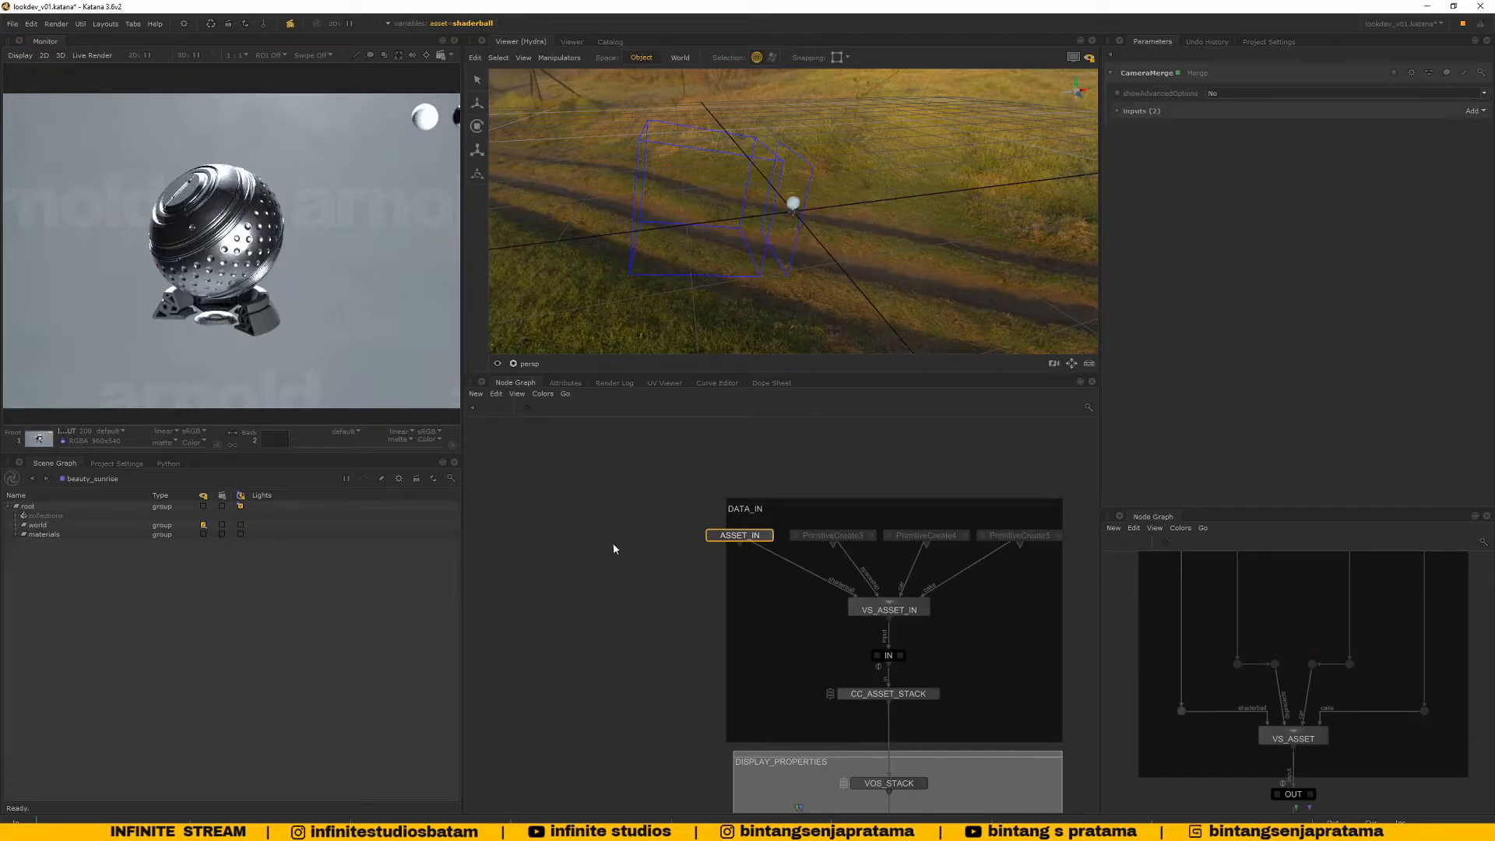
{"action": "middle_click_drag", "start_coordinate": [613, 549], "coordinate": [561, 587]}
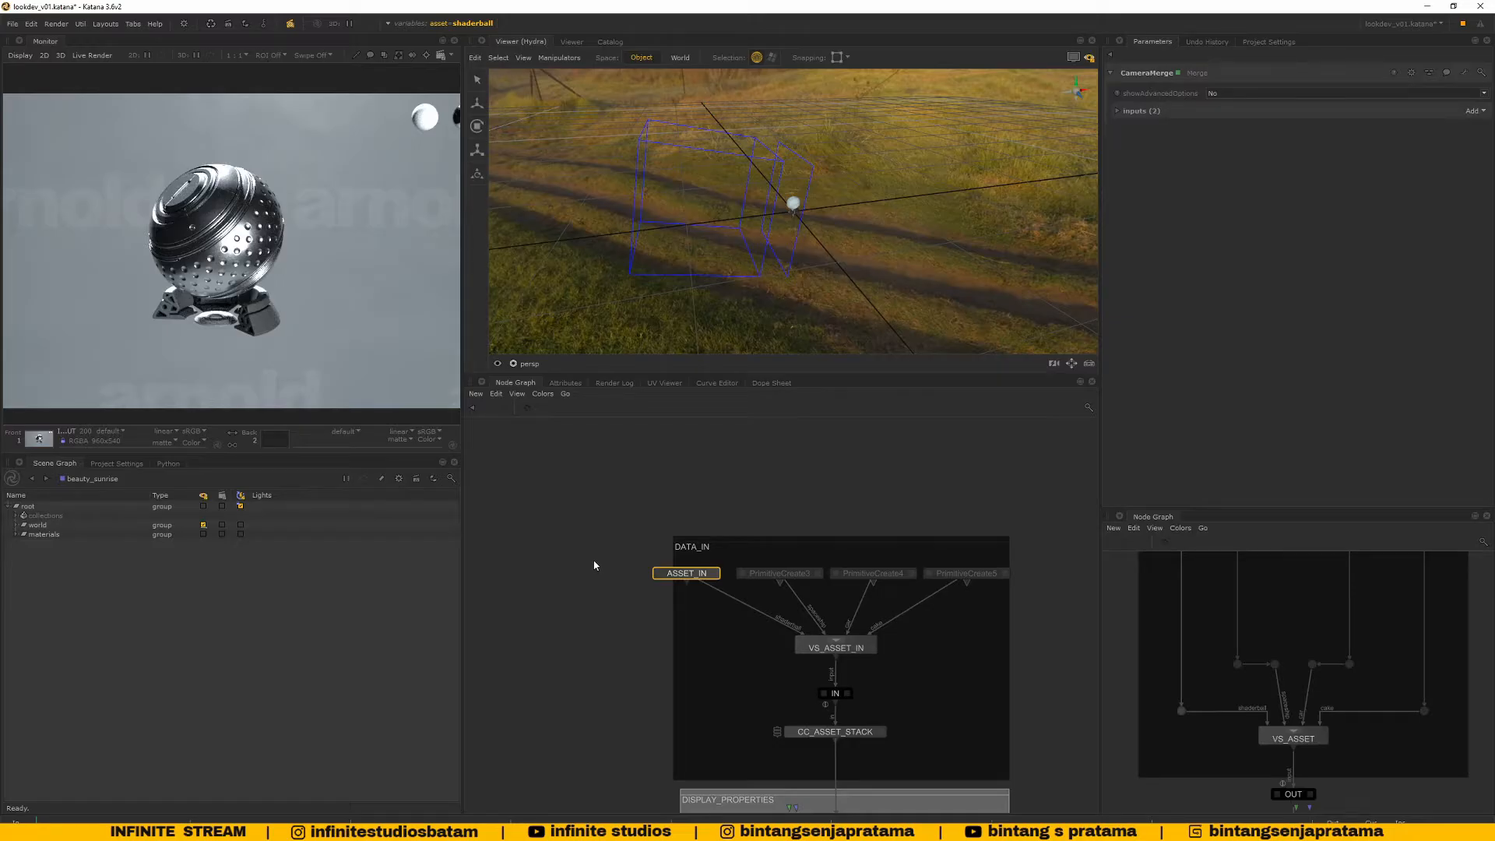
{"action": "middle_click_drag", "start_coordinate": [637, 529], "coordinate": [627, 556]}
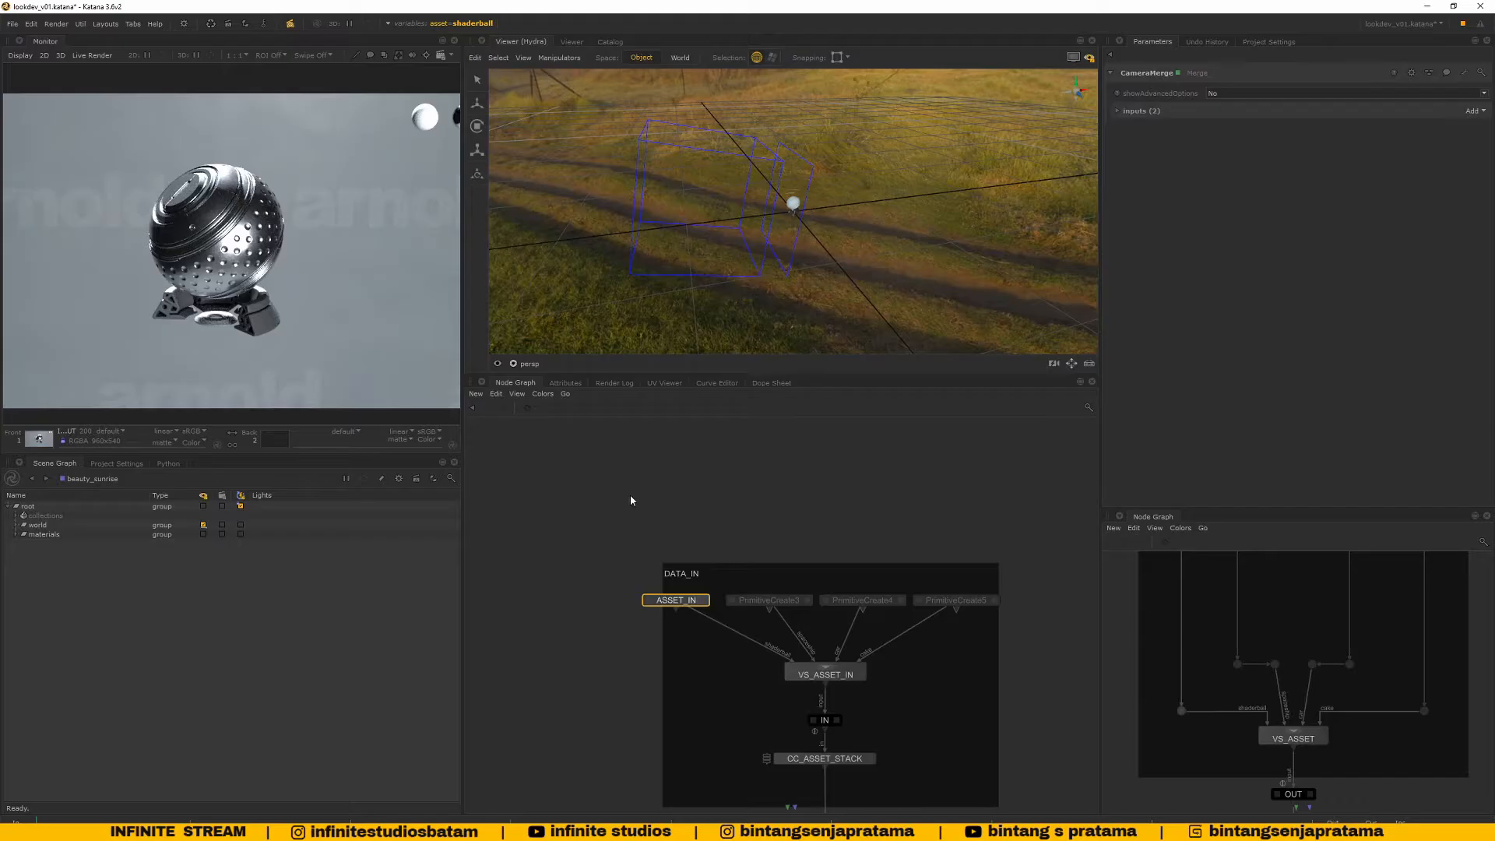
{"action": "middle_click_drag", "start_coordinate": [398, 345], "coordinate": [389, 355]}
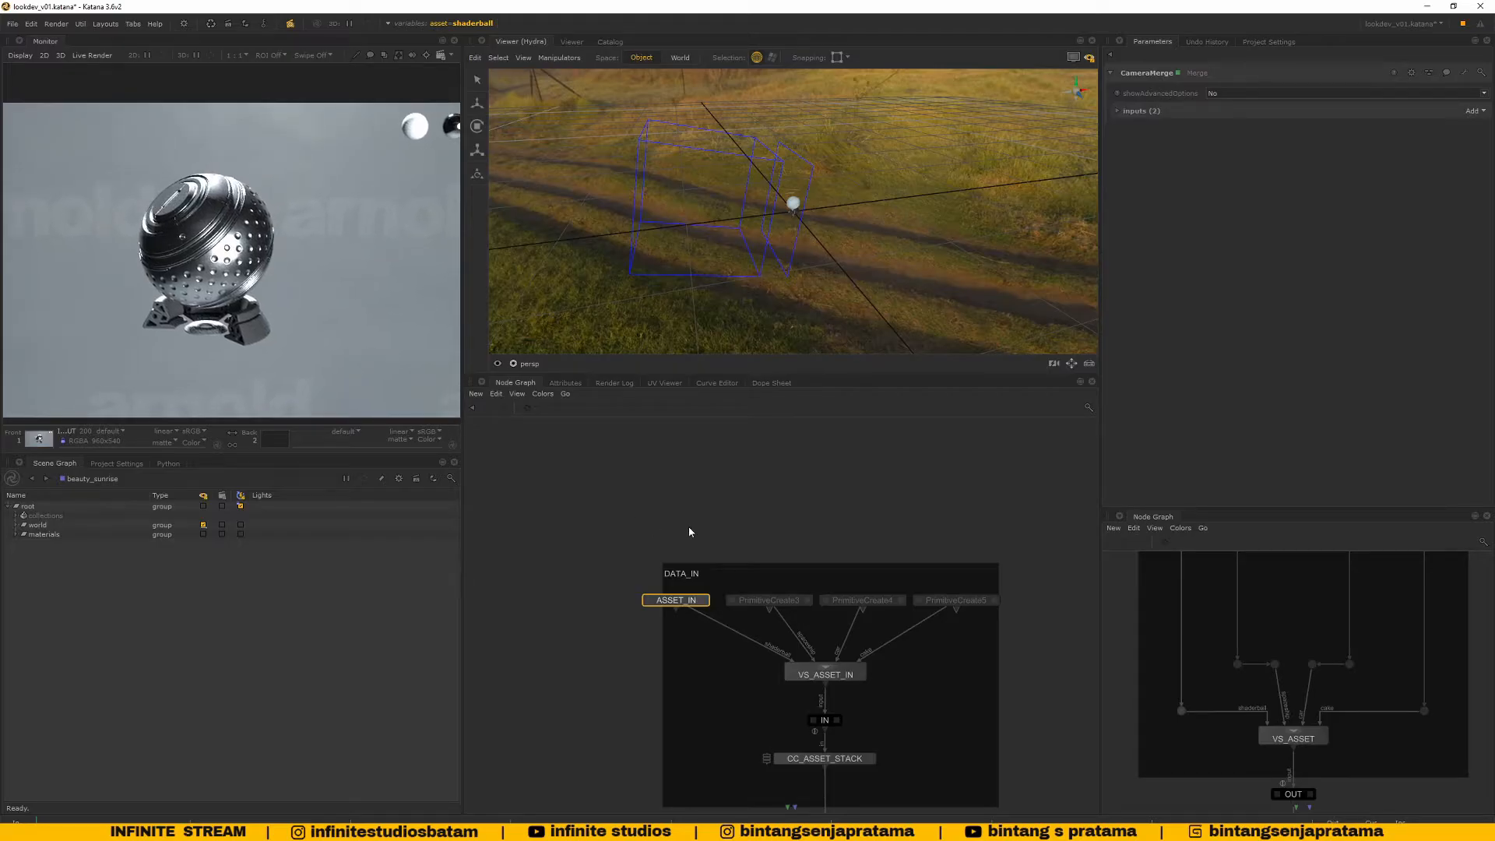
{"action": "middle_click_drag", "start_coordinate": [690, 528], "coordinate": [645, 519]}
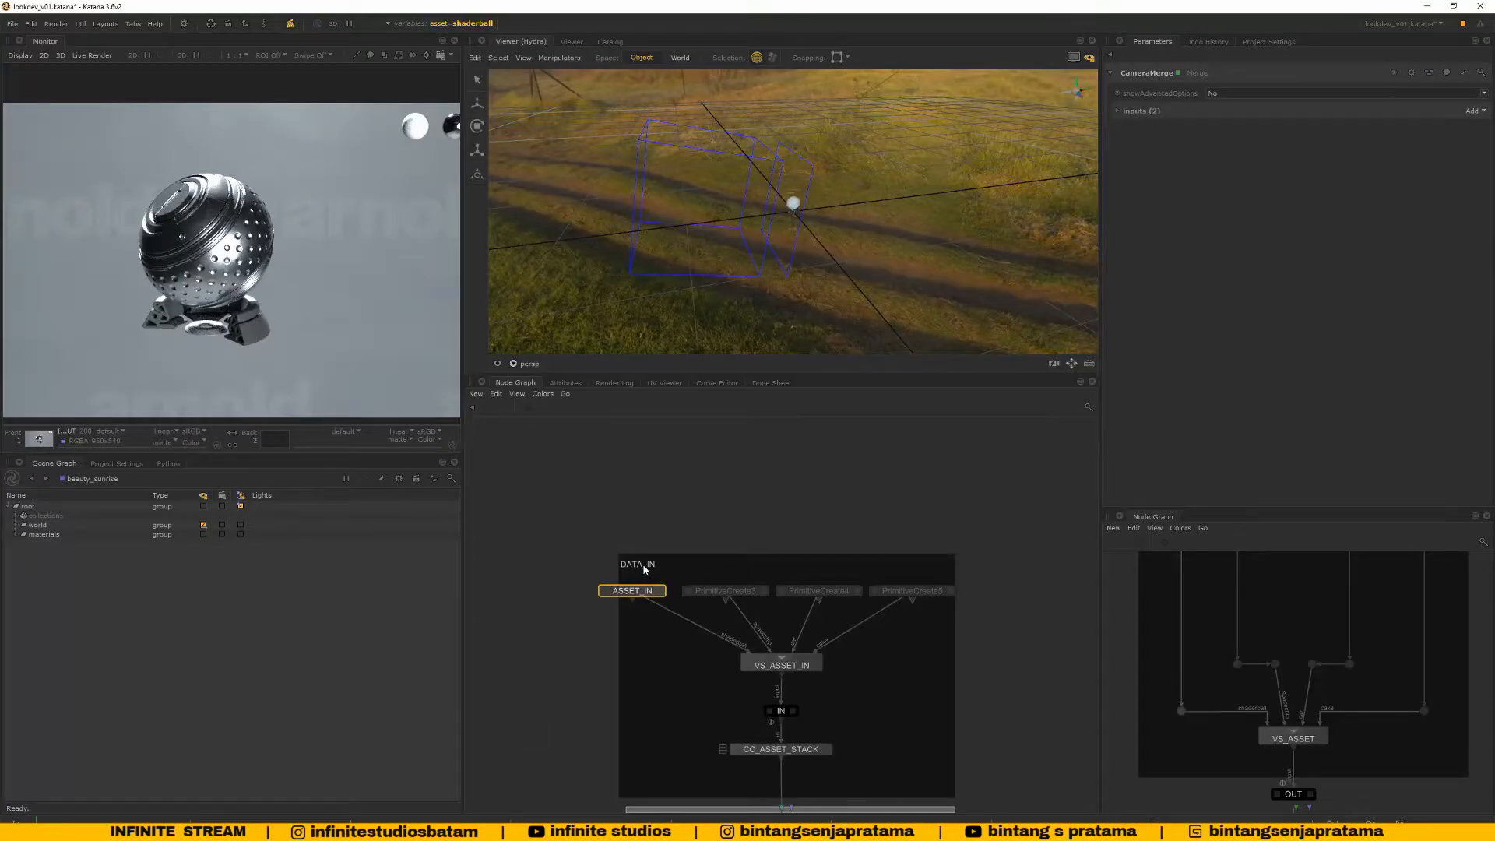
{"action": "scroll", "coordinate": [646, 567], "scroll_direction": "up", "scroll_amount": 5}
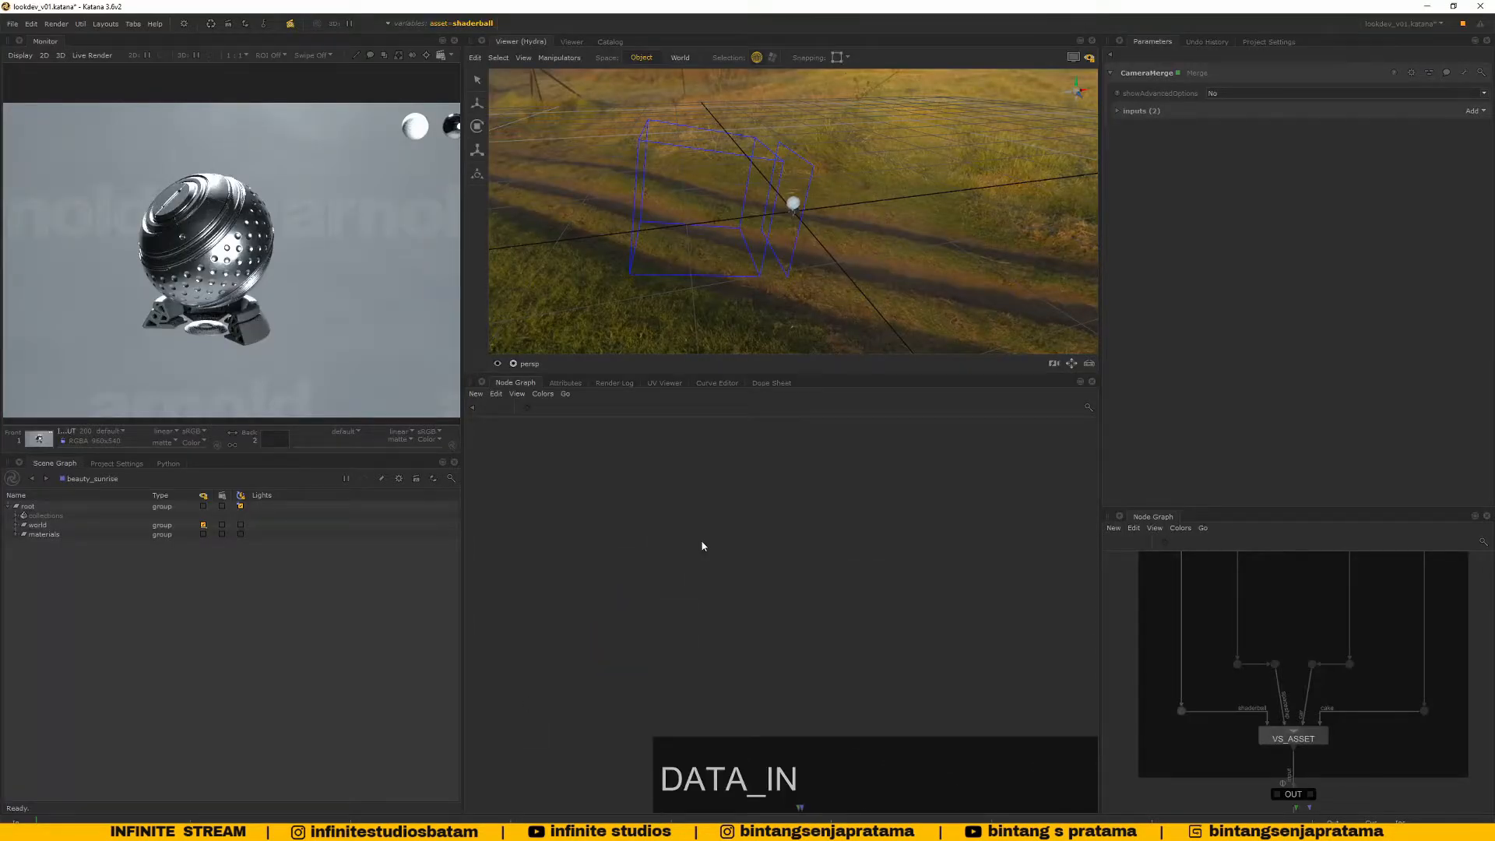
{"action": "key", "text": "Tab"}
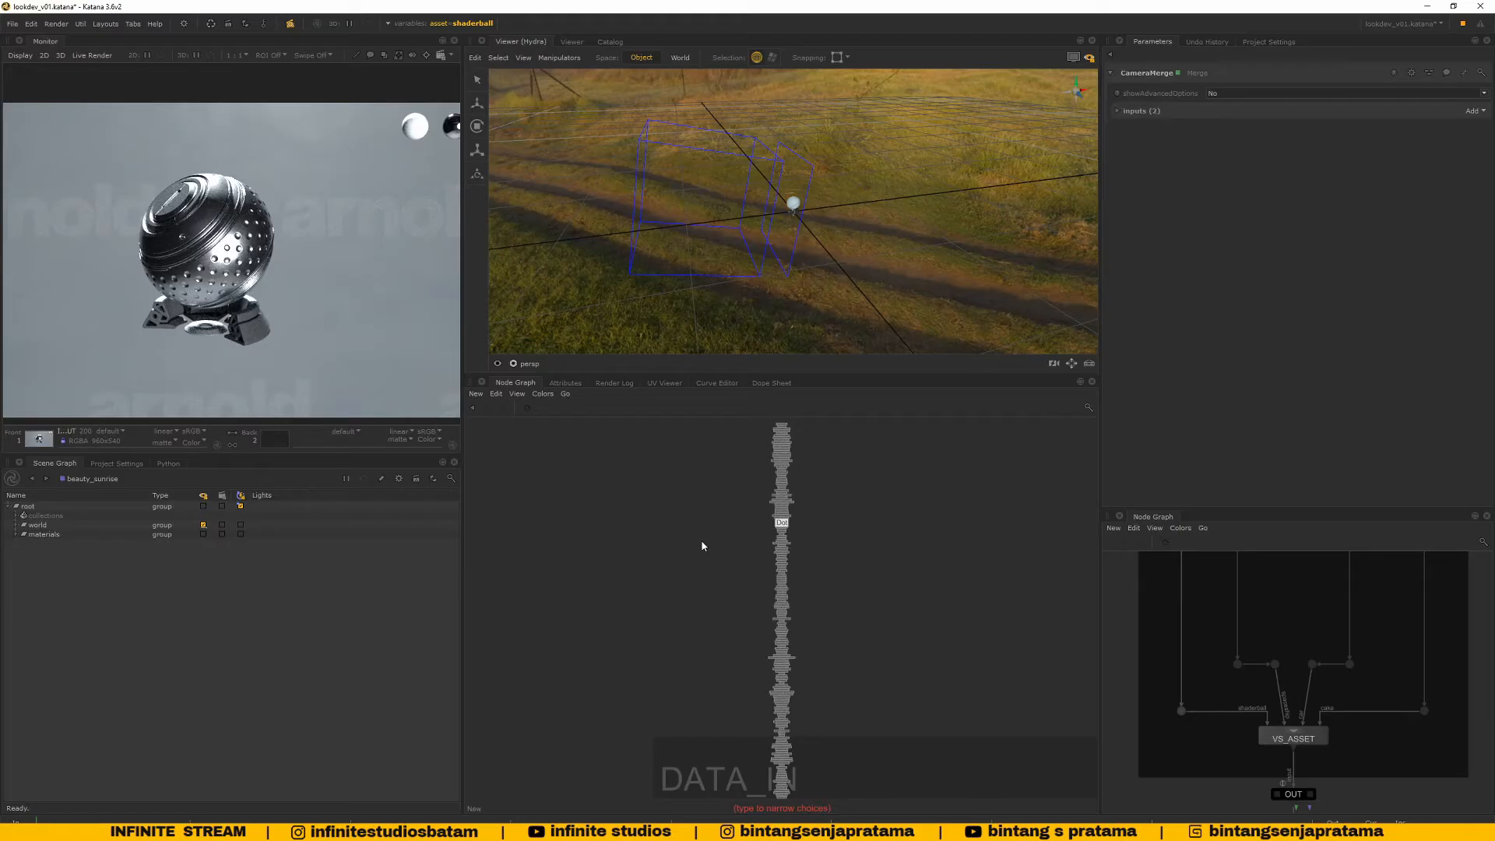
{"action": "key", "text": "Return"}
{"action": "left_click", "coordinate": [693, 568]}
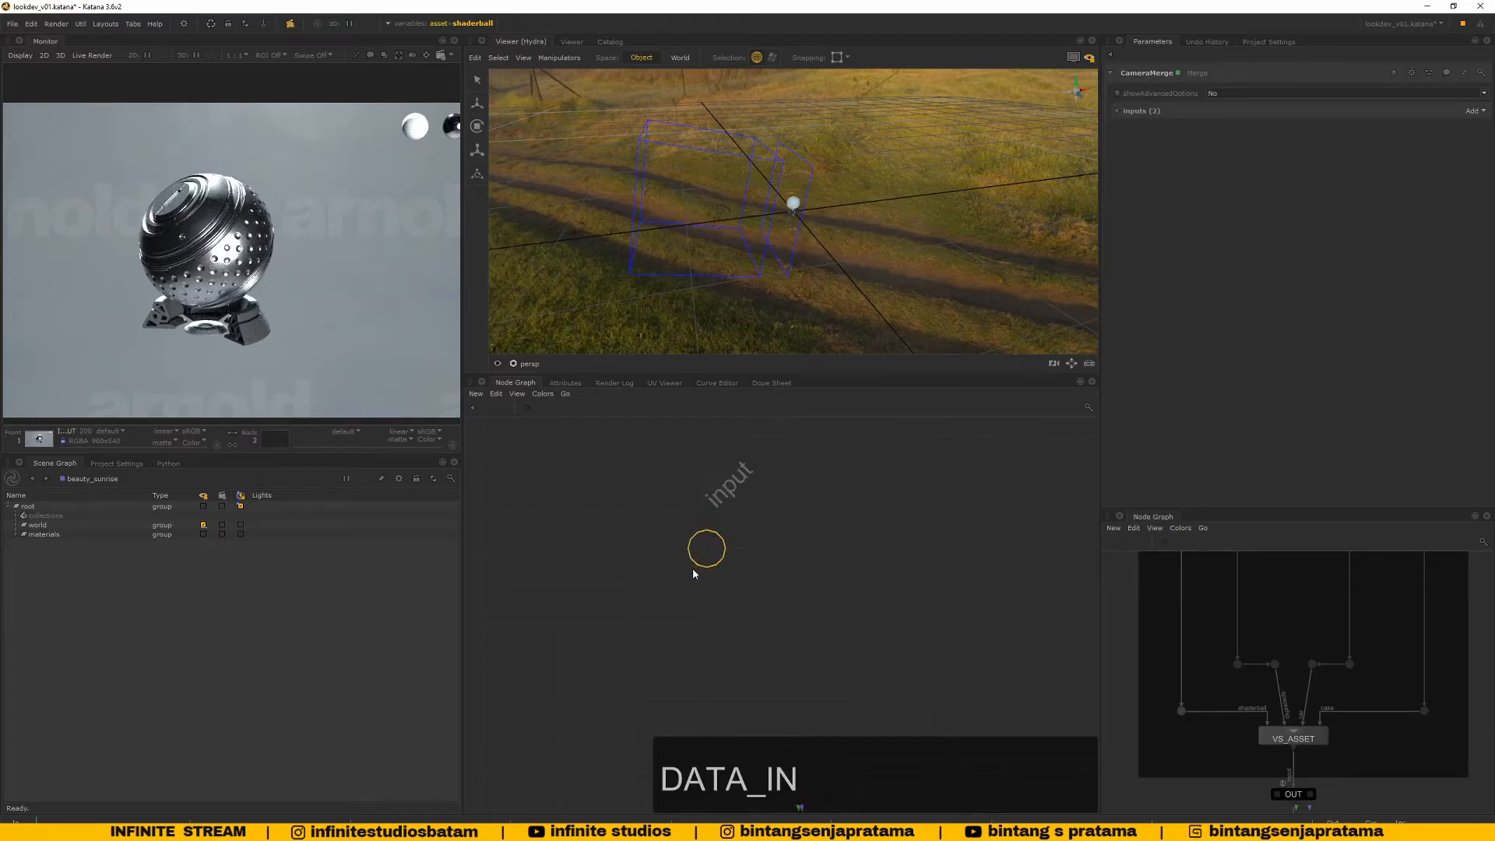
{"action": "key", "text": "Delete"}
{"action": "scroll", "coordinate": [619, 616], "scroll_direction": "down", "scroll_amount": 5}
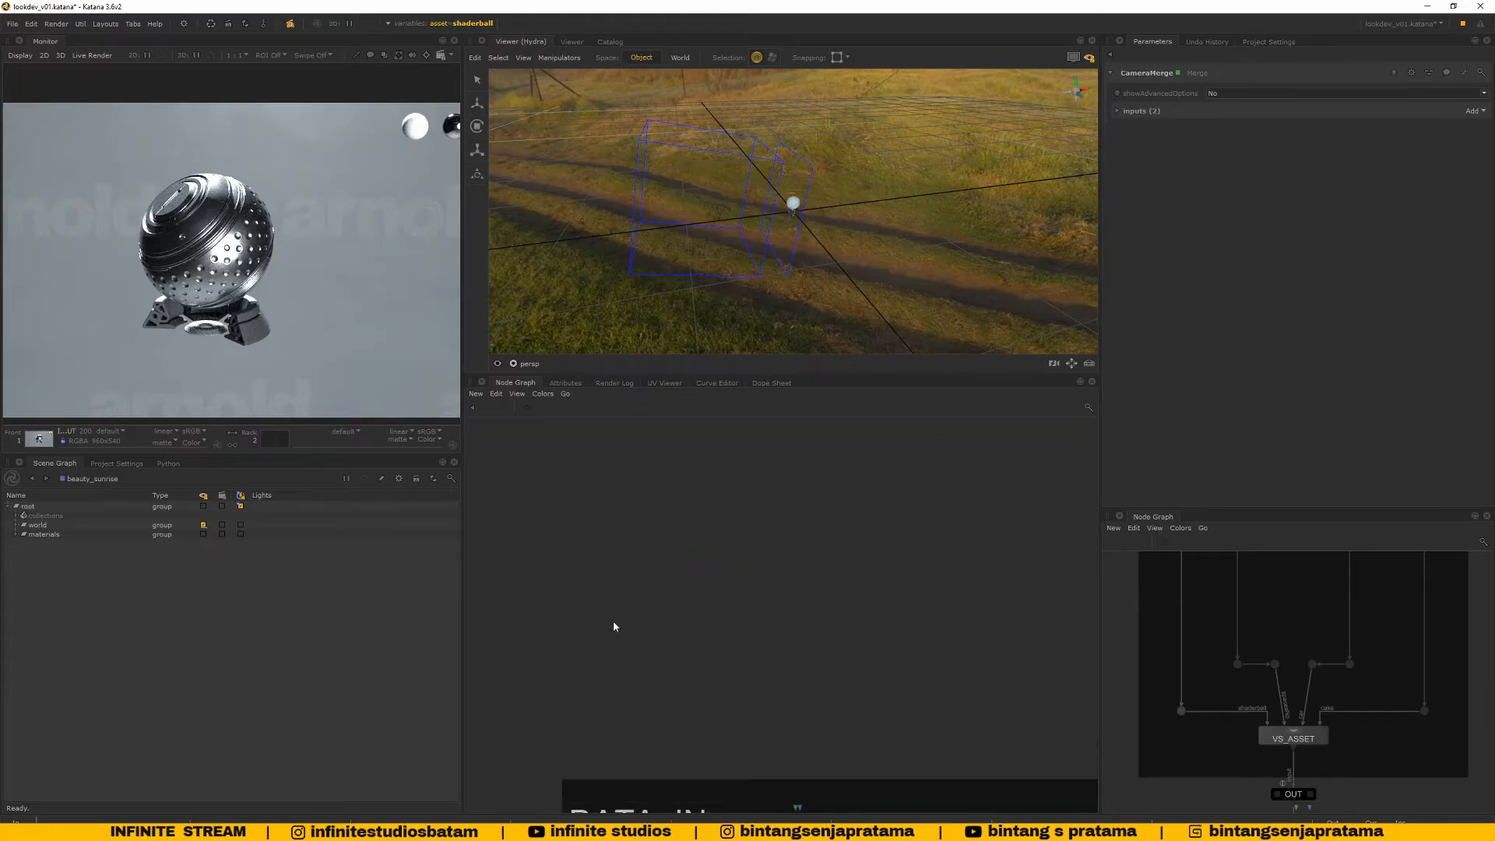
{"action": "scroll", "coordinate": [686, 601], "scroll_direction": "up", "scroll_amount": 5}
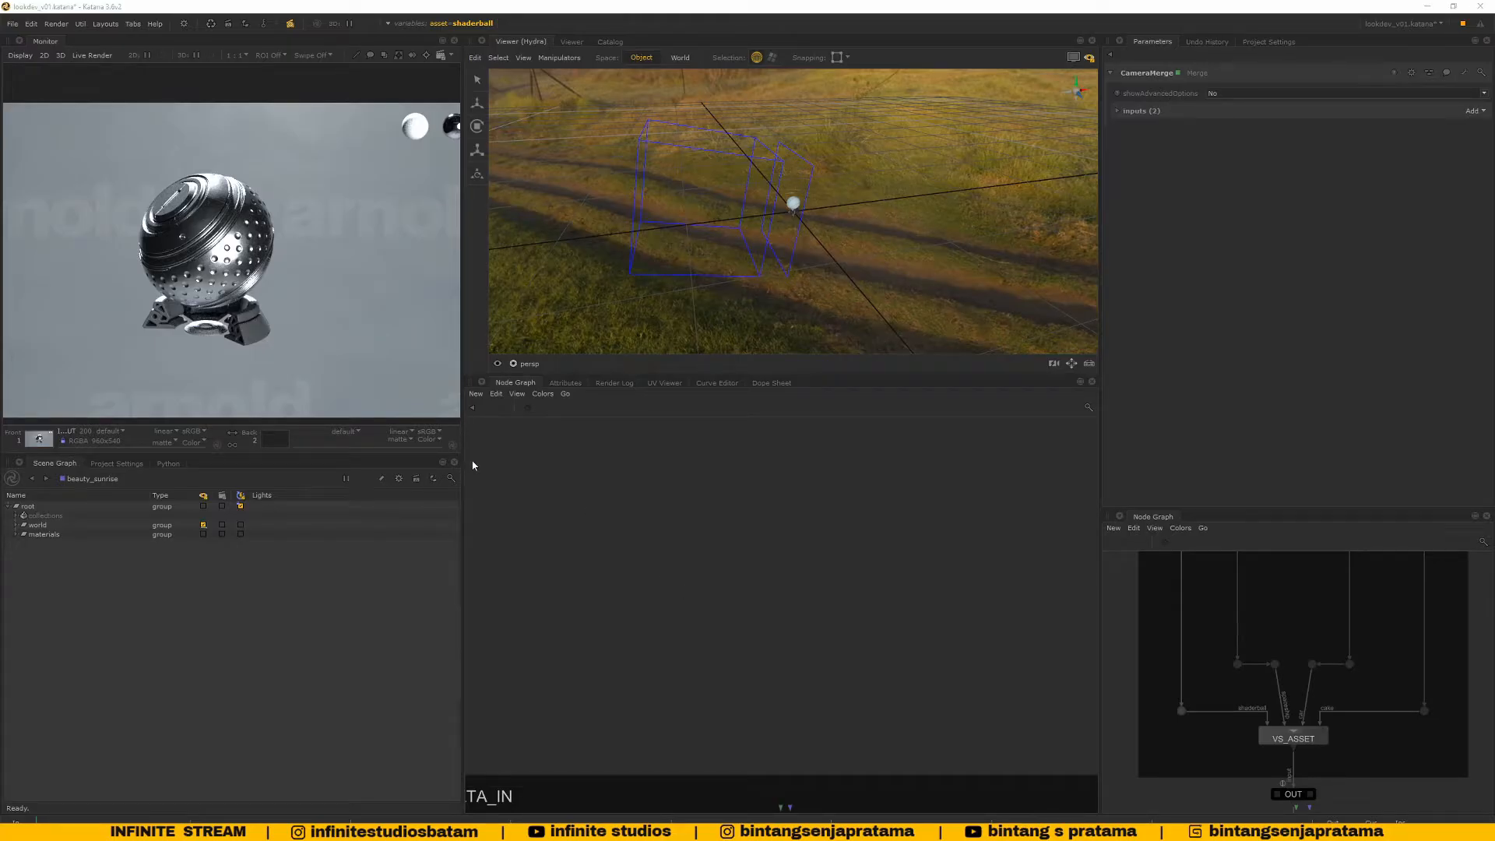
Switch to the web browser and search Google for "alembic", refining the query to "alembic format"
{"action": "key", "text": "alt+Tab"}
{"action": "left_click", "coordinate": [1274, 11]}
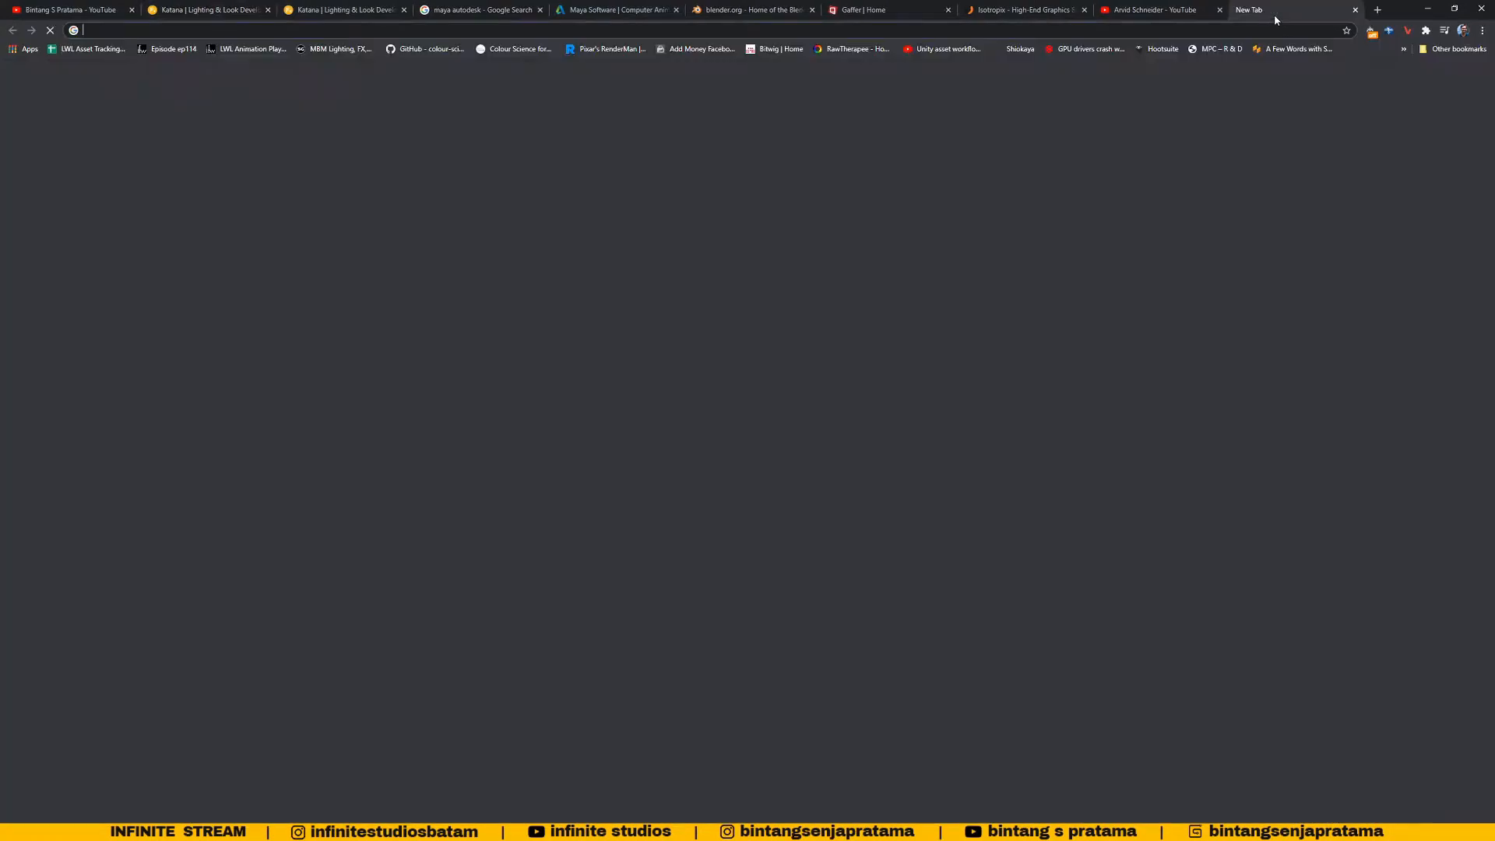
{"action": "type", "text": "alembic"}
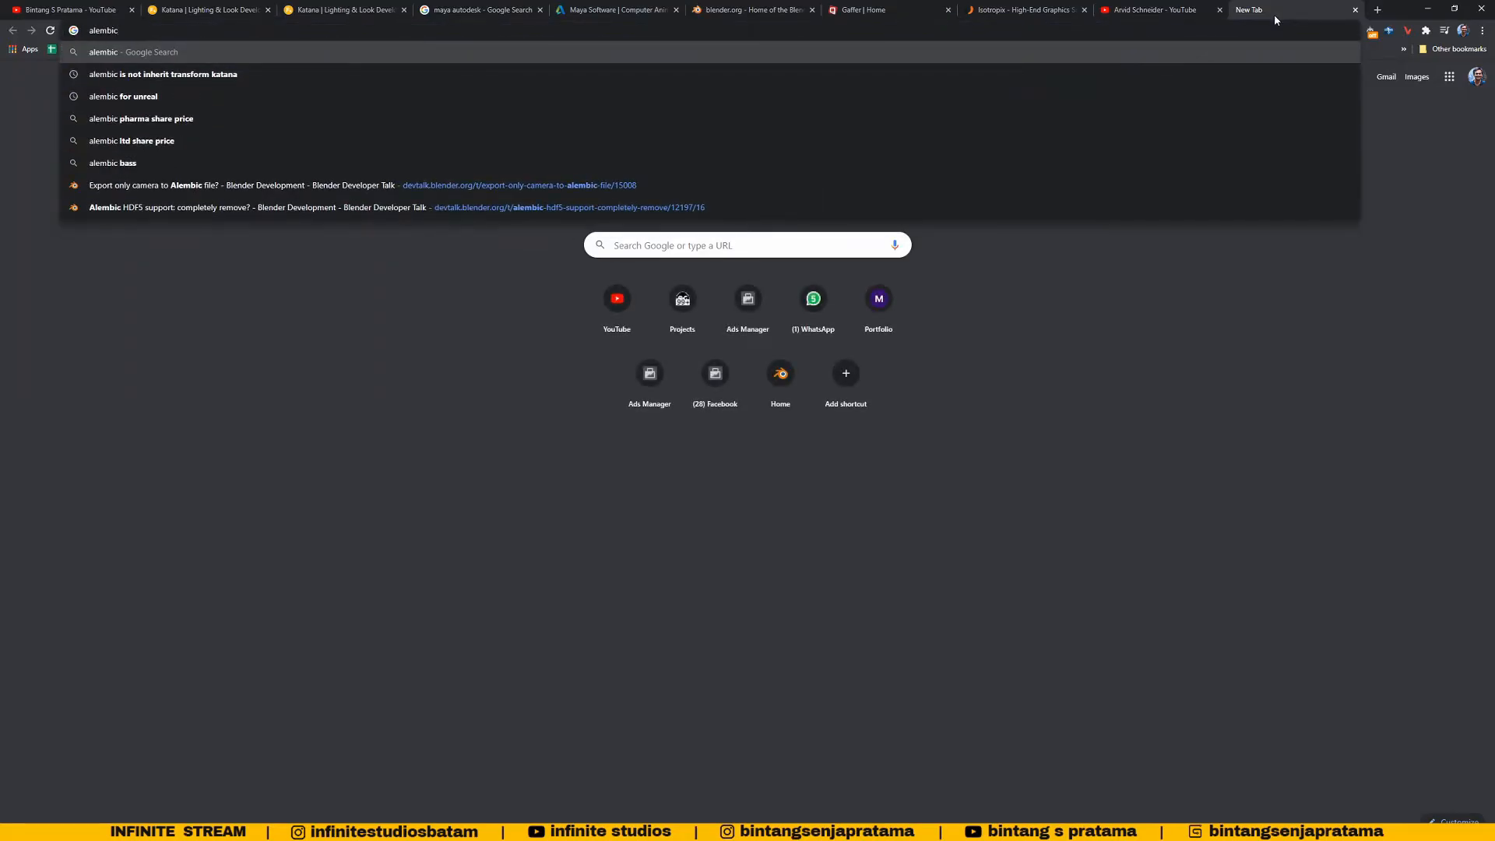
{"action": "key", "text": "Return"}
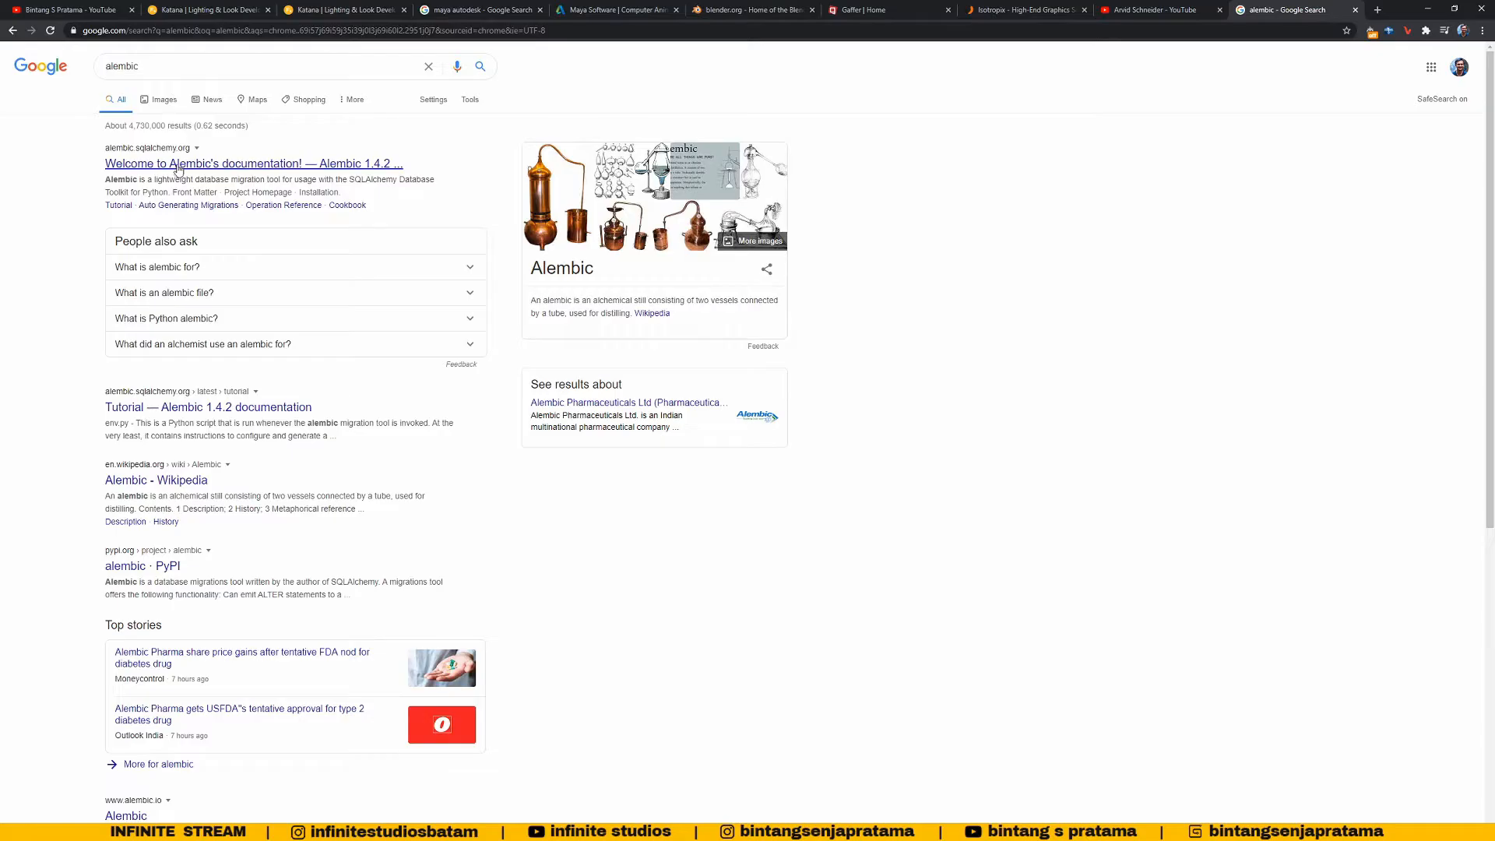
{"action": "middle_click", "coordinate": [157, 477]}
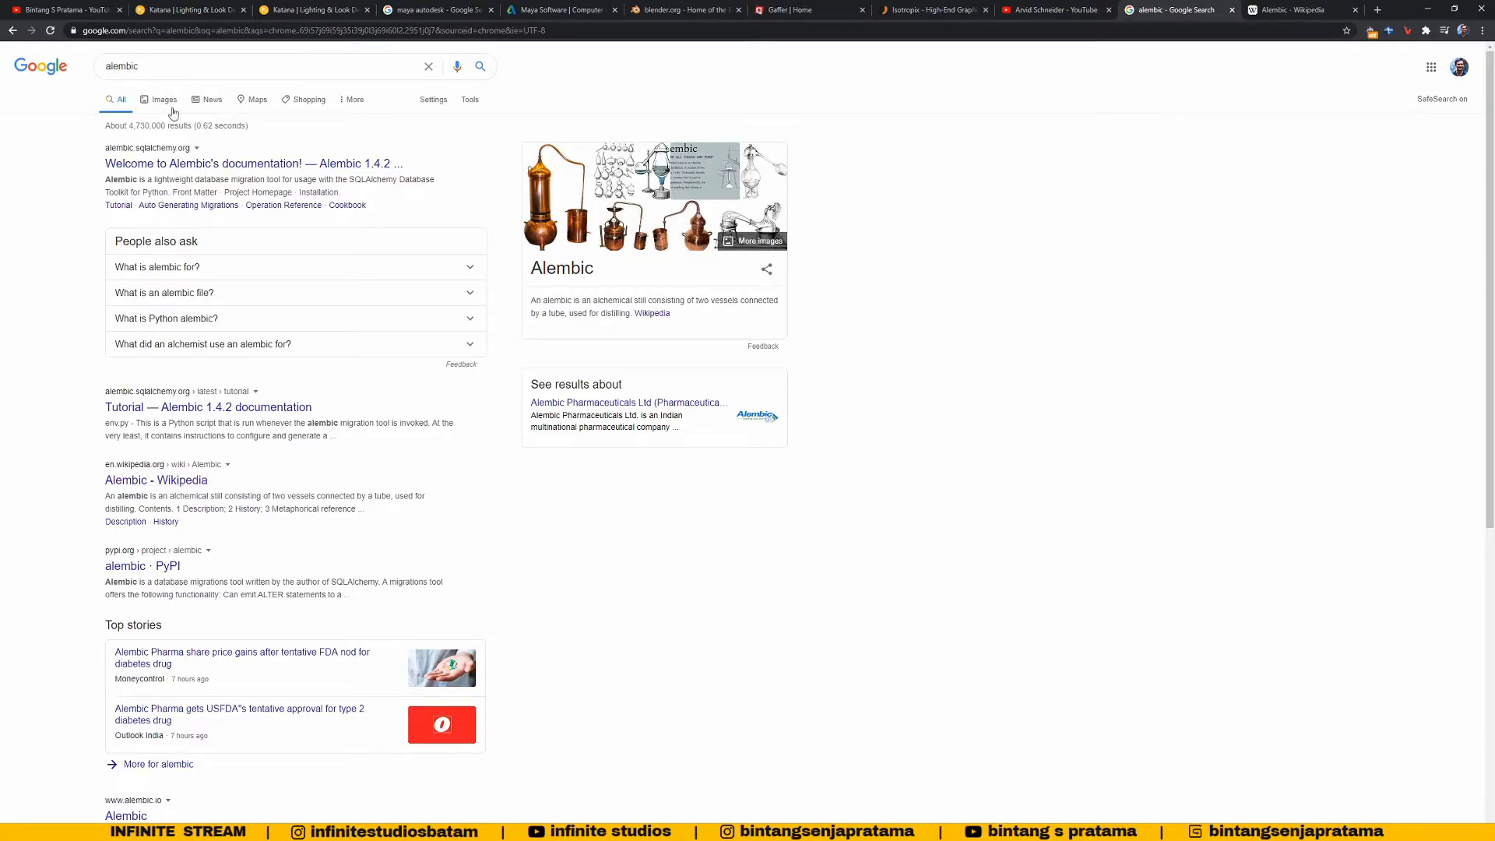
{"action": "left_click", "coordinate": [146, 59]}
{"action": "type", "text": "format"}
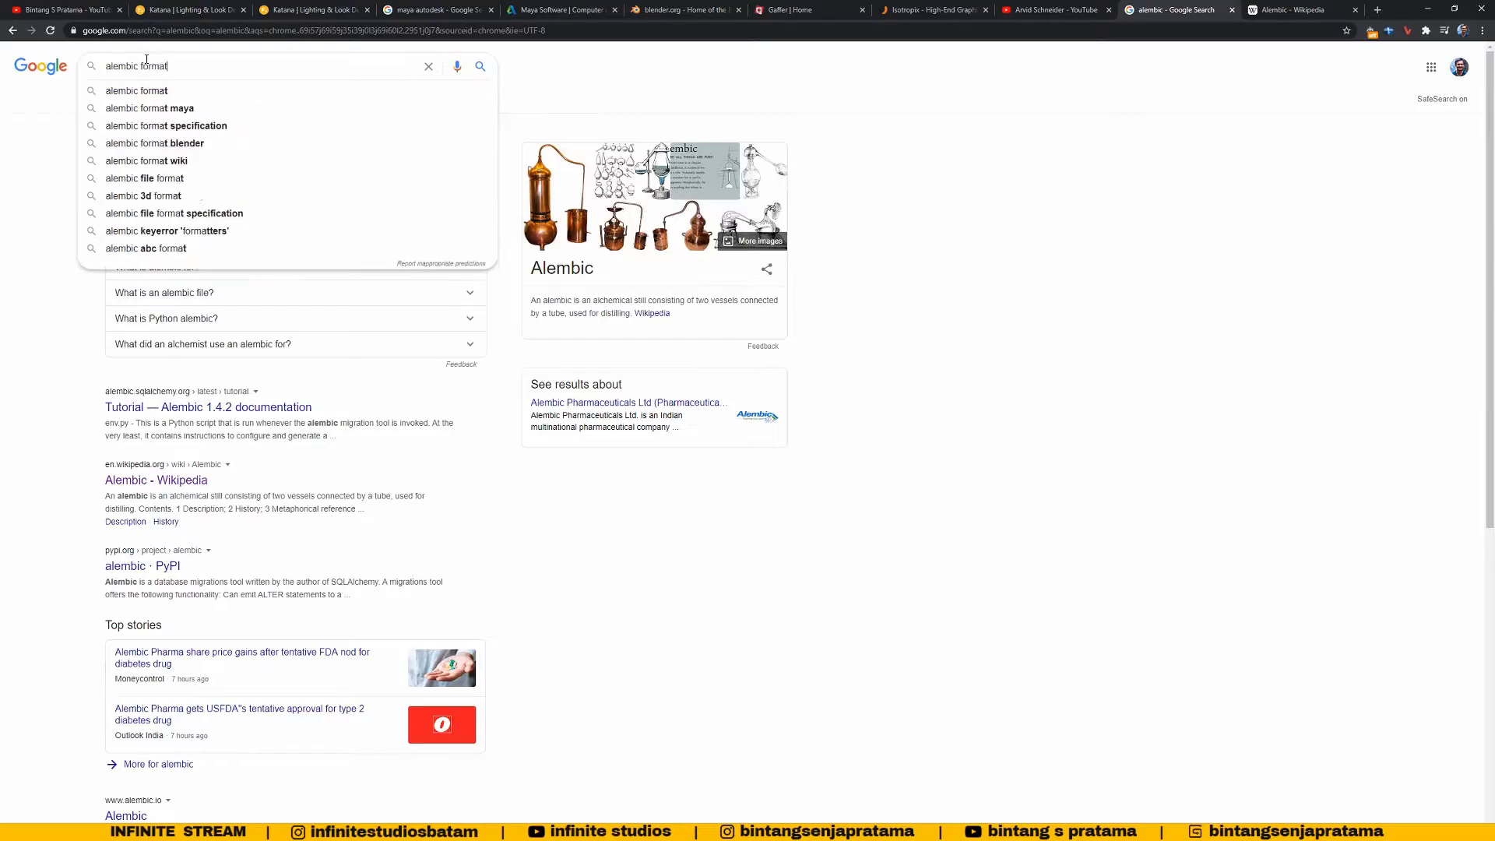
{"action": "key", "text": "Return"}
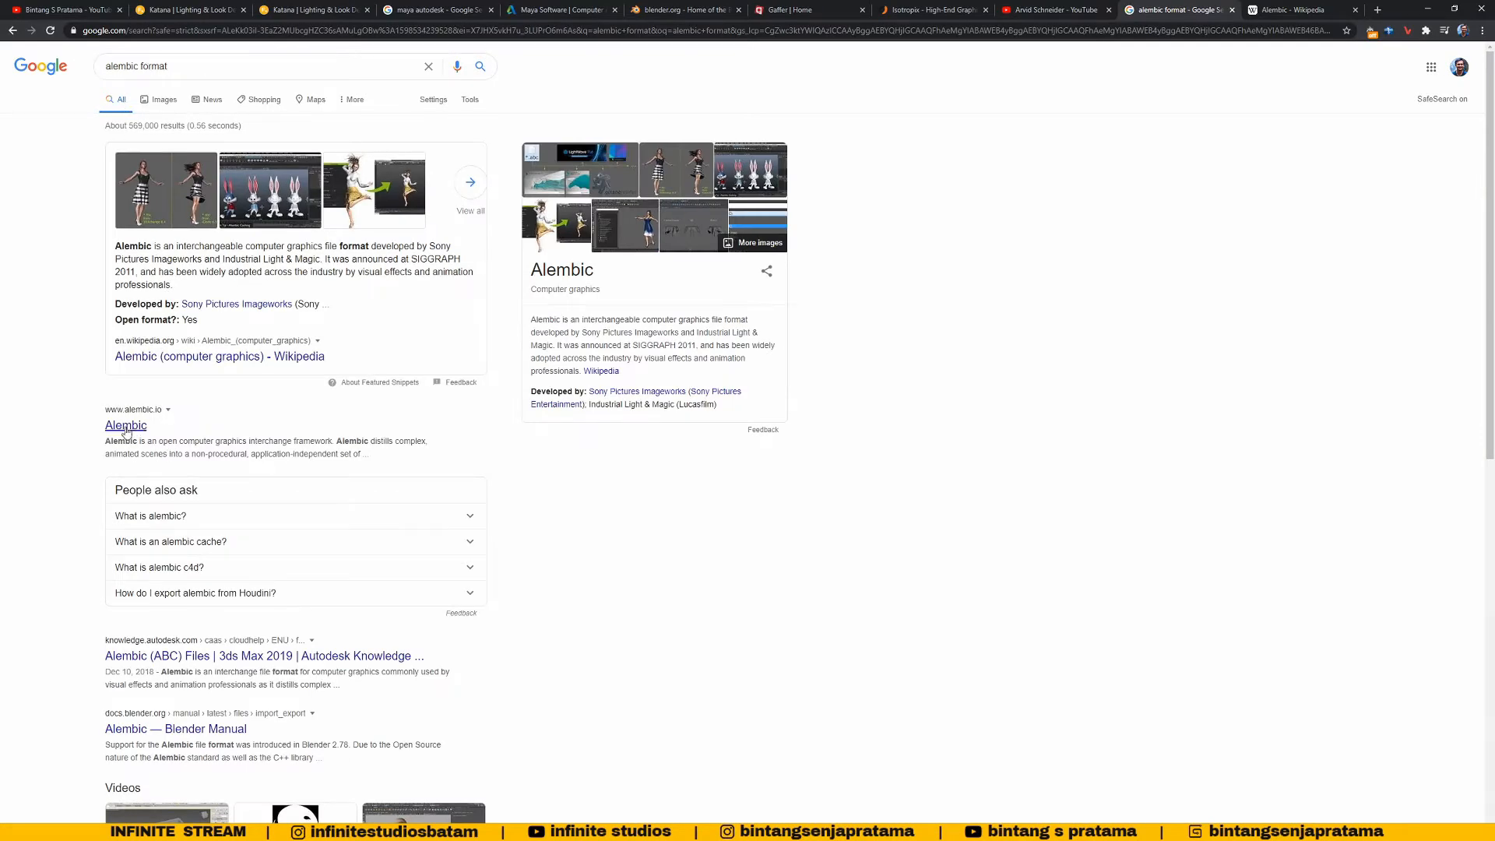
Open the alembic.io website to view its introduction, and switch back to Katana
{"action": "middle_click", "coordinate": [128, 427]}
{"action": "middle_click", "coordinate": [1217, 6]}
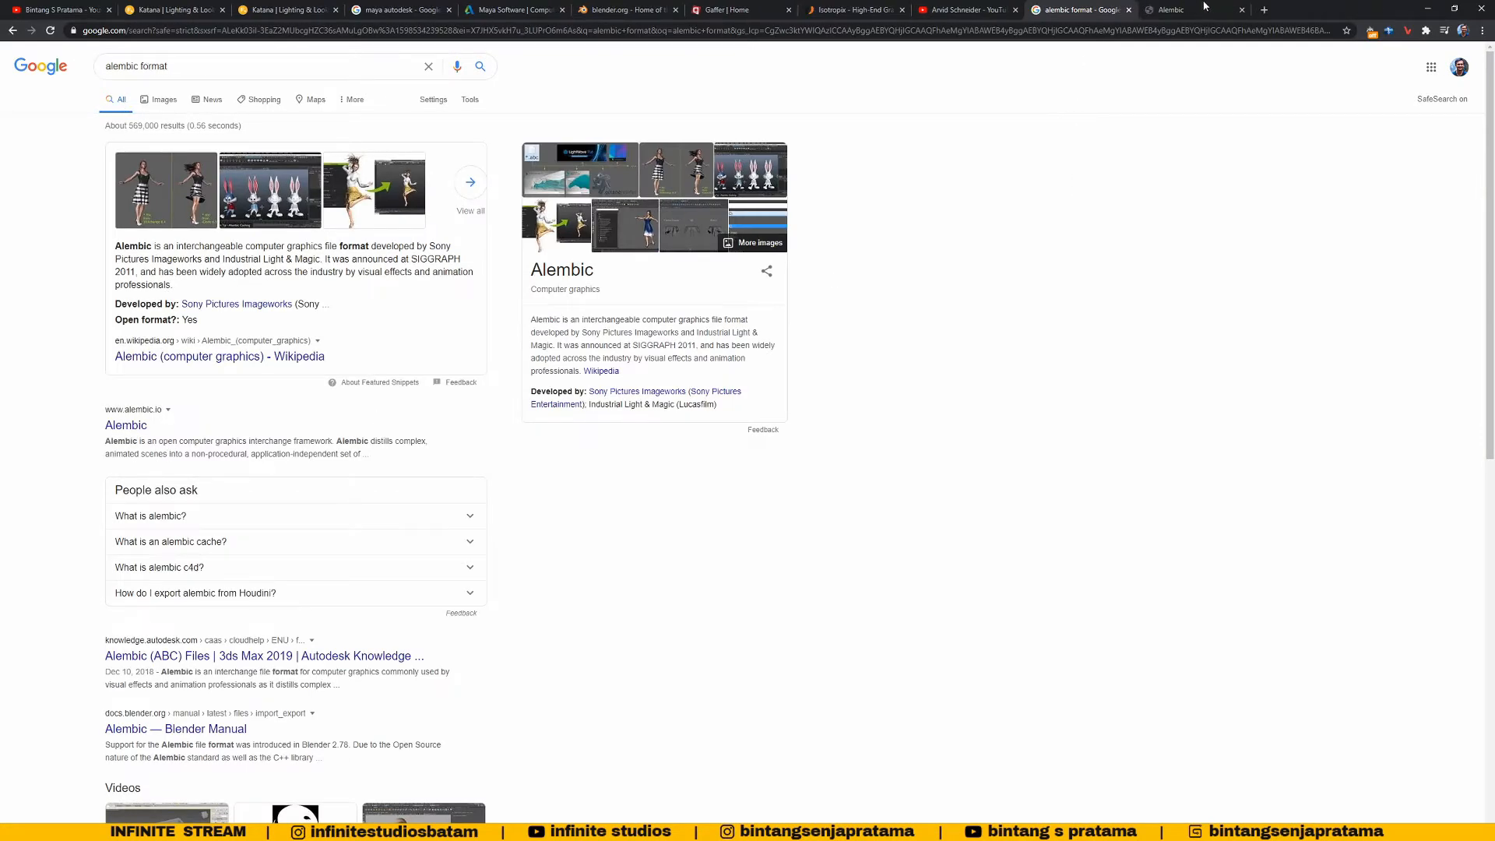
{"action": "left_click", "coordinate": [1204, 8]}
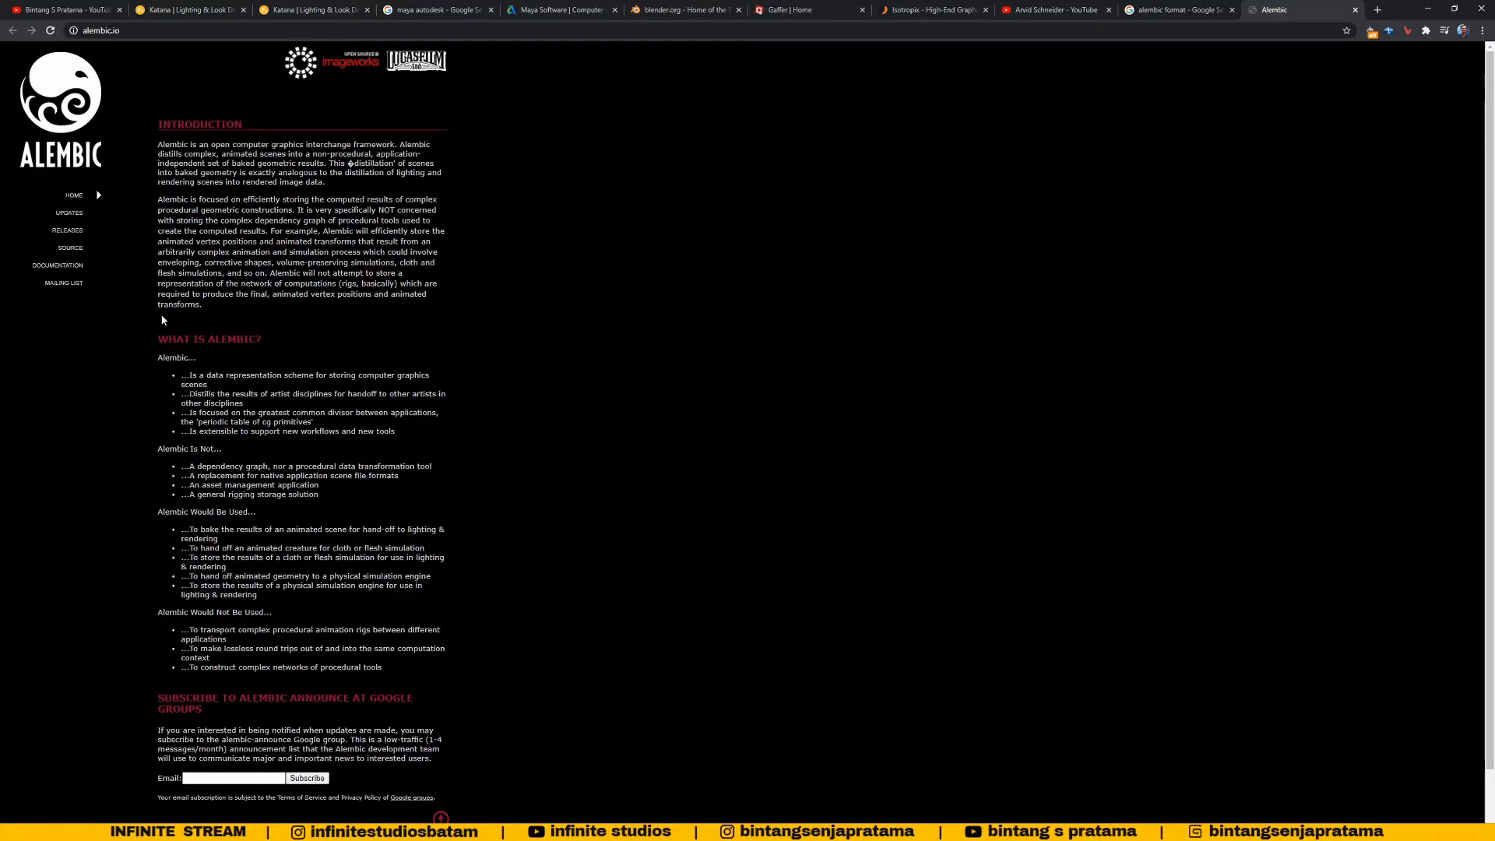
{"action": "key", "text": "alt+Tab"}
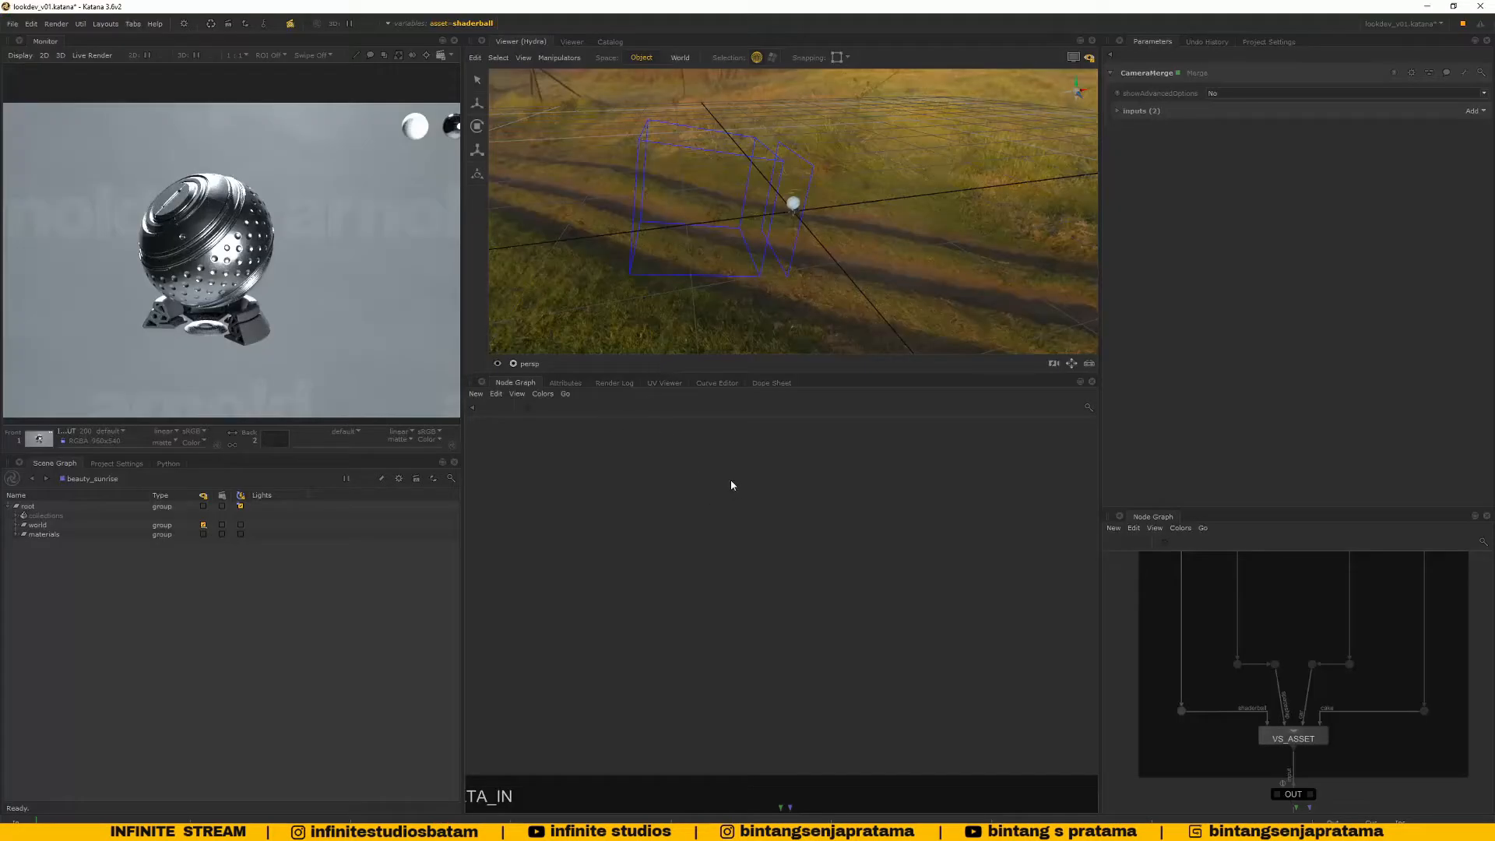
{"action": "scroll", "coordinate": [736, 498], "scroll_direction": "up", "scroll_amount": 3}
{"action": "scroll", "coordinate": [782, 564], "scroll_direction": "down", "scroll_amount": 8}
{"action": "scroll", "coordinate": [778, 573], "scroll_direction": "up", "scroll_amount": 5}
{"action": "scroll", "coordinate": [805, 611], "scroll_direction": "down", "scroll_amount": 4}
{"action": "scroll", "coordinate": [737, 616], "scroll_direction": "up", "scroll_amount": 8}
{"action": "scroll", "coordinate": [689, 630], "scroll_direction": "down", "scroll_amount": 3}
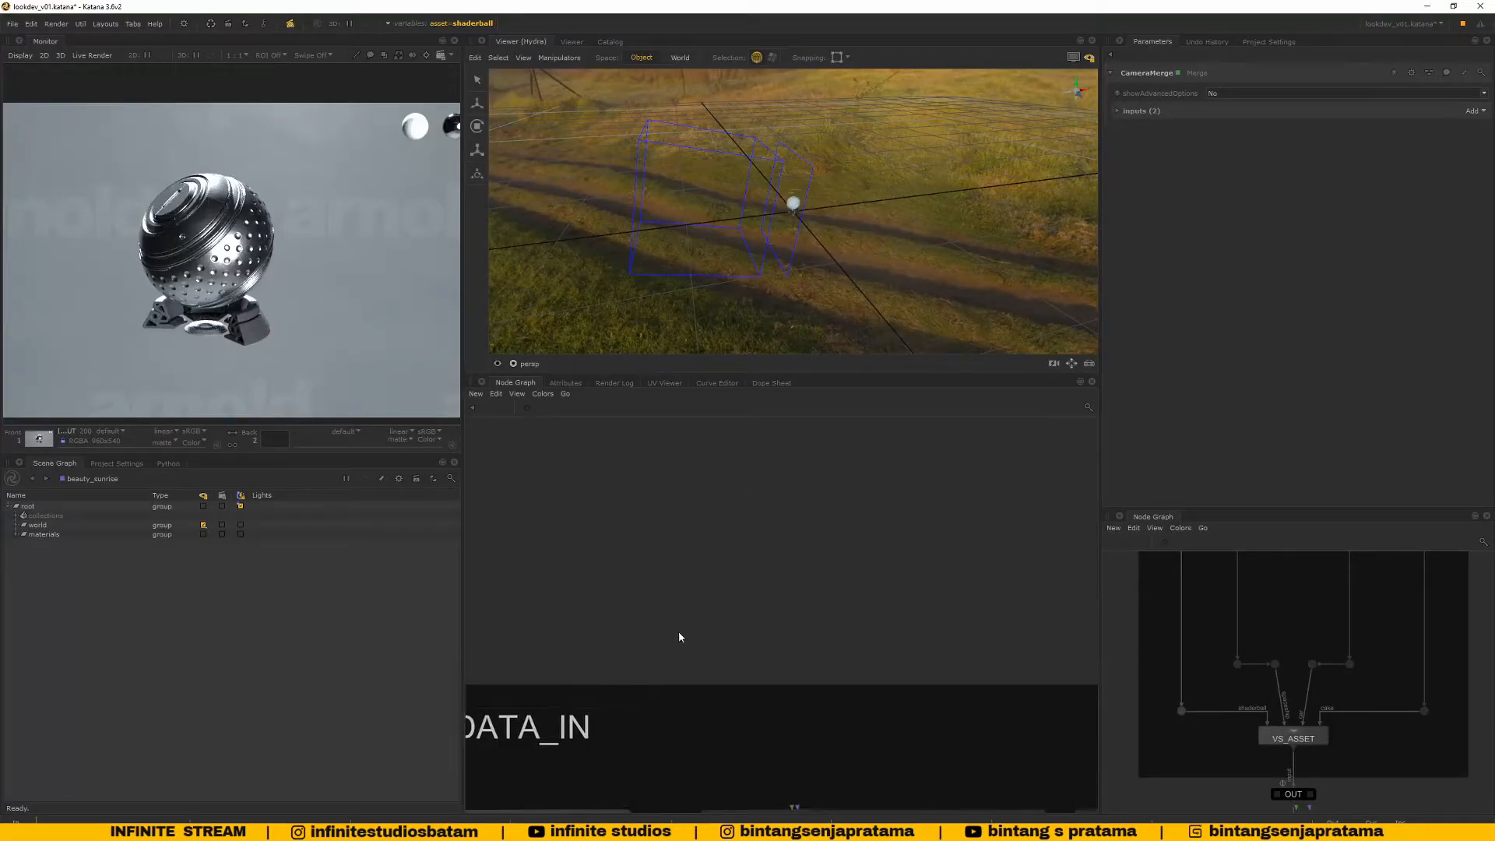
{"action": "scroll", "coordinate": [685, 615], "scroll_direction": "down", "scroll_amount": 5}
{"action": "scroll", "coordinate": [701, 545], "scroll_direction": "up", "scroll_amount": 4}
{"action": "key", "text": "Tab"}
{"action": "type", "text": "ga"}
{"action": "key", "text": "Return"}
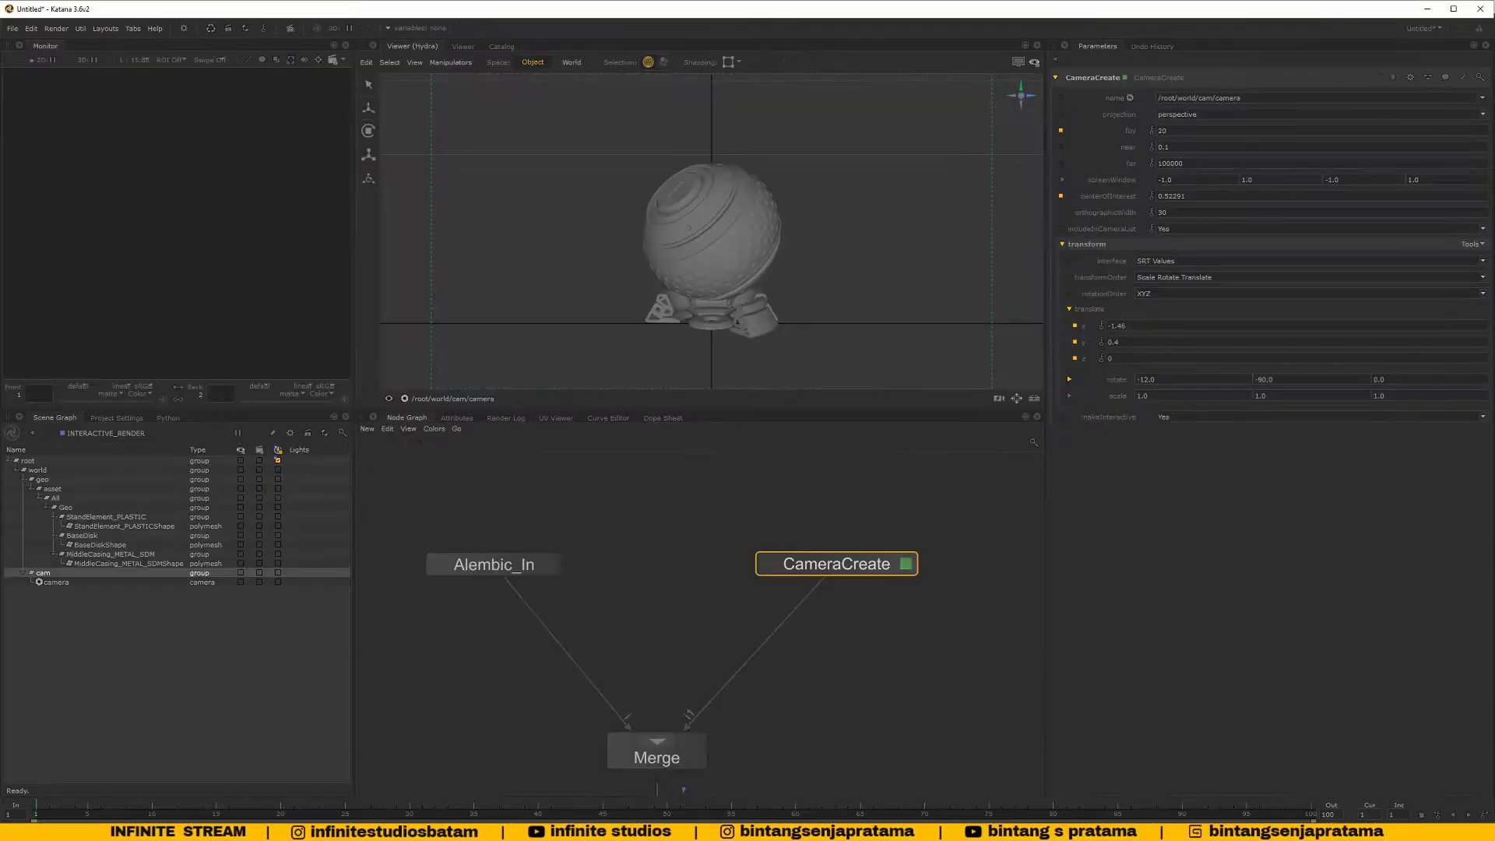
Delete all nodes from the untitled project's node graph, including Alembic_In, CameraCreate, Merge, RenderSettings and INTERACTIVE_RENDER
{"action": "scroll", "coordinate": [732, 584], "scroll_direction": "down", "scroll_amount": 7}
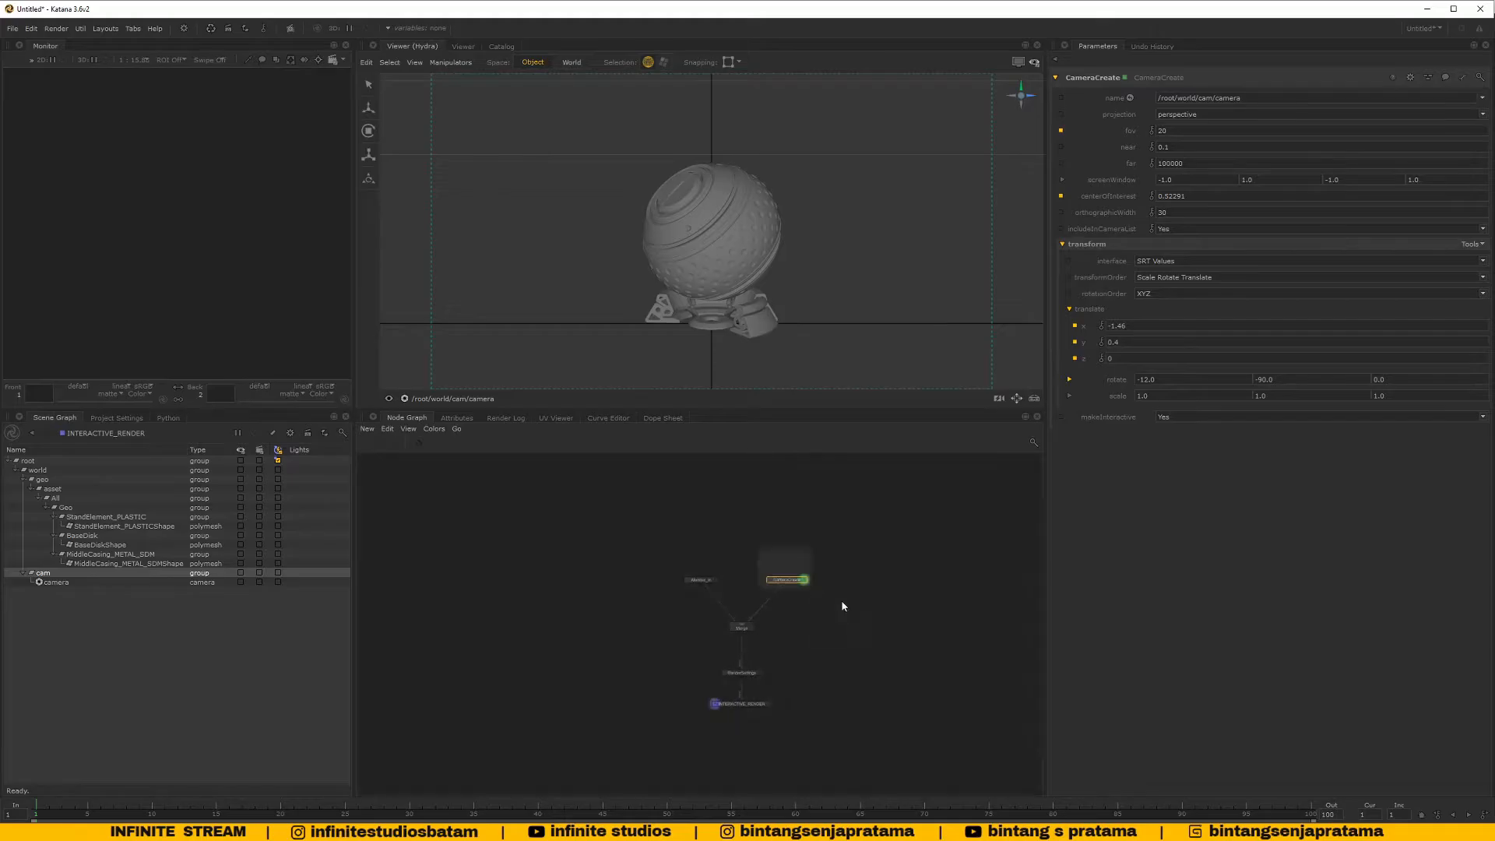
{"action": "scroll", "coordinate": [648, 555], "scroll_direction": "up", "scroll_amount": 7}
{"action": "scroll", "coordinate": [648, 555], "scroll_direction": "down", "scroll_amount": 3}
{"action": "left_click_drag", "start_coordinate": [574, 534], "coordinate": [973, 757]}
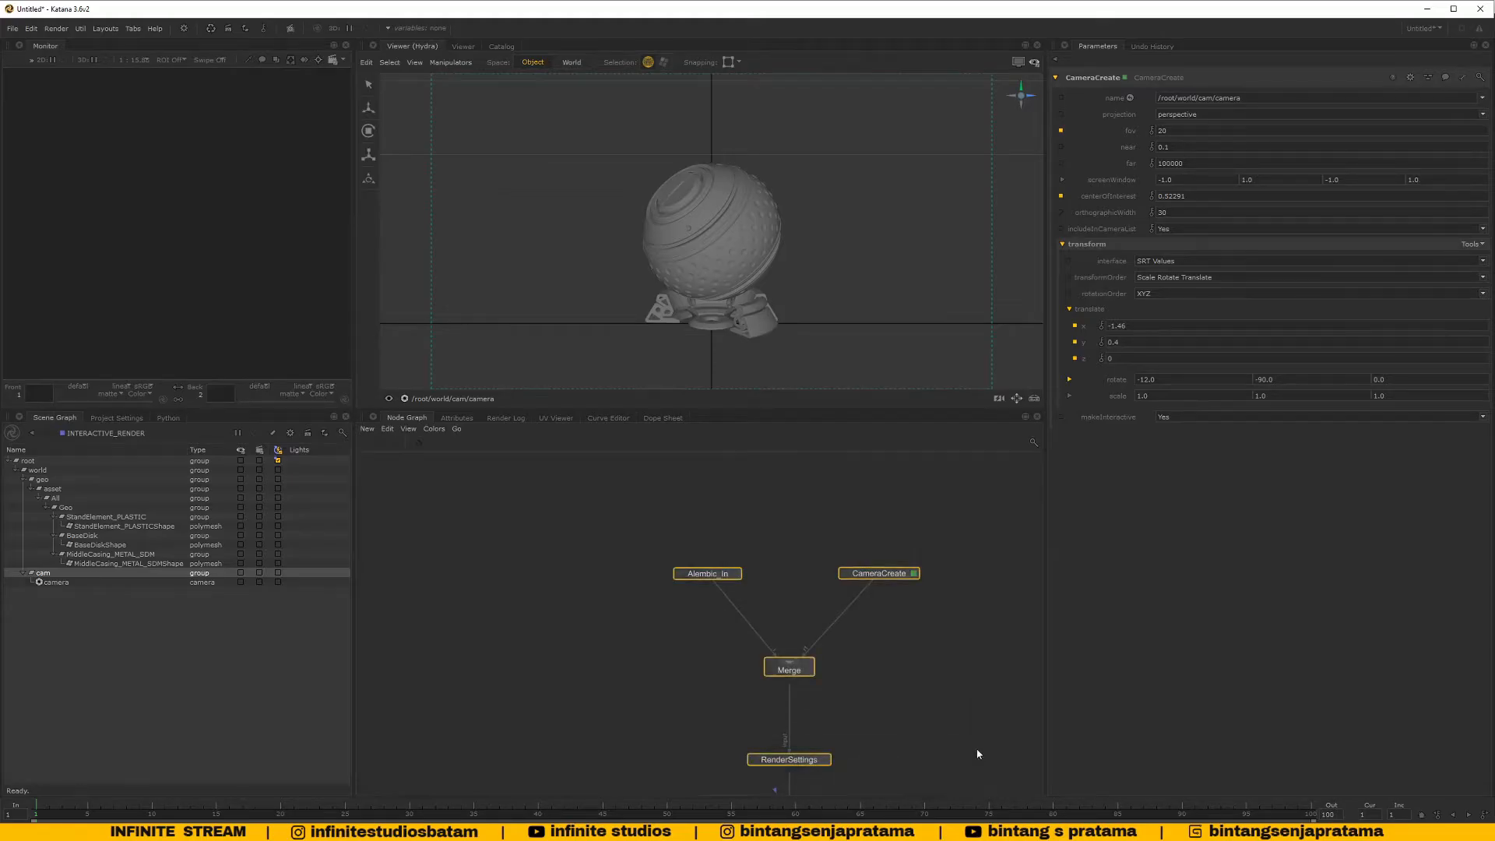
{"action": "key", "text": "Delete"}
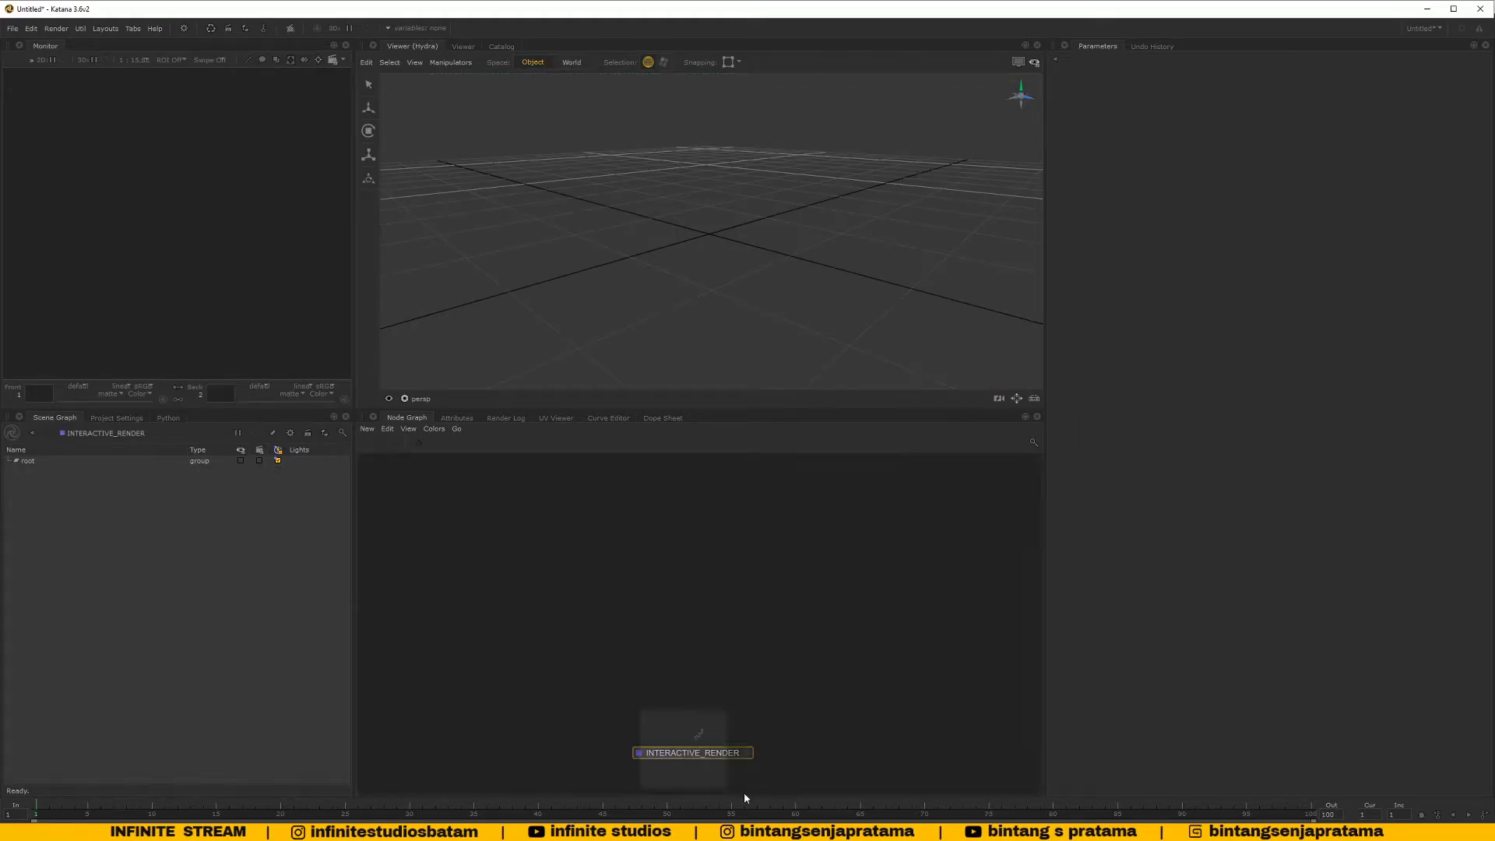
{"action": "key", "text": "Delete"}
Resize the workspace panes to widen the Monitor and Scene Graph column and make the Node Graph area taller
{"action": "left_click_drag", "start_coordinate": [620, 233], "coordinate": [737, 272], "text": "alt"}
{"action": "scroll", "coordinate": [684, 221], "scroll_direction": "down", "scroll_amount": 5}
{"action": "scroll", "coordinate": [714, 279], "scroll_direction": "up", "scroll_amount": 3}
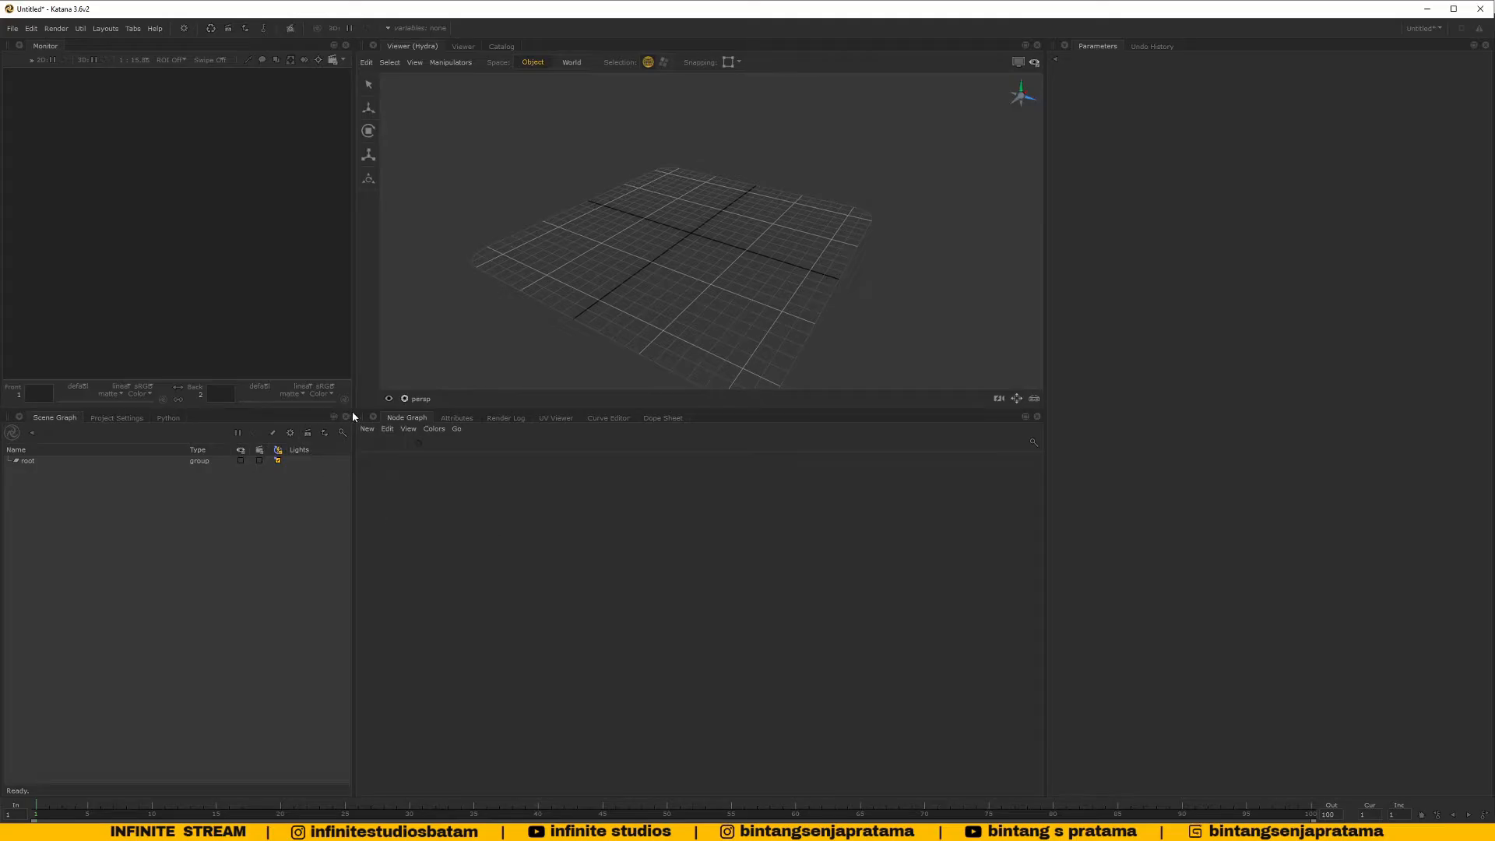
{"action": "left_click_drag", "start_coordinate": [352, 411], "coordinate": [393, 461]}
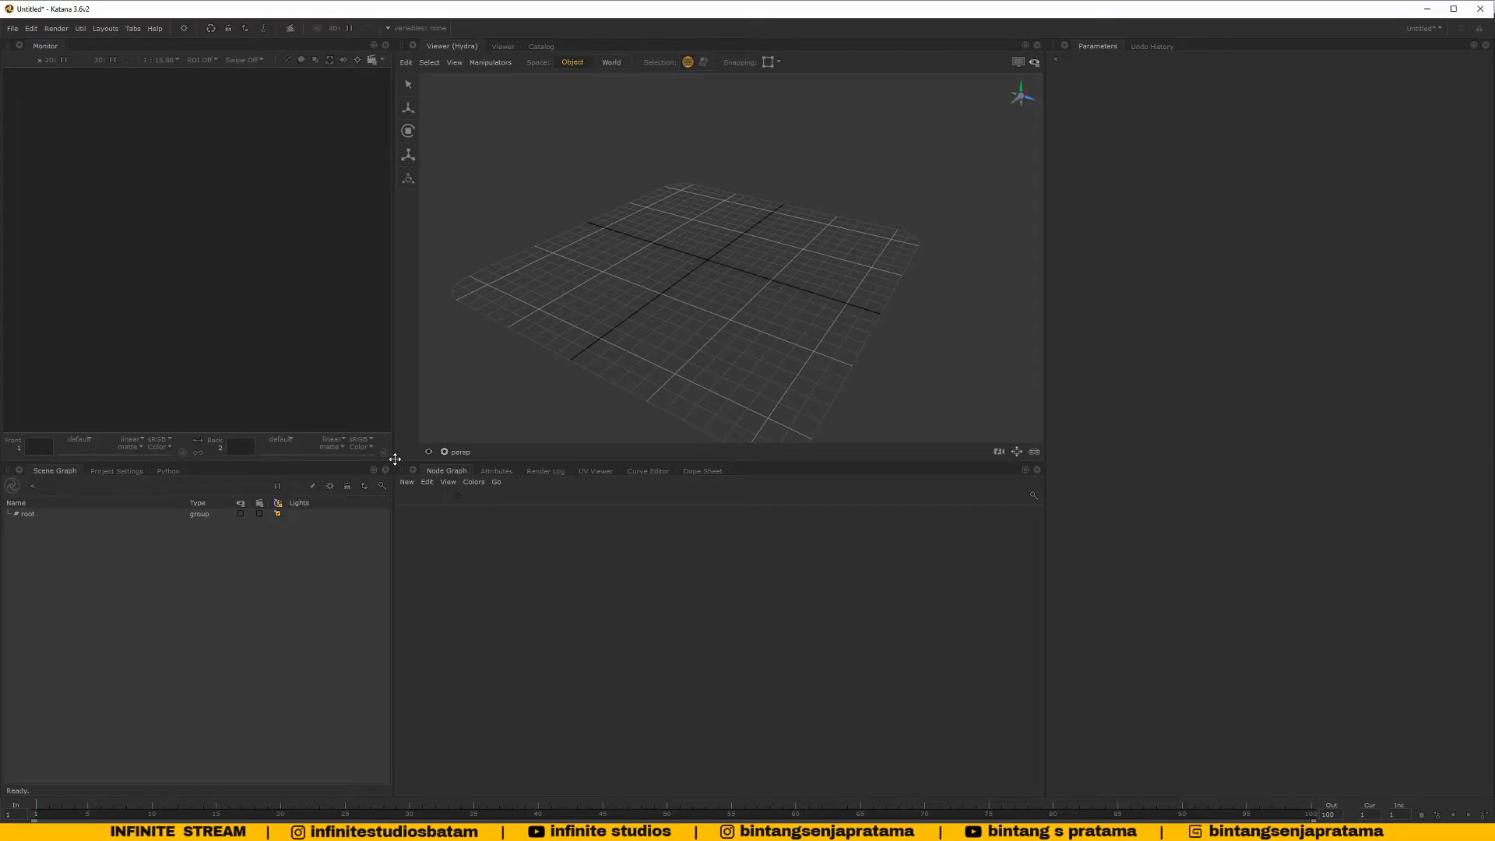
{"action": "left_click_drag", "start_coordinate": [395, 459], "coordinate": [408, 379]}
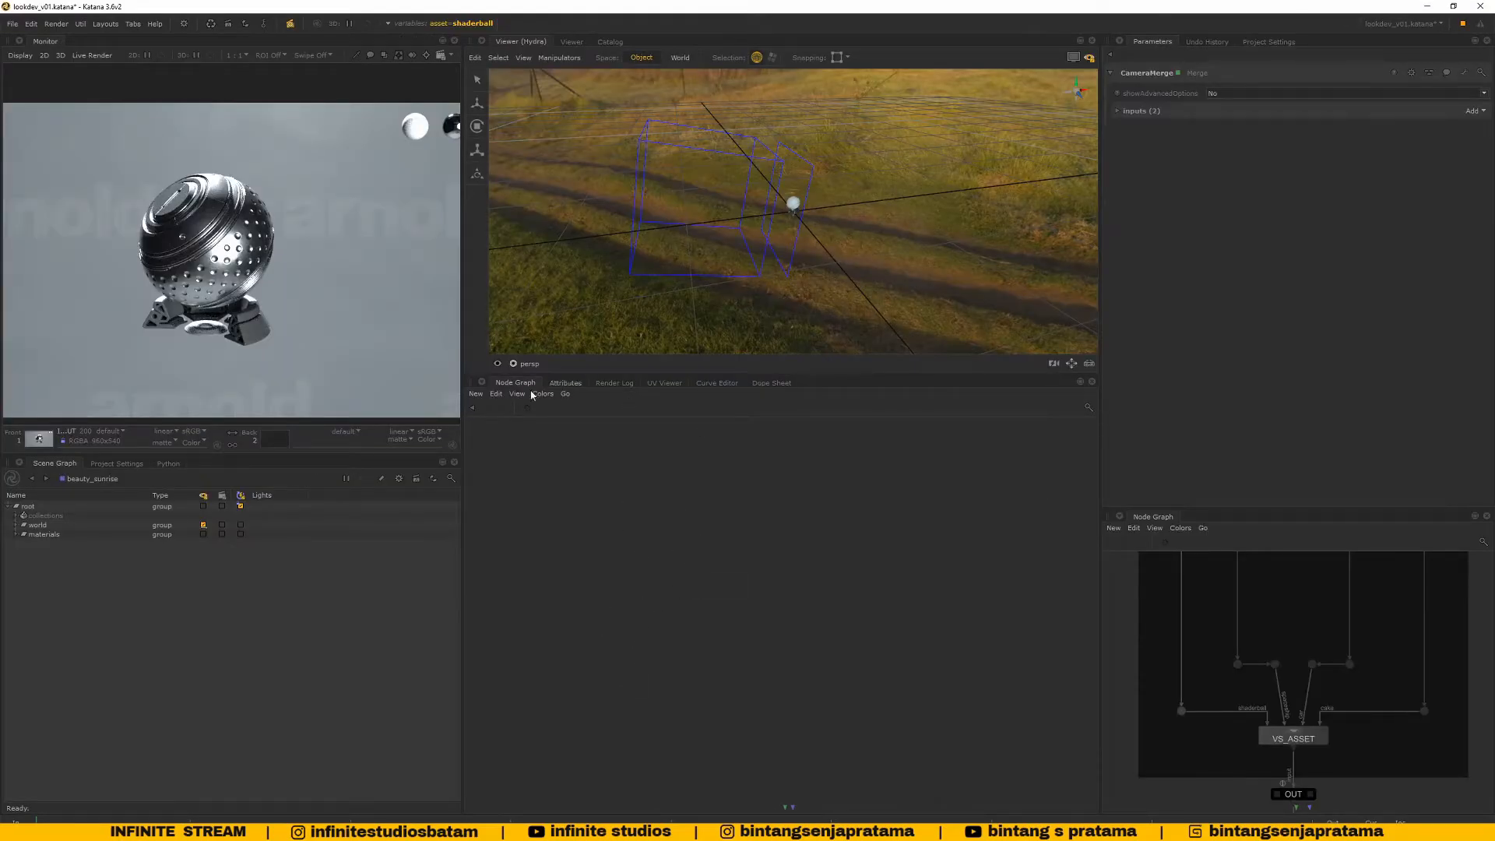
{"action": "scroll", "coordinate": [789, 574], "scroll_direction": "down", "scroll_amount": 8}
{"action": "scroll", "coordinate": [814, 616], "scroll_direction": "up", "scroll_amount": 5}
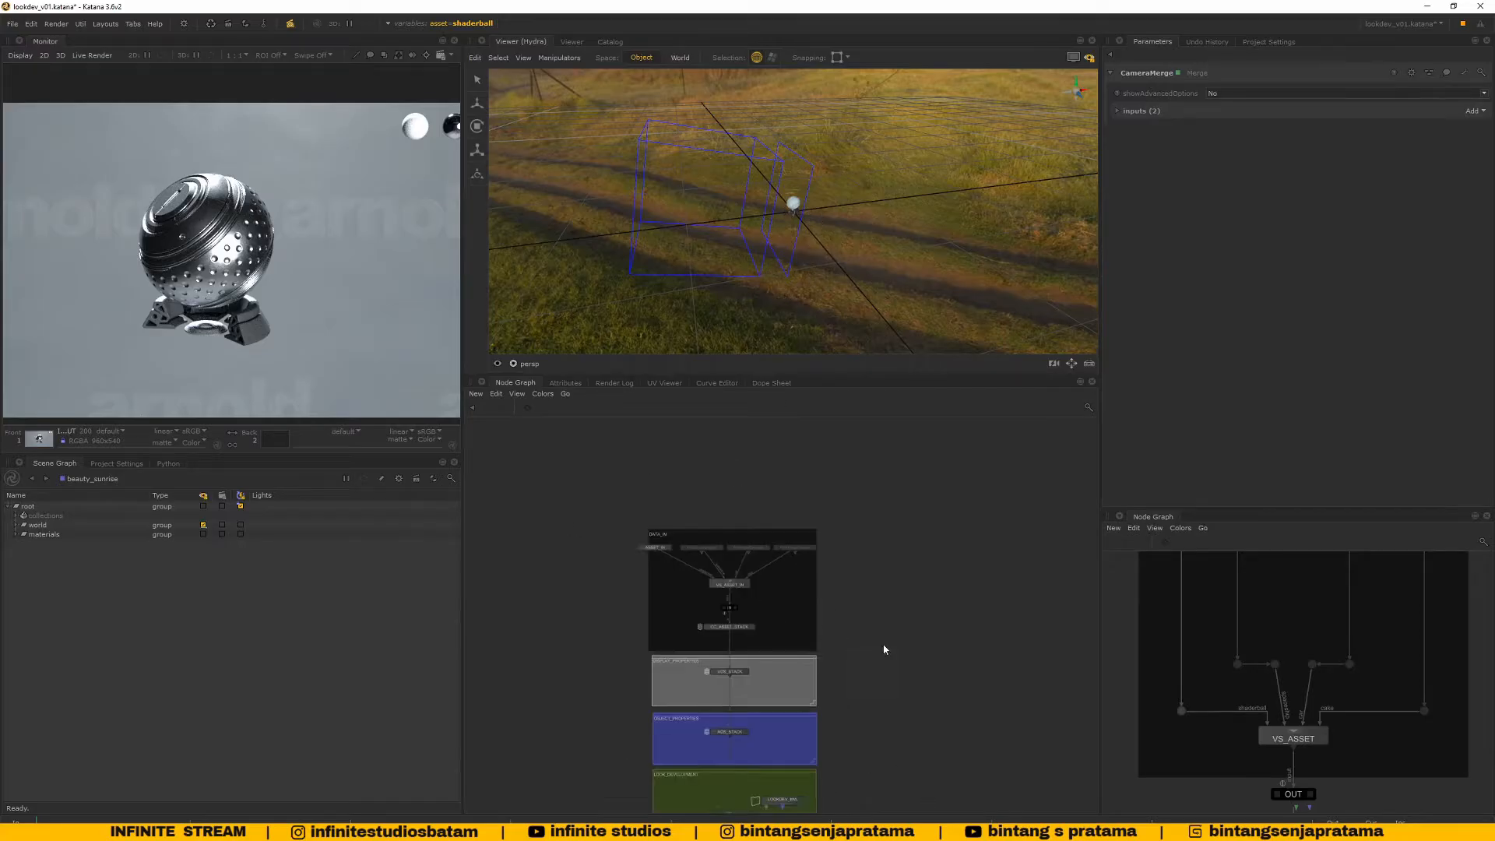
{"action": "middle_click_drag", "start_coordinate": [884, 649], "coordinate": [901, 713]}
{"action": "key", "text": "a"}
{"action": "scroll", "coordinate": [886, 575], "scroll_direction": "up", "scroll_amount": 3}
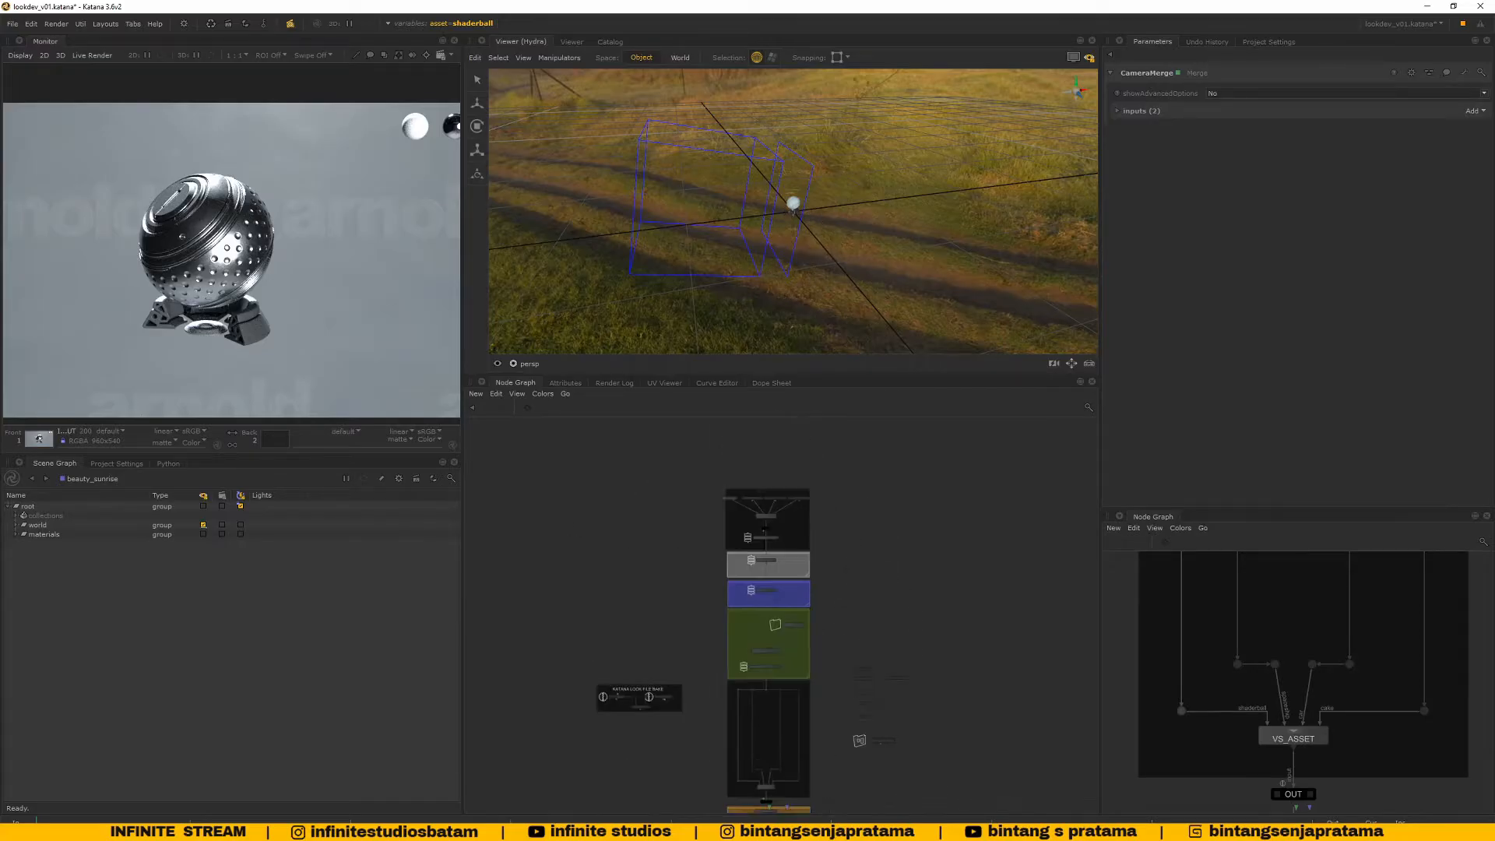
{"action": "scroll", "coordinate": [648, 514], "scroll_direction": "up", "scroll_amount": 5}
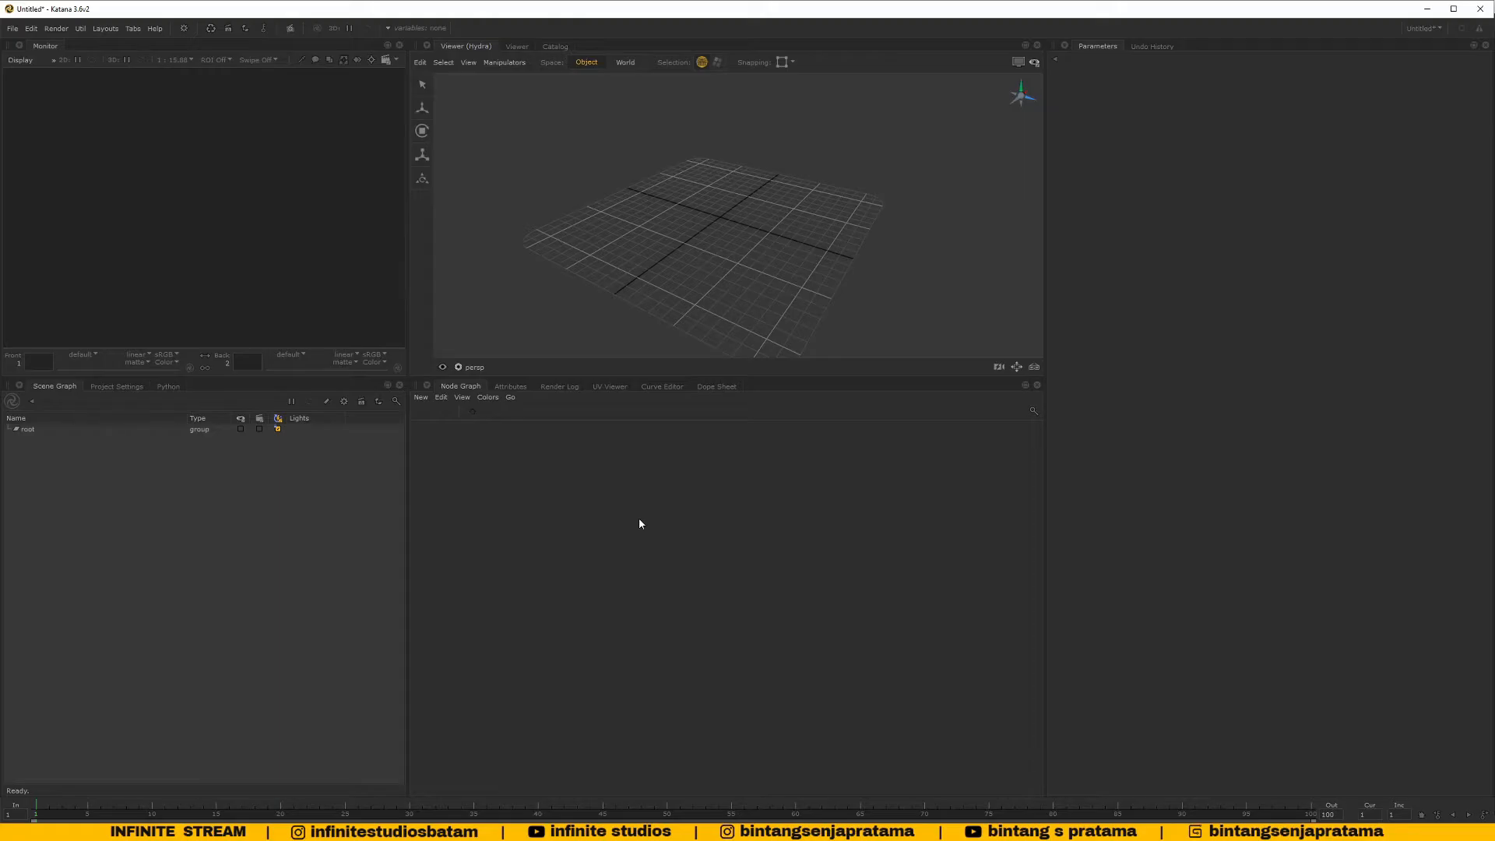
Add an Alembic_In node to the untitled project's empty node graph and position it near the middle
{"action": "key", "text": "Tab"}
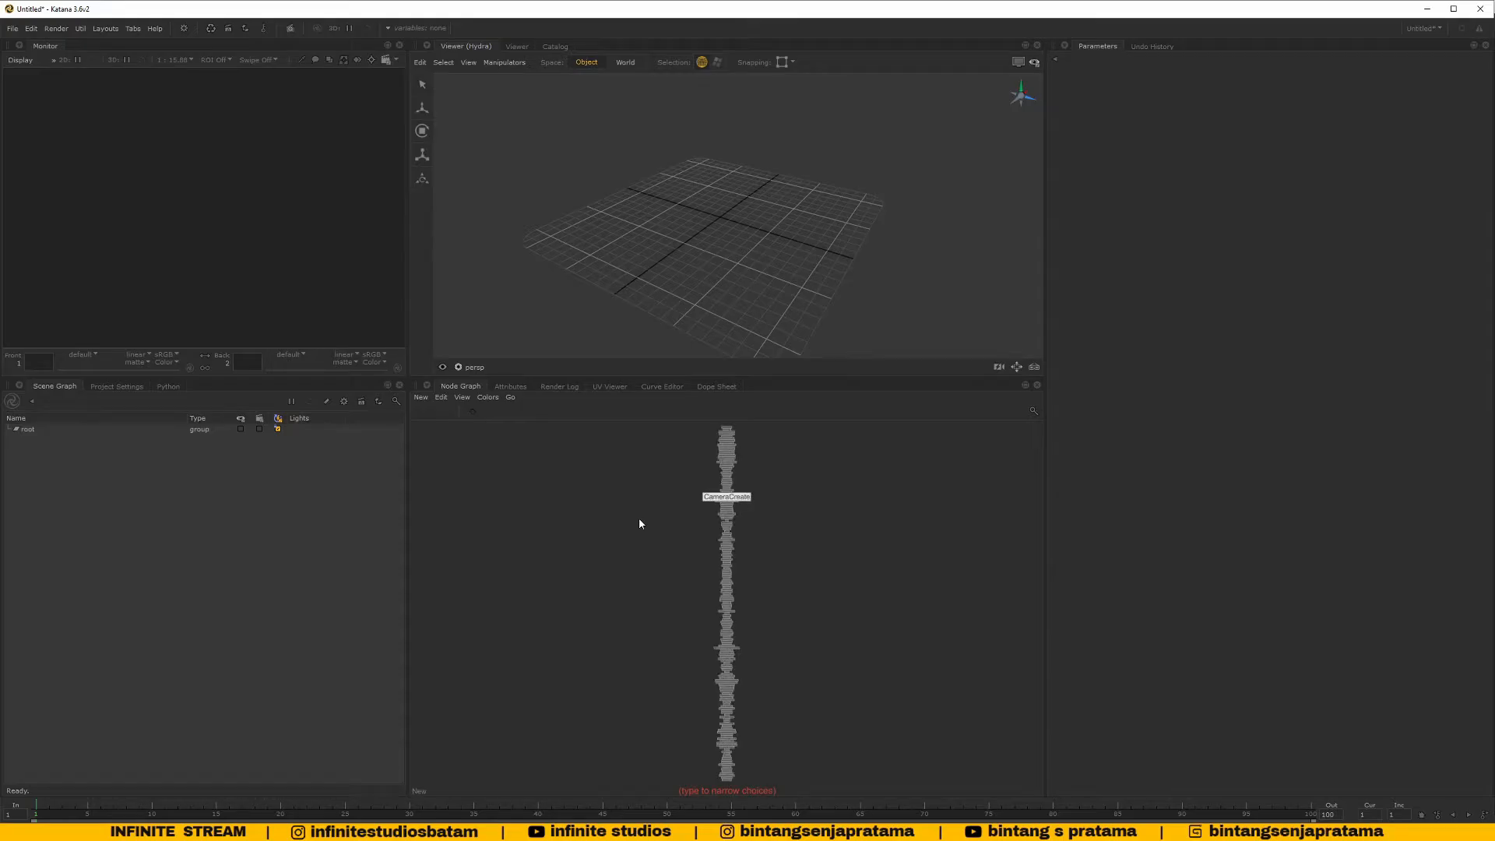
{"action": "type", "text": "alembi"}
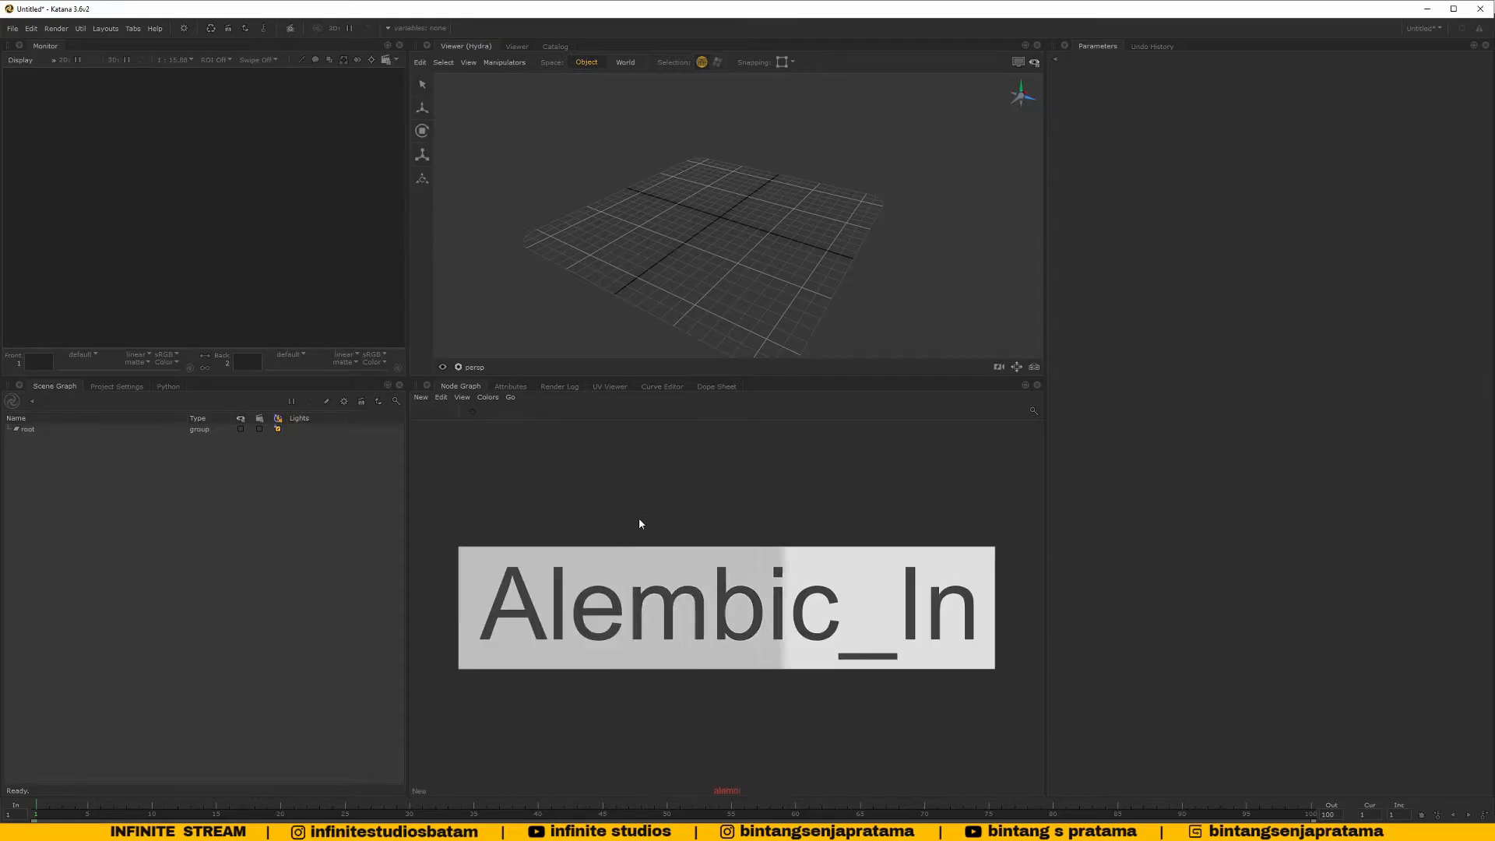
{"action": "left_click", "coordinate": [716, 627]}
{"action": "left_click", "coordinate": [744, 574]}
{"action": "scroll", "coordinate": [741, 589], "scroll_direction": "up", "scroll_amount": 5}
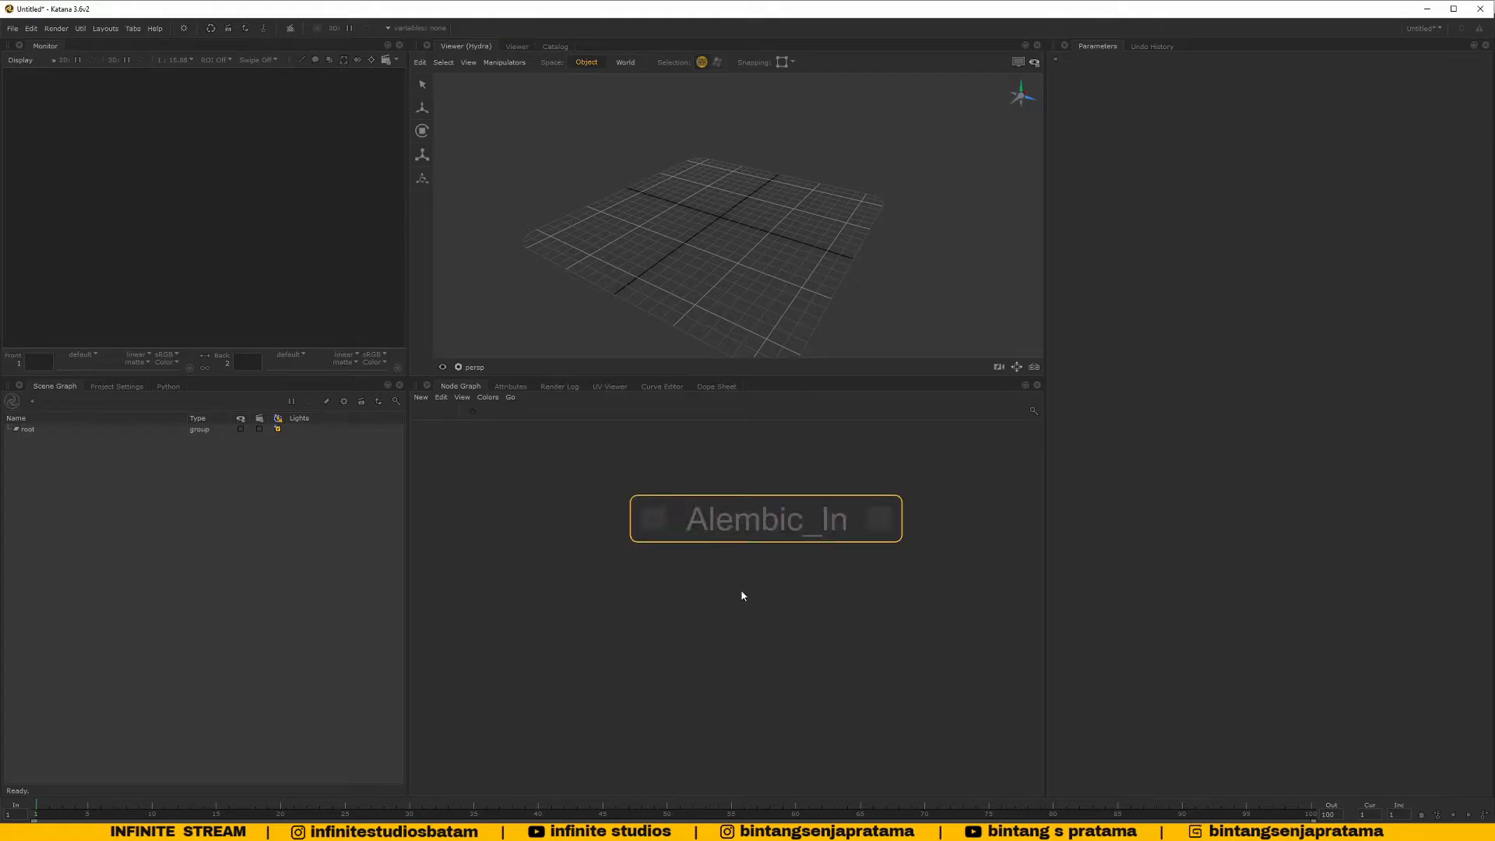
{"action": "left_click_drag", "start_coordinate": [768, 533], "coordinate": [724, 566]}
{"action": "left_click", "coordinate": [778, 622]}
{"action": "left_click", "coordinate": [759, 554]}
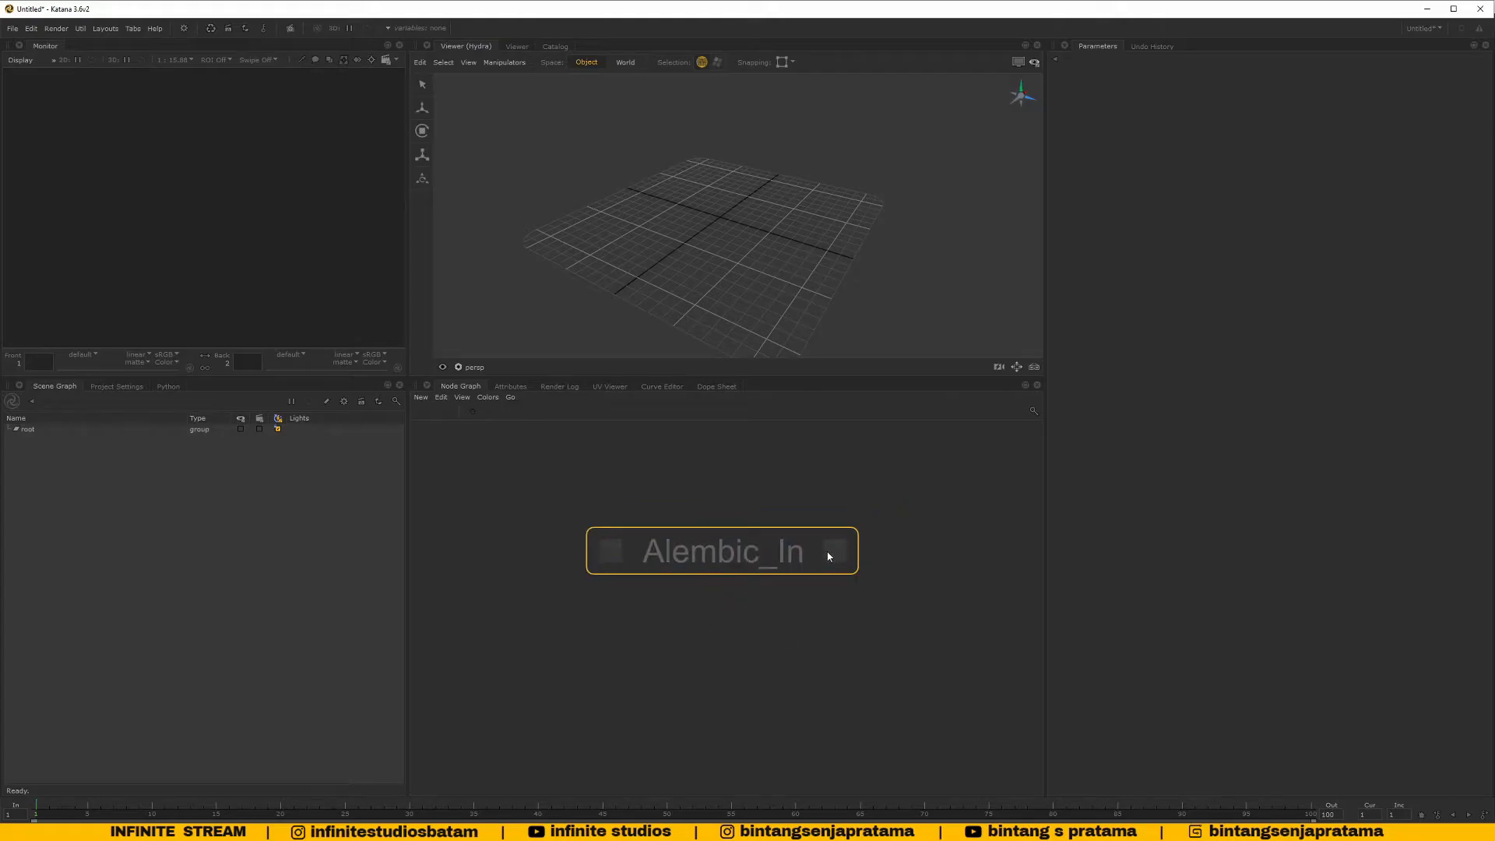
Nudge the Alembic_In node slightly and make it the viewed node so the Scene Graph evaluates it
{"action": "mouse_move", "coordinate": [729, 554]}
{"action": "left_mouse_down"}
{"action": "mouse_move", "coordinate": [707, 552]}
{"action": "mouse_move", "coordinate": [709, 565]}
{"action": "left_mouse_up"}
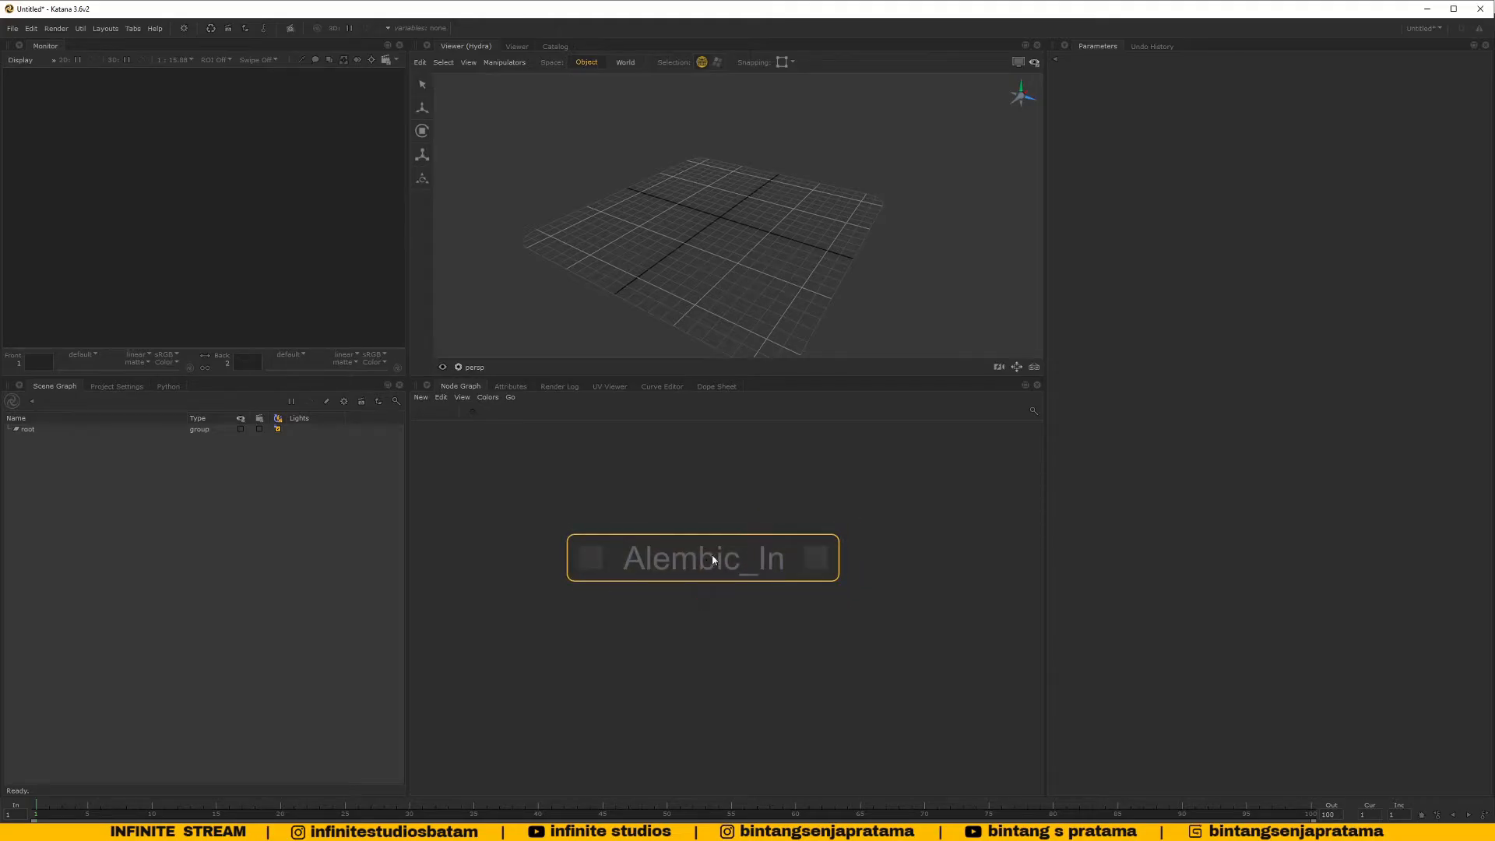
{"action": "key", "text": "v"}
{"action": "left_click", "coordinate": [702, 562]}
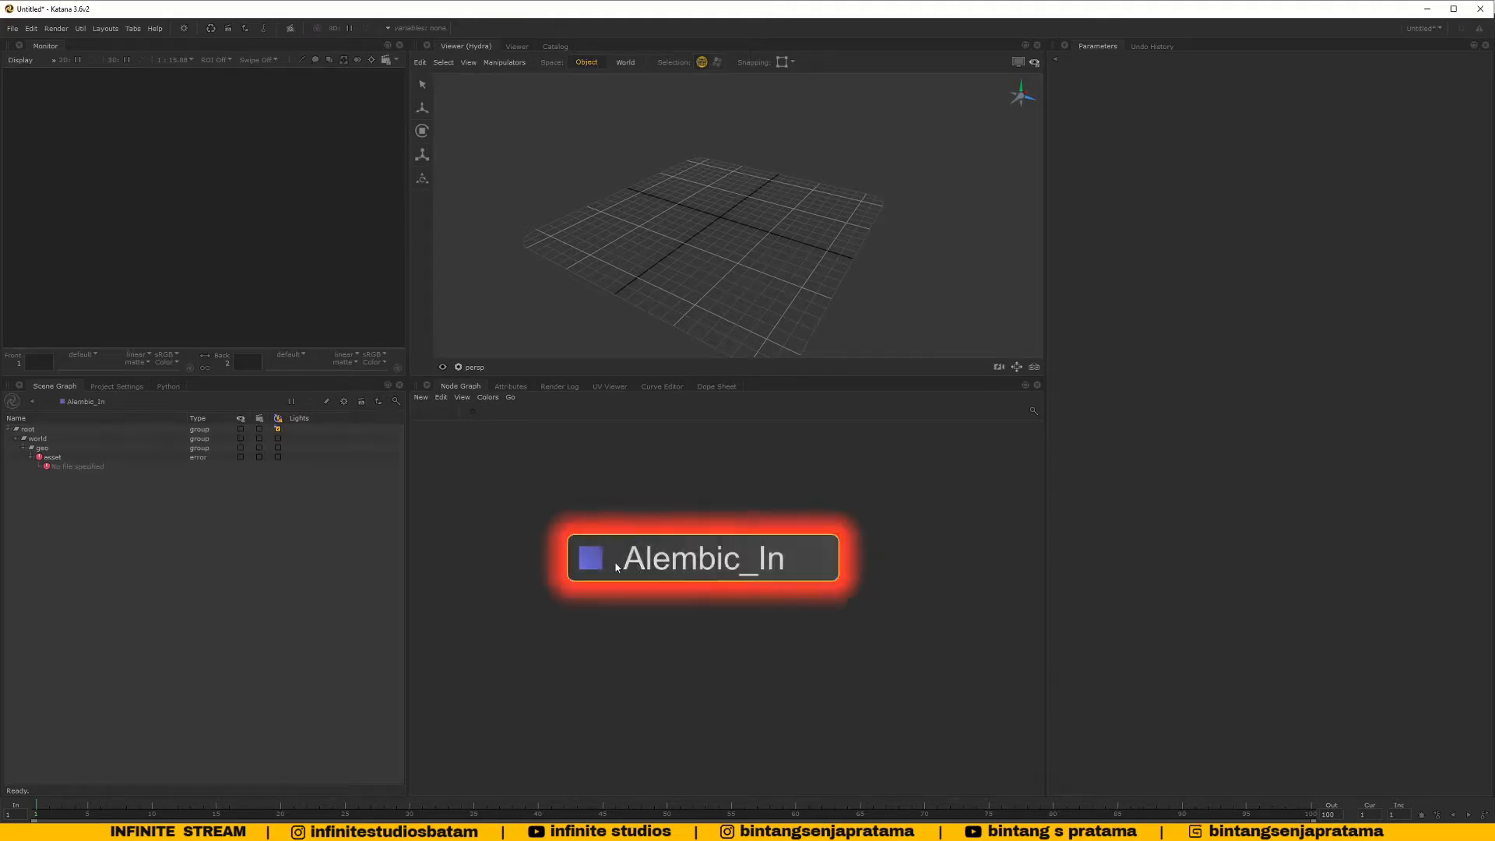
Open the Alembic_In node's parameters for editing and select the root location in the Scene Graph
{"action": "left_click", "coordinate": [802, 566]}
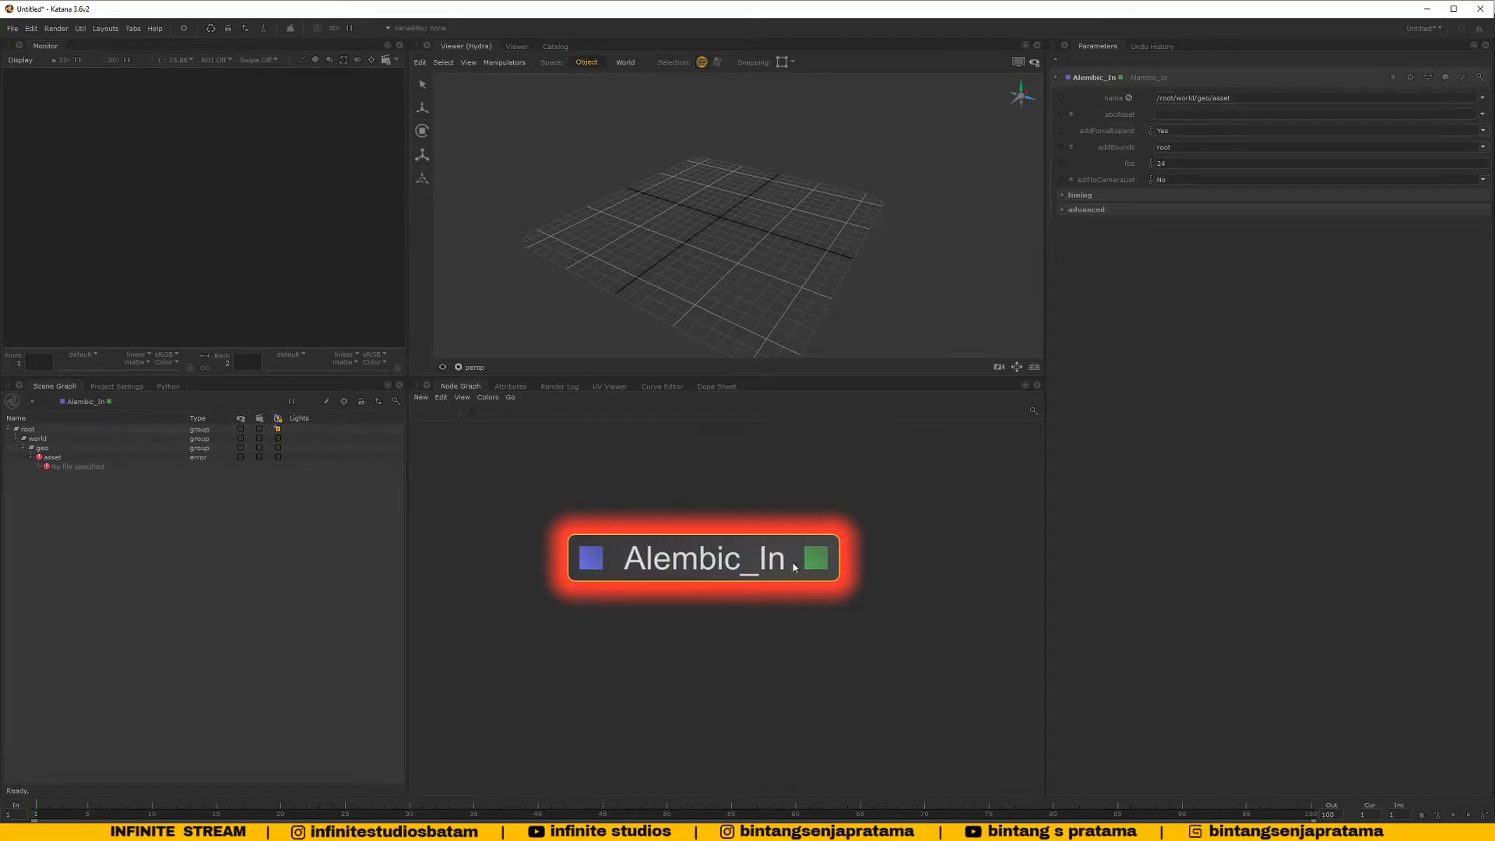
{"action": "left_click_drag", "start_coordinate": [718, 564], "coordinate": [715, 563]}
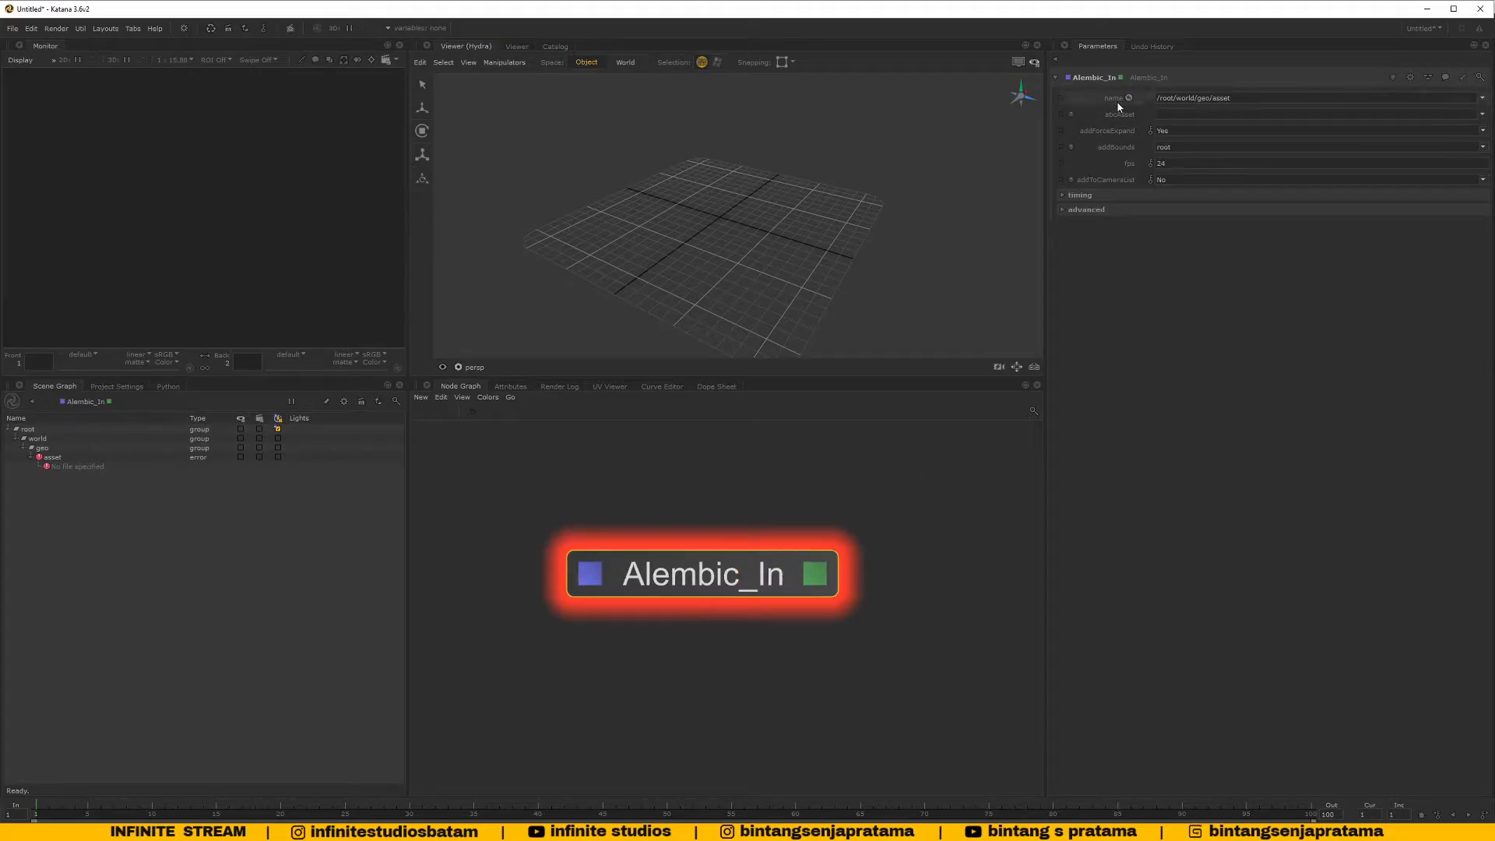
{"action": "left_click", "coordinate": [28, 431]}
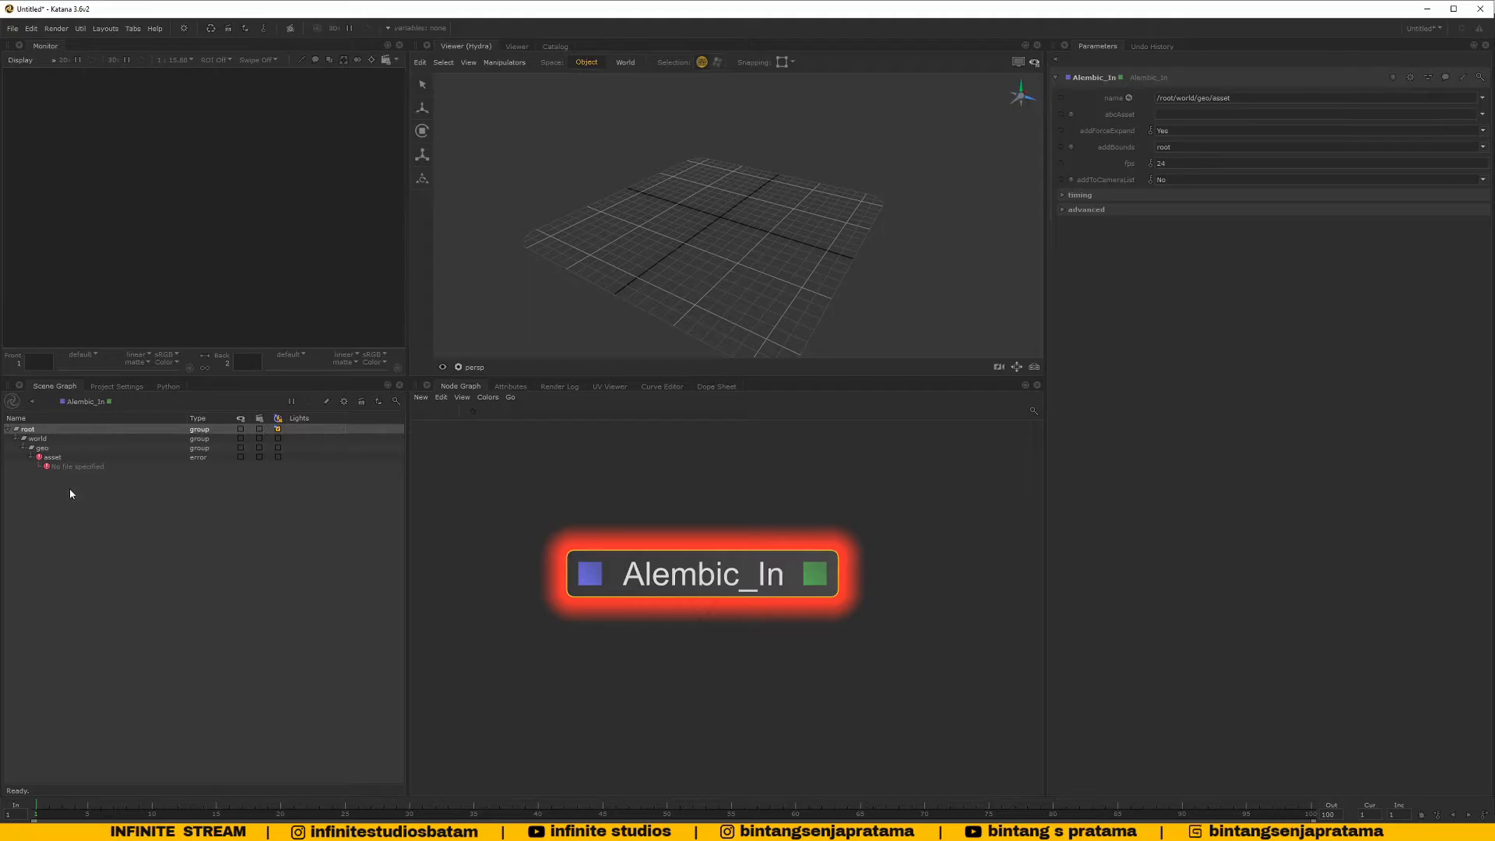
{"action": "scroll", "coordinate": [769, 539], "scroll_direction": "down", "scroll_amount": 3}
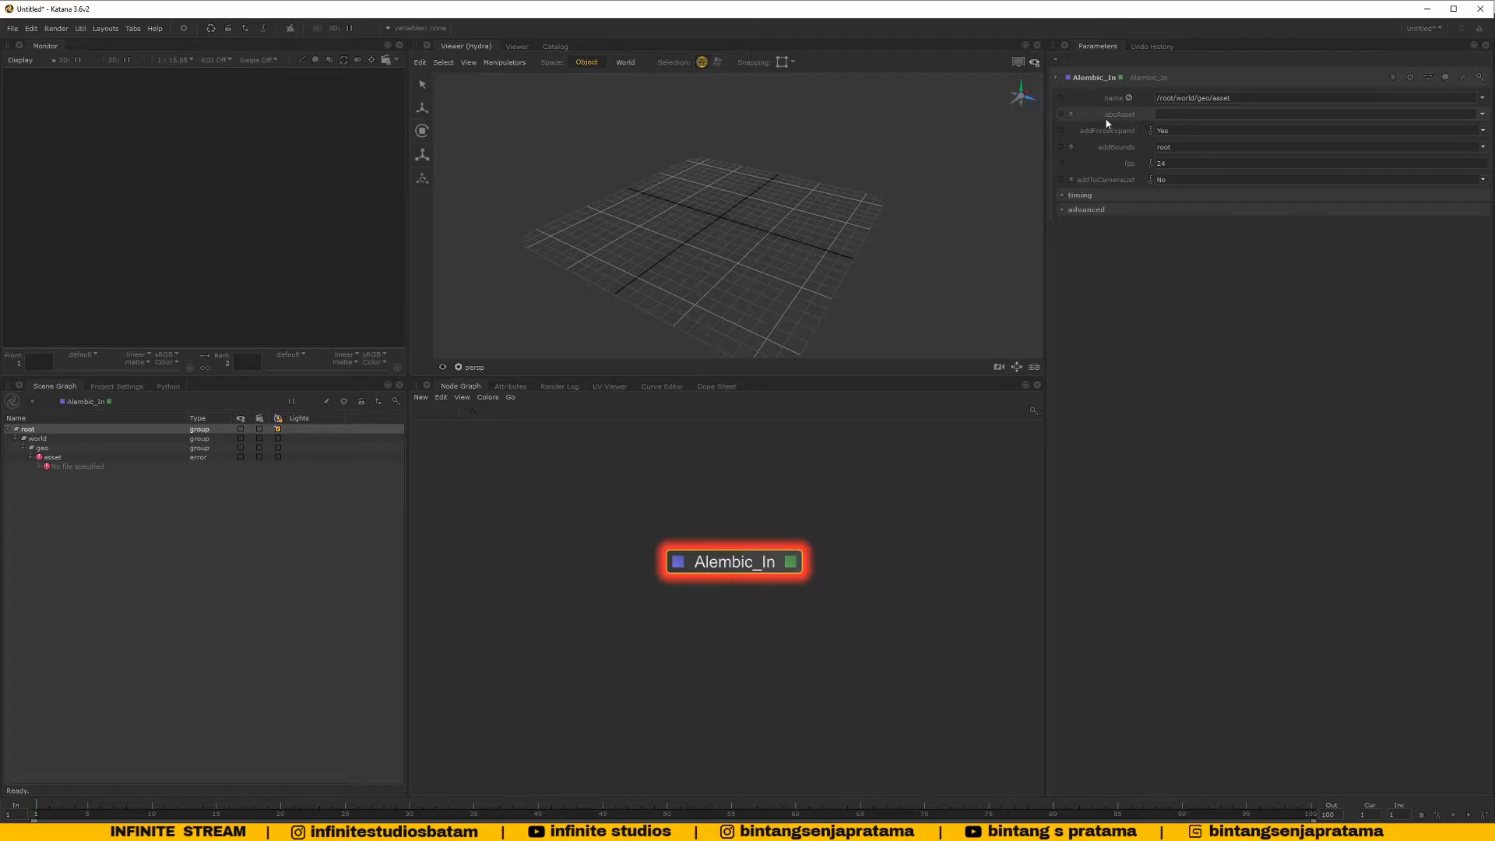
Load B:/assets/properties/shaderBall1.abc as the Alembic_In node's abcAsset file
{"action": "left_click", "coordinate": [1484, 117]}
{"action": "left_click", "coordinate": [1416, 127]}
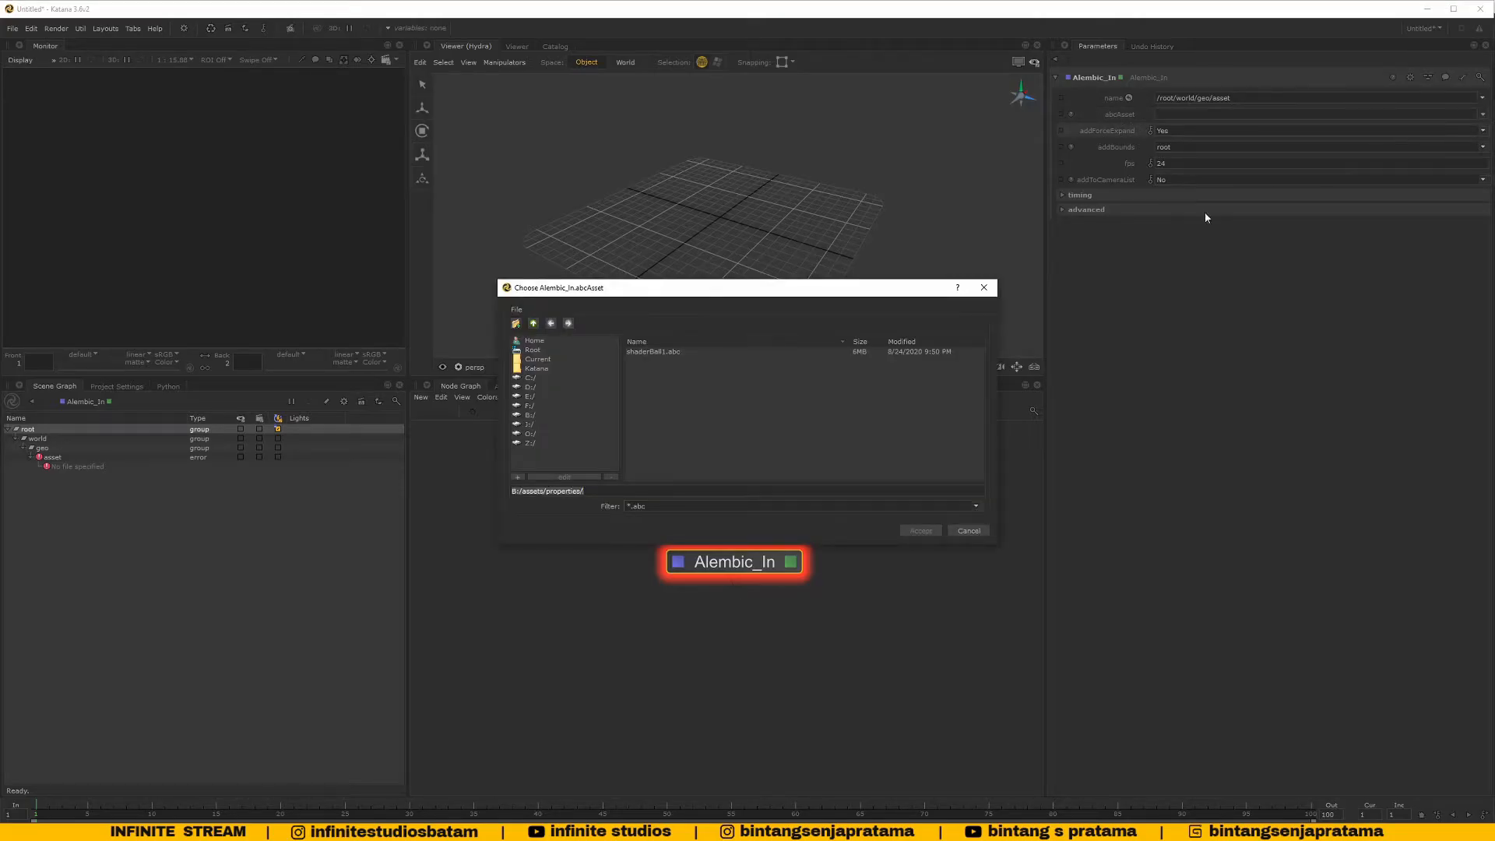
{"action": "left_click", "coordinate": [663, 352]}
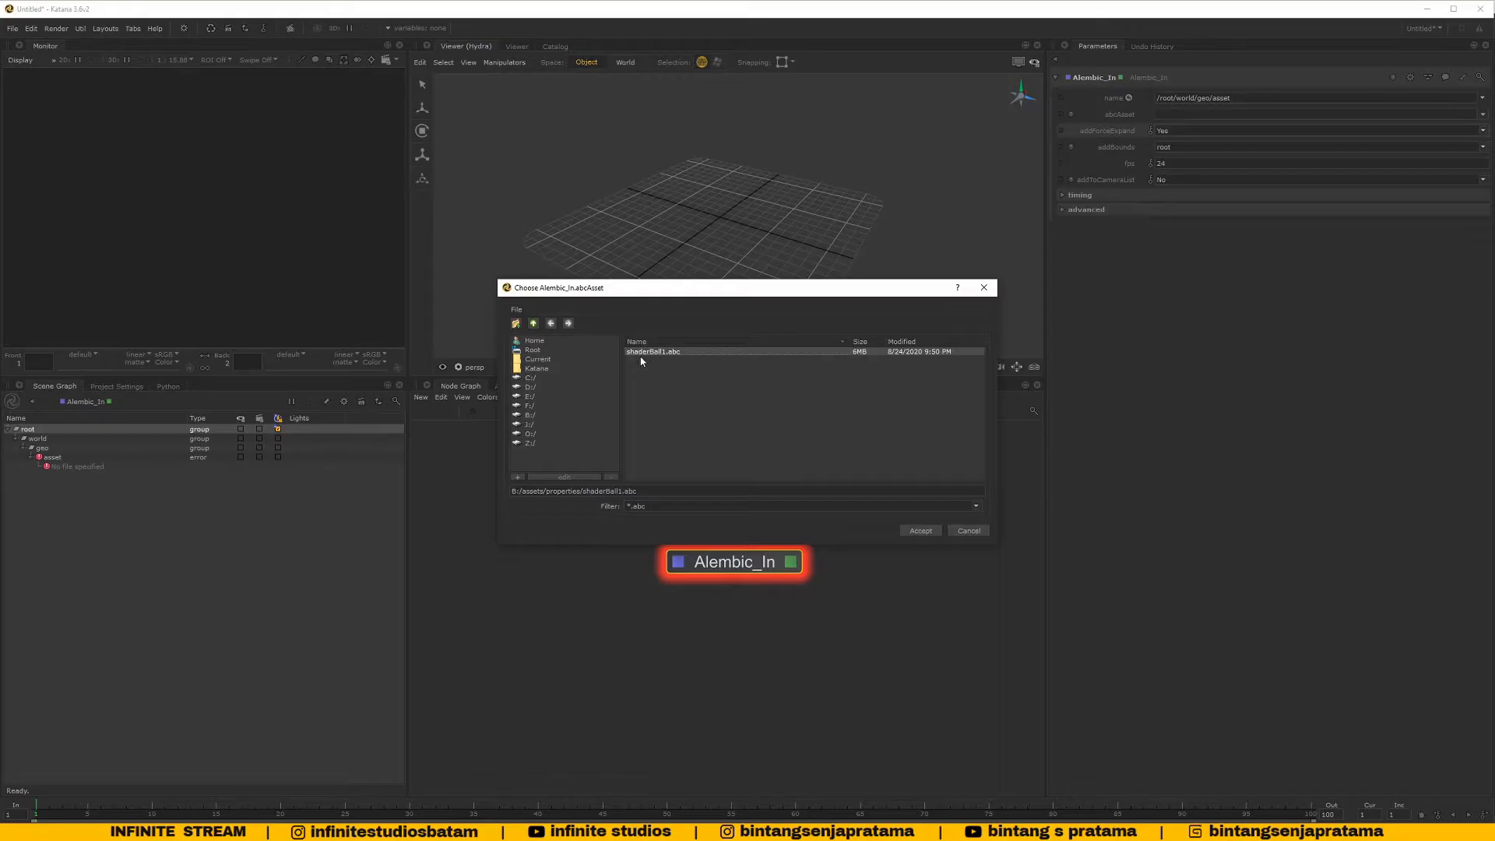
{"action": "left_click", "coordinate": [921, 531]}
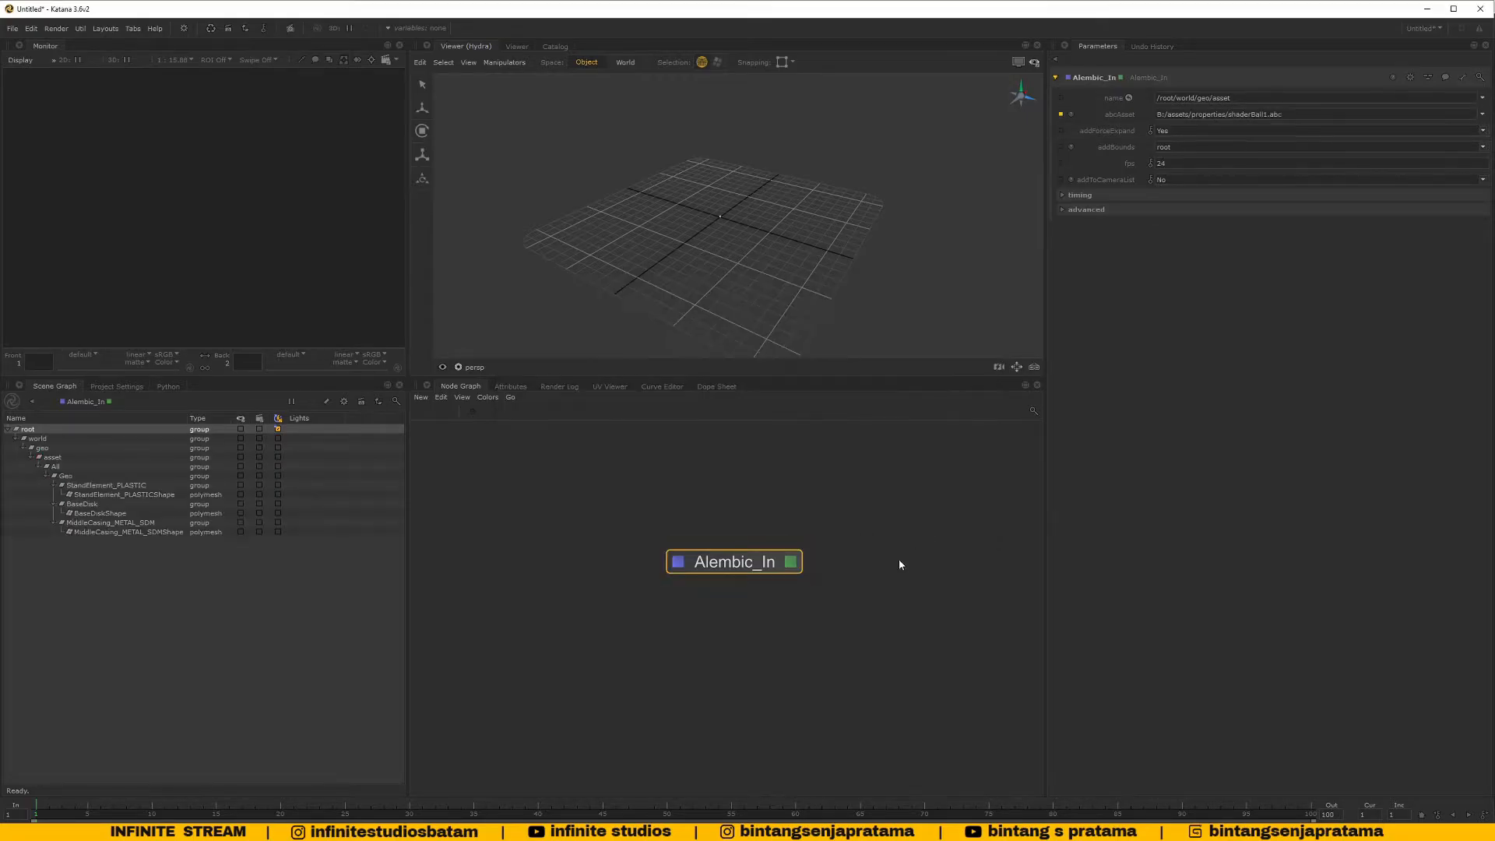
Select the imported shader ball at the grid's origin, frame it in the viewer and examine its geometry from several angles
{"action": "left_click_drag", "start_coordinate": [752, 568], "coordinate": [745, 578]}
{"action": "scroll", "coordinate": [720, 263], "scroll_direction": "up", "scroll_amount": 5}
{"action": "key", "text": "f"}
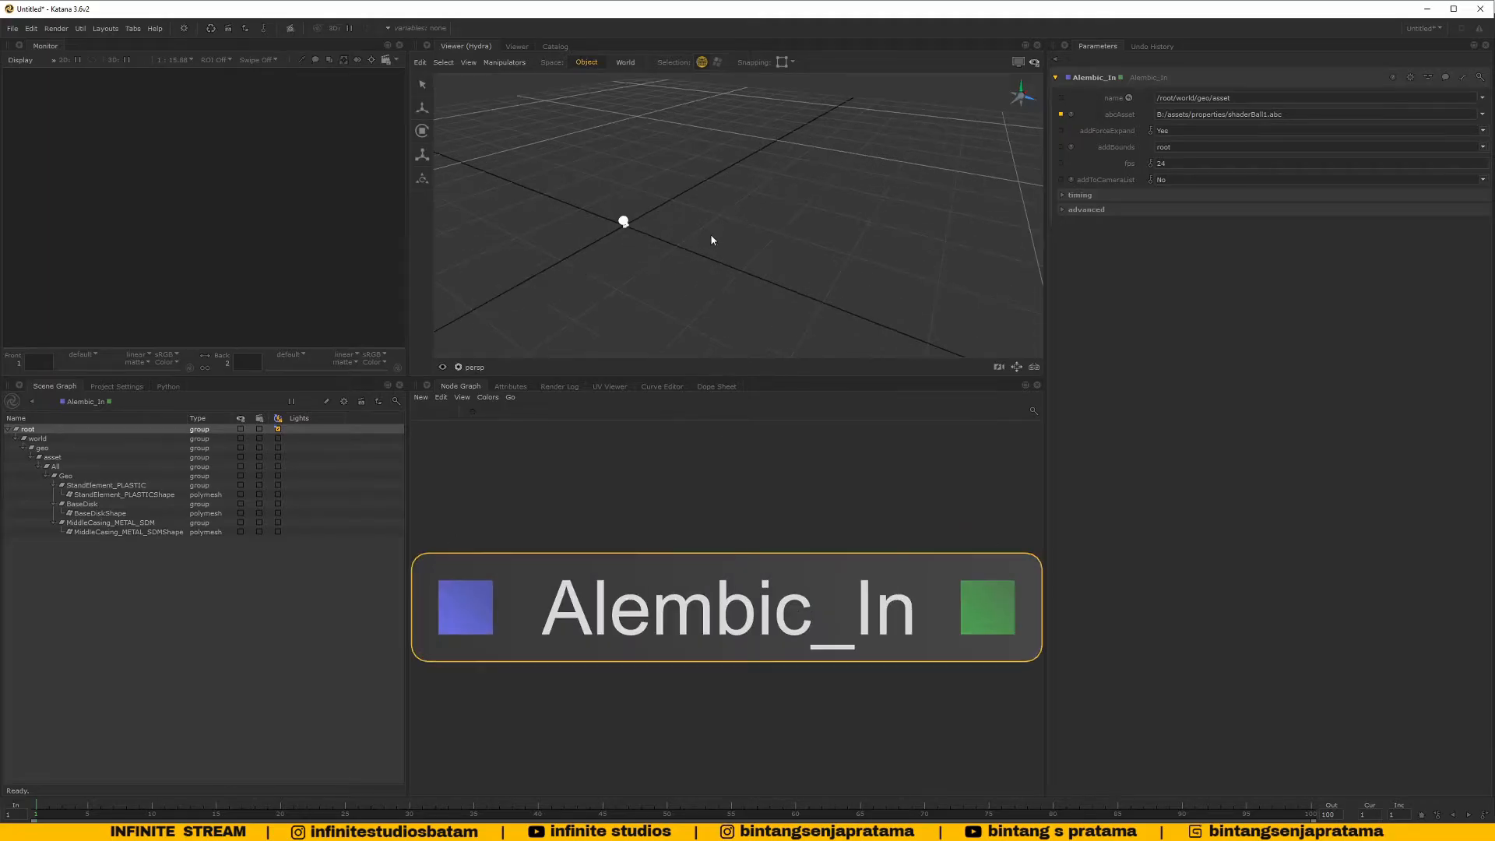
{"action": "left_click", "coordinate": [627, 221]}
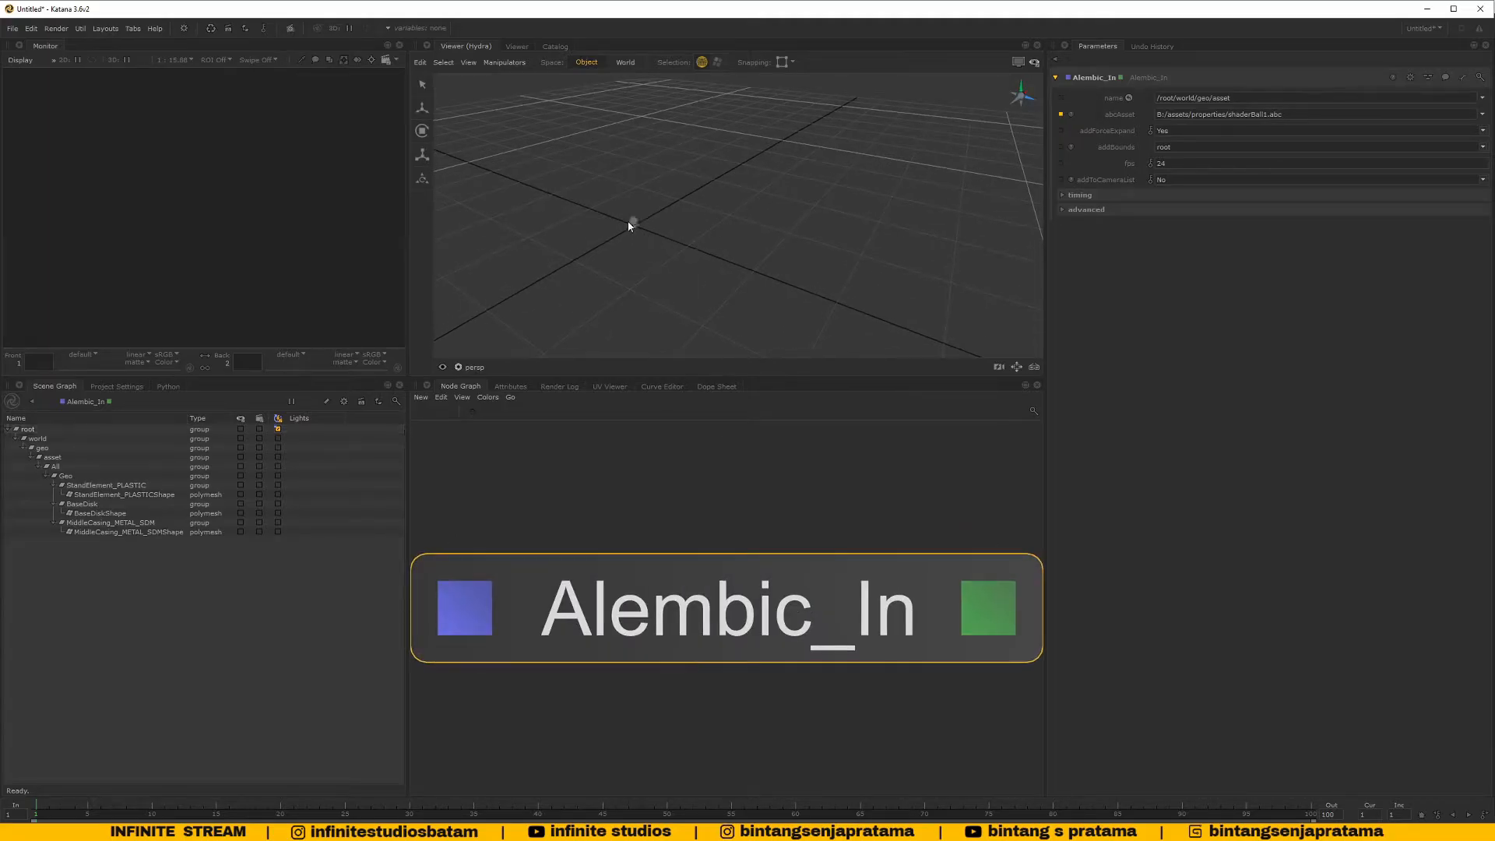
{"action": "left_click", "coordinate": [633, 222]}
{"action": "key", "text": "f"}
{"action": "left_click_drag", "start_coordinate": [704, 235], "coordinate": [787, 195], "text": "alt"}
{"action": "scroll", "coordinate": [736, 204], "scroll_direction": "up", "scroll_amount": 3}
{"action": "scroll", "coordinate": [787, 195], "scroll_direction": "up", "scroll_amount": 5}
{"action": "scroll", "coordinate": [779, 288], "scroll_direction": "down", "scroll_amount": 4}
{"action": "left_click_drag", "start_coordinate": [779, 288], "coordinate": [762, 303], "text": "alt"}
{"action": "scroll", "coordinate": [761, 303], "scroll_direction": "down", "scroll_amount": 3}
{"action": "mouse_move", "coordinate": [761, 303]}
{"action": "middle_mouse_down", "text": "alt"}
{"action": "mouse_move", "coordinate": [758, 260]}
{"action": "mouse_move", "coordinate": [758, 275]}
{"action": "middle_mouse_up", "text": "alt"}
{"action": "left_click_drag", "start_coordinate": [756, 270], "coordinate": [759, 287], "text": "alt"}
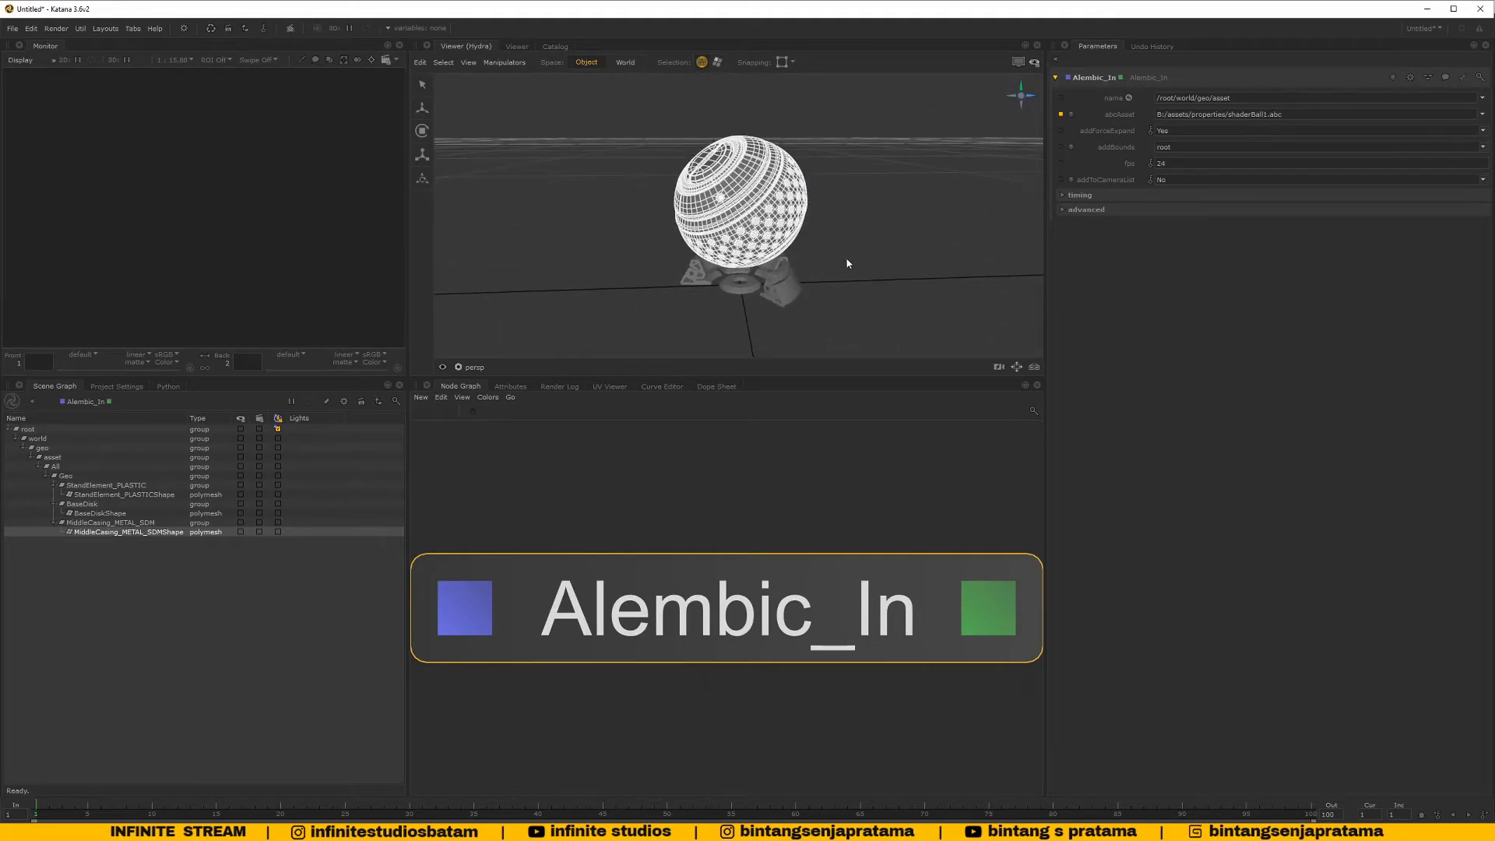
Collapse, select and re-expand the All and Geo groups in the Scene Graph to check how expansion affects the viewer
{"action": "left_click", "coordinate": [133, 553]}
{"action": "left_click", "coordinate": [37, 466]}
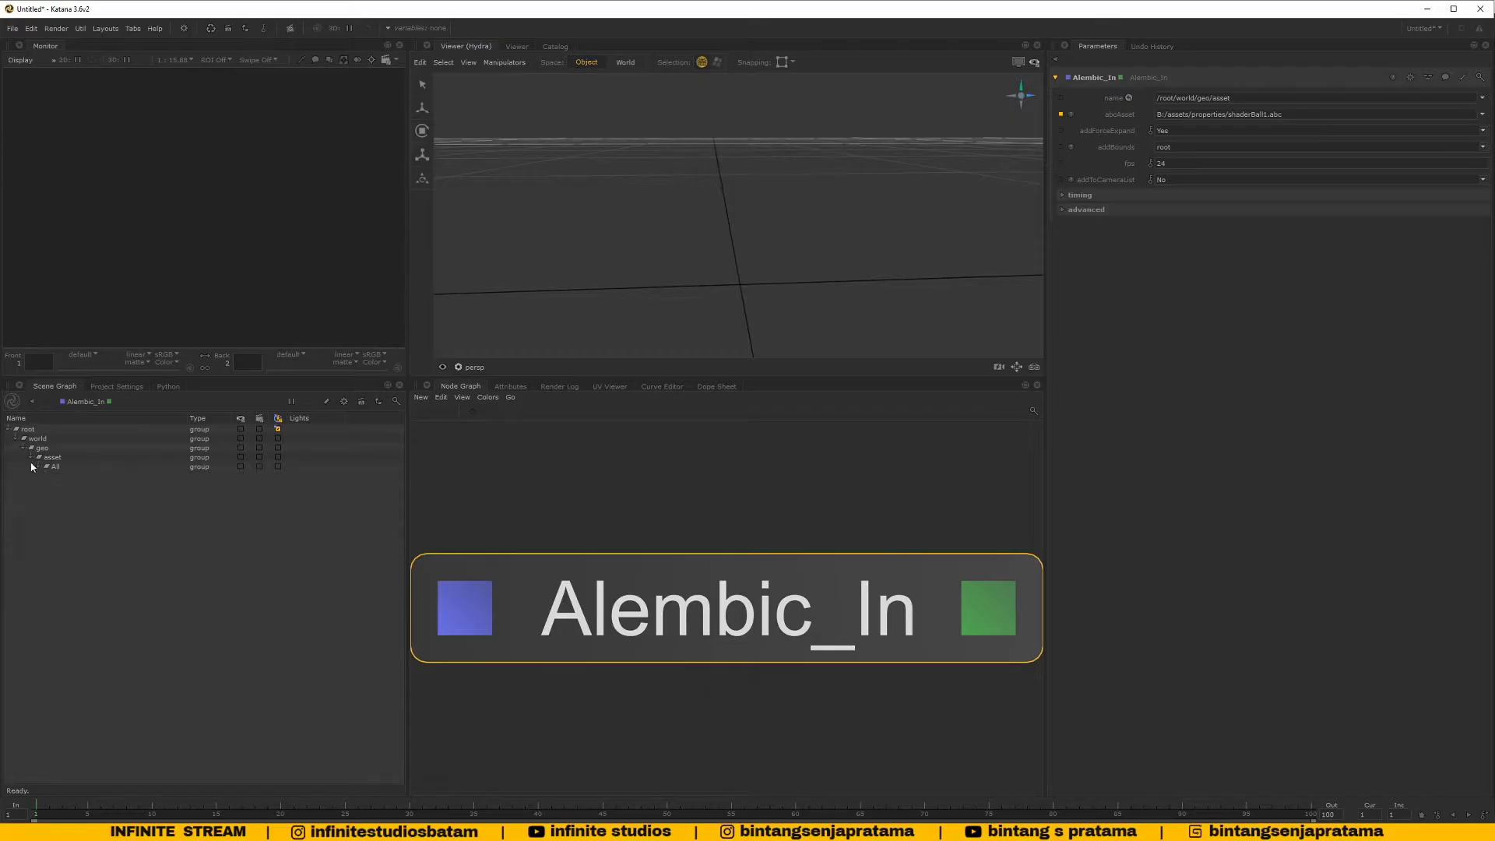
{"action": "left_click", "coordinate": [54, 467]}
{"action": "left_click", "coordinate": [37, 466]}
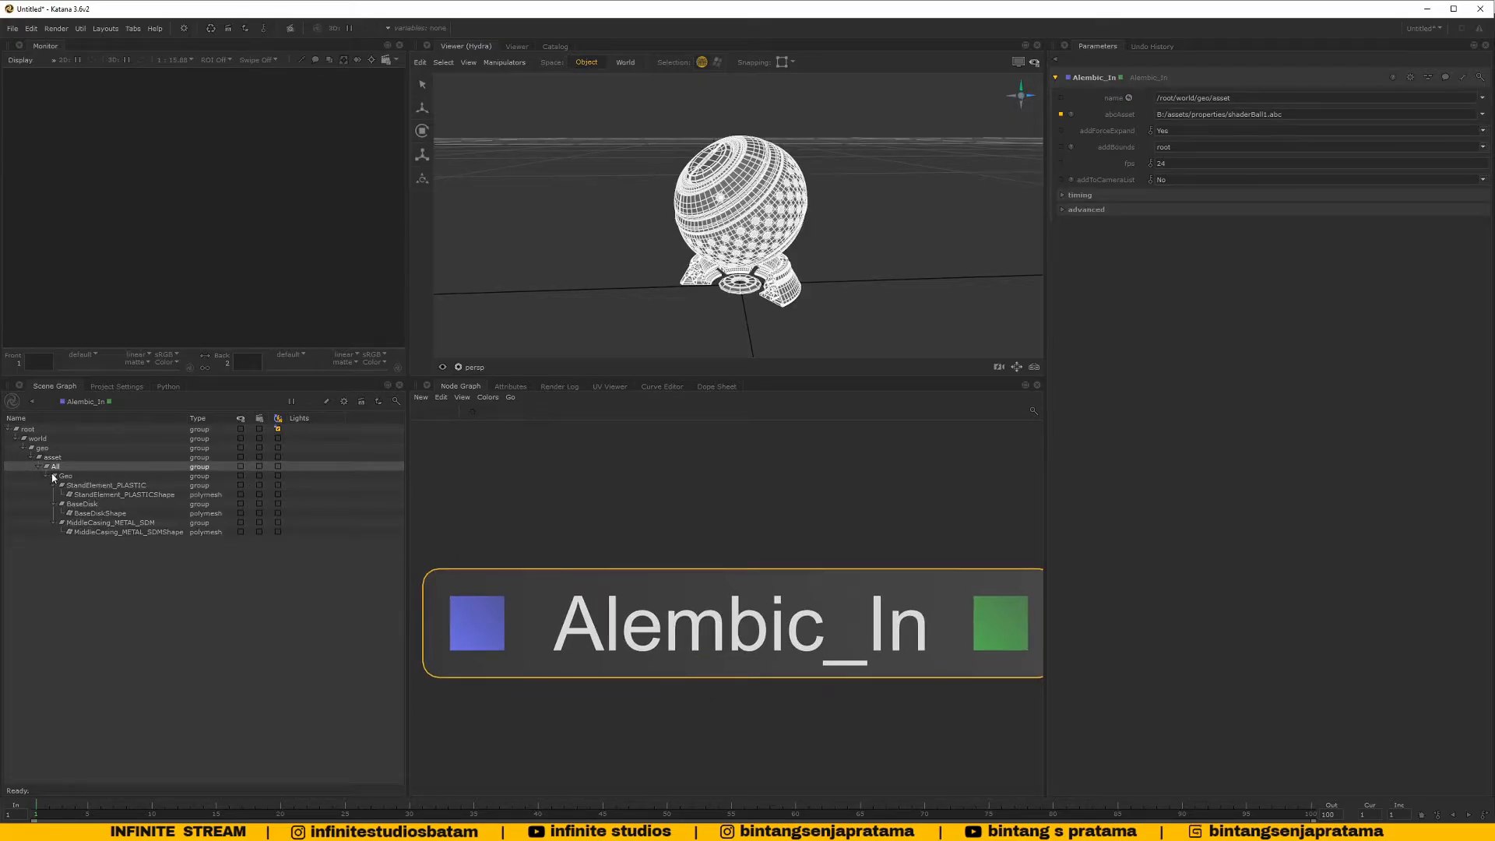
{"action": "left_click", "coordinate": [49, 476]}
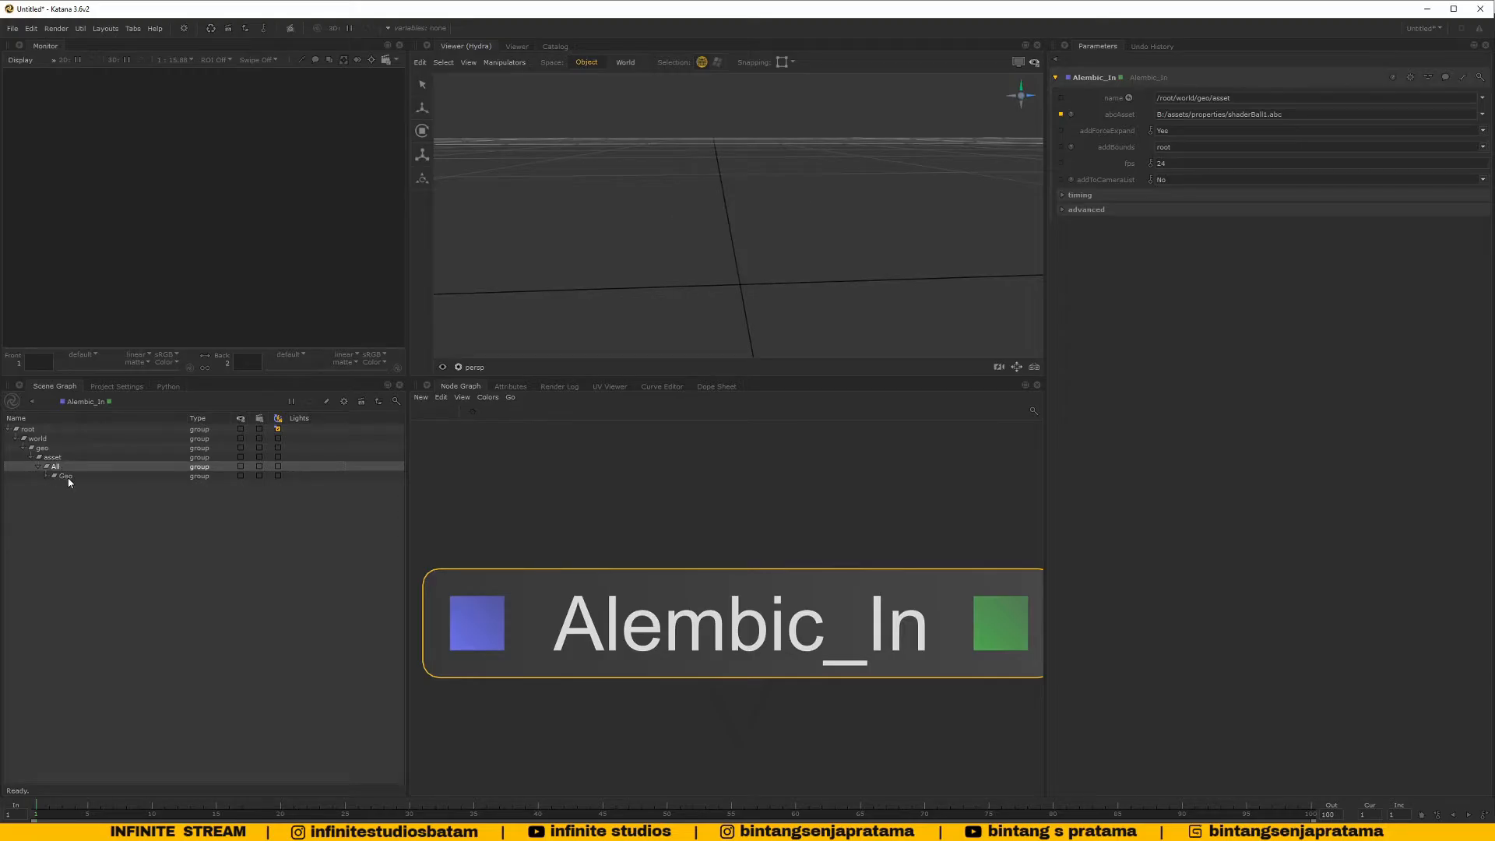
{"action": "left_click", "coordinate": [65, 476]}
{"action": "left_click", "coordinate": [48, 476]}
Collapse the StandElement_PLASTIC, BaseDisk and MiddleCasing_METAL_SDM groups under Geo in the Scene Graph
{"action": "left_click", "coordinate": [54, 486]}
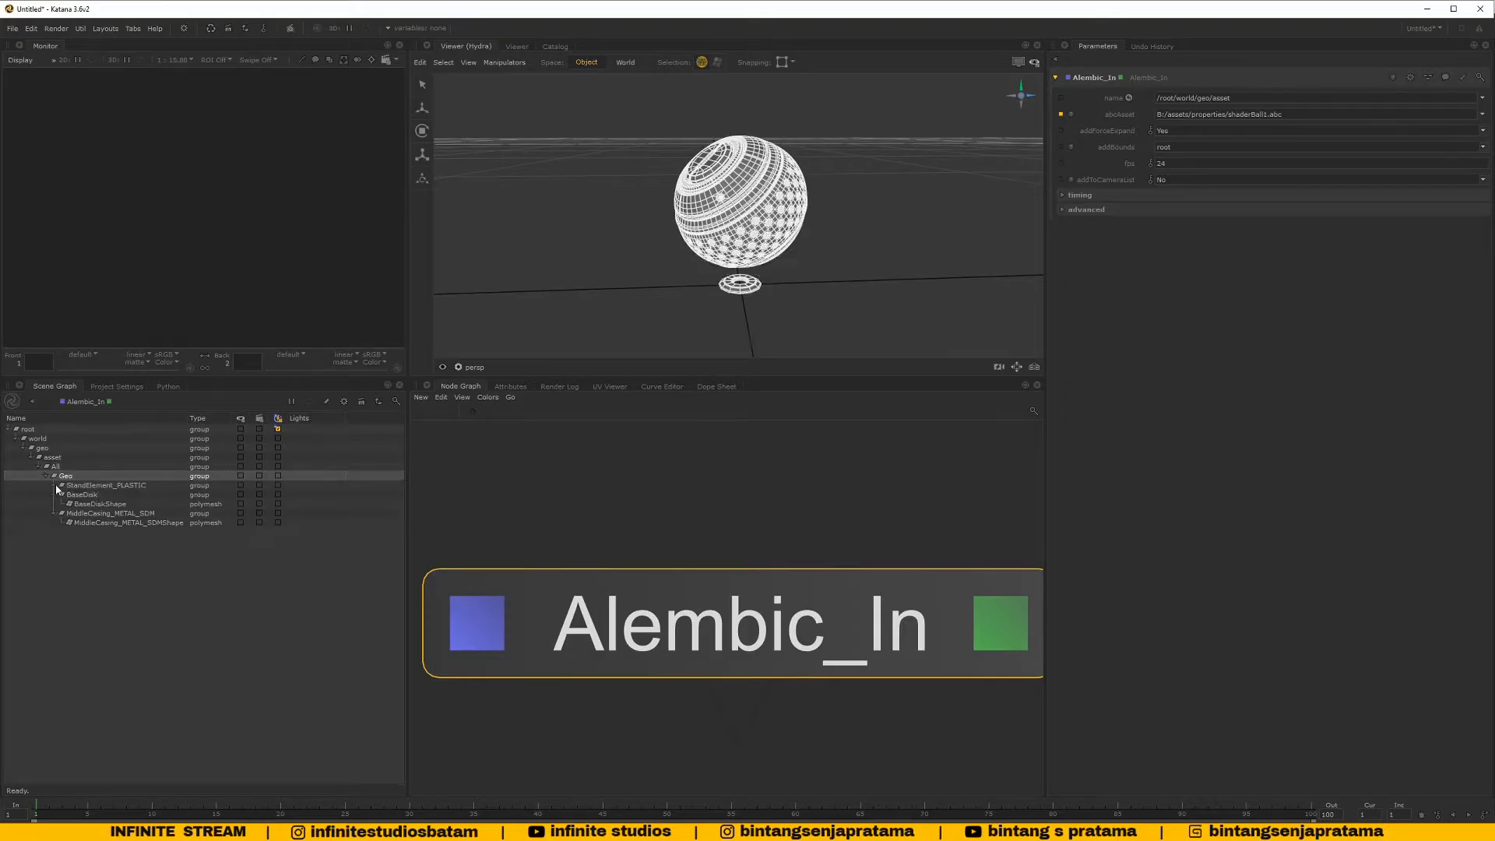
{"action": "left_click", "coordinate": [85, 486]}
{"action": "left_click", "coordinate": [53, 496]}
{"action": "left_click", "coordinate": [53, 505]}
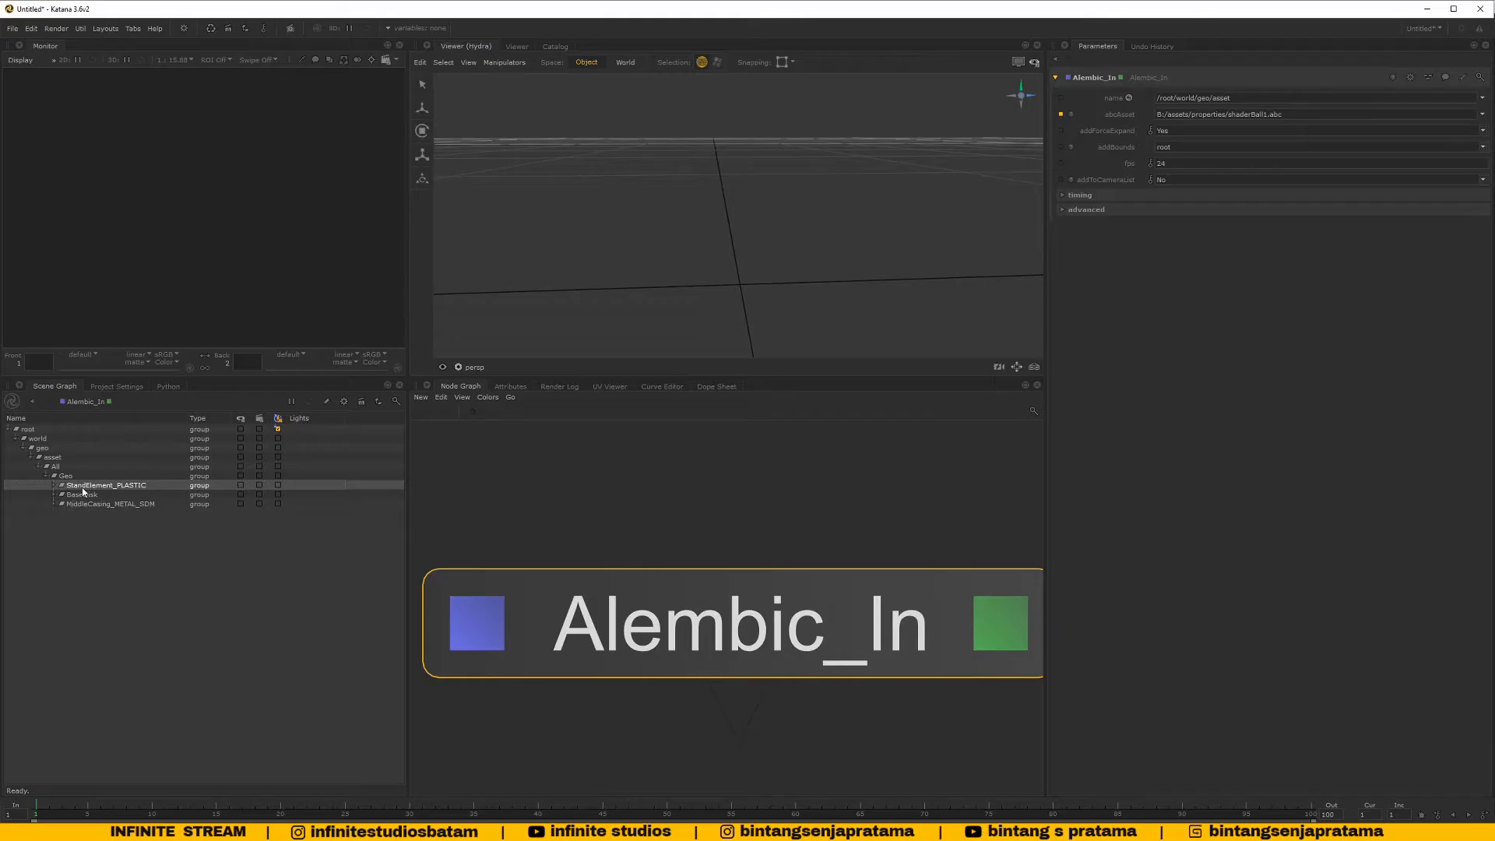
Select the three collapsed groups under Geo one after another and check the viewer for their geometry
{"action": "left_click", "coordinate": [90, 496]}
{"action": "left_click", "coordinate": [91, 506]}
{"action": "left_click", "coordinate": [92, 487]}
{"action": "left_click", "coordinate": [90, 505]}
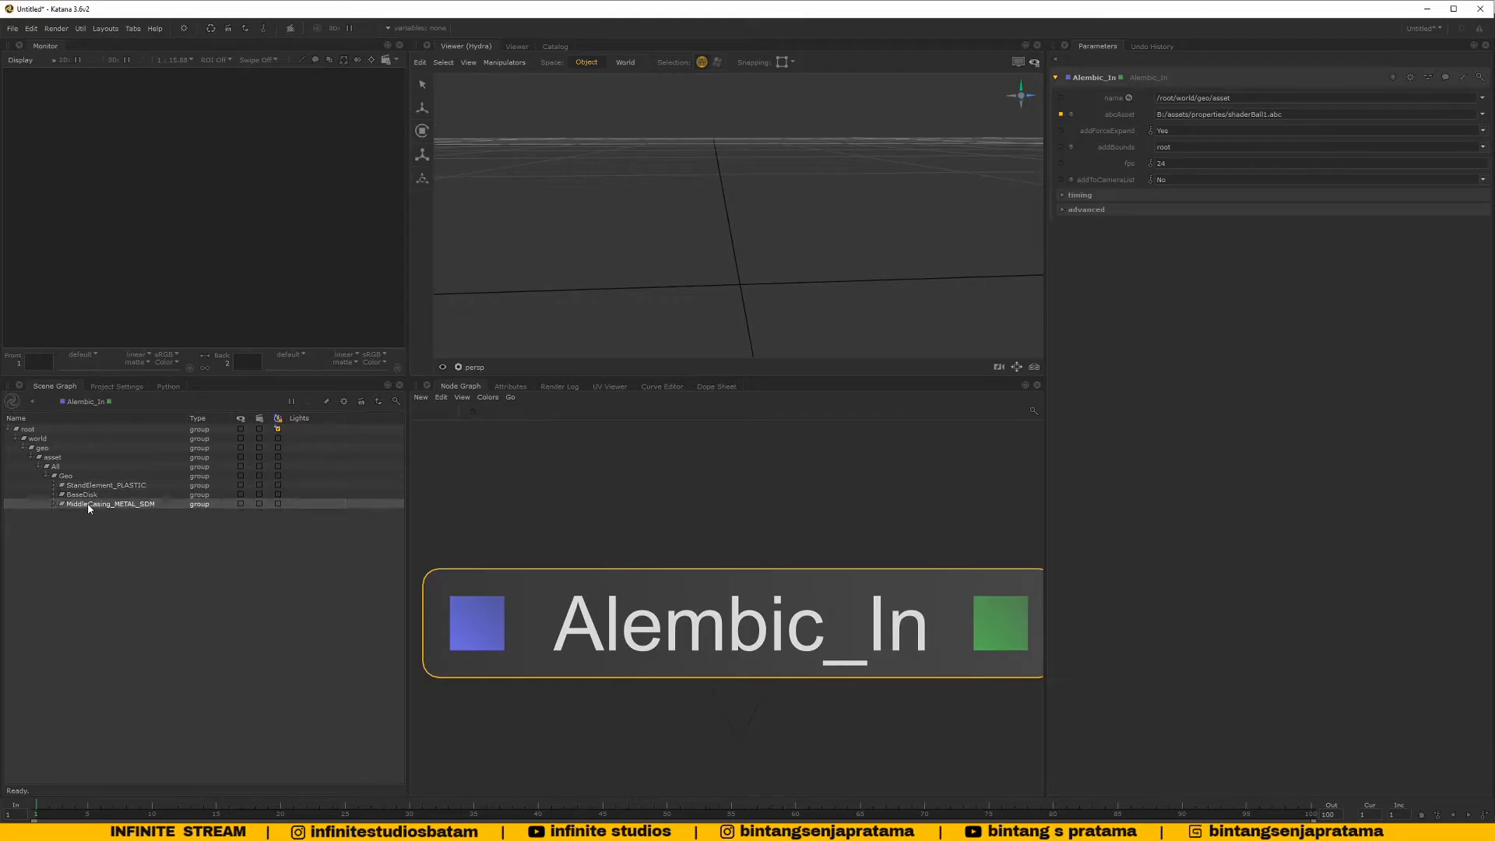
{"action": "left_click", "coordinate": [91, 496]}
{"action": "left_click", "coordinate": [91, 506]}
{"action": "left_click", "coordinate": [91, 487]}
{"action": "left_click_drag", "start_coordinate": [807, 269], "coordinate": [784, 193], "text": "alt"}
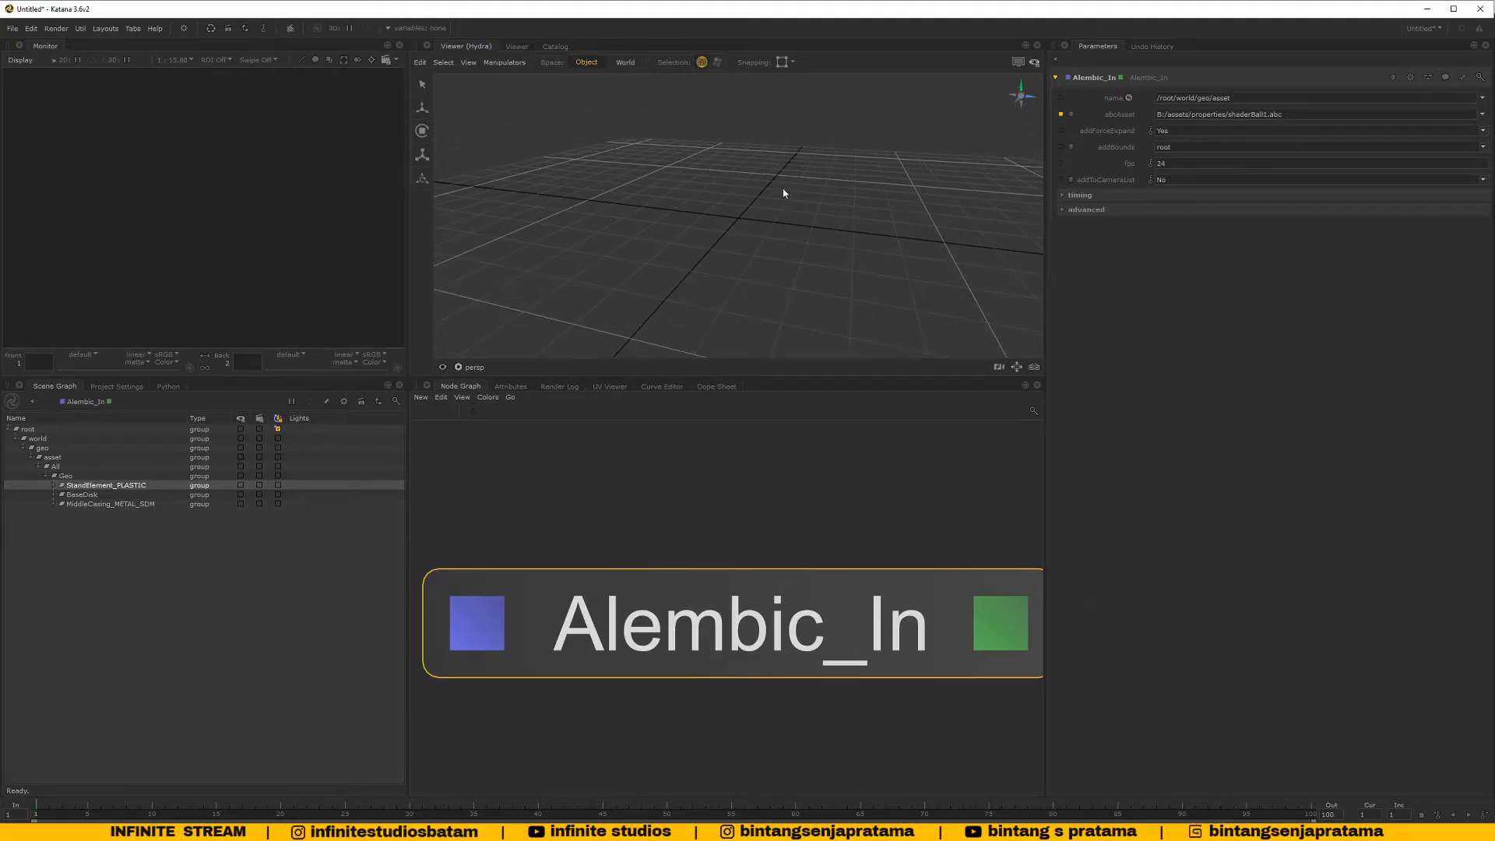
Collapse and re-expand the Geo group repeatedly and check the viewer while its child groups remain collapsed
{"action": "left_click", "coordinate": [46, 477]}
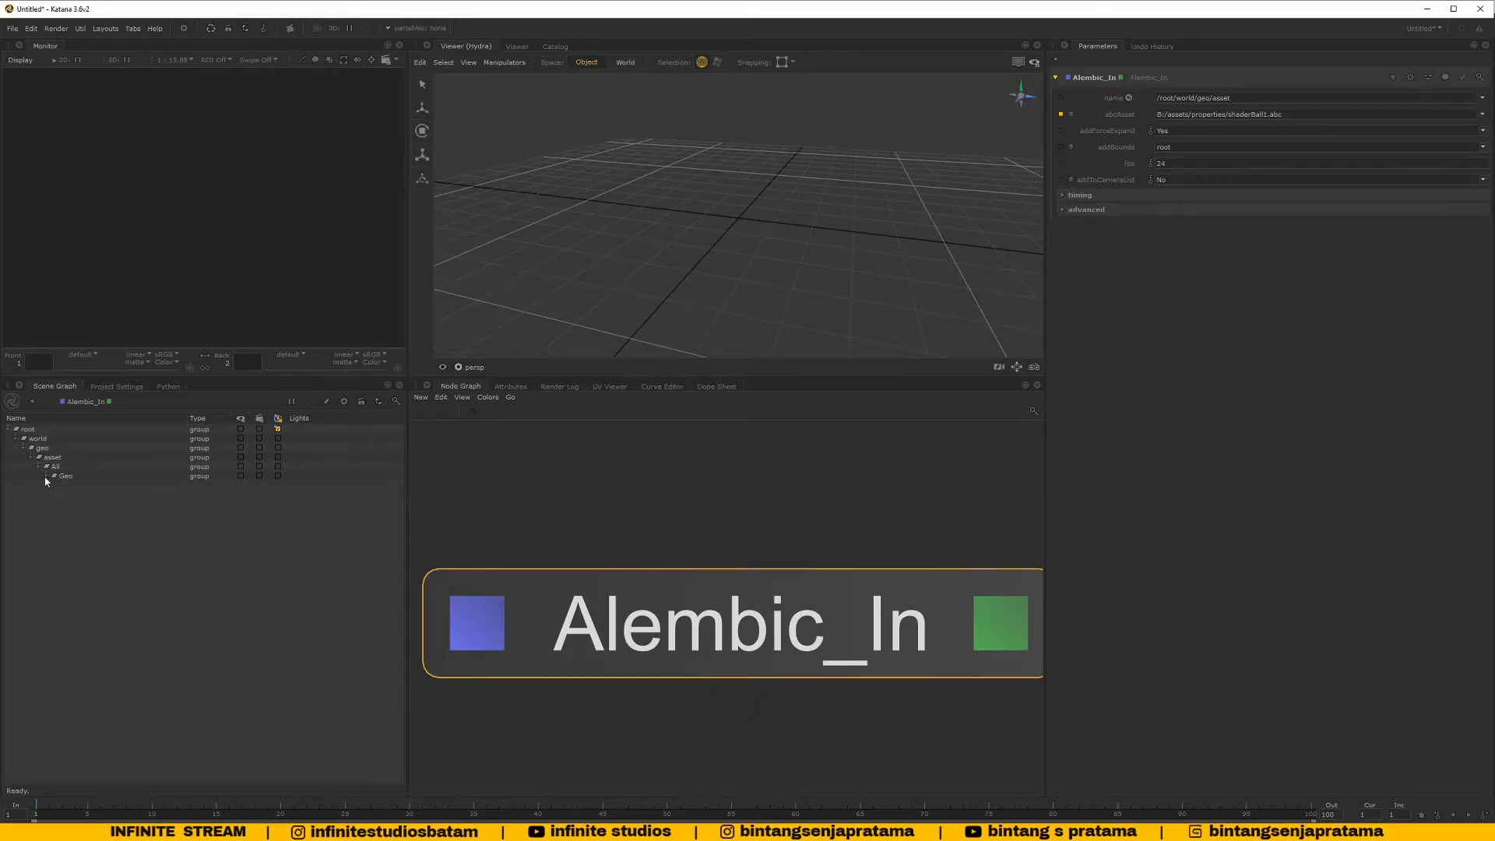
{"action": "left_click", "coordinate": [46, 477]}
{"action": "left_click", "coordinate": [45, 477]}
{"action": "left_click", "coordinate": [46, 476]}
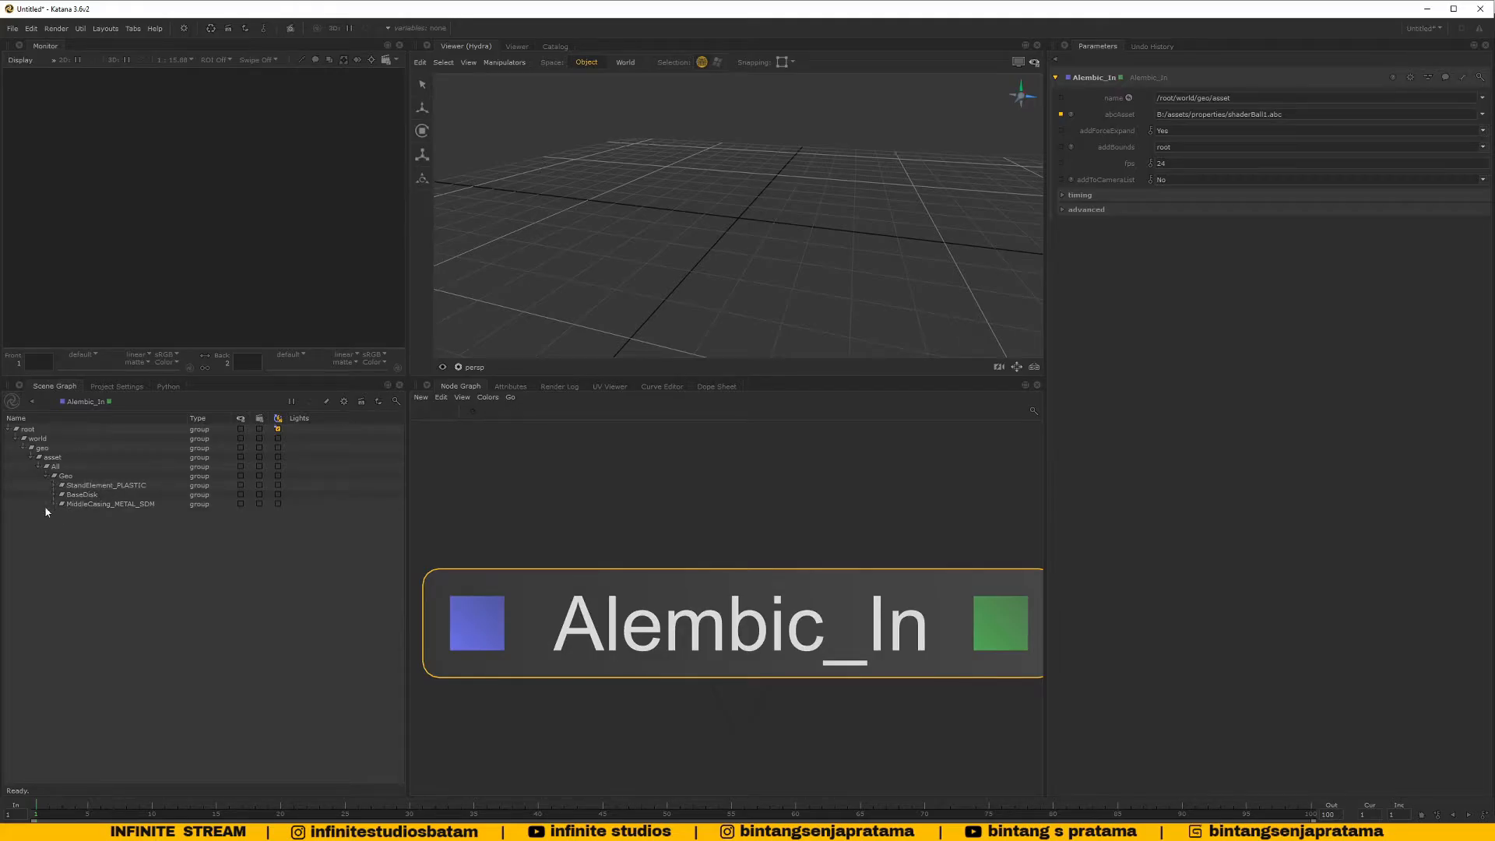
{"action": "left_click_drag", "start_coordinate": [715, 216], "coordinate": [786, 257], "text": "alt"}
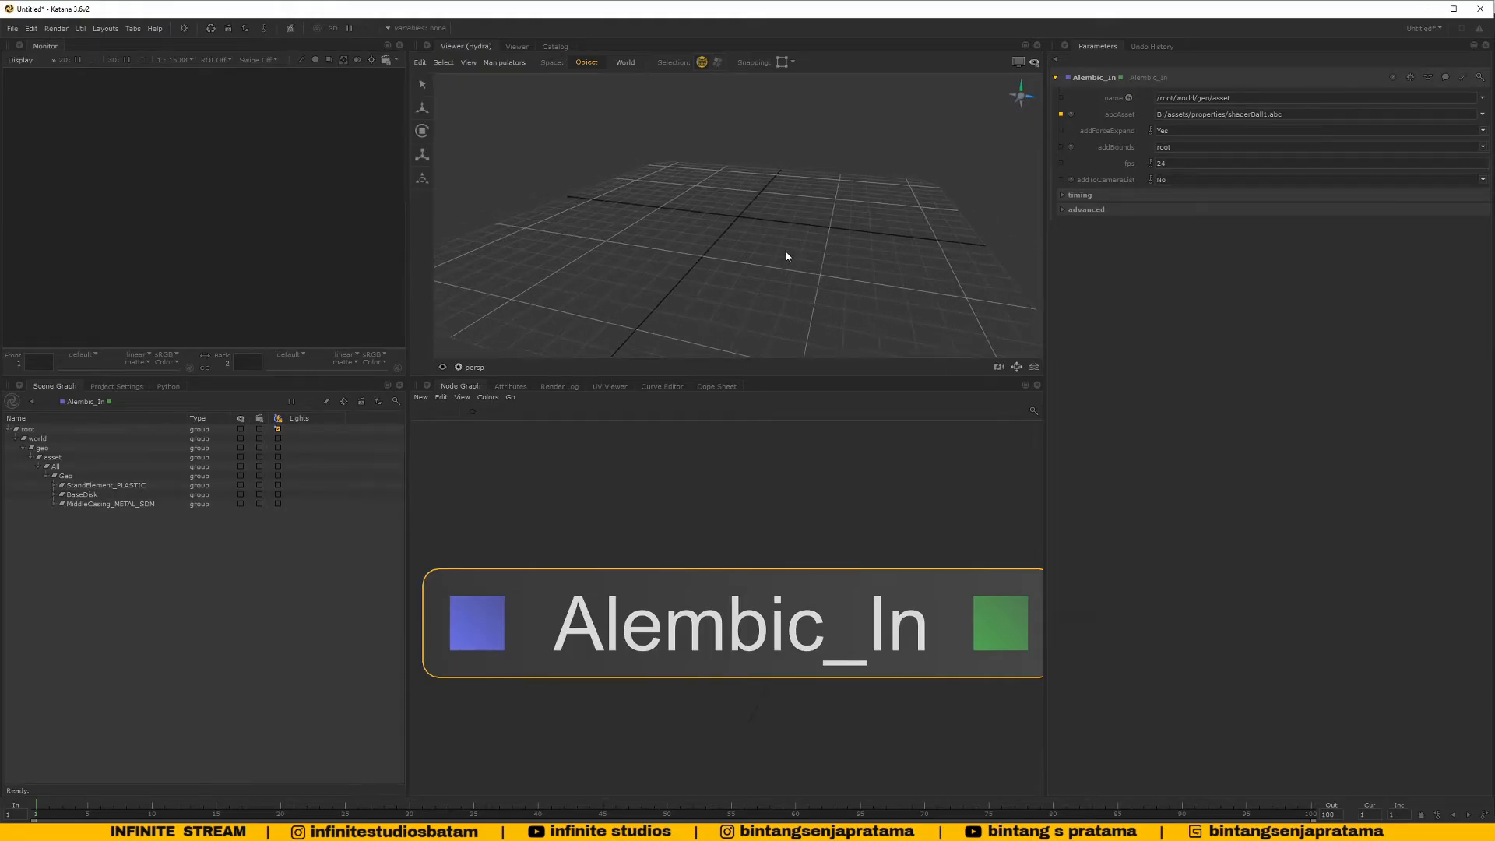
Expand StandElement_PLASTIC, BaseDisk and MiddleCasing_METAL_SDM down to their polymeshes and inspect the shader ball in the viewer
{"action": "left_click", "coordinate": [54, 486]}
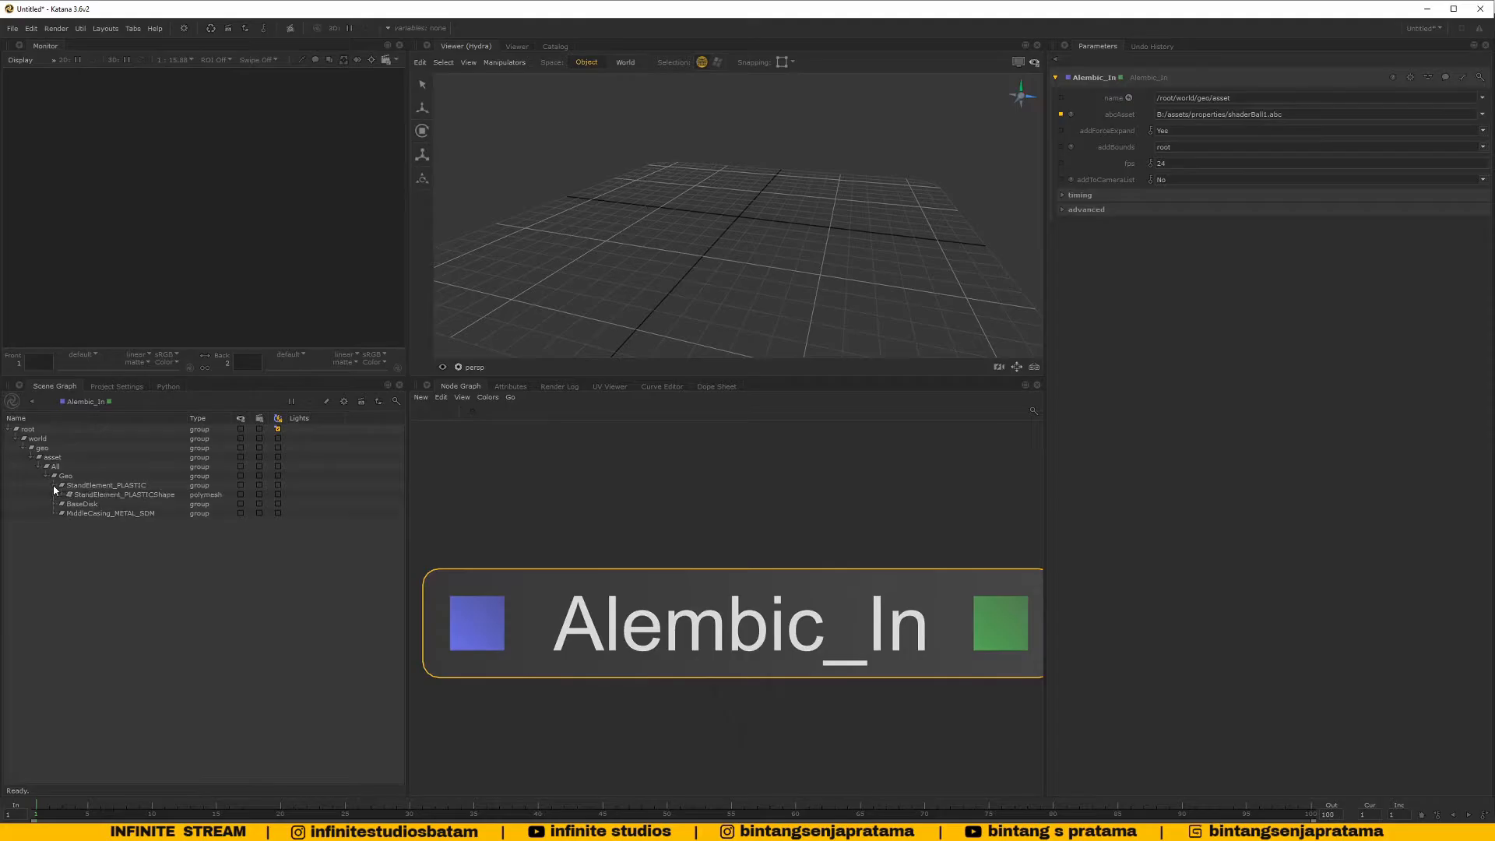
{"action": "left_click_drag", "start_coordinate": [732, 265], "coordinate": [670, 261], "text": "alt"}
{"action": "left_click", "coordinate": [55, 504]}
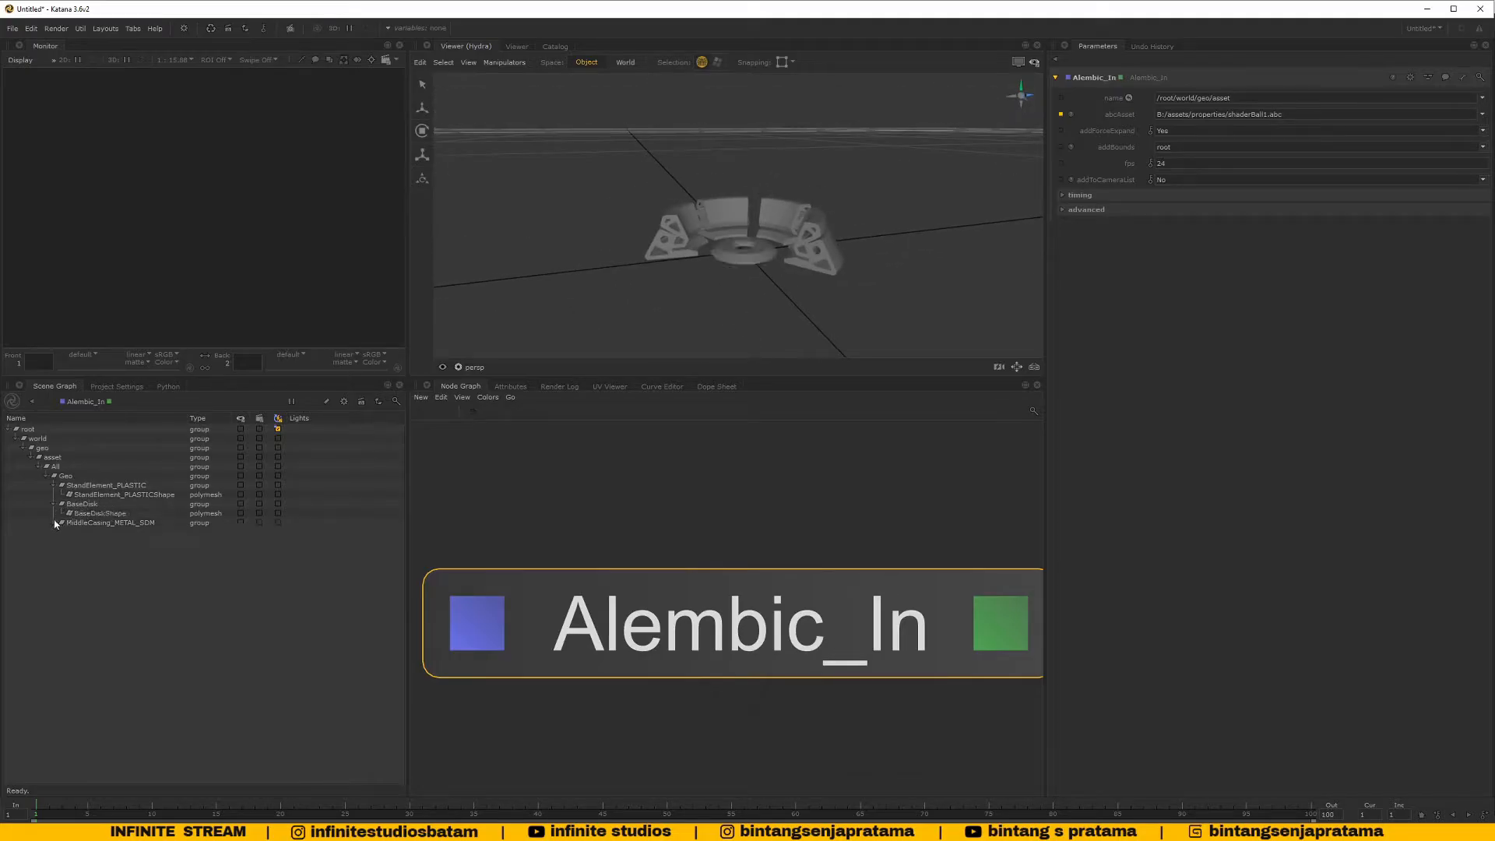
{"action": "left_click", "coordinate": [53, 522]}
{"action": "scroll", "coordinate": [748, 236], "scroll_direction": "down", "scroll_amount": 4}
{"action": "left_click_drag", "start_coordinate": [684, 248], "coordinate": [740, 260], "text": "alt"}
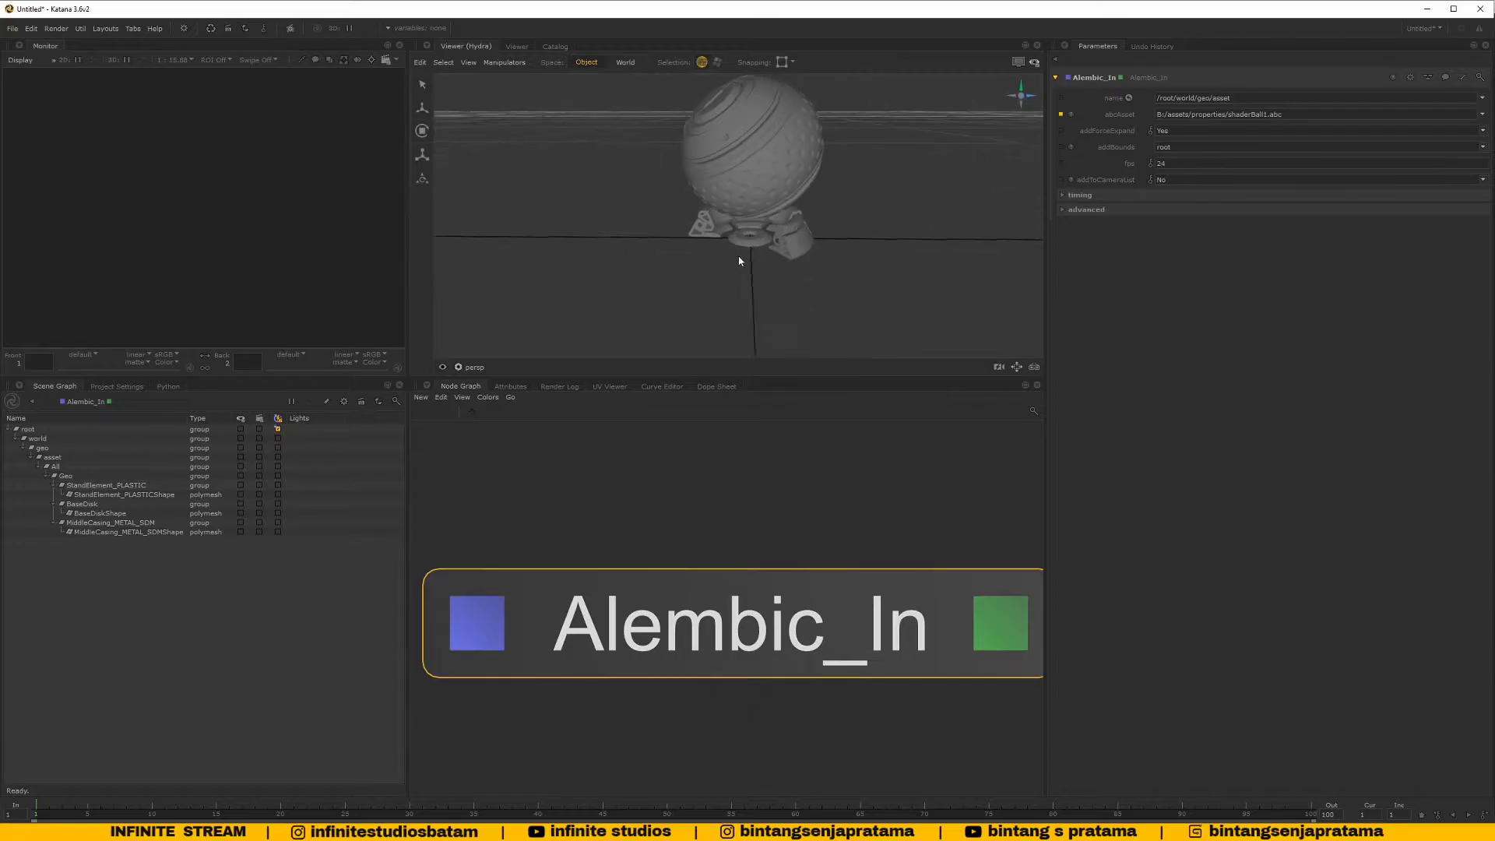
{"action": "scroll", "coordinate": [753, 224], "scroll_direction": "down", "scroll_amount": 1}
{"action": "middle_click_drag", "start_coordinate": [754, 167], "coordinate": [761, 238], "text": "alt"}
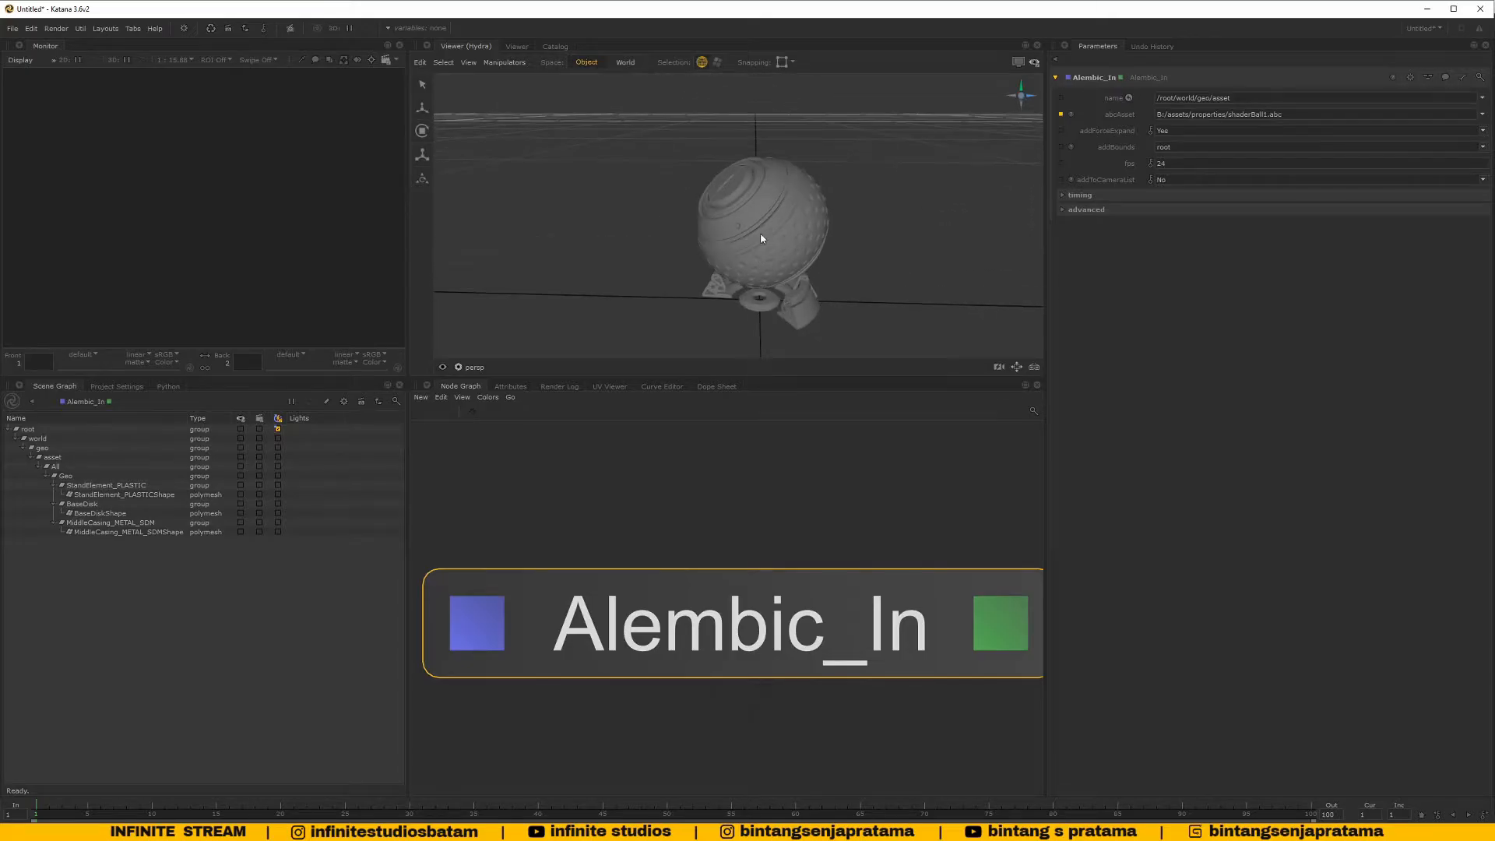
Select the root location, then collapse and re-expand the Geo hierarchy to compare the viewer's contents
{"action": "left_click", "coordinate": [30, 431]}
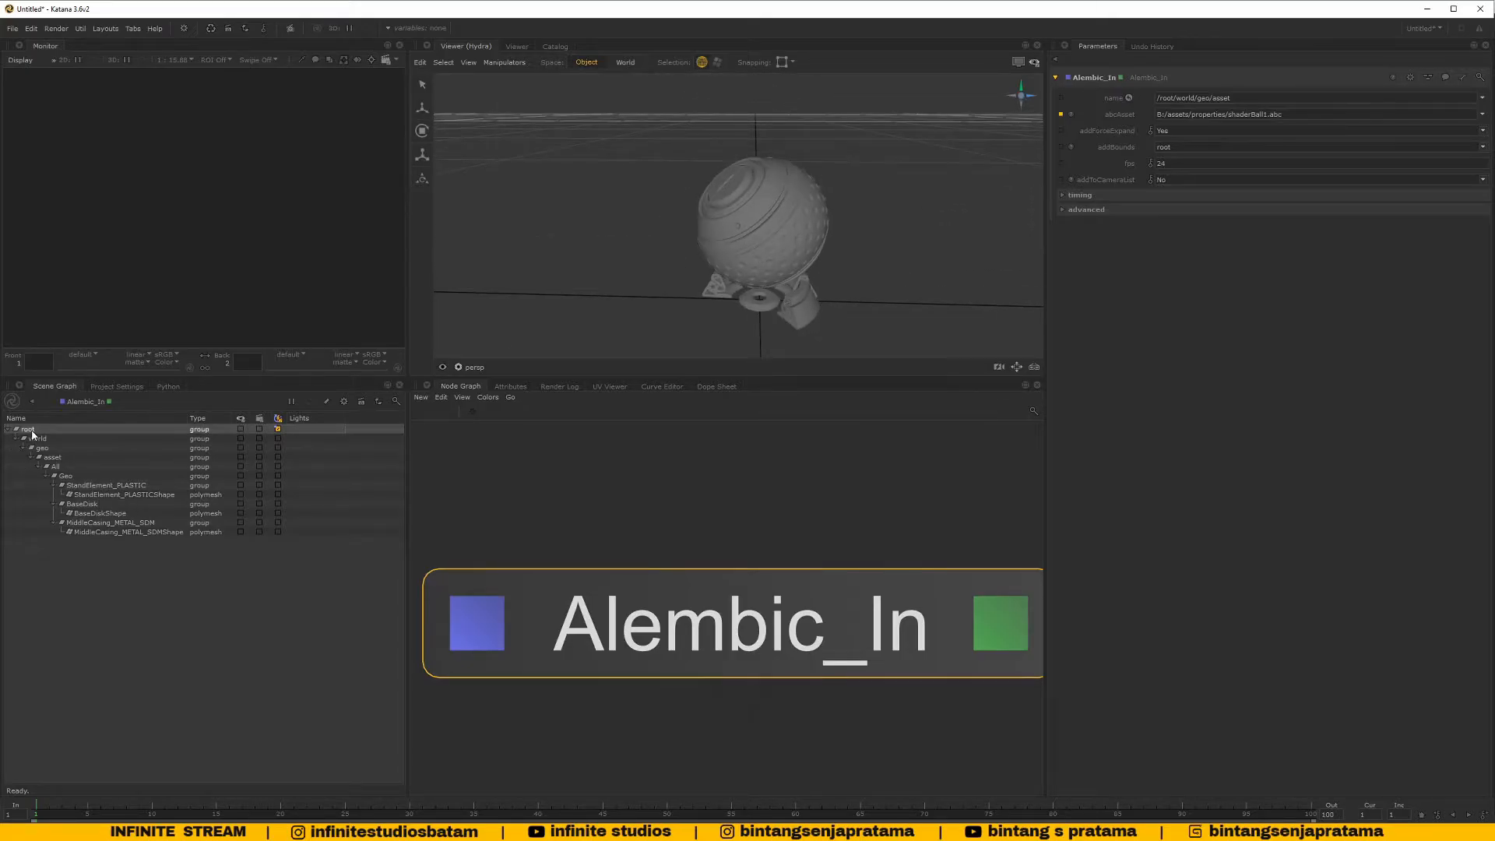
{"action": "left_click", "coordinate": [48, 476]}
{"action": "left_click_drag", "start_coordinate": [712, 287], "coordinate": [751, 142], "text": "alt"}
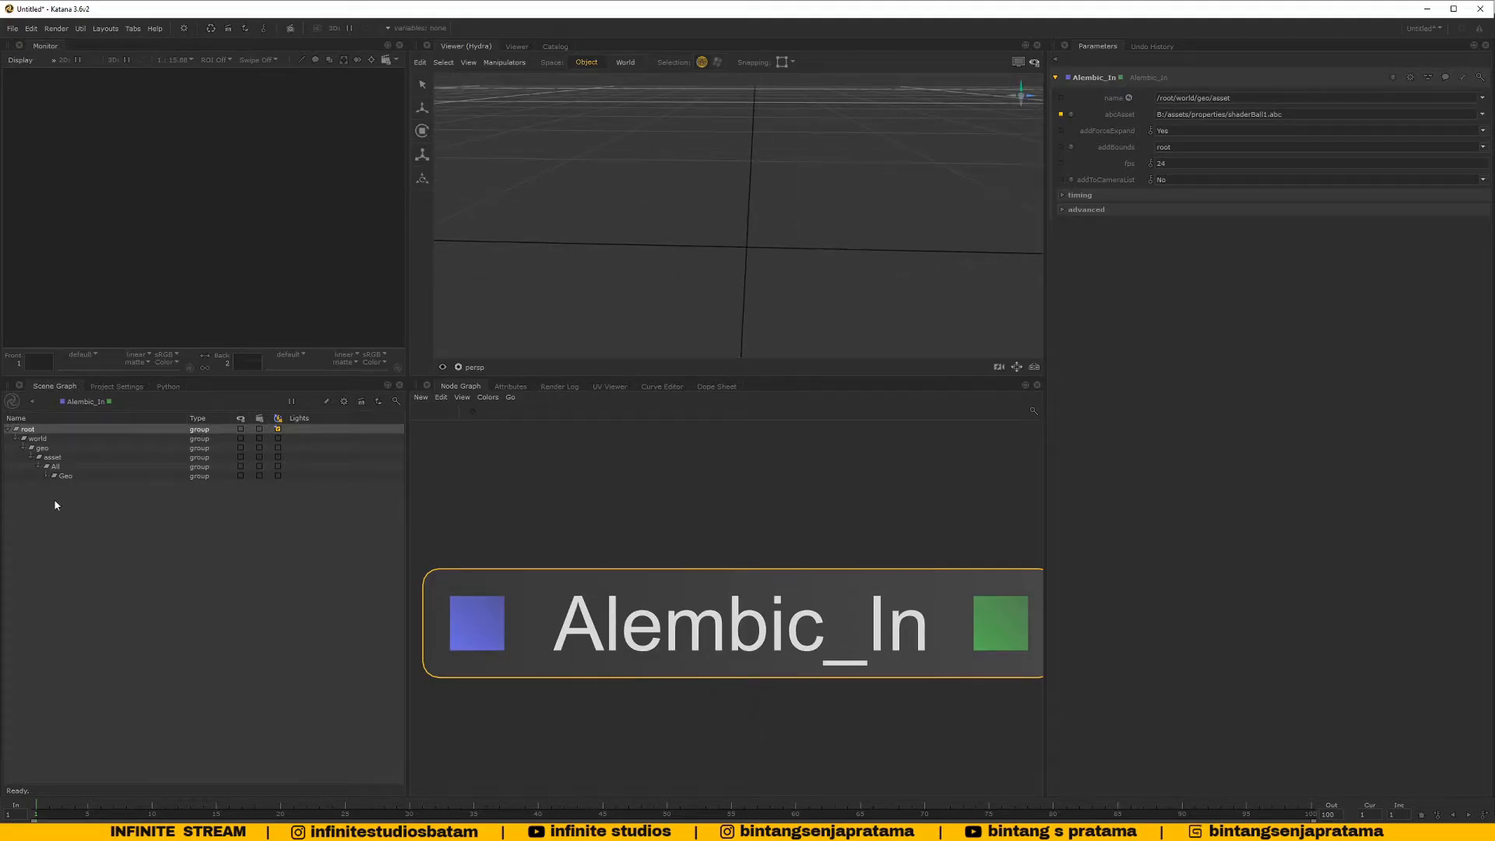
{"action": "left_click", "coordinate": [47, 477]}
{"action": "scroll", "coordinate": [836, 286], "scroll_direction": "up", "scroll_amount": 5}
{"action": "mouse_move", "coordinate": [836, 285]}
{"action": "left_mouse_down", "text": "alt"}
{"action": "mouse_move", "coordinate": [808, 310]}
{"action": "mouse_move", "coordinate": [855, 295]}
{"action": "mouse_move", "coordinate": [837, 290]}
{"action": "left_mouse_up", "text": "alt"}
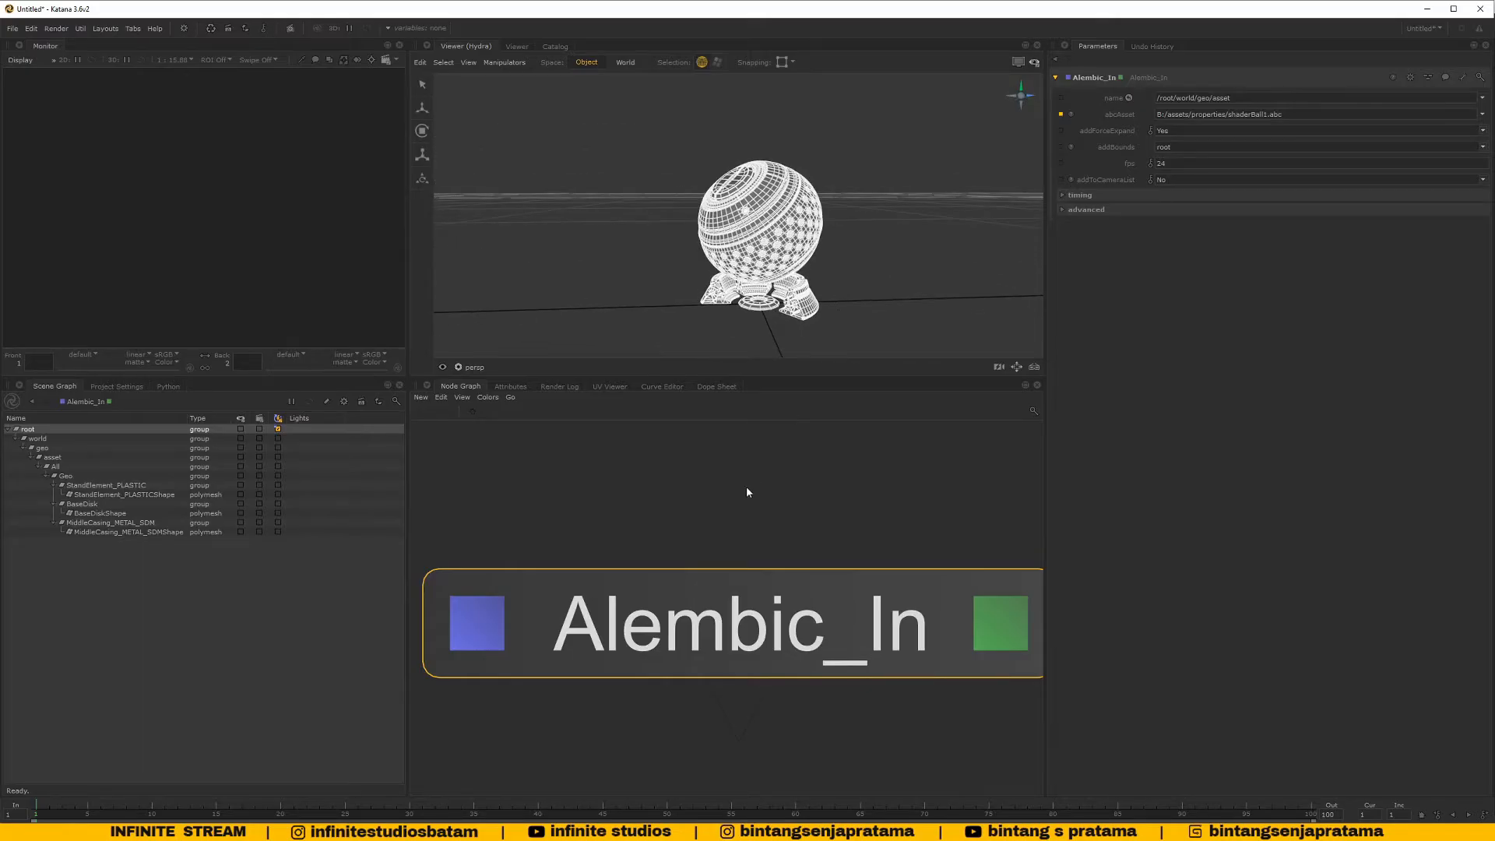
Add the All group and its children to the viewer visibility working set in the Scene Graph
{"action": "left_click", "coordinate": [724, 501]}
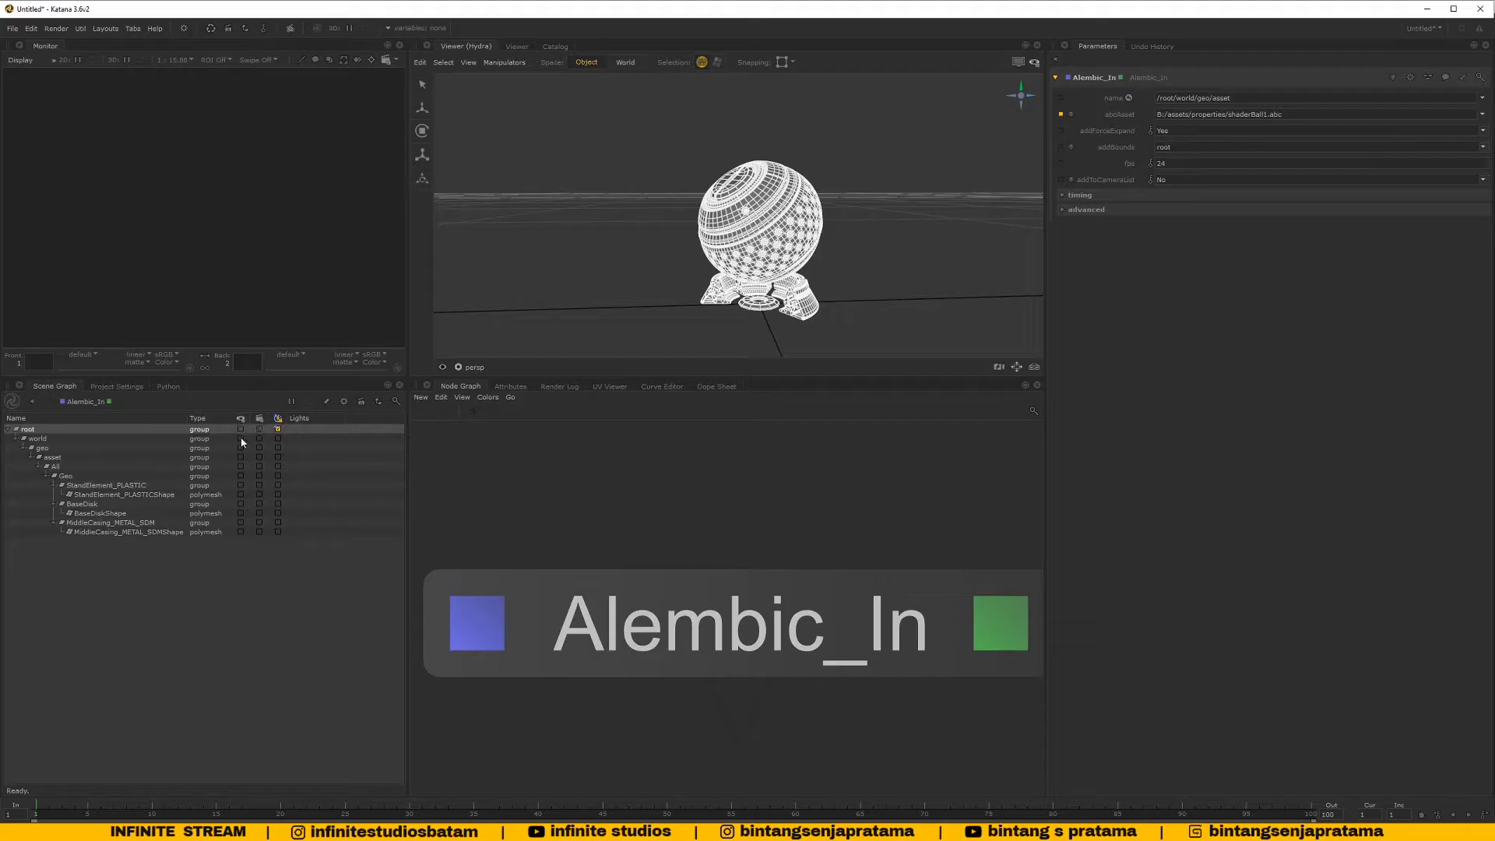
{"action": "left_click", "coordinate": [87, 466]}
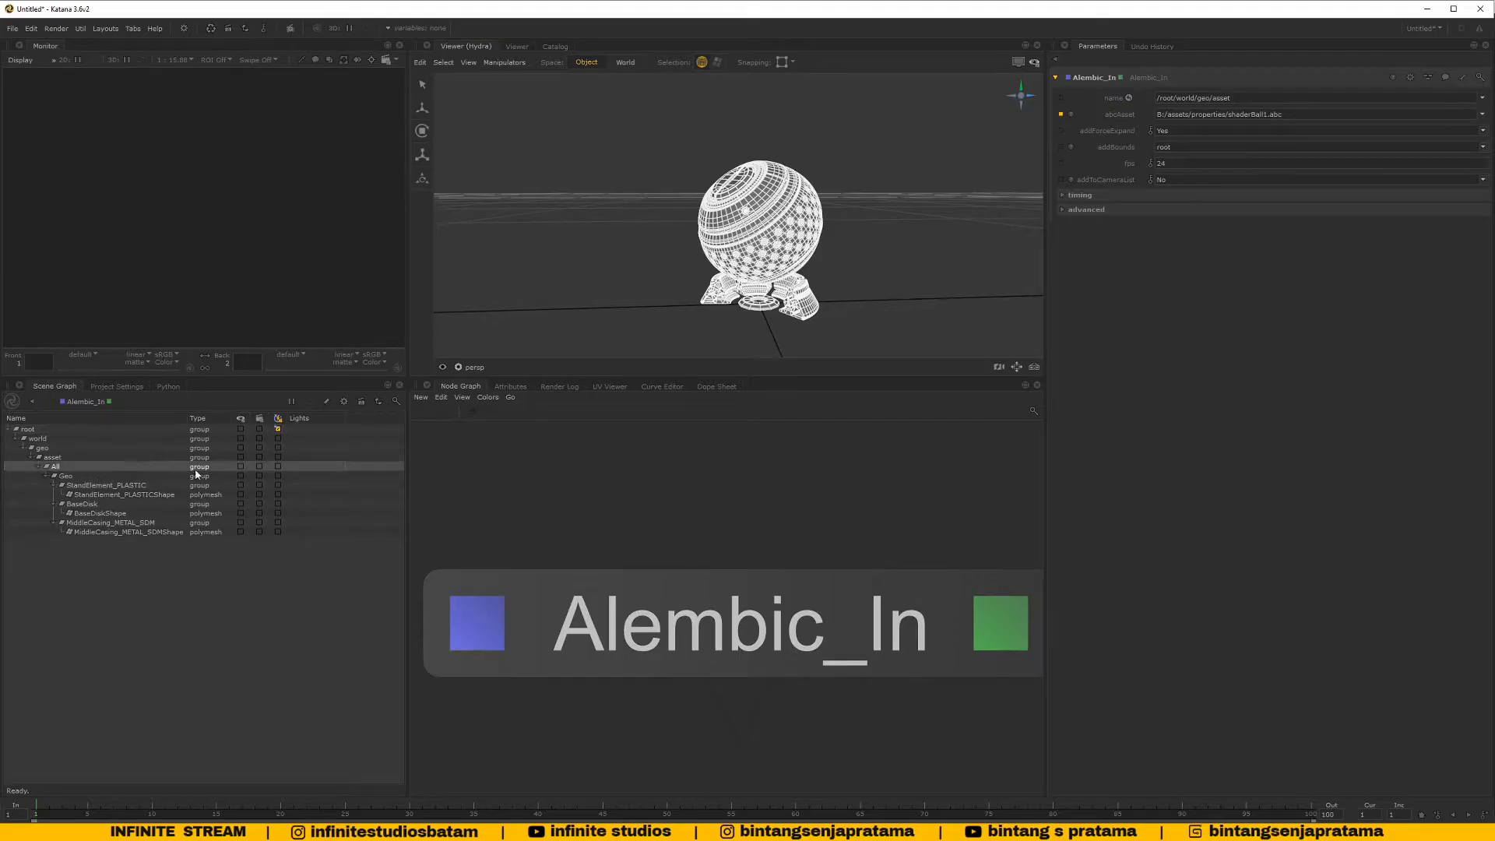
{"action": "left_click", "coordinate": [241, 467]}
{"action": "left_click", "coordinate": [933, 284]}
{"action": "left_click_drag", "start_coordinate": [896, 285], "coordinate": [829, 324], "text": "alt"}
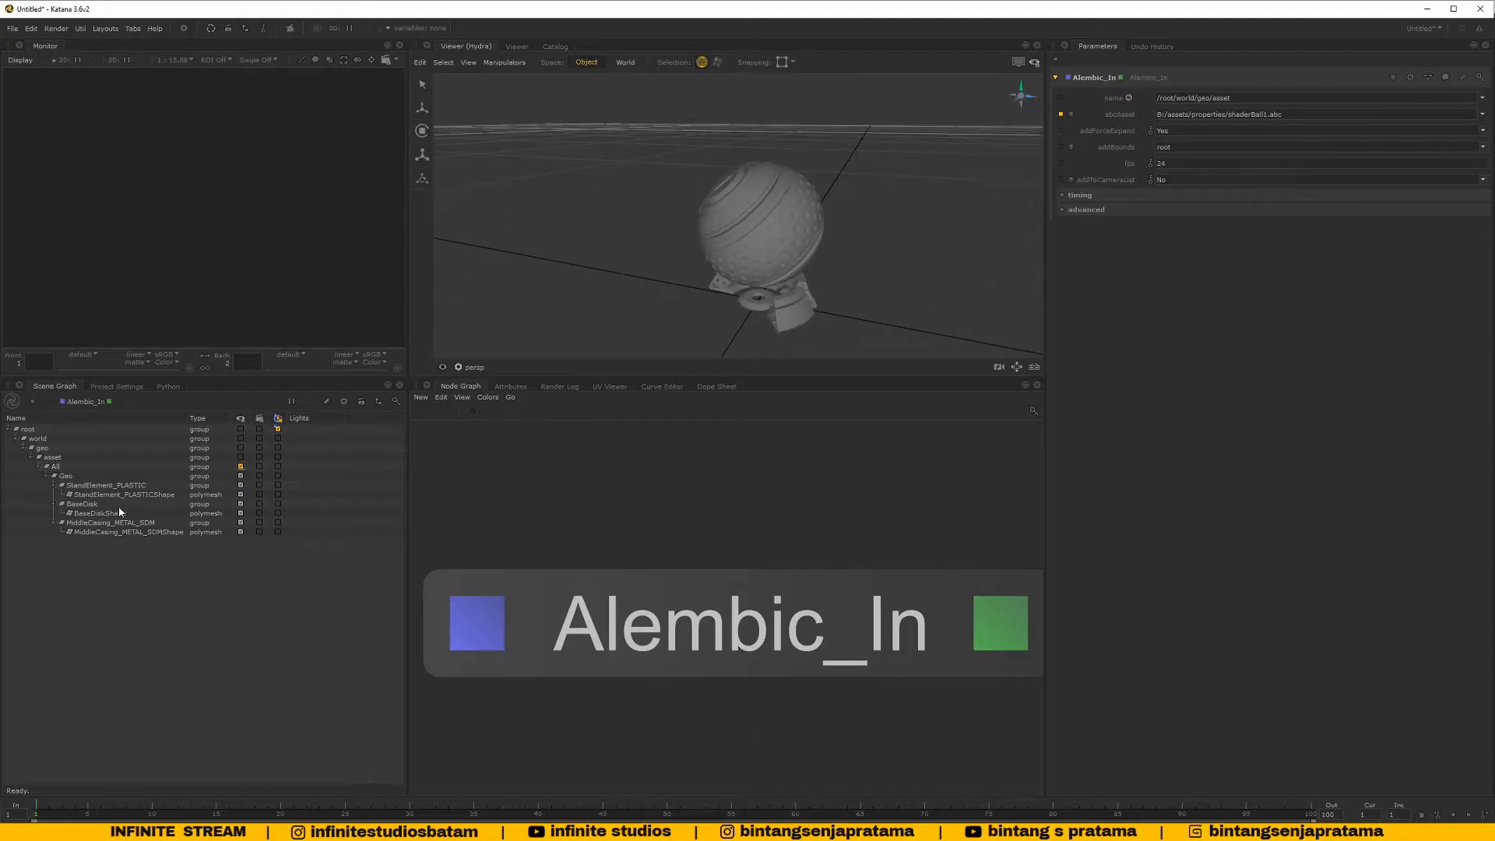
Collapse the All group and make the viewer follow the viewer visibility working set, then inspect the shader ball
{"action": "left_click", "coordinate": [42, 467]}
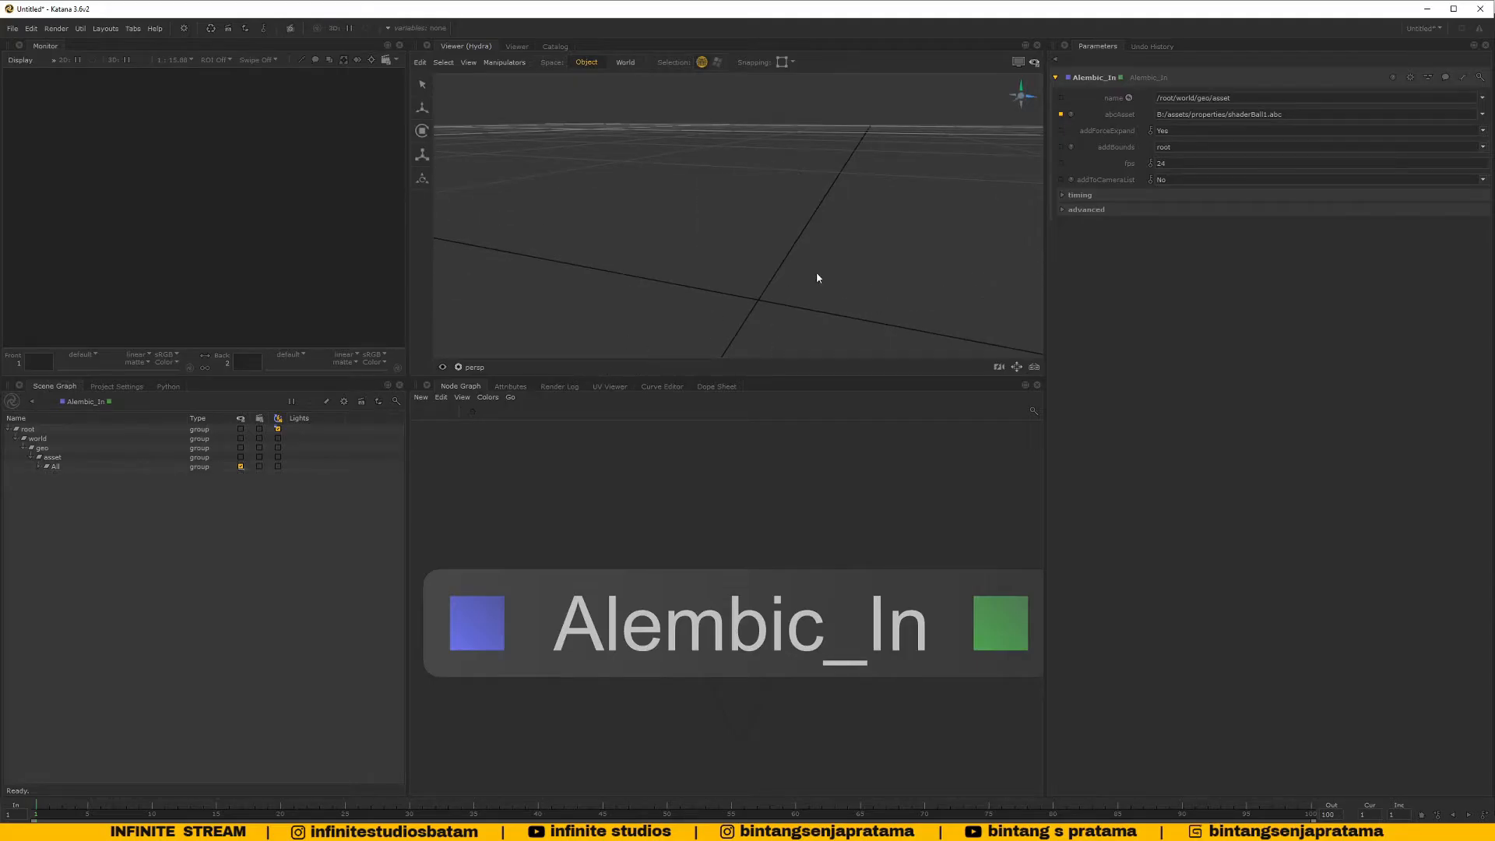
{"action": "left_click", "coordinate": [1035, 65]}
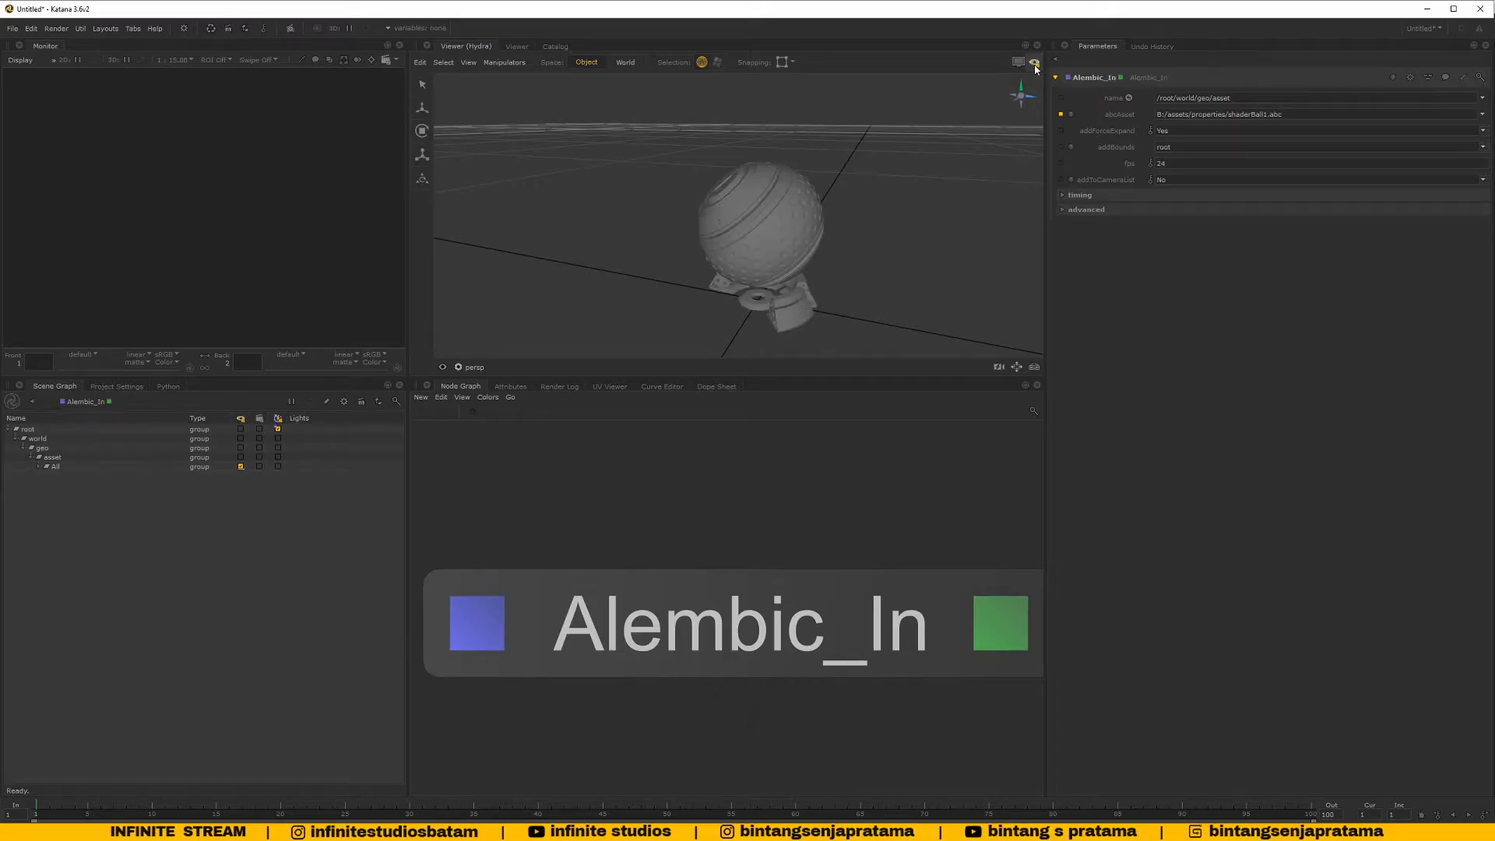
{"action": "left_click_drag", "start_coordinate": [815, 262], "coordinate": [812, 251], "text": "alt"}
{"action": "left_click_drag", "start_coordinate": [904, 271], "coordinate": [824, 278], "text": "alt"}
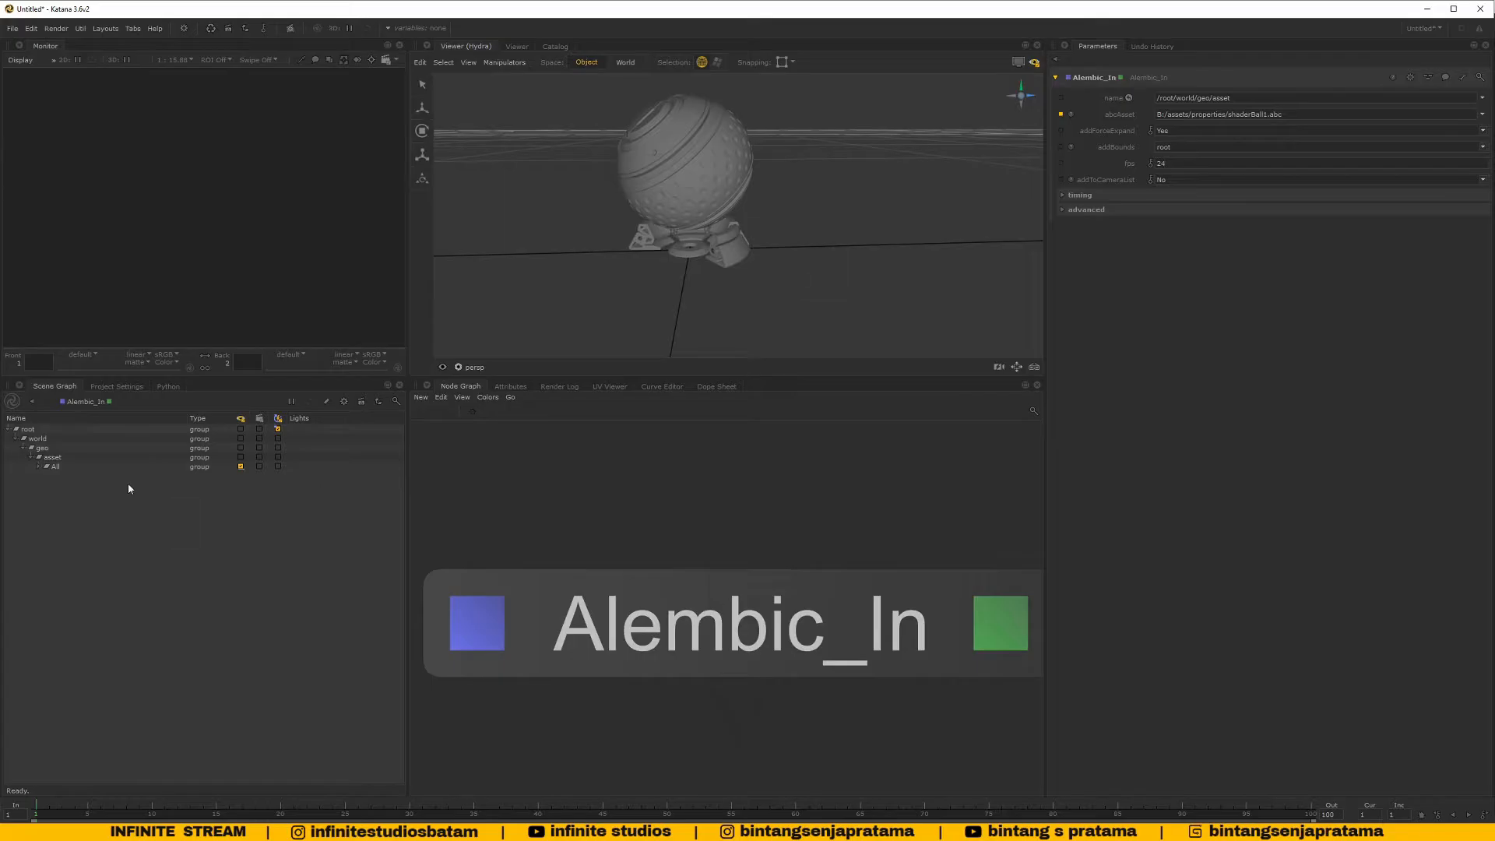
Select the Alembic_In node in the Node Graph and highlight its abcAsset file path in the parameters
{"action": "mouse_move", "coordinate": [720, 564]}
{"action": "middle_mouse_down"}
{"action": "mouse_move", "coordinate": [710, 579]}
{"action": "mouse_move", "coordinate": [704, 547]}
{"action": "middle_mouse_up"}
{"action": "scroll", "coordinate": [712, 555], "scroll_direction": "down", "scroll_amount": 4}
{"action": "left_click", "coordinate": [700, 548]}
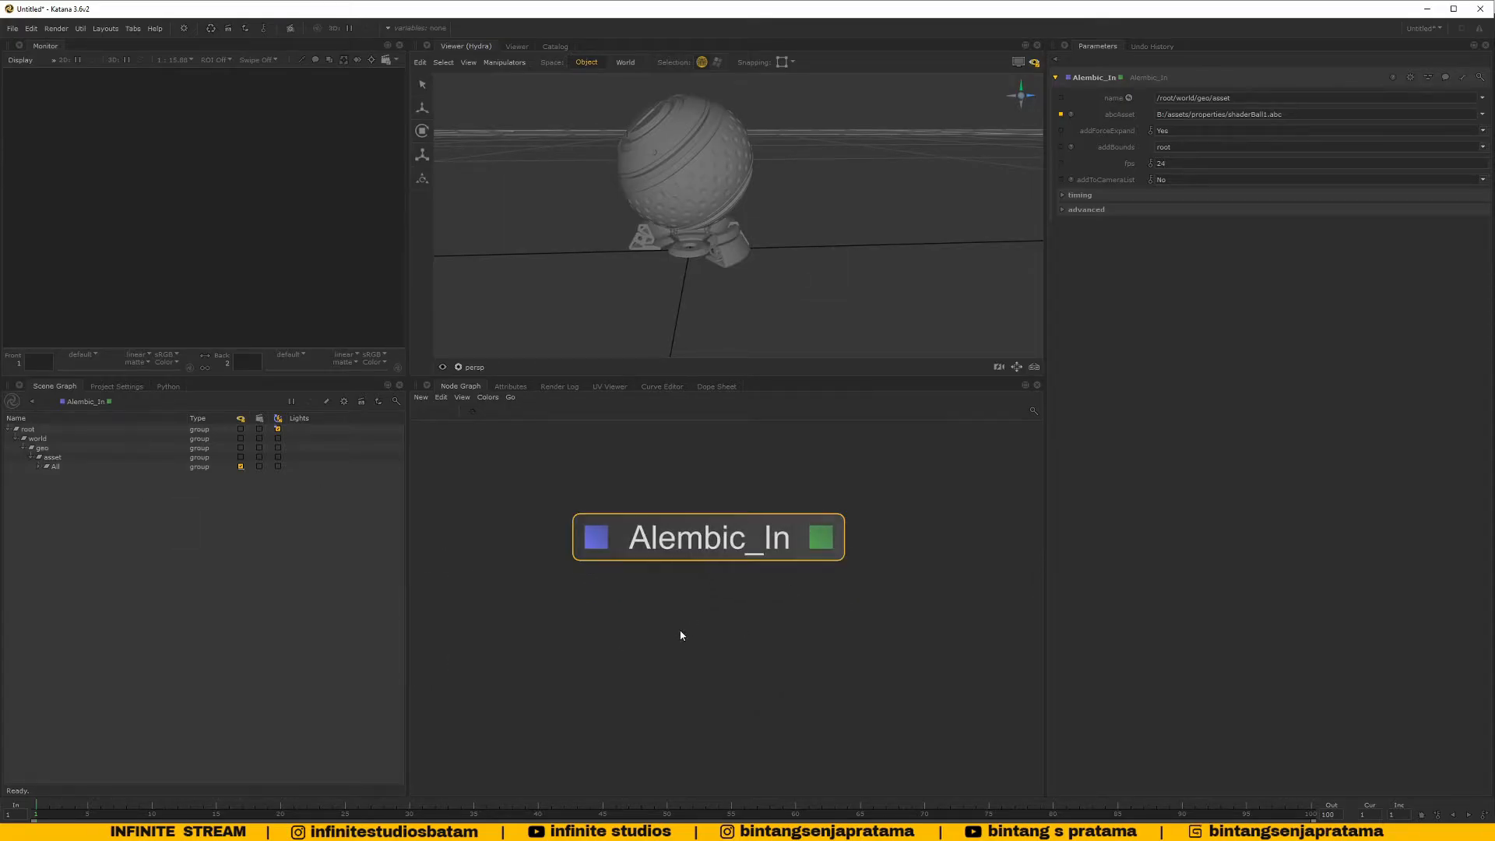
{"action": "triple_click", "coordinate": [1213, 115]}
{"action": "left_click", "coordinate": [1398, 628]}
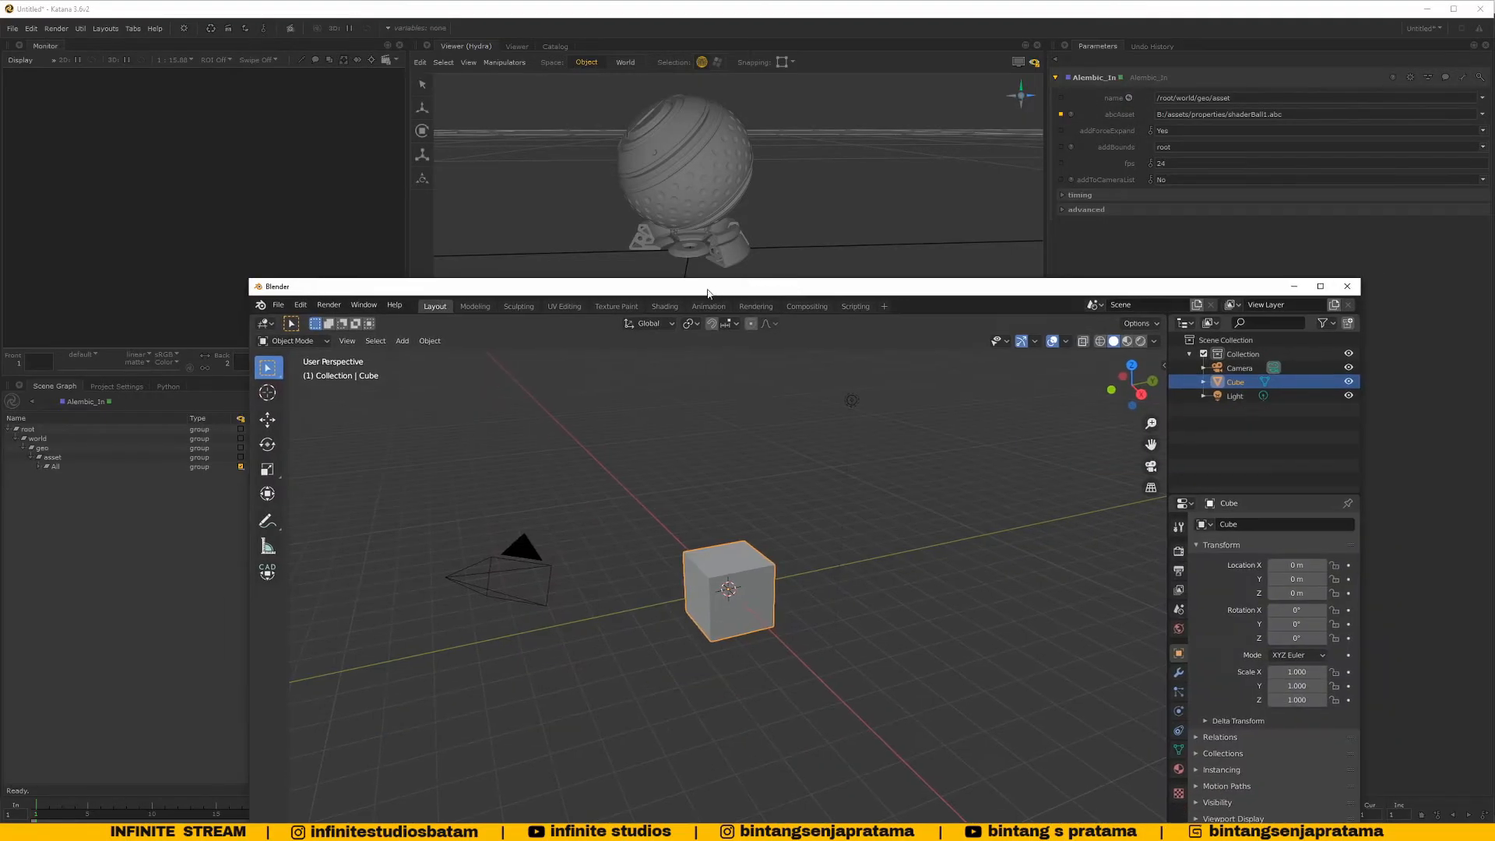
Maximize the Blender window and delete the default camera, cube and light from the scene
{"action": "double_click", "coordinate": [708, 294]}
{"action": "key", "text": "x"}
{"action": "left_click", "coordinate": [647, 352]}
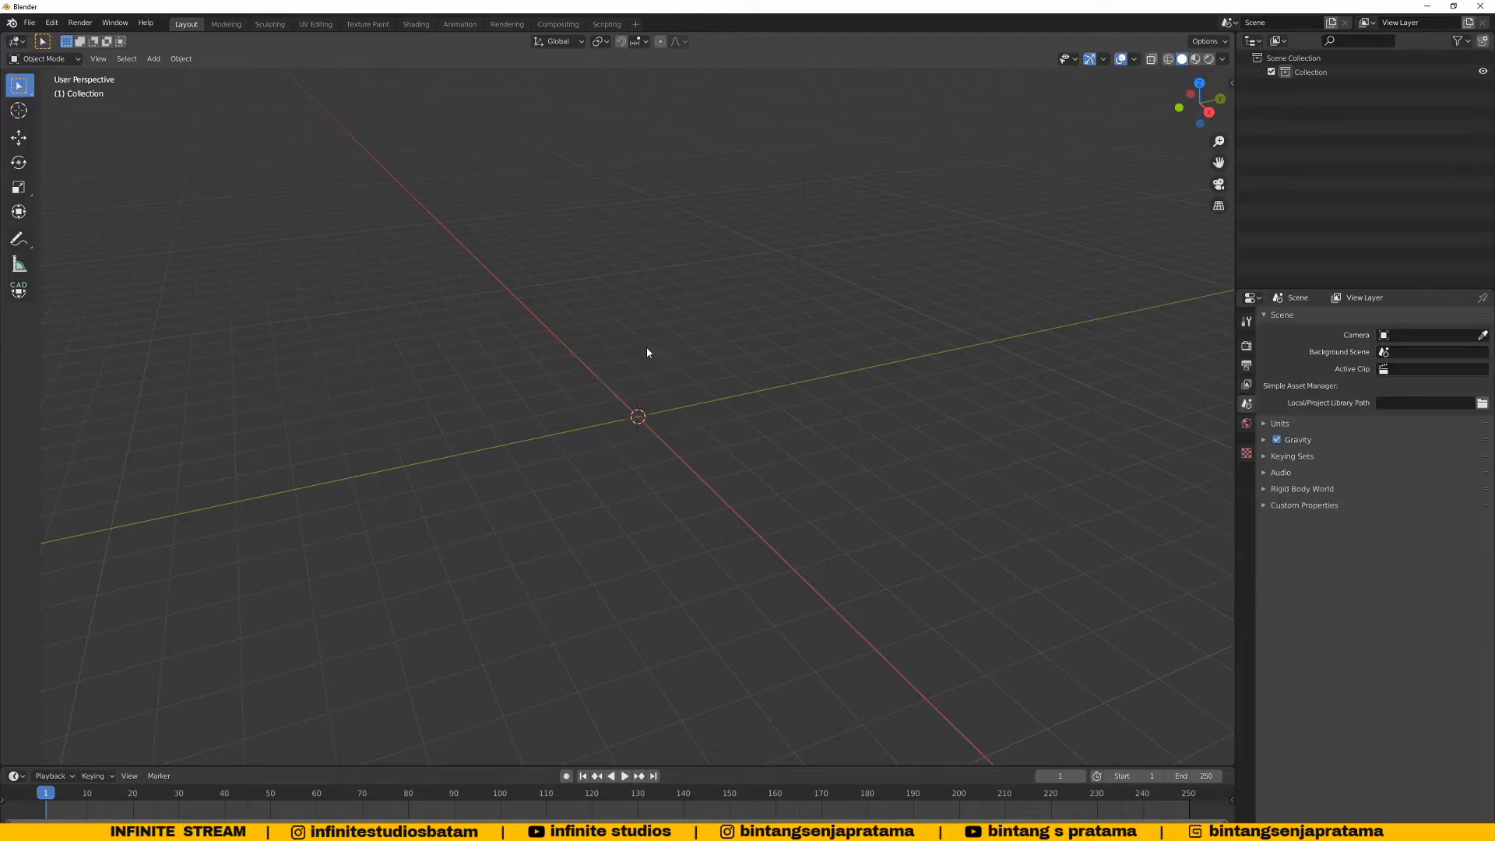
Import the shader ball Alembic file into the empty Blender scene
{"action": "key", "text": "q"}
{"action": "left_click", "coordinate": [647, 353]}
{"action": "left_click", "coordinate": [648, 353]}
{"action": "key", "text": "q"}
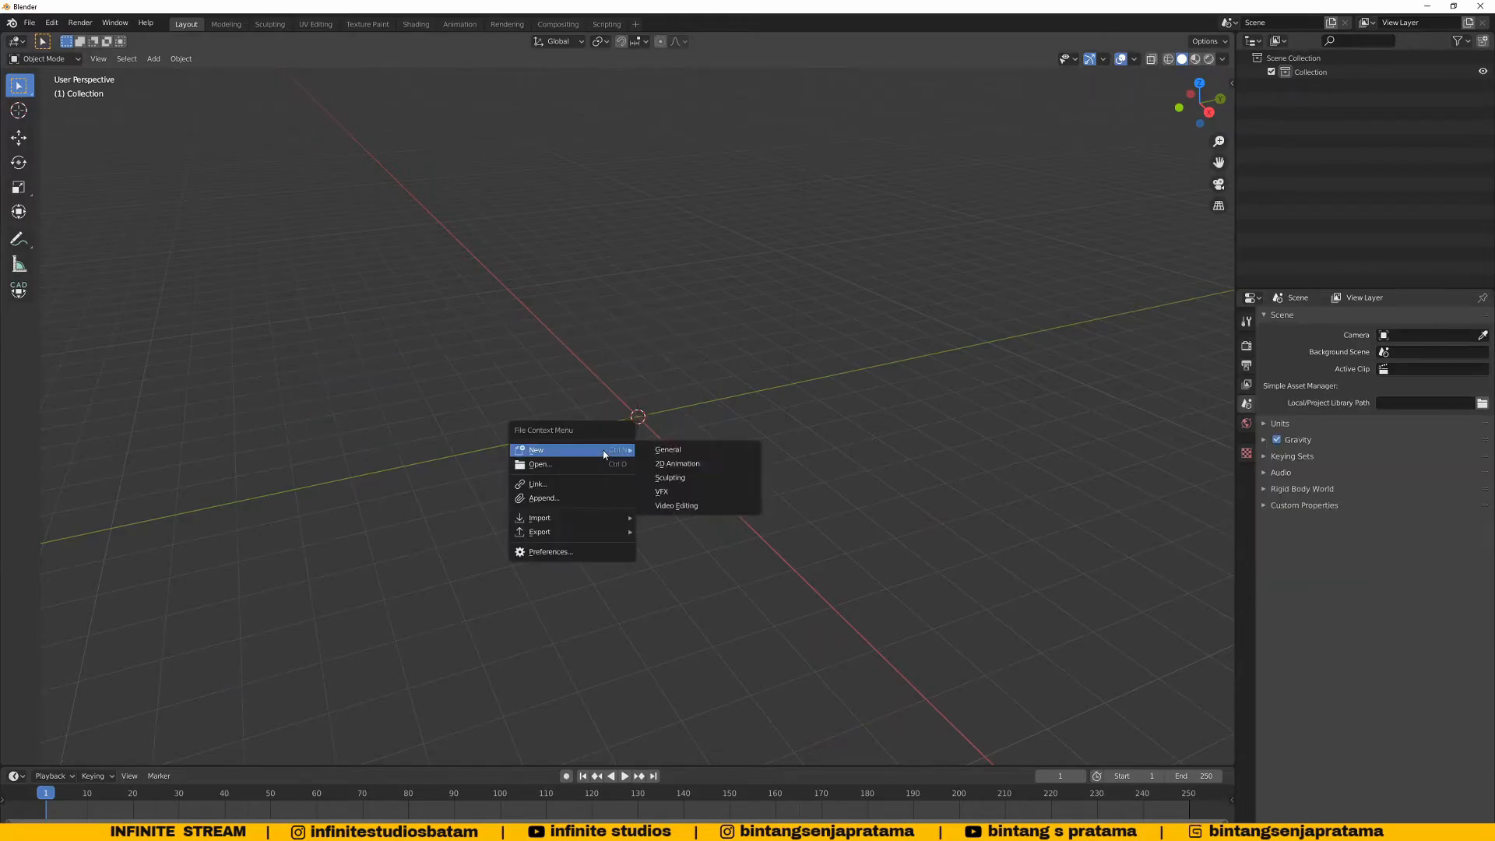
{"action": "mouse_move", "coordinate": [575, 521]}
{"action": "left_click", "coordinate": [715, 531]}
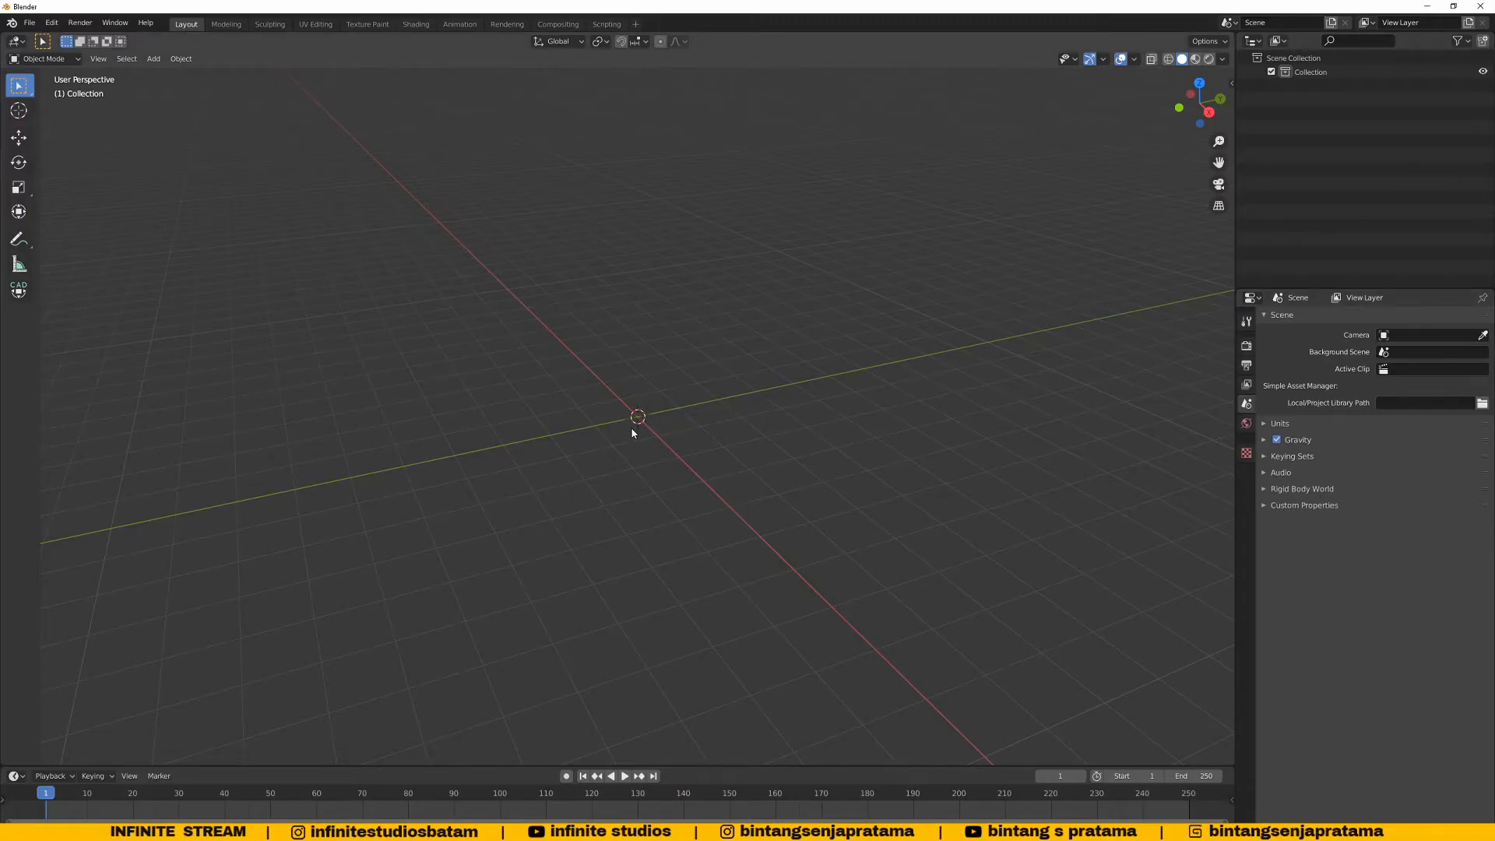
{"action": "scroll", "coordinate": [632, 438], "scroll_direction": "up", "scroll_amount": 13}
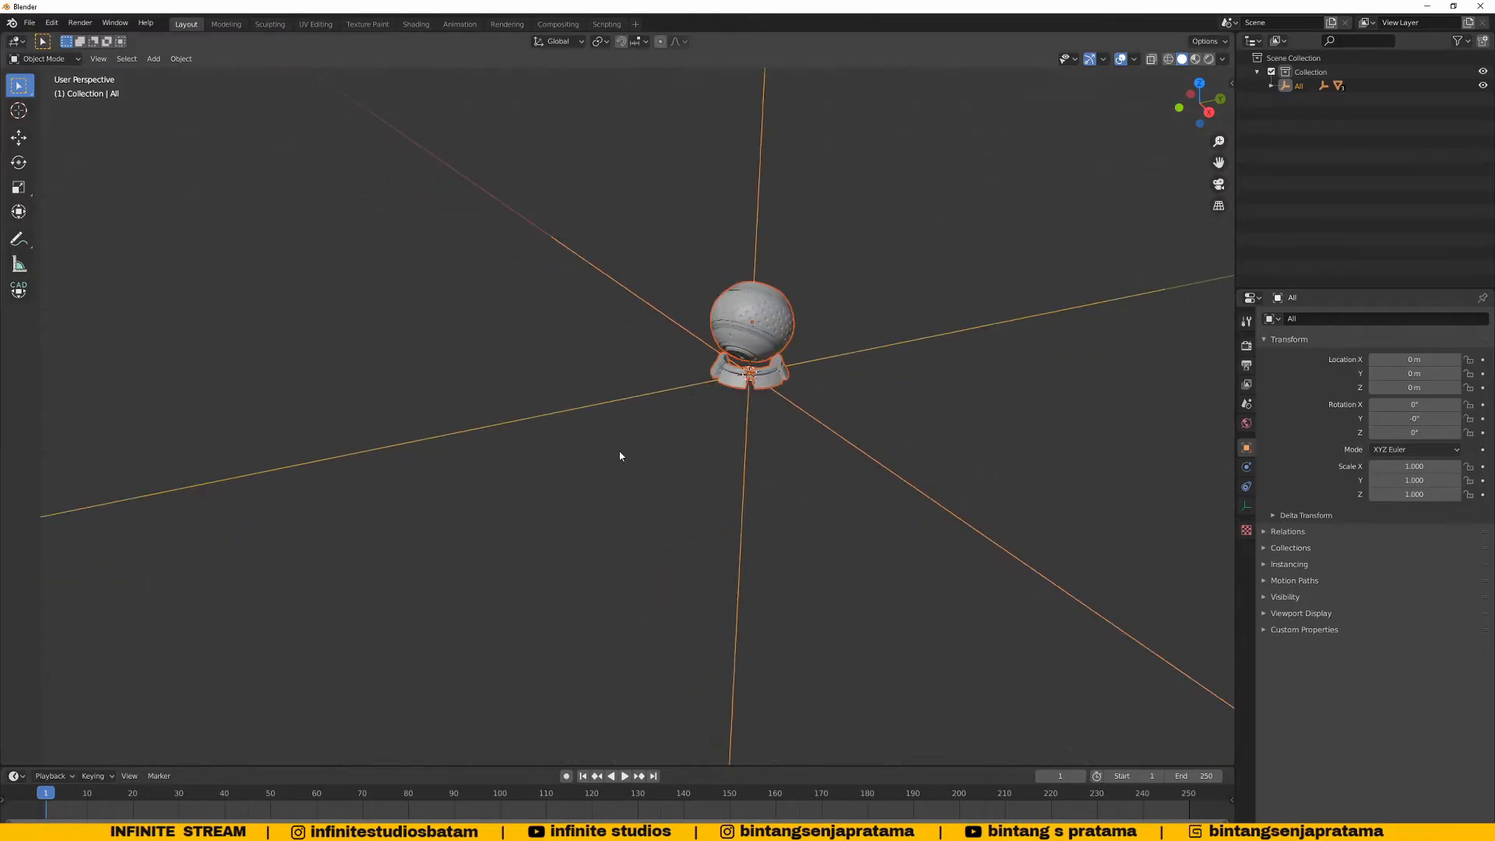
{"action": "middle_click_drag", "start_coordinate": [621, 457], "coordinate": [773, 513]}
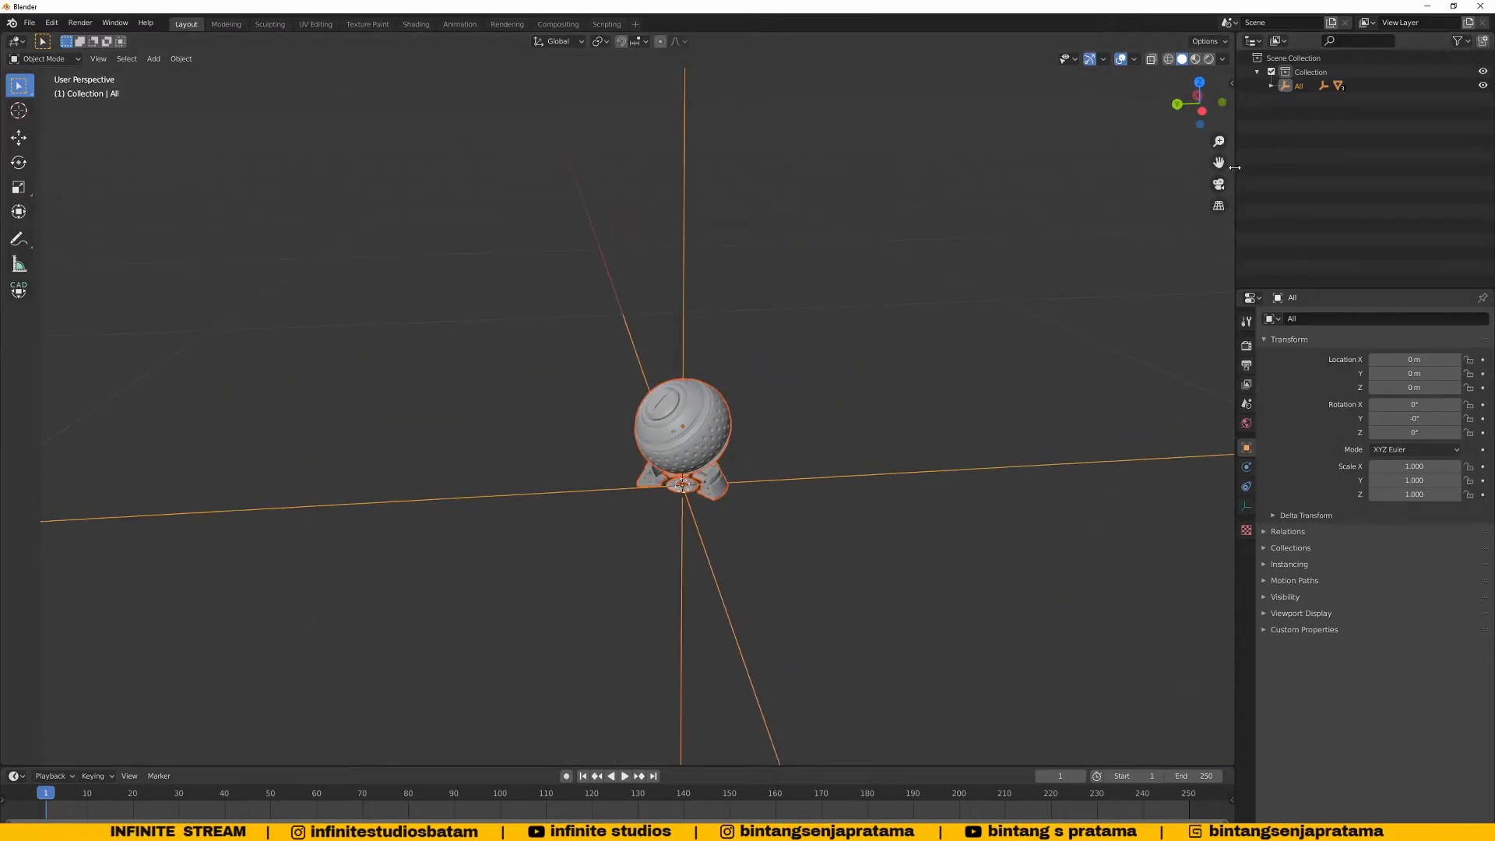
Widen the outliner, expand All and Geo, and inspect the BaseDisk, MiddleCasing_METAL_SDM and StandElement_PLASTIC meshes
{"action": "left_click_drag", "start_coordinate": [1236, 166], "coordinate": [1022, 175]}
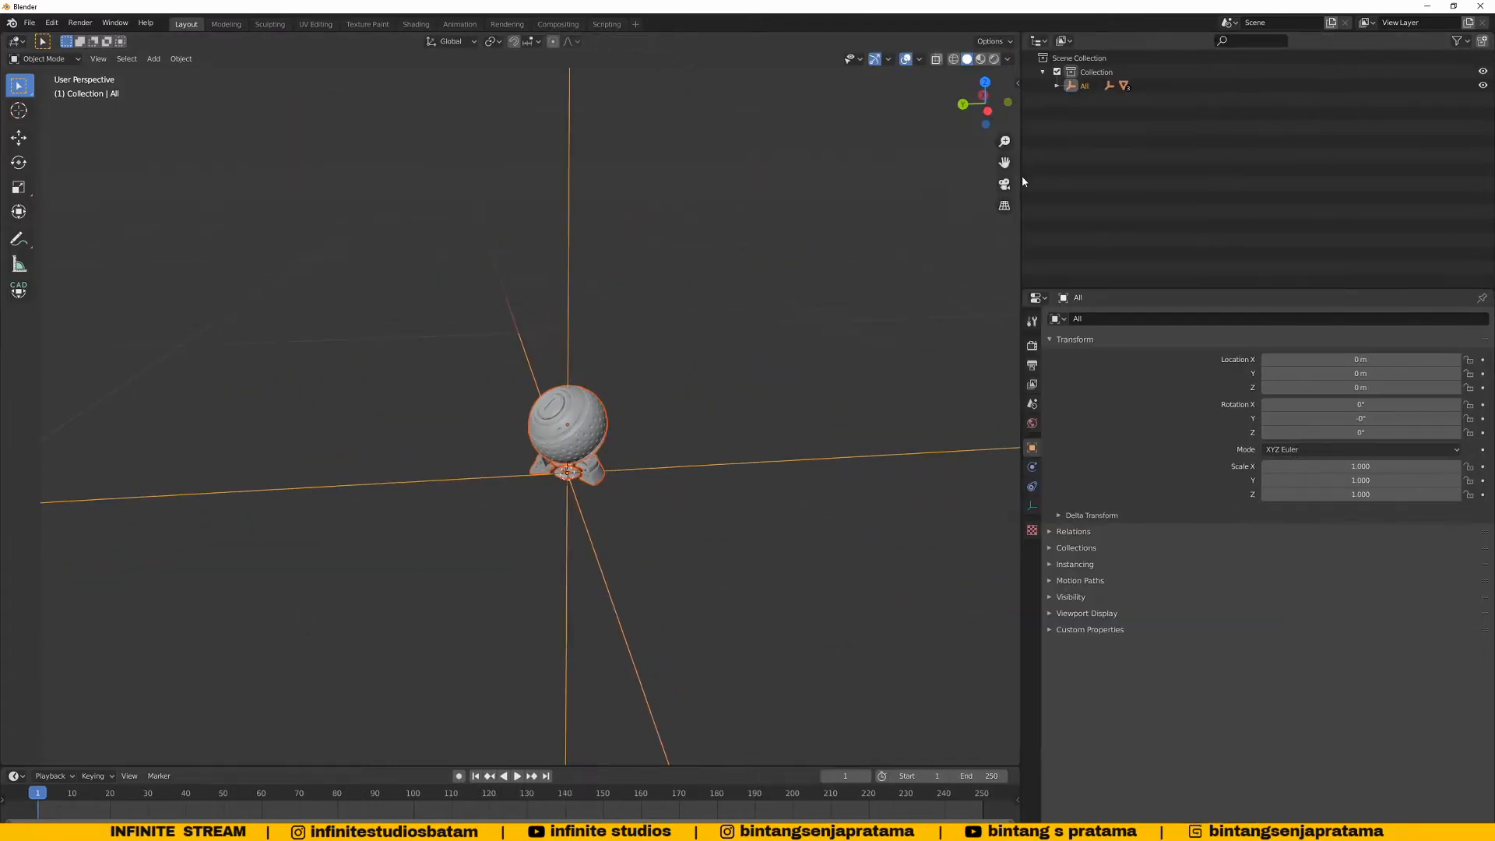
{"action": "left_click", "coordinate": [1057, 85]}
{"action": "left_click", "coordinate": [1099, 100]}
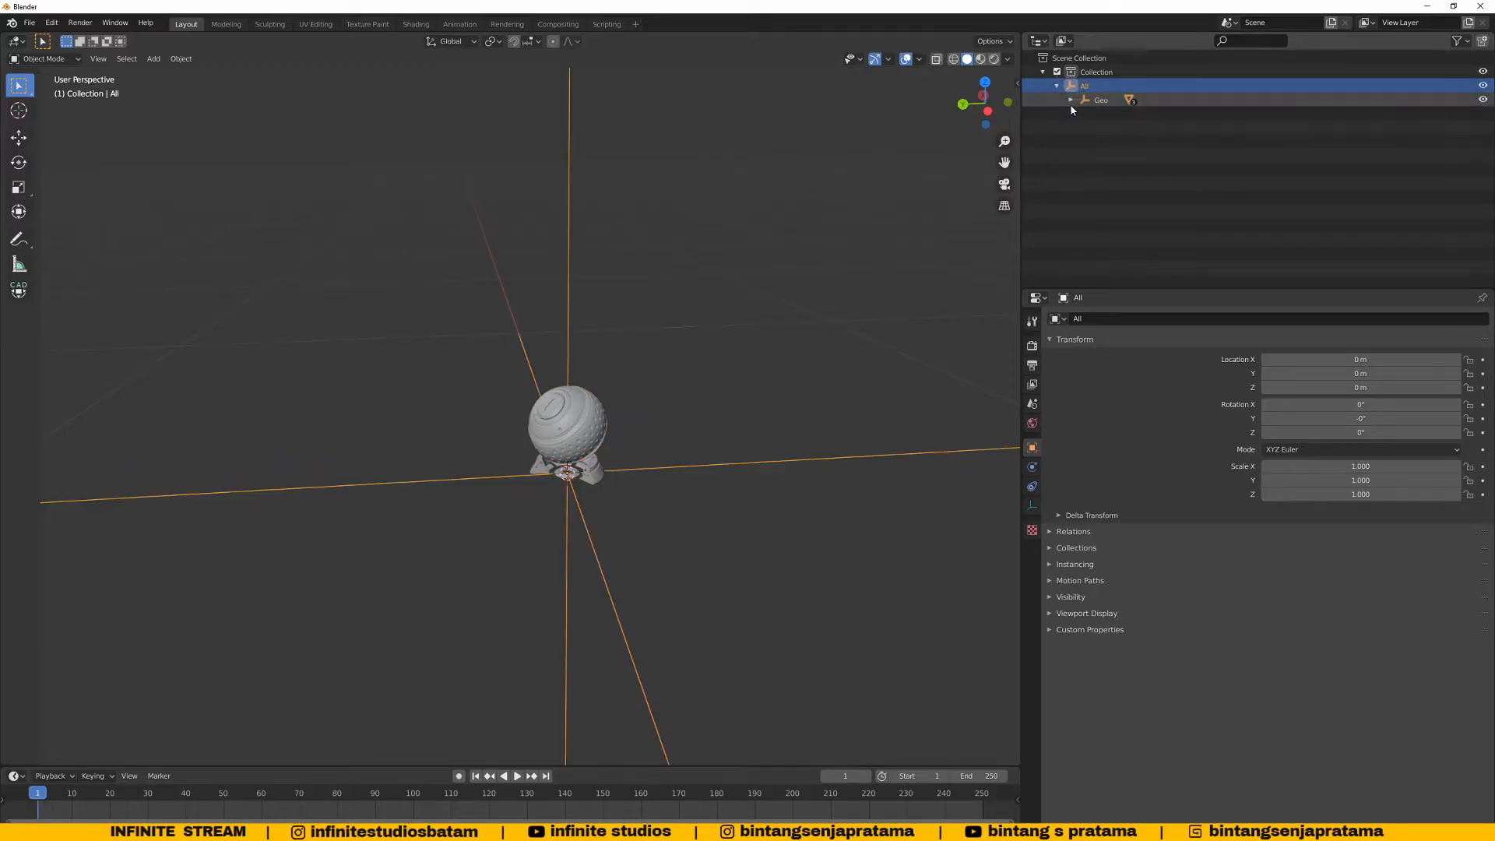
{"action": "left_click", "coordinate": [1071, 99]}
{"action": "left_click", "coordinate": [1124, 114]}
{"action": "left_click", "coordinate": [1125, 127]}
{"action": "left_click", "coordinate": [1124, 142]}
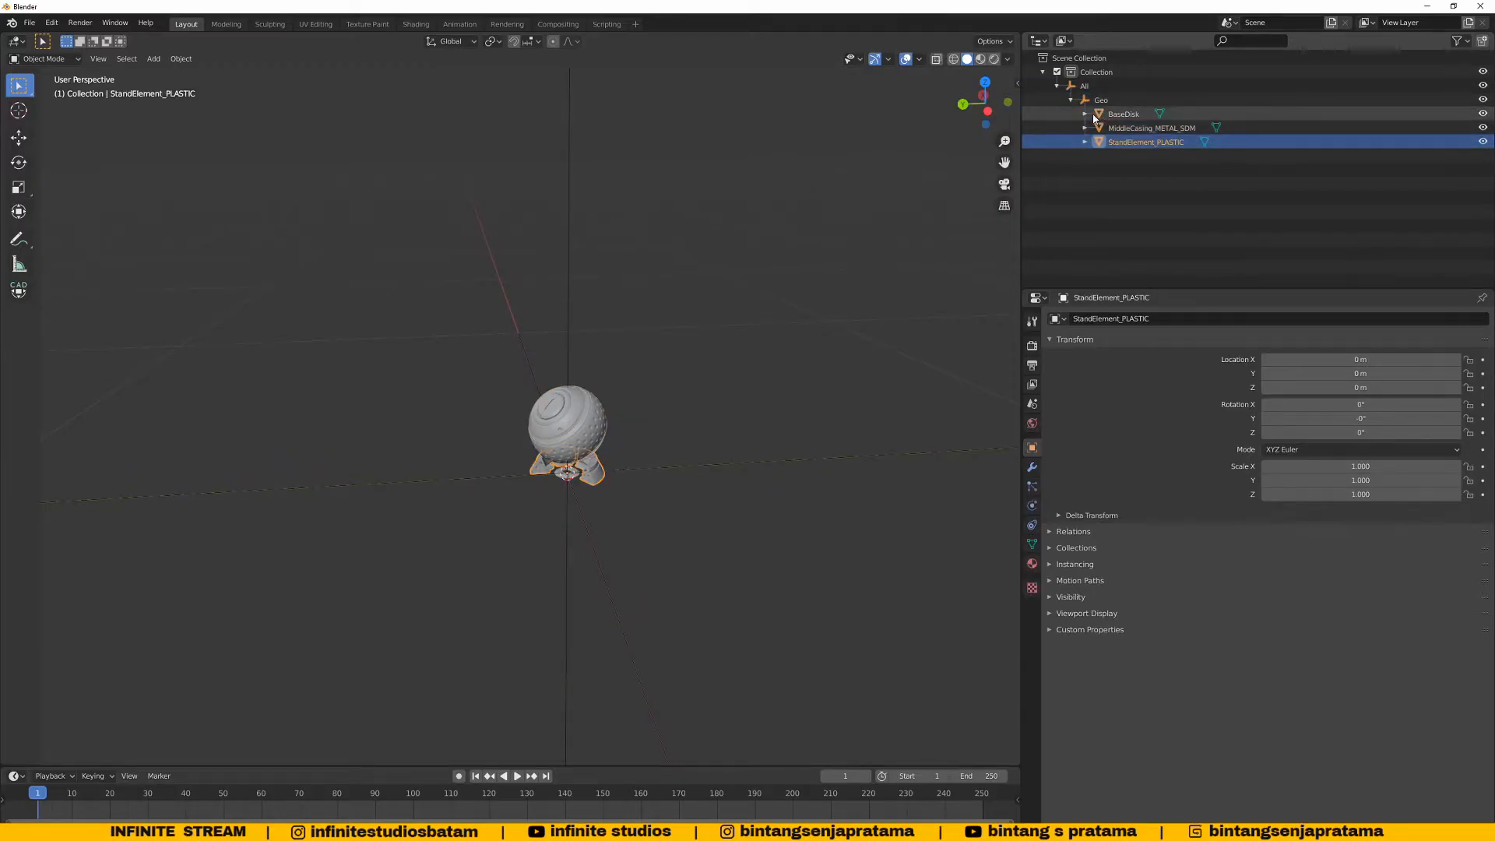
Expand the three mesh objects to examine their shape data, then collapse them again
{"action": "left_click", "coordinate": [1086, 114]}
{"action": "left_click", "coordinate": [1085, 142]}
{"action": "left_click", "coordinate": [1085, 170]}
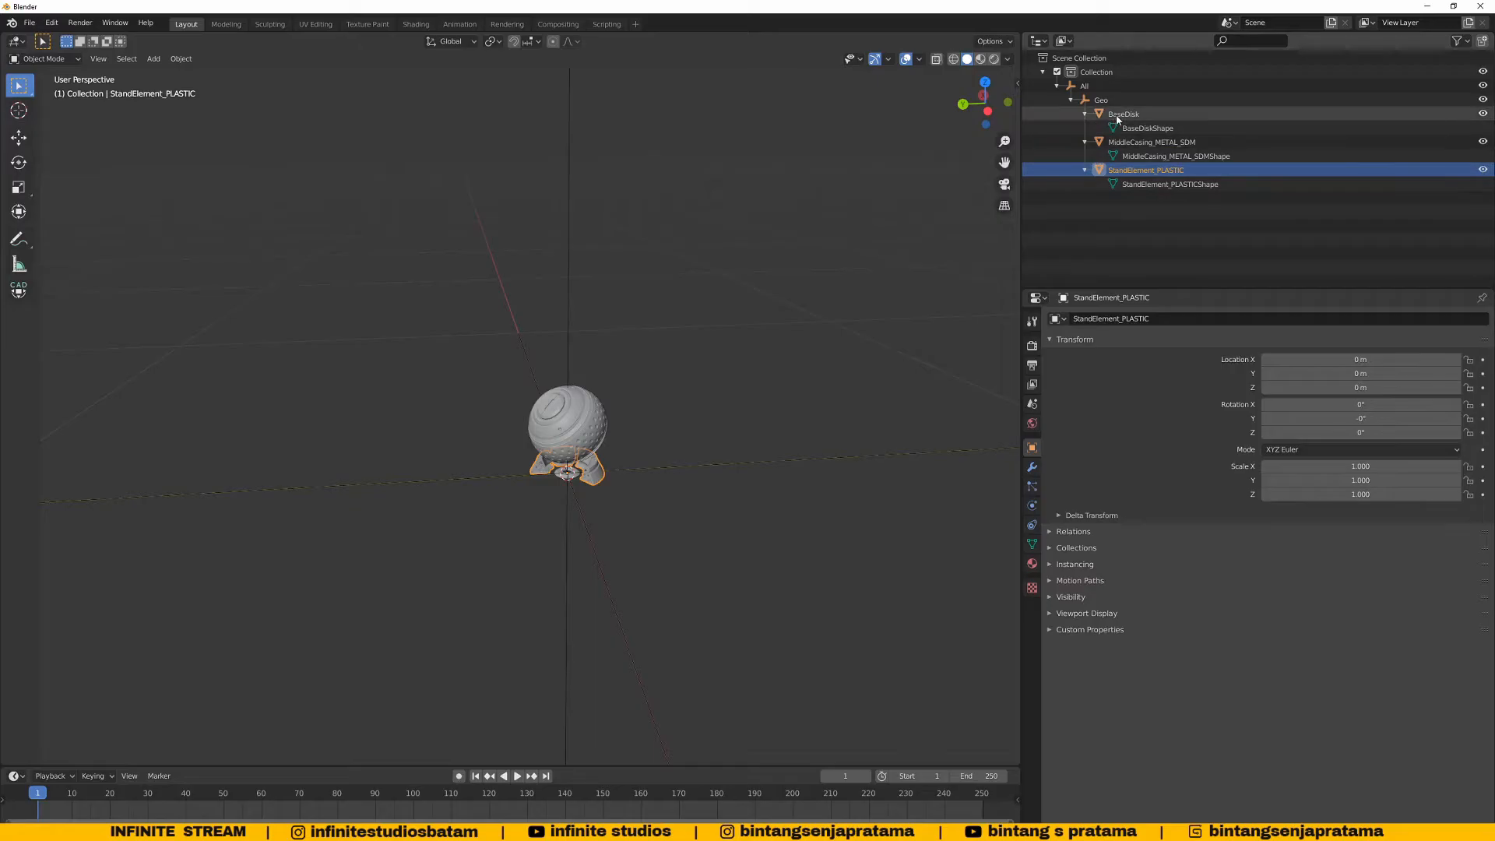
{"action": "left_click", "coordinate": [1119, 114]}
{"action": "left_click", "coordinate": [1085, 142]}
{"action": "left_click", "coordinate": [1140, 143]}
{"action": "left_click", "coordinate": [1085, 114]}
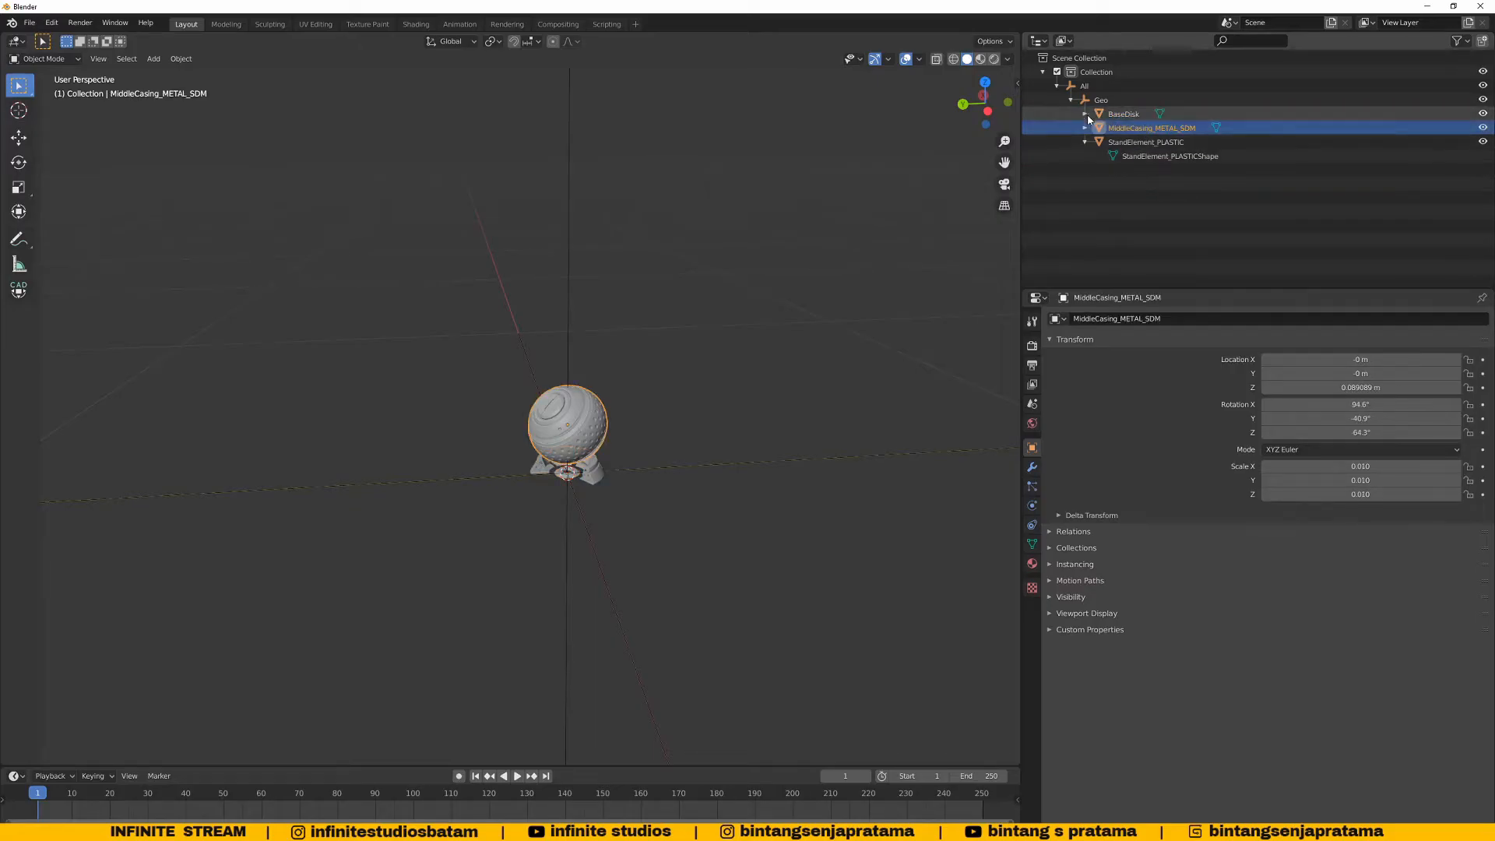
{"action": "left_click", "coordinate": [1086, 142]}
{"action": "left_click", "coordinate": [1118, 143]}
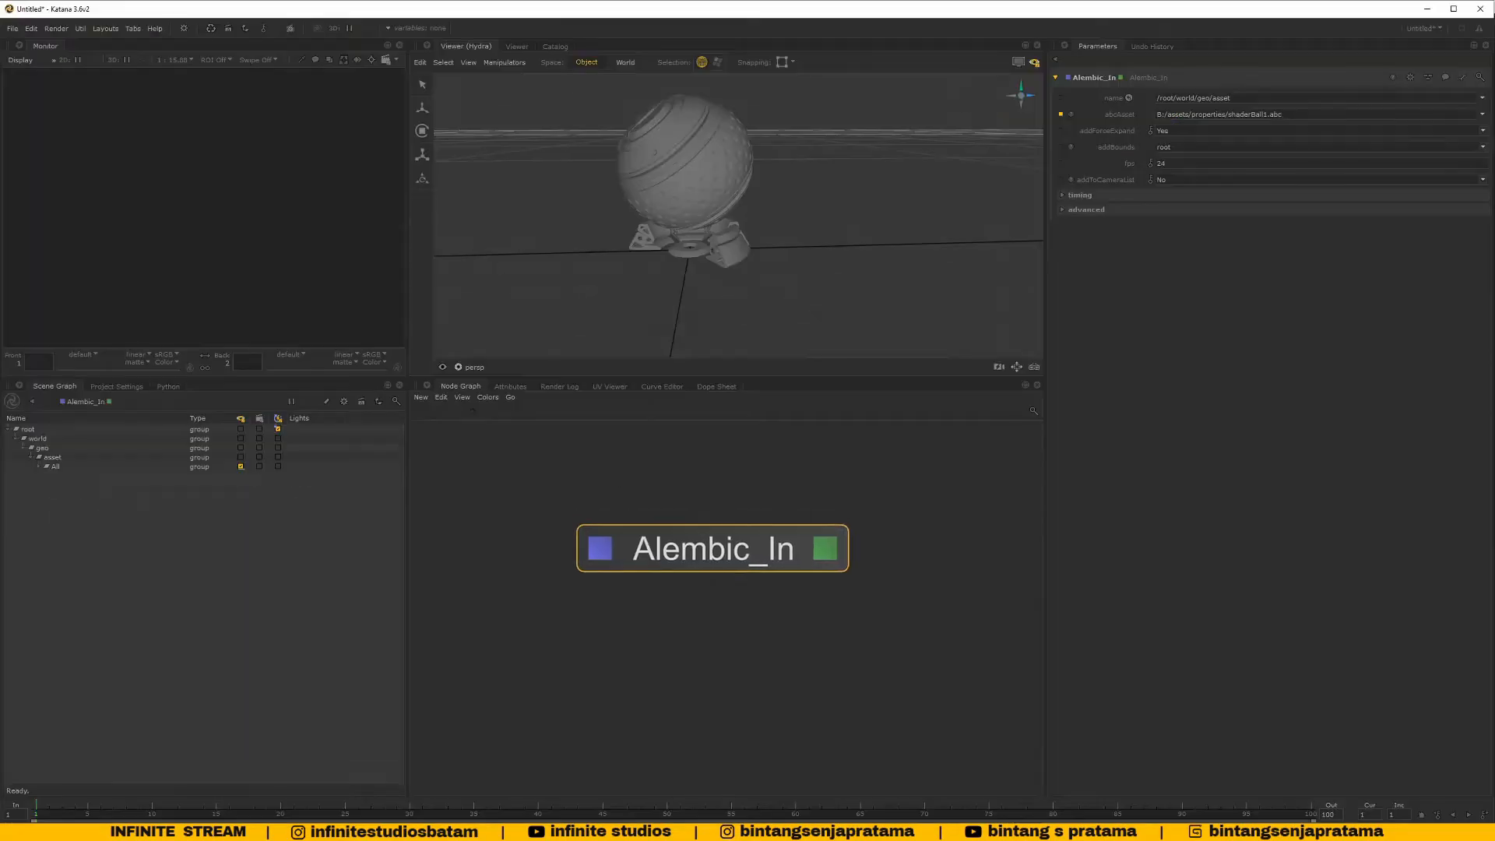
Switch back to Katana, expand the full All hierarchy and select All and Geo to compare their contents
{"action": "left_click", "coordinate": [37, 467]}
{"action": "left_click", "coordinate": [65, 467]}
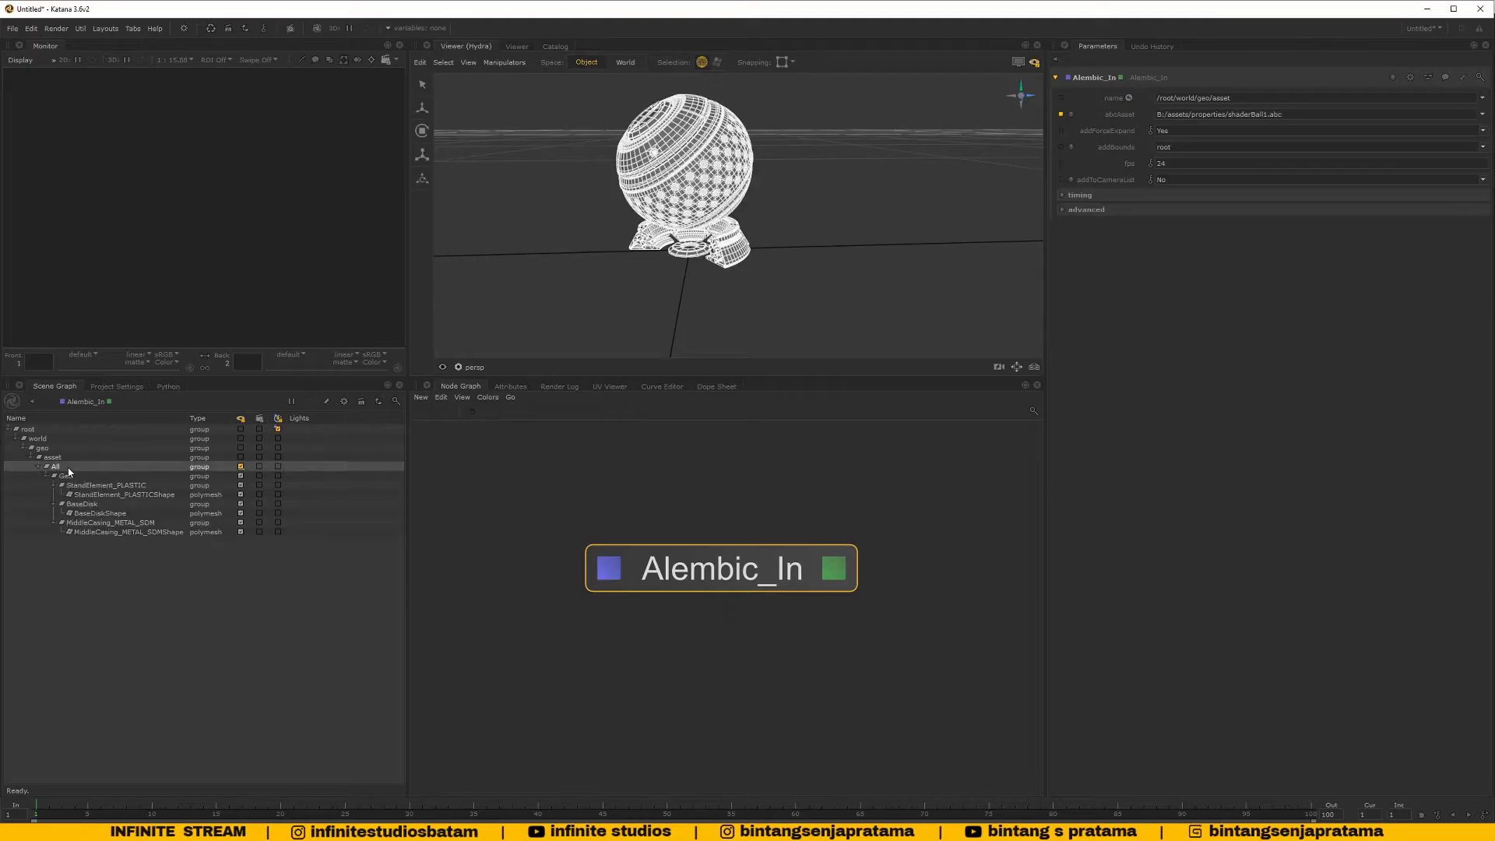
{"action": "left_click", "coordinate": [76, 474]}
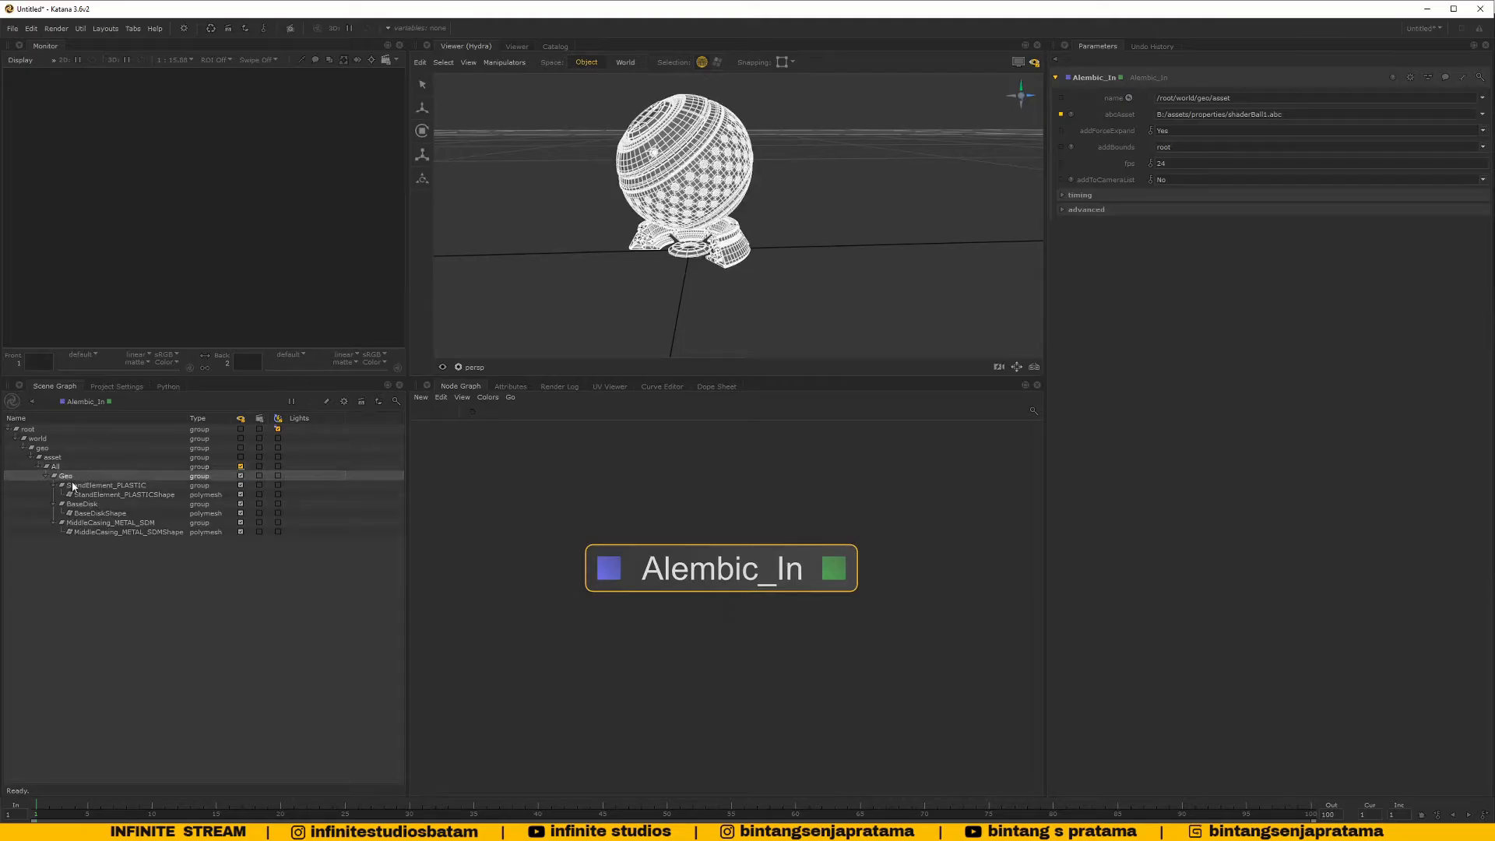
Collapse StandElement_PLASTIC, BaseDisk and MiddleCasing_METAL_SDM under Geo so the Scene Graph matches the Blender outliner, and select Geo
{"action": "left_click", "coordinate": [54, 485]}
{"action": "left_click", "coordinate": [55, 504]}
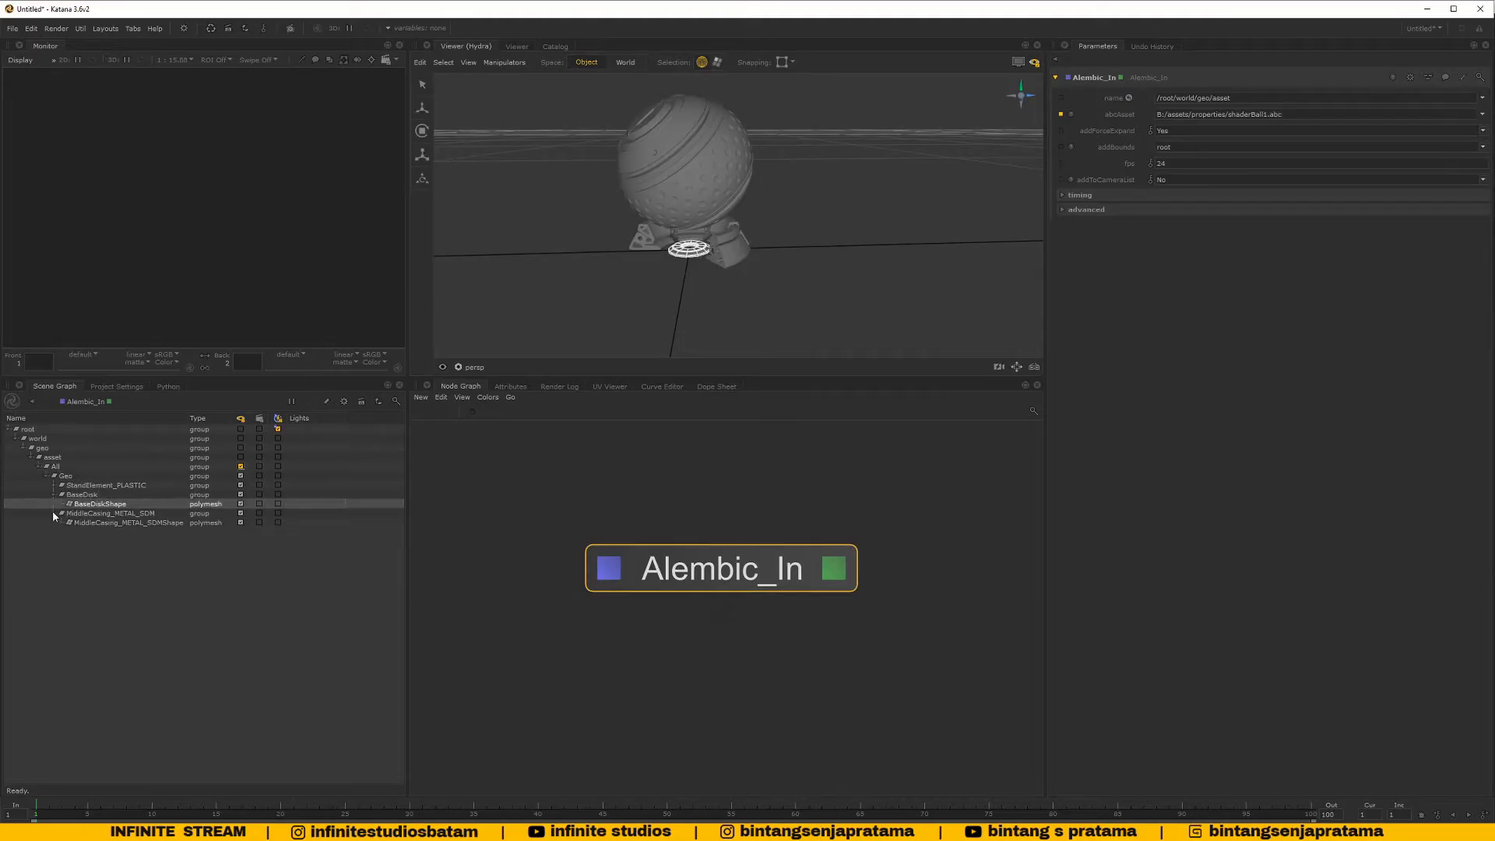
{"action": "left_click", "coordinate": [53, 512]}
{"action": "left_click", "coordinate": [54, 496]}
{"action": "left_click", "coordinate": [52, 504]}
{"action": "left_click", "coordinate": [90, 505]}
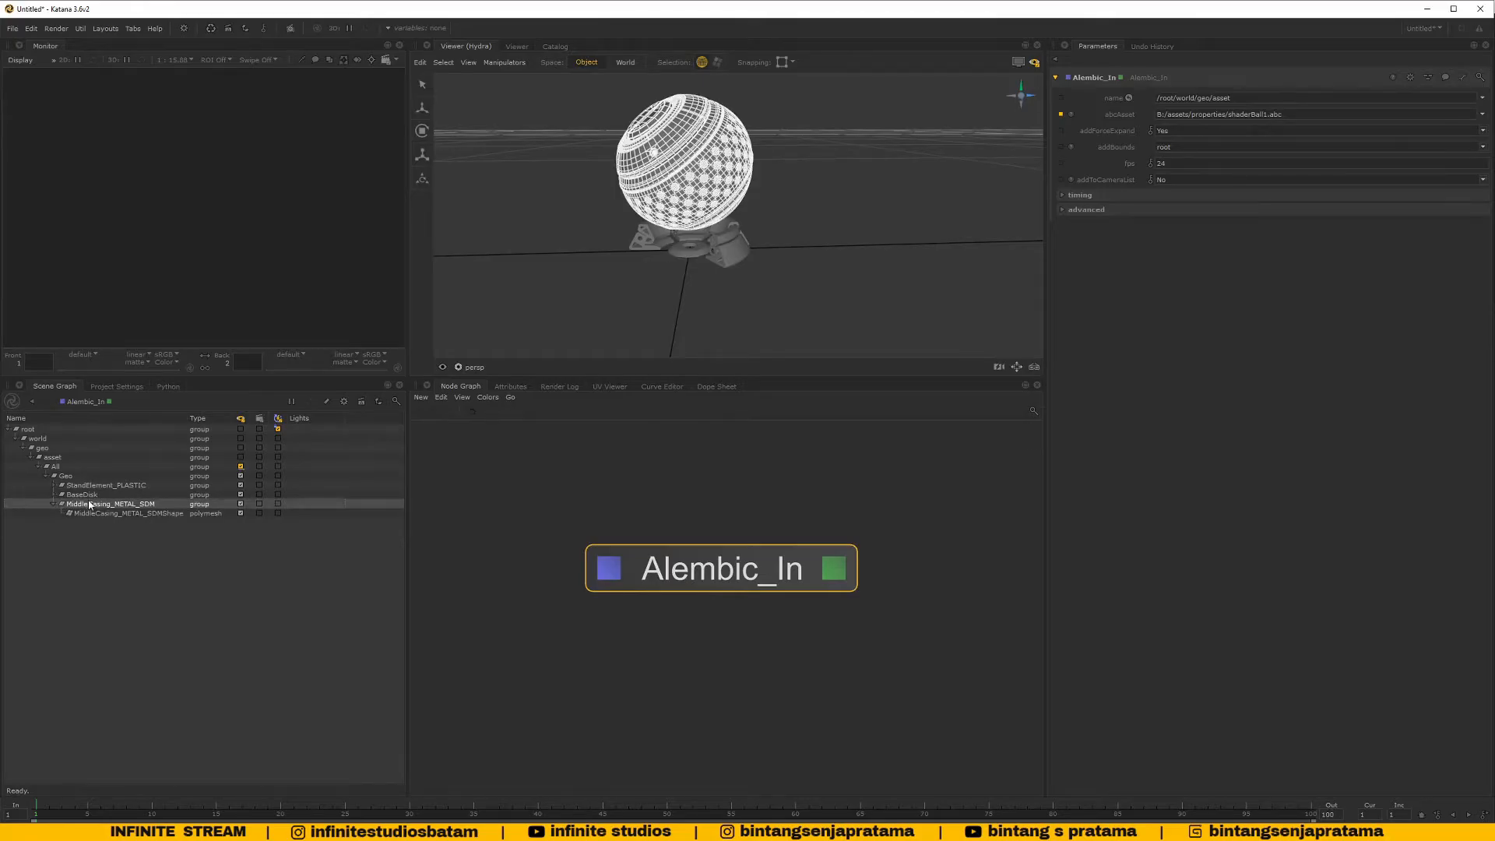
{"action": "left_click", "coordinate": [54, 503]}
{"action": "left_click", "coordinate": [67, 477]}
{"action": "left_click", "coordinate": [734, 517]}
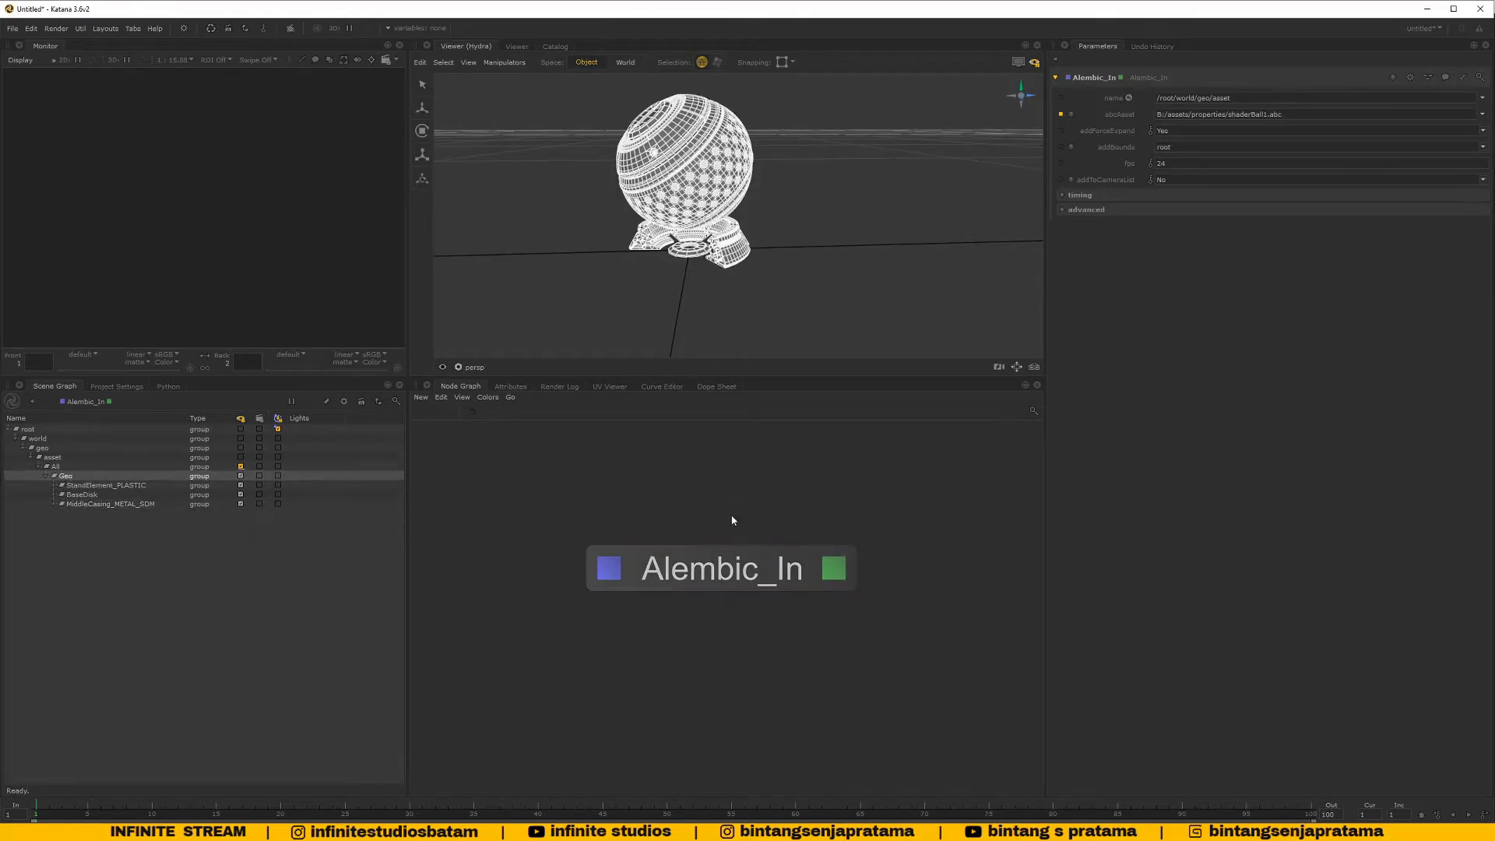
Switch to Blender and show the material properties of MiddleCasing_METAL_SDM
{"action": "key", "text": "alt+Tab"}
{"action": "middle_click_drag", "start_coordinate": [634, 436], "coordinate": [598, 425]}
{"action": "left_click", "coordinate": [590, 425]}
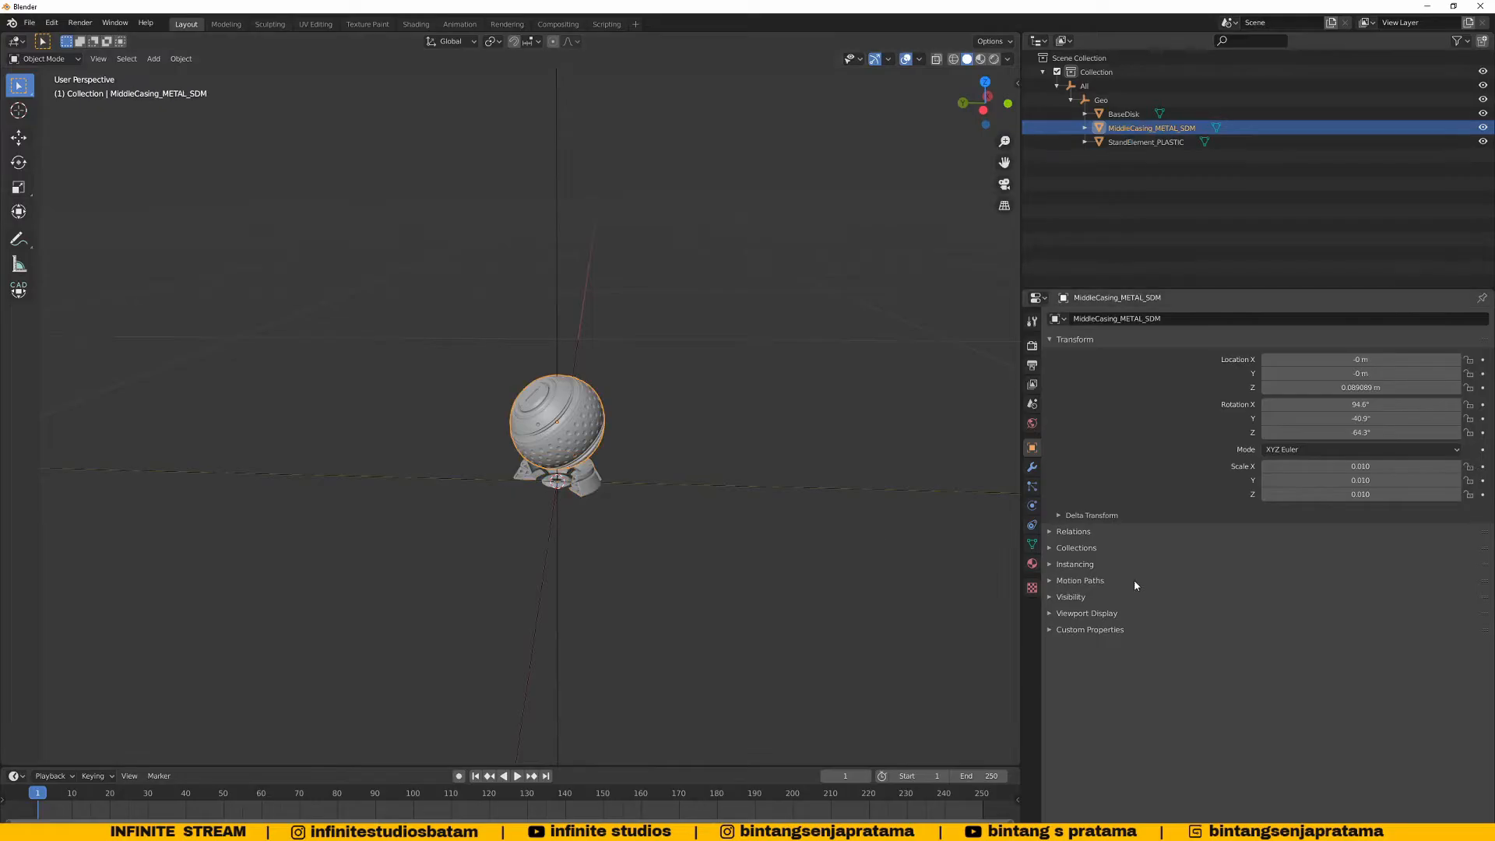
{"action": "left_click", "coordinate": [1032, 567]}
Return to Katana, select the shader ball's stand in the viewer, and reselect the Alembic_In node in the Node Graph
{"action": "key", "text": "alt+Tab"}
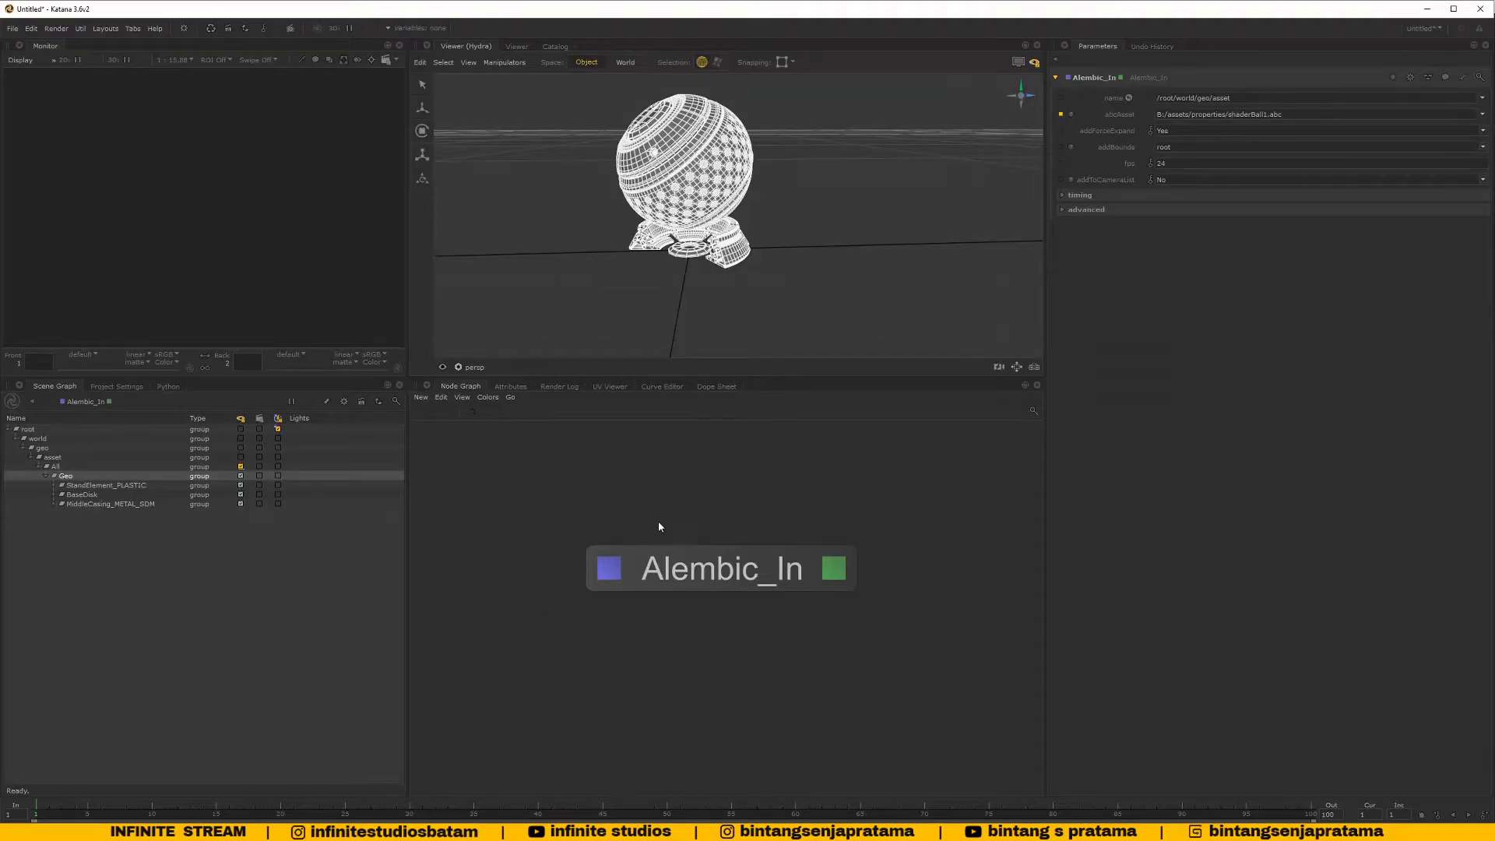
{"action": "middle_click_drag", "start_coordinate": [659, 522], "coordinate": [716, 490]}
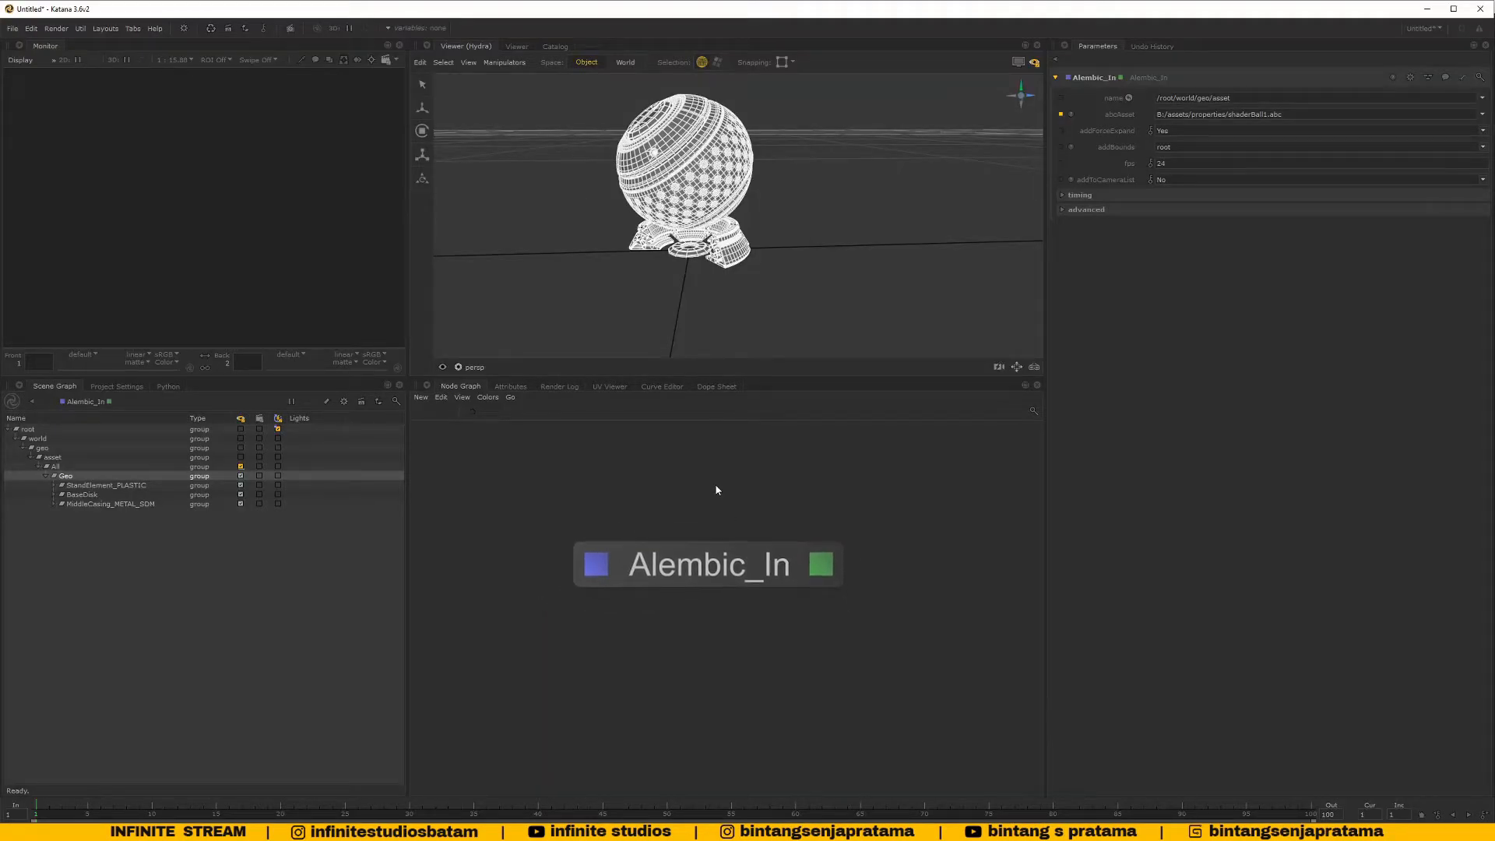
{"action": "left_click", "coordinate": [728, 239]}
{"action": "left_click_drag", "start_coordinate": [774, 264], "coordinate": [798, 290], "text": "alt"}
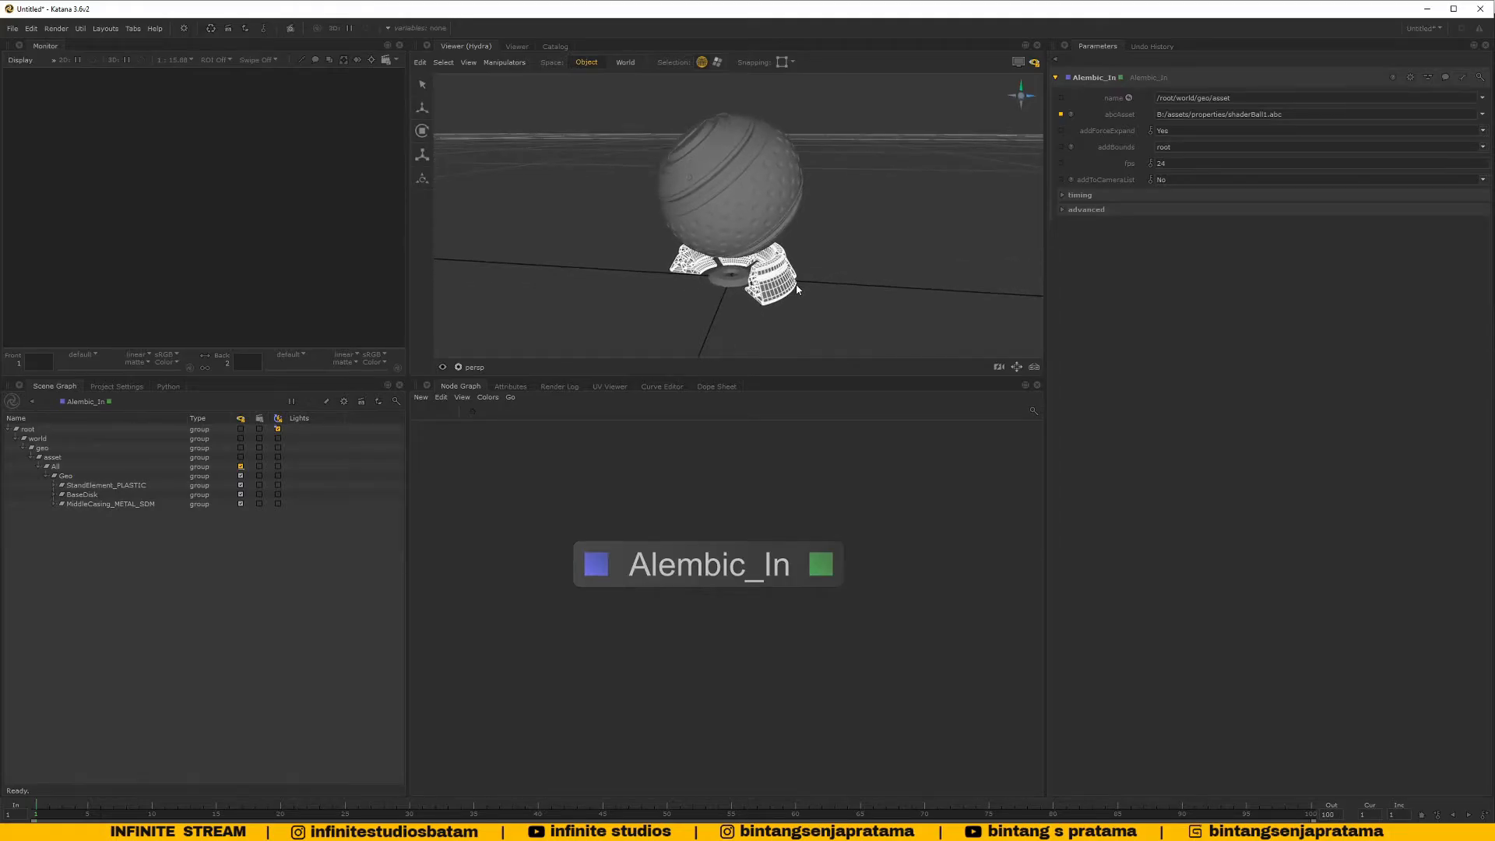
{"action": "left_click", "coordinate": [758, 562]}
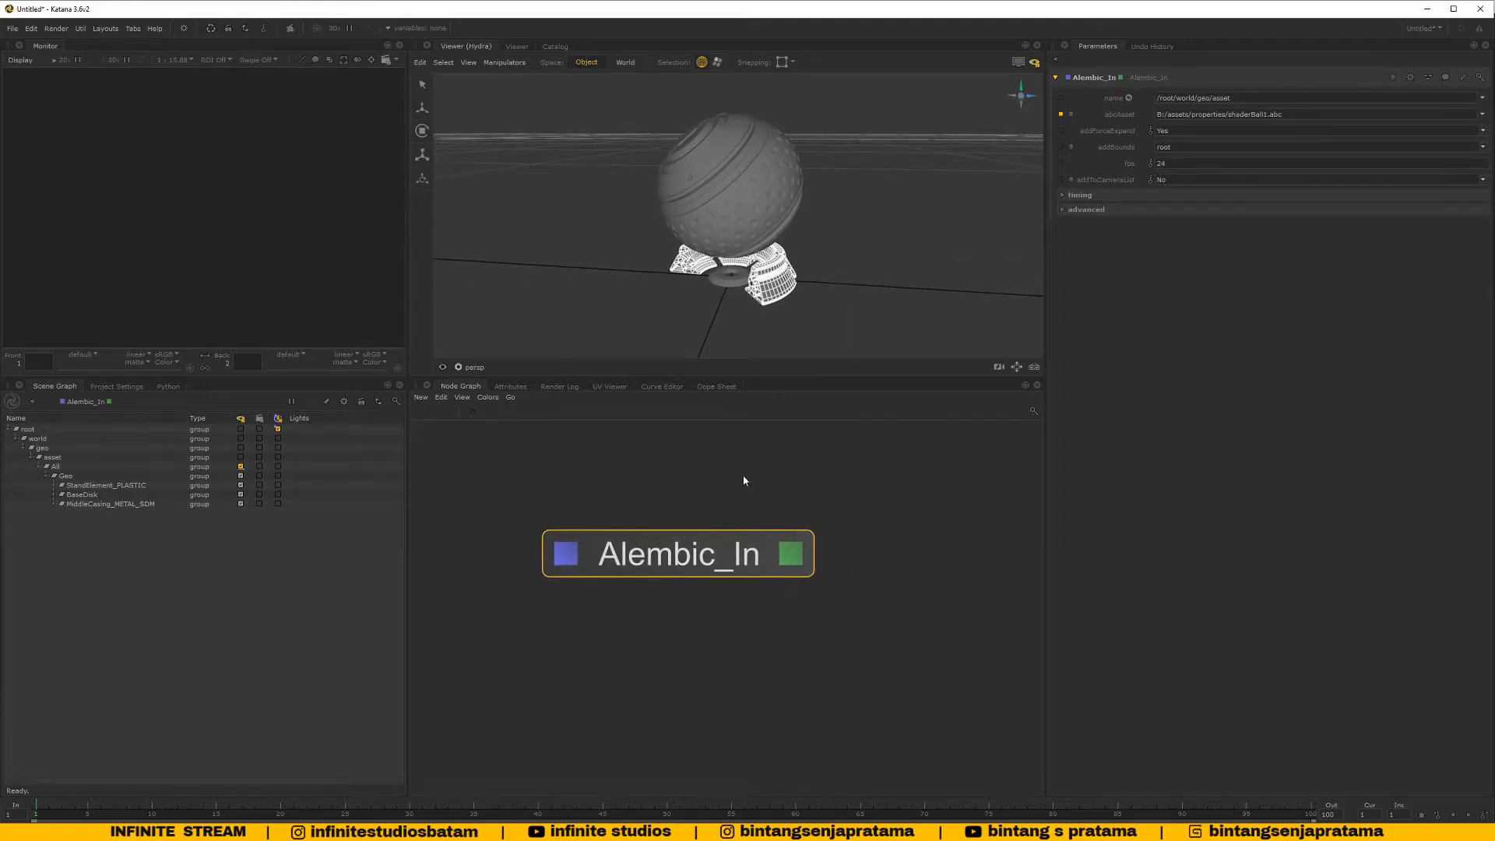
{"action": "left_click_drag", "start_coordinate": [662, 558], "coordinate": [667, 567]}
Select all parts of the shader ball in the viewer and inspect the model from other angles
{"action": "left_click_drag", "start_coordinate": [810, 260], "coordinate": [827, 325], "text": "alt"}
{"action": "mouse_move", "coordinate": [855, 252]}
{"action": "left_mouse_down", "text": "alt"}
{"action": "mouse_move", "coordinate": [814, 231]}
{"action": "mouse_move", "coordinate": [862, 234]}
{"action": "left_mouse_up", "text": "alt"}
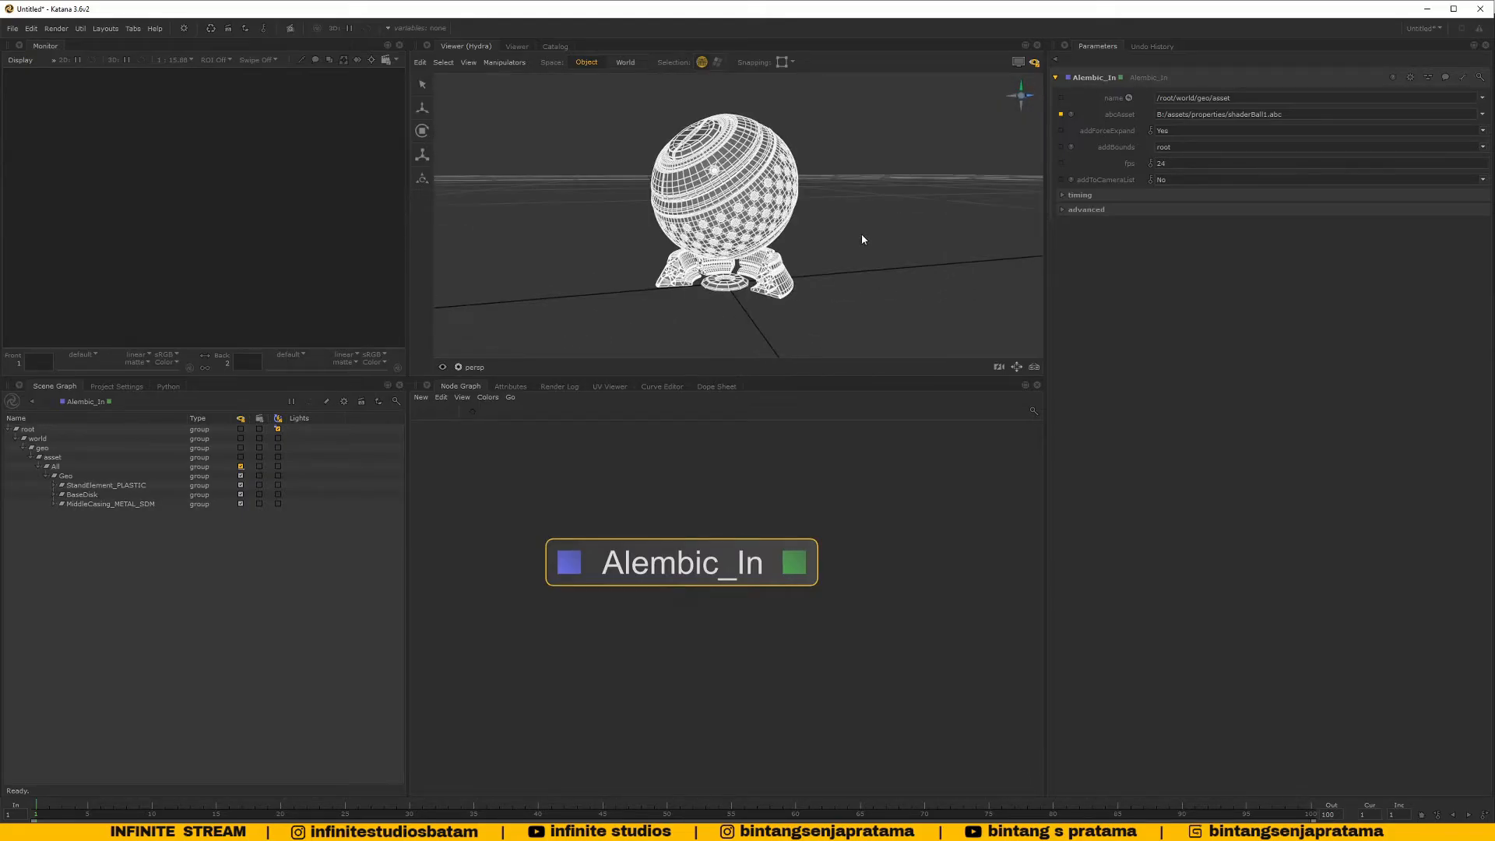
{"action": "left_click", "coordinate": [861, 234]}
{"action": "left_click_drag", "start_coordinate": [616, 125], "coordinate": [796, 274]}
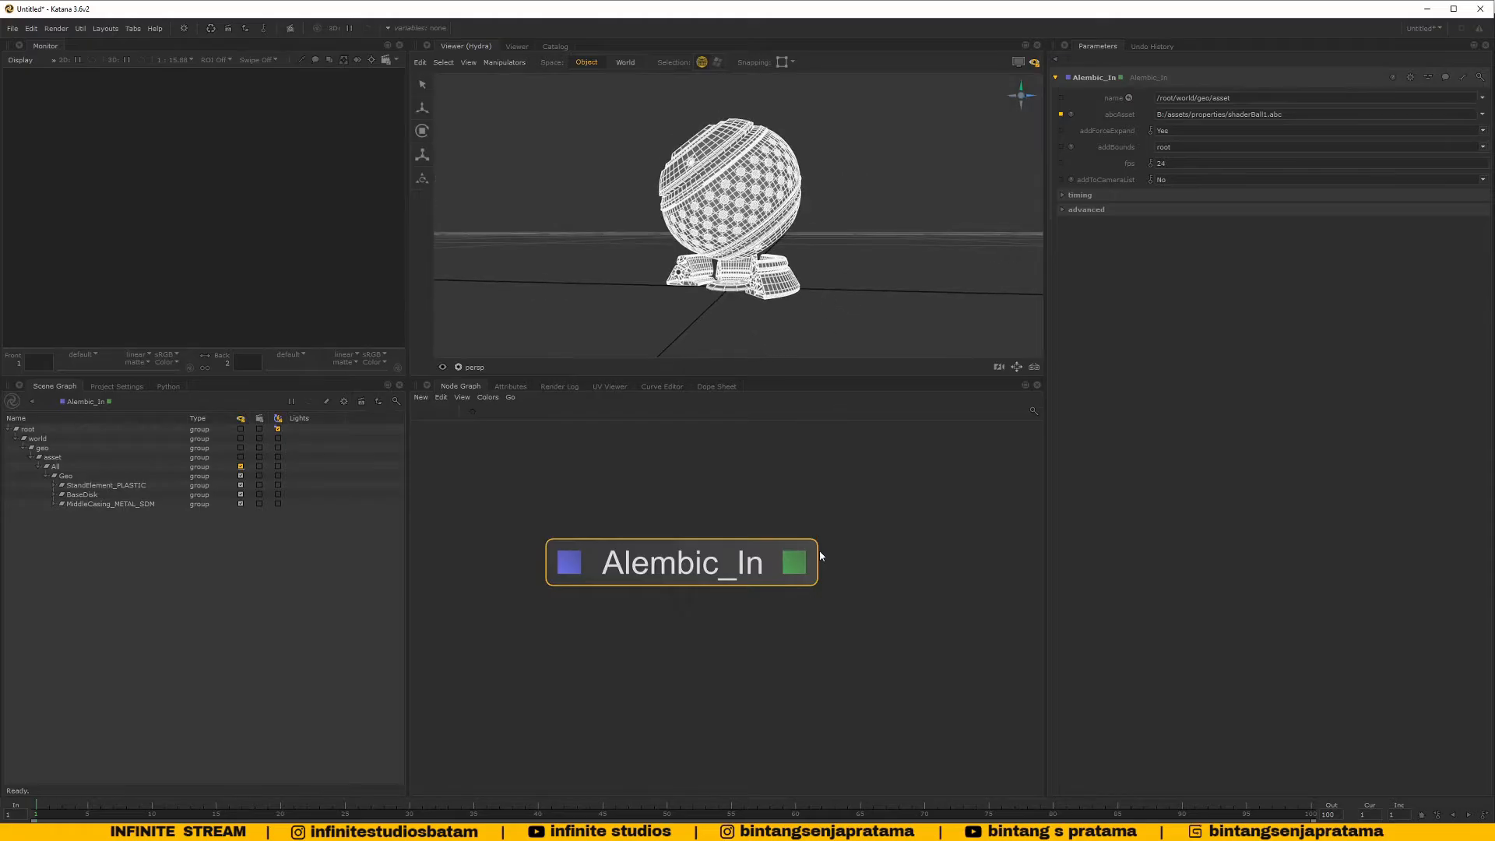
Add a RenderSettings node and place it below Alembic_In in the Node Graph
{"action": "left_click", "coordinate": [866, 599]}
{"action": "left_click", "coordinate": [699, 567]}
{"action": "middle_click_drag", "start_coordinate": [697, 645], "coordinate": [694, 585]}
{"action": "scroll", "coordinate": [712, 592], "scroll_direction": "down", "scroll_amount": 2}
{"action": "scroll", "coordinate": [710, 561], "scroll_direction": "up", "scroll_amount": 1}
{"action": "left_click", "coordinate": [688, 583]}
{"action": "key", "text": "Tab"}
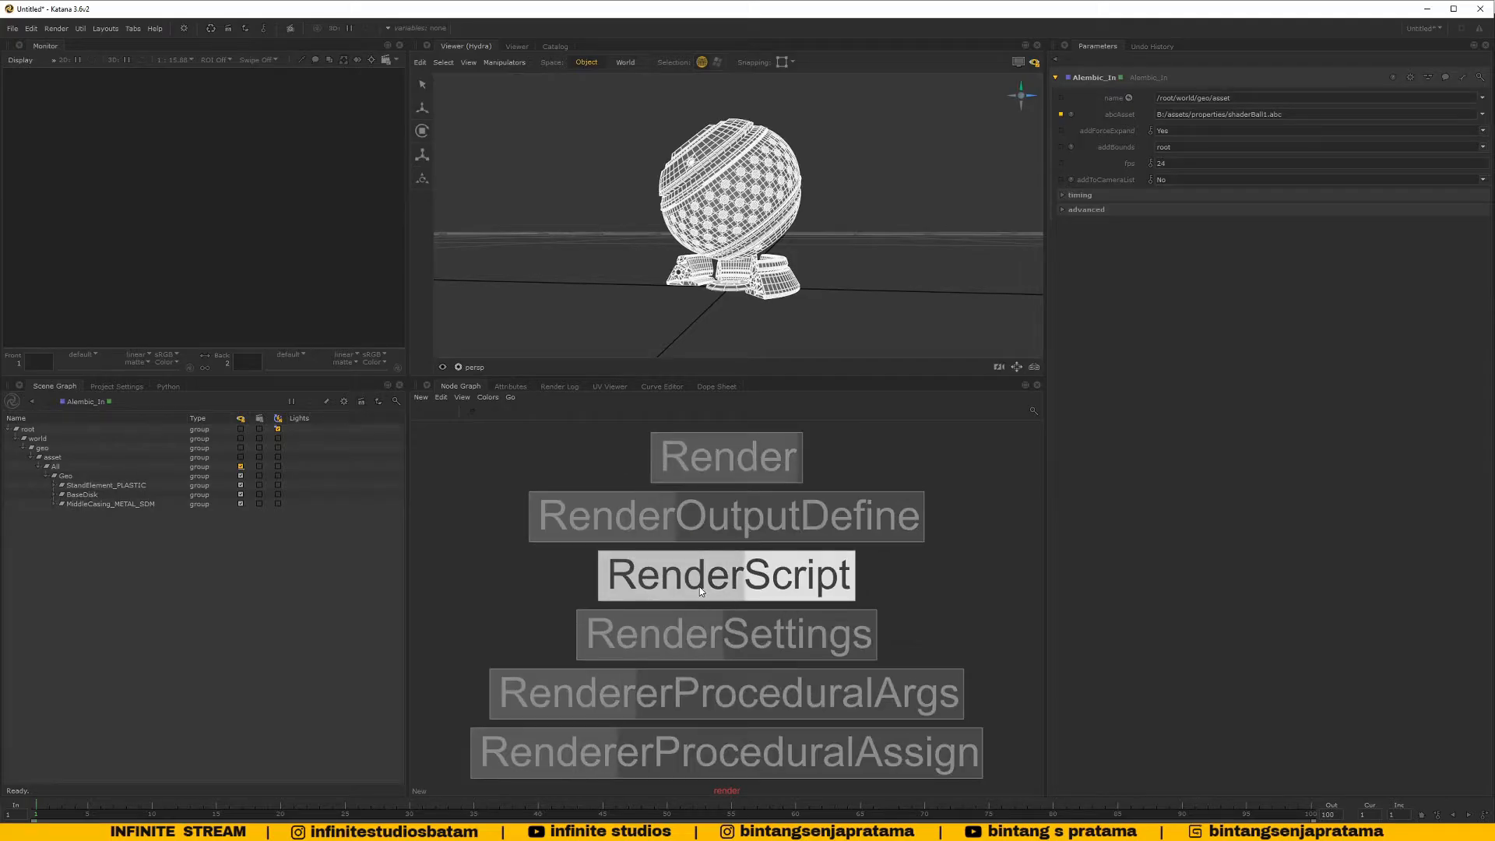
{"action": "left_click", "coordinate": [691, 635]}
{"action": "left_click", "coordinate": [737, 708]}
{"action": "left_click_drag", "start_coordinate": [735, 690], "coordinate": [725, 615]}
{"action": "left_click_drag", "start_coordinate": [714, 713], "coordinate": [692, 718]}
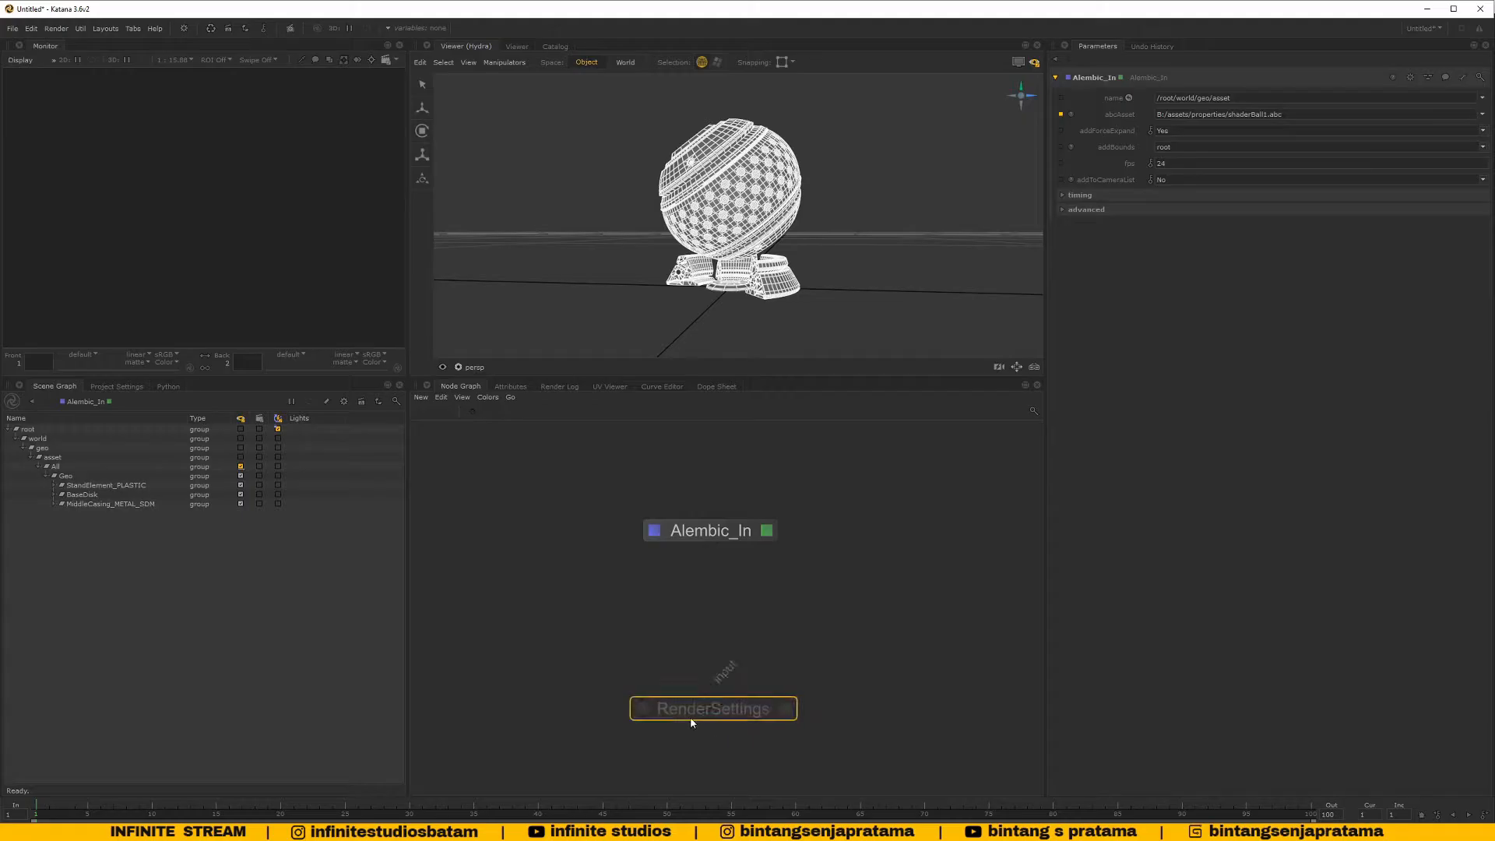
Switch to Blender and review its output dimensions, render properties and available render engines
{"action": "key", "text": "alt+Tab"}
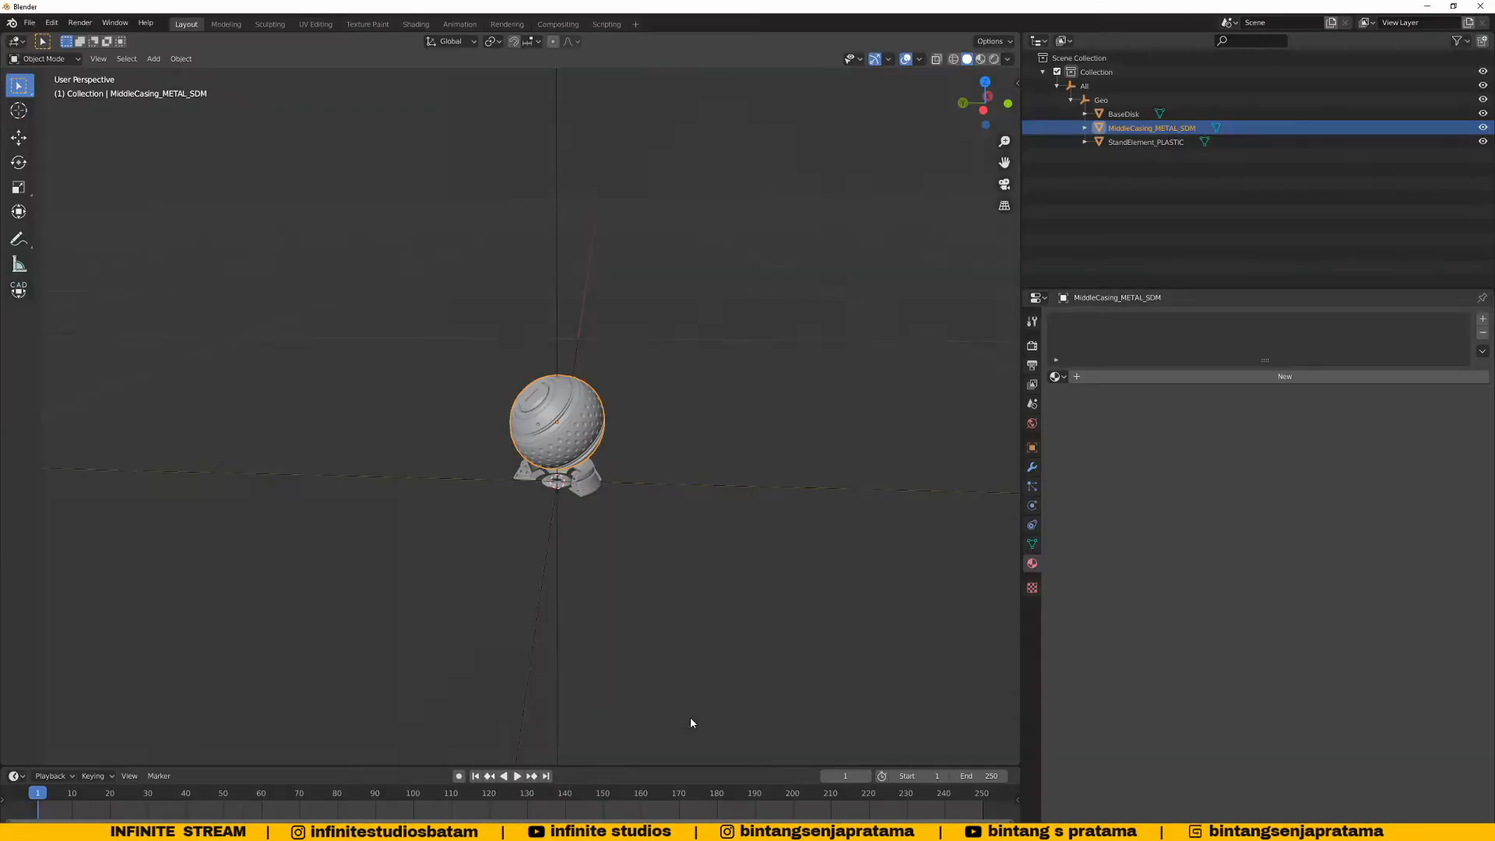
{"action": "left_click", "coordinate": [1031, 344]}
{"action": "left_click", "coordinate": [1033, 356]}
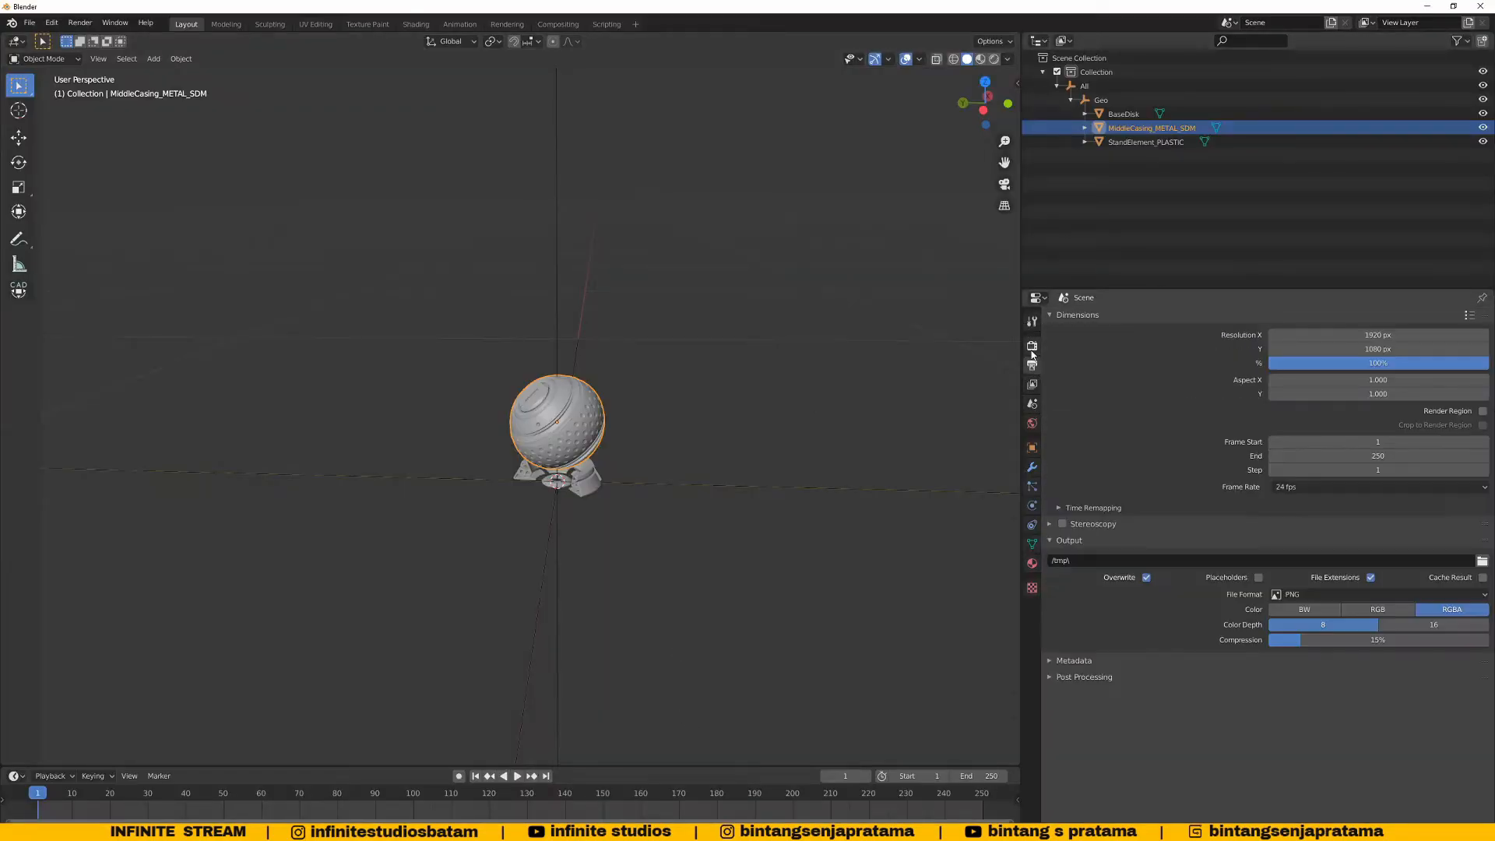
{"action": "left_click", "coordinate": [1032, 347]}
{"action": "left_click_drag", "start_coordinate": [1021, 357], "coordinate": [927, 356]}
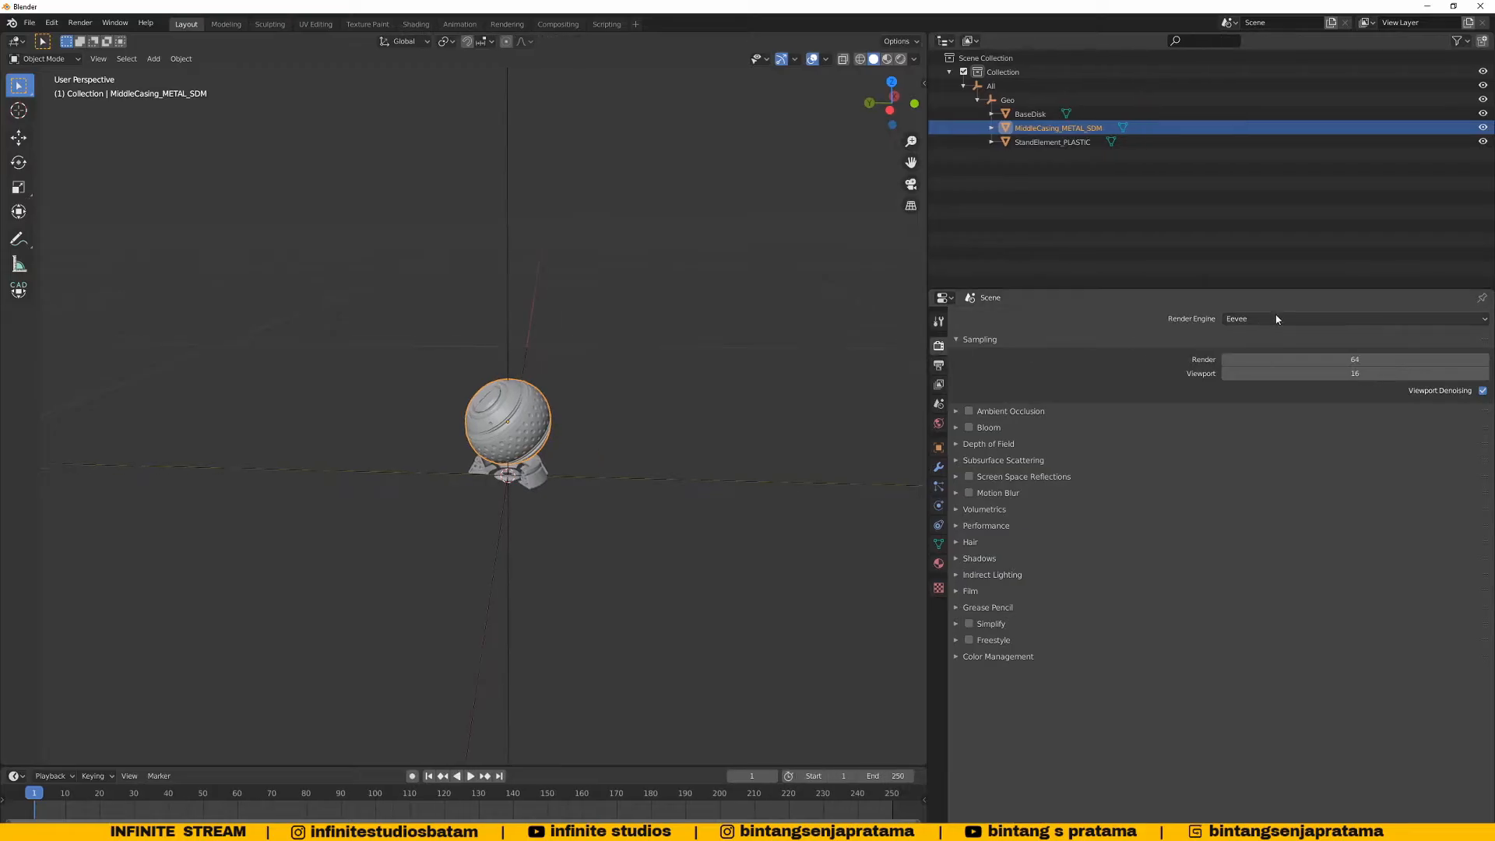
{"action": "left_click", "coordinate": [1277, 319]}
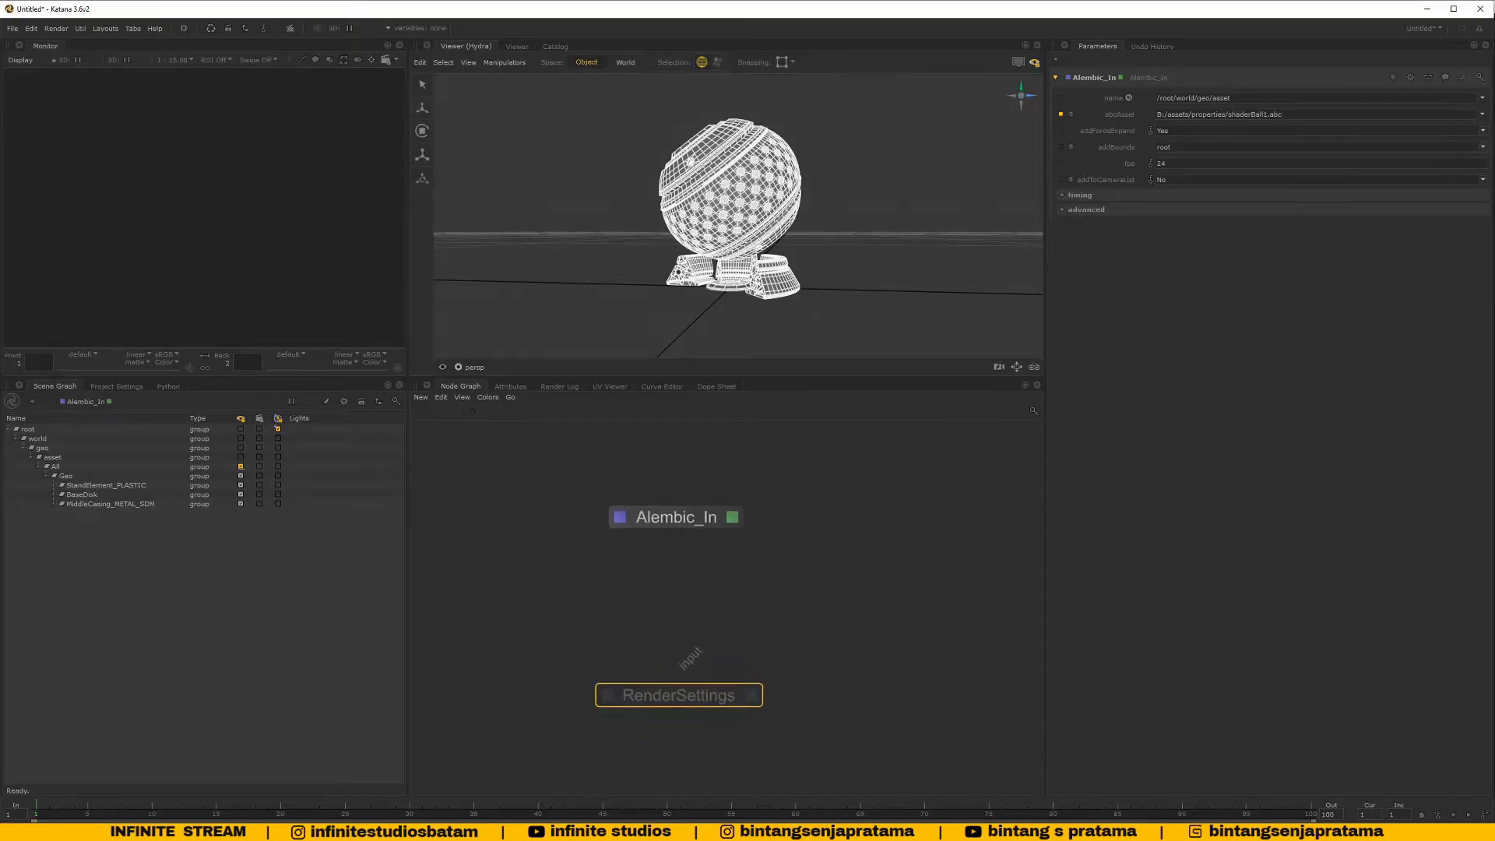
Switch back to Katana and reposition the RenderSettings node beneath Alembic_In
{"action": "left_click", "coordinate": [694, 711]}
{"action": "left_click_drag", "start_coordinate": [699, 707], "coordinate": [712, 702]}
{"action": "left_click", "coordinate": [712, 706]}
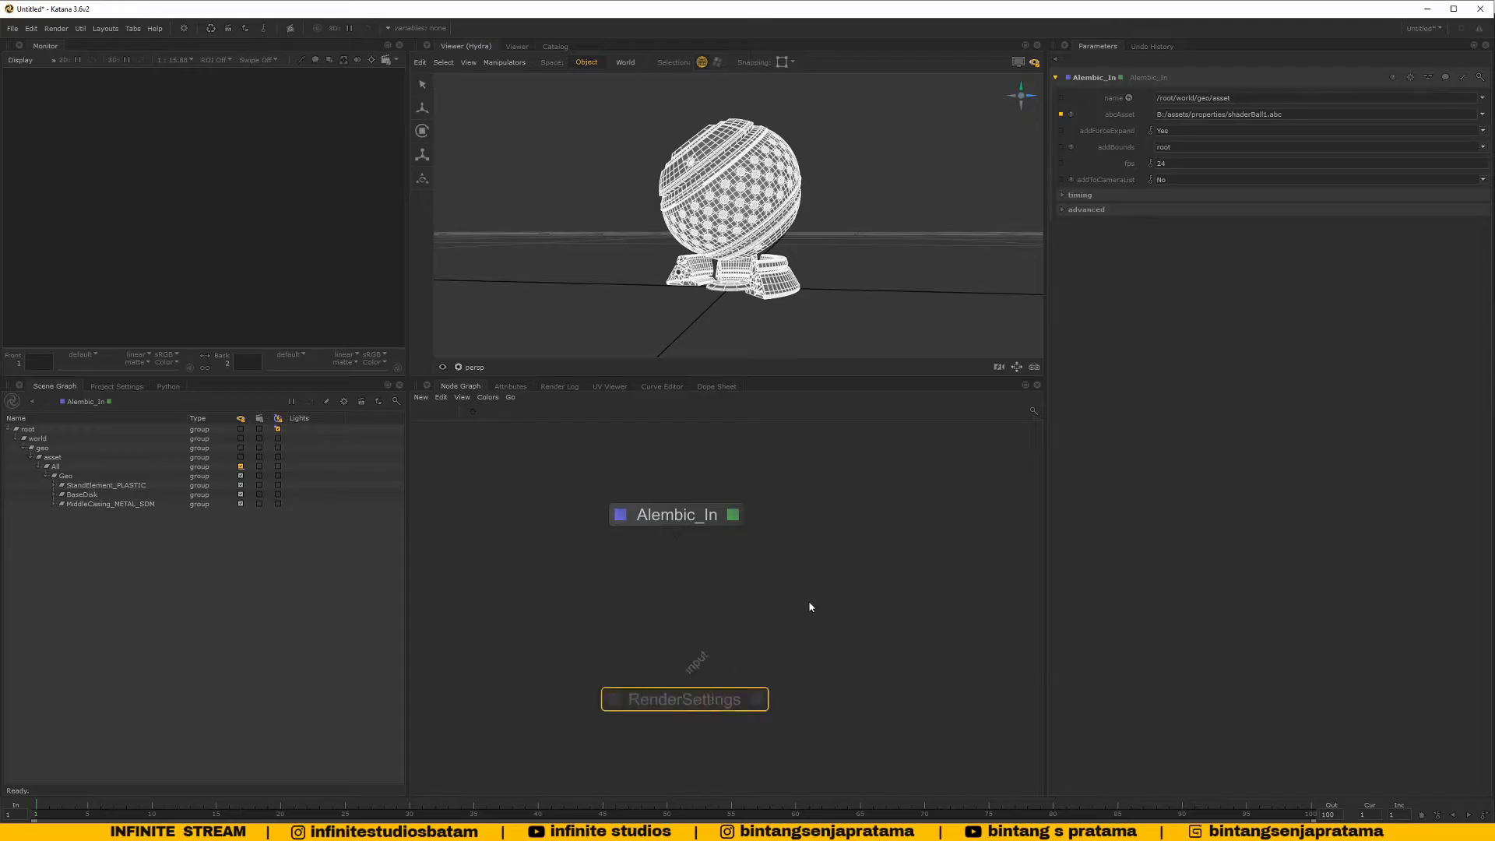
{"action": "middle_click_drag", "start_coordinate": [698, 658], "coordinate": [714, 624]}
{"action": "left_click", "coordinate": [731, 488]}
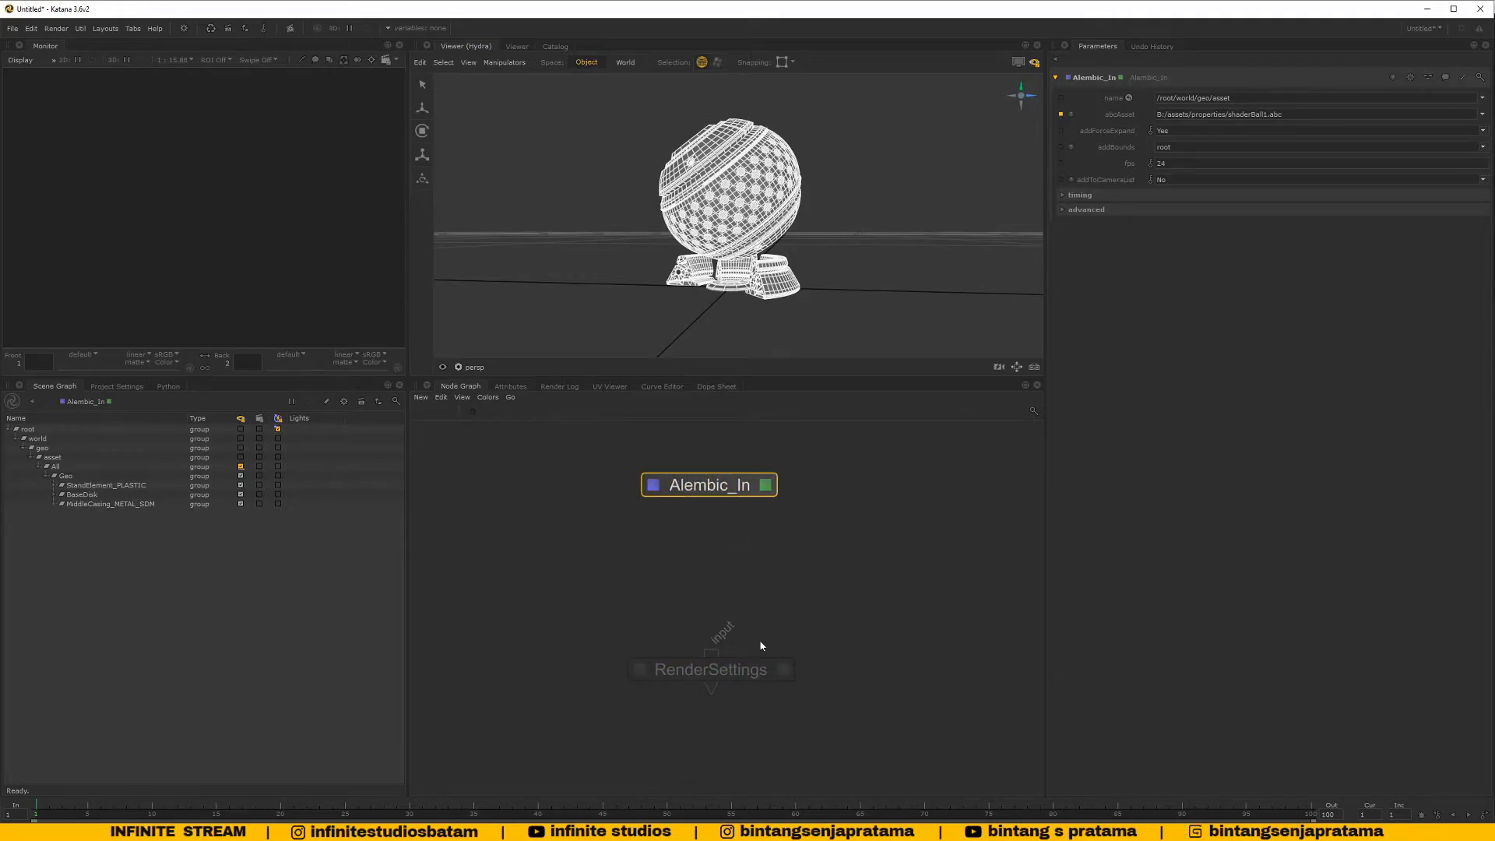
{"action": "left_click_drag", "start_coordinate": [742, 677], "coordinate": [740, 691]}
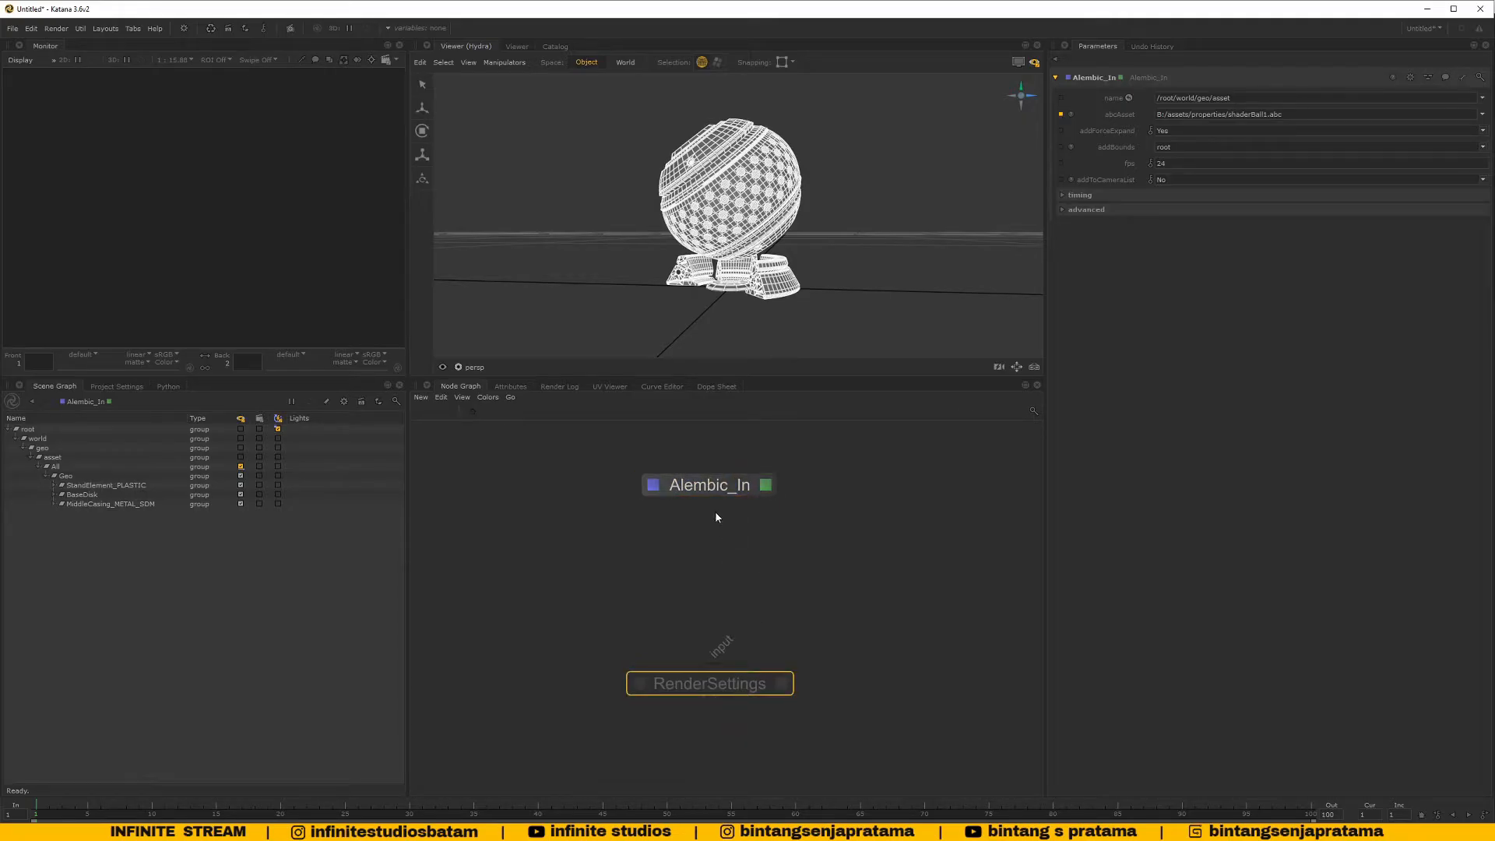
Set the RenderSettings node's resolution to HD
{"action": "left_click", "coordinate": [782, 685]}
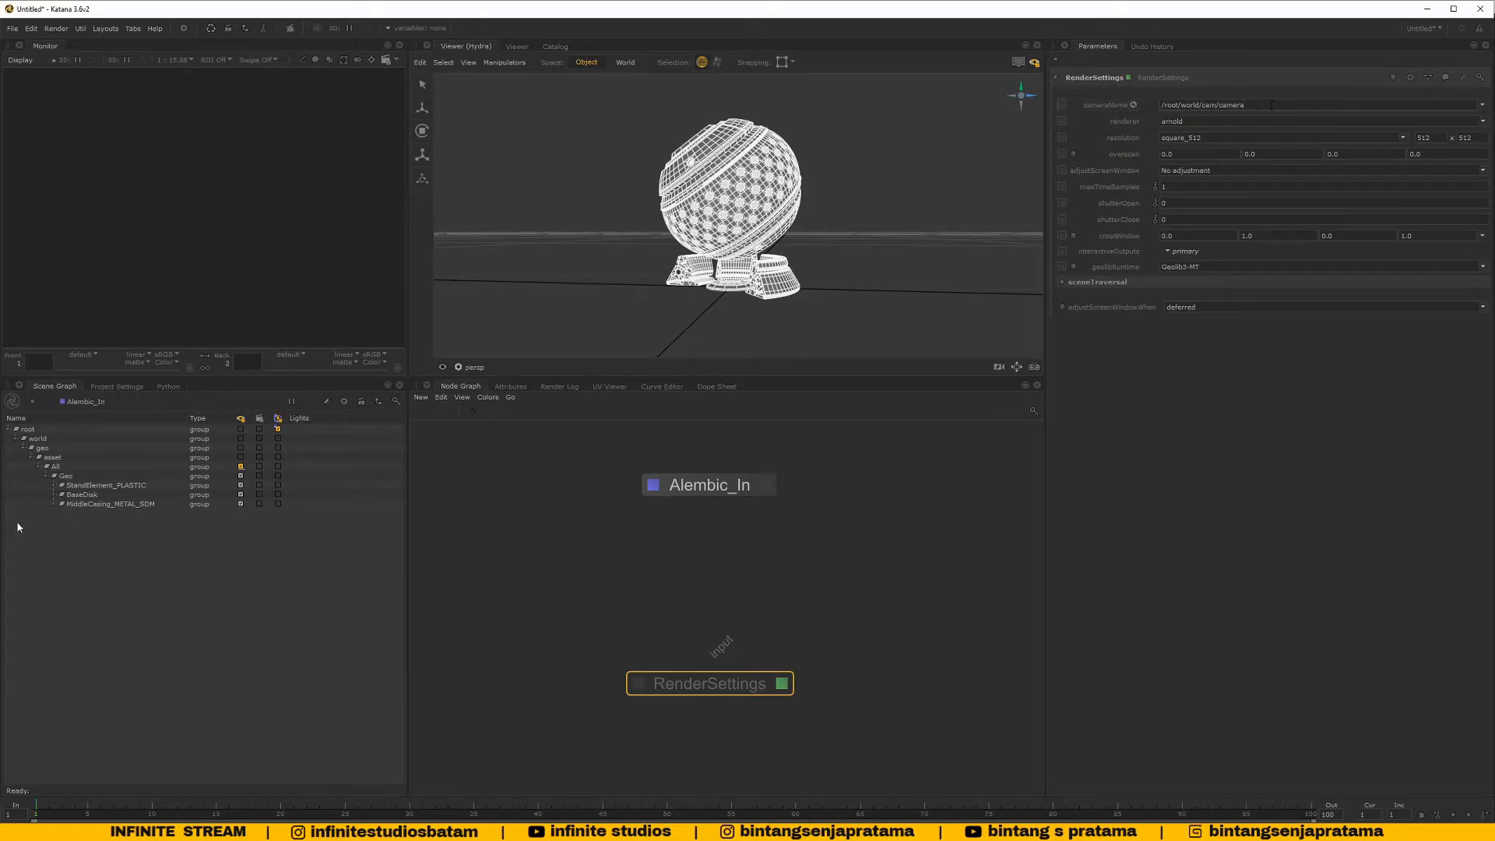
{"action": "left_click", "coordinate": [729, 486]}
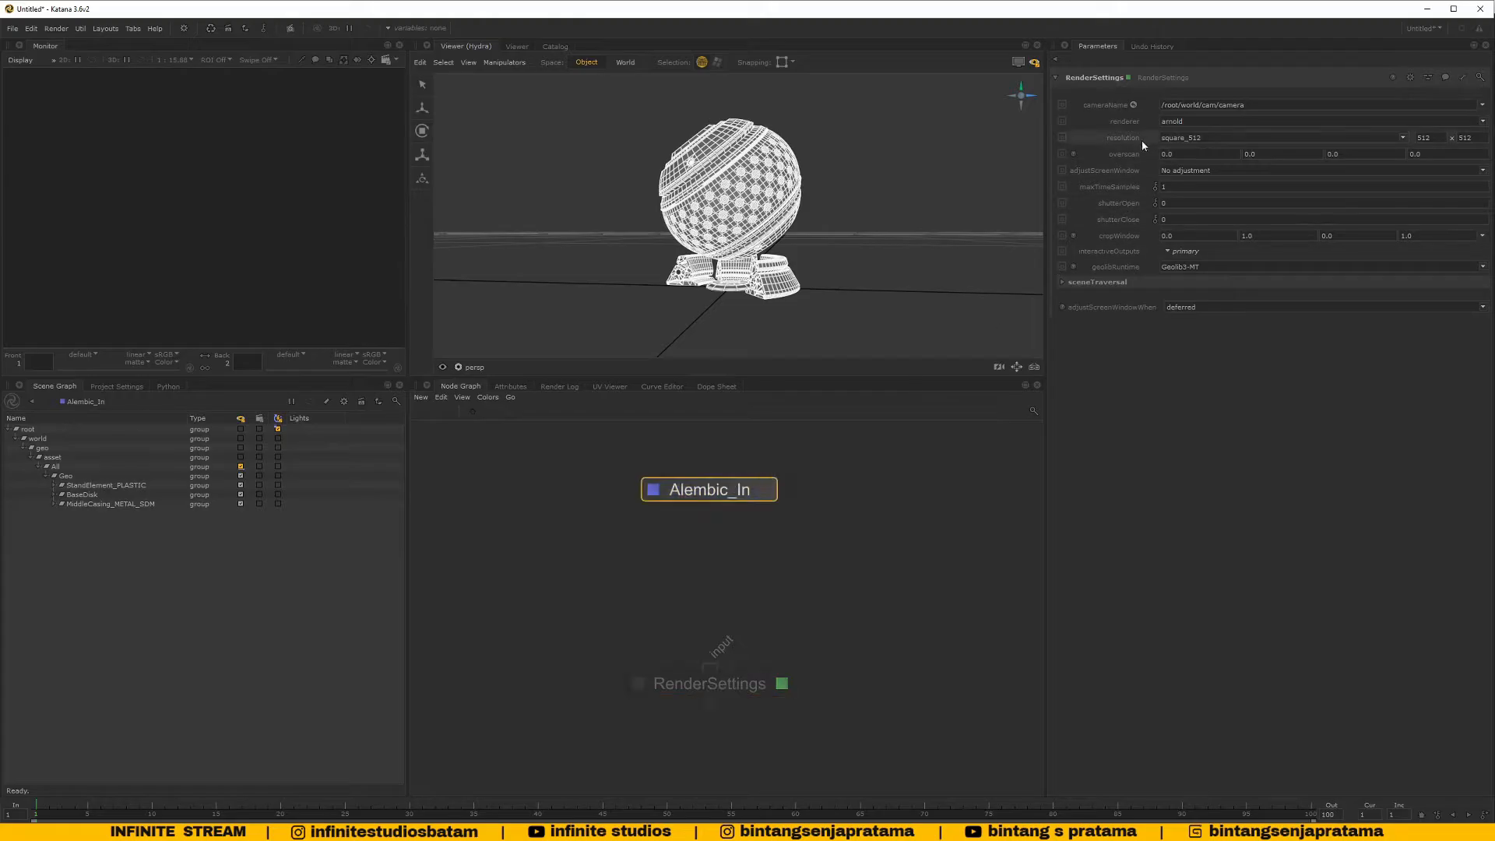
{"action": "left_click", "coordinate": [1214, 139]}
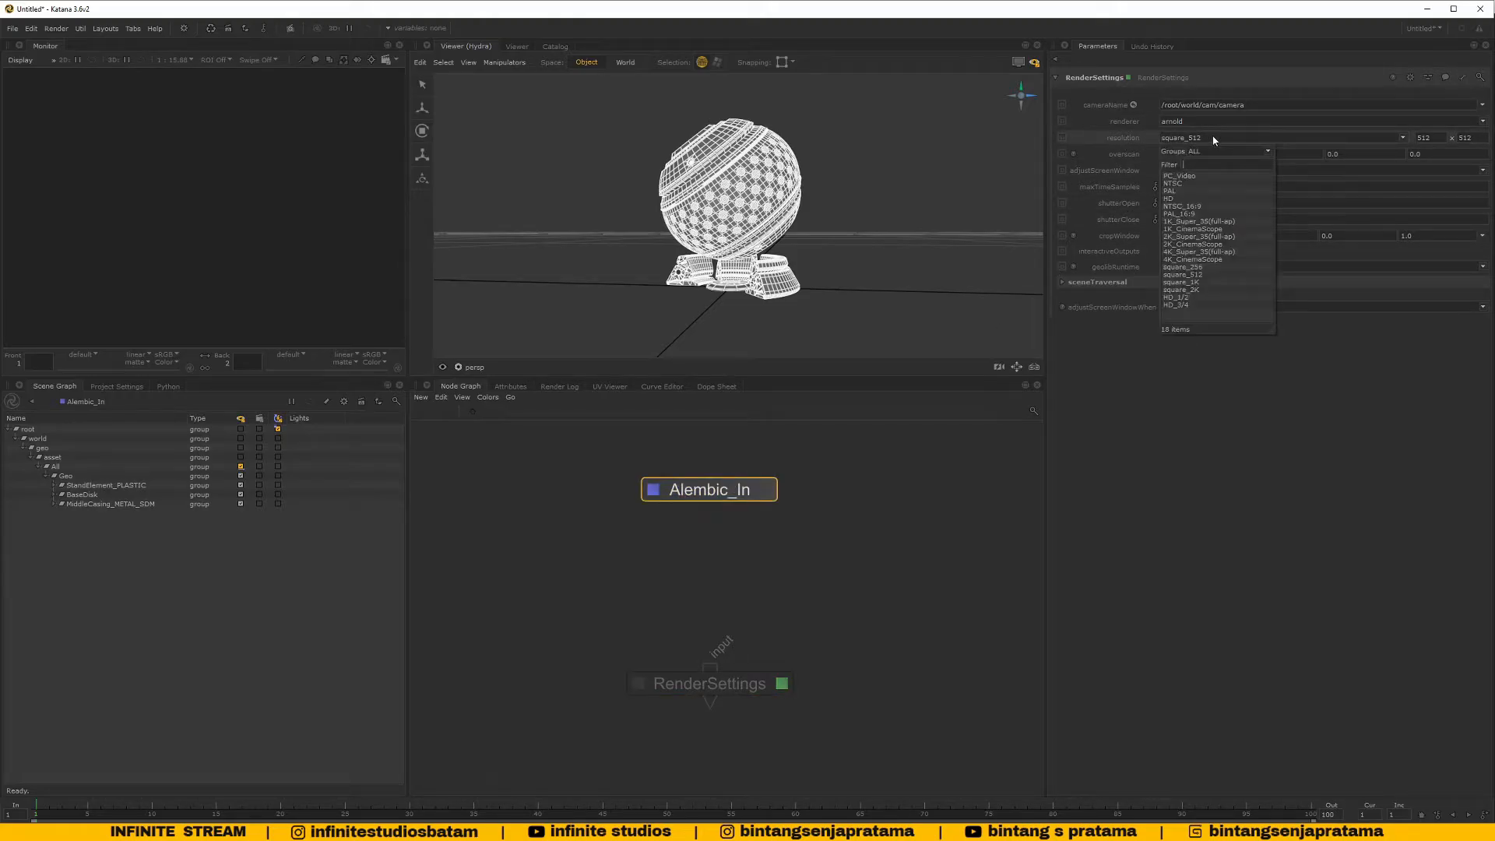
{"action": "left_click", "coordinate": [1174, 198]}
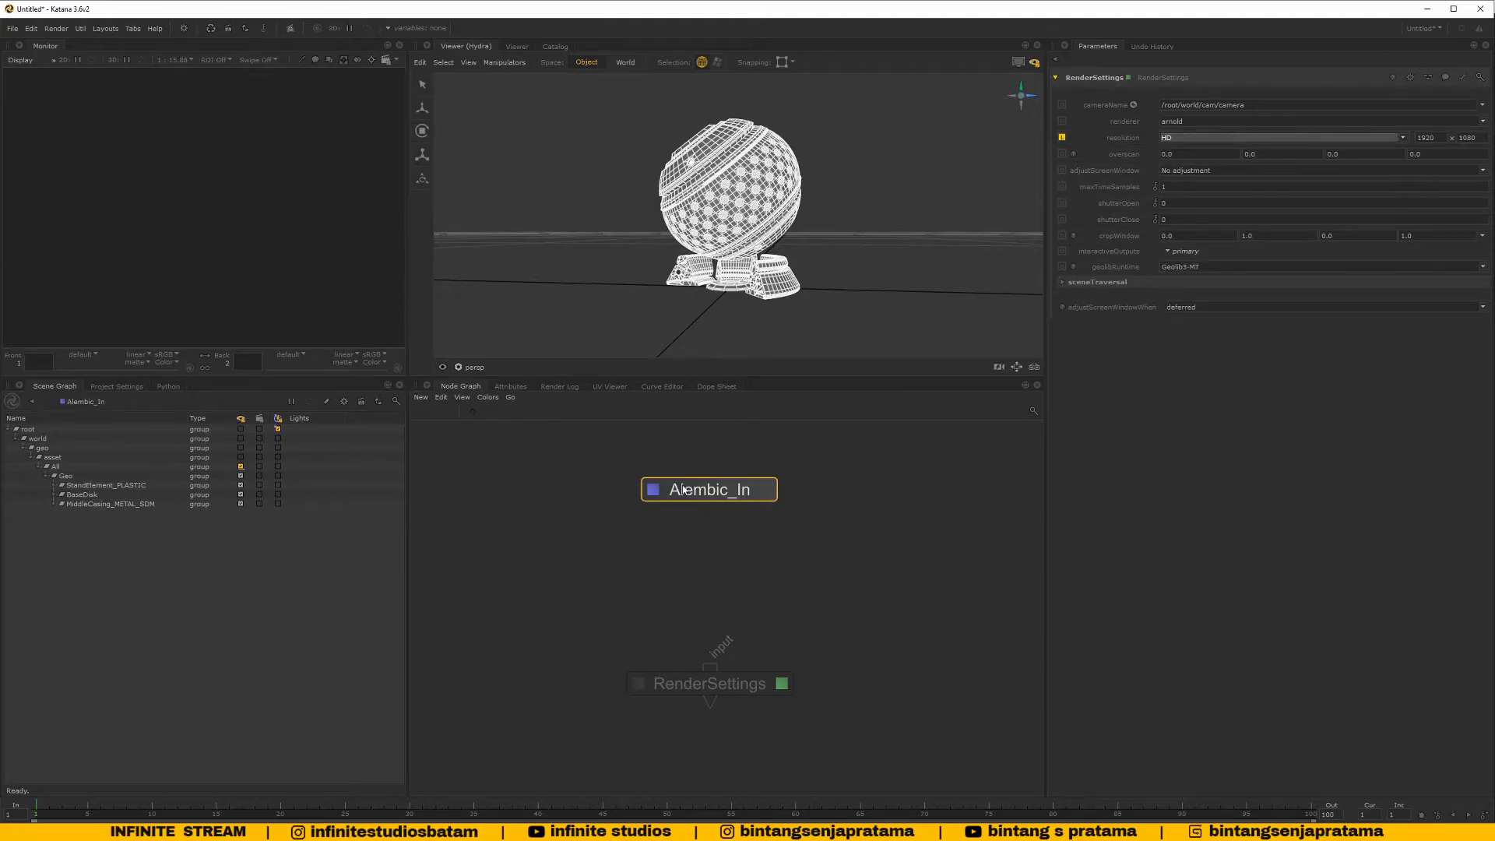
Check the viewer's camera list and connect the Alembic_In output to the RenderSettings input
{"action": "left_click", "coordinate": [467, 369]}
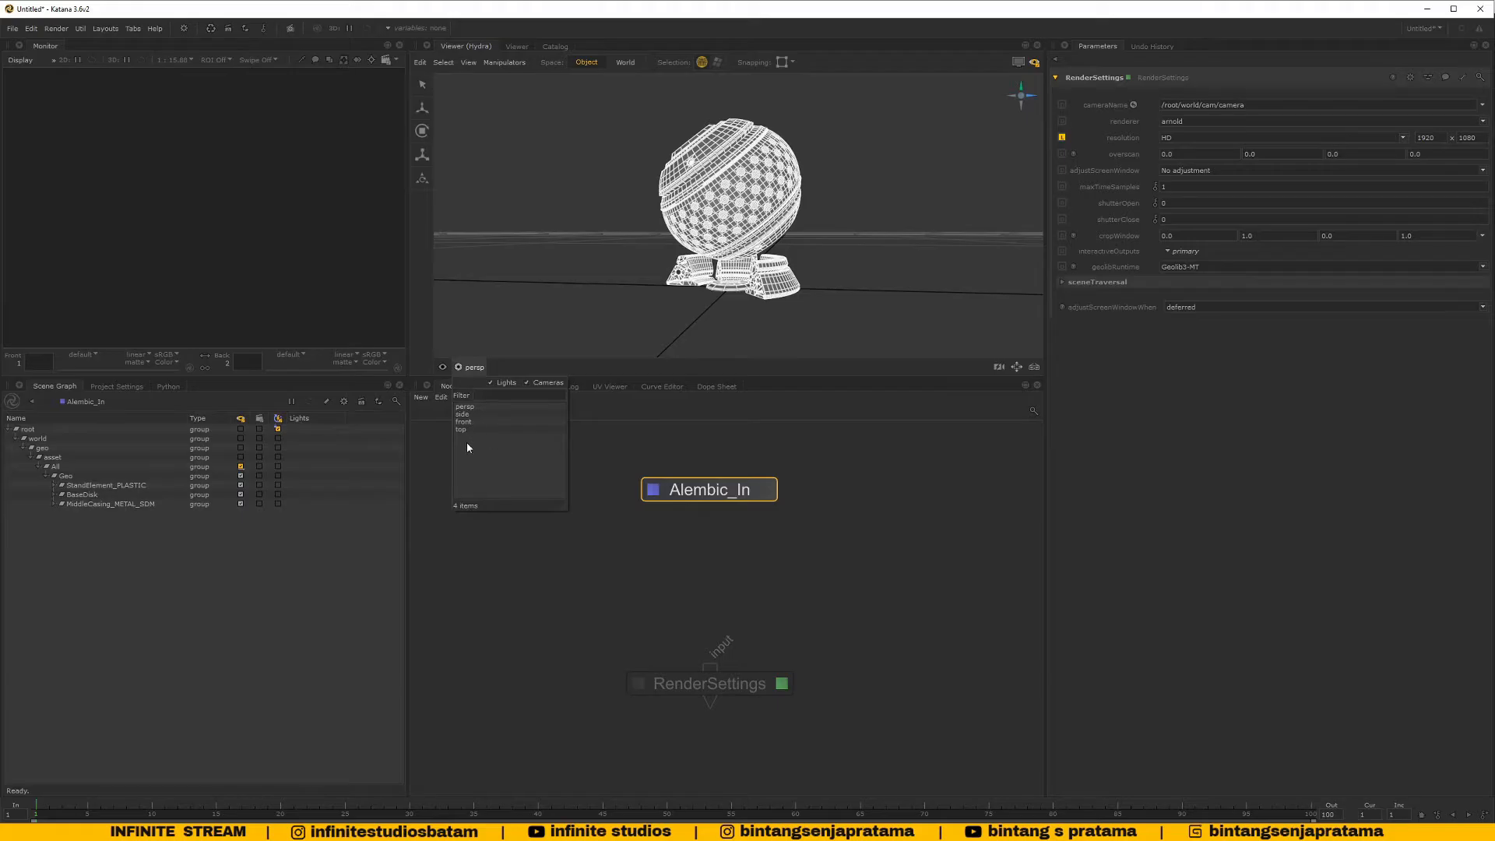
{"action": "left_click", "coordinate": [779, 670]}
{"action": "mouse_move", "coordinate": [741, 691]}
{"action": "left_mouse_down"}
{"action": "mouse_move", "coordinate": [778, 668]}
{"action": "mouse_move", "coordinate": [746, 699]}
{"action": "left_mouse_up"}
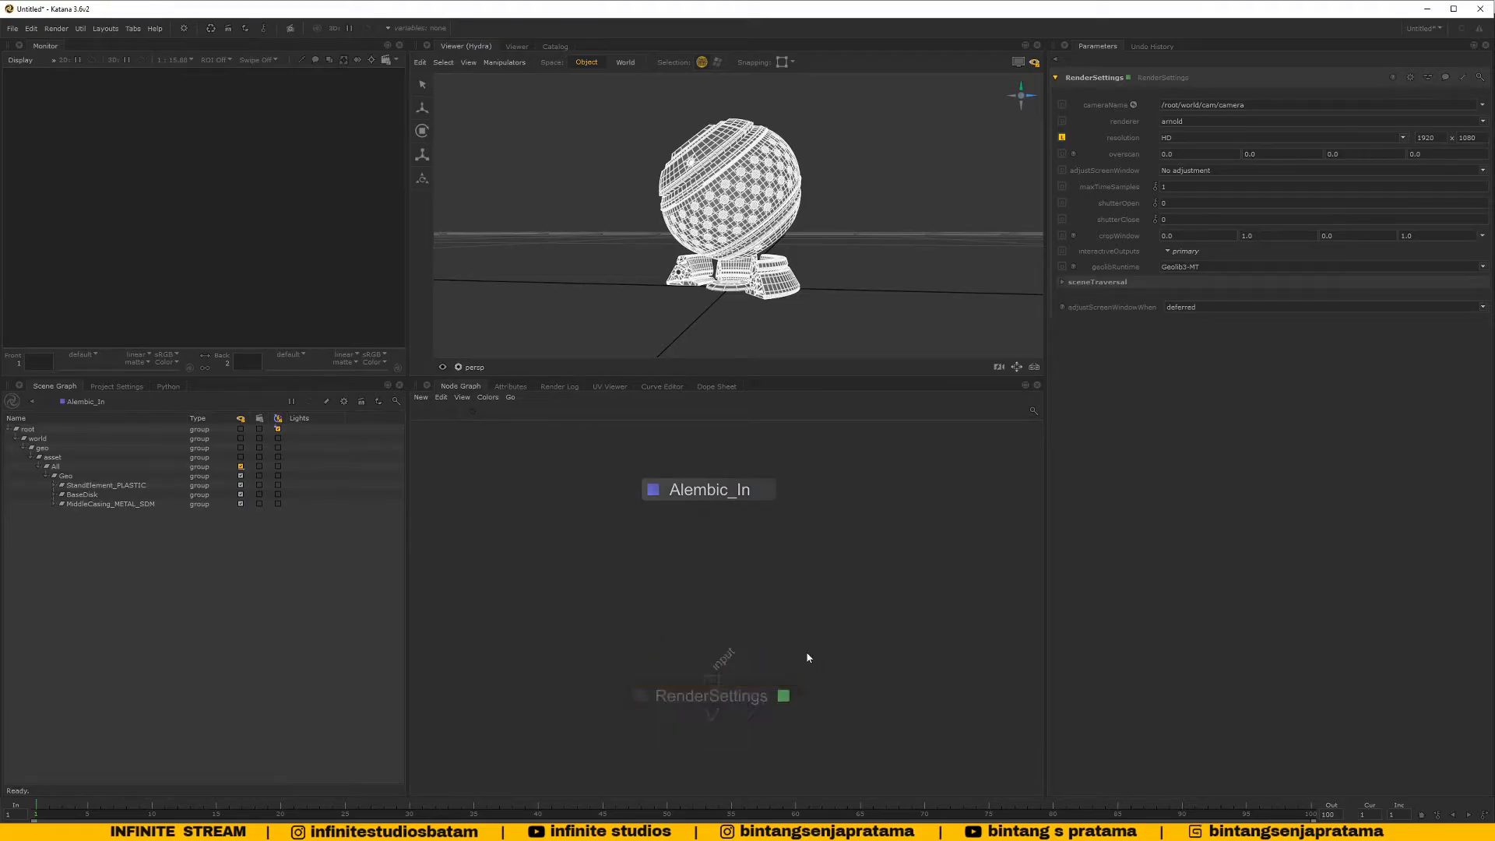
{"action": "left_click_drag", "start_coordinate": [721, 502], "coordinate": [715, 684]}
{"action": "left_click_drag", "start_coordinate": [711, 507], "coordinate": [713, 685]}
{"action": "left_click", "coordinate": [730, 706]}
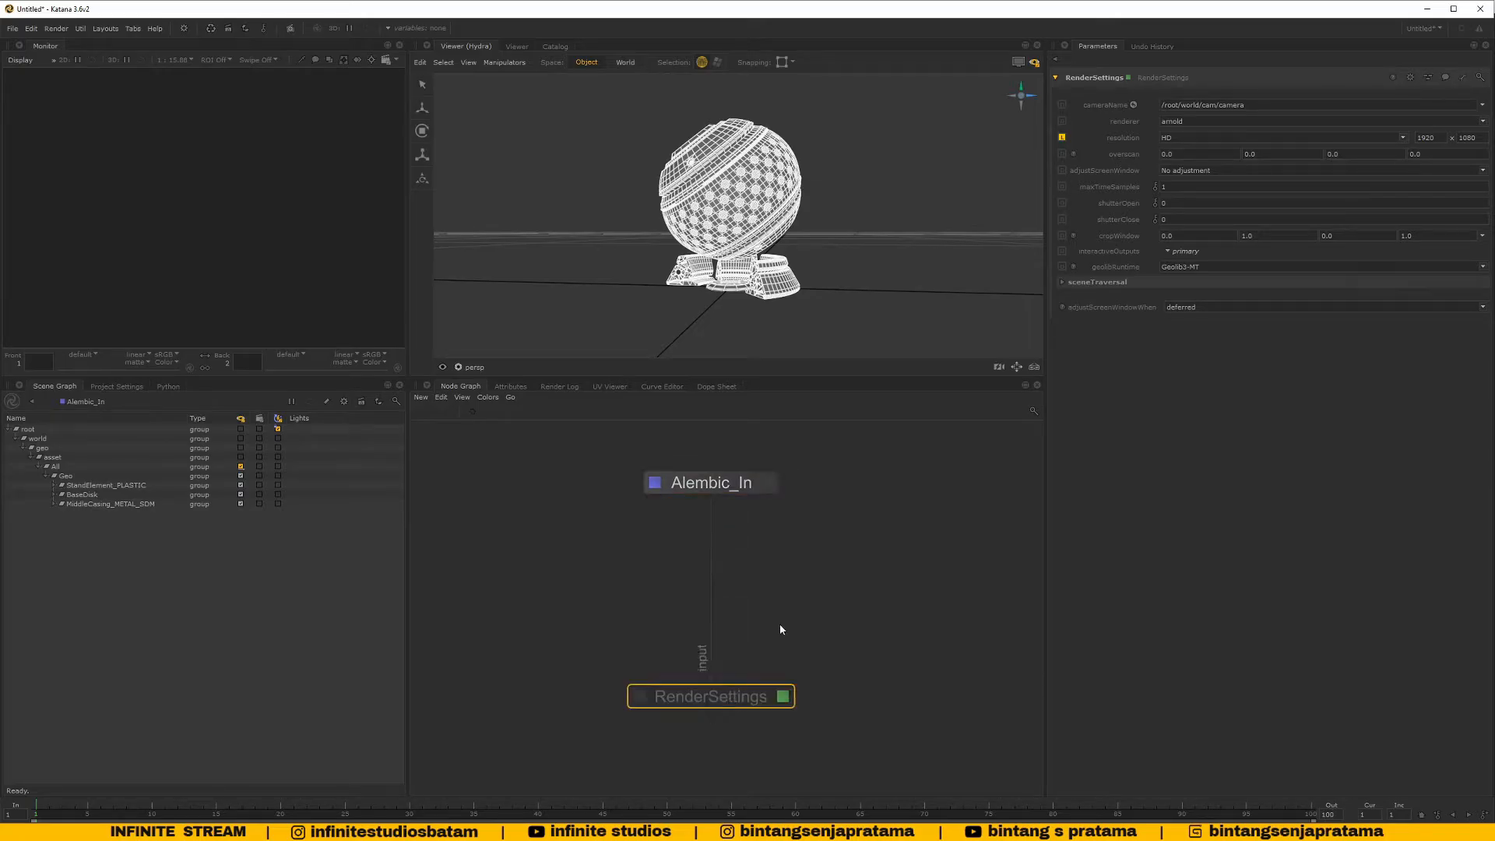
{"action": "scroll", "coordinate": [869, 579], "scroll_direction": "down", "scroll_amount": 3}
{"action": "scroll", "coordinate": [778, 591], "scroll_direction": "up", "scroll_amount": 3}
{"action": "left_click", "coordinate": [779, 592]}
{"action": "left_click", "coordinate": [650, 499]}
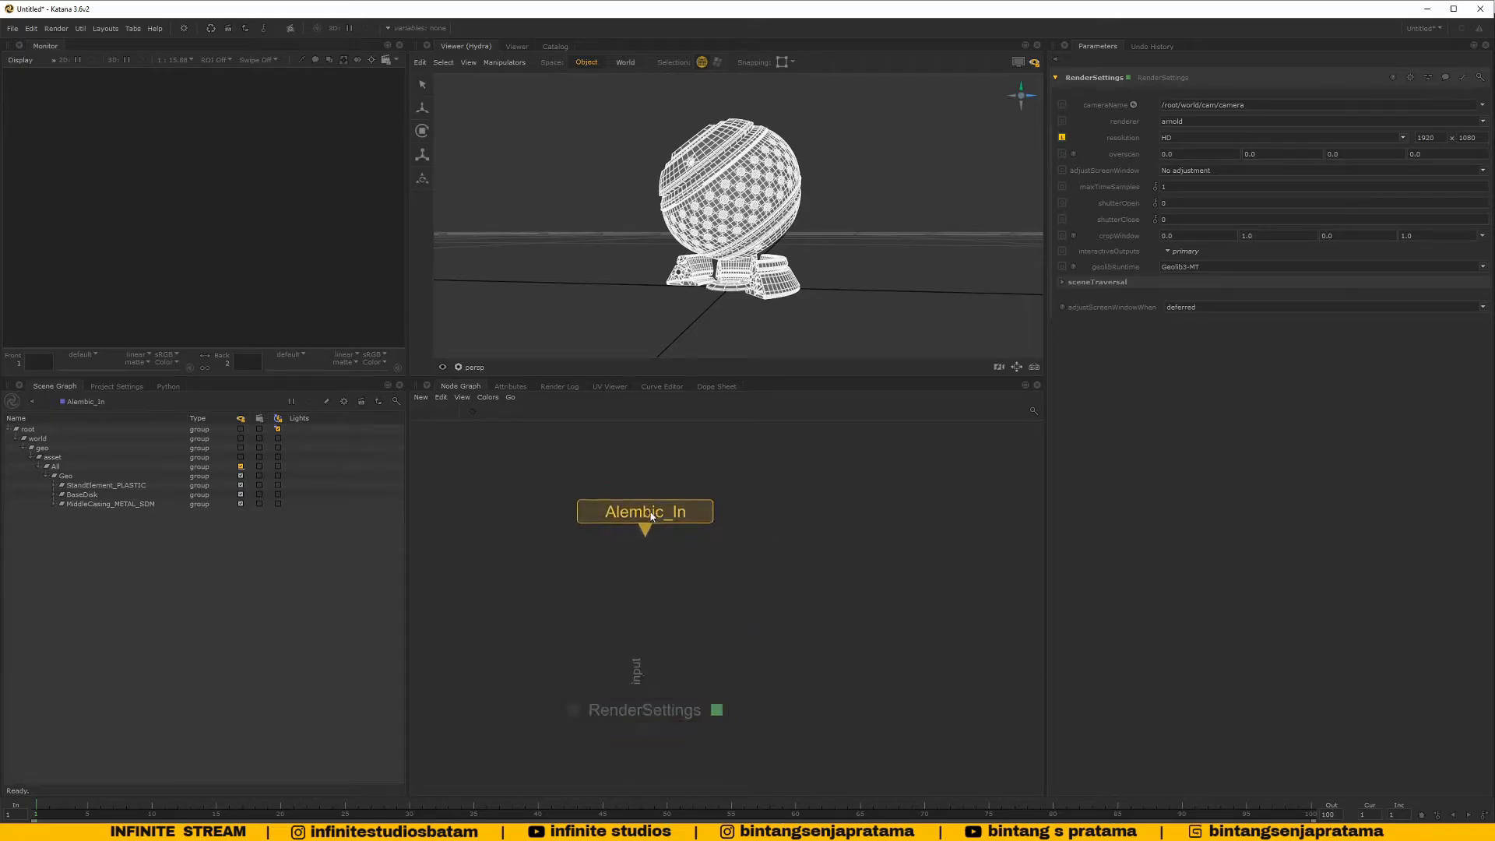
{"action": "scroll", "coordinate": [802, 578], "scroll_direction": "down", "scroll_amount": 3}
{"action": "scroll", "coordinate": [758, 536], "scroll_direction": "up", "scroll_amount": 3}
{"action": "middle_click_drag", "start_coordinate": [791, 566], "coordinate": [807, 543]}
{"action": "left_click", "coordinate": [807, 542]}
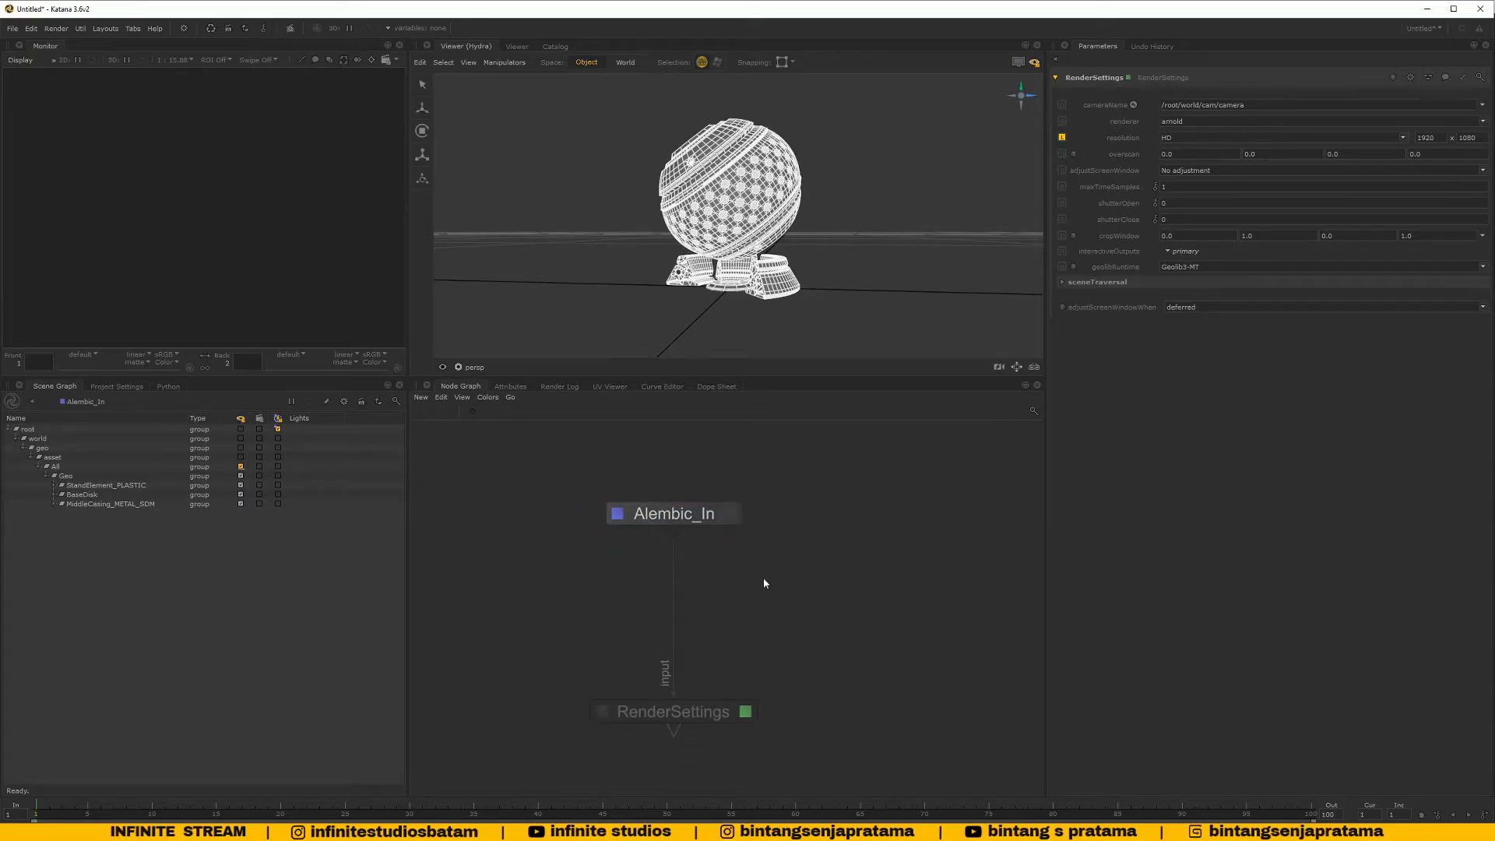
Add a CameraCreate node and align it beside Alembic_In in the Node Graph
{"action": "key", "text": "Tab"}
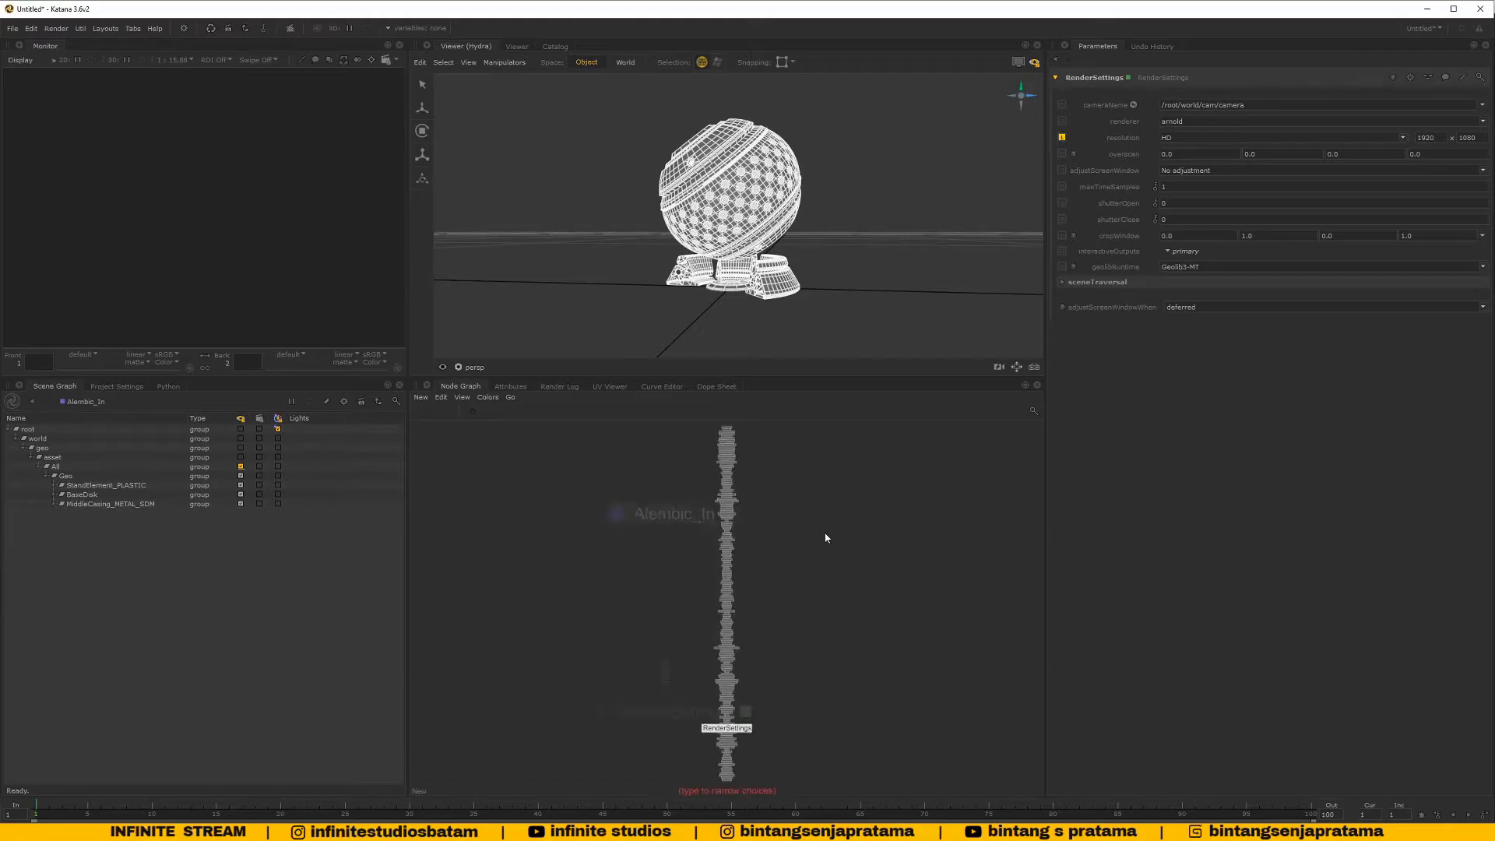
{"action": "type", "text": "camera"}
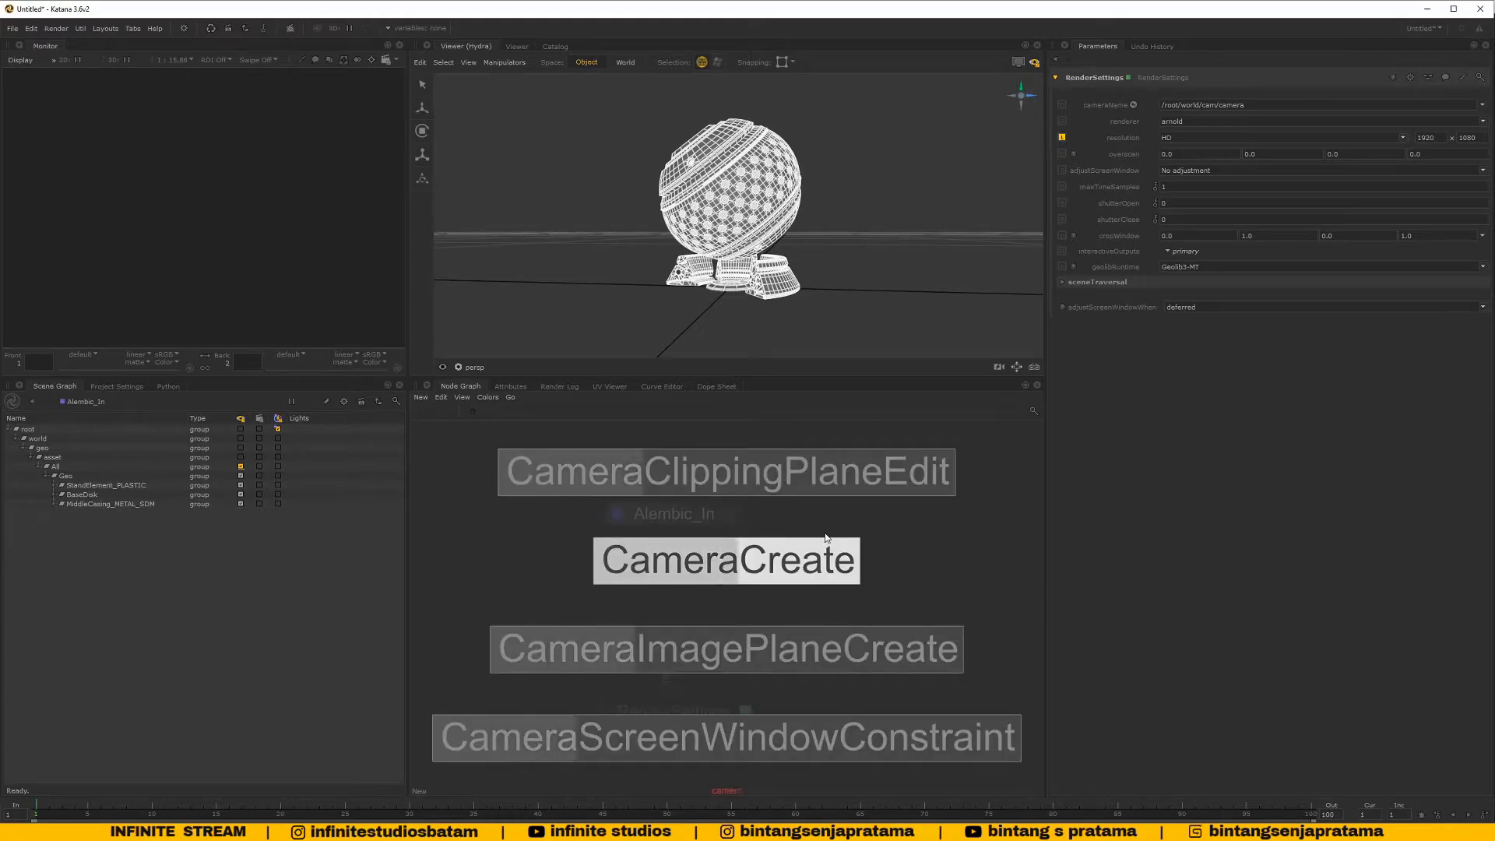
{"action": "key", "text": "Return"}
{"action": "left_click", "coordinate": [868, 544]}
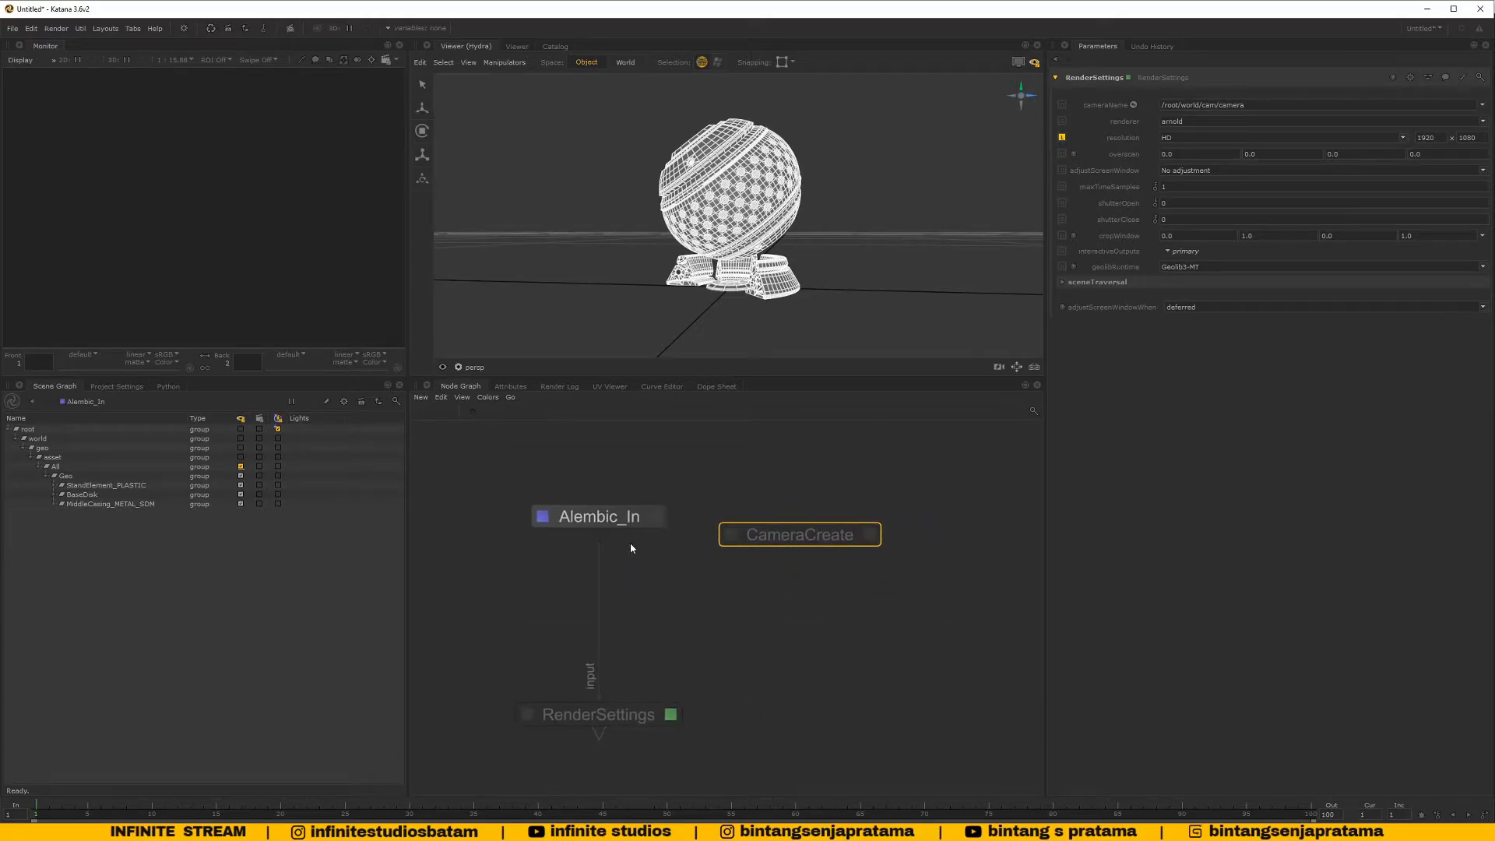
{"action": "left_click_drag", "start_coordinate": [630, 518], "coordinate": [631, 472]}
{"action": "left_click_drag", "start_coordinate": [810, 538], "coordinate": [855, 477]}
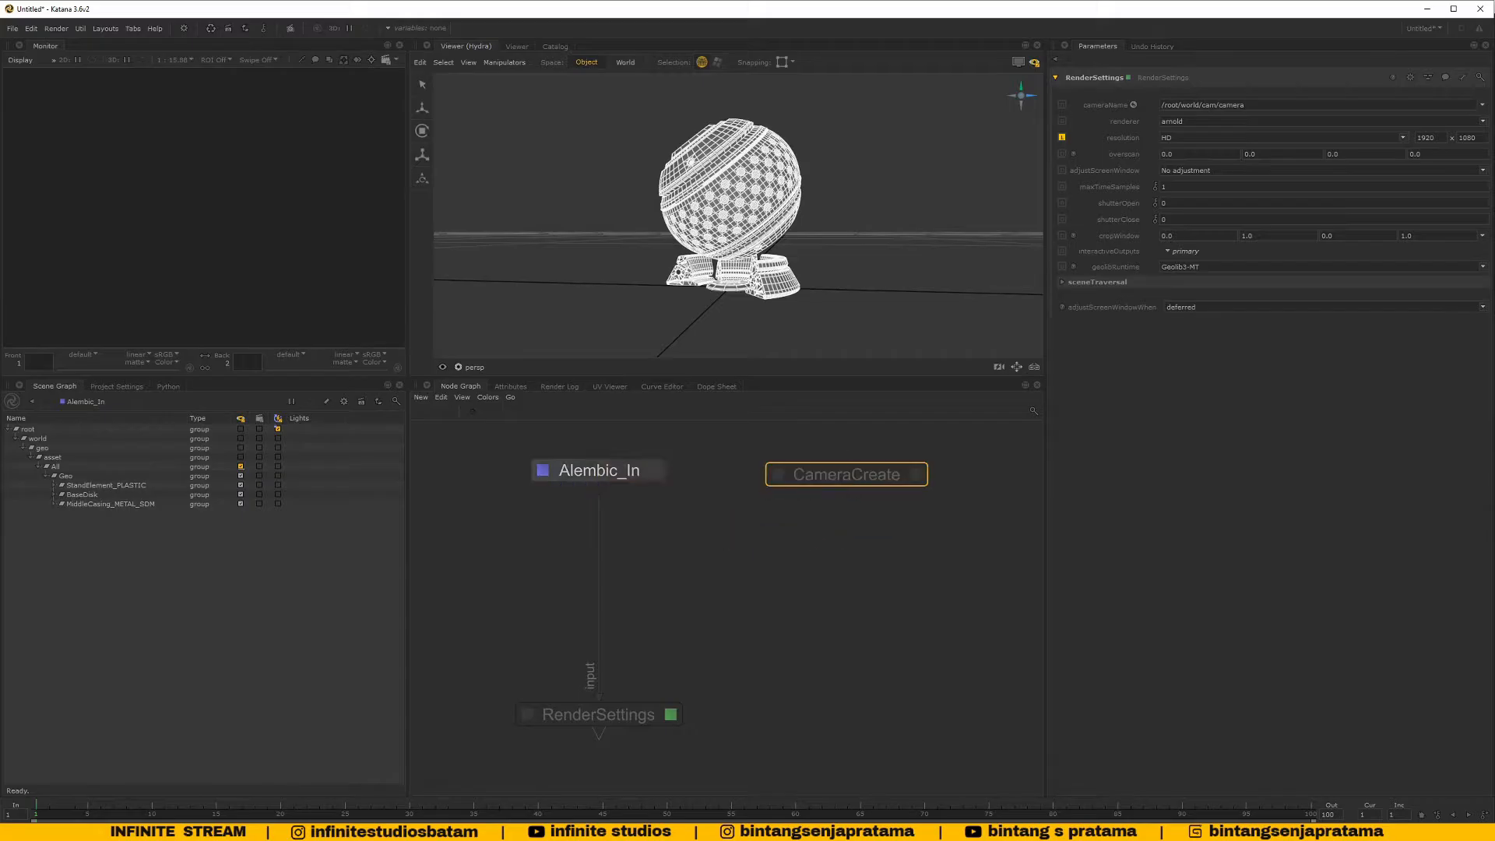
{"action": "middle_click_drag", "start_coordinate": [822, 478], "coordinate": [818, 518]}
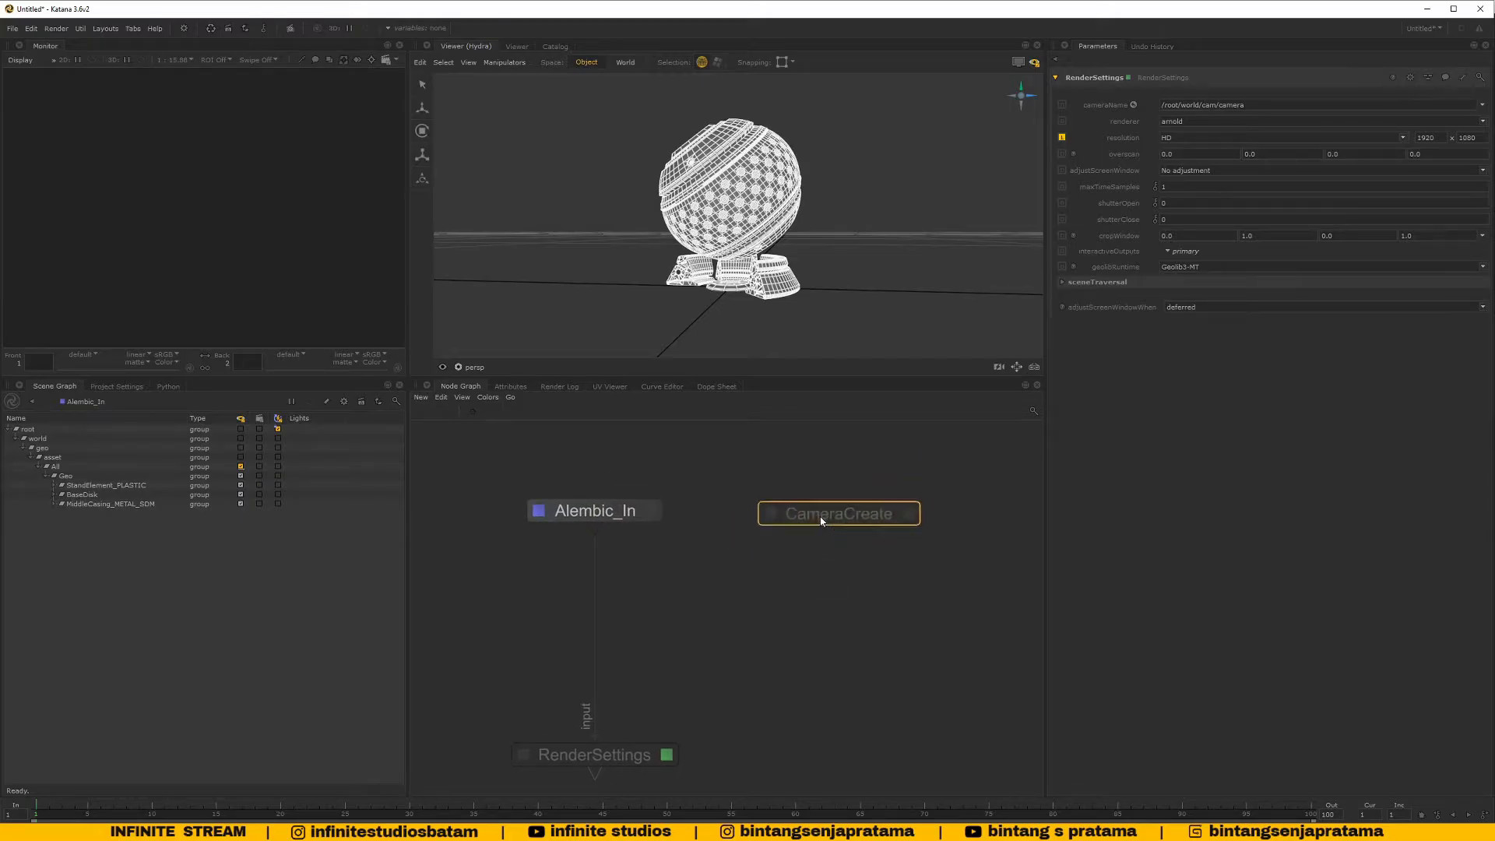
{"action": "left_click", "coordinate": [620, 512]}
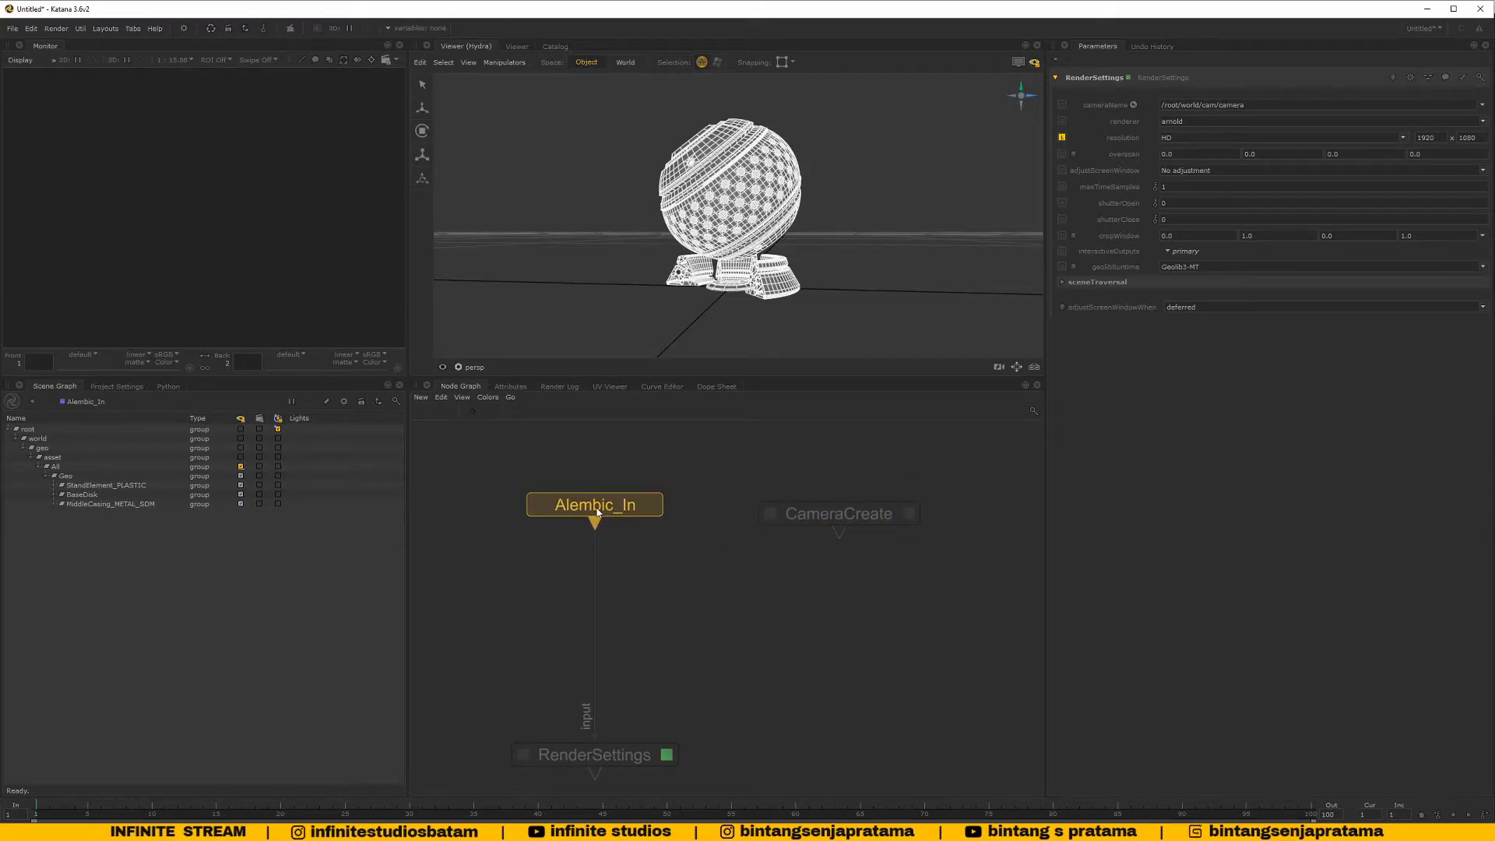
{"action": "left_click", "coordinate": [810, 511]}
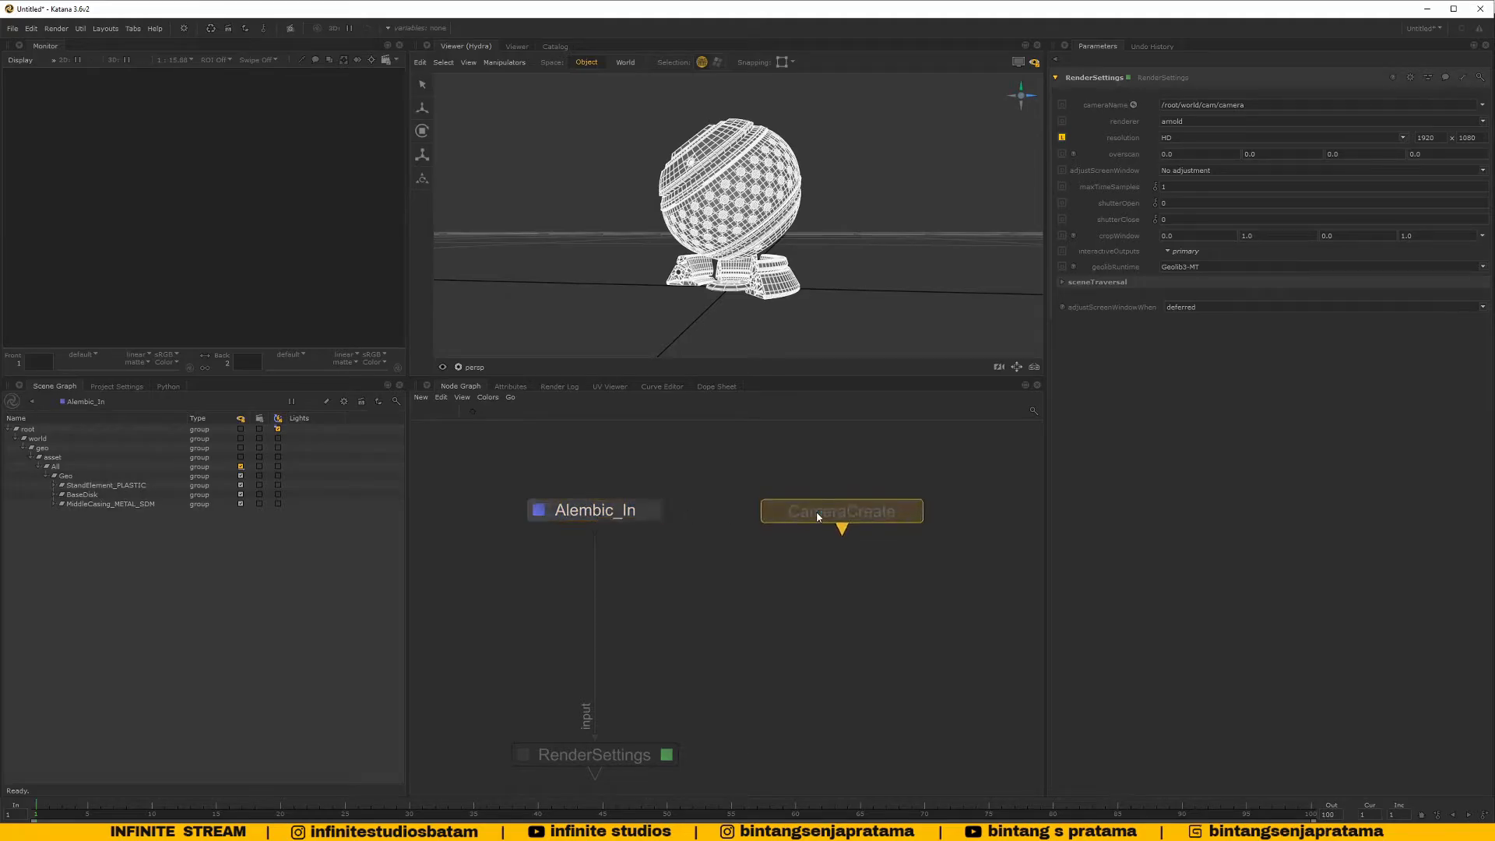
{"action": "left_click", "coordinate": [808, 539]}
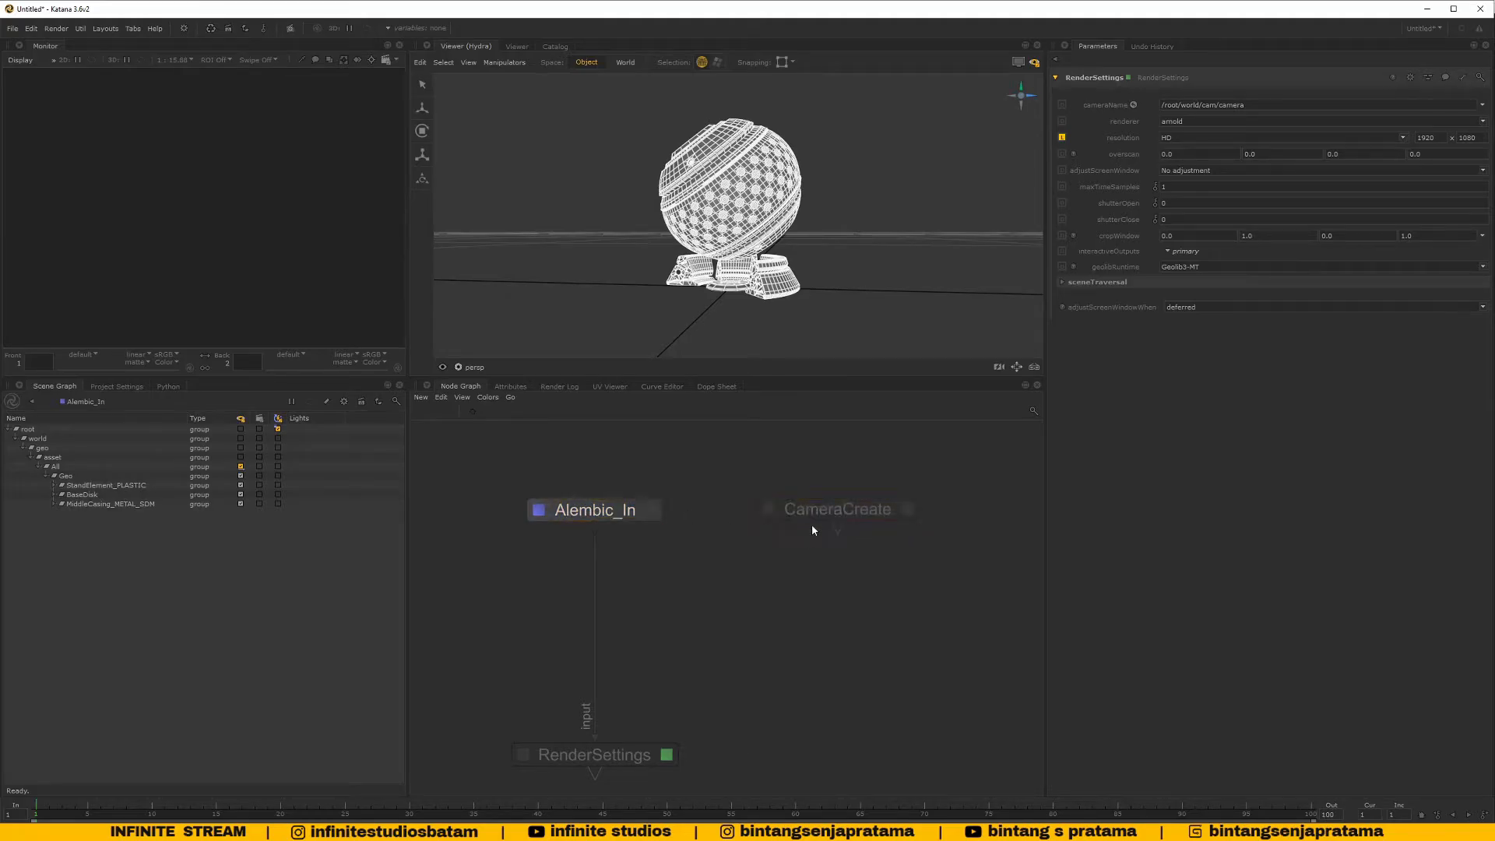
Open the CameraCreate parameters, set RenderSettings as the viewed node and inspect the shader ball in the viewer
{"action": "left_click", "coordinate": [907, 509]}
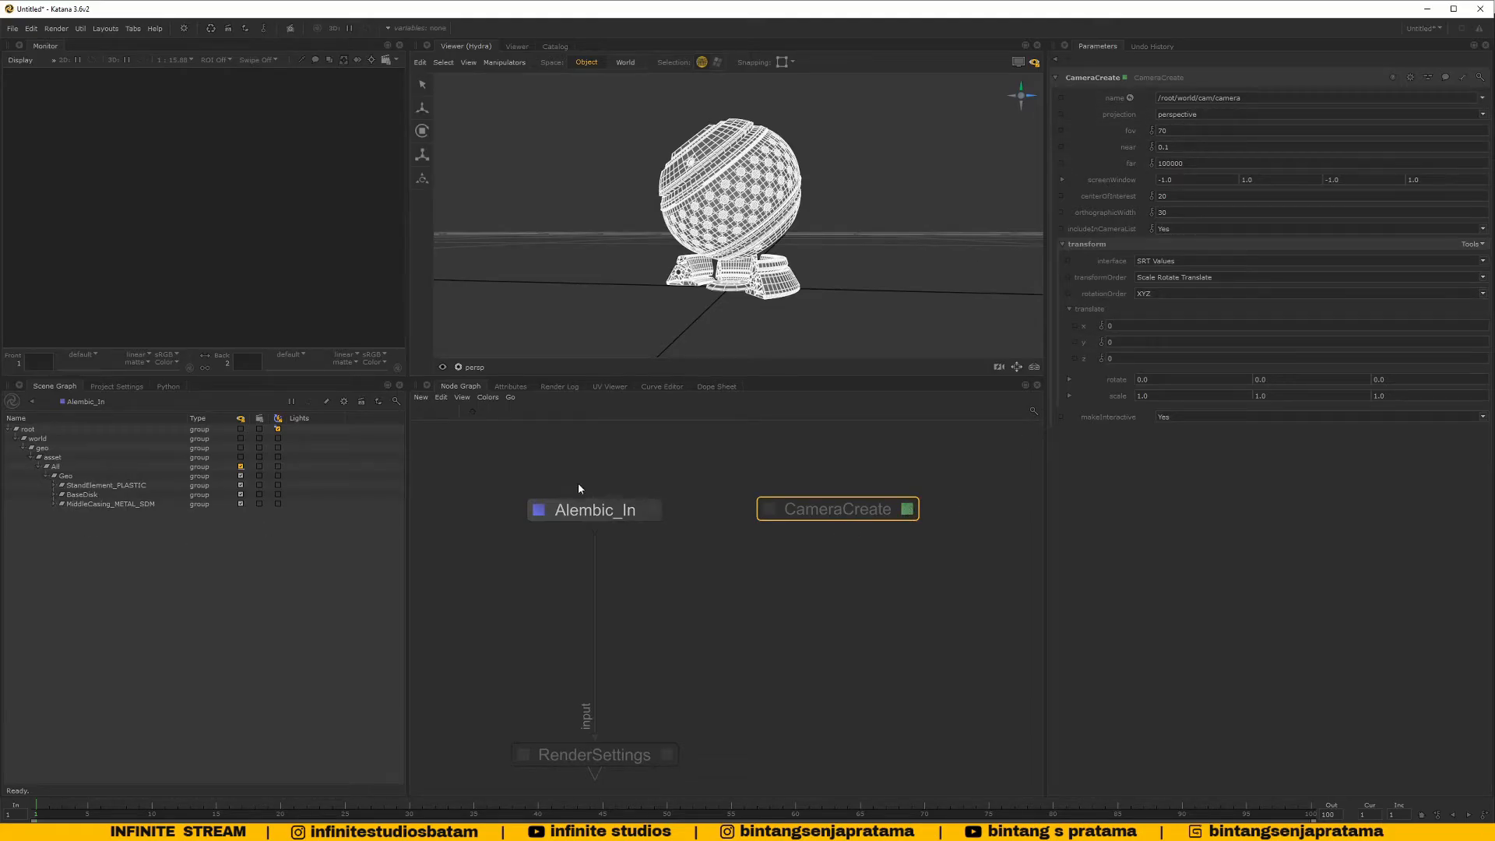
{"action": "left_click", "coordinate": [27, 430]}
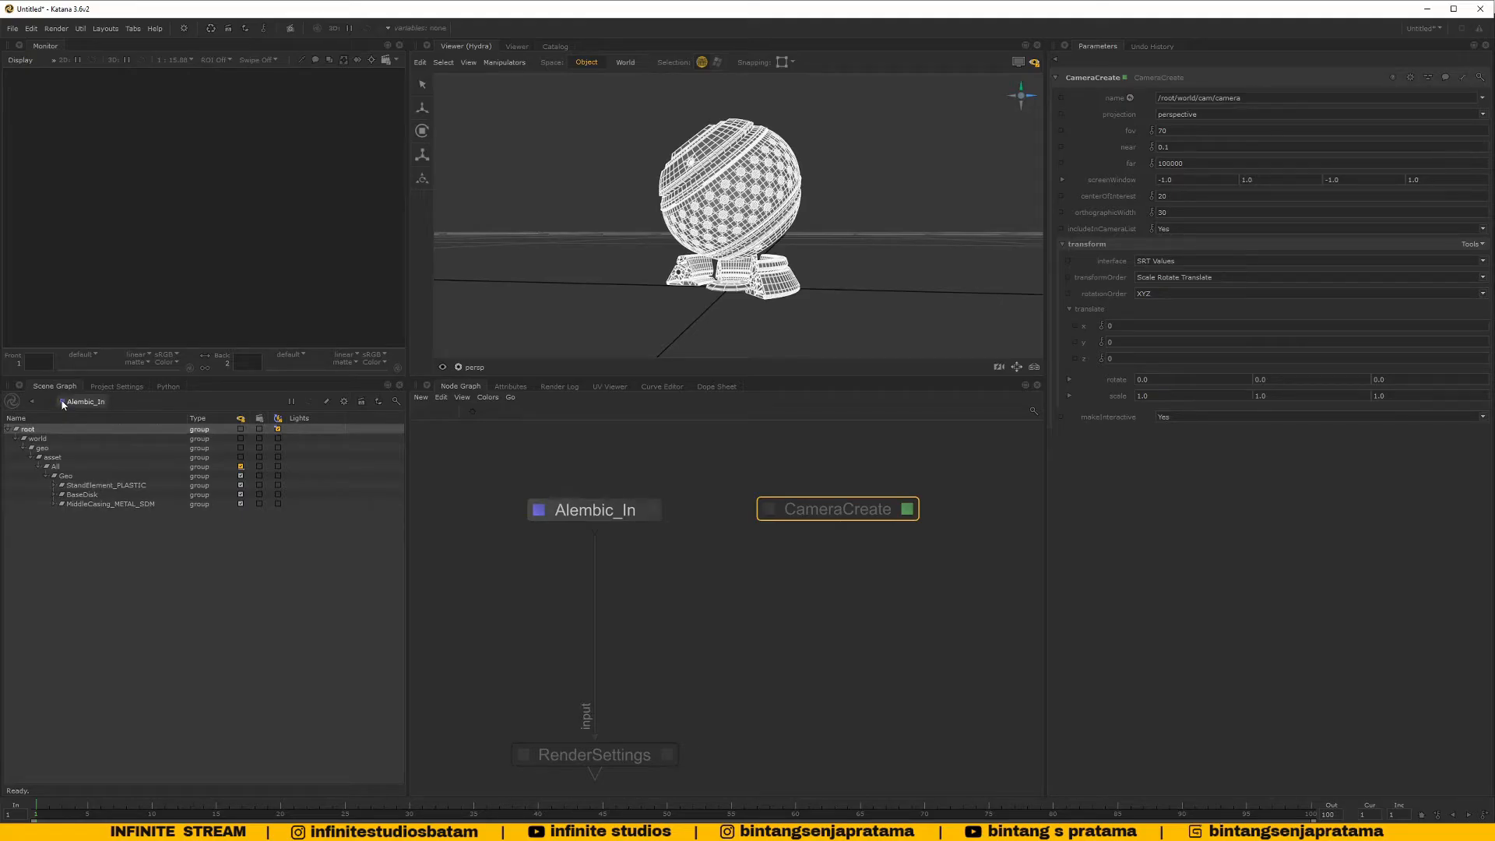
{"action": "left_click", "coordinate": [536, 518]}
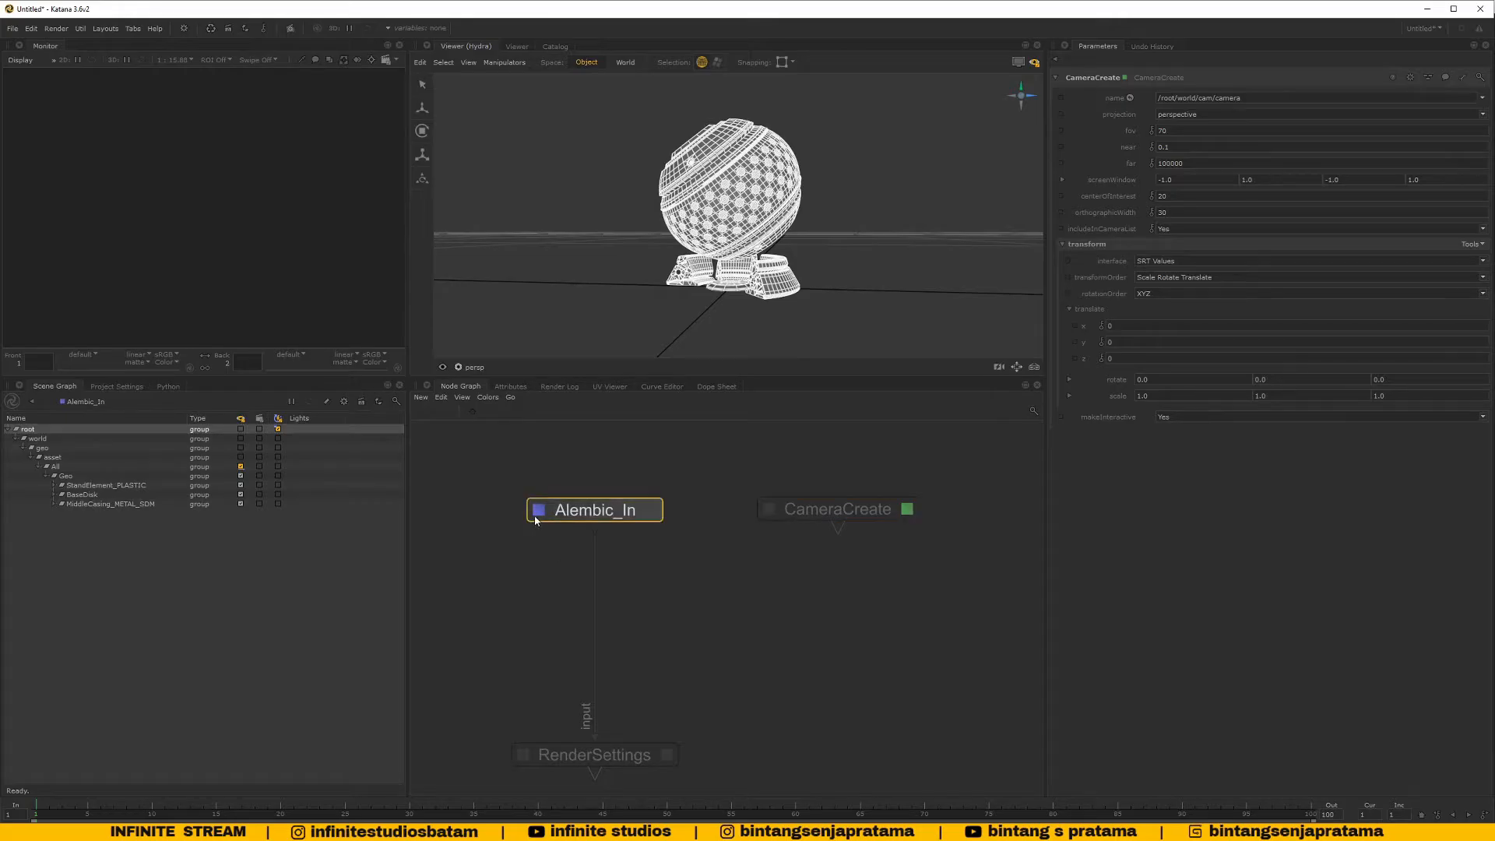
{"action": "left_click", "coordinate": [538, 520]}
{"action": "left_click", "coordinate": [535, 757]}
{"action": "left_click", "coordinate": [526, 760]}
{"action": "middle_click_drag", "start_coordinate": [763, 641], "coordinate": [808, 624]}
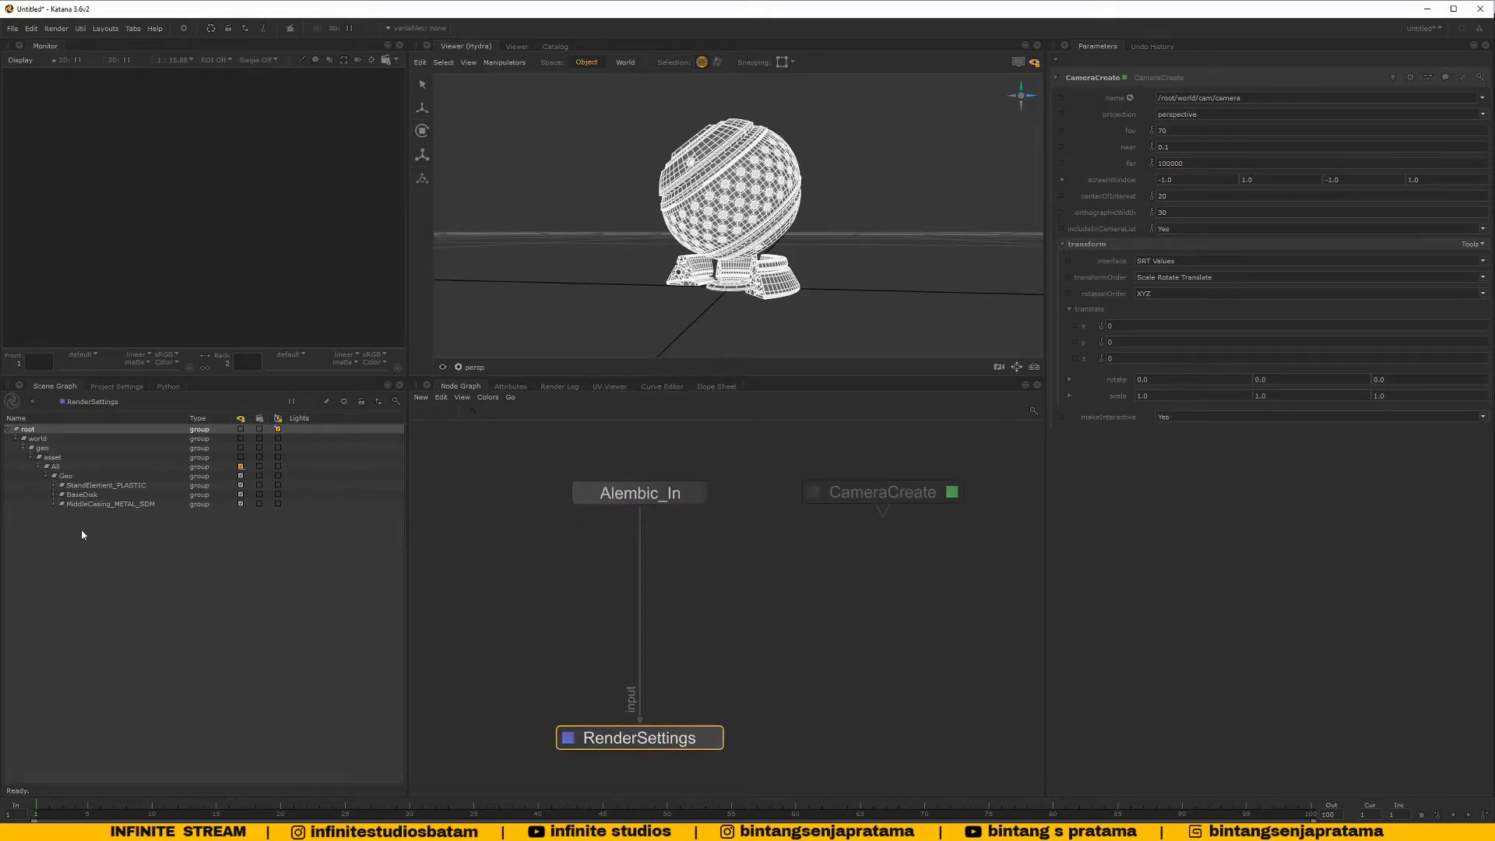
{"action": "left_click", "coordinate": [640, 498]}
{"action": "scroll", "coordinate": [753, 240], "scroll_direction": "down", "scroll_amount": 5}
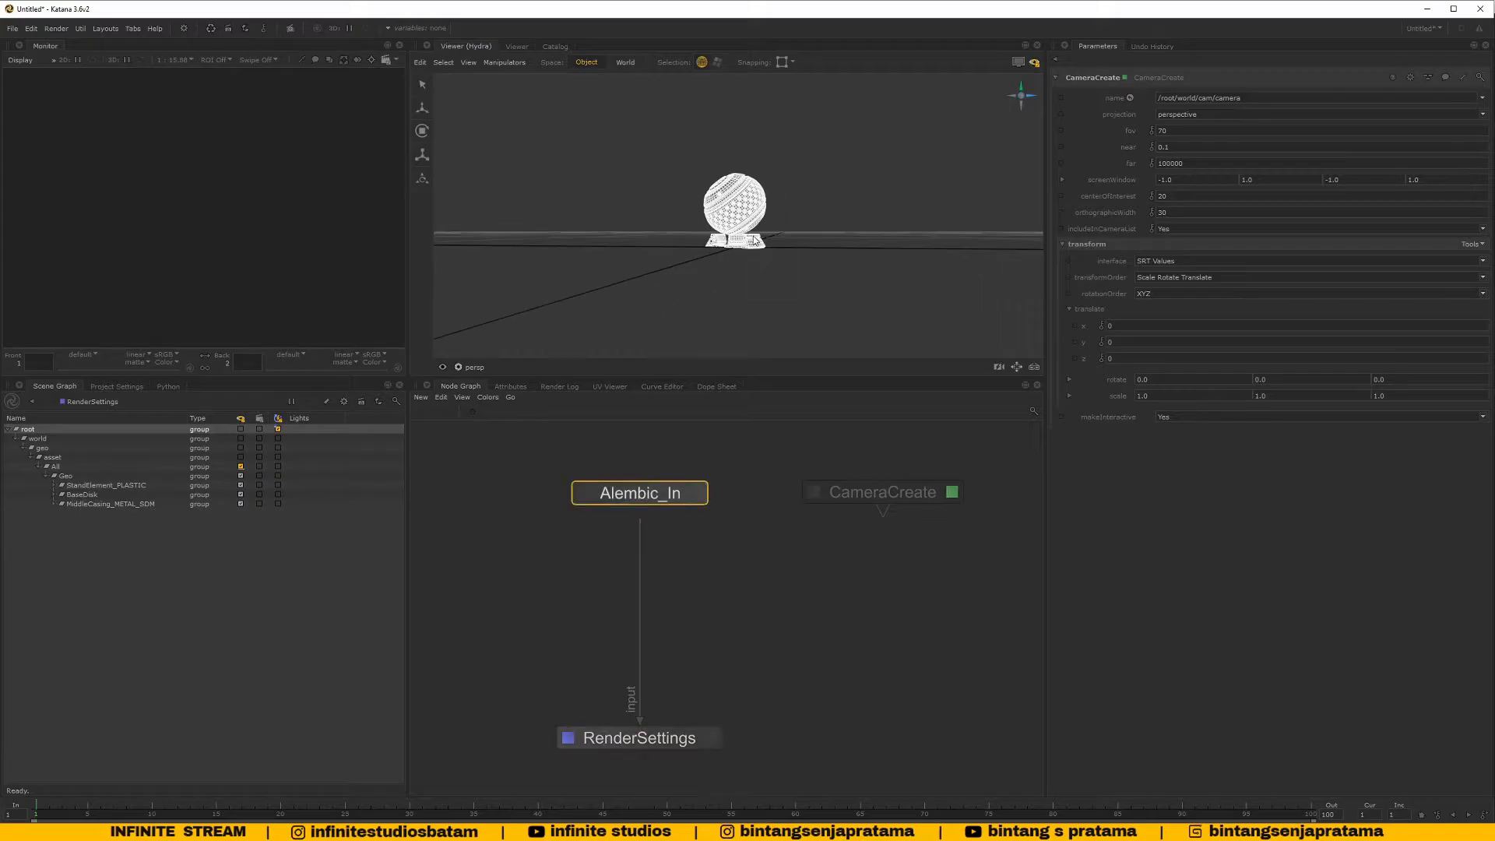
{"action": "scroll", "coordinate": [792, 232], "scroll_direction": "up", "scroll_amount": 5}
{"action": "mouse_move", "coordinate": [753, 236]}
{"action": "left_mouse_down", "text": "alt"}
{"action": "mouse_move", "coordinate": [817, 237]}
{"action": "mouse_move", "coordinate": [697, 232]}
{"action": "mouse_move", "coordinate": [726, 231]}
{"action": "left_mouse_up", "text": "alt"}
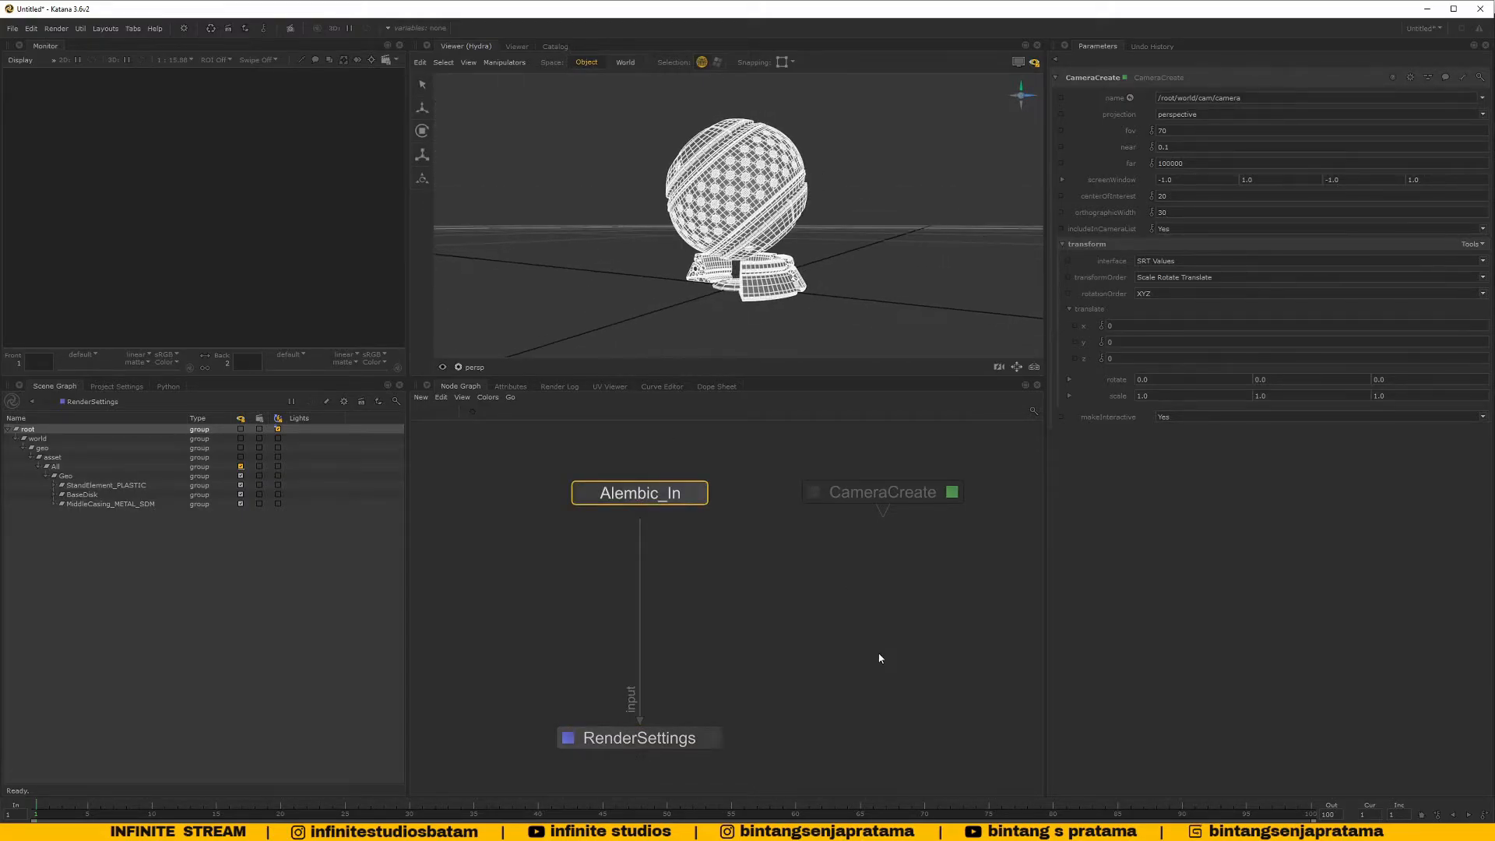
Merge Alembic_In and CameraCreate with a Merge node placed between and below them
{"action": "left_click", "coordinate": [881, 657]}
{"action": "mouse_move", "coordinate": [877, 498]}
{"action": "left_mouse_down"}
{"action": "mouse_move", "coordinate": [866, 517]}
{"action": "mouse_move", "coordinate": [873, 502]}
{"action": "left_mouse_up"}
{"action": "left_click", "coordinate": [872, 500]}
{"action": "middle_click_drag", "start_coordinate": [795, 550], "coordinate": [722, 592]}
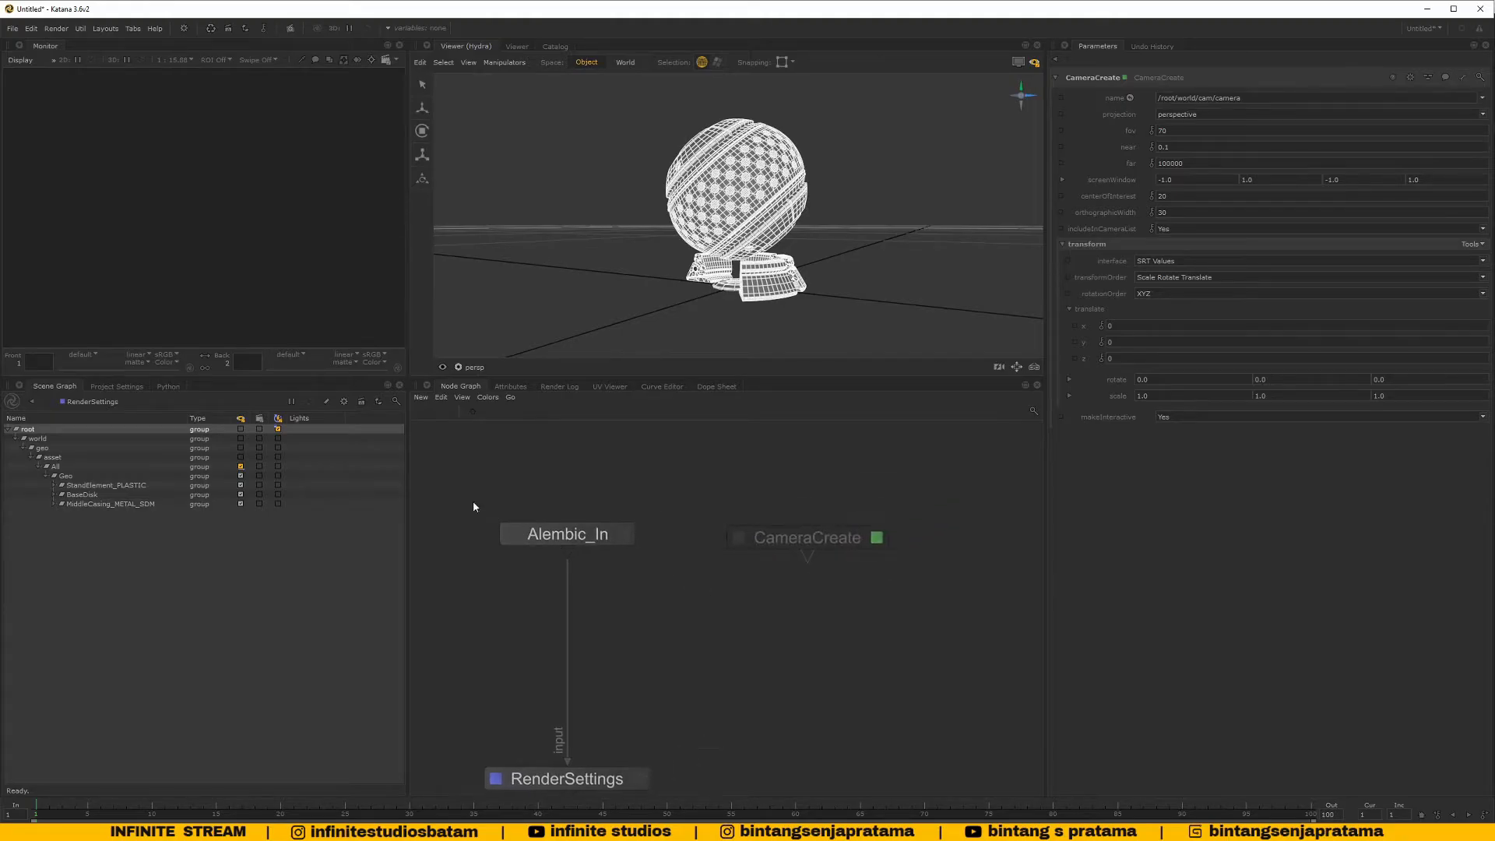
{"action": "left_click_drag", "start_coordinate": [452, 487], "coordinate": [919, 601]}
{"action": "key", "text": "m"}
{"action": "mouse_move", "coordinate": [700, 650]}
{"action": "left_mouse_down"}
{"action": "mouse_move", "coordinate": [683, 627]}
{"action": "mouse_move", "coordinate": [680, 653]}
{"action": "left_mouse_up"}
{"action": "middle_click_drag", "start_coordinate": [680, 653], "coordinate": [694, 613]}
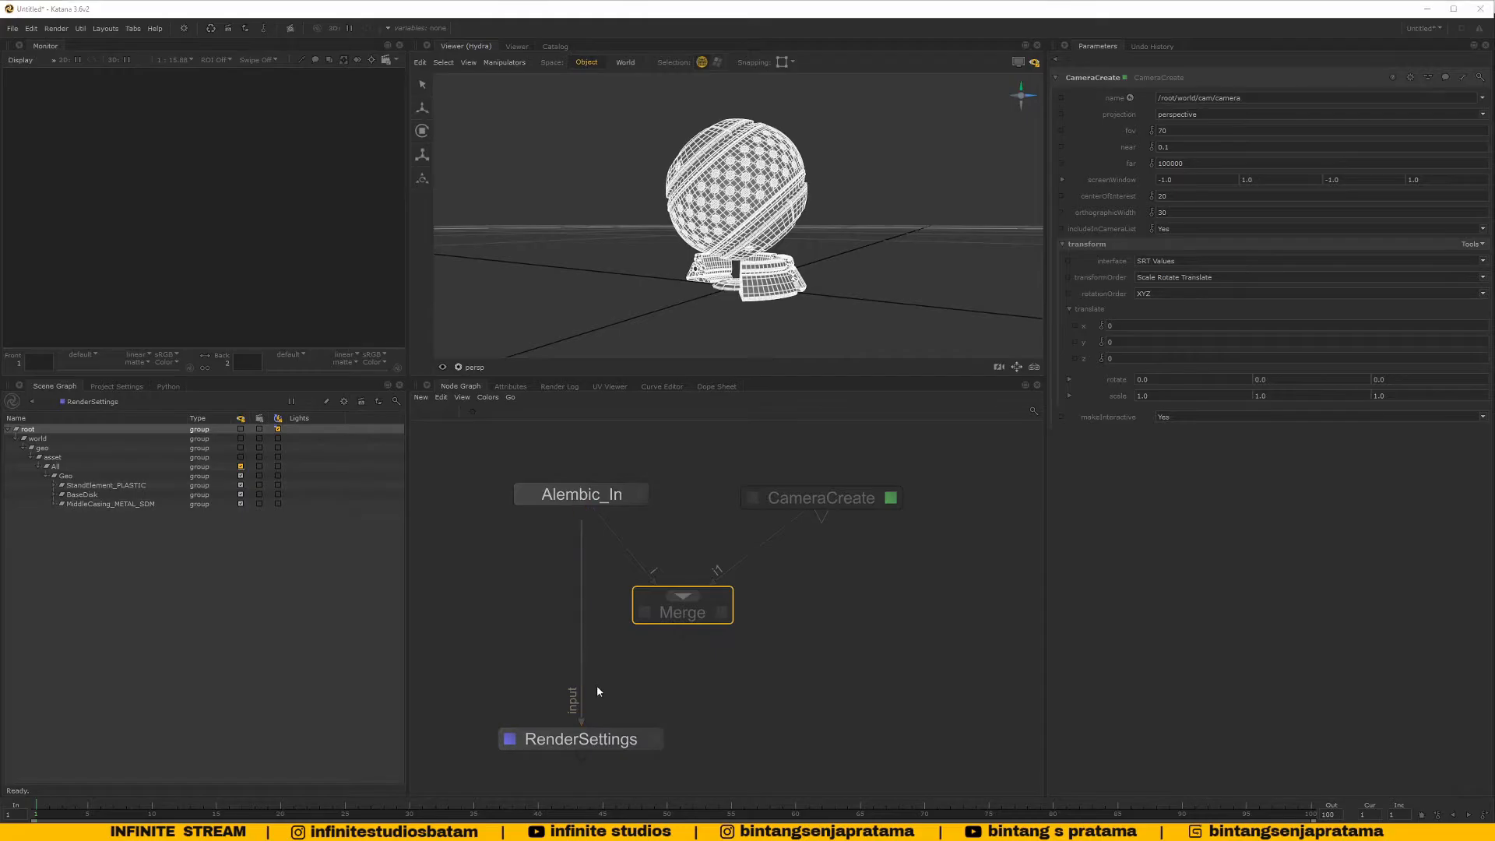
Switch to Blender, add a camera to the shader ball scene and reposition it
{"action": "key", "text": "alt+Tab"}
{"action": "middle_click_drag", "start_coordinate": [595, 470], "coordinate": [540, 374]}
{"action": "scroll", "coordinate": [489, 403], "scroll_direction": "up", "scroll_amount": 1}
{"action": "left_click", "coordinate": [521, 109]}
{"action": "key", "text": "shift+a"}
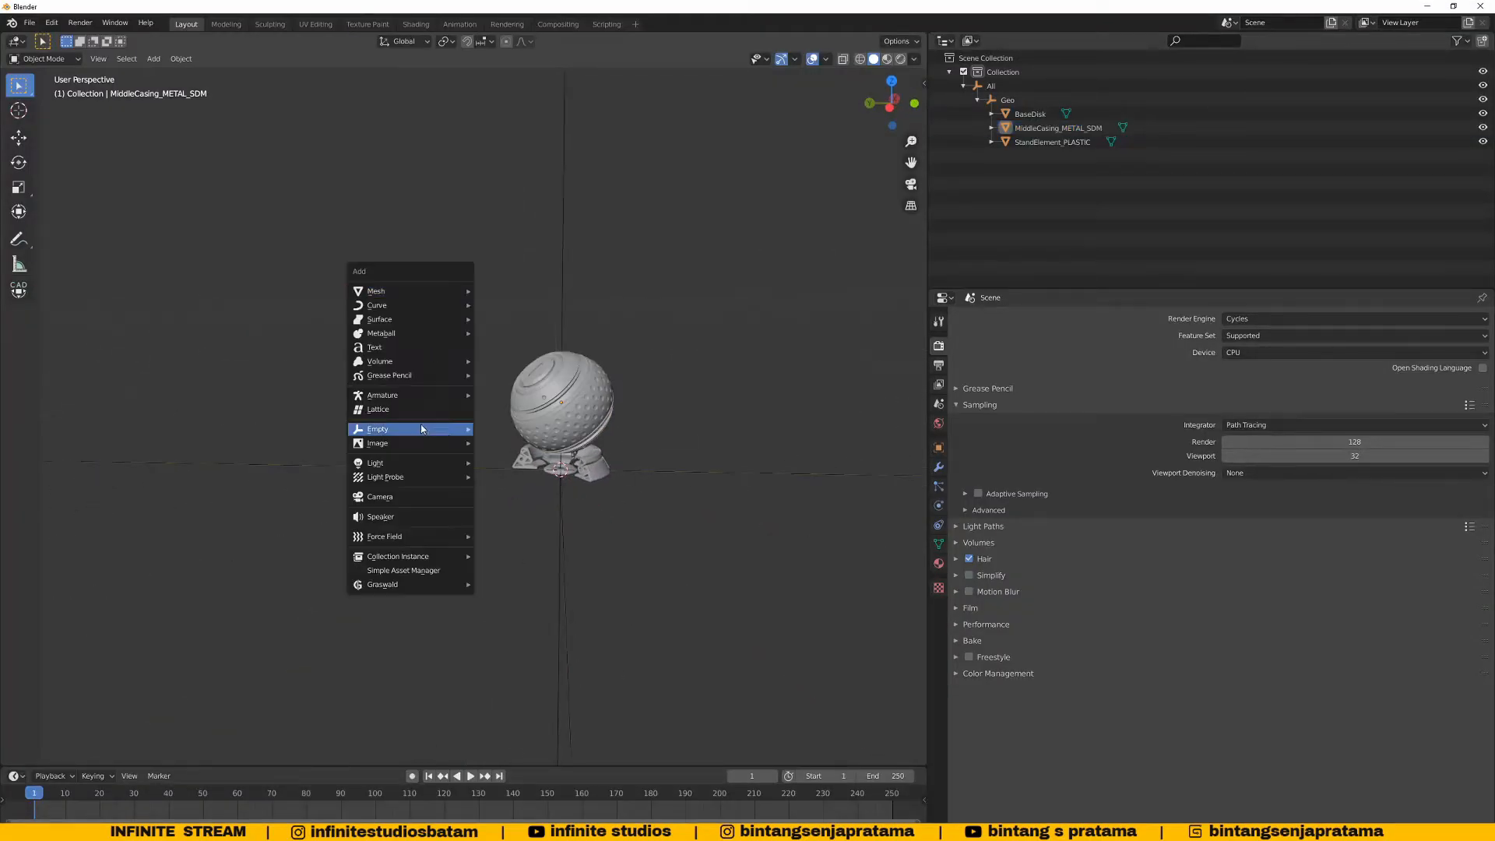
{"action": "left_click", "coordinate": [405, 497]}
{"action": "middle_click_drag", "start_coordinate": [767, 444], "coordinate": [608, 467]}
{"action": "left_click", "coordinate": [964, 86]}
{"action": "middle_click_drag", "start_coordinate": [674, 337], "coordinate": [627, 362]}
{"action": "scroll", "coordinate": [740, 365], "scroll_direction": "down", "scroll_amount": 2}
{"action": "key", "text": "g"}
{"action": "left_click", "coordinate": [112, 271]}
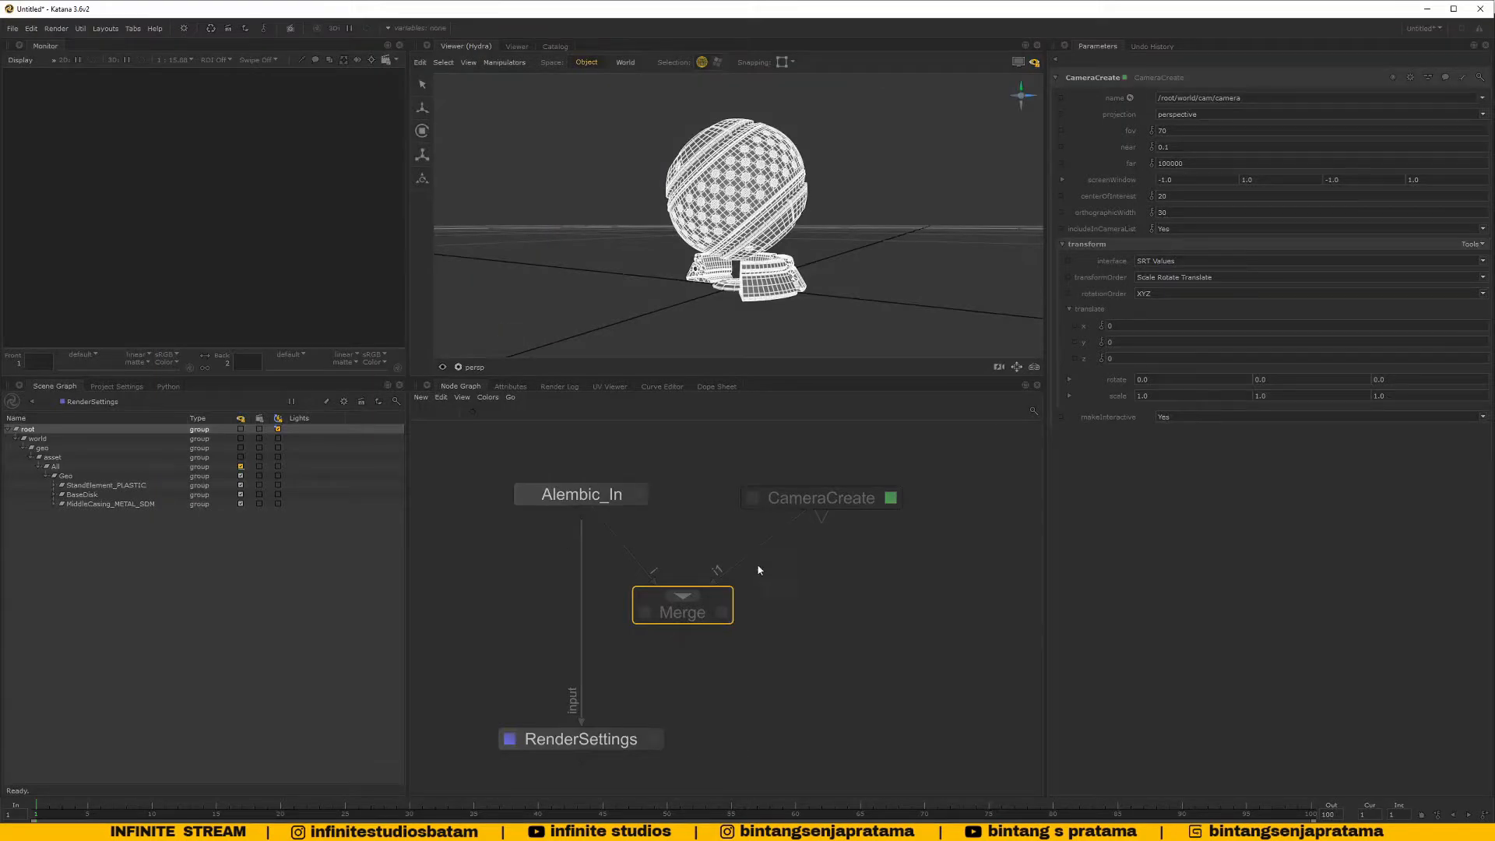
Switch back to Katana and insert the Merge node into the connection between Alembic_In and RenderSettings
{"action": "middle_click_drag", "start_coordinate": [632, 666], "coordinate": [670, 606]}
{"action": "left_click", "coordinate": [646, 690]}
{"action": "left_click_drag", "start_coordinate": [647, 690], "coordinate": [646, 747]}
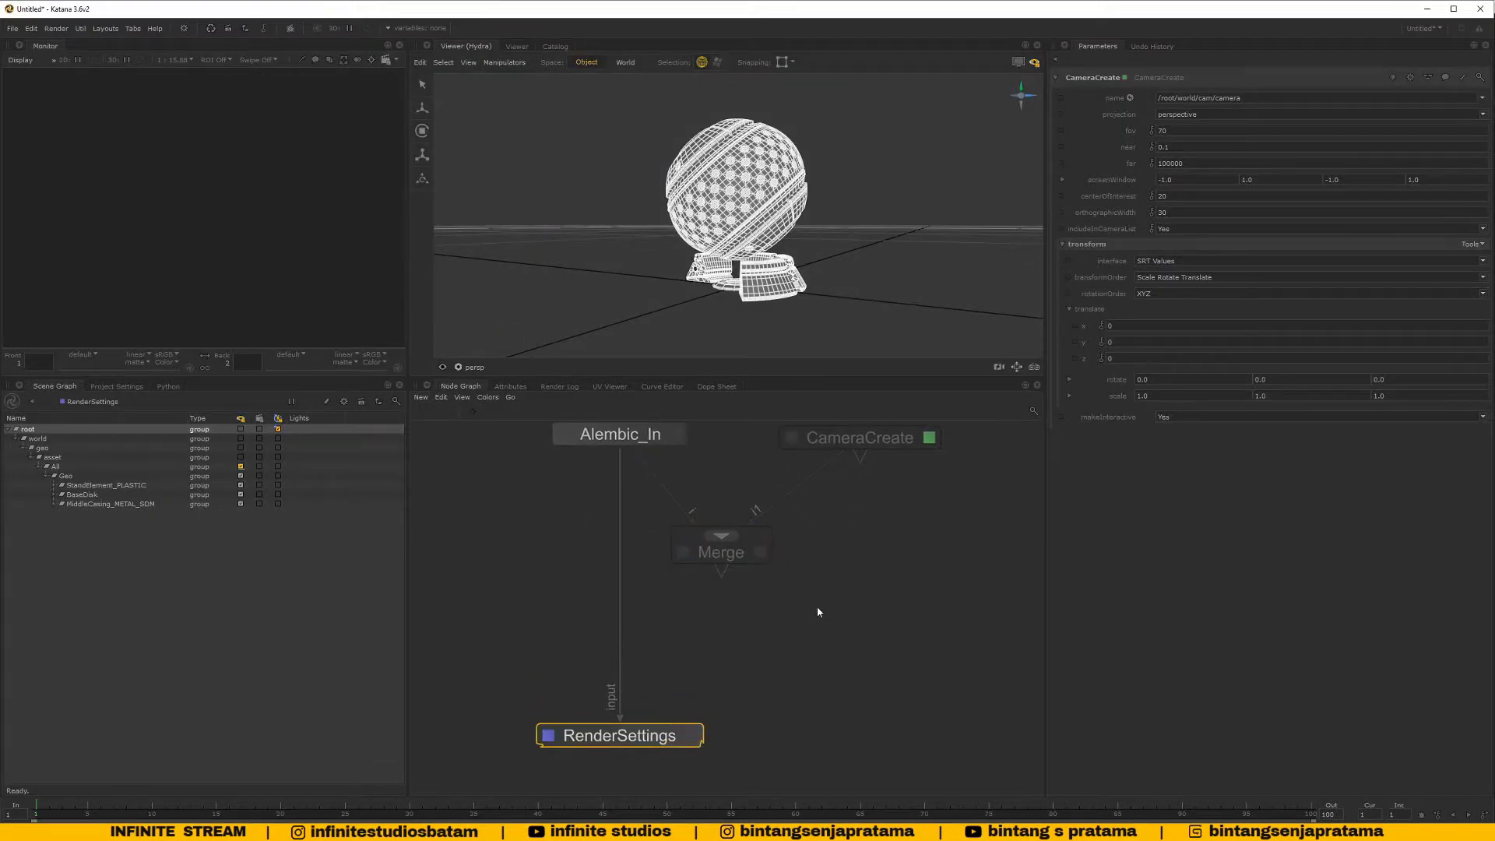
{"action": "middle_click_drag", "start_coordinate": [818, 612], "coordinate": [815, 648]}
{"action": "left_click", "coordinate": [660, 476]}
{"action": "middle_click_drag", "start_coordinate": [685, 452], "coordinate": [668, 494]}
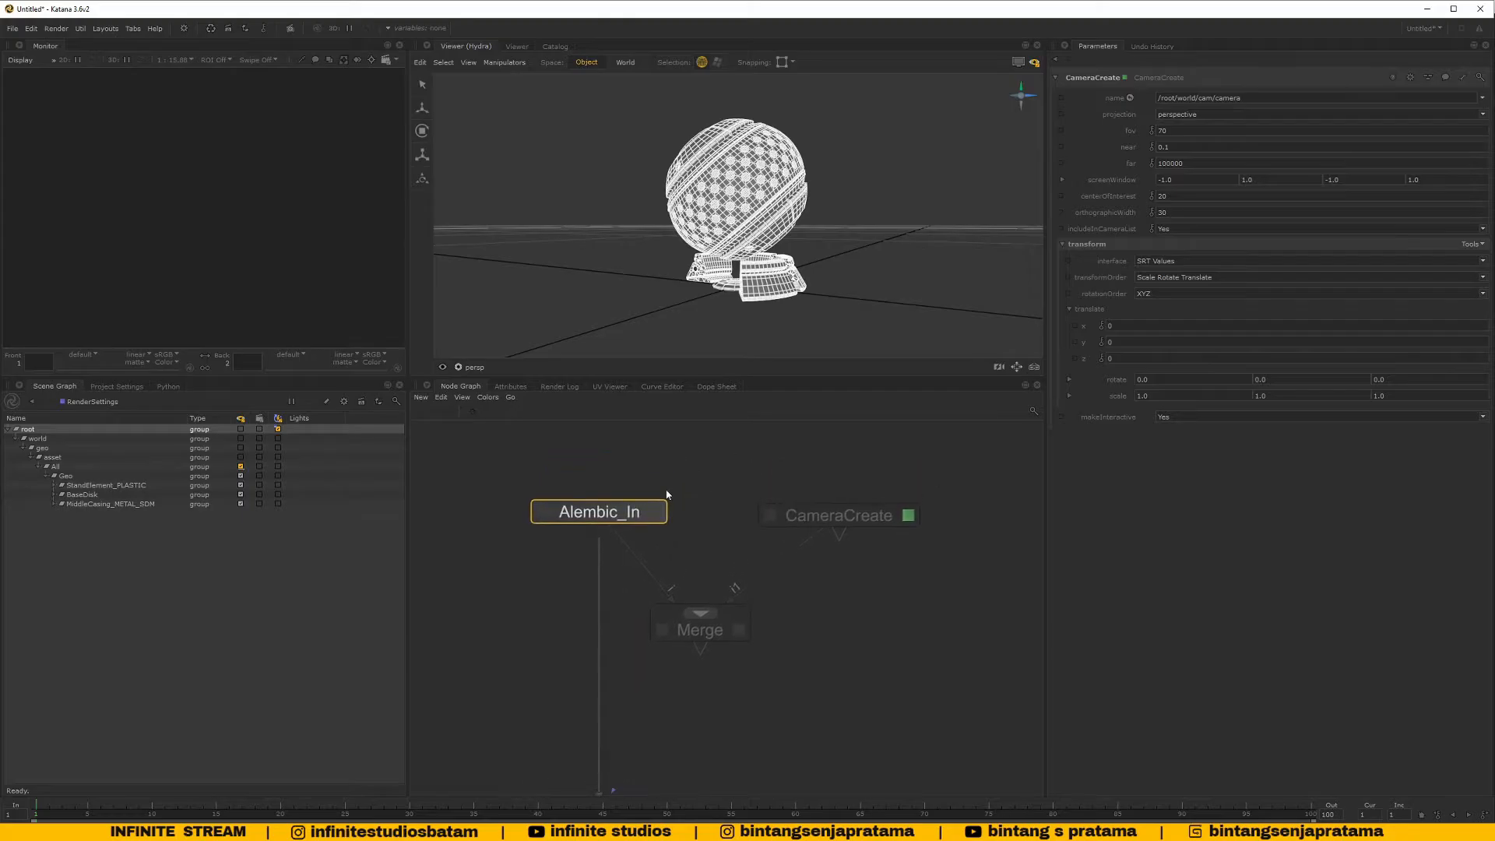
{"action": "left_click_drag", "start_coordinate": [620, 455], "coordinate": [879, 607]}
{"action": "middle_click_drag", "start_coordinate": [880, 609], "coordinate": [866, 505]}
{"action": "scroll", "coordinate": [727, 496], "scroll_direction": "down", "scroll_amount": 3}
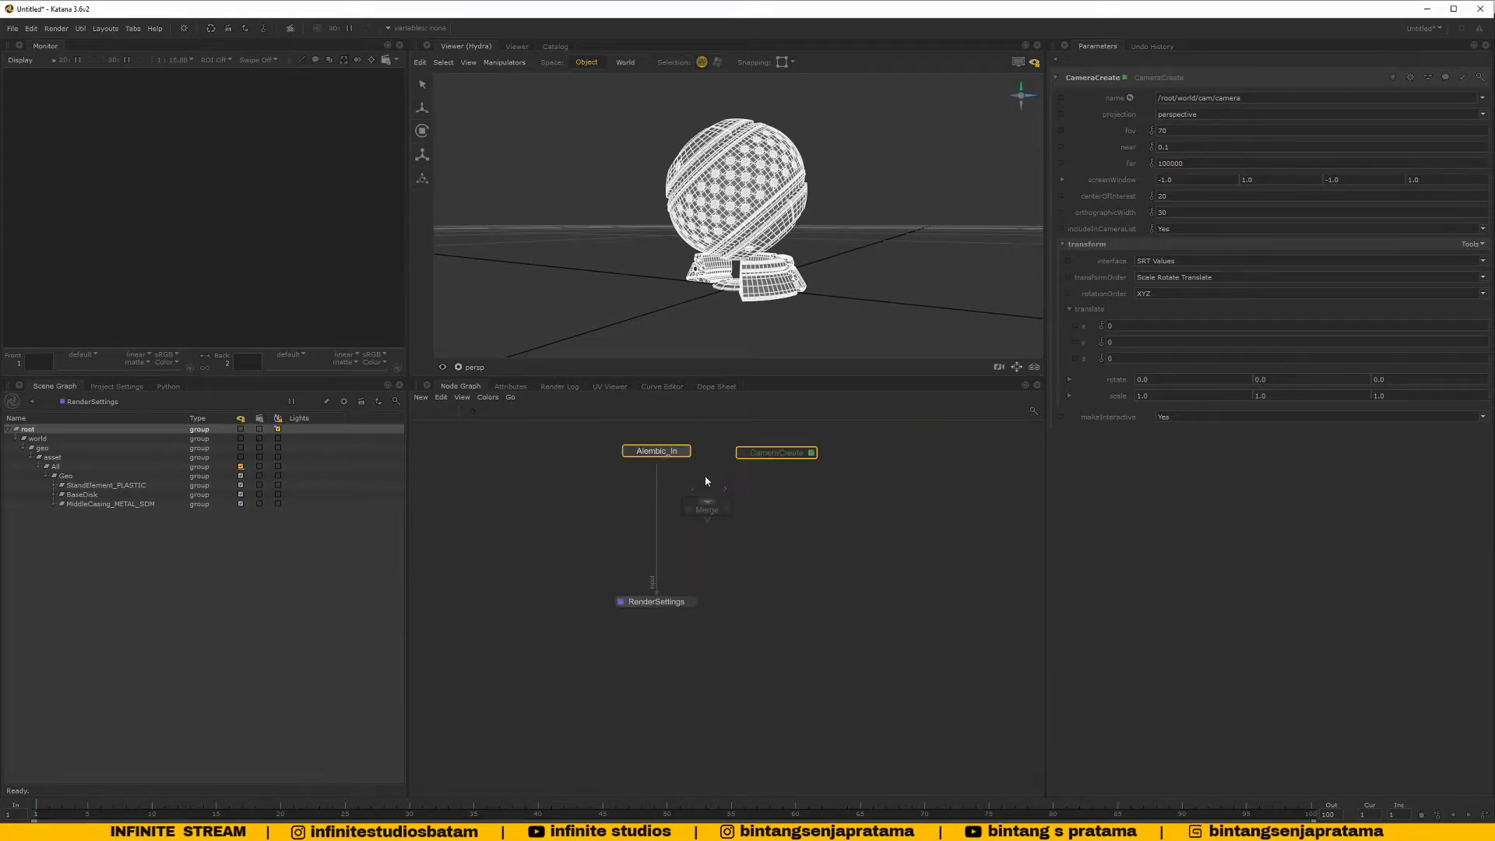
{"action": "scroll", "coordinate": [676, 459], "scroll_direction": "up", "scroll_amount": 3}
{"action": "left_click_drag", "start_coordinate": [638, 488], "coordinate": [647, 592]}
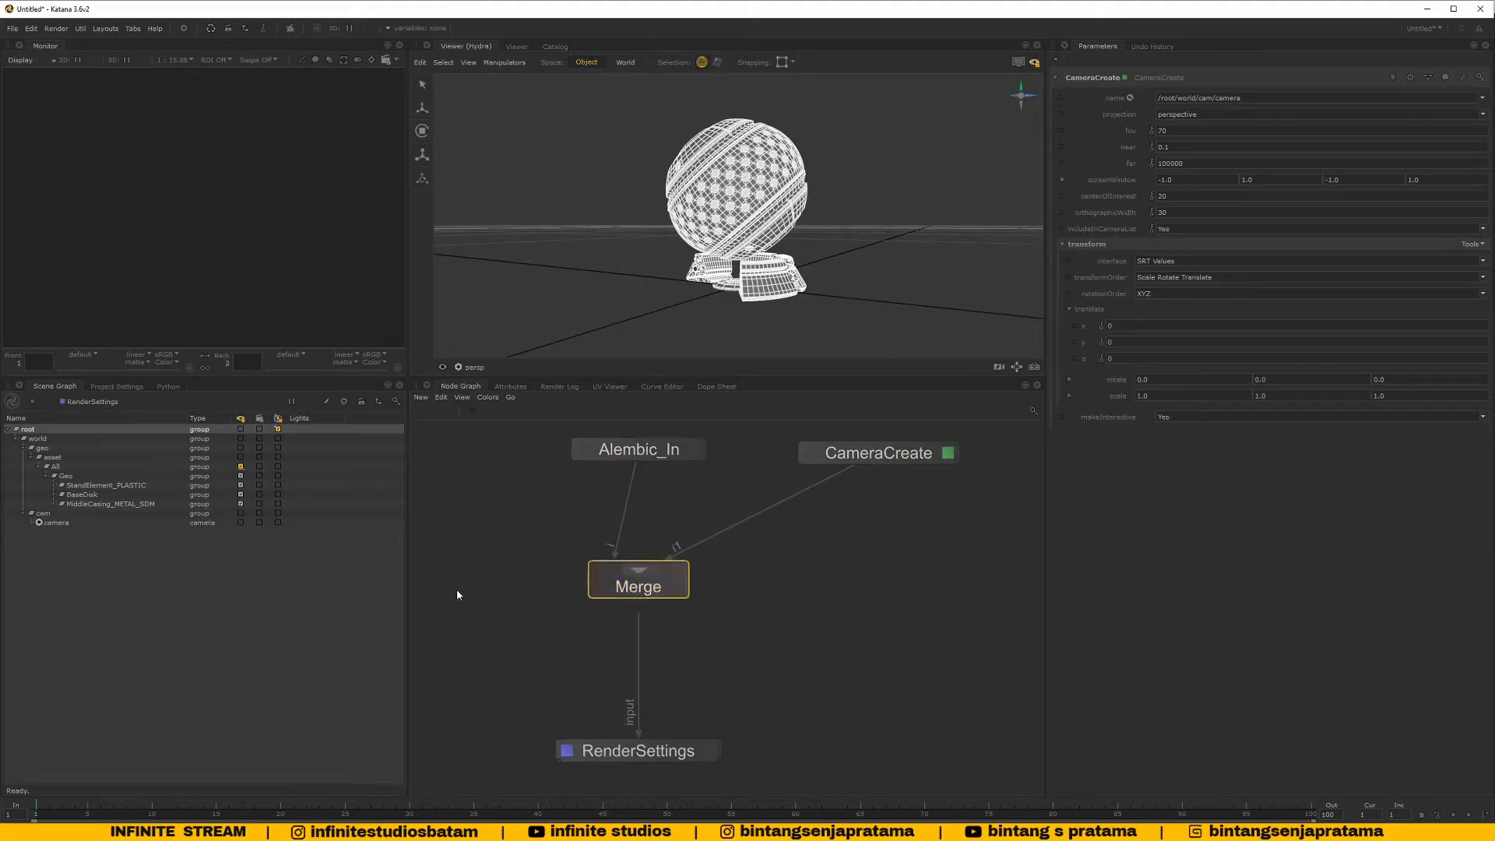
Collapse the geo group in the Scene Graph and examine the camera inside the cam group
{"action": "left_click", "coordinate": [43, 514]}
{"action": "left_click", "coordinate": [22, 514]}
{"action": "left_click", "coordinate": [23, 456]}
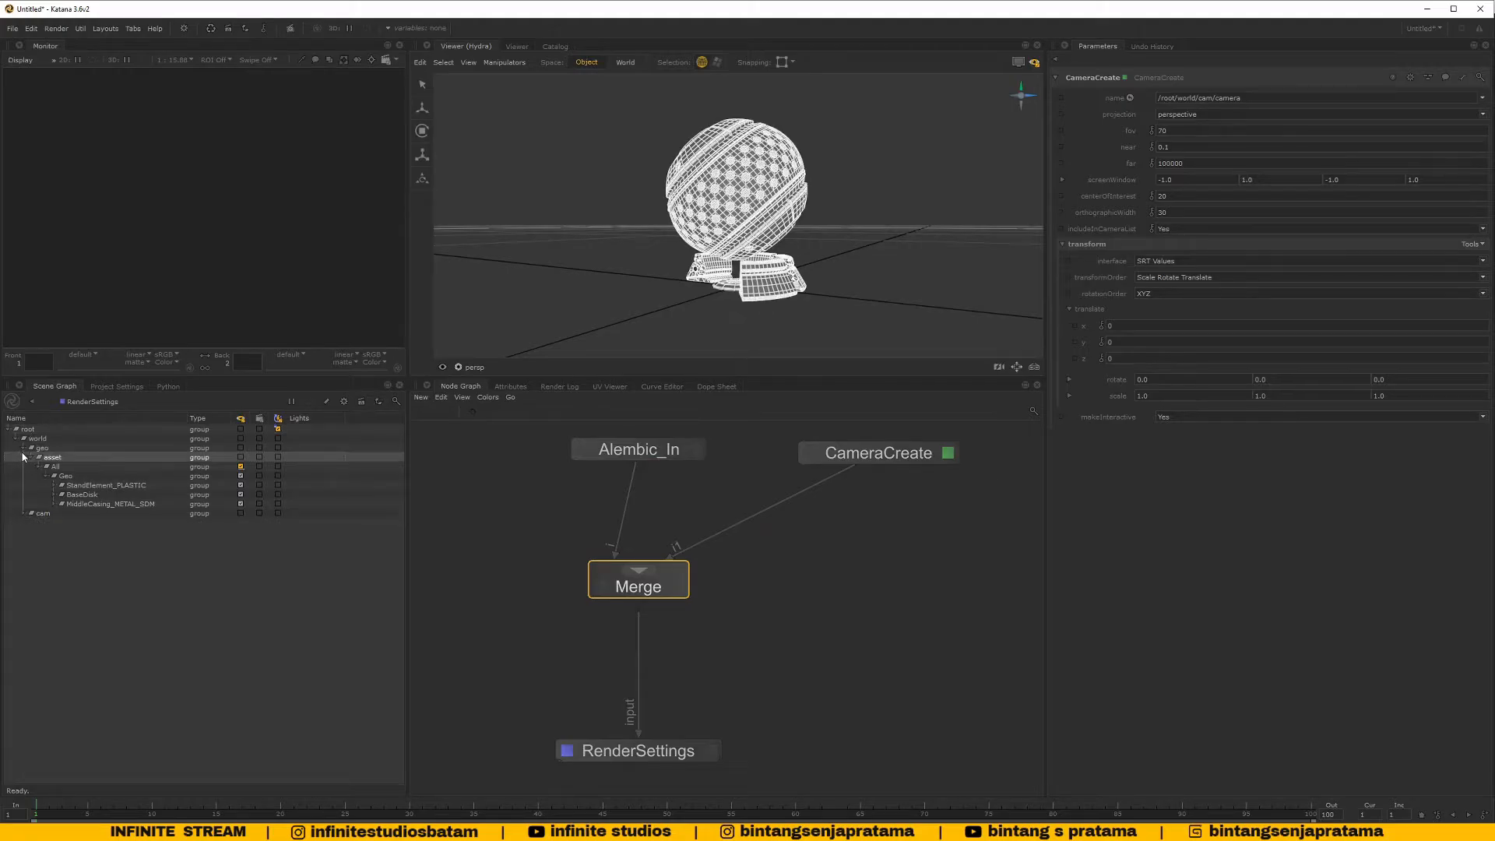
{"action": "left_click", "coordinate": [23, 450]}
{"action": "left_click", "coordinate": [23, 458]}
{"action": "left_click", "coordinate": [56, 468]}
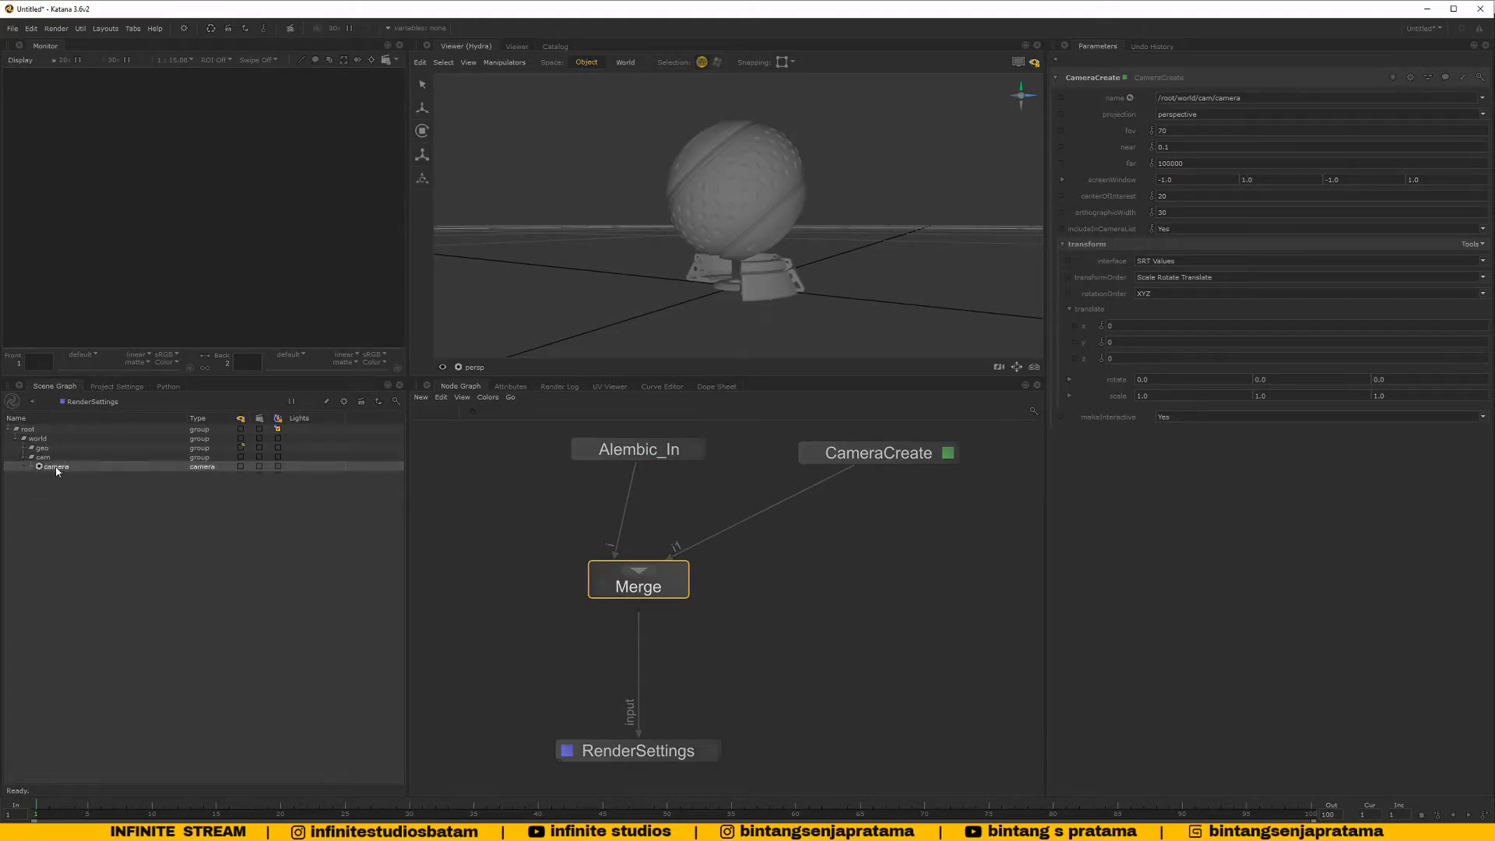
{"action": "left_click", "coordinate": [52, 459]}
Take Merge out of the RenderSettings chain and connect Alembic_In directly to RenderSettings again
{"action": "middle_click_drag", "start_coordinate": [701, 514], "coordinate": [690, 582]}
{"action": "left_click", "coordinate": [894, 525]}
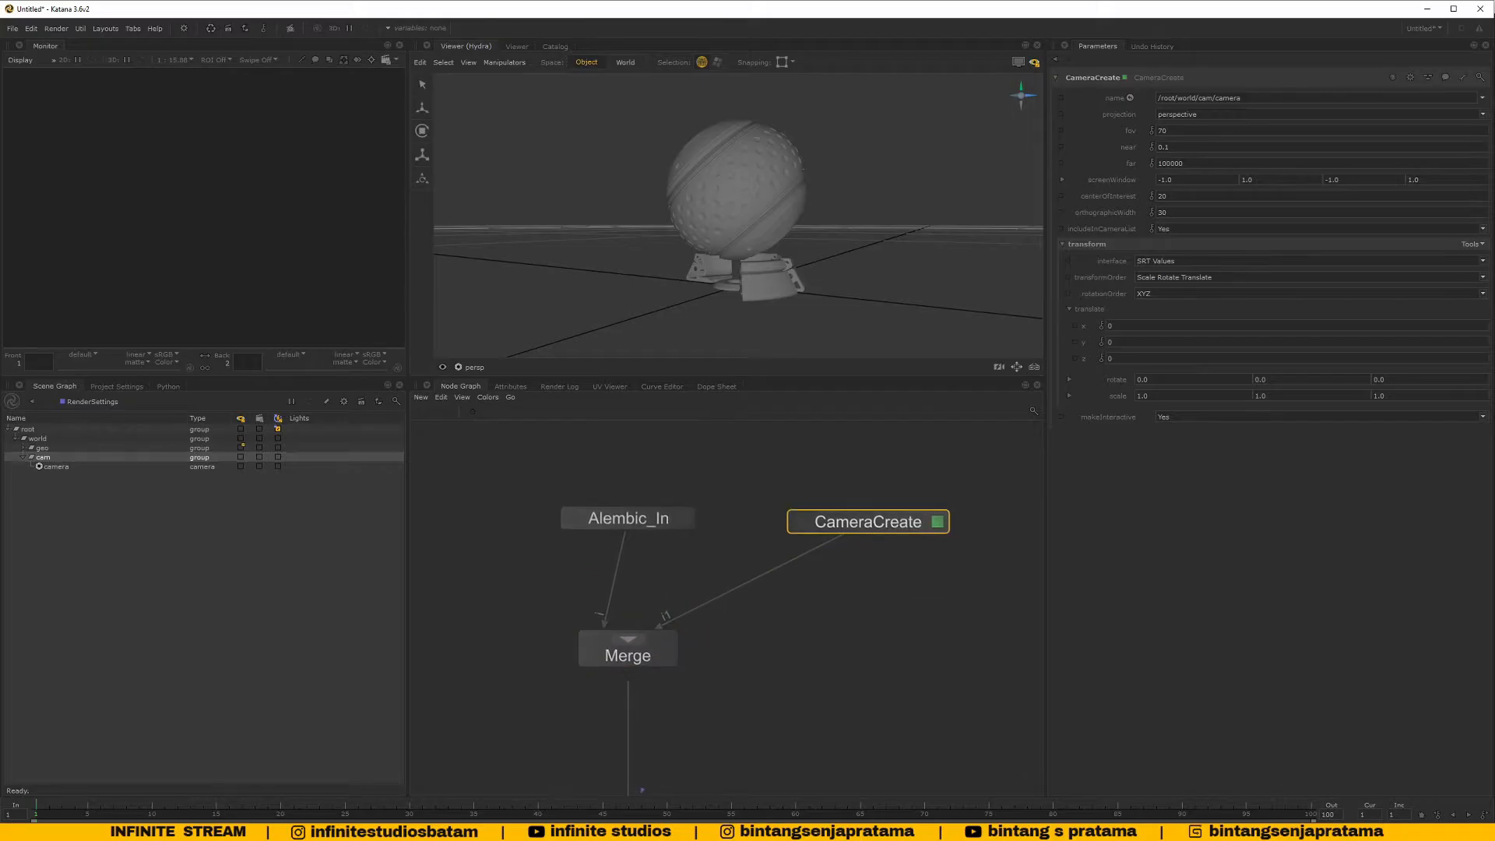
{"action": "middle_click_drag", "start_coordinate": [847, 529], "coordinate": [918, 474]}
{"action": "left_click_drag", "start_coordinate": [673, 608], "coordinate": [699, 483]}
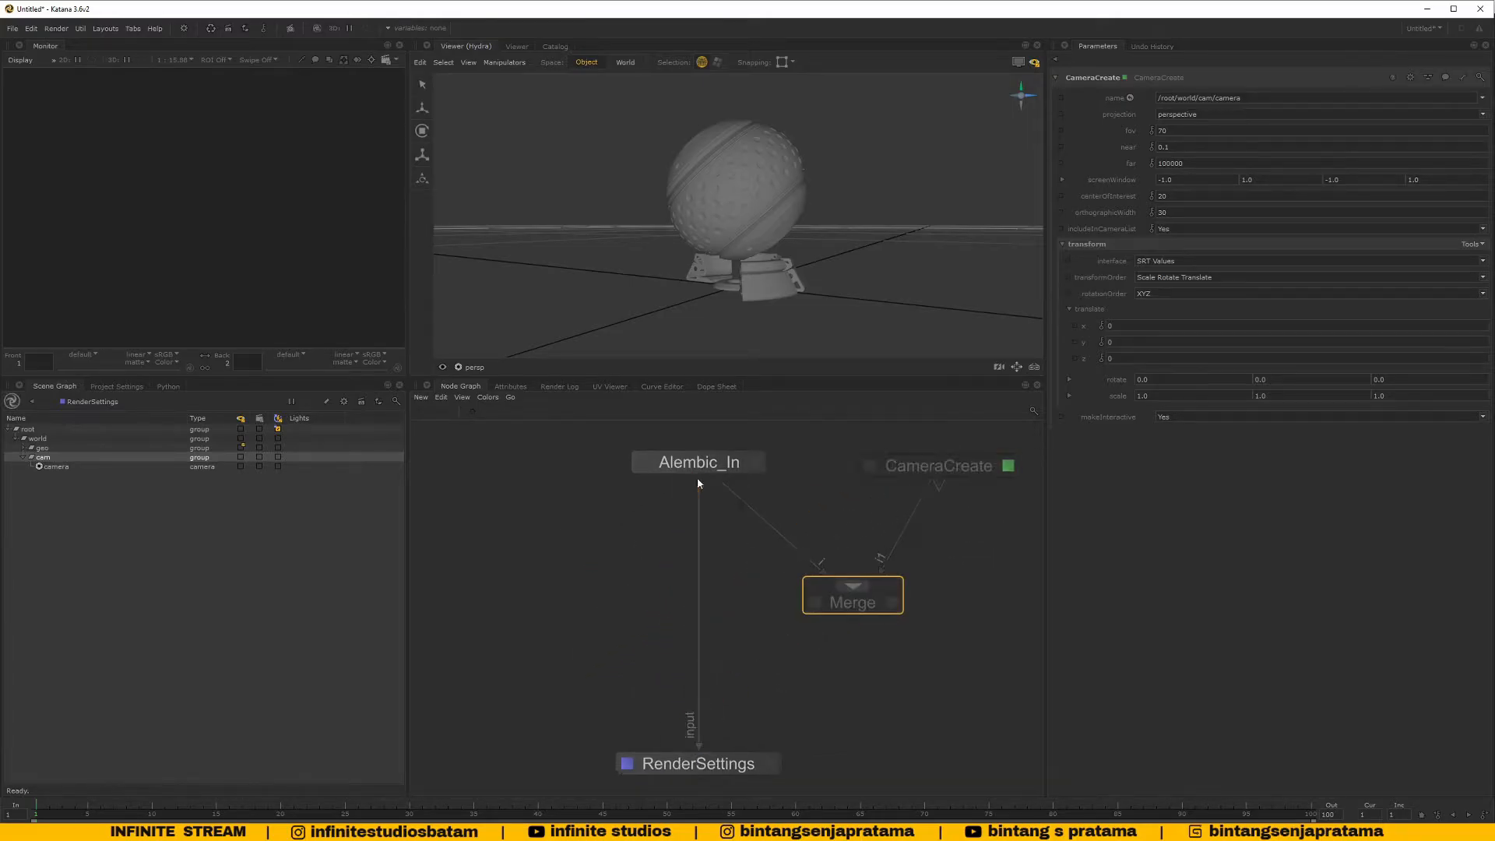
Connect RenderSettings to CameraCreate instead of Alembic_In, and reinsert Merge so both sources feed RenderSettings through it
{"action": "left_click", "coordinate": [26, 449]}
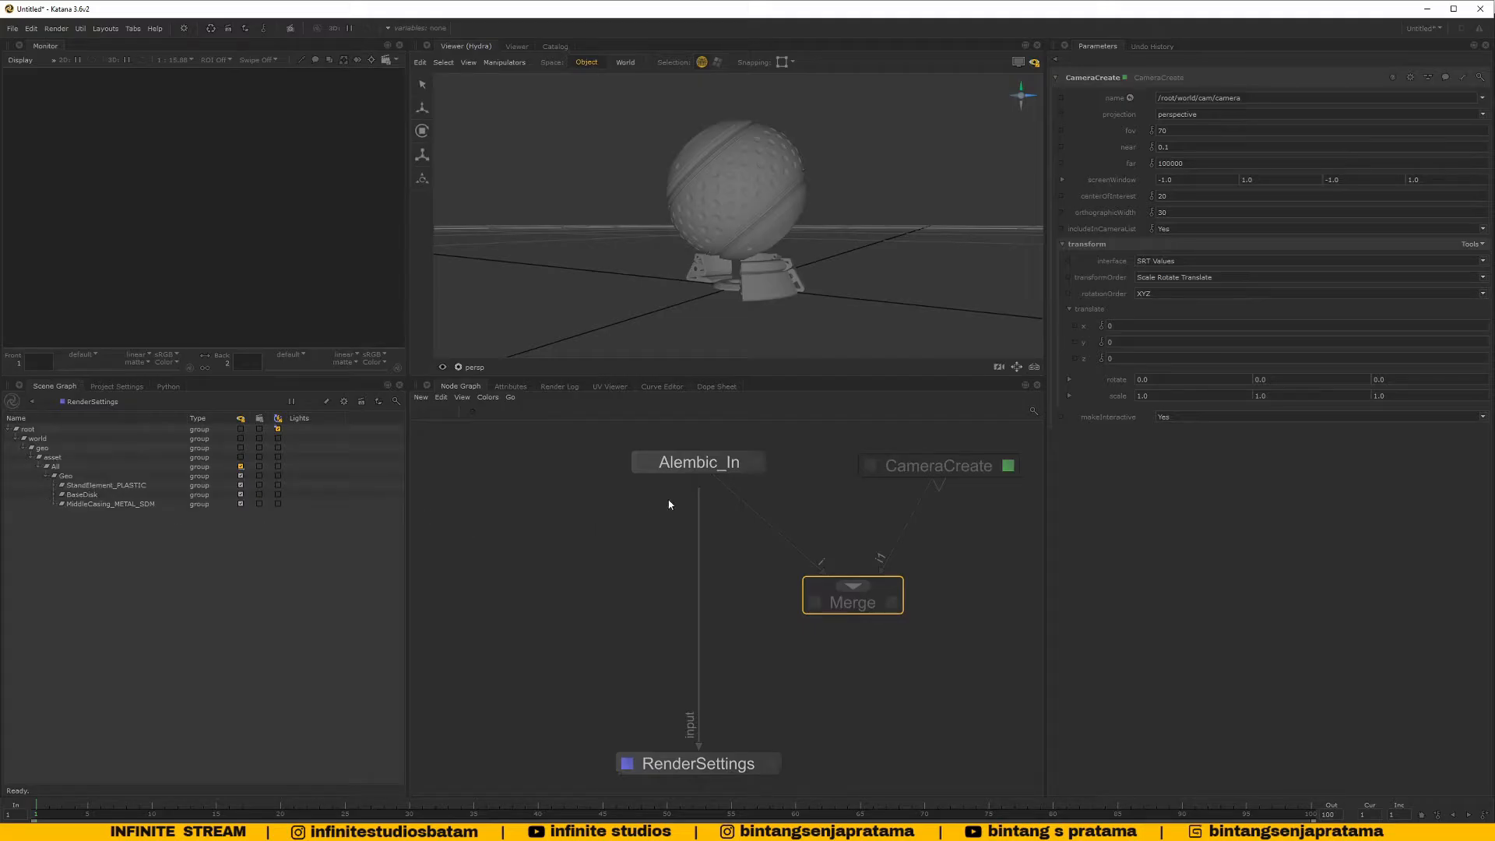
{"action": "left_click_drag", "start_coordinate": [704, 477], "coordinate": [942, 486]}
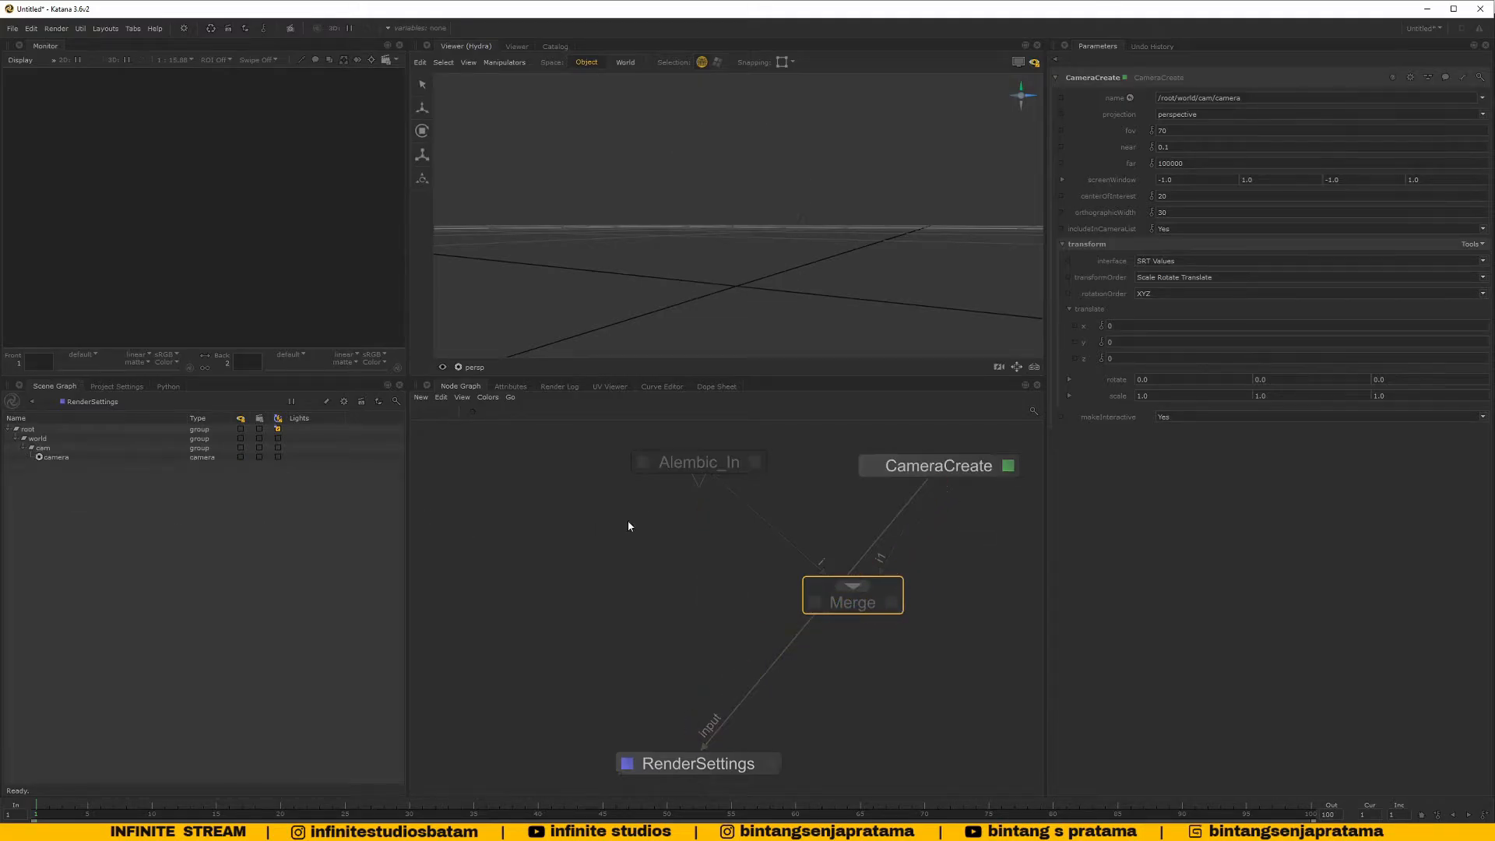
{"action": "left_click", "coordinate": [815, 600]}
{"action": "left_click_drag", "start_coordinate": [874, 598], "coordinate": [684, 596]}
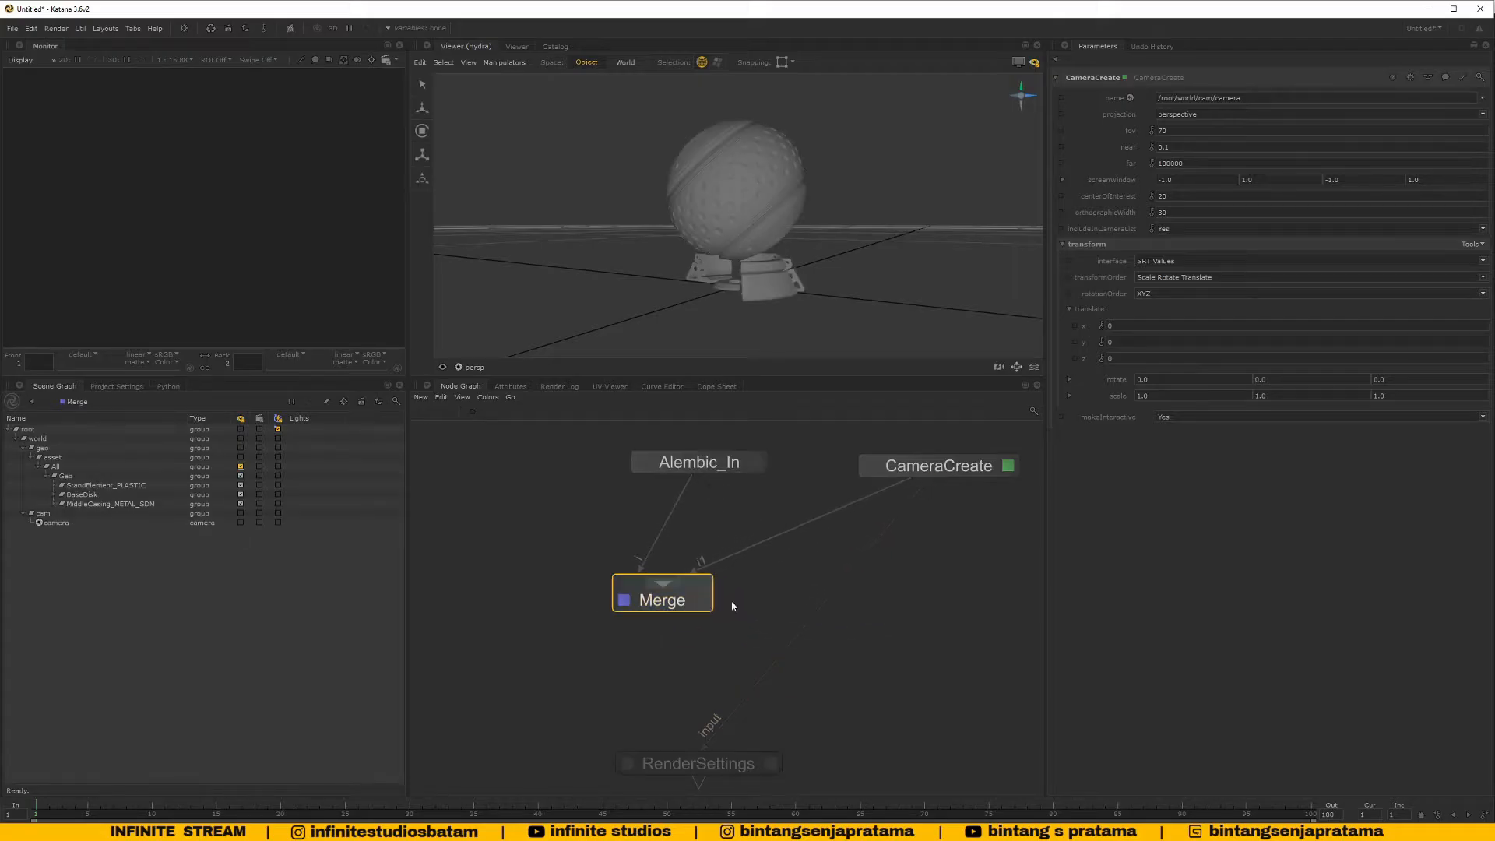
{"action": "left_click_drag", "start_coordinate": [939, 483], "coordinate": [700, 605]}
View the scene at Alembic_In, CameraCreate and Merge in turn to compare their Scene Graph contents
{"action": "left_click", "coordinate": [643, 463]}
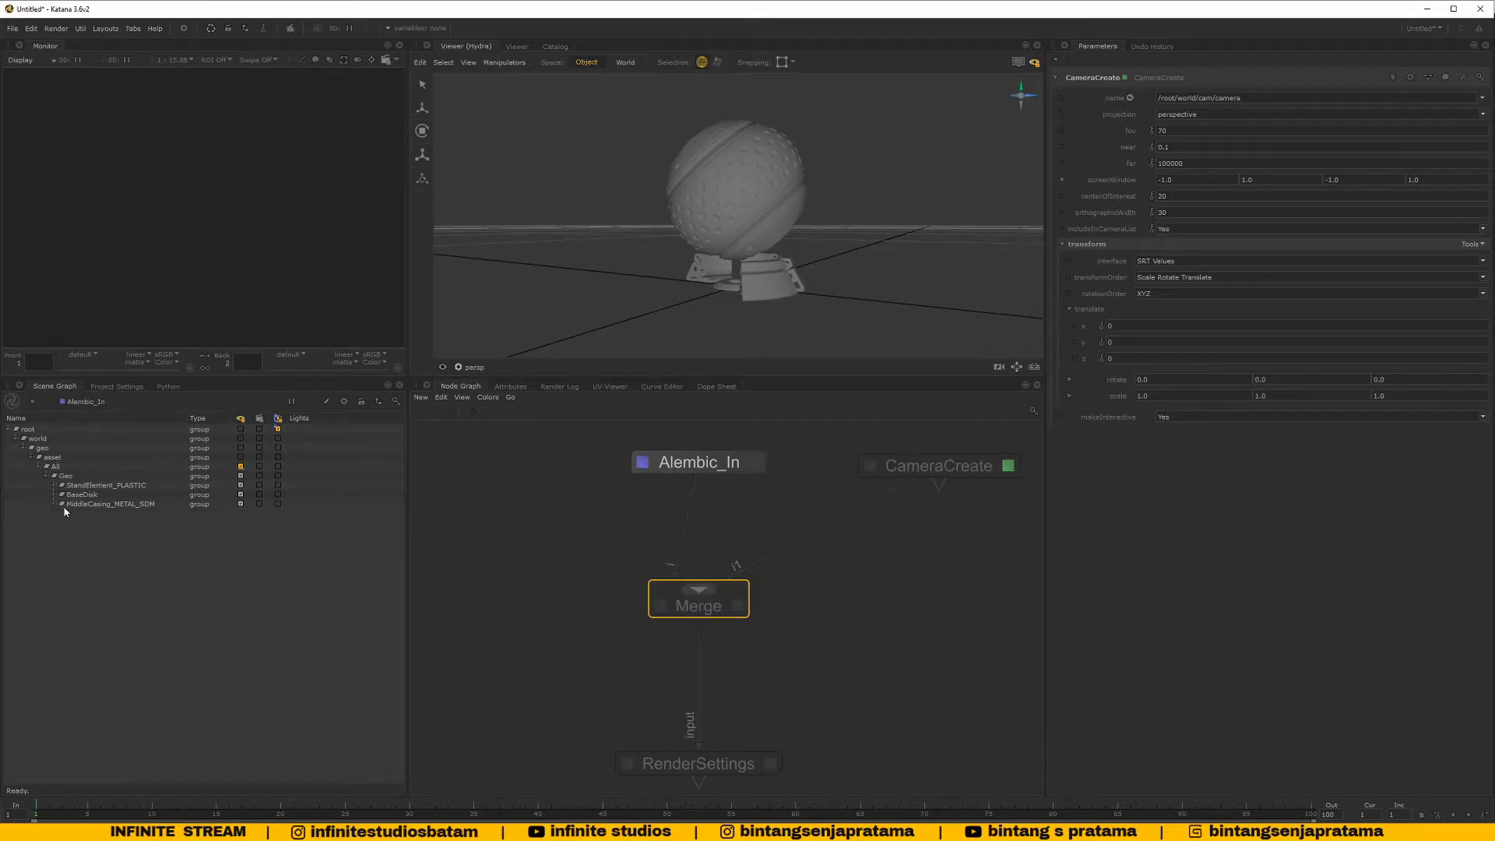
{"action": "left_click", "coordinate": [870, 465]}
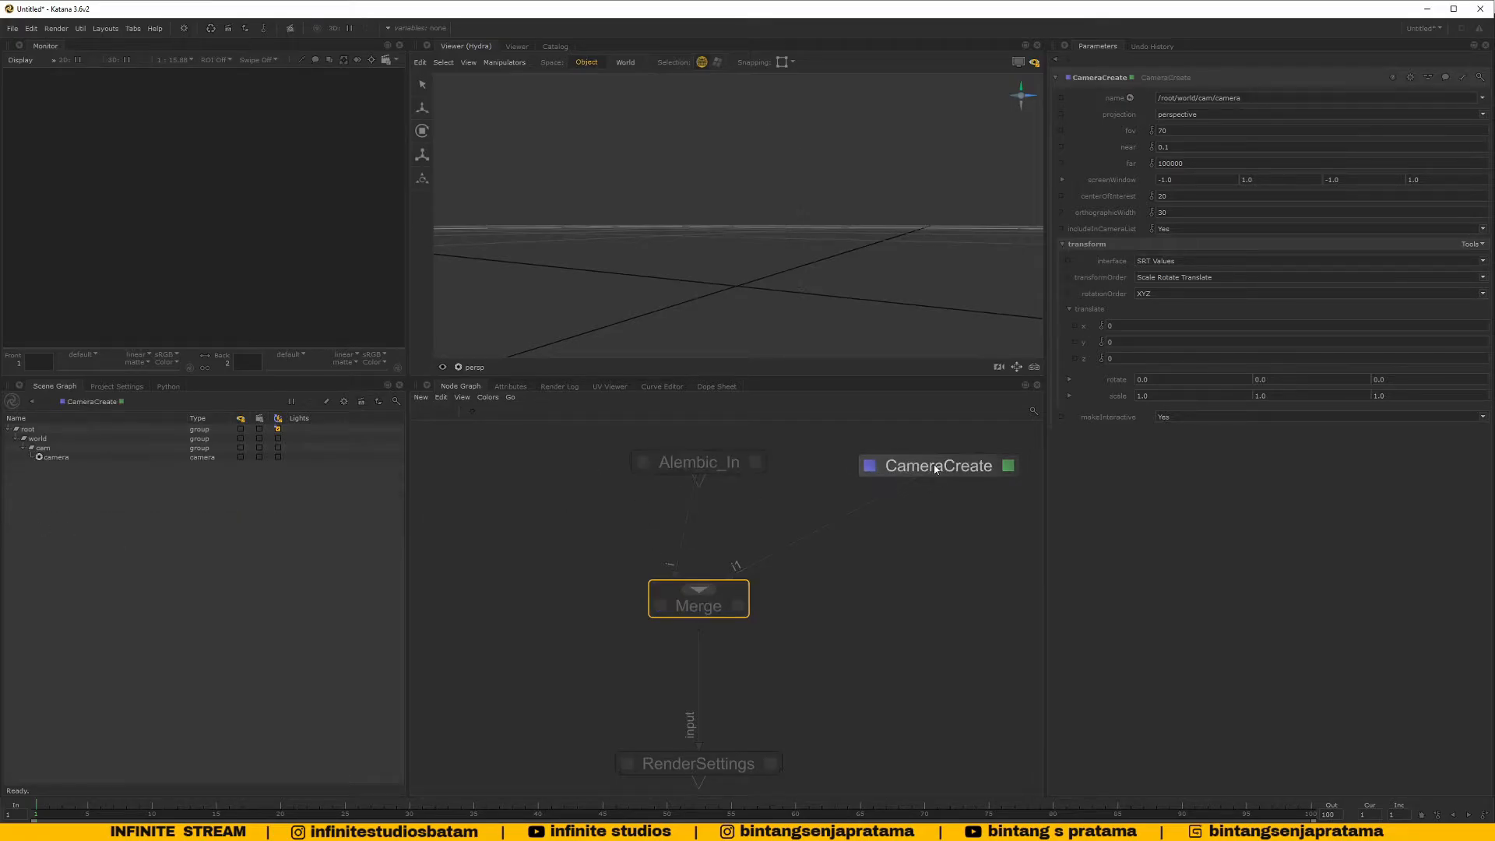
{"action": "left_click", "coordinate": [903, 462]}
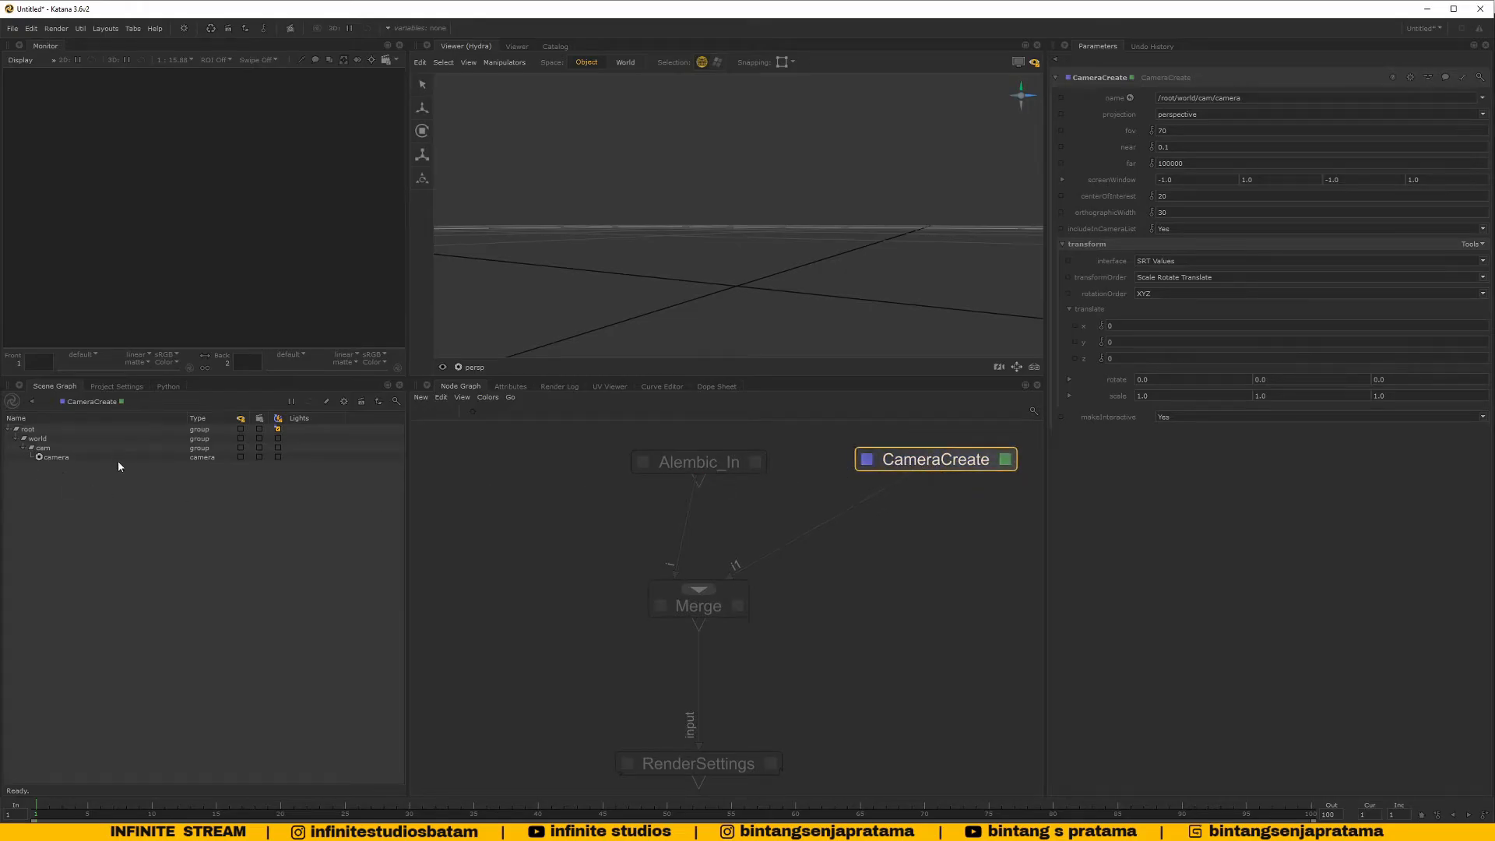
{"action": "left_click", "coordinate": [699, 606]}
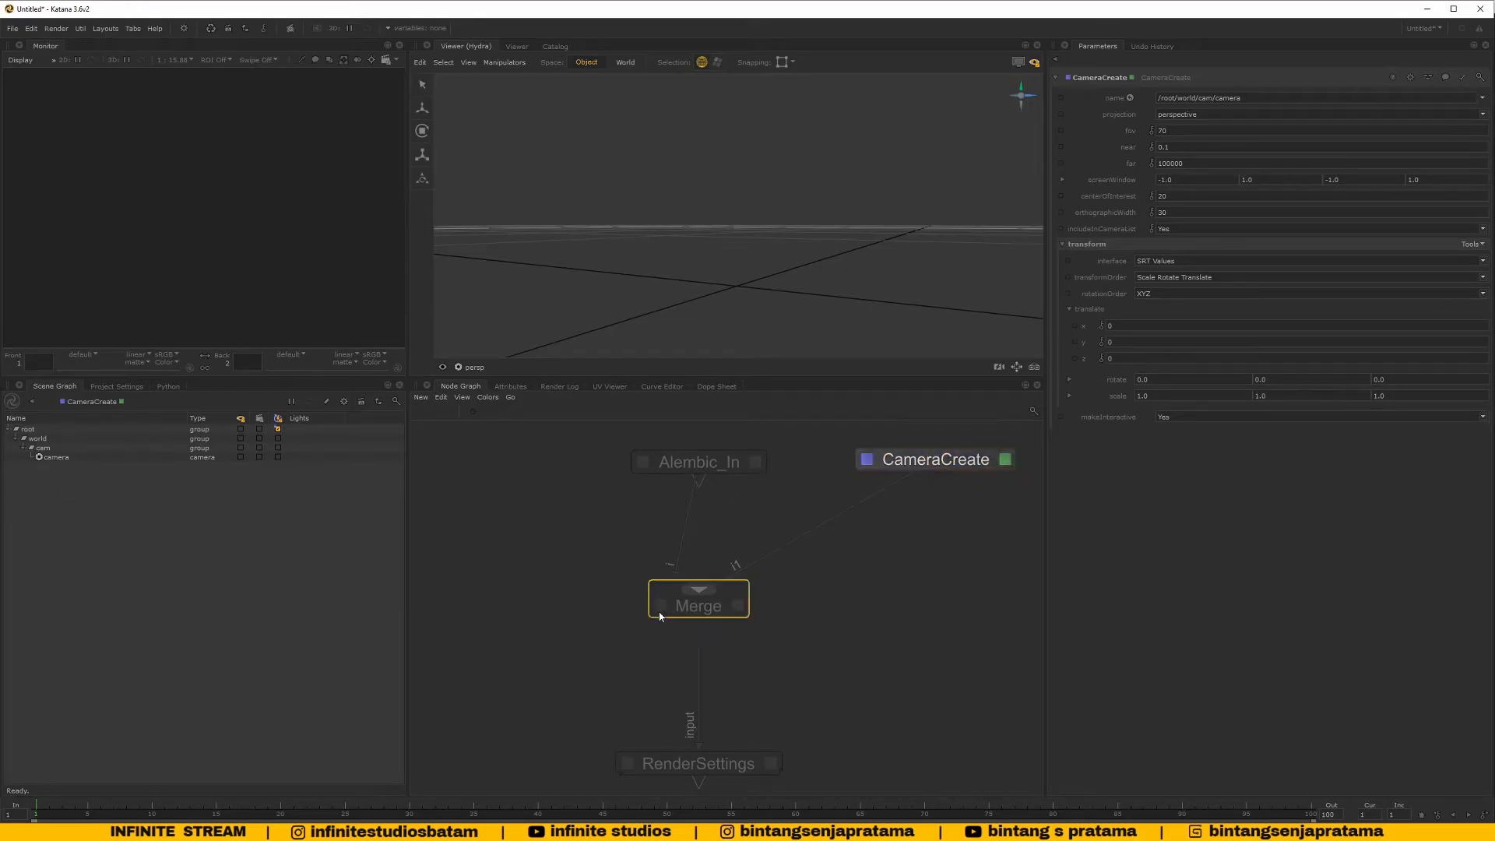
{"action": "left_click", "coordinate": [660, 606]}
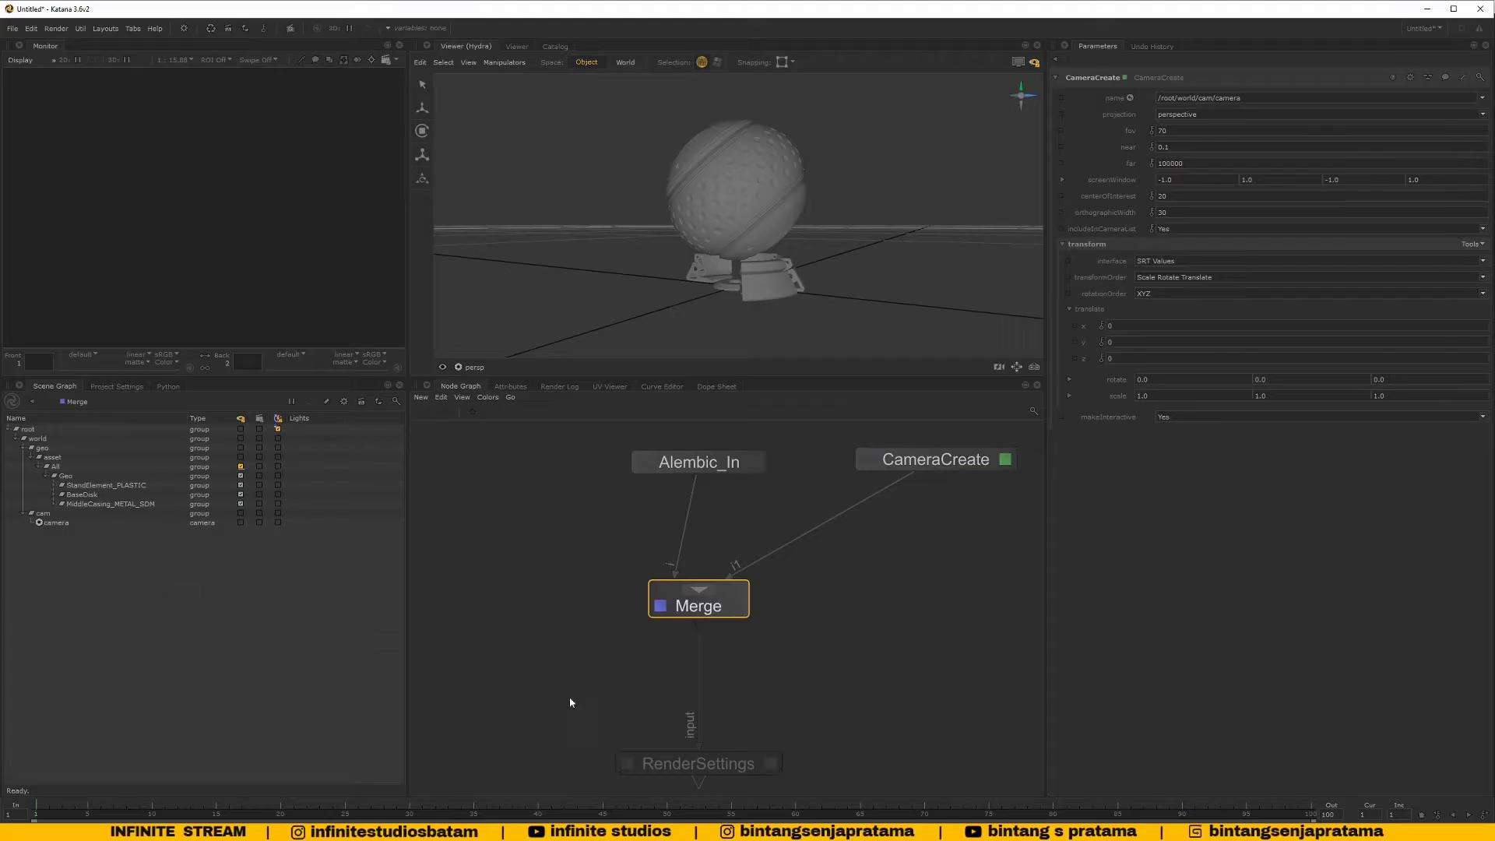
Rearrange the node graph with Alembic_In well above Merge and CameraCreate offset to the side between them
{"action": "mouse_move", "coordinate": [771, 654]}
{"action": "middle_mouse_down"}
{"action": "mouse_move", "coordinate": [778, 639]}
{"action": "mouse_move", "coordinate": [758, 678]}
{"action": "middle_mouse_up"}
{"action": "scroll", "coordinate": [778, 639], "scroll_direction": "down", "scroll_amount": 3}
{"action": "left_click_drag", "start_coordinate": [824, 588], "coordinate": [833, 571]}
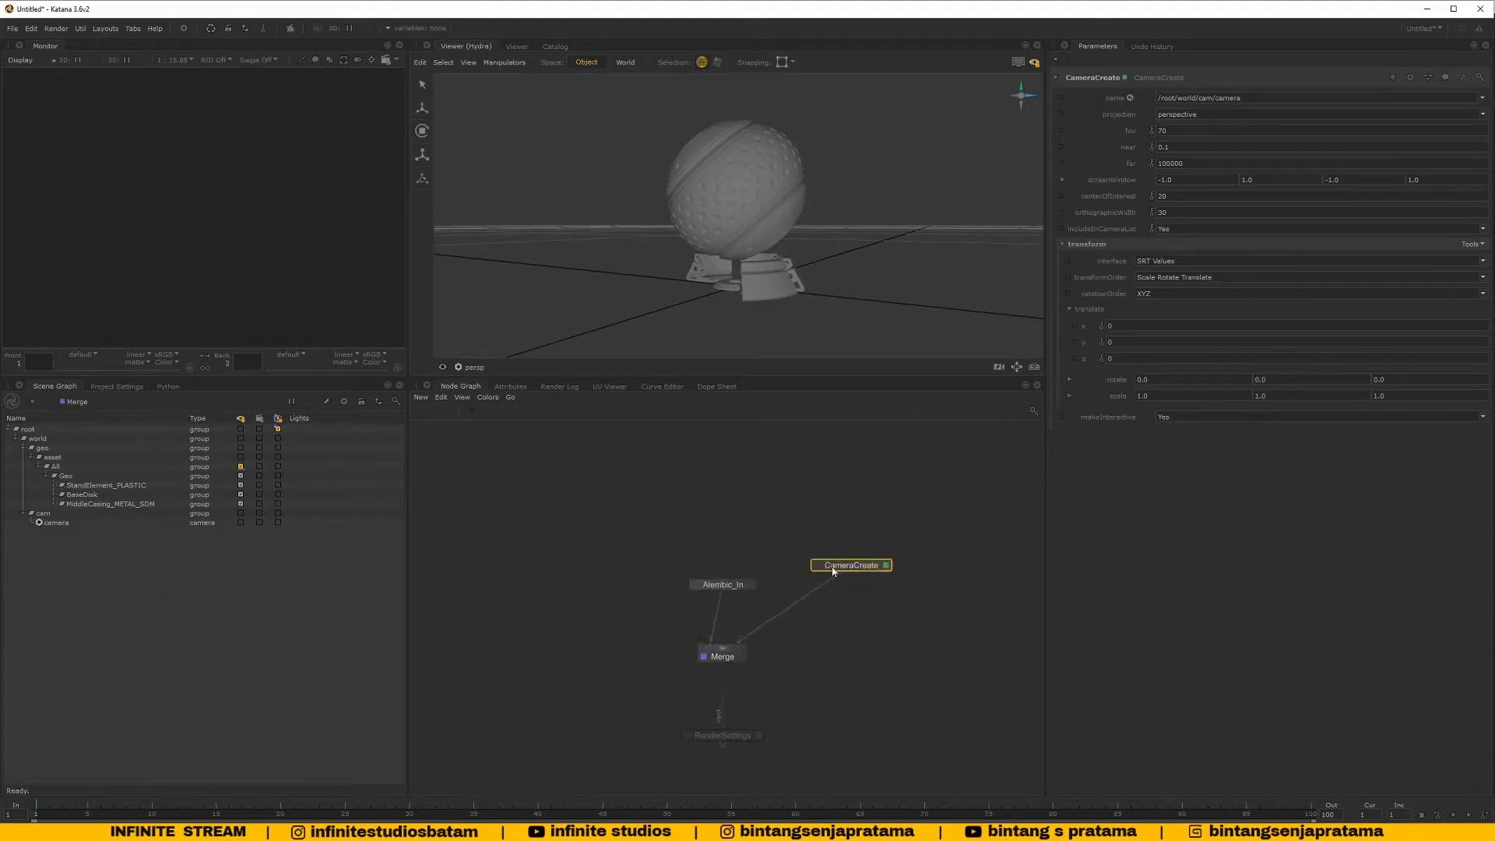
{"action": "left_click_drag", "start_coordinate": [727, 590], "coordinate": [711, 483]}
{"action": "middle_click_drag", "start_coordinate": [757, 629], "coordinate": [652, 624]}
{"action": "scroll", "coordinate": [729, 592], "scroll_direction": "up", "scroll_amount": 3}
{"action": "left_click", "coordinate": [694, 606]}
{"action": "scroll", "coordinate": [818, 581], "scroll_direction": "down", "scroll_amount": 3}
{"action": "middle_click_drag", "start_coordinate": [758, 515], "coordinate": [762, 585]}
{"action": "scroll", "coordinate": [706, 536], "scroll_direction": "up", "scroll_amount": 3}
{"action": "mouse_move", "coordinate": [718, 481]}
{"action": "left_mouse_down"}
{"action": "mouse_move", "coordinate": [732, 507]}
{"action": "mouse_move", "coordinate": [730, 488]}
{"action": "left_mouse_up"}
{"action": "scroll", "coordinate": [732, 507], "scroll_direction": "down", "scroll_amount": 3}
{"action": "left_click_drag", "start_coordinate": [864, 580], "coordinate": [904, 571]}
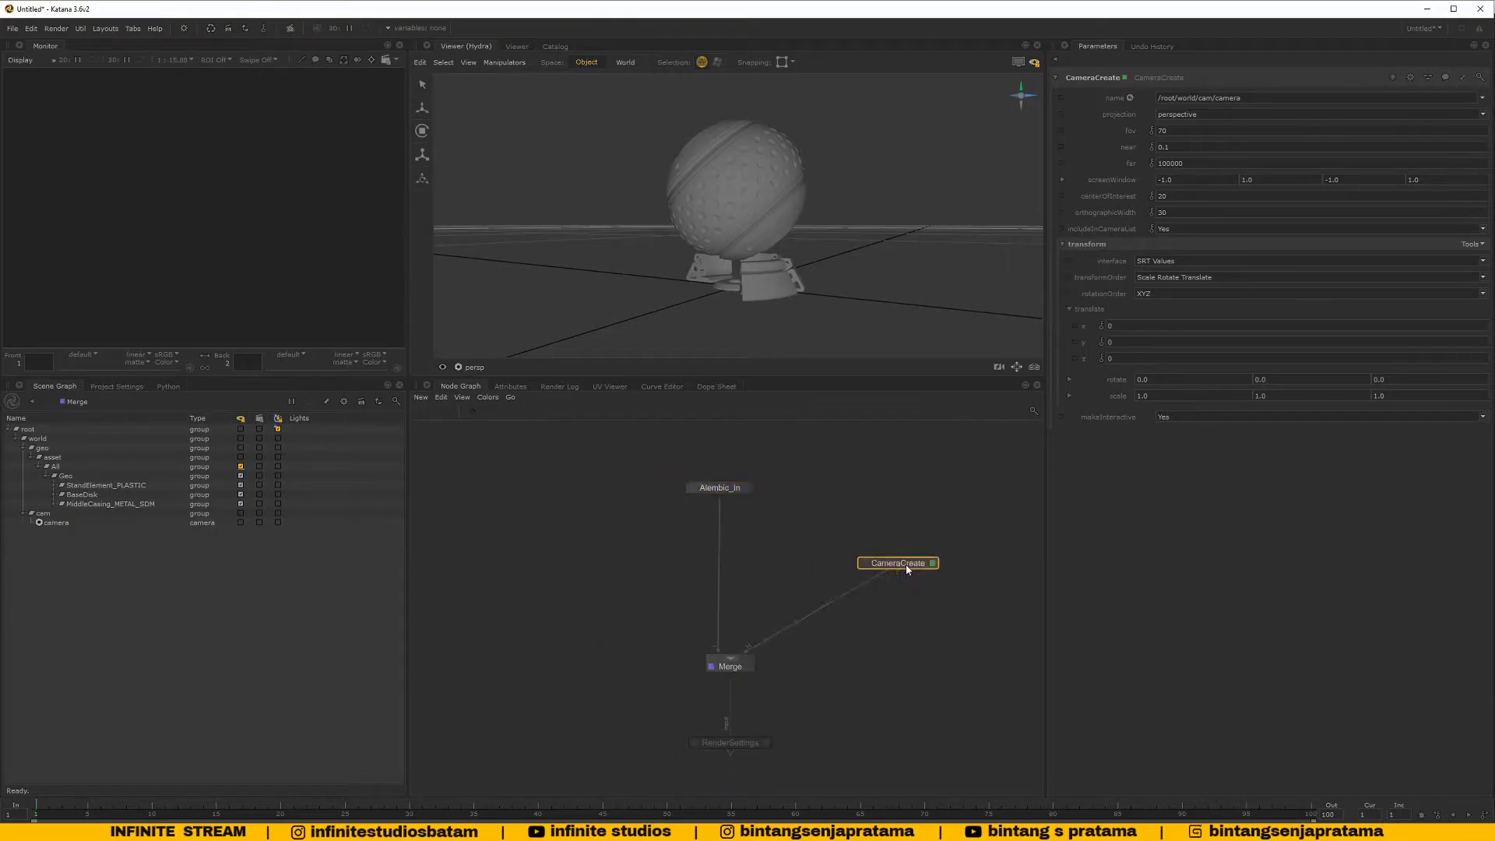
{"action": "middle_click_drag", "start_coordinate": [896, 556], "coordinate": [890, 520]}
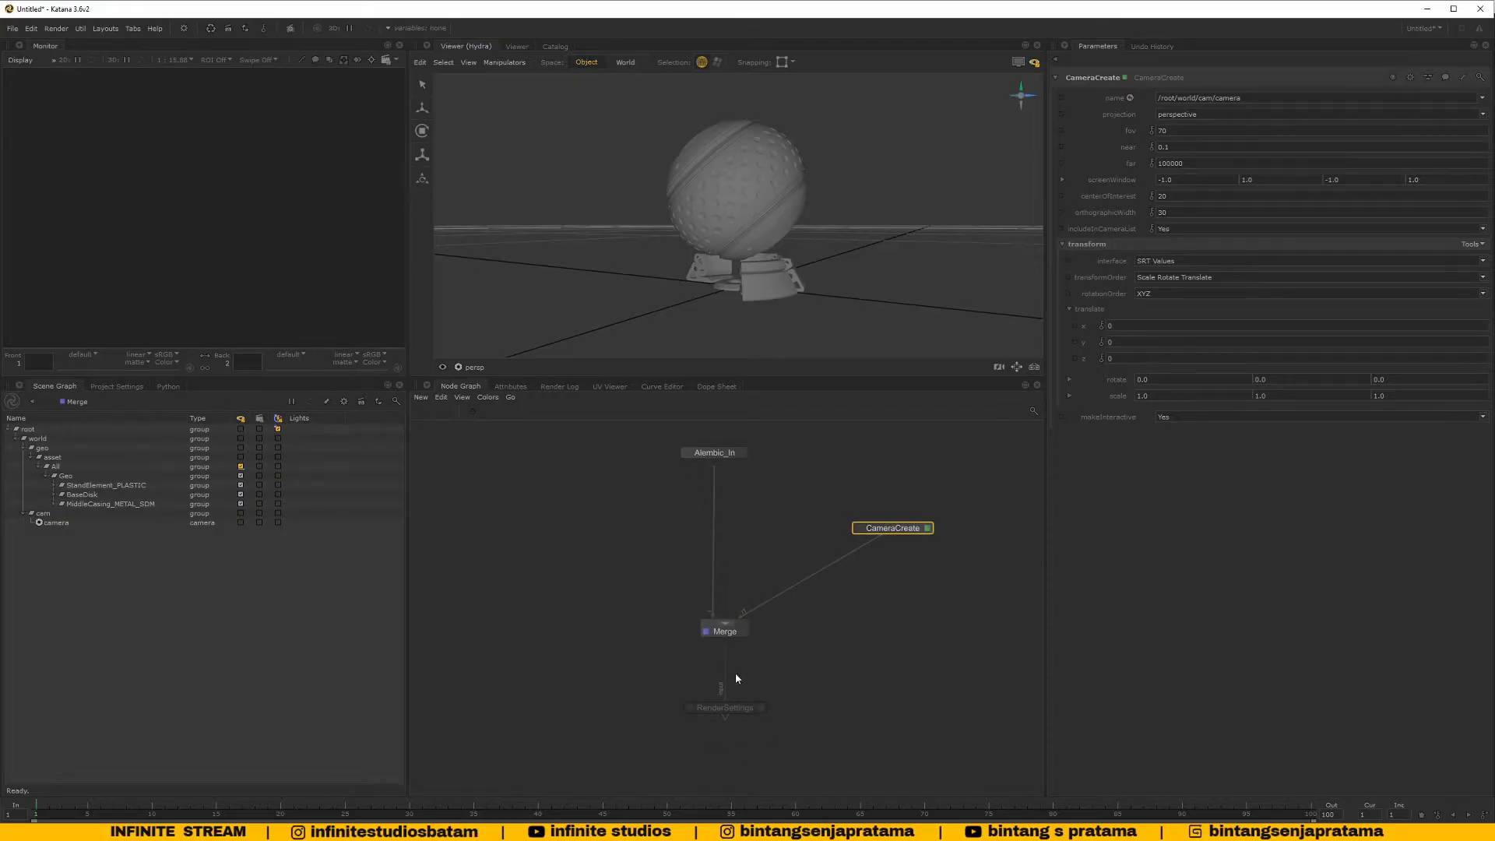
Open the RenderSettings node's parameters and view the shader ball from another angle
{"action": "left_click", "coordinate": [733, 709]}
{"action": "scroll", "coordinate": [733, 711], "scroll_direction": "up", "scroll_amount": 3}
{"action": "left_click", "coordinate": [815, 710]}
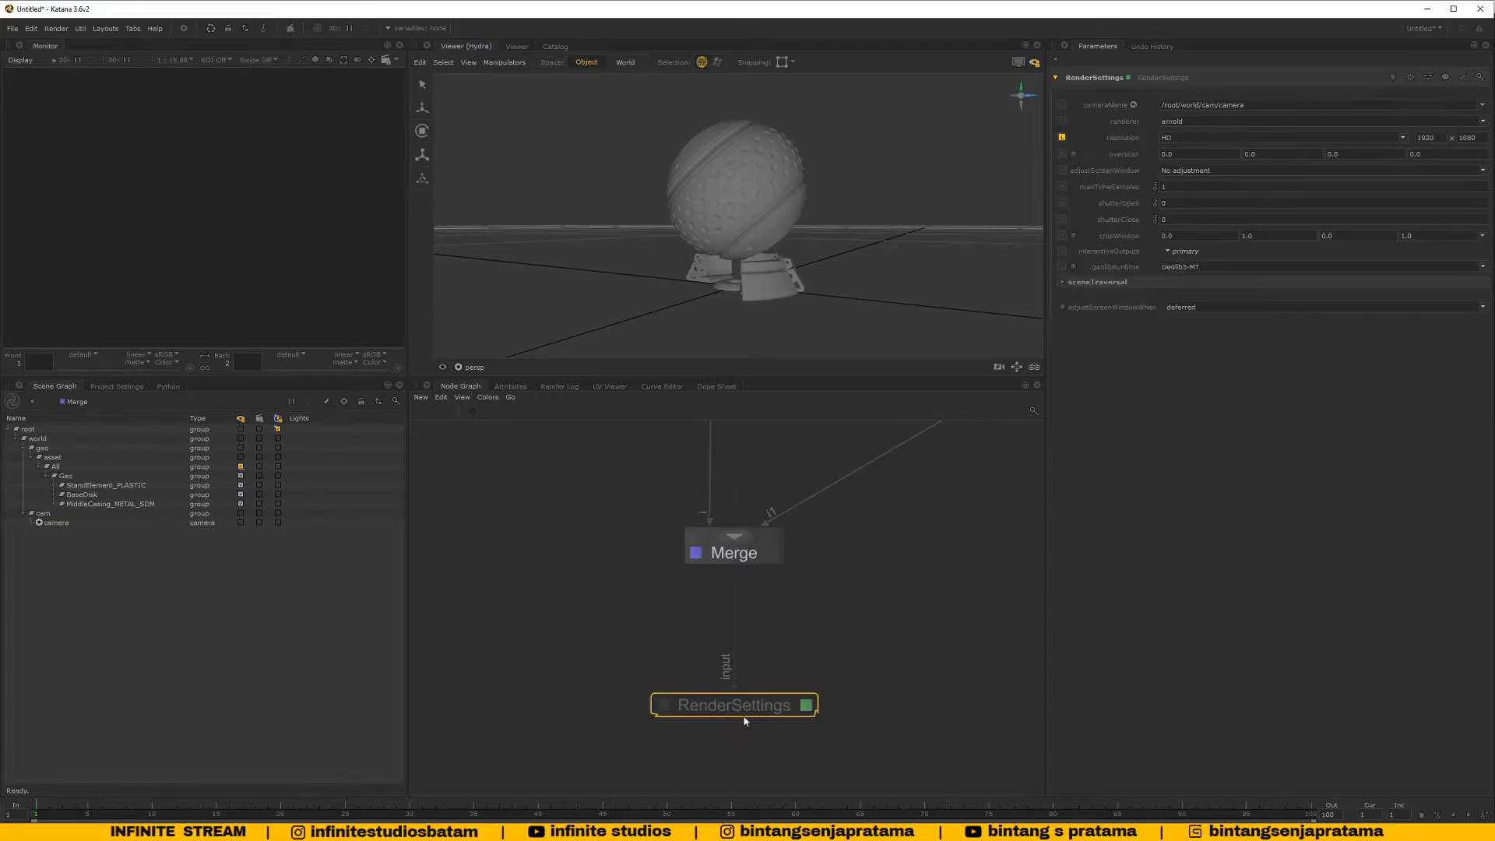
{"action": "middle_click_drag", "start_coordinate": [753, 714], "coordinate": [742, 726]}
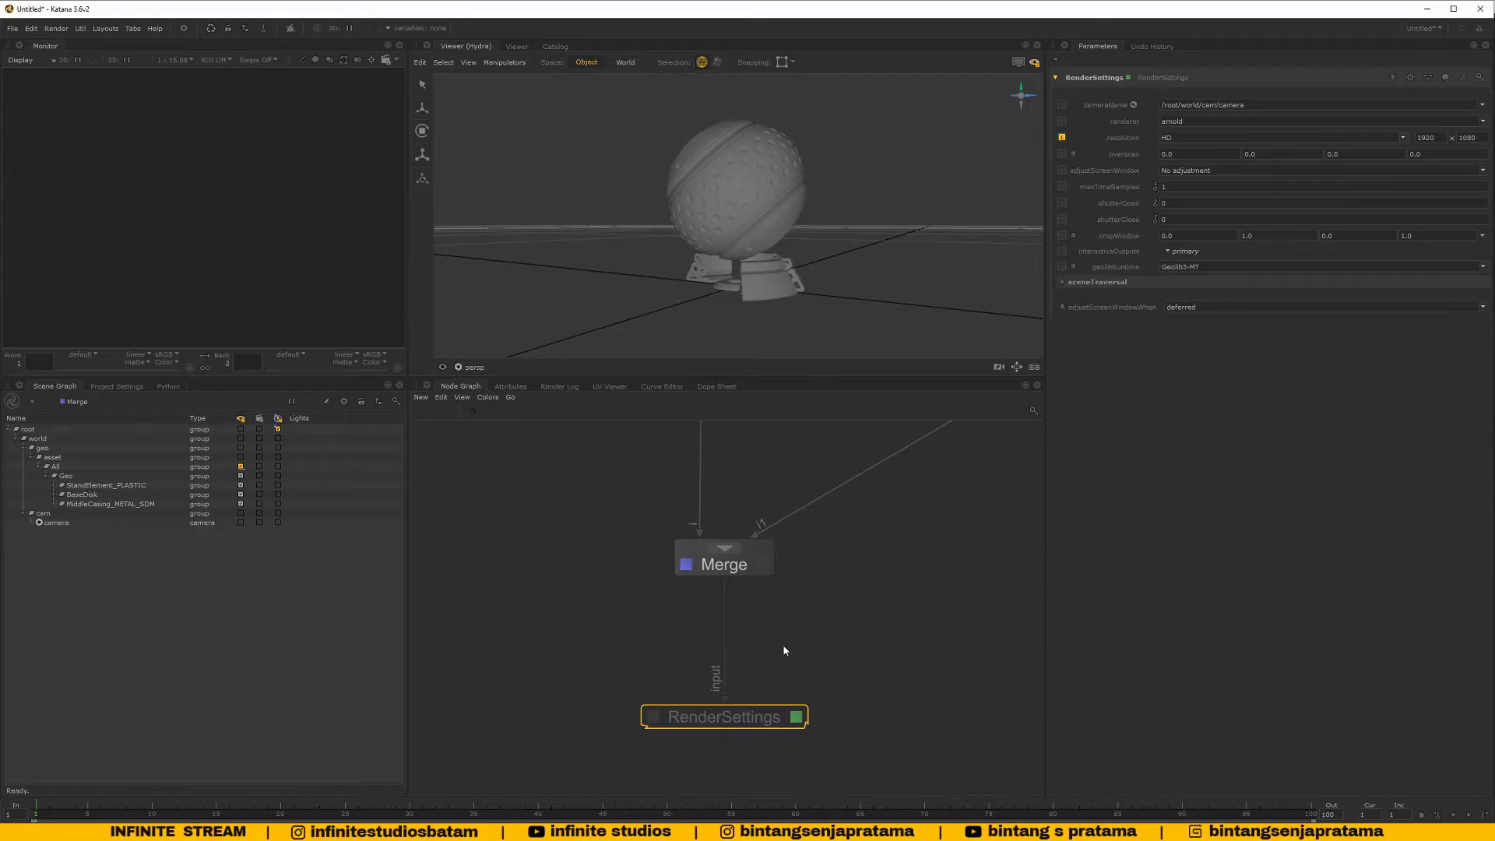
{"action": "scroll", "coordinate": [782, 662], "scroll_direction": "down", "scroll_amount": 3}
{"action": "scroll", "coordinate": [706, 486], "scroll_direction": "up", "scroll_amount": 5}
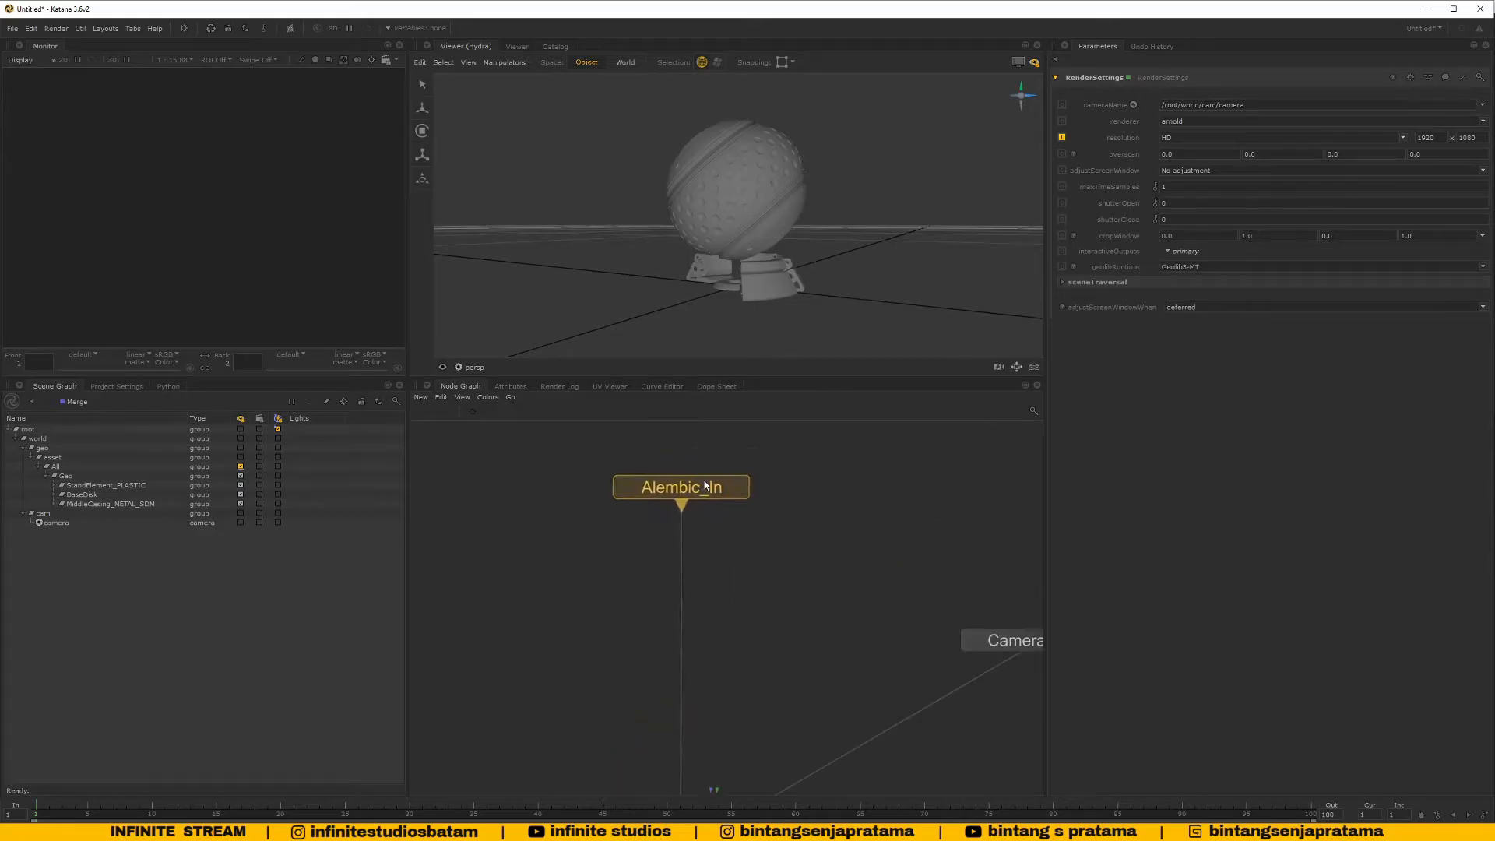
{"action": "left_click_drag", "start_coordinate": [711, 164], "coordinate": [797, 269], "text": "alt"}
{"action": "scroll", "coordinate": [779, 229], "scroll_direction": "up", "scroll_amount": 3}
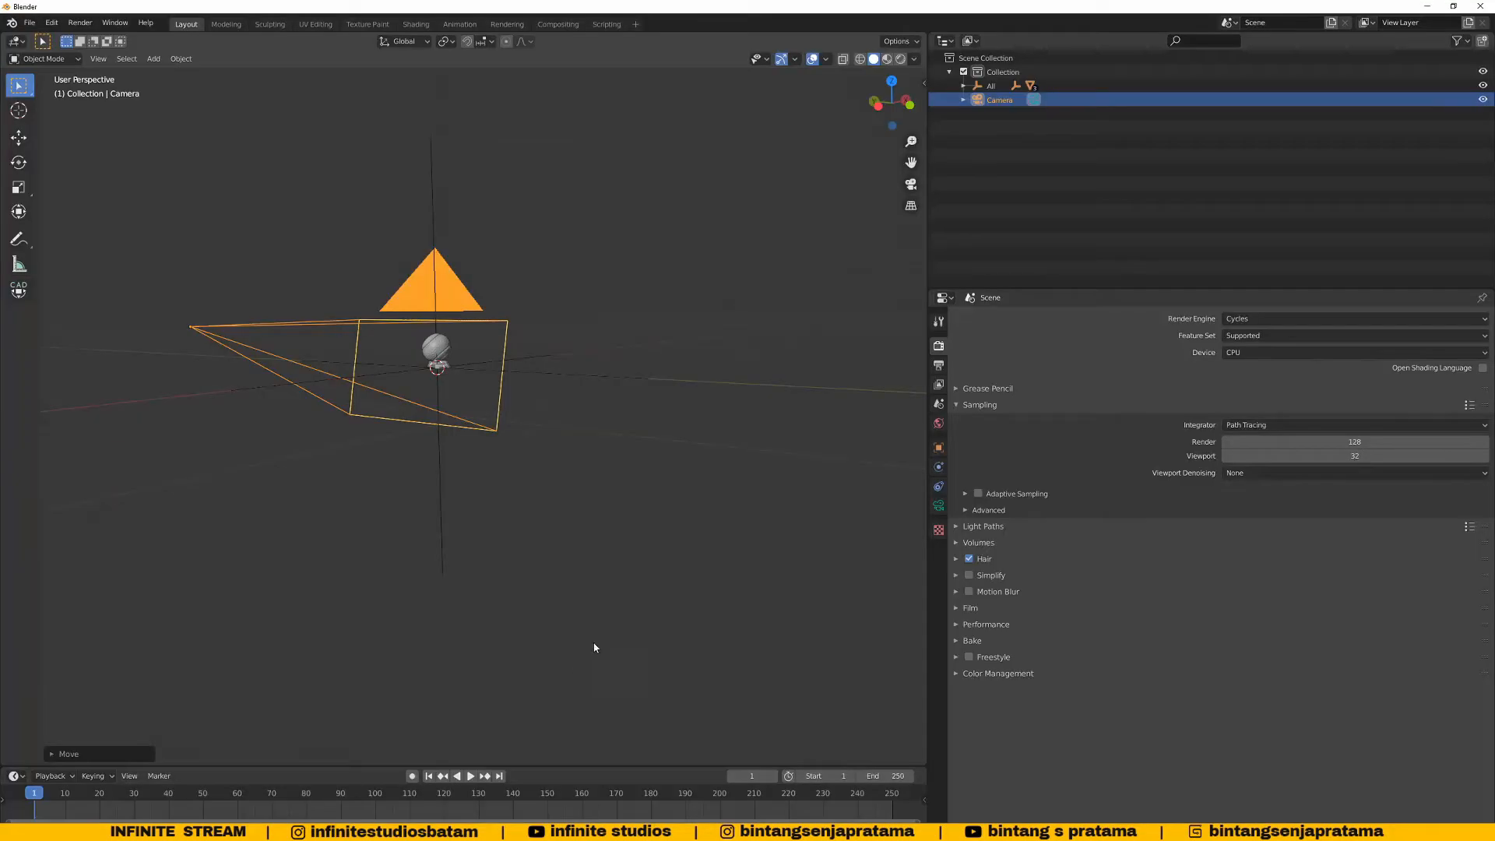
Switch to Blender, select the MiddleCasing_METAL_SDM ball and examine it from several angles
{"action": "middle_click_drag", "start_coordinate": [595, 644], "coordinate": [590, 443]}
{"action": "scroll", "coordinate": [434, 494], "scroll_direction": "up", "scroll_amount": 5}
{"action": "scroll", "coordinate": [492, 472], "scroll_direction": "down", "scroll_amount": 5}
{"action": "left_click", "coordinate": [591, 442]}
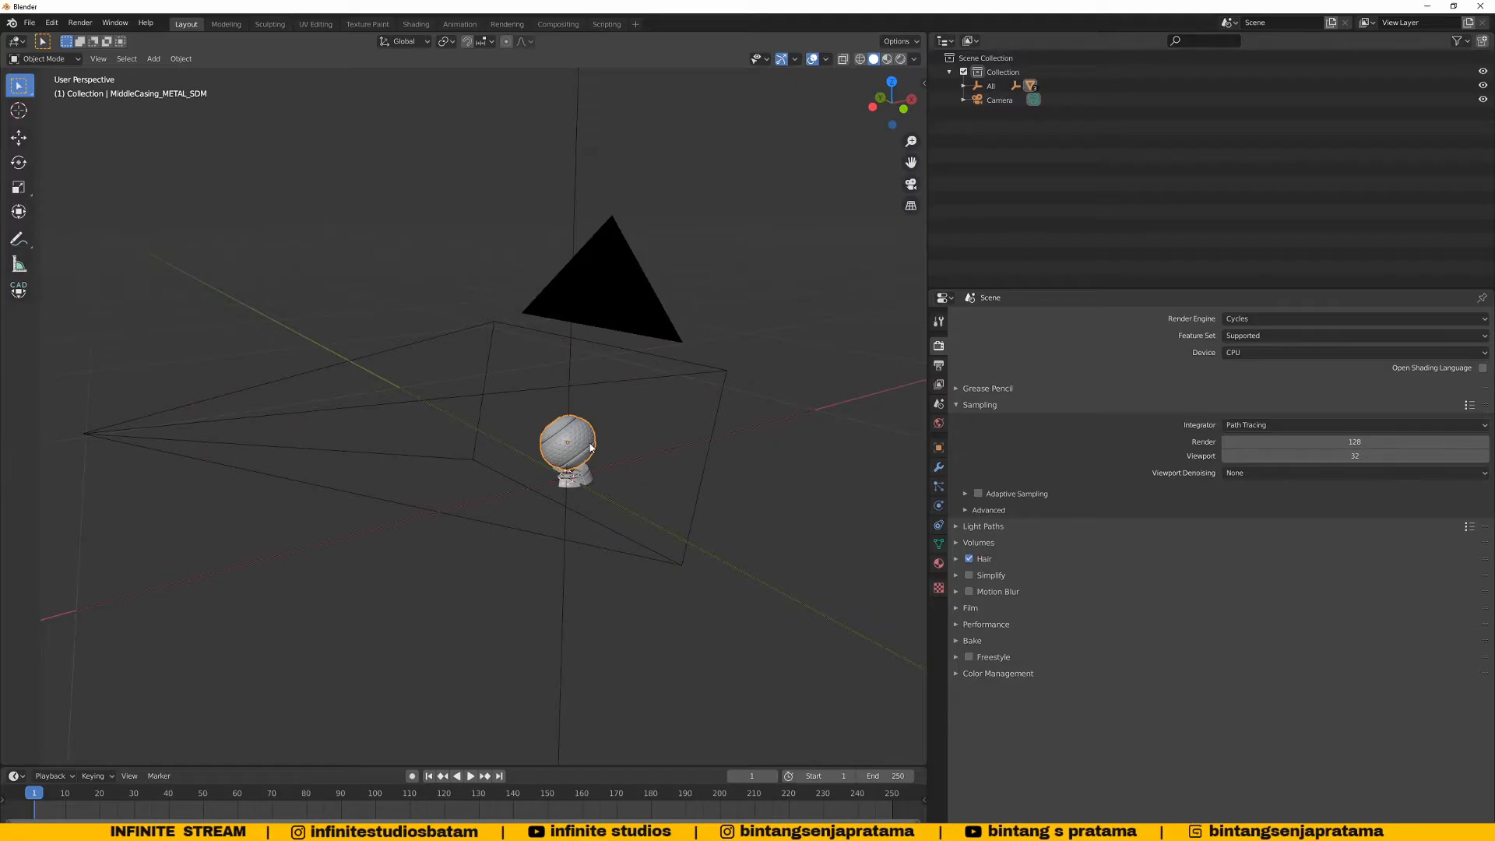
{"action": "middle_click_drag", "start_coordinate": [591, 447], "coordinate": [605, 454]}
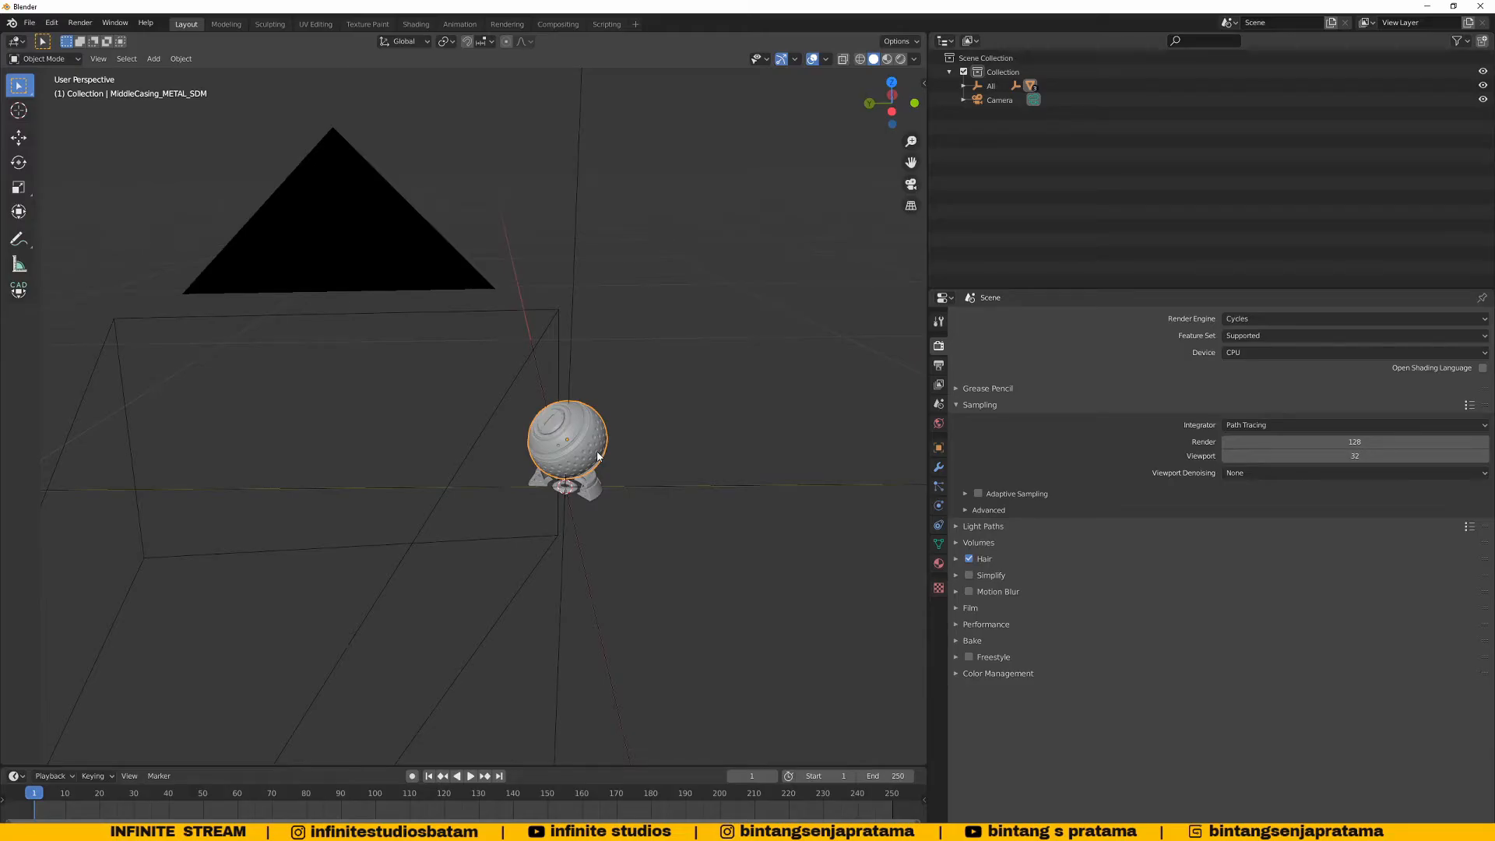
{"action": "middle_click_drag", "start_coordinate": [652, 427], "coordinate": [636, 475]}
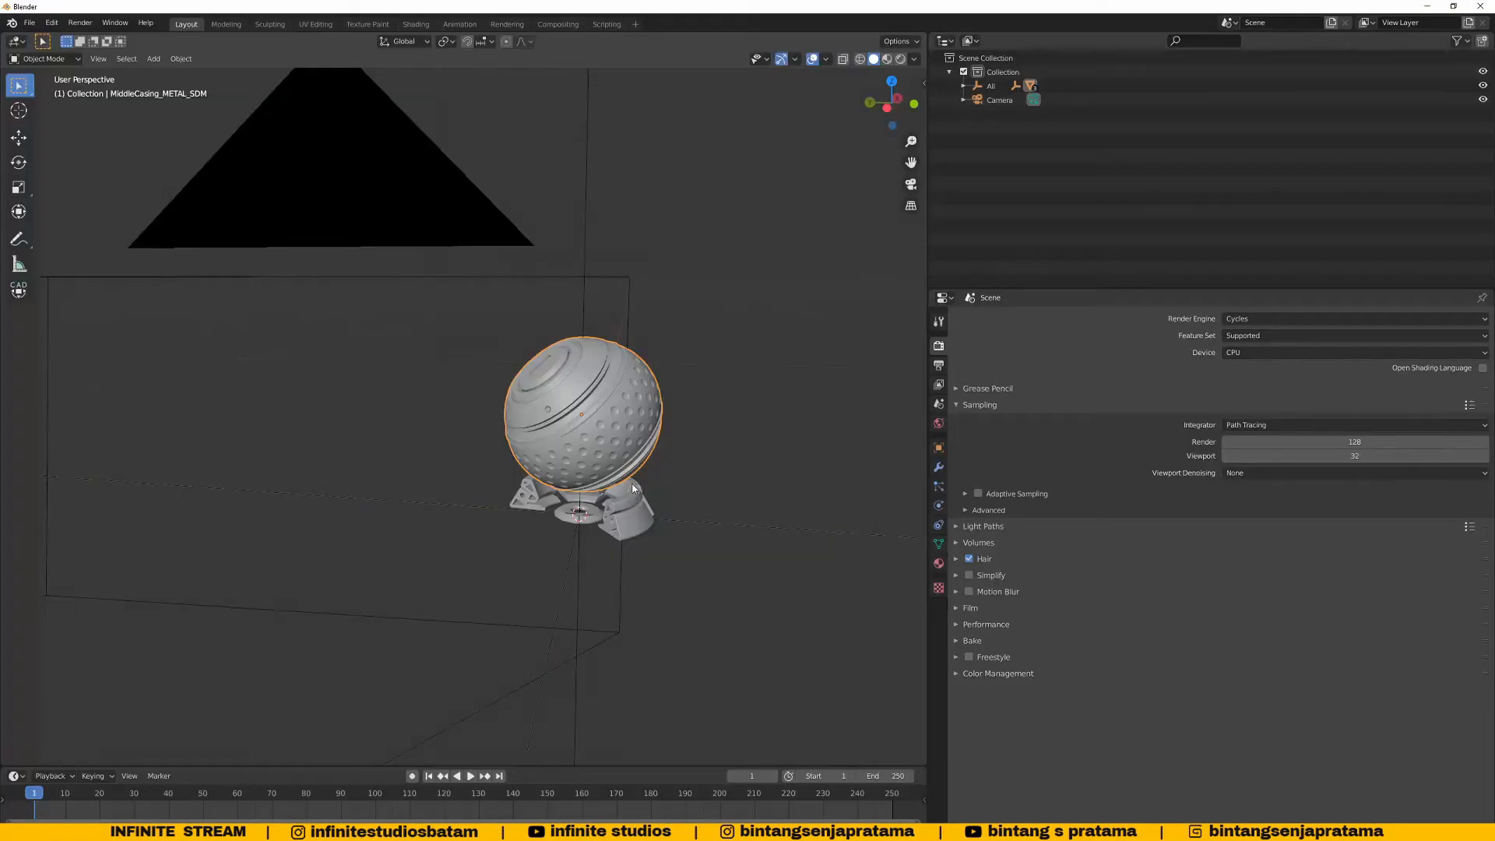
{"action": "middle_click_drag", "start_coordinate": [630, 491], "coordinate": [588, 517]}
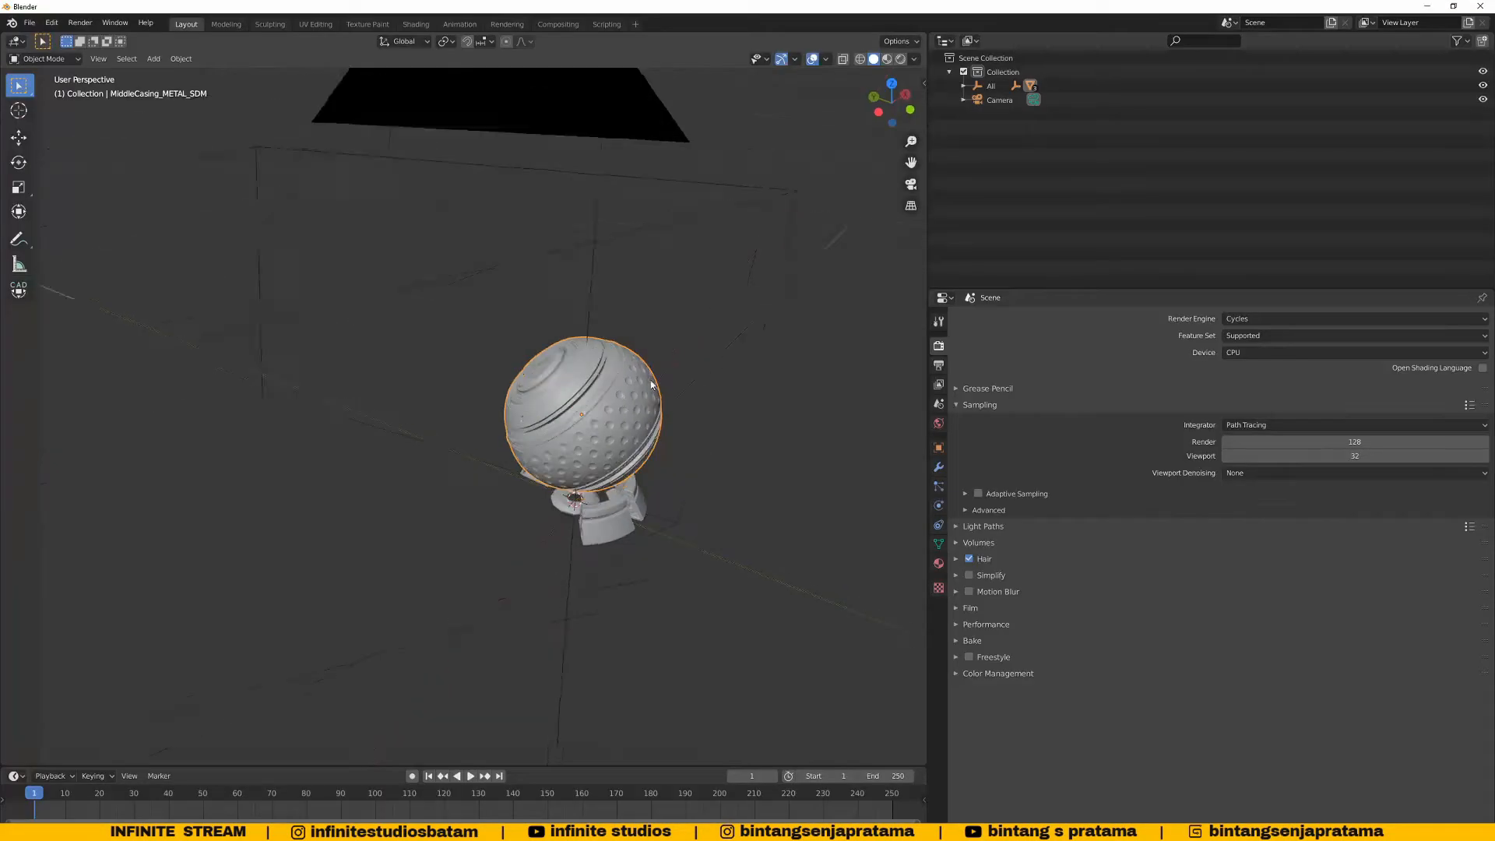
{"action": "middle_click_drag", "start_coordinate": [662, 355], "coordinate": [670, 406]}
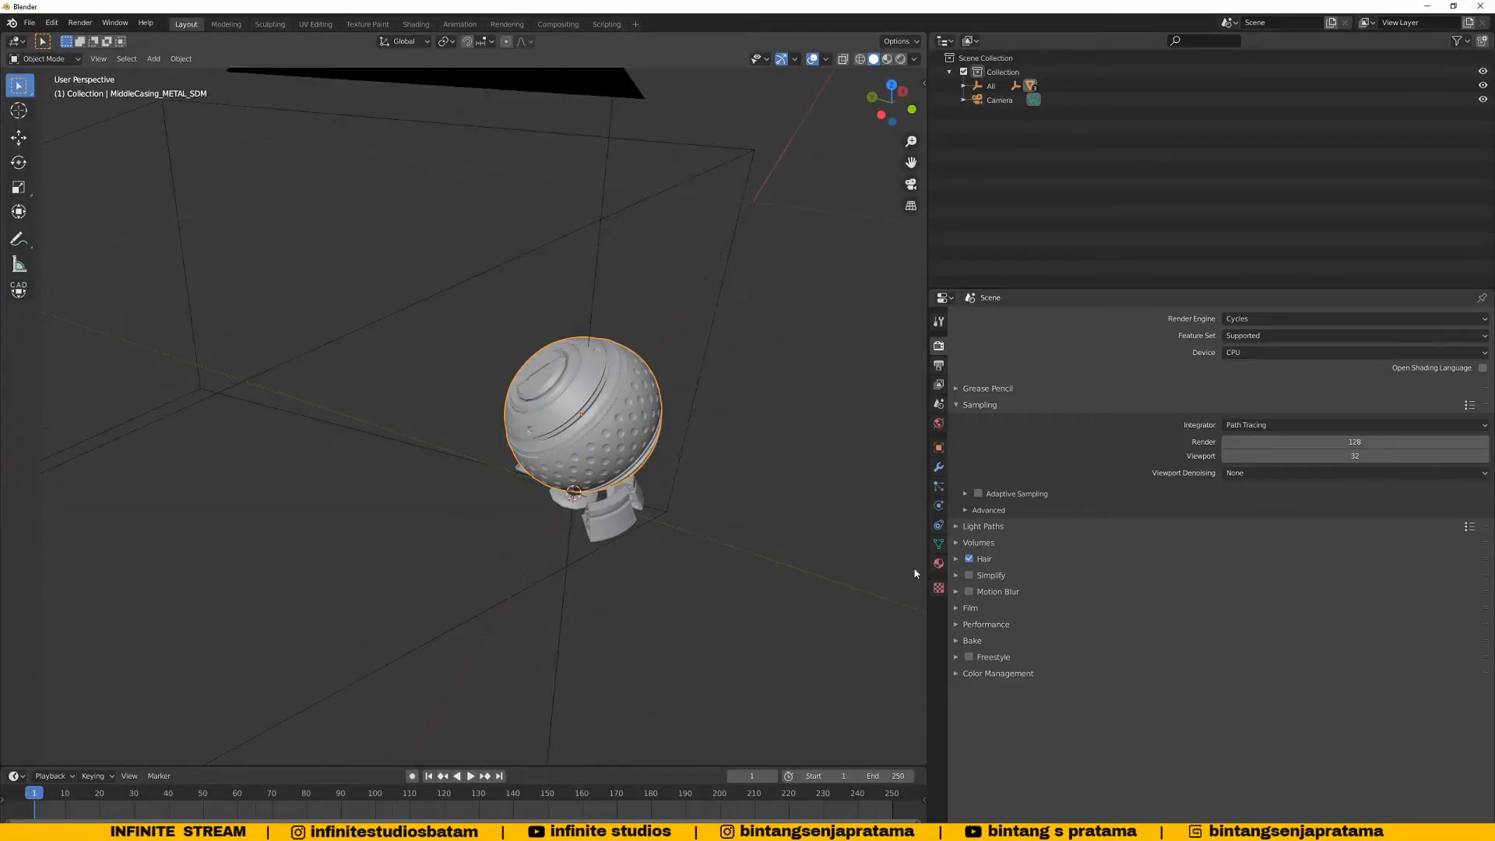
Set the viewport display color of MiddleCasing_METAL_SDM to pink in its object properties
{"action": "left_click", "coordinate": [938, 563]}
{"action": "left_click_drag", "start_coordinate": [927, 557], "coordinate": [885, 562]}
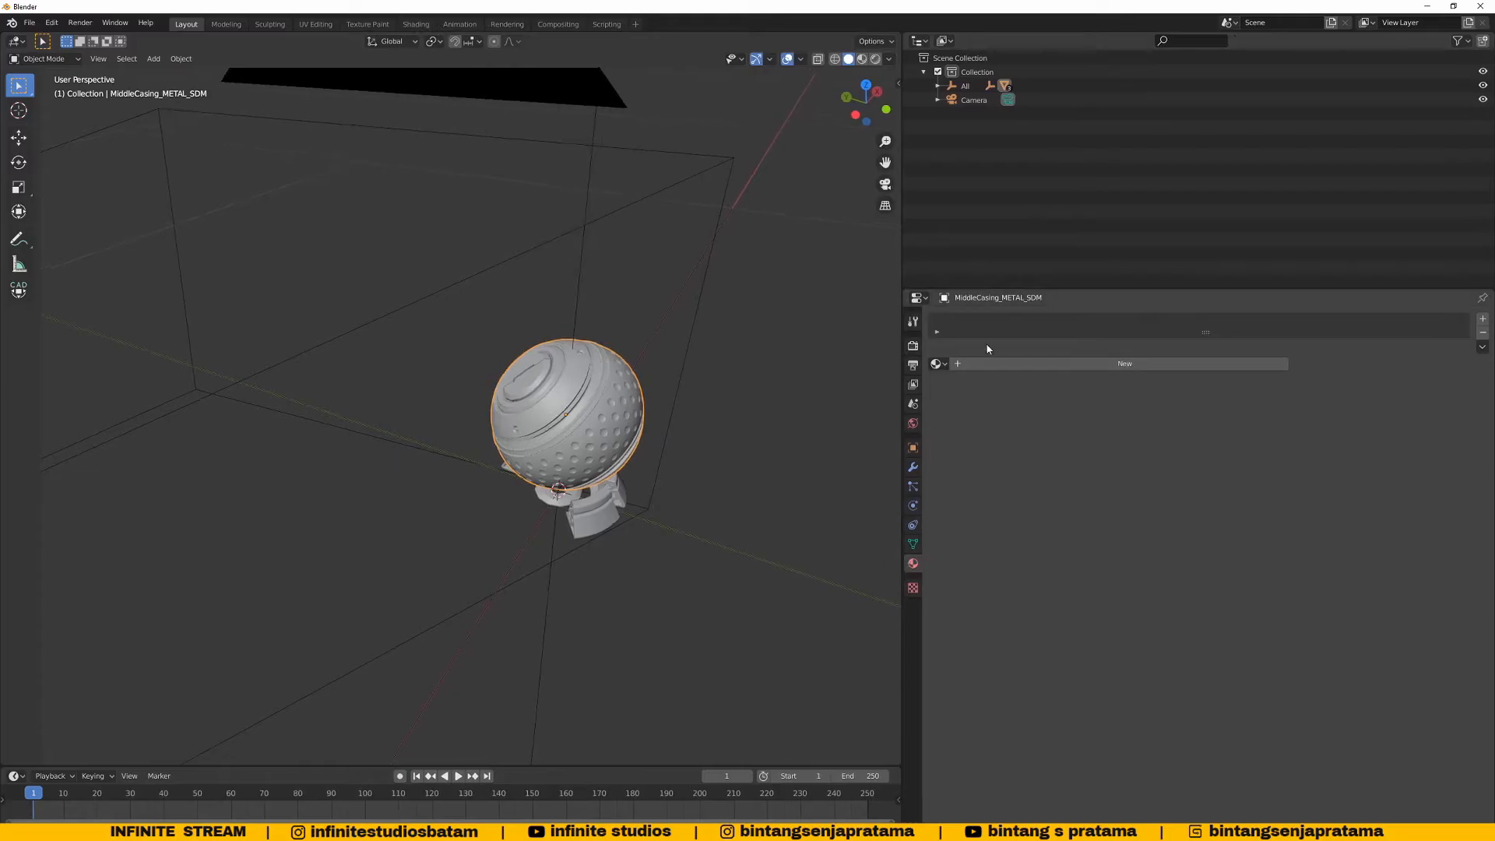
{"action": "left_click", "coordinate": [913, 468]}
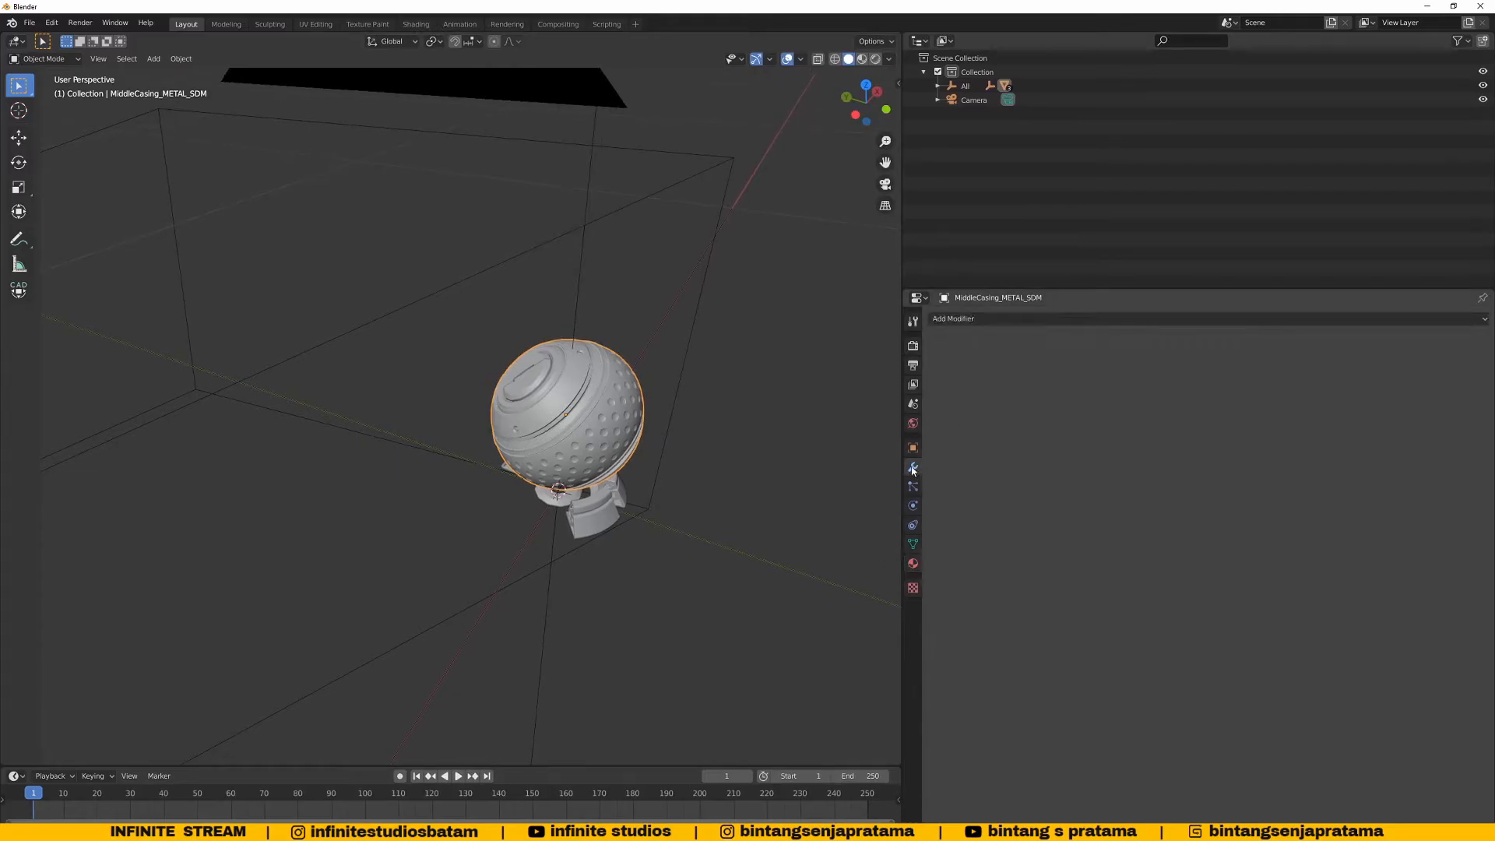
{"action": "left_click", "coordinate": [912, 449]}
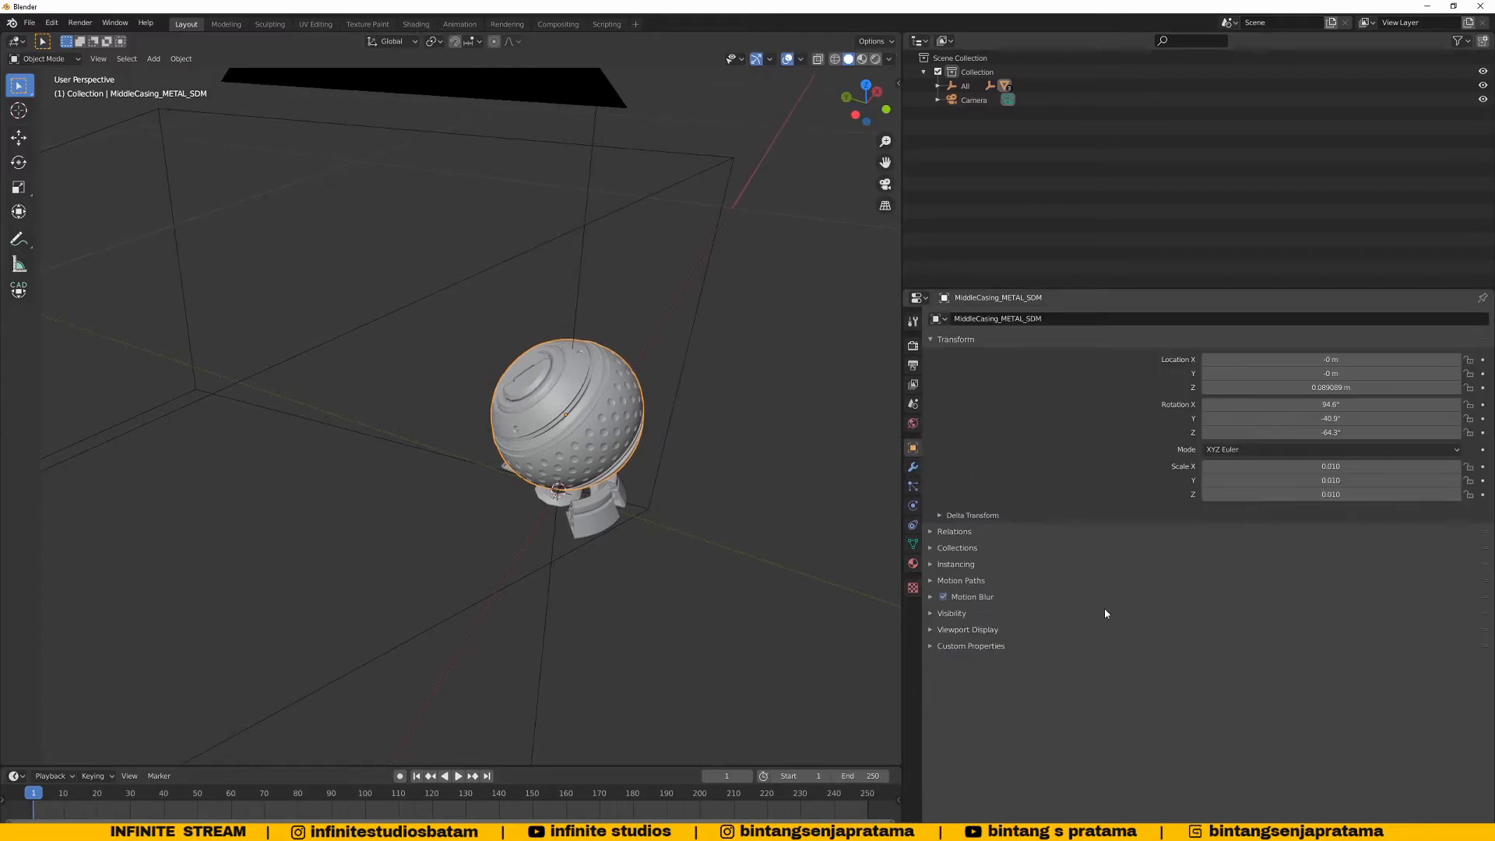
{"action": "left_click", "coordinate": [955, 532]}
{"action": "left_click", "coordinate": [955, 532]}
{"action": "left_click", "coordinate": [957, 629]}
{"action": "left_click", "coordinate": [1402, 668]}
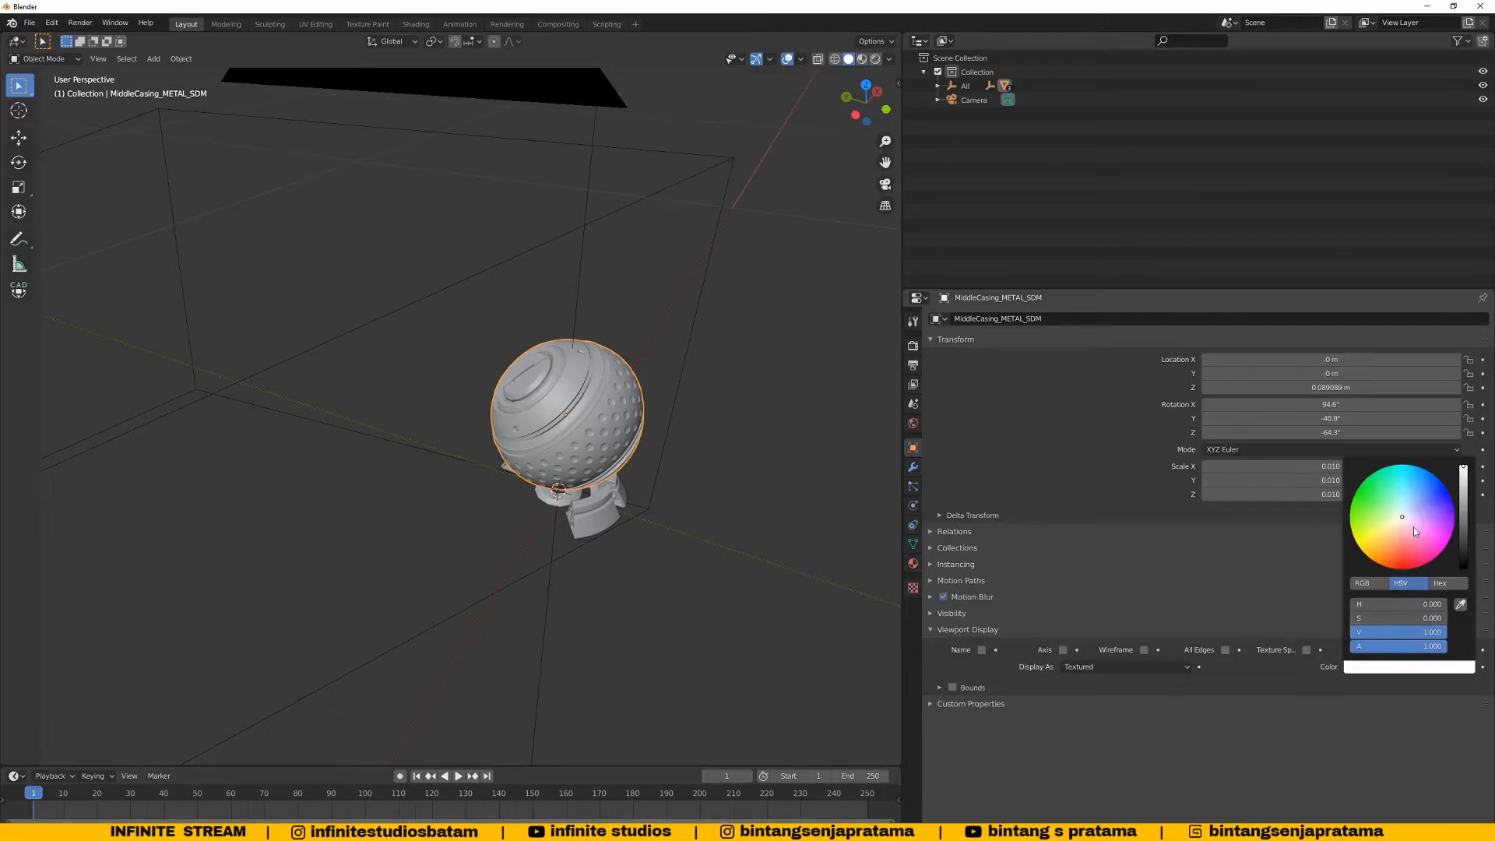
{"action": "left_click_drag", "start_coordinate": [1413, 527], "coordinate": [1437, 543]}
Set the viewport's solid shading to use Object color
{"action": "left_click", "coordinate": [889, 58]}
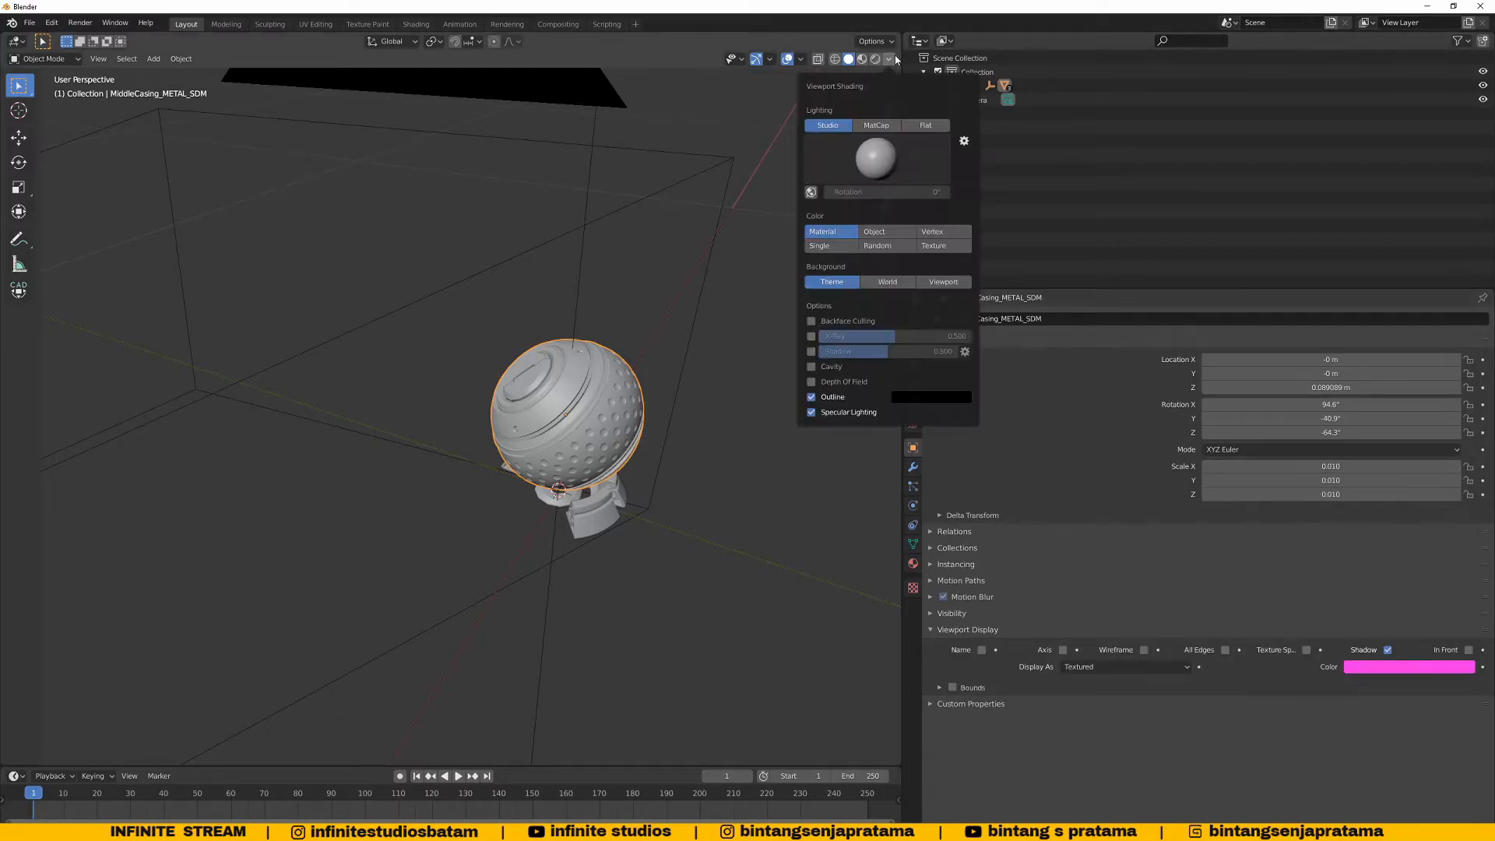
{"action": "left_click", "coordinate": [885, 232]}
{"action": "middle_click_drag", "start_coordinate": [615, 513], "coordinate": [602, 497]}
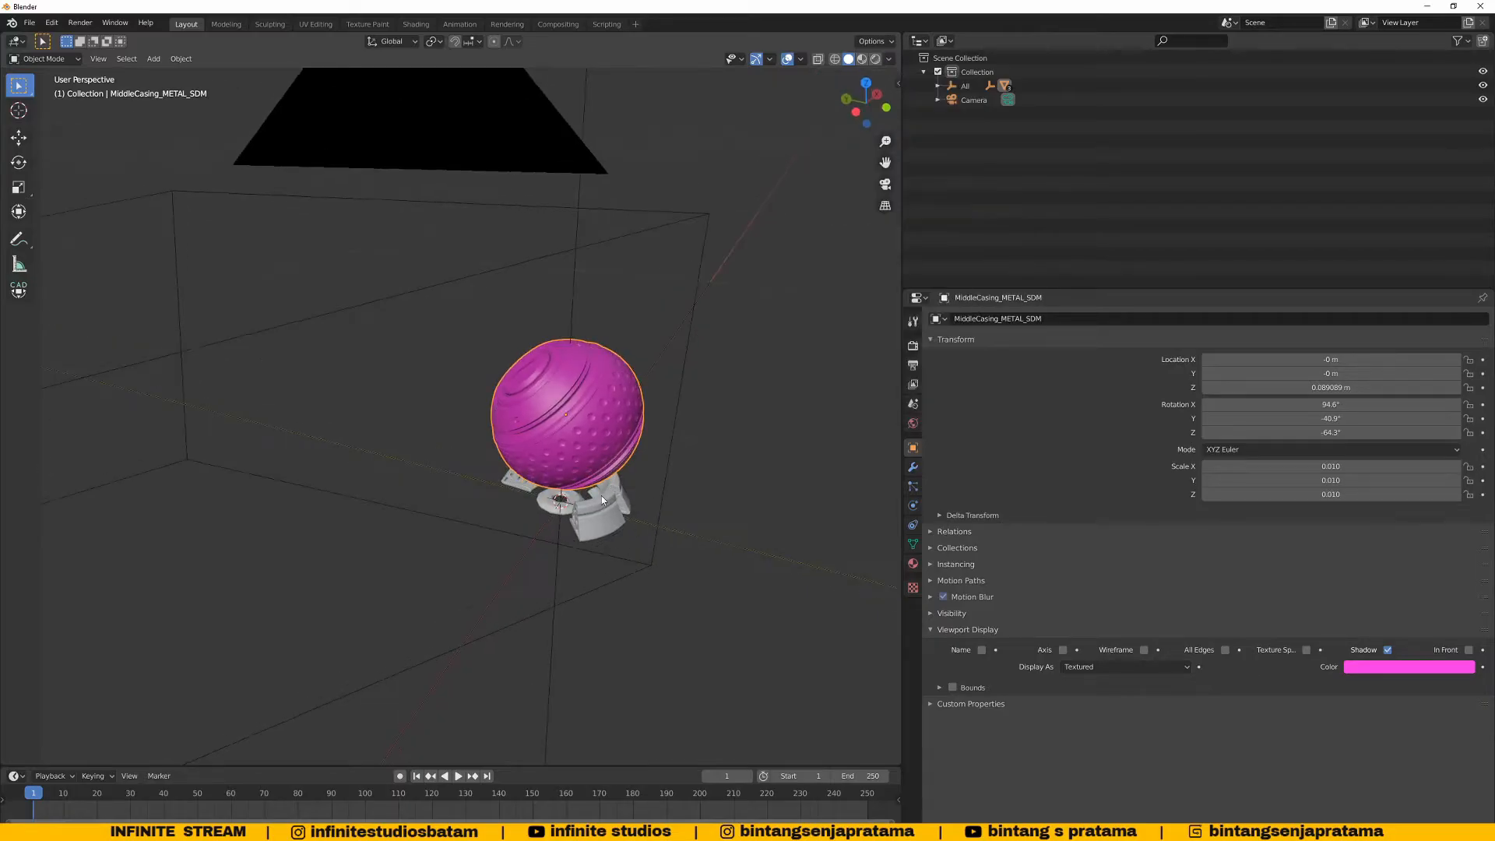
Set the viewport display color of StandElement_PLASTIC to green, with hue 0.302 and saturation 1.000, and inspect the base disk
{"action": "left_click", "coordinate": [606, 516]}
{"action": "left_click", "coordinate": [1427, 669]}
{"action": "left_click", "coordinate": [1356, 505]}
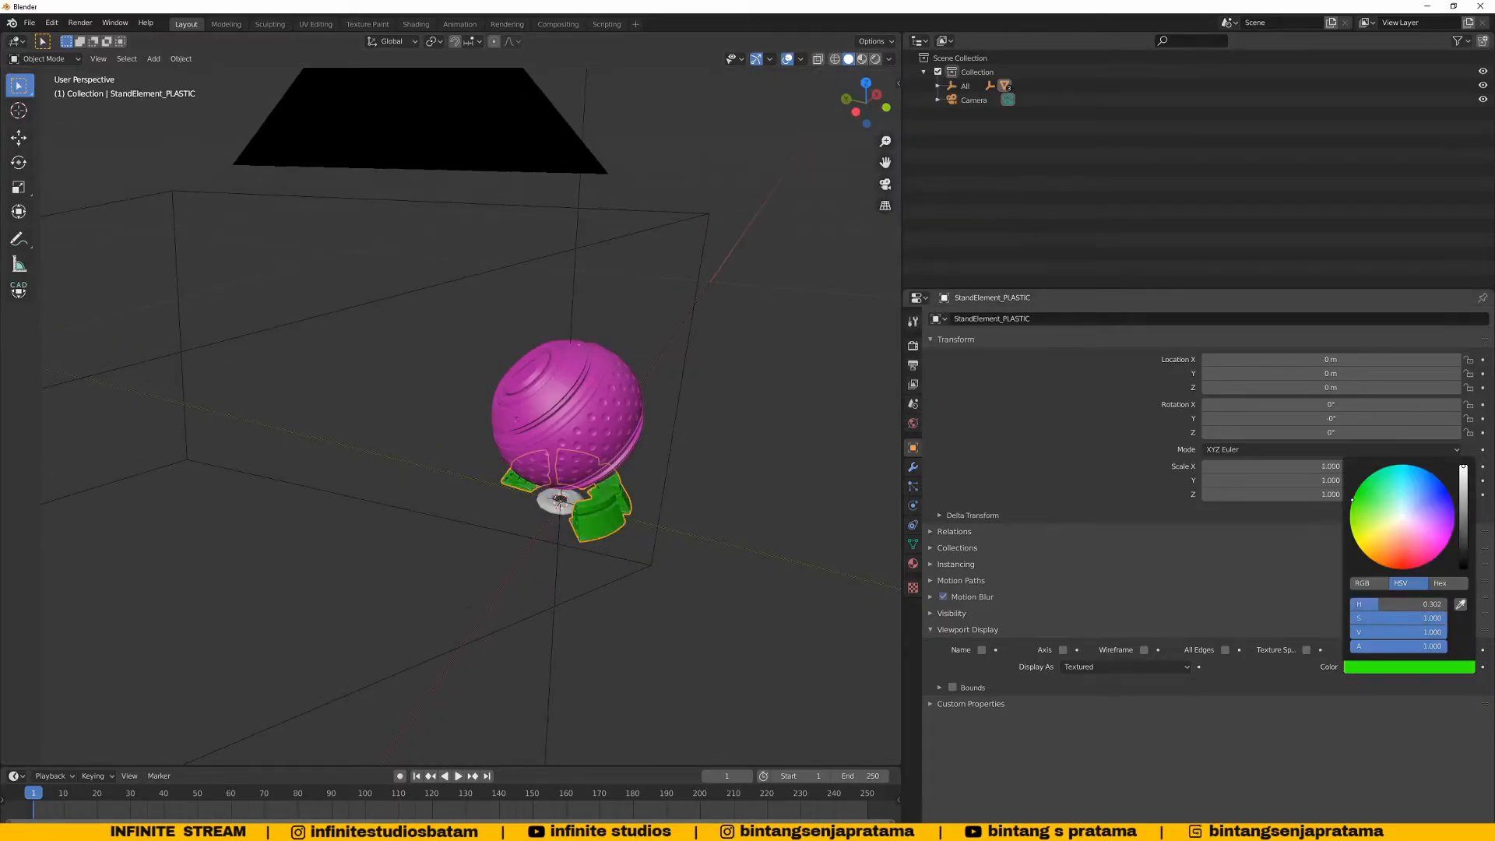
{"action": "middle_click_drag", "start_coordinate": [598, 534], "coordinate": [568, 512]}
{"action": "left_click", "coordinate": [568, 512]}
{"action": "scroll", "coordinate": [631, 540], "scroll_direction": "up", "scroll_amount": 2}
{"action": "scroll", "coordinate": [631, 541], "scroll_direction": "down", "scroll_amount": 3}
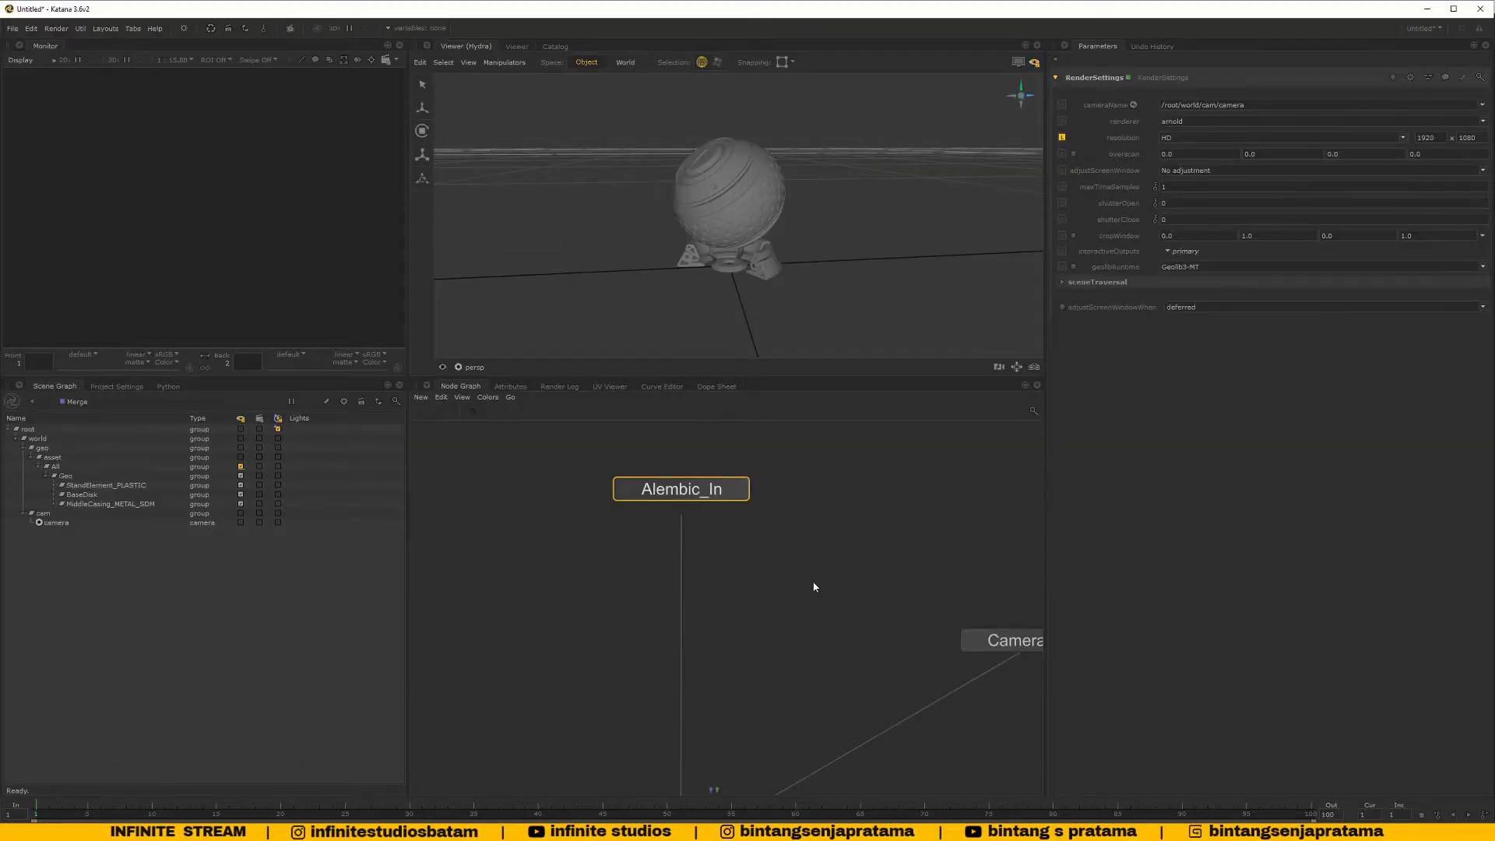
Switch to the lookdev_v01.katana project in Katana and examine its DATA_IN, DISPLAY_PROPERTIES and OBJECT_PROPERTIES node groups
{"action": "scroll", "coordinate": [814, 587], "scroll_direction": "down", "scroll_amount": 3}
{"action": "scroll", "coordinate": [814, 587], "scroll_direction": "up", "scroll_amount": 3}
{"action": "middle_click_drag", "start_coordinate": [735, 597], "coordinate": [710, 571]}
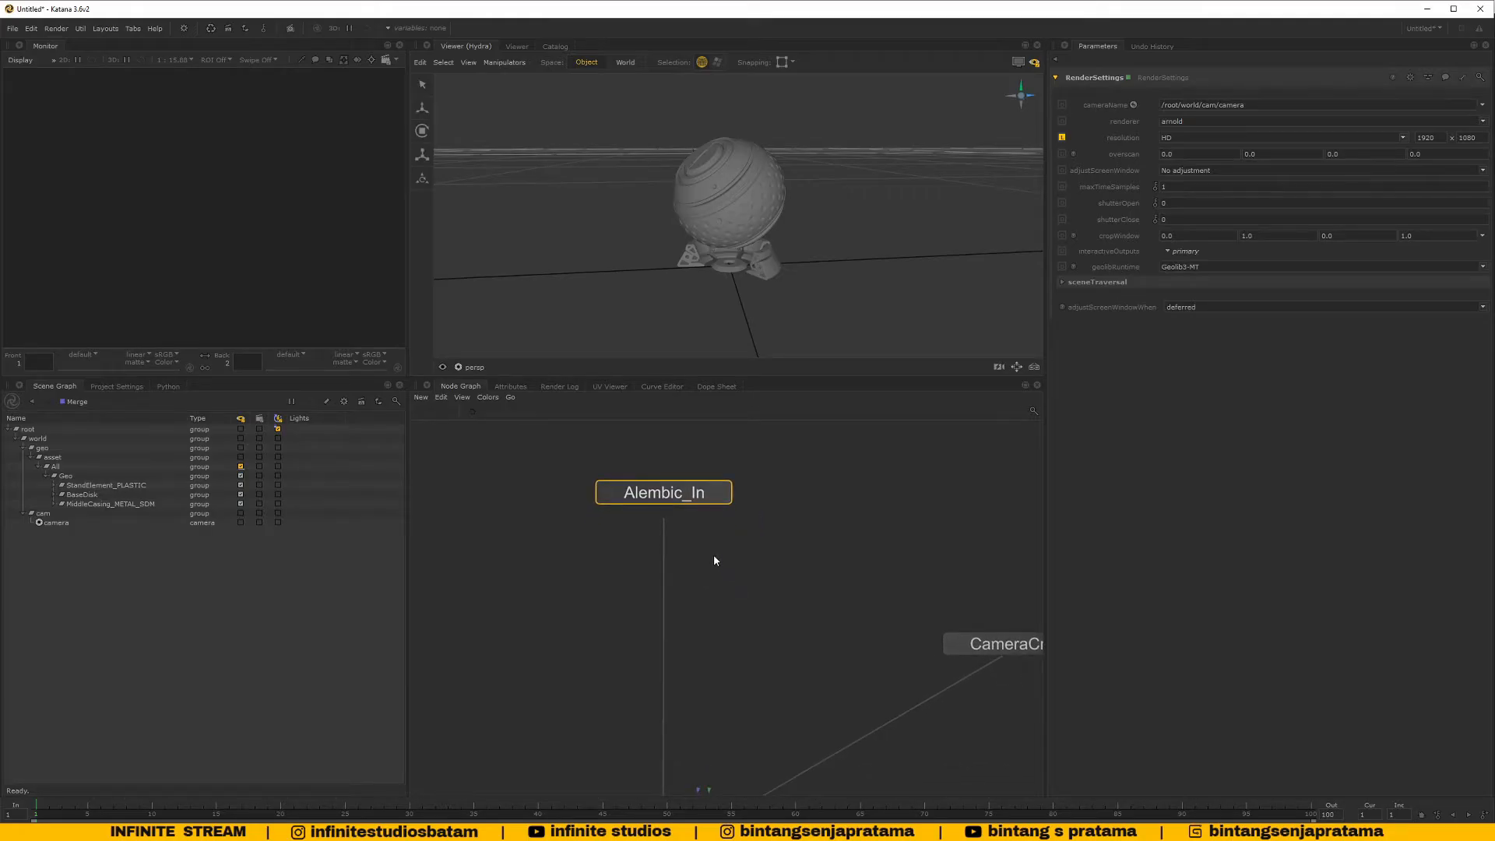
{"action": "left_click", "coordinate": [712, 555]}
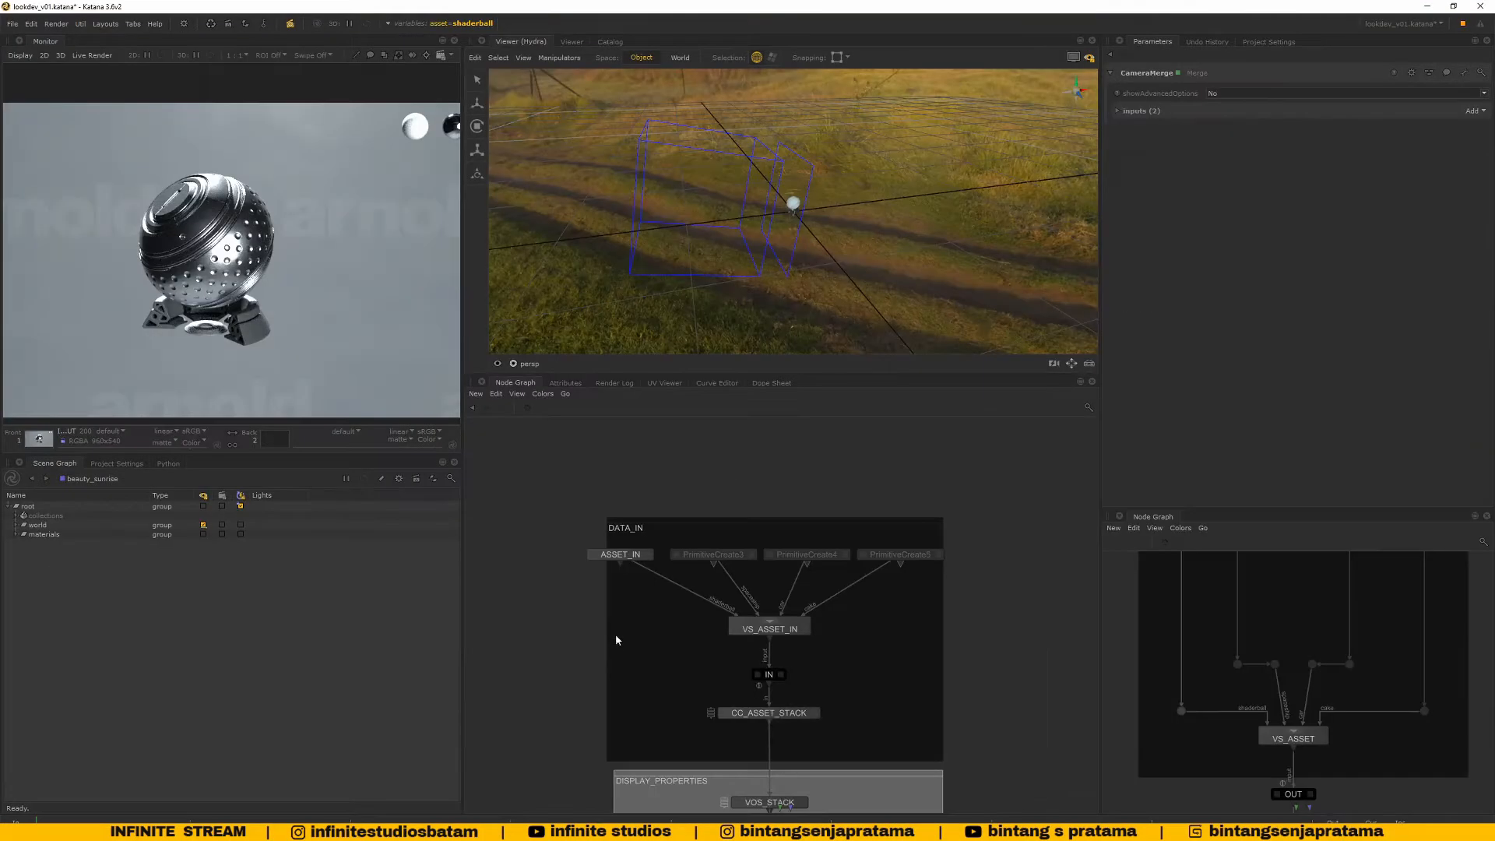
{"action": "scroll", "coordinate": [615, 634], "scroll_direction": "up", "scroll_amount": 3}
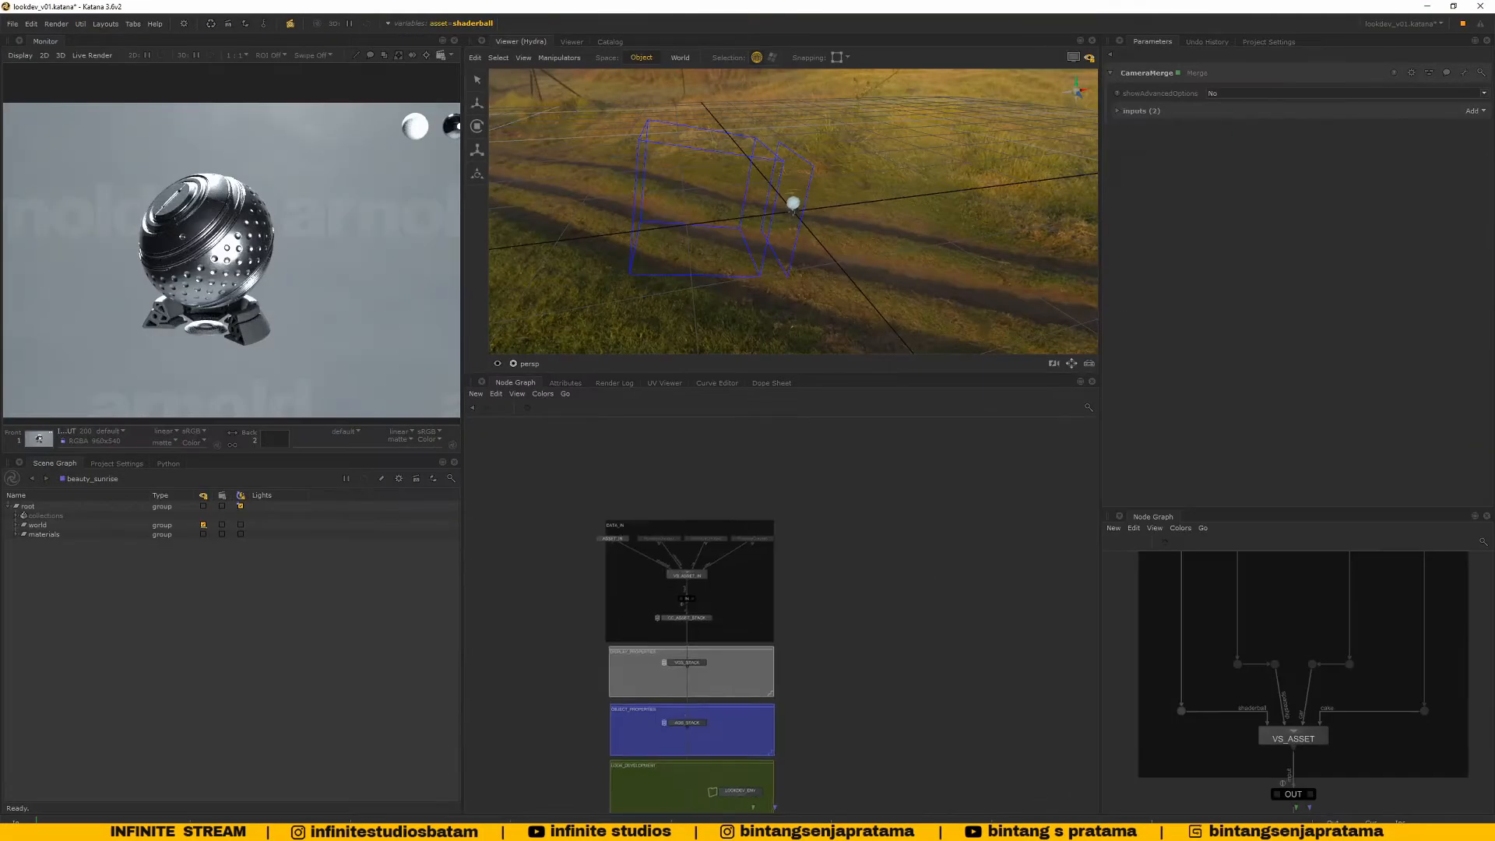
{"action": "middle_click_drag", "start_coordinate": [708, 677], "coordinate": [694, 614]}
{"action": "middle_click_drag", "start_coordinate": [828, 628], "coordinate": [821, 507]}
{"action": "middle_click_drag", "start_coordinate": [625, 512], "coordinate": [650, 624]}
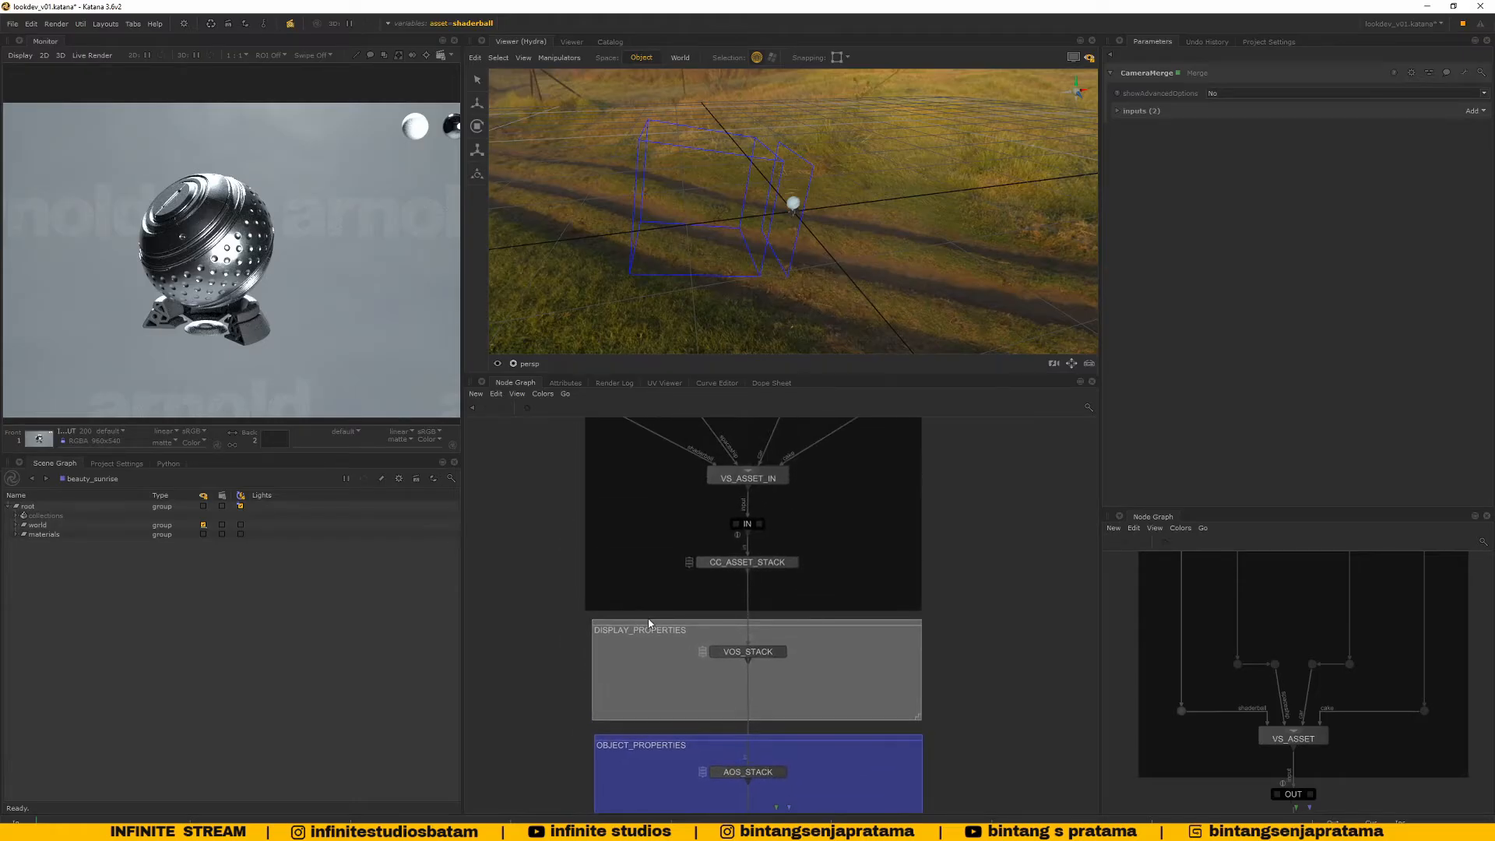
{"action": "scroll", "coordinate": [634, 624], "scroll_direction": "up", "scroll_amount": 5}
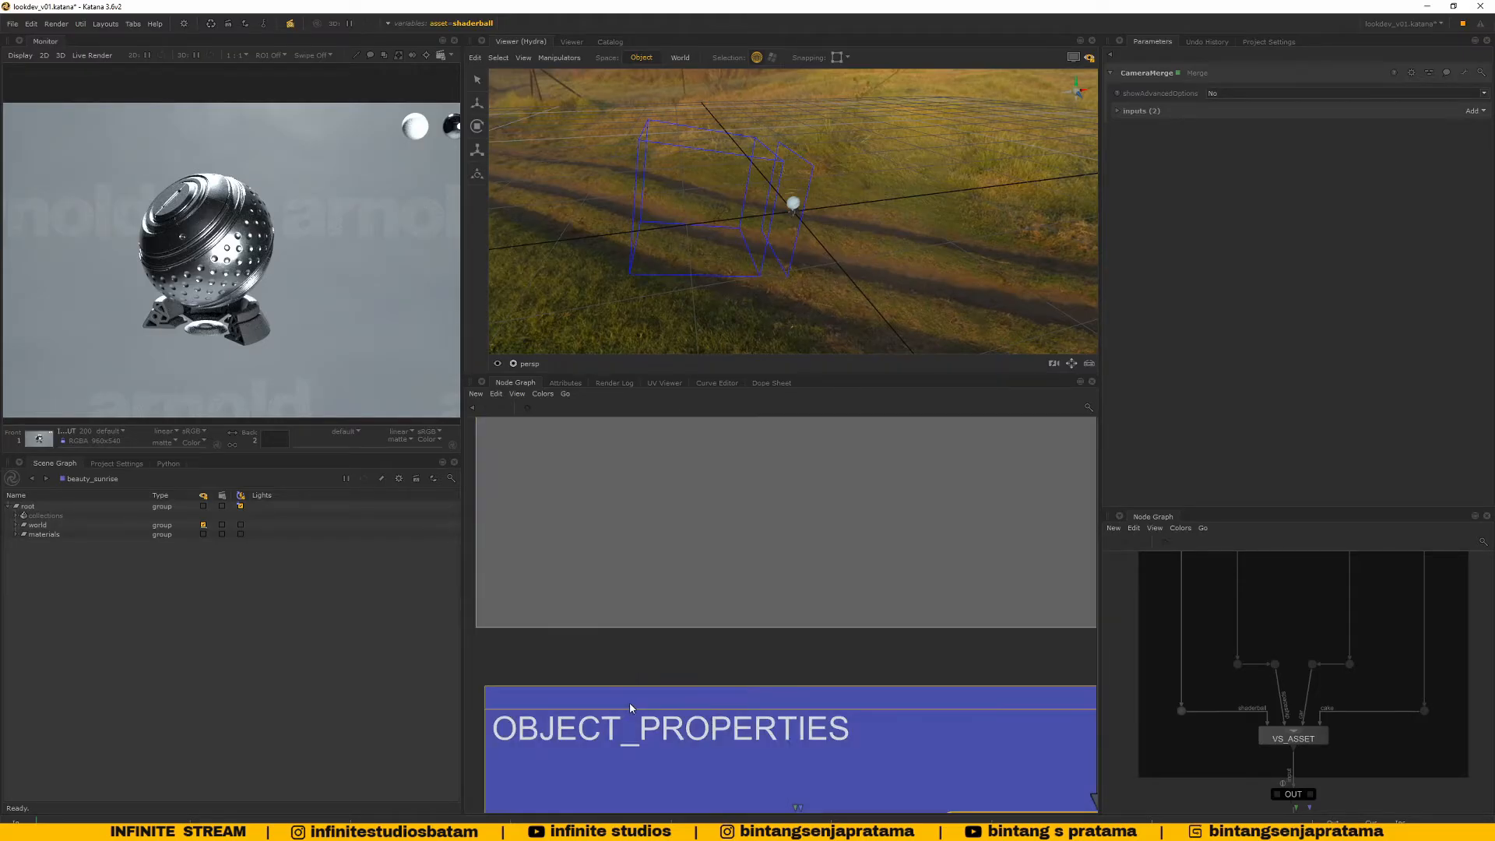
{"action": "scroll", "coordinate": [629, 703], "scroll_direction": "down", "scroll_amount": 5}
Open the parameters of the VOS_STACK node in the DISPLAY_PROPERTIES group
{"action": "left_click", "coordinate": [762, 707]}
{"action": "scroll", "coordinate": [810, 577], "scroll_direction": "up", "scroll_amount": 3}
{"action": "left_click", "coordinate": [746, 611]}
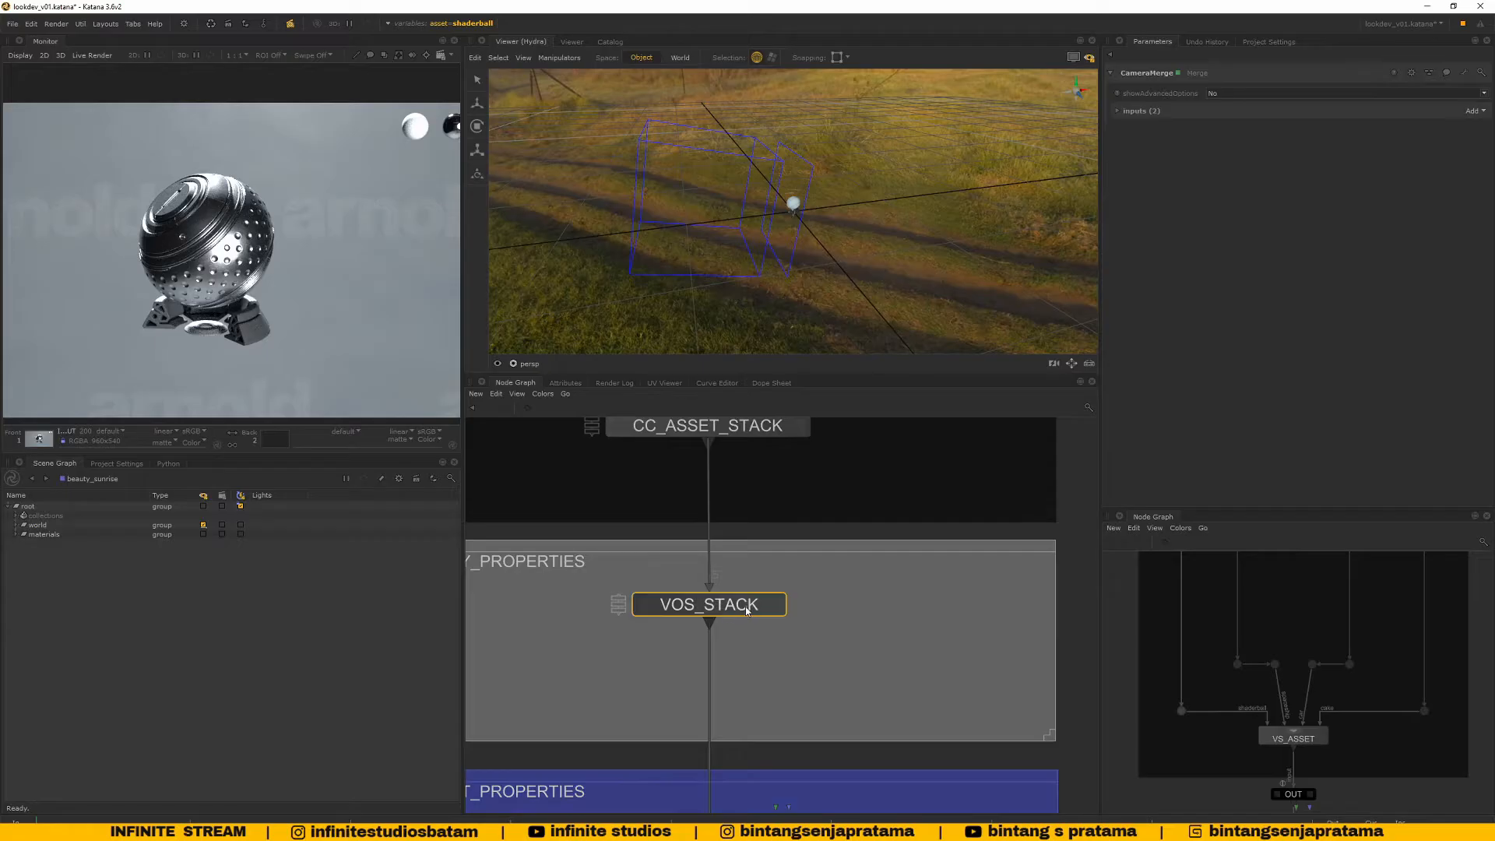
{"action": "left_click", "coordinate": [787, 612]}
{"action": "mouse_move", "coordinate": [726, 595]}
{"action": "middle_mouse_down"}
{"action": "mouse_move", "coordinate": [747, 609]}
{"action": "mouse_move", "coordinate": [733, 623]}
{"action": "middle_mouse_up"}
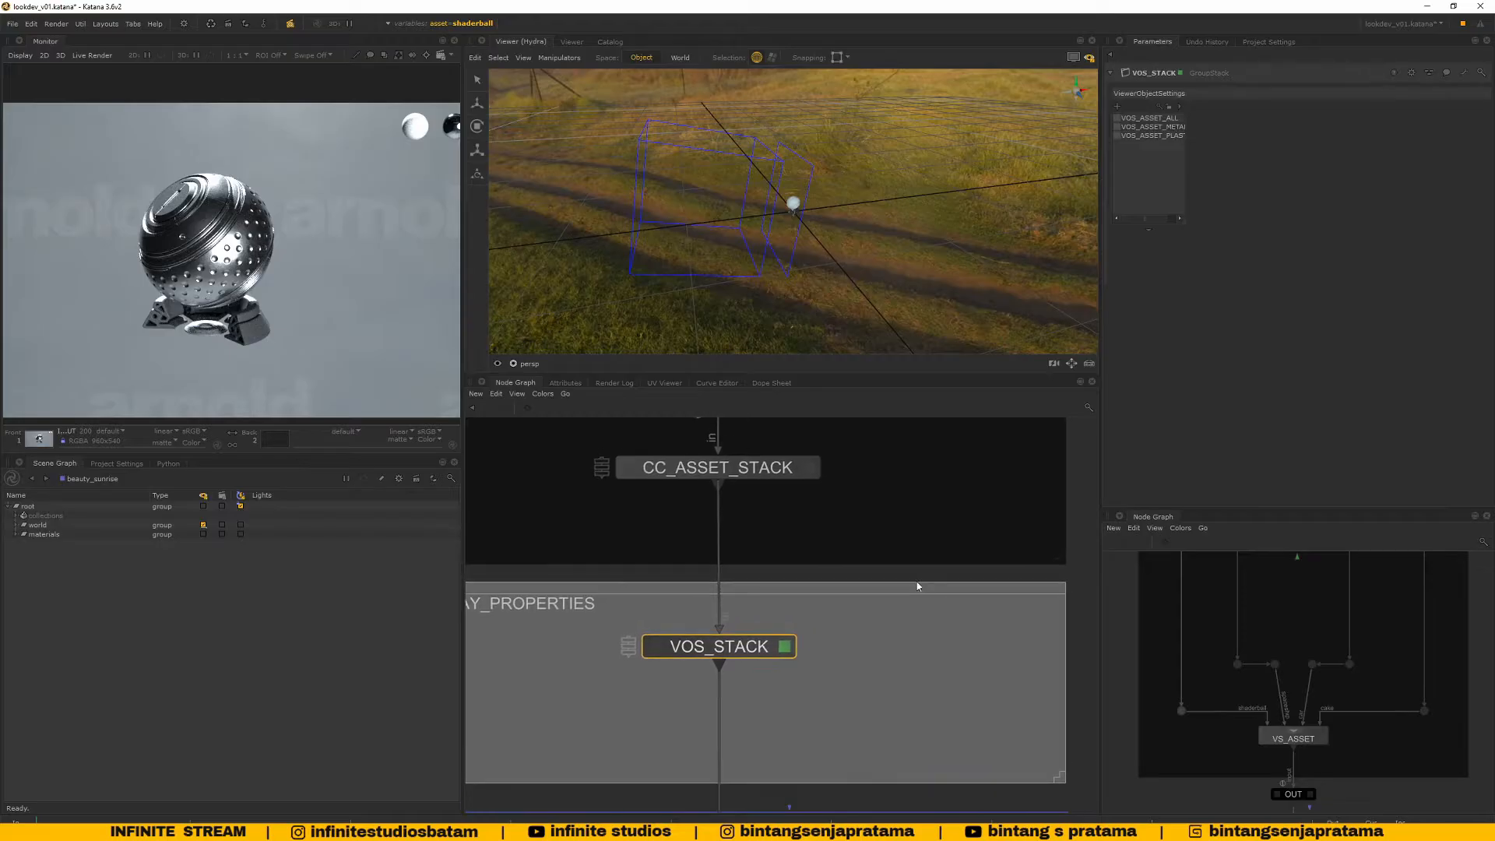
Switch to the untitled Katana project and insert a ViewerObjectSettings node on the connection below Alembic_In
{"action": "scroll", "coordinate": [876, 582], "scroll_direction": "down", "scroll_amount": 3}
{"action": "scroll", "coordinate": [876, 582], "scroll_direction": "up", "scroll_amount": 3}
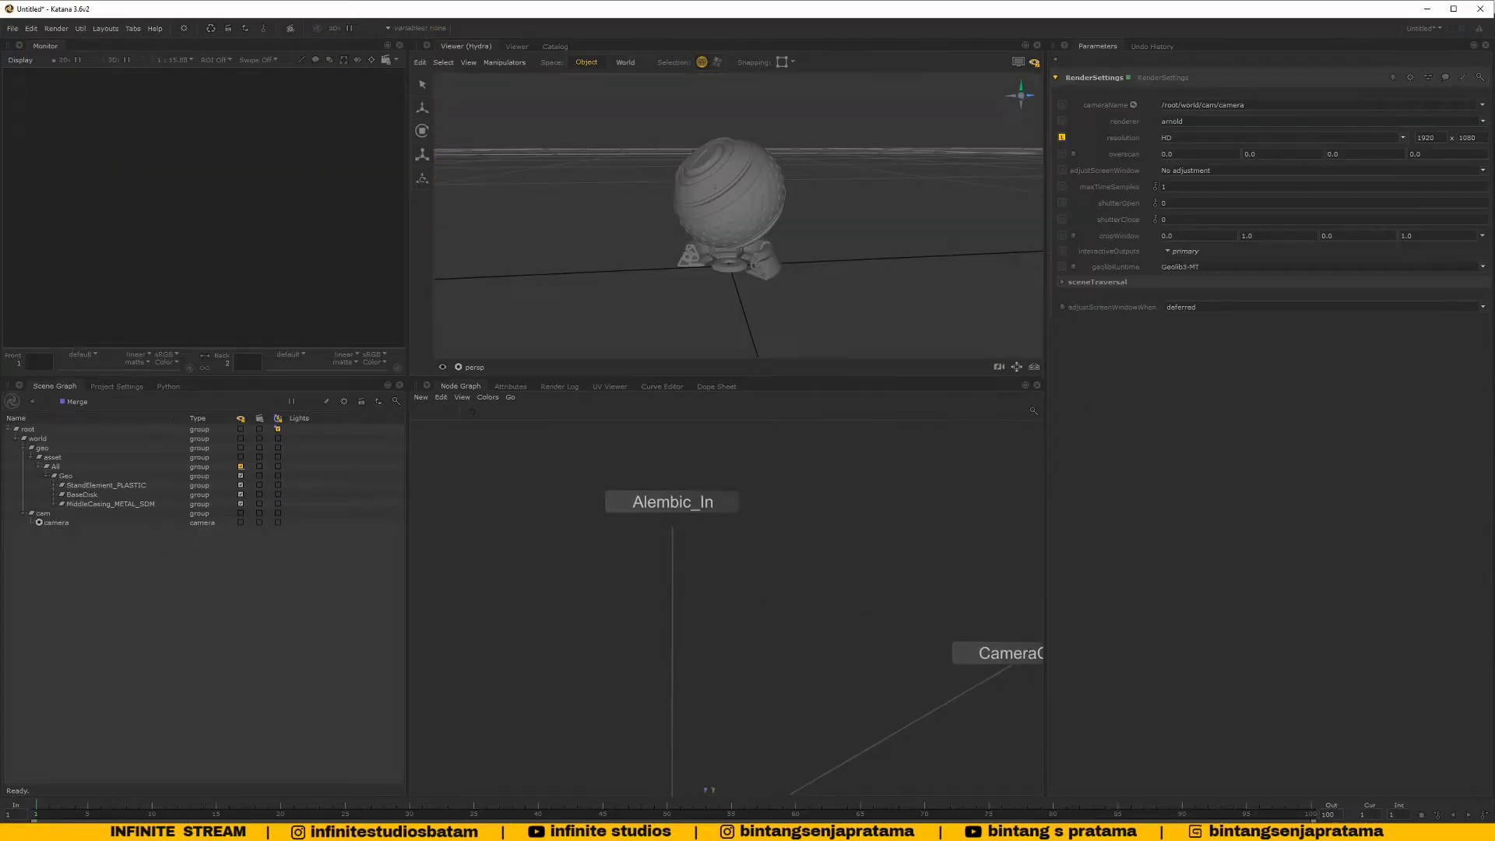
{"action": "key", "text": "Tab"}
{"action": "type", "text": "view"}
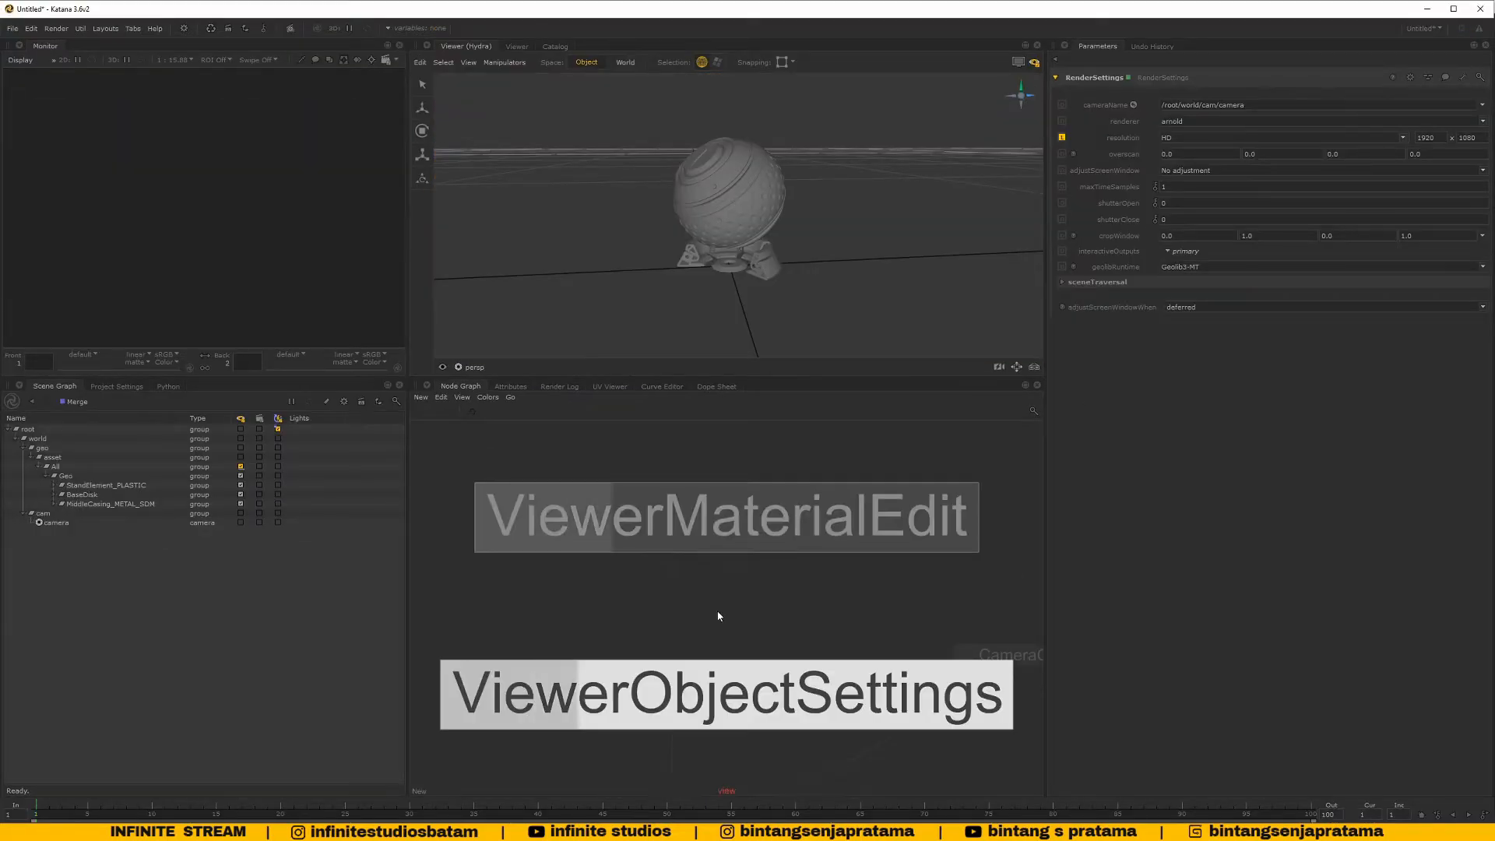
{"action": "left_click", "coordinate": [710, 676]}
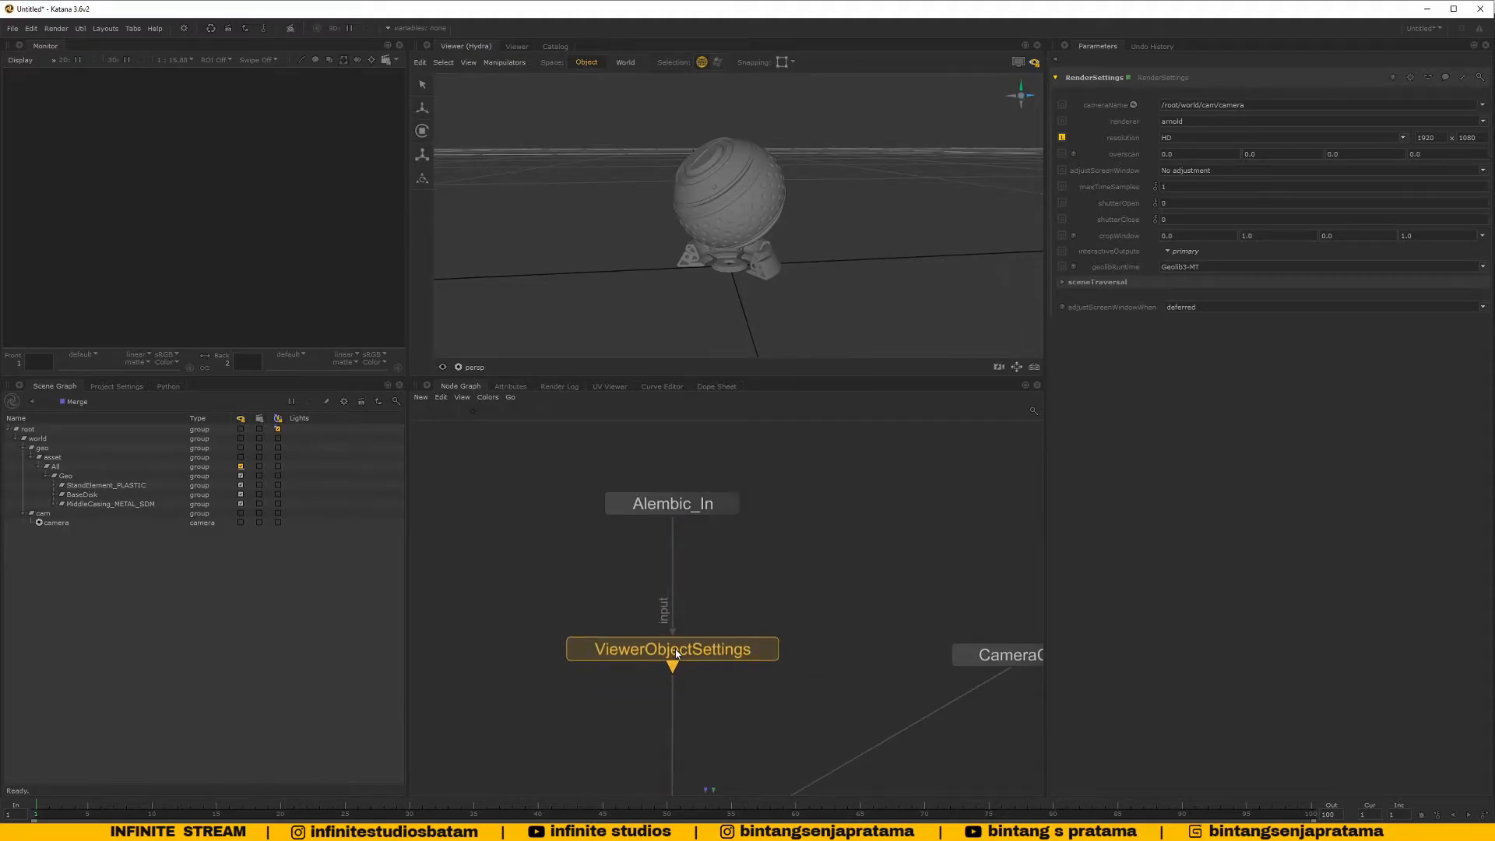
{"action": "left_click", "coordinate": [672, 656]}
{"action": "left_click_drag", "start_coordinate": [676, 558], "coordinate": [671, 455]}
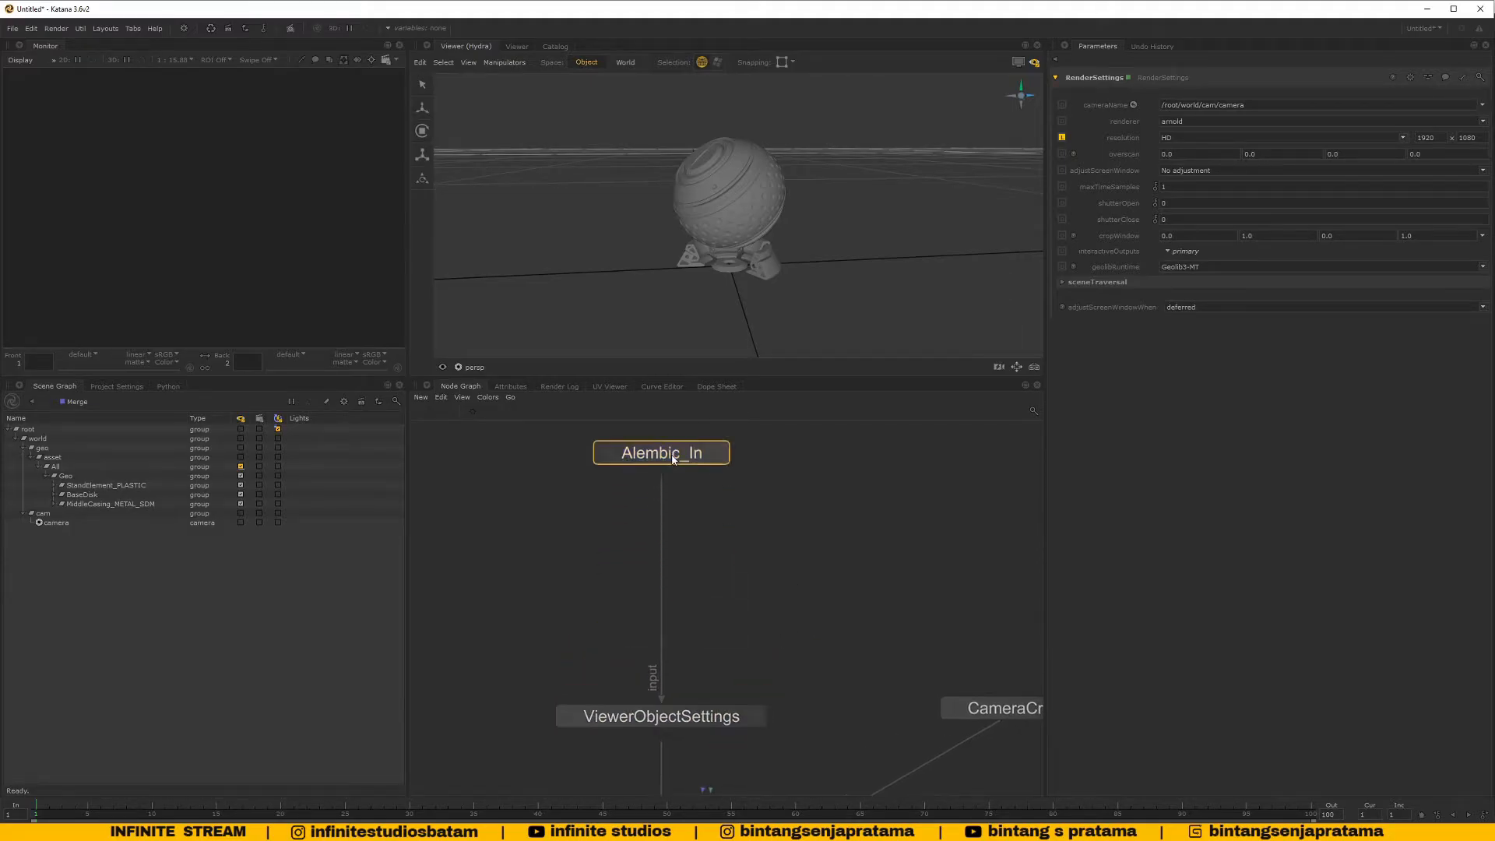
{"action": "scroll", "coordinate": [714, 608], "scroll_direction": "down", "scroll_amount": 3}
{"action": "scroll", "coordinate": [708, 631], "scroll_direction": "up", "scroll_amount": 3}
Open the parameters of the ViewerObjectSettings node and expand its CEL section
{"action": "left_click", "coordinate": [685, 699]}
{"action": "left_click", "coordinate": [759, 699]}
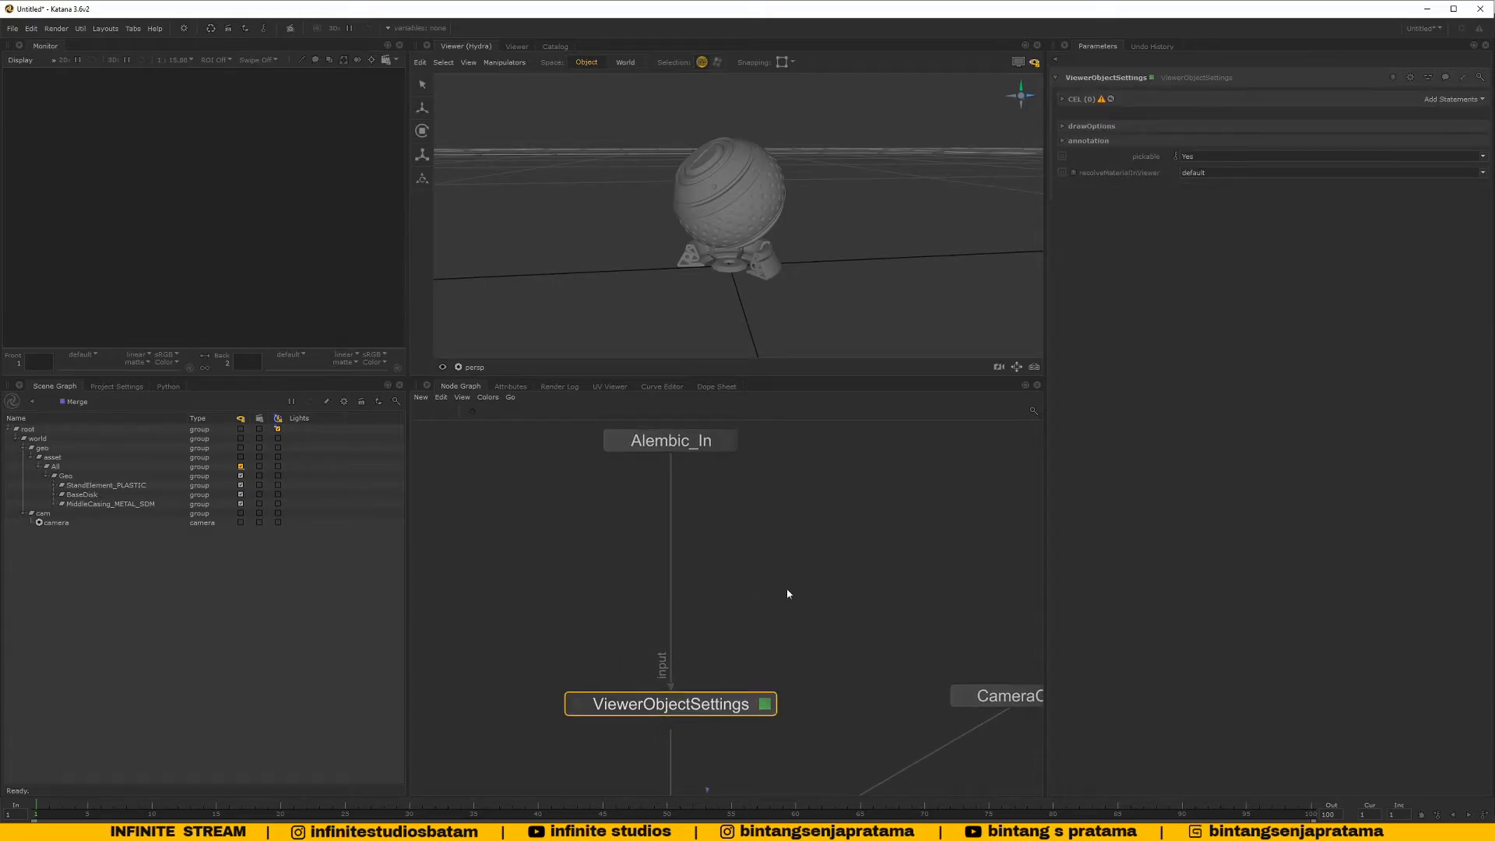
{"action": "left_click", "coordinate": [1063, 100]}
{"action": "left_click", "coordinate": [976, 493]}
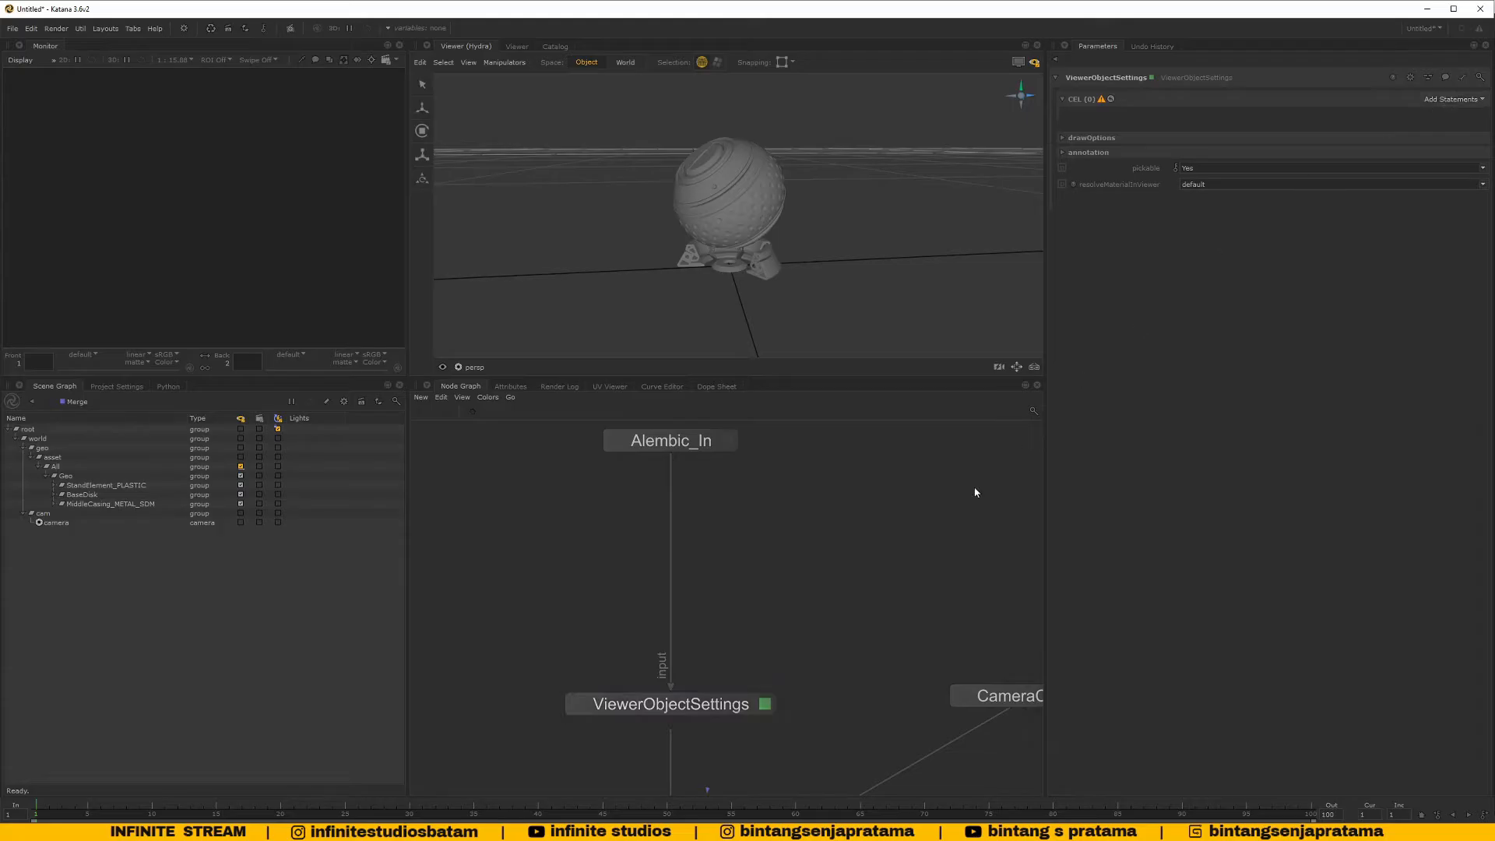
Assign StandElement_PLASTIC to the ViewerObjectSettings node's CEL paths and look over its drawOptions
{"action": "left_click", "coordinate": [90, 486]}
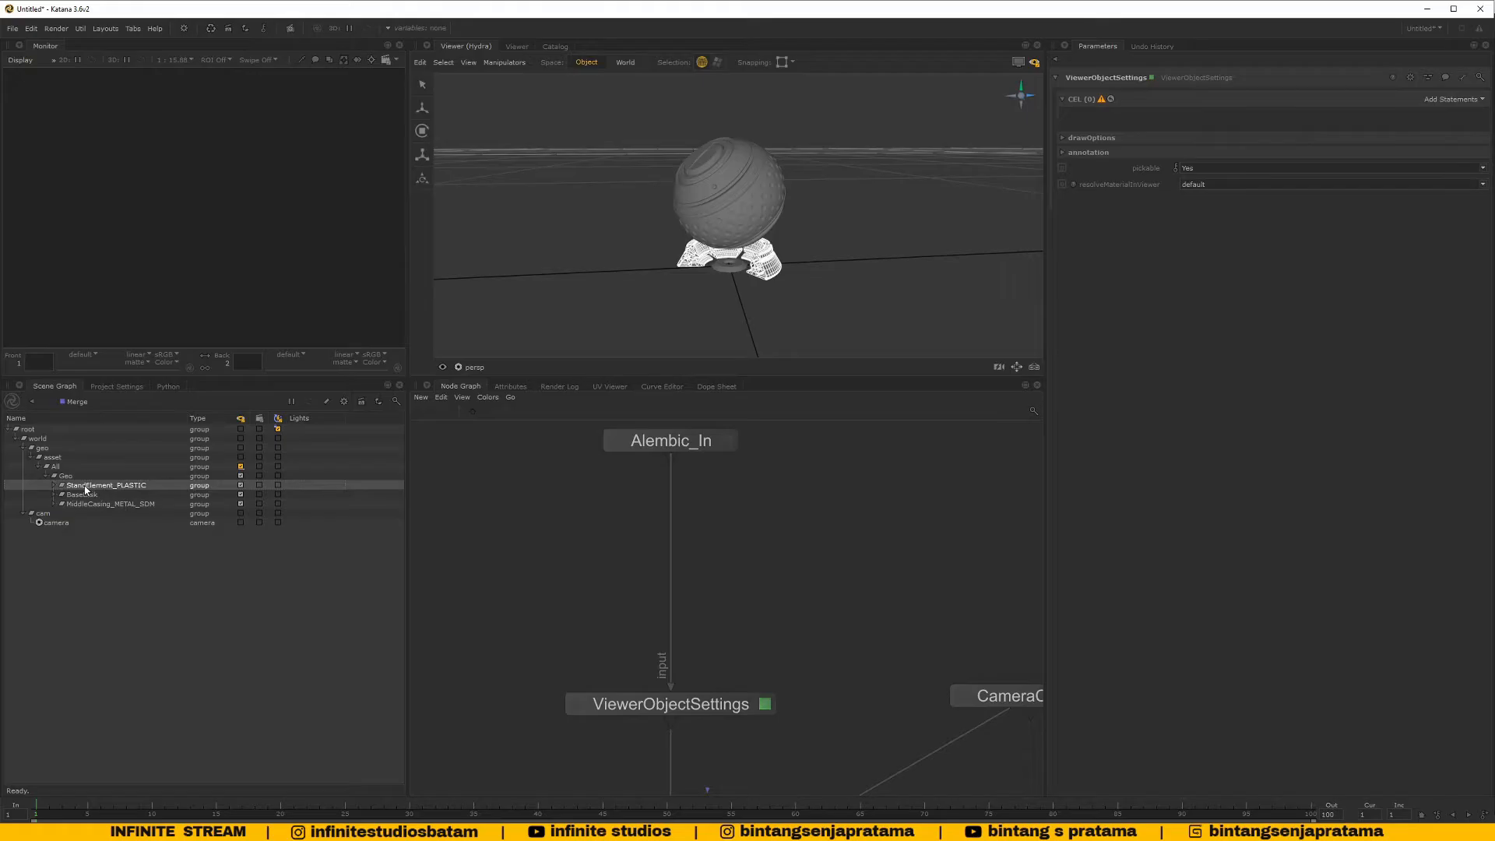
{"action": "left_click_drag", "start_coordinate": [85, 489], "coordinate": [1442, 105]}
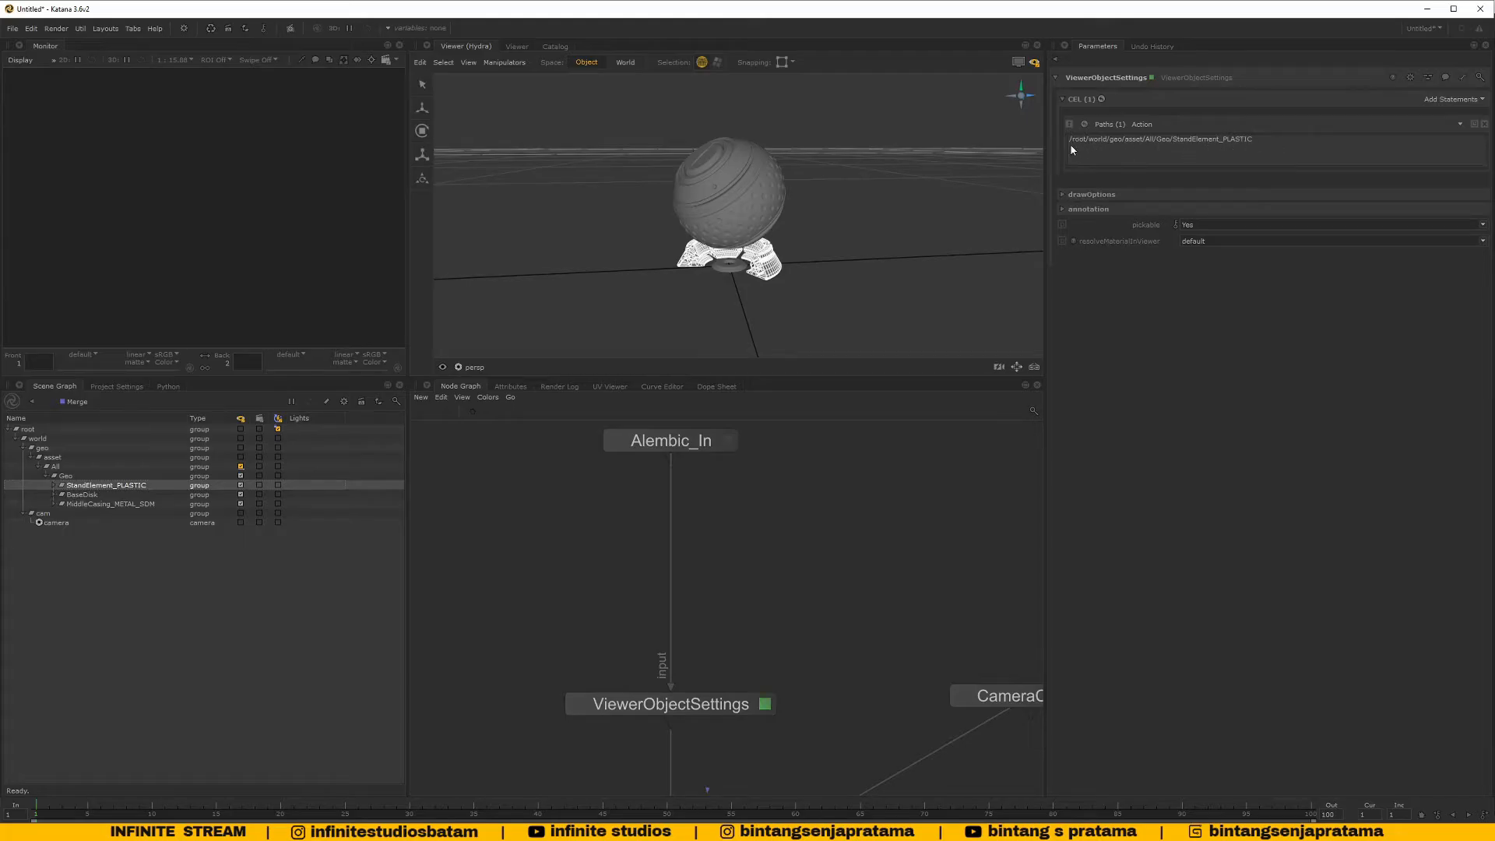
{"action": "left_click", "coordinate": [1073, 195]}
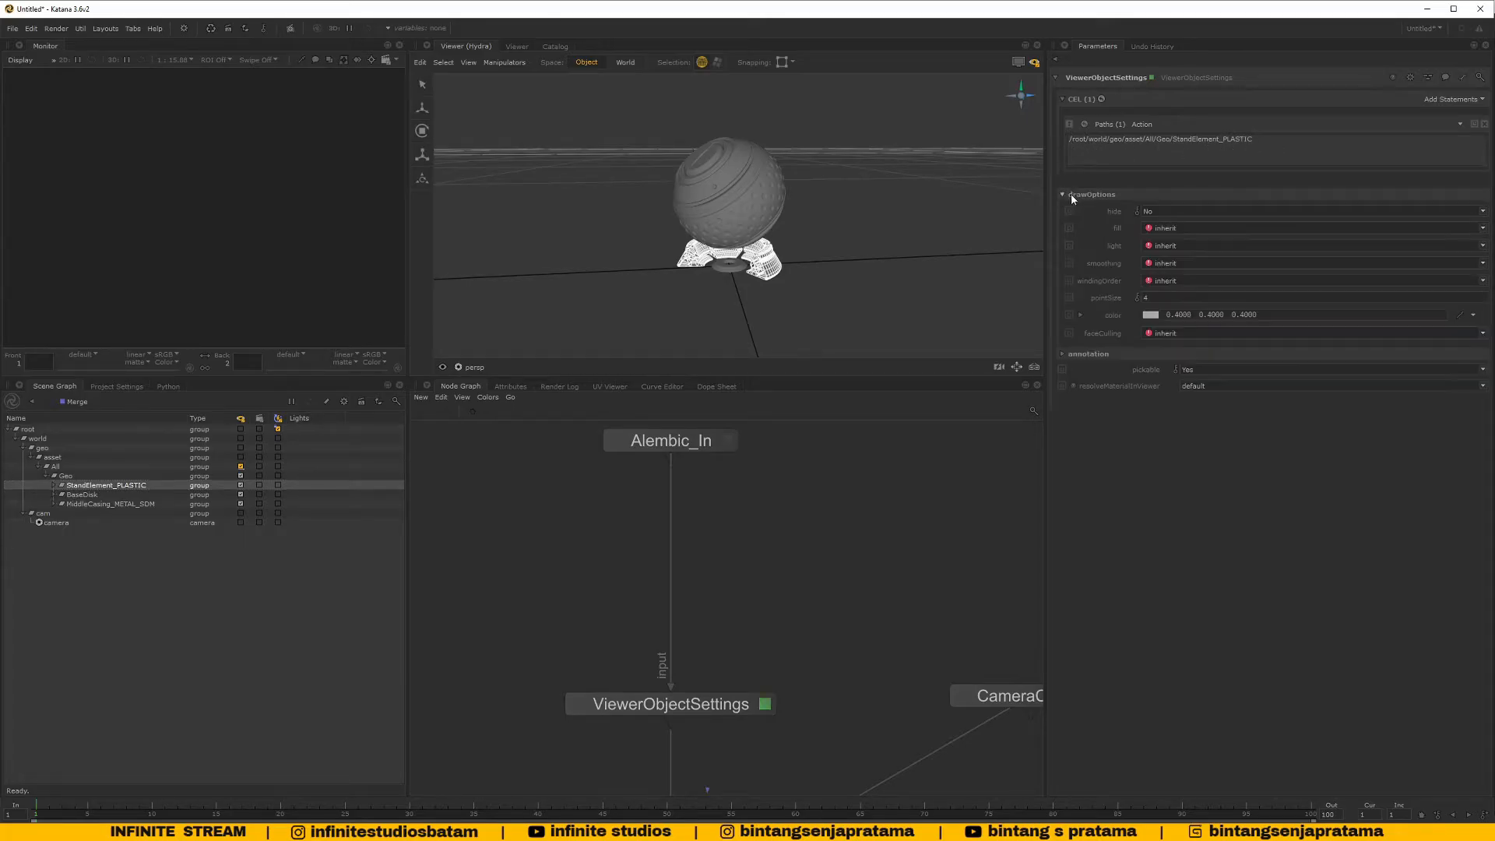
{"action": "left_click", "coordinate": [1073, 195]}
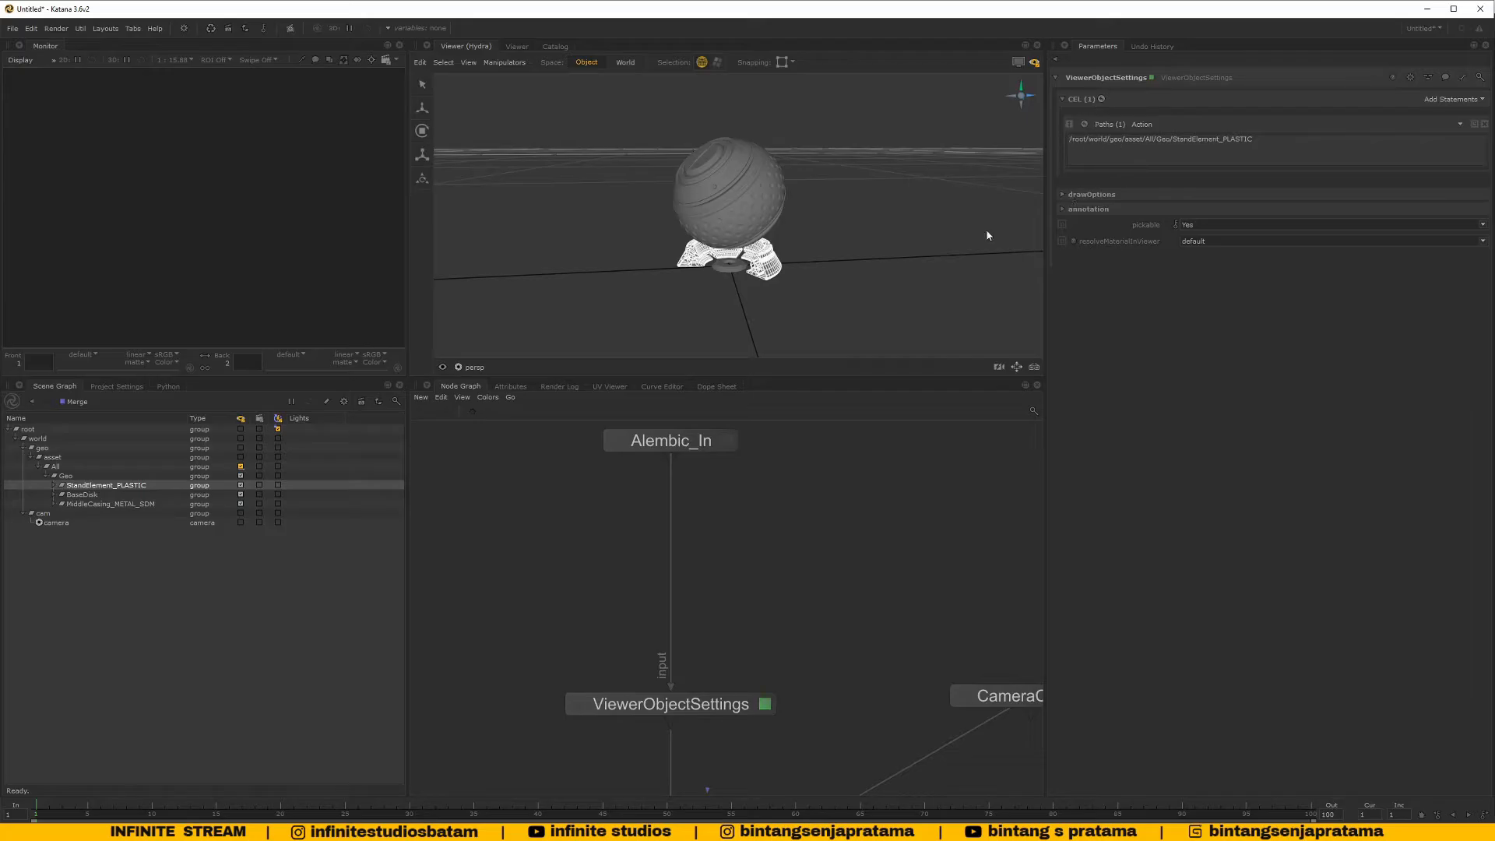
{"action": "left_click", "coordinate": [706, 701]}
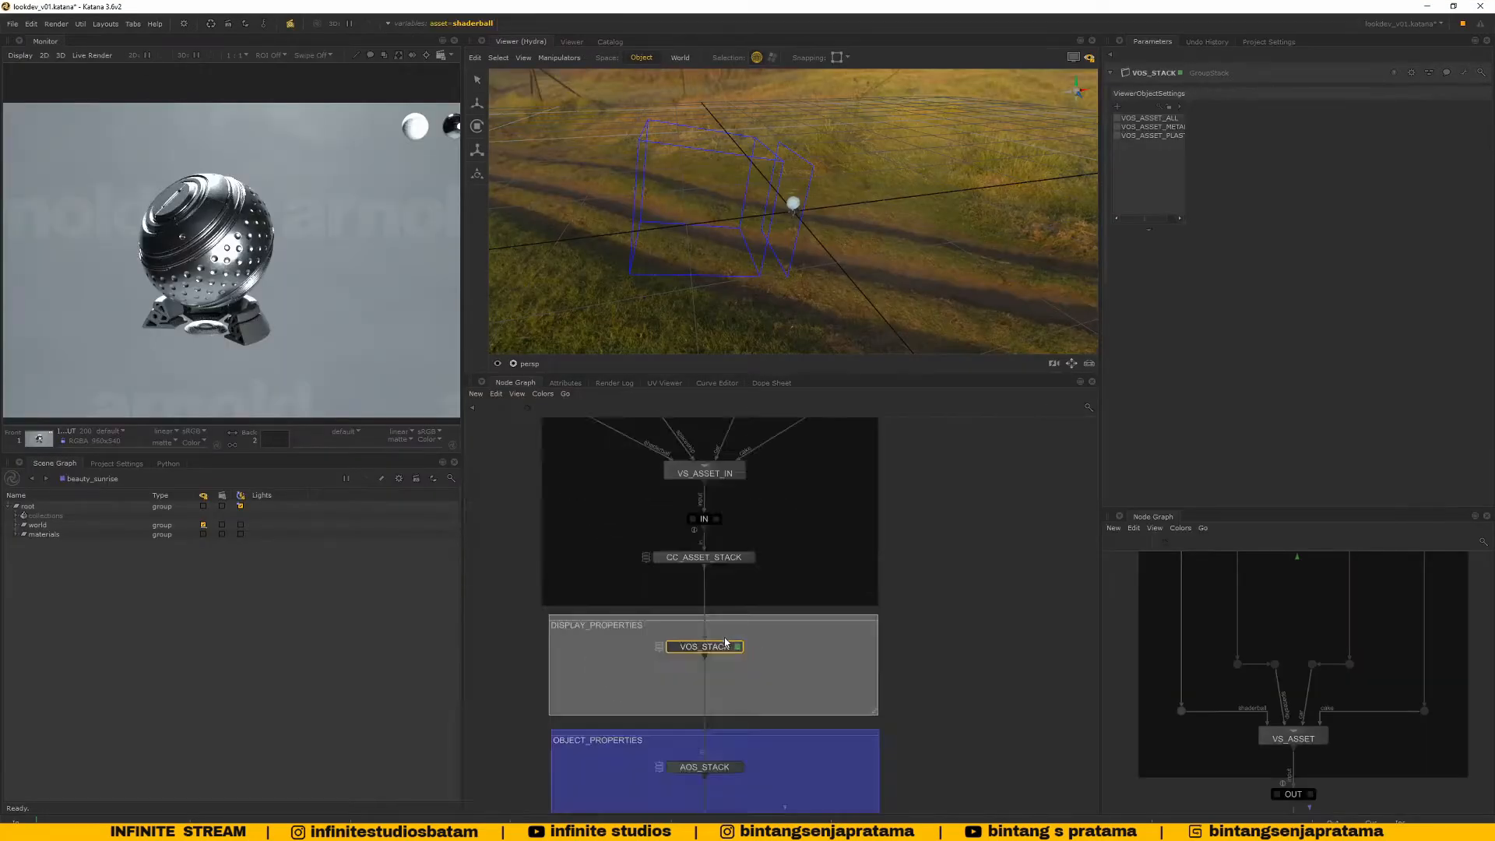
Switch to lookdev_v01.katana and browse the VOS_ASSET_ALL, VOS_ASSET_METAL and VOS_ASSET_PLASTIC entries of VOS_STACK, enlarging the parameter area
{"action": "scroll", "coordinate": [718, 641], "scroll_direction": "up", "scroll_amount": 5}
{"action": "middle_click_drag", "start_coordinate": [735, 667], "coordinate": [792, 641]}
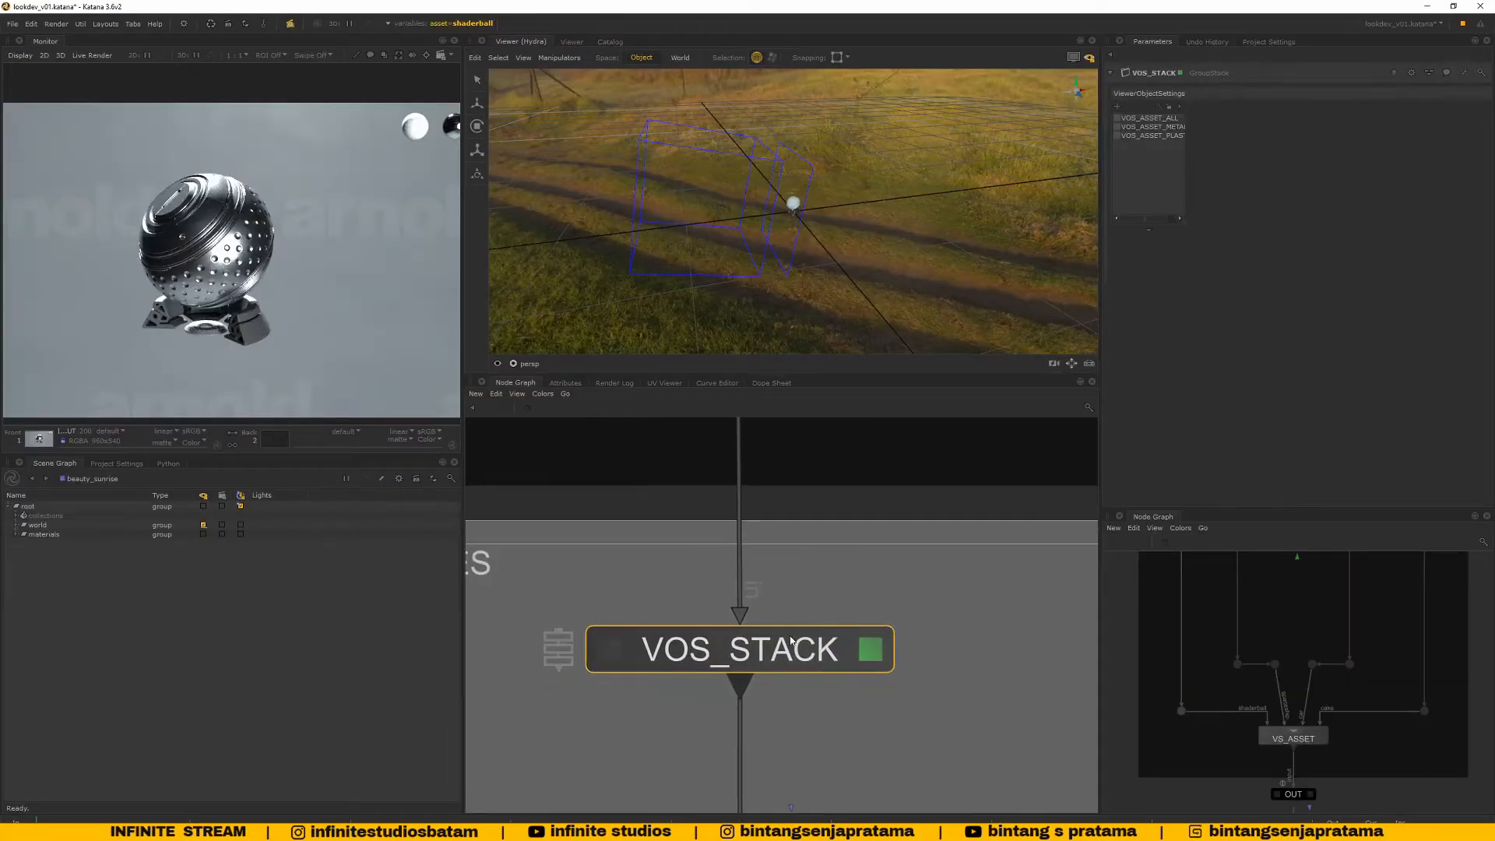
{"action": "left_click", "coordinate": [1170, 118]}
{"action": "left_click", "coordinate": [1164, 136]}
{"action": "left_click", "coordinate": [1163, 145]}
{"action": "left_click", "coordinate": [1170, 128]}
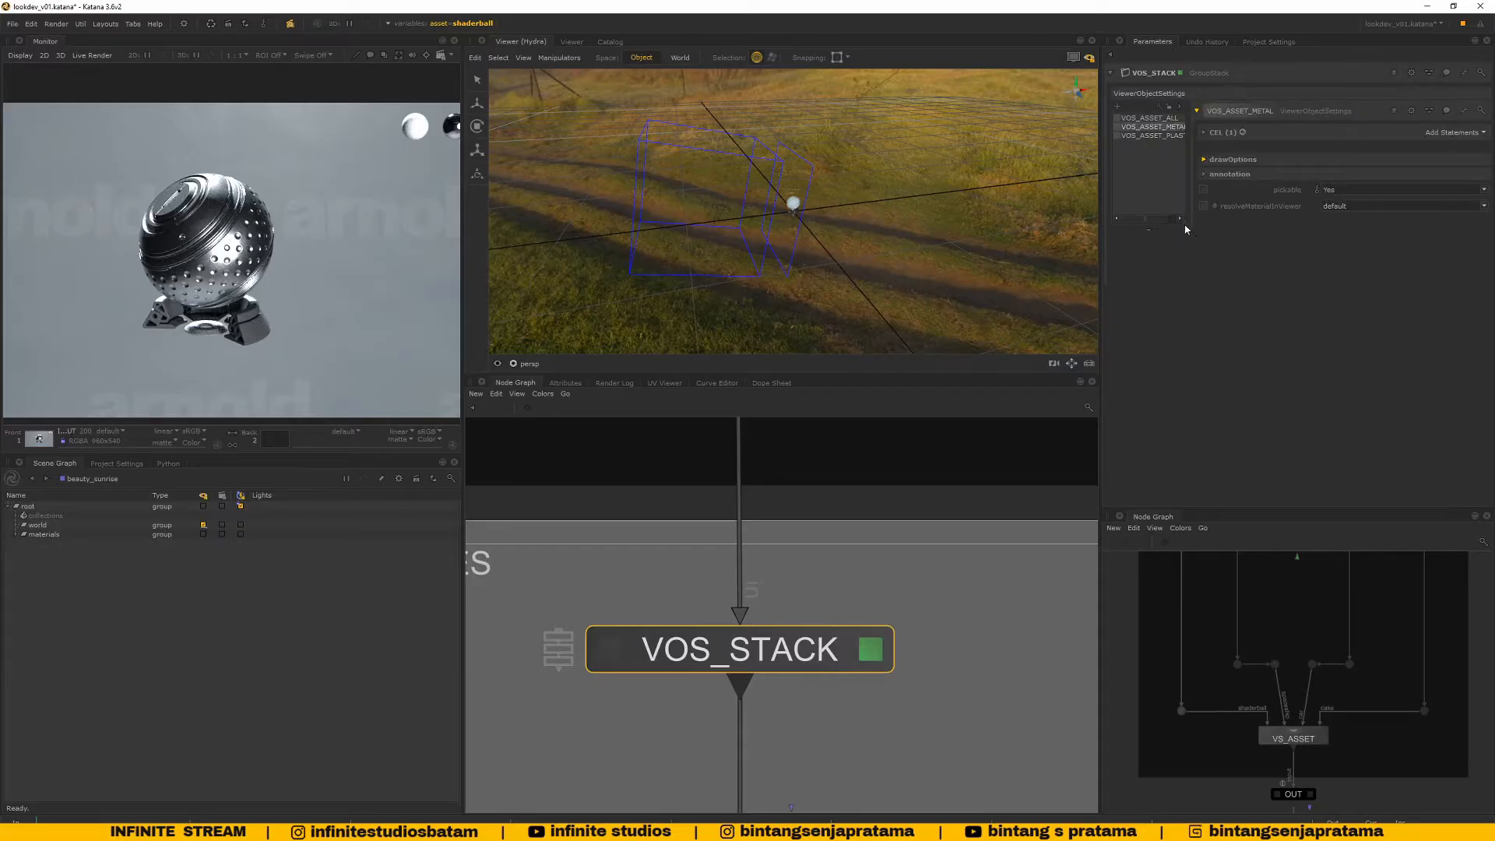
{"action": "left_click_drag", "start_coordinate": [1183, 221], "coordinate": [1217, 275]}
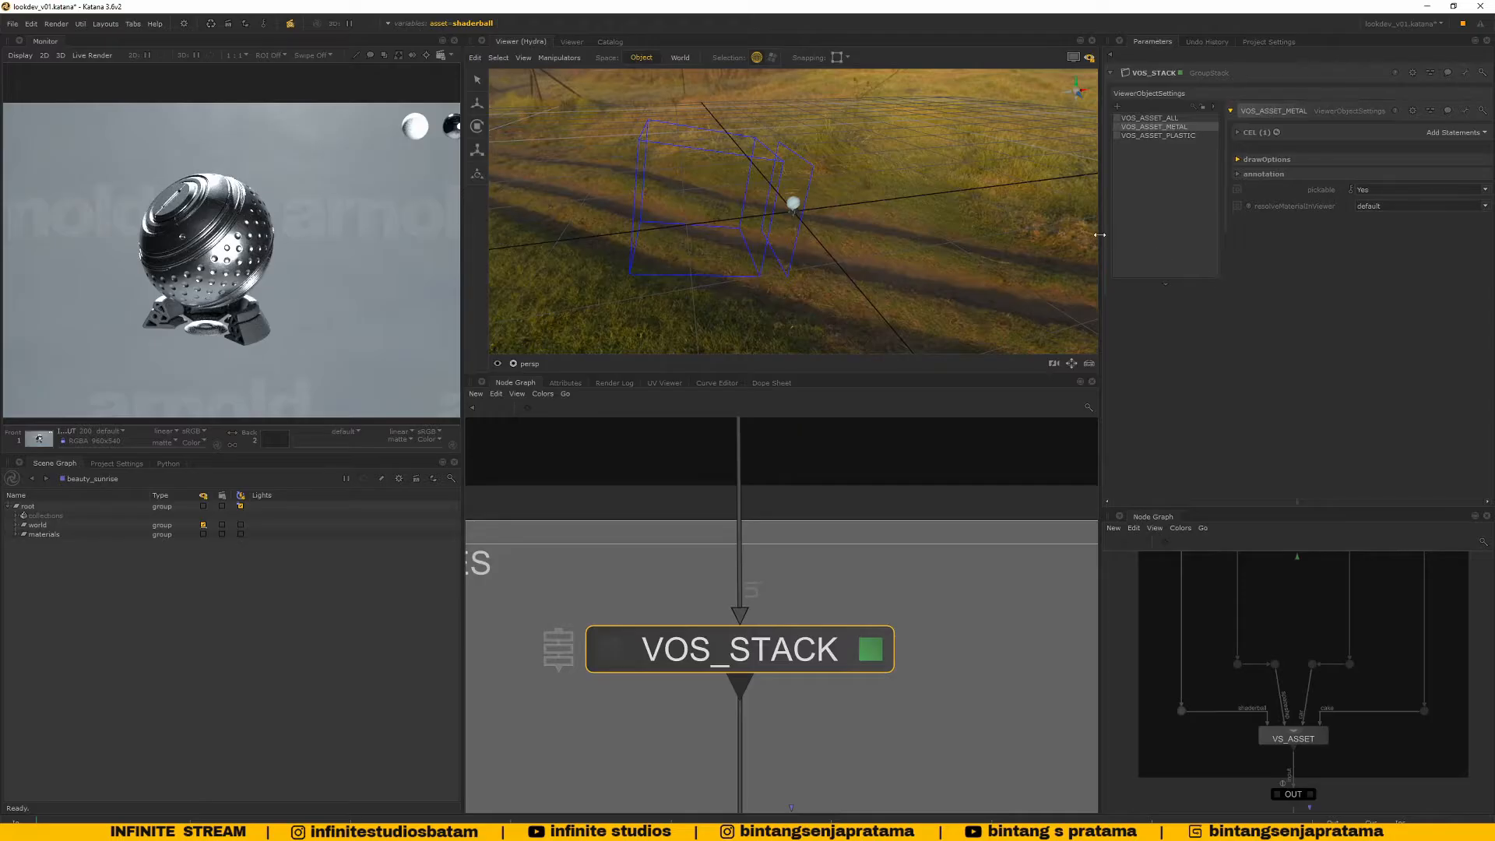
{"action": "left_click_drag", "start_coordinate": [1100, 234], "coordinate": [1010, 235]}
{"action": "left_click", "coordinate": [1073, 118]}
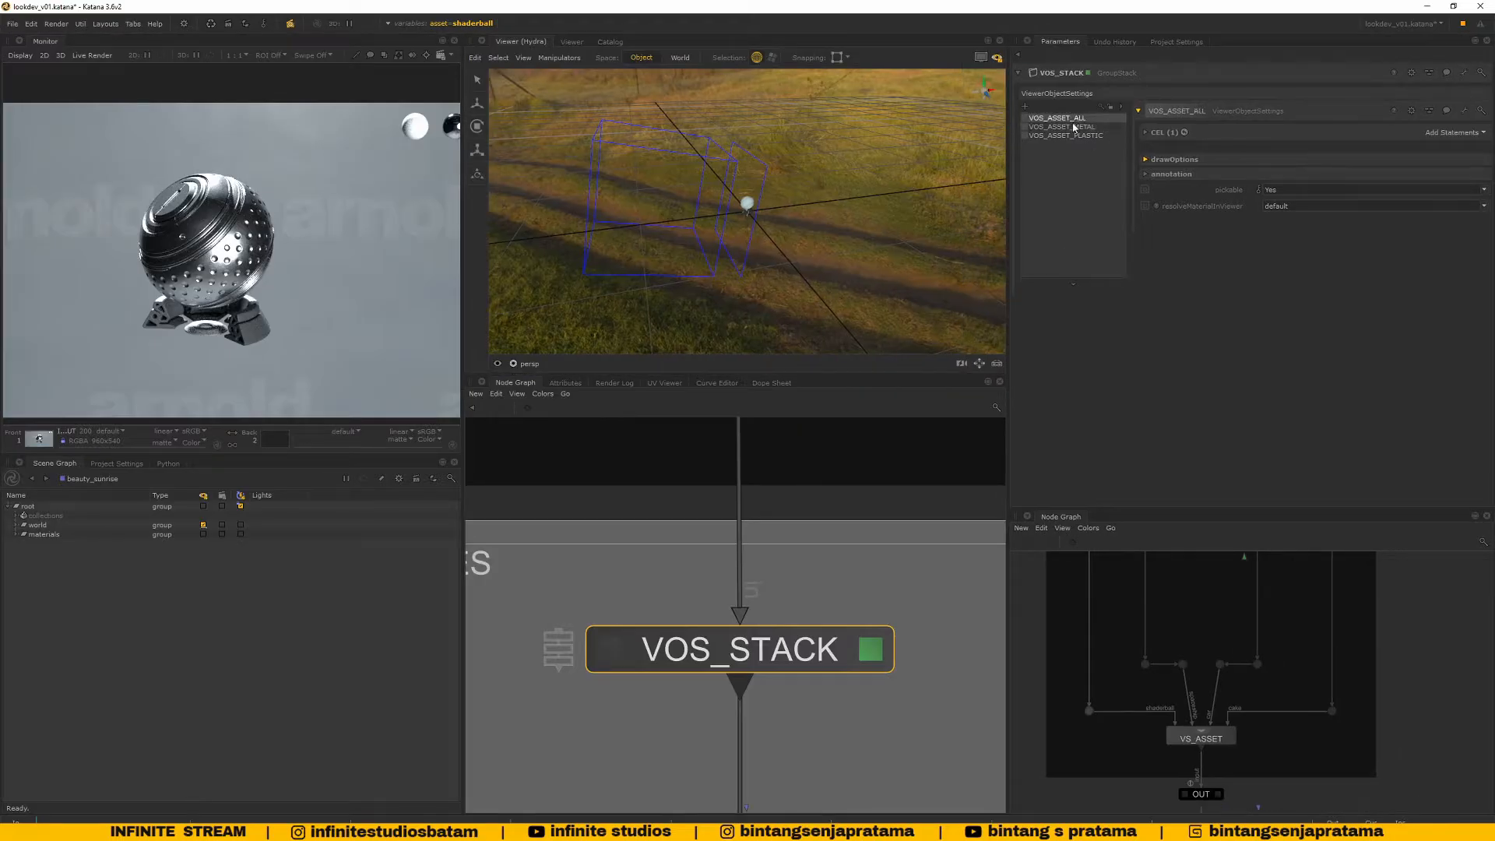
{"action": "middle_click_drag", "start_coordinate": [795, 649], "coordinate": [765, 661]}
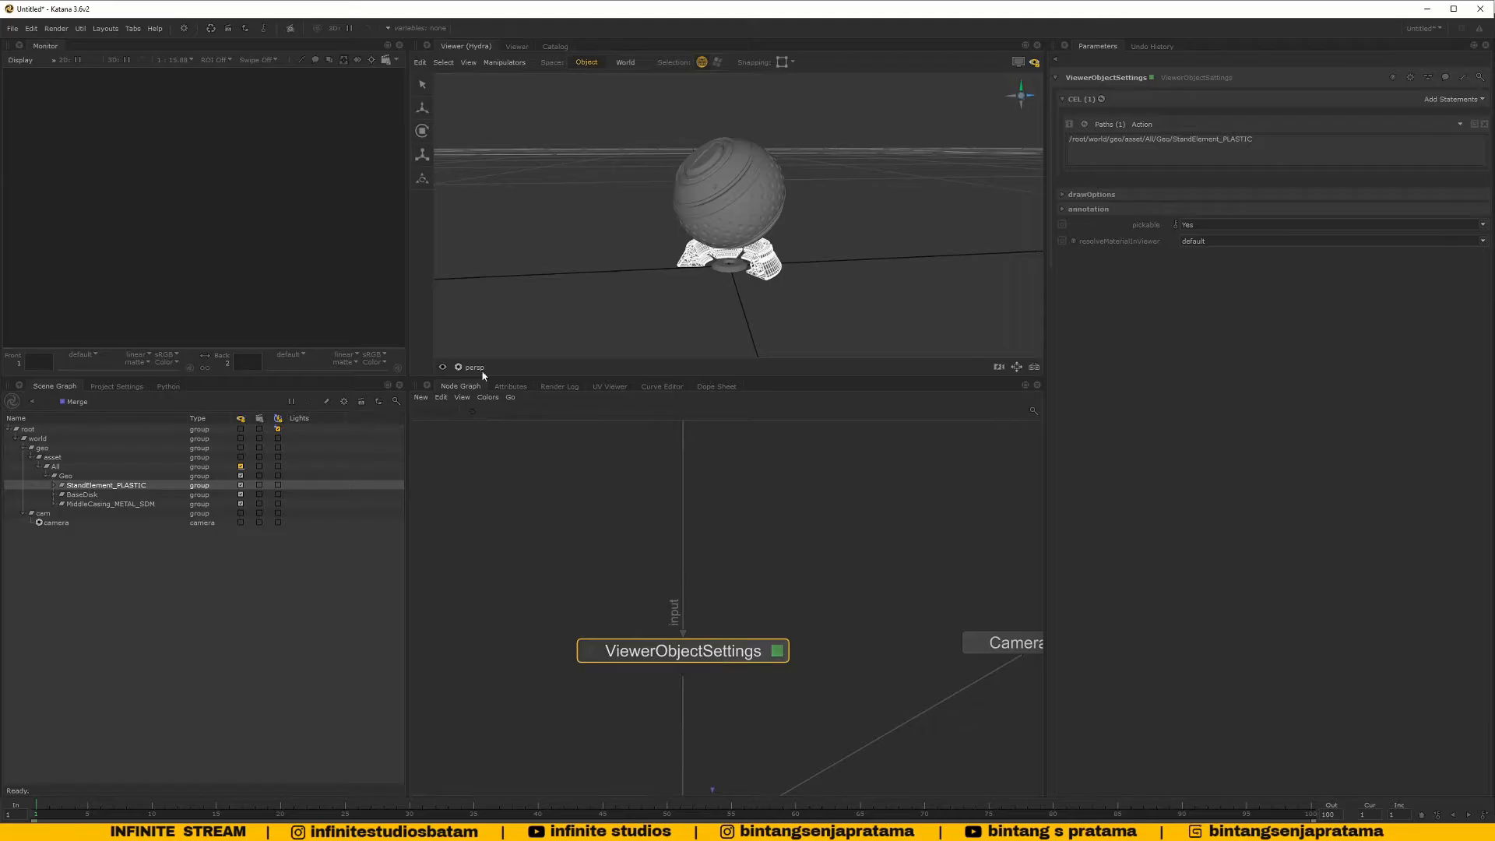
Switch to the untitled project, try collapsing the ViewerObjectSettings node into a GroupStack, and undo the collapse
{"action": "left_click", "coordinate": [441, 397]}
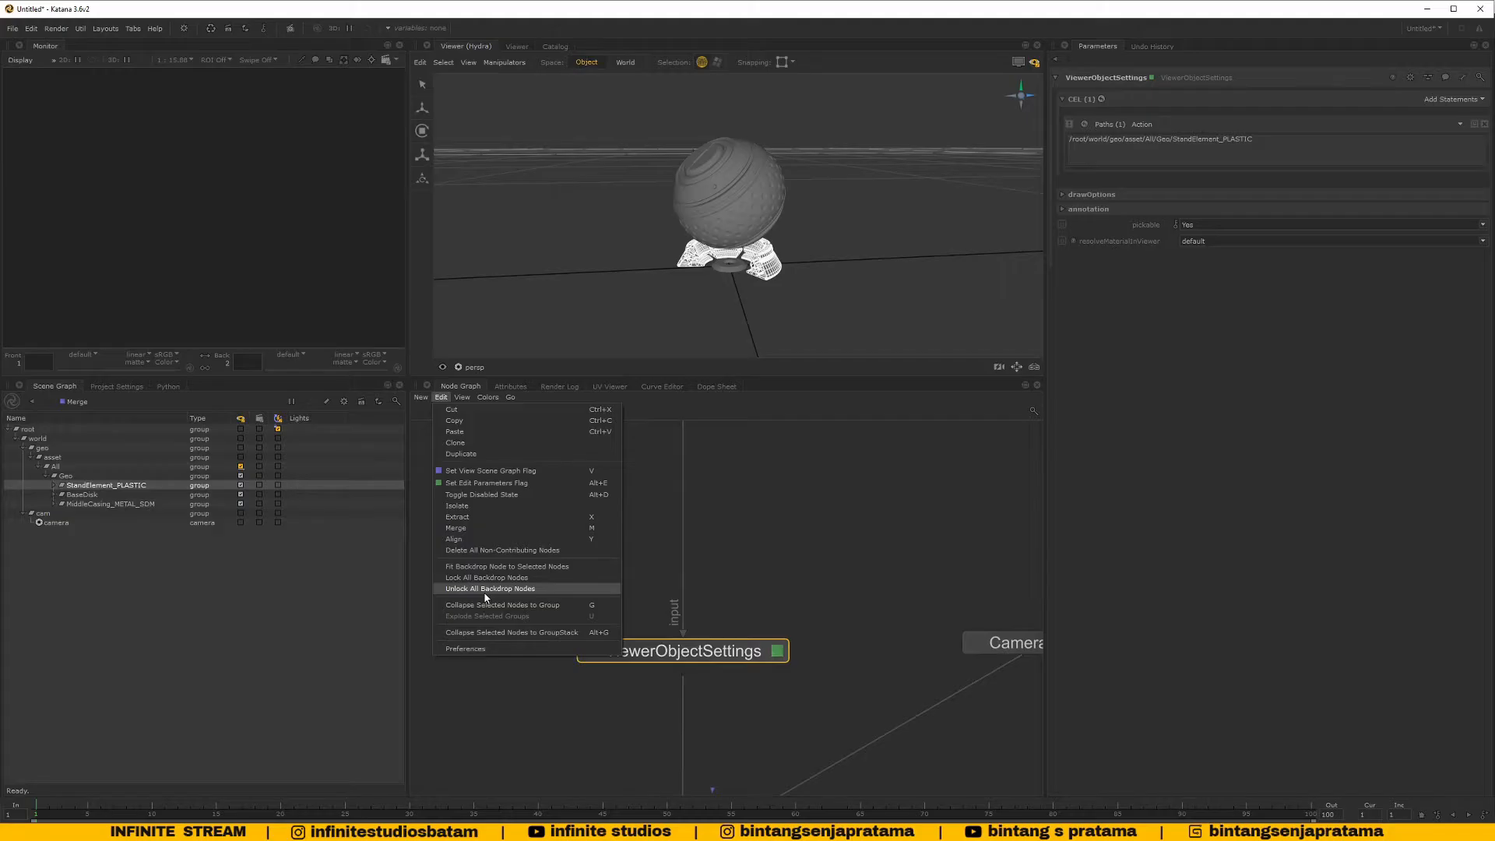
{"action": "left_click", "coordinate": [730, 667]}
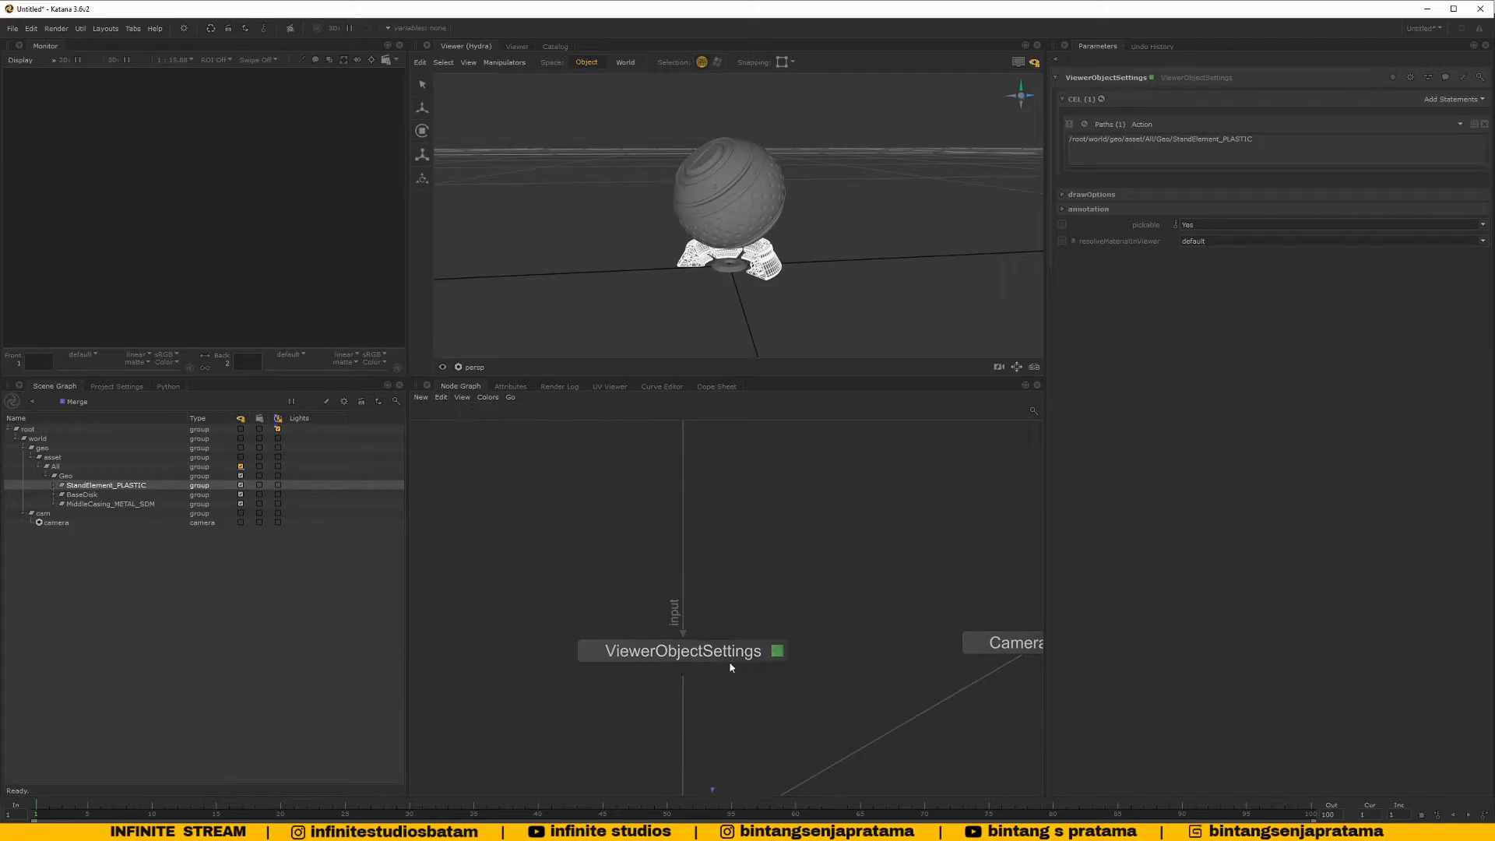
{"action": "left_click", "coordinate": [710, 652]}
{"action": "key", "text": "alt+g"}
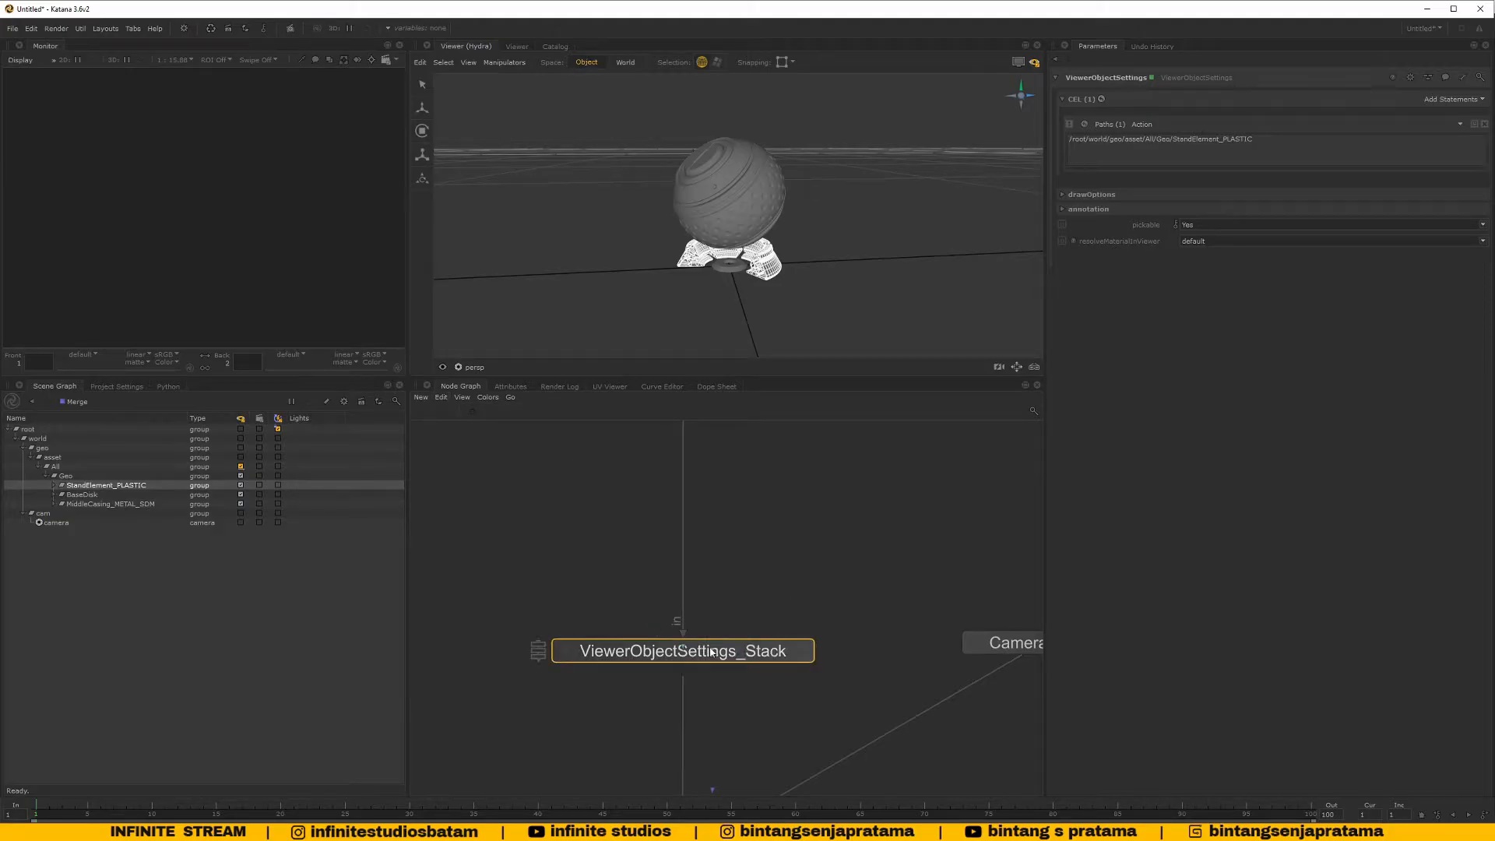
{"action": "middle_click_drag", "start_coordinate": [758, 575], "coordinate": [774, 573]}
{"action": "key", "text": "ctrl+z"}
Select the ViewerObjectSettings node and locate the Collapse Selected Nodes to GroupStack command without running it
{"action": "left_click", "coordinate": [444, 398]}
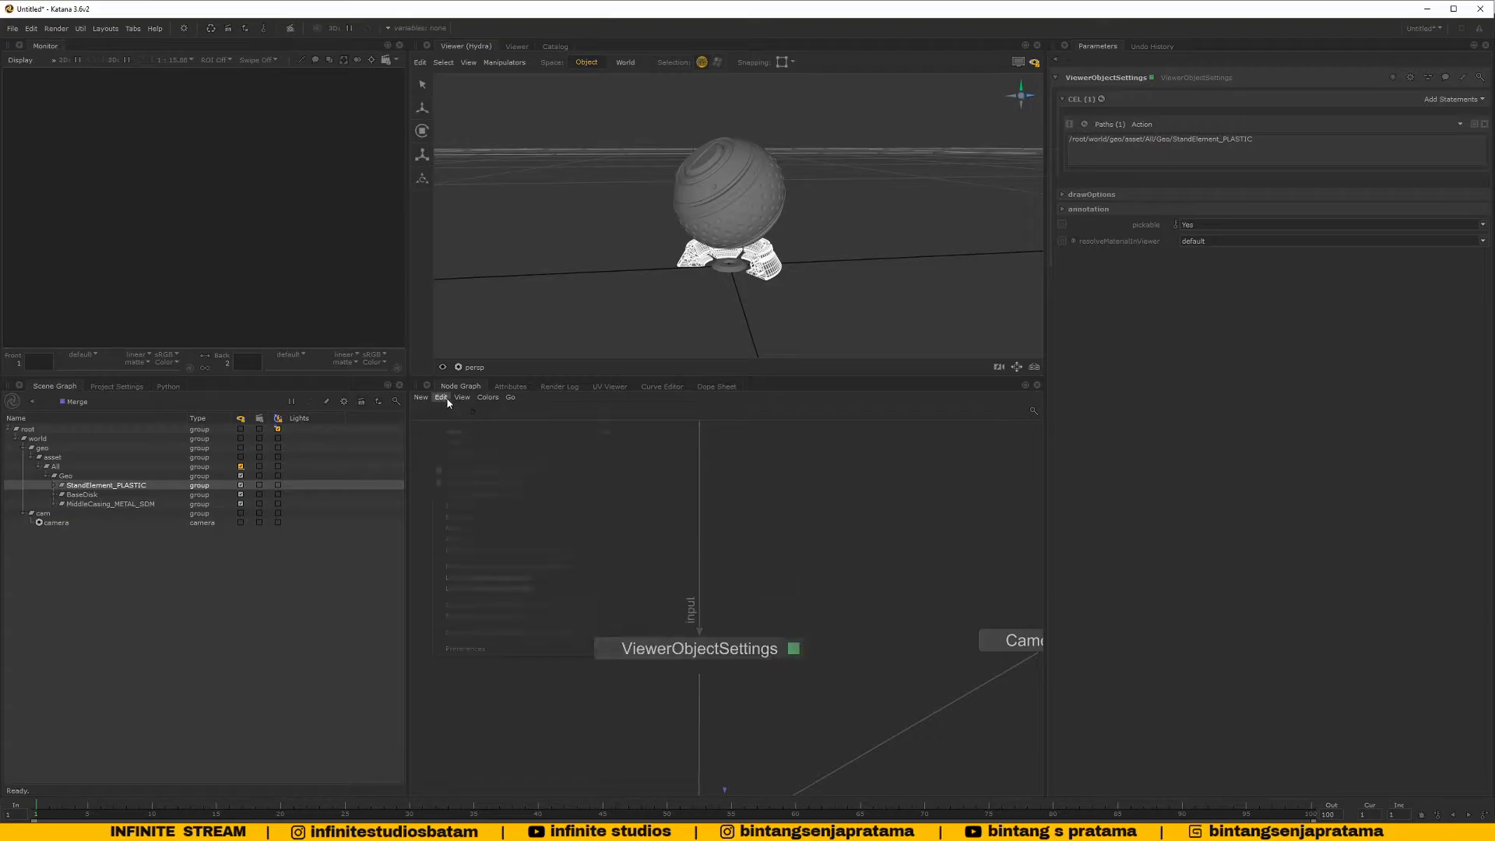
{"action": "left_click", "coordinate": [785, 586]}
{"action": "left_click", "coordinate": [701, 648]}
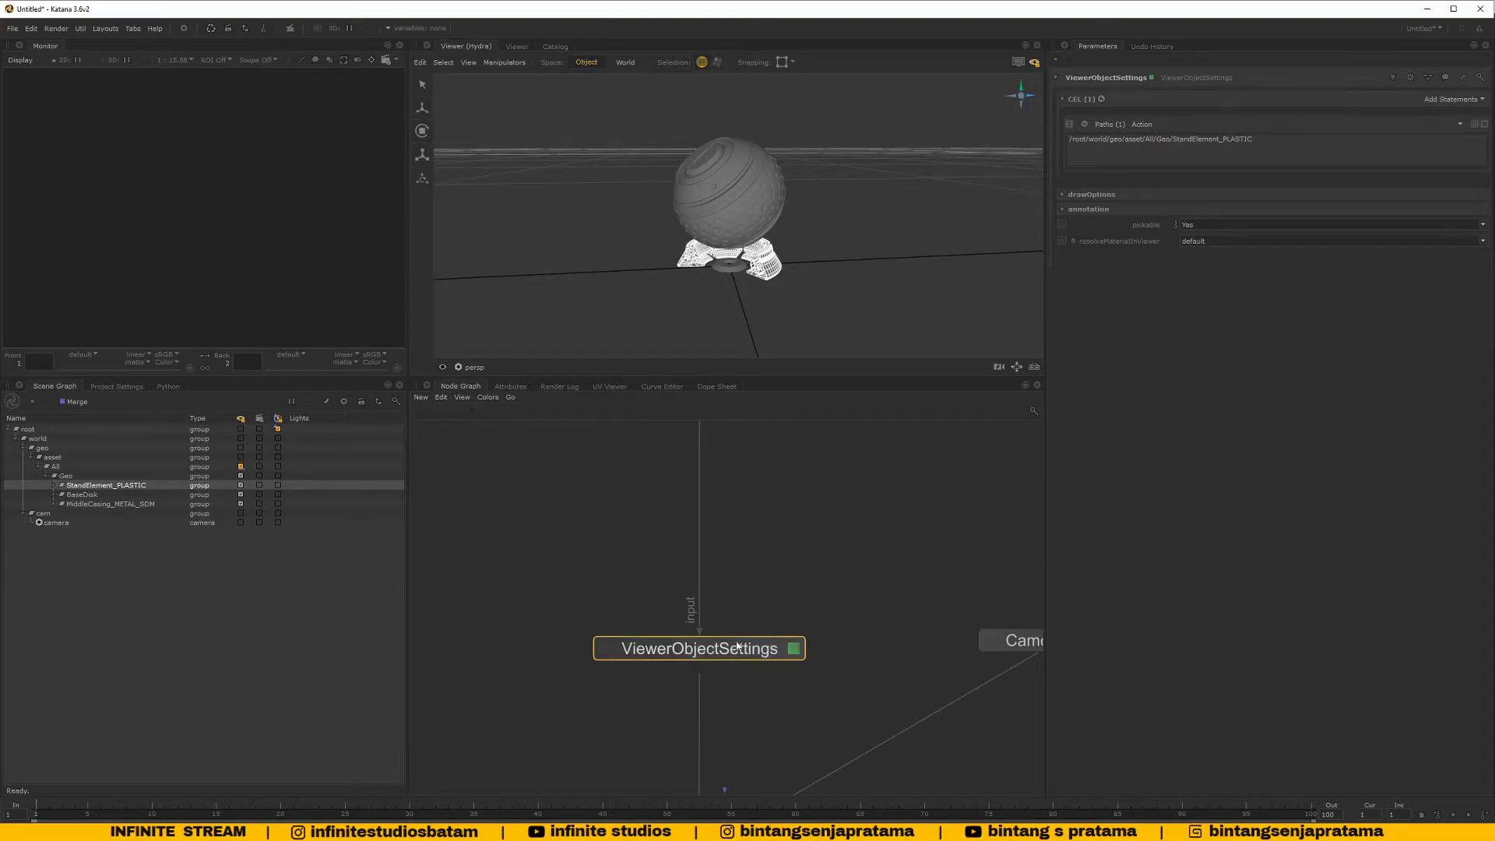
{"action": "left_click", "coordinate": [441, 398]}
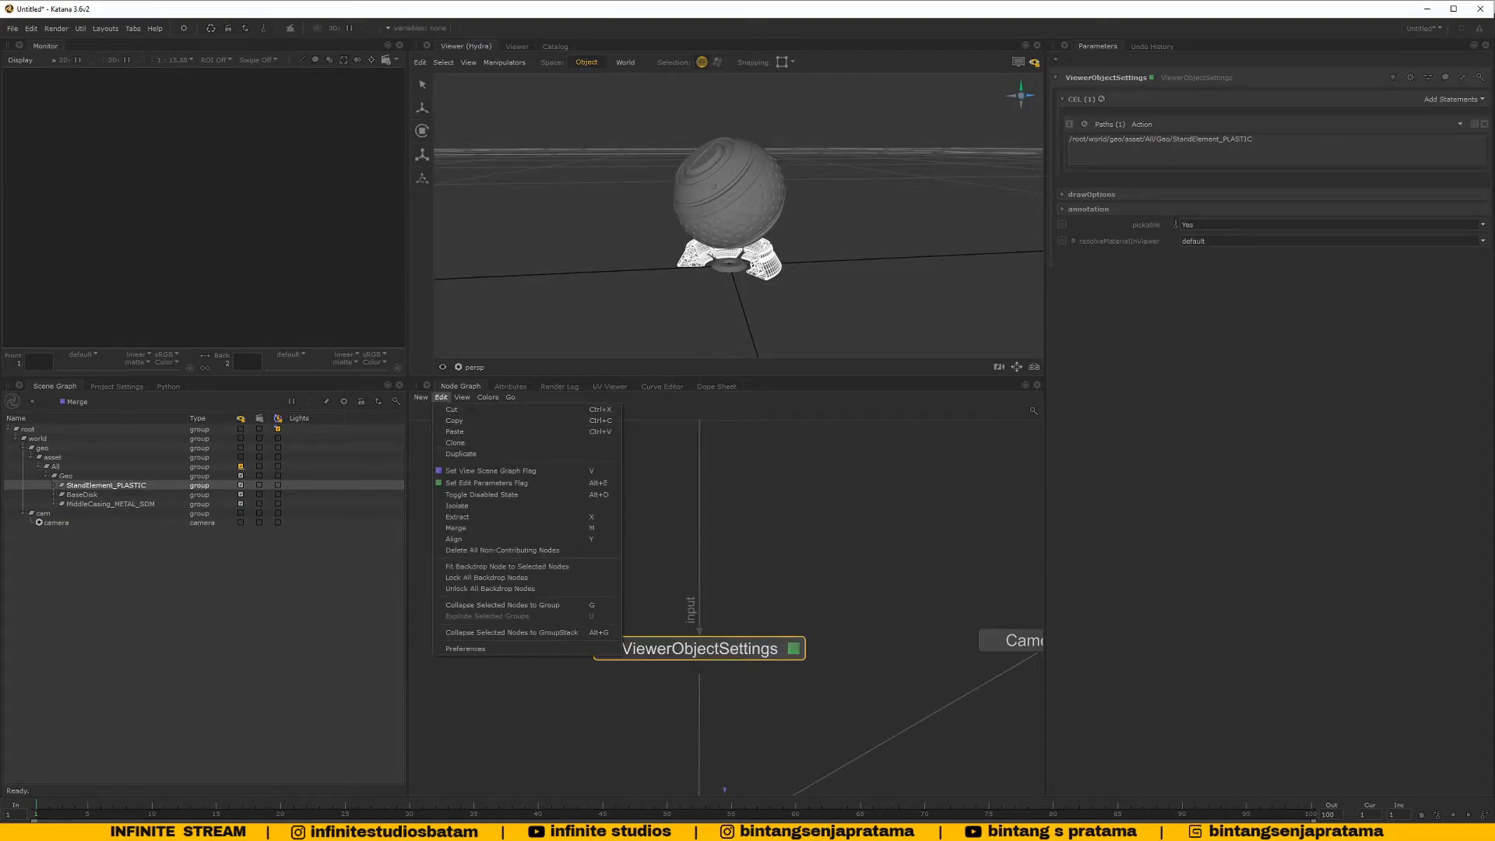
{"action": "key", "text": "alt+Tab"}
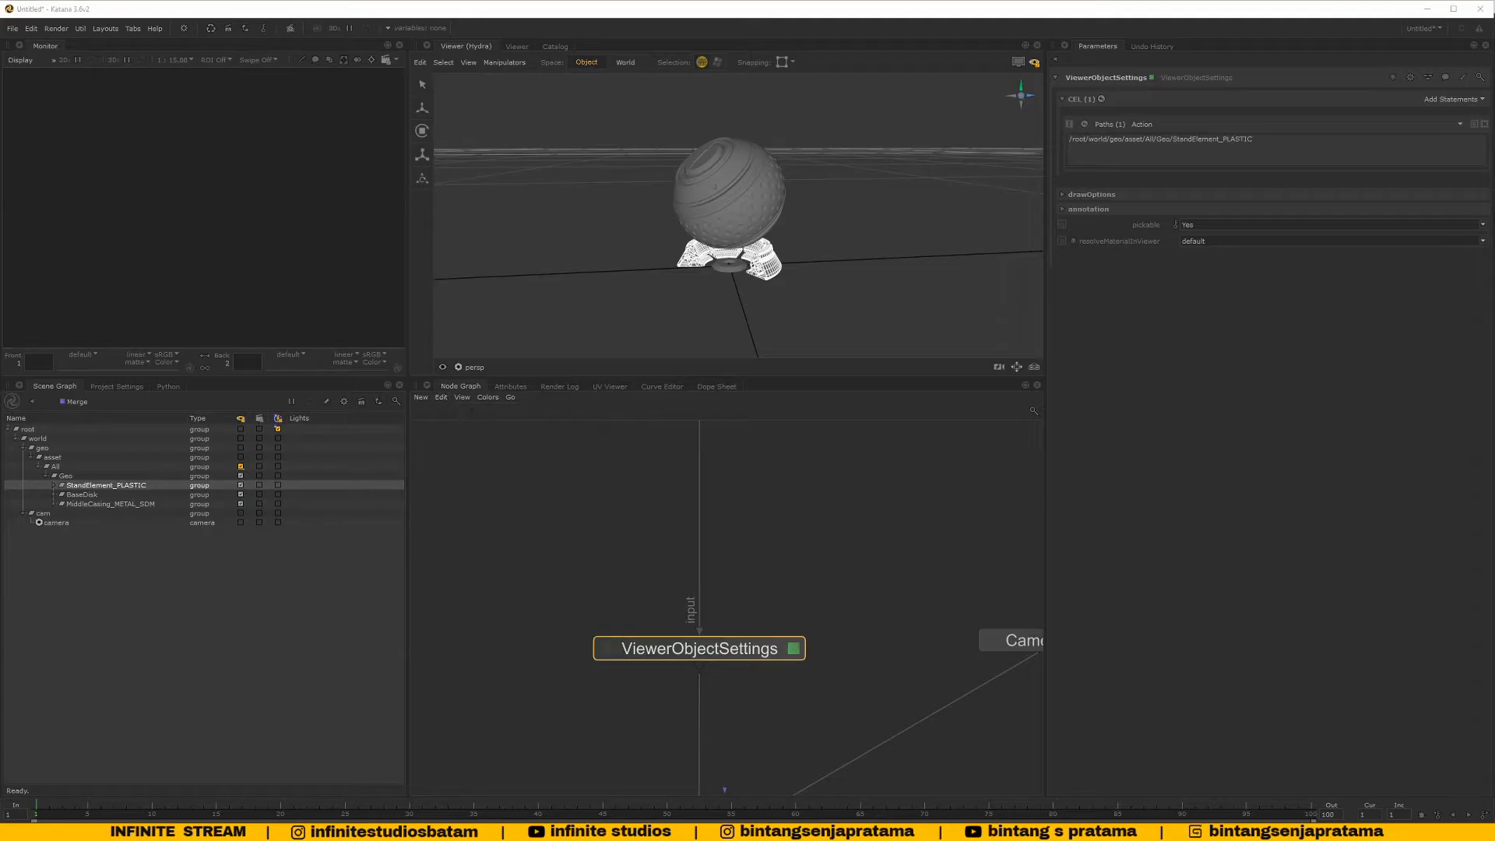
{"action": "left_click", "coordinate": [463, 398]}
{"action": "mouse_move", "coordinate": [441, 400]}
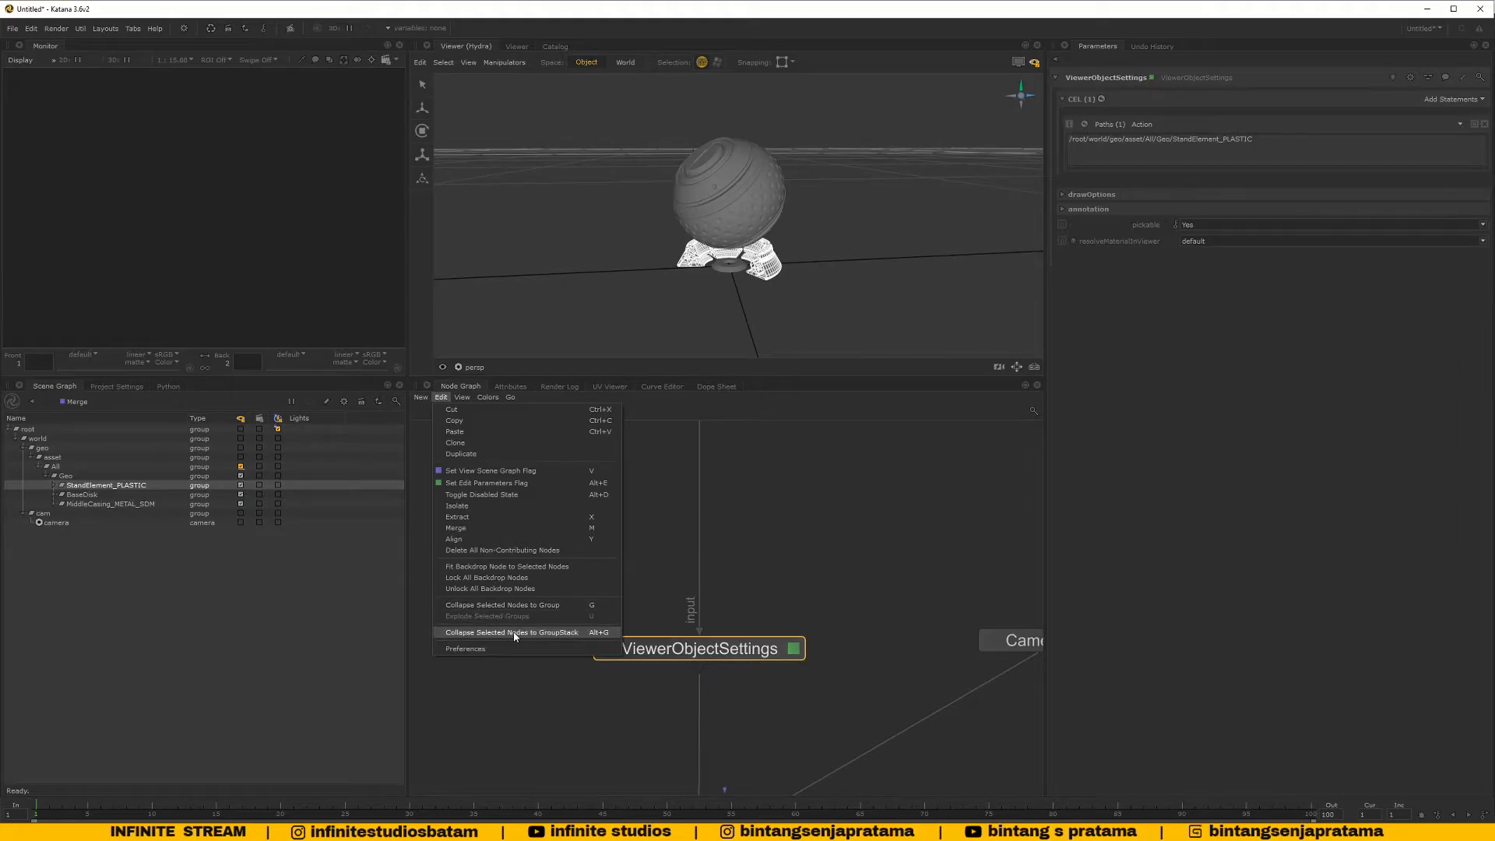
{"action": "left_click", "coordinate": [952, 569]}
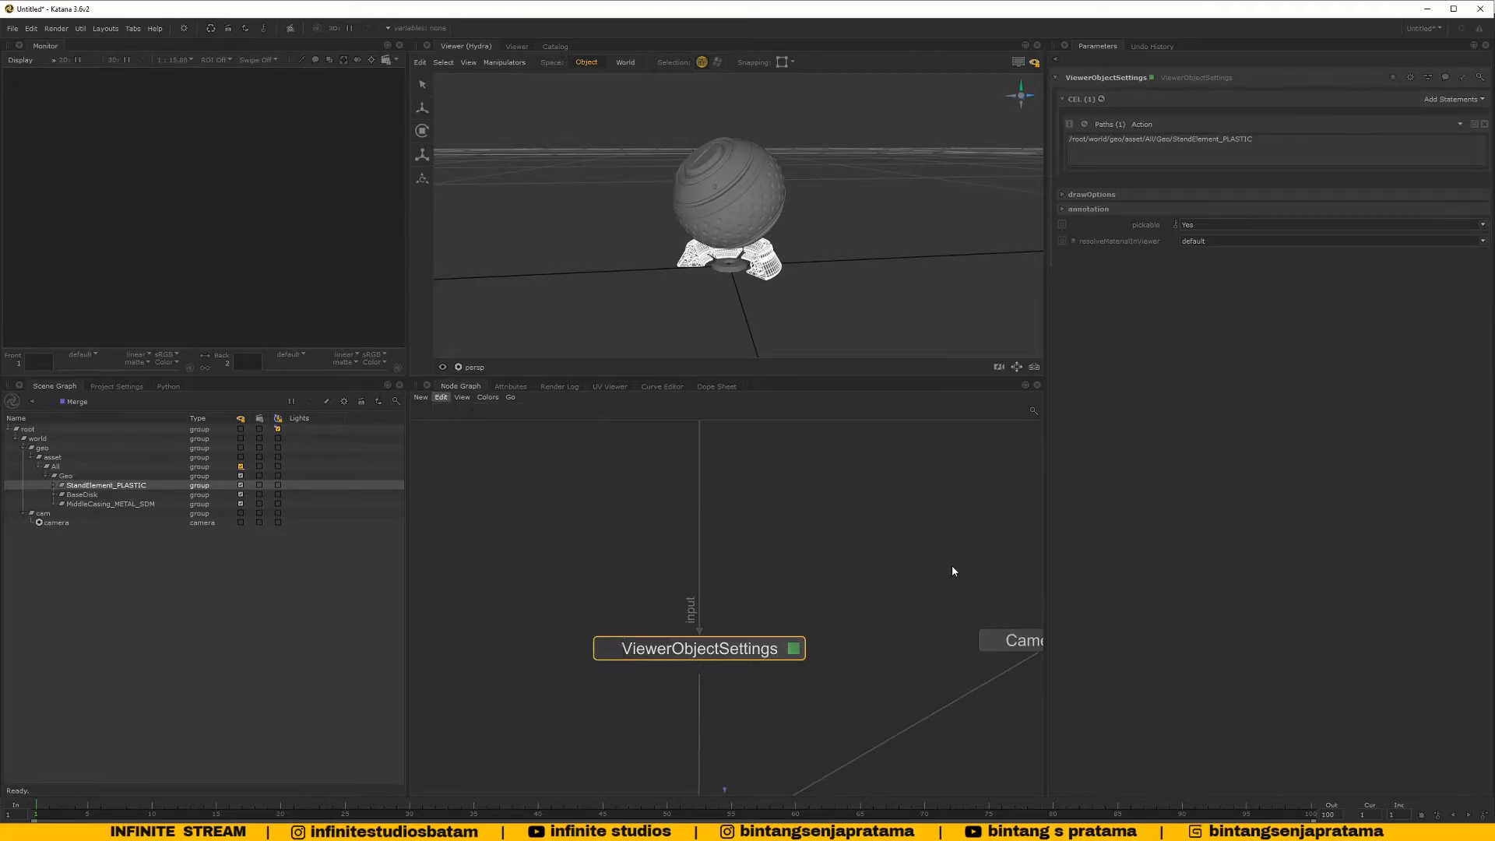
Remove the StandElement_PLASTIC path statement from ViewerObjectSettings and collapse the node into a GroupStack
{"action": "left_click", "coordinate": [1485, 124]}
{"action": "middle_click_drag", "start_coordinate": [722, 586], "coordinate": [721, 577]}
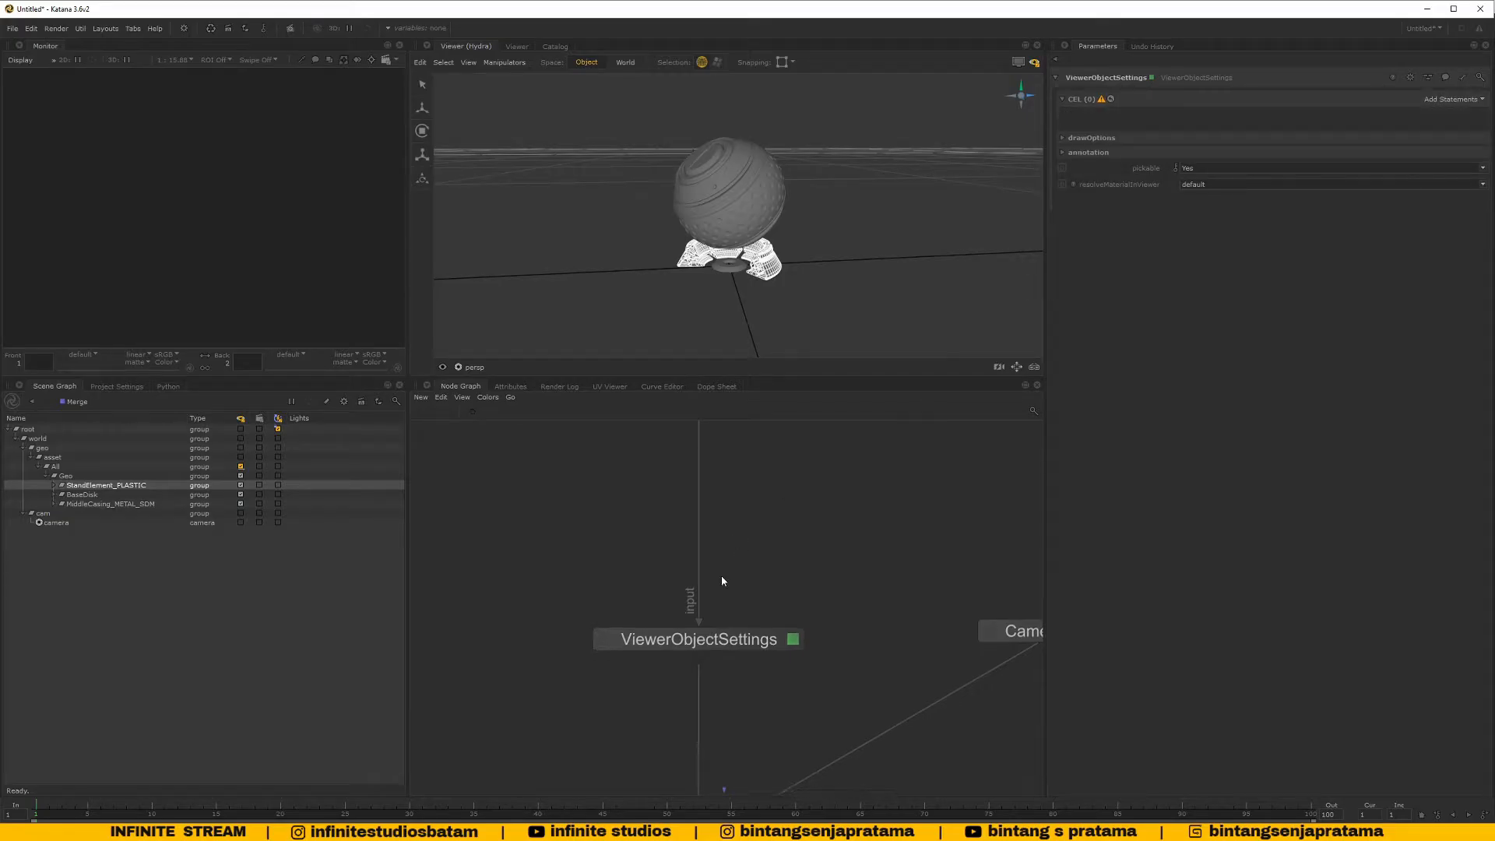
{"action": "left_click", "coordinate": [732, 645]}
{"action": "key", "text": "shift+g"}
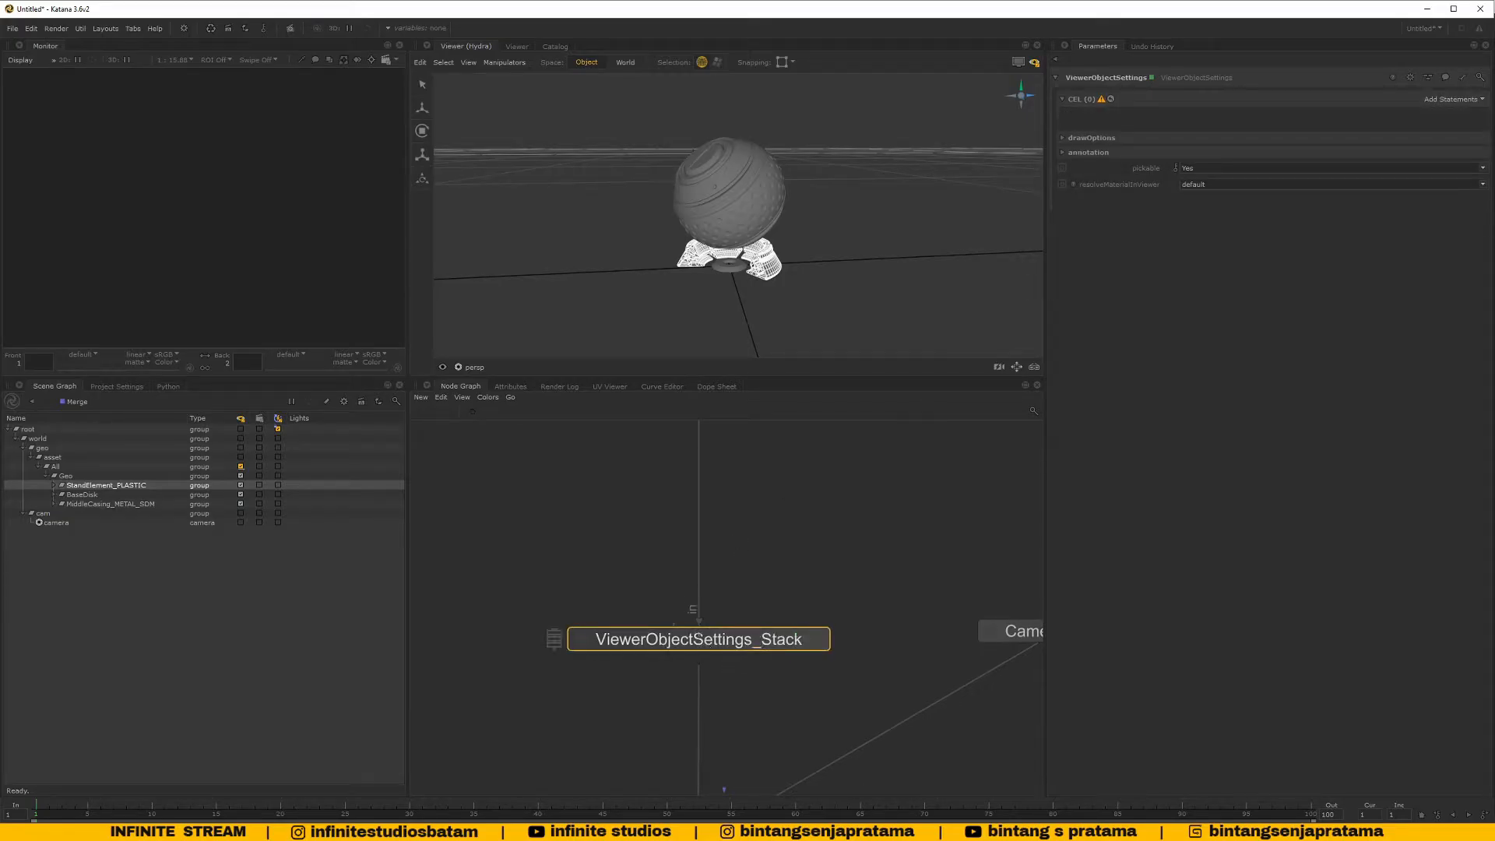
{"action": "left_click", "coordinate": [749, 646]}
{"action": "middle_click_drag", "start_coordinate": [732, 646], "coordinate": [744, 590]}
{"action": "left_click", "coordinate": [715, 672]}
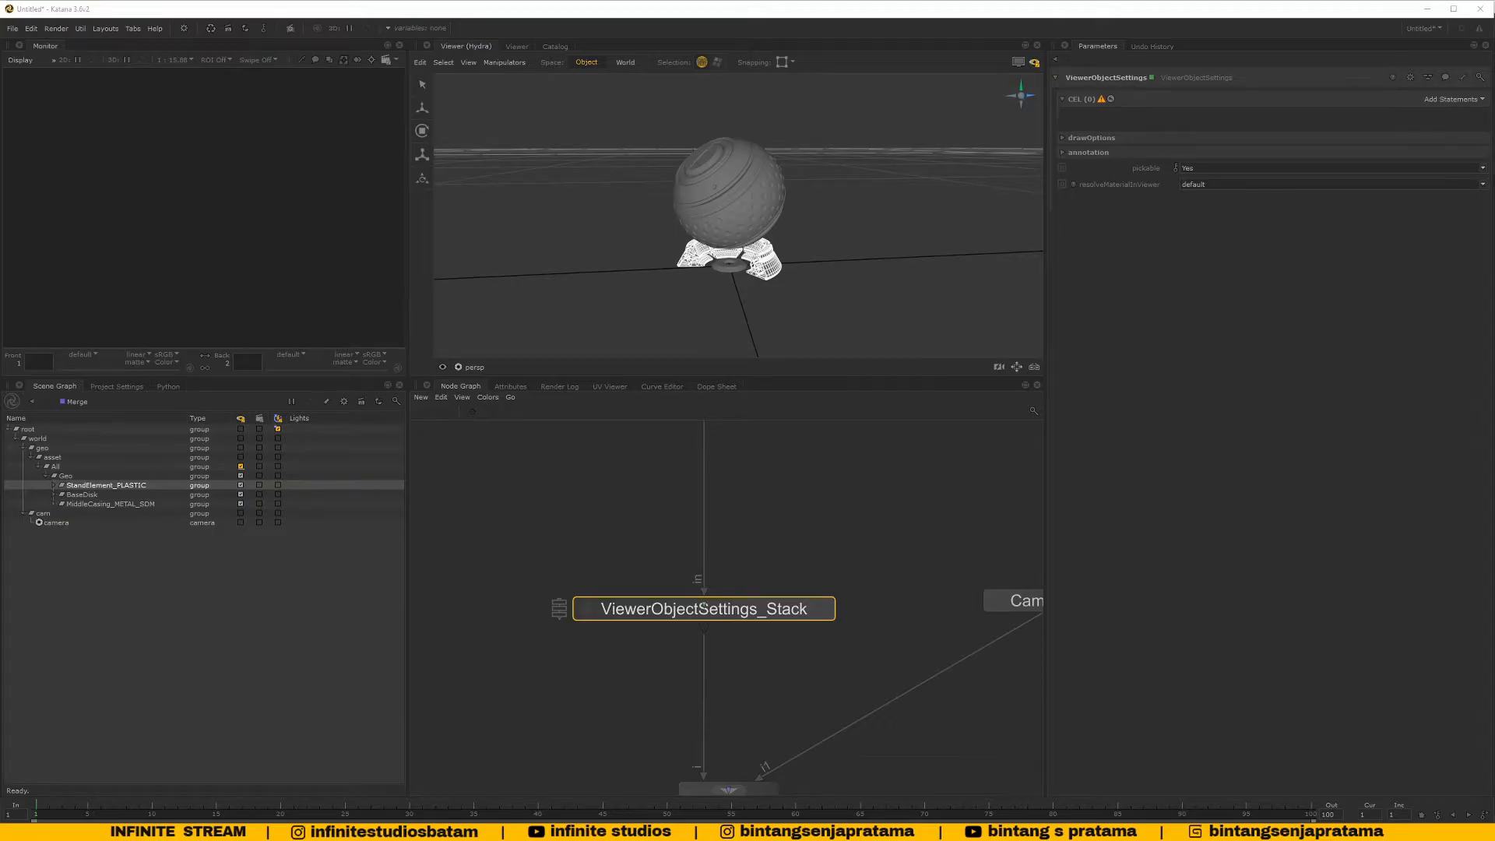
{"action": "middle_click_drag", "start_coordinate": [819, 580], "coordinate": [772, 536]}
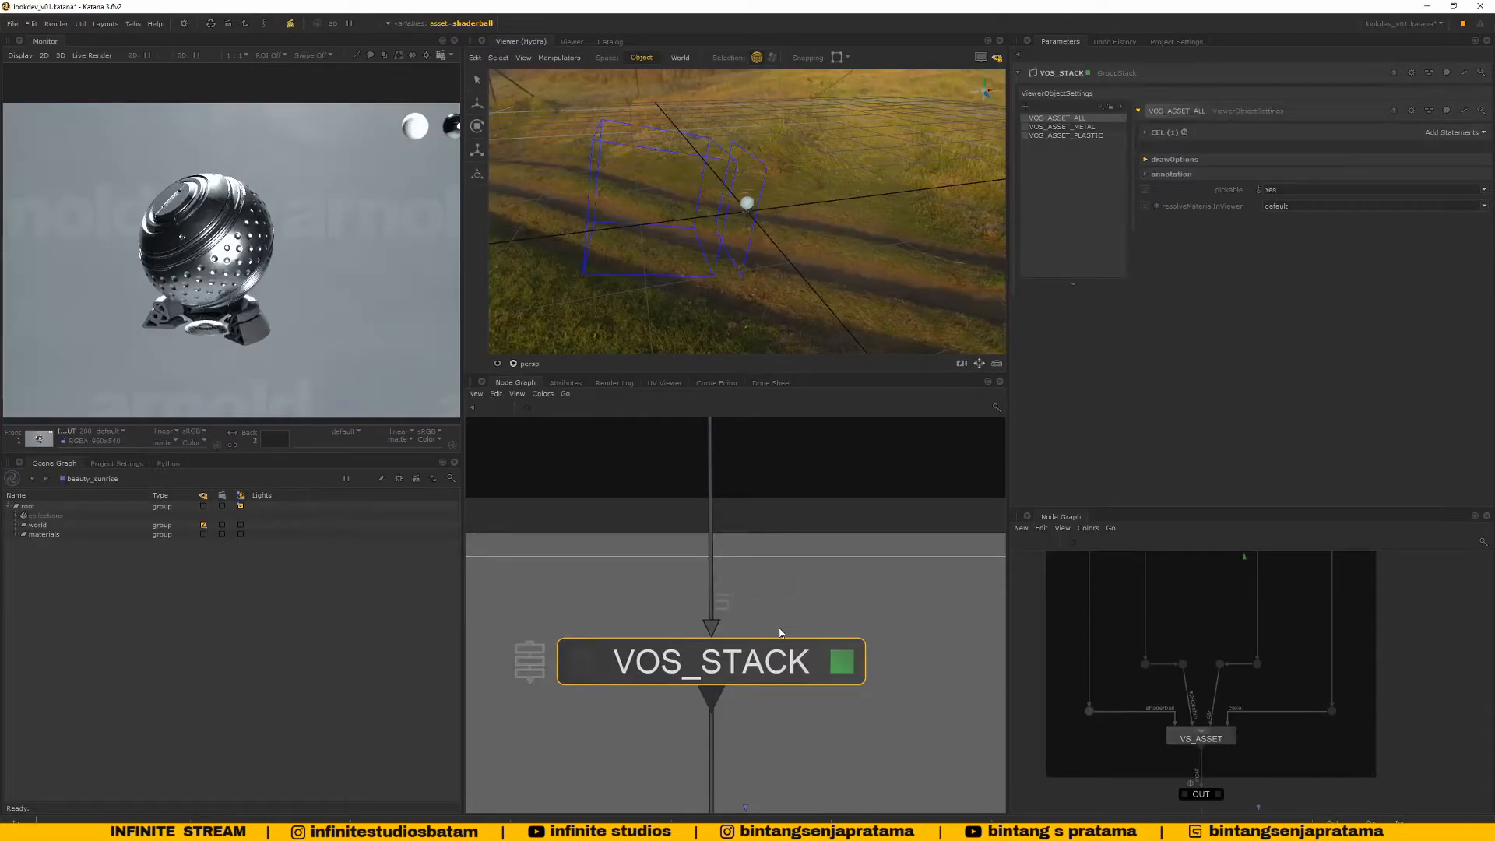
Switch to lookdev_v01.katana and examine the CEL collection and drawOptions of the VOS_ASSET_ALL entry in VOS_STACK
{"action": "middle_click_drag", "start_coordinate": [822, 573], "coordinate": [857, 557]}
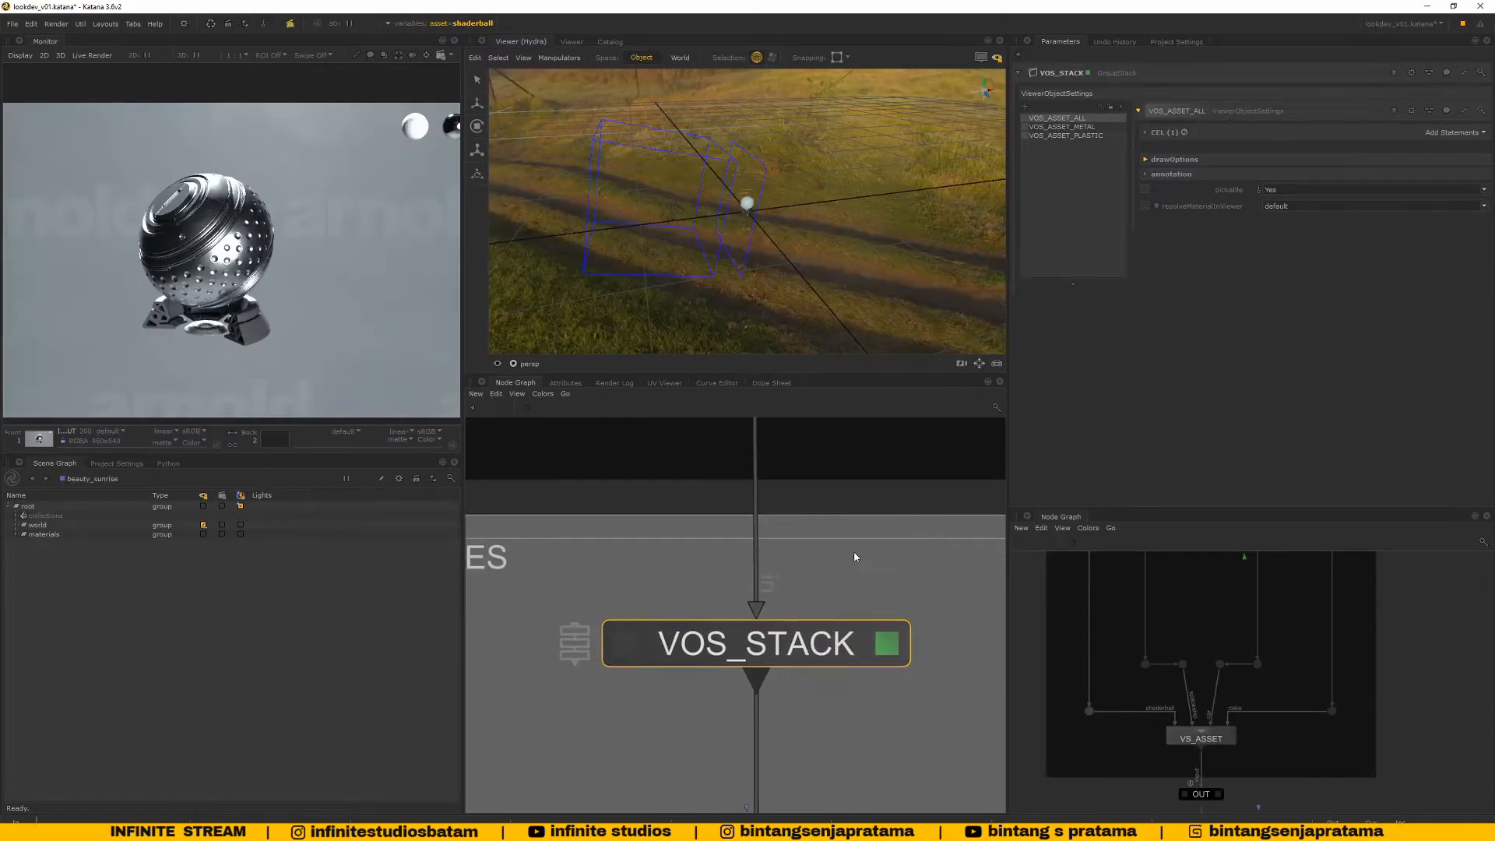
{"action": "scroll", "coordinate": [796, 609], "scroll_direction": "down", "scroll_amount": 2}
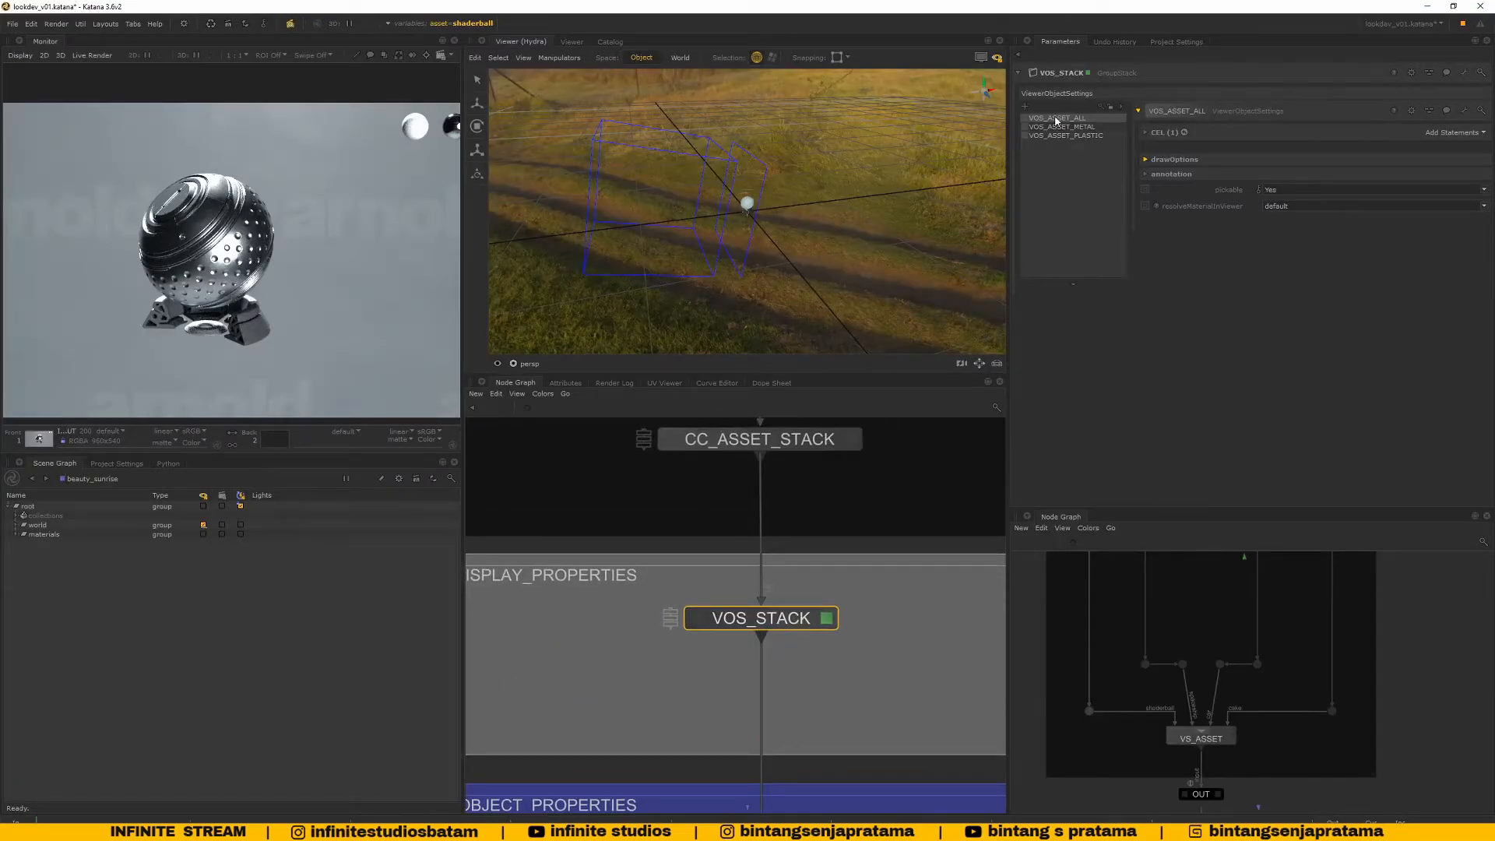
{"action": "scroll", "coordinate": [806, 586], "scroll_direction": "down", "scroll_amount": 3}
{"action": "middle_click_drag", "start_coordinate": [759, 636], "coordinate": [784, 616]}
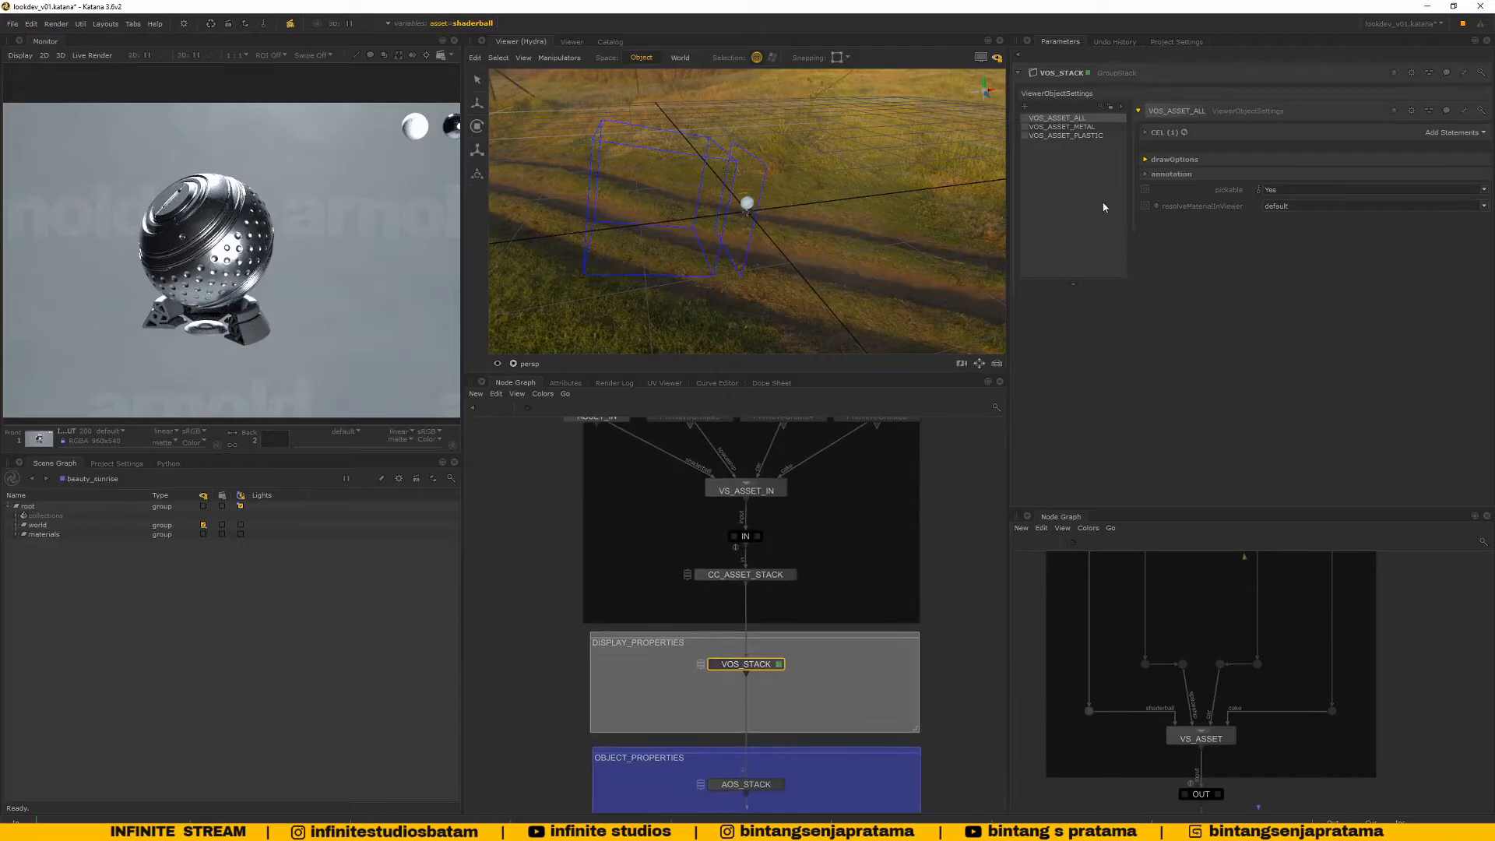
{"action": "left_click", "coordinate": [1146, 132]}
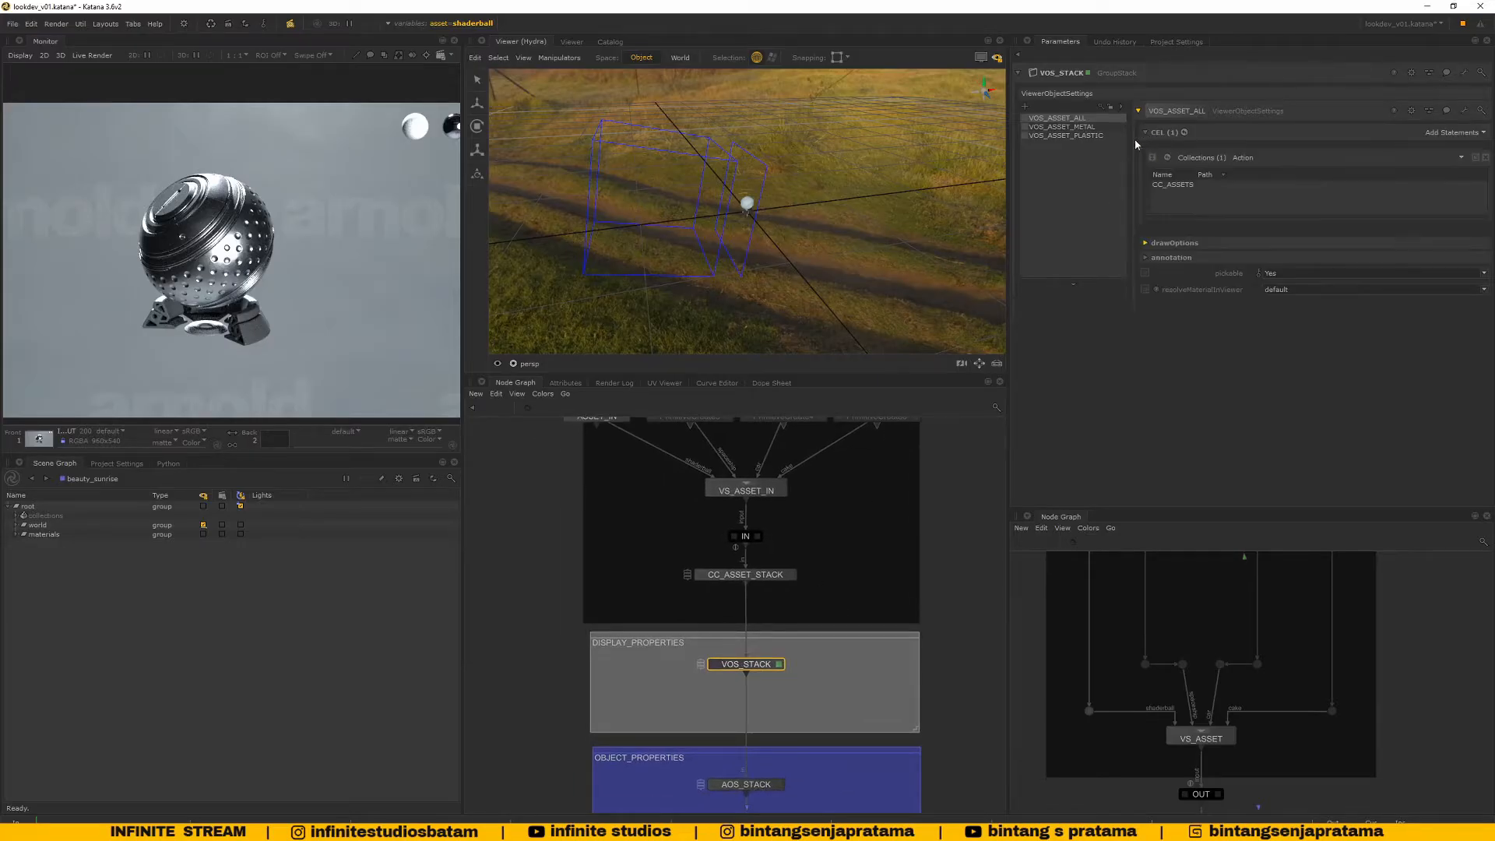
{"action": "left_click", "coordinate": [1064, 127]}
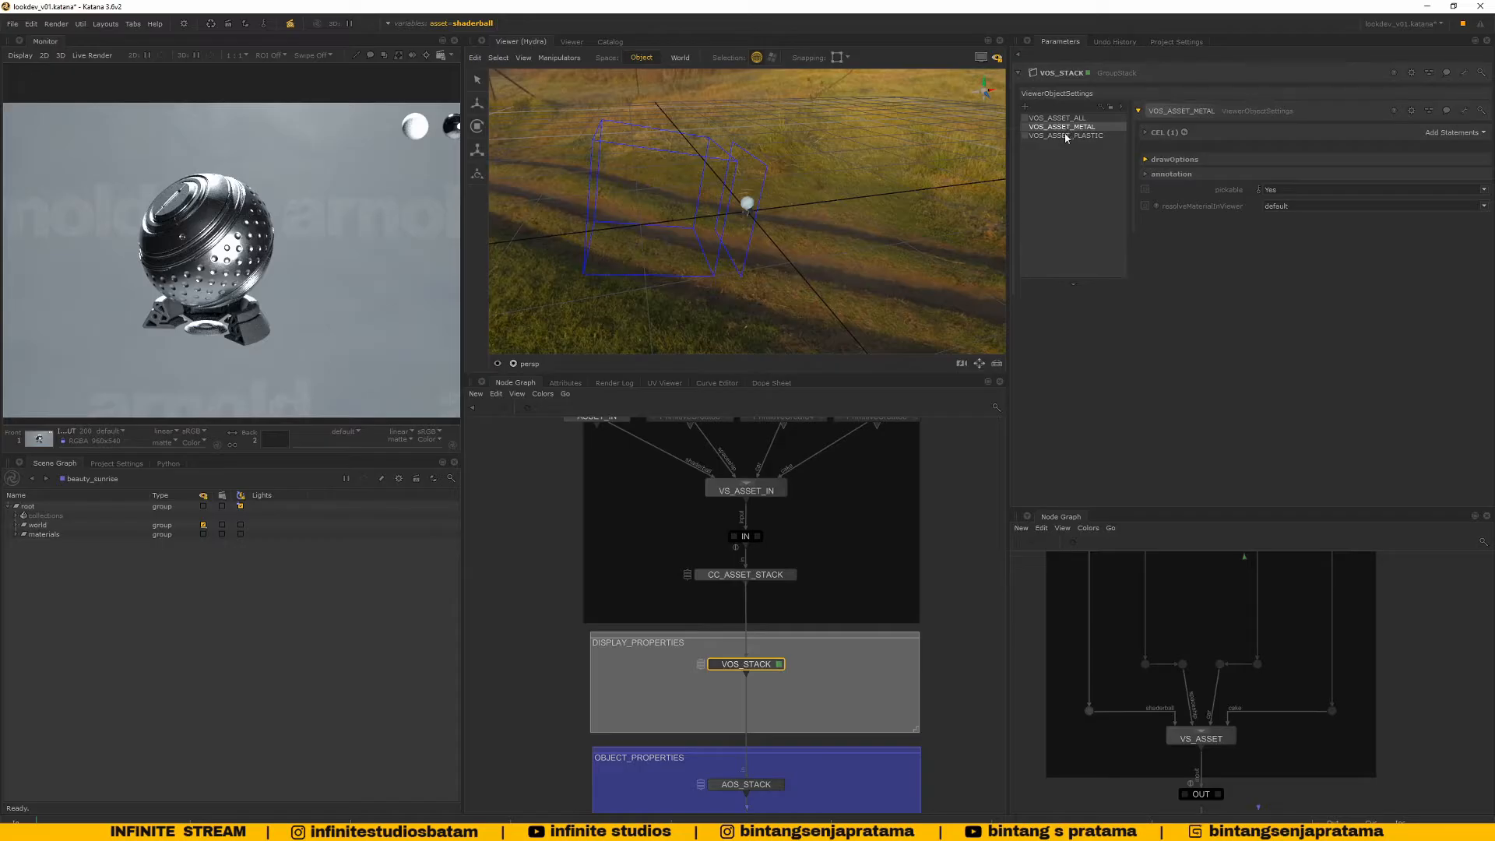
{"action": "left_click", "coordinate": [1071, 121]}
{"action": "left_click", "coordinate": [1160, 243]}
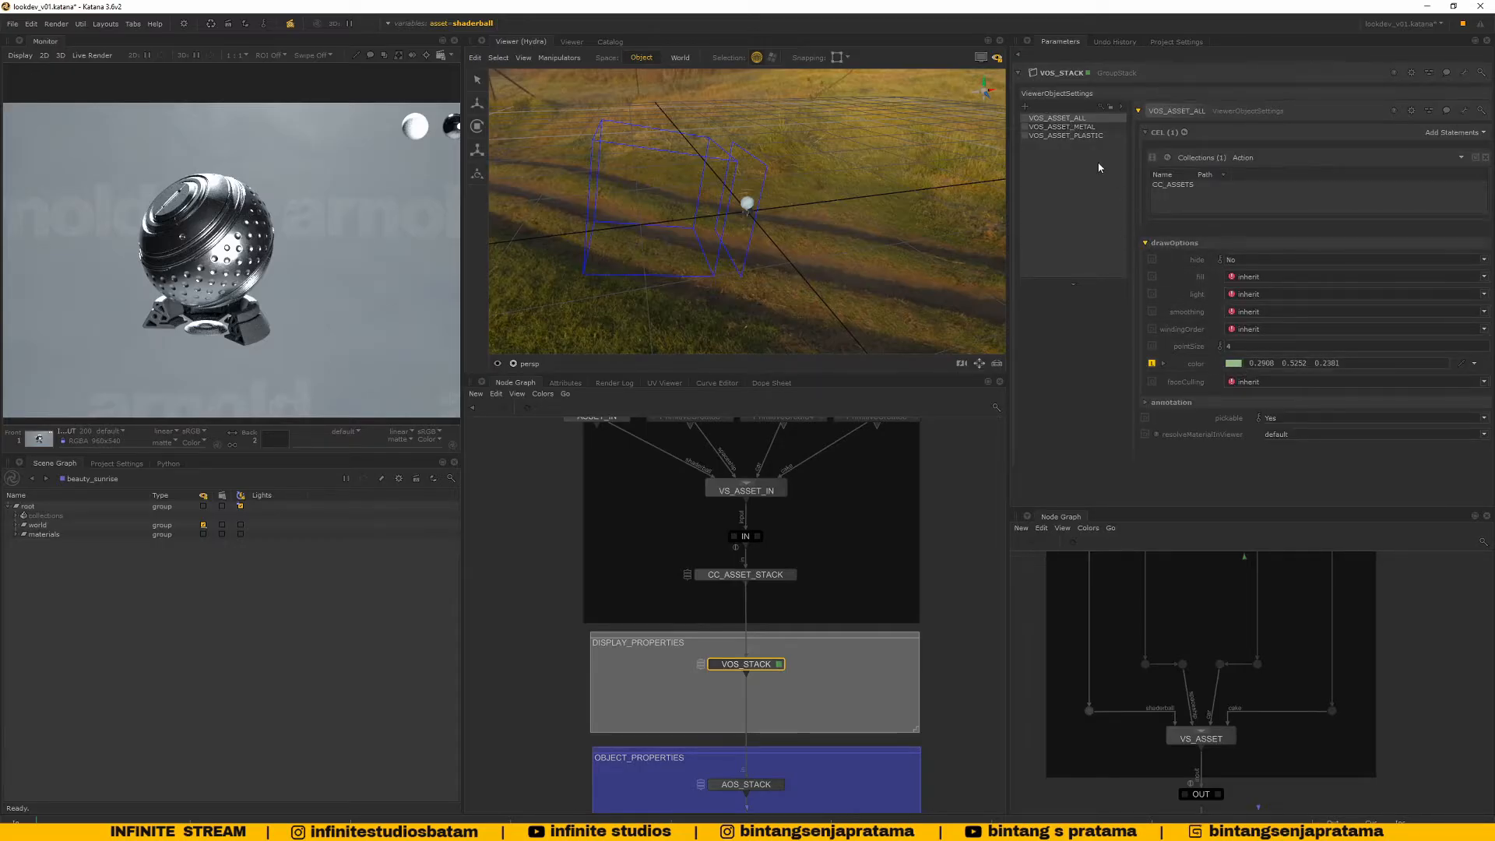
Examine the VOS_ASSET_METAL and VOS_ASSET_PLASTIC entries of VOS_STACK, including their draw options
{"action": "left_click", "coordinate": [1063, 127]}
{"action": "left_click", "coordinate": [1146, 160]}
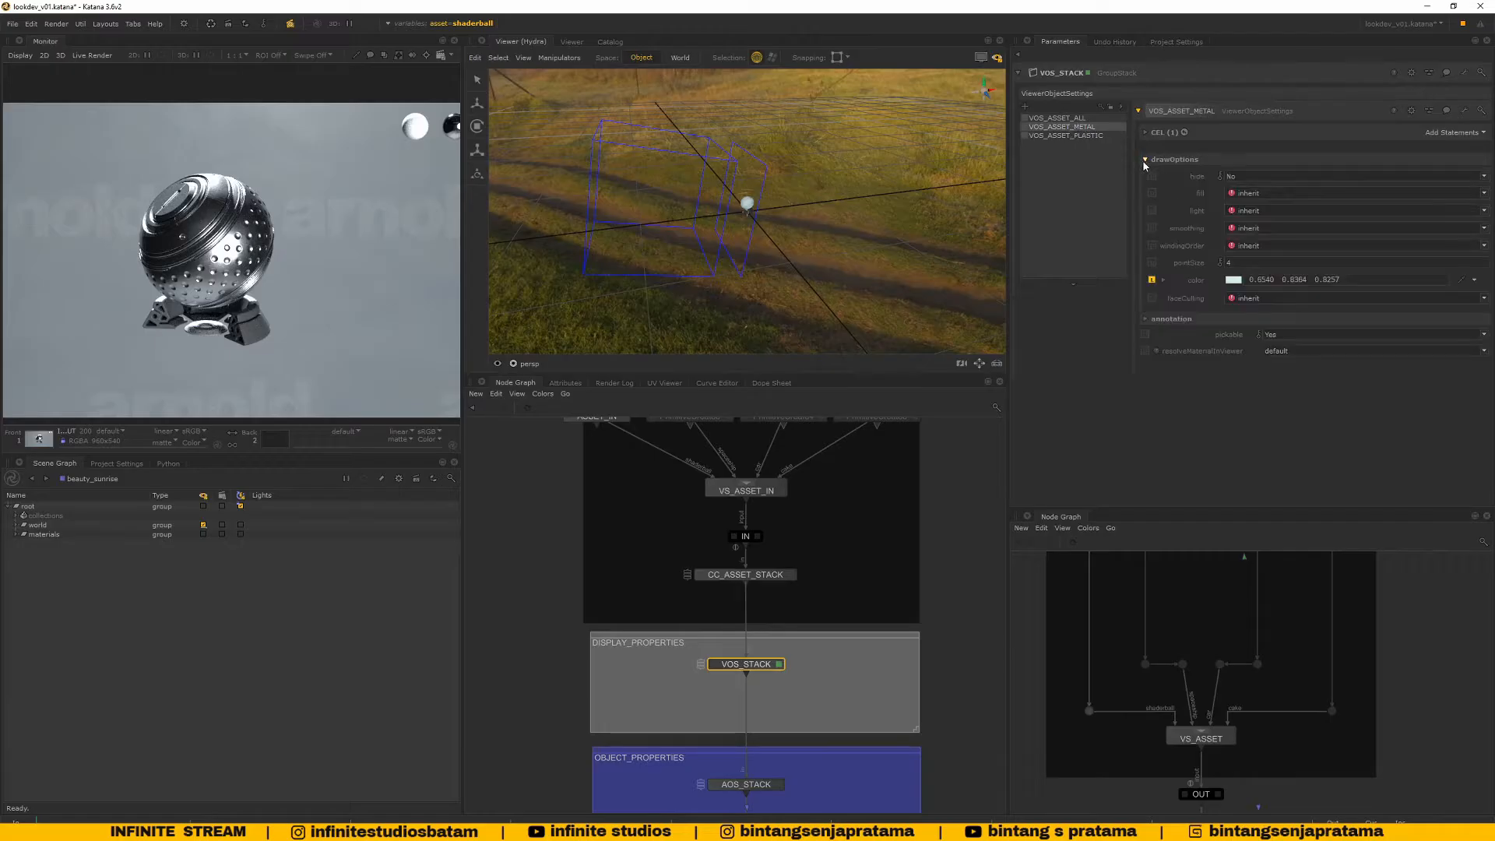
{"action": "left_click", "coordinate": [1084, 136]}
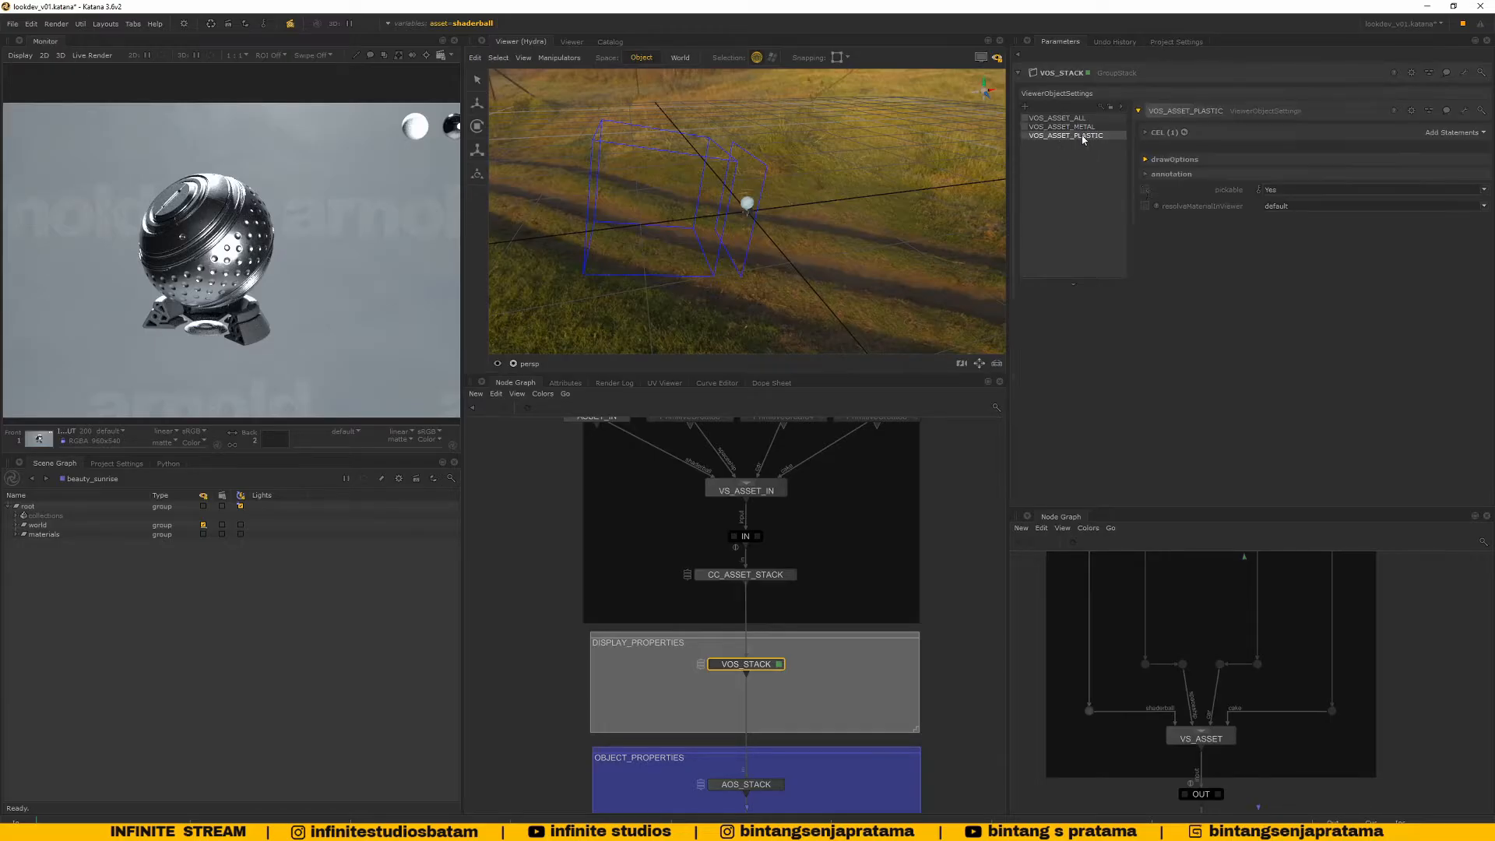
{"action": "left_click", "coordinate": [1154, 178]}
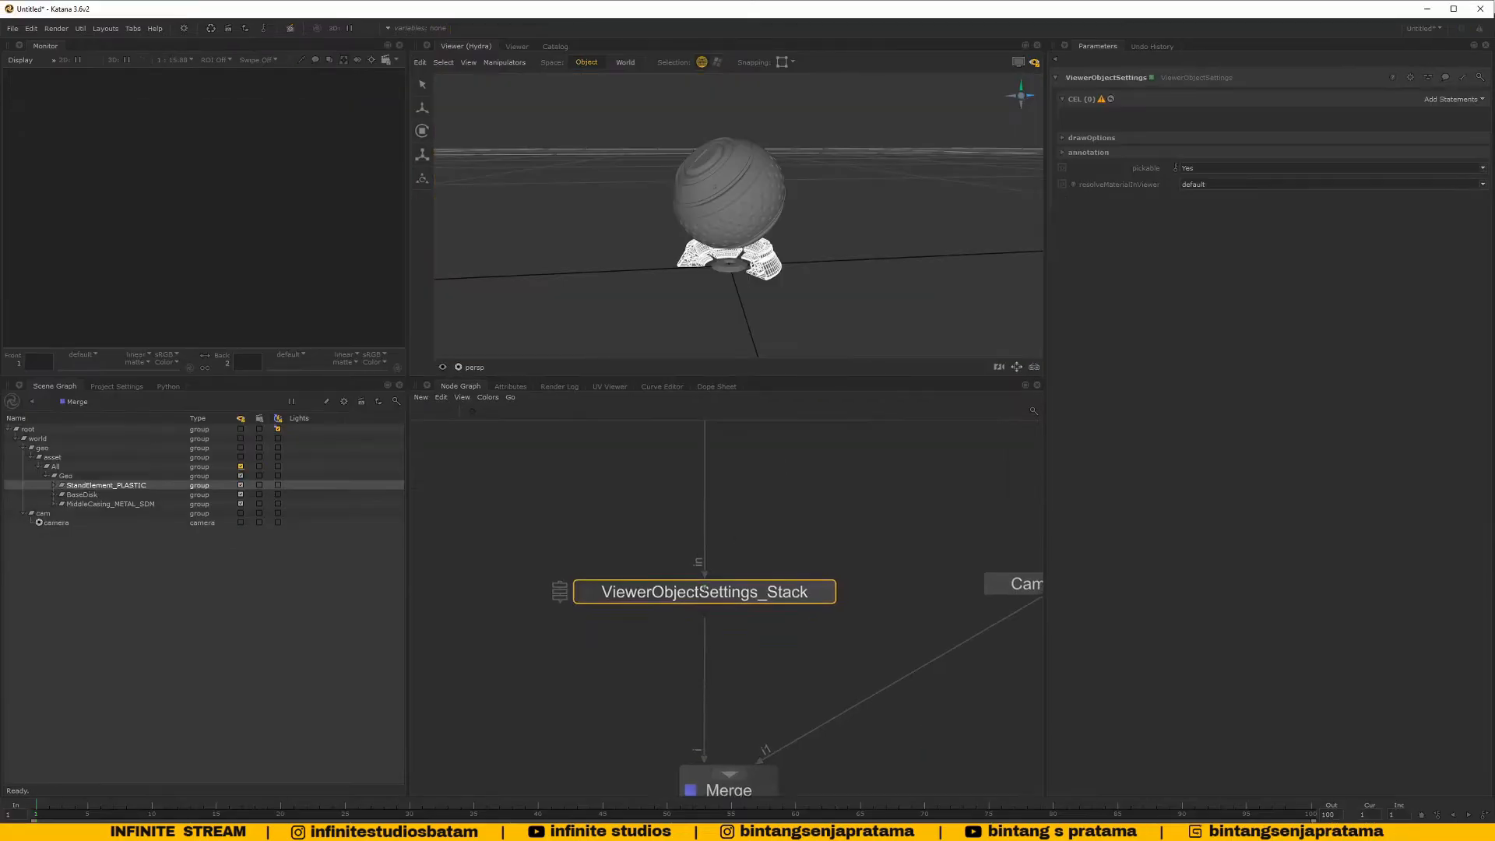
In the untitled project, open the parameters of ViewerObjectSettings_Stack and select its ViewerObjectSettings entry
{"action": "scroll", "coordinate": [753, 615], "scroll_direction": "down", "scroll_amount": 5}
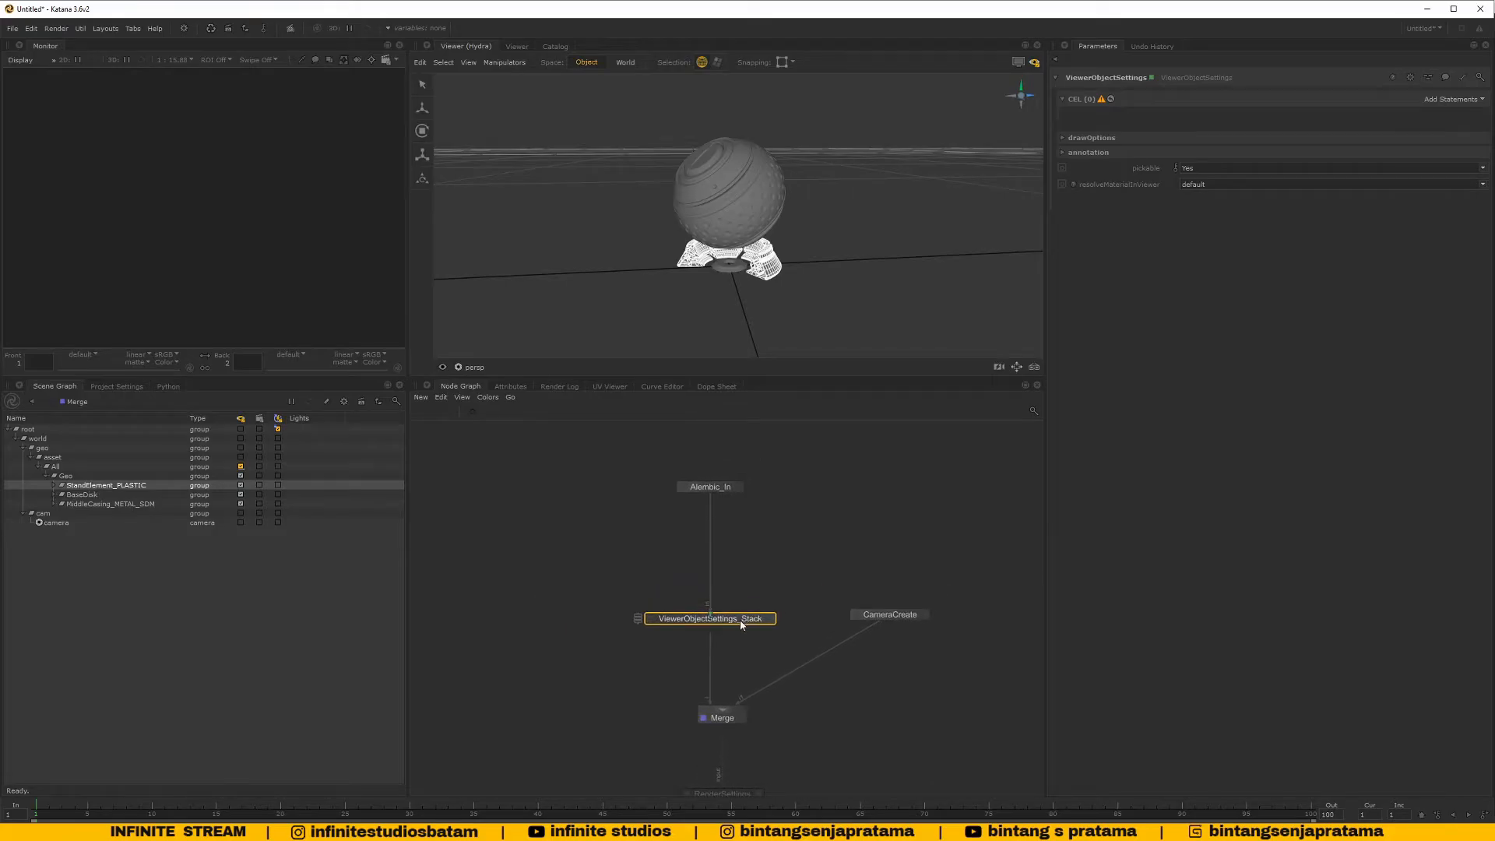
{"action": "left_click_drag", "start_coordinate": [740, 626], "coordinate": [744, 596]}
{"action": "scroll", "coordinate": [750, 575], "scroll_direction": "up", "scroll_amount": 5}
{"action": "left_click", "coordinate": [810, 300]}
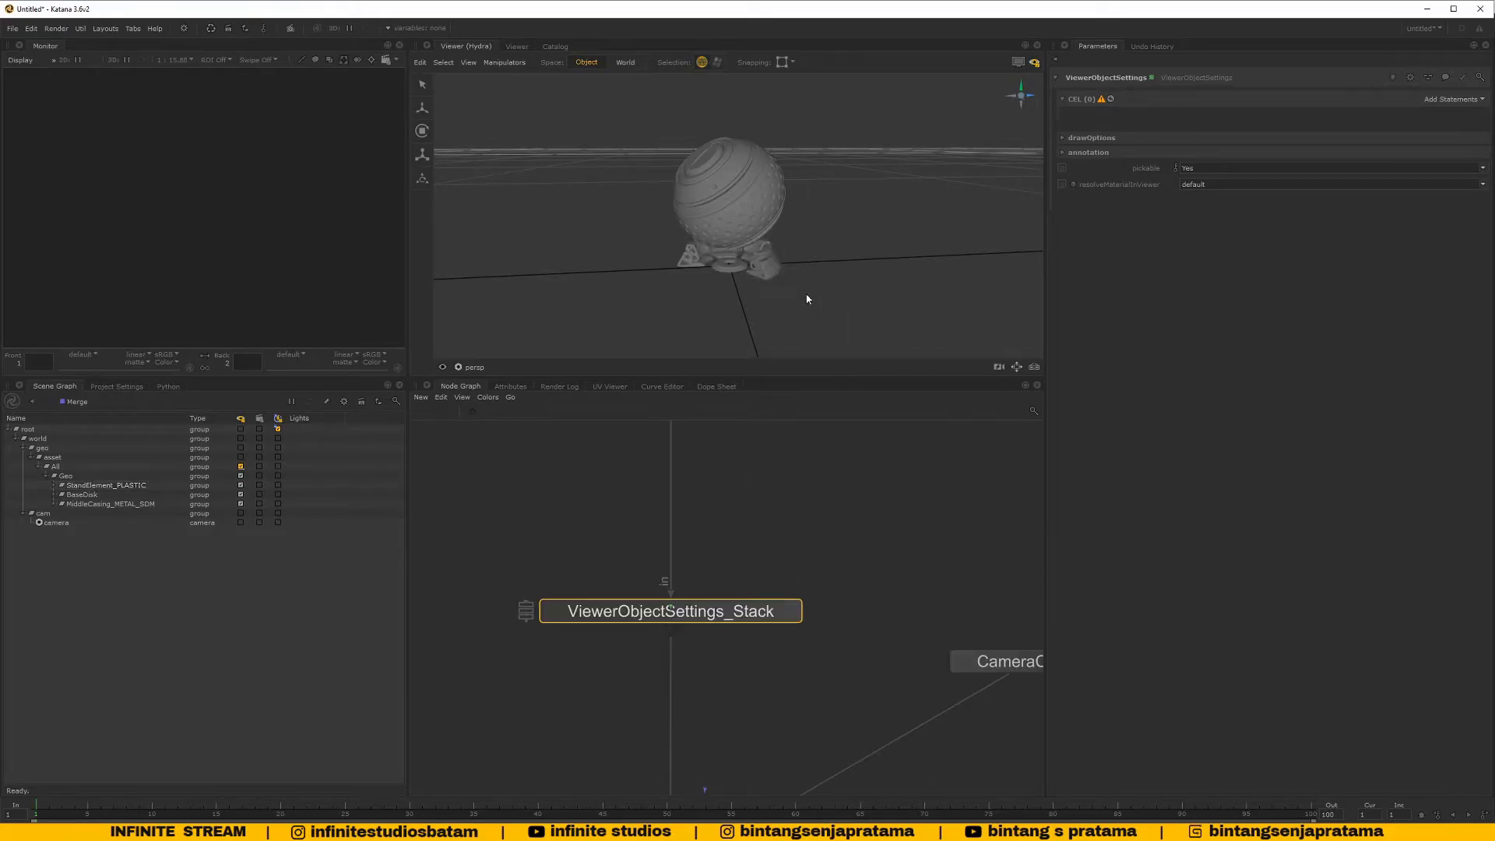
{"action": "right_click_drag", "start_coordinate": [807, 296], "coordinate": [865, 323], "text": "alt"}
{"action": "left_click_drag", "start_coordinate": [865, 323], "coordinate": [845, 307], "text": "alt"}
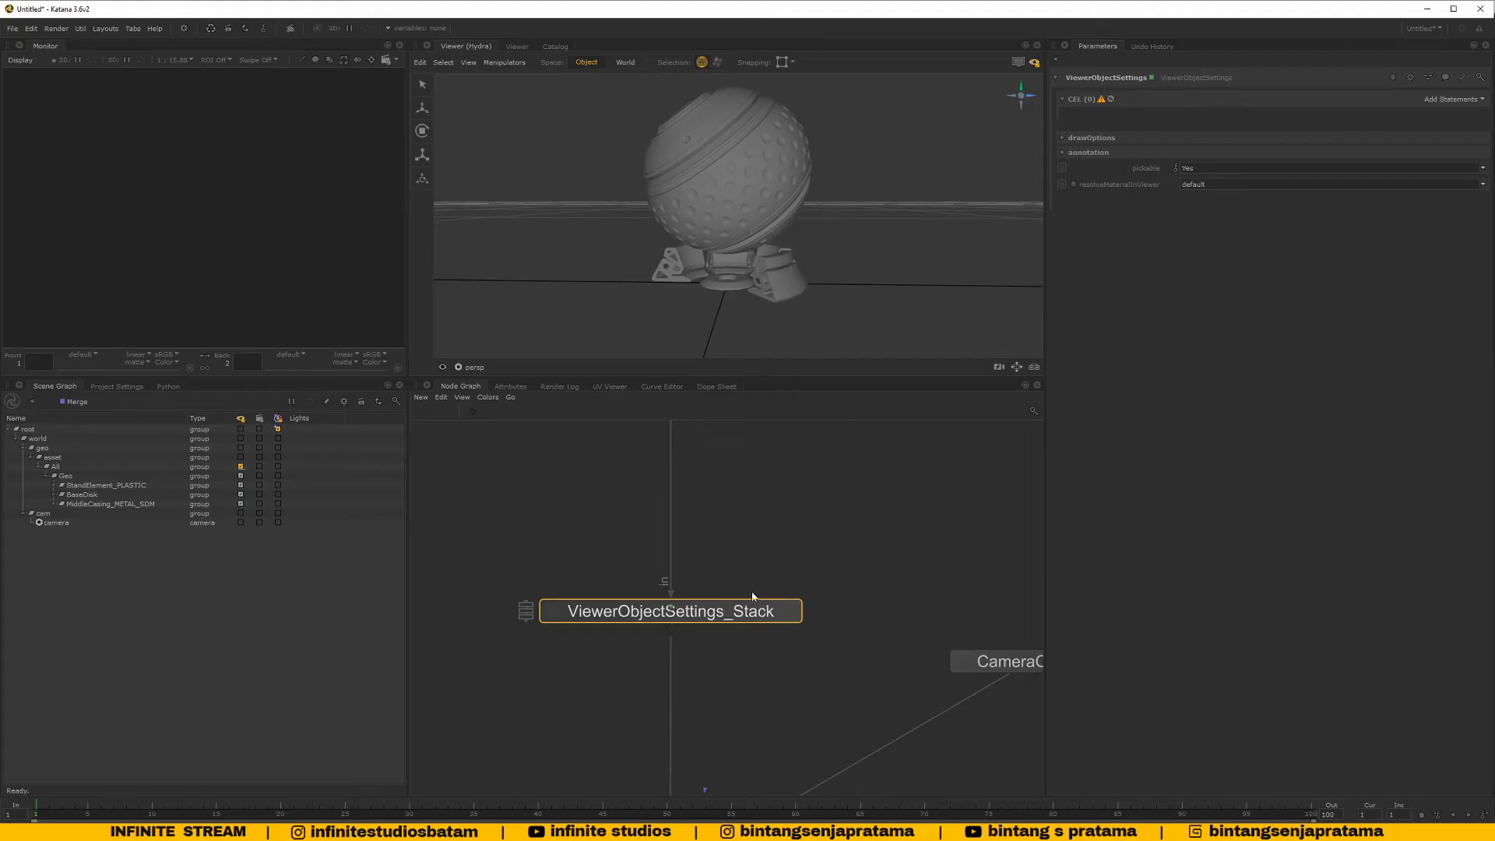
{"action": "left_click", "coordinate": [789, 614]}
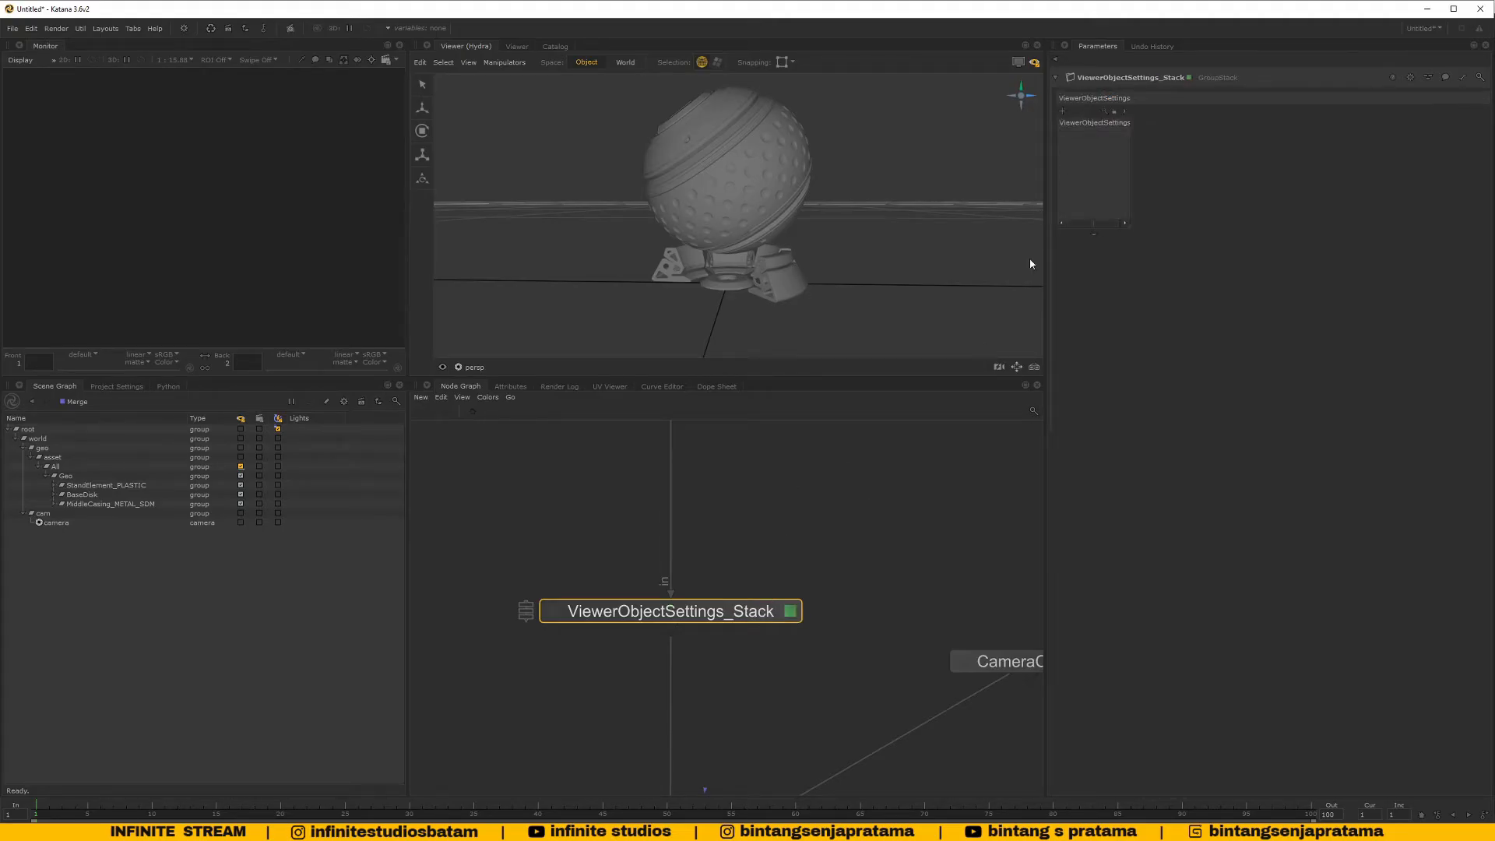
{"action": "left_click", "coordinate": [1091, 123]}
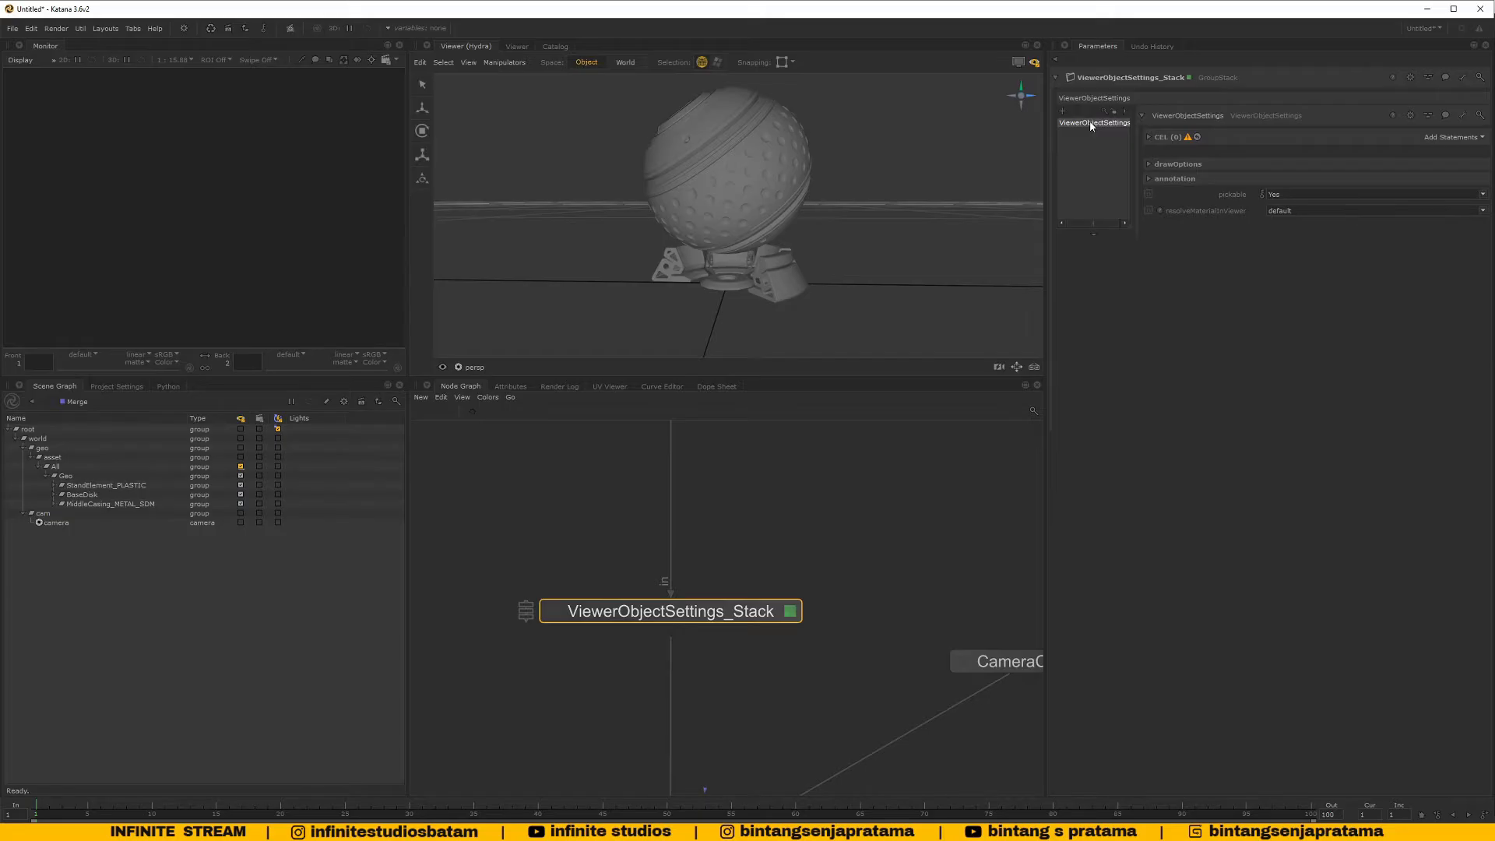
{"action": "right_click", "coordinate": [1091, 123]}
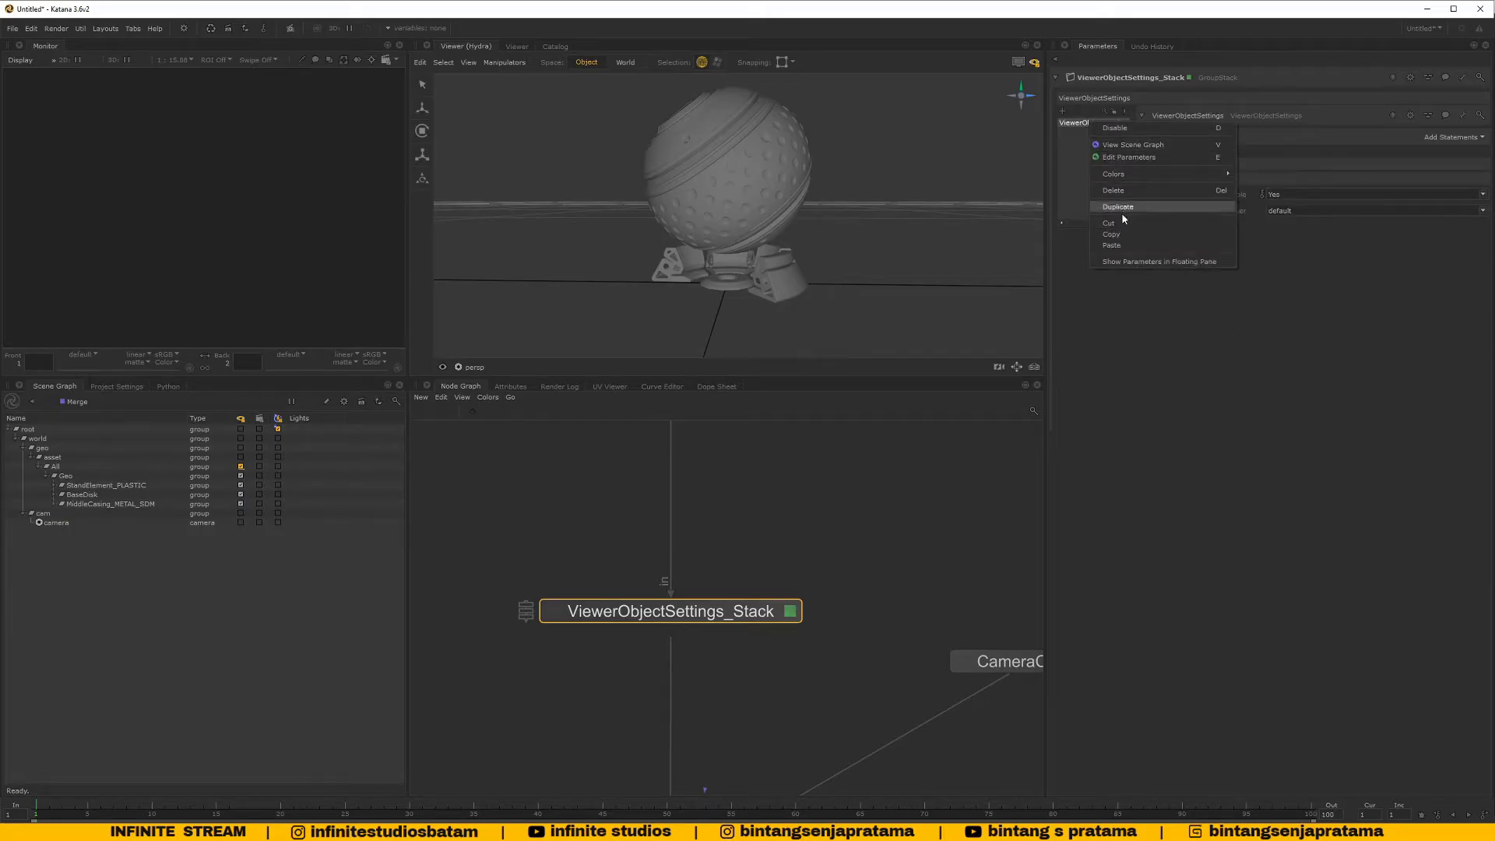
{"action": "left_click", "coordinate": [1128, 328]}
Rename the ViewerObjectSettings entry in the stack as VOS_ASSET_ALL
{"action": "left_click", "coordinate": [1166, 116]}
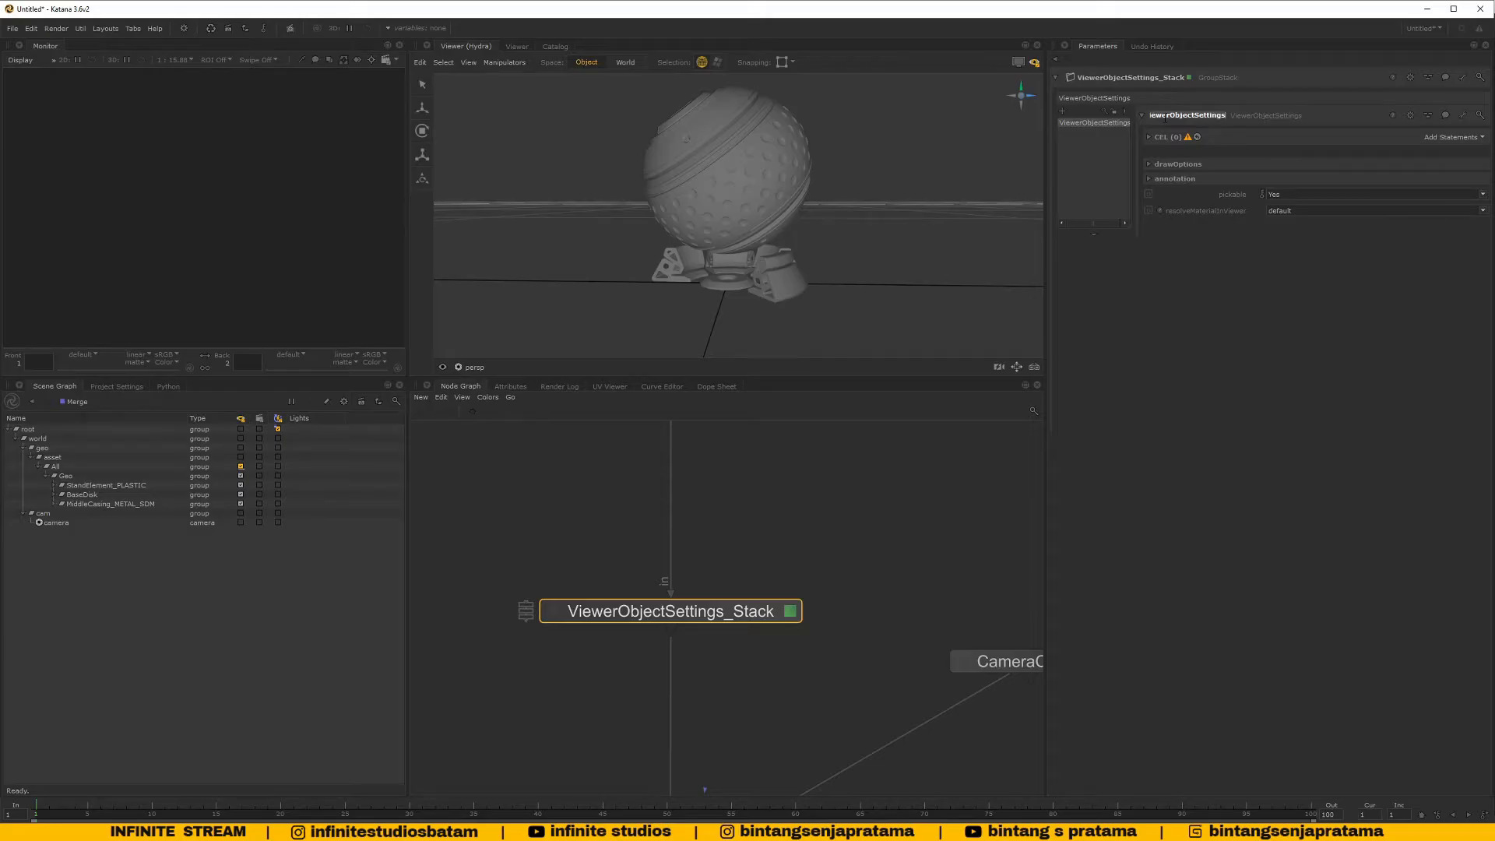
{"action": "type", "text": "vos_Asset"}
{"action": "key", "text": "BackSpace"}
{"action": "key", "text": "BackSpace"}
{"action": "key", "text": "BackSpace"}
{"action": "key", "text": "BackSpace"}
{"action": "type", "text": "ASSE"}
{"action": "key", "text": "BackSpace"}
{"action": "key", "text": "BackSpace"}
{"action": "key", "text": "BackSpace"}
{"action": "key", "text": "BackSpace"}
{"action": "key", "text": "BackSpace"}
{"action": "type", "text": "ASSET_ALL"}
{"action": "key", "text": "Return"}
Enable the color override in the drawOptions of VOS_ASSET_ALL and set the color to bright red
{"action": "left_click", "coordinate": [1152, 164]}
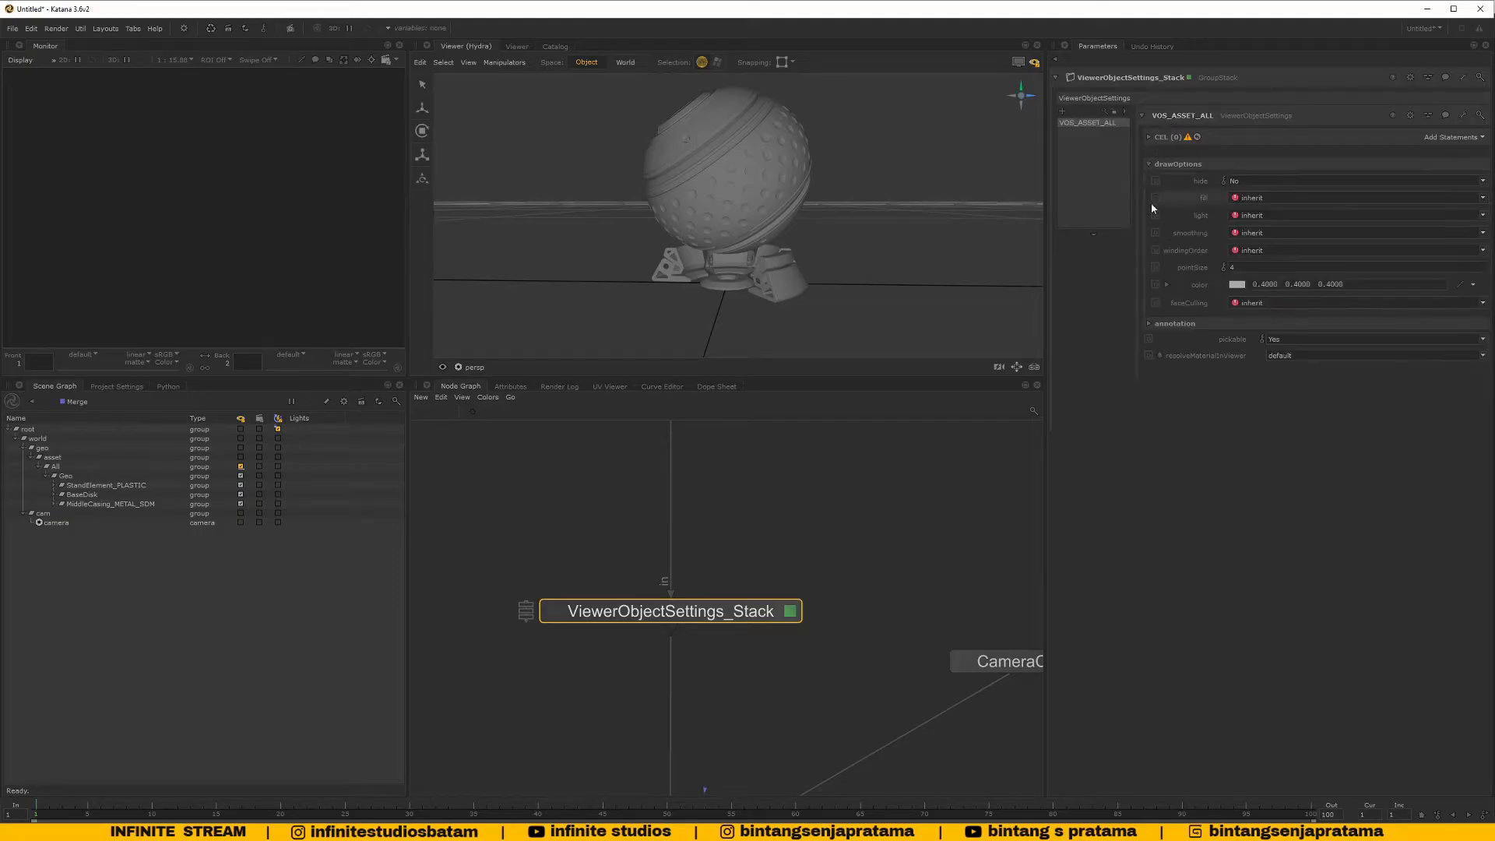
{"action": "left_click", "coordinate": [1156, 286]}
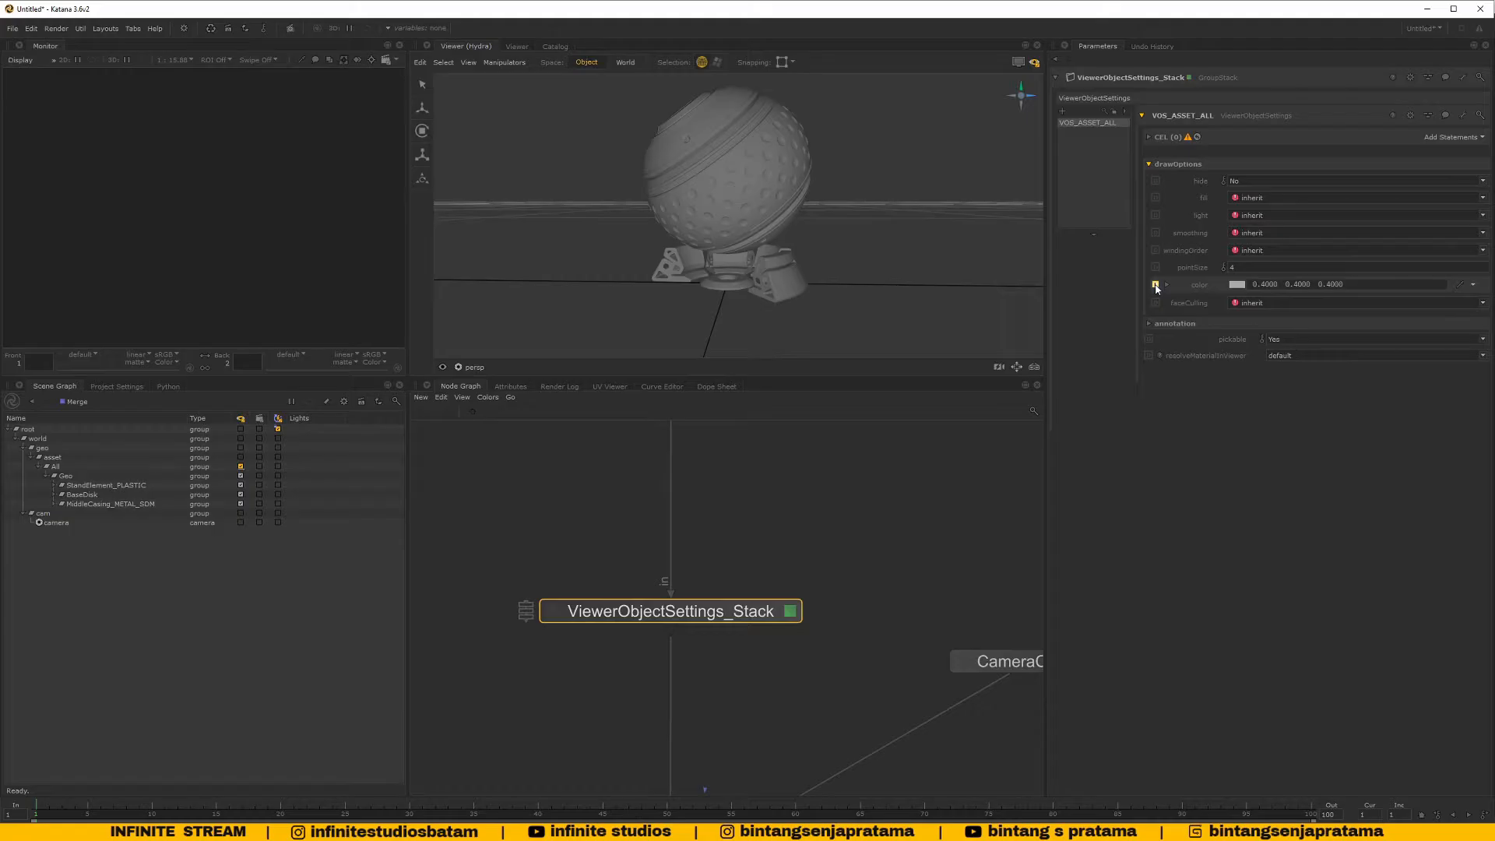
{"action": "left_click", "coordinate": [1244, 288]}
{"action": "left_click", "coordinate": [714, 420]}
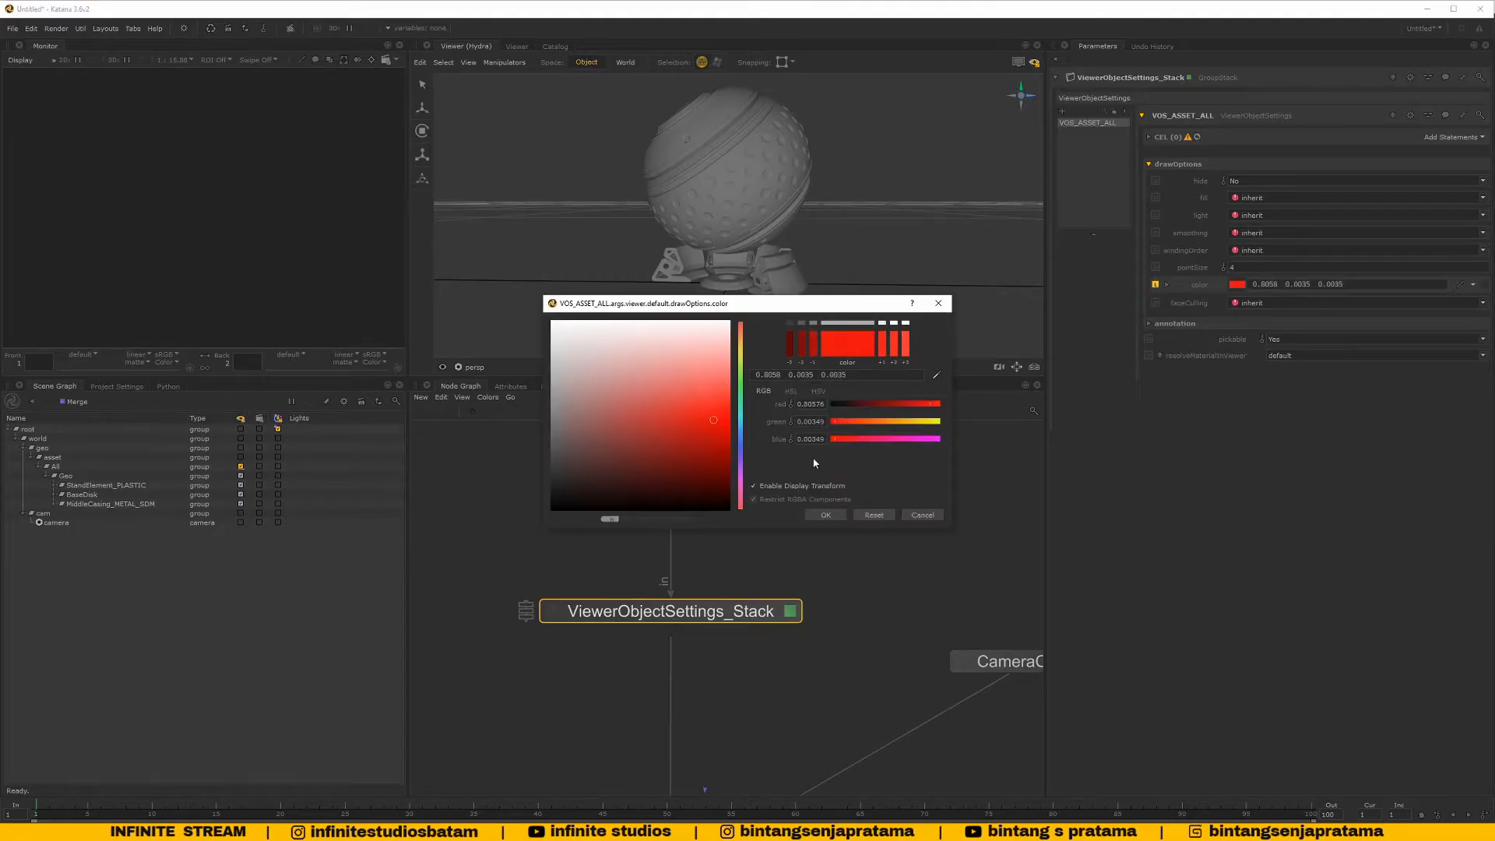
{"action": "left_click", "coordinate": [827, 515]}
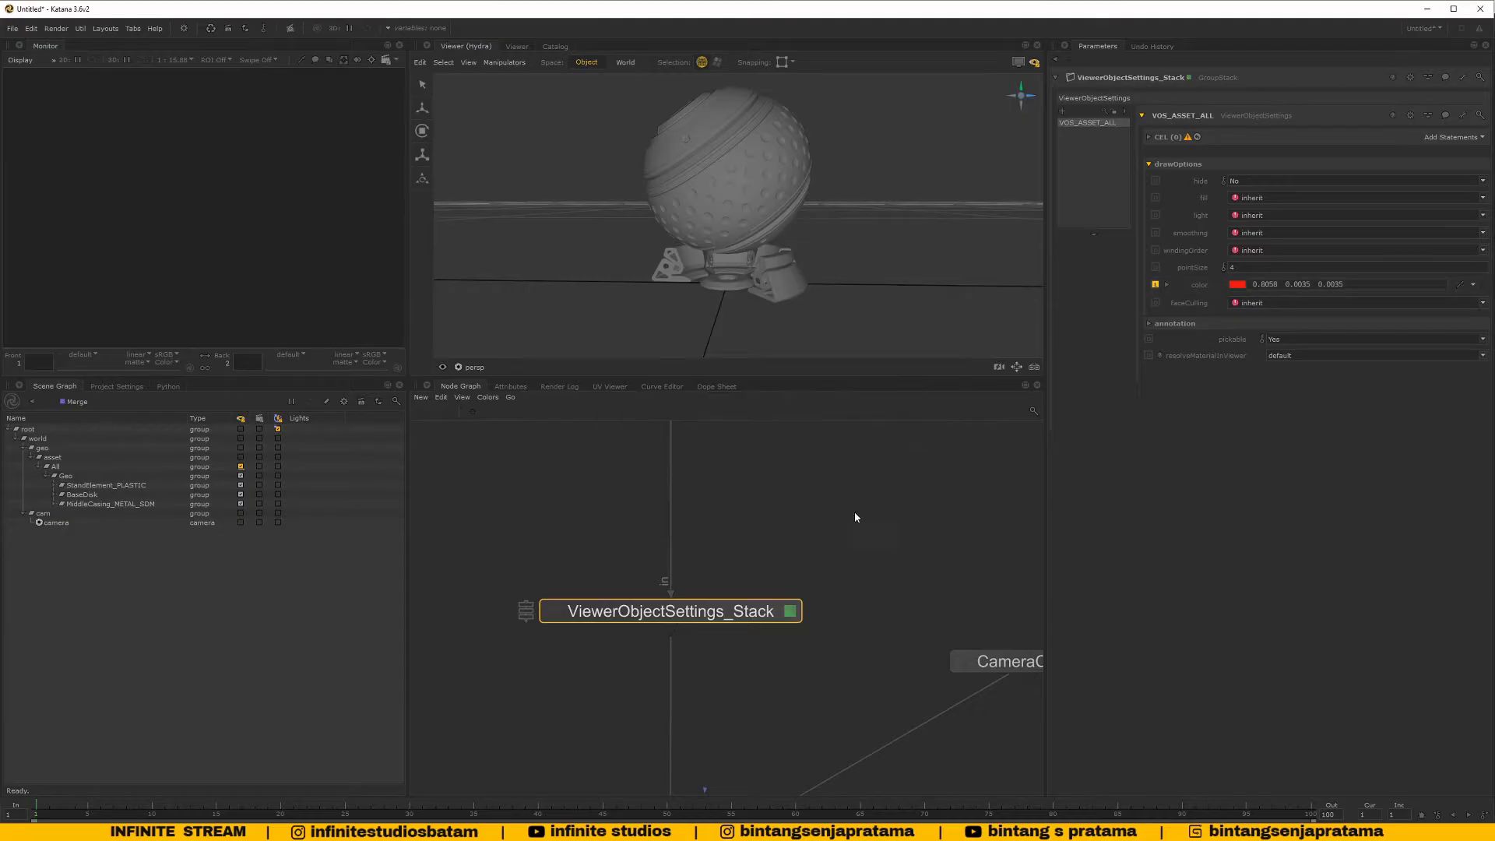
{"action": "left_click", "coordinate": [1156, 285]}
{"action": "left_click", "coordinate": [1156, 286]}
Set ViewerObjectSettings_Stack as the viewed node so the scene graph is evaluated from it
{"action": "scroll", "coordinate": [892, 608], "scroll_direction": "down", "scroll_amount": 3}
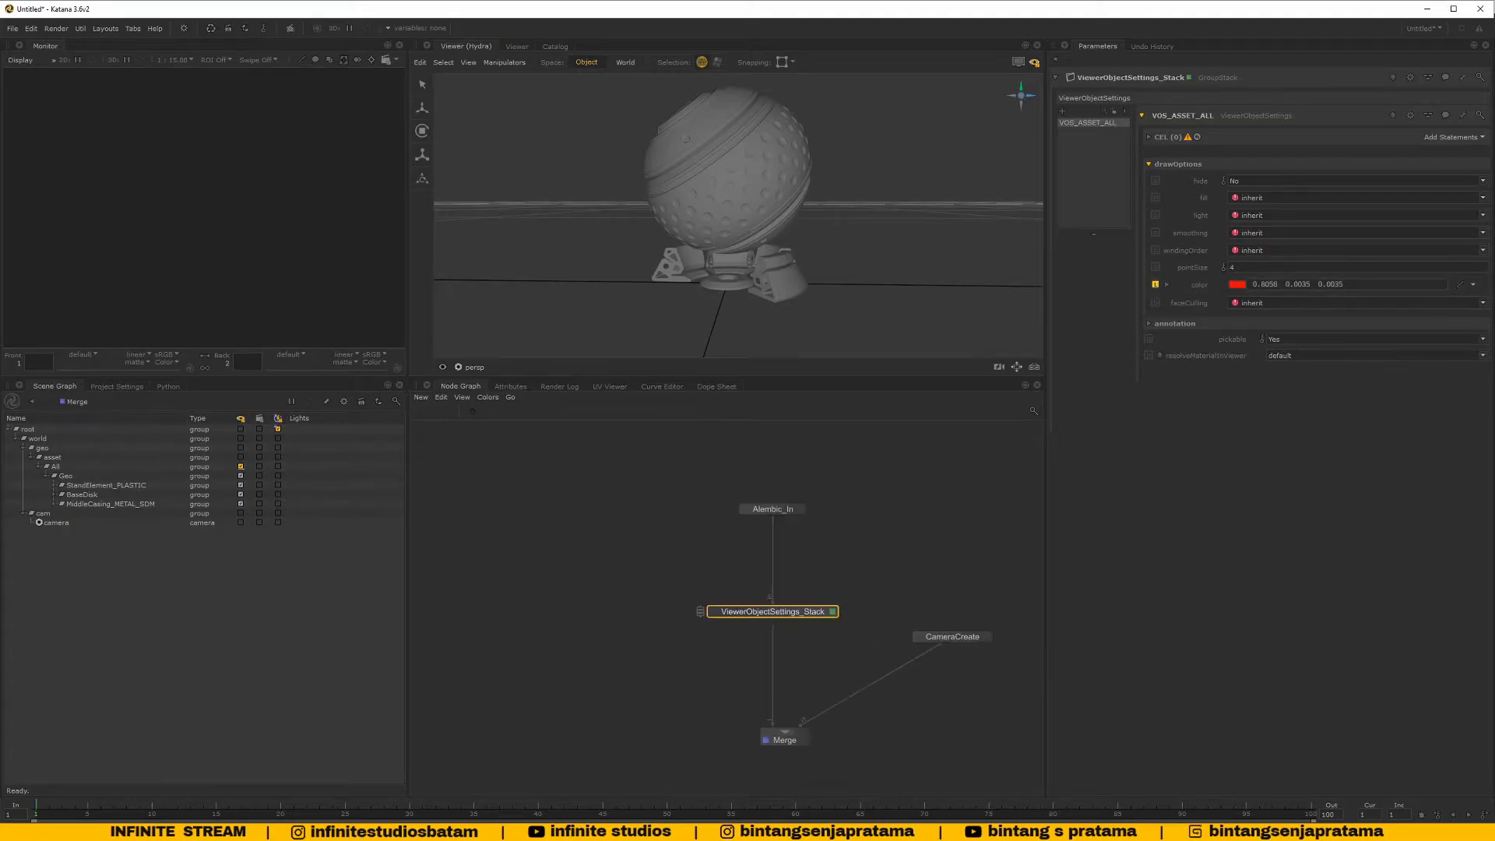
{"action": "scroll", "coordinate": [781, 658], "scroll_direction": "up", "scroll_amount": 3}
{"action": "left_click", "coordinate": [642, 568]}
{"action": "scroll", "coordinate": [788, 600], "scroll_direction": "down", "scroll_amount": 2}
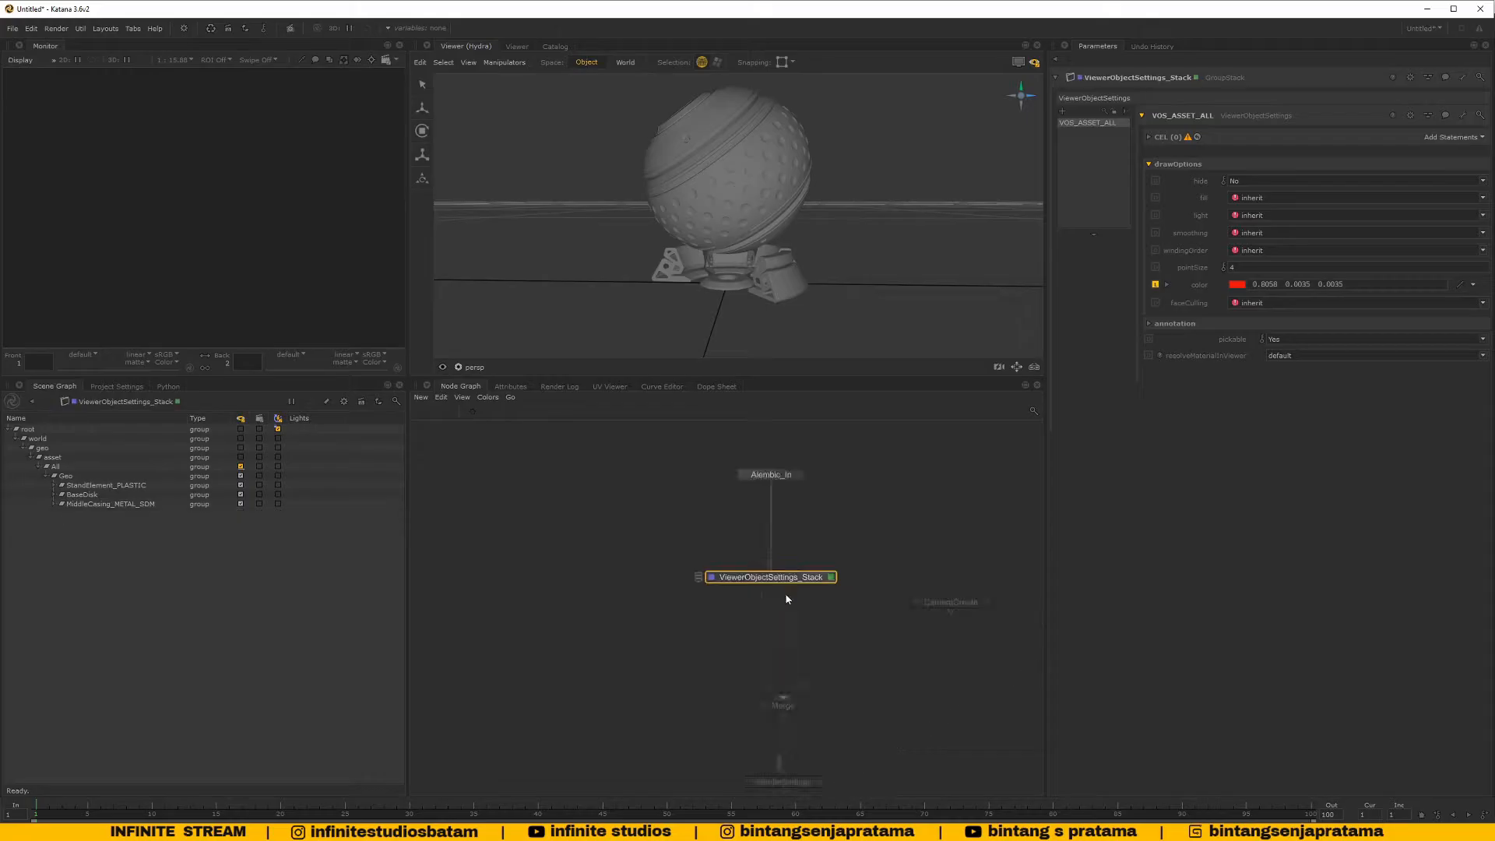
{"action": "scroll", "coordinate": [801, 562], "scroll_direction": "up", "scroll_amount": 2}
{"action": "middle_click_drag", "start_coordinate": [802, 548], "coordinate": [775, 585]}
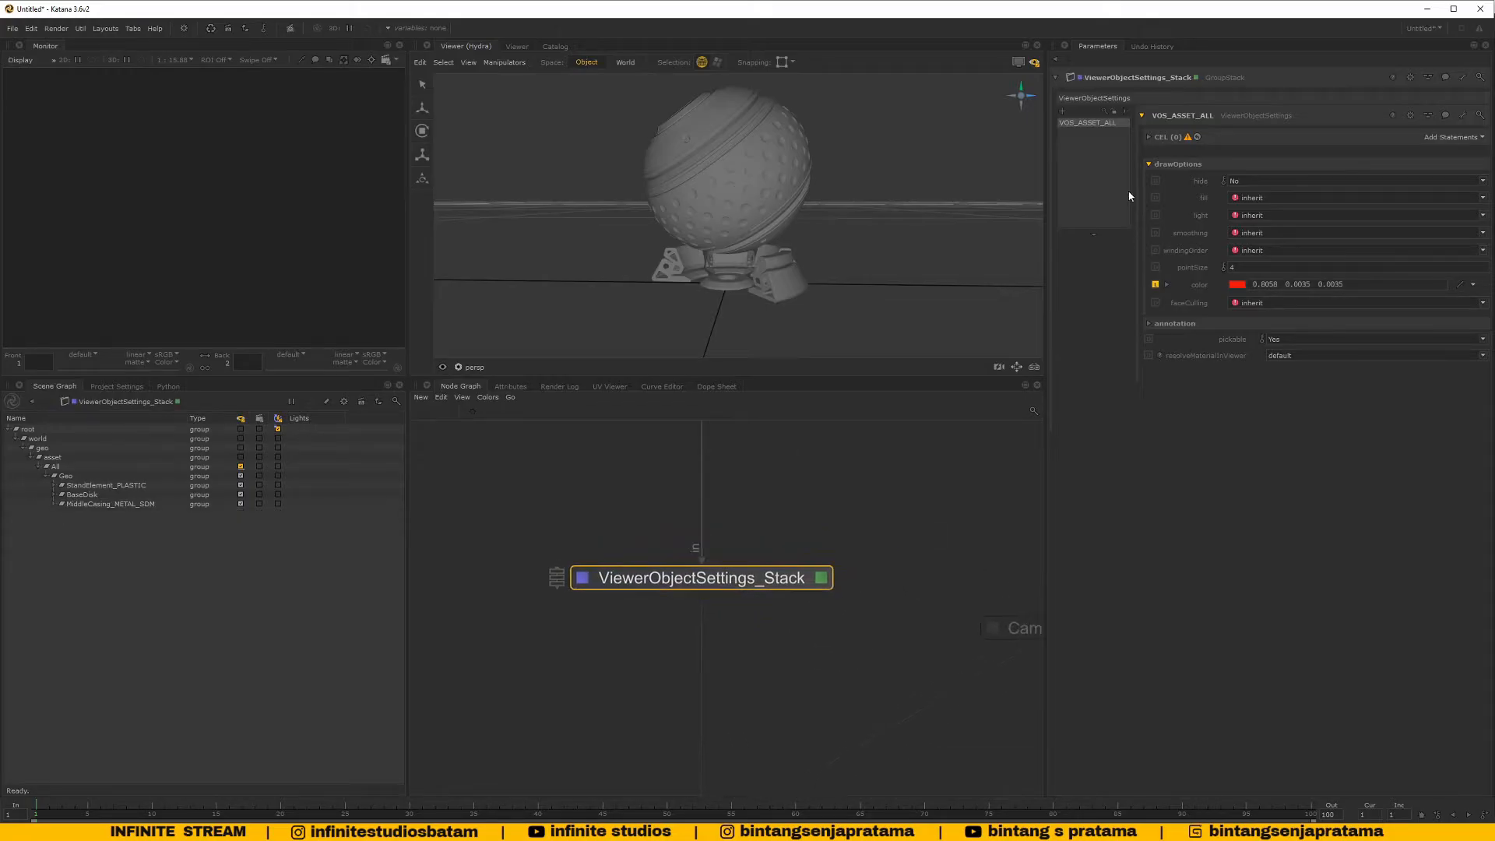
Add the scene graph location /root/world/geo/asset/All/Geo to the CEL statements of VOS_ASSET_ALL and inspect the shader ball
{"action": "left_click", "coordinate": [1148, 138]}
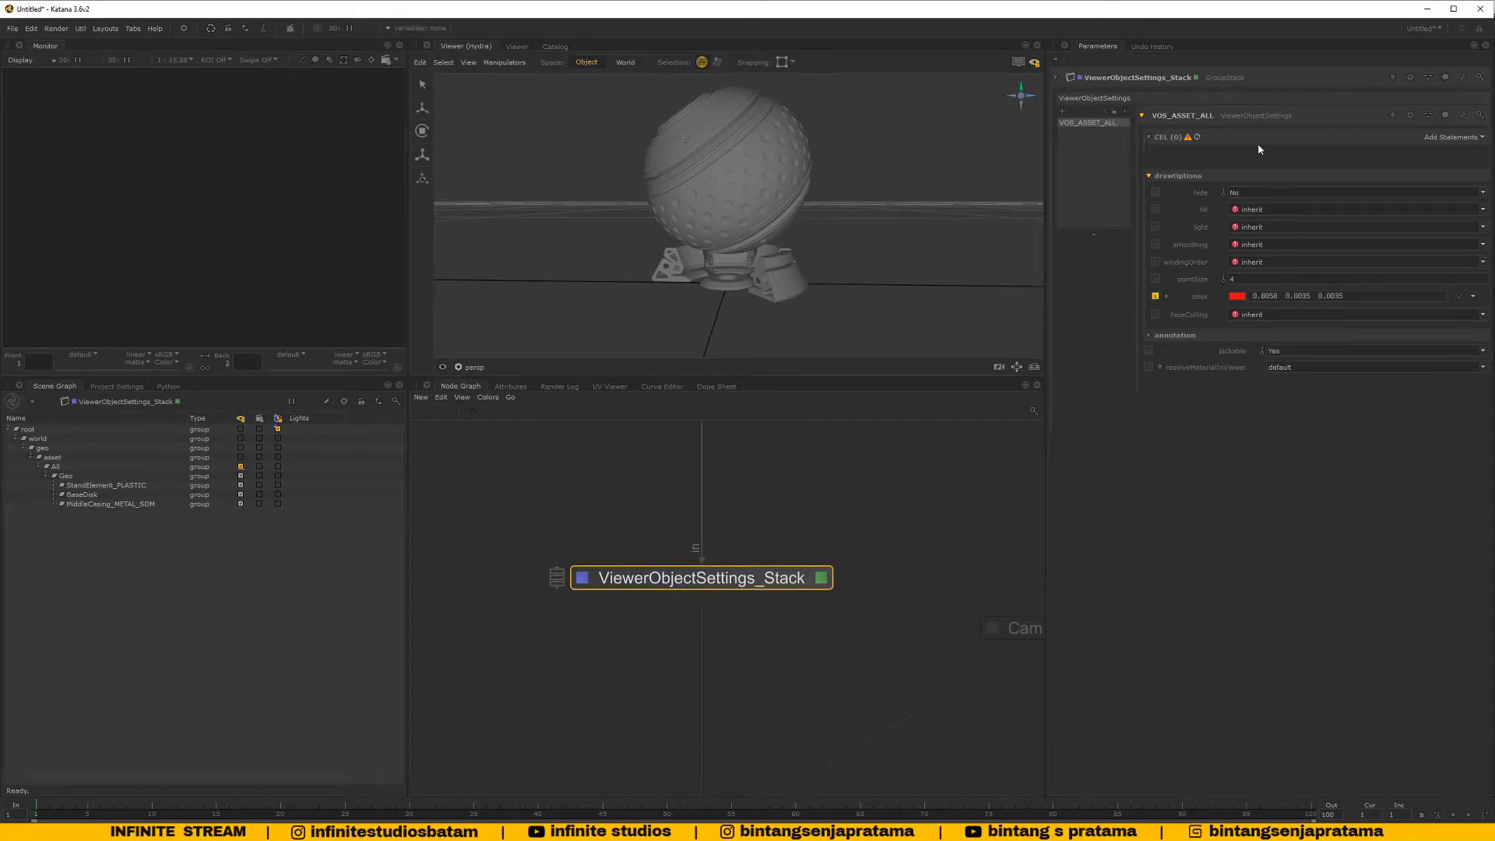
{"action": "left_click", "coordinate": [1480, 138]}
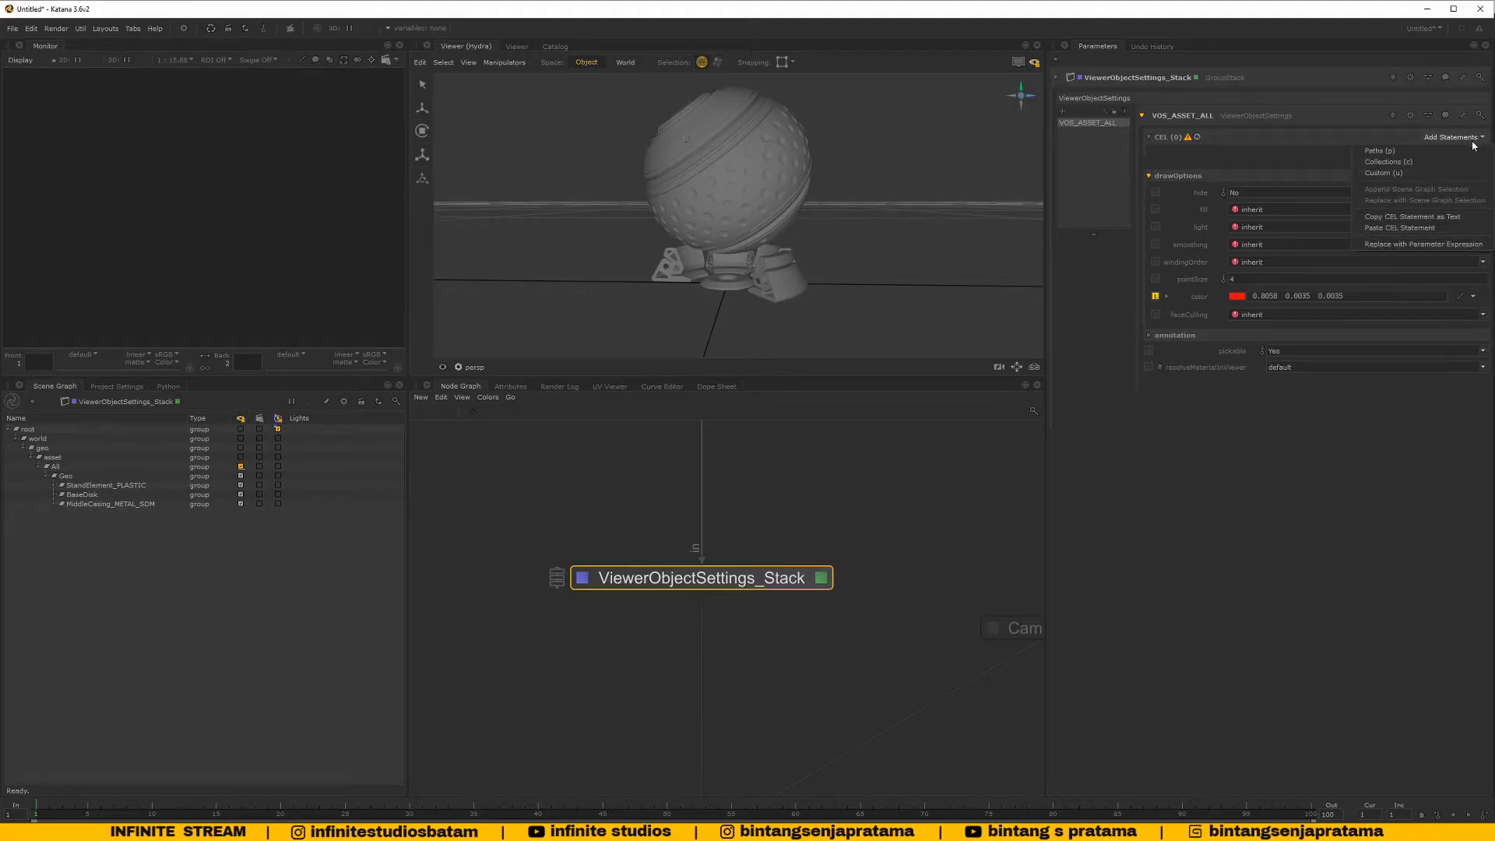
{"action": "left_click", "coordinate": [1026, 419]}
{"action": "left_click_drag", "start_coordinate": [66, 475], "coordinate": [1461, 141]}
{"action": "left_click", "coordinate": [833, 289]}
{"action": "left_click_drag", "start_coordinate": [774, 229], "coordinate": [801, 249], "text": "alt"}
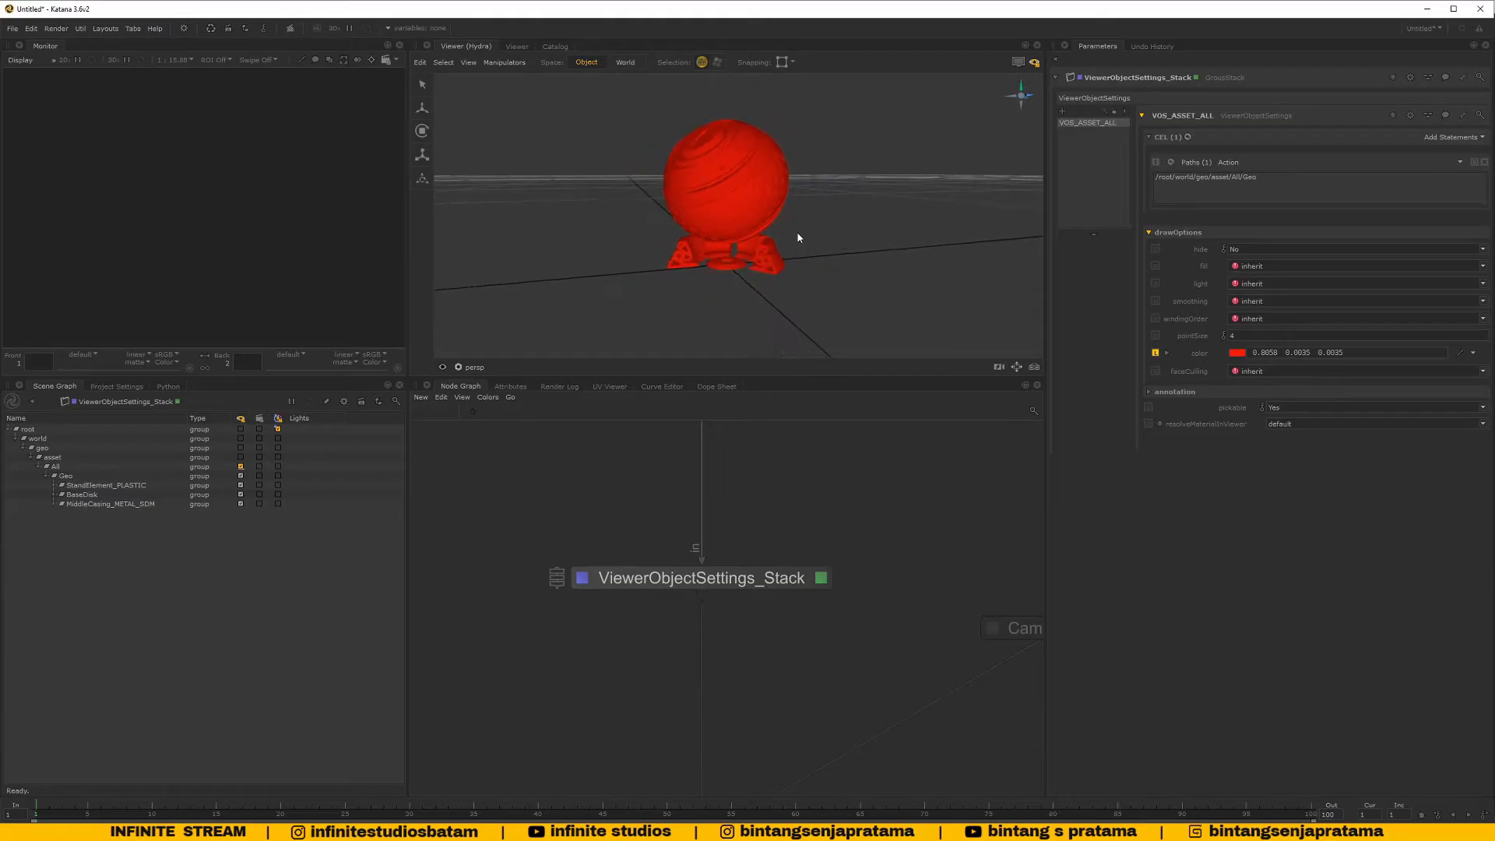
Move the Alembic_In node farther above ViewerObjectSettings_Stack in the node graph
{"action": "scroll", "coordinate": [880, 635], "scroll_direction": "down", "scroll_amount": 3}
{"action": "middle_click_drag", "start_coordinate": [823, 551], "coordinate": [746, 578]}
{"action": "scroll", "coordinate": [740, 581], "scroll_direction": "up", "scroll_amount": 3}
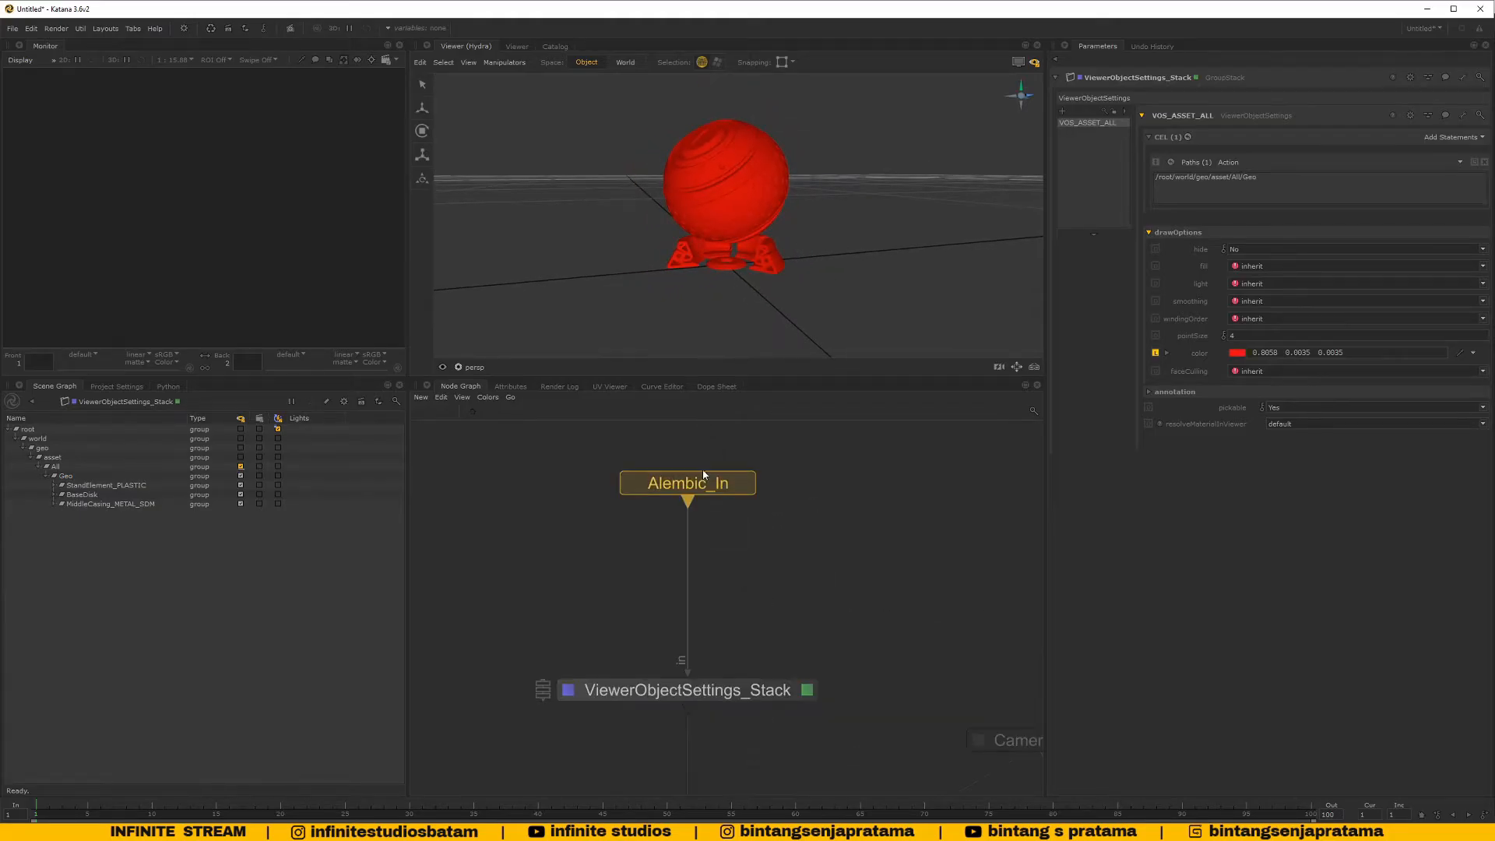
{"action": "left_click", "coordinate": [703, 474]}
{"action": "middle_click_drag", "start_coordinate": [697, 481], "coordinate": [708, 587]}
{"action": "left_click_drag", "start_coordinate": [708, 584], "coordinate": [709, 518]}
{"action": "middle_click_drag", "start_coordinate": [710, 535], "coordinate": [722, 585]}
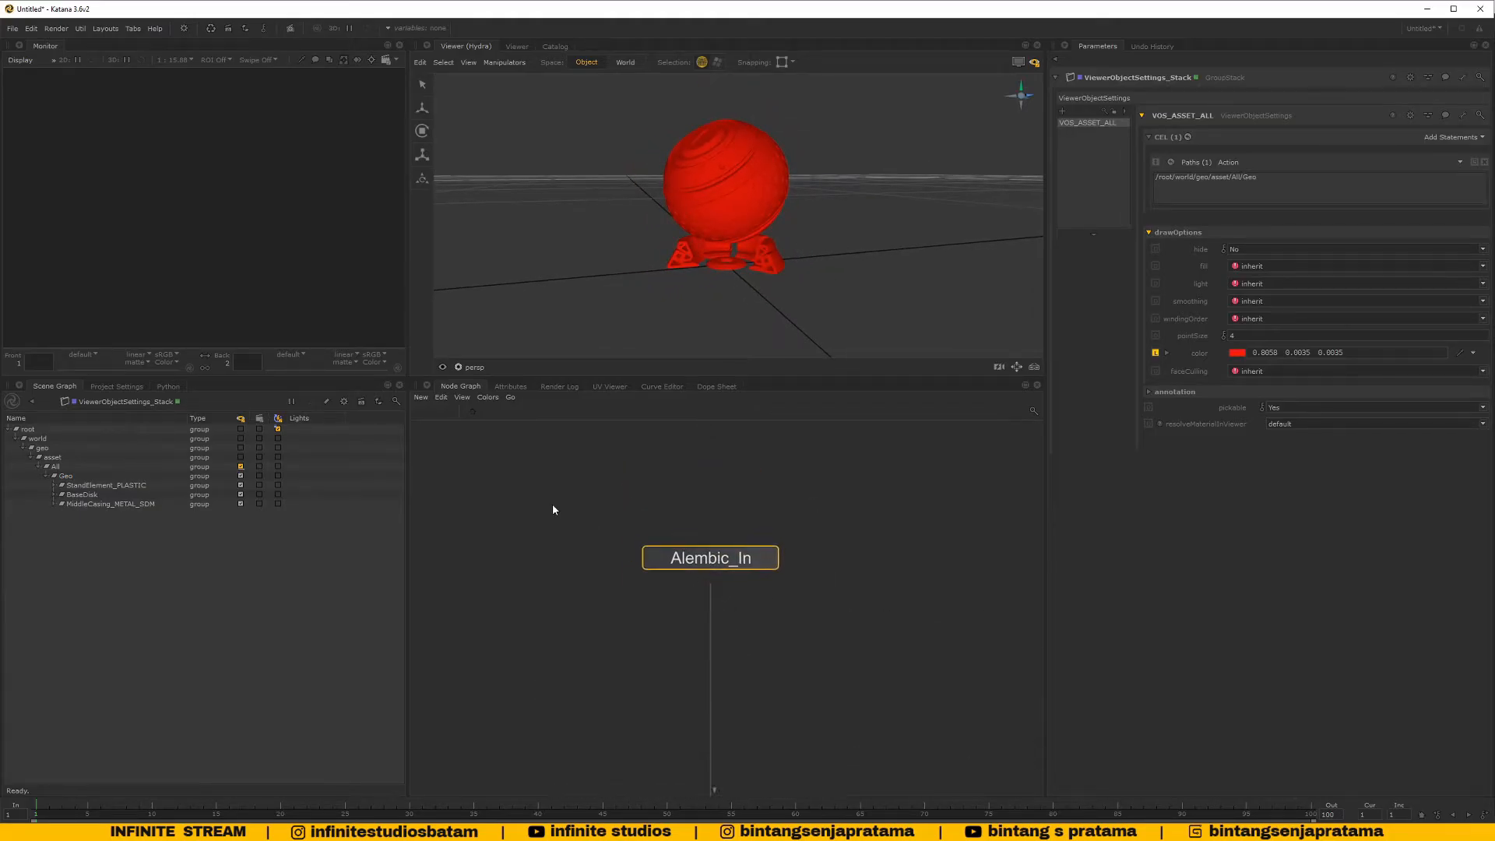
Create a Backdrop node and enlarge it to enclose the Alembic_In node
{"action": "left_click", "coordinate": [552, 508]}
{"action": "key", "text": "Tab"}
{"action": "left_click_drag", "start_coordinate": [702, 609], "coordinate": [712, 614]}
{"action": "key", "text": "Tab"}
{"action": "type", "text": "back"}
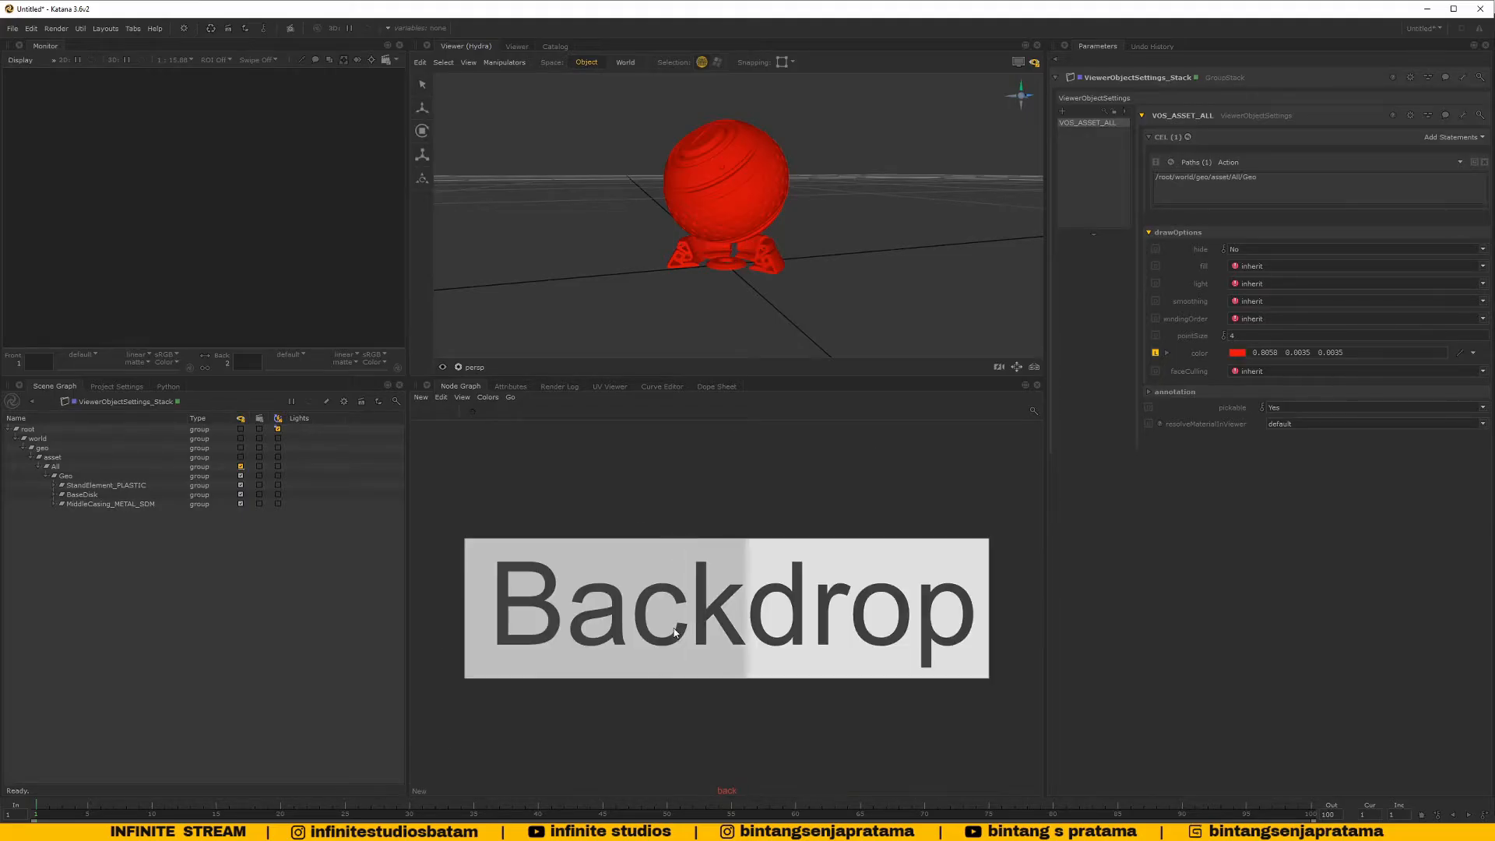
{"action": "key", "text": "Return"}
{"action": "middle_click_drag", "start_coordinate": [662, 537], "coordinate": [662, 500]}
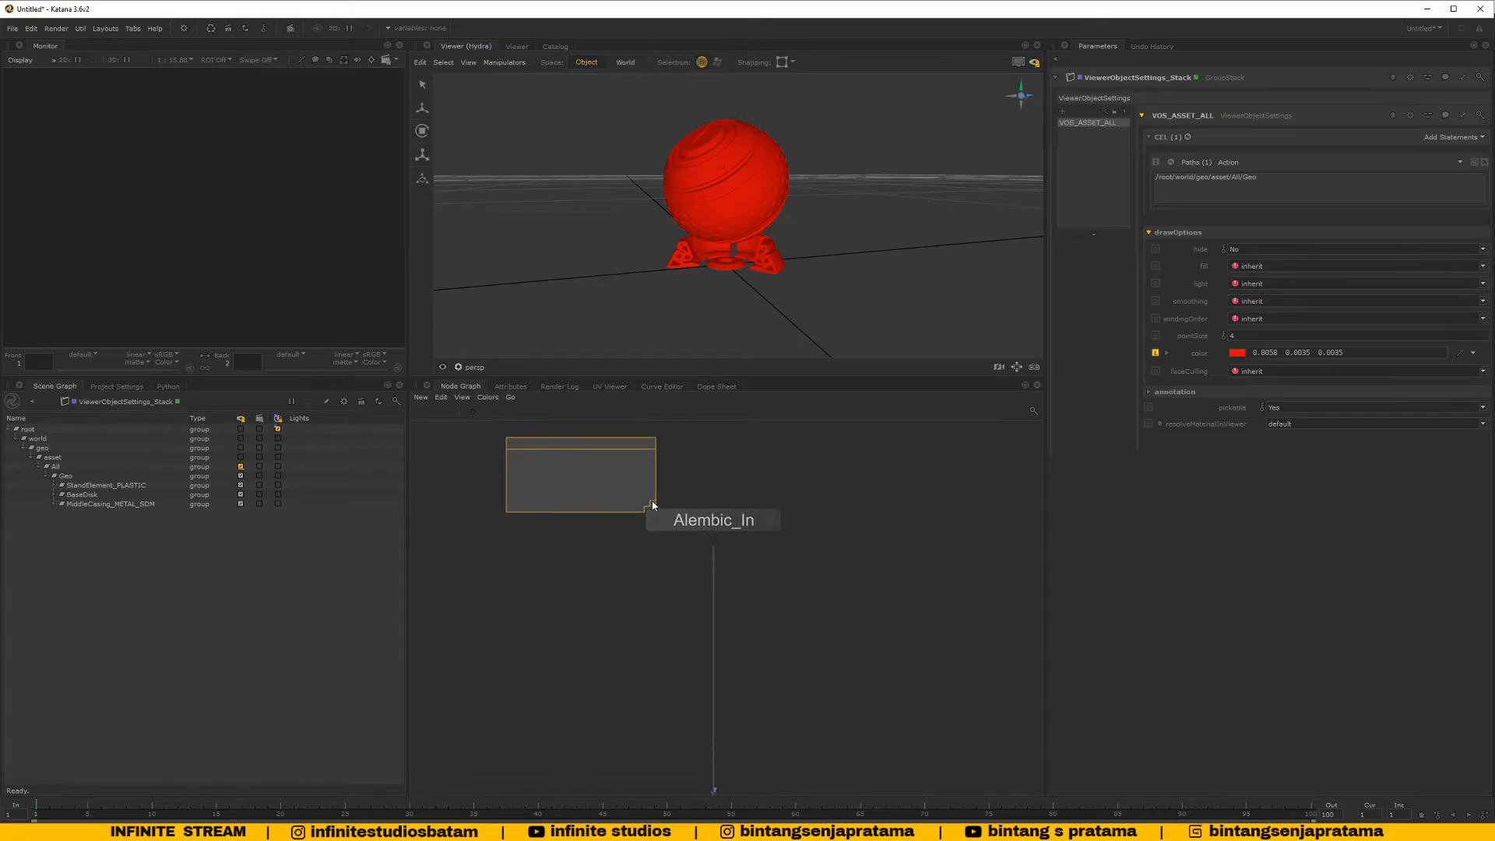
{"action": "left_click_drag", "start_coordinate": [651, 506], "coordinate": [905, 707]}
Move the backdrop together with Alembic_In slightly higher above ViewerObjectSettings_Stack
{"action": "scroll", "coordinate": [869, 636], "scroll_direction": "down", "scroll_amount": 3}
{"action": "middle_click_drag", "start_coordinate": [868, 634], "coordinate": [861, 655]}
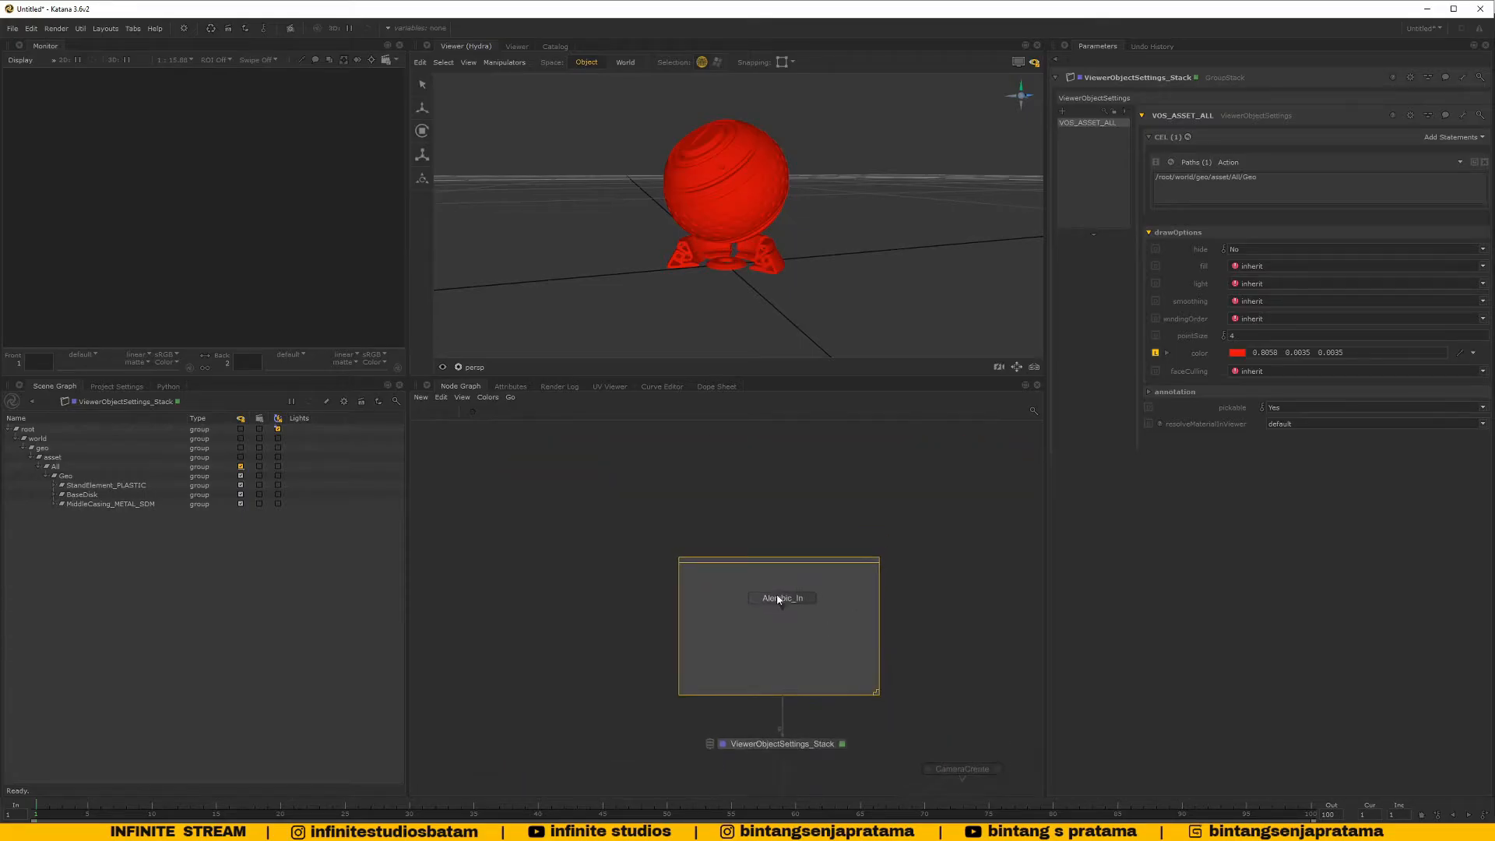
{"action": "left_click_drag", "start_coordinate": [780, 598], "coordinate": [791, 532]}
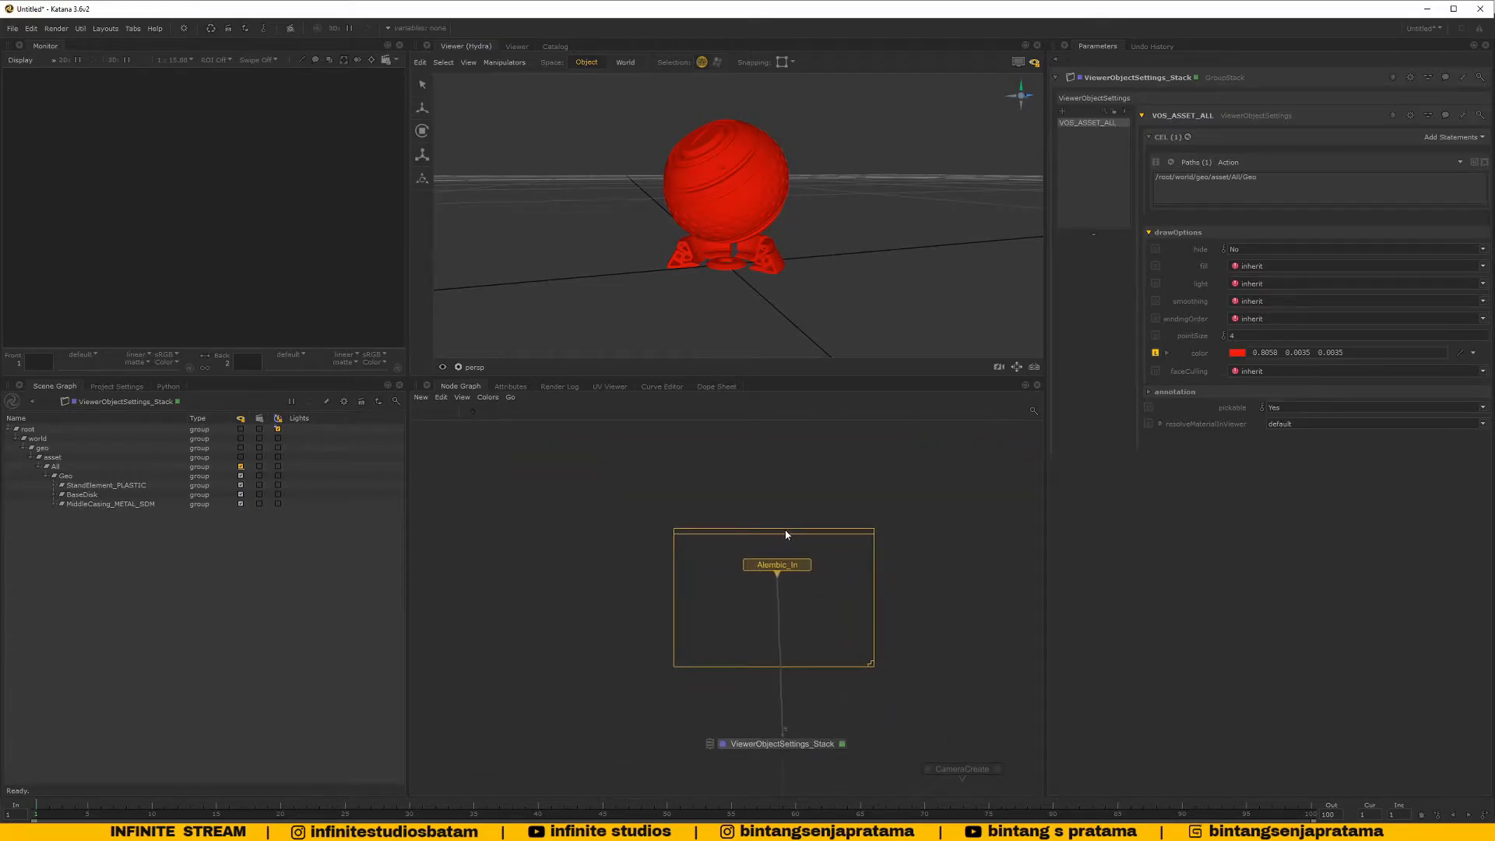
{"action": "scroll", "coordinate": [807, 578], "scroll_direction": "up", "scroll_amount": 4}
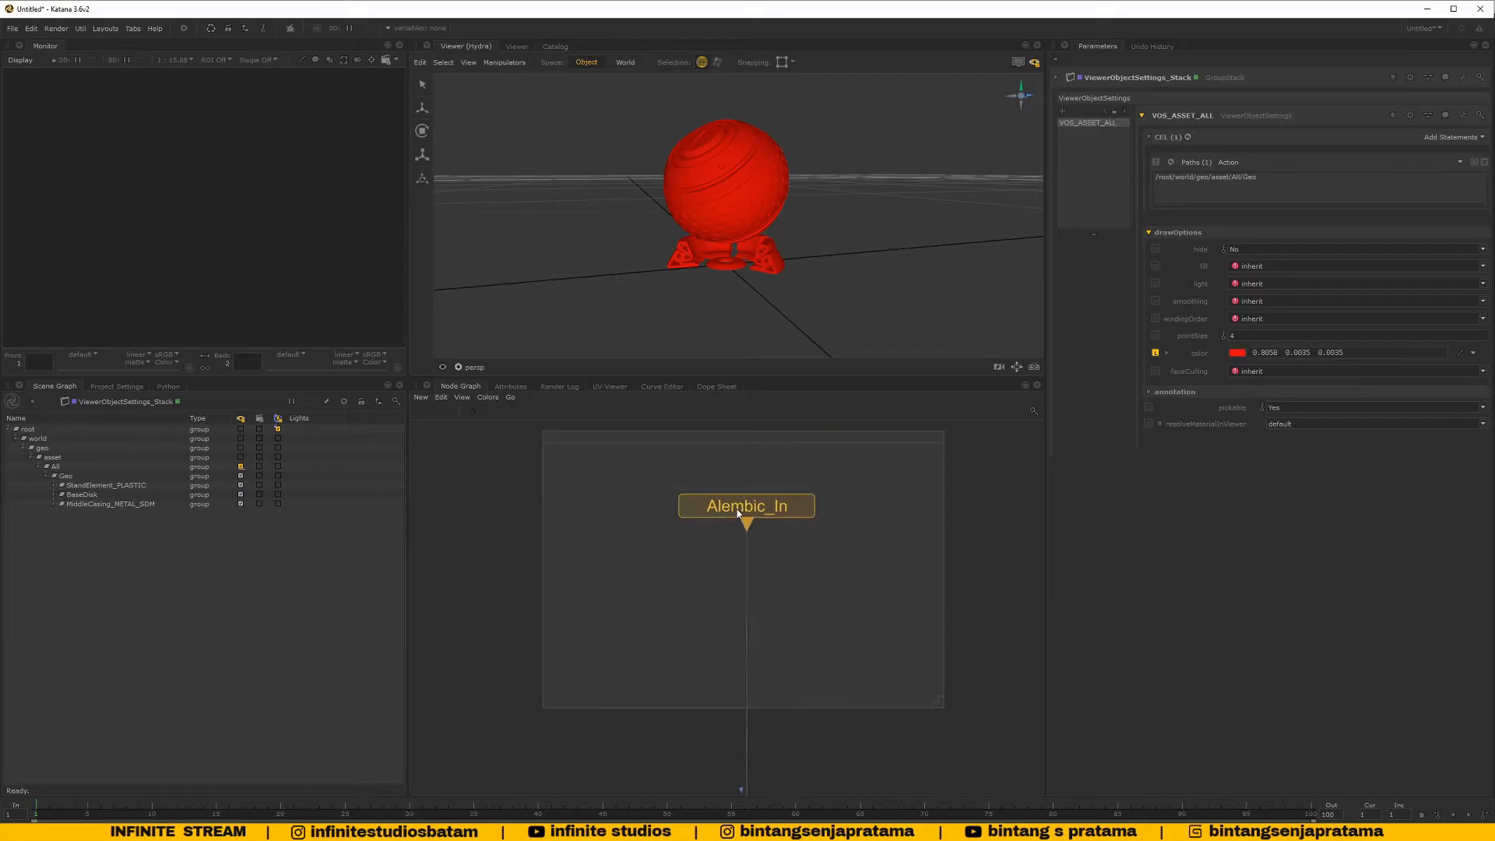
{"action": "scroll", "coordinate": [801, 499], "scroll_direction": "down", "scroll_amount": 4}
Move the CameraCreate node lower and farther from ViewerObjectSettings_Stack to make room around the stack
{"action": "scroll", "coordinate": [877, 605], "scroll_direction": "down", "scroll_amount": 4}
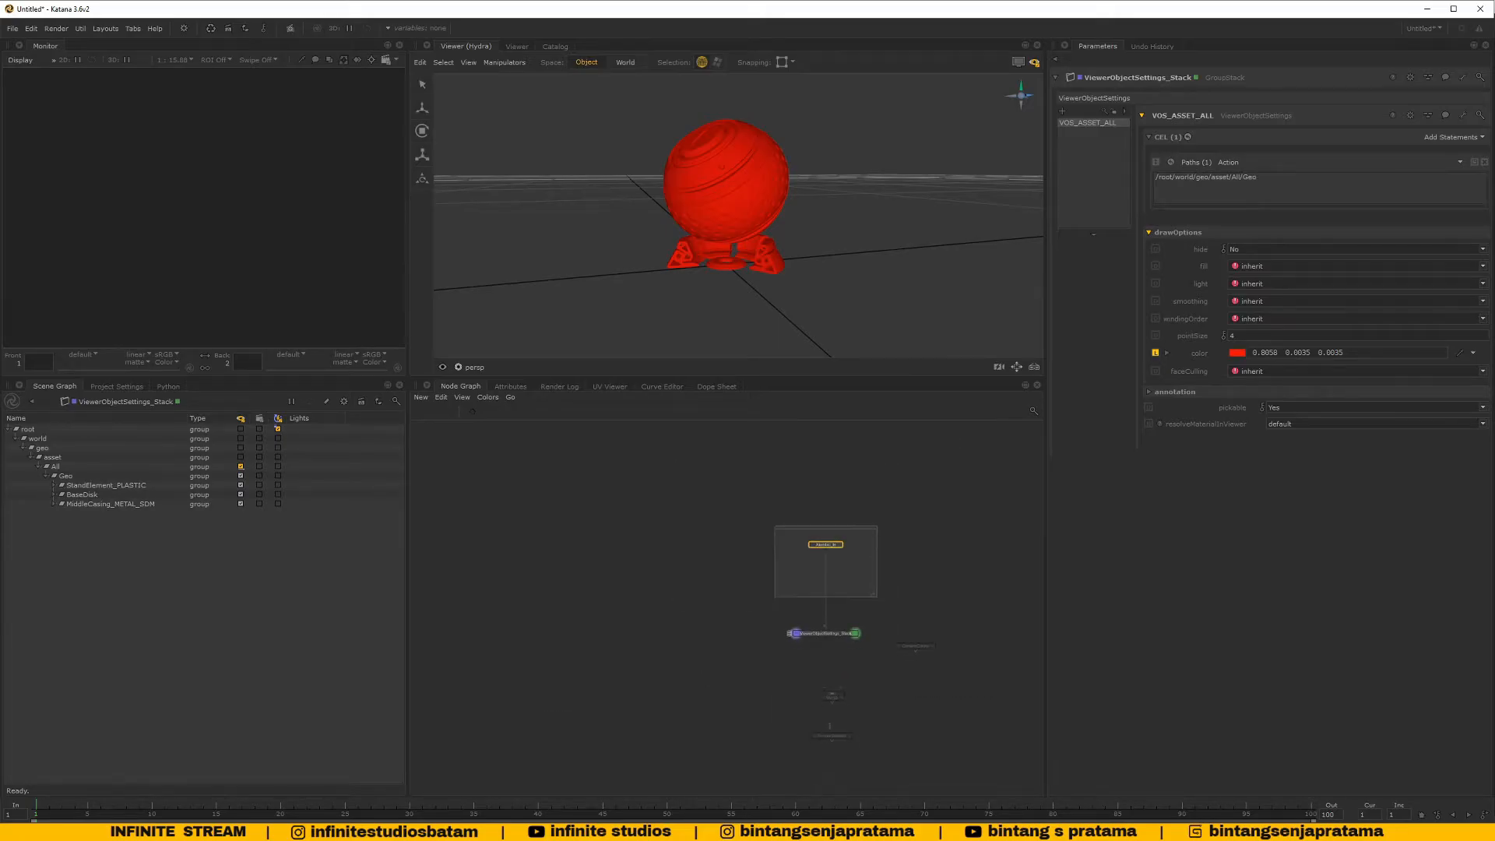
{"action": "middle_click_drag", "start_coordinate": [913, 656], "coordinate": [885, 591]}
{"action": "left_click_drag", "start_coordinate": [885, 589], "coordinate": [916, 626]}
{"action": "scroll", "coordinate": [814, 584], "scroll_direction": "up", "scroll_amount": 6}
{"action": "scroll", "coordinate": [819, 591], "scroll_direction": "down", "scroll_amount": 6}
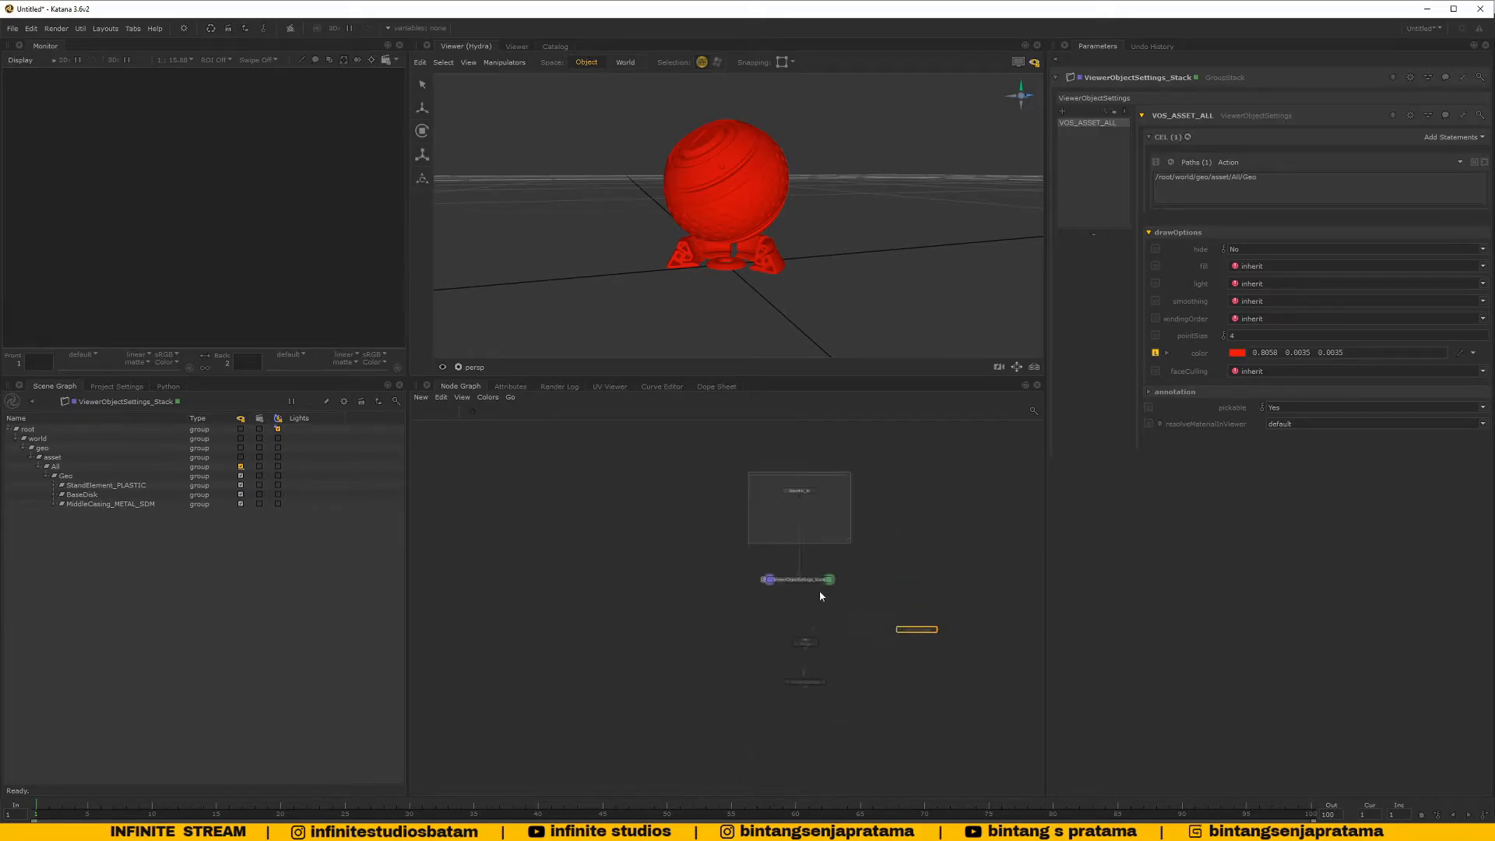
{"action": "scroll", "coordinate": [810, 583], "scroll_direction": "up", "scroll_amount": 6}
{"action": "scroll", "coordinate": [822, 685], "scroll_direction": "down", "scroll_amount": 5}
{"action": "scroll", "coordinate": [806, 584], "scroll_direction": "up", "scroll_amount": 5}
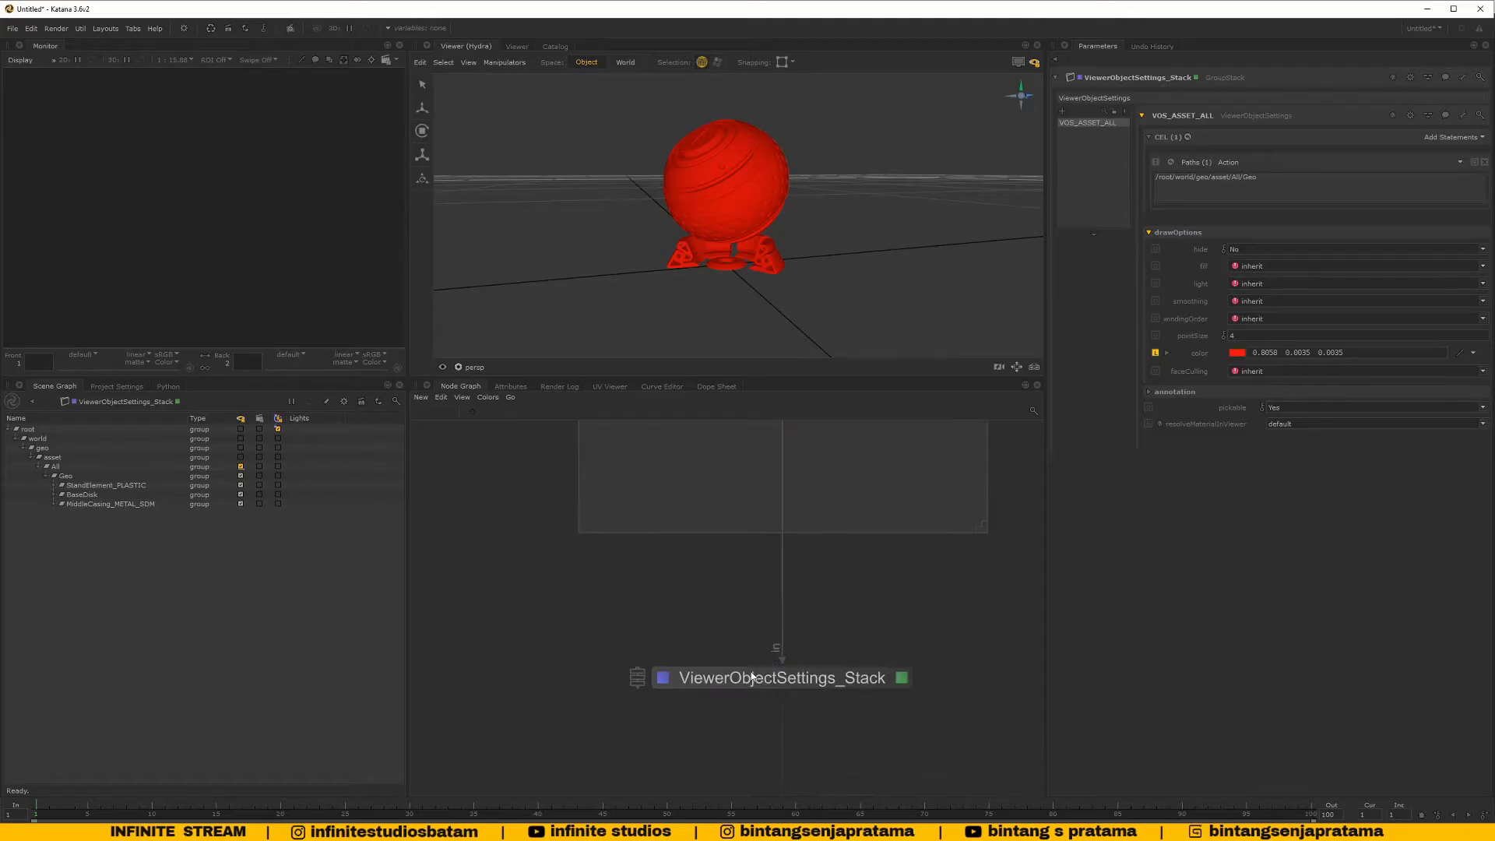
Create a second Backdrop node and enlarge it to enclose ViewerObjectSettings_Stack
{"action": "key", "text": "Tab"}
{"action": "type", "text": "back"}
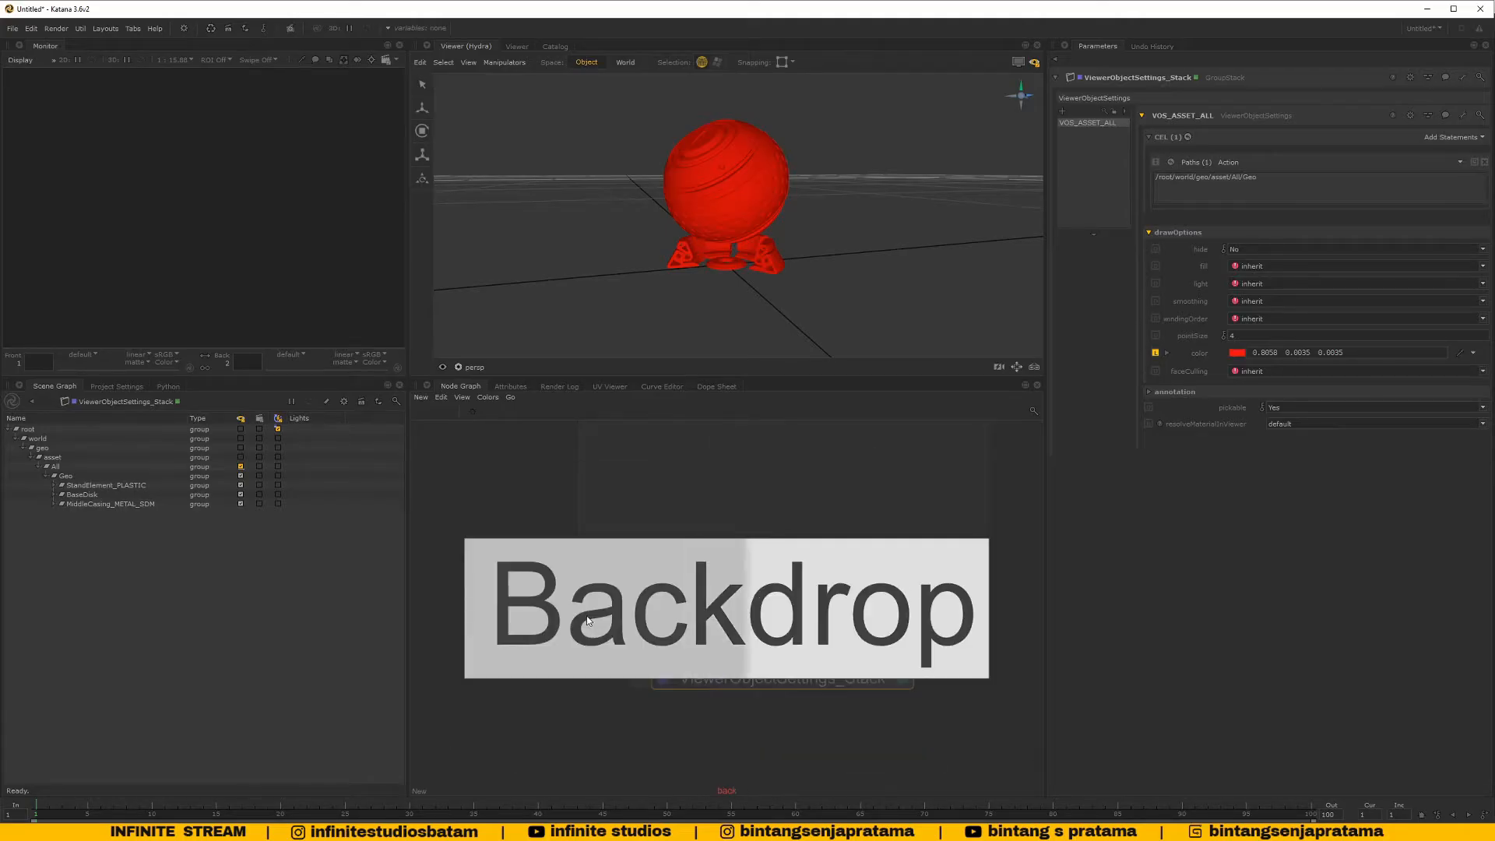
{"action": "key", "text": "Return"}
{"action": "left_click", "coordinate": [652, 597]}
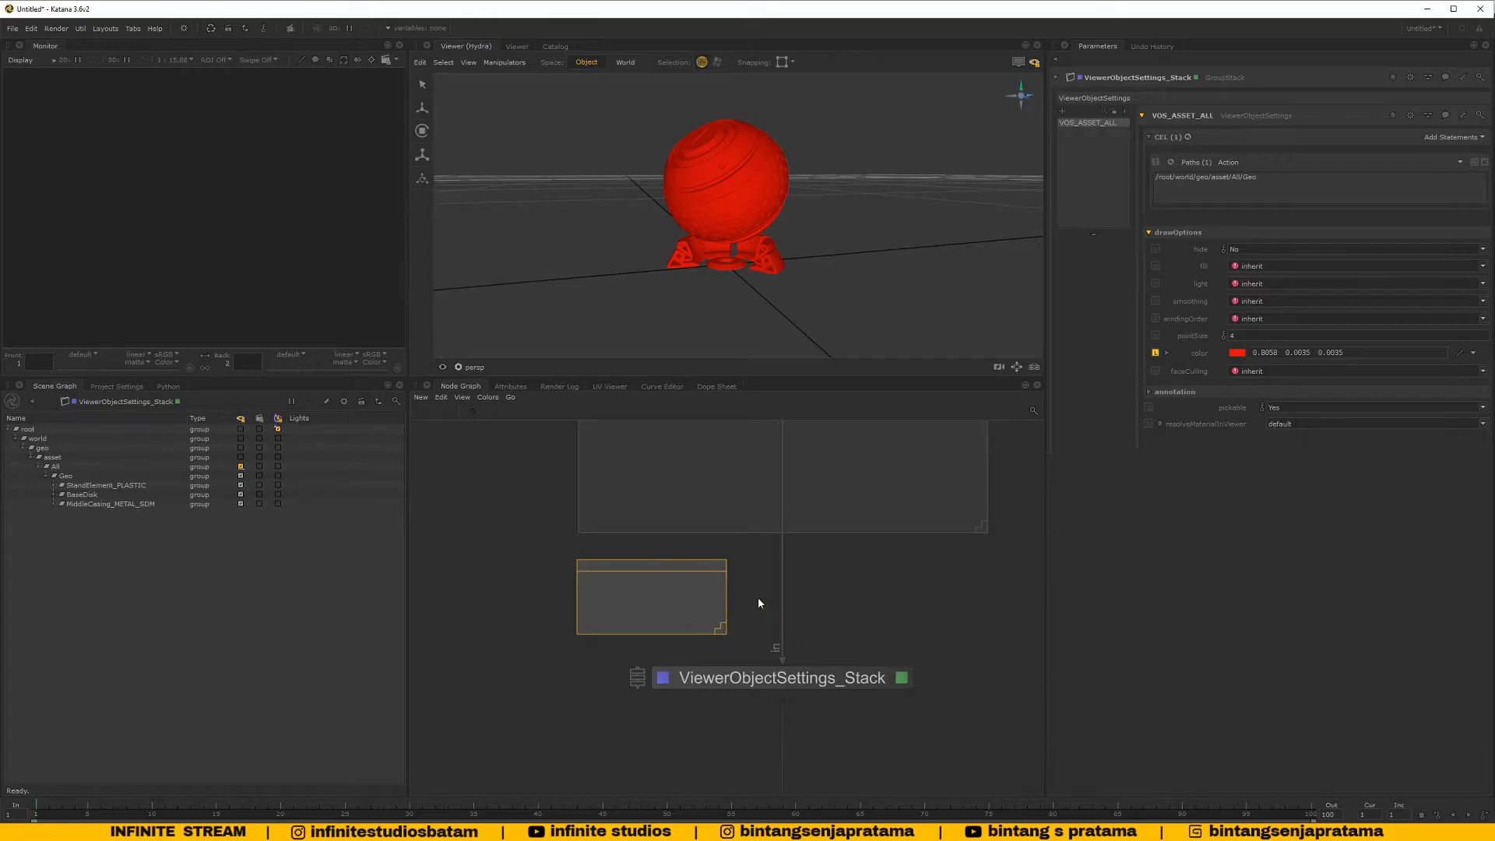
{"action": "middle_click_drag", "start_coordinate": [758, 597], "coordinate": [678, 522]}
{"action": "left_click_drag", "start_coordinate": [631, 561], "coordinate": [904, 744]}
Label the backdrop around ViewerObjectSettings_Stack "Viewer Object Settings" and give it a near-black color
{"action": "double_click", "coordinate": [785, 550]}
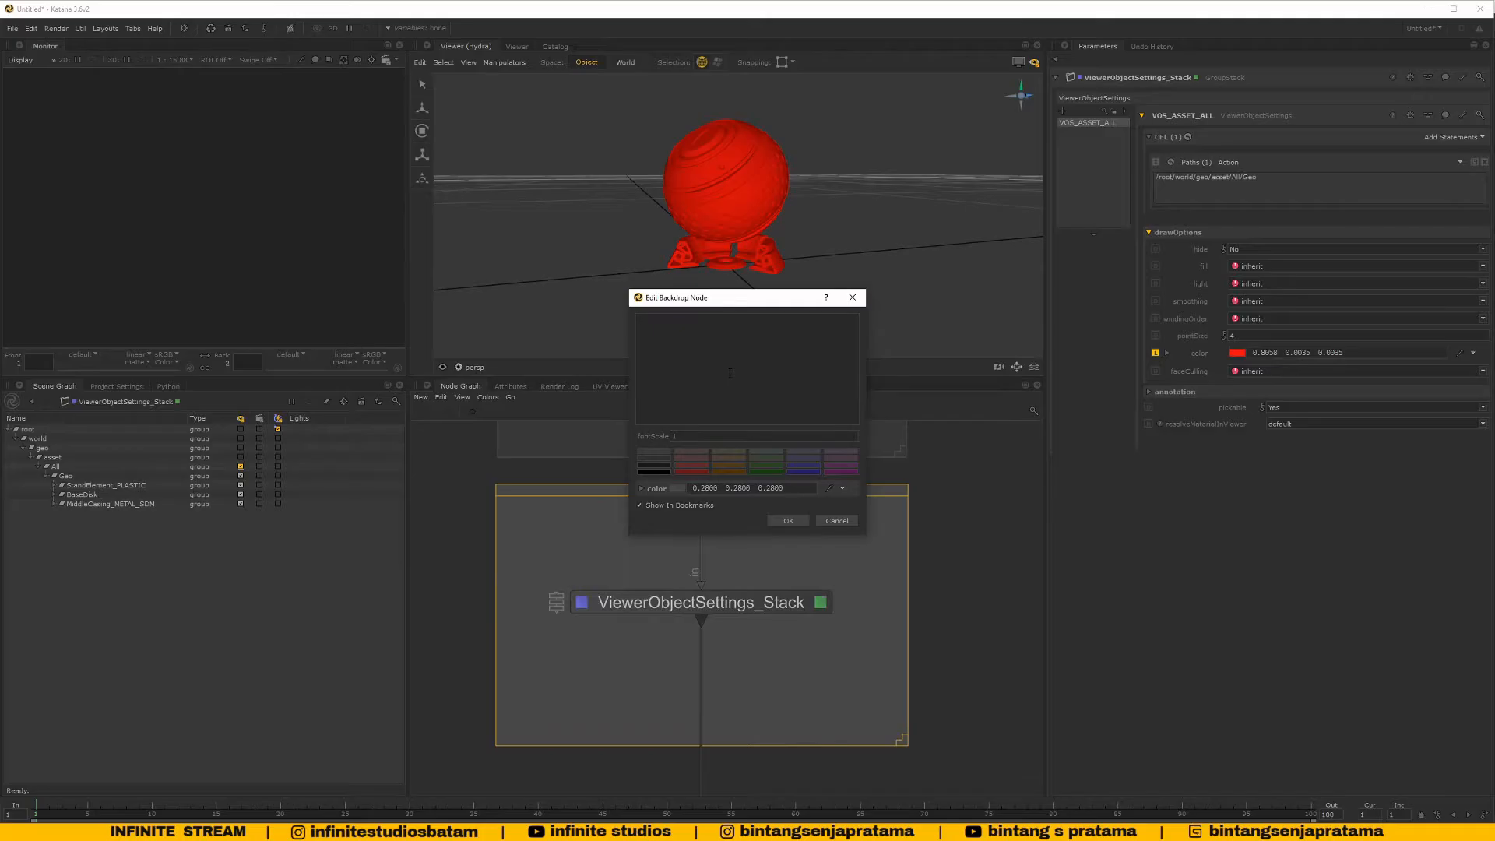
{"action": "type", "text": "Viewer Object Settings"}
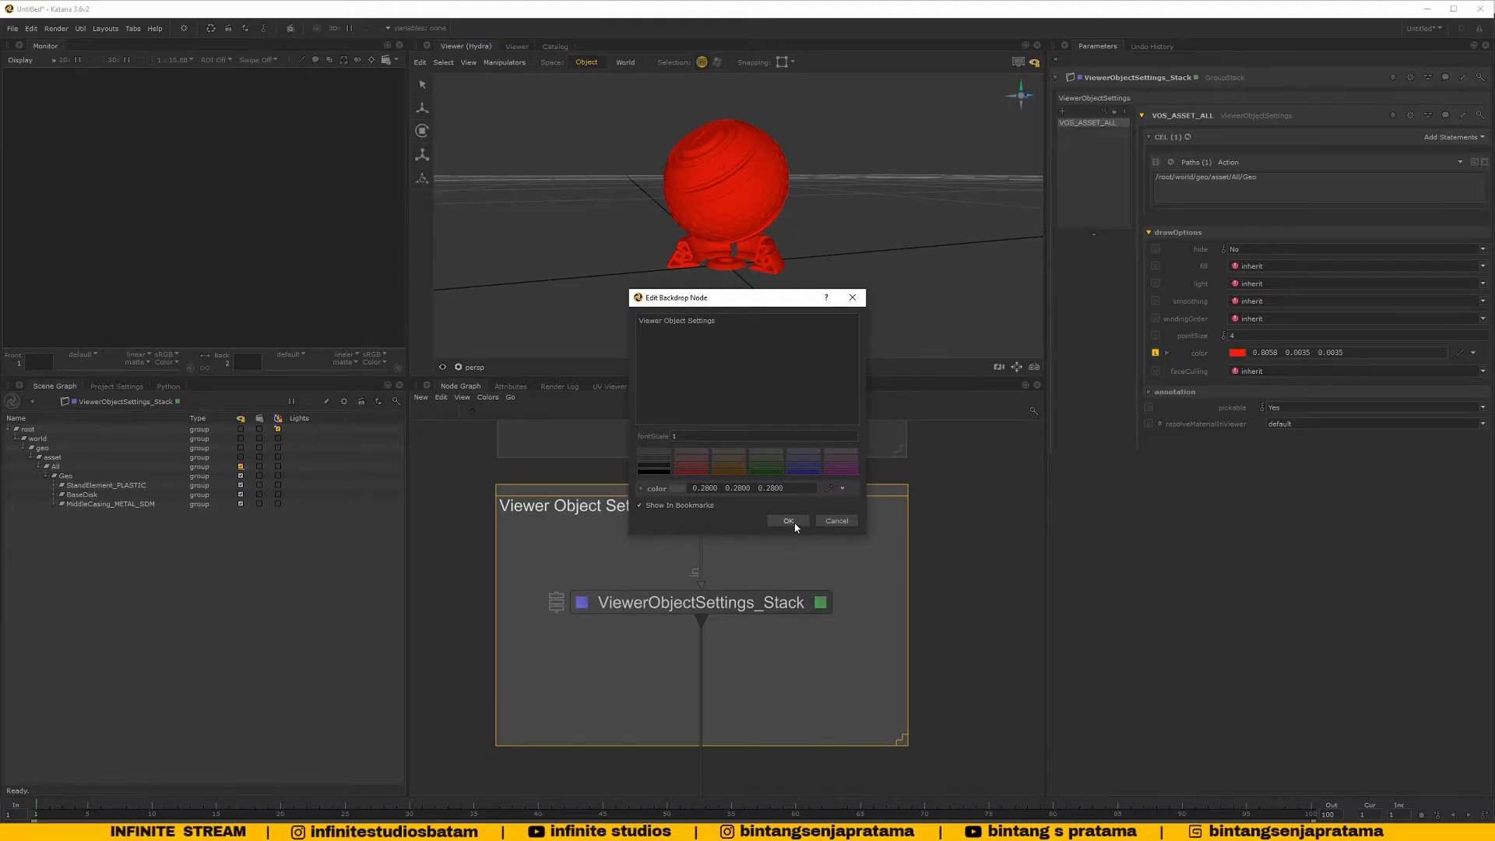
{"action": "left_click", "coordinate": [691, 472]}
{"action": "left_click", "coordinate": [689, 465]}
{"action": "left_click", "coordinate": [687, 452]}
{"action": "left_click", "coordinate": [687, 462]}
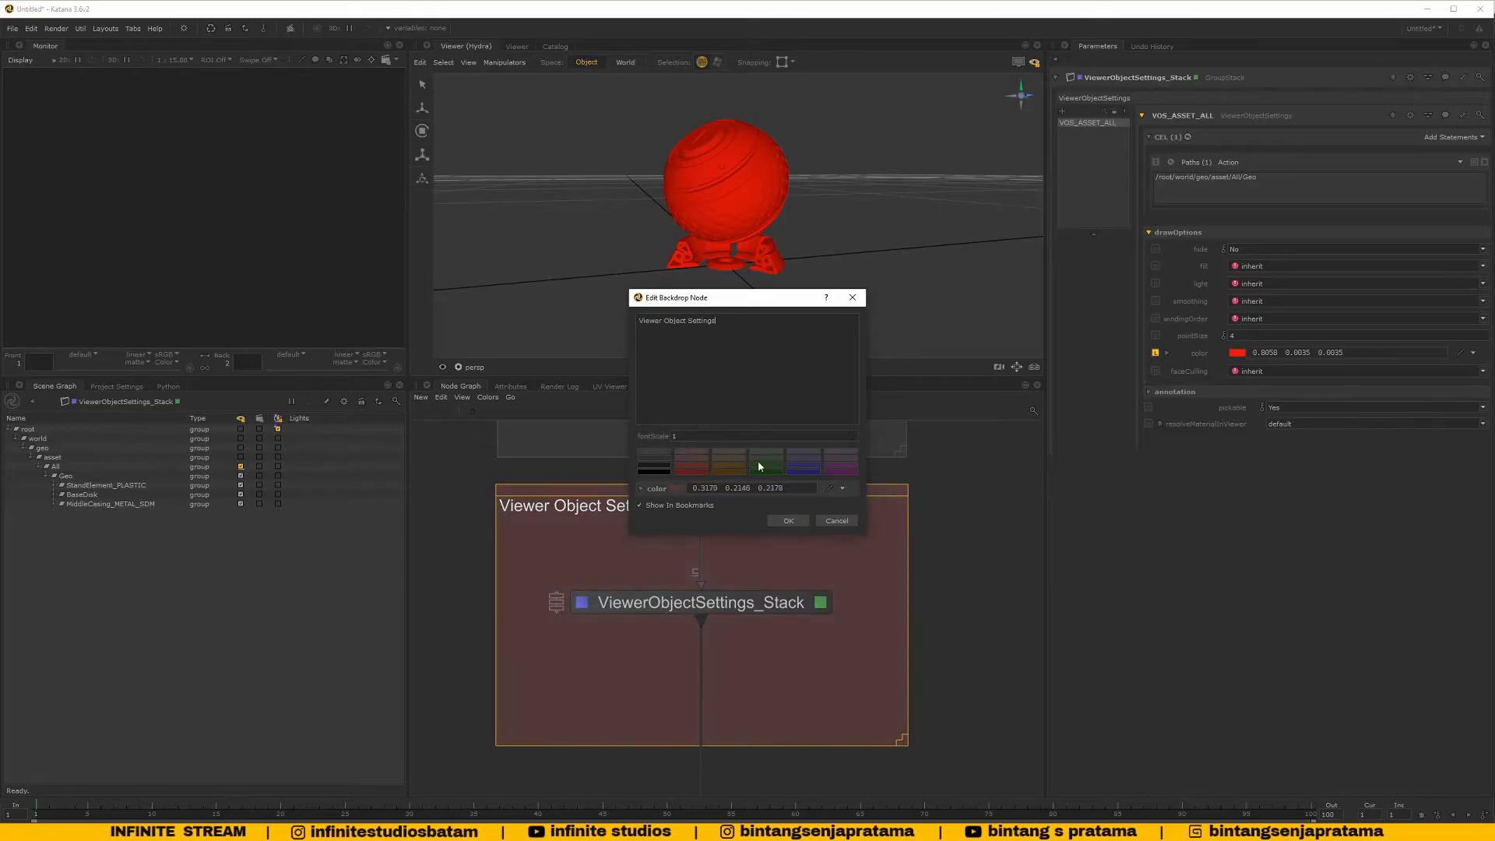
{"action": "left_click", "coordinate": [690, 471]}
{"action": "left_click", "coordinate": [656, 470]}
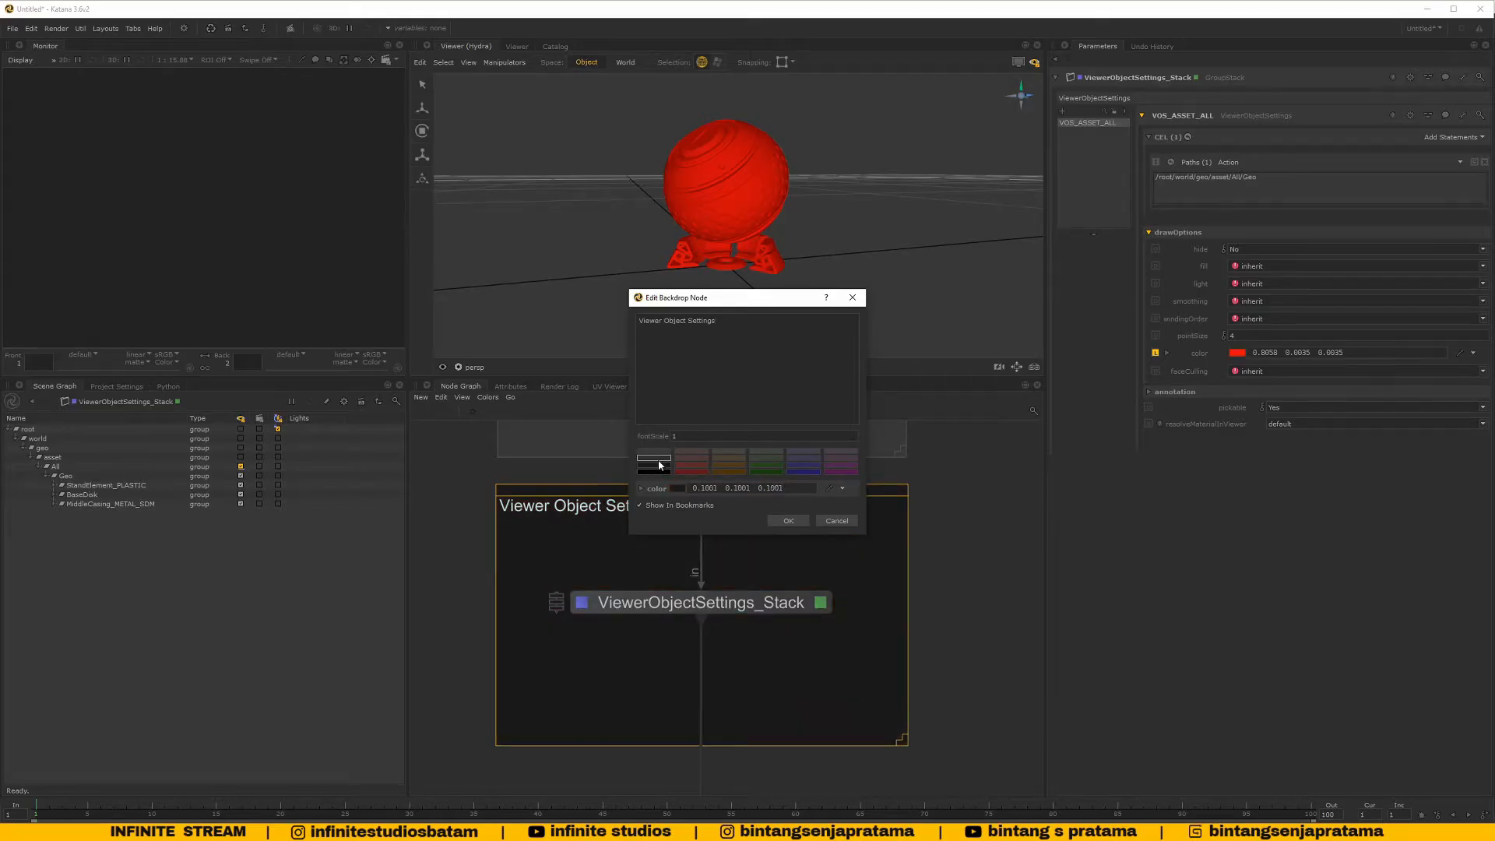
{"action": "left_click", "coordinate": [785, 521]}
Move the ViewerObjectSettings_Stack node slightly higher inside its backdrop
{"action": "scroll", "coordinate": [821, 589], "scroll_direction": "down", "scroll_amount": 3}
{"action": "middle_click_drag", "start_coordinate": [821, 588], "coordinate": [883, 625]}
{"action": "left_click", "coordinate": [909, 601]}
{"action": "scroll", "coordinate": [880, 661], "scroll_direction": "up", "scroll_amount": 3}
{"action": "middle_click_drag", "start_coordinate": [726, 639], "coordinate": [814, 623]}
{"action": "left_click_drag", "start_coordinate": [729, 613], "coordinate": [728, 592]}
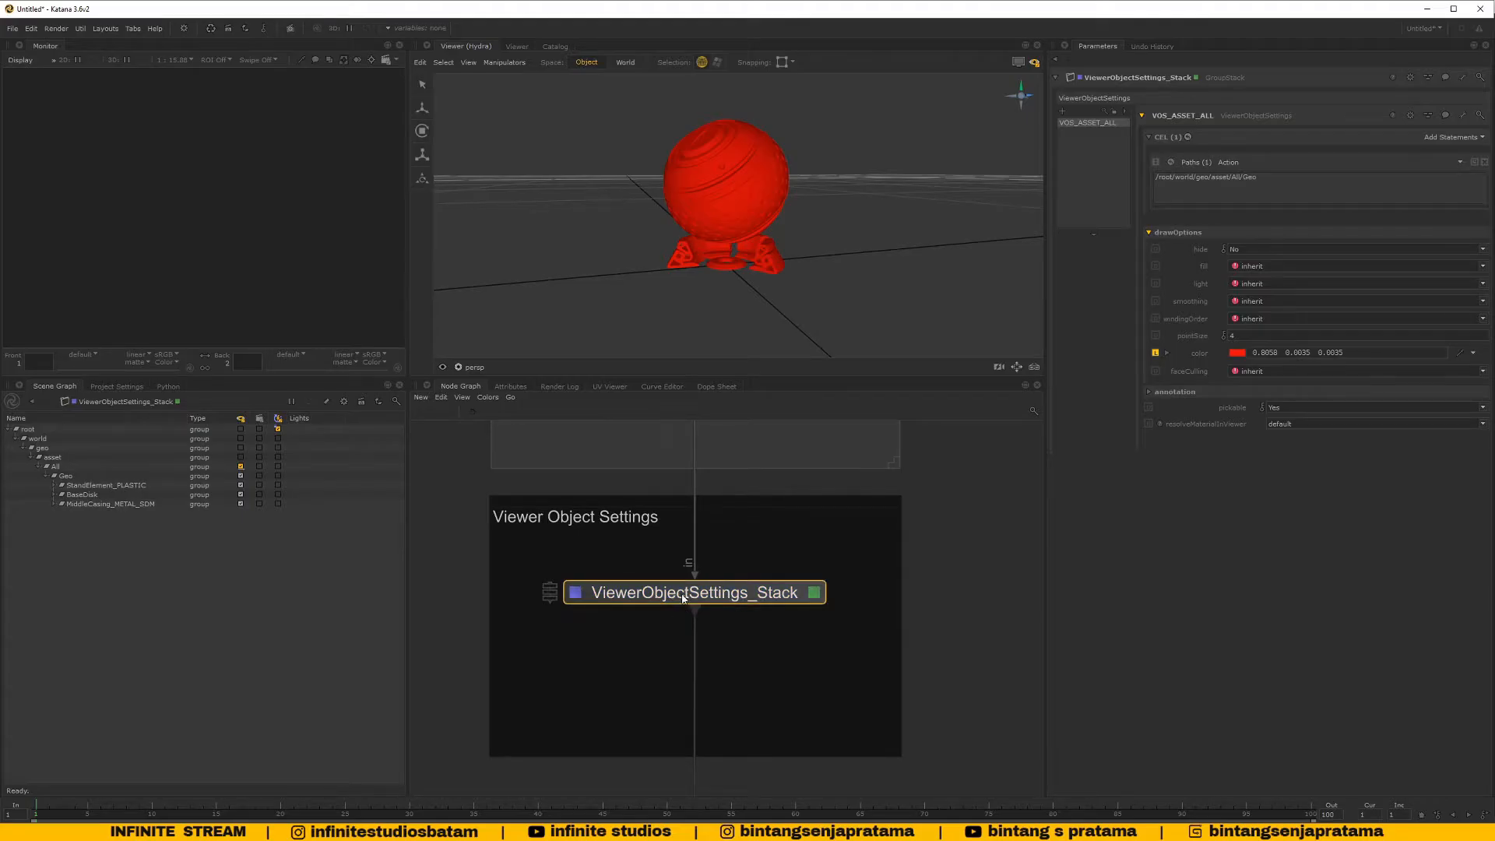
Rename the ViewerObjectSettings_Stack node to VOS_ASSET_DISPLAY
{"action": "scroll", "coordinate": [604, 596], "scroll_direction": "down", "scroll_amount": 3}
{"action": "scroll", "coordinate": [596, 599], "scroll_direction": "up", "scroll_amount": 3}
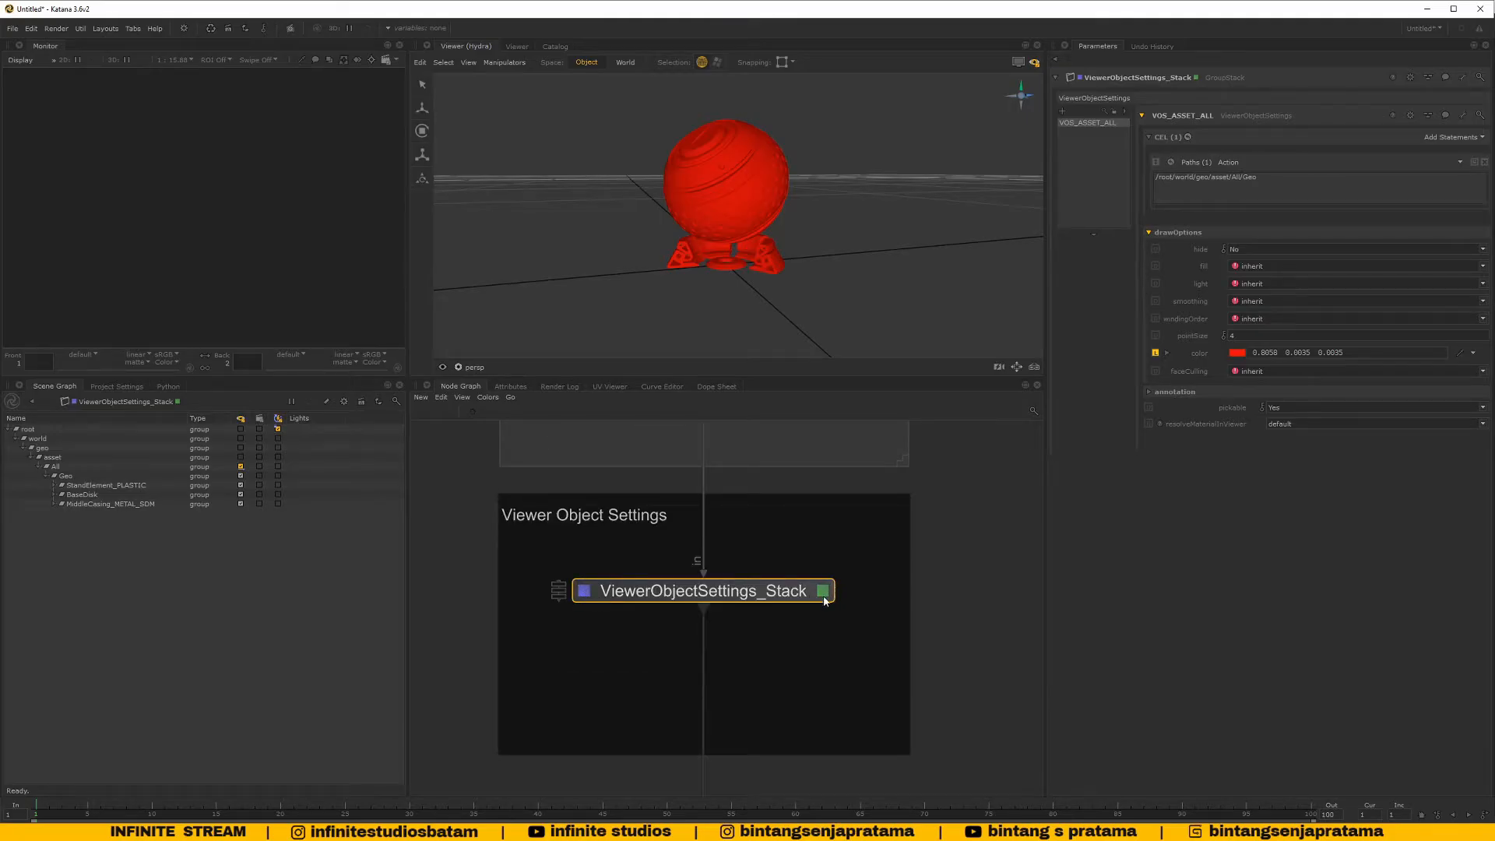
{"action": "scroll", "coordinate": [825, 600], "scroll_direction": "down", "scroll_amount": 4}
{"action": "scroll", "coordinate": [774, 600], "scroll_direction": "up", "scroll_amount": 4}
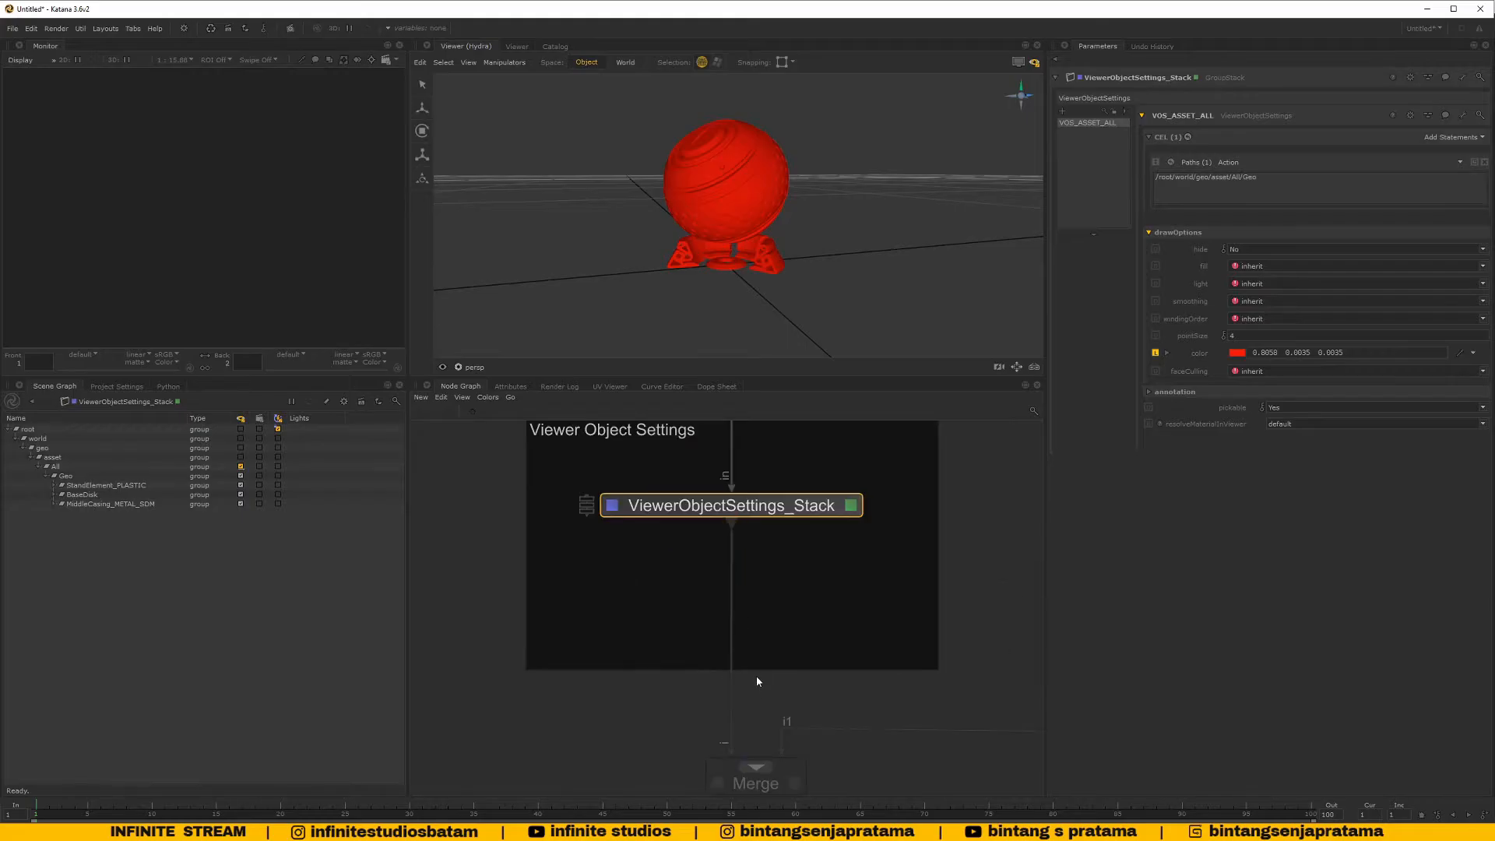
{"action": "scroll", "coordinate": [756, 676], "scroll_direction": "down", "scroll_amount": 2}
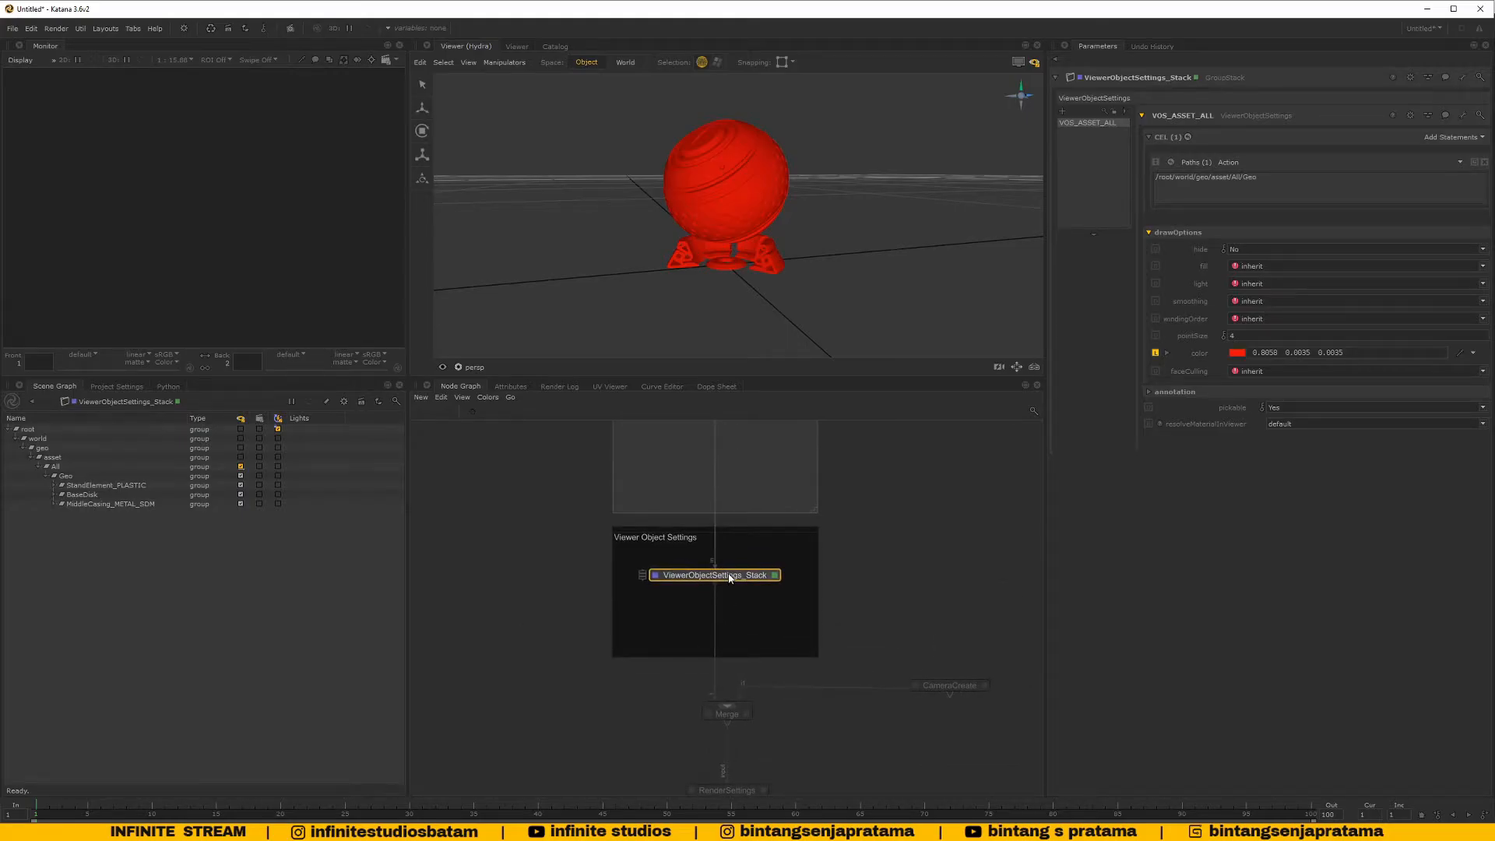
{"action": "double_click", "coordinate": [730, 577]}
{"action": "type", "text": "VOS_ASSET_DIS"}
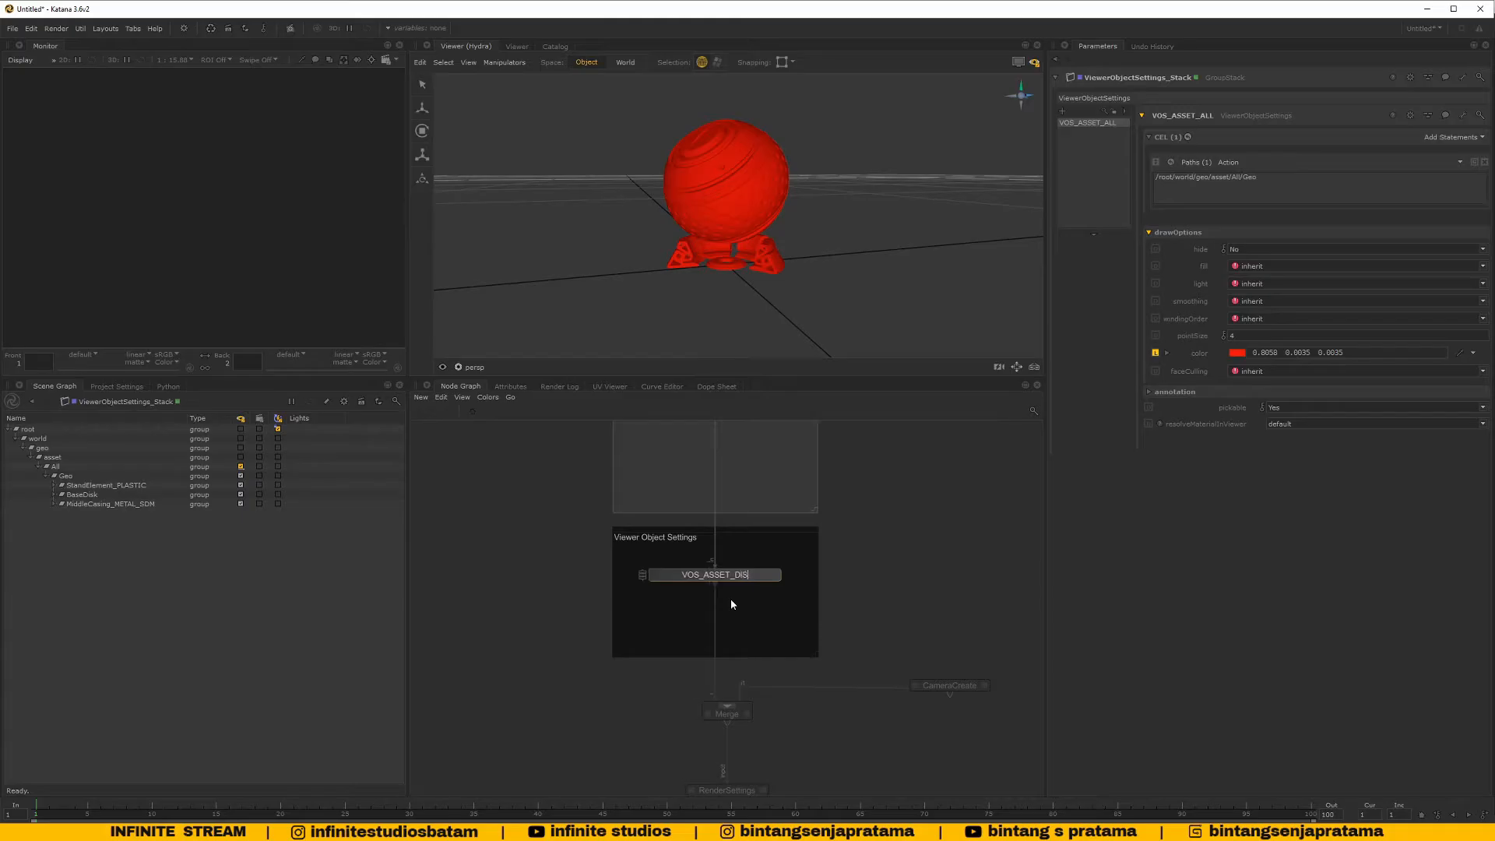
{"action": "type", "text": "PLAT"}
{"action": "key", "text": "Return"}
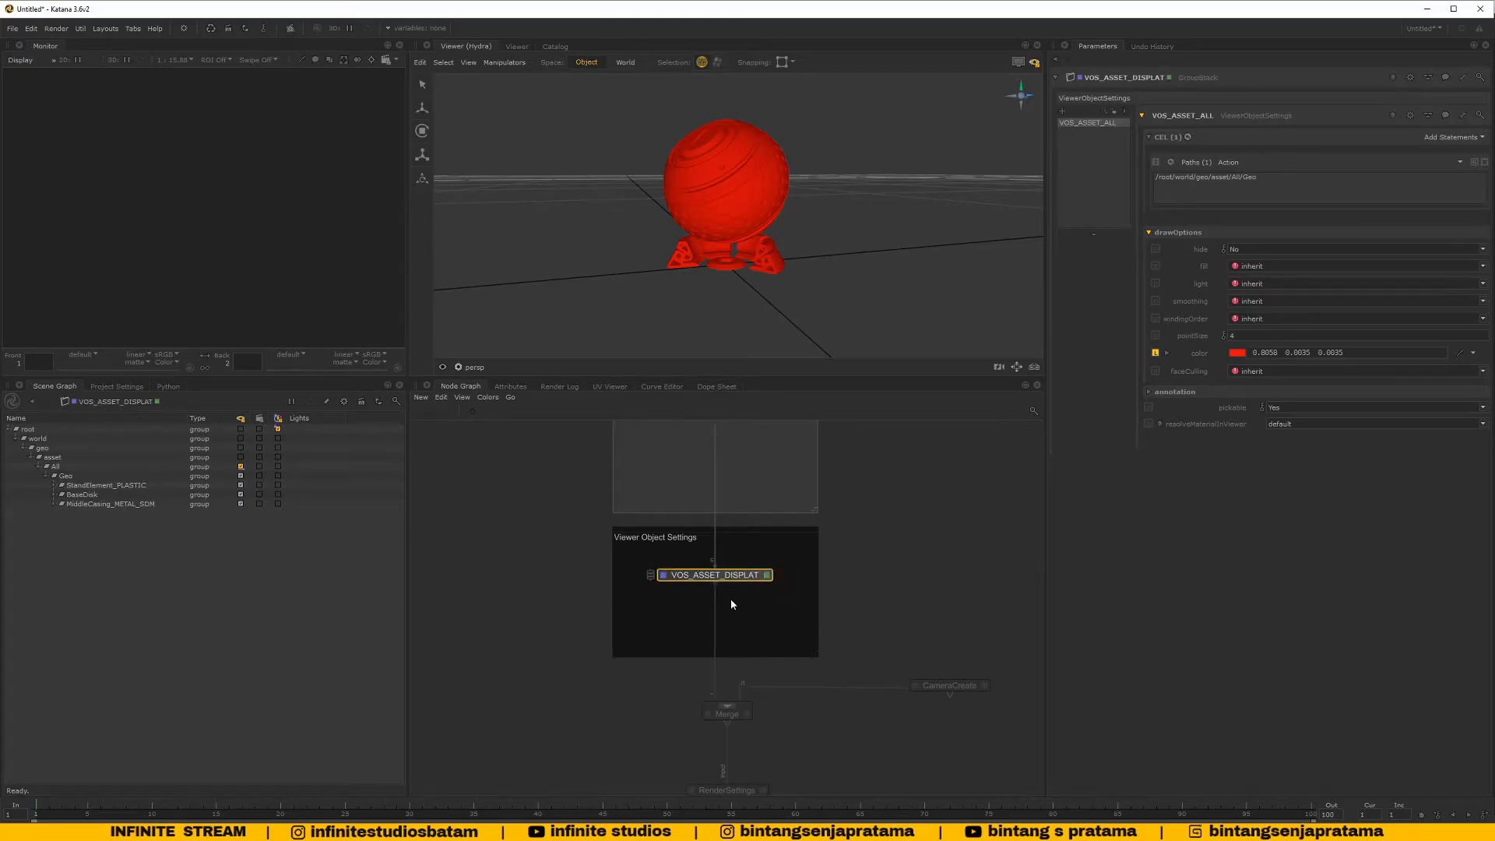
{"action": "double_click", "coordinate": [742, 575]}
{"action": "key", "text": "BackSpace"}
{"action": "type", "text": "Y"}
{"action": "key", "text": "Return"}
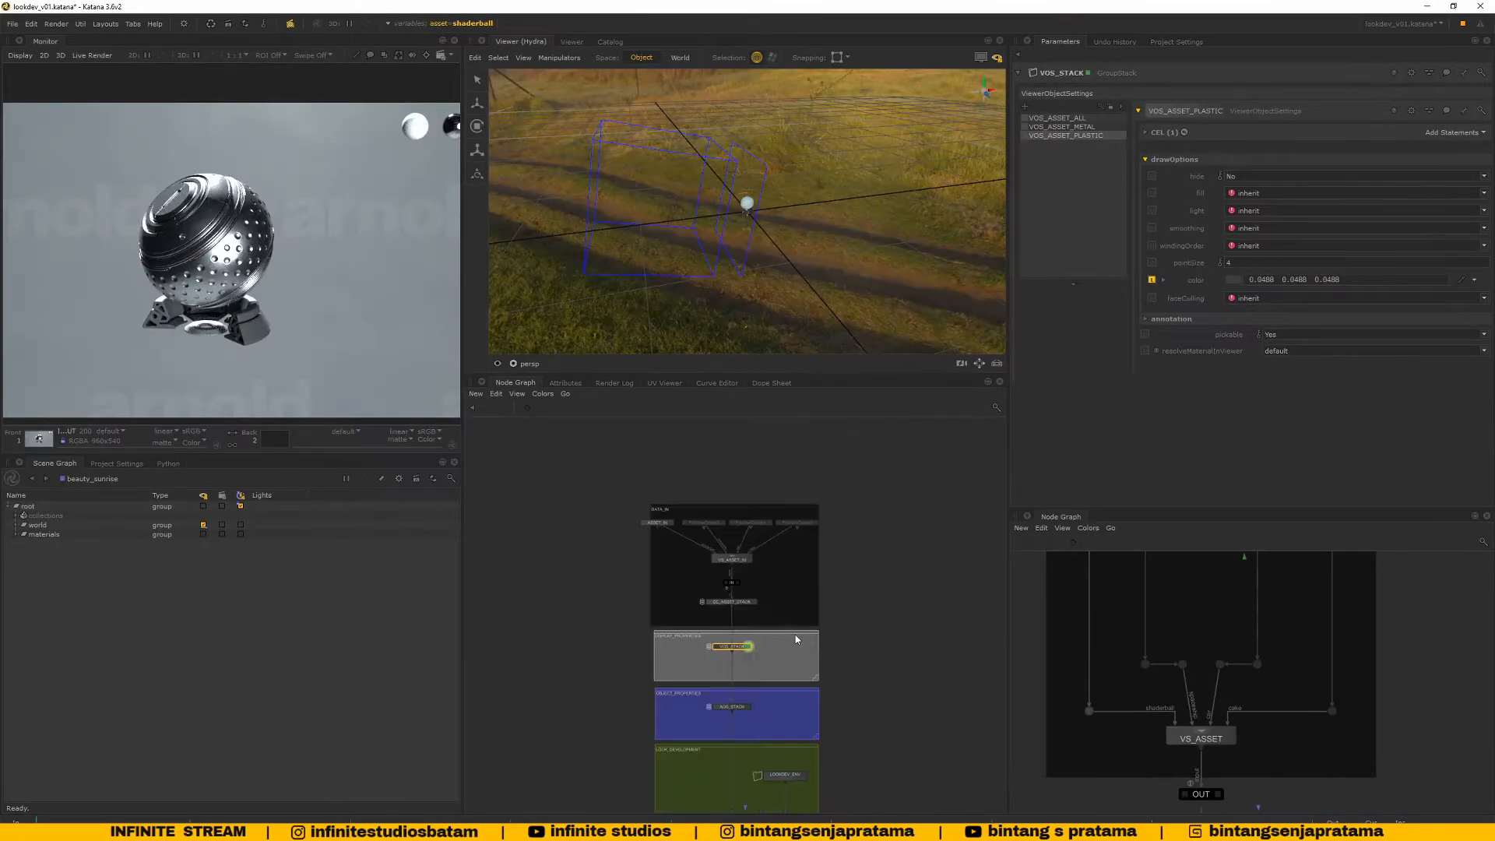
Switch to the lookdev_v01.katana scene and show the parameters of the CC_ASSET_STACK node
{"action": "scroll", "coordinate": [796, 634], "scroll_direction": "up", "scroll_amount": 5}
{"action": "scroll", "coordinate": [785, 632], "scroll_direction": "down", "scroll_amount": 6}
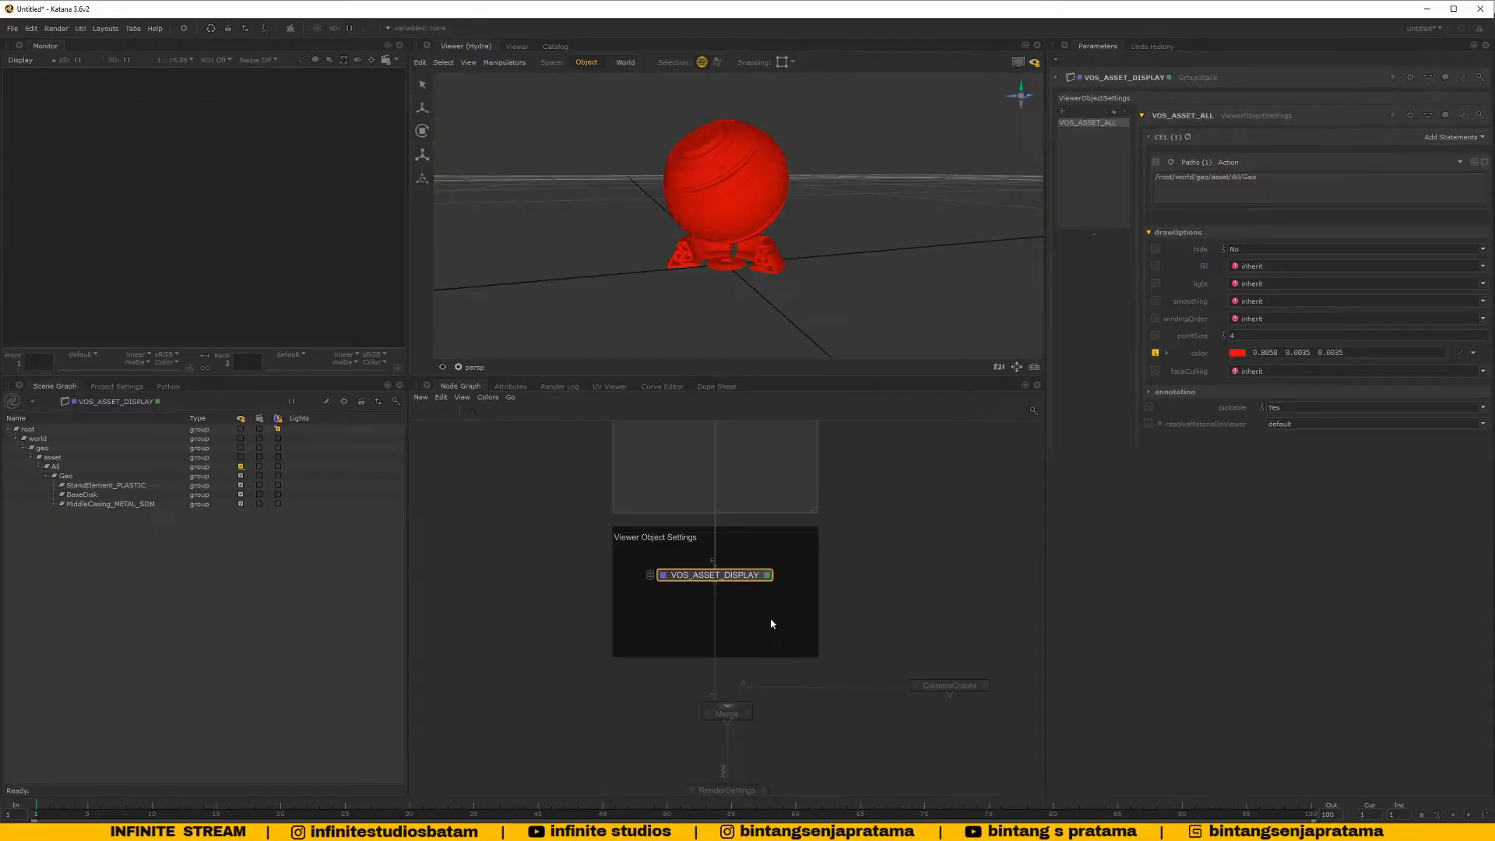
{"action": "scroll", "coordinate": [767, 622], "scroll_direction": "up", "scroll_amount": 3}
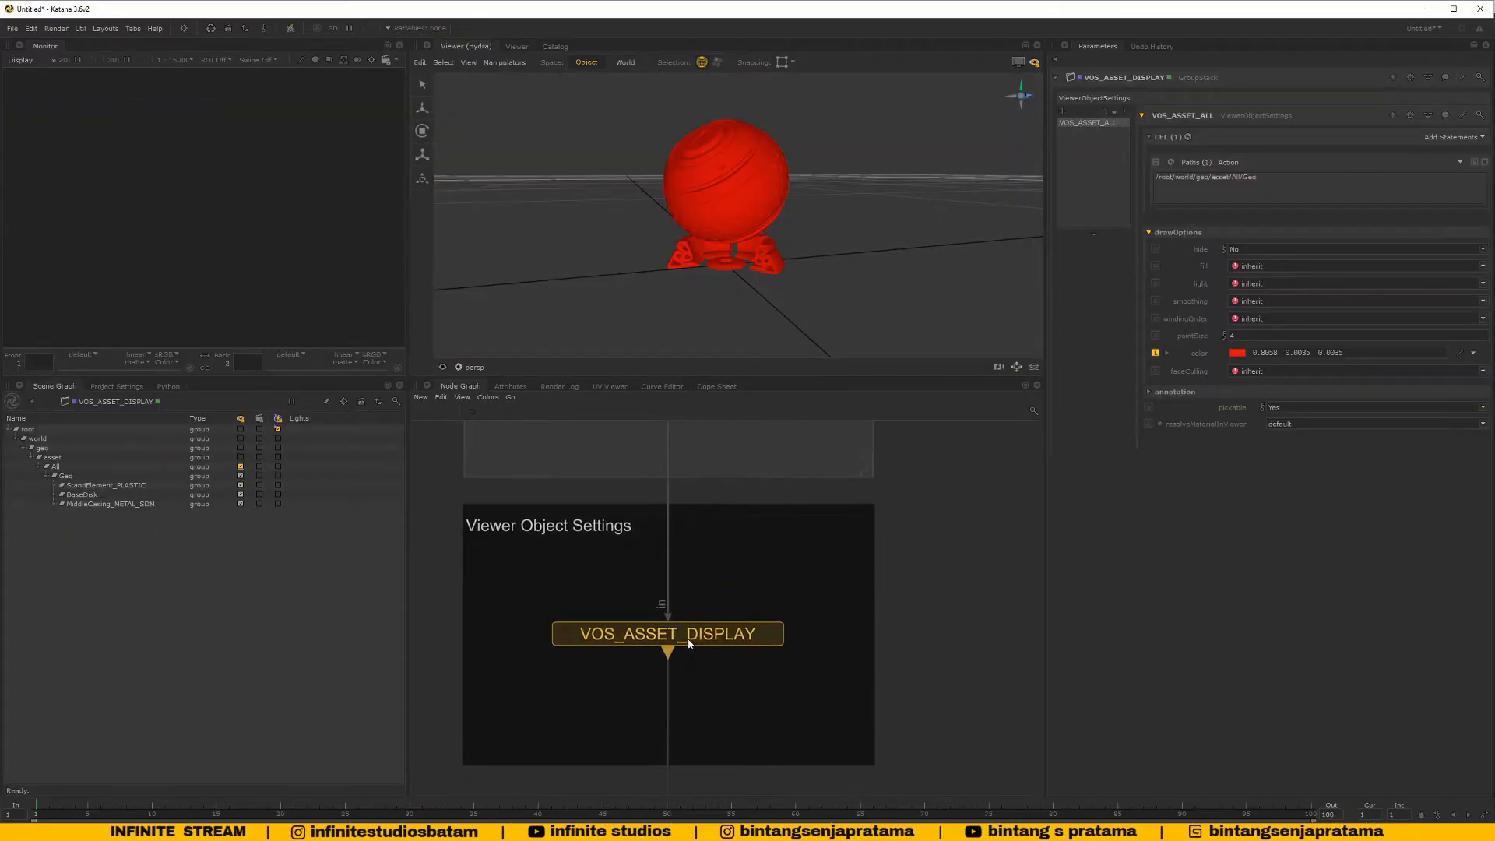
{"action": "scroll", "coordinate": [705, 613], "scroll_direction": "down", "scroll_amount": 3}
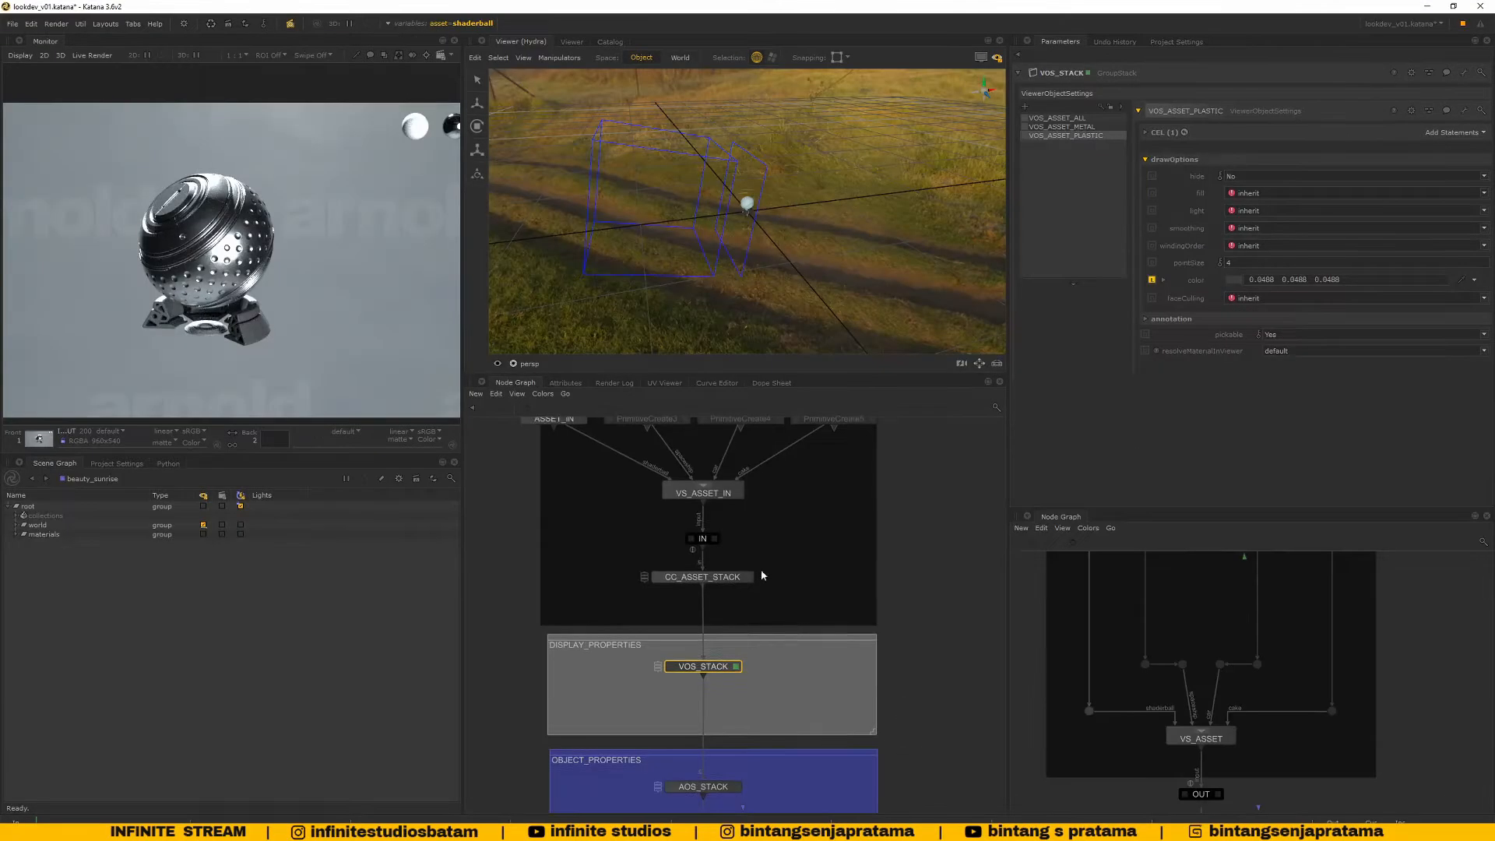
{"action": "scroll", "coordinate": [760, 569], "scroll_direction": "up", "scroll_amount": 3}
{"action": "scroll", "coordinate": [738, 659], "scroll_direction": "up", "scroll_amount": 3}
{"action": "left_click", "coordinate": [687, 629]}
{"action": "scroll", "coordinate": [685, 629], "scroll_direction": "down", "scroll_amount": 3}
{"action": "middle_click_drag", "start_coordinate": [684, 629], "coordinate": [718, 616]}
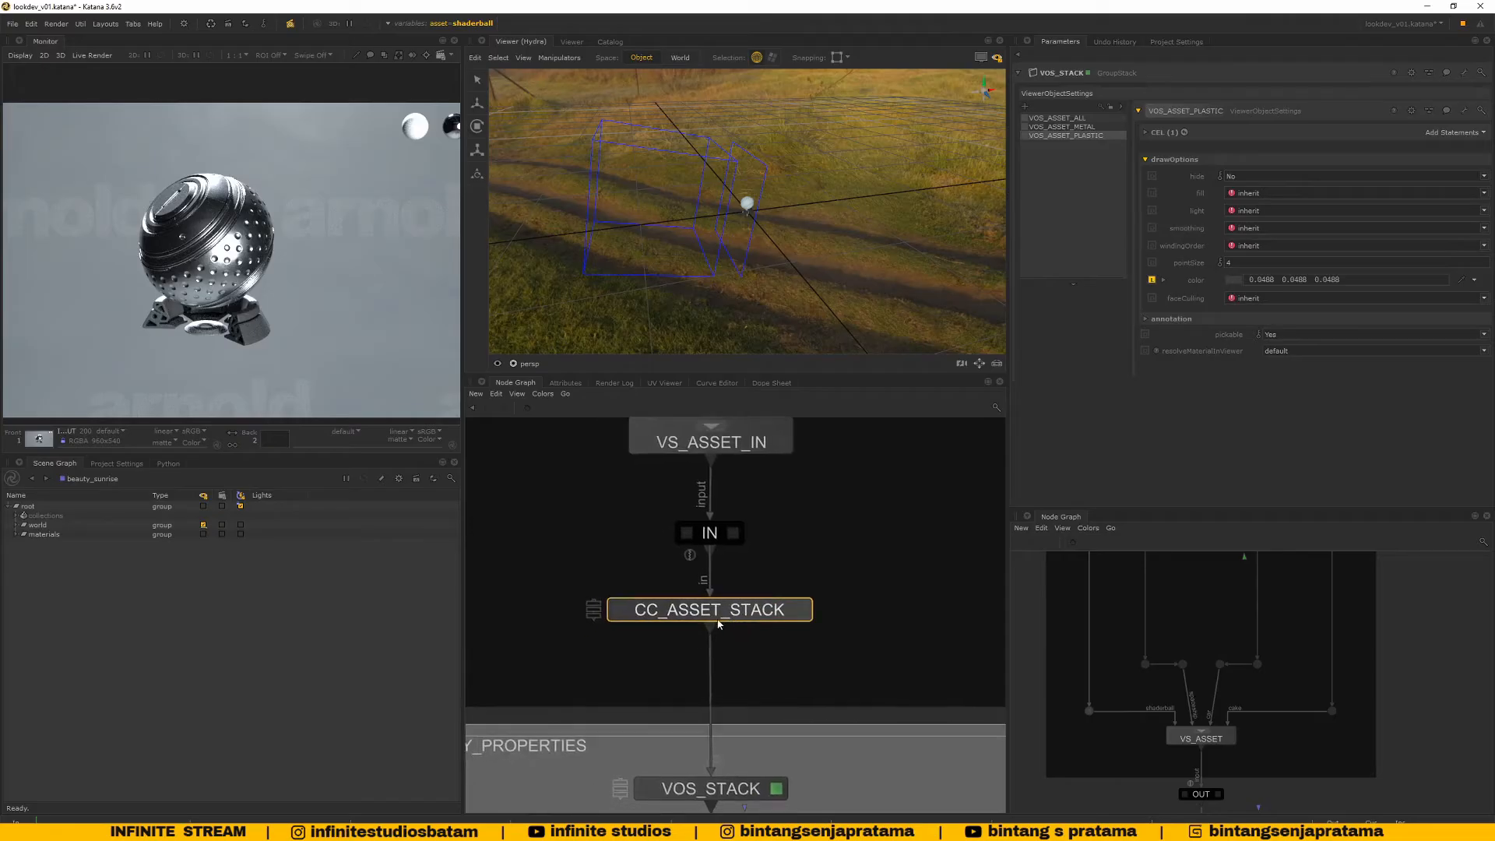
{"action": "left_click", "coordinate": [803, 612]}
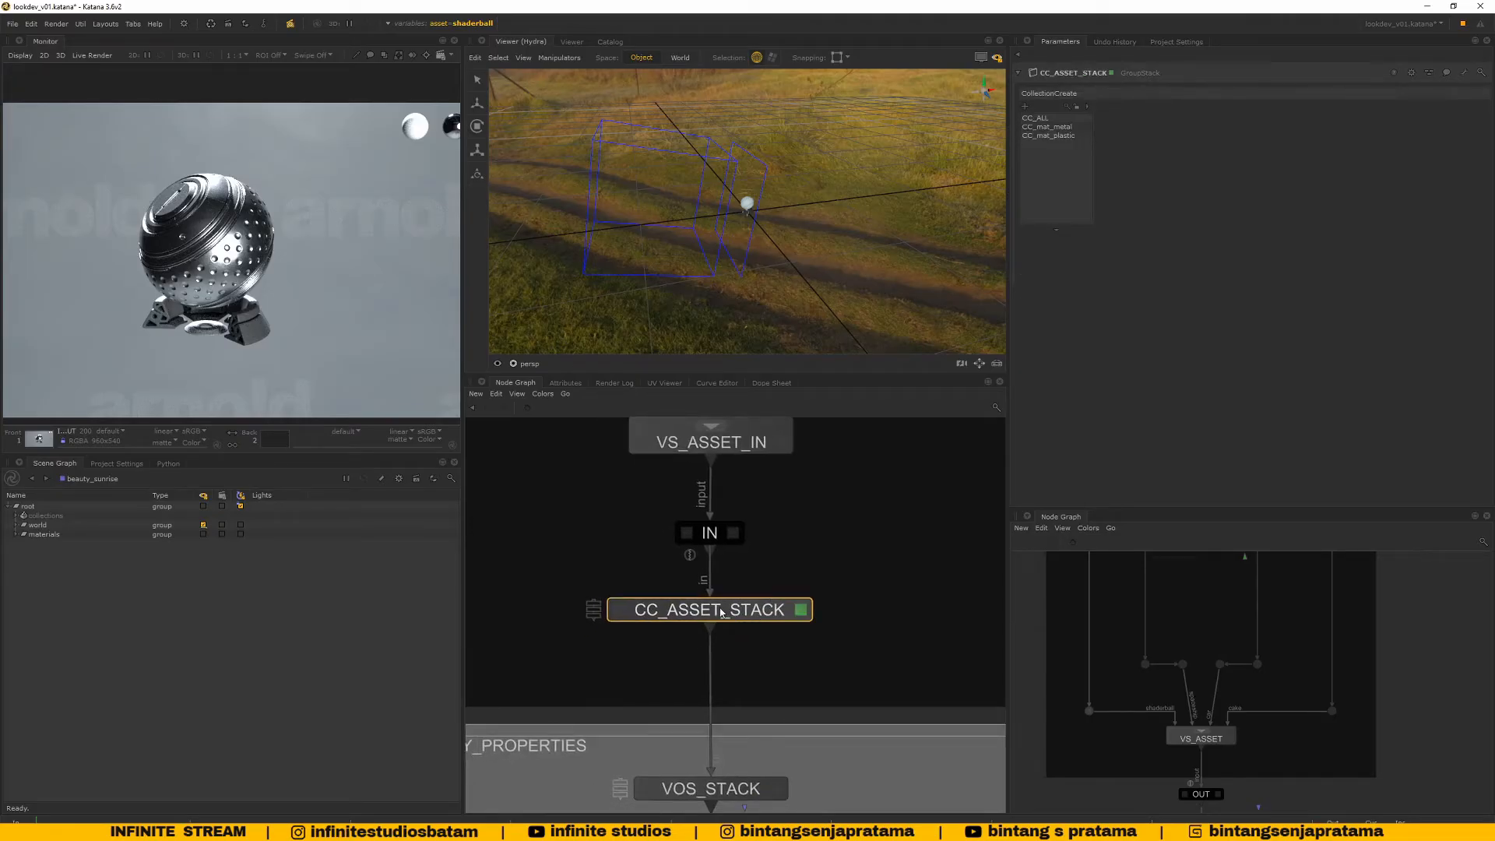
Inspect CC_ALL, CC_mat_metal and CC_mat_plastic in CC_ASSET_STACK and compare them with the shader ball's Collection in Blender
{"action": "left_click", "coordinate": [1036, 117]}
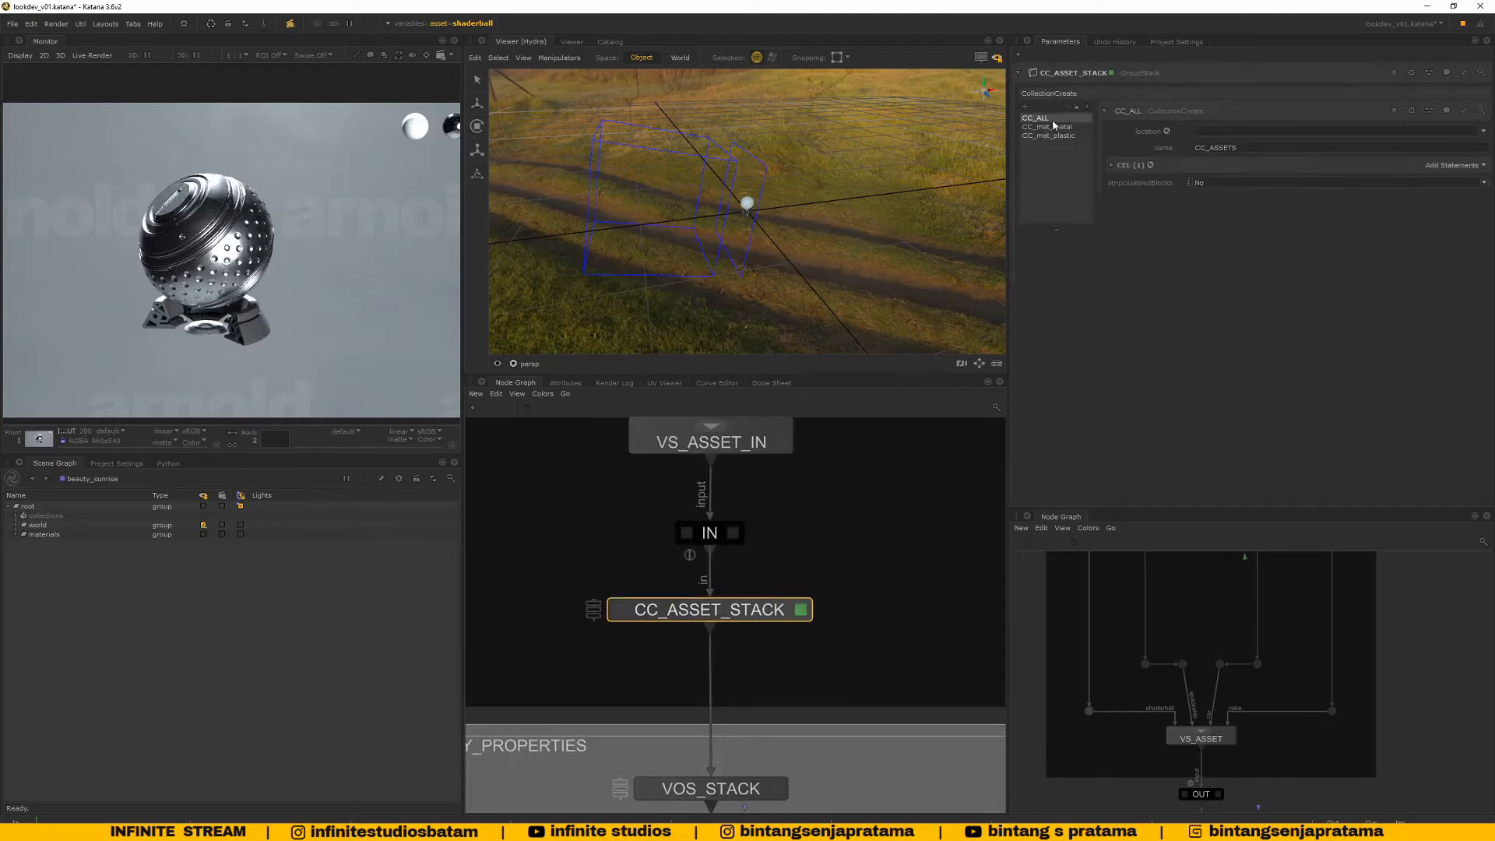
{"action": "left_click", "coordinate": [1051, 126]}
{"action": "left_click", "coordinate": [1056, 135]}
{"action": "left_click", "coordinate": [1056, 127]}
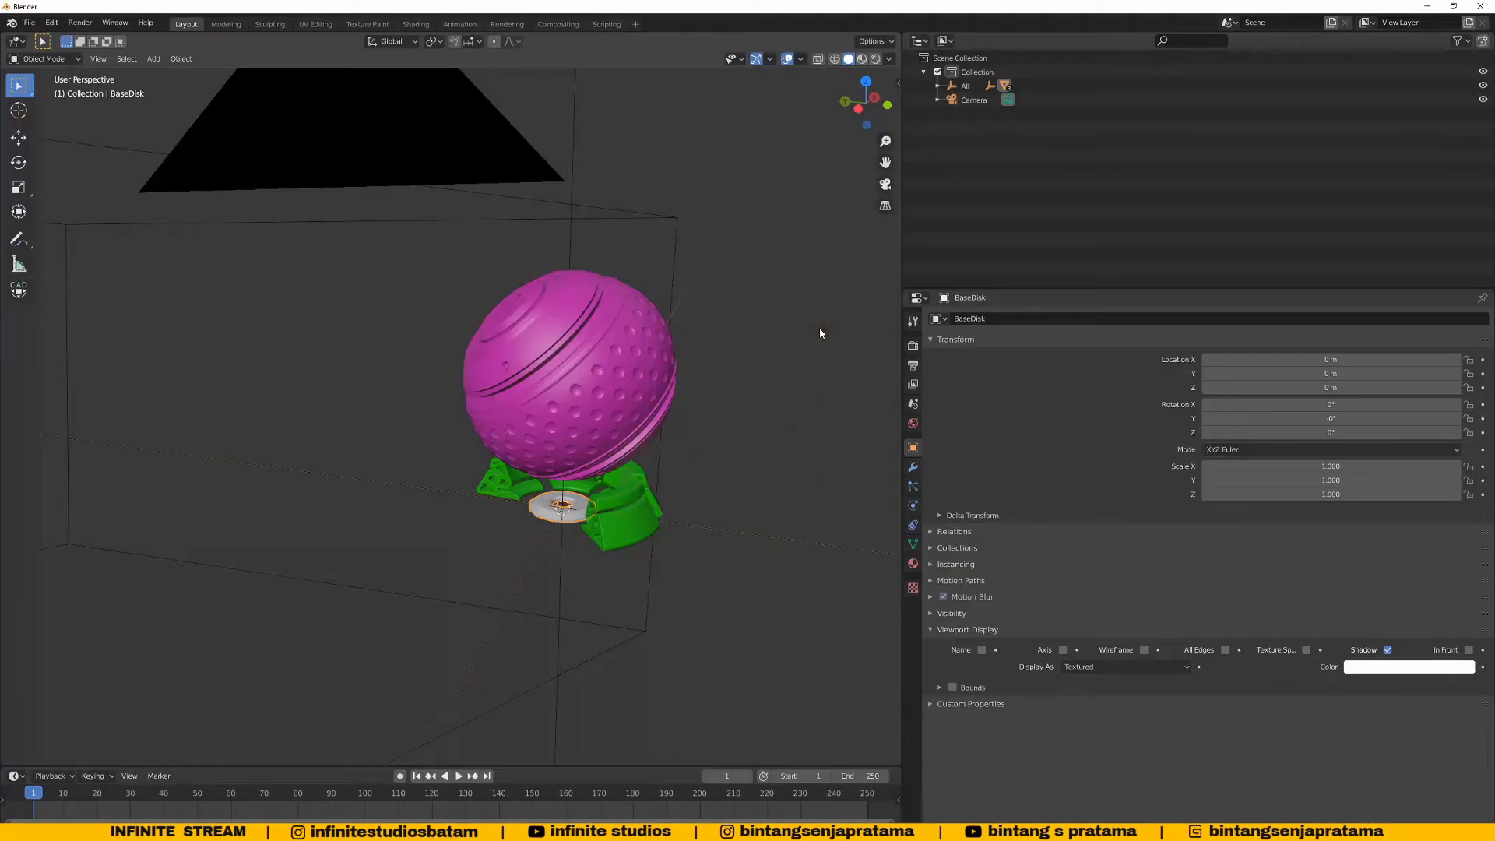
{"action": "left_click", "coordinate": [983, 72]}
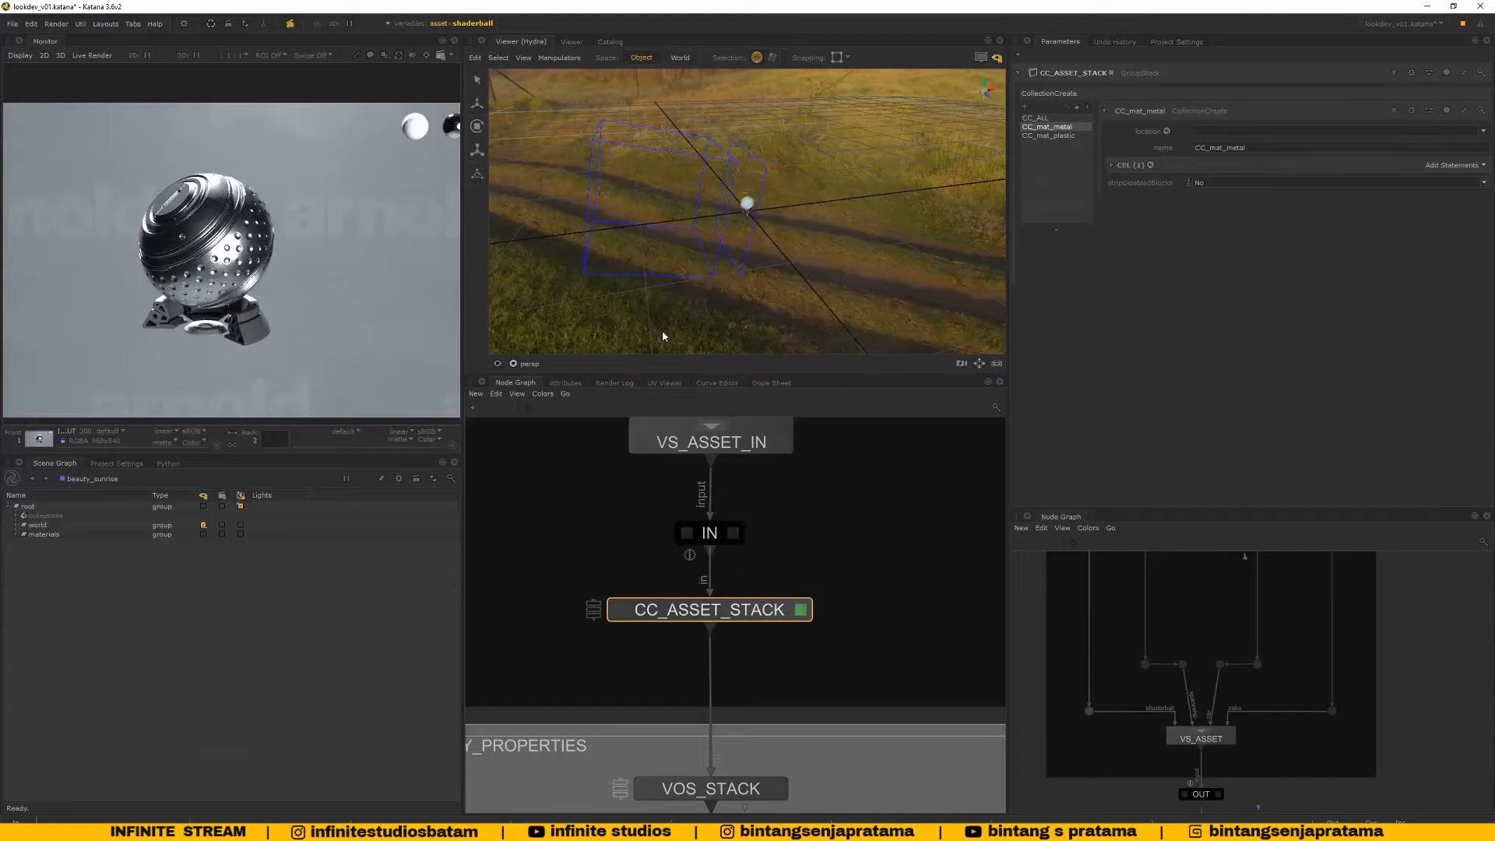
{"action": "left_click_drag", "start_coordinate": [773, 262], "coordinate": [782, 257], "text": "alt"}
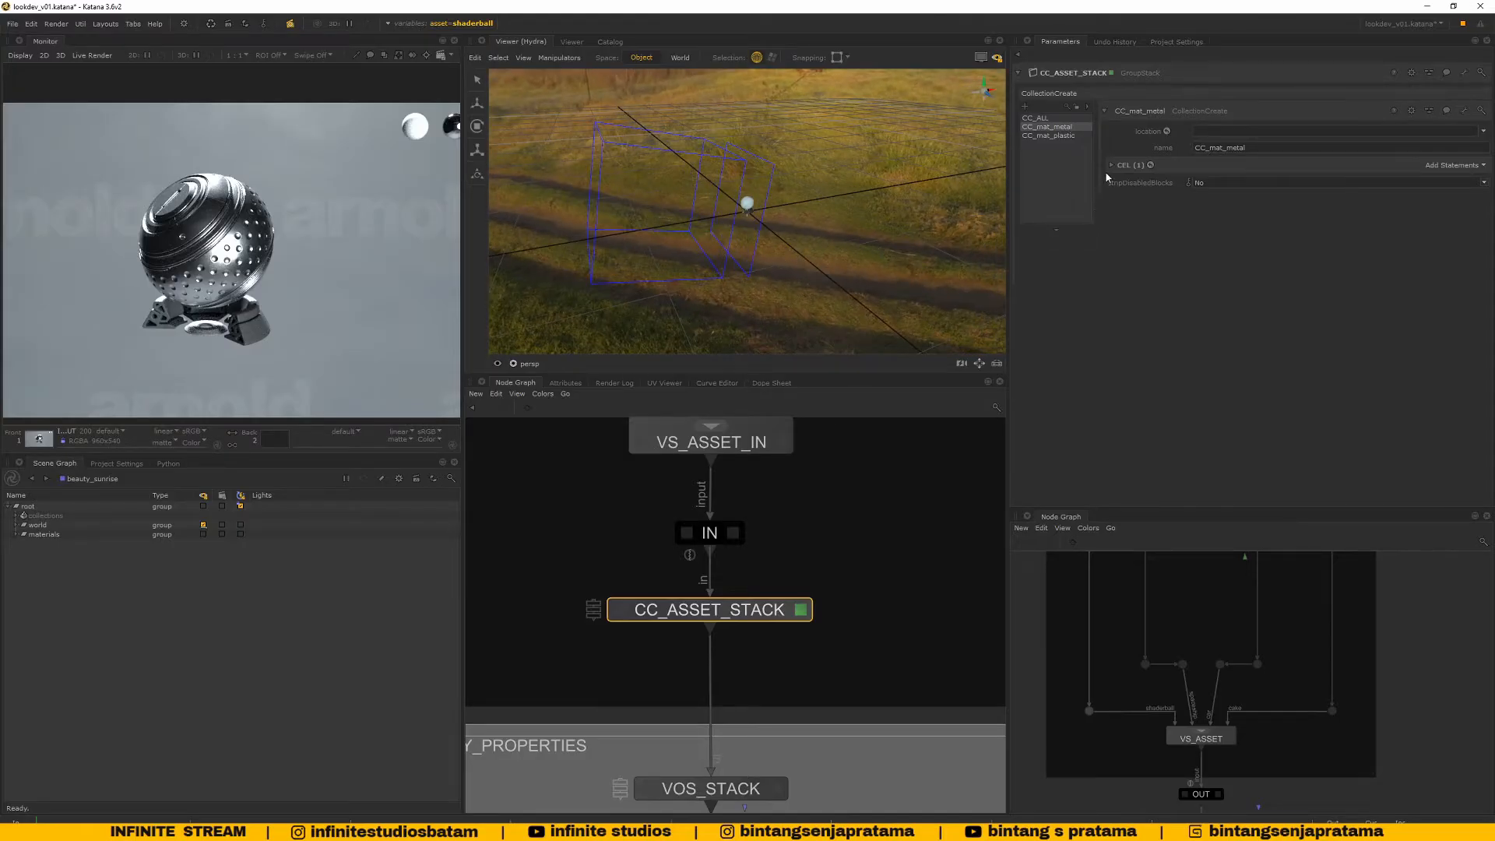
Go through the collection entries of CC_ASSET_STACK and examine the custom CEL expression of CC_ALL
{"action": "left_click", "coordinate": [1058, 119]}
{"action": "left_click", "coordinate": [1057, 127]}
{"action": "left_click", "coordinate": [1053, 134]}
{"action": "left_click", "coordinate": [1053, 127]}
{"action": "left_click", "coordinate": [1054, 118]}
{"action": "left_click", "coordinate": [1111, 166]}
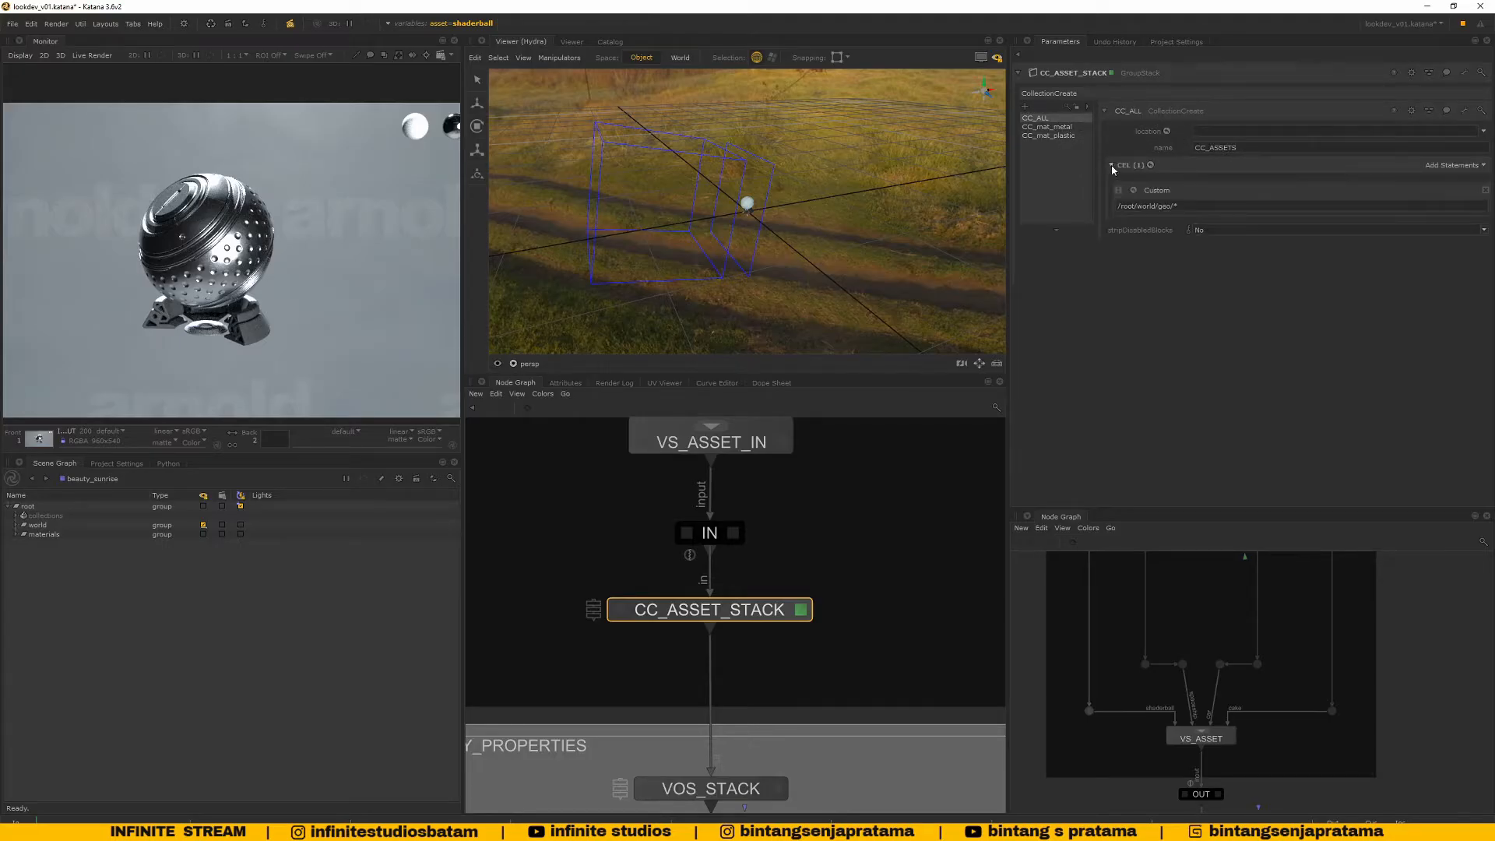
{"action": "left_click_drag", "start_coordinate": [1189, 205], "coordinate": [1095, 209]}
{"action": "left_click_drag", "start_coordinate": [1180, 206], "coordinate": [1115, 207]}
Expand the collections location in the scene graph and compare its entries with the CC_ASSET_STACK collections
{"action": "left_click", "coordinate": [15, 515]}
{"action": "left_click", "coordinate": [16, 516]}
{"action": "left_click", "coordinate": [16, 534]}
{"action": "left_click", "coordinate": [16, 535]}
{"action": "left_click", "coordinate": [16, 516]}
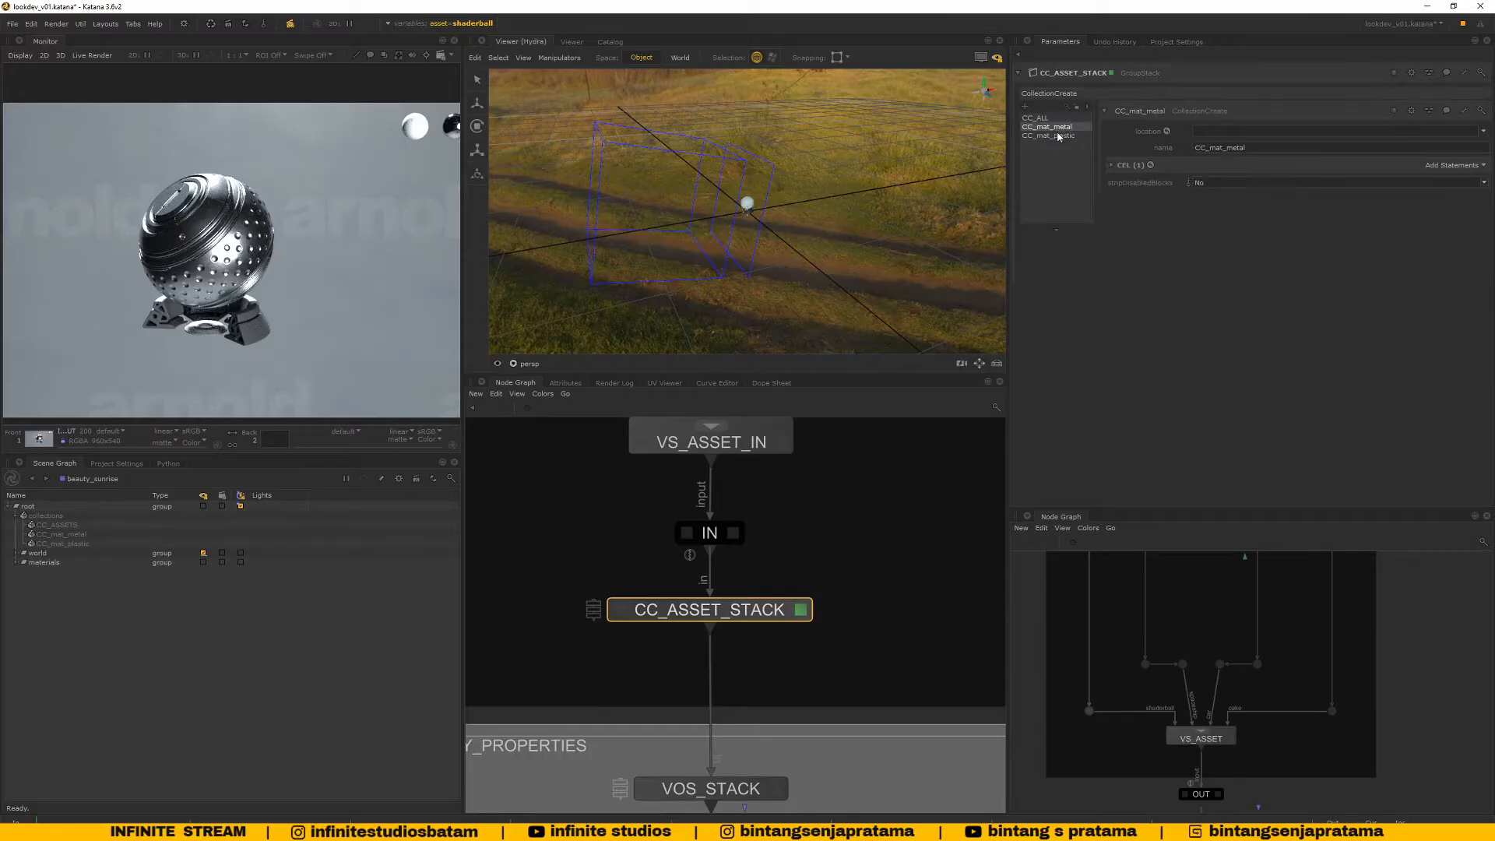
{"action": "left_click_drag", "start_coordinate": [1177, 206], "coordinate": [1081, 204]}
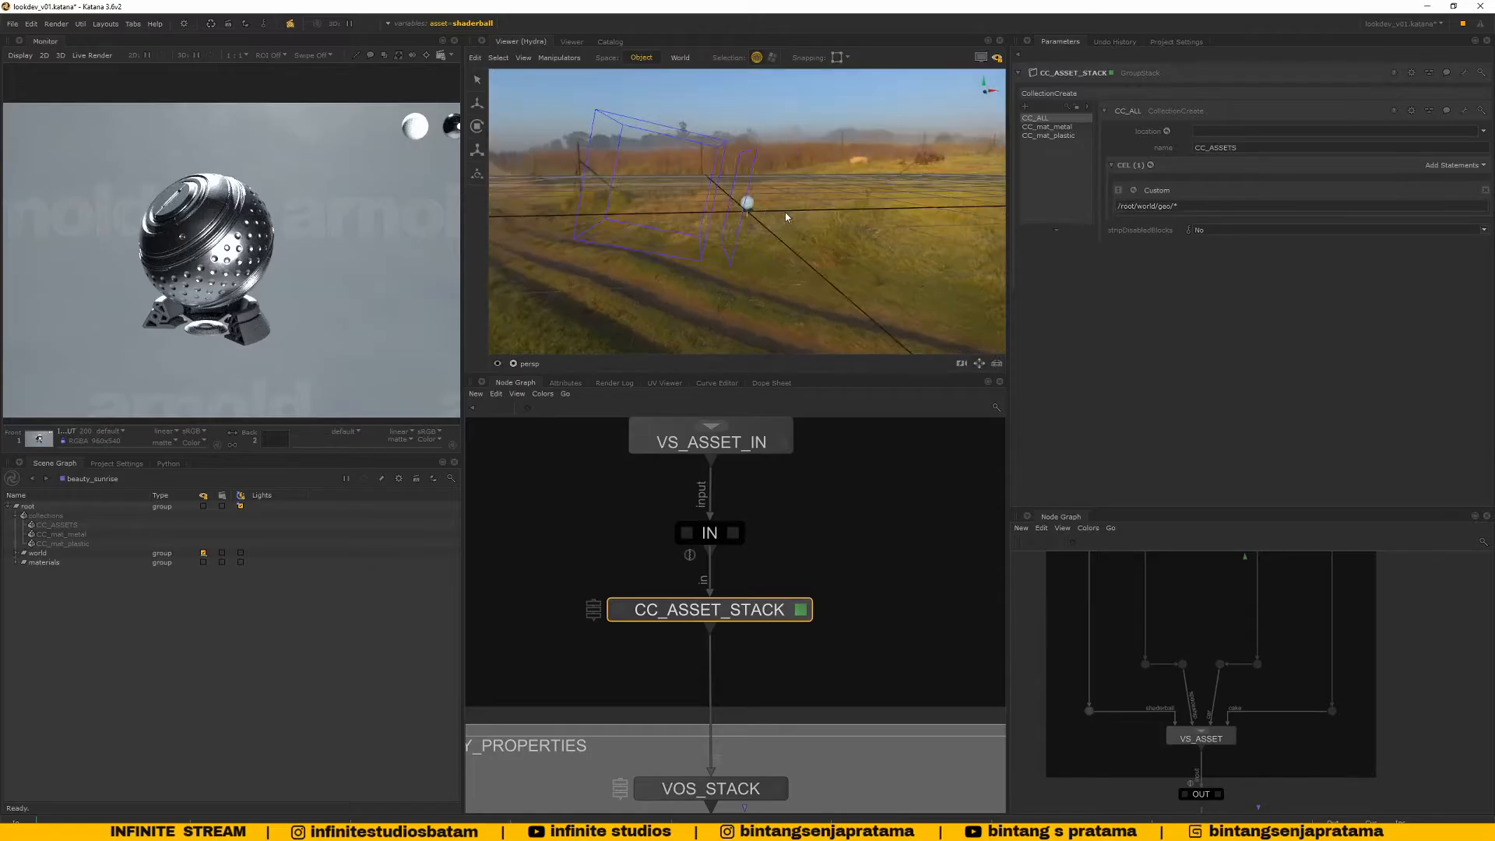
Examine the custom CEL expression of CC_mat_metal, especially its METAL name filter
{"action": "left_click", "coordinate": [1047, 127]}
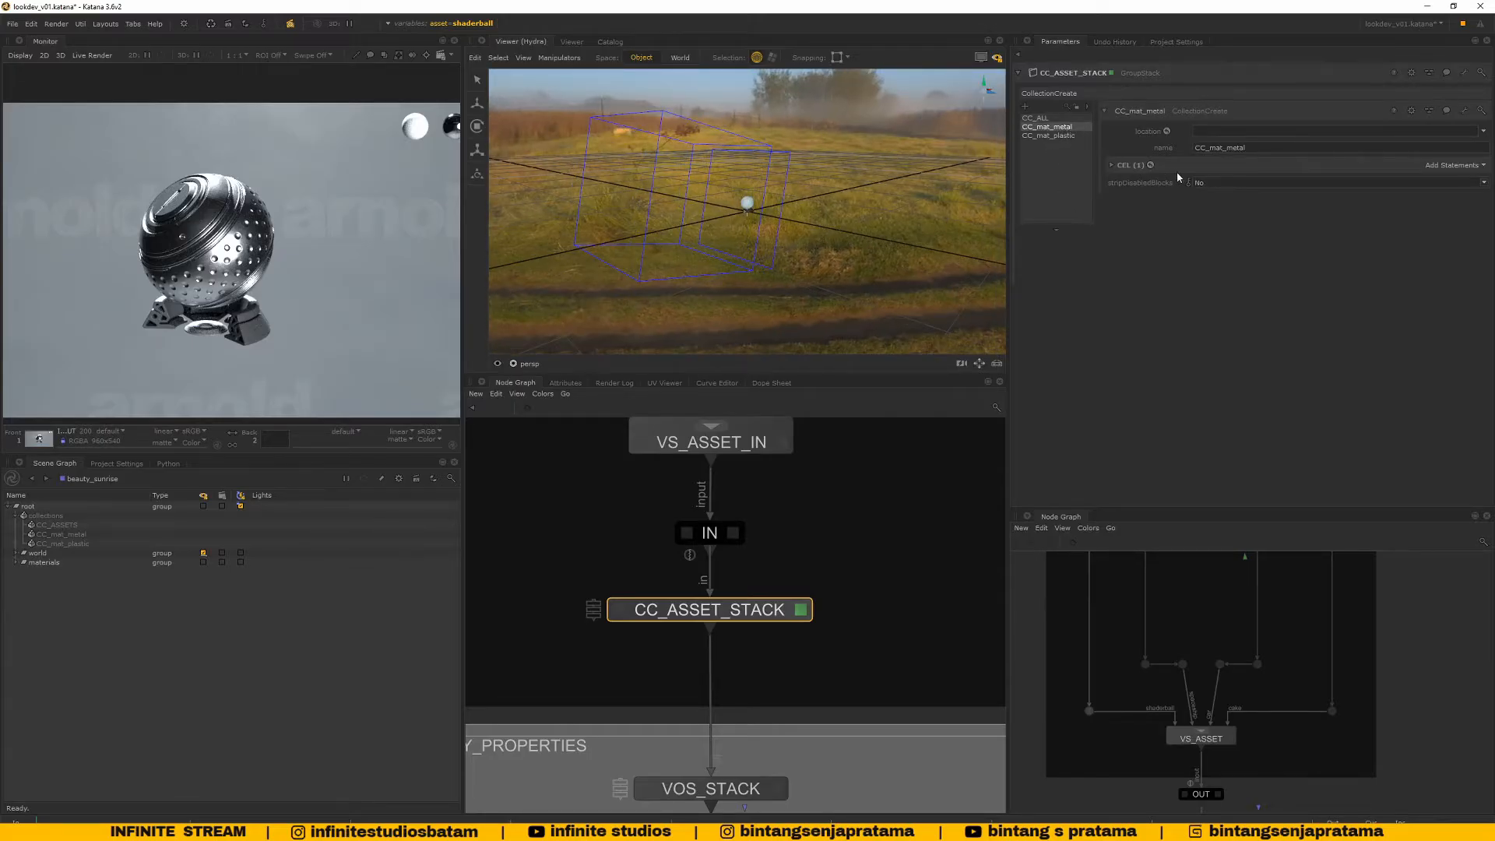
{"action": "left_click", "coordinate": [1112, 165]}
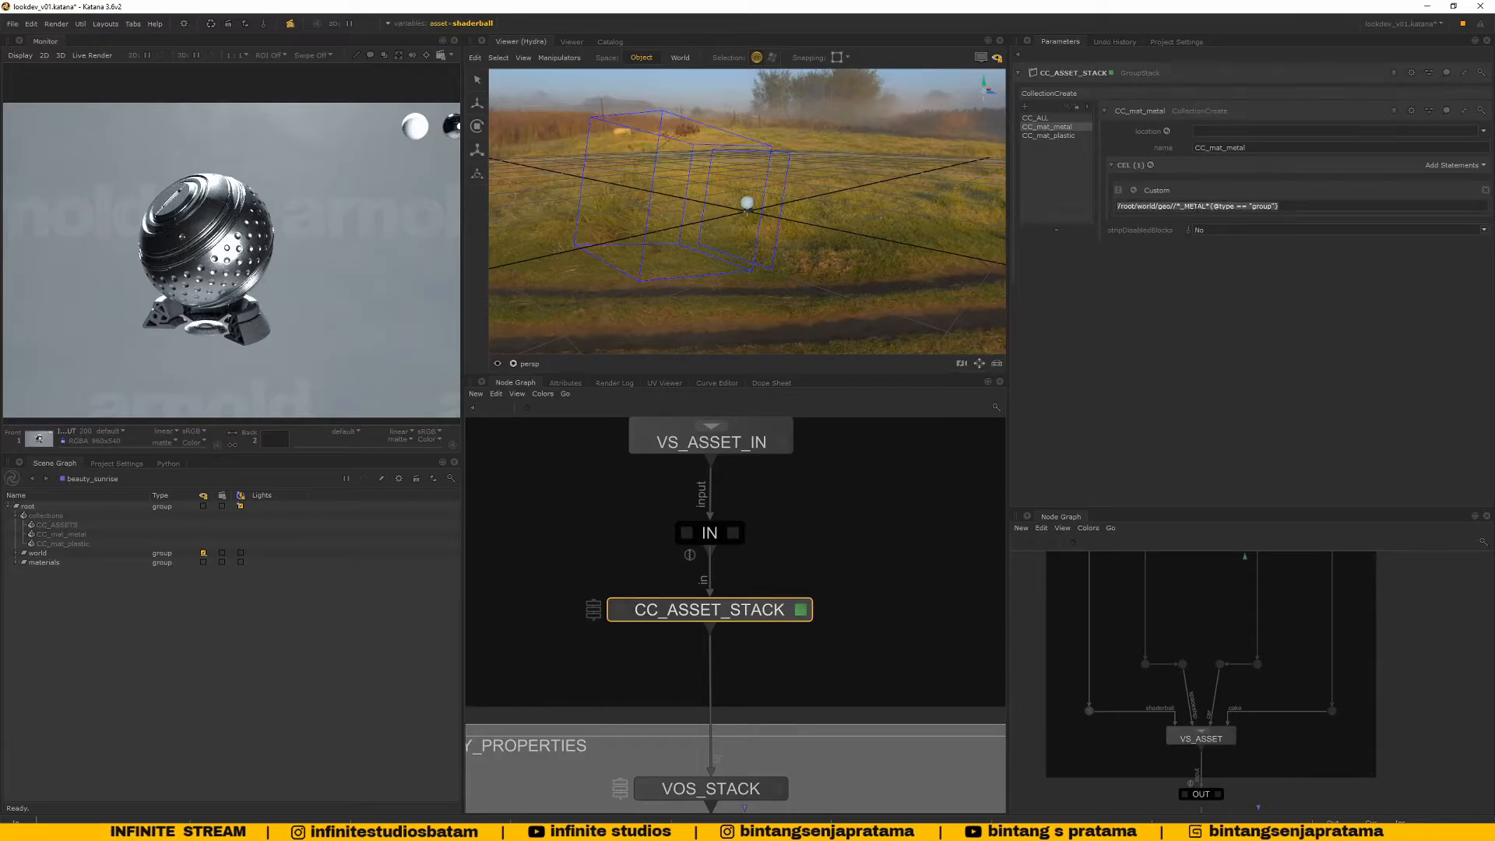
{"action": "double_click", "coordinate": [1187, 205]}
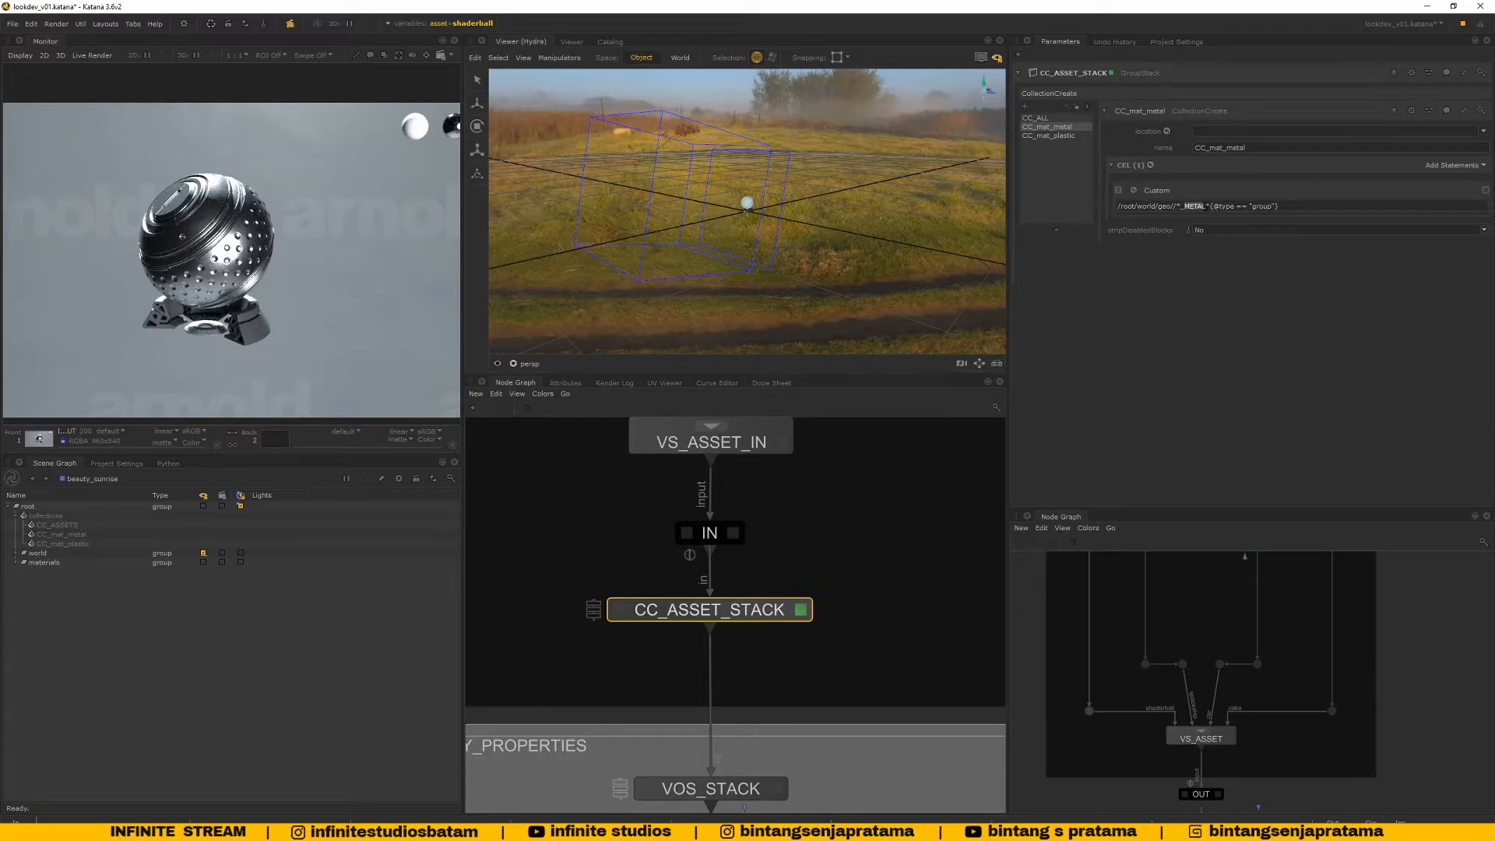
{"action": "left_click", "coordinate": [1205, 208]}
Expand world, geo, All and Geo in the scene graph and locate the MiddleCasing_METAL_SDM group
{"action": "left_click", "coordinate": [17, 553]}
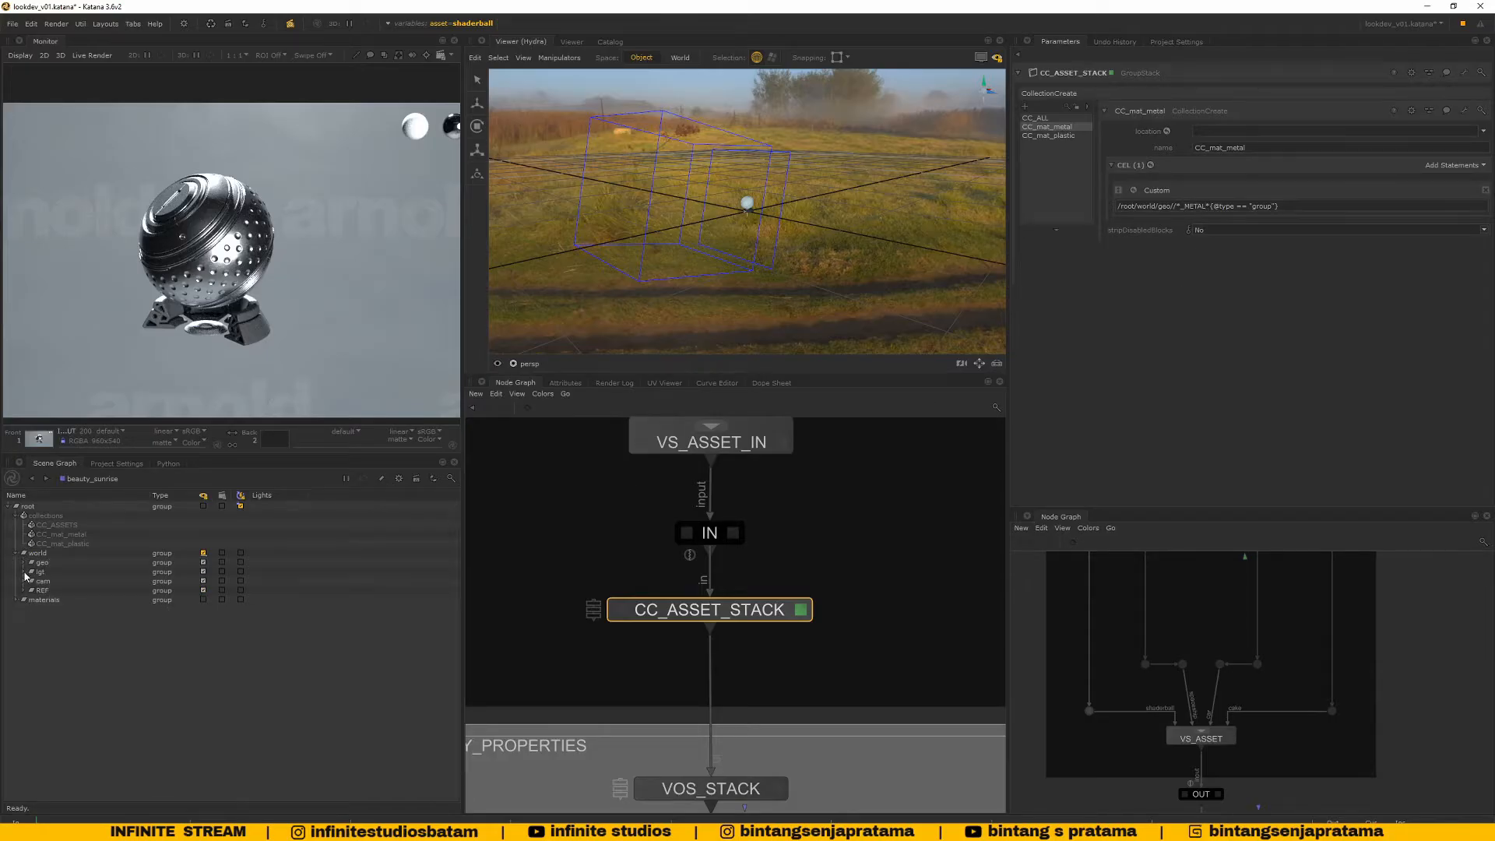
{"action": "left_click", "coordinate": [23, 562]}
{"action": "left_click", "coordinate": [31, 571]}
{"action": "left_click", "coordinate": [39, 581]}
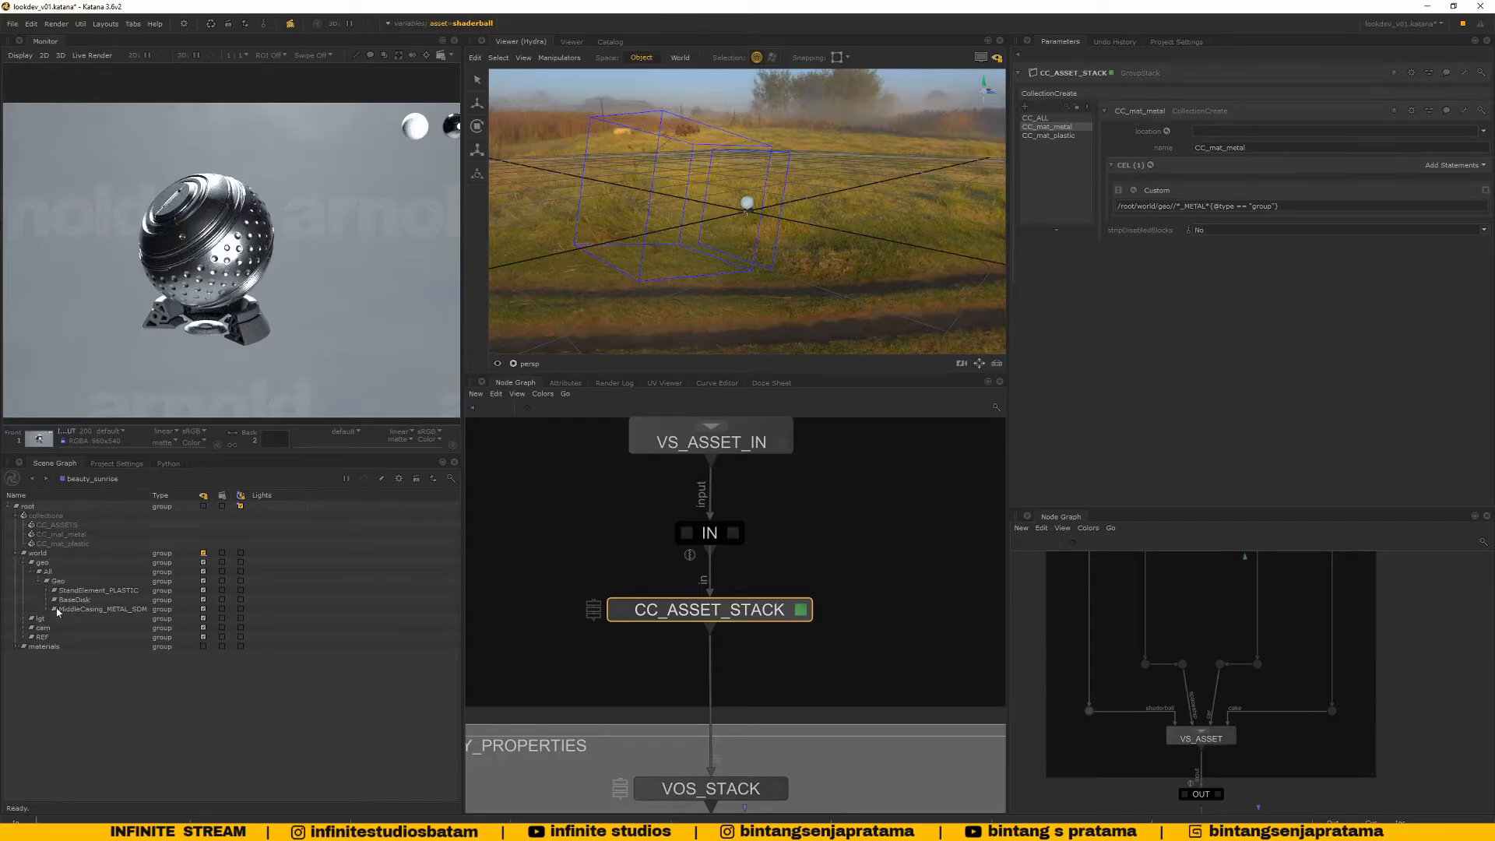
{"action": "left_click", "coordinate": [45, 609]}
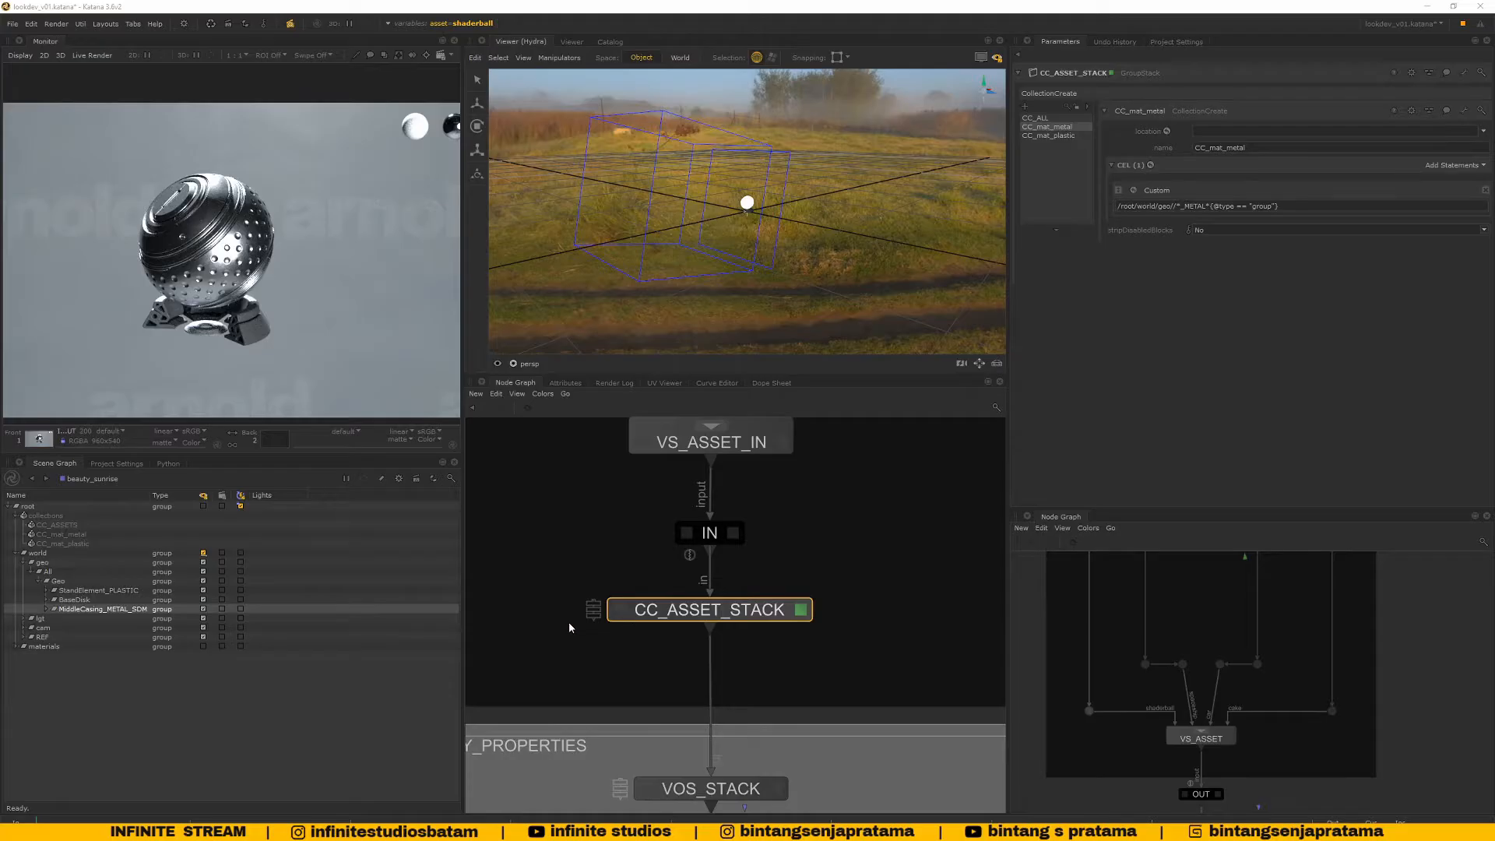
Return to the untitled Katana scene and insert a CollectionCreate node directly below Alembic_In inside its backdrop
{"action": "key", "text": "alt+Tab"}
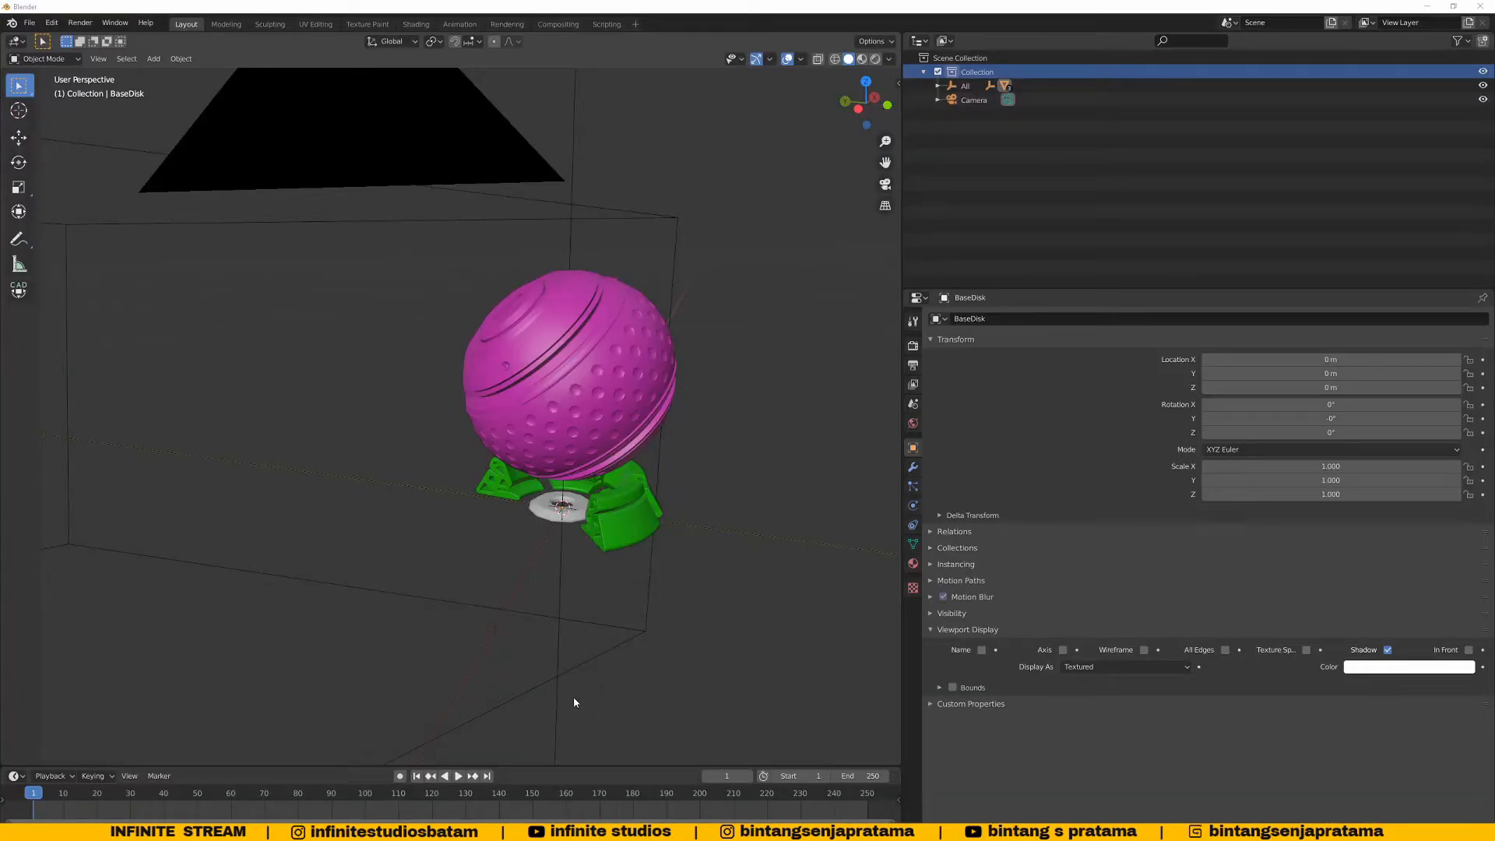
{"action": "key", "text": "alt+Tab"}
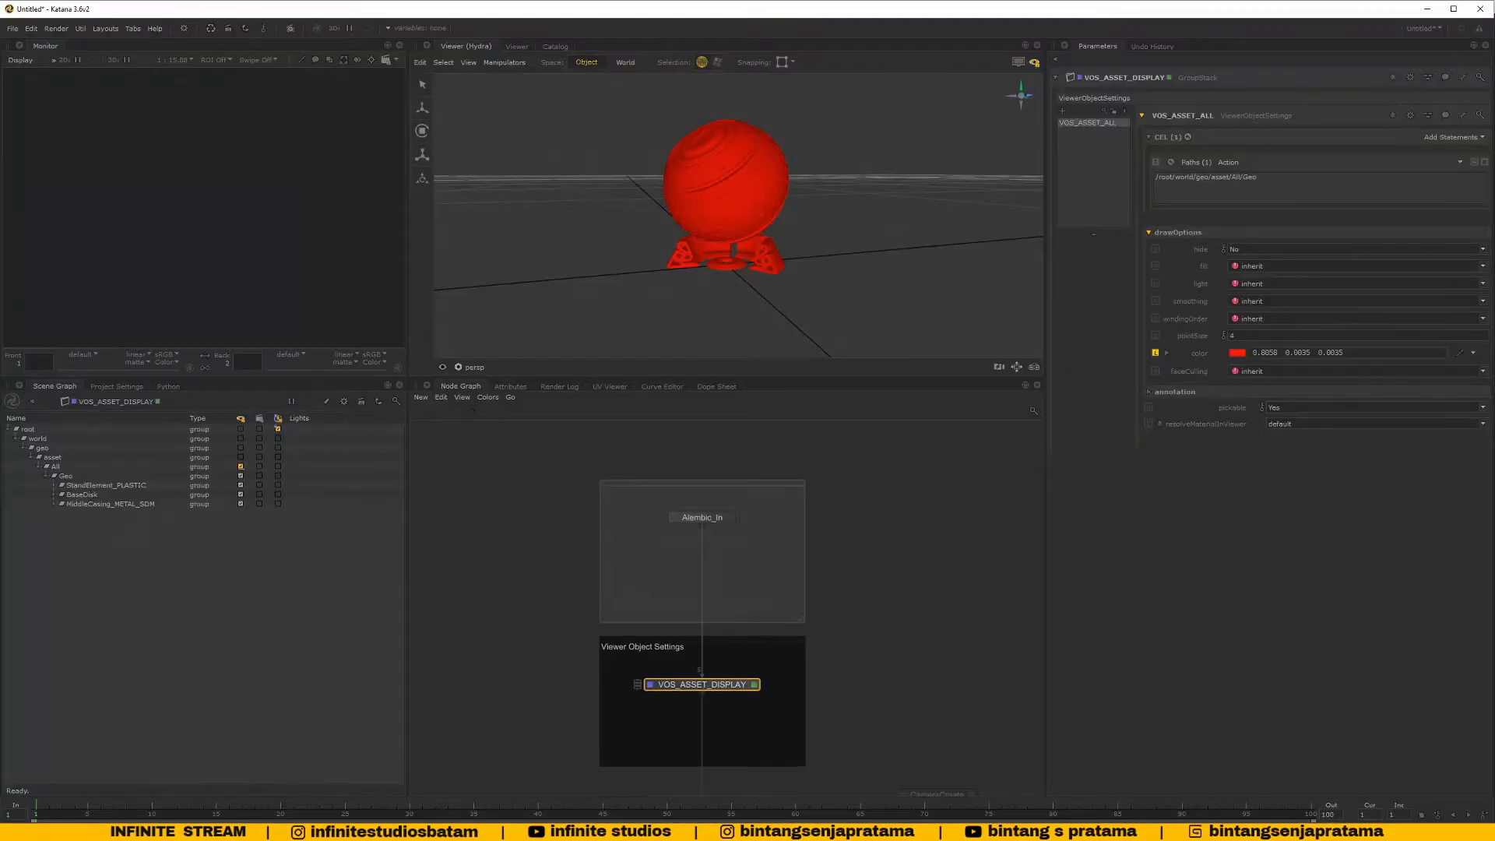
{"action": "scroll", "coordinate": [687, 524], "scroll_direction": "up", "scroll_amount": 3}
{"action": "left_click", "coordinate": [663, 478]}
{"action": "key", "text": "Tab"}
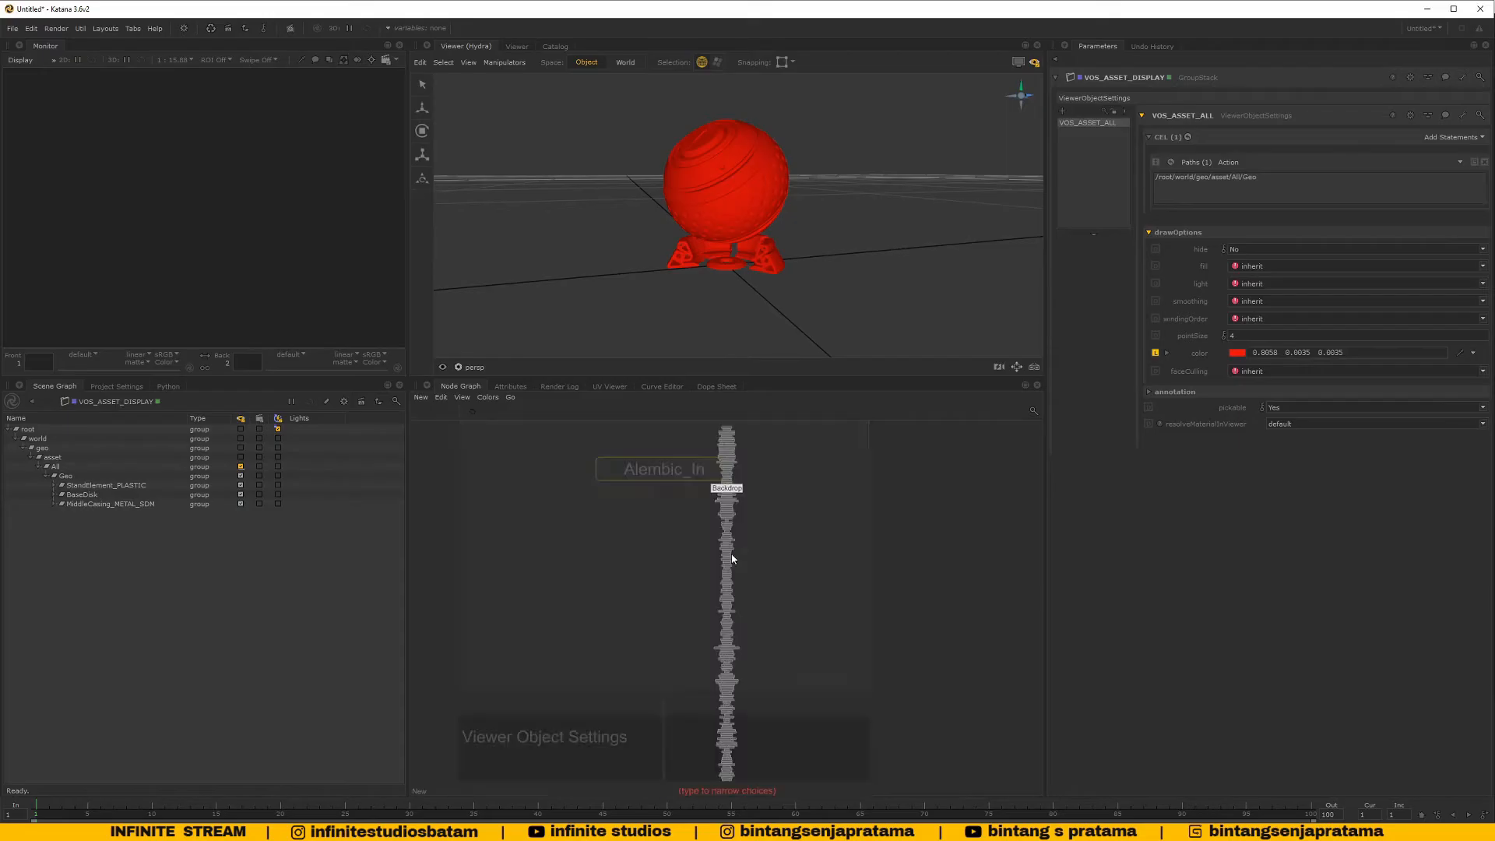
{"action": "type", "text": "coll"}
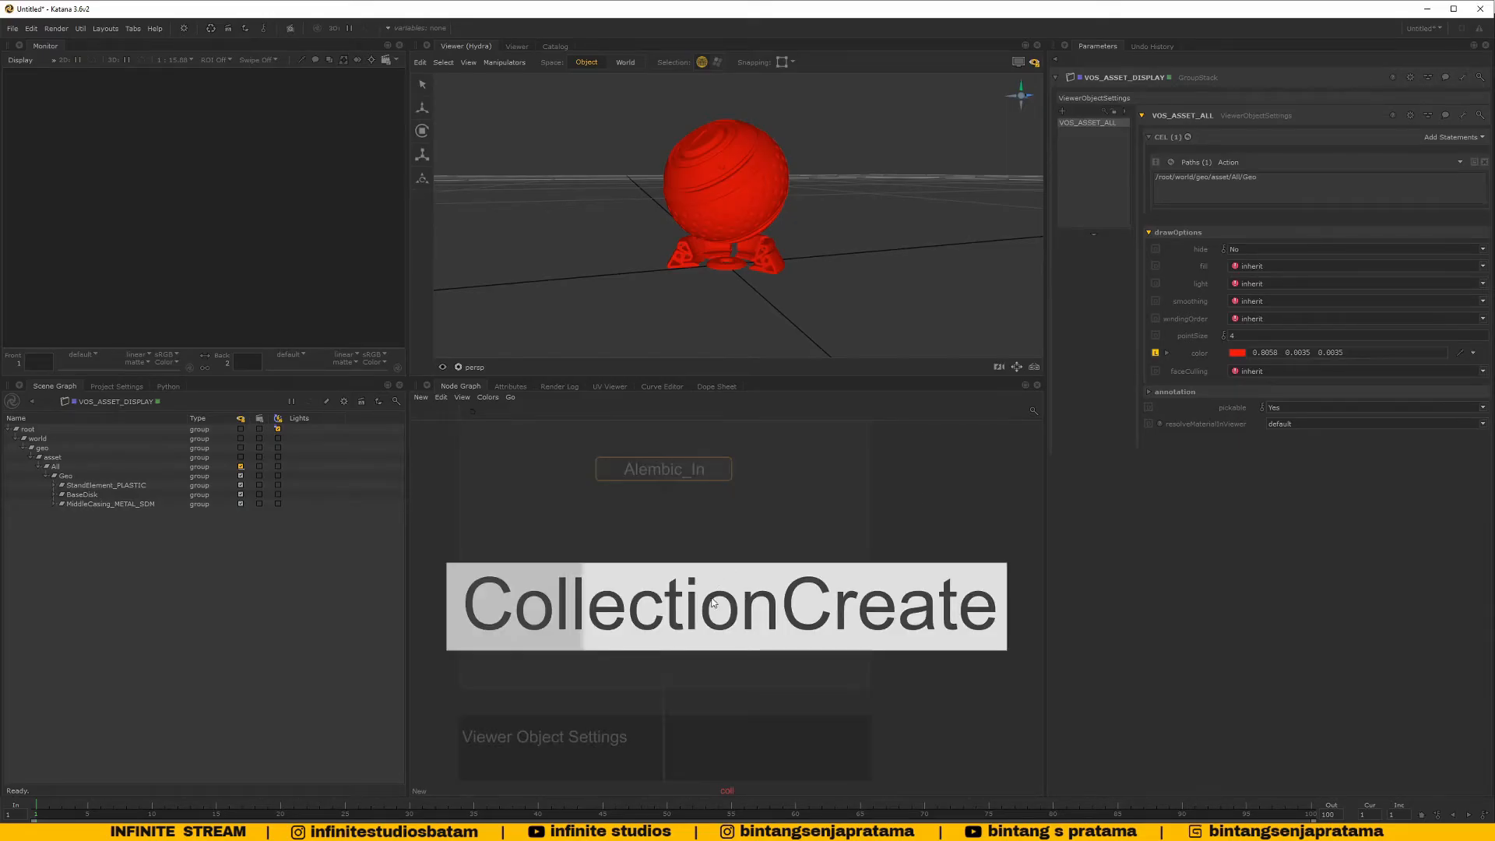
{"action": "key", "text": "Return"}
{"action": "left_click", "coordinate": [664, 614]}
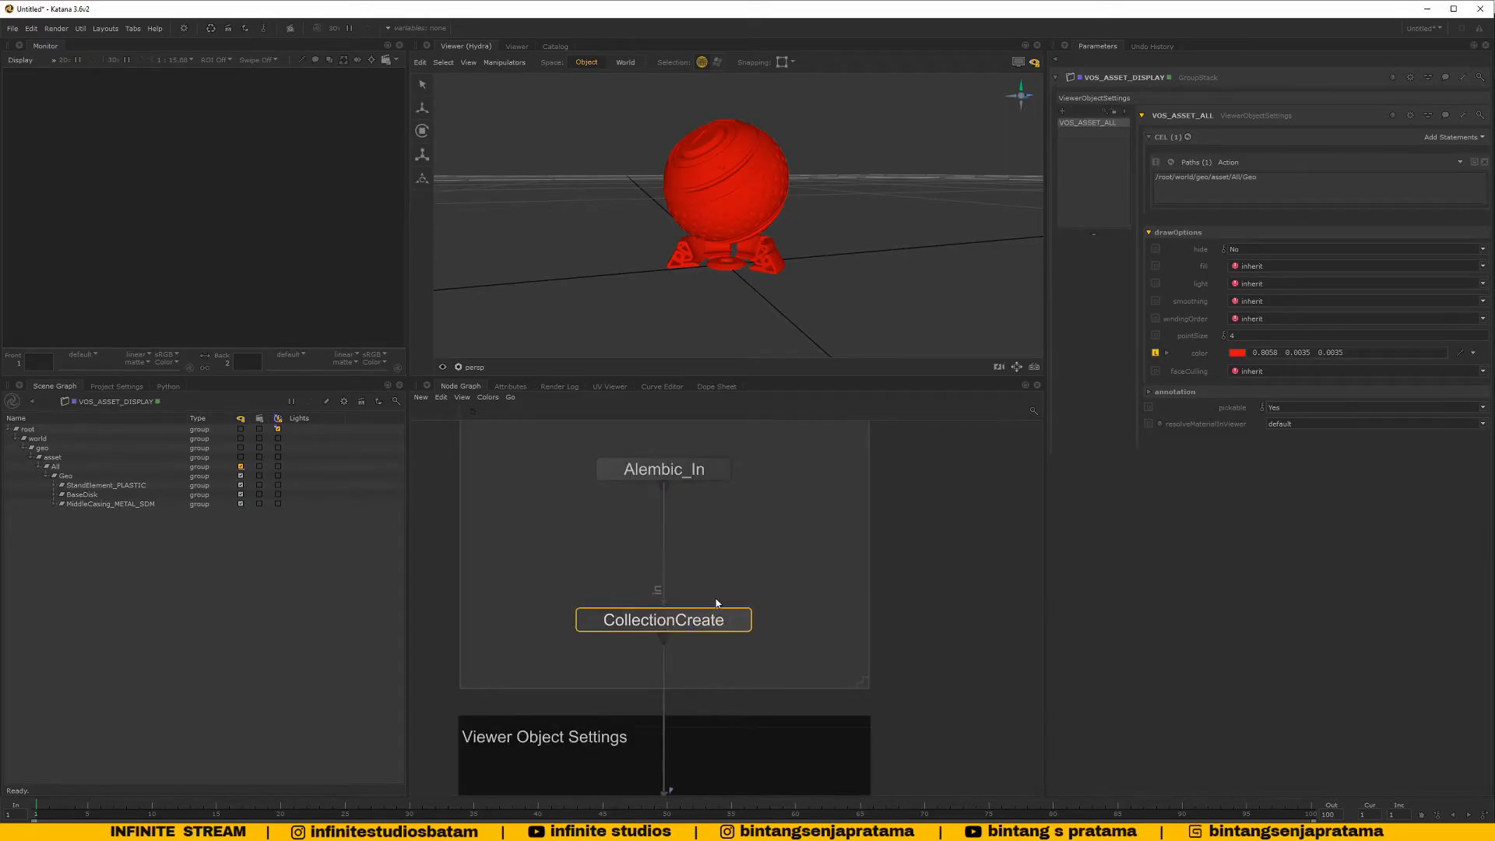
Move the backdrop holding Alembic_In and CollectionCreate higher, away from the Viewer Object Settings backdrop
{"action": "scroll", "coordinate": [704, 559], "scroll_direction": "down", "scroll_amount": 3}
{"action": "left_click_drag", "start_coordinate": [706, 565], "coordinate": [703, 485]}
{"action": "middle_click_drag", "start_coordinate": [759, 634], "coordinate": [759, 583]}
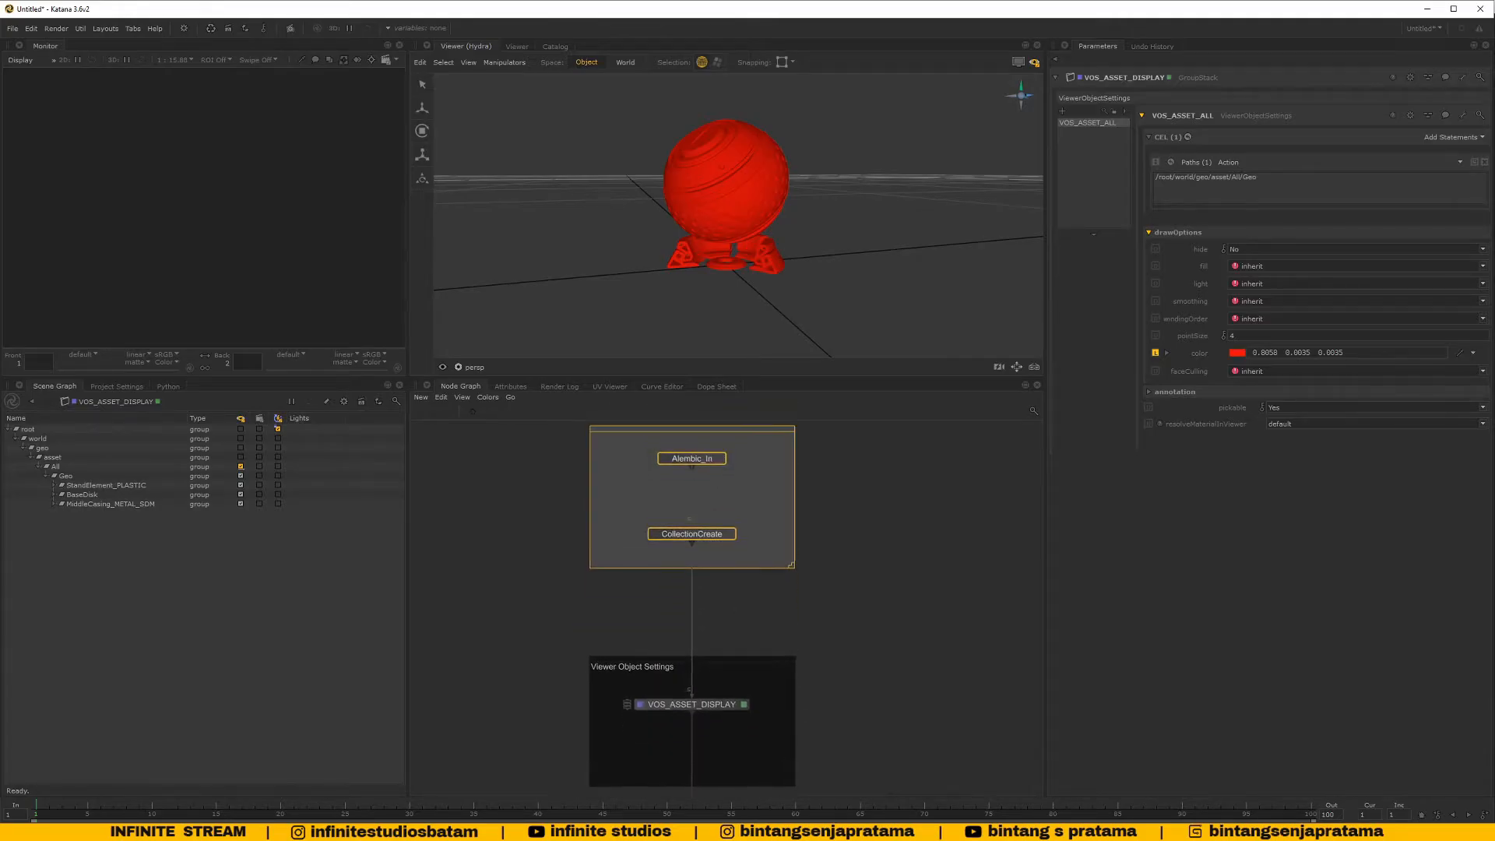
Move the Viewer Object Settings backdrop and the nodes beneath it lower, leaving a gap below the Alembic_In backdrop
{"action": "scroll", "coordinate": [747, 549], "scroll_direction": "down", "scroll_amount": 4}
{"action": "scroll", "coordinate": [754, 602], "scroll_direction": "up", "scroll_amount": 2}
{"action": "left_click_drag", "start_coordinate": [679, 564], "coordinate": [906, 757]}
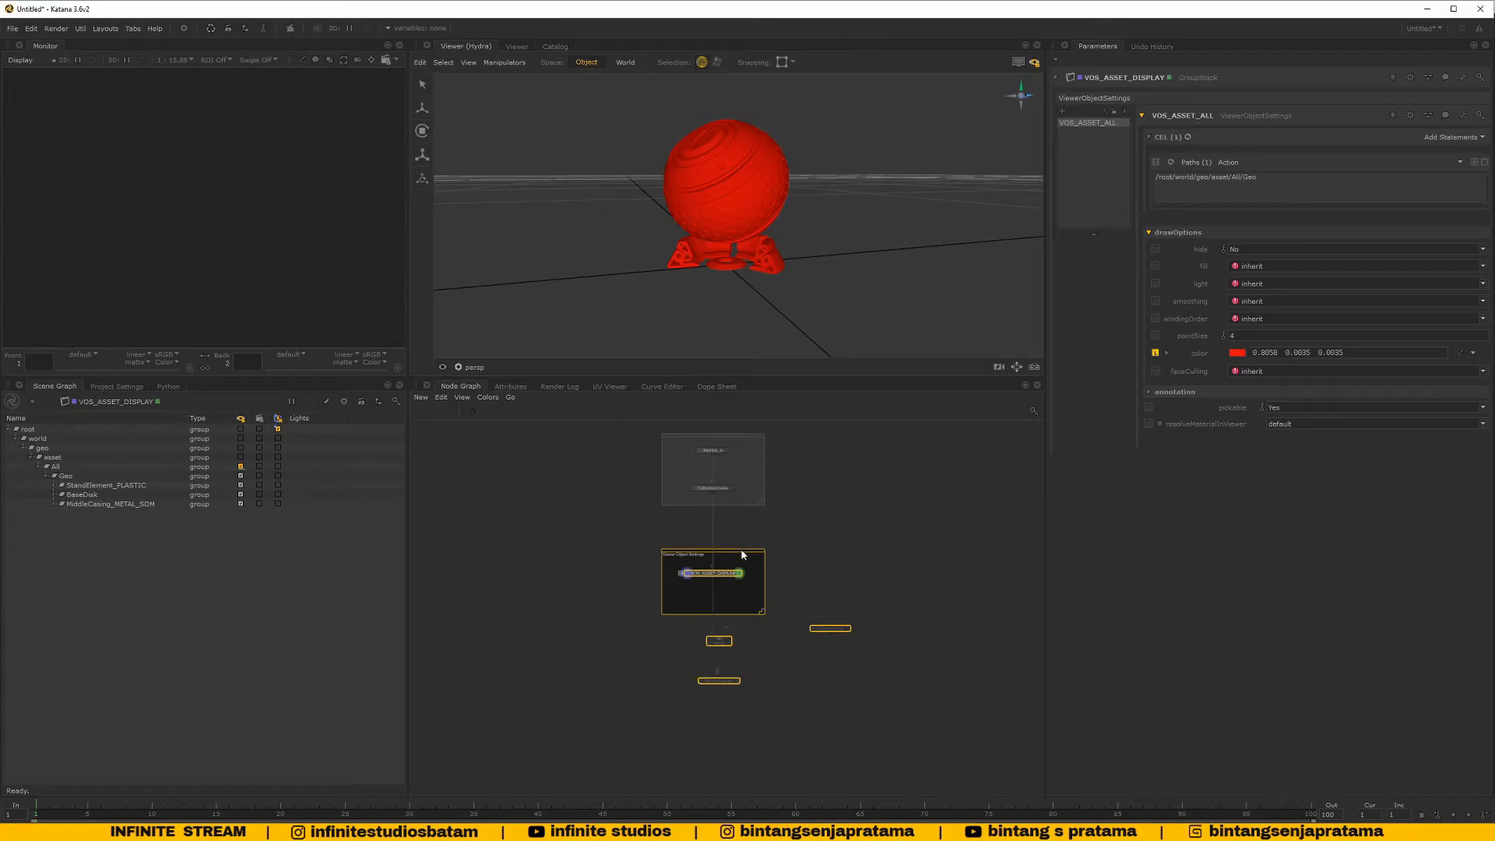
{"action": "left_click_drag", "start_coordinate": [741, 556], "coordinate": [742, 621]}
{"action": "scroll", "coordinate": [732, 574], "scroll_direction": "up", "scroll_amount": 3}
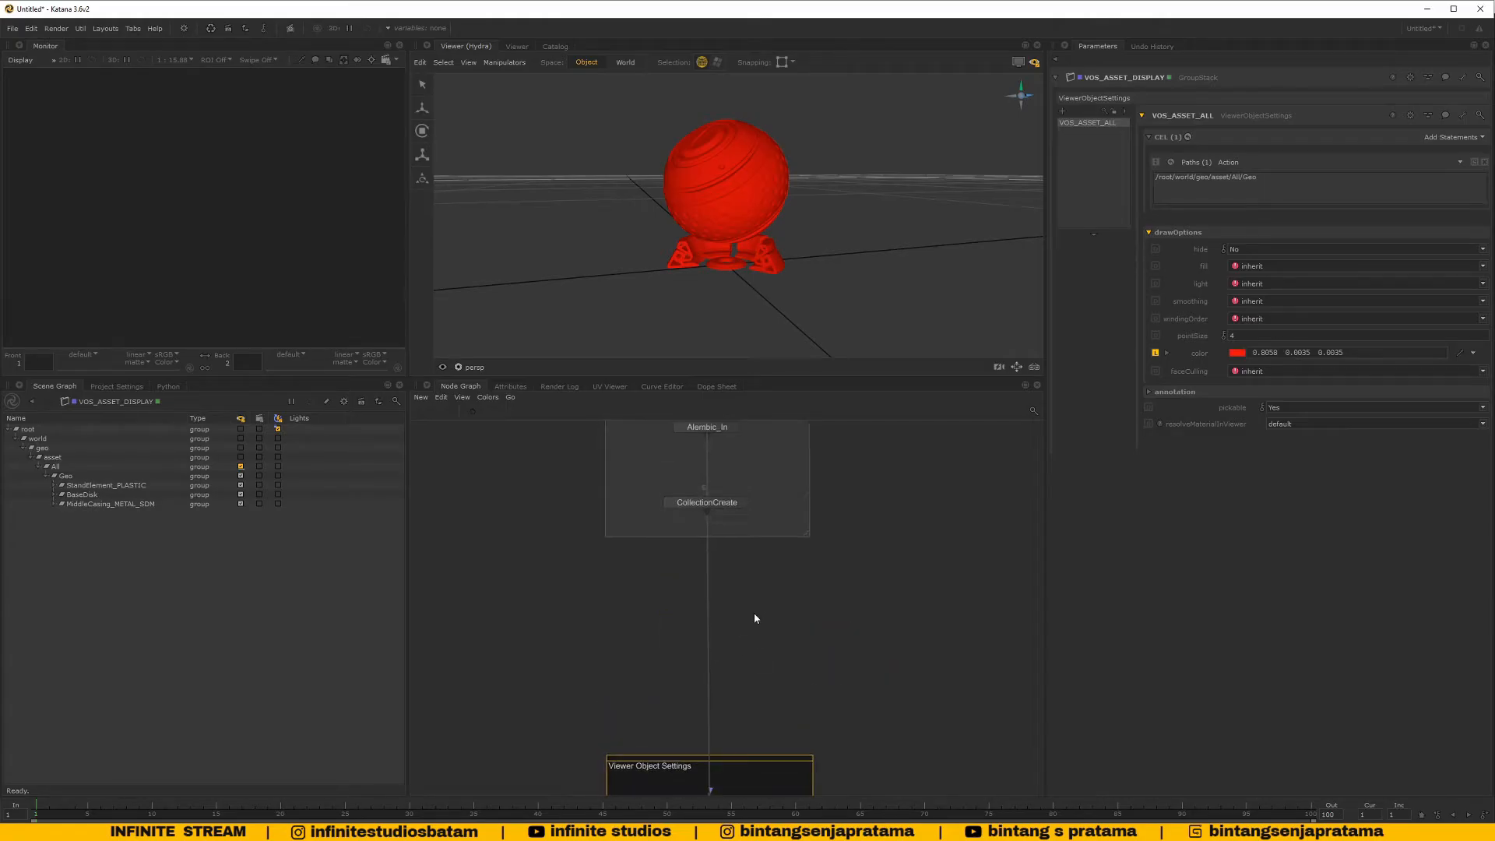
Move CollectionCreate below the Alembic_In backdrop and enclose it in a new Backdrop of matching width
{"action": "left_click_drag", "start_coordinate": [726, 533], "coordinate": [726, 646]}
{"action": "left_click", "coordinate": [616, 588]}
{"action": "key", "text": "Tab"}
{"action": "type", "text": "back"}
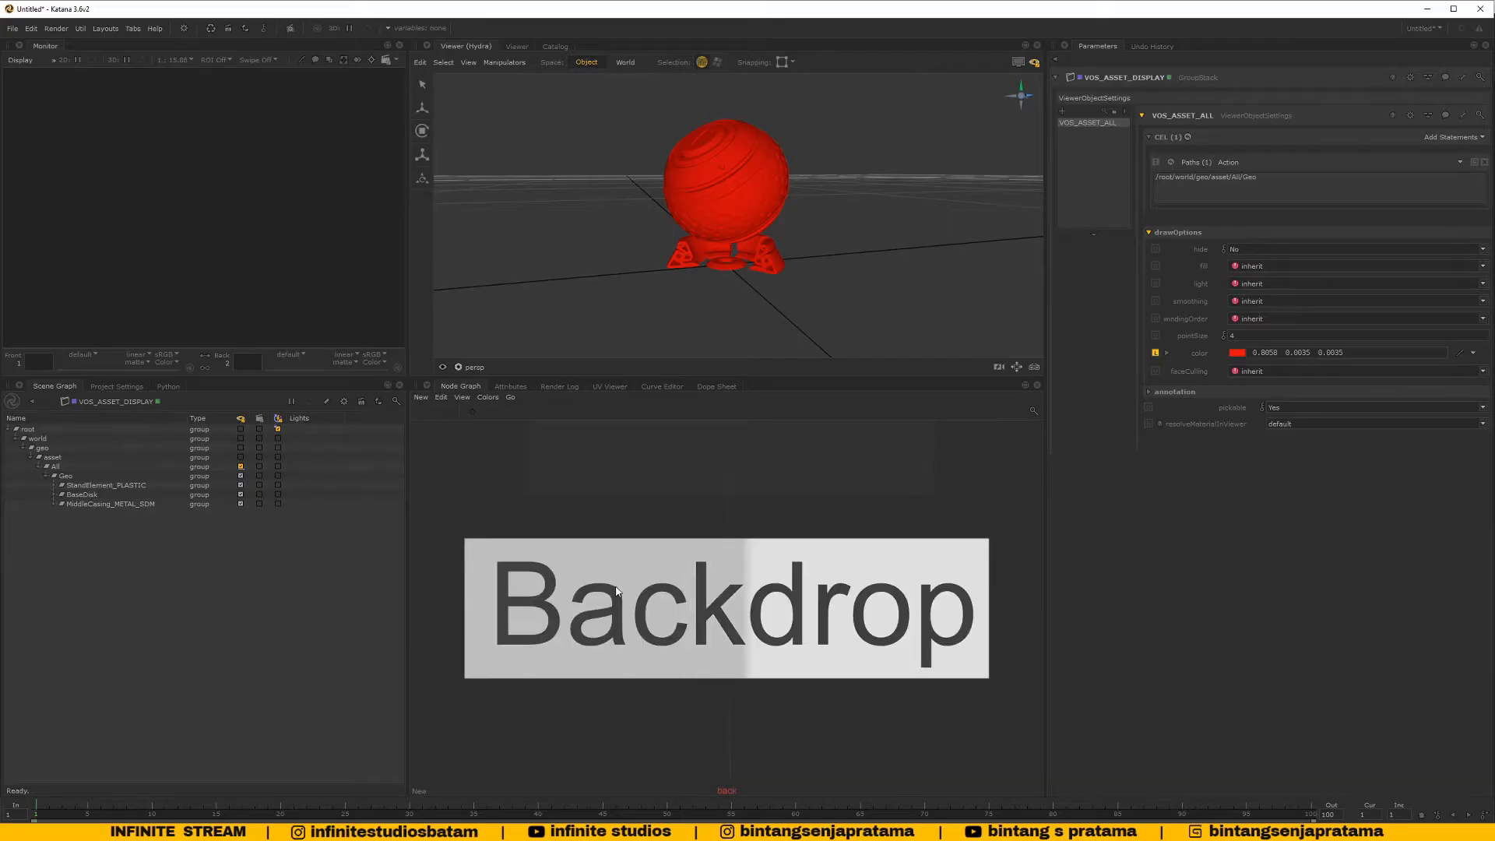
{"action": "key", "text": "Return"}
{"action": "left_click", "coordinate": [601, 573]}
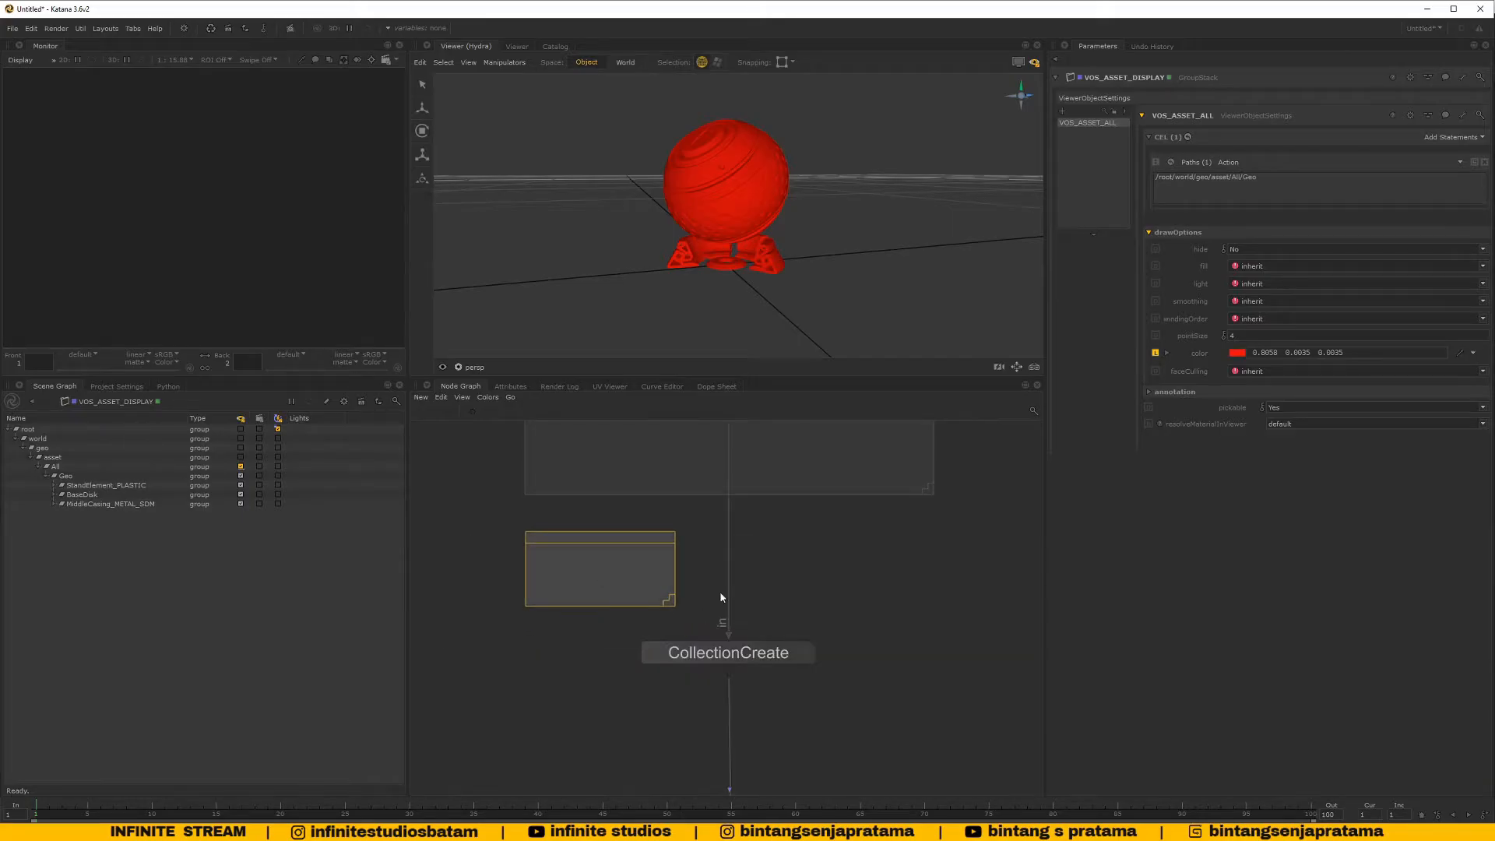
{"action": "middle_click_drag", "start_coordinate": [721, 597], "coordinate": [687, 562]}
{"action": "left_click_drag", "start_coordinate": [631, 566], "coordinate": [900, 762]}
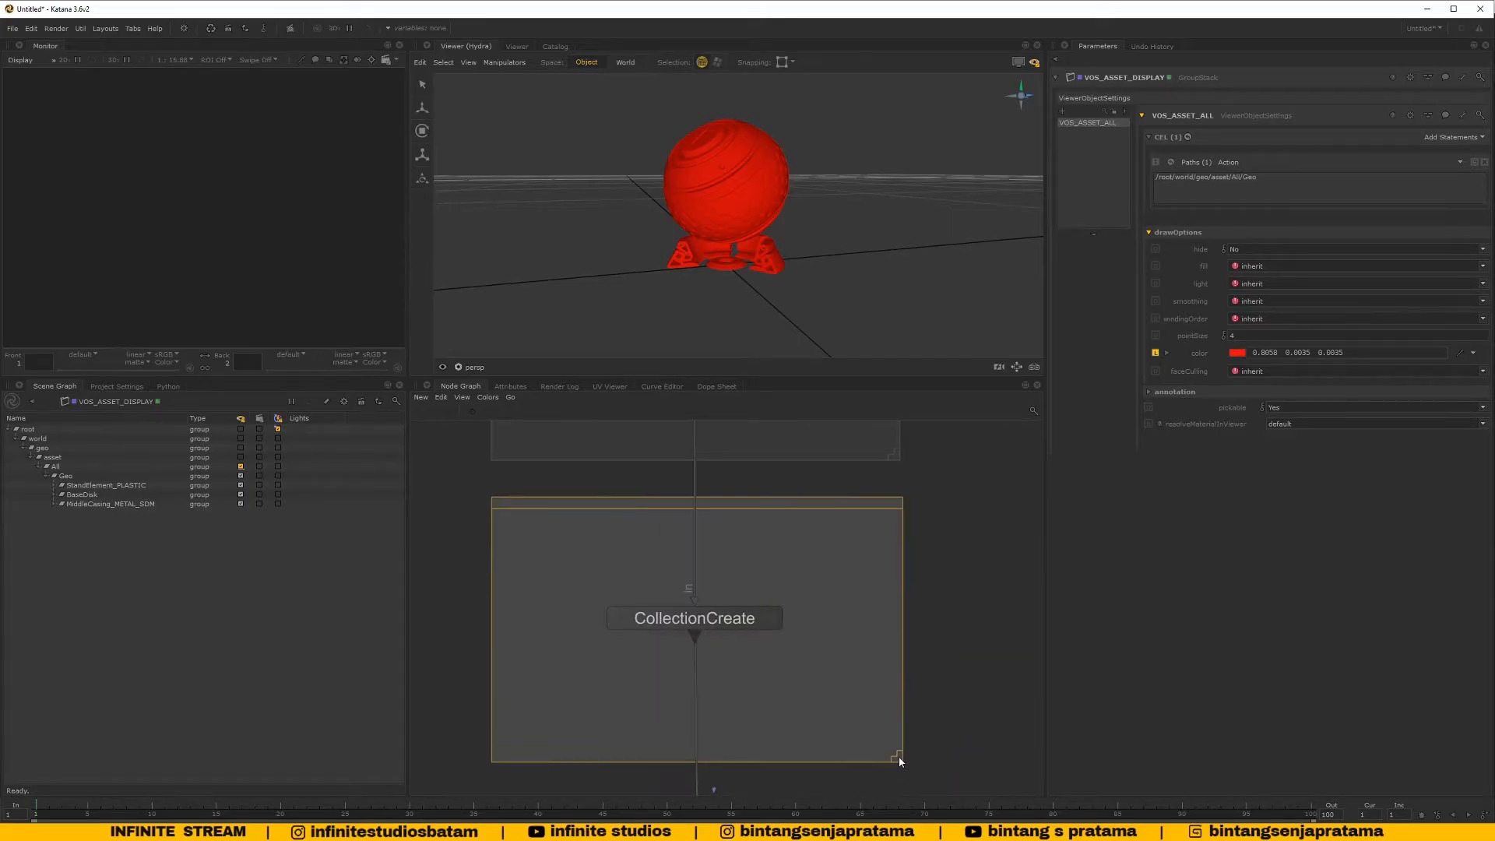
Convert the CollectionCreate node into a CollectionCreate stack and open the stack's parameters
{"action": "scroll", "coordinate": [864, 641], "scroll_direction": "down", "scroll_amount": 3}
{"action": "scroll", "coordinate": [833, 596], "scroll_direction": "up", "scroll_amount": 10}
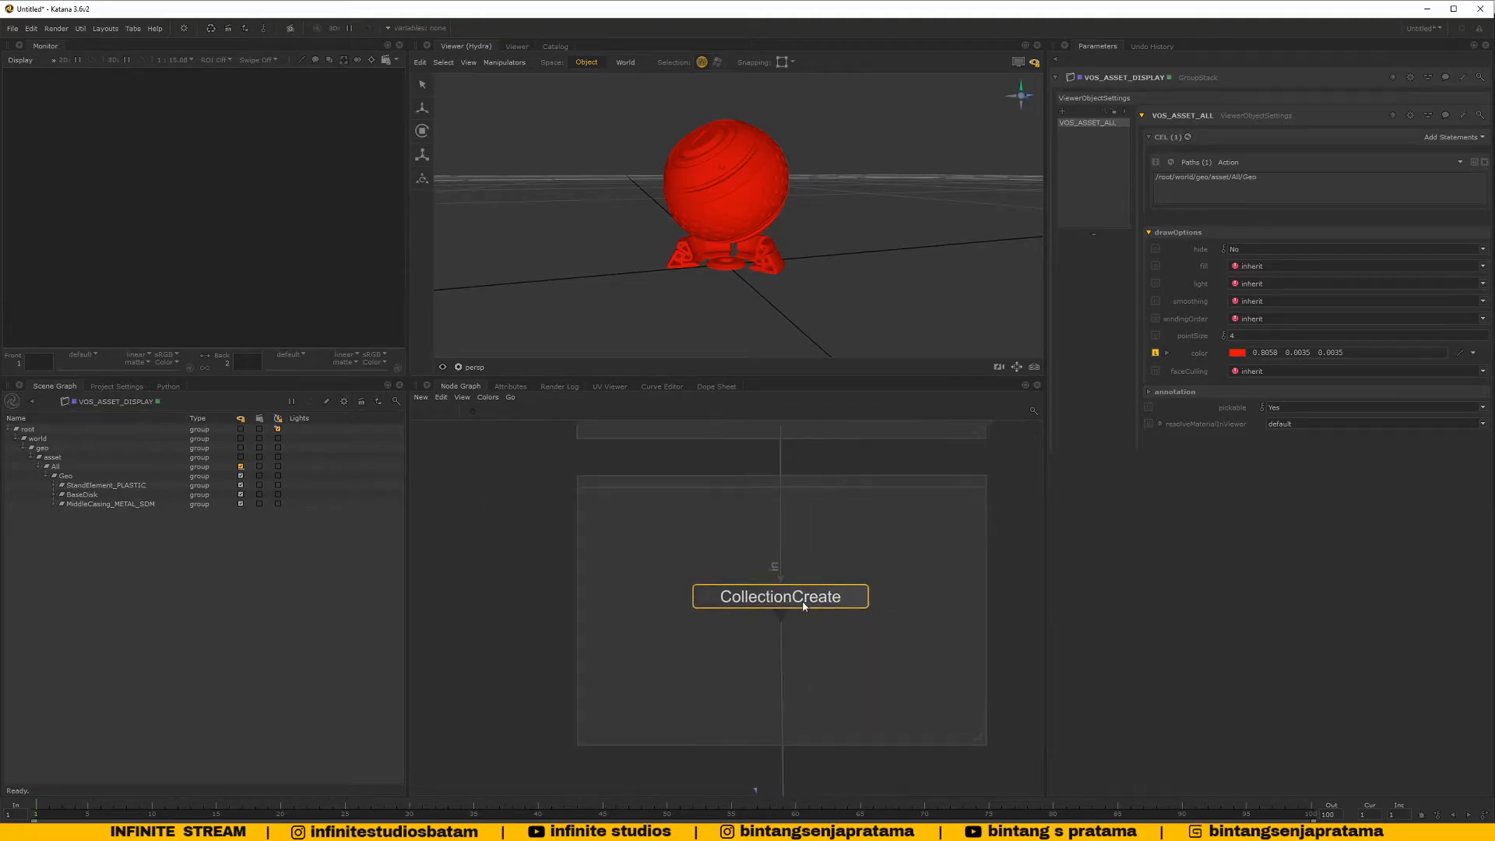
{"action": "double_click", "coordinate": [876, 602]}
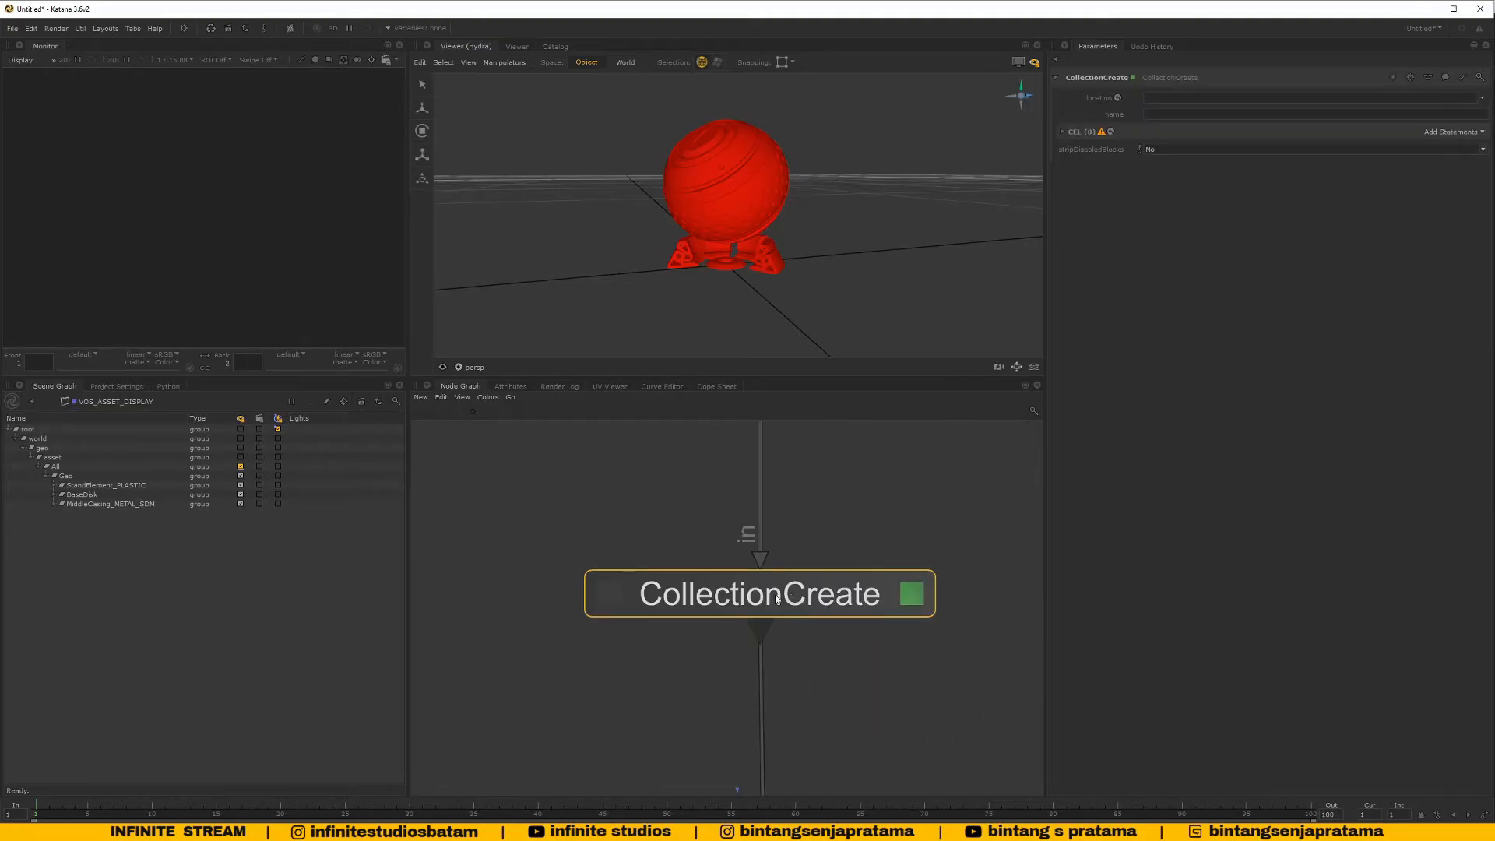
{"action": "key", "text": "k"}
{"action": "middle_click_drag", "start_coordinate": [776, 599], "coordinate": [743, 623]}
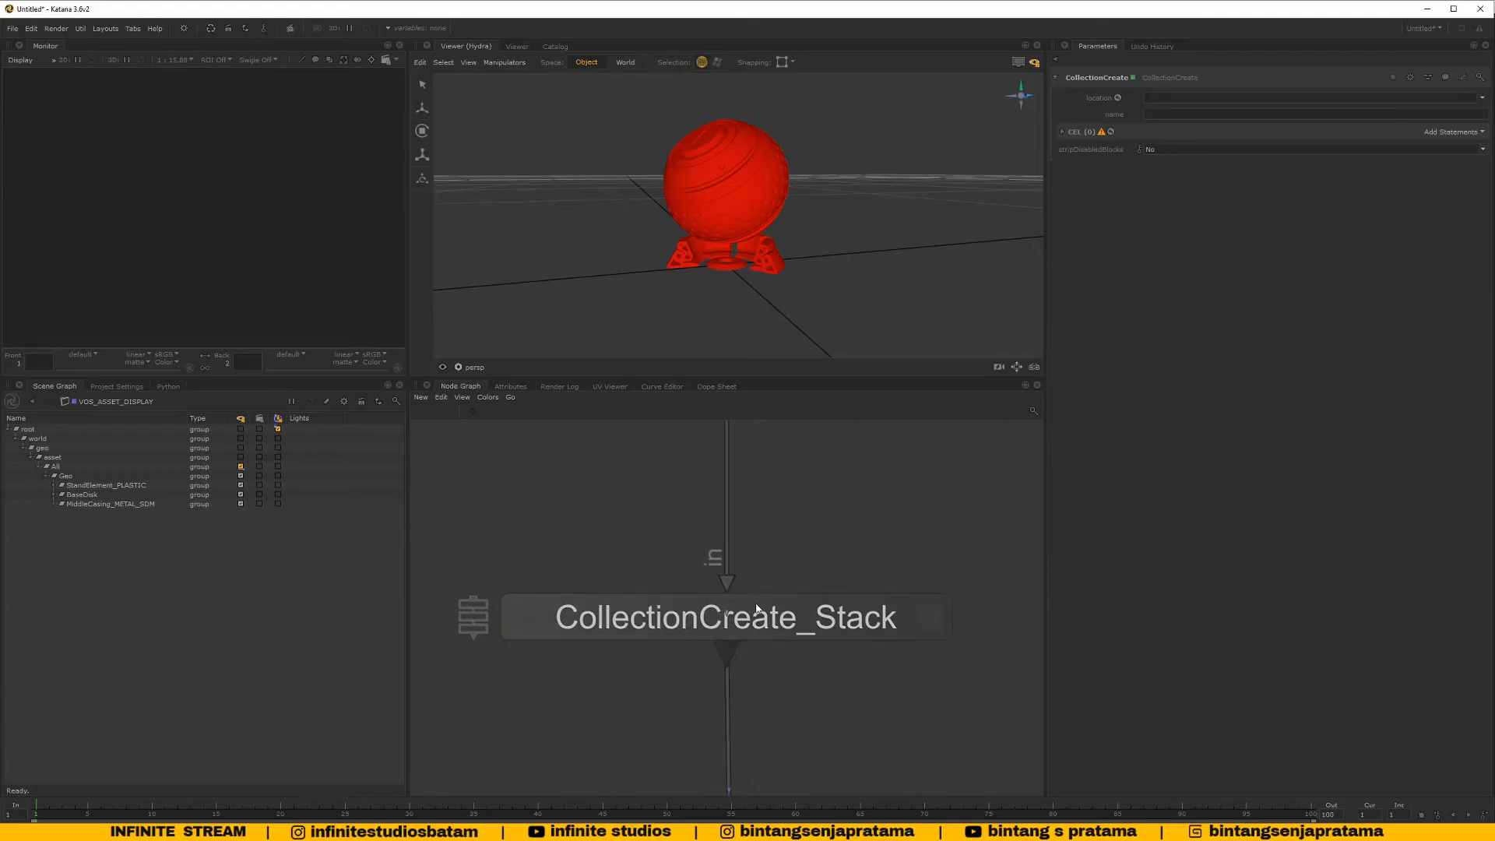
{"action": "left_click", "coordinate": [749, 625]}
{"action": "left_click", "coordinate": [927, 620]}
Rename the CollectionCreate entry inside the stack as CC_ASSET_ALL
{"action": "left_click", "coordinate": [1093, 124]}
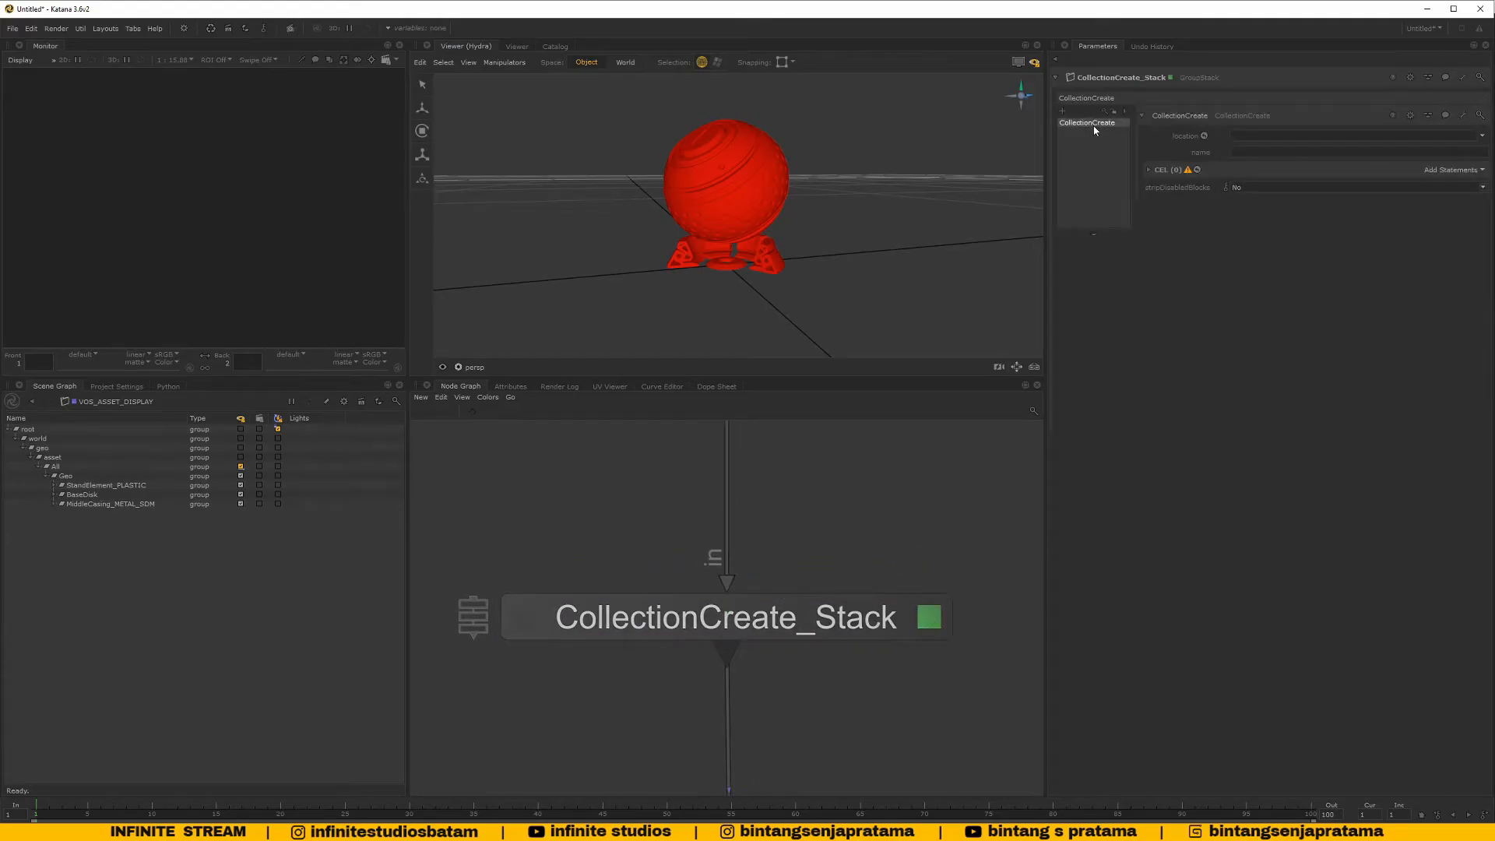
{"action": "double_click", "coordinate": [1176, 115]}
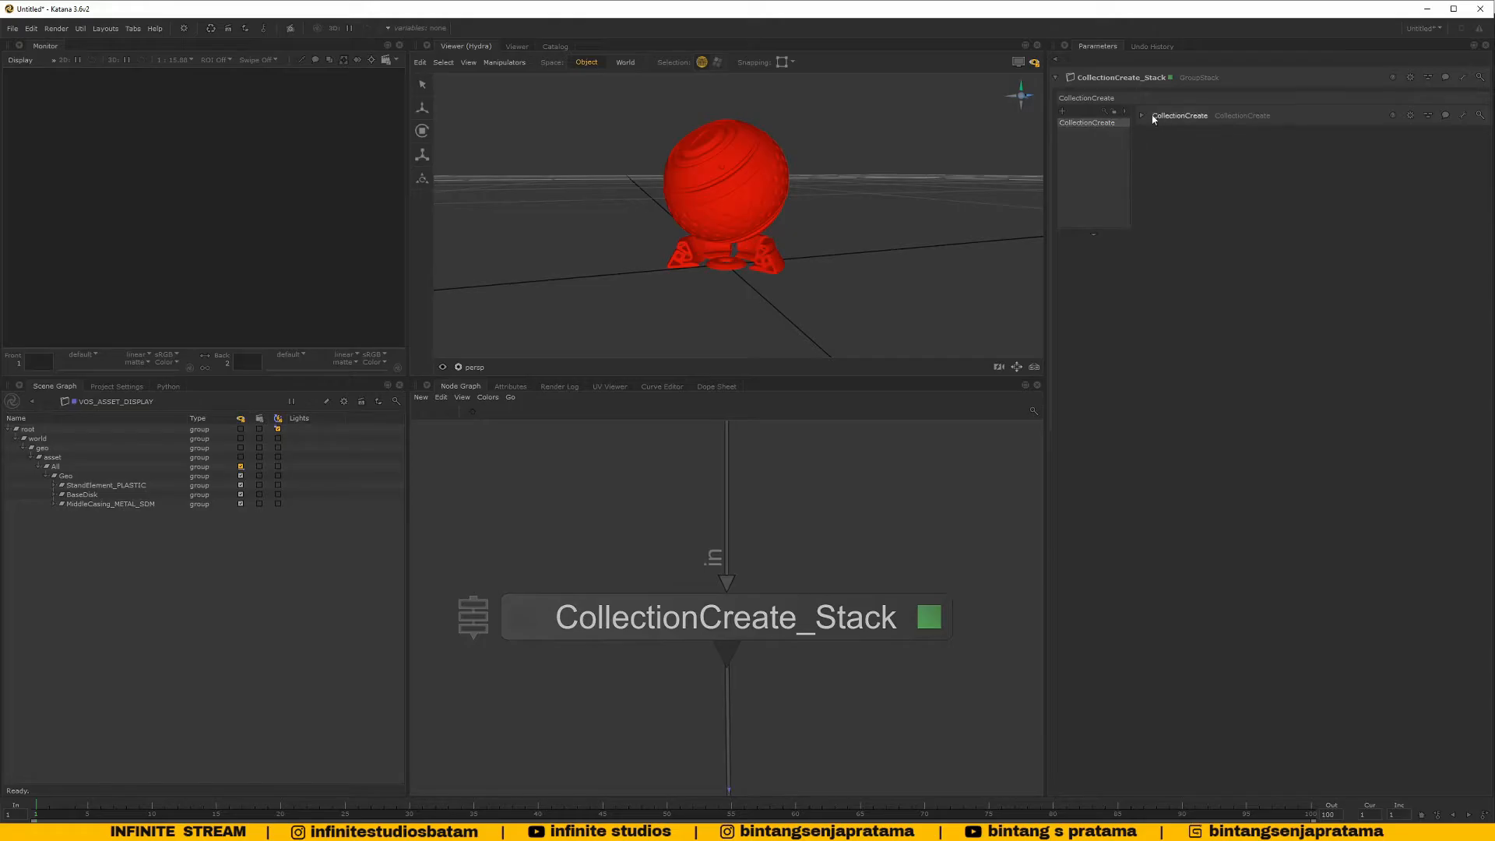
{"action": "type", "text": "cc_"}
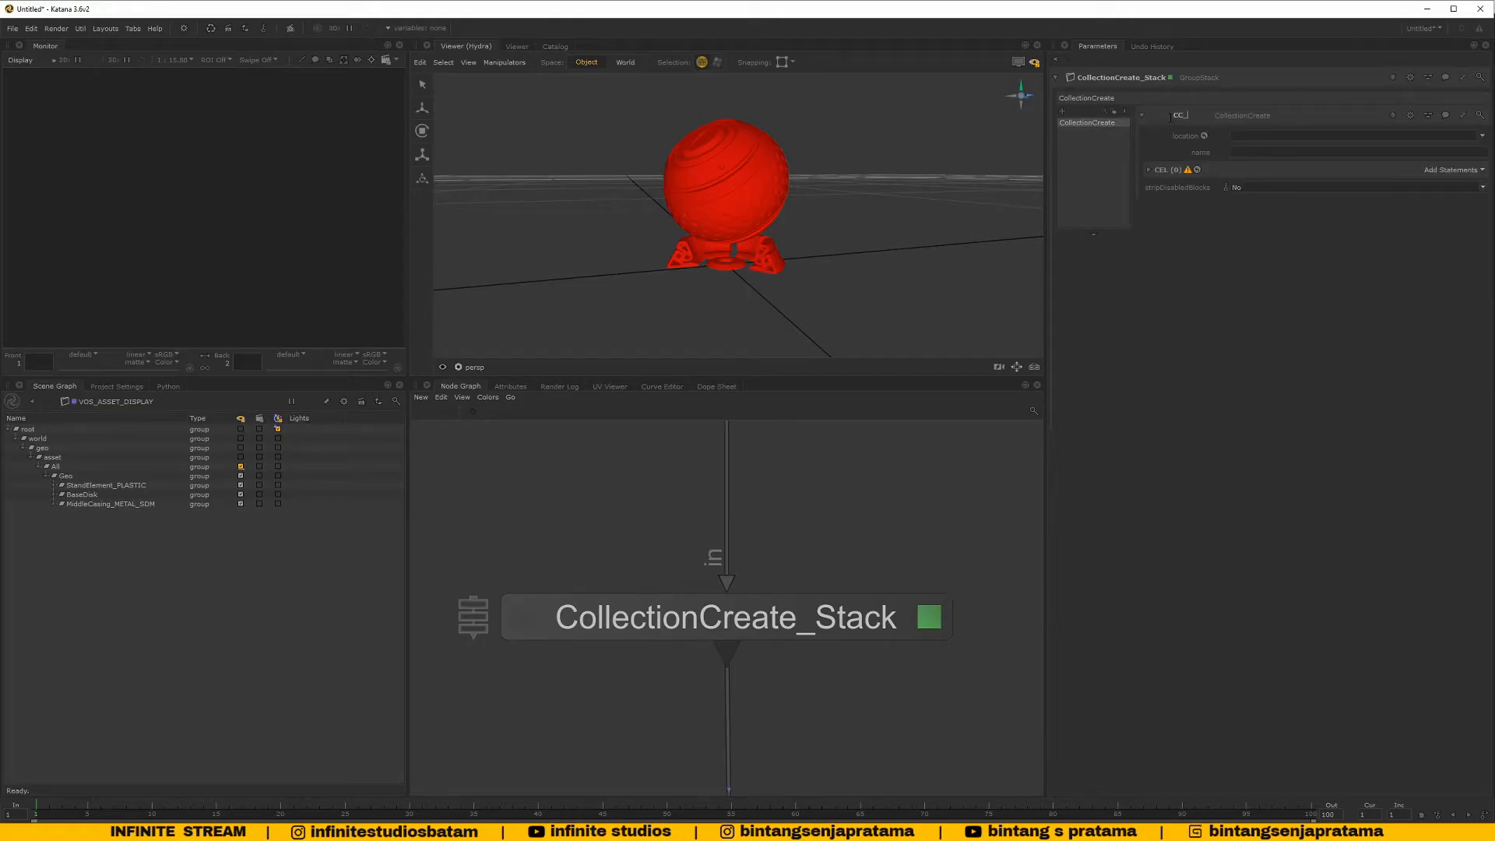
{"action": "type", "text": "ASSET_ALL"}
{"action": "key", "text": "Return"}
Expand the CEL section of CC_ASSET_ALL and examine the available statement types
{"action": "left_click", "coordinate": [1149, 170]}
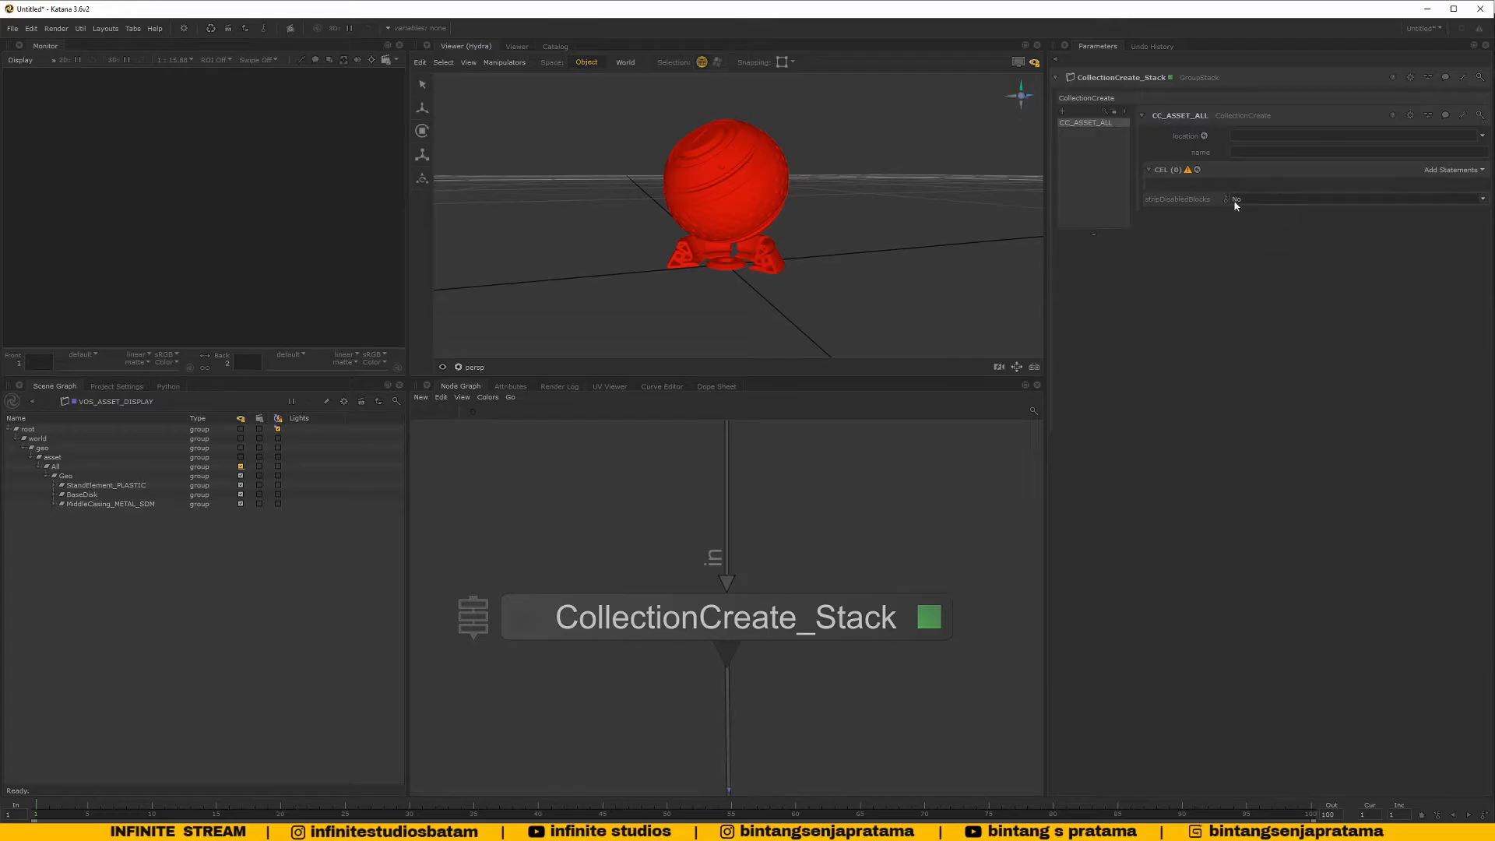
{"action": "left_click", "coordinate": [1451, 169]}
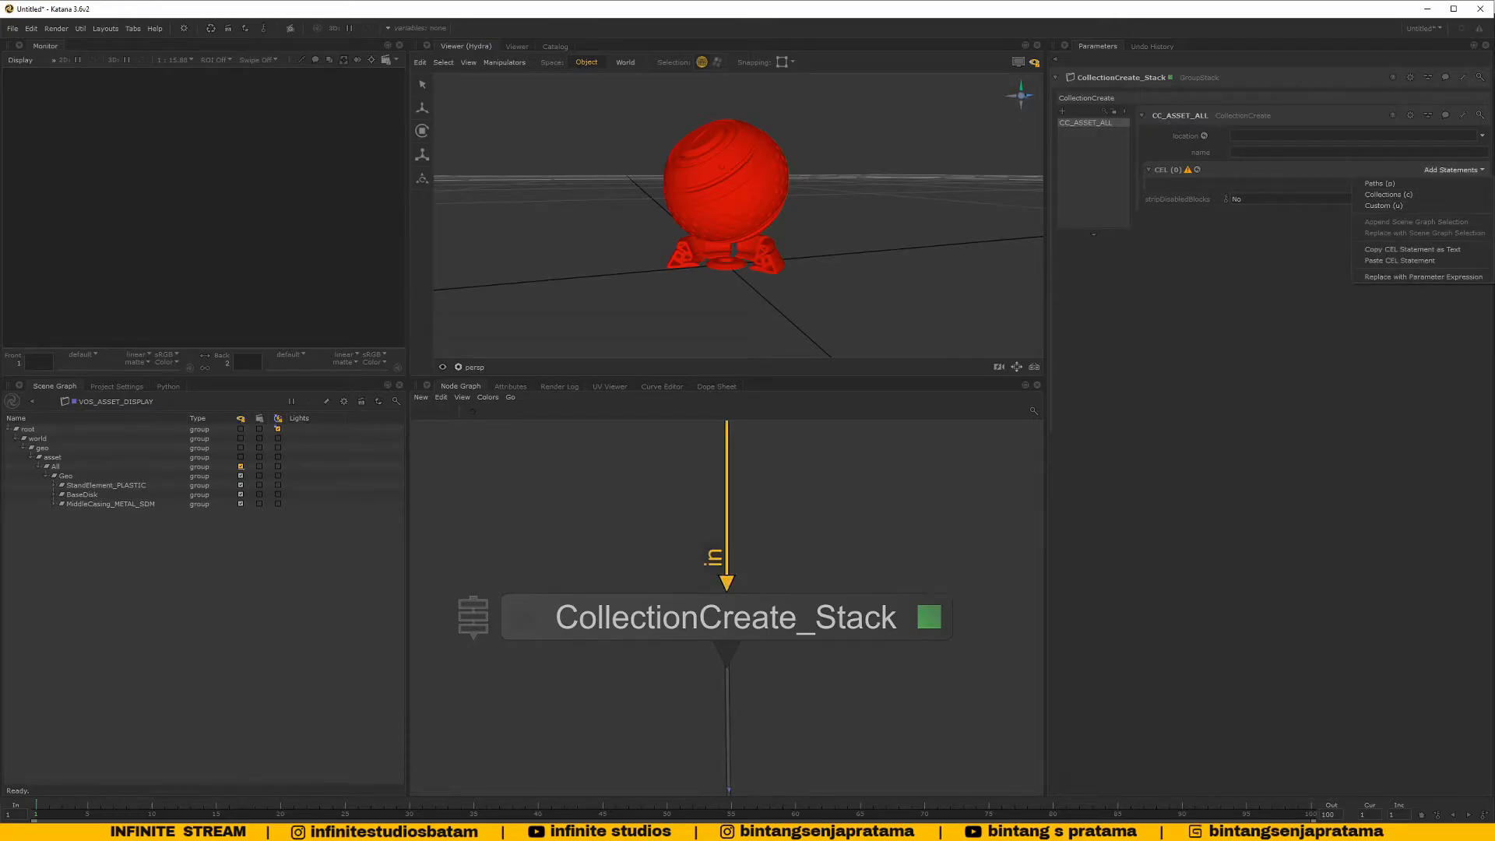
{"action": "key", "text": "alt+Tab"}
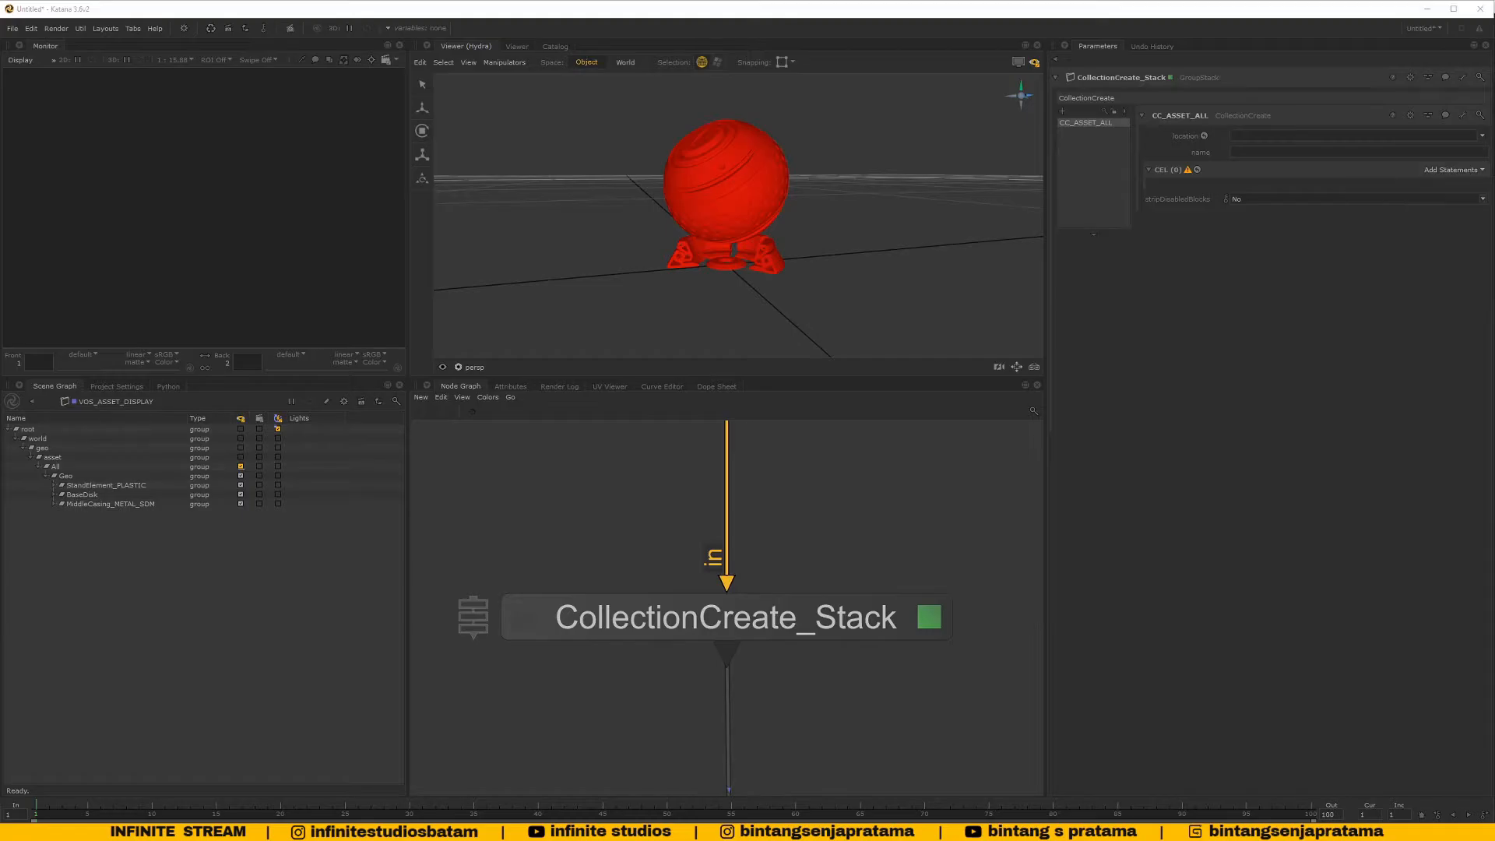
{"action": "left_click", "coordinate": [1451, 170]}
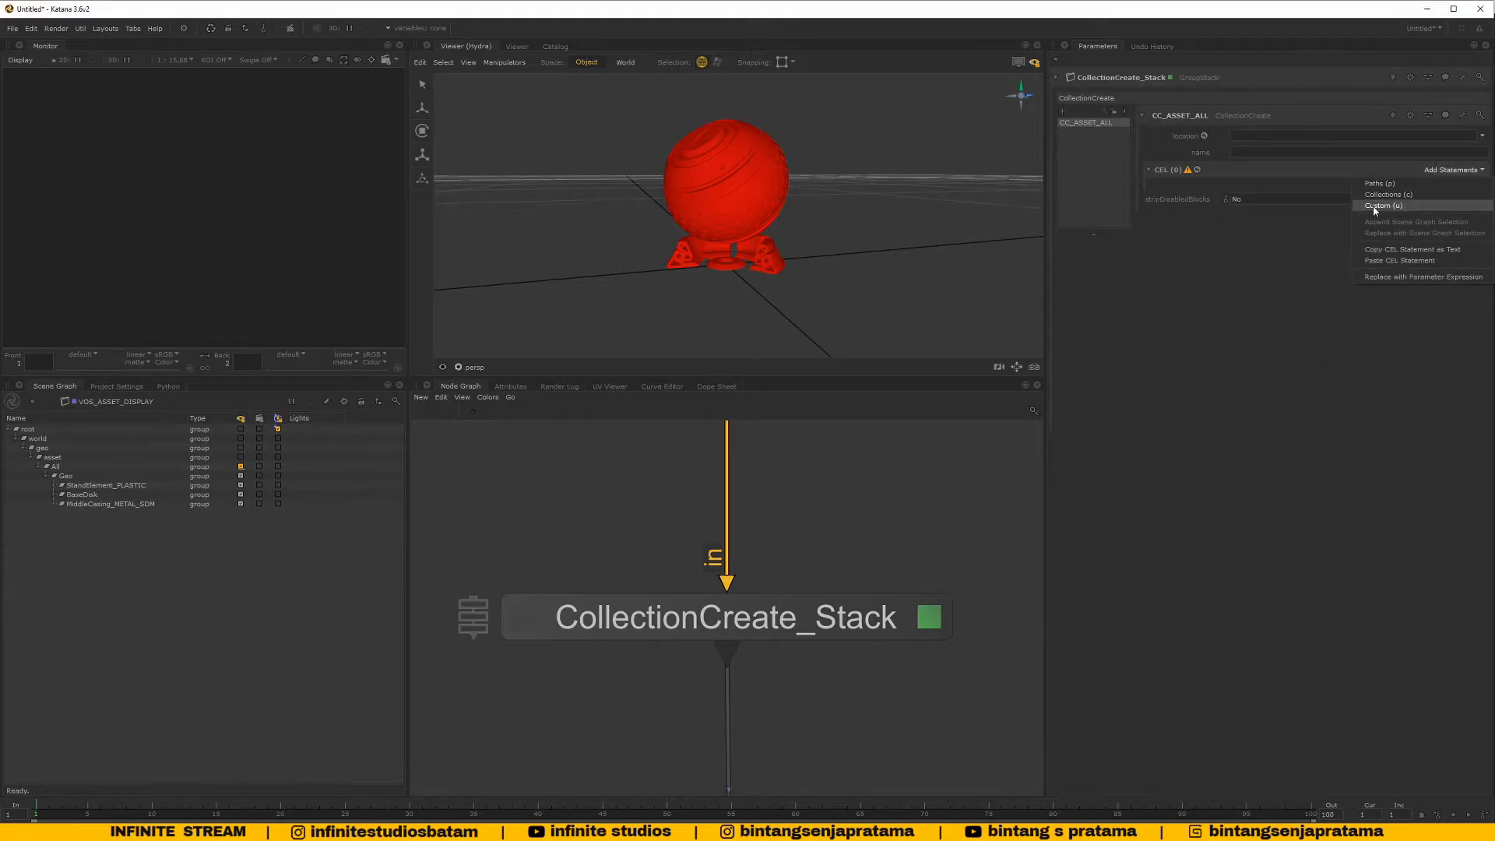
{"action": "key", "text": "alt+Tab"}
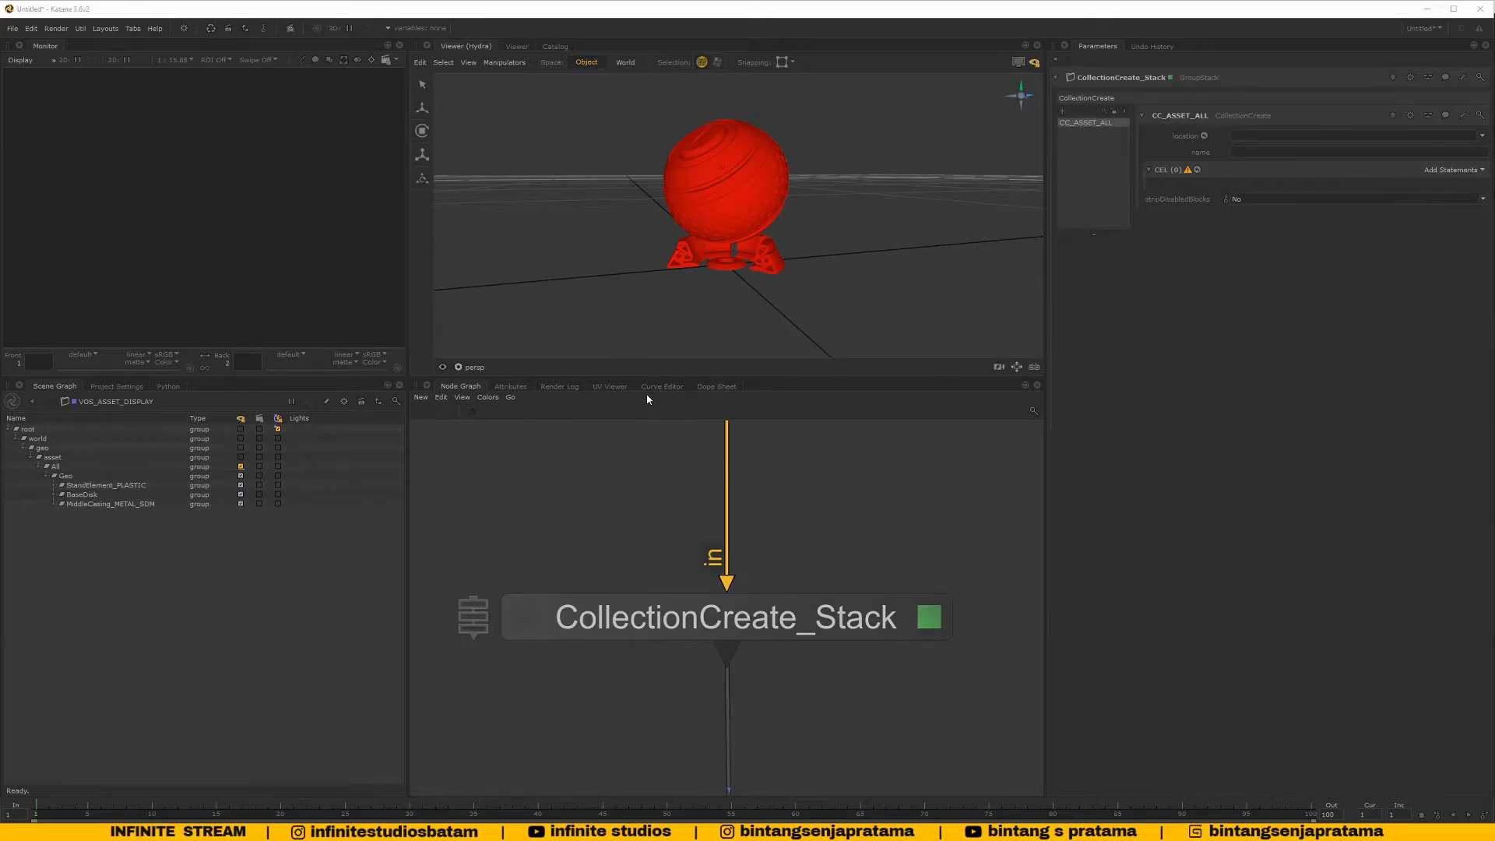
{"action": "key", "text": "alt+Tab"}
{"action": "key", "text": "alt+Tab"}
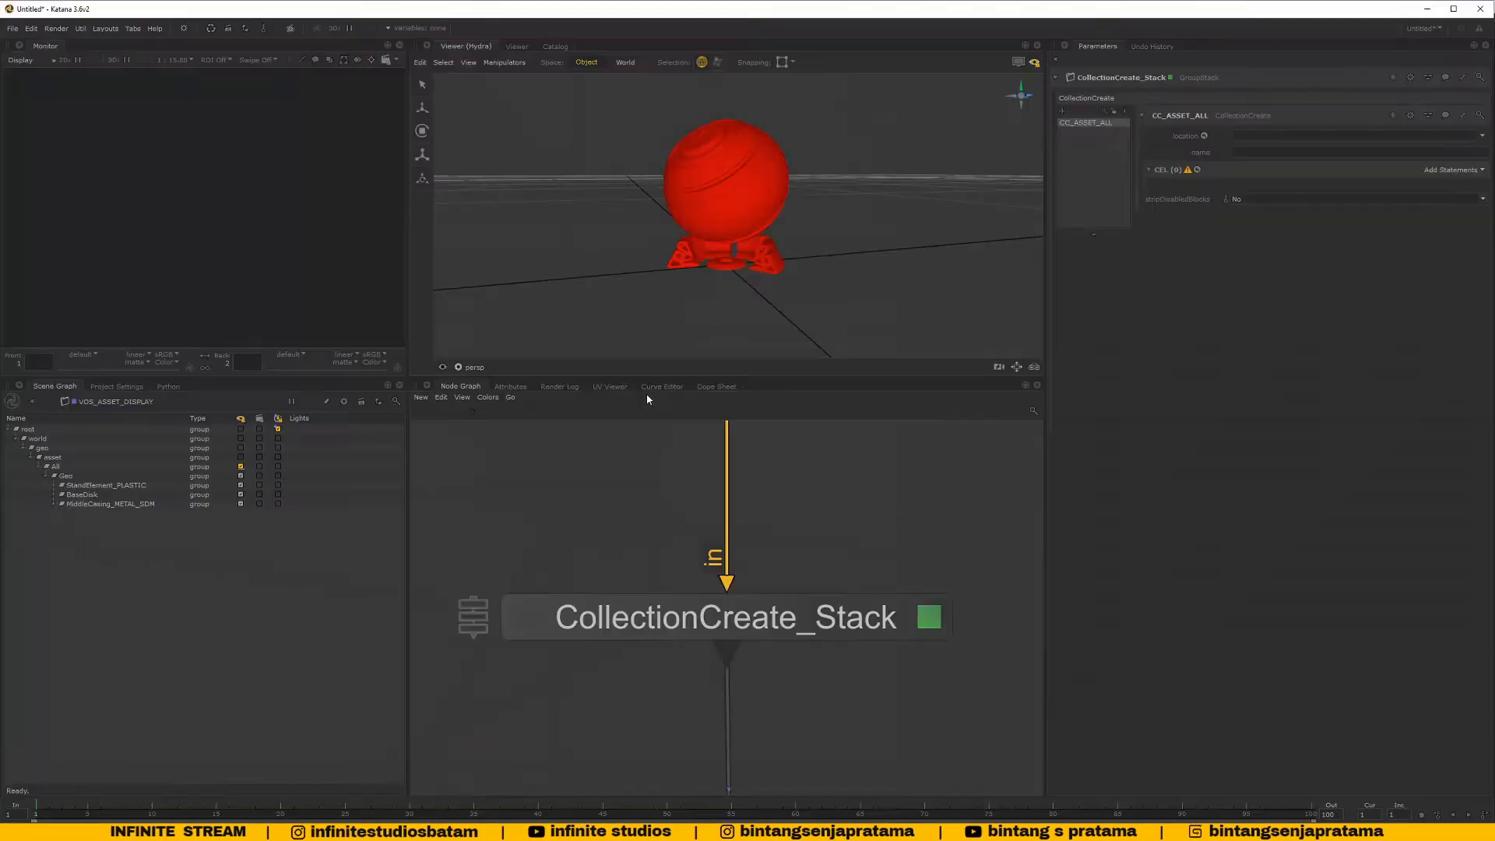
{"action": "key", "text": "alt+Tab"}
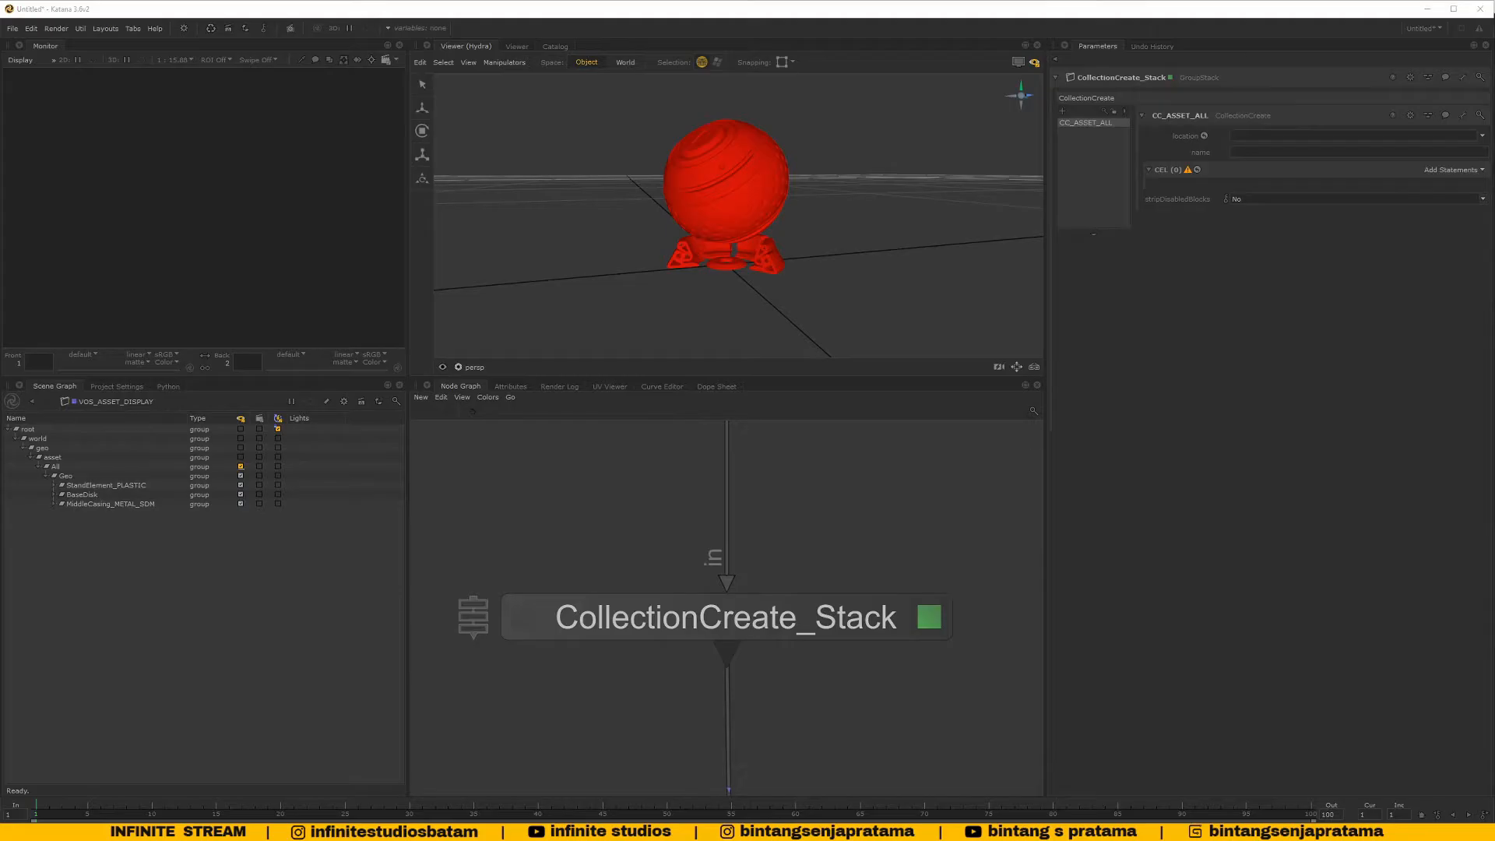
Switch to lookdev_v01.katana and examine the custom CEL expression of CC_mat_metal and the statement types offered there
{"action": "key", "text": "alt+Tab"}
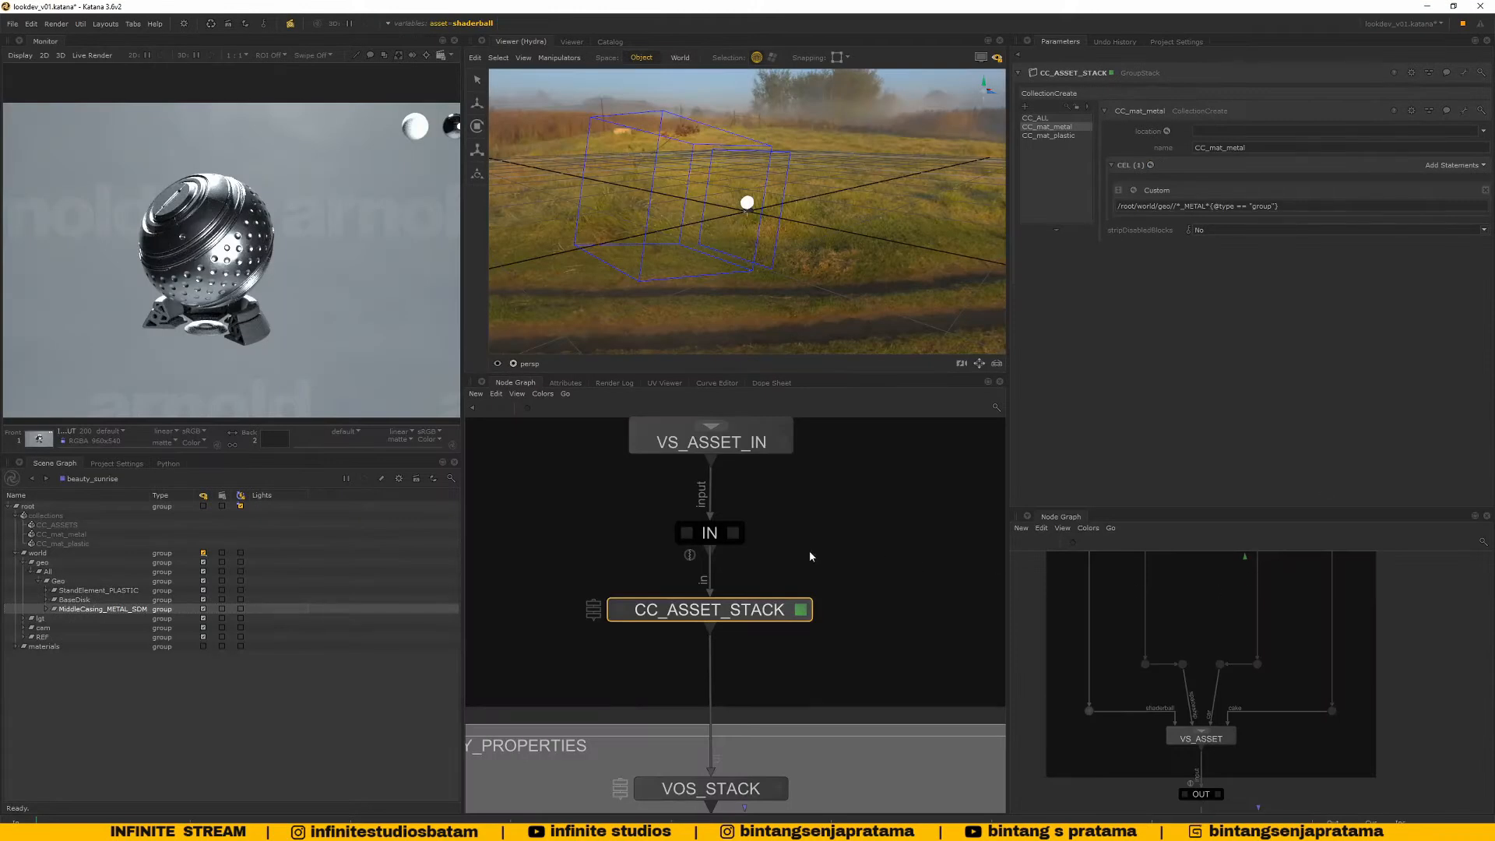
{"action": "middle_click_drag", "start_coordinate": [810, 557], "coordinate": [820, 555]}
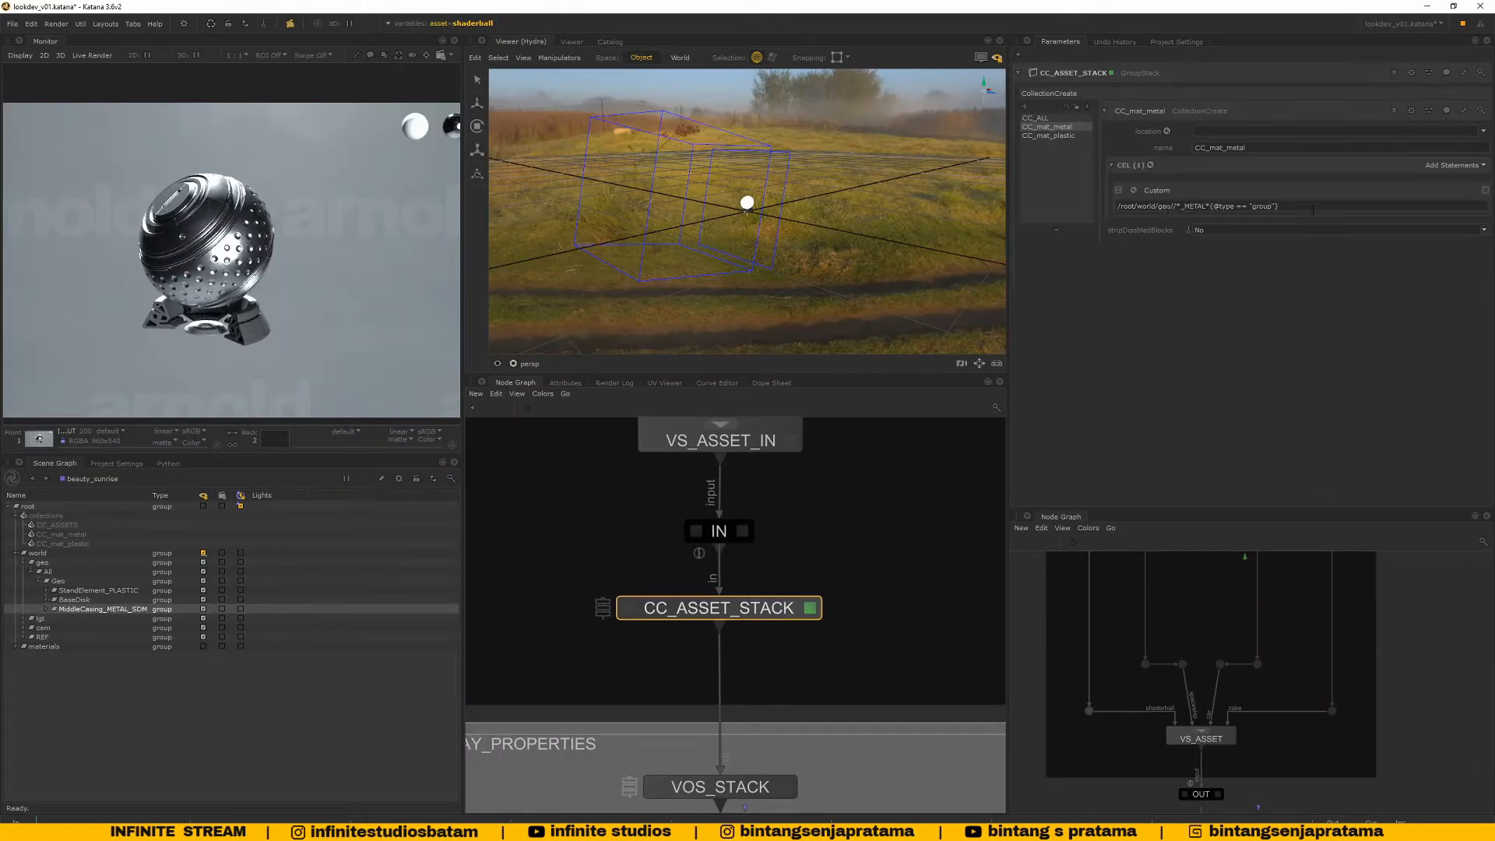
{"action": "left_click_drag", "start_coordinate": [1313, 209], "coordinate": [1052, 208]}
{"action": "left_click", "coordinate": [1453, 165]}
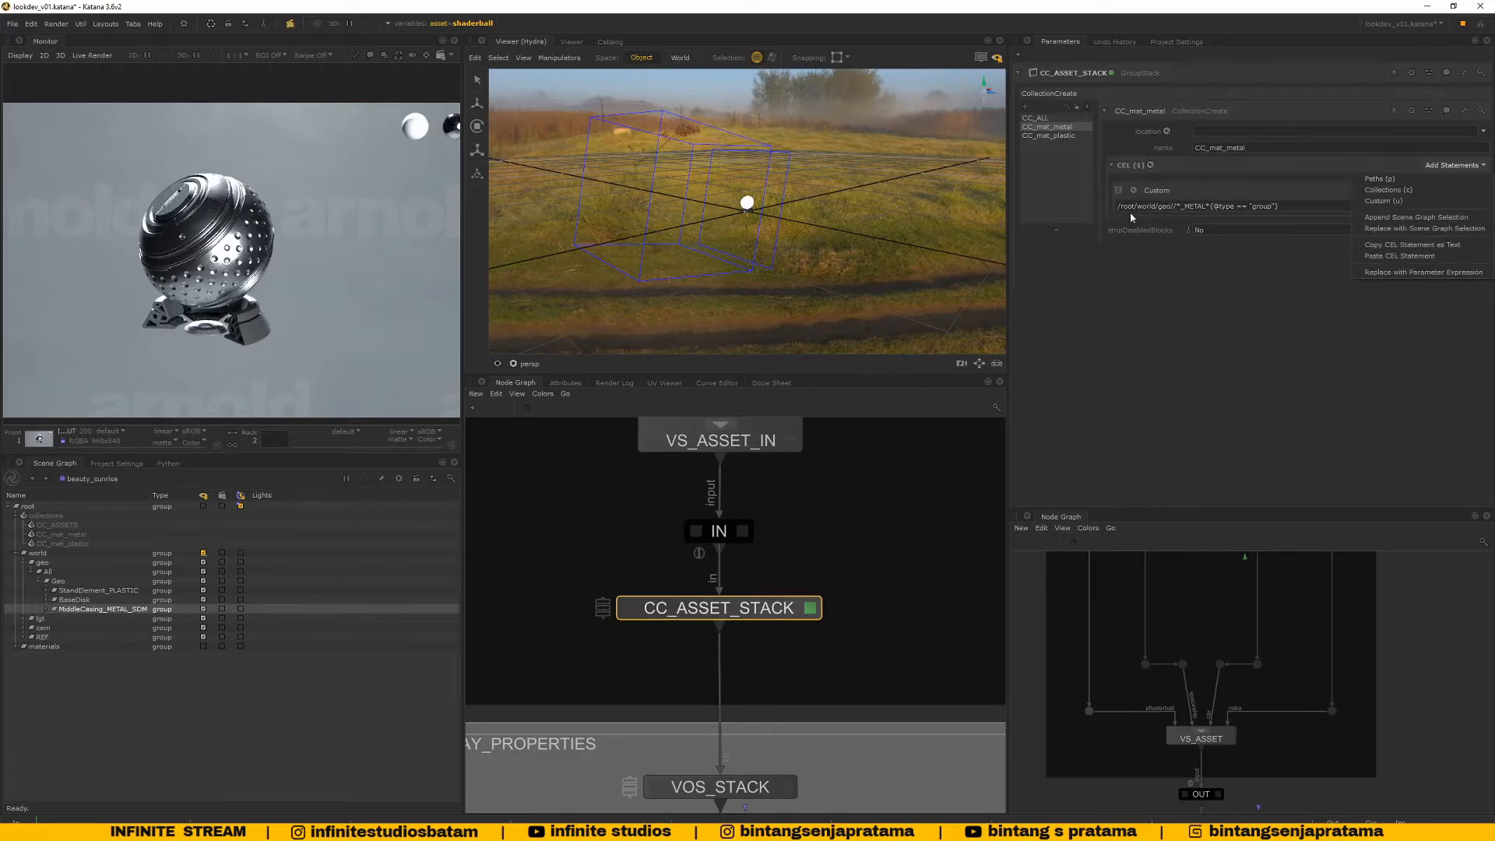
{"action": "left_click", "coordinate": [1142, 297]}
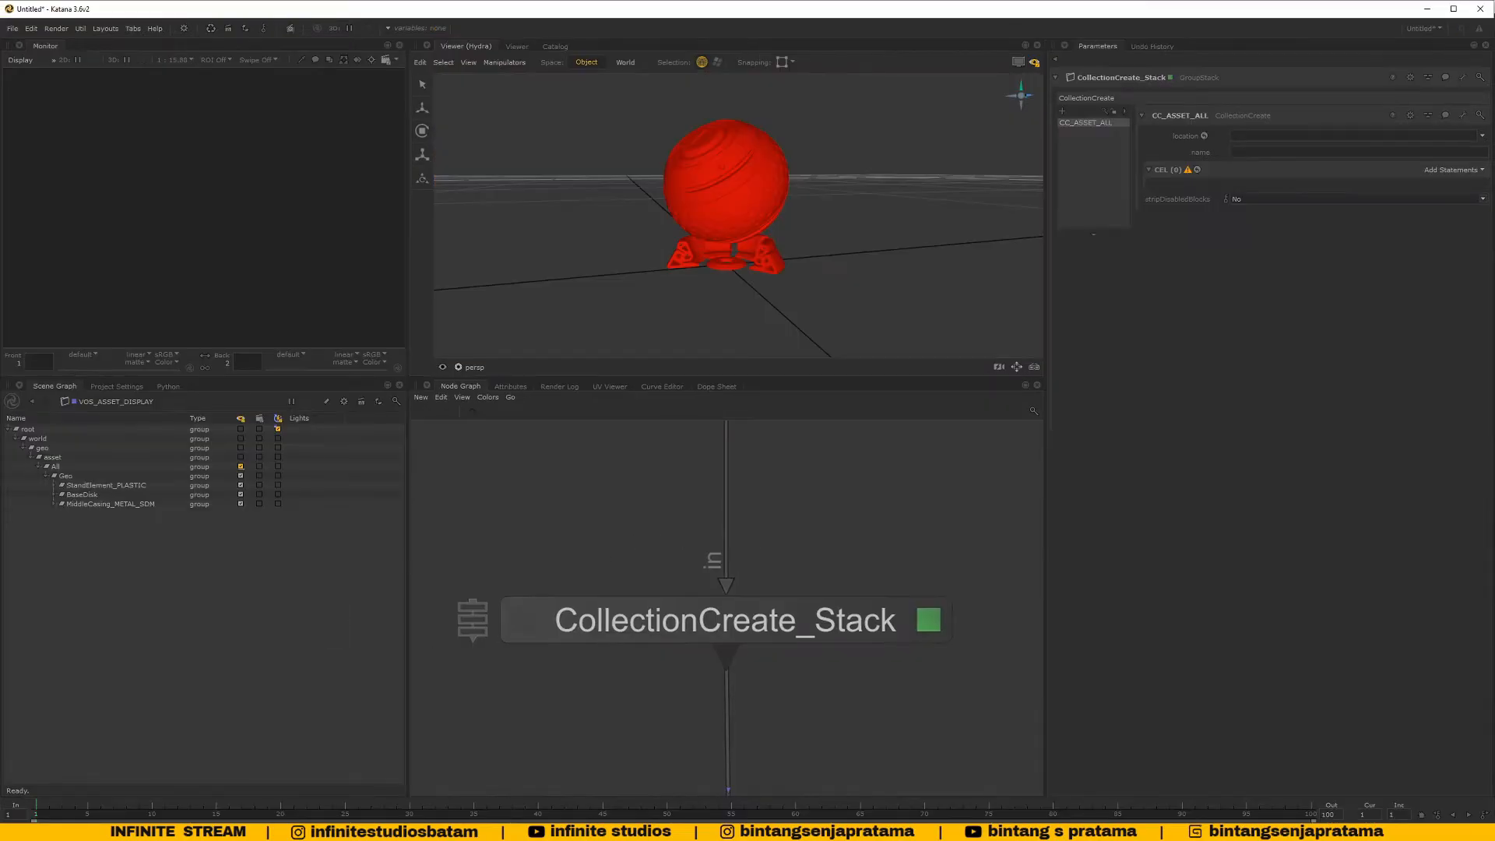
Return to the untitled scene and try the Geo group as a path statement in CC_ASSET_ALL's CEL, removing it again
{"action": "scroll", "coordinate": [777, 576], "scroll_direction": "down", "scroll_amount": 3}
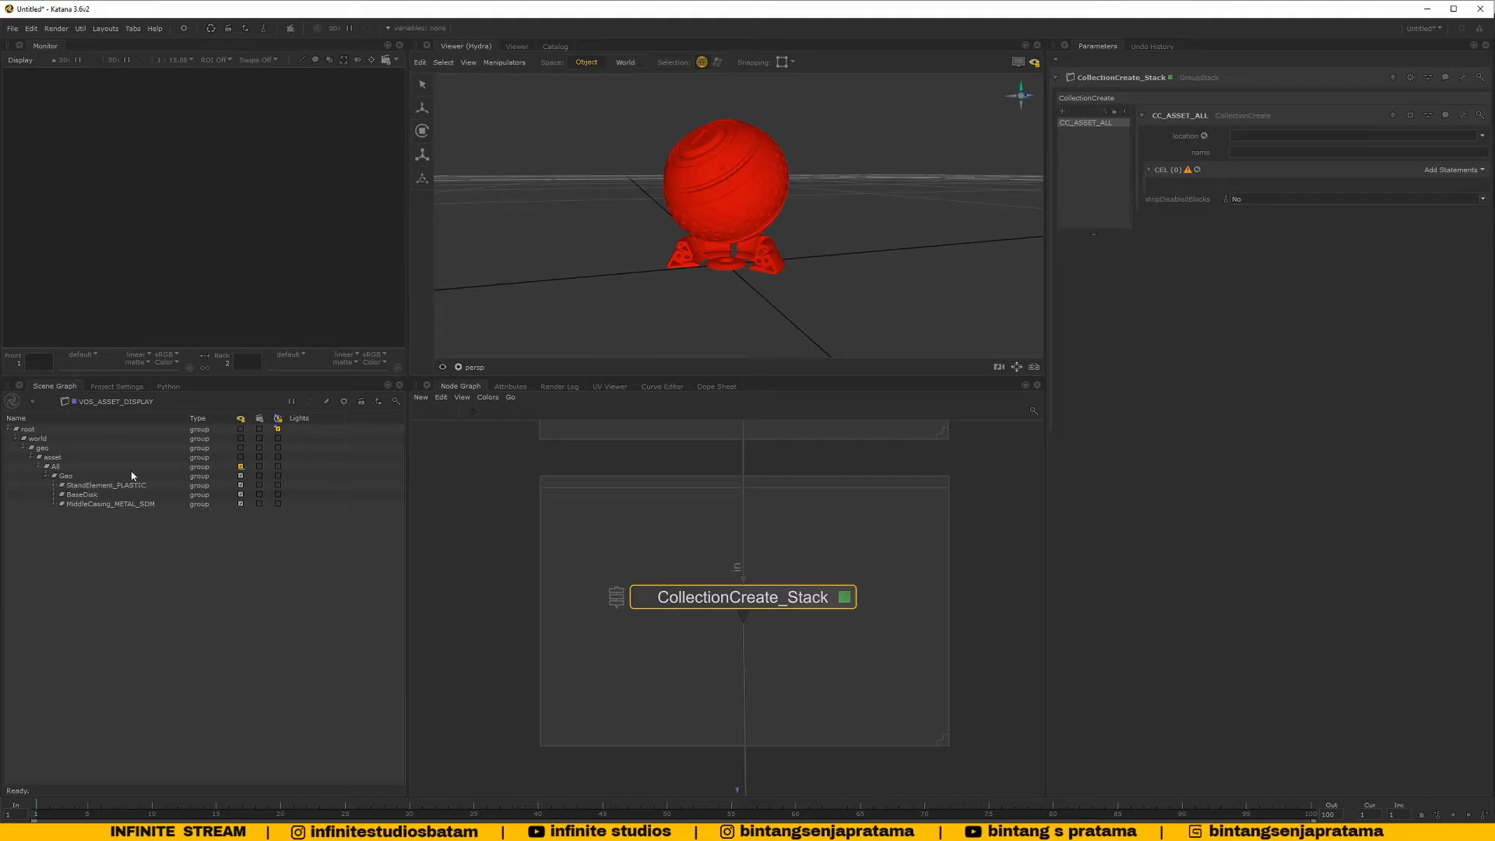
{"action": "left_click", "coordinate": [67, 475]}
{"action": "left_click_drag", "start_coordinate": [67, 478], "coordinate": [1461, 170]}
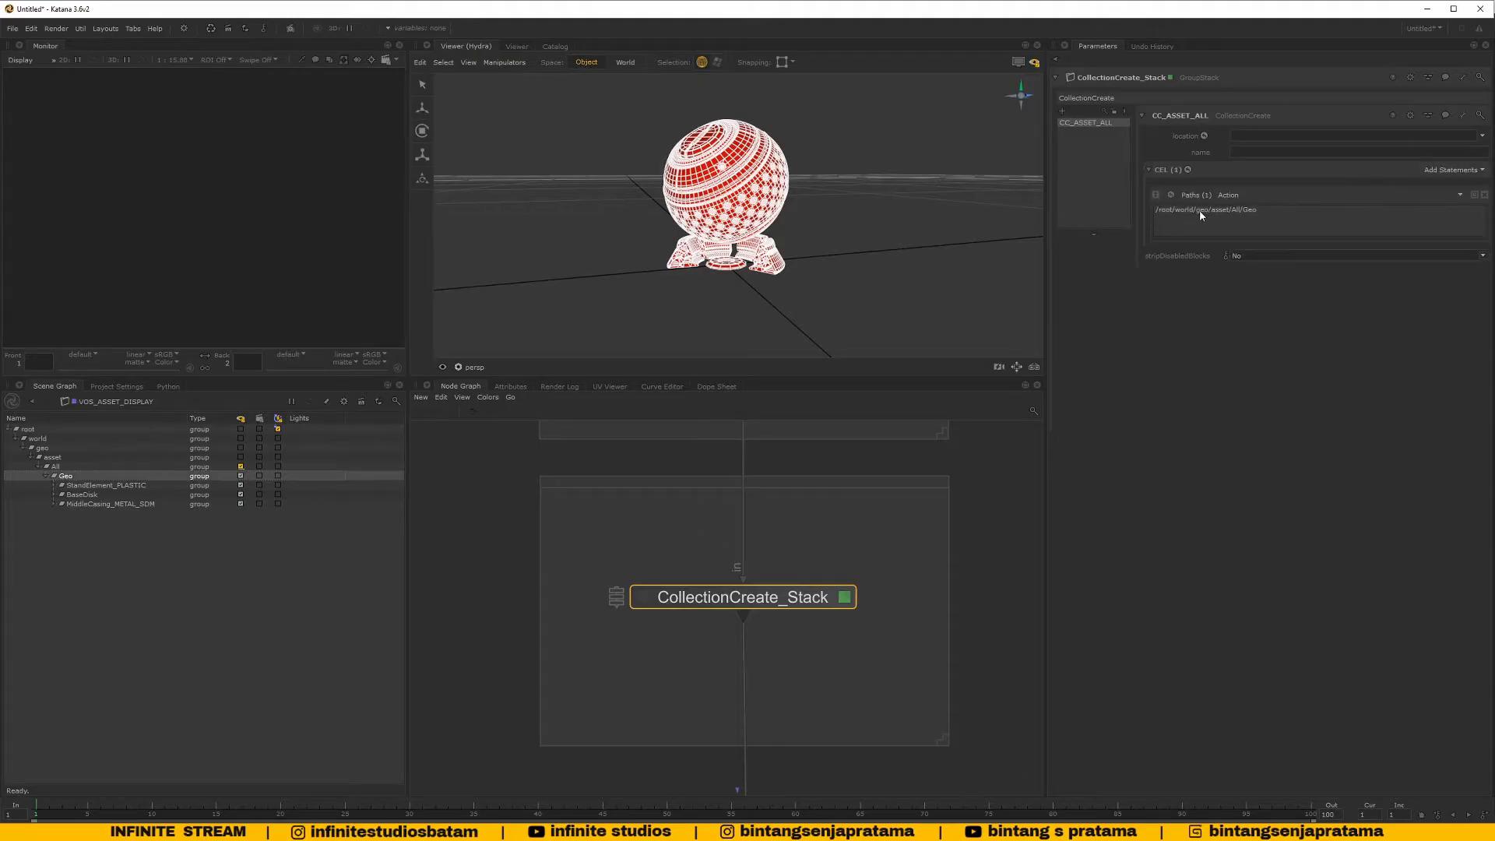
{"action": "left_click", "coordinate": [1245, 211]}
{"action": "left_click", "coordinate": [1257, 222]}
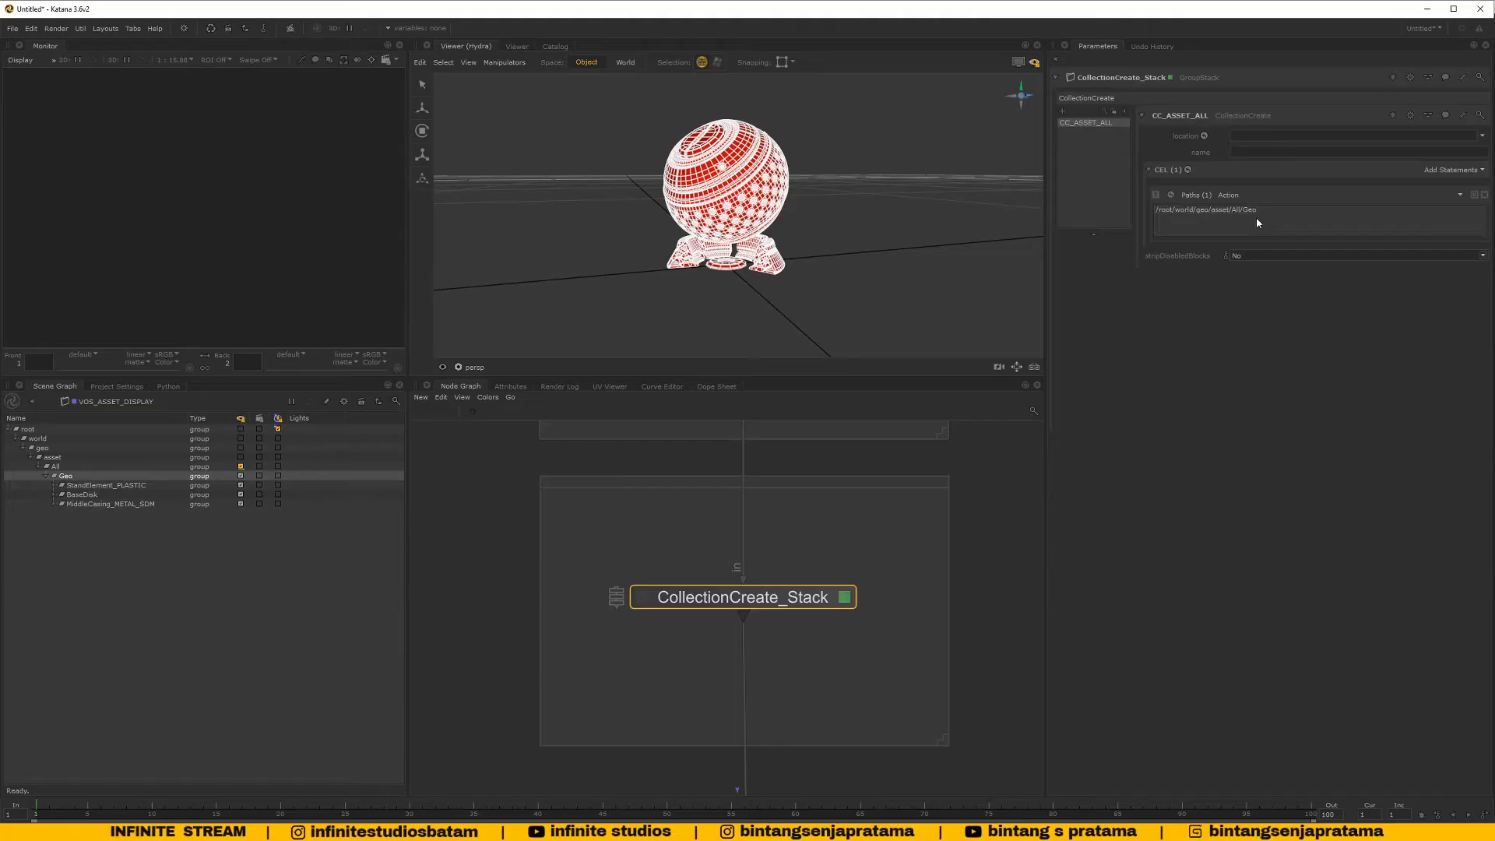
{"action": "left_click", "coordinate": [1202, 211]}
{"action": "left_click", "coordinate": [1239, 215]}
{"action": "left_click", "coordinate": [1485, 195]}
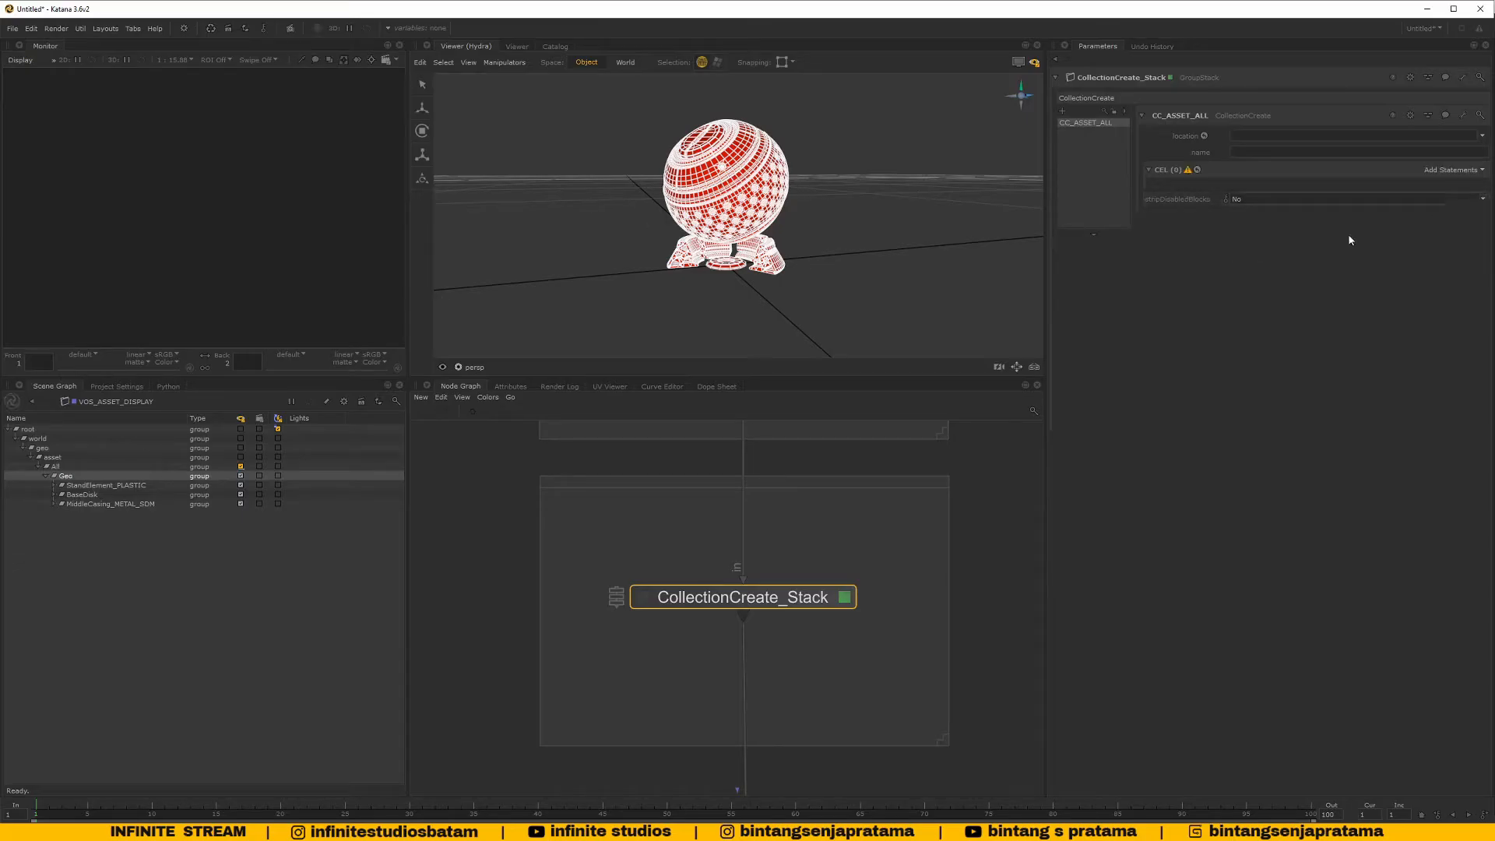
Set the Alembic_In scene graph location to /root/world/geo, dropping the asset level from its path
{"action": "left_click", "coordinate": [55, 450]}
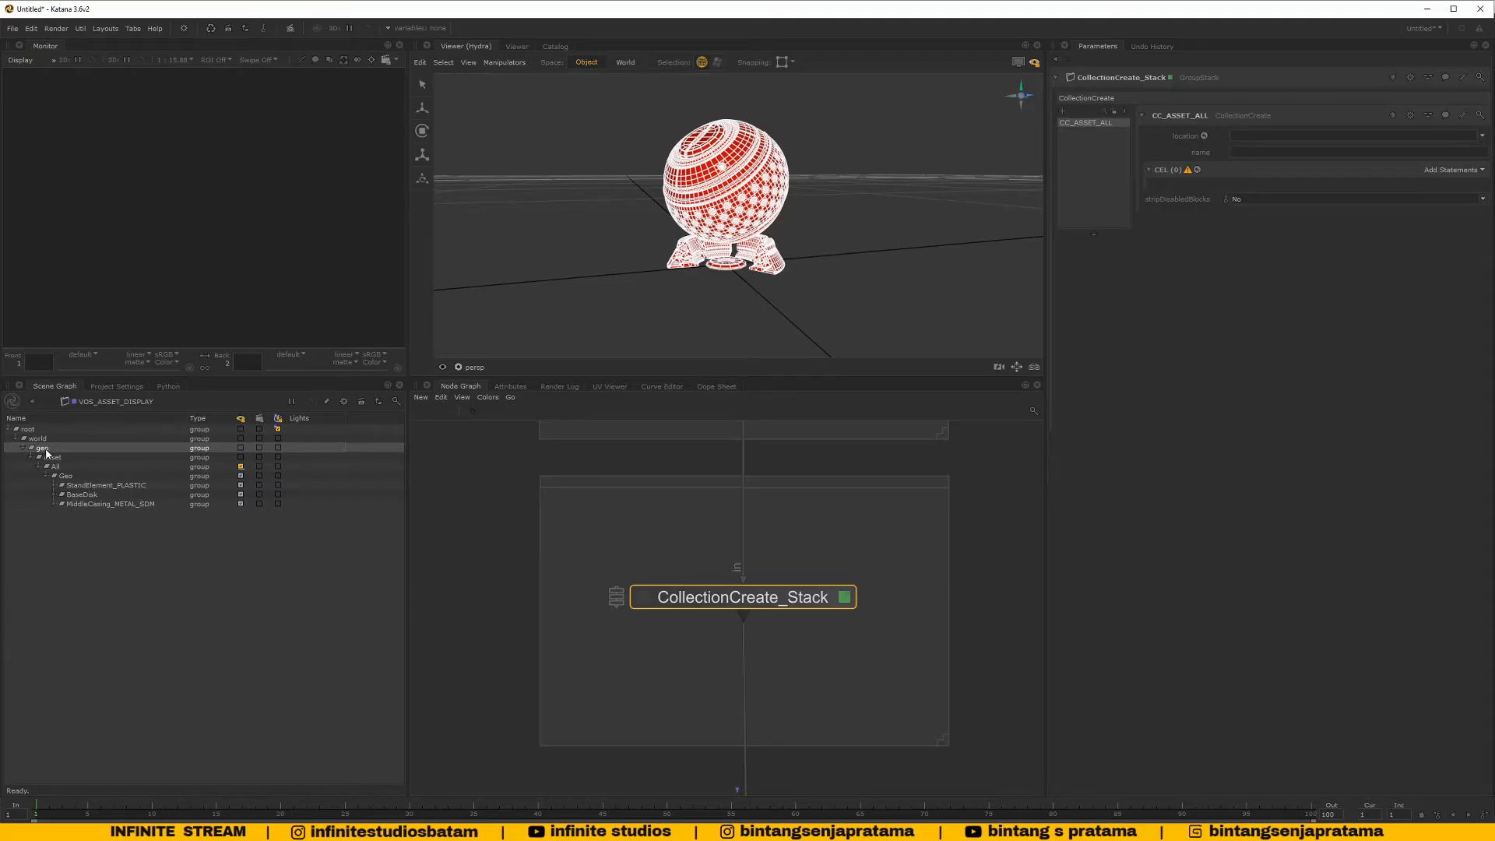
{"action": "left_click", "coordinate": [54, 458]}
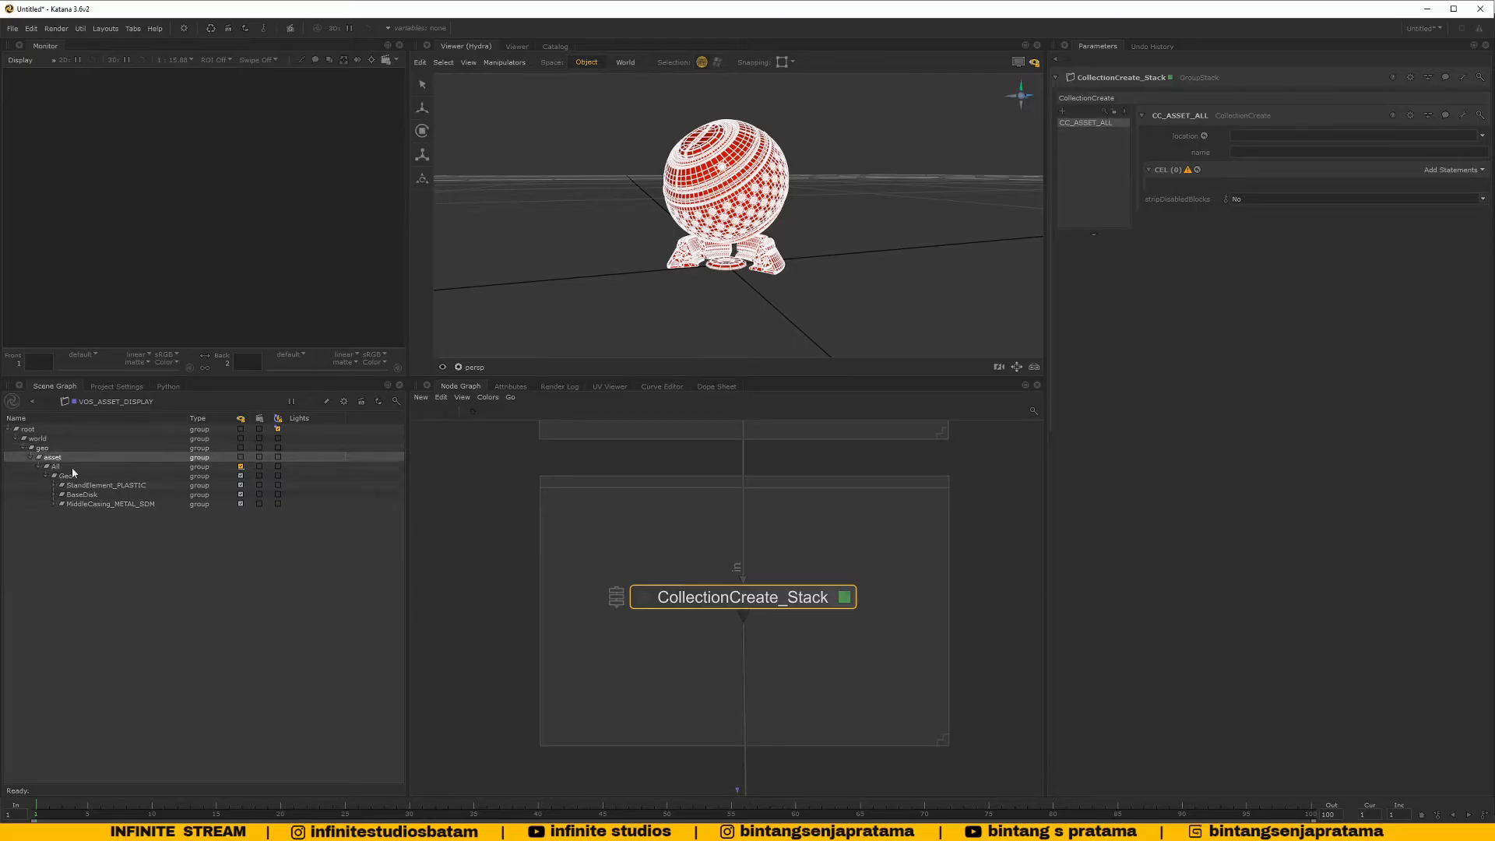
{"action": "left_click", "coordinate": [64, 476]}
{"action": "middle_click_drag", "start_coordinate": [787, 528], "coordinate": [771, 675]}
{"action": "scroll", "coordinate": [777, 613], "scroll_direction": "down", "scroll_amount": 3}
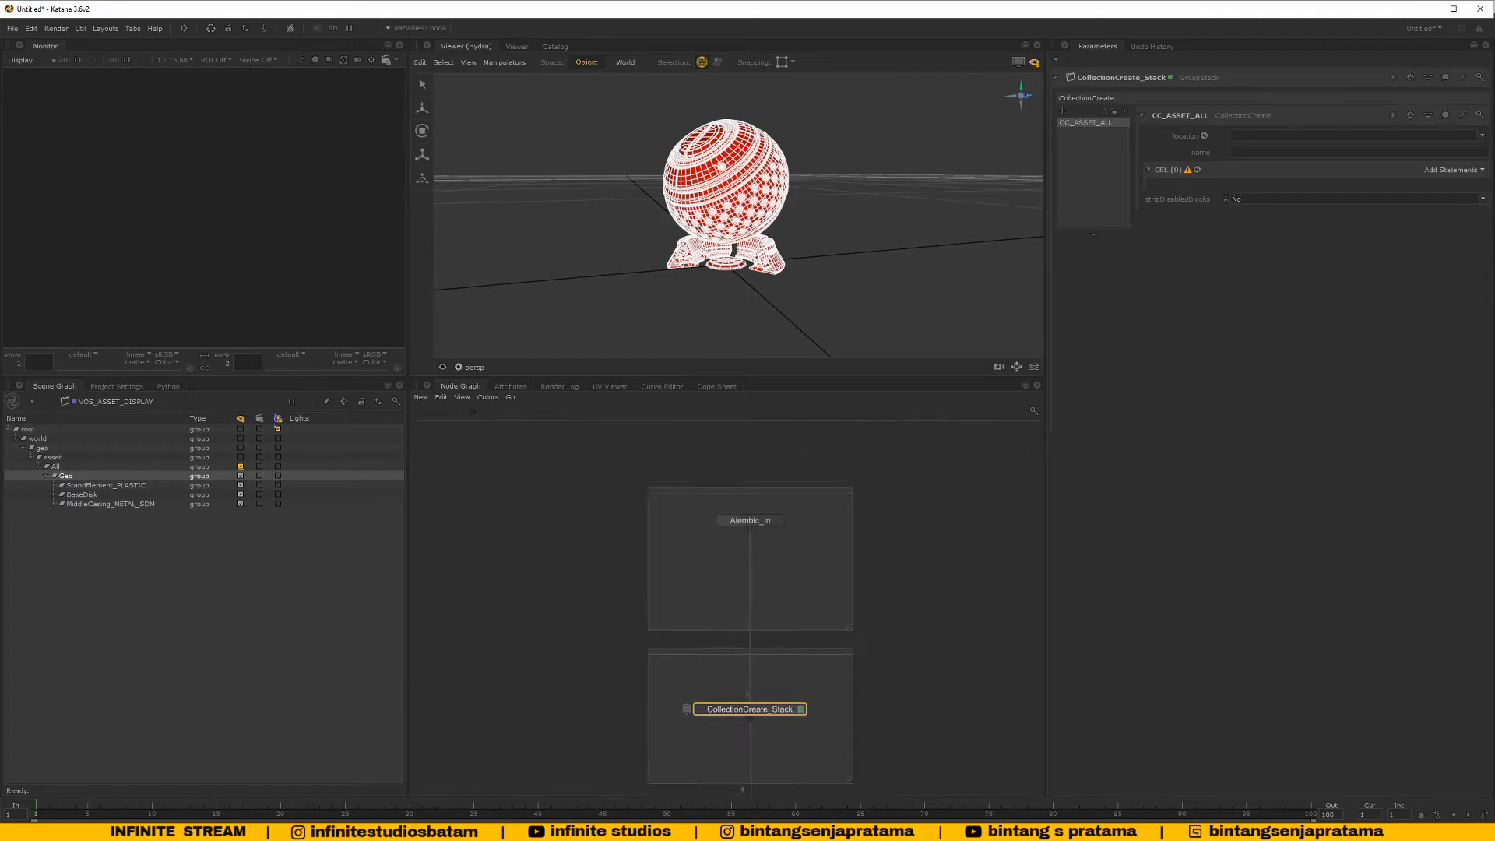
{"action": "scroll", "coordinate": [748, 521], "scroll_direction": "up", "scroll_amount": 3}
{"action": "left_click", "coordinate": [823, 526]}
{"action": "left_click", "coordinate": [823, 529]}
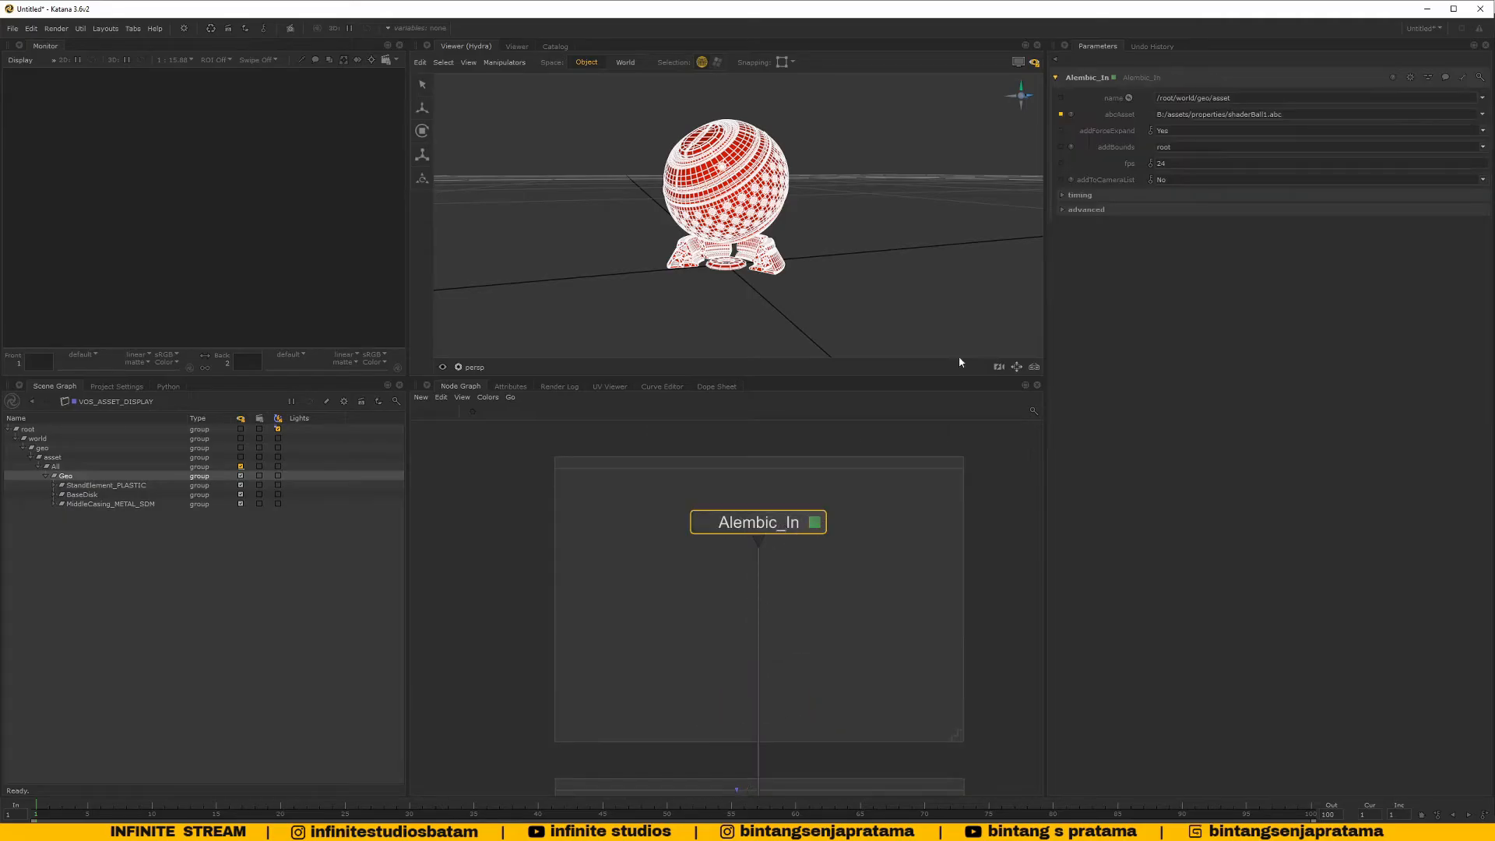
{"action": "left_click_drag", "start_coordinate": [1213, 97], "coordinate": [1286, 97]}
{"action": "key", "text": "BackSpace"}
{"action": "key", "text": "BackSpace"}
{"action": "key", "text": "Return"}
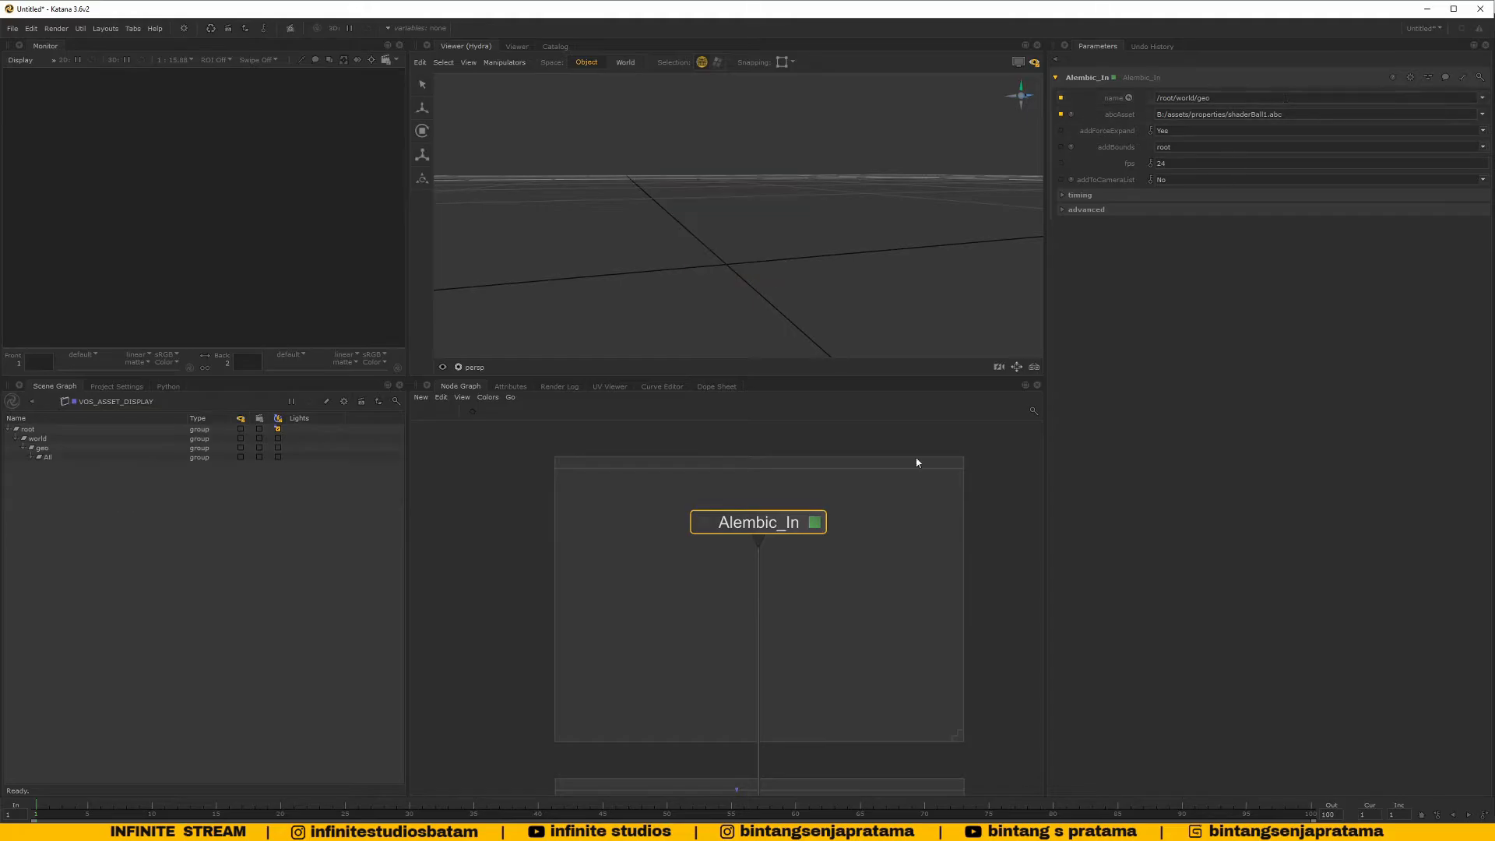
Open VOS_ASSET_DISPLAY and remove the outdated /root/world/geo/asset/All/Geo path statement from VOS_ASSET_ALL
{"action": "scroll", "coordinate": [650, 522], "scroll_direction": "down", "scroll_amount": 3}
{"action": "scroll", "coordinate": [685, 545], "scroll_direction": "up", "scroll_amount": 3}
{"action": "scroll", "coordinate": [763, 584], "scroll_direction": "down", "scroll_amount": 5}
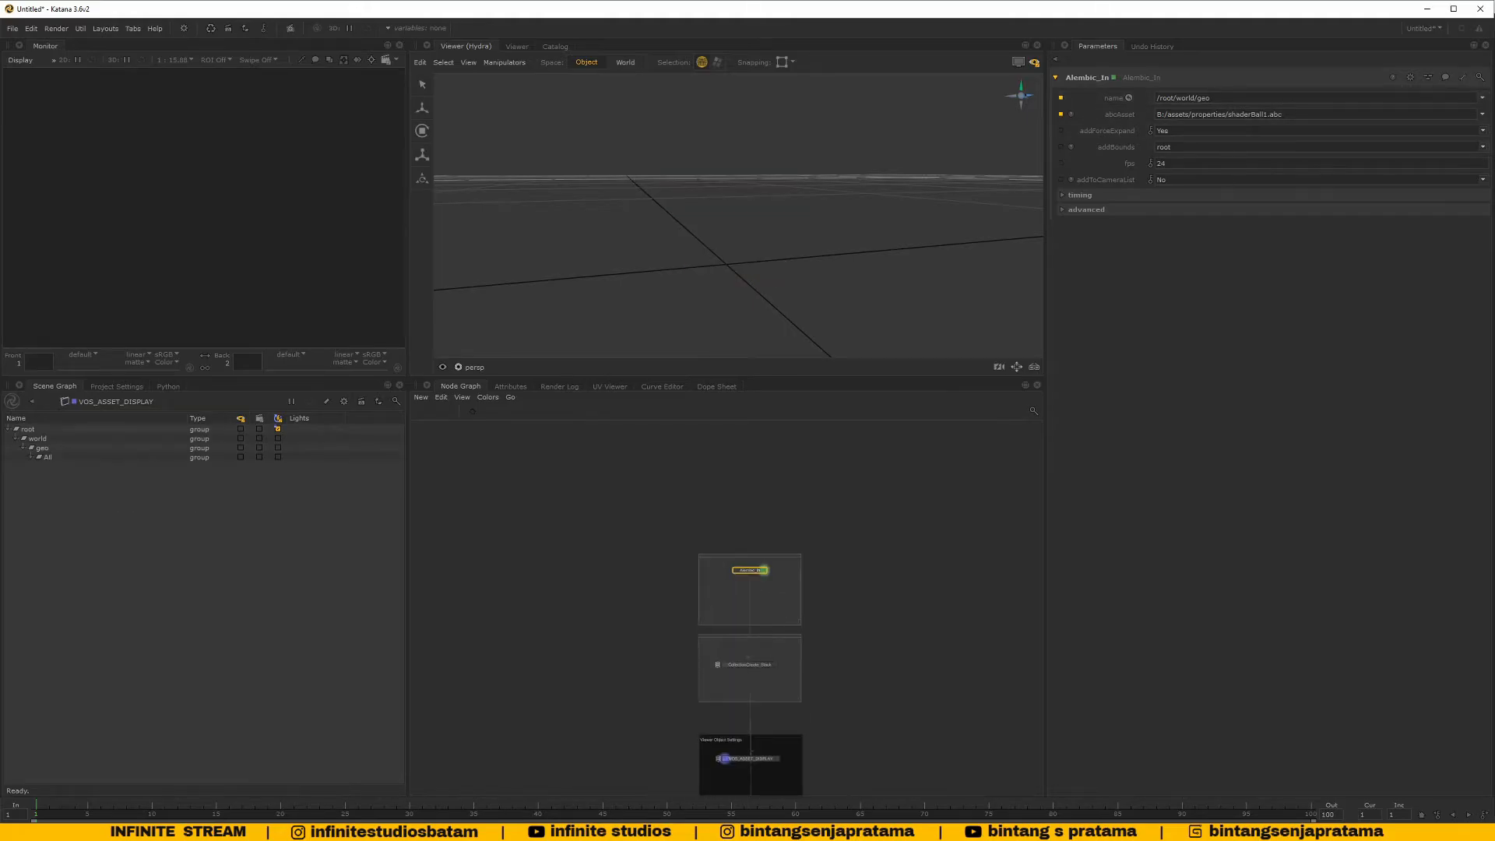
{"action": "scroll", "coordinate": [761, 715], "scroll_direction": "up", "scroll_amount": 3}
{"action": "left_click", "coordinate": [775, 720]}
{"action": "left_click_drag", "start_coordinate": [764, 283], "coordinate": [698, 267], "text": "alt"}
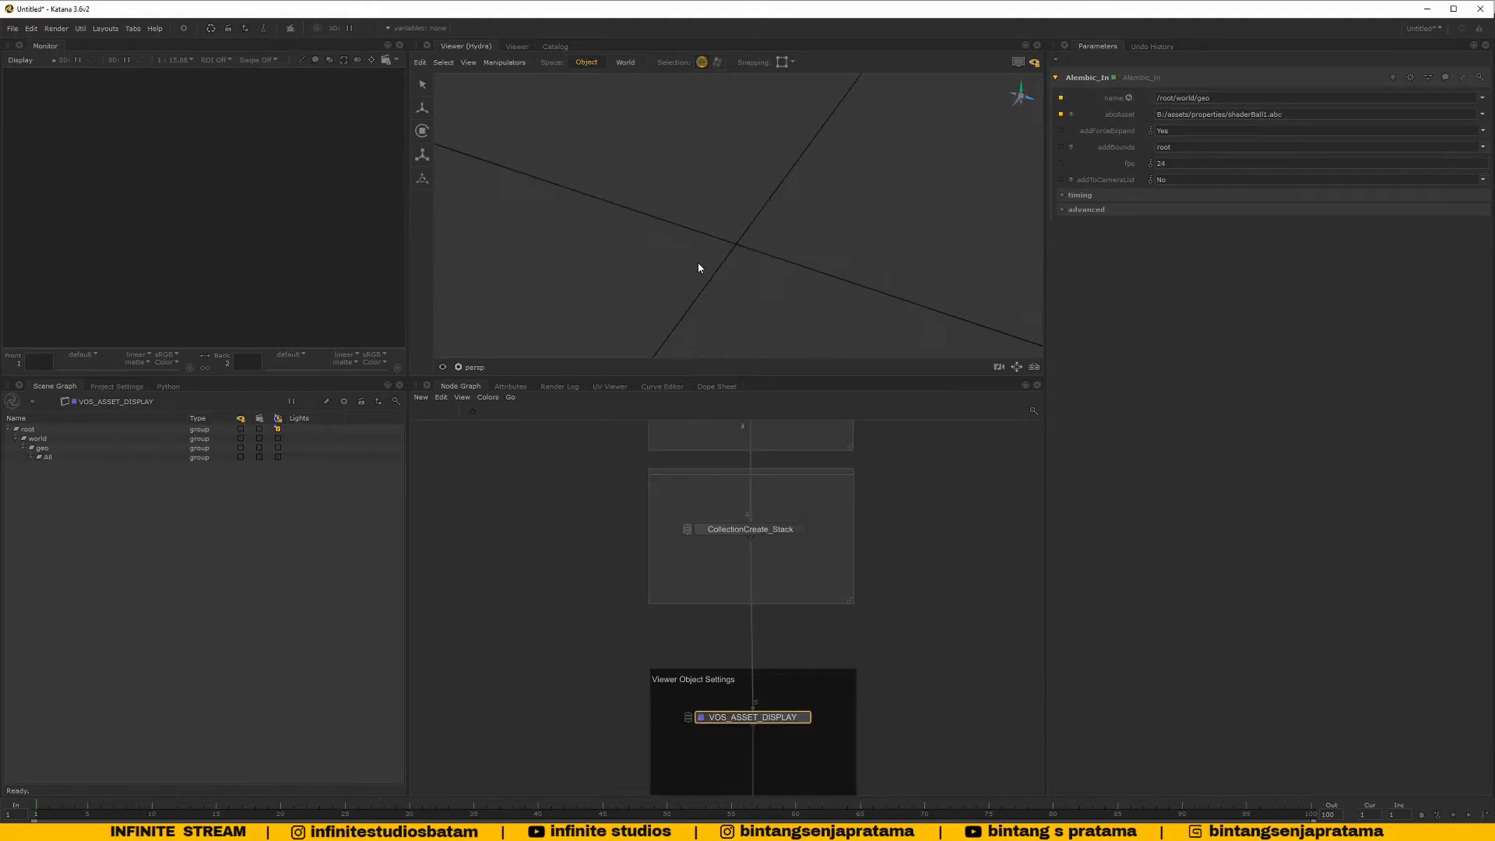
{"action": "right_click_drag", "start_coordinate": [705, 274], "coordinate": [664, 190], "text": "alt"}
{"action": "mouse_move", "coordinate": [841, 593]}
{"action": "middle_mouse_down"}
{"action": "mouse_move", "coordinate": [824, 614]}
{"action": "mouse_move", "coordinate": [820, 590]}
{"action": "middle_mouse_up"}
{"action": "scroll", "coordinate": [822, 616], "scroll_direction": "down", "scroll_amount": 3}
{"action": "scroll", "coordinate": [814, 623], "scroll_direction": "up", "scroll_amount": 3}
{"action": "left_click", "coordinate": [806, 733]}
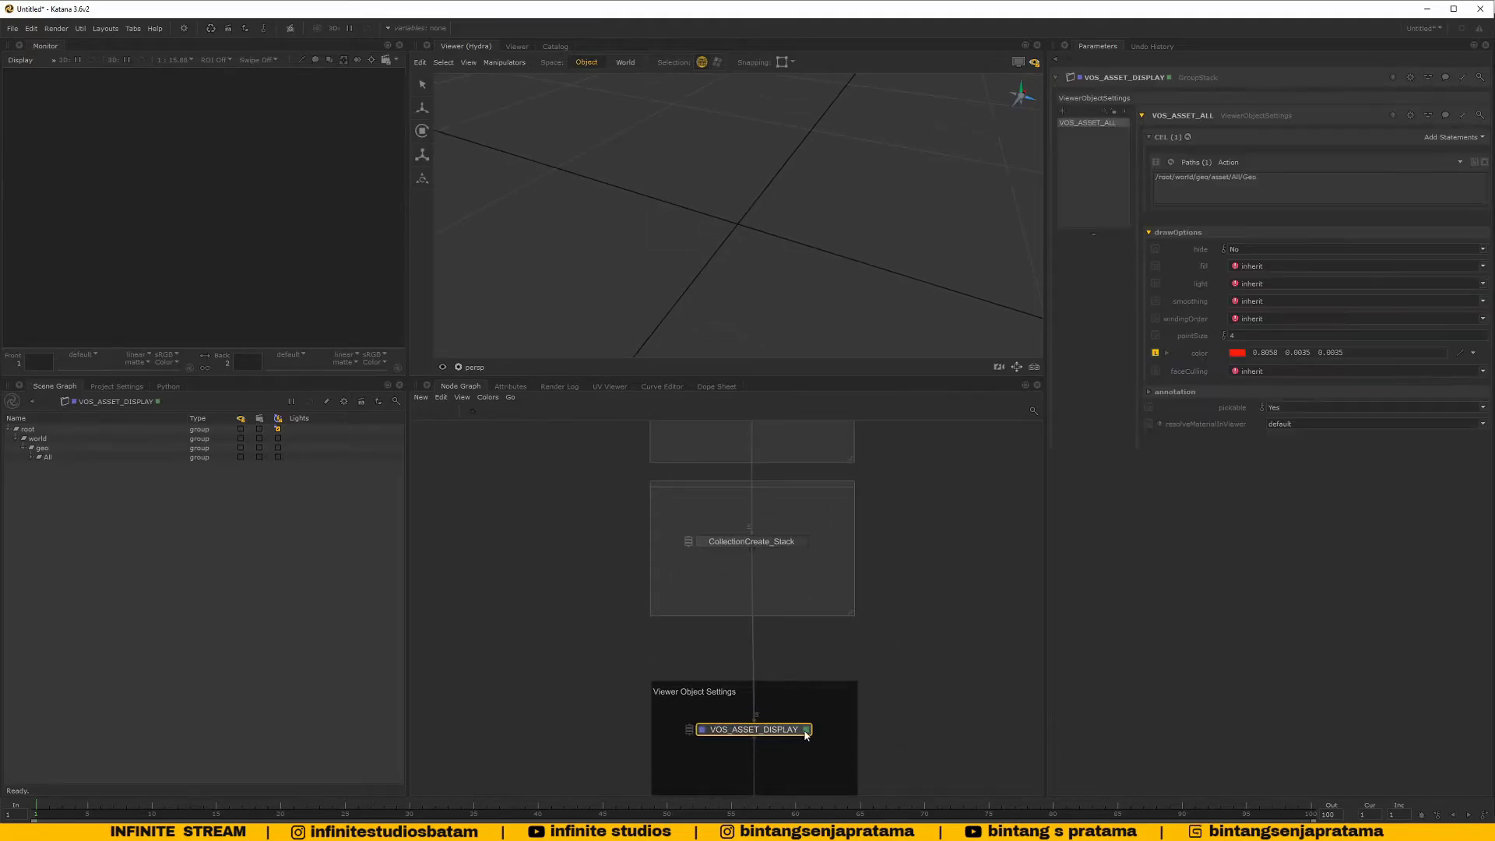
{"action": "left_click", "coordinate": [1229, 180]}
{"action": "left_click", "coordinate": [1486, 162]}
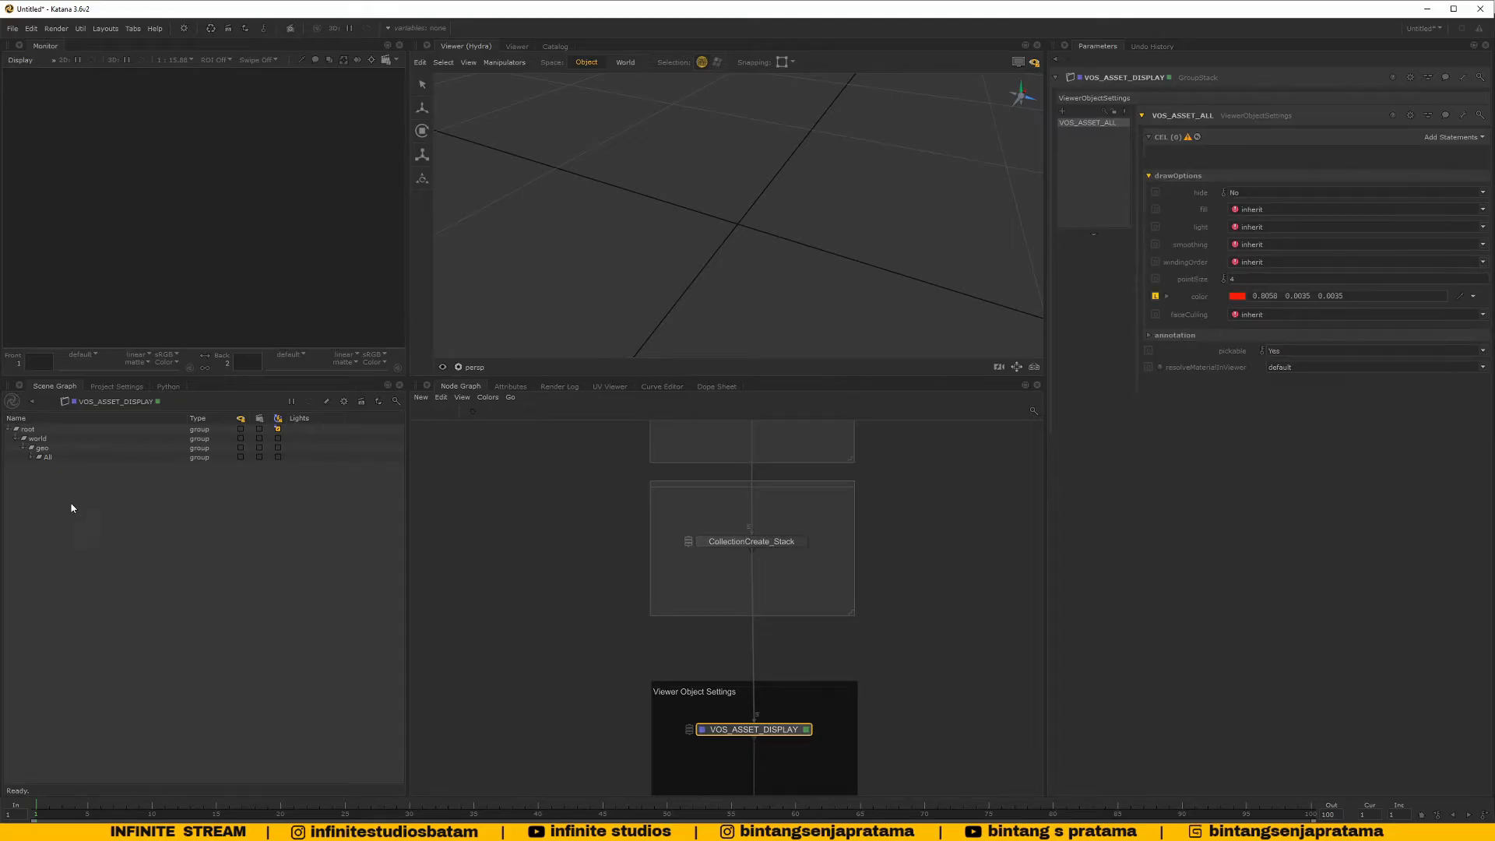
Add the All group, /root/world/geo/All, as a path statement in the CEL of VOS_ASSET_ALL
{"action": "left_click", "coordinate": [38, 457]}
{"action": "left_click_drag", "start_coordinate": [48, 458], "coordinate": [1423, 158]}
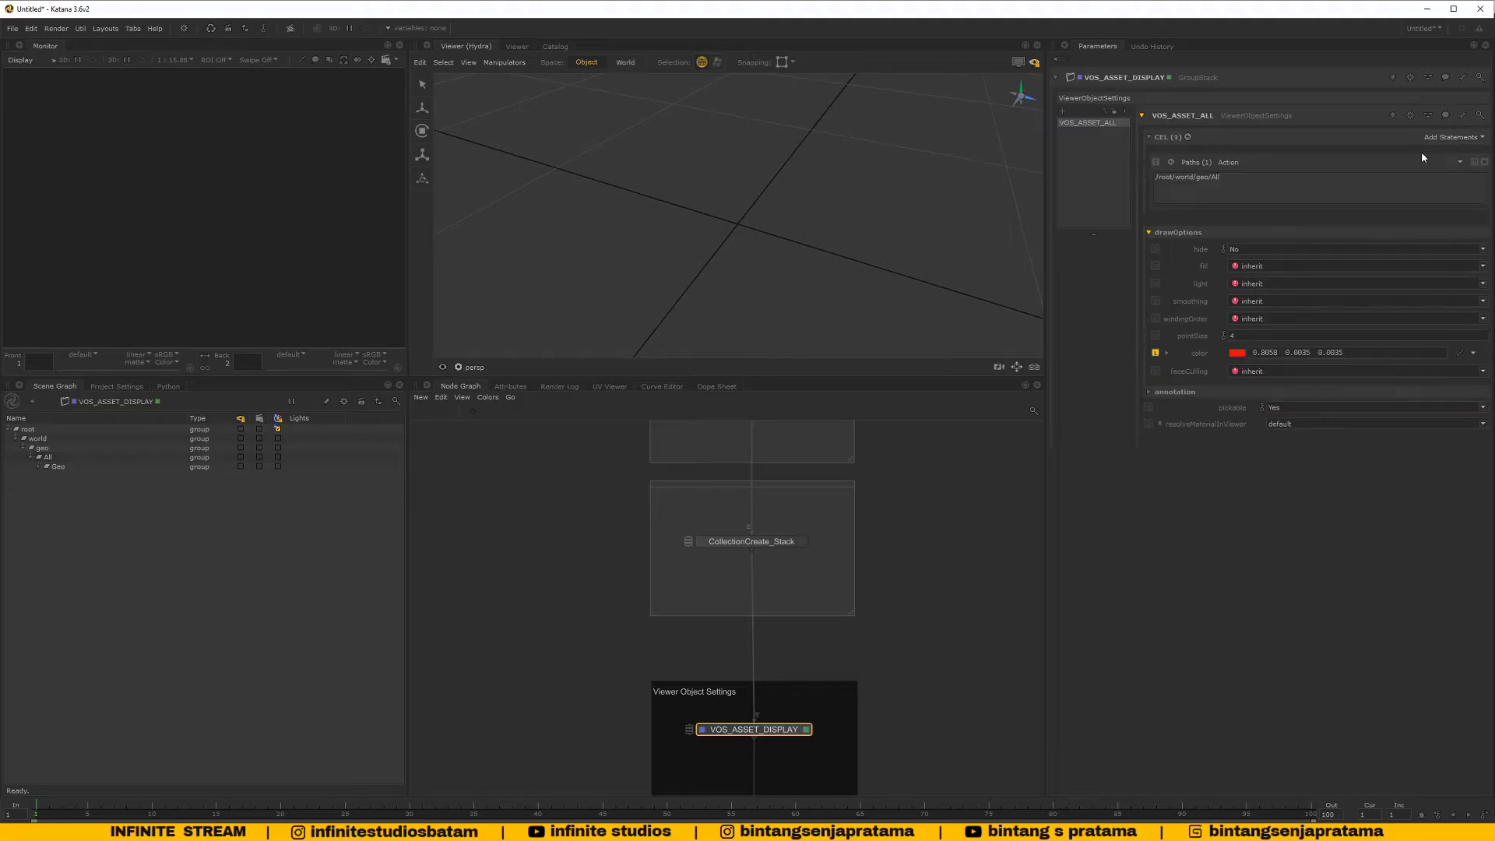
{"action": "scroll", "coordinate": [856, 510], "scroll_direction": "down", "scroll_amount": 3}
{"action": "scroll", "coordinate": [810, 595], "scroll_direction": "up", "scroll_amount": 3}
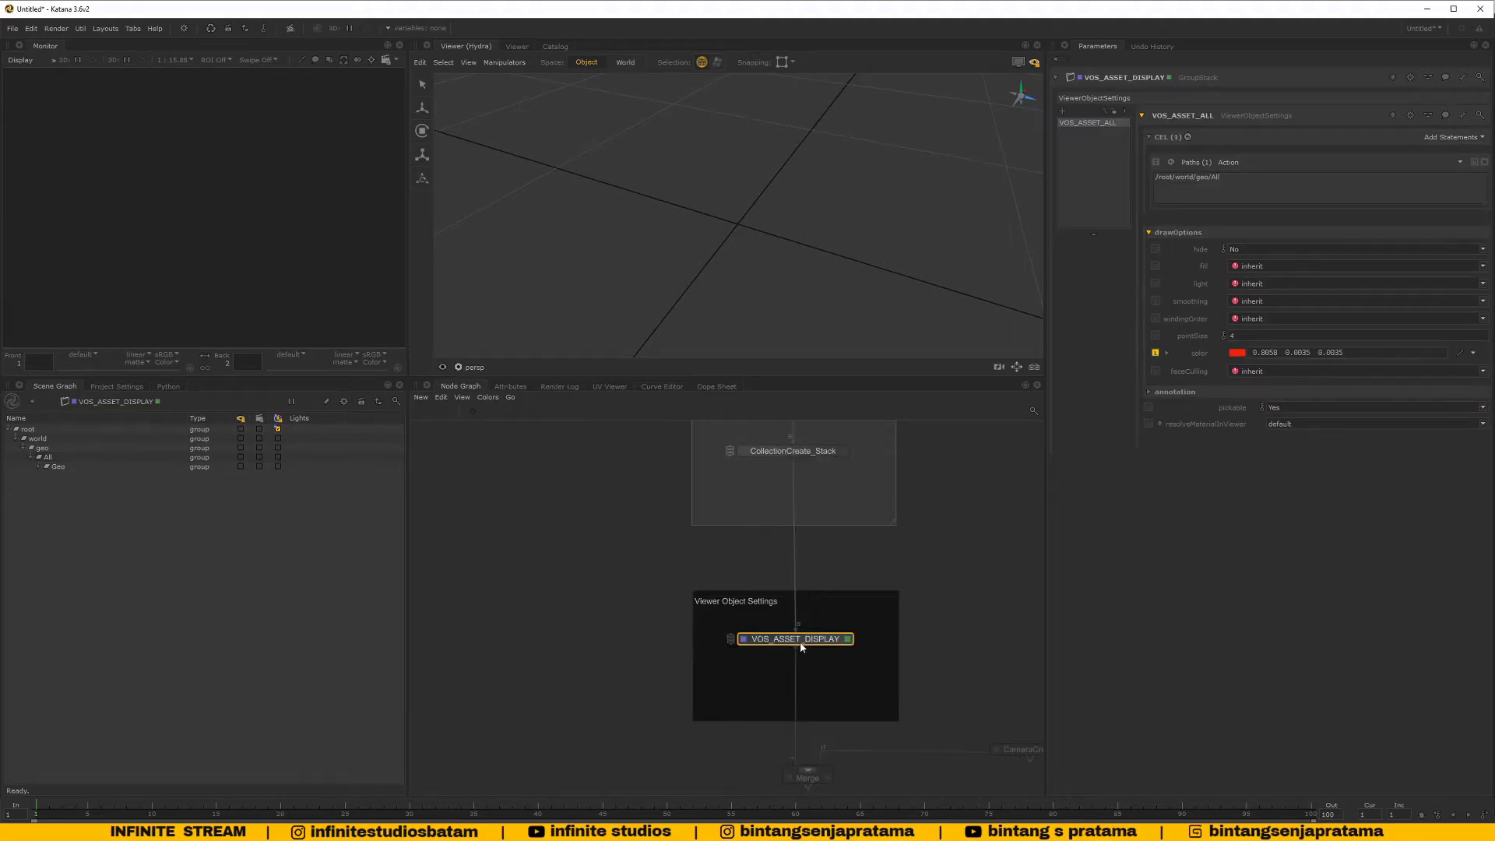
Open the parameters of Alembic_In and view the scene from that node
{"action": "scroll", "coordinate": [853, 644], "scroll_direction": "up", "scroll_amount": 1}
{"action": "scroll", "coordinate": [849, 685], "scroll_direction": "down", "scroll_amount": 2}
{"action": "scroll", "coordinate": [829, 519], "scroll_direction": "up", "scroll_amount": 2}
{"action": "left_click", "coordinate": [824, 469]}
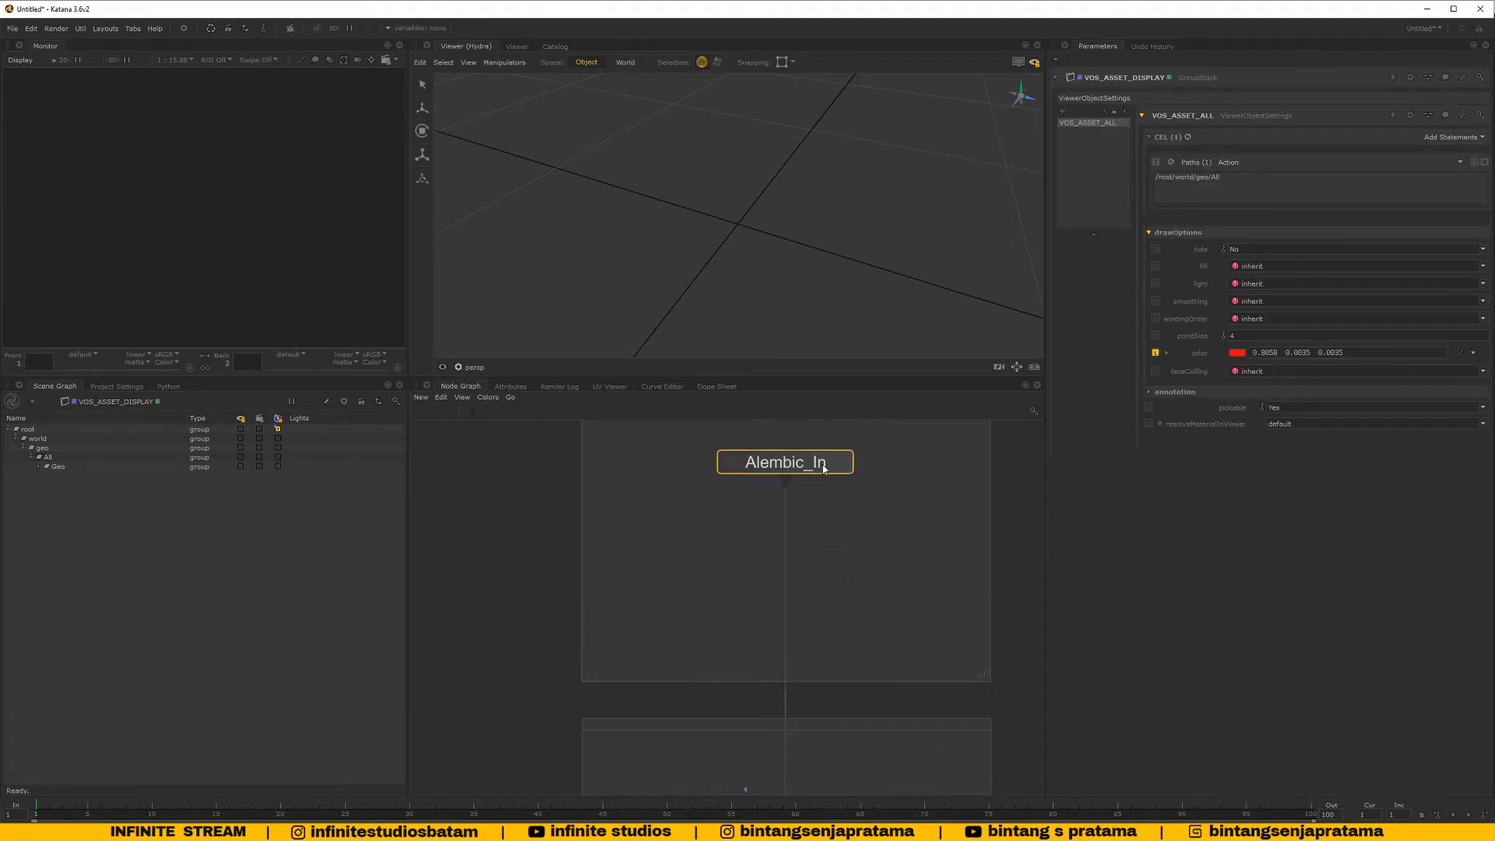
{"action": "left_click", "coordinate": [840, 464]}
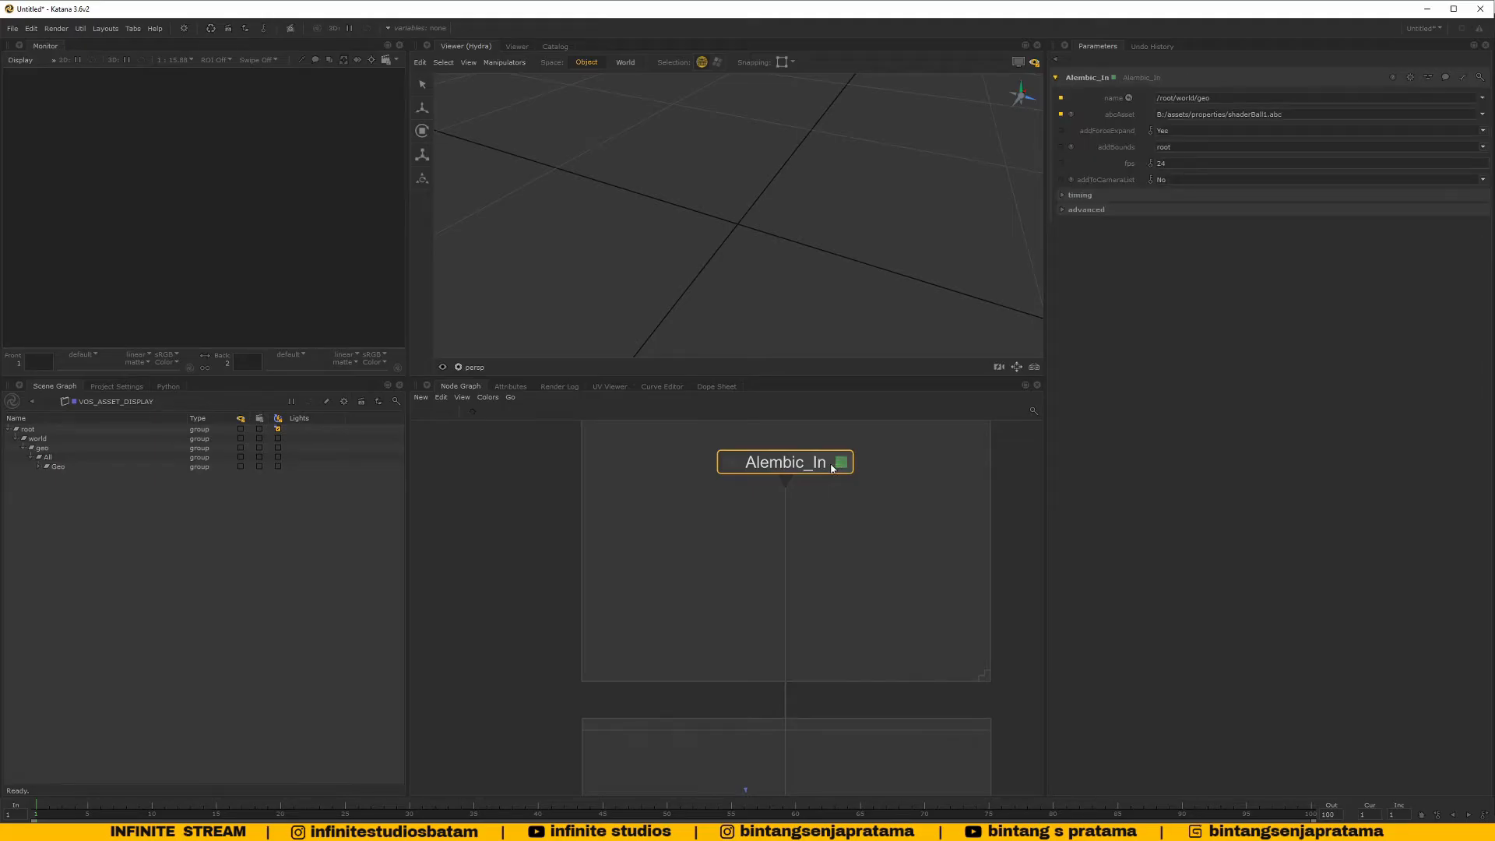
{"action": "left_click", "coordinate": [728, 463]}
{"action": "key", "text": "f"}
{"action": "scroll", "coordinate": [807, 587], "scroll_direction": "down", "scroll_amount": 12}
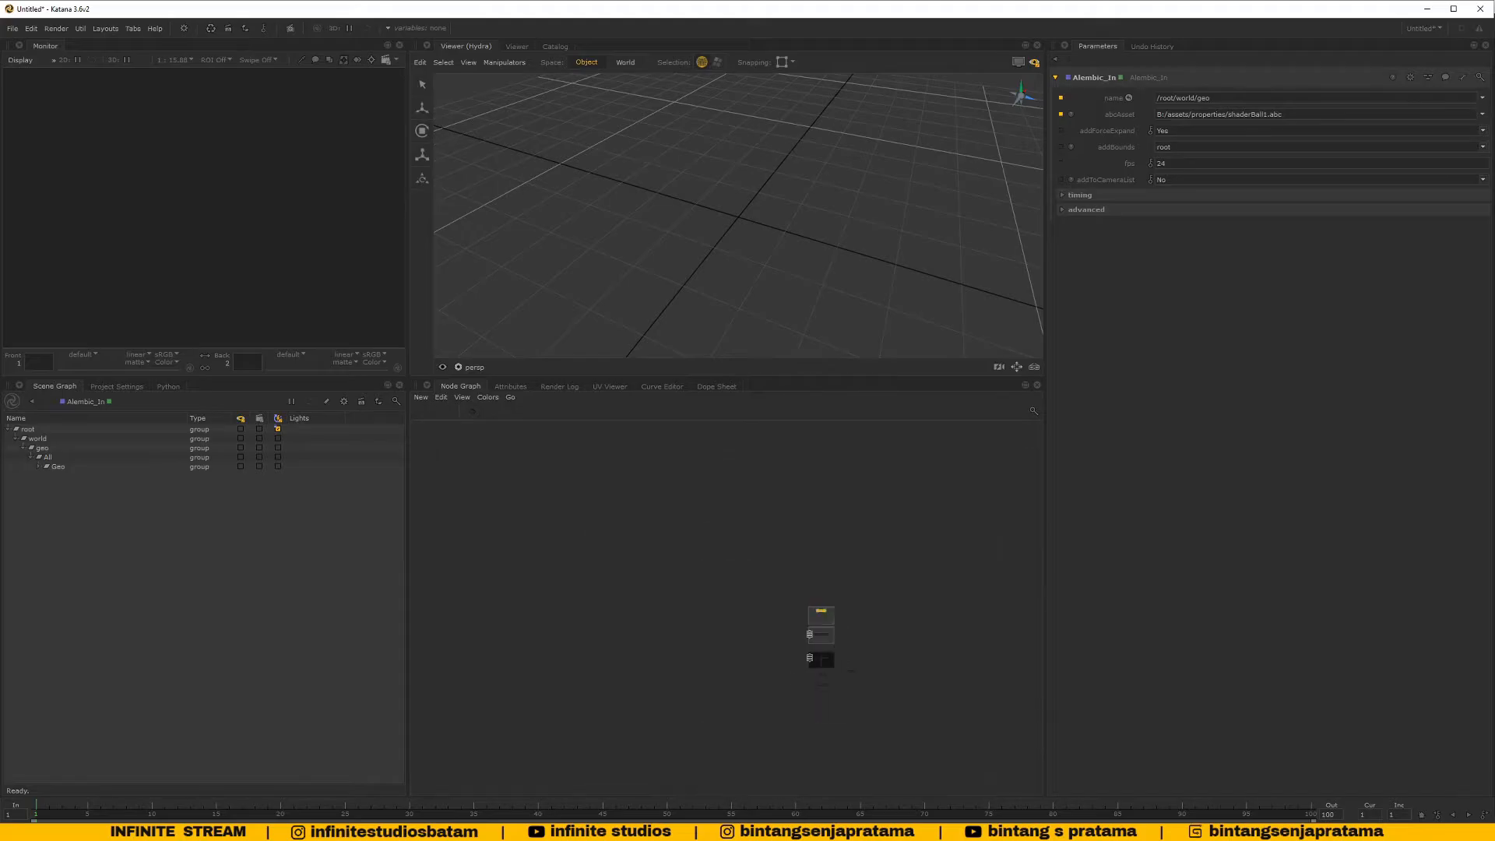
View the scene from RenderSettings, expand the Geo group and display the All group's geometry in the viewer
{"action": "scroll", "coordinate": [811, 648], "scroll_direction": "up", "scroll_amount": 10}
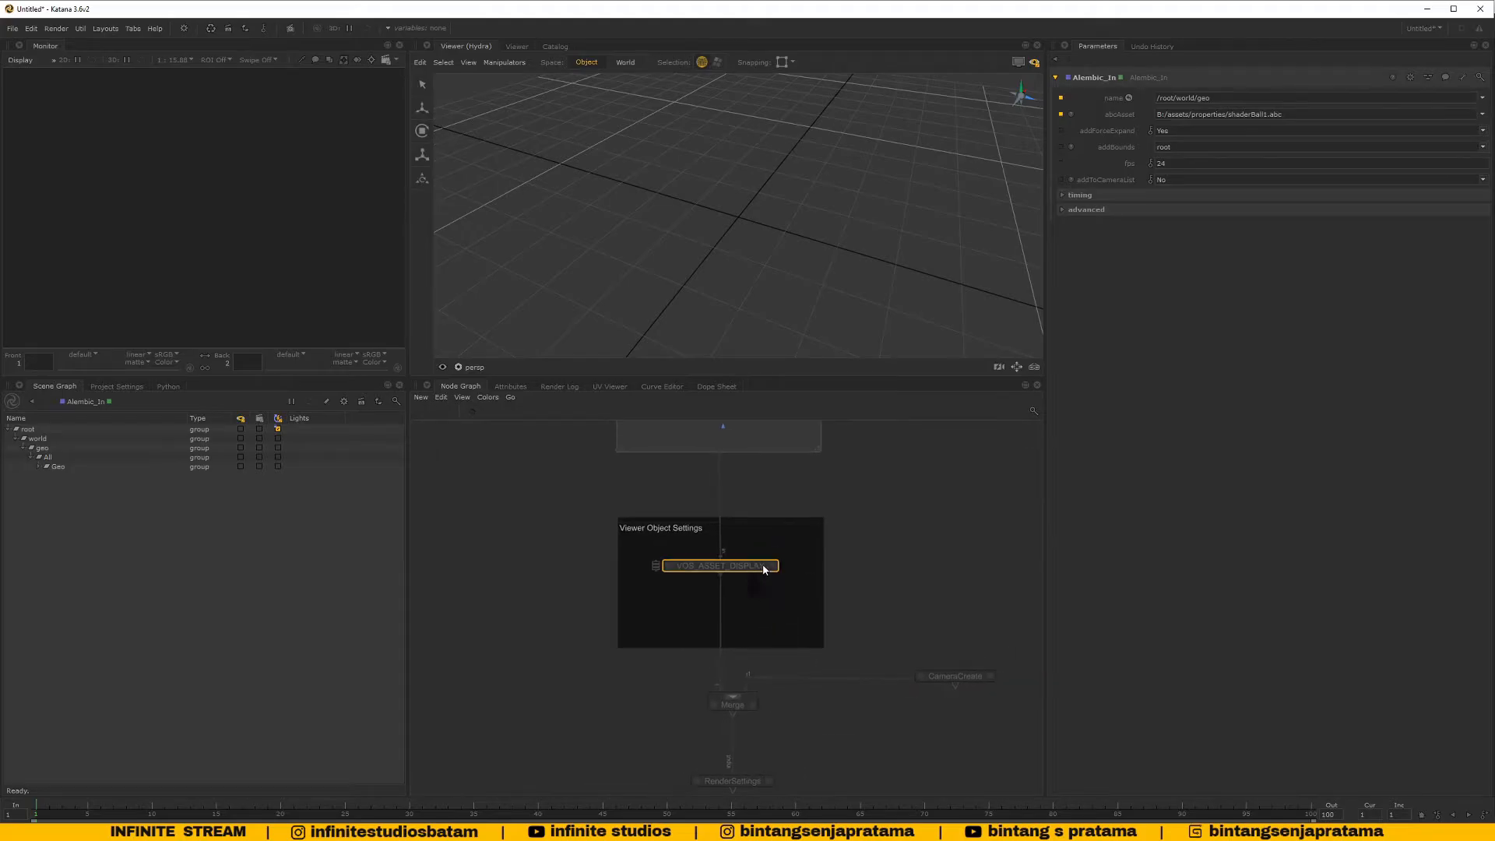
{"action": "left_click", "coordinate": [768, 569]}
{"action": "left_click", "coordinate": [731, 705]}
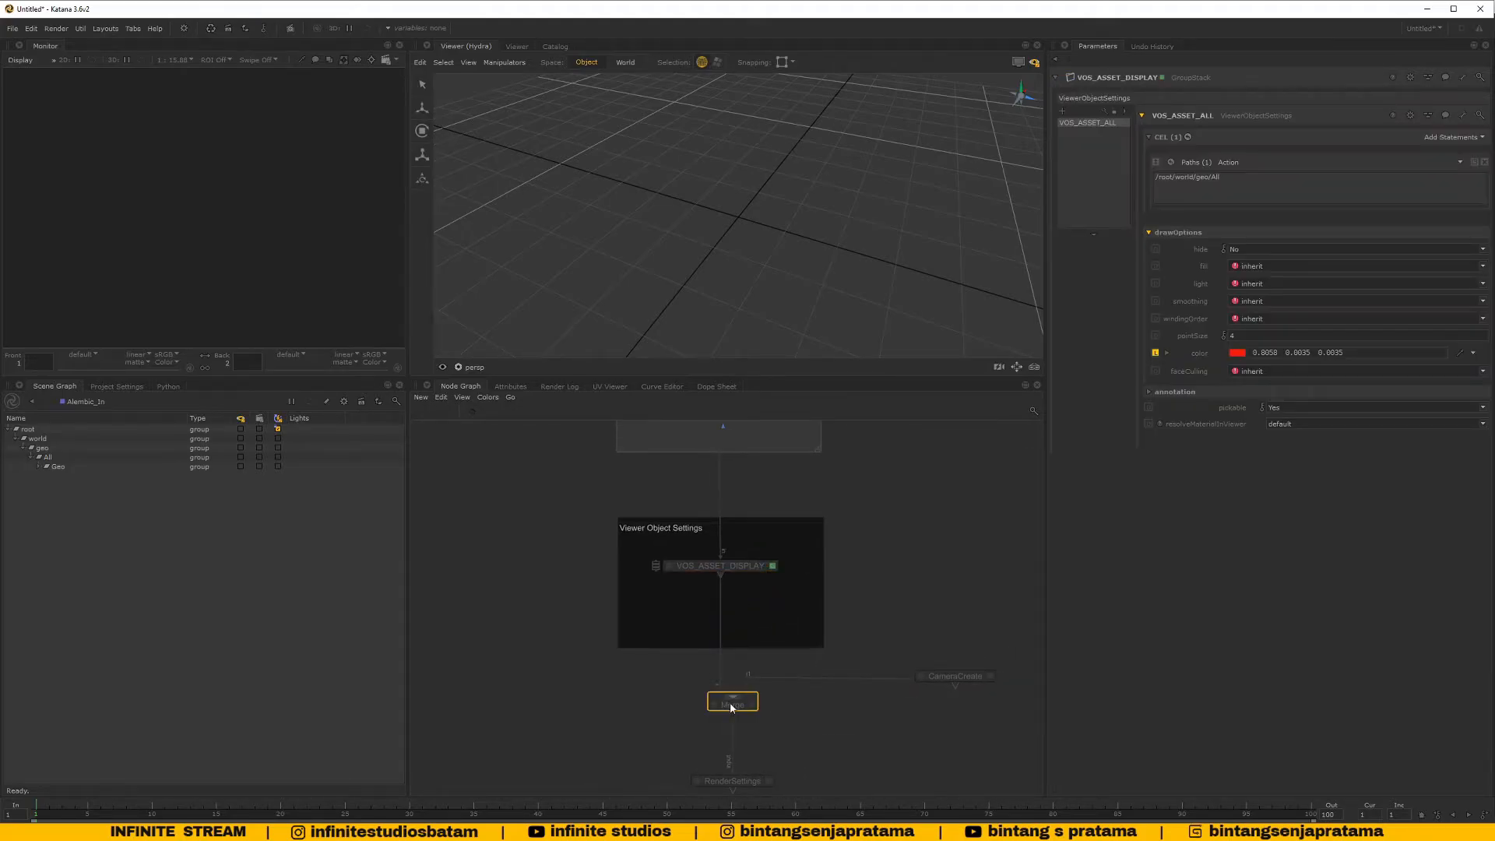
{"action": "double_click", "coordinate": [718, 782]}
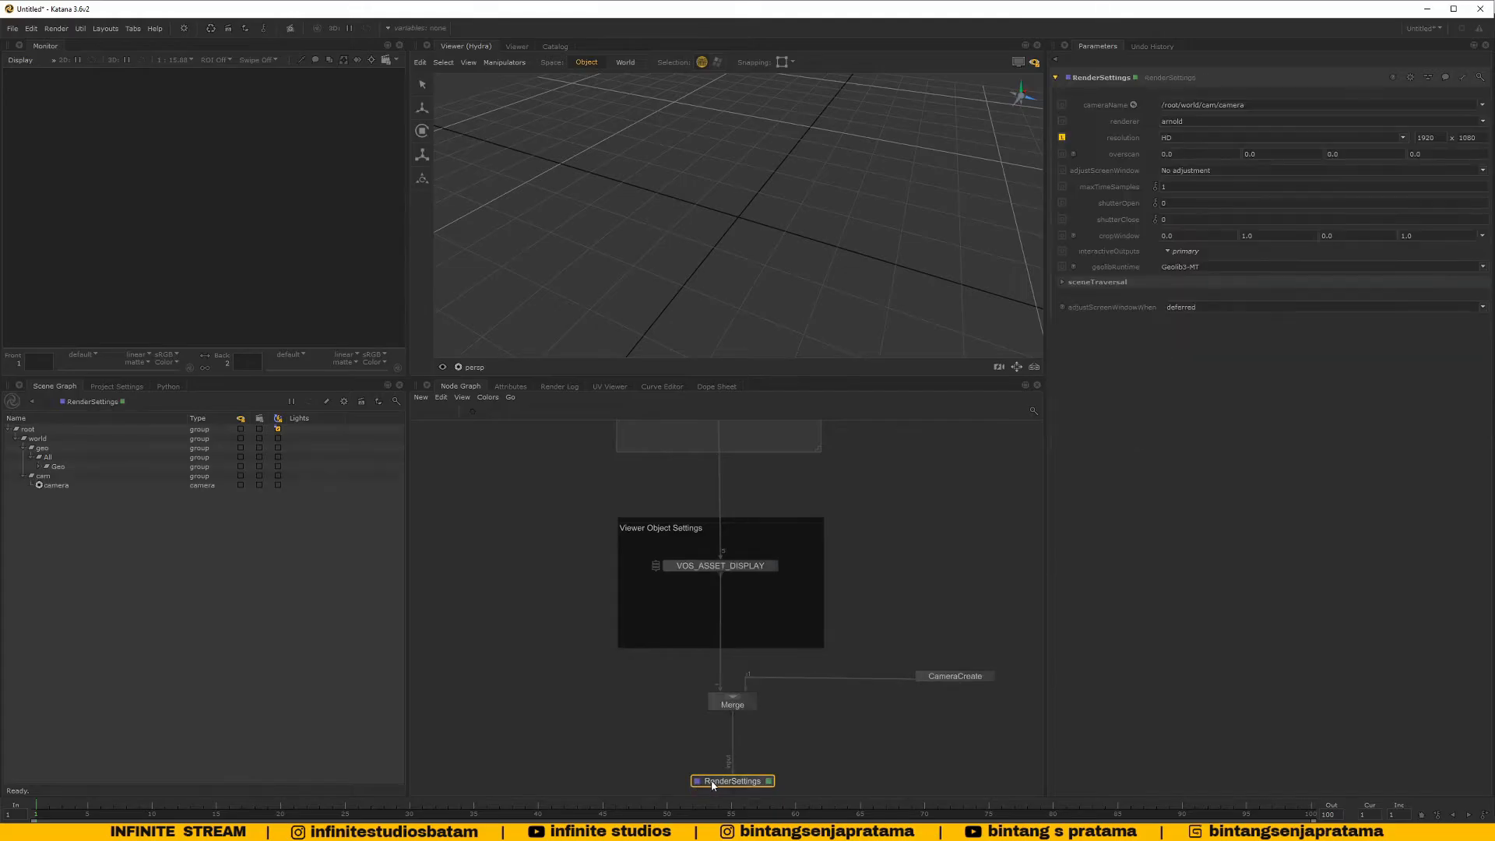
{"action": "left_click", "coordinate": [38, 467]}
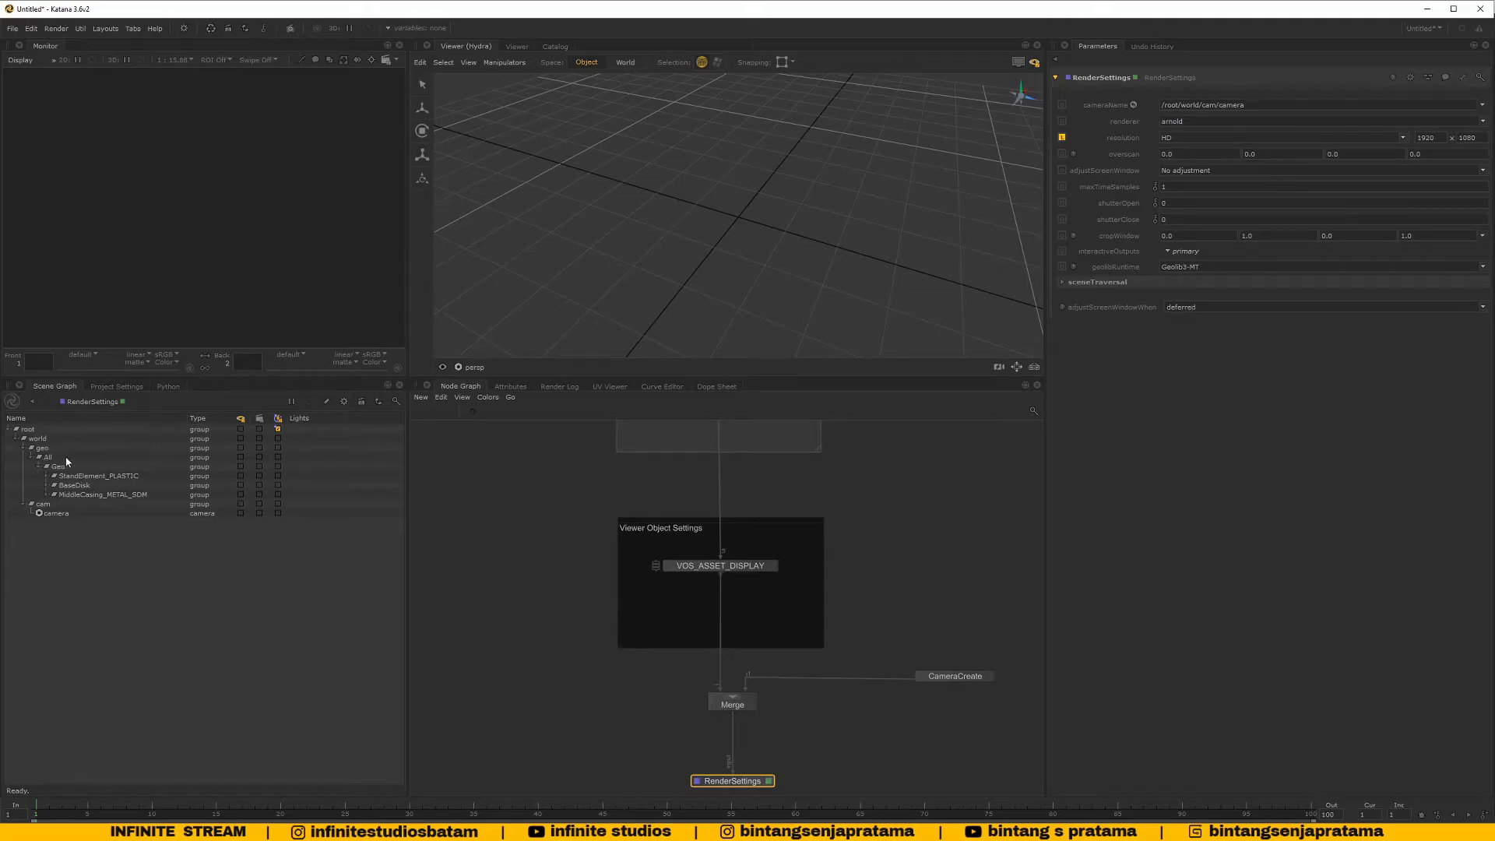
{"action": "left_click", "coordinate": [240, 458]}
{"action": "scroll", "coordinate": [728, 218], "scroll_direction": "up", "scroll_amount": 10}
{"action": "left_click_drag", "start_coordinate": [817, 215], "coordinate": [765, 268], "text": "alt"}
{"action": "scroll", "coordinate": [782, 227], "scroll_direction": "down", "scroll_amount": 5}
{"action": "scroll", "coordinate": [777, 578], "scroll_direction": "up", "scroll_amount": 4}
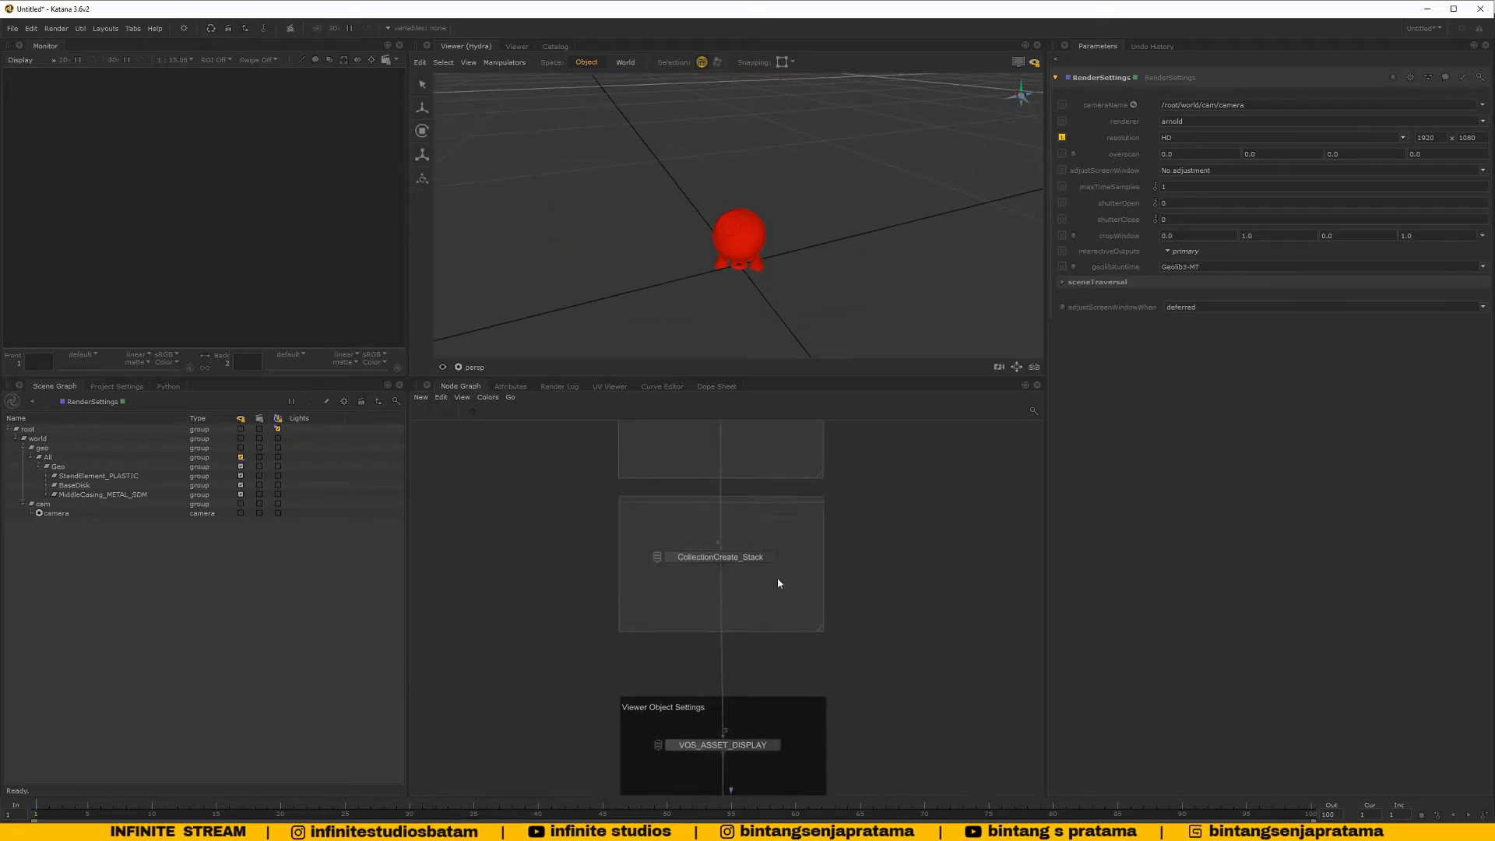
Shift Alembic_In slightly lower in its backdrop and make it the edited and viewed node
{"action": "left_click", "coordinate": [721, 457]}
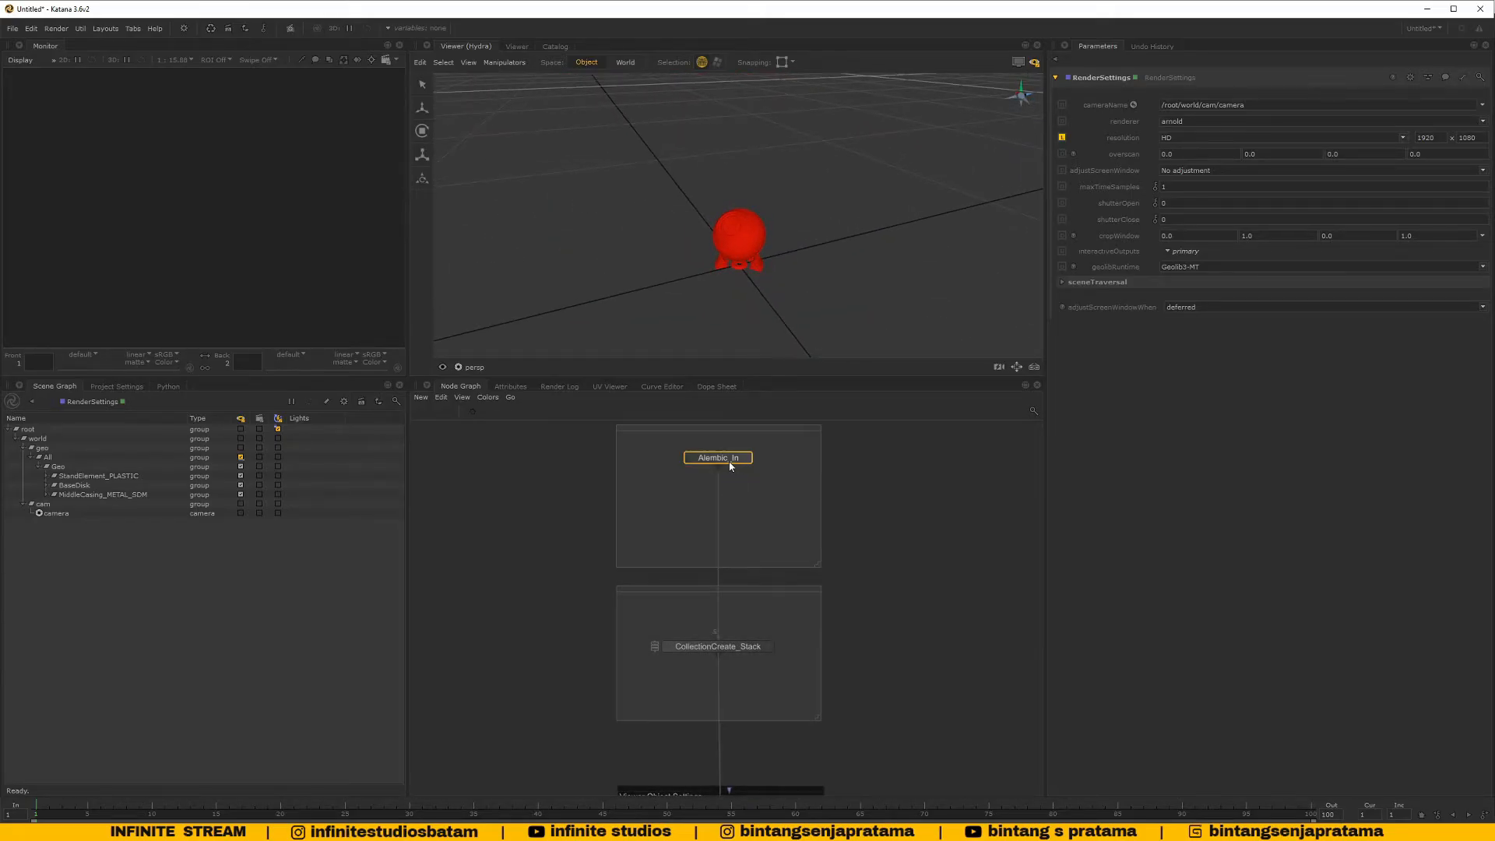
{"action": "left_click_drag", "start_coordinate": [730, 466], "coordinate": [730, 486]}
{"action": "key", "text": "e"}
{"action": "key", "text": "v"}
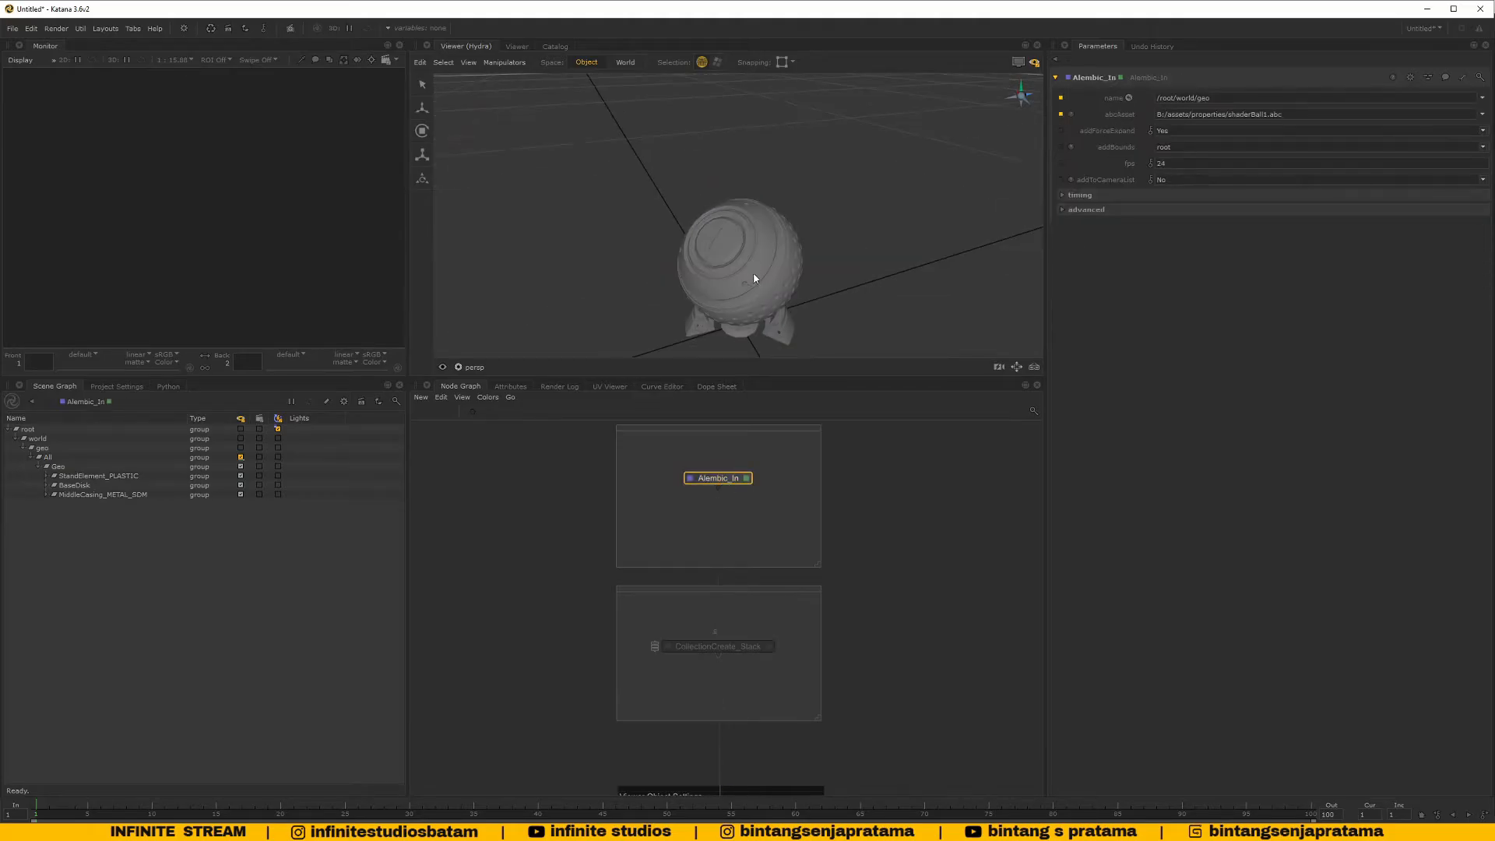
{"action": "left_click_drag", "start_coordinate": [754, 278], "coordinate": [769, 218], "text": "alt"}
Make CollectionCreate_Stack the edited and viewed node to inspect CC_ASSET_ALL and the shader ball
{"action": "left_click", "coordinate": [725, 646]}
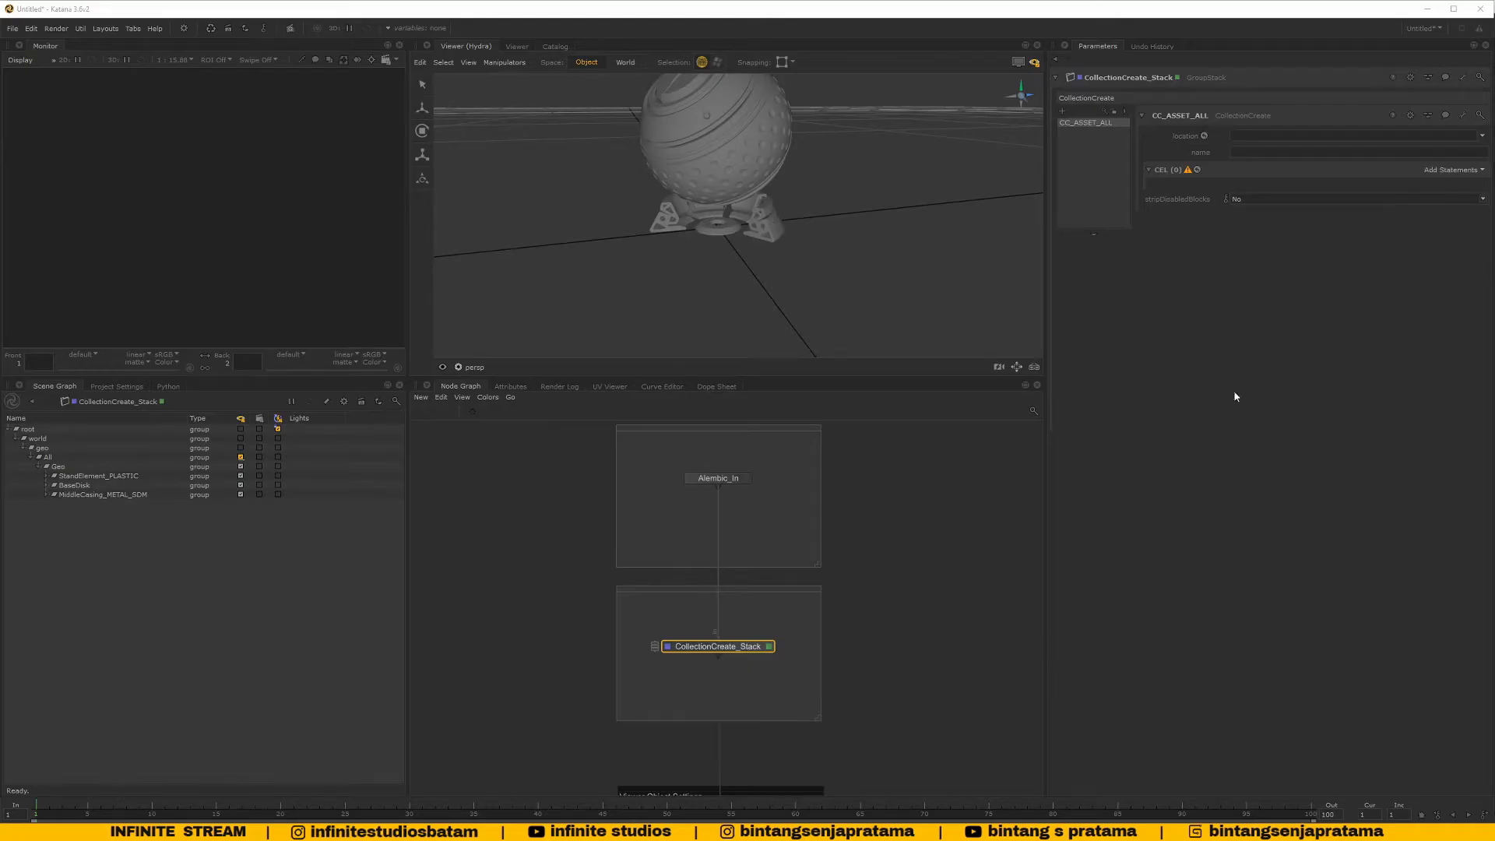
{"action": "left_click_drag", "start_coordinate": [798, 283], "coordinate": [762, 245], "text": "alt"}
{"action": "scroll", "coordinate": [739, 656], "scroll_direction": "up", "scroll_amount": 3}
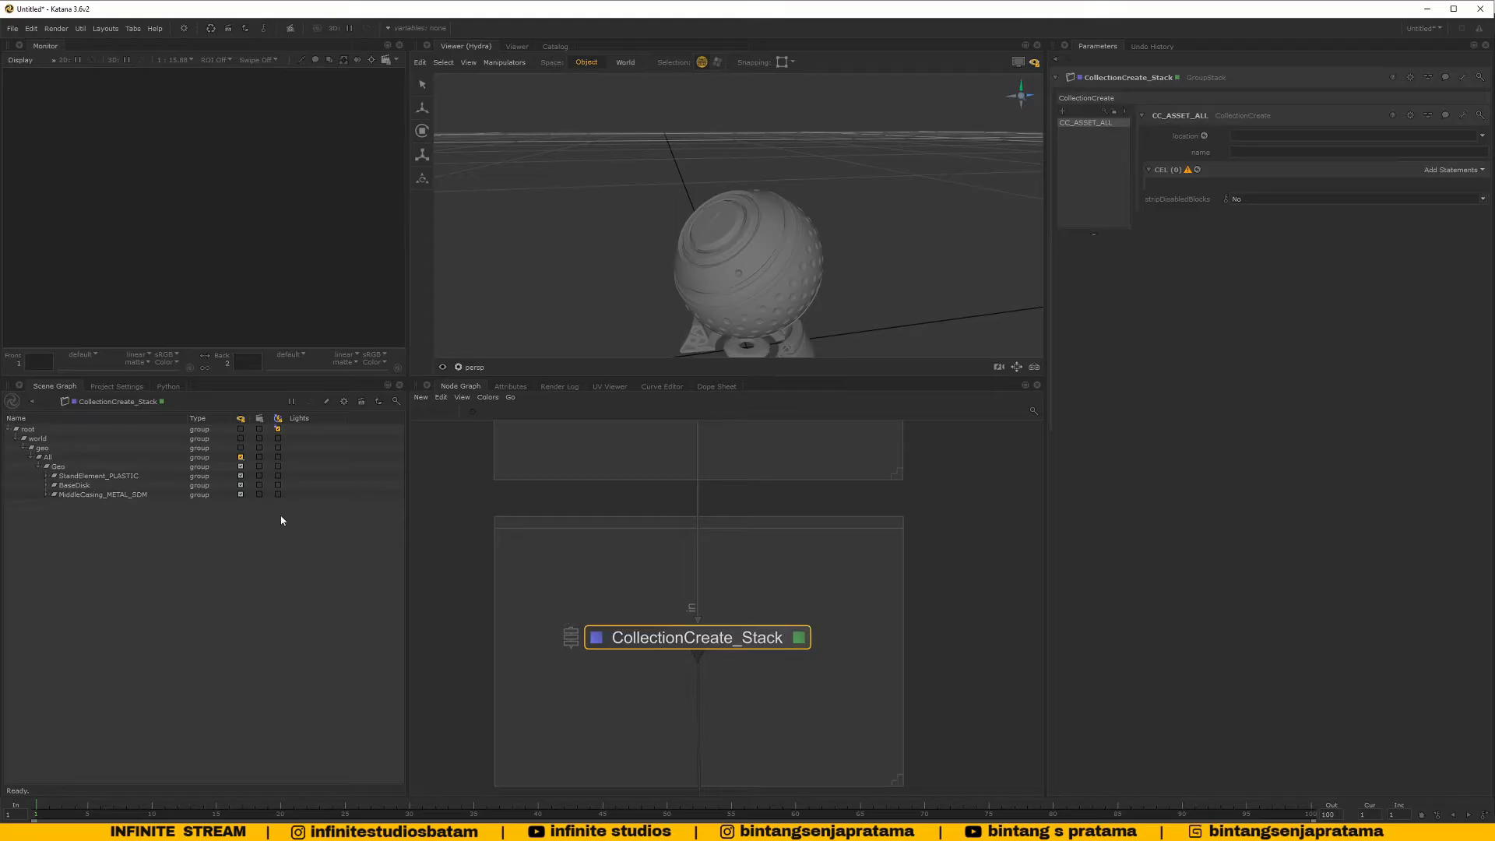
{"action": "middle_click_drag", "start_coordinate": [745, 611], "coordinate": [735, 638]}
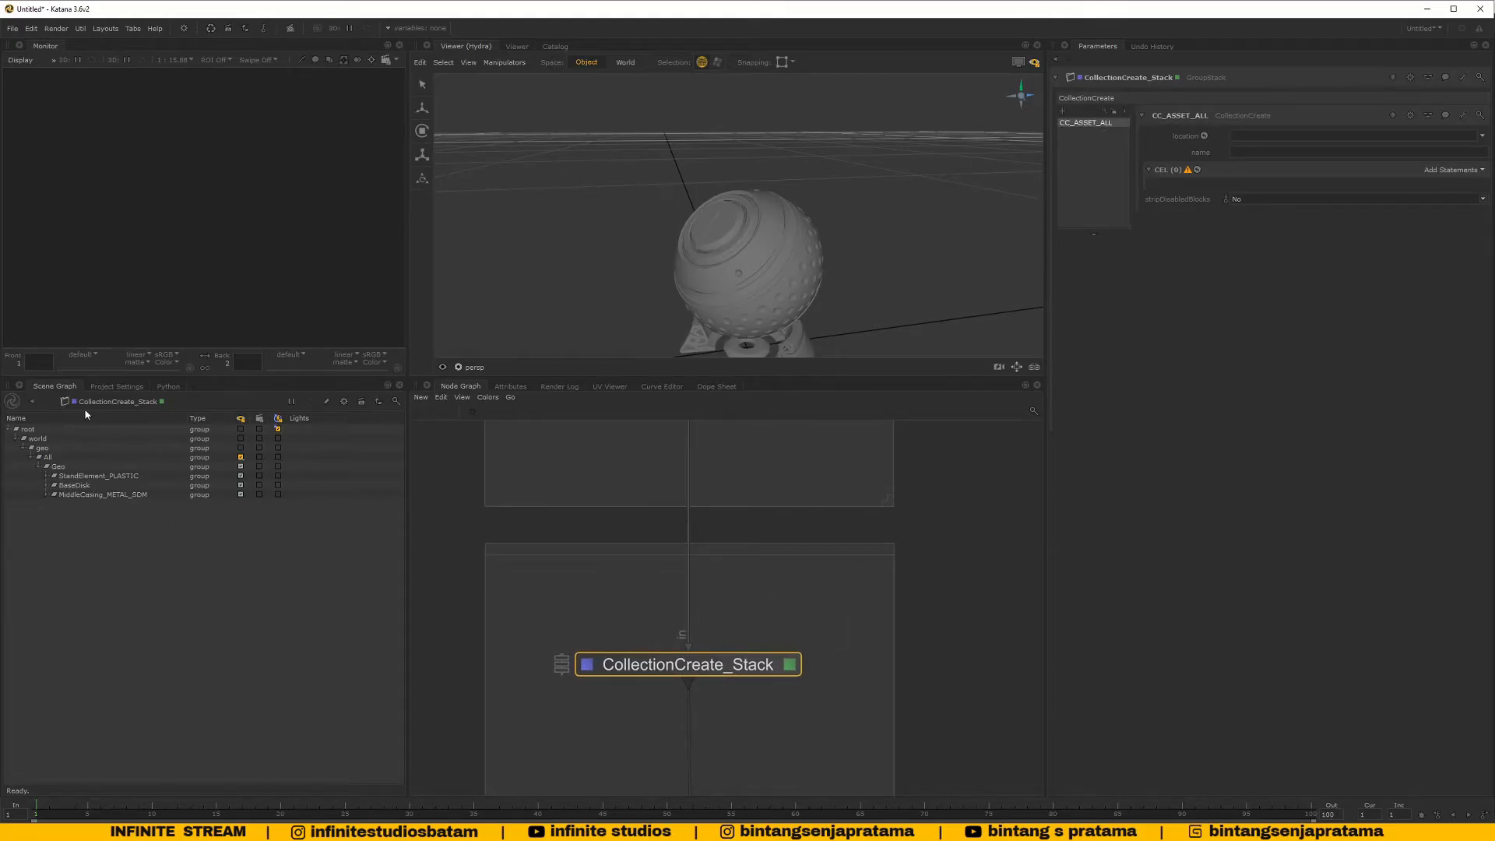
{"action": "middle_click_drag", "start_coordinate": [881, 686], "coordinate": [883, 647]}
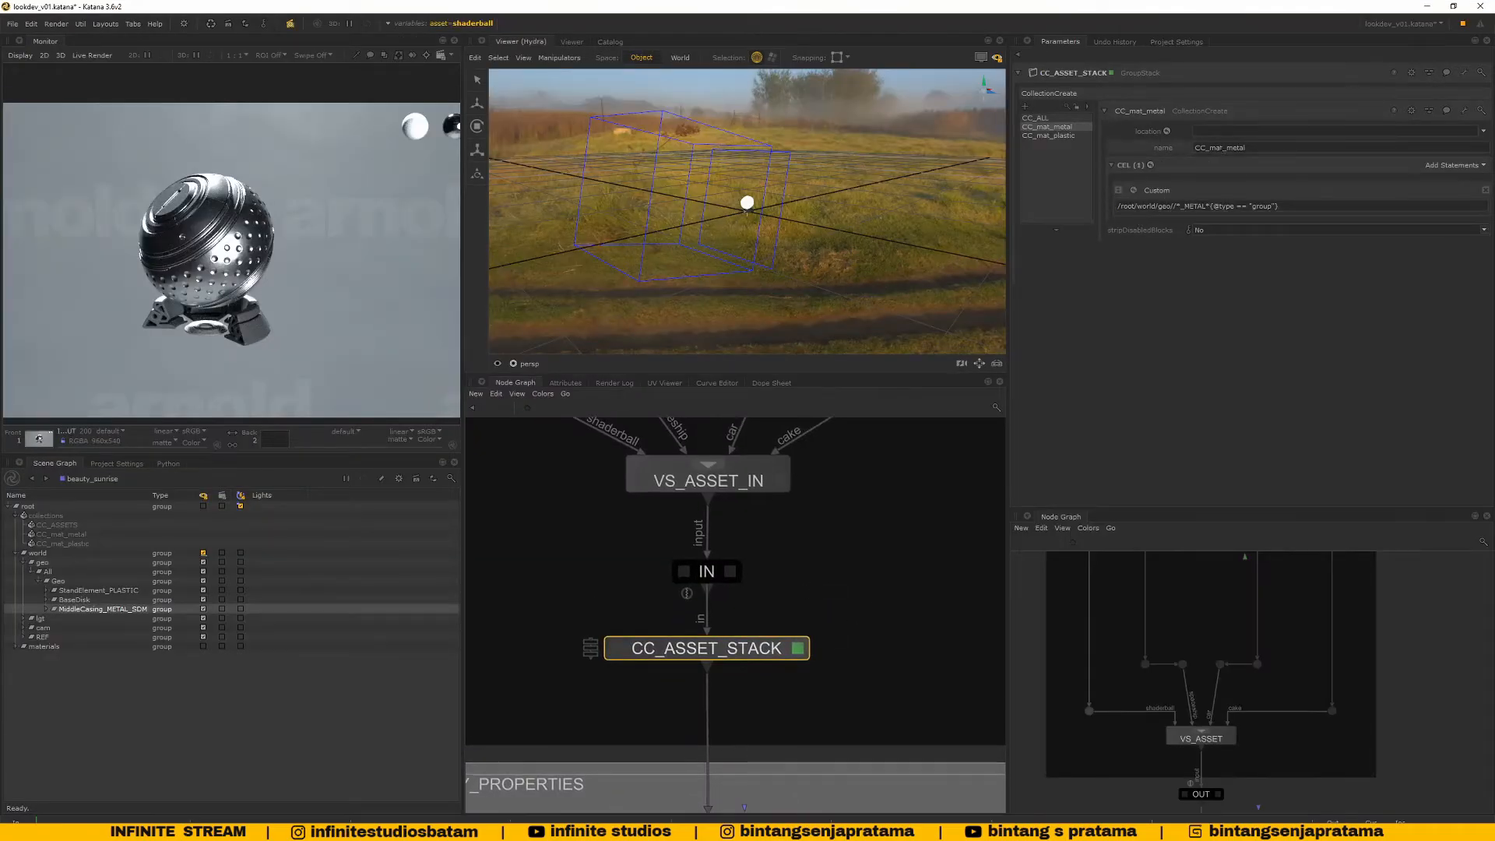
Switch to lookdev_v01.katana and examine the custom CEL expression of CC_ALL in CC_ASSET_STACK
{"action": "left_click", "coordinate": [1050, 120]}
{"action": "left_click_drag", "start_coordinate": [1198, 207], "coordinate": [1036, 208]}
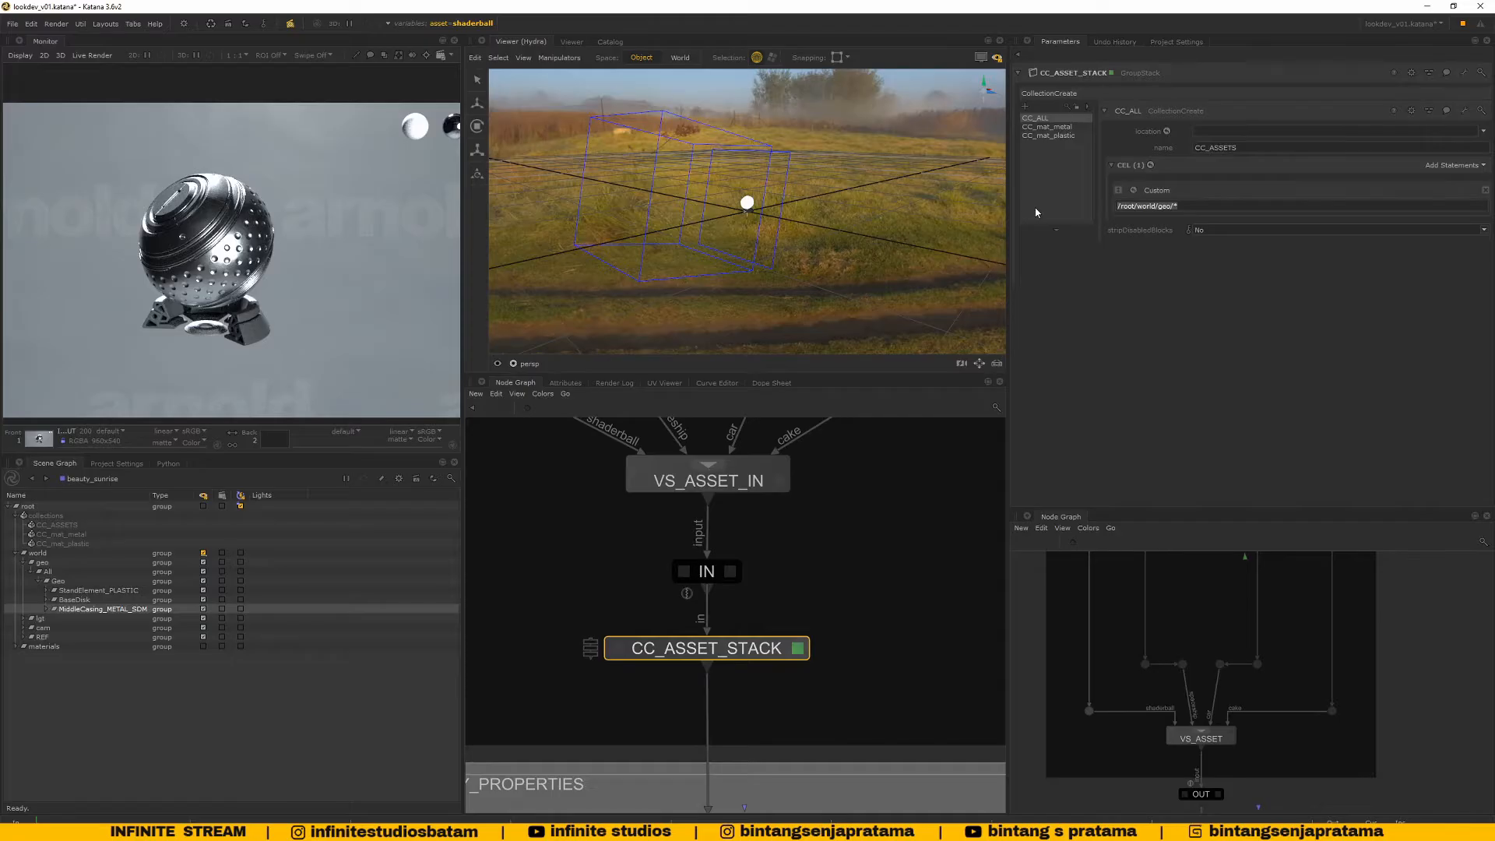
{"action": "left_click", "coordinate": [1194, 205]}
{"action": "left_click_drag", "start_coordinate": [1194, 206], "coordinate": [1016, 207]}
{"action": "left_click", "coordinate": [1188, 205]}
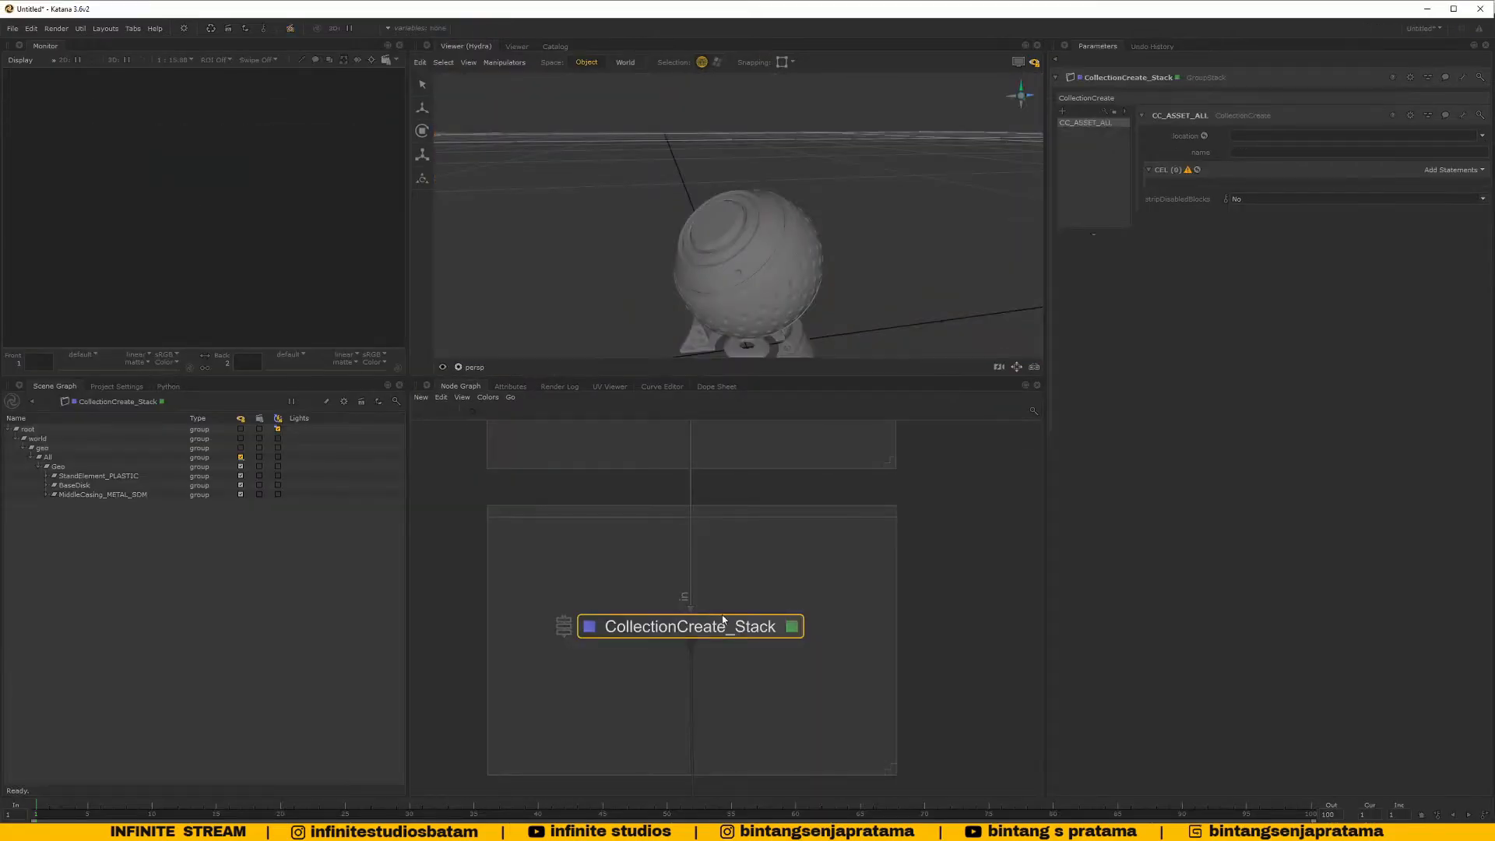
Return to the untitled scene and name the CC_ASSET_ALL collection CC_ASSET
{"action": "left_click", "coordinate": [1253, 154]}
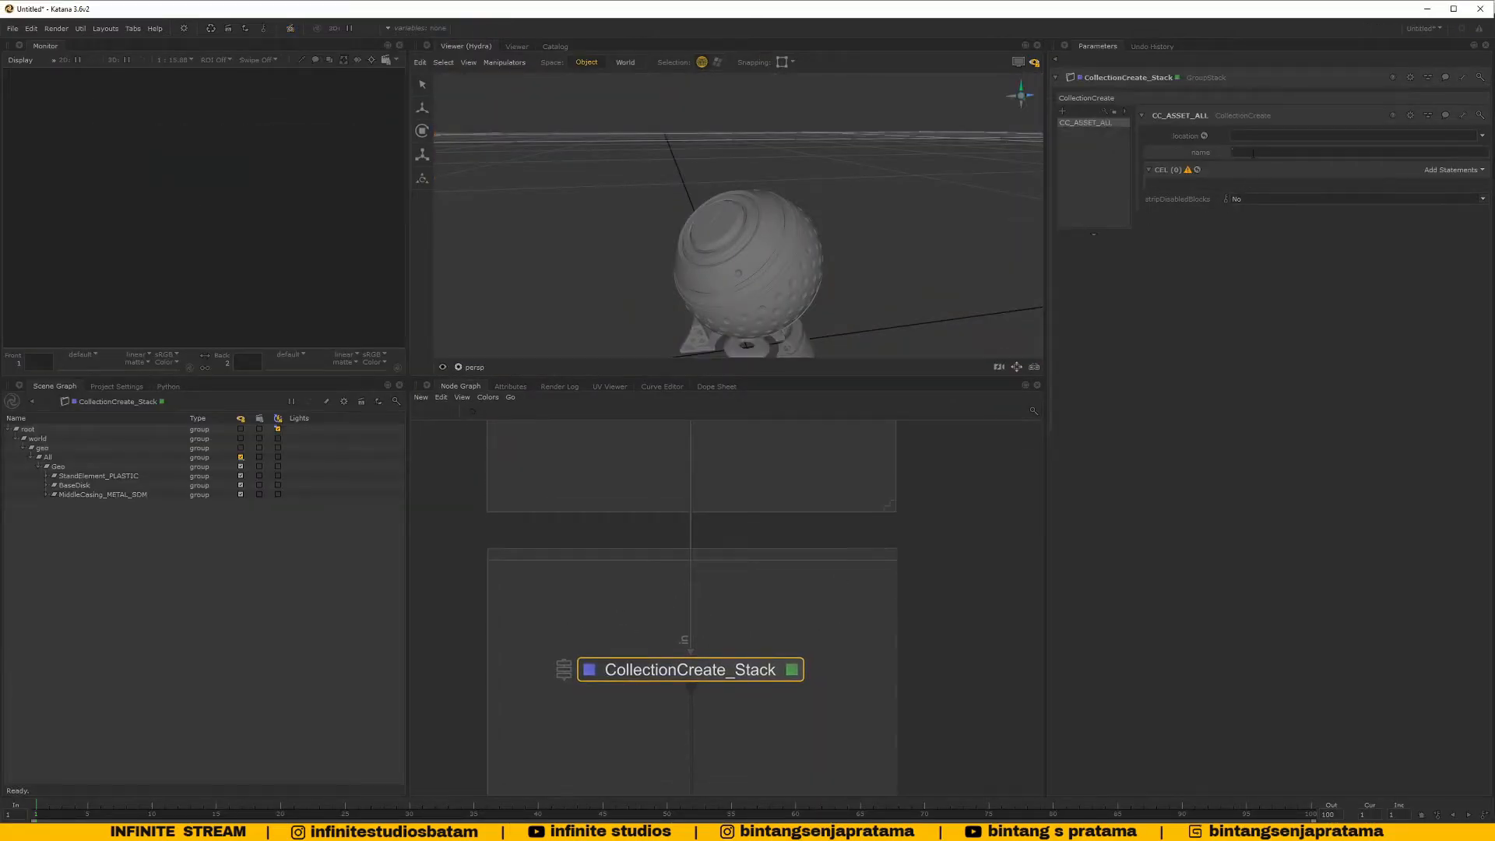
{"action": "type", "text": "CC_AS"}
{"action": "key", "text": "BackSpace"}
{"action": "key", "text": "BackSpace"}
{"action": "type", "text": "SET"}
{"action": "key", "text": "Return"}
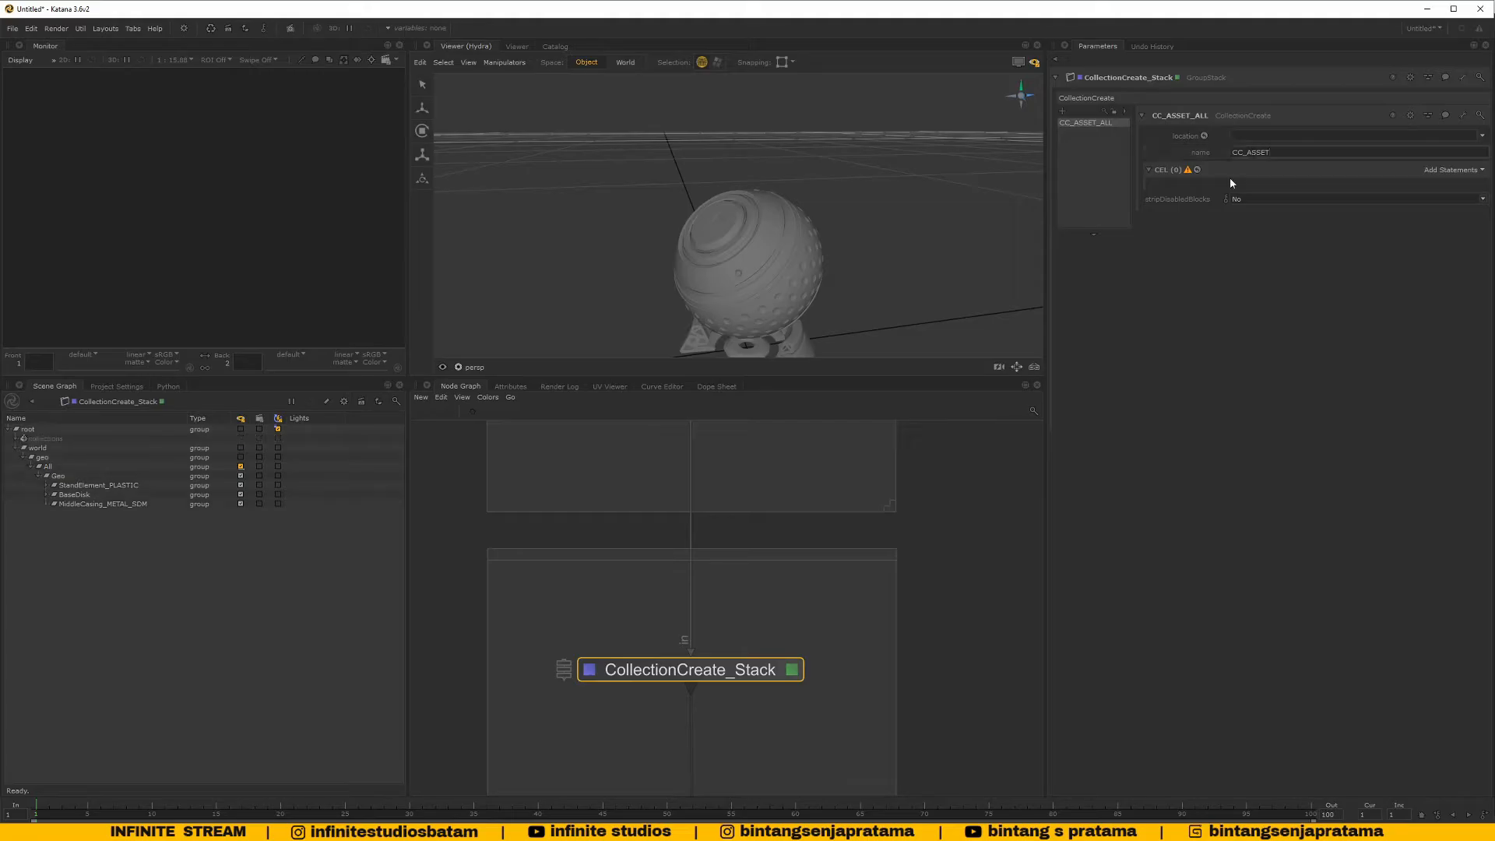
Expand the collections group in the scene graph to check the CC_ASSET collection
{"action": "left_click", "coordinate": [1149, 171]}
{"action": "left_click", "coordinate": [1159, 169]}
{"action": "left_click", "coordinate": [35, 431]}
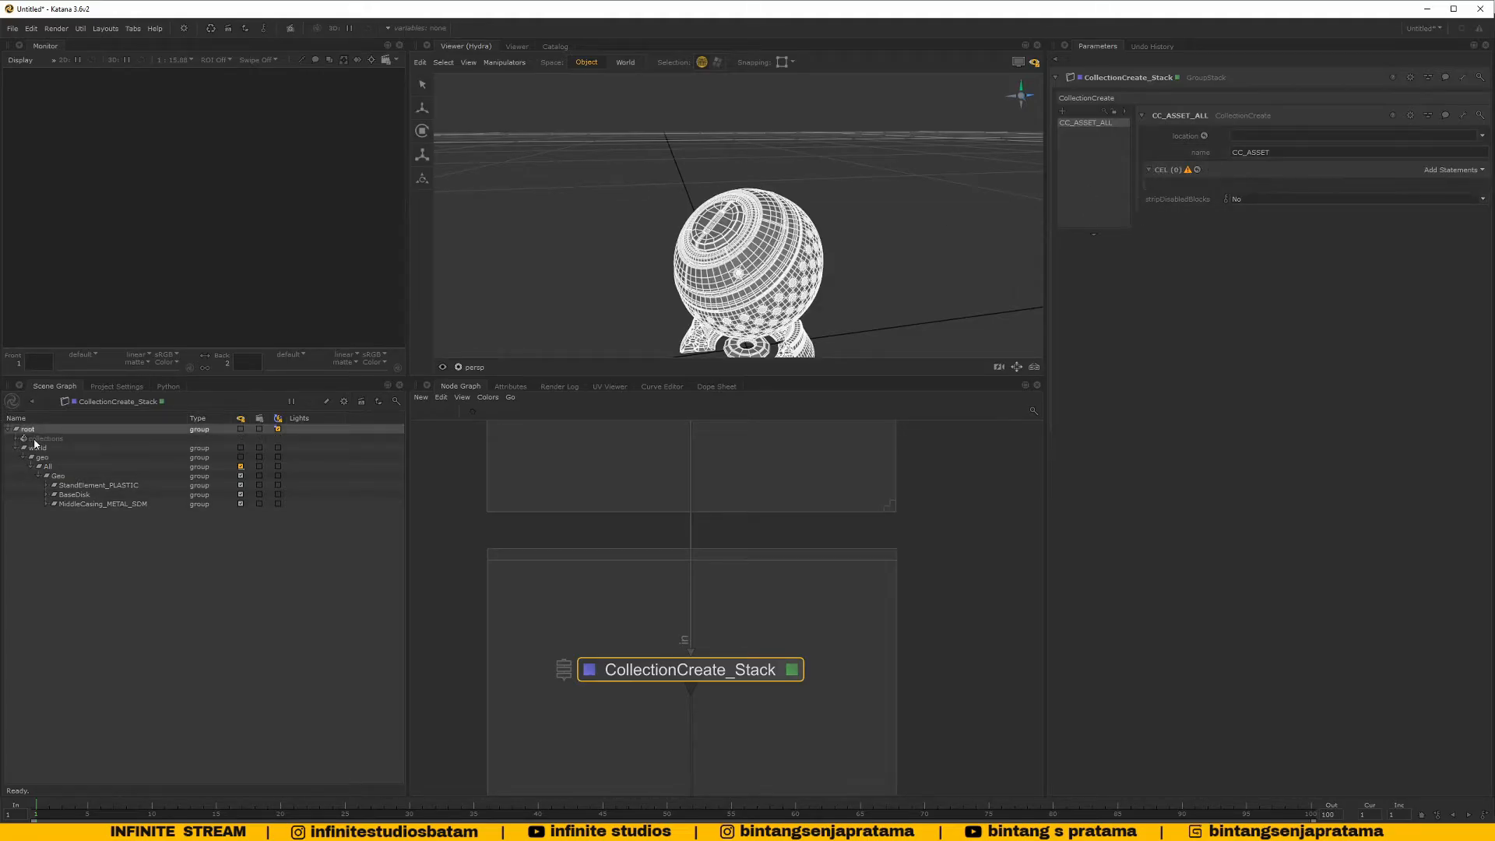
{"action": "left_click", "coordinate": [14, 440]}
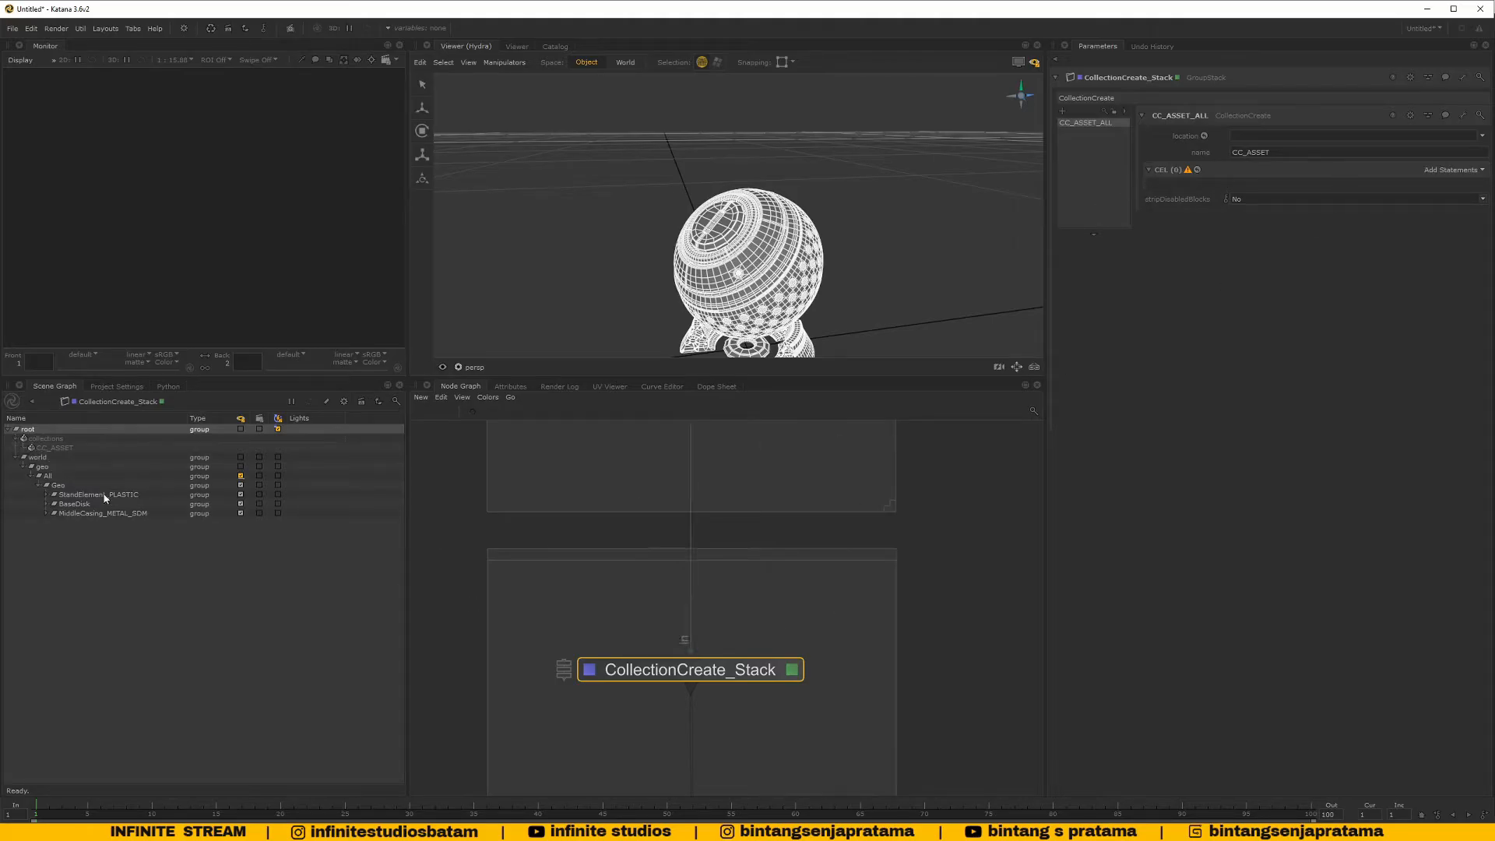
Add a custom CEL statement to CC_ASSET_ALL with the expression /root/world/geo//*
{"action": "left_click", "coordinate": [1451, 169]}
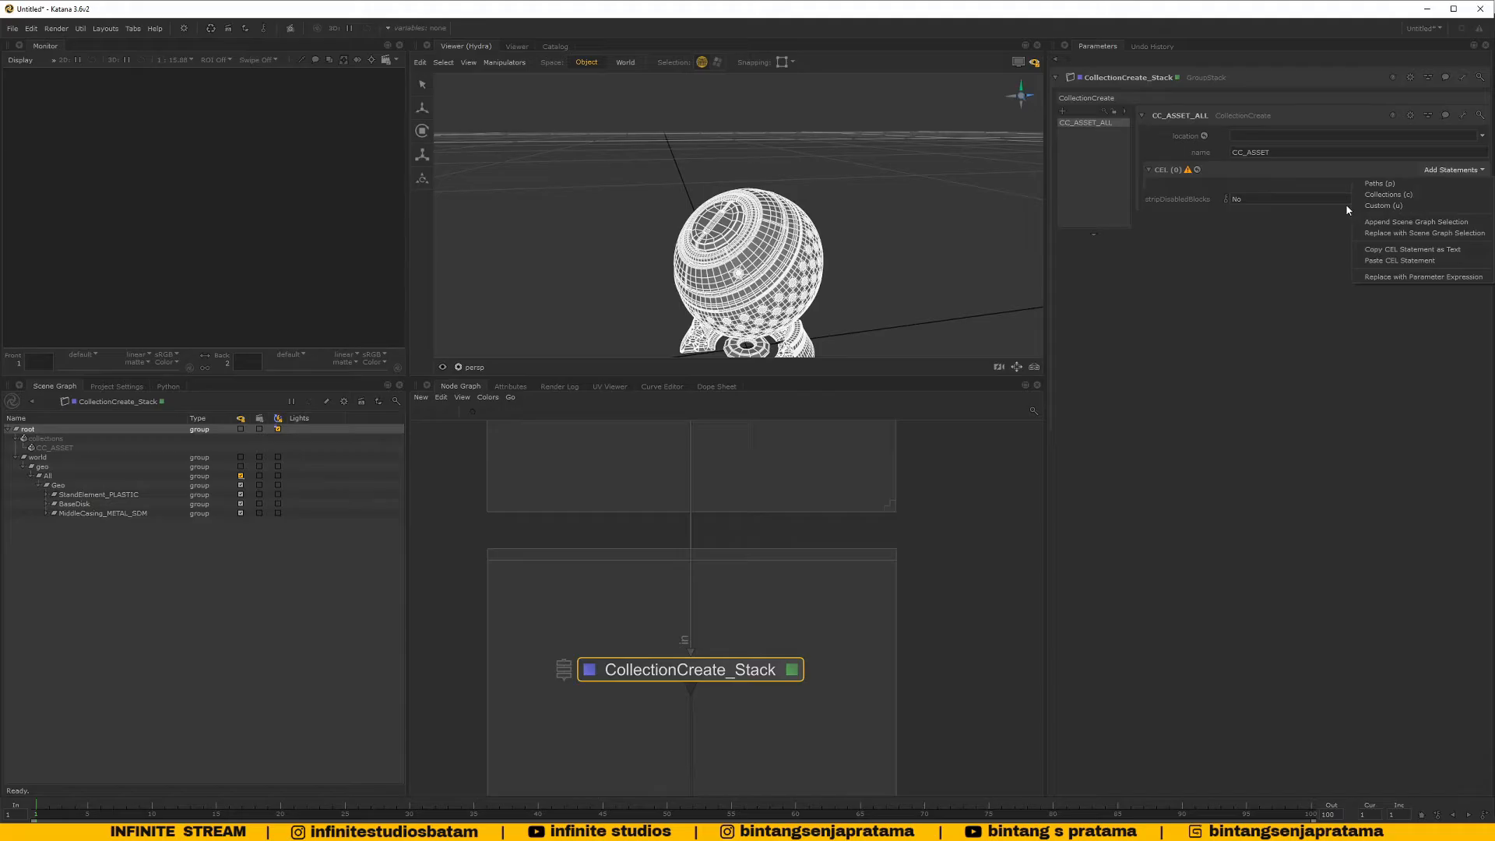
{"action": "left_click", "coordinate": [1390, 206]}
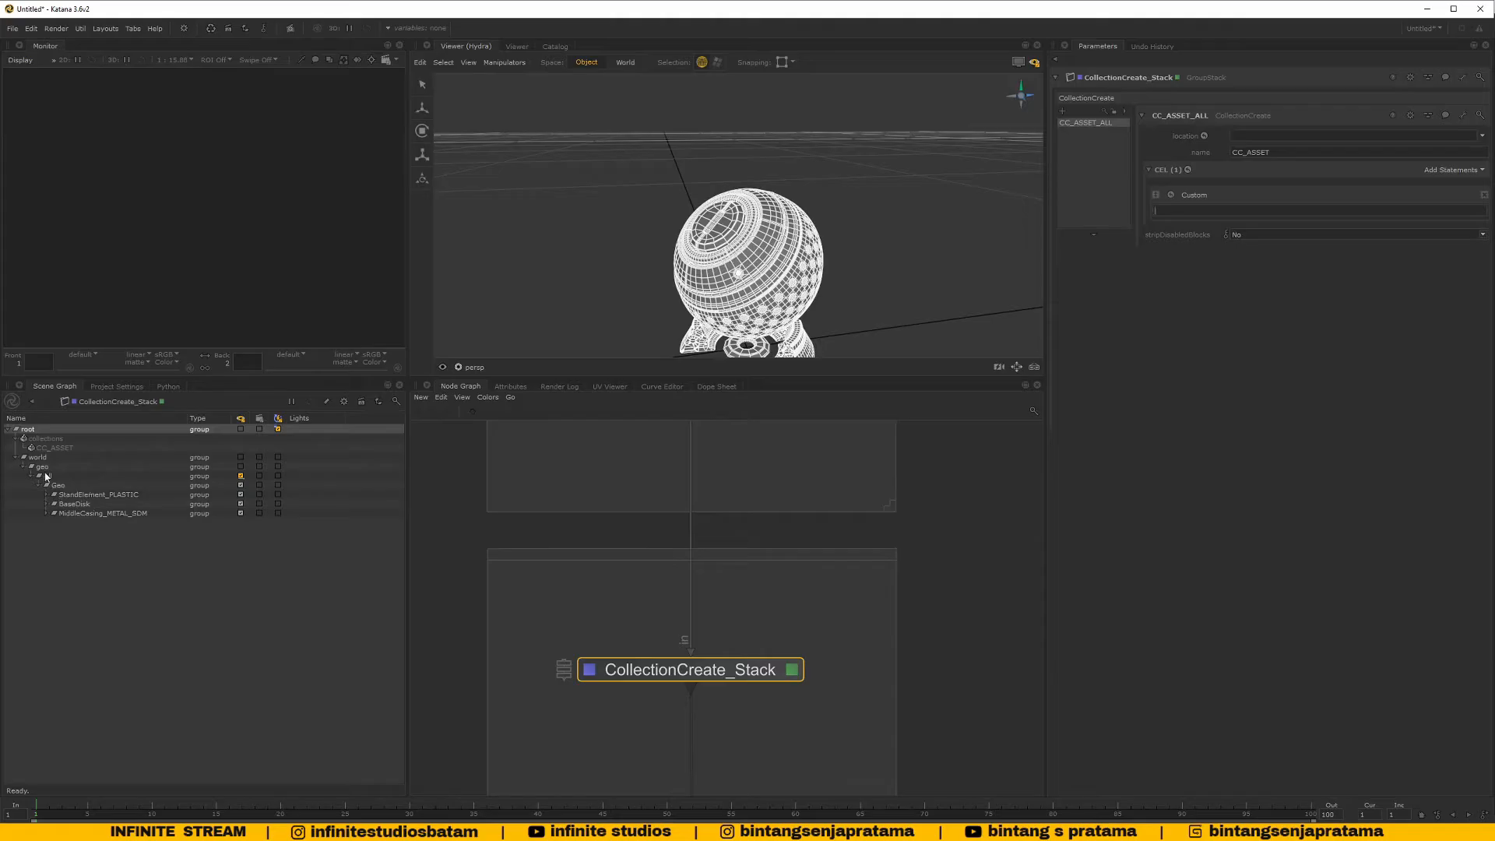
{"action": "left_click_drag", "start_coordinate": [43, 472], "coordinate": [1196, 213]}
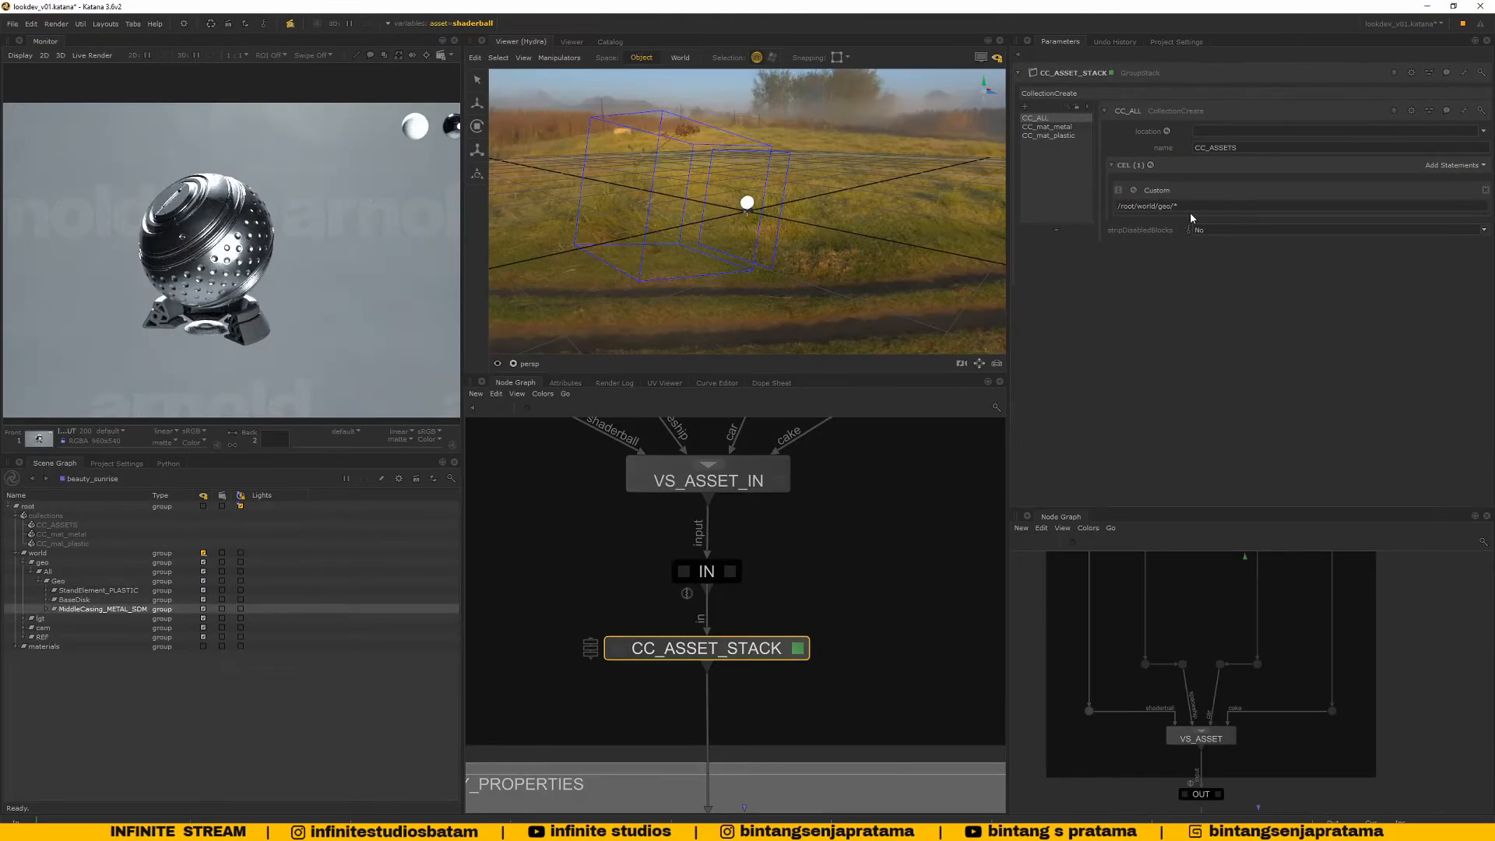
Switch to lookdev_v01.katana and compare the custom CEL expressions of CC_mat_metal and CC_ALL
{"action": "left_click", "coordinate": [1048, 126]}
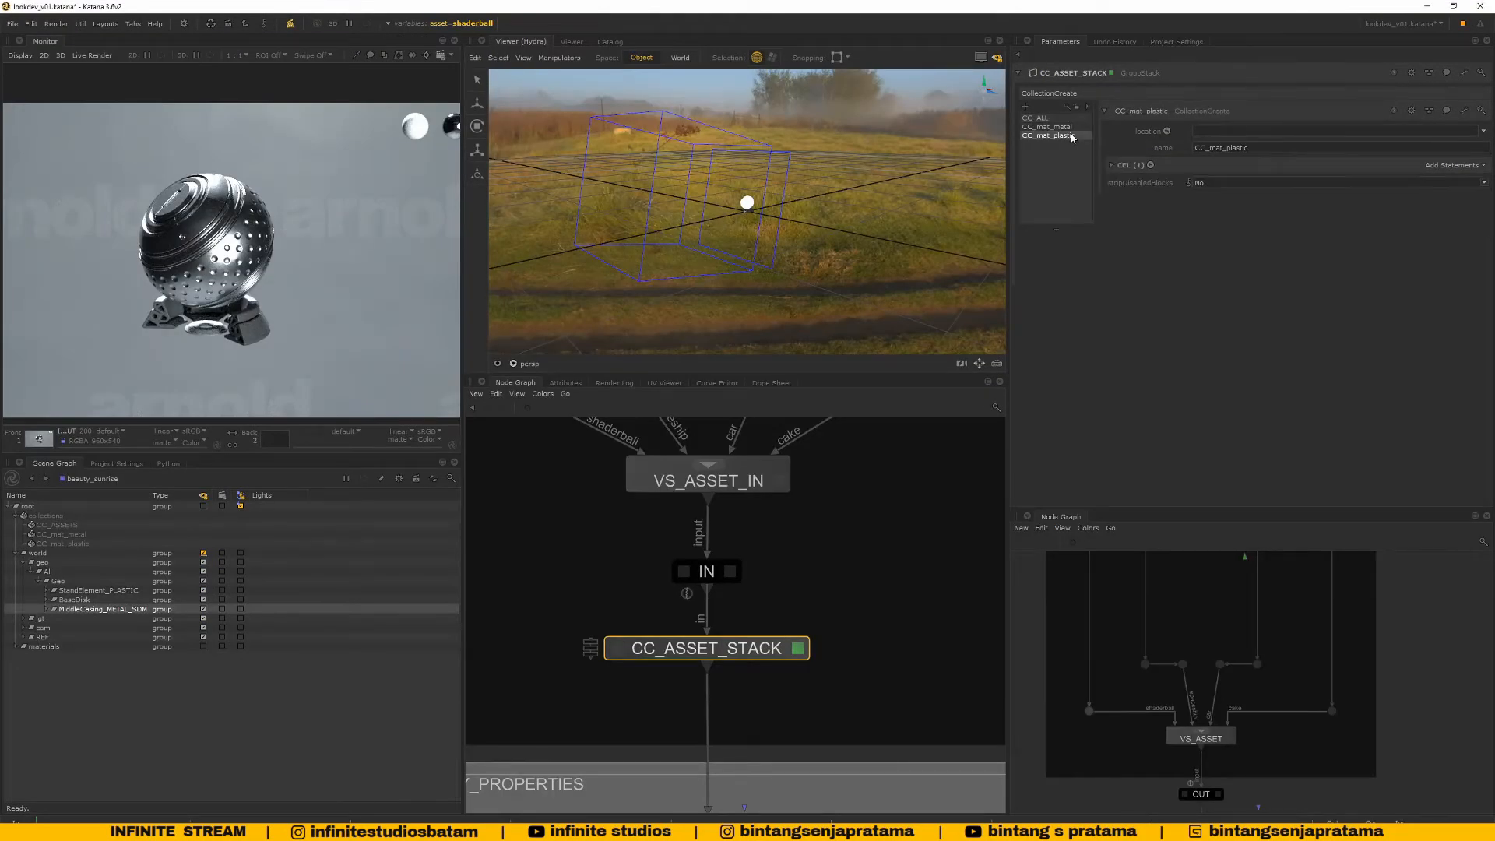
{"action": "left_click_drag", "start_coordinate": [1185, 206], "coordinate": [1049, 207]}
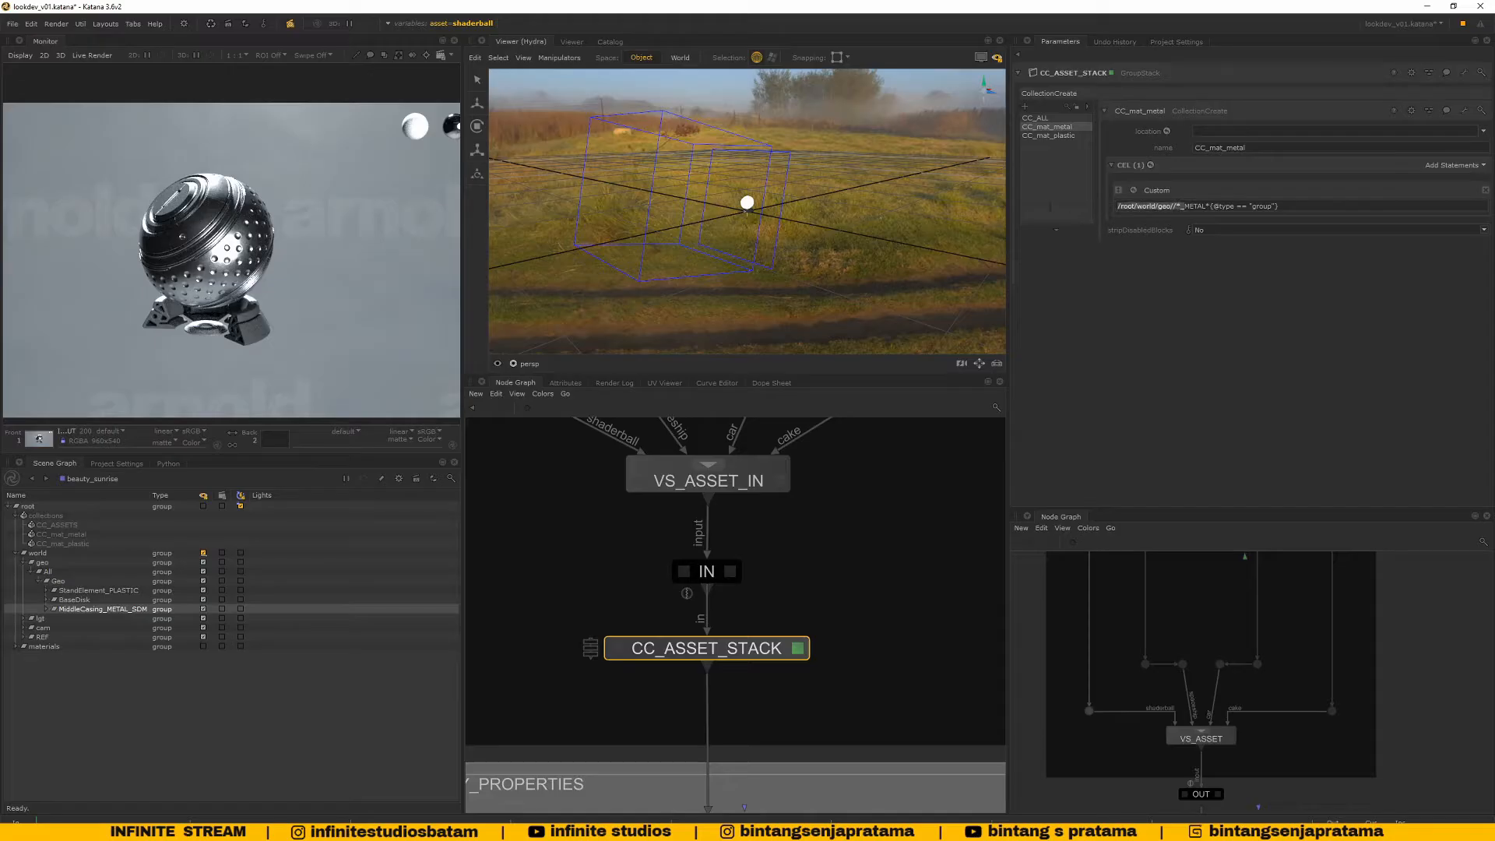
{"action": "left_click", "coordinate": [1035, 118]}
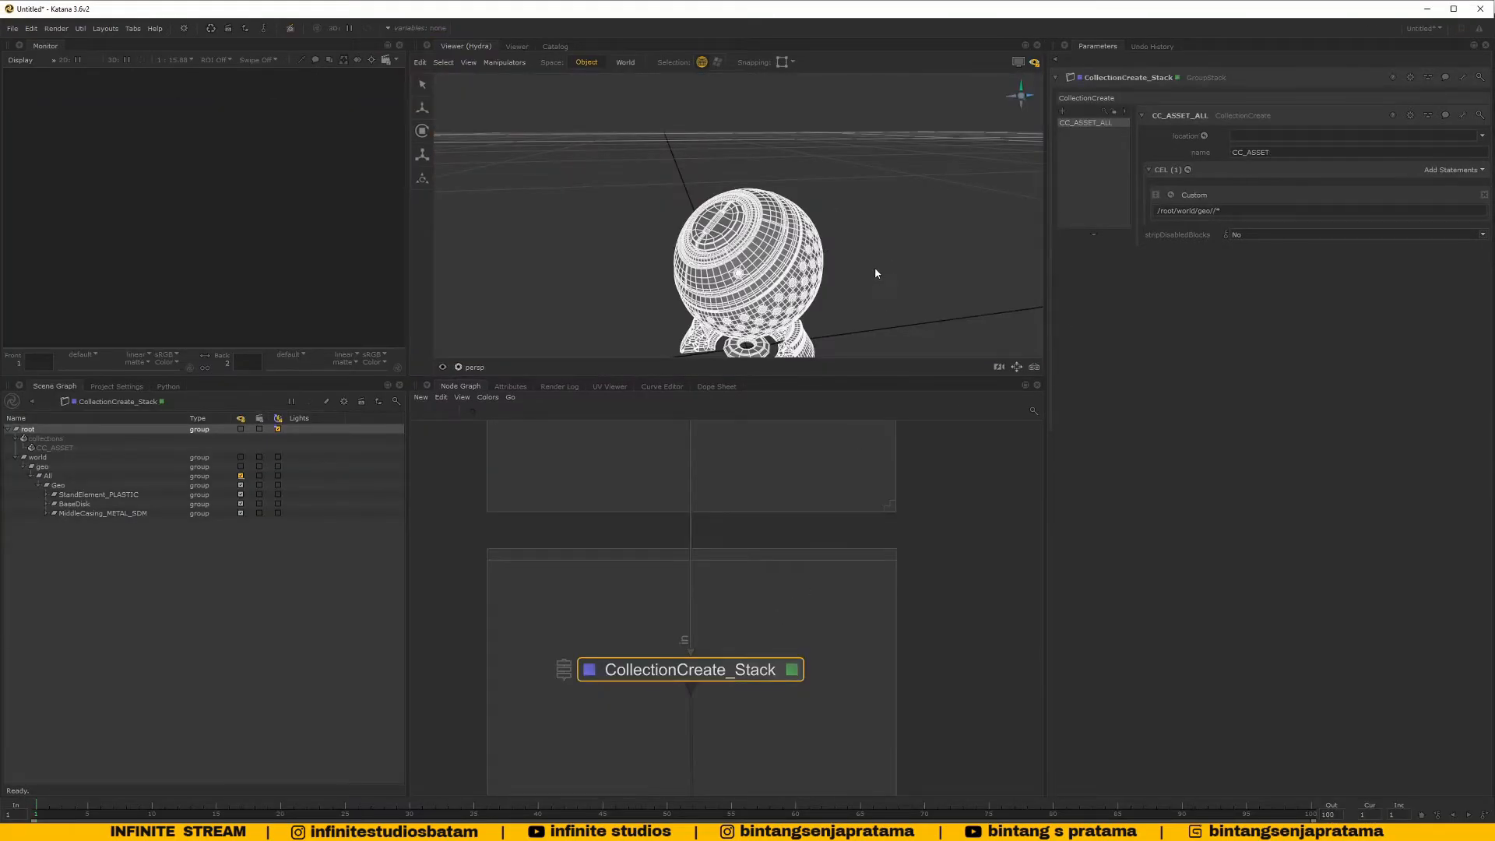
Return to the untitled scene and replace CC_ASSET_ALL's custom CEL statement with a path statement for the geo group, /root/world/geo
{"action": "left_click_drag", "start_coordinate": [876, 267], "coordinate": [867, 252], "text": "alt"}
{"action": "middle_click_drag", "start_coordinate": [867, 252], "coordinate": [833, 265], "text": "alt"}
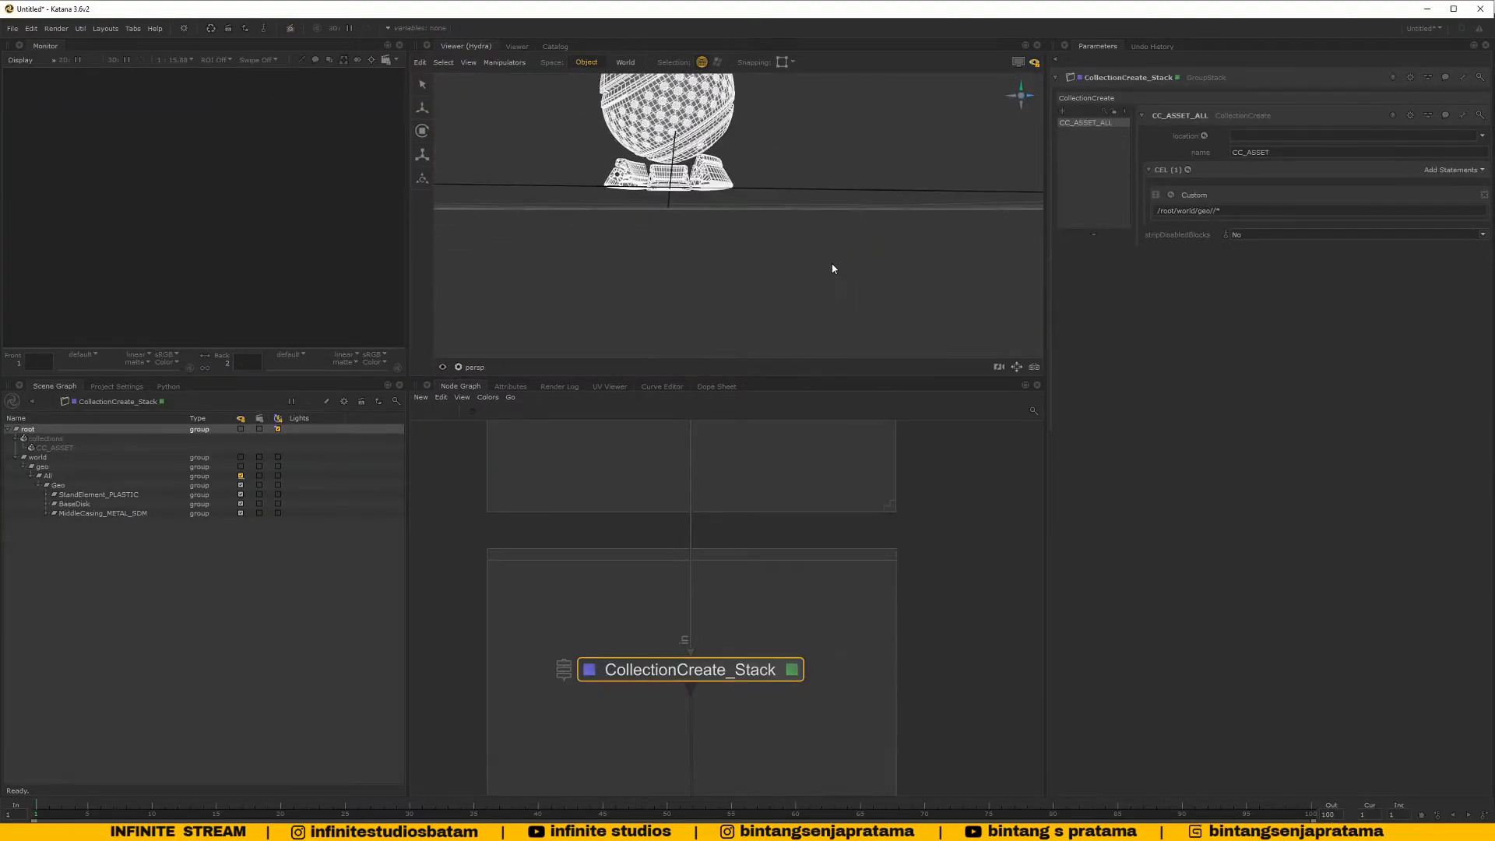
{"action": "right_click_drag", "start_coordinate": [834, 266], "coordinate": [814, 262], "text": "alt"}
{"action": "left_click_drag", "start_coordinate": [813, 262], "coordinate": [839, 285], "text": "alt"}
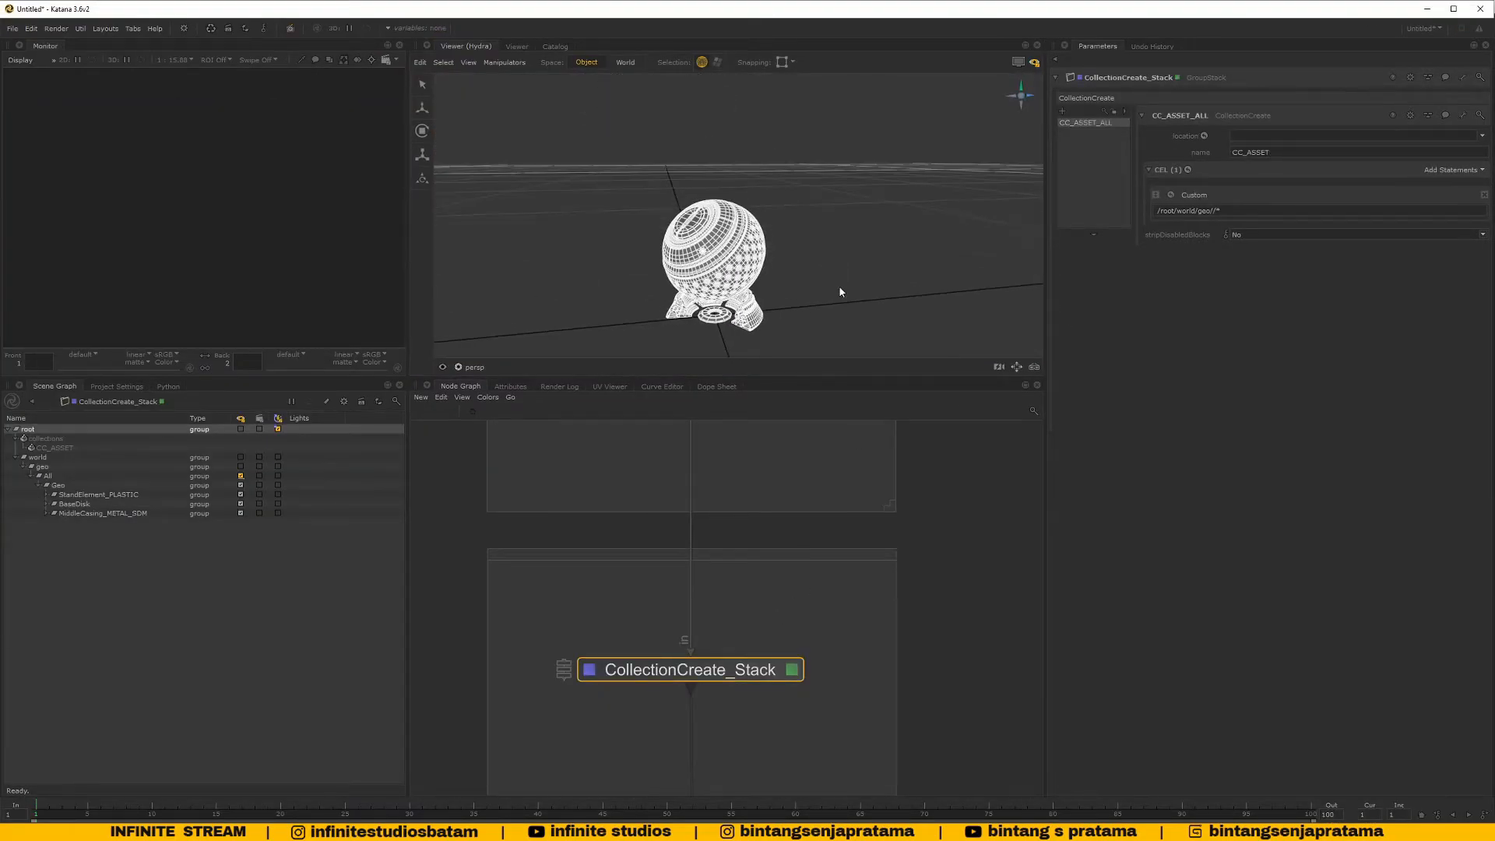
{"action": "left_click_drag", "start_coordinate": [1200, 211], "coordinate": [1224, 212]}
{"action": "left_click", "coordinate": [1222, 212]}
{"action": "left_click", "coordinate": [1484, 194]}
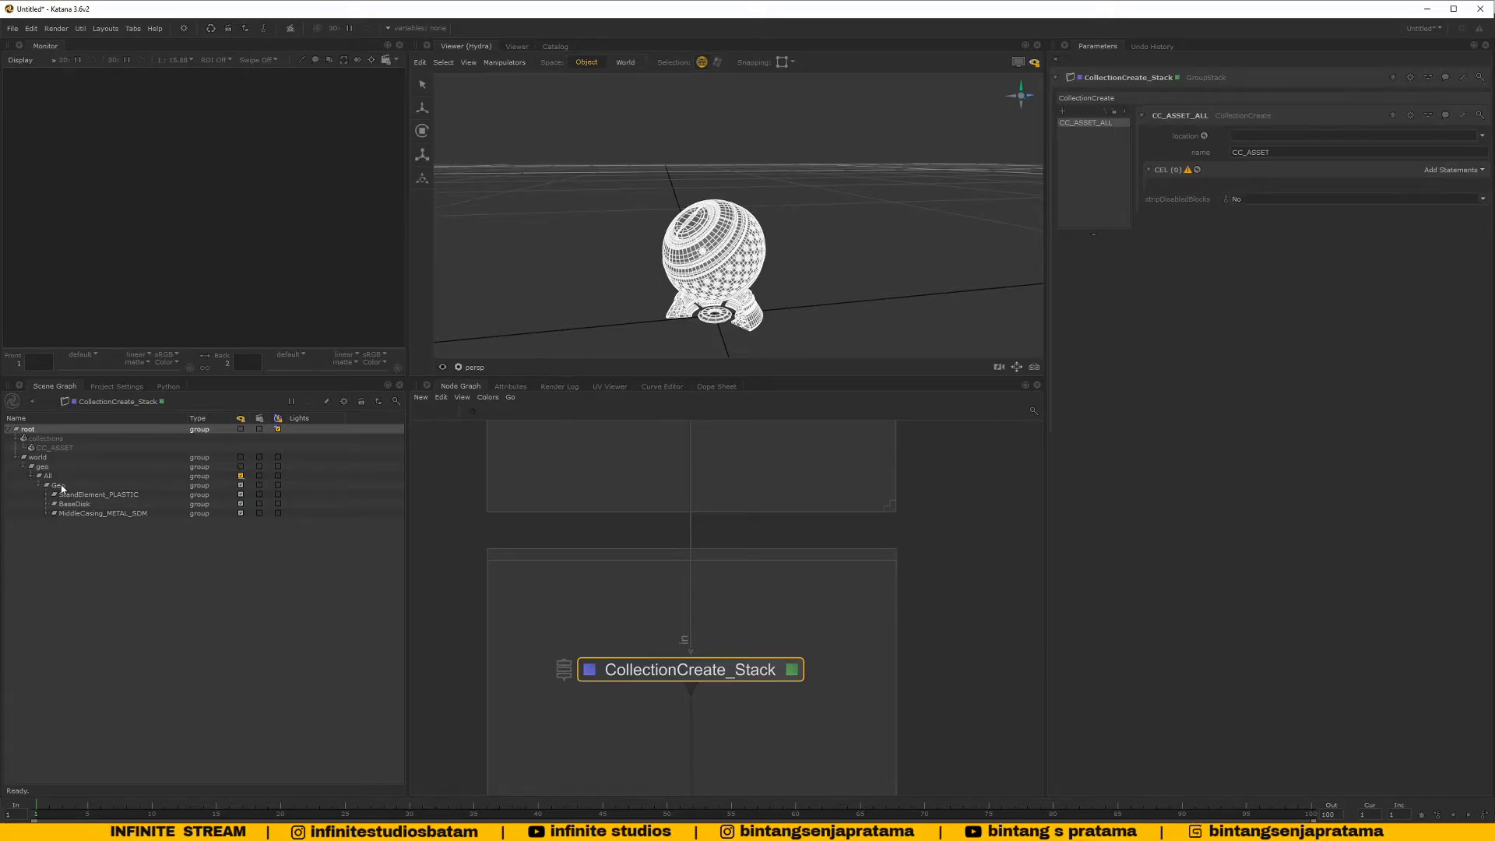
{"action": "left_click_drag", "start_coordinate": [53, 468], "coordinate": [1435, 172]}
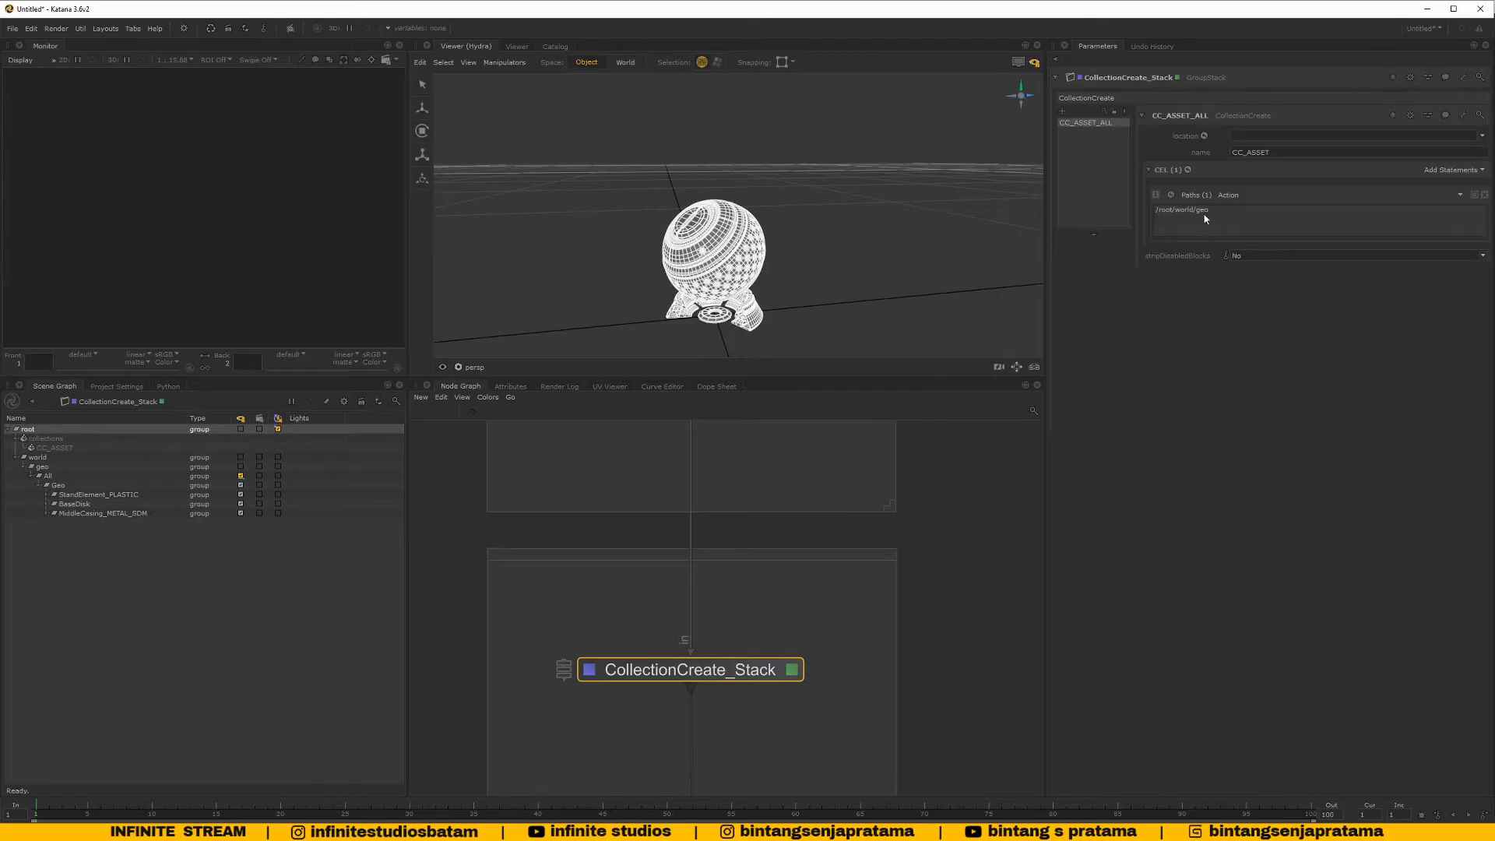
Find the locations matched by the path statement, selecting them in the scene graph and displaying them in a results list
{"action": "left_click", "coordinate": [1175, 196]}
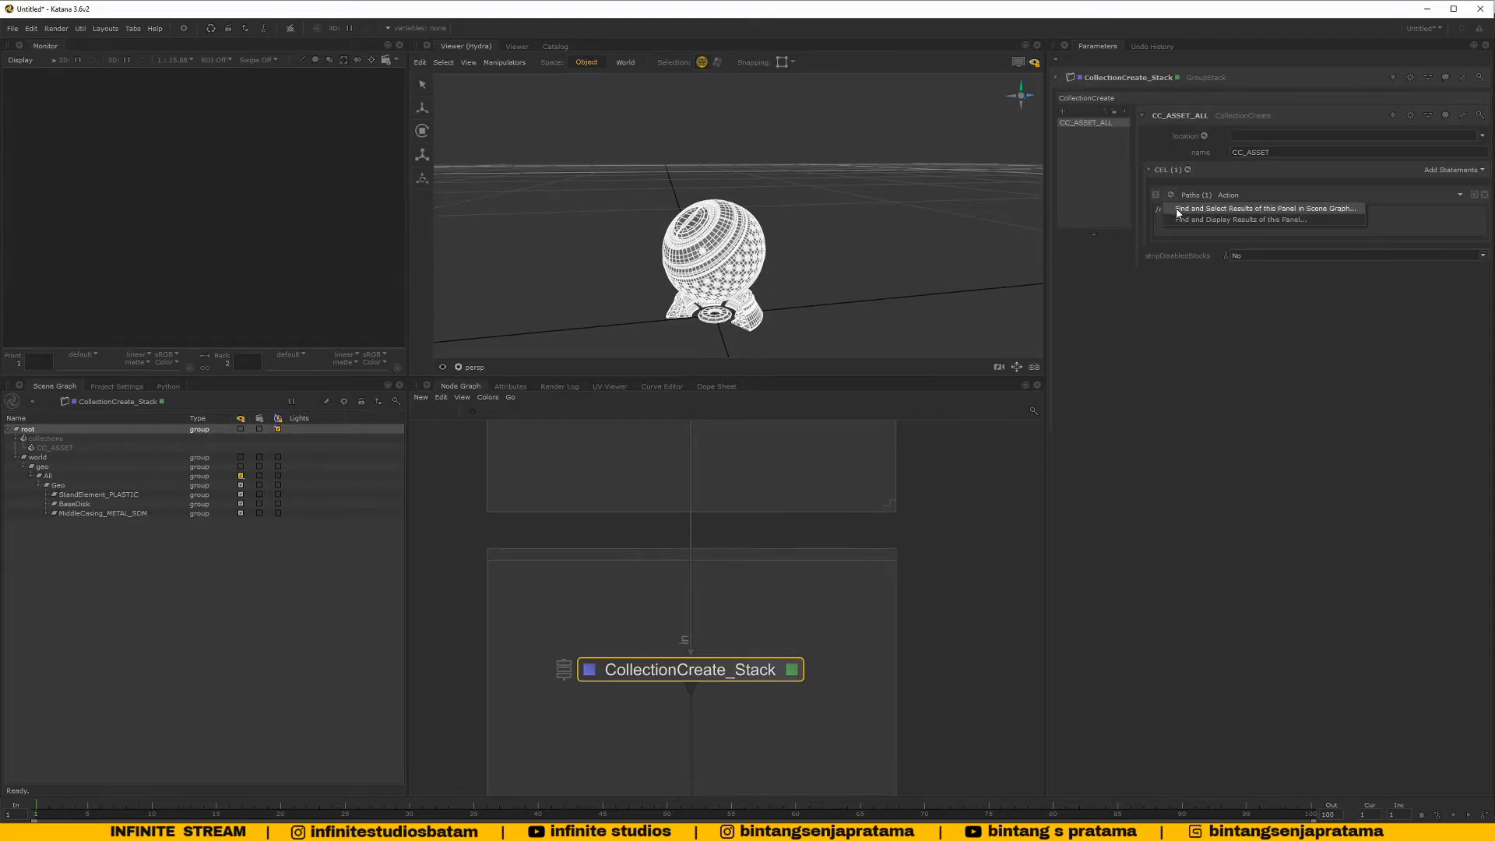
{"action": "left_click", "coordinate": [1177, 208]}
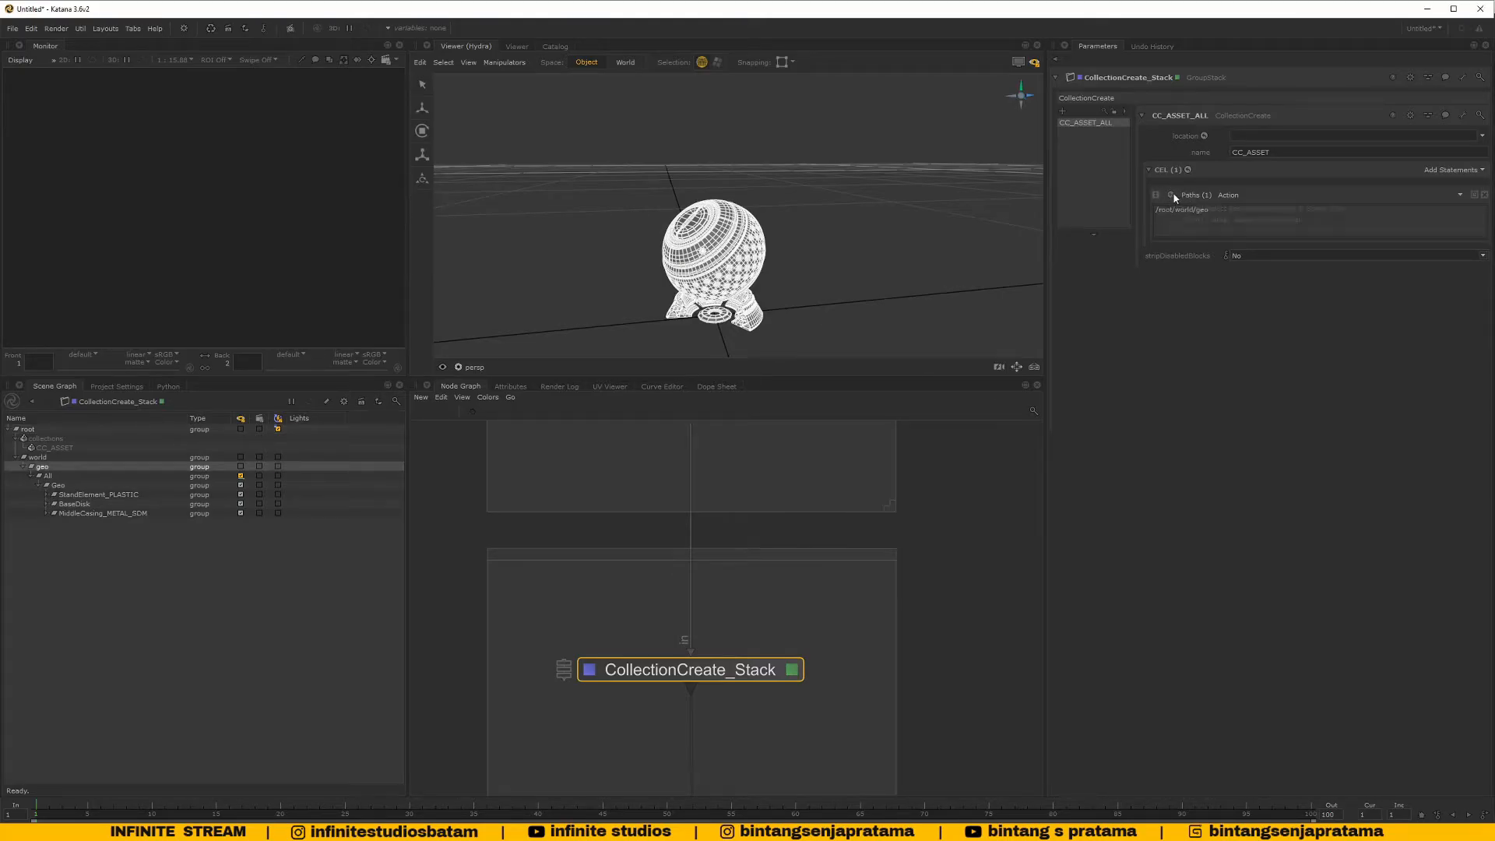
{"action": "left_click", "coordinate": [1175, 196]}
{"action": "left_click", "coordinate": [1187, 224]}
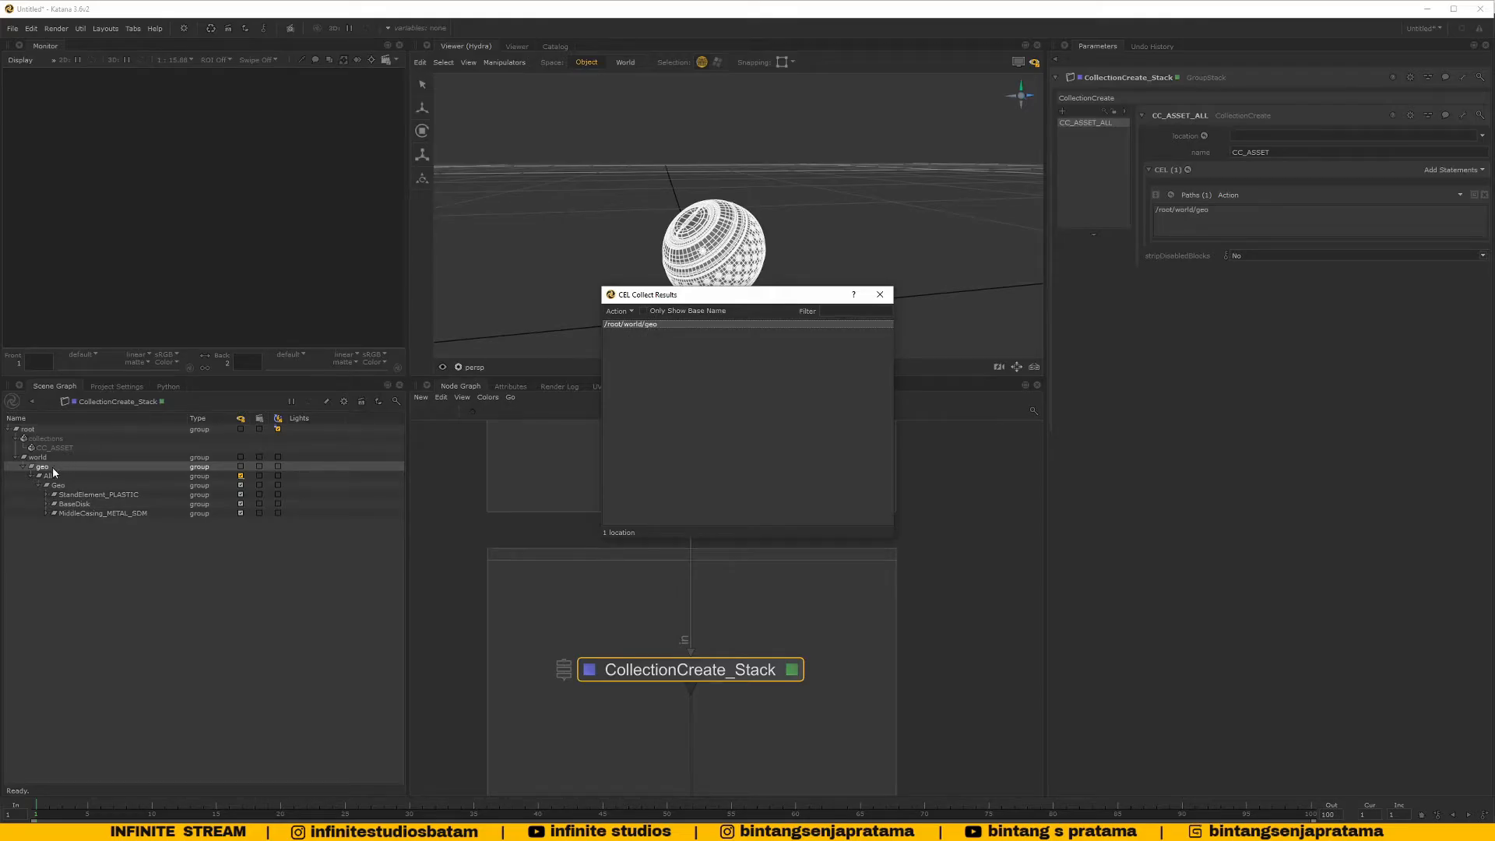
Close the results list and replace CC_ASSET_ALL's path statement with a custom CEL statement for the geo group, /root/world/geo
{"action": "left_click", "coordinate": [880, 294]}
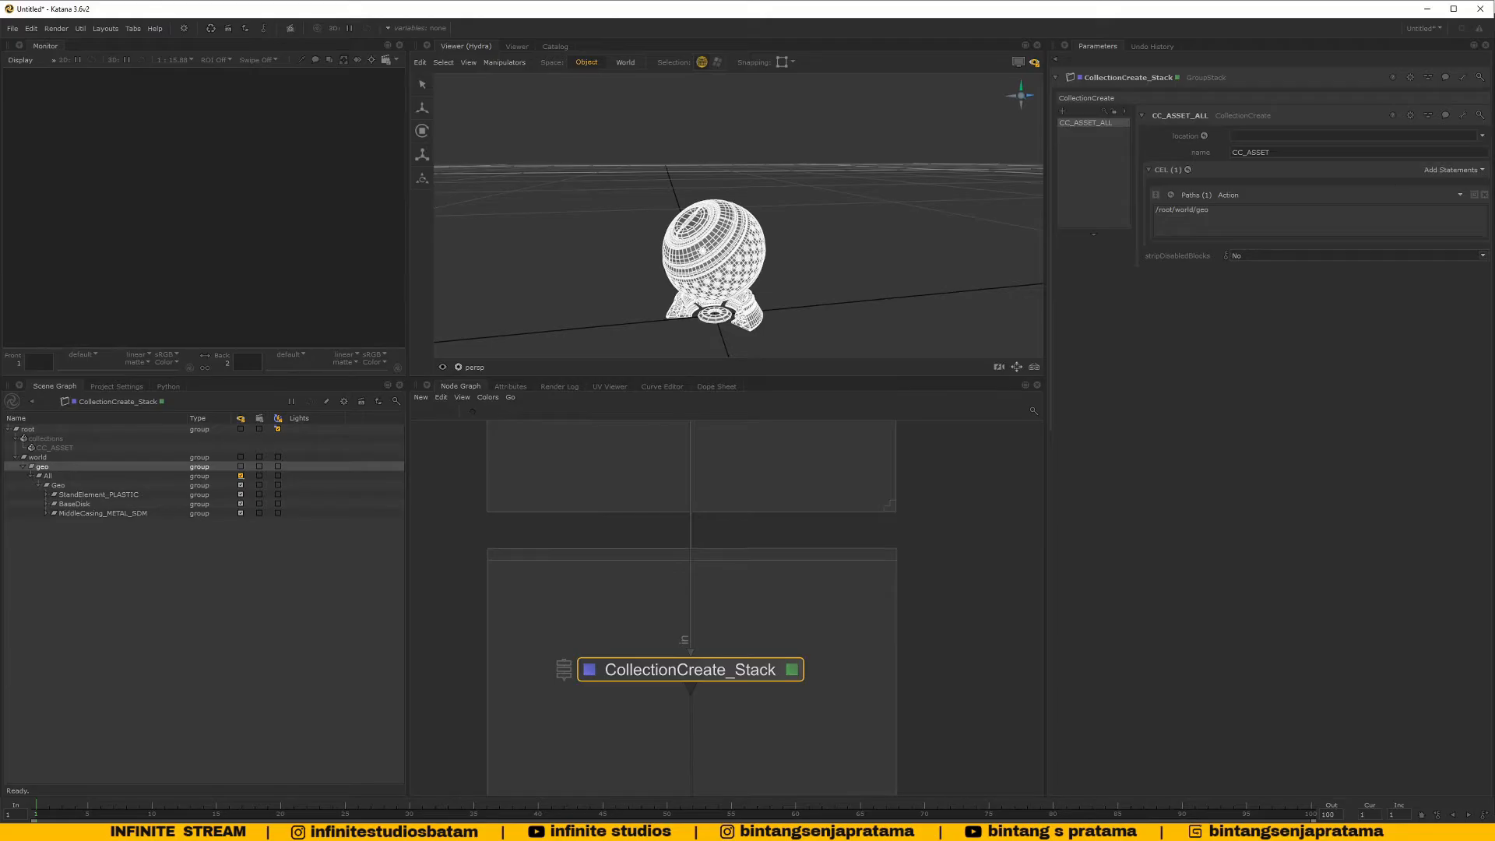
{"action": "left_click", "coordinate": [1485, 195]}
{"action": "left_click", "coordinate": [1478, 171]}
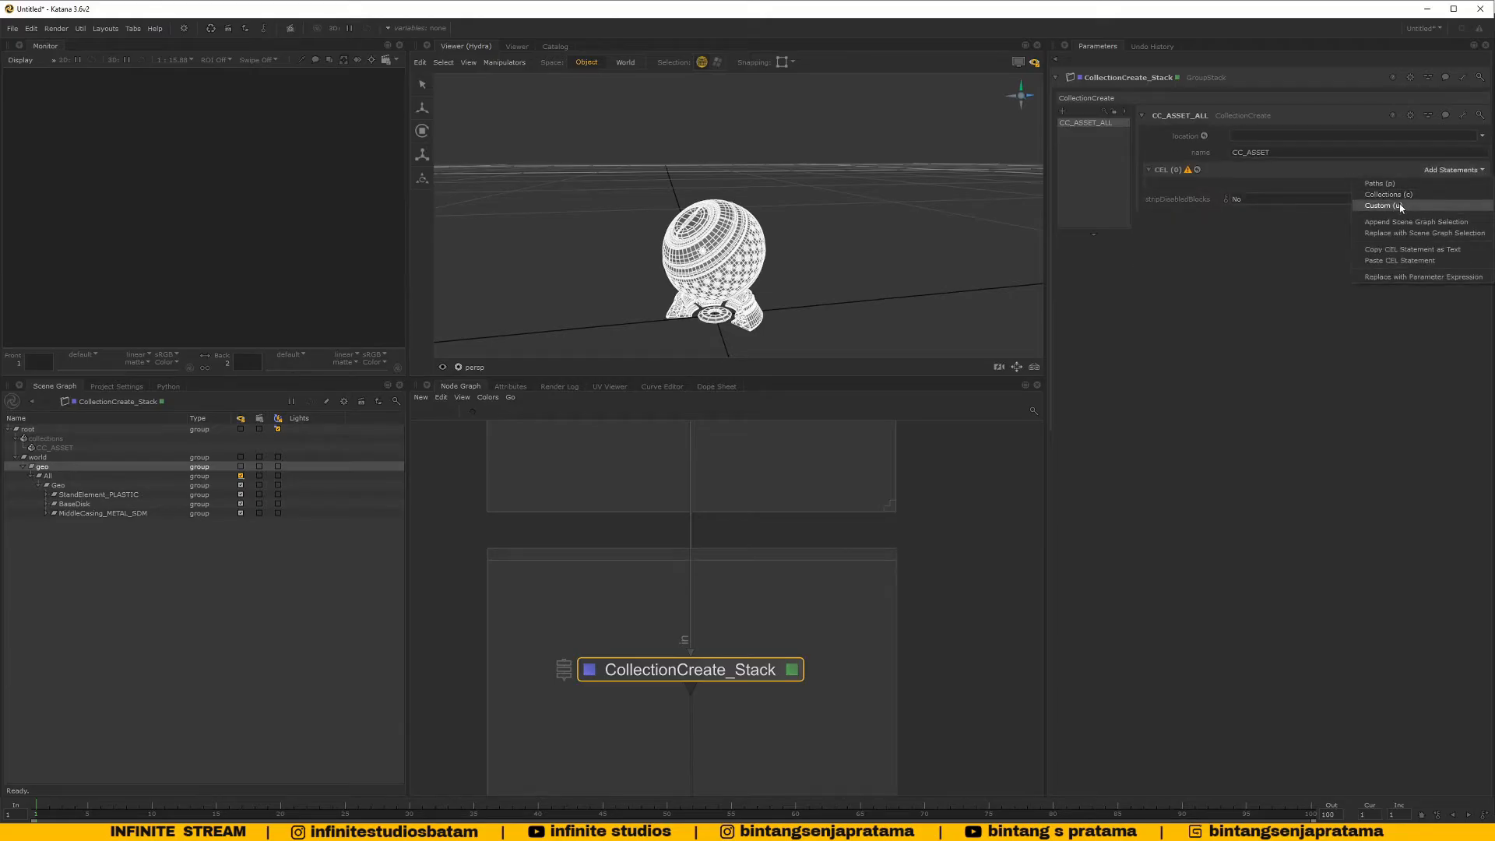
{"action": "left_click", "coordinate": [1402, 206]}
{"action": "left_click_drag", "start_coordinate": [42, 466], "coordinate": [1209, 212]}
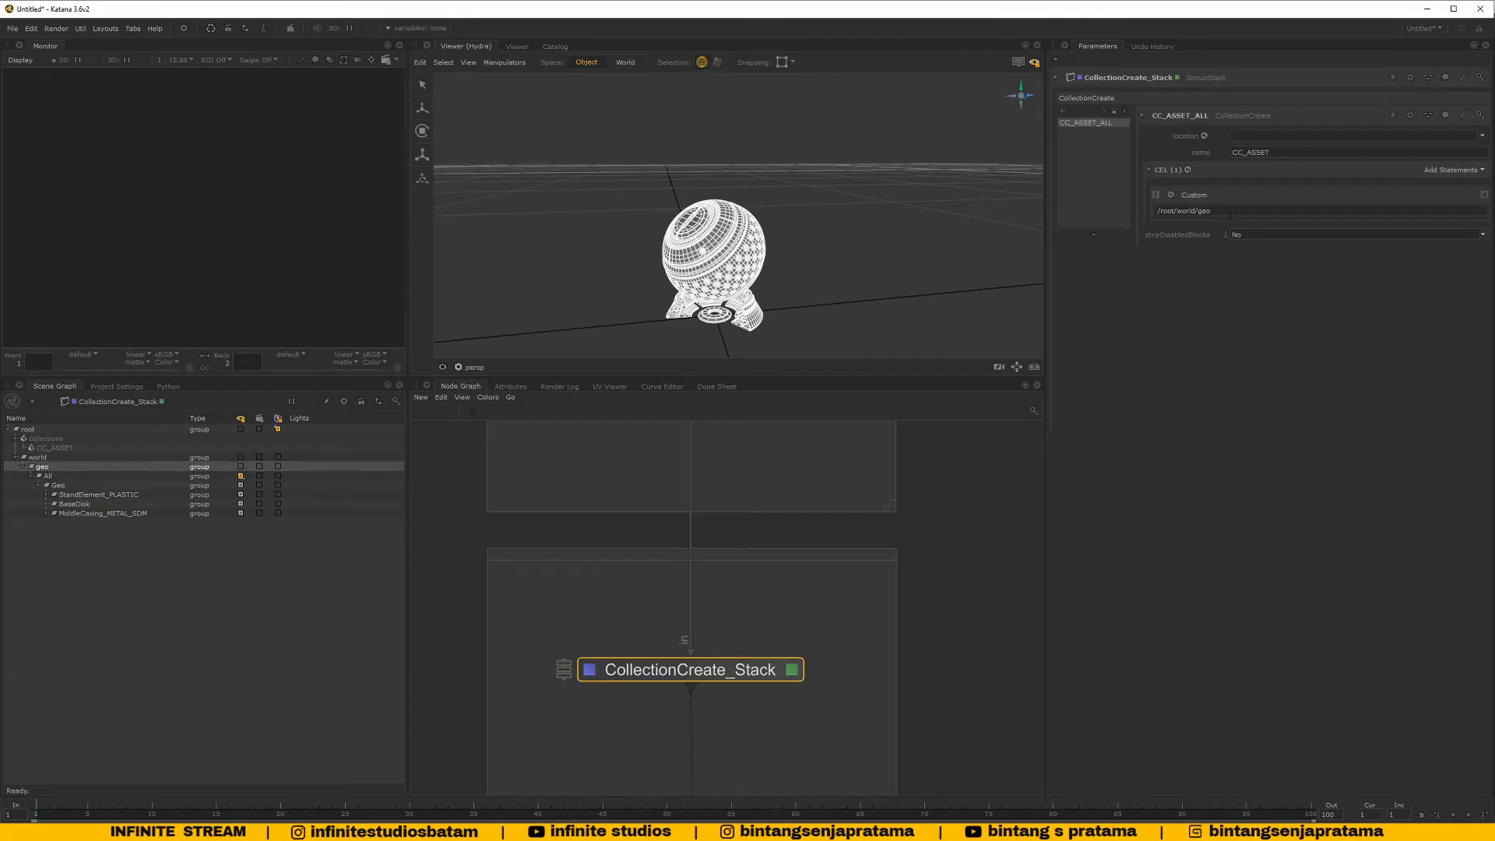
Display the locations matched by the custom /root/world/geo statement in a results list, and close it after checking
{"action": "left_click", "coordinate": [1171, 194]}
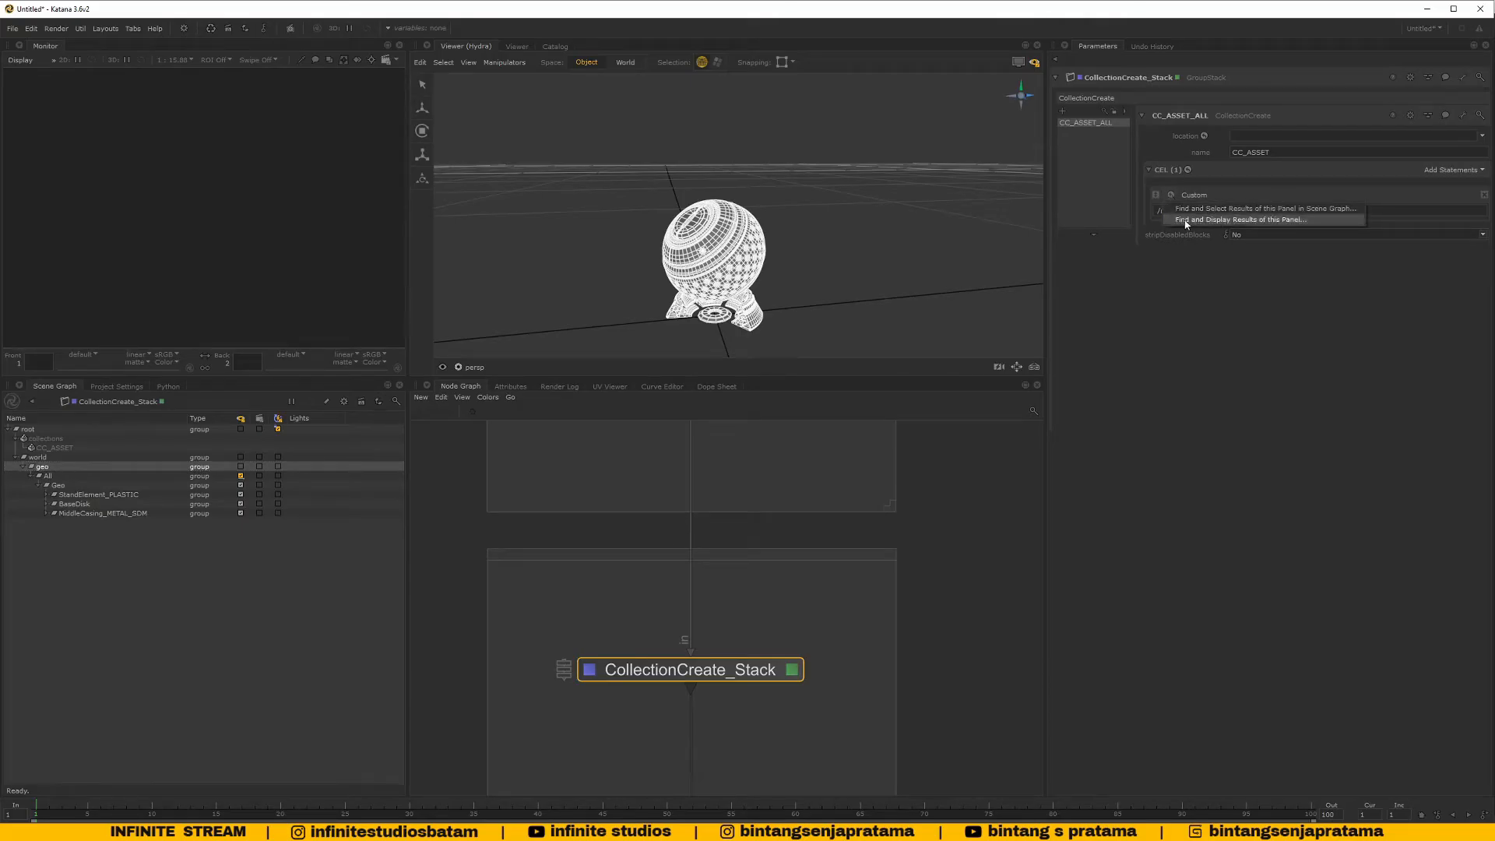
{"action": "left_click", "coordinate": [1187, 222]}
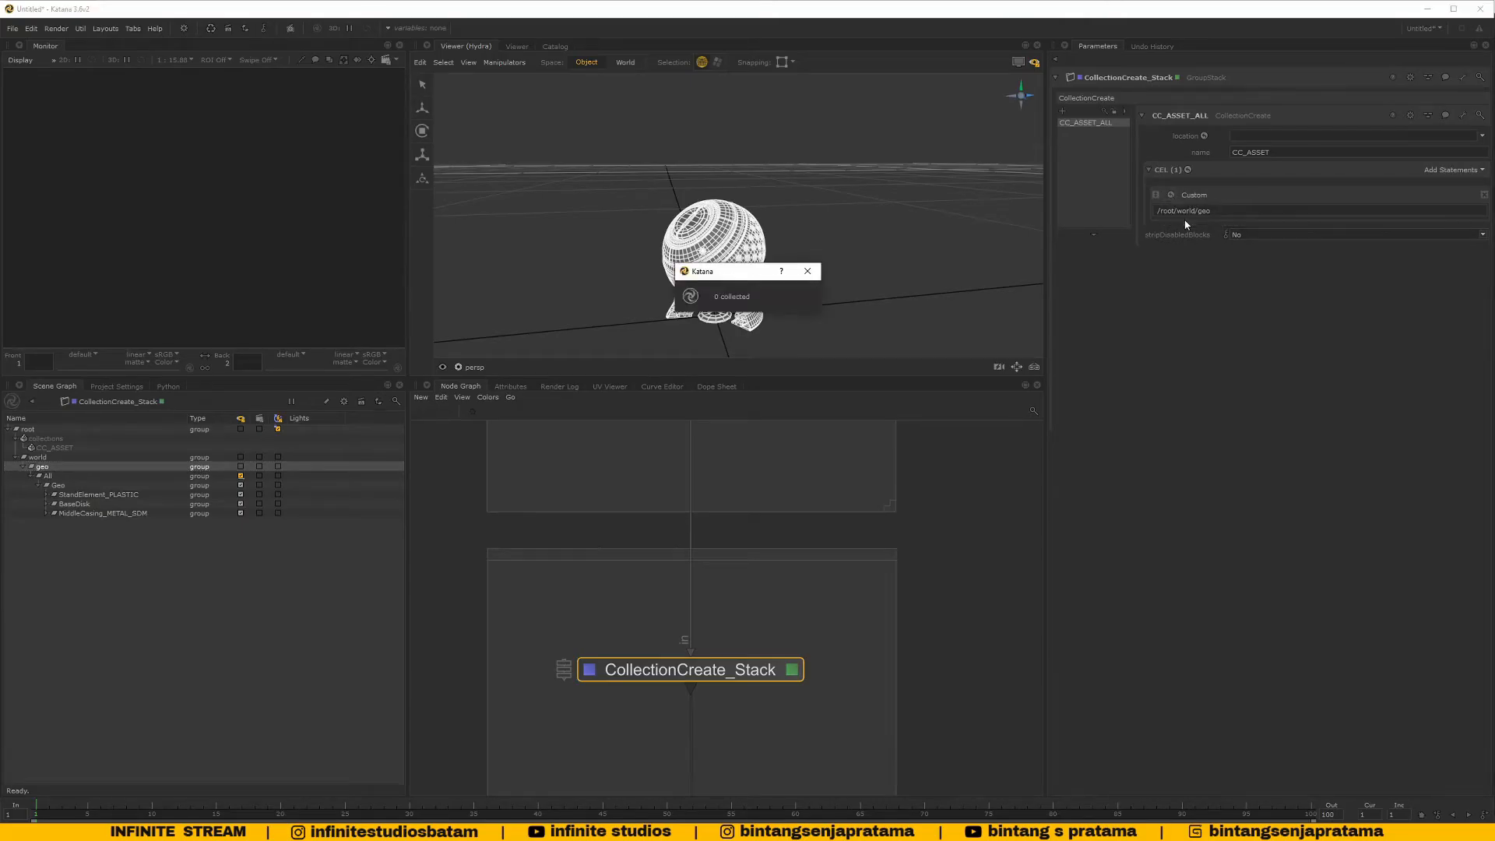
{"action": "left_click_drag", "start_coordinate": [693, 300], "coordinate": [643, 305]}
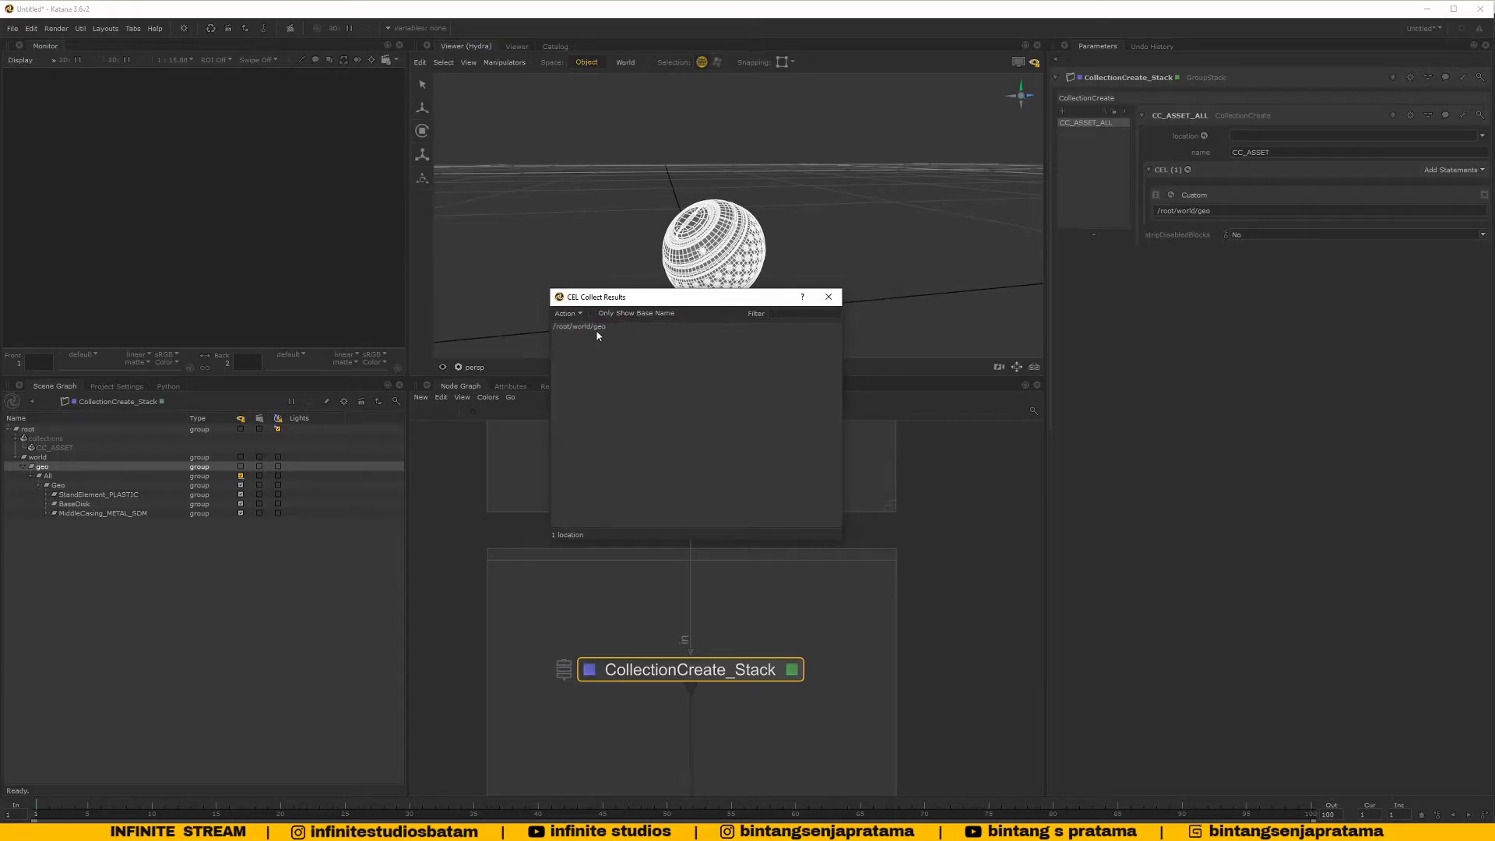
{"action": "key", "text": "Escape"}
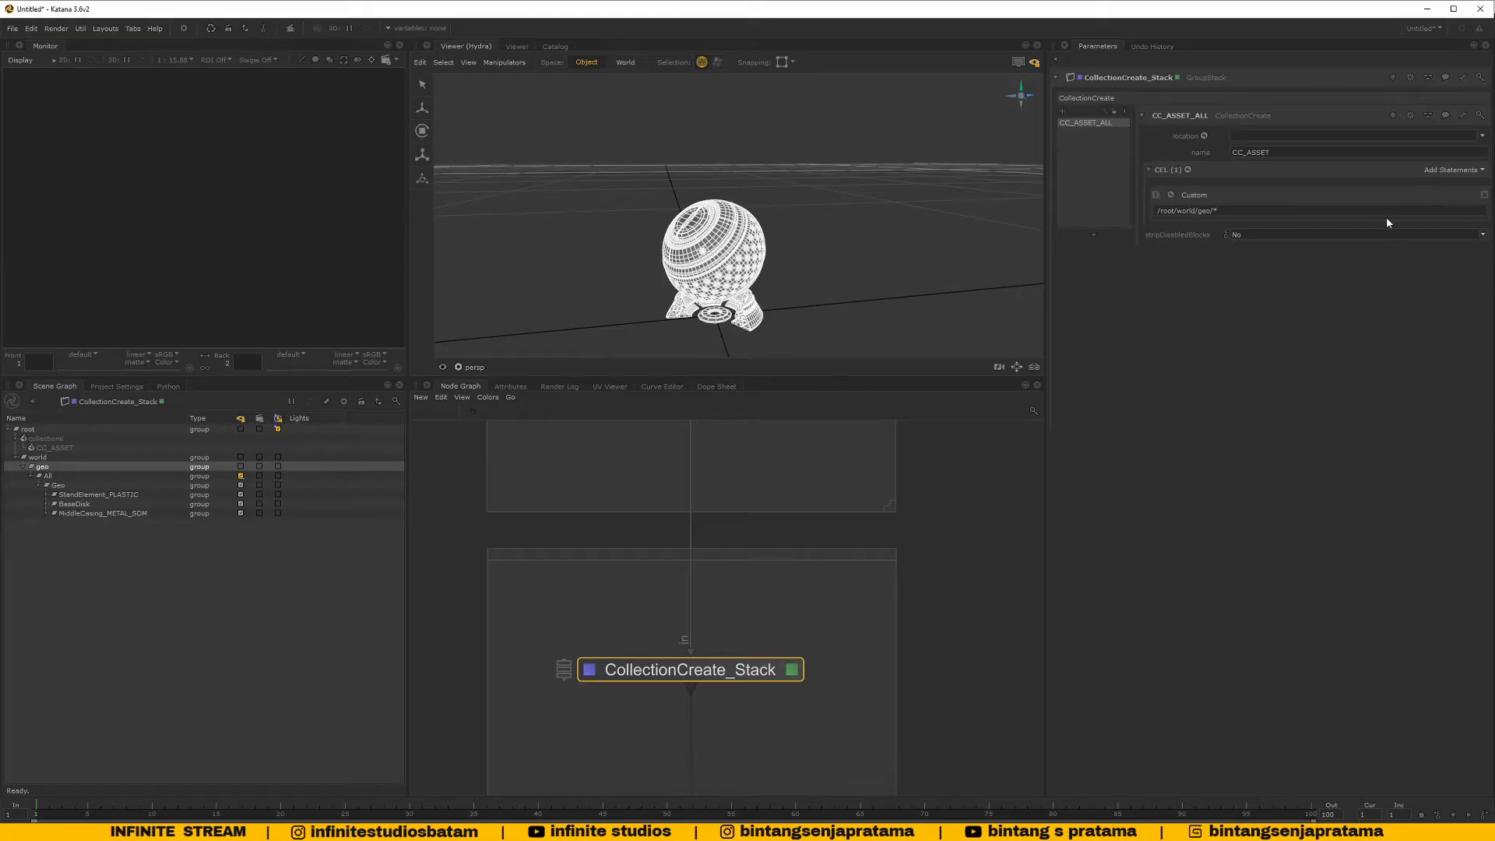
Set CC_ASSET_ALL's custom expression to /root/world/geo/* and display its matching locations in a results list
{"action": "right_click", "coordinate": [1166, 206]}
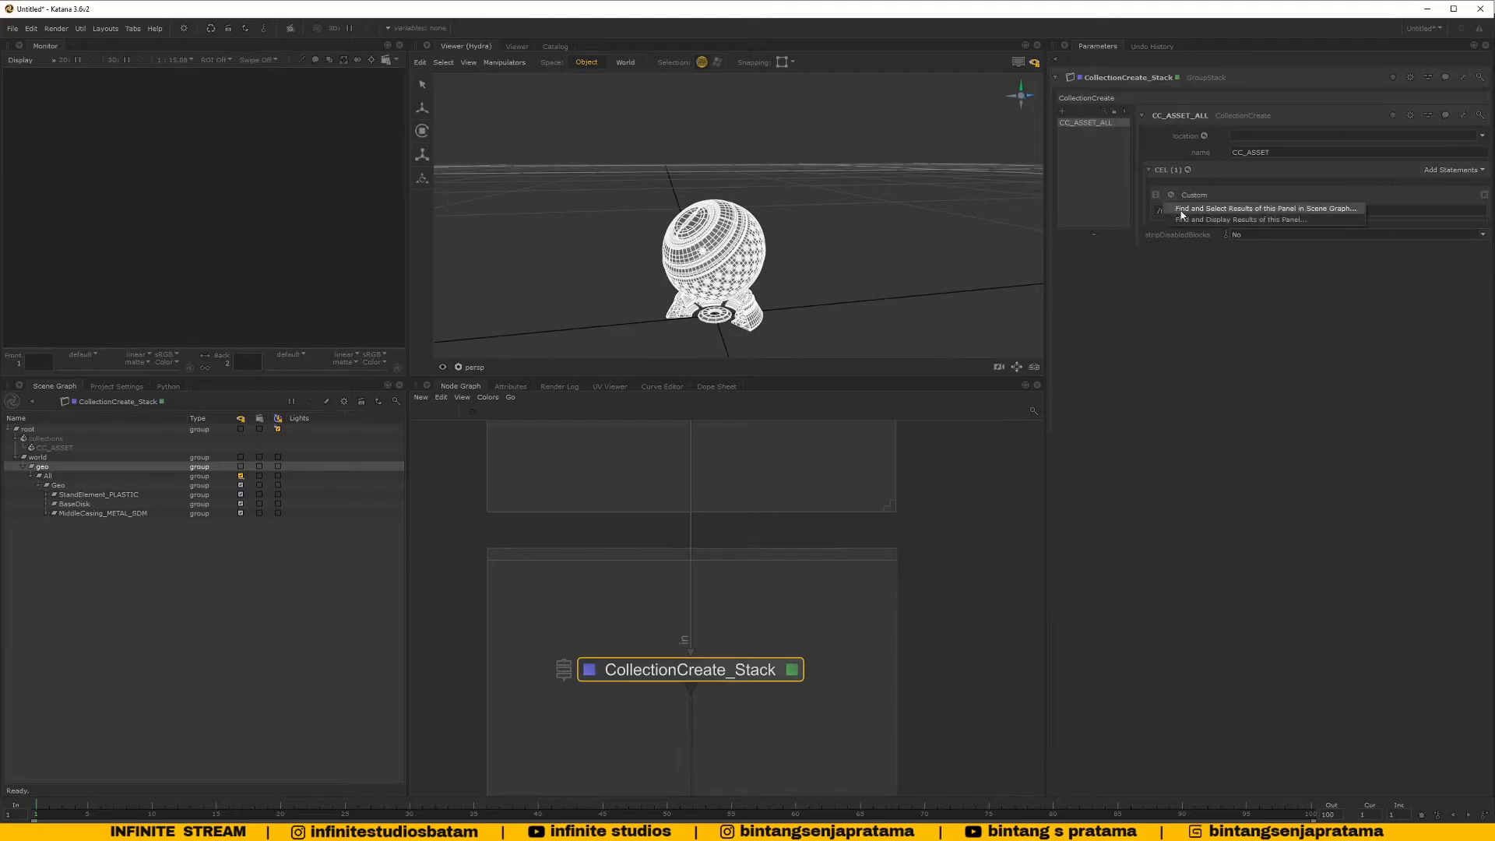
{"action": "left_click", "coordinate": [1181, 219]}
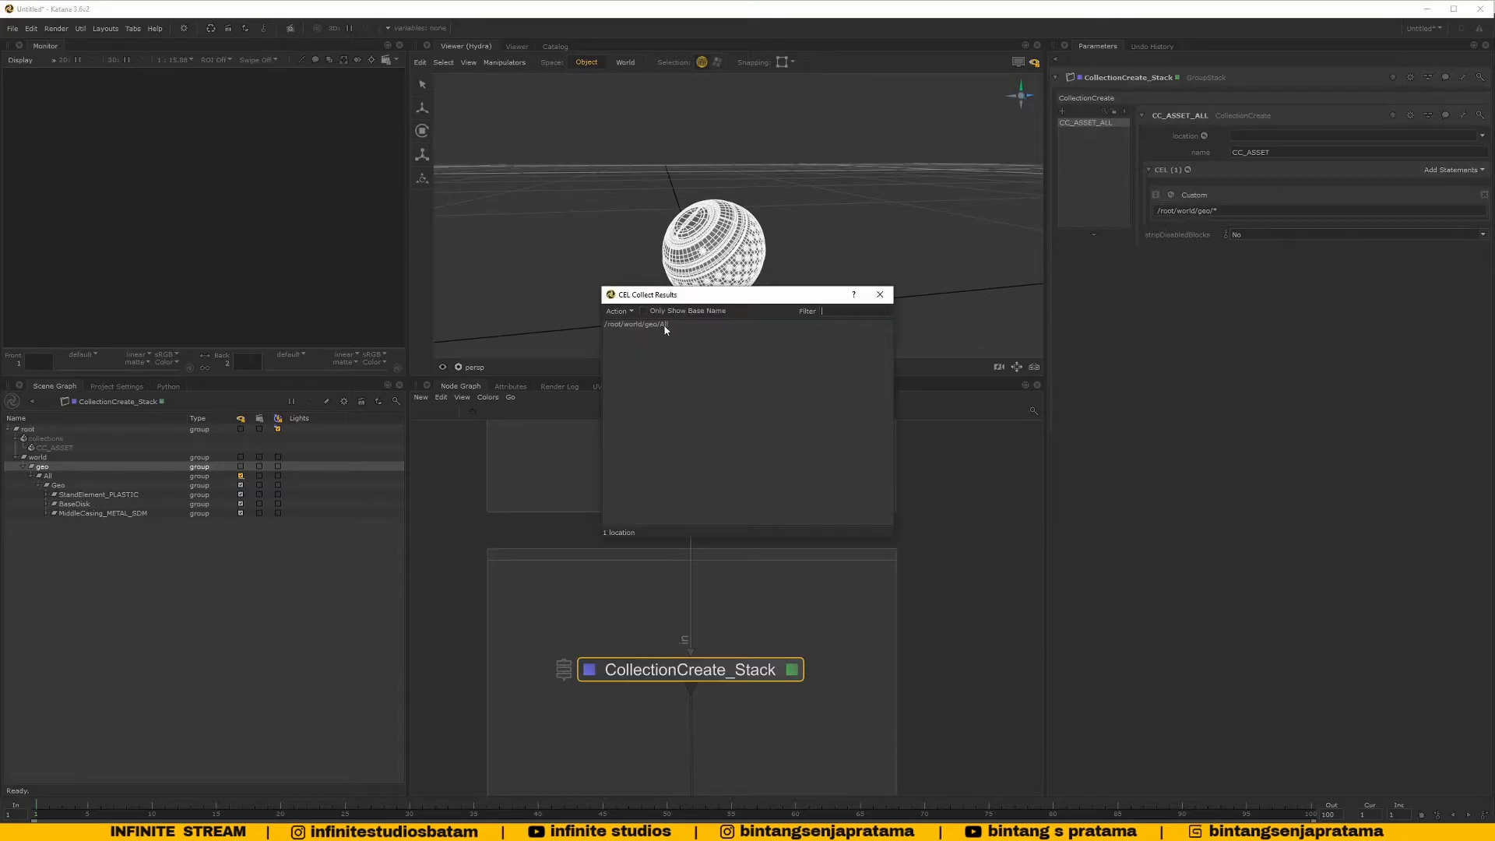
{"action": "left_click_drag", "start_coordinate": [675, 295], "coordinate": [708, 159]}
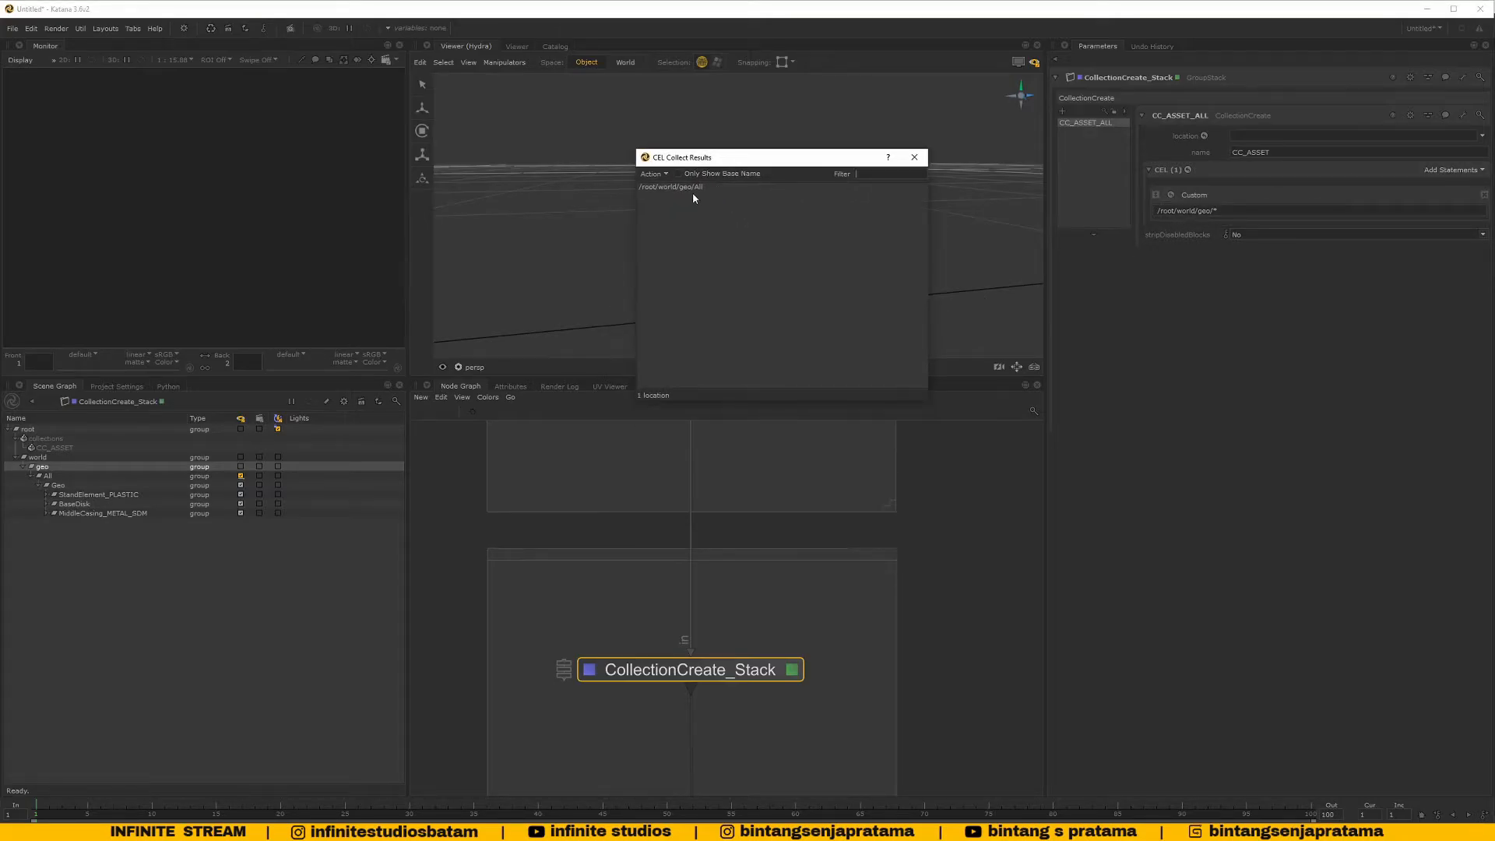
Try the custom expression /root/world/geo//* on CC_ASSET_ALL and go through each matched location in the results list
{"action": "left_click", "coordinate": [1223, 211]}
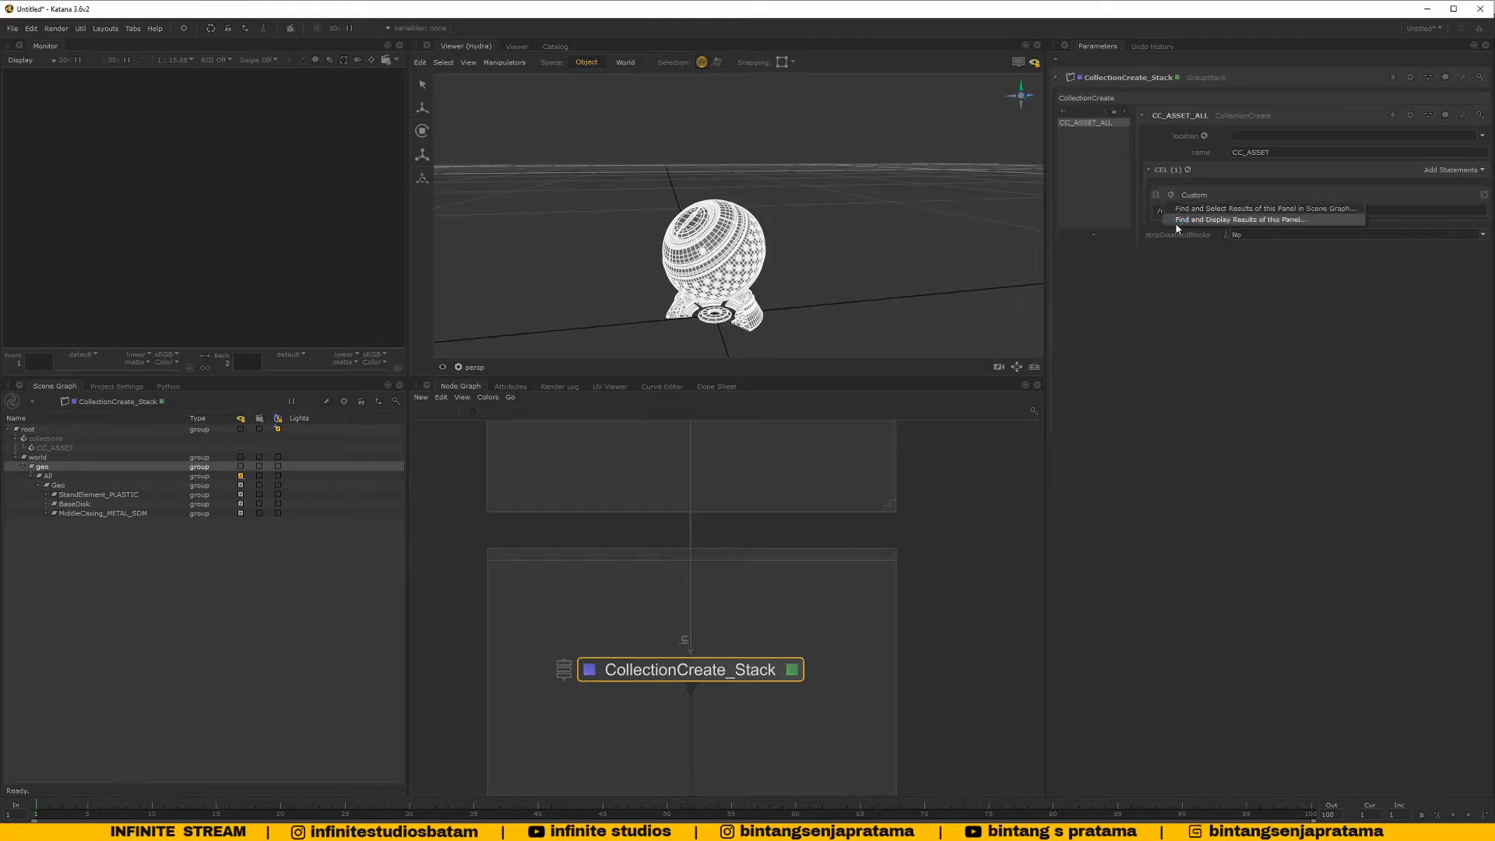
{"action": "left_click", "coordinate": [1170, 195]}
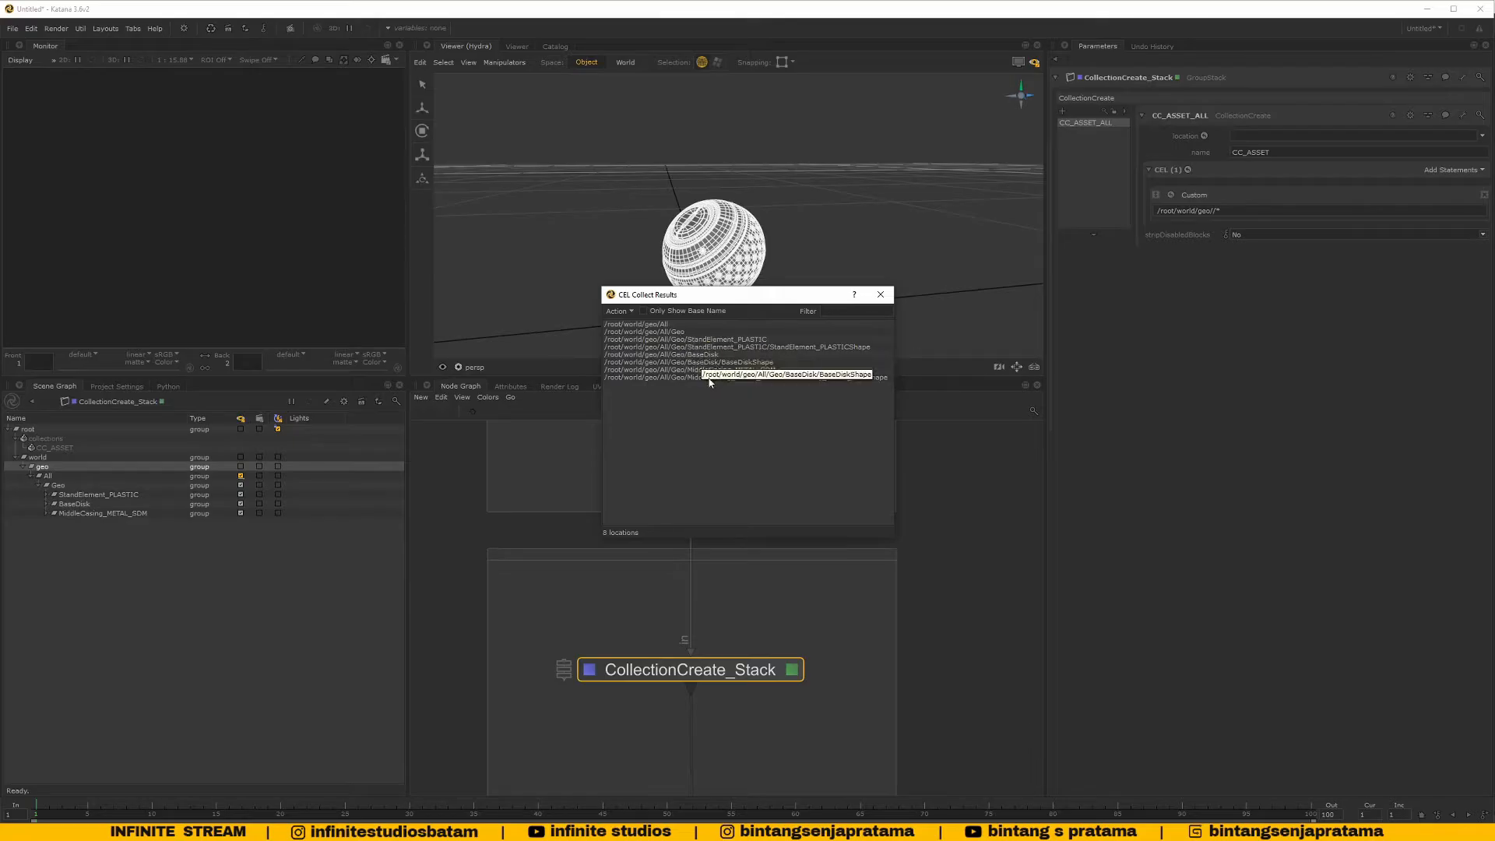
{"action": "left_click", "coordinate": [674, 332]}
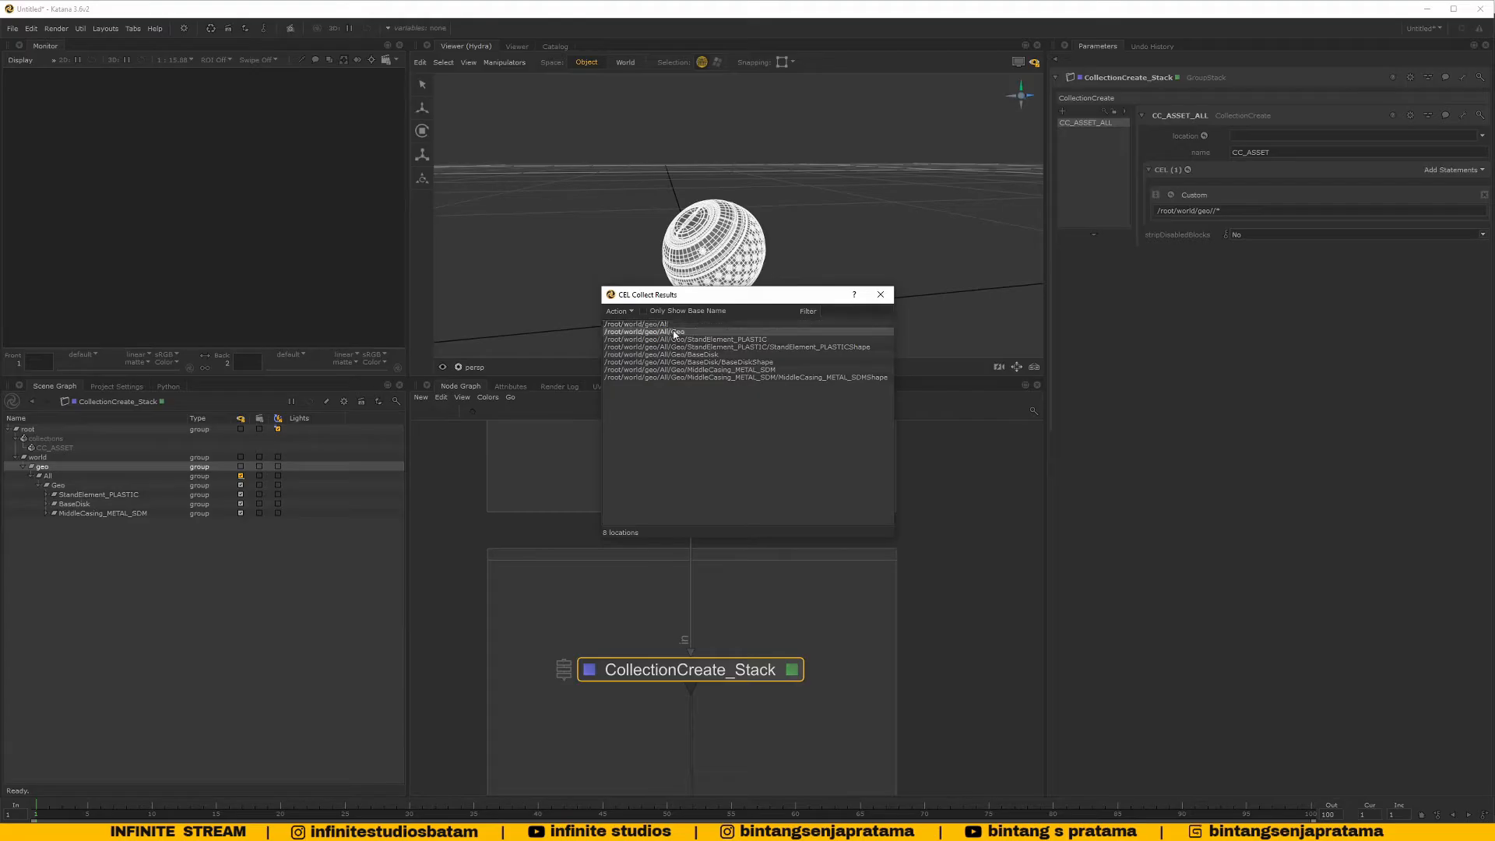
{"action": "left_click", "coordinate": [686, 340]}
{"action": "left_click", "coordinate": [695, 347]}
{"action": "left_click", "coordinate": [700, 354]}
{"action": "left_click", "coordinate": [706, 362]}
{"action": "left_click", "coordinate": [707, 370]}
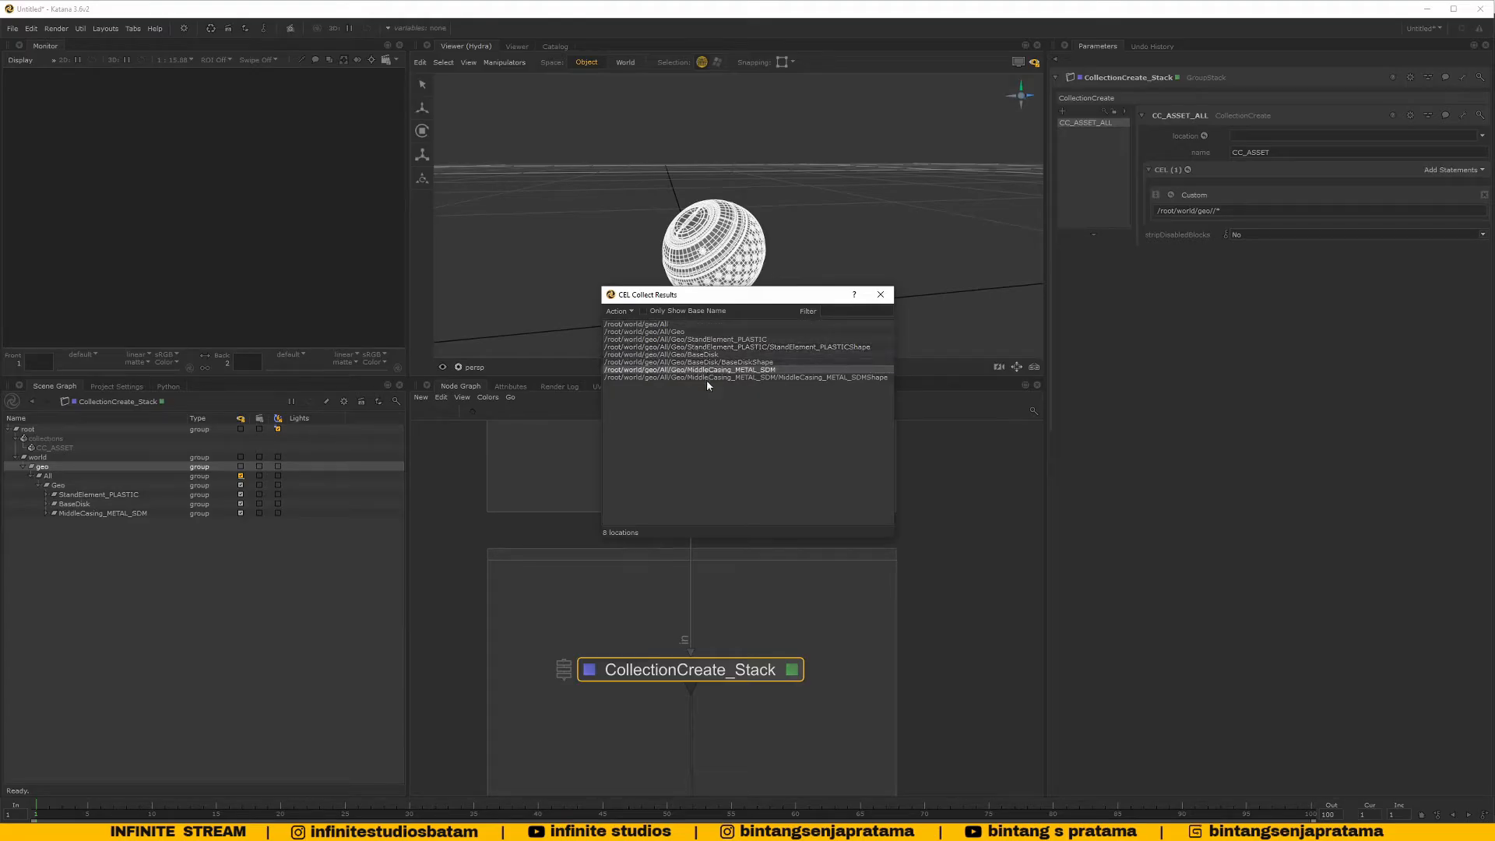
{"action": "left_click", "coordinate": [707, 379]}
{"action": "left_click", "coordinate": [684, 325]}
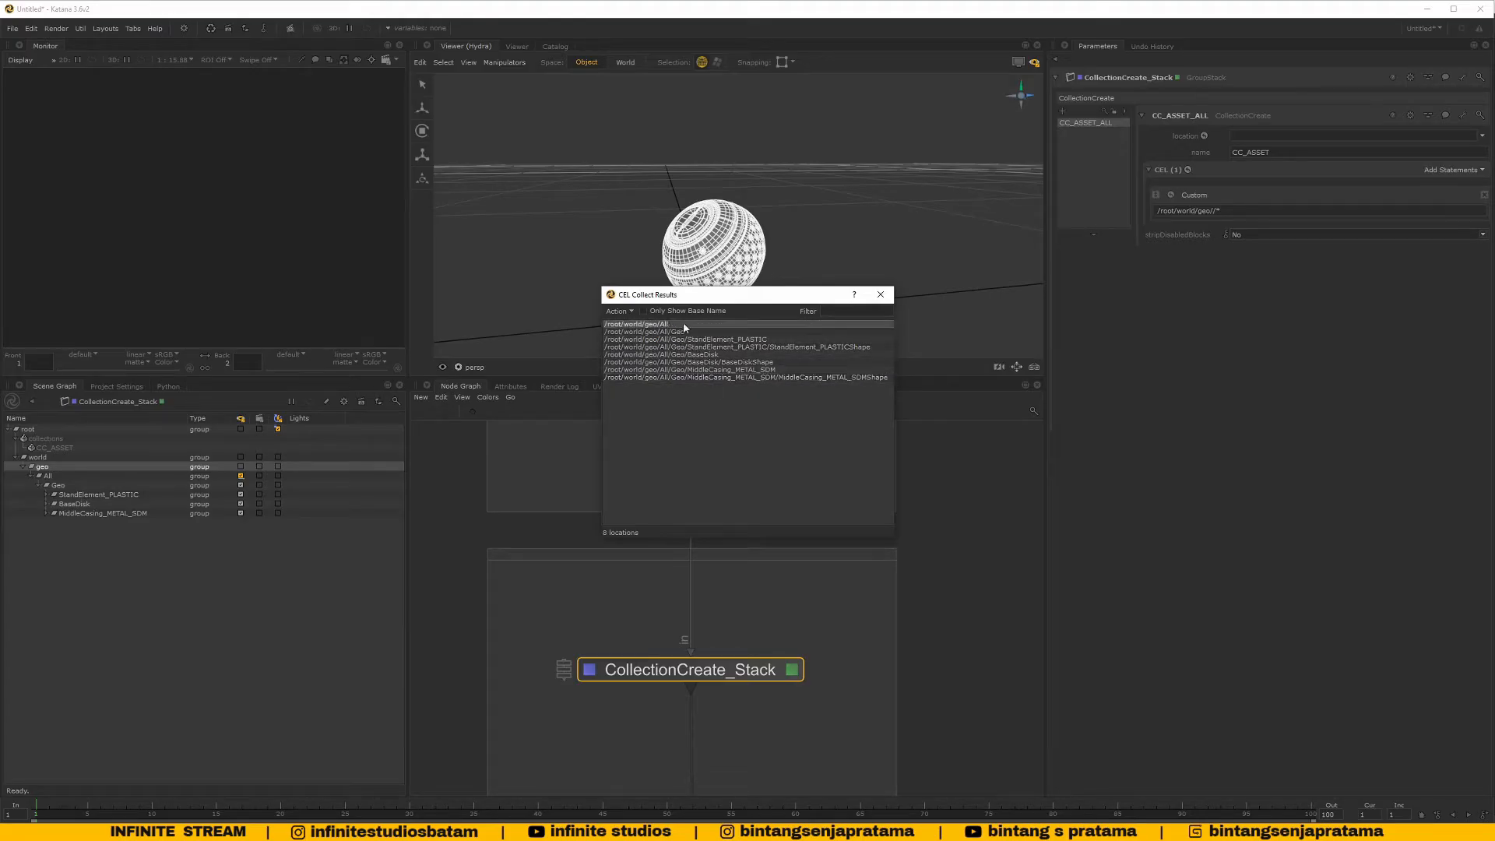
{"action": "left_click", "coordinate": [881, 294]}
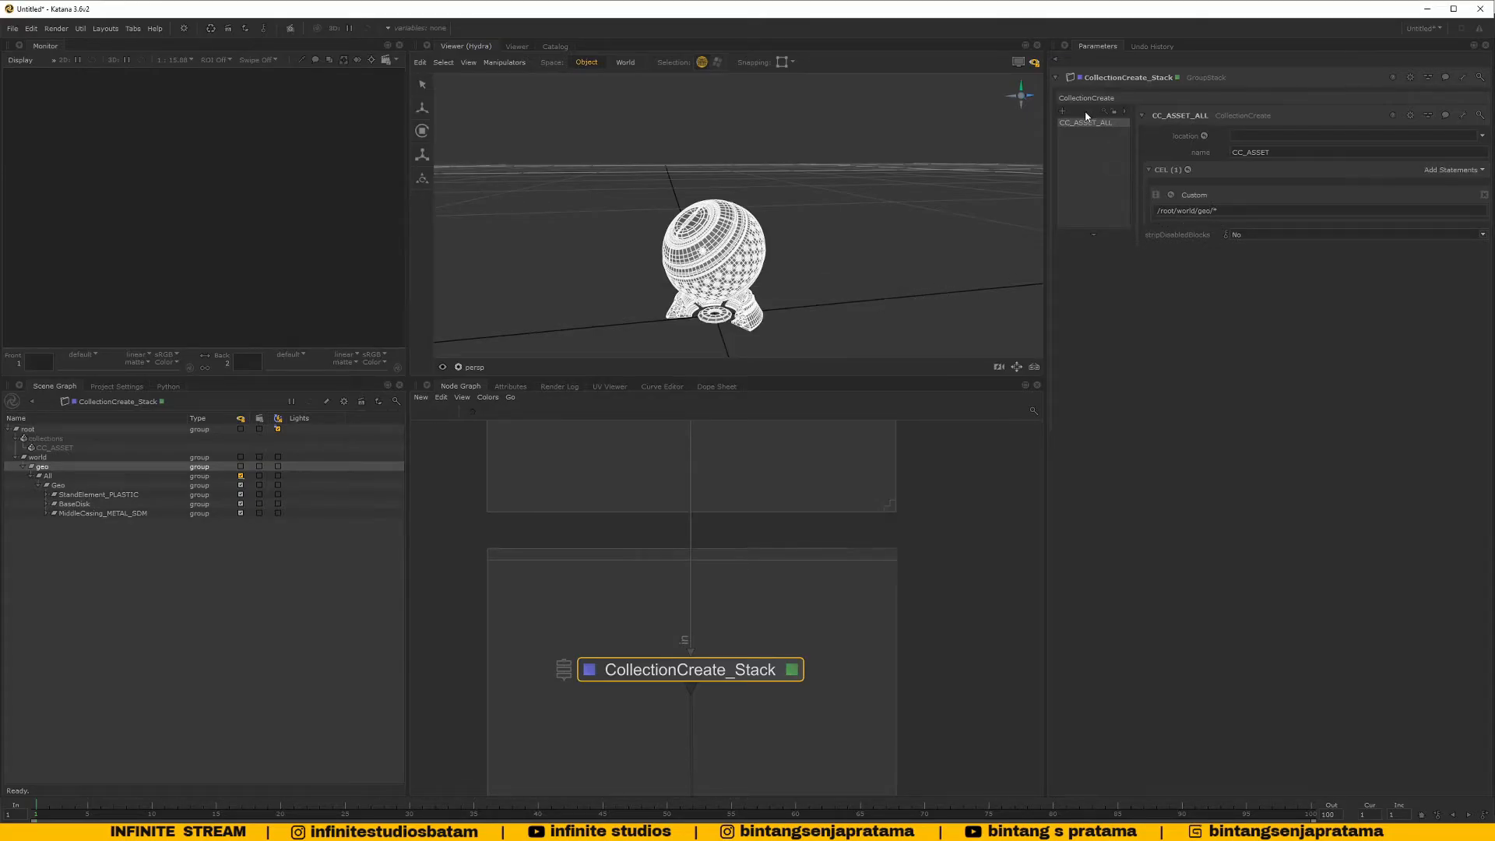
Add a second CollectionCreate node to CollectionCreate_Stack and select it
{"action": "left_click", "coordinate": [1064, 112]}
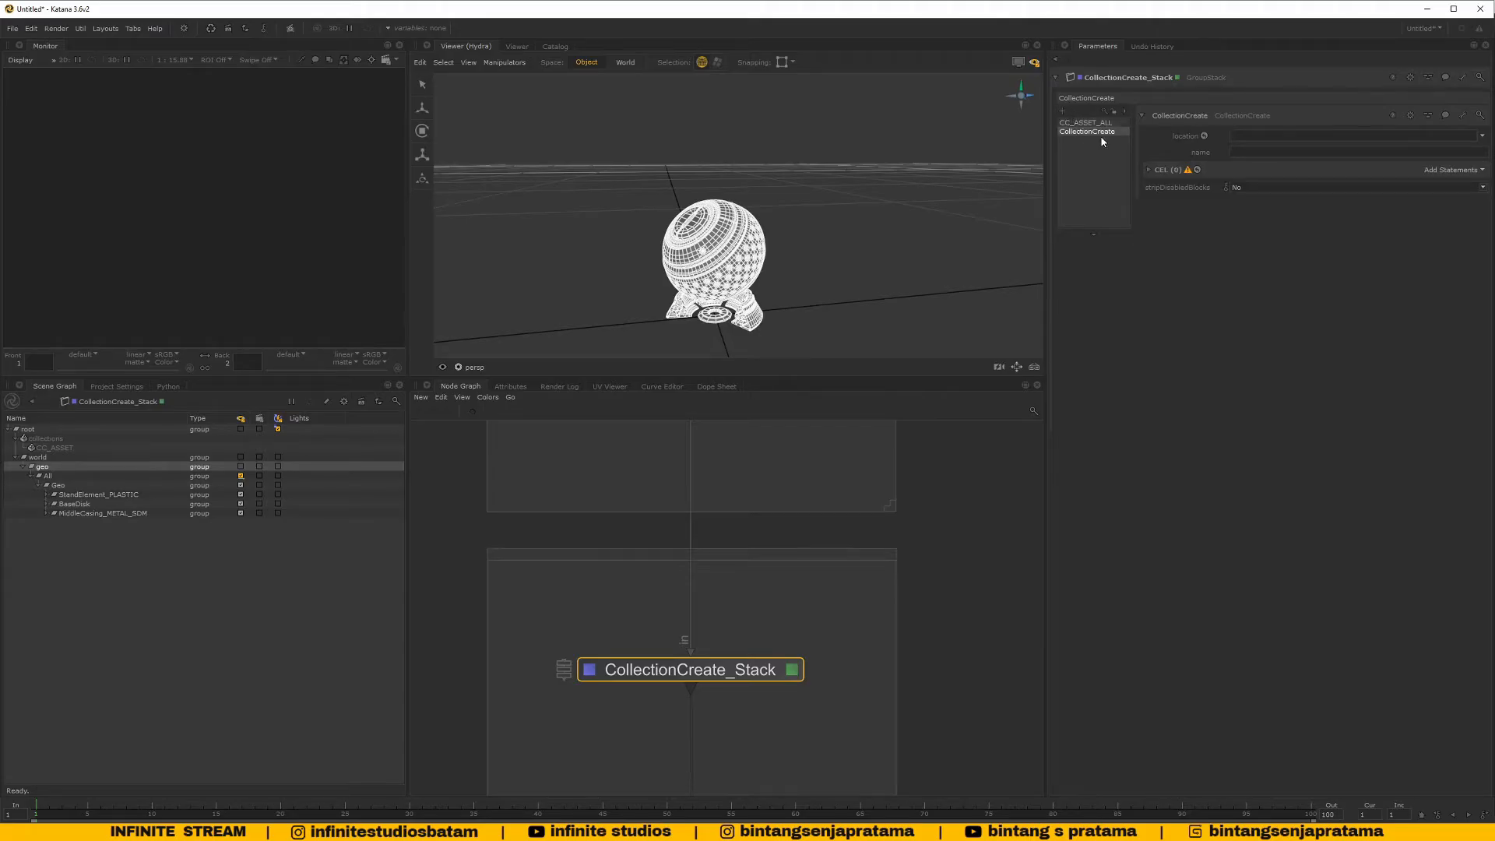
{"action": "left_click", "coordinate": [1101, 132]}
Open the parameters of VOS_ASSET_DISPLAY and examine VOS_ASSET_ALL's path statement and the available CEL statement types
{"action": "scroll", "coordinate": [923, 587], "scroll_direction": "down", "scroll_amount": 8}
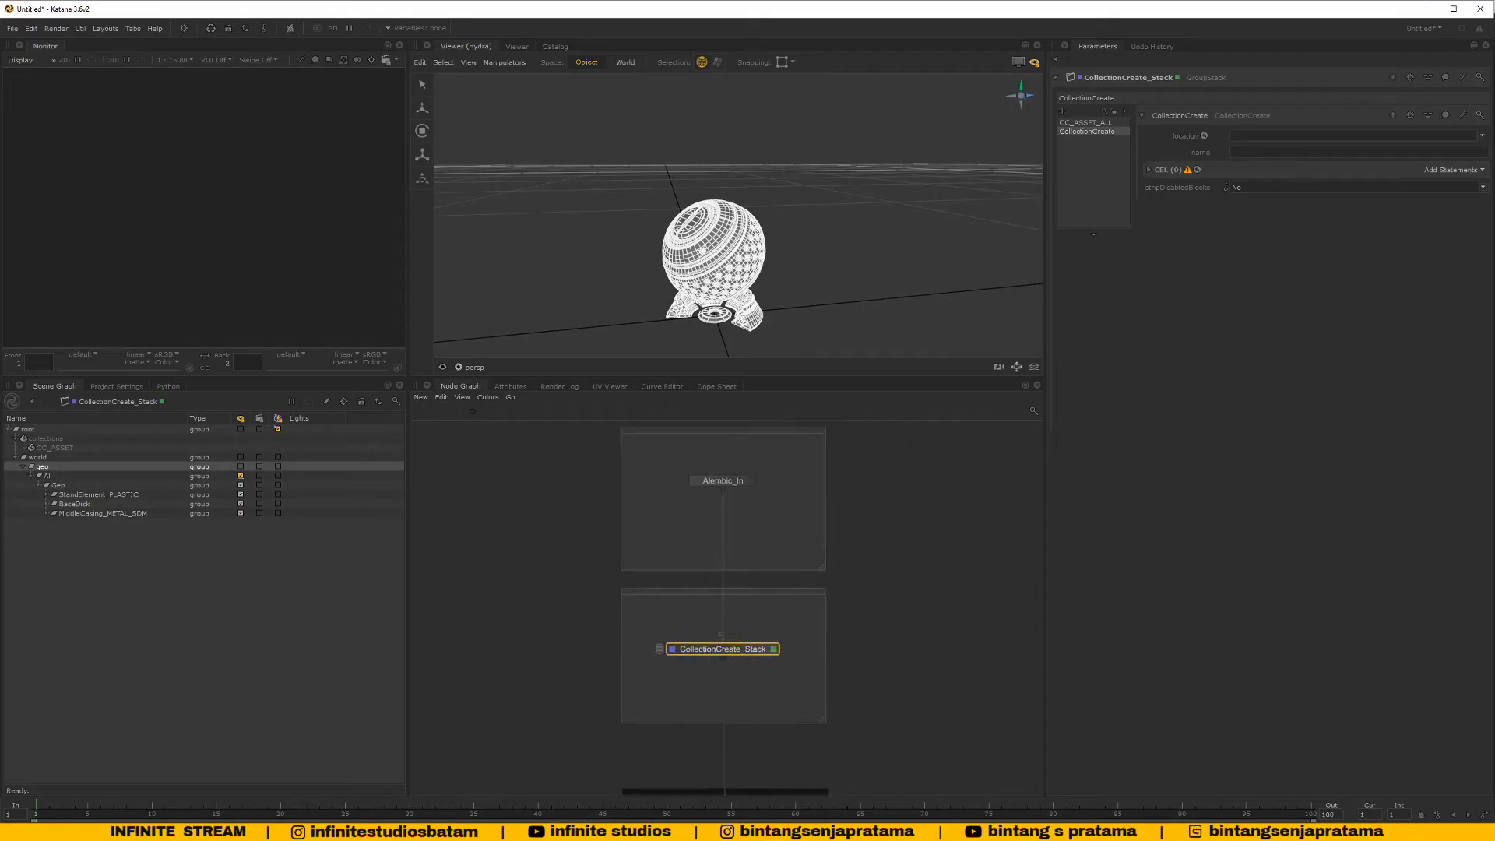
{"action": "scroll", "coordinate": [810, 630], "scroll_direction": "up", "scroll_amount": 3}
{"action": "middle_click_drag", "start_coordinate": [828, 596], "coordinate": [795, 638]}
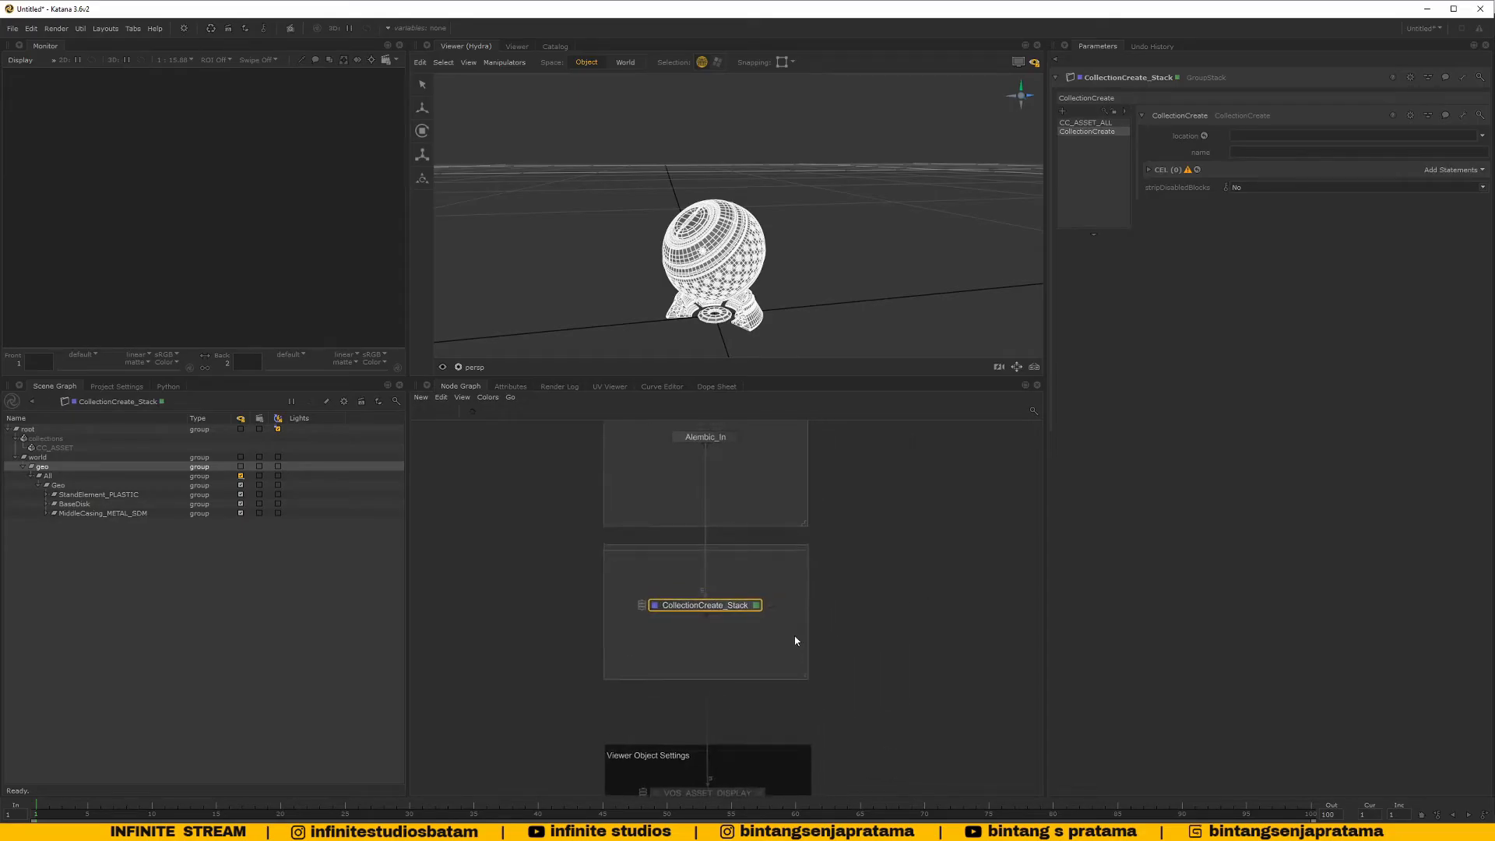
{"action": "scroll", "coordinate": [790, 629], "scroll_direction": "down", "scroll_amount": 3}
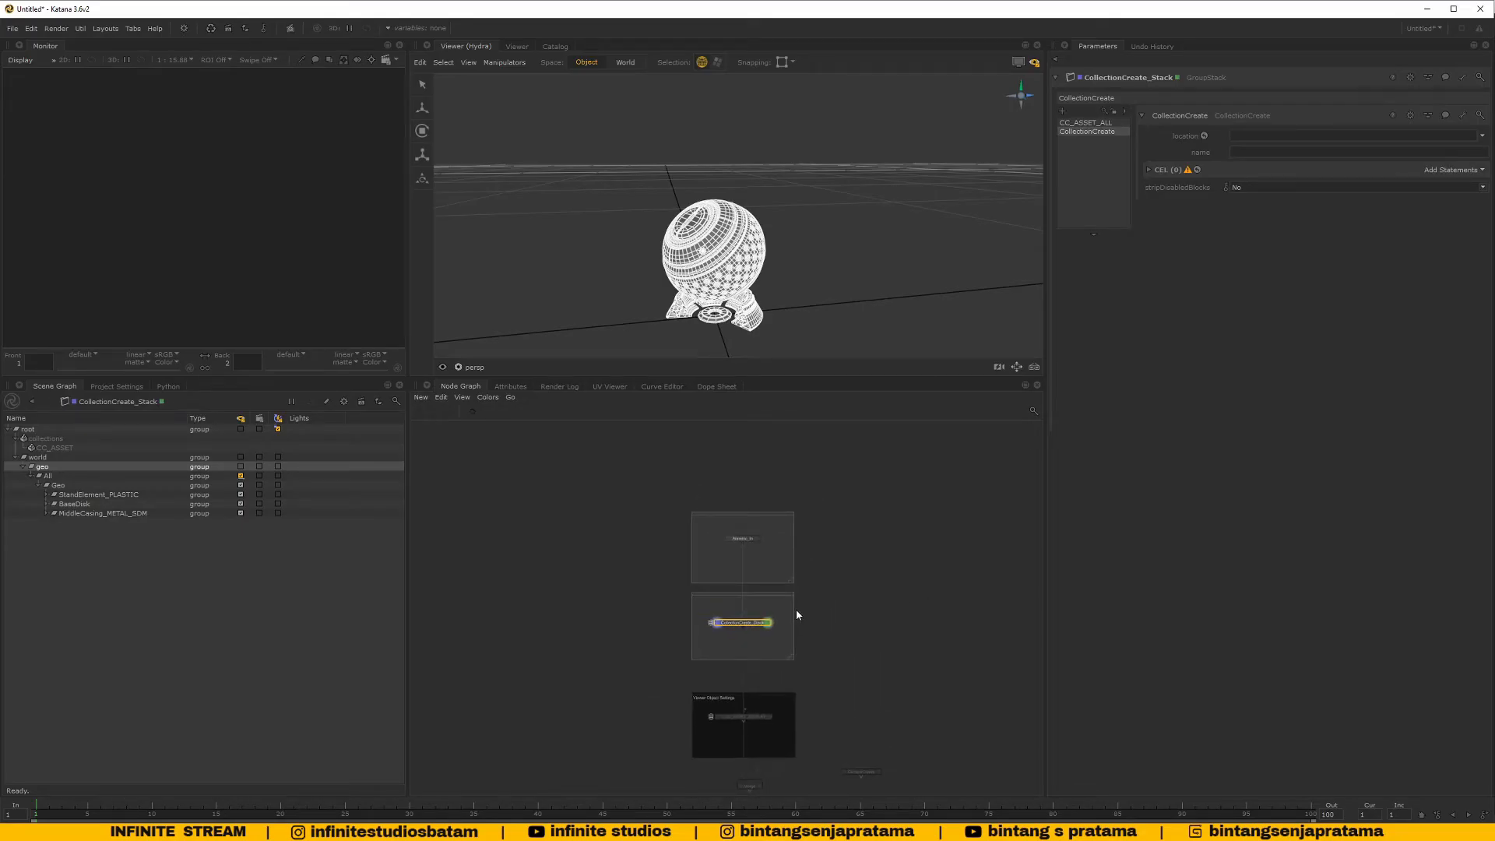
{"action": "scroll", "coordinate": [786, 623], "scroll_direction": "up", "scroll_amount": 6}
{"action": "scroll", "coordinate": [768, 653], "scroll_direction": "down", "scroll_amount": 3}
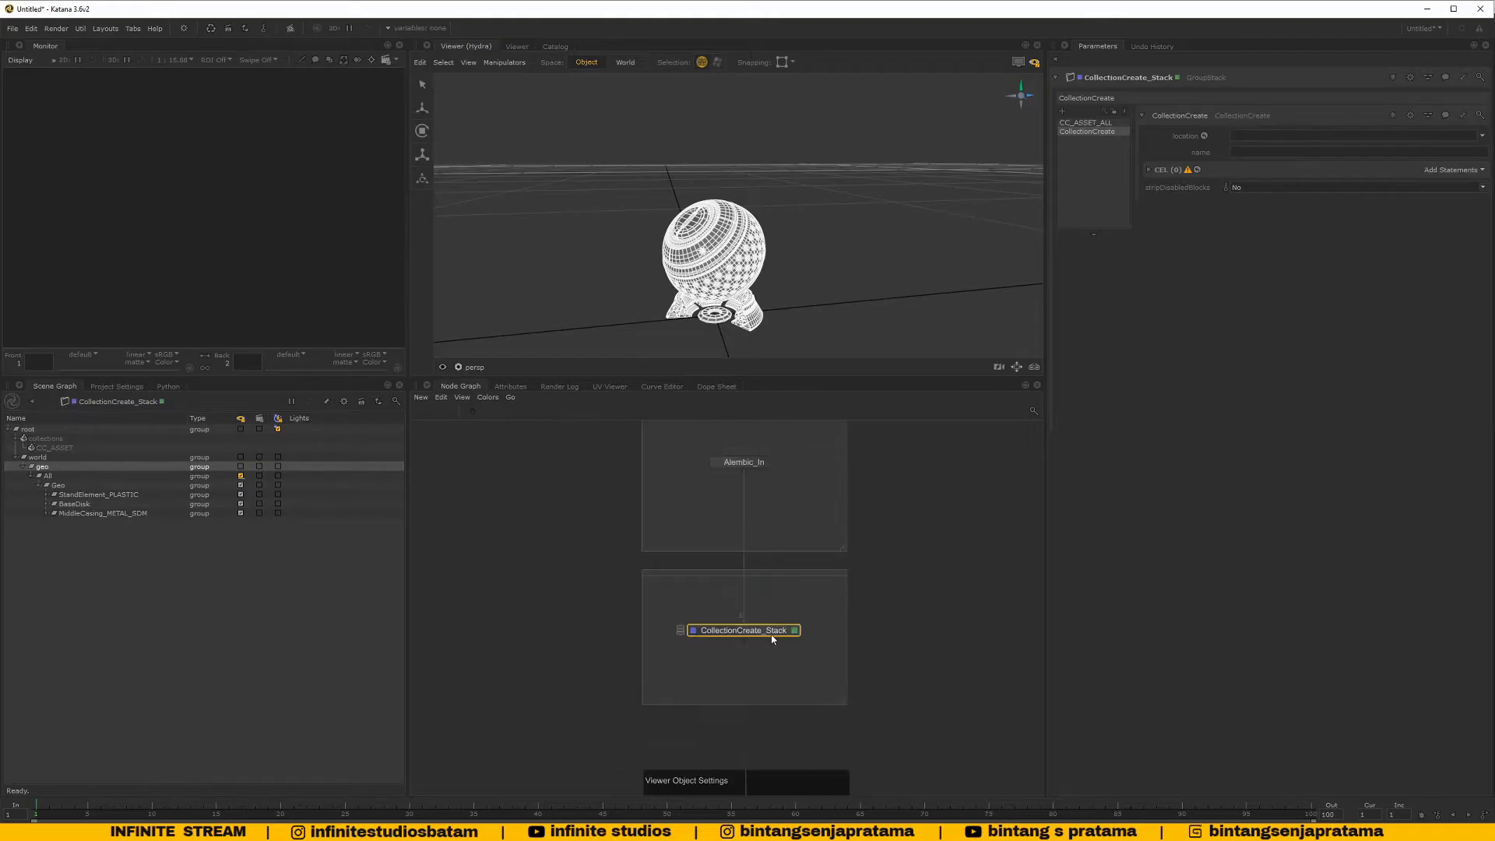
{"action": "middle_click_drag", "start_coordinate": [787, 642], "coordinate": [789, 564]}
{"action": "left_click", "coordinate": [754, 745]}
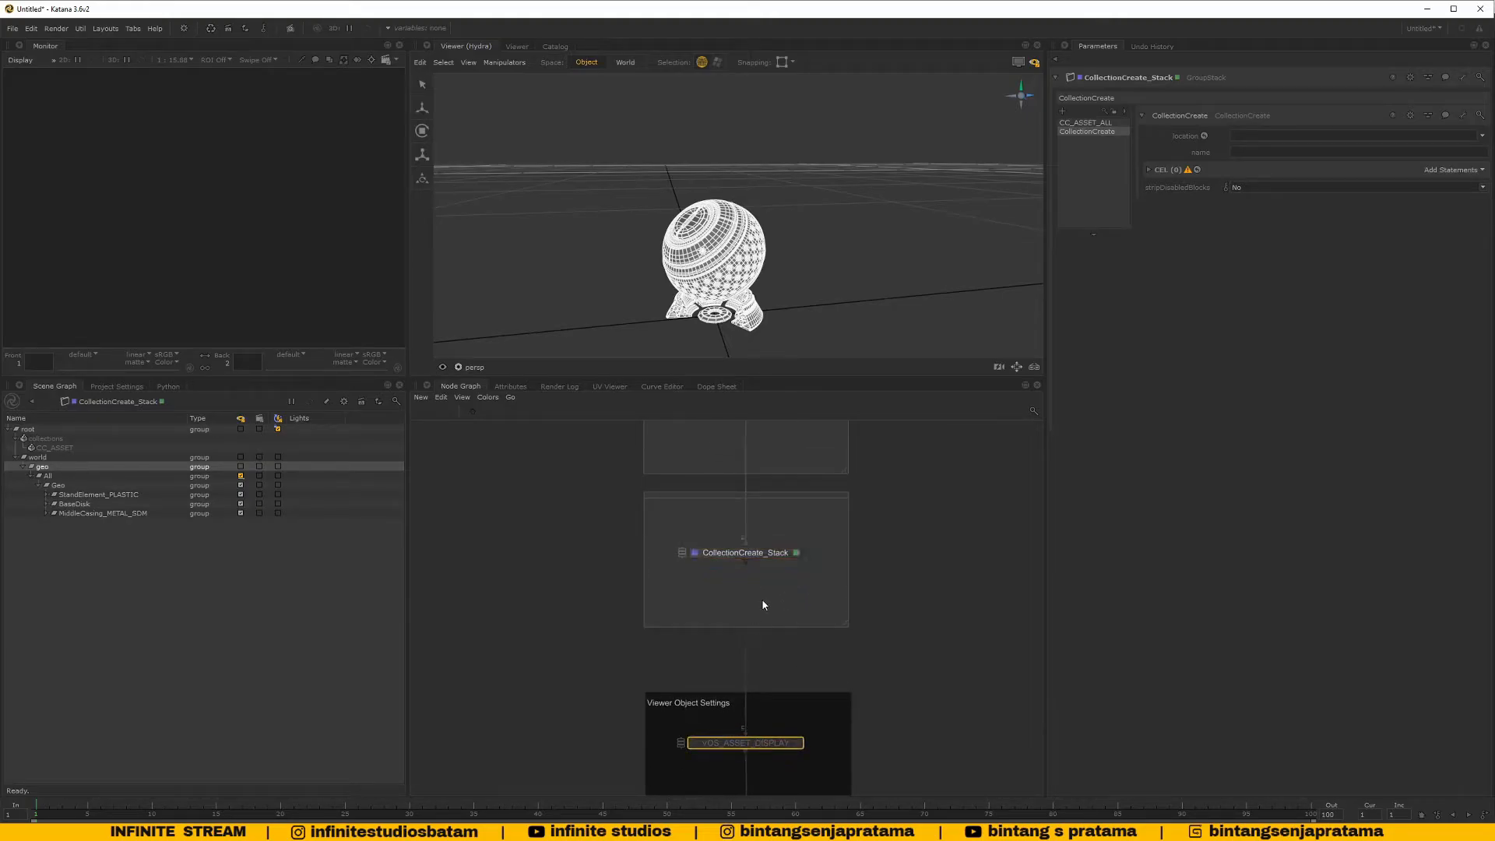
{"action": "scroll", "coordinate": [787, 639], "scroll_direction": "down", "scroll_amount": 3}
{"action": "scroll", "coordinate": [787, 635], "scroll_direction": "up", "scroll_amount": 3}
{"action": "middle_click_drag", "start_coordinate": [790, 737], "coordinate": [803, 686]}
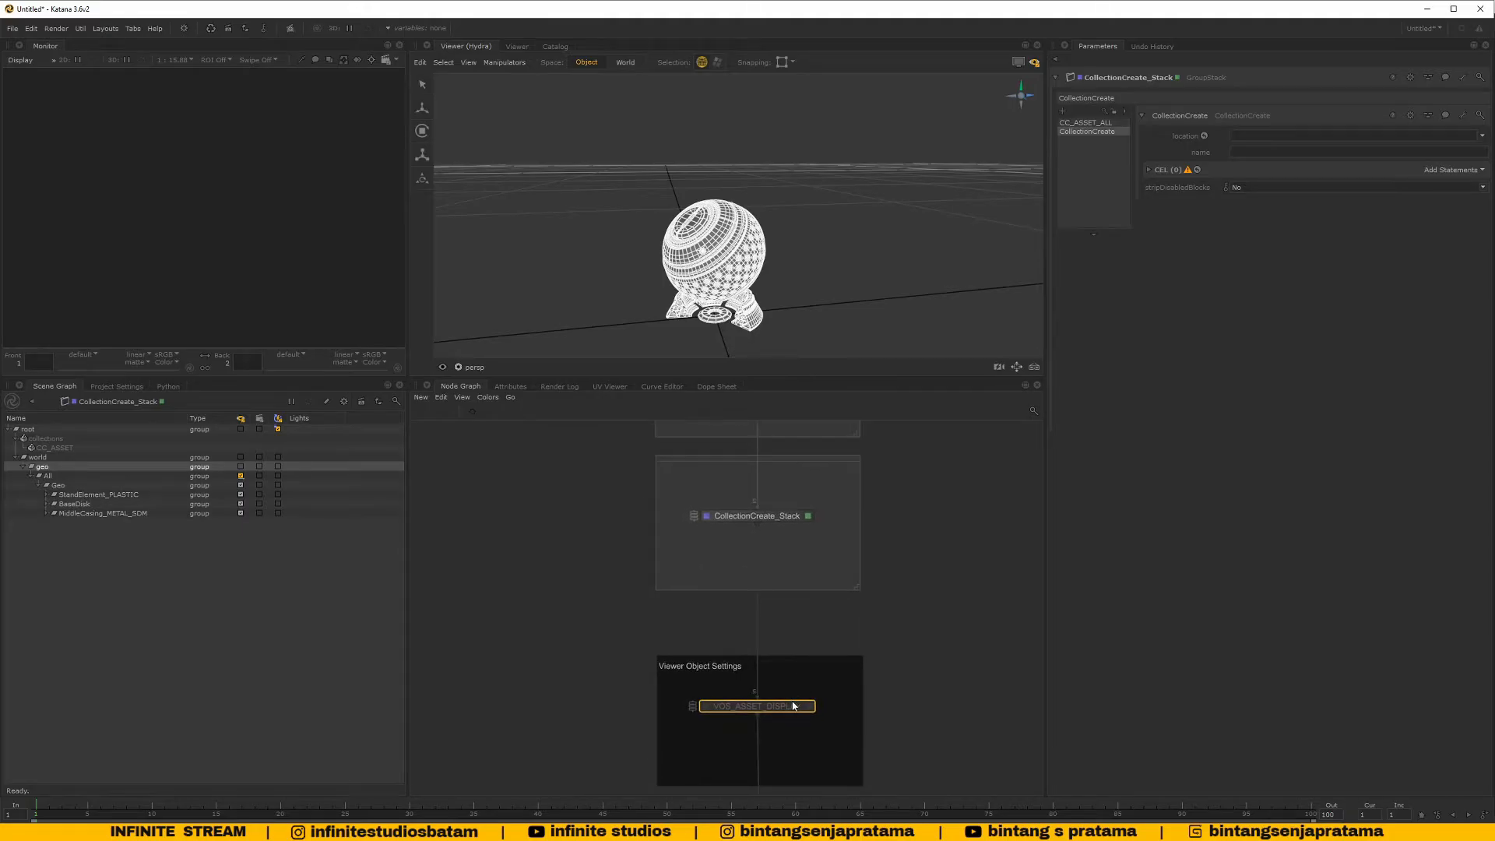
{"action": "key", "text": "alt+Tab"}
{"action": "key", "text": "alt+Tab"}
{"action": "left_click", "coordinate": [810, 707]}
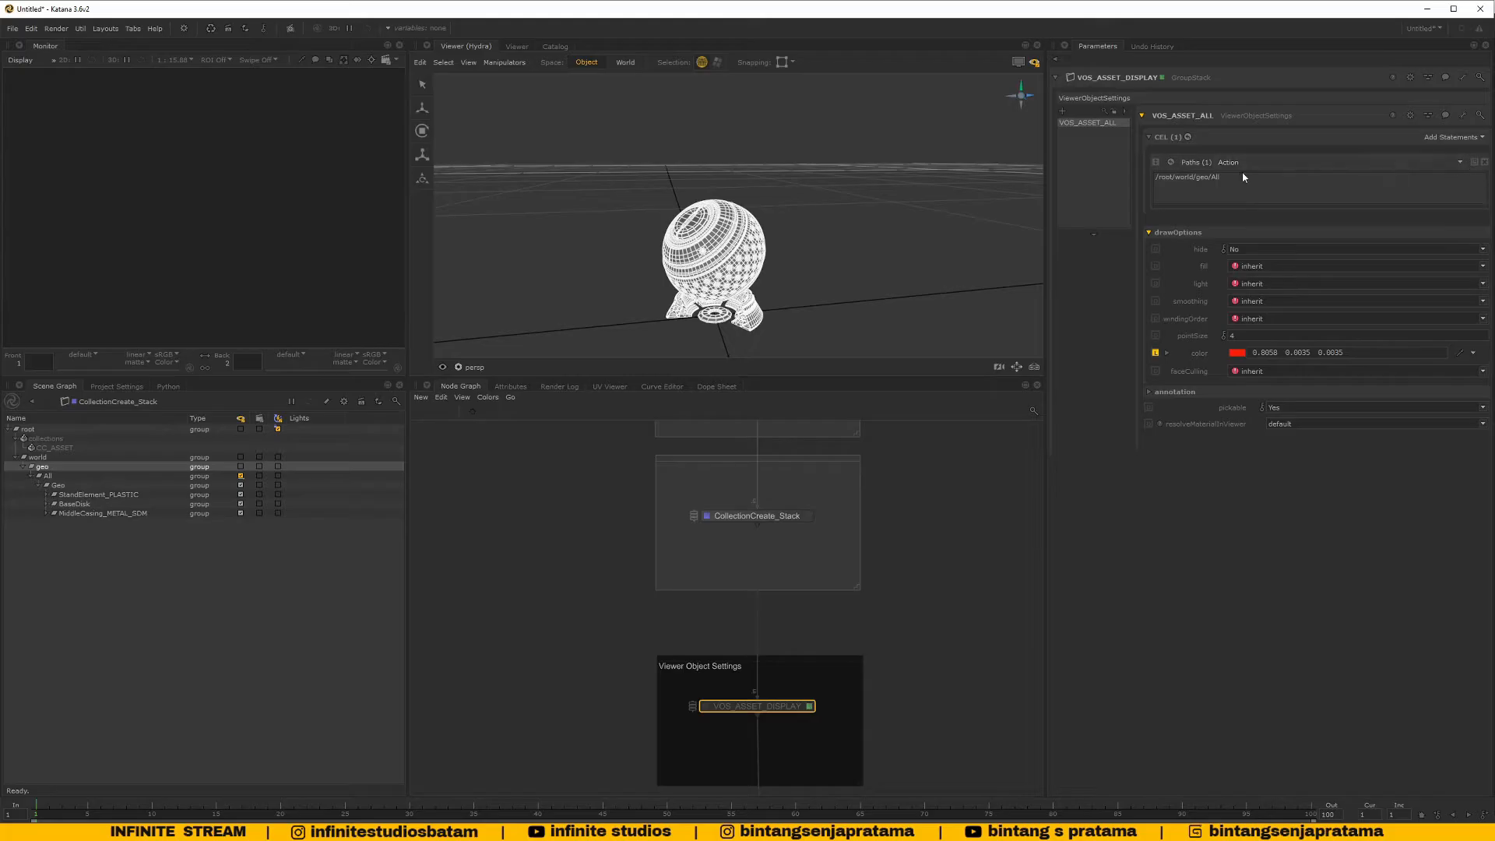
{"action": "left_click", "coordinate": [1472, 138]}
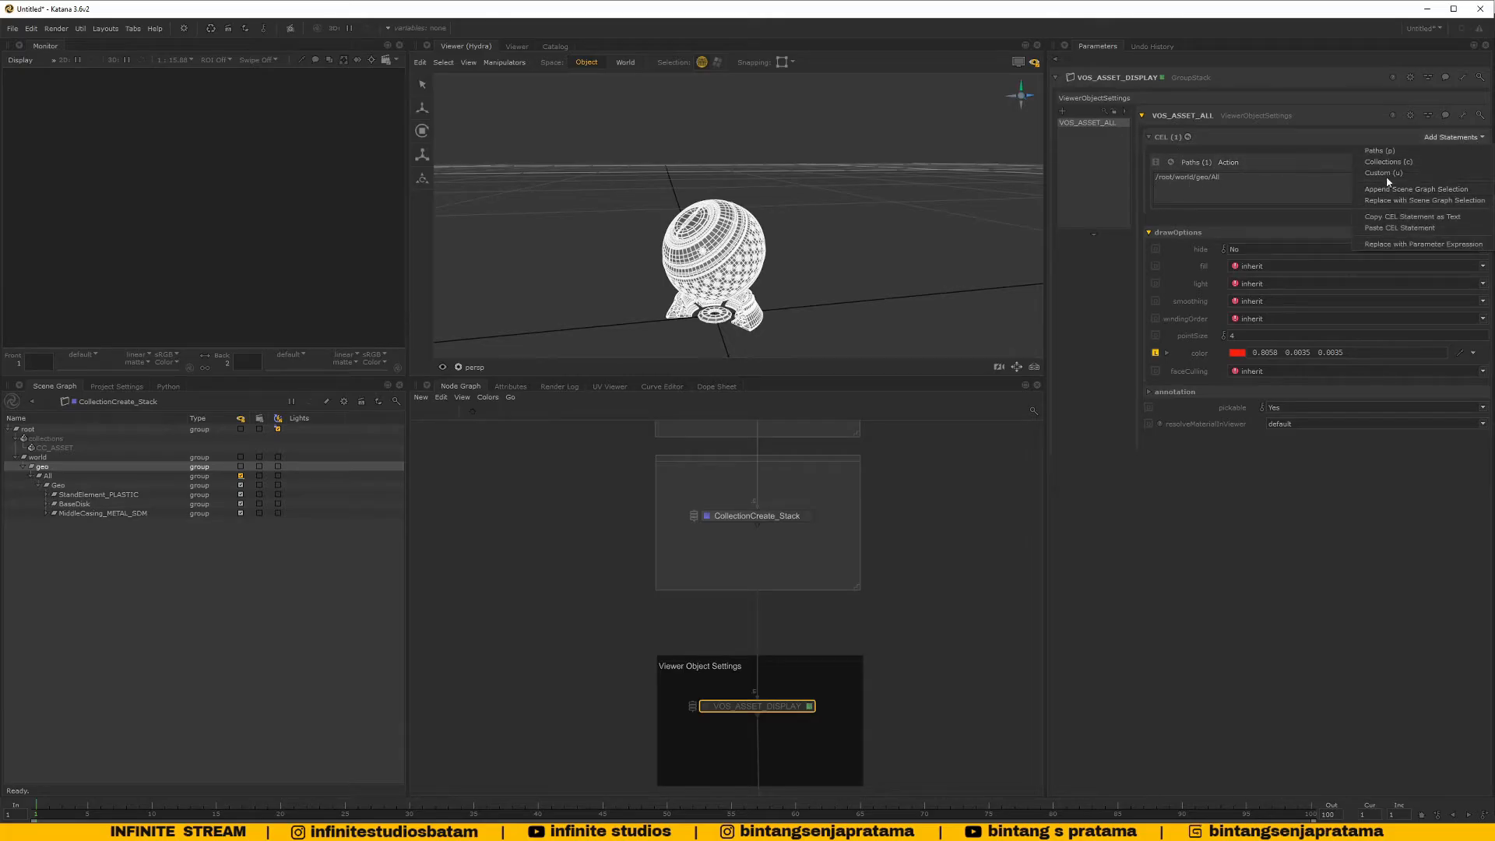
{"action": "left_click", "coordinate": [924, 510]}
Return to the parameters of CollectionCreate_Stack and rename the new collection node CC_METAL
{"action": "middle_click_drag", "start_coordinate": [924, 510], "coordinate": [917, 548]}
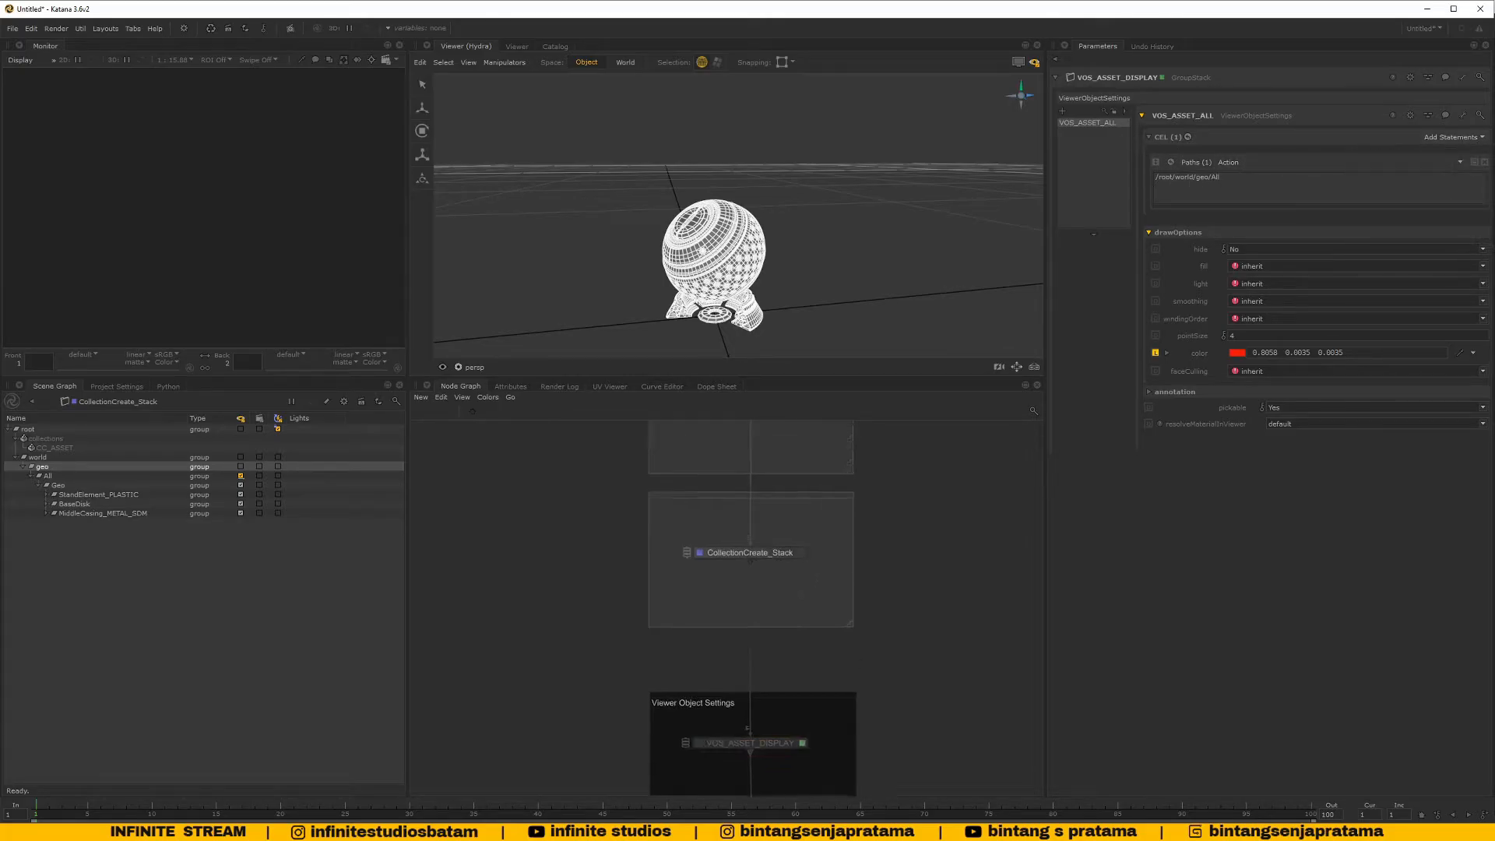
{"action": "scroll", "coordinate": [768, 548], "scroll_direction": "up", "scroll_amount": 4}
{"action": "left_click", "coordinate": [830, 559]}
{"action": "left_click", "coordinate": [831, 561]}
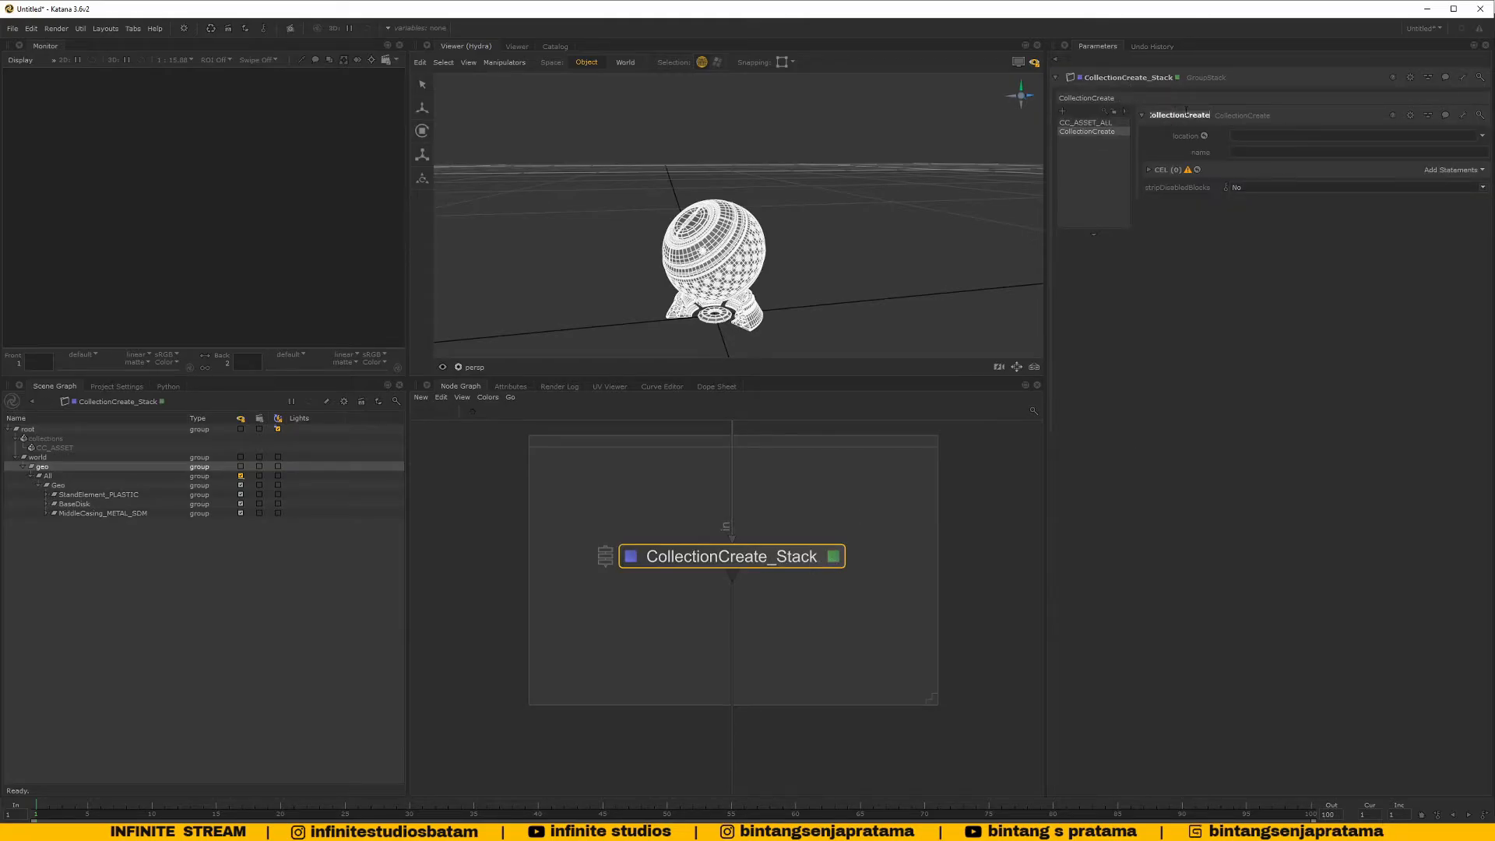
{"action": "type", "text": "cc_METAL"}
{"action": "key", "text": "Return"}
Add an empty path CEL statement to CC_METAL and close the leftover CEL results list
{"action": "left_click", "coordinate": [1150, 170]}
{"action": "left_click", "coordinate": [1452, 170]}
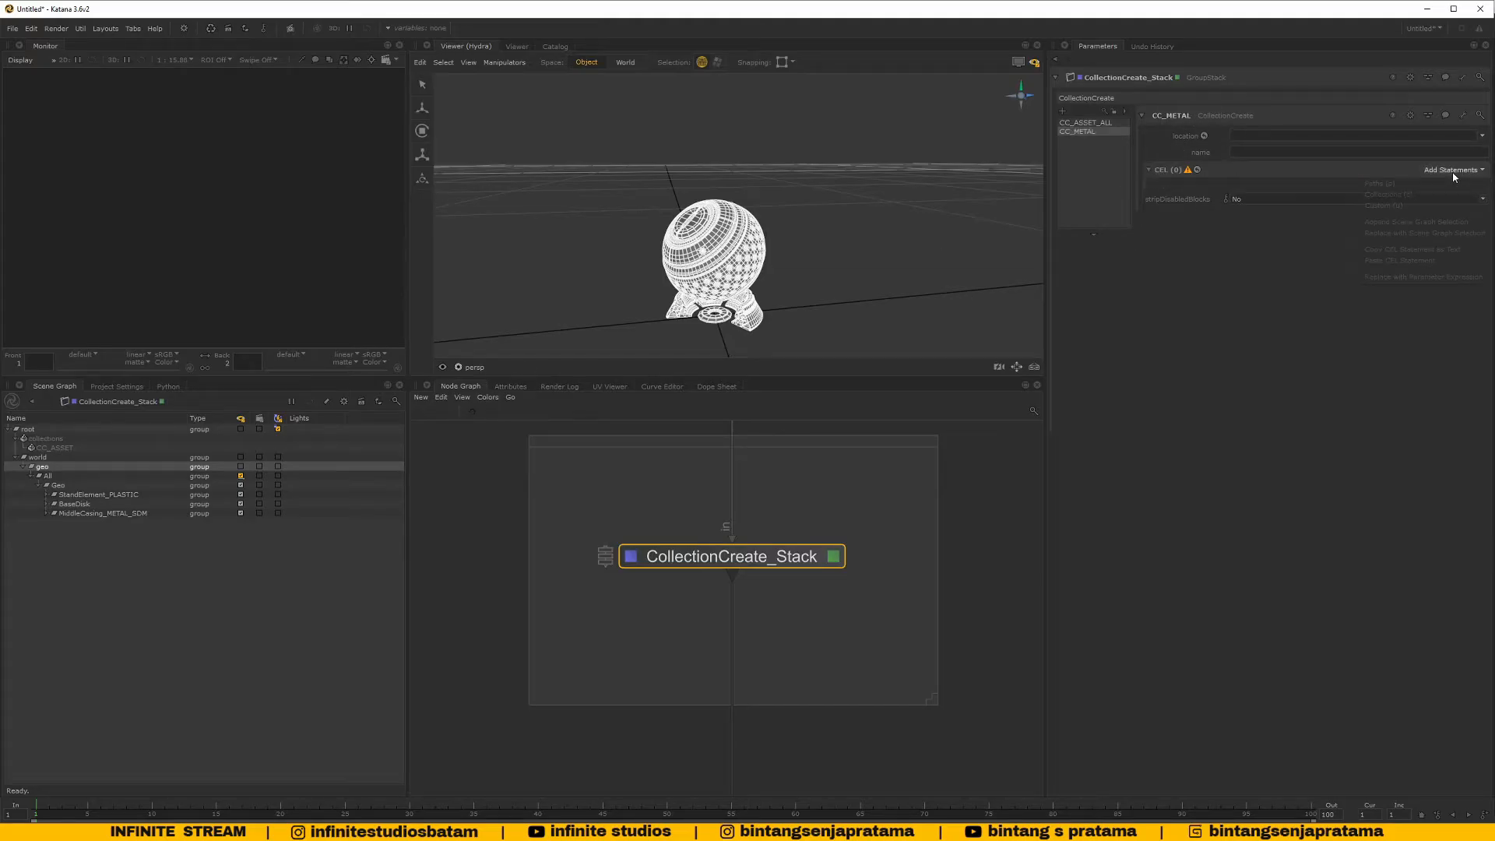
{"action": "left_click", "coordinate": [1380, 184]}
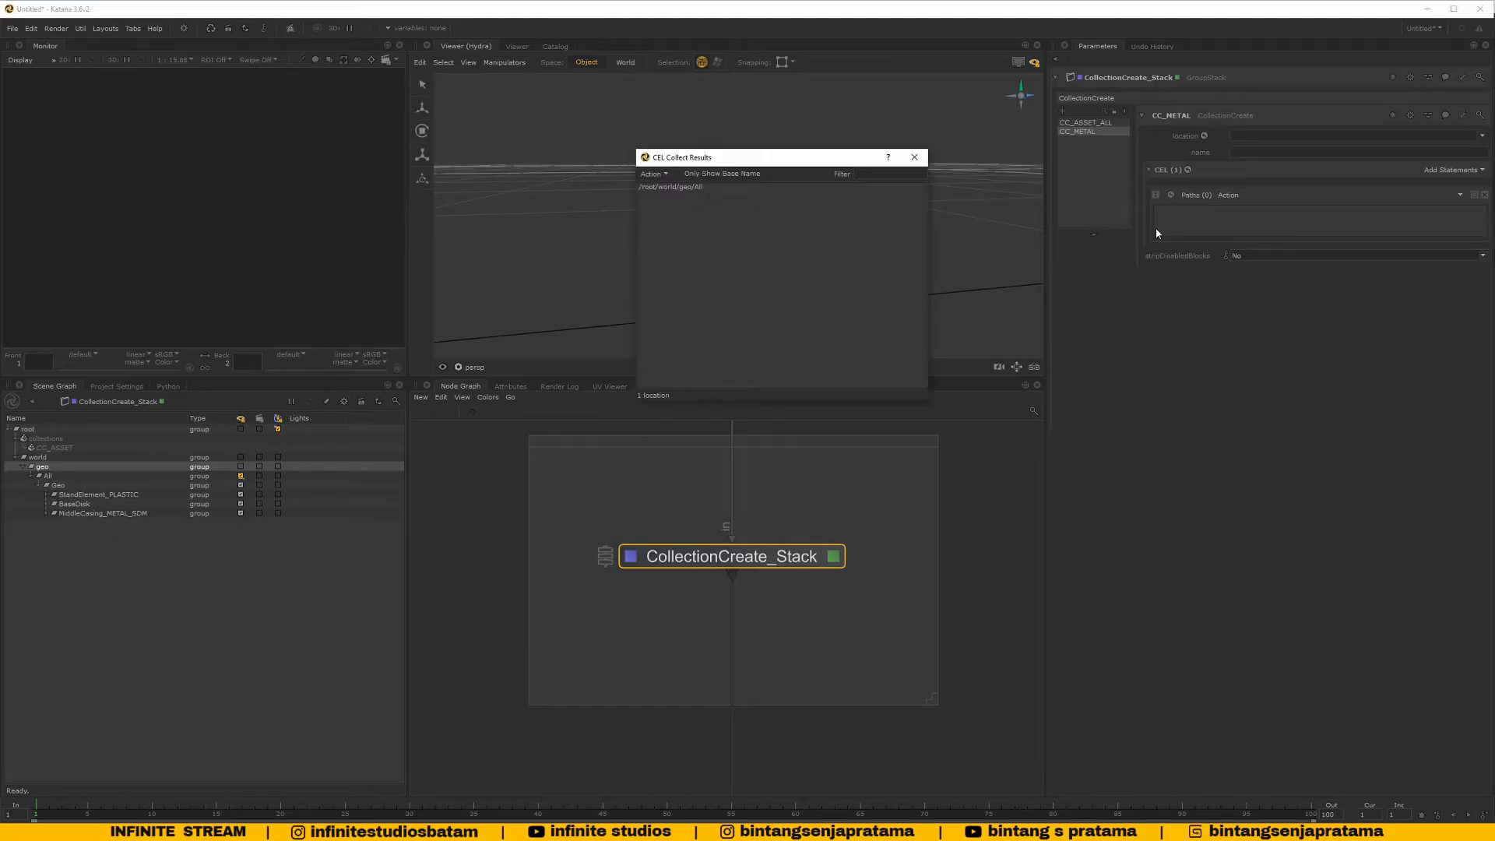
{"action": "left_click", "coordinate": [914, 157]}
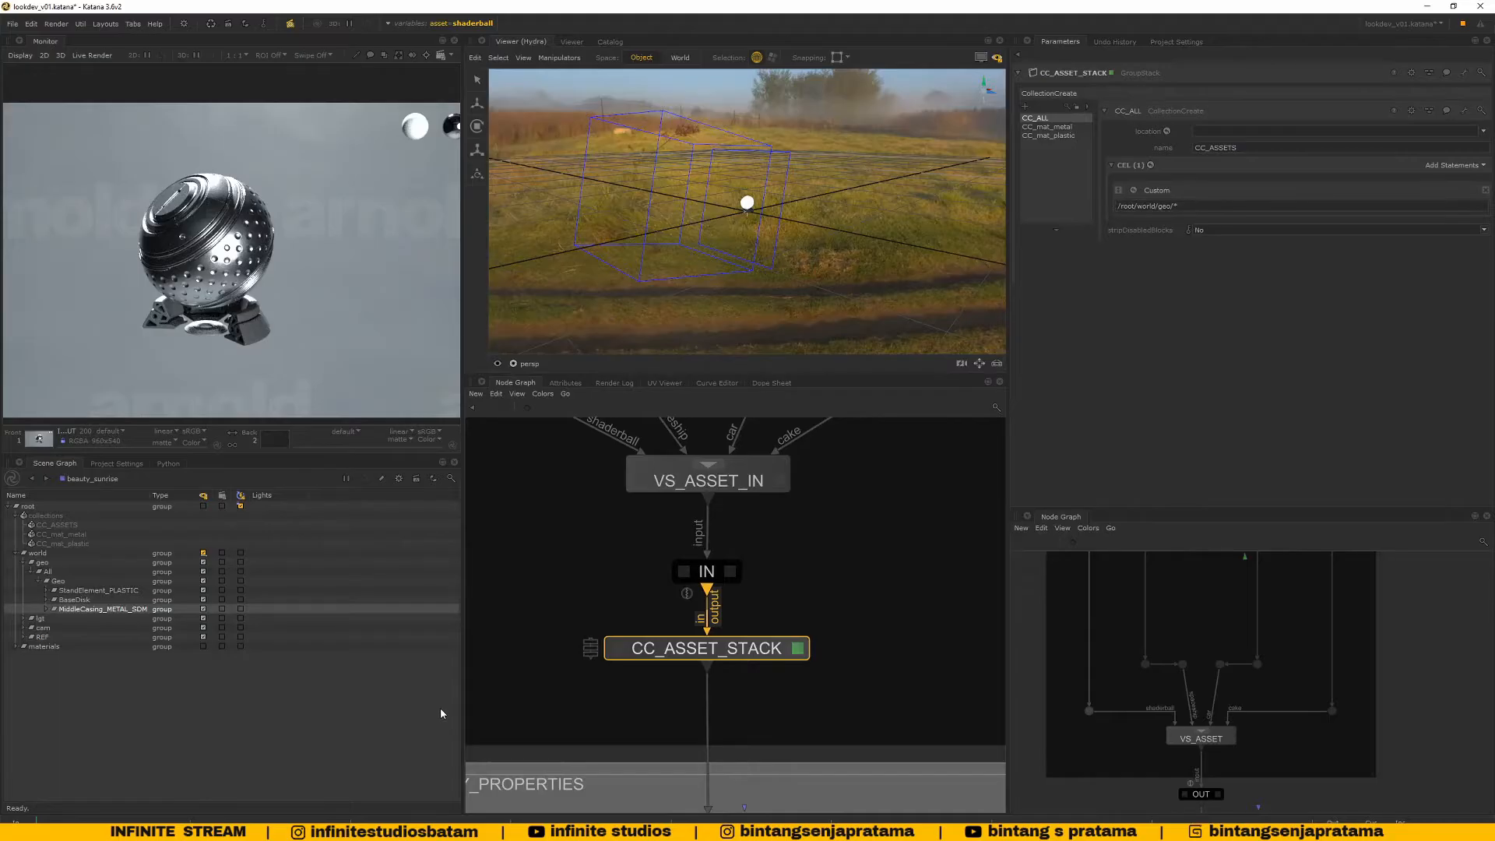
Switch to lookdev_v01.katana and examine the custom CEL expression of CC_mat_metal in CC_ASSET_STACK
{"action": "left_click", "coordinate": [1053, 127]}
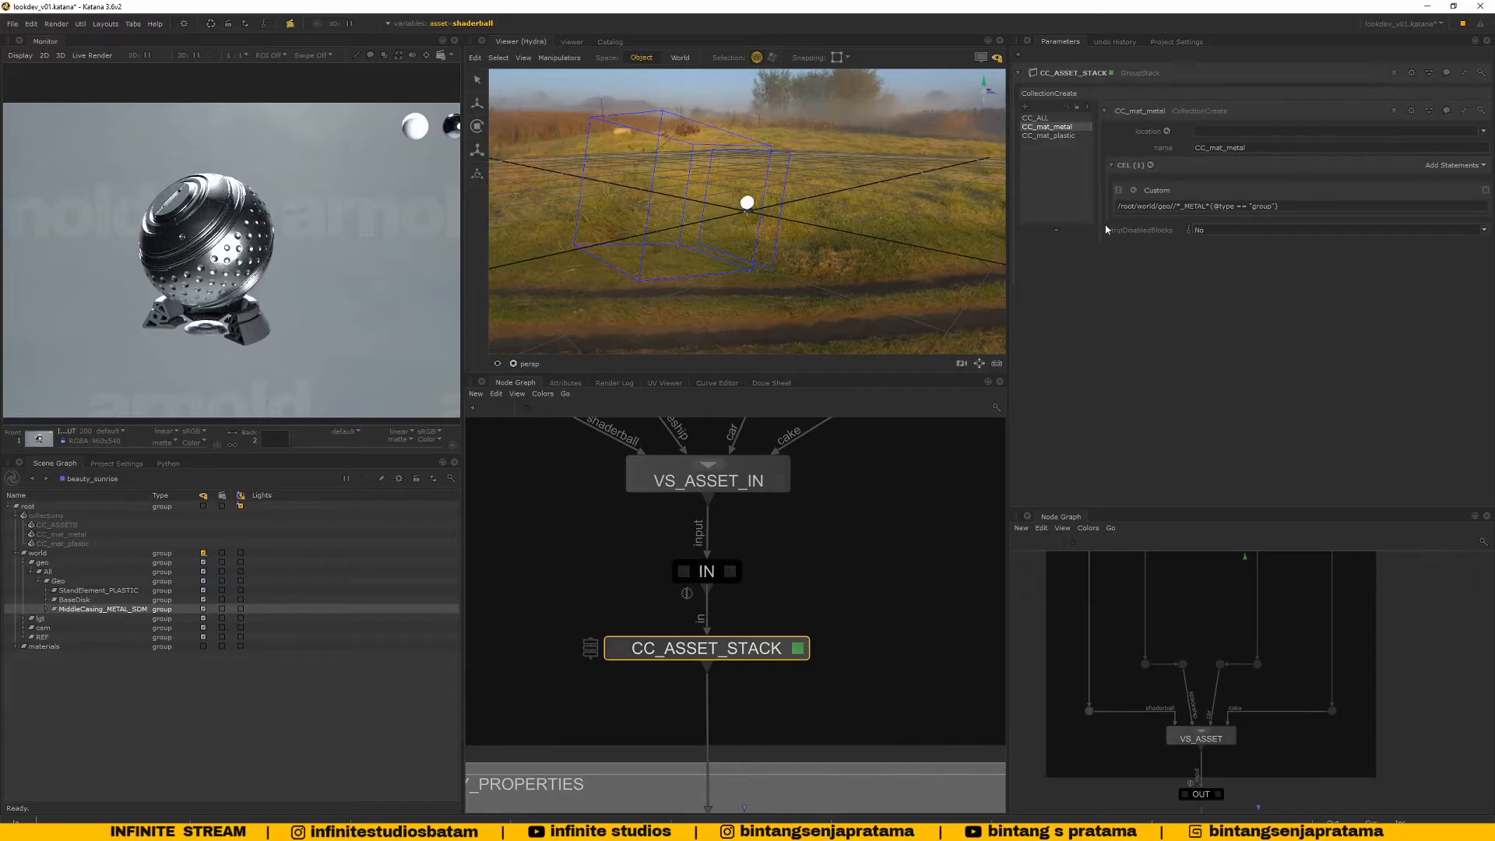
{"action": "left_click_drag", "start_coordinate": [1118, 207], "coordinate": [1293, 207]}
{"action": "left_click", "coordinate": [1293, 207]}
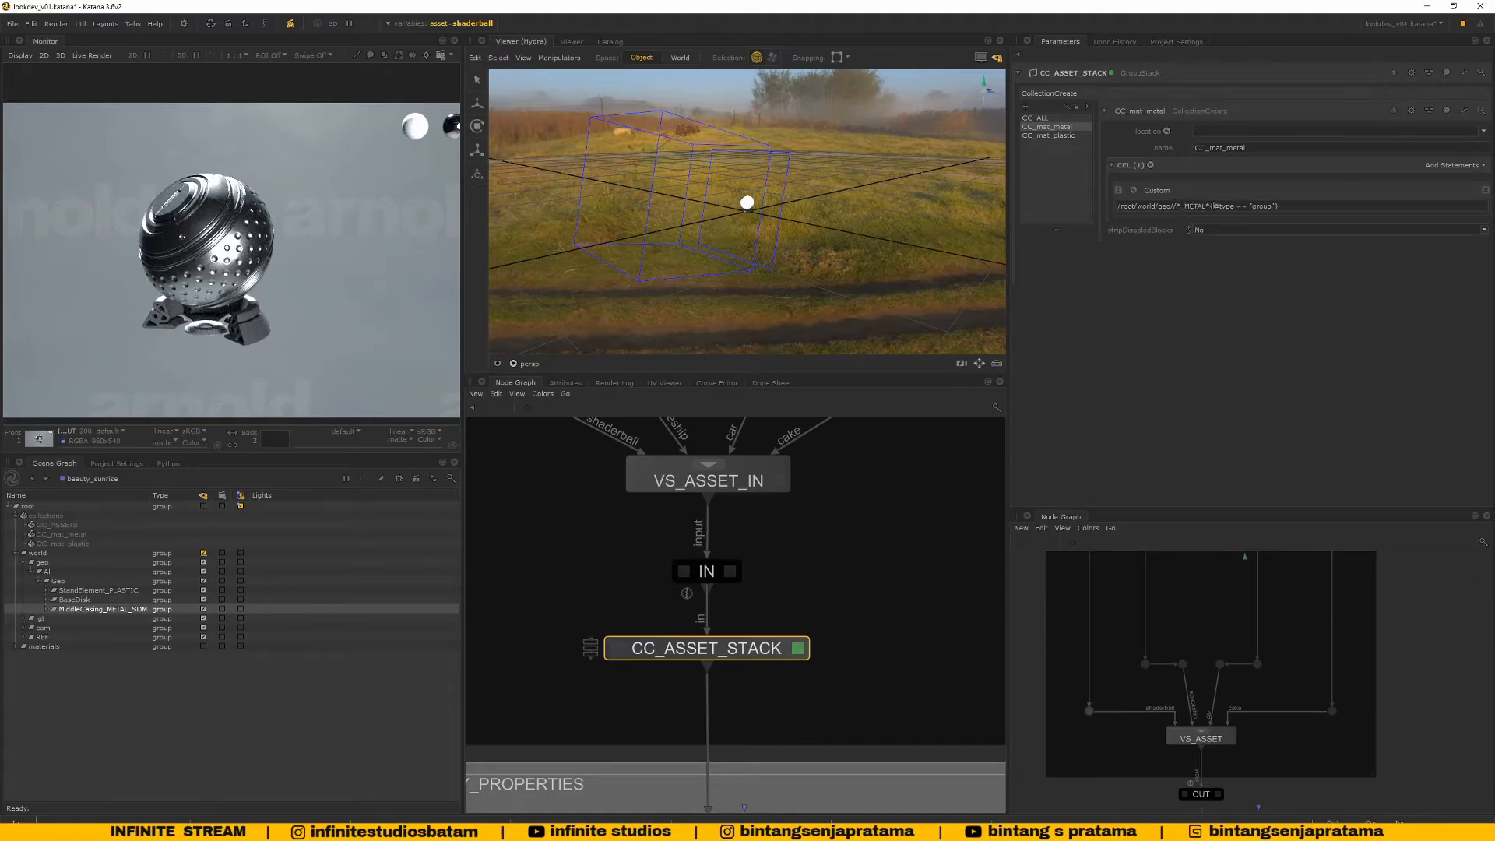
Display the locations matched by CC_mat_metal's custom expression and select the MiddleCasing_METAL_SDM entry in the results list
{"action": "right_click", "coordinate": [1139, 203]}
{"action": "left_click", "coordinate": [1165, 215]}
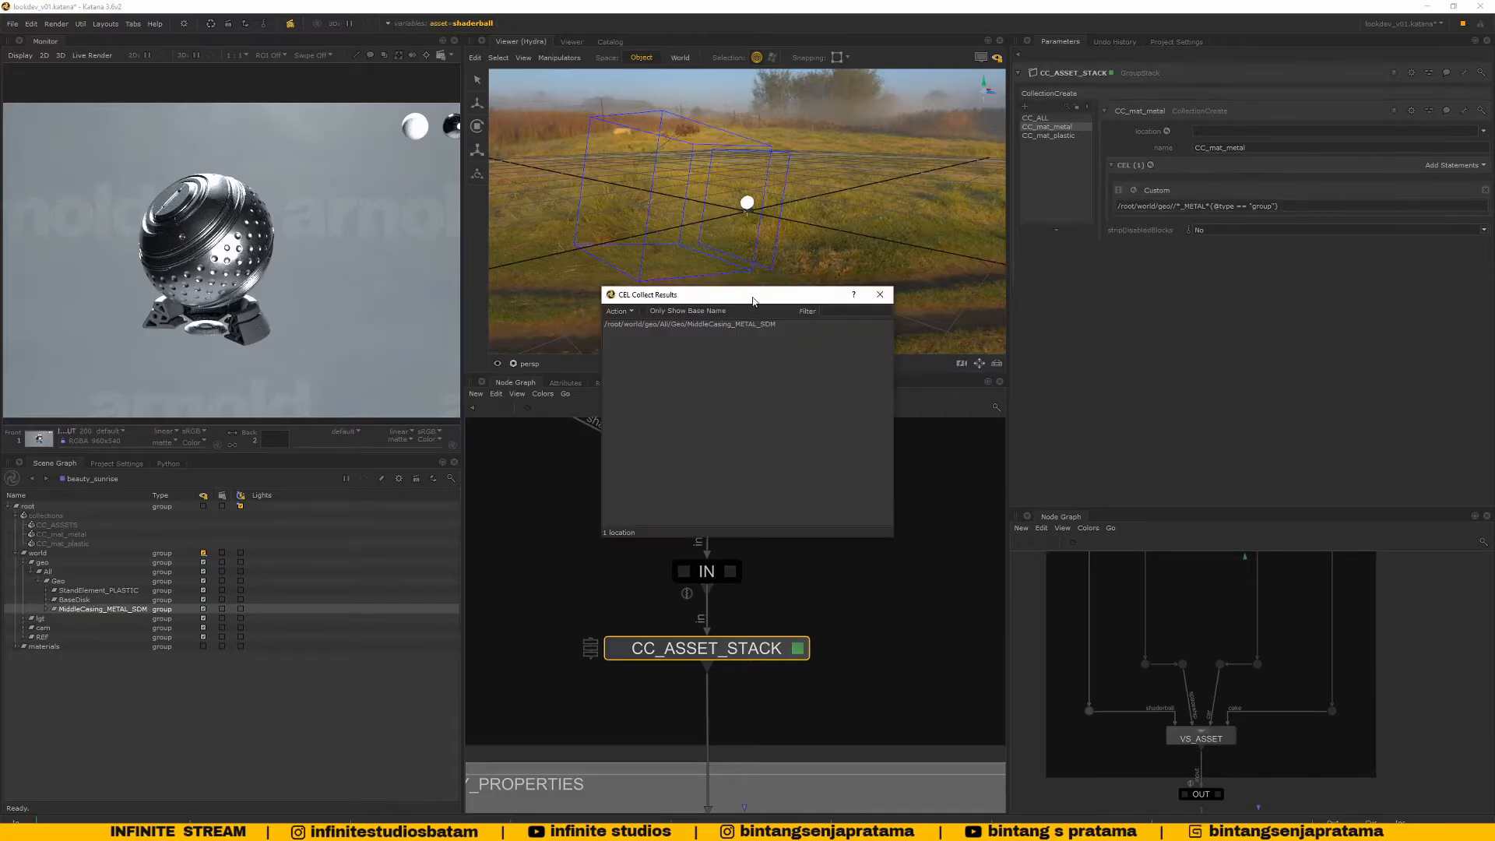
{"action": "left_click_drag", "start_coordinate": [753, 301], "coordinate": [660, 297]}
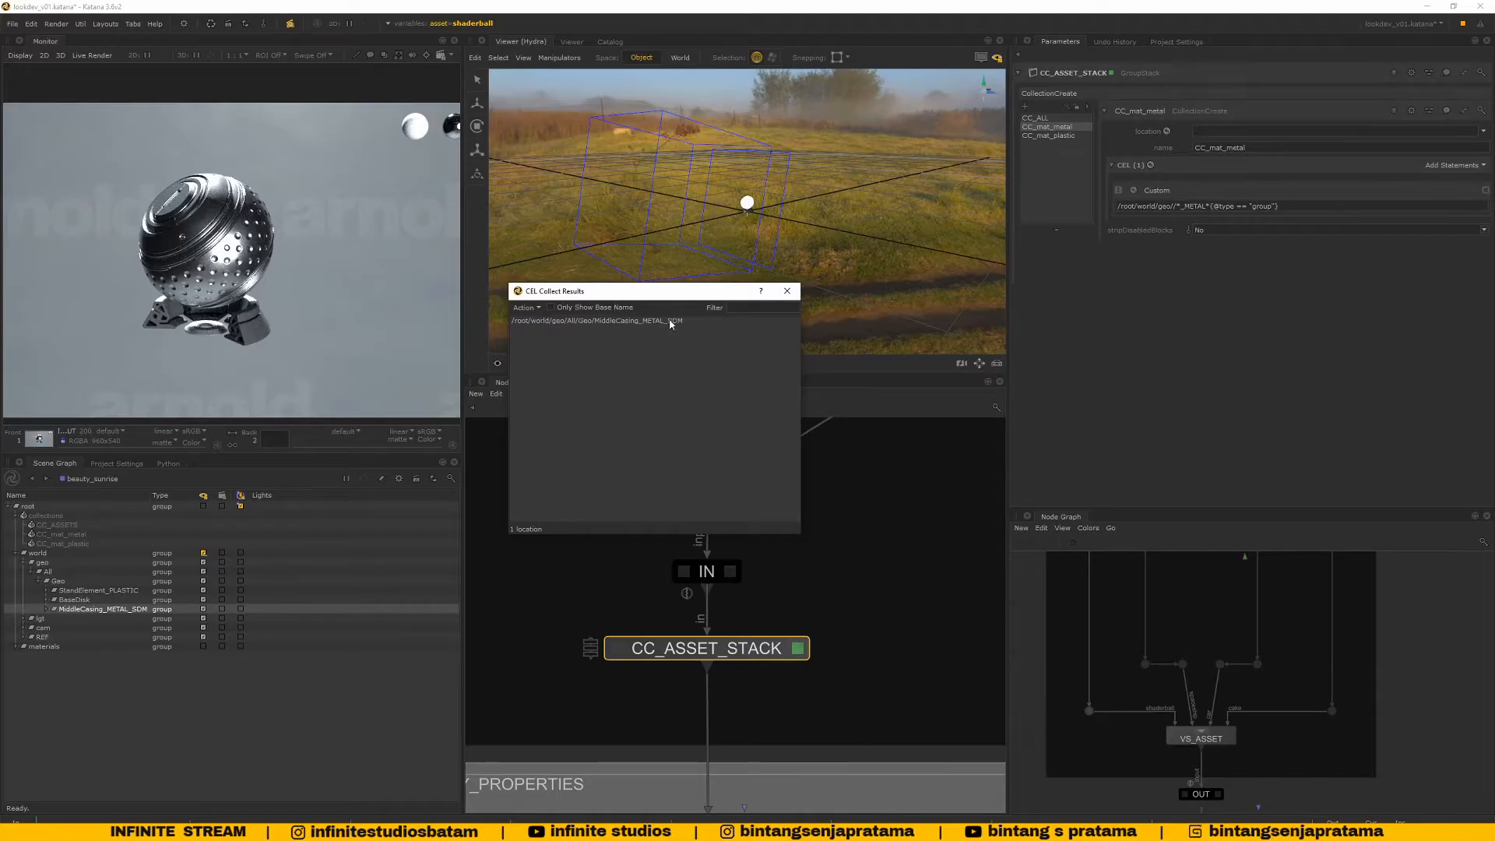
{"action": "left_click", "coordinate": [592, 321]}
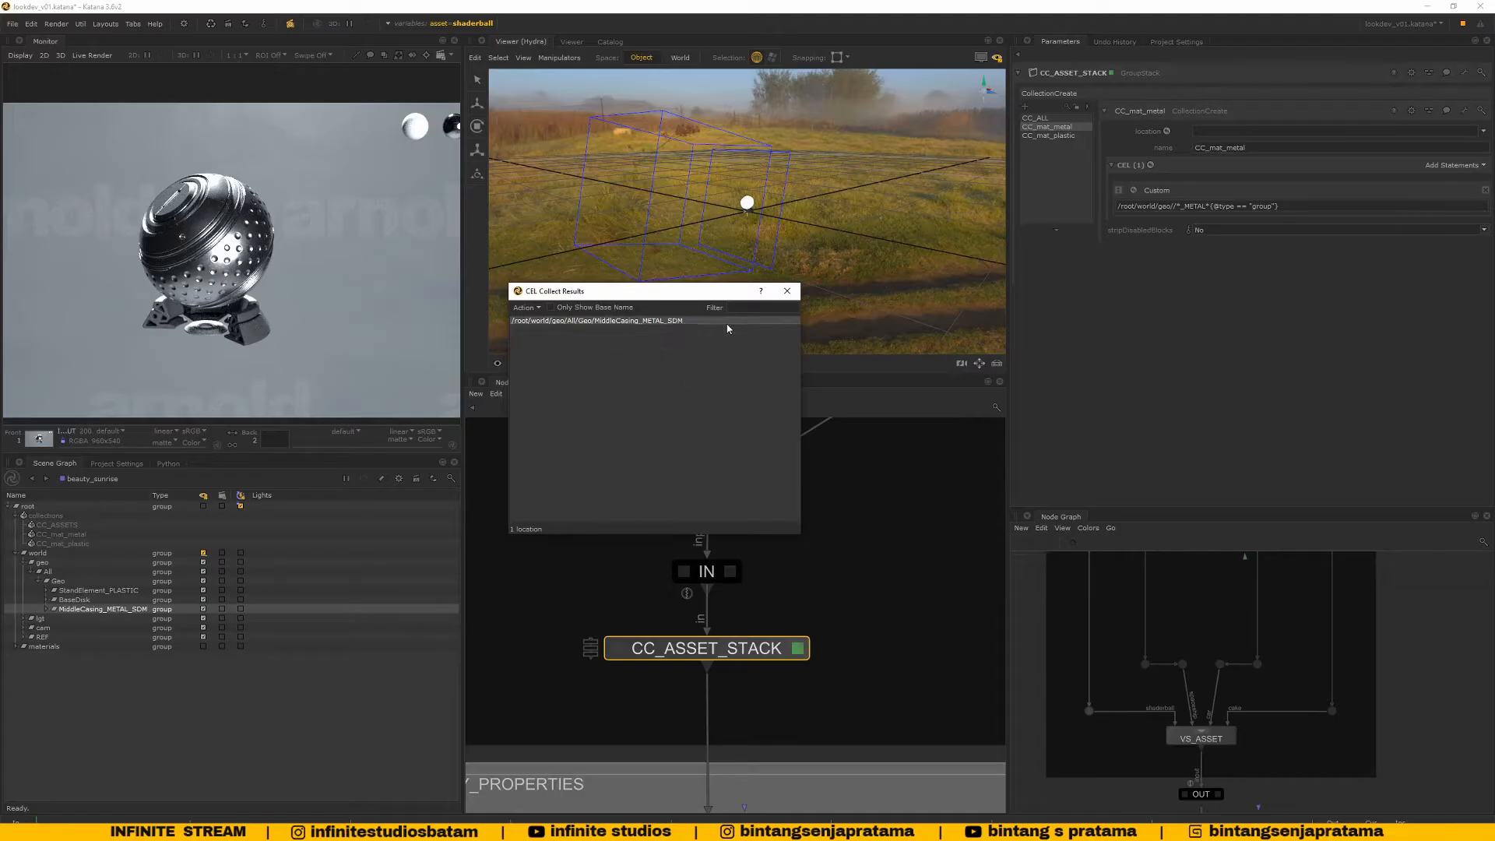
Close the CEL results list, switch back to the untitled scene, and add /root/world/geo/All/Geo to CC_METAL's path statement
{"action": "left_click", "coordinate": [785, 293]}
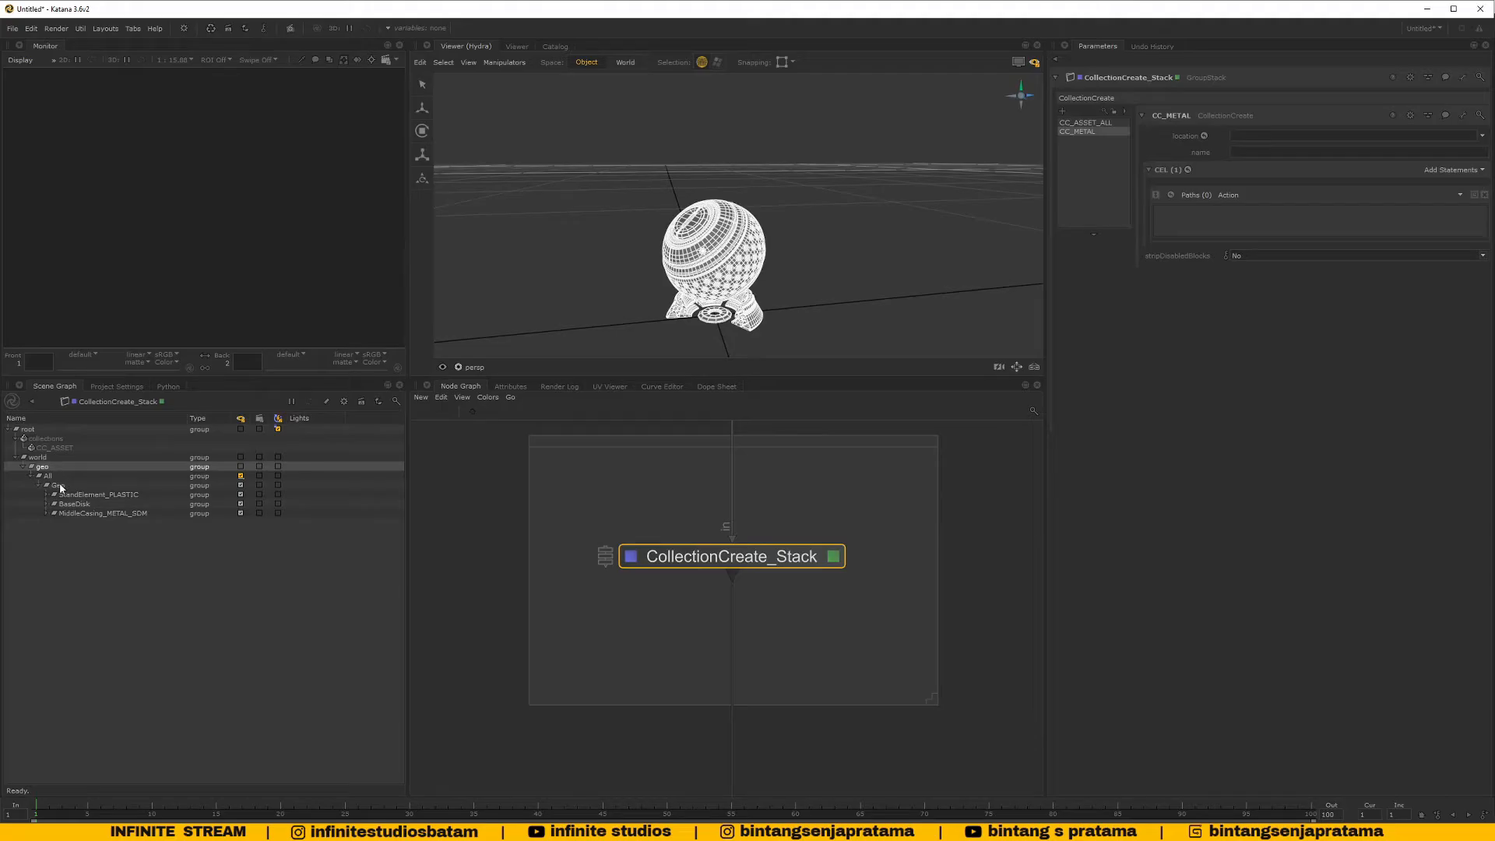
{"action": "left_click_drag", "start_coordinate": [59, 483], "coordinate": [1195, 213]}
{"action": "left_click", "coordinate": [1460, 194]}
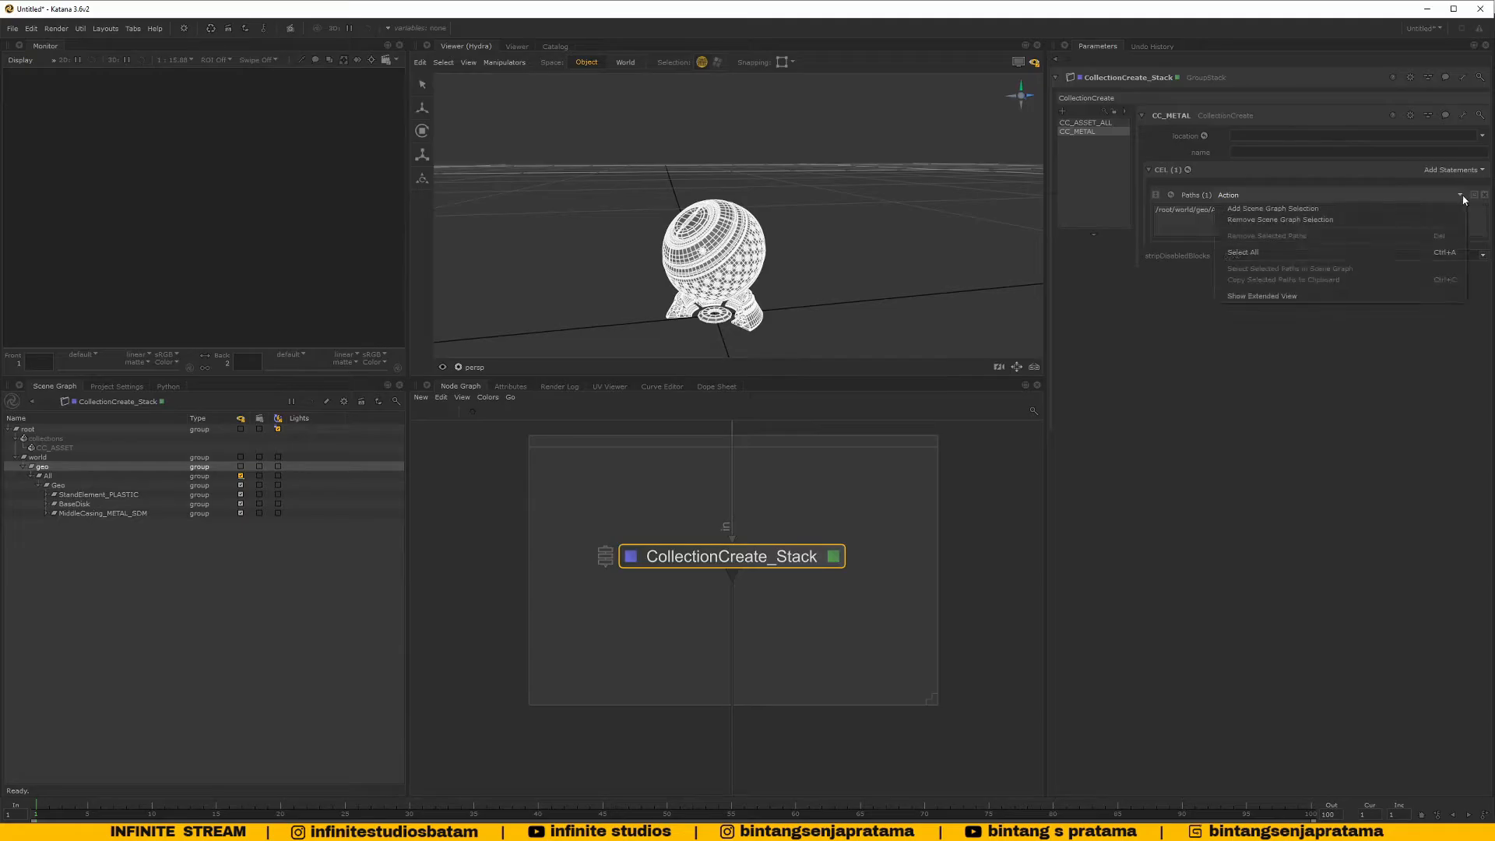
{"action": "left_click", "coordinate": [1201, 197]}
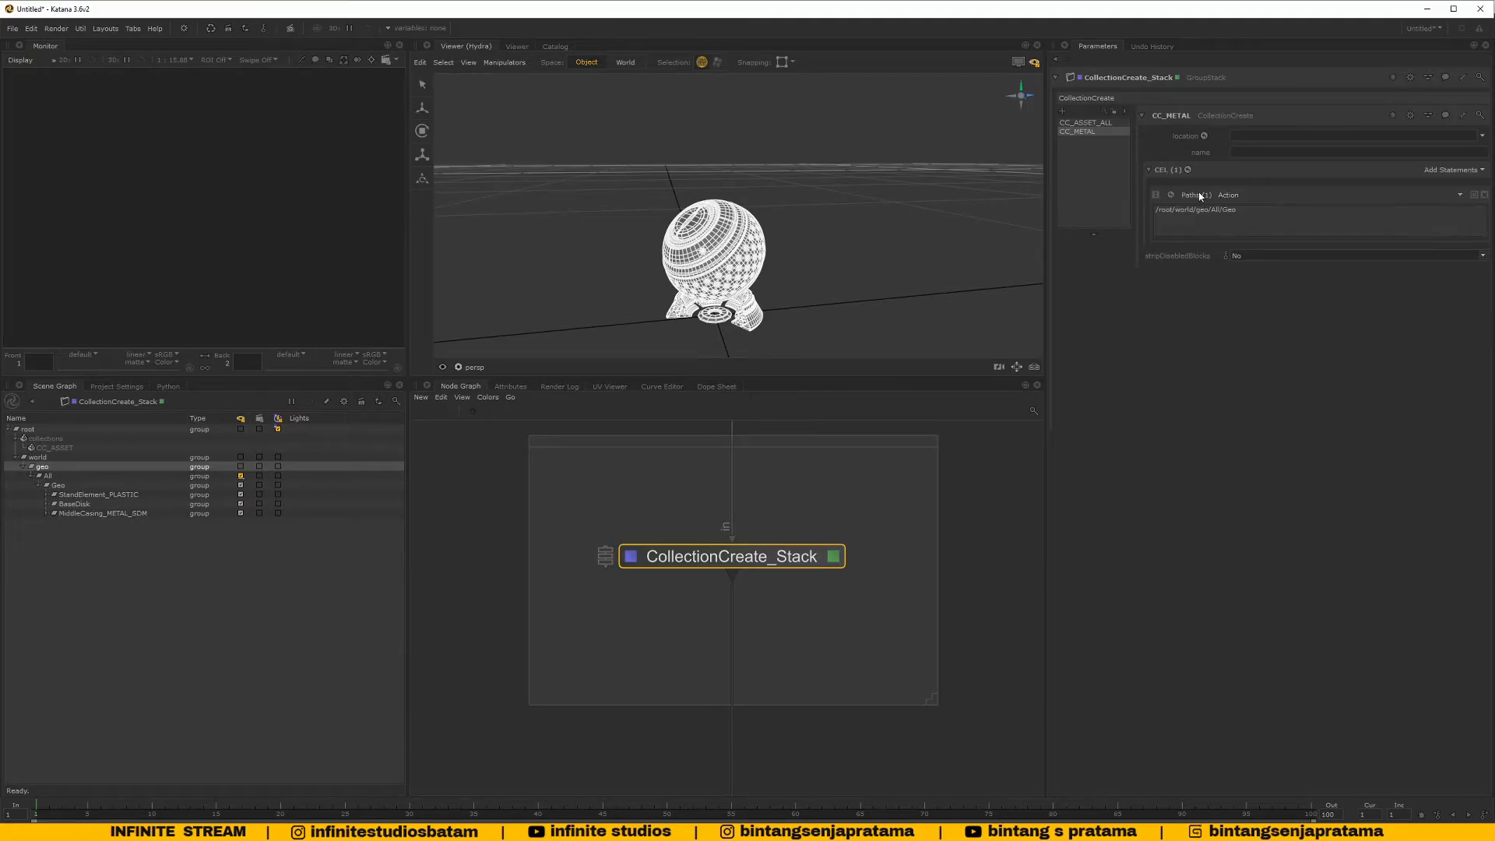
Find the result of CC_METAL's path statement and select it in the scene graph
{"action": "right_click", "coordinate": [1207, 210]}
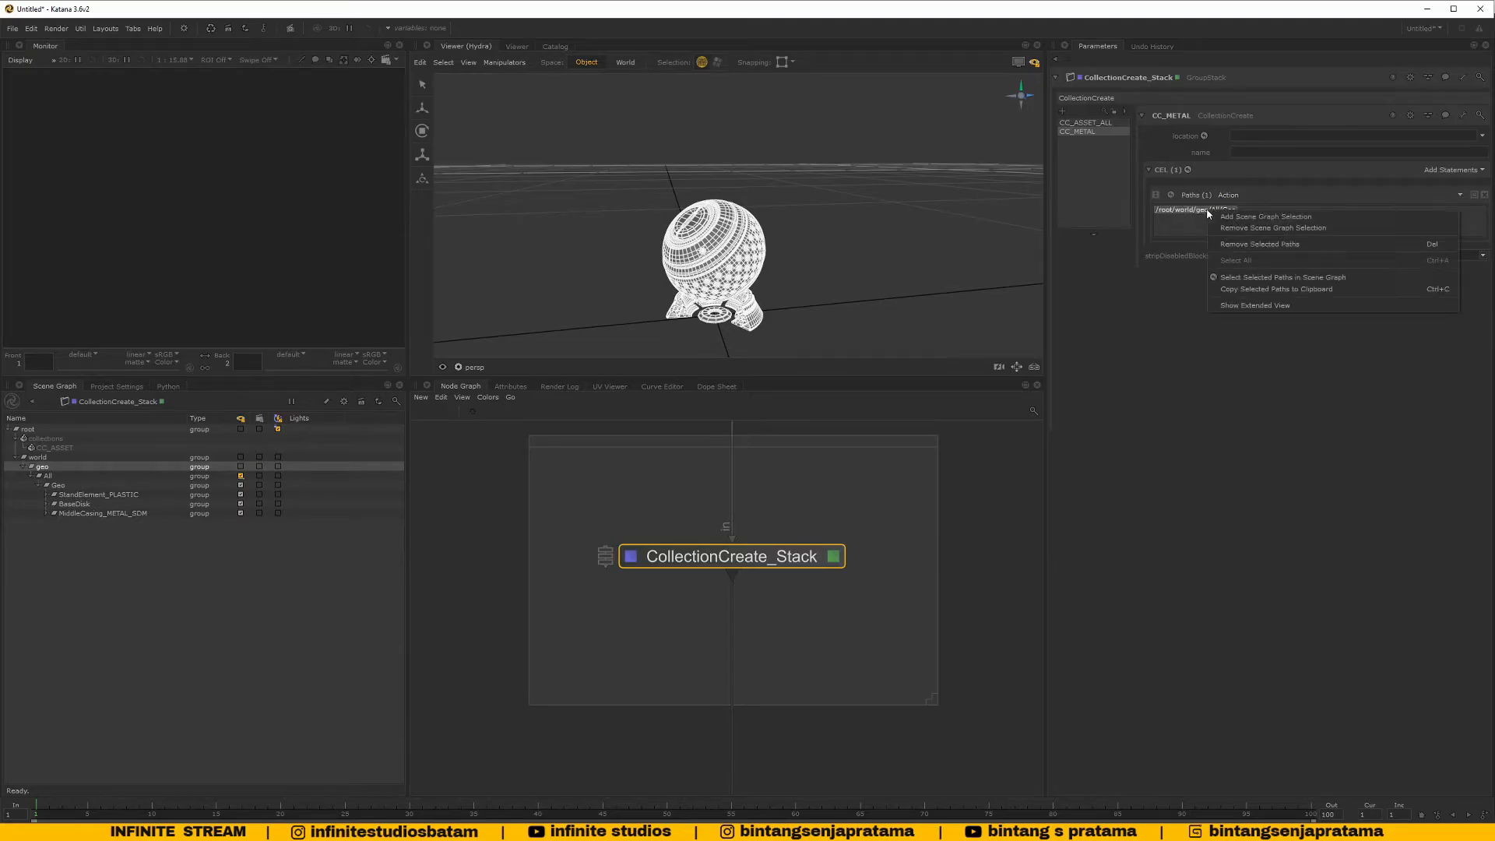
{"action": "left_click", "coordinate": [1190, 314]}
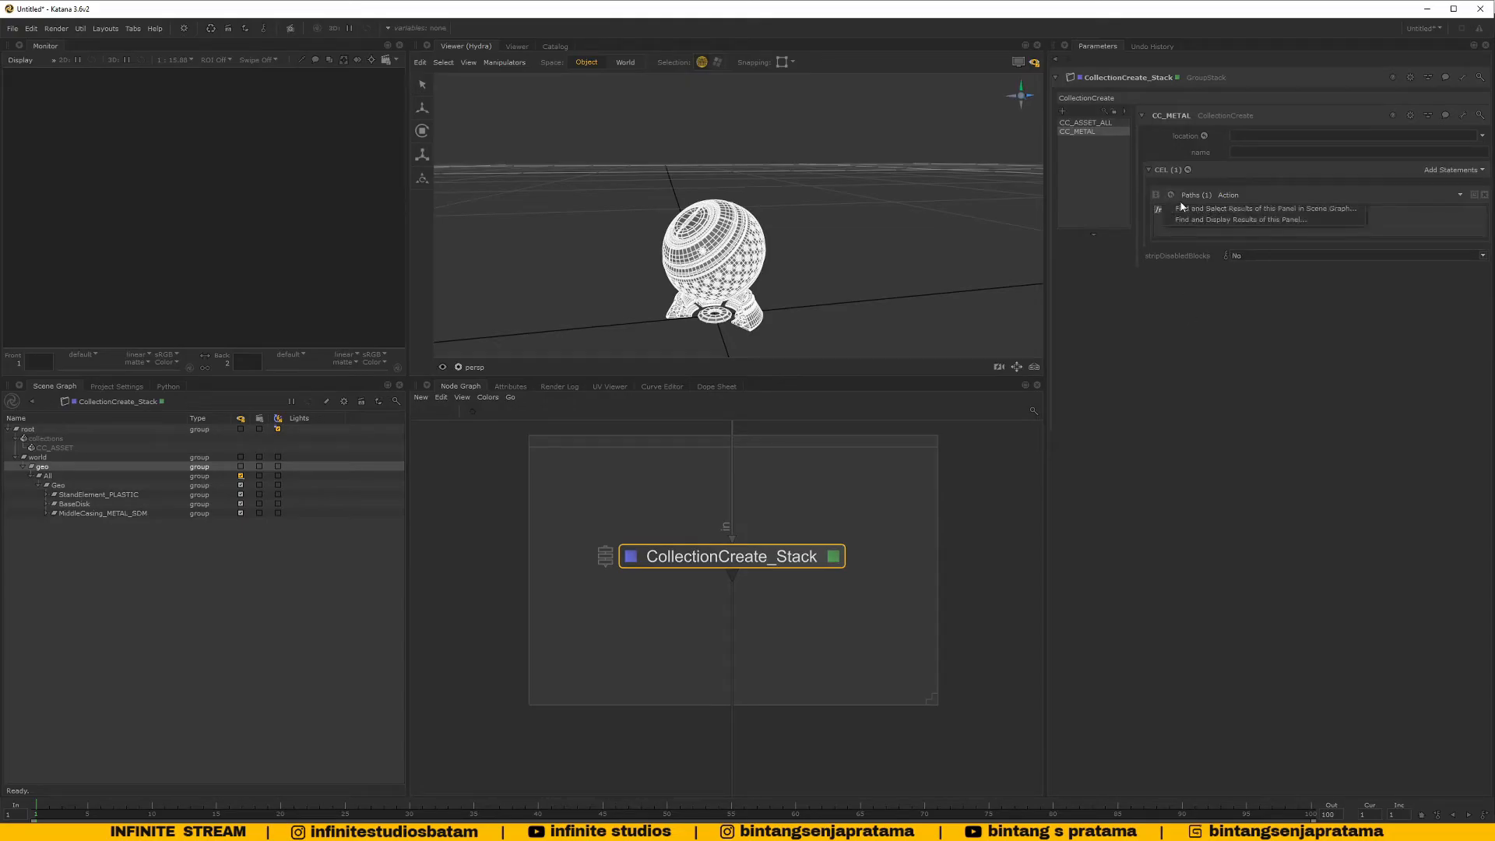
{"action": "left_click", "coordinate": [1208, 211]}
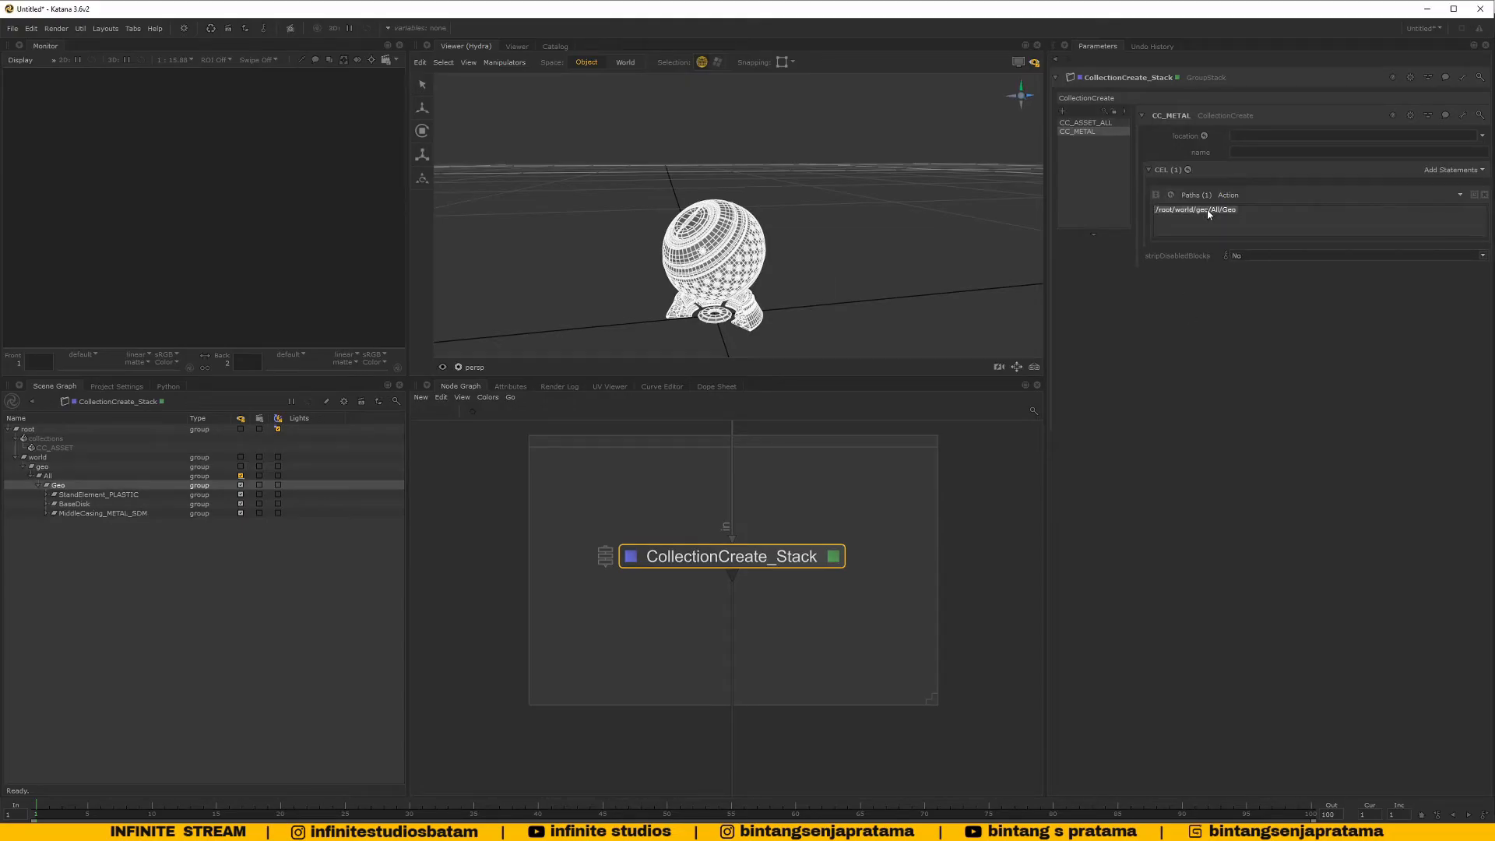
Replace CC_METAL's path statement with a custom CEL statement
{"action": "left_click", "coordinate": [1460, 197]}
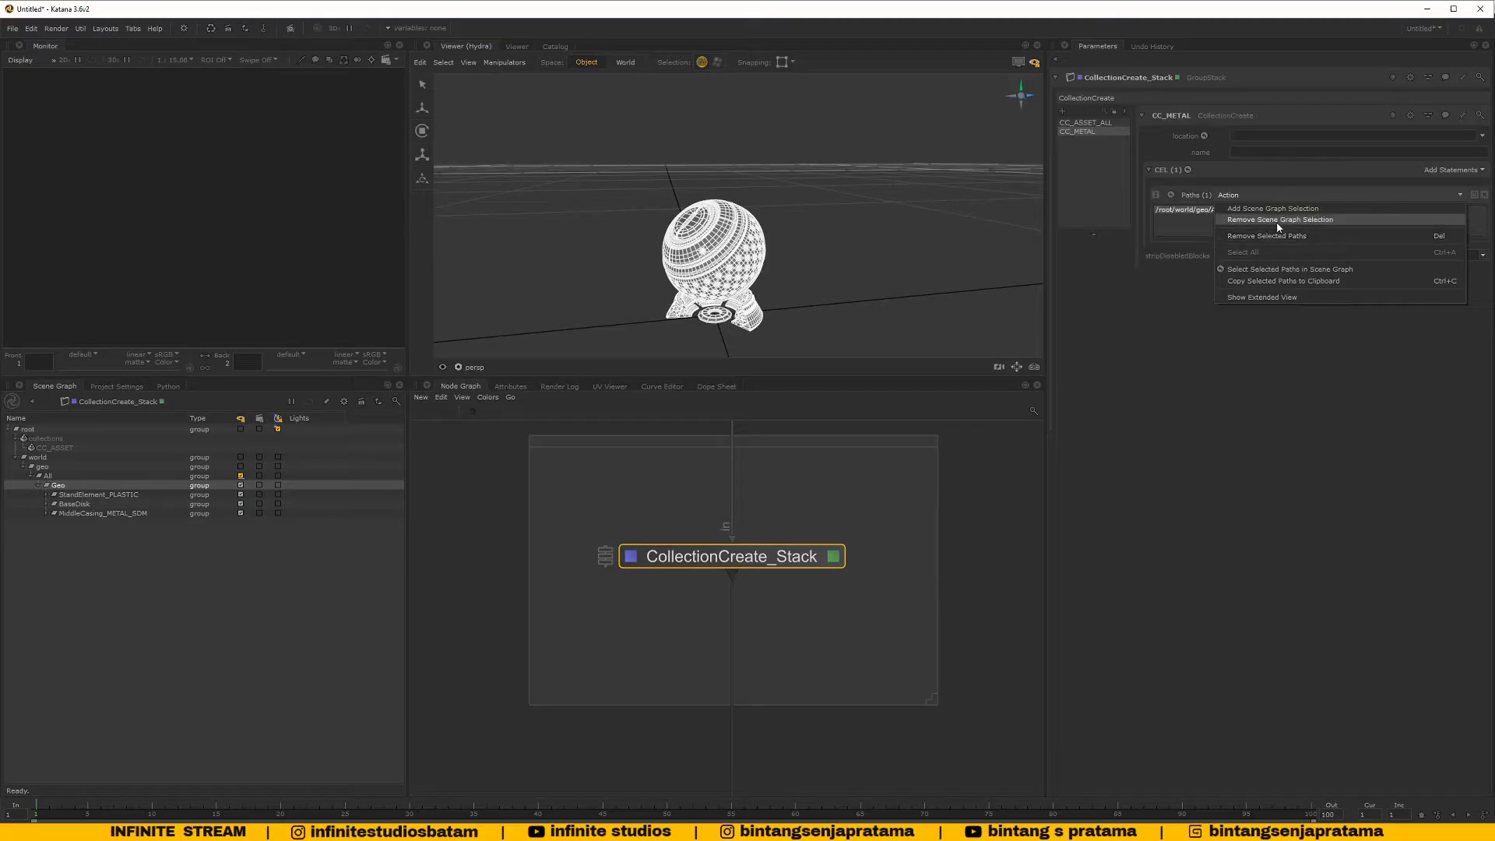
{"action": "left_click", "coordinate": [1249, 297]}
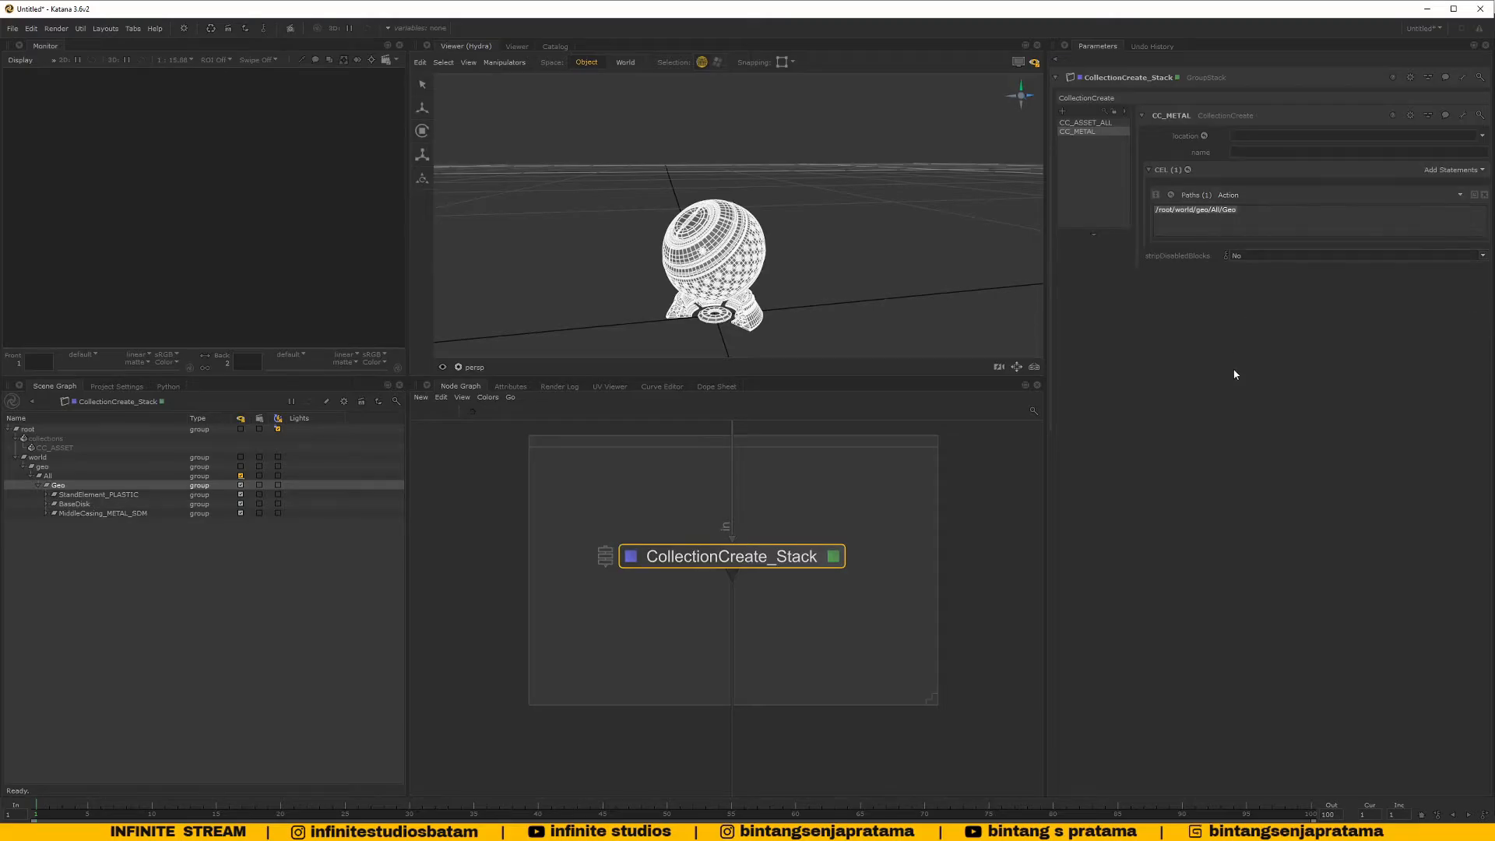
{"action": "left_click", "coordinate": [1485, 195]}
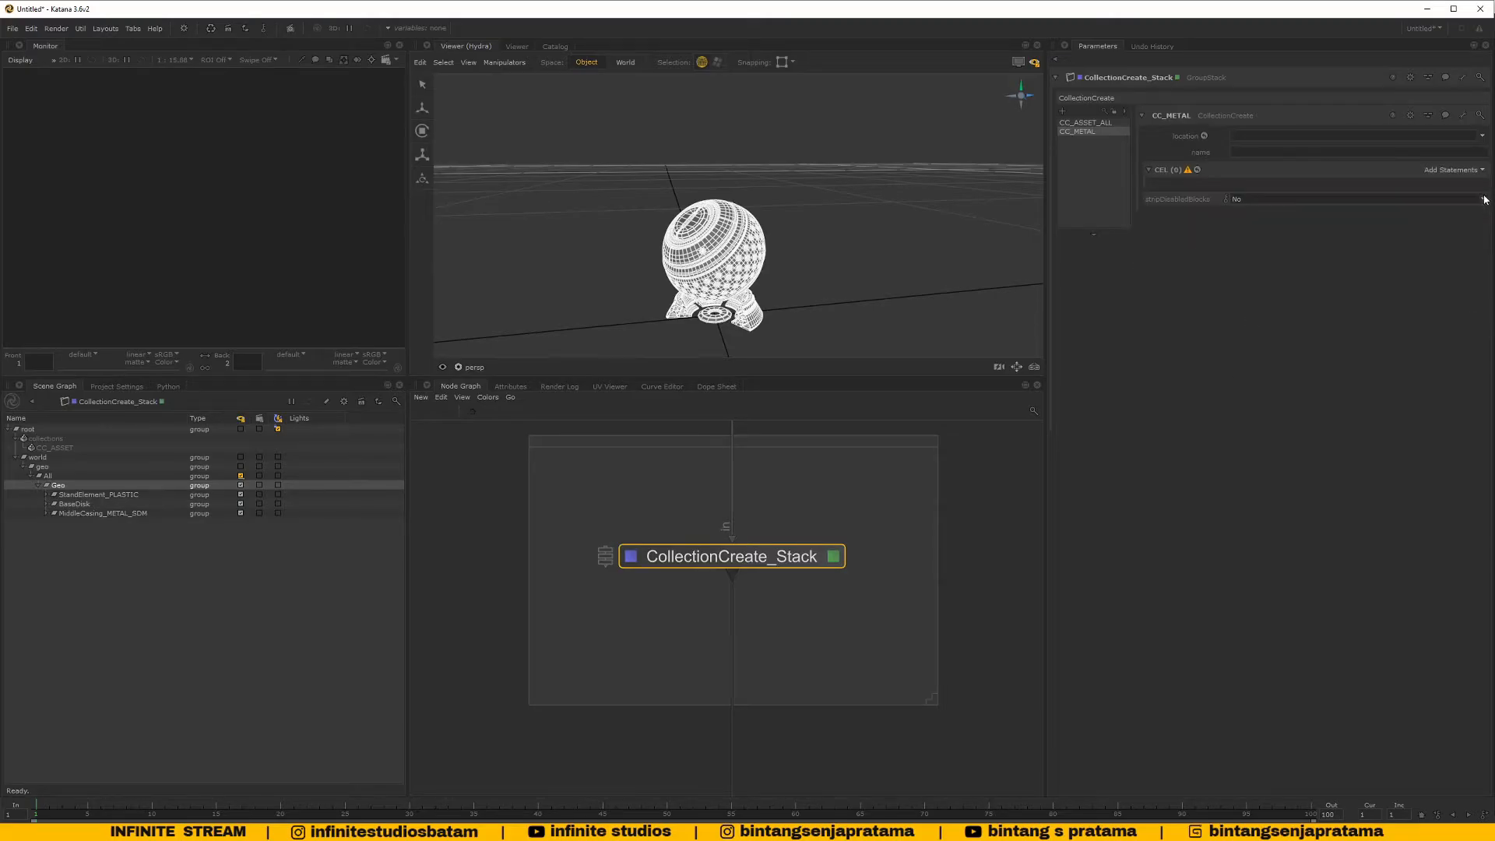
{"action": "left_click", "coordinate": [1449, 170]}
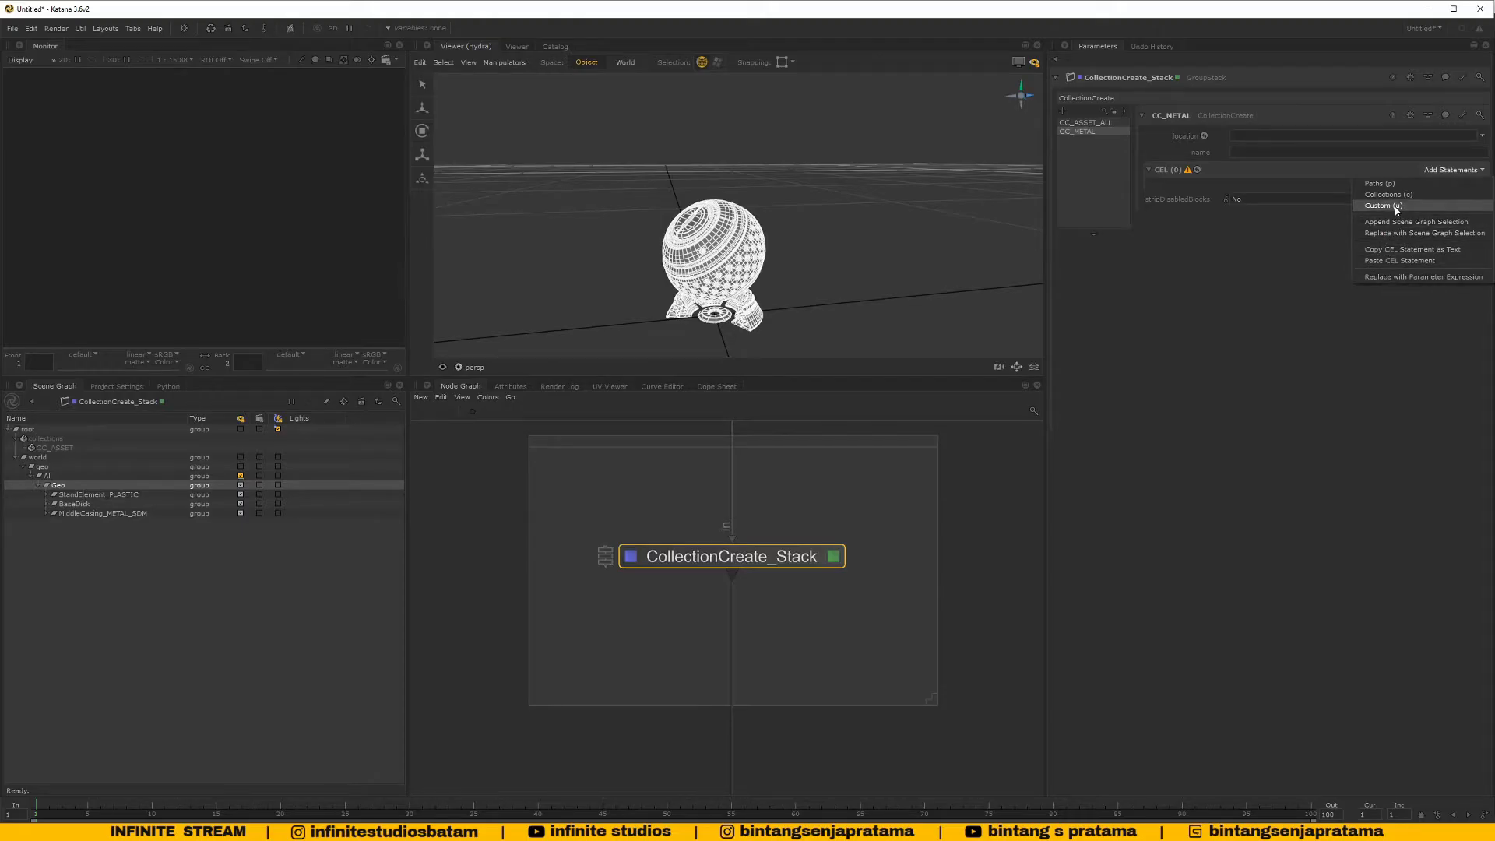
Add a custom CEL statement to the CC_METAL collection with the expression /root/world/geo//*_METAL*
{"action": "left_click", "coordinate": [1392, 183]}
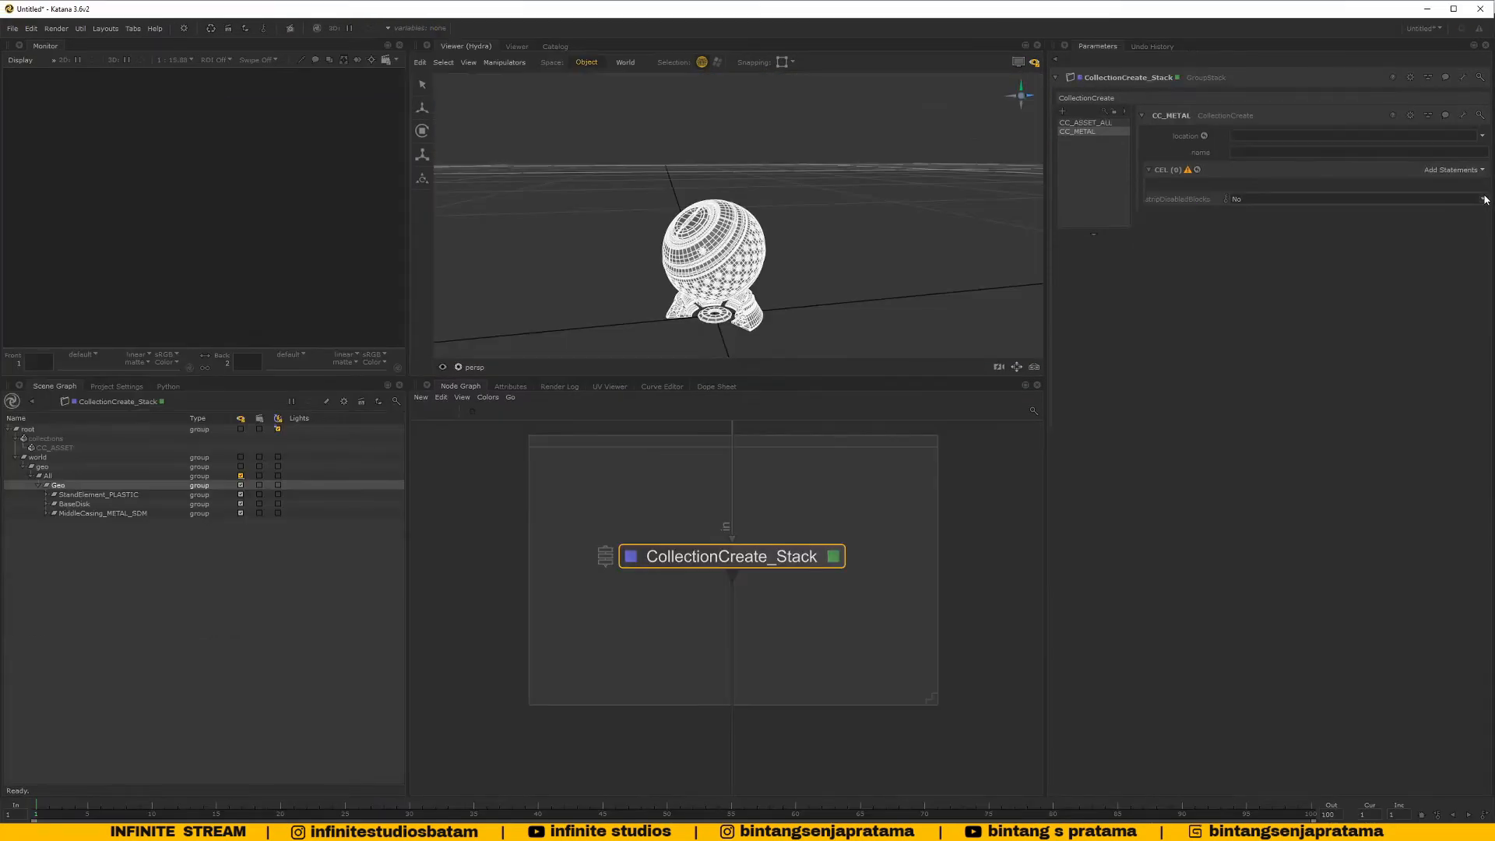
{"action": "left_click", "coordinate": [1454, 169]}
{"action": "left_click", "coordinate": [1391, 183]}
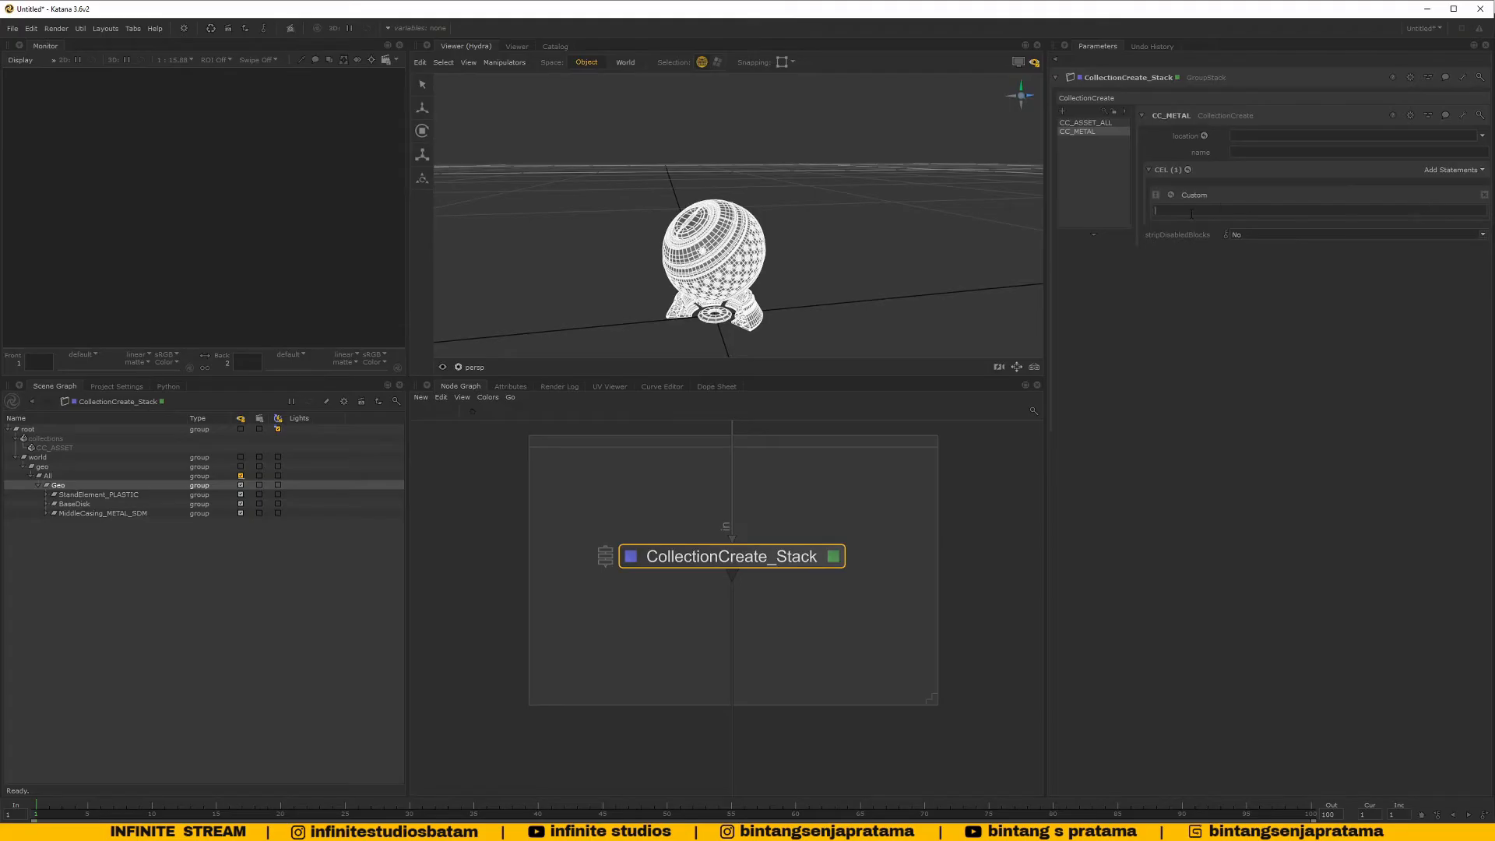
{"action": "left_click_drag", "start_coordinate": [77, 483], "coordinate": [1326, 209]}
{"action": "type", "text": "/*_metal"}
{"action": "key", "text": "BackSpace"}
{"action": "key", "text": "BackSpace"}
{"action": "key", "text": "BackSpace"}
{"action": "key", "text": "BackSpace"}
{"action": "key", "text": "BackSpace"}
{"action": "type", "text": "ME"}
Collect the locations matched by the CC_METAL statement and inspect the shape under MiddleCasing_METAL_SDM in the scene graph
{"action": "left_click", "coordinate": [1174, 194]}
{"action": "left_click", "coordinate": [1195, 221]}
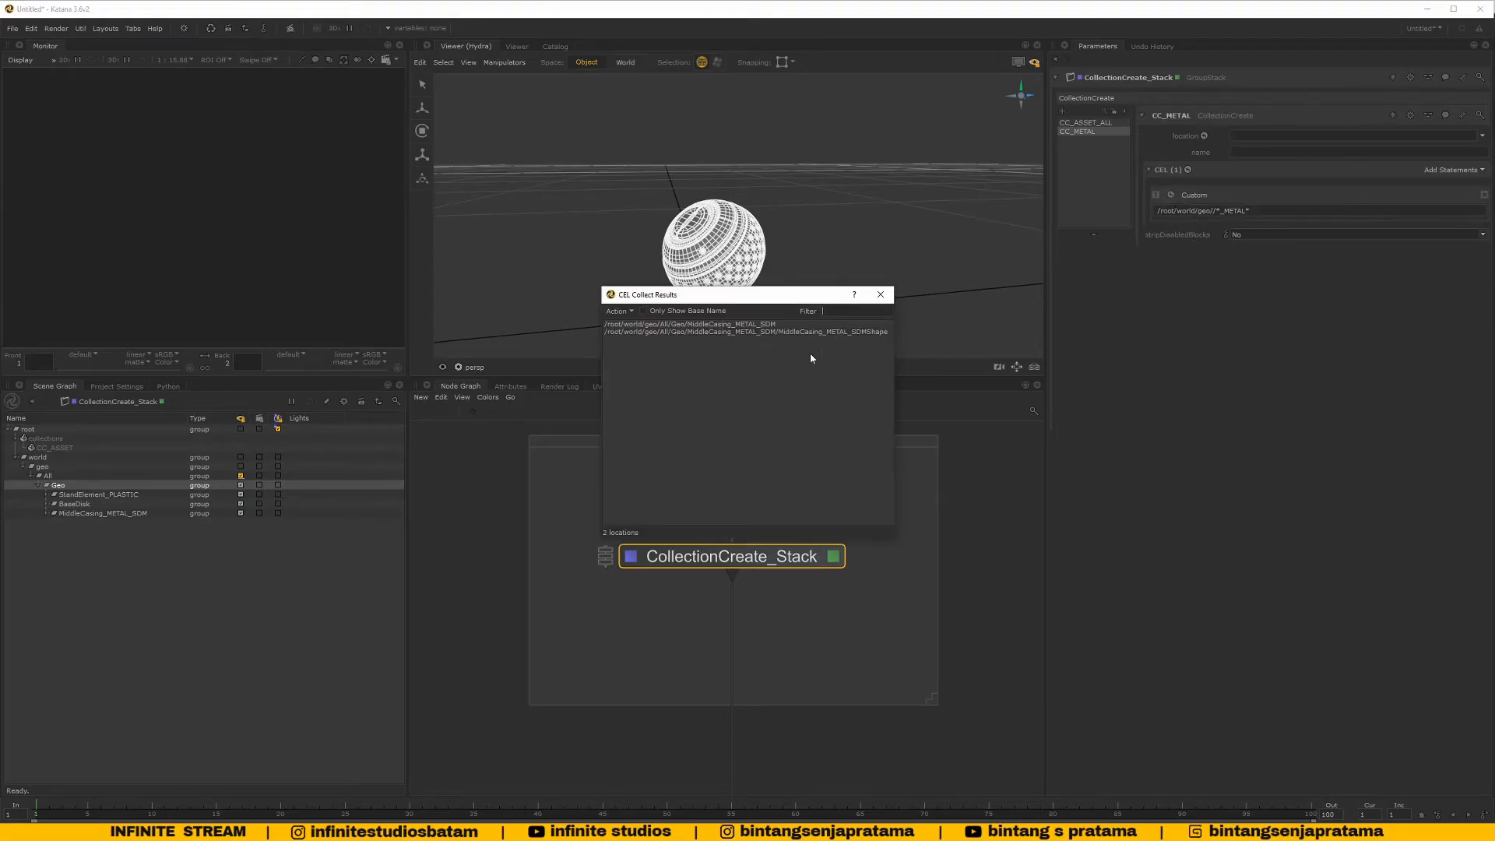
{"action": "left_click", "coordinate": [841, 333]}
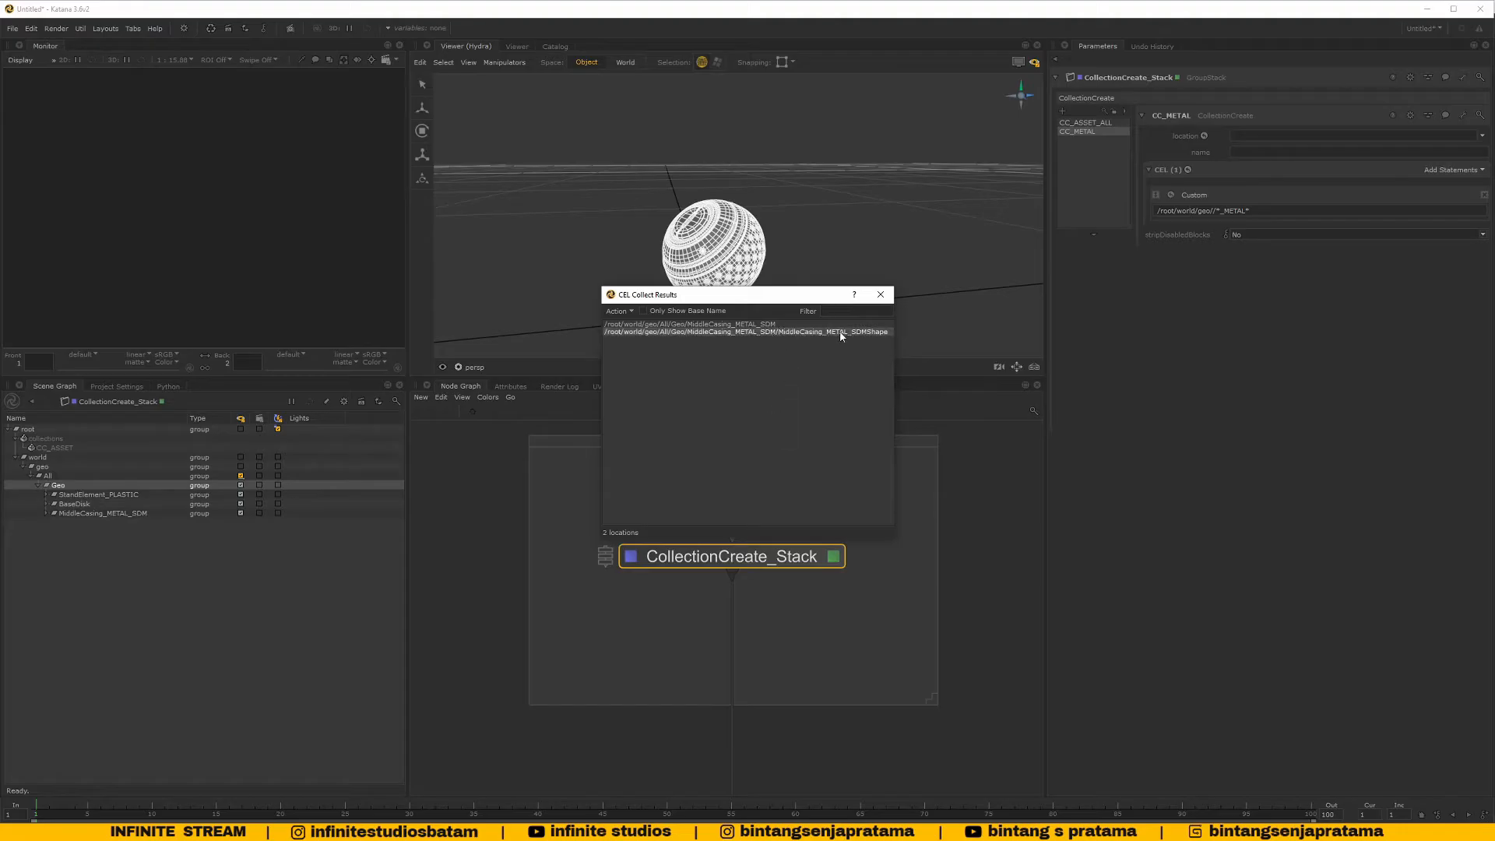
{"action": "key", "text": "Escape"}
{"action": "left_click", "coordinate": [47, 513]}
{"action": "left_click", "coordinate": [121, 523]}
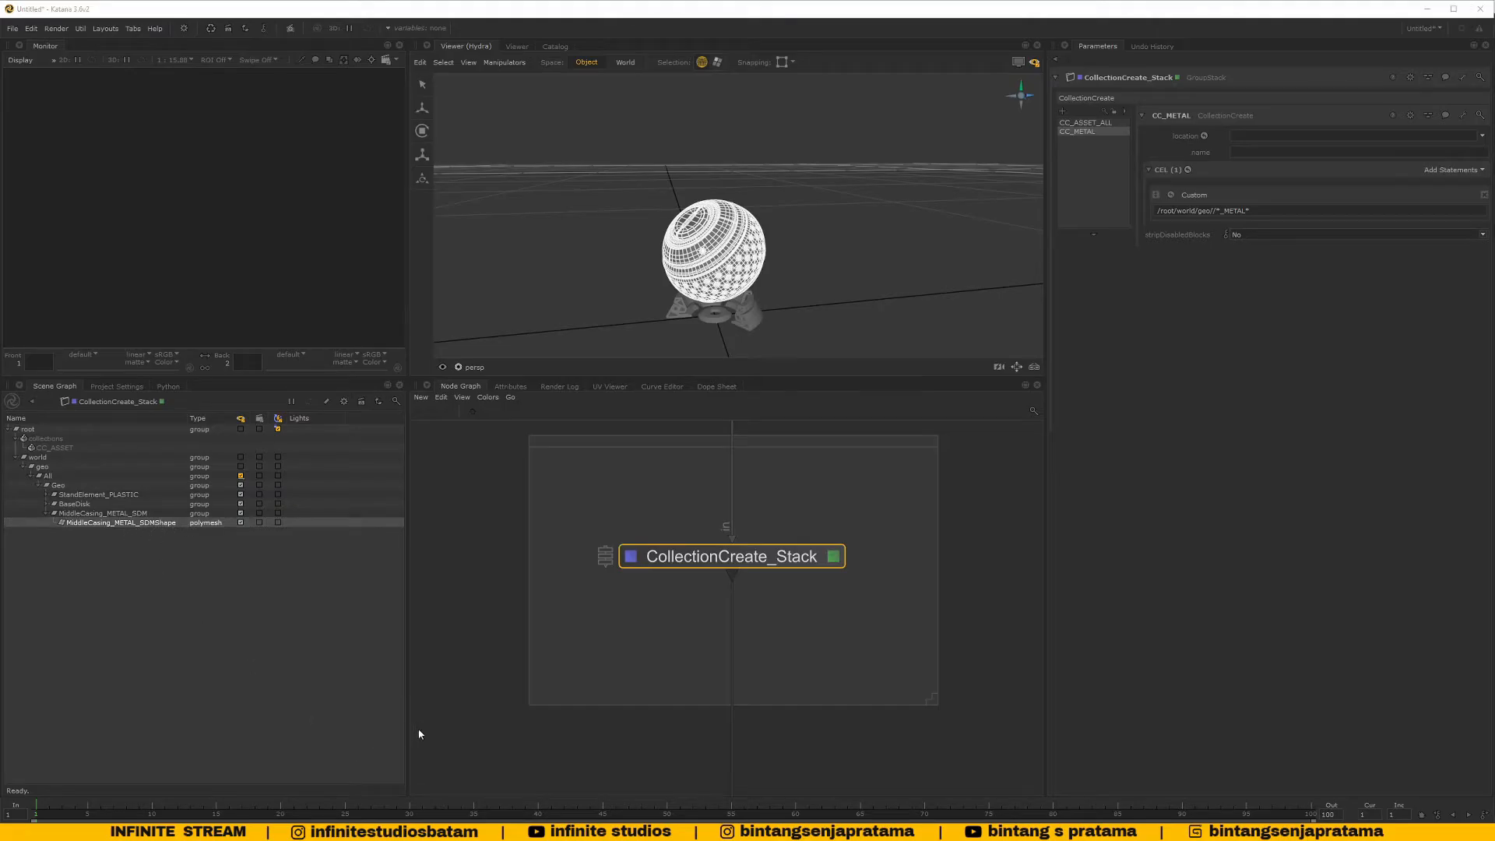
Switch to Blender and delete the Camera object from the scene
{"action": "key", "text": "alt+Tab"}
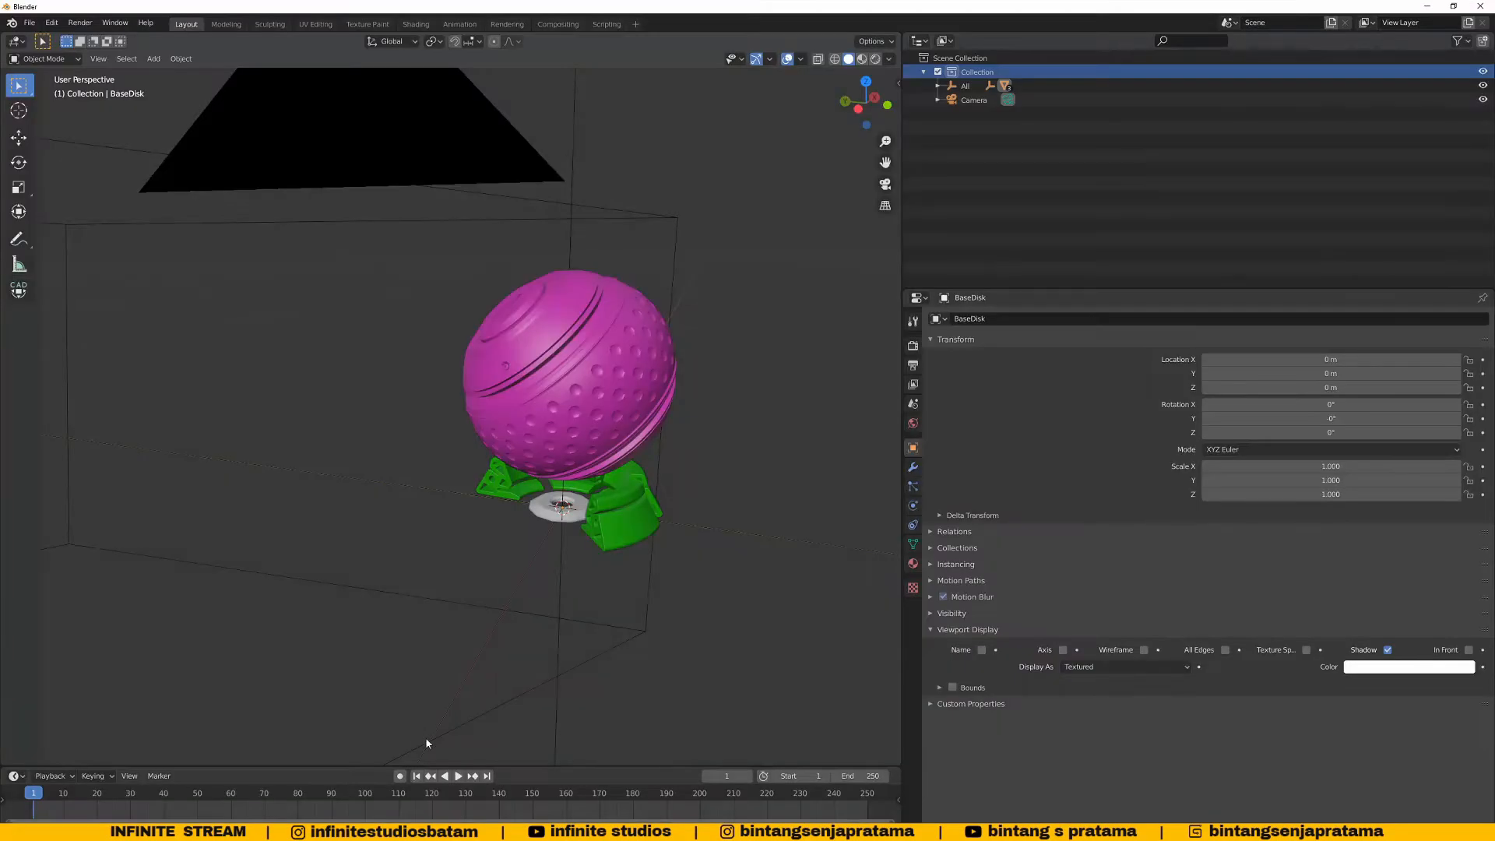
{"action": "left_click", "coordinate": [964, 101]}
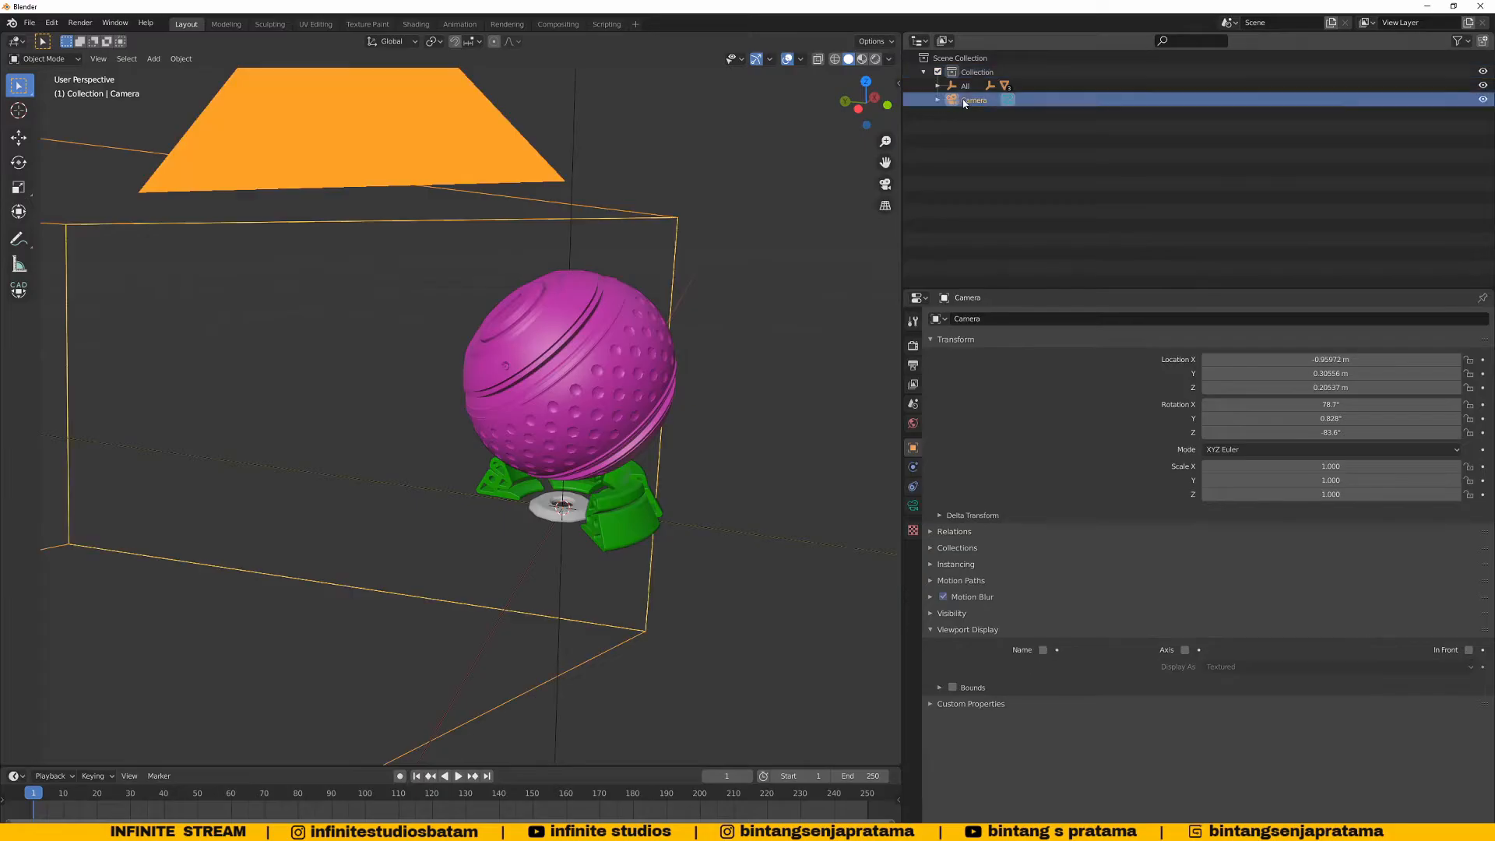
{"action": "key", "text": "Delete"}
Expand the All hierarchy and compare the MiddleCasing_METAL_SDM object with its MiddleCasing_METAL_SDMShape mesh data
{"action": "left_click", "coordinate": [938, 86]}
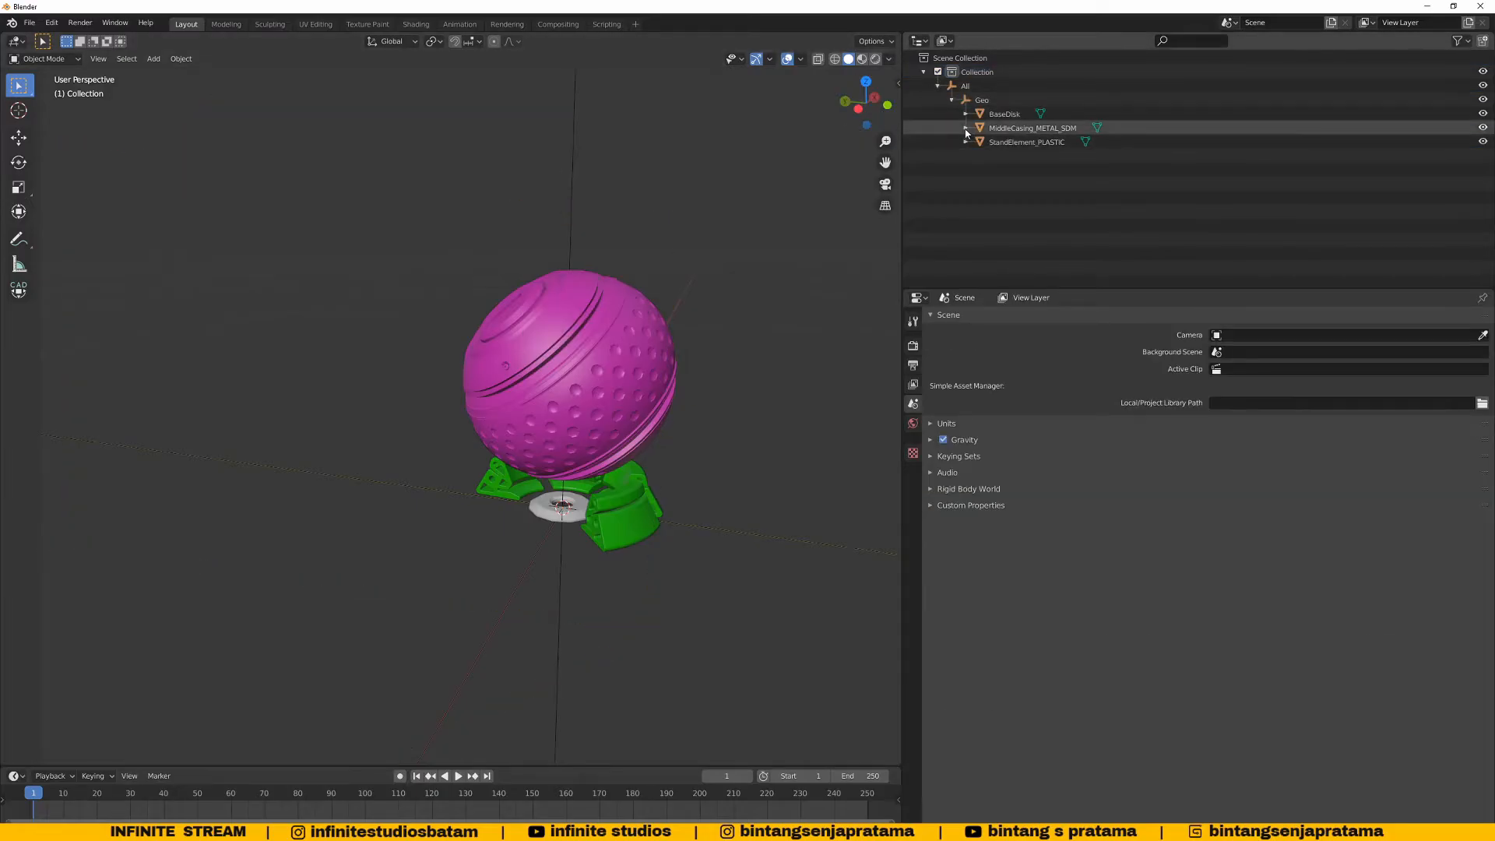
{"action": "left_click", "coordinate": [966, 128]}
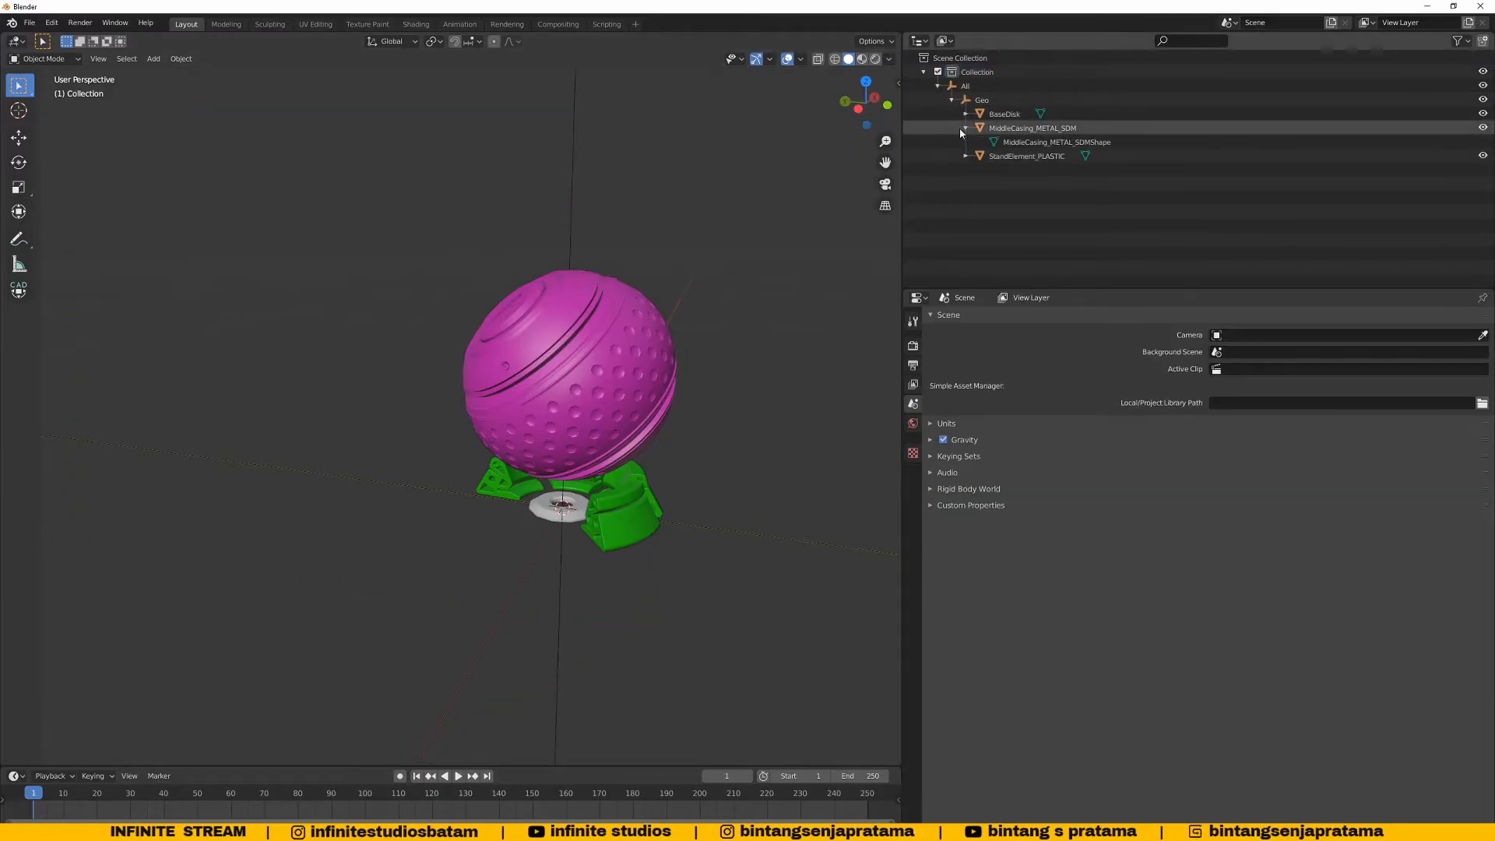
{"action": "left_click", "coordinate": [1040, 142]}
{"action": "middle_click_drag", "start_coordinate": [670, 312], "coordinate": [632, 334]}
{"action": "key", "text": "a"}
{"action": "scroll", "coordinate": [613, 327], "scroll_direction": "up", "scroll_amount": 2}
{"action": "key", "text": "Tab"}
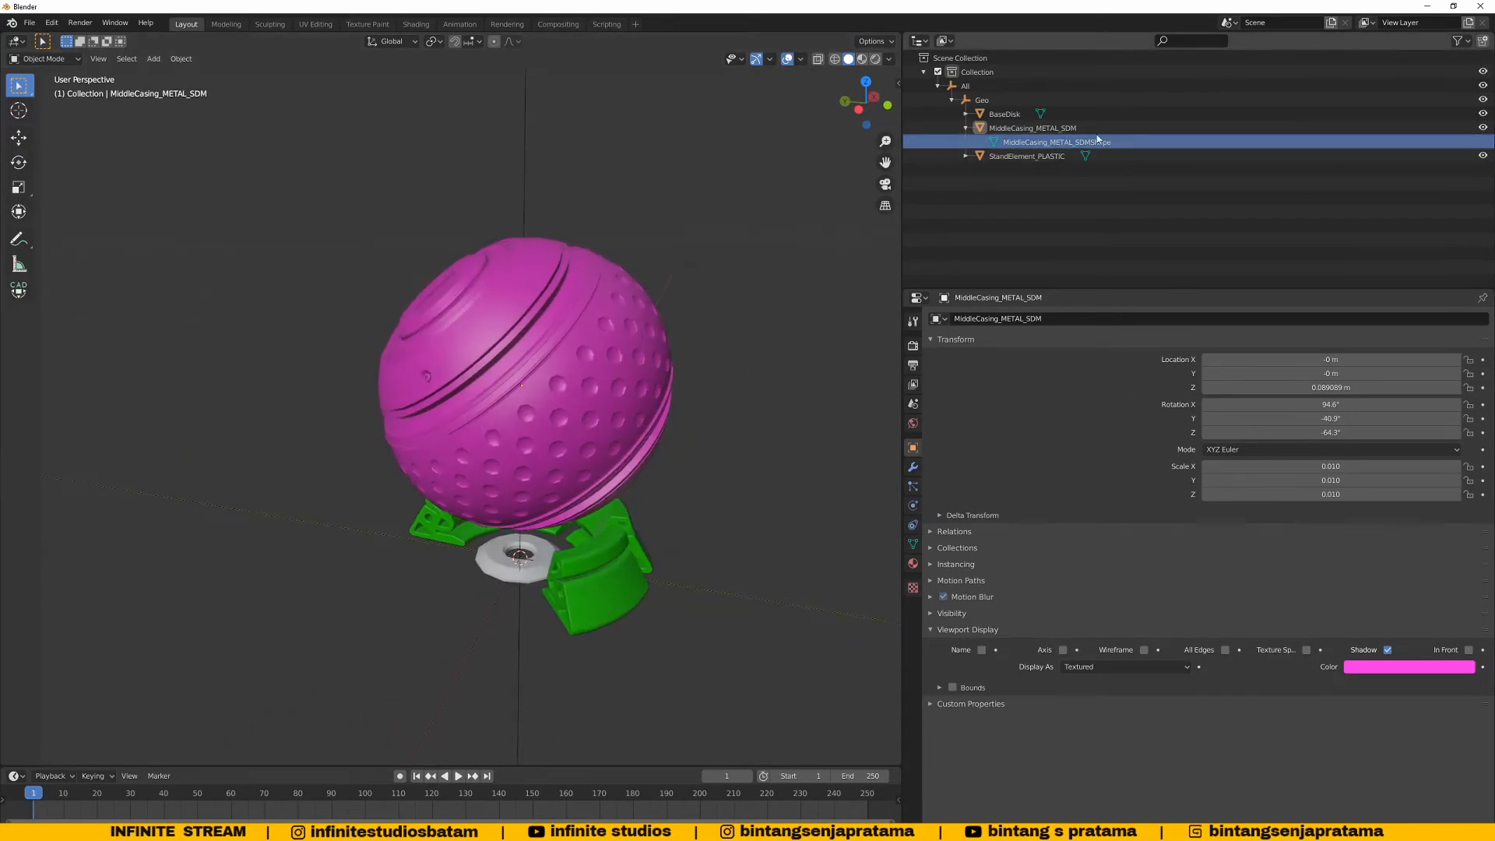
{"action": "left_click", "coordinate": [1013, 130]}
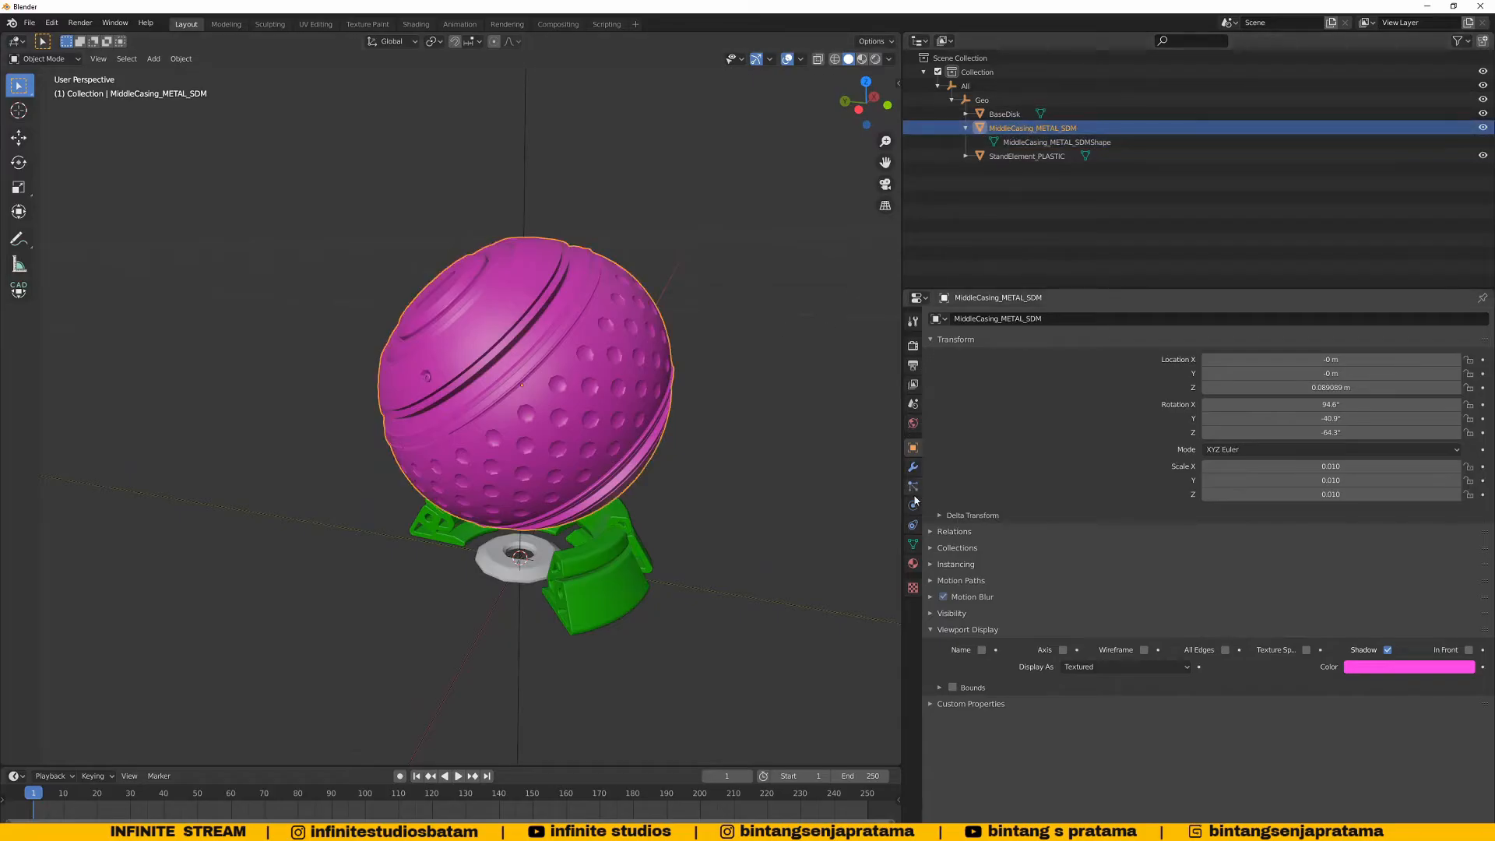
{"action": "middle_click_drag", "start_coordinate": [596, 360], "coordinate": [638, 368]}
{"action": "left_click", "coordinate": [1024, 139]}
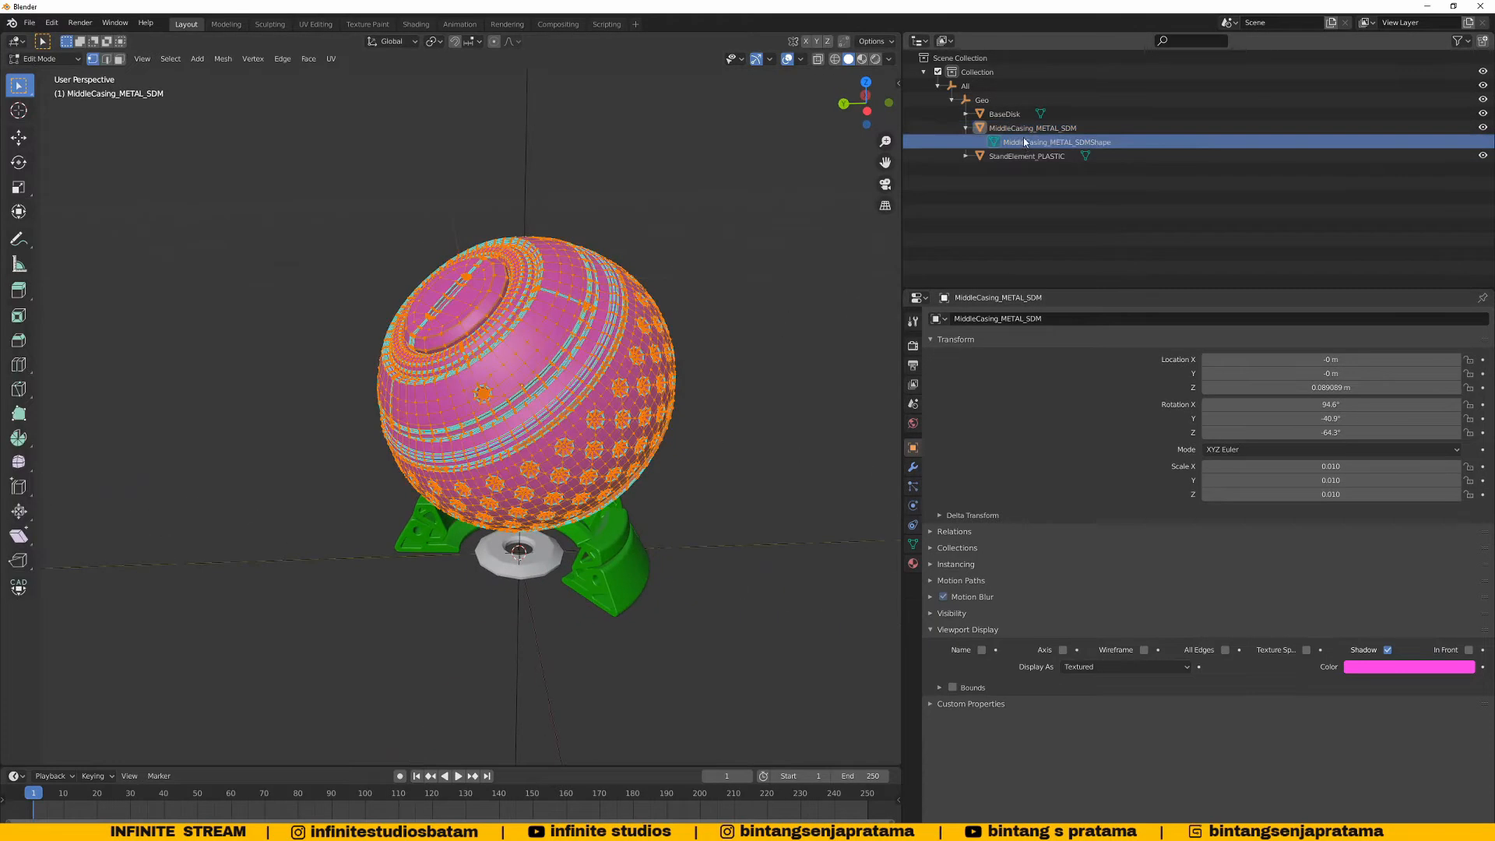
Switch back to Katana and review the locations collected by the CC_METAL custom statement
{"action": "key", "text": "alt+Tab"}
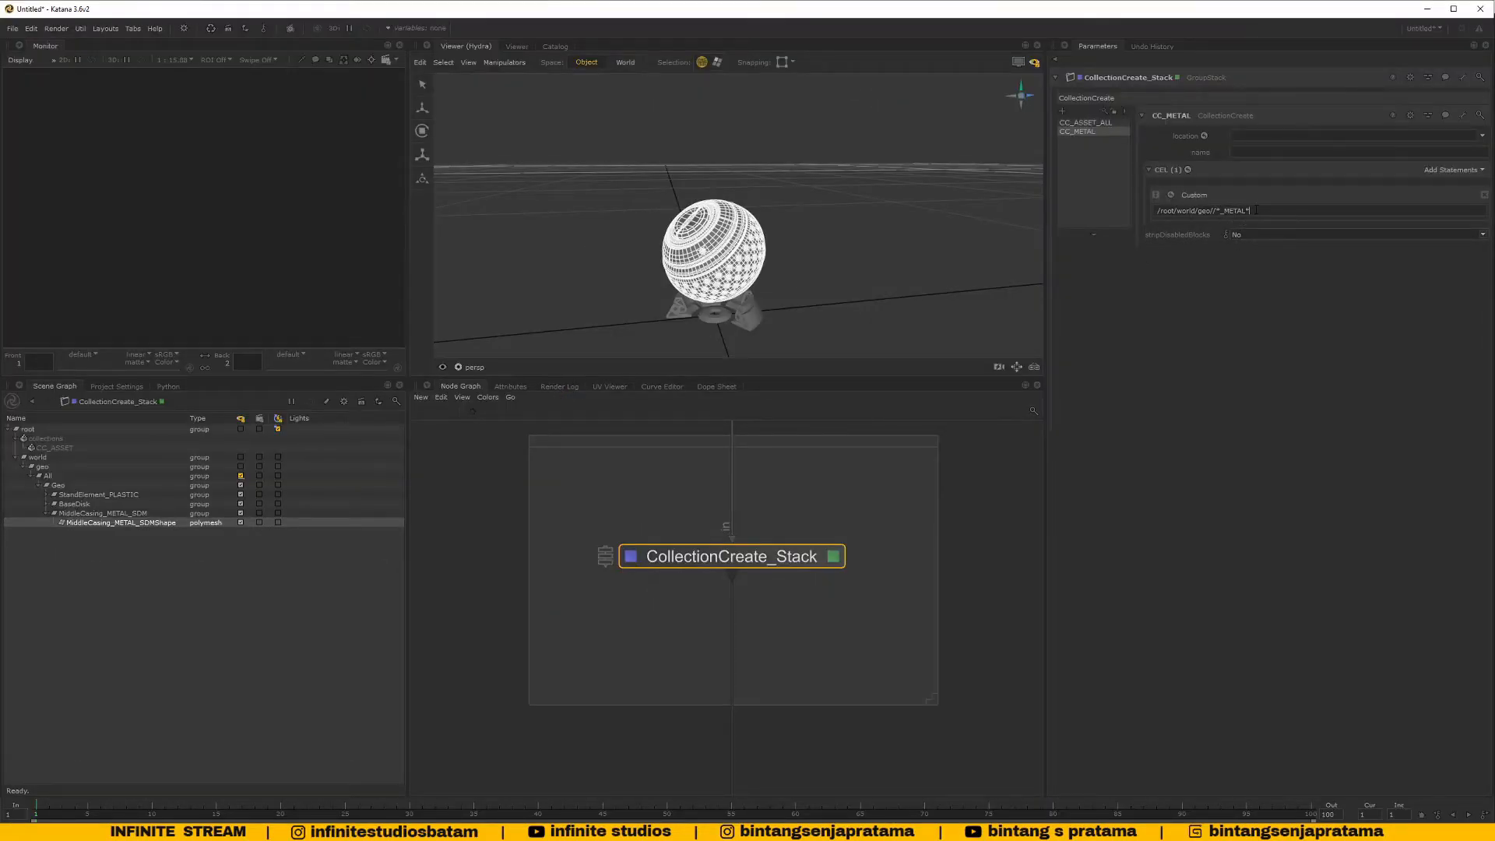
{"action": "left_click", "coordinate": [1171, 196]}
{"action": "left_click", "coordinate": [1185, 219]}
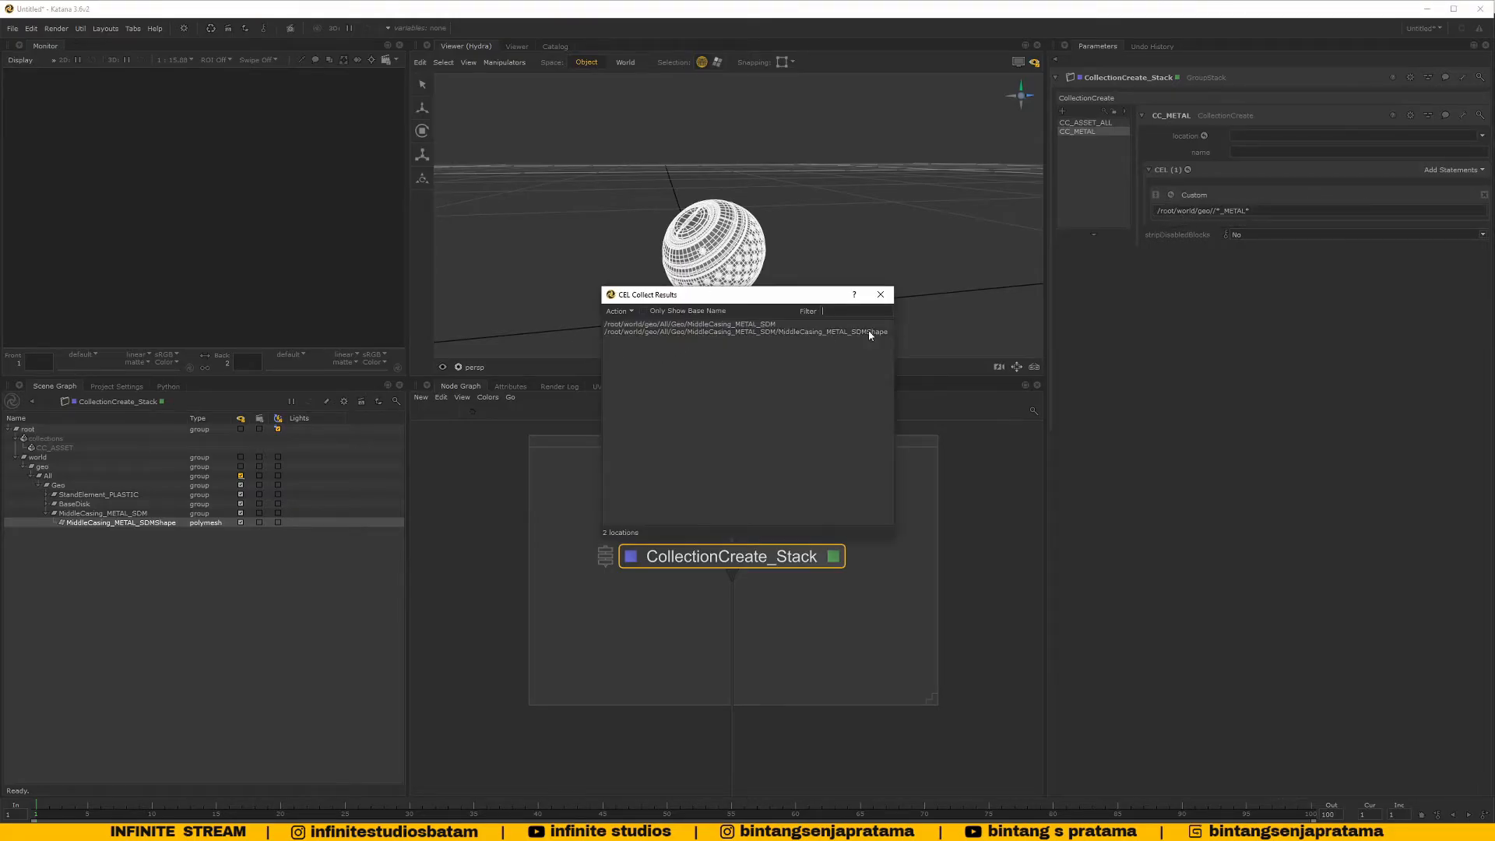
{"action": "left_click", "coordinate": [881, 295]}
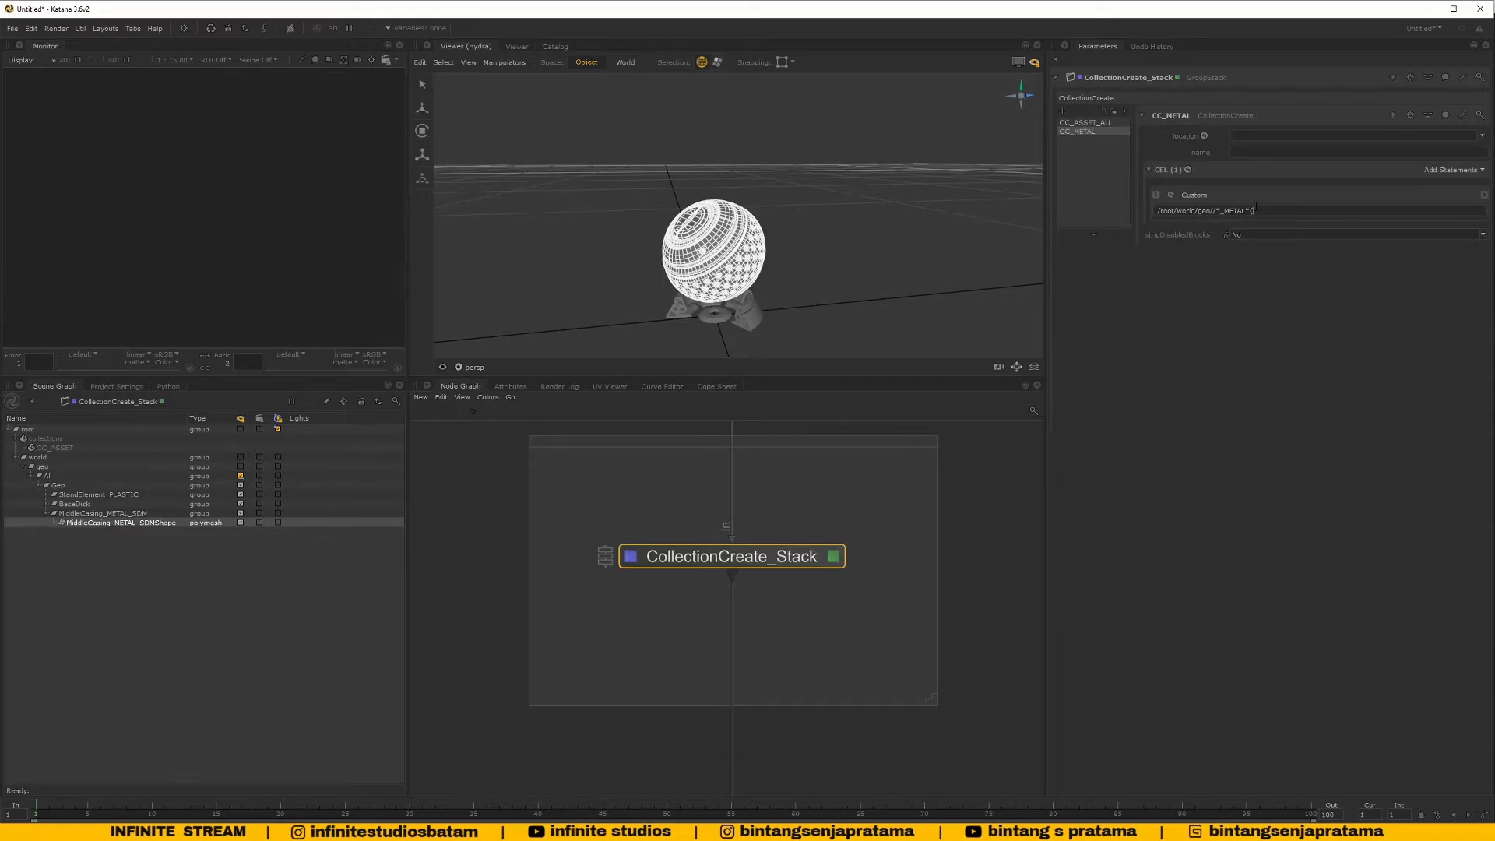
Try to restrict the CC_METAL expression by appending the type filter {type == "gr"}
{"action": "type", "text": "atype == \"gr"}
{"action": "key", "text": "Return"}
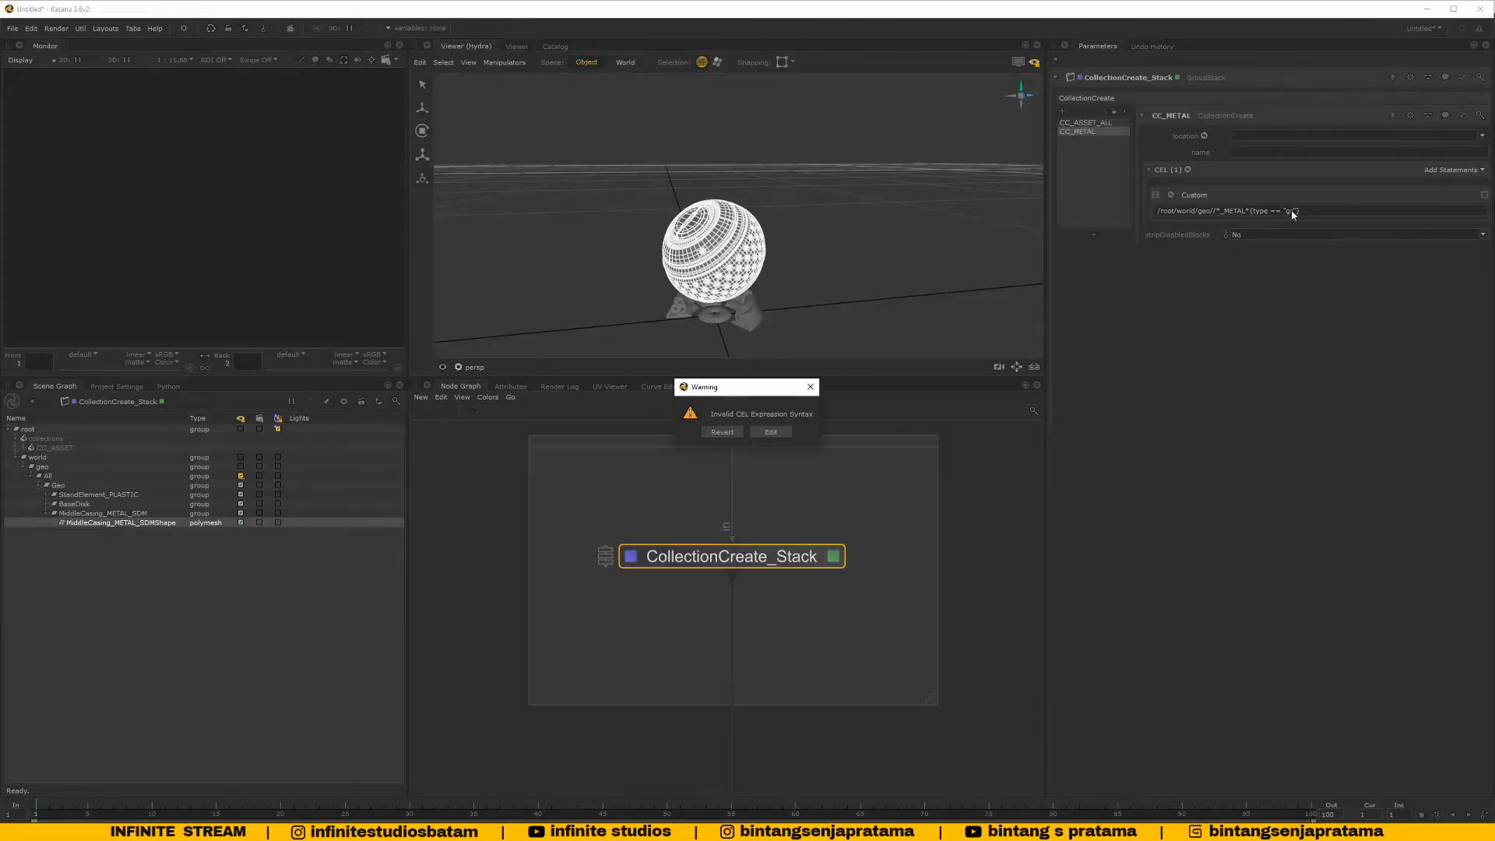
{"action": "left_click", "coordinate": [770, 432]}
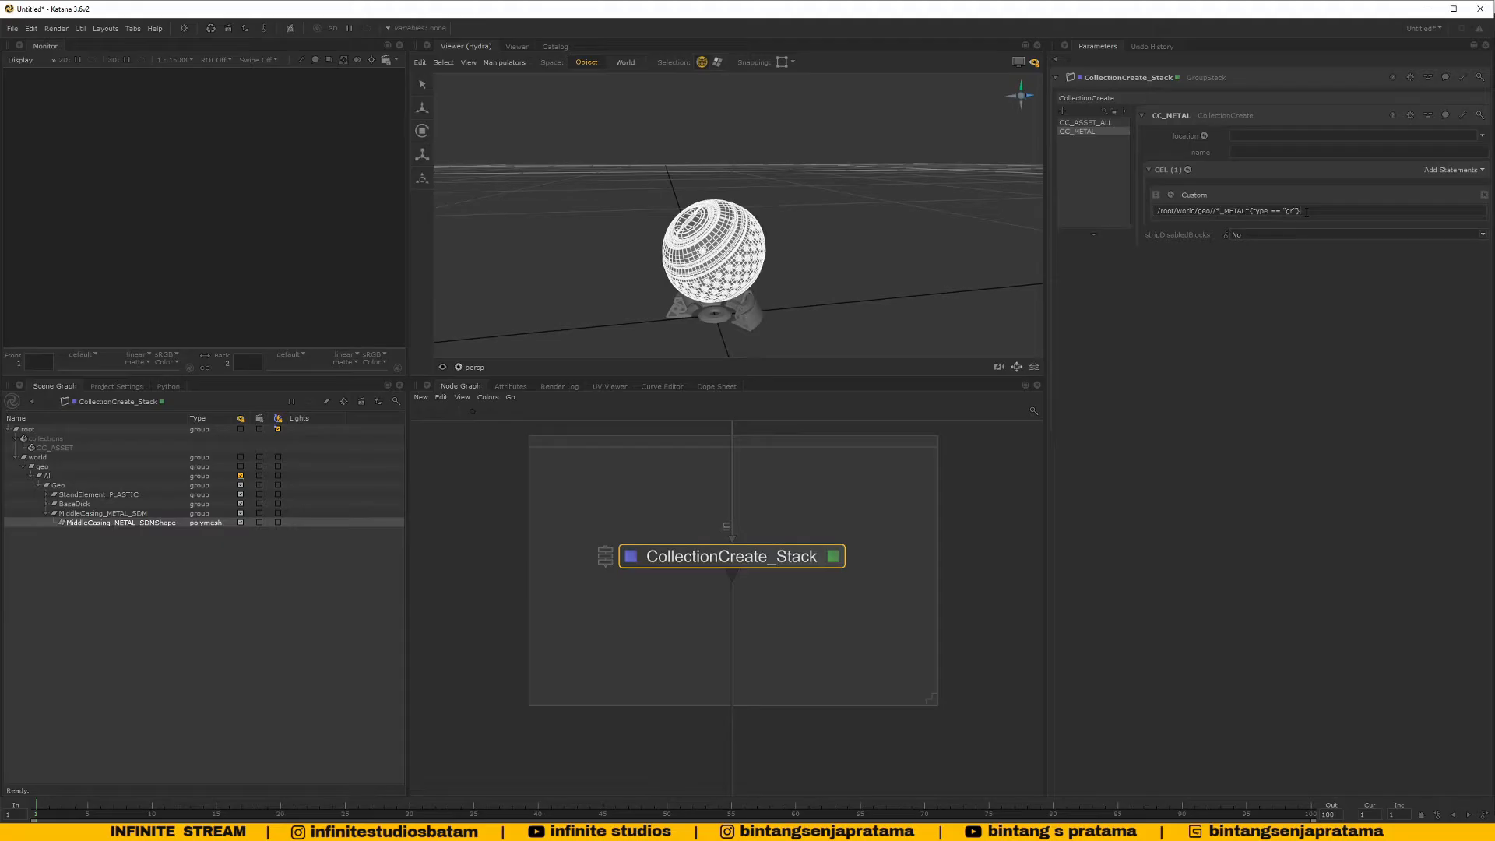
{"action": "left_click_drag", "start_coordinate": [1294, 213], "coordinate": [1299, 212]}
{"action": "left_click", "coordinate": [940, 547]}
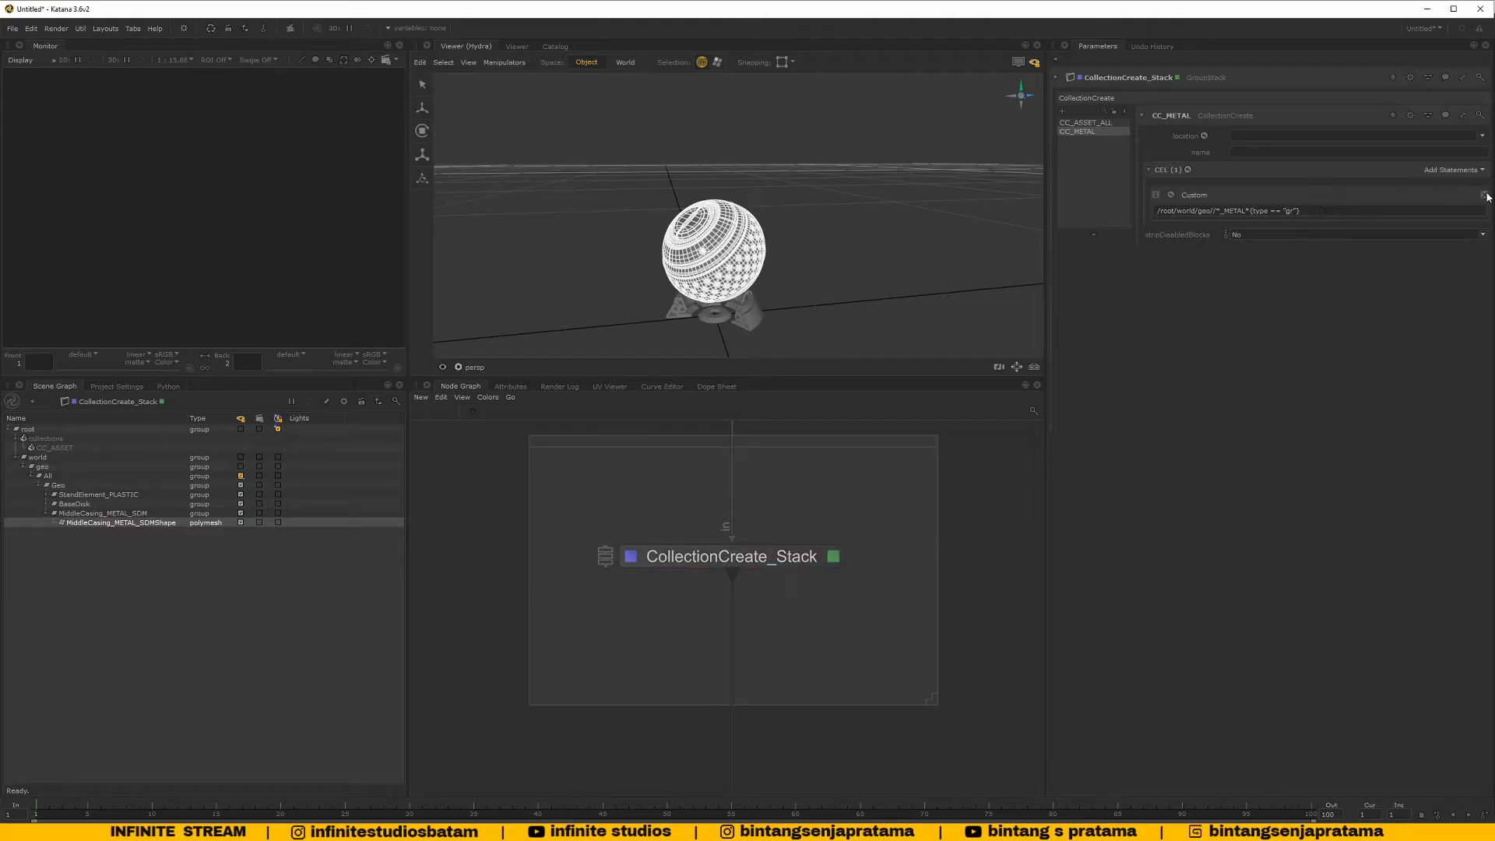
Try to replace the CC_METAL statement with a new custom one that reuses the copied expression with {type == "group"}, and revert it
{"action": "left_click_drag", "start_coordinate": [1324, 211], "coordinate": [1004, 204]}
{"action": "key", "text": "ctrl+c"}
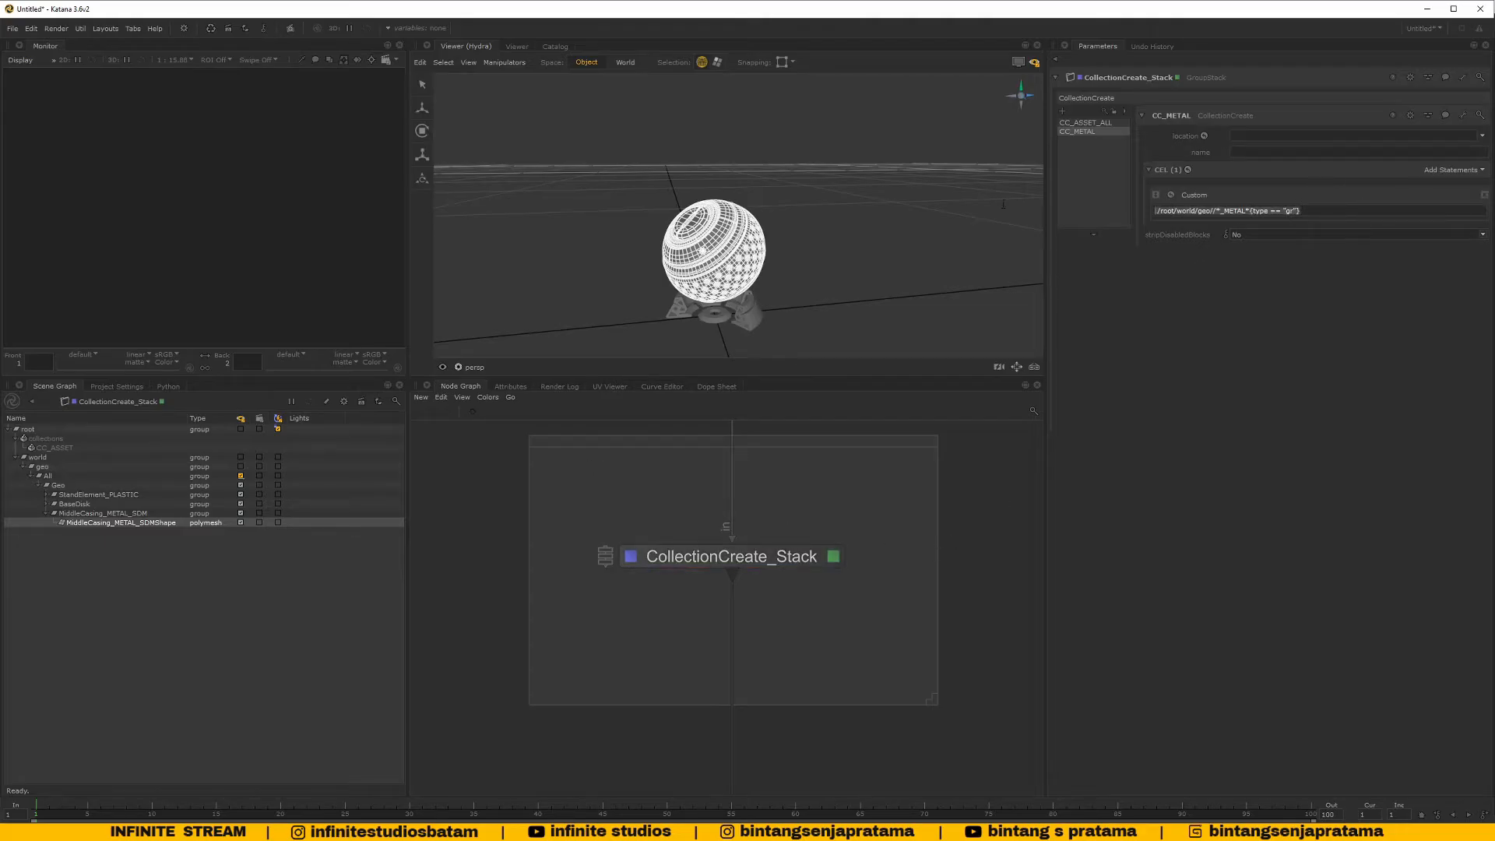
{"action": "left_click", "coordinate": [1484, 194]}
{"action": "left_click", "coordinate": [1454, 169]}
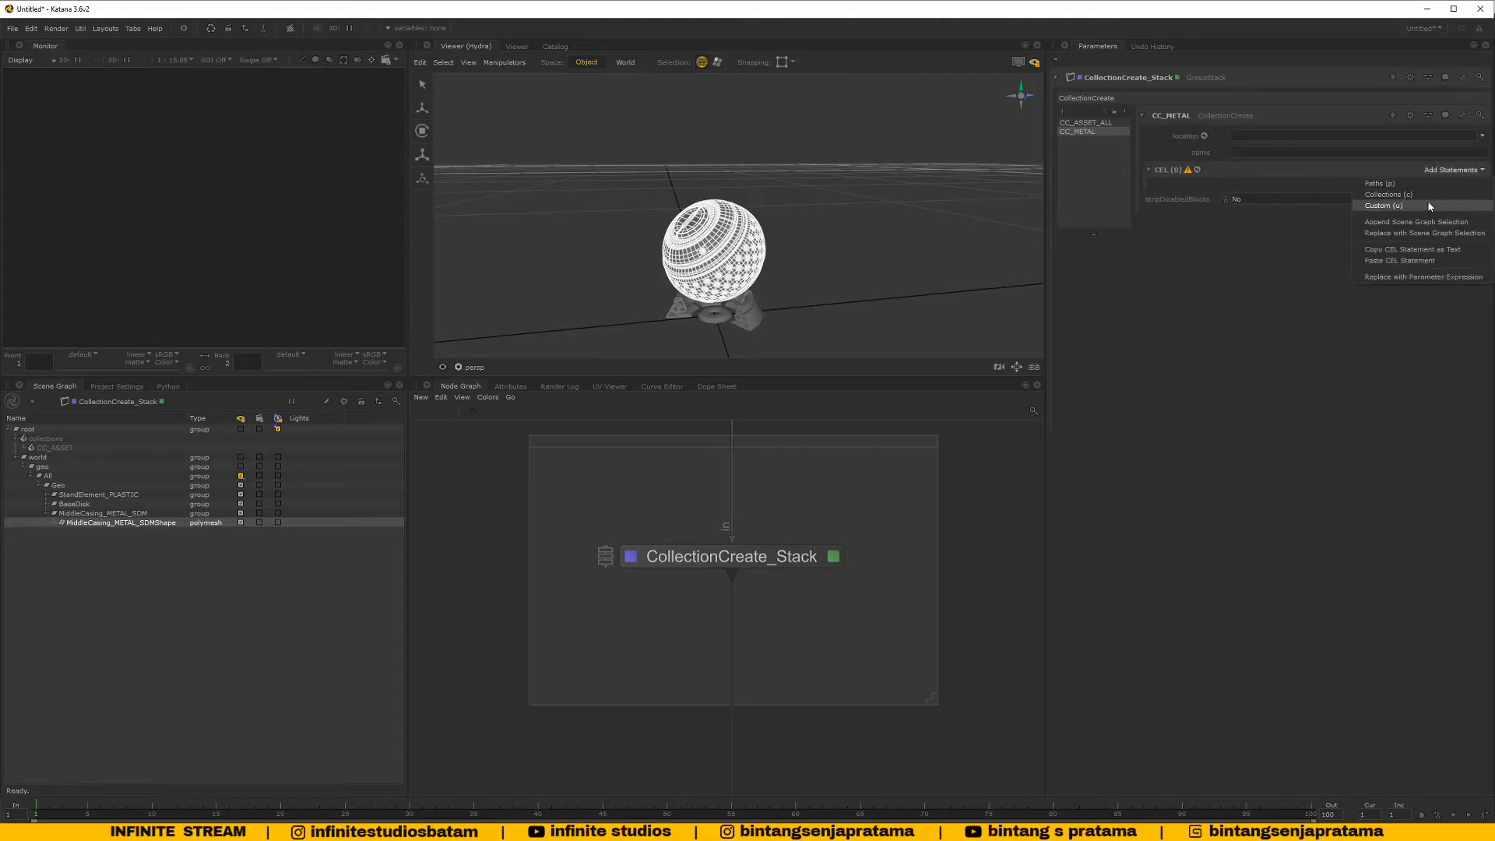
{"action": "left_click", "coordinate": [1430, 206]}
{"action": "key", "text": "ctrl+v"}
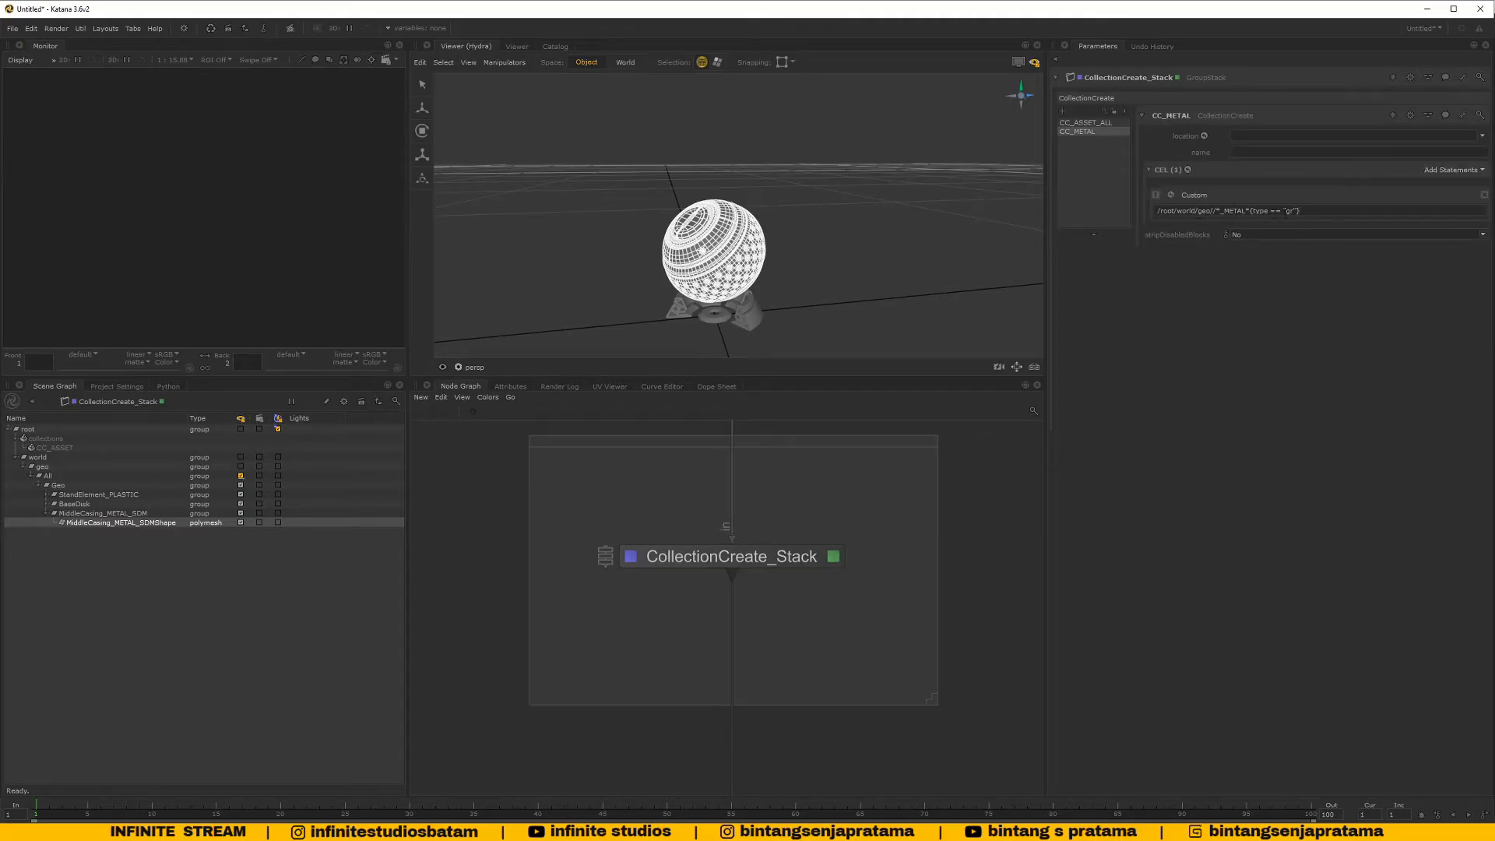
{"action": "type", "text": "oup"}
{"action": "key", "text": "Return"}
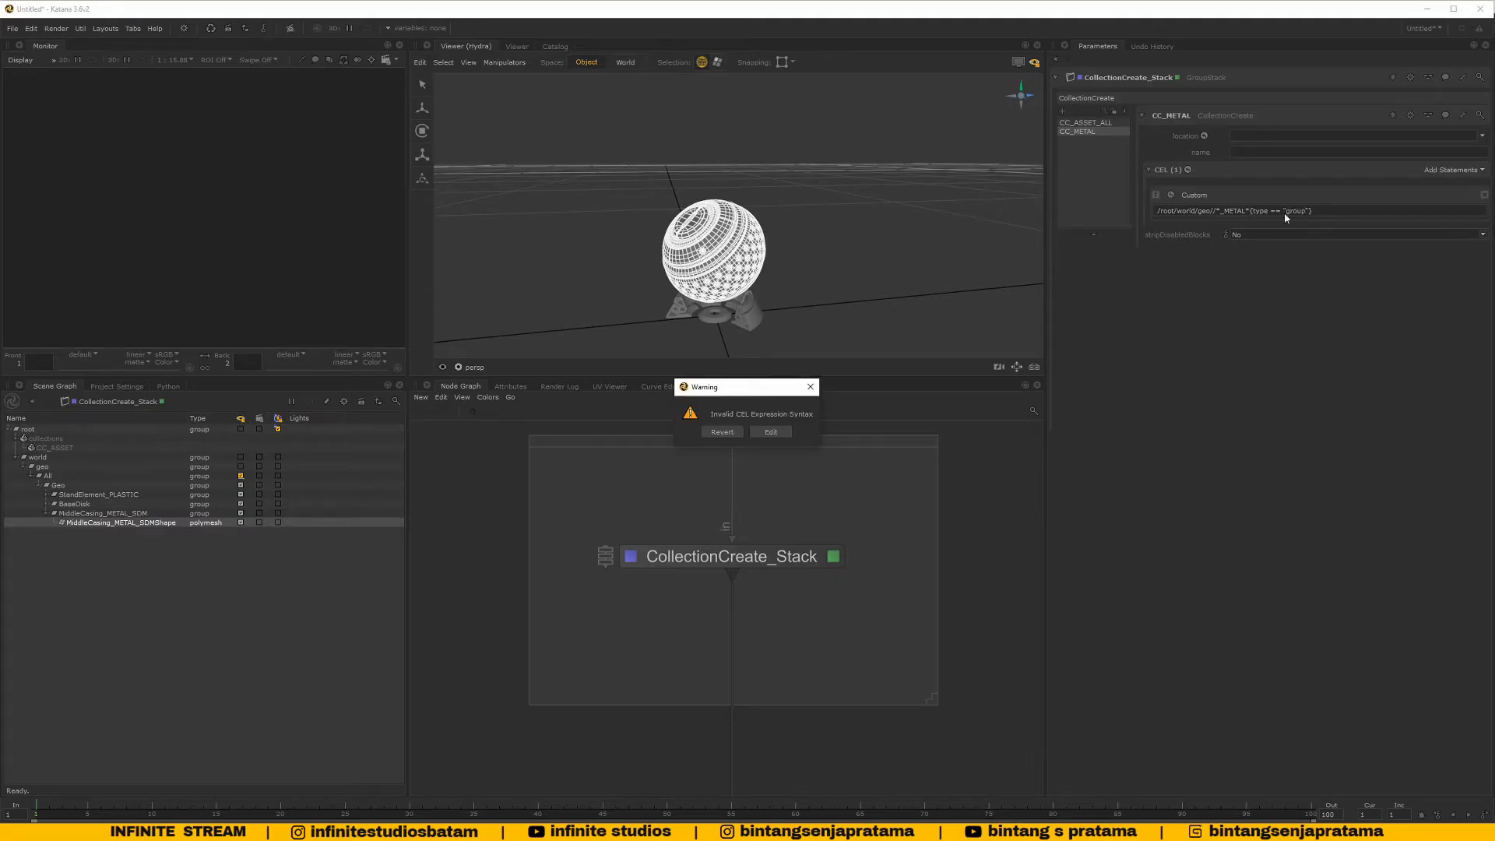
{"action": "left_click", "coordinate": [730, 432]}
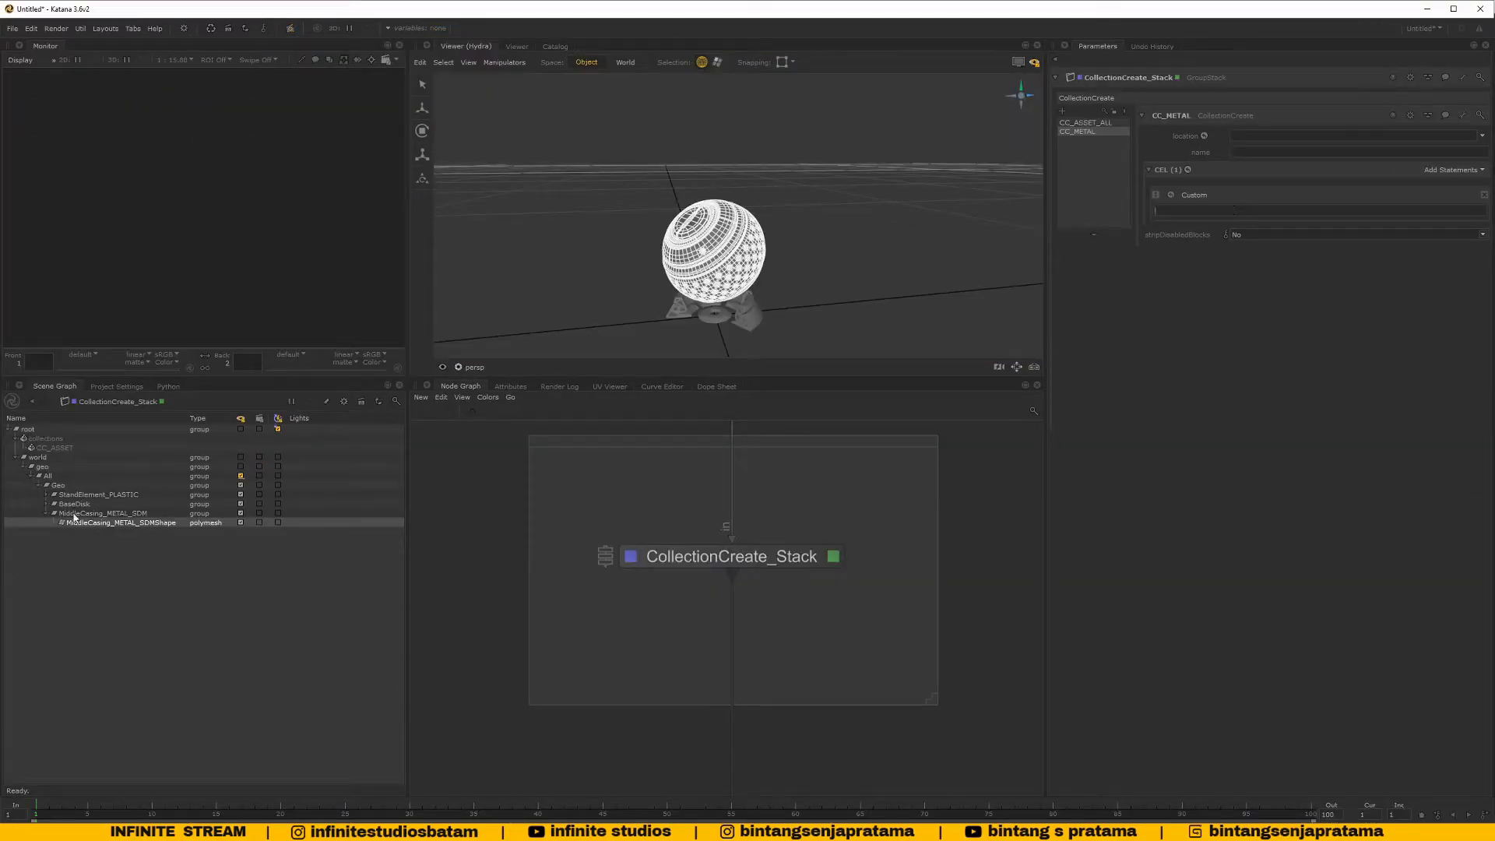
{"action": "middle_click_drag", "start_coordinate": [43, 467], "coordinate": [1197, 216]}
{"action": "type", "text": "type == \"group"}
{"action": "left_click", "coordinate": [1170, 195]}
{"action": "left_click", "coordinate": [1180, 221]}
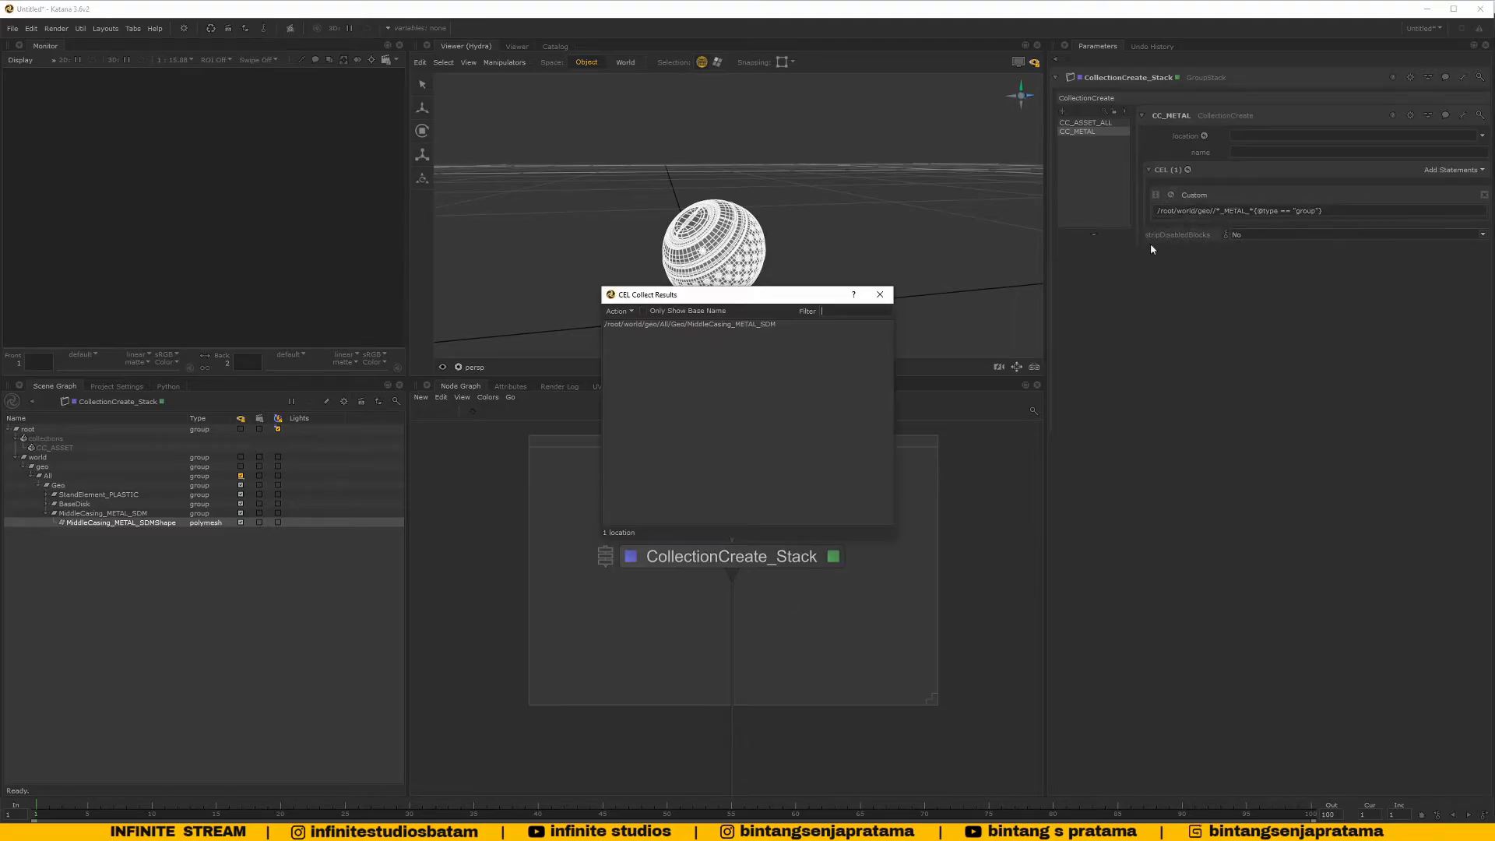
{"action": "left_click", "coordinate": [740, 325]}
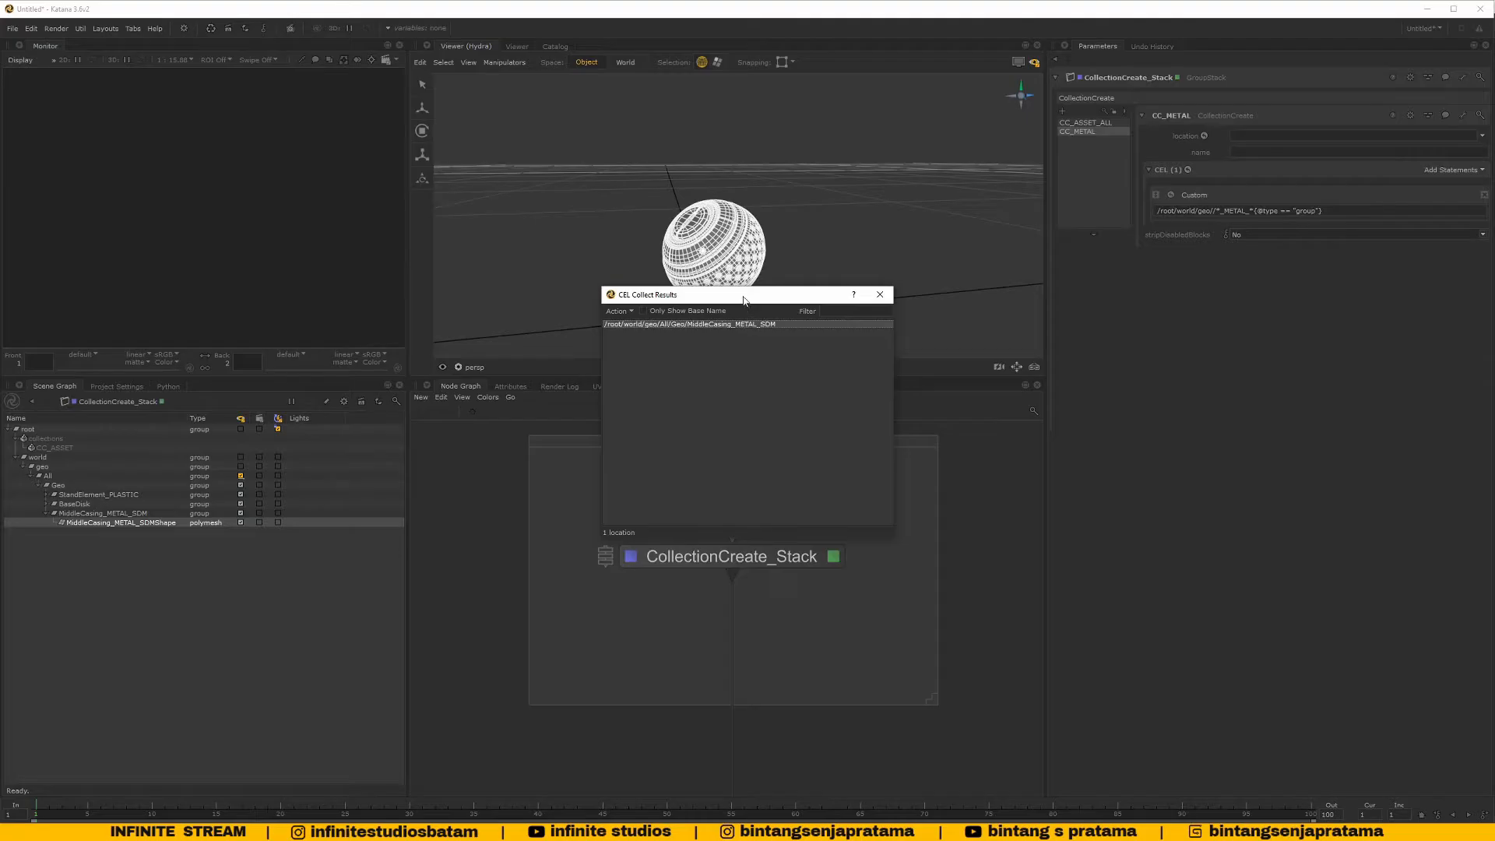
{"action": "left_click_drag", "start_coordinate": [746, 296], "coordinate": [663, 294]}
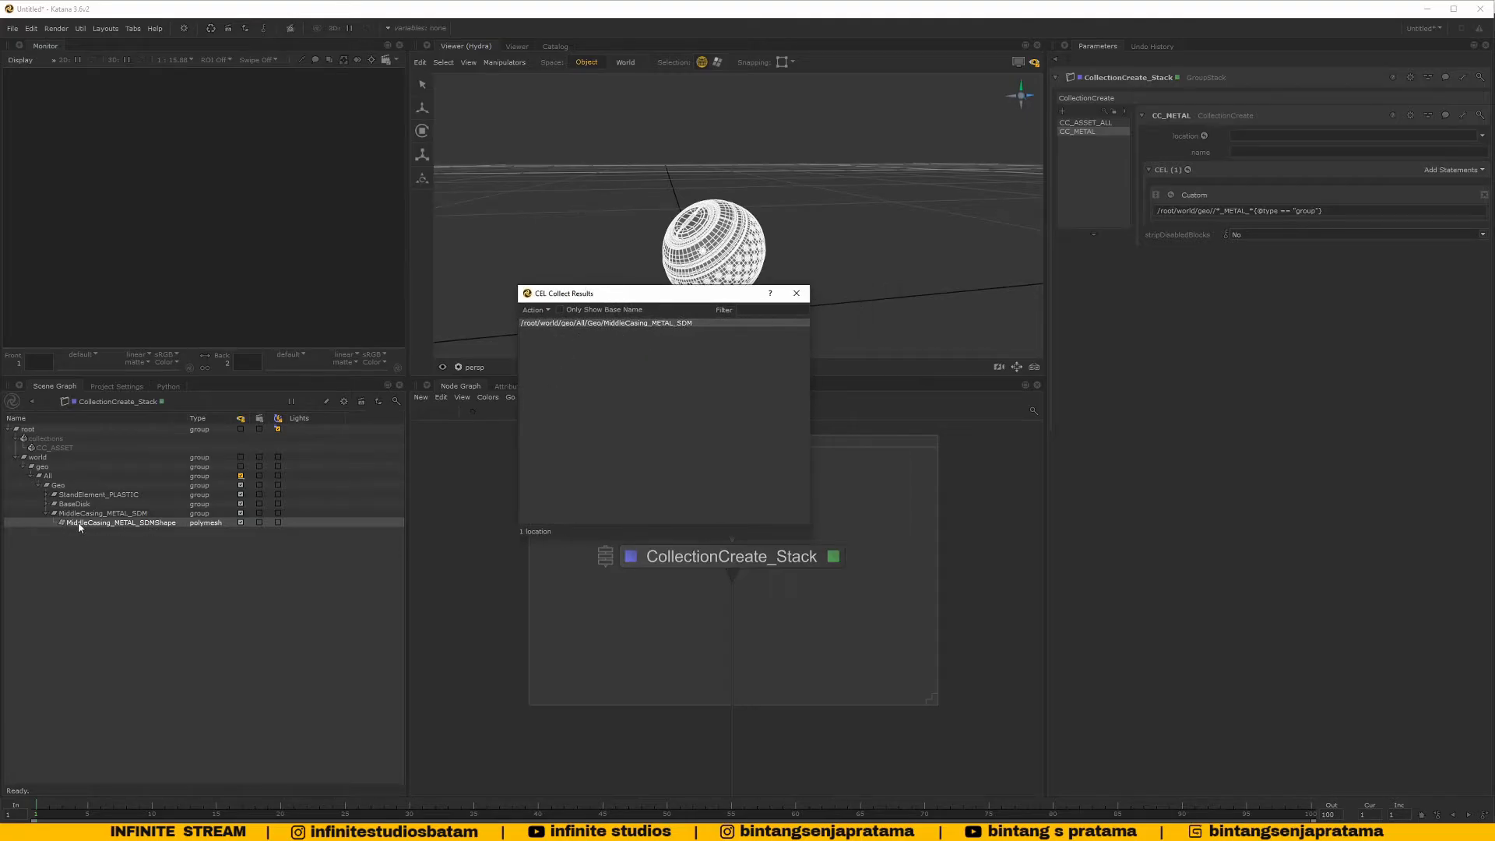
{"action": "left_click", "coordinate": [46, 513]}
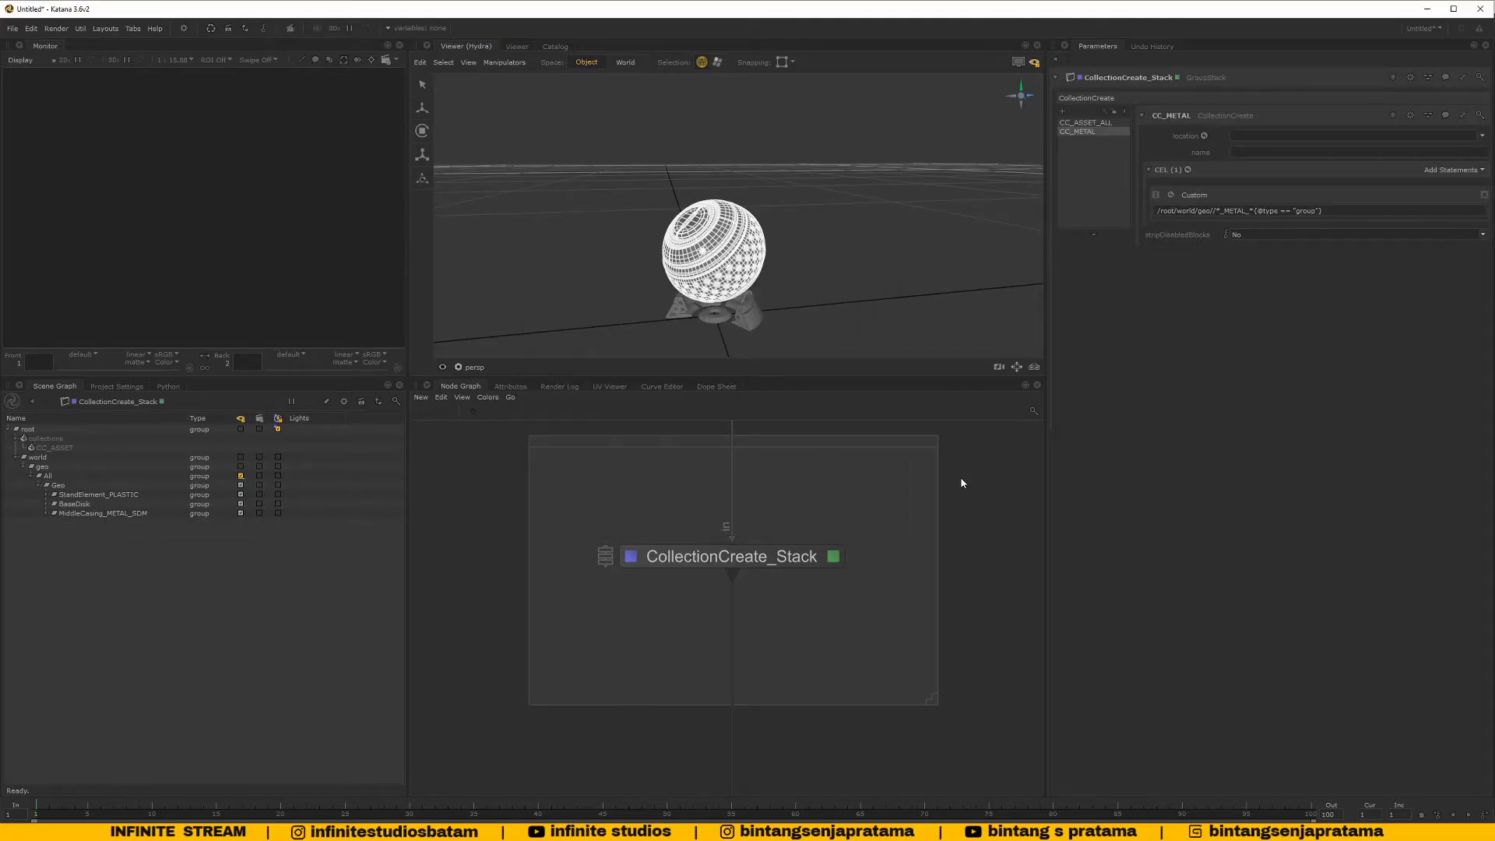
Add another CollectionCreate node to the stack and rename it CC_PLASTIC
{"action": "middle_click_drag", "start_coordinate": [885, 516], "coordinate": [761, 629]}
{"action": "scroll", "coordinate": [863, 549], "scroll_direction": "down", "scroll_amount": 5}
{"action": "scroll", "coordinate": [811, 582], "scroll_direction": "up", "scroll_amount": 5}
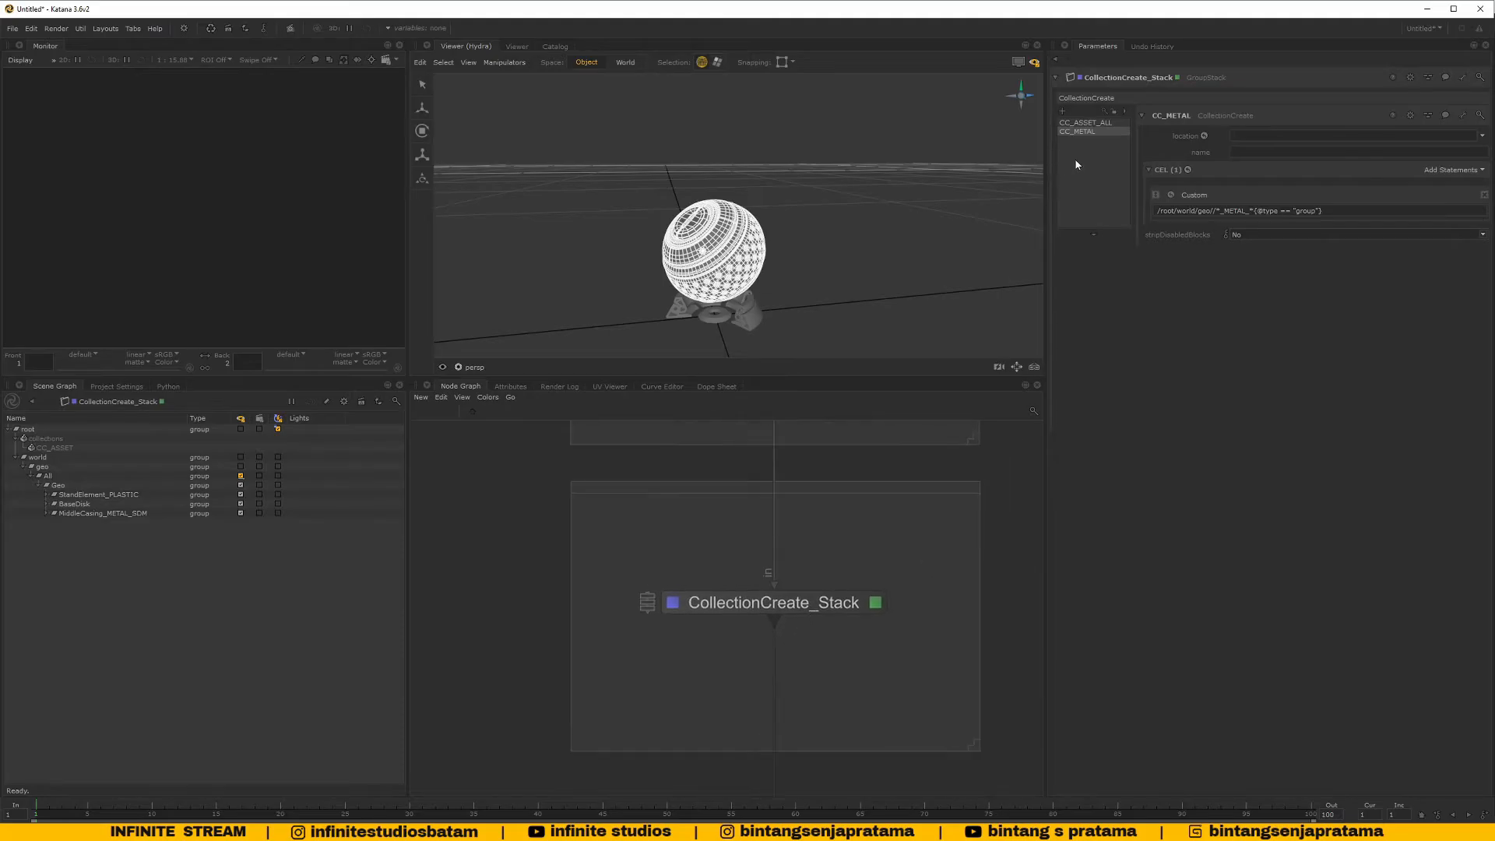
{"action": "left_click", "coordinate": [1066, 114]}
{"action": "left_click", "coordinate": [1151, 116]}
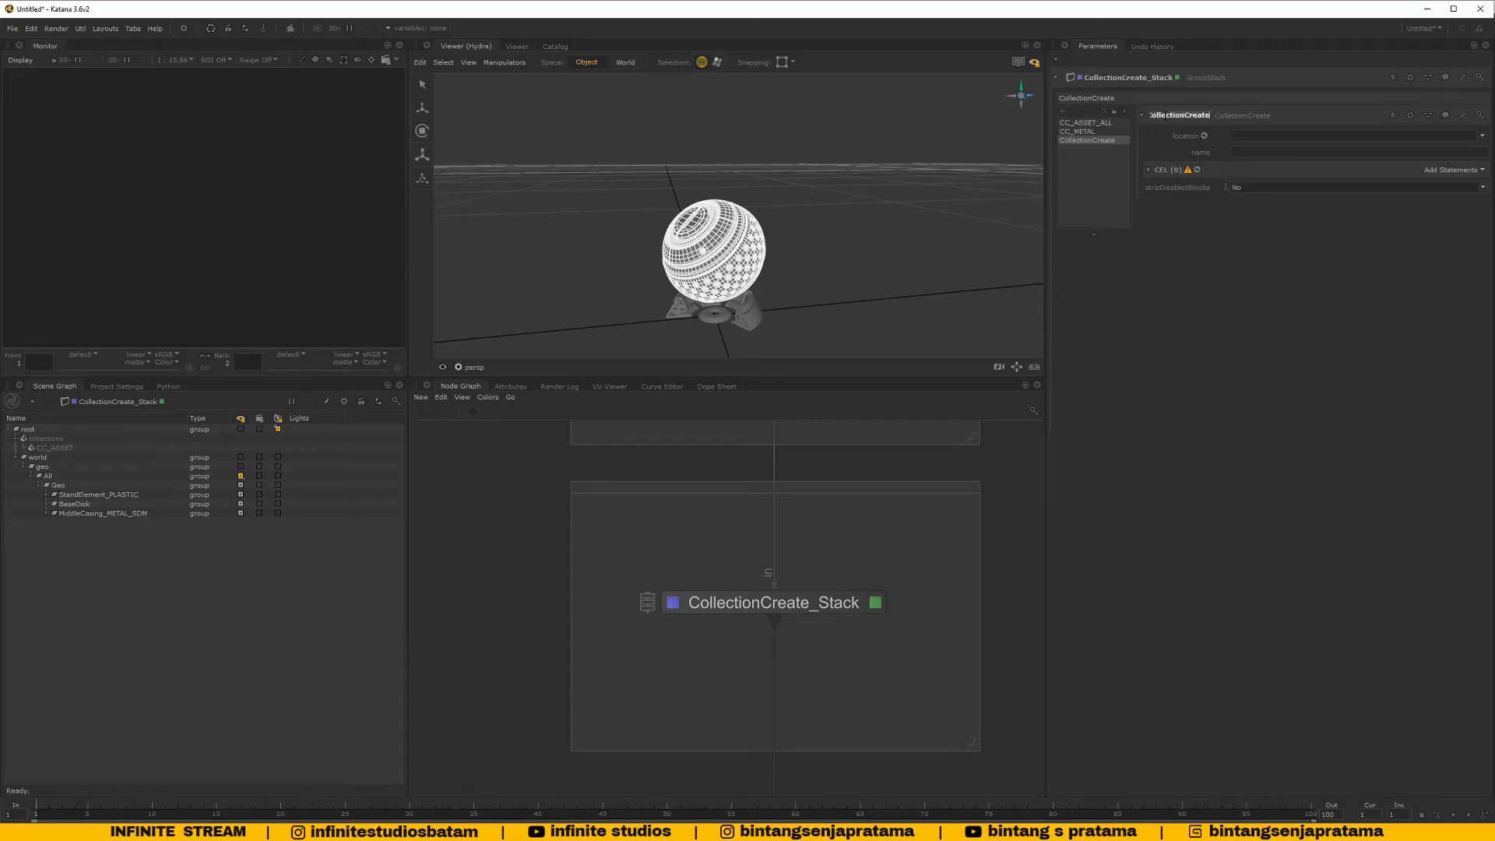
{"action": "type", "text": "CC_PLASTIC"}
{"action": "key", "text": "Return"}
Set the collection name of the CC_METAL node to CC_METAL
{"action": "left_click", "coordinate": [1079, 131]}
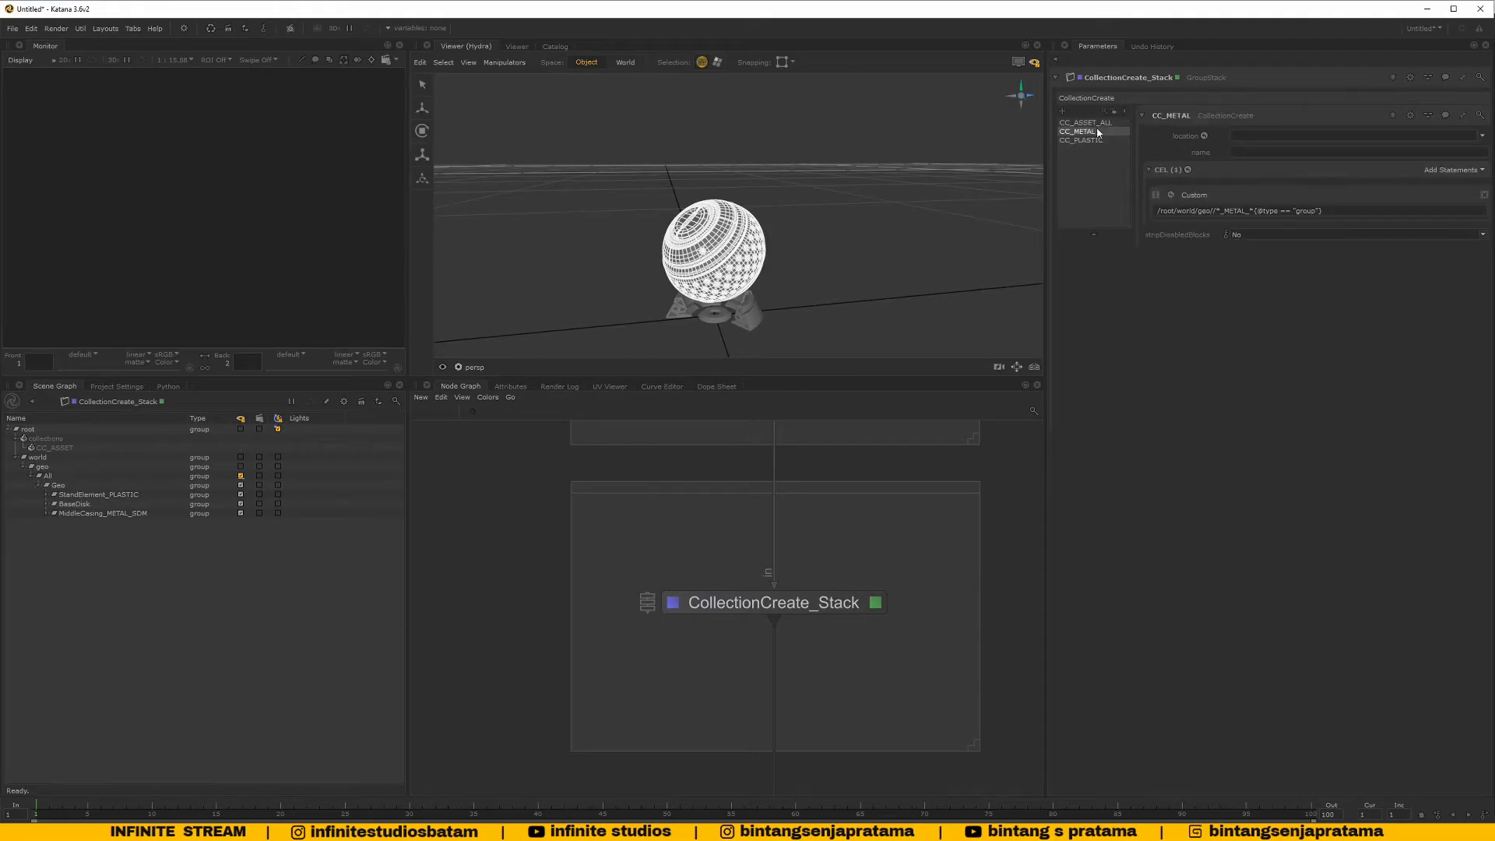
{"action": "left_click", "coordinate": [1263, 153]}
{"action": "type", "text": "CC_ME"}
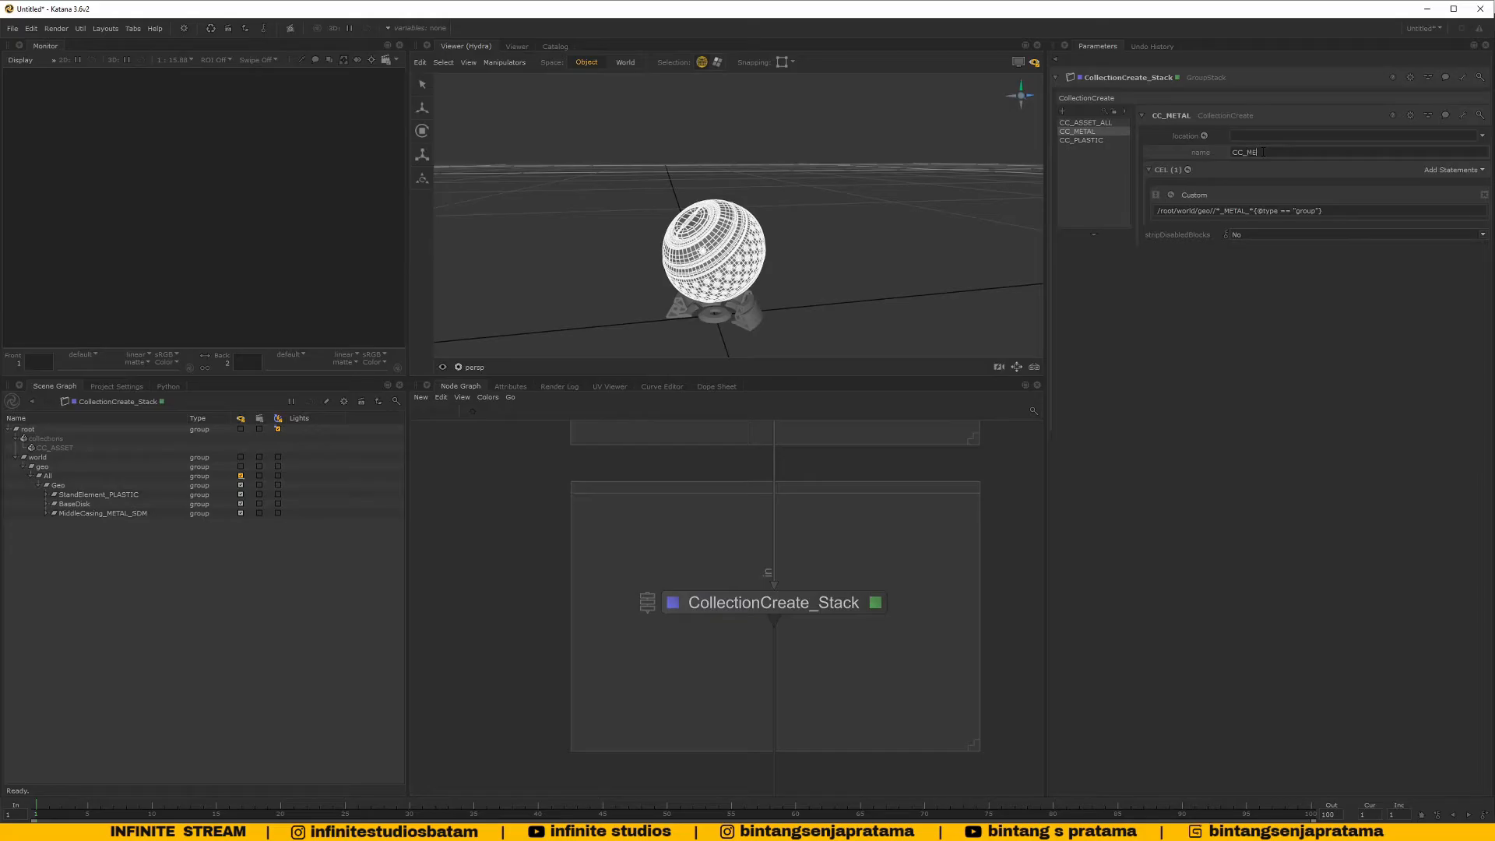
{"action": "type", "text": "TAL"}
{"action": "key", "text": "Return"}
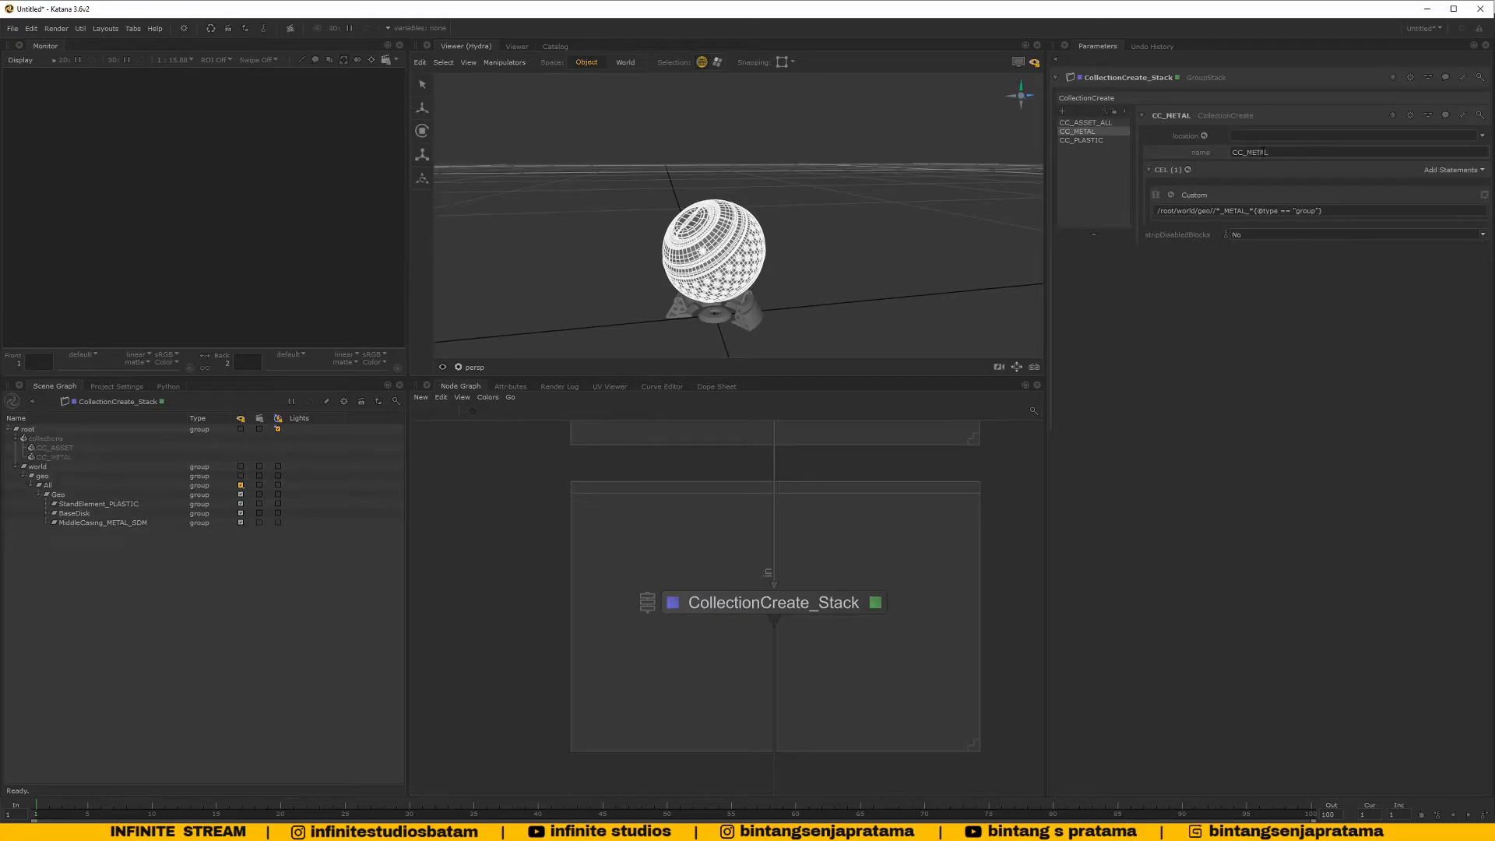
Set the collection name of the CC_PLASTIC node to CC_PLASTIC
{"action": "left_click", "coordinate": [1079, 140]}
{"action": "left_click", "coordinate": [1254, 153]}
{"action": "type", "text": "CC"}
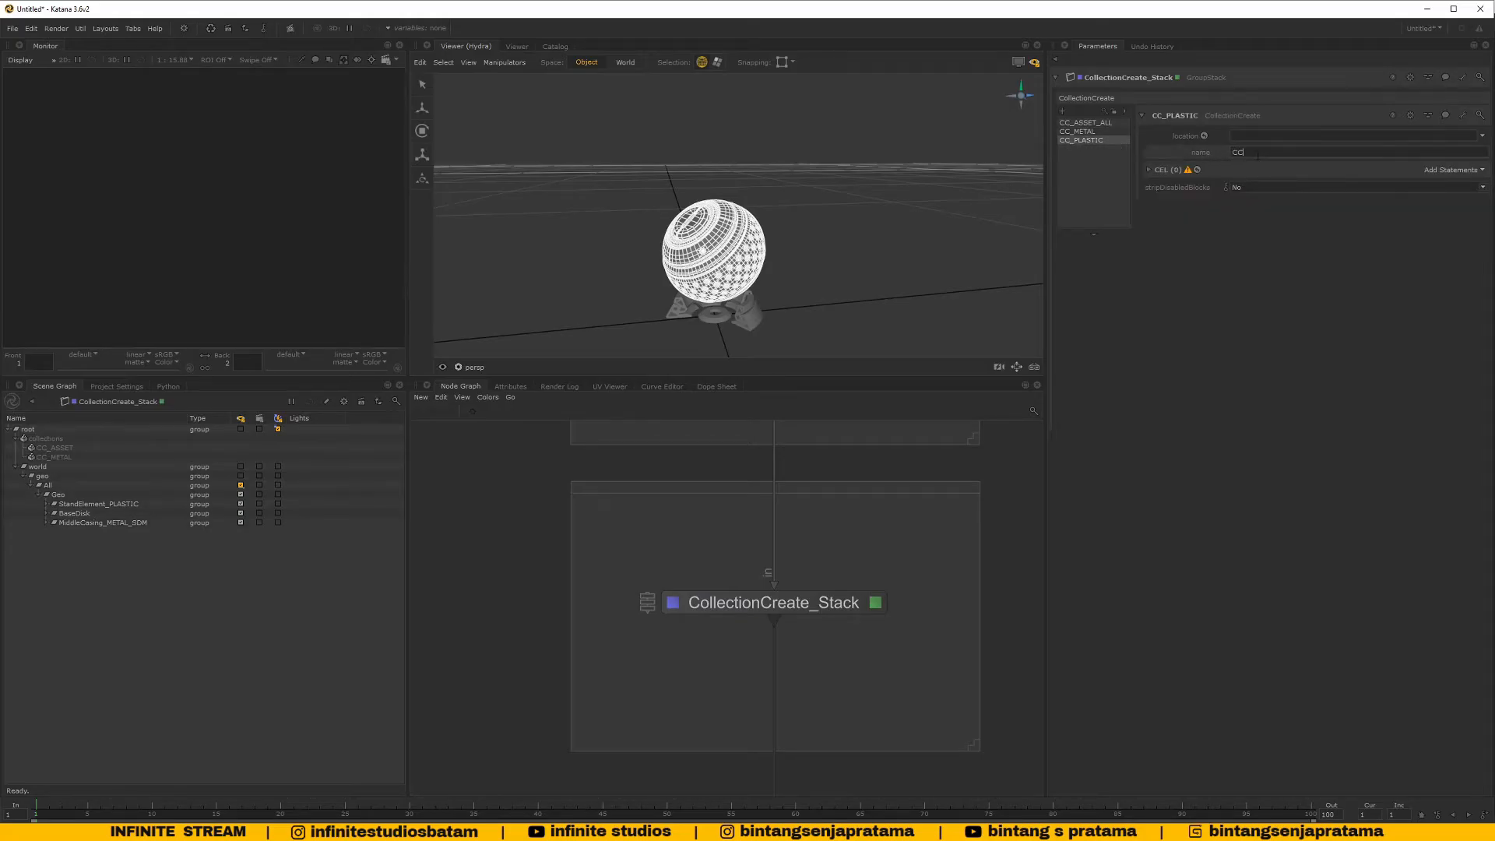
{"action": "type", "text": "_PLASTIC"}
{"action": "key", "text": "Return"}
{"action": "left_click", "coordinate": [1149, 170]}
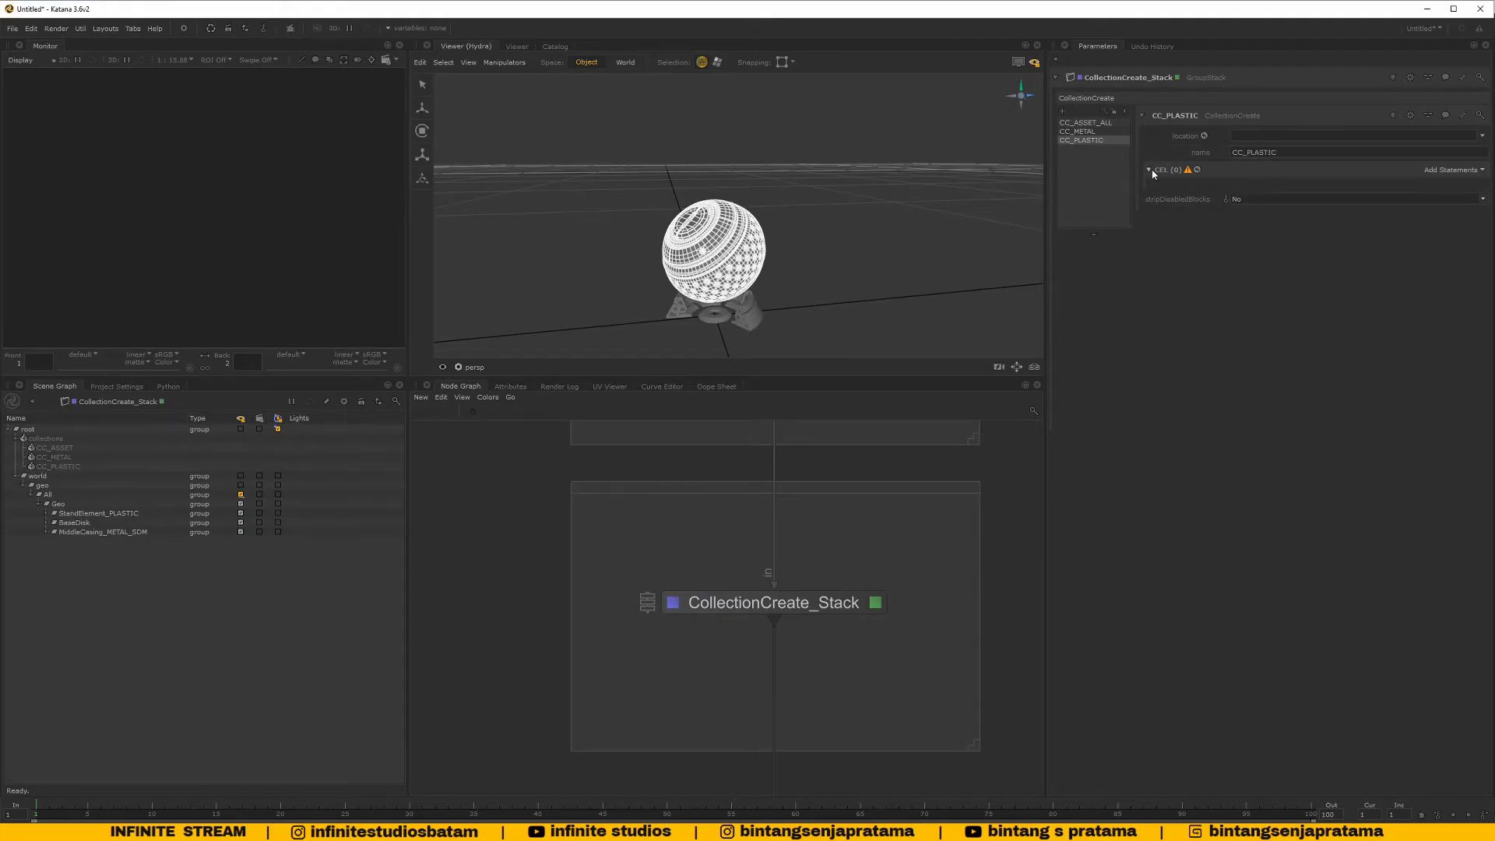
{"action": "left_click", "coordinate": [1453, 170]}
{"action": "left_click", "coordinate": [1405, 201]}
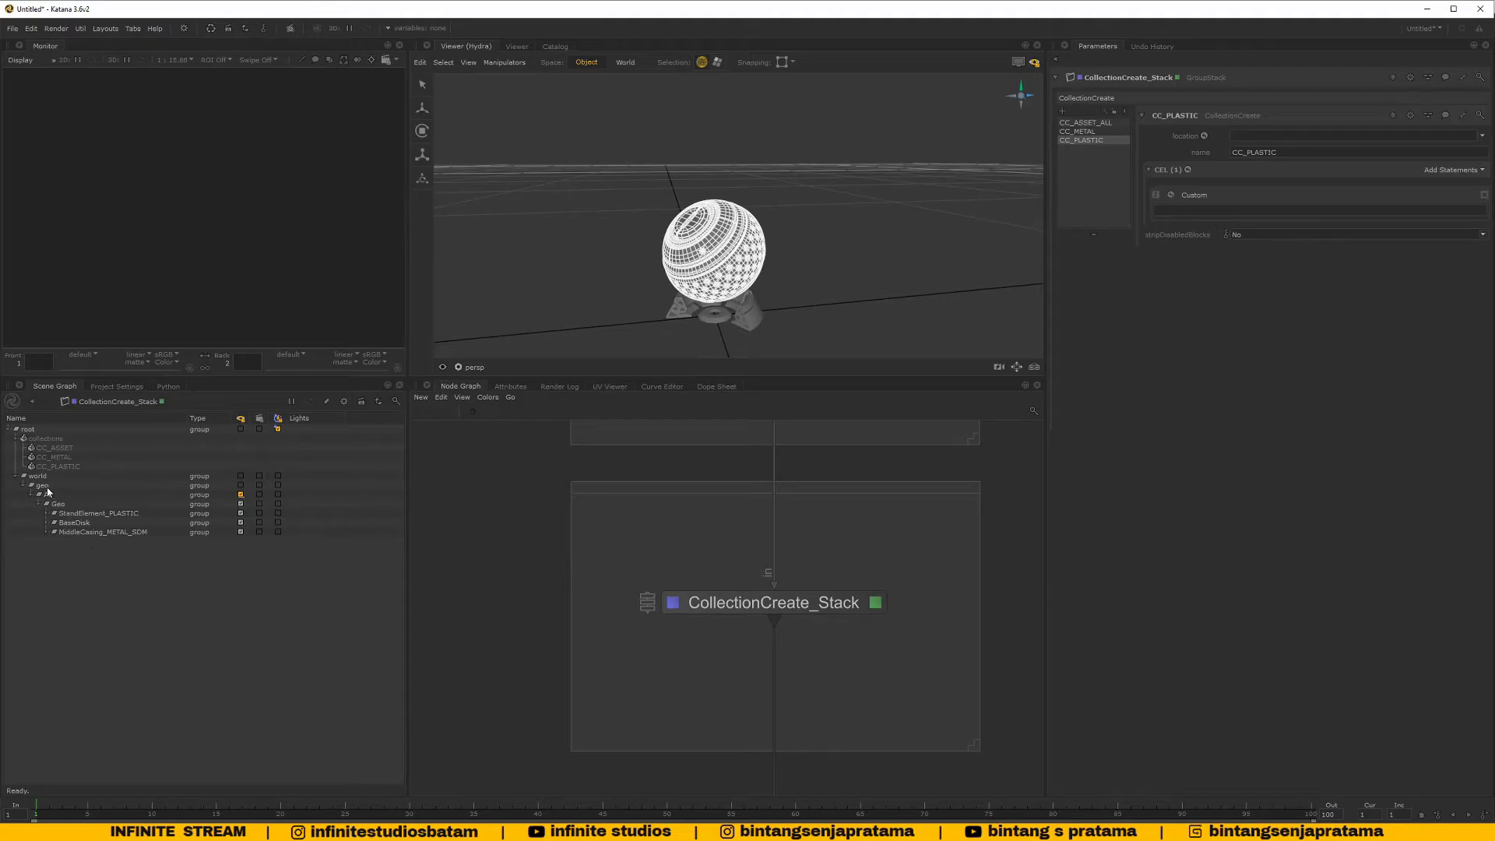
{"action": "left_click_drag", "start_coordinate": [45, 487], "coordinate": [1204, 226]}
{"action": "type", "text": "//*_PLASTI"}
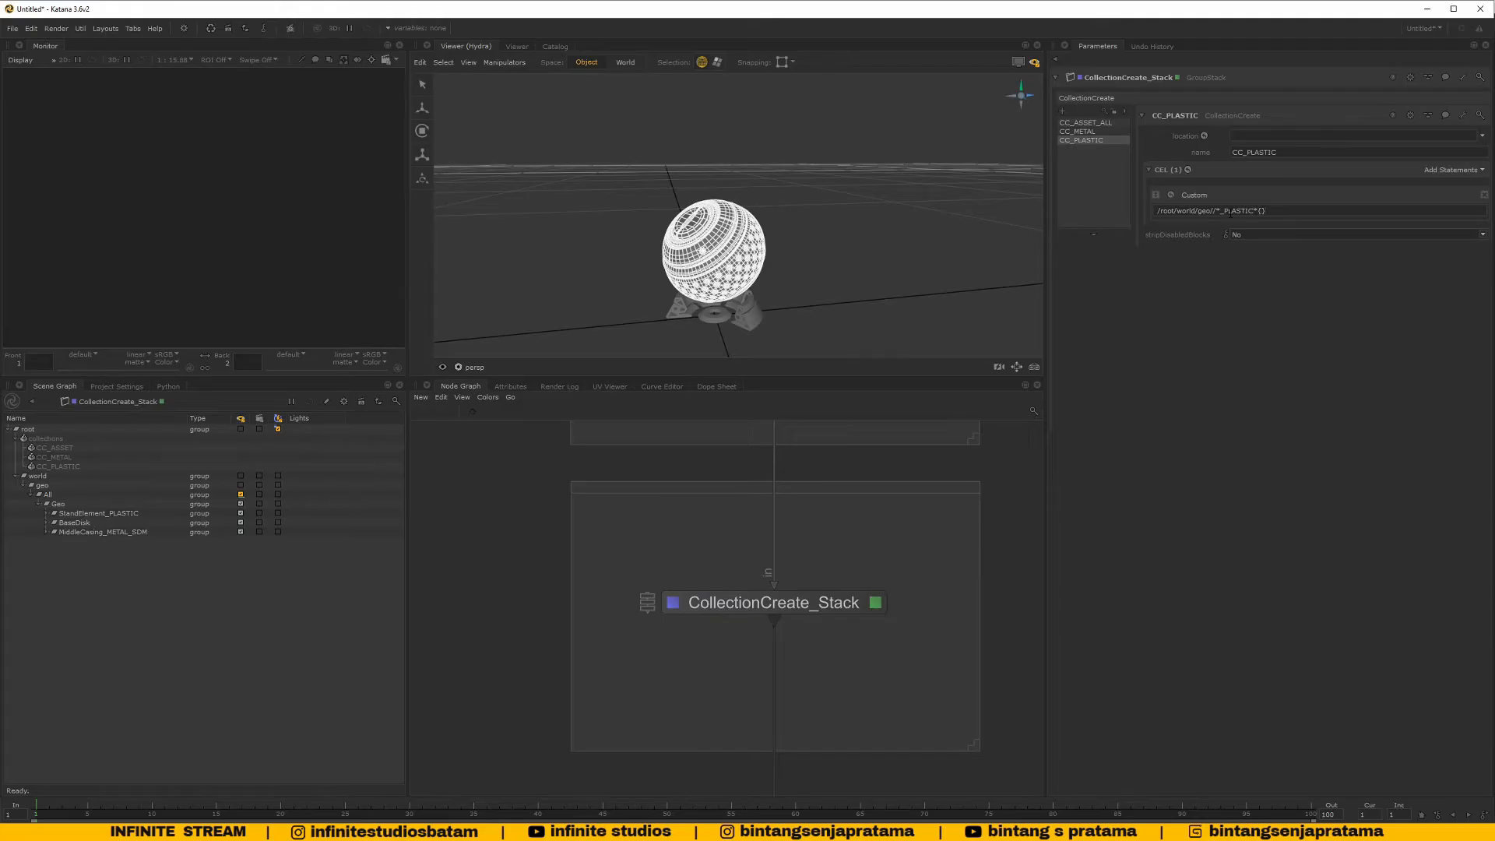
{"action": "type", "text": "@TY"}
{"action": "key", "text": "BackSpace"}
{"action": "key", "text": "BackSpace"}
{"action": "type", "text": "type == \"group"}
{"action": "middle_click_drag", "start_coordinate": [943, 483], "coordinate": [931, 496]}
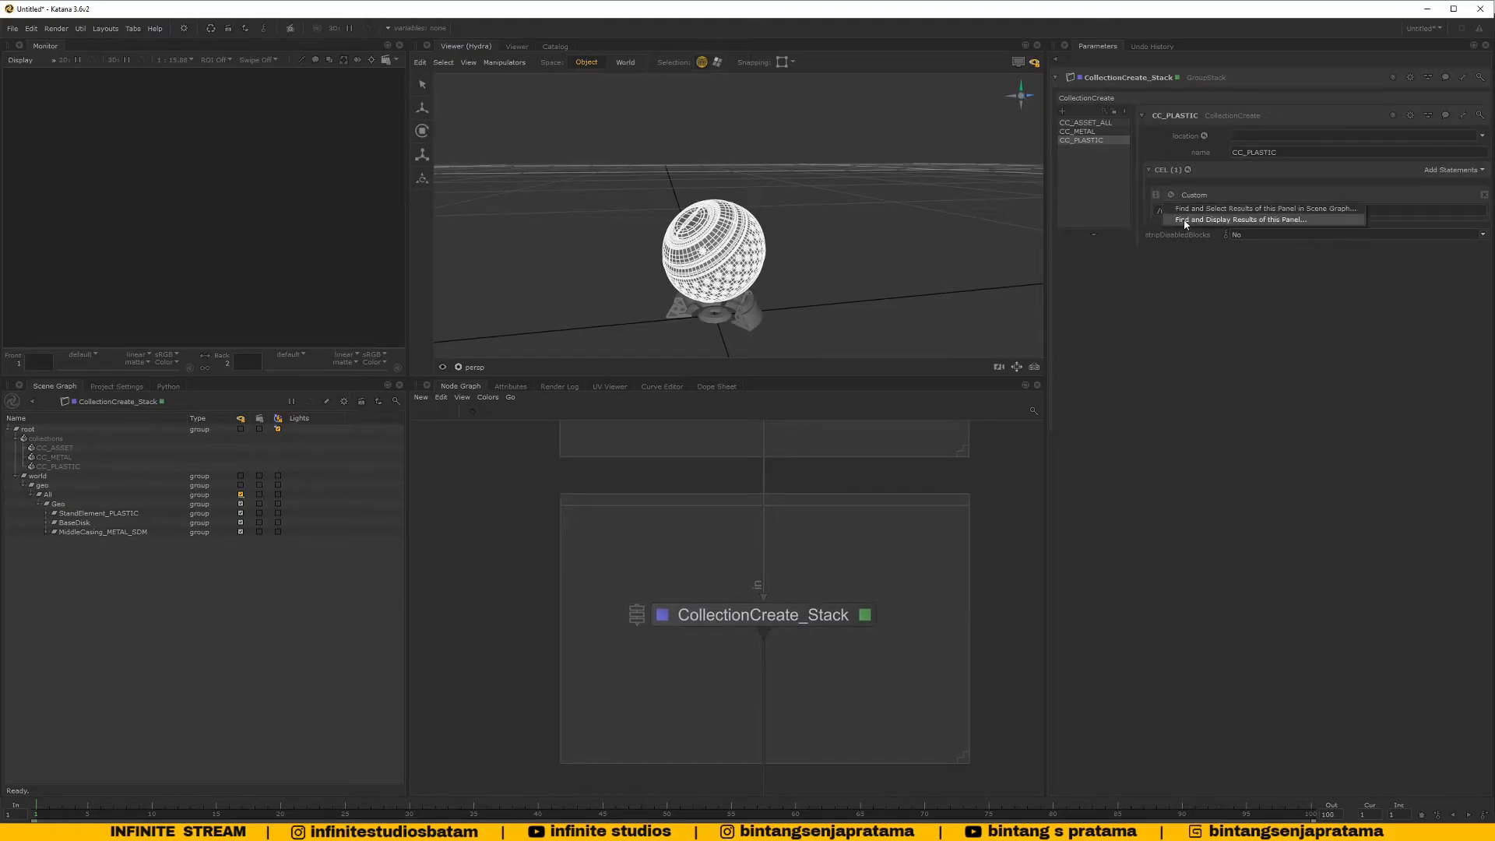
Display the locations collected by the CC_PLASTIC custom statement, then close the results
{"action": "left_click", "coordinate": [1171, 196]}
{"action": "left_click", "coordinate": [770, 326]}
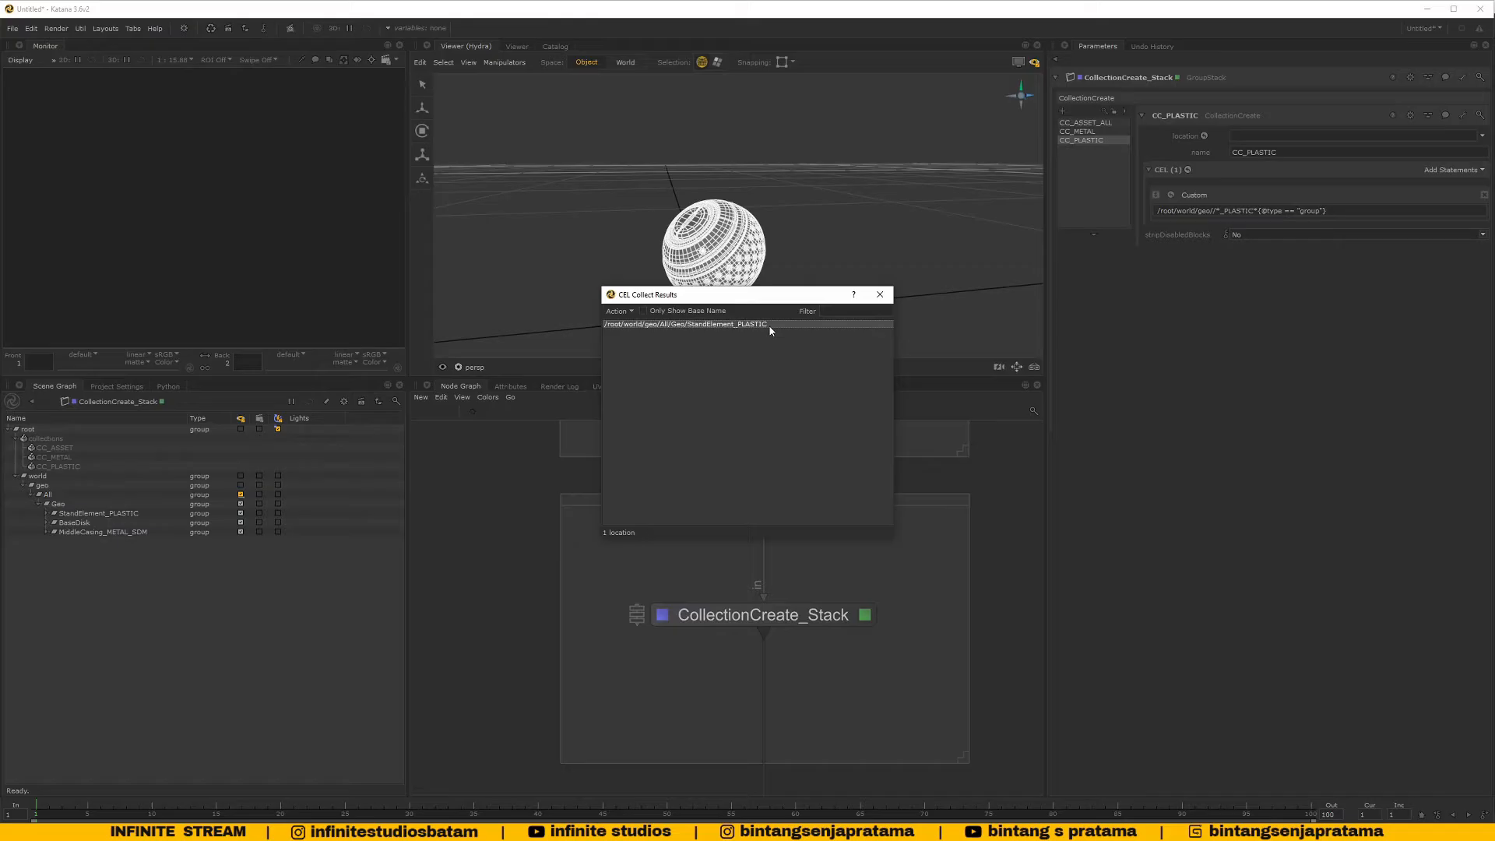
{"action": "left_click", "coordinate": [892, 297]}
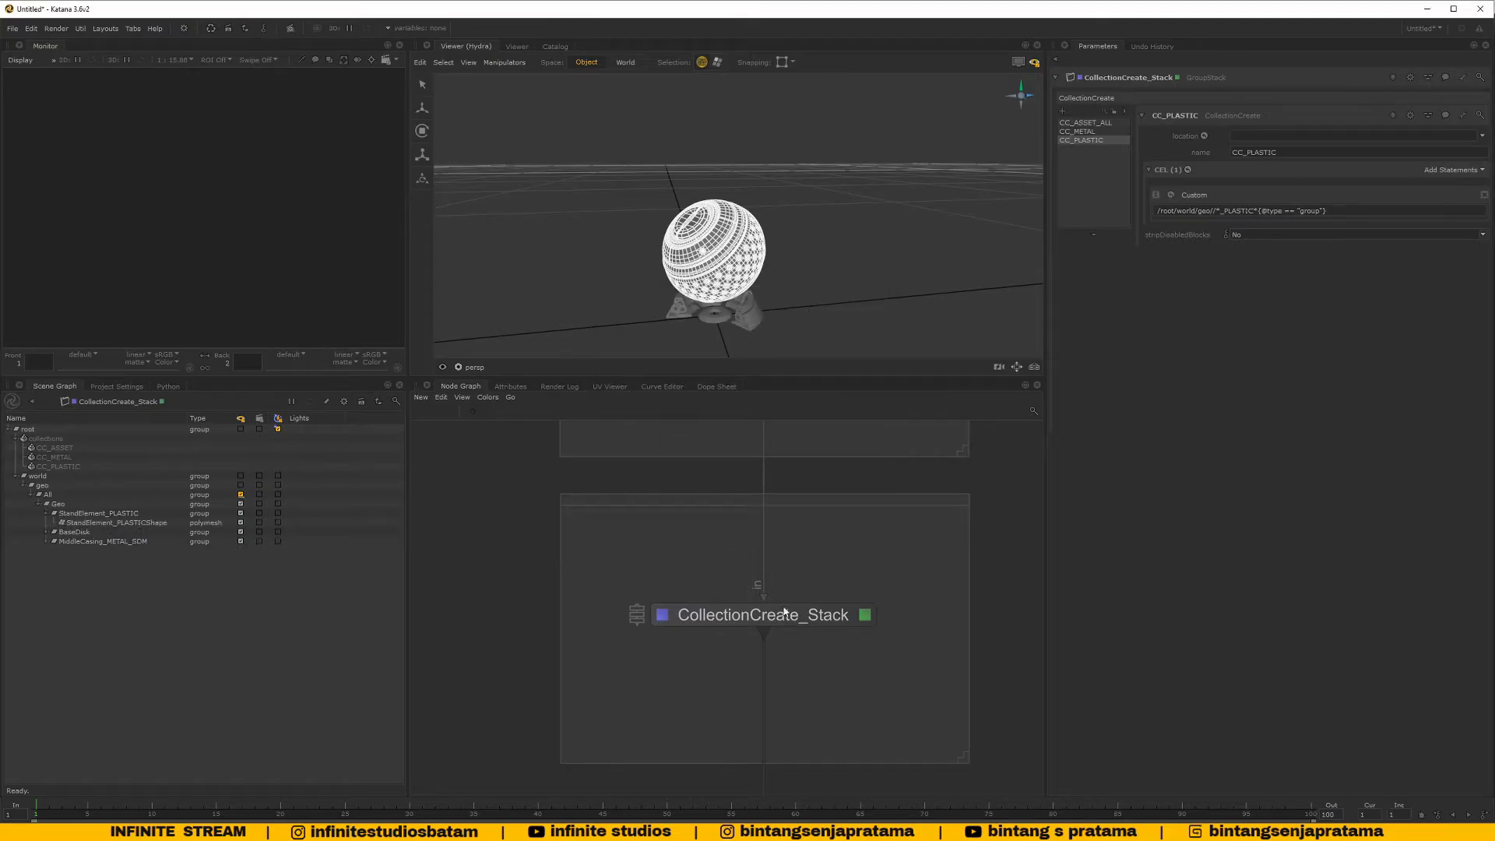
Open the parameters of the VOS_ASSET_DISPLAY node in the Viewer Object Settings group
{"action": "scroll", "coordinate": [826, 594], "scroll_direction": "down", "scroll_amount": 6}
{"action": "middle_click_drag", "start_coordinate": [827, 594], "coordinate": [800, 587]}
{"action": "scroll", "coordinate": [798, 590], "scroll_direction": "up", "scroll_amount": 3}
{"action": "middle_click_drag", "start_coordinate": [840, 653], "coordinate": [819, 518]}
{"action": "scroll", "coordinate": [786, 646], "scroll_direction": "up", "scroll_amount": 3}
{"action": "left_click", "coordinate": [813, 651]}
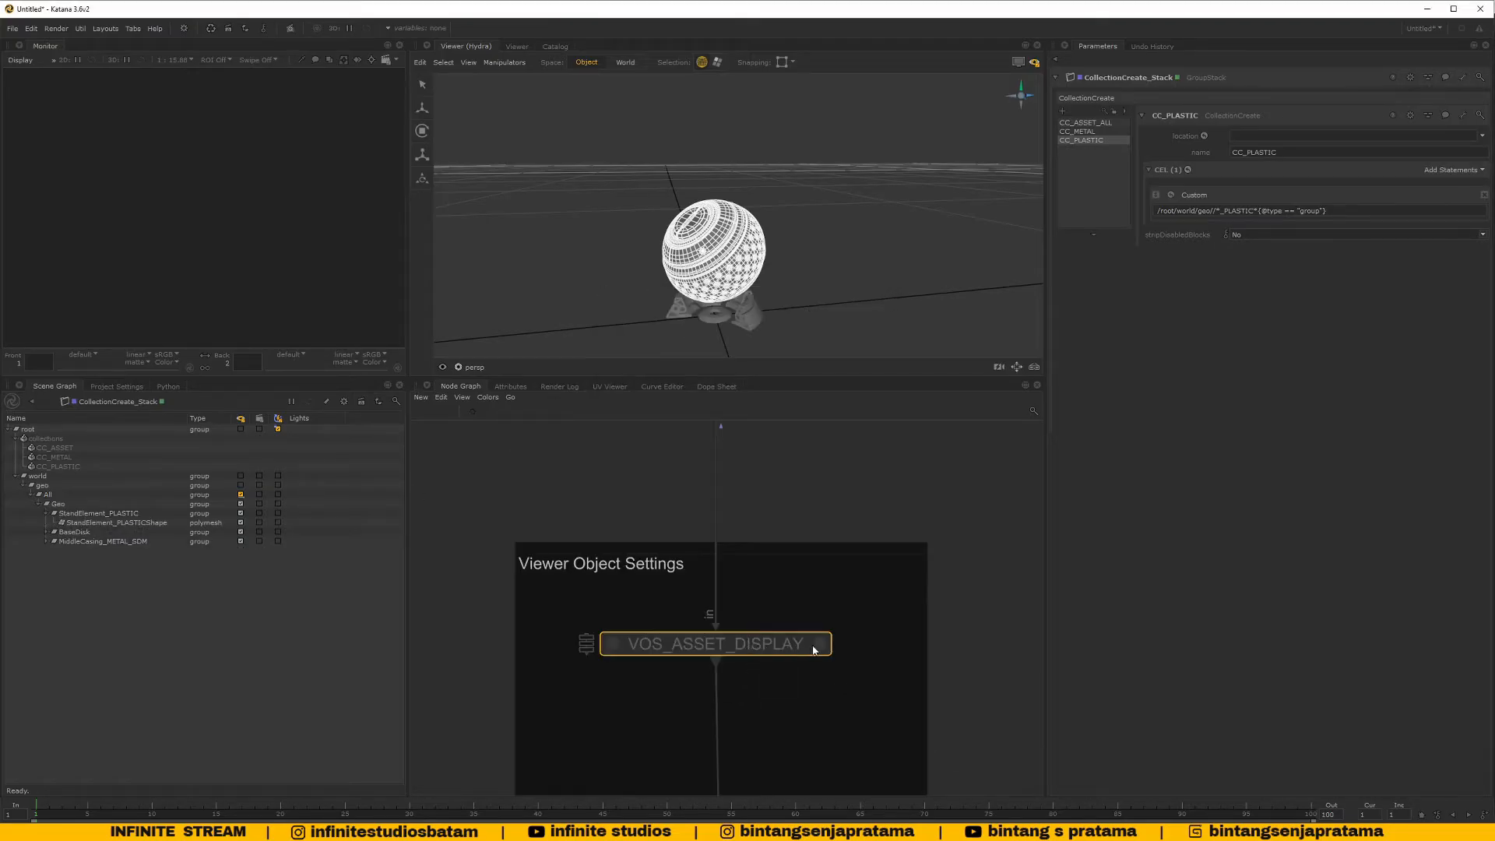
{"action": "left_click", "coordinate": [815, 649]}
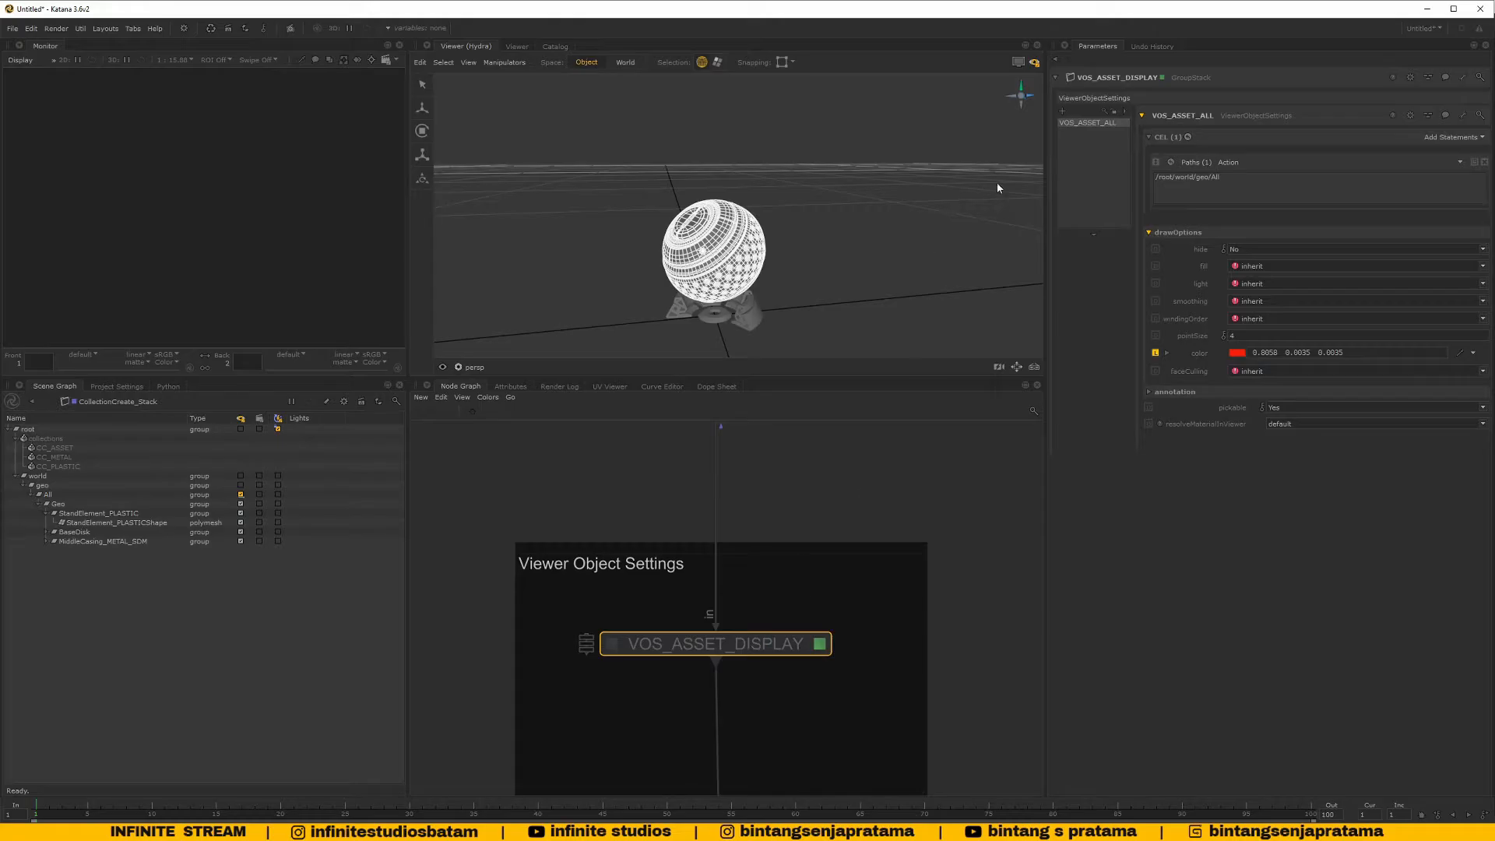
Make VOS_ASSET_DISPLAY the viewed node and inspect the asset's display colour in the viewer
{"action": "middle_click_drag", "start_coordinate": [754, 649], "coordinate": [757, 596]}
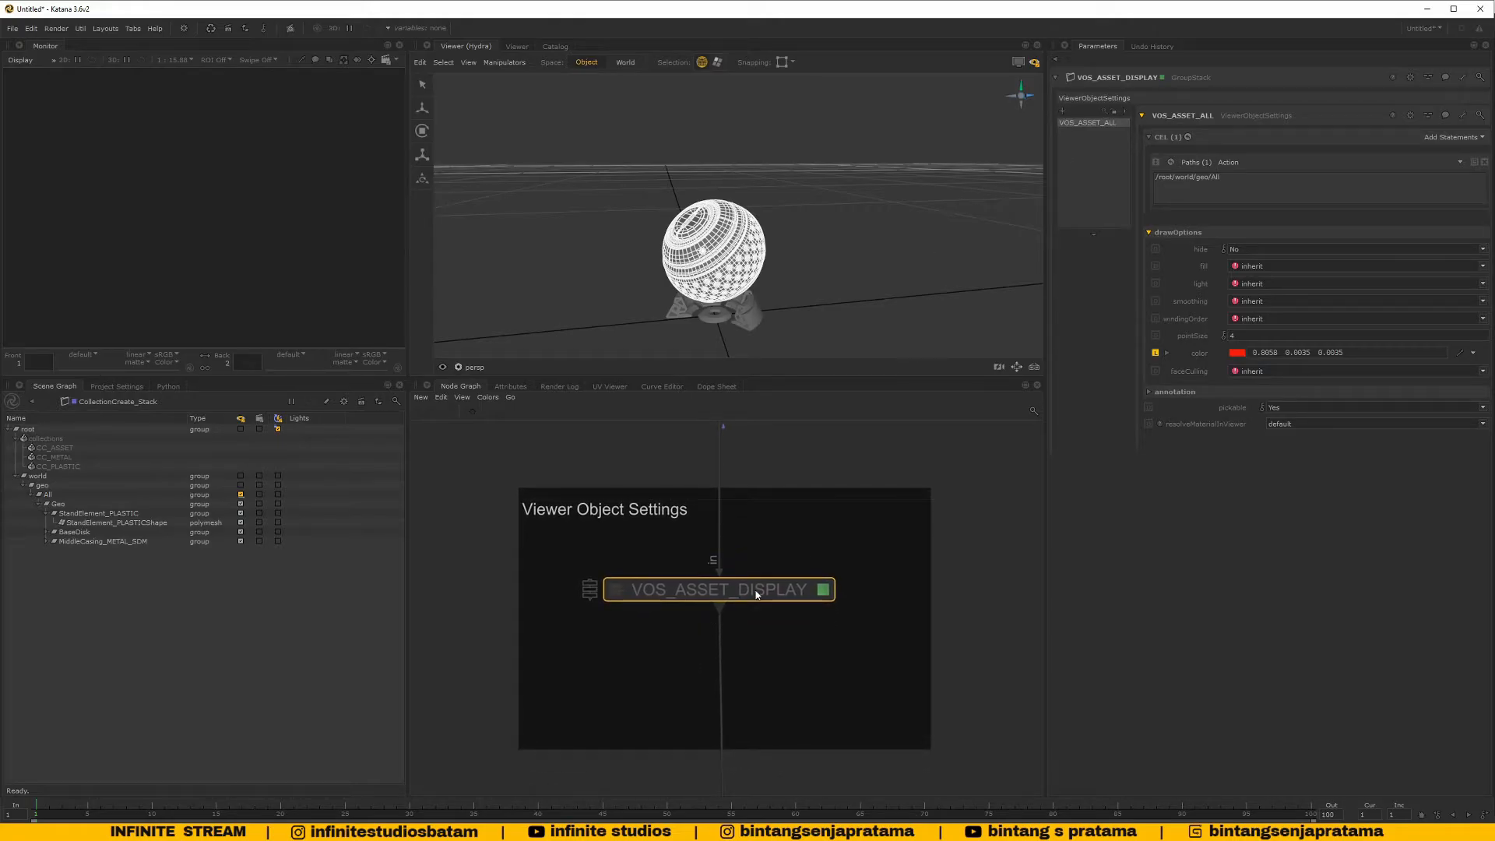
{"action": "scroll", "coordinate": [757, 596], "scroll_direction": "down", "scroll_amount": 2}
{"action": "key", "text": "v"}
{"action": "scroll", "coordinate": [746, 599], "scroll_direction": "up", "scroll_amount": 2}
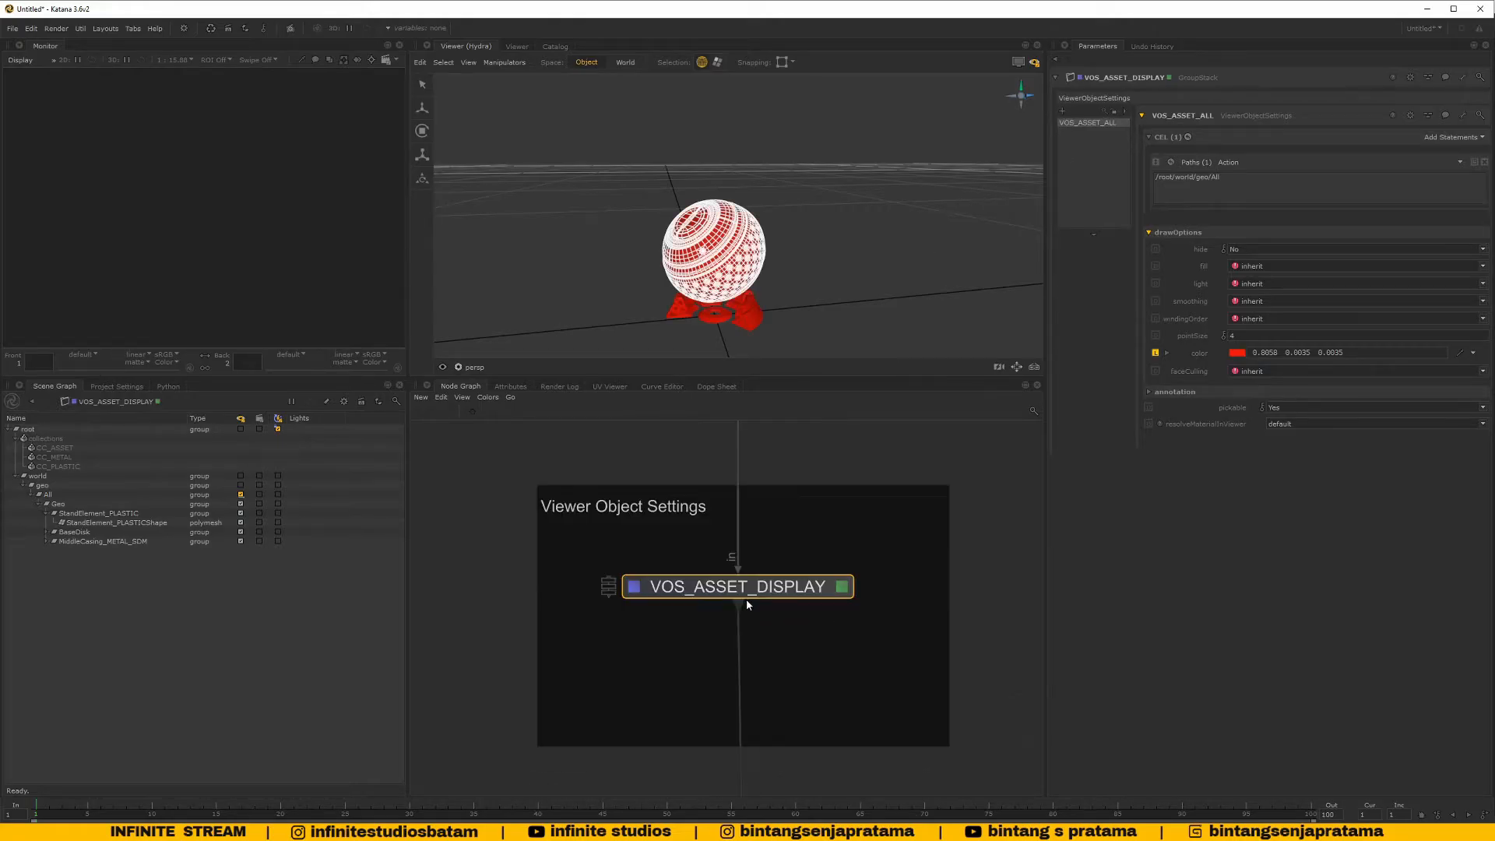
{"action": "left_click_drag", "start_coordinate": [791, 303], "coordinate": [810, 195], "text": "alt"}
{"action": "left_click", "coordinate": [769, 302]}
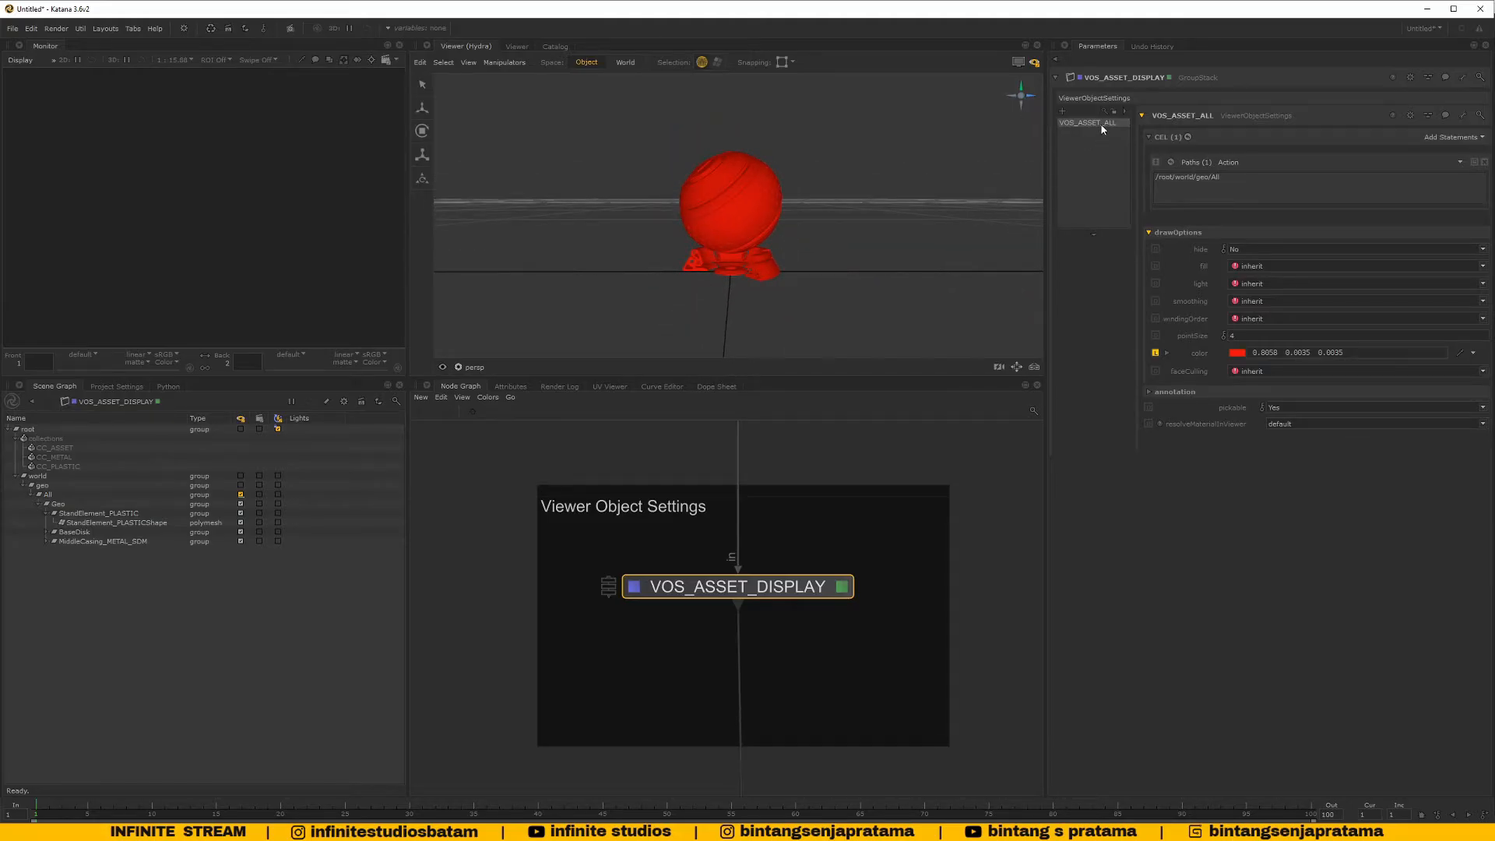
Reset the draw colour of VOS_ASSET_ALL to its default and remove its /root/world/geo/All path statement
{"action": "left_click", "coordinate": [1156, 352]}
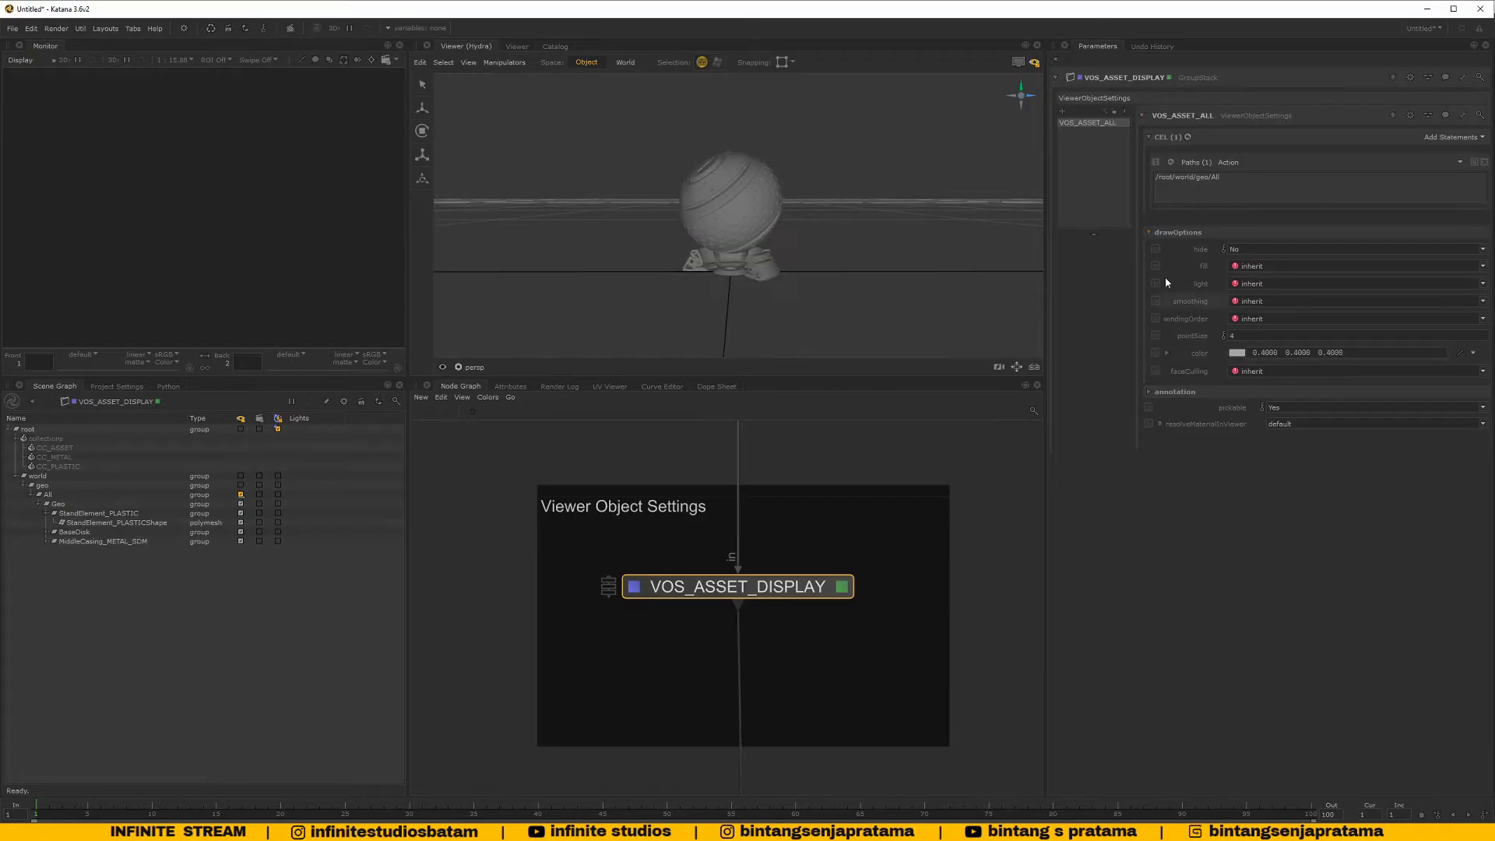
{"action": "left_click", "coordinate": [1486, 162]}
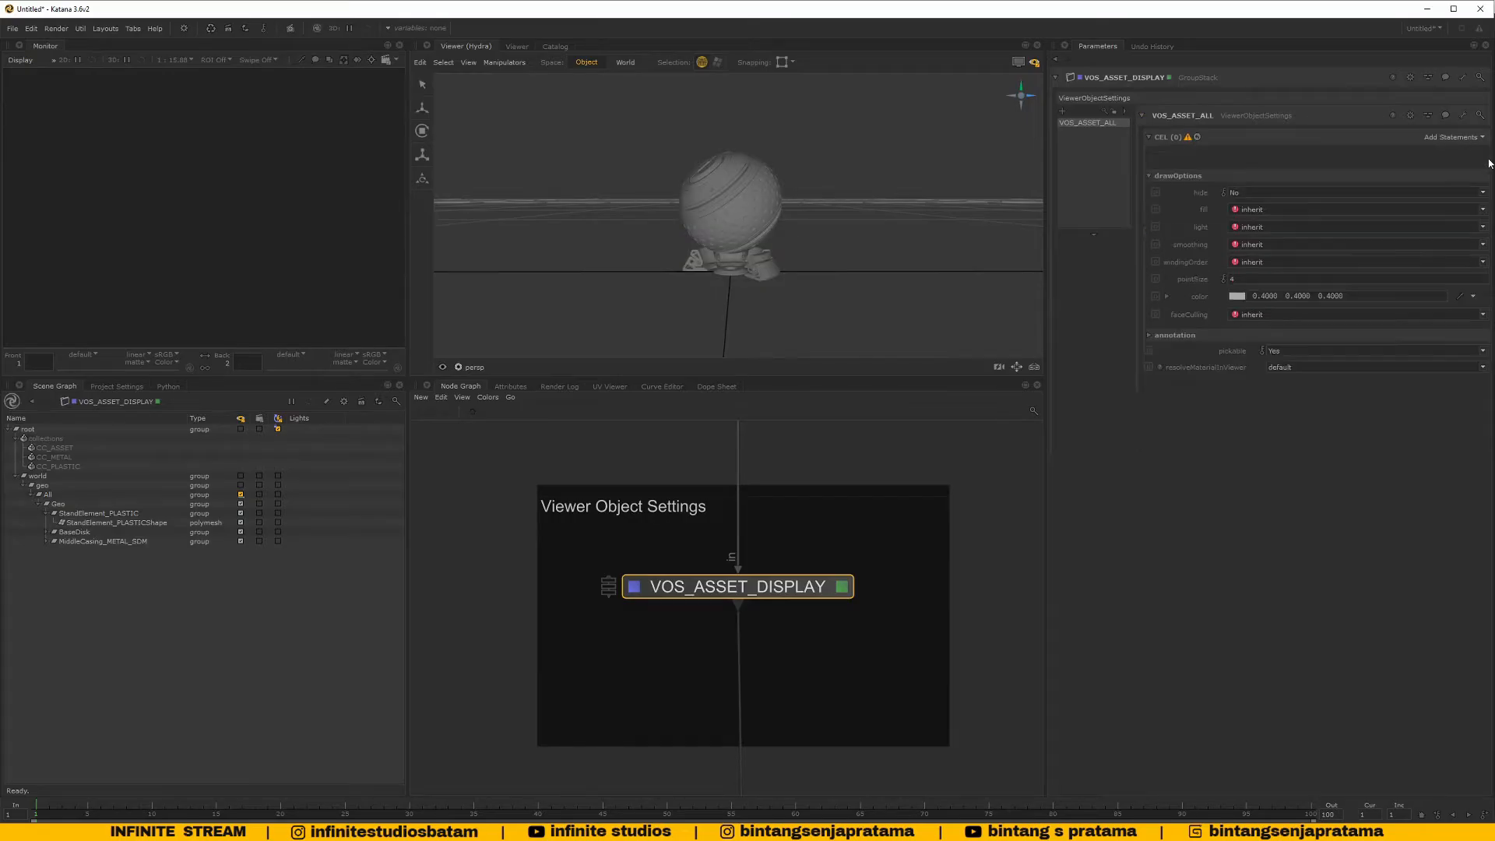
{"action": "left_click", "coordinate": [1104, 138]}
Add a ViewerObjectSettings node to the VOS_ASSET_DISPLAY stack and rename it VOS_METAL
{"action": "left_click", "coordinate": [1063, 111]}
{"action": "left_click", "coordinate": [1081, 133]}
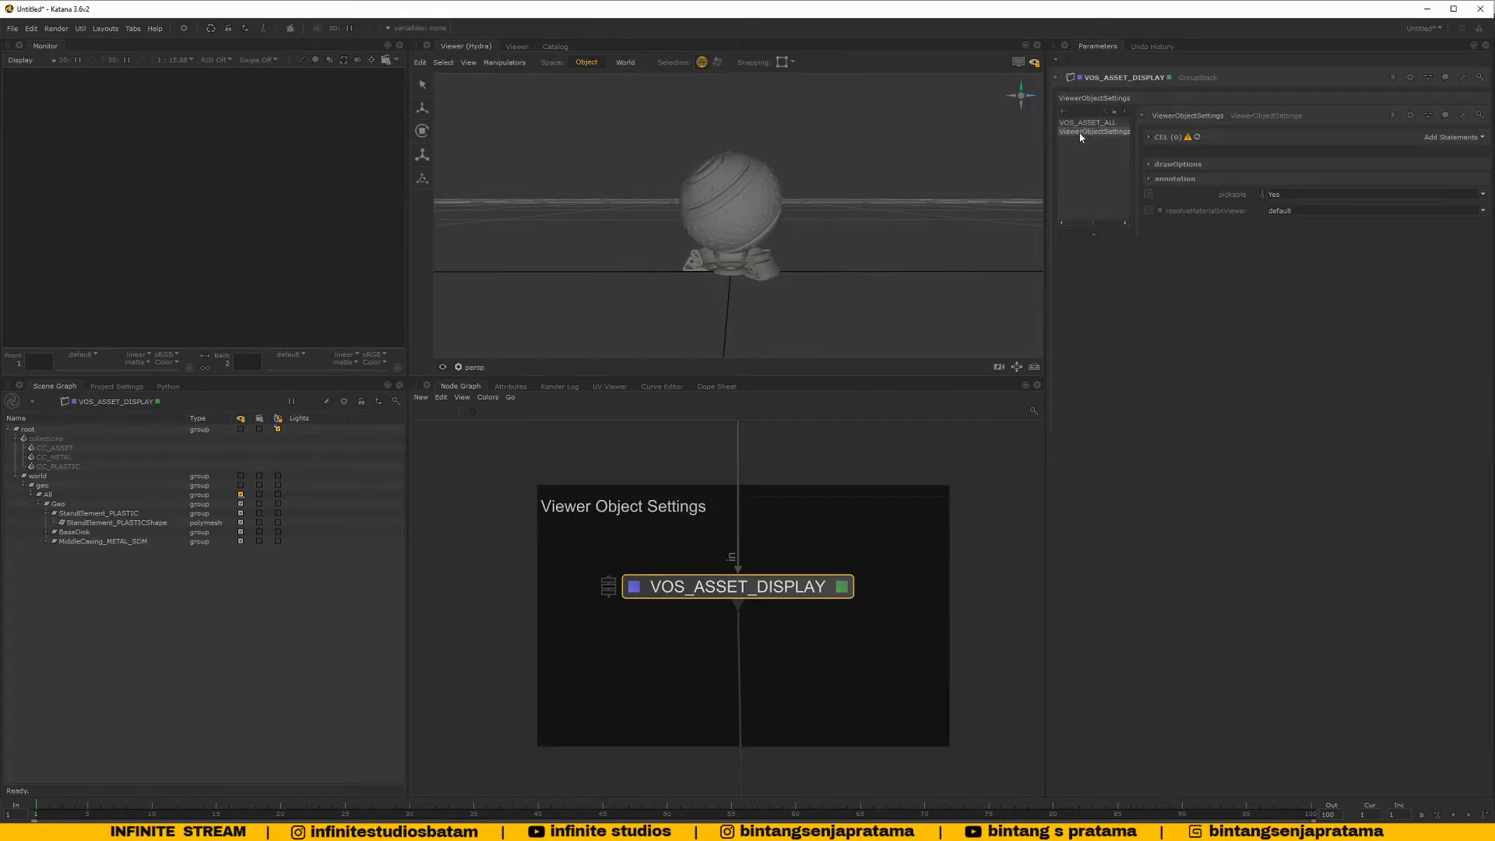
{"action": "double_click", "coordinate": [1184, 115]}
{"action": "type", "text": "V"}
{"action": "type", "text": "metal"}
{"action": "type", "text": "ETAL"}
{"action": "key", "text": "Return"}
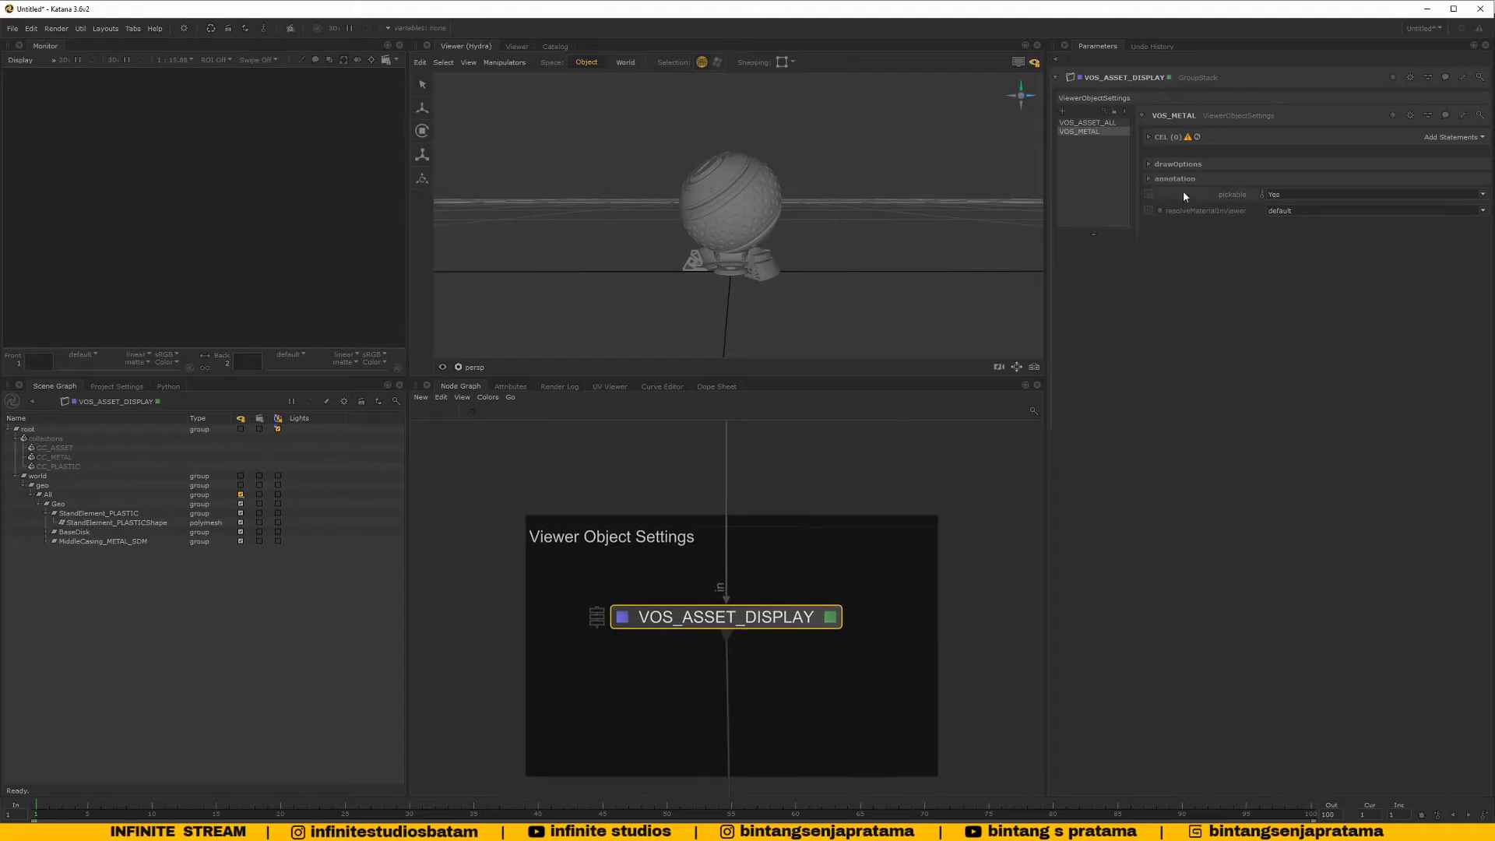
Add a Collections statement to VOS_METAL and assign the CC_METAL collection to it
{"action": "left_click", "coordinate": [1150, 137]}
{"action": "scroll", "coordinate": [816, 545], "scroll_direction": "down", "scroll_amount": 5}
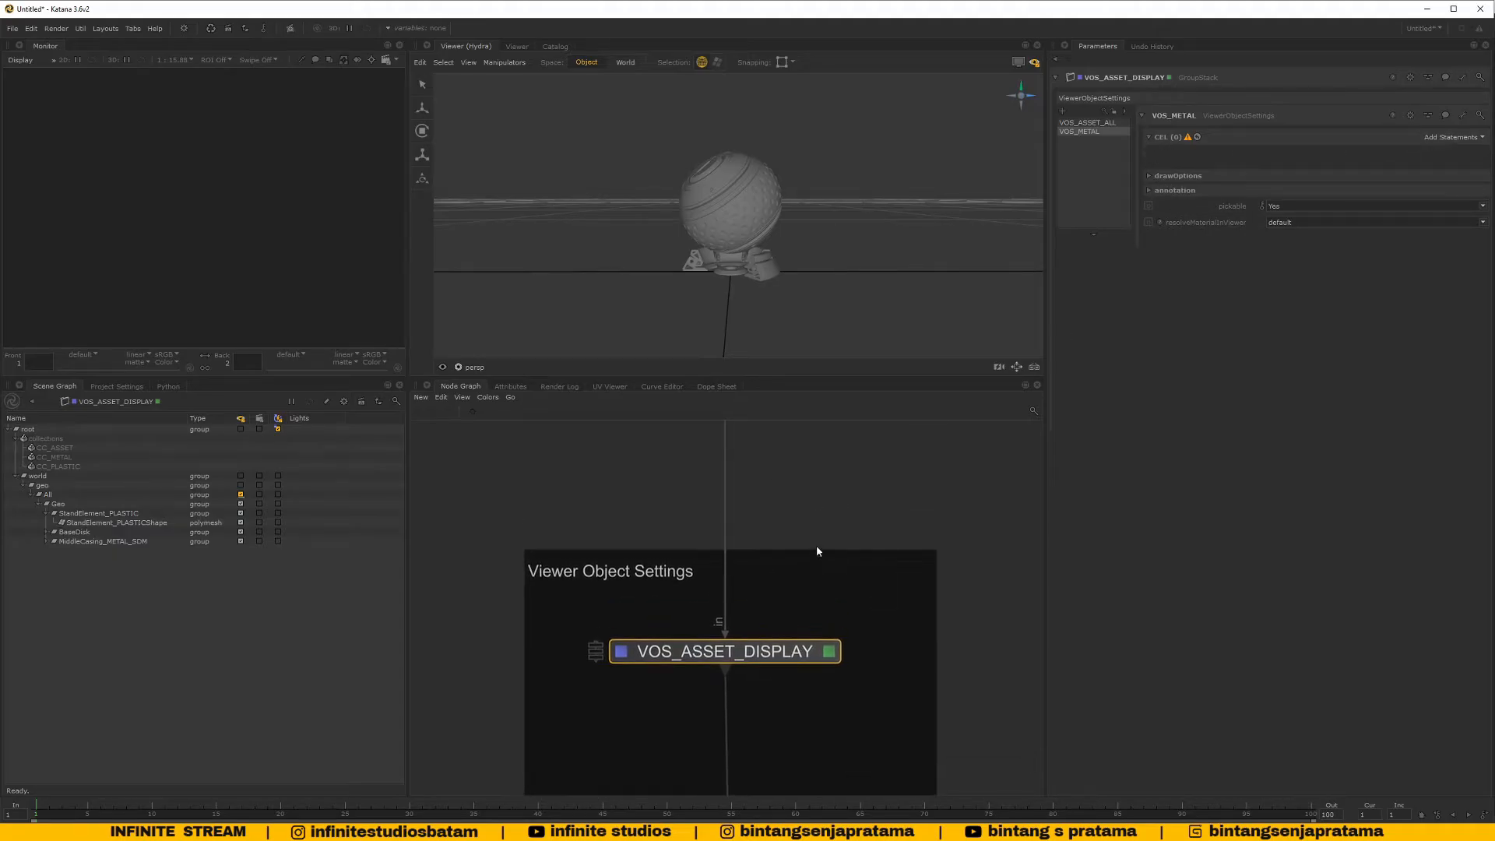
{"action": "scroll", "coordinate": [794, 569], "scroll_direction": "up", "scroll_amount": 3}
{"action": "left_click", "coordinate": [1440, 147]}
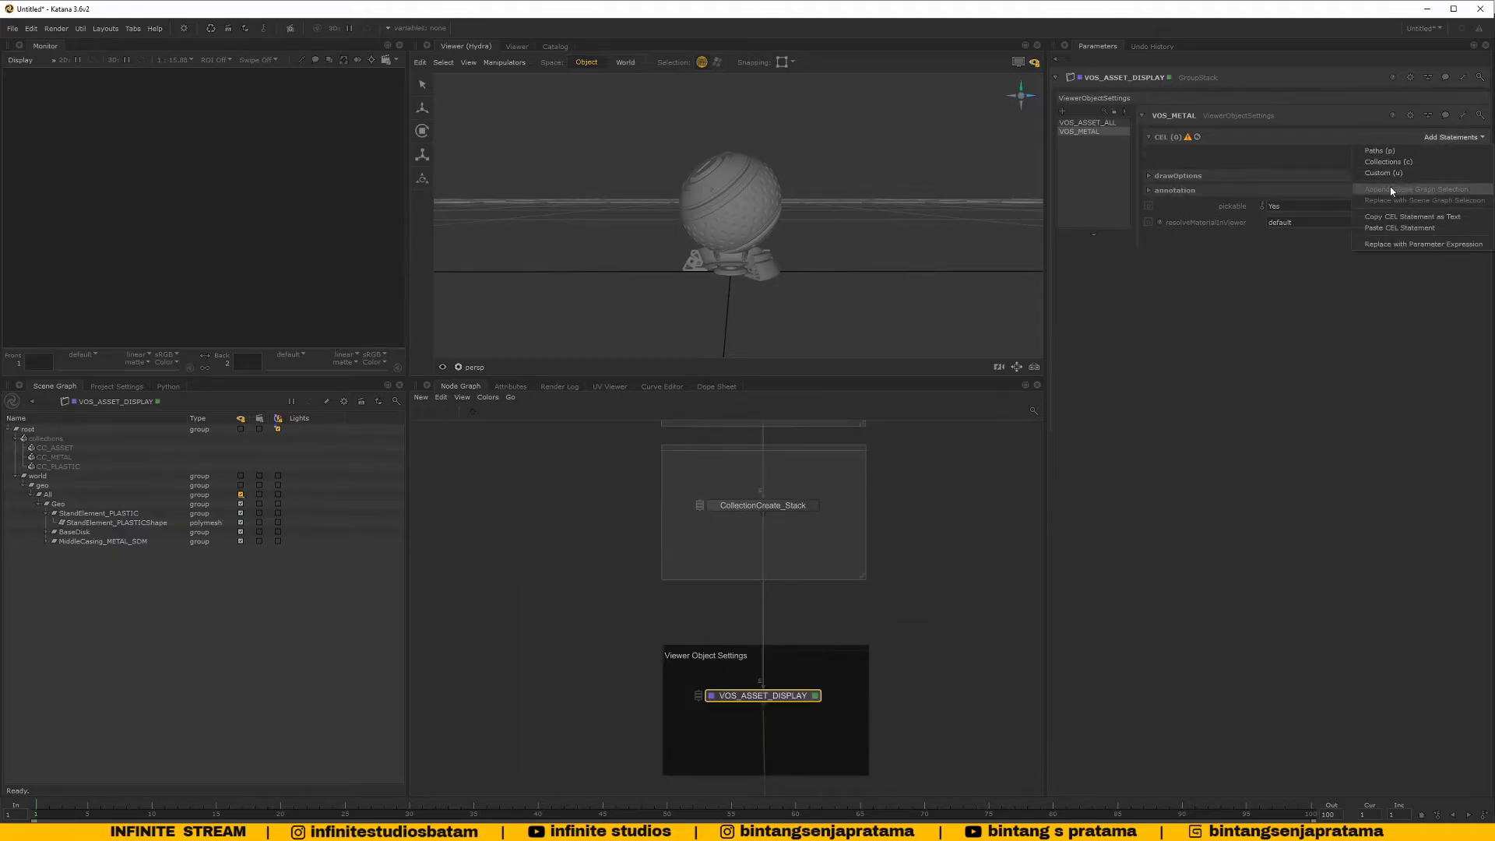
{"action": "left_click", "coordinate": [1402, 165]}
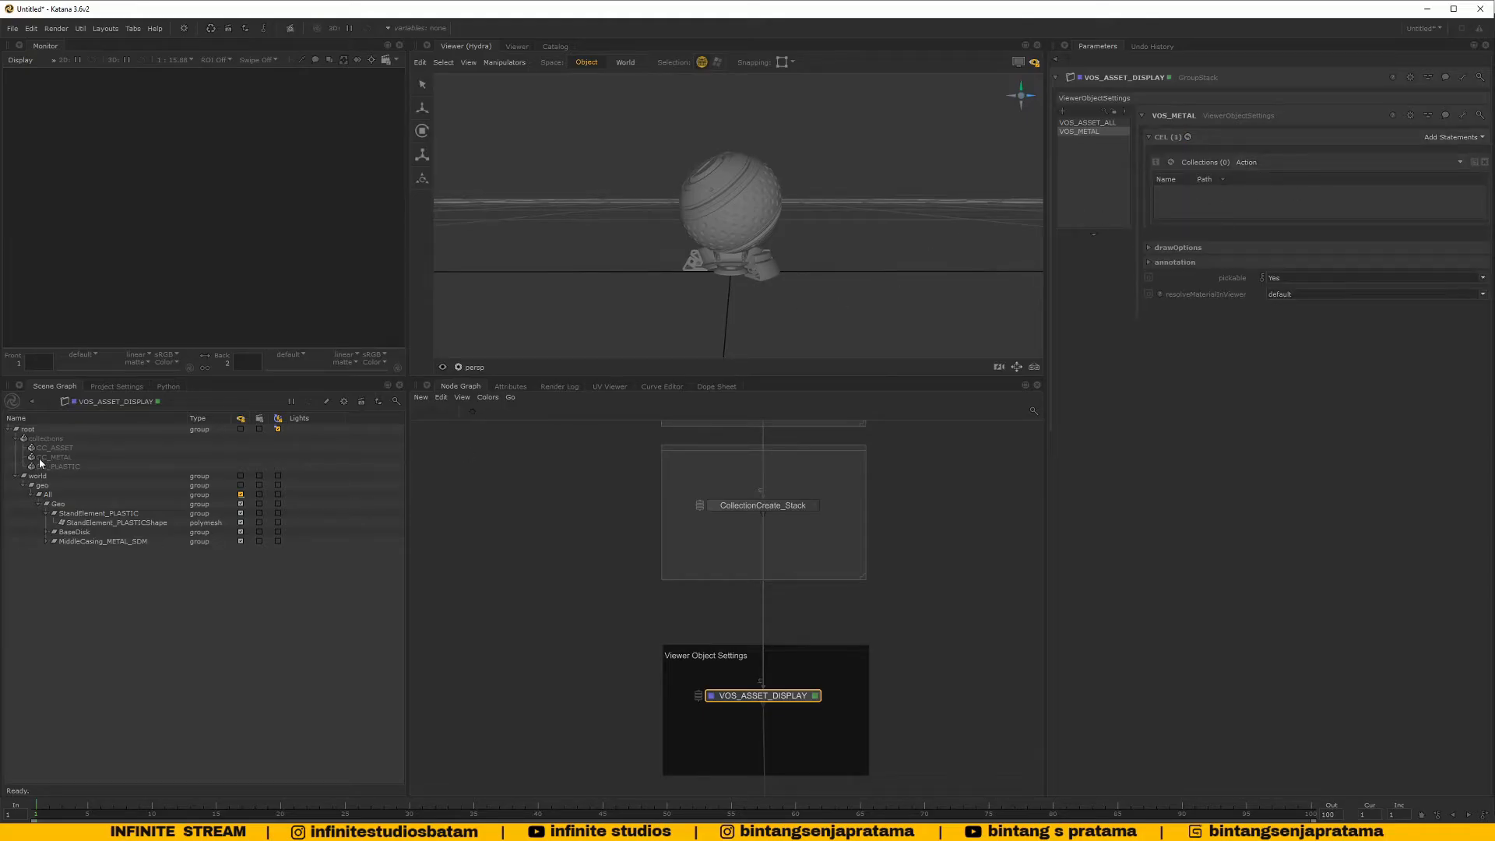
{"action": "left_click_drag", "start_coordinate": [39, 458], "coordinate": [1197, 207]}
{"action": "middle_click_drag", "start_coordinate": [798, 682], "coordinate": [821, 650]}
Set the VOS_METAL draw colour to blue, about 0.030, 0.399, 0.562, and check it on the model
{"action": "left_click", "coordinate": [1150, 247]}
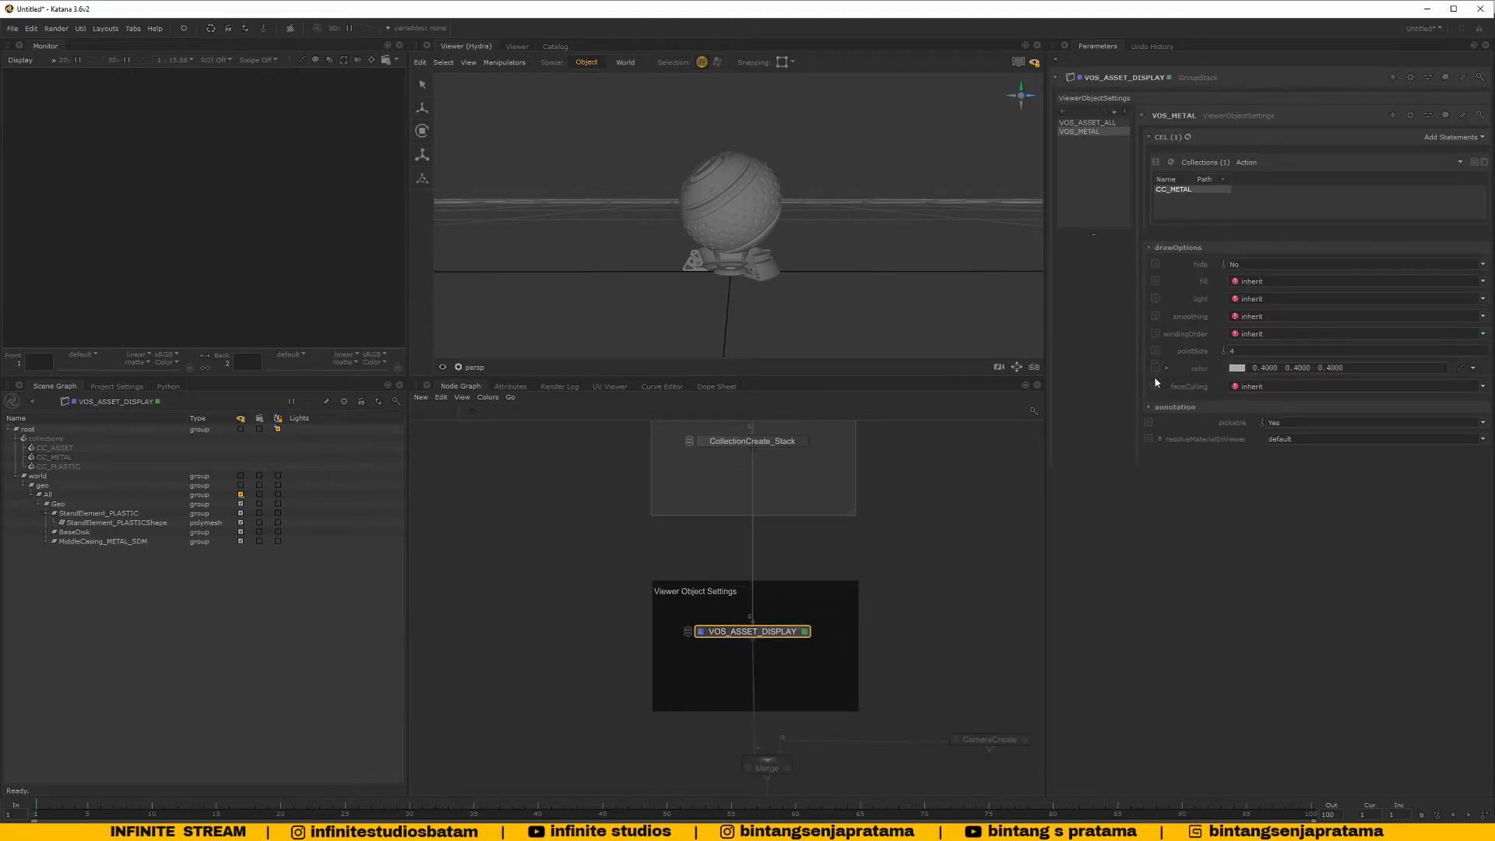
{"action": "left_click", "coordinate": [1155, 370]}
{"action": "left_click", "coordinate": [1242, 369]}
{"action": "mouse_move", "coordinate": [676, 413]}
{"action": "left_mouse_down"}
{"action": "mouse_move", "coordinate": [693, 429]}
{"action": "mouse_move", "coordinate": [578, 405]}
{"action": "left_mouse_up"}
{"action": "left_click", "coordinate": [741, 427]}
{"action": "left_click", "coordinate": [654, 417]}
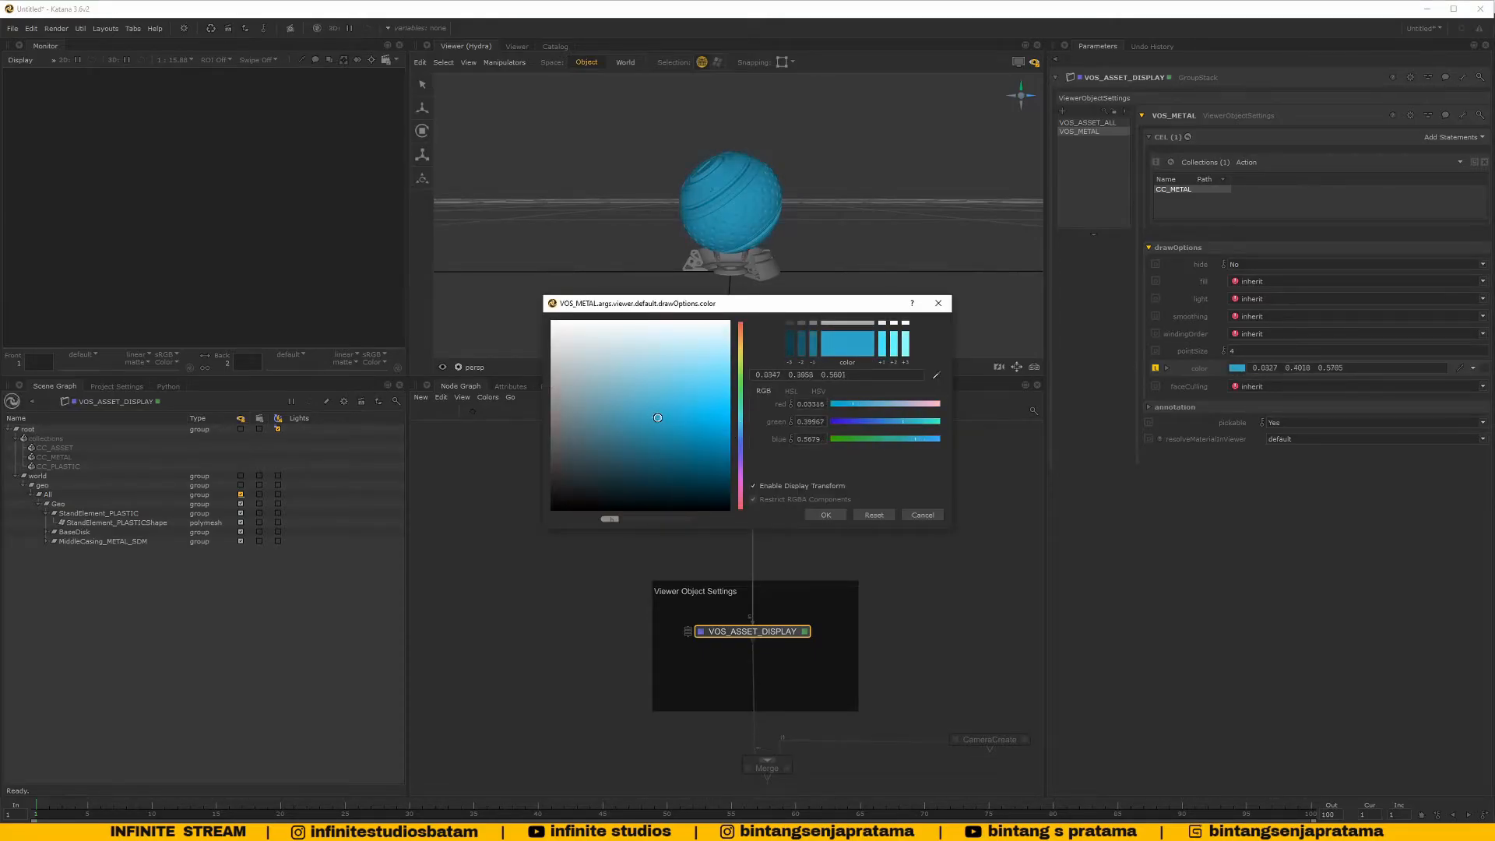
{"action": "left_click", "coordinate": [827, 516]}
{"action": "scroll", "coordinate": [743, 212], "scroll_direction": "up", "scroll_amount": 5}
{"action": "scroll", "coordinate": [738, 251], "scroll_direction": "down", "scroll_amount": 6}
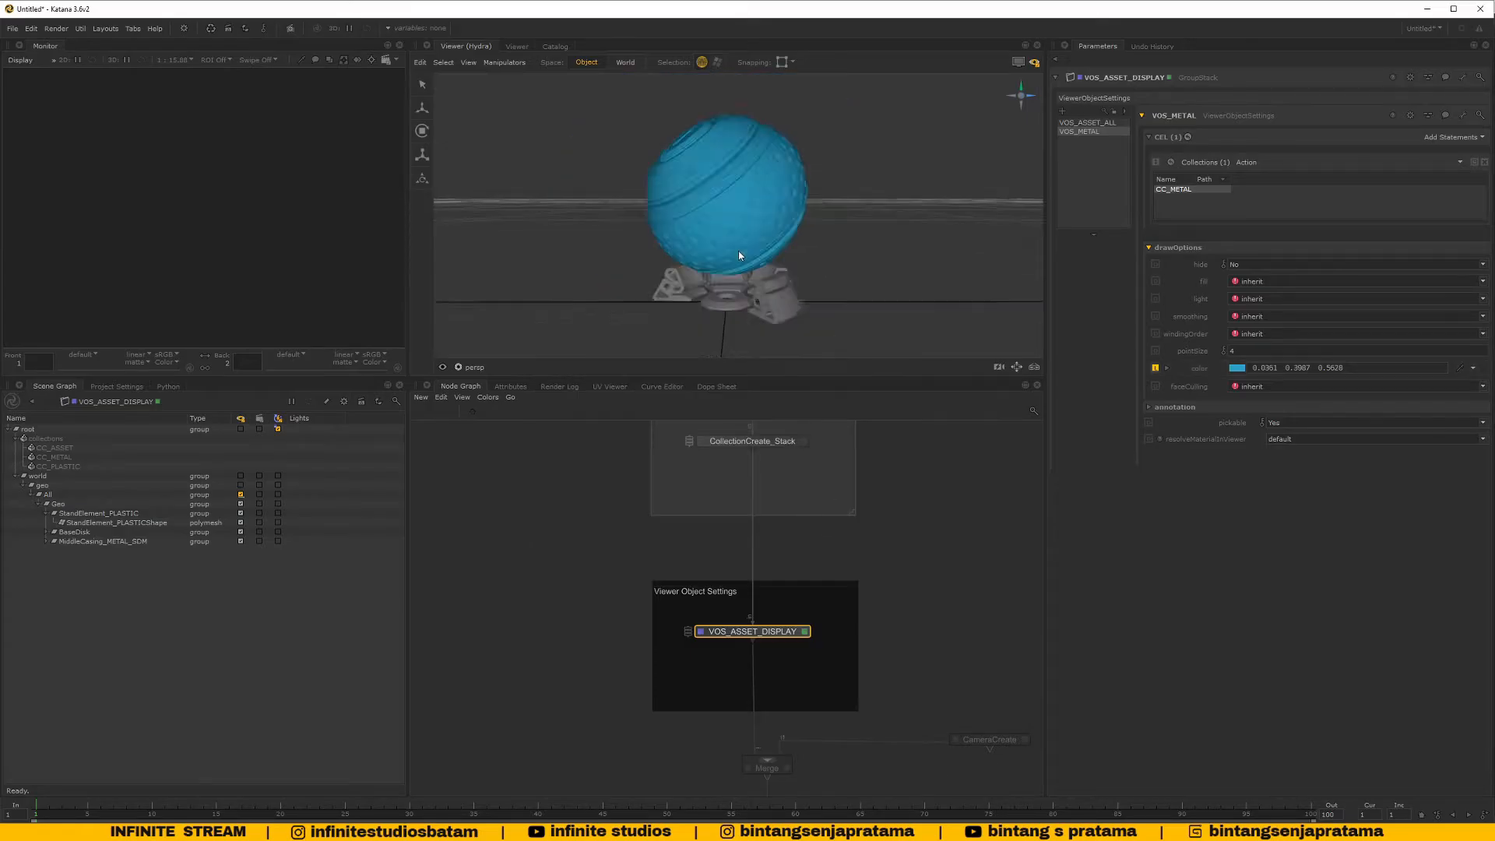
{"action": "mouse_move", "coordinate": [738, 250]}
{"action": "left_mouse_down", "text": "alt"}
{"action": "mouse_move", "coordinate": [705, 277]}
{"action": "mouse_move", "coordinate": [746, 257]}
{"action": "mouse_move", "coordinate": [741, 276]}
{"action": "left_mouse_up", "text": "alt"}
{"action": "key", "text": "f"}
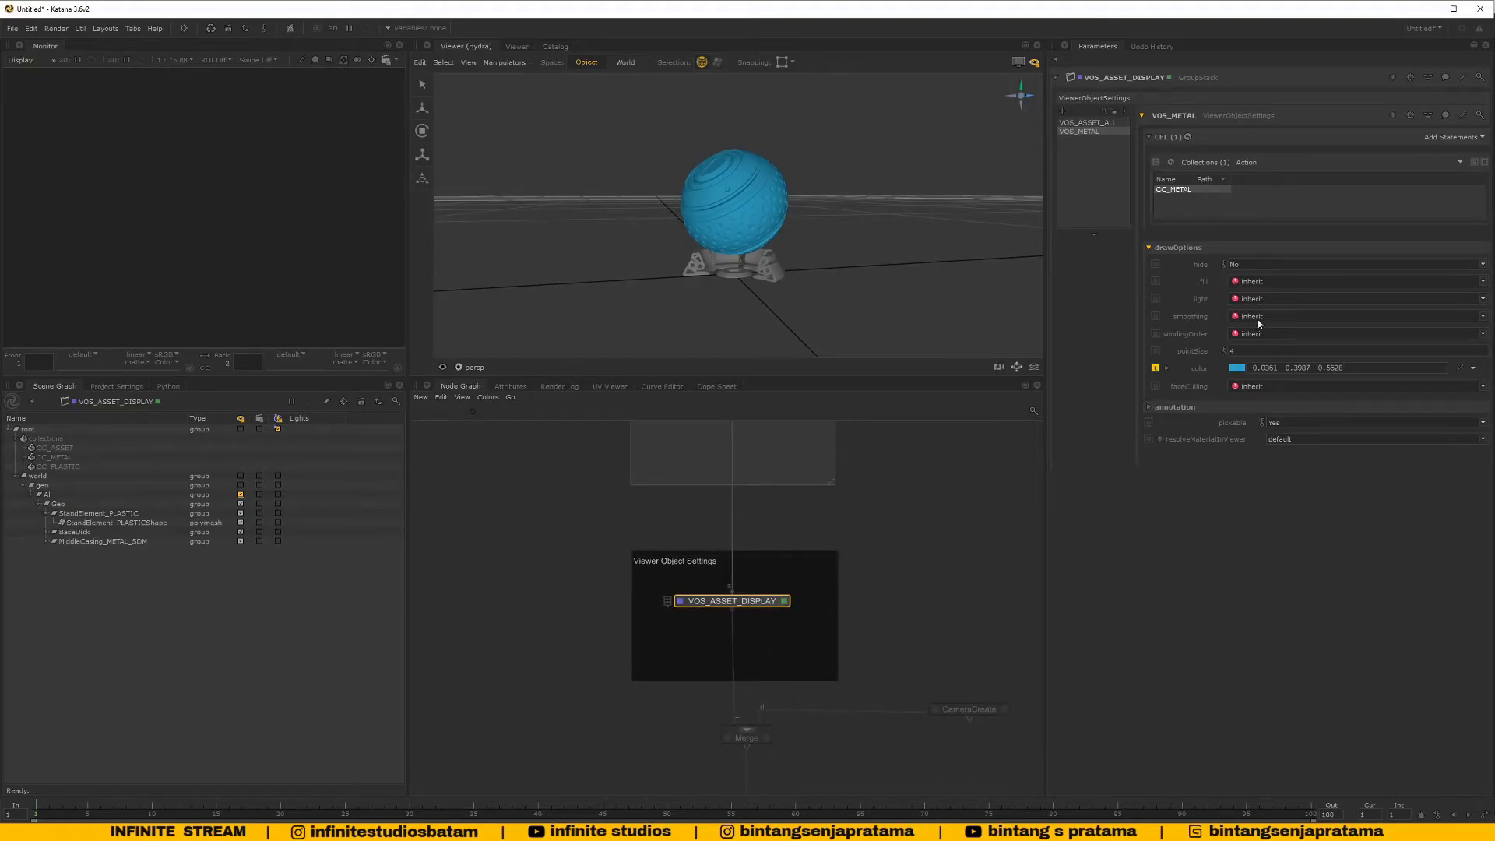
Add another ViewerObjectSettings node to the stack and rename it VOS_PLASTIC
{"action": "left_click", "coordinate": [1063, 111]}
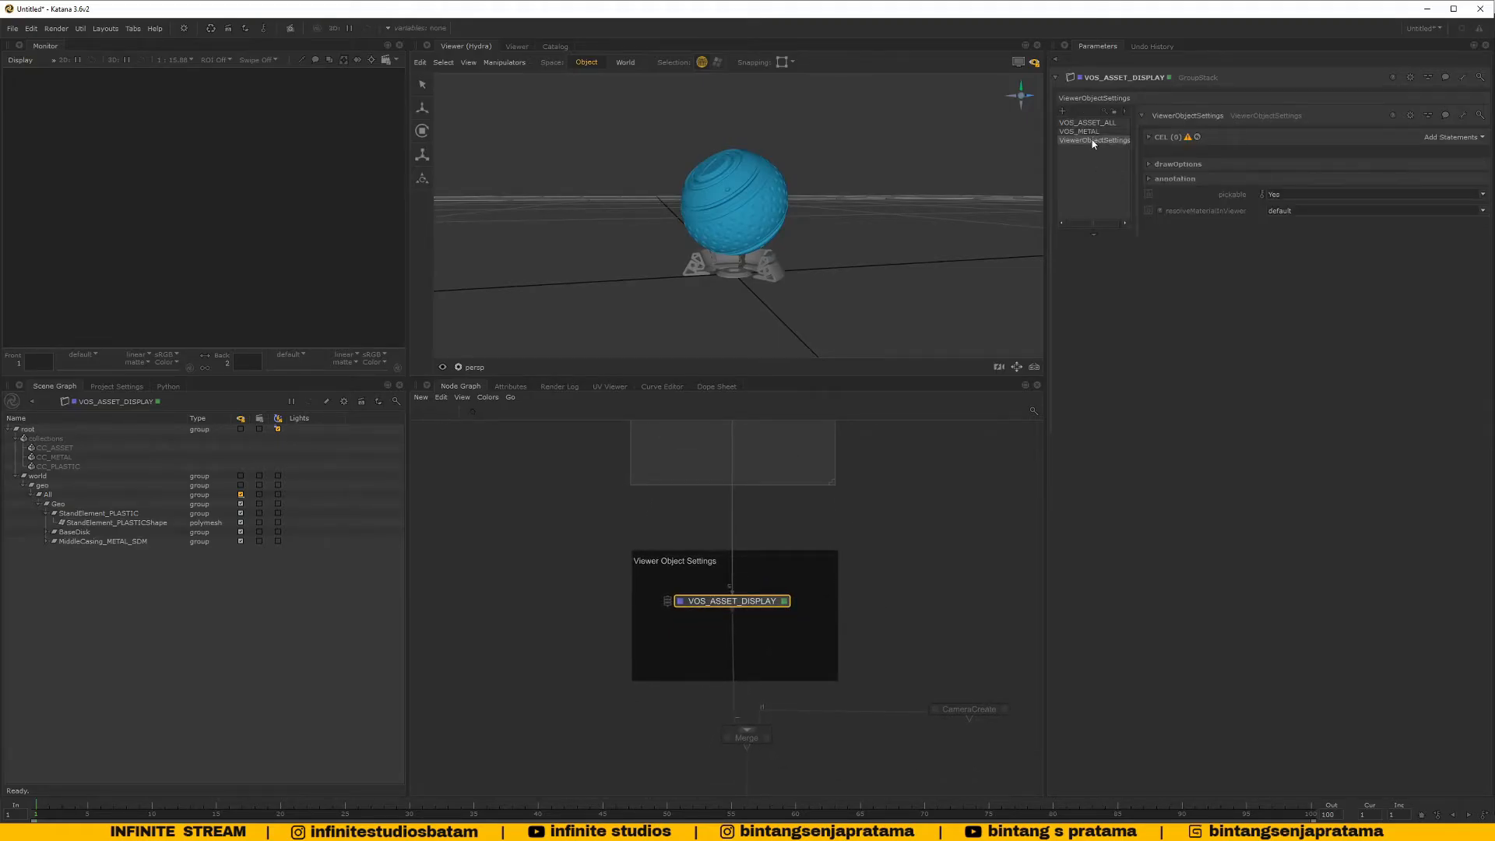
{"action": "double_click", "coordinate": [1177, 118]}
{"action": "type", "text": "vOS_PLASTIC"}
{"action": "key", "text": "Return"}
Set the VOS_ASSET_ALL draw colour to green, about 0.116, 0.572, 0.197
{"action": "left_click", "coordinate": [1098, 123]}
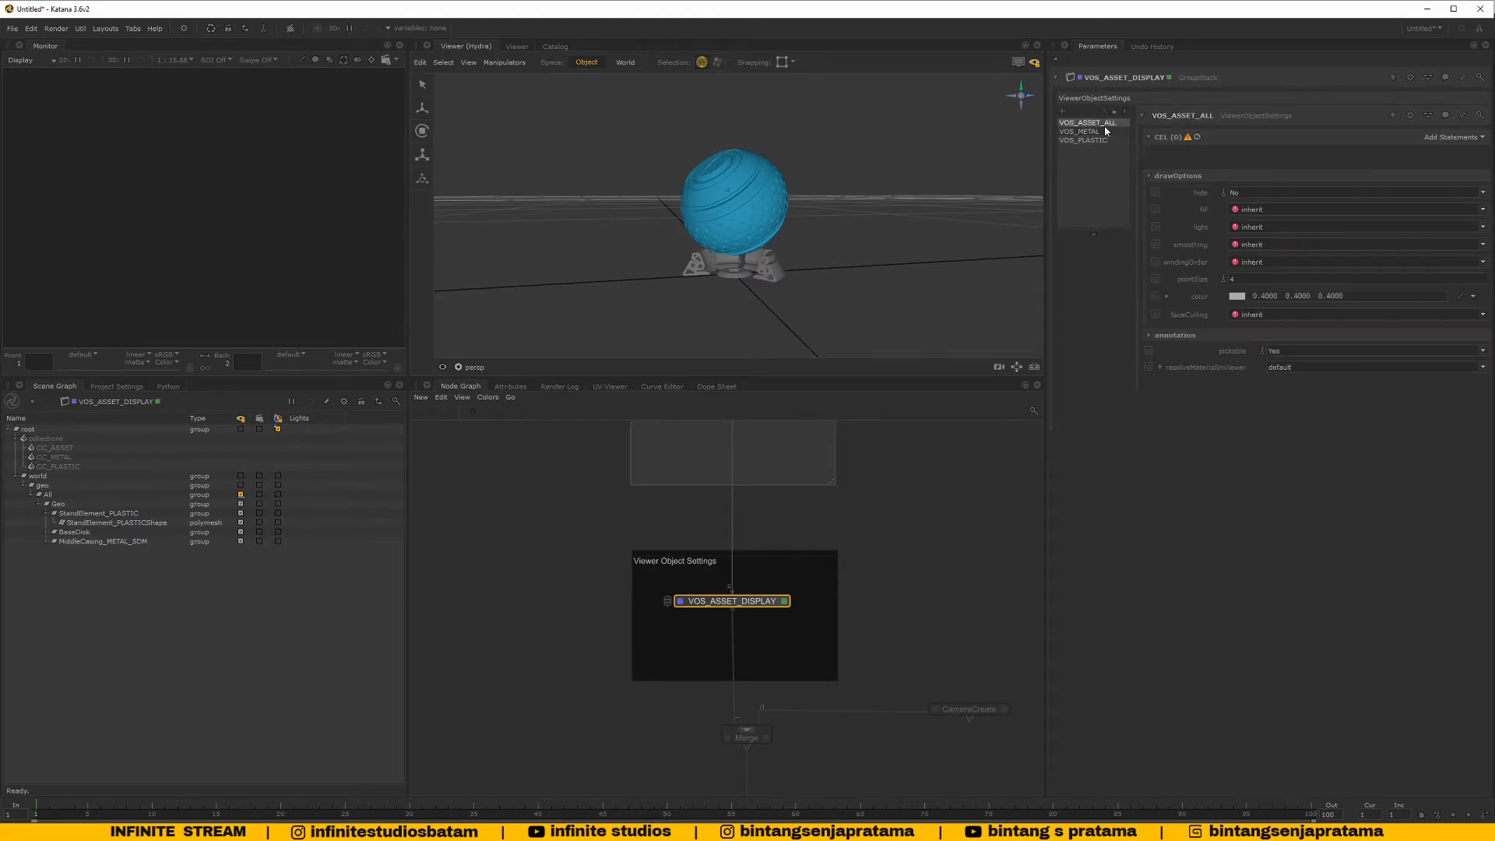
{"action": "left_click", "coordinate": [1236, 297]}
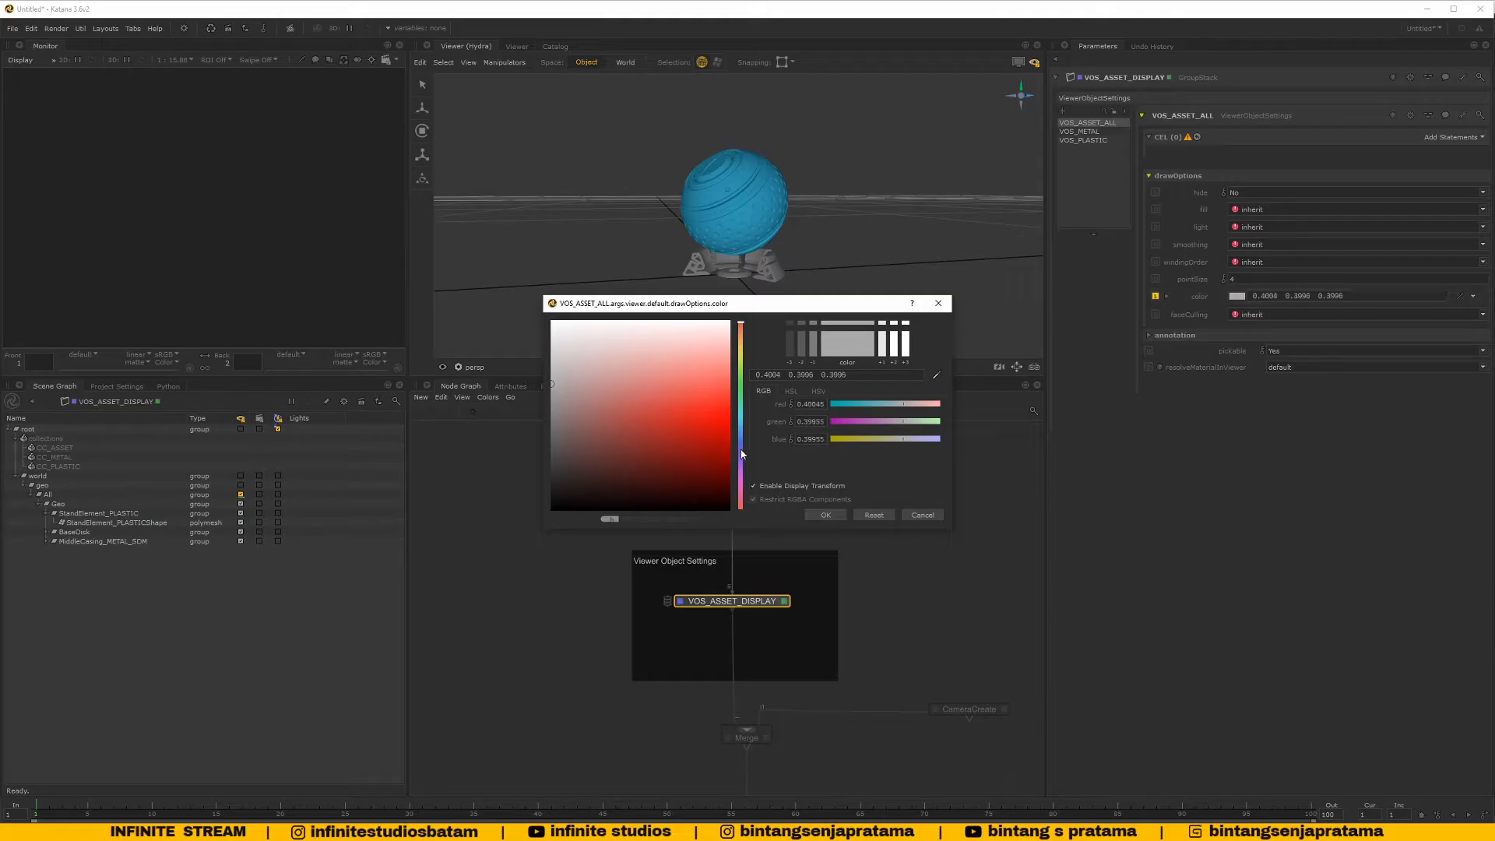
{"action": "left_click_drag", "start_coordinate": [740, 453], "coordinate": [740, 489]}
{"action": "left_click", "coordinate": [661, 434]}
{"action": "left_click_drag", "start_coordinate": [660, 434], "coordinate": [599, 400]}
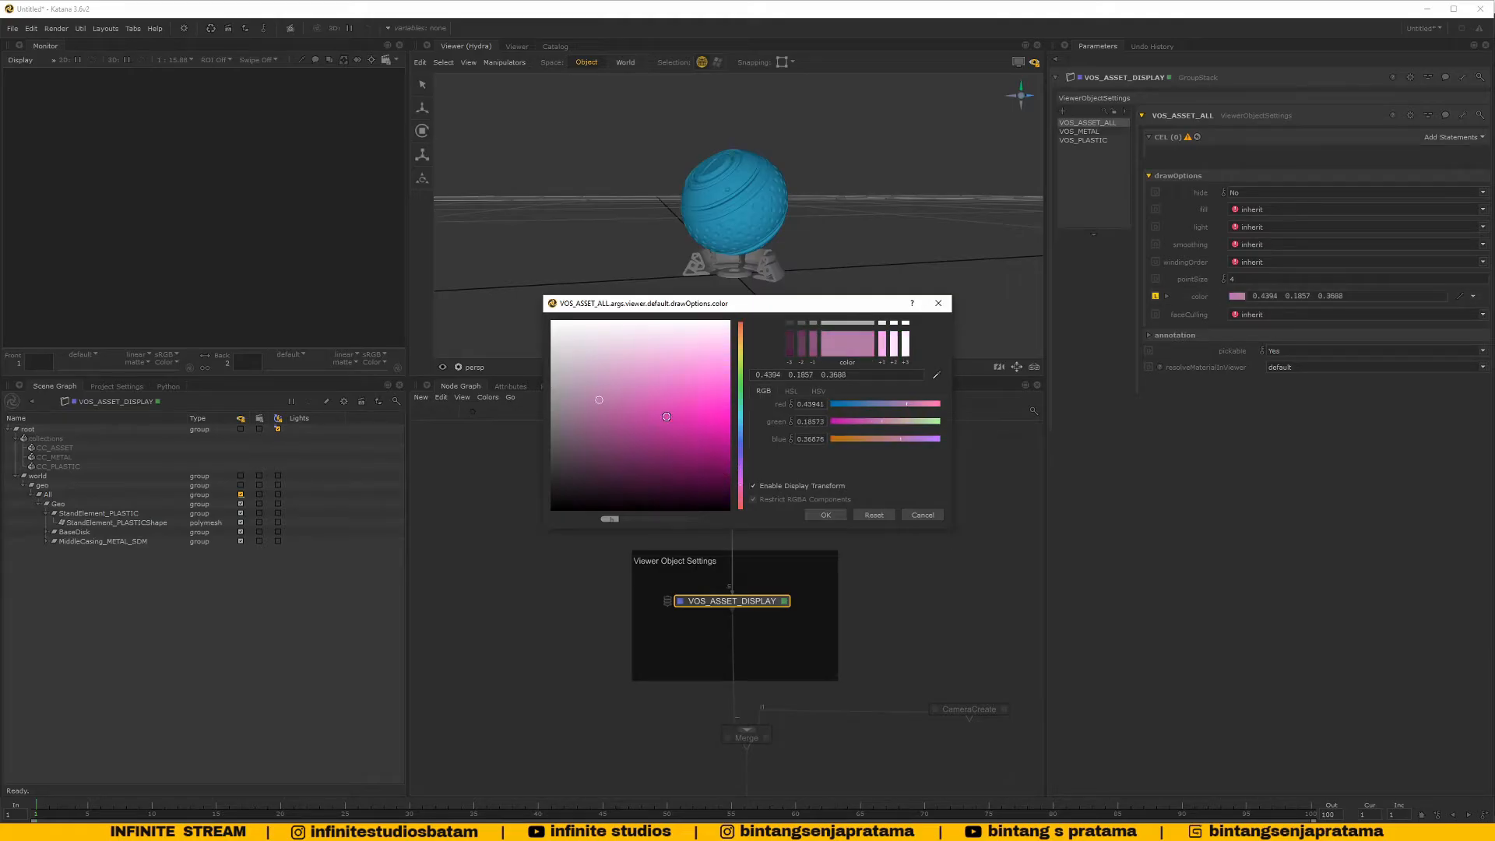
{"action": "mouse_move", "coordinate": [741, 433]}
{"action": "left_mouse_down"}
{"action": "mouse_move", "coordinate": [739, 462]}
{"action": "mouse_move", "coordinate": [741, 447]}
{"action": "left_mouse_up"}
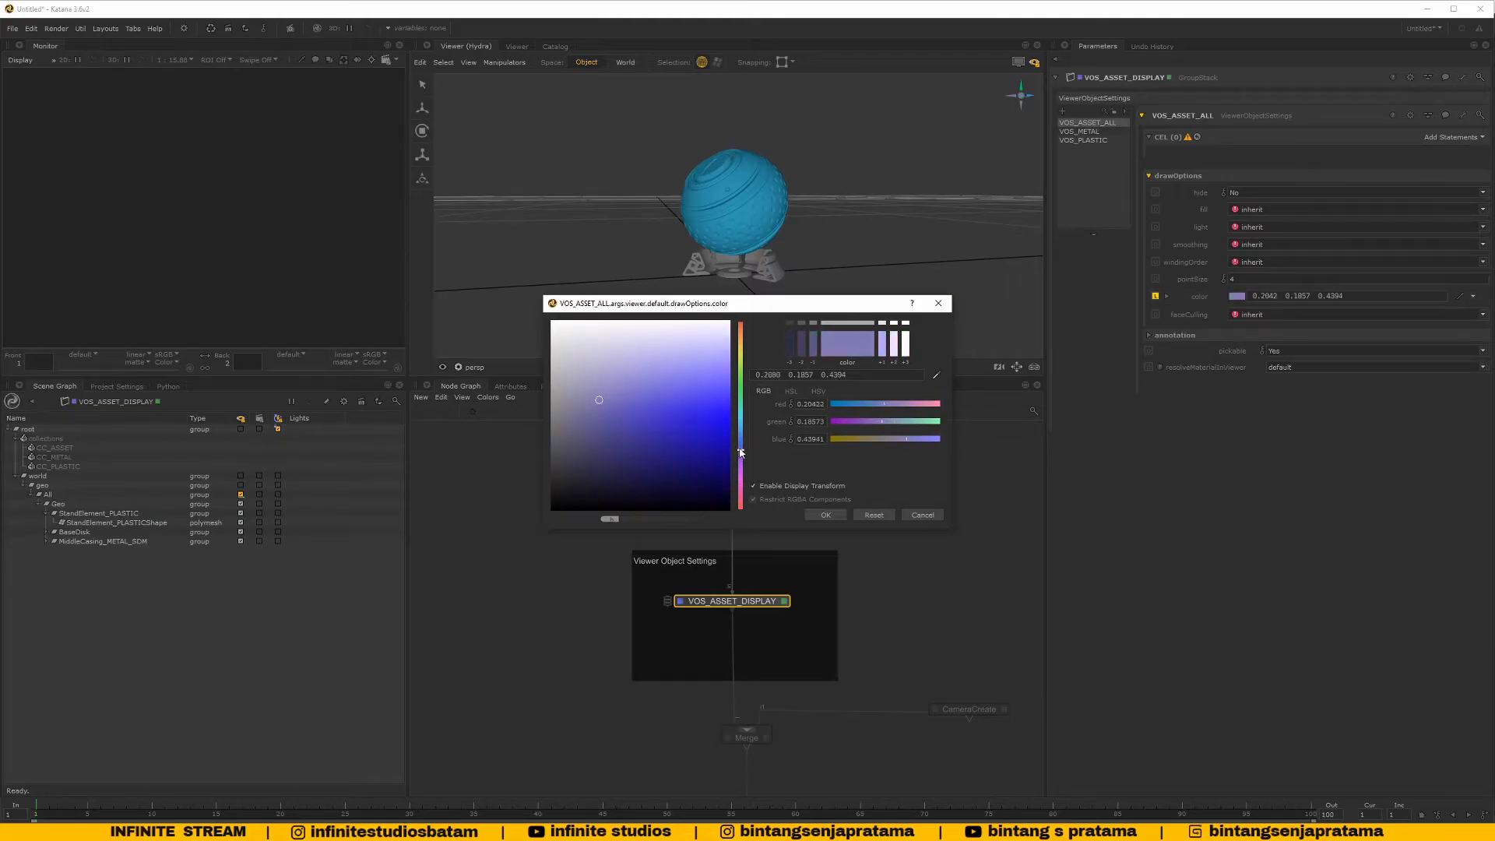
{"action": "left_click_drag", "start_coordinate": [644, 416], "coordinate": [613, 424]}
{"action": "left_click", "coordinate": [741, 393]}
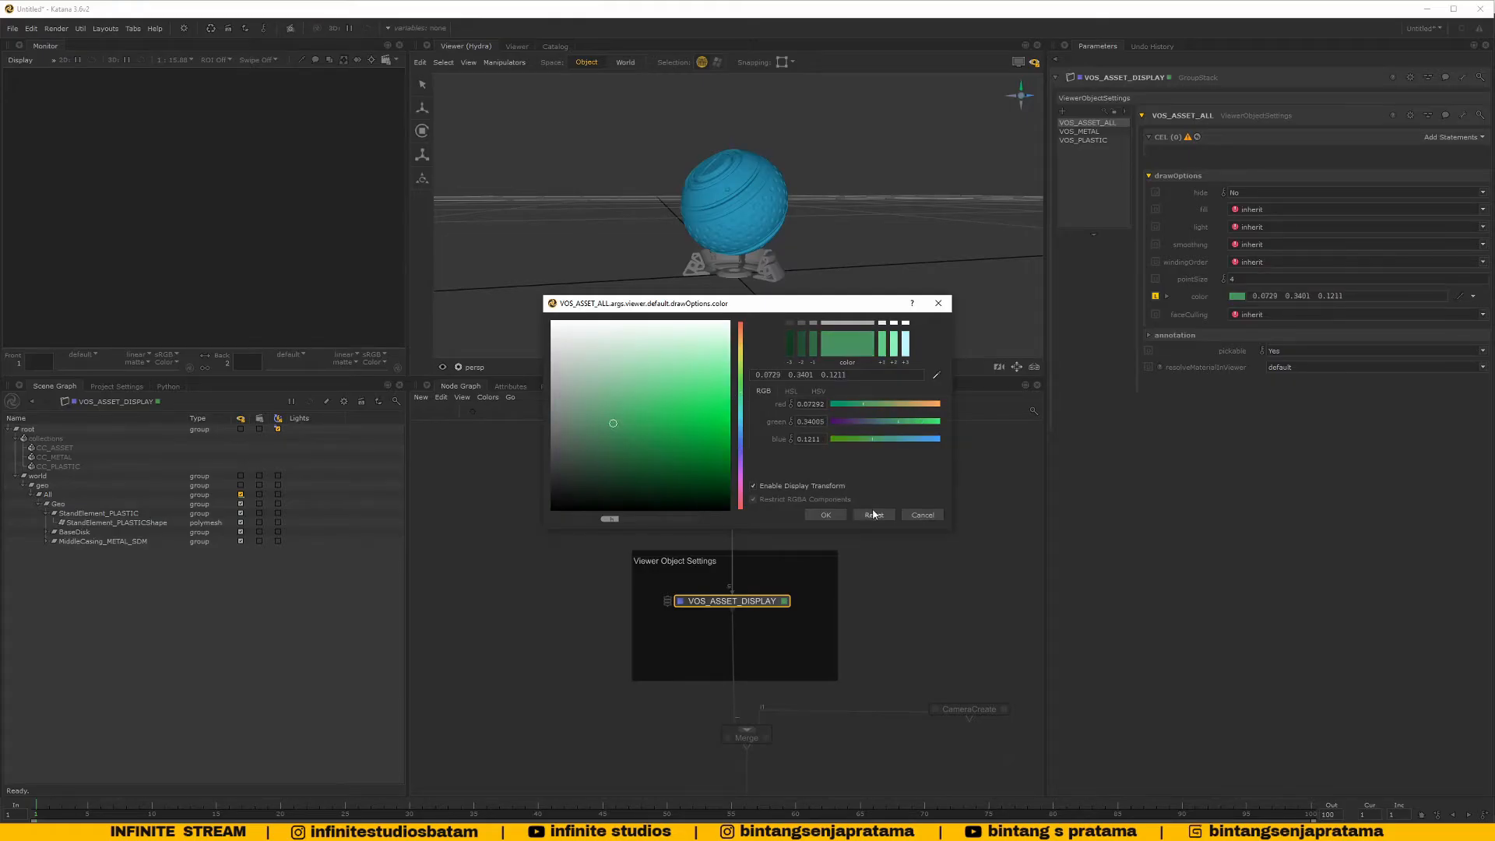
{"action": "left_click", "coordinate": [871, 516]}
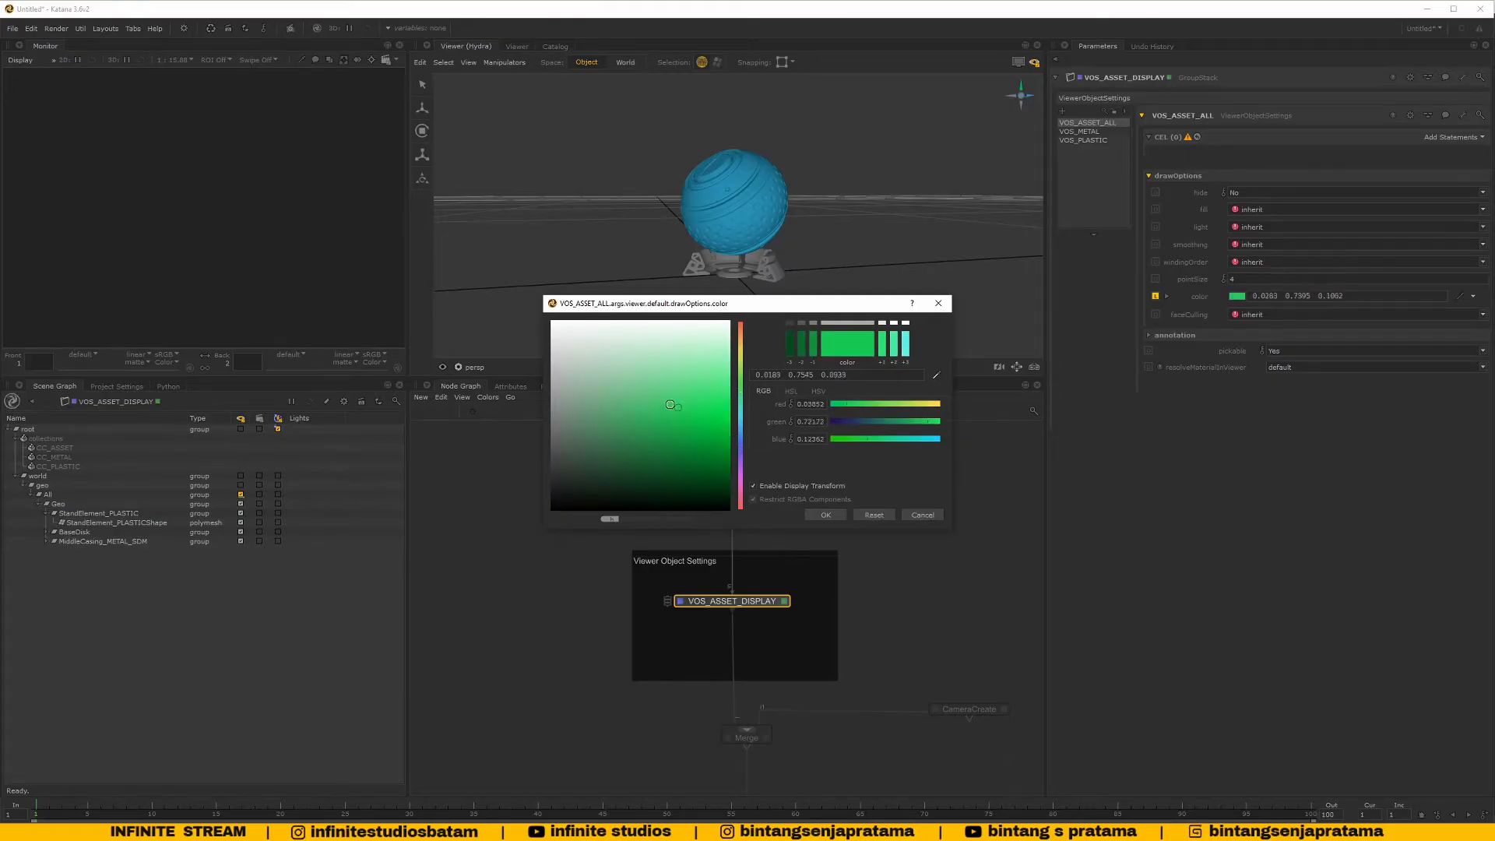
{"action": "left_click", "coordinate": [828, 513]}
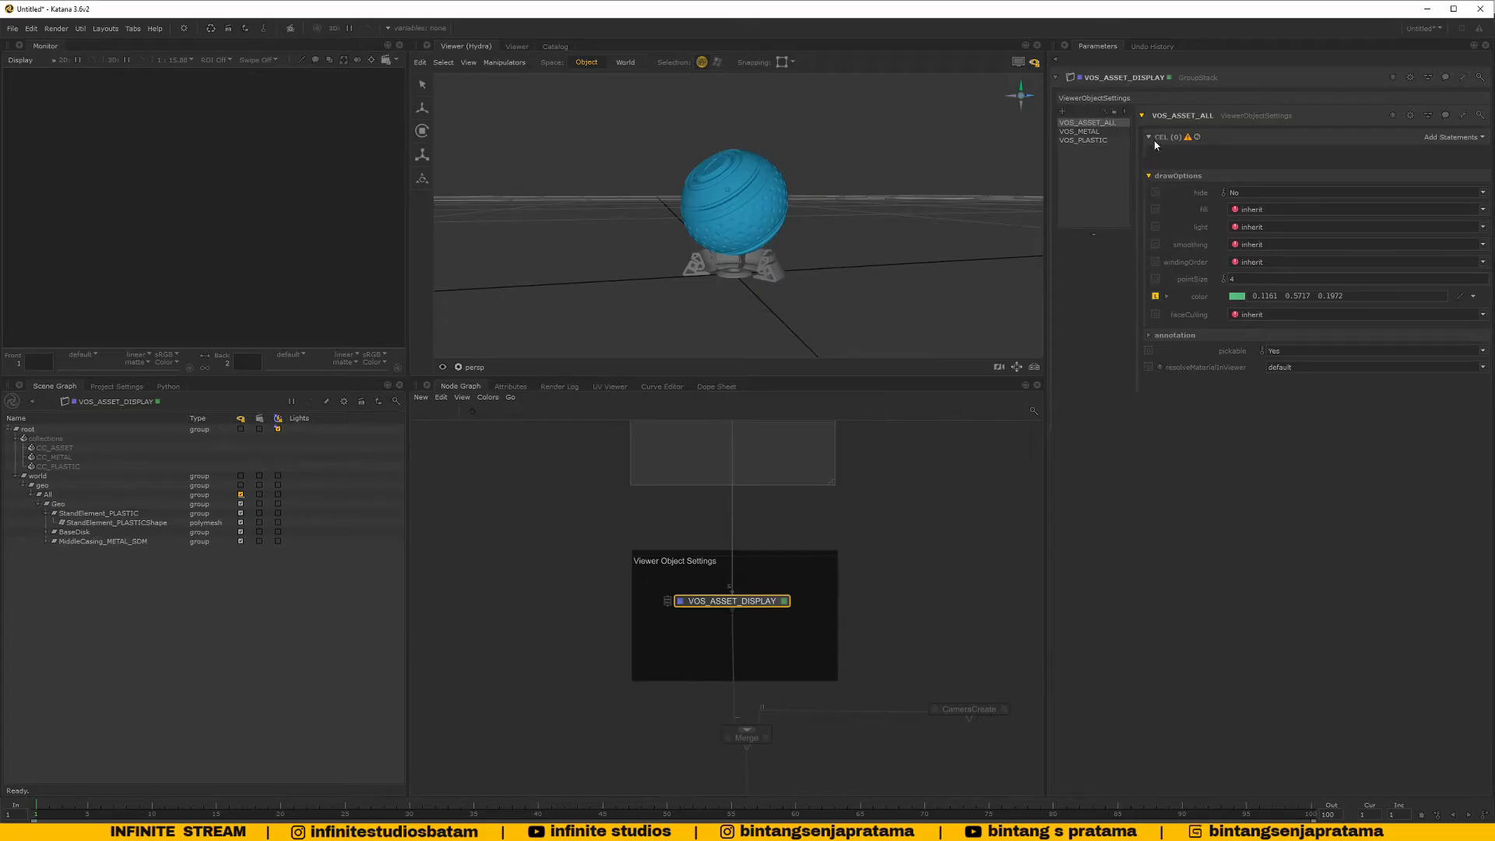
Add a Collections statement to VOS_ASSET_ALL with the CC_ASSET collection and inspect the model's base
{"action": "left_click", "coordinate": [1447, 139]}
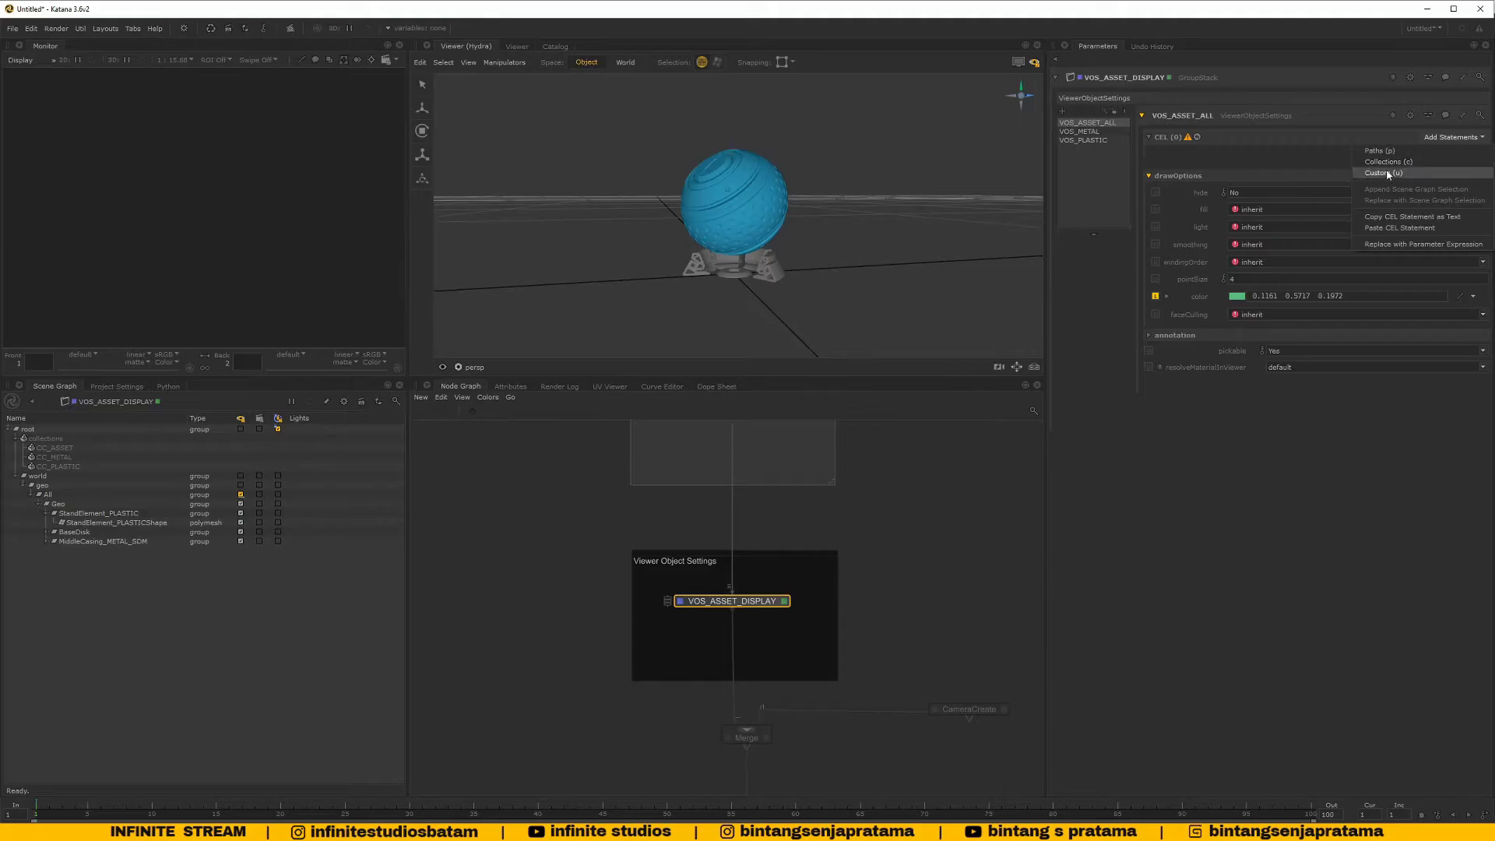
{"action": "left_click", "coordinate": [1383, 162]}
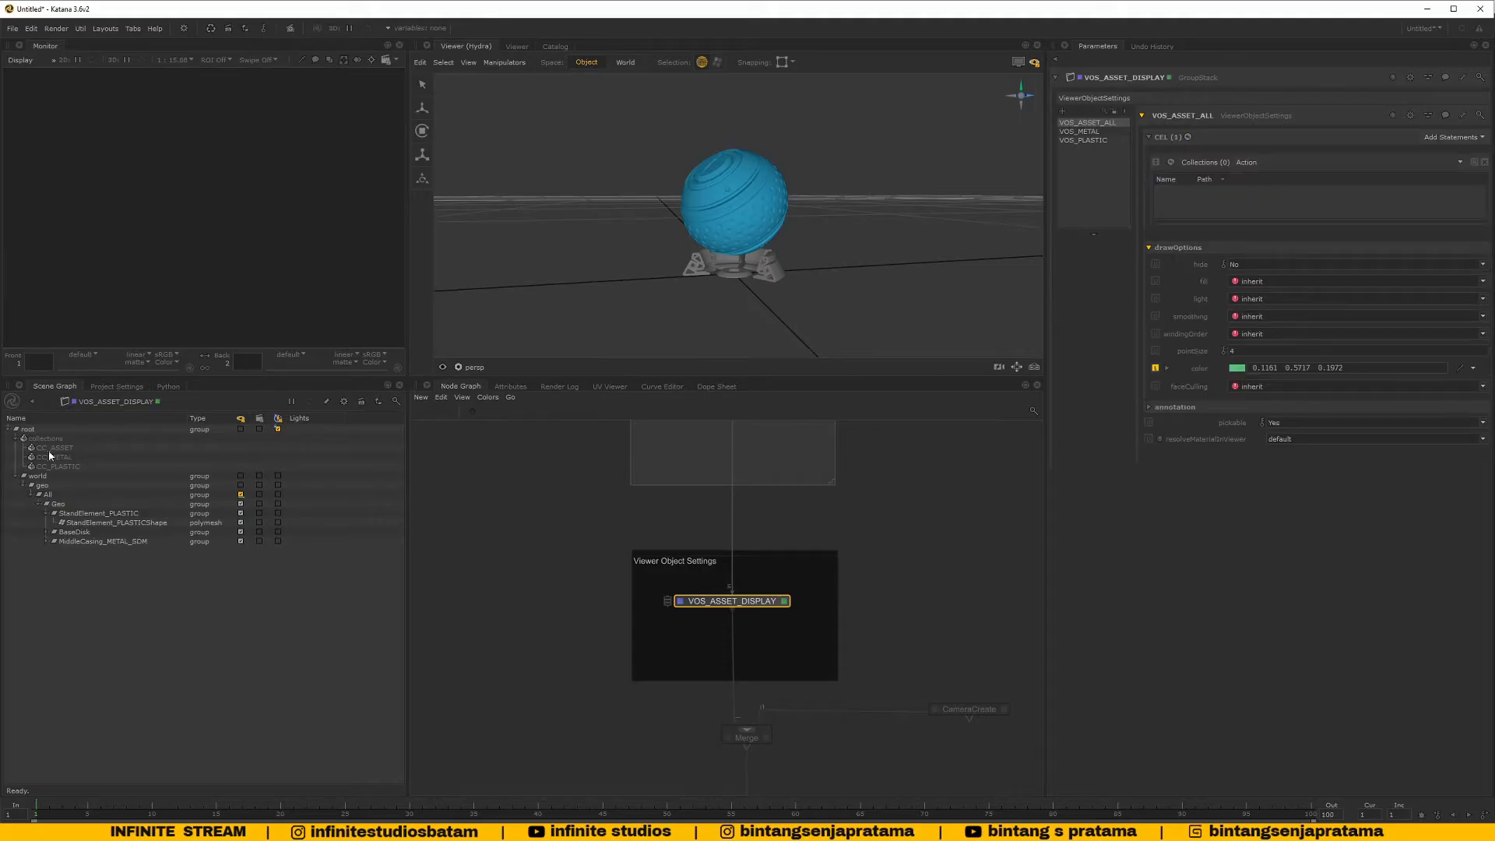
{"action": "left_click_drag", "start_coordinate": [57, 451], "coordinate": [1266, 201]}
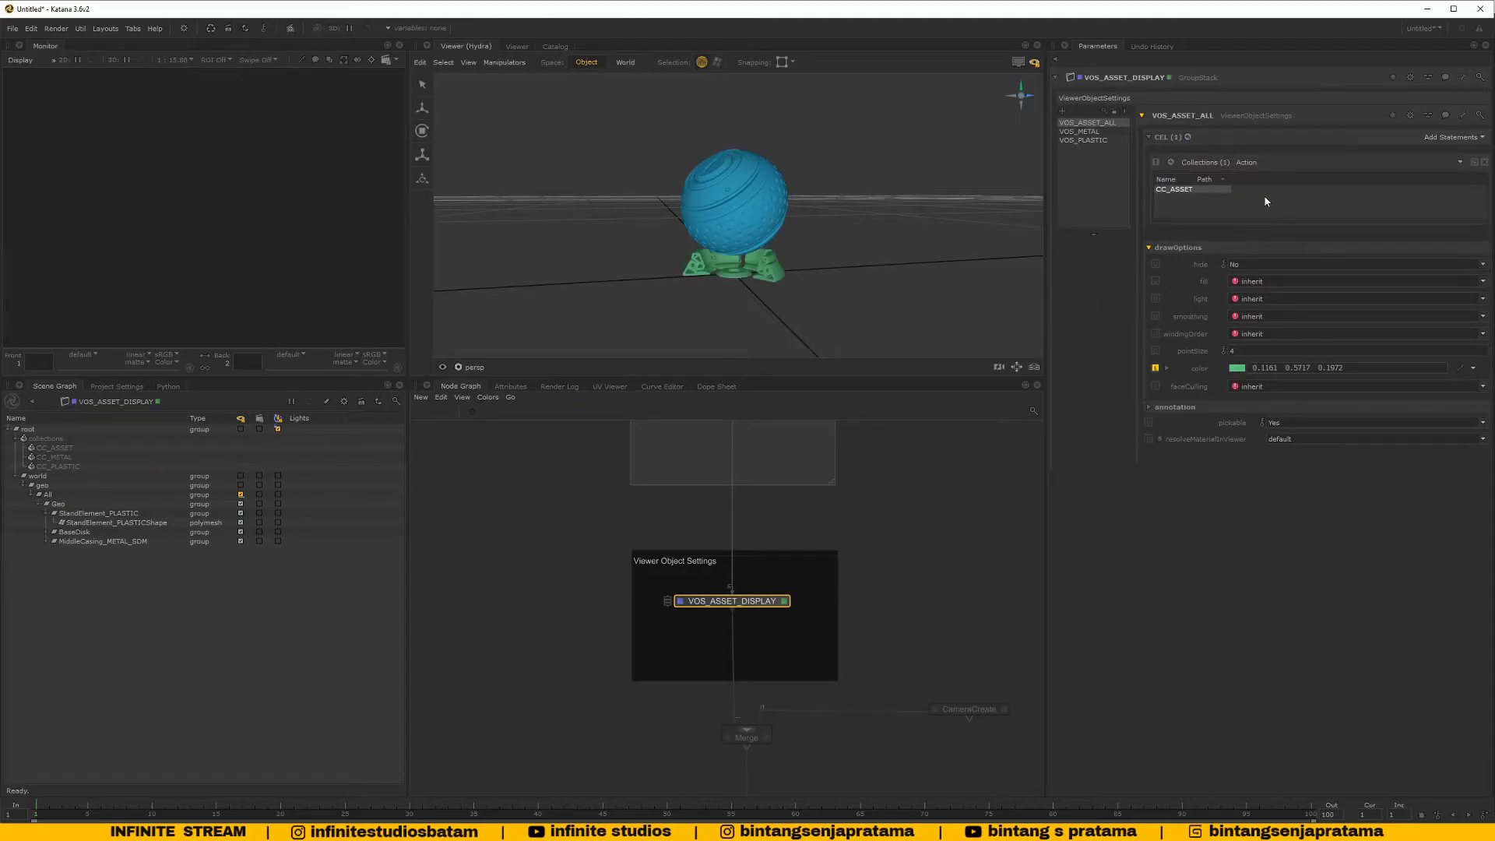
{"action": "mouse_move", "coordinate": [767, 284]}
{"action": "left_mouse_down", "text": "alt"}
{"action": "mouse_move", "coordinate": [667, 282]}
{"action": "mouse_move", "coordinate": [797, 262]}
{"action": "mouse_move", "coordinate": [786, 282]}
{"action": "left_mouse_up", "text": "alt"}
{"action": "scroll", "coordinate": [726, 268], "scroll_direction": "up", "scroll_amount": 4}
{"action": "scroll", "coordinate": [784, 296], "scroll_direction": "up", "scroll_amount": 2}
{"action": "middle_click_drag", "start_coordinate": [811, 335], "coordinate": [798, 259], "text": "alt"}
{"action": "left_click_drag", "start_coordinate": [797, 260], "coordinate": [803, 282], "text": "alt"}
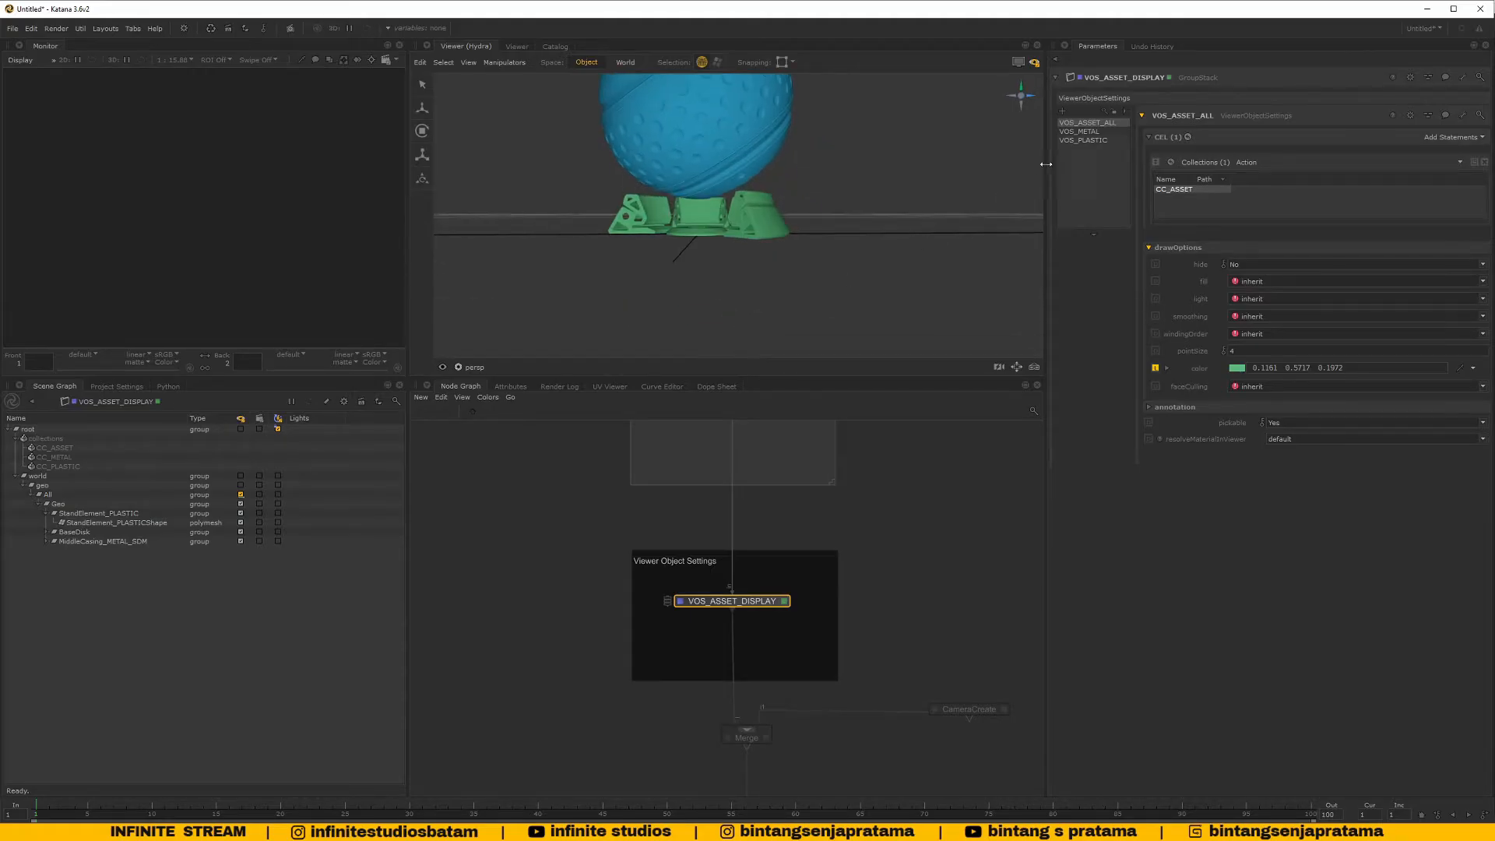
Add a Collections statement to VOS_PLASTIC and assign the CC_PLASTIC collection to it
{"action": "left_click", "coordinate": [1084, 141]}
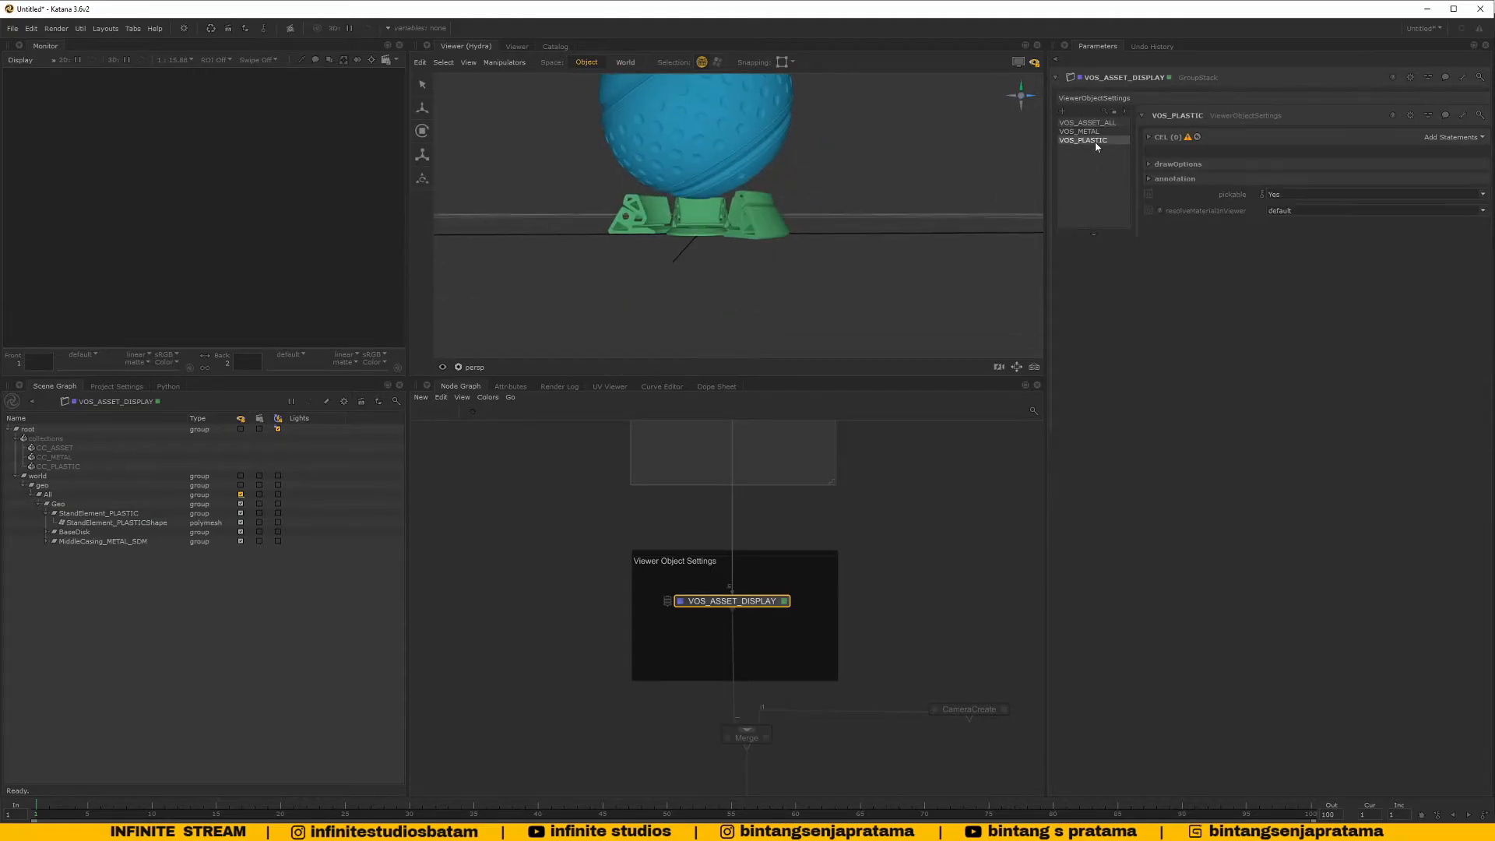
{"action": "left_click", "coordinate": [1448, 138]}
{"action": "left_click", "coordinate": [1390, 155]}
{"action": "left_click_drag", "start_coordinate": [58, 467], "coordinate": [1254, 208]}
Set the VOS_PLASTIC draw colour to yellow, about 0.691, 0.479, 0.003, and inspect the coloured model
{"action": "left_click", "coordinate": [1176, 247]}
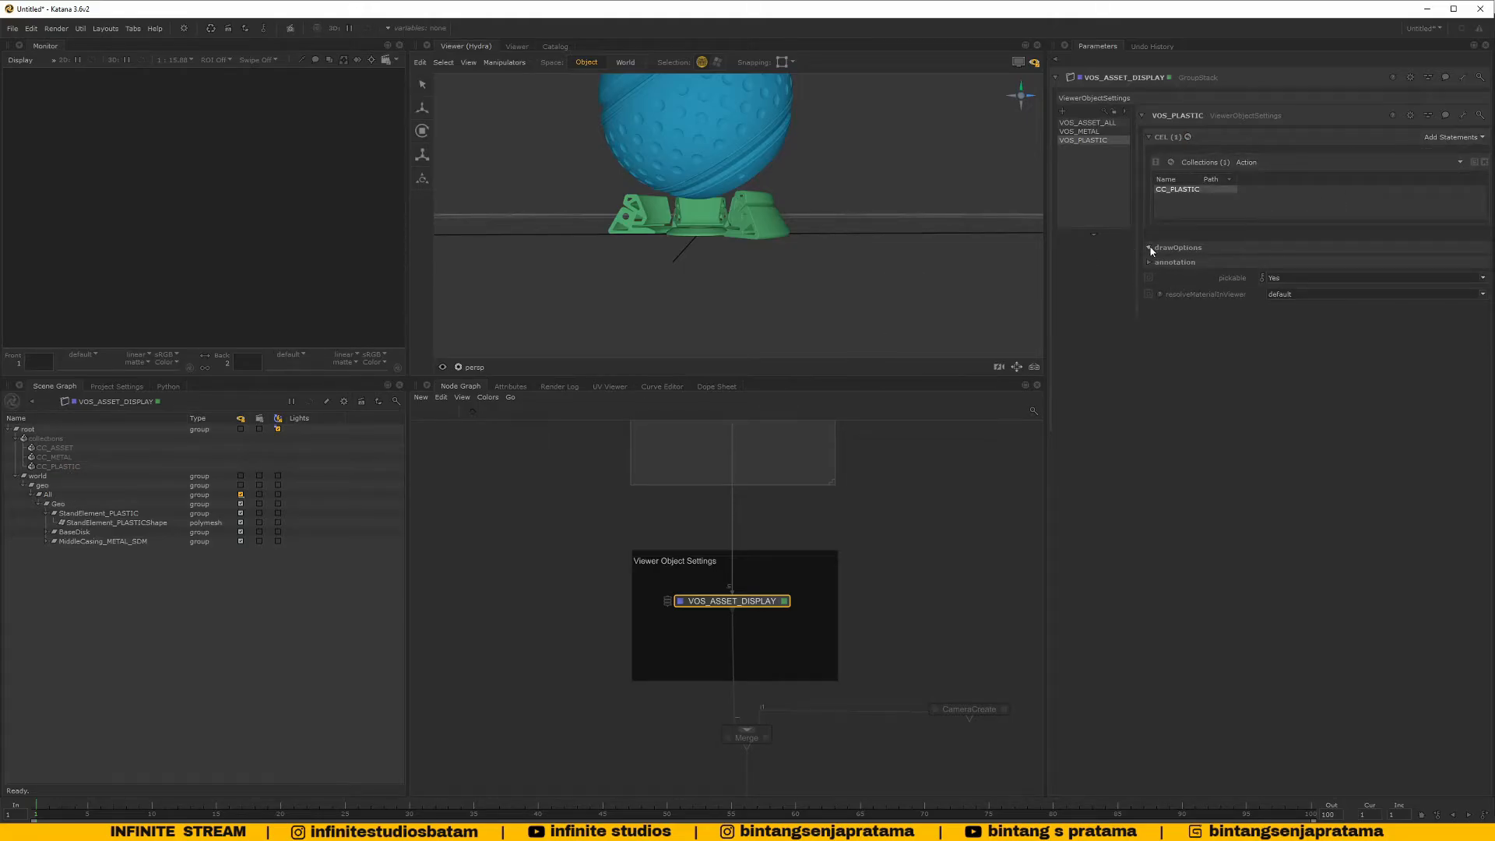
{"action": "left_click", "coordinate": [1237, 367]}
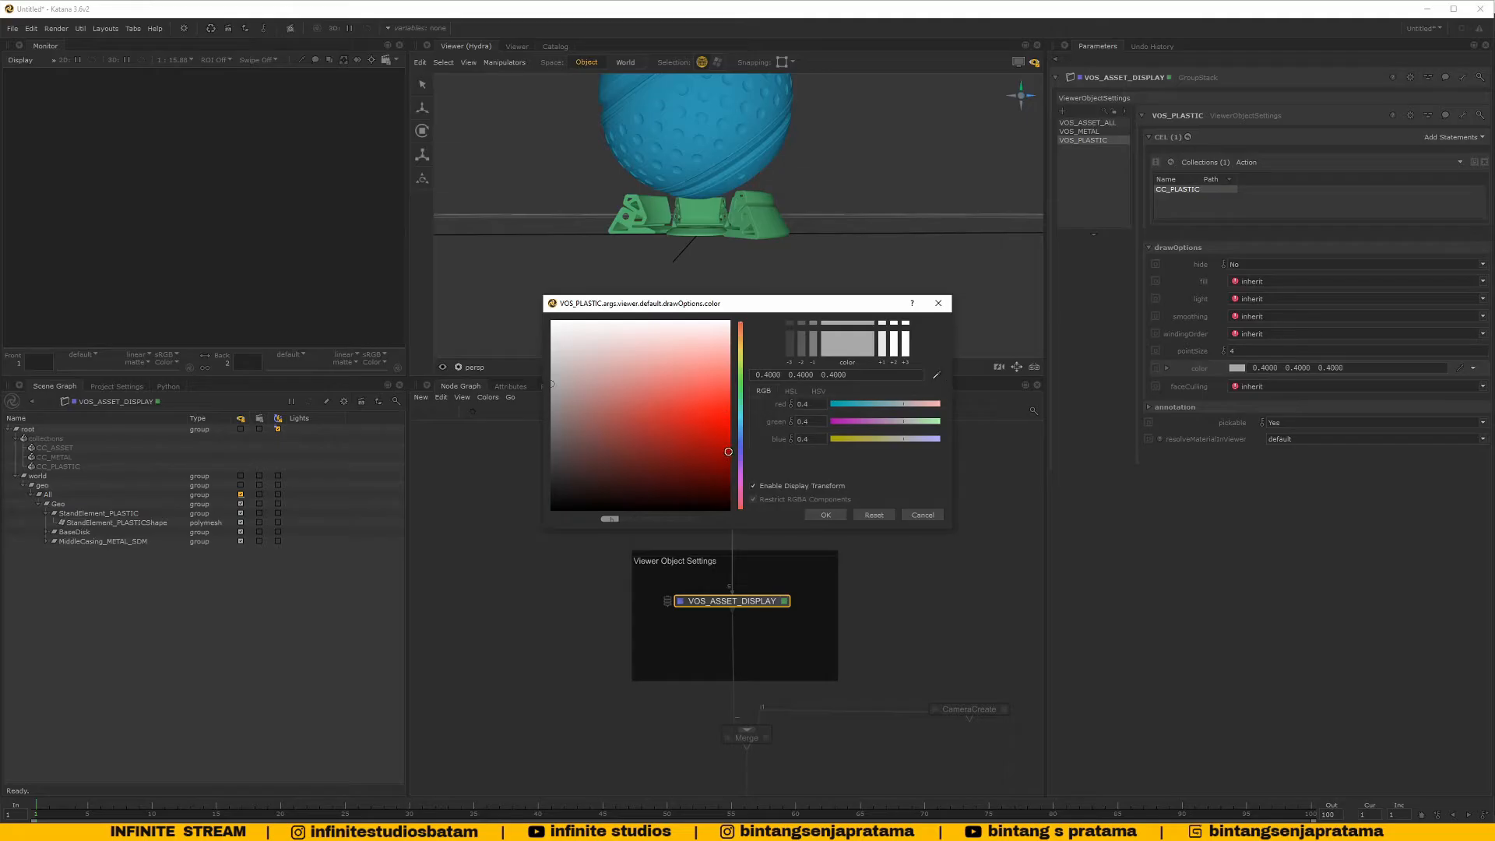
{"action": "left_click_drag", "start_coordinate": [736, 474], "coordinate": [754, 347]}
{"action": "left_click", "coordinate": [713, 425]}
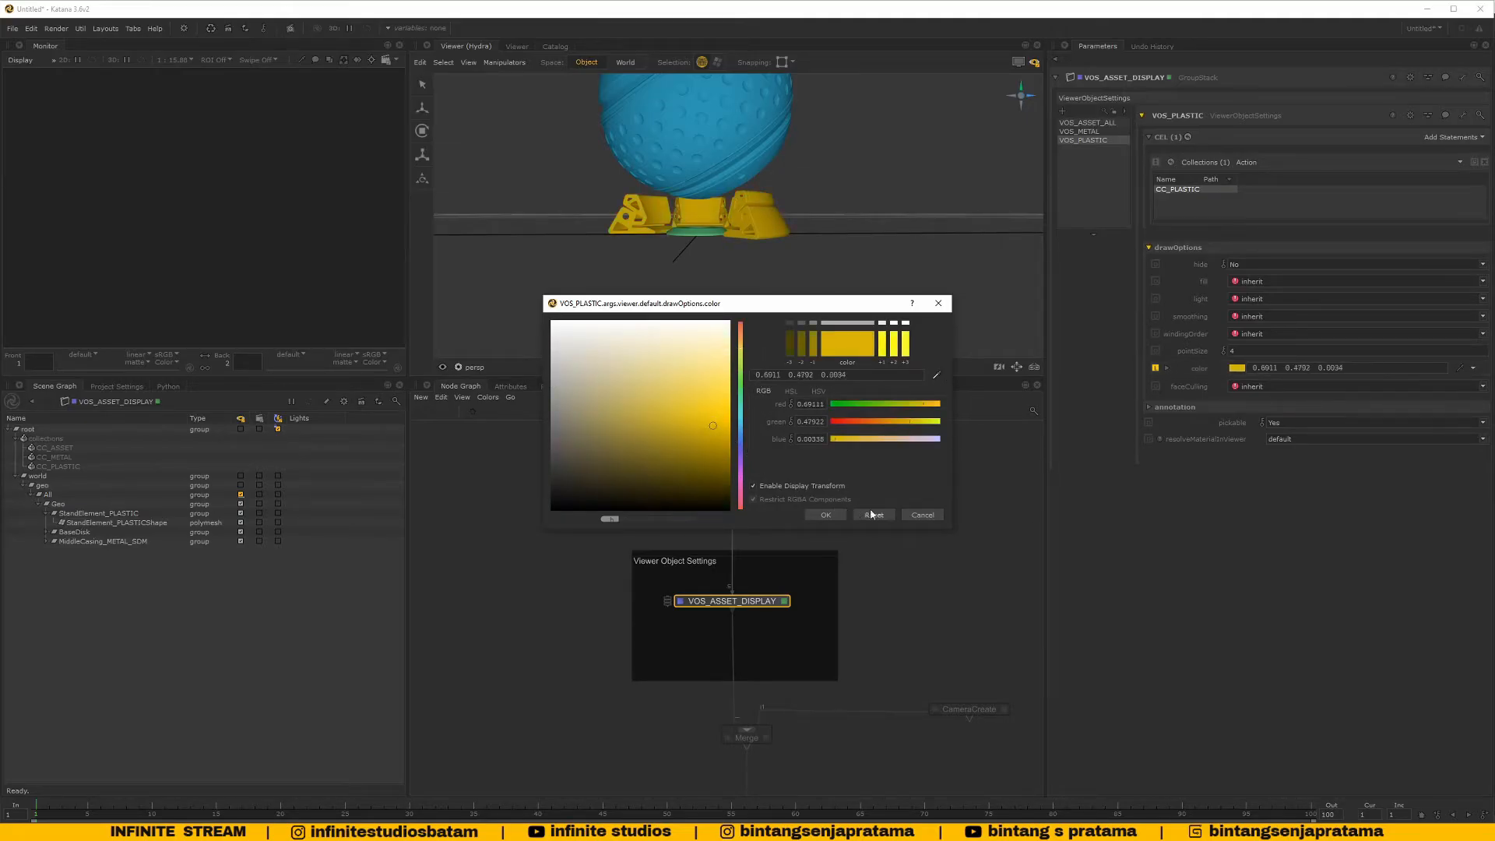
{"action": "left_click", "coordinate": [822, 516]}
{"action": "mouse_move", "coordinate": [745, 218]}
{"action": "left_mouse_down", "text": "alt"}
{"action": "mouse_move", "coordinate": [679, 267]}
{"action": "mouse_move", "coordinate": [734, 240]}
{"action": "left_mouse_up", "text": "alt"}
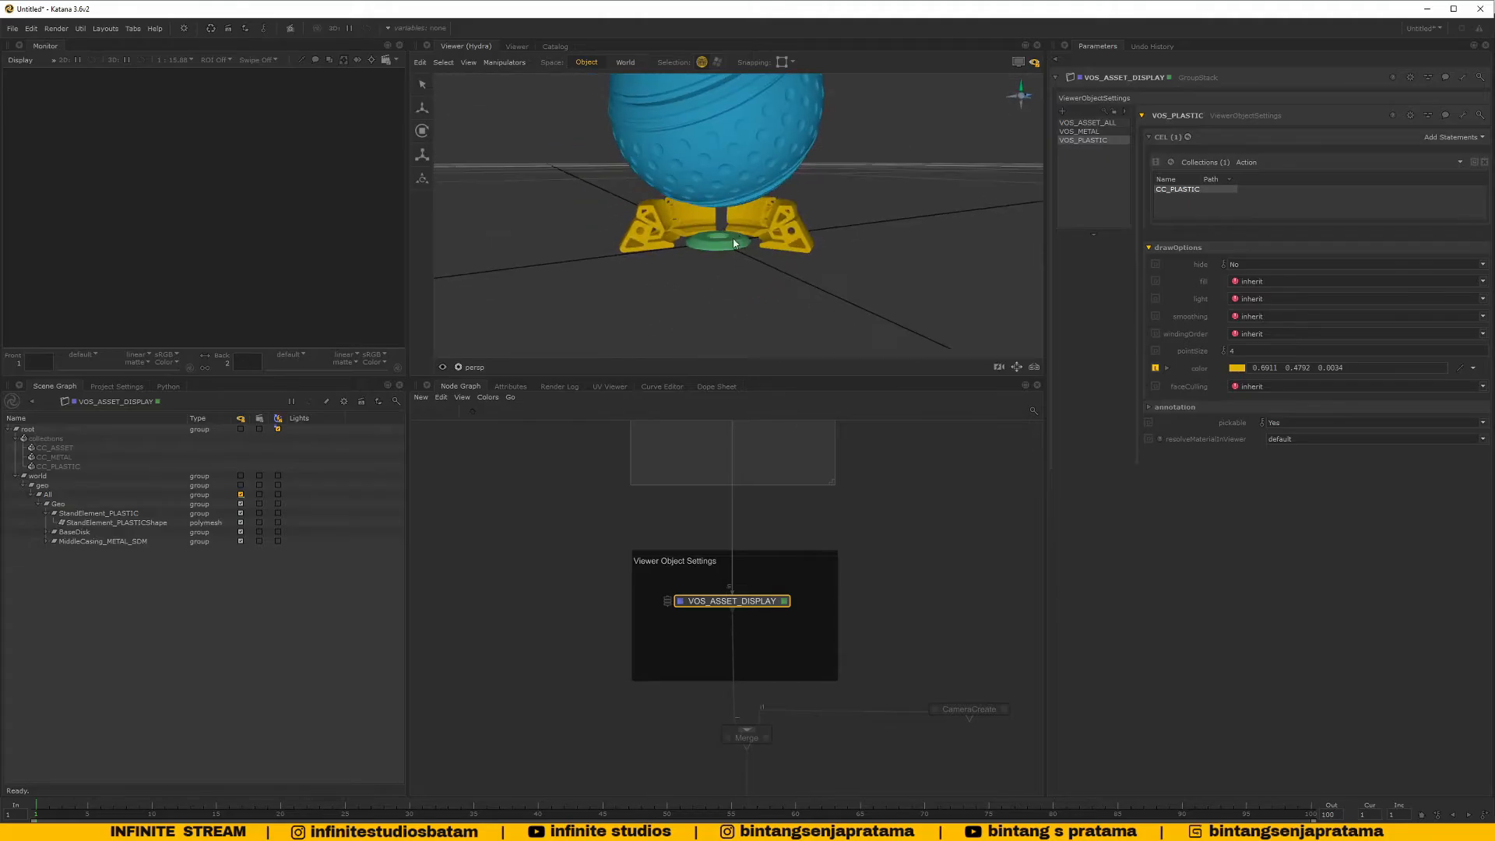
{"action": "middle_click_drag", "start_coordinate": [733, 240], "coordinate": [778, 266], "text": "alt"}
{"action": "right_click_drag", "start_coordinate": [777, 269], "coordinate": [738, 227], "text": "alt"}
{"action": "left_click_drag", "start_coordinate": [738, 227], "coordinate": [775, 276], "text": "alt"}
{"action": "middle_click_drag", "start_coordinate": [777, 325], "coordinate": [771, 251], "text": "alt"}
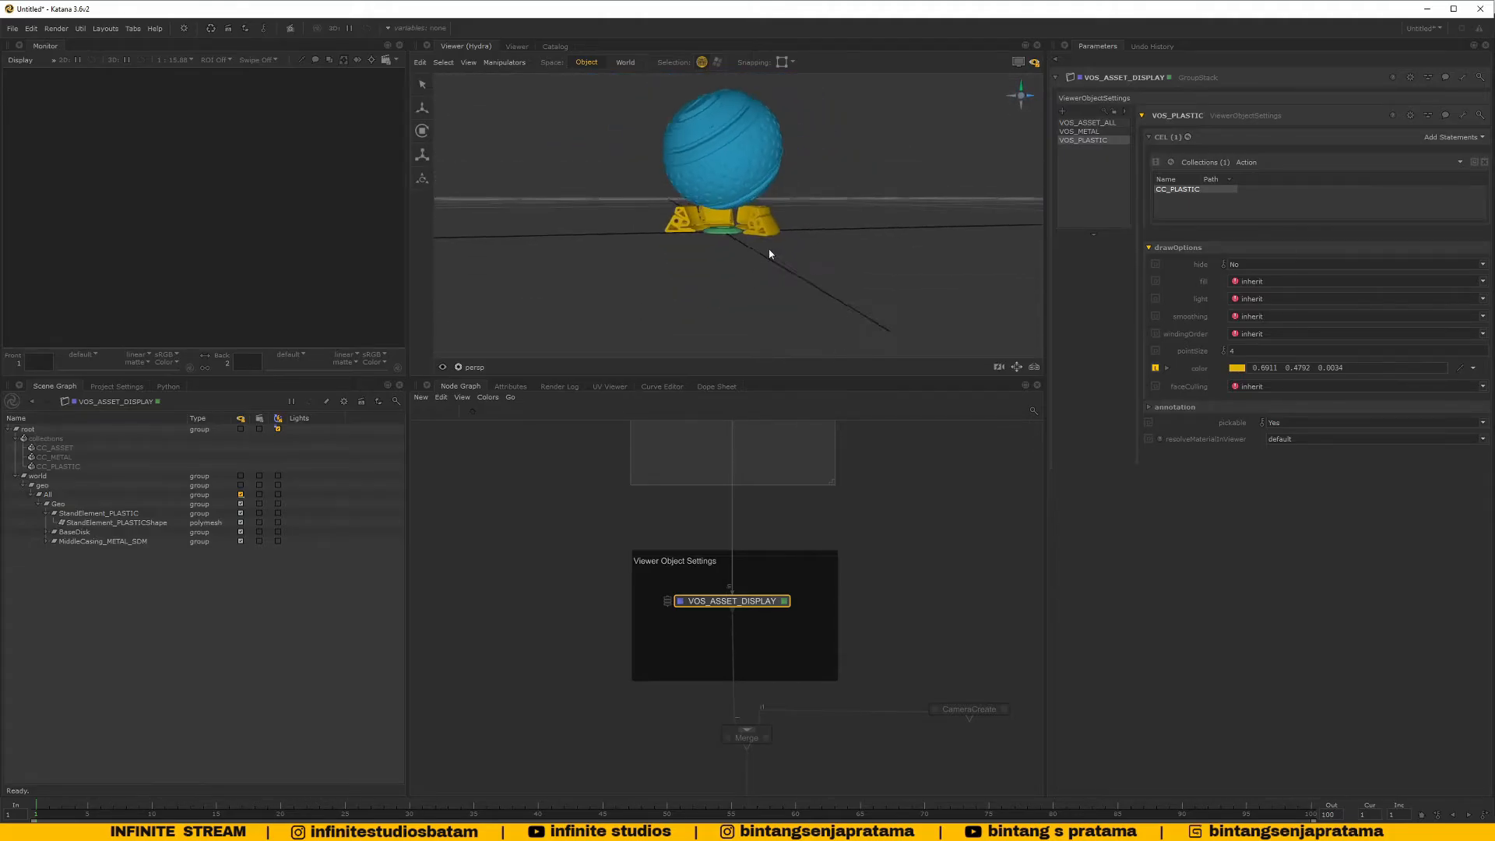
{"action": "left_click_drag", "start_coordinate": [772, 250], "coordinate": [770, 267], "text": "alt"}
Move the Viewer Object Settings backdrop with its node up, directly beneath the CollectionCreate_Stack backdrop
{"action": "middle_click_drag", "start_coordinate": [818, 655], "coordinate": [808, 694]}
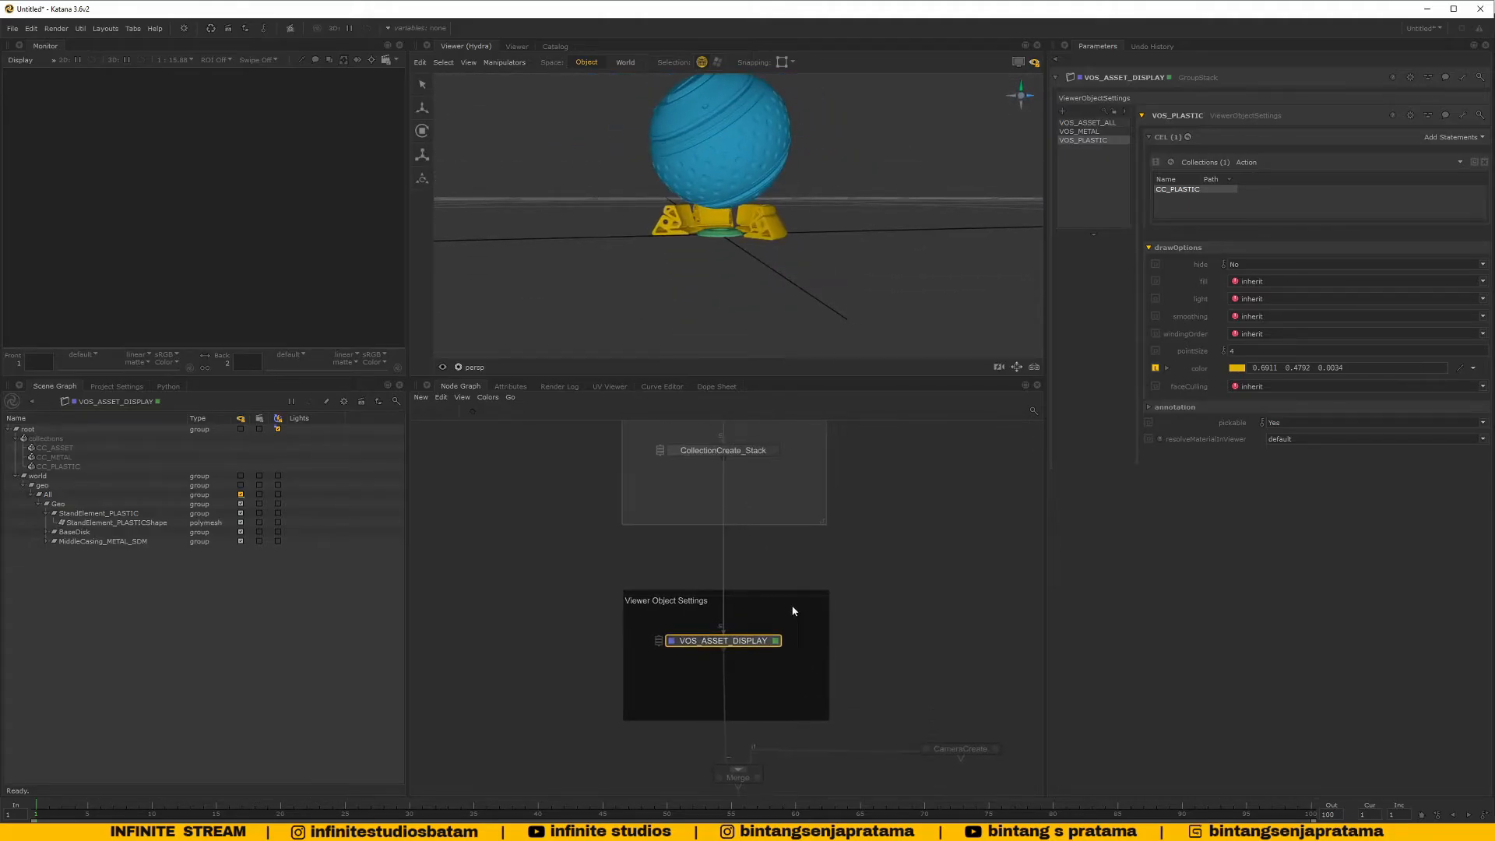
{"action": "left_click_drag", "start_coordinate": [779, 593], "coordinate": [782, 543]}
{"action": "middle_click_drag", "start_coordinate": [842, 515], "coordinate": [833, 551]}
{"action": "left_click", "coordinate": [832, 551]}
{"action": "left_click_drag", "start_coordinate": [738, 630], "coordinate": [752, 579]}
{"action": "scroll", "coordinate": [739, 187], "scroll_direction": "down", "scroll_amount": 4}
{"action": "left_click_drag", "start_coordinate": [741, 212], "coordinate": [727, 241], "text": "alt"}
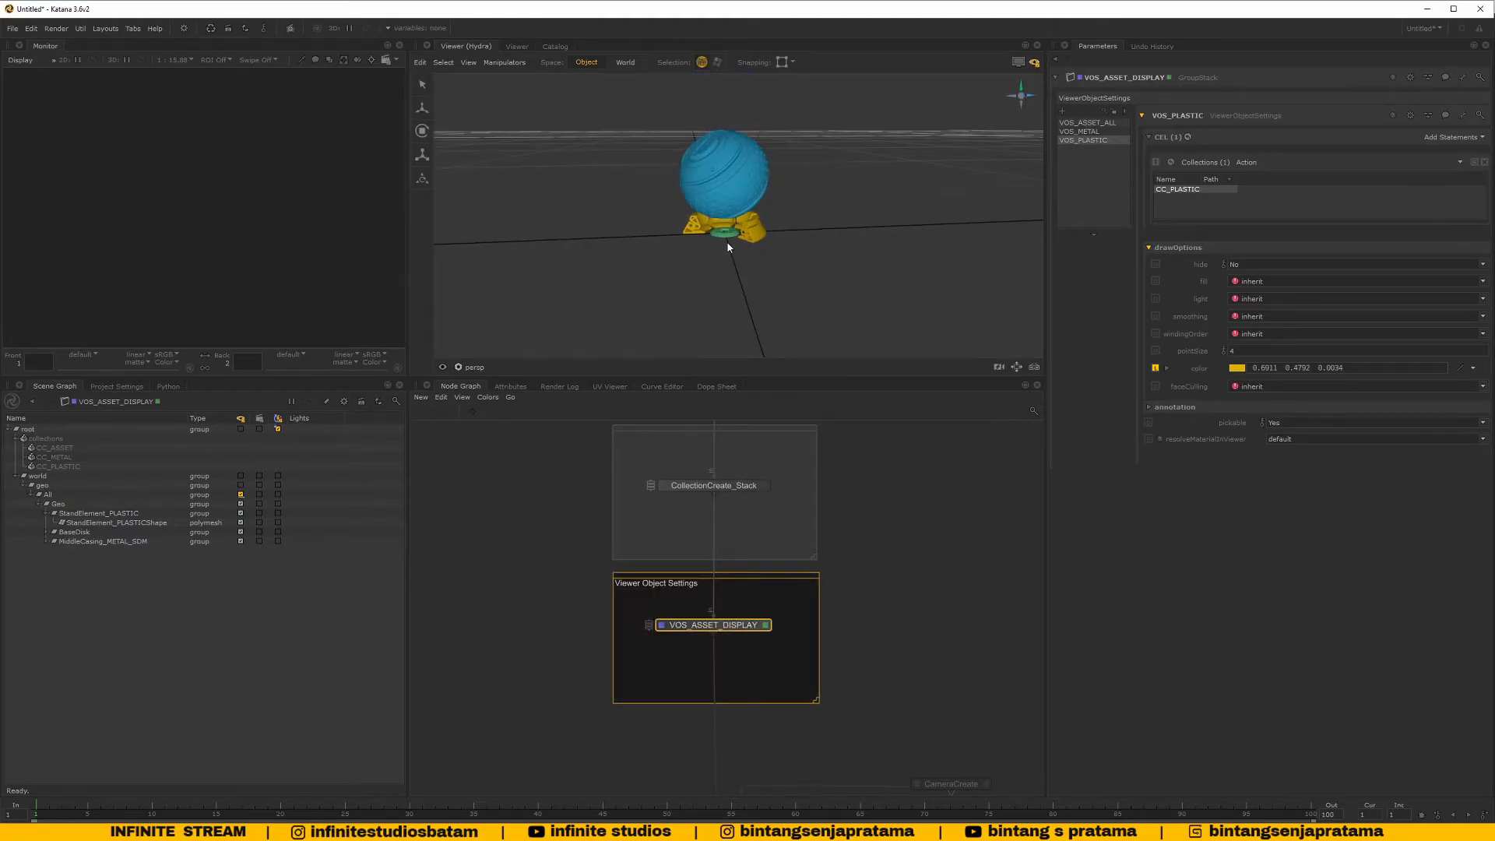
{"action": "scroll", "coordinate": [903, 655], "scroll_direction": "down", "scroll_amount": 5}
{"action": "scroll", "coordinate": [903, 670], "scroll_direction": "up", "scroll_amount": 6}
{"action": "scroll", "coordinate": [832, 676], "scroll_direction": "down", "scroll_amount": 2}
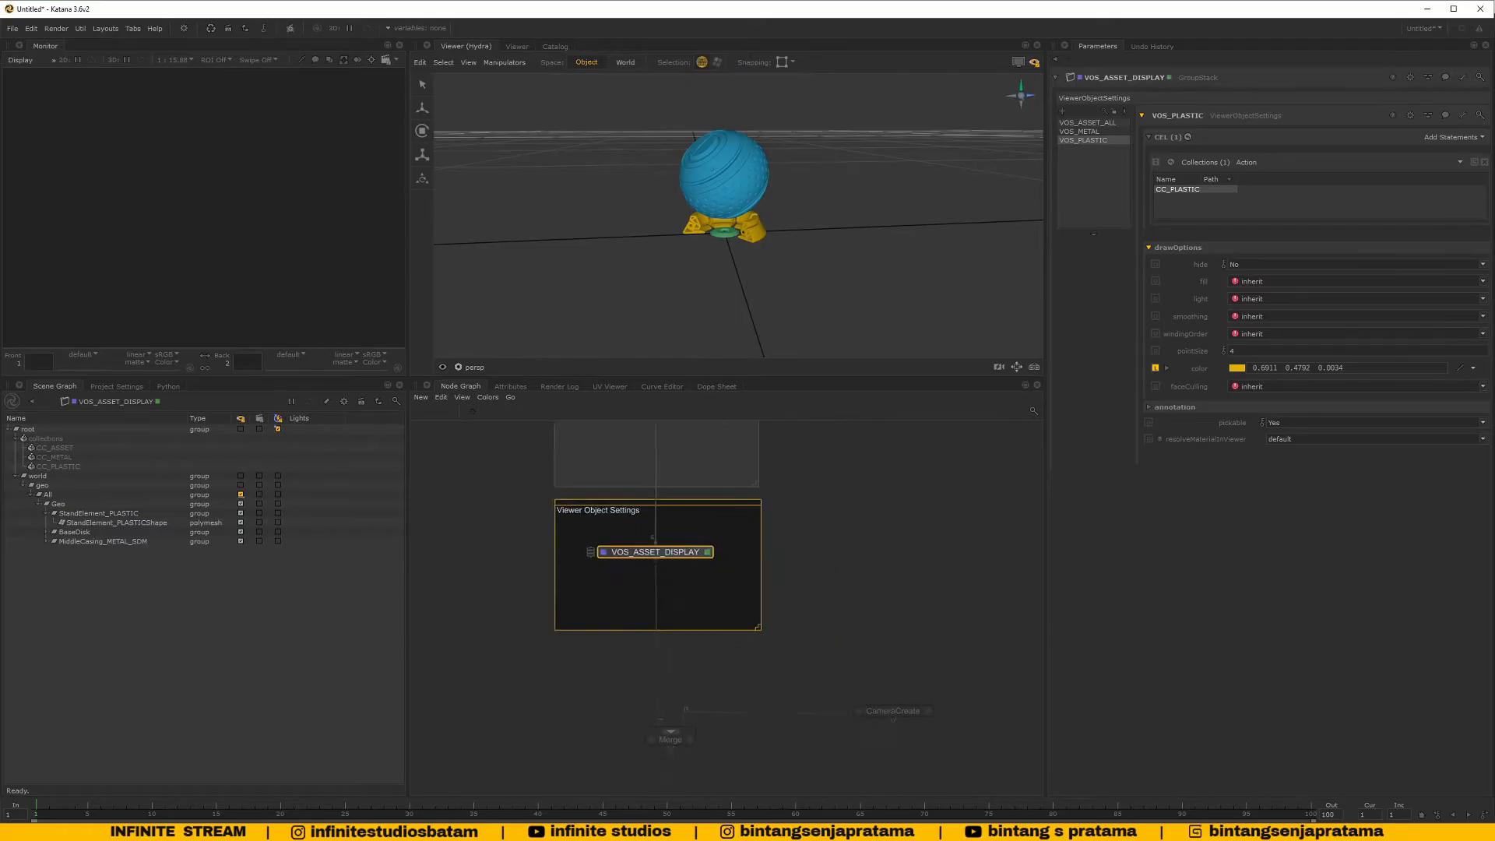
Move the CameraCreate node up and away from the main branch, and reposition RenderSettings just below Merge
{"action": "middle_click_drag", "start_coordinate": [885, 713], "coordinate": [804, 675]}
{"action": "left_click_drag", "start_coordinate": [803, 672], "coordinate": [930, 562]}
{"action": "middle_click_drag", "start_coordinate": [845, 611], "coordinate": [894, 573]}
{"action": "left_click_drag", "start_coordinate": [646, 665], "coordinate": [646, 688]}
{"action": "left_click_drag", "start_coordinate": [662, 738], "coordinate": [671, 753]}
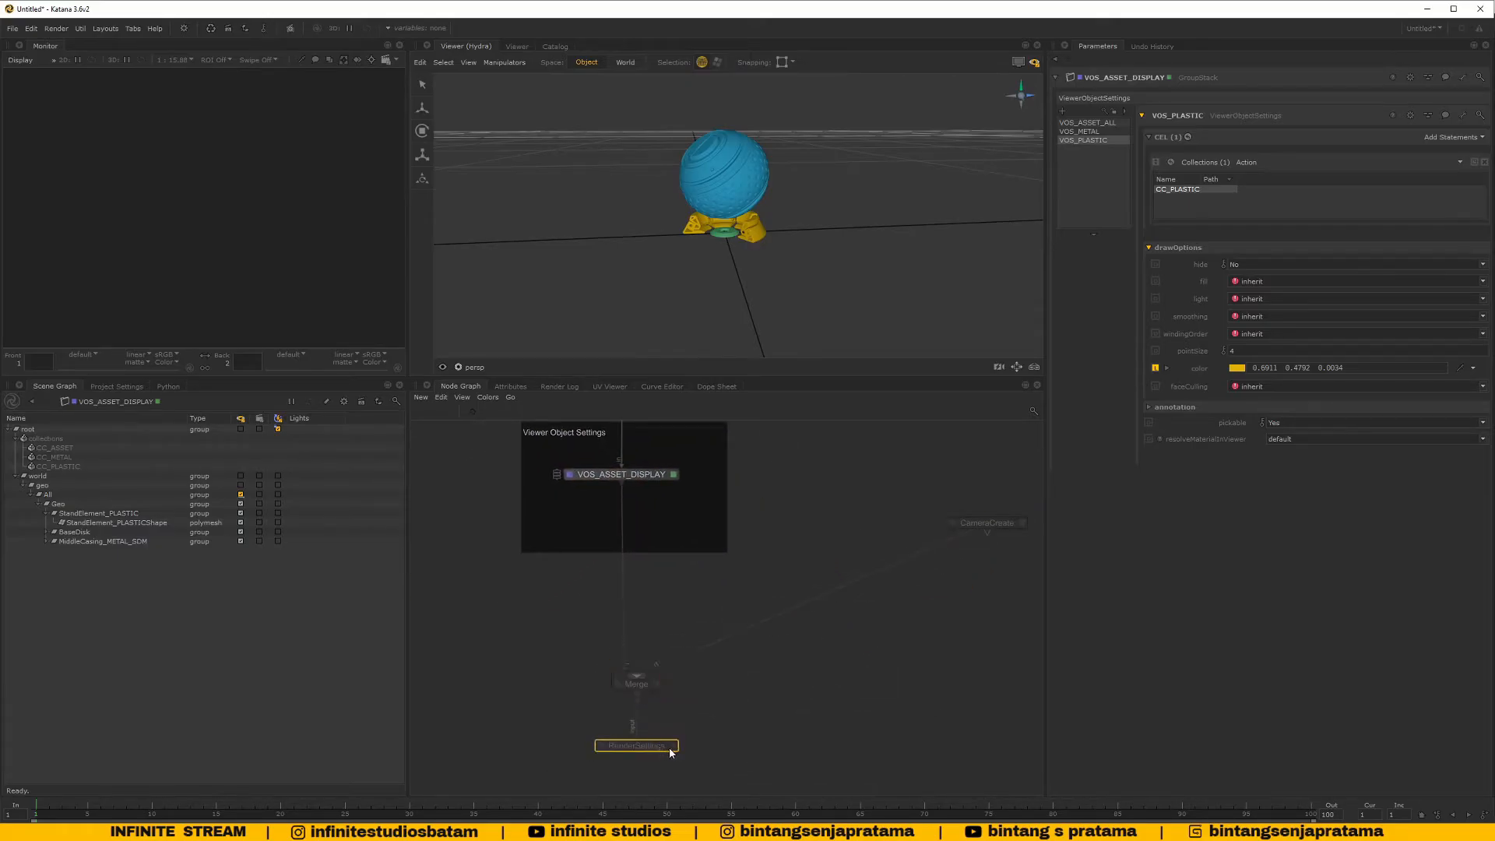
{"action": "left_click", "coordinate": [675, 747]}
View the scene from the Alembic_In node, open its parameters and rename the node as ASSET_INPUT
{"action": "middle_click_drag", "start_coordinate": [771, 482], "coordinate": [760, 595]}
{"action": "scroll", "coordinate": [760, 595], "scroll_direction": "down", "scroll_amount": 3}
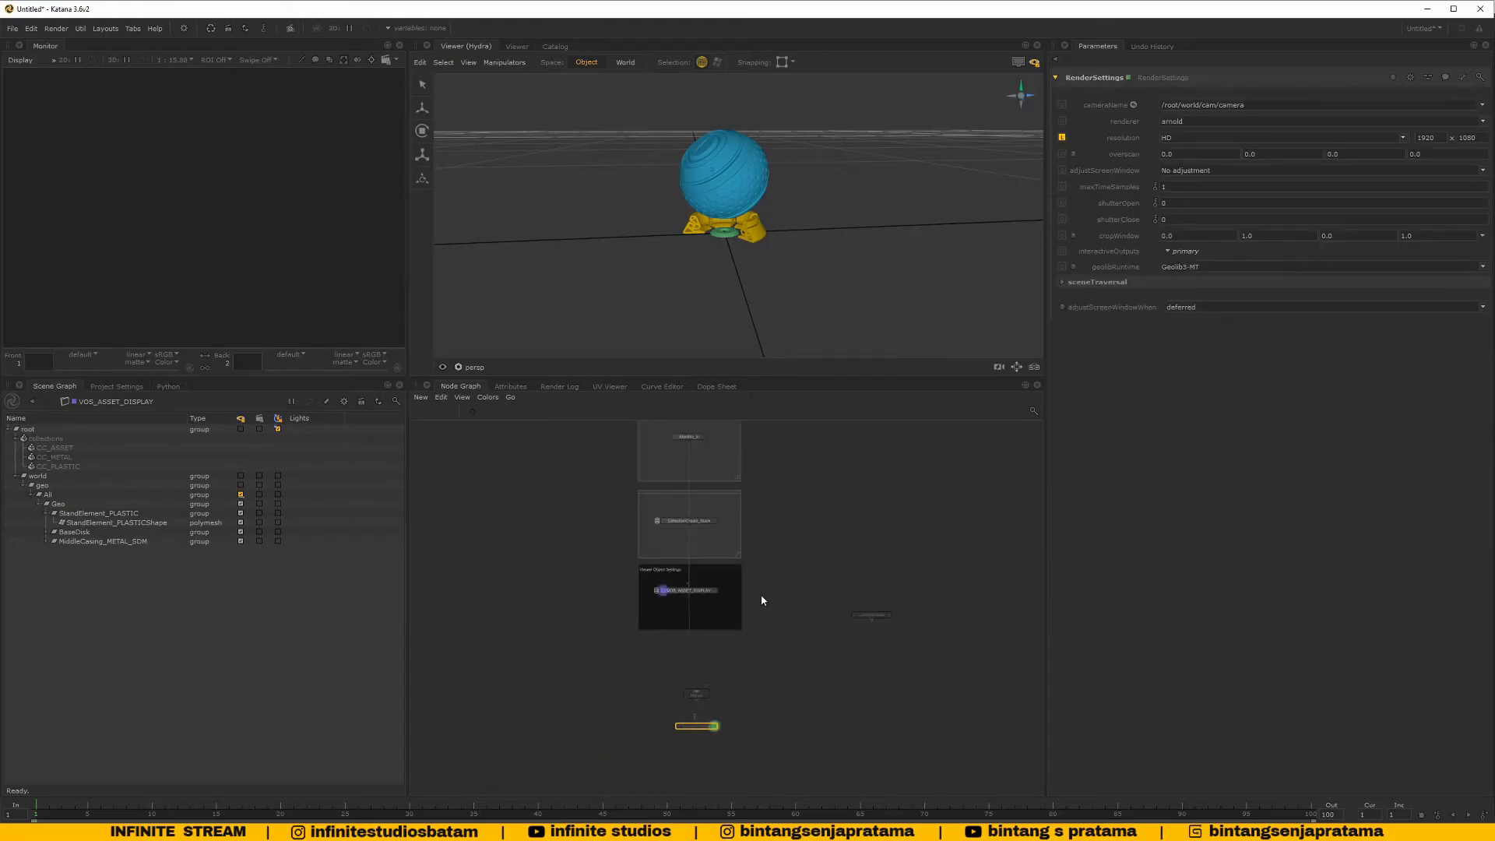
{"action": "scroll", "coordinate": [717, 568], "scroll_direction": "up", "scroll_amount": 3}
{"action": "middle_click_drag", "start_coordinate": [697, 527], "coordinate": [711, 659]}
{"action": "left_click_drag", "start_coordinate": [686, 482], "coordinate": [685, 515]}
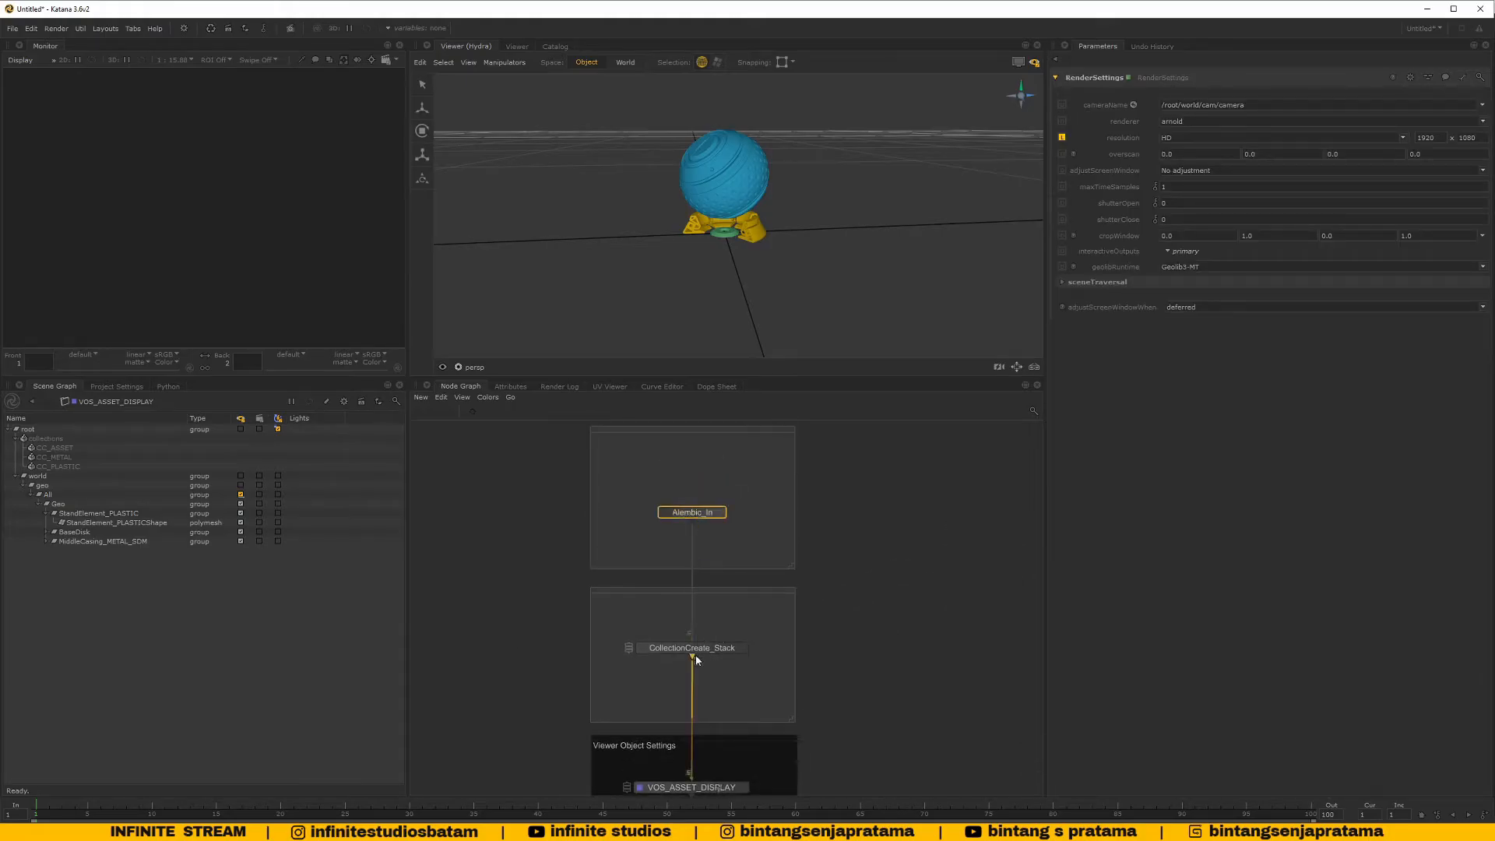
{"action": "key", "text": "v"}
{"action": "key", "text": "e"}
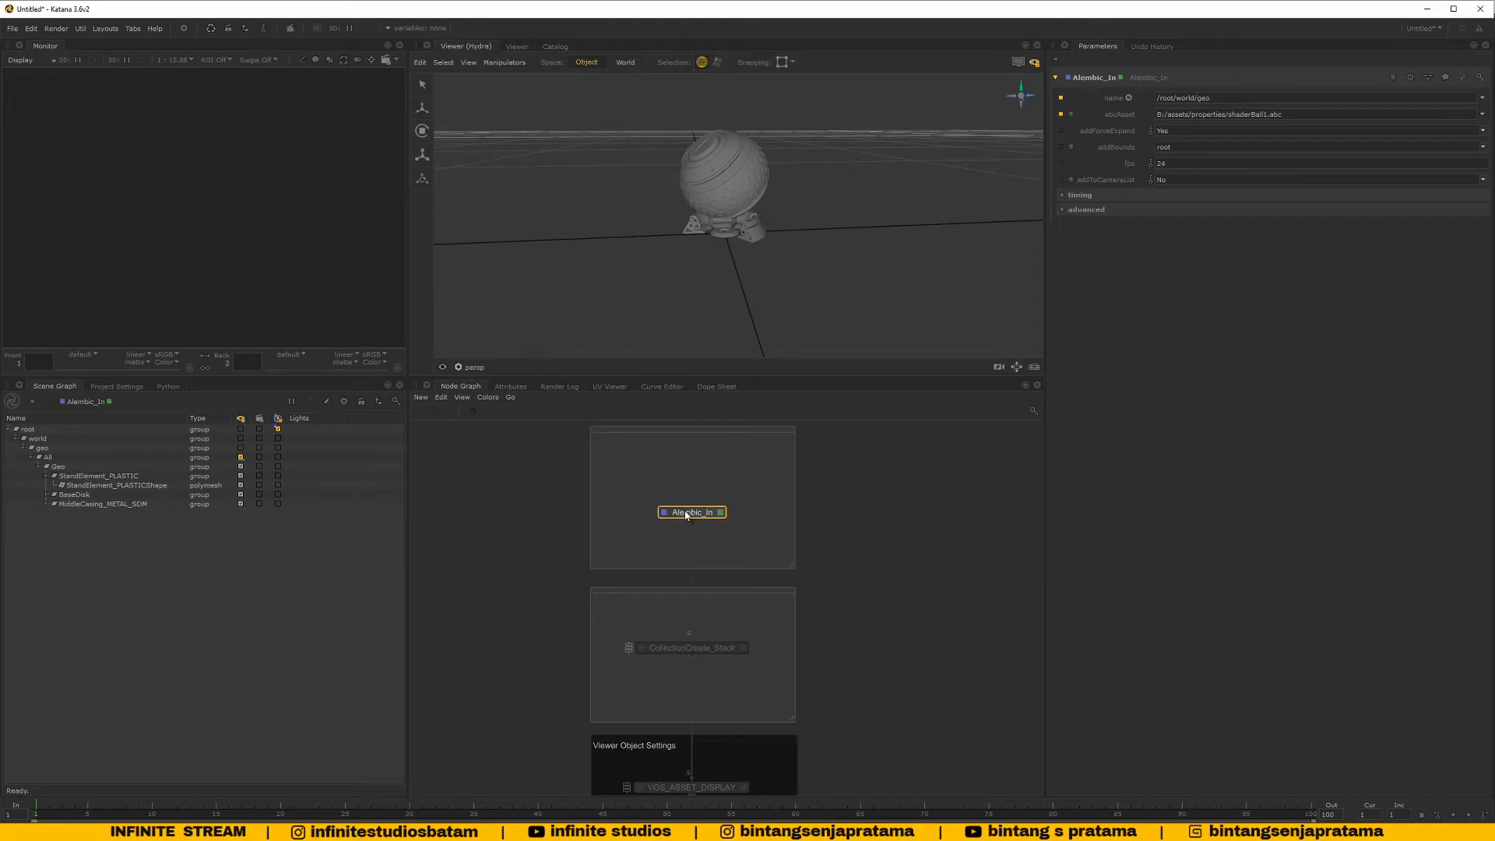
{"action": "double_click", "coordinate": [686, 514]}
{"action": "type", "text": "ASSET_INPUT"}
{"action": "key", "text": "Return"}
Colour the backdrop around ASSET_INPUT black
{"action": "double_click", "coordinate": [743, 489]}
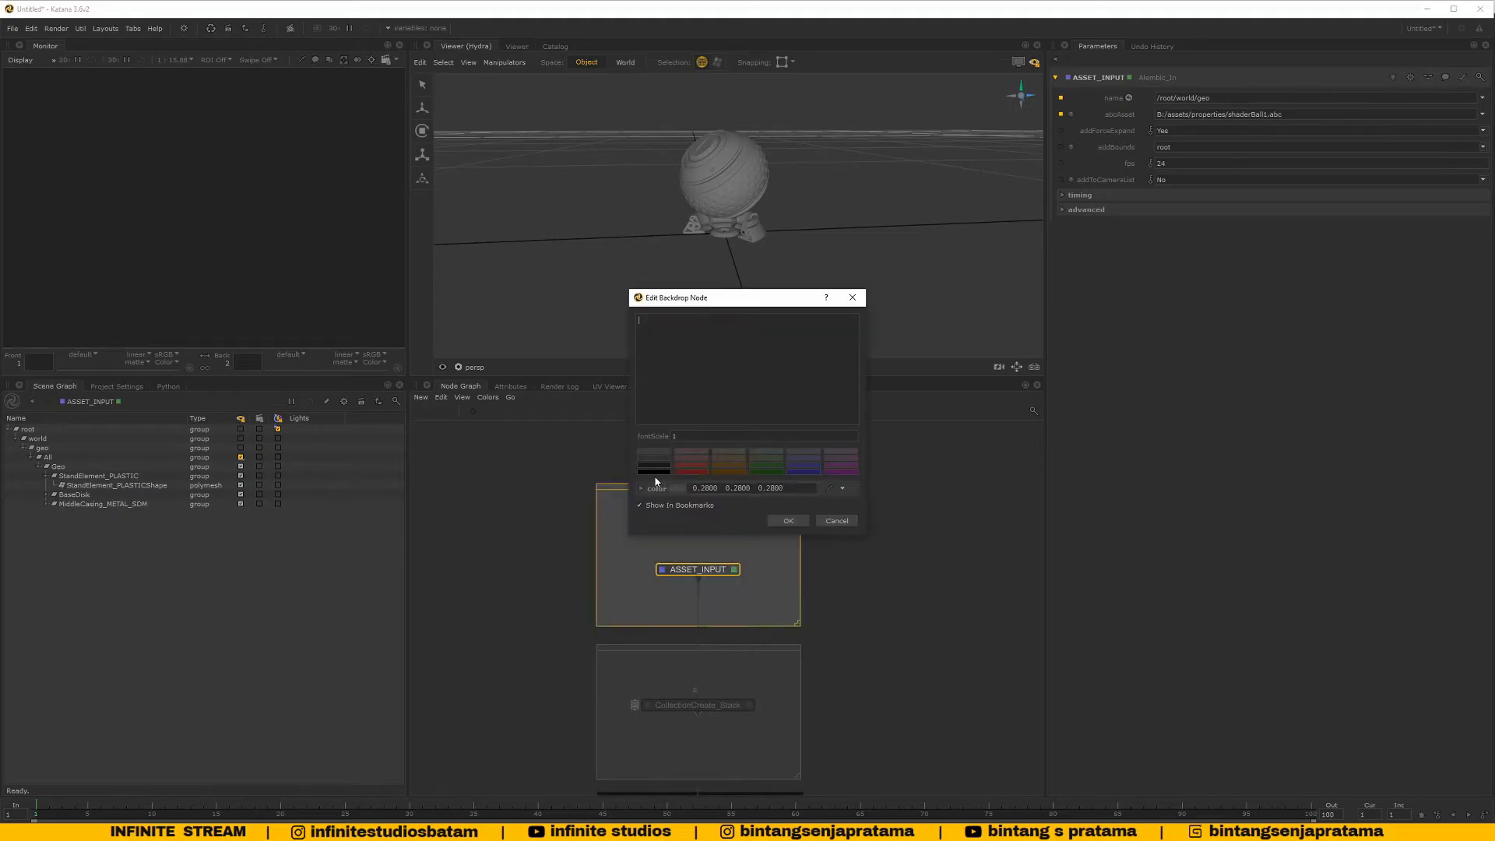
{"action": "left_click", "coordinate": [656, 470]}
{"action": "left_click", "coordinate": [787, 520]}
{"action": "left_click", "coordinate": [820, 581]}
{"action": "middle_click_drag", "start_coordinate": [814, 593], "coordinate": [838, 567]}
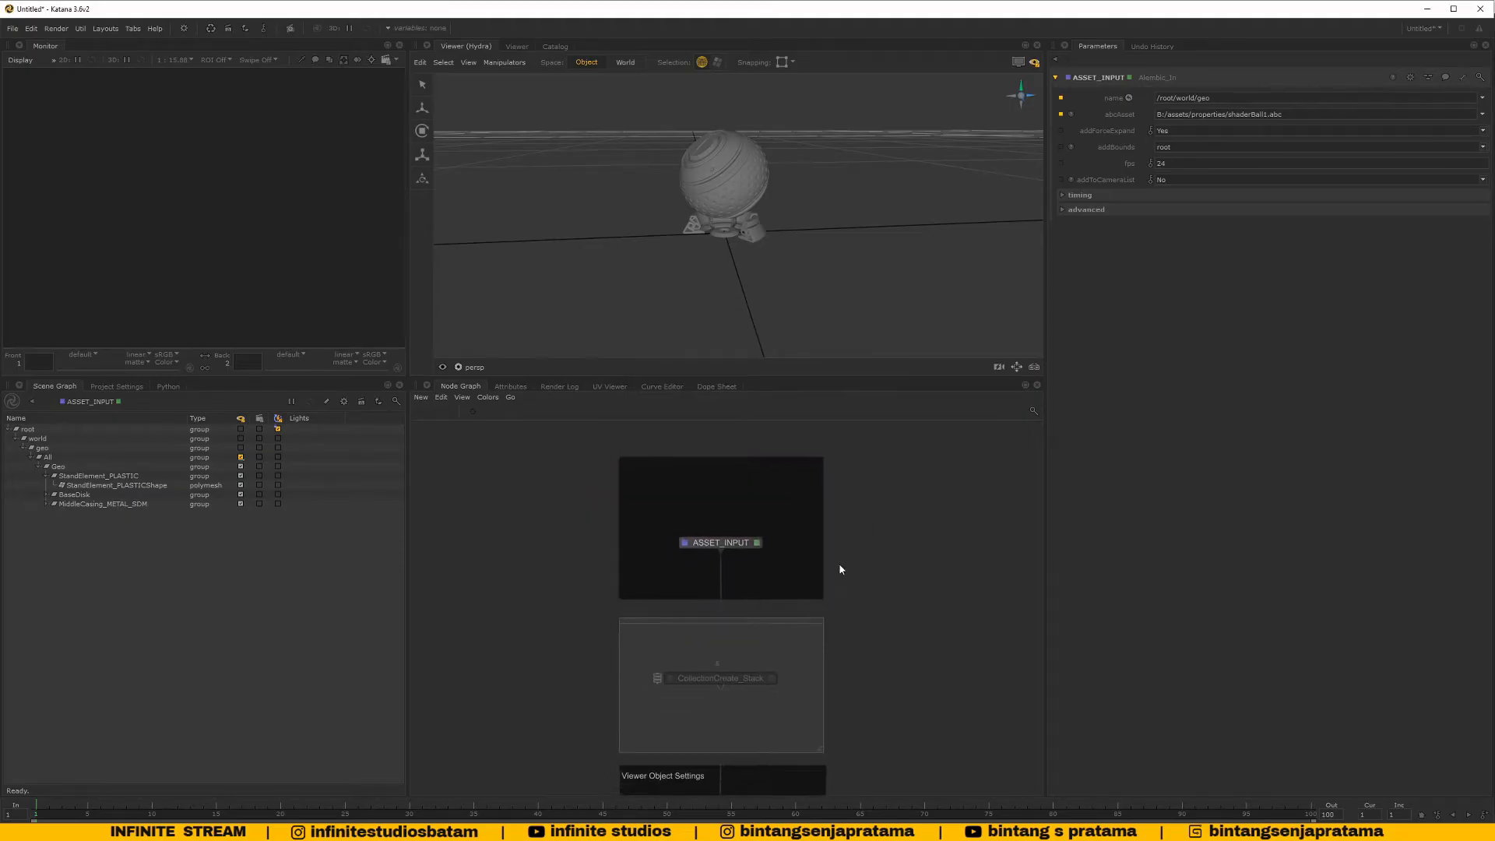
Move ASSET_INPUT higher inside its backdrop and nudge the Viewer Object Settings backdrop into line
{"action": "scroll", "coordinate": [754, 547], "scroll_direction": "up", "scroll_amount": 3}
{"action": "left_click_drag", "start_coordinate": [703, 536], "coordinate": [702, 464]}
{"action": "scroll", "coordinate": [761, 530], "scroll_direction": "down", "scroll_amount": 2}
{"action": "middle_click_drag", "start_coordinate": [788, 673], "coordinate": [785, 592]}
{"action": "scroll", "coordinate": [773, 604], "scroll_direction": "up", "scroll_amount": 1}
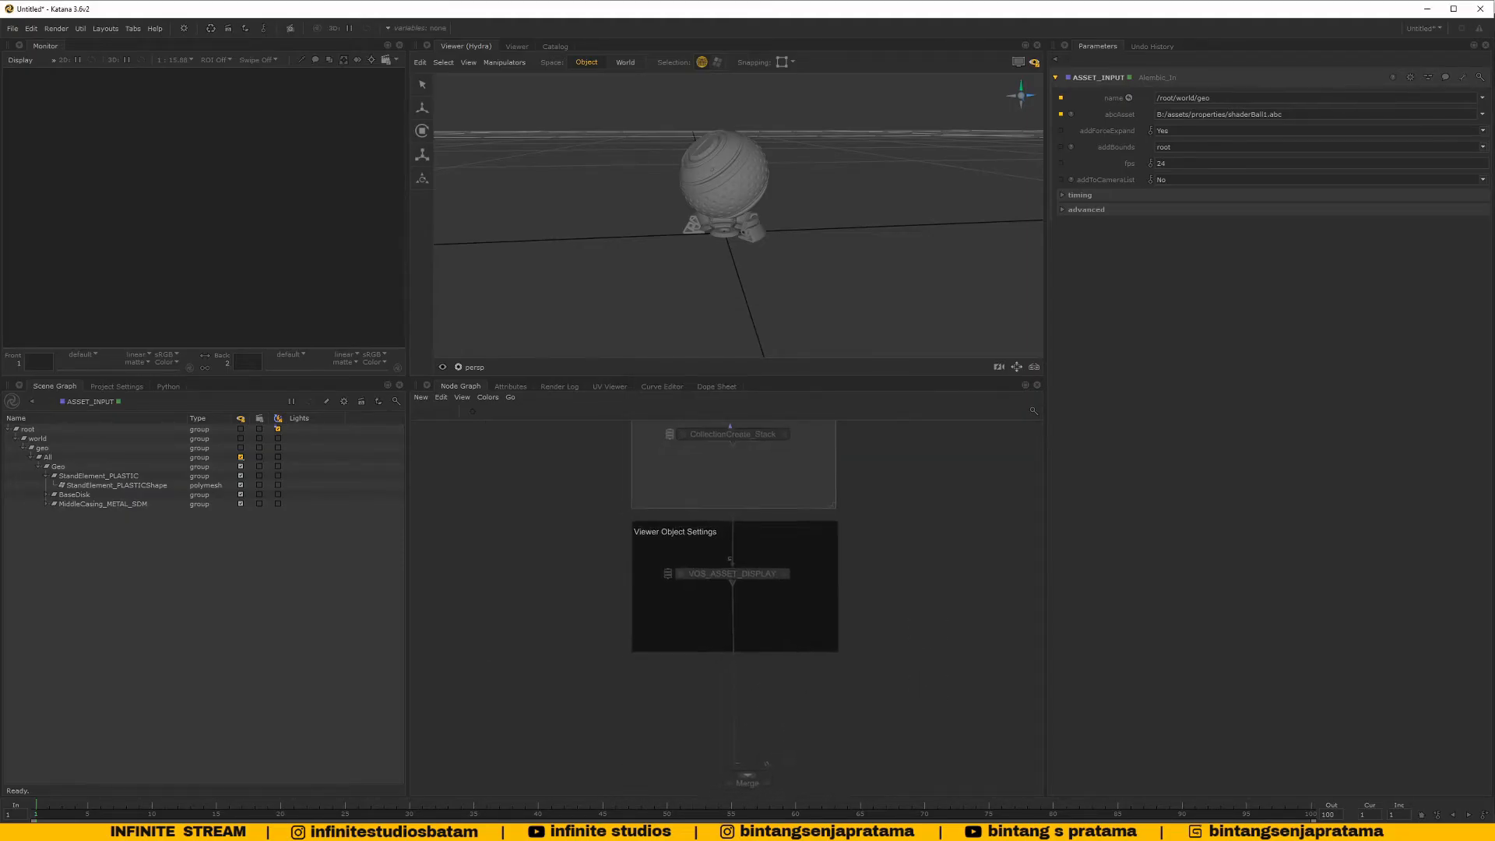
{"action": "scroll", "coordinate": [735, 514], "scroll_direction": "up", "scroll_amount": 1}
{"action": "left_click_drag", "start_coordinate": [746, 534], "coordinate": [742, 530]}
Bring Merge closer to RenderSettings and move both nodes well below the Viewer Object Settings backdrop
{"action": "scroll", "coordinate": [768, 541], "scroll_direction": "down", "scroll_amount": 4}
{"action": "middle_click_drag", "start_coordinate": [806, 670], "coordinate": [810, 621]}
{"action": "scroll", "coordinate": [812, 621], "scroll_direction": "up", "scroll_amount": 2}
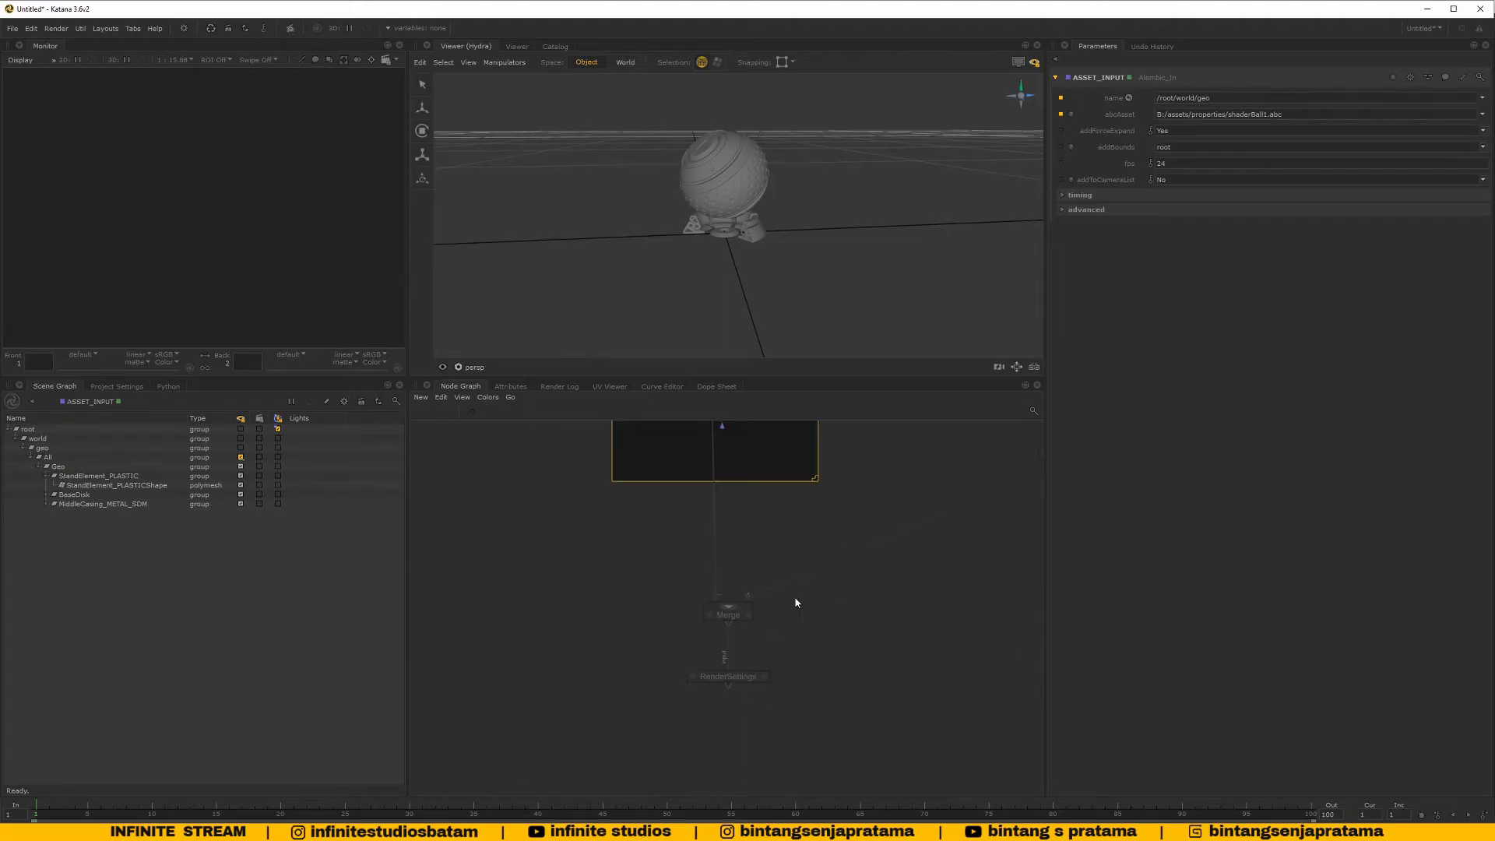
{"action": "left_click", "coordinate": [739, 617]}
{"action": "left_click_drag", "start_coordinate": [740, 617], "coordinate": [739, 650]}
{"action": "left_click", "coordinate": [723, 675], "text": "shift"}
{"action": "scroll", "coordinate": [777, 662], "scroll_direction": "down", "scroll_amount": 3}
{"action": "middle_click_drag", "start_coordinate": [788, 656], "coordinate": [798, 628]}
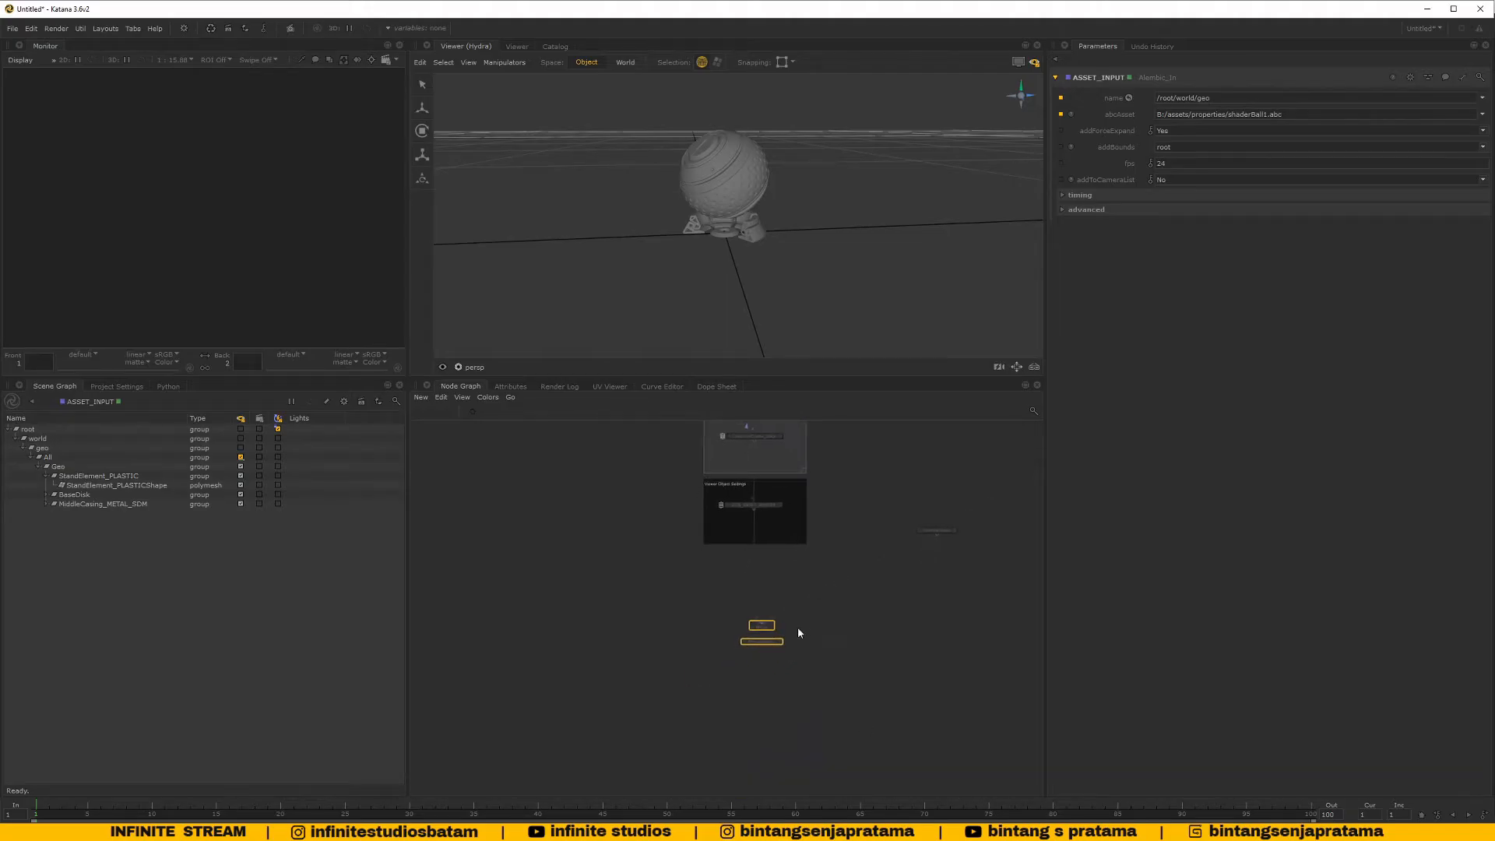
{"action": "scroll", "coordinate": [798, 627], "scroll_direction": "up", "scroll_amount": 3}
{"action": "left_click_drag", "start_coordinate": [740, 632], "coordinate": [738, 762]}
{"action": "left_click", "coordinate": [763, 578]}
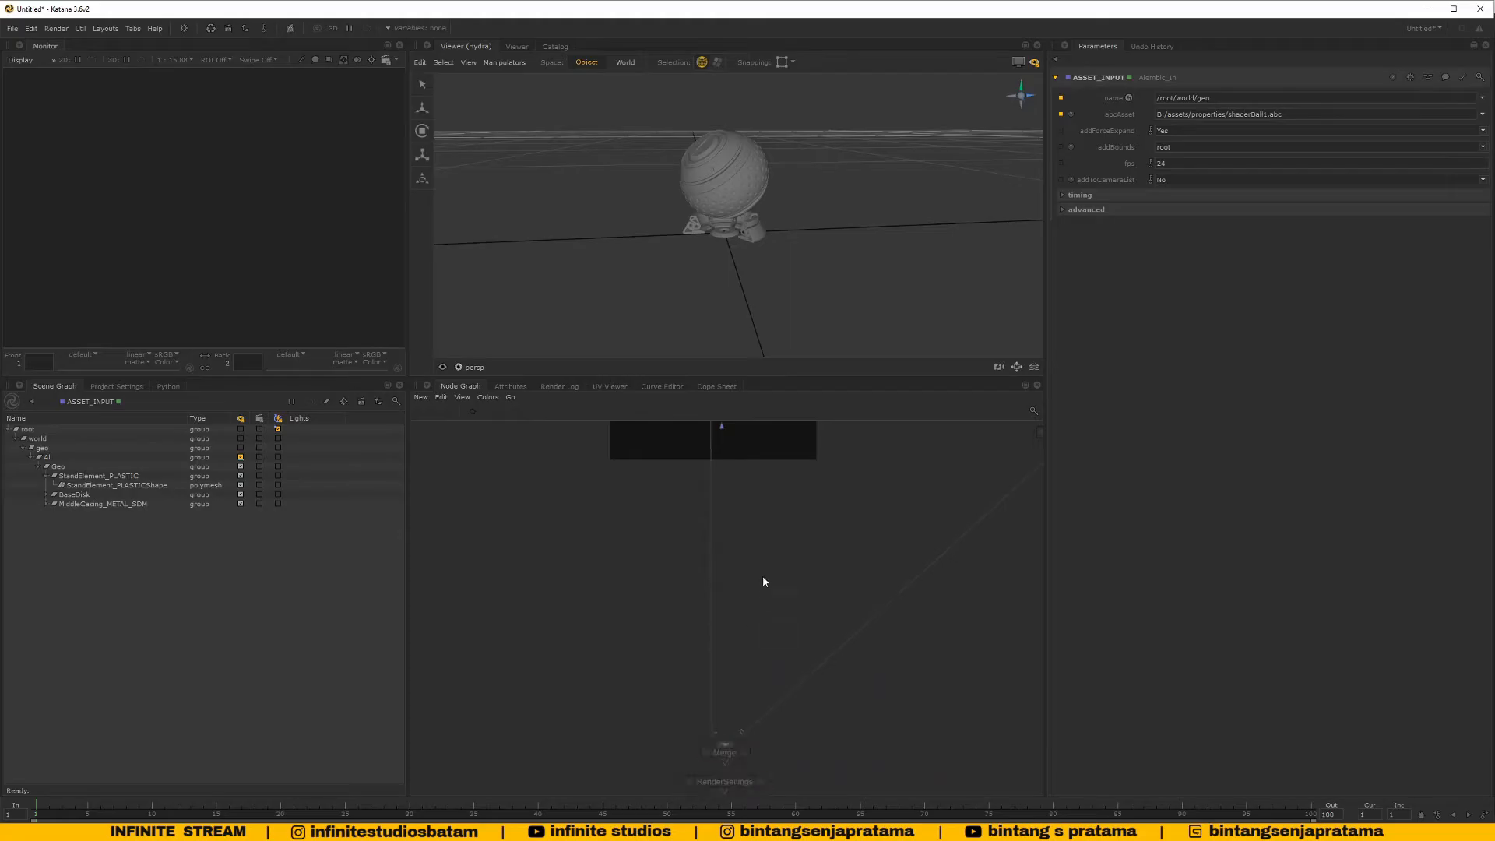
Select the shader ball's sphere and examine the ASSET_INPUT model from several angles in the viewer
{"action": "middle_click_drag", "start_coordinate": [763, 577], "coordinate": [759, 648]}
{"action": "scroll", "coordinate": [706, 193], "scroll_direction": "up", "scroll_amount": 3}
{"action": "scroll", "coordinate": [706, 193], "scroll_direction": "up", "scroll_amount": 3}
{"action": "left_click_drag", "start_coordinate": [707, 195], "coordinate": [756, 202], "text": "alt"}
{"action": "scroll", "coordinate": [759, 227], "scroll_direction": "down", "scroll_amount": 3}
{"action": "middle_click_drag", "start_coordinate": [760, 227], "coordinate": [743, 266], "text": "alt"}
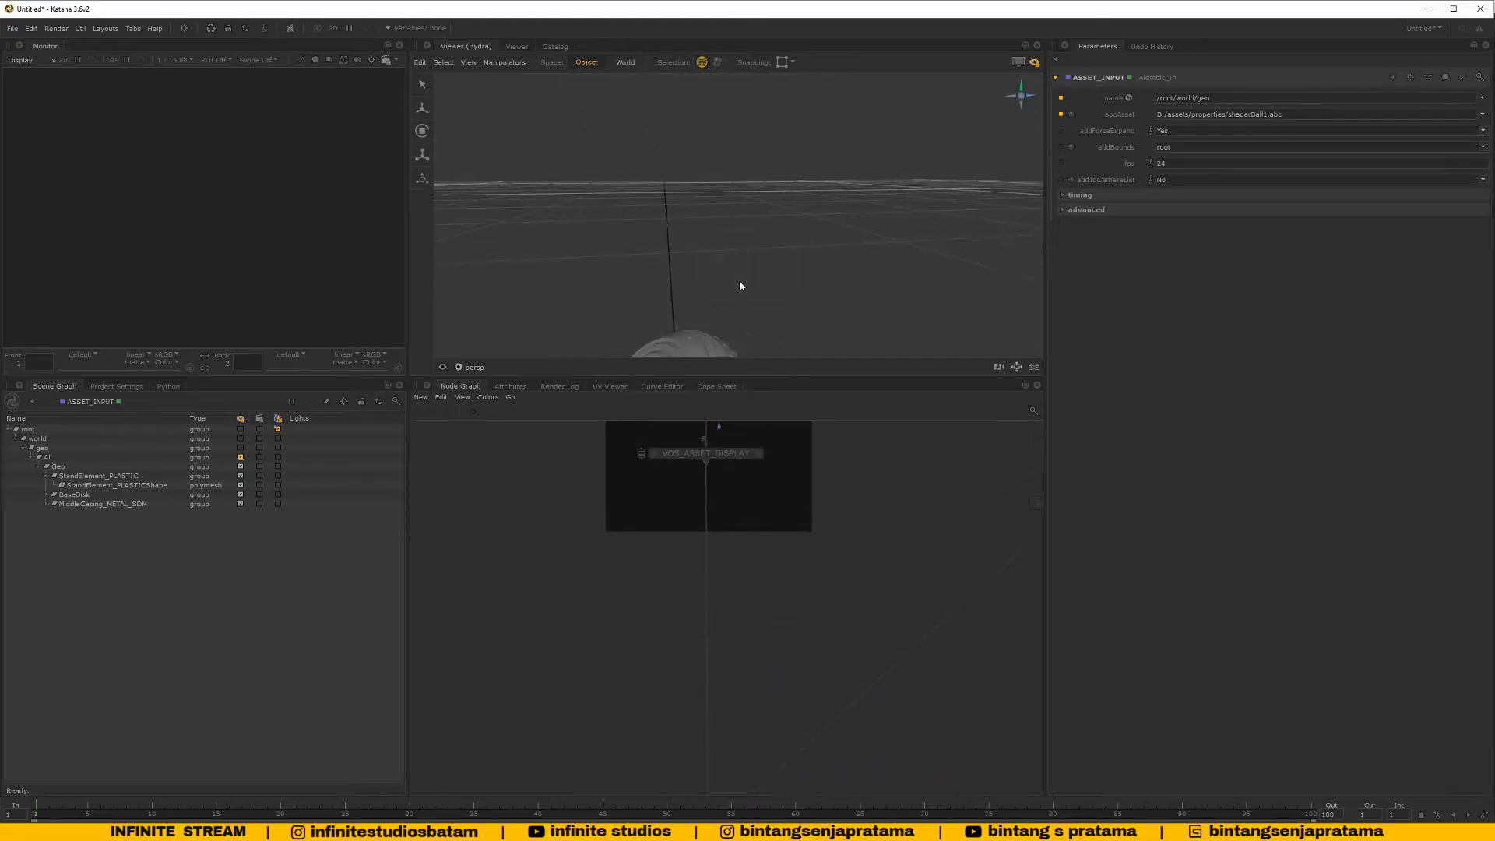
{"action": "scroll", "coordinate": [740, 265], "scroll_direction": "down", "scroll_amount": 2}
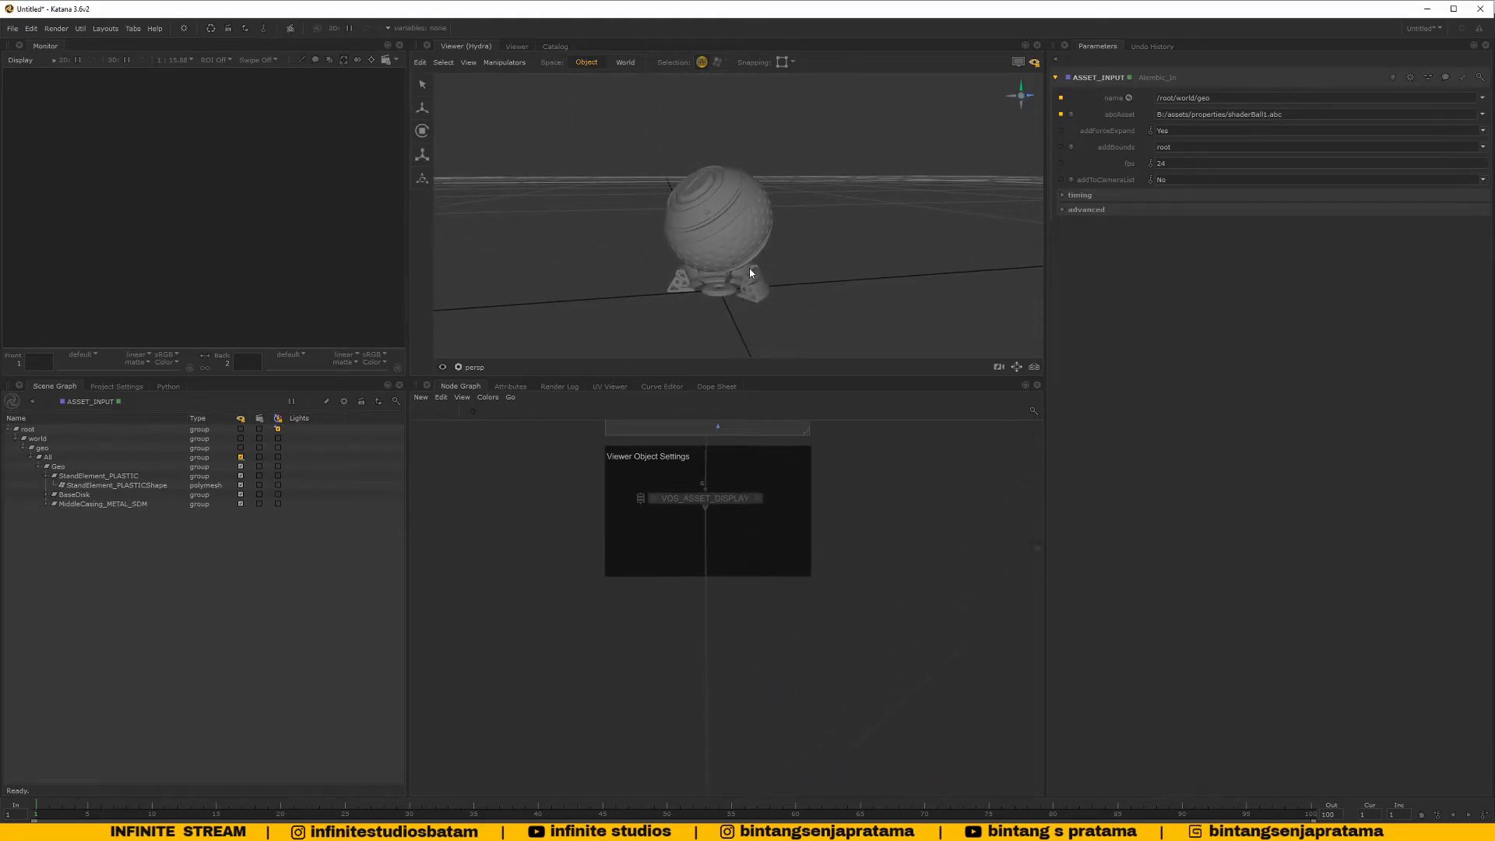
{"action": "left_click", "coordinate": [745, 242]}
{"action": "left_click_drag", "start_coordinate": [787, 266], "coordinate": [825, 257], "text": "alt"}
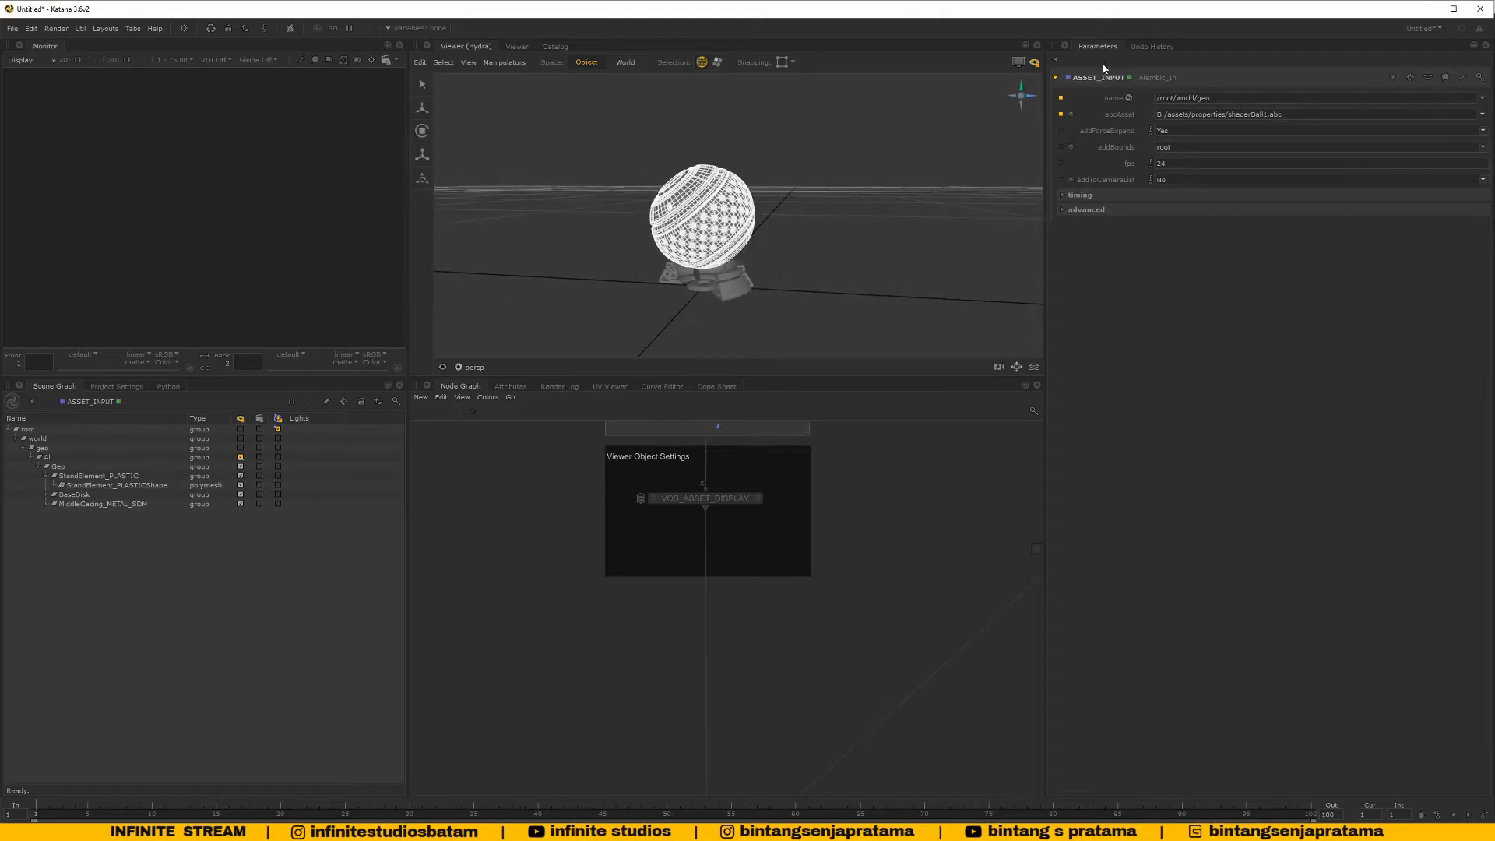
{"action": "key", "text": "f"}
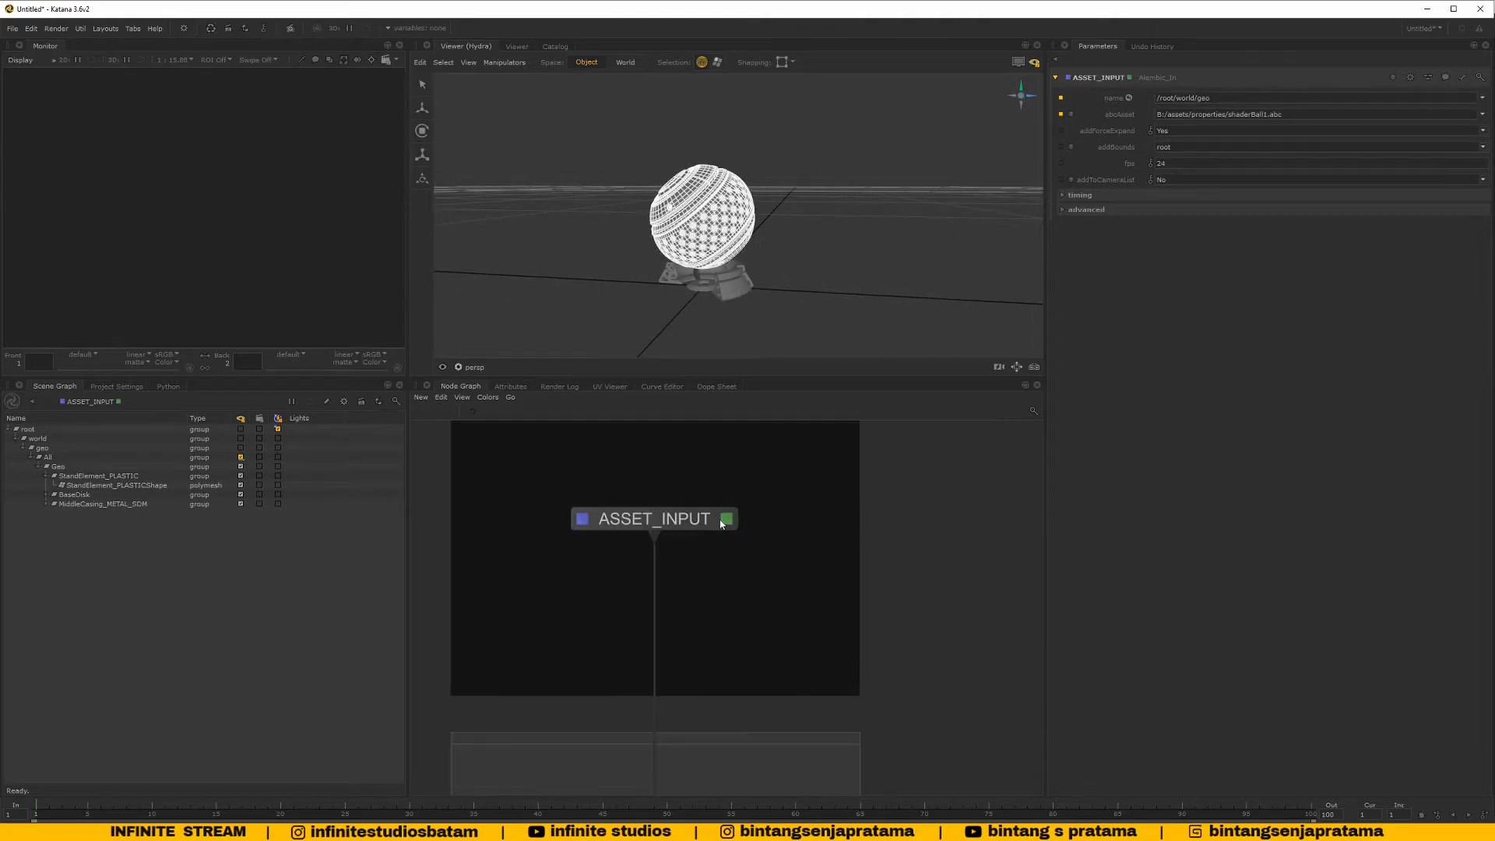
{"action": "left_click_drag", "start_coordinate": [708, 271], "coordinate": [757, 208], "text": "alt"}
{"action": "scroll", "coordinate": [720, 276], "scroll_direction": "up", "scroll_amount": 3}
{"action": "scroll", "coordinate": [754, 296], "scroll_direction": "down", "scroll_amount": 1}
{"action": "scroll", "coordinate": [763, 226], "scroll_direction": "down", "scroll_amount": 3}
{"action": "middle_click_drag", "start_coordinate": [775, 245], "coordinate": [786, 139], "text": "alt"}
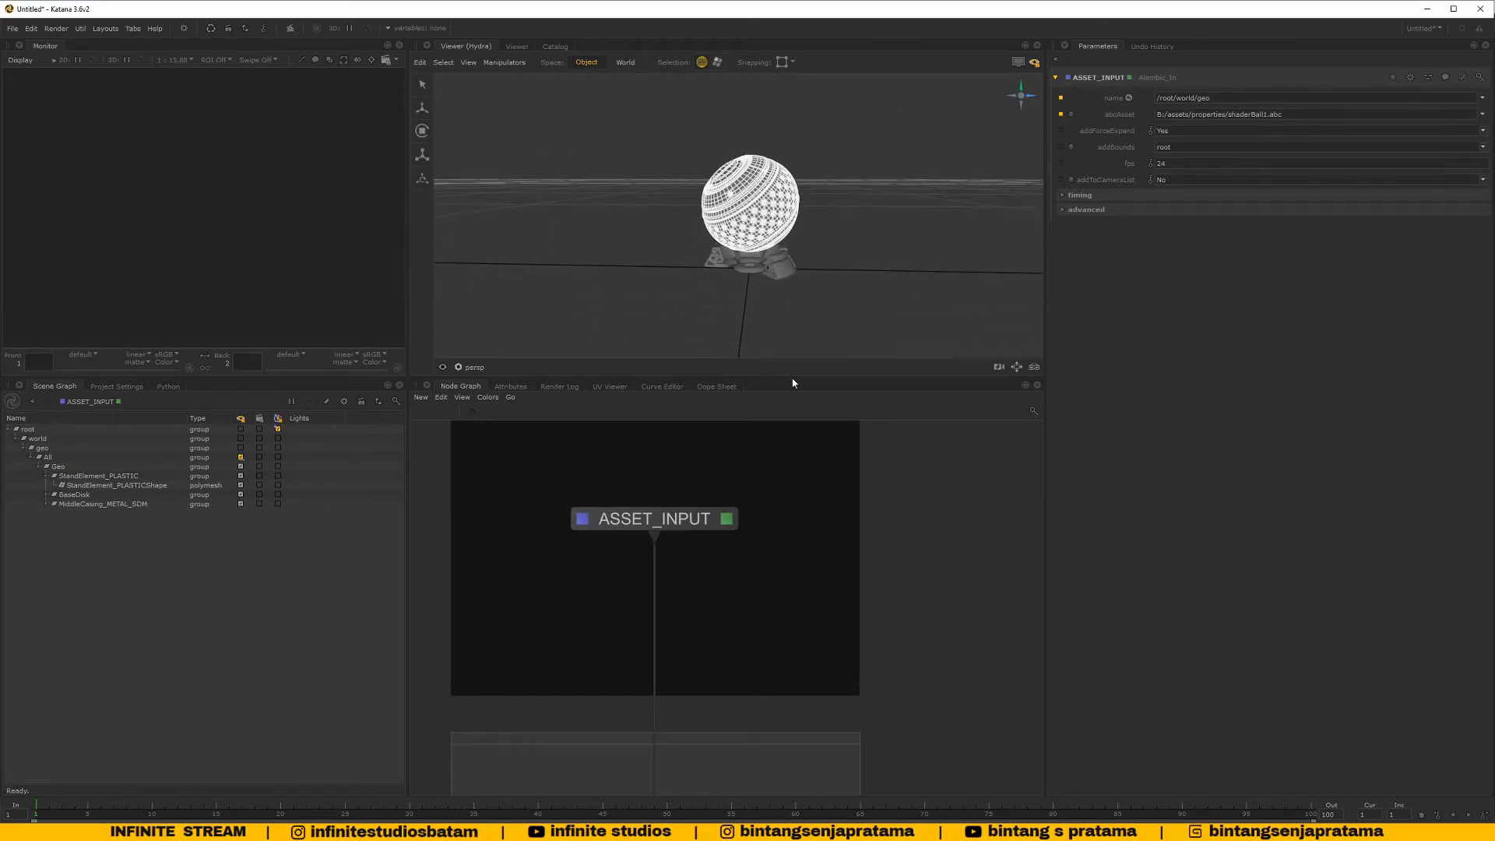
{"action": "scroll", "coordinate": [905, 581], "scroll_direction": "down", "scroll_amount": 5}
{"action": "middle_click_drag", "start_coordinate": [893, 736], "coordinate": [871, 667]}
{"action": "scroll", "coordinate": [870, 669], "scroll_direction": "up", "scroll_amount": 3}
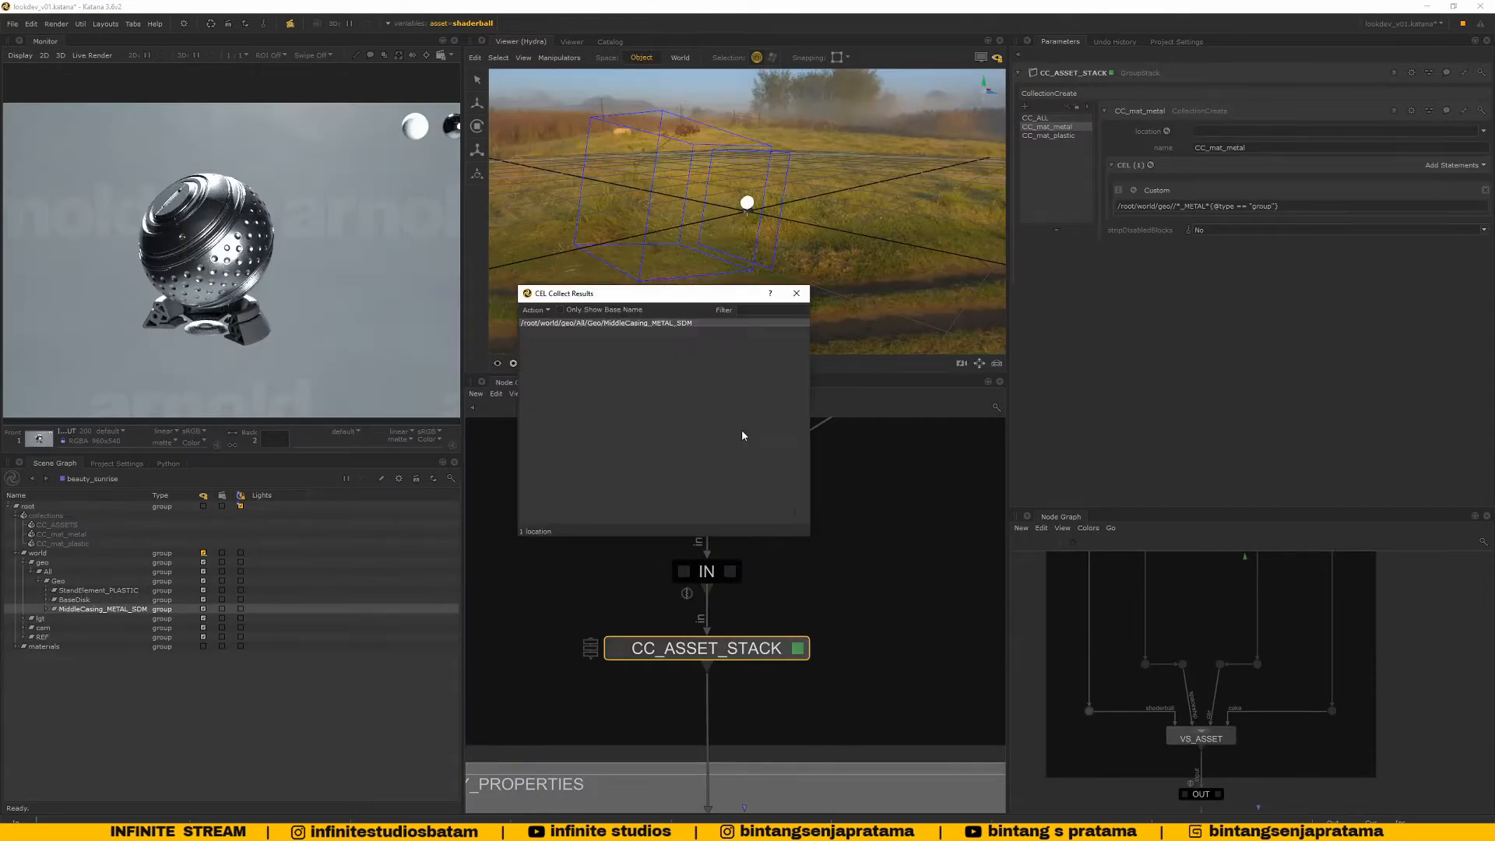
Close the CEL Collect Results window in the lookdev_v01.katana project and examine the nodes in its RENDER_SETTINGS backdrop
{"action": "left_click", "coordinate": [797, 294]}
{"action": "mouse_move", "coordinate": [841, 579]}
{"action": "middle_mouse_down"}
{"action": "mouse_move", "coordinate": [821, 615]}
{"action": "mouse_move", "coordinate": [837, 567]}
{"action": "middle_mouse_up"}
{"action": "scroll", "coordinate": [824, 623], "scroll_direction": "down", "scroll_amount": 10}
{"action": "scroll", "coordinate": [859, 632], "scroll_direction": "up", "scroll_amount": 7}
{"action": "scroll", "coordinate": [860, 630], "scroll_direction": "down", "scroll_amount": 5}
{"action": "middle_click_drag", "start_coordinate": [867, 667], "coordinate": [874, 550]}
{"action": "scroll", "coordinate": [874, 551], "scroll_direction": "up", "scroll_amount": 6}
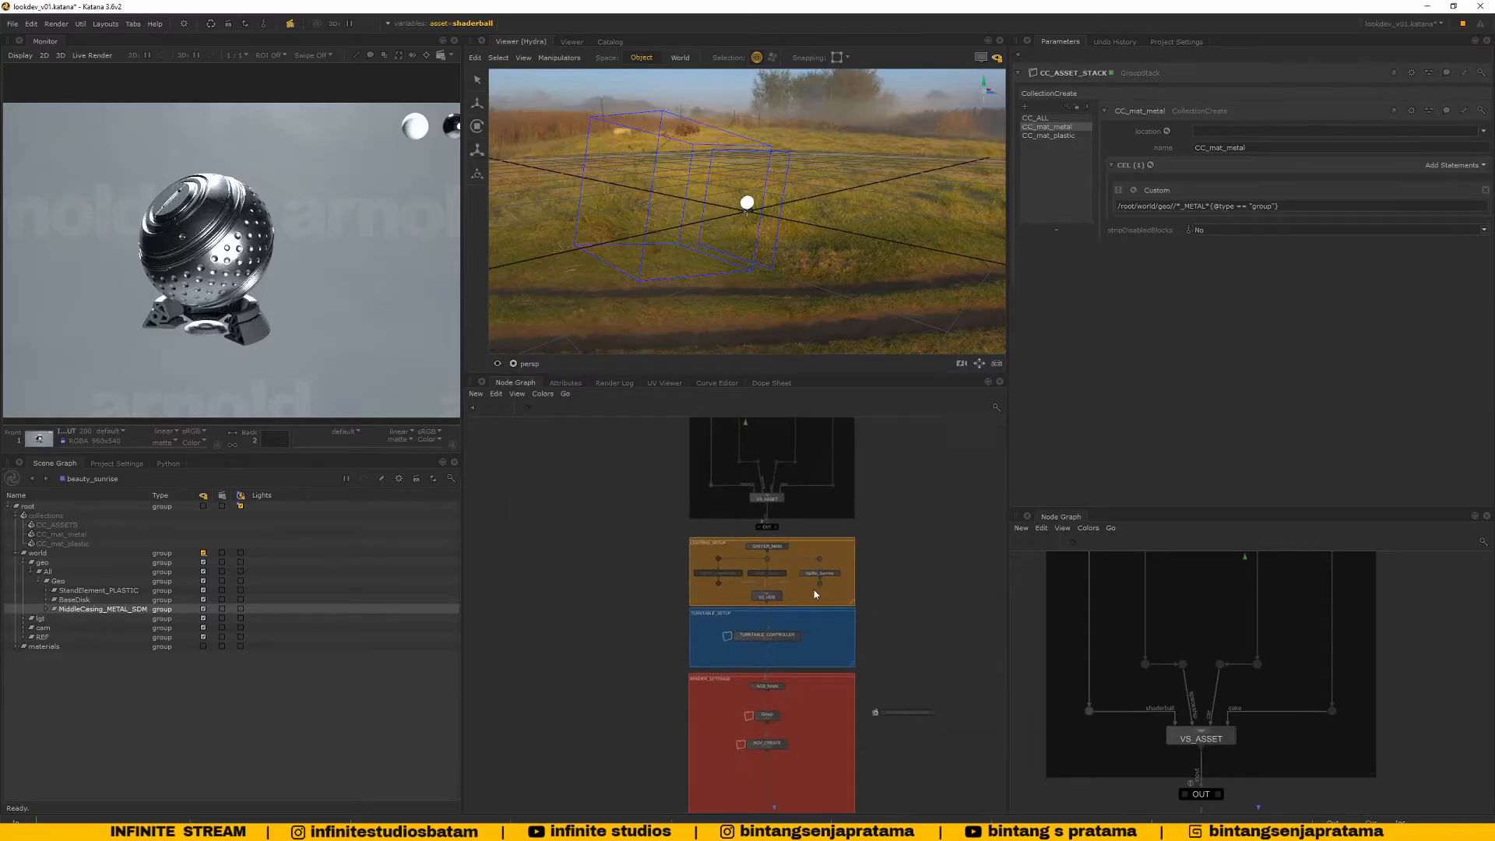
{"action": "scroll", "coordinate": [827, 550], "scroll_direction": "down", "scroll_amount": 4}
{"action": "middle_click_drag", "start_coordinate": [804, 731], "coordinate": [789, 523]}
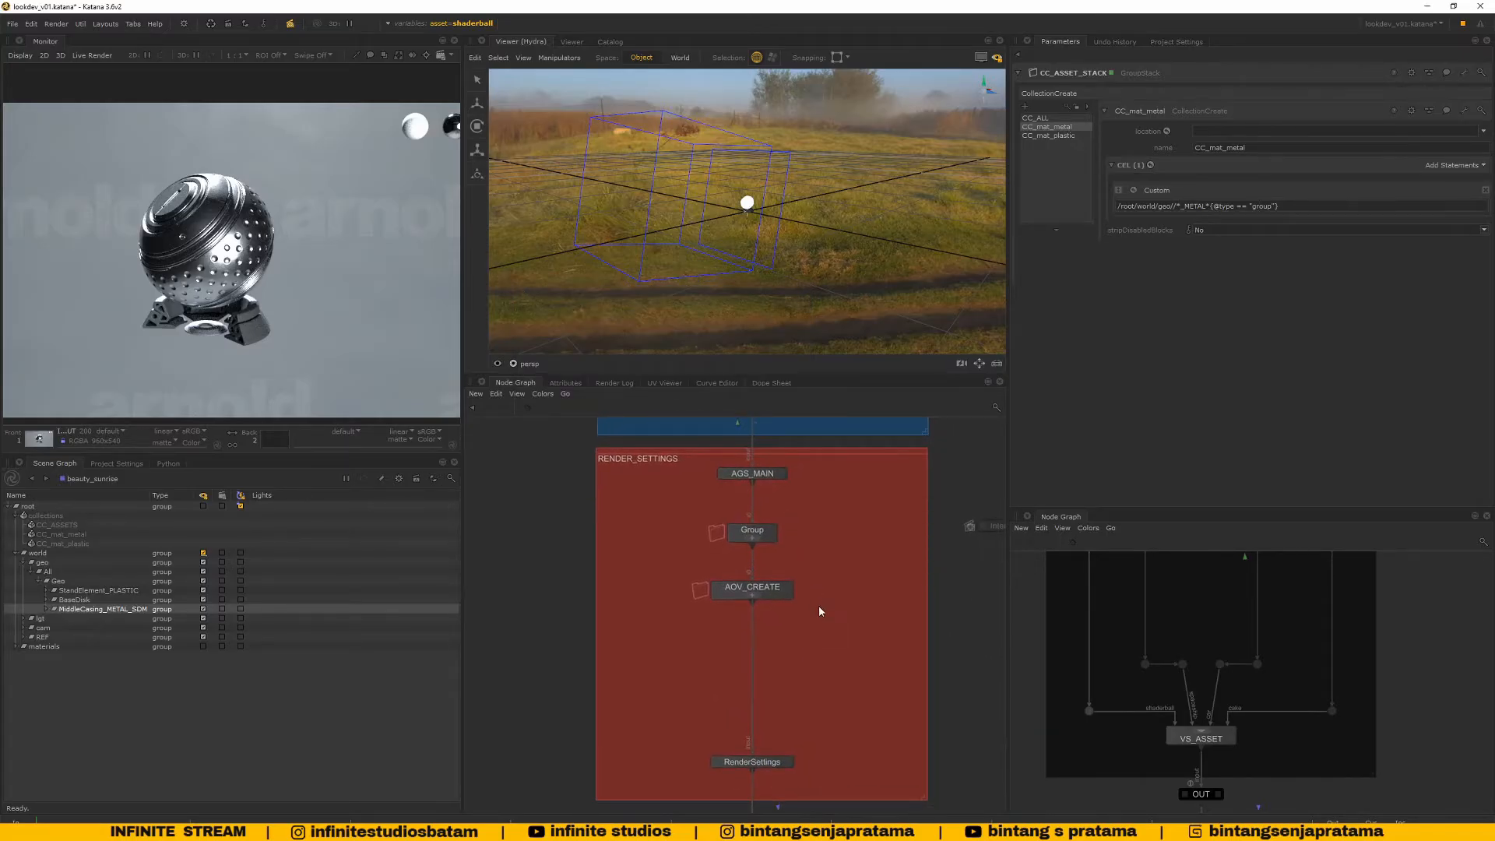
{"action": "middle_click_drag", "start_coordinate": [821, 611], "coordinate": [794, 484]}
{"action": "middle_click_drag", "start_coordinate": [799, 663], "coordinate": [787, 614]}
{"action": "left_click_drag", "start_coordinate": [730, 587], "coordinate": [730, 598]}
{"action": "middle_click_drag", "start_coordinate": [731, 598], "coordinate": [724, 810]}
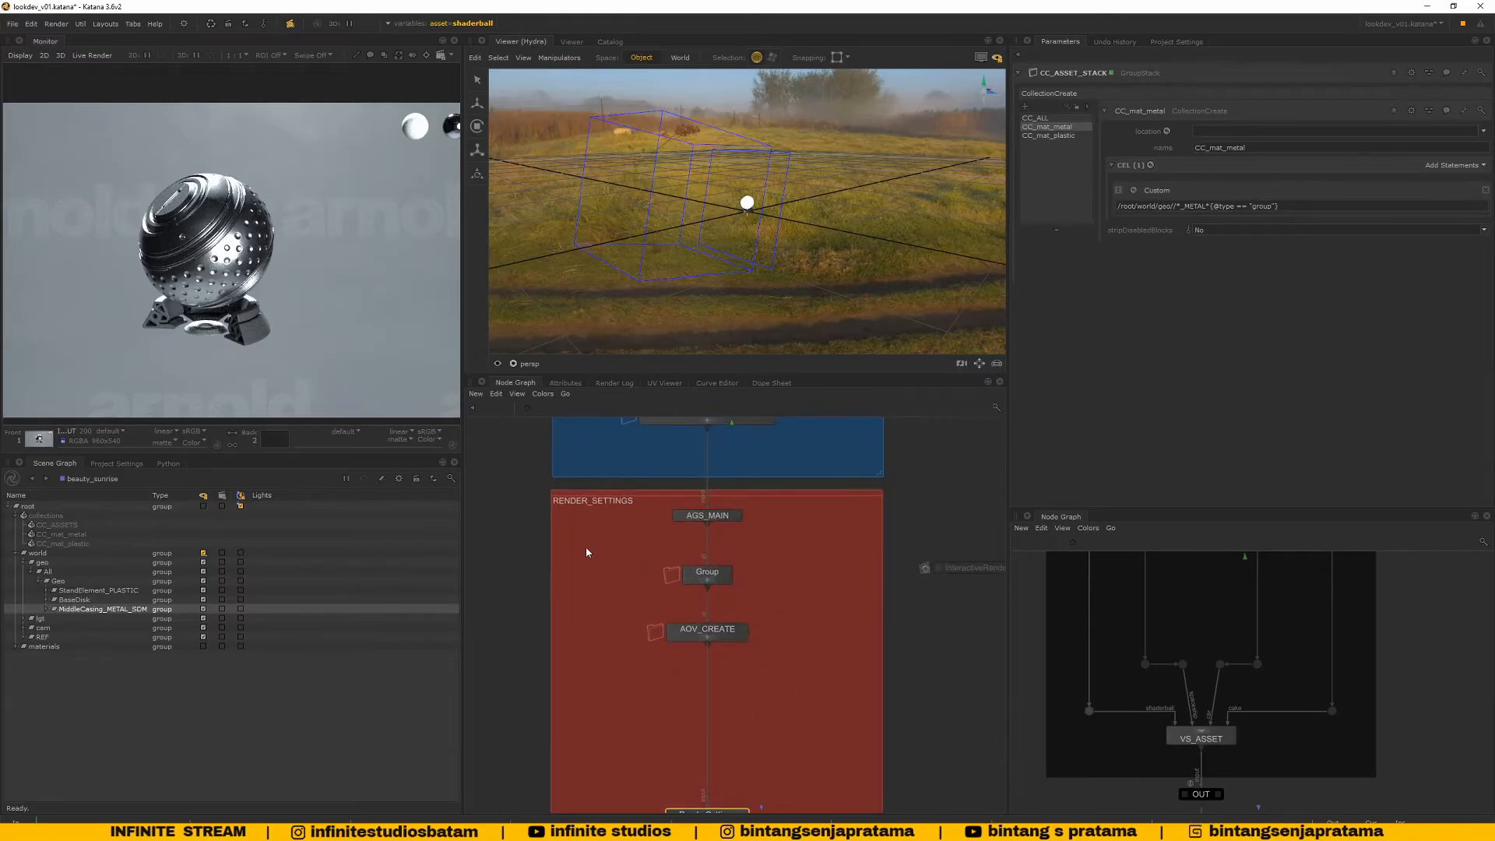
{"action": "middle_click_drag", "start_coordinate": [746, 560], "coordinate": [750, 615]}
{"action": "left_click", "coordinate": [736, 569]}
In the untitled Katana project, move Merge up and insert an ArnoldGlobalSettings node between Merge and RenderSettings
{"action": "scroll", "coordinate": [762, 575], "scroll_direction": "up", "scroll_amount": 6}
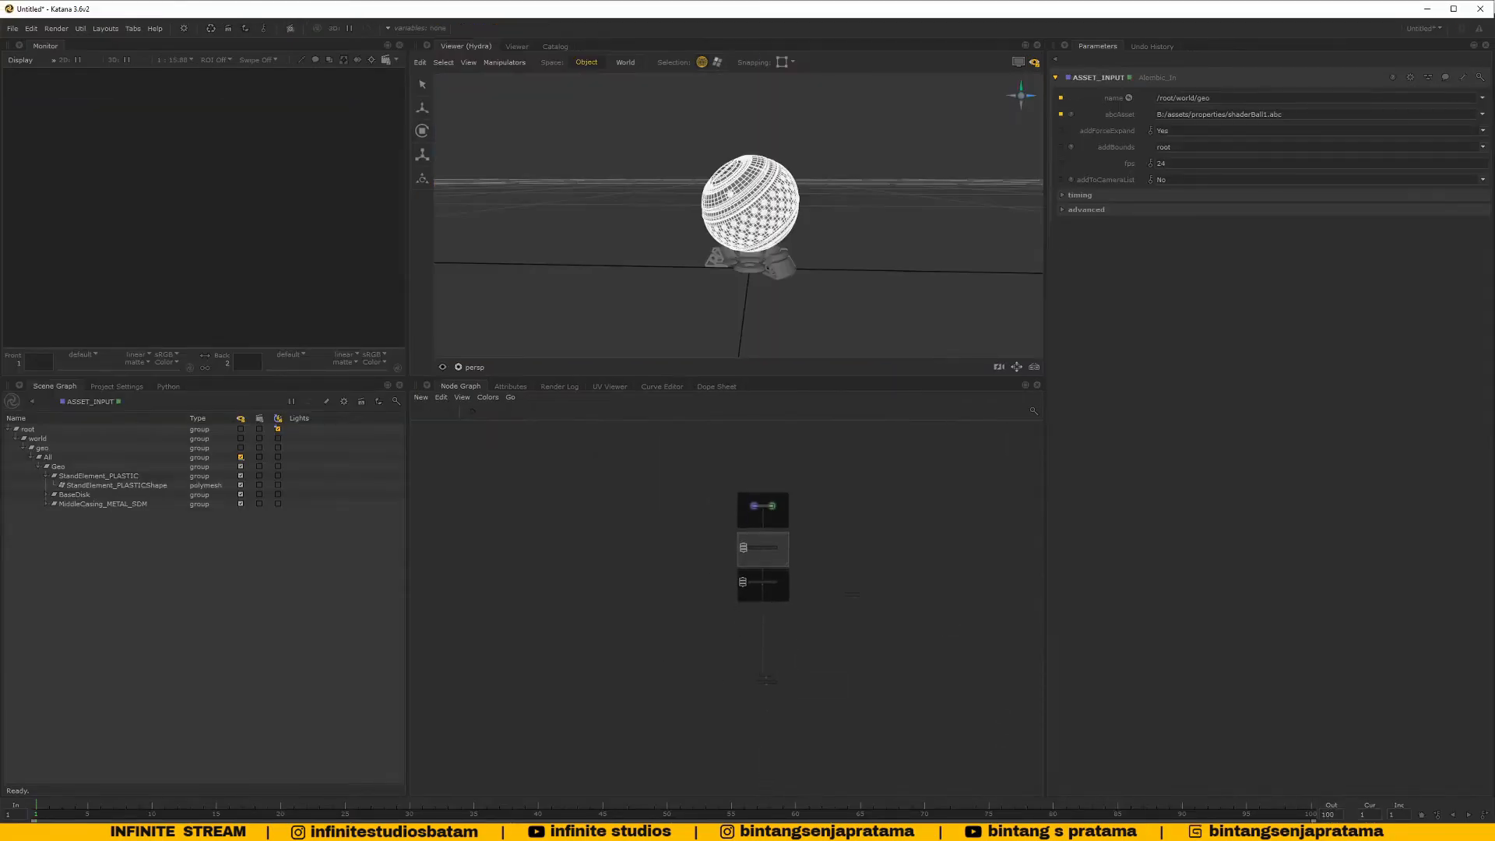
{"action": "left_click_drag", "start_coordinate": [754, 733], "coordinate": [758, 518]}
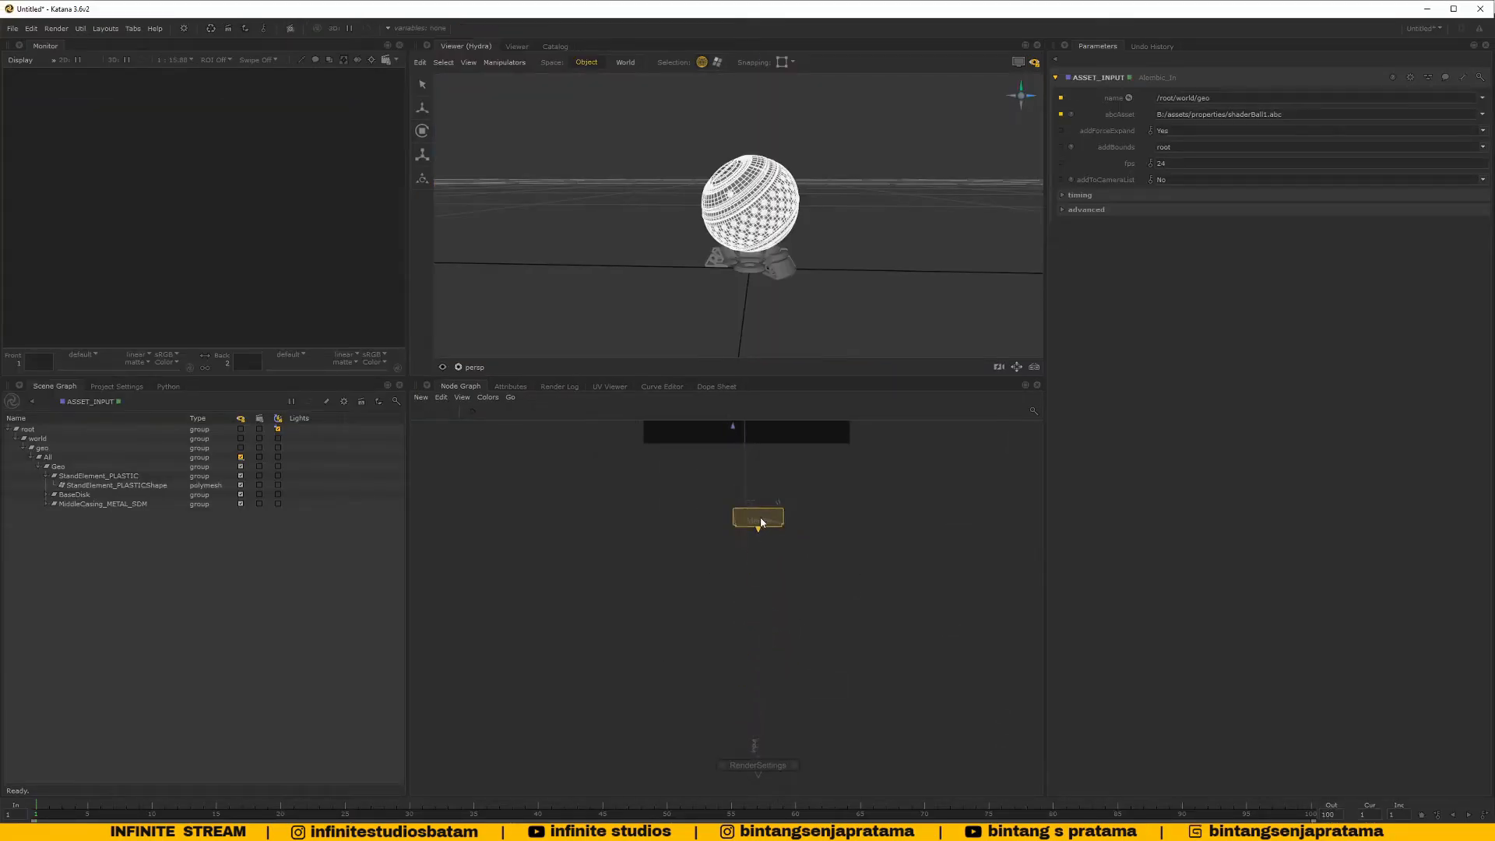
{"action": "key", "text": "Tab"}
{"action": "type", "text": "a"}
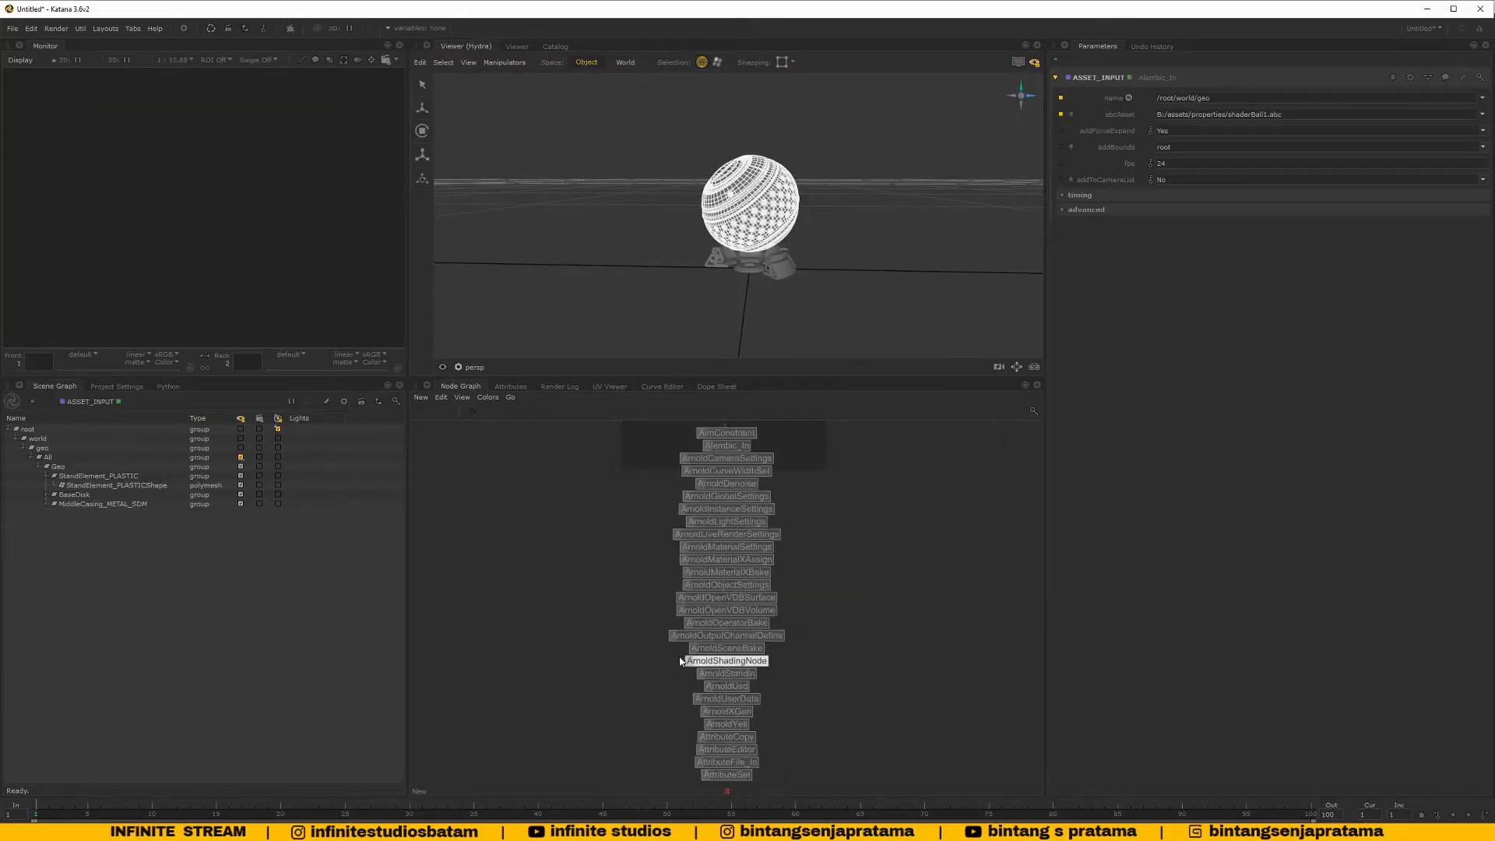
{"action": "type", "text": "rnoldglo"}
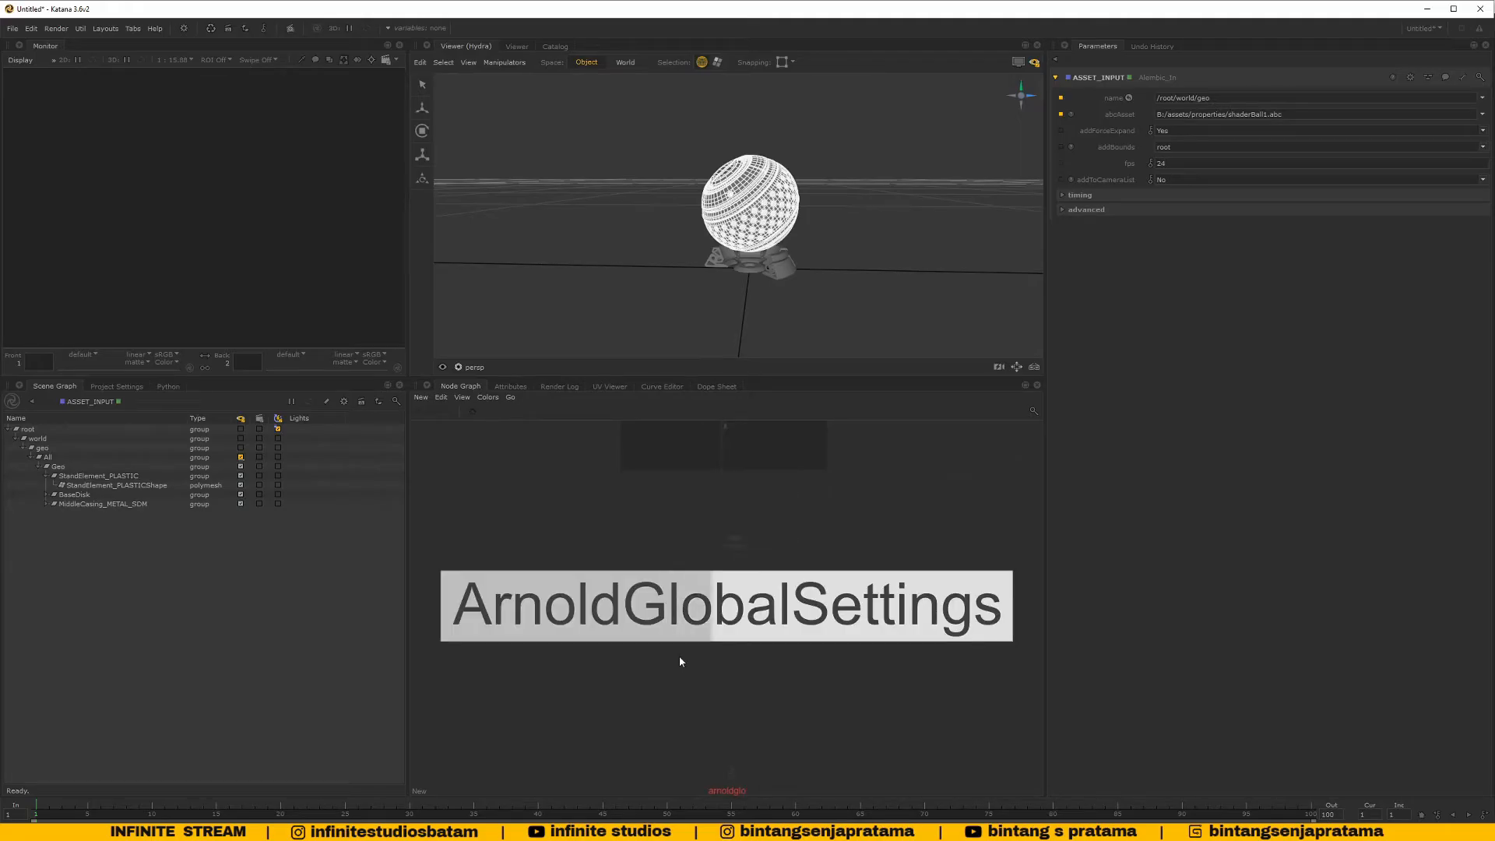
{"action": "key", "text": "Return"}
{"action": "left_click", "coordinate": [738, 625]}
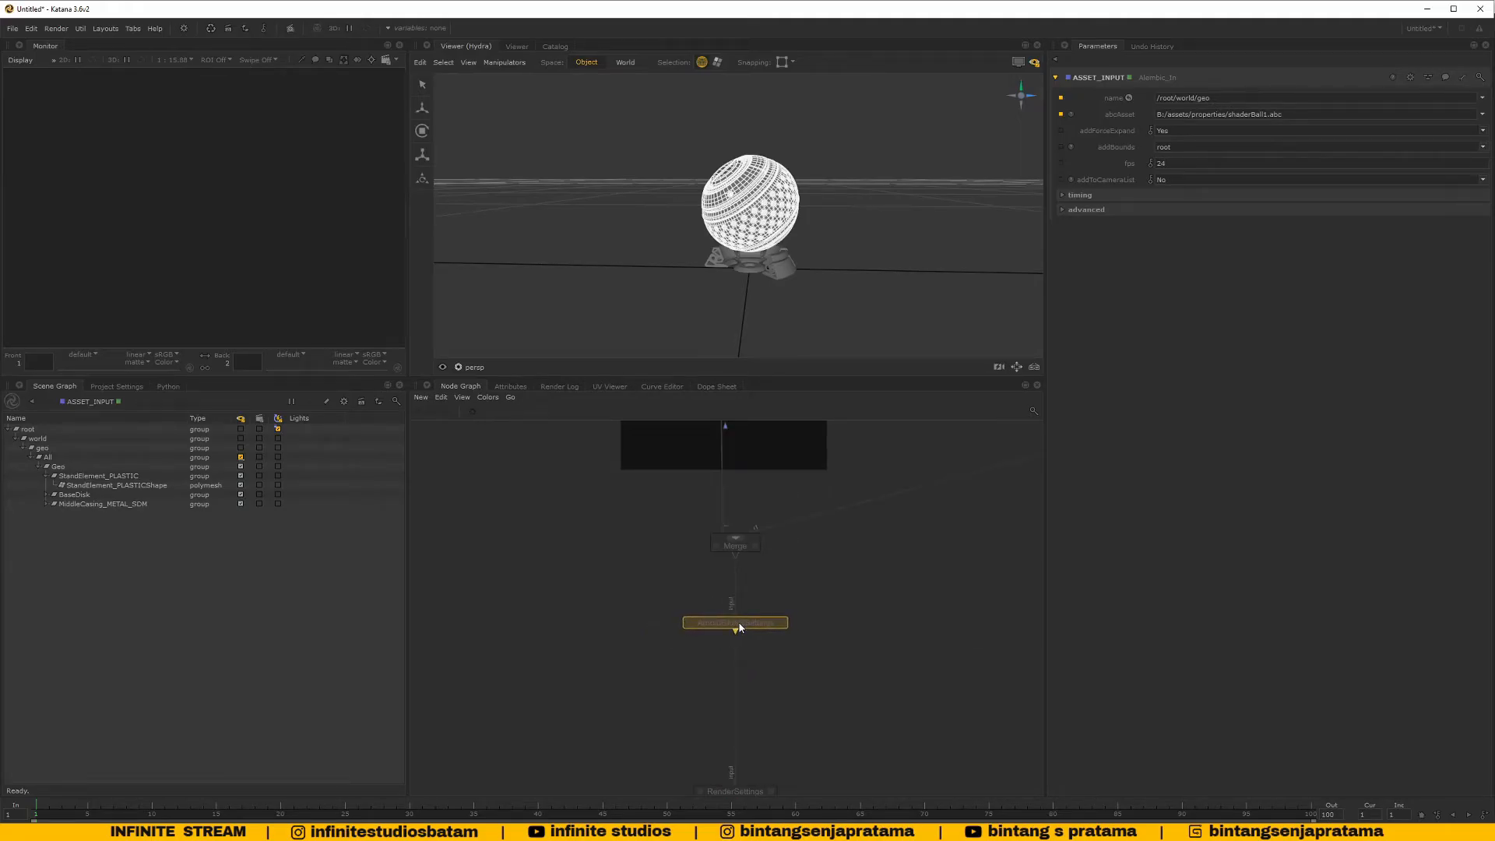
Open the parameters of the ArnoldGlobalSettings node
{"action": "scroll", "coordinate": [792, 626], "scroll_direction": "up", "scroll_amount": 3}
{"action": "left_click", "coordinate": [777, 621]}
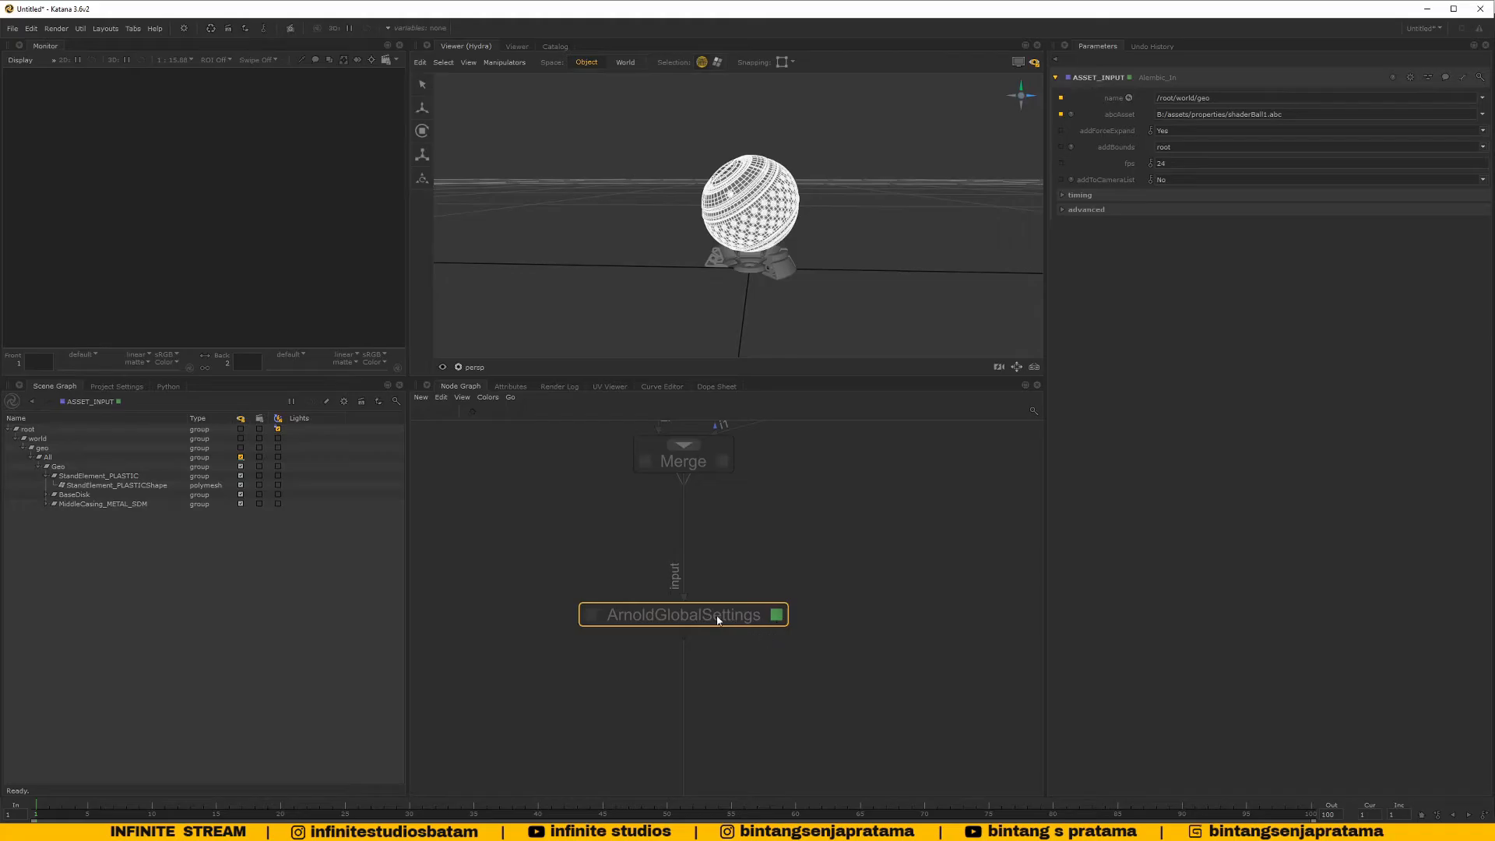
{"action": "scroll", "coordinate": [730, 586], "scroll_direction": "up", "scroll_amount": 3}
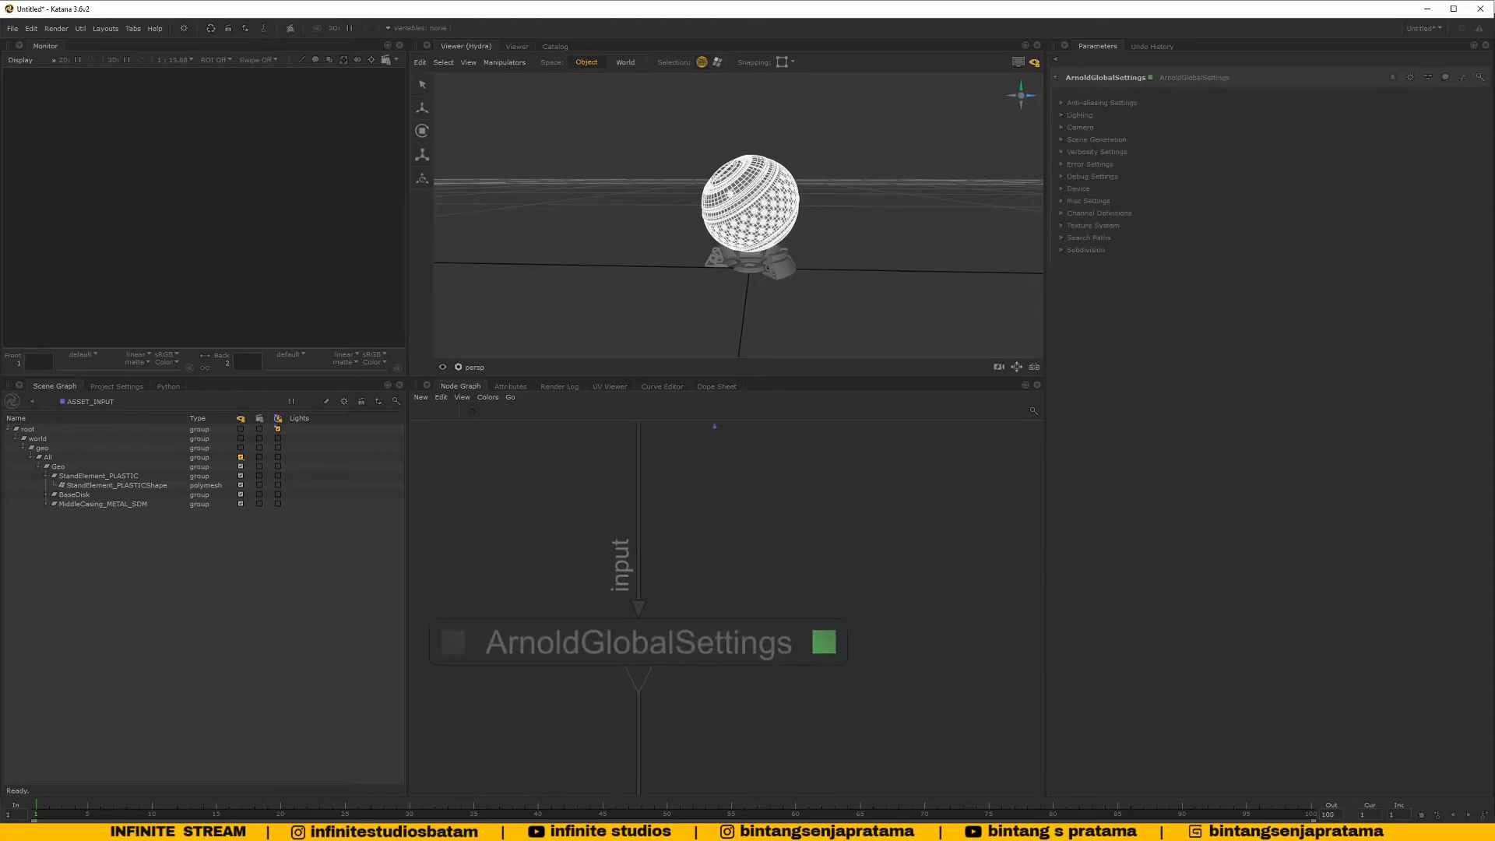
Examine the anti-aliasing, sample clamping, lighting and camera settings of the ArnoldGlobalSettings node, collapsing the groups again
{"action": "left_click", "coordinate": [1062, 103]}
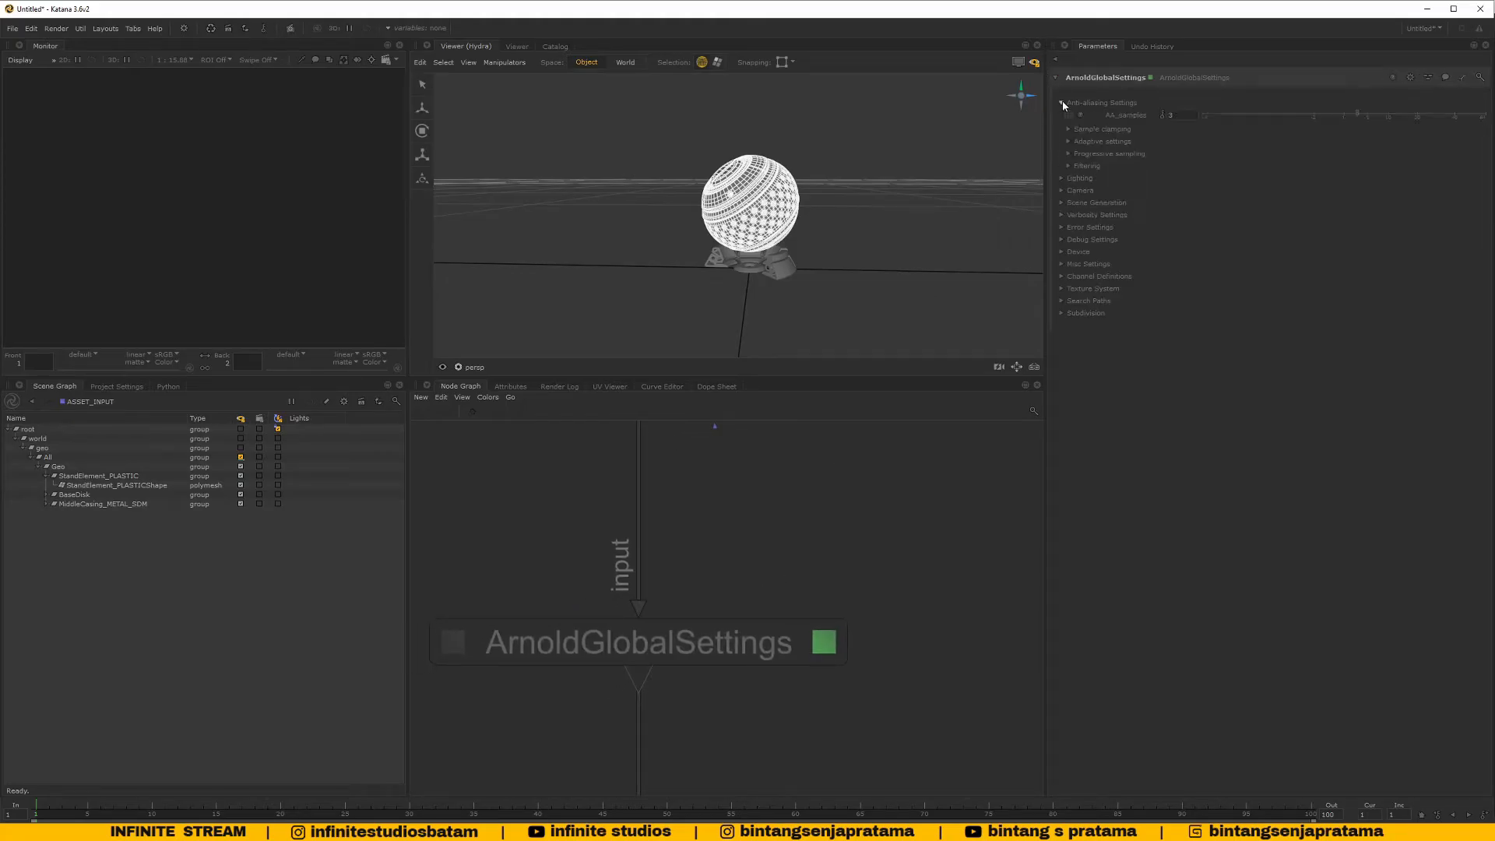
{"action": "left_click", "coordinate": [1062, 179]}
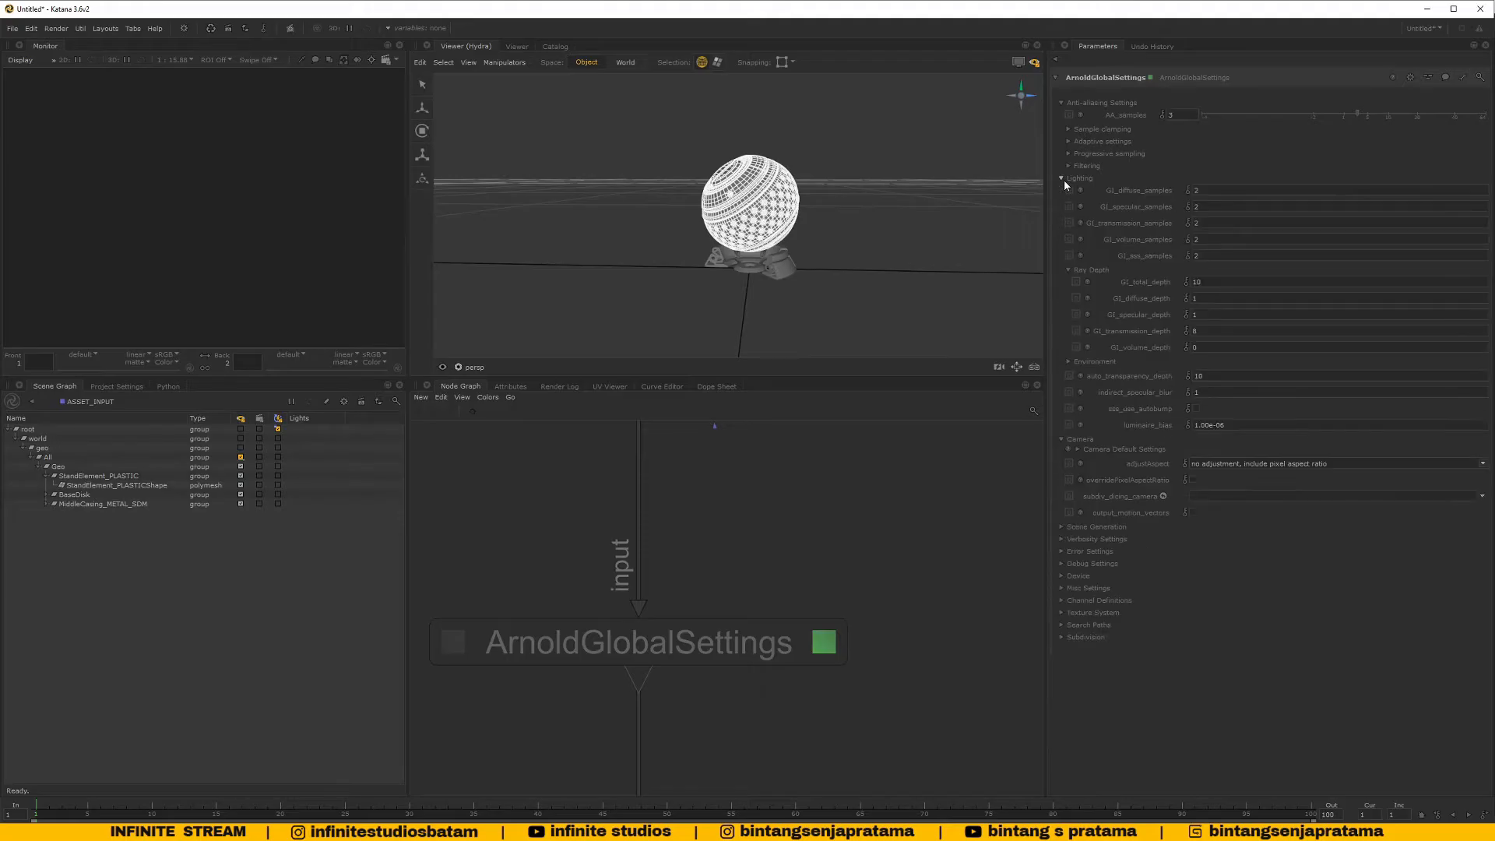
{"action": "left_click", "coordinate": [1064, 180]}
{"action": "left_click", "coordinate": [1063, 191]}
{"action": "left_click", "coordinate": [1063, 180]}
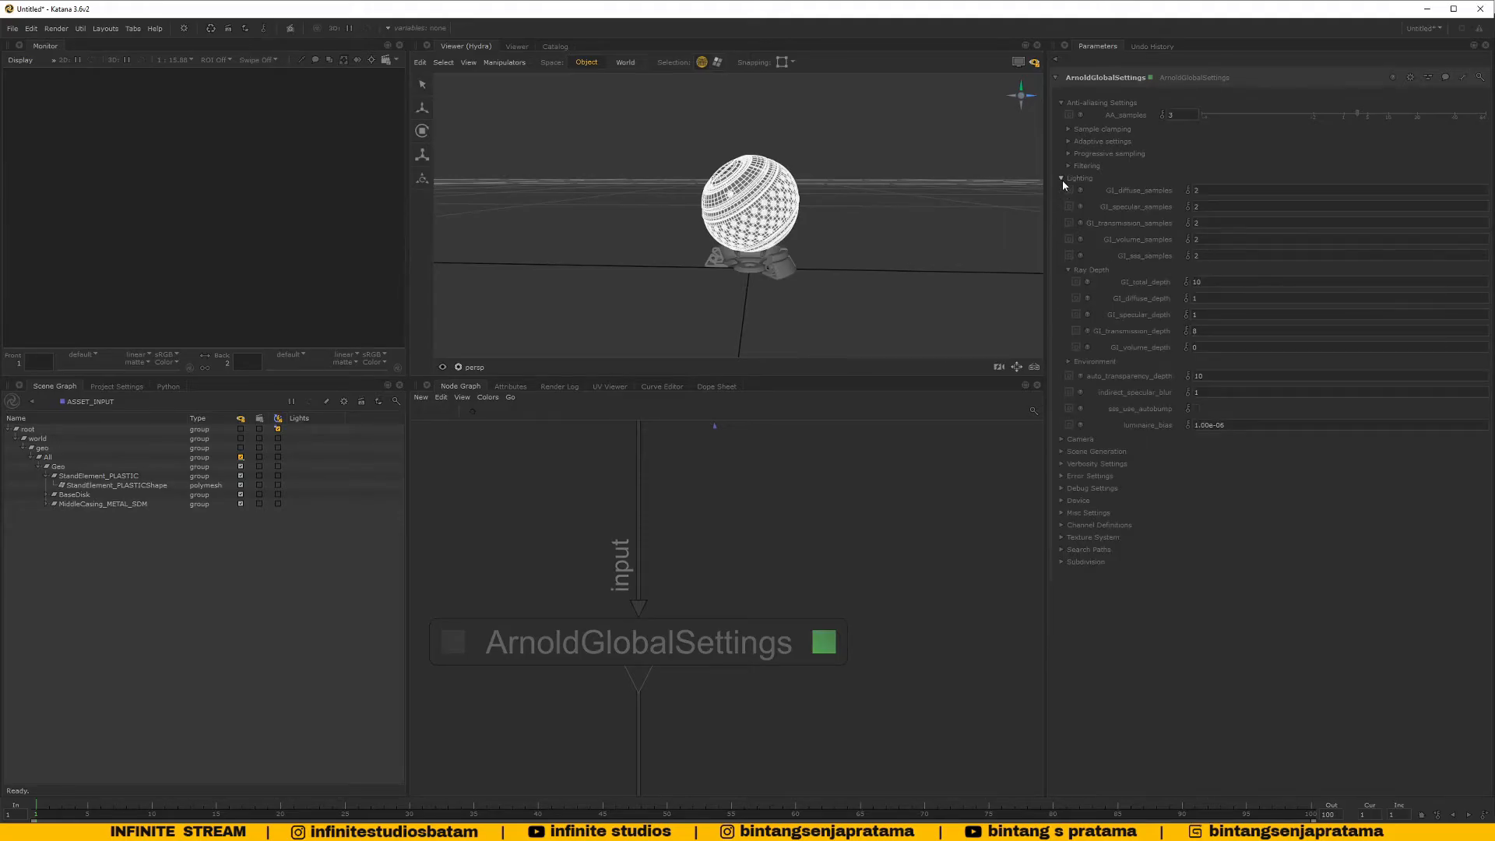
{"action": "left_click", "coordinate": [1063, 179]}
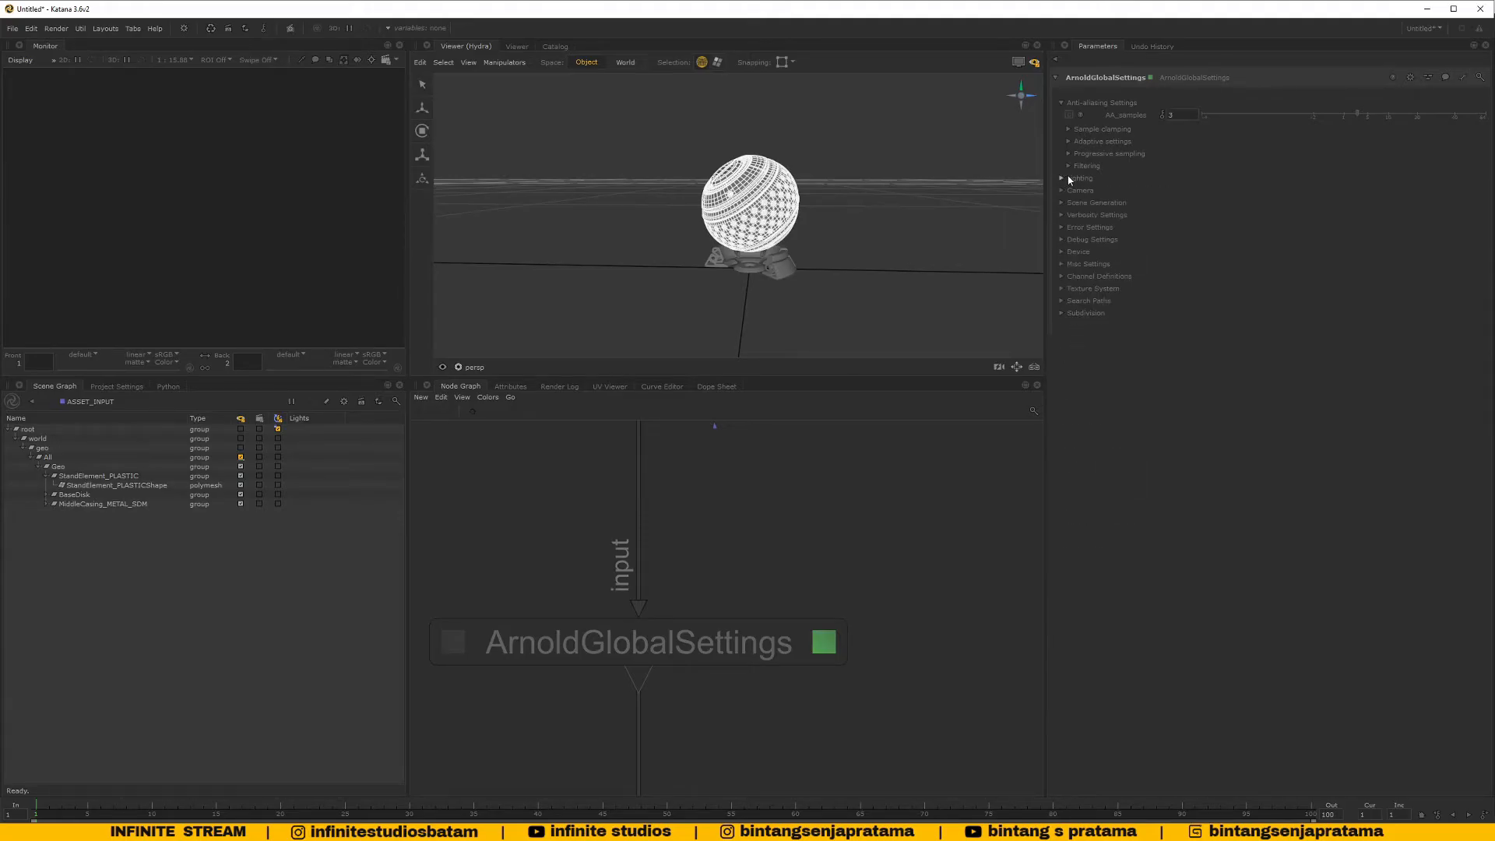
{"action": "left_click", "coordinate": [1062, 264]}
{"action": "left_click", "coordinate": [1063, 264]}
{"action": "left_click", "coordinate": [1069, 129]}
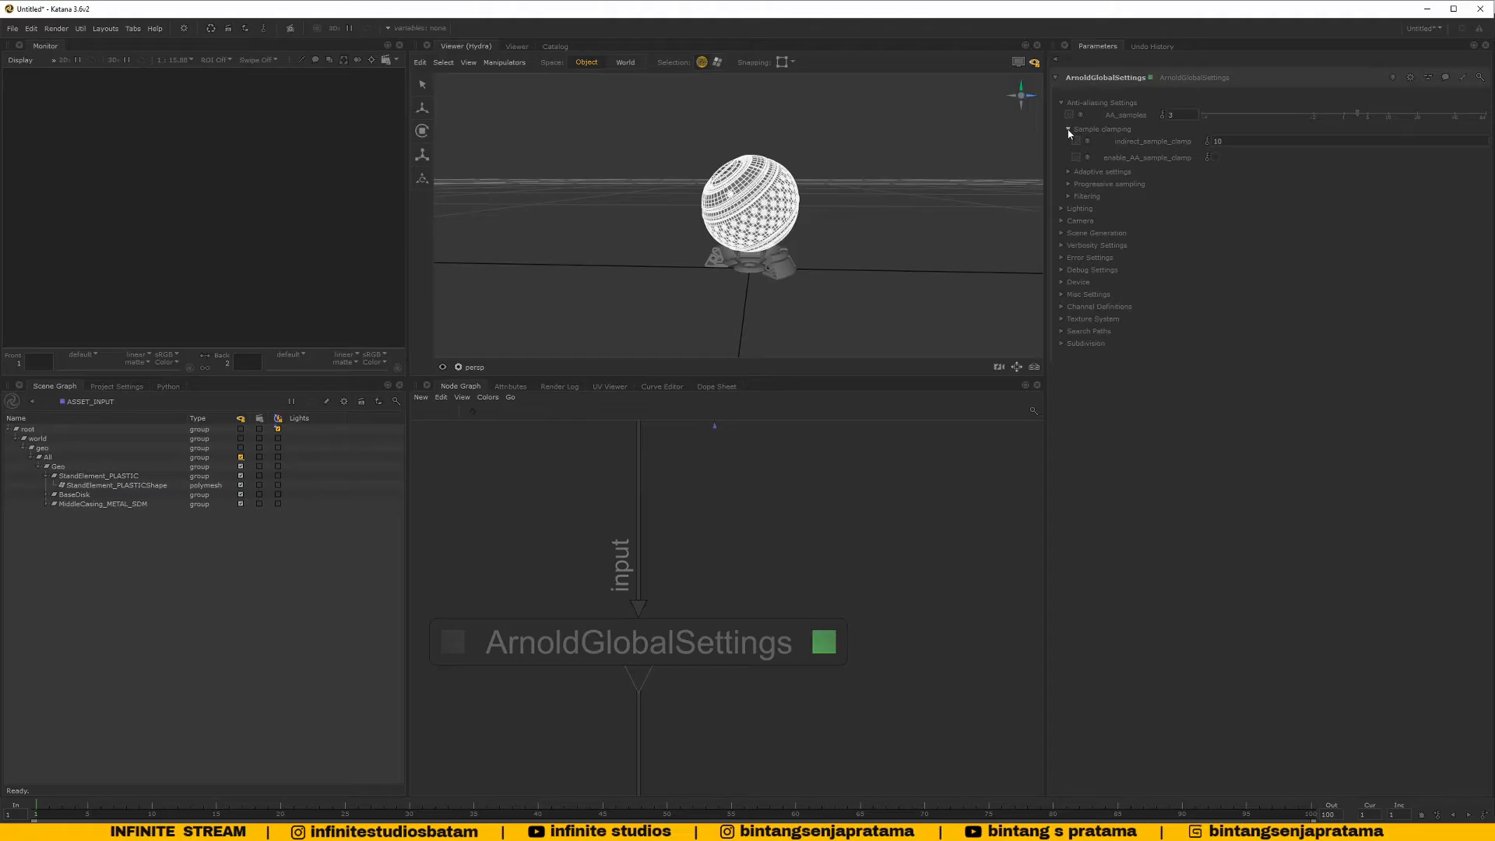
{"action": "left_click", "coordinate": [1069, 129]}
{"action": "left_click", "coordinate": [1061, 102]}
Move the RenderSettings node up closer to ArnoldGlobalSettings in the node graph
{"action": "key", "text": "a"}
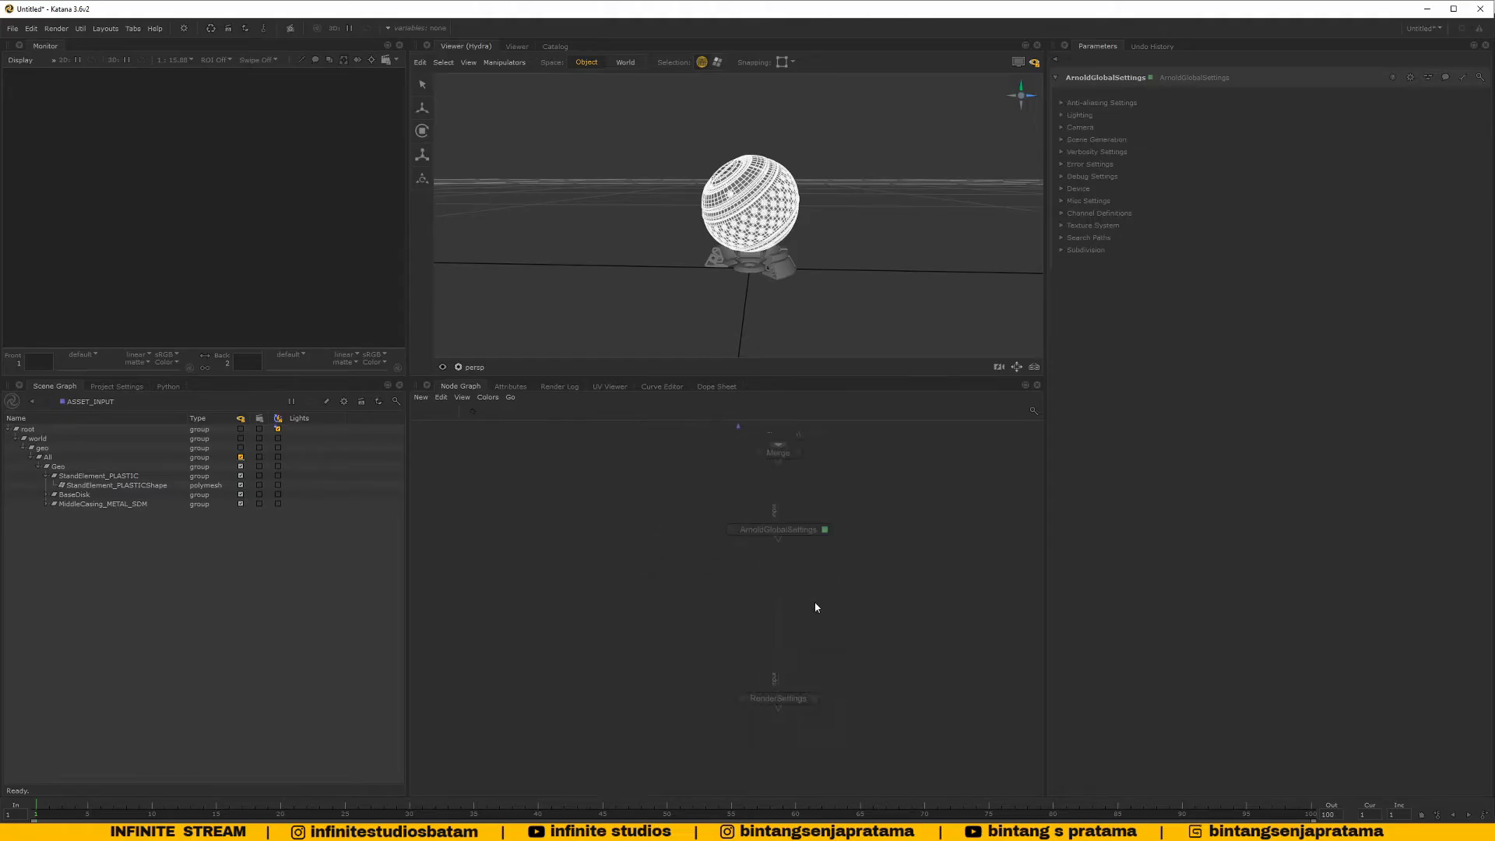
{"action": "key", "text": "f"}
{"action": "scroll", "coordinate": [801, 601], "scroll_direction": "down", "scroll_amount": 3}
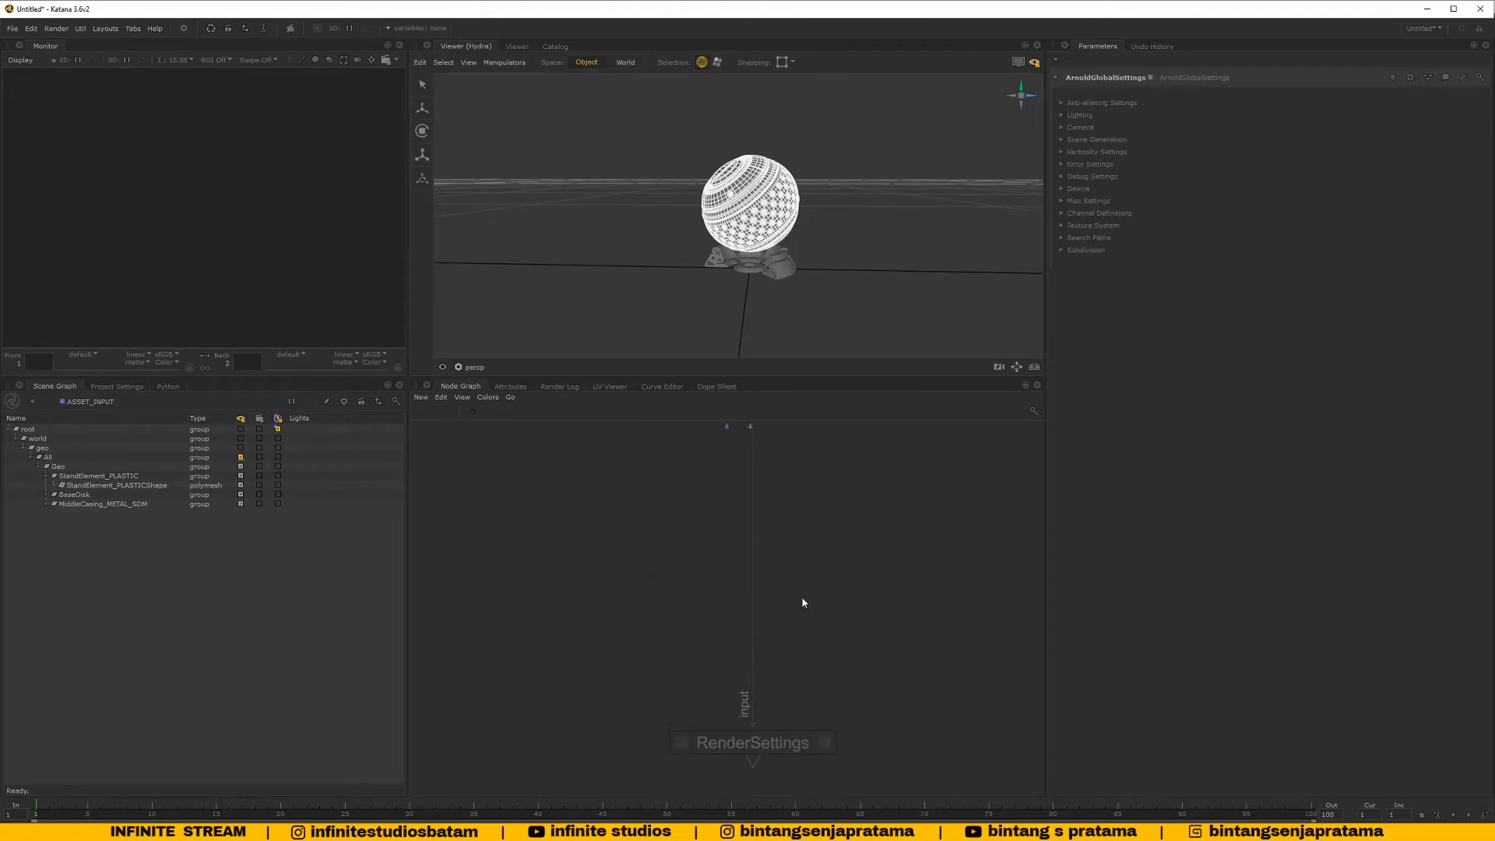
{"action": "left_click_drag", "start_coordinate": [789, 682], "coordinate": [787, 621]}
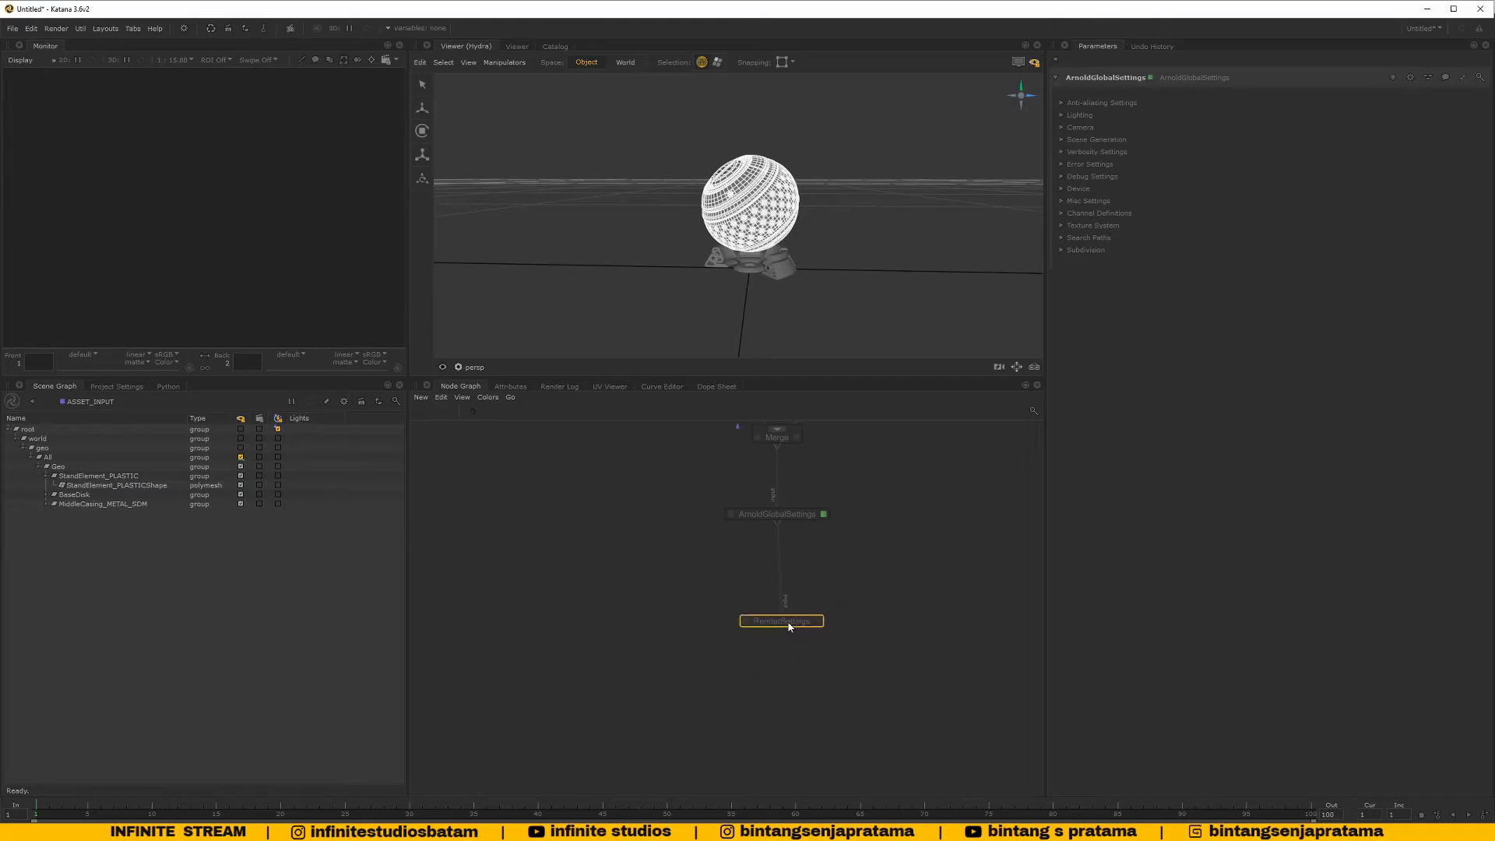
Open the parameters of the RenderSettings node and make it the viewed node
{"action": "scroll", "coordinate": [783, 620], "scroll_direction": "up", "scroll_amount": 3}
{"action": "left_click", "coordinate": [839, 620]}
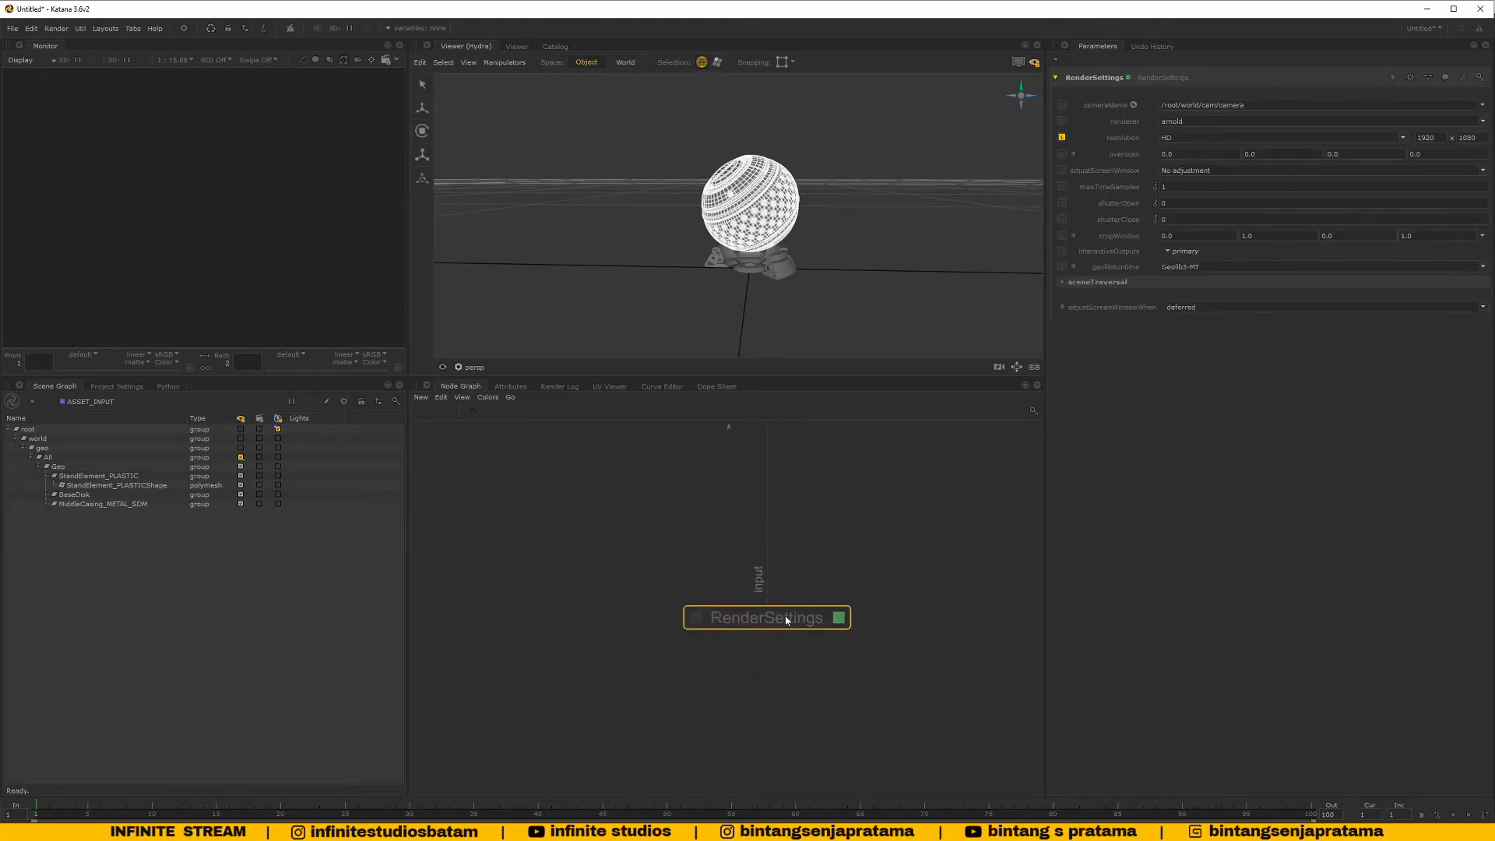
{"action": "key", "text": "v"}
{"action": "right_click", "coordinate": [733, 620]}
{"action": "left_click", "coordinate": [904, 564]}
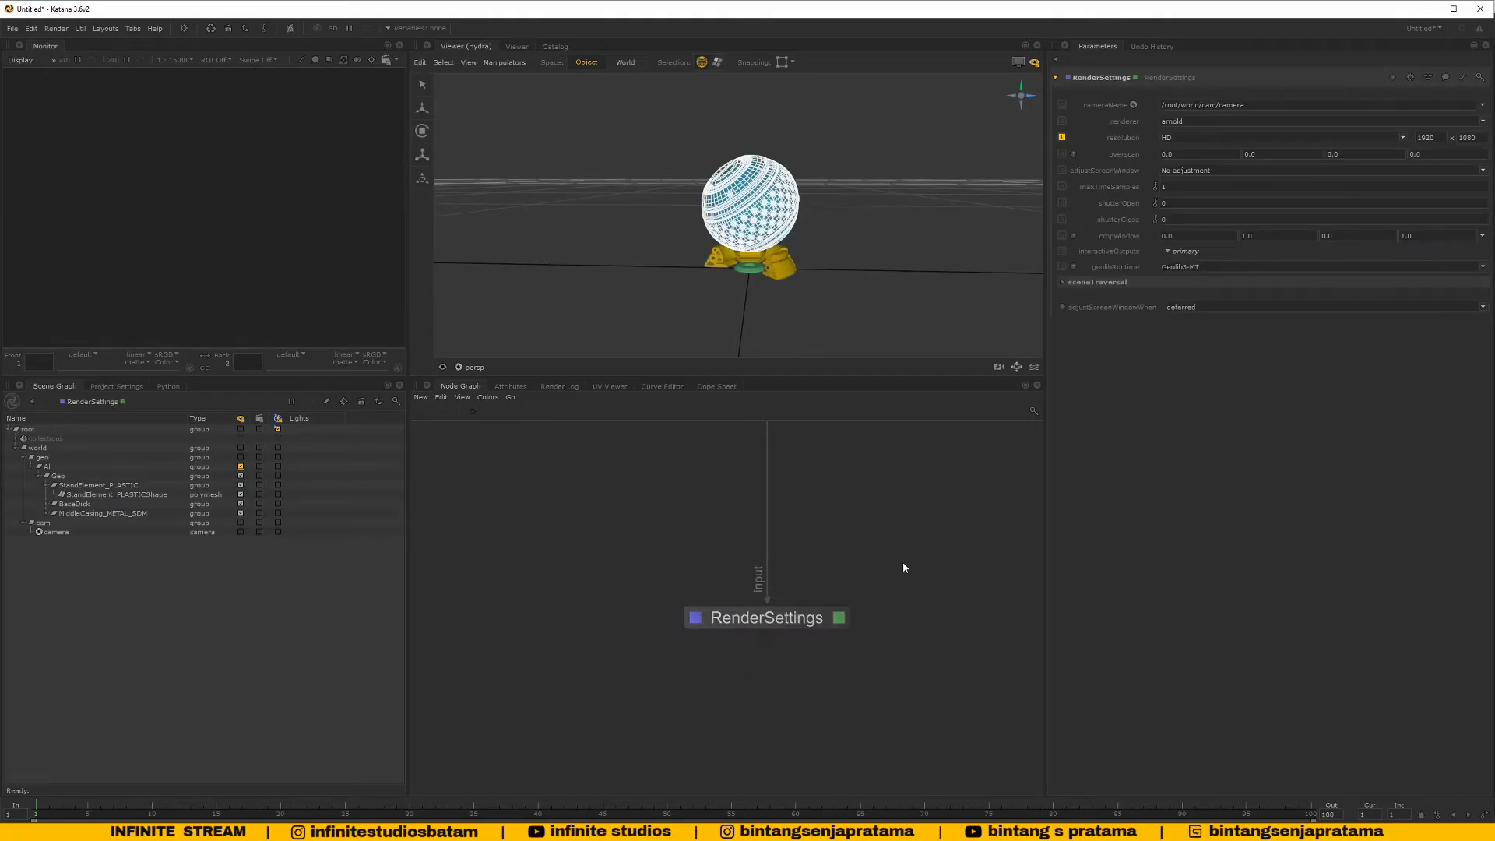
Start a Preview Render from RenderSettings and inspect the rendered image in the Monitor
{"action": "right_click", "coordinate": [752, 616]}
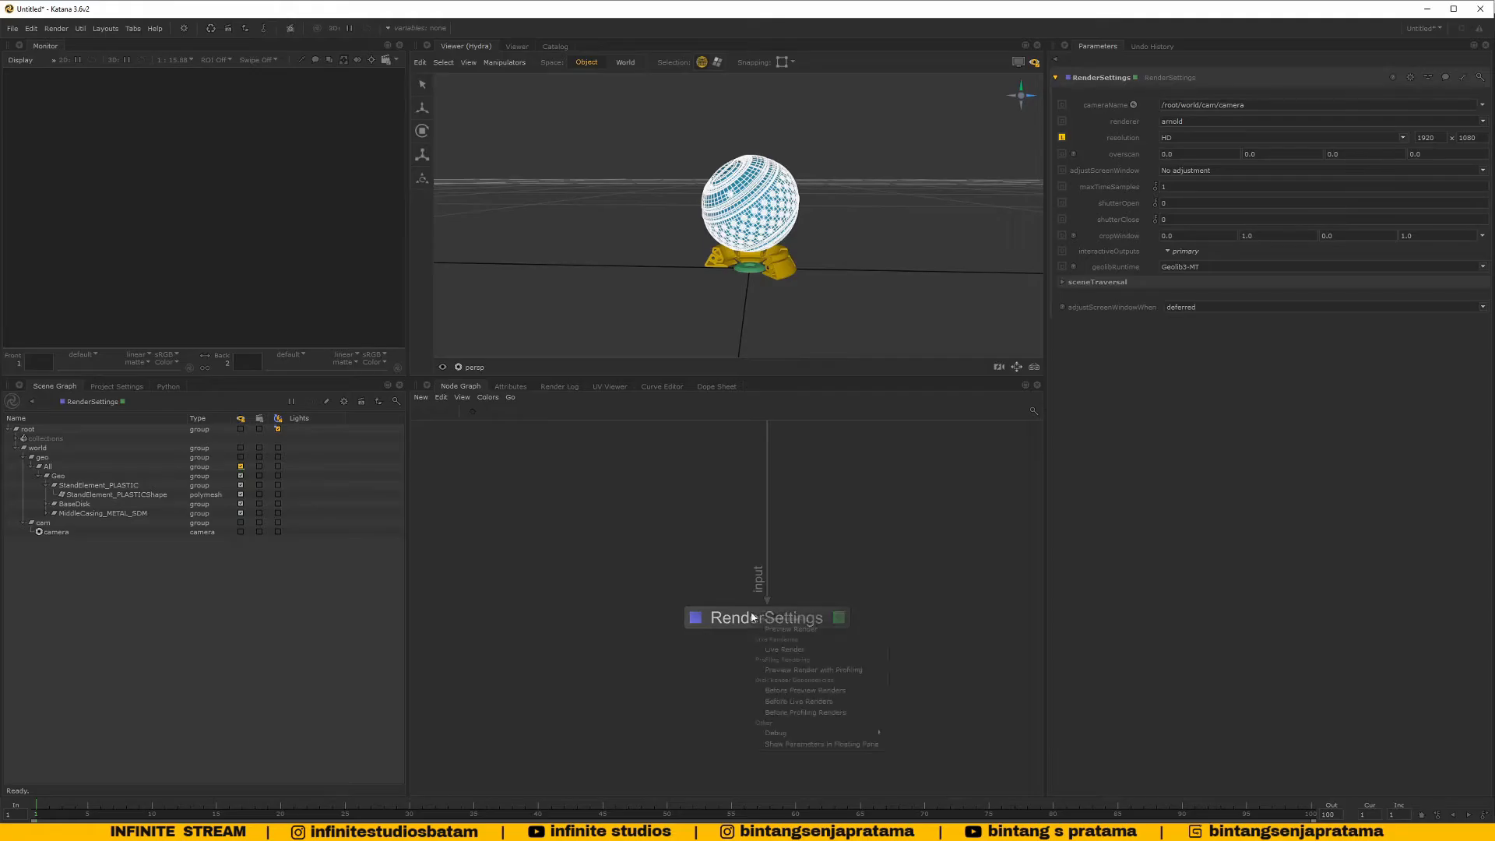
{"action": "left_click", "coordinate": [791, 629]}
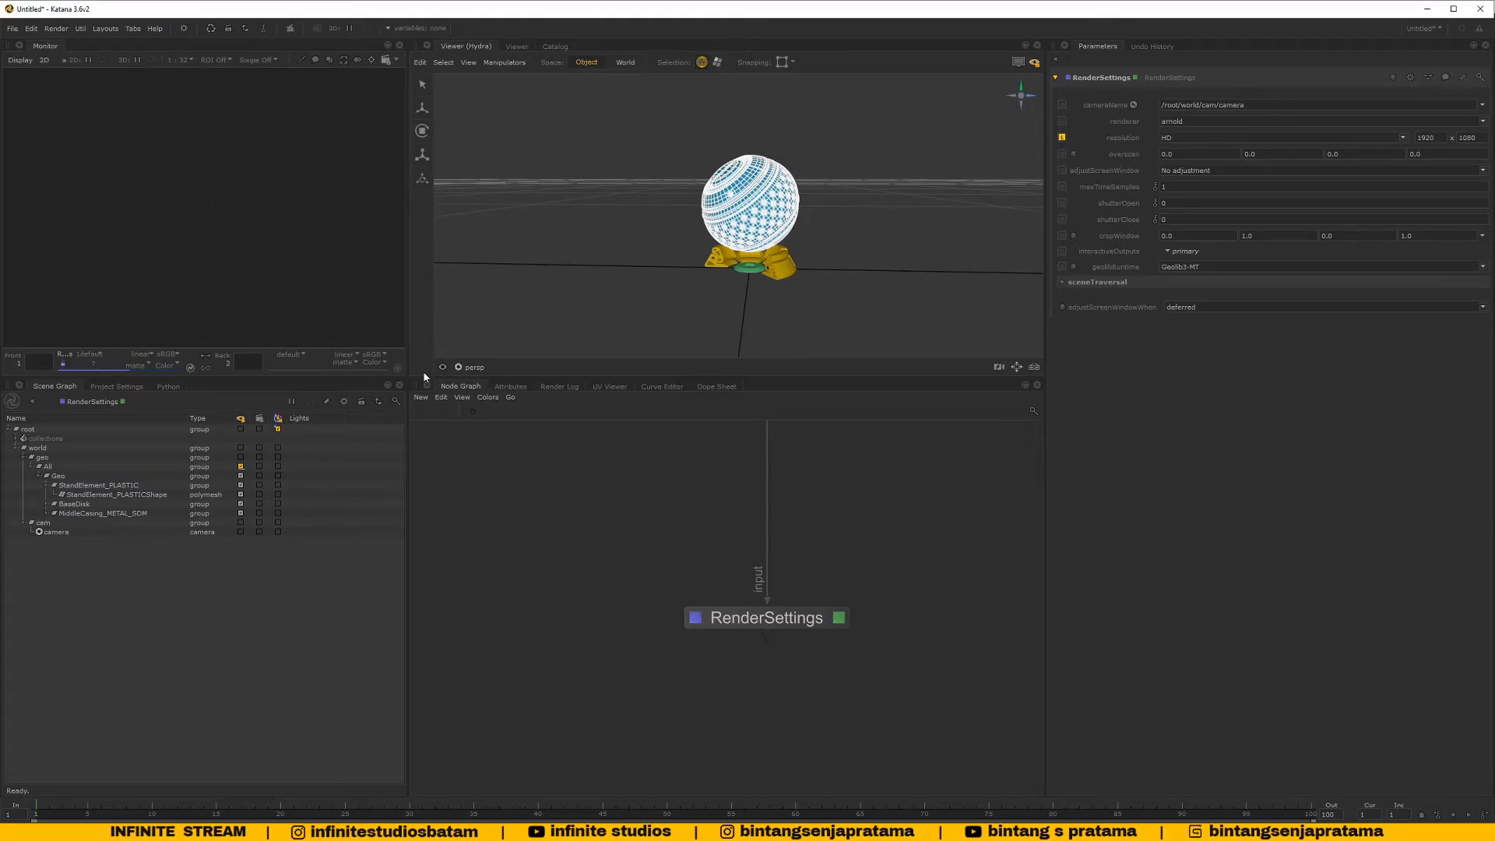
{"action": "scroll", "coordinate": [277, 184], "scroll_direction": "up", "scroll_amount": 4}
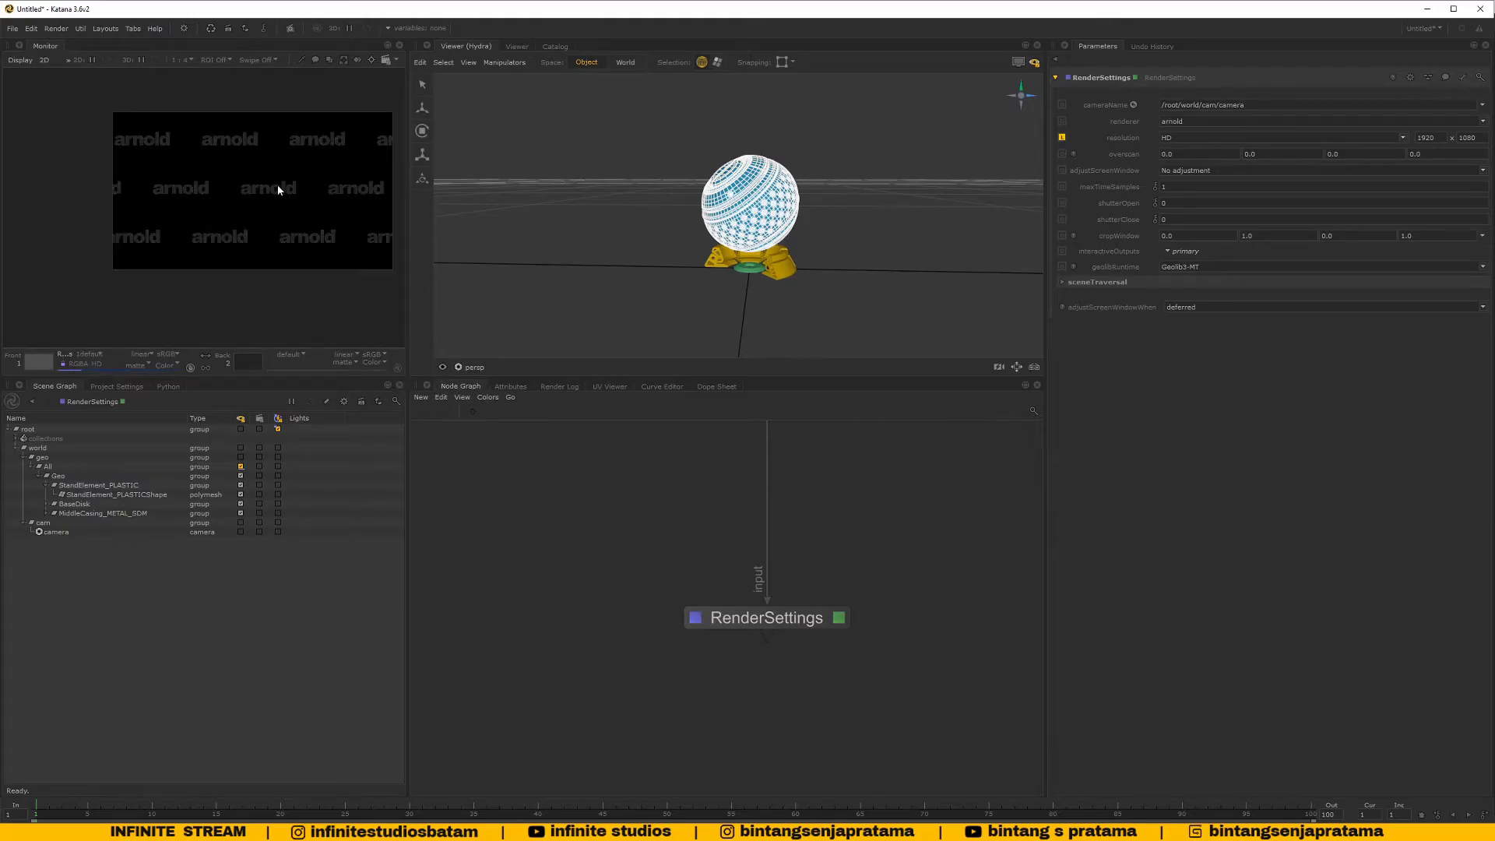
{"action": "scroll", "coordinate": [273, 191], "scroll_direction": "down", "scroll_amount": 1}
{"action": "mouse_move", "coordinate": [273, 192]}
{"action": "middle_mouse_down"}
{"action": "mouse_move", "coordinate": [261, 204]}
{"action": "mouse_move", "coordinate": [250, 192]}
{"action": "middle_mouse_up"}
{"action": "scroll", "coordinate": [240, 191], "scroll_direction": "up", "scroll_amount": 1}
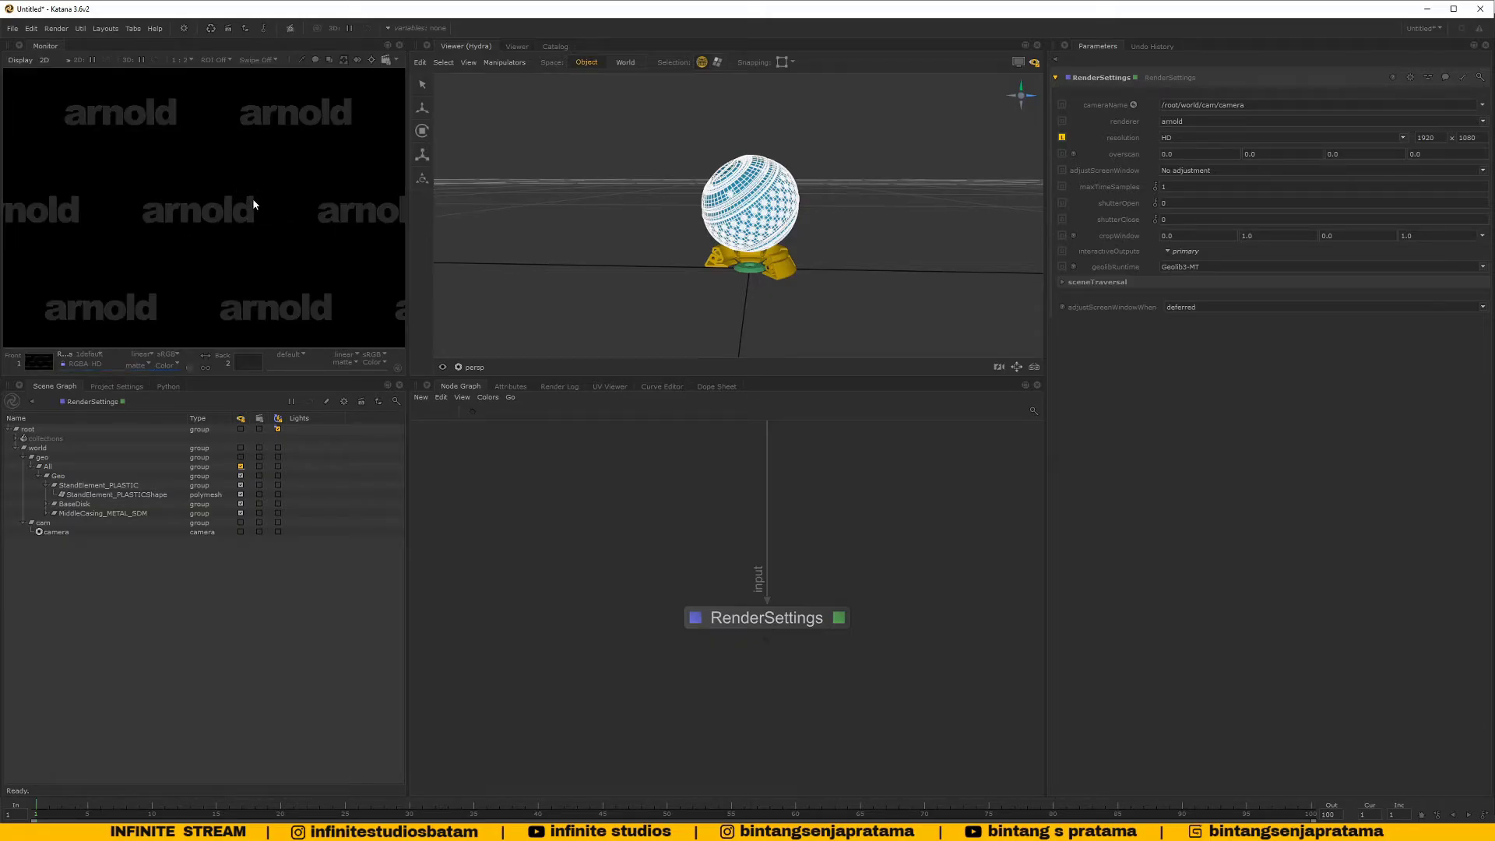
{"action": "scroll", "coordinate": [254, 204], "scroll_direction": "down", "scroll_amount": 1}
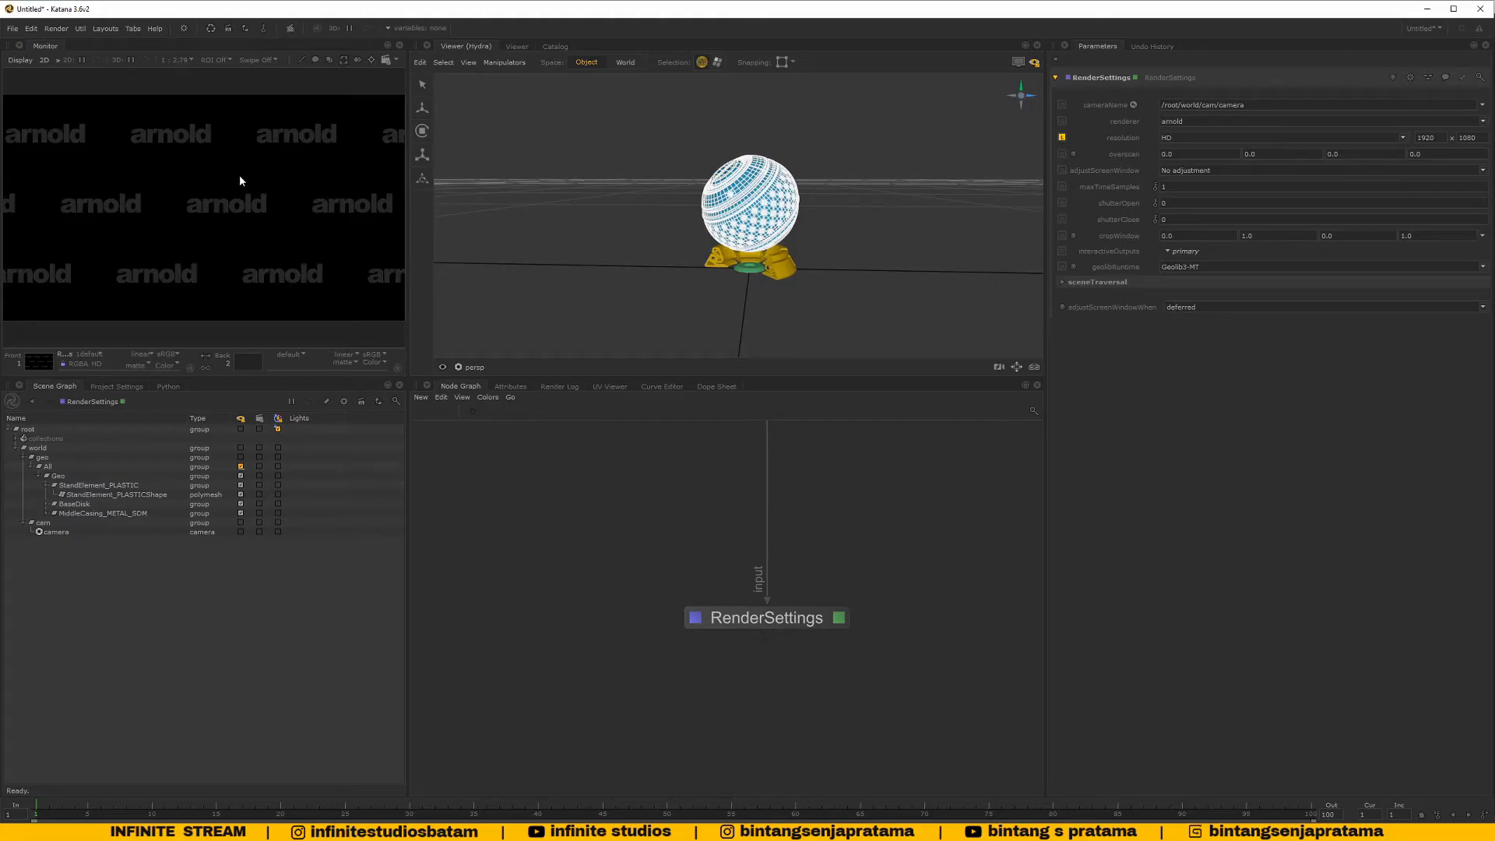
Move ArnoldGlobalSettings down so it sits midway between Merge and RenderSettings
{"action": "scroll", "coordinate": [794, 593], "scroll_direction": "down", "scroll_amount": 3}
{"action": "middle_click_drag", "start_coordinate": [821, 508], "coordinate": [773, 577]}
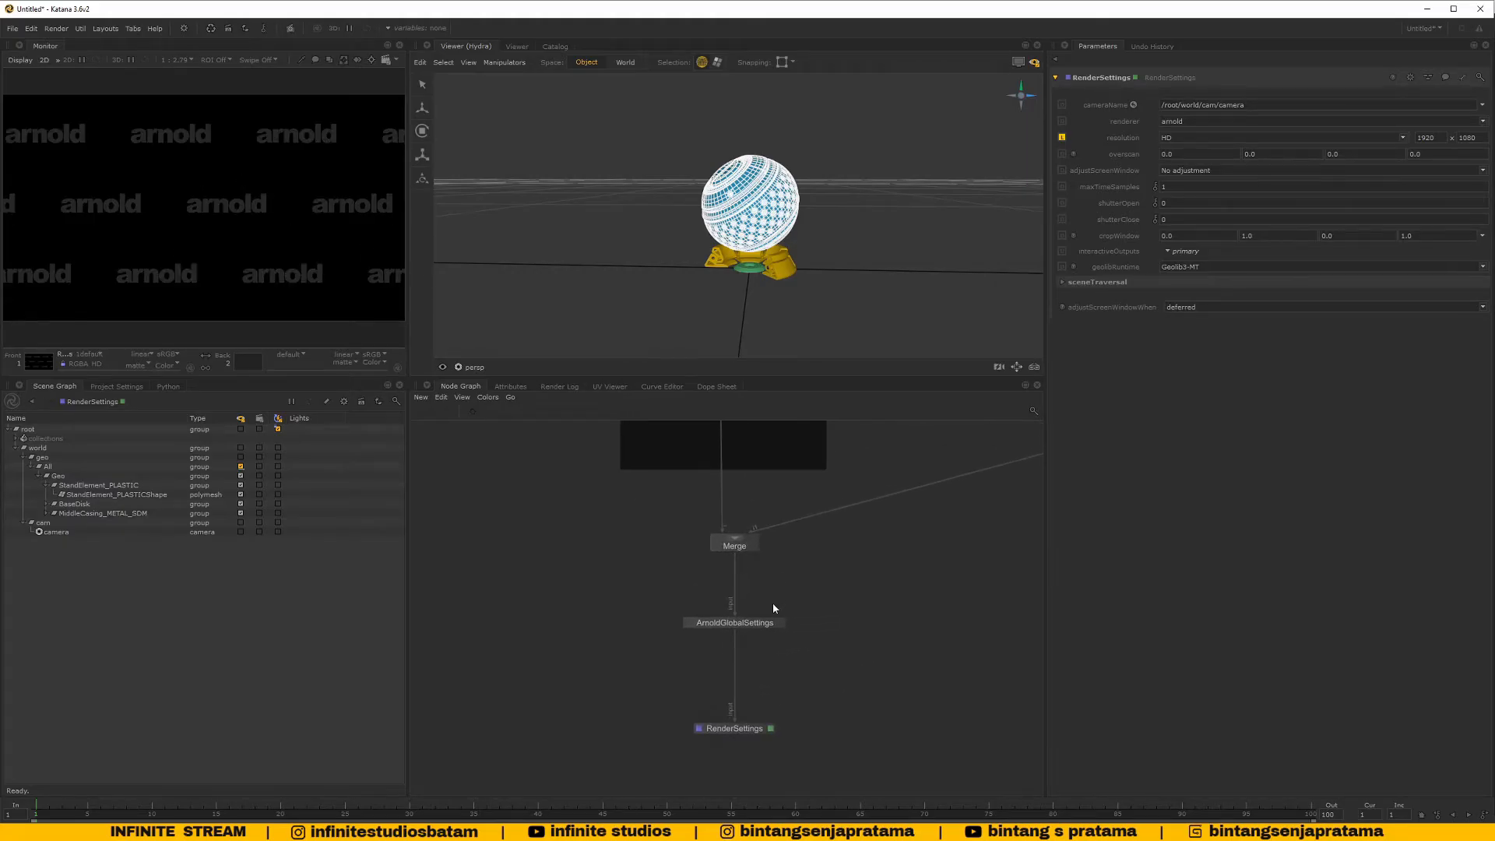
{"action": "scroll", "coordinate": [765, 607], "scroll_direction": "up", "scroll_amount": 3}
{"action": "left_click", "coordinate": [726, 644]}
{"action": "left_click_drag", "start_coordinate": [726, 644], "coordinate": [723, 674]}
Move Merge, ArnoldGlobalSettings and RenderSettings together further below the Viewer Object Settings backdrop
{"action": "middle_click_drag", "start_coordinate": [802, 580], "coordinate": [736, 639]}
{"action": "scroll", "coordinate": [759, 591], "scroll_direction": "down", "scroll_amount": 3}
{"action": "middle_click_drag", "start_coordinate": [775, 523], "coordinate": [806, 501]}
{"action": "scroll", "coordinate": [792, 574], "scroll_direction": "down", "scroll_amount": 3}
{"action": "scroll", "coordinate": [792, 574], "scroll_direction": "up", "scroll_amount": 3}
{"action": "scroll", "coordinate": [806, 502], "scroll_direction": "down", "scroll_amount": 3}
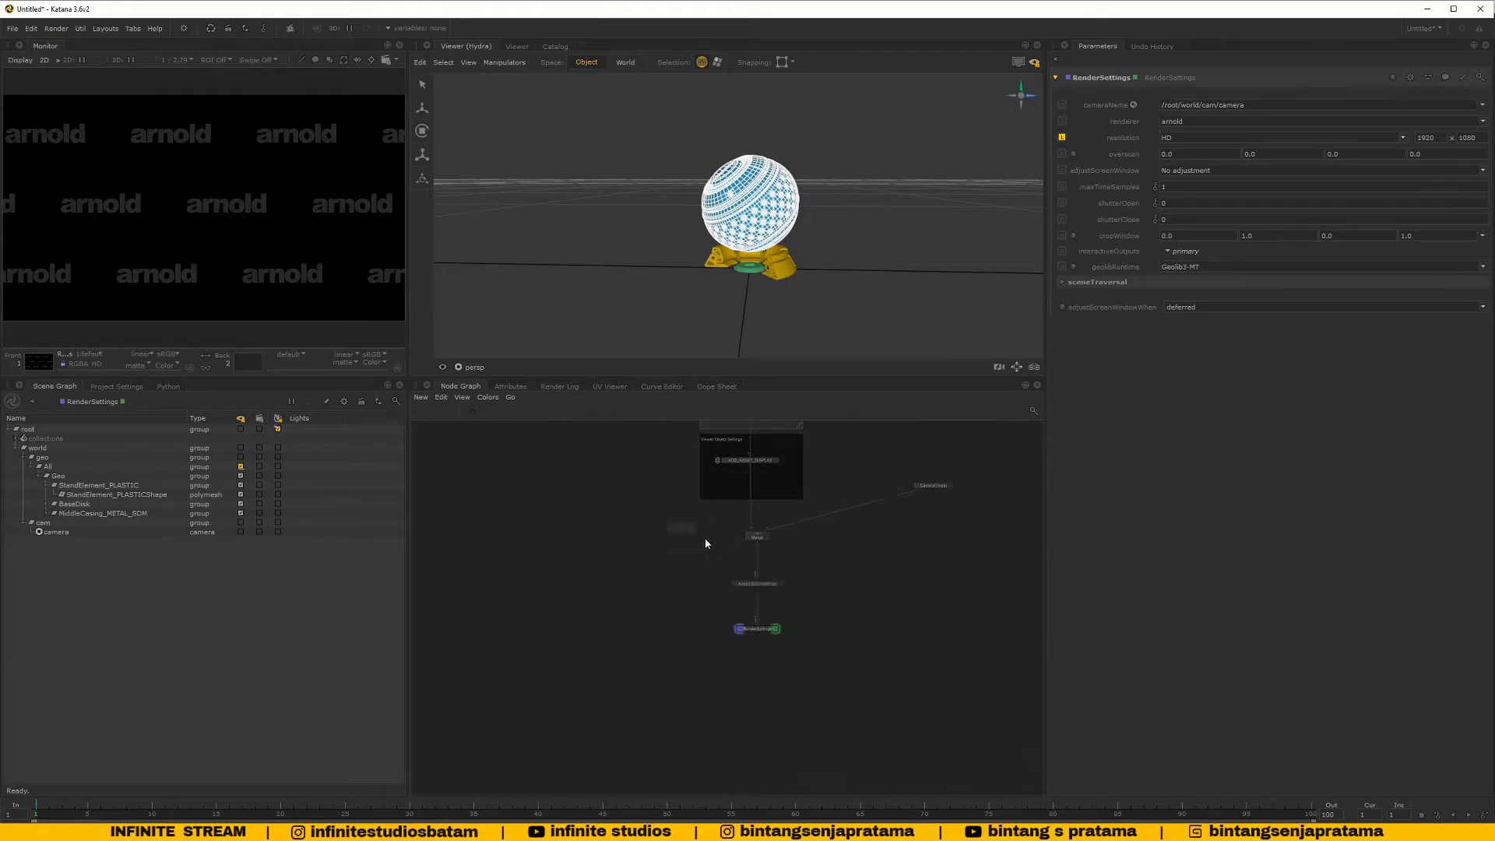
{"action": "left_click_drag", "start_coordinate": [704, 536], "coordinate": [789, 638]}
{"action": "left_click", "coordinate": [765, 623]}
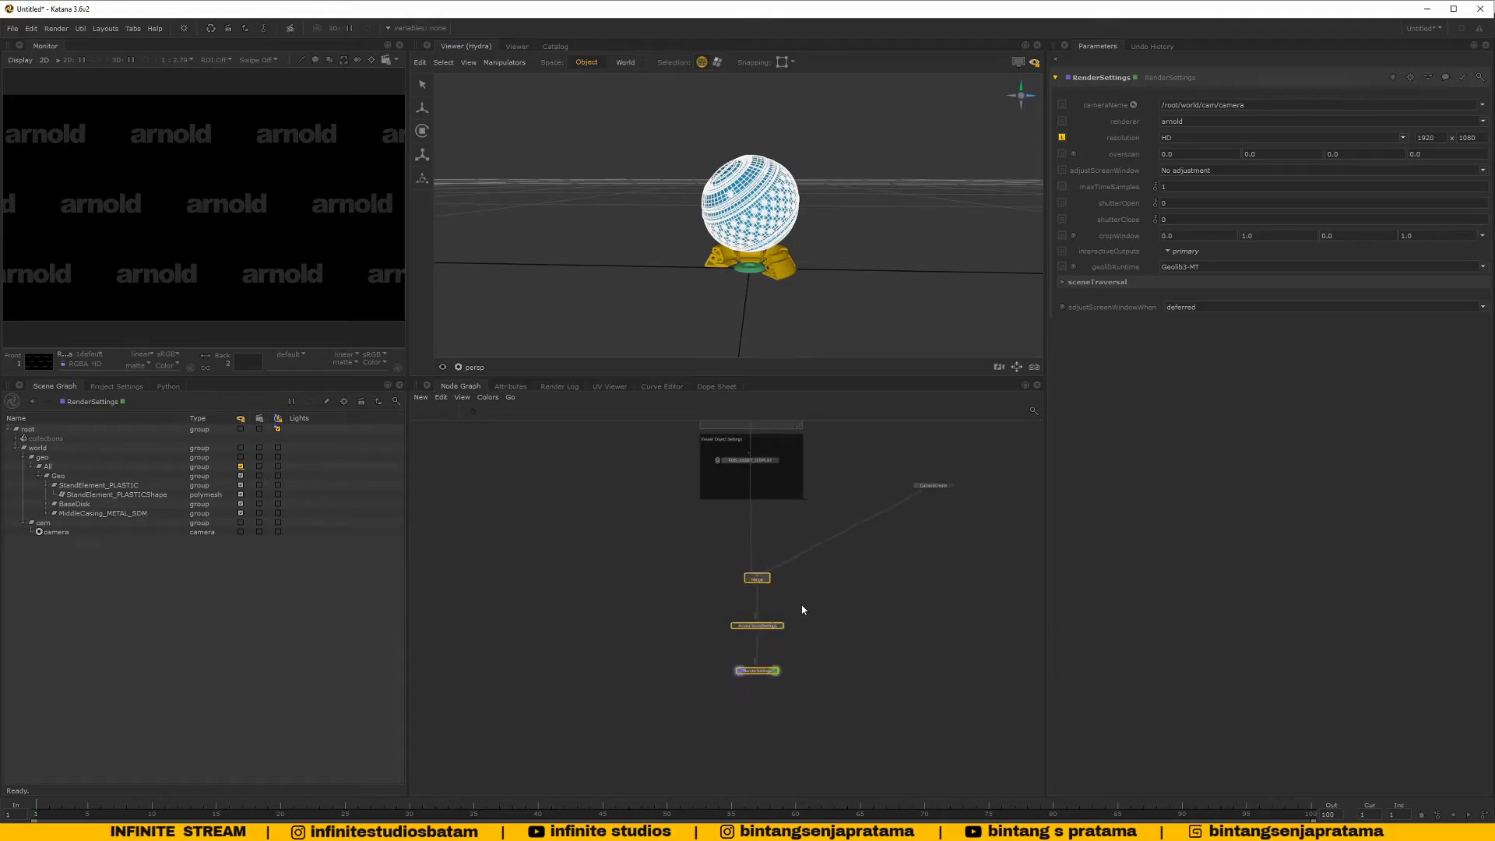
{"action": "scroll", "coordinate": [791, 617], "scroll_direction": "up", "scroll_amount": 3}
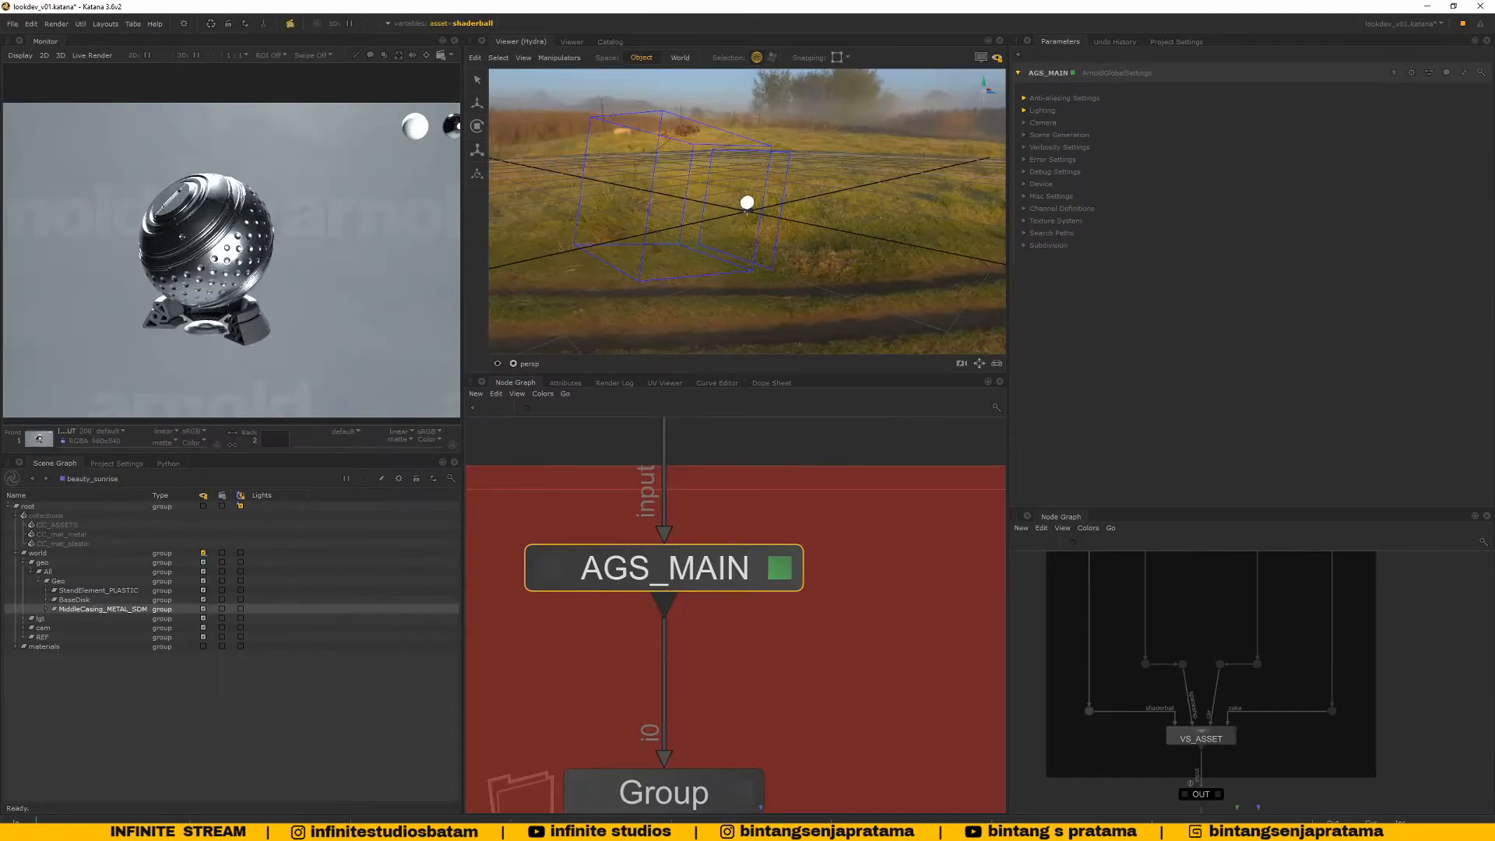
In the lookdev_v01.katana project, examine the node order from AGS_MAIN to RenderSettings in the RENDER_SETTINGS backdrop
{"action": "scroll", "coordinate": [825, 623], "scroll_direction": "down", "scroll_amount": 3}
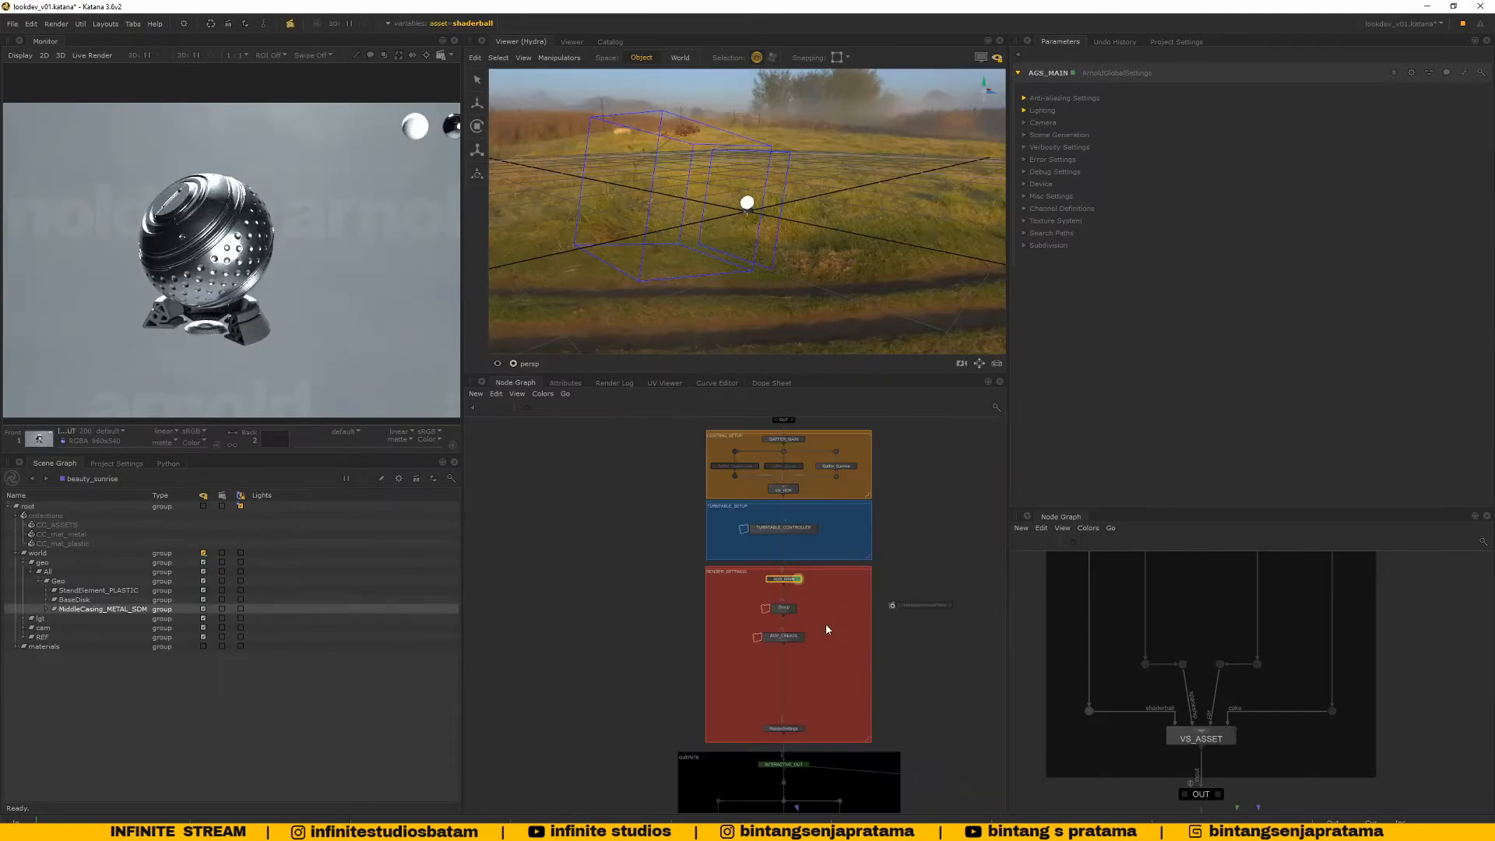
{"action": "scroll", "coordinate": [747, 588], "scroll_direction": "up", "scroll_amount": 5}
{"action": "scroll", "coordinate": [762, 620], "scroll_direction": "down", "scroll_amount": 5}
{"action": "middle_click_drag", "start_coordinate": [768, 625], "coordinate": [792, 514]}
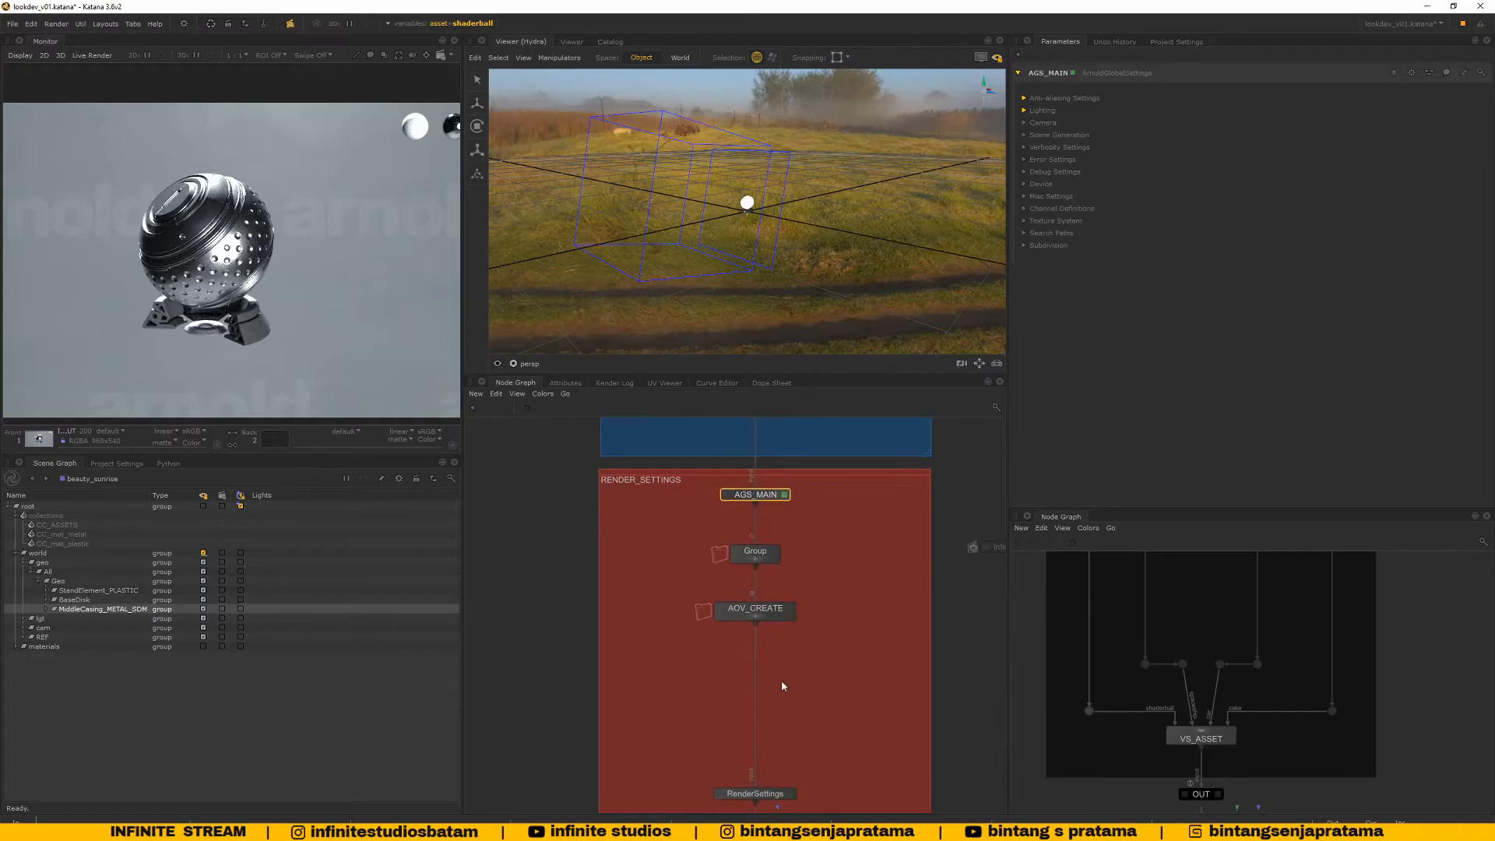
{"action": "middle_click_drag", "start_coordinate": [782, 680], "coordinate": [781, 602]}
{"action": "scroll", "coordinate": [781, 602], "scroll_direction": "up", "scroll_amount": 3}
{"action": "left_click", "coordinate": [810, 499]}
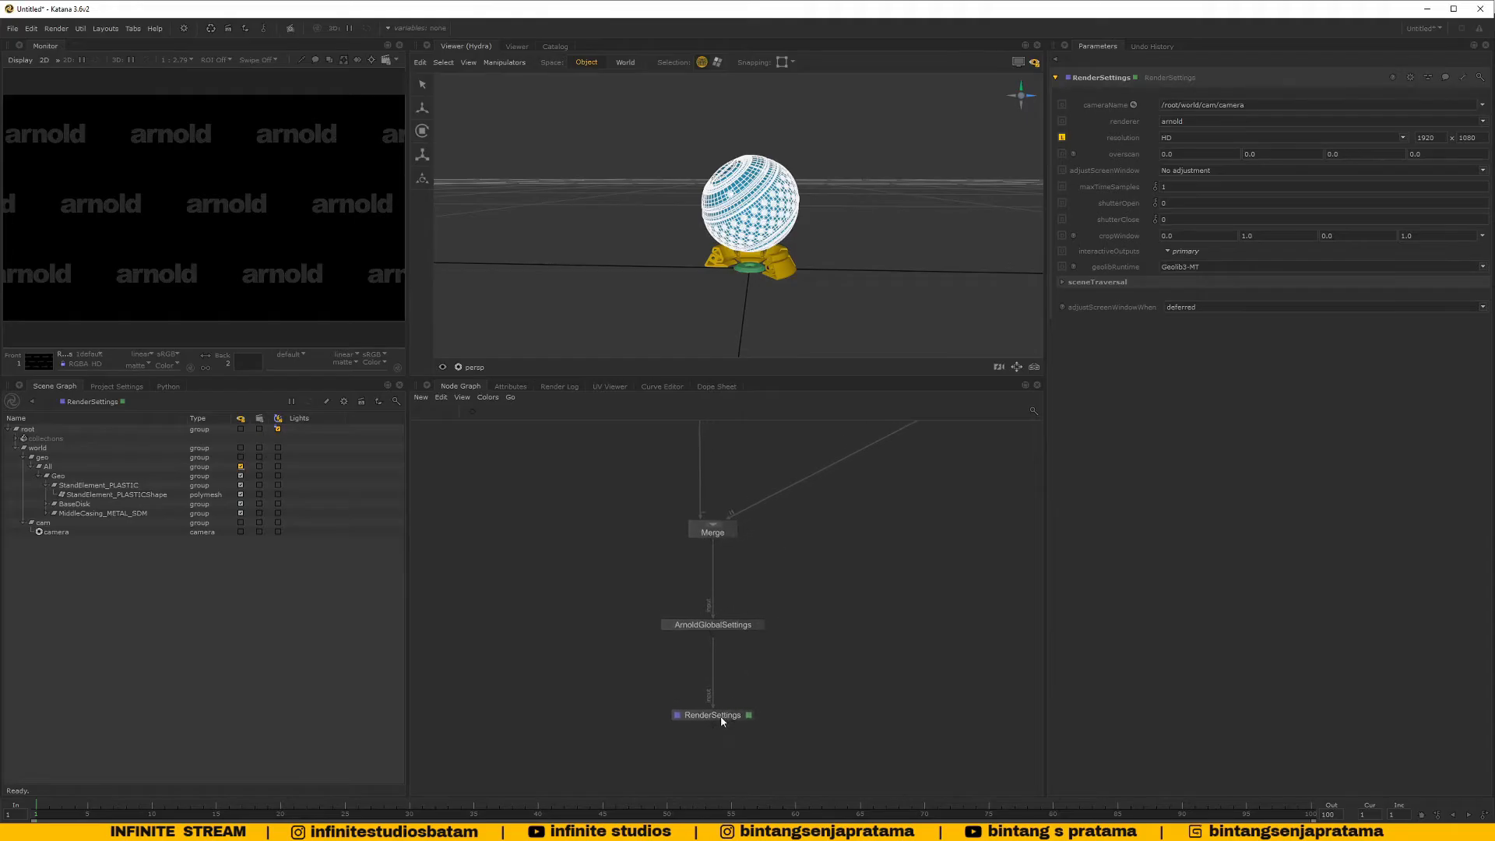
In the untitled Katana project, insert a GafferThree node between VOS_ASSET_DISPLAY and Merge
{"action": "left_click", "coordinate": [722, 719]}
{"action": "middle_click_drag", "start_coordinate": [730, 717], "coordinate": [704, 737]}
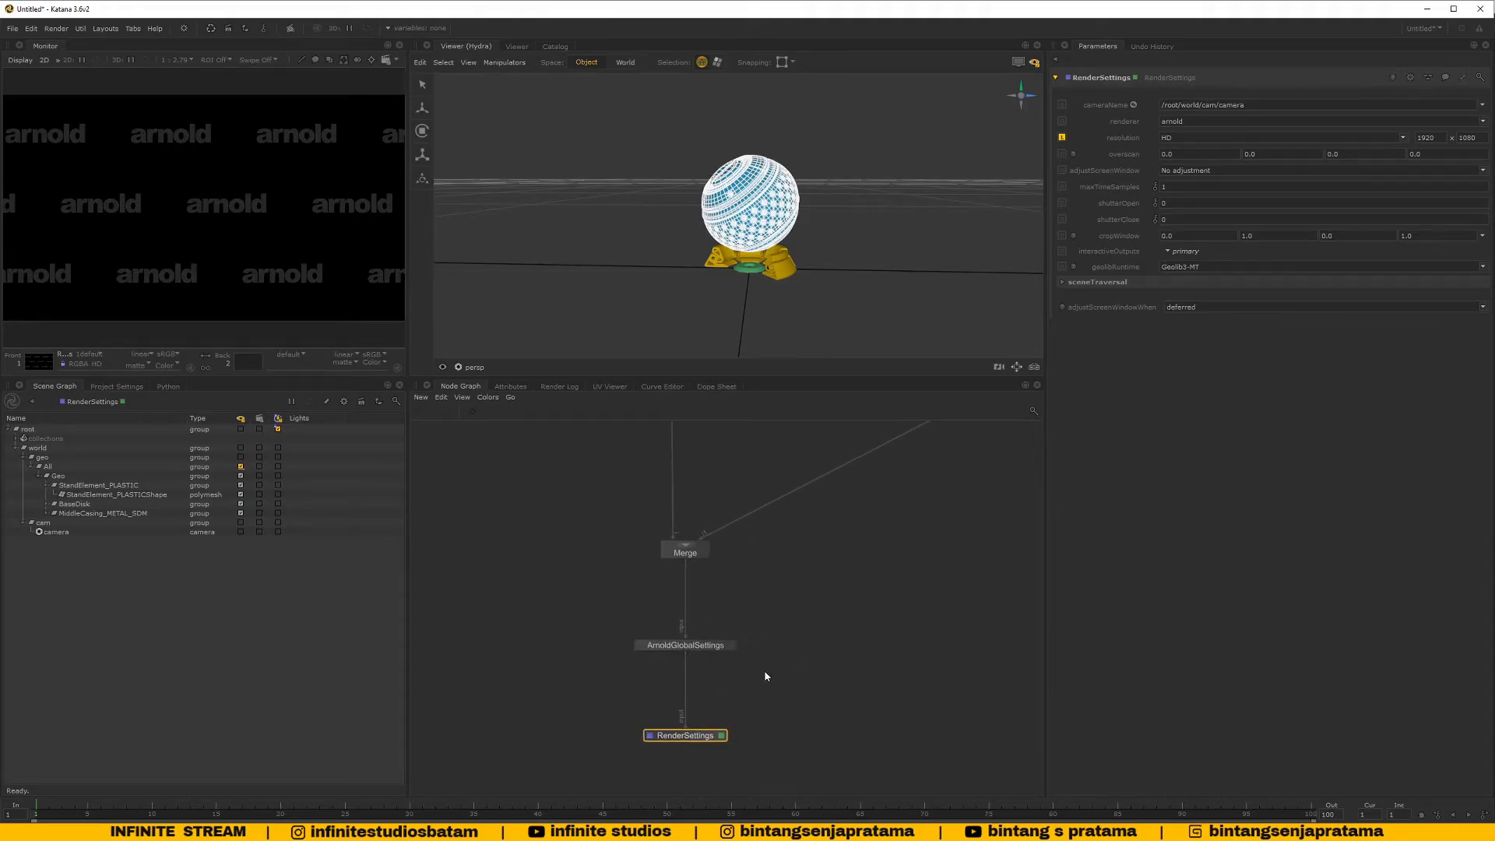
{"action": "scroll", "coordinate": [785, 559], "scroll_direction": "down", "scroll_amount": 4}
{"action": "middle_click_drag", "start_coordinate": [785, 557], "coordinate": [779, 649]}
{"action": "scroll", "coordinate": [763, 596], "scroll_direction": "up", "scroll_amount": 4}
{"action": "middle_click_drag", "start_coordinate": [760, 596], "coordinate": [764, 609]}
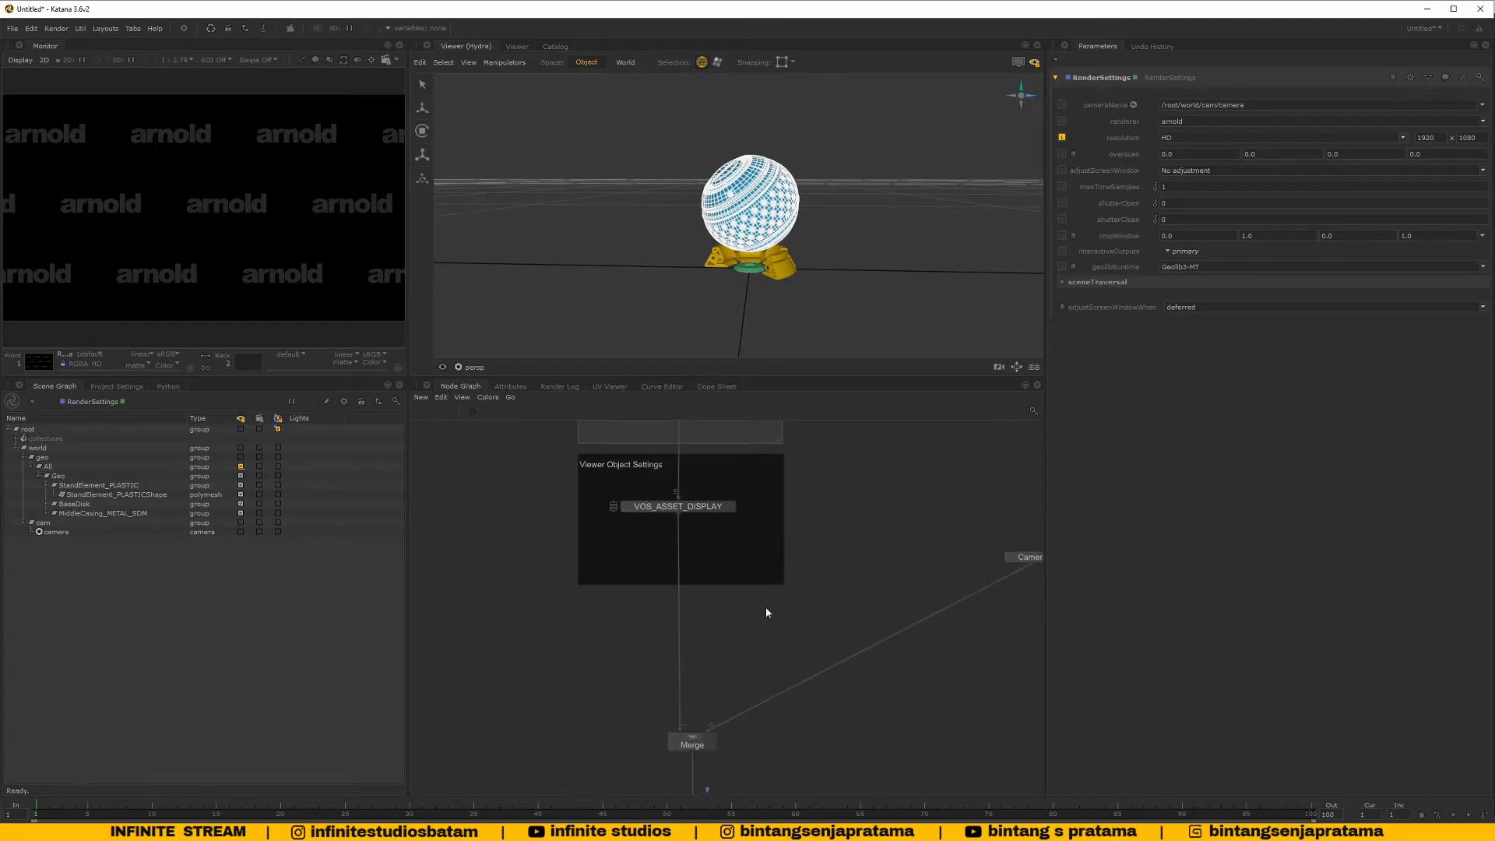
{"action": "scroll", "coordinate": [749, 637], "scroll_direction": "down", "scroll_amount": 4}
{"action": "scroll", "coordinate": [749, 638], "scroll_direction": "up", "scroll_amount": 4}
{"action": "key", "text": "Tab"}
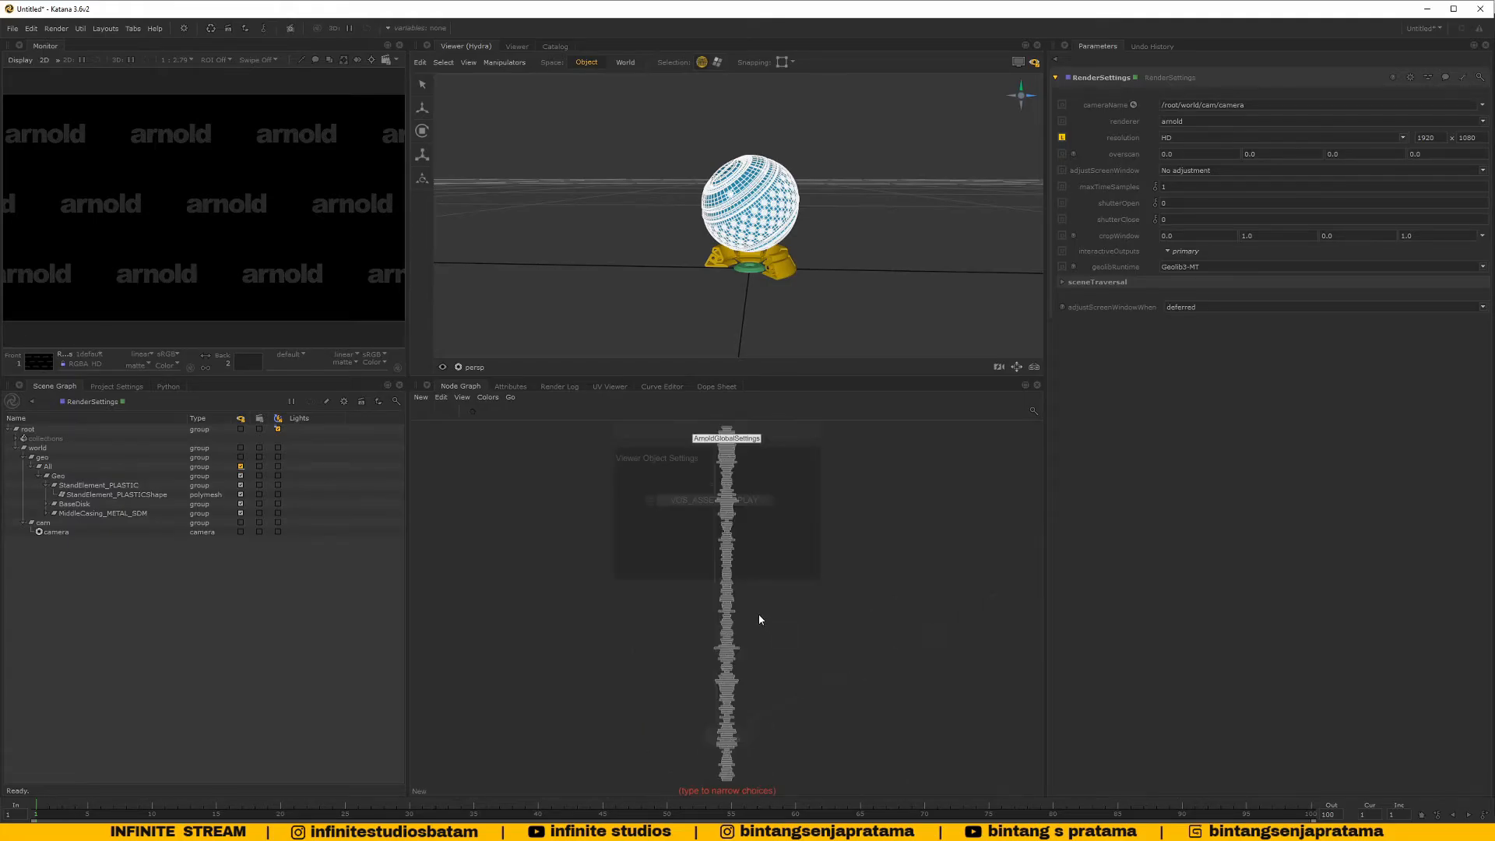
{"action": "type", "text": "ga"}
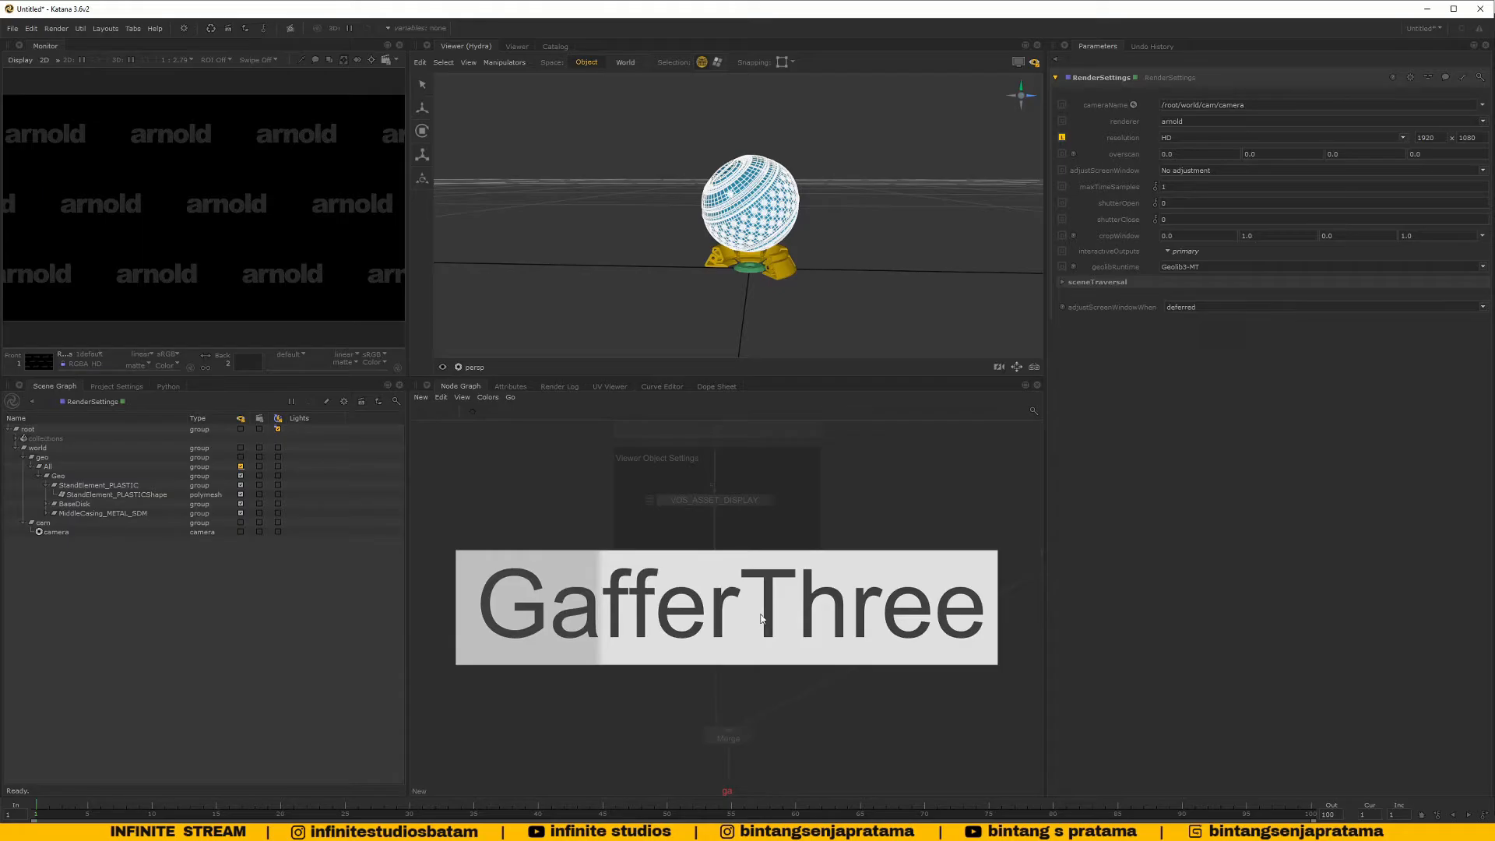
{"action": "key", "text": "Return"}
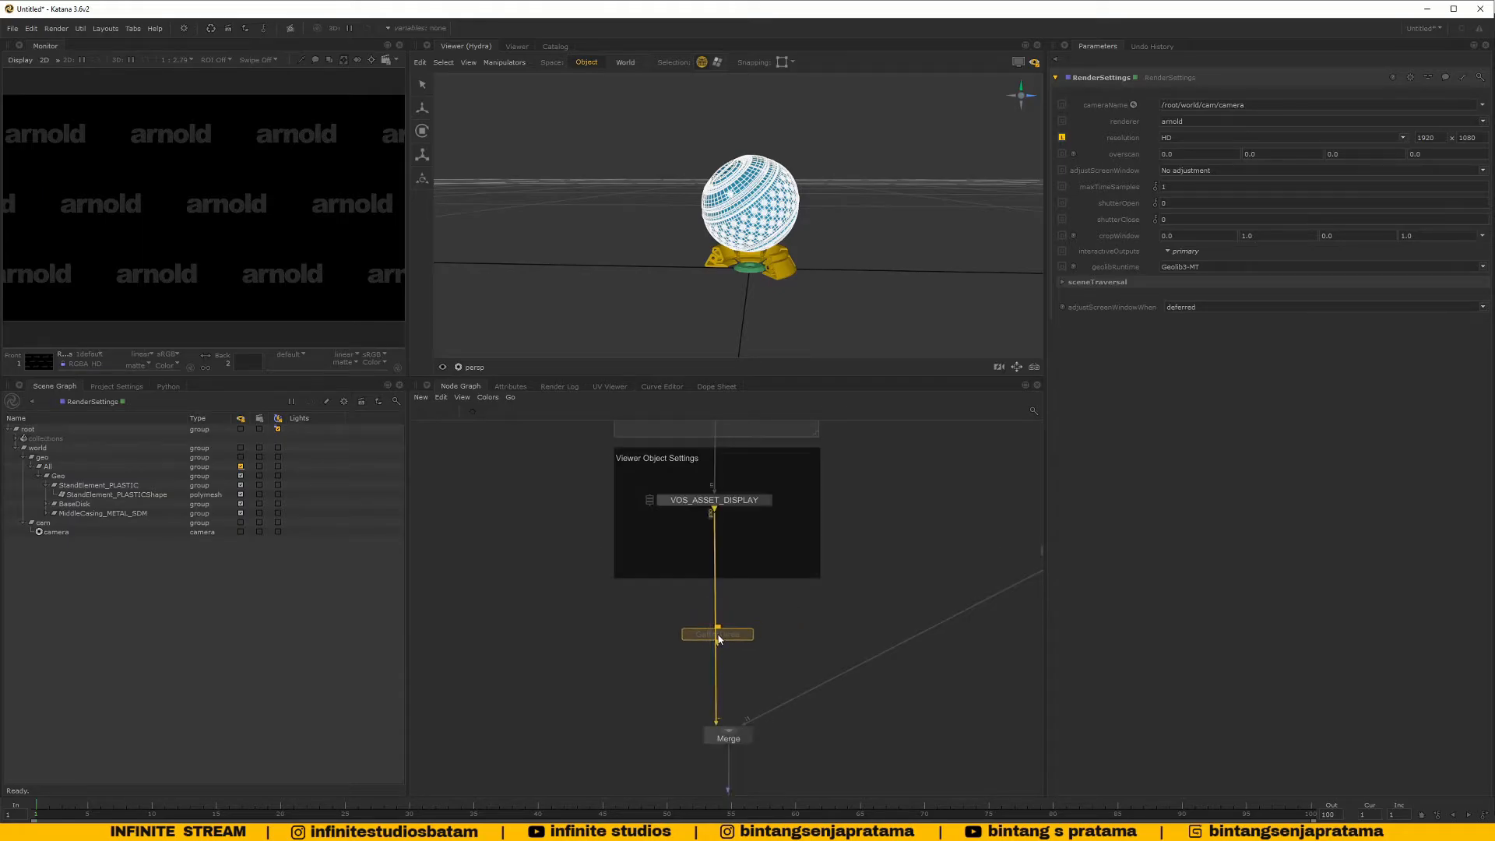
{"action": "left_click", "coordinate": [719, 637]}
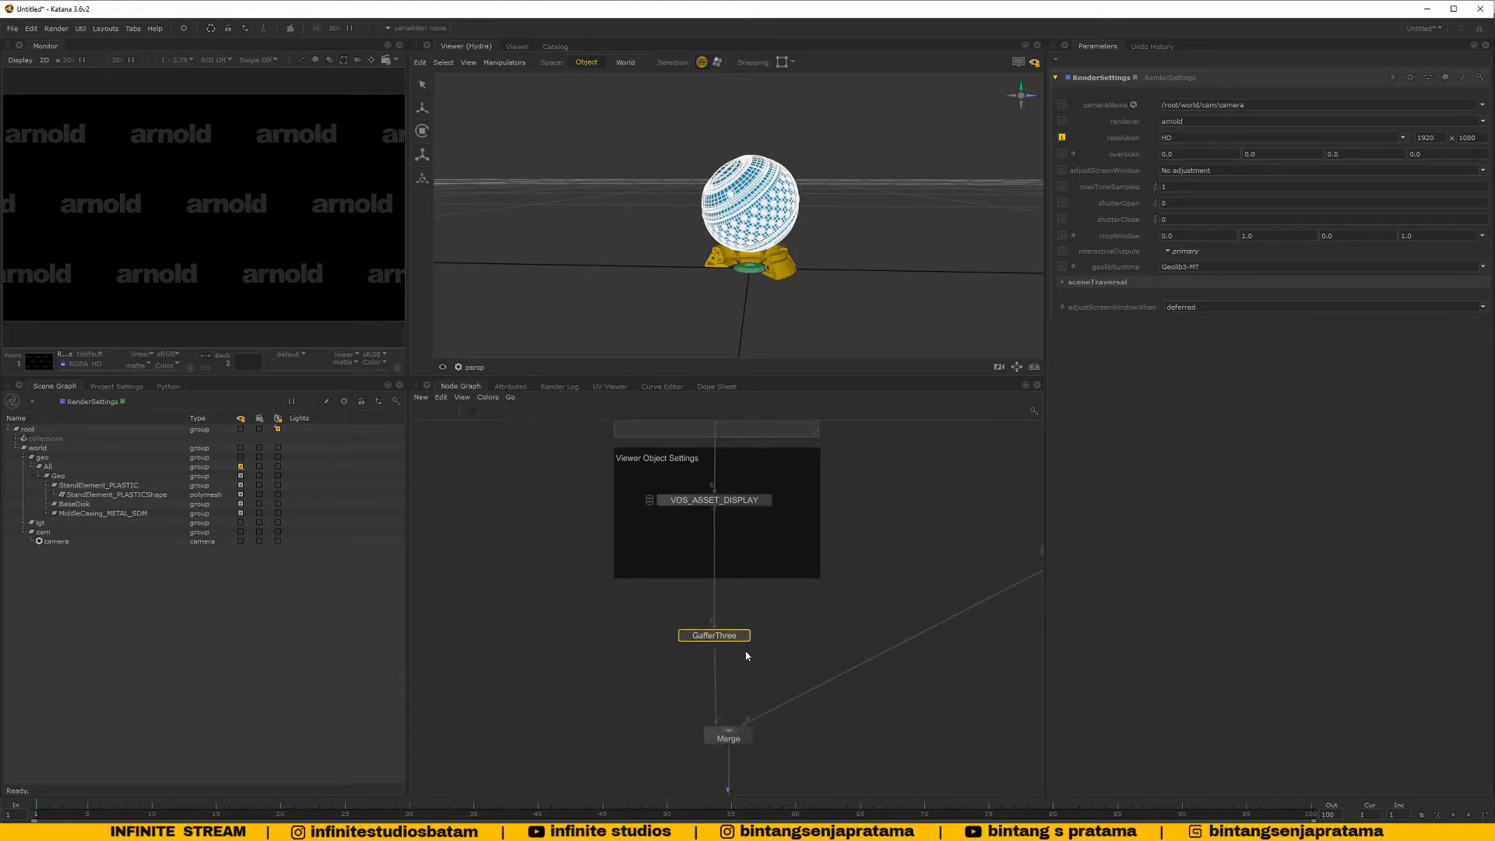
Move GafferThree out of line and disconnect it from both Merge and VOS_ASSET_DISPLAY
{"action": "middle_click_drag", "start_coordinate": [748, 655], "coordinate": [708, 676]}
{"action": "mouse_move", "coordinate": [675, 657]}
{"action": "left_mouse_down"}
{"action": "mouse_move", "coordinate": [568, 674]}
{"action": "mouse_move", "coordinate": [679, 661]}
{"action": "left_mouse_up"}
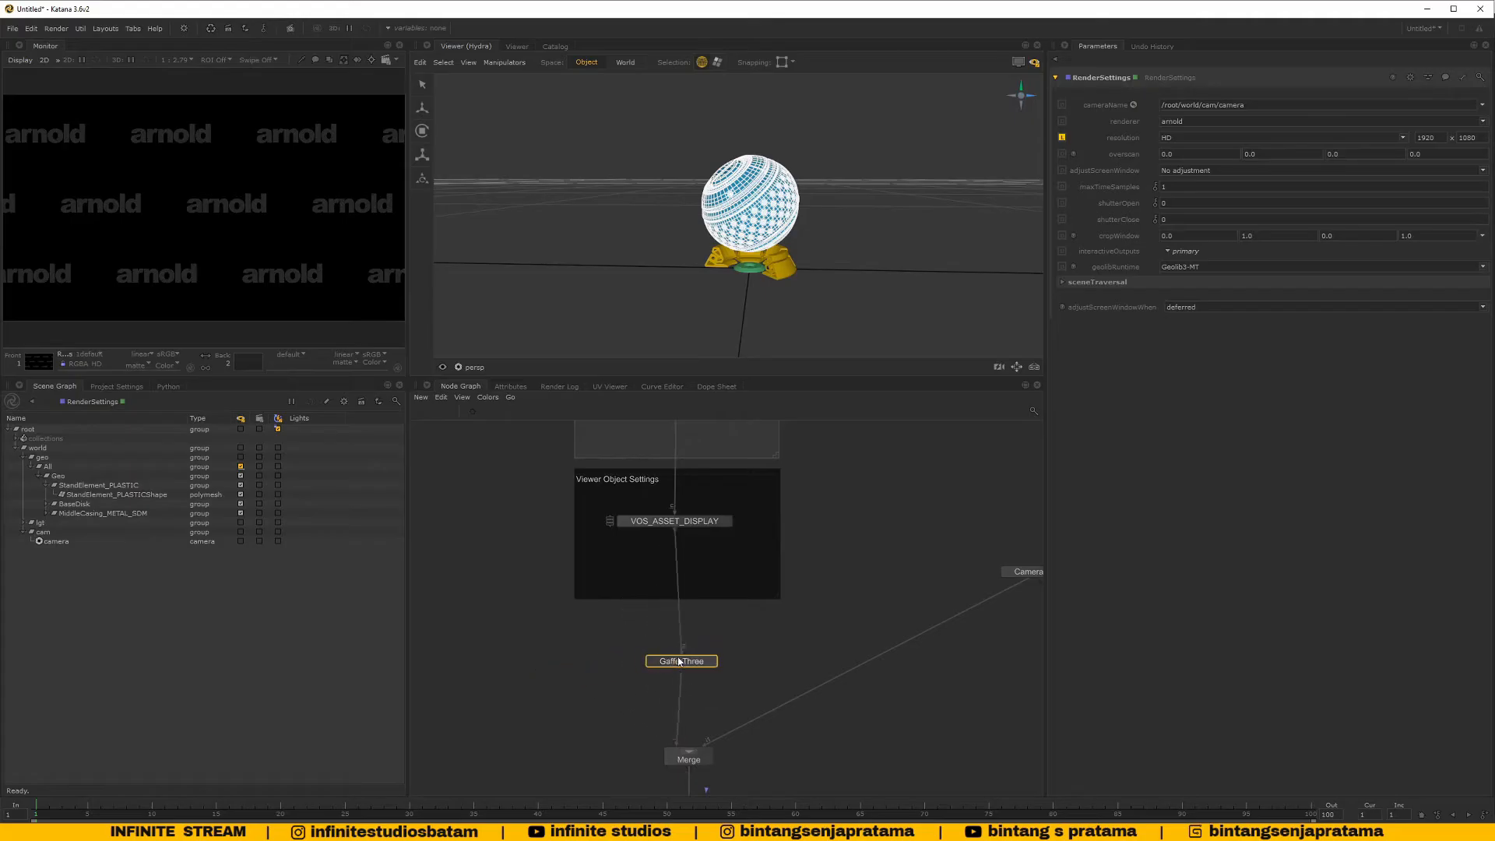
{"action": "middle_click_drag", "start_coordinate": [716, 668], "coordinate": [810, 583]}
{"action": "left_click_drag", "start_coordinate": [775, 578], "coordinate": [680, 599]}
{"action": "left_click", "coordinate": [688, 610]}
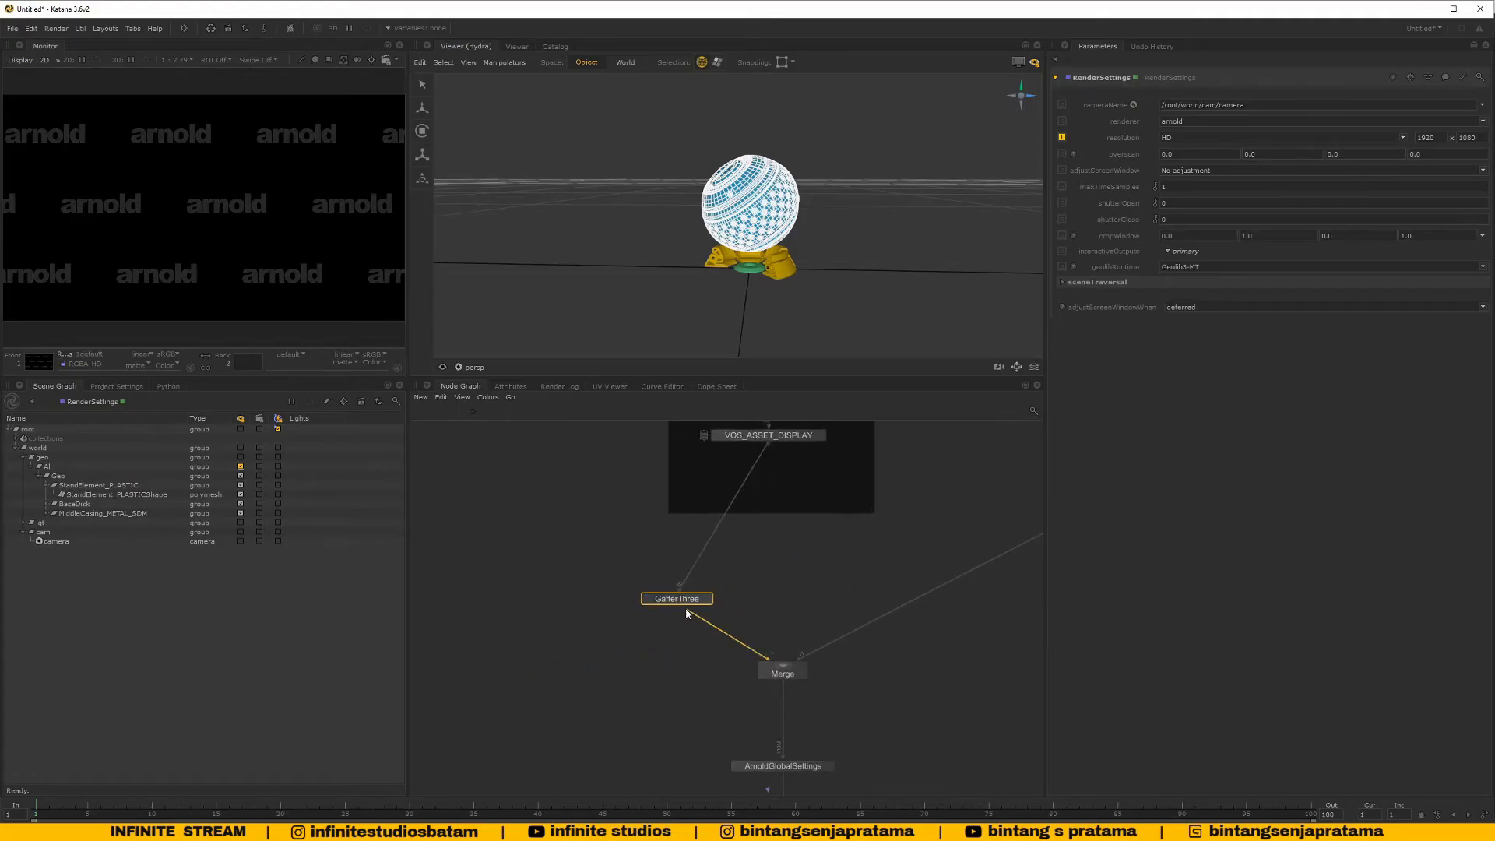
{"action": "left_click", "coordinate": [774, 583]}
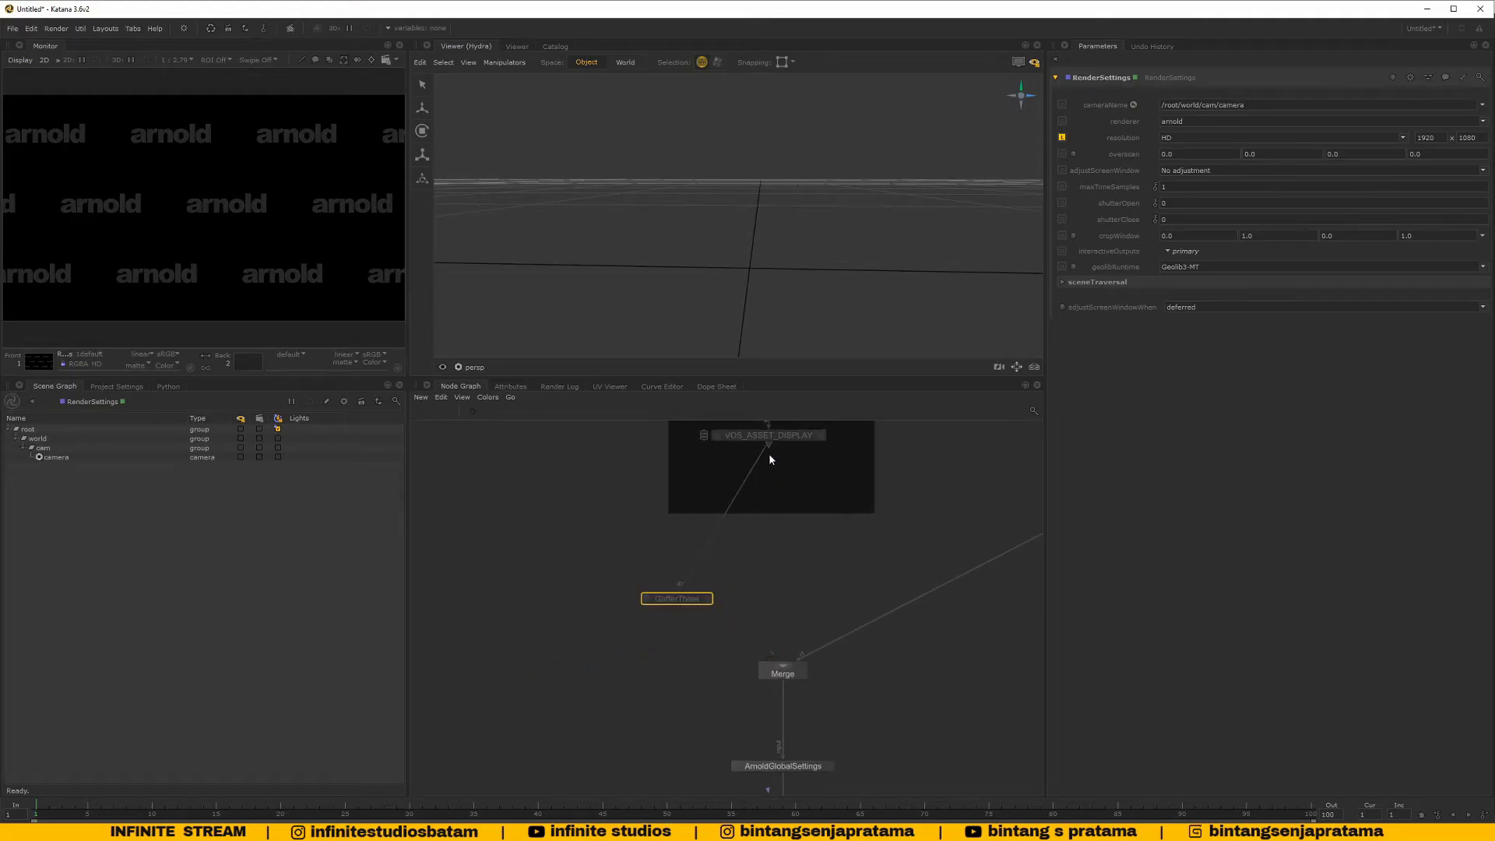
{"action": "left_click", "coordinate": [768, 449]}
{"action": "left_click", "coordinate": [623, 496]}
Connect VOS_ASSET_DISPLAY to GafferThree's input and place GafferThree just below the Viewer Object Settings backdrop
{"action": "left_click_drag", "start_coordinate": [690, 604], "coordinate": [767, 595]}
{"action": "left_click", "coordinate": [754, 582]}
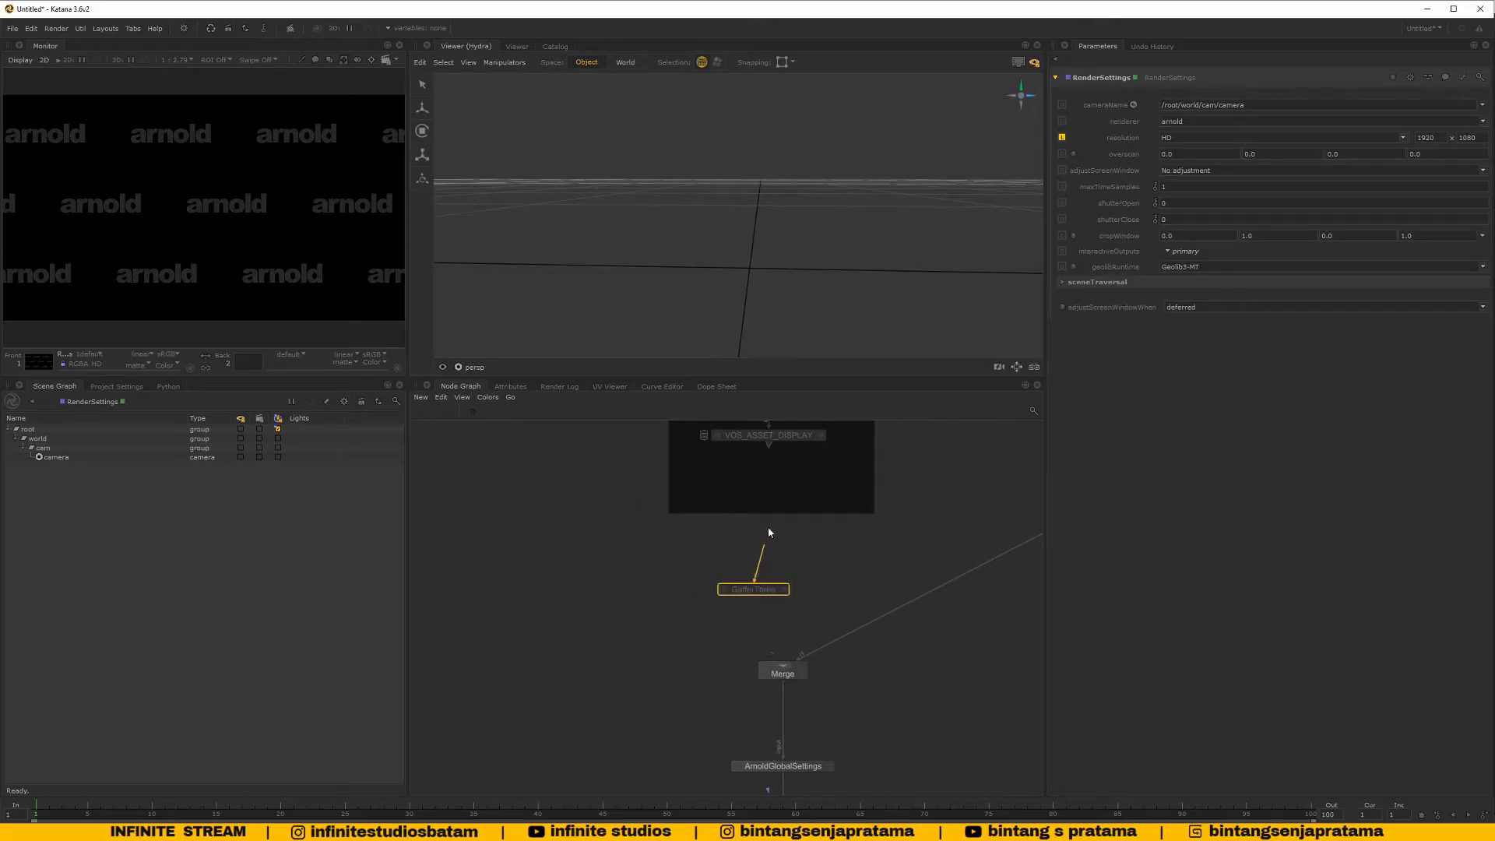
{"action": "left_click", "coordinate": [768, 441]}
{"action": "left_click_drag", "start_coordinate": [768, 591], "coordinate": [786, 569]}
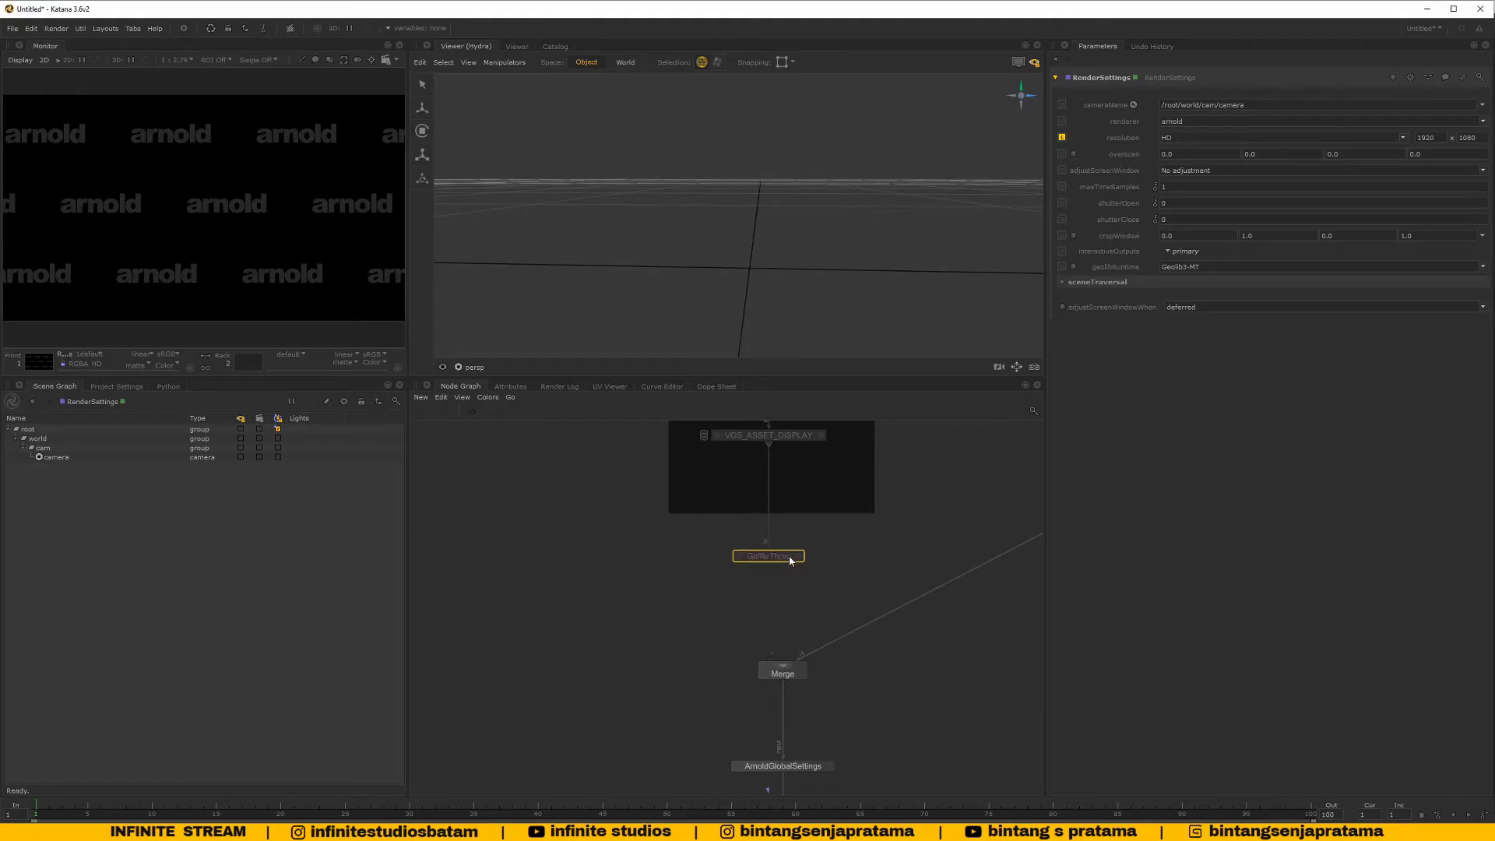
Open GafferThree's parameters and add an Arnold Skydome Light to its light list
{"action": "scroll", "coordinate": [783, 572], "scroll_direction": "up", "scroll_amount": 3}
{"action": "left_click", "coordinate": [770, 577]}
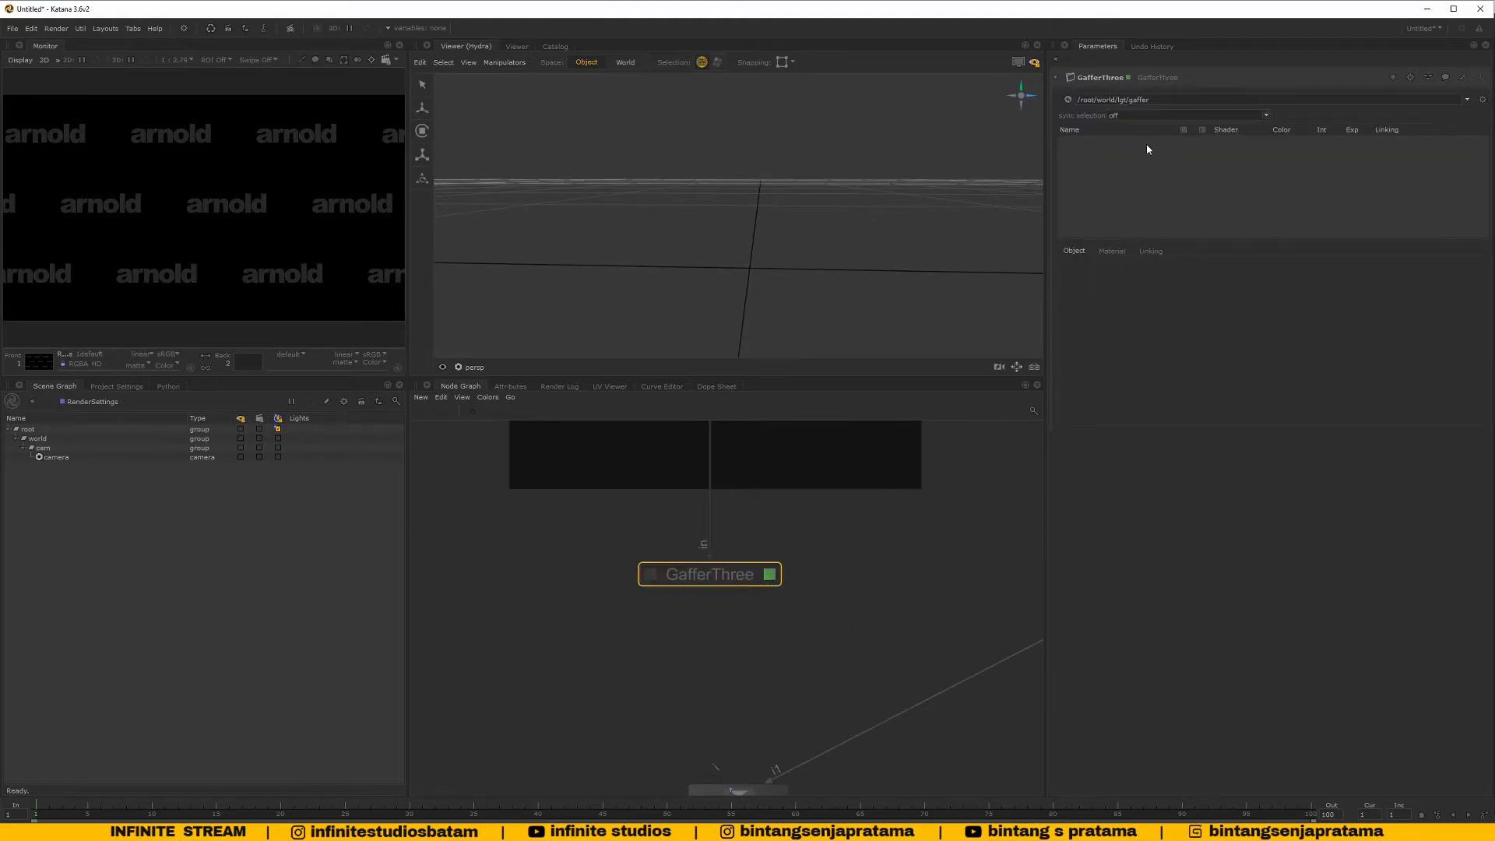
{"action": "right_click", "coordinate": [1091, 154]}
{"action": "mouse_move", "coordinate": [1106, 162]}
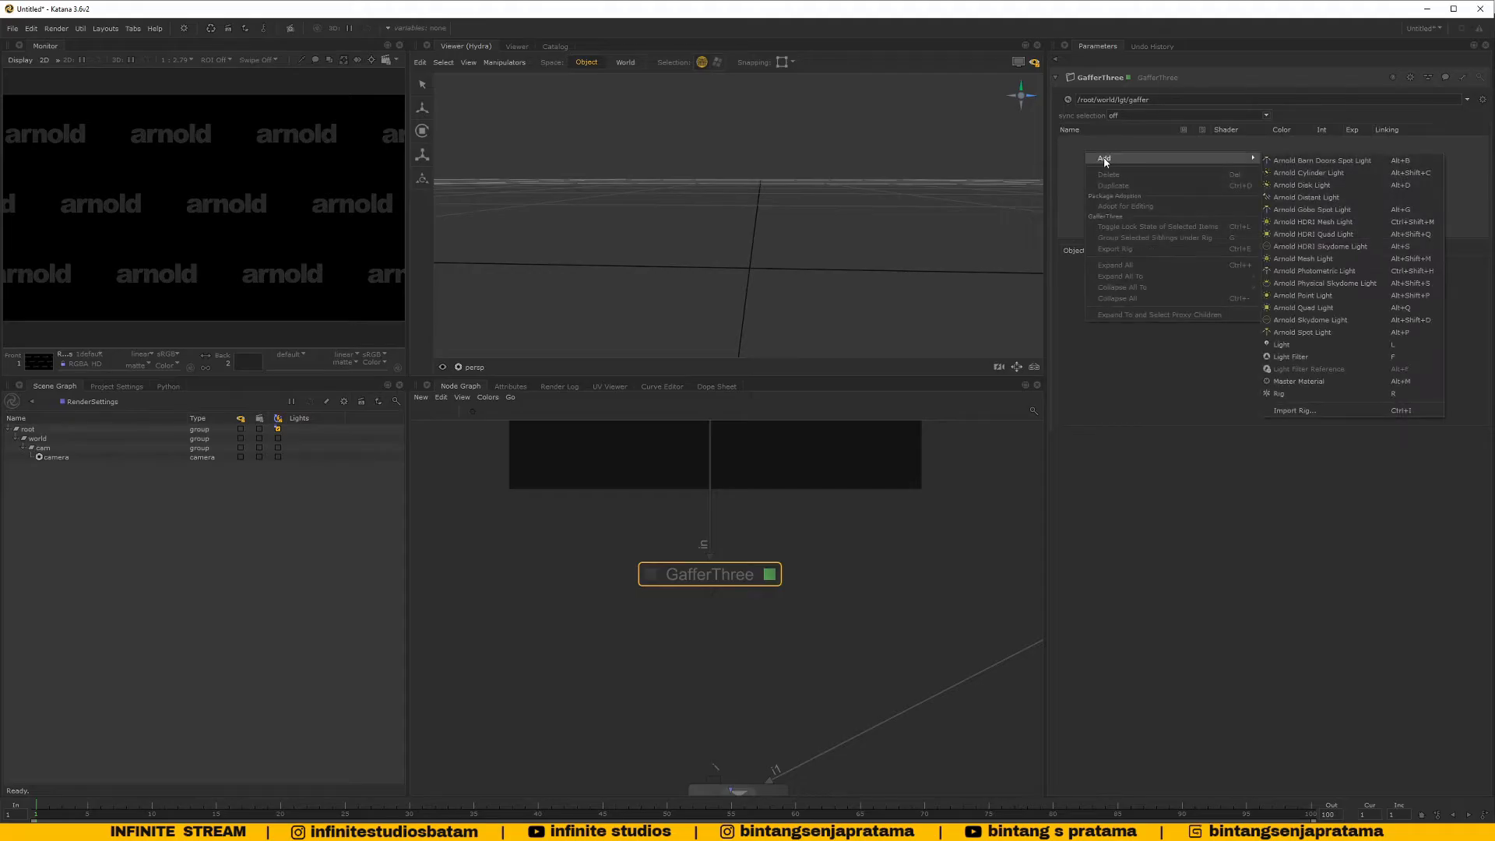
{"action": "left_click", "coordinate": [895, 545]}
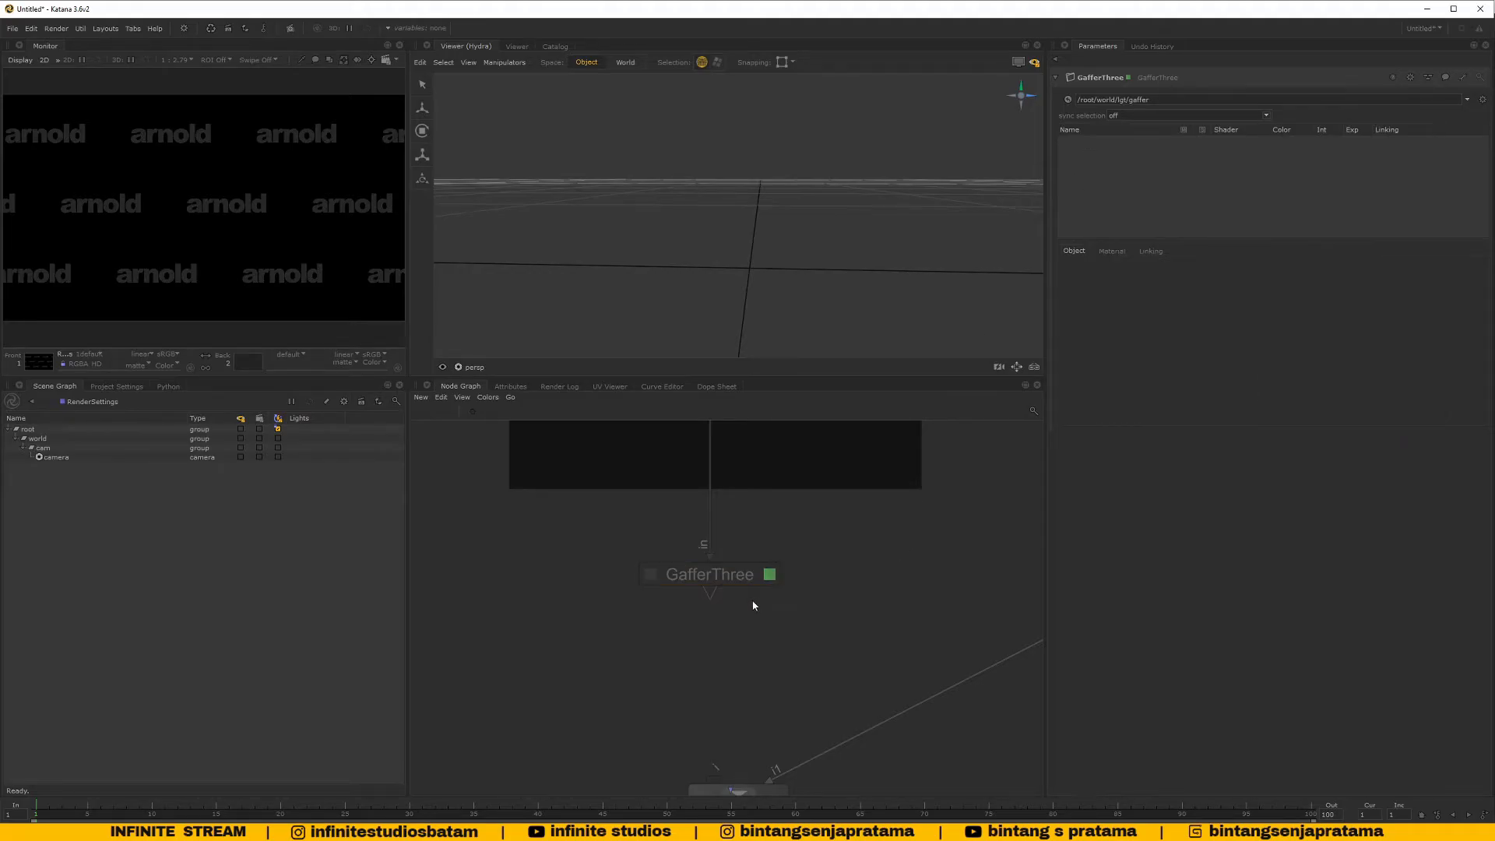
{"action": "scroll", "coordinate": [752, 603], "scroll_direction": "down", "scroll_amount": 3}
{"action": "right_click", "coordinate": [1074, 163]}
{"action": "mouse_move", "coordinate": [1107, 170]}
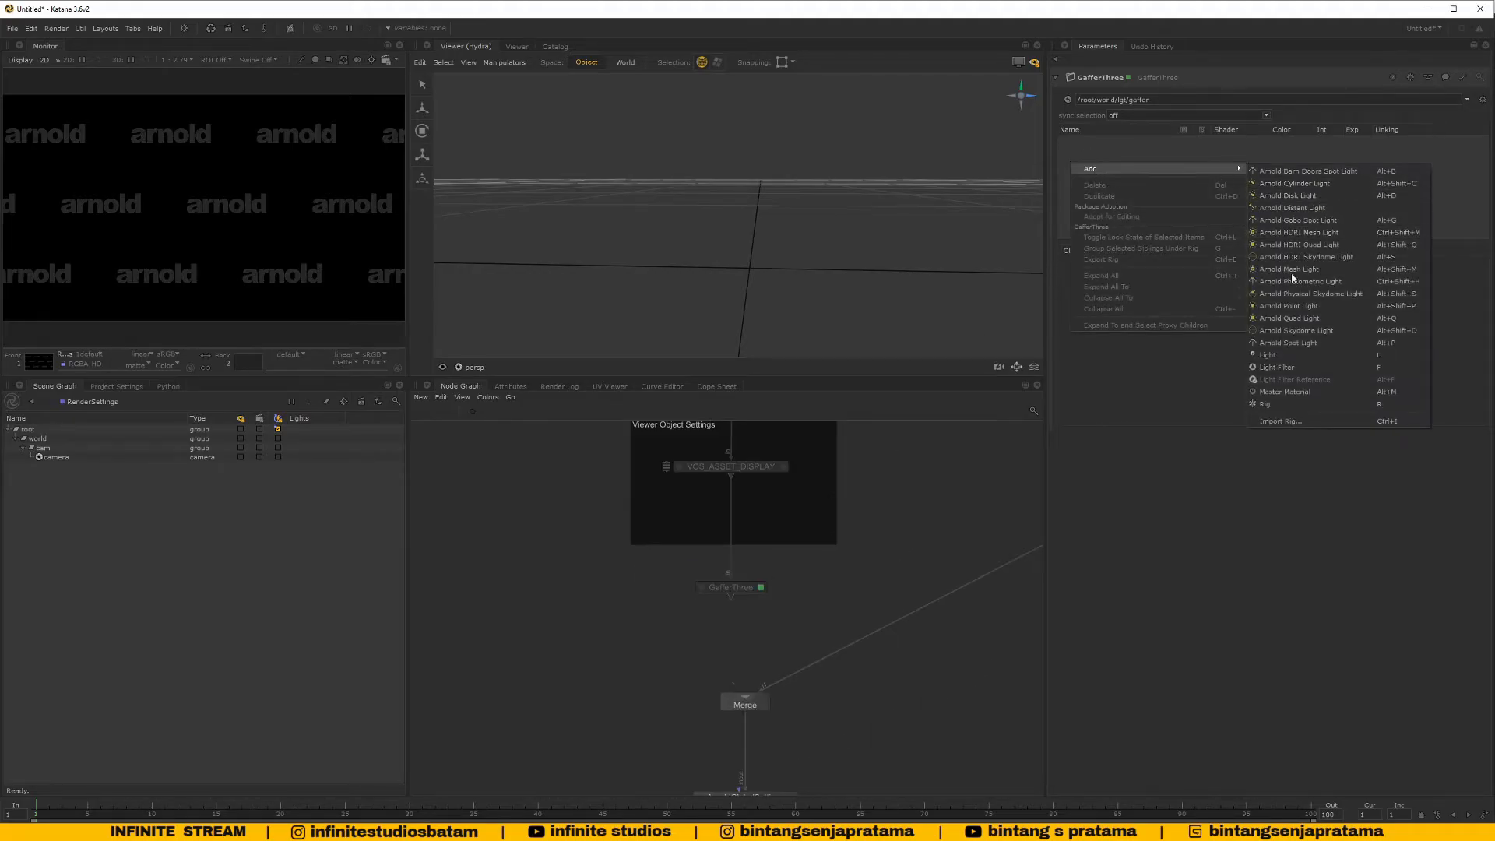
{"action": "left_click", "coordinate": [1285, 333]}
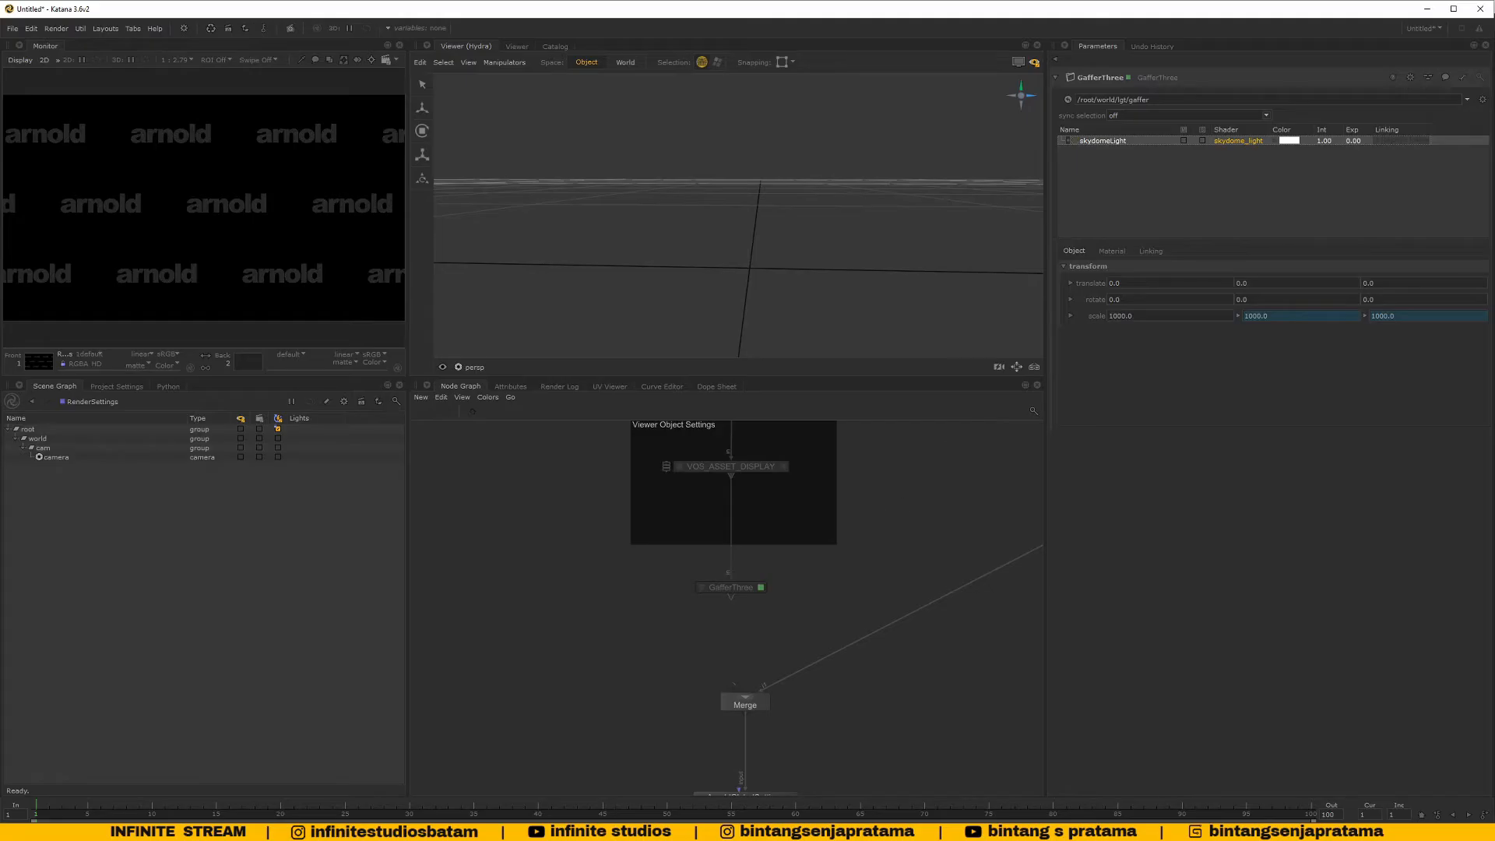
Connect GafferThree's output to the free input of the Merge node
{"action": "middle_click_drag", "start_coordinate": [760, 591], "coordinate": [729, 616]}
{"action": "left_click", "coordinate": [726, 615]}
{"action": "middle_click_drag", "start_coordinate": [710, 721], "coordinate": [726, 680]}
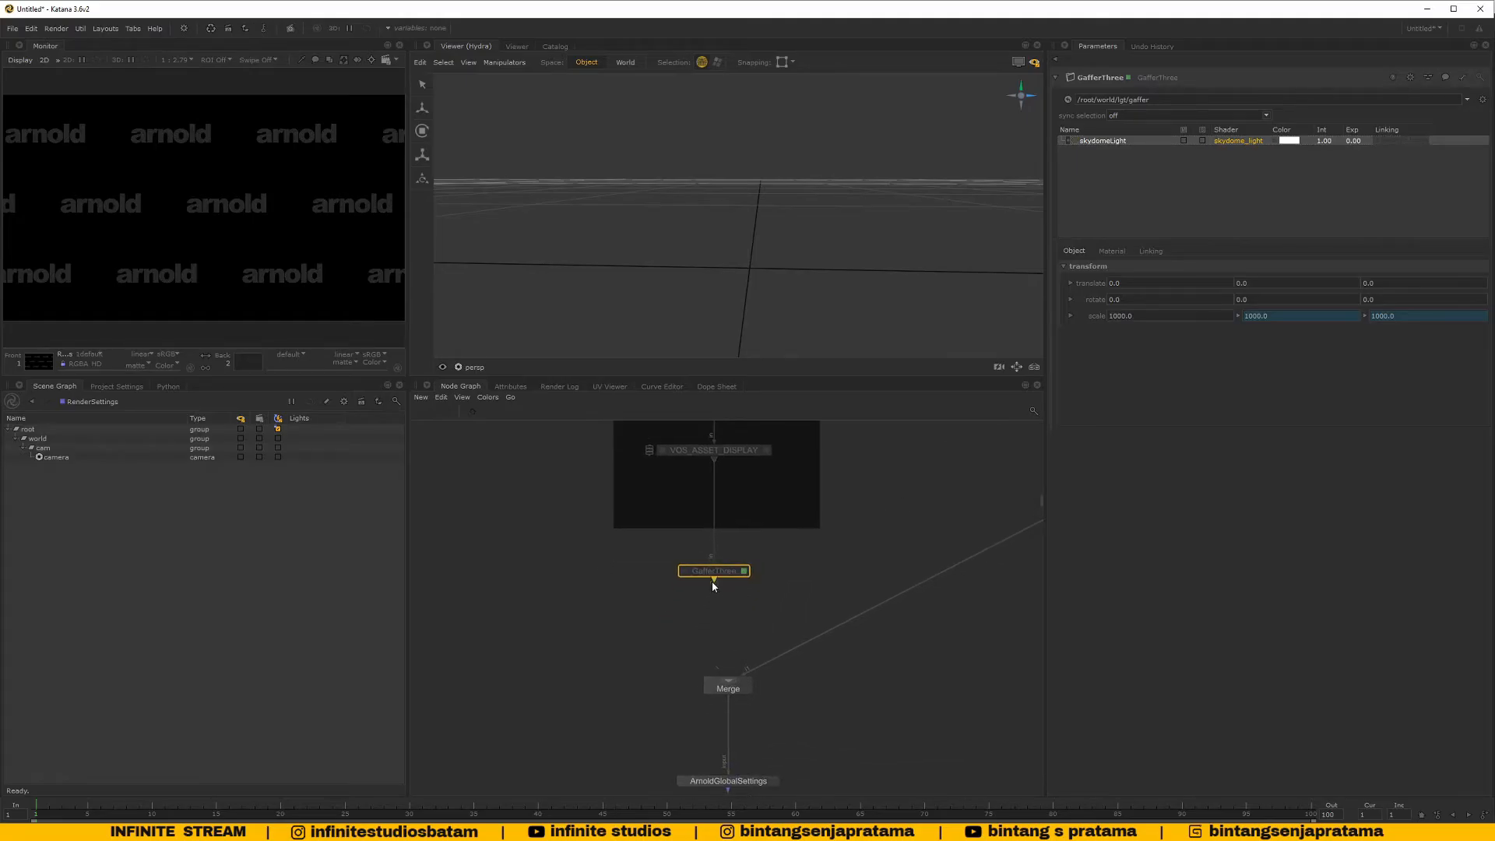
{"action": "left_click_drag", "start_coordinate": [712, 581], "coordinate": [724, 685]}
{"action": "left_click", "coordinate": [741, 689]}
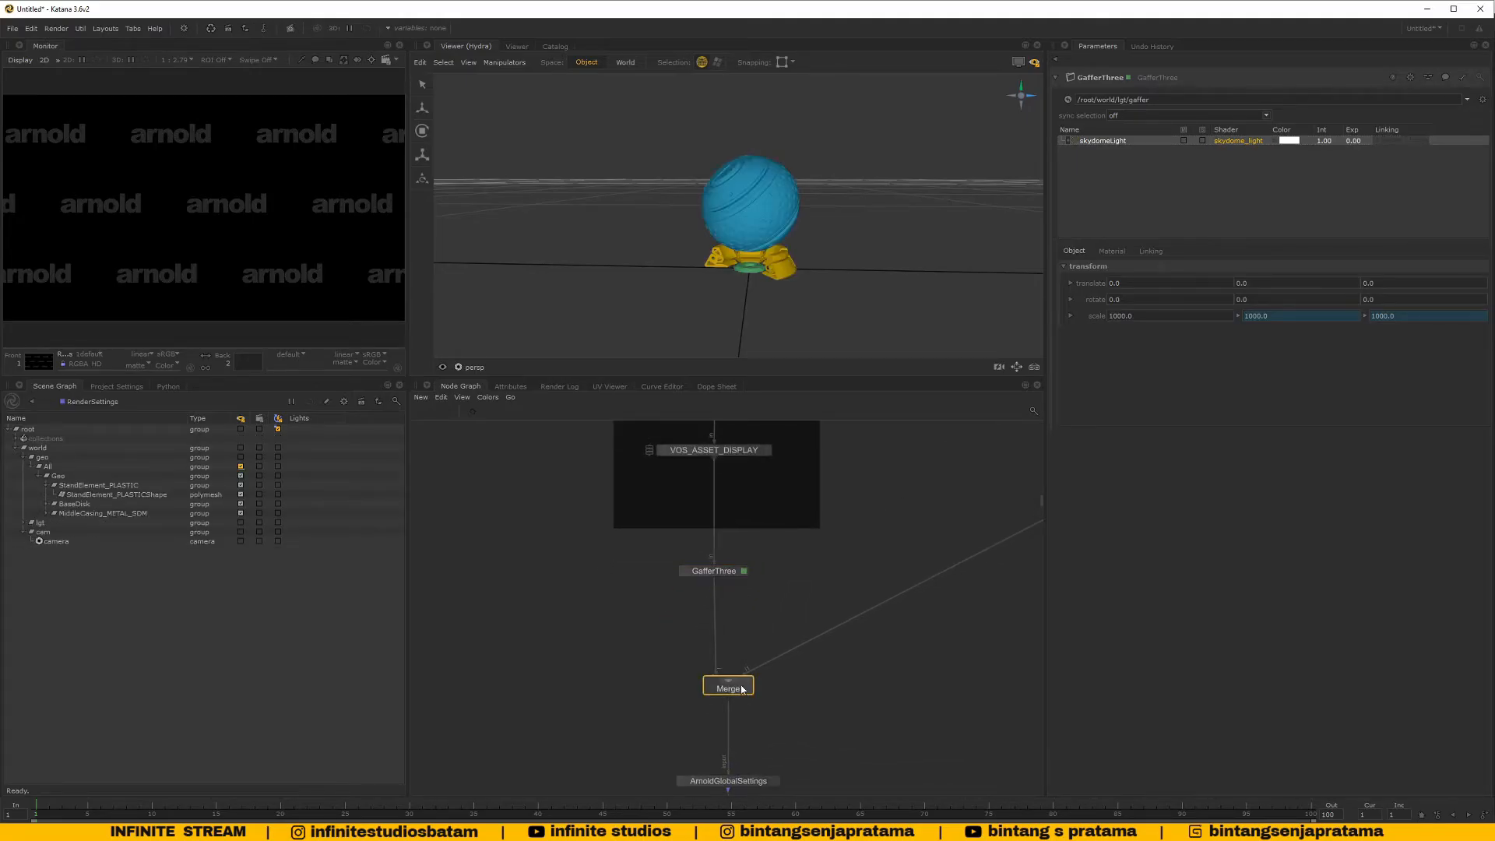
{"action": "middle_click_drag", "start_coordinate": [740, 584], "coordinate": [760, 616]}
{"action": "scroll", "coordinate": [714, 611], "scroll_direction": "up", "scroll_amount": 1}
{"action": "left_click", "coordinate": [702, 598]}
{"action": "scroll", "coordinate": [737, 607], "scroll_direction": "down", "scroll_amount": 2}
{"action": "scroll", "coordinate": [734, 680], "scroll_direction": "up", "scroll_amount": 1}
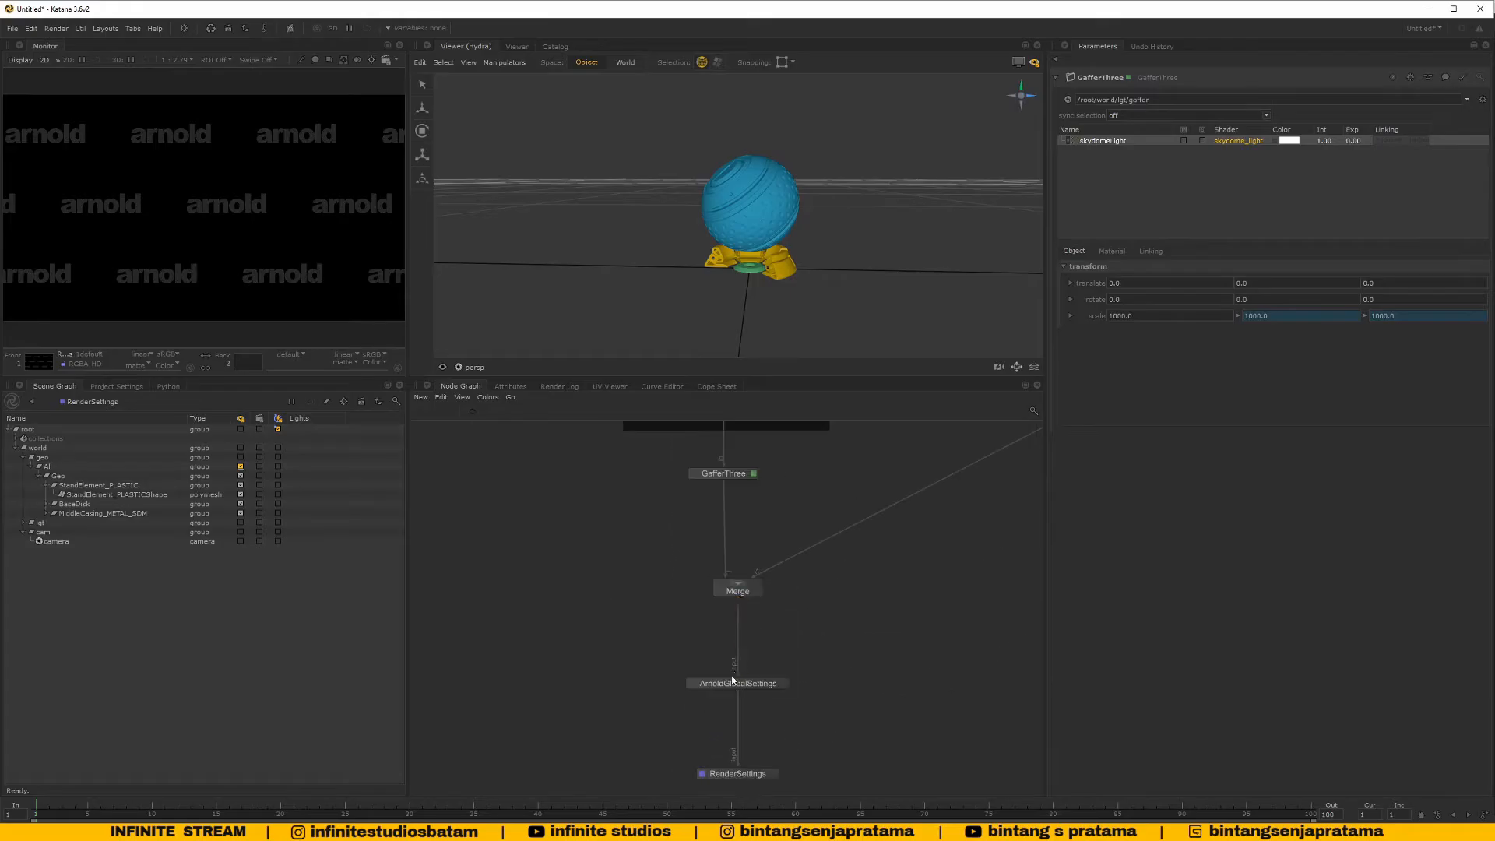
{"action": "left_click", "coordinate": [723, 688]}
{"action": "scroll", "coordinate": [746, 441], "scroll_direction": "up", "scroll_amount": 2}
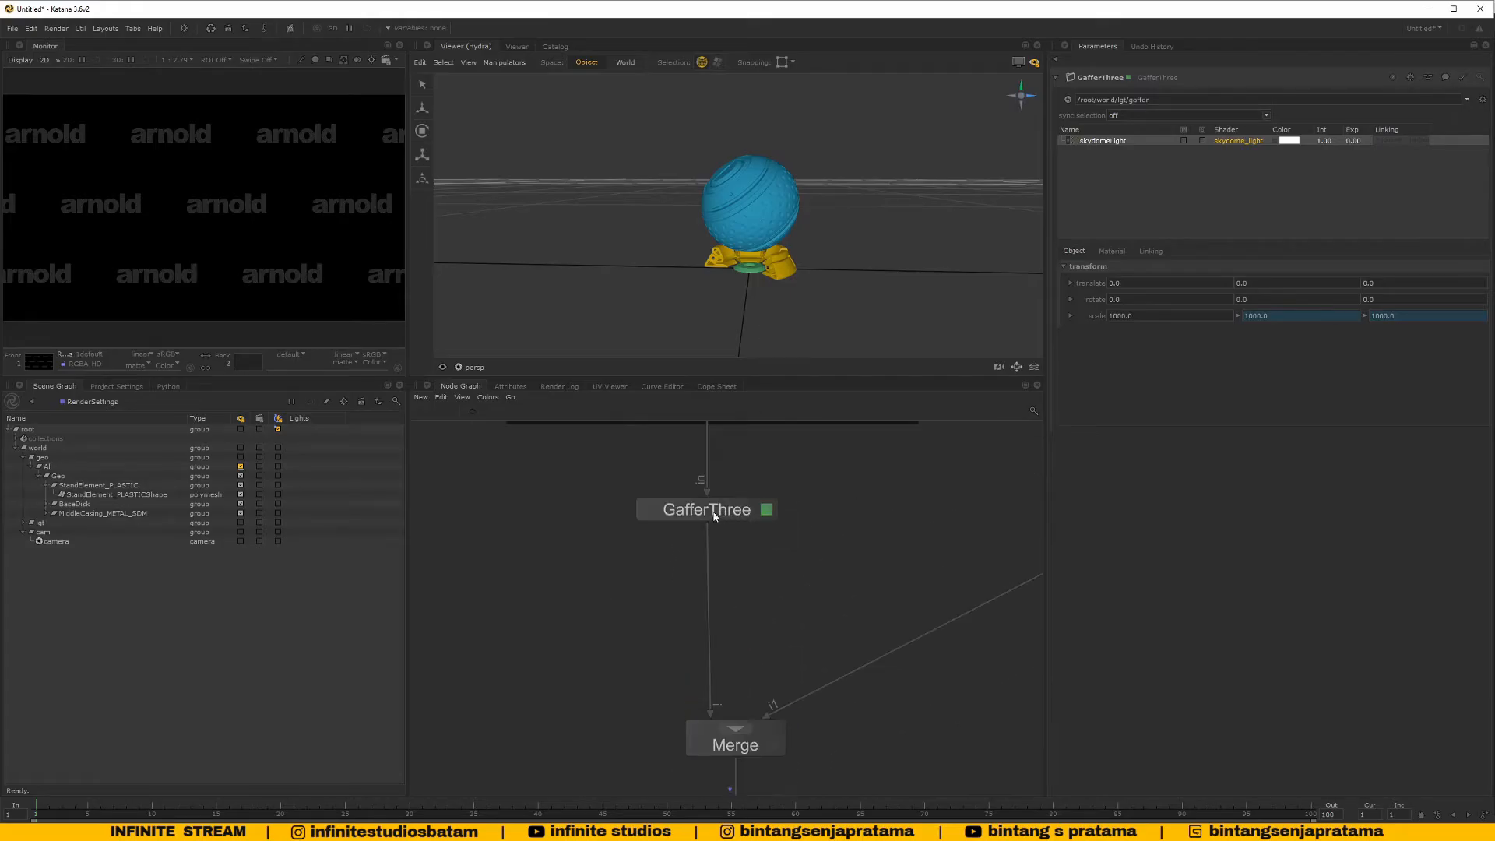
View the scene at GafferThree and expand the lgt and gaffer locations in the scene graph to inspect the skydome light
{"action": "left_click", "coordinate": [695, 510]}
{"action": "key", "text": "v"}
{"action": "scroll", "coordinate": [838, 518], "scroll_direction": "down", "scroll_amount": 2}
{"action": "middle_click_drag", "start_coordinate": [838, 518], "coordinate": [815, 556]}
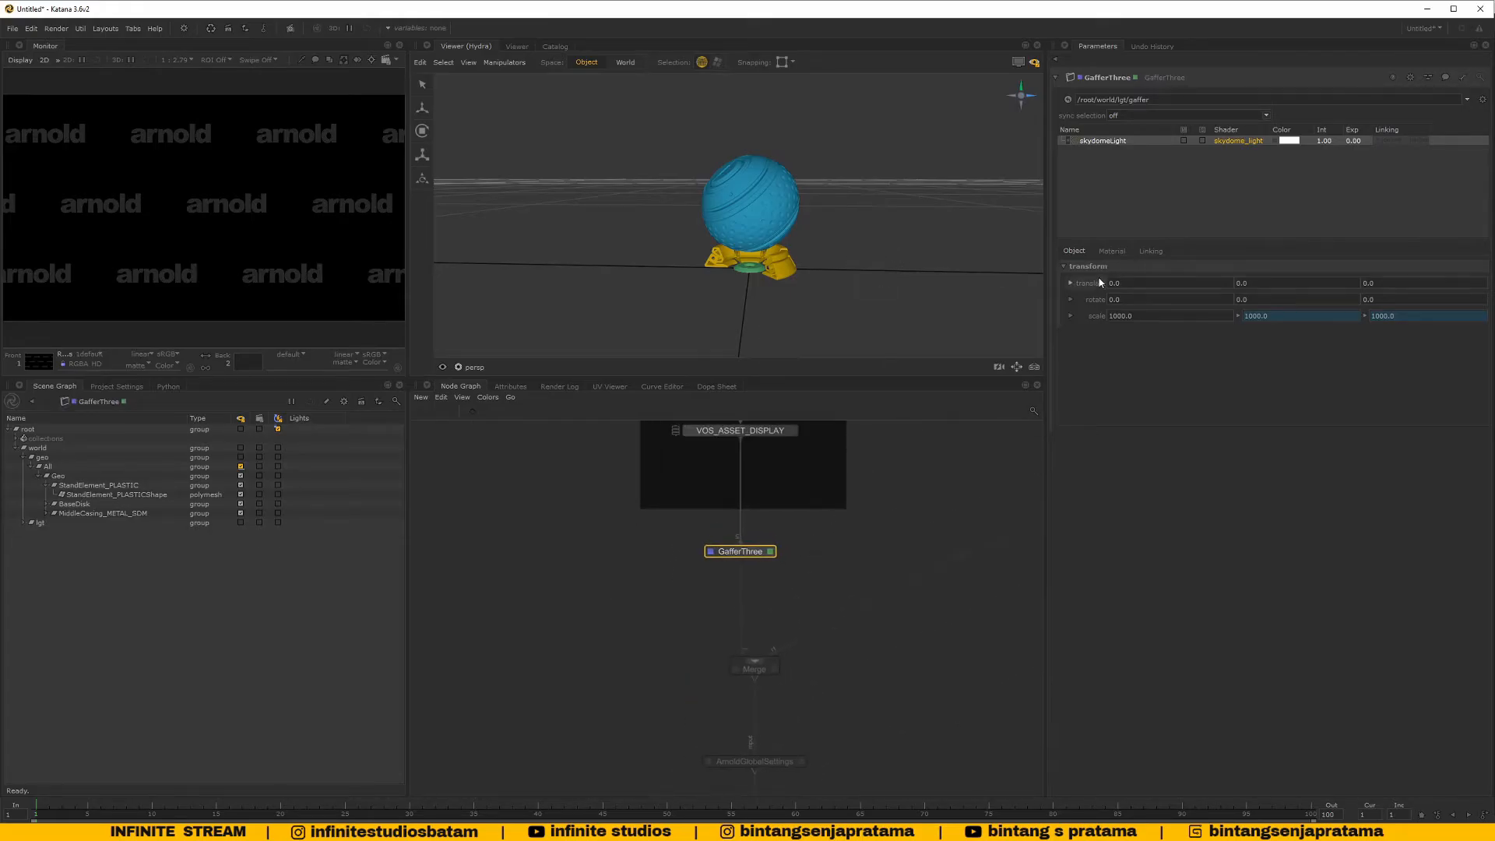
{"action": "left_click", "coordinate": [1112, 250]}
{"action": "left_click", "coordinate": [1083, 251]}
{"action": "right_click_drag", "start_coordinate": [767, 261], "coordinate": [701, 253], "text": "alt"}
{"action": "left_click_drag", "start_coordinate": [701, 253], "coordinate": [765, 263], "text": "alt"}
{"action": "right_click_drag", "start_coordinate": [767, 266], "coordinate": [705, 263], "text": "alt"}
{"action": "left_click_drag", "start_coordinate": [705, 264], "coordinate": [794, 268], "text": "alt"}
{"action": "left_click", "coordinate": [23, 524]}
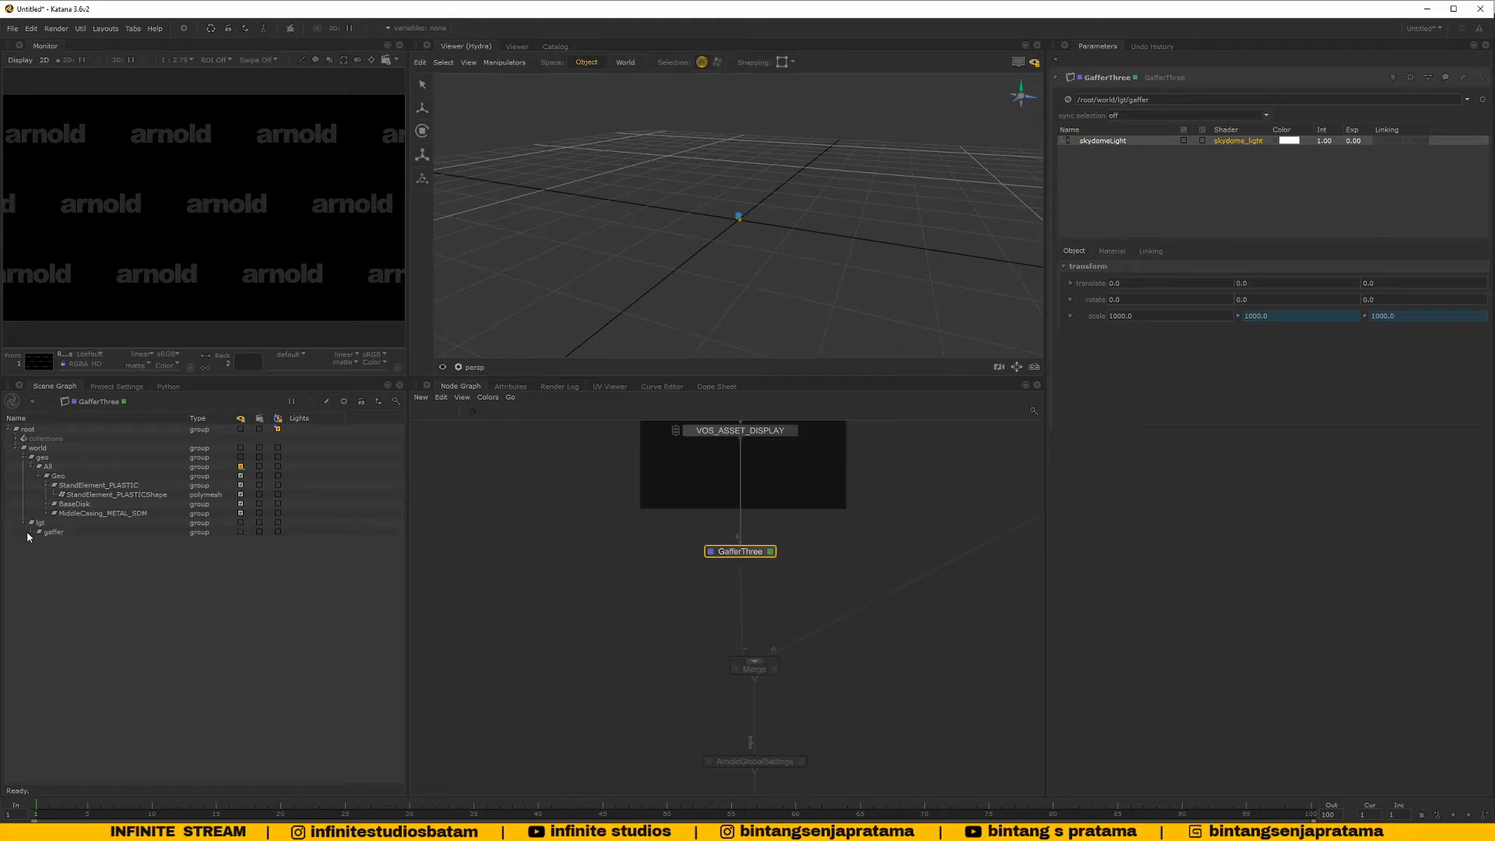
{"action": "left_click", "coordinate": [31, 532]}
View the scene at RenderSettings with its parameters open, and inspect the asset in the 3D viewer
{"action": "middle_click_drag", "start_coordinate": [762, 550], "coordinate": [758, 573]}
{"action": "scroll", "coordinate": [758, 574], "scroll_direction": "up", "scroll_amount": 1}
{"action": "scroll", "coordinate": [768, 570], "scroll_direction": "down", "scroll_amount": 2}
{"action": "middle_click_drag", "start_coordinate": [786, 665], "coordinate": [777, 600]}
{"action": "scroll", "coordinate": [759, 651], "scroll_direction": "up", "scroll_amount": 1}
{"action": "double_click", "coordinate": [756, 654]}
{"action": "left_click_drag", "start_coordinate": [782, 310], "coordinate": [781, 293], "text": "alt"}
{"action": "scroll", "coordinate": [740, 225], "scroll_direction": "up", "scroll_amount": 5}
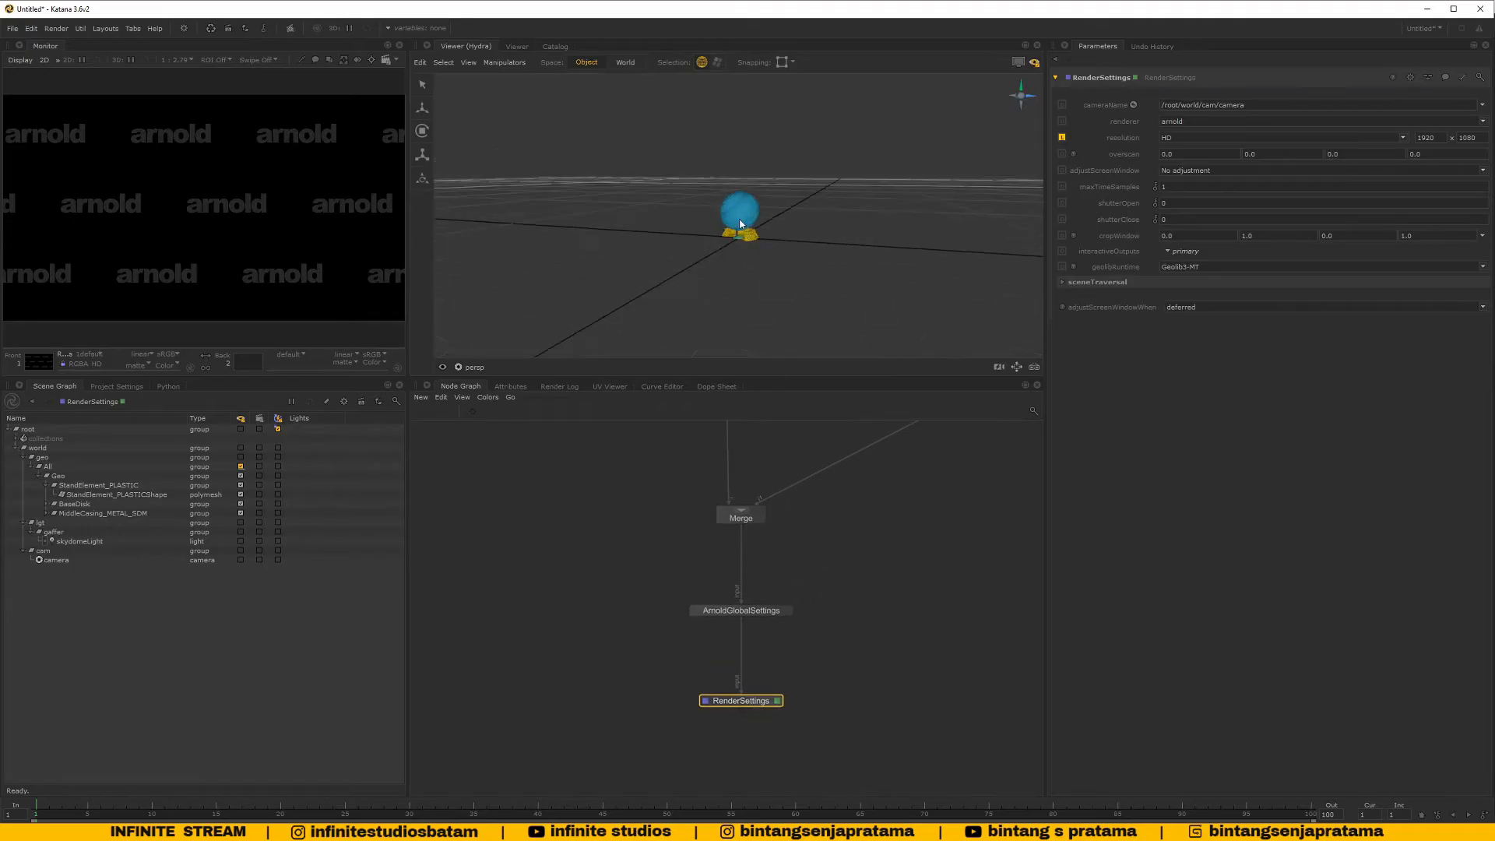
{"action": "left_click_drag", "start_coordinate": [743, 235], "coordinate": [771, 240], "text": "alt"}
Reopen GafferThree's parameters and show skydomeLight's material with the arnoldLightShader and its Format group expanded
{"action": "middle_click_drag", "start_coordinate": [738, 430], "coordinate": [712, 554]}
{"action": "scroll", "coordinate": [707, 551], "scroll_direction": "up", "scroll_amount": 1}
{"action": "left_click", "coordinate": [707, 558]}
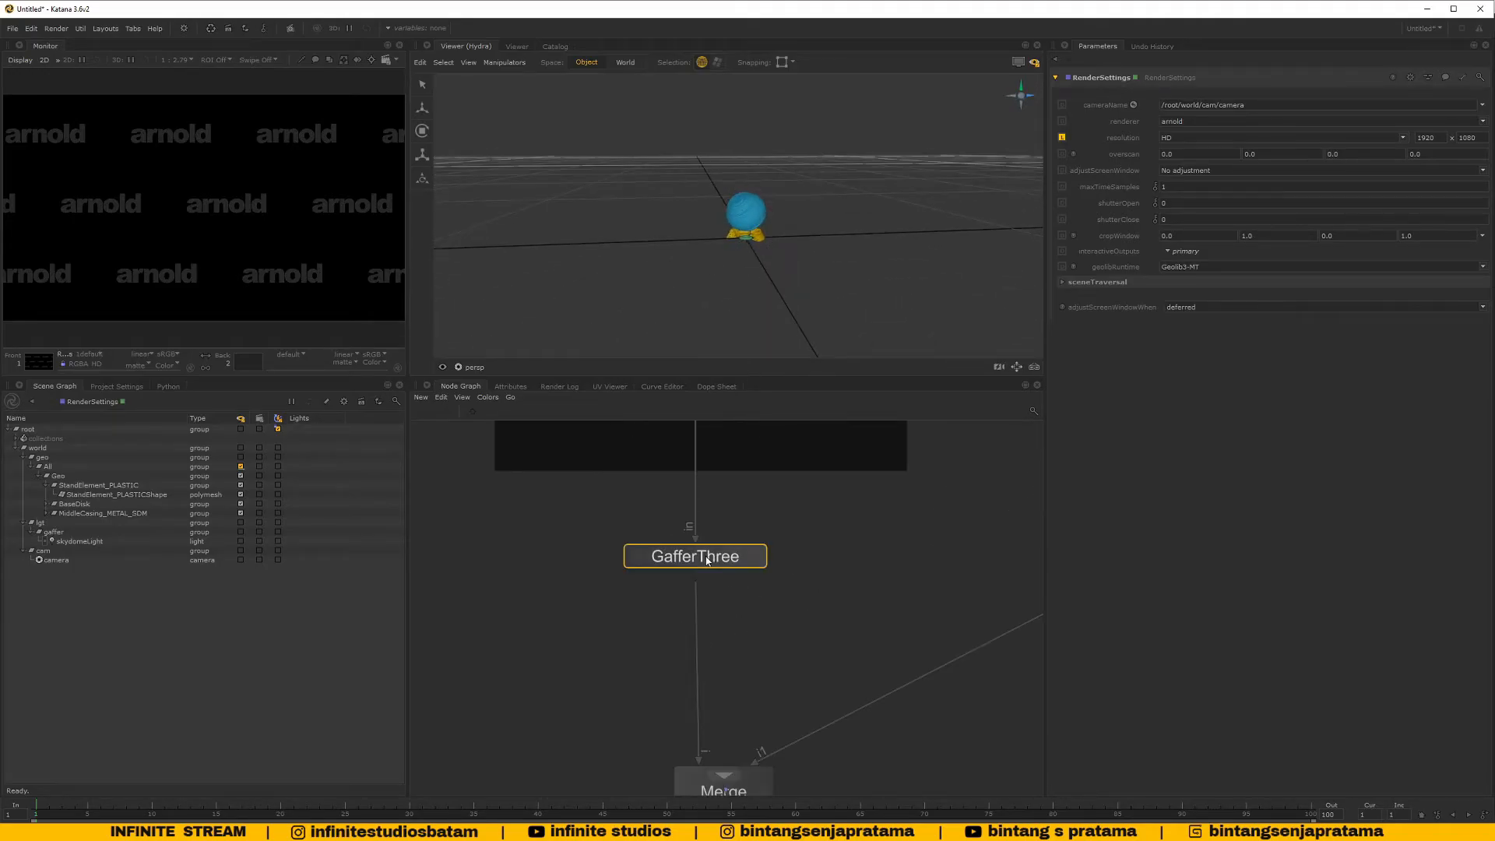
{"action": "left_click", "coordinate": [761, 559]}
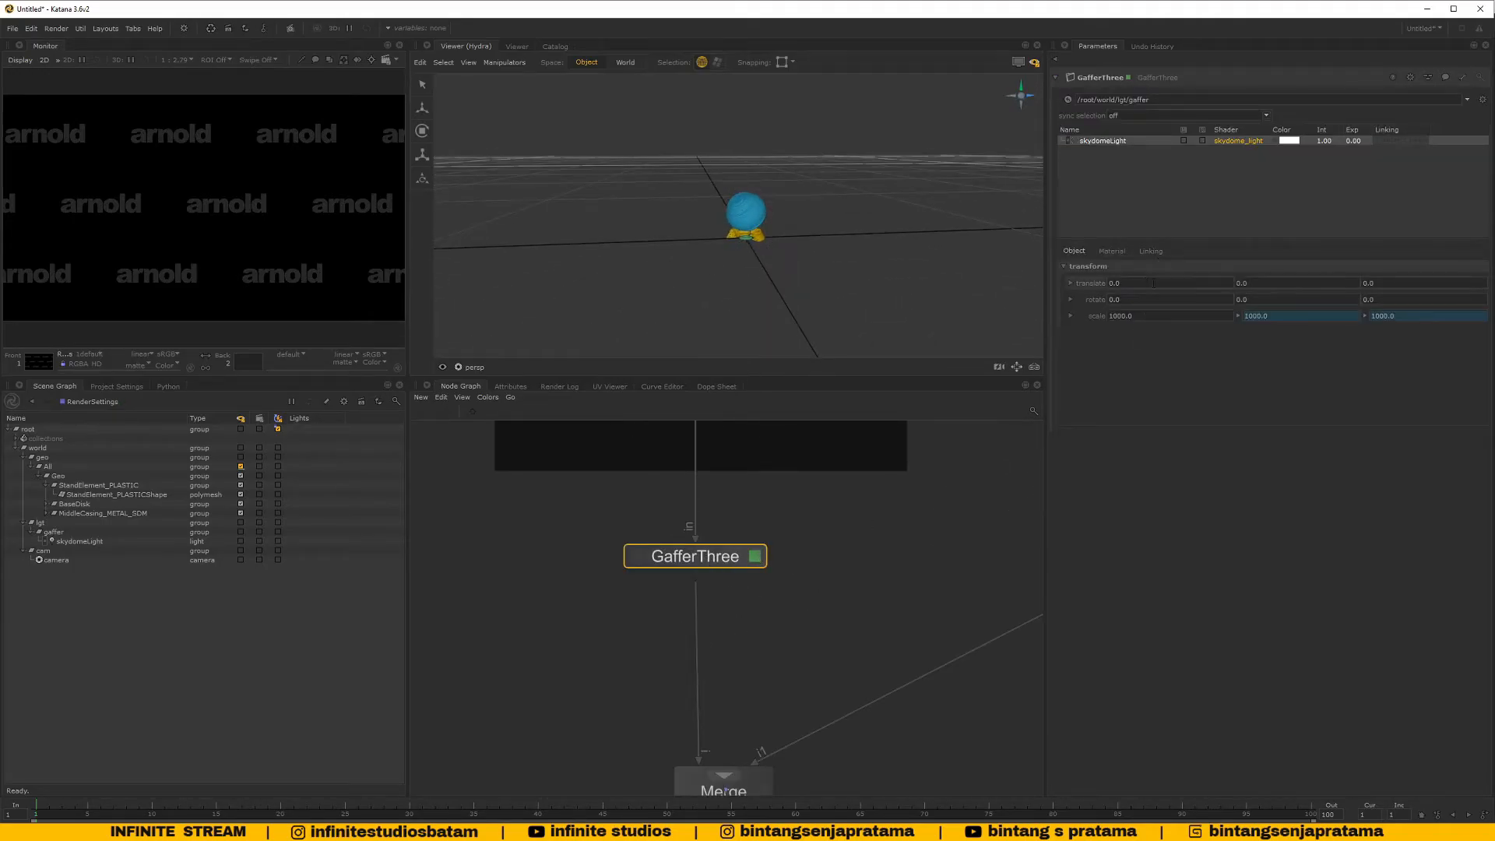
{"action": "left_click", "coordinate": [1115, 251]}
{"action": "left_click", "coordinate": [1081, 253]}
{"action": "left_click", "coordinate": [1112, 253]}
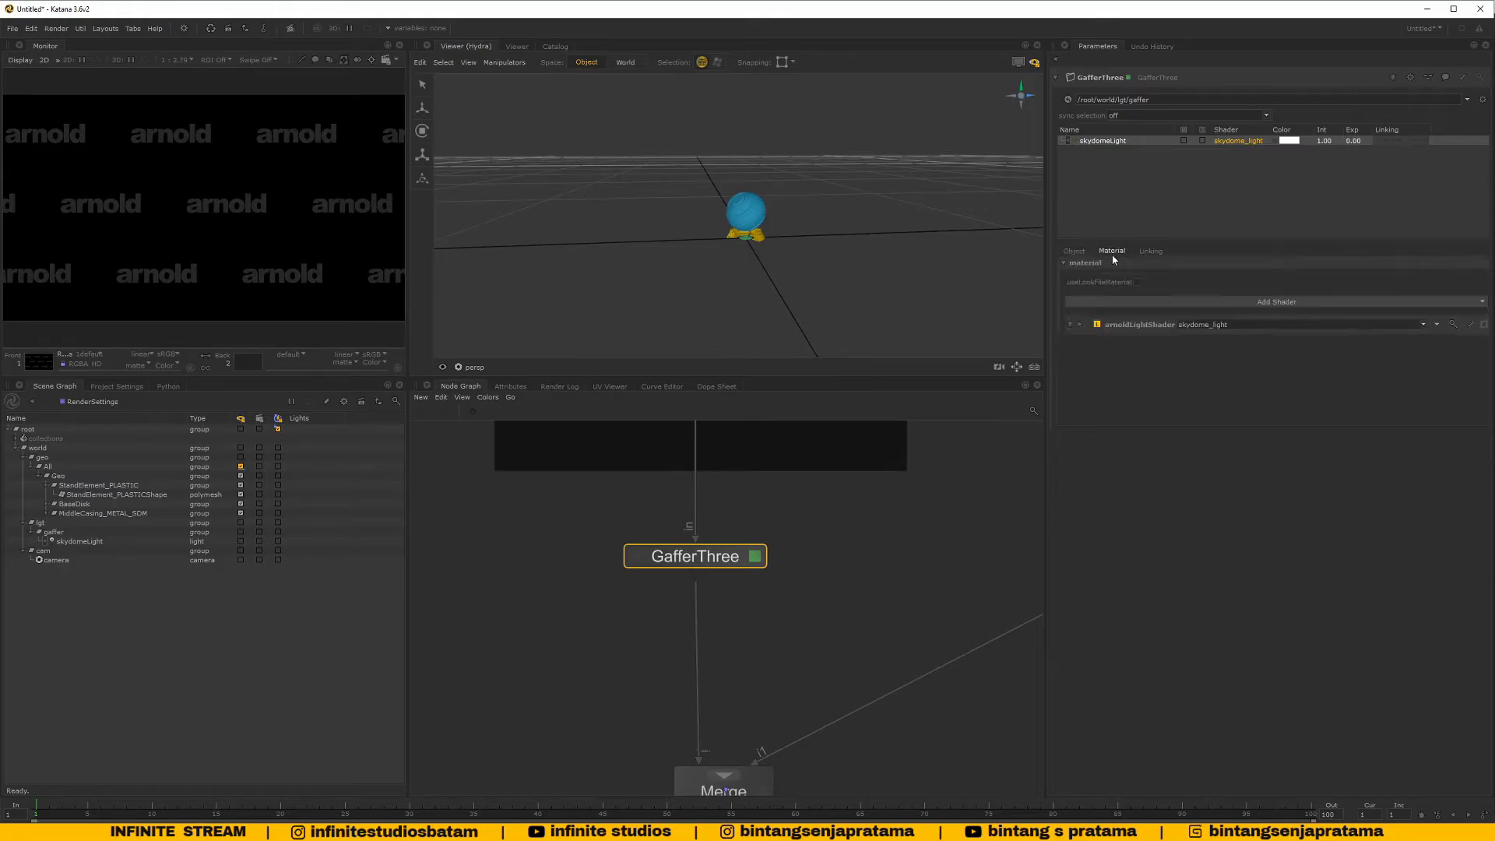
{"action": "left_click", "coordinate": [1079, 324]}
{"action": "left_click", "coordinate": [1078, 340]}
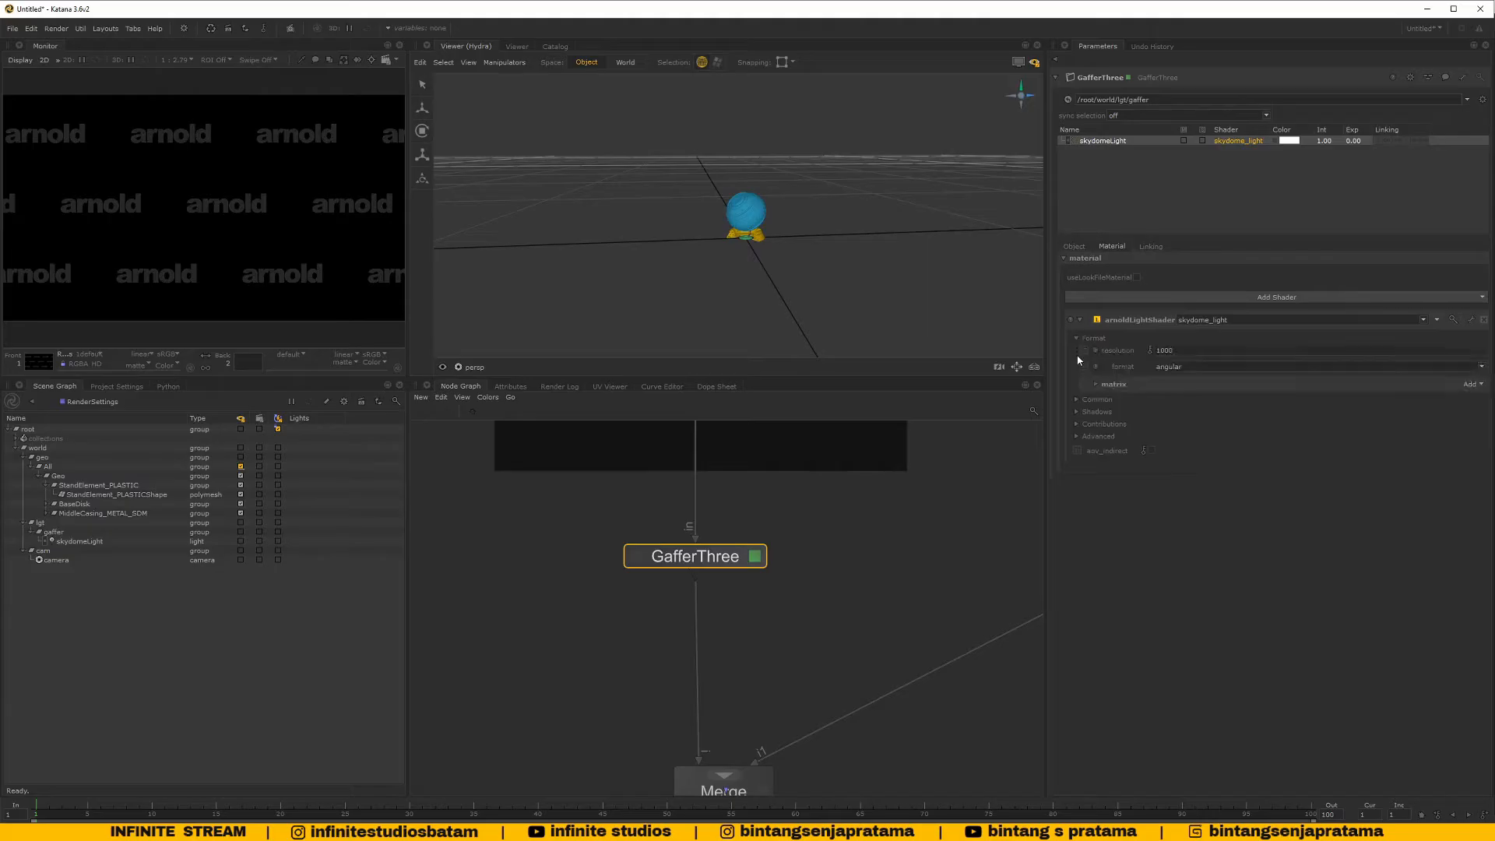
Expand the skydome shader's Common, Advanced and Contributions groups and examine their parameters, including the colour options
{"action": "left_click", "coordinate": [1078, 402]}
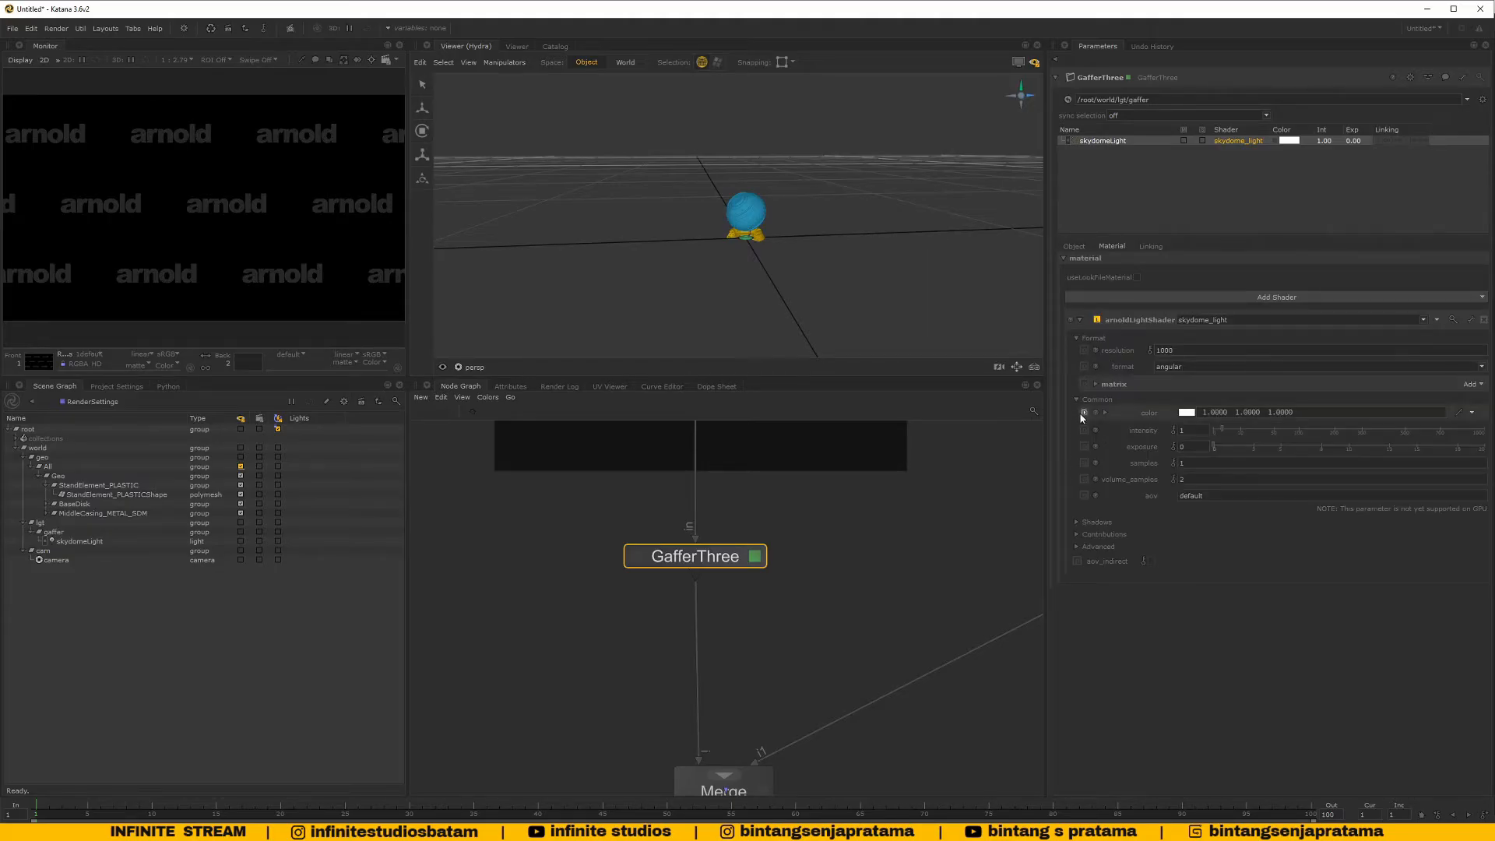
{"action": "left_click", "coordinate": [1077, 547]}
{"action": "scroll", "coordinate": [1080, 552], "scroll_direction": "down", "scroll_amount": 1}
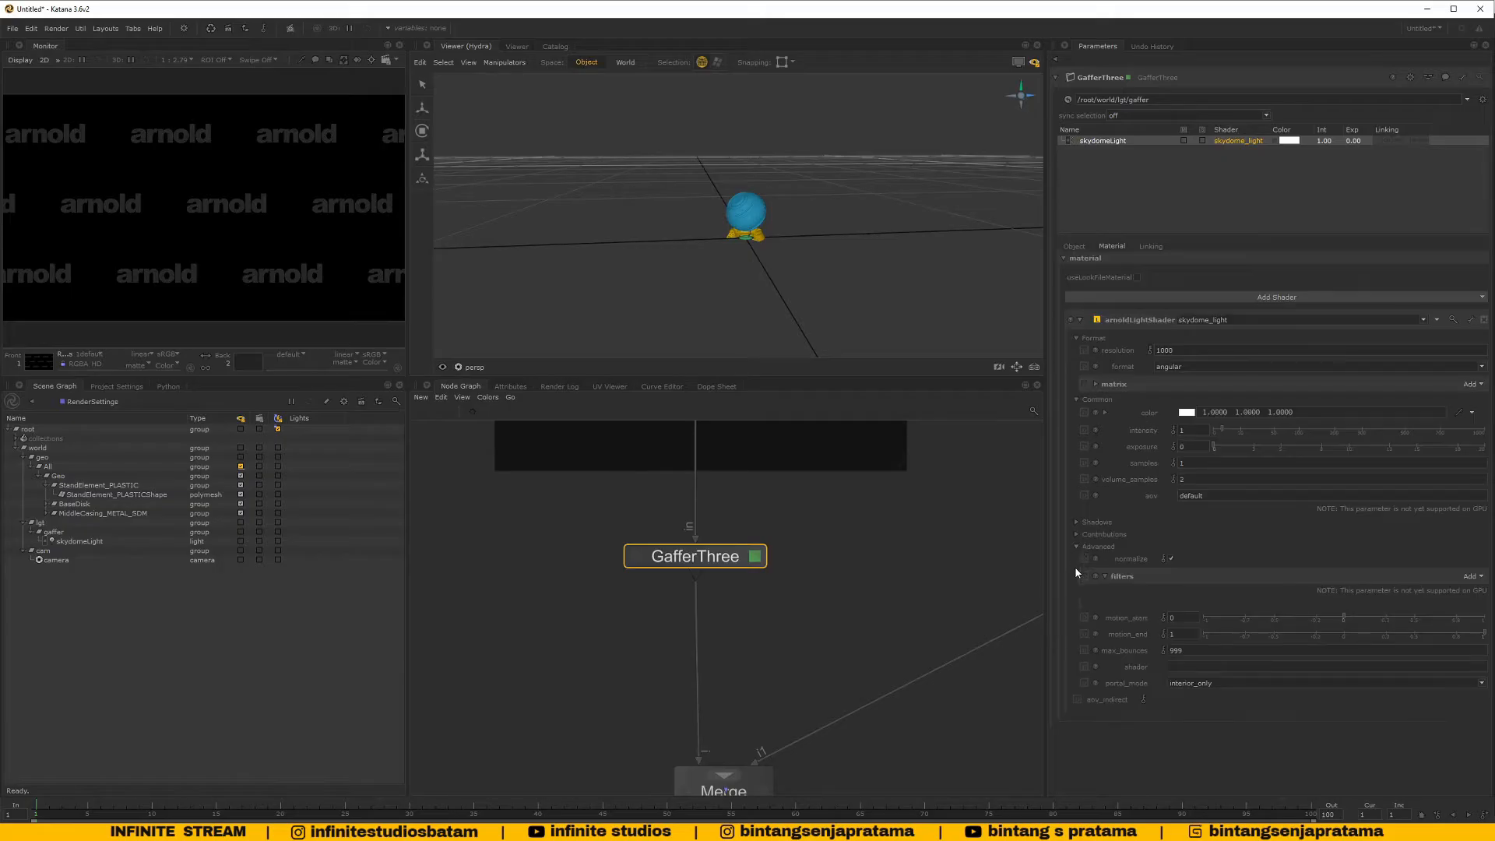
{"action": "left_click", "coordinate": [1078, 535]}
{"action": "scroll", "coordinate": [1078, 535], "scroll_direction": "down", "scroll_amount": 1}
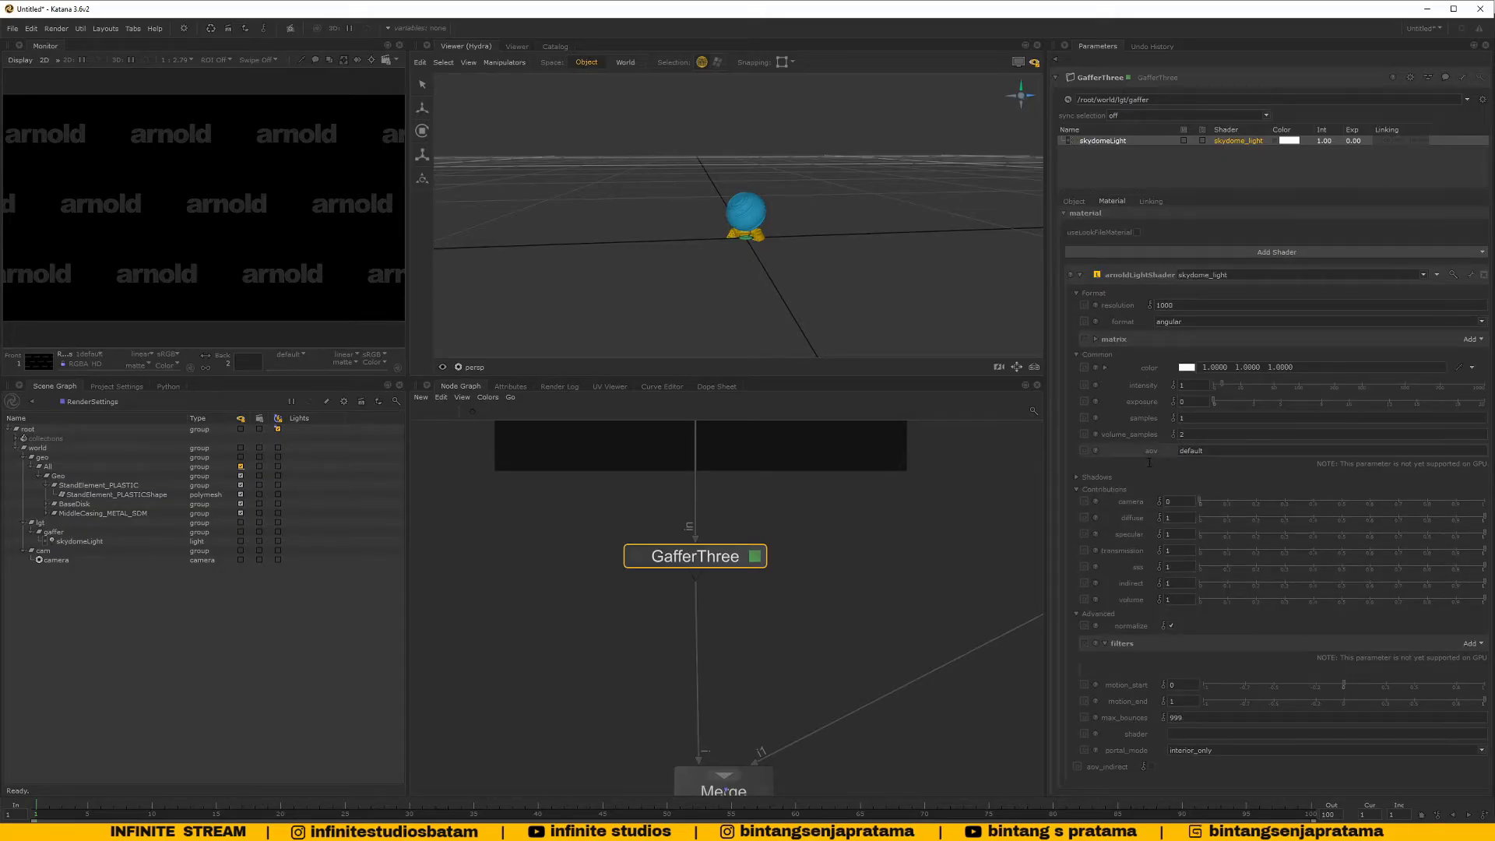
{"action": "left_click", "coordinate": [1477, 369]}
{"action": "left_click", "coordinate": [1482, 374]}
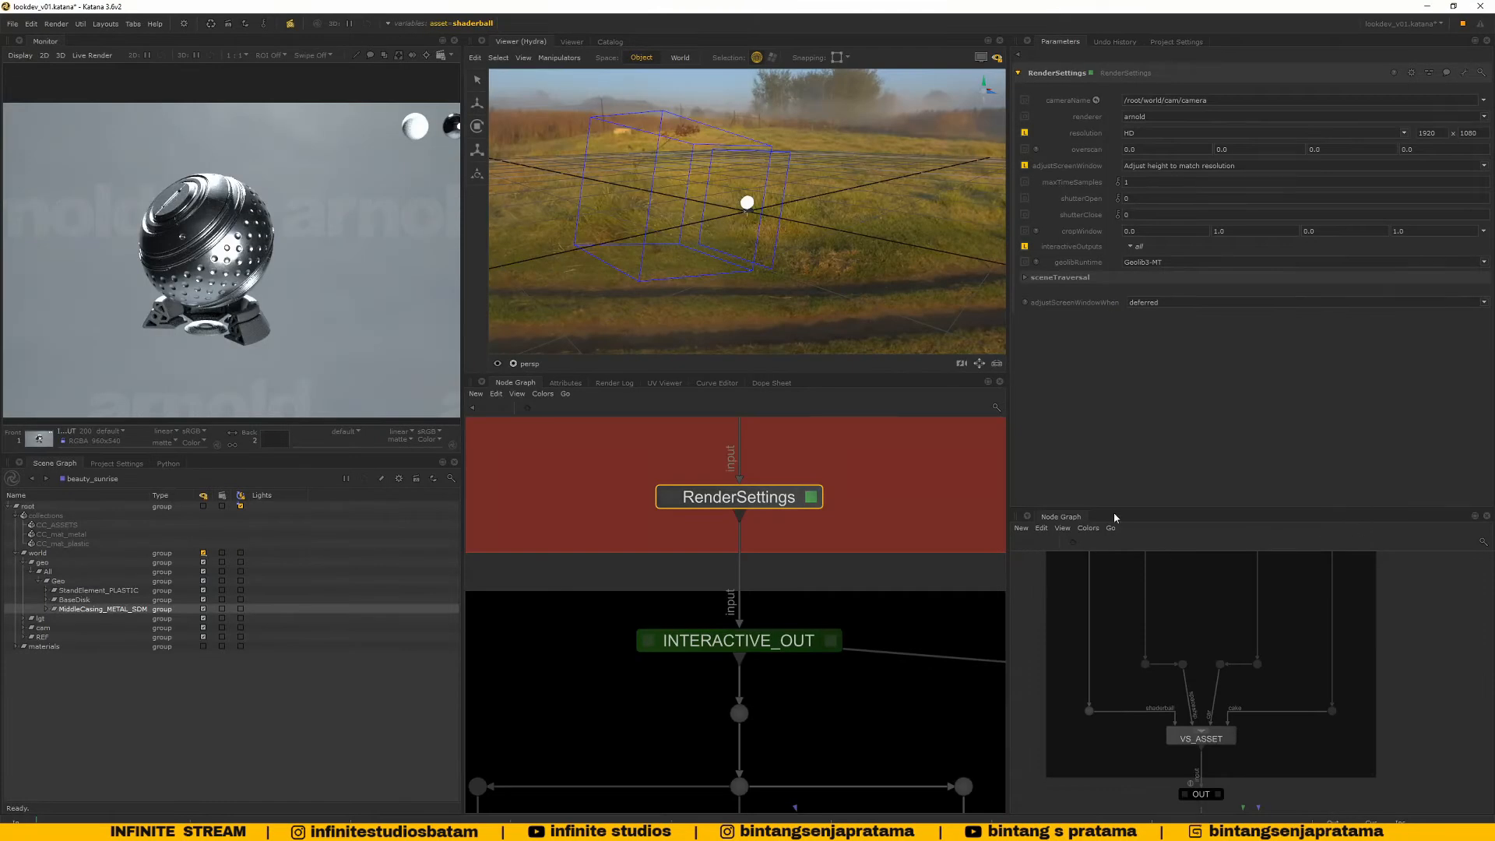
In the lookdev_v01.katana project, find the gaffer setup and inspect the dome light override inside Gaffer_Sunrise
{"action": "middle_click_drag", "start_coordinate": [767, 690], "coordinate": [715, 733]}
{"action": "scroll", "coordinate": [745, 502], "scroll_direction": "down", "scroll_amount": 8}
{"action": "middle_click_drag", "start_coordinate": [745, 502], "coordinate": [755, 692]}
{"action": "scroll", "coordinate": [754, 632], "scroll_direction": "up", "scroll_amount": 5}
{"action": "middle_click_drag", "start_coordinate": [732, 570], "coordinate": [719, 709]}
{"action": "middle_click_drag", "start_coordinate": [743, 506], "coordinate": [658, 632]}
{"action": "scroll", "coordinate": [732, 594], "scroll_direction": "up", "scroll_amount": 4}
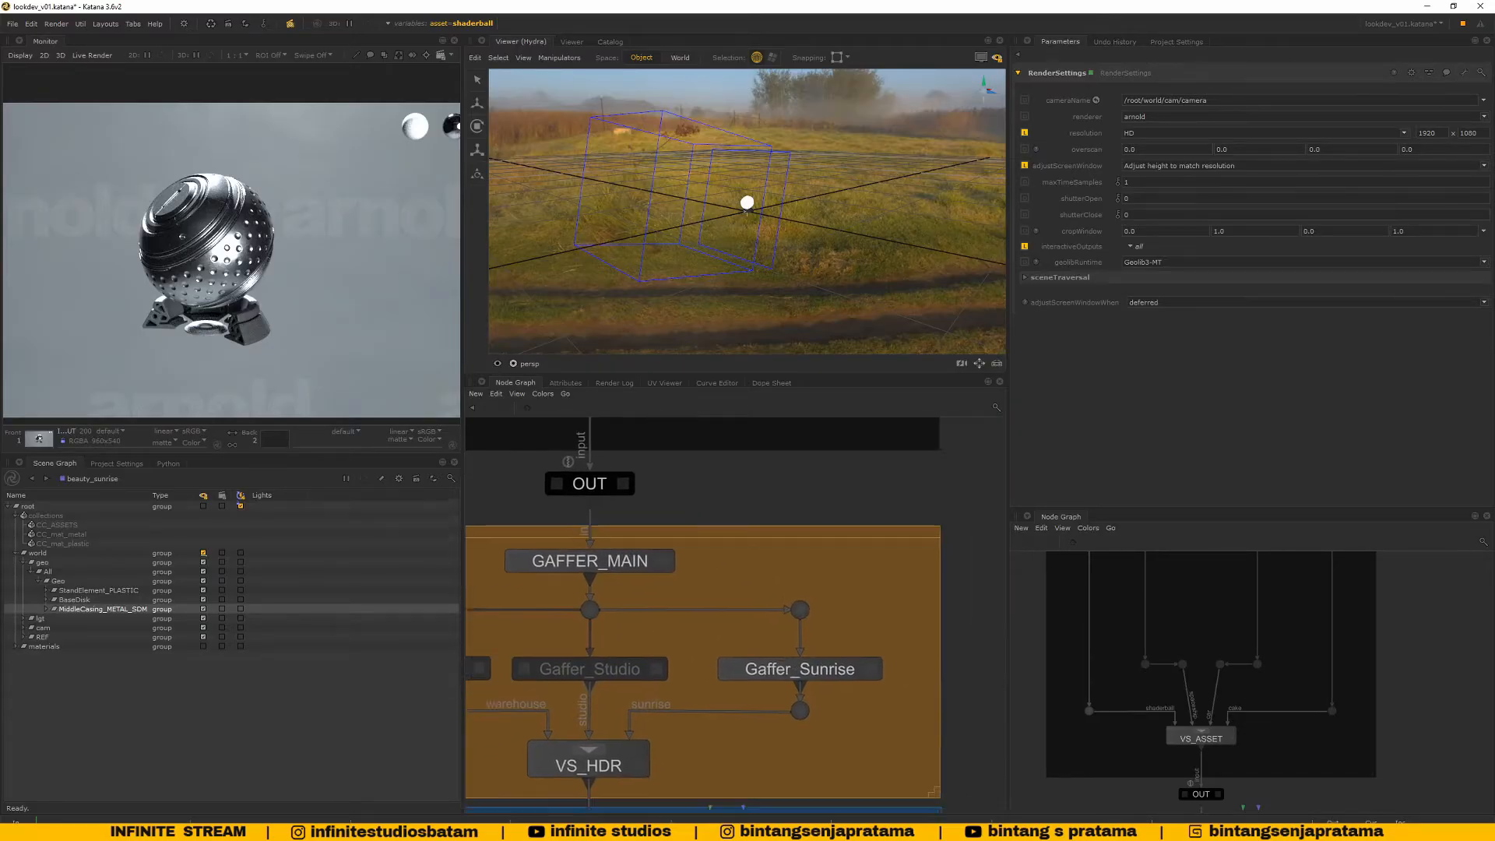
{"action": "left_click", "coordinate": [561, 553]}
{"action": "left_click", "coordinate": [798, 665]}
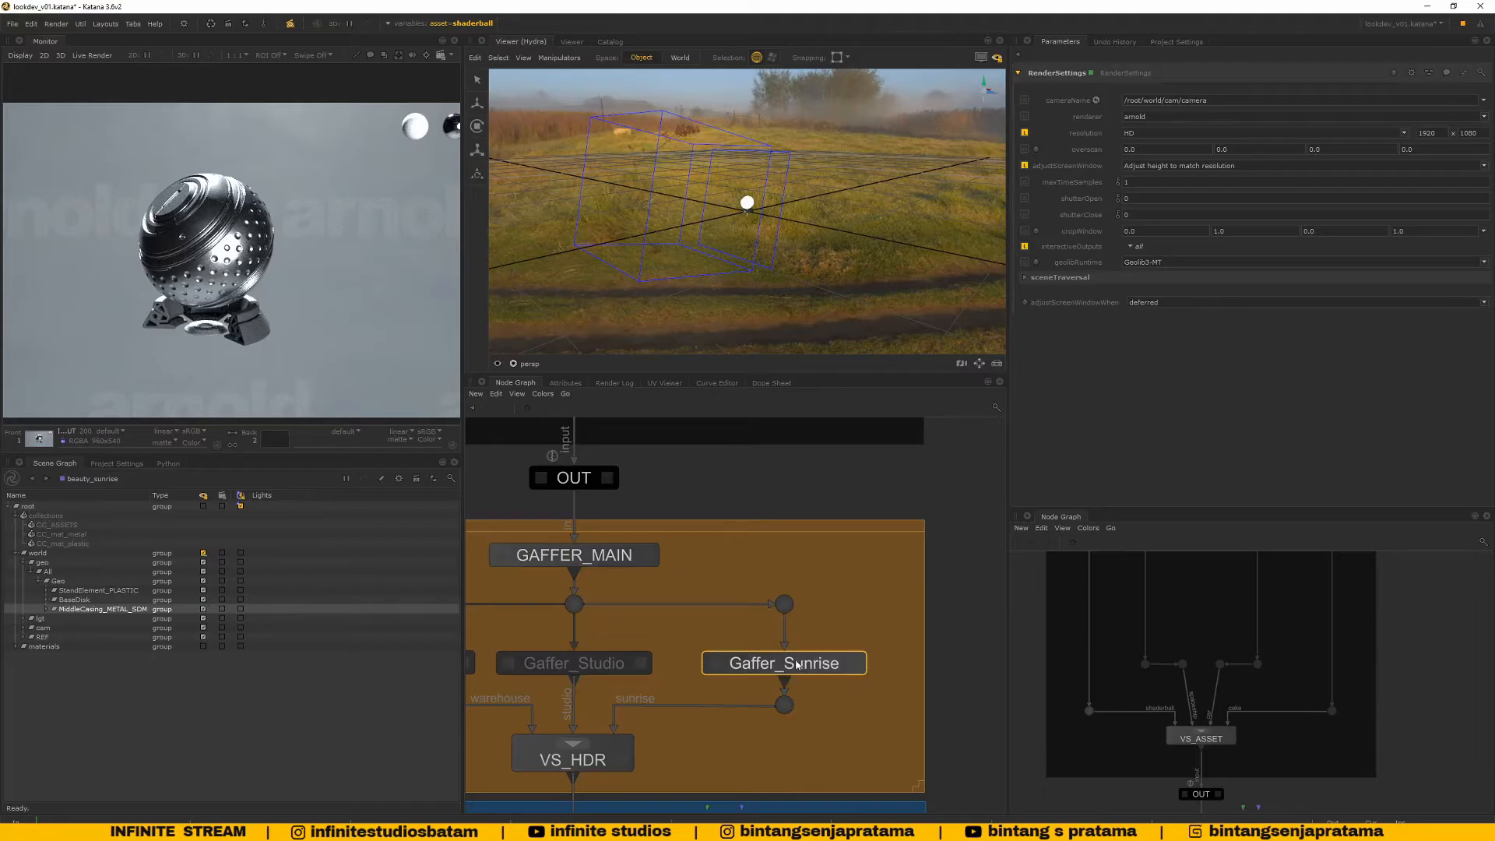
{"action": "left_click", "coordinate": [857, 664]}
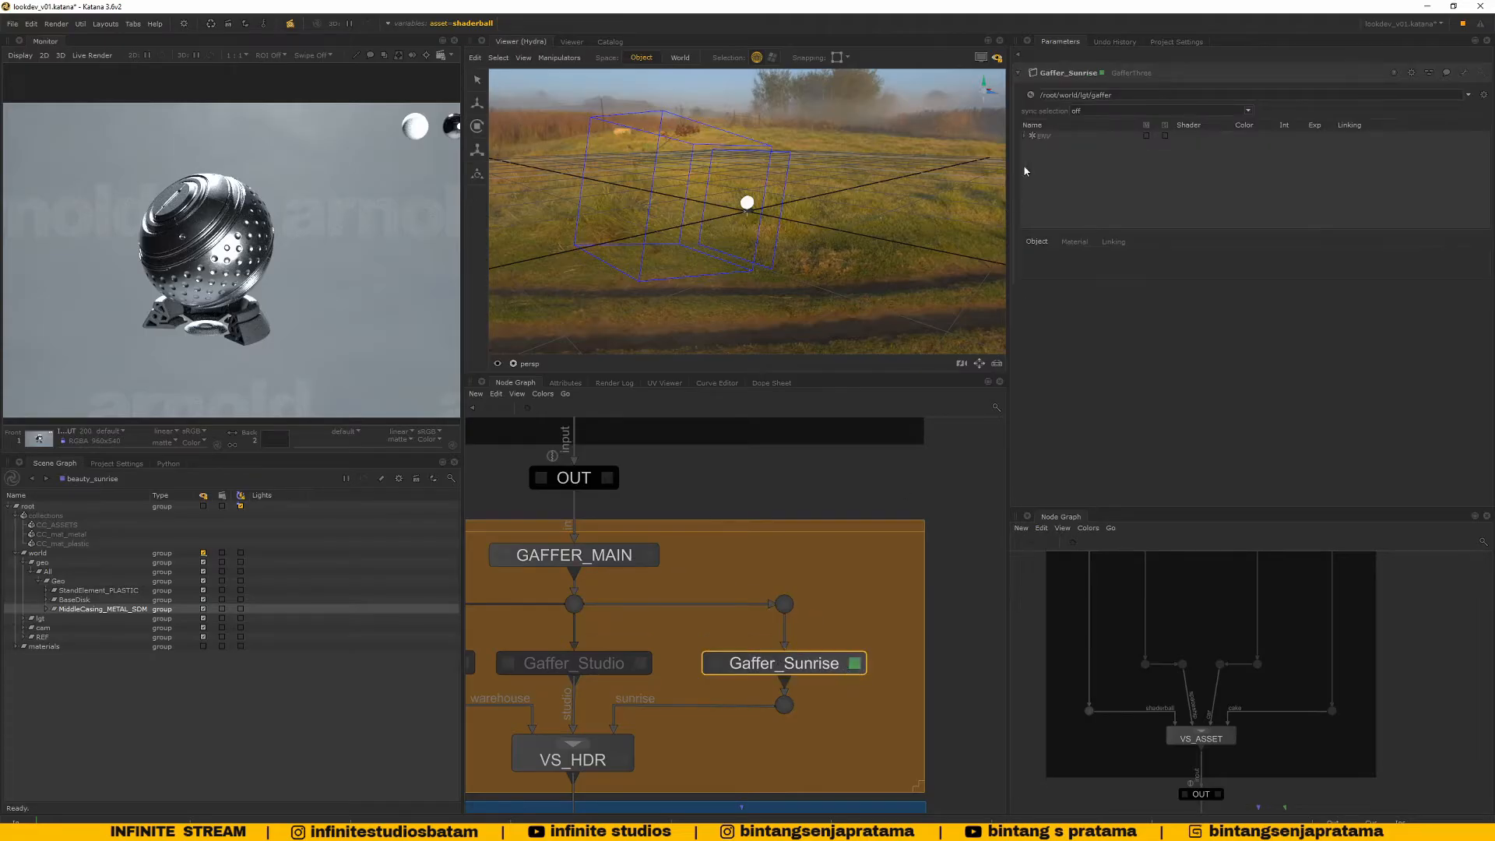
{"action": "left_click", "coordinate": [1025, 137]}
Open GAFFER_MAIN's dome light material and examine the skydome shader's Format settings and matrix
{"action": "middle_click_drag", "start_coordinate": [601, 562], "coordinate": [671, 601]}
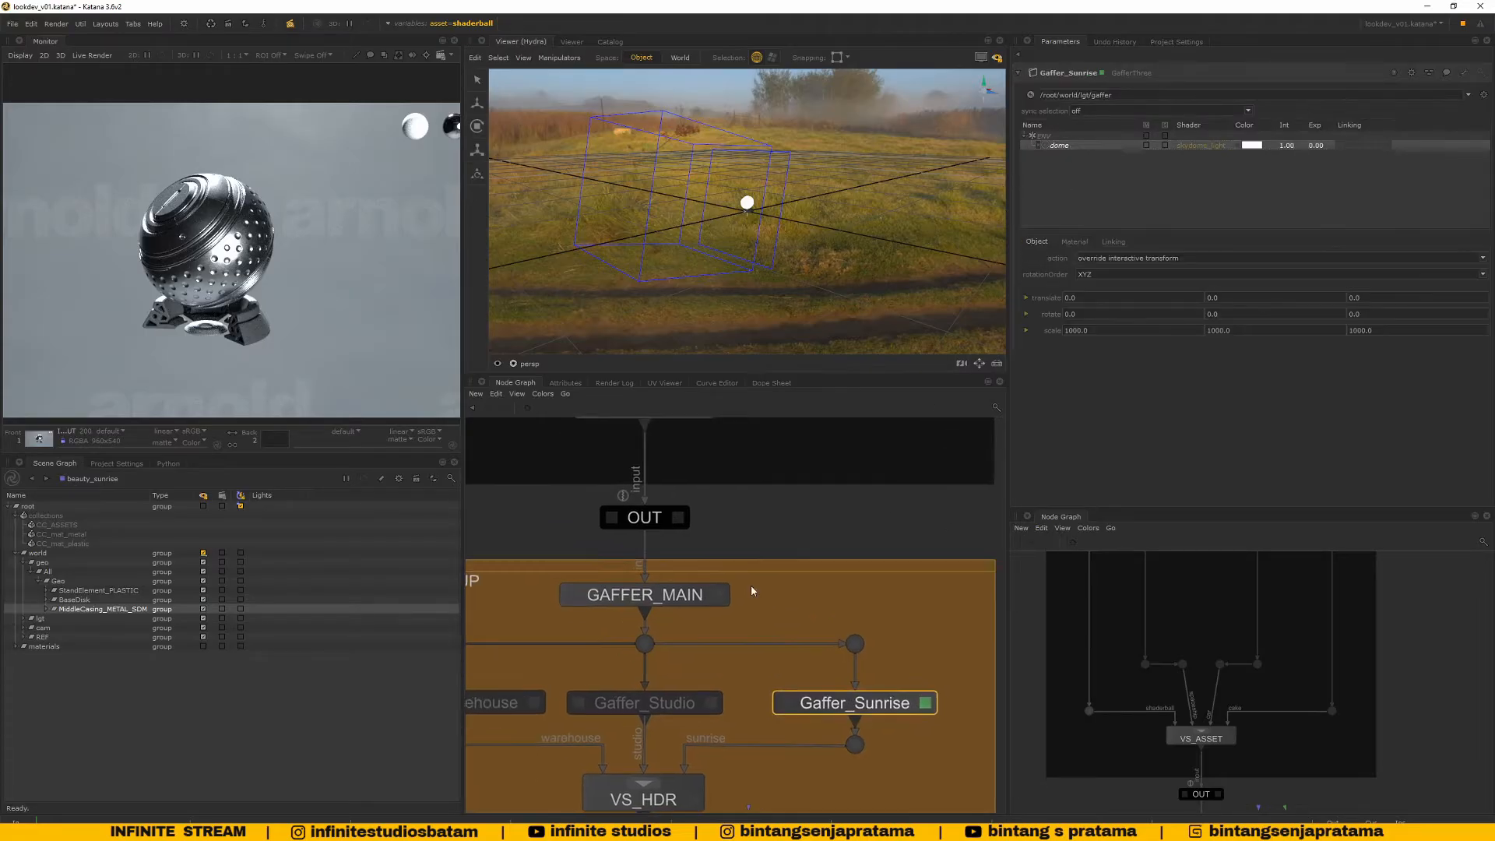
{"action": "double_click", "coordinate": [672, 602]}
{"action": "left_click", "coordinate": [1026, 137]}
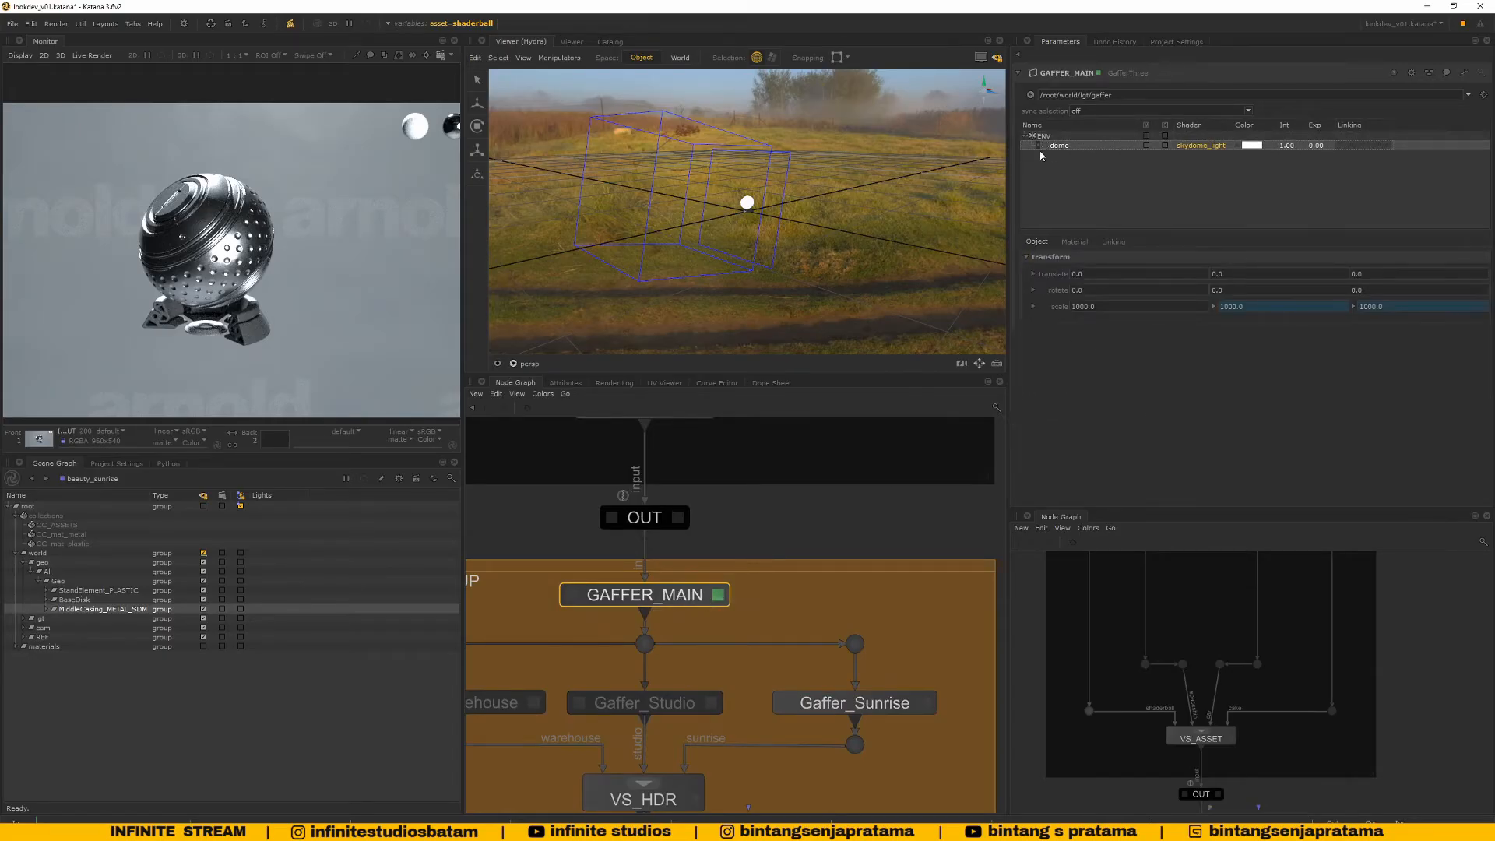
{"action": "left_click", "coordinate": [1075, 243]}
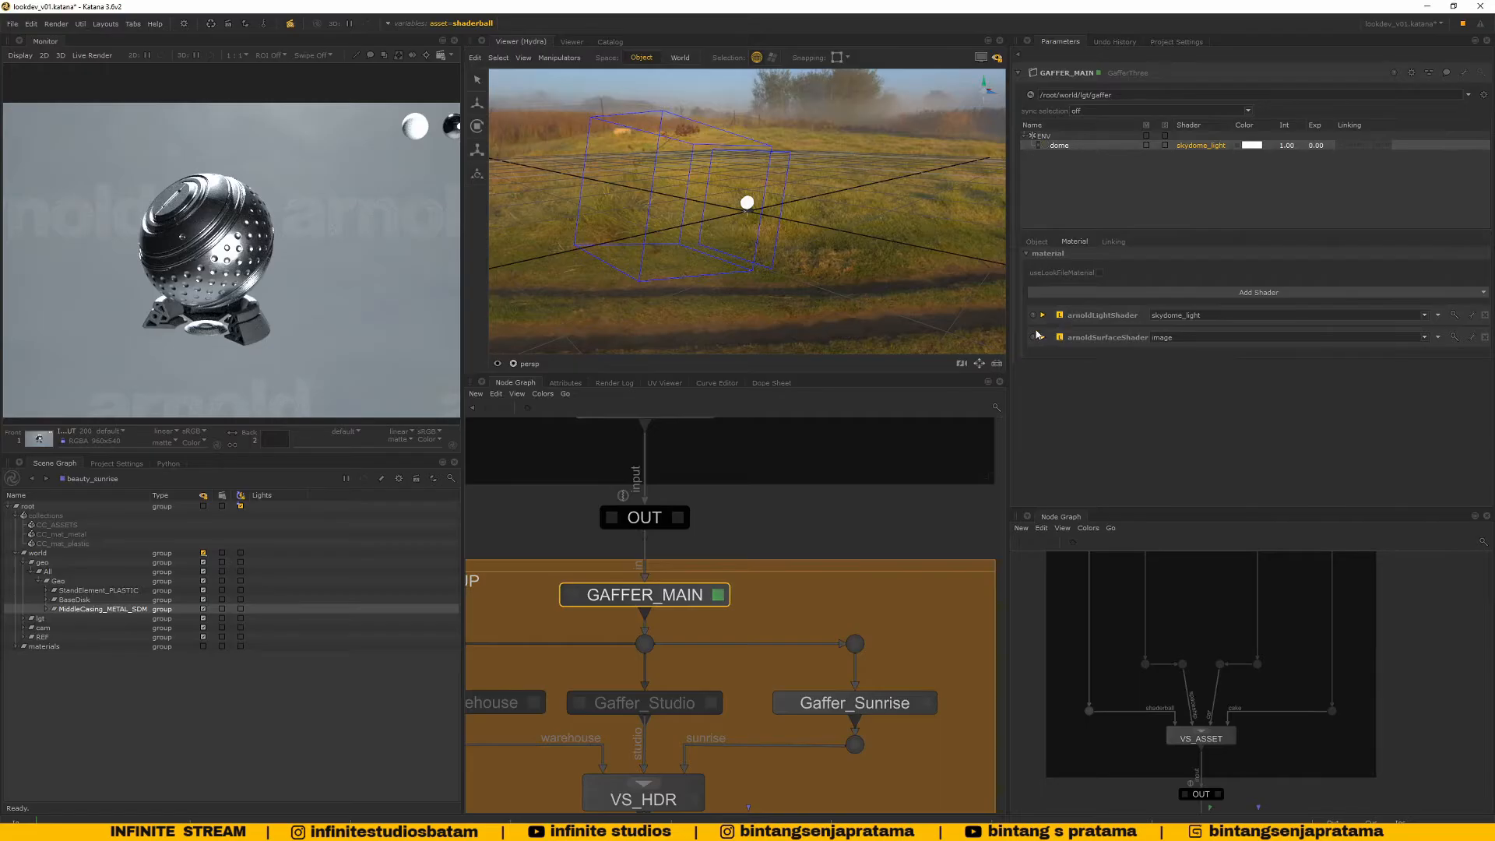
{"action": "left_click", "coordinate": [1043, 315]}
{"action": "left_click", "coordinate": [1052, 333]}
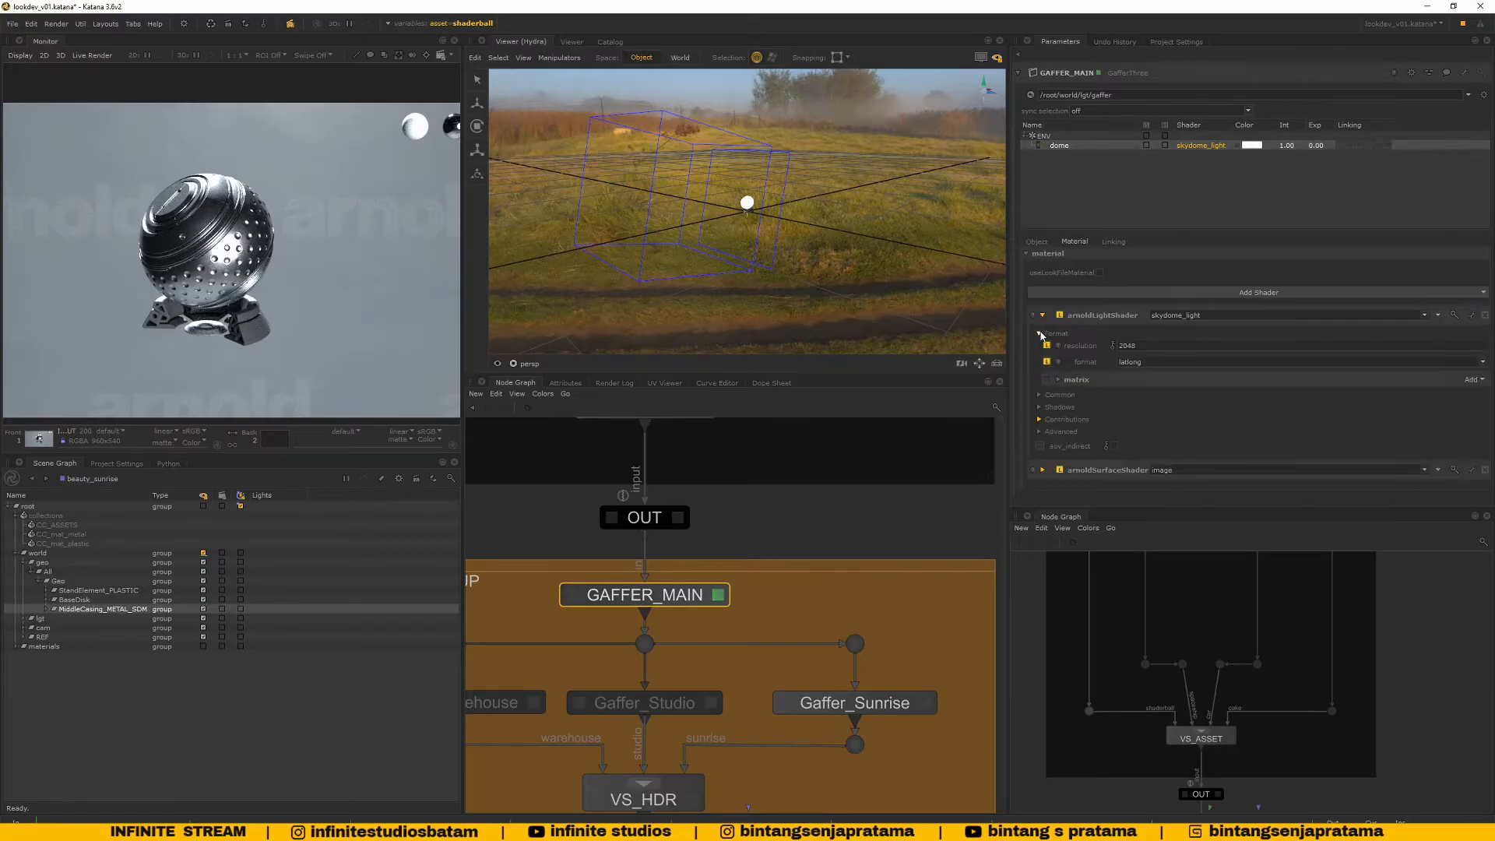
{"action": "left_click", "coordinate": [1059, 380]}
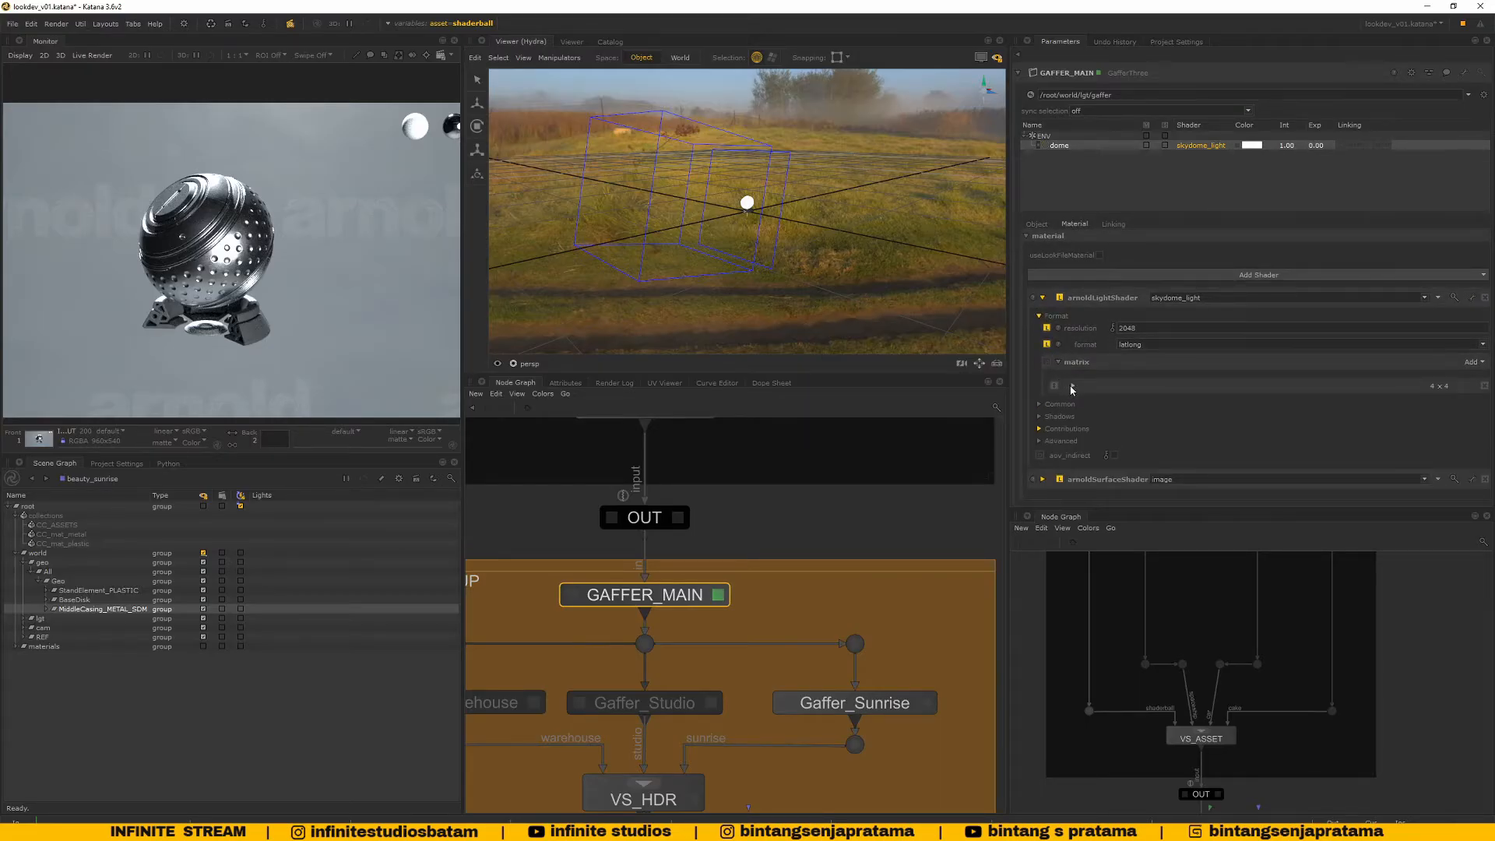
{"action": "left_click", "coordinate": [1072, 387]}
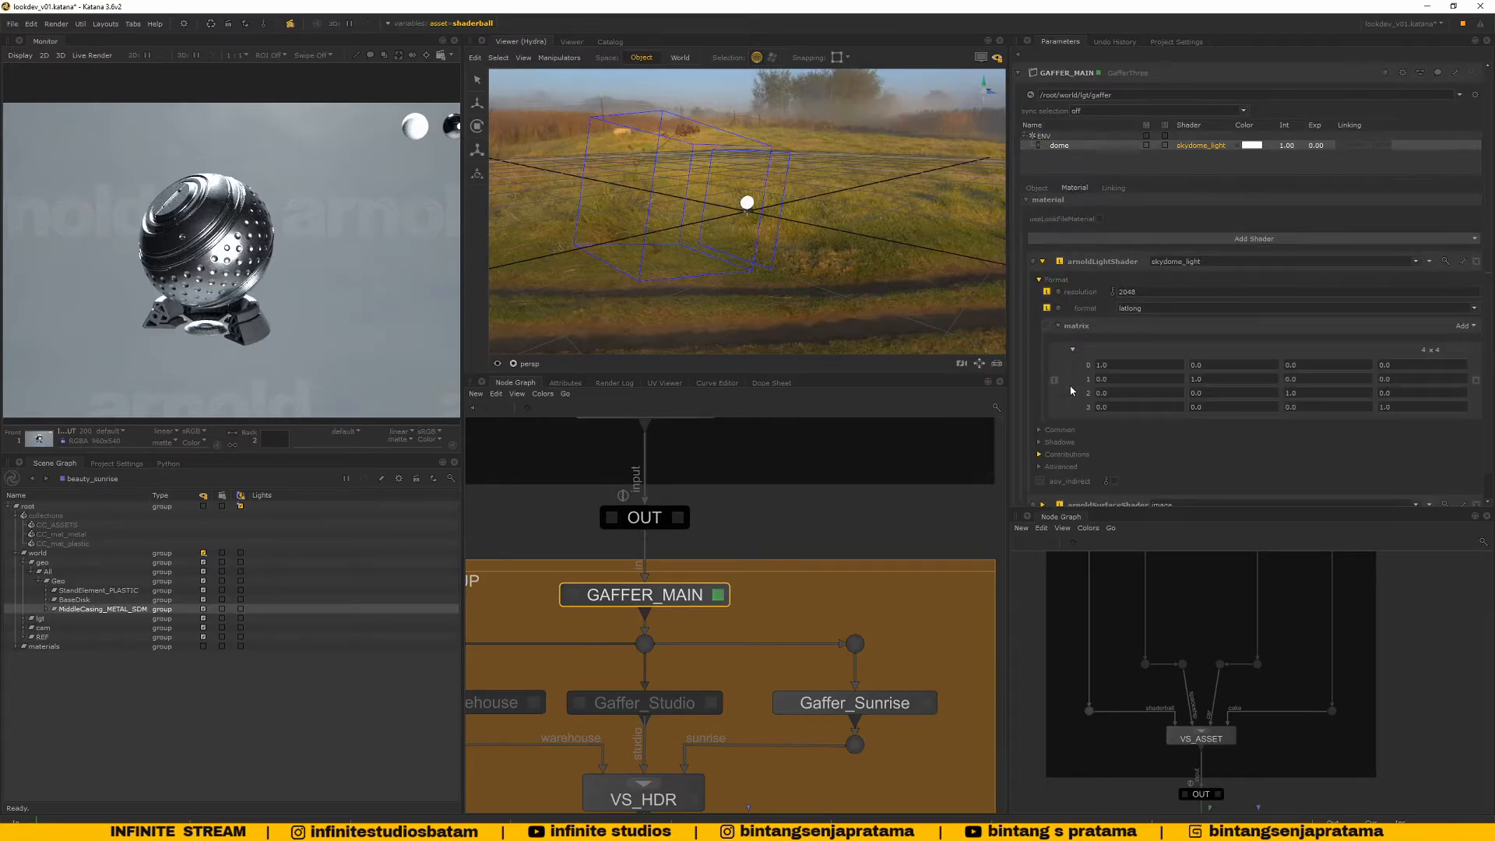
Examine the Common, Shadows, Contributions and Advanced groups of GAFFER_MAIN's dome light, plus its arnoldSurfaceShader
{"action": "left_click", "coordinate": [1040, 431]}
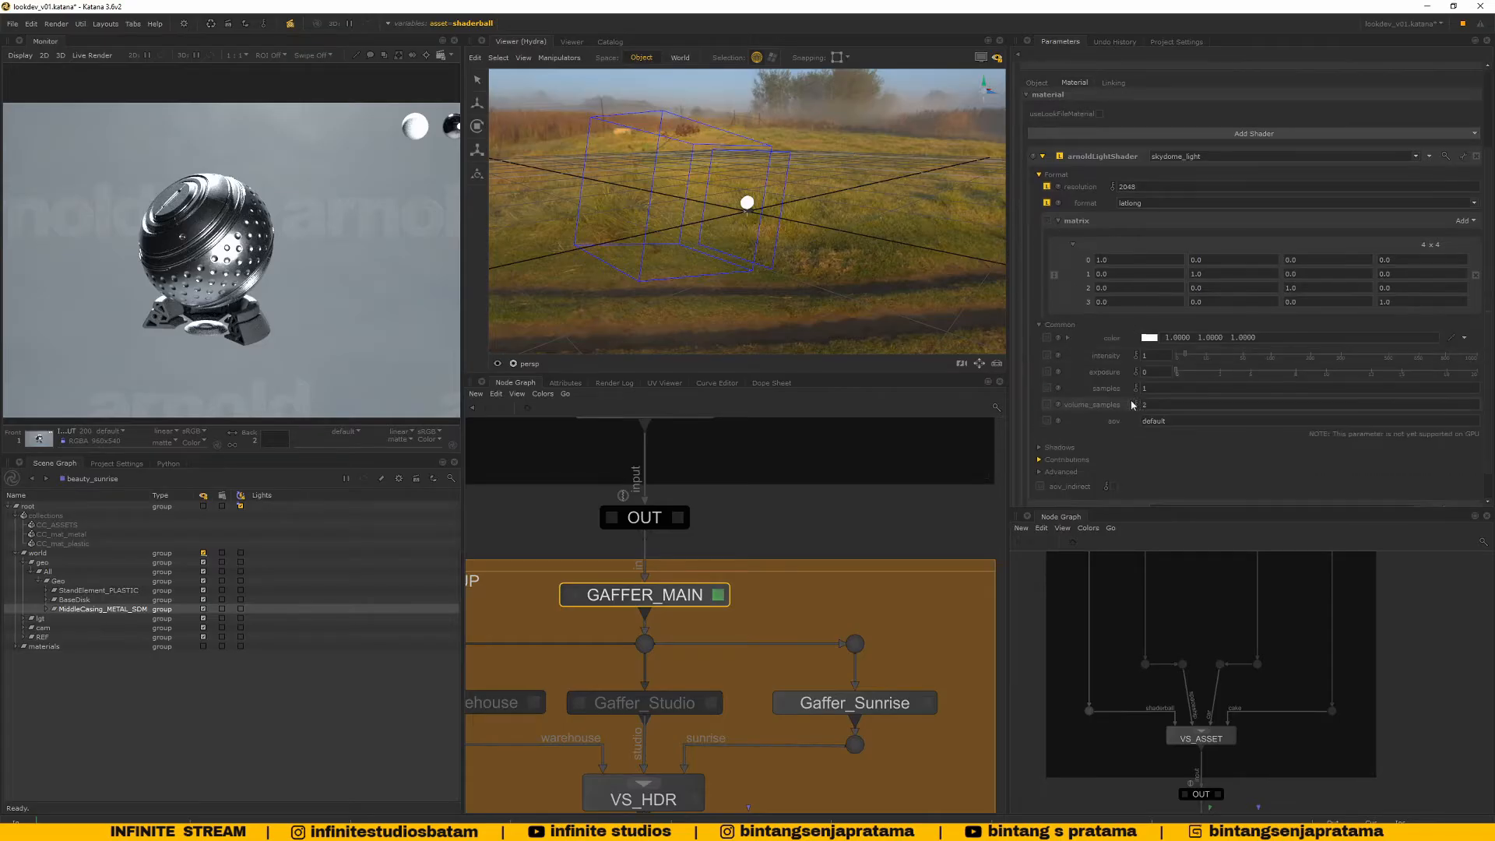
{"action": "left_click", "coordinate": [1039, 448]}
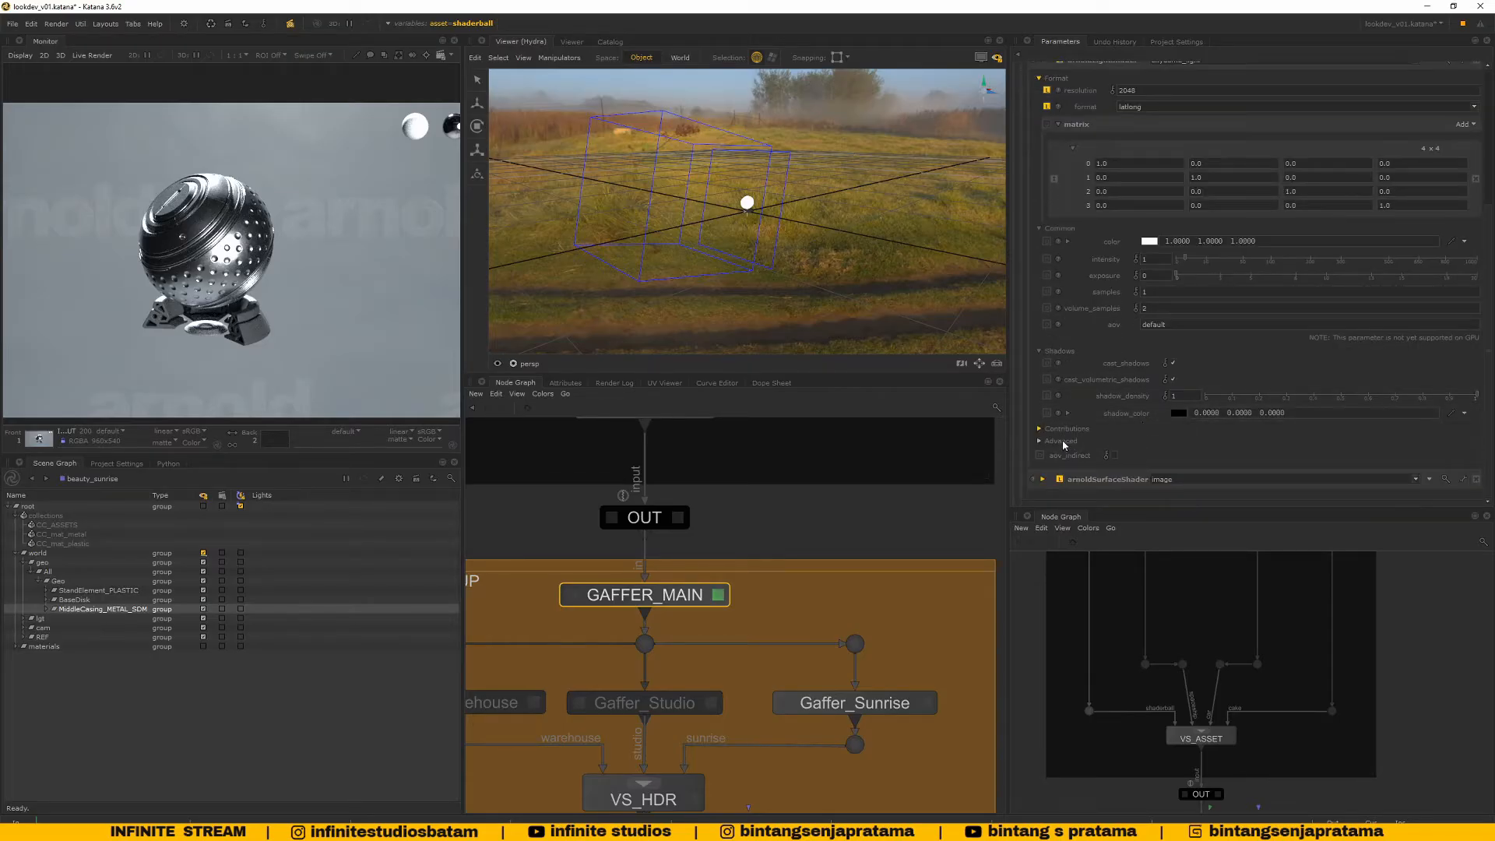
{"action": "left_click", "coordinate": [1039, 429]}
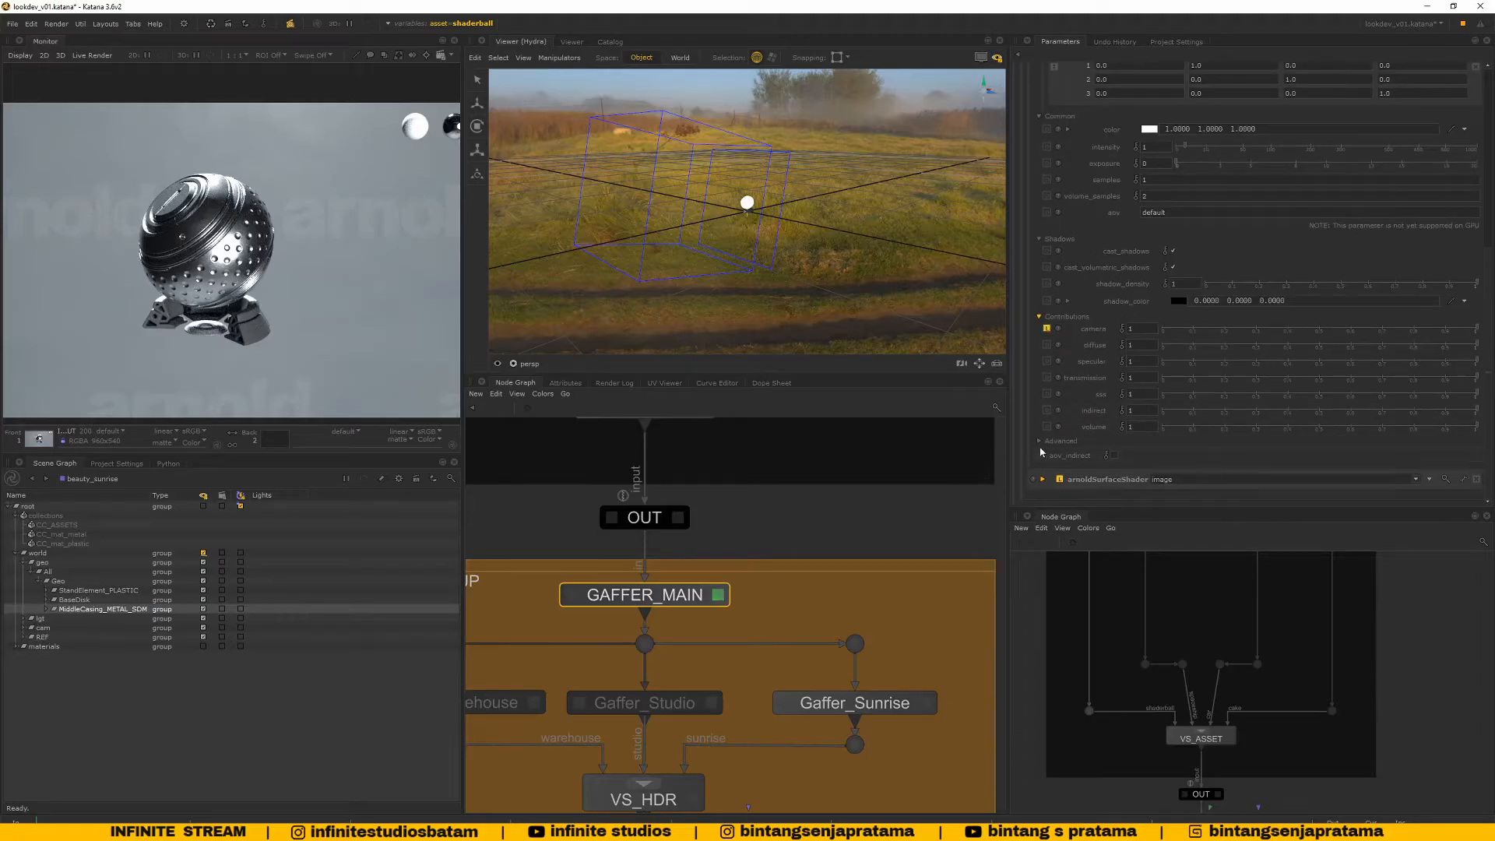
{"action": "left_click", "coordinate": [1039, 440]}
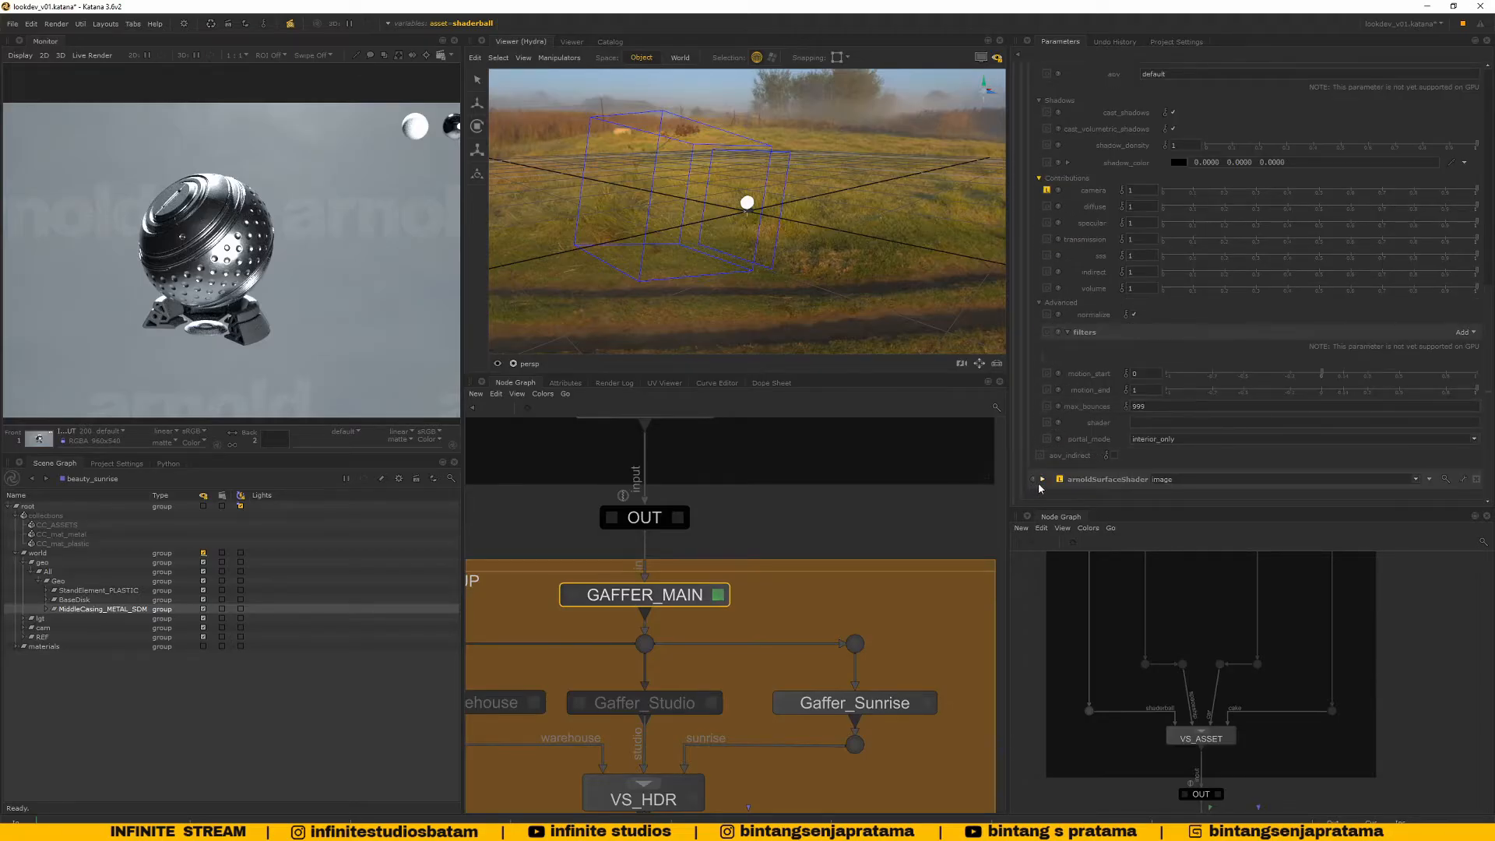
{"action": "left_click", "coordinate": [1041, 479]}
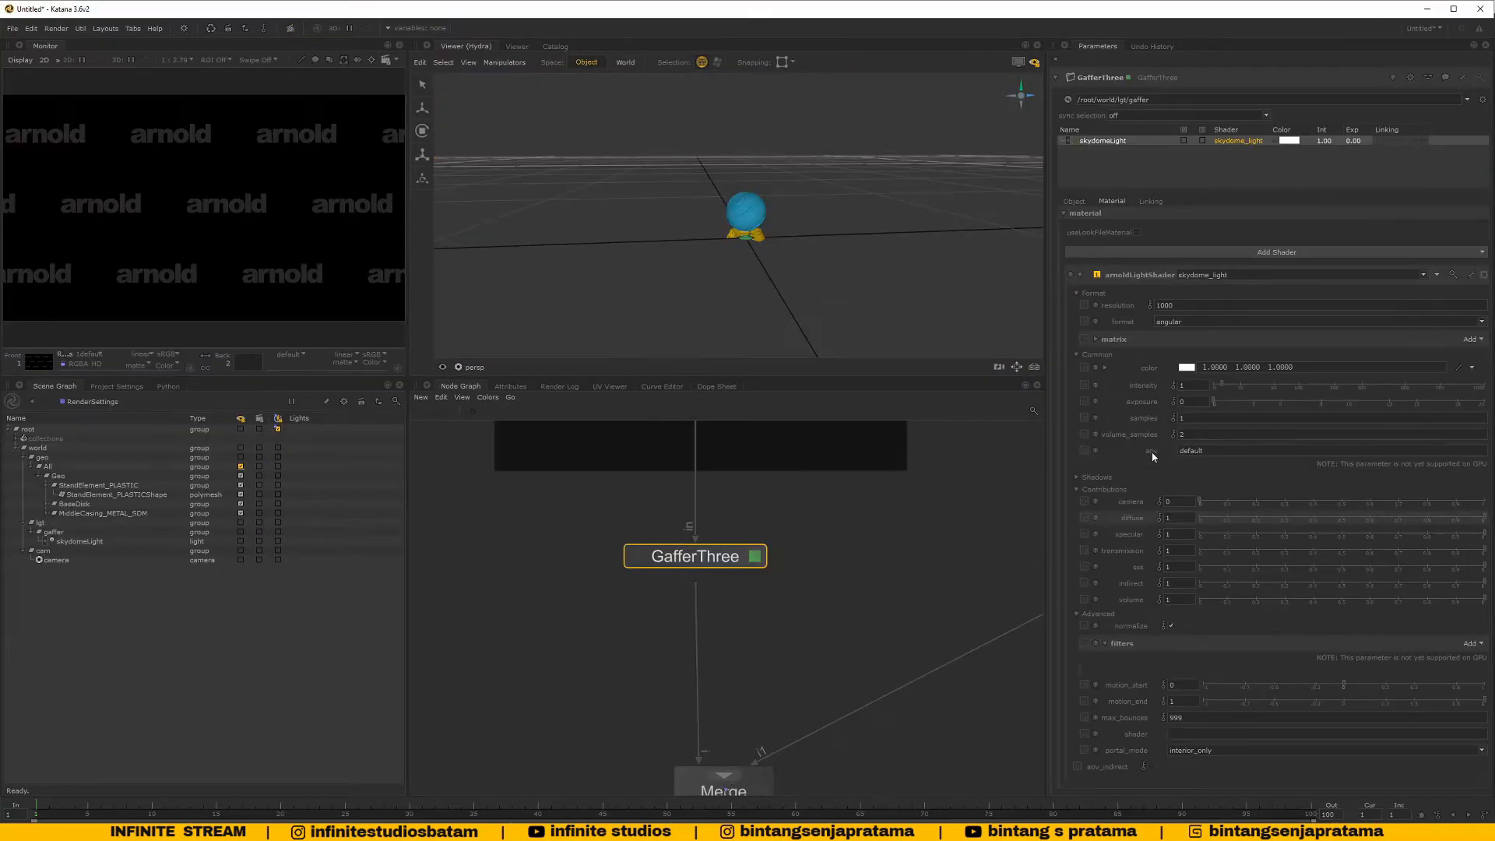
Collapse the skydome shader's Format, Common, Contributions and Advanced groups in GafferThree
{"action": "left_click", "coordinate": [1078, 292]}
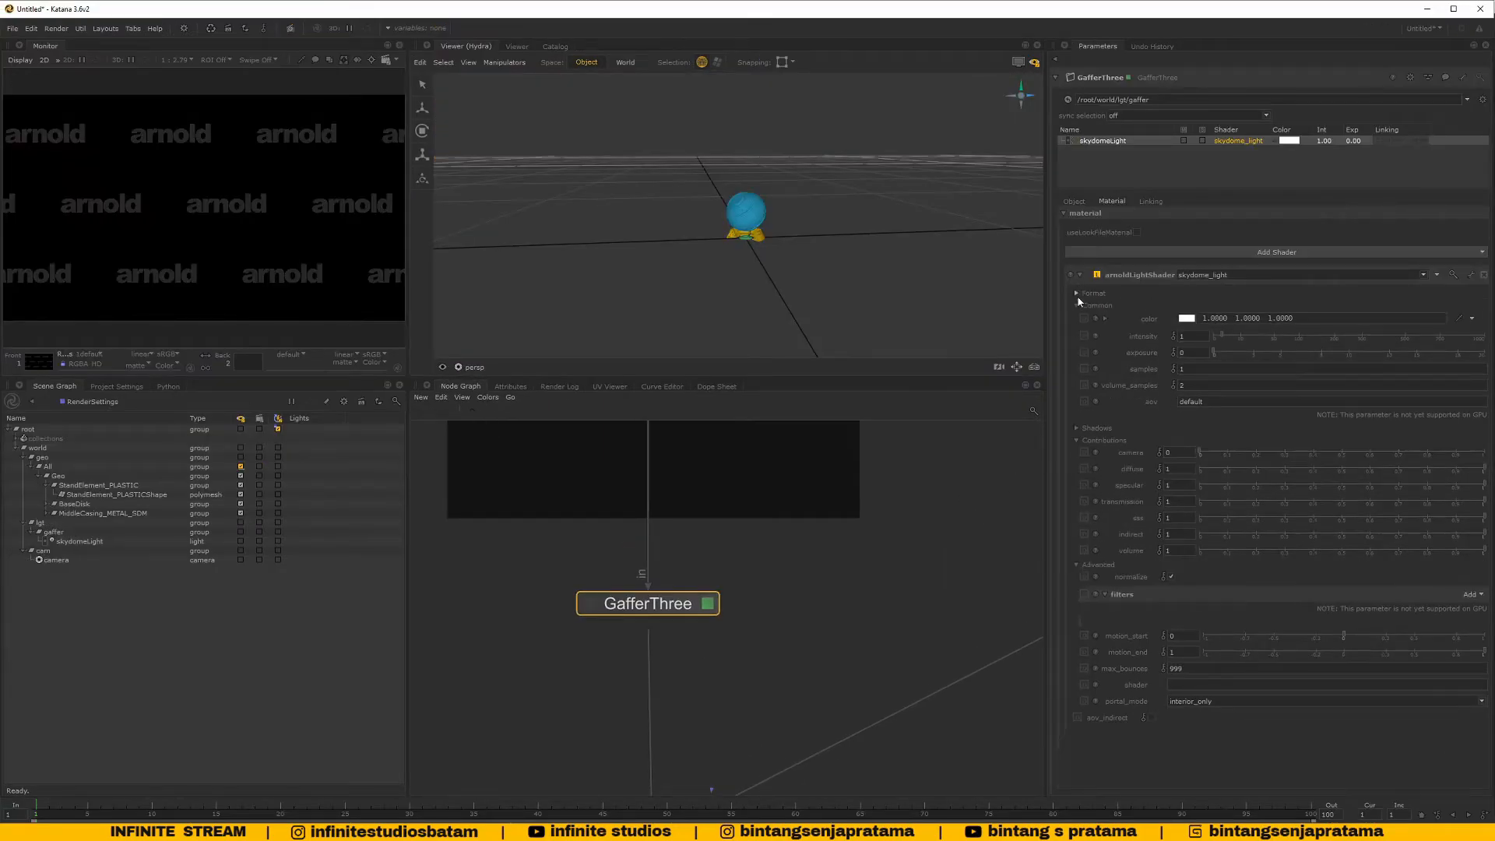
{"action": "left_click", "coordinate": [1078, 351]}
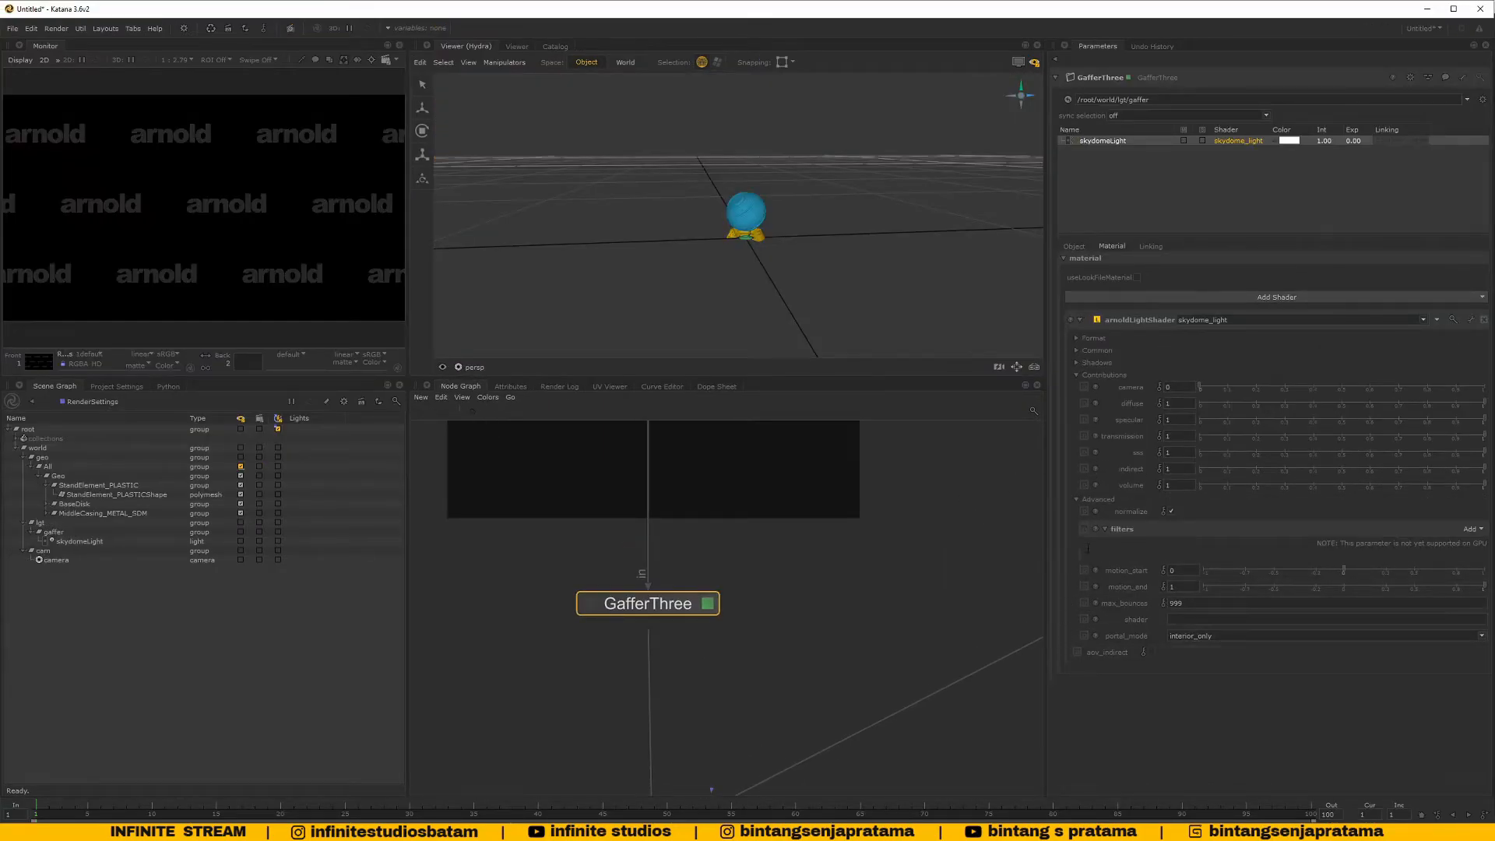
{"action": "left_click", "coordinate": [1078, 501]}
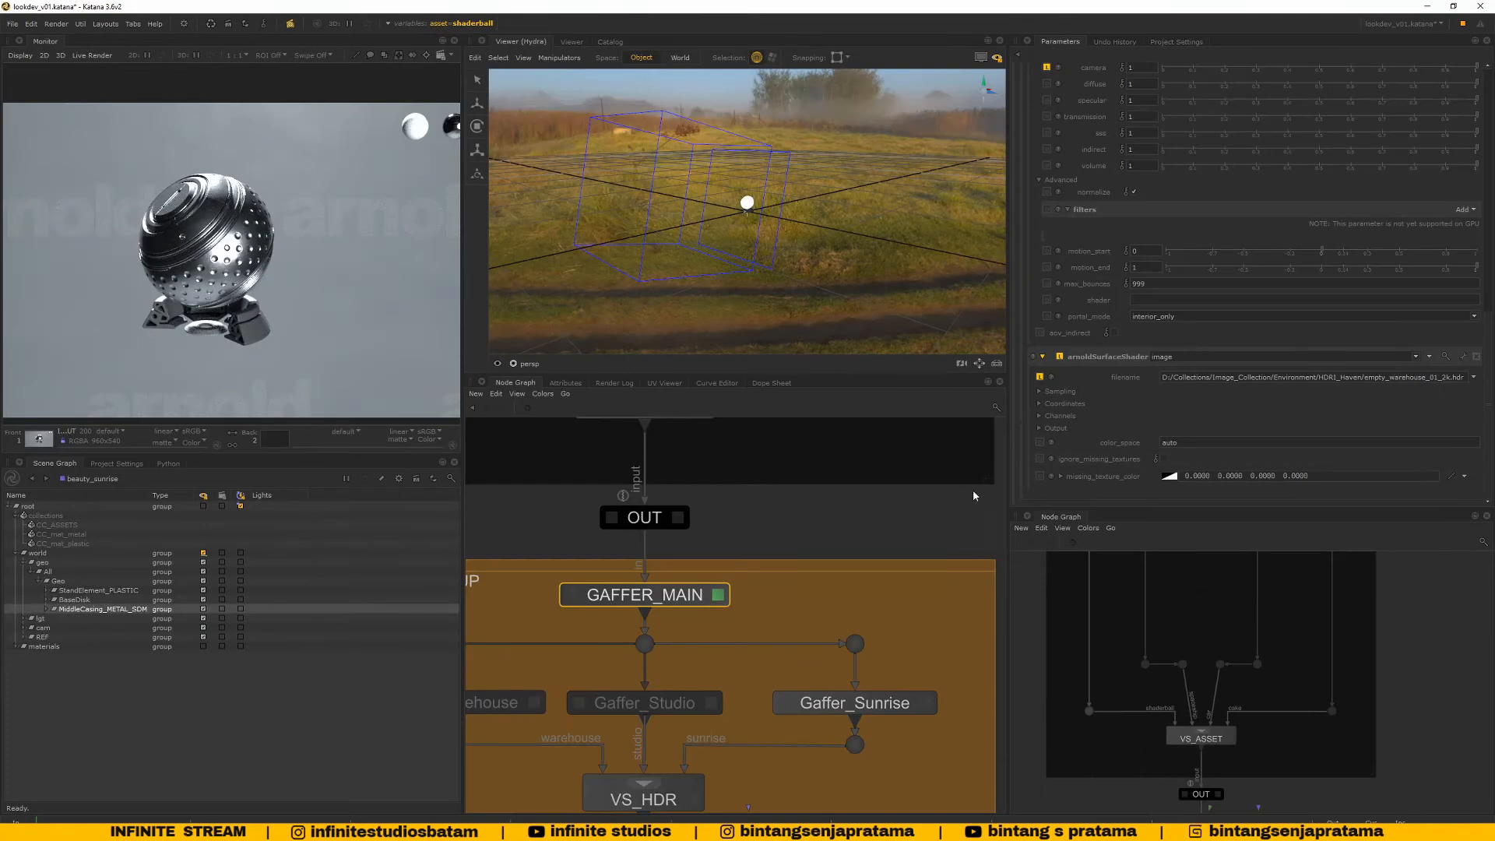
In the lookdev_v01.katana project, collapse the dome shader's Format, Common, Shadows and Contributions groups and view the scene from GAFFER_MAIN
{"action": "scroll", "coordinate": [1190, 352], "scroll_direction": "up", "scroll_amount": 10}
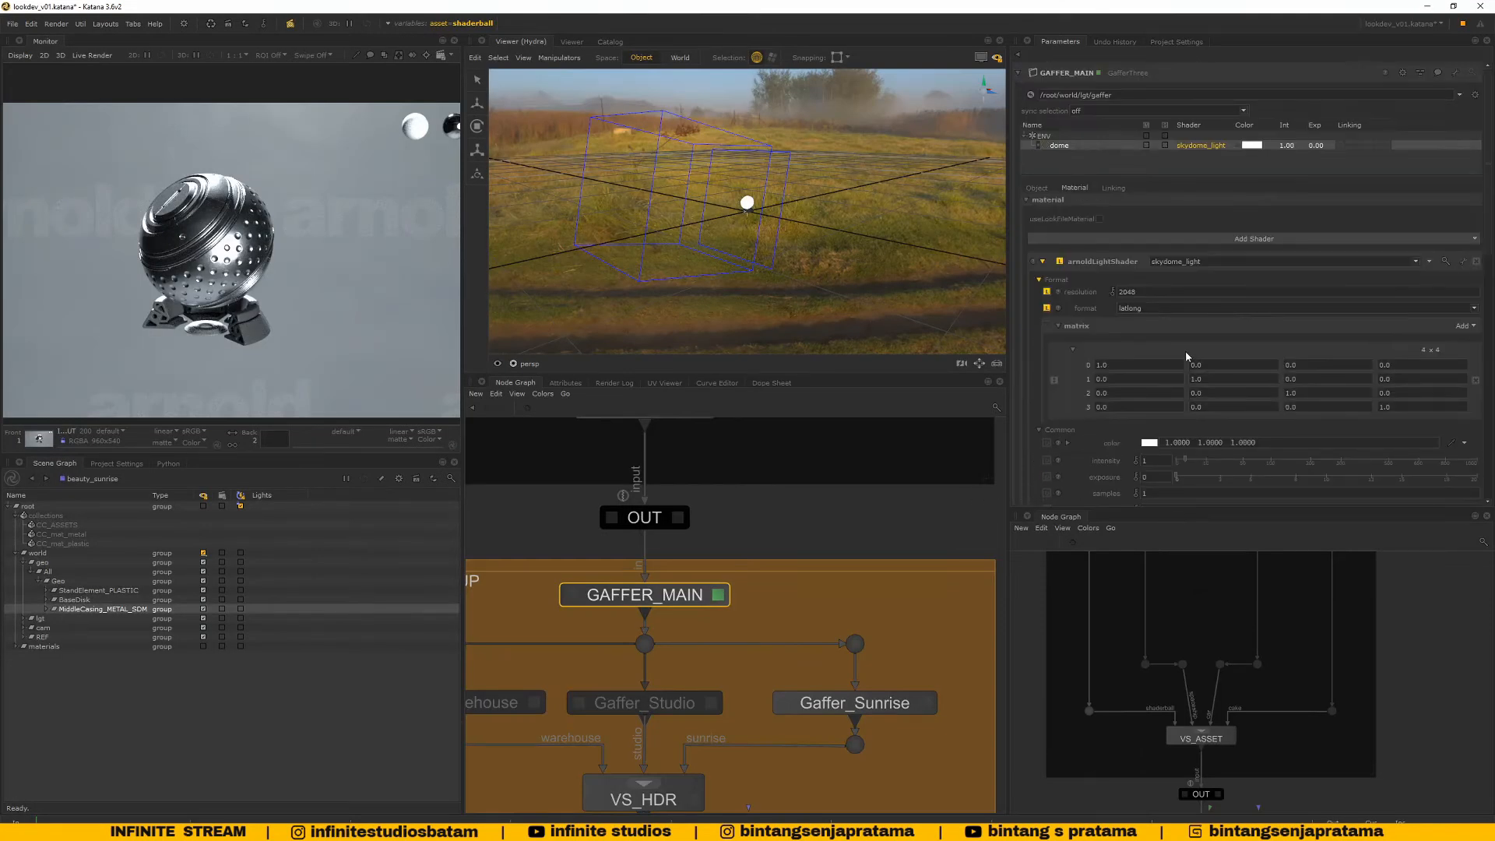
{"action": "left_click", "coordinate": [1039, 280]}
{"action": "left_click", "coordinate": [1039, 292]}
{"action": "left_click", "coordinate": [1039, 304]}
{"action": "left_click", "coordinate": [1040, 317]}
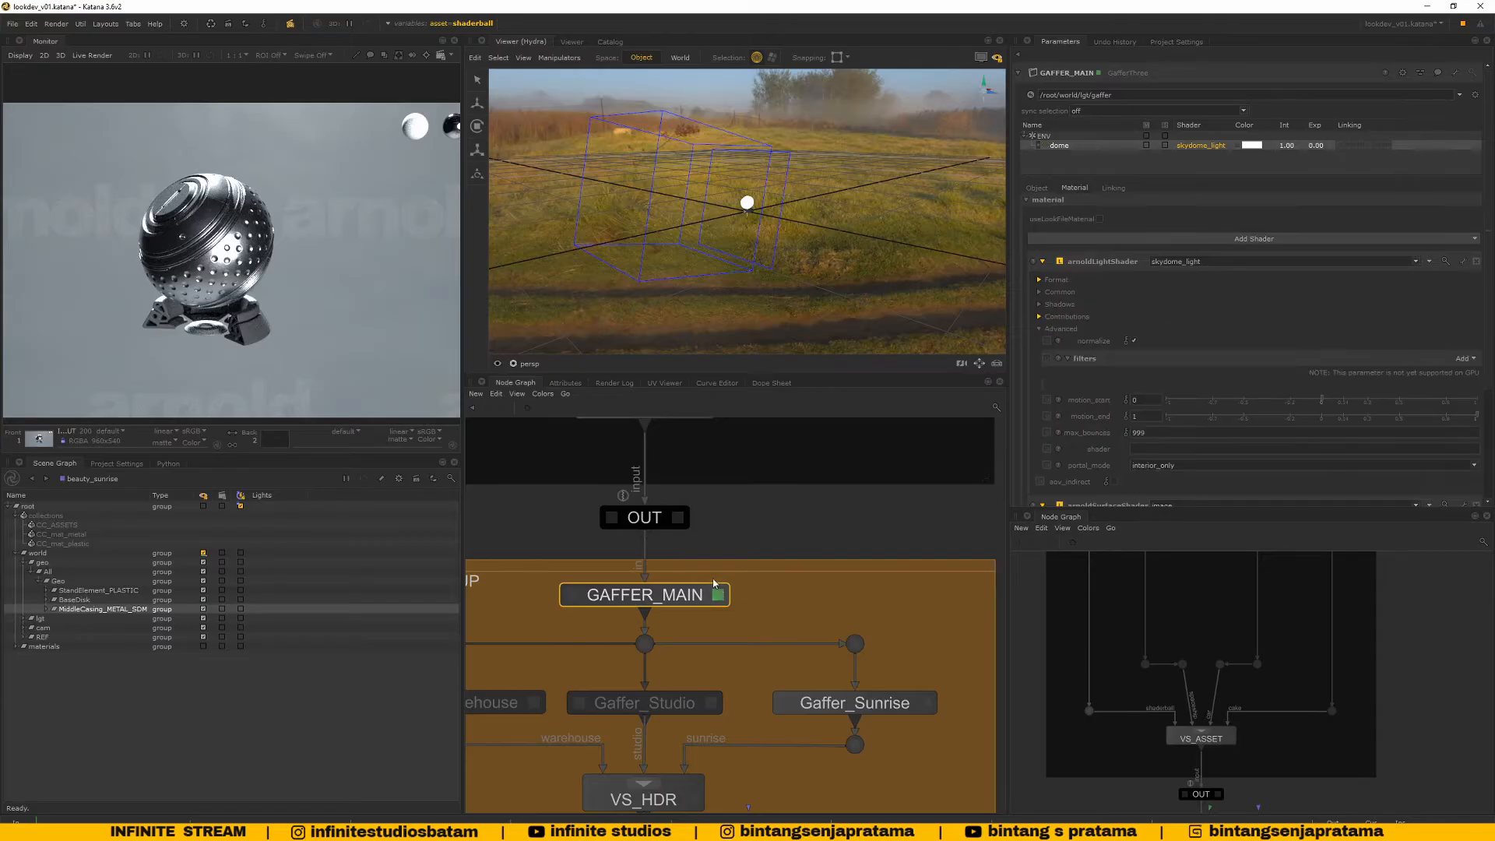
{"action": "scroll", "coordinate": [721, 623], "scroll_direction": "down", "scroll_amount": 4}
{"action": "scroll", "coordinate": [689, 637], "scroll_direction": "up", "scroll_amount": 3}
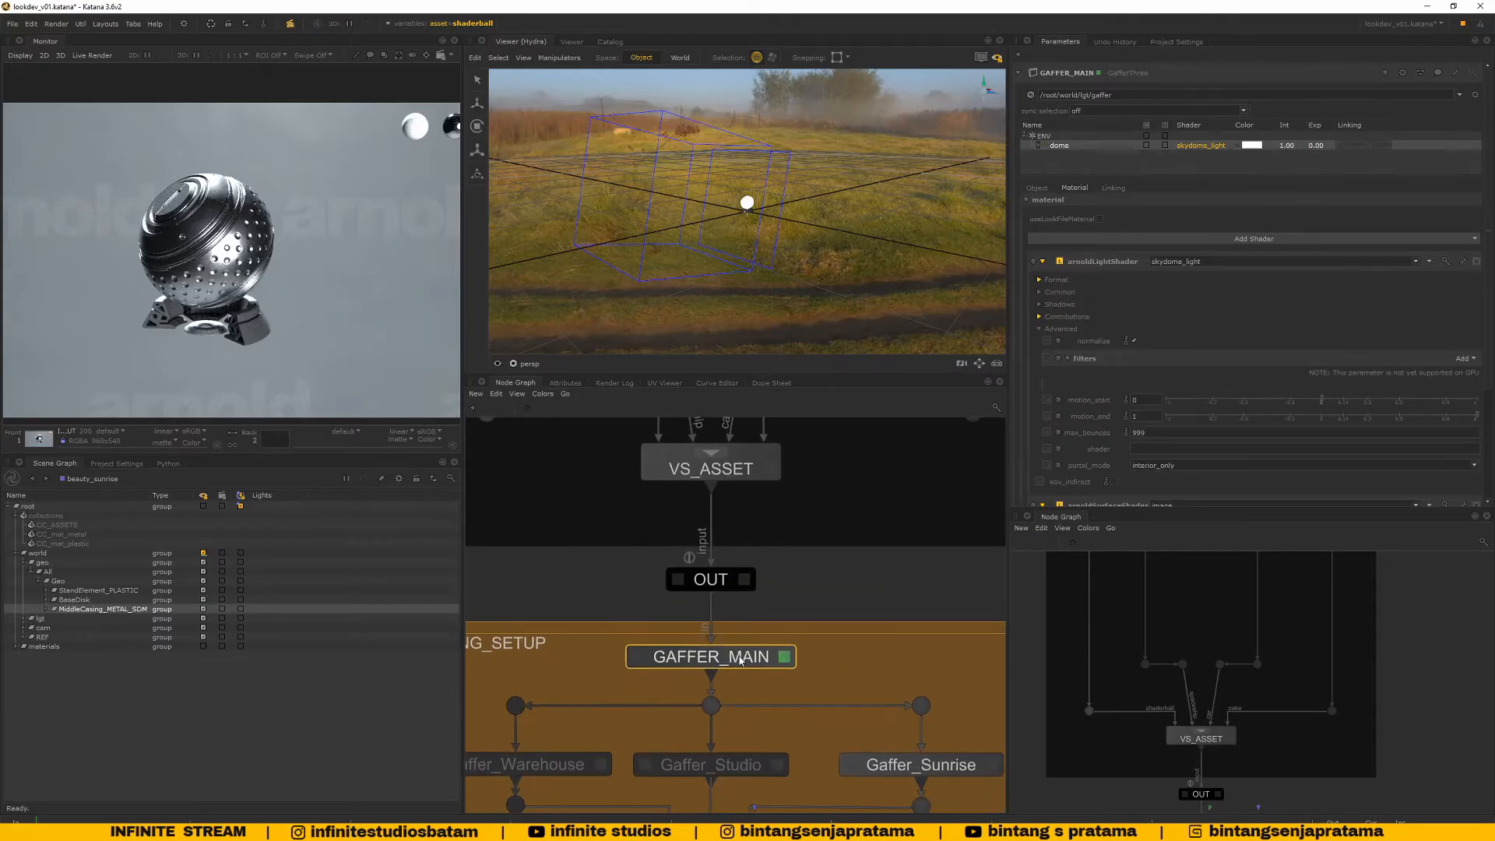
{"action": "key", "text": "v"}
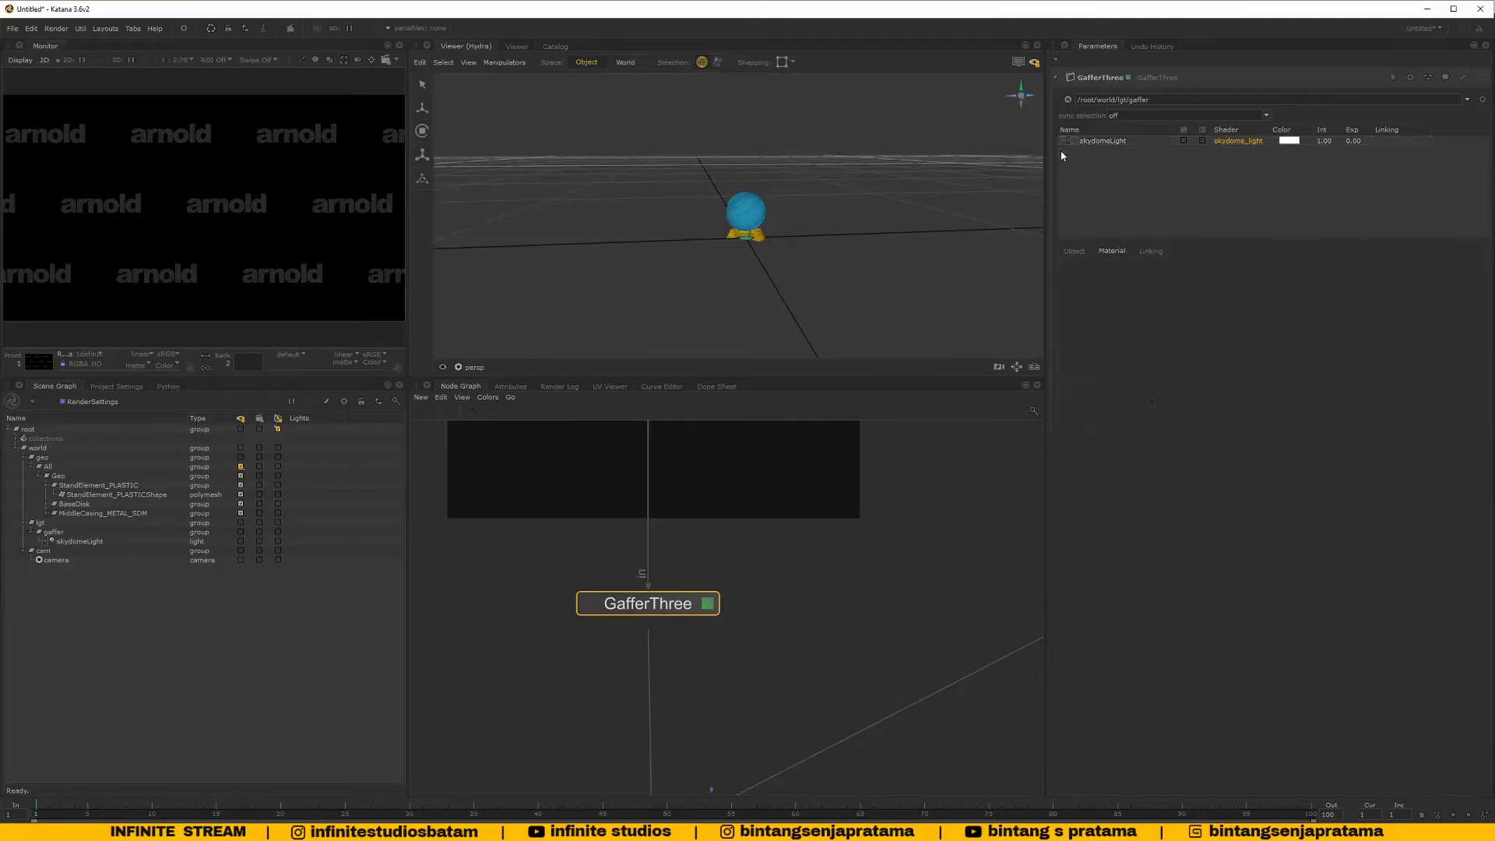
In the untitled scene, add a rig to GafferThree, parent skydomeLight under it and rename the rig ENV
{"action": "right_click", "coordinate": [1061, 151]}
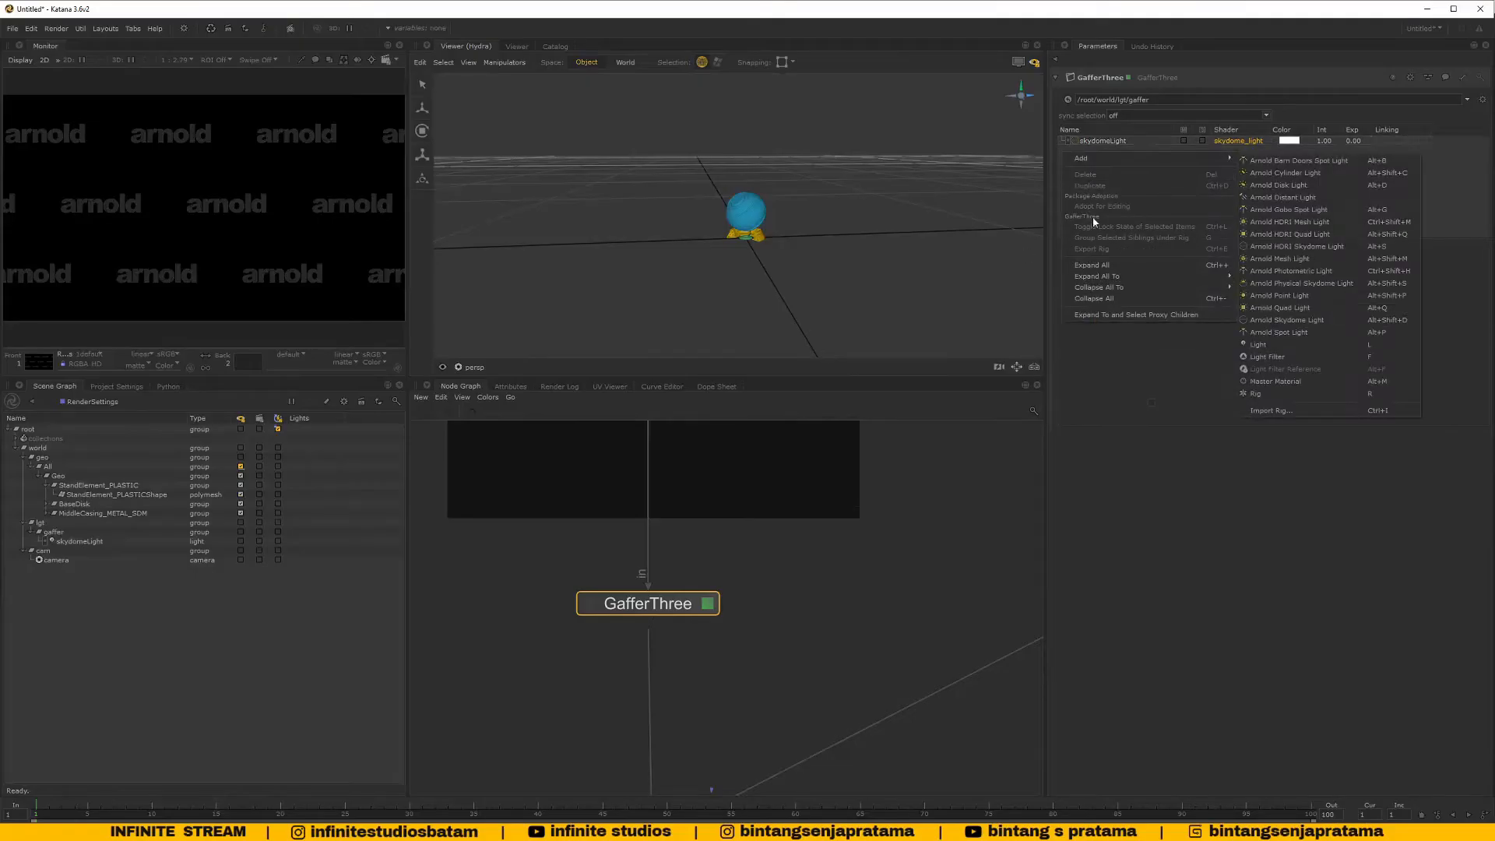
{"action": "left_click", "coordinate": [1258, 394]}
{"action": "left_click", "coordinate": [1072, 140]}
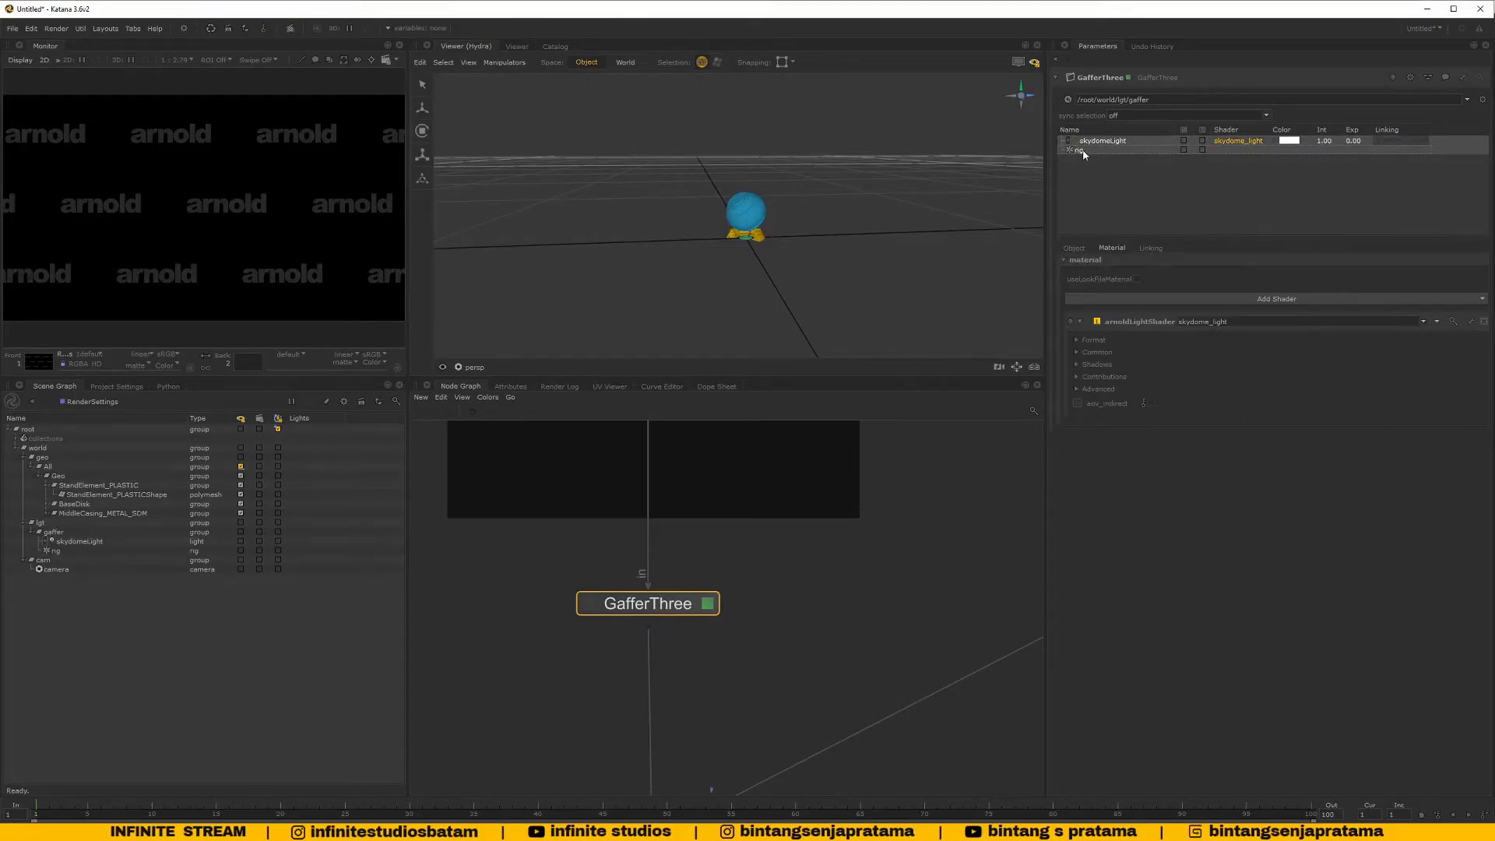
{"action": "left_click_drag", "start_coordinate": [1087, 141], "coordinate": [1086, 148]}
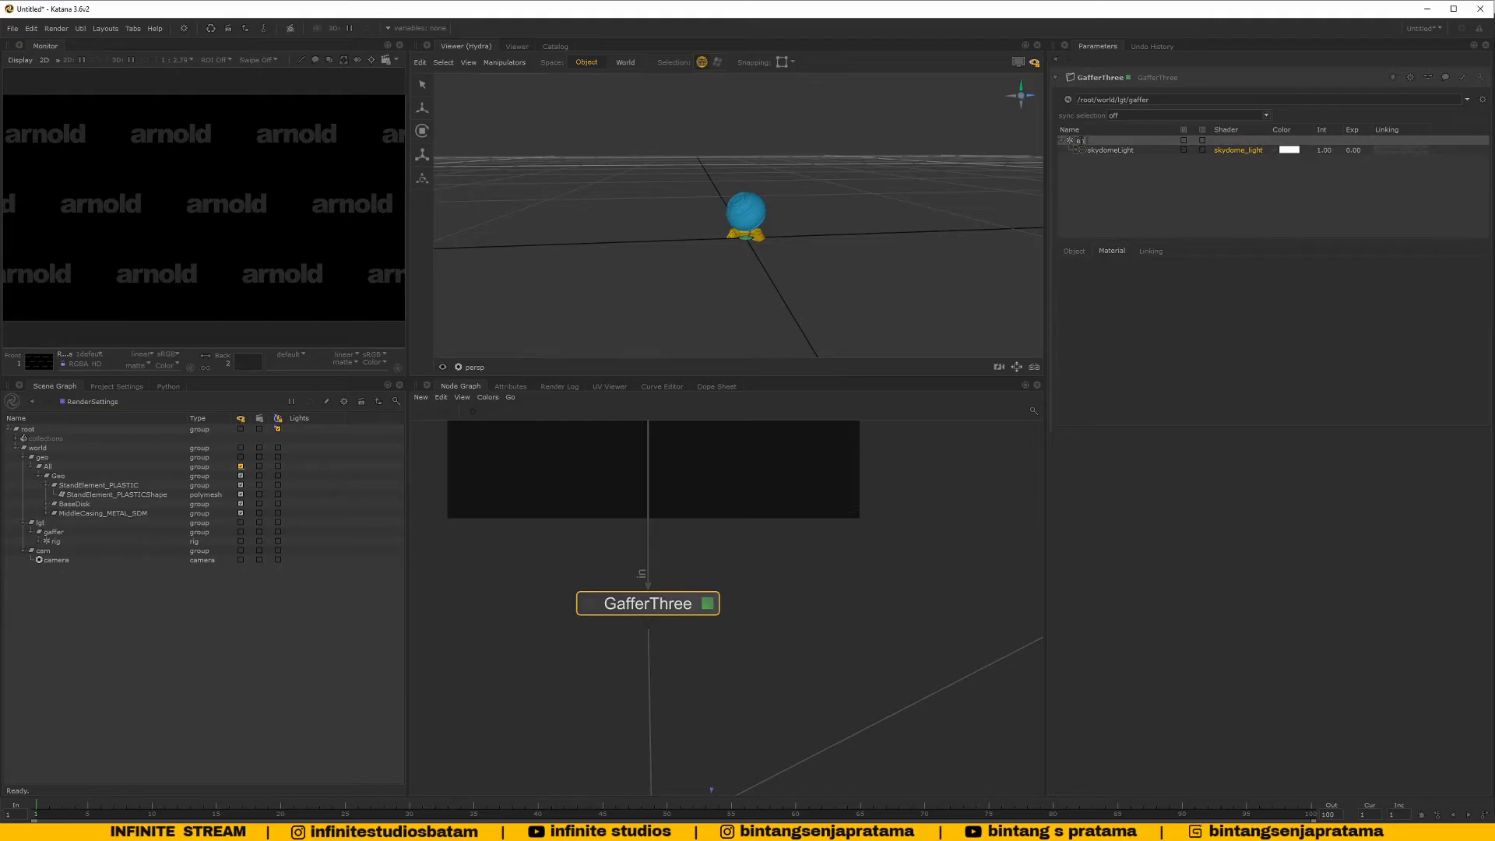
{"action": "key", "text": "Return"}
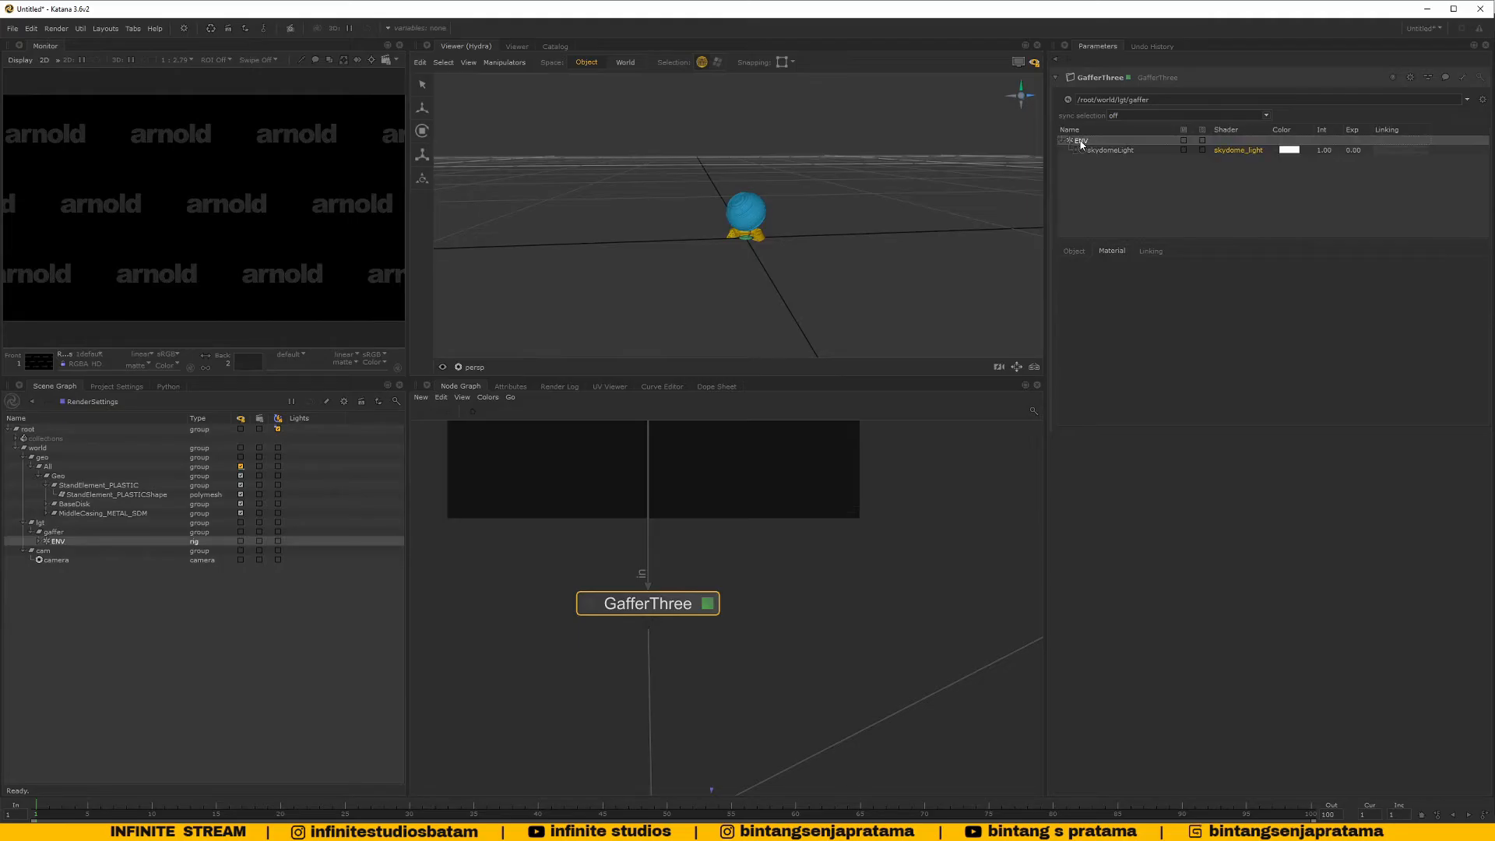
Select skydomeLight inside ENV and examine its object, material and linking settings, including the shader's Advanced group
{"action": "left_click", "coordinate": [1110, 150]}
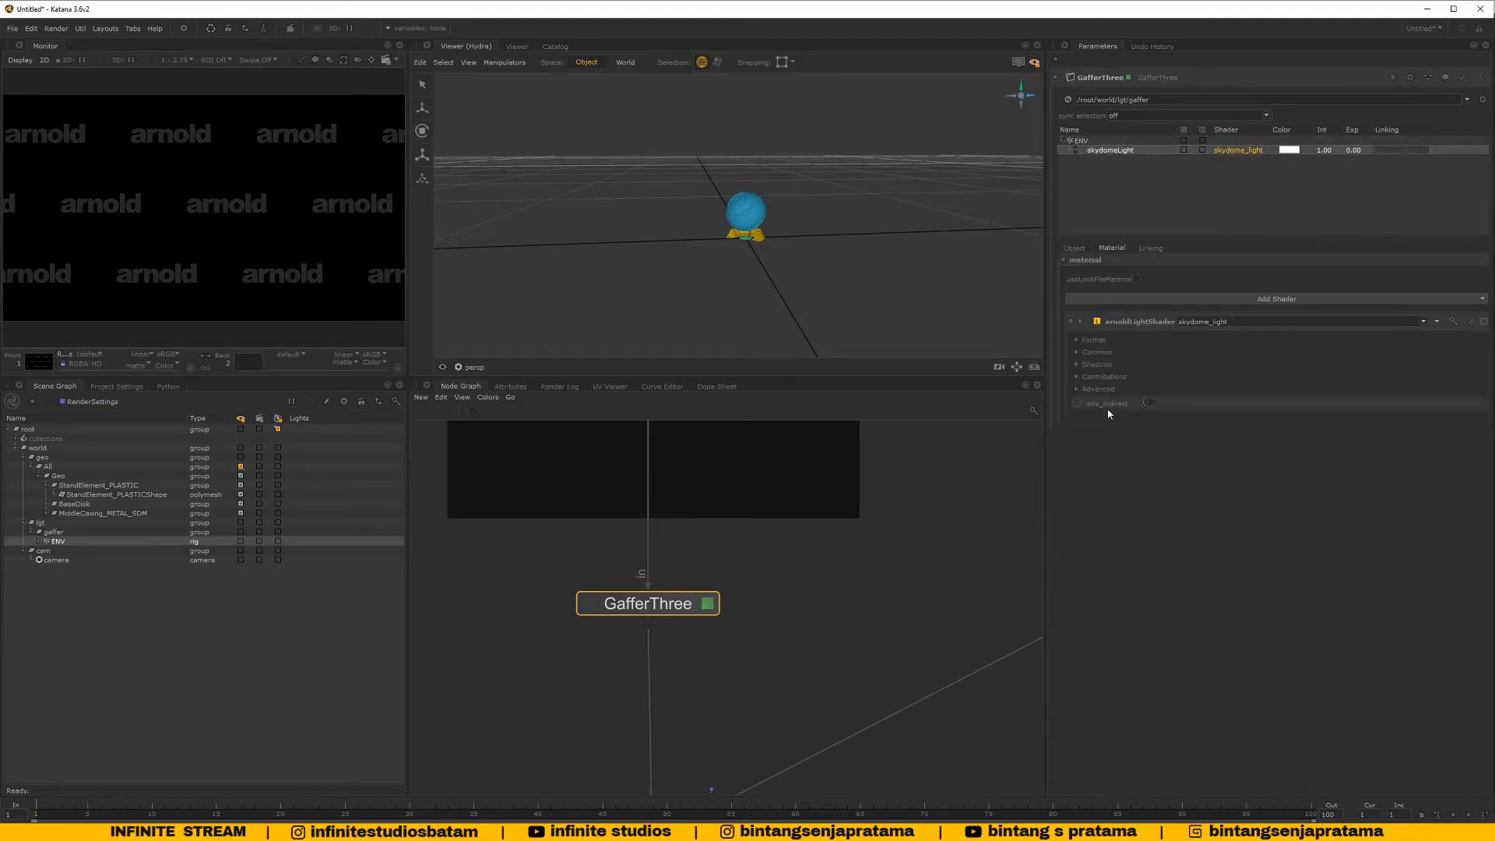
{"action": "left_click", "coordinate": [1082, 249]}
{"action": "left_click", "coordinate": [1118, 247]}
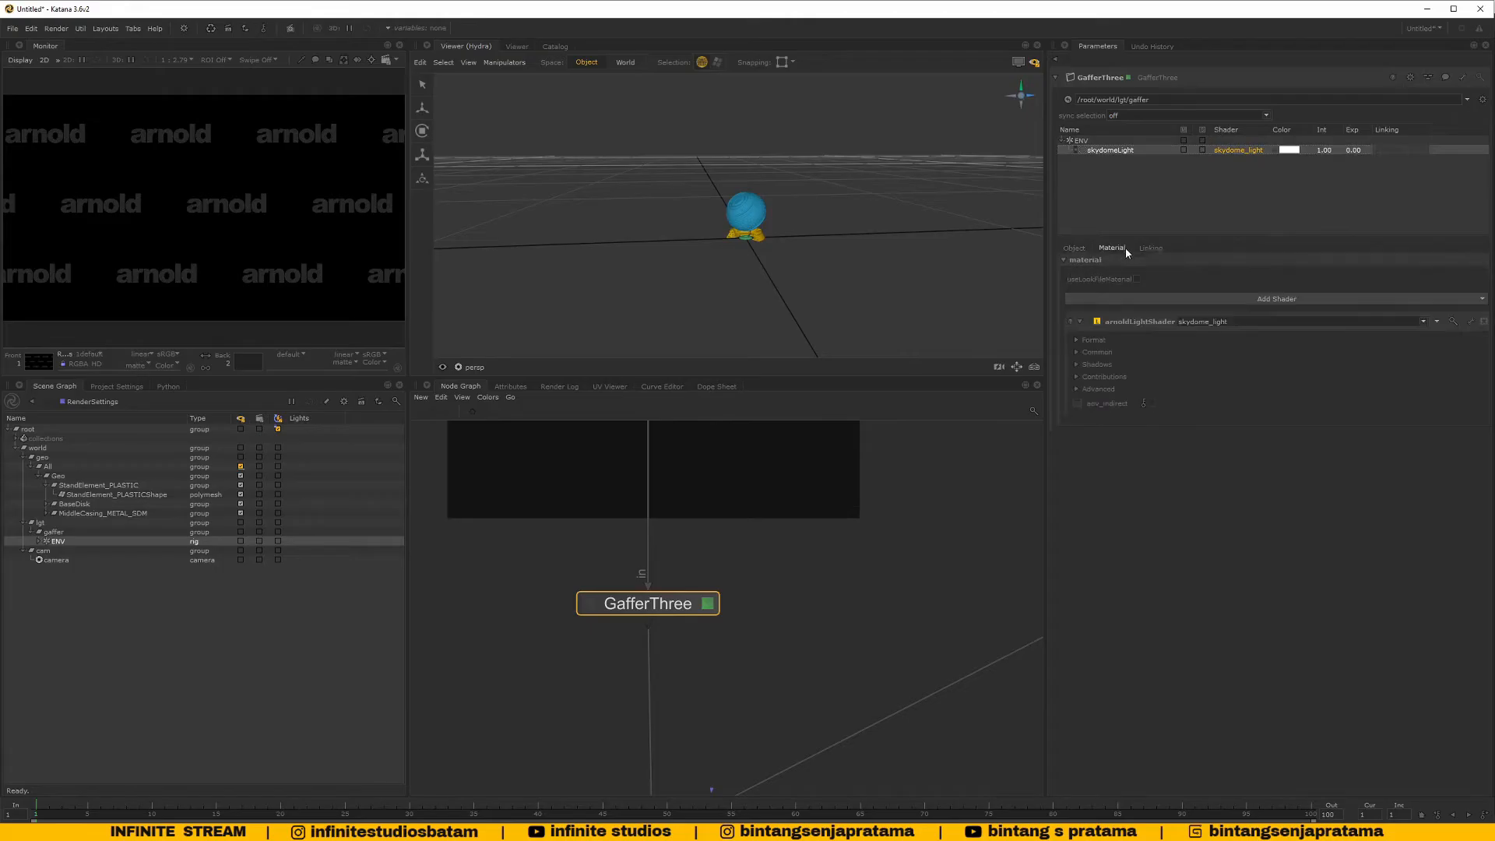
{"action": "left_click", "coordinate": [1156, 250]}
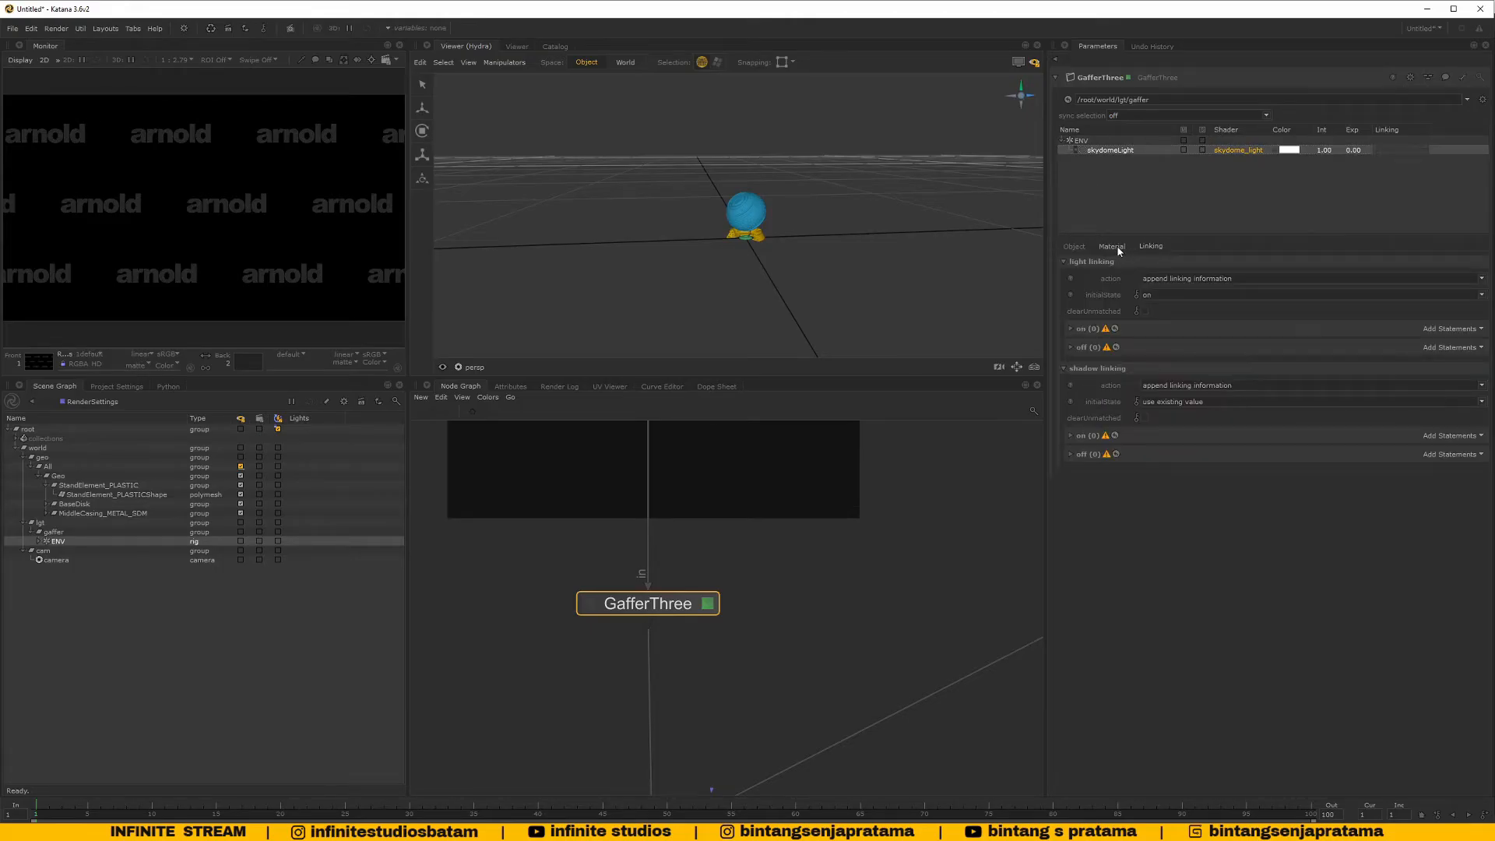
{"action": "left_click", "coordinate": [1118, 247]}
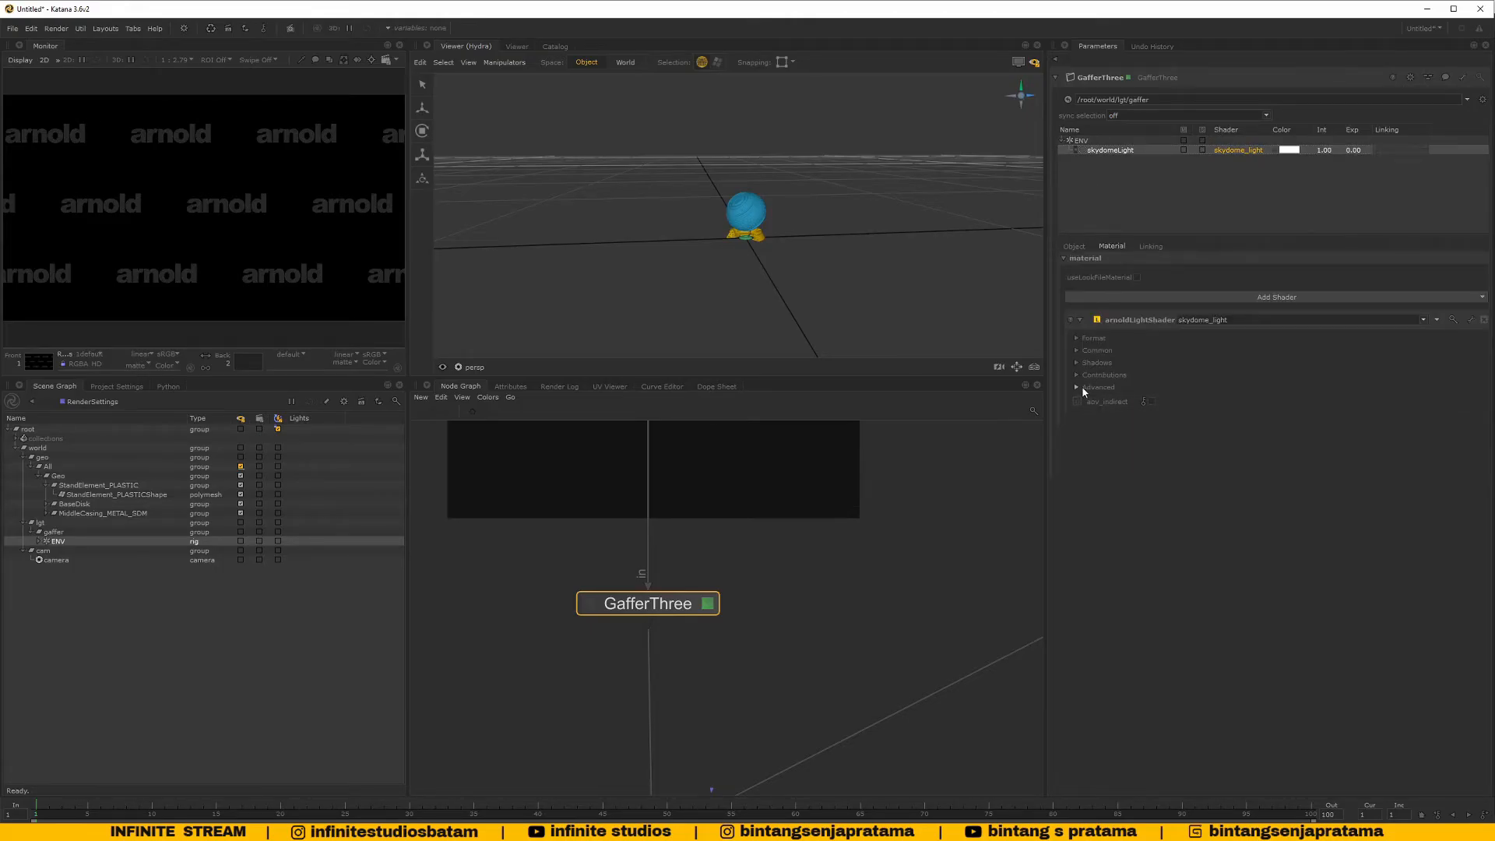
{"action": "left_click", "coordinate": [1082, 387]}
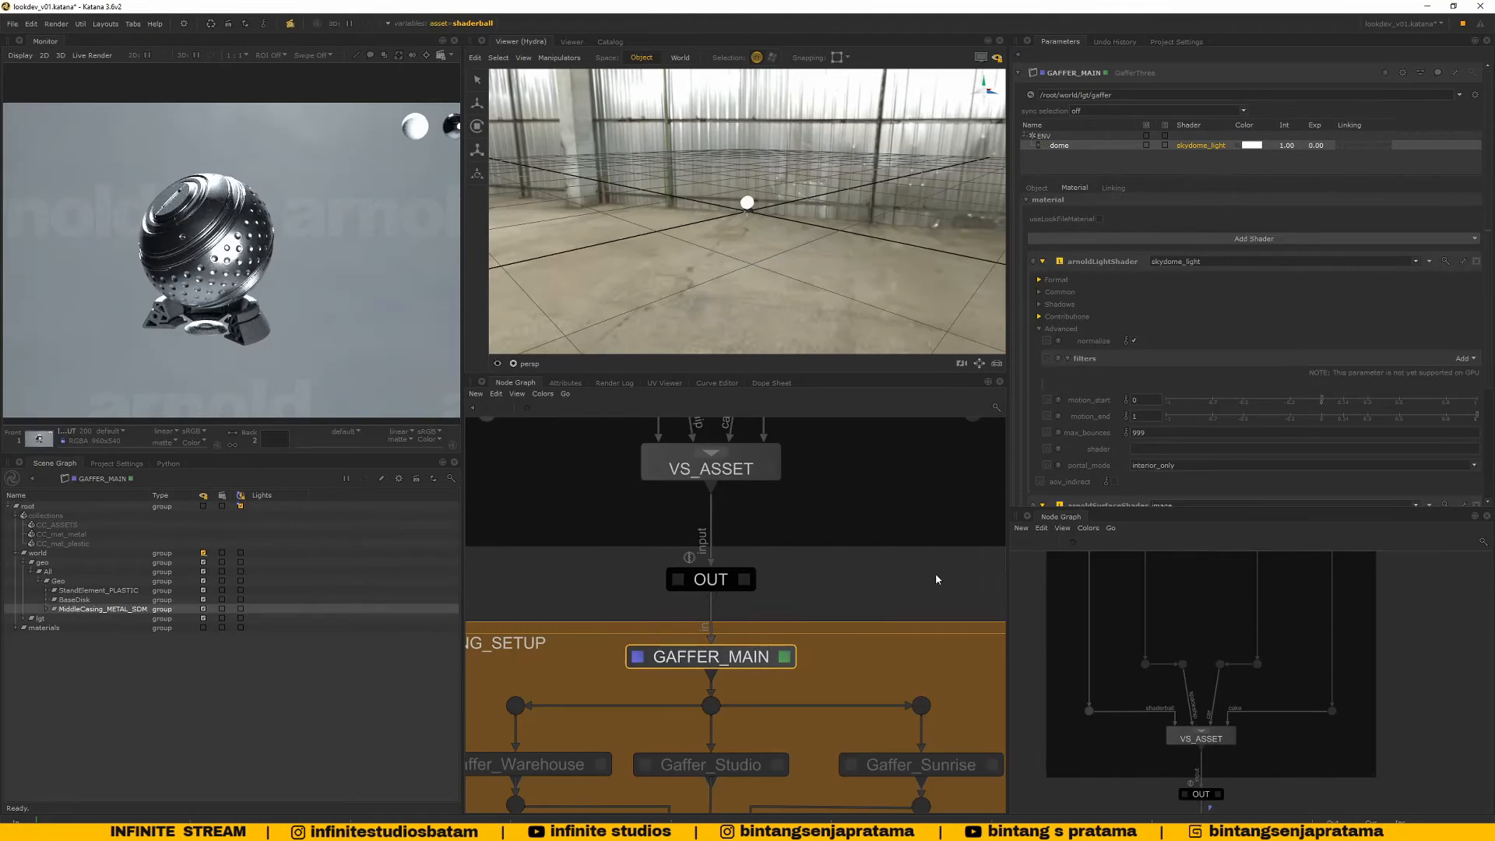
In lookdev_v01.katana, check how the dome light's material combines the skydome light shader with an image surface shader
{"action": "scroll", "coordinate": [1137, 419], "scroll_direction": "down", "scroll_amount": 4}
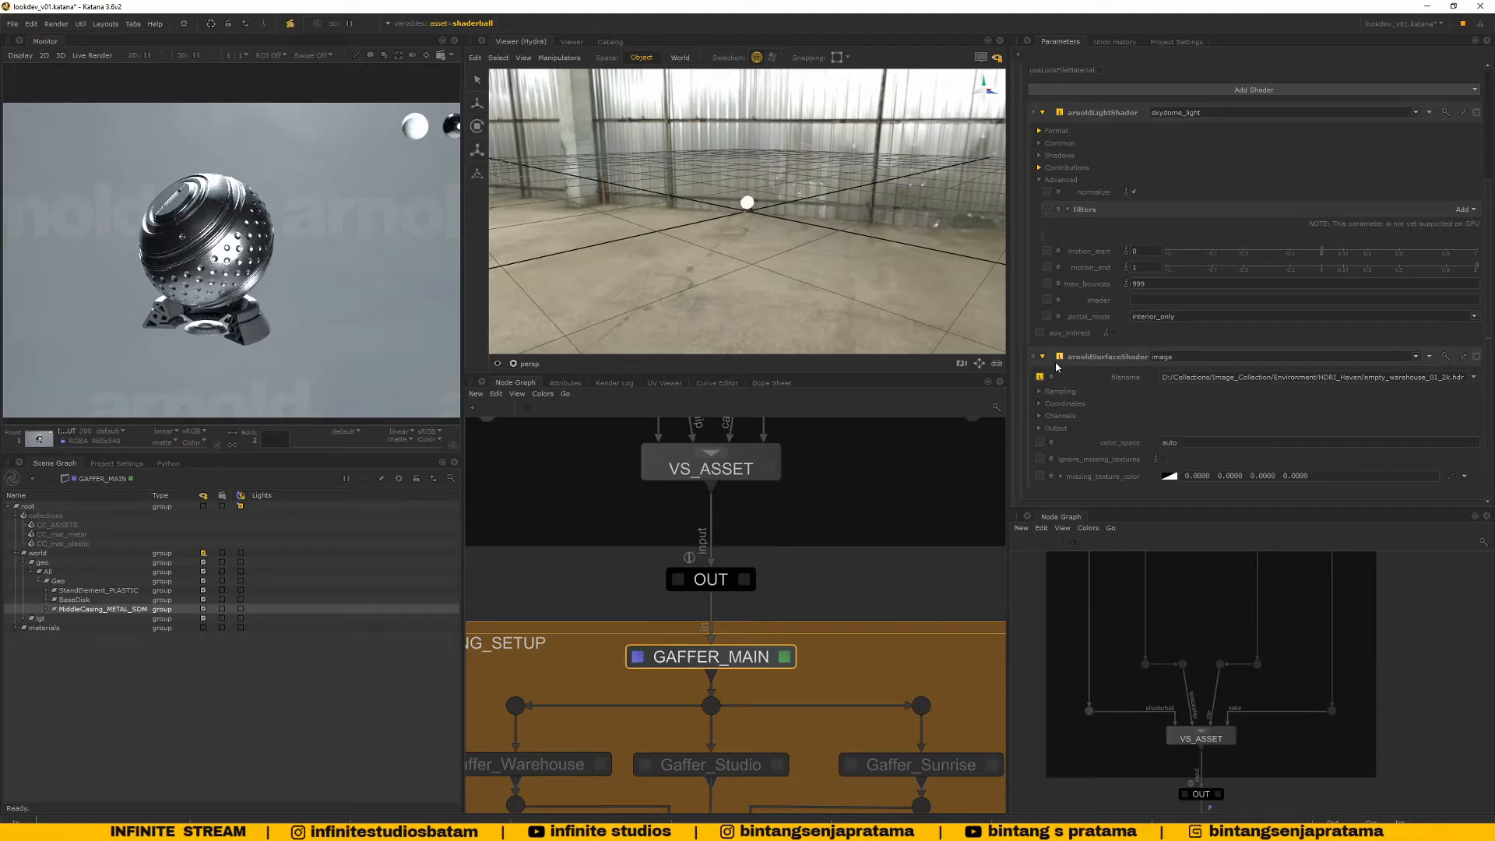
{"action": "scroll", "coordinate": [1058, 366], "scroll_direction": "up", "scroll_amount": 4}
{"action": "left_click", "coordinate": [1043, 262]}
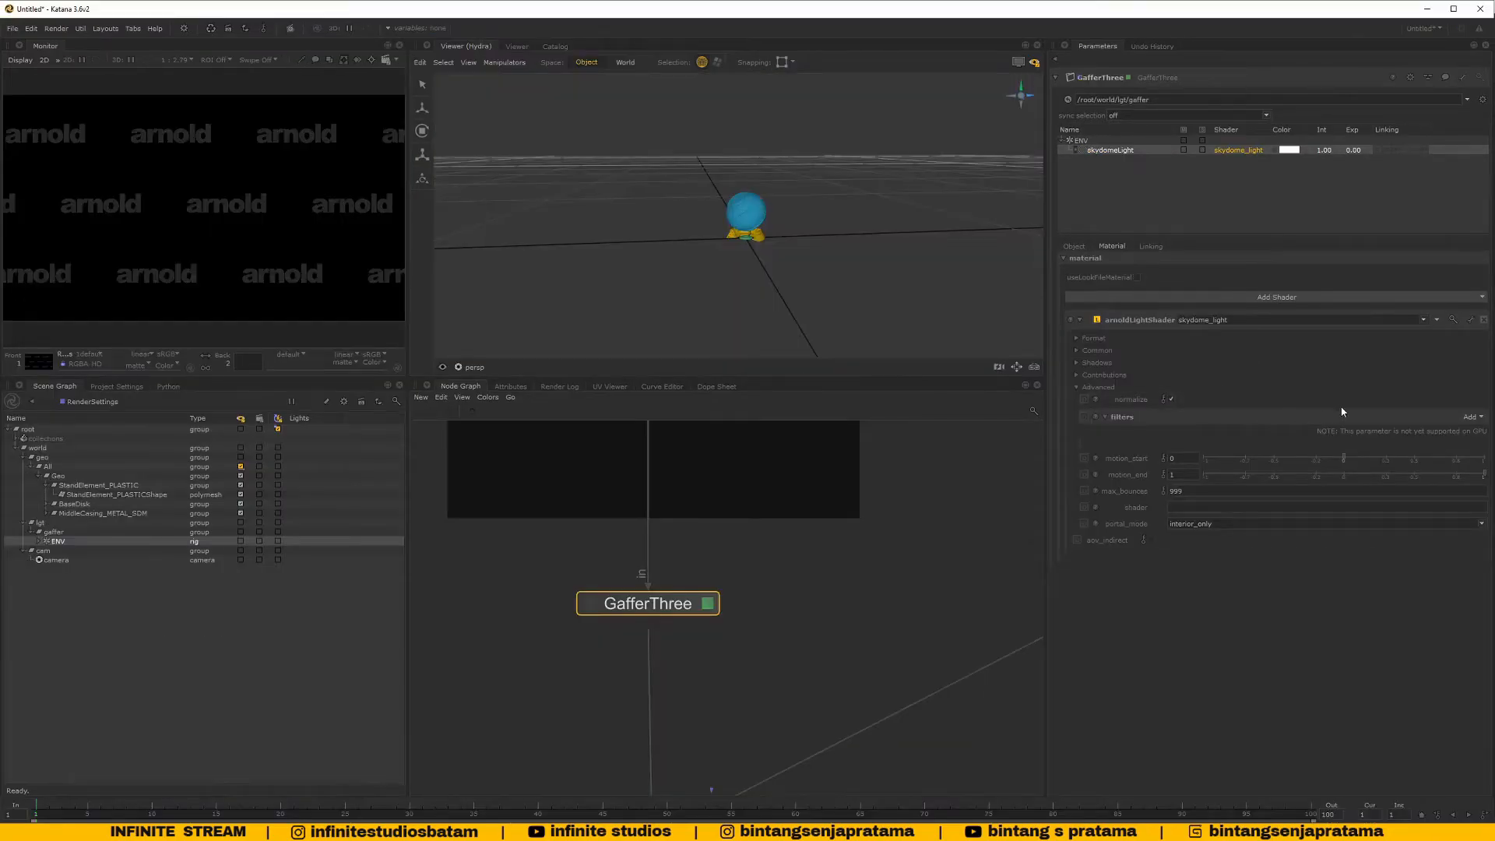
In the untitled scene, add an Arnold surface shader to skydomeLight's material and set its type to image
{"action": "left_click", "coordinate": [1079, 388]}
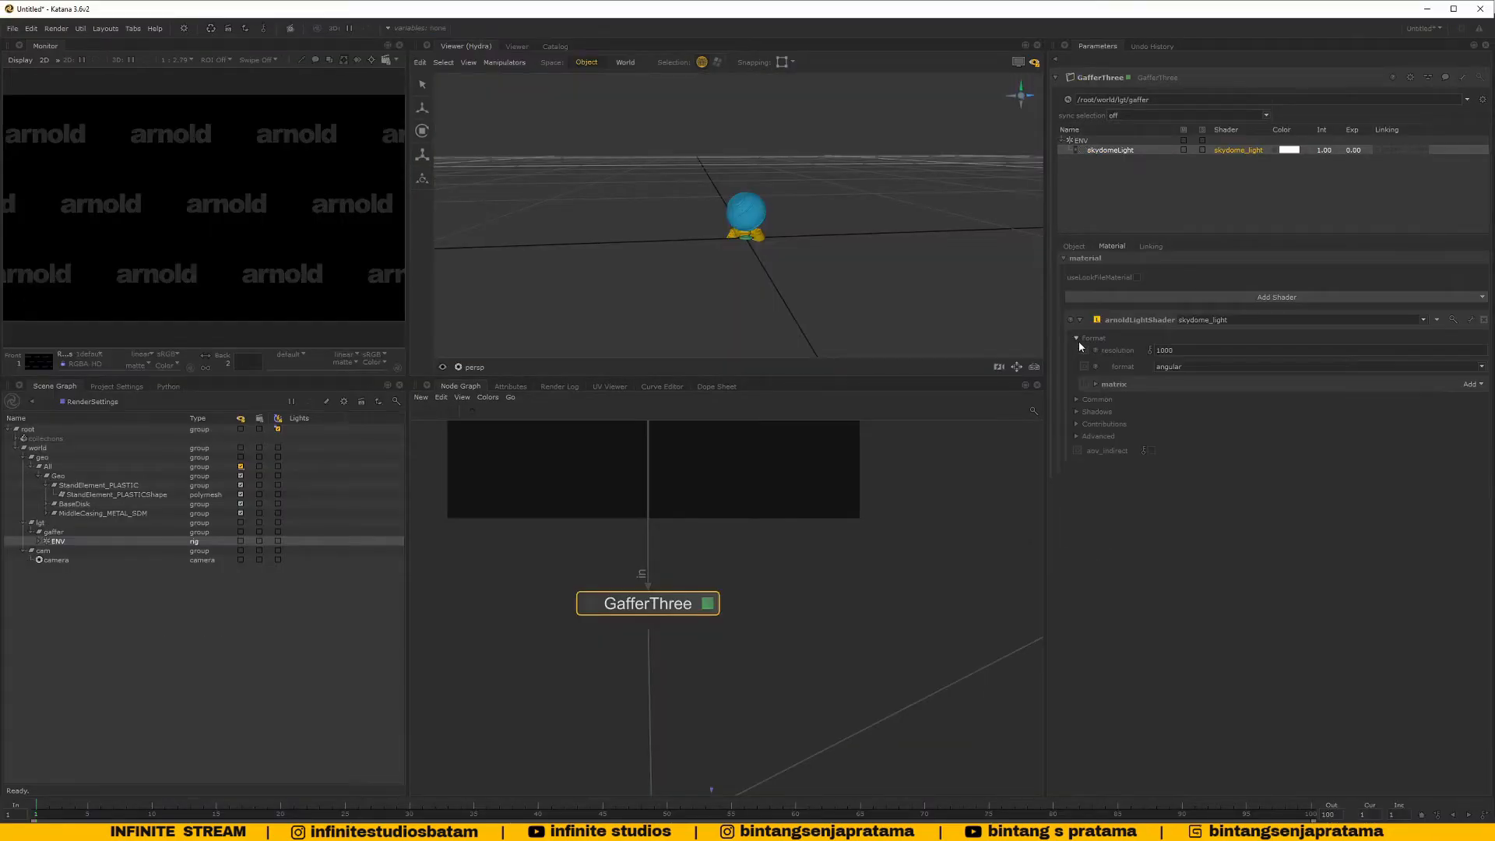
{"action": "left_click", "coordinate": [1300, 297]}
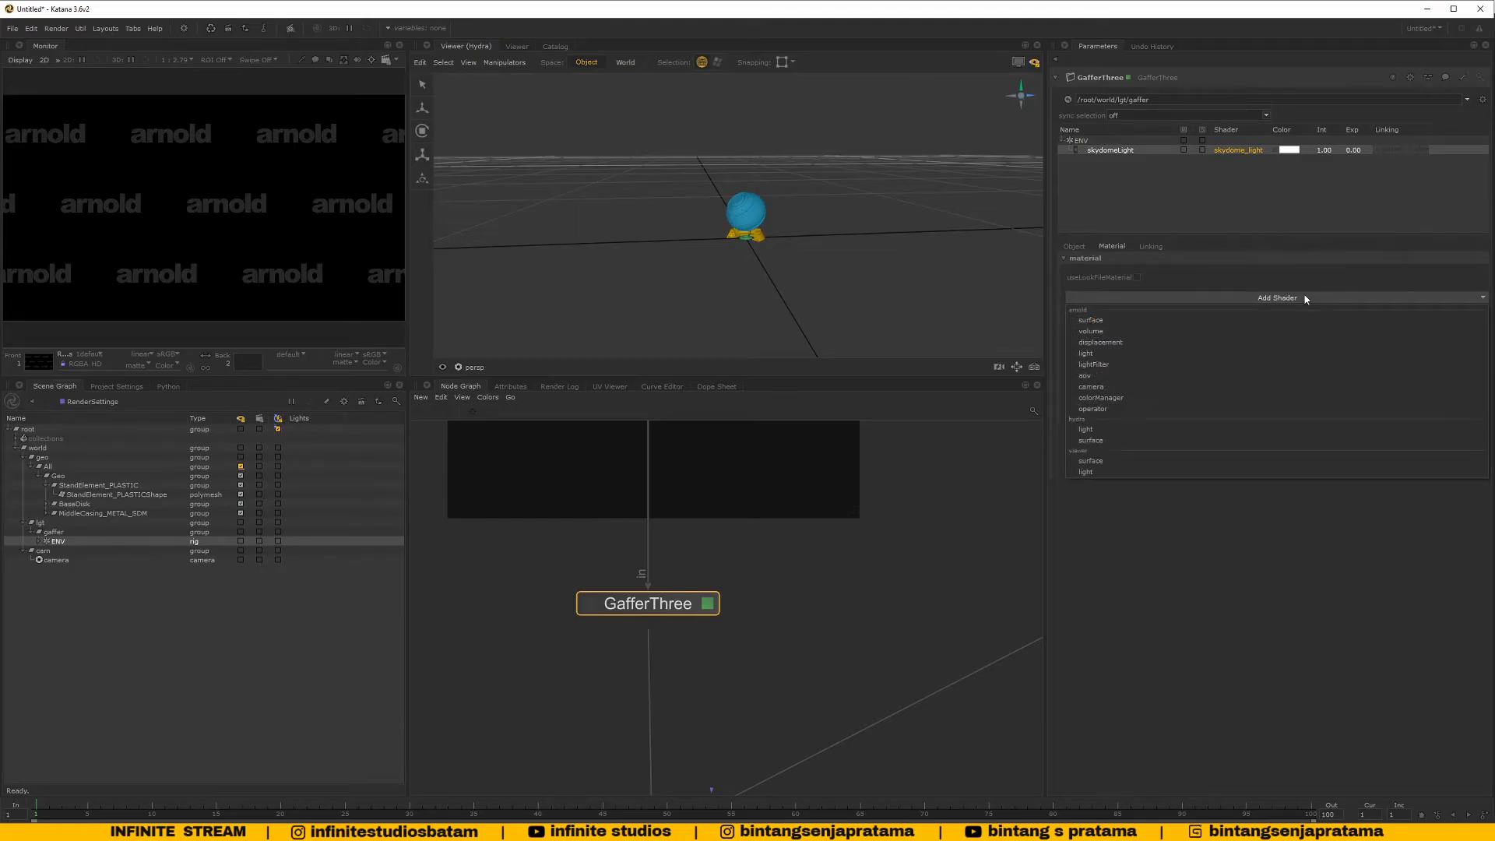
{"action": "left_click", "coordinate": [1091, 320]}
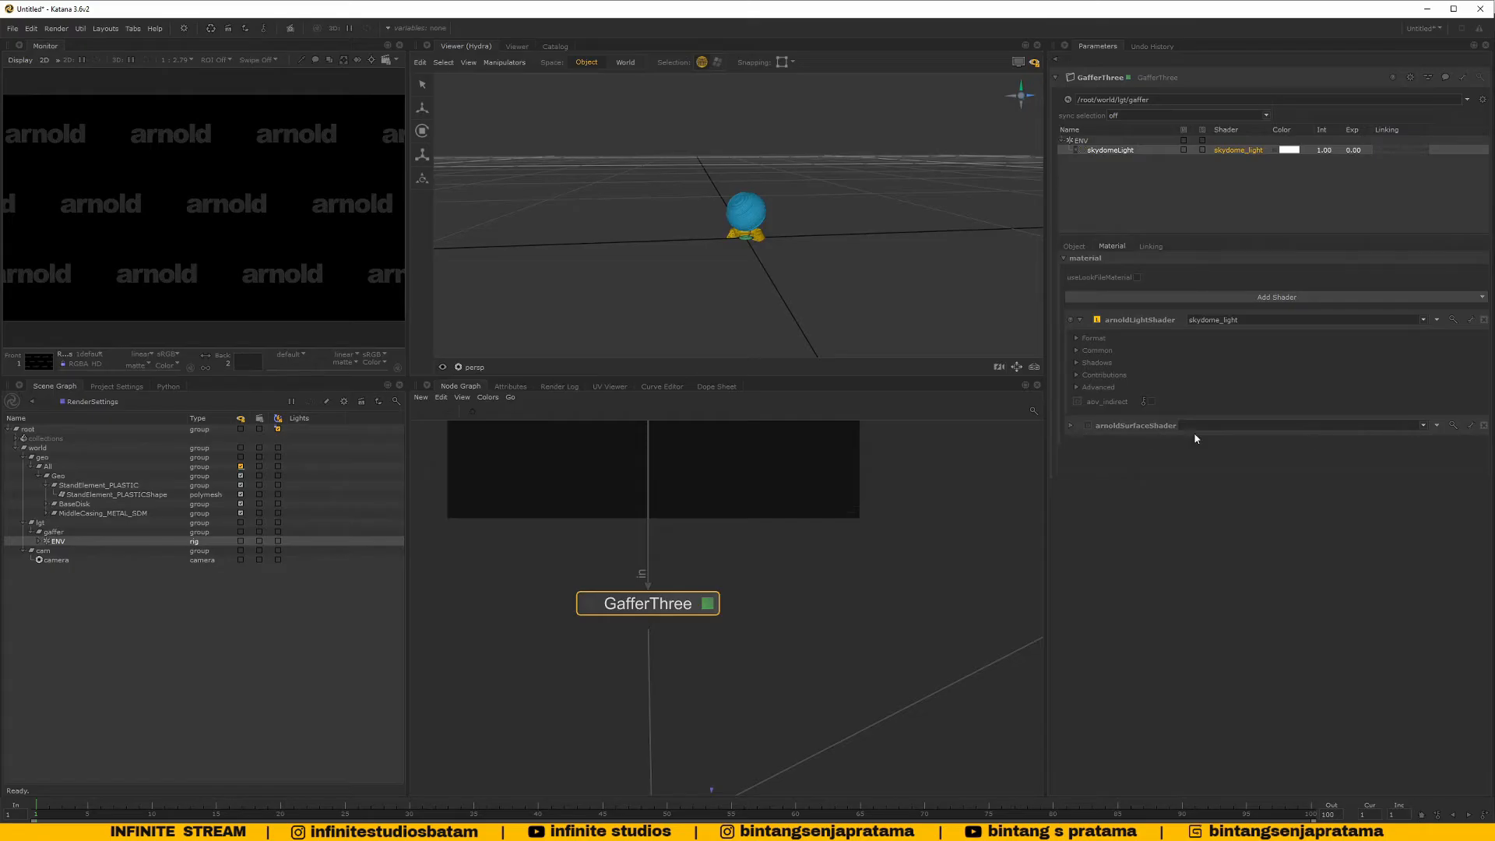
{"action": "left_click", "coordinate": [1424, 425]}
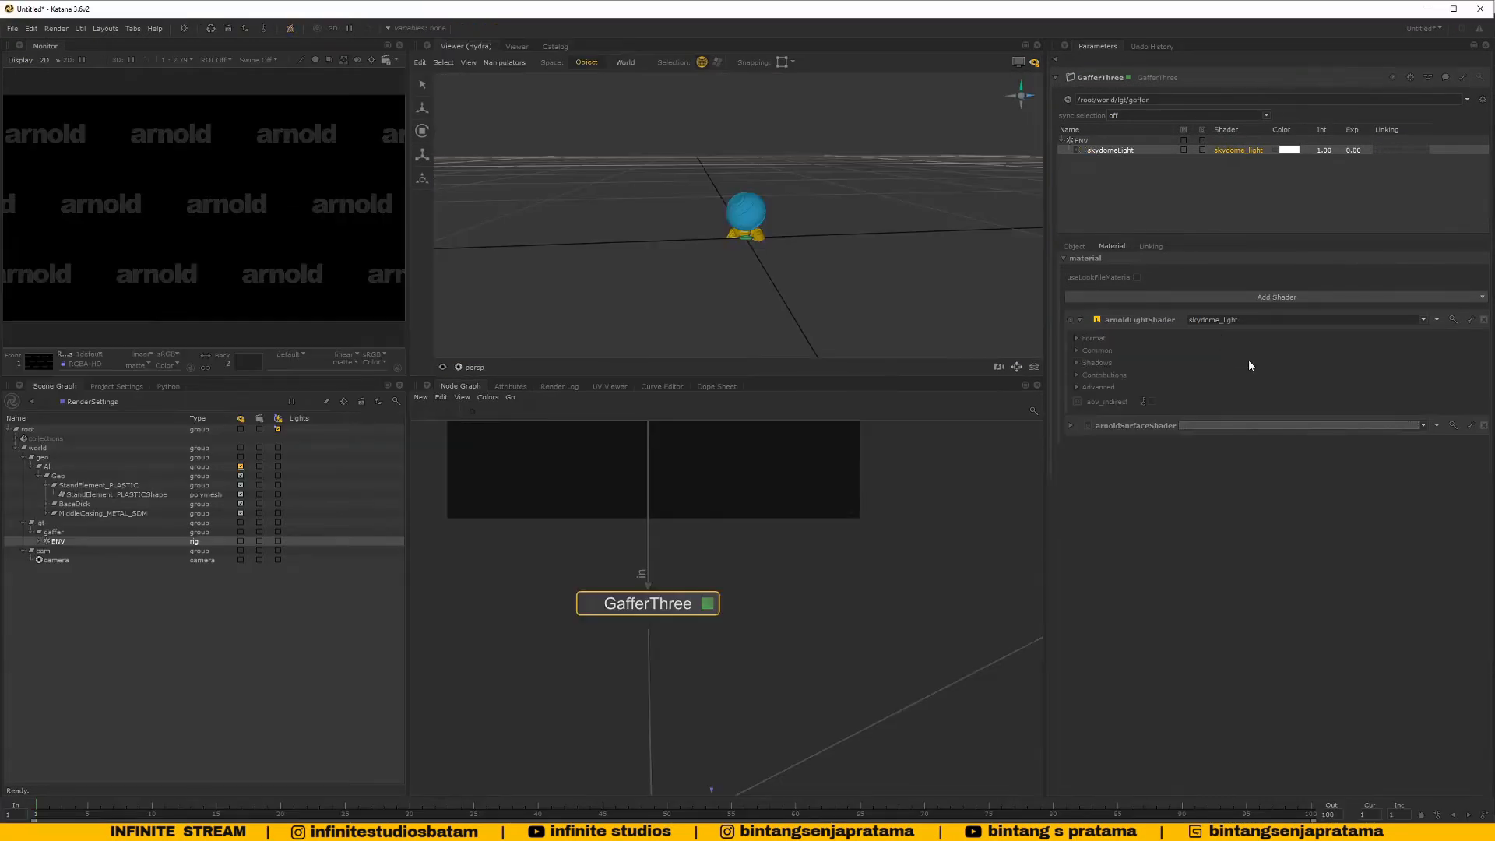
{"action": "left_click", "coordinate": [1424, 426]}
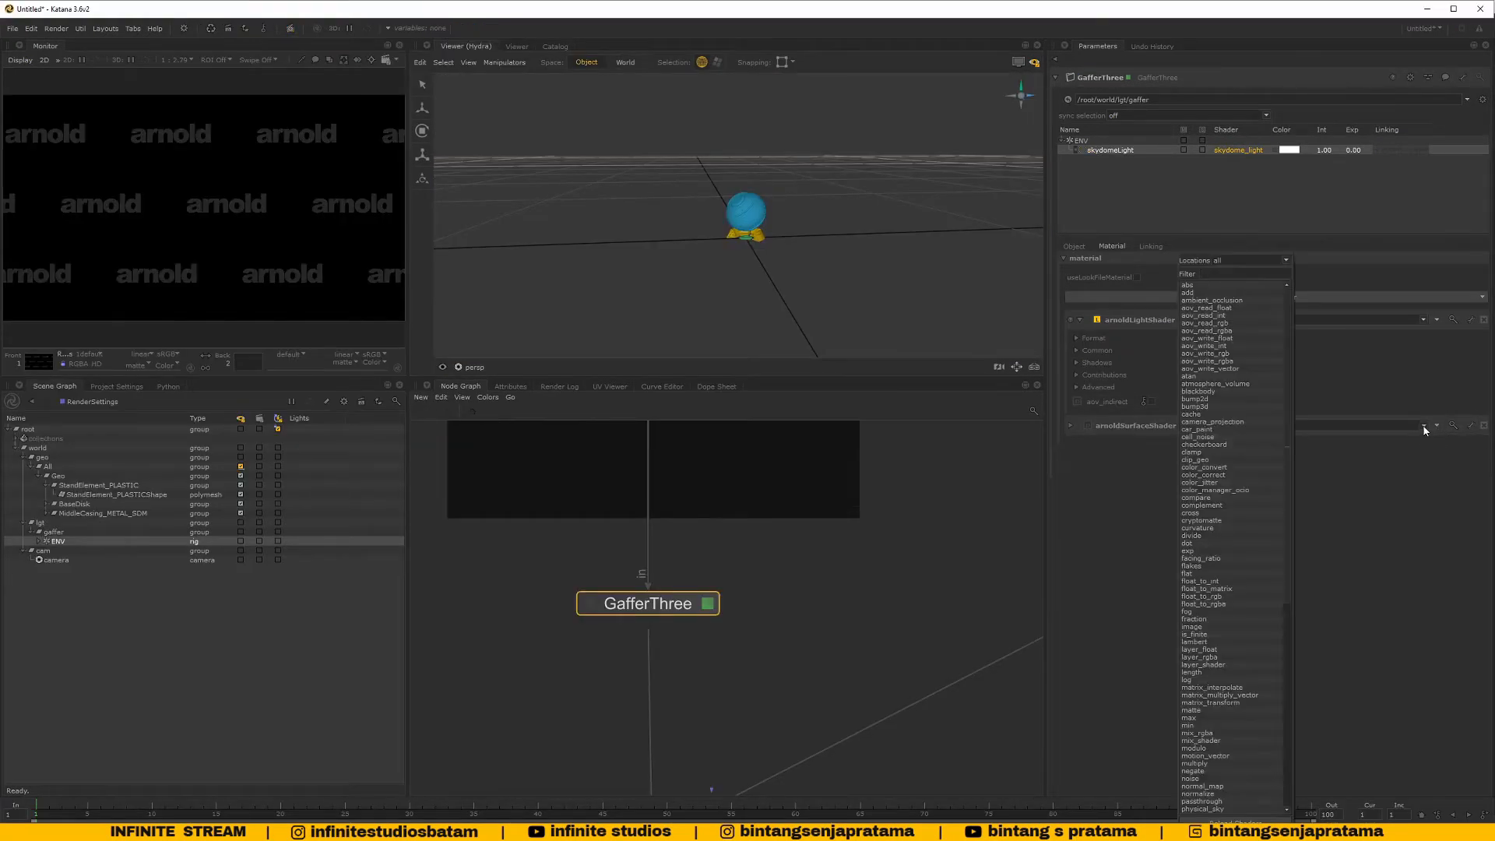
{"action": "type", "text": "IMAGE"}
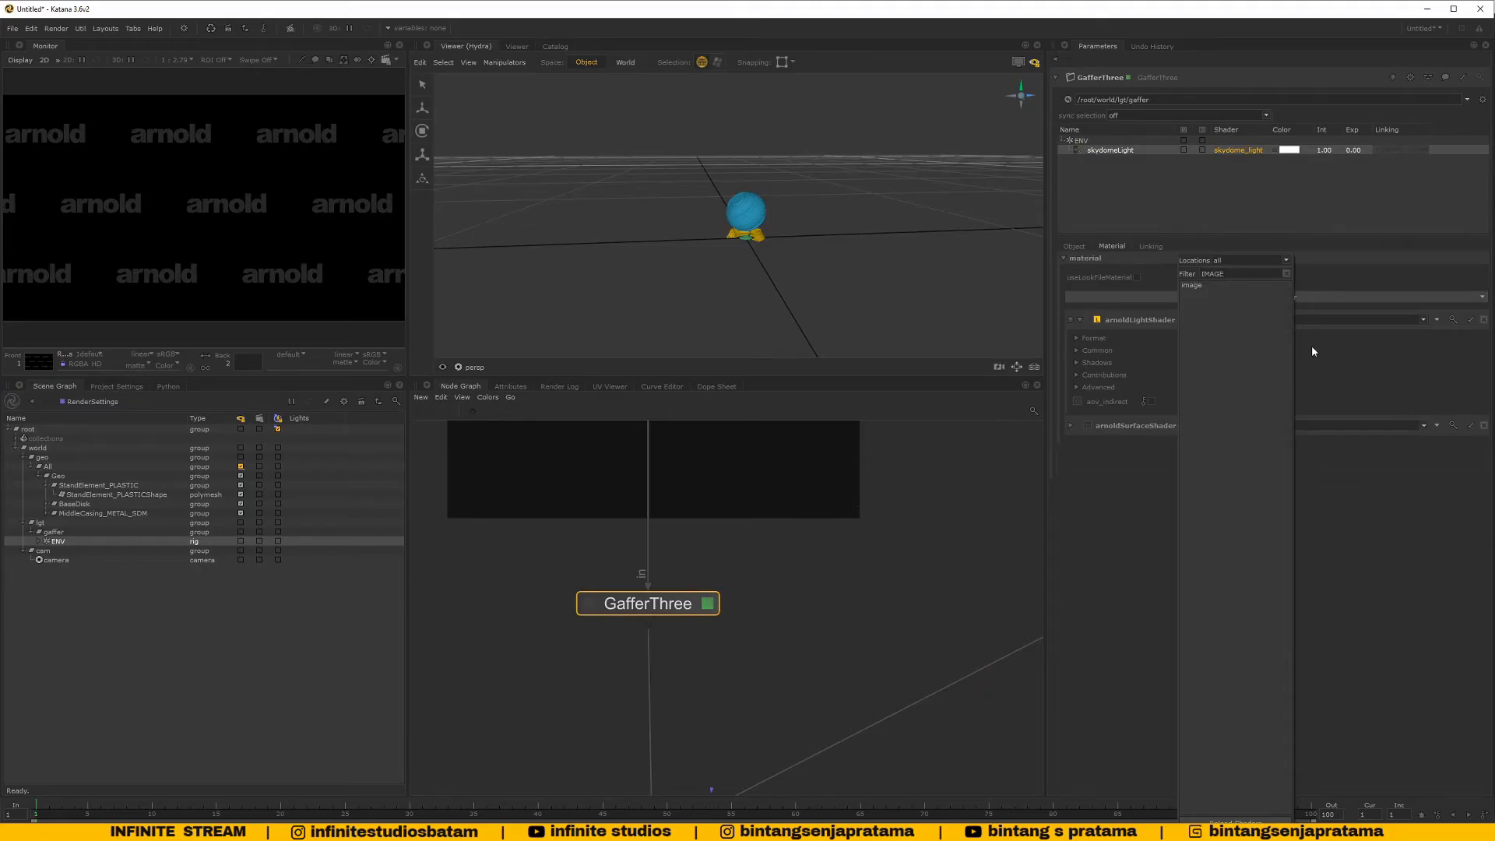
{"action": "left_click", "coordinate": [1204, 285]}
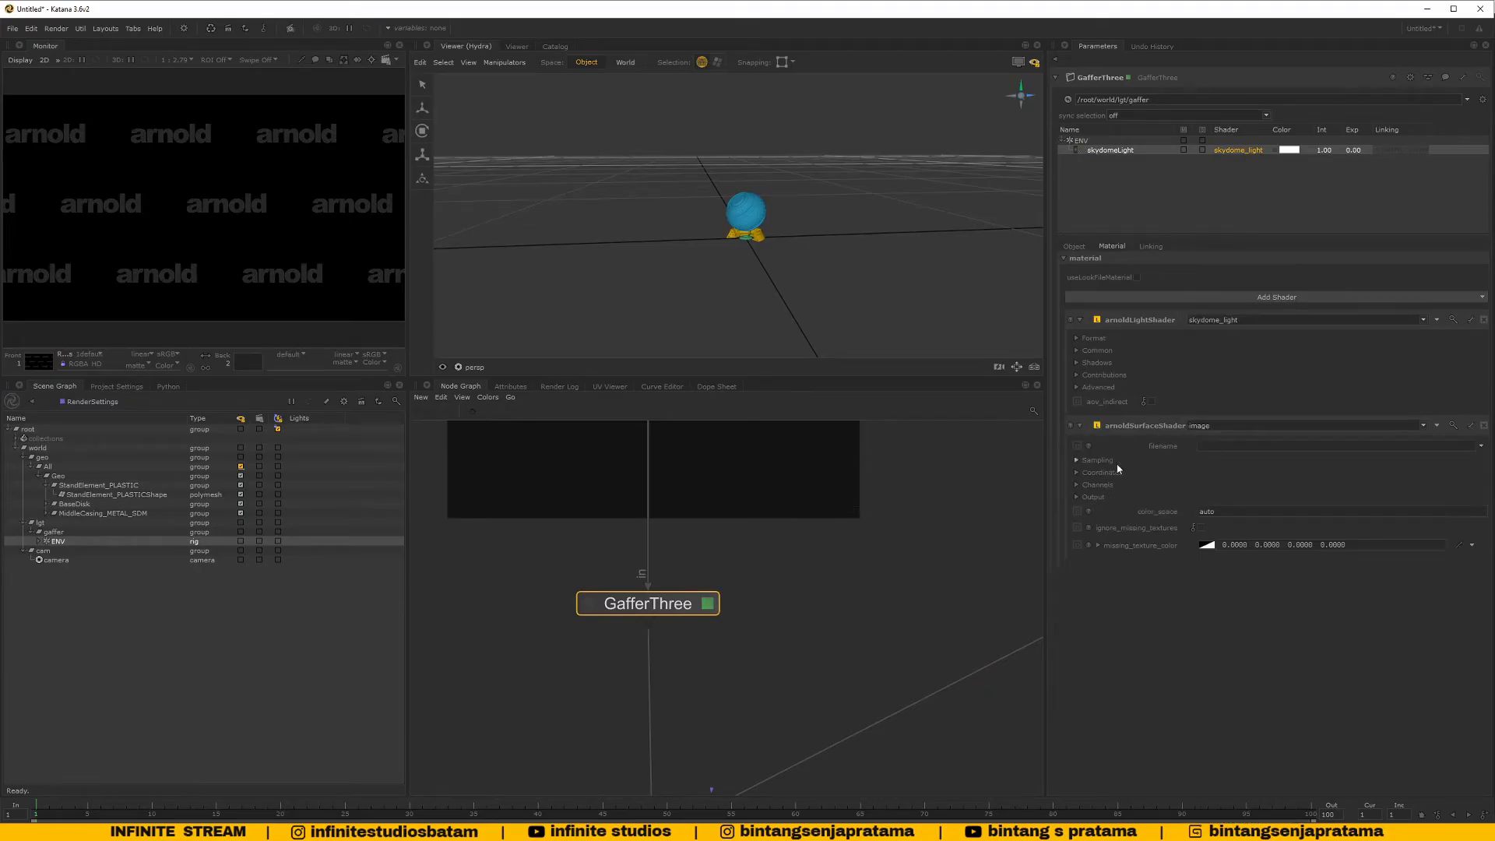
Browse for the image shader's filename, starting from the images folder at the drive's root
{"action": "middle_click_drag", "start_coordinate": [798, 607], "coordinate": [820, 601]}
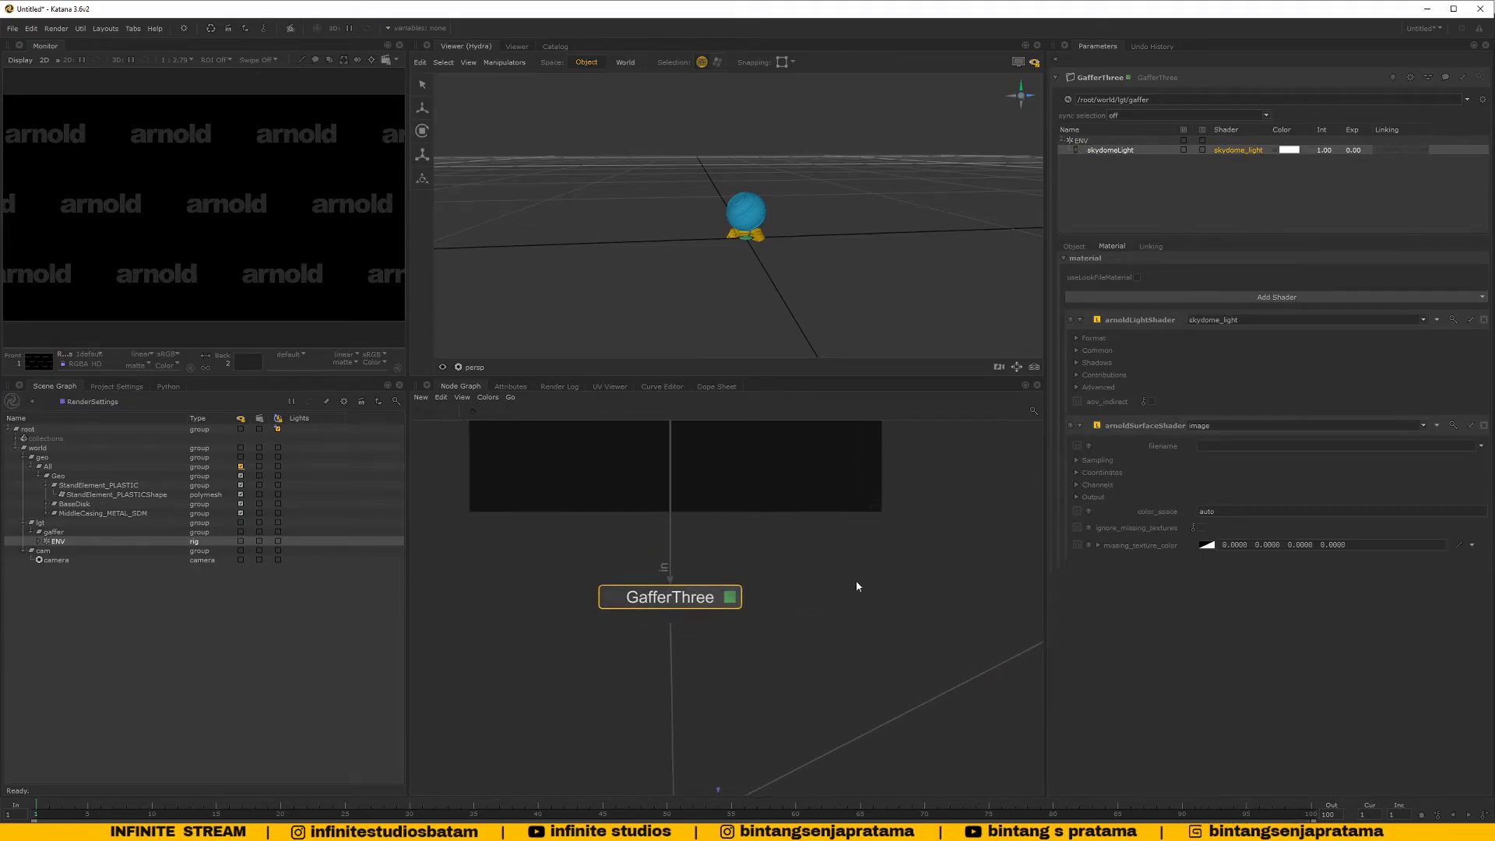
{"action": "left_click", "coordinate": [1481, 446]}
{"action": "left_click", "coordinate": [1431, 461]}
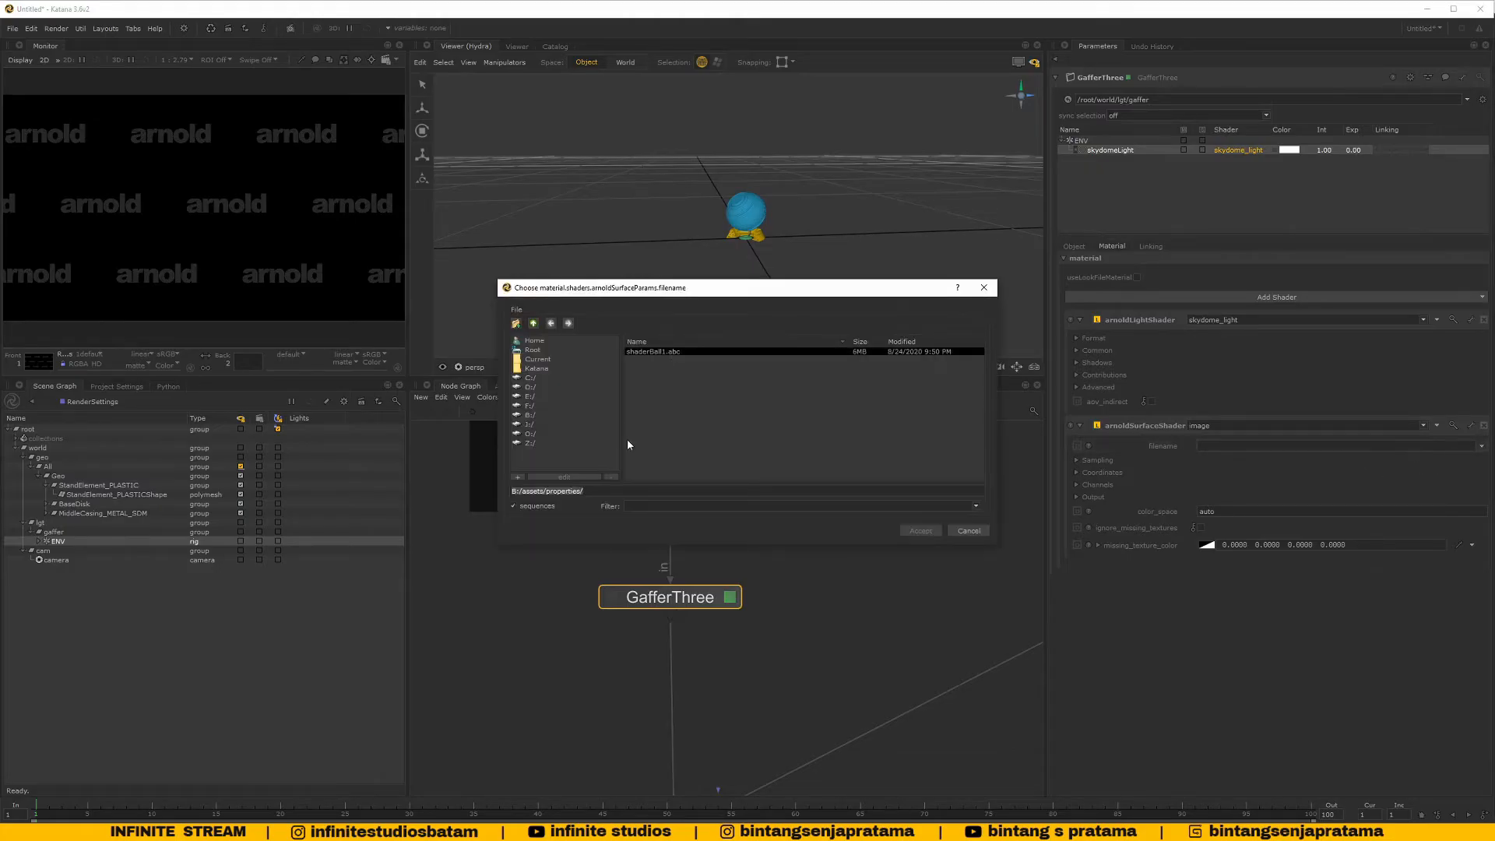
{"action": "left_click_drag", "start_coordinate": [546, 491], "coordinate": [660, 492]}
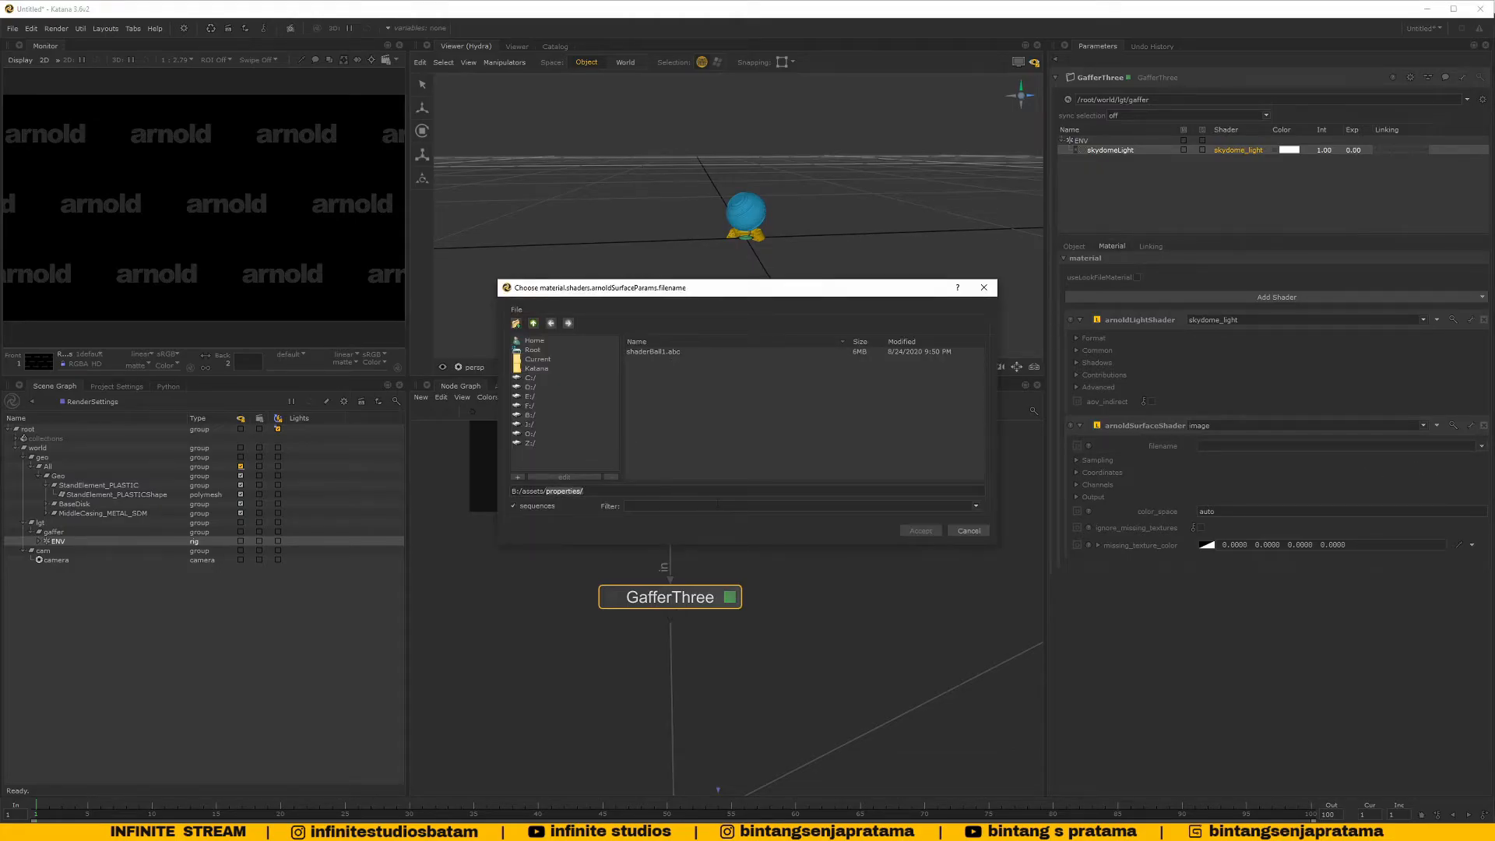
{"action": "key", "text": "BackSpace"}
{"action": "key", "text": "BackSpace"}
{"action": "key", "text": "BackSpace"}
{"action": "key", "text": "BackSpace"}
{"action": "key", "text": "BackSpace"}
{"action": "key", "text": "BackSpace"}
{"action": "key", "text": "BackSpace"}
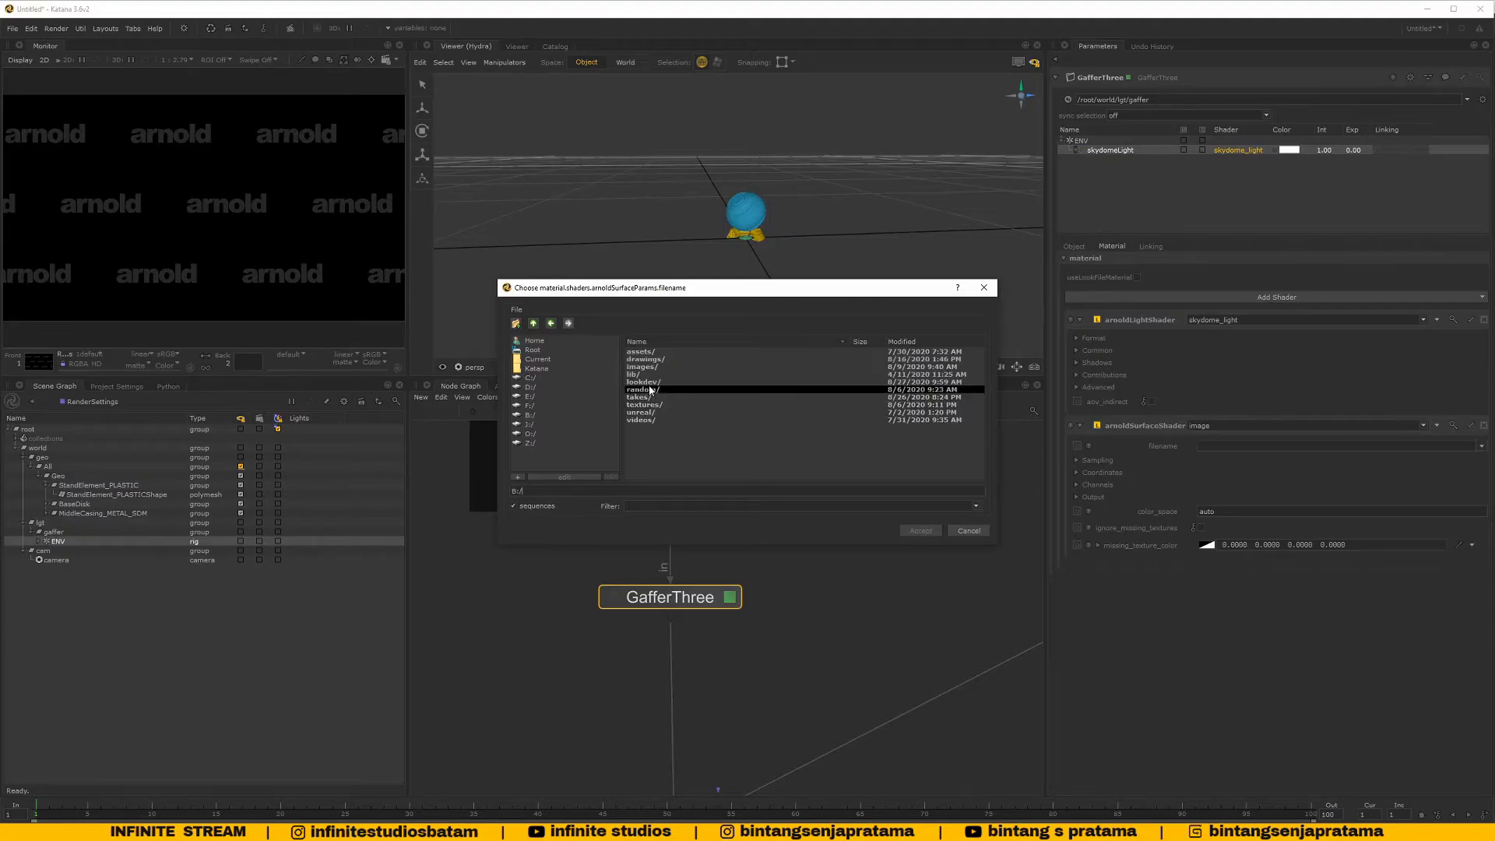
{"action": "type", "text": "images/"}
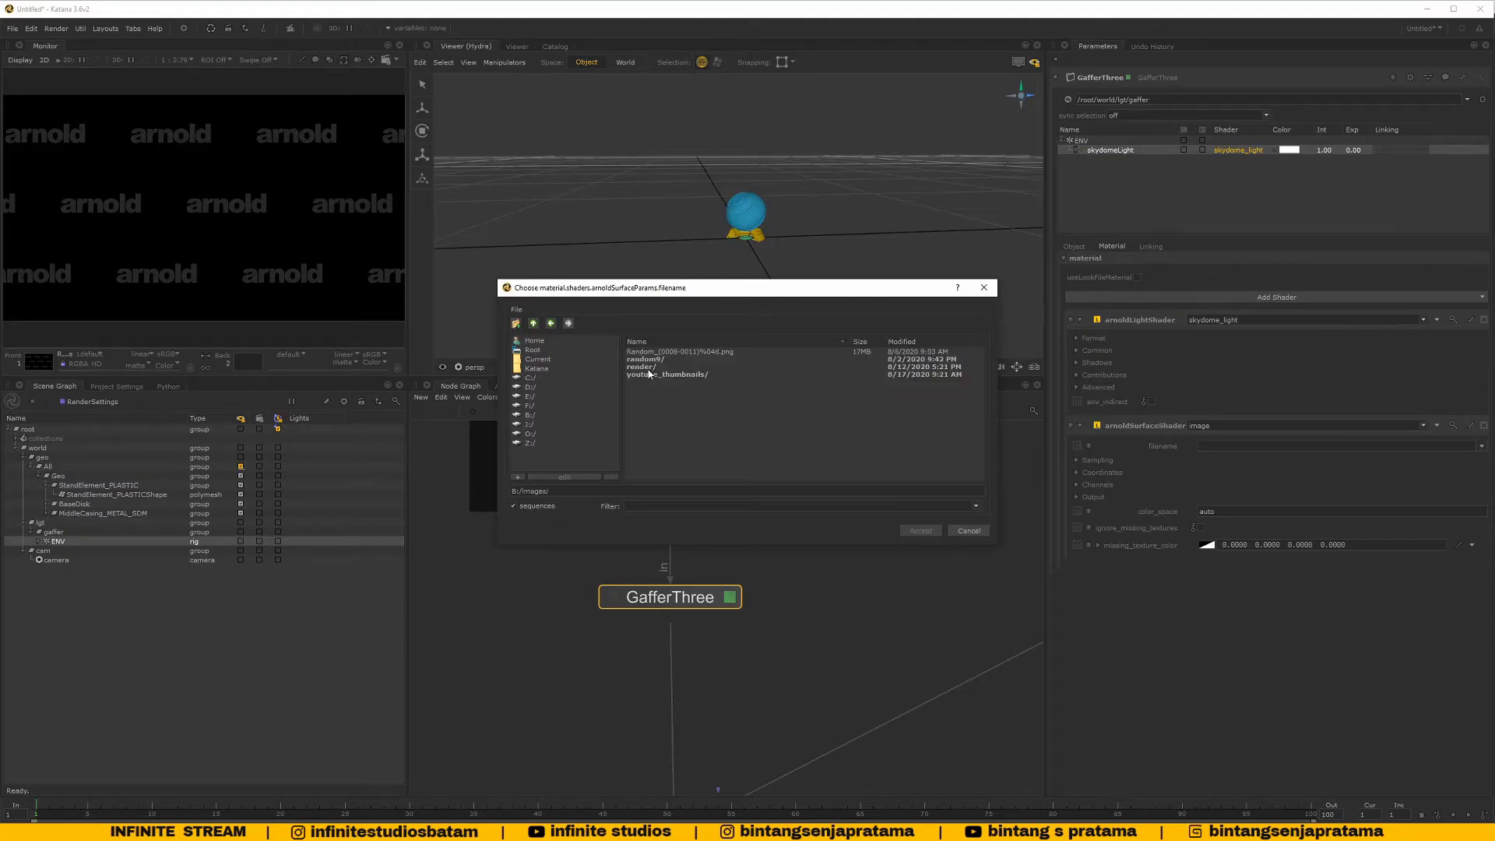
Browse the project drive's folders and E:/Collections/Image_Collection/HDRI for an environment image
{"action": "left_click", "coordinate": [551, 323]}
{"action": "double_click", "coordinate": [643, 382]}
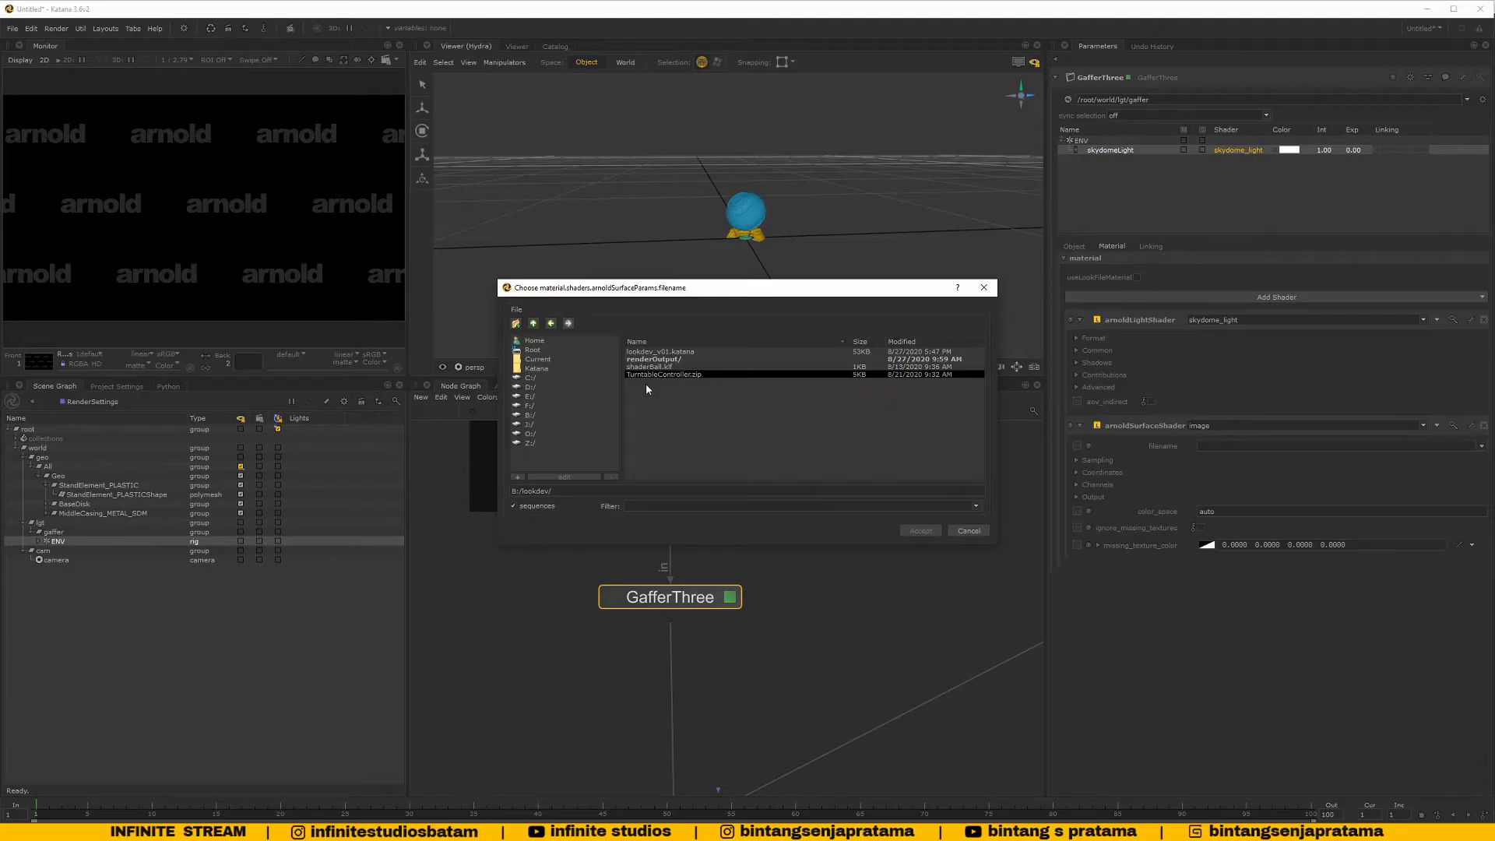
{"action": "left_click", "coordinate": [551, 323]}
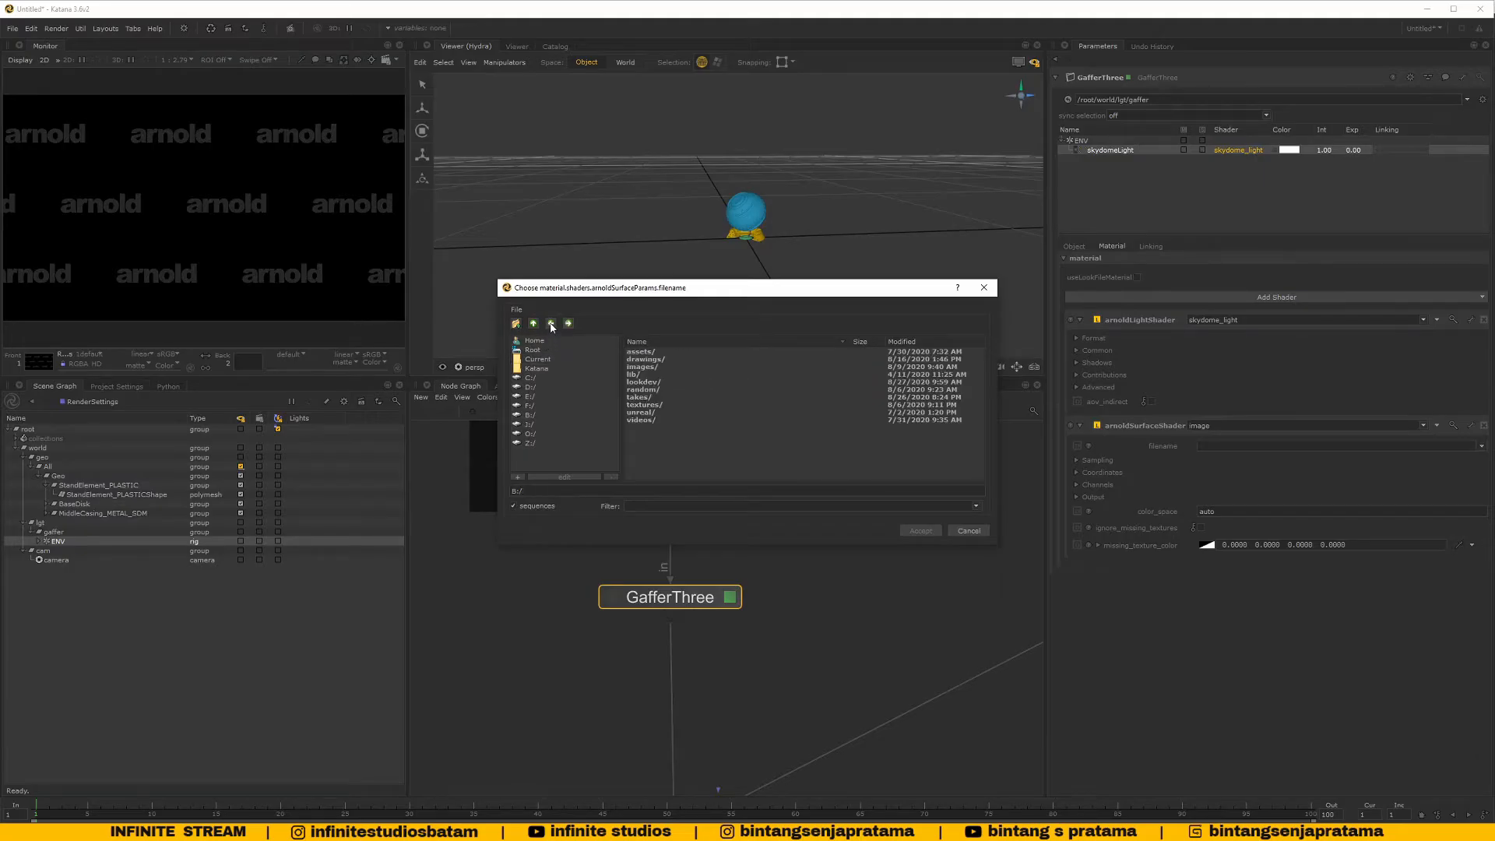
{"action": "double_click", "coordinate": [643, 405]}
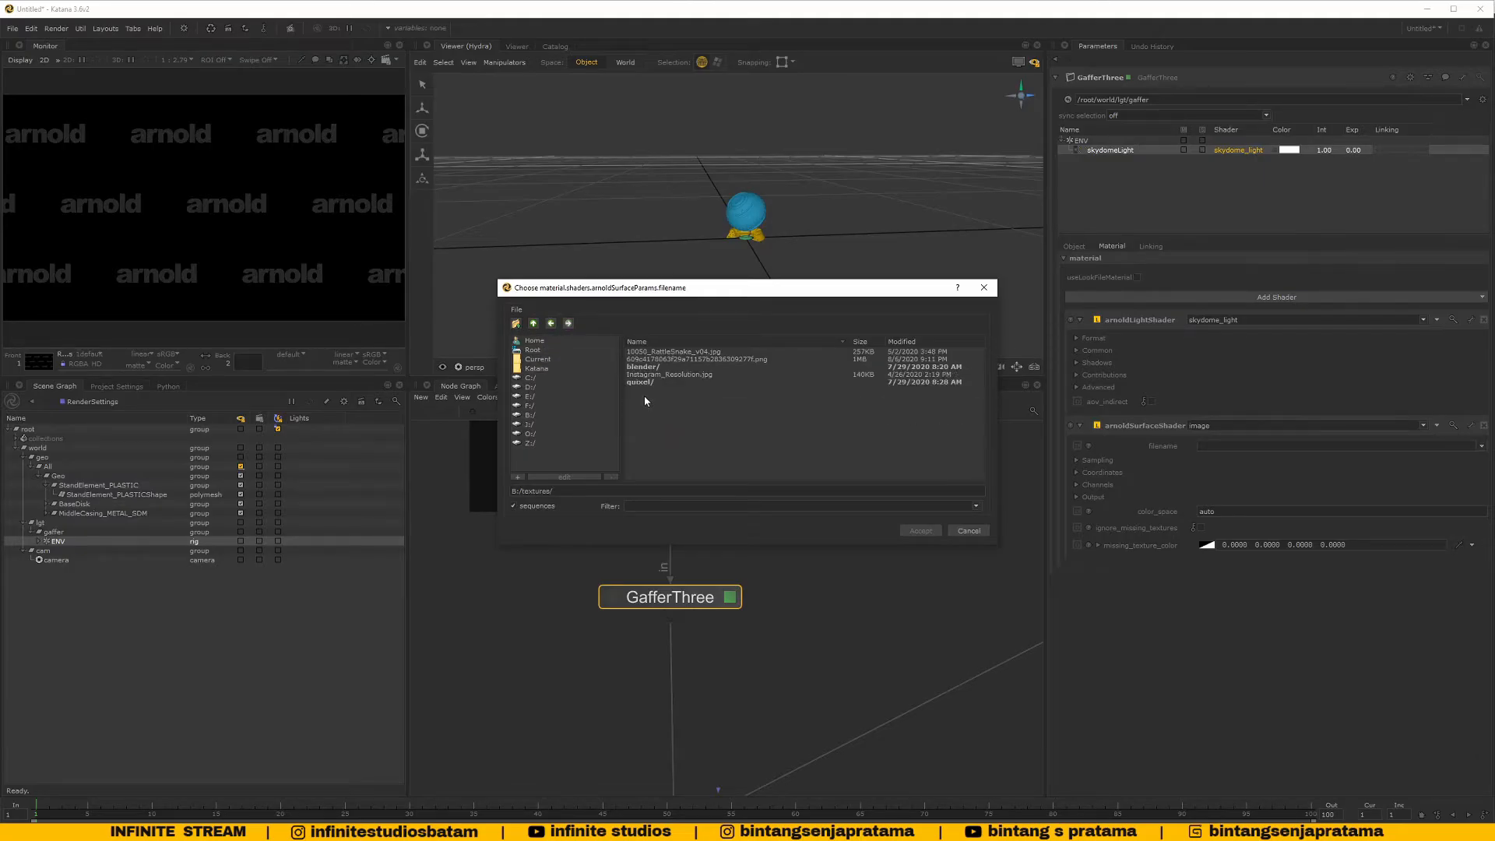
{"action": "left_click", "coordinate": [551, 323]}
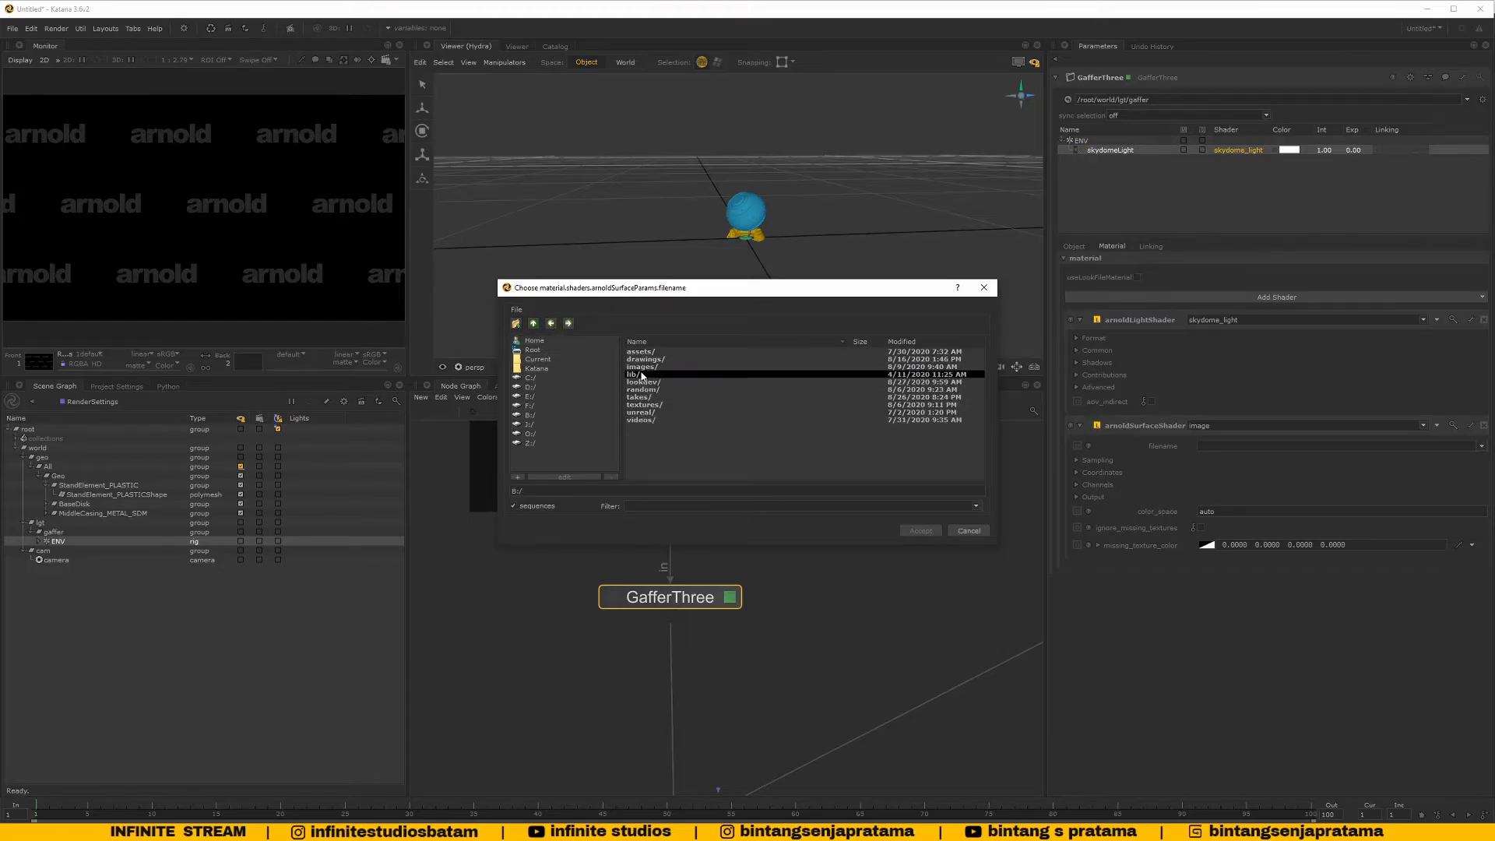
{"action": "double_click", "coordinate": [643, 375]}
{"action": "left_click", "coordinate": [553, 324]}
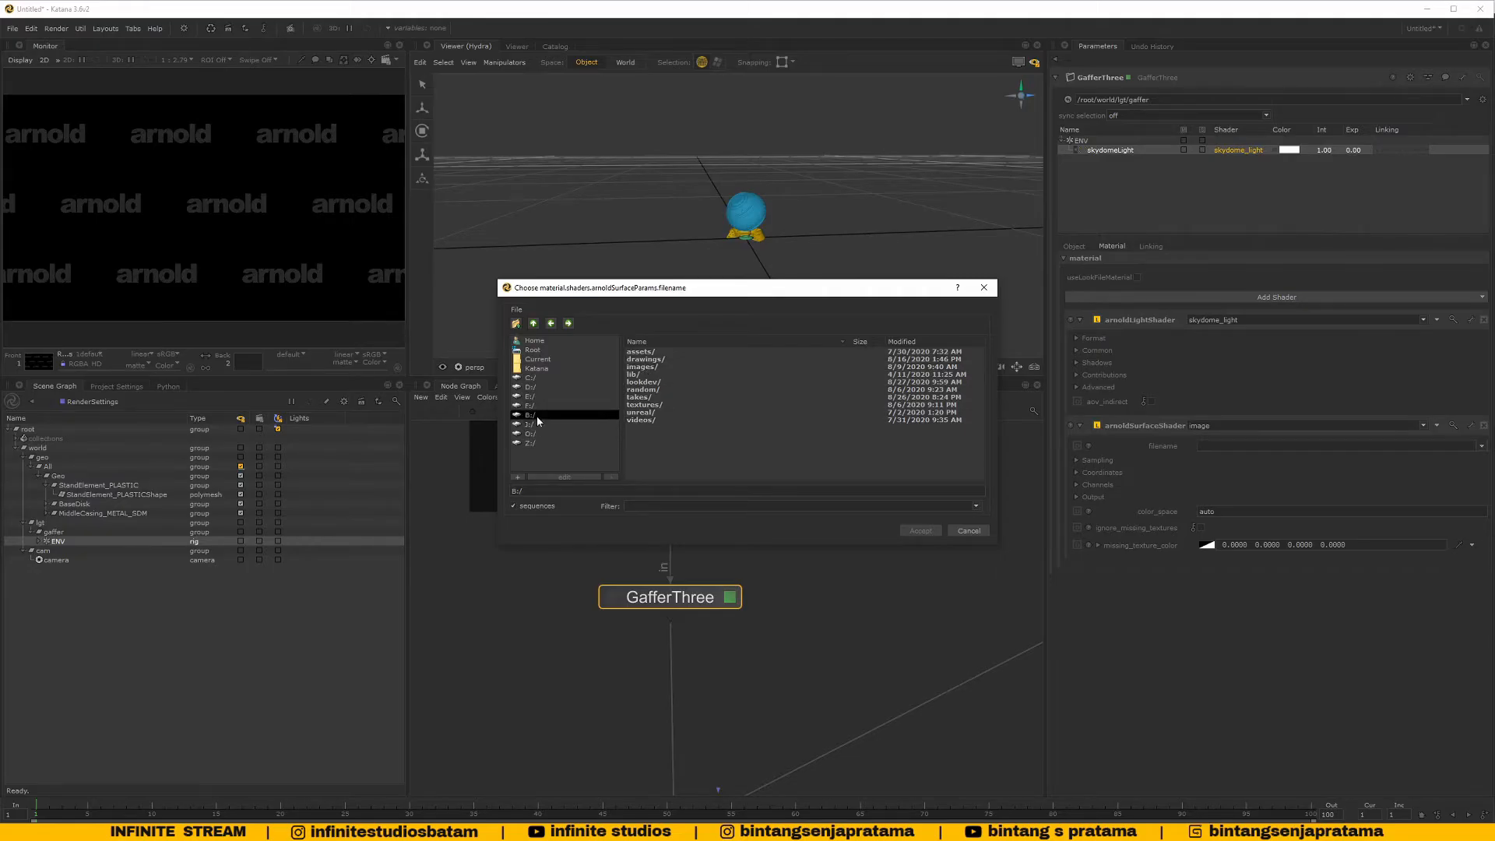
{"action": "left_click", "coordinate": [535, 395]}
{"action": "double_click", "coordinate": [645, 359]}
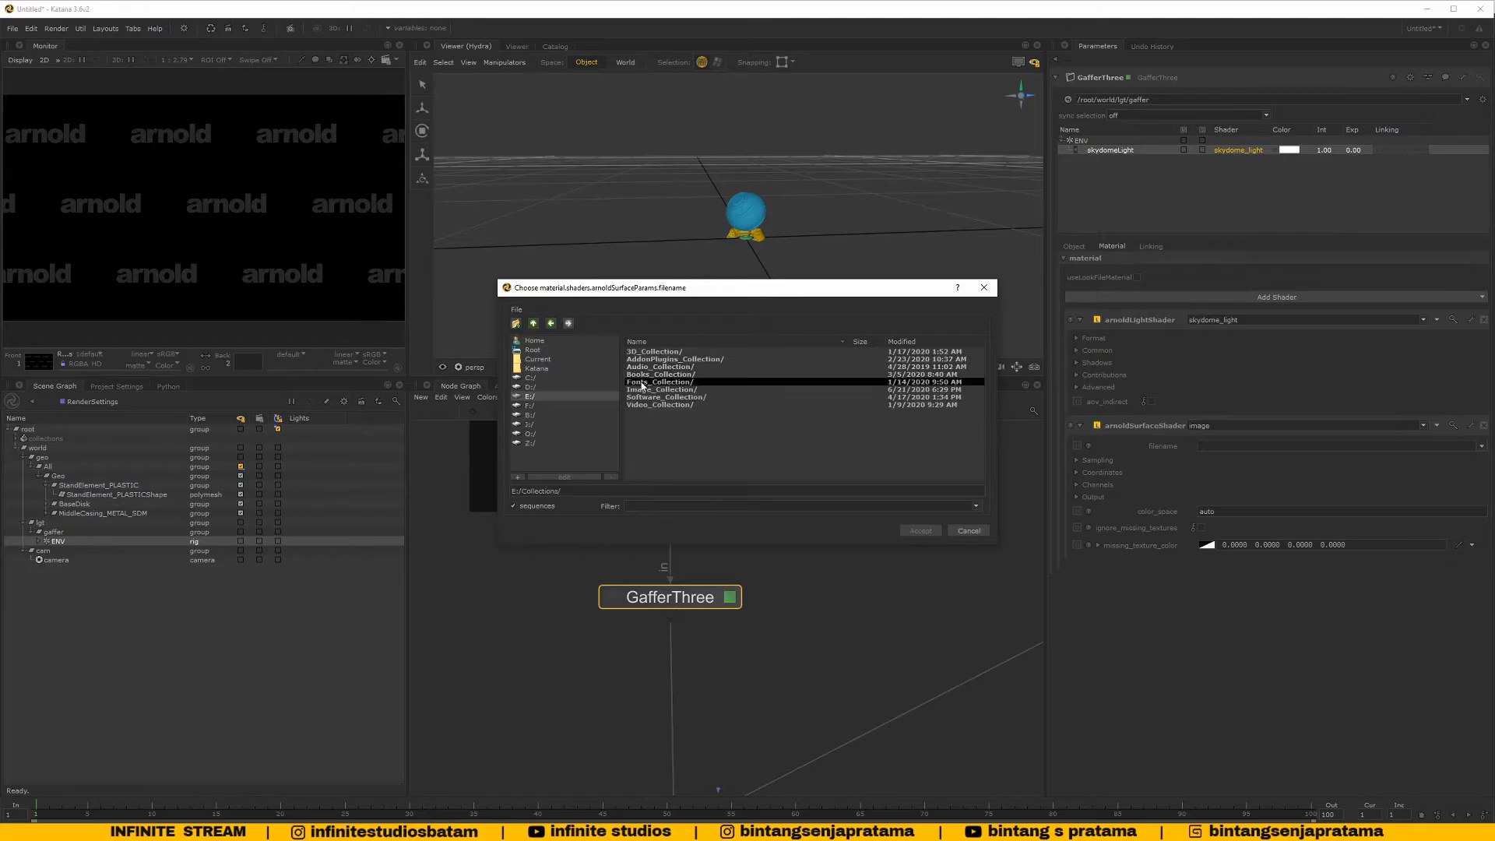
{"action": "double_click", "coordinate": [640, 386]}
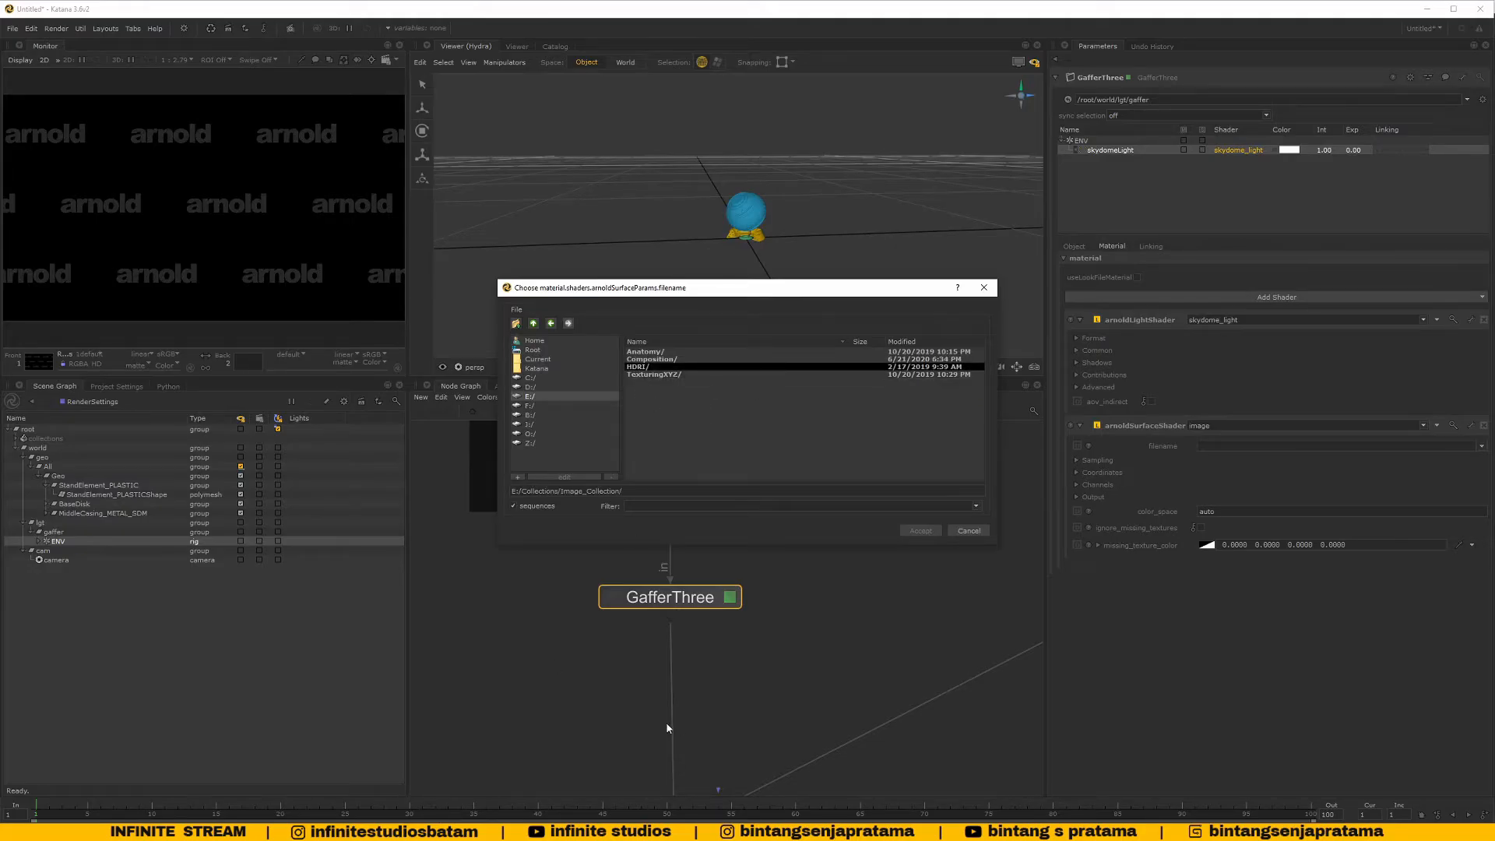
{"action": "key", "text": "Return"}
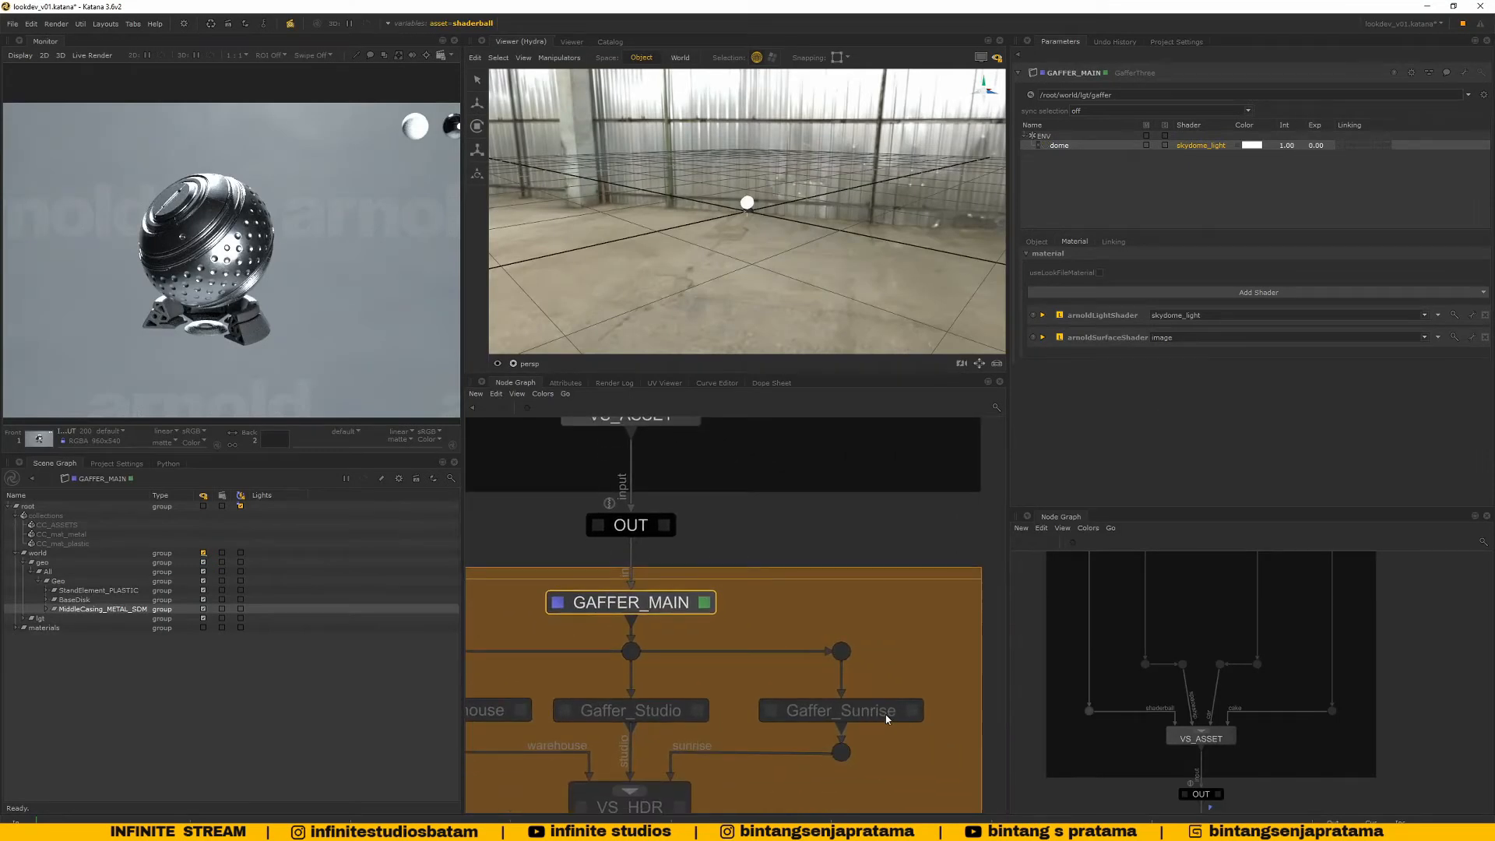
In lookdev_v01.katana, copy the image filename from the surface shader of Gaffer_Sunrise's dome material
{"action": "left_click", "coordinate": [905, 719]}
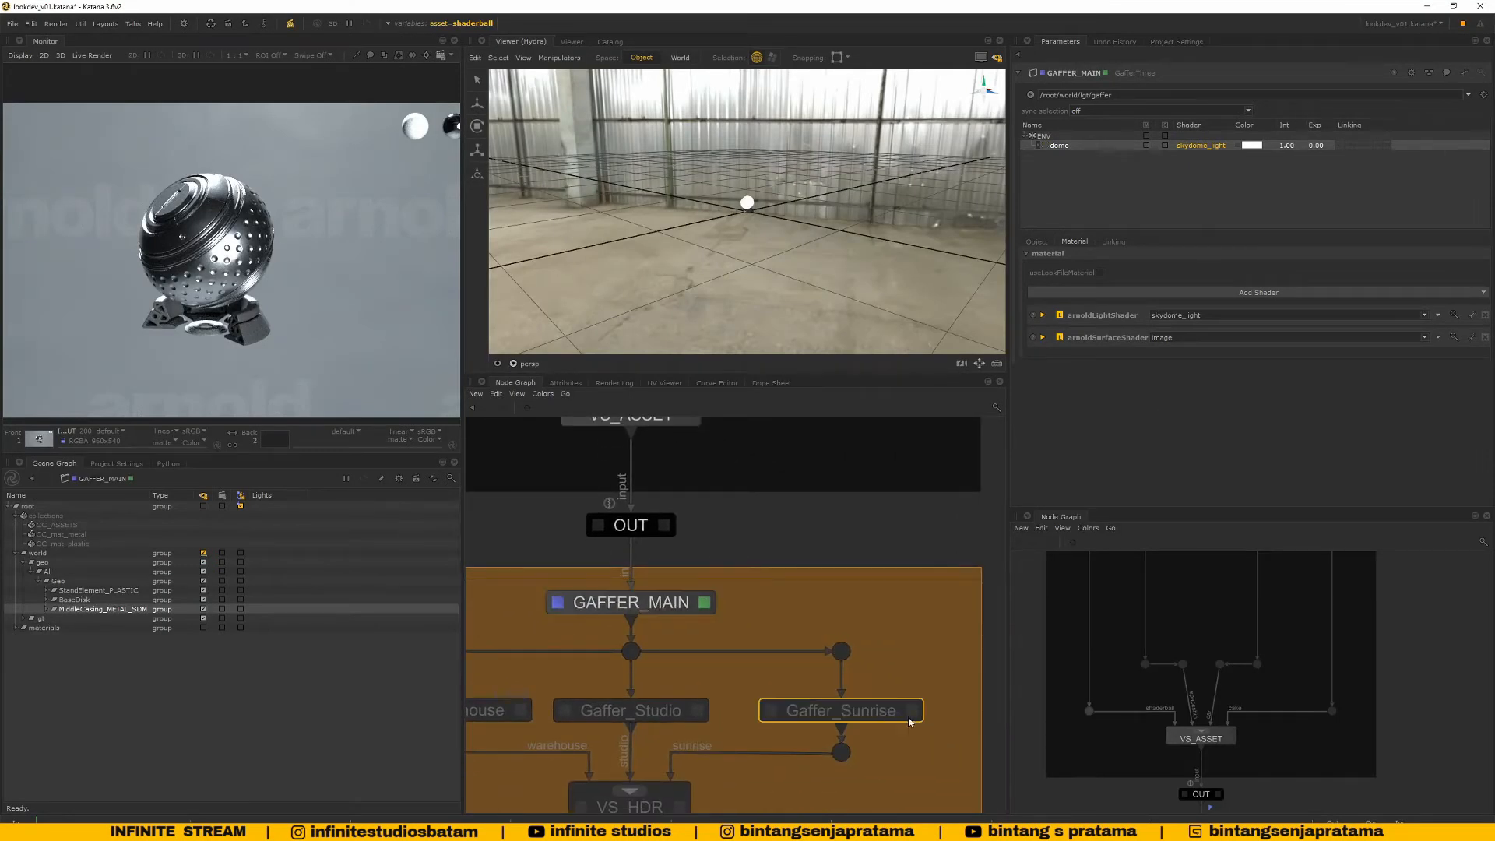
{"action": "left_click", "coordinate": [910, 716]}
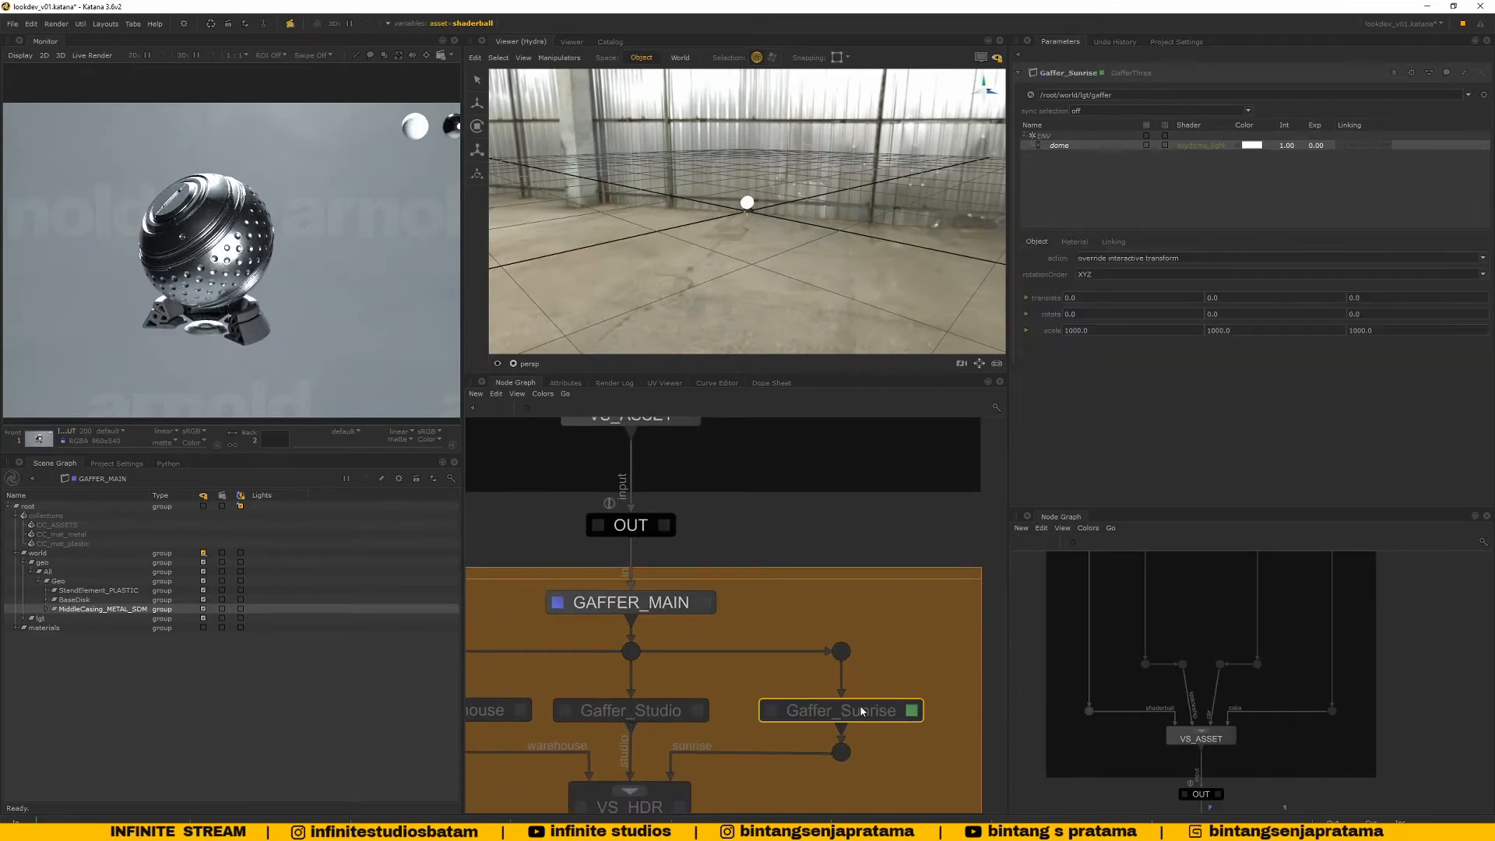
{"action": "left_click", "coordinate": [1075, 242]}
{"action": "left_click", "coordinate": [1043, 337]}
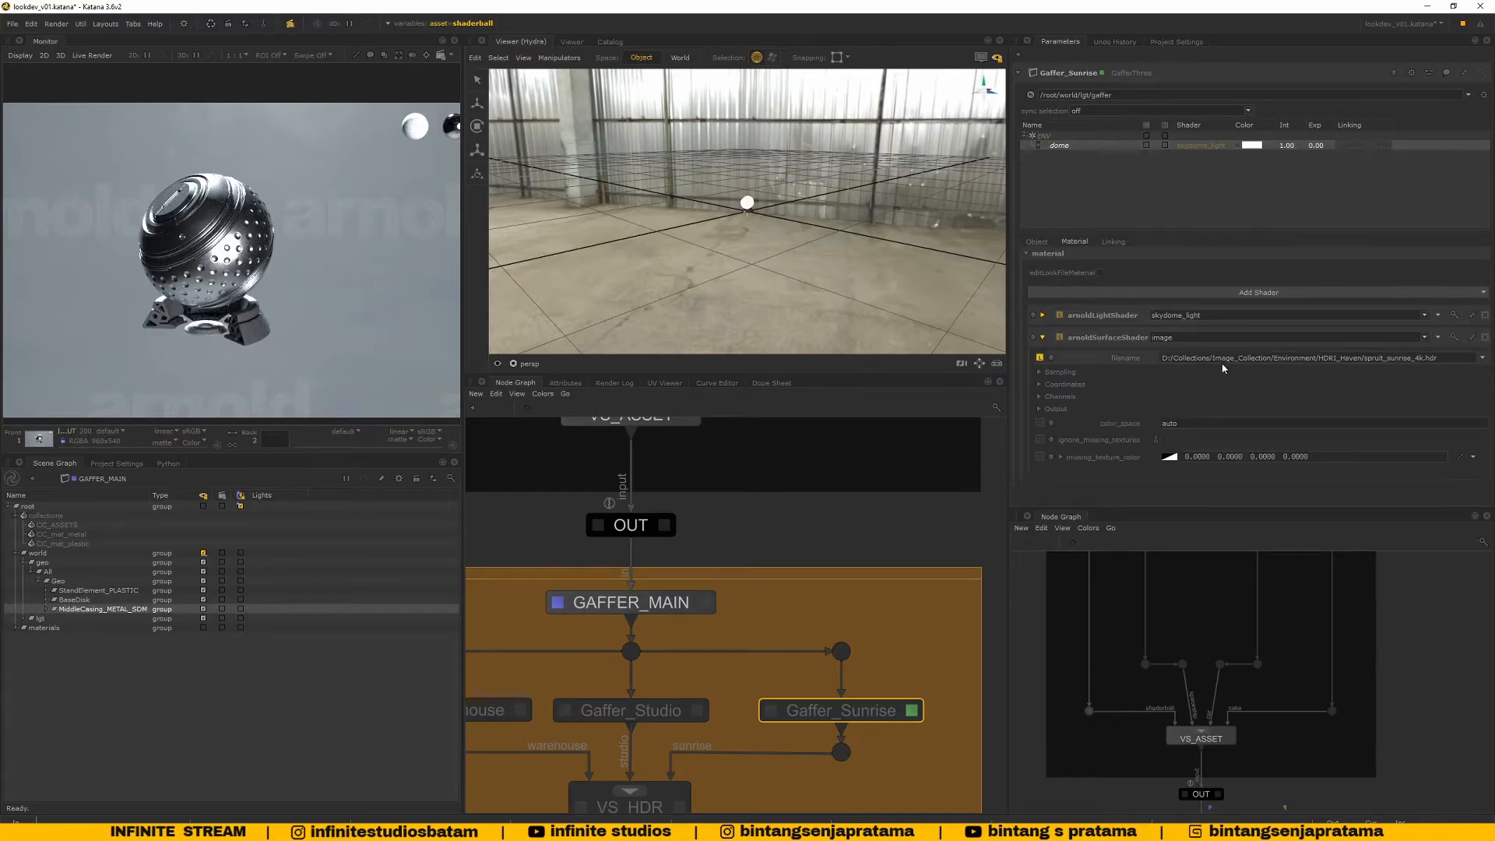
{"action": "triple_click", "coordinate": [1456, 361]}
{"action": "key", "text": "ctrl+c"}
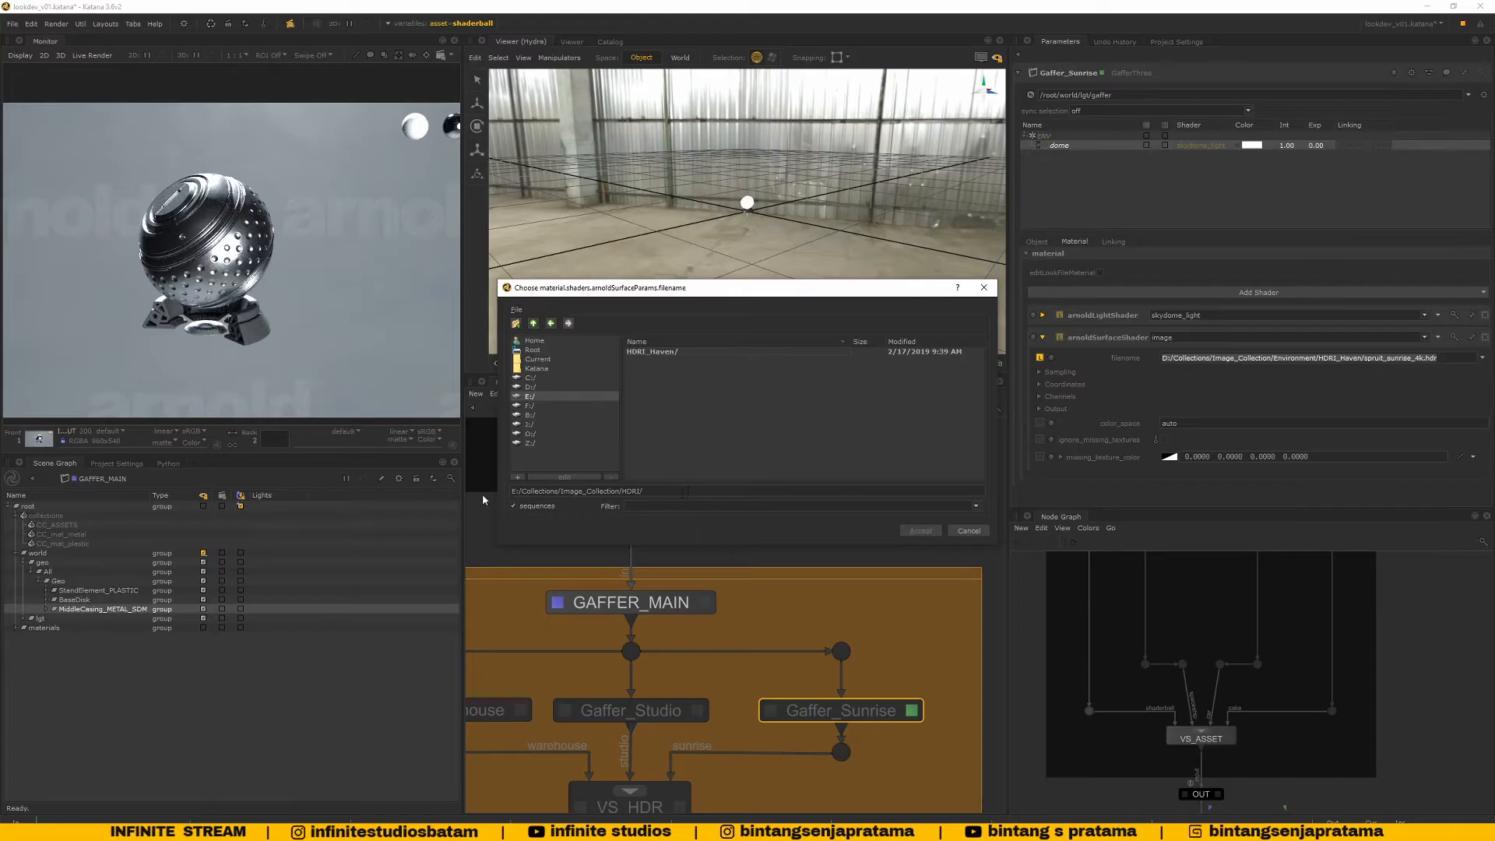
In the untitled scene, set skydomeLight's image filename to D:/Collections/Image_Collection/Environment/HDRI_Haven/spruit_sunrise_4k.hdr
{"action": "left_click_drag", "start_coordinate": [680, 492], "coordinate": [507, 497]}
{"action": "key", "text": "ctrl+v"}
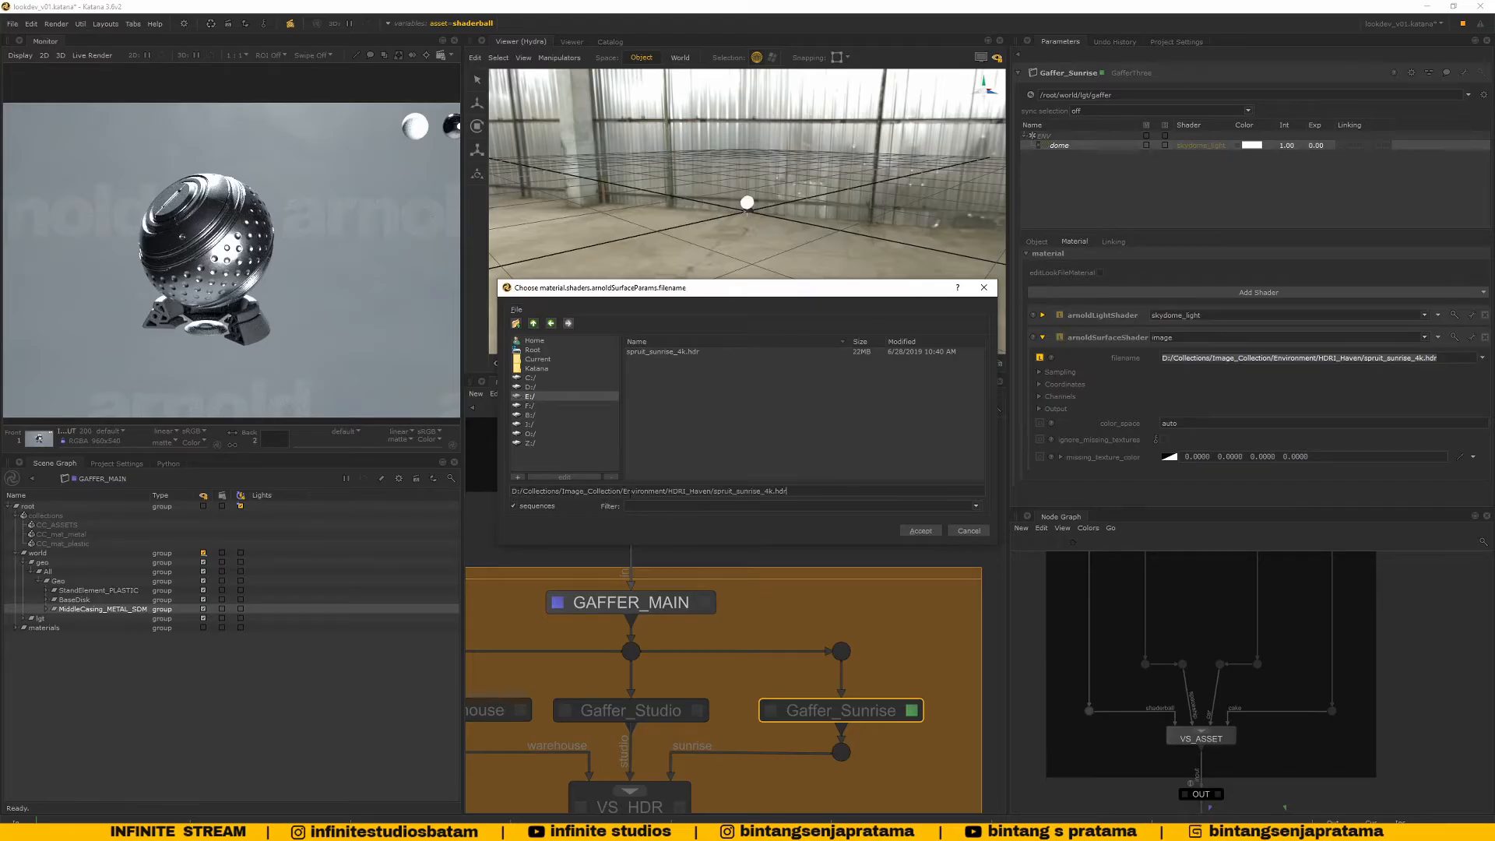
{"action": "left_click", "coordinate": [917, 531]}
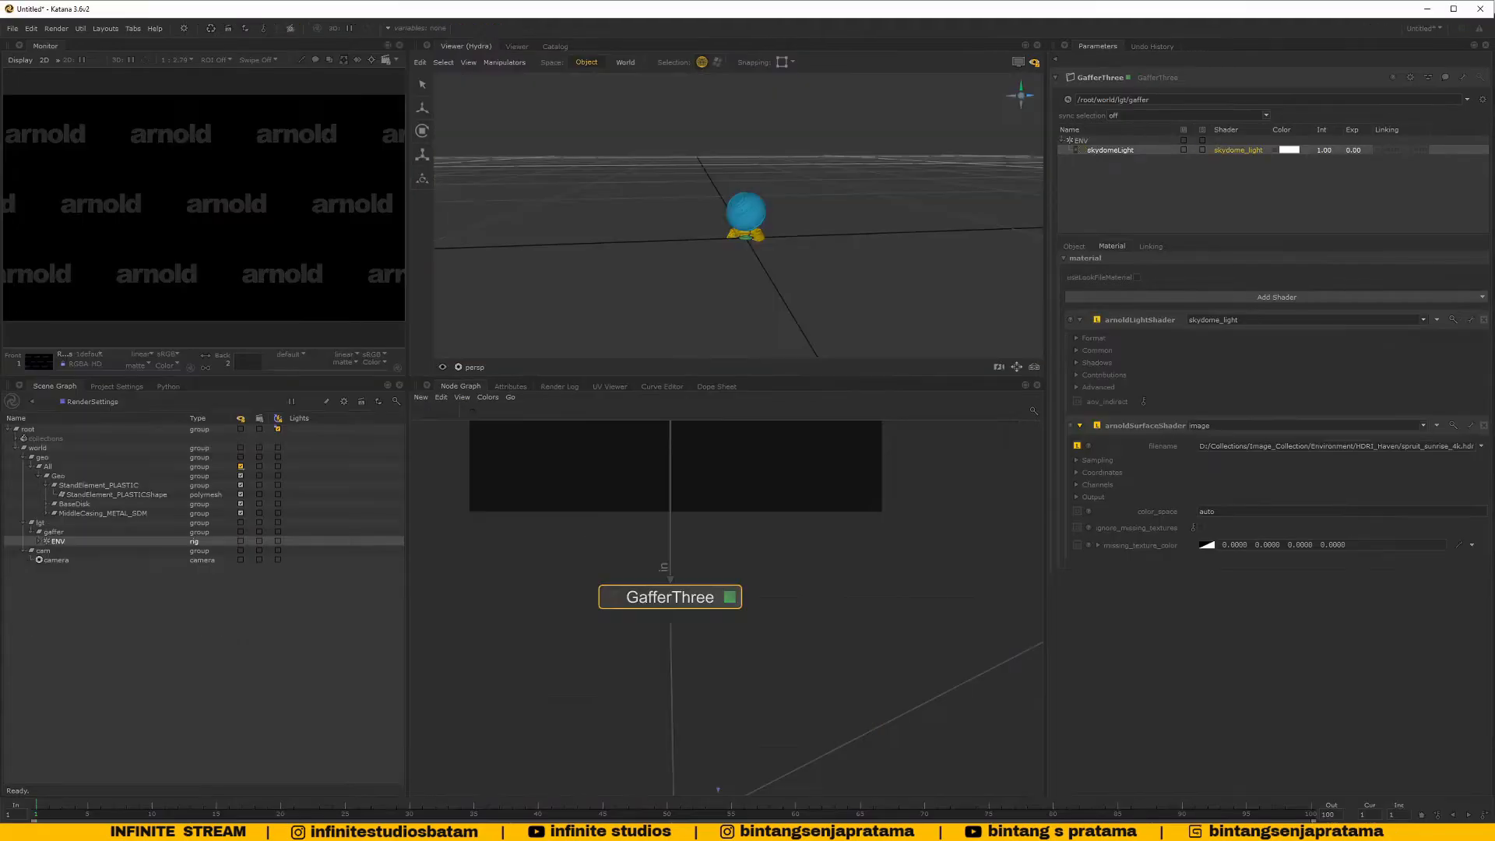
Move the GafferThree node slightly closer to the Viewer Object Settings backdrop above it
{"action": "mouse_move", "coordinate": [837, 587]}
{"action": "middle_mouse_down"}
{"action": "mouse_move", "coordinate": [822, 603]}
{"action": "mouse_move", "coordinate": [855, 598]}
{"action": "middle_mouse_up"}
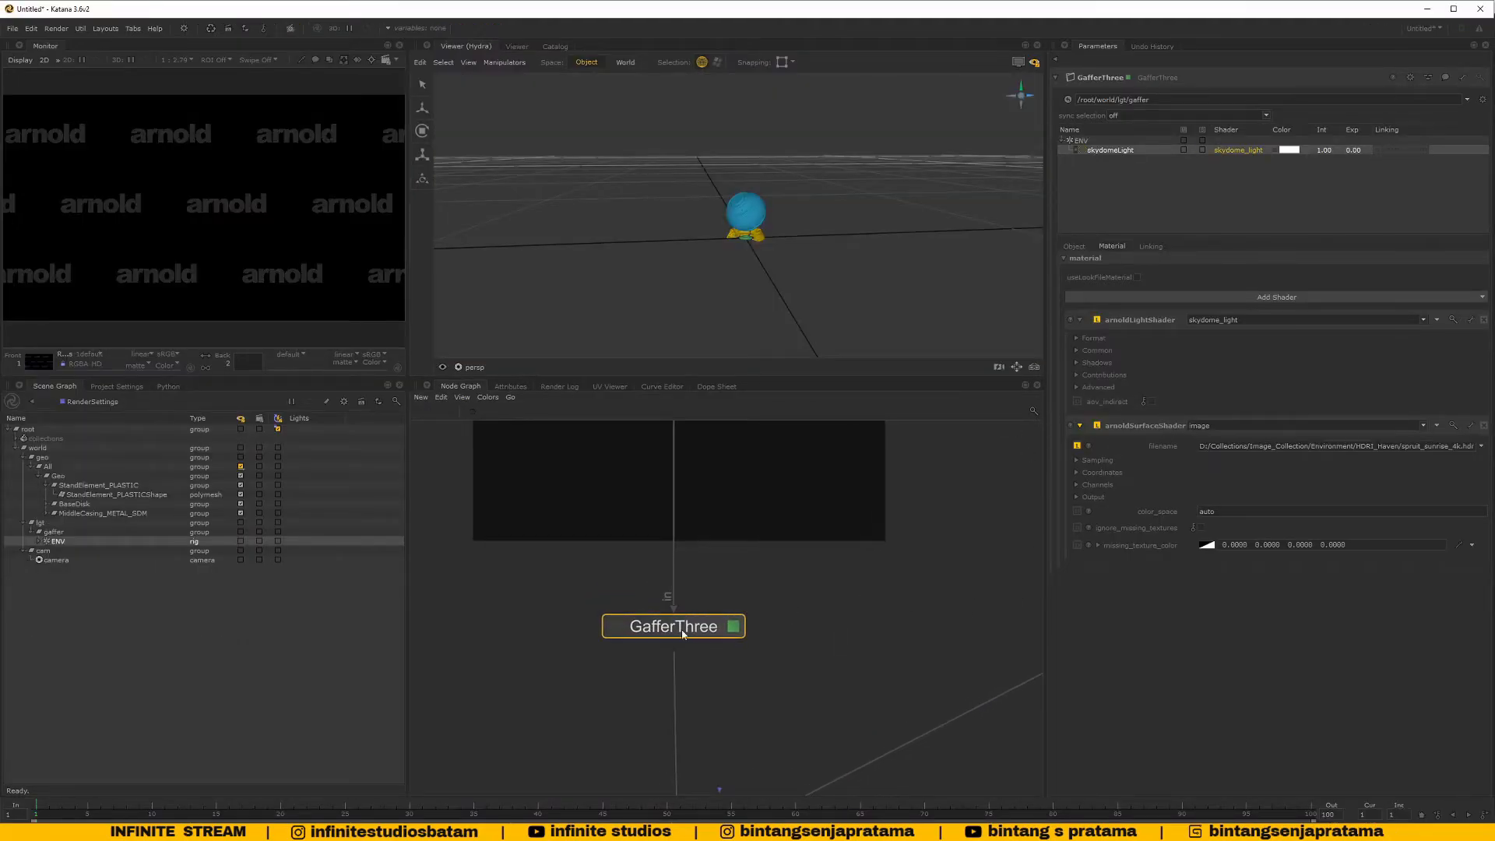
{"action": "left_click_drag", "start_coordinate": [682, 632], "coordinate": [682, 614]}
{"action": "middle_click_drag", "start_coordinate": [888, 579], "coordinate": [867, 603]}
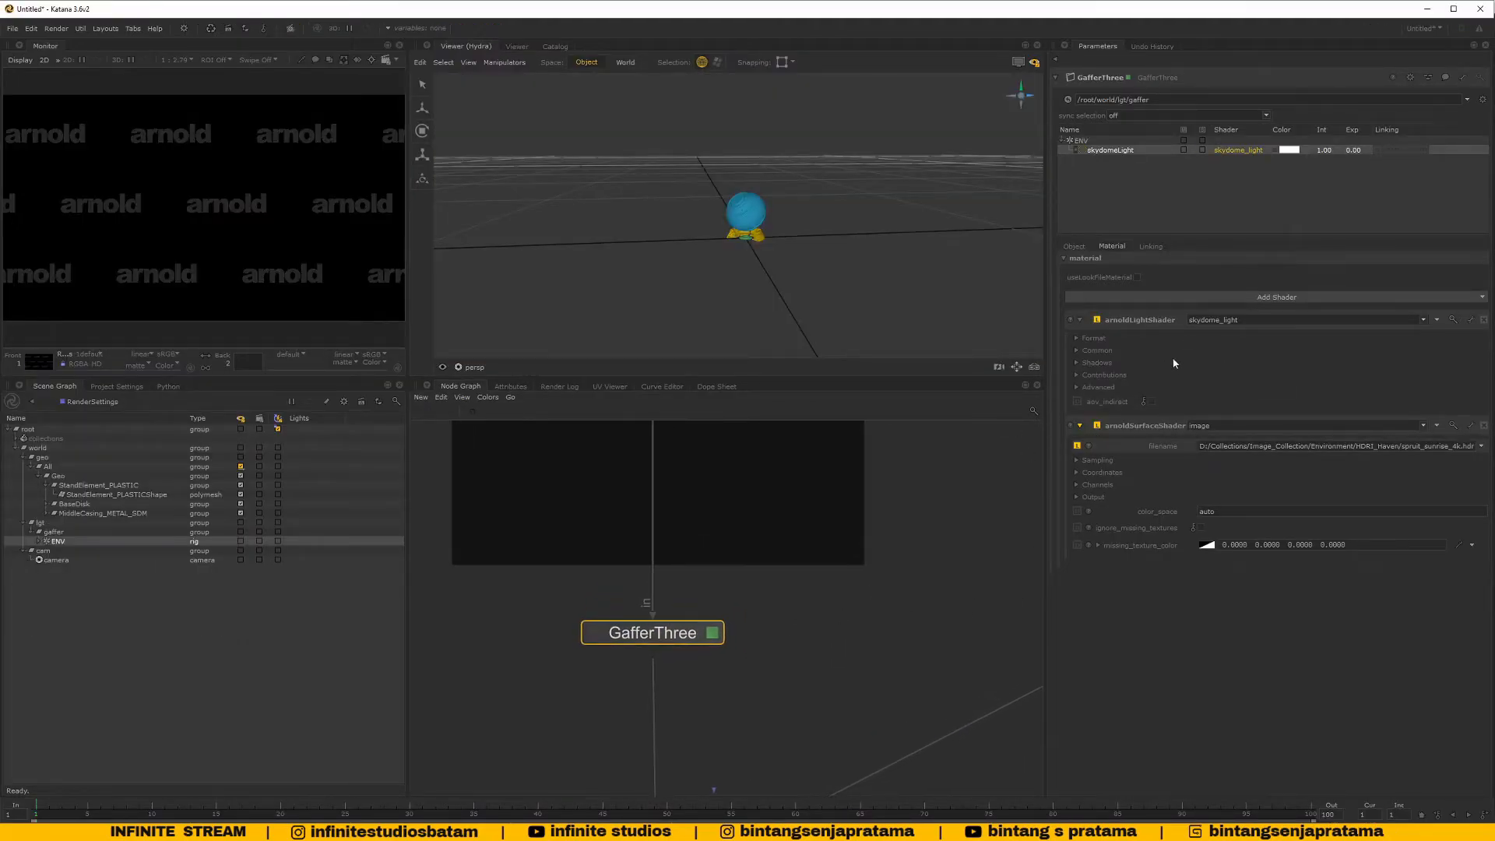
Examine the Camera, Subdivision and Anti-aliasing Settings groups of the ArnoldGlobalSettings node, including its Filtering options
{"action": "scroll", "coordinate": [680, 550], "scroll_direction": "down", "scroll_amount": 4}
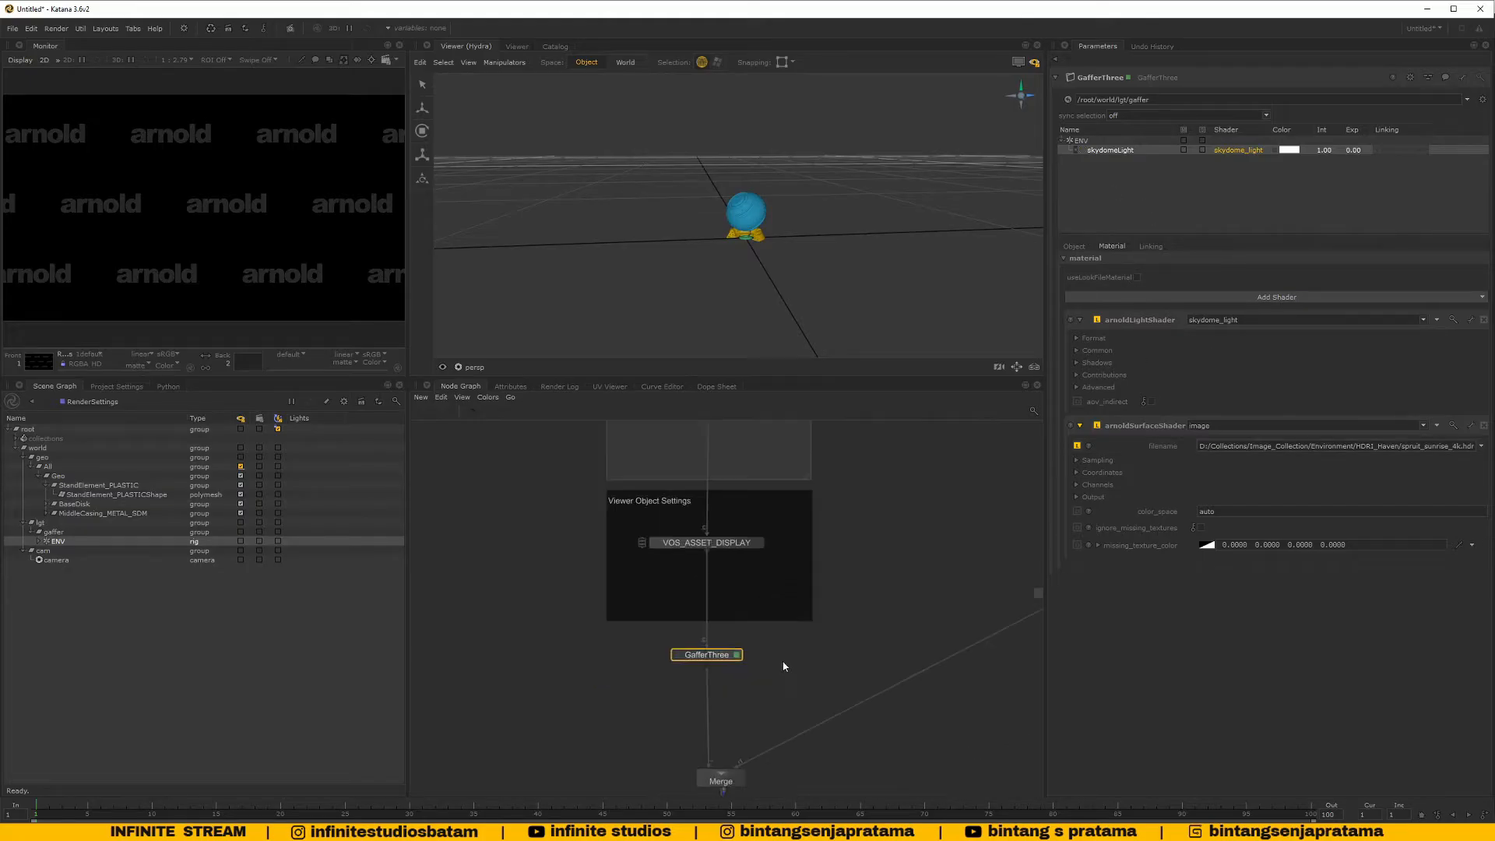
{"action": "middle_click_drag", "start_coordinate": [821, 708], "coordinate": [823, 648]}
{"action": "scroll", "coordinate": [775, 704], "scroll_direction": "up", "scroll_amount": 3}
{"action": "left_click", "coordinate": [777, 709]}
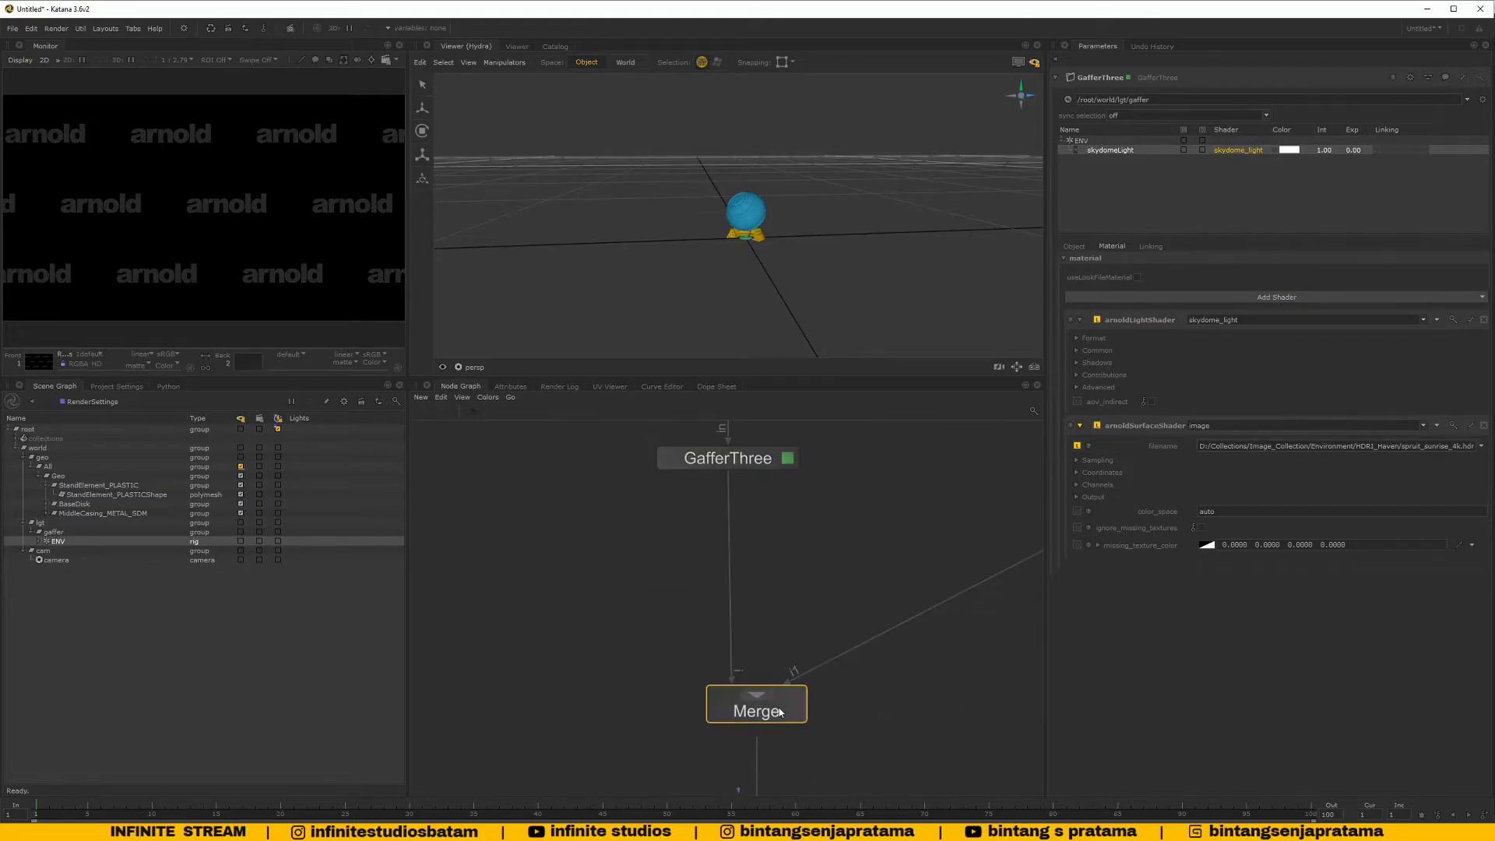
{"action": "scroll", "coordinate": [777, 709], "scroll_direction": "down", "scroll_amount": 3}
{"action": "middle_click_drag", "start_coordinate": [799, 710], "coordinate": [804, 618]}
{"action": "left_click", "coordinate": [775, 716]}
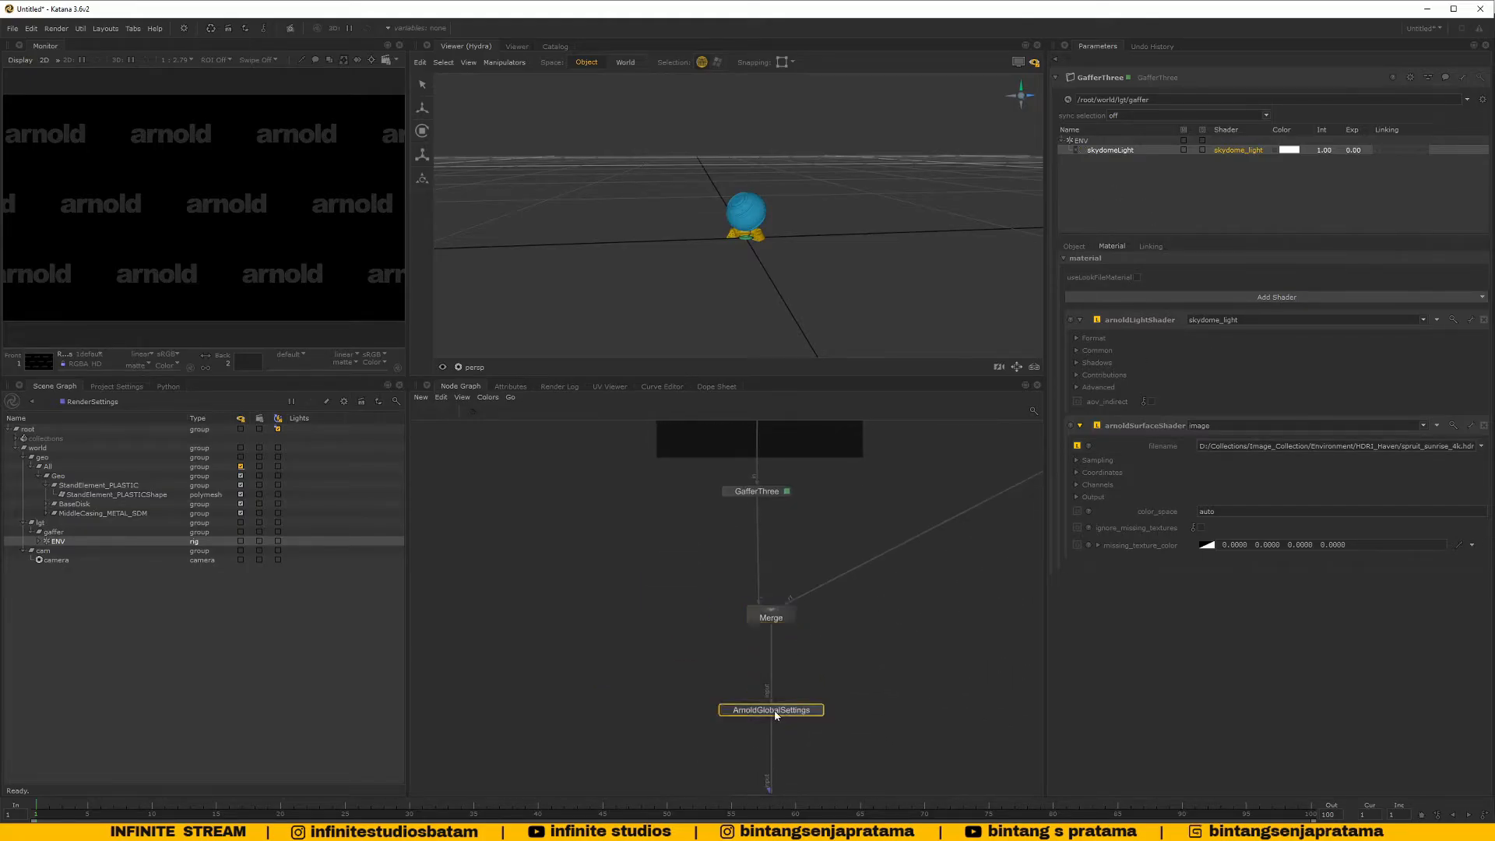
{"action": "left_click", "coordinate": [819, 710]}
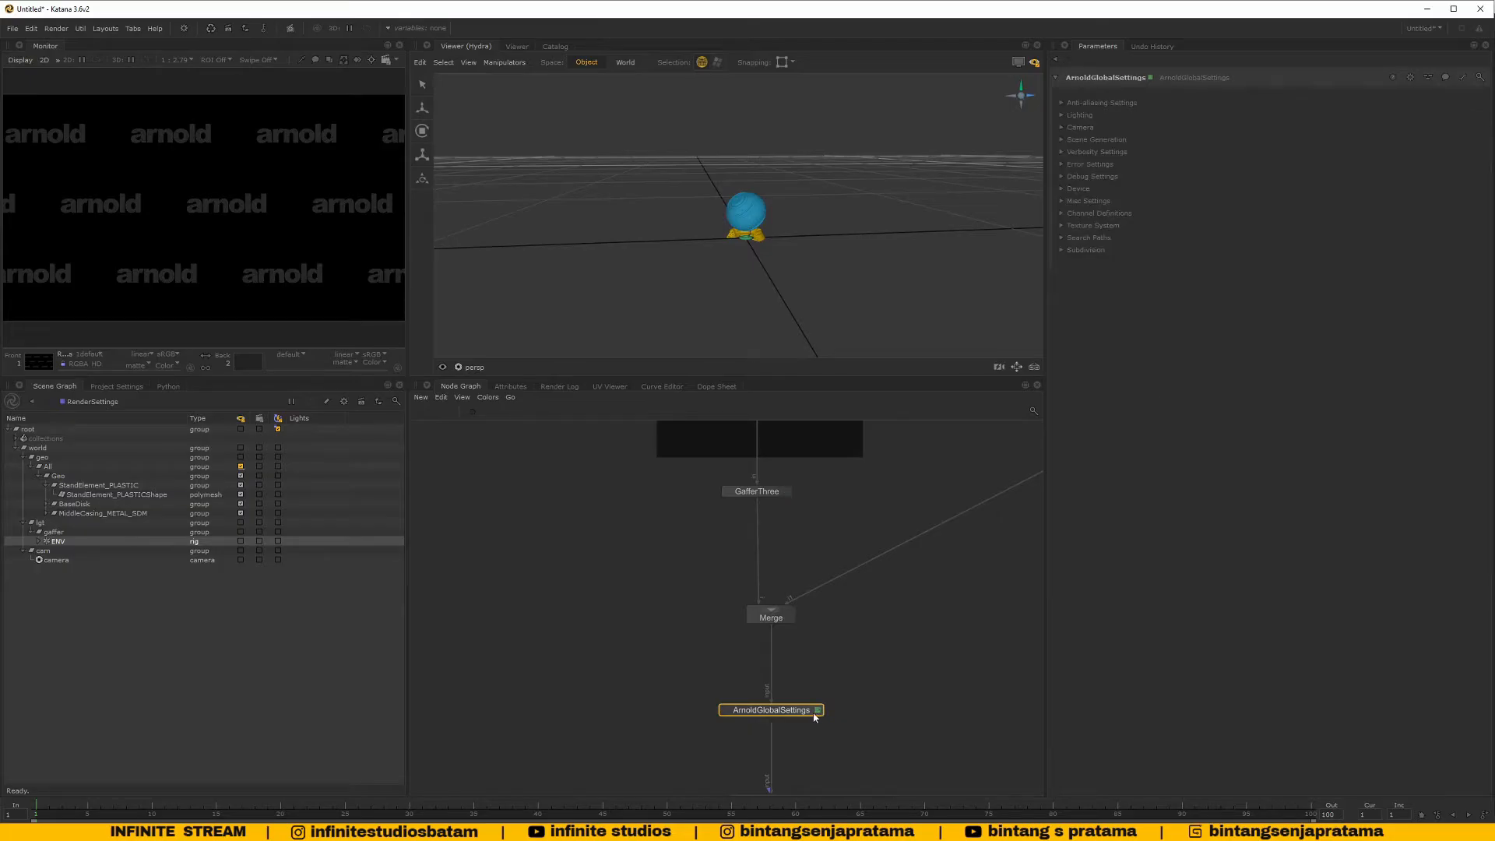
{"action": "left_click", "coordinate": [1061, 126]}
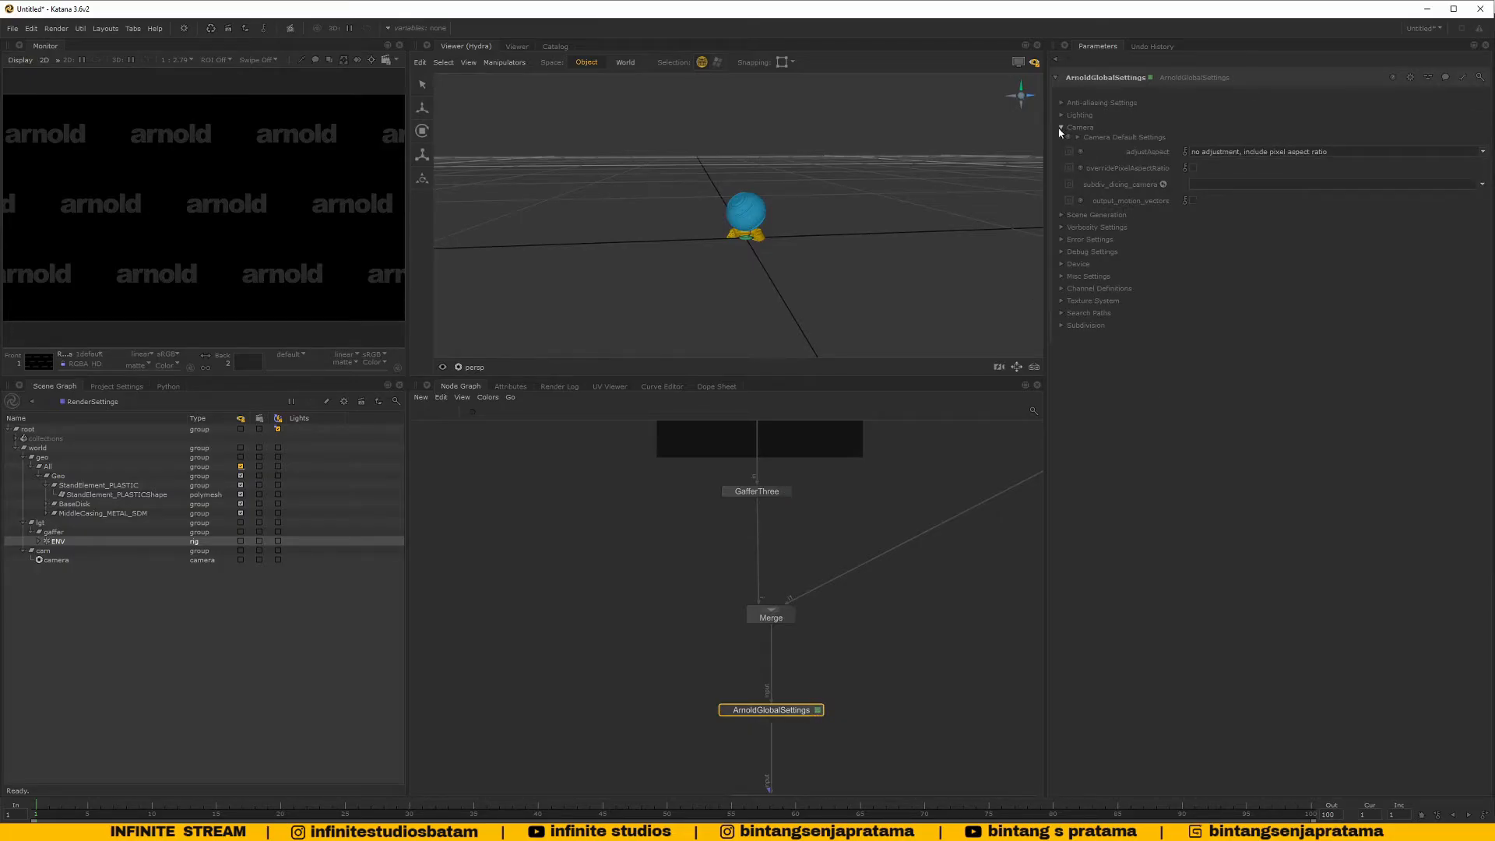
{"action": "left_click", "coordinate": [1061, 127]}
{"action": "left_click", "coordinate": [1062, 250]}
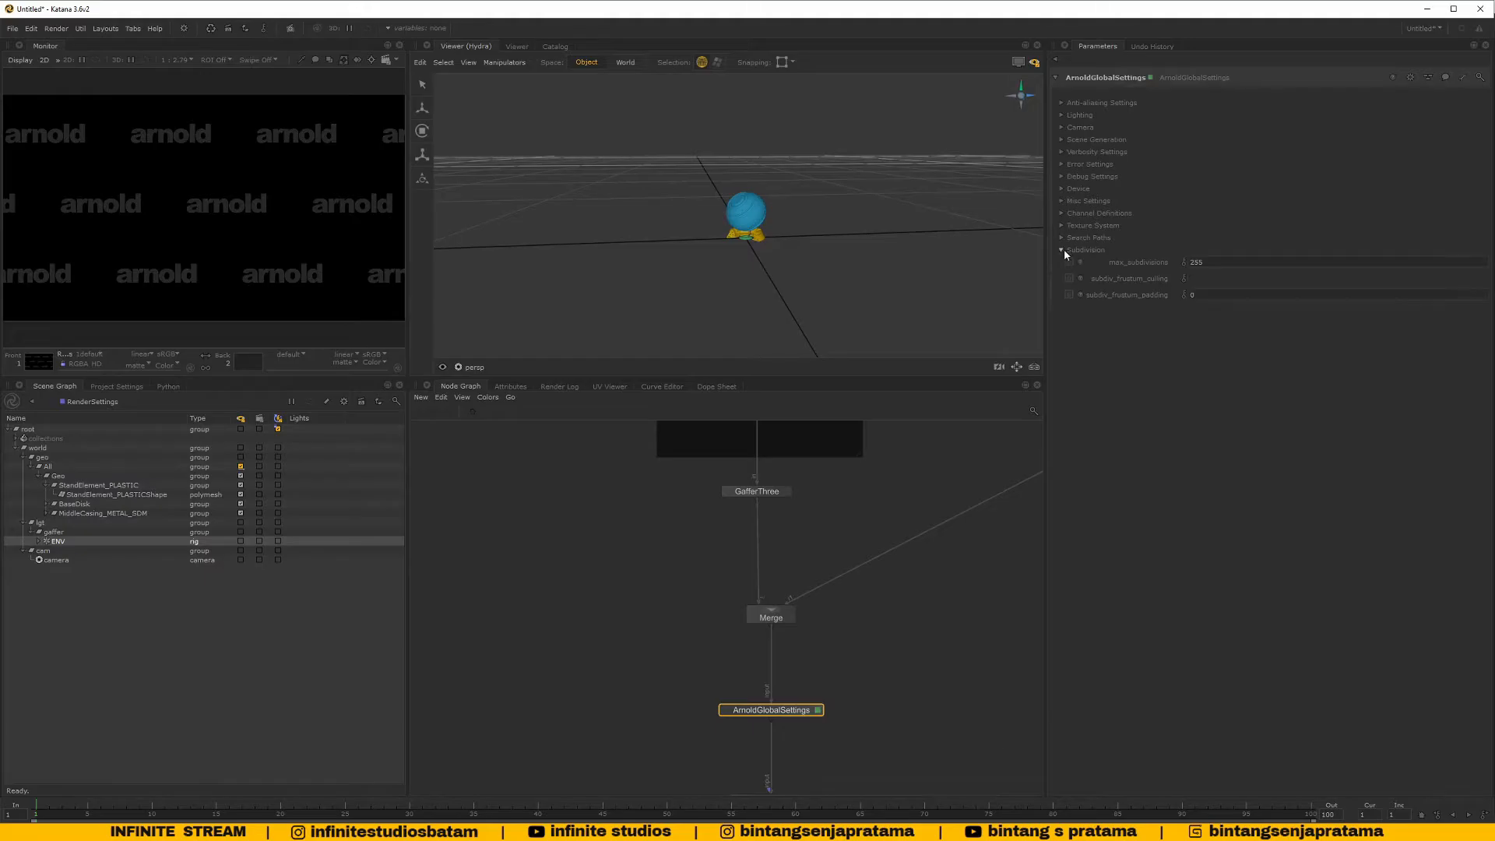
{"action": "left_click", "coordinate": [1063, 250]}
{"action": "left_click", "coordinate": [1062, 103]}
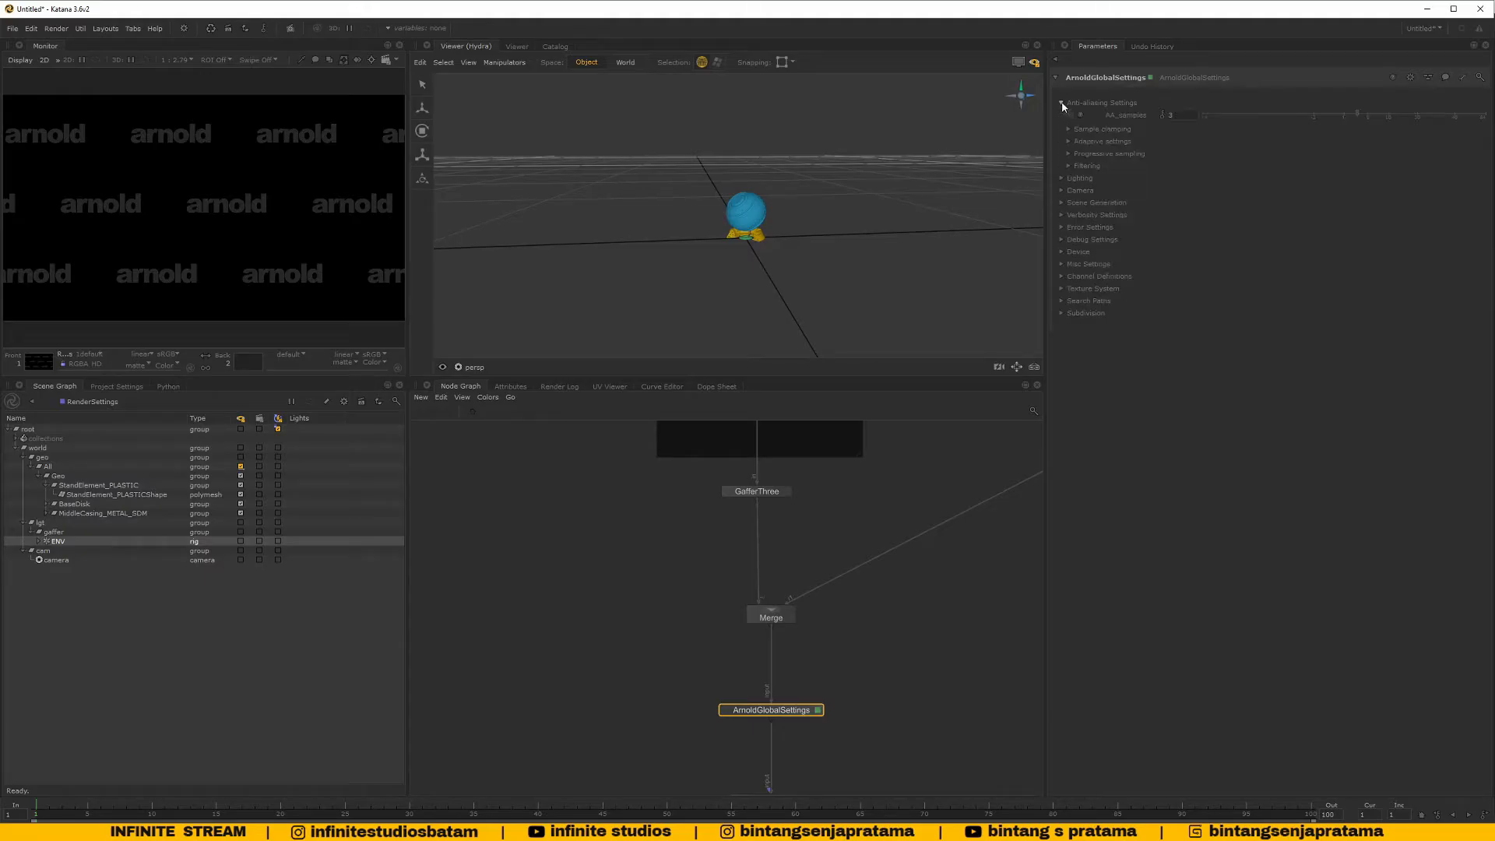
{"action": "left_click", "coordinate": [1069, 165]}
{"action": "left_click", "coordinate": [1069, 163]}
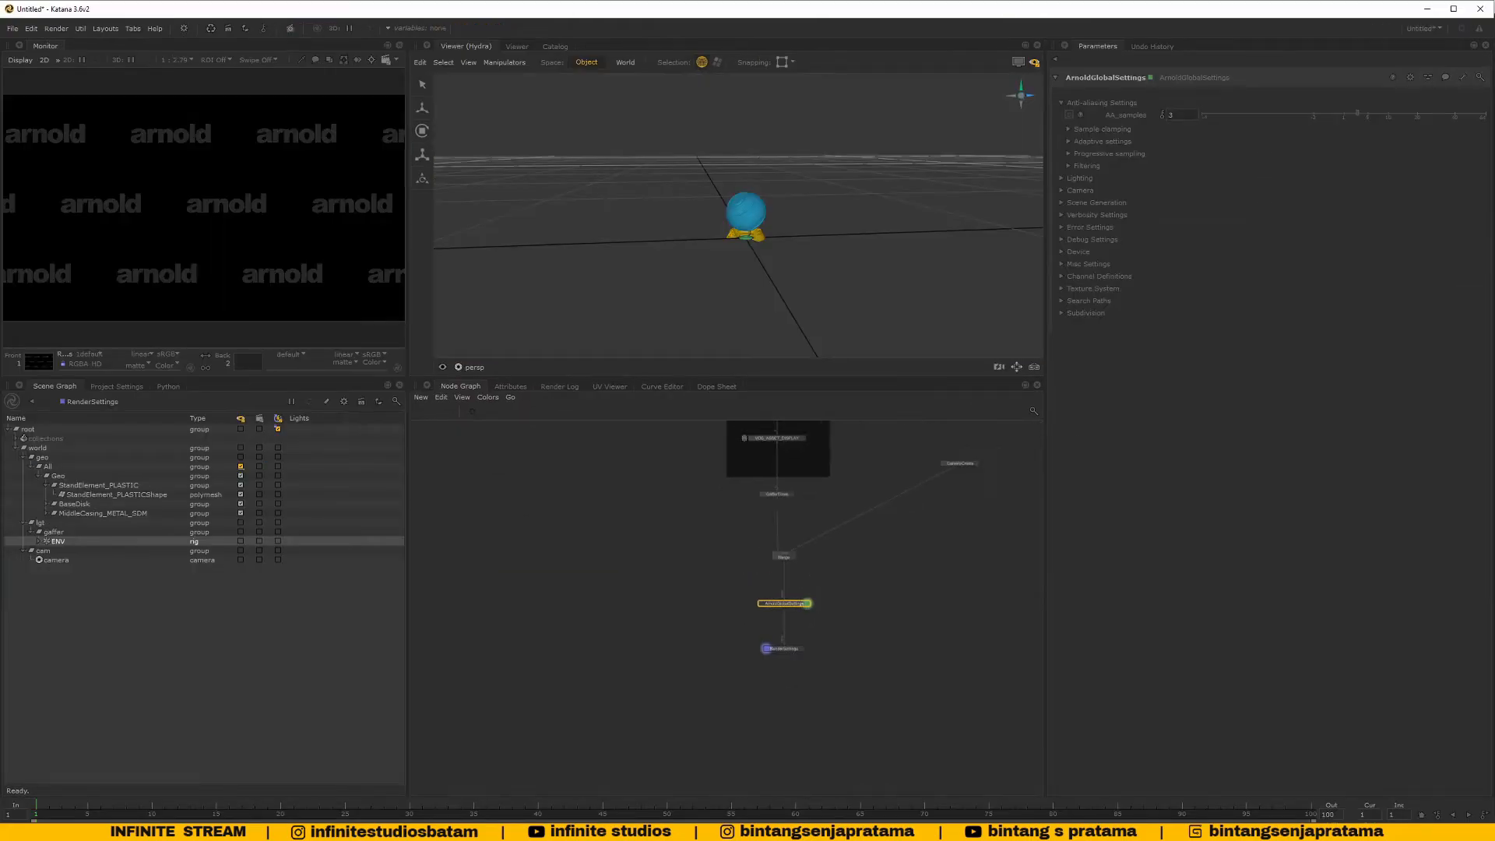
Start a render from the RenderSettings node
{"action": "scroll", "coordinate": [750, 704], "scroll_direction": "up", "scroll_amount": 3}
{"action": "right_click", "coordinate": [750, 703]}
{"action": "left_click", "coordinate": [793, 713]}
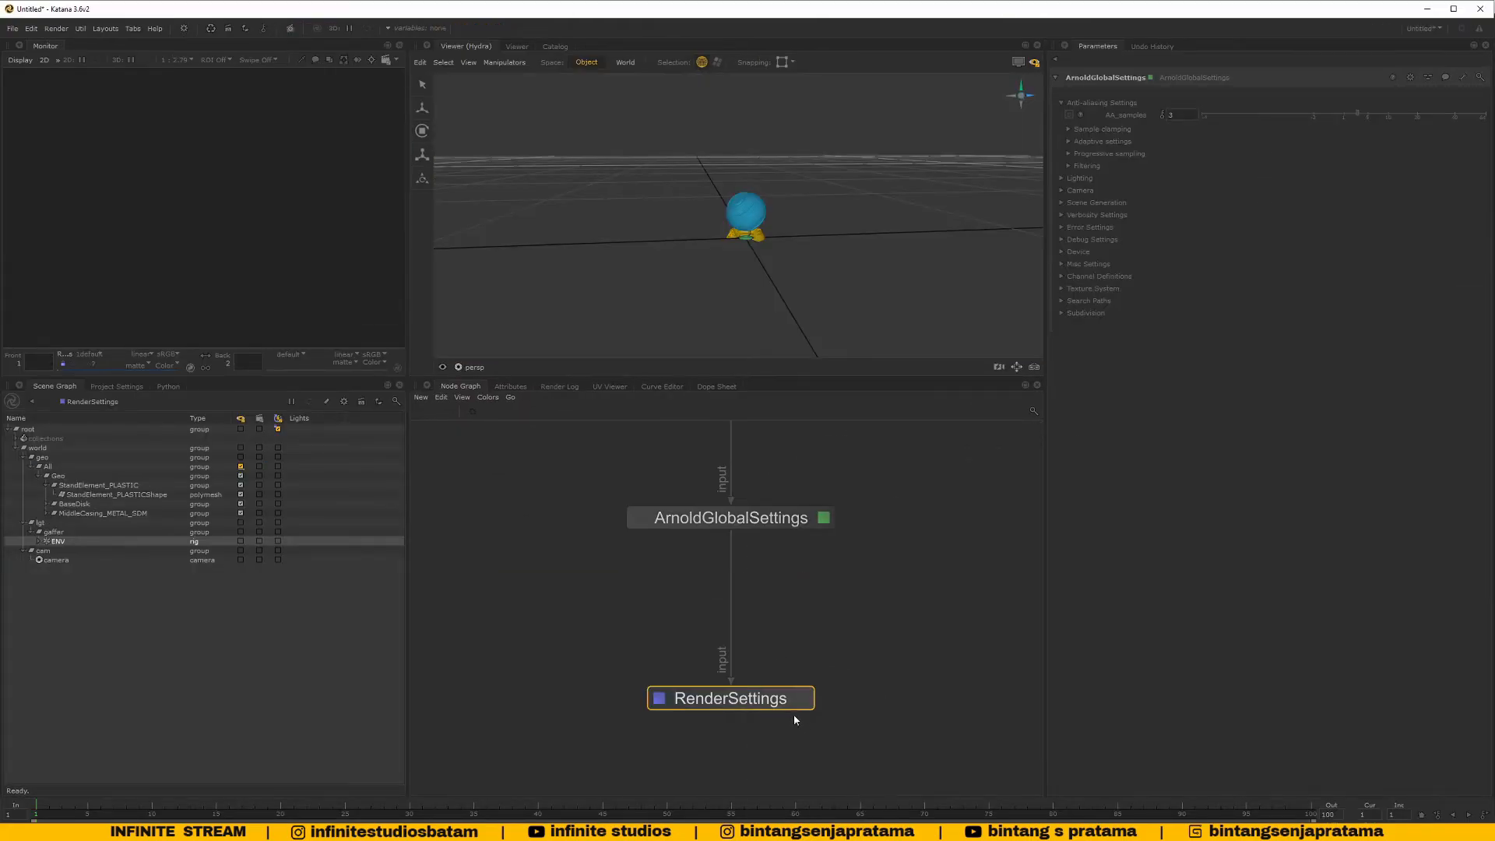
Reopen GafferThree's parameters and examine the Format and Common groups of the skydome_light shader
{"action": "middle_click_drag", "start_coordinate": [849, 531], "coordinate": [808, 679]}
{"action": "scroll", "coordinate": [807, 679], "scroll_direction": "down", "scroll_amount": 5}
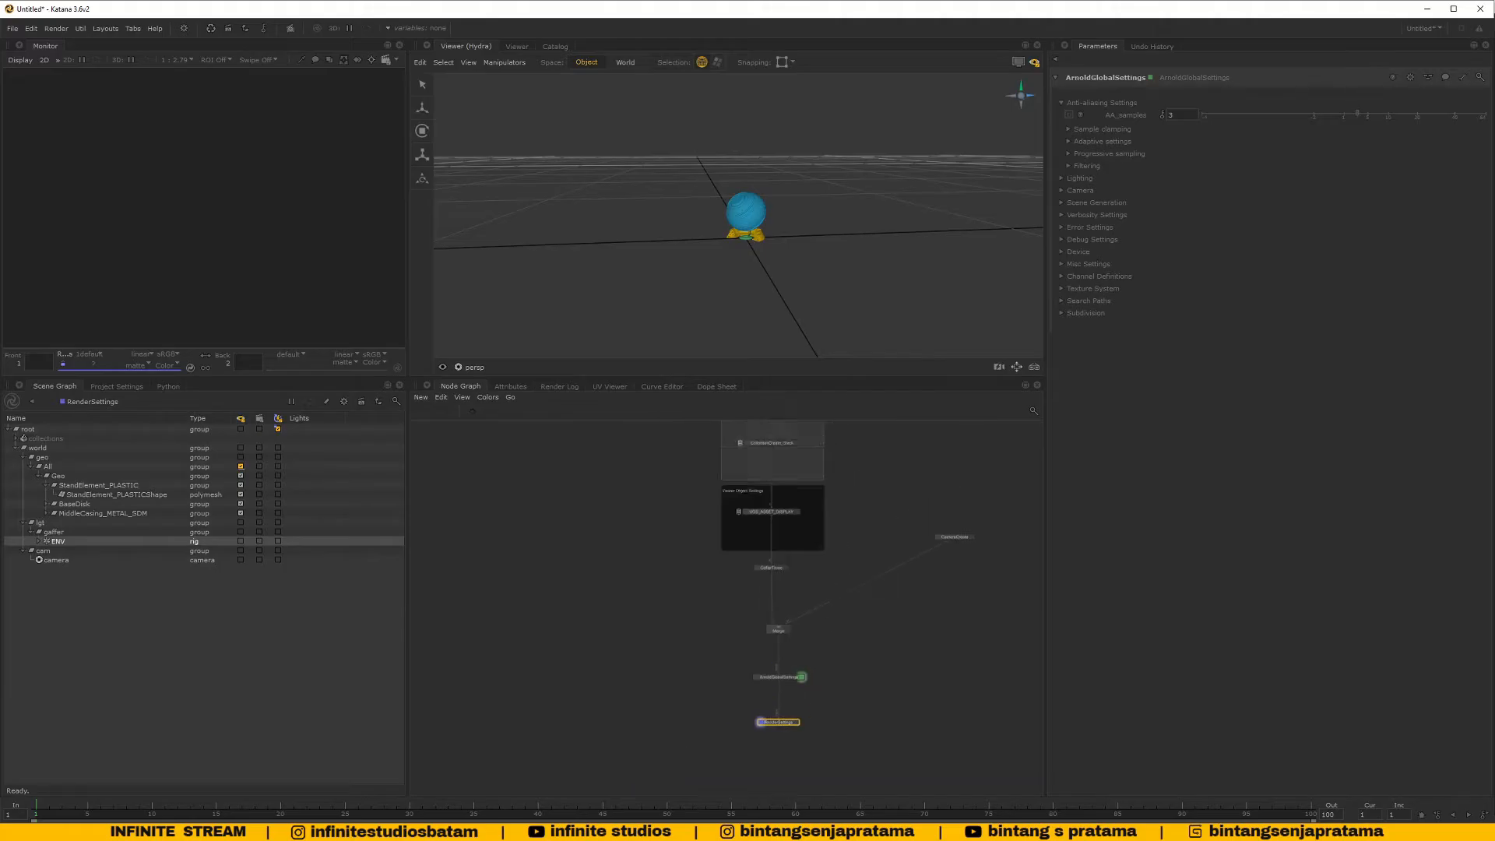
{"action": "scroll", "coordinate": [814, 543], "scroll_direction": "up", "scroll_amount": 3}
{"action": "left_click", "coordinate": [730, 593]}
{"action": "left_click", "coordinate": [761, 592]}
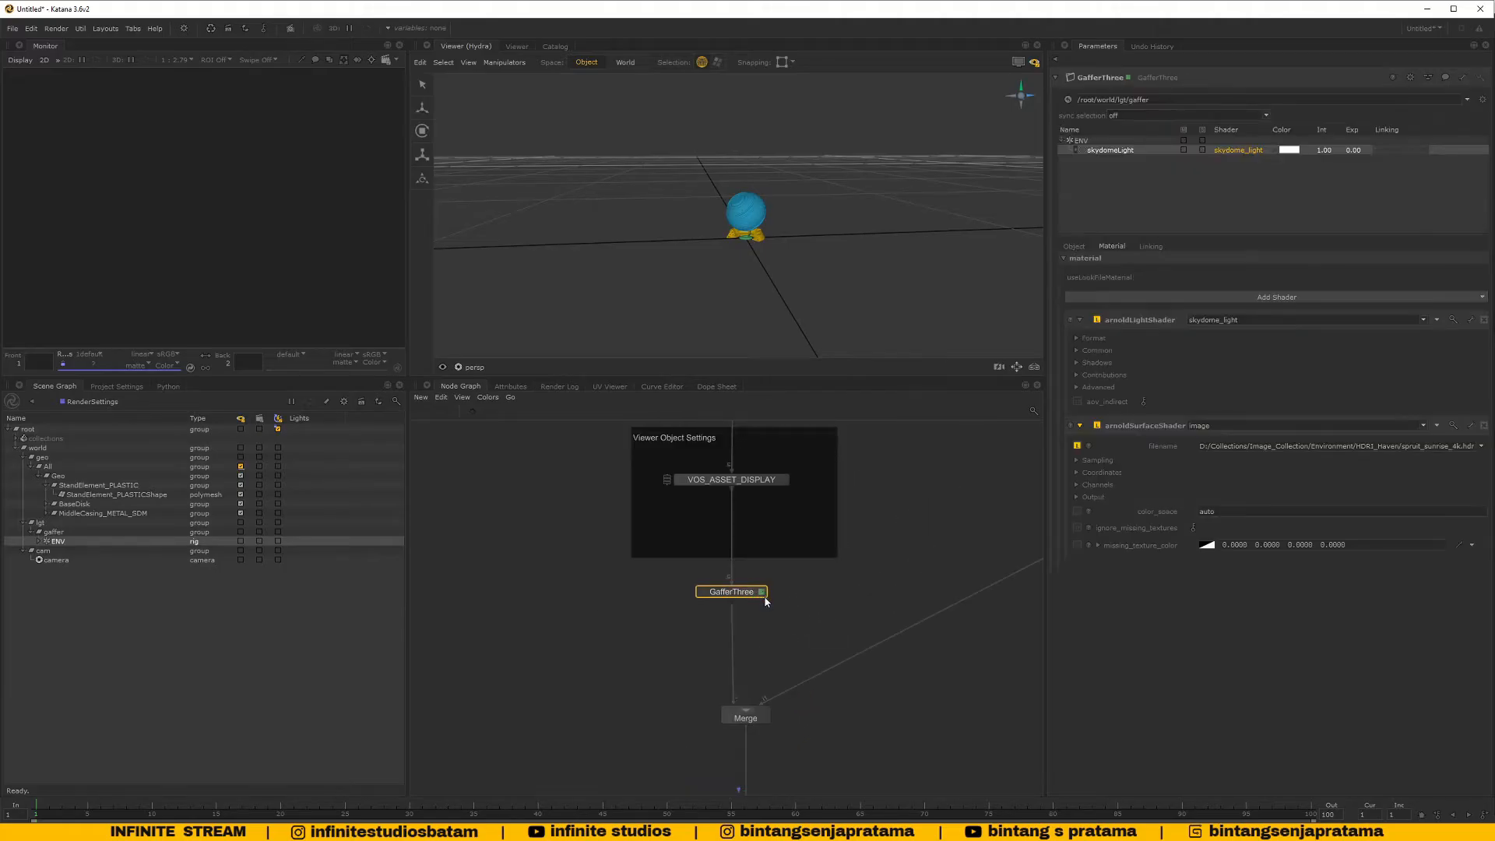
{"action": "left_click", "coordinate": [1077, 338]}
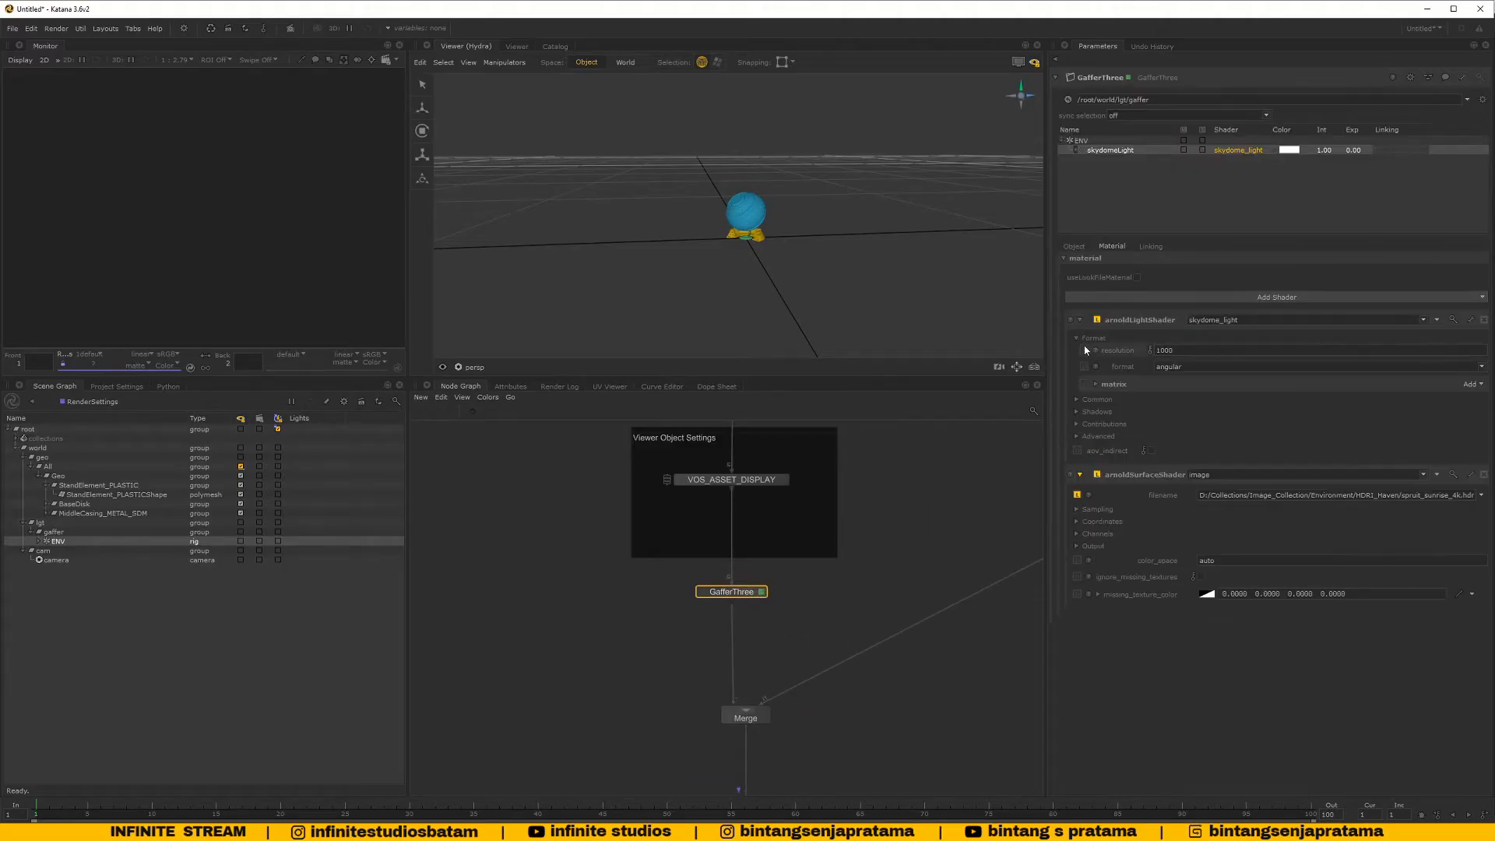
{"action": "left_click", "coordinate": [1079, 401]}
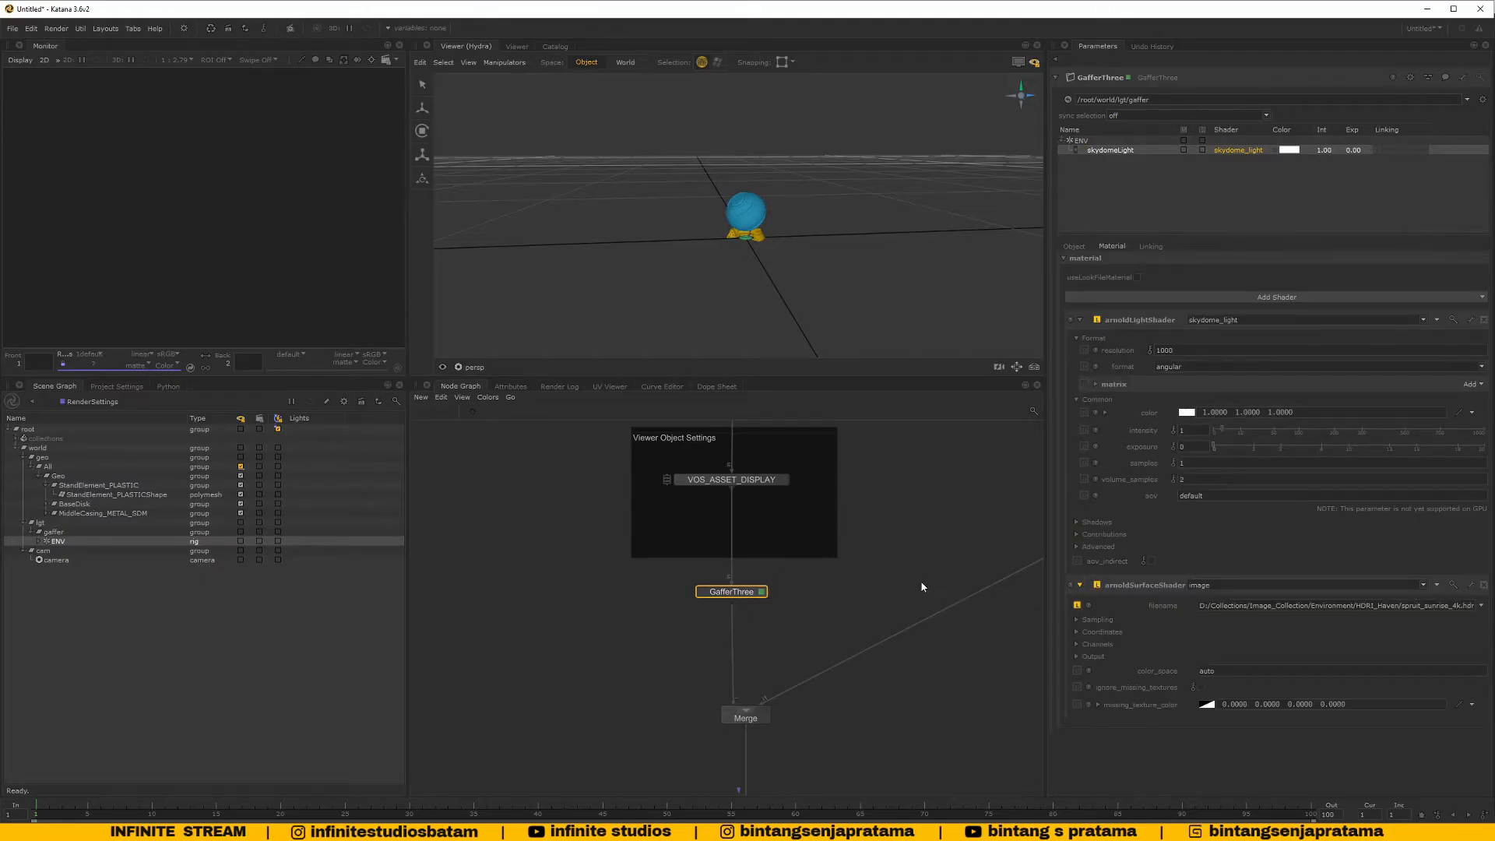
Set the Hydra viewer to look through the scene camera /root/world/cam/camera
{"action": "middle_click_drag", "start_coordinate": [838, 478], "coordinate": [824, 496]}
{"action": "middle_click_drag", "start_coordinate": [810, 664], "coordinate": [818, 570]}
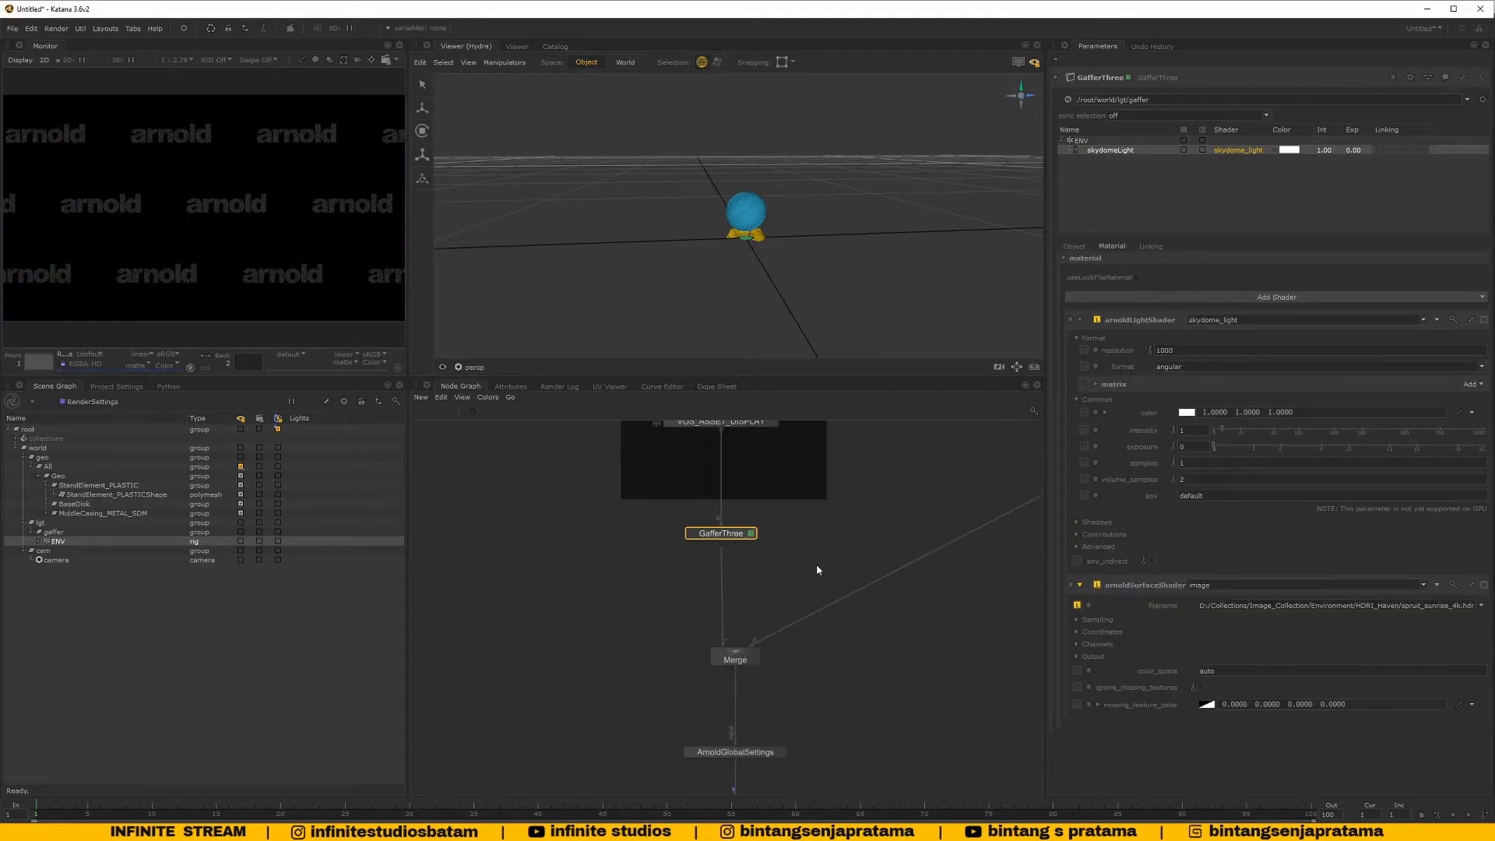
{"action": "middle_click_drag", "start_coordinate": [793, 477], "coordinate": [768, 538]}
{"action": "scroll", "coordinate": [801, 533], "scroll_direction": "down", "scroll_amount": 5}
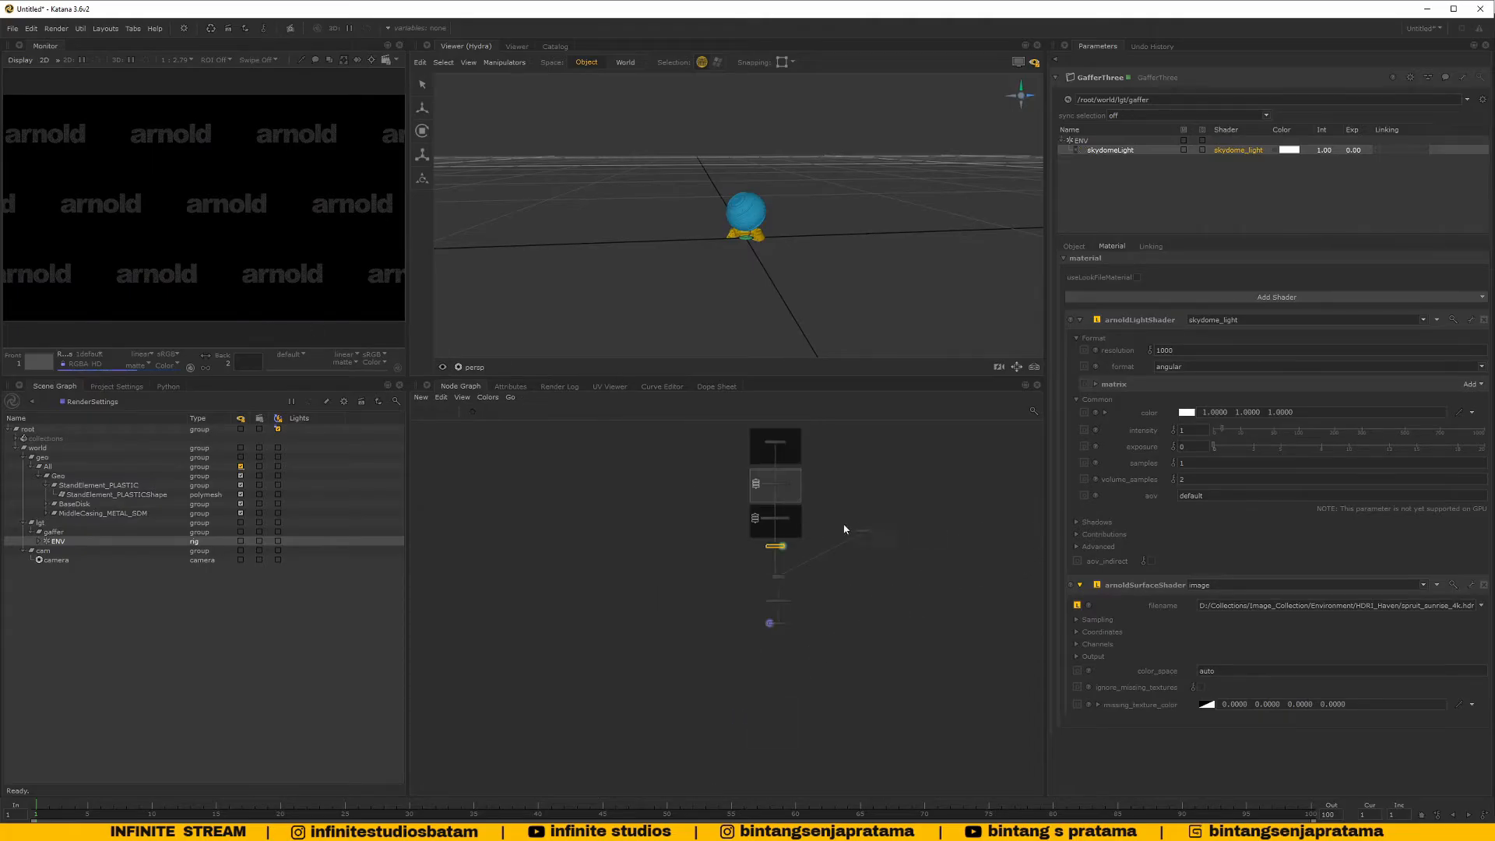
{"action": "scroll", "coordinate": [860, 515], "scroll_direction": "up", "scroll_amount": 5}
{"action": "left_click", "coordinate": [889, 589]}
{"action": "left_click", "coordinate": [459, 367]}
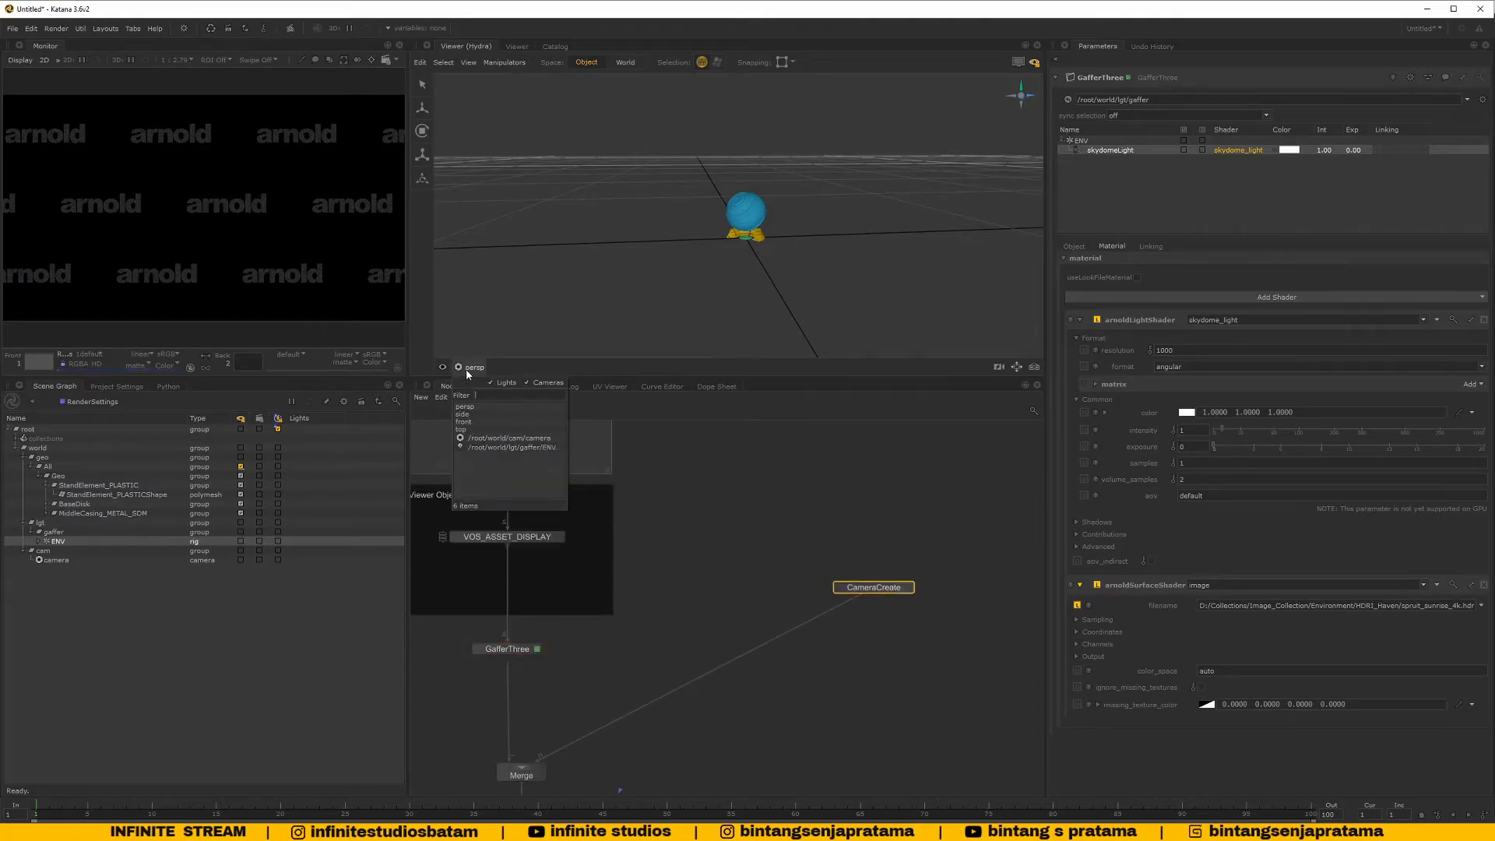
{"action": "left_click", "coordinate": [508, 443]}
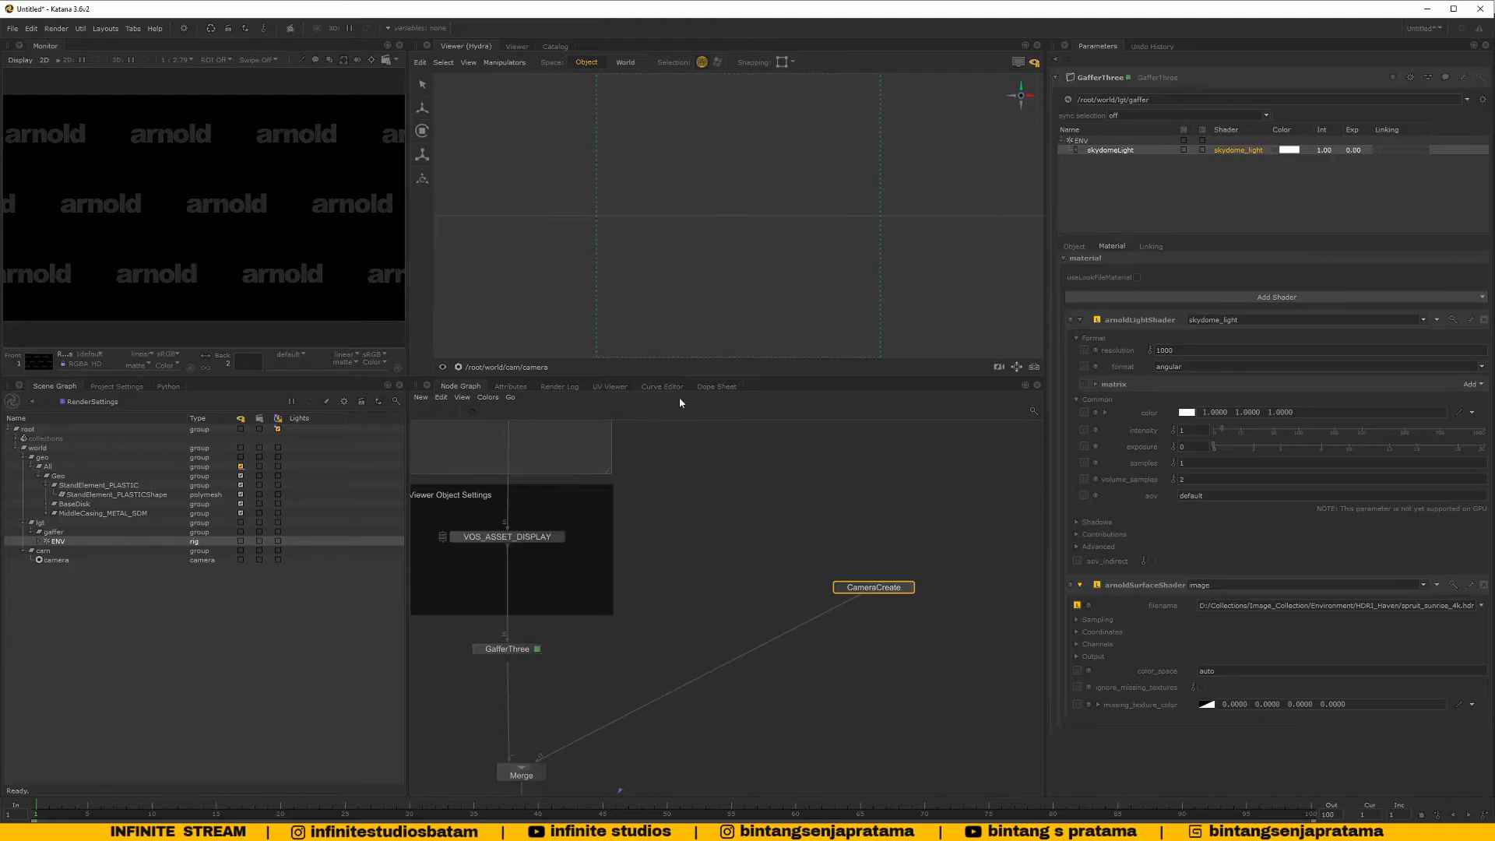
Open the CameraCreate node's parameters and move the node next to GafferThree, above Merge
{"action": "middle_click_drag", "start_coordinate": [905, 594], "coordinate": [905, 552]}
{"action": "left_click", "coordinate": [906, 545]}
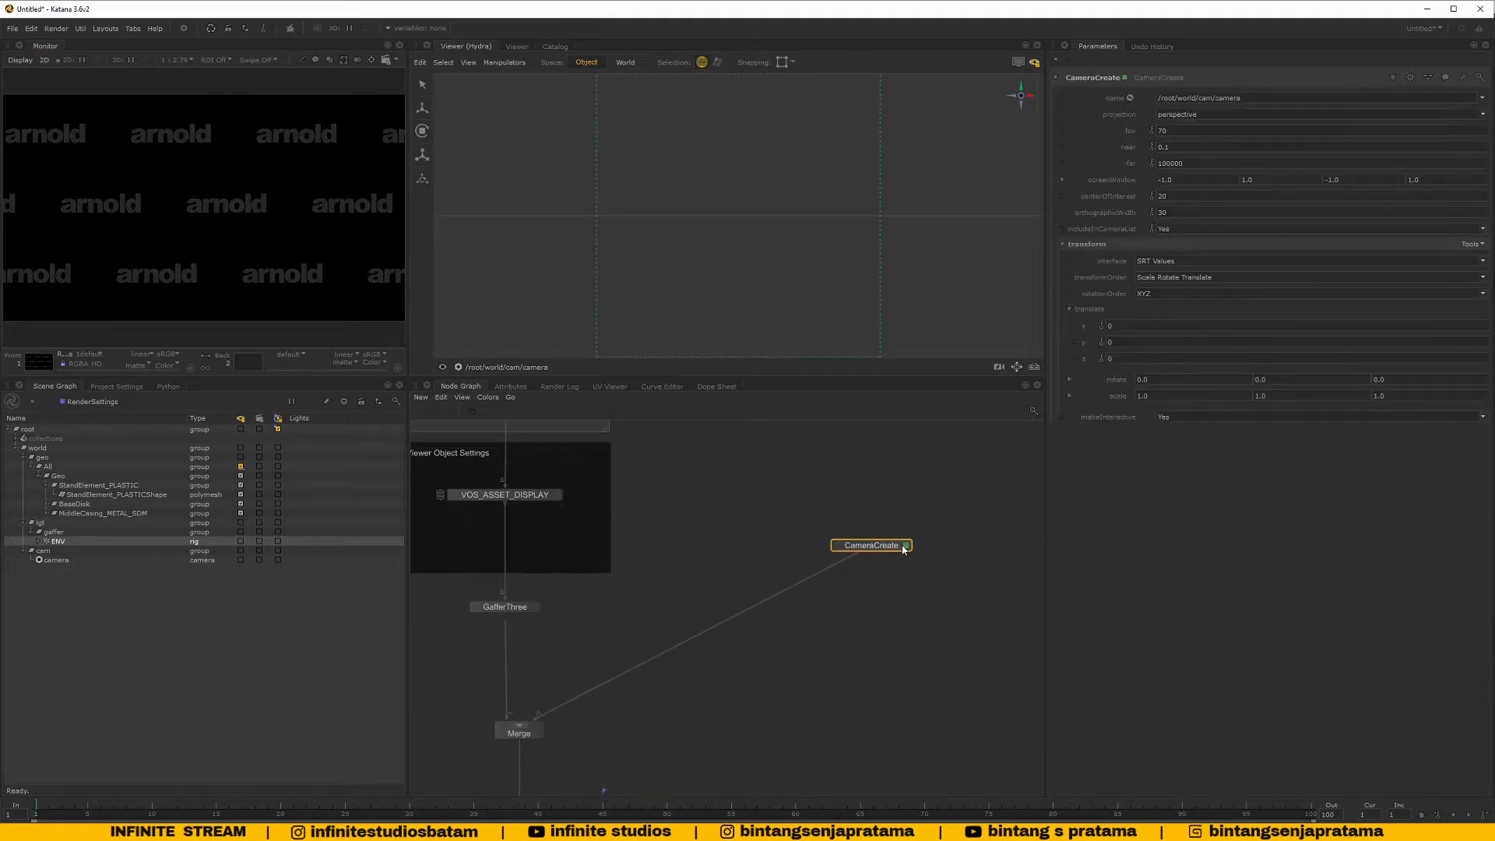
{"action": "left_click_drag", "start_coordinate": [866, 547], "coordinate": [632, 614]}
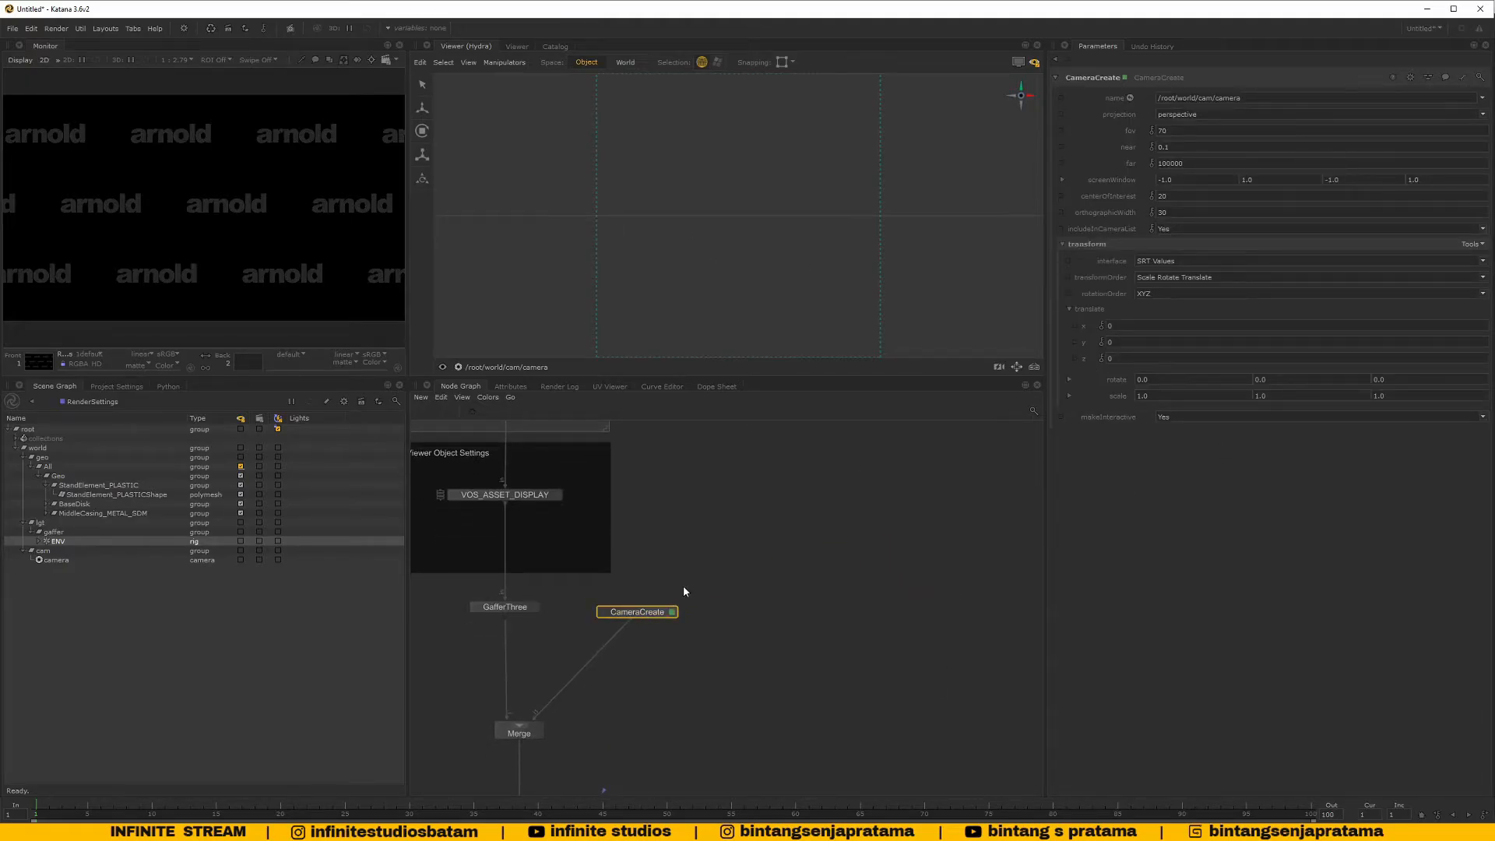
{"action": "left_click", "coordinate": [708, 577]}
{"action": "key", "text": "Tab"}
{"action": "type", "text": "camera"}
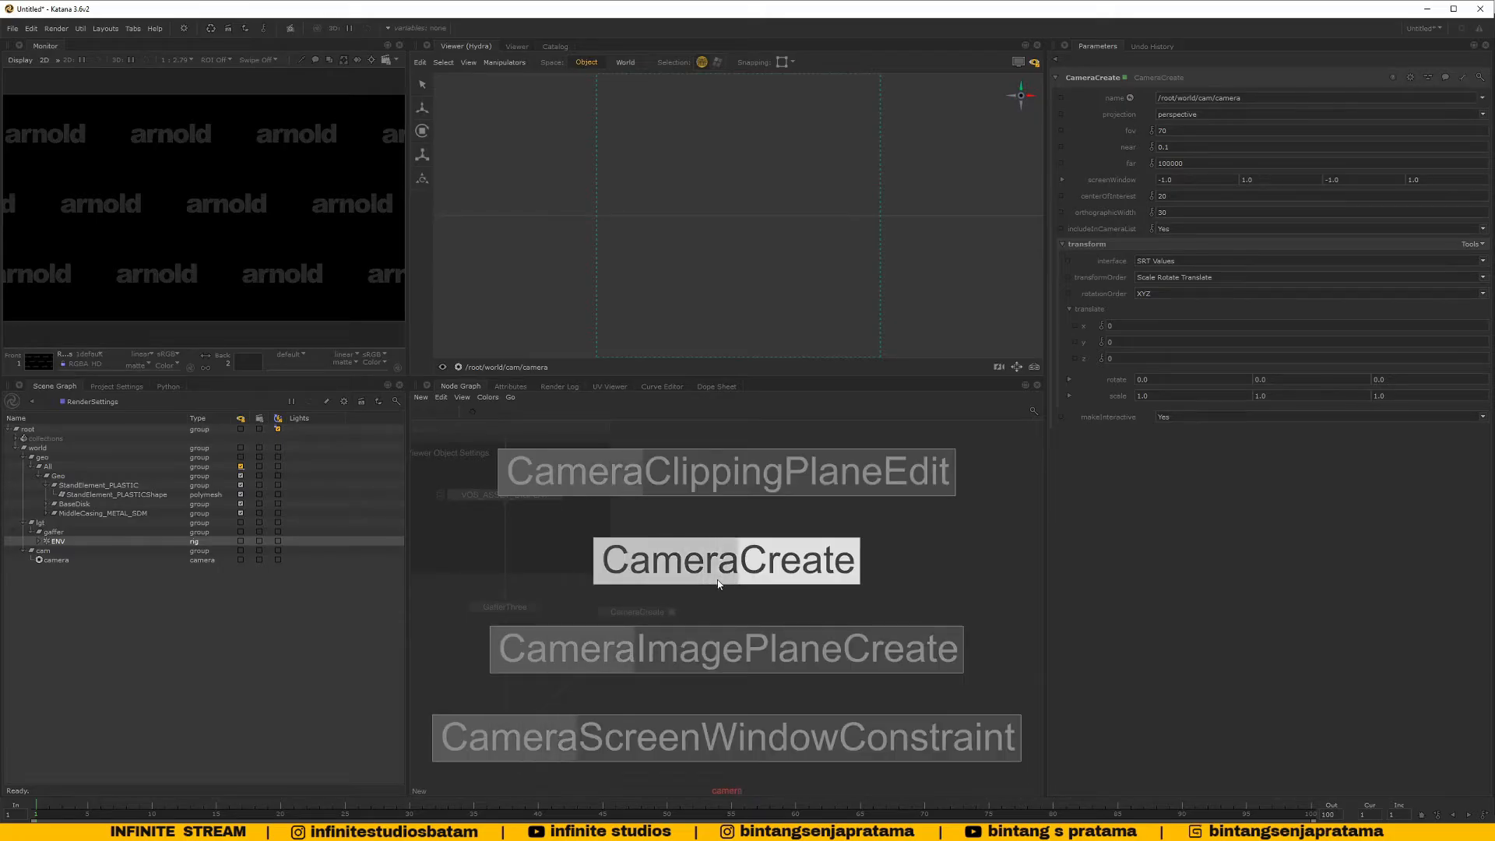
{"action": "left_click", "coordinate": [719, 584]}
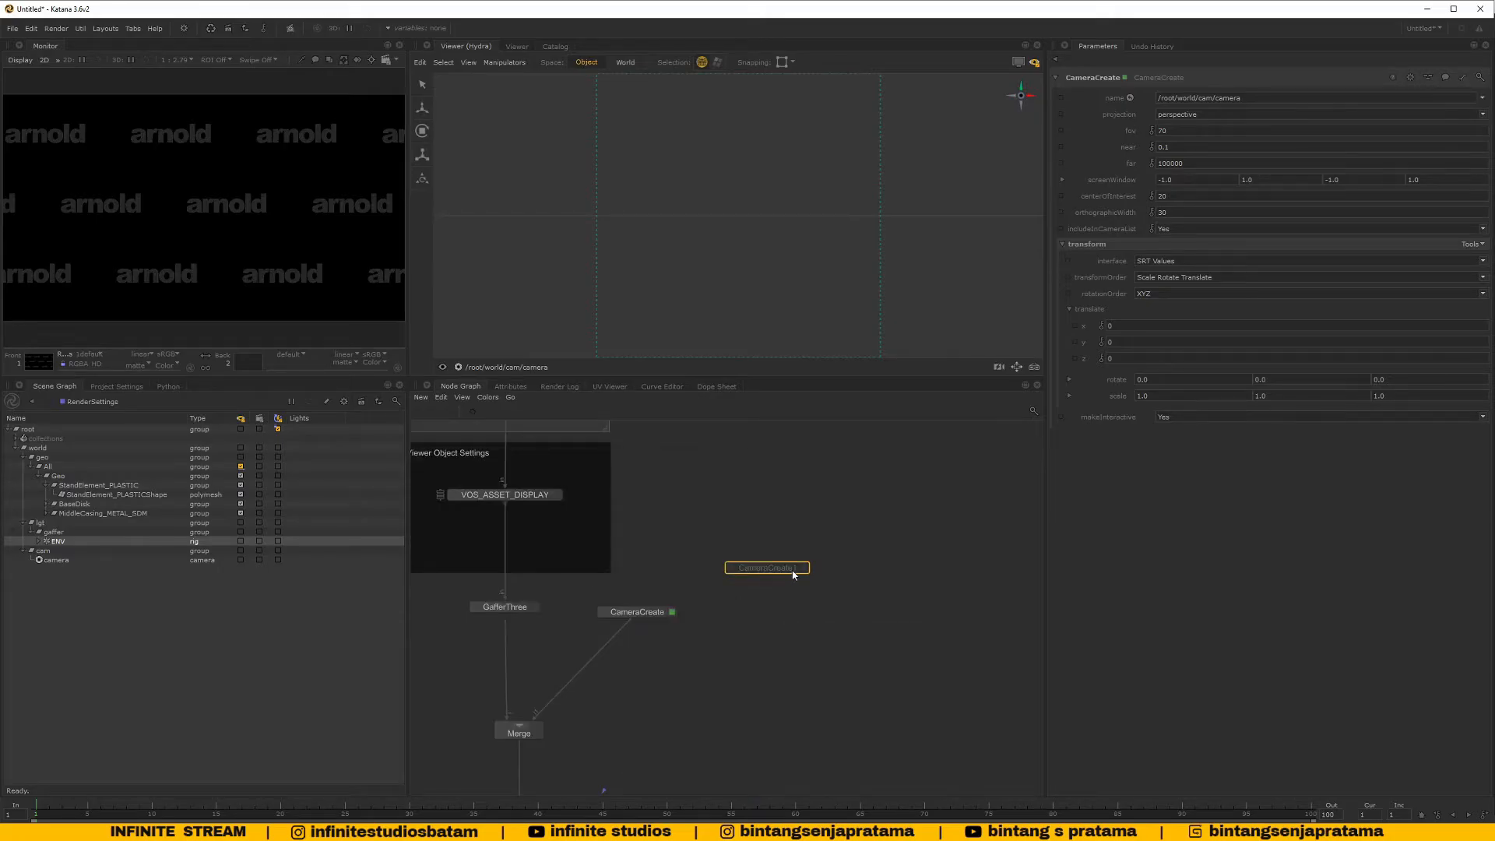
{"action": "key", "text": "Escape"}
Move the CameraCreate node further to the side of GafferThree, keeping it above Merge and selected
{"action": "scroll", "coordinate": [632, 610], "scroll_direction": "up", "scroll_amount": 3}
{"action": "left_click_drag", "start_coordinate": [659, 617], "coordinate": [704, 609]}
{"action": "middle_click_drag", "start_coordinate": [606, 670], "coordinate": [818, 504]}
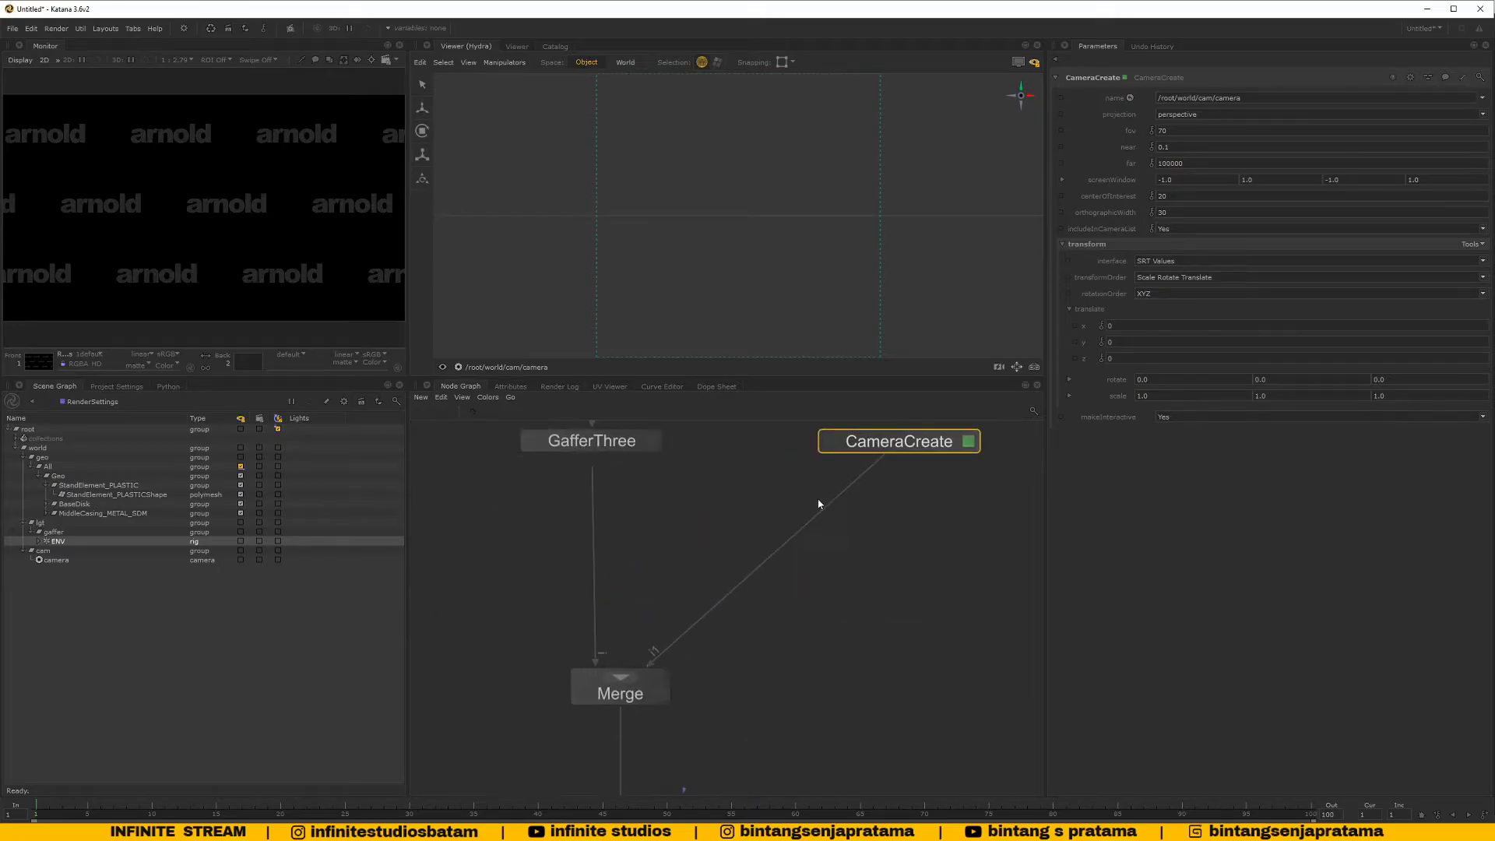
{"action": "left_click", "coordinate": [621, 695]}
{"action": "middle_click_drag", "start_coordinate": [732, 639], "coordinate": [694, 686]}
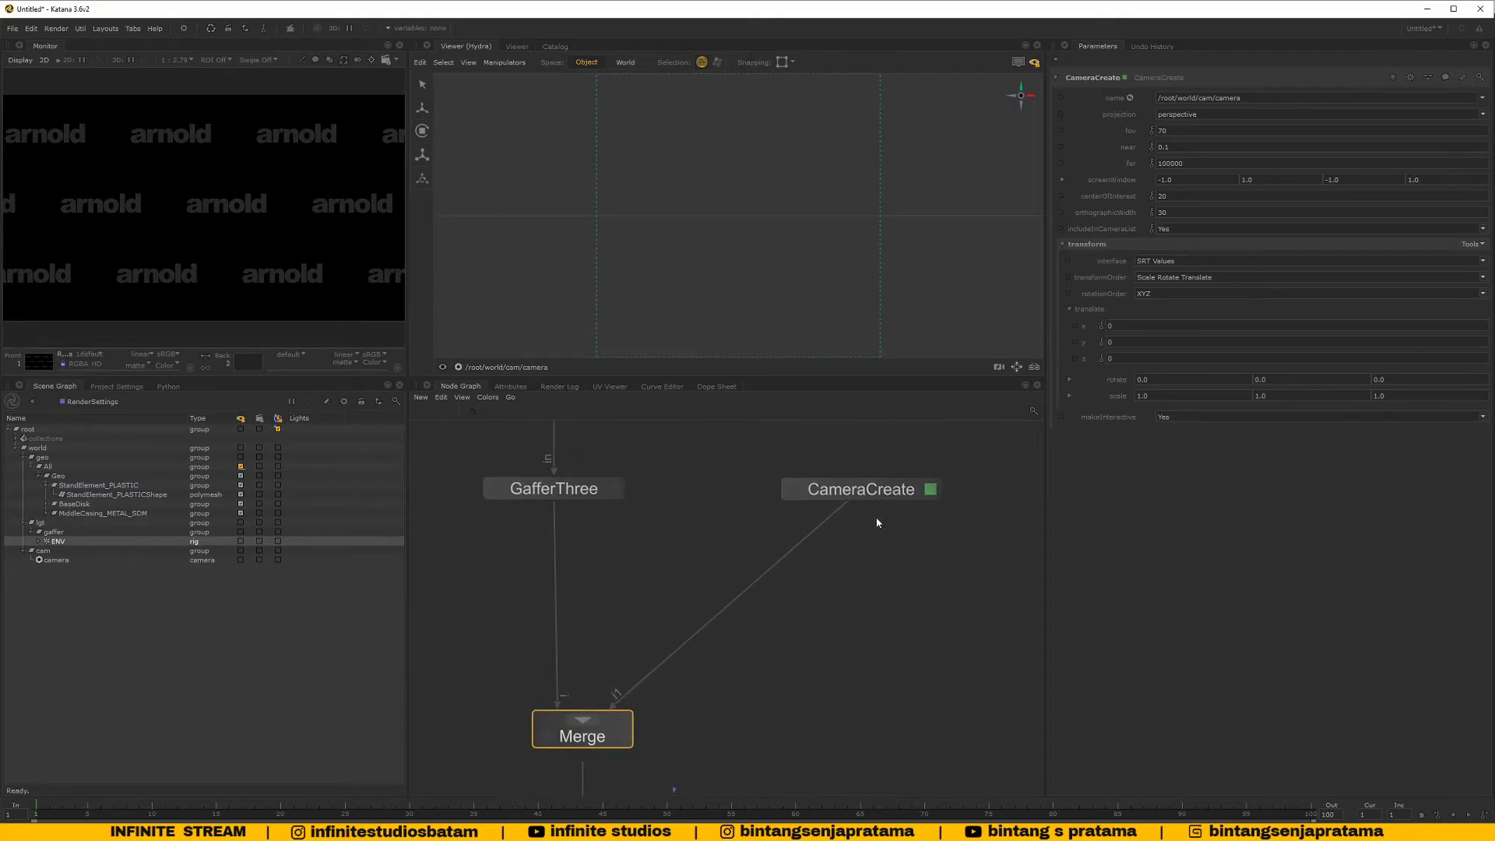
{"action": "left_click", "coordinate": [920, 491]}
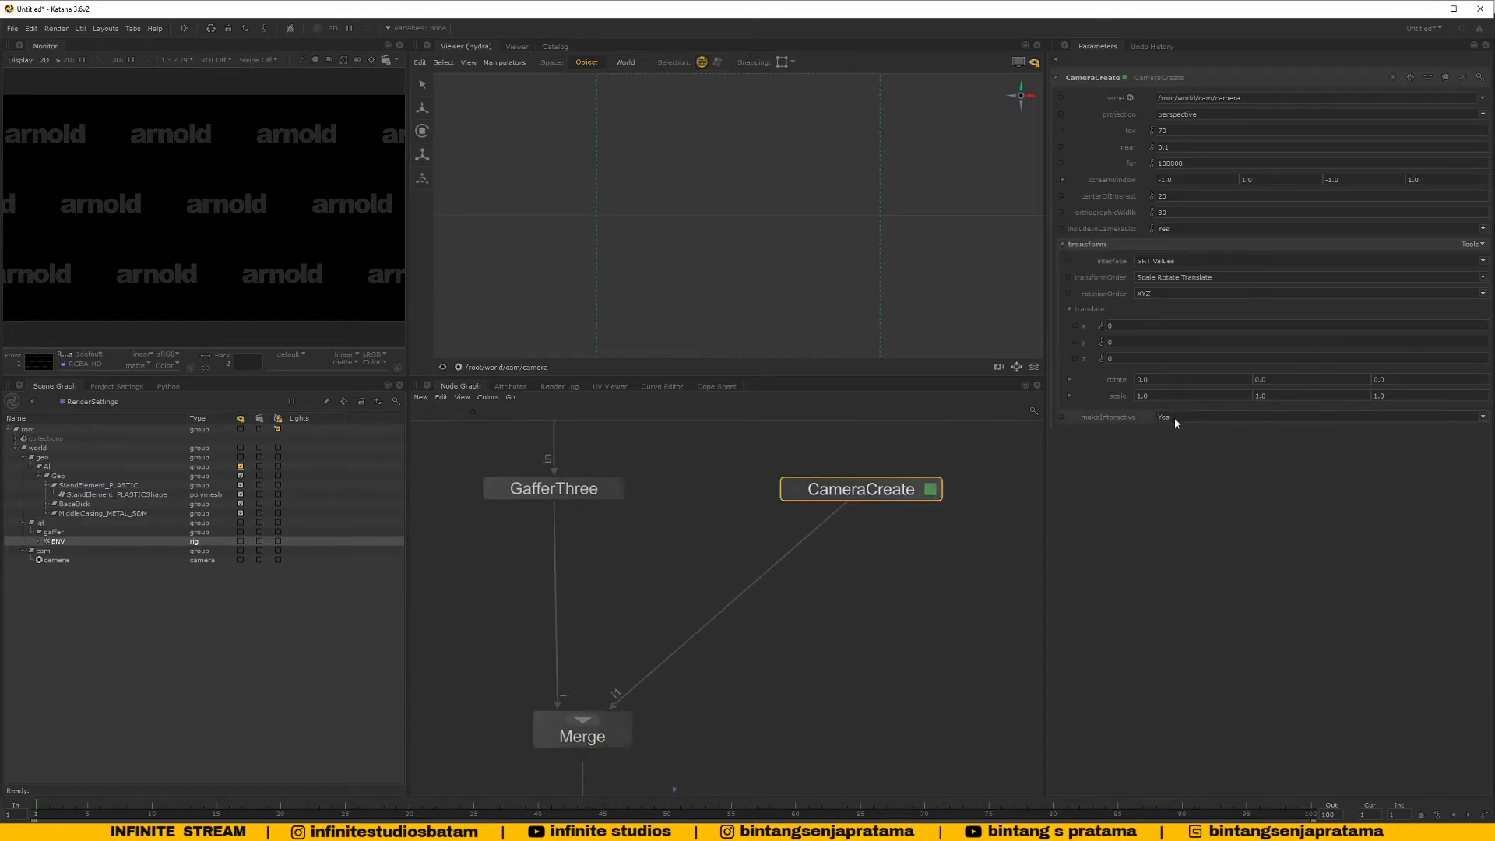
Switch the Hydra viewer to persp, enable viewer display of the cam group, and view the camera around the asset
{"action": "left_click", "coordinate": [476, 368]}
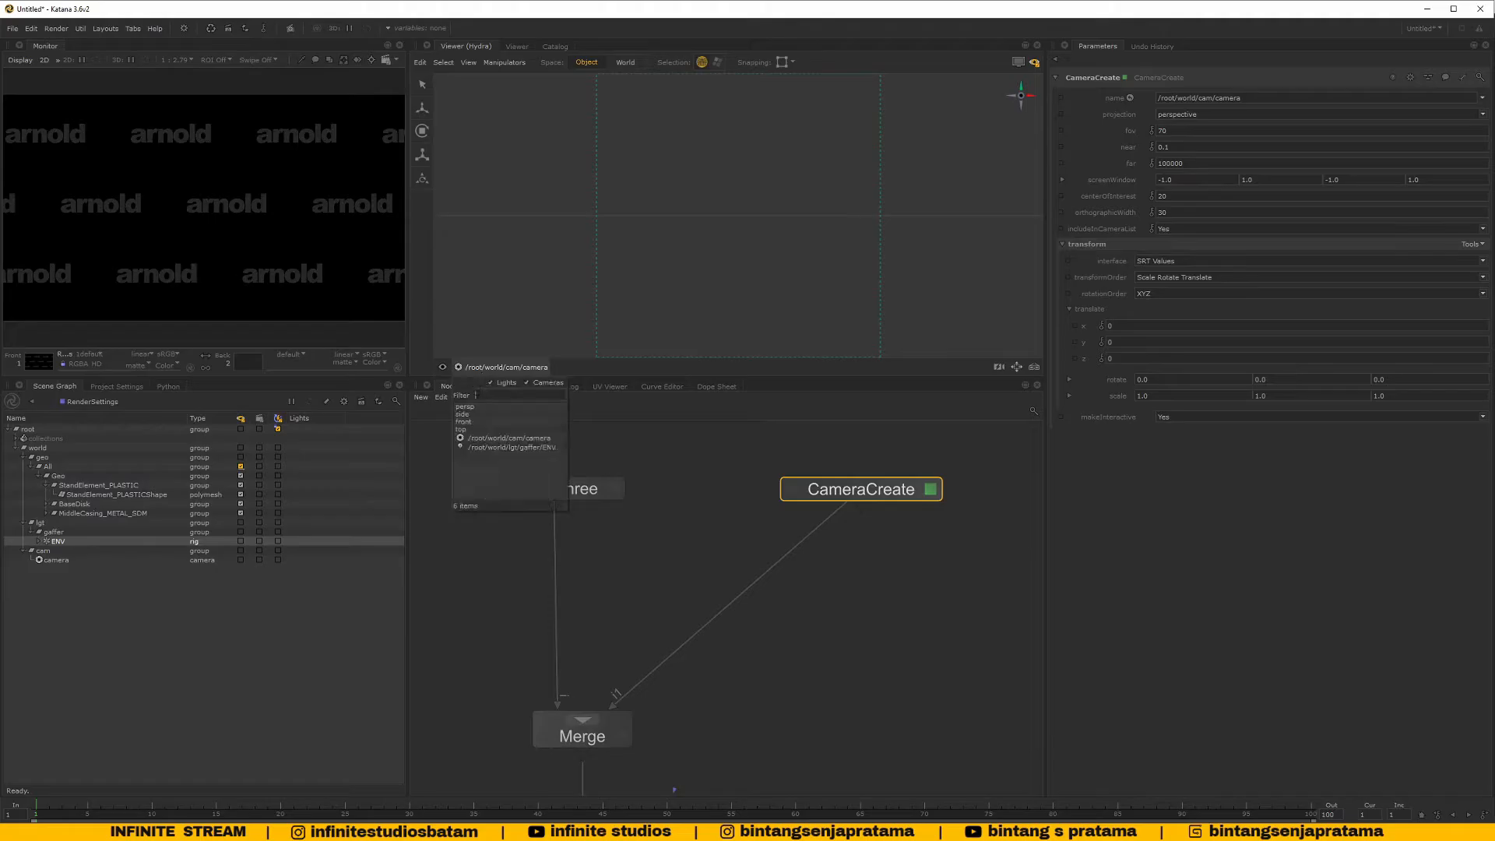
{"action": "left_click", "coordinate": [518, 407]}
{"action": "scroll", "coordinate": [759, 254], "scroll_direction": "up", "scroll_amount": 3}
{"action": "middle_click_drag", "start_coordinate": [623, 545], "coordinate": [709, 546]}
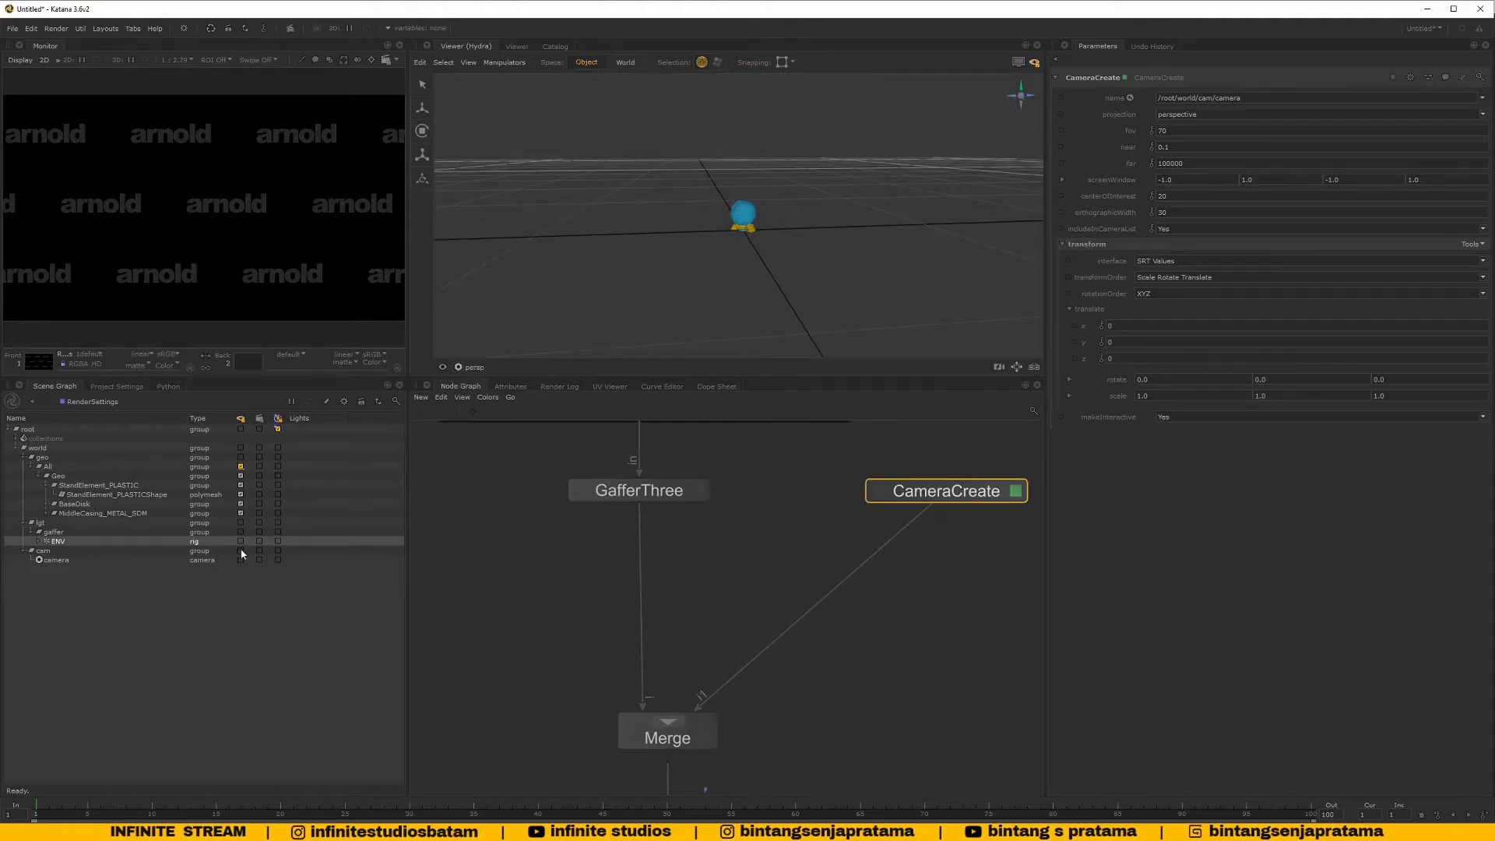
{"action": "scroll", "coordinate": [717, 285], "scroll_direction": "down", "scroll_amount": 5}
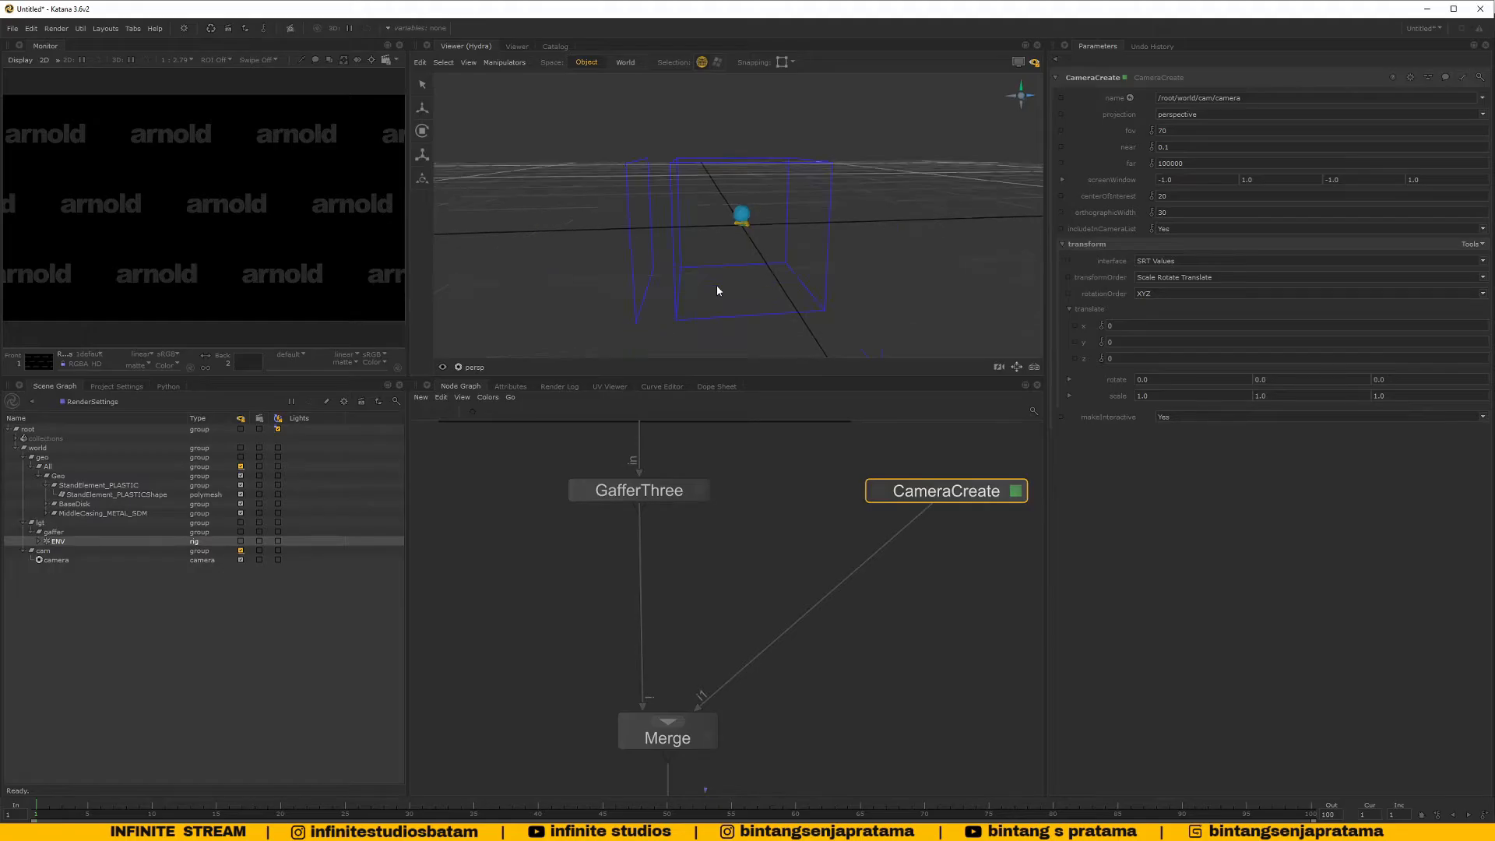
{"action": "mouse_move", "coordinate": [716, 286]}
{"action": "left_mouse_down", "text": "alt"}
{"action": "mouse_move", "coordinate": [821, 279]}
{"action": "mouse_move", "coordinate": [711, 320]}
{"action": "mouse_move", "coordinate": [725, 306]}
{"action": "left_mouse_up", "text": "alt"}
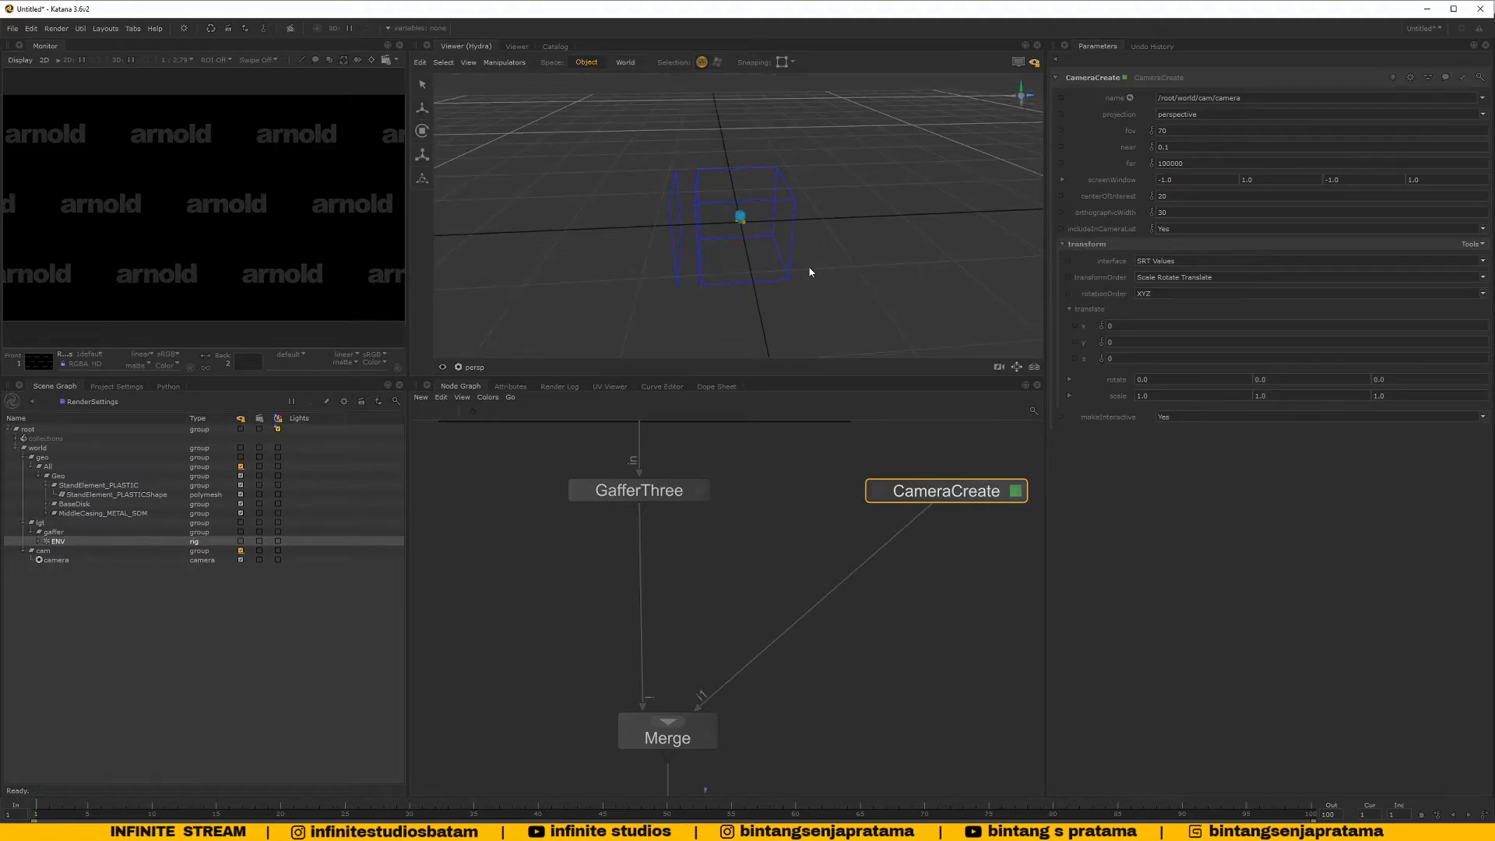
{"action": "left_click_drag", "start_coordinate": [810, 270], "coordinate": [809, 268], "text": "alt"}
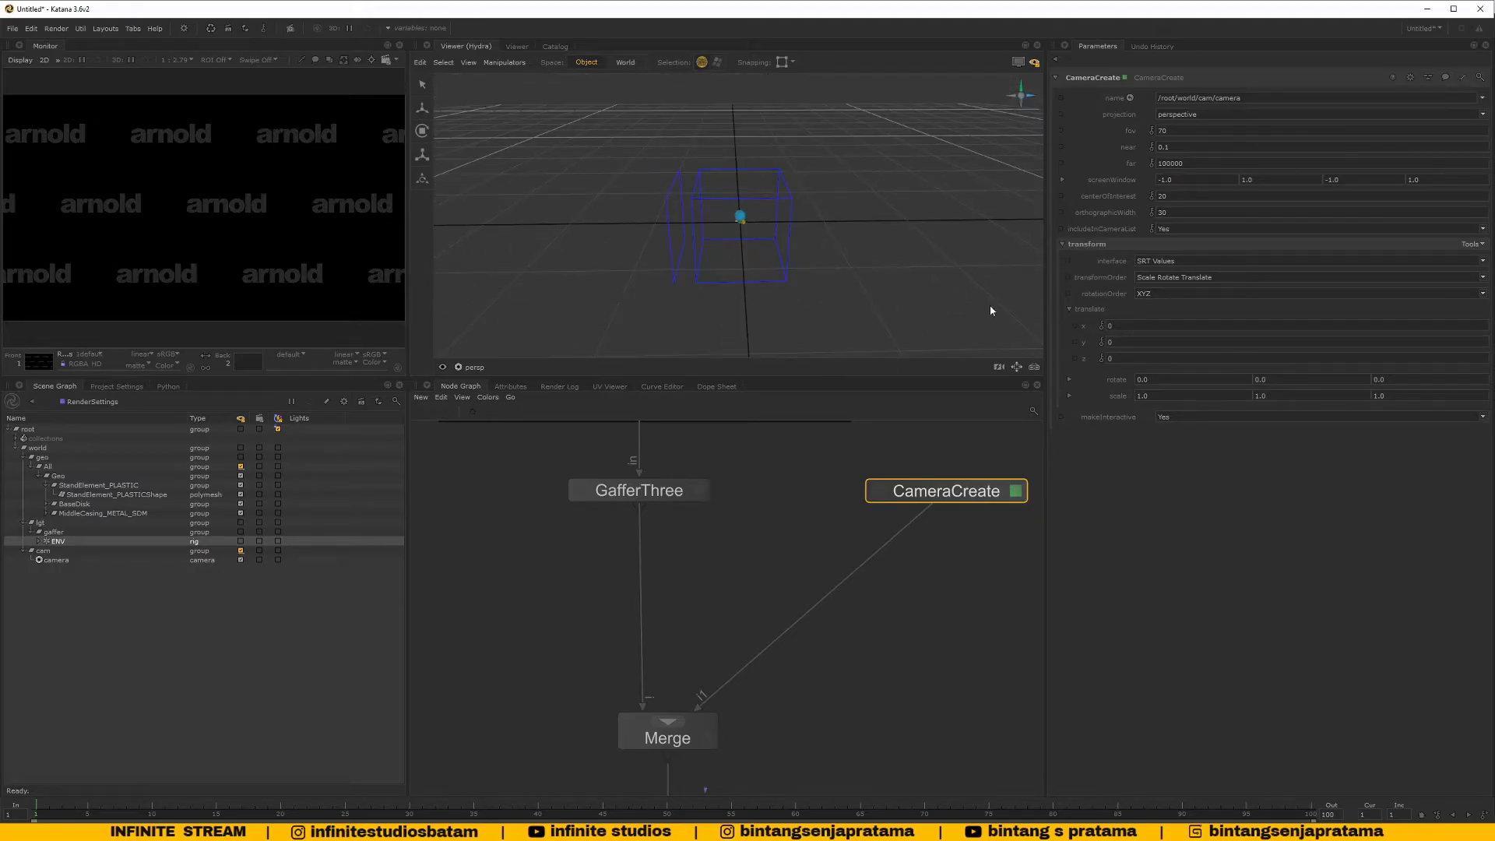
Look through /root/world/cam/camera and frame the StandElement_PLASTICShape ball from a raised side angle
{"action": "left_click", "coordinate": [471, 367]}
{"action": "left_click", "coordinate": [510, 439]}
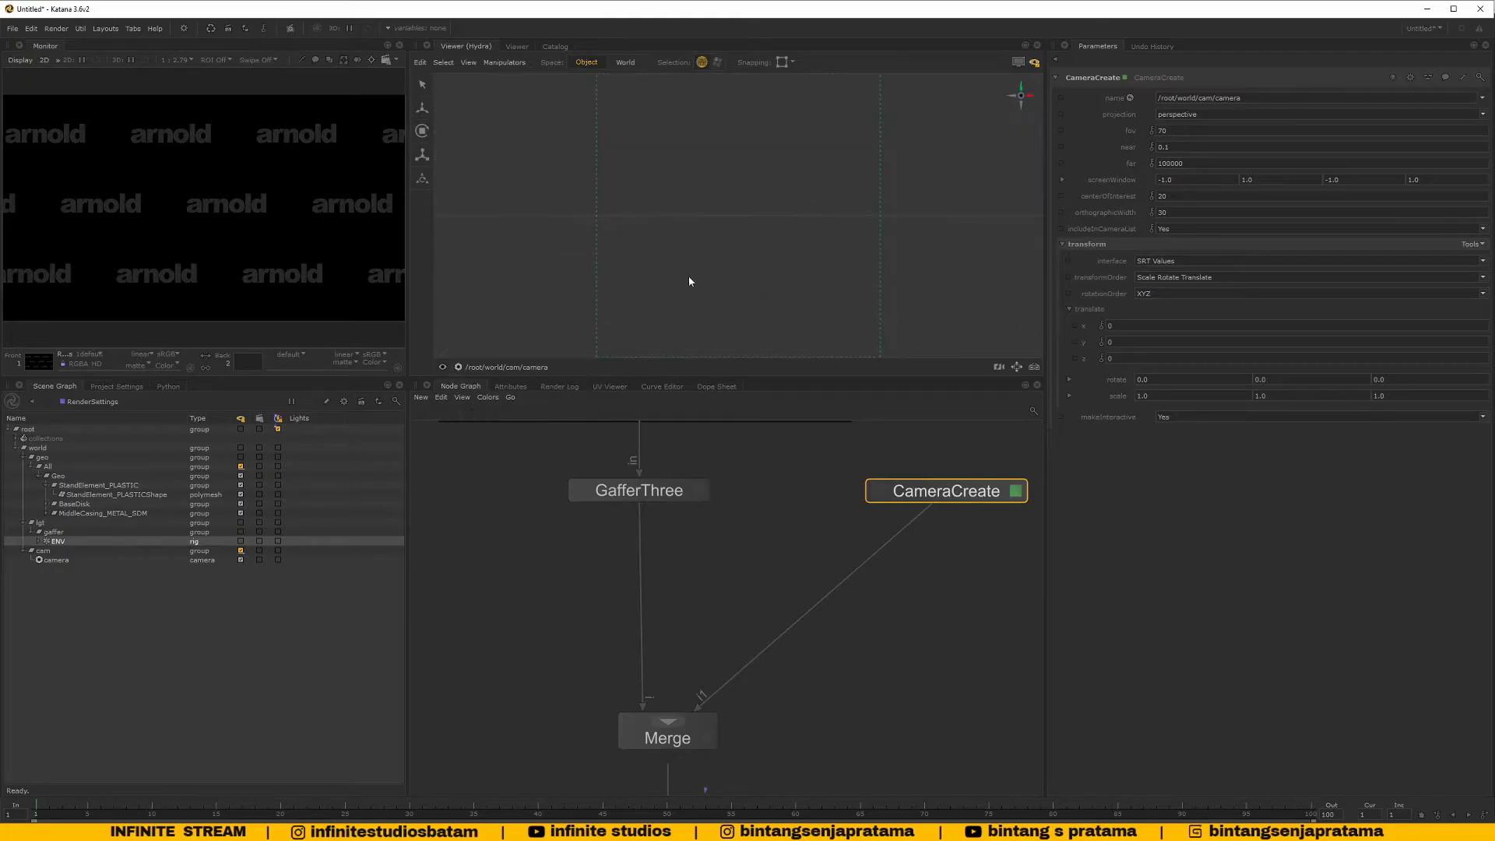
{"action": "scroll", "coordinate": [737, 230], "scroll_direction": "down", "scroll_amount": 3}
{"action": "scroll", "coordinate": [738, 229], "scroll_direction": "up", "scroll_amount": 3}
{"action": "left_click", "coordinate": [749, 232]}
{"action": "key", "text": "f"}
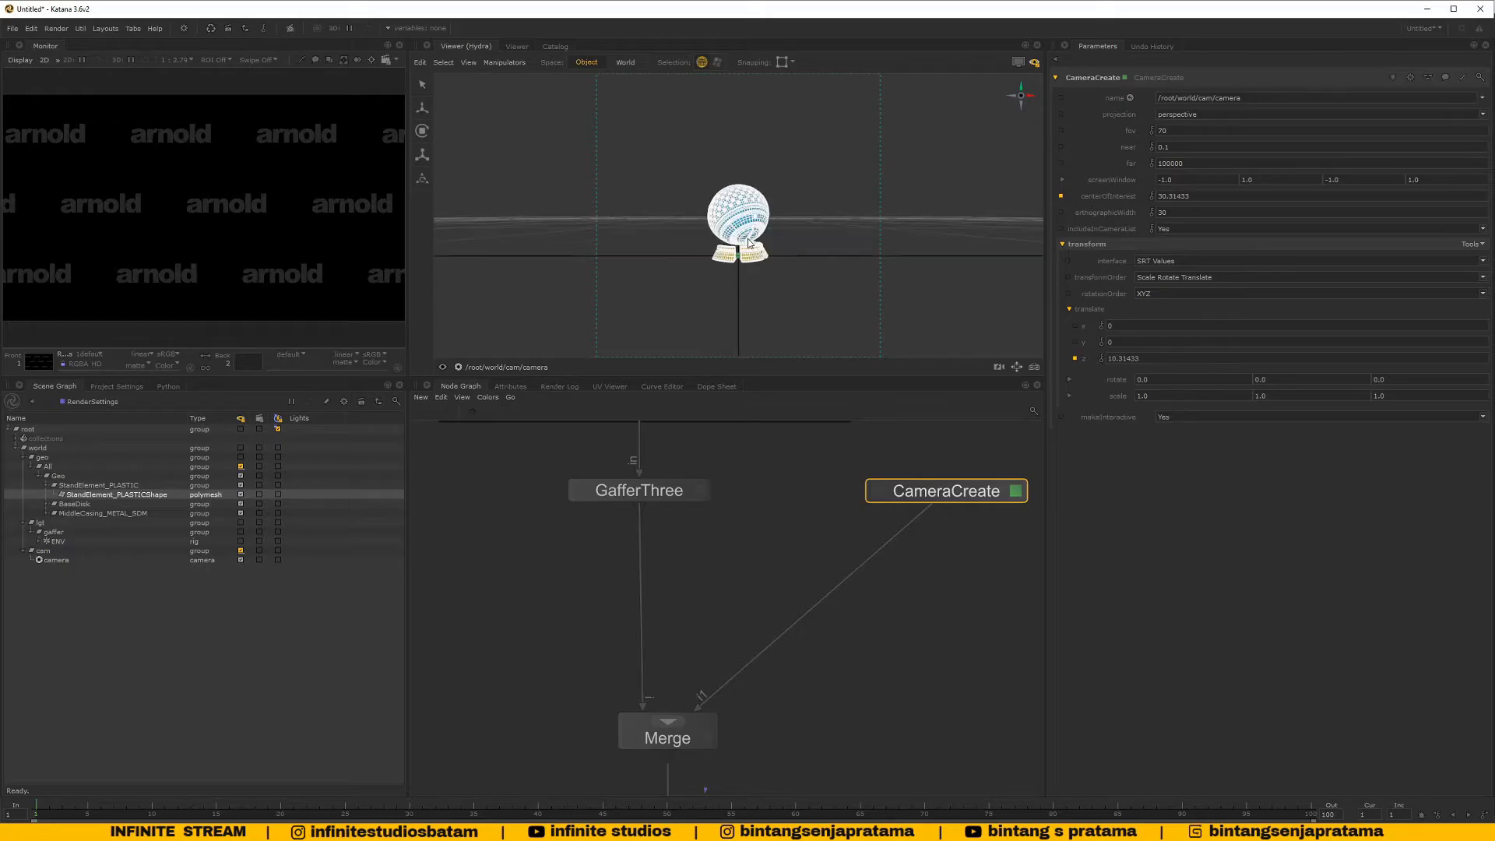
{"action": "left_click_drag", "start_coordinate": [750, 243], "coordinate": [776, 294], "text": "alt"}
{"action": "scroll", "coordinate": [778, 291], "scroll_direction": "up", "scroll_amount": 1}
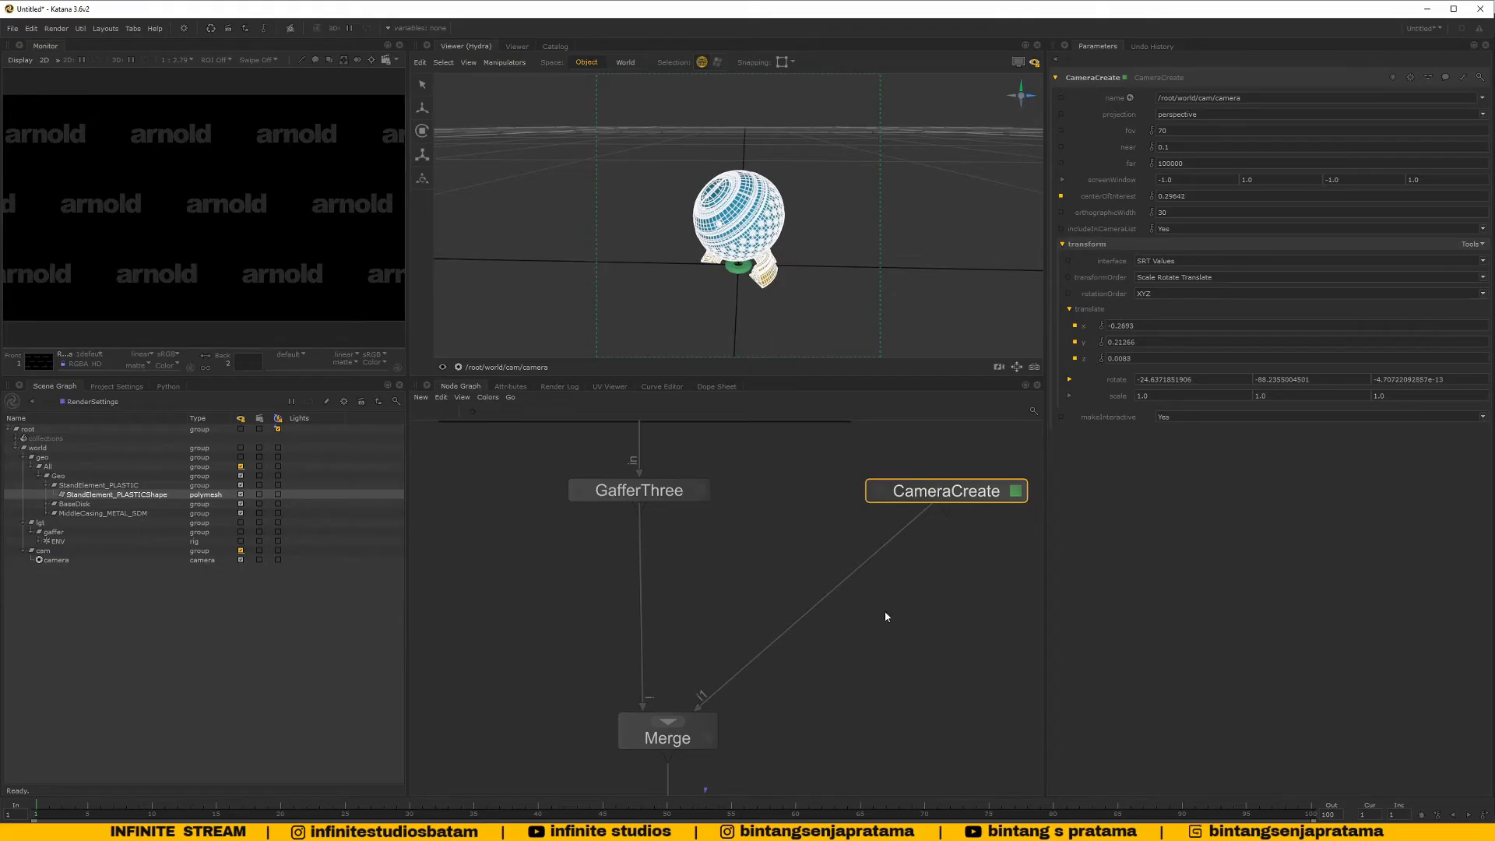
Shift the CameraCreate node slightly downward and start a preview render from the RenderSettings node
{"action": "middle_click_drag", "start_coordinate": [886, 617], "coordinate": [837, 619]}
{"action": "left_click_drag", "start_coordinate": [930, 494], "coordinate": [919, 512]}
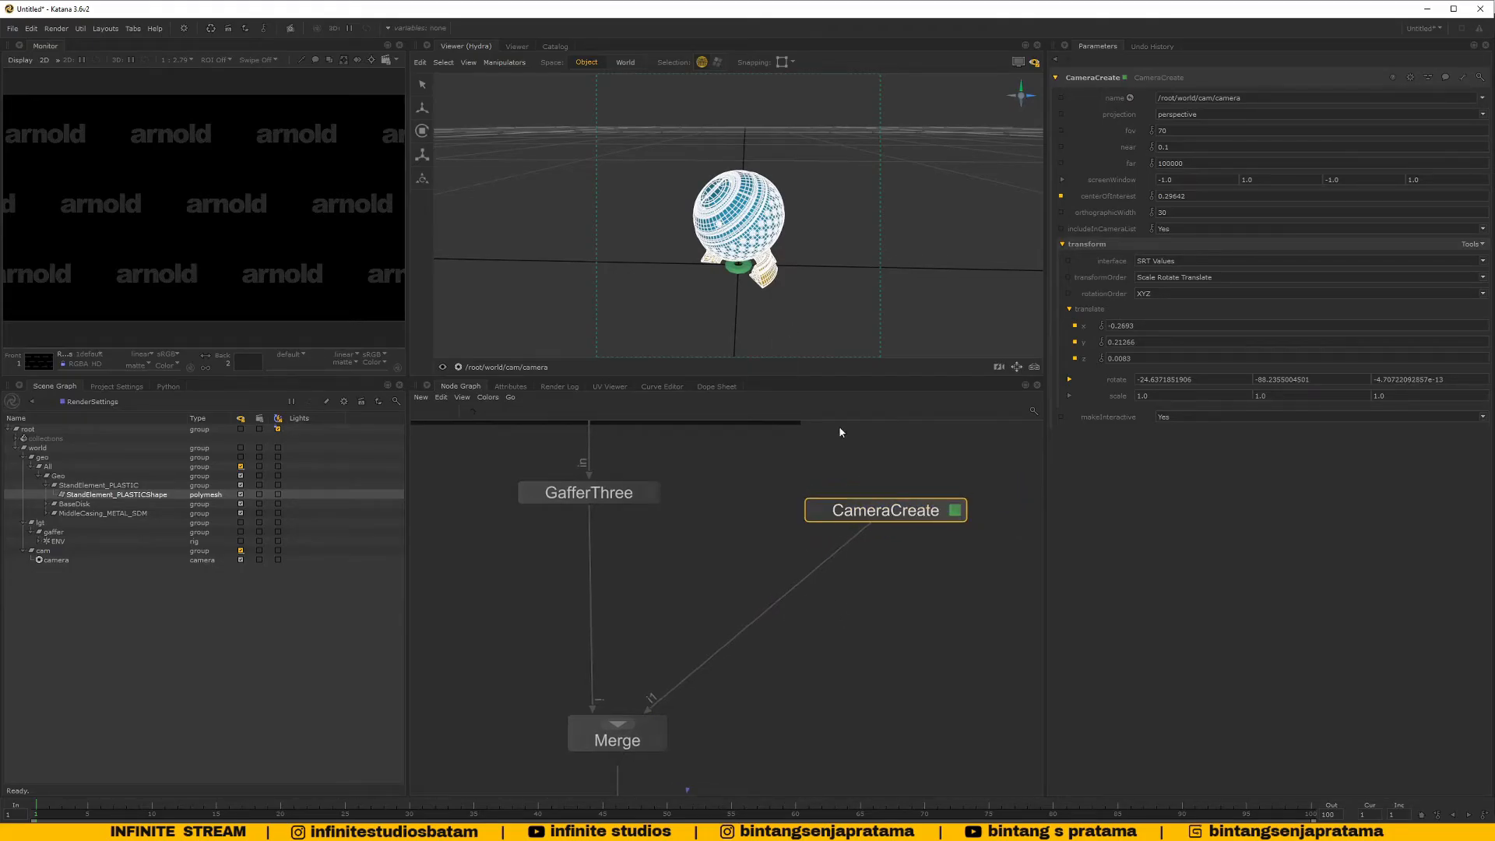
{"action": "middle_click_drag", "start_coordinate": [738, 723], "coordinate": [799, 436]}
{"action": "scroll", "coordinate": [709, 701], "scroll_direction": "down", "scroll_amount": 1}
{"action": "scroll", "coordinate": [707, 608], "scroll_direction": "up", "scroll_amount": 1}
{"action": "middle_click_drag", "start_coordinate": [708, 608], "coordinate": [709, 471]}
{"action": "scroll", "coordinate": [748, 685], "scroll_direction": "down", "scroll_amount": 1}
{"action": "middle_click_drag", "start_coordinate": [728, 765], "coordinate": [728, 678]}
{"action": "scroll", "coordinate": [728, 677], "scroll_direction": "up", "scroll_amount": 1}
{"action": "right_click", "coordinate": [742, 681]}
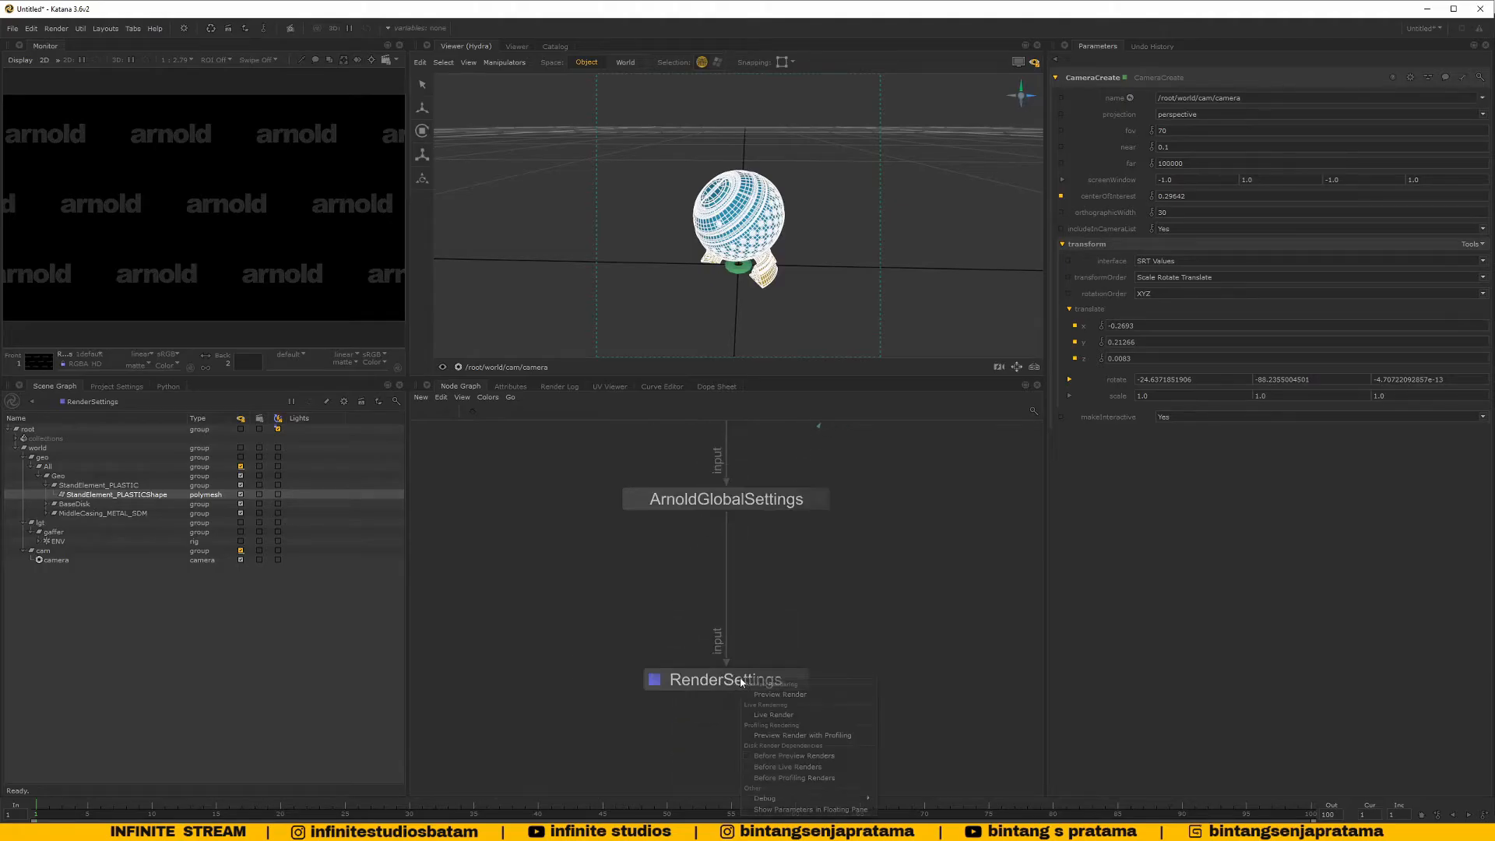
{"action": "left_click", "coordinate": [773, 695]}
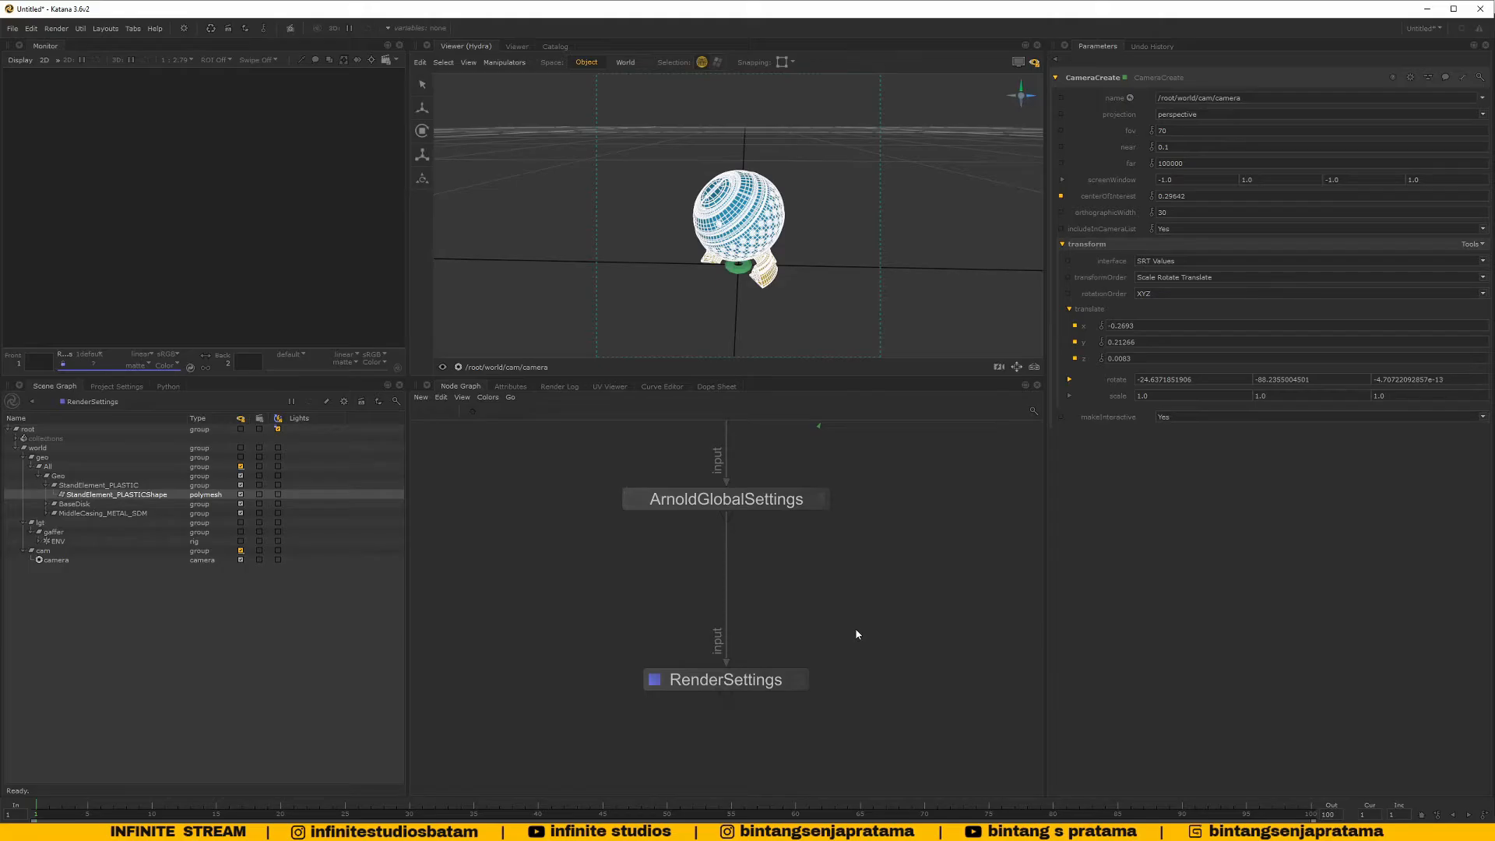
{"action": "middle_click_drag", "start_coordinate": [882, 534], "coordinate": [800, 630]}
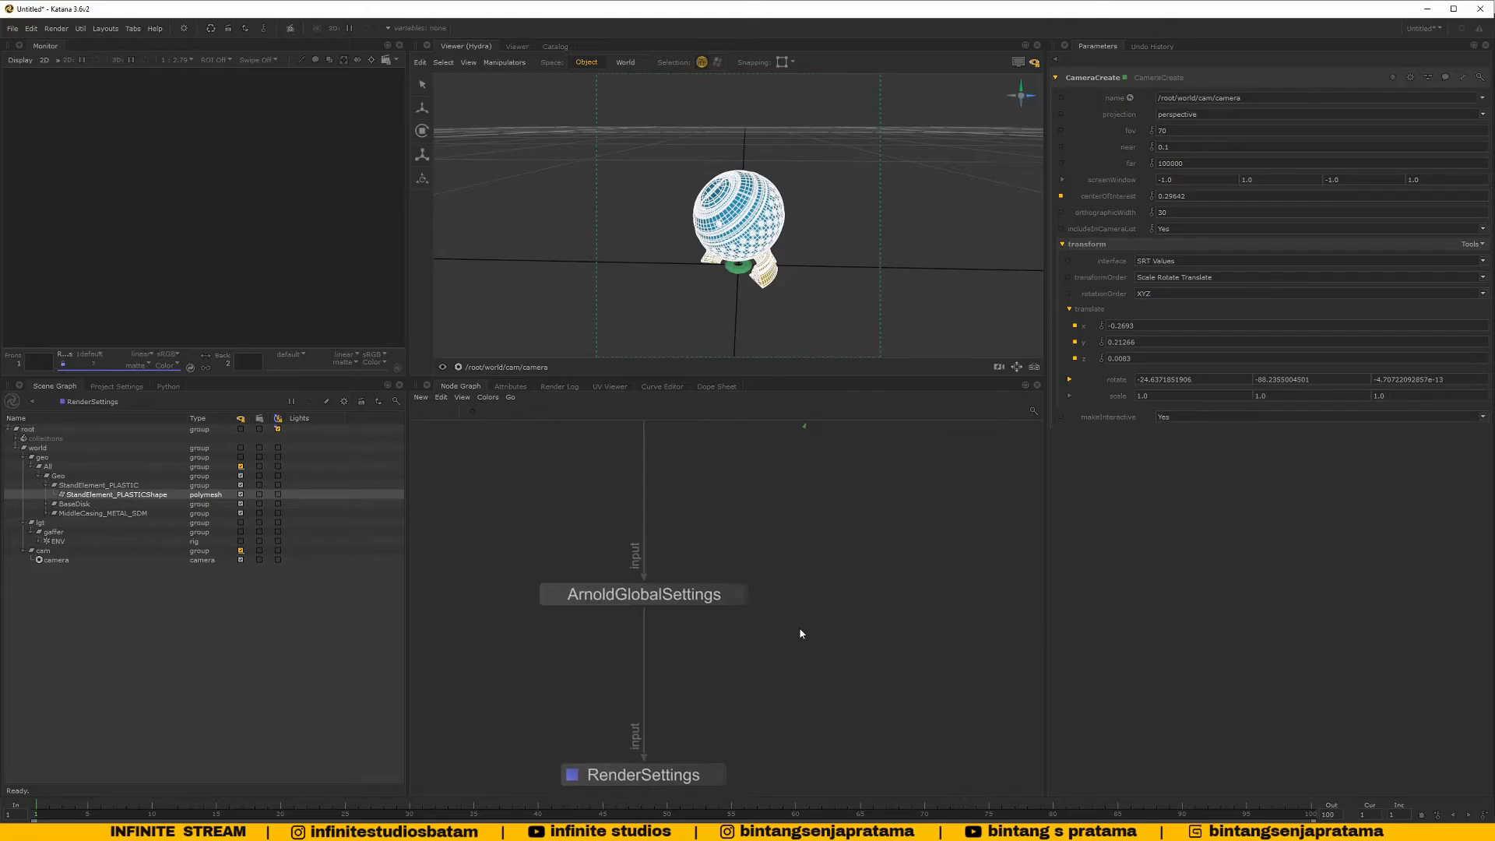
{"action": "scroll", "coordinate": [800, 628], "scroll_direction": "down", "scroll_amount": 5}
{"action": "middle_click_drag", "start_coordinate": [822, 550], "coordinate": [791, 592]}
{"action": "scroll", "coordinate": [792, 572], "scroll_direction": "up", "scroll_amount": 5}
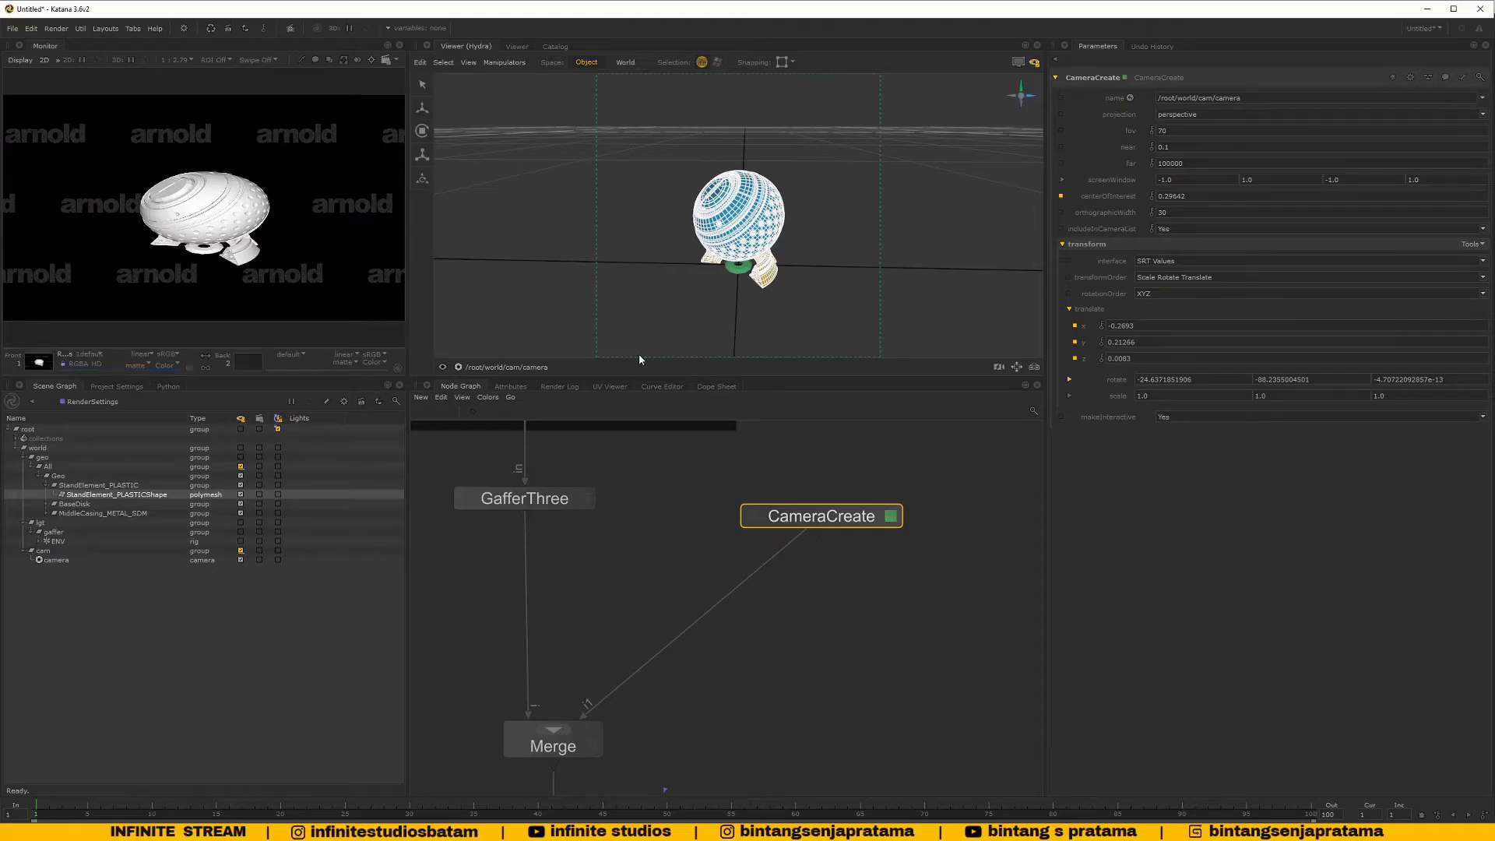
{"action": "scroll", "coordinate": [729, 560], "scroll_direction": "down", "scroll_amount": 5}
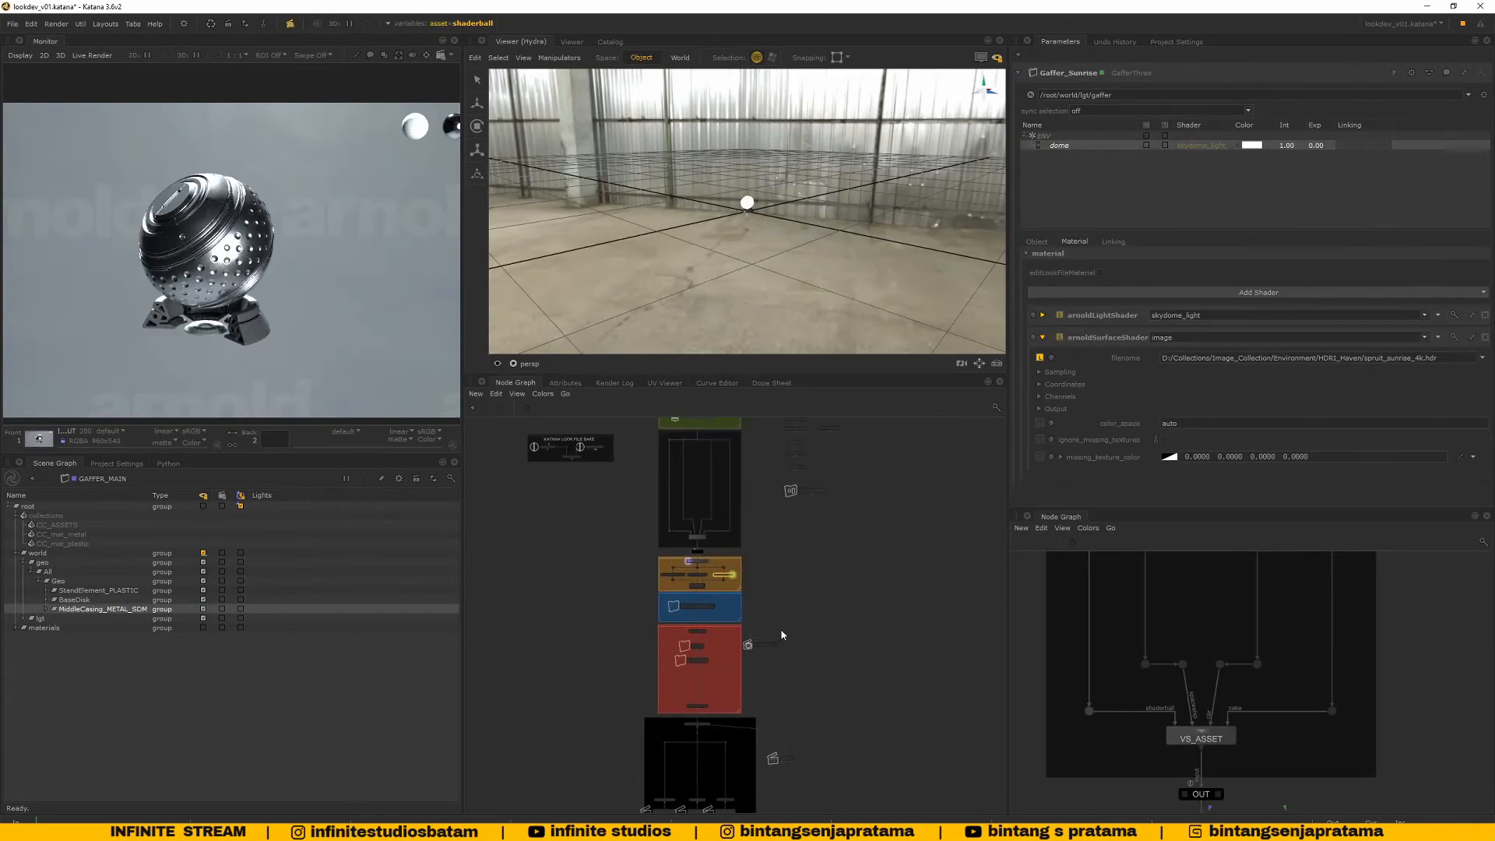
Switch to the lookdev_v01 Katana scene and examine its node graph, from LOOKDEV_ENV and NETWORK_MATERIALS through VS_ASSET to the lighting and turntable setups
{"action": "scroll", "coordinate": [840, 671], "scroll_direction": "up", "scroll_amount": 5}
{"action": "middle_click_drag", "start_coordinate": [795, 436], "coordinate": [779, 670]}
{"action": "middle_click_drag", "start_coordinate": [701, 479], "coordinate": [818, 639]}
{"action": "scroll", "coordinate": [783, 563], "scroll_direction": "up", "scroll_amount": 4}
{"action": "middle_click_drag", "start_coordinate": [827, 547], "coordinate": [828, 701]}
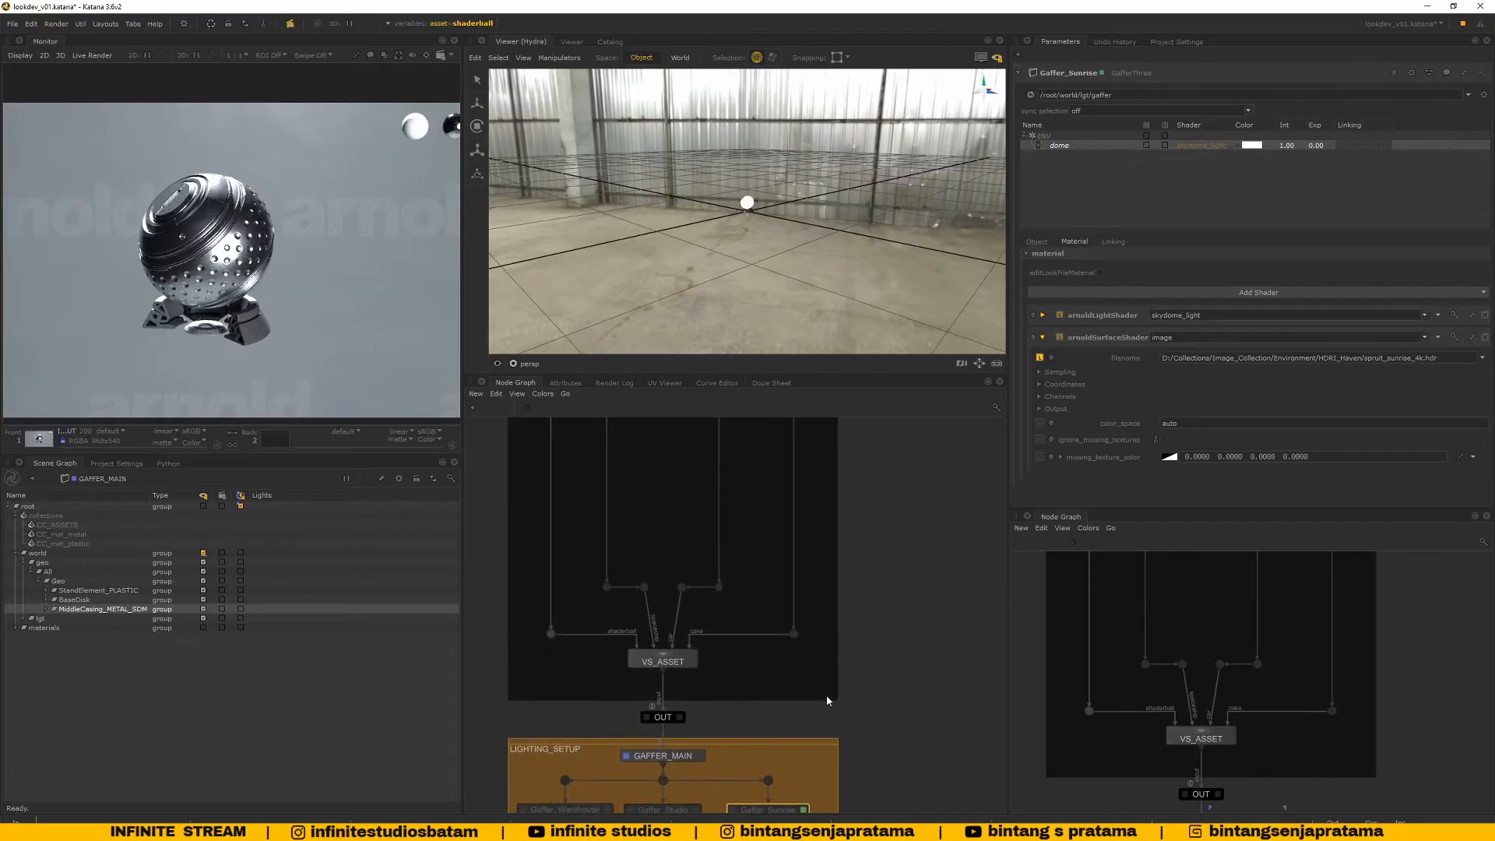
{"action": "middle_click_drag", "start_coordinate": [857, 492], "coordinate": [850, 668]}
{"action": "scroll", "coordinate": [852, 667], "scroll_direction": "down", "scroll_amount": 5}
{"action": "scroll", "coordinate": [830, 545], "scroll_direction": "up", "scroll_amount": 7}
{"action": "middle_click_drag", "start_coordinate": [831, 545], "coordinate": [801, 568]}
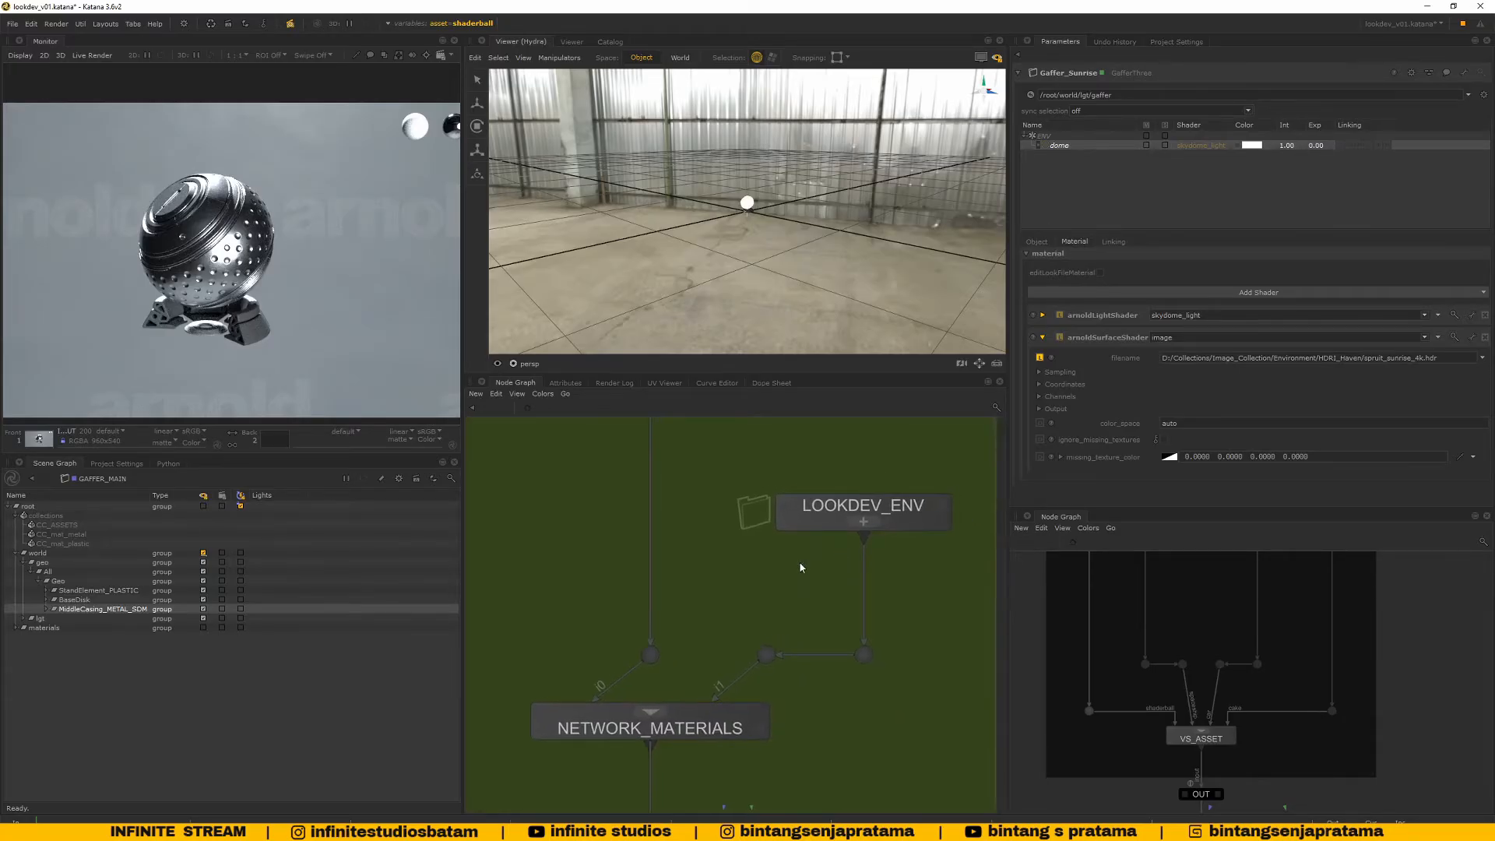
{"action": "scroll", "coordinate": [801, 568], "scroll_direction": "down", "scroll_amount": 4}
{"action": "scroll", "coordinate": [767, 639], "scroll_direction": "up", "scroll_amount": 3}
{"action": "middle_click_drag", "start_coordinate": [767, 701], "coordinate": [753, 468]}
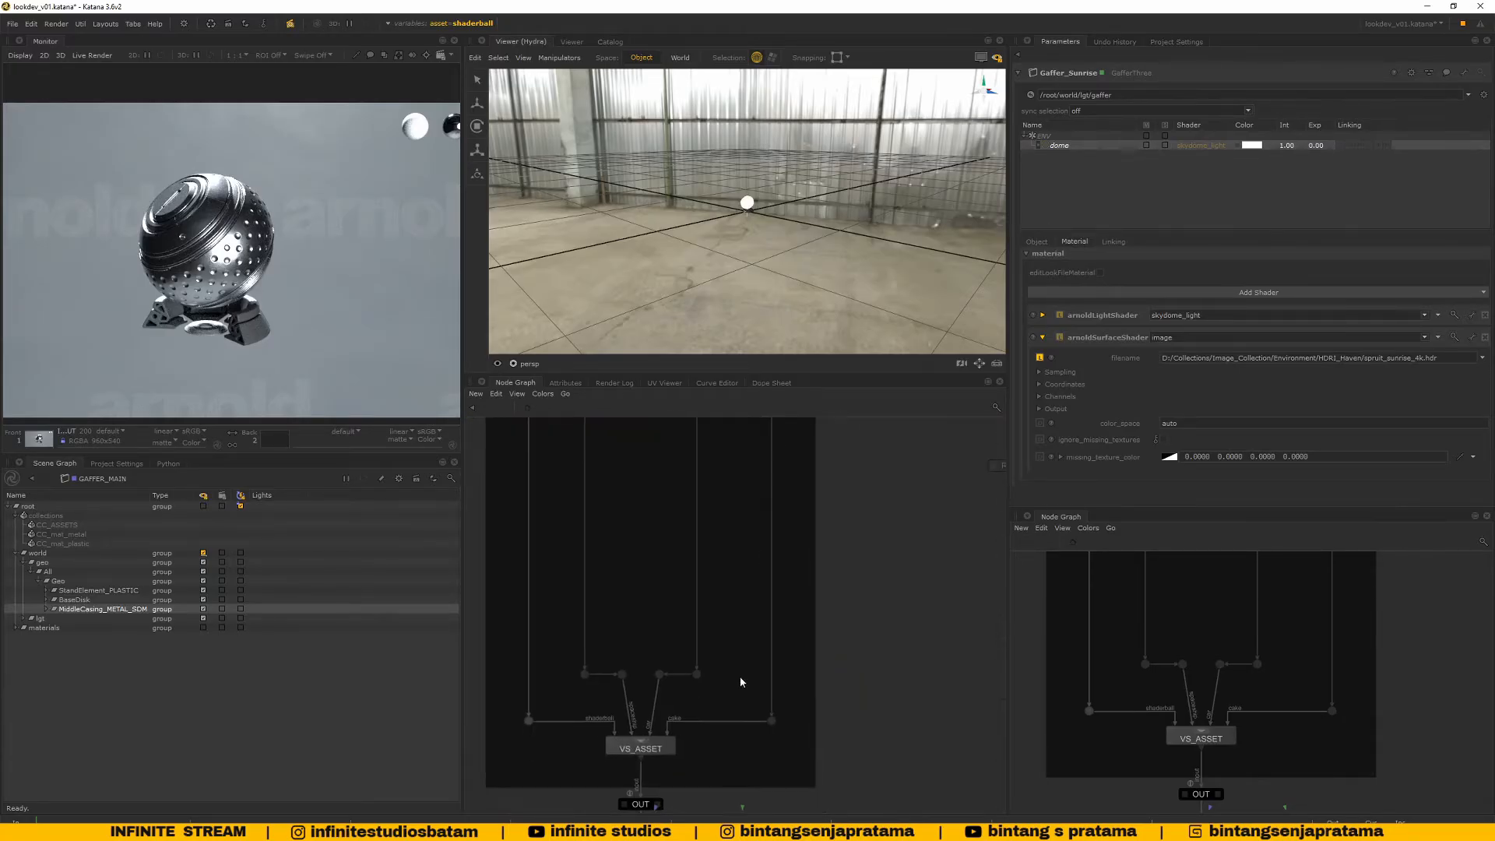
{"action": "middle_click_drag", "start_coordinate": [742, 679], "coordinate": [757, 494]}
{"action": "middle_click_drag", "start_coordinate": [690, 802], "coordinate": [764, 596]}
{"action": "scroll", "coordinate": [764, 596], "scroll_direction": "up", "scroll_amount": 4}
Enter the TURNTABLE_CONTROLLER group and open the parameters of the CC_MAIN camera node for reference
{"action": "left_click", "coordinate": [788, 588]}
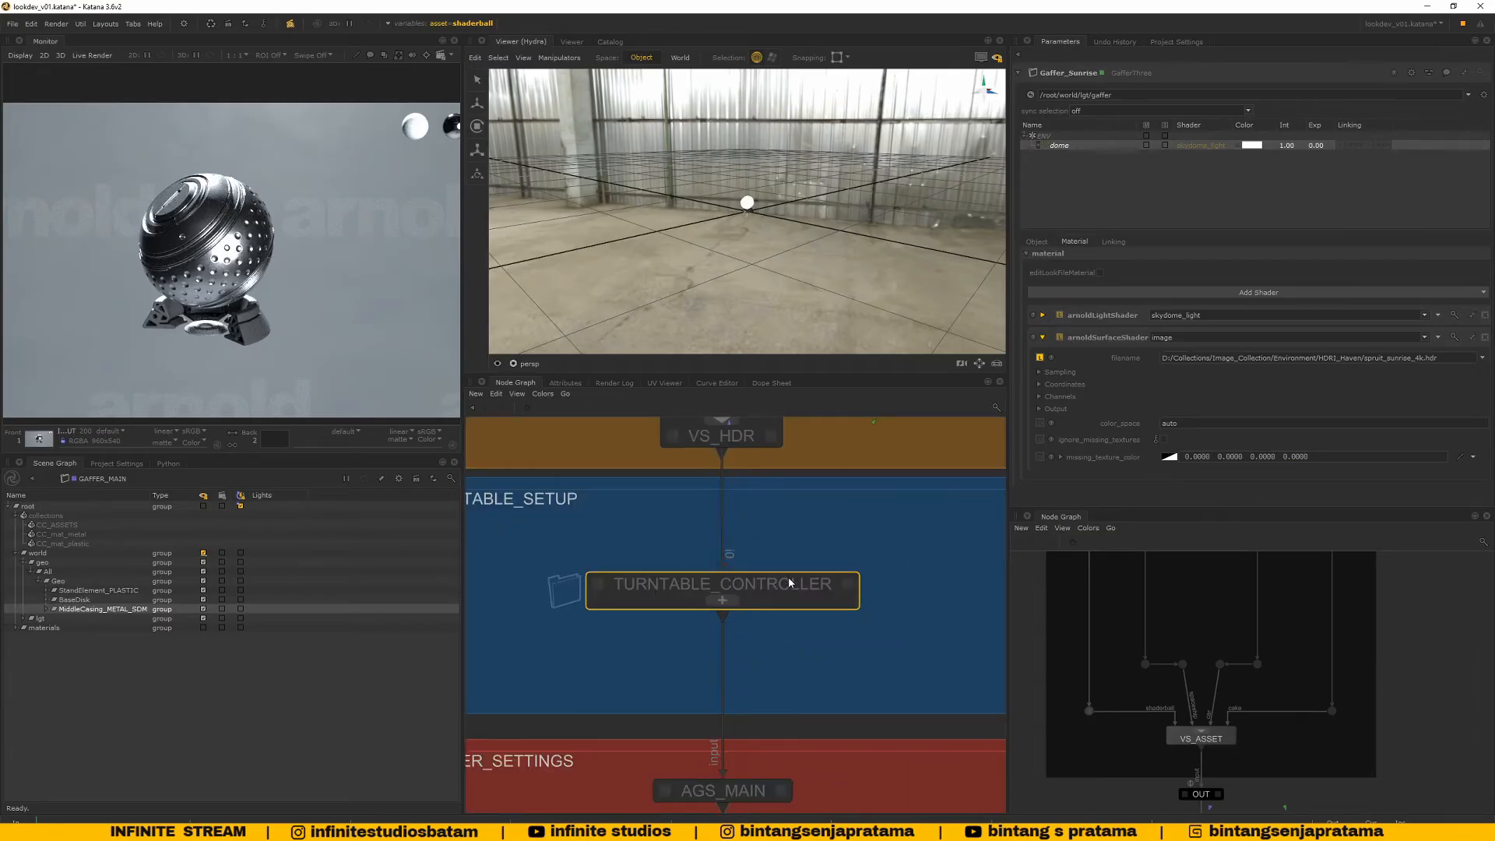
{"action": "middle_click", "coordinate": [789, 582], "text": "ctrl"}
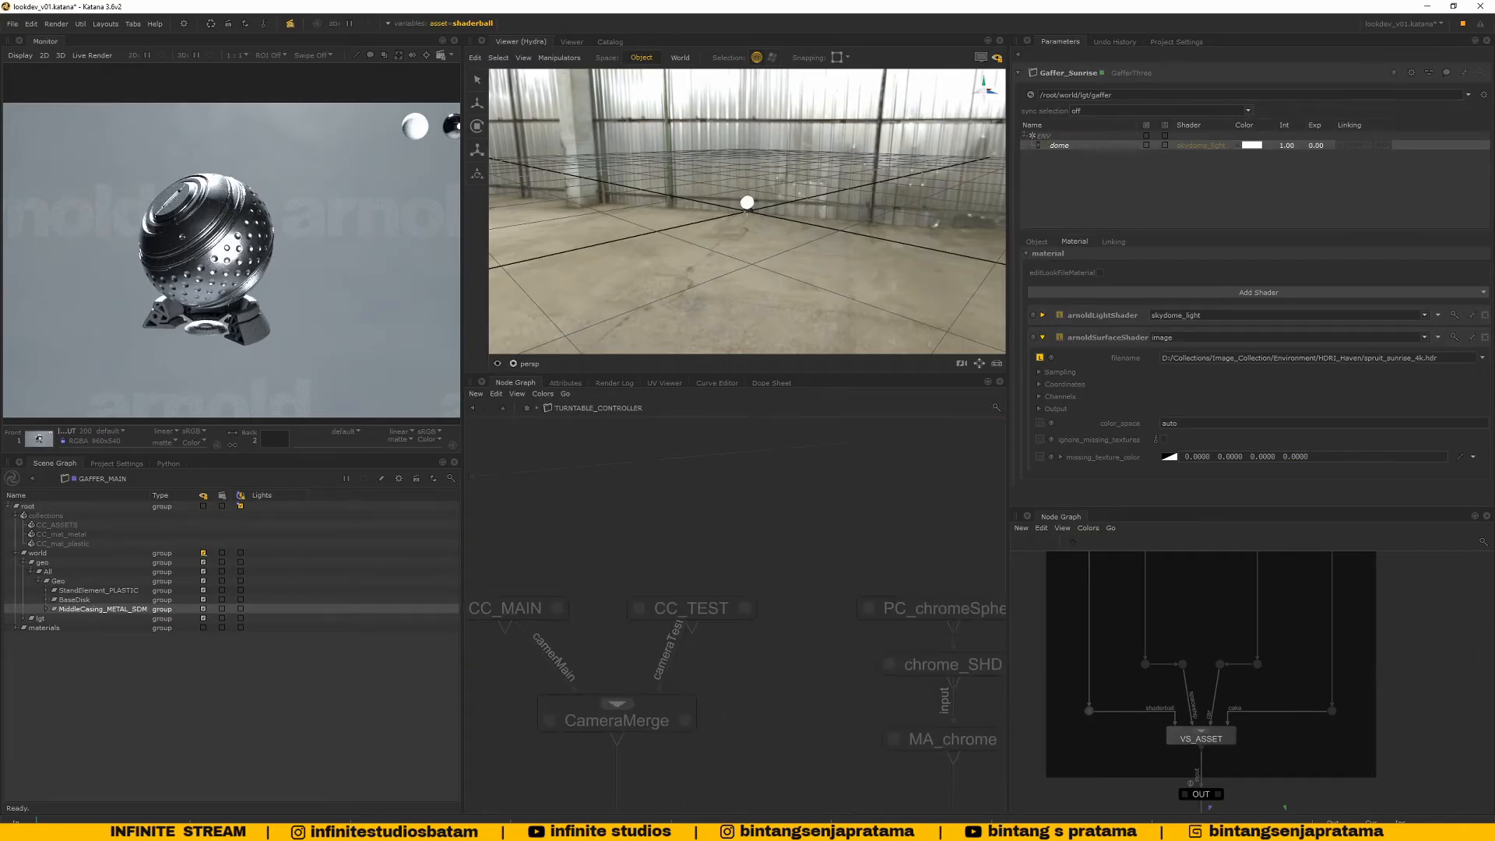
{"action": "scroll", "coordinate": [512, 602], "scroll_direction": "up", "scroll_amount": 4}
{"action": "middle_click_drag", "start_coordinate": [512, 602], "coordinate": [669, 517]}
{"action": "key", "text": "e"}
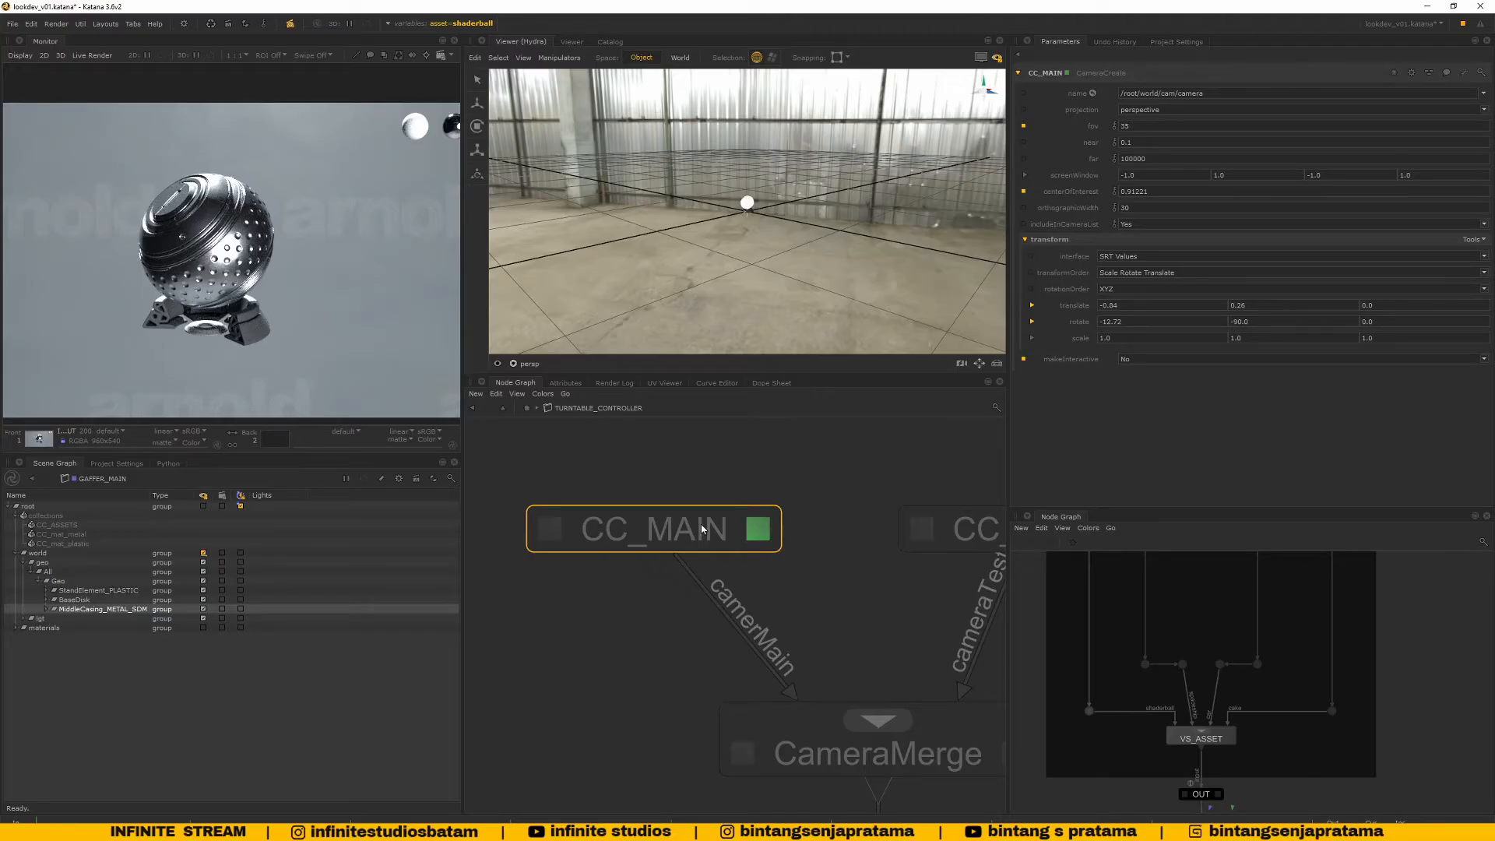
{"action": "scroll", "coordinate": [739, 510], "scroll_direction": "down", "scroll_amount": 5}
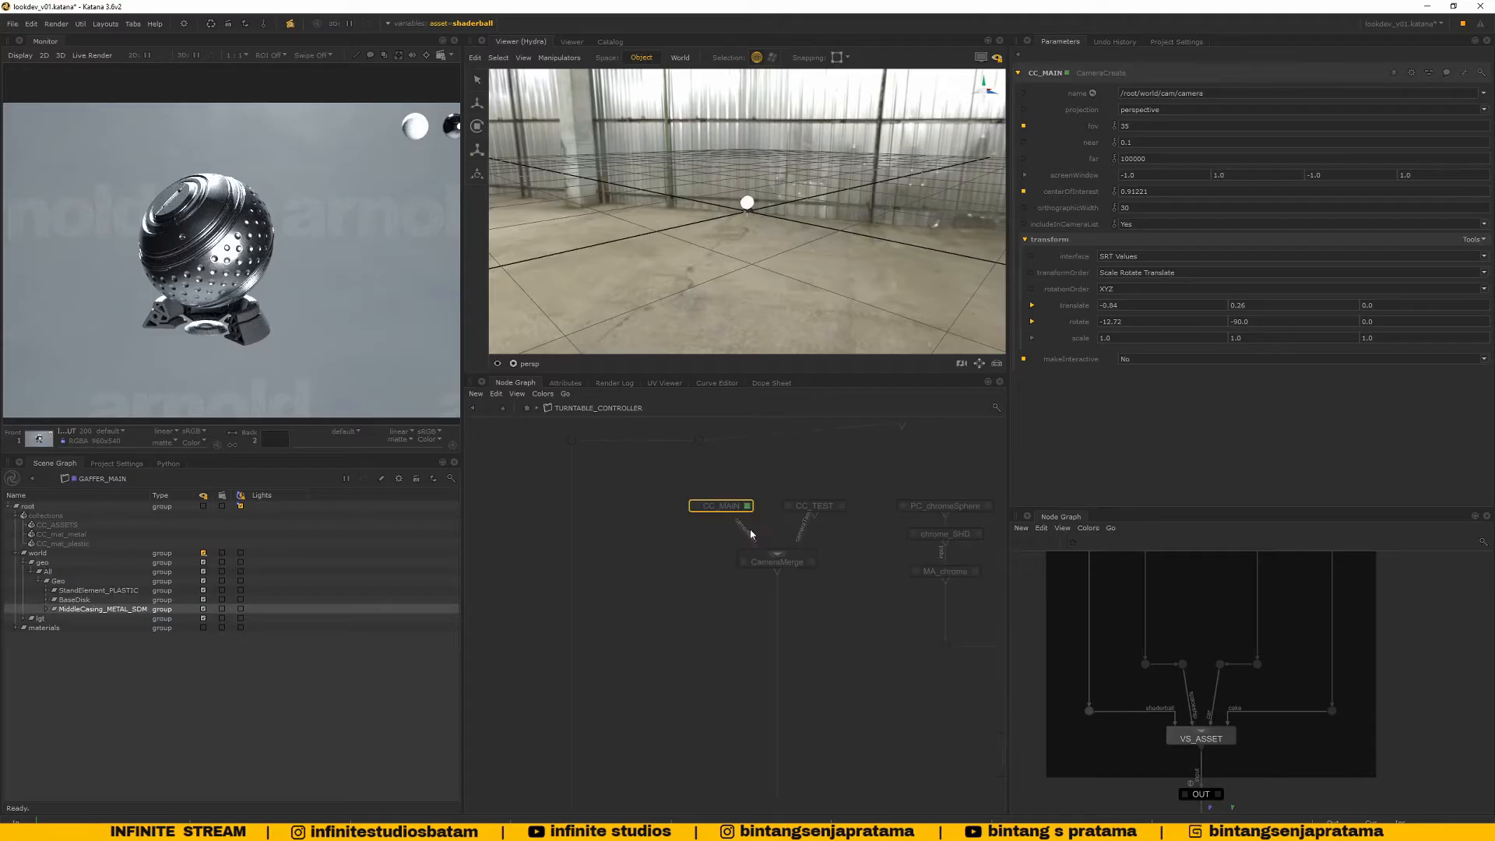
Return to the top level of the lookdev_v01 node graph and locate its RenderSettings node
{"action": "left_click", "coordinate": [527, 408]}
{"action": "scroll", "coordinate": [695, 598], "scroll_direction": "down", "scroll_amount": 8}
{"action": "scroll", "coordinate": [713, 583], "scroll_direction": "up", "scroll_amount": 10}
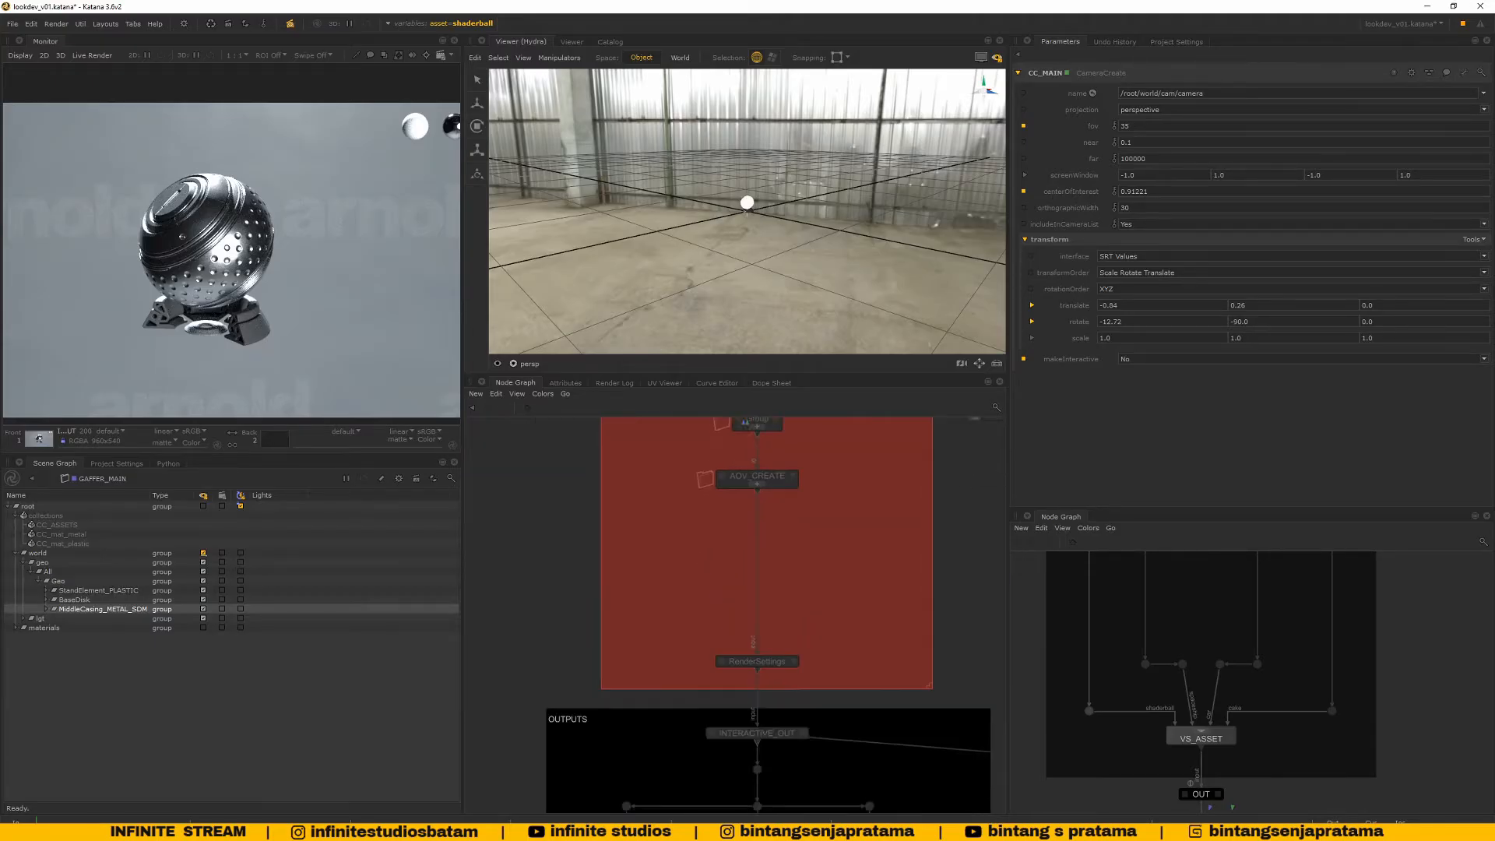
{"action": "left_click", "coordinate": [814, 607]}
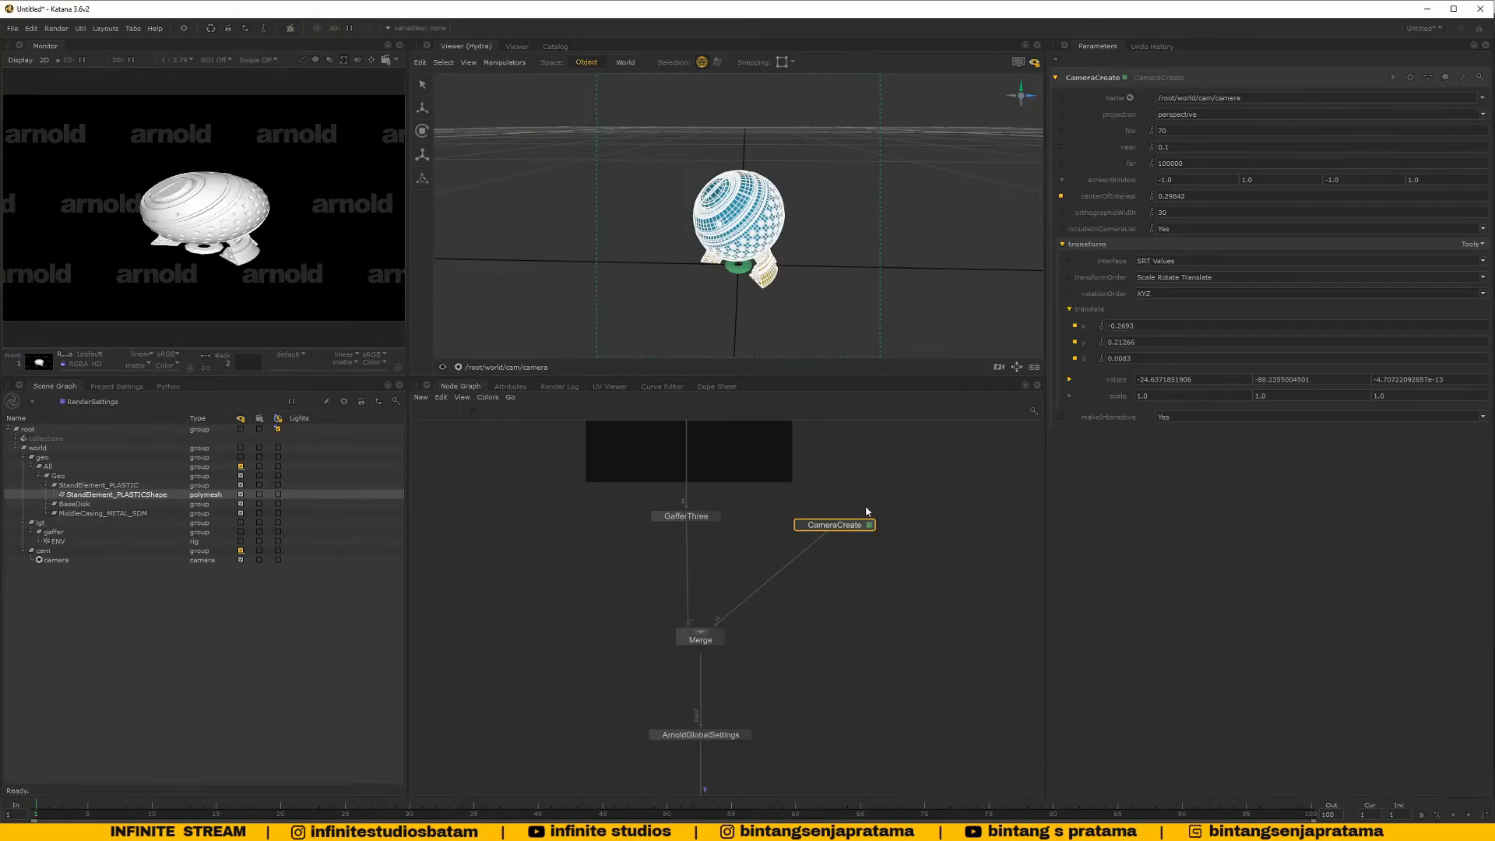
Back in the Untitled scene, set RenderSettings' adjustScreenWindow to "Adjust height to match resolution" and start a preview render
{"action": "left_click_drag", "start_coordinate": [848, 486], "coordinate": [731, 578]}
{"action": "middle_click_drag", "start_coordinate": [744, 758], "coordinate": [772, 633]}
{"action": "scroll", "coordinate": [768, 651], "scroll_direction": "up", "scroll_amount": 4}
{"action": "double_click", "coordinate": [779, 654]}
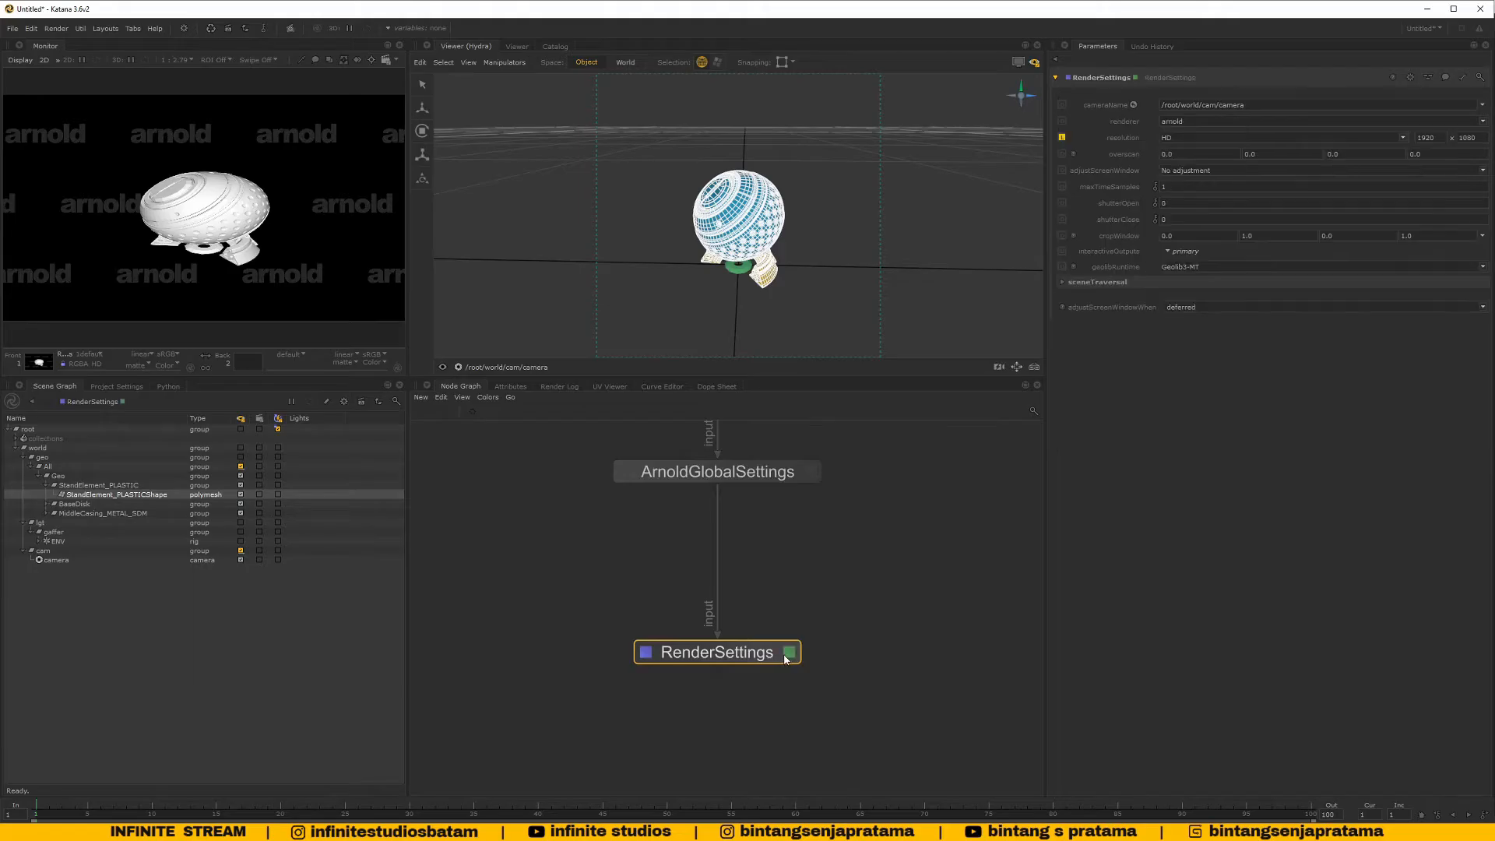
{"action": "left_click", "coordinate": [1180, 171]}
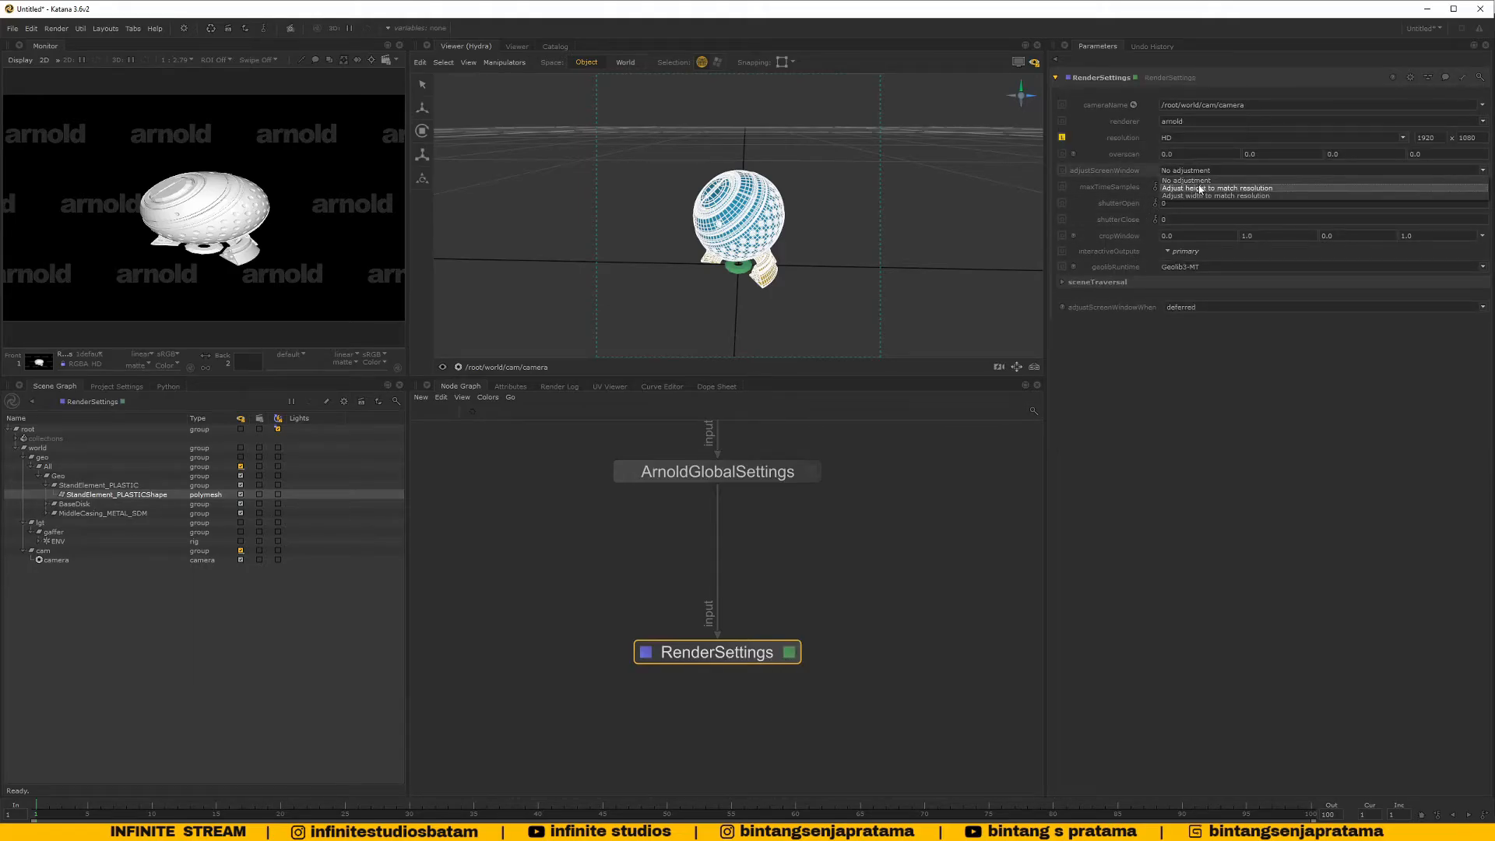
{"action": "left_click", "coordinate": [1200, 189]}
{"action": "right_click", "coordinate": [760, 652]}
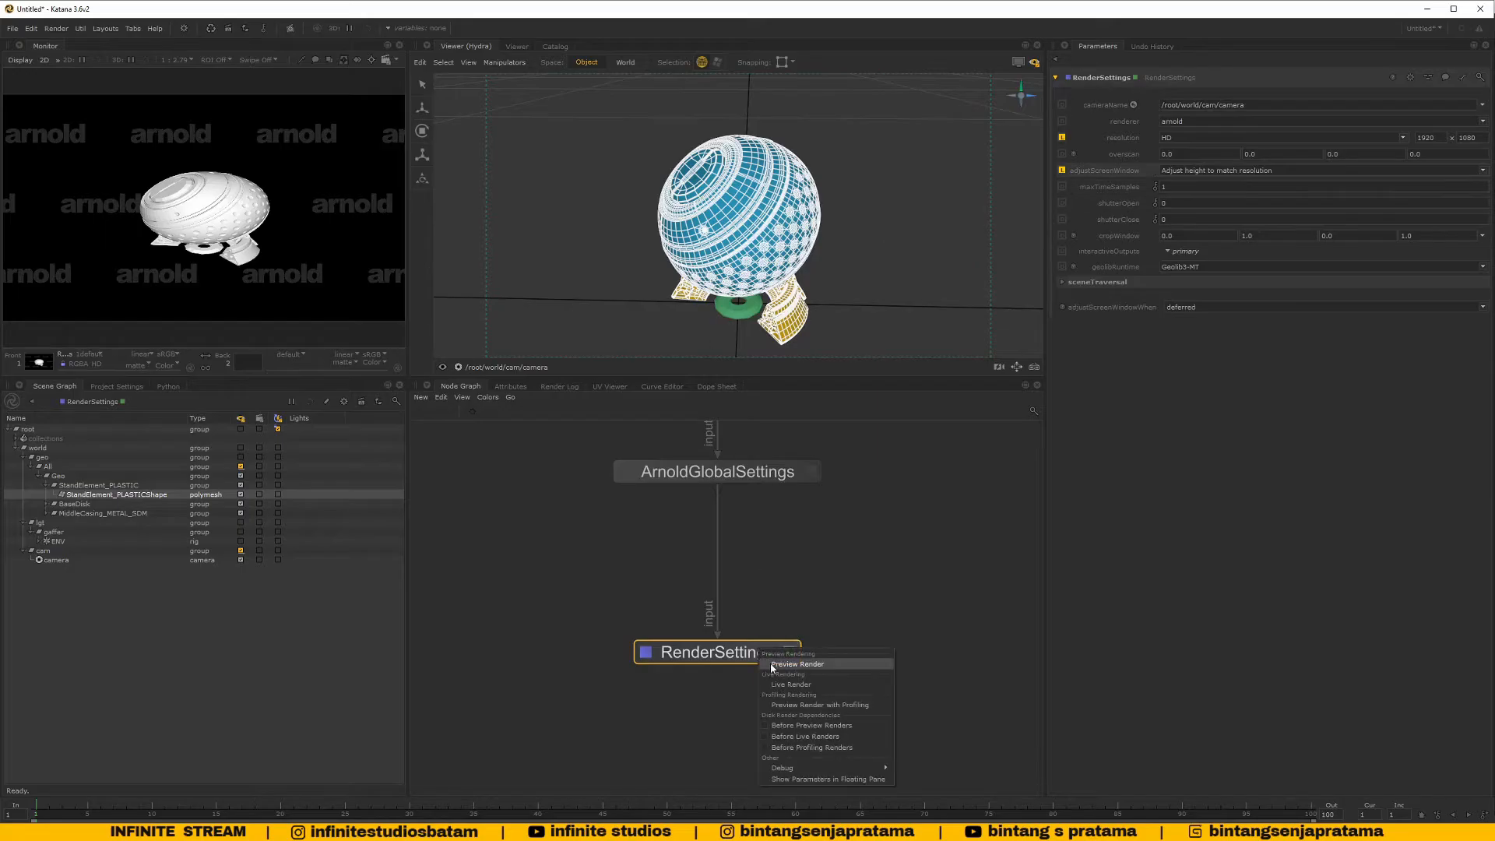
{"action": "left_click", "coordinate": [776, 664]}
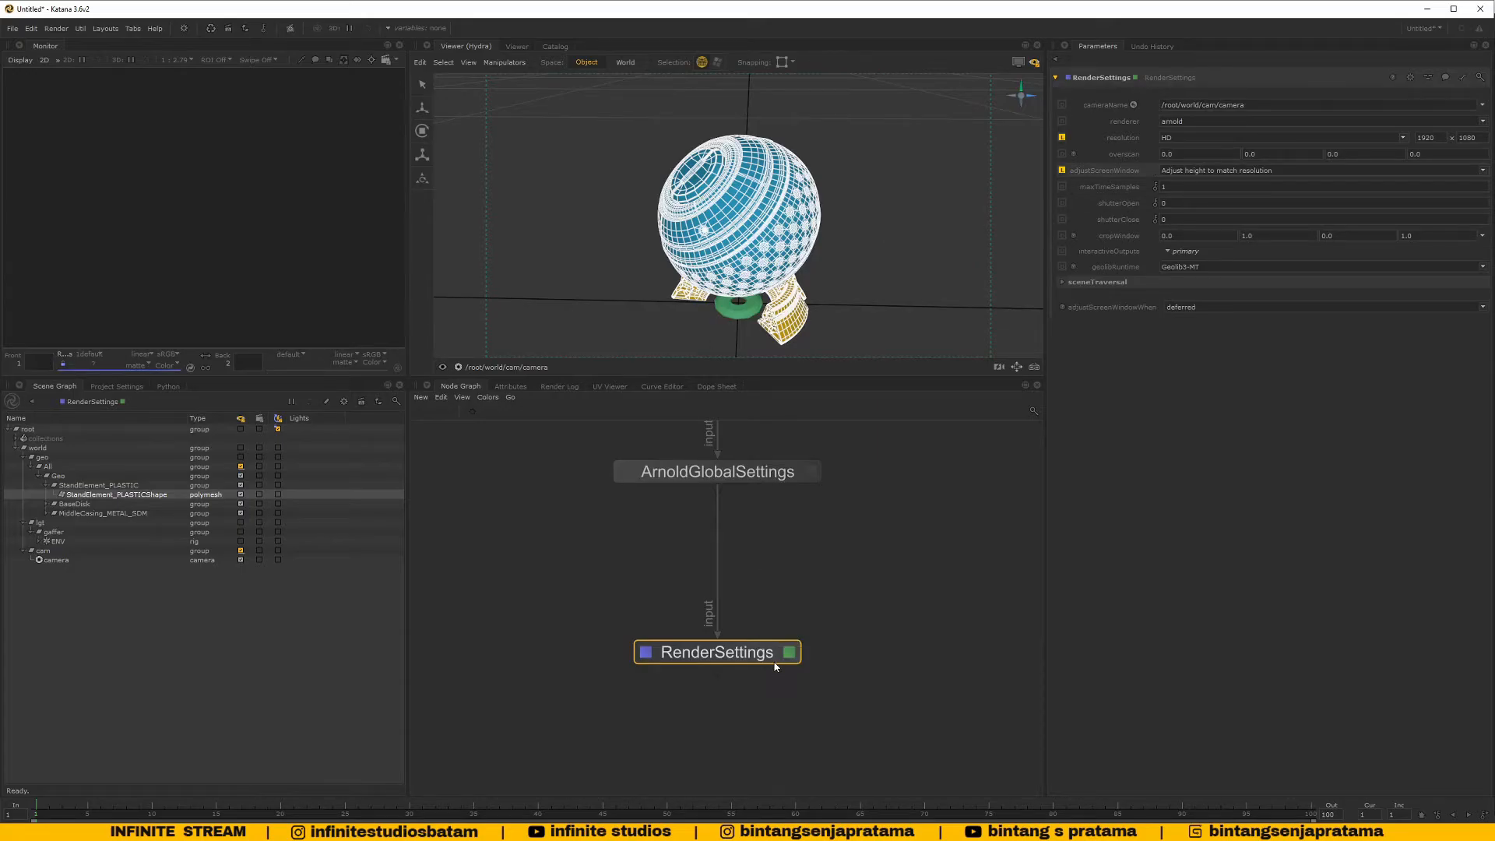
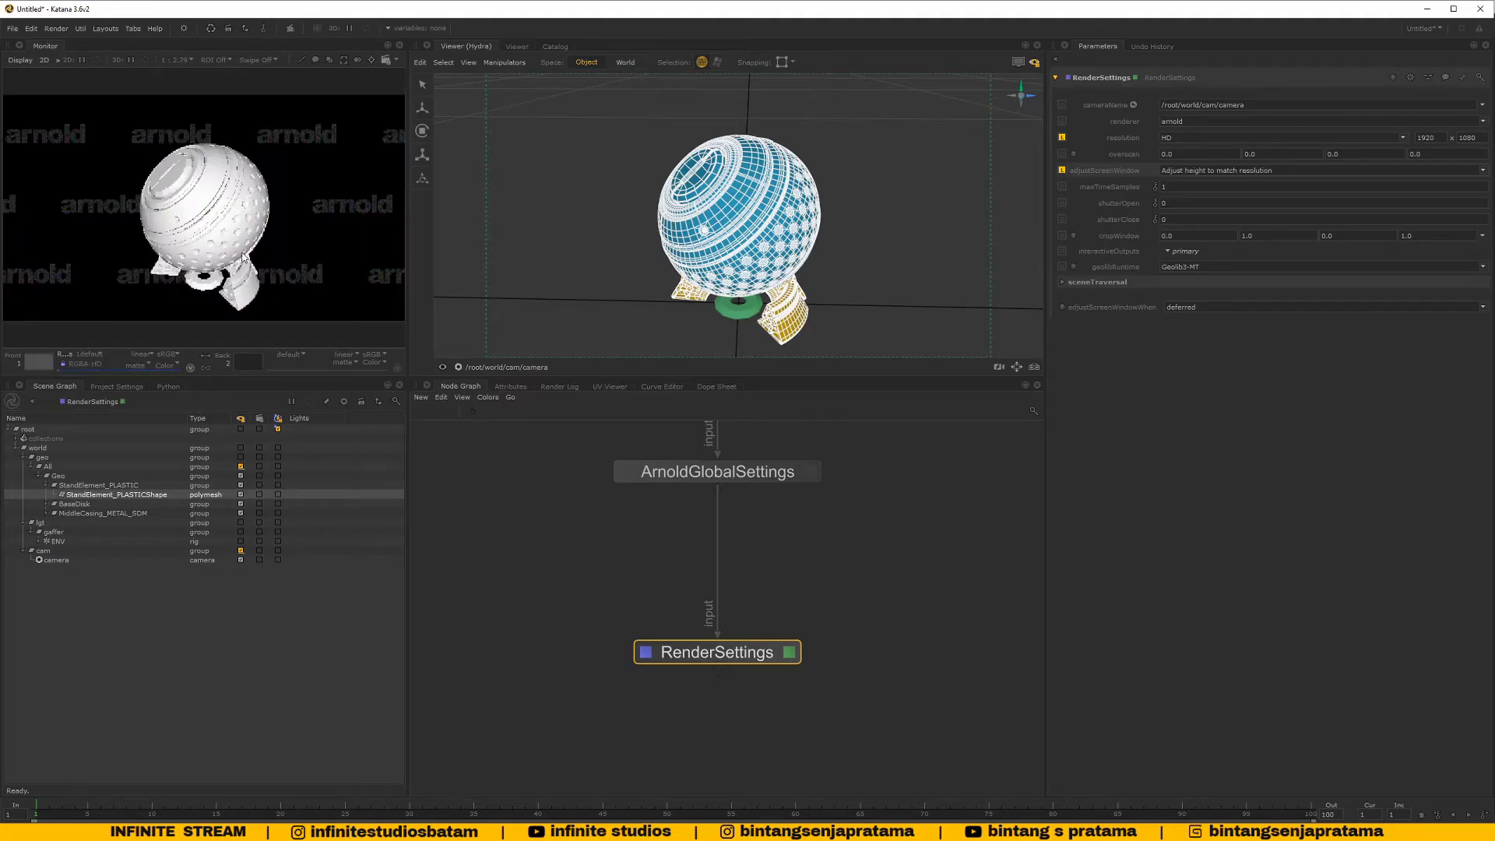
Inspect the rendered ball and its base up close in the Monitor
{"action": "scroll", "coordinate": [236, 237], "scroll_direction": "down", "scroll_amount": 1}
{"action": "scroll", "coordinate": [210, 225], "scroll_direction": "up", "scroll_amount": 2}
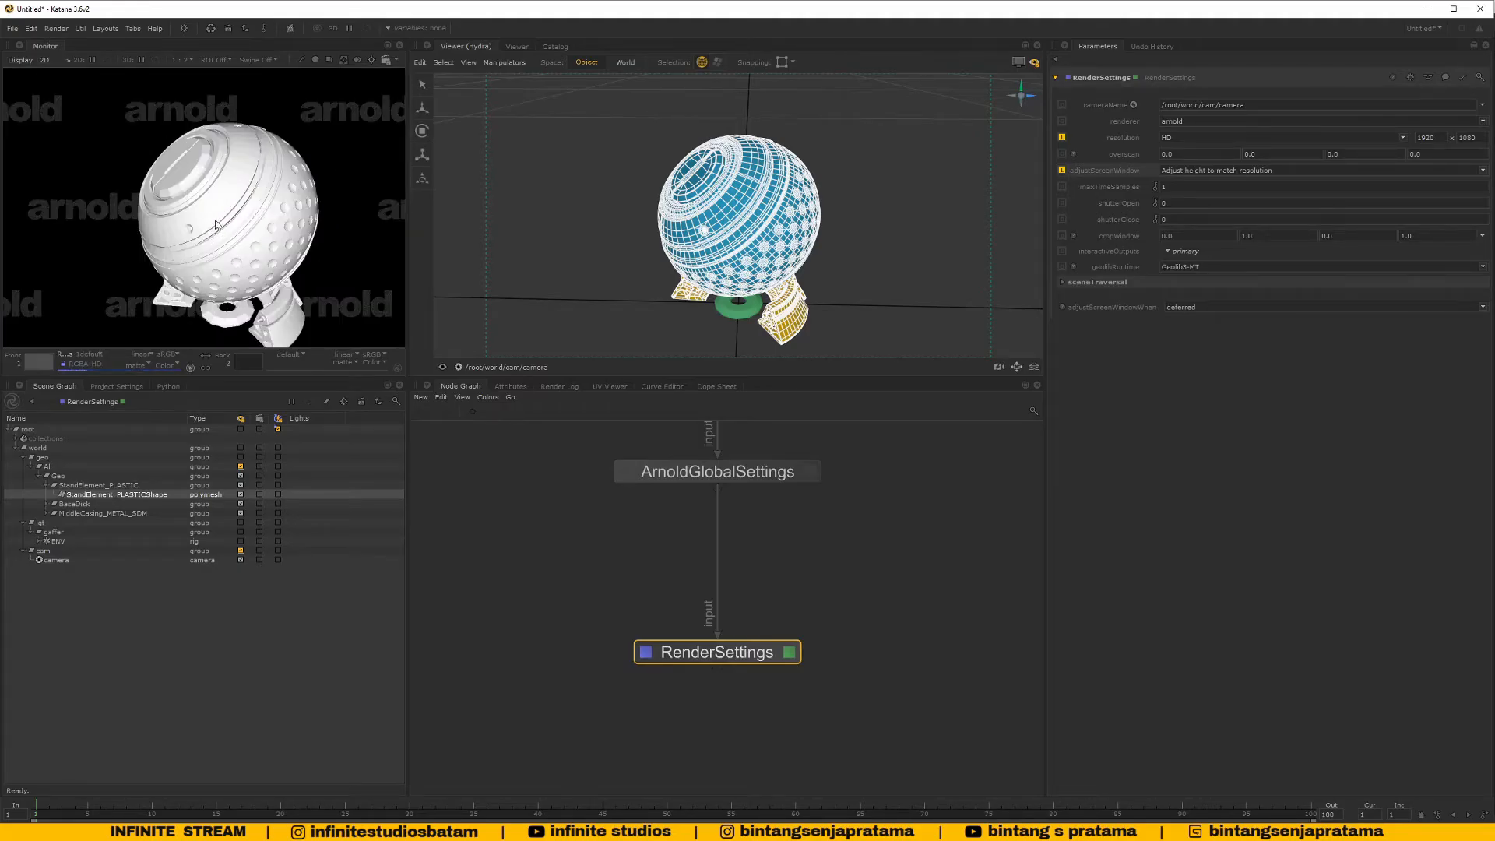
{"action": "scroll", "coordinate": [215, 210], "scroll_direction": "up", "scroll_amount": 1}
{"action": "middle_click_drag", "start_coordinate": [162, 223], "coordinate": [137, 187]}
{"action": "scroll", "coordinate": [176, 197], "scroll_direction": "up", "scroll_amount": 1}
{"action": "scroll", "coordinate": [160, 238], "scroll_direction": "down", "scroll_amount": 1}
{"action": "middle_click_drag", "start_coordinate": [258, 243], "coordinate": [271, 163]}
{"action": "middle_click_drag", "start_coordinate": [315, 331], "coordinate": [292, 260]}
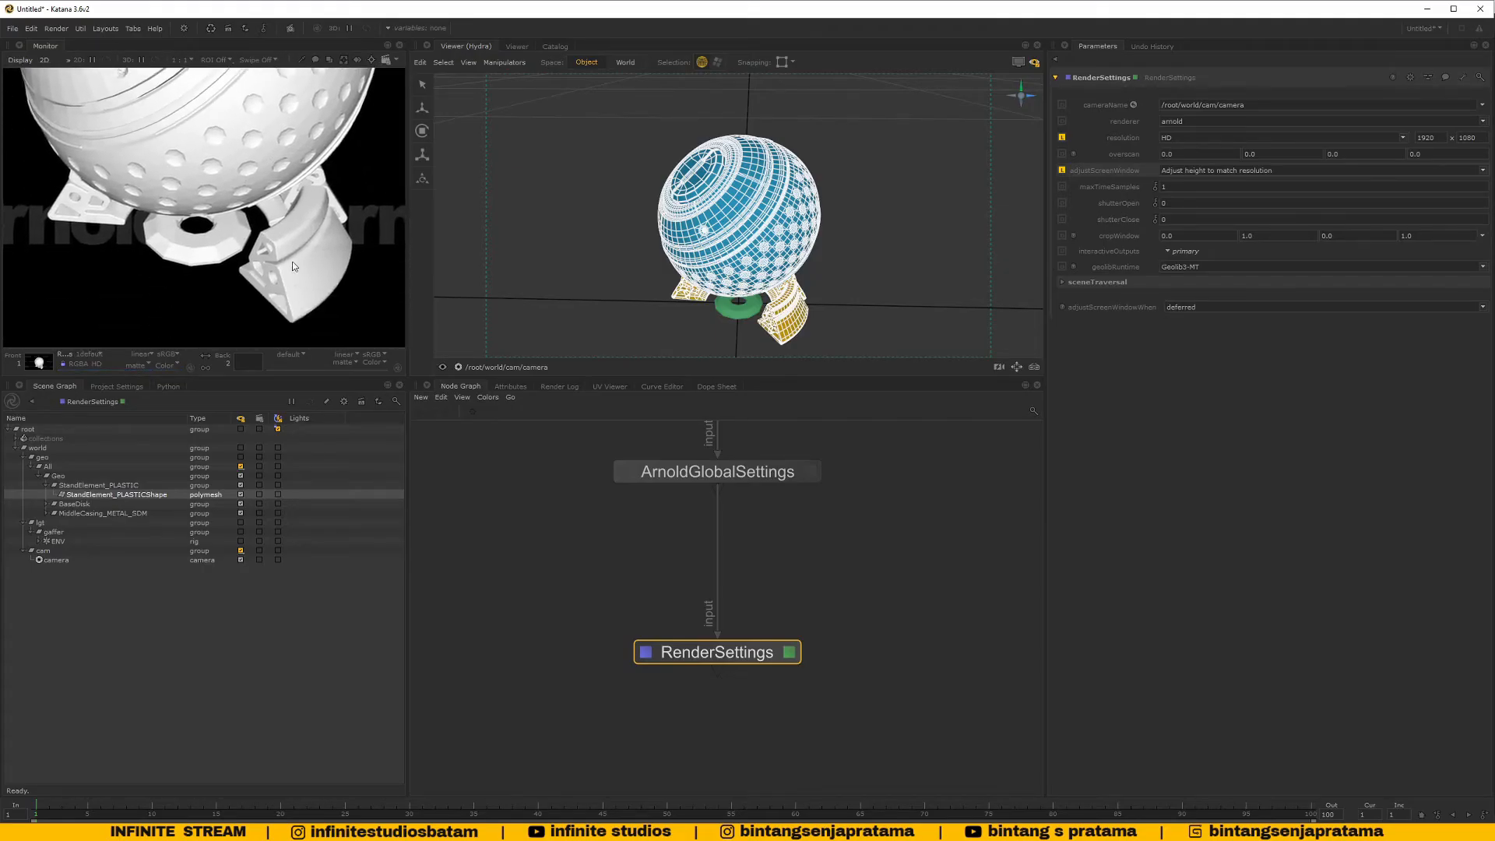
Examine the base disk and stand feet in the render for faceted, unsmoothed geometry
{"action": "scroll", "coordinate": [292, 260], "scroll_direction": "up", "scroll_amount": 1}
{"action": "middle_click_drag", "start_coordinate": [177, 227], "coordinate": [223, 182]}
{"action": "middle_click_drag", "start_coordinate": [99, 215], "coordinate": [160, 257]}
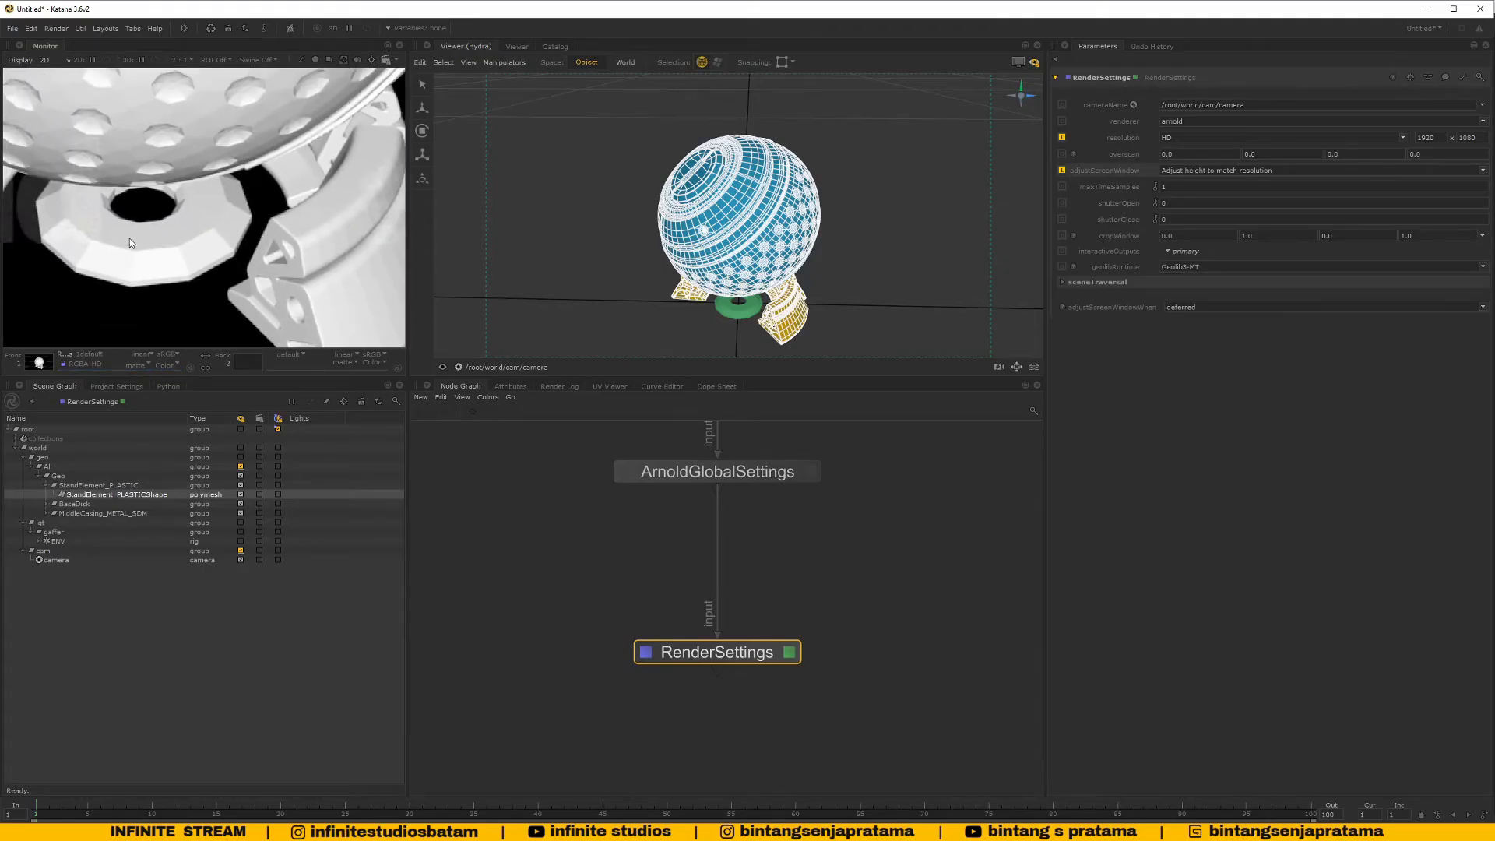
{"action": "scroll", "coordinate": [131, 238], "scroll_direction": "down", "scroll_amount": 1}
{"action": "scroll", "coordinate": [616, 660], "scroll_direction": "down", "scroll_amount": 4}
{"action": "scroll", "coordinate": [626, 624], "scroll_direction": "up", "scroll_amount": 6}
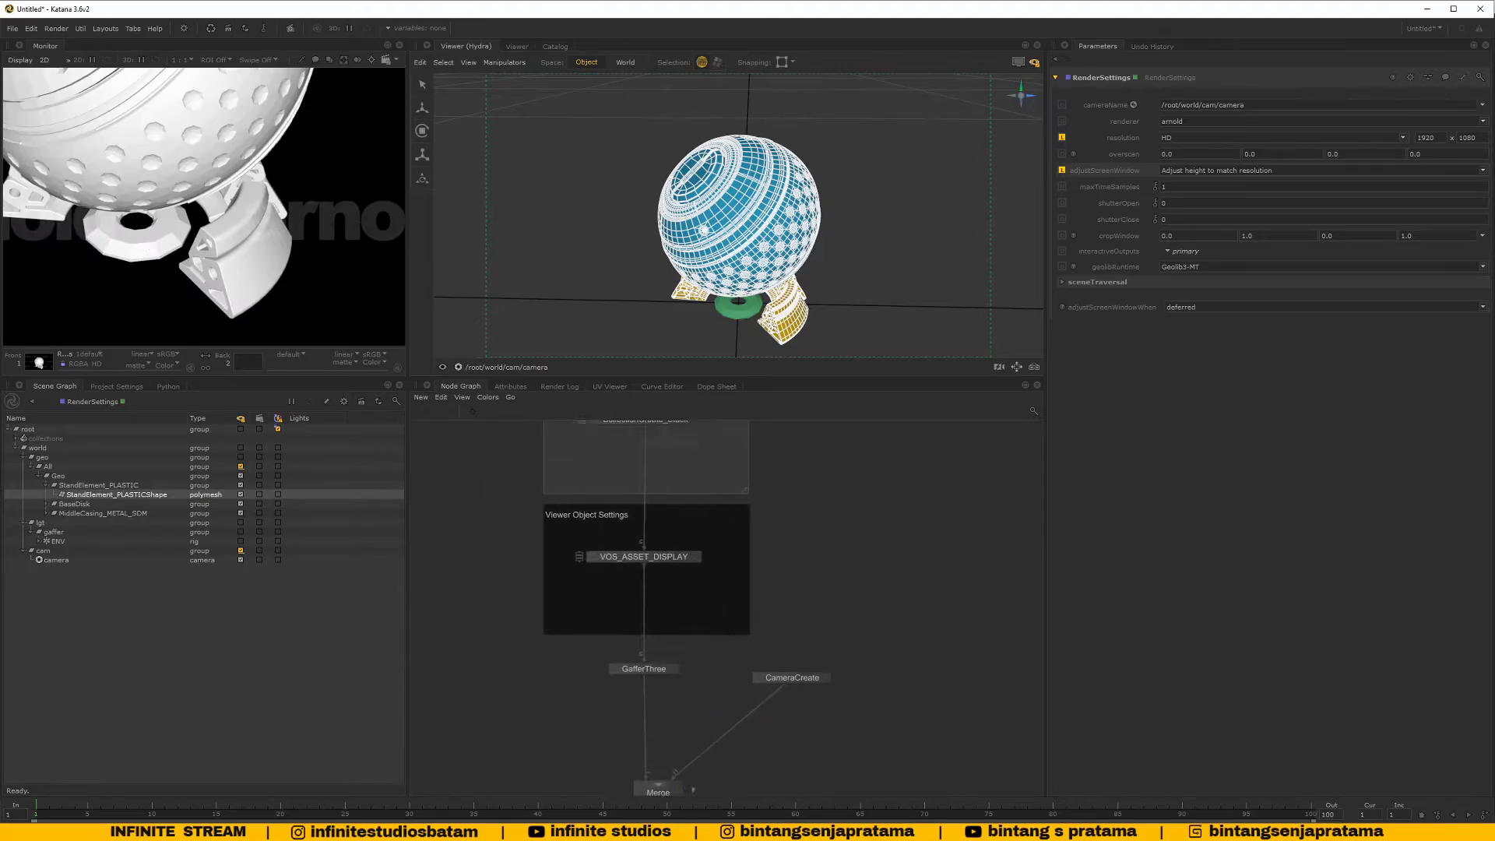
Move the CameraCreate node farther from the main node chain and route its connection into Merge through a Dot node
{"action": "scroll", "coordinate": [684, 647], "scroll_direction": "down", "scroll_amount": 5}
{"action": "scroll", "coordinate": [787, 587], "scroll_direction": "up", "scroll_amount": 3}
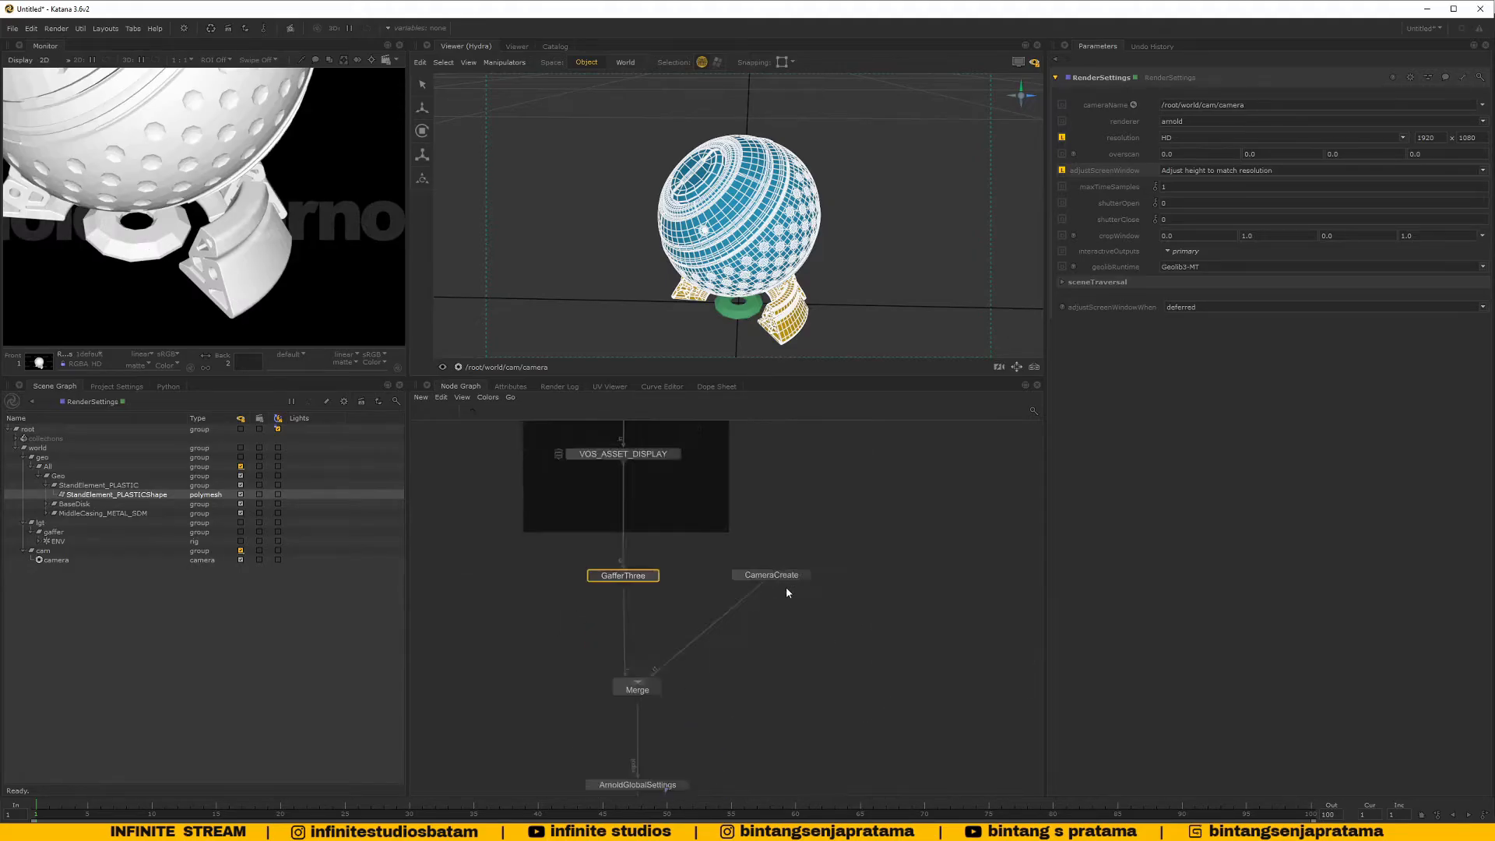
{"action": "left_click_drag", "start_coordinate": [787, 587], "coordinate": [924, 617]}
{"action": "middle_click_drag", "start_coordinate": [824, 655], "coordinate": [757, 598]}
{"action": "scroll", "coordinate": [835, 590], "scroll_direction": "up", "scroll_amount": 3}
{"action": "left_click_drag", "start_coordinate": [757, 598], "coordinate": [525, 635]}
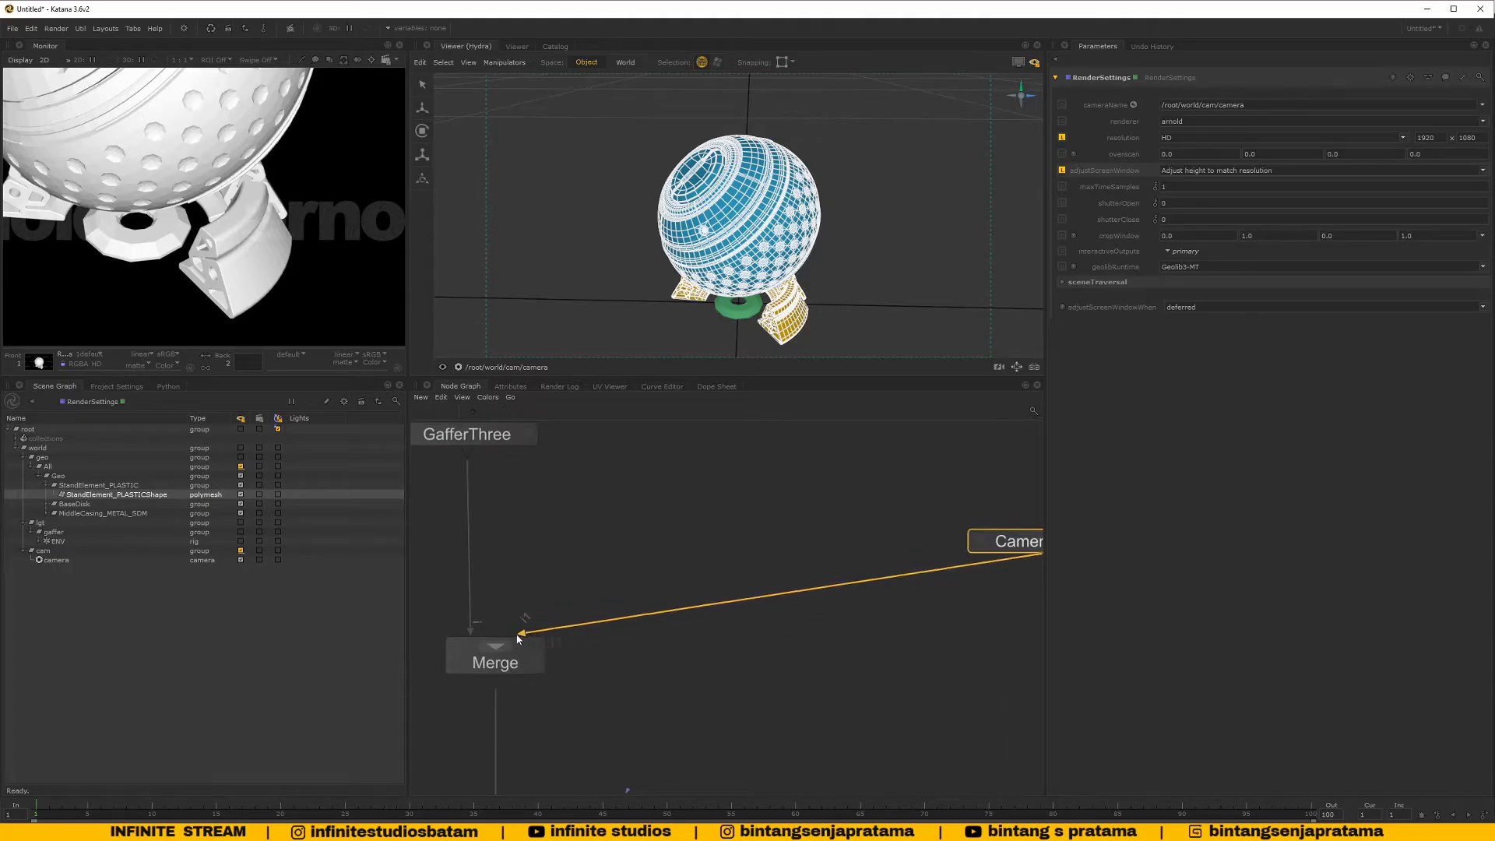
{"action": "mouse_move", "coordinate": [714, 609]}
{"action": "middle_mouse_down"}
{"action": "mouse_move", "coordinate": [665, 613]}
{"action": "mouse_move", "coordinate": [688, 598]}
{"action": "middle_mouse_up"}
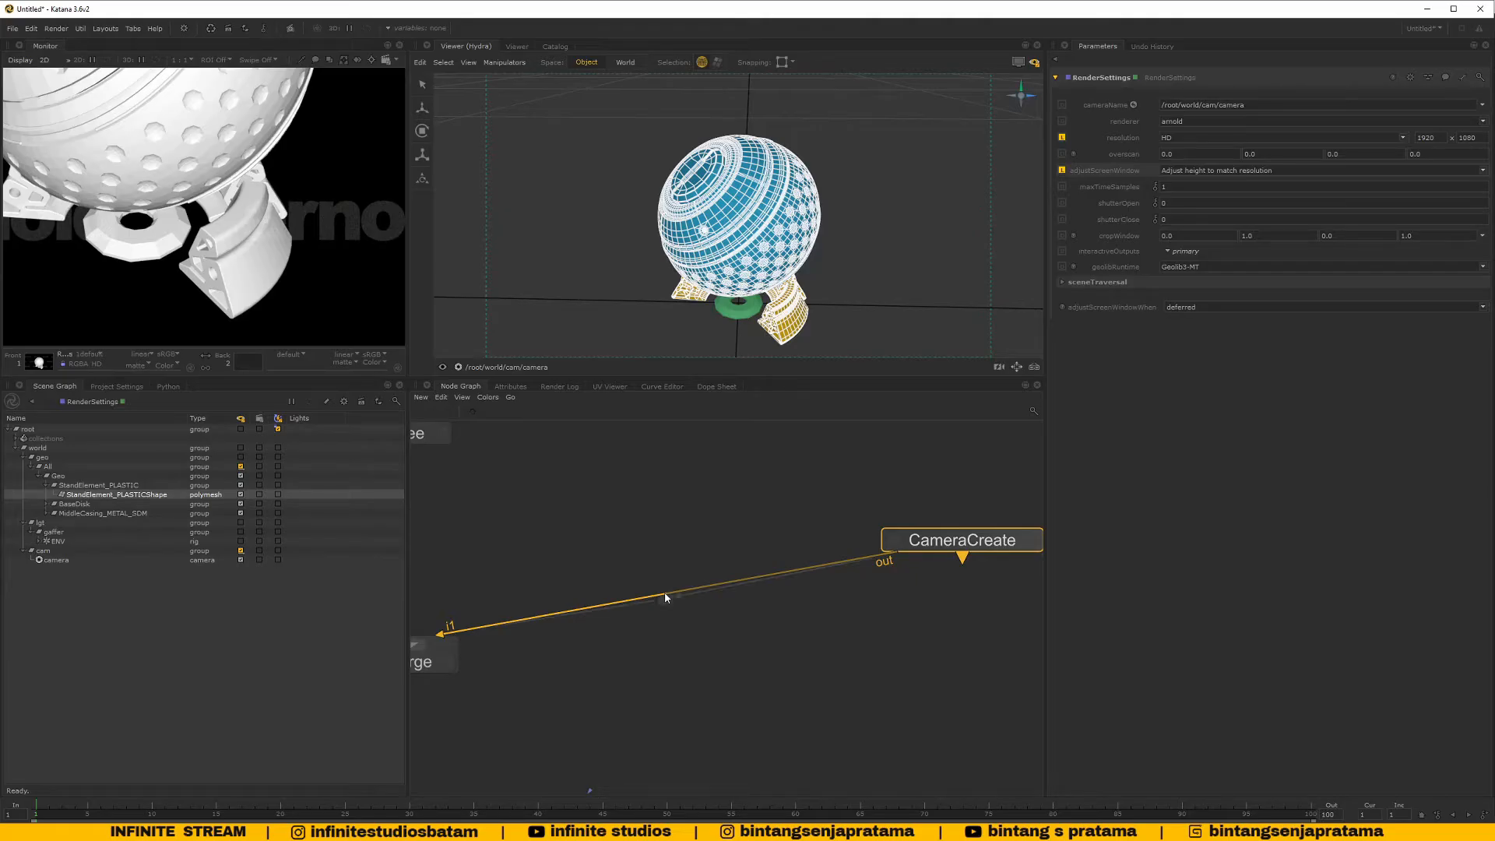
{"action": "key", "text": "period"}
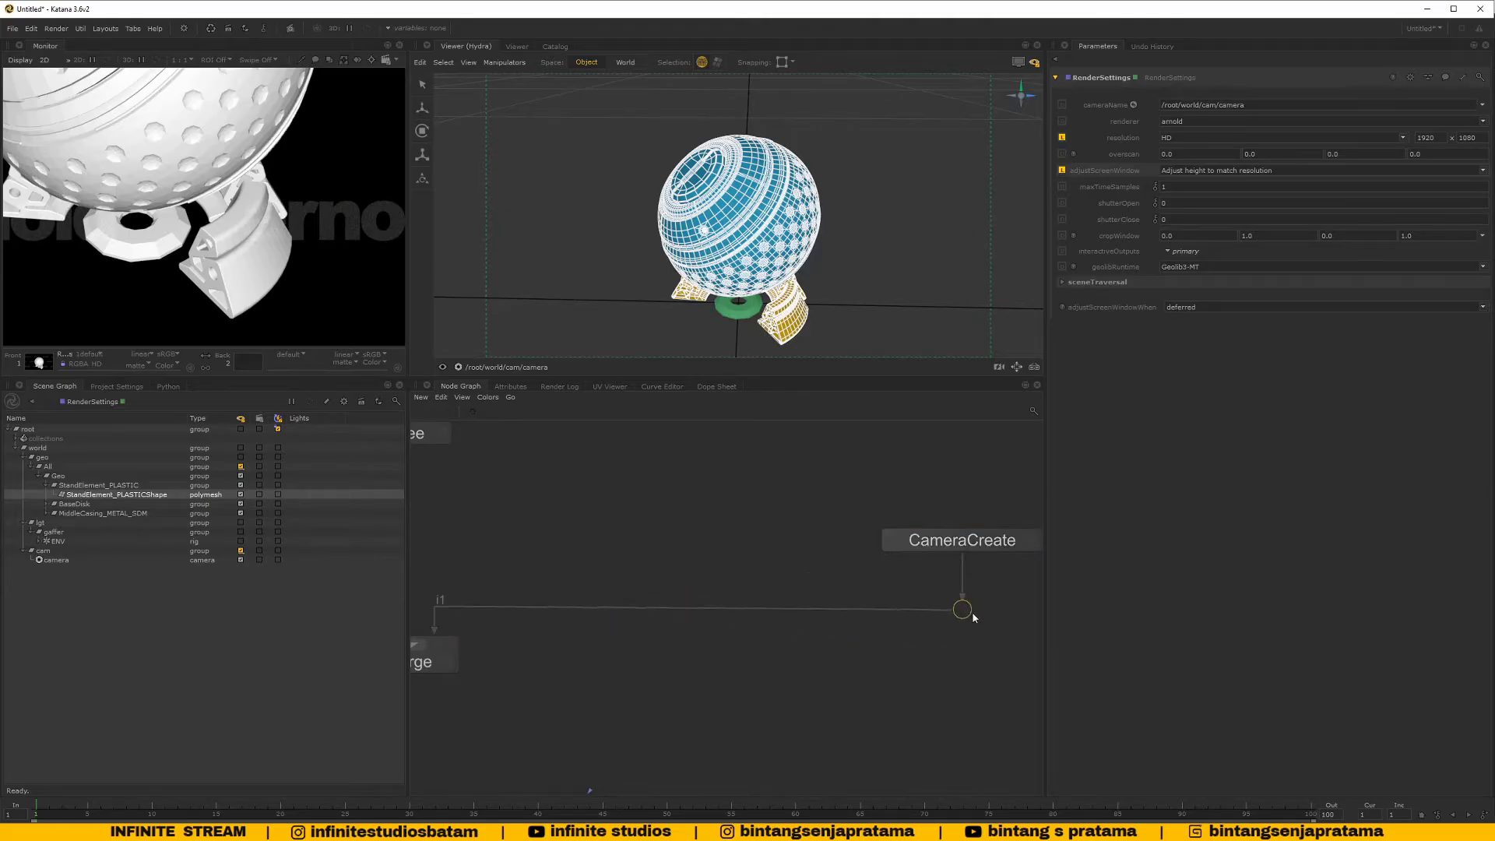
{"action": "left_click", "coordinate": [962, 601]}
{"action": "scroll", "coordinate": [962, 601], "scroll_direction": "down", "scroll_amount": 3}
{"action": "middle_click_drag", "start_coordinate": [962, 602], "coordinate": [892, 617]}
{"action": "left_click", "coordinate": [906, 584]}
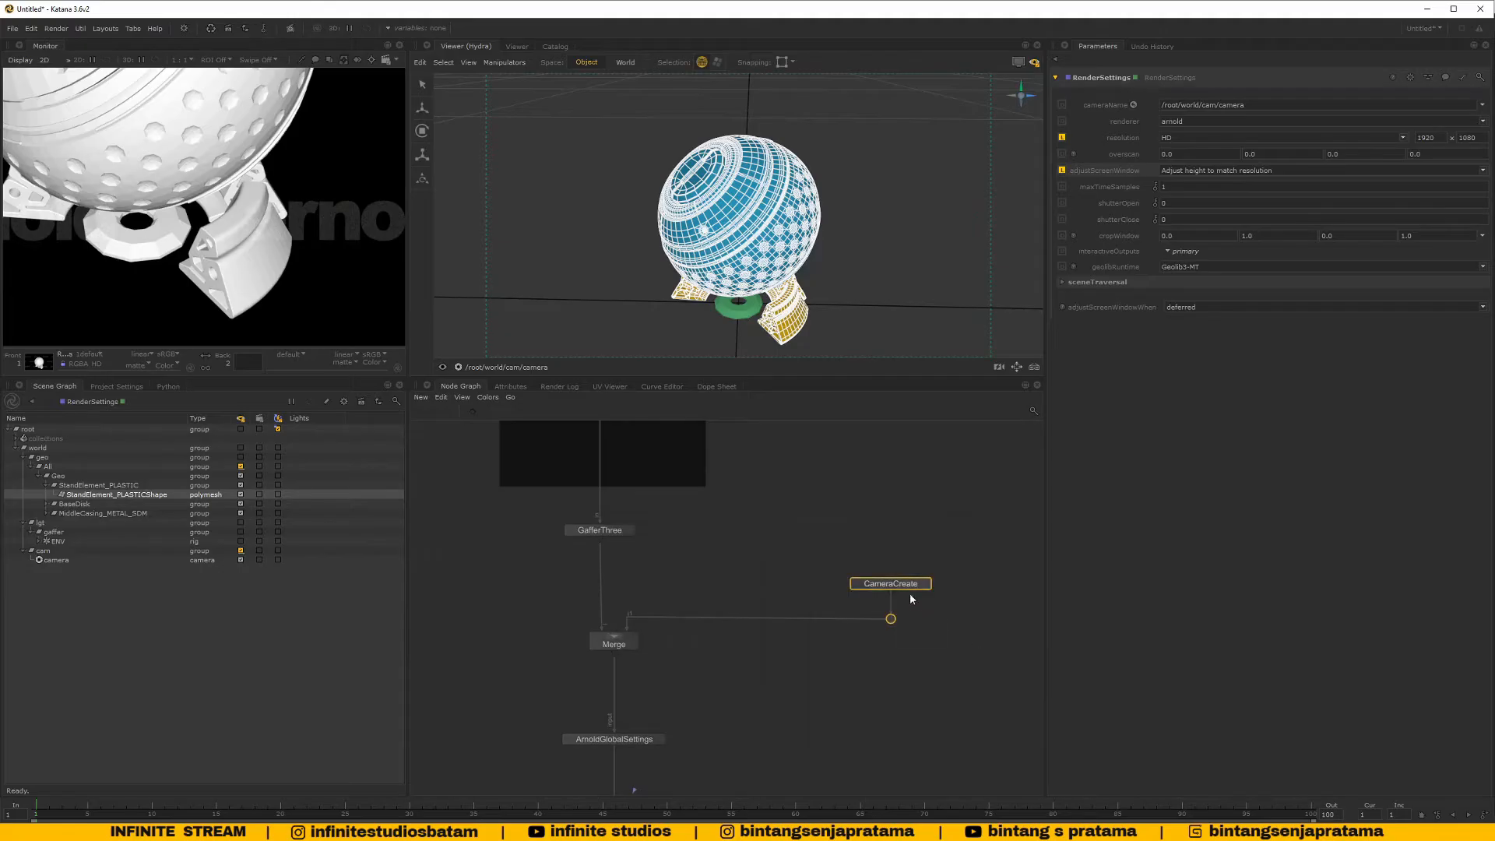
{"action": "left_click", "coordinate": [906, 581]}
Move the Merge, CameraCreate, Dot, ArnoldGlobalSettings and RenderSettings nodes together farther down, leaving space beneath GafferThree
{"action": "mouse_move", "coordinate": [660, 582]}
{"action": "middle_mouse_down"}
{"action": "mouse_move", "coordinate": [682, 651]}
{"action": "mouse_move", "coordinate": [707, 560]}
{"action": "middle_mouse_up"}
{"action": "left_click", "coordinate": [684, 643]}
{"action": "scroll", "coordinate": [687, 635], "scroll_direction": "down", "scroll_amount": 3}
{"action": "left_click_drag", "start_coordinate": [631, 568], "coordinate": [837, 704]}
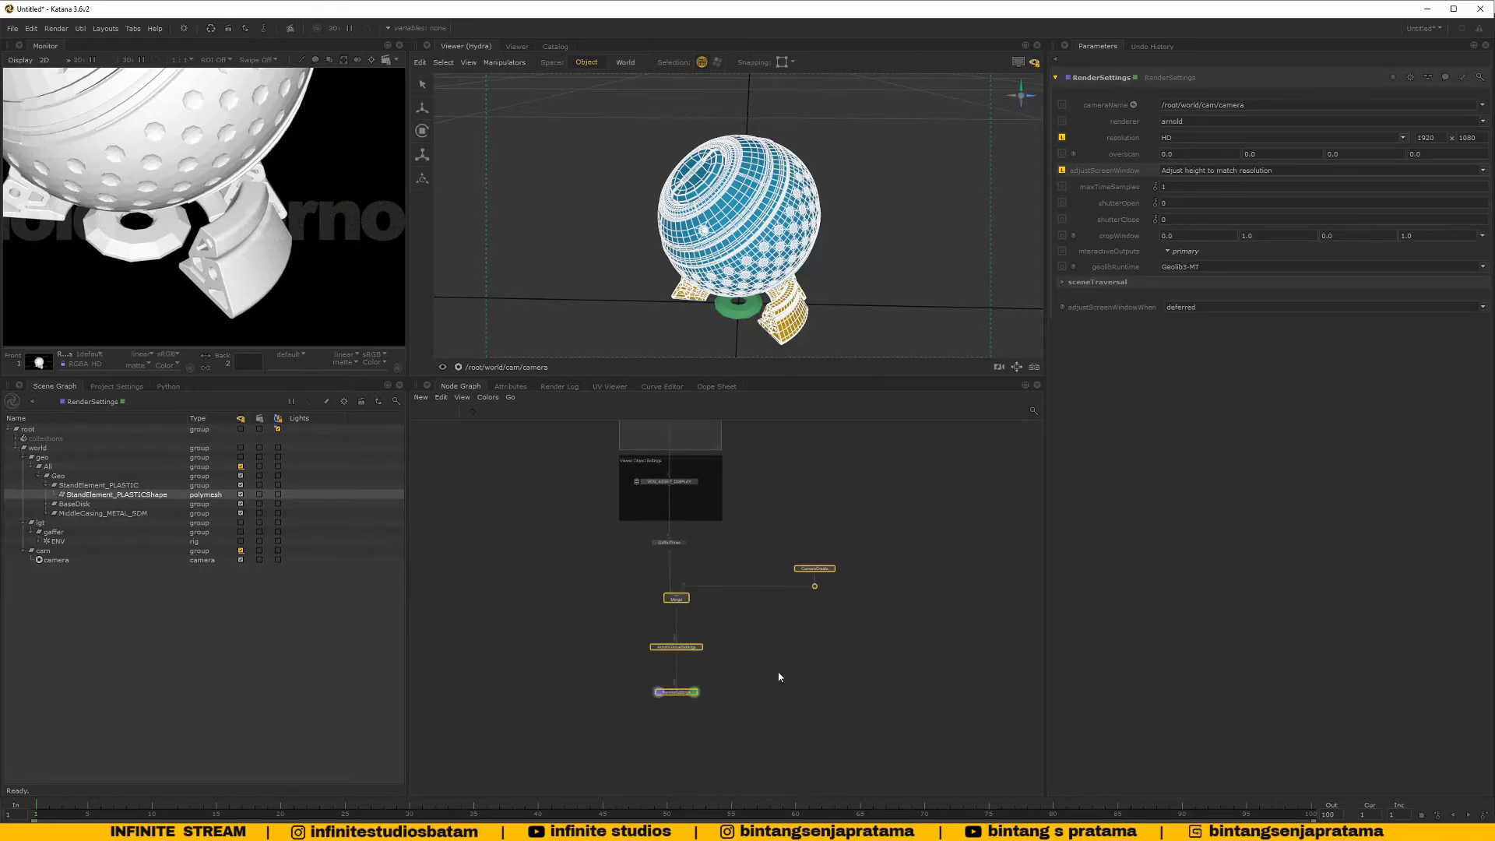
{"action": "left_click_drag", "start_coordinate": [676, 601], "coordinate": [683, 734]}
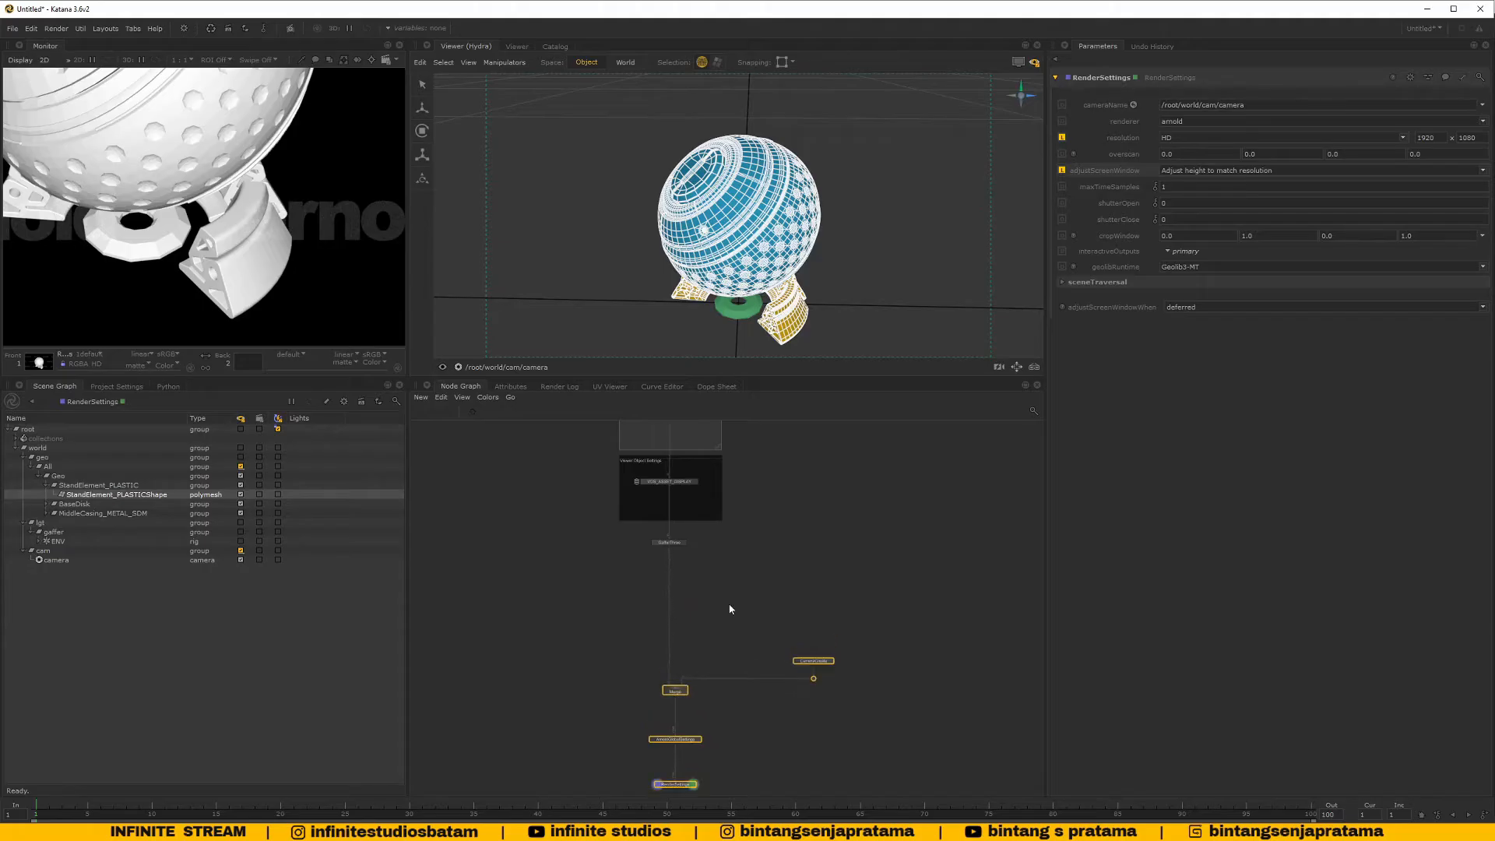
Add a Backdrop node and fit it around GafferThree, matching the width of the Viewer Object Settings backdrop
{"action": "scroll", "coordinate": [728, 605], "scroll_direction": "up", "scroll_amount": 5}
{"action": "middle_click_drag", "start_coordinate": [552, 550], "coordinate": [578, 553]}
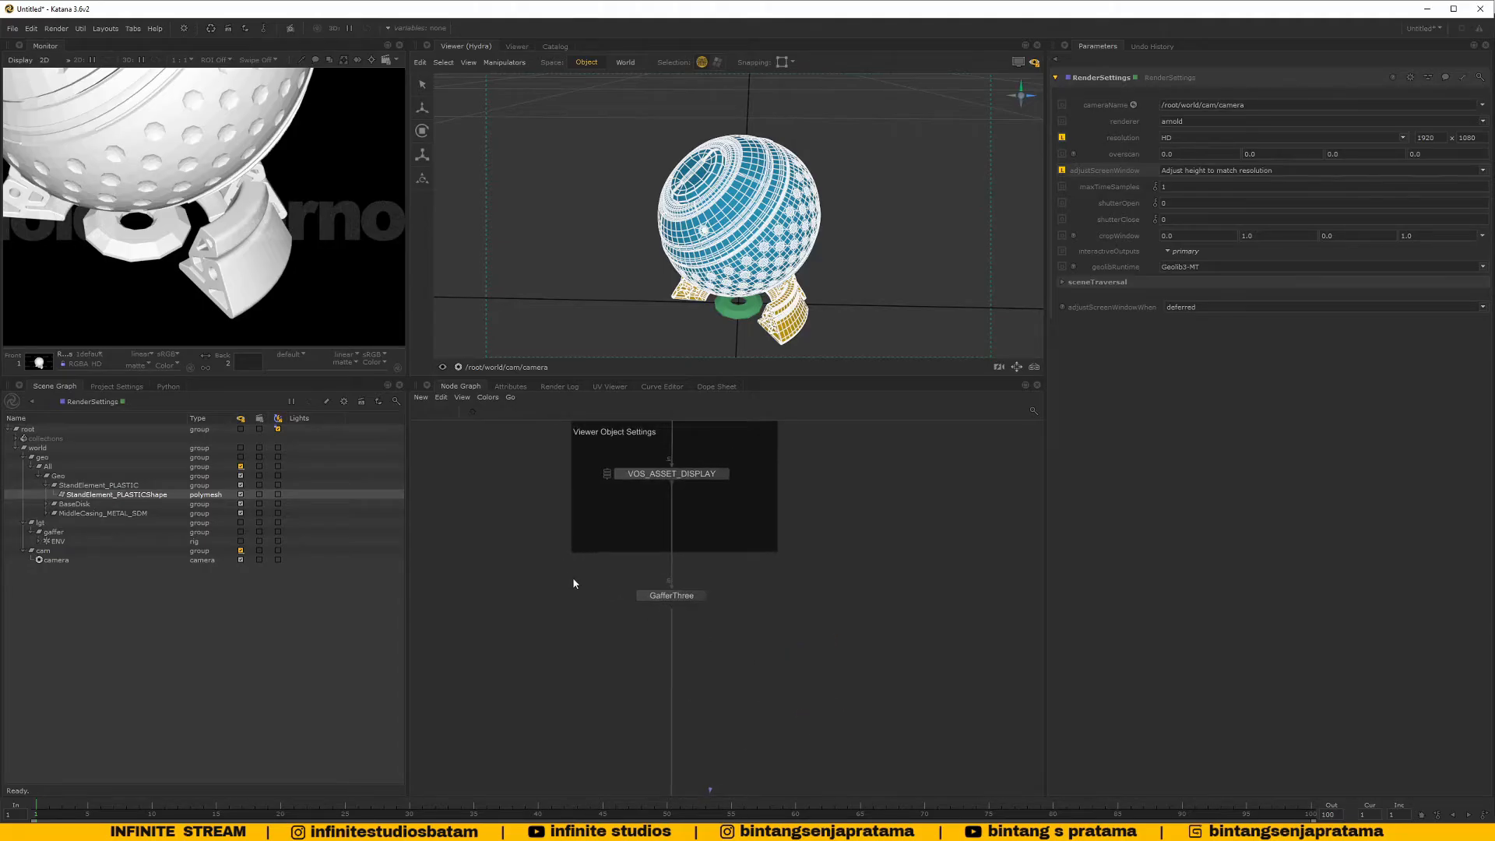
{"action": "key", "text": "Tab"}
{"action": "type", "text": "back"}
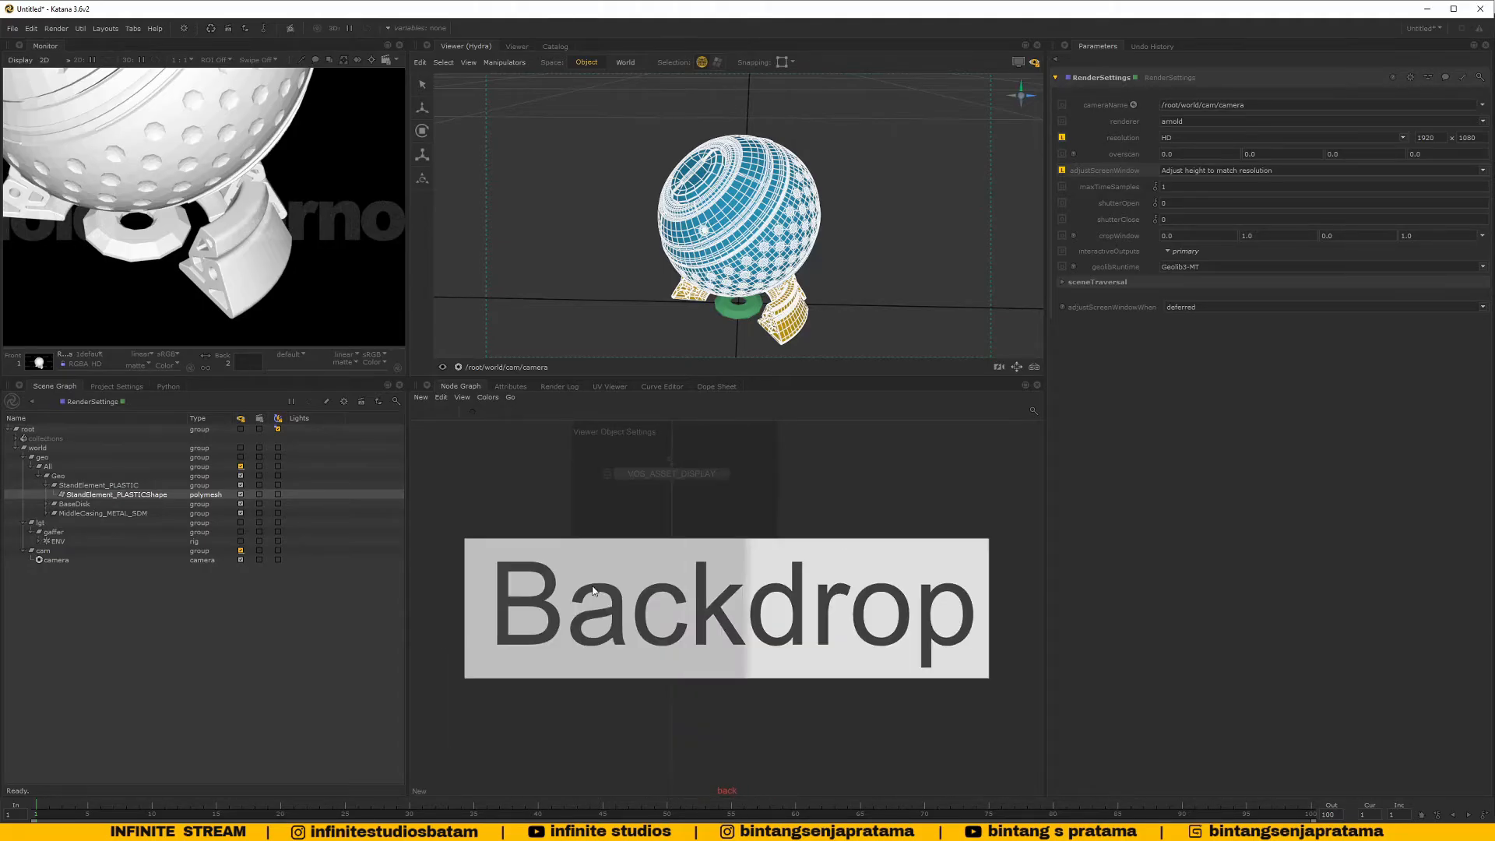
{"action": "key", "text": "Return"}
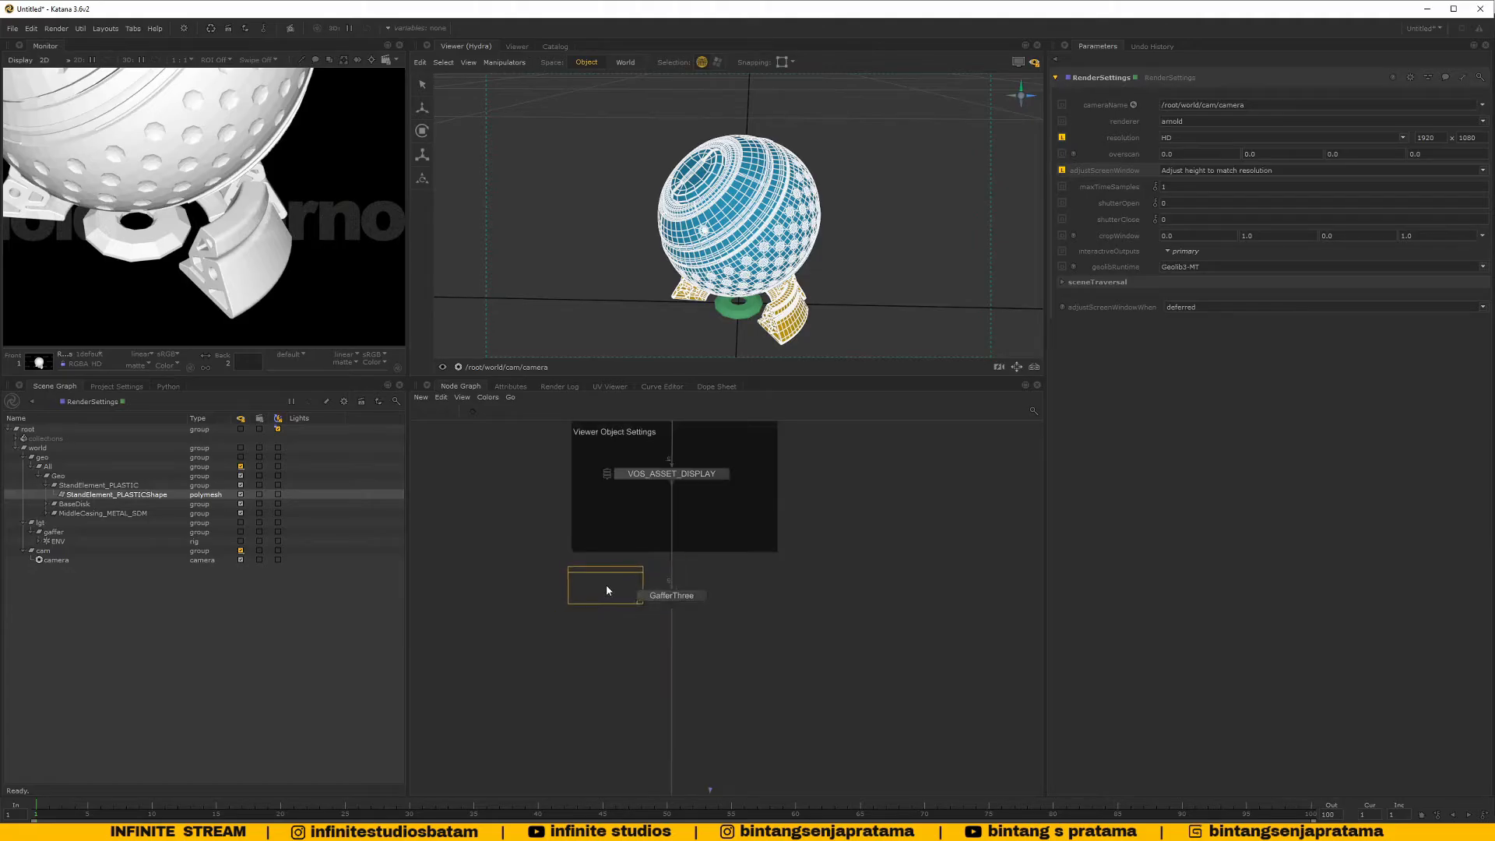
{"action": "scroll", "coordinate": [631, 597], "scroll_direction": "up", "scroll_amount": 4}
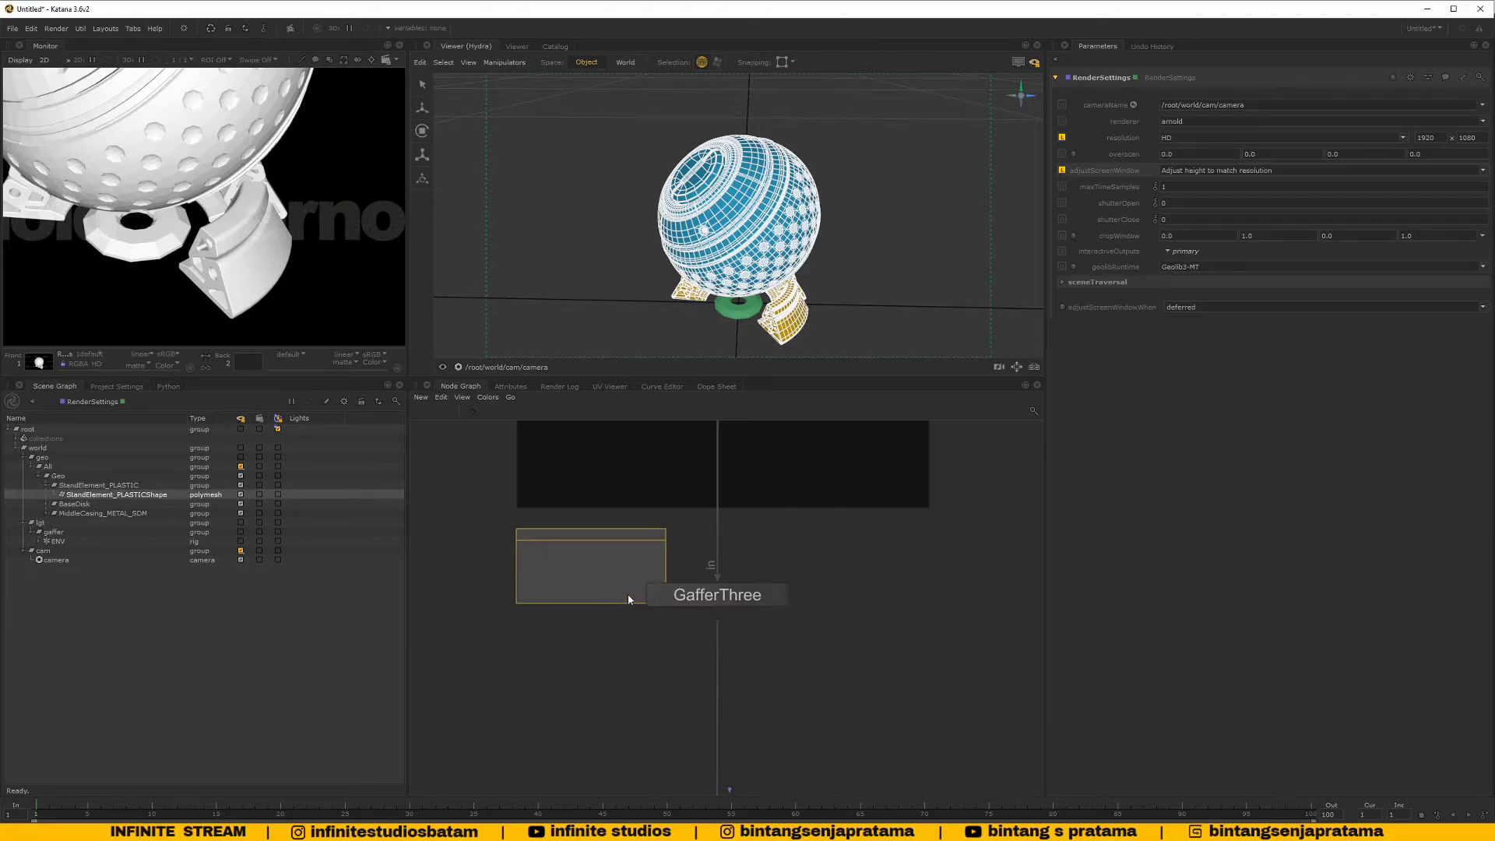
{"action": "left_click", "coordinate": [549, 604]}
{"action": "left_click_drag", "start_coordinate": [598, 667], "coordinate": [919, 774]}
{"action": "left_click_drag", "start_coordinate": [588, 606], "coordinate": [657, 536]}
{"action": "middle_click_drag", "start_coordinate": [657, 536], "coordinate": [640, 471]}
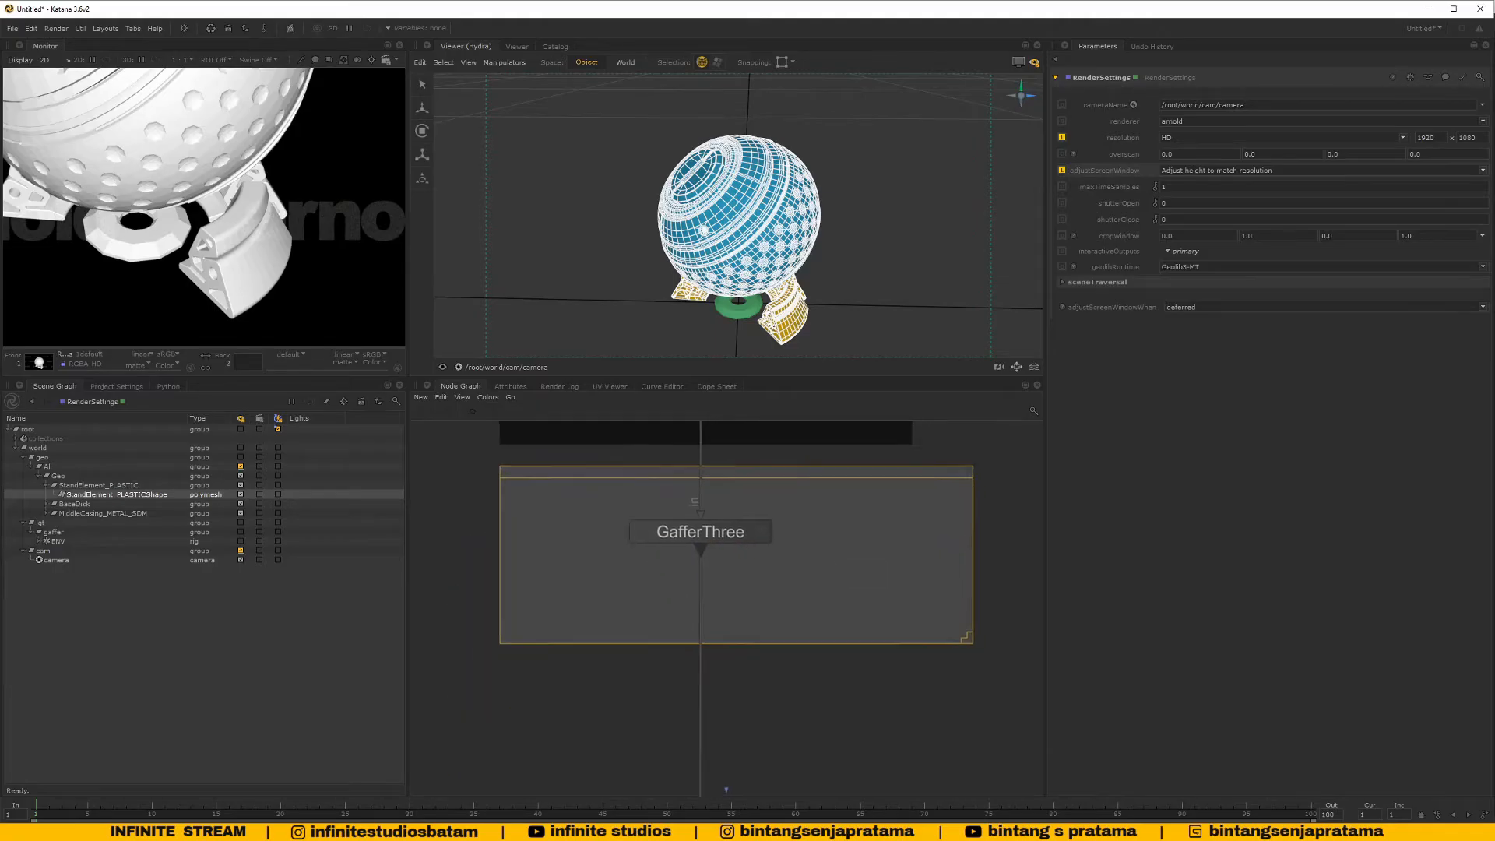
{"action": "left_click_drag", "start_coordinate": [976, 643], "coordinate": [908, 740]}
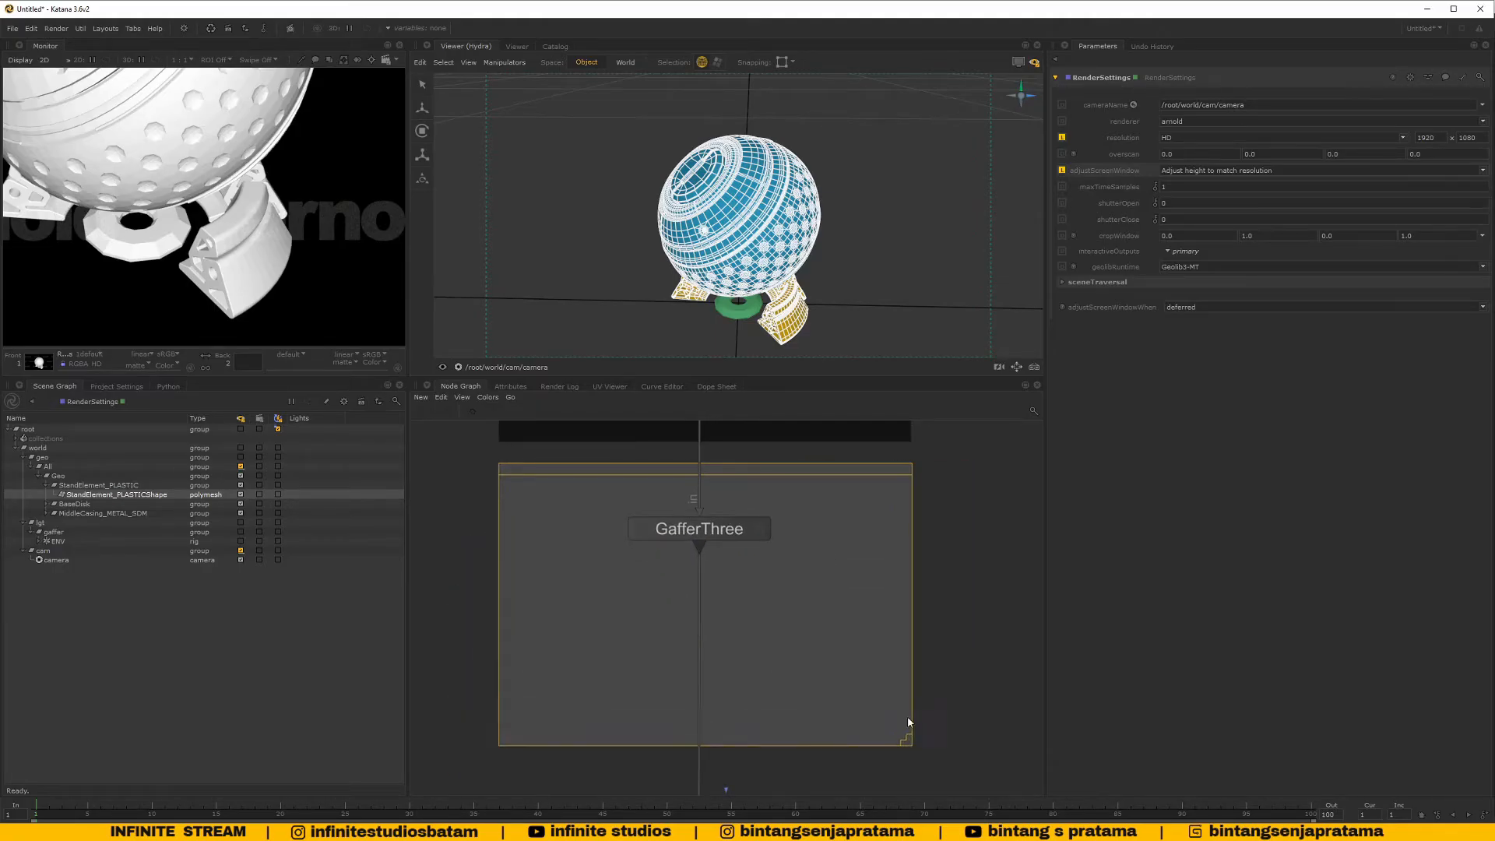
{"action": "scroll", "coordinate": [908, 717], "scroll_direction": "down", "scroll_amount": 4}
{"action": "scroll", "coordinate": [767, 592], "scroll_direction": "up", "scroll_amount": 4}
Label the backdrop around GafferThree "LIGHTING"
{"action": "double_click", "coordinate": [747, 549]}
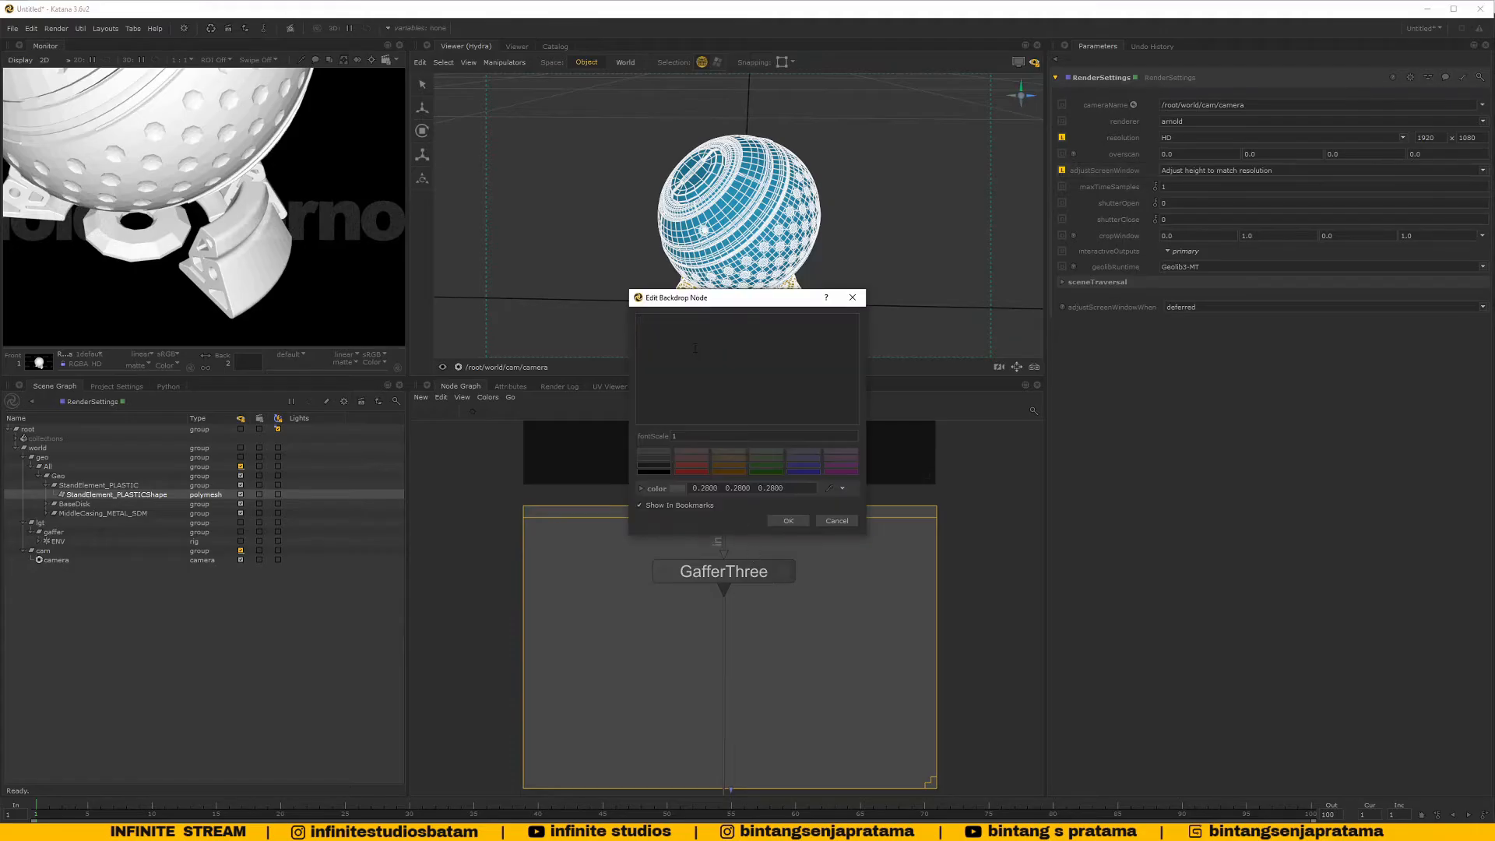
{"action": "type", "text": "IIG"}
{"action": "key", "text": "BackSpace"}
{"action": "key", "text": "BackSpace"}
{"action": "key", "text": "BackSpace"}
{"action": "key", "text": "BackSpace"}
{"action": "type", "text": "ighting"}
{"action": "key", "text": "BackSpace"}
{"action": "key", "text": "BackSpace"}
{"action": "key", "text": "BackSpace"}
{"action": "key", "text": "BackSpace"}
{"action": "key", "text": "BackSpace"}
{"action": "key", "text": "BackSpace"}
{"action": "key", "text": "BackSpace"}
{"action": "type", "text": "IGHTING"}
{"action": "left_click", "coordinate": [785, 520]}
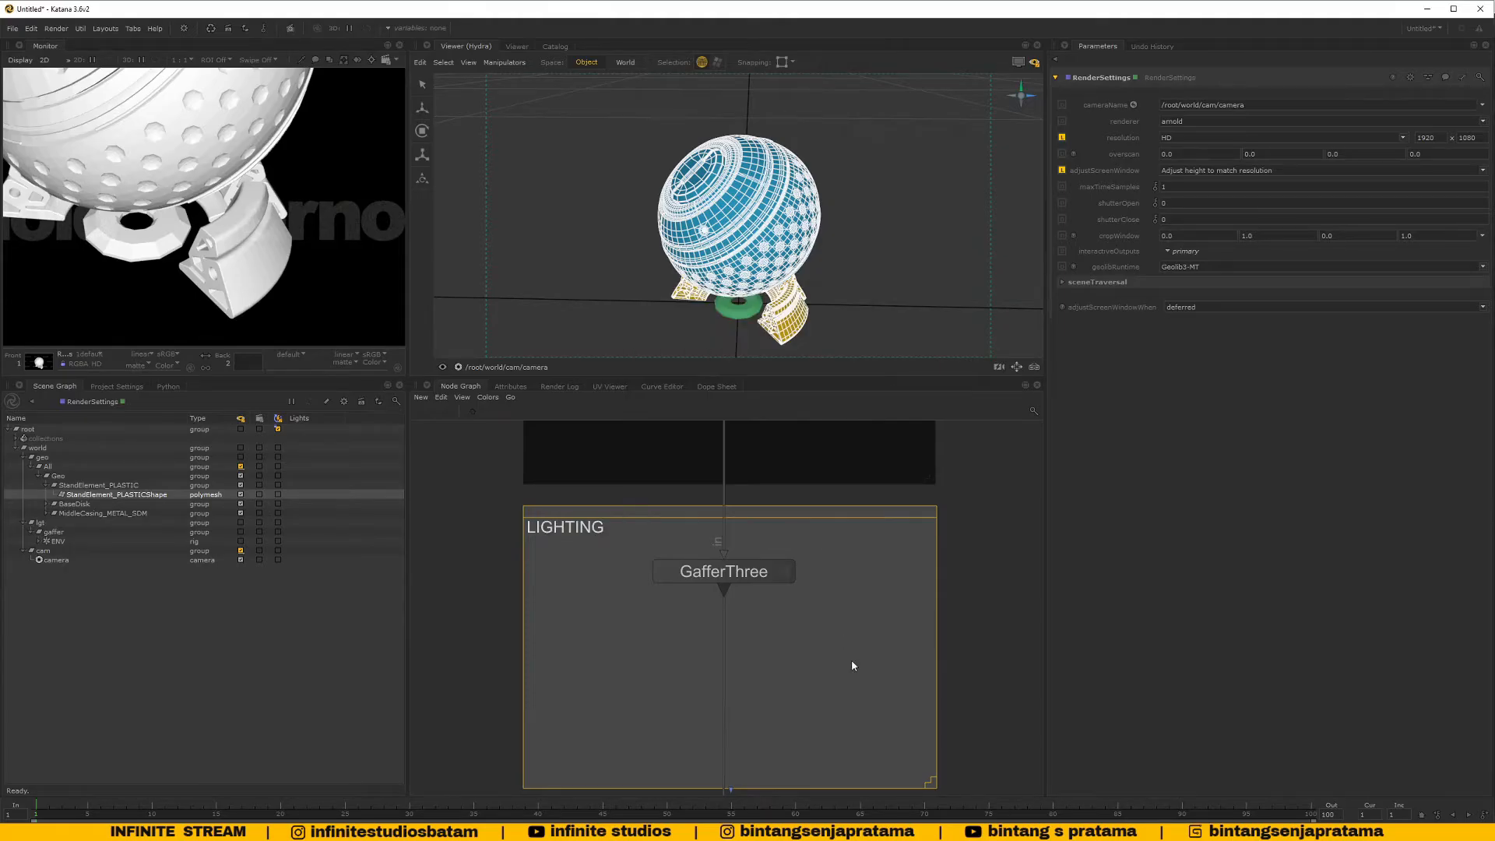
Move the LIGHTING backdrop together with GafferThree farther down to open a gap beneath the Viewer Object Settings backdrop
{"action": "scroll", "coordinate": [853, 659], "scroll_direction": "down", "scroll_amount": 5}
{"action": "mouse_move", "coordinate": [838, 717]}
{"action": "middle_mouse_down"}
{"action": "mouse_move", "coordinate": [820, 588]}
{"action": "mouse_move", "coordinate": [806, 646]}
{"action": "middle_mouse_up"}
{"action": "left_click_drag", "start_coordinate": [597, 514], "coordinate": [873, 627]}
{"action": "key", "text": "f"}
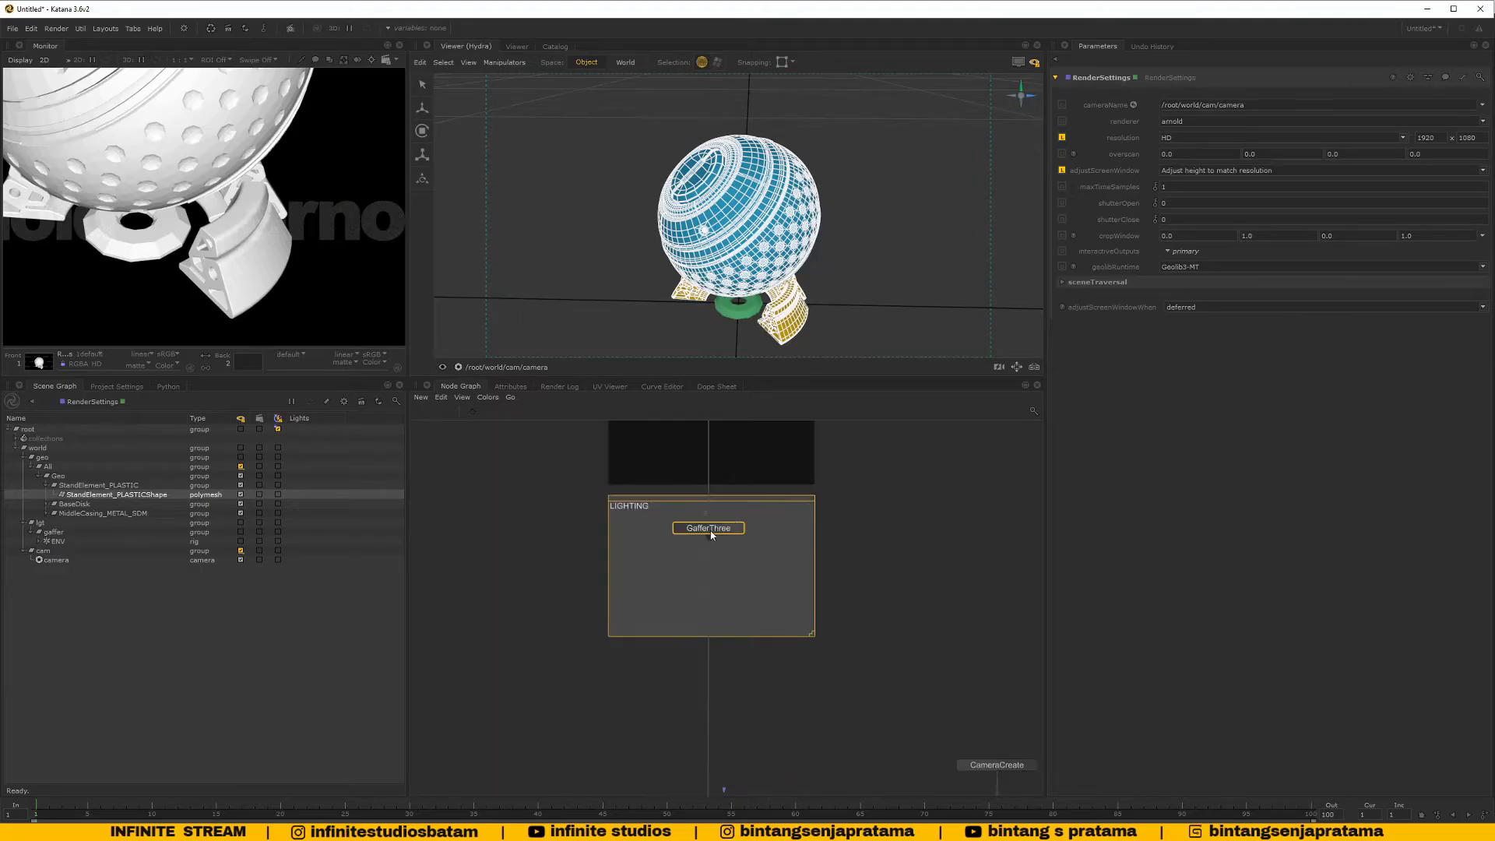
{"action": "left_click_drag", "start_coordinate": [742, 495], "coordinate": [743, 649]}
{"action": "middle_click_drag", "start_coordinate": [731, 544], "coordinate": [717, 659]}
{"action": "scroll", "coordinate": [710, 656], "scroll_direction": "down", "scroll_amount": 3}
{"action": "scroll", "coordinate": [705, 624], "scroll_direction": "up", "scroll_amount": 3}
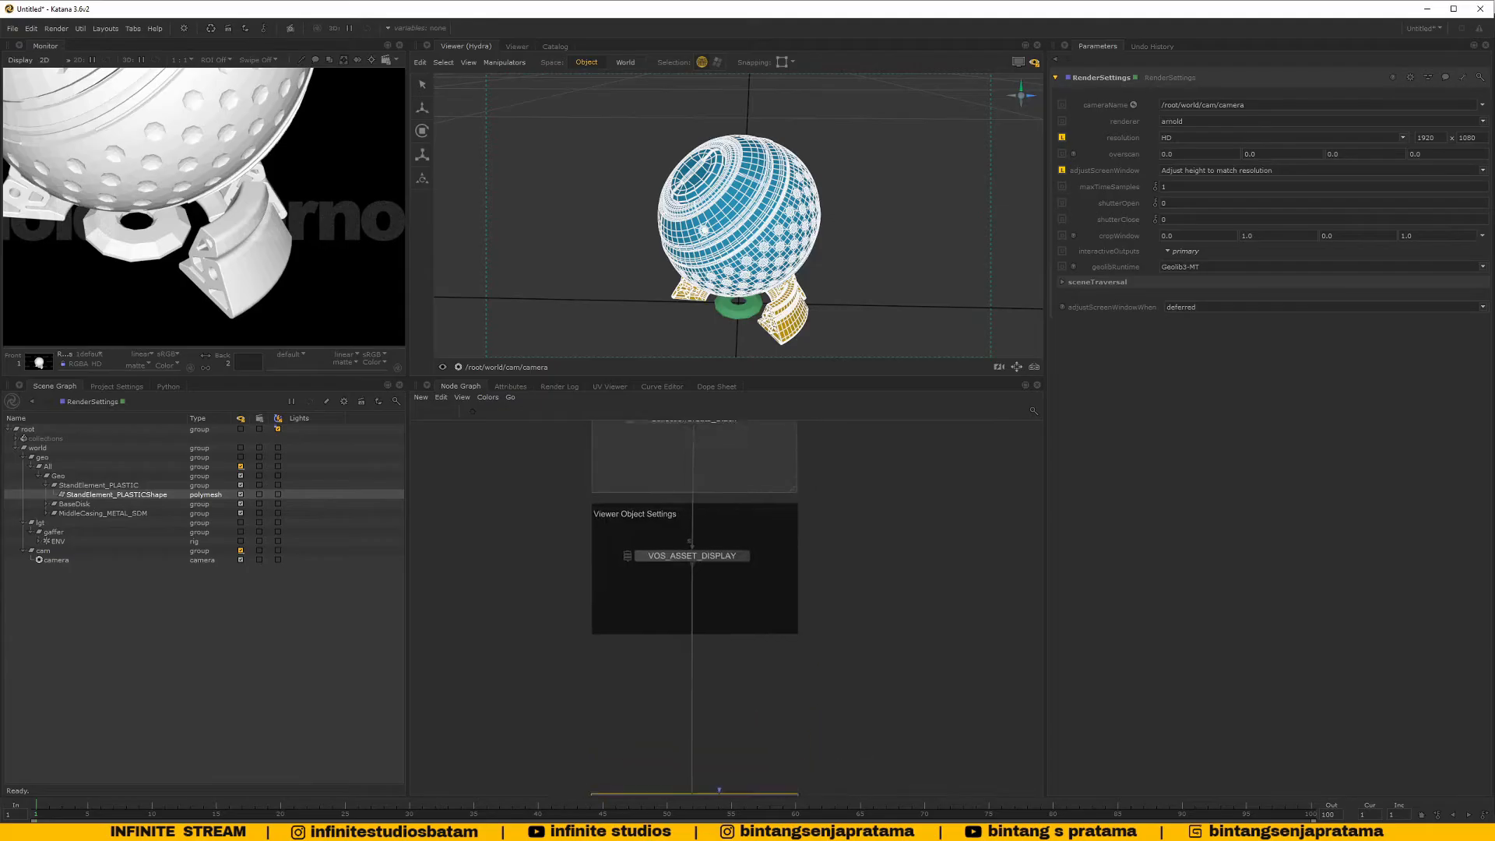
Add an ArnoldObjectSettings node below Viewer Object Settings and show its Geometry Subdivision Surfaces parameters
{"action": "key", "text": "Tab"}
{"action": "type", "text": "a"}
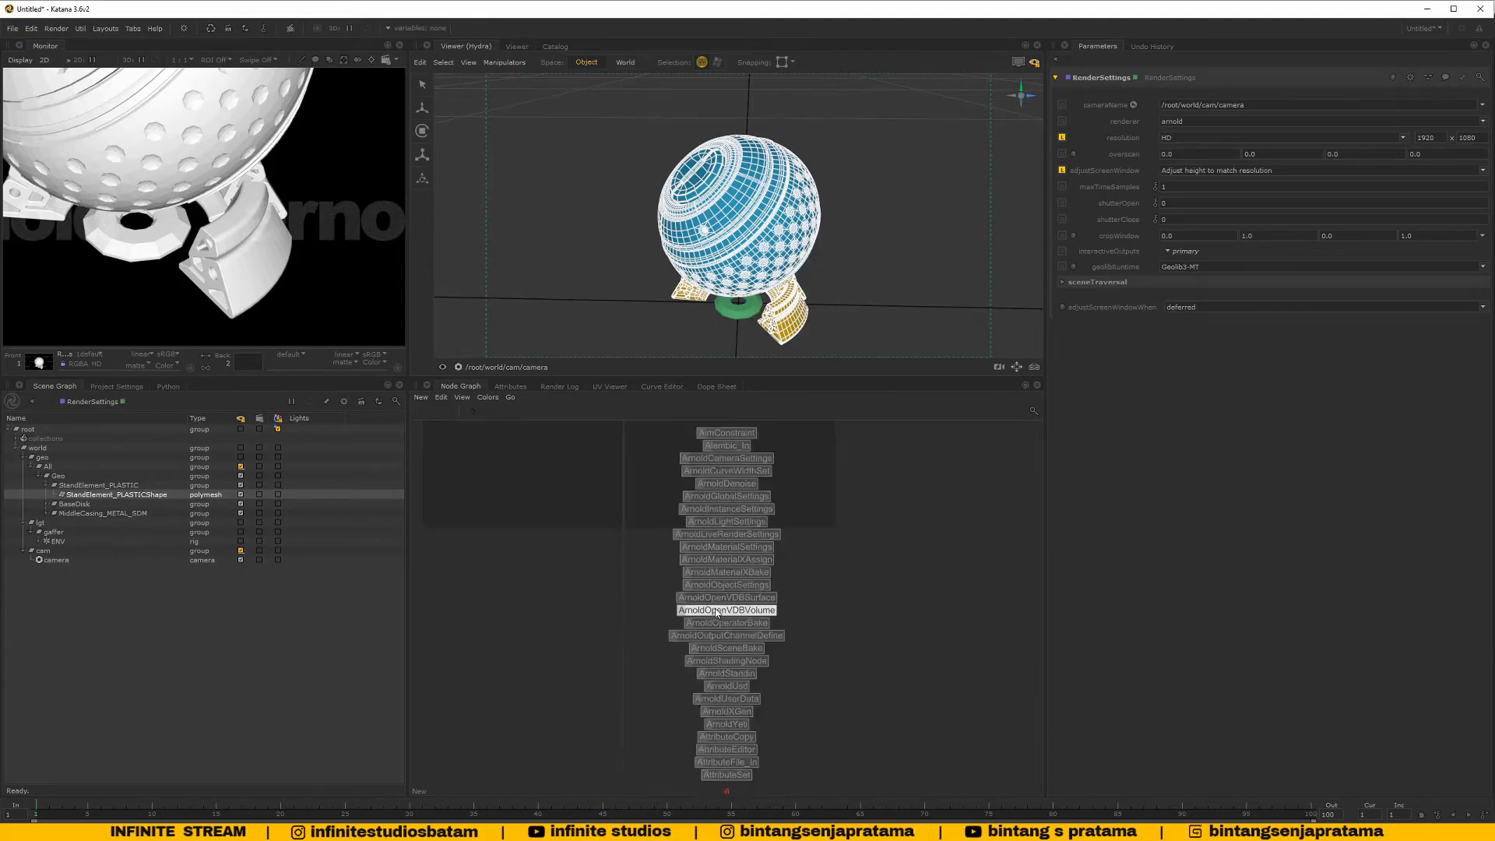
{"action": "type", "text": "rnoldob"}
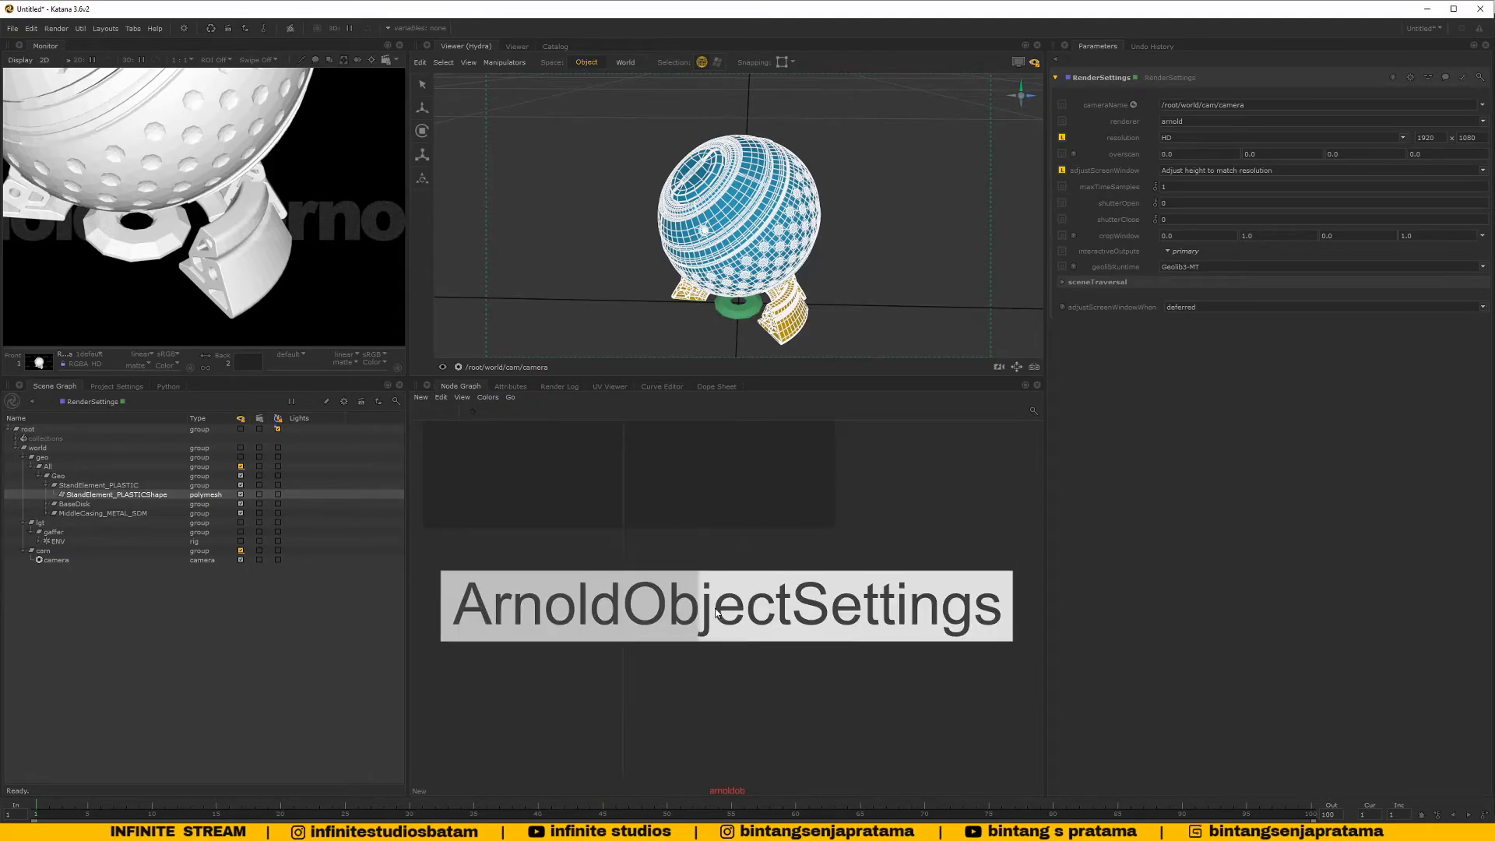
{"action": "left_click", "coordinate": [717, 613]}
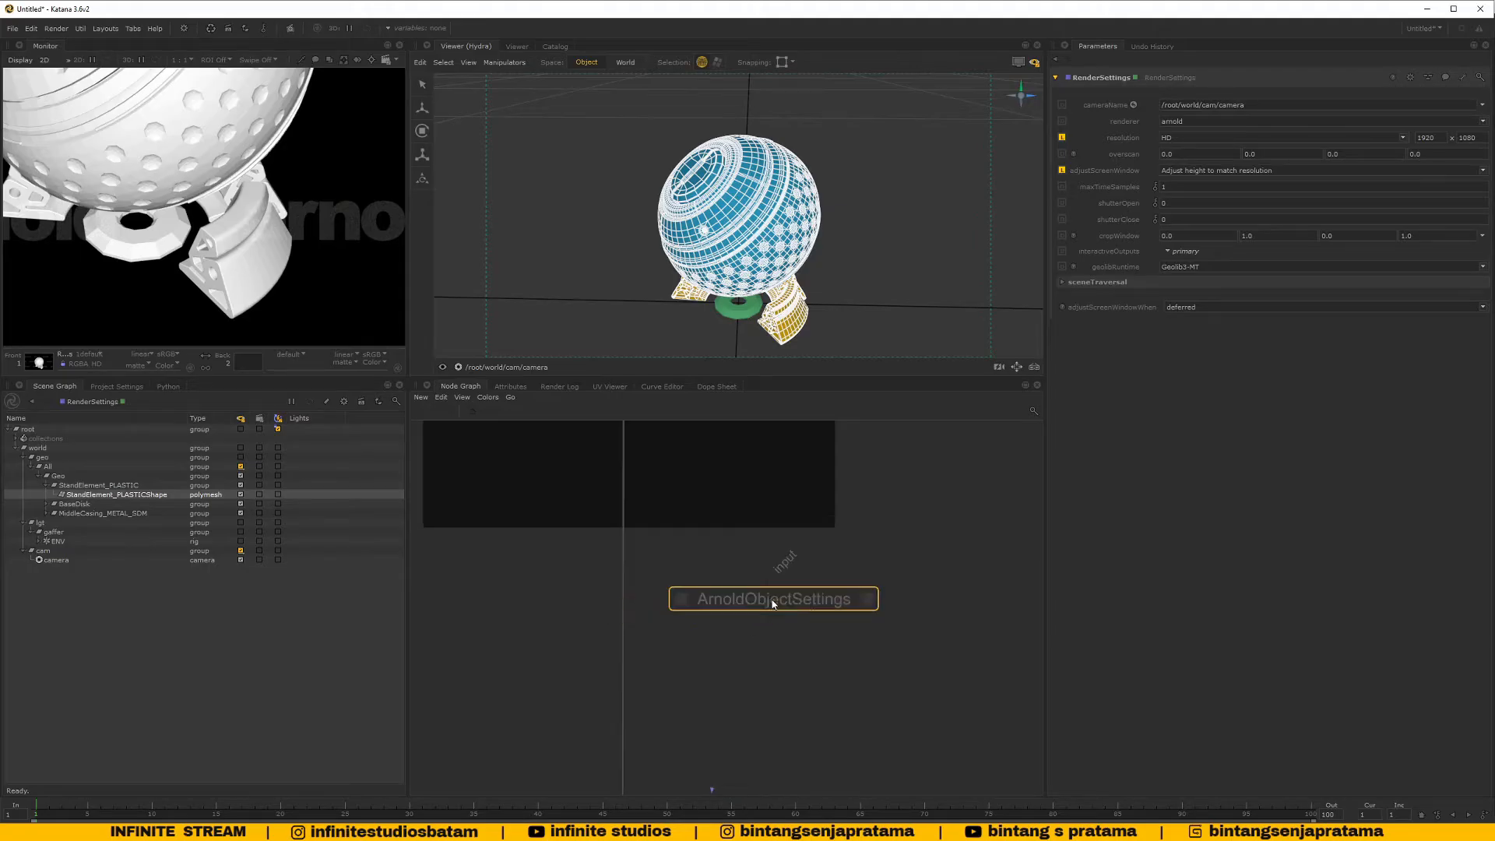
{"action": "left_click", "coordinate": [867, 599]}
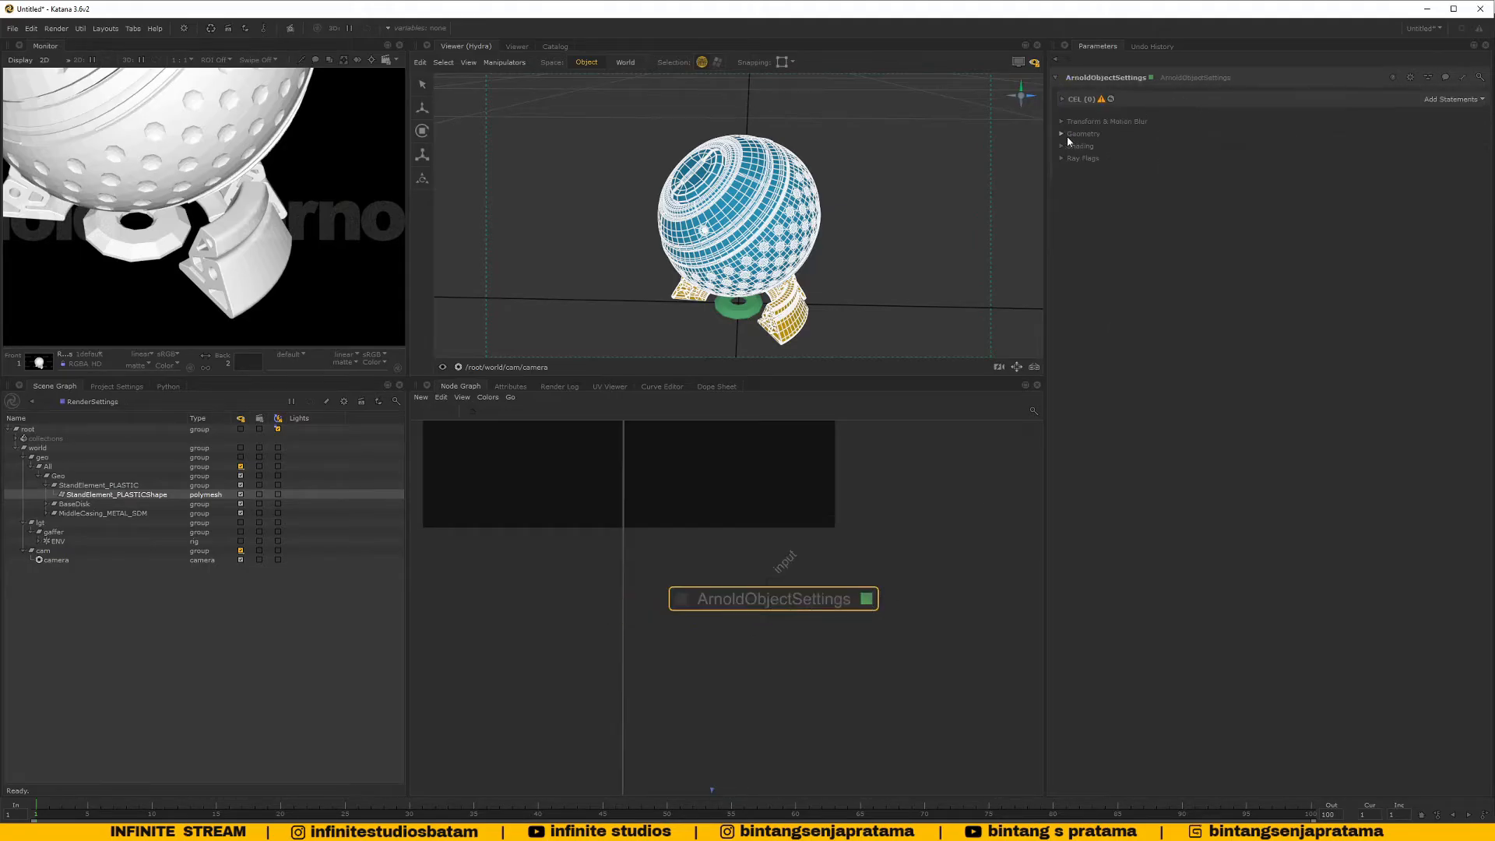
{"action": "left_click", "coordinate": [1068, 135]}
{"action": "left_click", "coordinate": [1069, 193]}
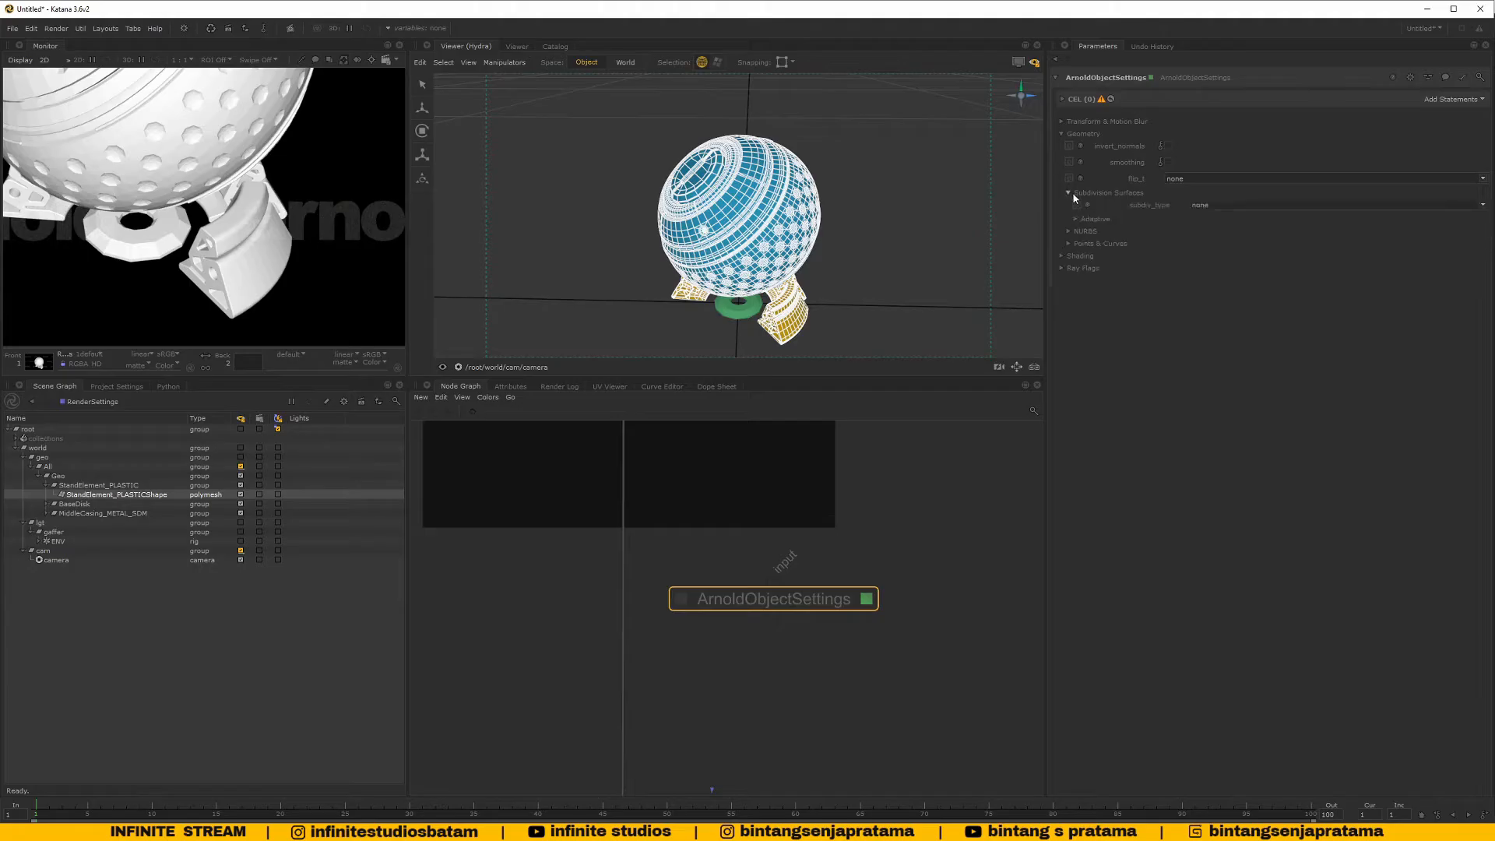
Insert the ArnoldObjectSettings node into the connection between VOS_ASSET_DISPLAY and GafferThree
{"action": "scroll", "coordinate": [804, 613], "scroll_direction": "down", "scroll_amount": 3}
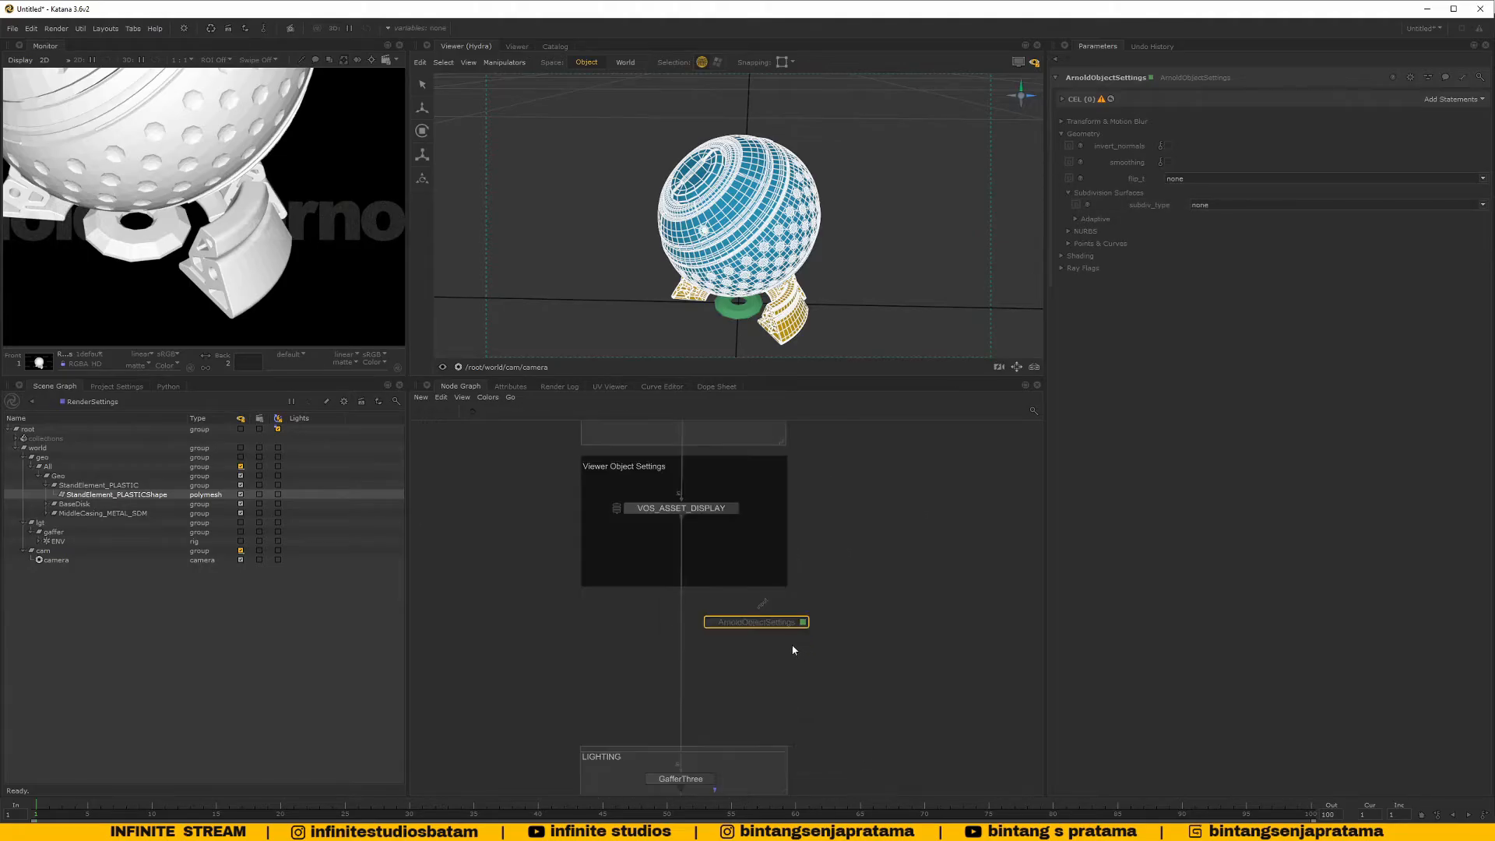
{"action": "left_click_drag", "start_coordinate": [757, 624], "coordinate": [685, 638]}
{"action": "middle_click_drag", "start_coordinate": [689, 646], "coordinate": [729, 531]}
{"action": "left_click_drag", "start_coordinate": [590, 484], "coordinate": [839, 576]}
{"action": "middle_click_drag", "start_coordinate": [810, 561], "coordinate": [791, 621]}
Add a Backdrop node sized around ArnoldObjectSettings and place the node in its upper part
{"action": "key", "text": "Tab"}
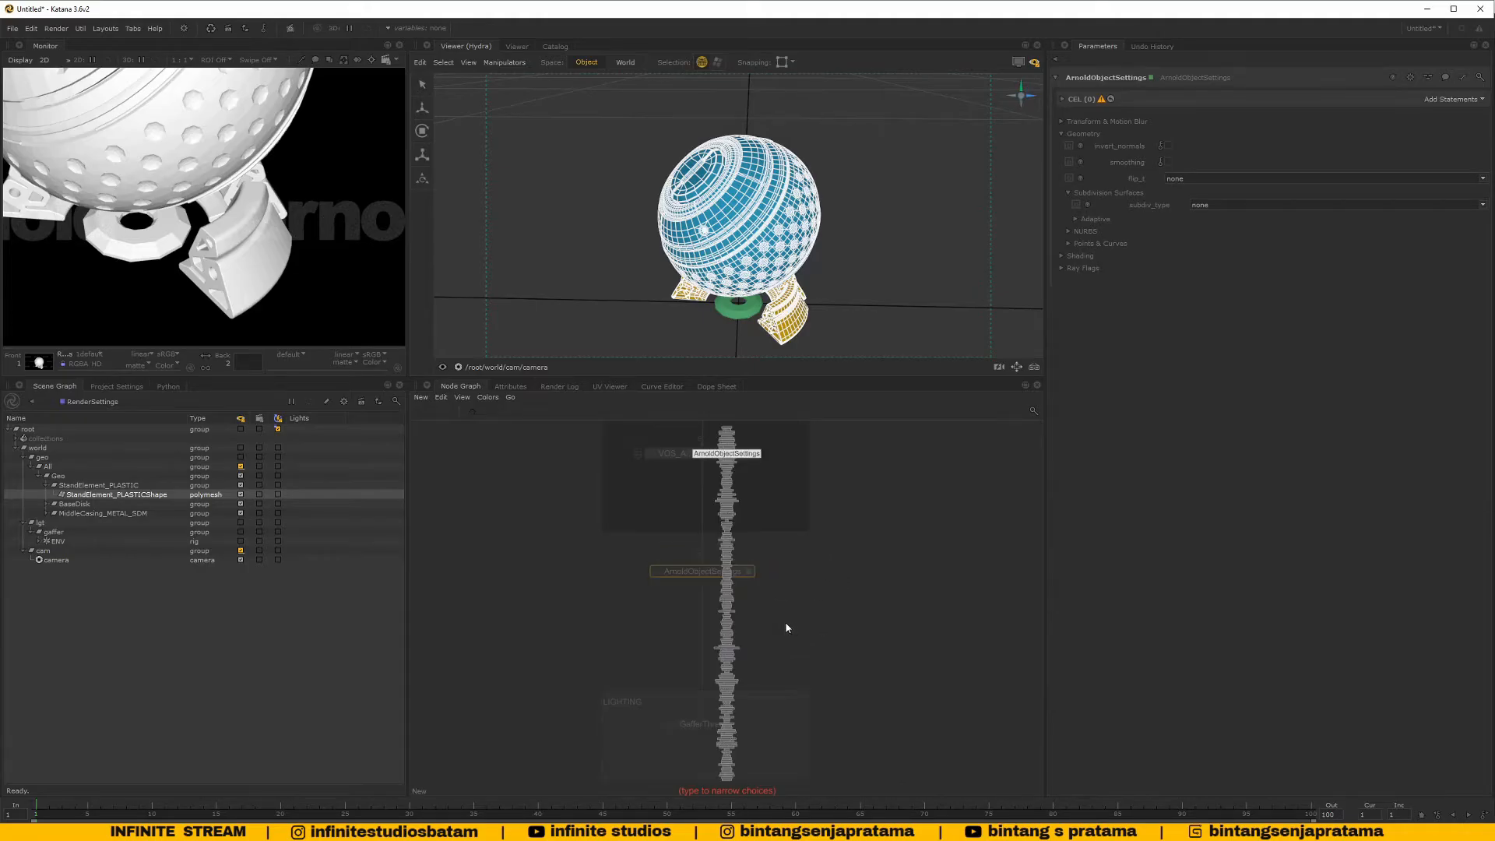
{"action": "type", "text": "ba"}
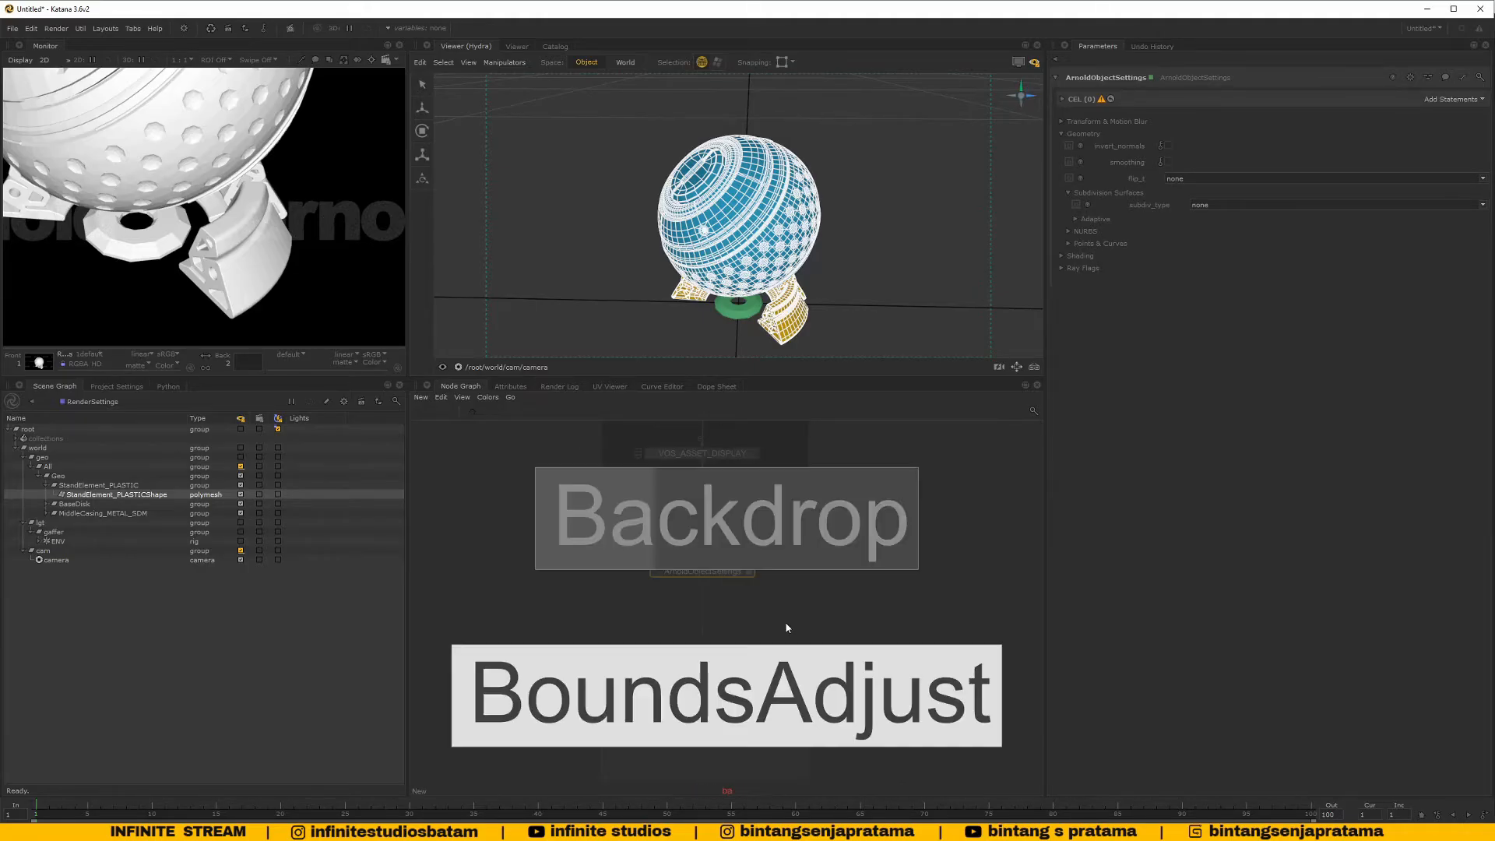
{"action": "left_click", "coordinate": [769, 546]}
{"action": "left_click_drag", "start_coordinate": [685, 514], "coordinate": [685, 543]}
{"action": "left_click_drag", "start_coordinate": [794, 654], "coordinate": [804, 670]}
{"action": "scroll", "coordinate": [723, 609], "scroll_direction": "up", "scroll_amount": 4}
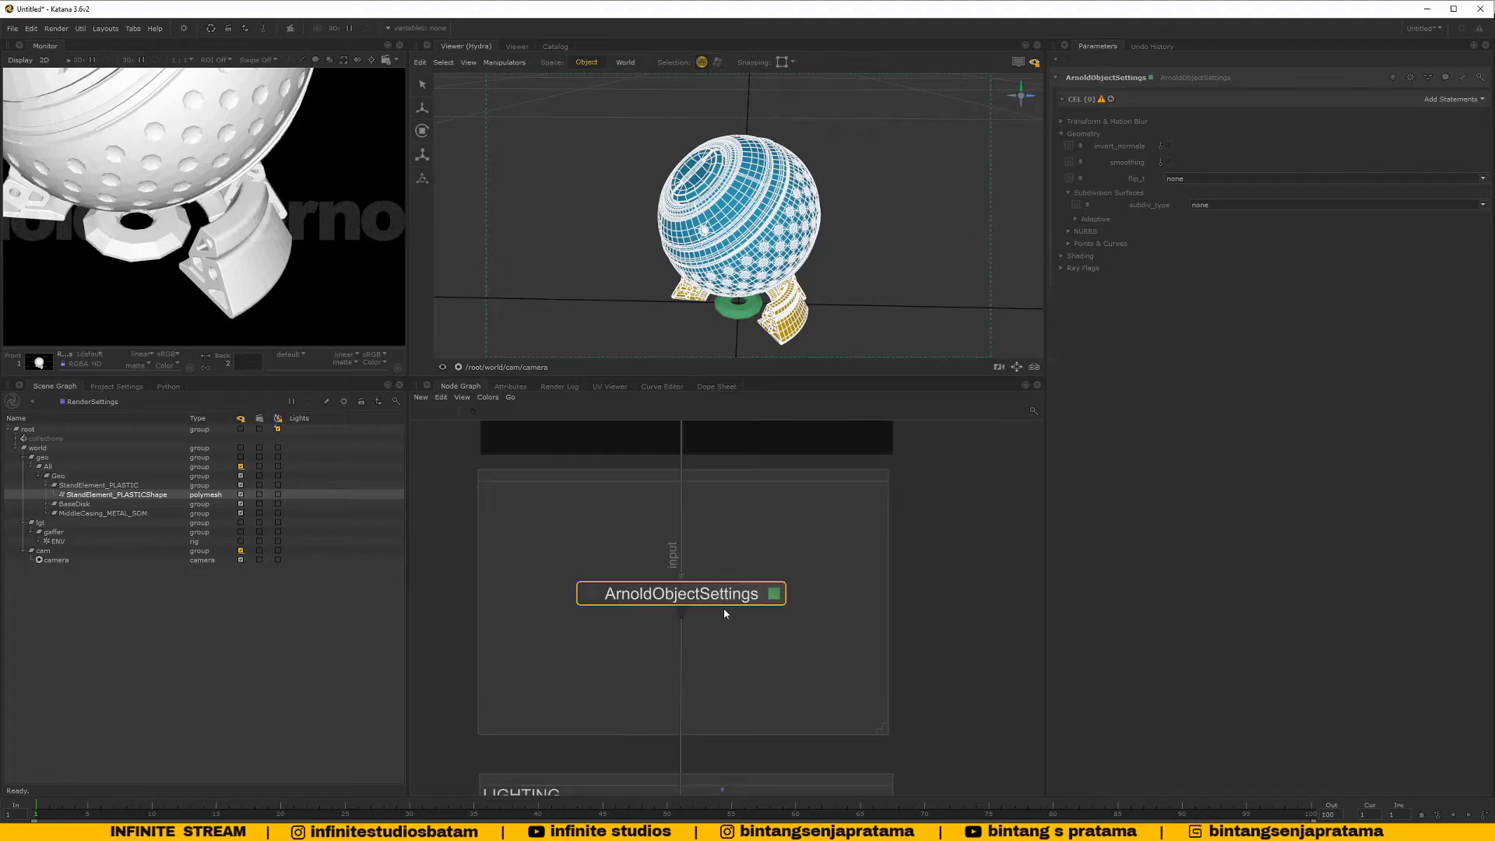
{"action": "left_click_drag", "start_coordinate": [724, 598], "coordinate": [725, 573]}
{"action": "middle_click_drag", "start_coordinate": [744, 562], "coordinate": [761, 615]}
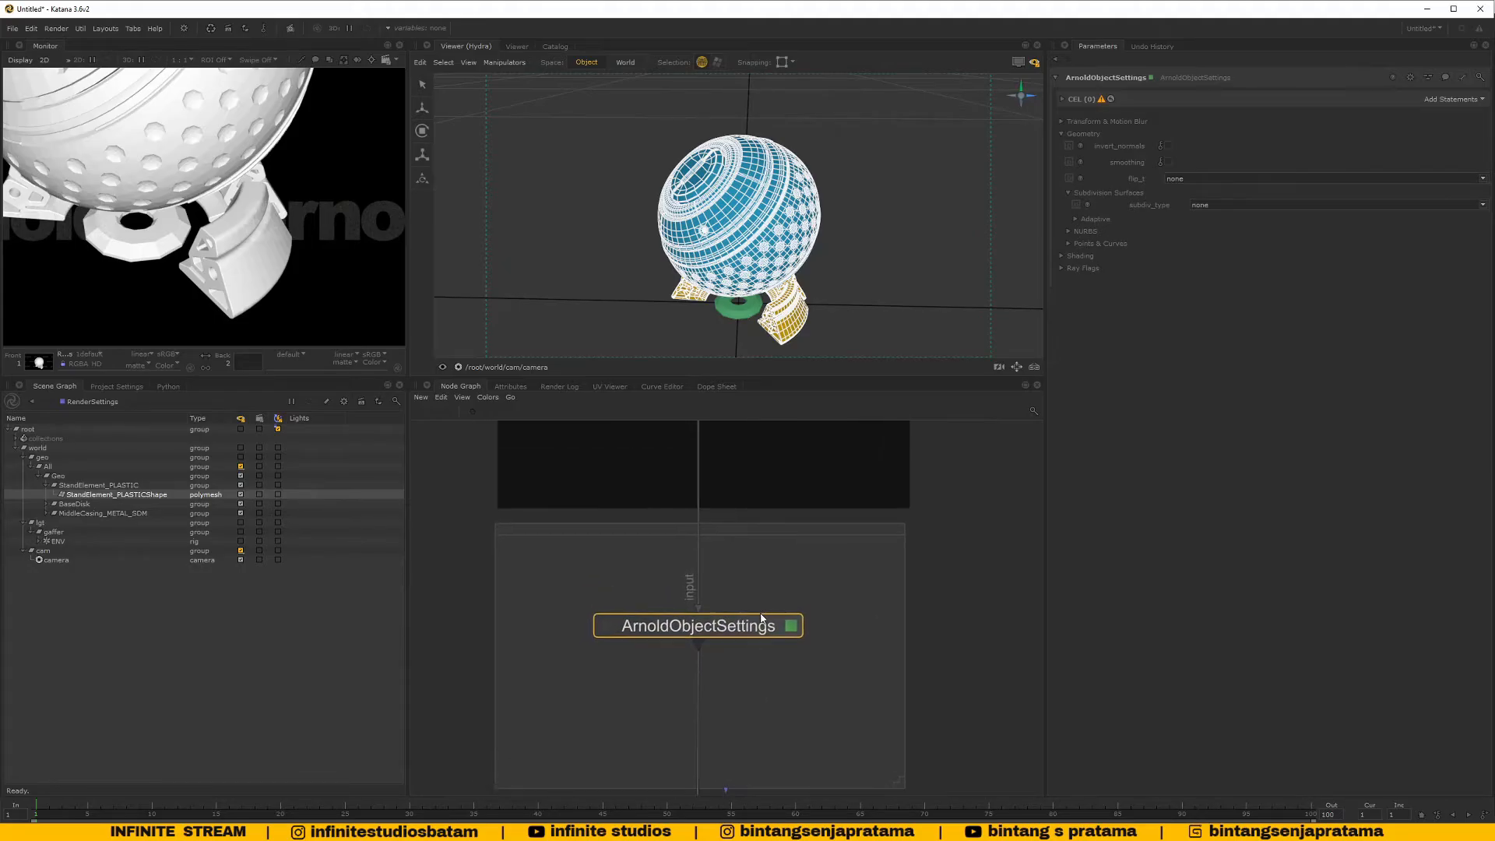
Rename the ArnoldObjectSettings node to AOS_ASSET
{"action": "double_click", "coordinate": [735, 623]}
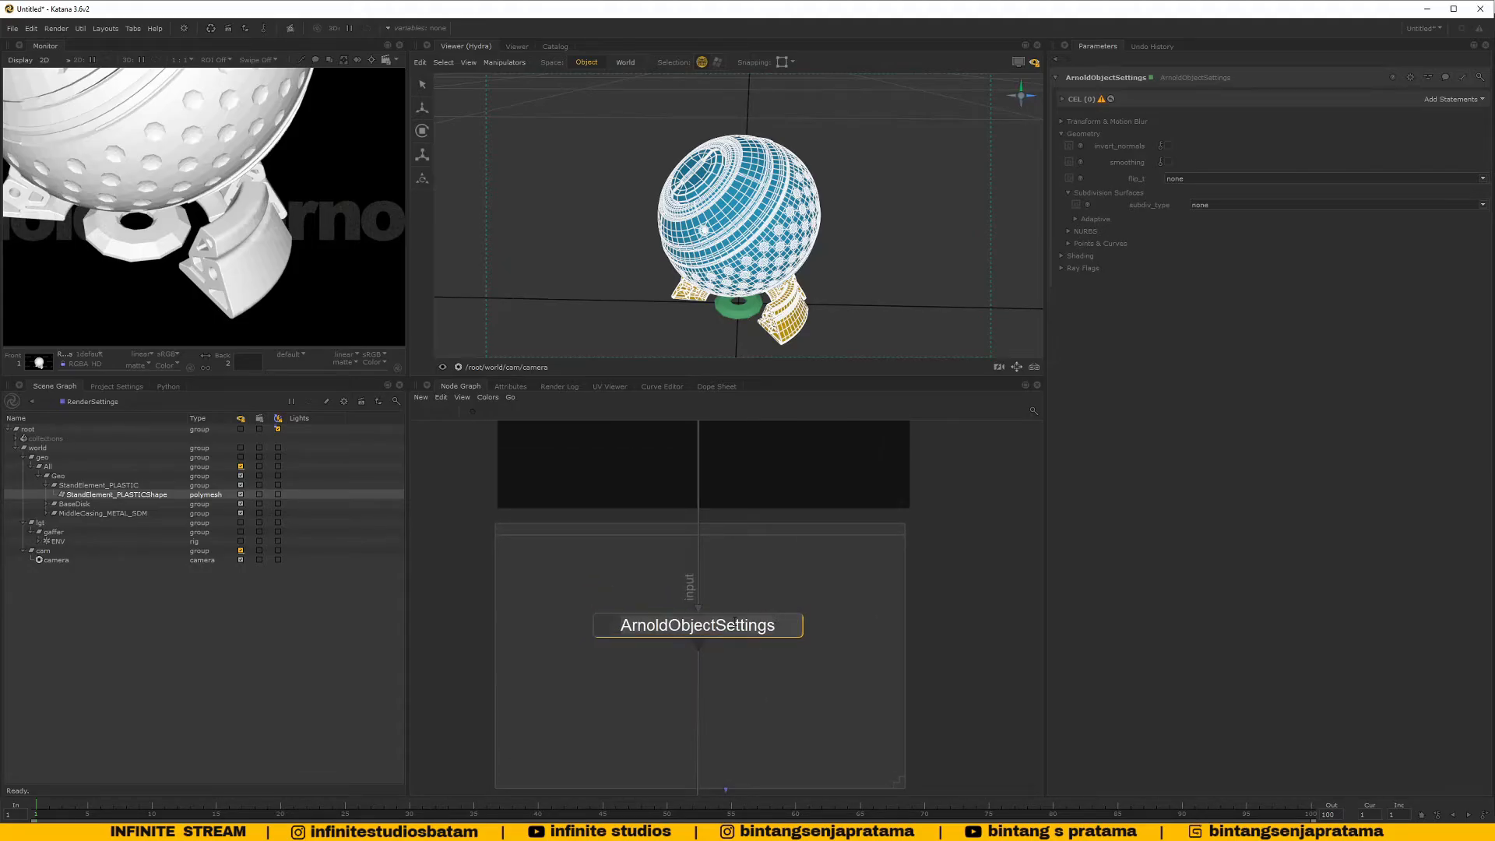
{"action": "key", "text": "ctrl+a"}
{"action": "key", "text": "BackSpace"}
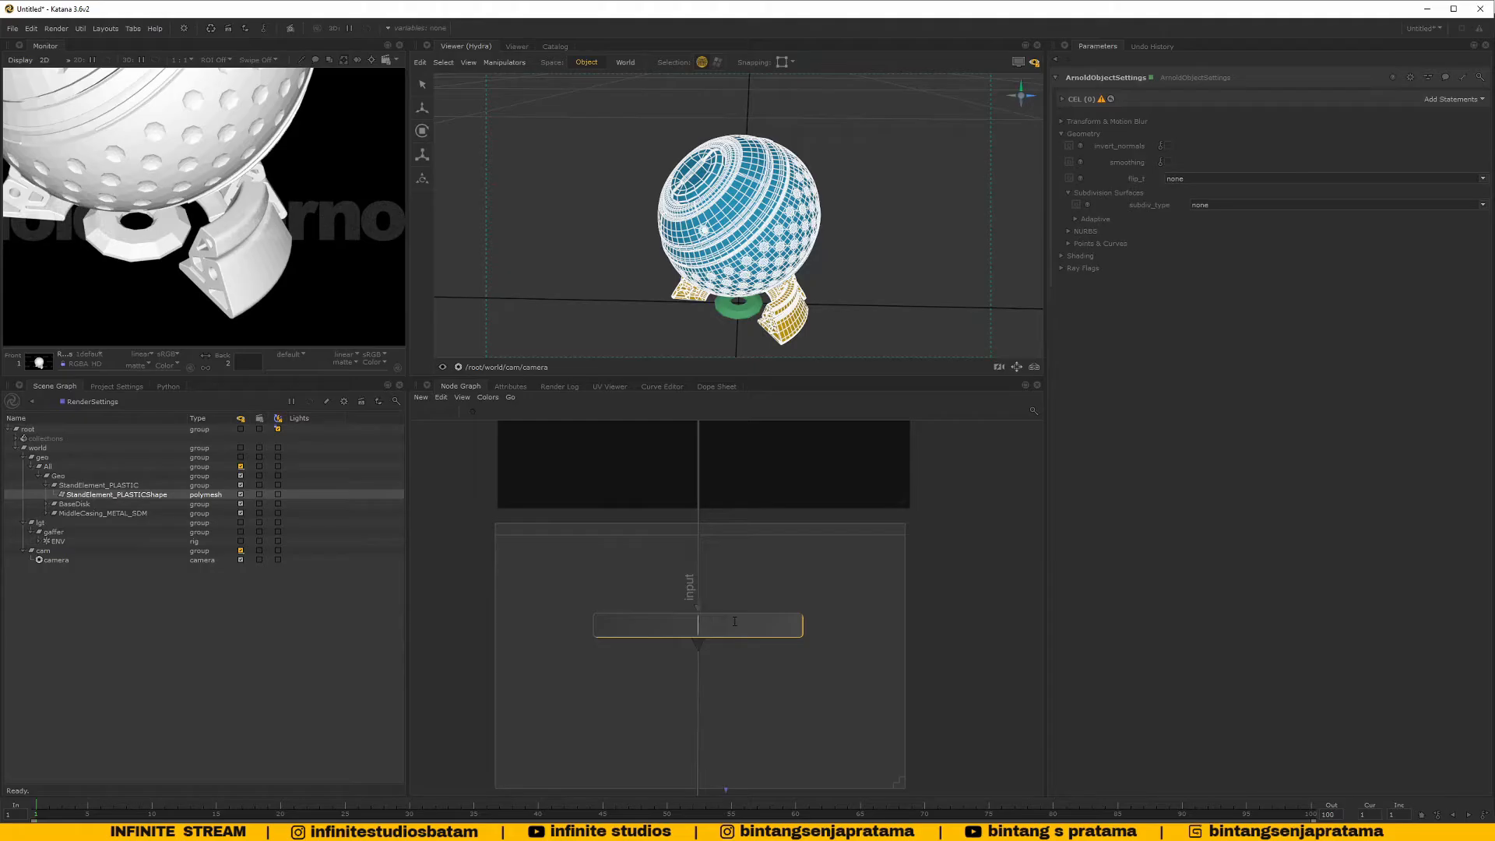
{"action": "type", "text": "AOS_ASSET"}
{"action": "key", "text": "Return"}
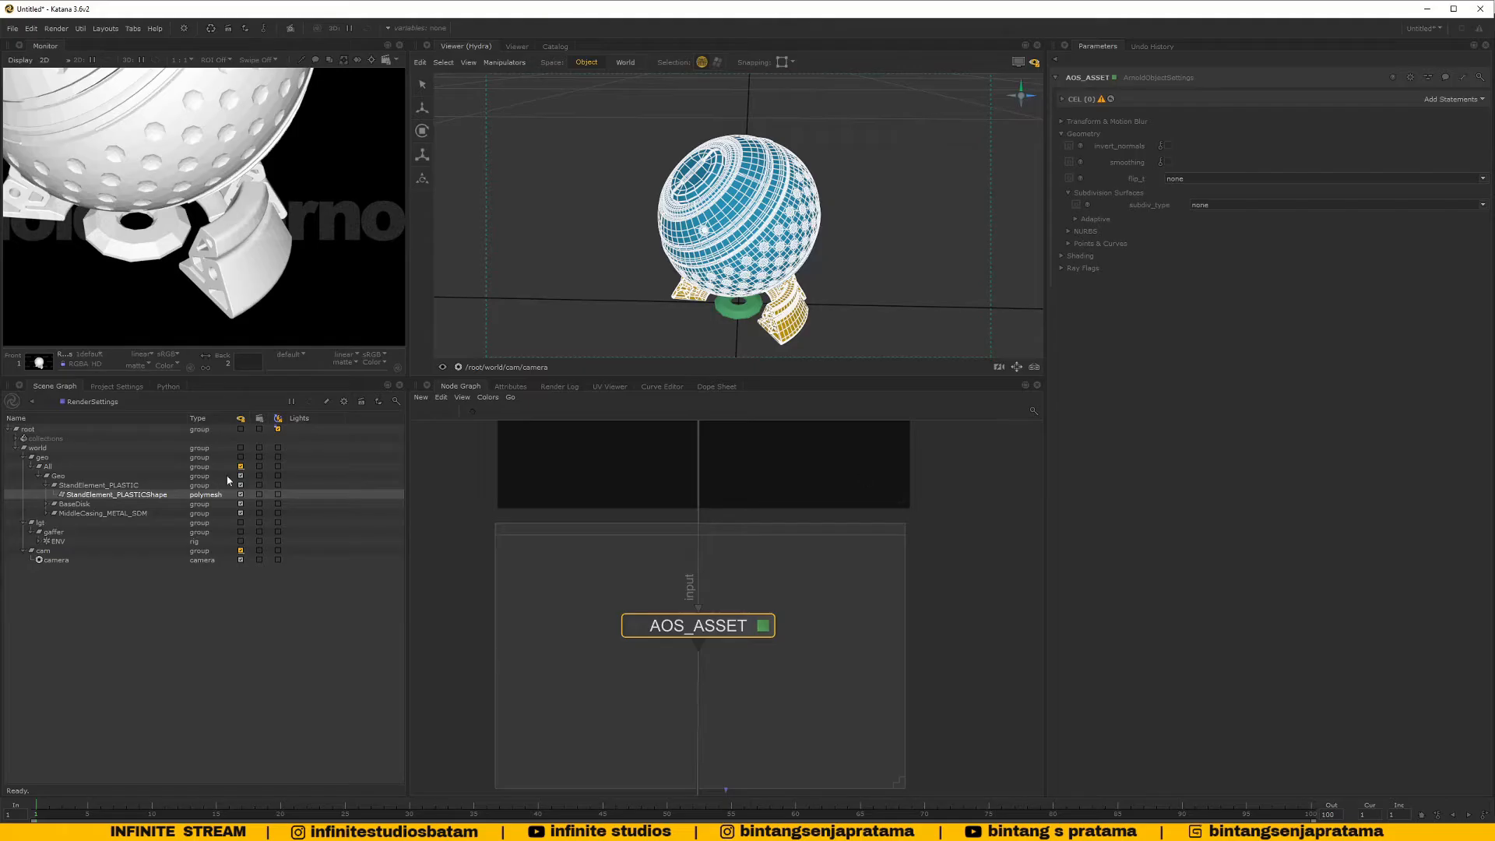
{"action": "middle_click_drag", "start_coordinate": [762, 589], "coordinate": [736, 627]}
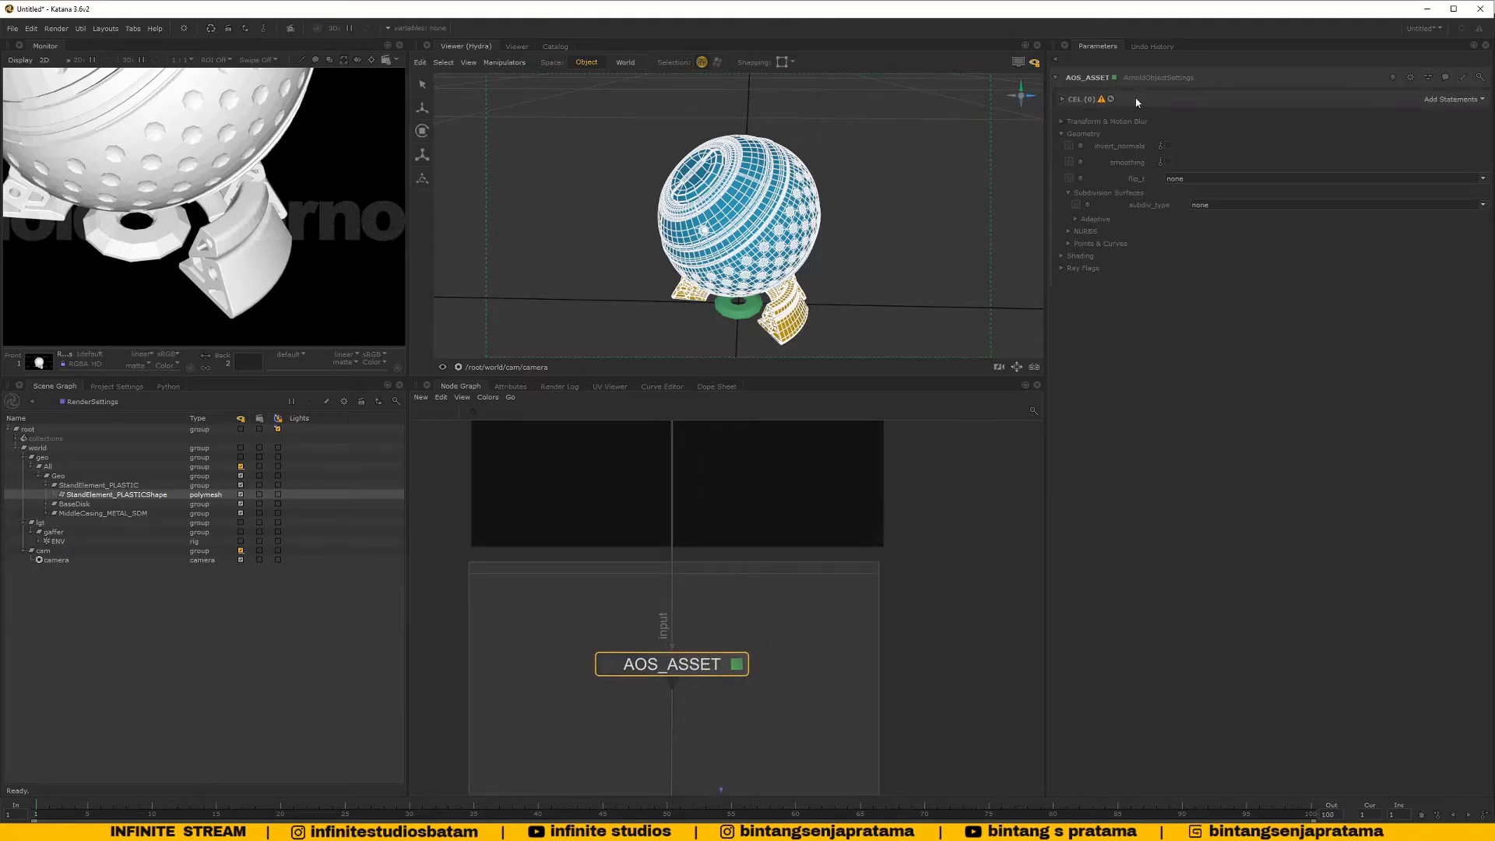
Add a collections statement to AOS_ASSET's CEL and assign the CC_ASSET collection from the scene graph to it
{"action": "left_click", "coordinate": [24, 448]}
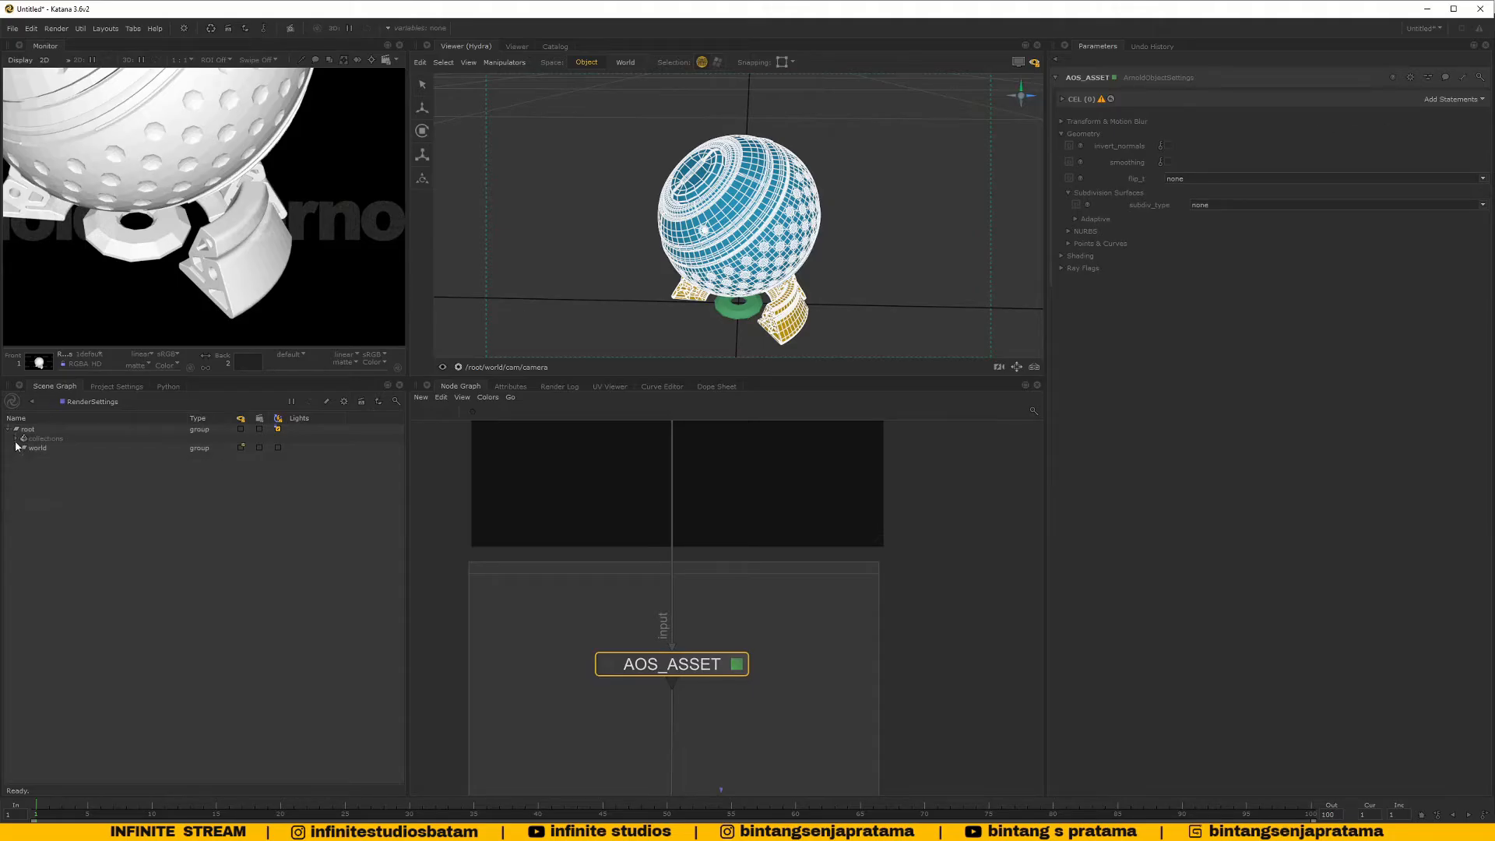
{"action": "left_click", "coordinate": [24, 438]}
{"action": "left_click", "coordinate": [1452, 99]}
{"action": "left_click", "coordinate": [1437, 123]}
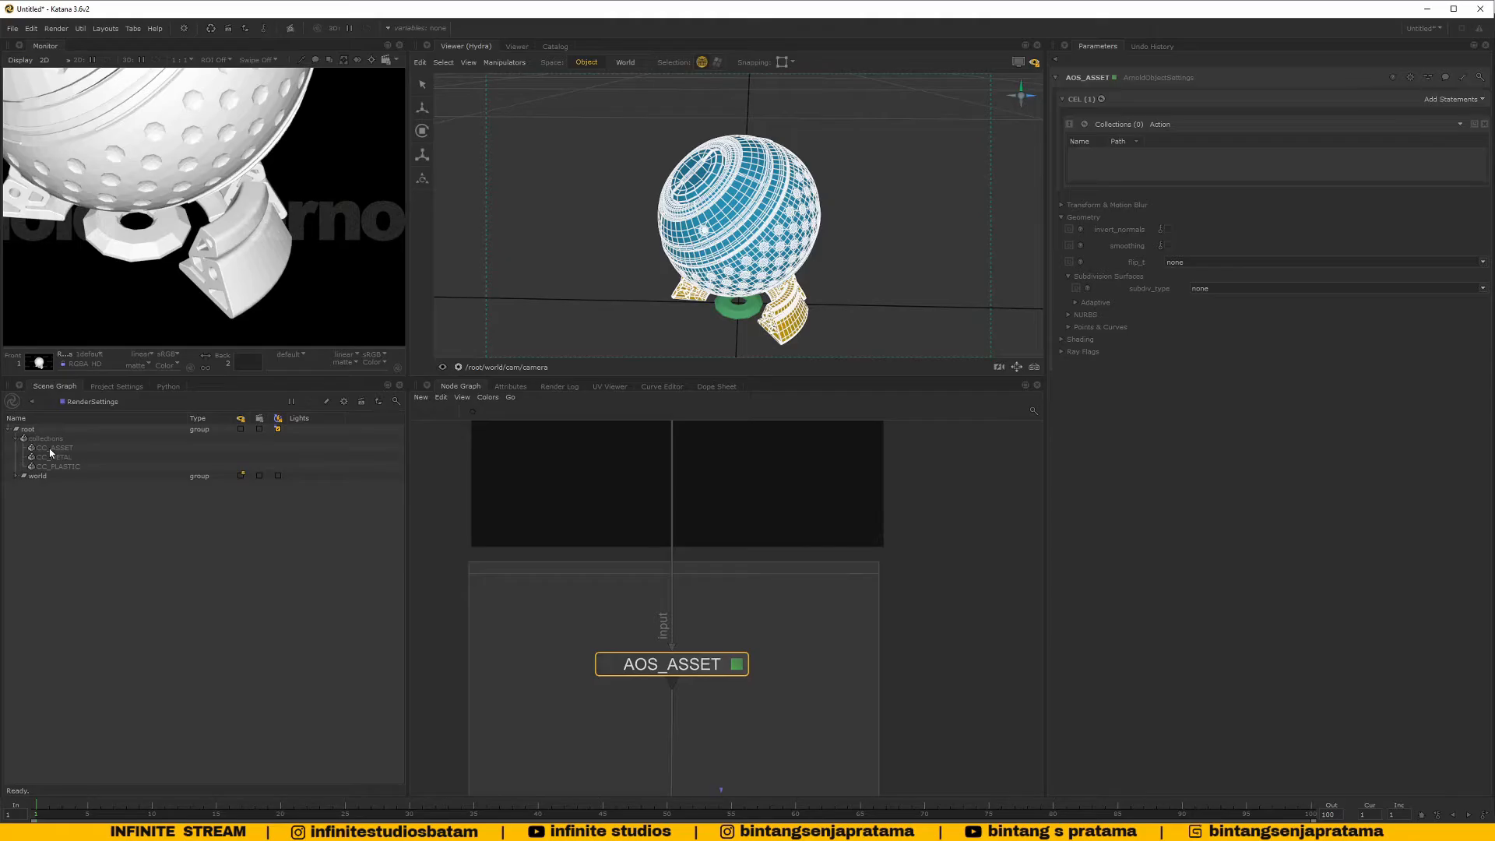
{"action": "left_click_drag", "start_coordinate": [50, 451], "coordinate": [1126, 154]}
Set AOS_ASSET's subdivision type to catclark with 2 iterations
{"action": "scroll", "coordinate": [247, 252], "scroll_direction": "down", "scroll_amount": 1}
{"action": "middle_click_drag", "start_coordinate": [246, 250], "coordinate": [229, 218]}
{"action": "scroll", "coordinate": [223, 229], "scroll_direction": "up", "scroll_amount": 1}
{"action": "scroll", "coordinate": [231, 231], "scroll_direction": "down", "scroll_amount": 1}
{"action": "middle_click_drag", "start_coordinate": [765, 639], "coordinate": [790, 579]}
{"action": "scroll", "coordinate": [776, 610], "scroll_direction": "up", "scroll_amount": 3}
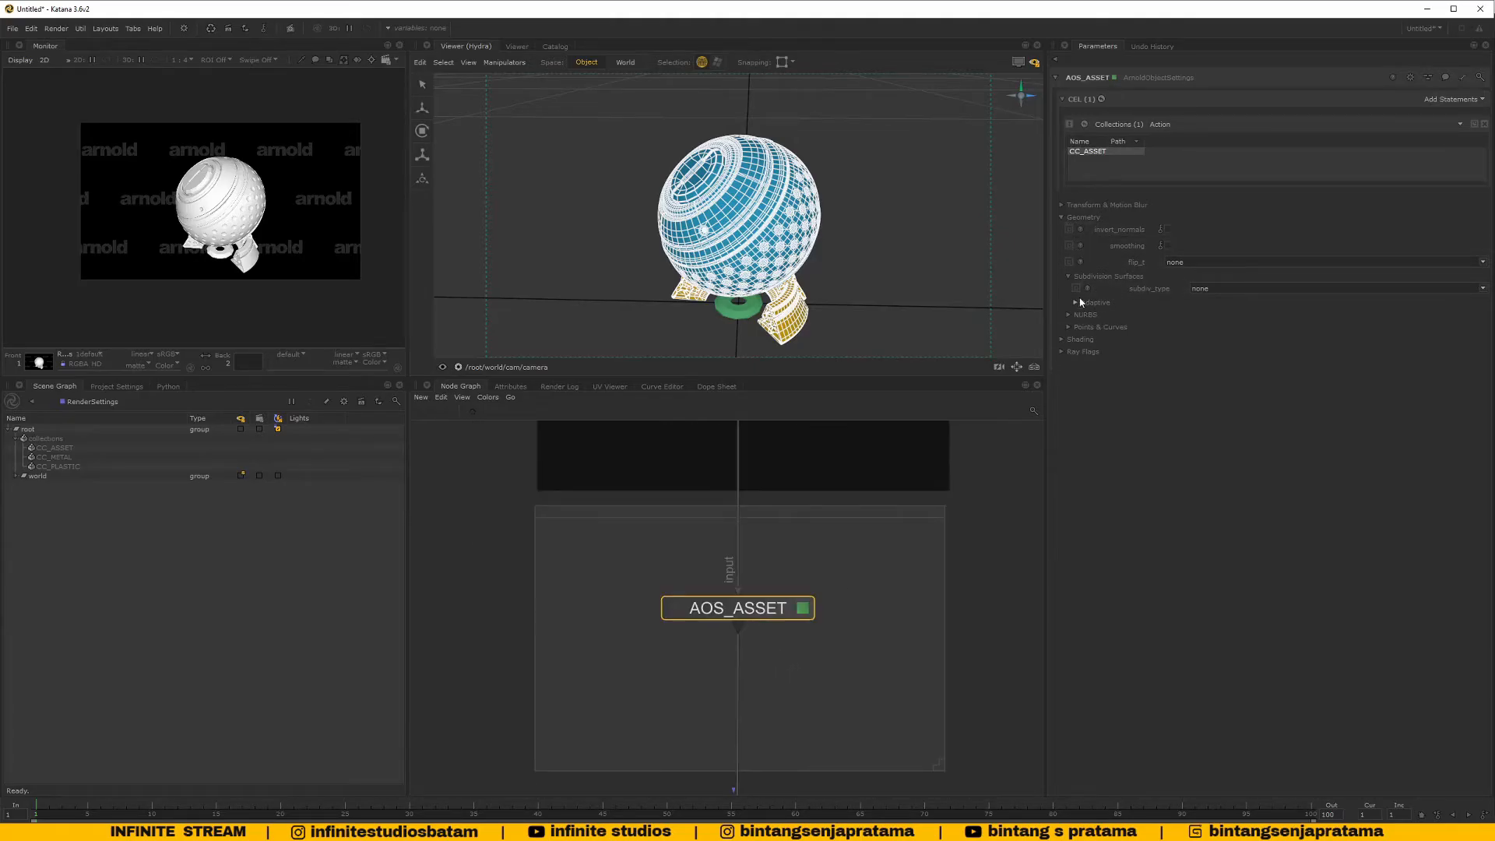
{"action": "left_click", "coordinate": [1211, 288]}
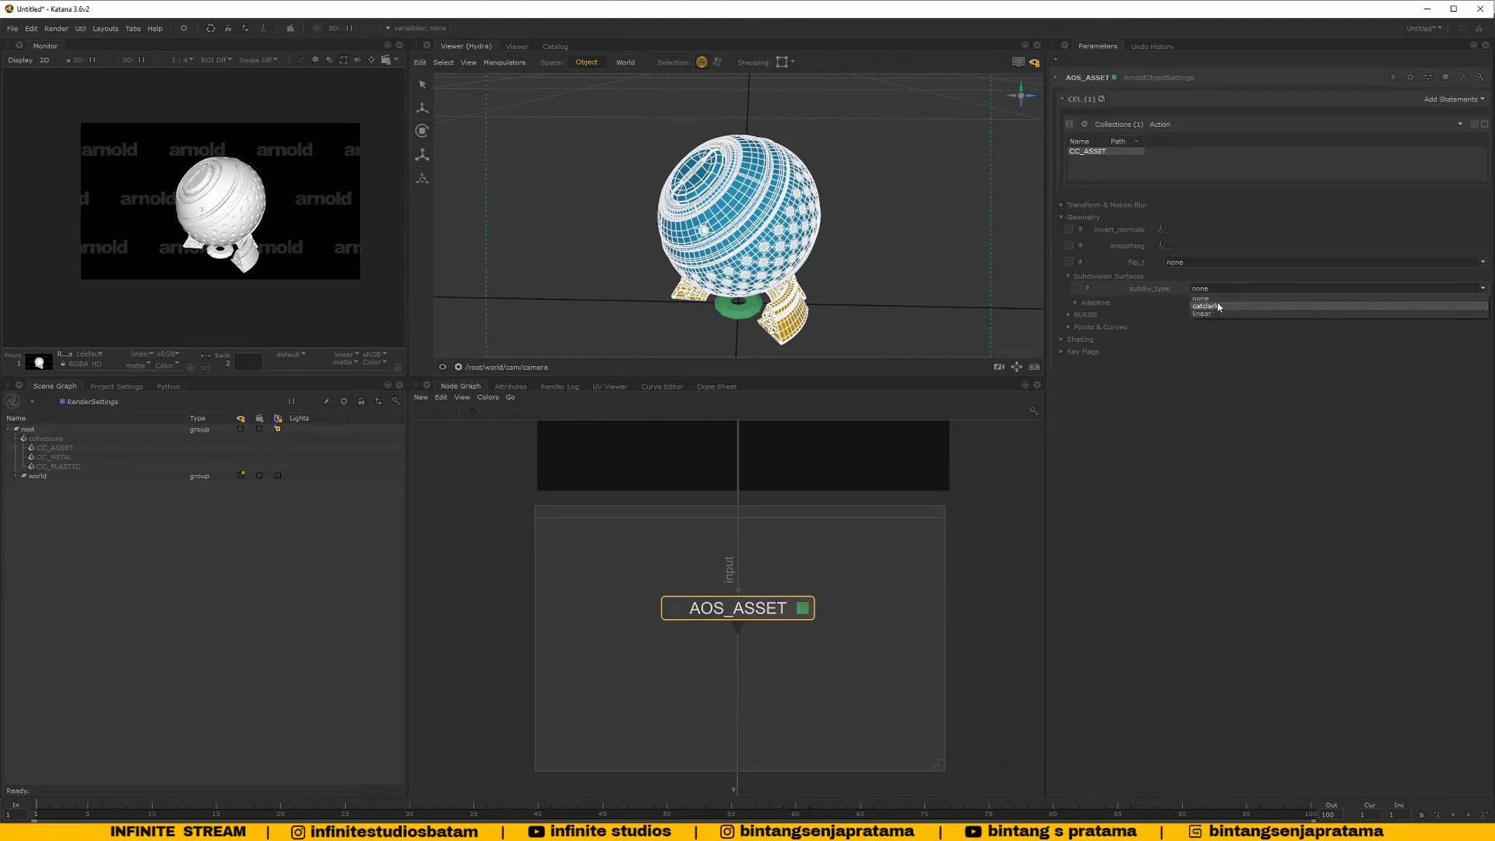
{"action": "left_click", "coordinate": [1219, 306]}
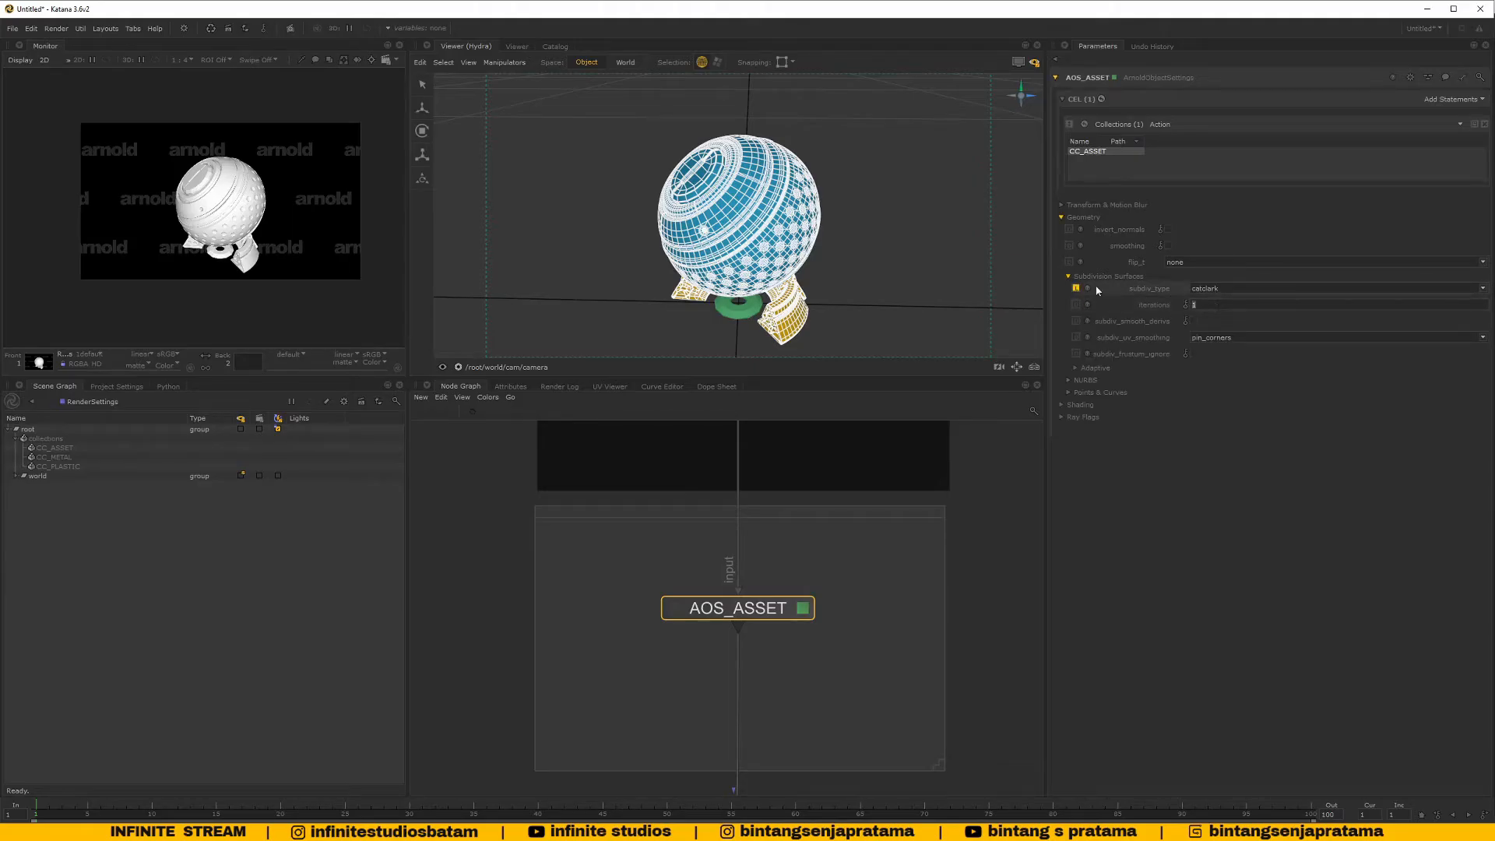
{"action": "middle_click_drag", "start_coordinate": [725, 453], "coordinate": [673, 441]}
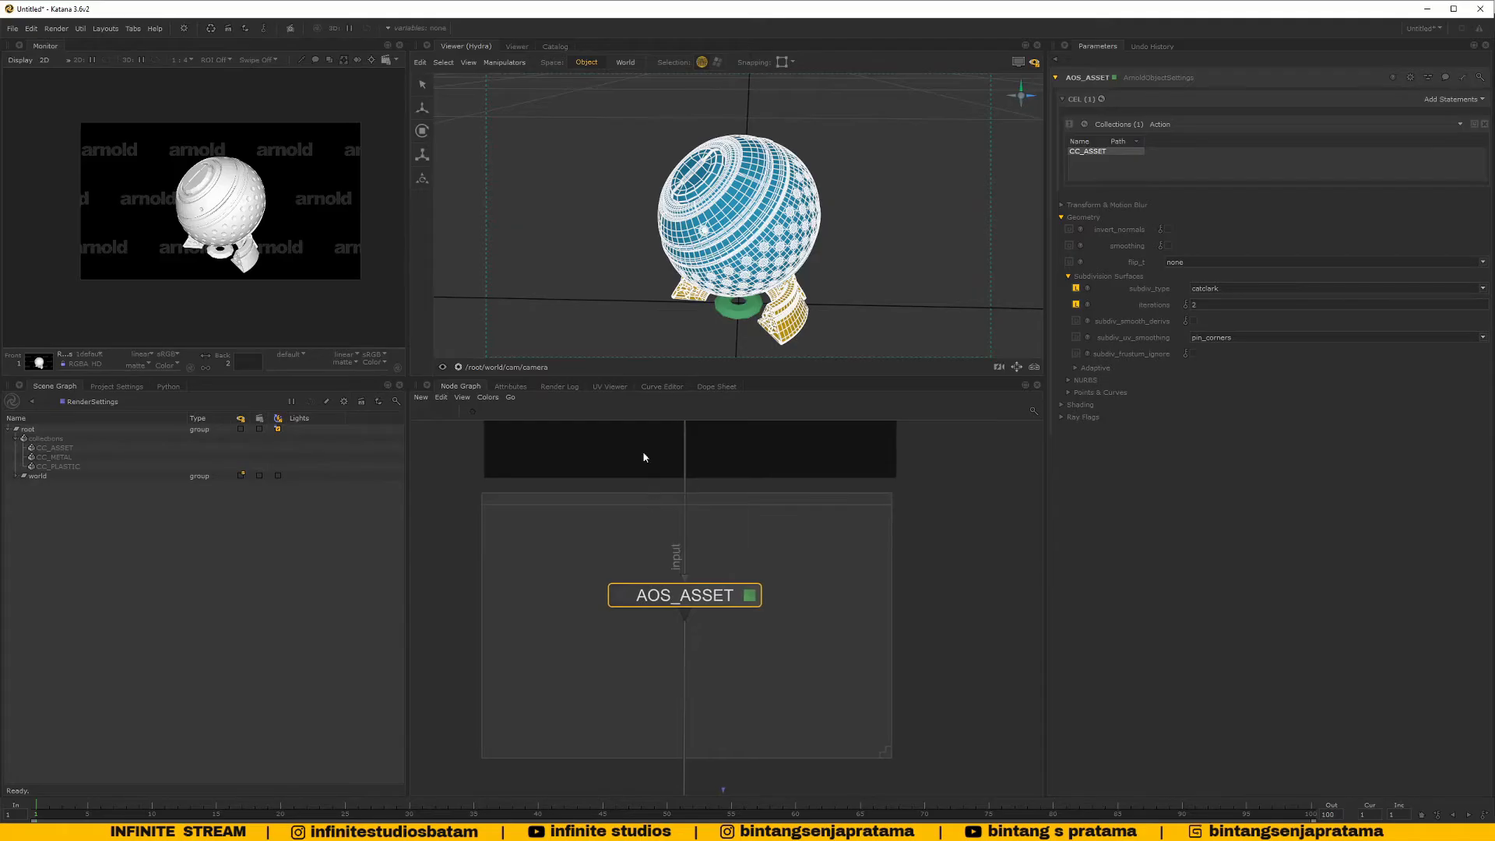
{"action": "left_click_drag", "start_coordinate": [778, 279], "coordinate": [810, 255], "text": "alt"}
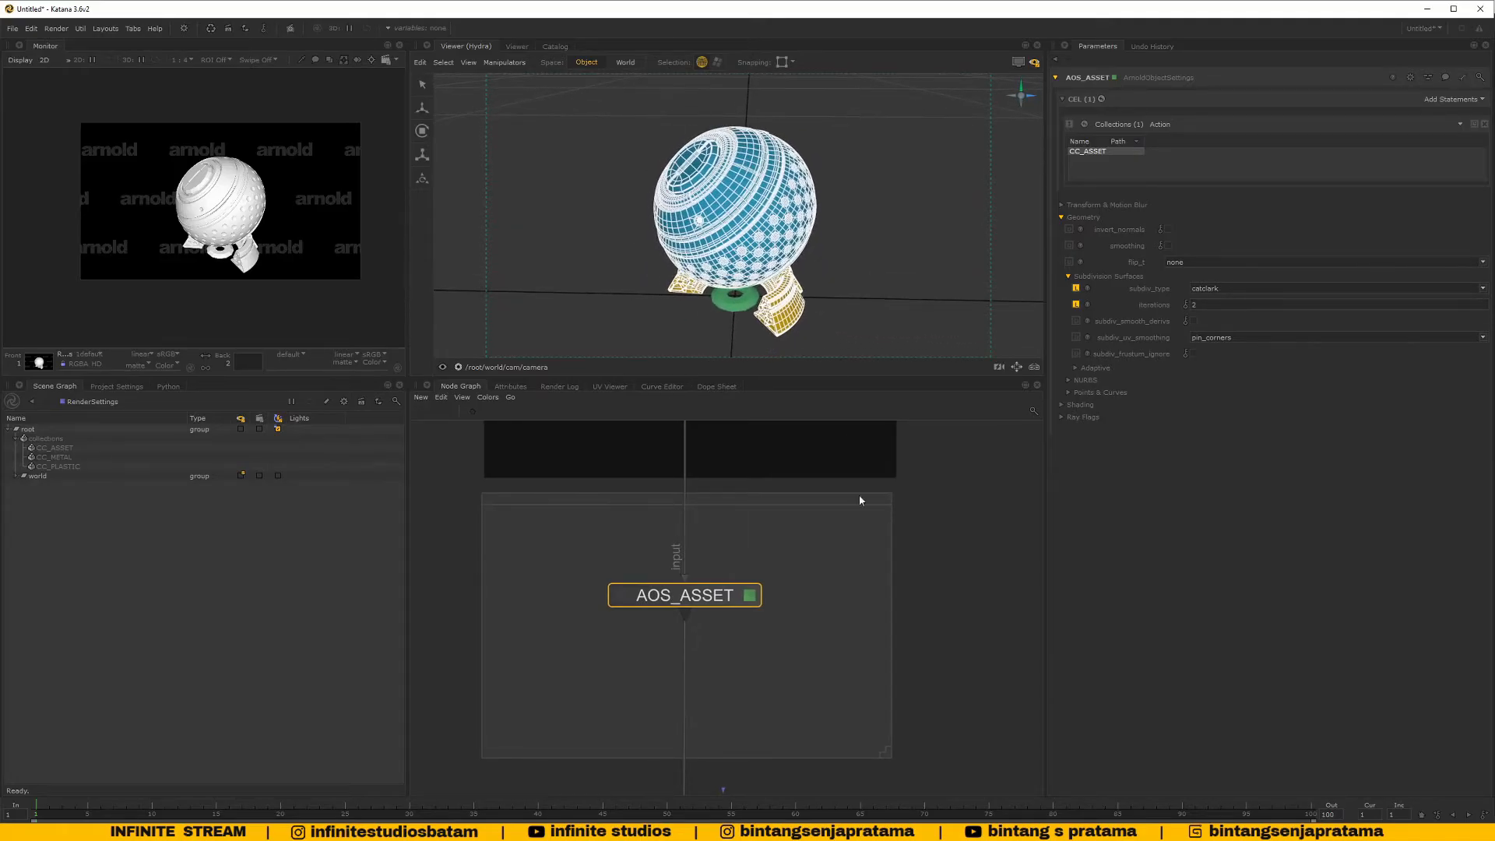
Start a render of the scene from the RenderSettings node at the end of the node graph
{"action": "scroll", "coordinate": [815, 541], "scroll_direction": "down", "scroll_amount": 6}
{"action": "scroll", "coordinate": [797, 642], "scroll_direction": "up", "scroll_amount": 10}
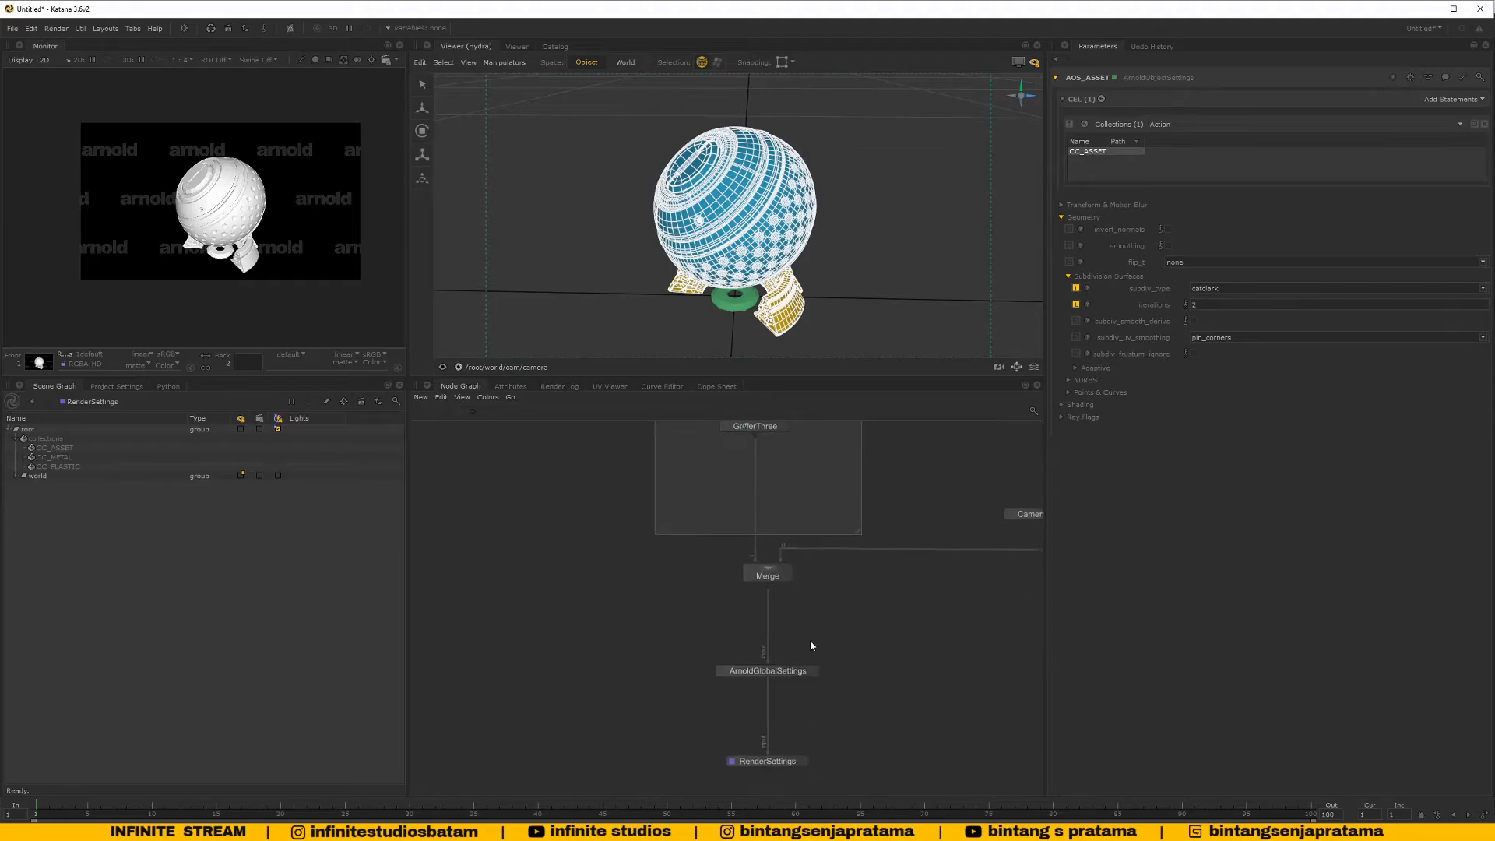
{"action": "right_click", "coordinate": [771, 672]}
{"action": "left_click", "coordinate": [805, 683]}
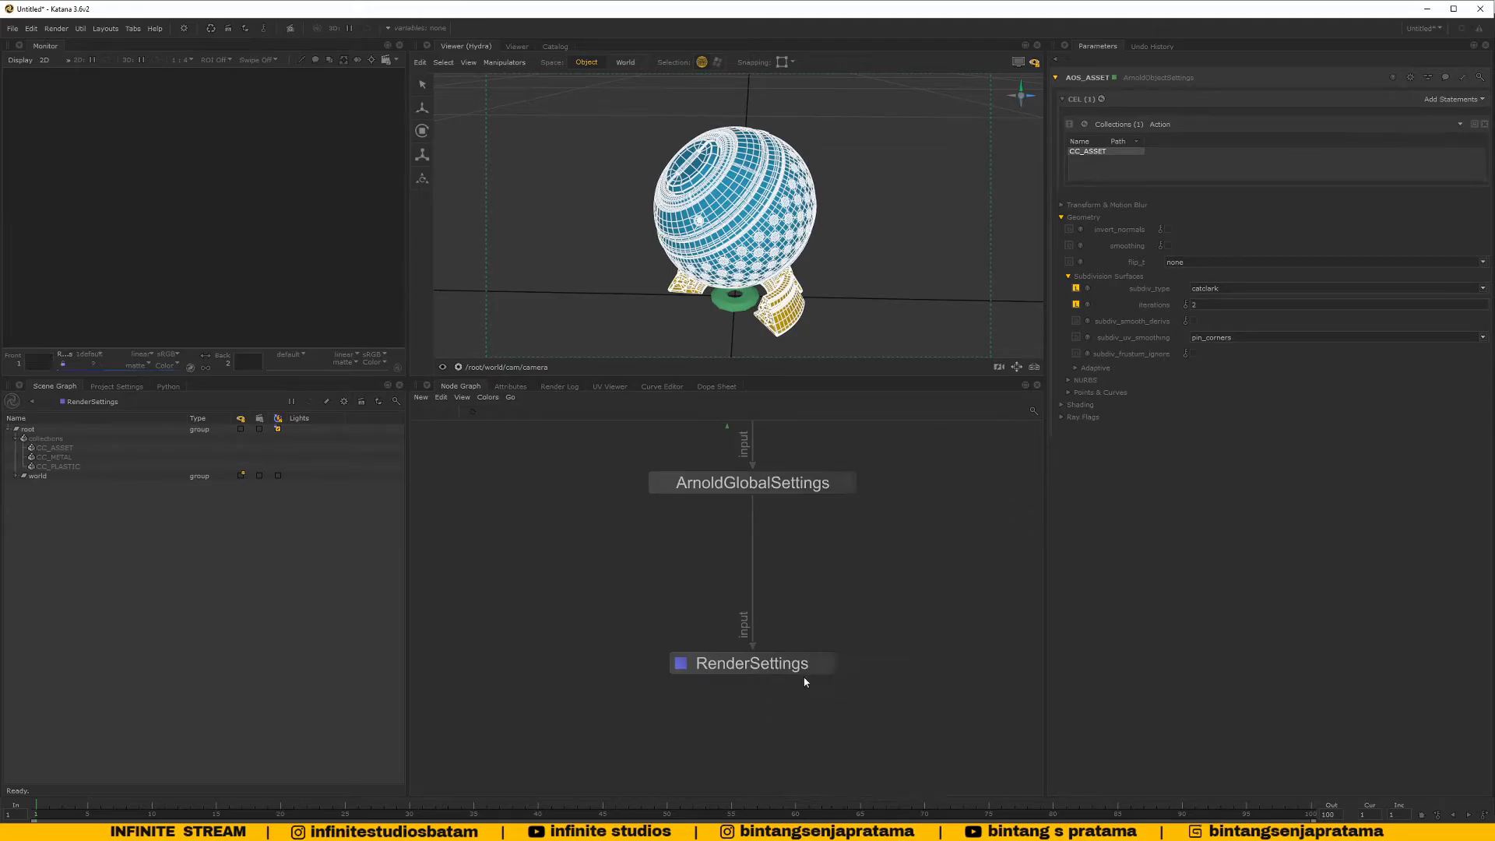
Show the ArnoldGlobalSettings parameters and check the Sample Clamping options under the anti-aliasing settings
{"action": "middle_click_drag", "start_coordinate": [795, 574], "coordinate": [764, 670]}
{"action": "scroll", "coordinate": [834, 621], "scroll_direction": "down", "scroll_amount": 4}
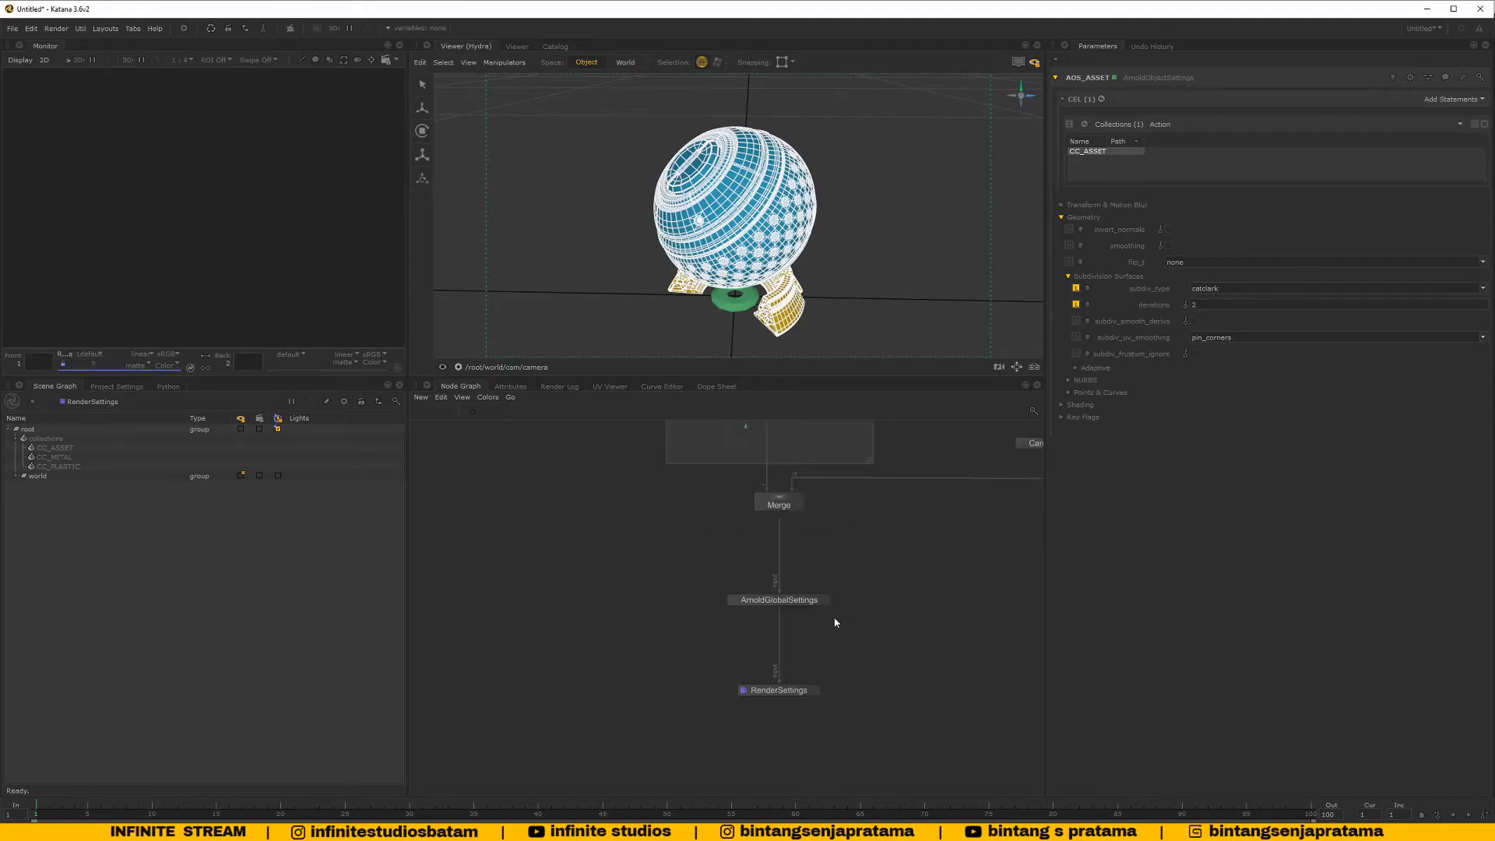
{"action": "scroll", "coordinate": [810, 600], "scroll_direction": "up", "scroll_amount": 4}
{"action": "left_click", "coordinate": [792, 648]}
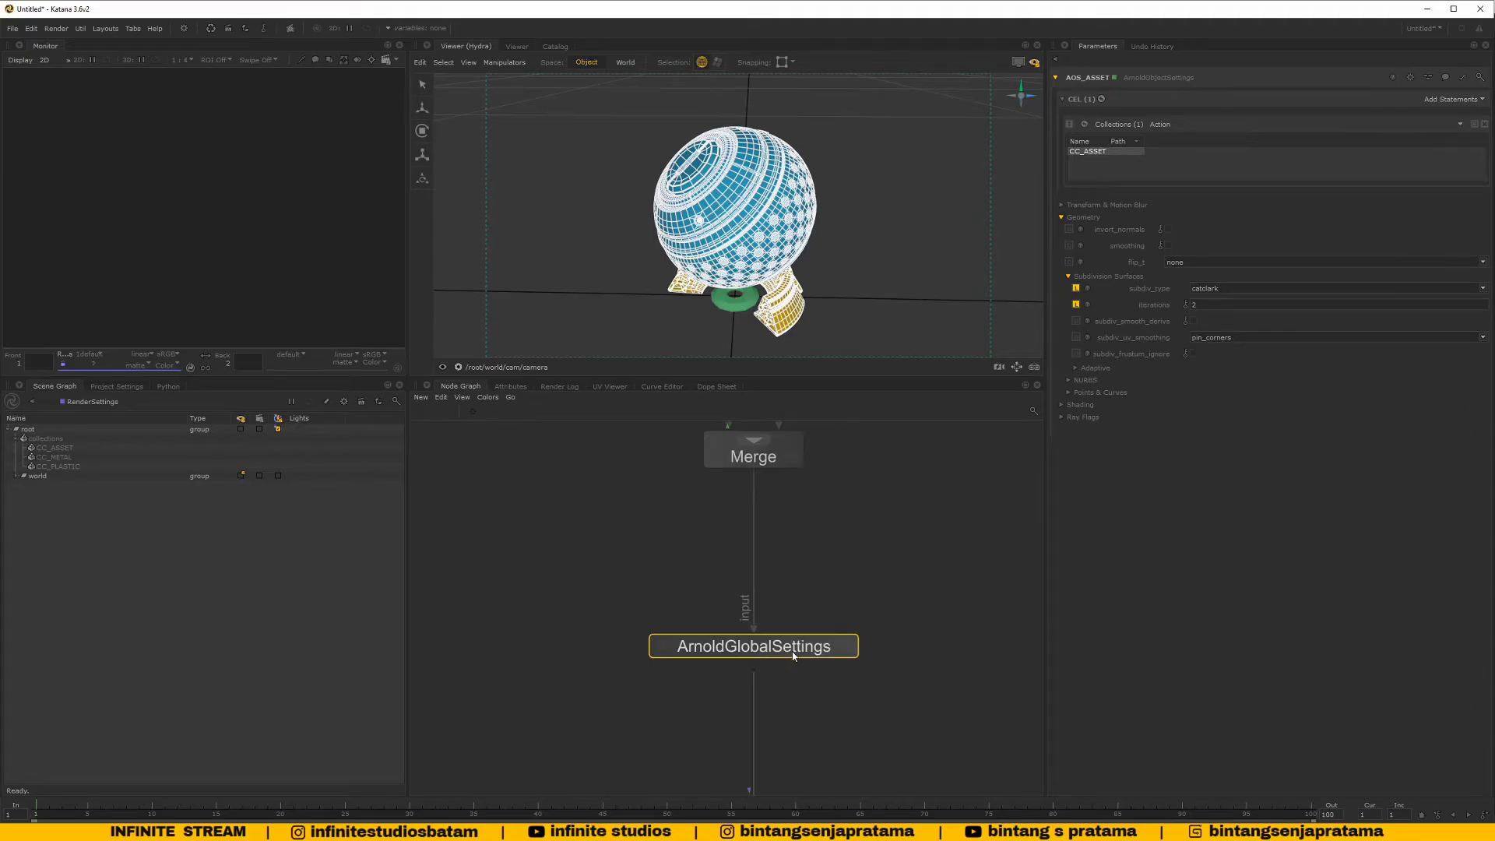
{"action": "middle_click_drag", "start_coordinate": [817, 647], "coordinate": [794, 652]}
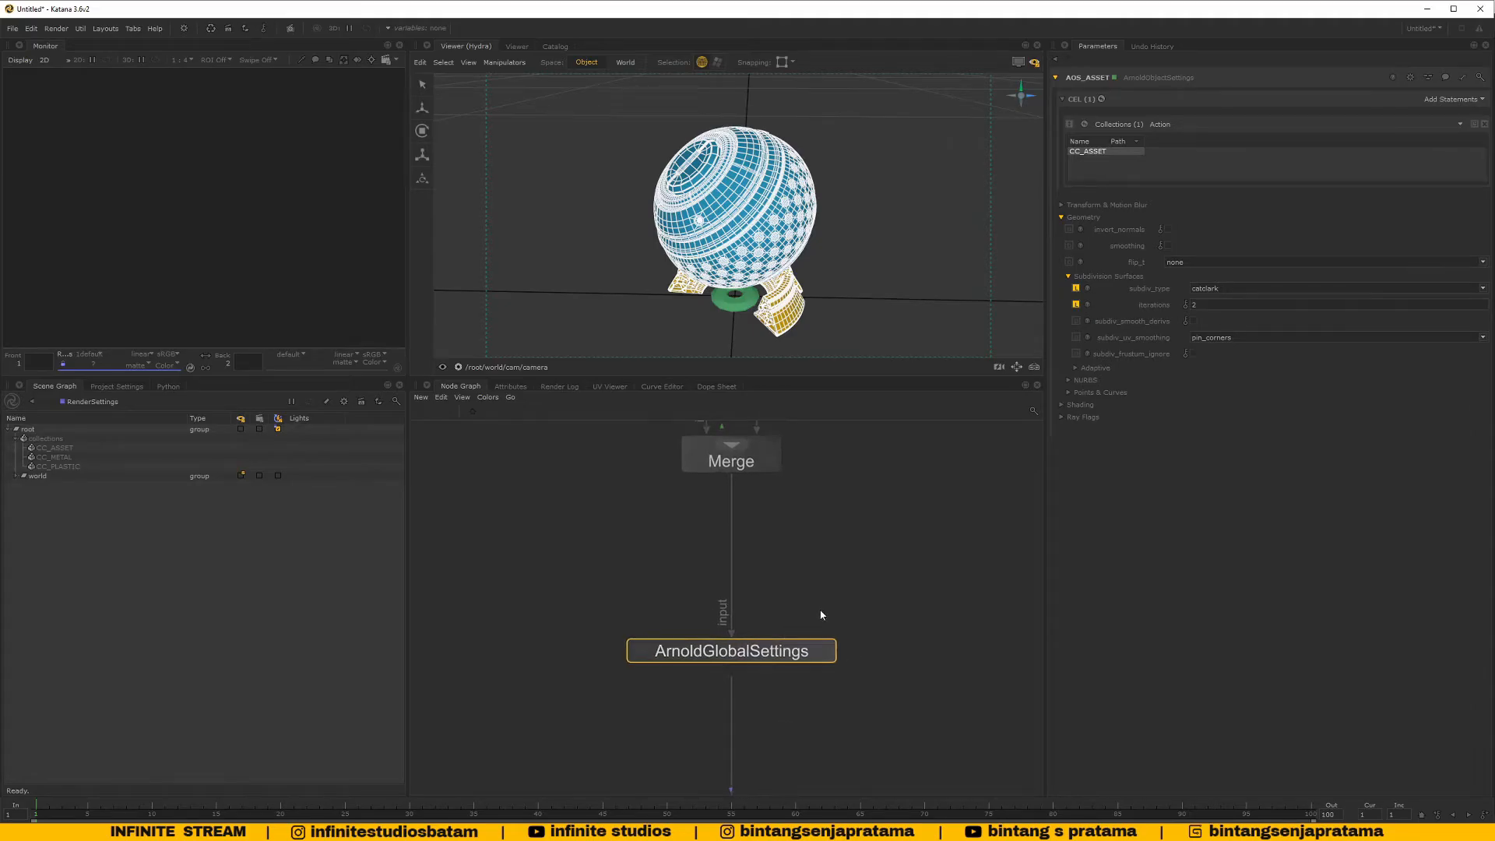
{"action": "left_click", "coordinate": [824, 652]}
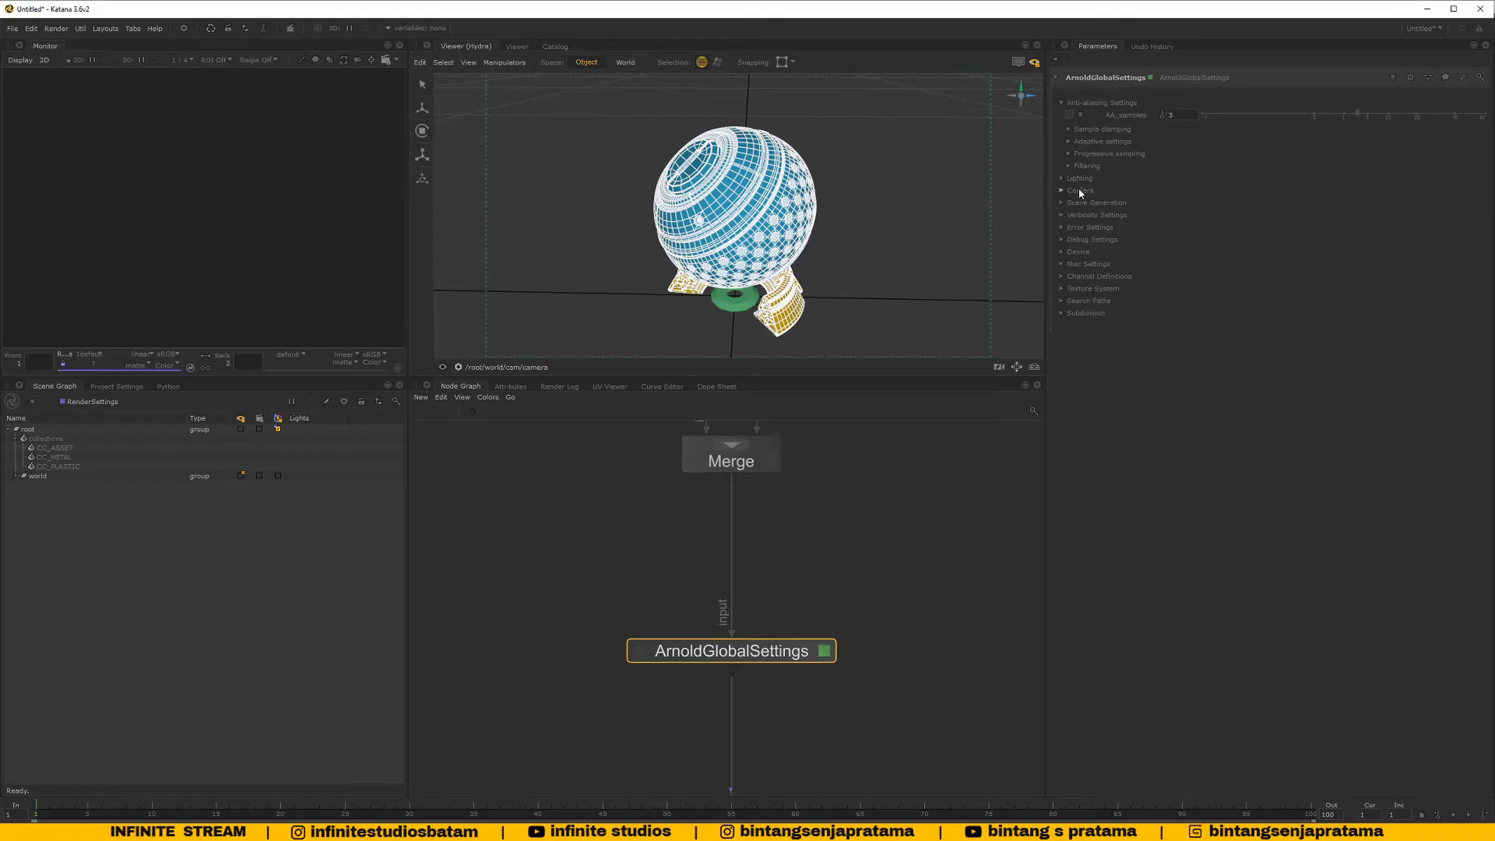
{"action": "left_click", "coordinate": [1068, 129]}
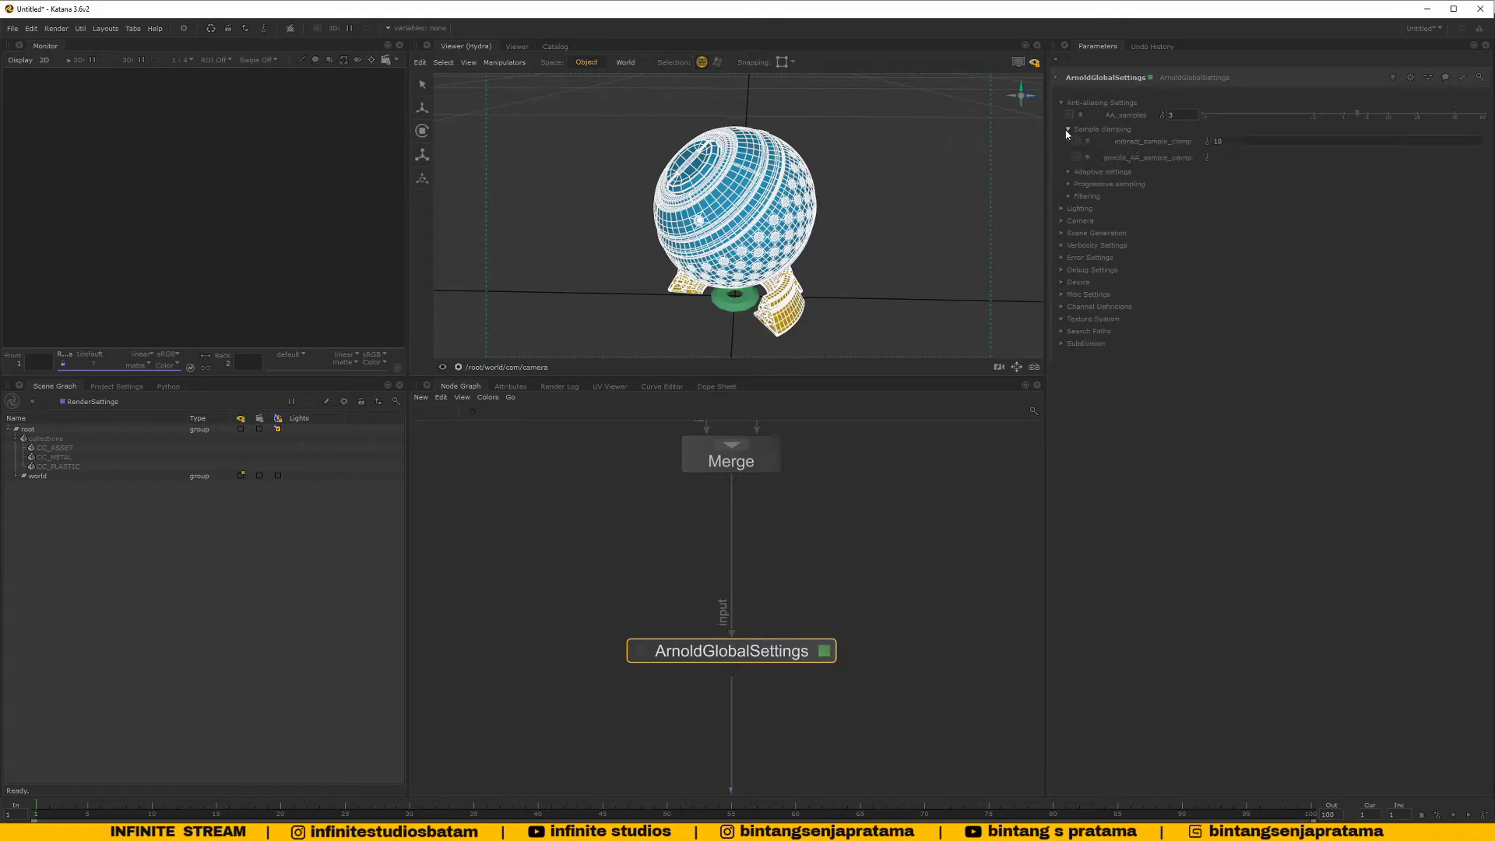
{"action": "left_click", "coordinate": [1068, 130]}
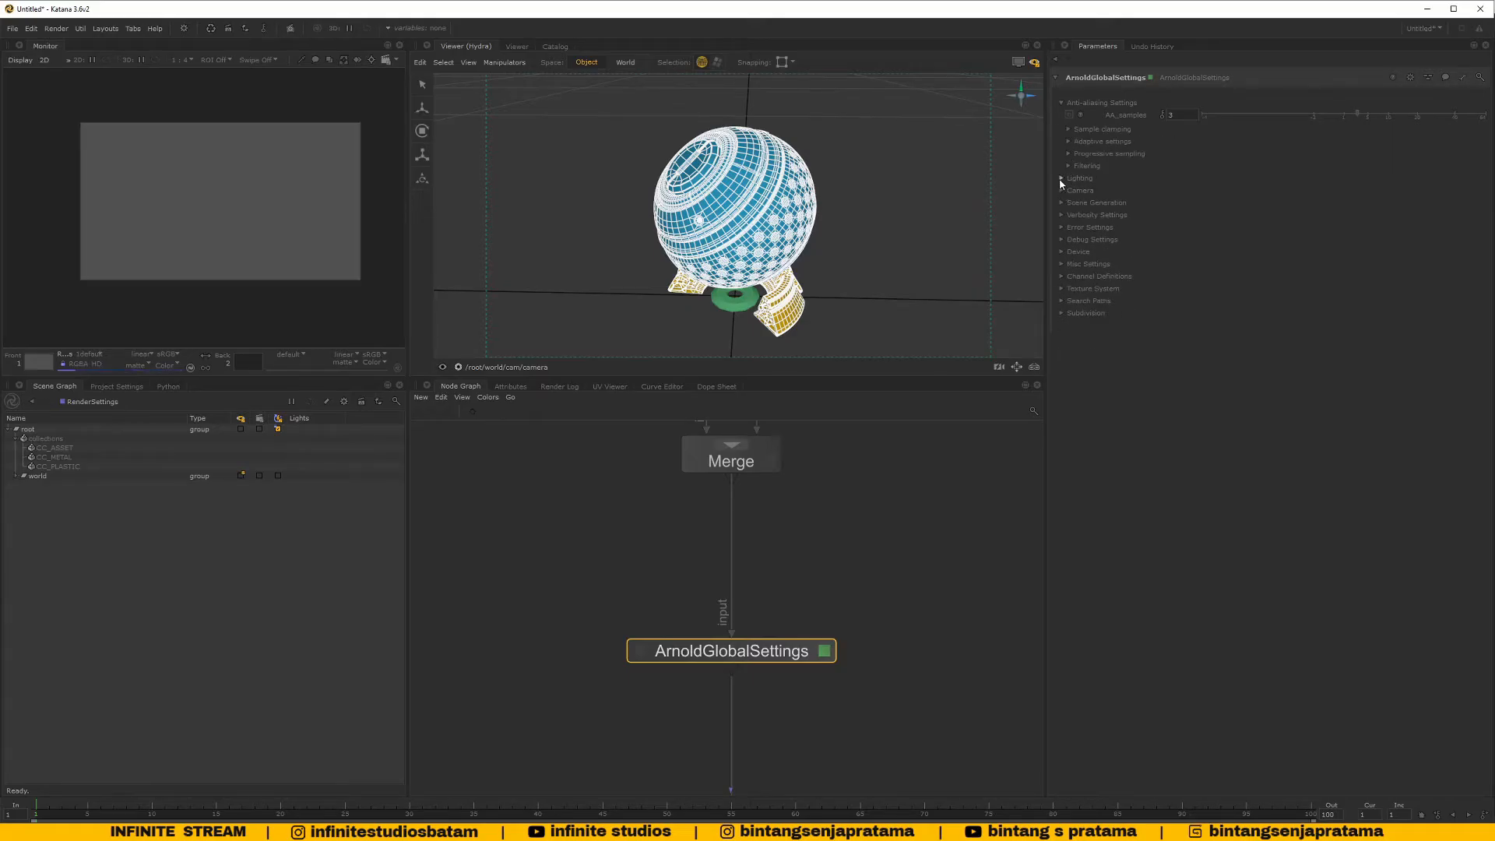
Examine the rendered asset up close in the monitor to check the smoothness of its subdivided surfaces
{"action": "scroll", "coordinate": [199, 260], "scroll_direction": "up", "scroll_amount": 3}
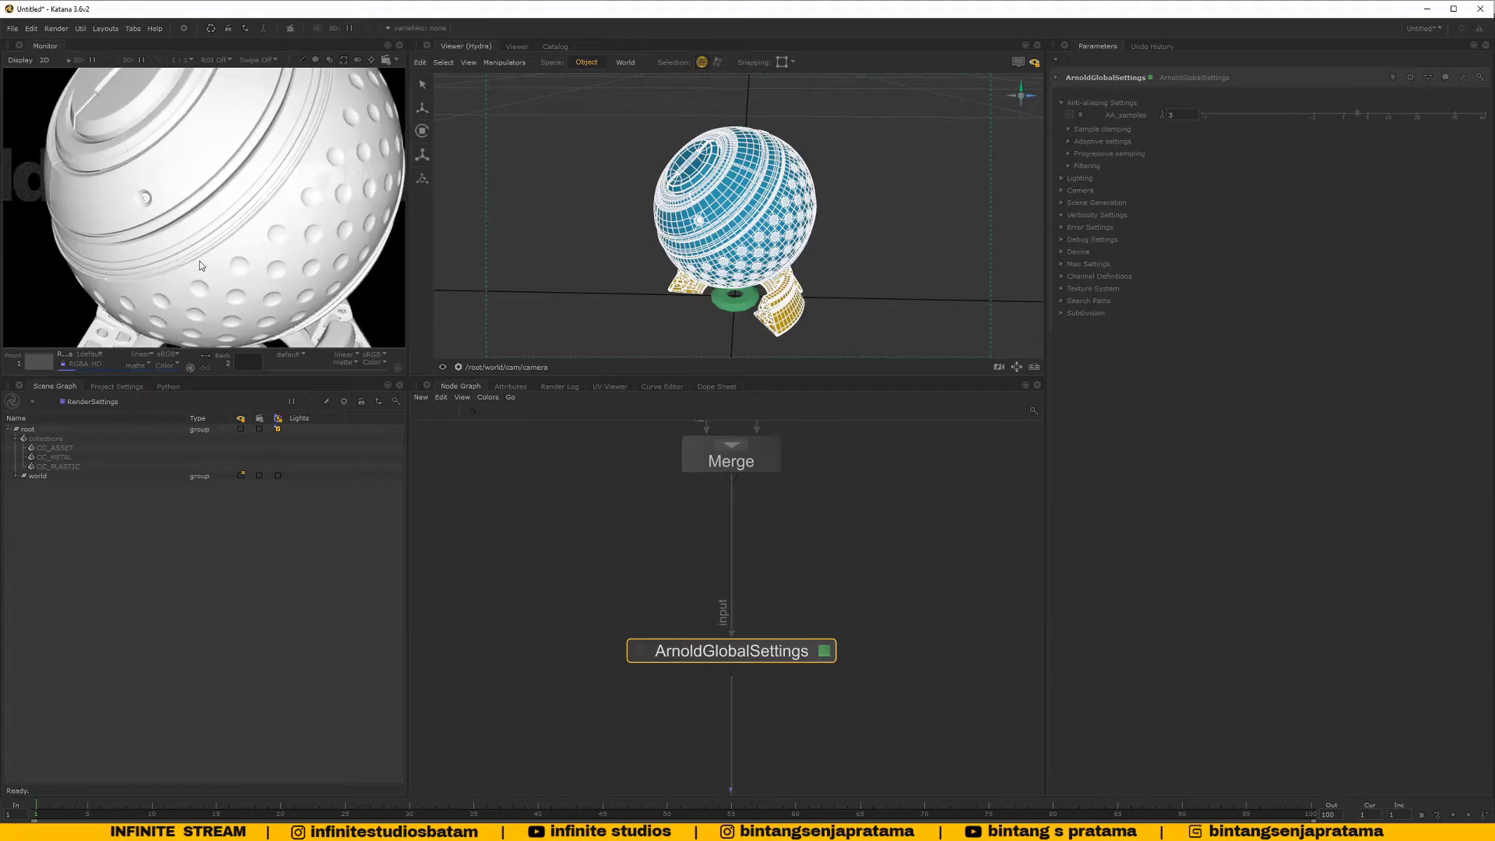
{"action": "scroll", "coordinate": [274, 285], "scroll_direction": "up", "scroll_amount": 1}
{"action": "scroll", "coordinate": [264, 268], "scroll_direction": "down", "scroll_amount": 2}
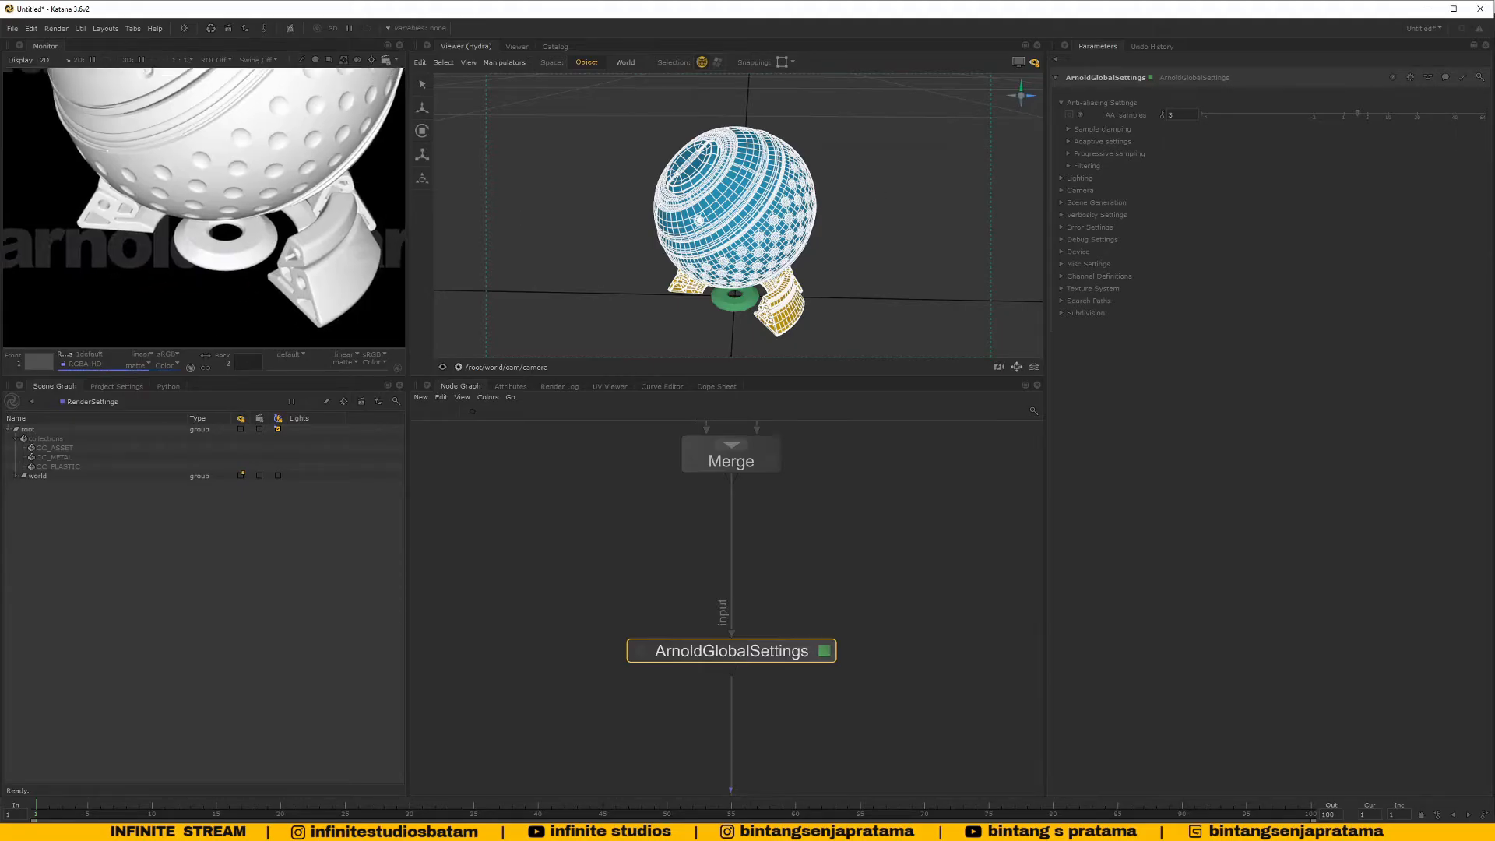
{"action": "scroll", "coordinate": [241, 204], "scroll_direction": "up", "scroll_amount": 2}
{"action": "scroll", "coordinate": [180, 217], "scroll_direction": "up", "scroll_amount": 1}
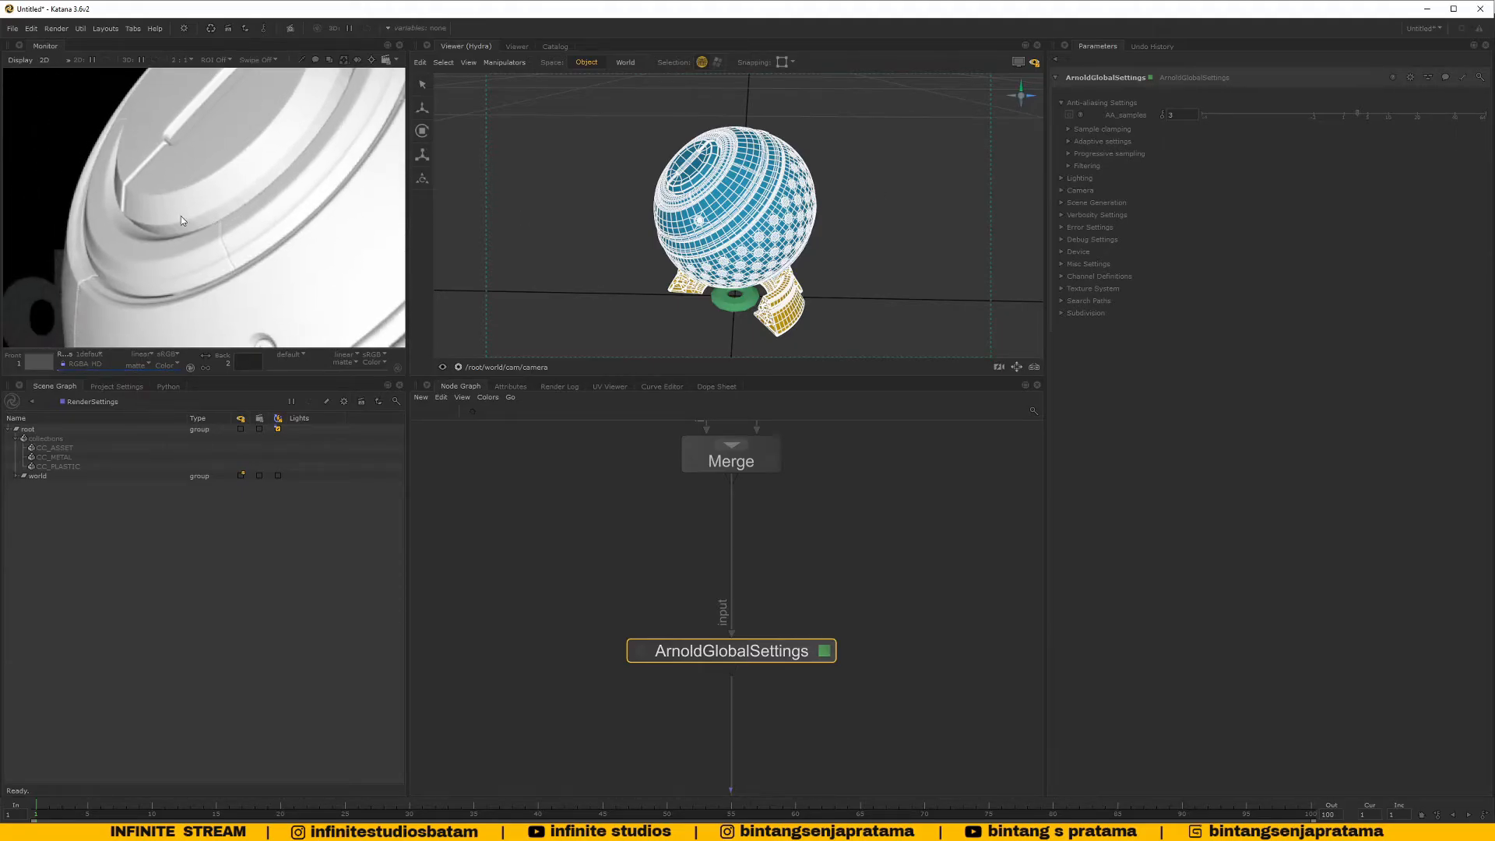
{"action": "scroll", "coordinate": [130, 207], "scroll_direction": "down", "scroll_amount": 1}
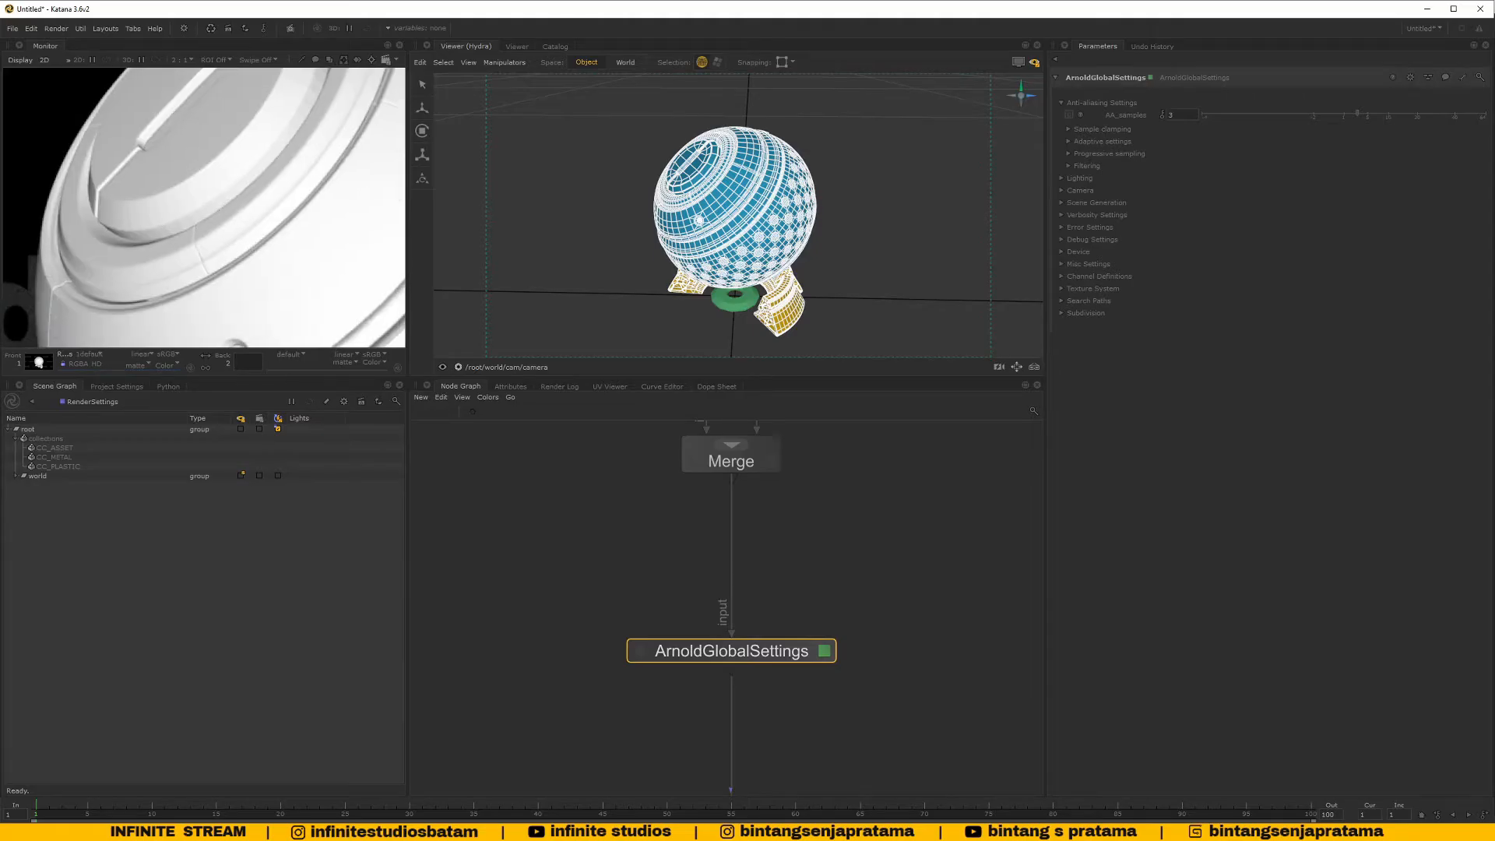
{"action": "scroll", "coordinate": [810, 568], "scroll_direction": "down", "scroll_amount": 2}
{"action": "scroll", "coordinate": [793, 656], "scroll_direction": "up", "scroll_amount": 3}
{"action": "scroll", "coordinate": [801, 546], "scroll_direction": "down", "scroll_amount": 5}
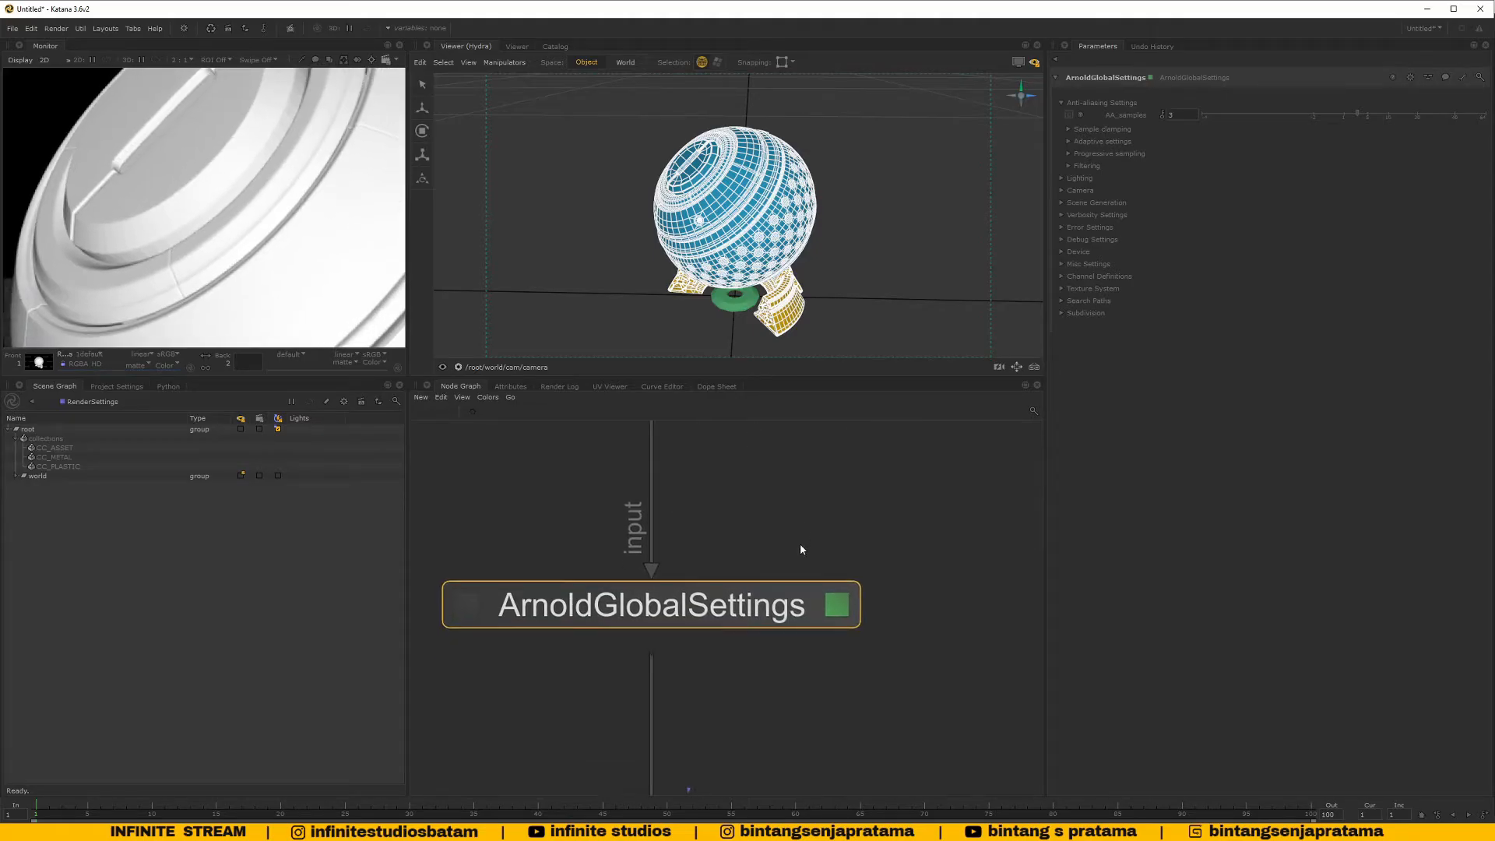
Label the backdrop around AOS_ASSET "Arnold Object Setting"
{"action": "scroll", "coordinate": [788, 629], "scroll_direction": "up", "scroll_amount": 2}
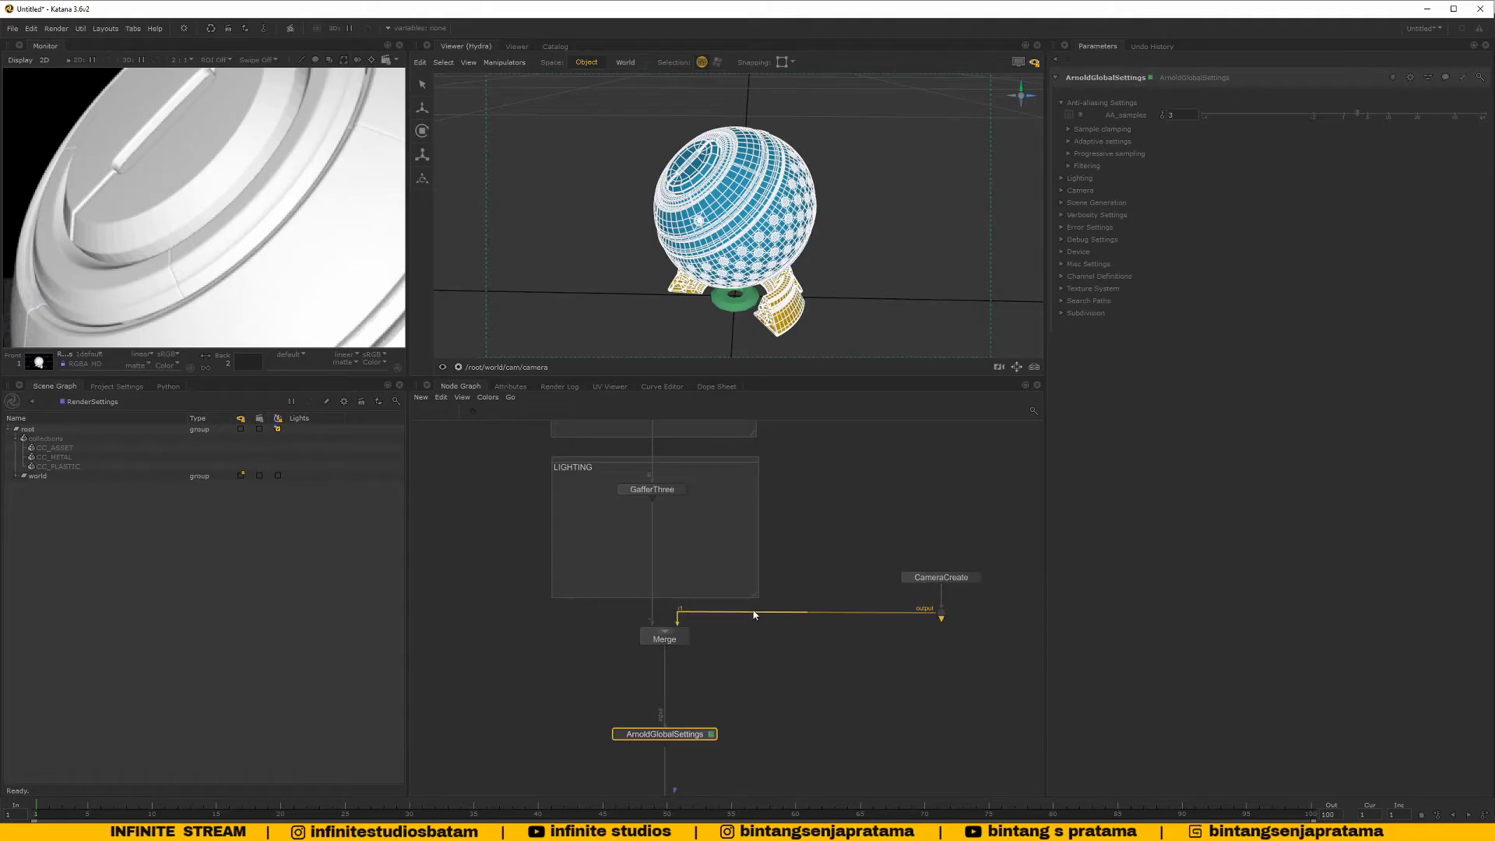
{"action": "middle_click_drag", "start_coordinate": [783, 585], "coordinate": [773, 734]}
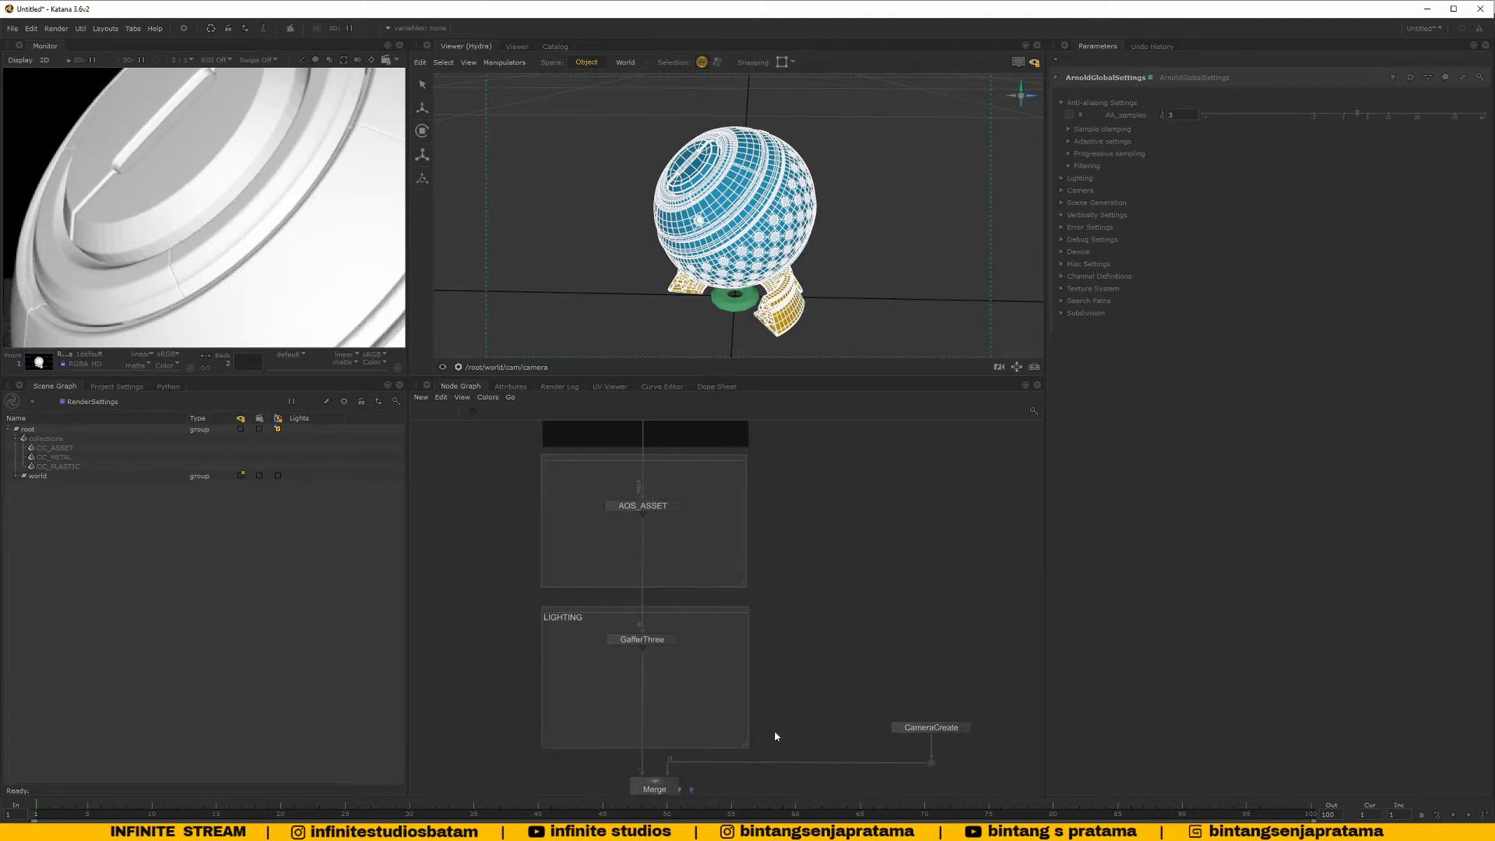
{"action": "middle_click_drag", "start_coordinate": [698, 557], "coordinate": [740, 630]}
{"action": "scroll", "coordinate": [728, 604], "scroll_direction": "up", "scroll_amount": 2}
{"action": "left_click", "coordinate": [717, 574]}
{"action": "double_click", "coordinate": [600, 501]}
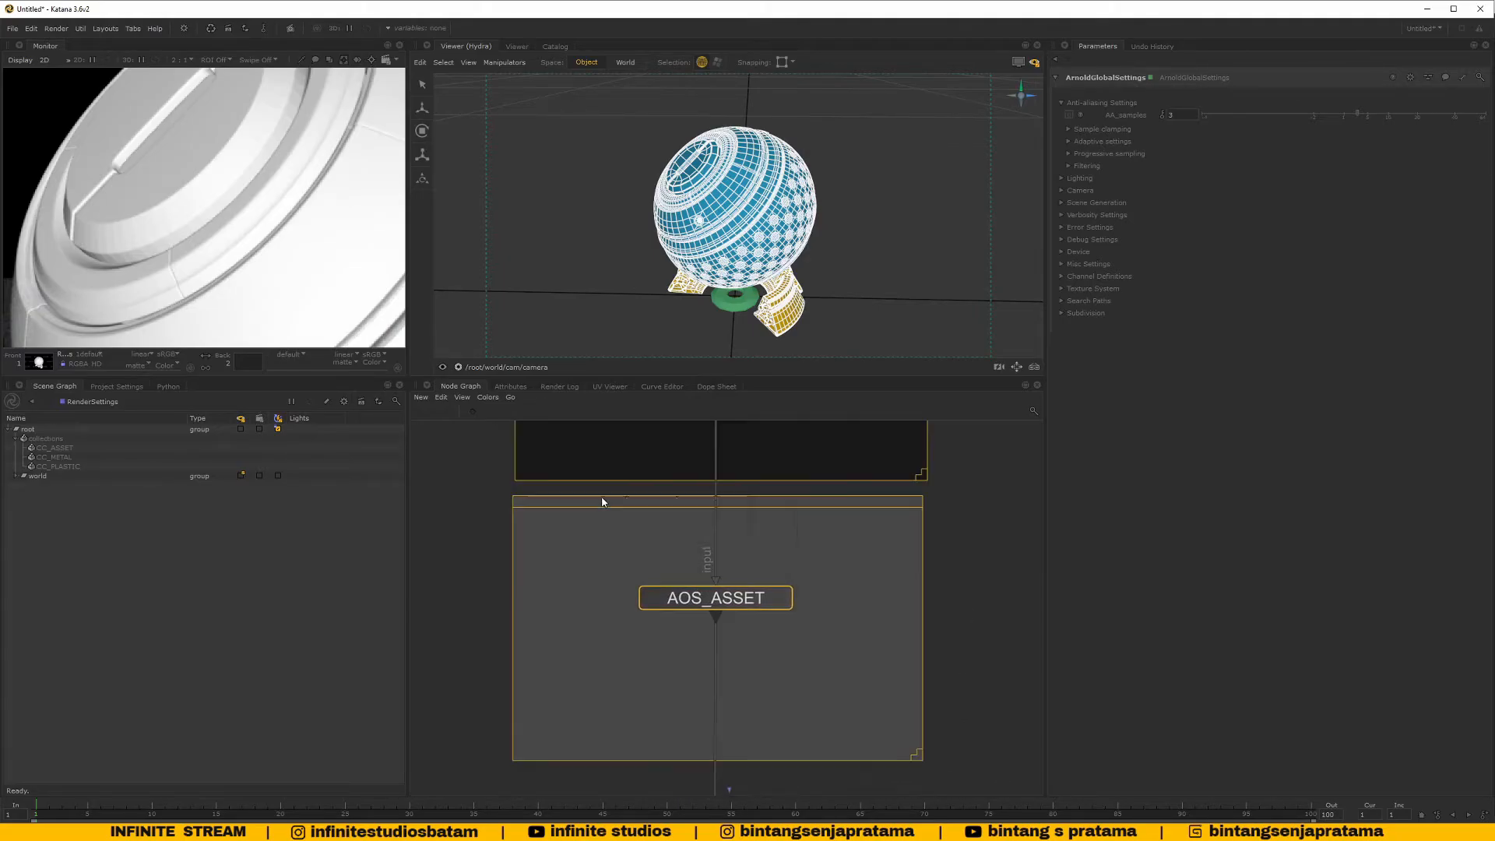
{"action": "type", "text": "A"}
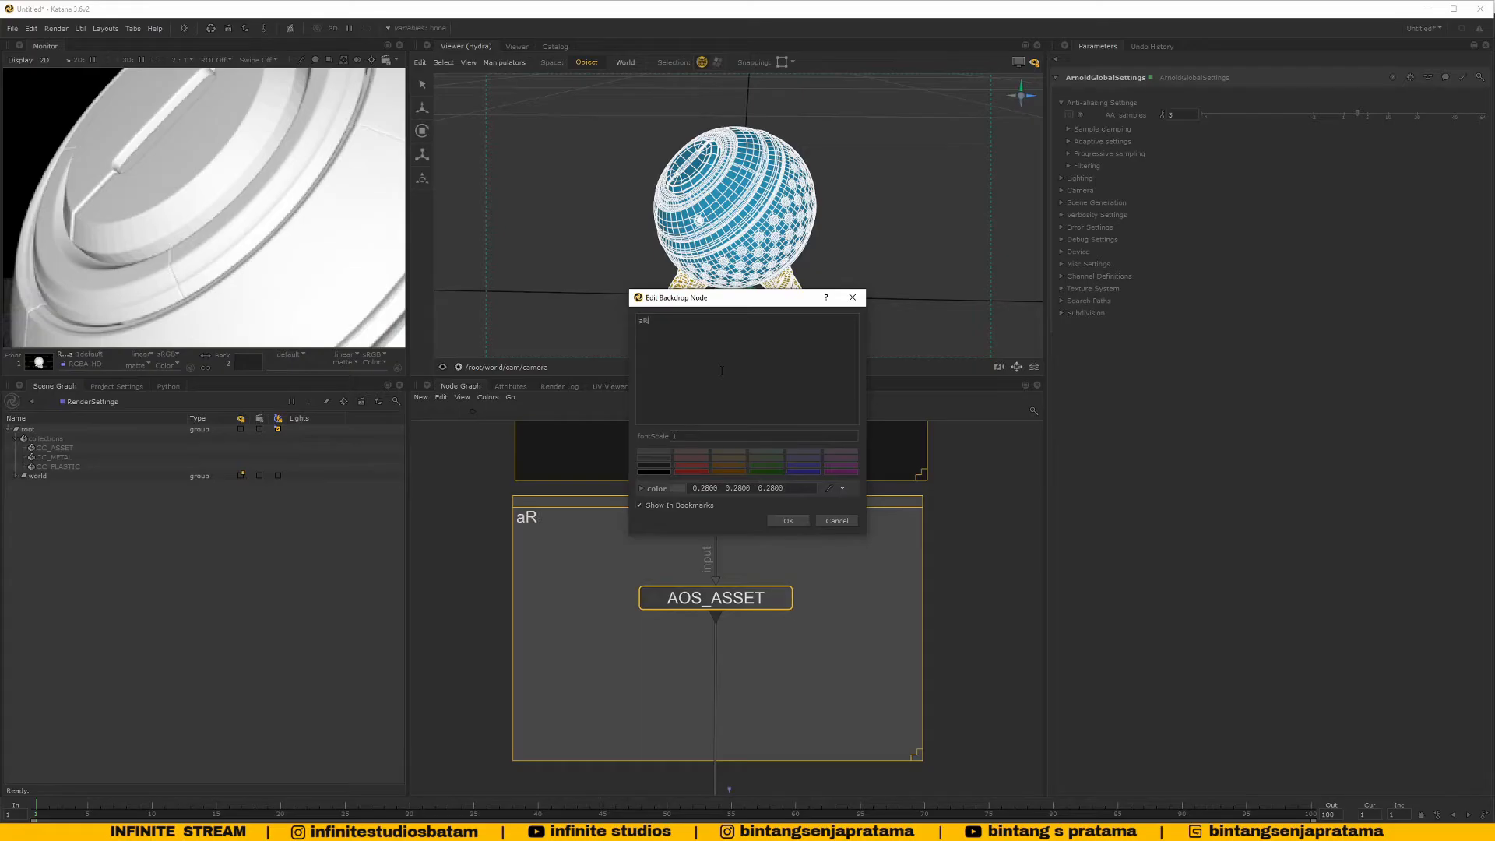
{"action": "type", "text": "rnold object Setting"}
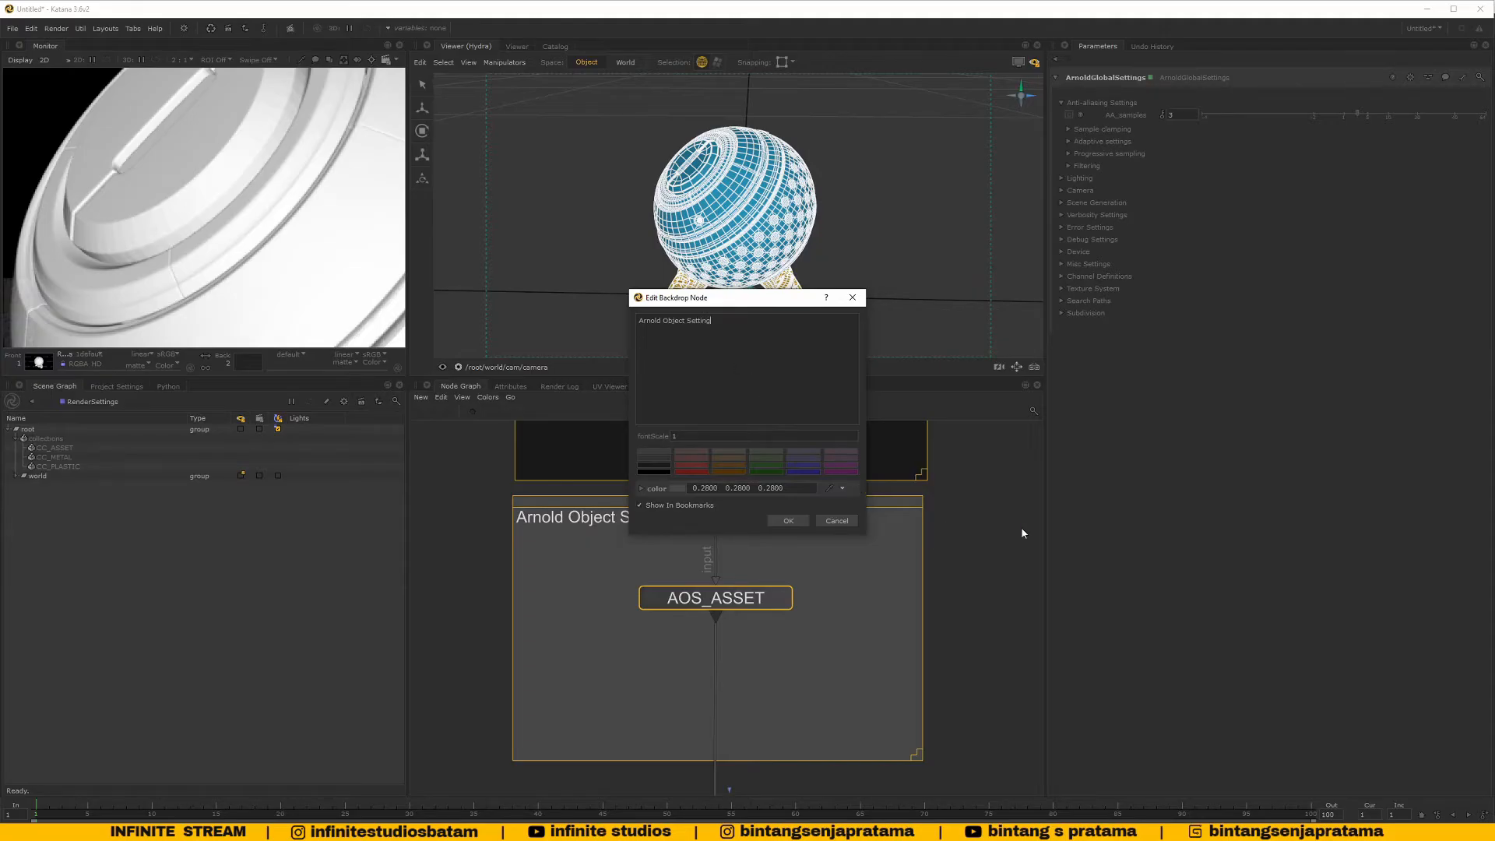
{"action": "left_click", "coordinate": [788, 520]}
{"action": "middle_click_drag", "start_coordinate": [860, 549], "coordinate": [846, 638]}
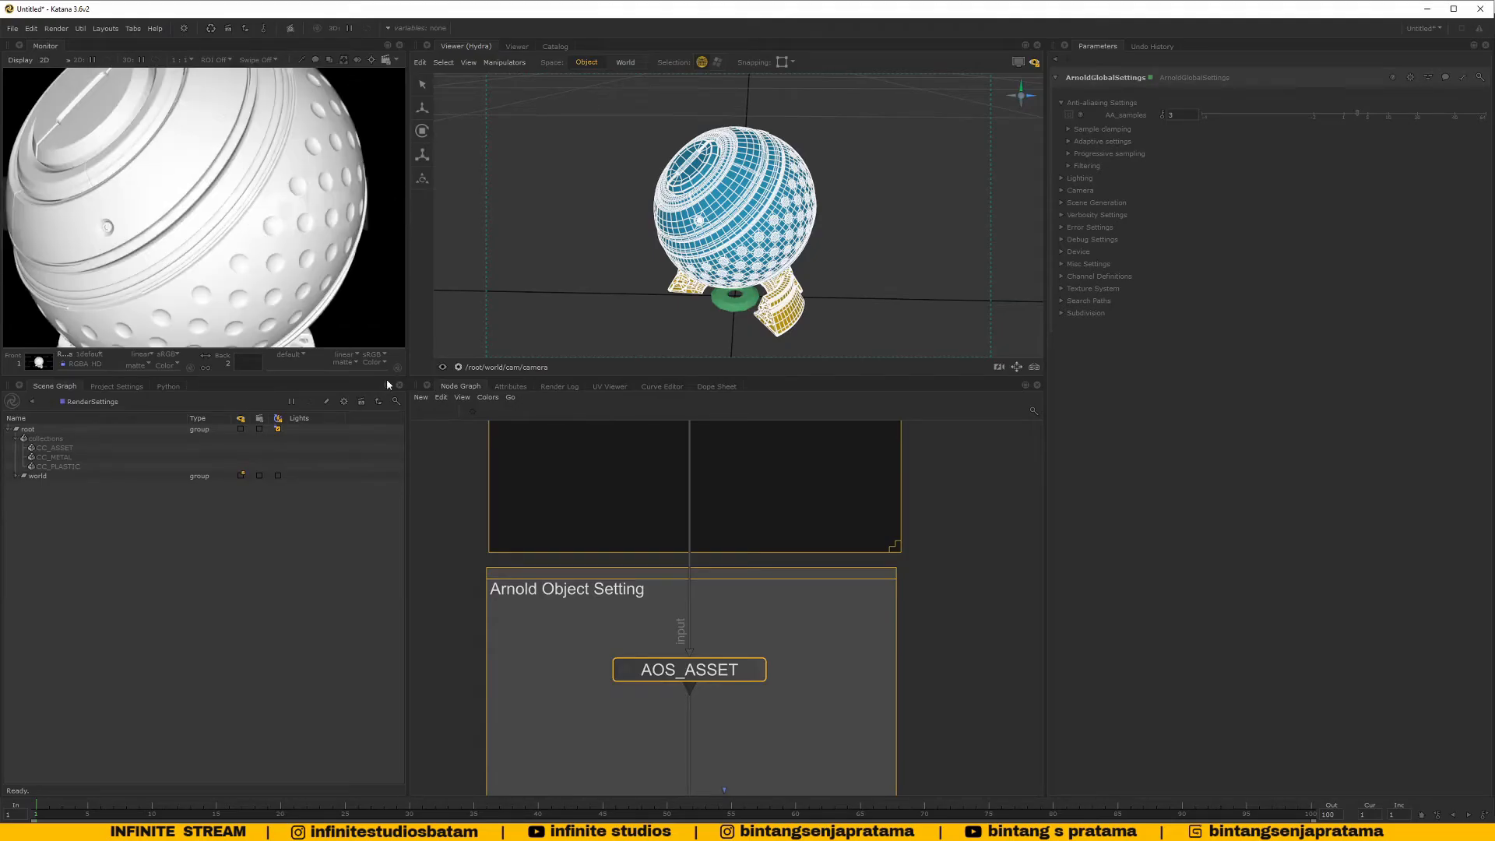
{"action": "middle_click_drag", "start_coordinate": [913, 642], "coordinate": [879, 583]}
{"action": "left_click", "coordinate": [897, 567]}
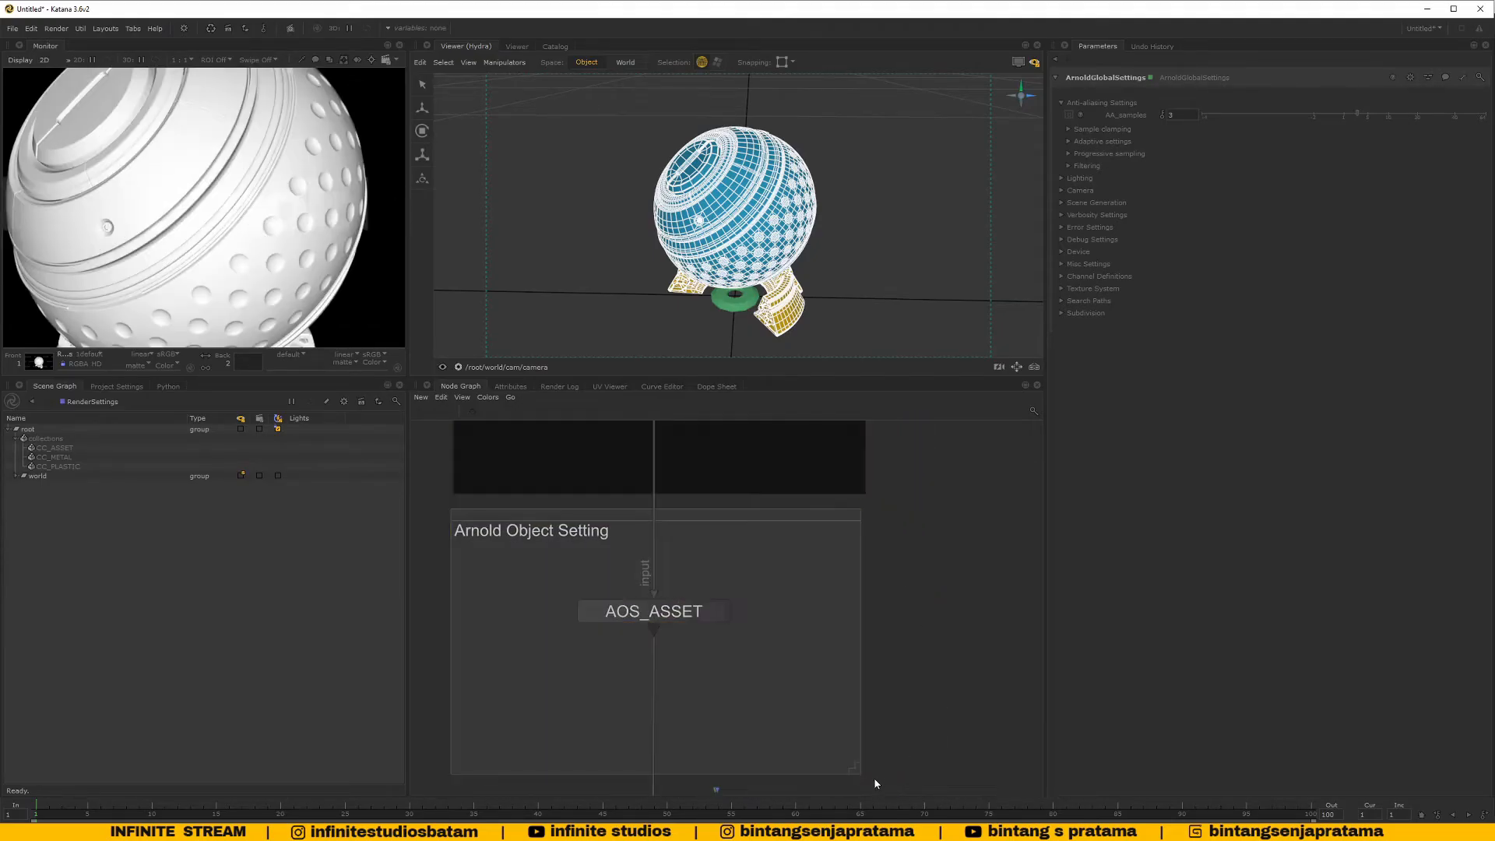
View the scene at AOS_ASSET, show its parameters and enable smoothing in the Geometry settings
{"action": "middle_click_drag", "start_coordinate": [895, 687], "coordinate": [918, 663]}
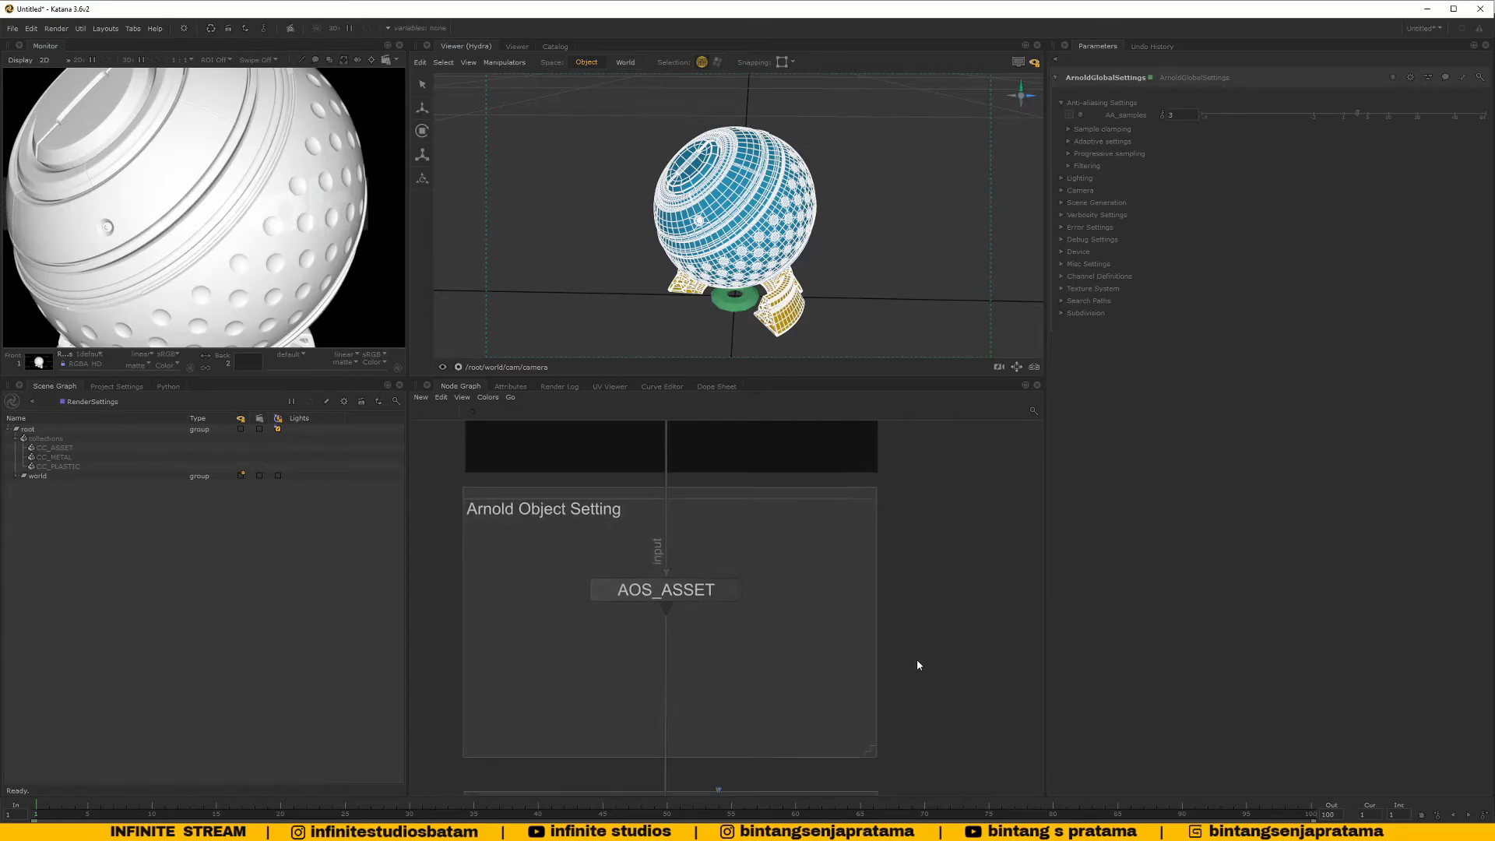
{"action": "middle_click_drag", "start_coordinate": [804, 634], "coordinate": [832, 640]}
{"action": "left_click", "coordinate": [709, 605]}
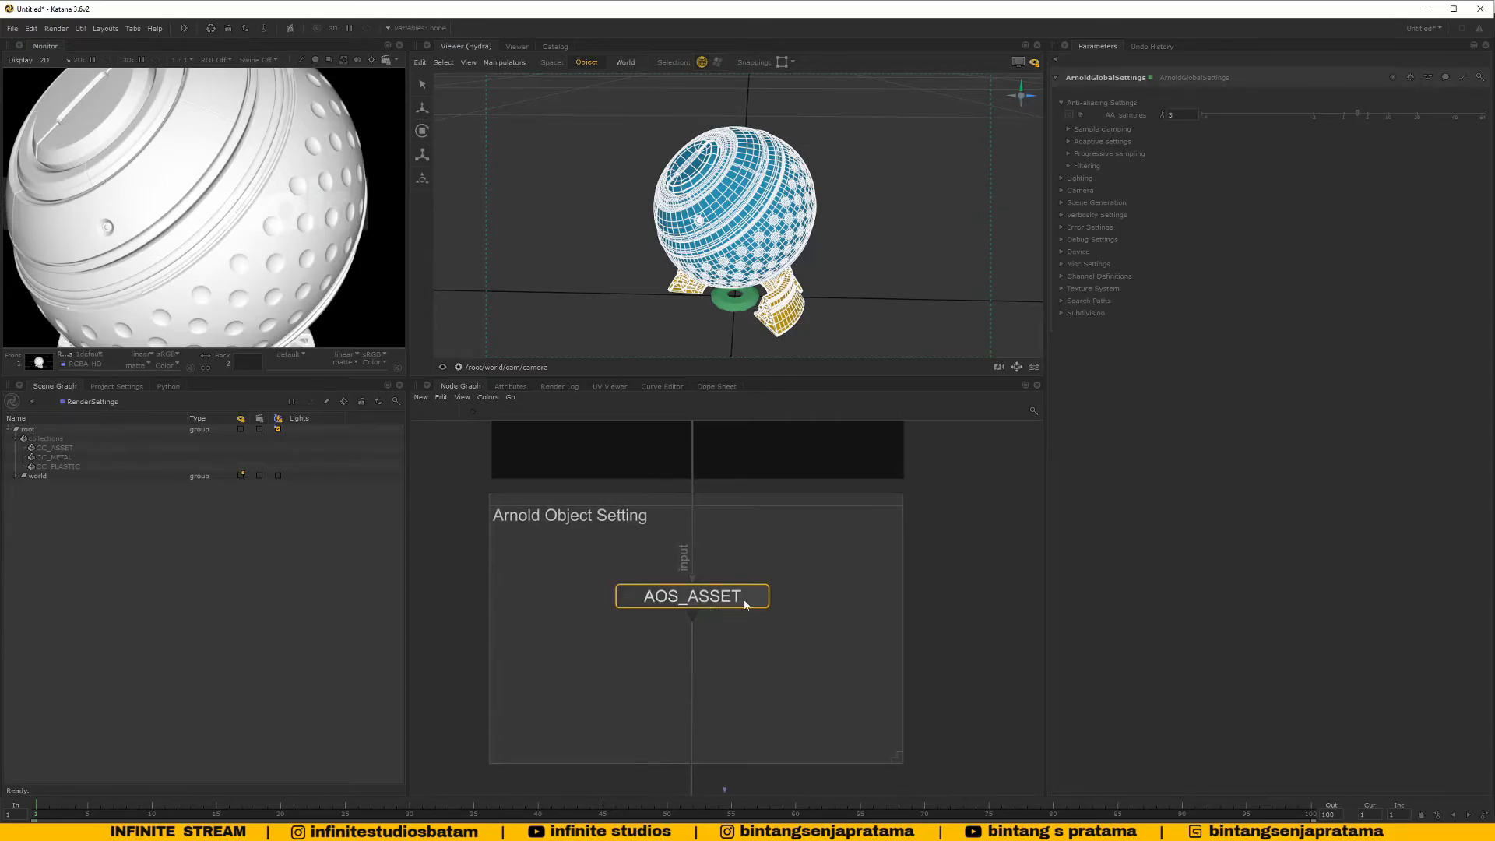
{"action": "double_click", "coordinate": [746, 602]}
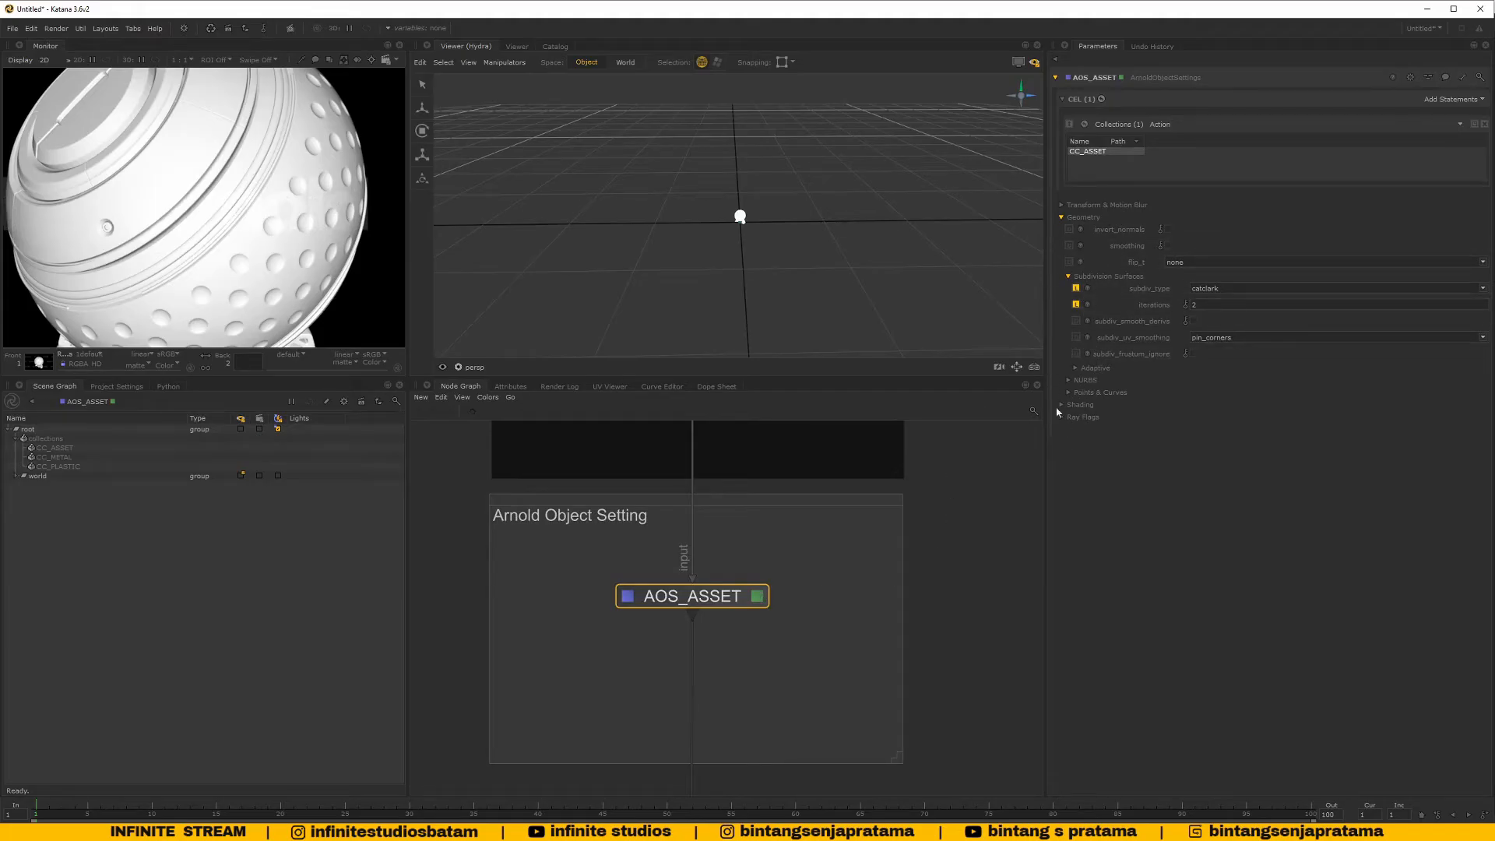
{"action": "left_click", "coordinate": [1075, 369]}
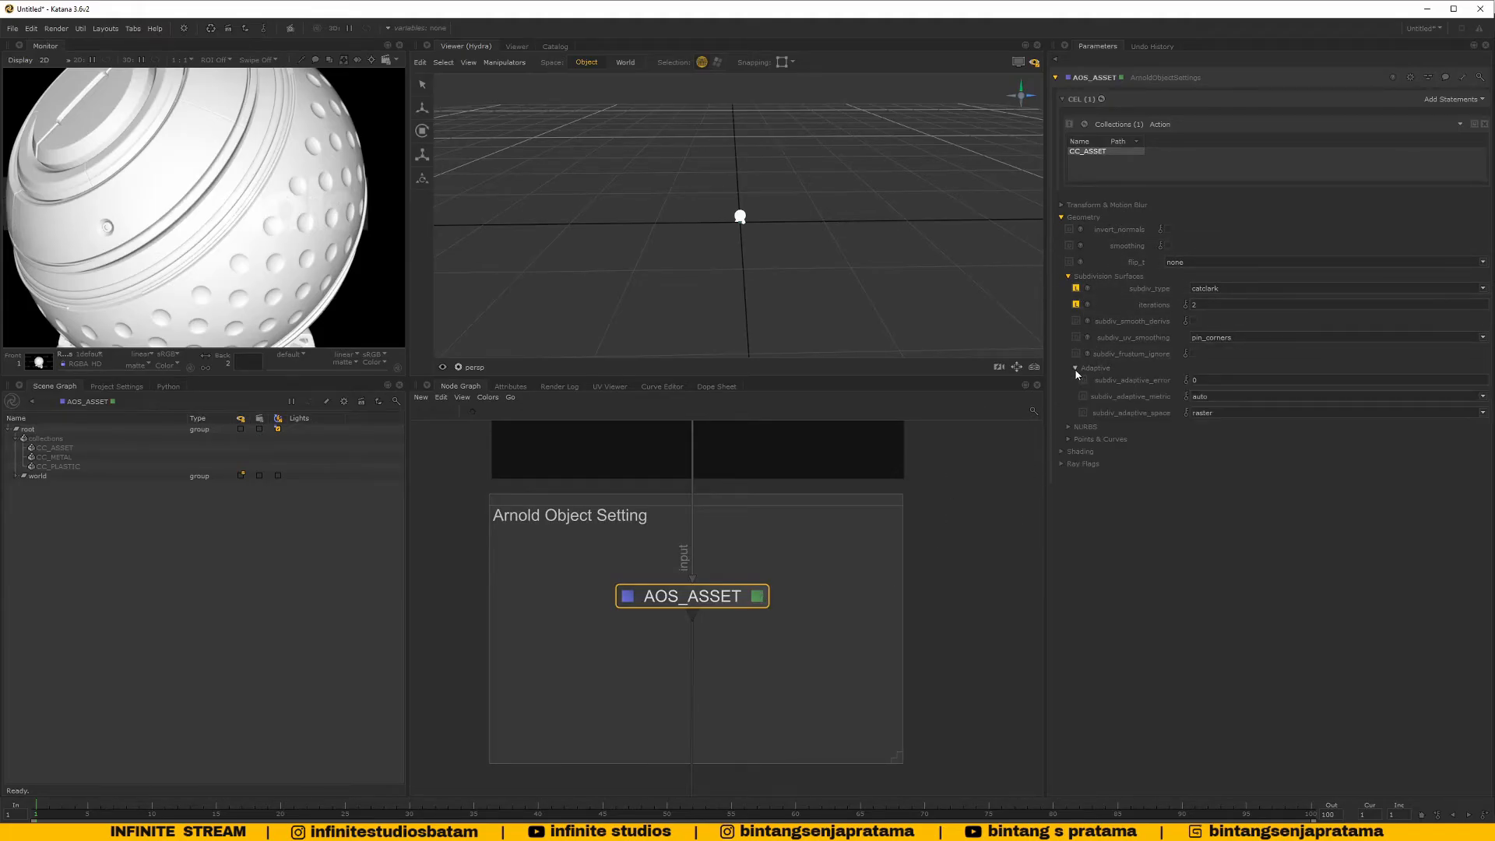
{"action": "left_click", "coordinate": [1075, 369]}
{"action": "left_click", "coordinate": [1061, 405]}
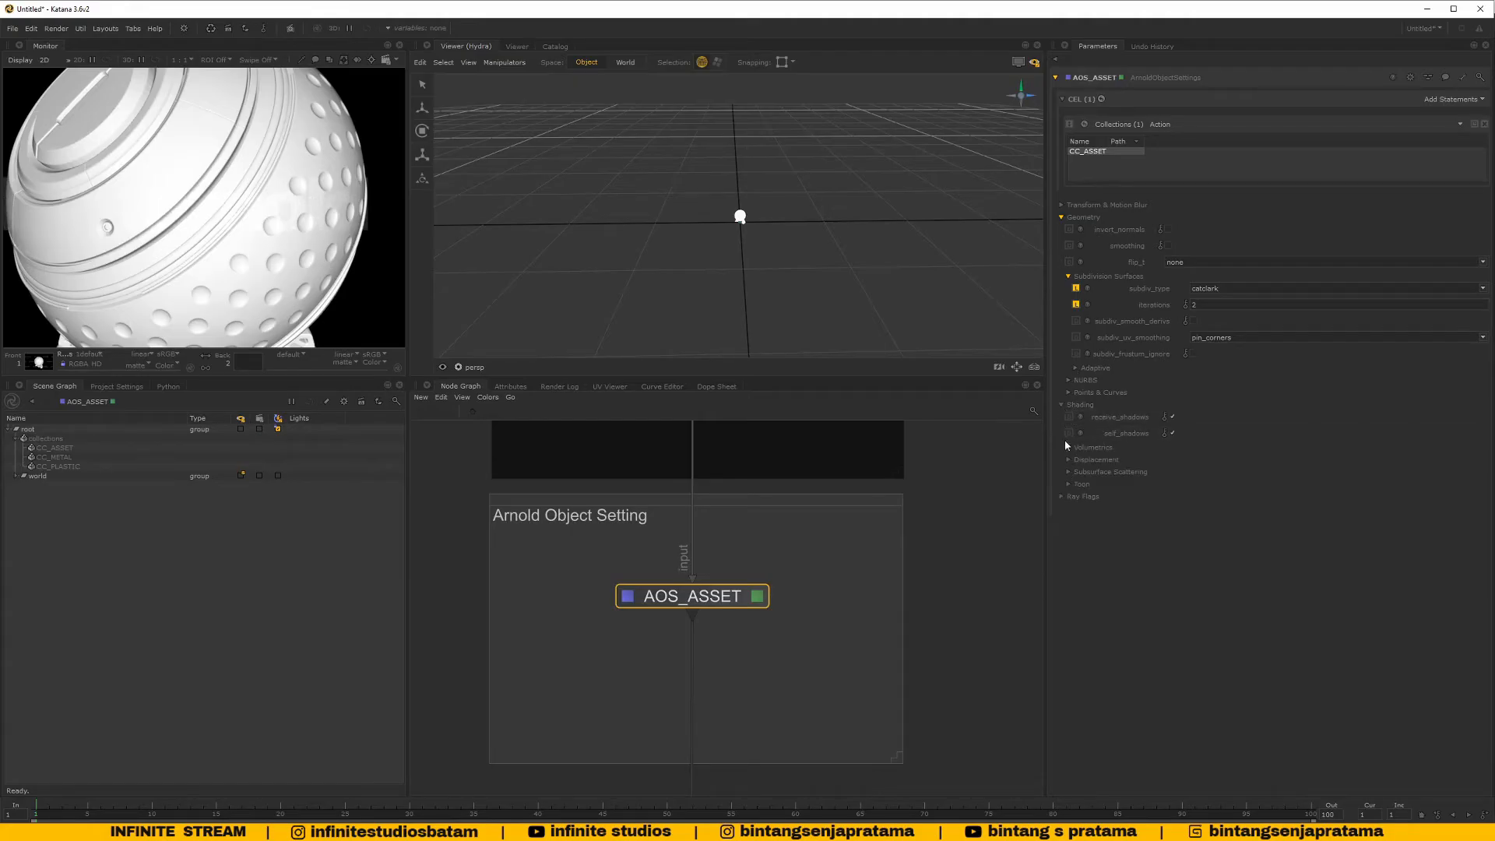
{"action": "left_click", "coordinate": [1061, 403]}
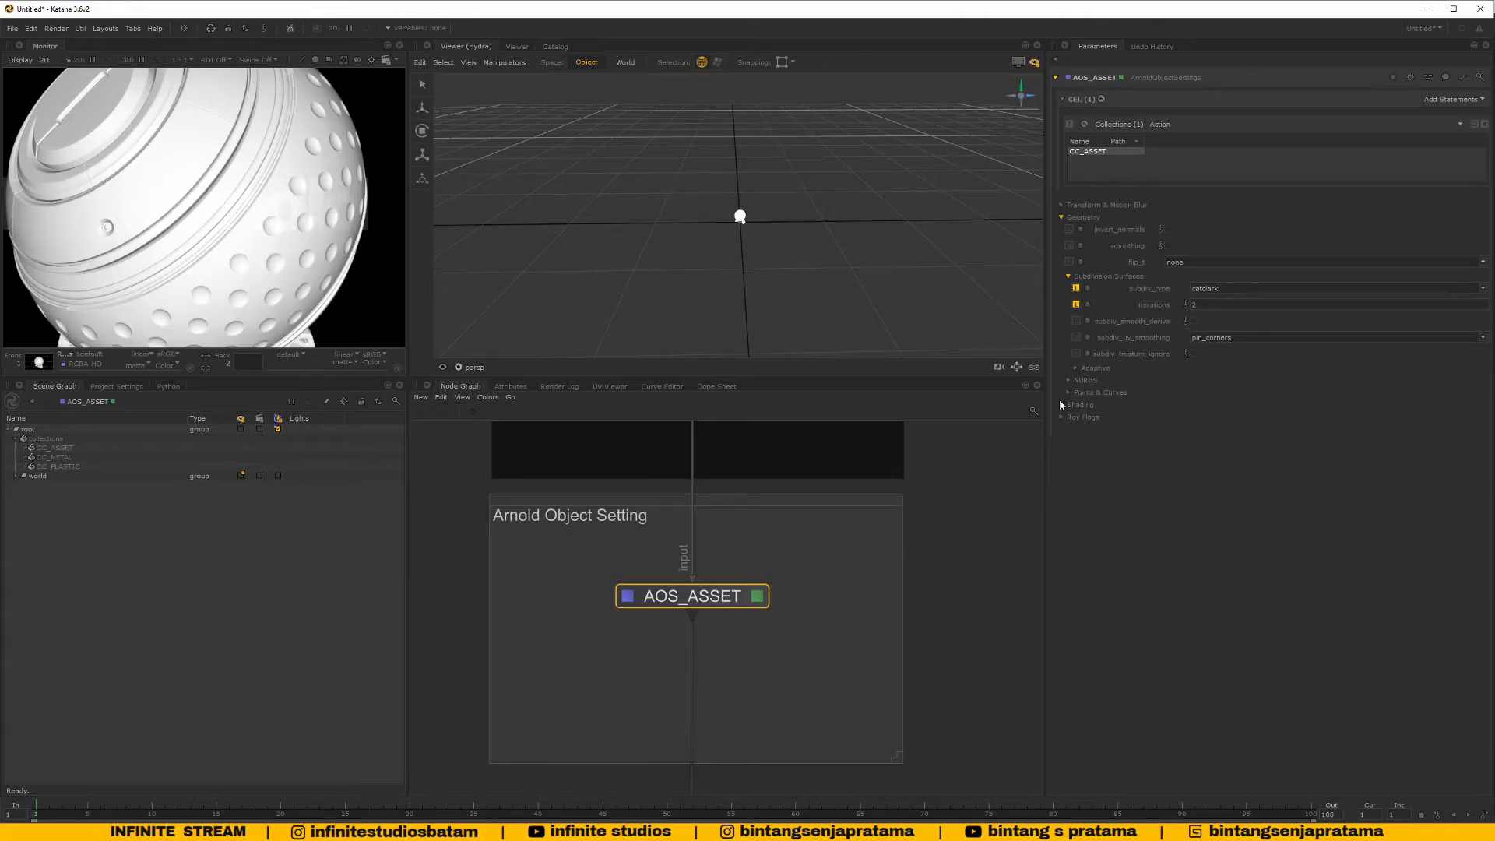
{"action": "left_click", "coordinate": [1167, 246]}
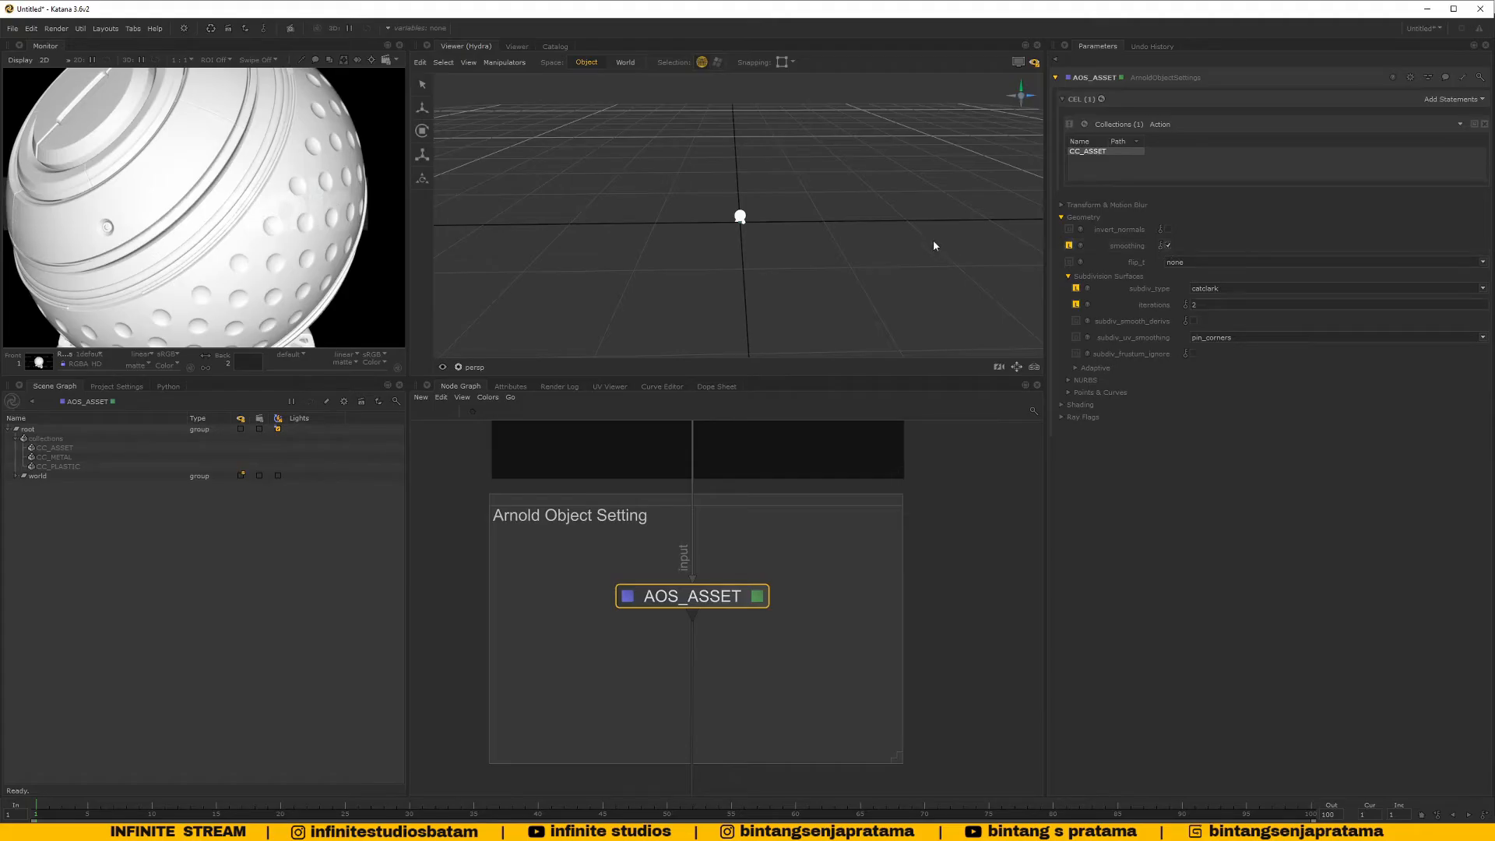
{"action": "left_click", "coordinate": [1167, 245]}
Colour the "Arnold Object Setting" backdrop with the dark orange-brown swatch
{"action": "scroll", "coordinate": [873, 560], "scroll_direction": "down", "scroll_amount": 4}
{"action": "double_click", "coordinate": [832, 527]}
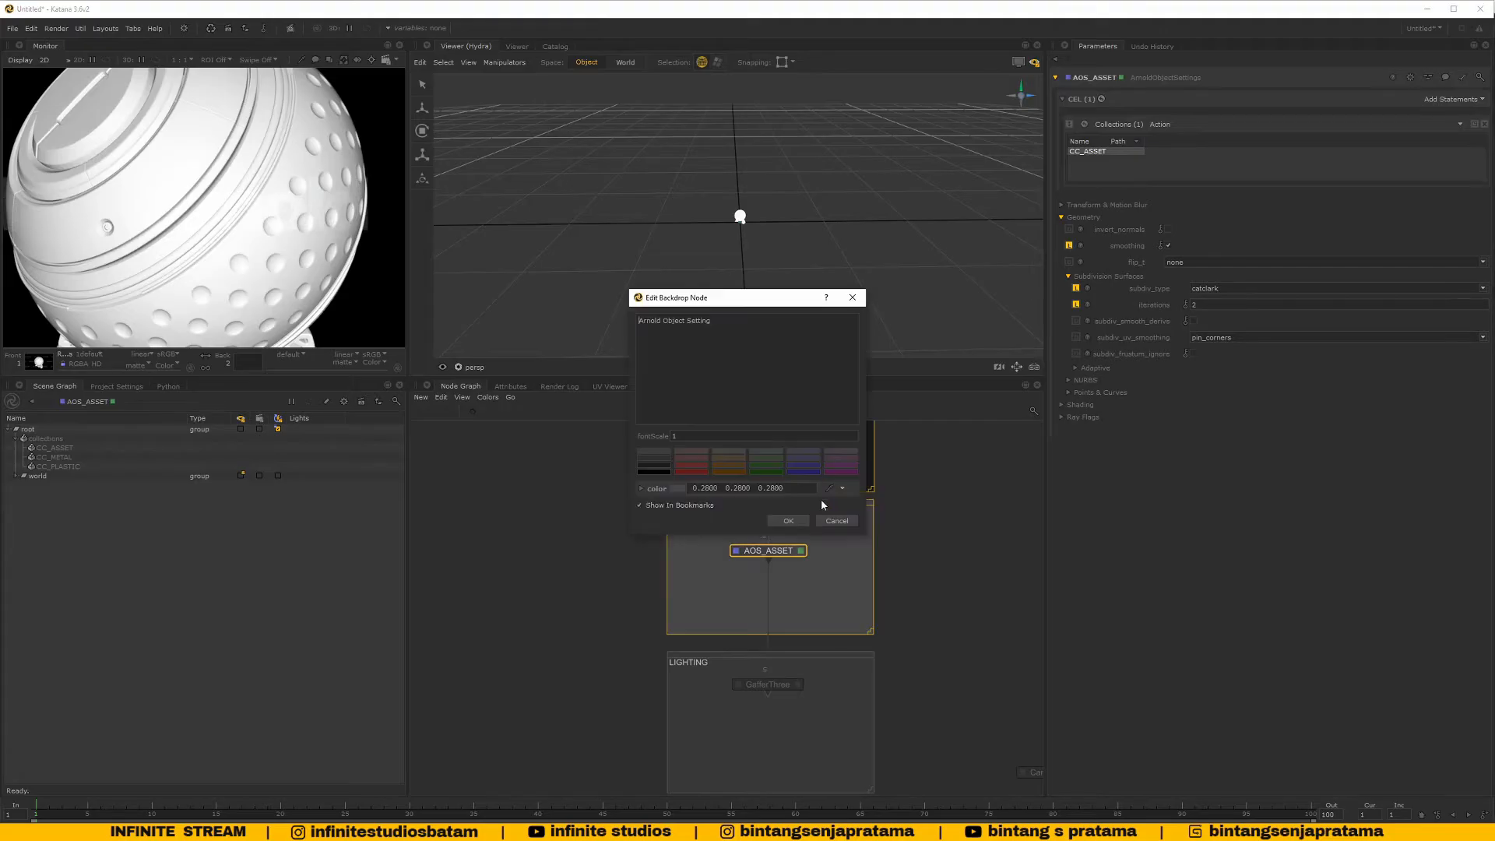
{"action": "left_click", "coordinate": [739, 470]}
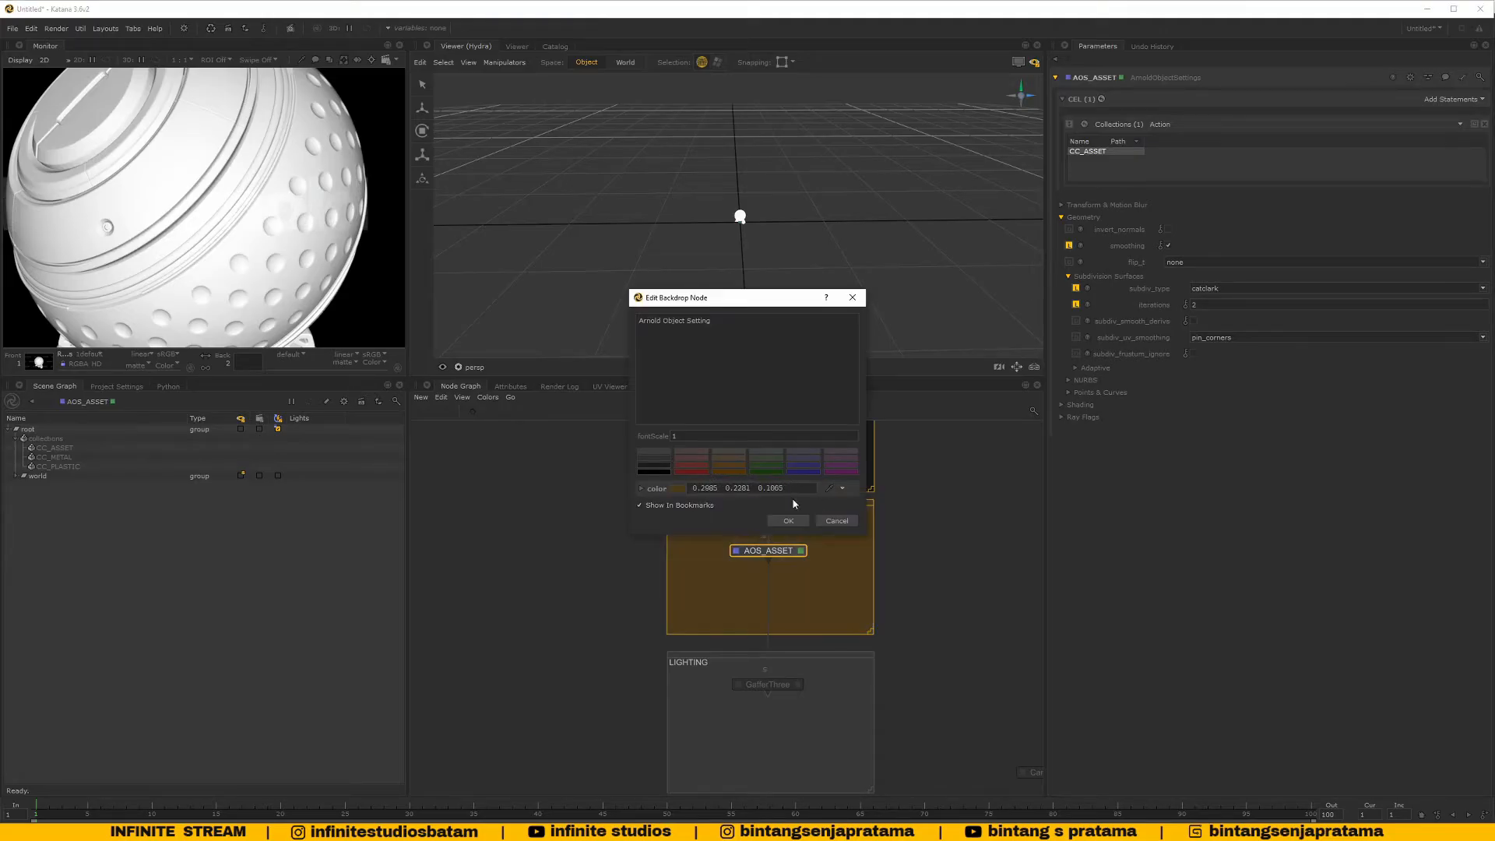
{"action": "left_click", "coordinate": [789, 520]}
{"action": "middle_click_drag", "start_coordinate": [984, 449], "coordinate": [944, 482]}
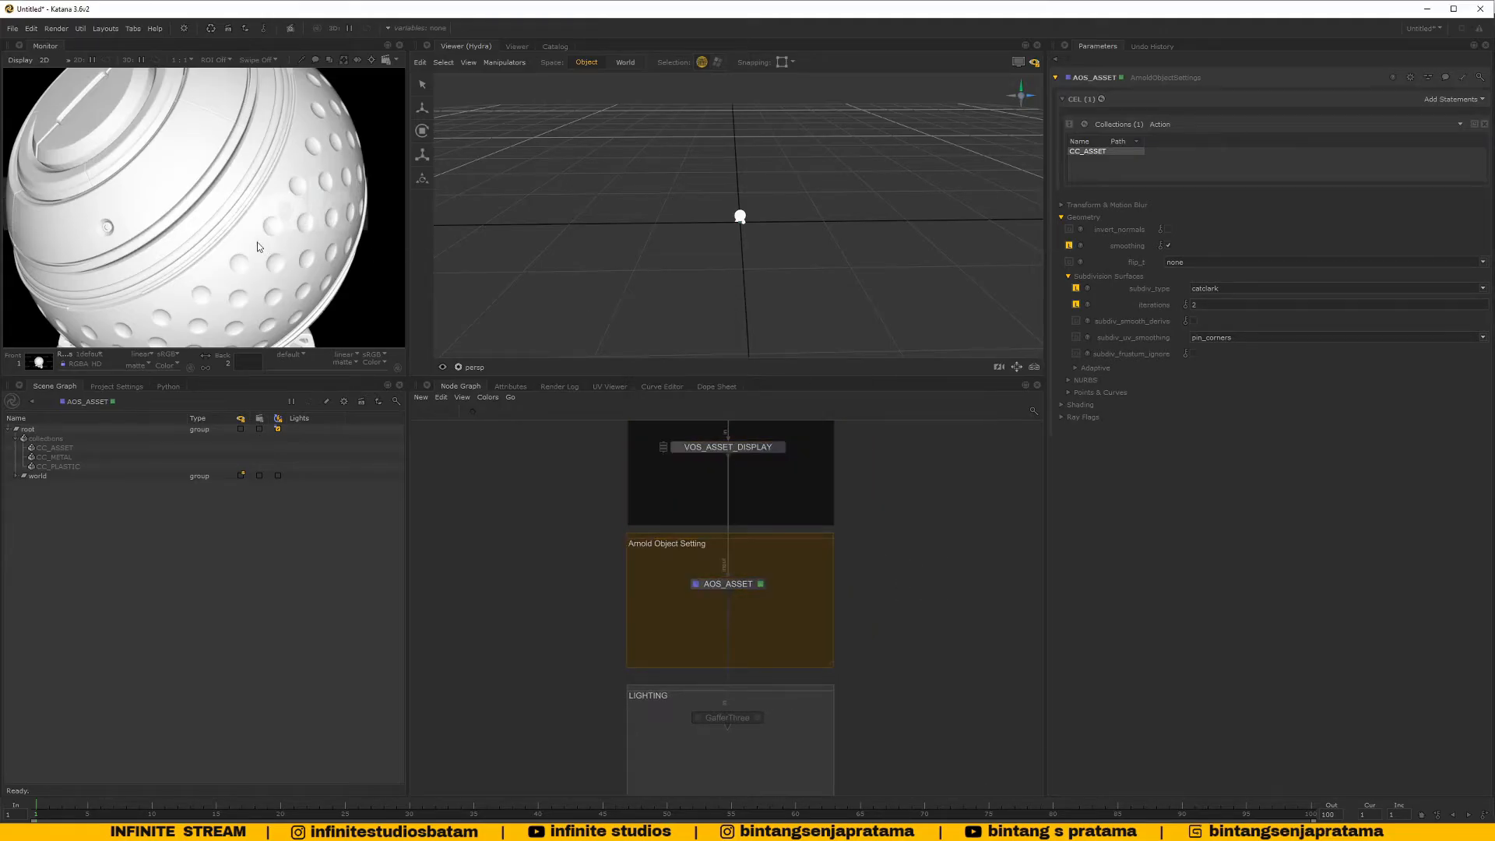
Enlarge the Monitor pane and bring the whole rendered asset into view
{"action": "middle_click_drag", "start_coordinate": [140, 341], "coordinate": [215, 254]}
{"action": "middle_click_drag", "start_coordinate": [356, 207], "coordinate": [292, 225]}
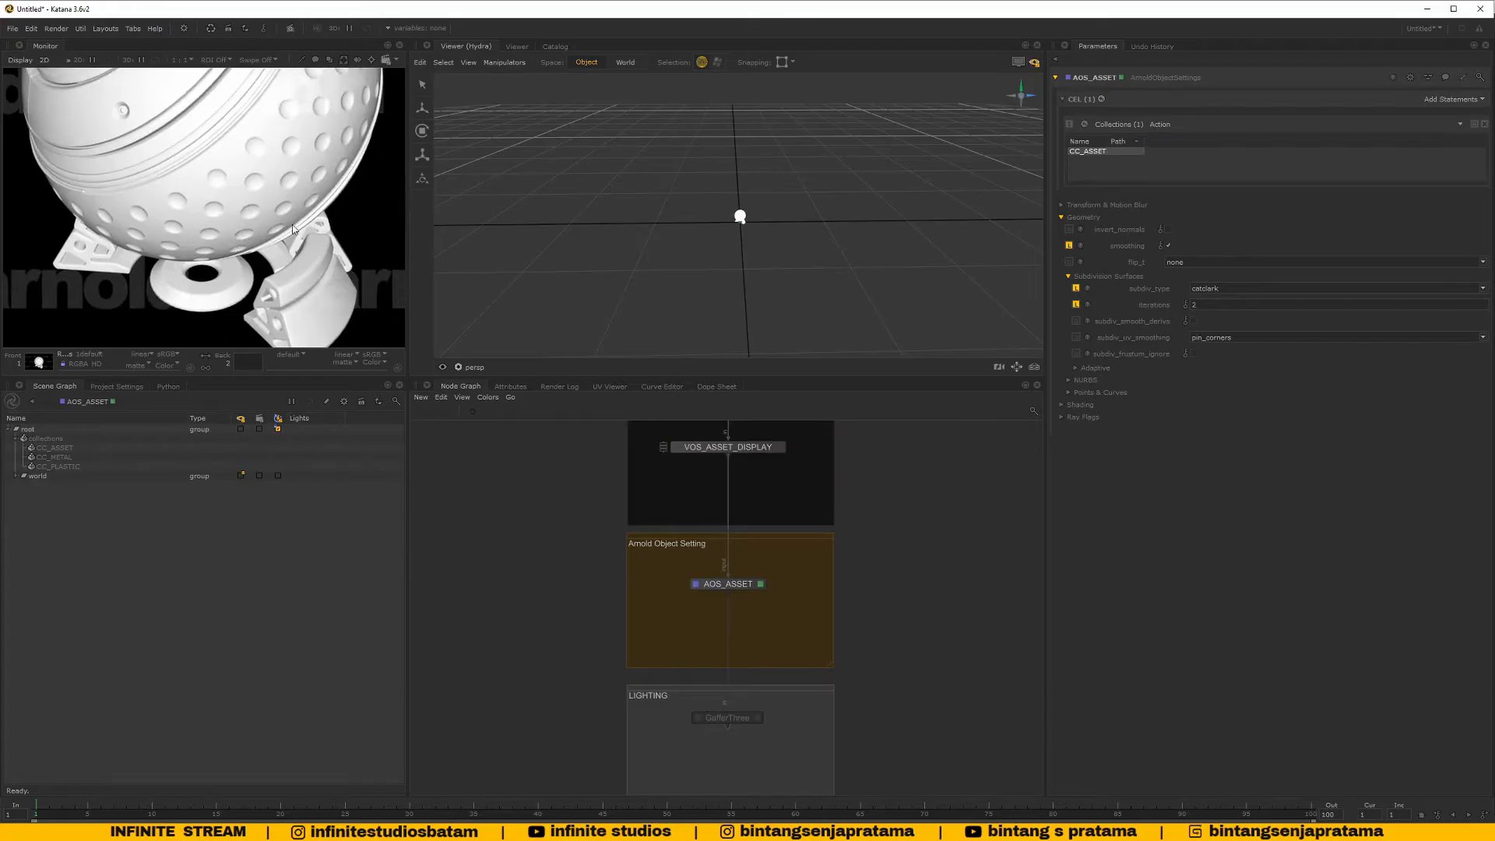
{"action": "left_click_drag", "start_coordinate": [408, 376], "coordinate": [555, 508]}
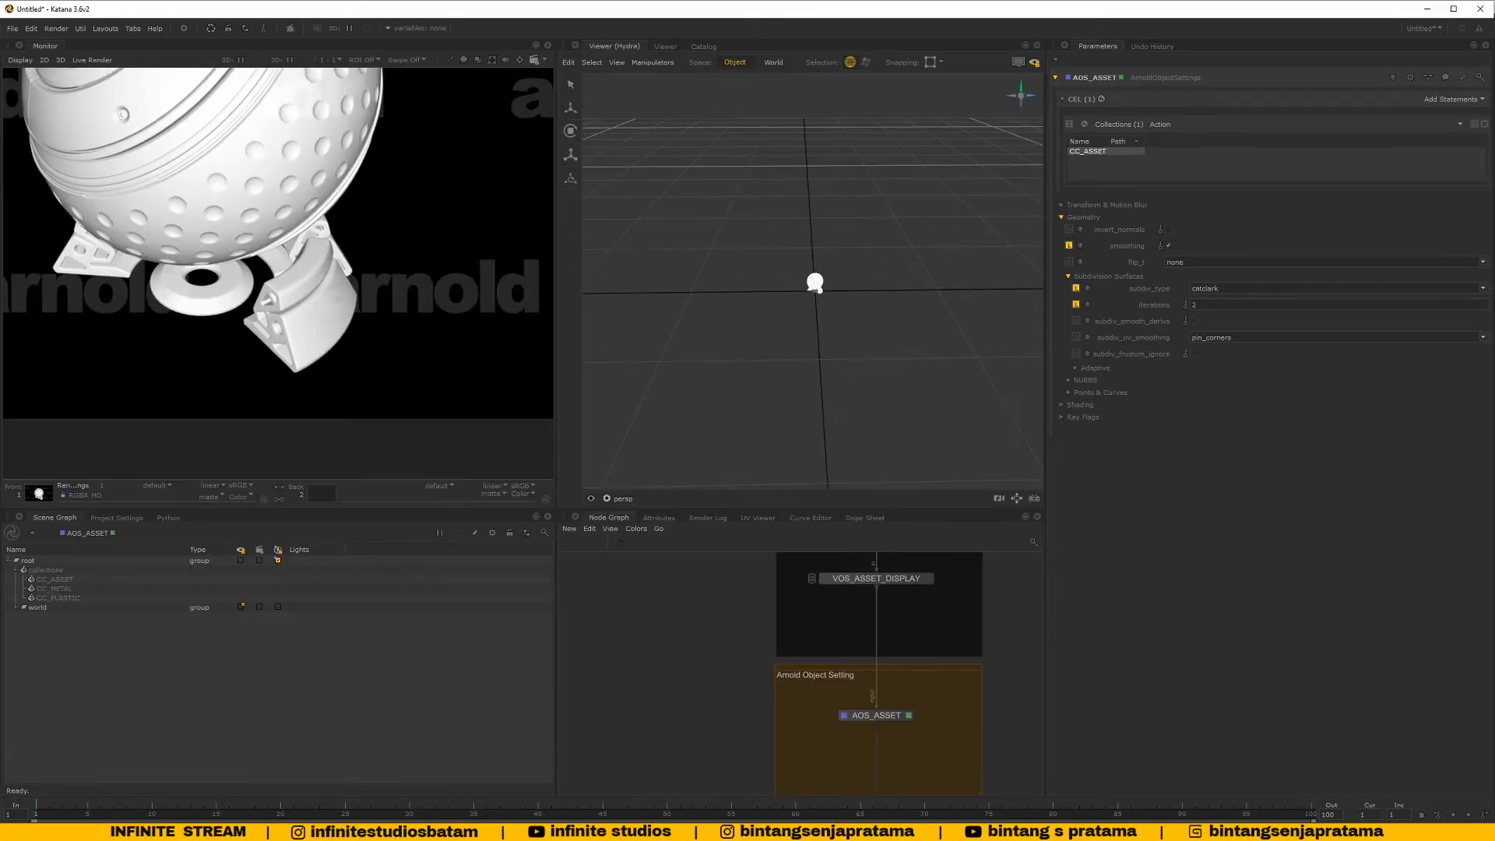
{"action": "scroll", "coordinate": [341, 196], "scroll_direction": "down", "scroll_amount": 1}
{"action": "middle_click_drag", "start_coordinate": [341, 197], "coordinate": [384, 327]}
{"action": "middle_click_drag", "start_coordinate": [308, 284], "coordinate": [292, 282]}
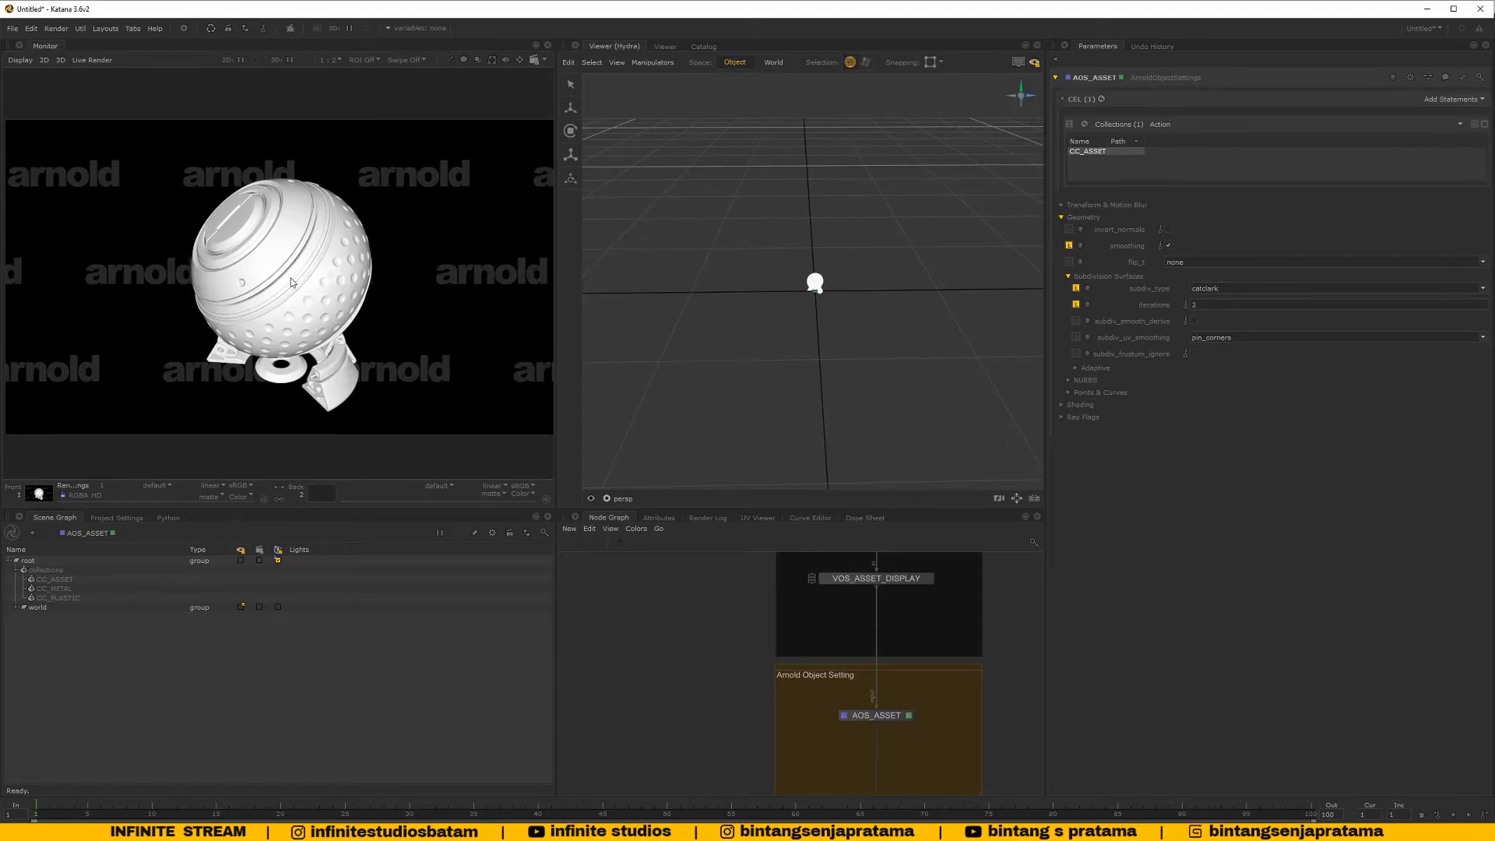
Bring the oldest catalog render to the front of the monitor, then return to the latest one
{"action": "key", "text": "Tab"}
{"action": "left_click", "coordinate": [48, 205]}
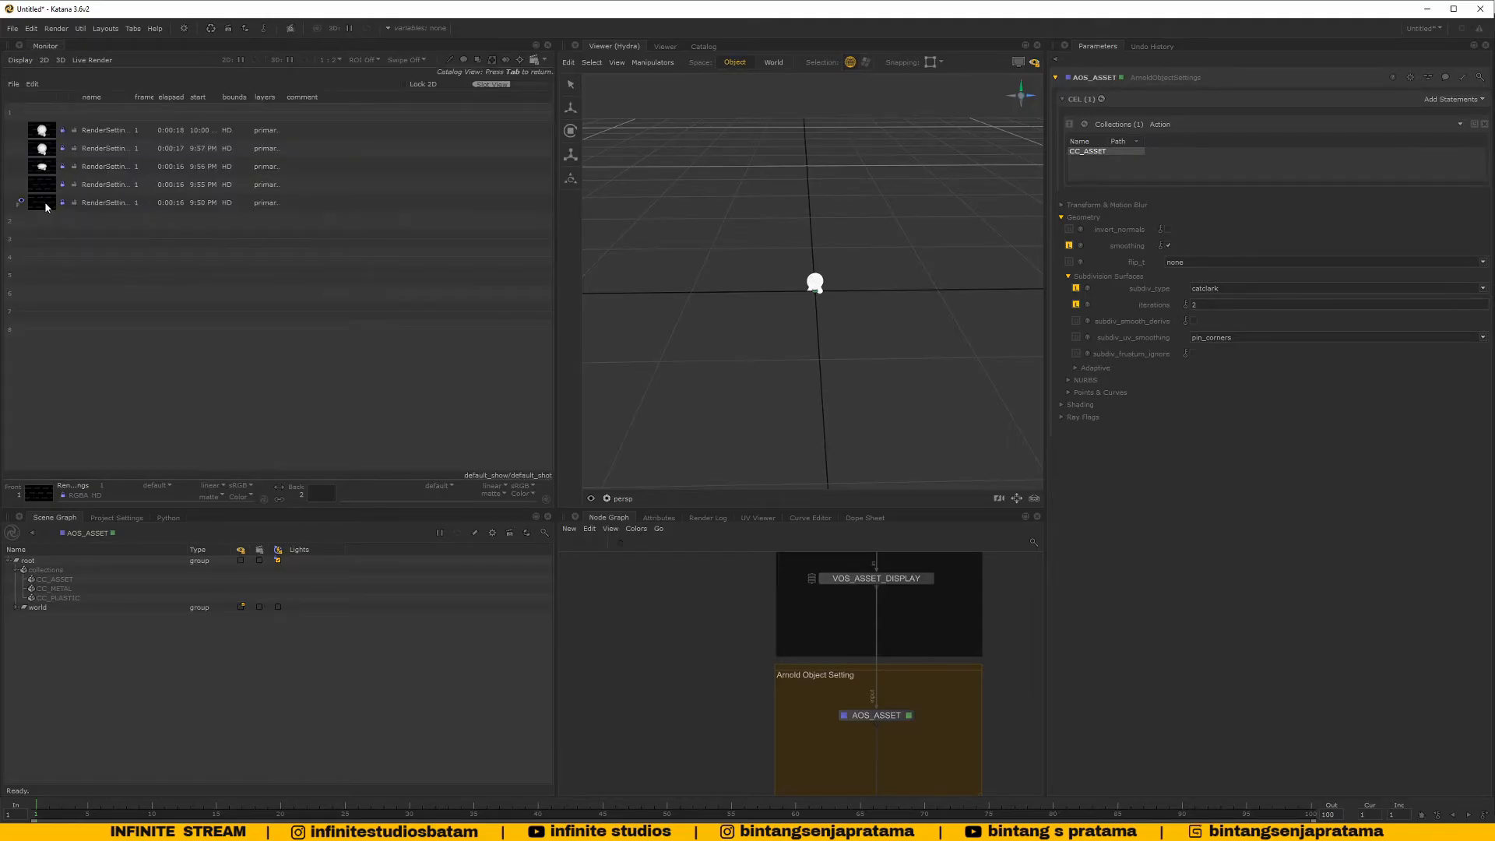
{"action": "left_click_drag", "start_coordinate": [46, 133], "coordinate": [48, 141]}
{"action": "key", "text": "Tab"}
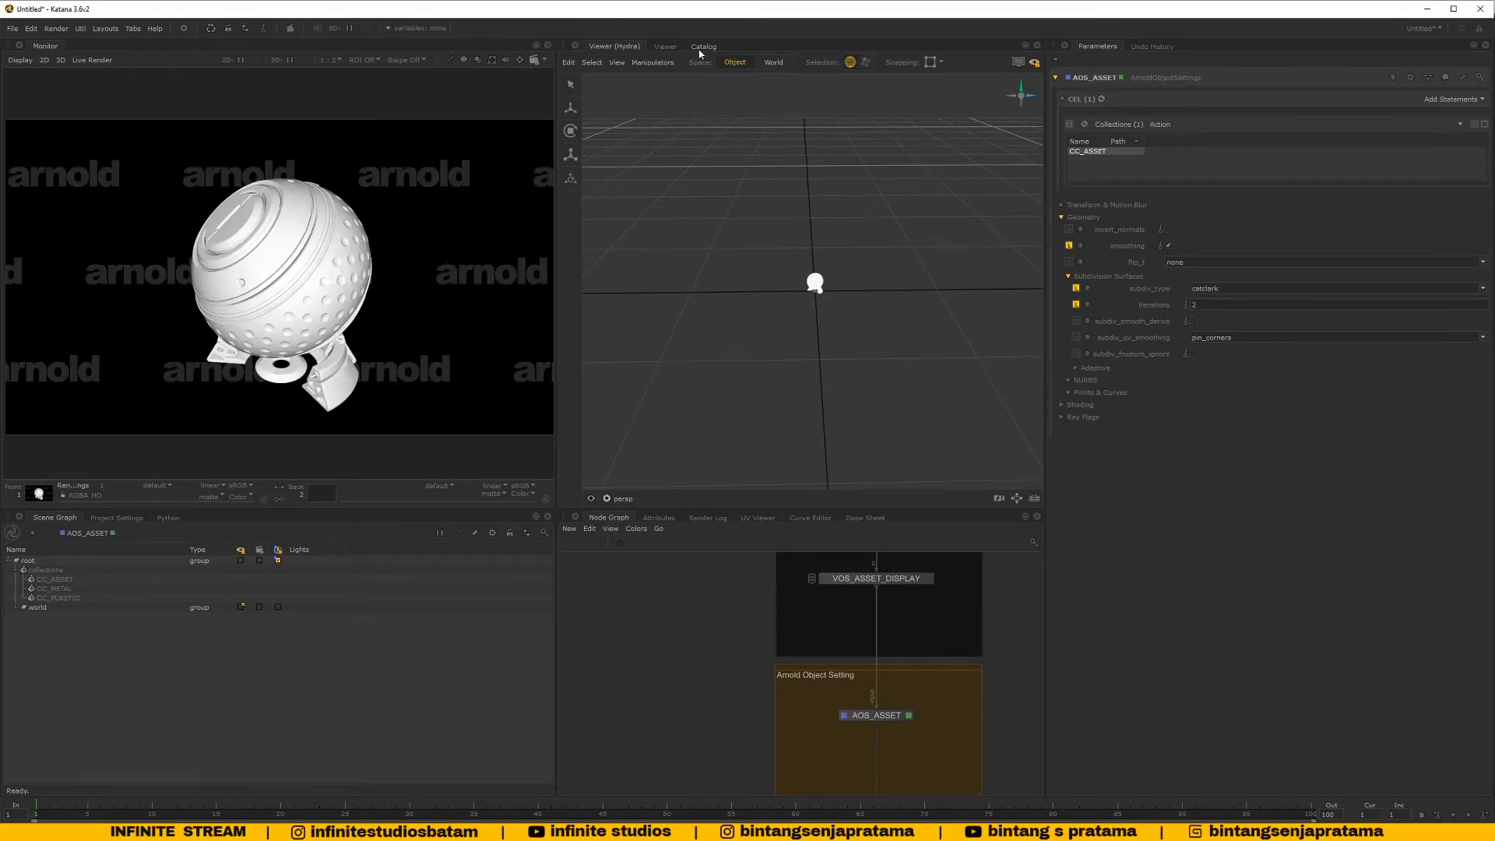
Show the render Catalog beside the monitor and close the extra Catalog pane
{"action": "left_click", "coordinate": [577, 46]}
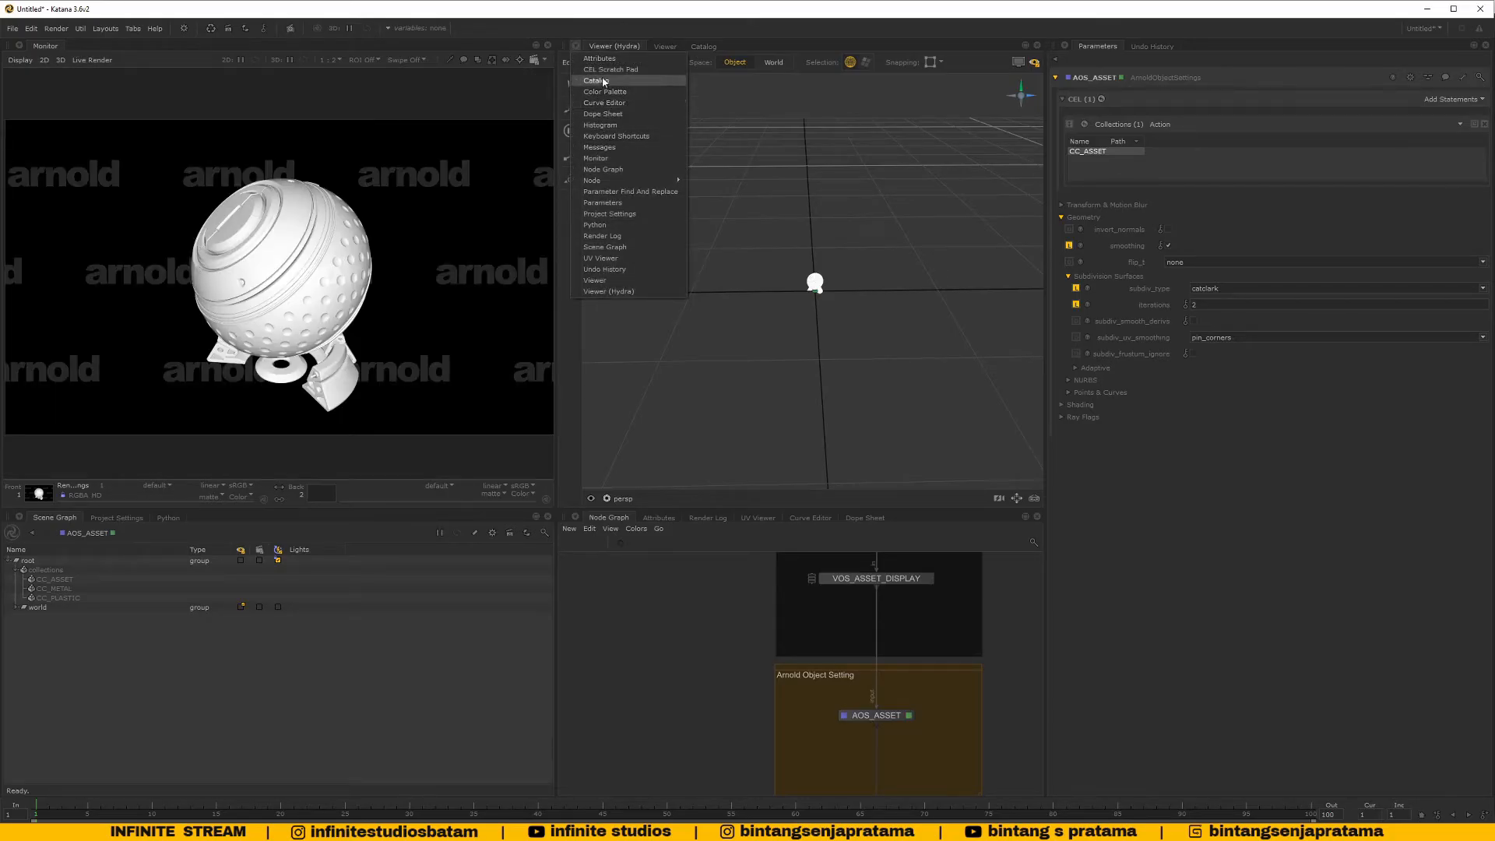
{"action": "left_click", "coordinate": [598, 81]}
{"action": "right_click", "coordinate": [712, 44]}
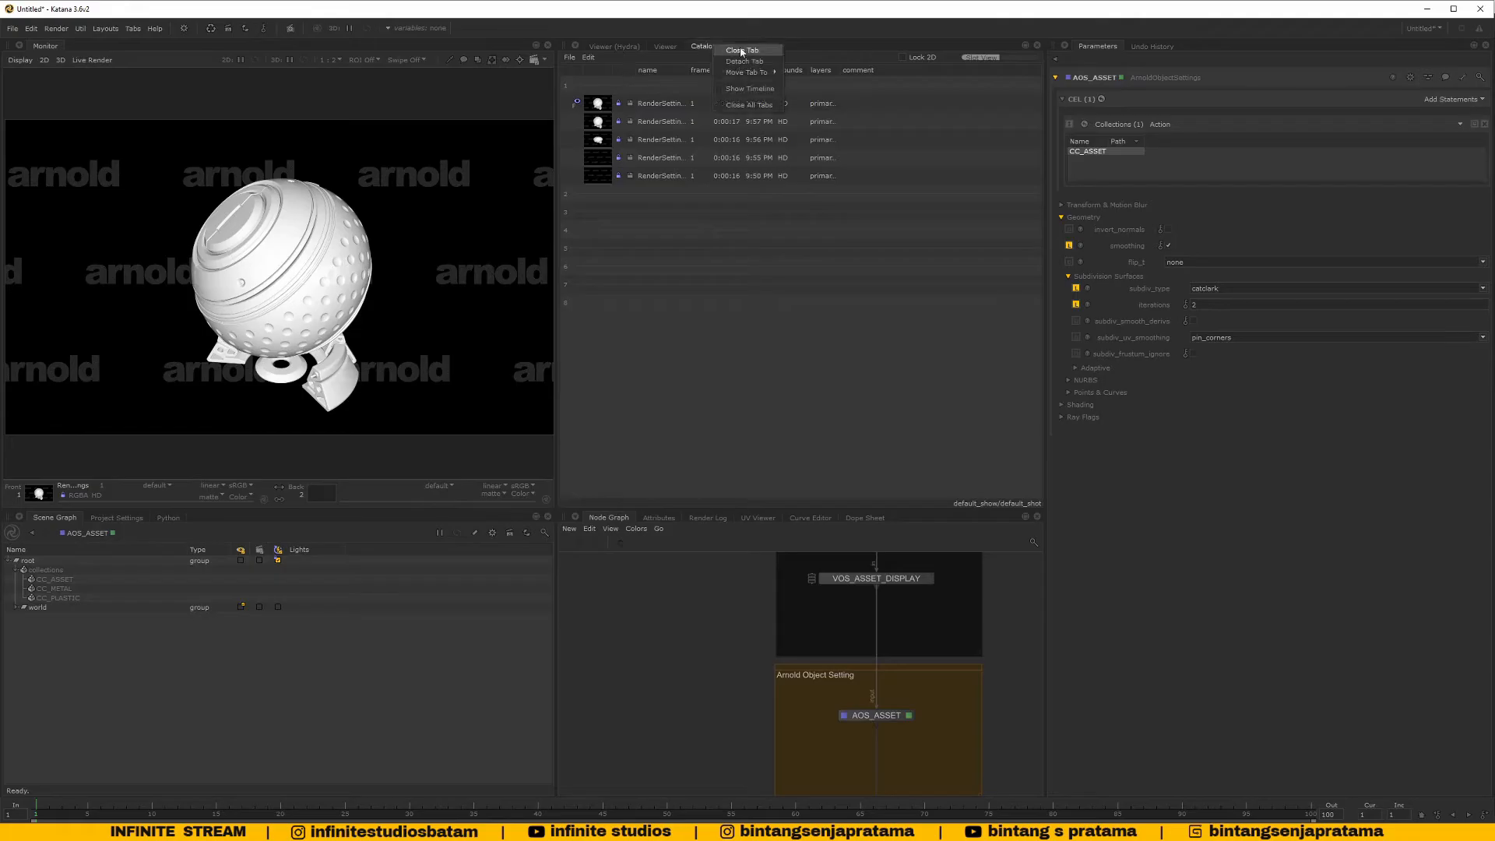
{"action": "left_click", "coordinate": [745, 52]}
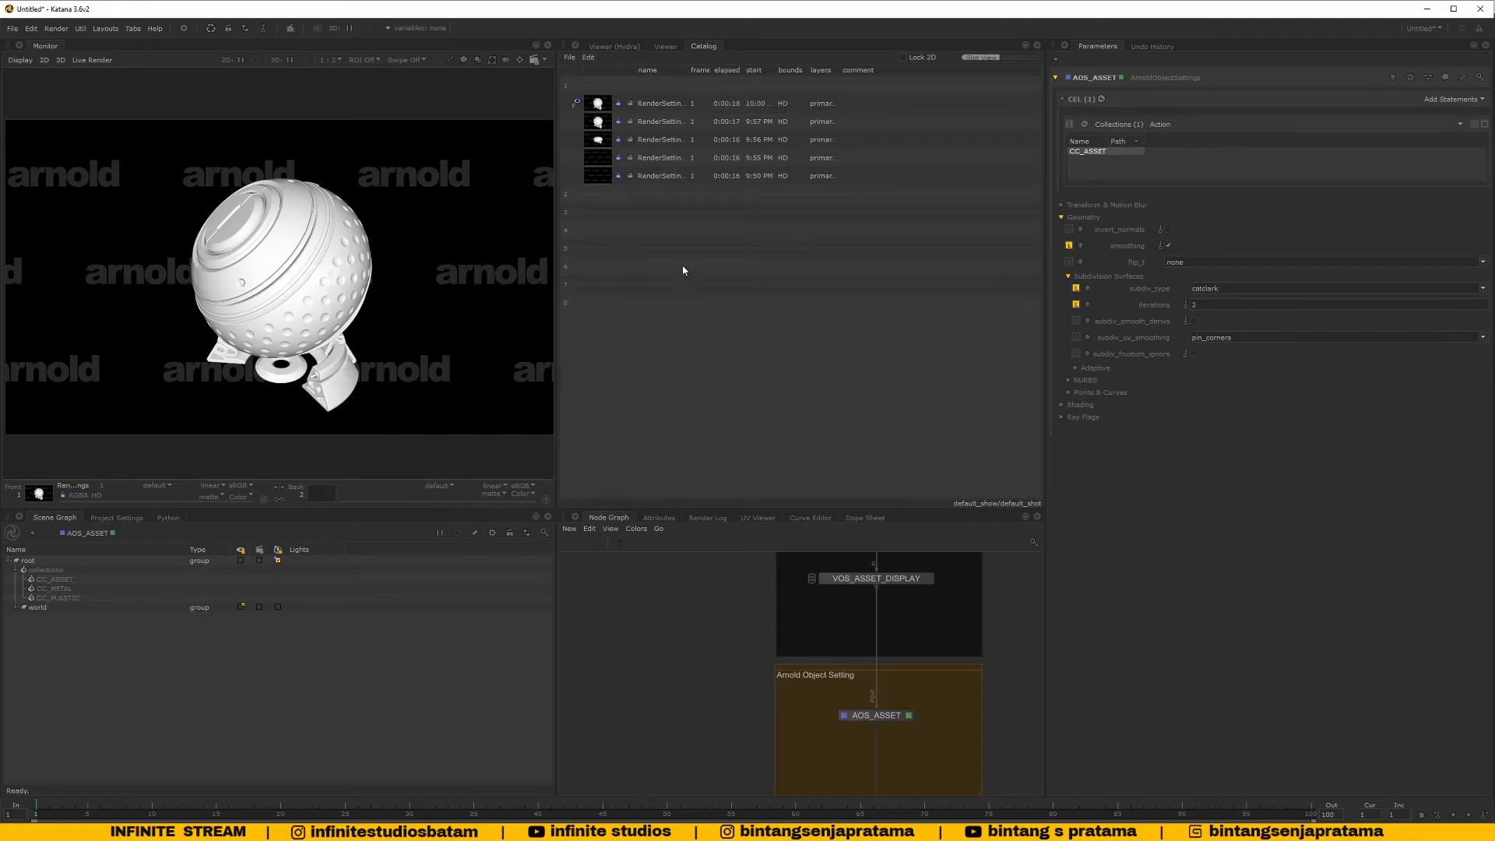
Flip between the two latest renders and compare the surface smoothness of the sphere and base ring up close
{"action": "middle_click_drag", "start_coordinate": [349, 271], "coordinate": [344, 263]}
{"action": "middle_click_drag", "start_coordinate": [477, 192], "coordinate": [464, 207]}
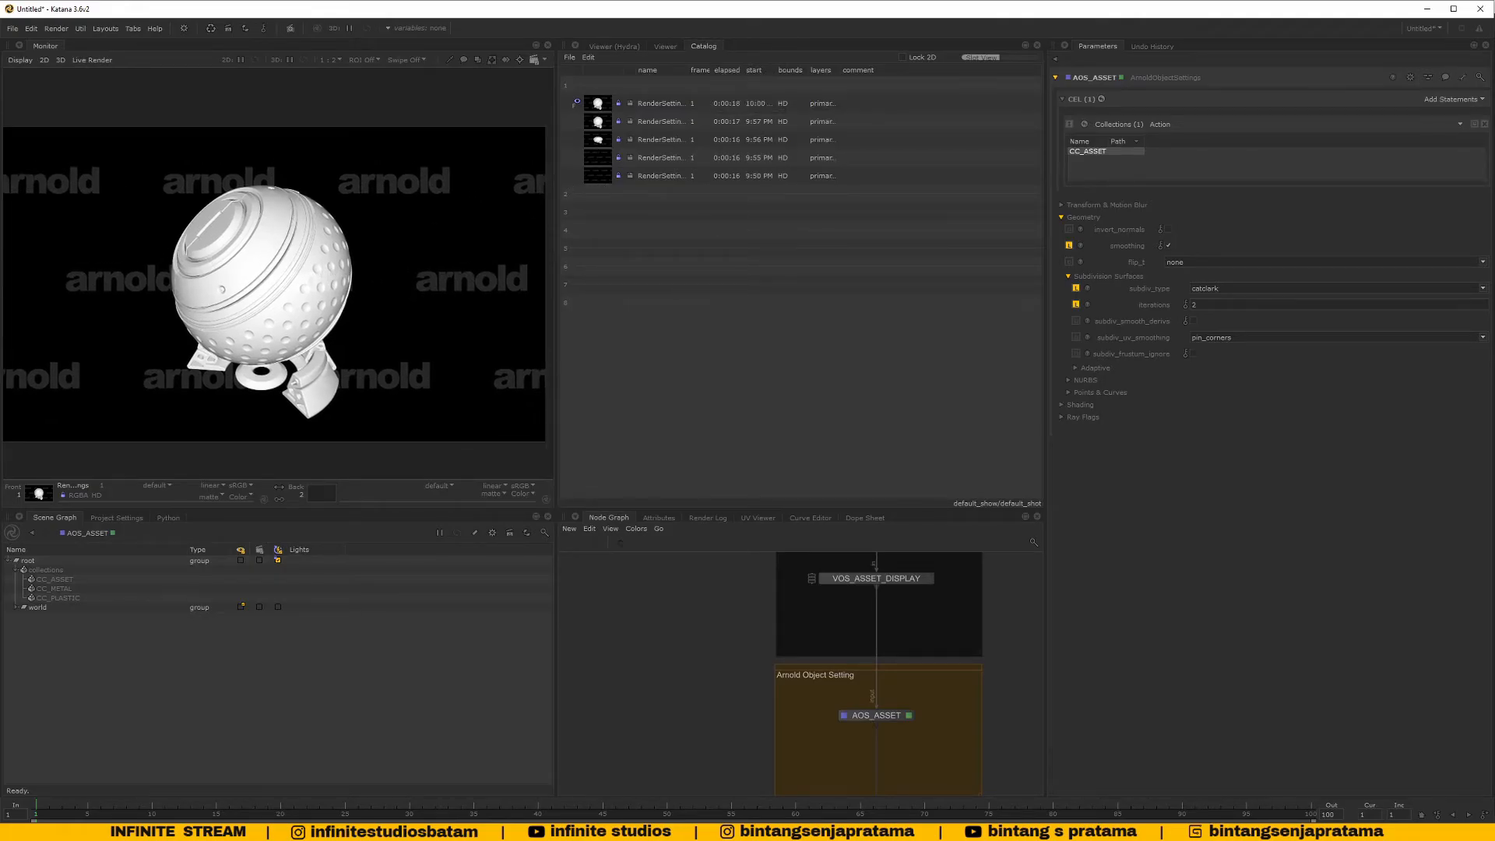
{"action": "key", "text": "Down"}
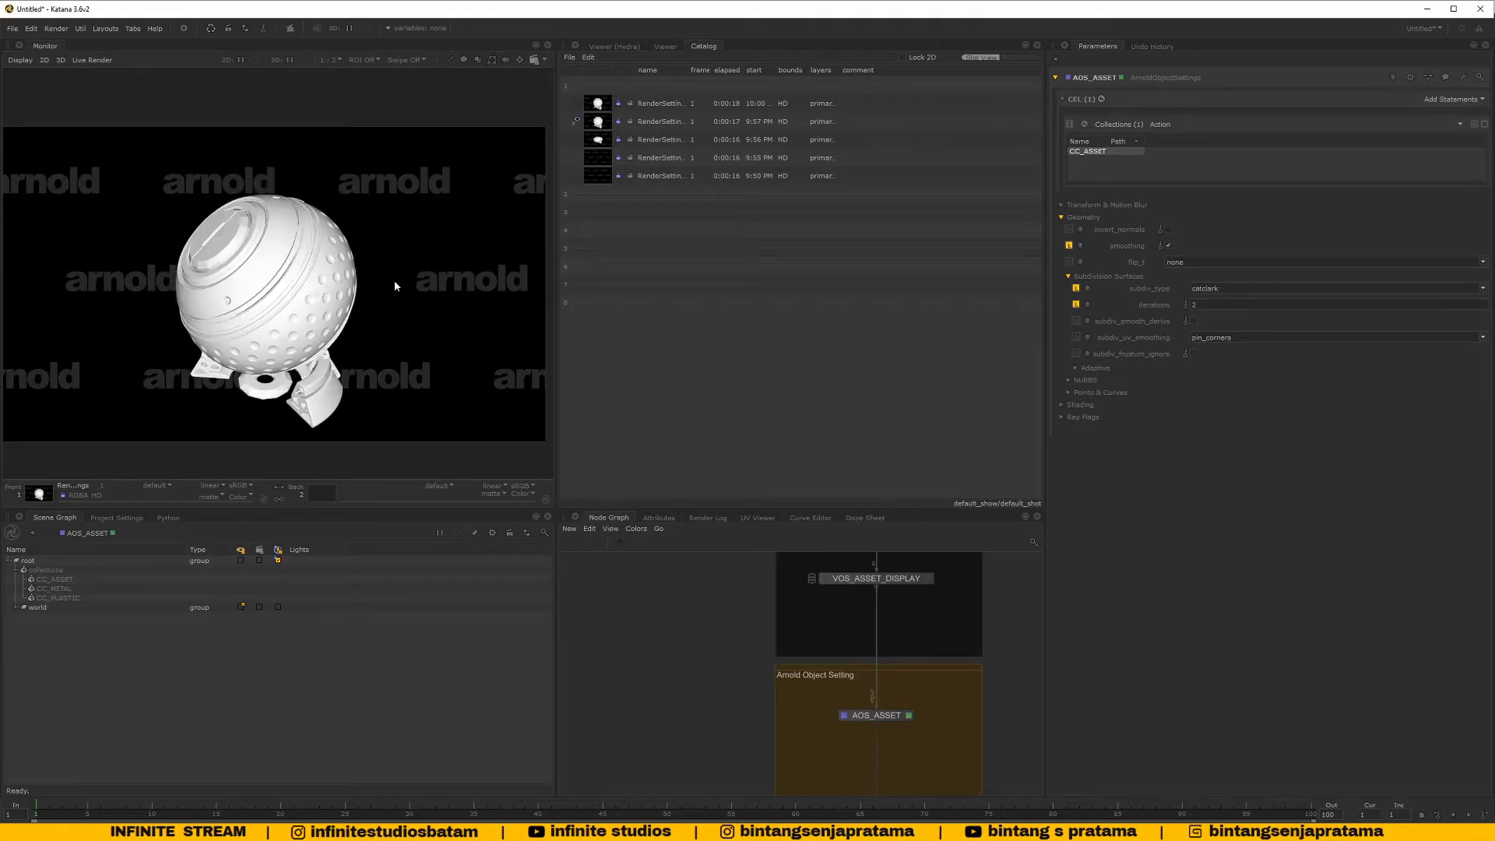
{"action": "key", "text": "Up"}
{"action": "key", "text": "Down"}
{"action": "key", "text": "Up"}
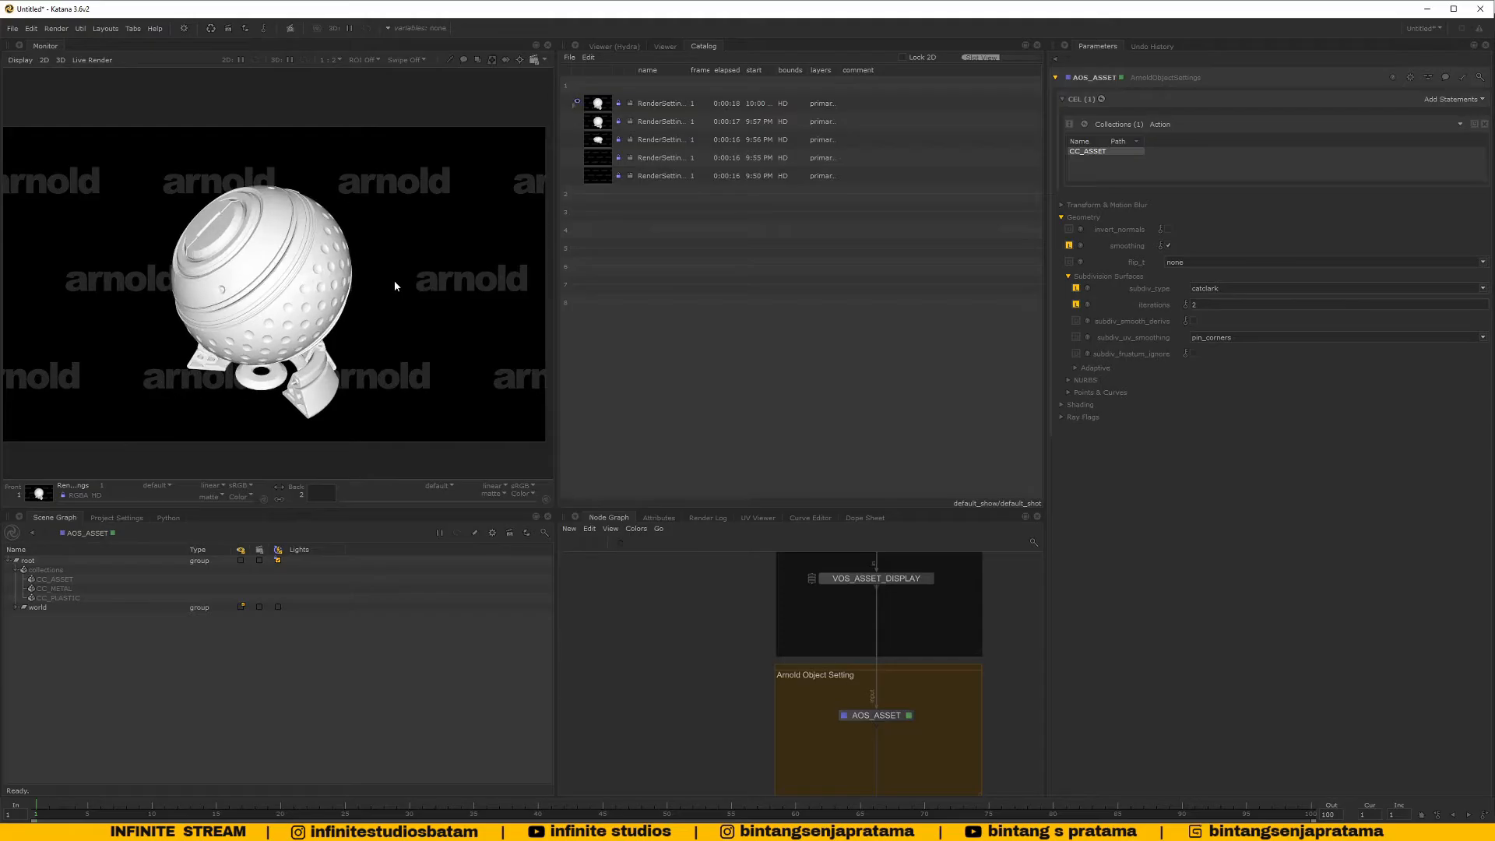
{"action": "key", "text": "Down"}
{"action": "key", "text": "Up"}
{"action": "scroll", "coordinate": [394, 280], "scroll_direction": "up", "scroll_amount": 1}
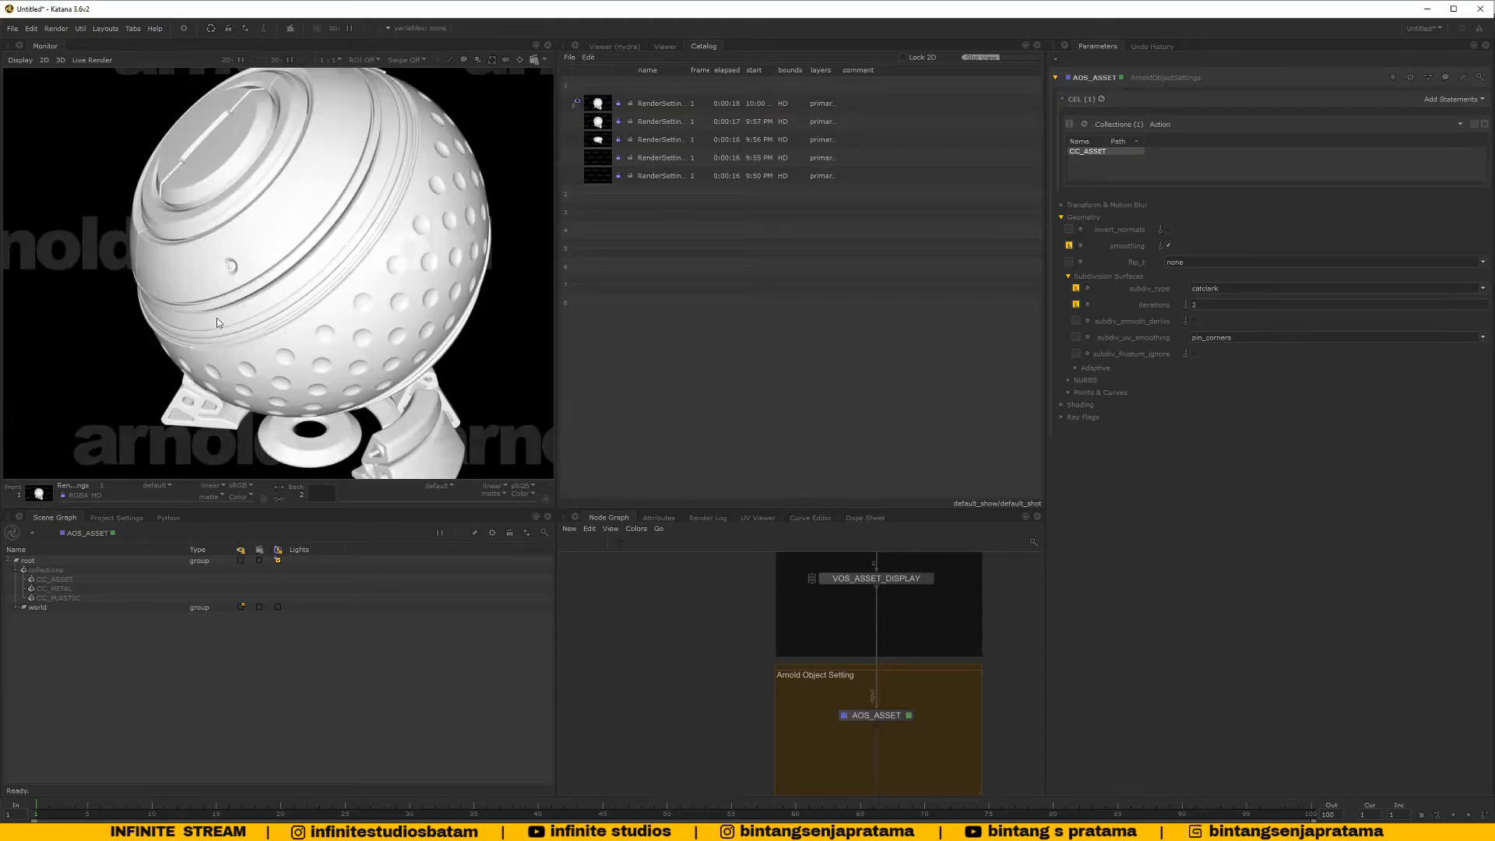
{"action": "scroll", "coordinate": [248, 361], "scroll_direction": "up", "scroll_amount": 1}
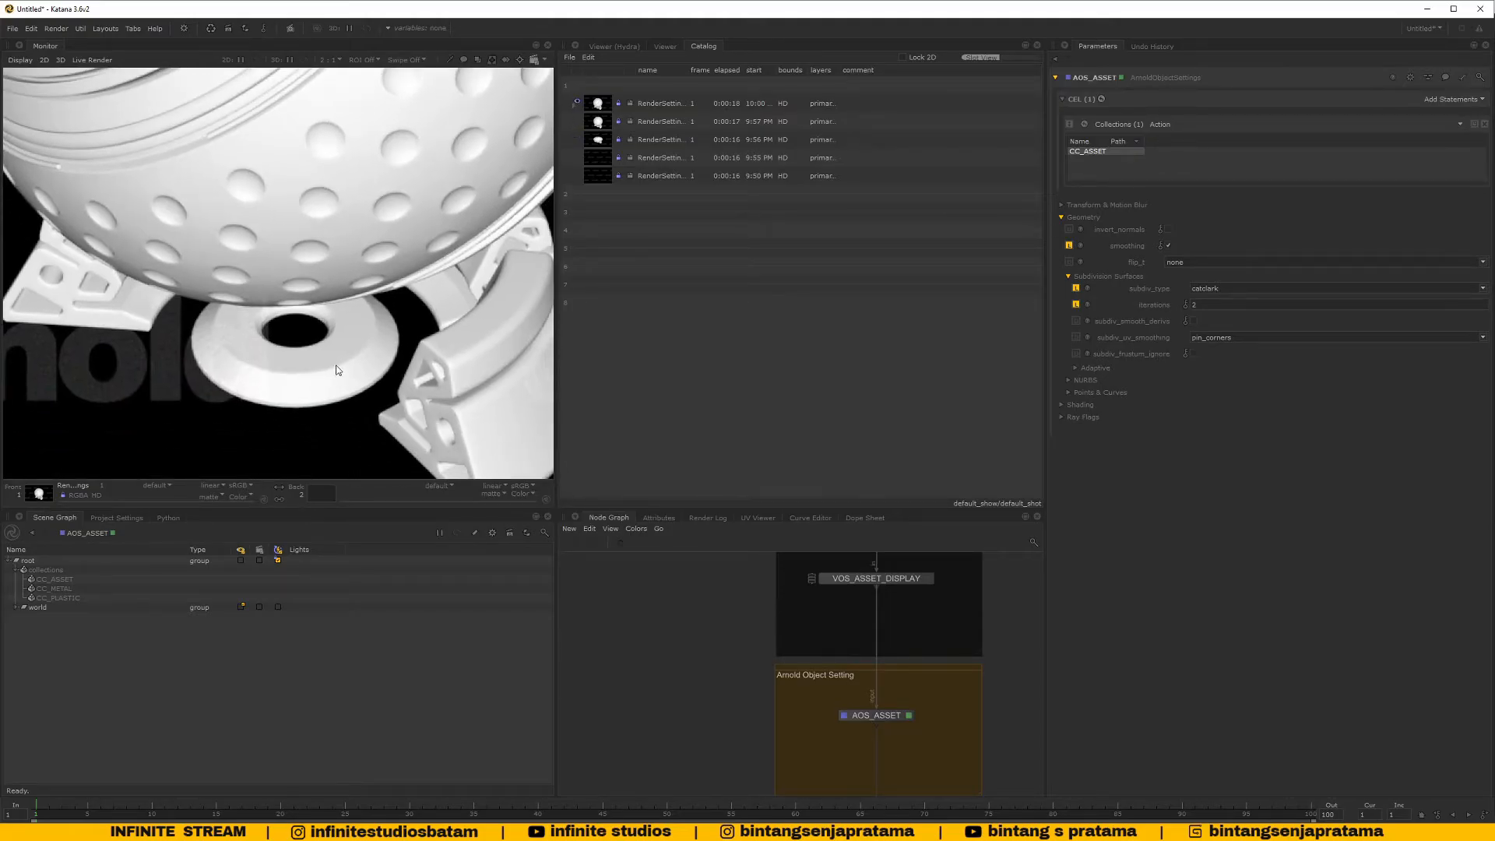
{"action": "scroll", "coordinate": [359, 368], "scroll_direction": "down", "scroll_amount": 1}
{"action": "middle_click_drag", "start_coordinate": [359, 368], "coordinate": [348, 438]}
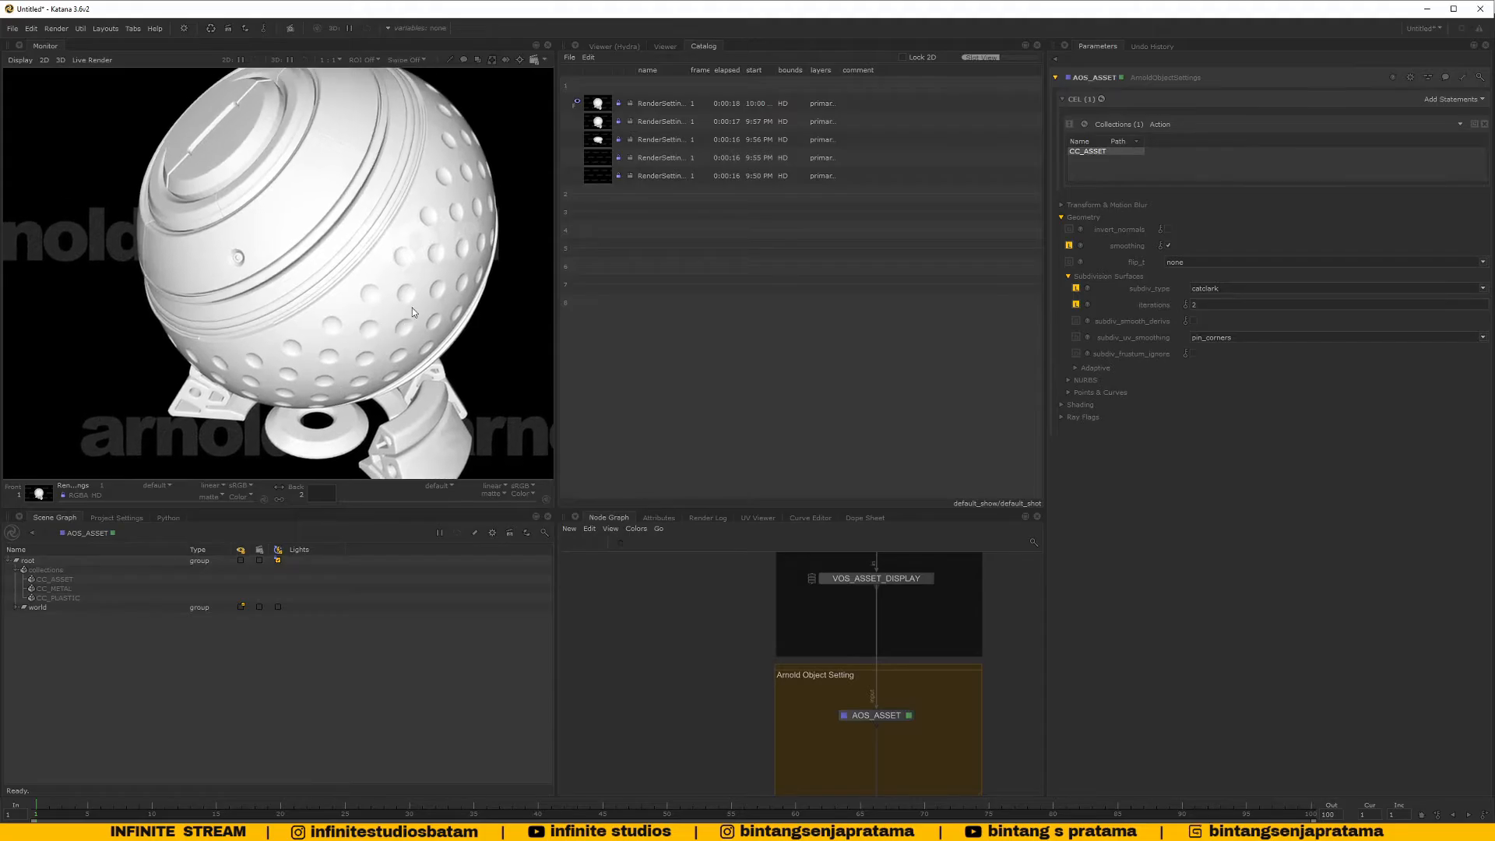
Show the asset up close in the Hydra viewer to check its wireframe
{"action": "left_click", "coordinate": [615, 46]}
{"action": "scroll", "coordinate": [822, 304], "scroll_direction": "up", "scroll_amount": 8}
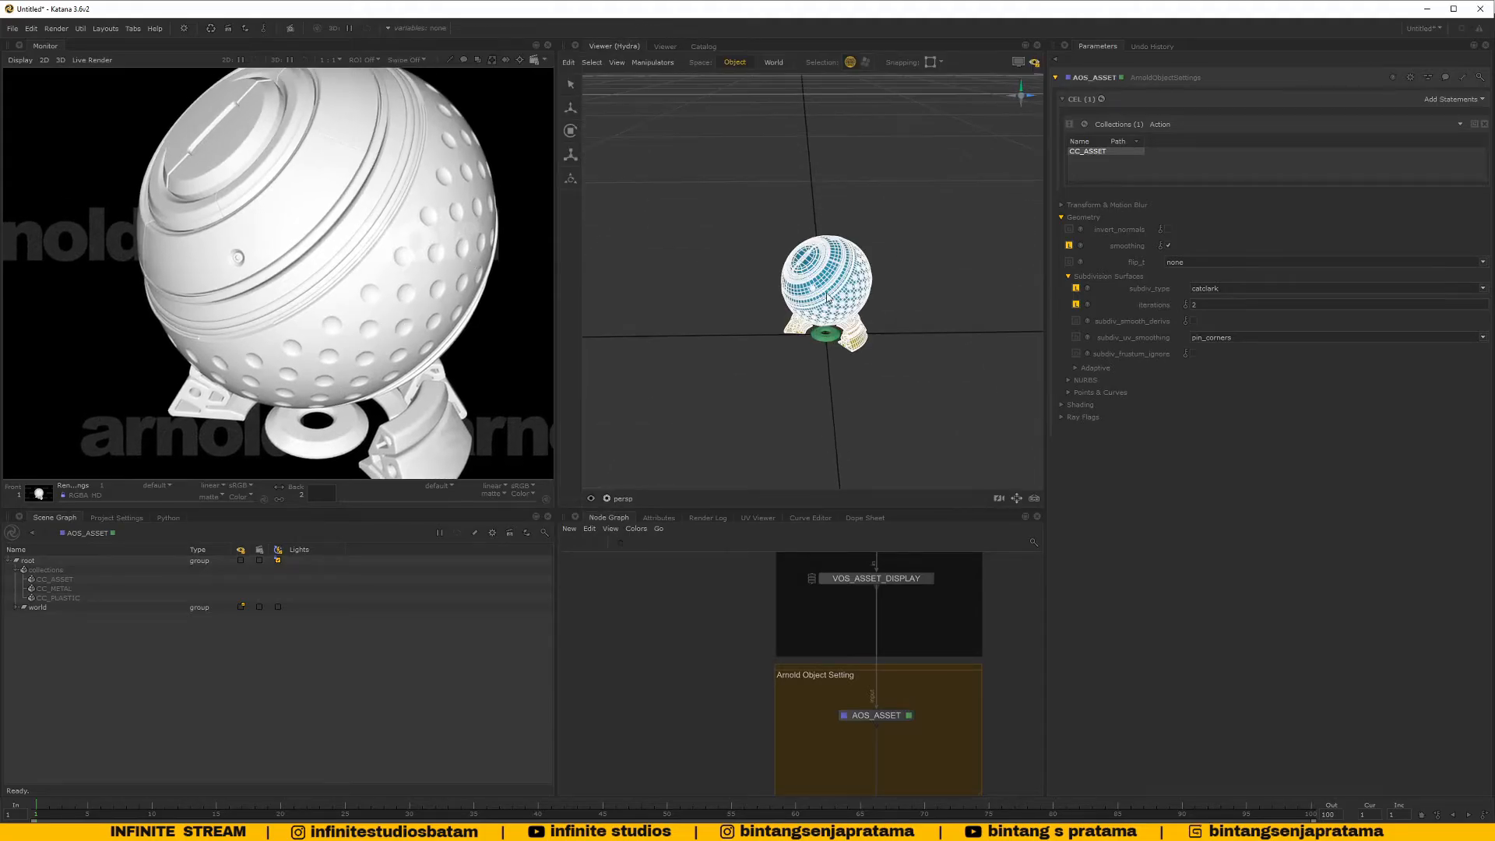
{"action": "scroll", "coordinate": [930, 692], "scroll_direction": "down", "scroll_amount": 2}
{"action": "scroll", "coordinate": [901, 712], "scroll_direction": "up", "scroll_amount": 2}
{"action": "middle_click_drag", "start_coordinate": [932, 695], "coordinate": [810, 749]}
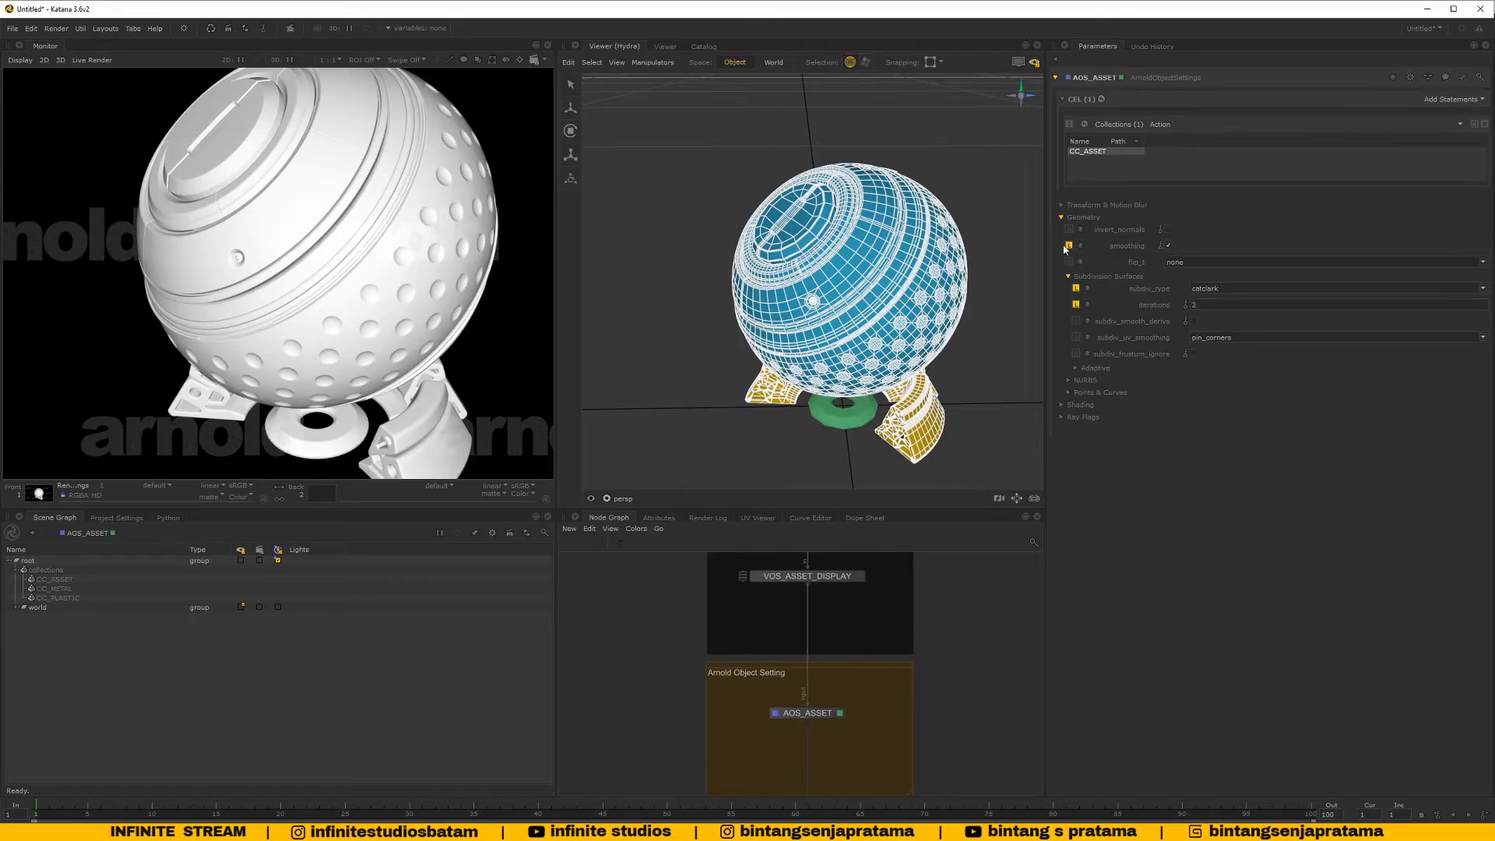
Reset AOS_ASSET's smoothing to its default, inspect the rendered base ring, and enable smoothing again
{"action": "left_click", "coordinate": [1070, 246]}
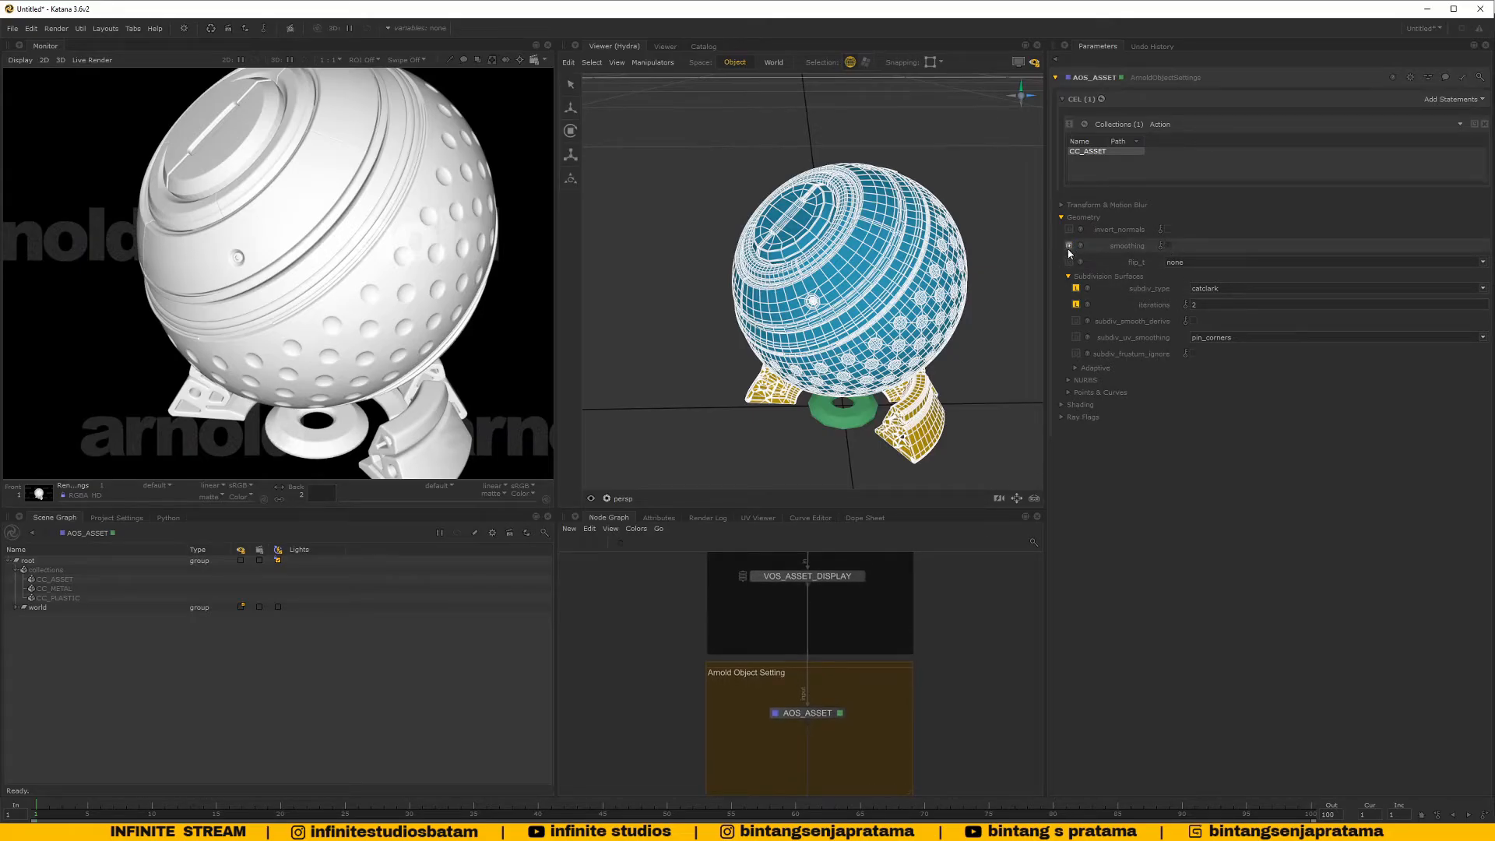
{"action": "middle_click_drag", "start_coordinate": [334, 455], "coordinate": [356, 395]}
{"action": "scroll", "coordinate": [357, 396], "scroll_direction": "up", "scroll_amount": 1}
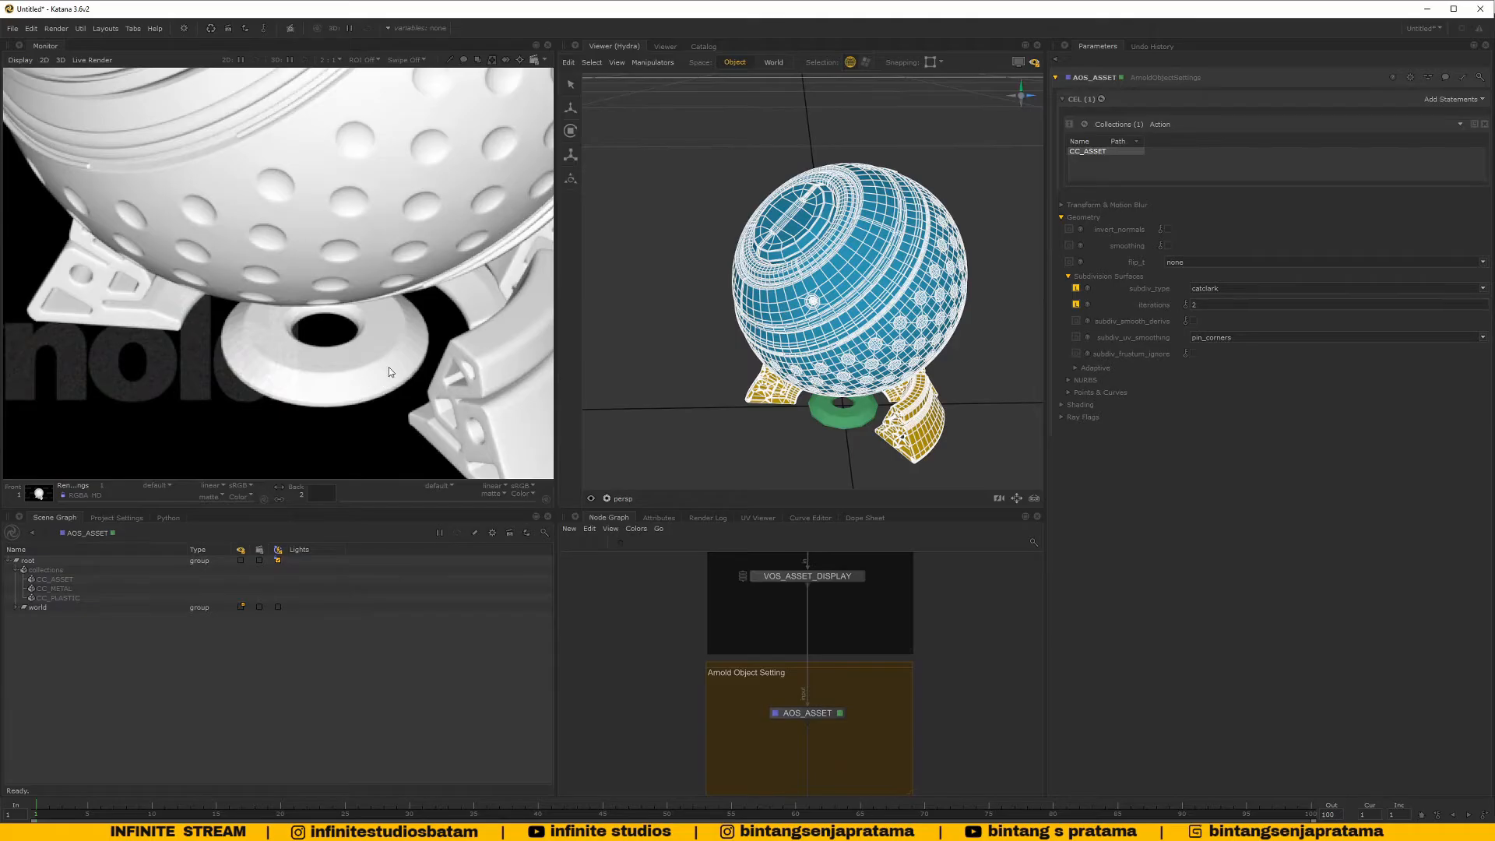
{"action": "scroll", "coordinate": [392, 373], "scroll_direction": "down", "scroll_amount": 1}
{"action": "left_click", "coordinate": [1168, 246]}
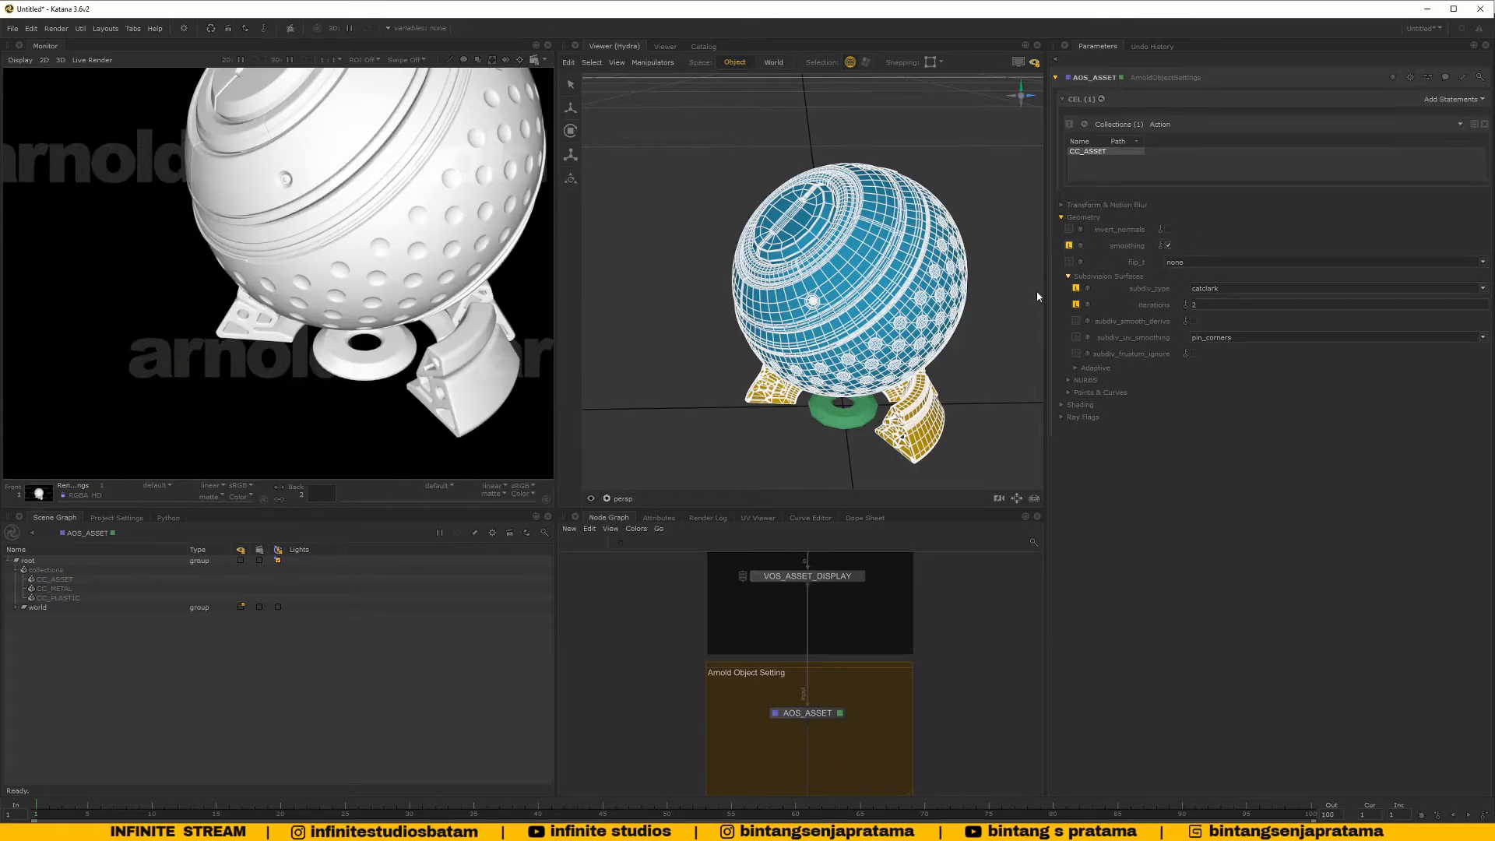
View the scene at the RenderSettings node below the lighting and camera nodes
{"action": "middle_click_drag", "start_coordinate": [356, 310], "coordinate": [354, 329]}
{"action": "scroll", "coordinate": [805, 720], "scroll_direction": "down", "scroll_amount": 2}
{"action": "middle_click_drag", "start_coordinate": [805, 721], "coordinate": [796, 625]}
{"action": "scroll", "coordinate": [774, 756], "scroll_direction": "up", "scroll_amount": 4}
{"action": "scroll", "coordinate": [774, 757], "scroll_direction": "down", "scroll_amount": 2}
{"action": "middle_click_drag", "start_coordinate": [774, 756], "coordinate": [807, 644]}
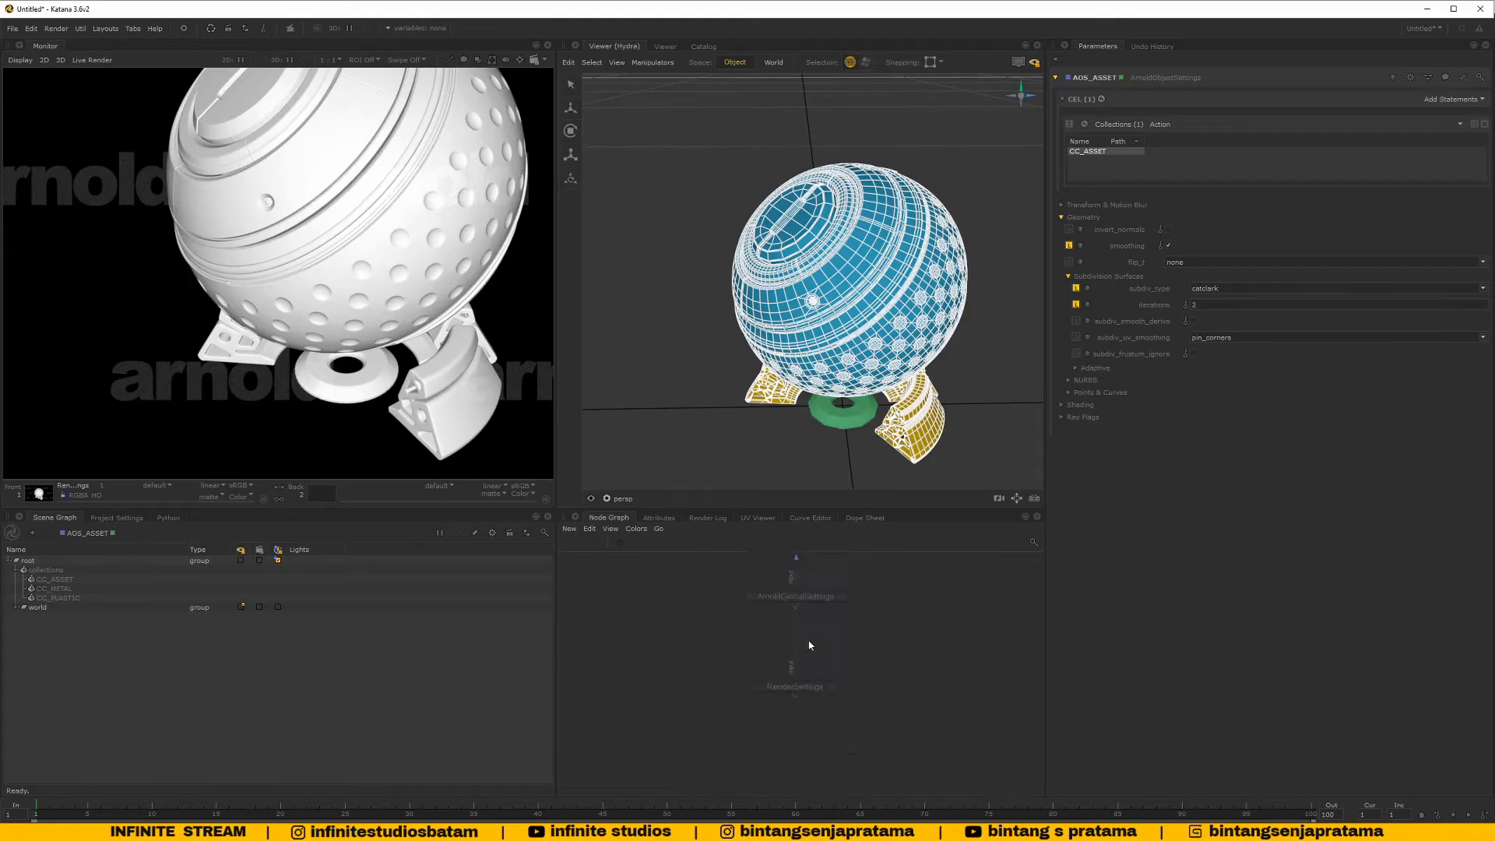
{"action": "scroll", "coordinate": [787, 670], "scroll_direction": "up", "scroll_amount": 4}
{"action": "left_click", "coordinate": [751, 597]}
{"action": "middle_click_drag", "start_coordinate": [751, 597], "coordinate": [799, 668]}
{"action": "left_click", "coordinate": [732, 645]}
{"action": "scroll", "coordinate": [743, 641], "scroll_direction": "down", "scroll_amount": 4}
{"action": "middle_click_drag", "start_coordinate": [803, 575], "coordinate": [868, 659]}
{"action": "scroll", "coordinate": [801, 642], "scroll_direction": "up", "scroll_amount": 4}
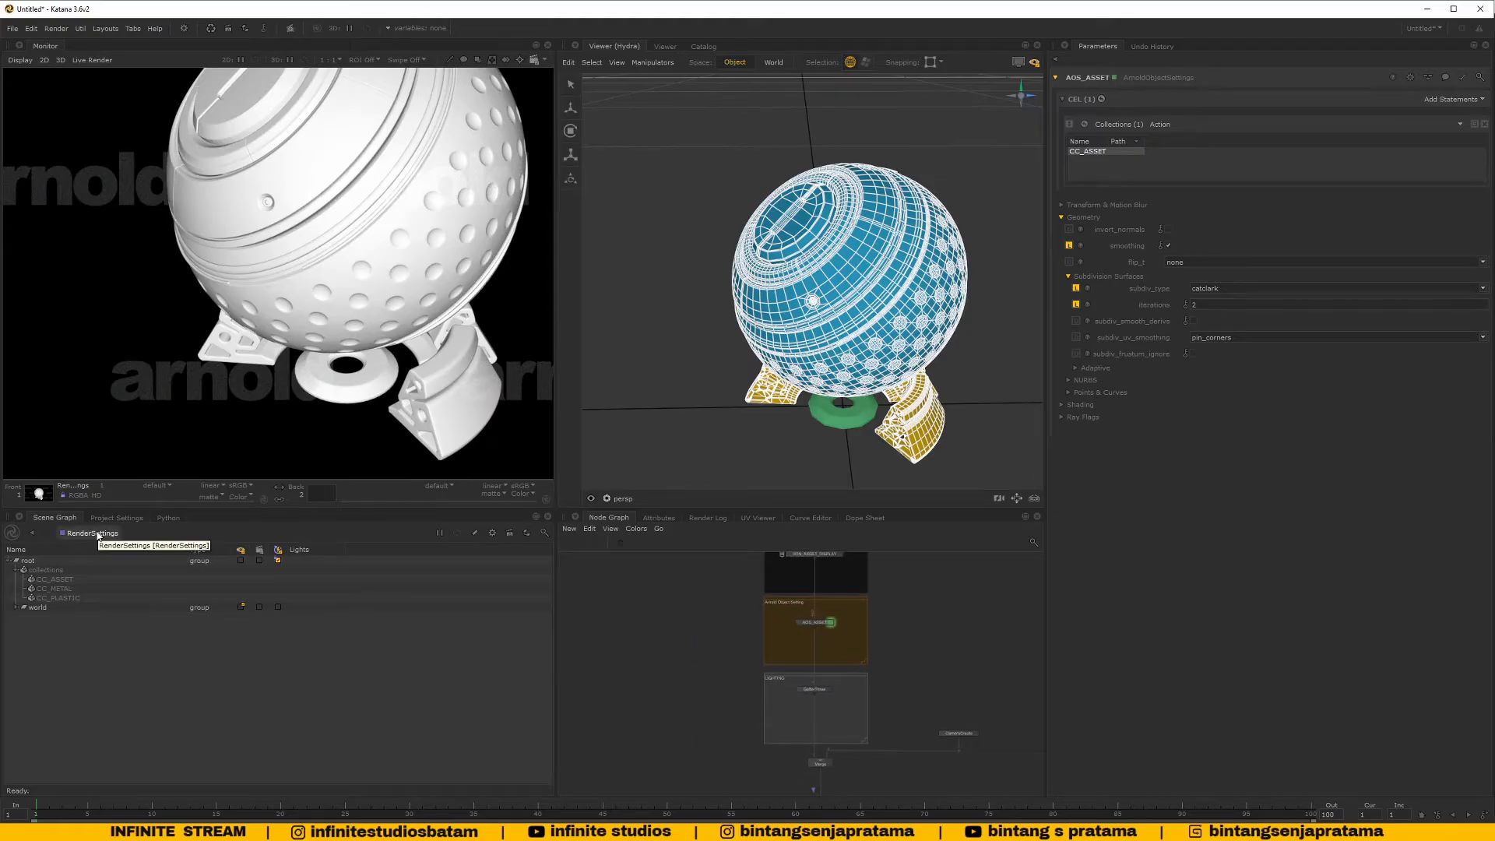
Repeat the previous render with smoothing enabled on the asset
{"action": "middle_click_drag", "start_coordinate": [231, 117], "coordinate": [219, 125]}
{"action": "left_click", "coordinate": [57, 29]}
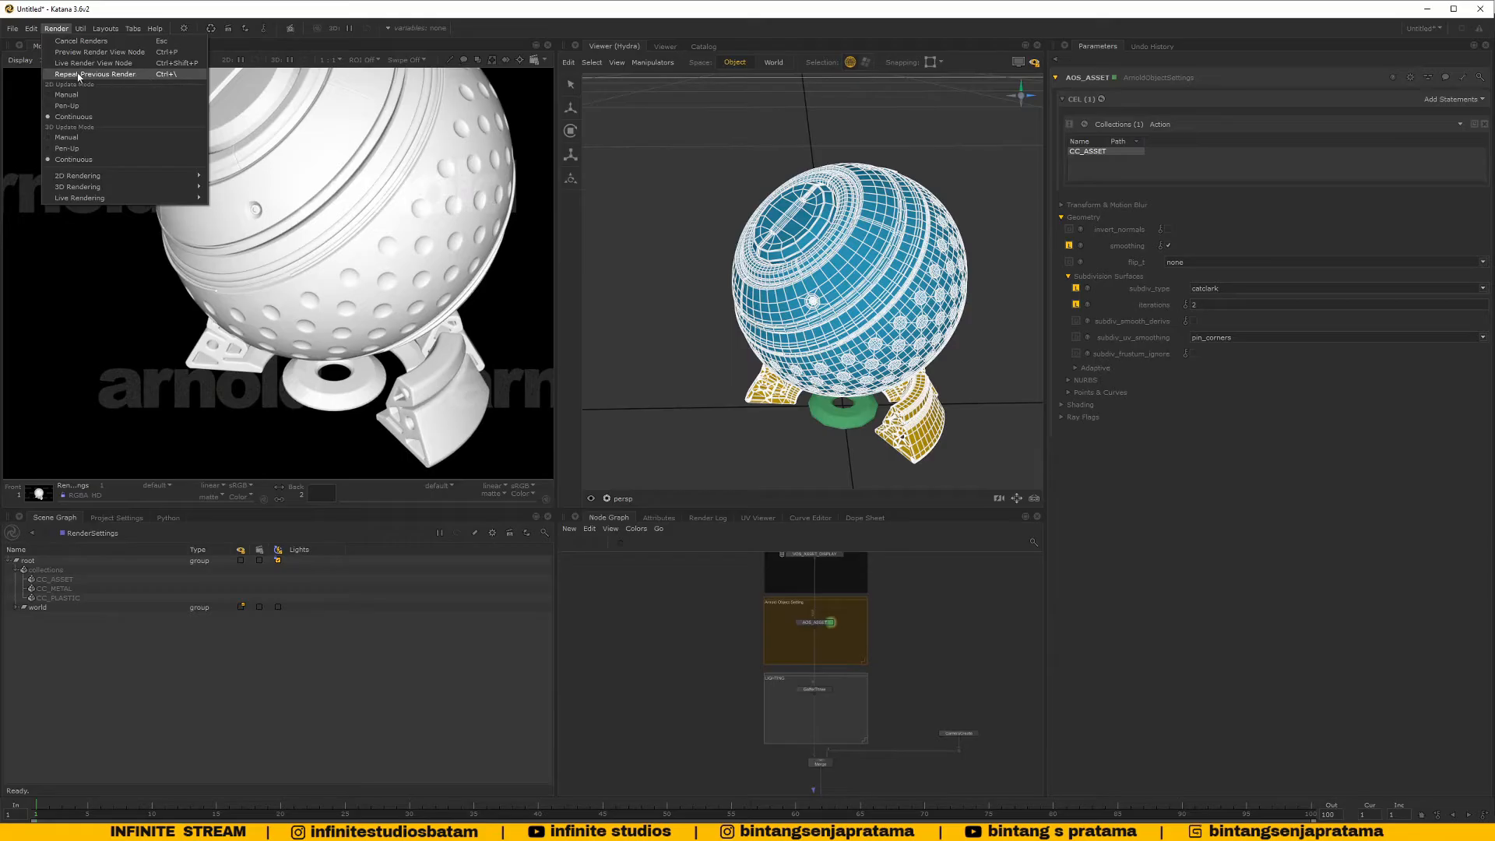
{"action": "left_click", "coordinate": [153, 75]}
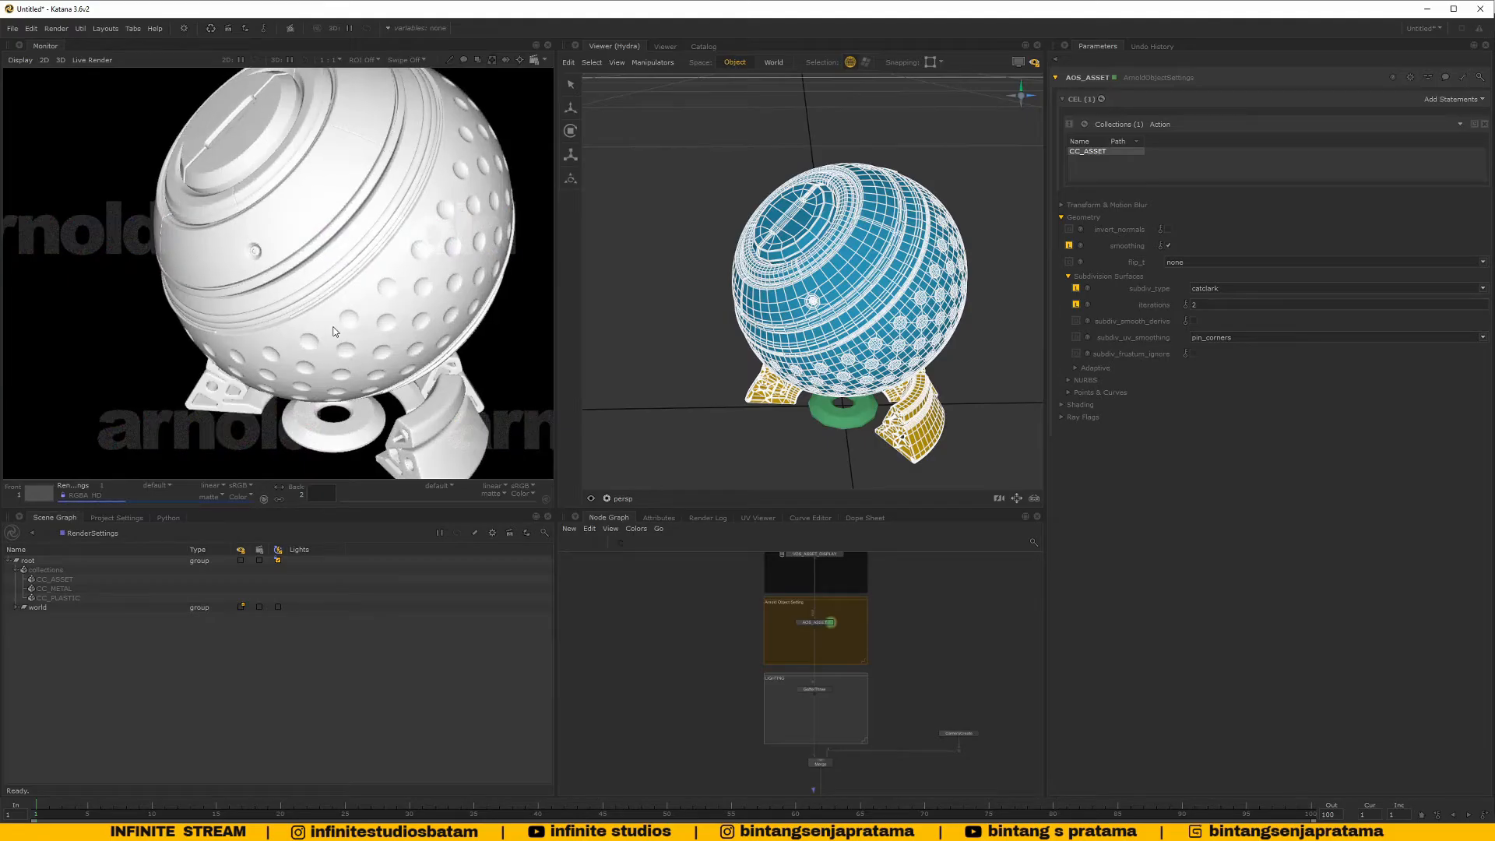
Examine the base ring and feet of the new render up close to check their smoothness
{"action": "middle_click_drag", "start_coordinate": [333, 332], "coordinate": [310, 226]}
{"action": "scroll", "coordinate": [291, 356], "scroll_direction": "up", "scroll_amount": 2}
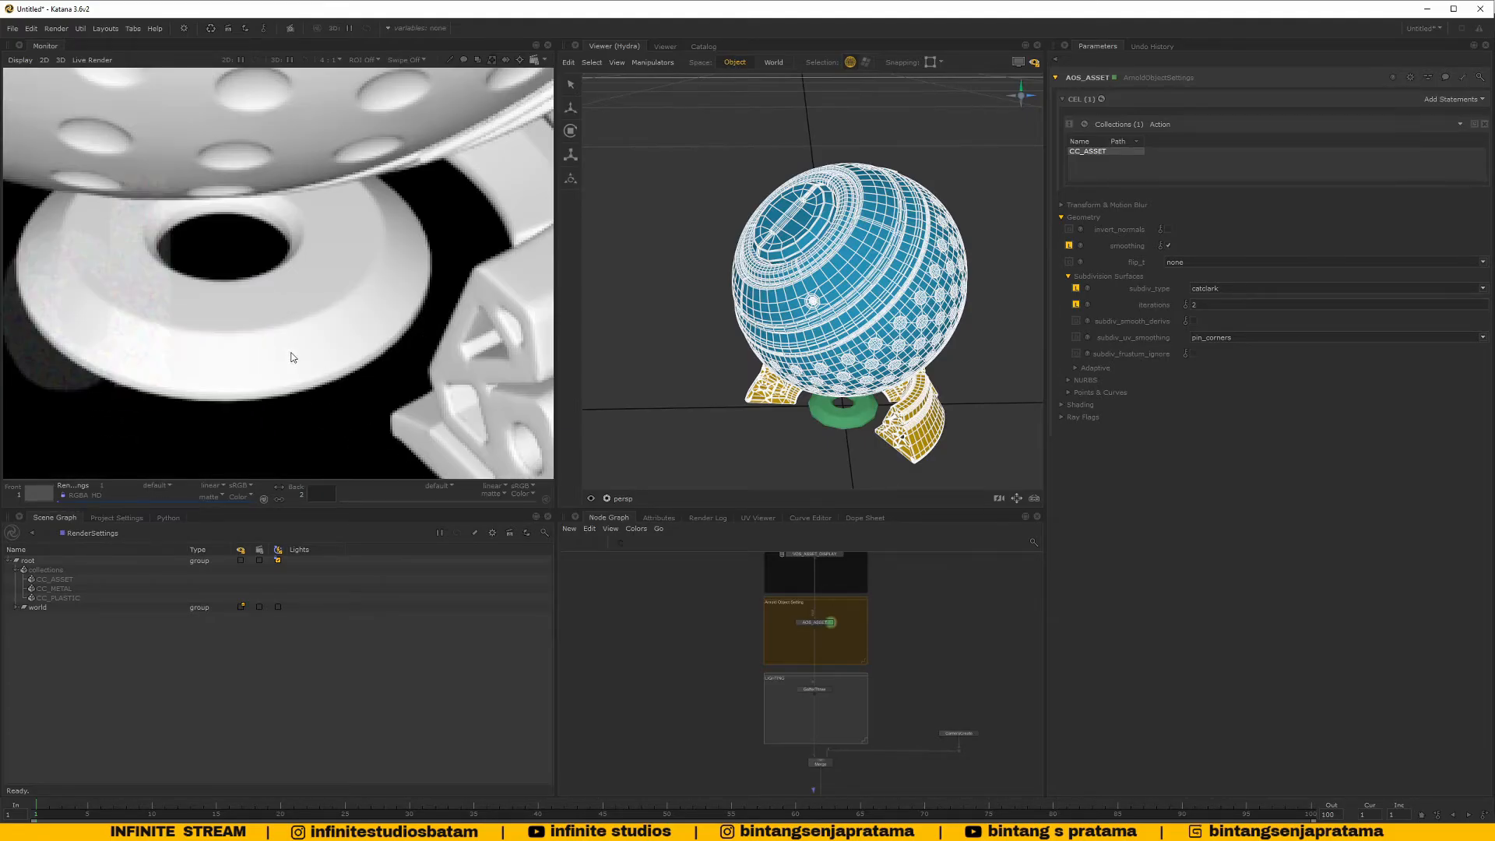
{"action": "mouse_move", "coordinate": [291, 356]}
{"action": "middle_mouse_down"}
{"action": "mouse_move", "coordinate": [257, 371]}
{"action": "mouse_move", "coordinate": [283, 360]}
{"action": "middle_mouse_up"}
{"action": "scroll", "coordinate": [286, 362], "scroll_direction": "down", "scroll_amount": 1}
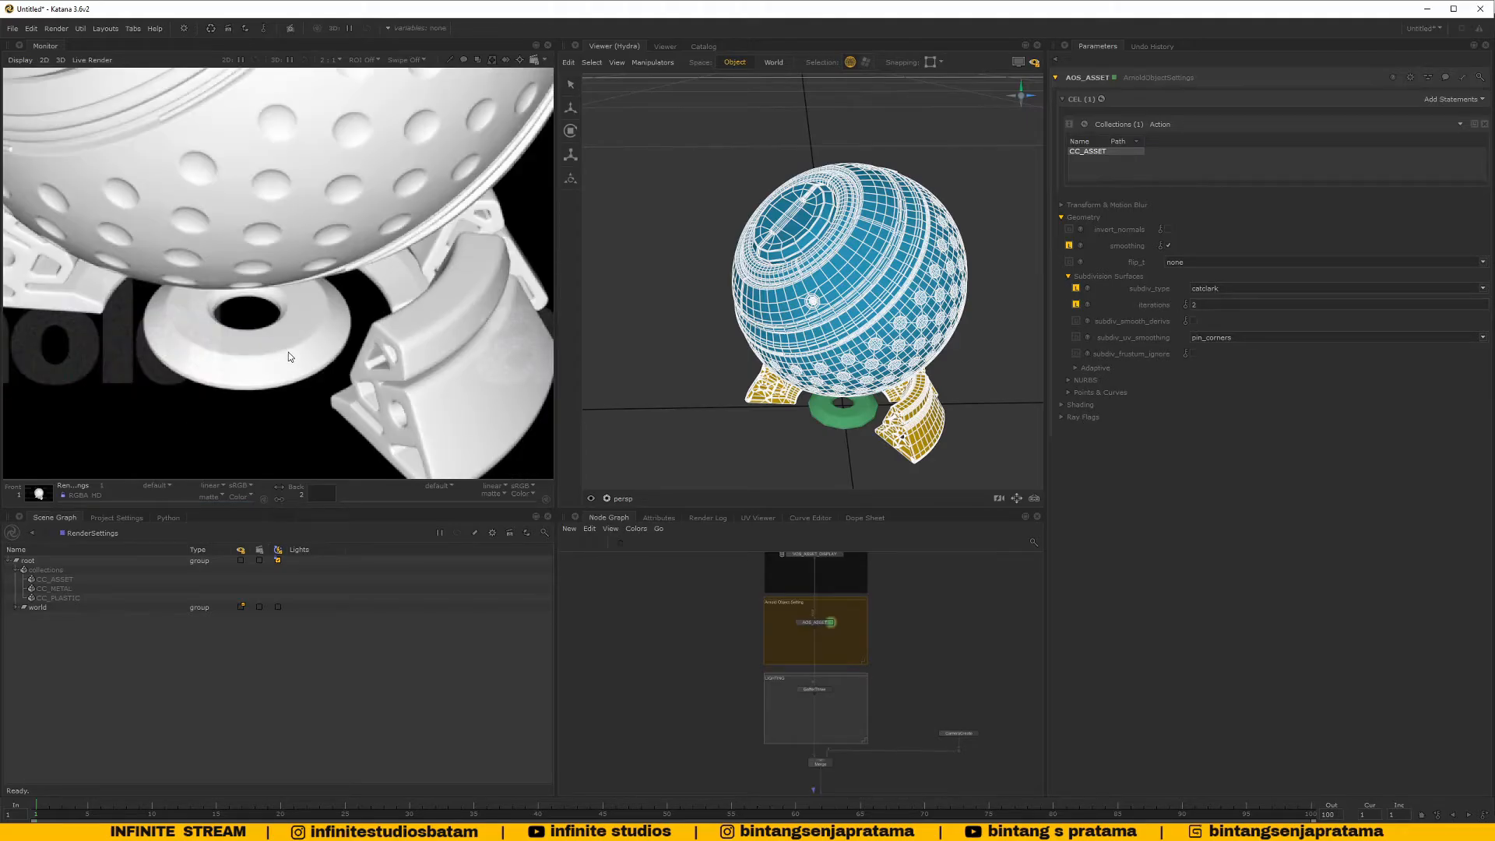
{"action": "scroll", "coordinate": [284, 352], "scroll_direction": "up", "scroll_amount": 2}
{"action": "scroll", "coordinate": [291, 308], "scroll_direction": "down", "scroll_amount": 1}
{"action": "middle_click_drag", "start_coordinate": [284, 352], "coordinate": [343, 296]}
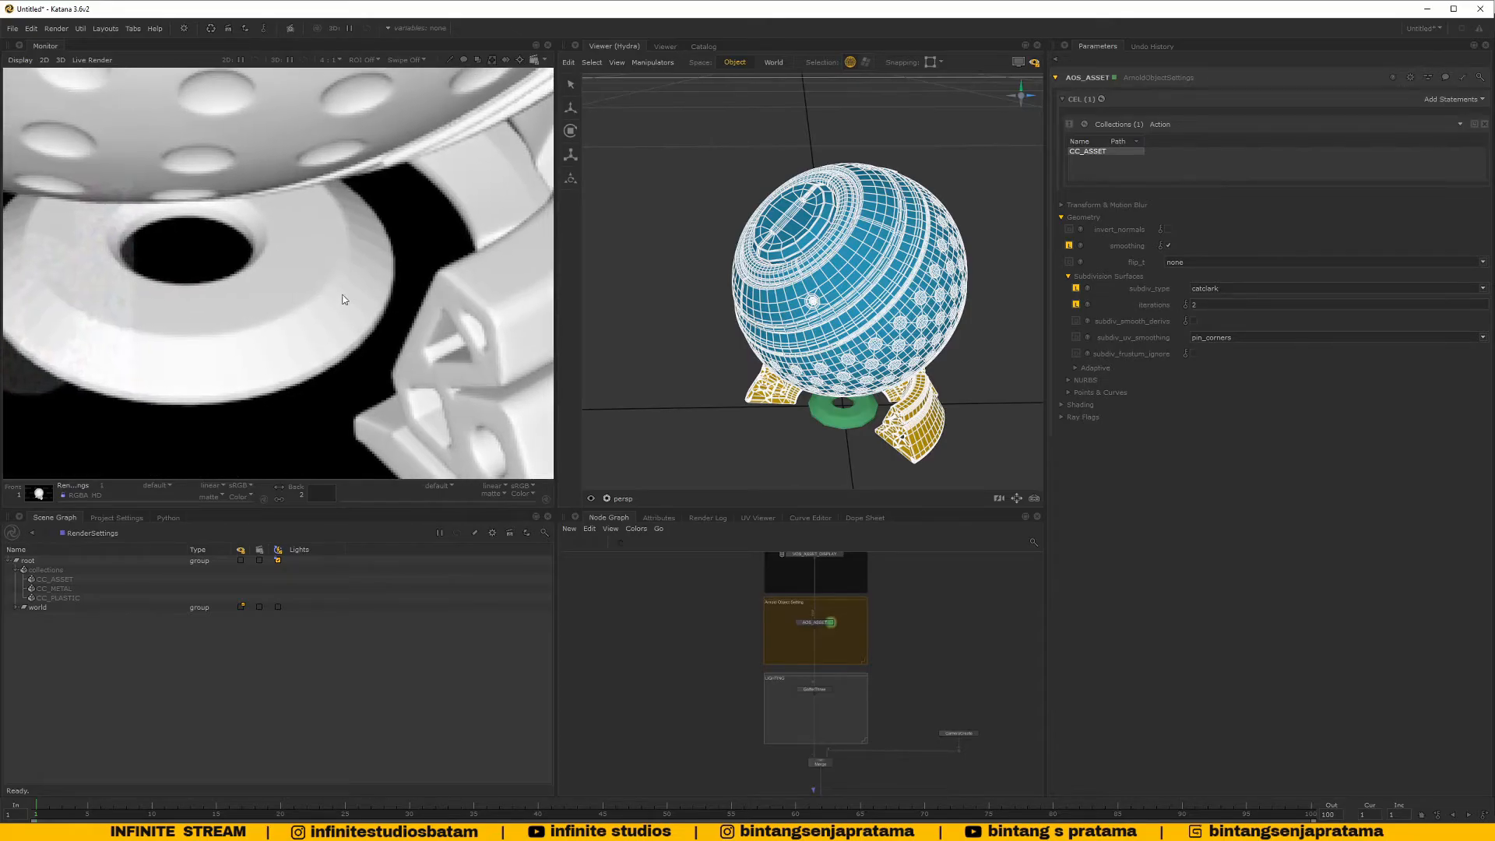
{"action": "scroll", "coordinate": [343, 299], "scroll_direction": "up", "scroll_amount": 1}
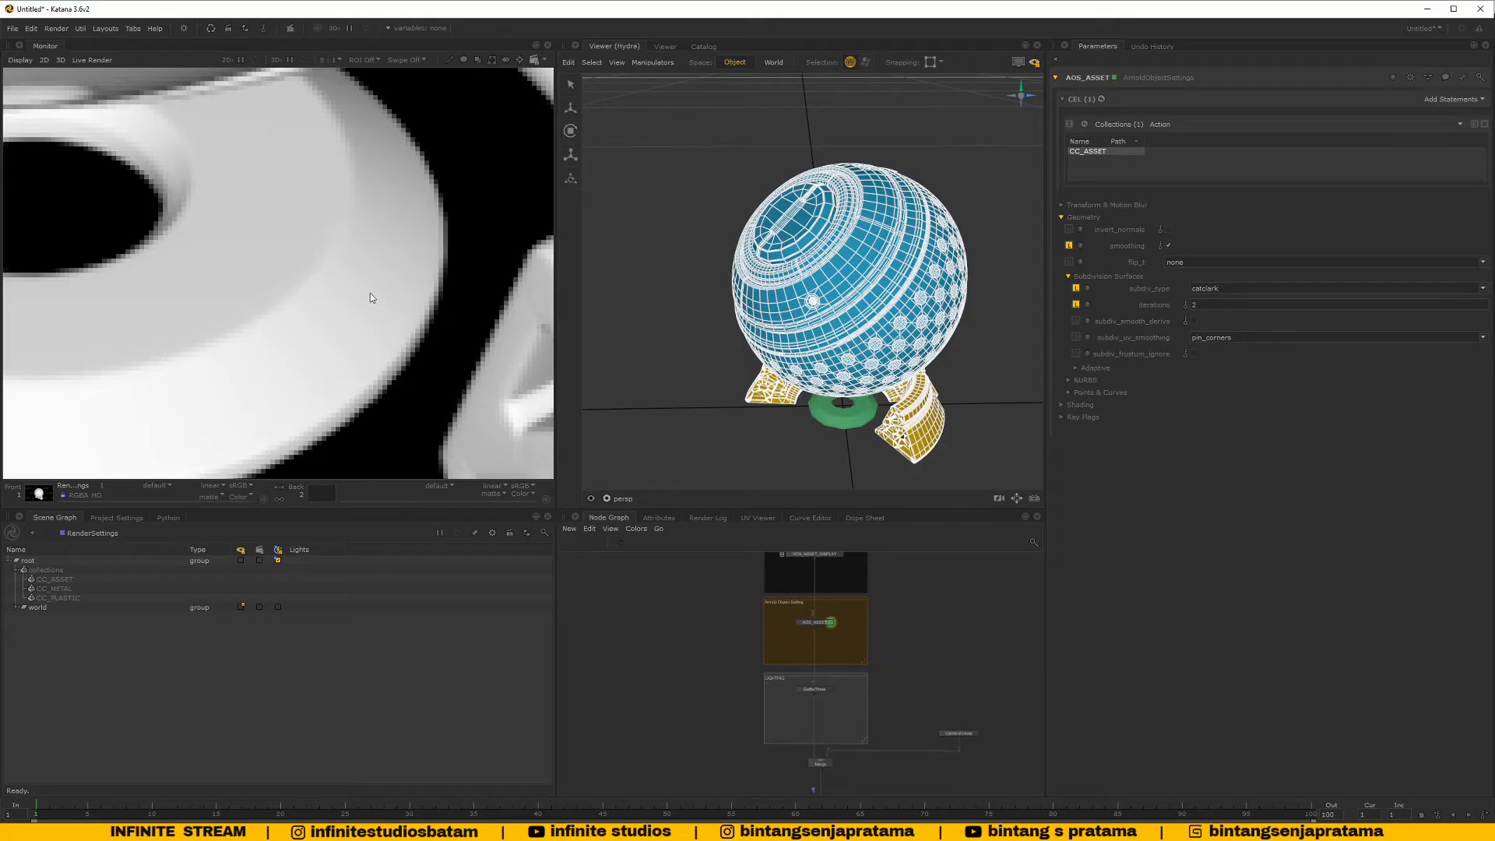
{"action": "scroll", "coordinate": [370, 297], "scroll_direction": "down", "scroll_amount": 4}
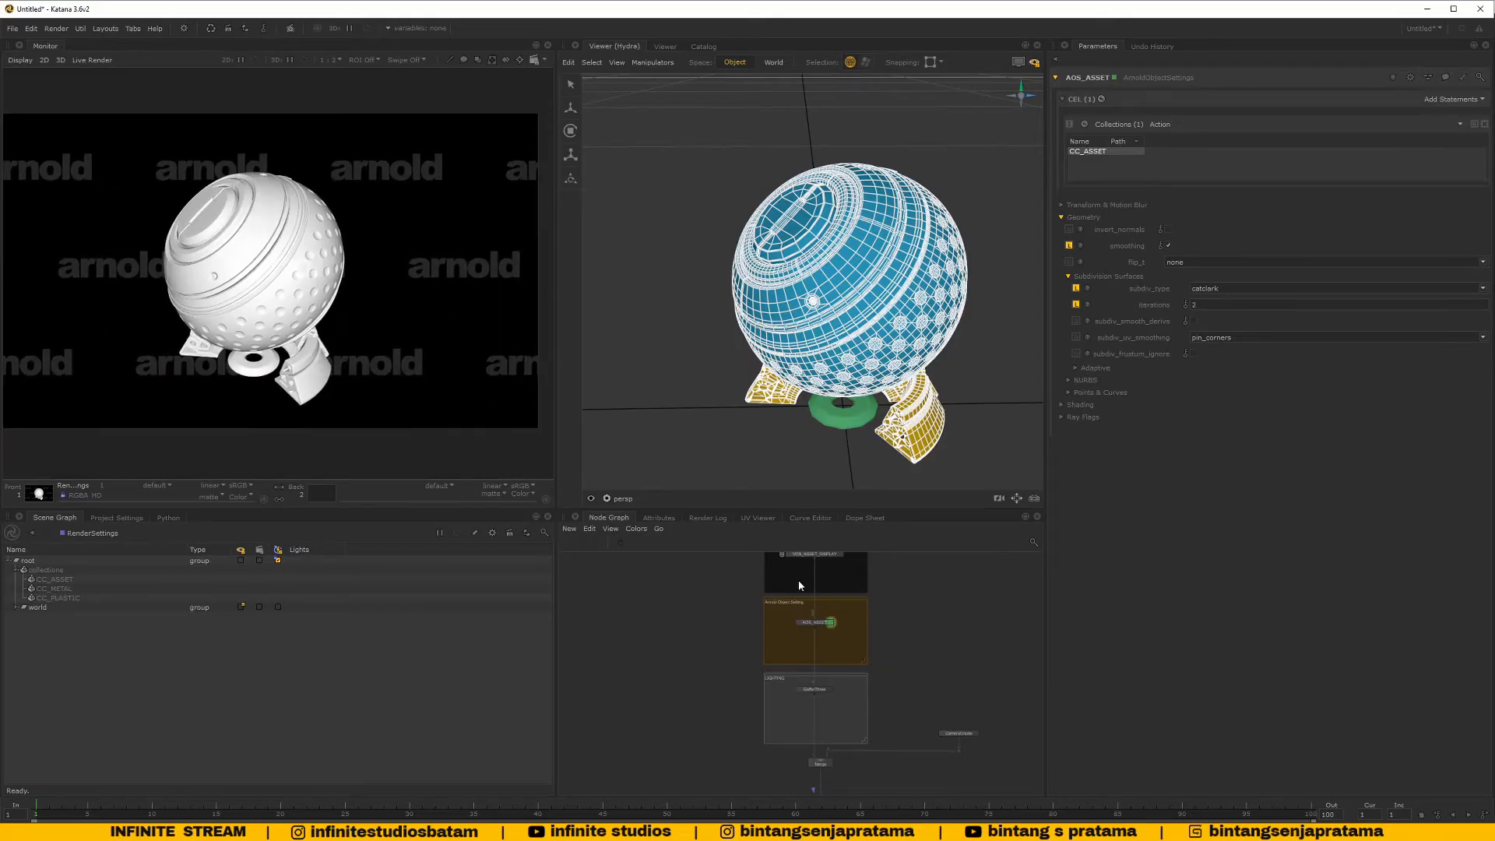
Move the Arnold Object Setting backdrop and the display backdrop above it slightly down, closer to the LIGHTING backdrop
{"action": "scroll", "coordinate": [798, 581], "scroll_direction": "up", "scroll_amount": 5}
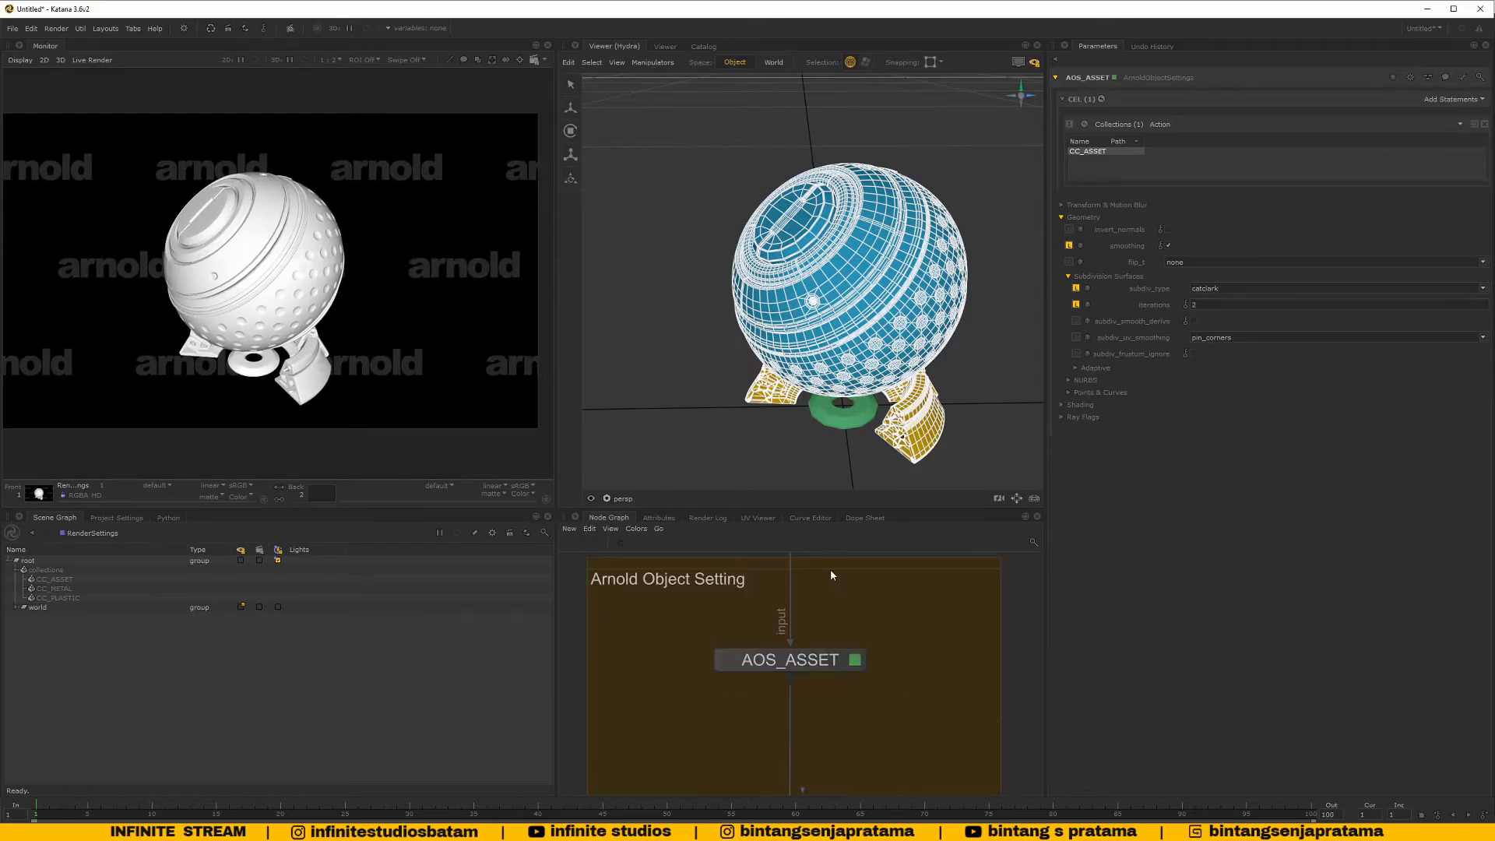
{"action": "scroll", "coordinate": [845, 586], "scroll_direction": "down", "scroll_amount": 3}
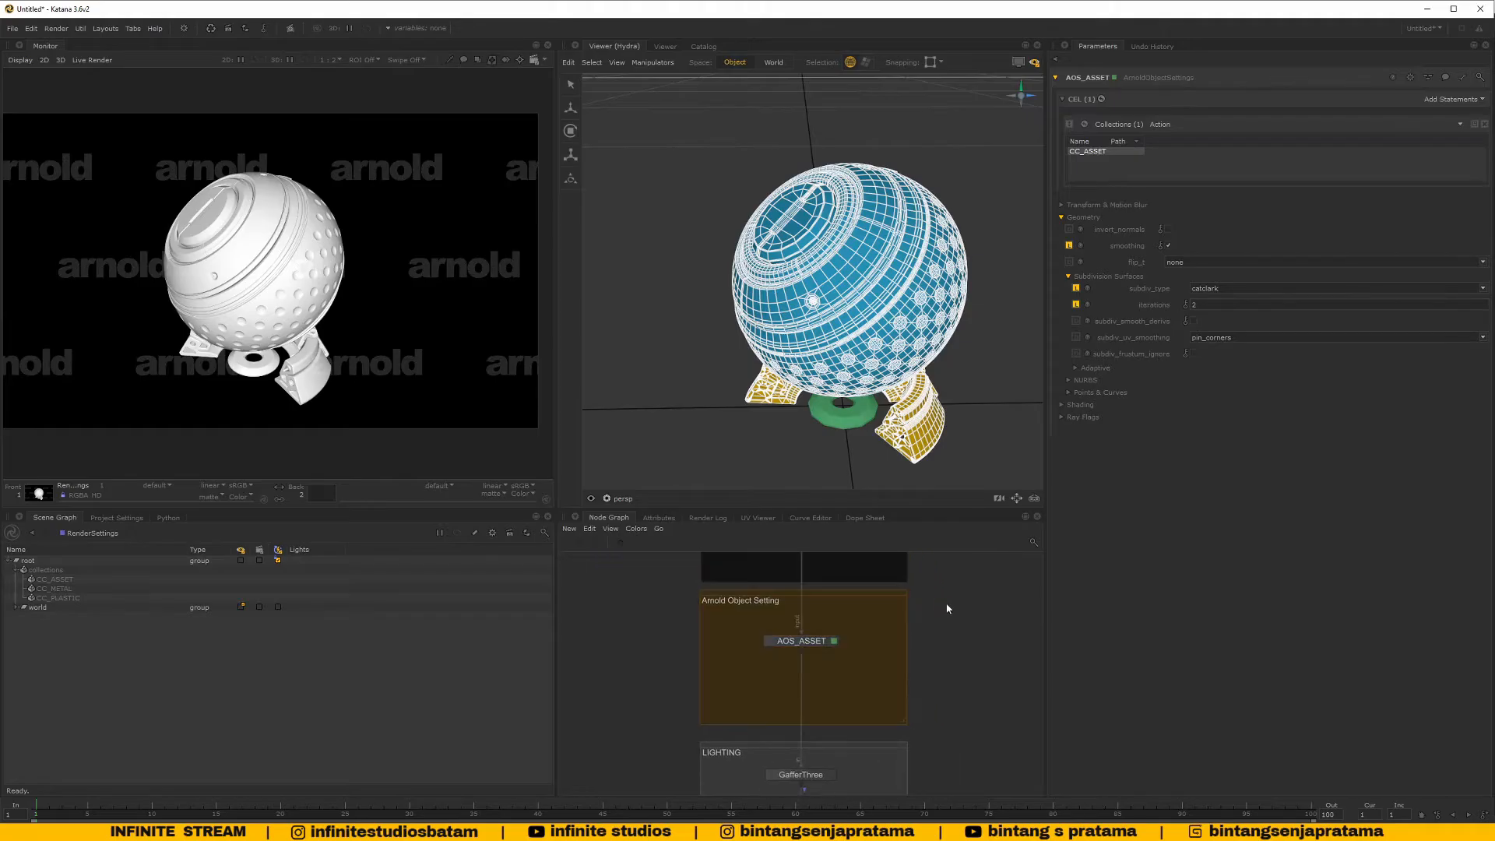
{"action": "left_click", "coordinate": [862, 599]}
{"action": "scroll", "coordinate": [957, 610], "scroll_direction": "down", "scroll_amount": 3}
{"action": "middle_click_drag", "start_coordinate": [955, 611], "coordinate": [908, 649]}
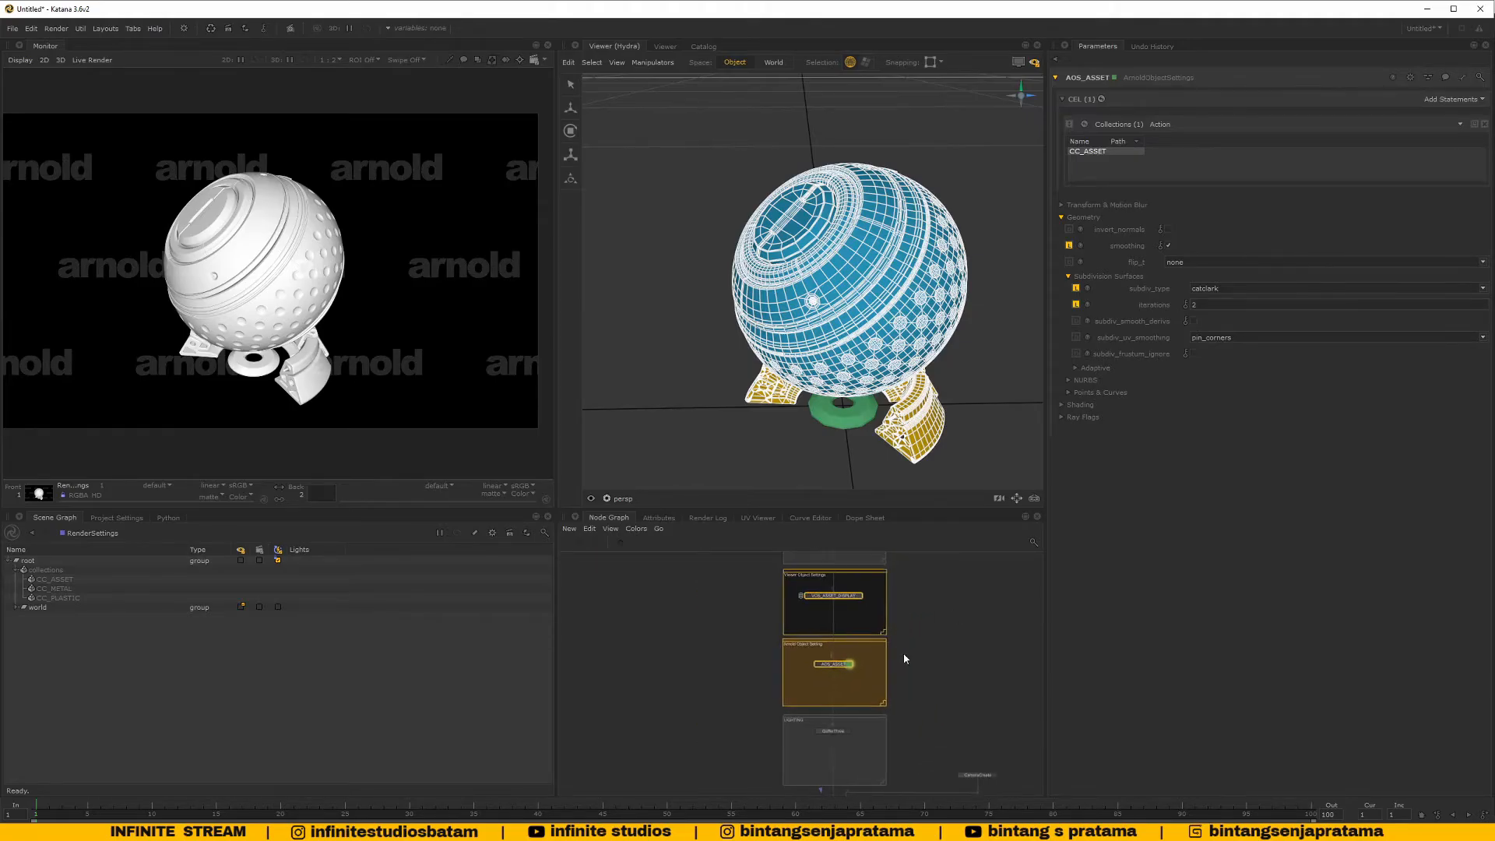
{"action": "left_click", "coordinate": [902, 656]}
{"action": "scroll", "coordinate": [871, 650], "scroll_direction": "up", "scroll_amount": 3}
{"action": "left_click_drag", "start_coordinate": [843, 651], "coordinate": [846, 665]}
Deselect the backdrops and enlarge the Node Graph pane by shrinking the Monitor and Viewer
{"action": "scroll", "coordinate": [943, 658], "scroll_direction": "down", "scroll_amount": 3}
{"action": "middle_click_drag", "start_coordinate": [942, 657], "coordinate": [825, 665]}
{"action": "left_click", "coordinate": [908, 641]}
{"action": "scroll", "coordinate": [826, 636], "scroll_direction": "up", "scroll_amount": 3}
{"action": "left_click_drag", "start_coordinate": [556, 510], "coordinate": [390, 318]}
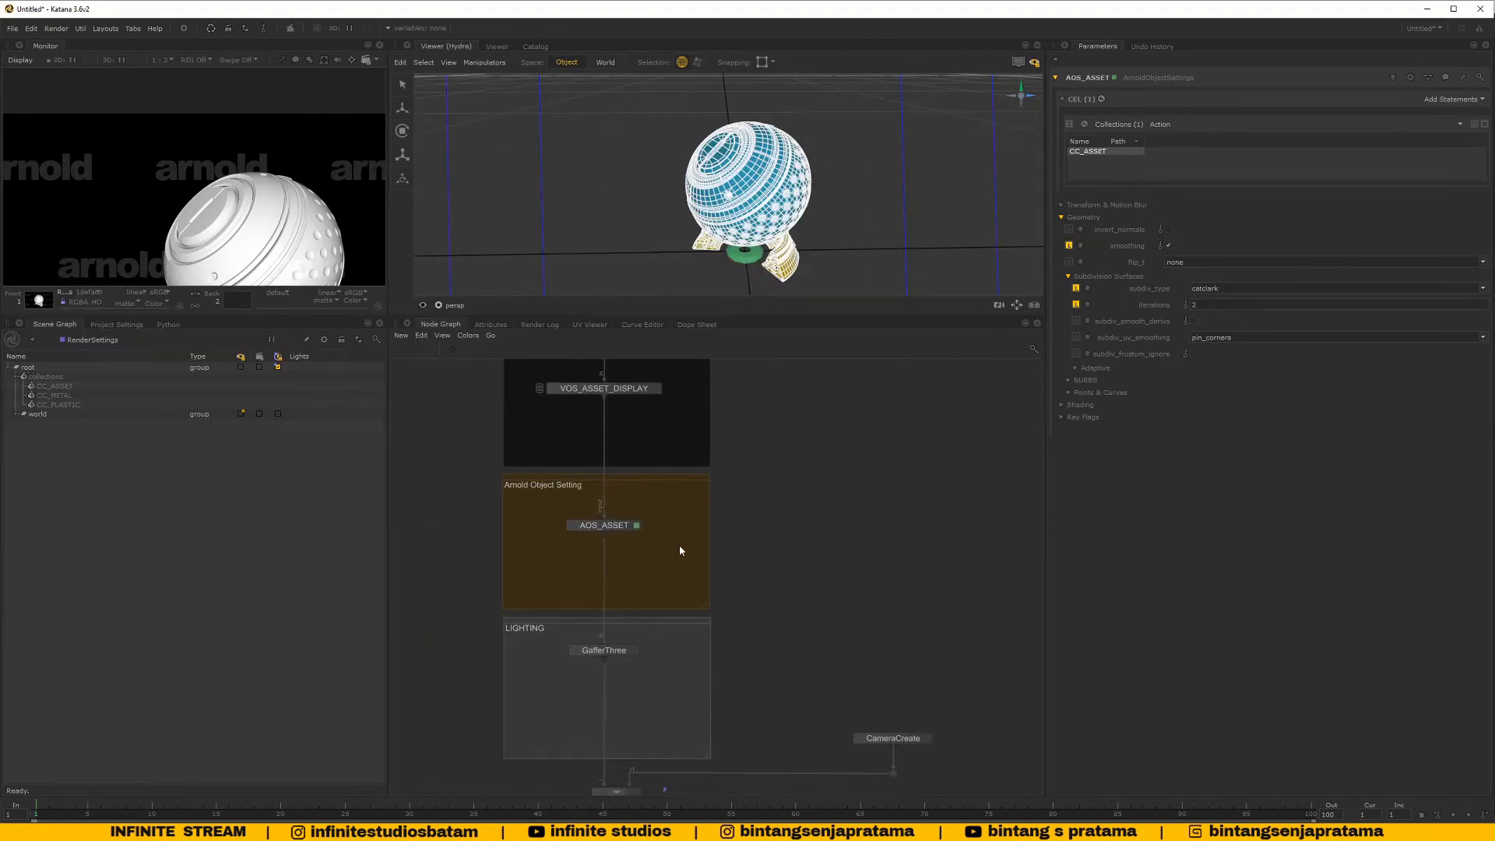
Move the Arnold Object Setting backdrop away from the AOS_ASSET node and back around it
{"action": "left_click", "coordinate": [633, 483]}
{"action": "middle_click_drag", "start_coordinate": [763, 515], "coordinate": [784, 558]}
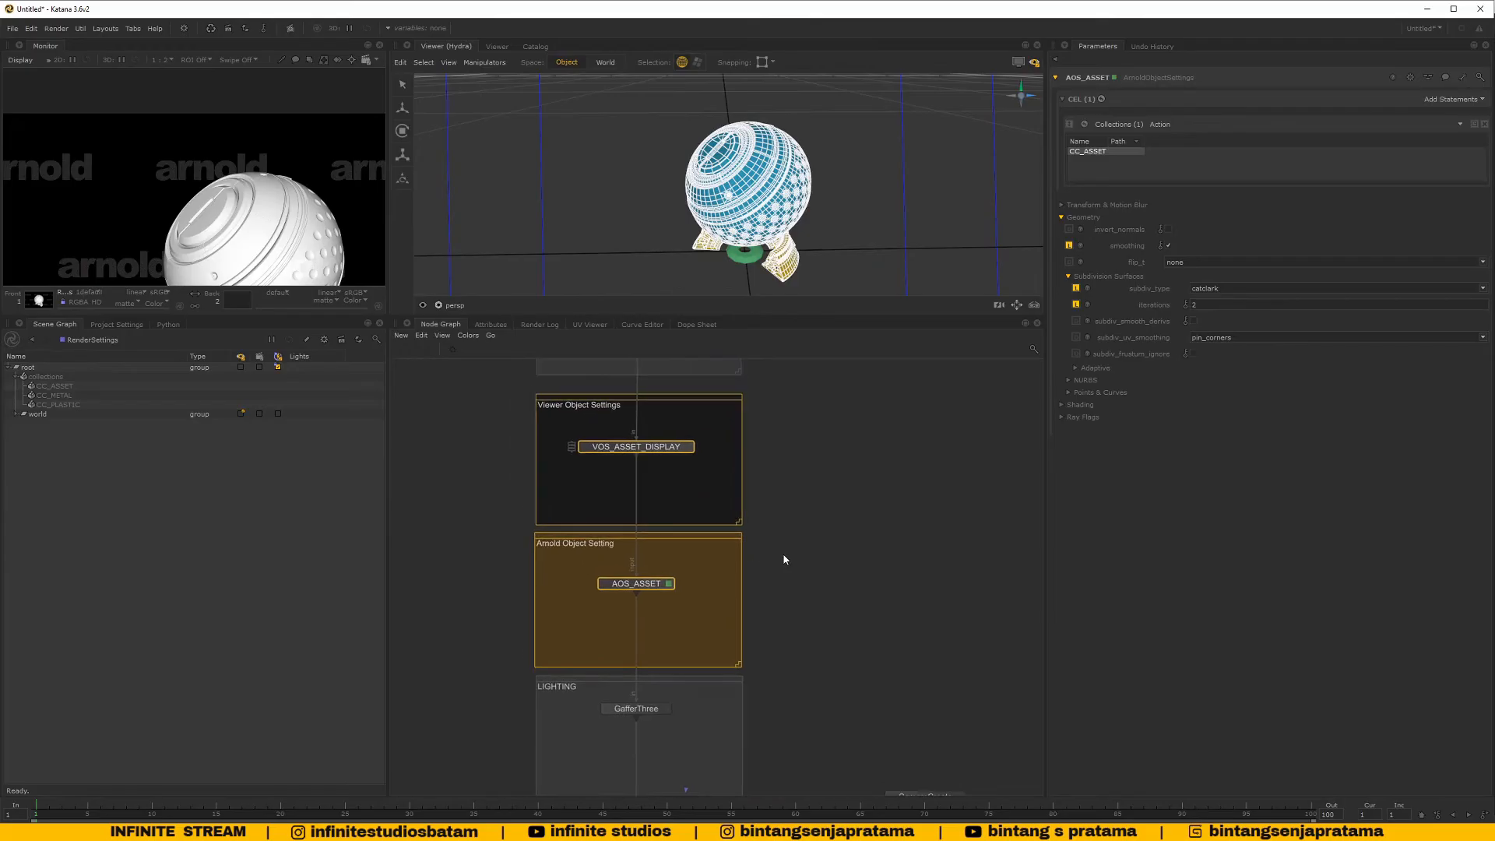
{"action": "left_click", "coordinate": [680, 531]}
{"action": "left_click_drag", "start_coordinate": [682, 538], "coordinate": [909, 523]}
{"action": "left_click", "coordinate": [752, 530]}
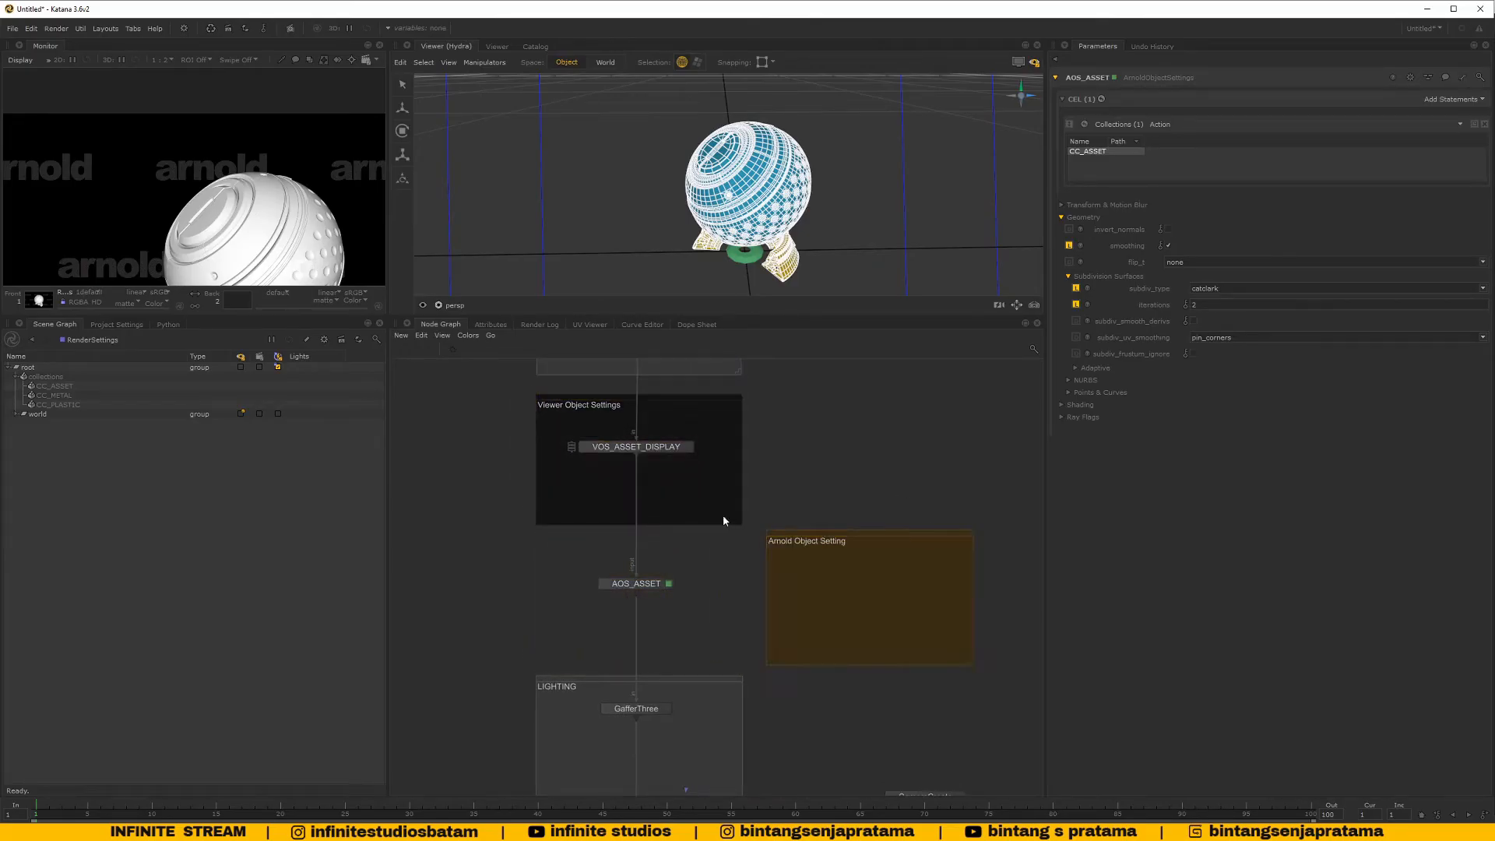
{"action": "left_click_drag", "start_coordinate": [811, 538], "coordinate": [581, 539]}
{"action": "left_click", "coordinate": [658, 539]}
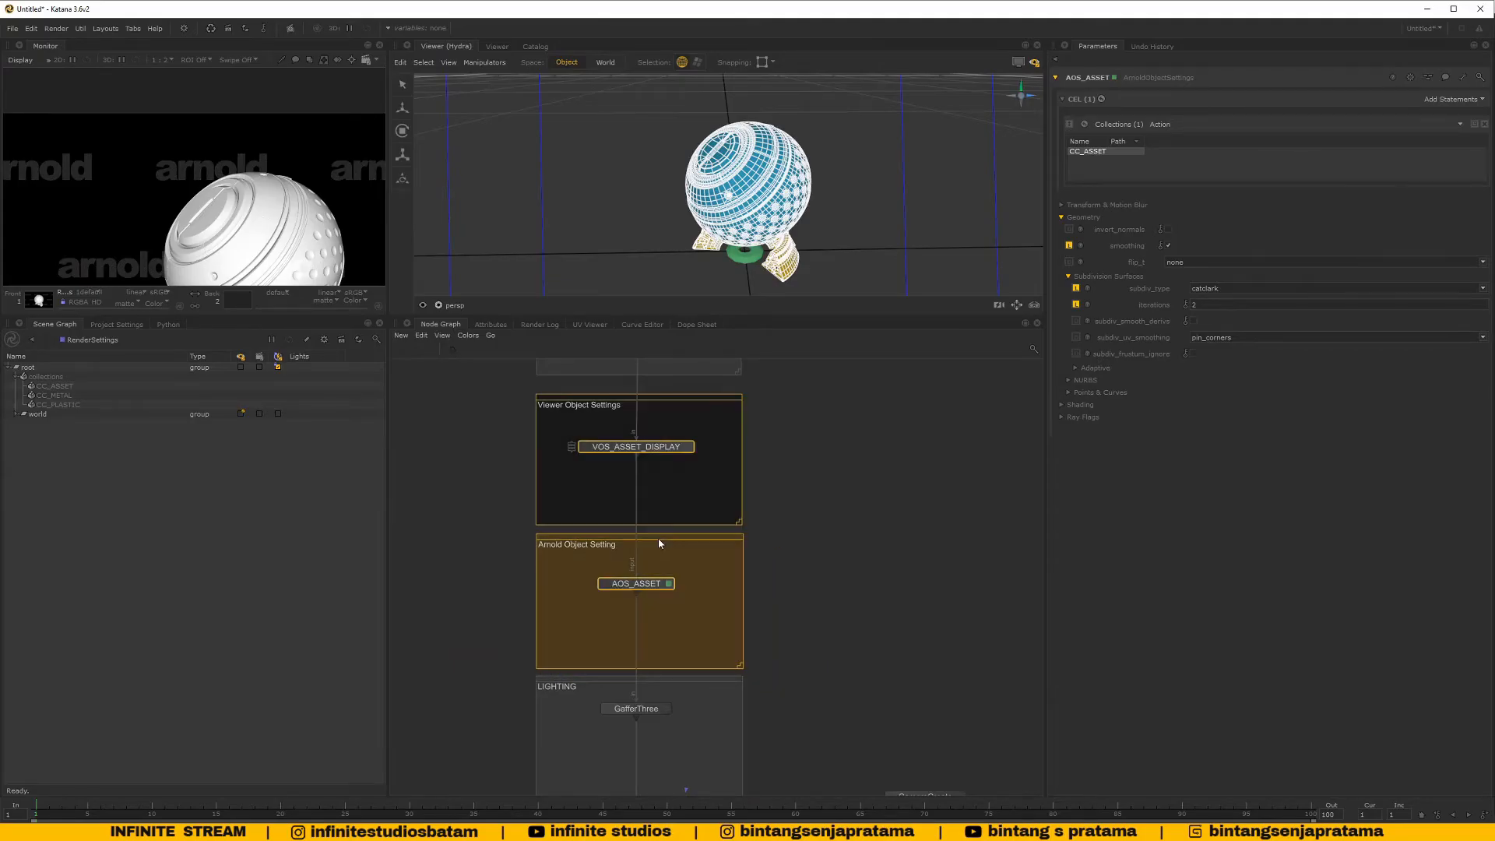
{"action": "left_click", "coordinate": [783, 528]}
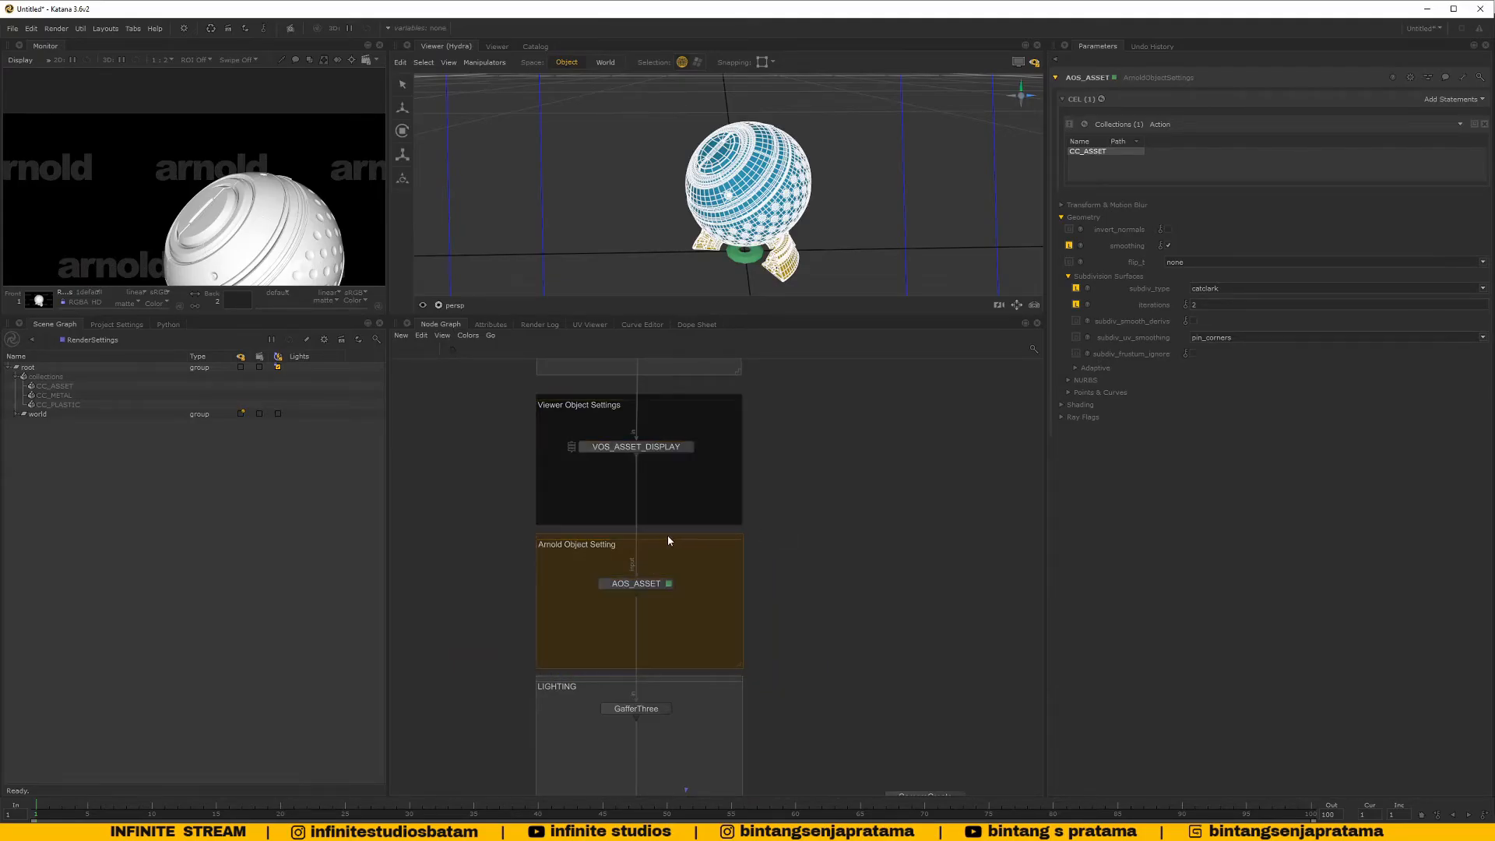
Replace the Arnold Object Setting backdrop with a new blank backdrop sized around AOS_ASSET, filling the gap above the LIGHTING backdrop
{"action": "left_click_drag", "start_coordinate": [667, 535], "coordinate": [897, 523]}
{"action": "key", "text": "Delete"}
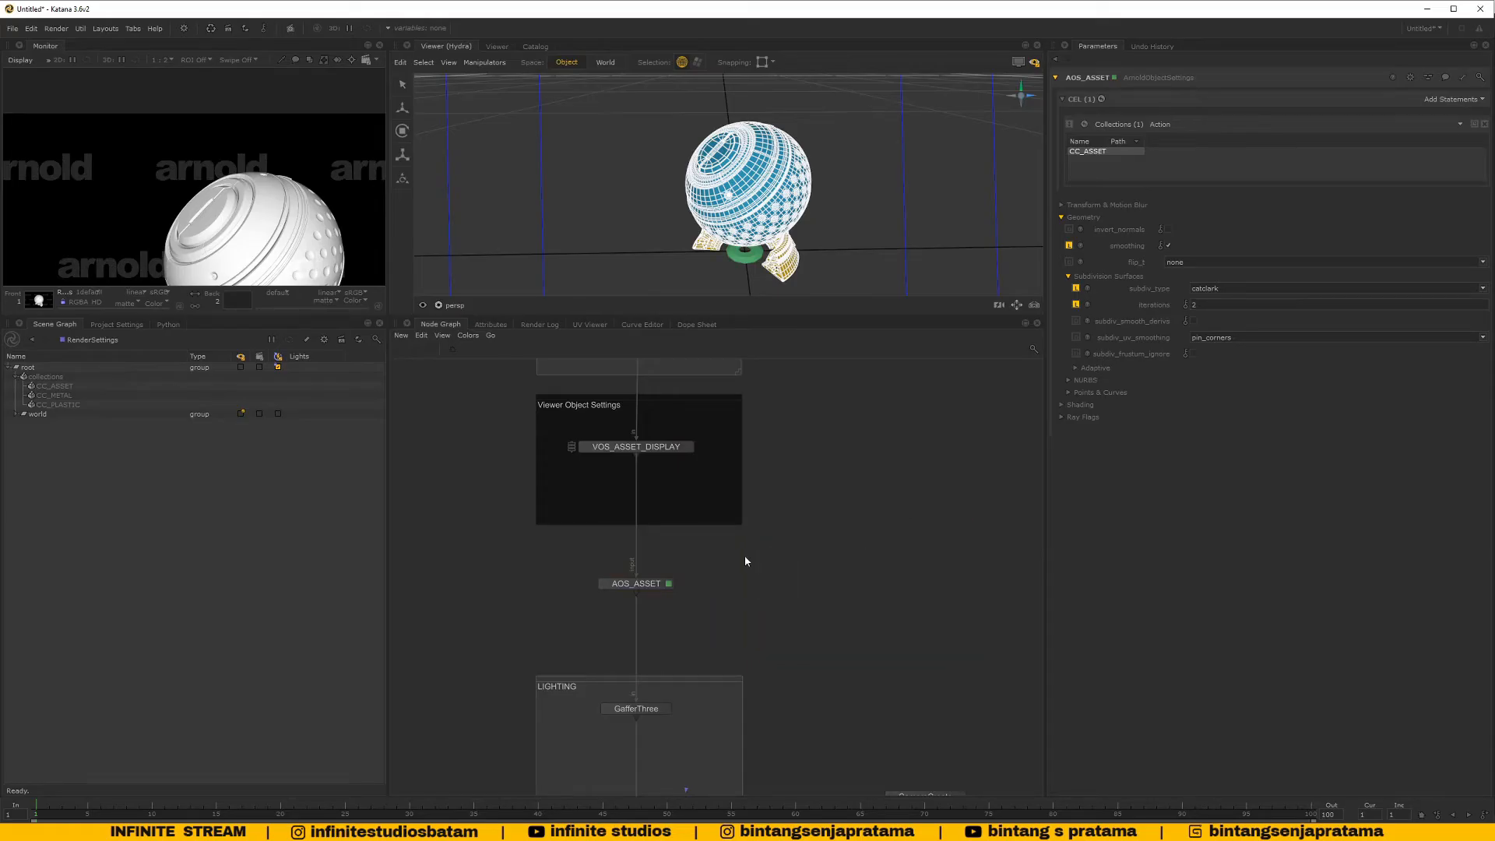
{"action": "left_click", "coordinate": [659, 584]}
{"action": "key", "text": "Tab"}
{"action": "type", "text": "back"}
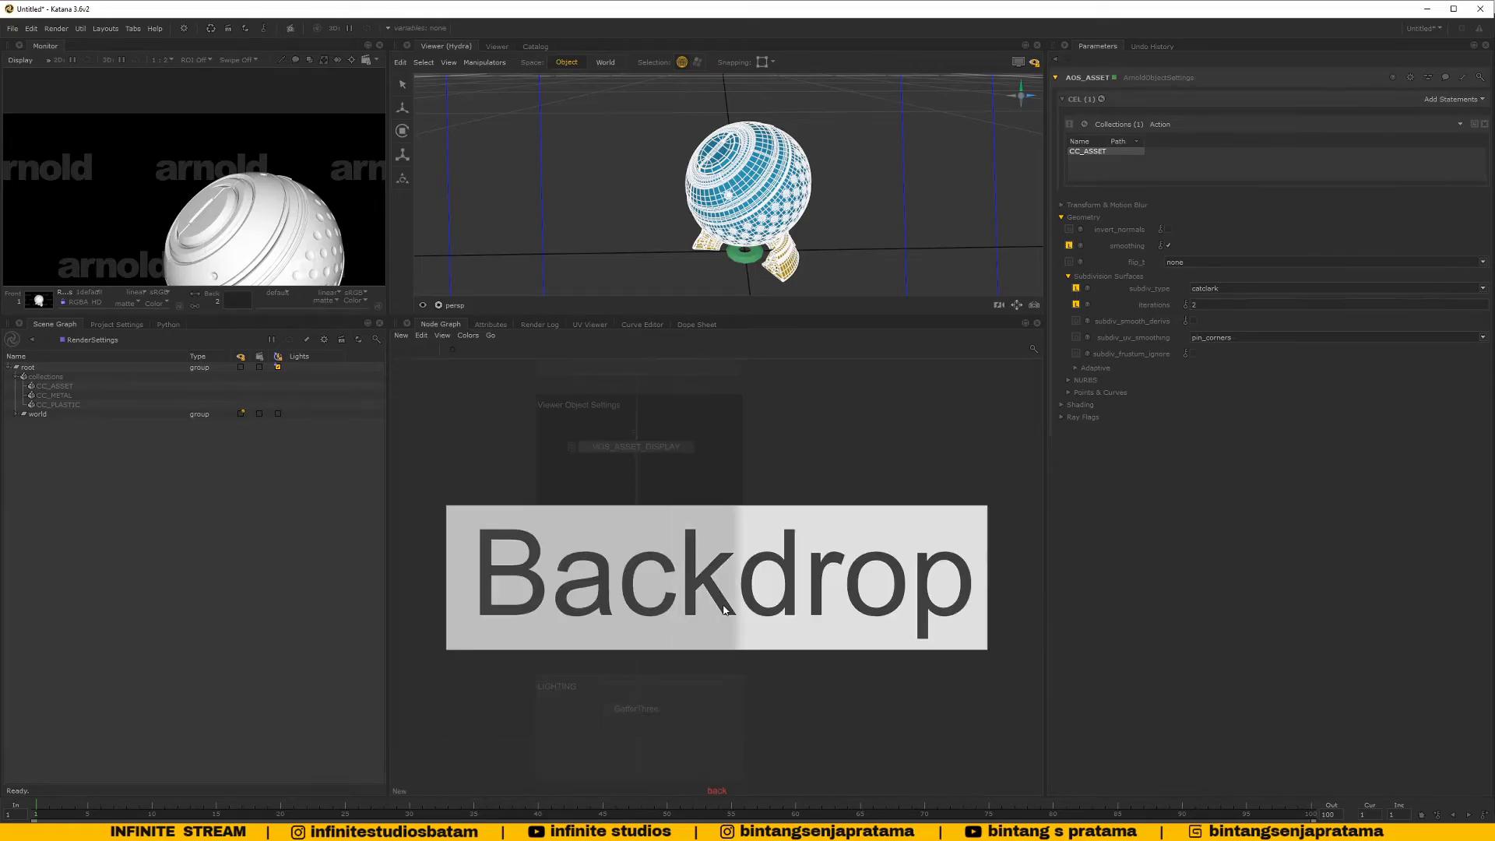
{"action": "key", "text": "Return"}
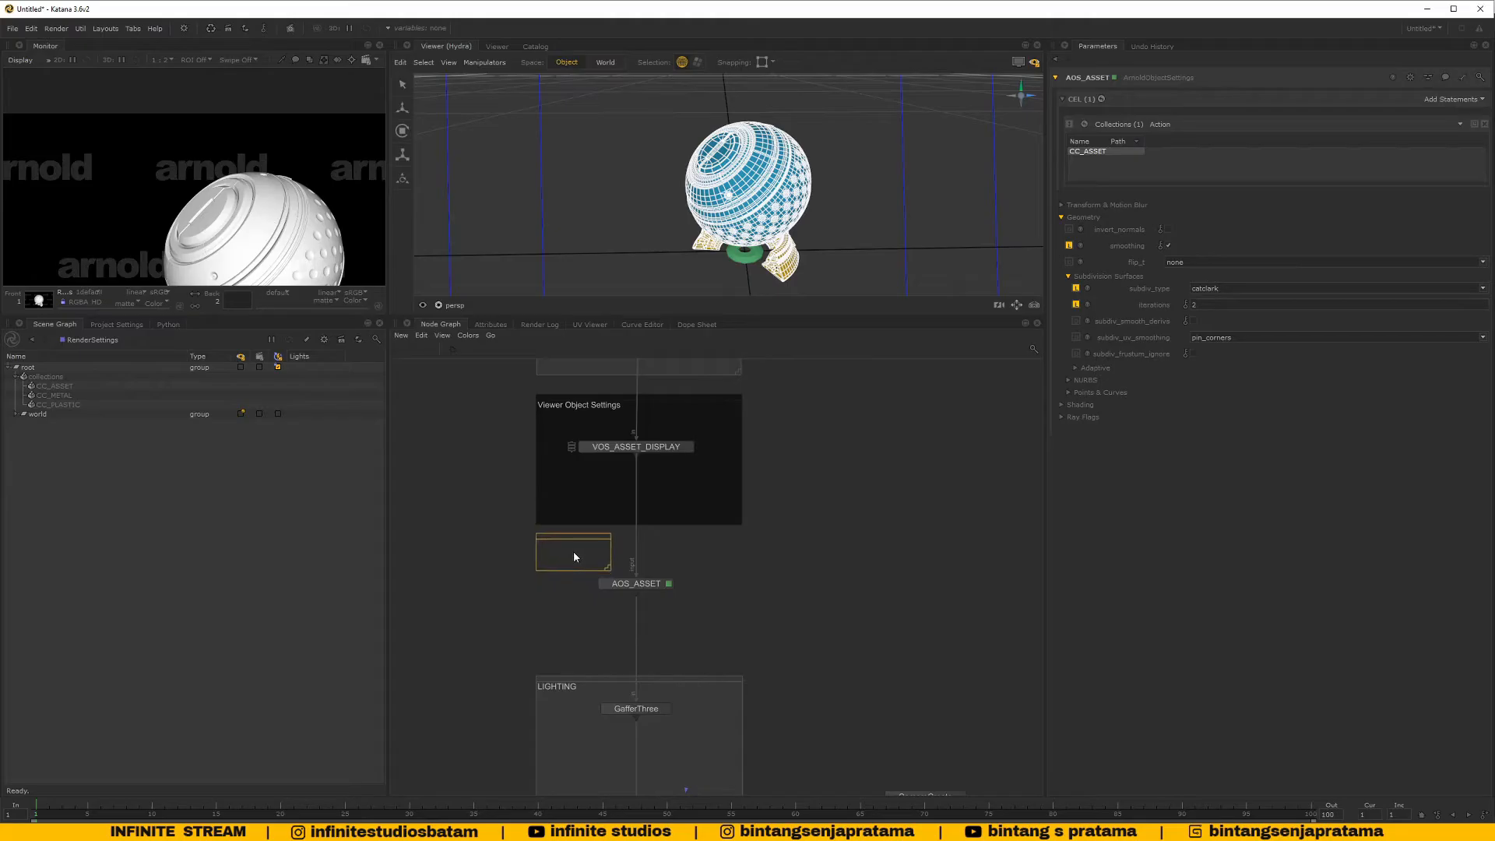
{"action": "left_click_drag", "start_coordinate": [608, 571], "coordinate": [740, 666]}
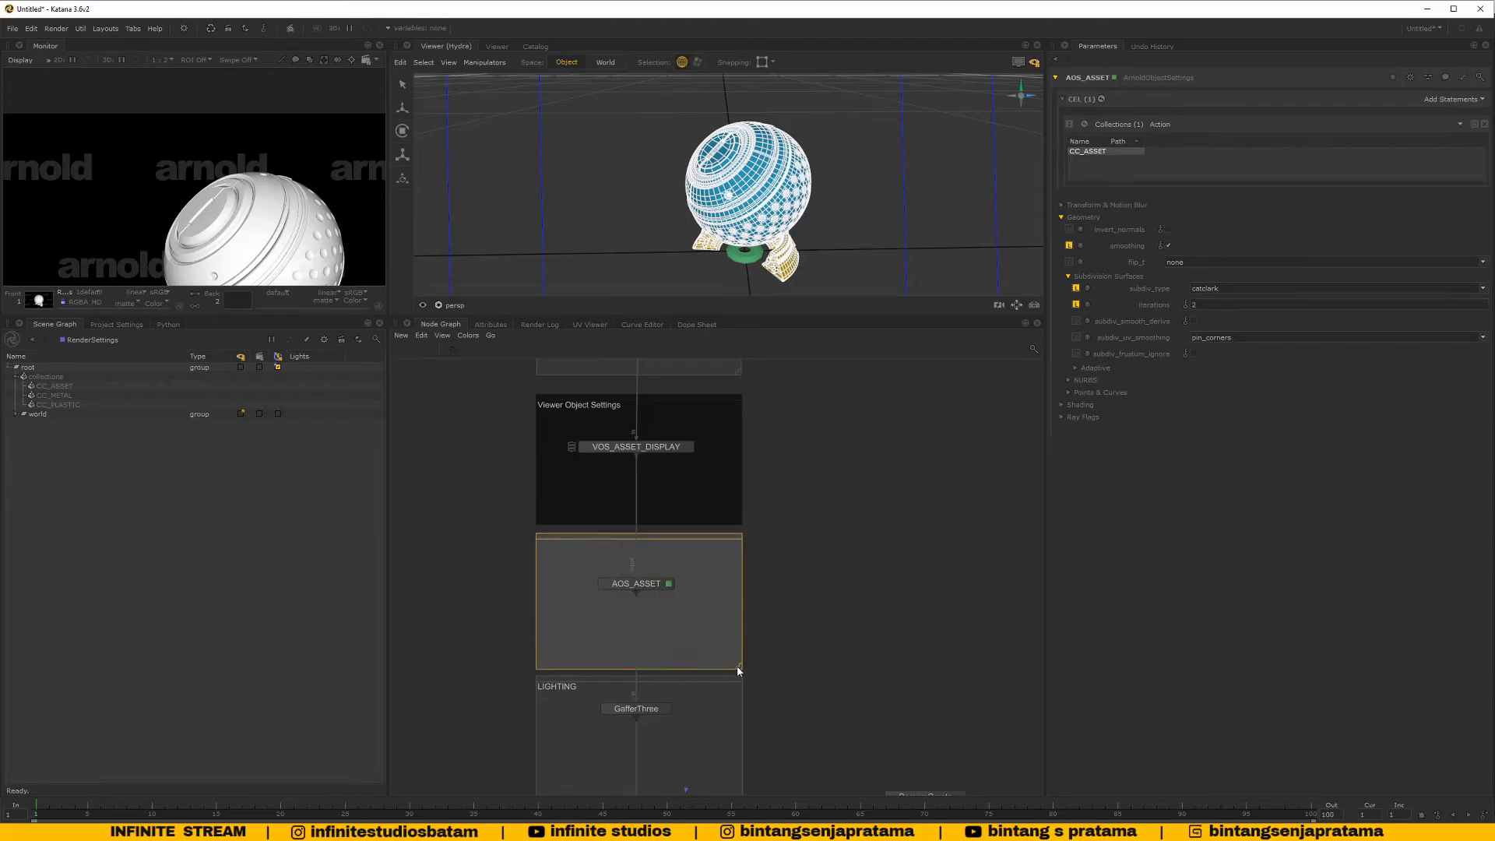
{"action": "left_click", "coordinate": [811, 644]}
{"action": "left_click", "coordinate": [652, 585]}
{"action": "double_click", "coordinate": [653, 535]}
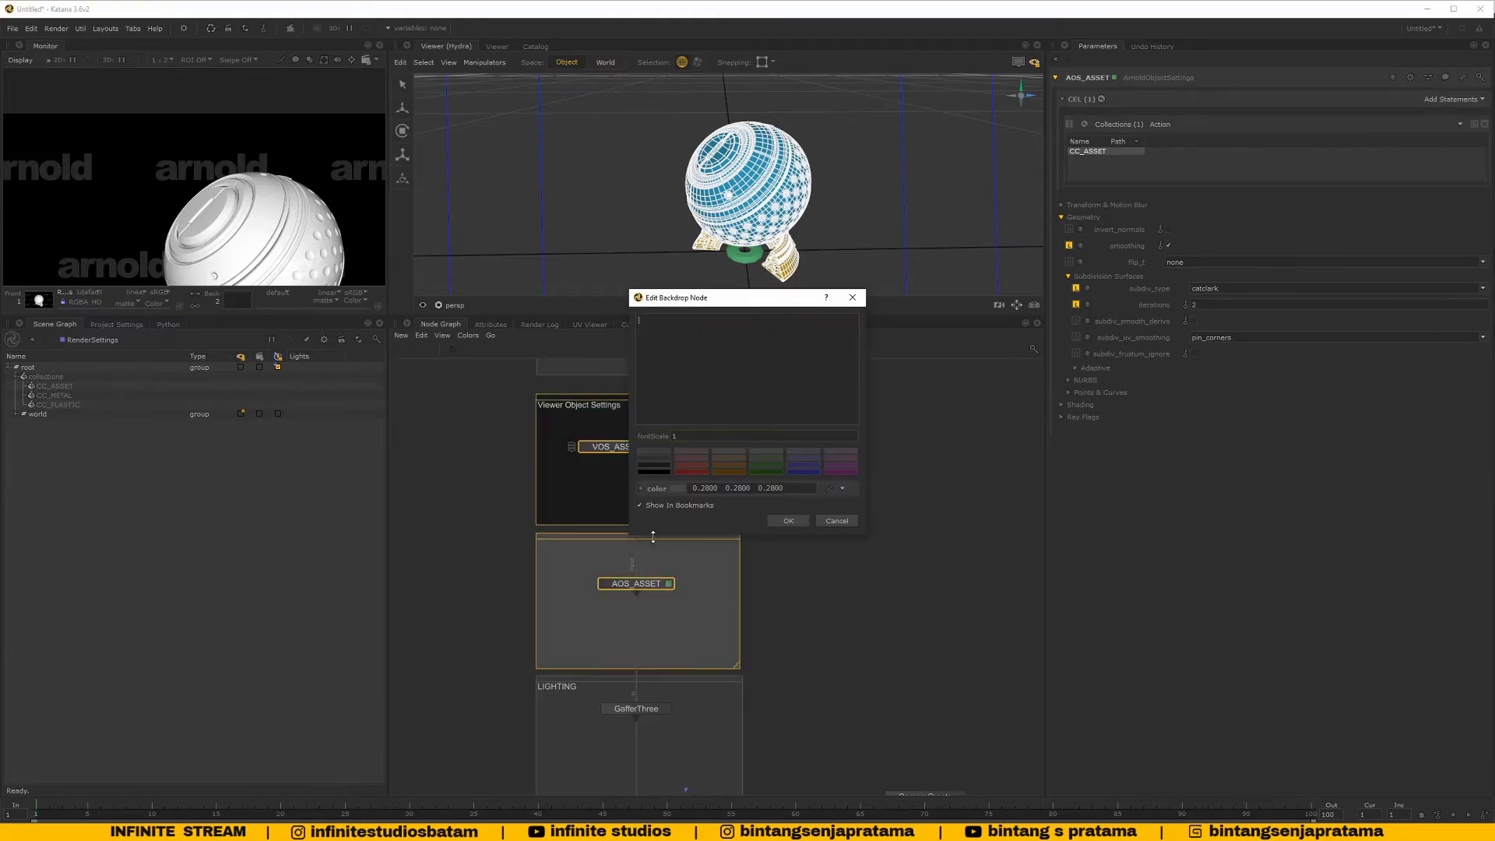
{"action": "left_click", "coordinate": [834, 518]}
{"action": "middle_click_drag", "start_coordinate": [835, 525], "coordinate": [831, 582]}
{"action": "left_click", "coordinate": [830, 581]}
{"action": "left_click", "coordinate": [676, 468]}
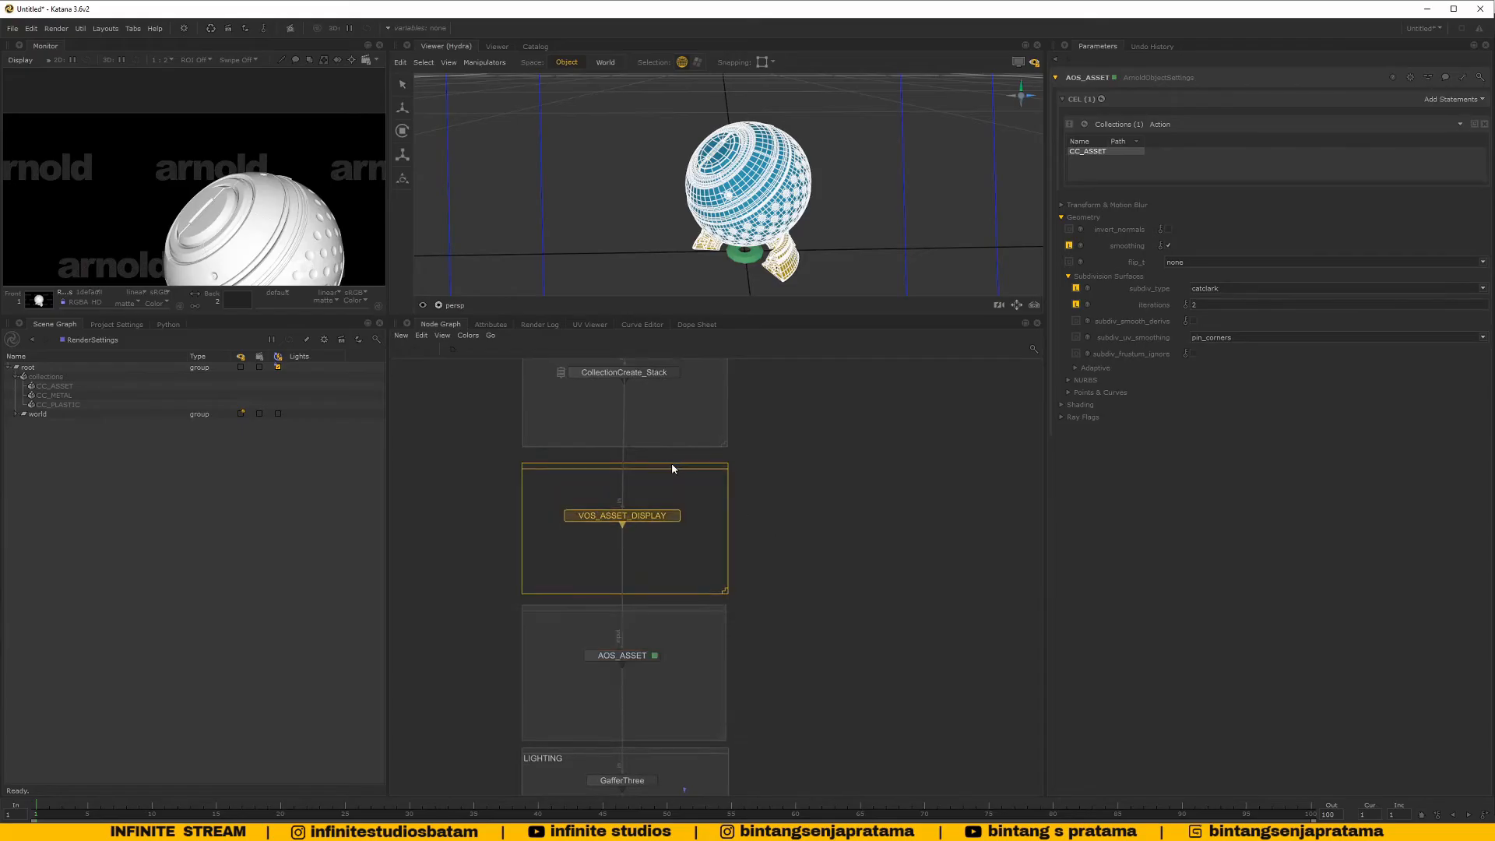
{"action": "middle_click_drag", "start_coordinate": [612, 592], "coordinate": [639, 571]}
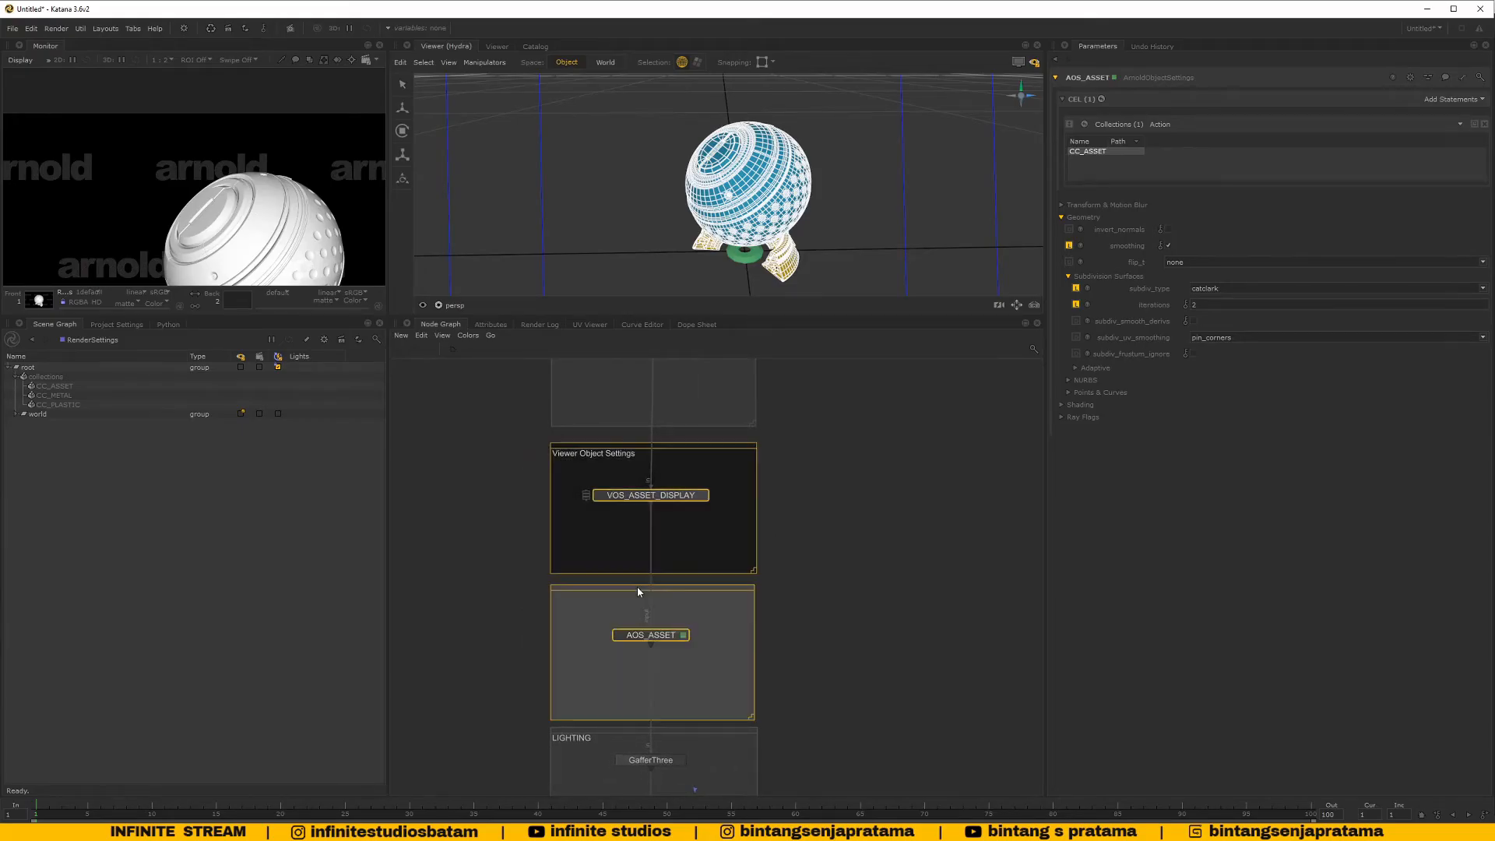
{"action": "double_click", "coordinate": [638, 588]}
{"action": "left_click", "coordinate": [829, 521]}
{"action": "left_click", "coordinate": [801, 549]}
{"action": "middle_click_drag", "start_coordinate": [695, 406], "coordinate": [696, 489]}
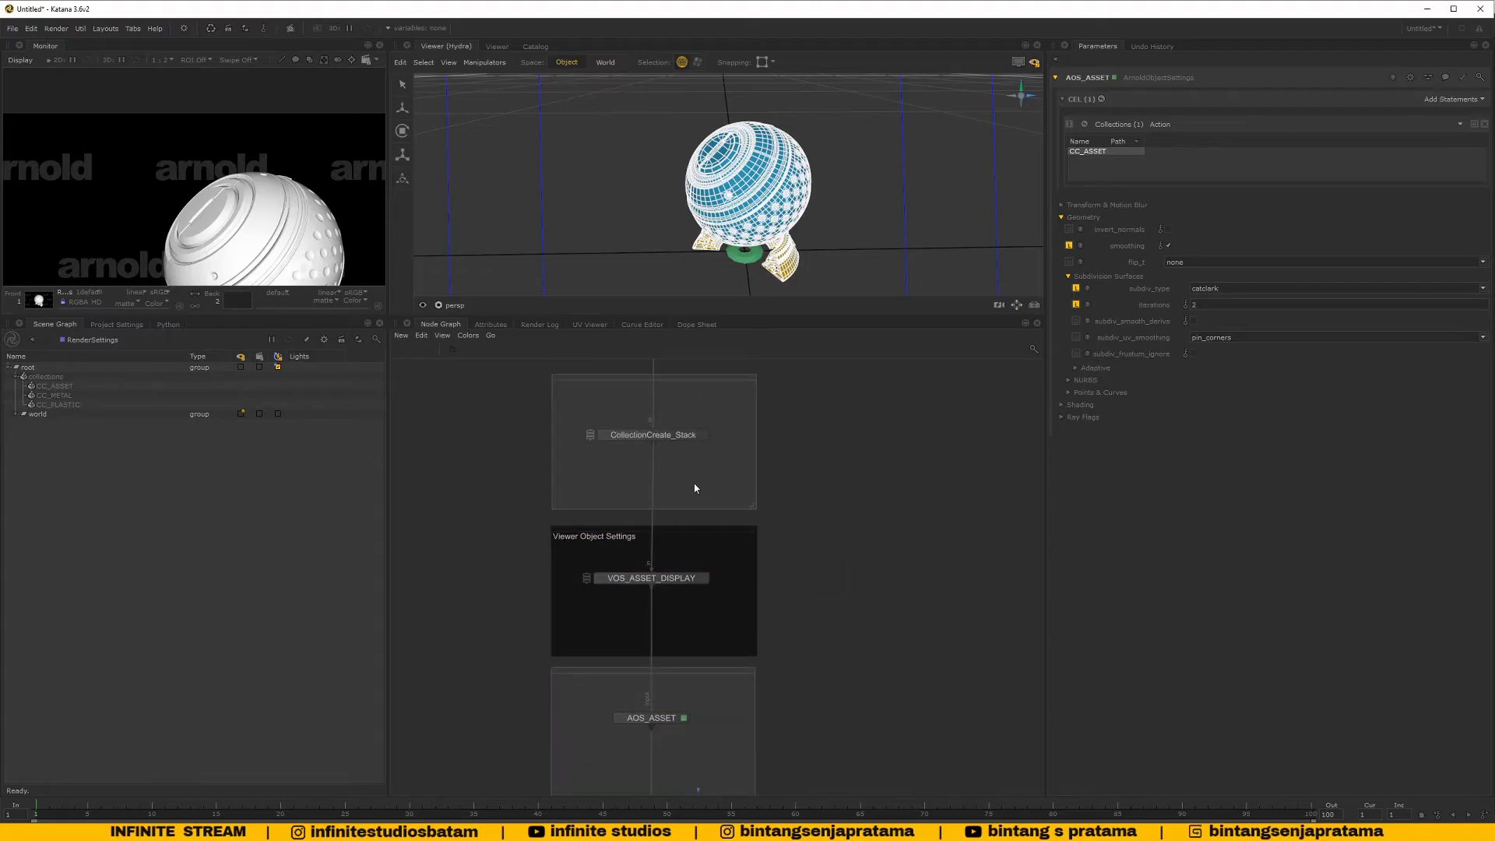
{"action": "double_click", "coordinate": [684, 385]}
{"action": "left_click", "coordinate": [841, 527]}
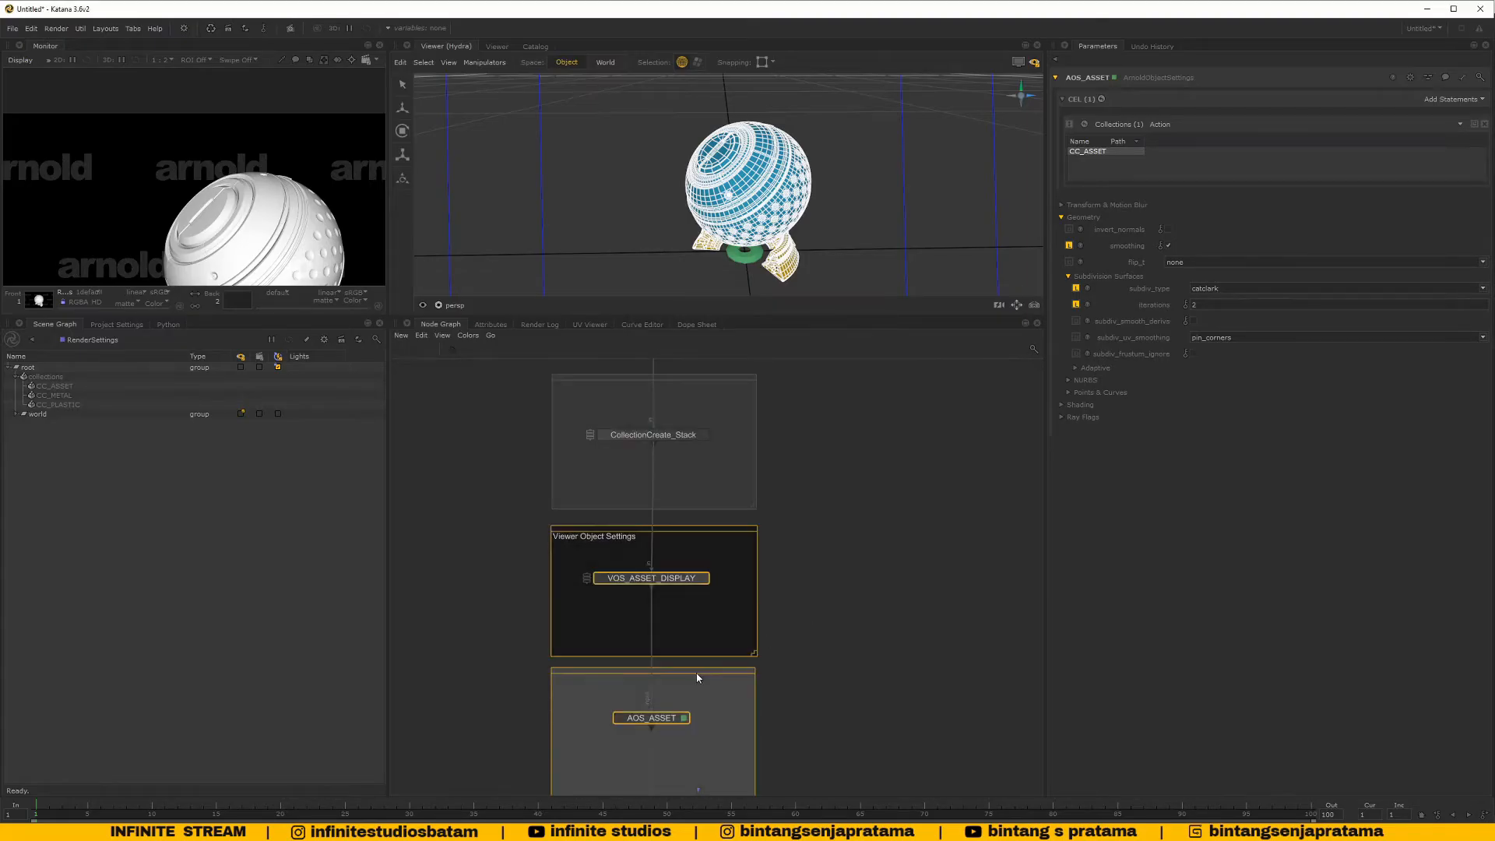
Move the AOS_ASSET node slightly down inside its new backdrop
{"action": "middle_click_drag", "start_coordinate": [697, 673], "coordinate": [701, 601]}
{"action": "left_click", "coordinate": [663, 649]}
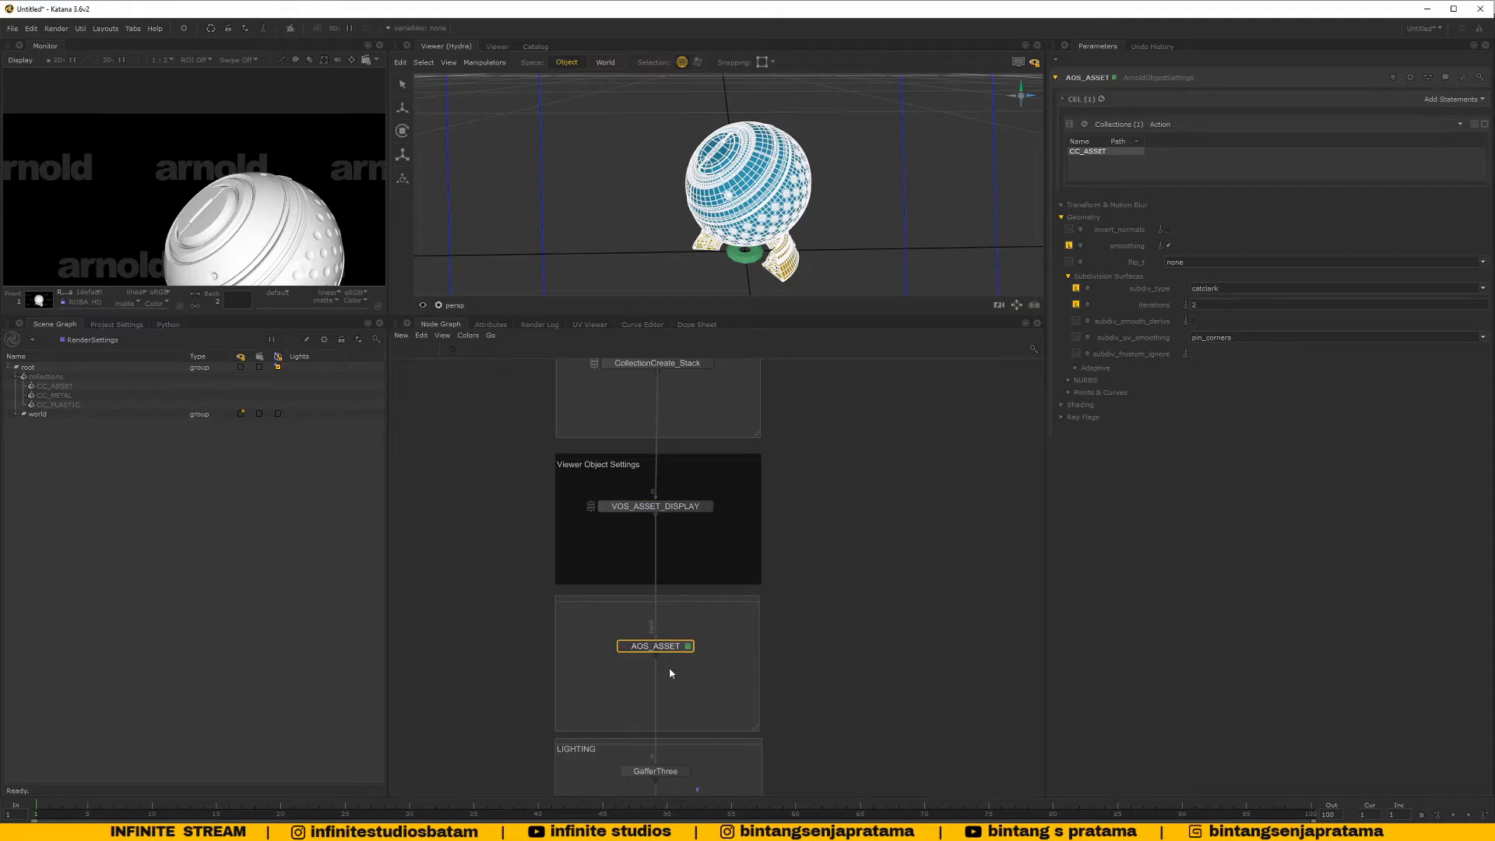
{"action": "scroll", "coordinate": [669, 670], "scroll_direction": "up", "scroll_amount": 3}
{"action": "middle_click_drag", "start_coordinate": [669, 667], "coordinate": [674, 666]}
{"action": "mouse_move", "coordinate": [672, 628]}
{"action": "left_mouse_down"}
{"action": "mouse_move", "coordinate": [634, 627]}
{"action": "mouse_move", "coordinate": [676, 637]}
{"action": "left_mouse_up"}
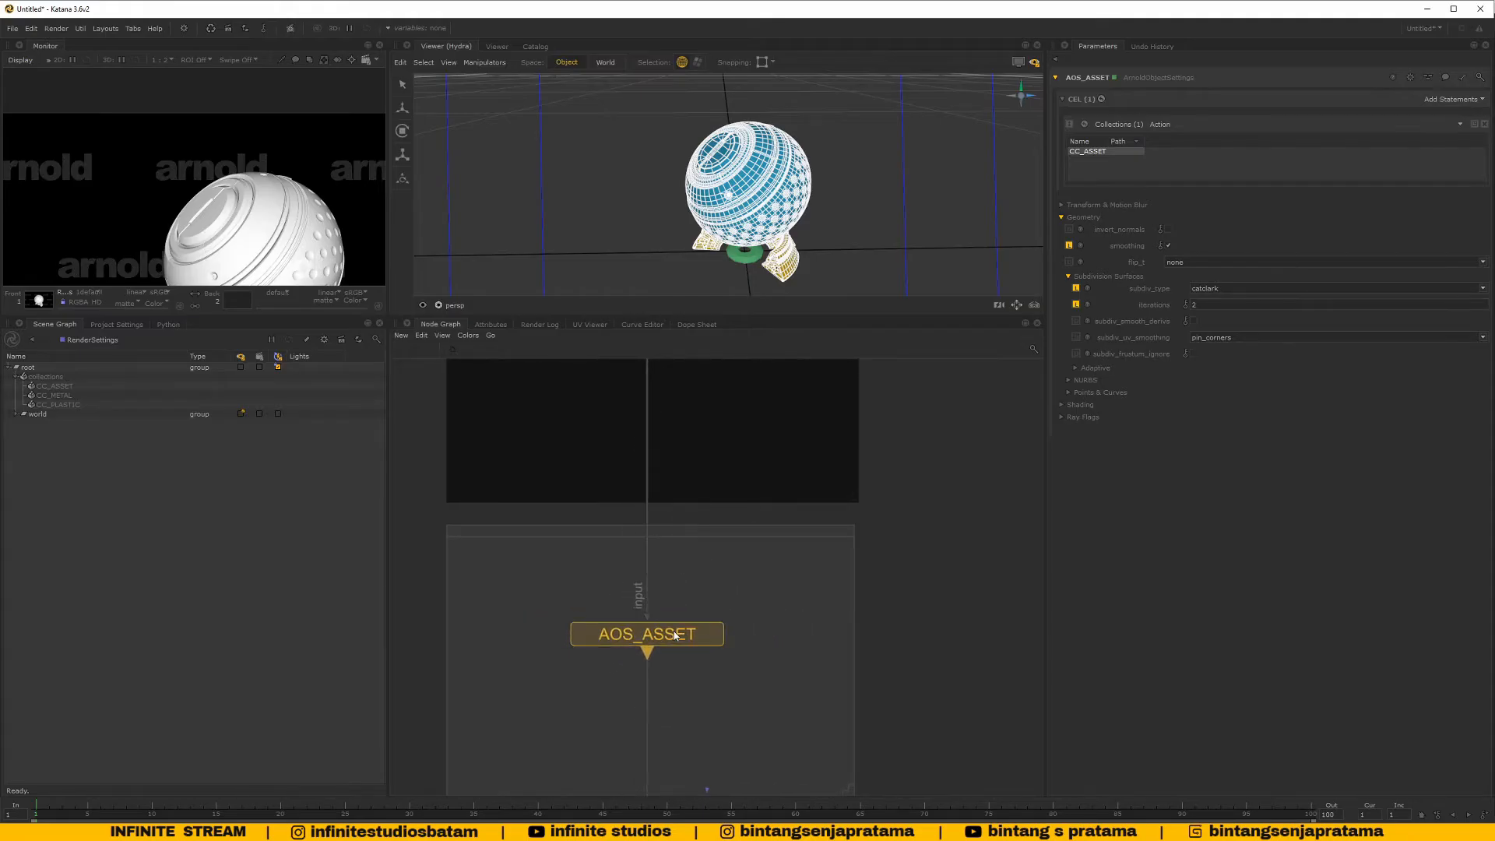
{"action": "scroll", "coordinate": [678, 628], "scroll_direction": "down", "scroll_amount": 4}
Open the settings of the new backdrop around AOS_ASSET and change its colour to brown
{"action": "scroll", "coordinate": [691, 617], "scroll_direction": "up", "scroll_amount": 2}
{"action": "left_click", "coordinate": [709, 578]}
{"action": "left_click_drag", "start_coordinate": [709, 579], "coordinate": [712, 580]}
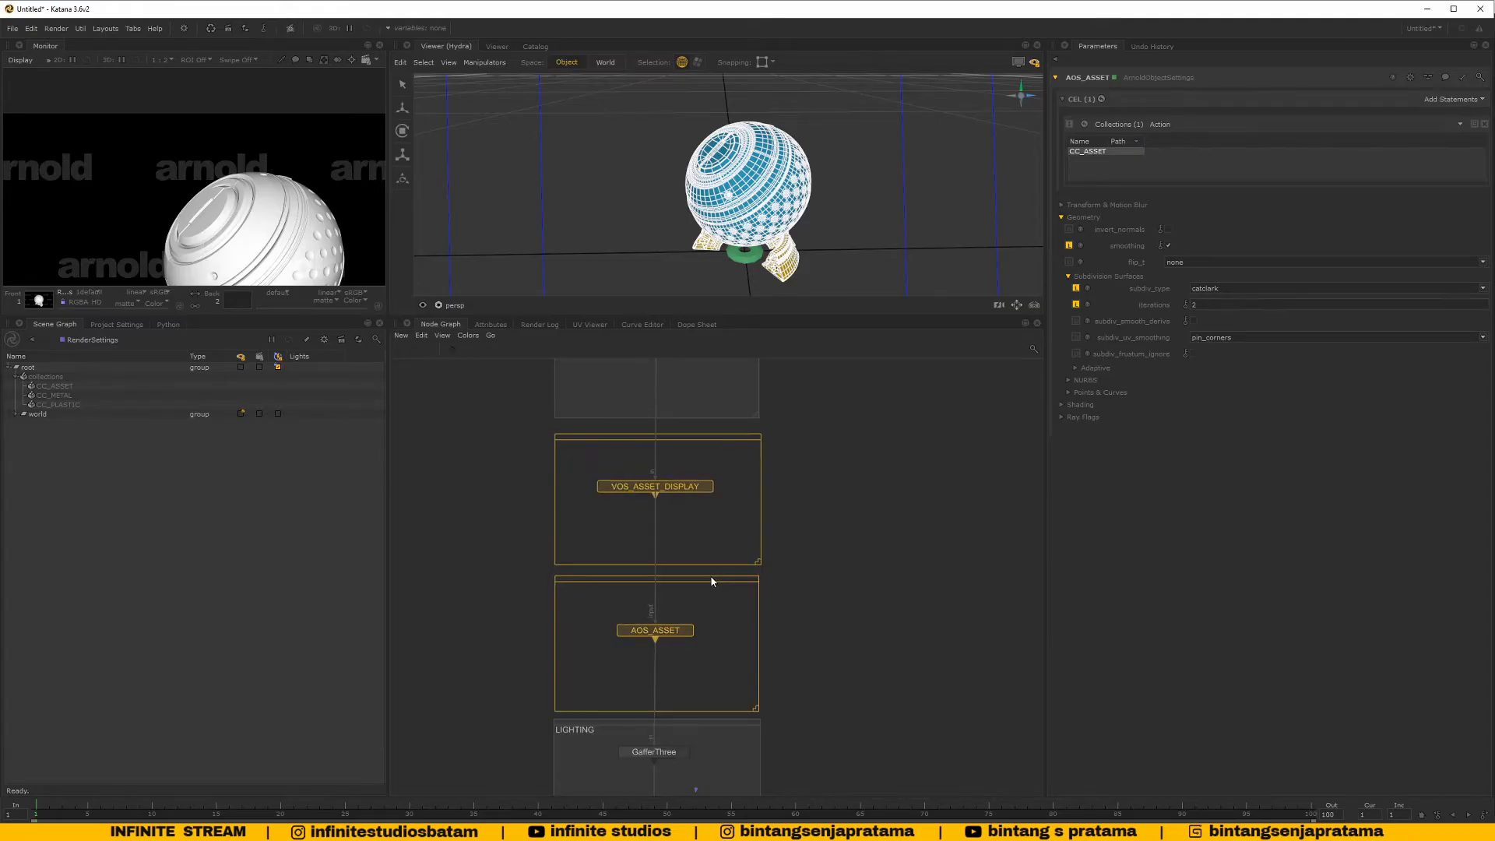
{"action": "scroll", "coordinate": [835, 614], "scroll_direction": "up", "scroll_amount": 3}
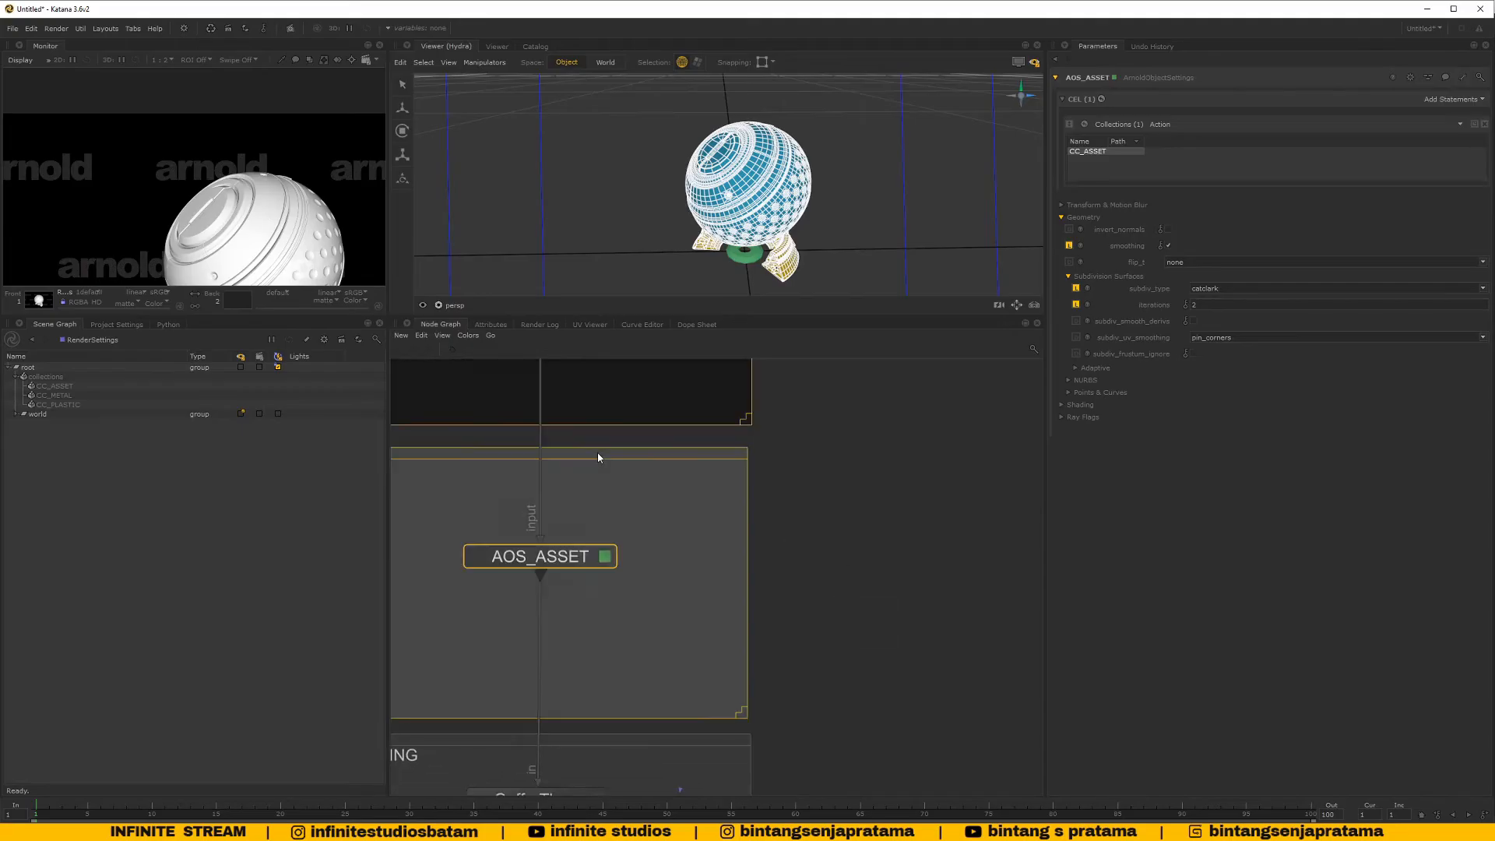
{"action": "double_click", "coordinate": [599, 457]}
{"action": "left_click", "coordinate": [766, 466]}
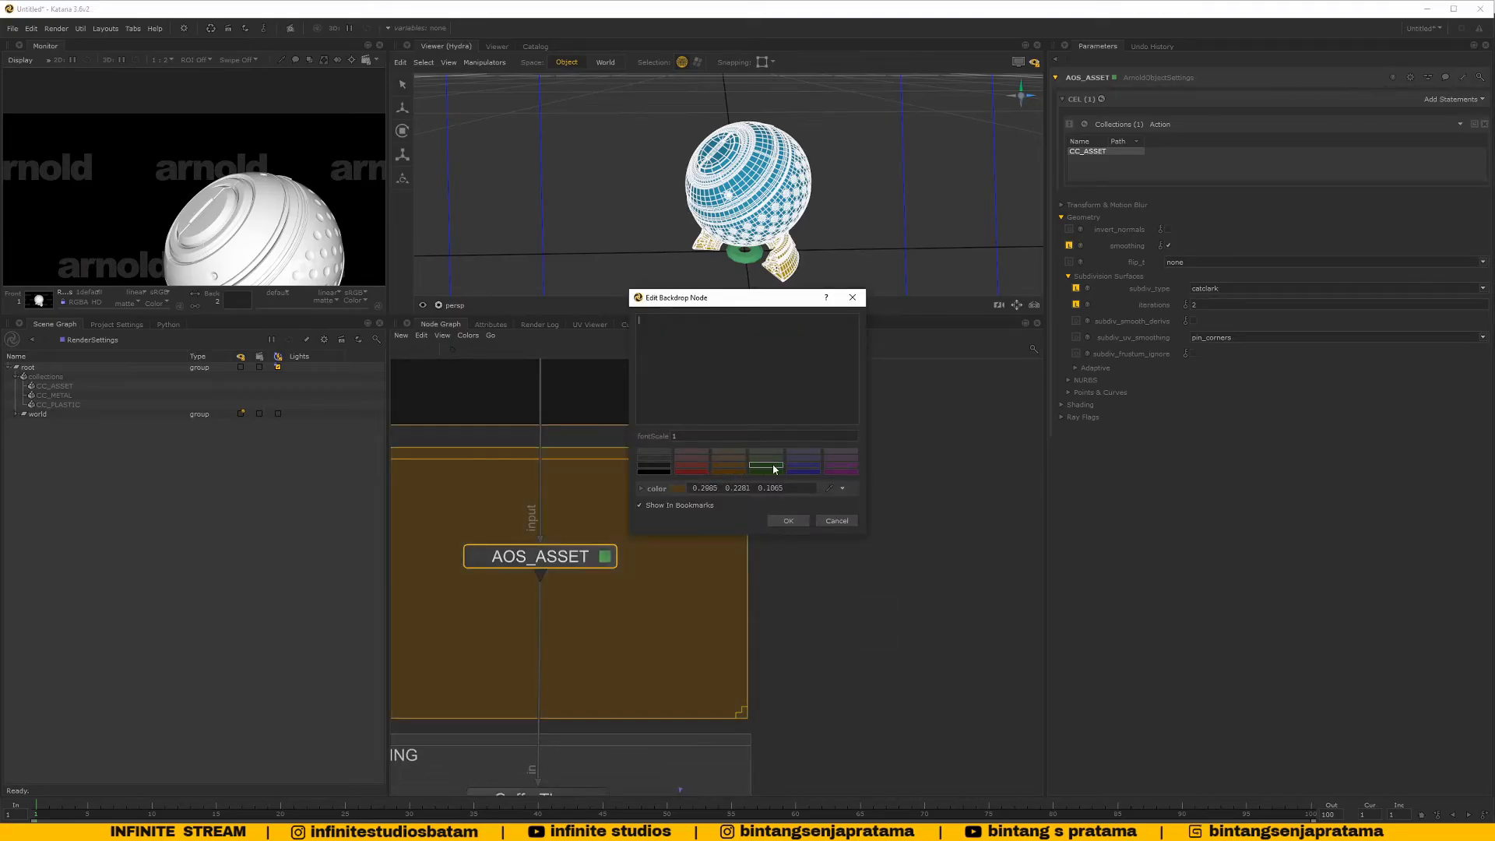
Color the backdrop around the AOS_ASSET node dark green and label it "Arnold Object Settings"
{"action": "left_click", "coordinate": [787, 518]}
{"action": "scroll", "coordinate": [901, 593], "scroll_direction": "down", "scroll_amount": 6}
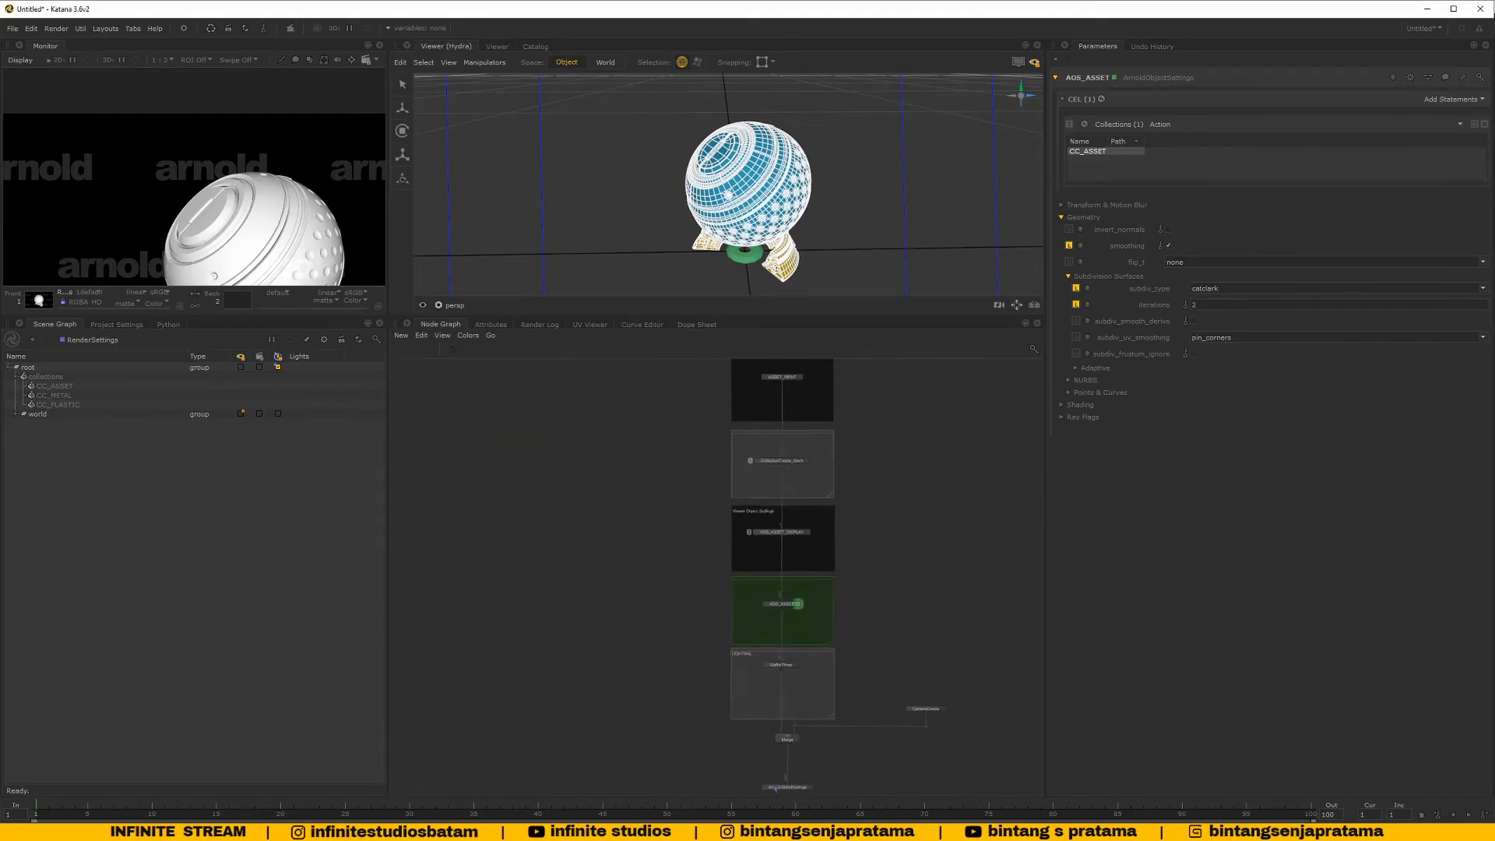
{"action": "scroll", "coordinate": [788, 607], "scroll_direction": "up", "scroll_amount": 3}
{"action": "double_click", "coordinate": [582, 536]}
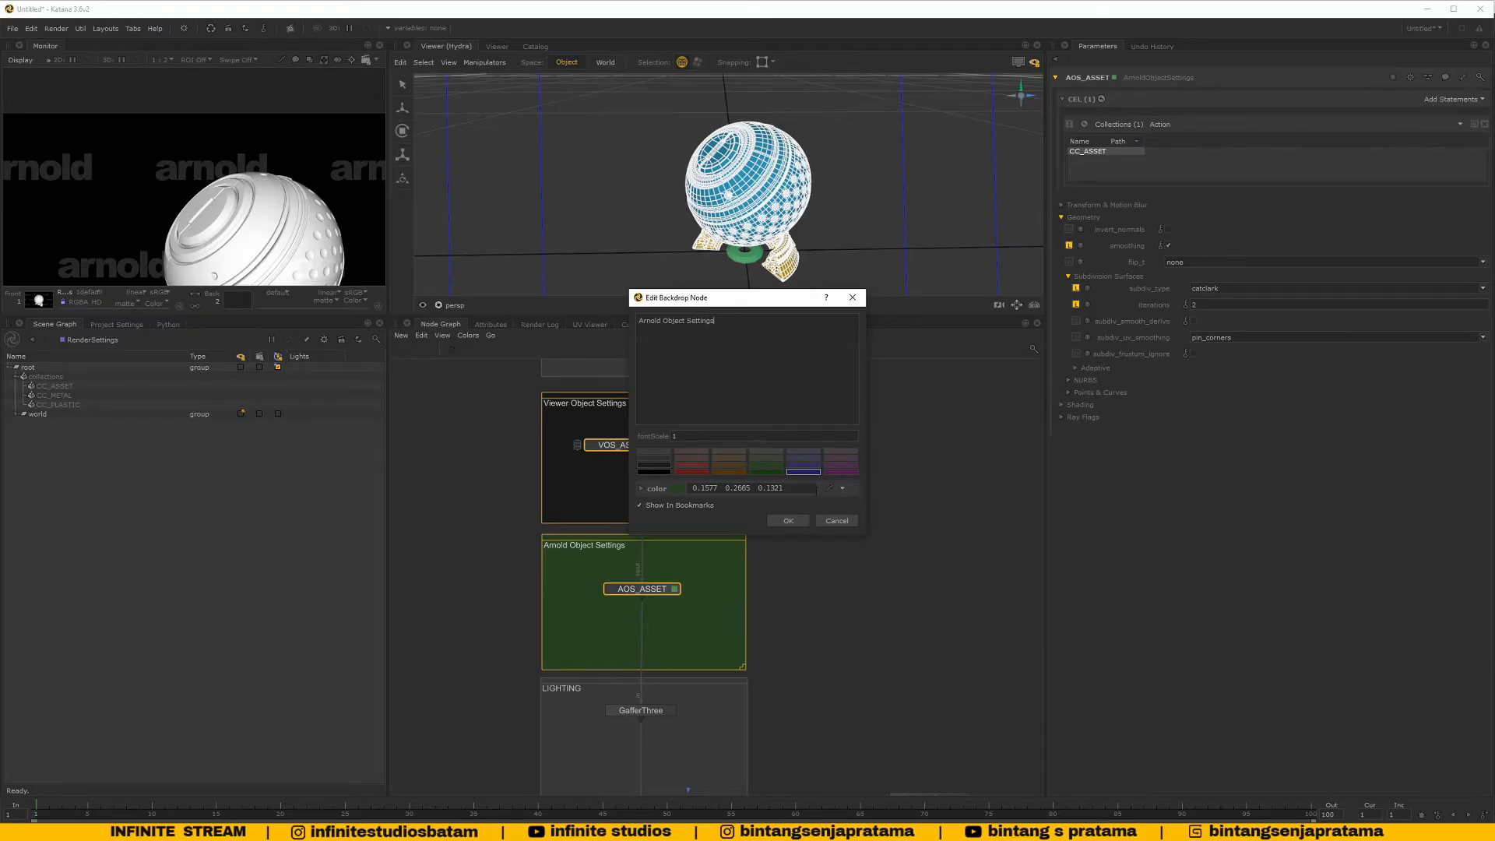
{"action": "left_click", "coordinate": [787, 520]}
{"action": "middle_click_drag", "start_coordinate": [861, 645], "coordinate": [866, 615]}
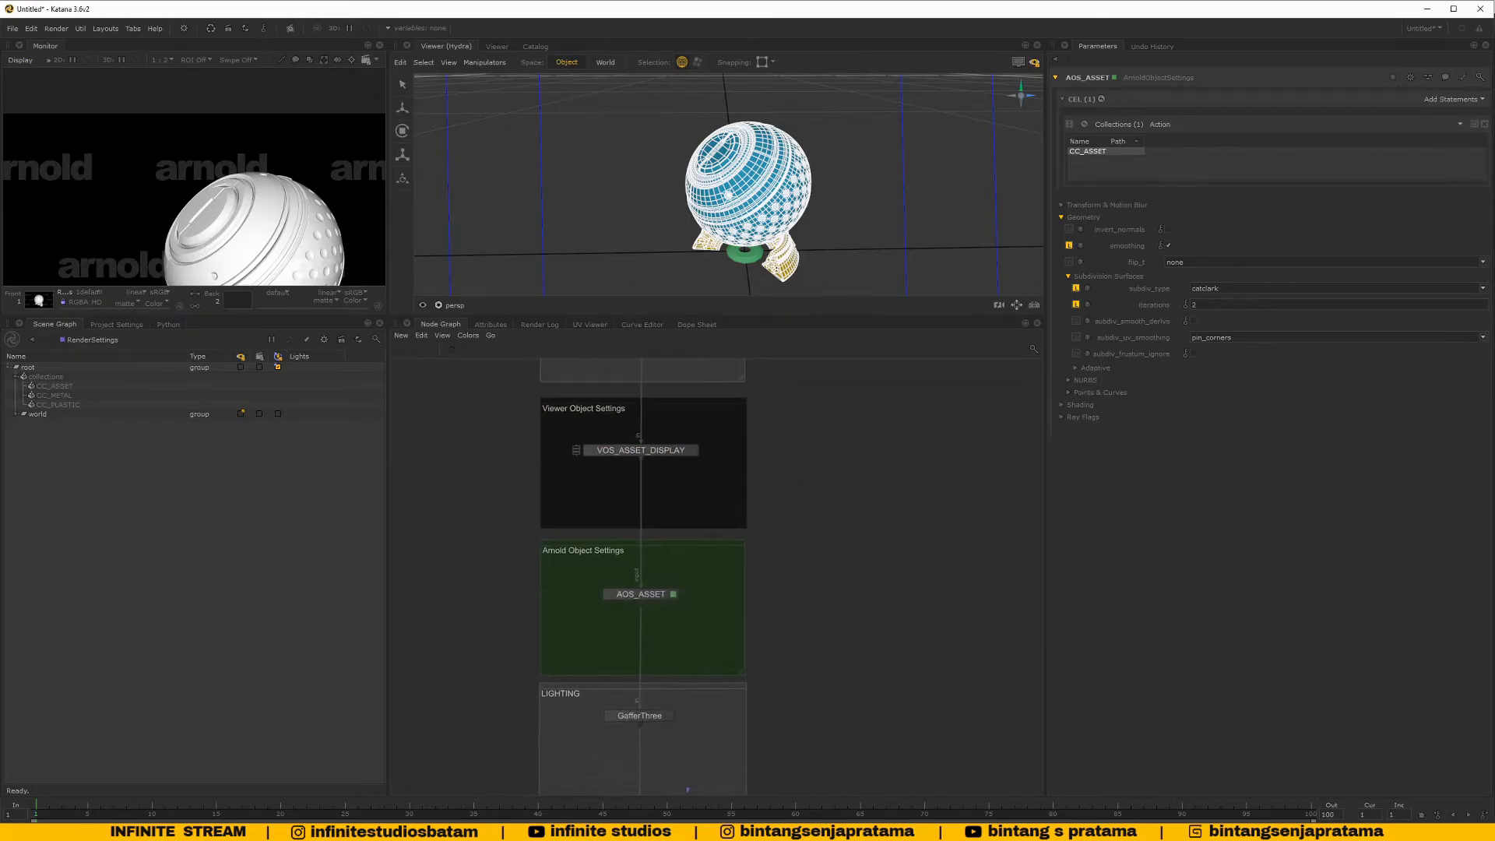
Reframe the rendered ball, then open the parameters of the GafferThree node in the LIGHTING backdrop
{"action": "scroll", "coordinate": [734, 638], "scroll_direction": "up", "scroll_amount": 5}
{"action": "middle_click_drag", "start_coordinate": [699, 547], "coordinate": [907, 608]}
{"action": "scroll", "coordinate": [908, 606], "scroll_direction": "down", "scroll_amount": 5}
{"action": "middle_click_drag", "start_coordinate": [887, 683], "coordinate": [741, 613]}
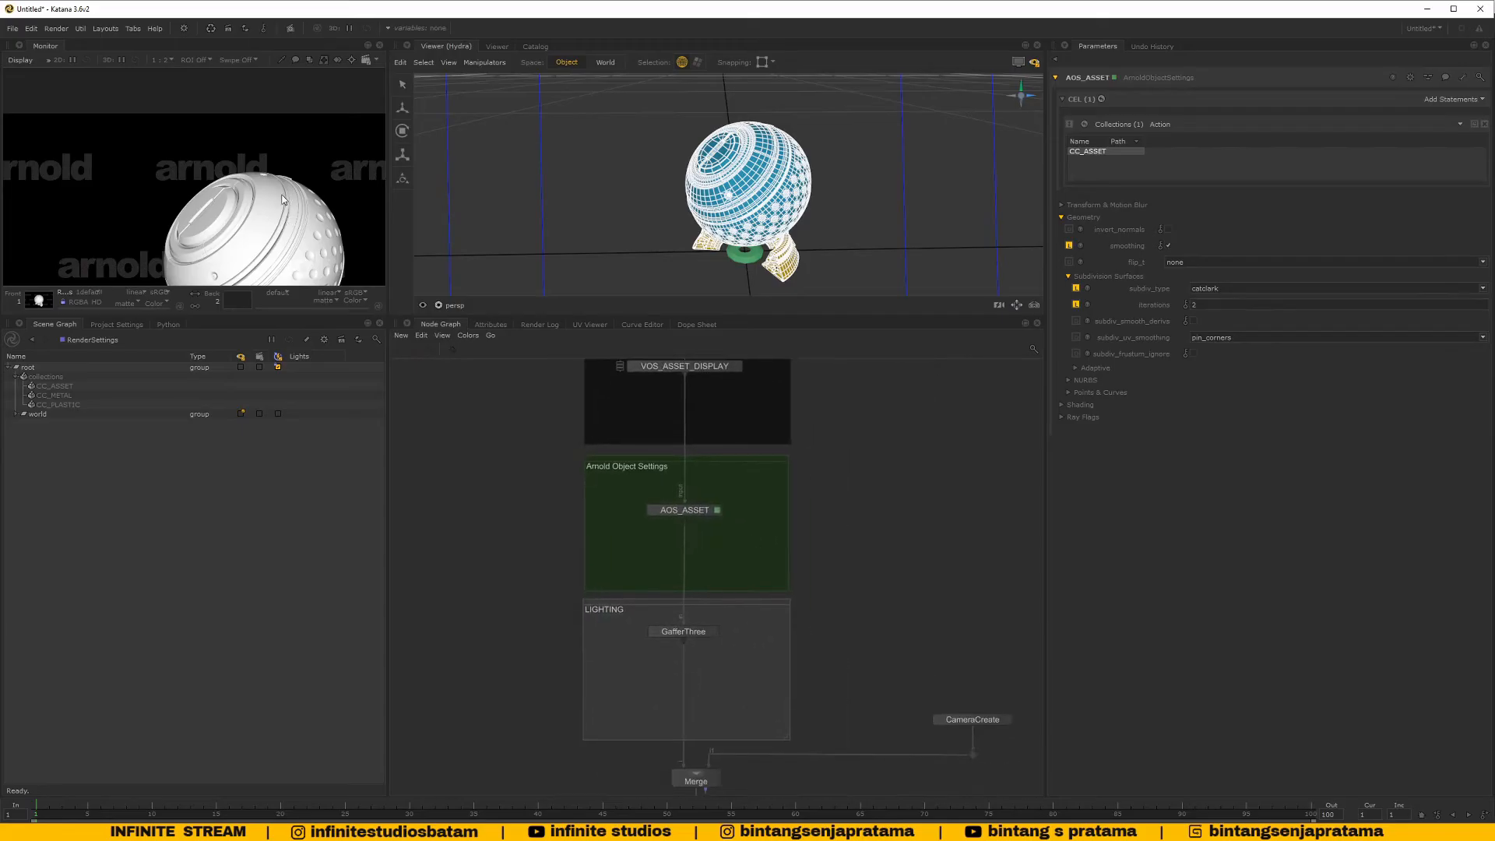
{"action": "scroll", "coordinate": [283, 200], "scroll_direction": "down", "scroll_amount": 1}
{"action": "middle_click_drag", "start_coordinate": [296, 241], "coordinate": [219, 172]}
{"action": "scroll", "coordinate": [311, 144], "scroll_direction": "up", "scroll_amount": 2}
{"action": "scroll", "coordinate": [308, 165], "scroll_direction": "down", "scroll_amount": 1}
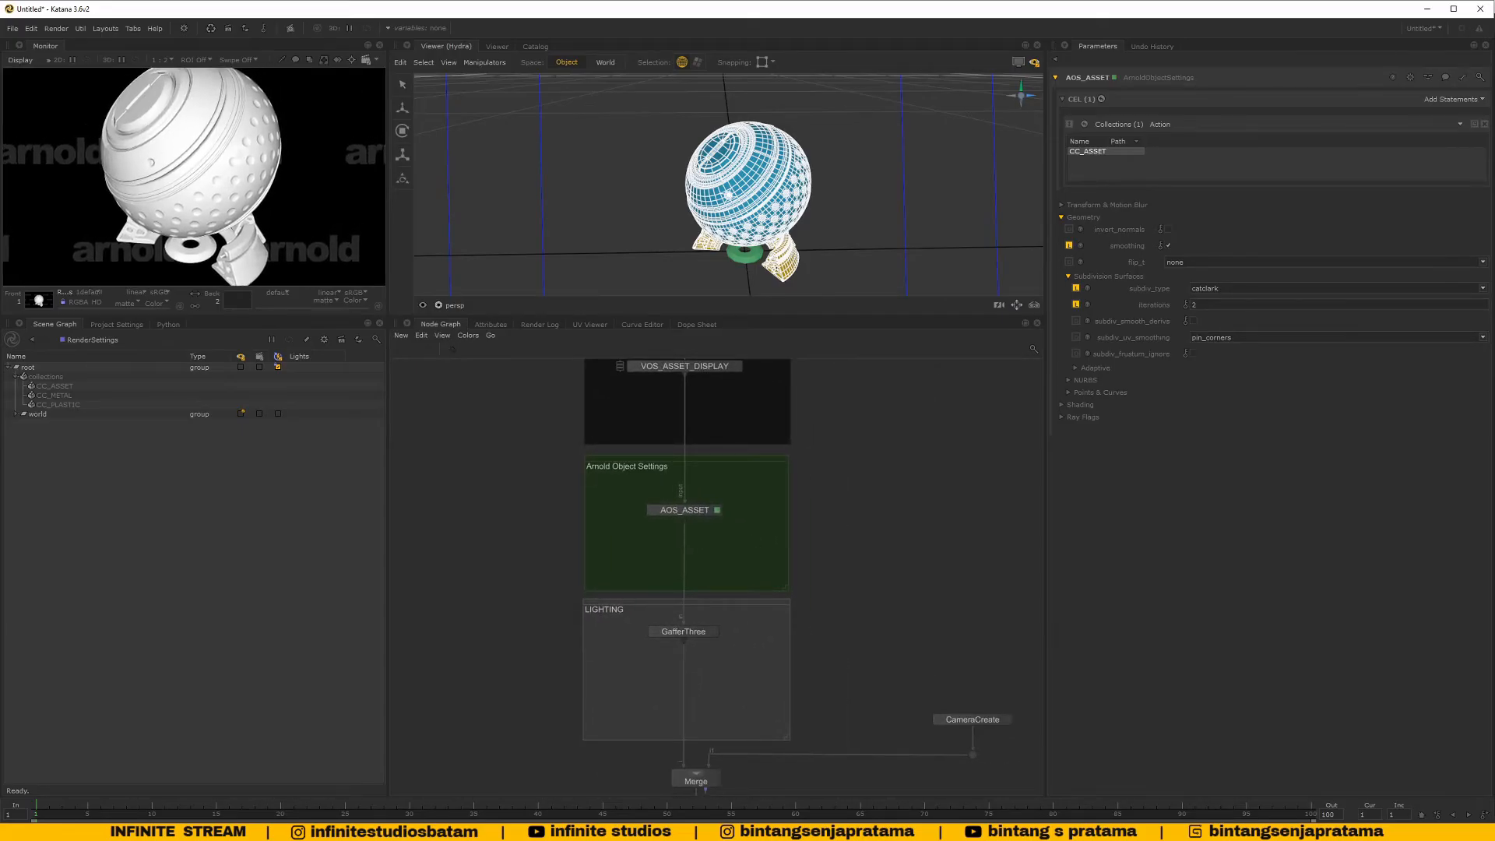
{"action": "middle_click_drag", "start_coordinate": [860, 606], "coordinate": [864, 567]}
{"action": "middle_click_drag", "start_coordinate": [747, 602], "coordinate": [752, 570]}
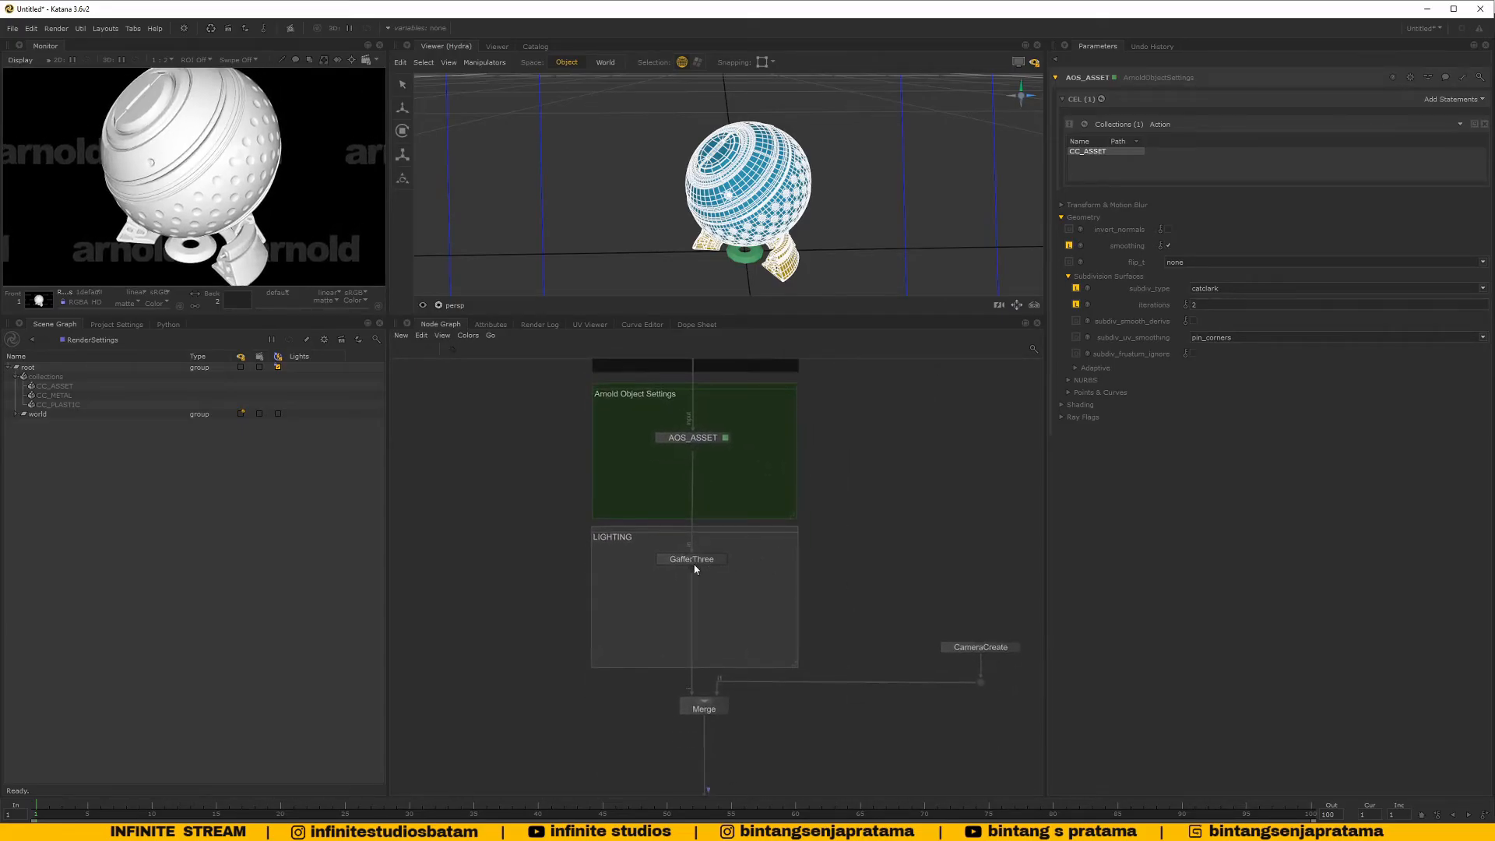
{"action": "left_click", "coordinate": [700, 564]}
{"action": "left_click", "coordinate": [720, 561]}
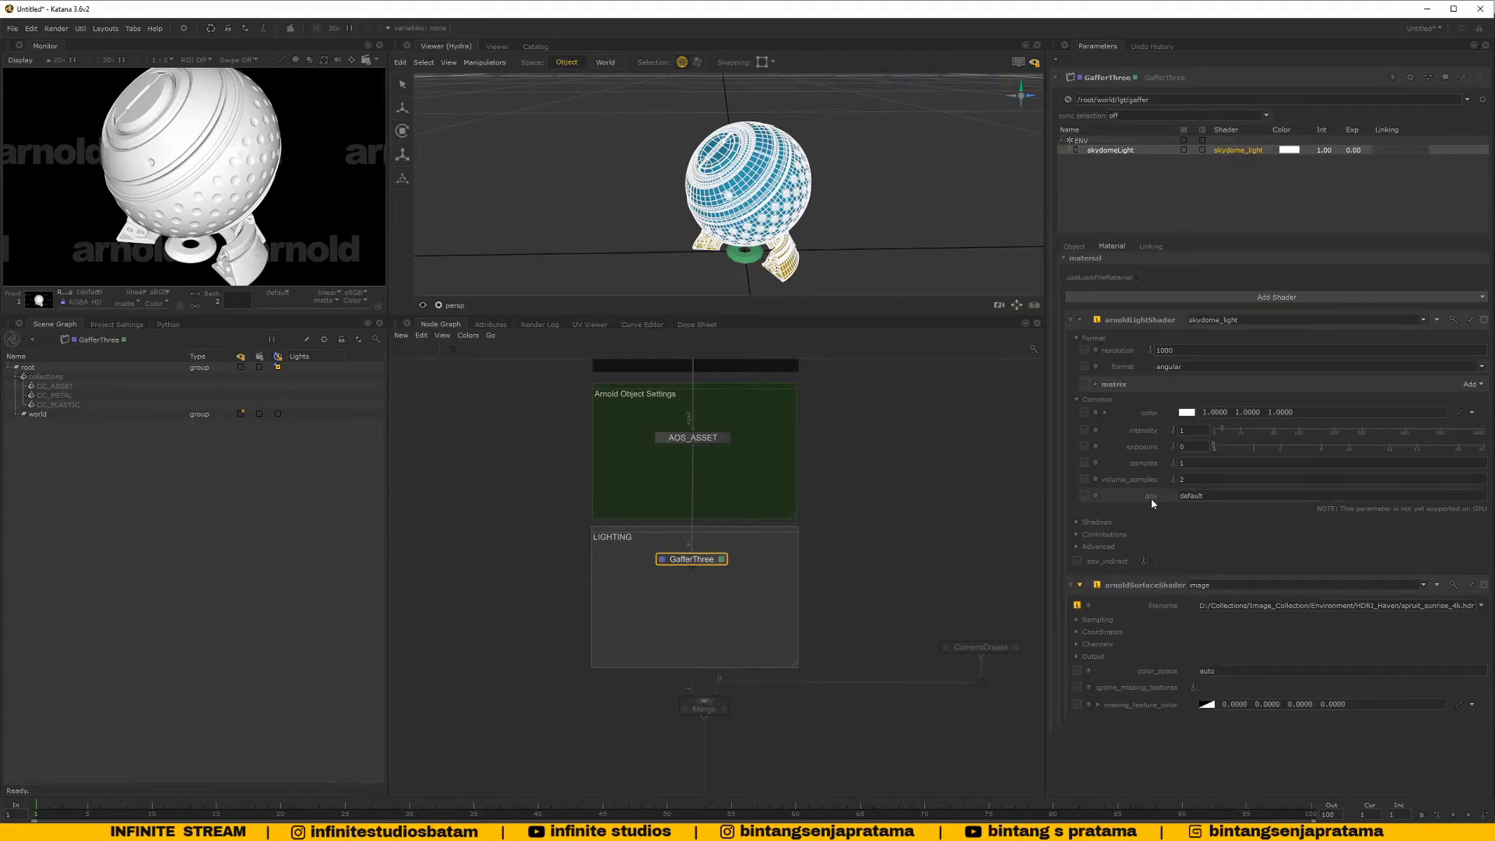
Set the format of the skydomeLight's skydome_light shader to latlong
{"action": "middle_click_drag", "start_coordinate": [239, 218], "coordinate": [241, 250]}
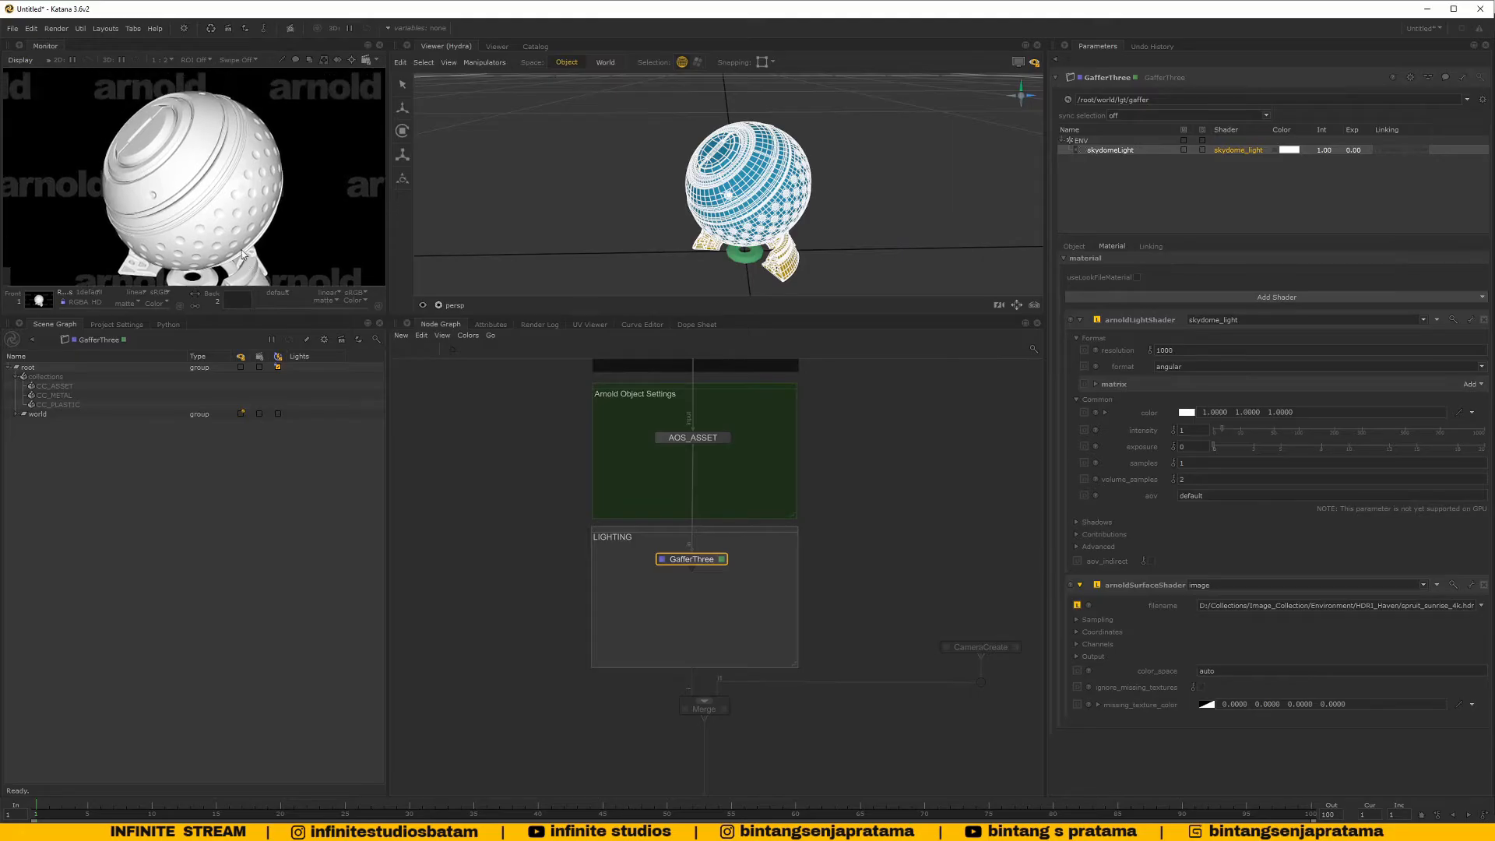
{"action": "scroll", "coordinate": [168, 171], "scroll_direction": "up", "scroll_amount": 2}
{"action": "scroll", "coordinate": [173, 172], "scroll_direction": "down", "scroll_amount": 2}
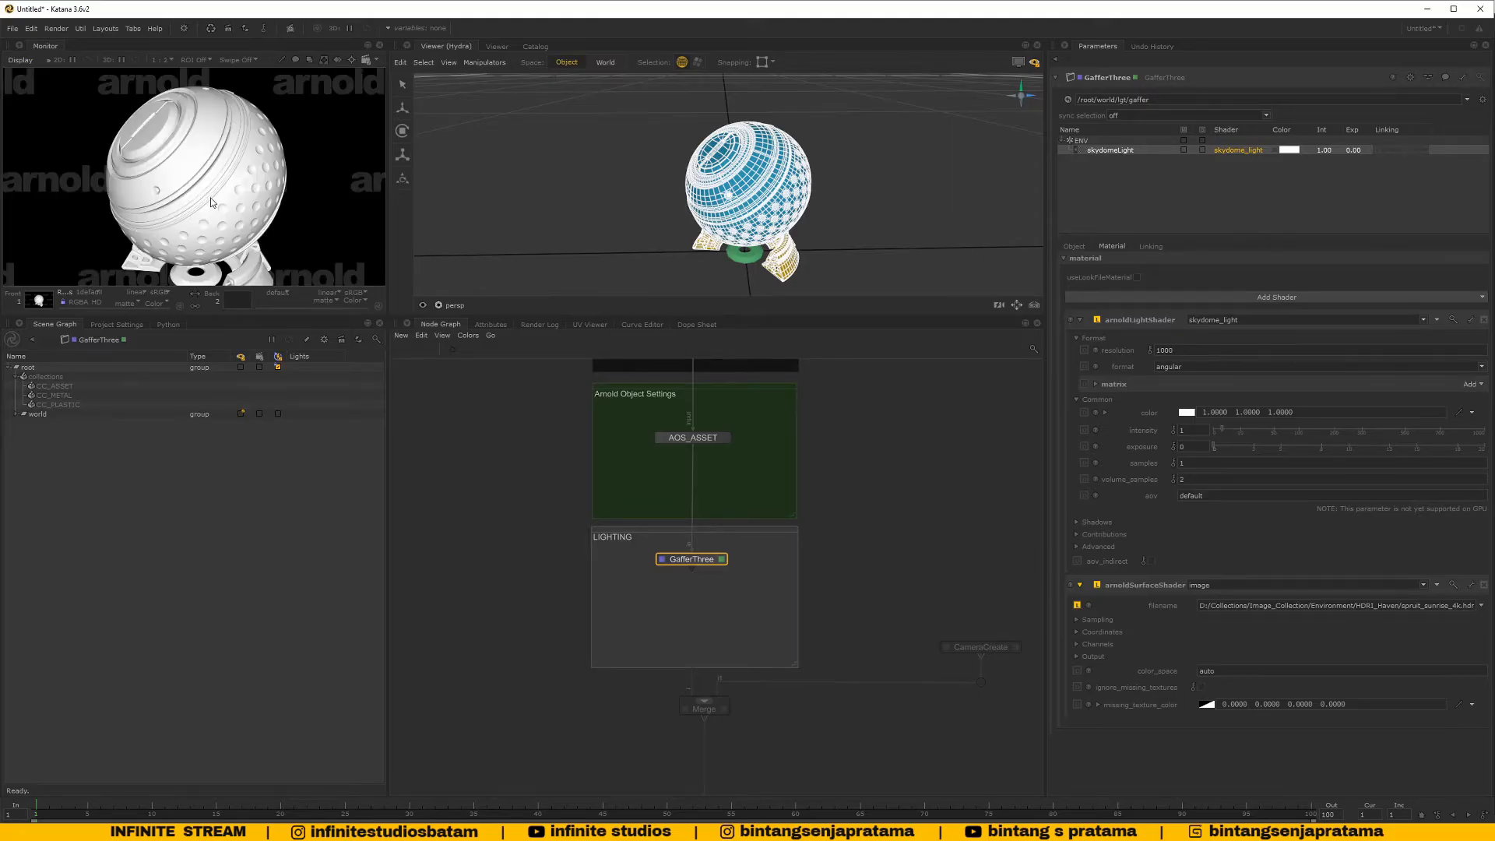
{"action": "middle_click_drag", "start_coordinate": [210, 202], "coordinate": [210, 177]}
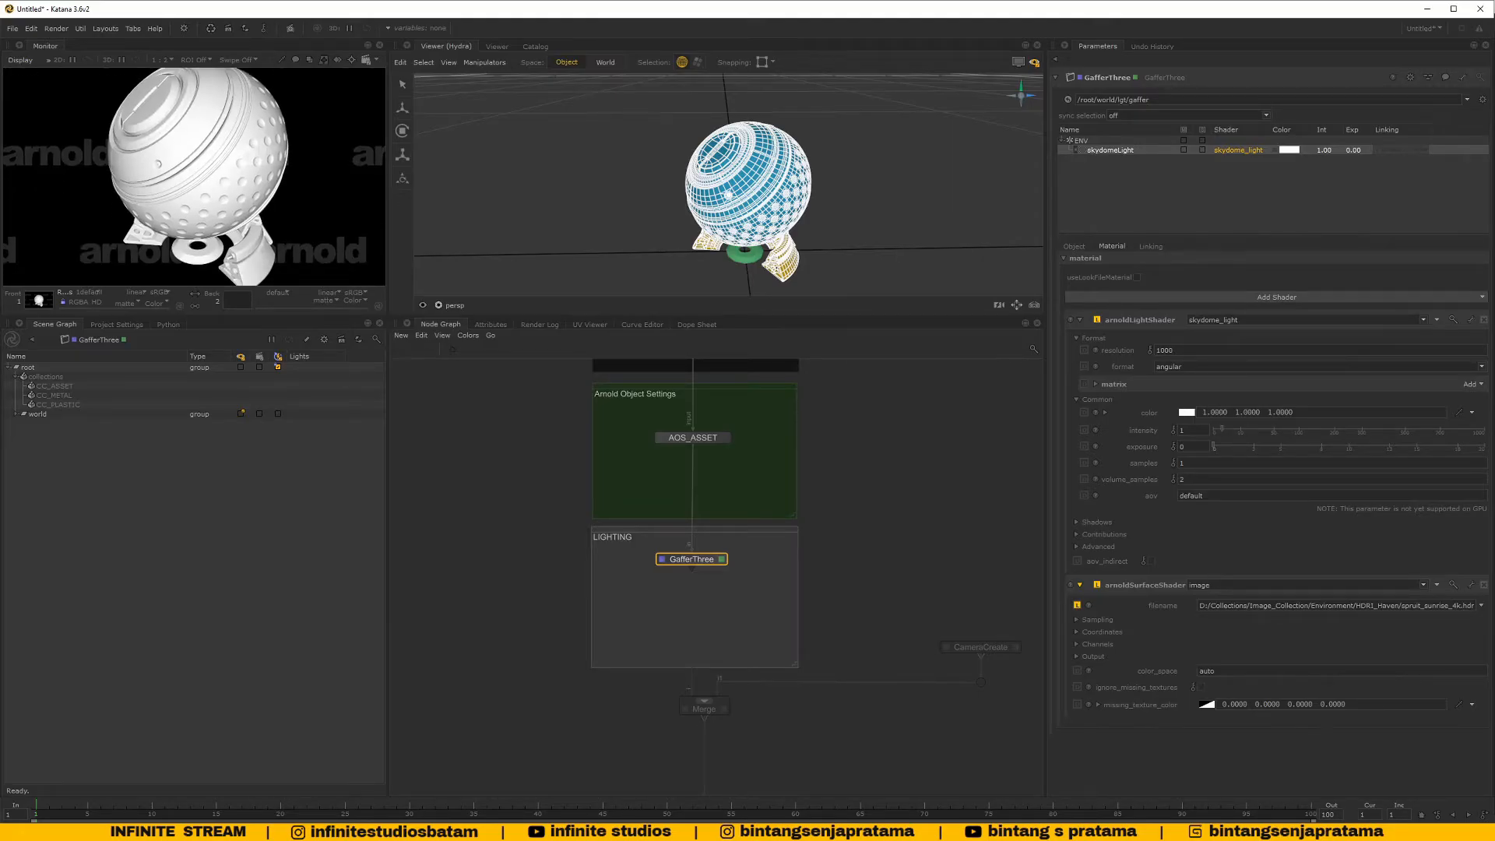
{"action": "middle_click_drag", "start_coordinate": [823, 593], "coordinate": [843, 546]}
{"action": "scroll", "coordinate": [704, 647], "scroll_direction": "up", "scroll_amount": 3}
{"action": "scroll", "coordinate": [743, 485], "scroll_direction": "down", "scroll_amount": 3}
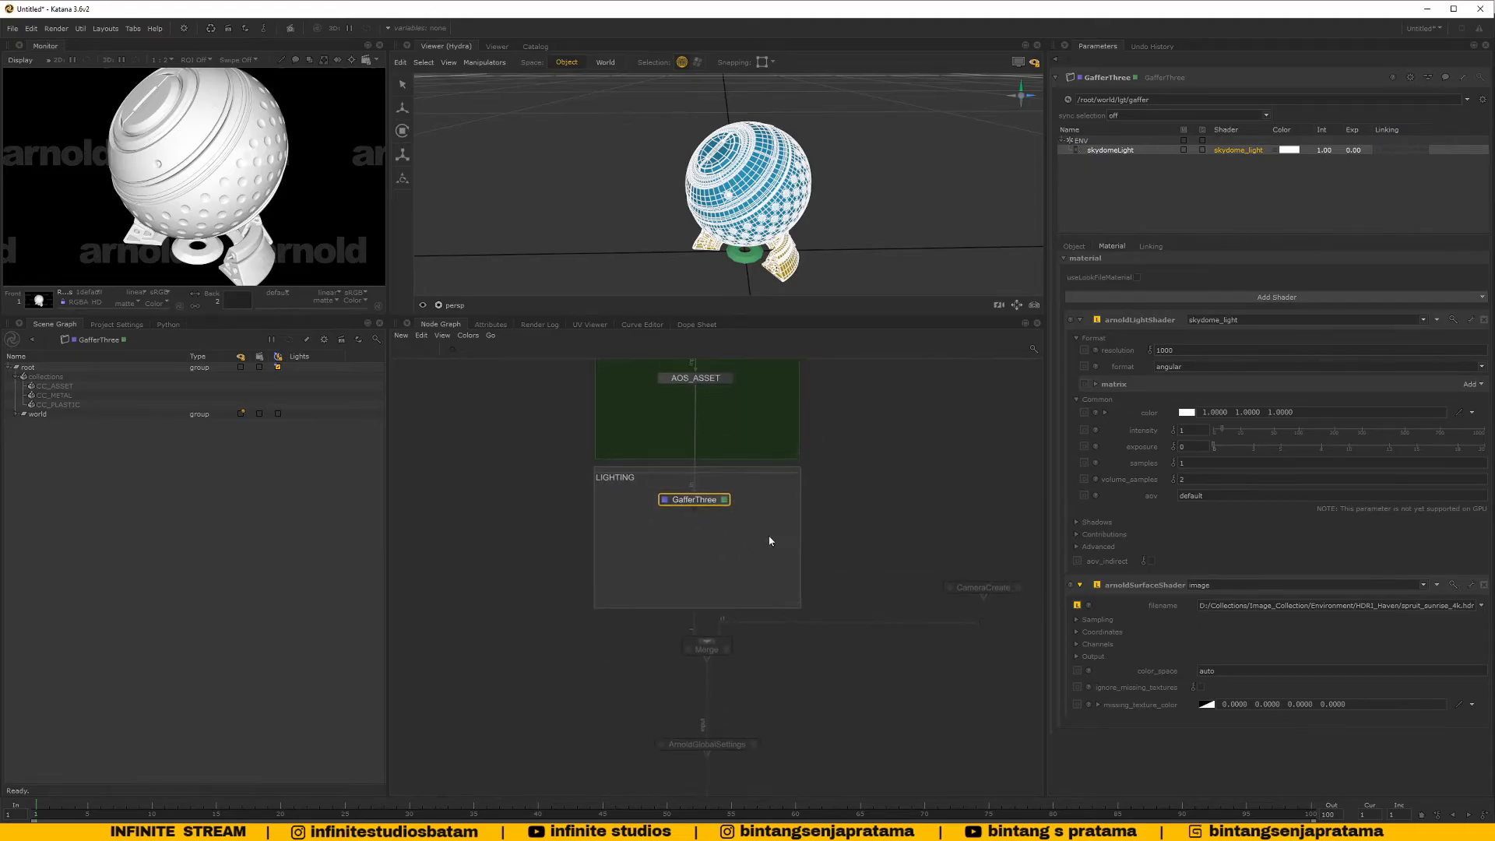
{"action": "left_click", "coordinate": [1086, 620]}
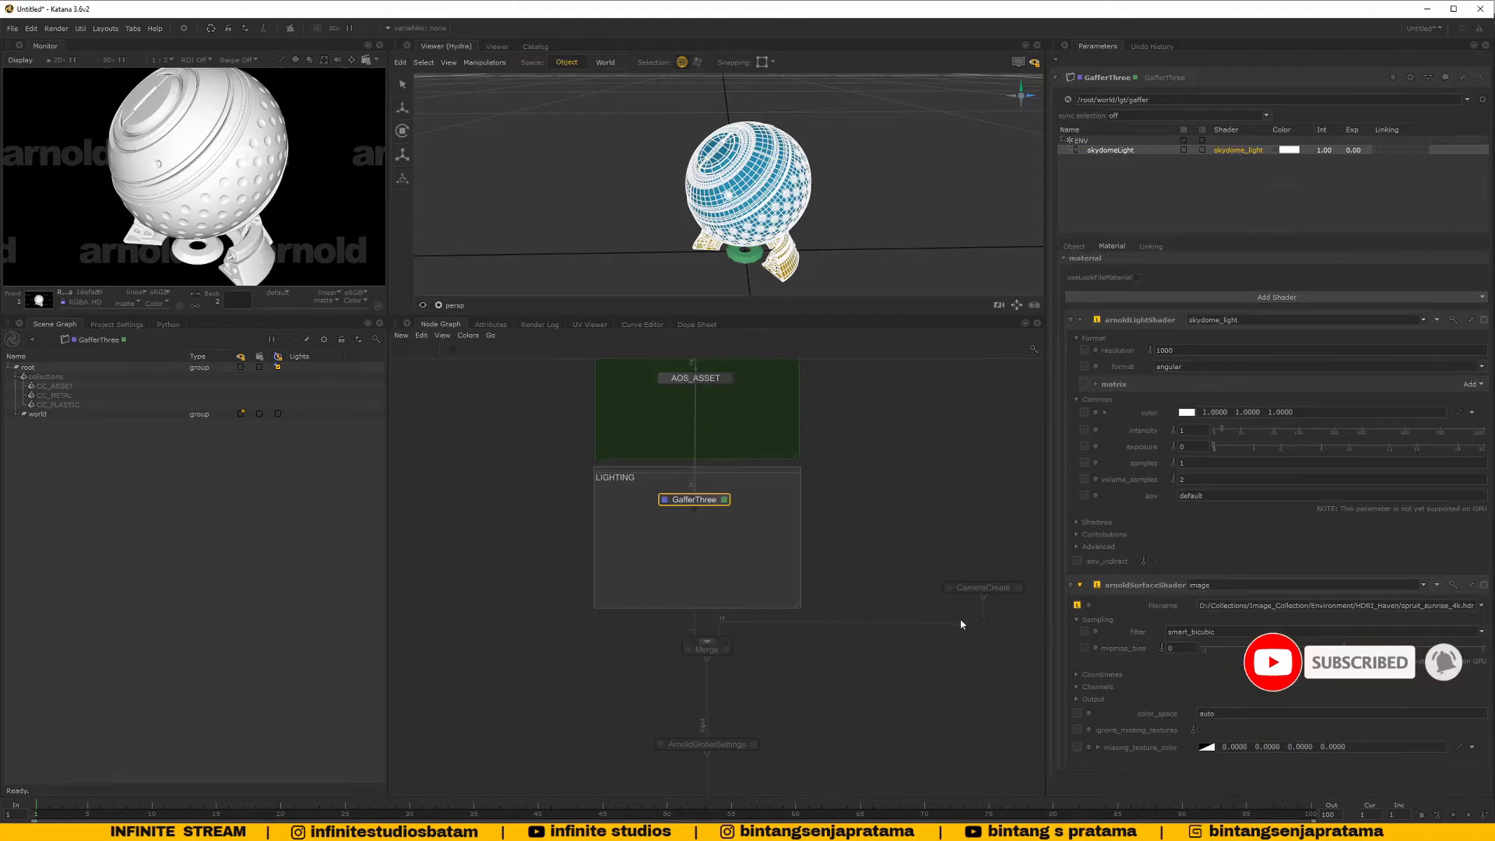
{"action": "left_click", "coordinate": [1187, 368]}
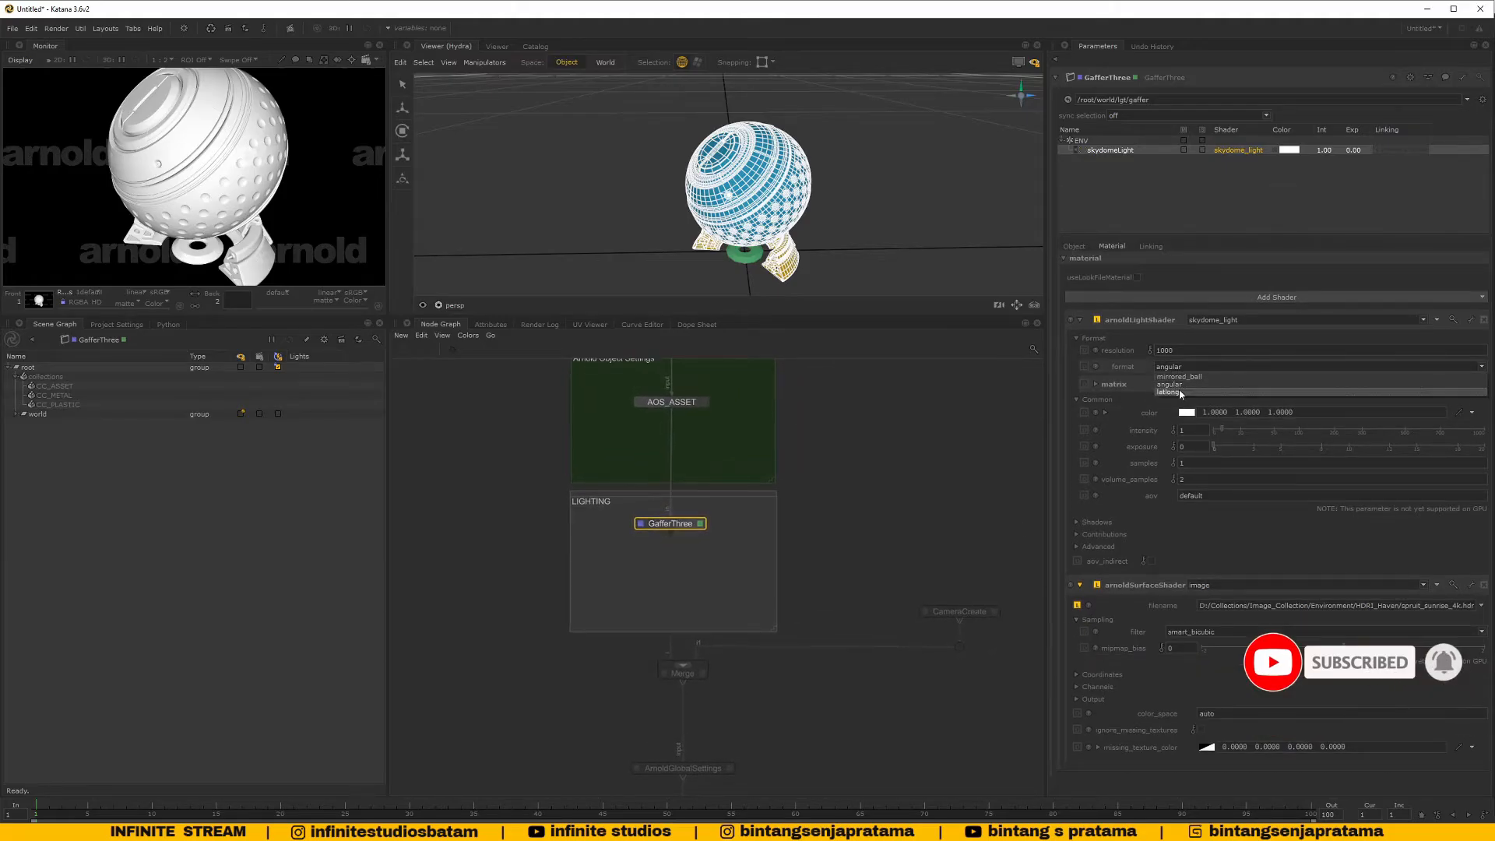
{"action": "left_click", "coordinate": [1170, 385]}
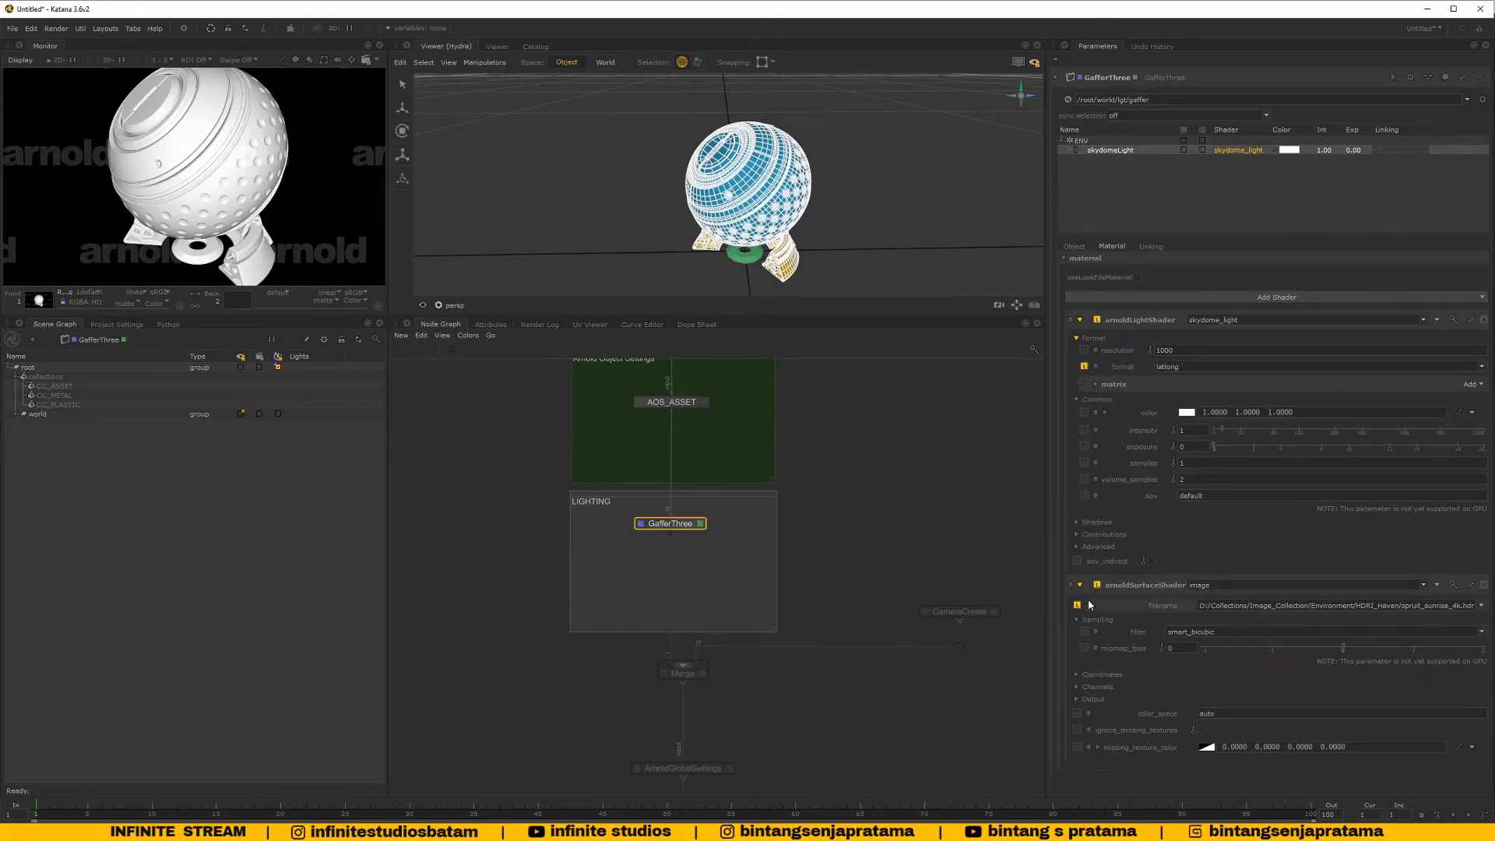
Expand the skydome light shader's contribution settings and set its camera contribution to 1
{"action": "left_click", "coordinate": [1078, 619]}
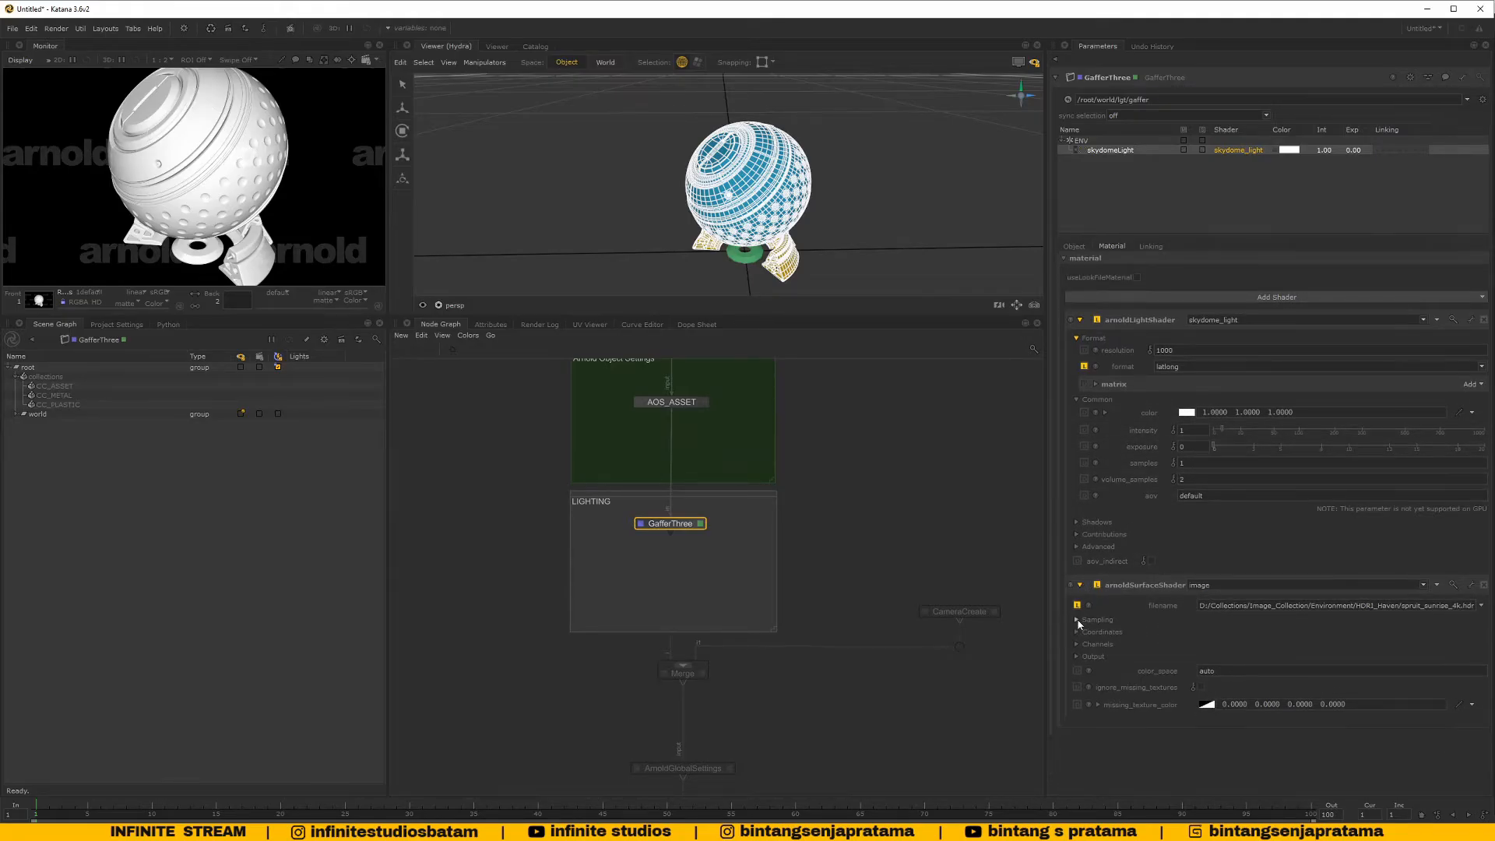
{"action": "left_click", "coordinate": [1077, 535]}
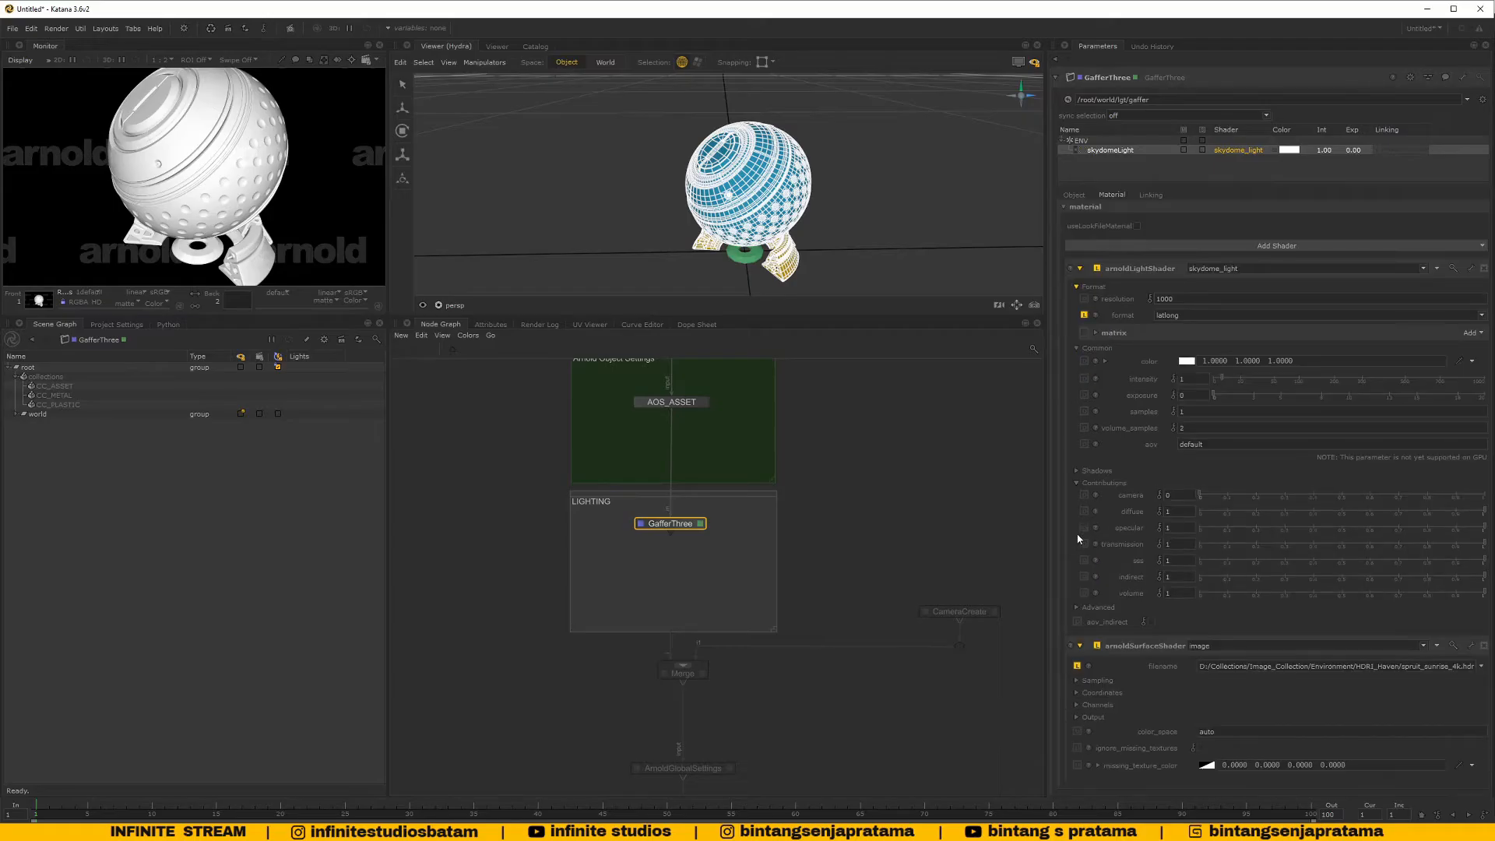
{"action": "left_click_drag", "start_coordinate": [1193, 495], "coordinate": [1105, 510]}
{"action": "type", "text": "1"}
{"action": "key", "text": "Return"}
{"action": "middle_click_drag", "start_coordinate": [695, 525], "coordinate": [712, 517]}
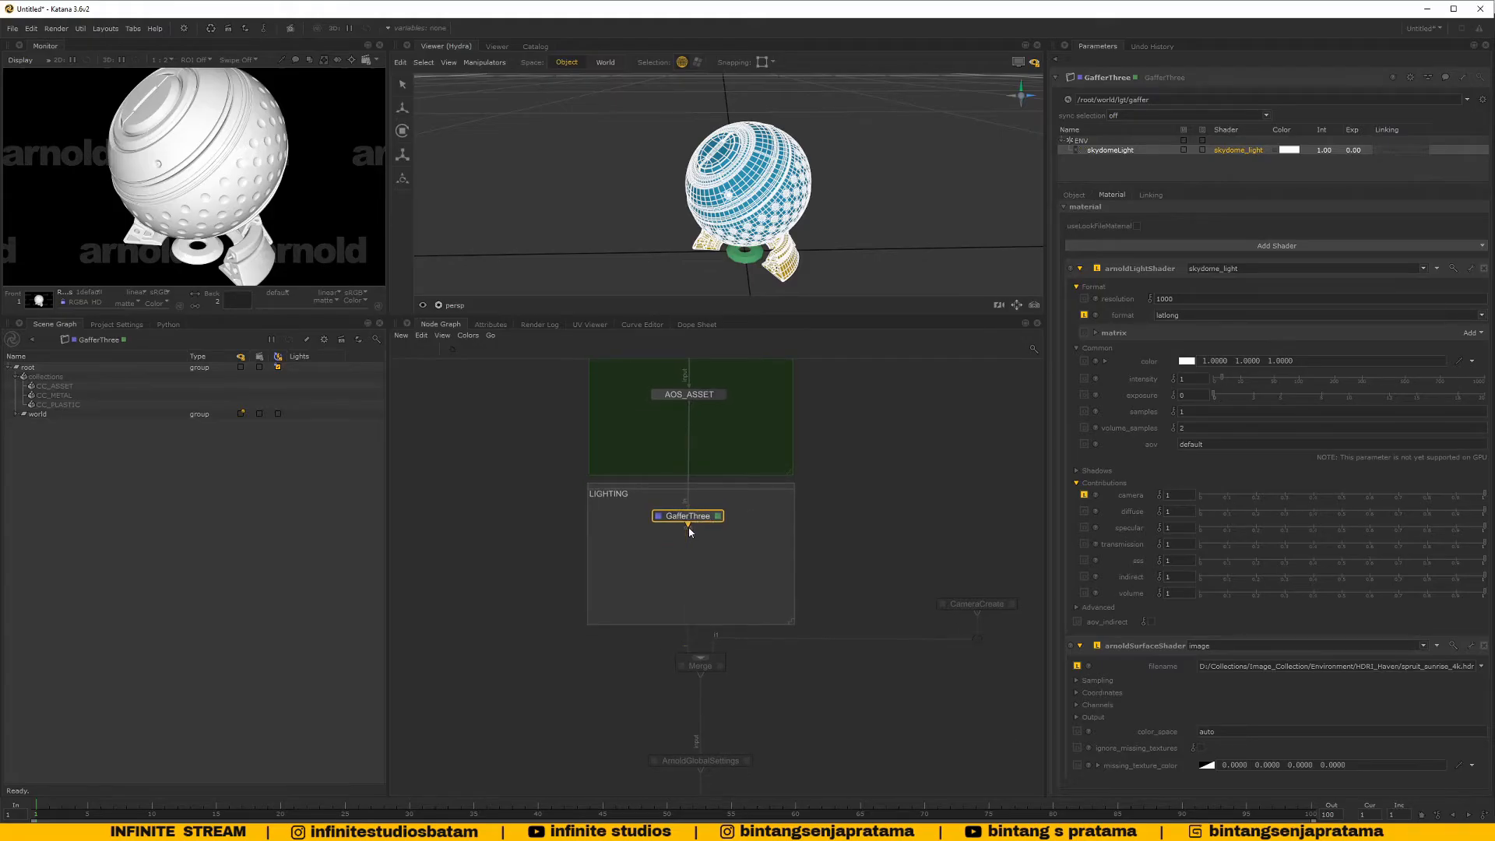
Open the RenderSettings node's parameters and explicitly set its renderer to arnold
{"action": "mouse_move", "coordinate": [696, 521]}
{"action": "left_mouse_down"}
{"action": "mouse_move", "coordinate": [768, 519]}
{"action": "mouse_move", "coordinate": [696, 527]}
{"action": "left_mouse_up"}
{"action": "scroll", "coordinate": [816, 534], "scroll_direction": "down", "scroll_amount": 3}
{"action": "middle_click_drag", "start_coordinate": [812, 574], "coordinate": [805, 534]}
{"action": "scroll", "coordinate": [796, 538], "scroll_direction": "up", "scroll_amount": 3}
{"action": "middle_click_drag", "start_coordinate": [806, 654], "coordinate": [815, 587]}
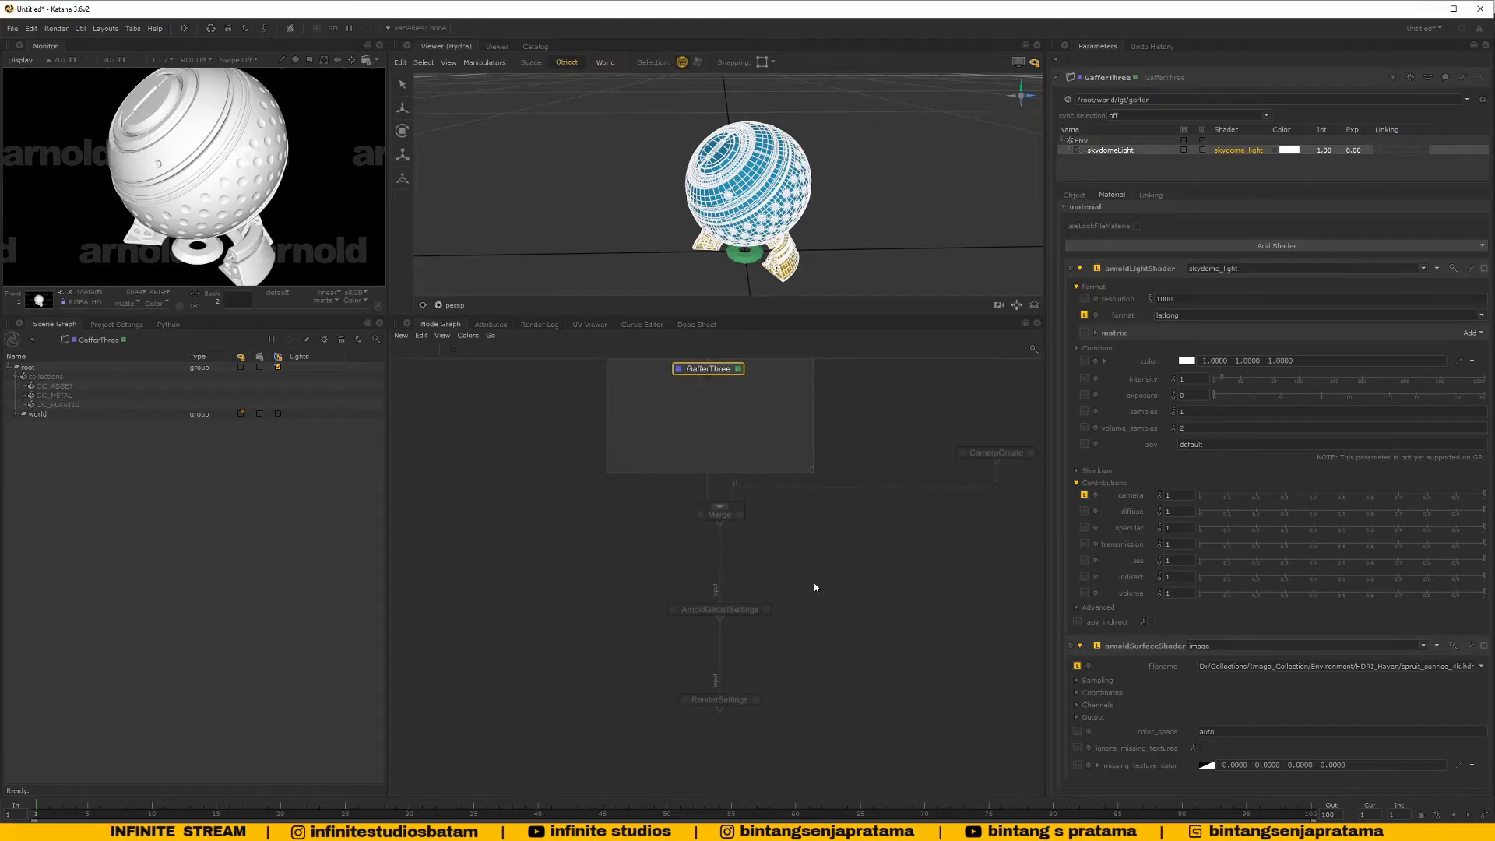
{"action": "left_click", "coordinate": [732, 706]}
{"action": "left_click", "coordinate": [756, 701]}
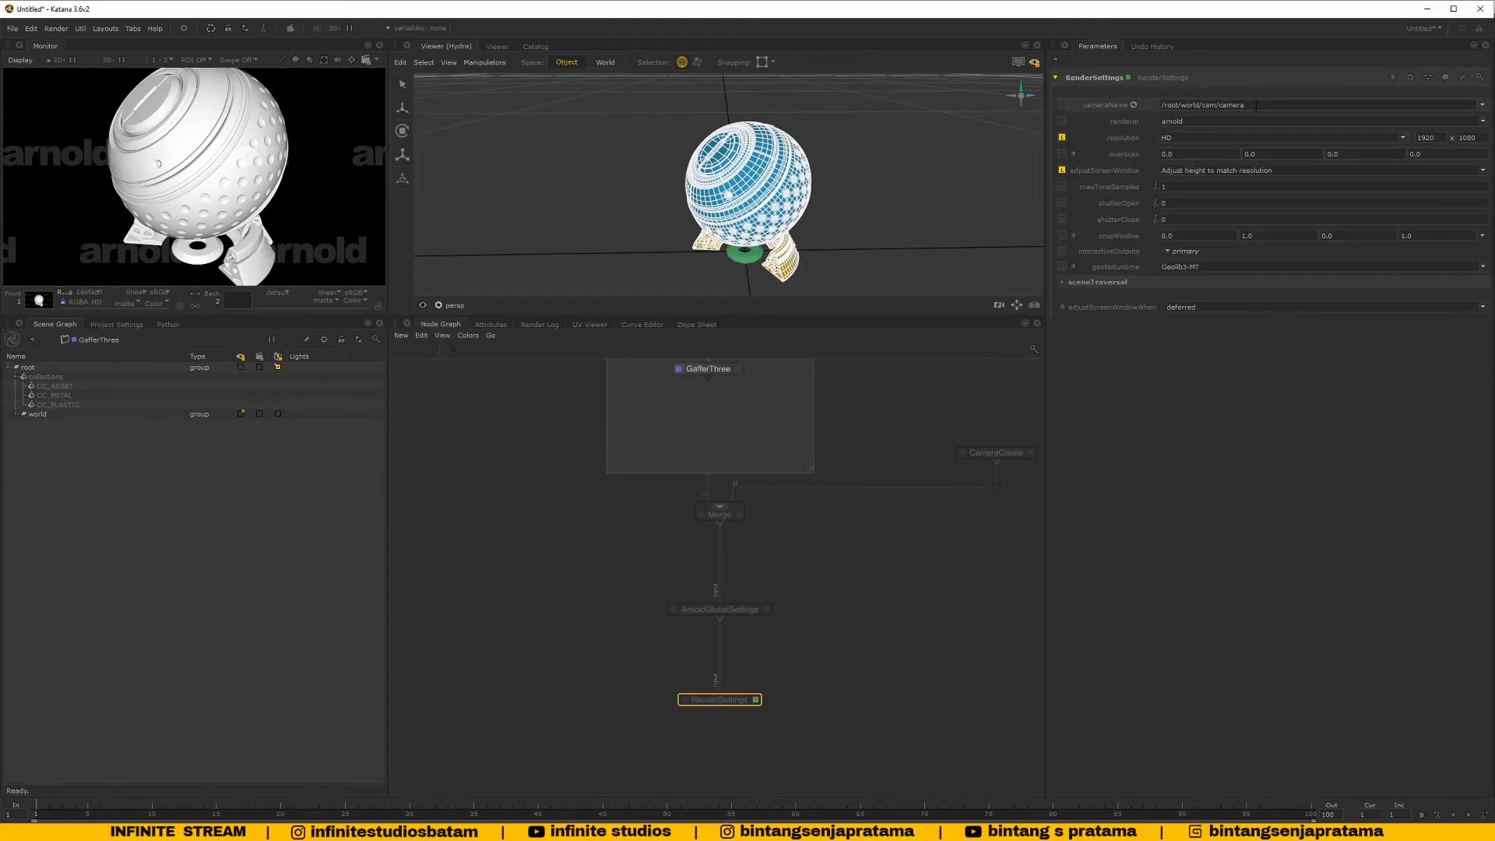
{"action": "left_click", "coordinate": [1204, 123]}
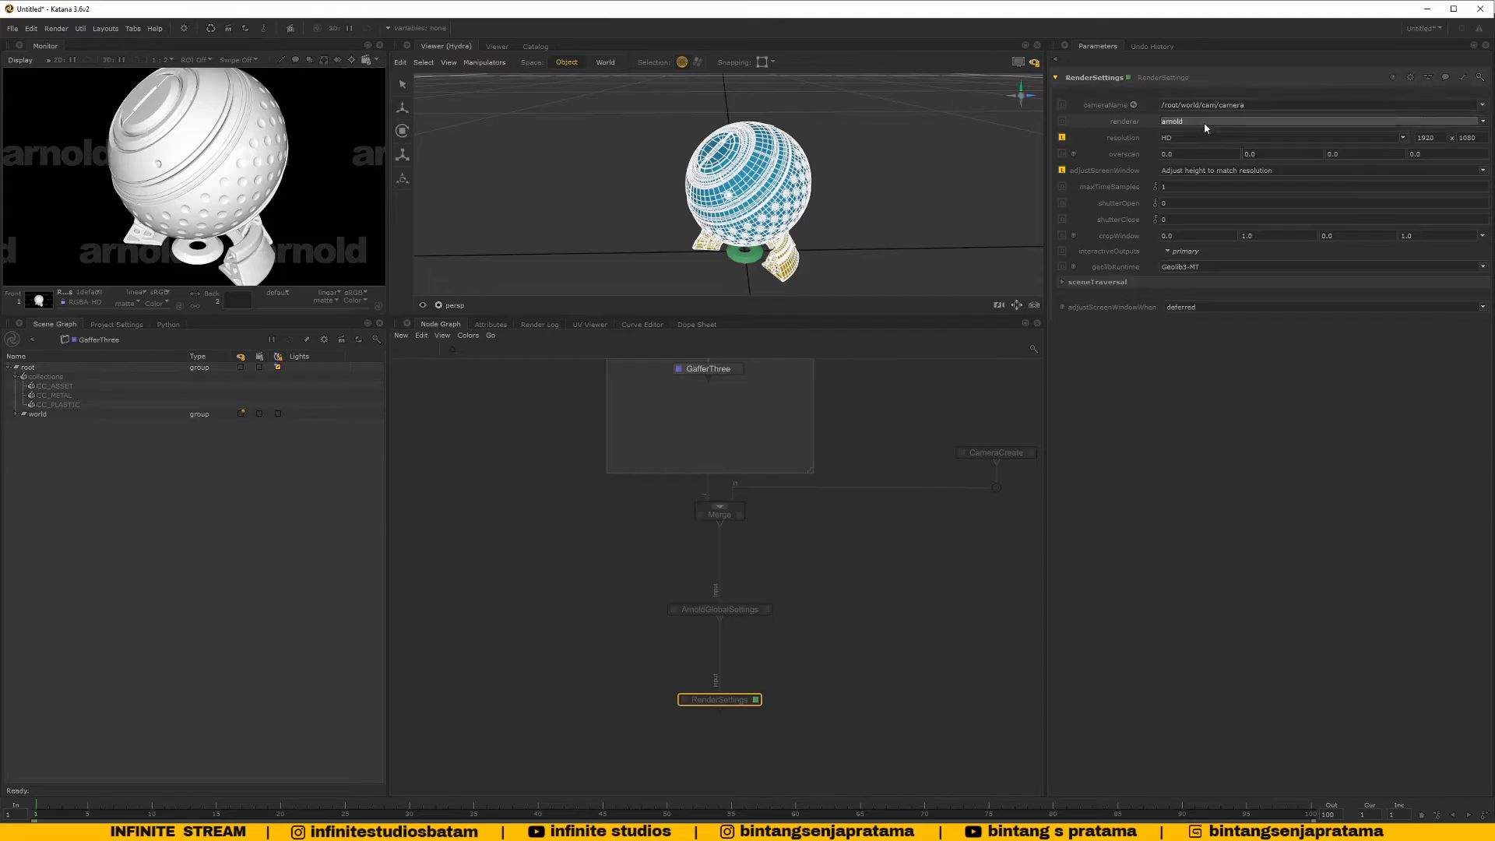
{"action": "left_click", "coordinate": [1204, 127]}
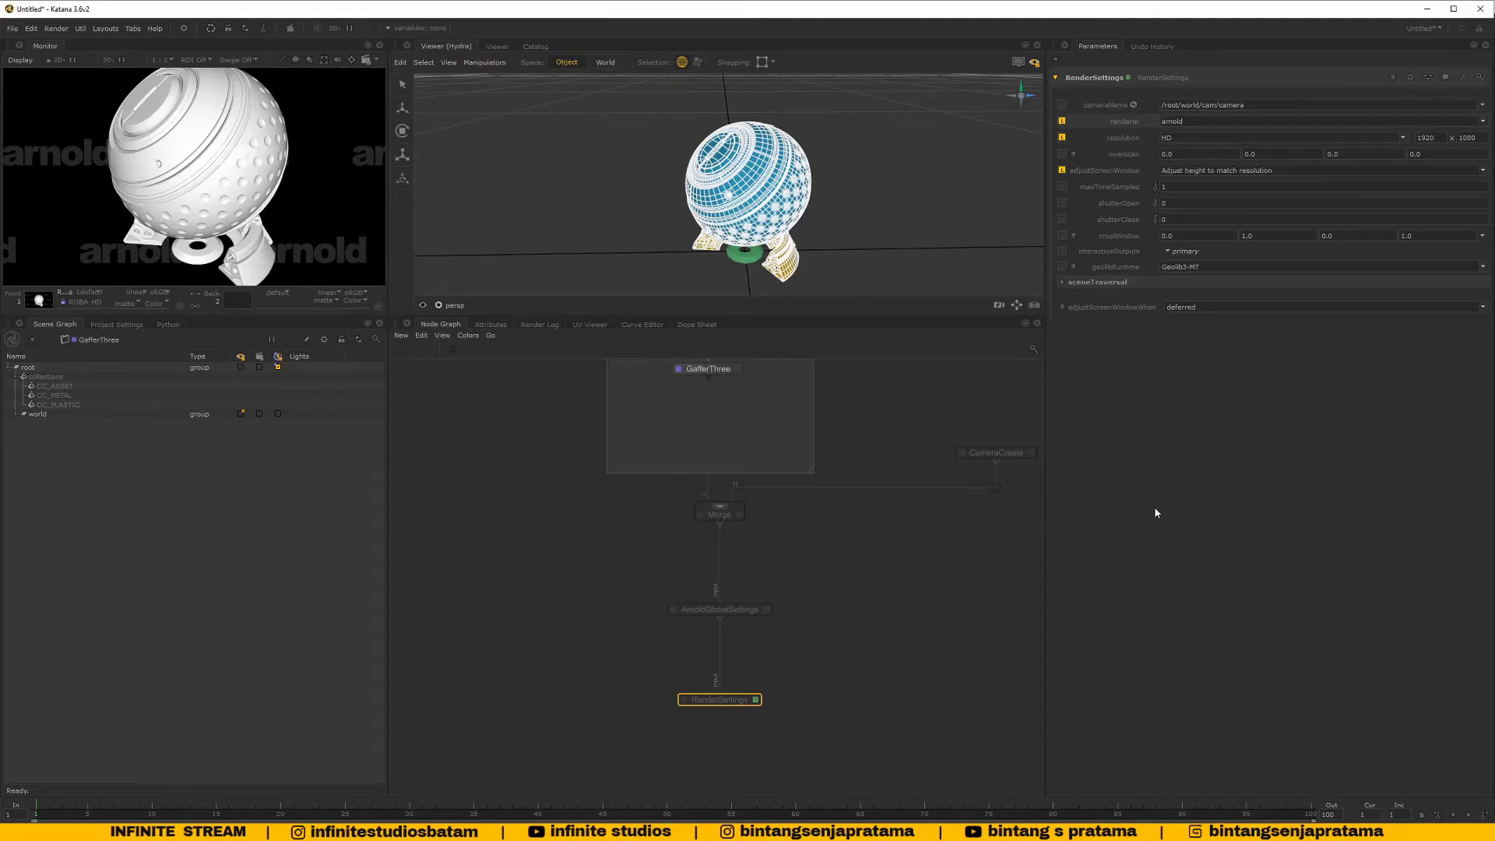
Run a preview render from the RenderSettings node and view the resulting image
{"action": "middle_click_drag", "start_coordinate": [768, 684], "coordinate": [782, 666]}
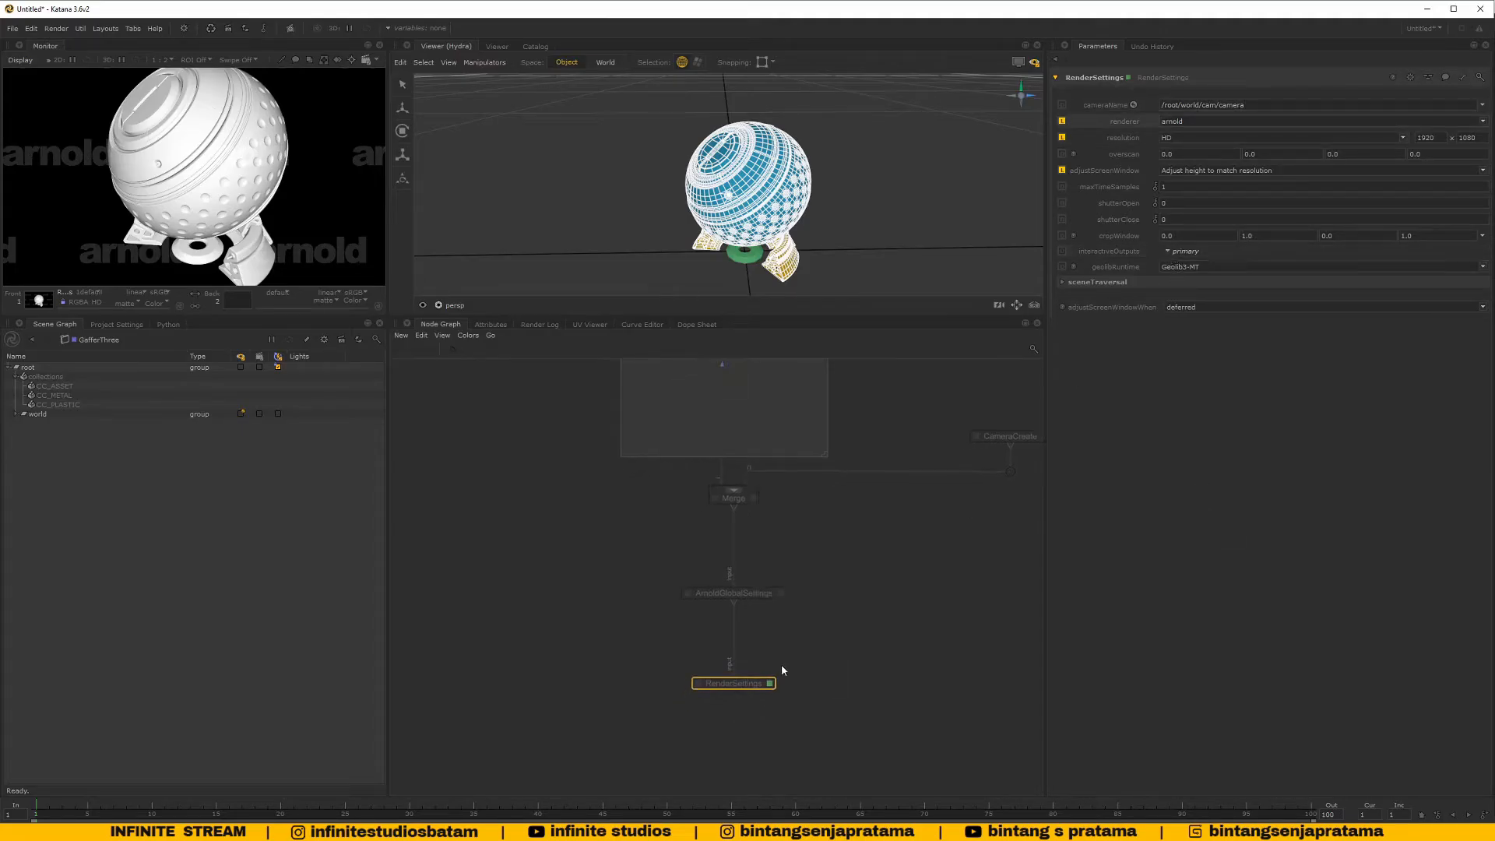
{"action": "right_click", "coordinate": [703, 685]}
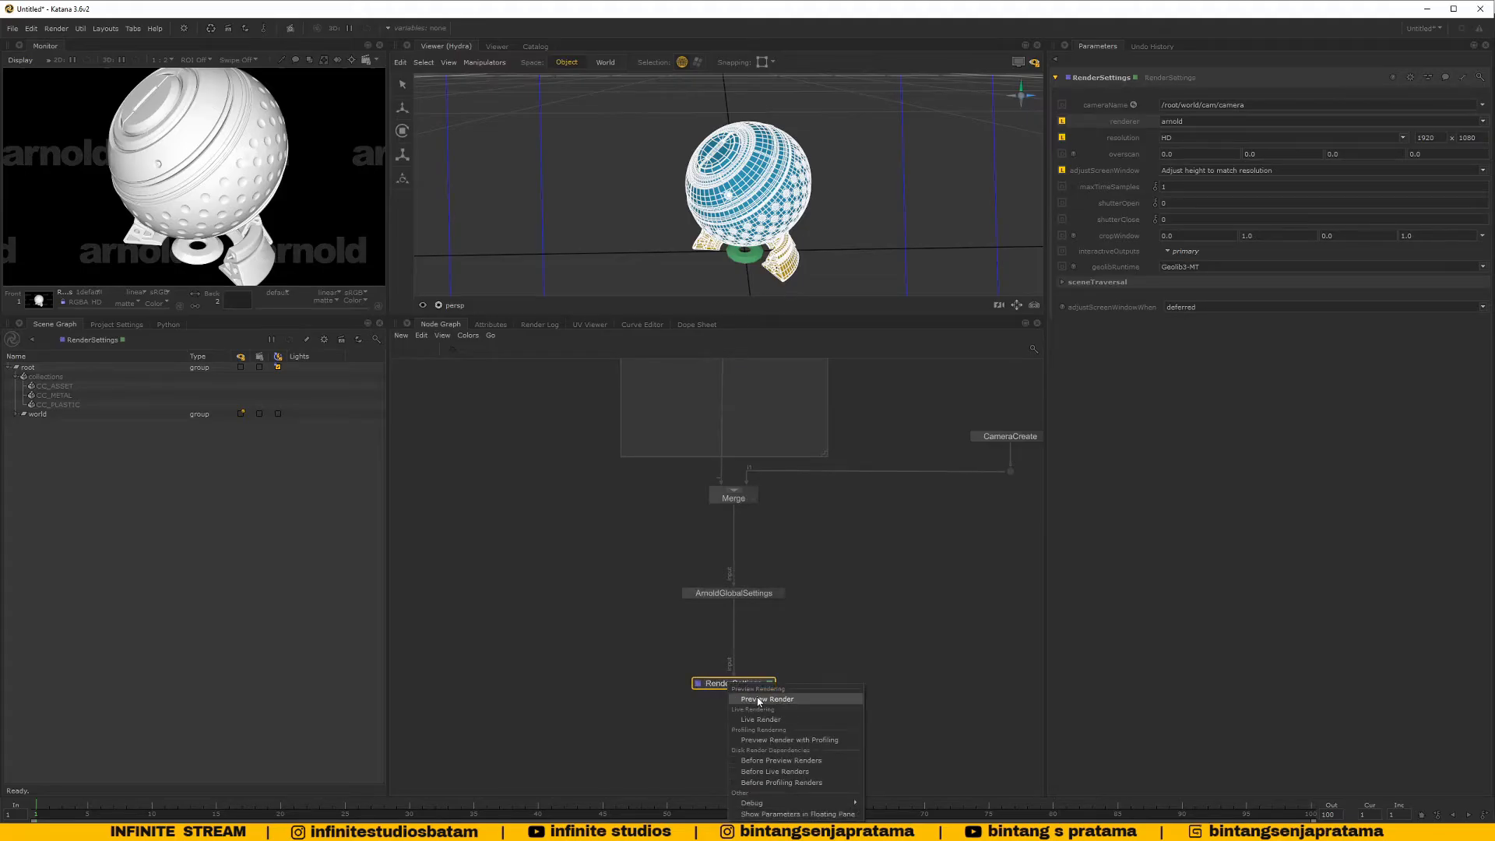
{"action": "left_click", "coordinate": [759, 699]}
{"action": "scroll", "coordinate": [792, 572], "scroll_direction": "down", "scroll_amount": 5}
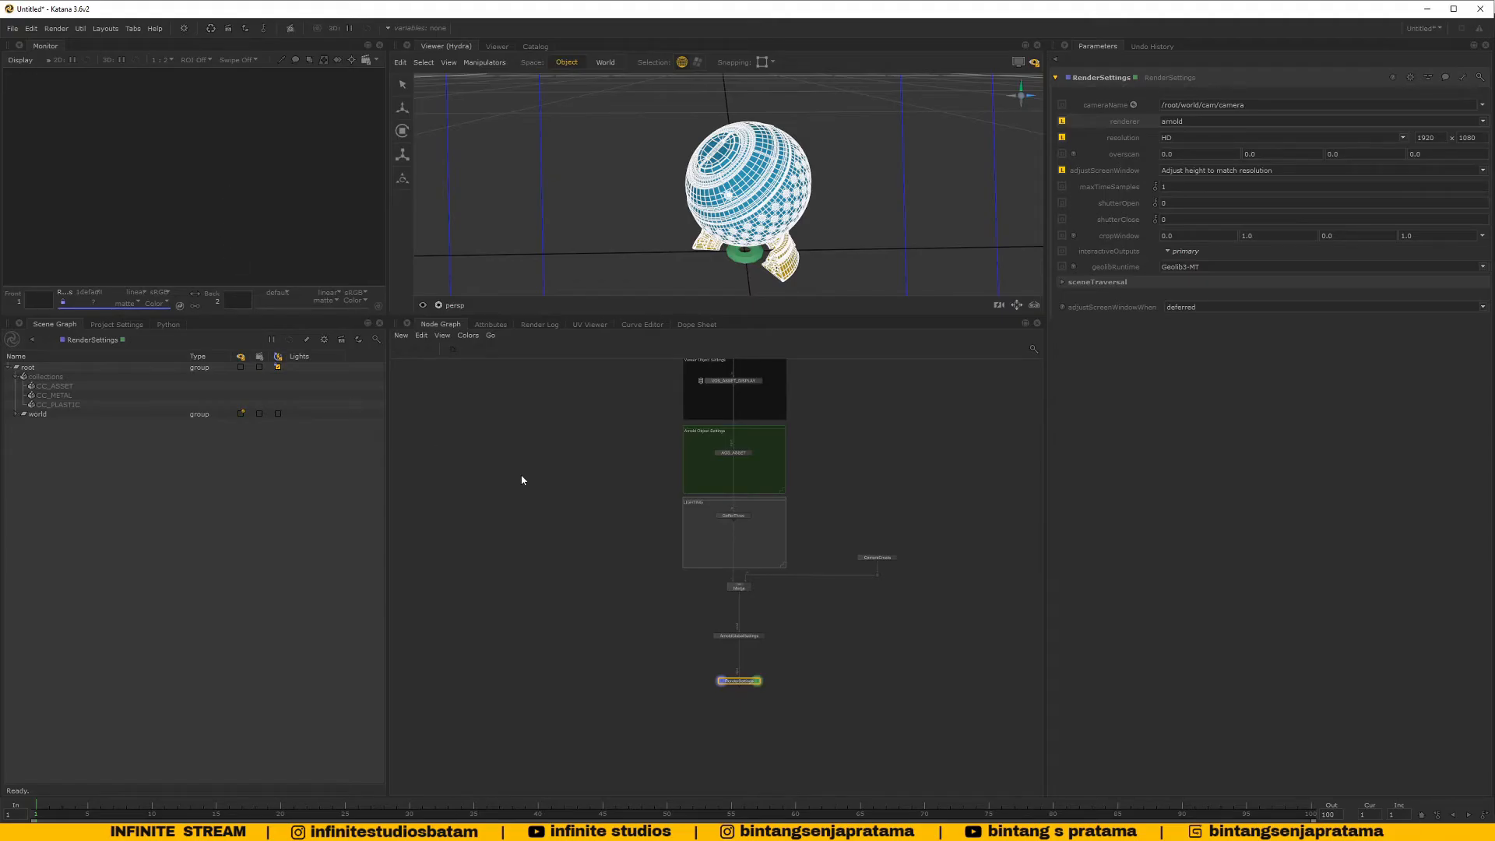
{"action": "middle_click_drag", "start_coordinate": [612, 462], "coordinate": [607, 529]}
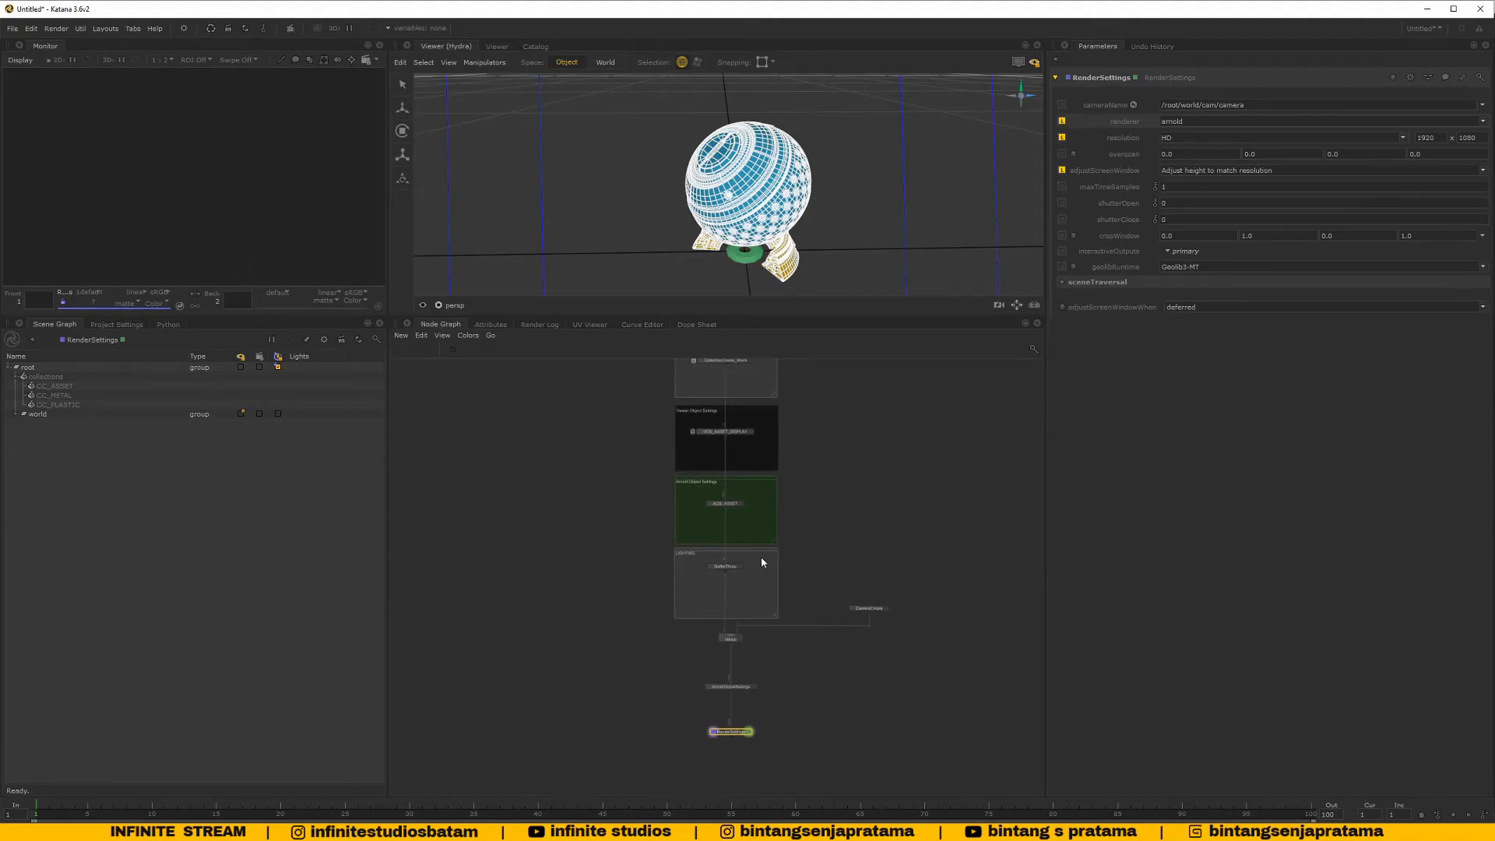
{"action": "scroll", "coordinate": [762, 558], "scroll_direction": "up", "scroll_amount": 4}
{"action": "middle_click_drag", "start_coordinate": [799, 552], "coordinate": [801, 581]}
{"action": "middle_click_drag", "start_coordinate": [827, 518], "coordinate": [832, 660]}
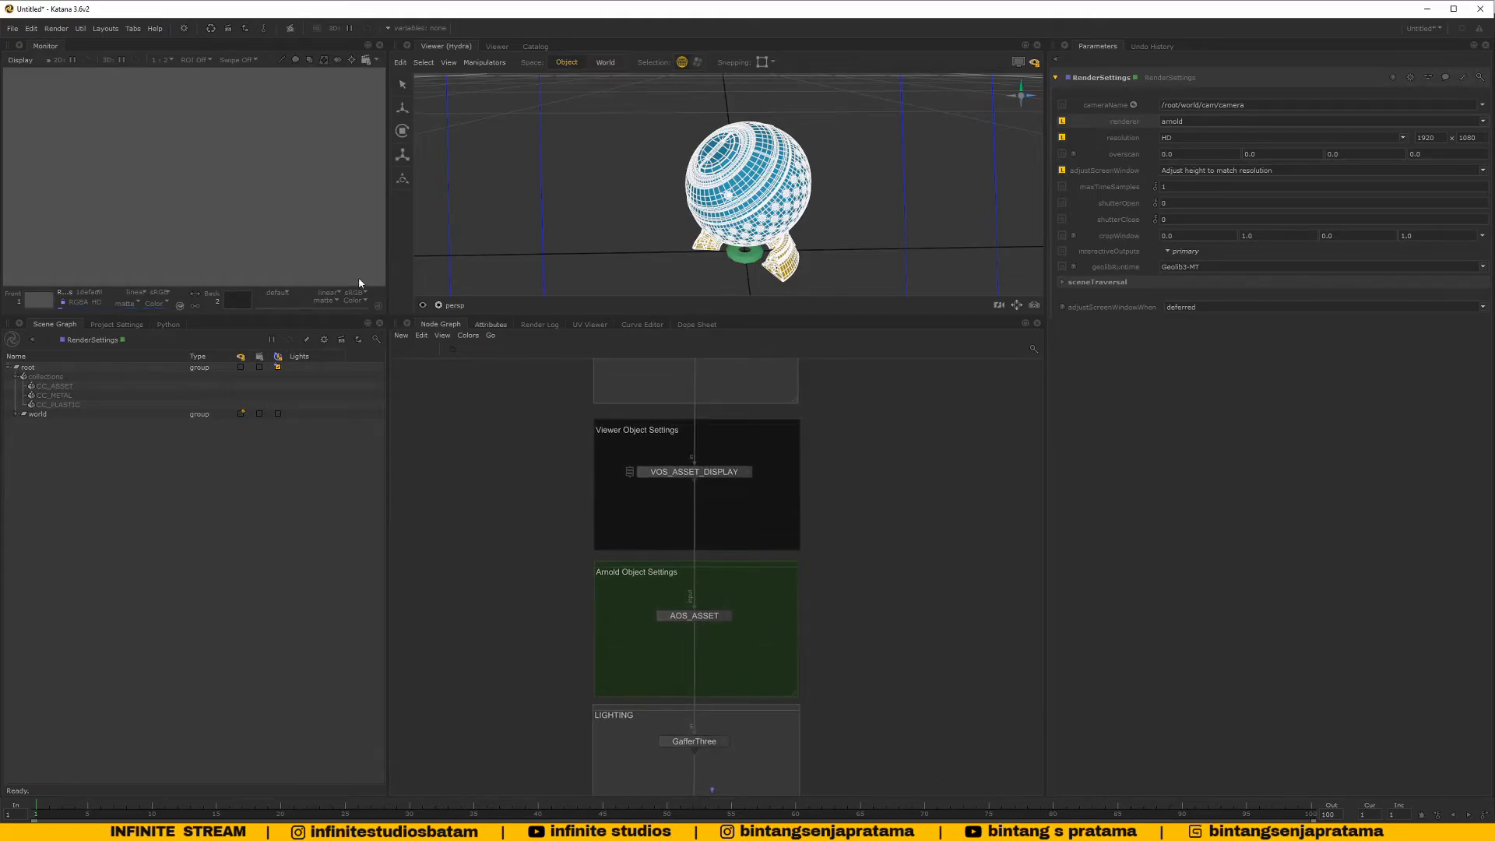
{"action": "scroll", "coordinate": [202, 206], "scroll_direction": "down", "scroll_amount": 1}
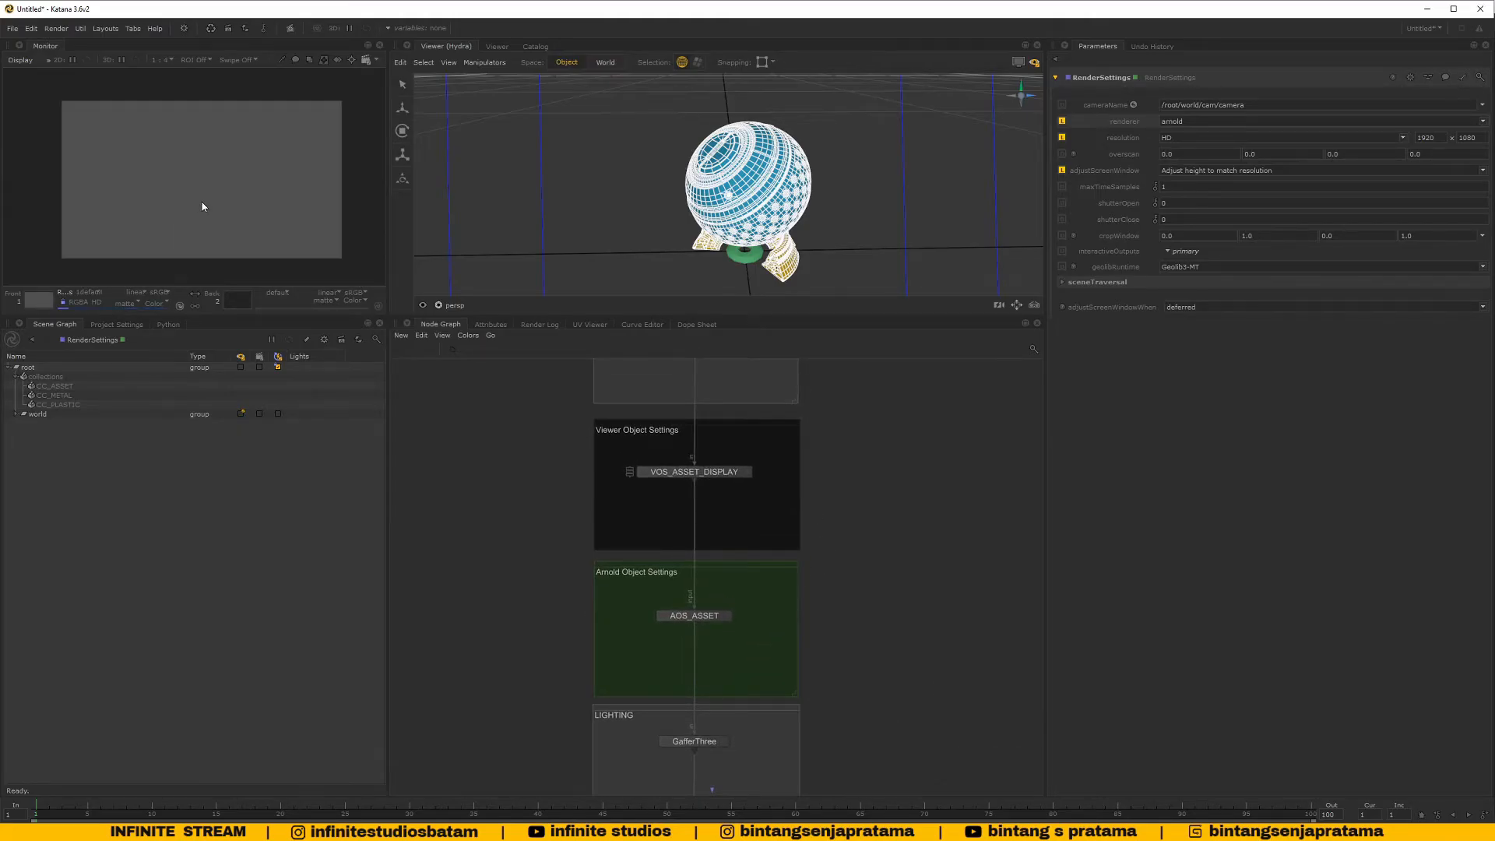
{"action": "scroll", "coordinate": [201, 201], "scroll_direction": "up", "scroll_amount": 1}
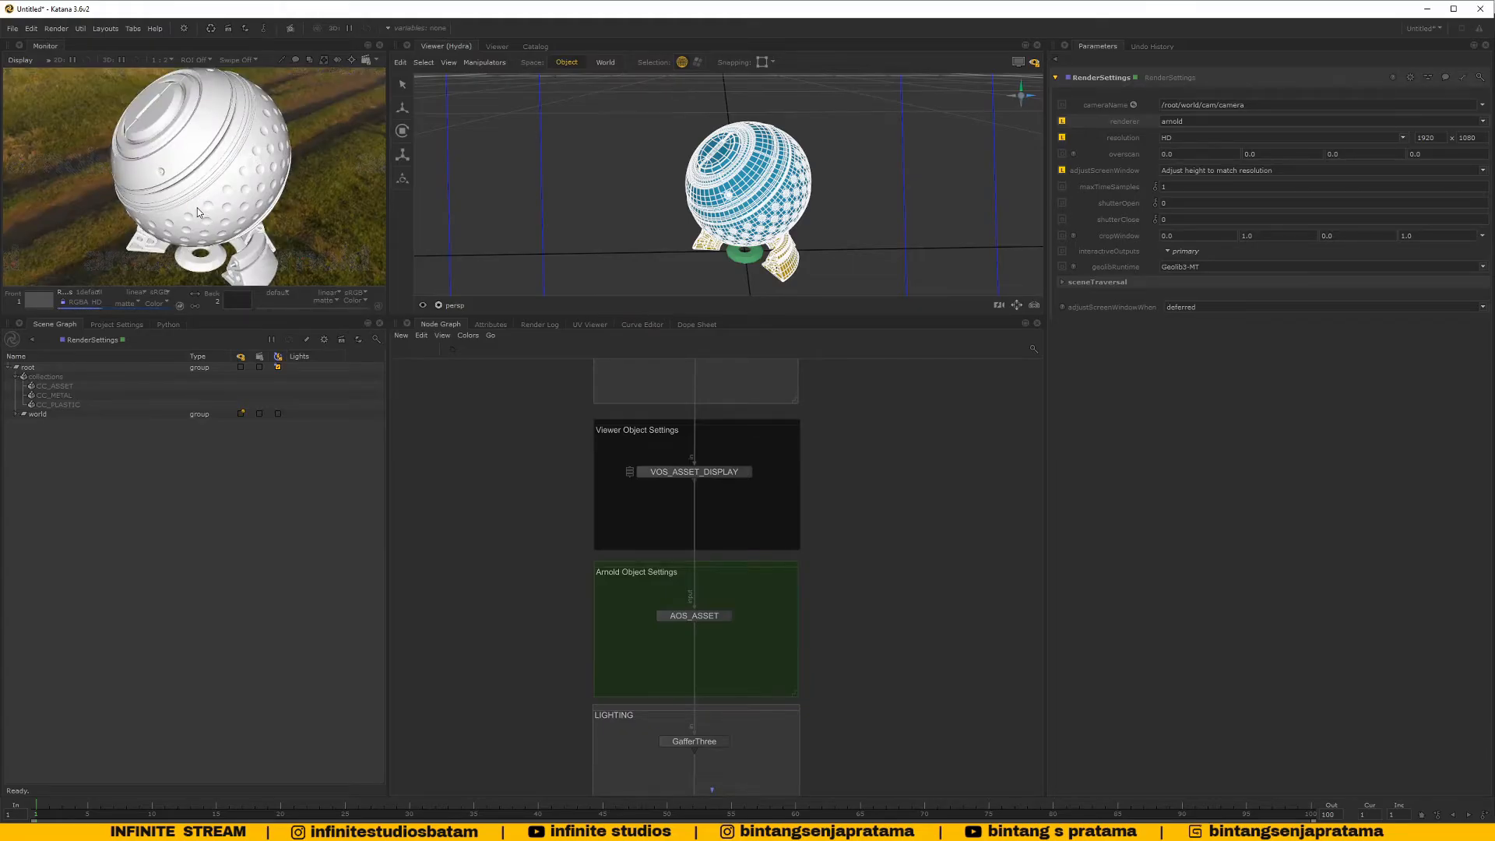
Move the CameraCreate, Merge, ArnoldGlobalSettings and RenderSettings nodes farther down the node graph together with the LIGHTING backdrop
{"action": "scroll", "coordinate": [768, 549], "scroll_direction": "down", "scroll_amount": 5}
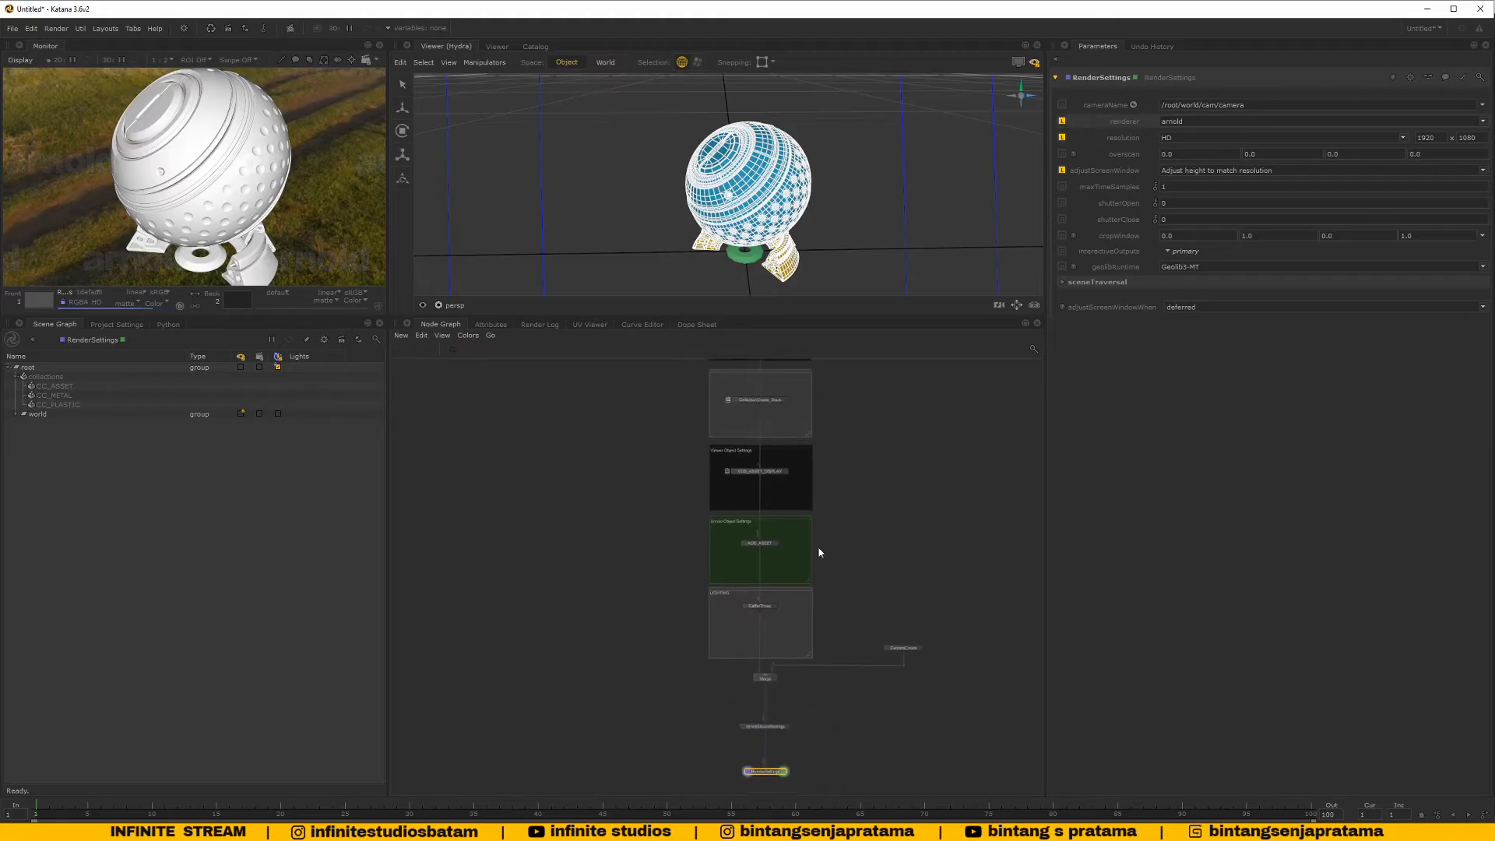
{"action": "middle_click_drag", "start_coordinate": [816, 568], "coordinate": [761, 528]}
{"action": "left_click_drag", "start_coordinate": [562, 512], "coordinate": [940, 751]}
{"action": "scroll", "coordinate": [747, 560], "scroll_direction": "up", "scroll_amount": 2}
{"action": "left_click", "coordinate": [652, 552]}
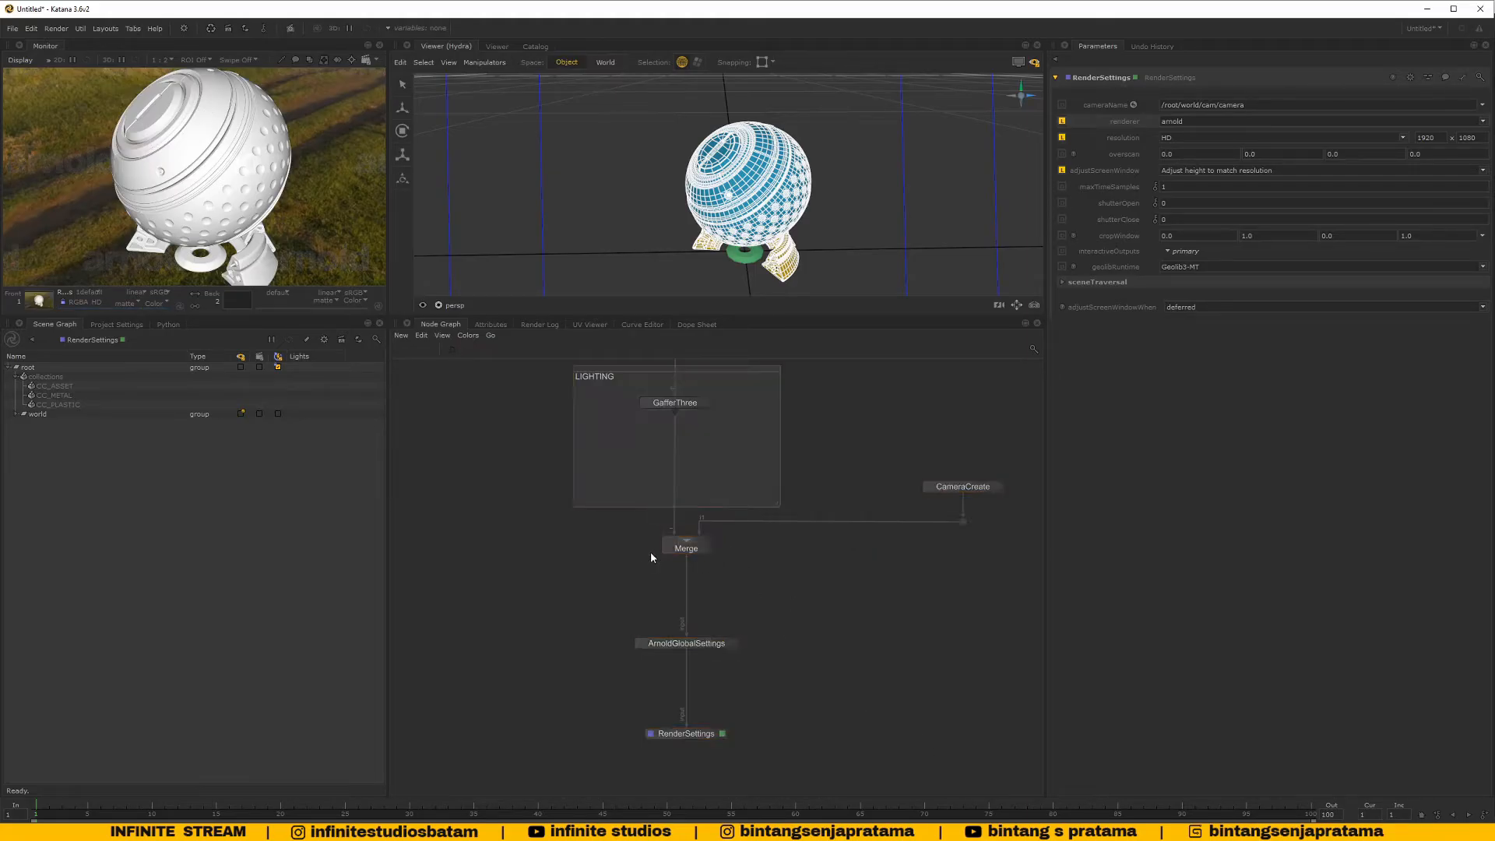
{"action": "scroll", "coordinate": [653, 554], "scroll_direction": "down", "scroll_amount": 2}
{"action": "left_click_drag", "start_coordinate": [937, 521], "coordinate": [652, 693]}
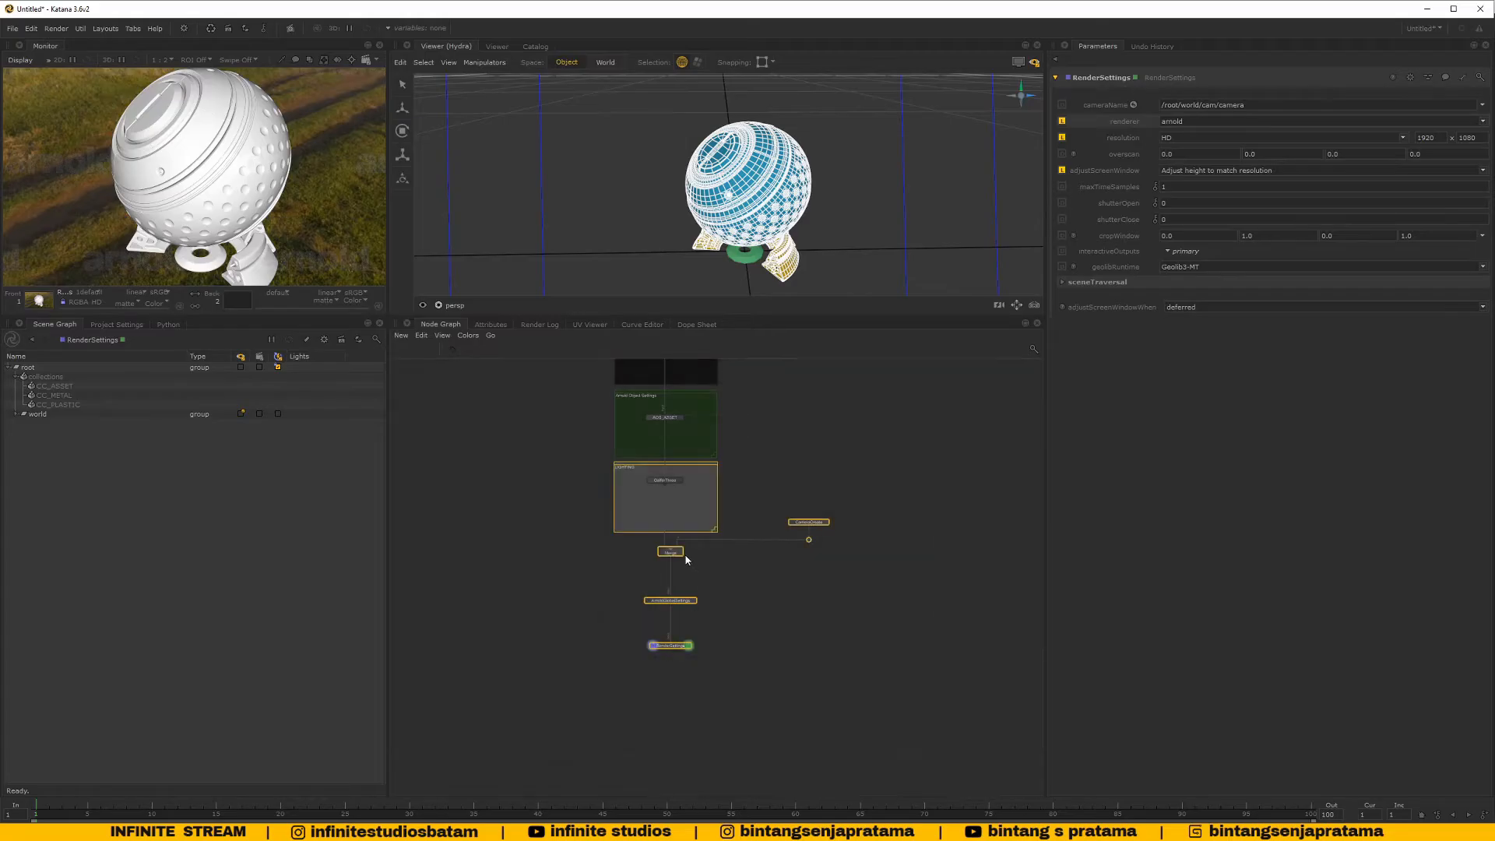
{"action": "left_click_drag", "start_coordinate": [680, 558], "coordinate": [681, 614]}
{"action": "left_click", "coordinate": [705, 537]}
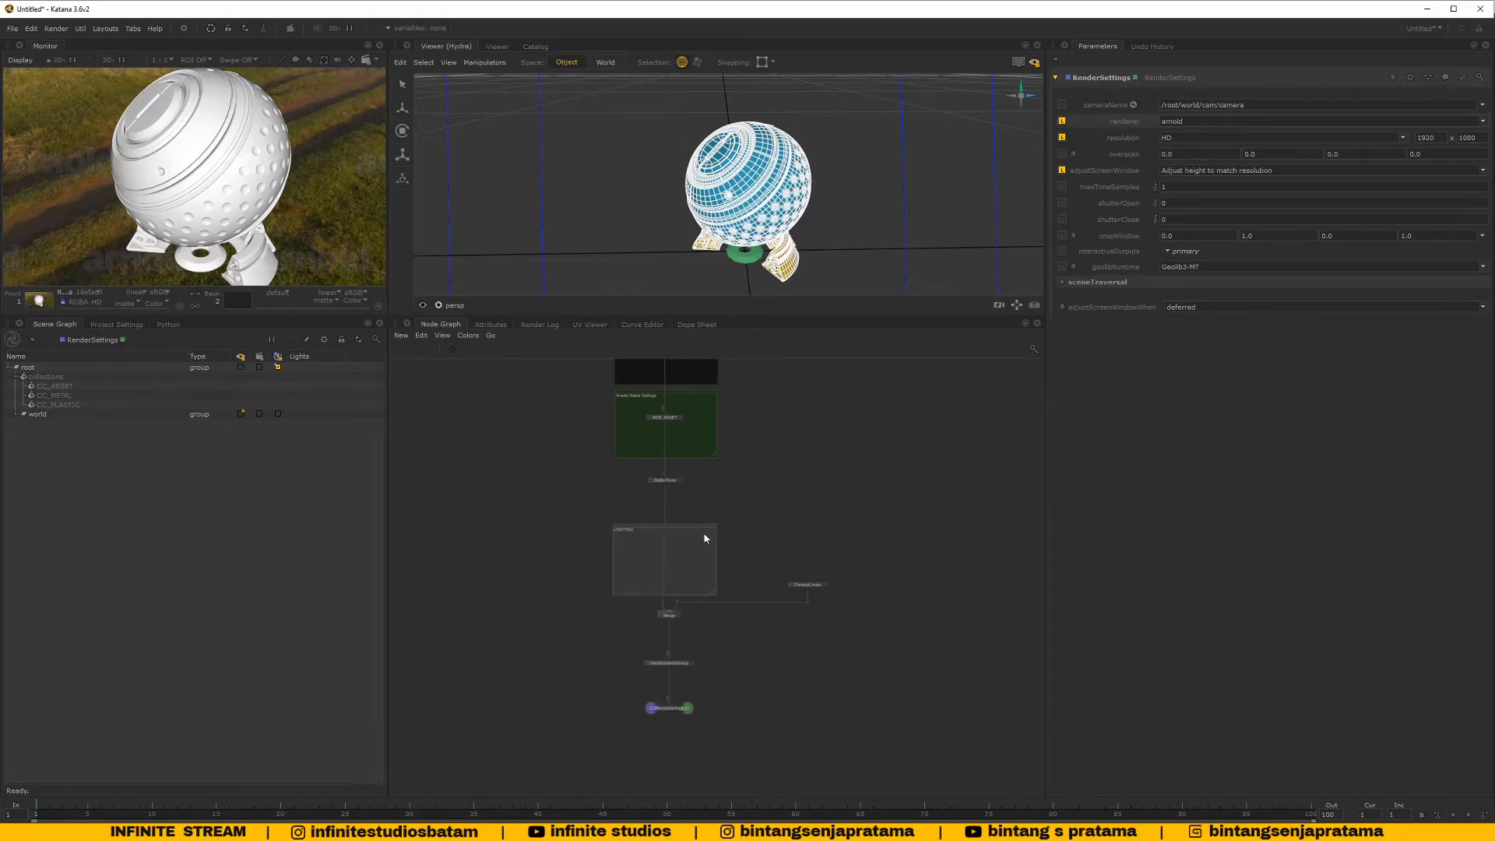
Leave the LIGHTING backdrop's label and color as they are, and move the backdrop back up around the GafferThree node
{"action": "double_click", "coordinate": [698, 528]}
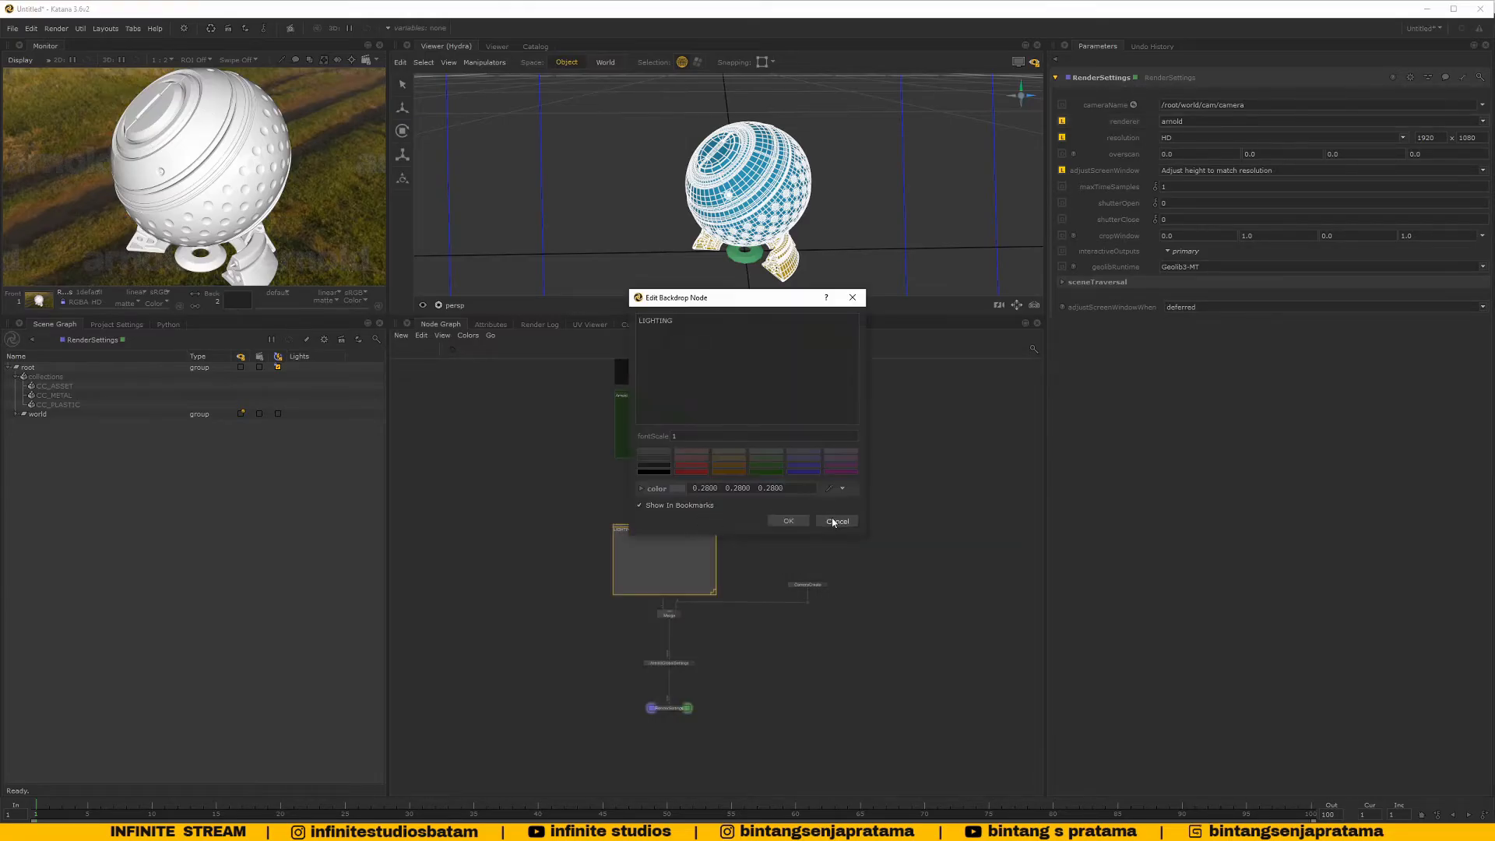
{"action": "left_click", "coordinate": [836, 520]}
{"action": "scroll", "coordinate": [693, 529], "scroll_direction": "up", "scroll_amount": 5}
{"action": "scroll", "coordinate": [693, 529], "scroll_direction": "down", "scroll_amount": 5}
{"action": "left_click_drag", "start_coordinate": [761, 574], "coordinate": [753, 442]}
Select the GafferThree node with its backdrop and everything upstream of it
{"action": "scroll", "coordinate": [779, 558], "scroll_direction": "down", "scroll_amount": 4}
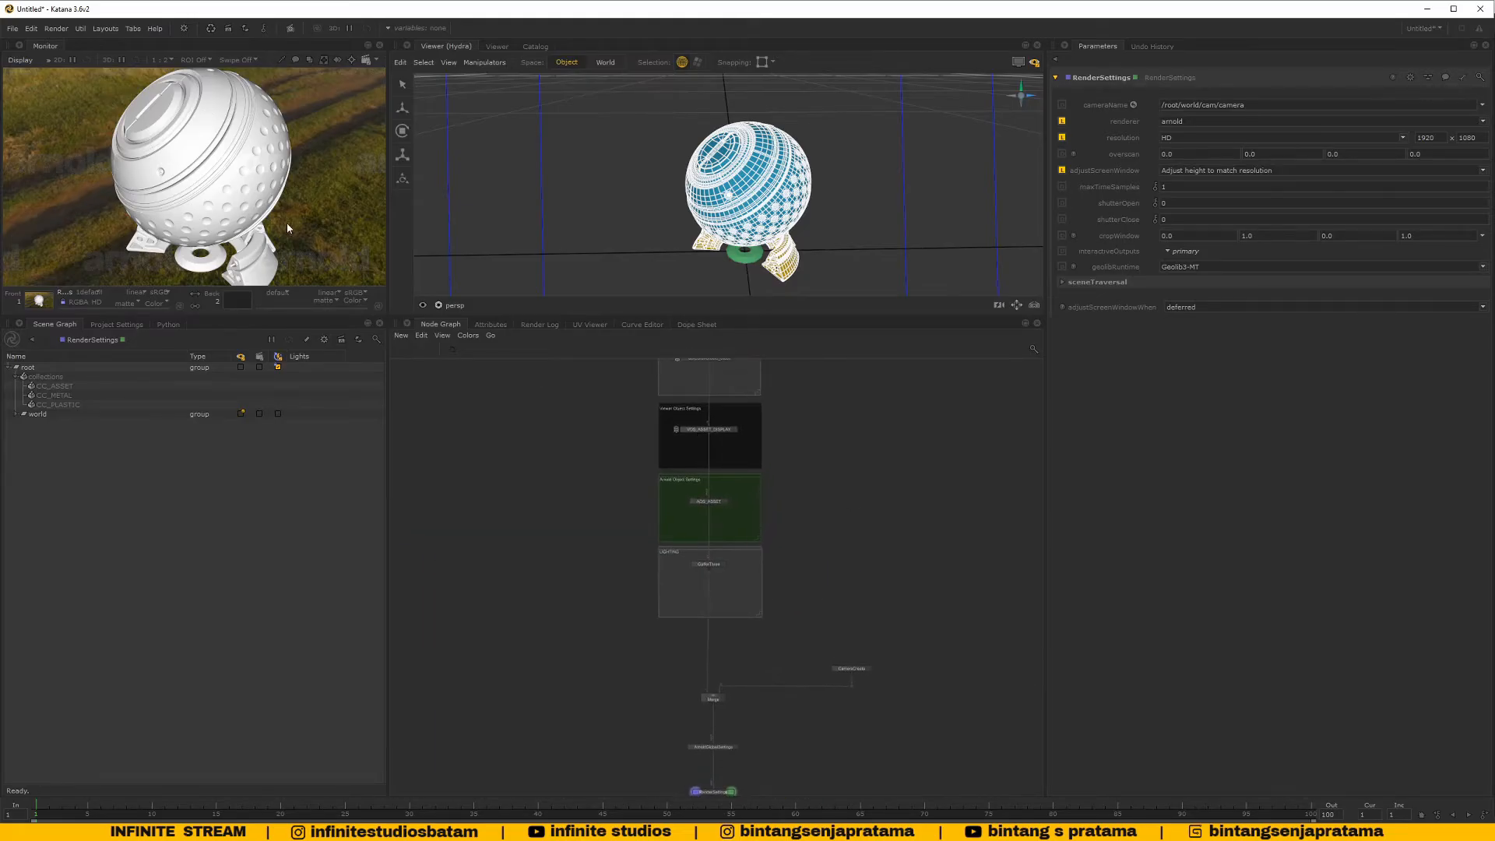
{"action": "scroll", "coordinate": [732, 584], "scroll_direction": "up", "scroll_amount": 4}
{"action": "left_click", "coordinate": [700, 573]}
{"action": "key", "text": "ctrl+Up"}
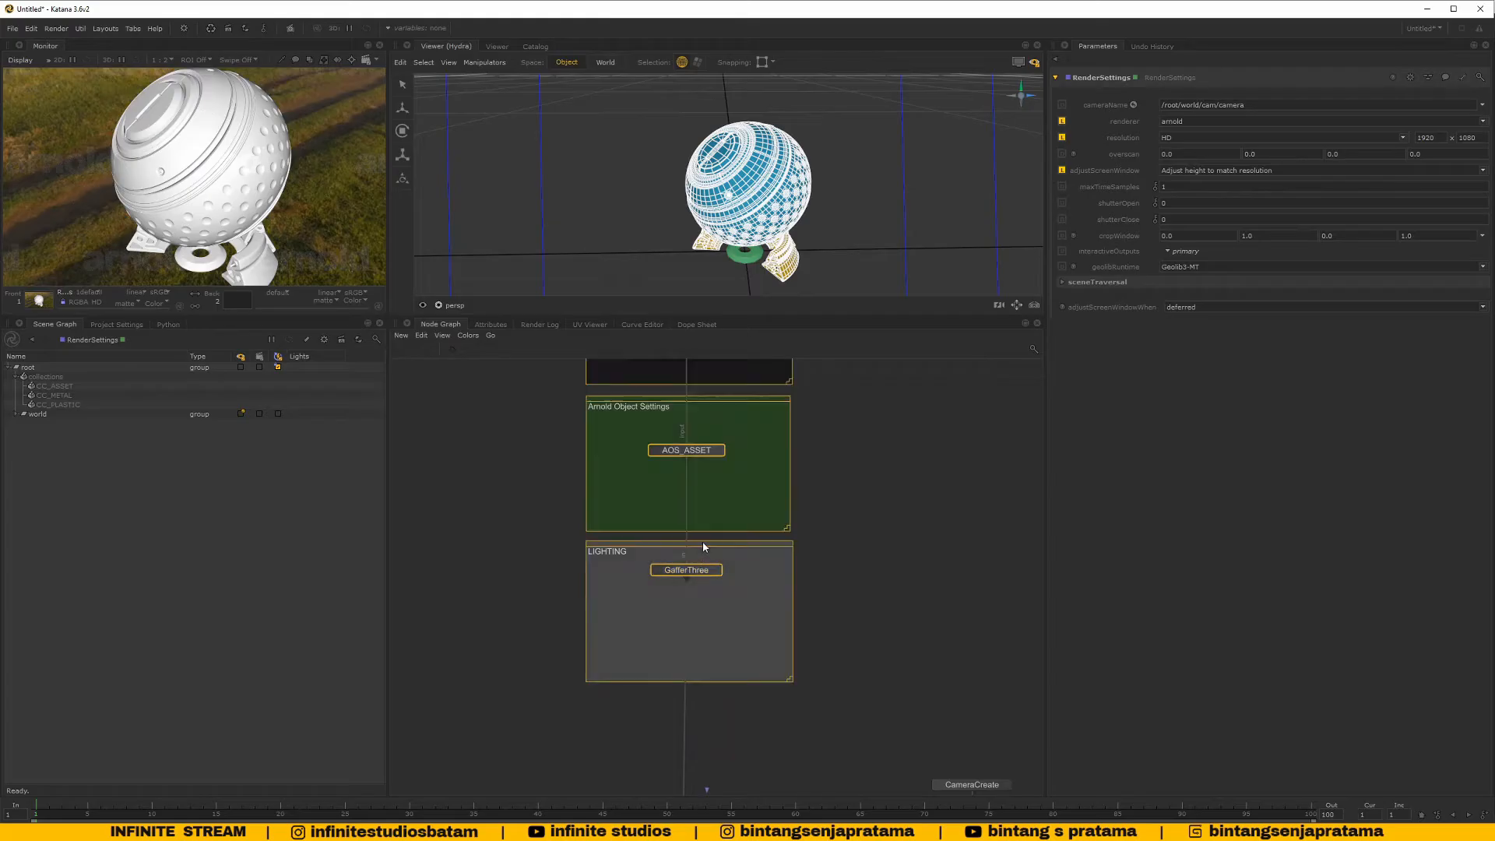
Move the selected nodes and their backdrops slightly down the node graph, and clear the selection
{"action": "left_click_drag", "start_coordinate": [703, 541], "coordinate": [707, 588]}
{"action": "scroll", "coordinate": [804, 563], "scroll_direction": "down", "scroll_amount": 4}
{"action": "middle_click_drag", "start_coordinate": [827, 563], "coordinate": [795, 580]}
{"action": "left_click", "coordinate": [819, 576]}
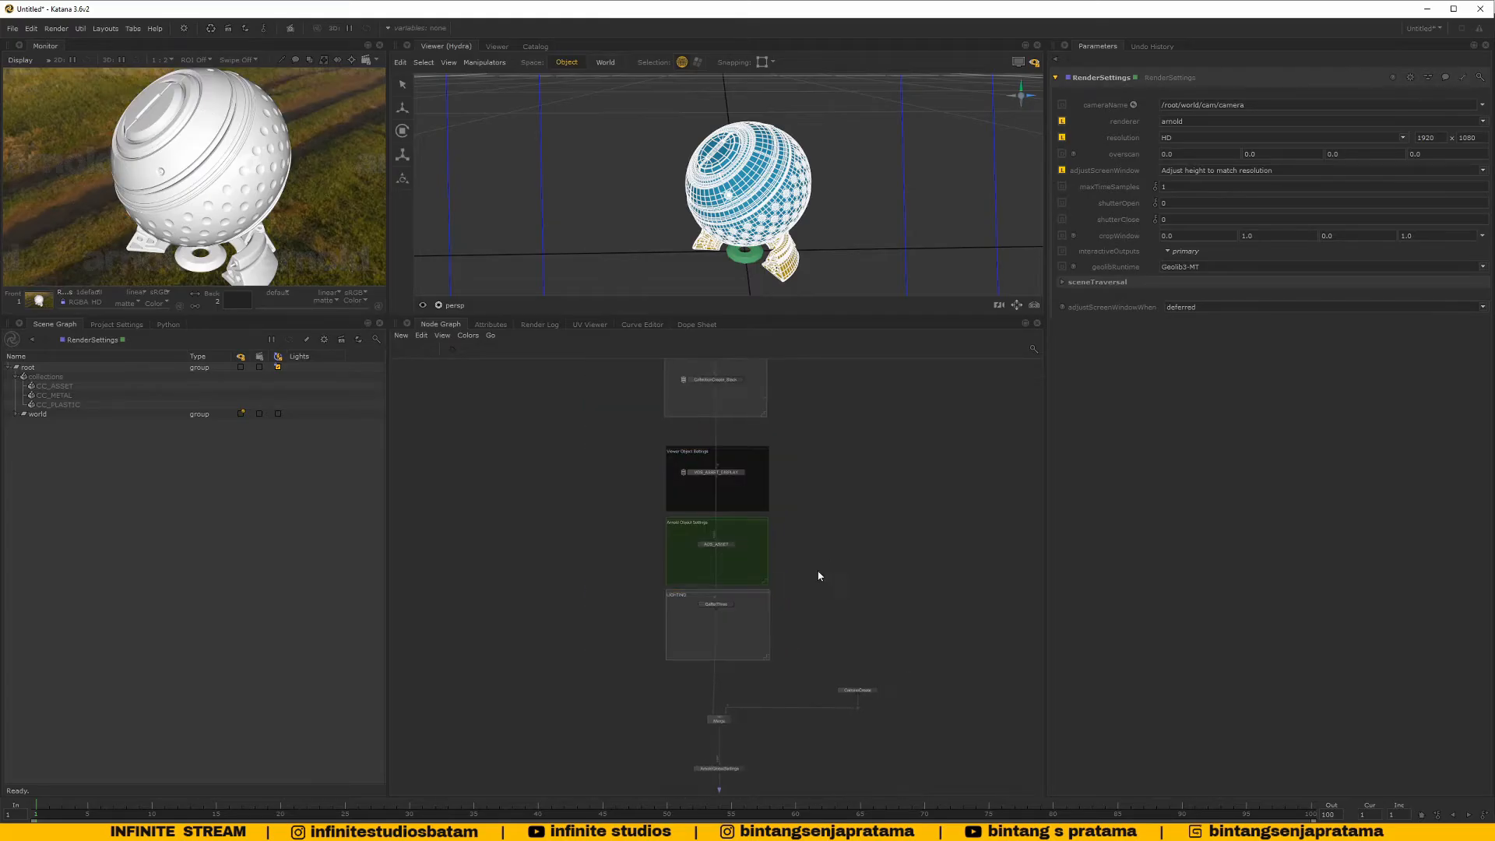
Move the VOS_ASSET_DISPLAY backdrop and the Arnold Object Settings backdrop up, away from the LIGHTING backdrop
{"action": "left_click_drag", "start_coordinate": [745, 453], "coordinate": [745, 437]}
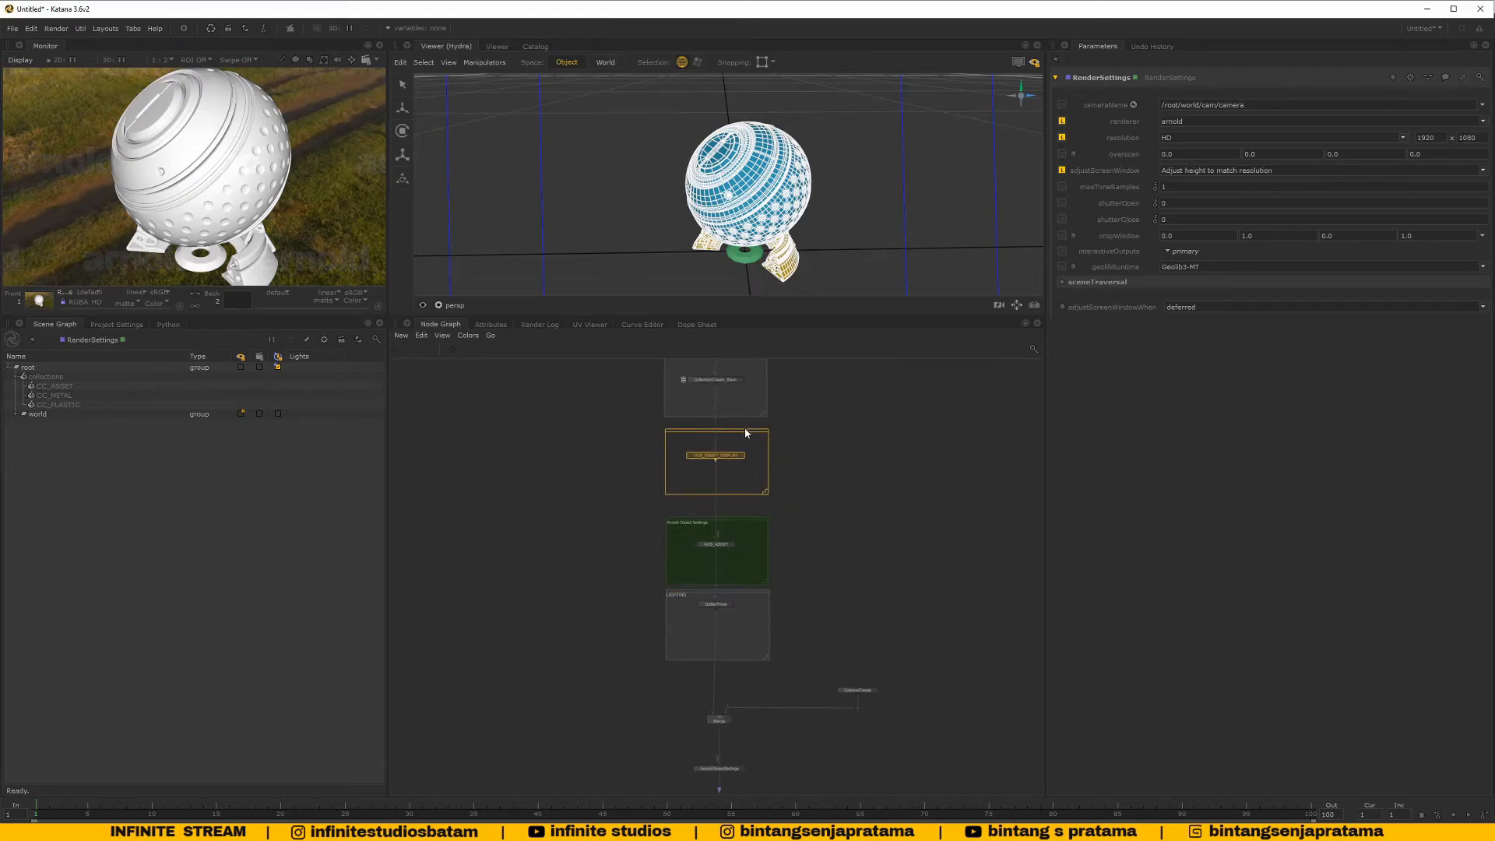
{"action": "scroll", "coordinate": [729, 536], "scroll_direction": "up", "scroll_amount": 3}
{"action": "left_click_drag", "start_coordinate": [731, 518], "coordinate": [731, 494]}
{"action": "left_click", "coordinate": [746, 628]}
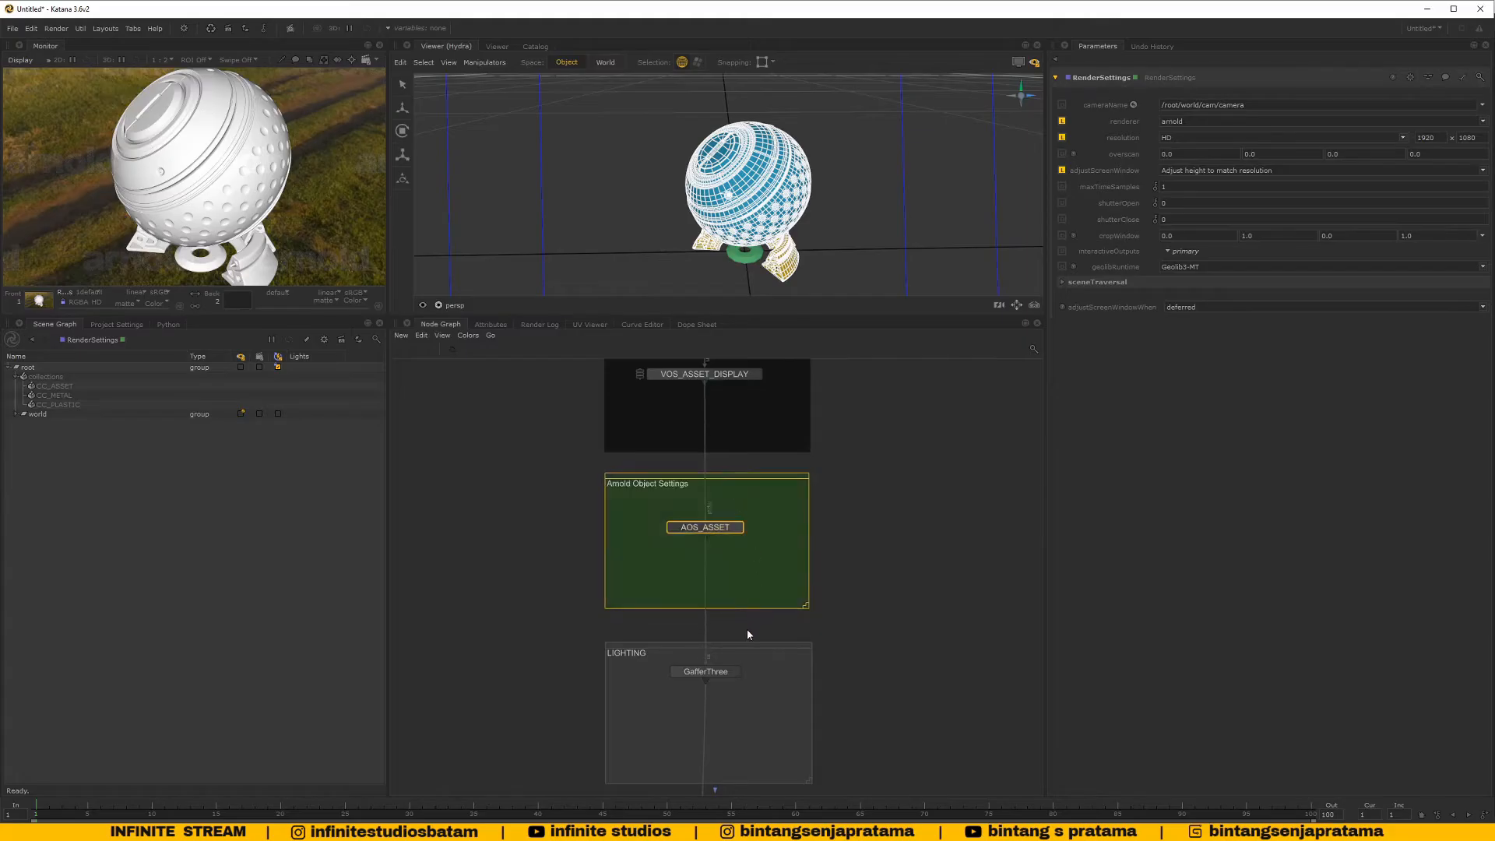
Move the LIGHTING backdrop with its GafferThree node down, leaving a gap below the Arnold Object Settings backdrop
{"action": "left_click_drag", "start_coordinate": [745, 645], "coordinate": [746, 686]}
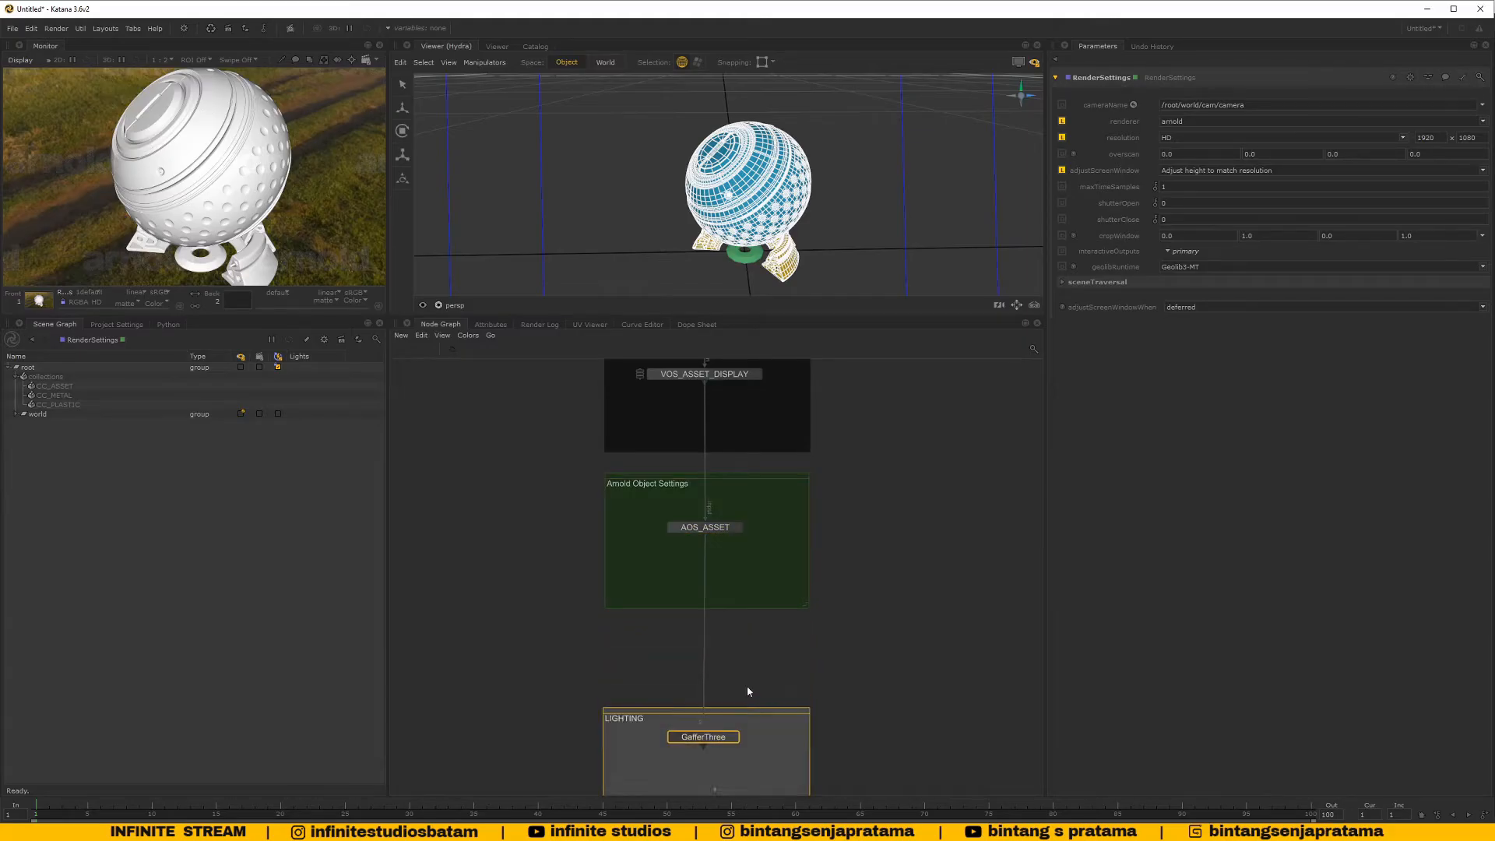
{"action": "middle_click_drag", "start_coordinate": [746, 686], "coordinate": [750, 514]}
{"action": "left_click_drag", "start_coordinate": [741, 535], "coordinate": [744, 538]}
{"action": "middle_click_drag", "start_coordinate": [730, 483], "coordinate": [703, 505]}
Toggle Snap Nodes to Grid While Dragging and shift the LIGHTING backdrop slightly up above the Merge node
{"action": "left_click", "coordinate": [441, 334]}
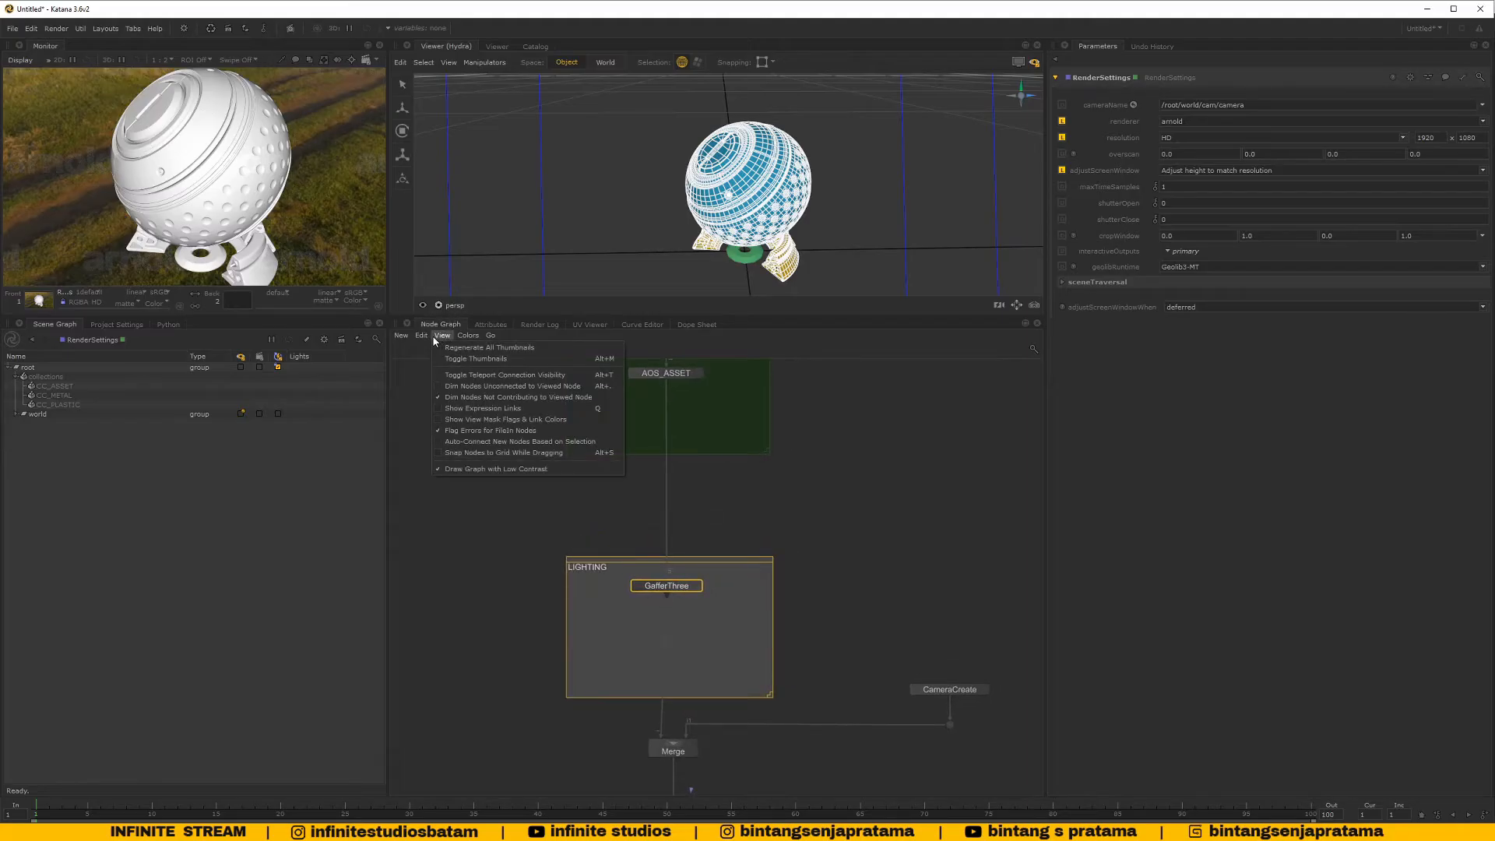
{"action": "left_click", "coordinate": [455, 451]}
{"action": "middle_click_drag", "start_coordinate": [690, 494], "coordinate": [713, 465]}
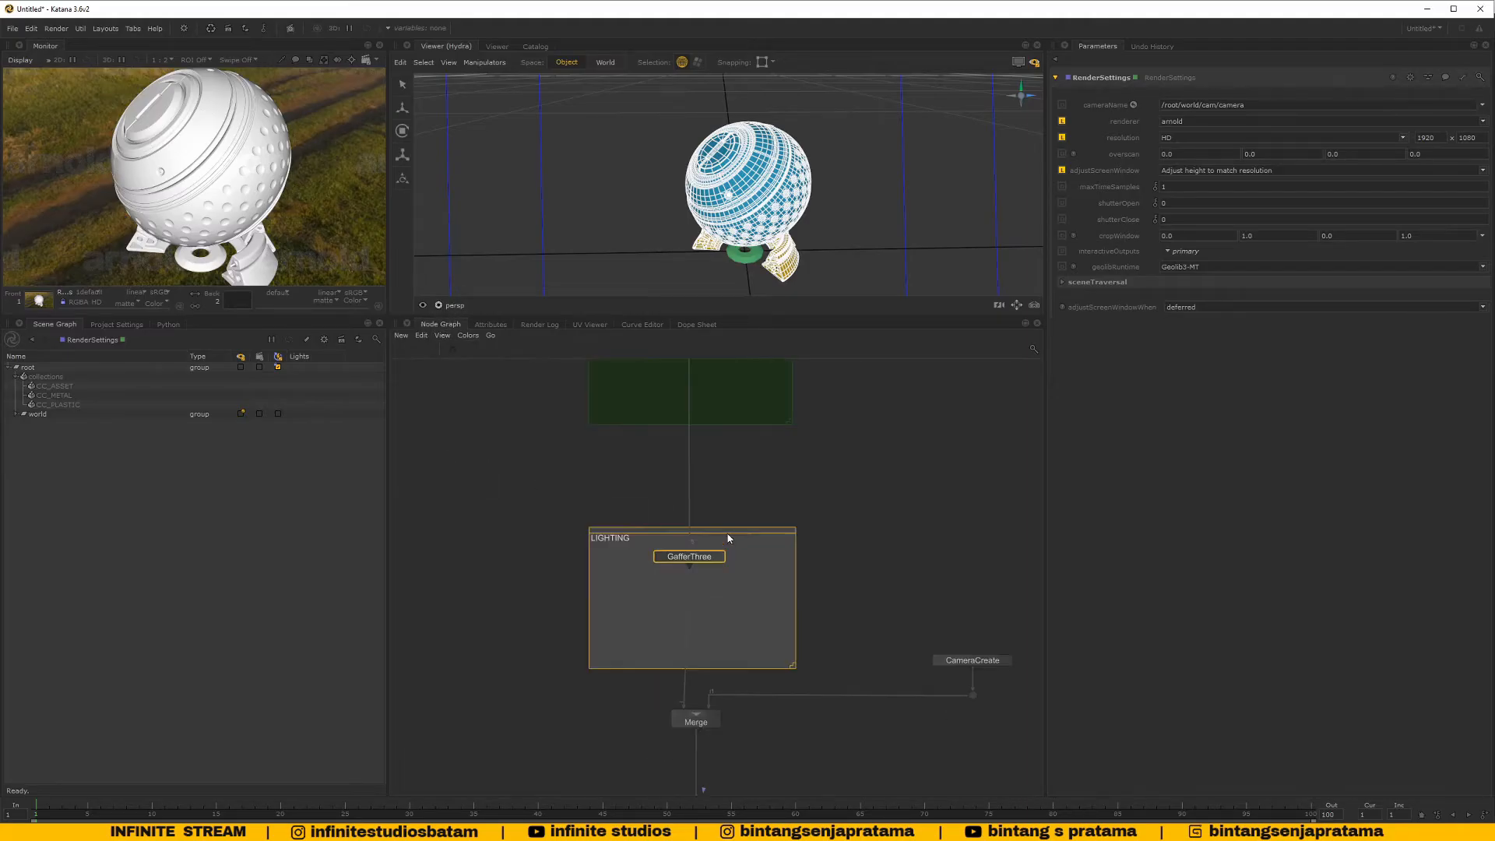
{"action": "left_click_drag", "start_coordinate": [729, 531], "coordinate": [729, 515]}
{"action": "scroll", "coordinate": [729, 505], "scroll_direction": "down", "scroll_amount": 3}
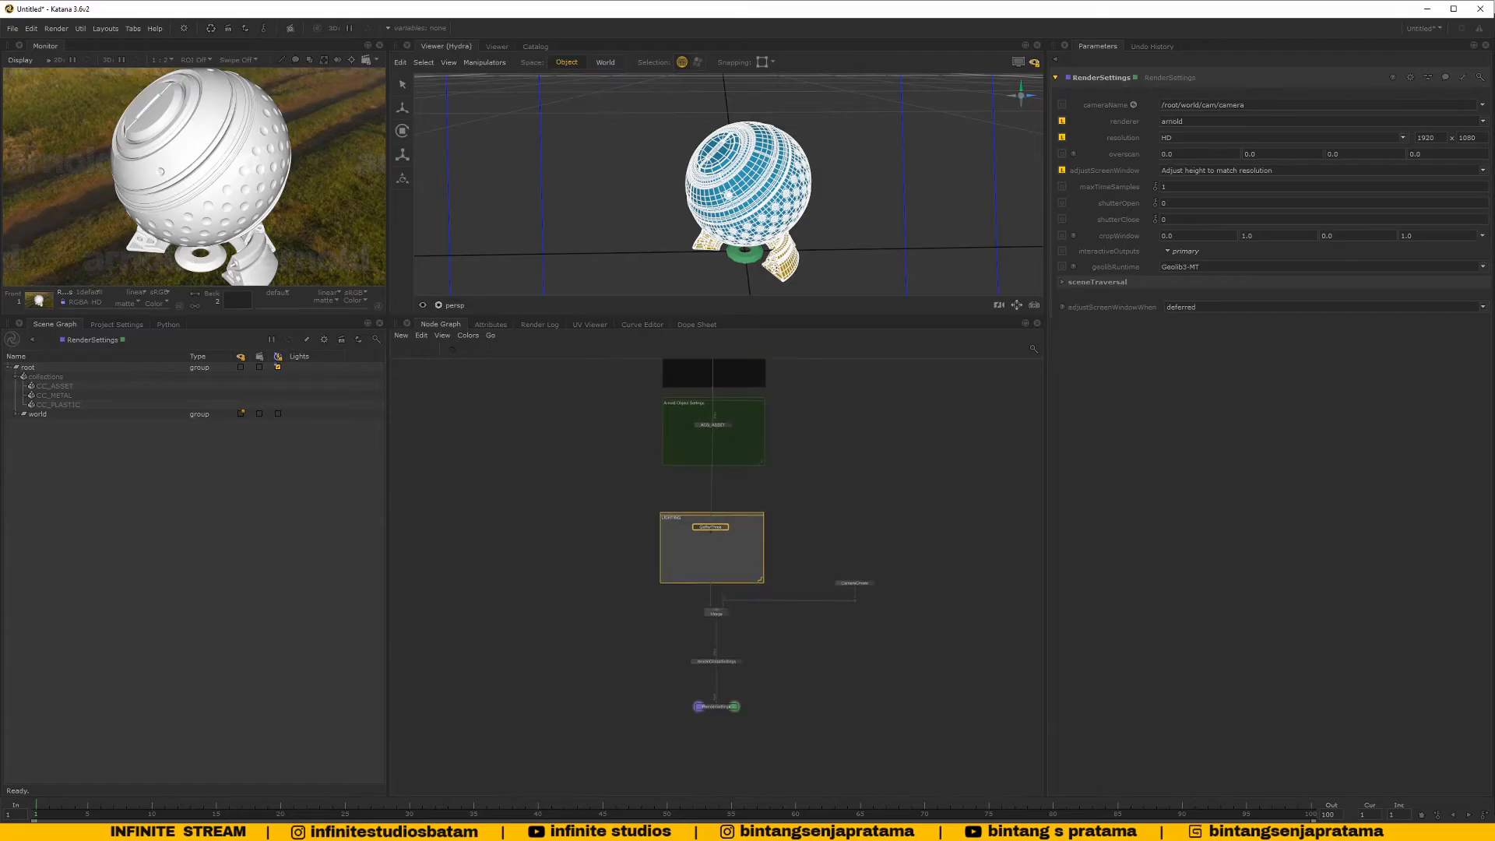
Select the four backdrops above LIGHTING with their nodes and shift them together to line up with the LIGHTING backdrop
{"action": "middle_click_drag", "start_coordinate": [732, 502], "coordinate": [729, 593]}
{"action": "scroll", "coordinate": [783, 596], "scroll_direction": "down", "scroll_amount": 3}
{"action": "left_click_drag", "start_coordinate": [788, 589], "coordinate": [668, 427]}
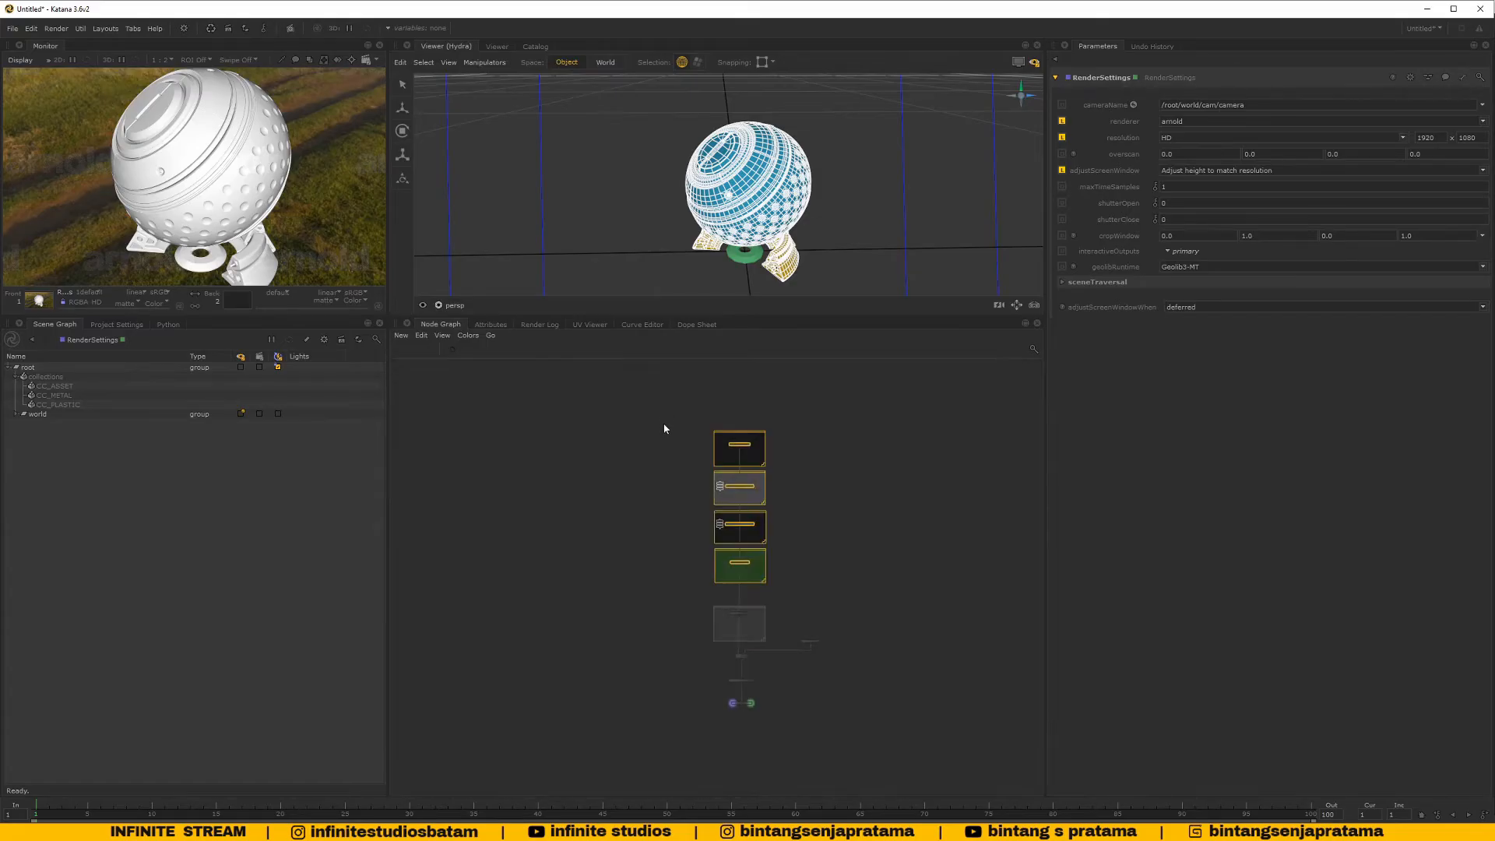
{"action": "scroll", "coordinate": [751, 561], "scroll_direction": "up", "scroll_amount": 6}
{"action": "scroll", "coordinate": [750, 452], "scroll_direction": "down", "scroll_amount": 3}
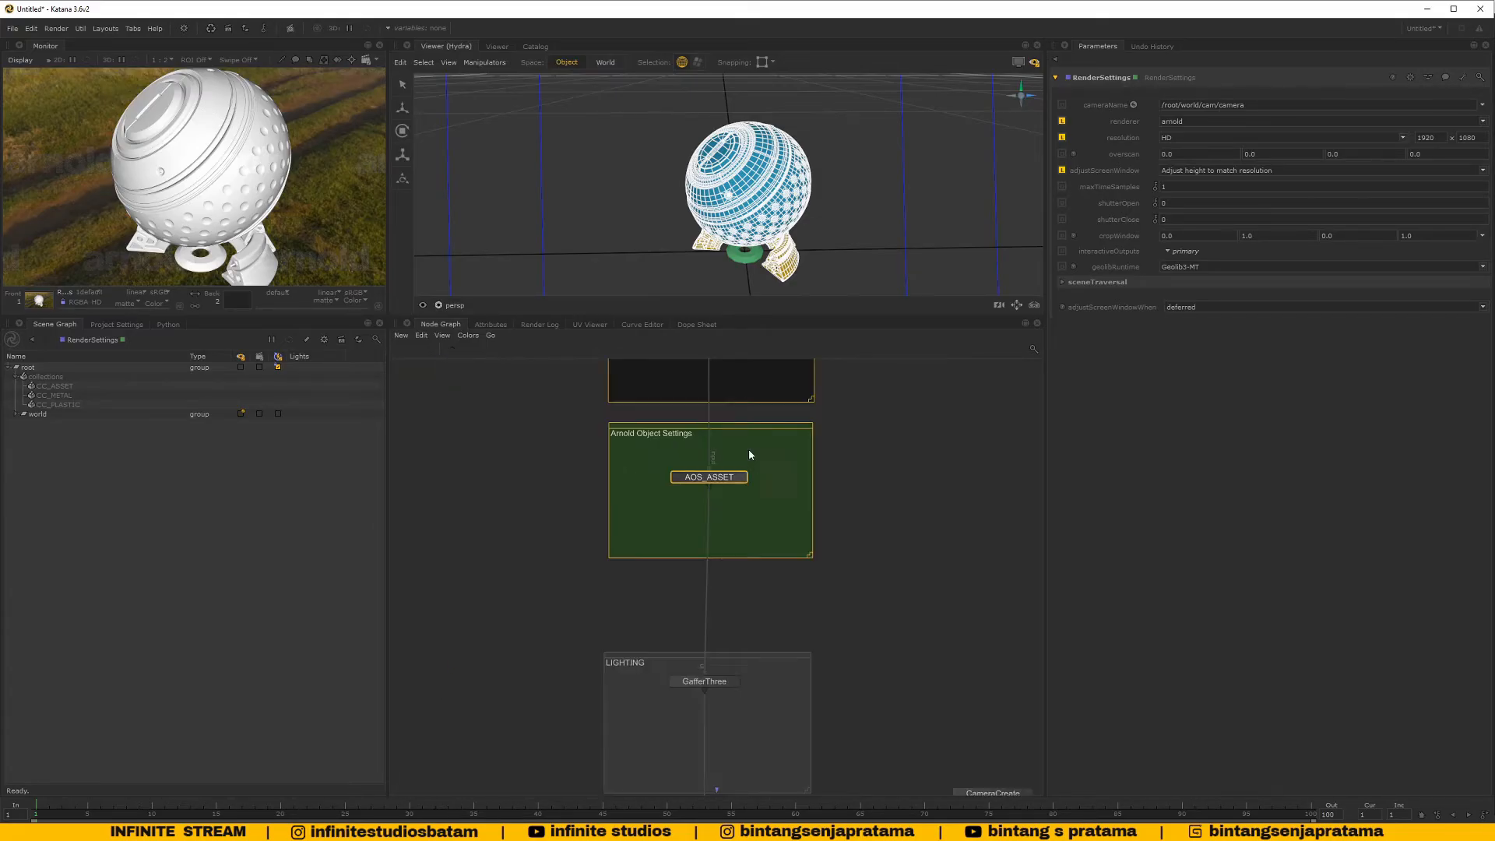
{"action": "left_click_drag", "start_coordinate": [740, 432], "coordinate": [735, 444]}
{"action": "scroll", "coordinate": [834, 507], "scroll_direction": "down", "scroll_amount": 3}
{"action": "scroll", "coordinate": [761, 558], "scroll_direction": "up", "scroll_amount": 3}
{"action": "left_click", "coordinate": [762, 559]}
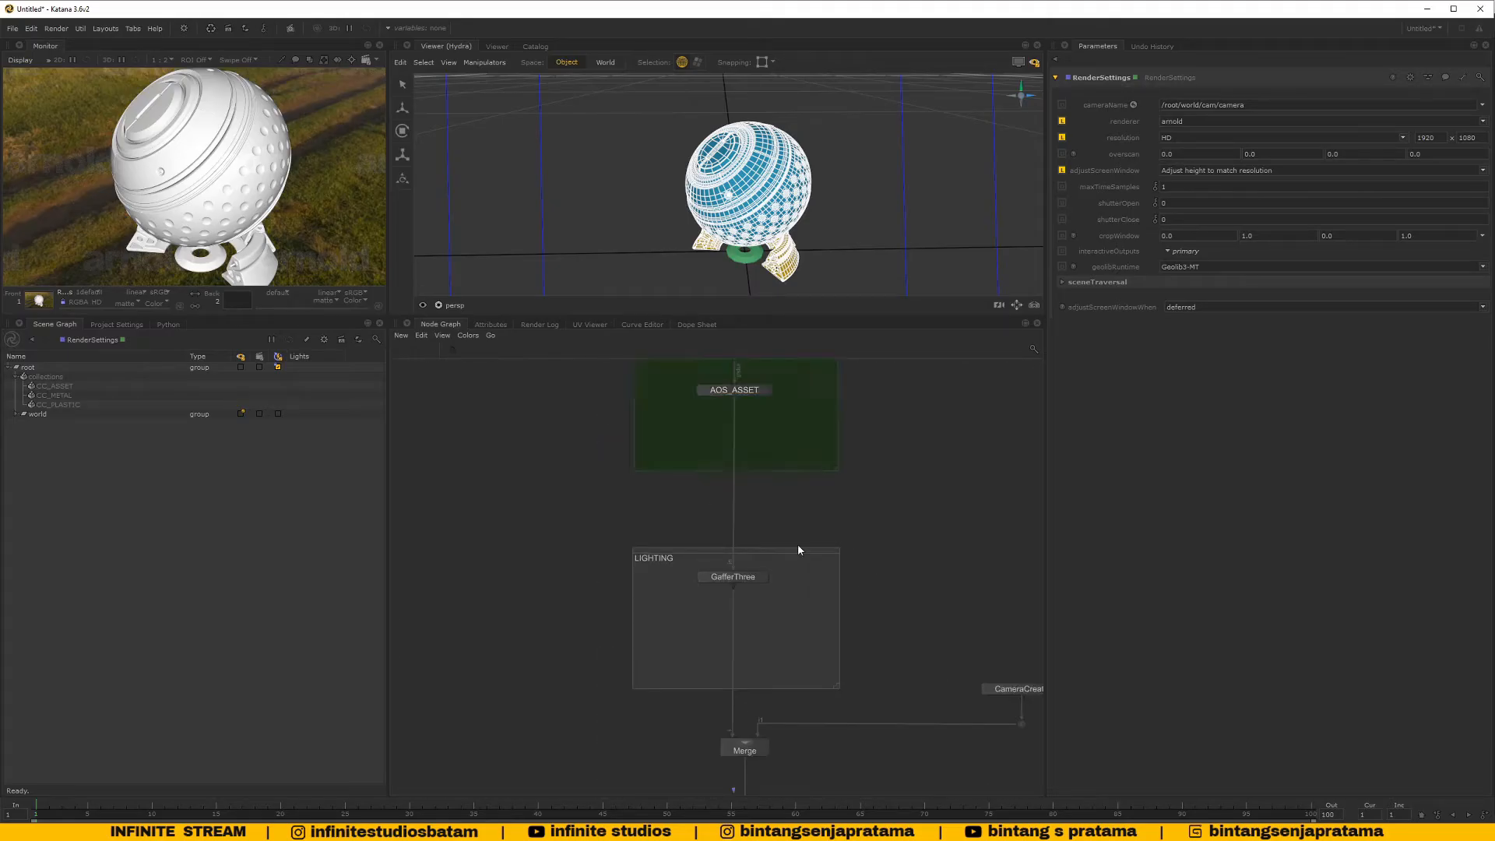
Move the LIGHTING backdrop, CameraCreate, Merge, ArnoldGlobalSettings and RenderSettings nodes down together to make room below Arnold Object Settings
{"action": "scroll", "coordinate": [798, 544], "scroll_direction": "down", "scroll_amount": 5}
{"action": "middle_click_drag", "start_coordinate": [802, 547], "coordinate": [797, 484]}
{"action": "scroll", "coordinate": [799, 506], "scroll_direction": "up", "scroll_amount": 3}
{"action": "left_click_drag", "start_coordinate": [606, 429], "coordinate": [933, 782]}
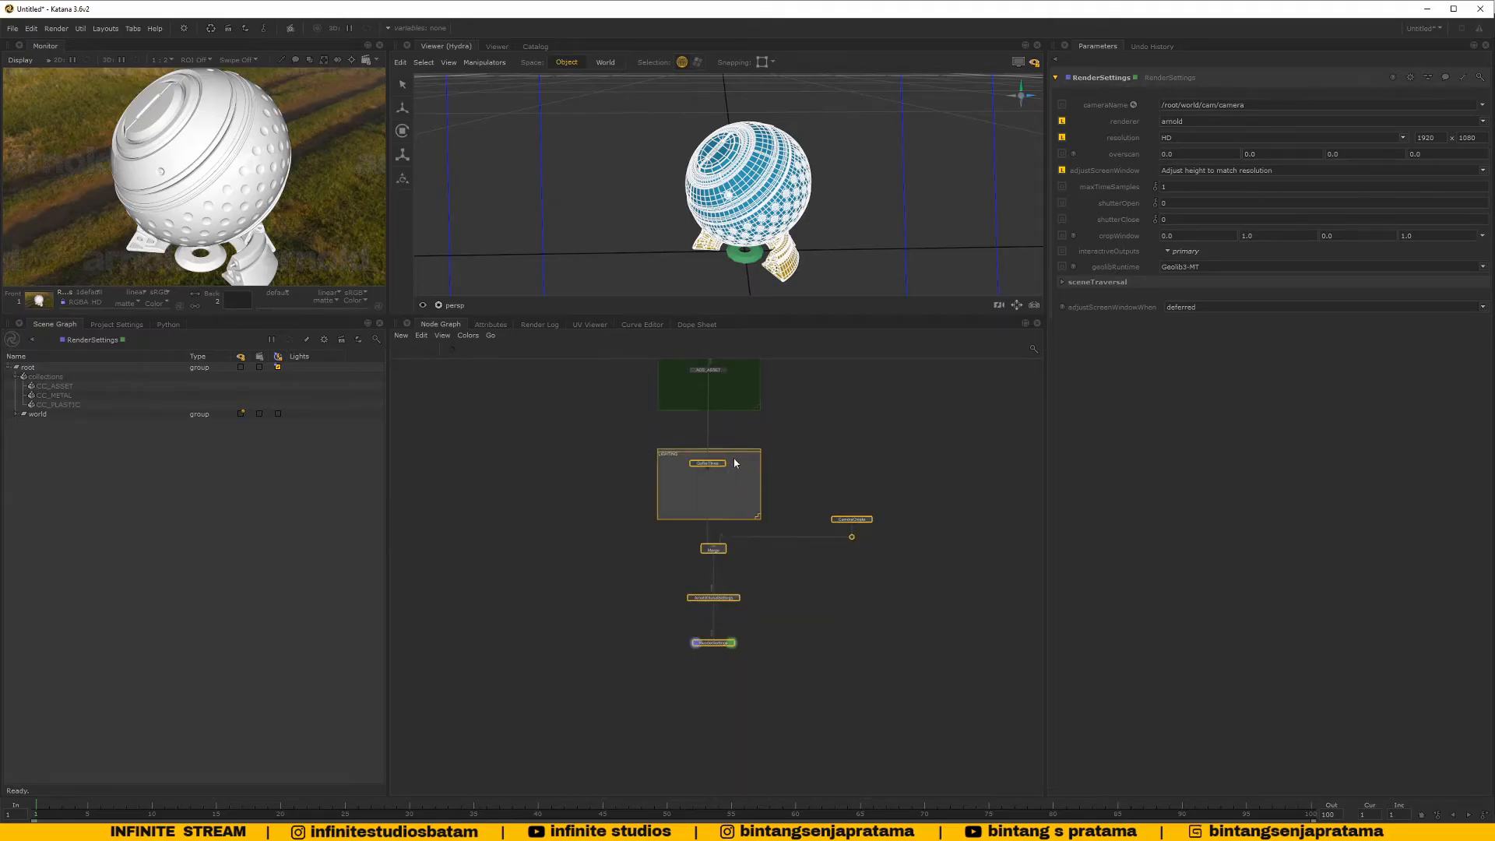
{"action": "left_click_drag", "start_coordinate": [732, 450], "coordinate": [732, 535]}
{"action": "middle_click_drag", "start_coordinate": [750, 464], "coordinate": [751, 591]}
{"action": "scroll", "coordinate": [736, 578], "scroll_direction": "up", "scroll_amount": 3}
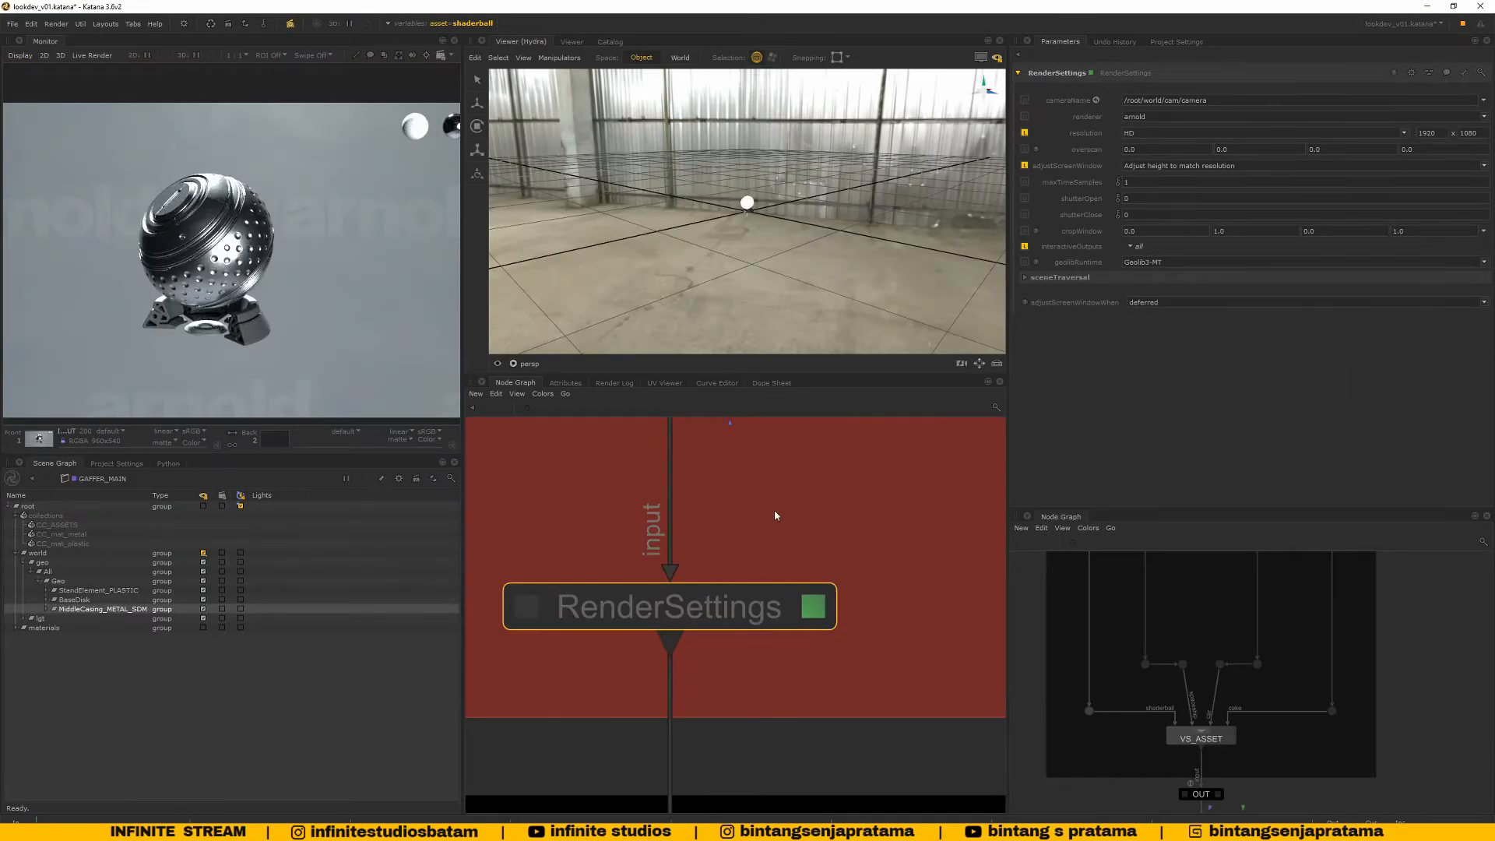
In the lookdev_v01 scene, look through the node graph and open the LOOKDEV_ENV group in the LOOK_DEVELOPMENT backdrop
{"action": "scroll", "coordinate": [776, 515], "scroll_direction": "down", "scroll_amount": 10}
{"action": "scroll", "coordinate": [759, 652], "scroll_direction": "up", "scroll_amount": 4}
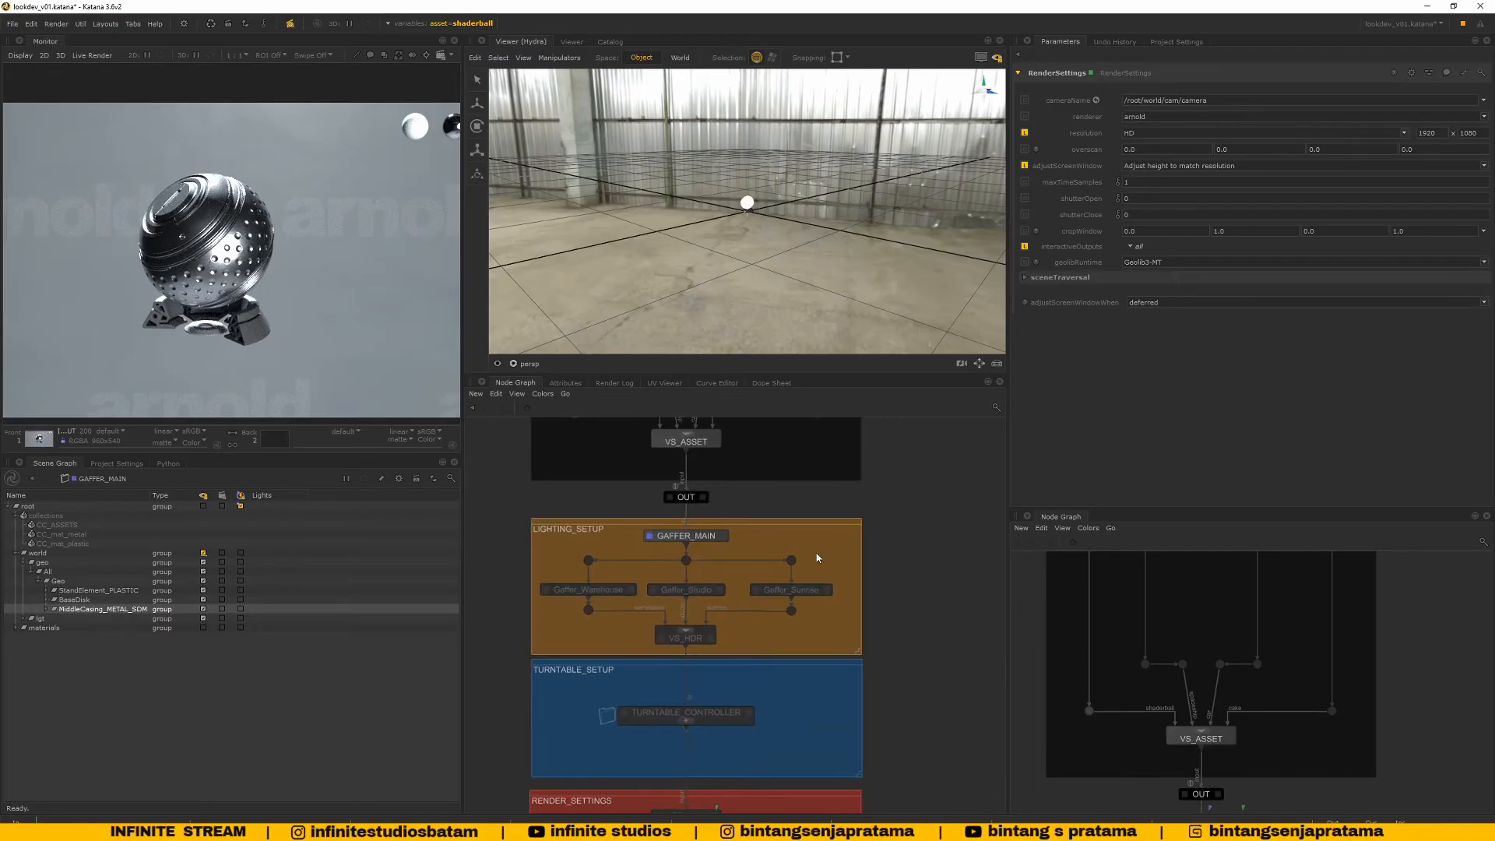
{"action": "scroll", "coordinate": [818, 557], "scroll_direction": "down", "scroll_amount": 5}
{"action": "scroll", "coordinate": [805, 545], "scroll_direction": "up", "scroll_amount": 8}
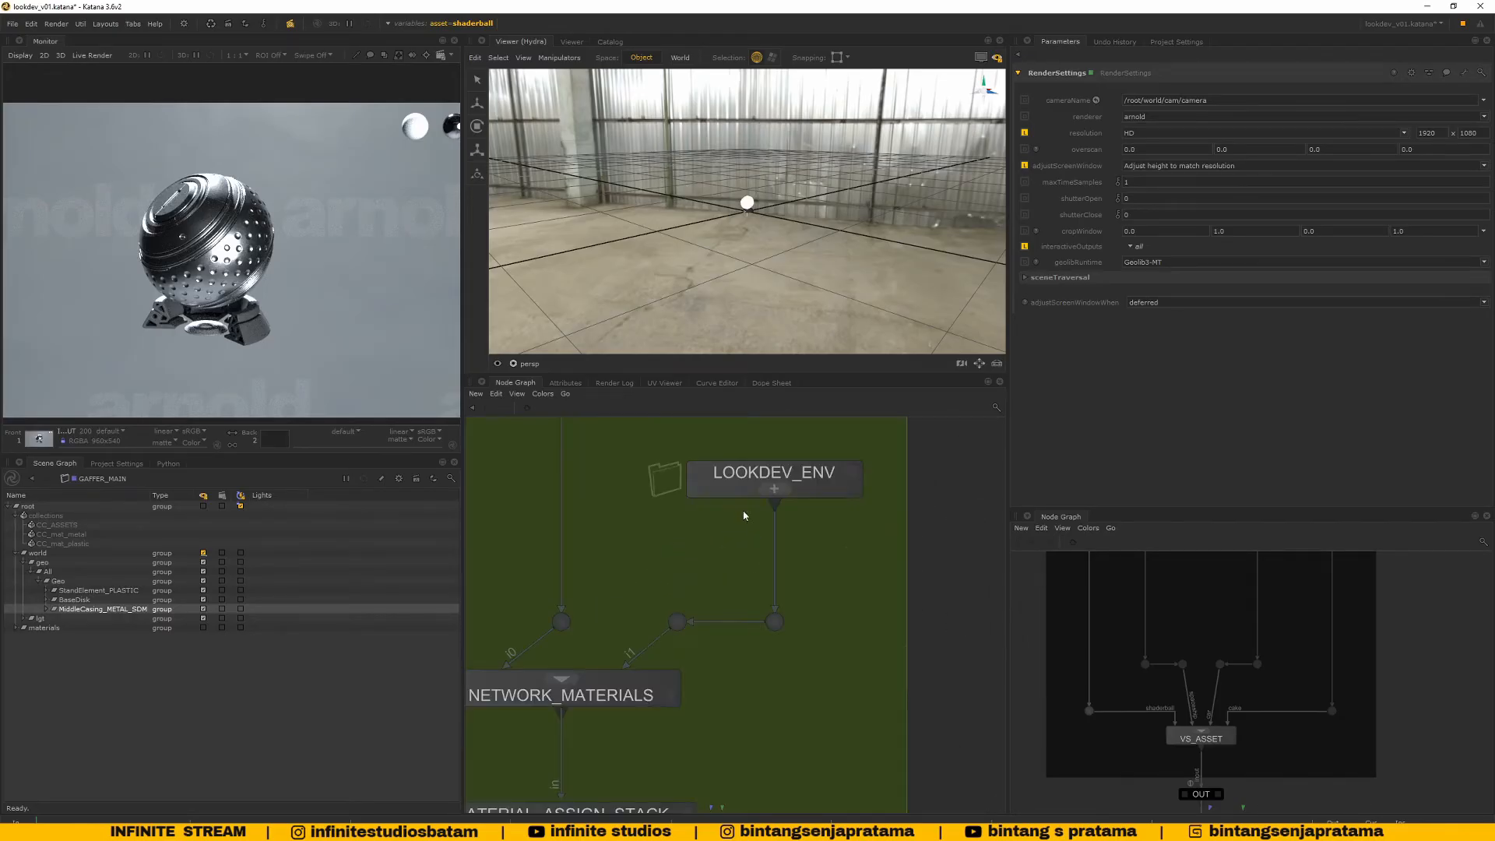
{"action": "left_click", "coordinate": [745, 478]}
{"action": "scroll", "coordinate": [749, 537], "scroll_direction": "down", "scroll_amount": 3}
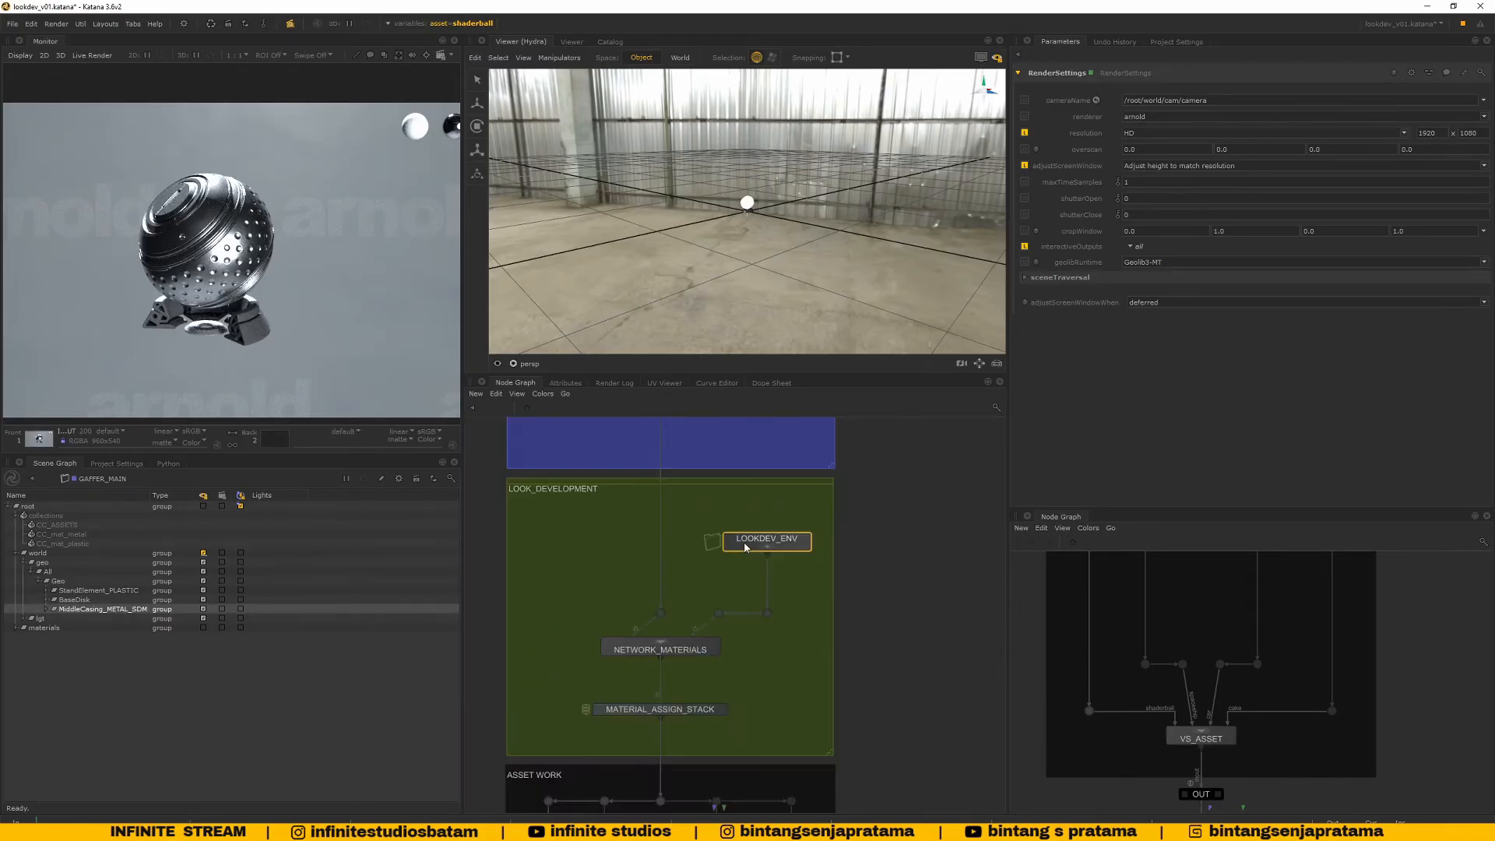
{"action": "middle_click", "coordinate": [745, 547], "text": "ctrl"}
{"action": "middle_click_drag", "start_coordinate": [541, 451], "coordinate": [628, 597]}
{"action": "scroll", "coordinate": [628, 597], "scroll_direction": "up", "scroll_amount": 4}
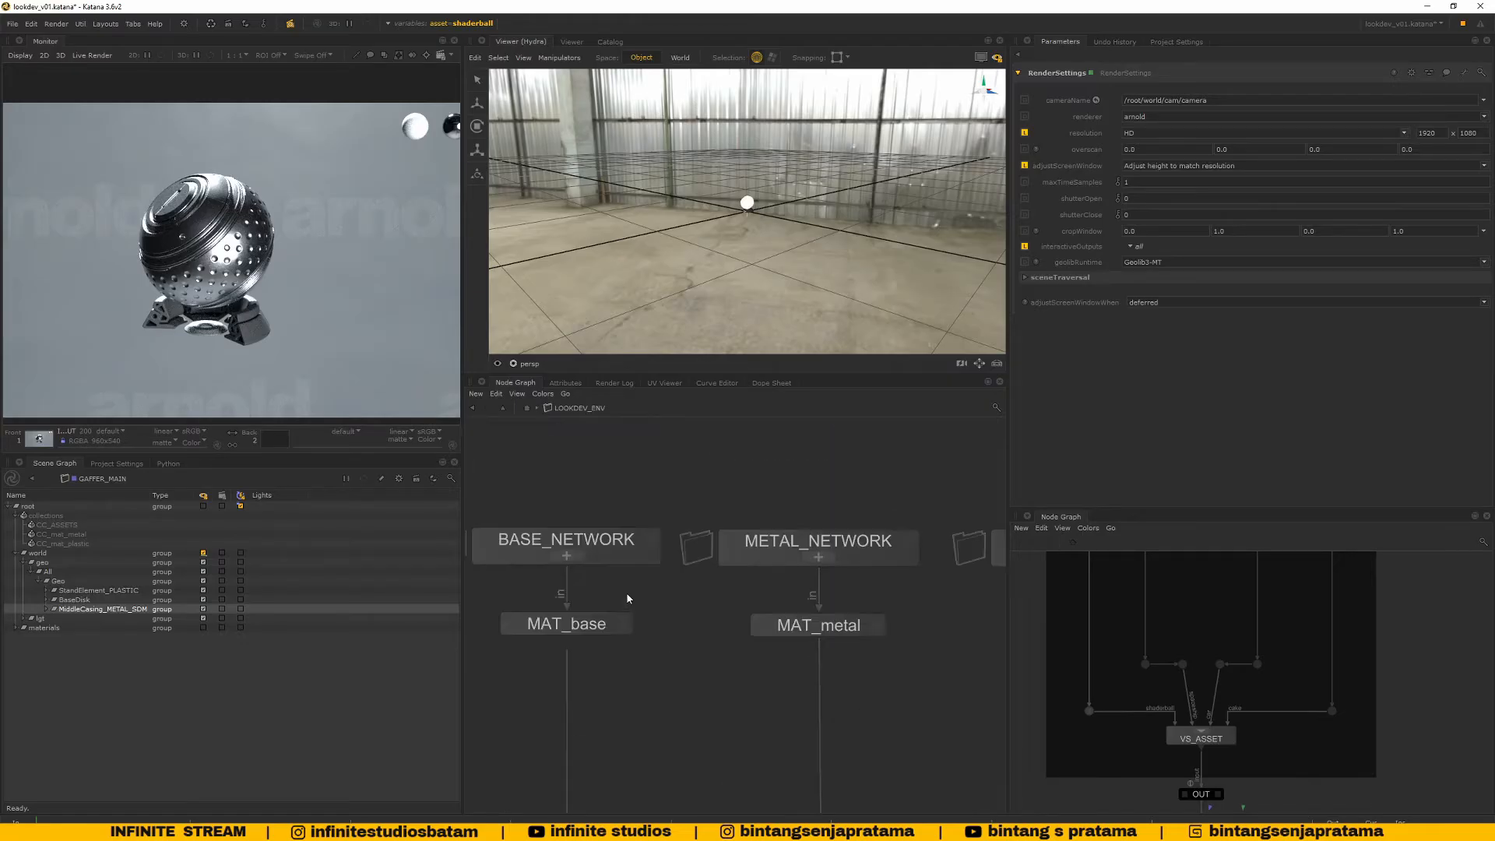
Open the BASE_NETWORK group and examine the parameters of its ai_ss_base shading node
{"action": "left_click", "coordinate": [615, 561]}
{"action": "middle_click", "coordinate": [615, 559], "text": "ctrl"}
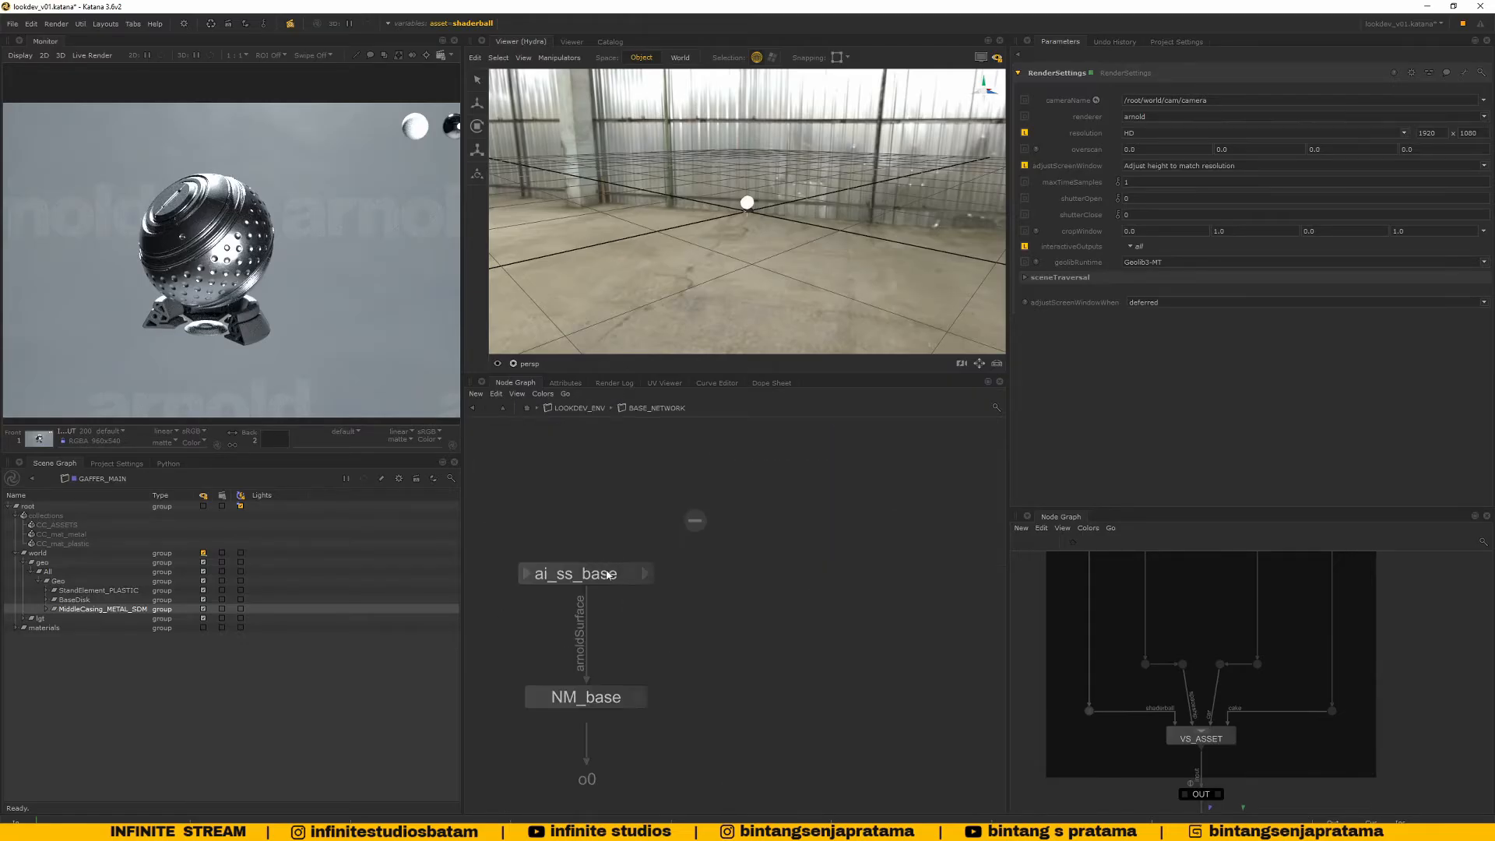
{"action": "left_click", "coordinate": [612, 575]}
{"action": "left_click", "coordinate": [632, 578]}
{"action": "middle_click_drag", "start_coordinate": [728, 576], "coordinate": [833, 576]}
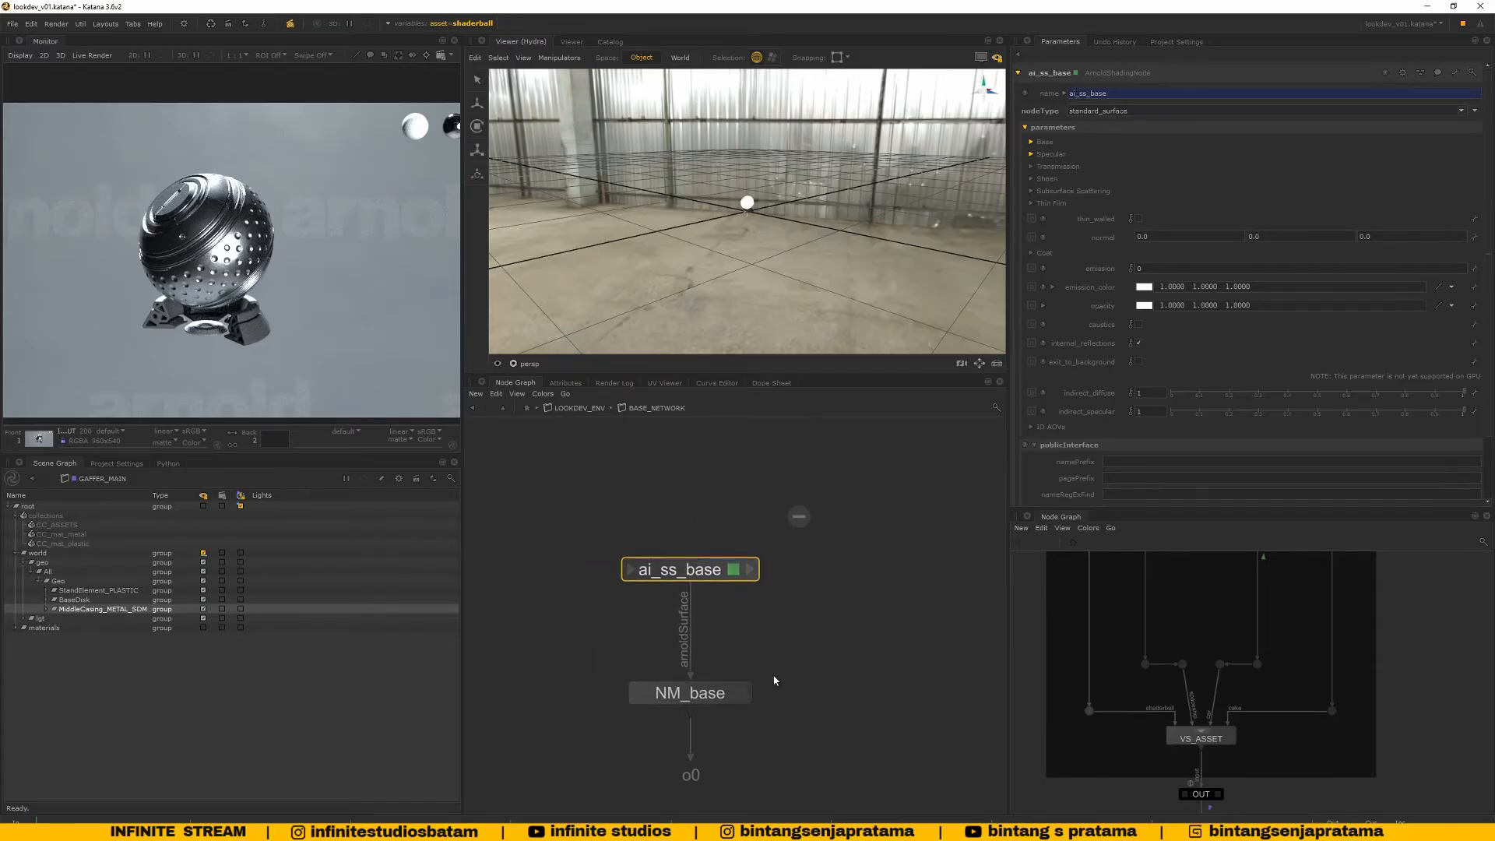
Examine the parameters of the NM_base network material node without adding any node
{"action": "middle_click_drag", "start_coordinate": [775, 680], "coordinate": [798, 604]}
{"action": "left_click", "coordinate": [736, 628]}
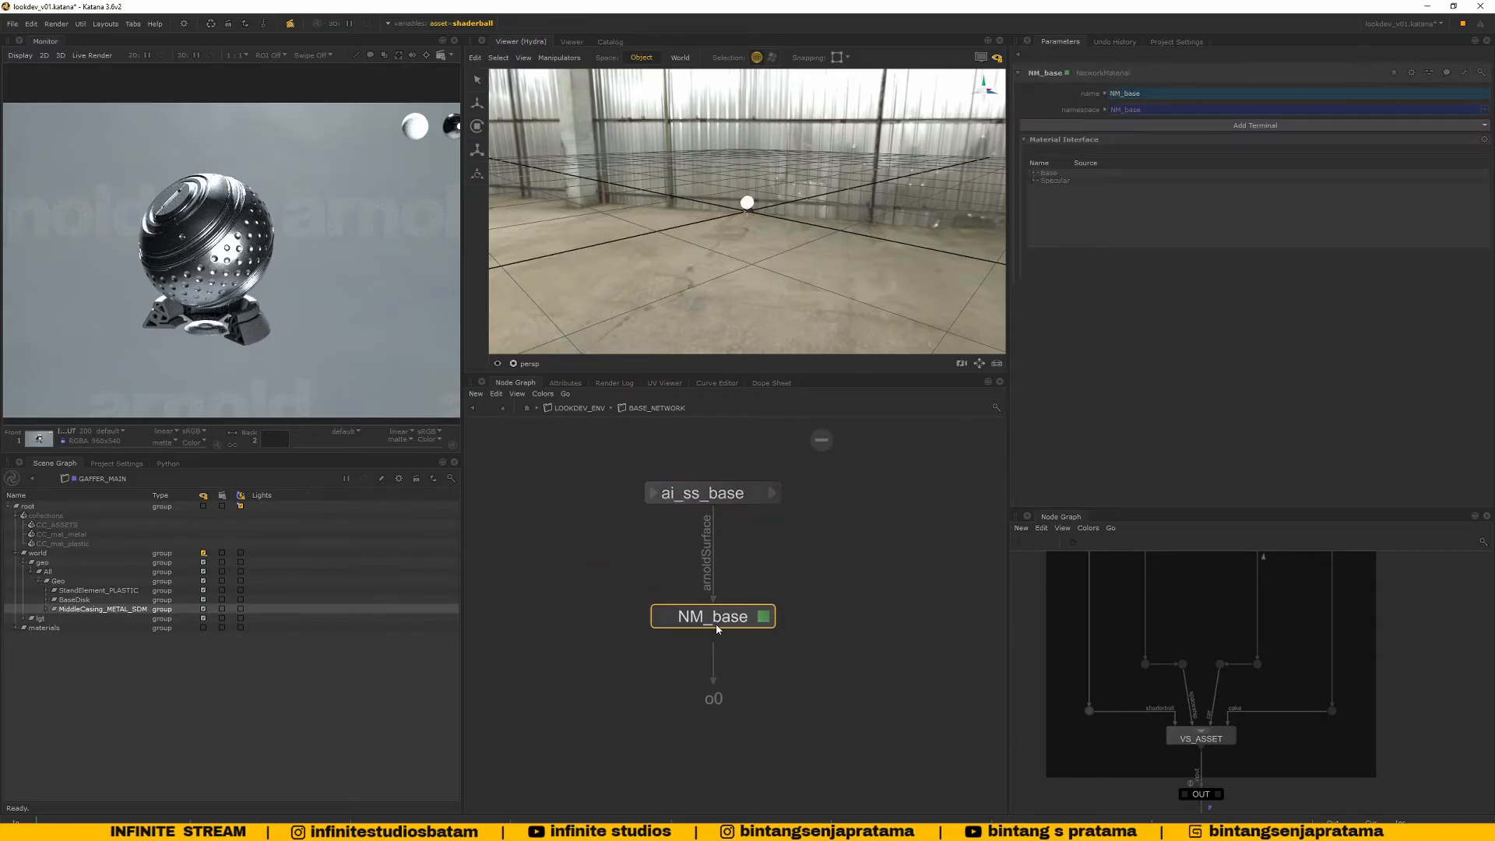
{"action": "middle_click_drag", "start_coordinate": [903, 567], "coordinate": [708, 603]}
{"action": "key", "text": "Tab"}
{"action": "key", "text": "Escape"}
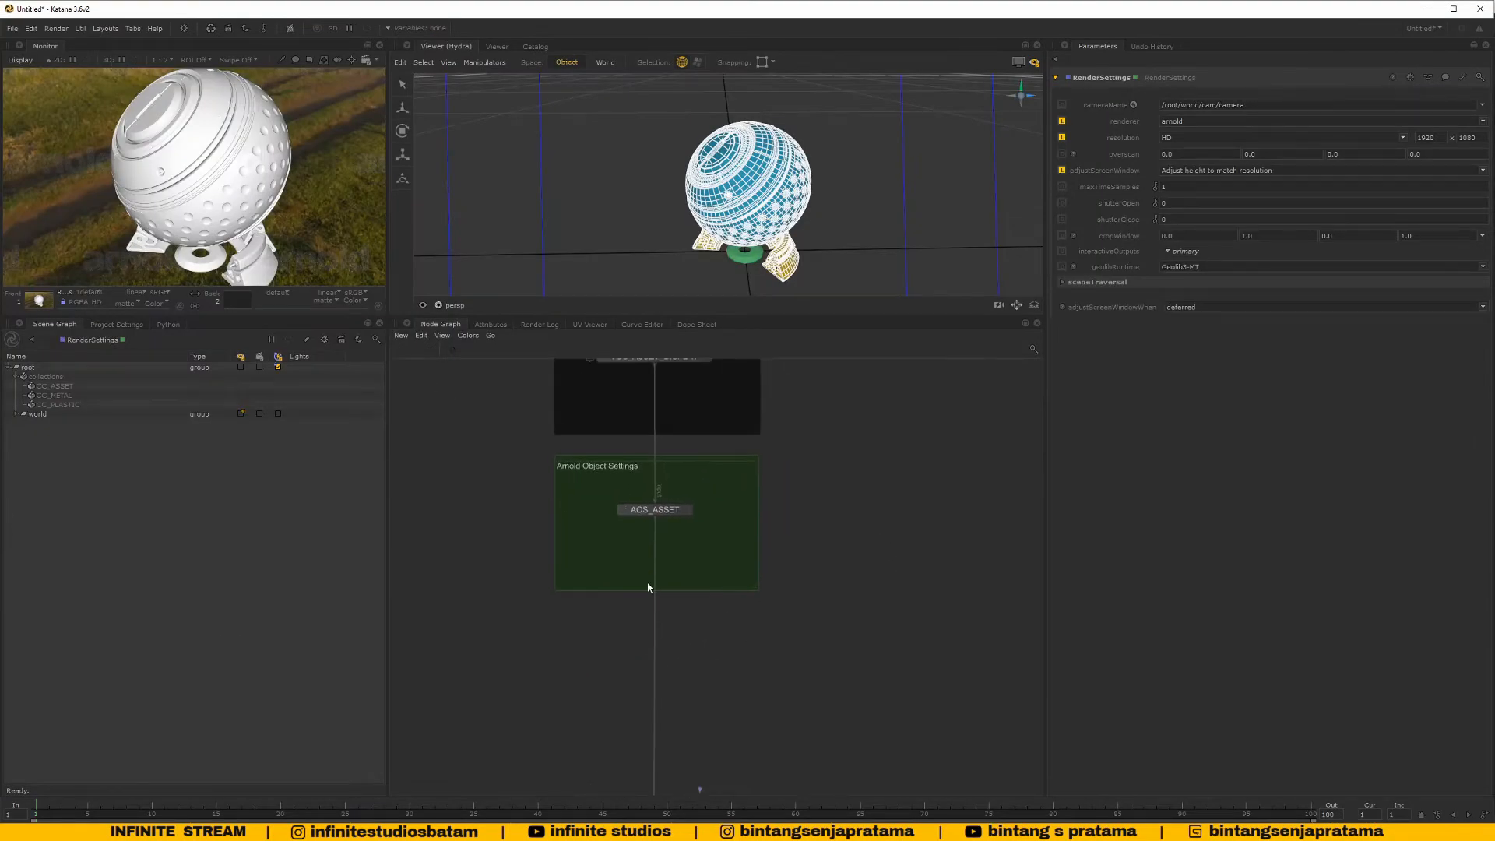
Back in the untitled scene, add a NetworkMaterialCreate node beside the main node chain, below the Arnold Object Settings backdrop
{"action": "middle_click_drag", "start_coordinate": [648, 588], "coordinate": [672, 599]}
{"action": "middle_click_drag", "start_coordinate": [805, 558], "coordinate": [812, 525]}
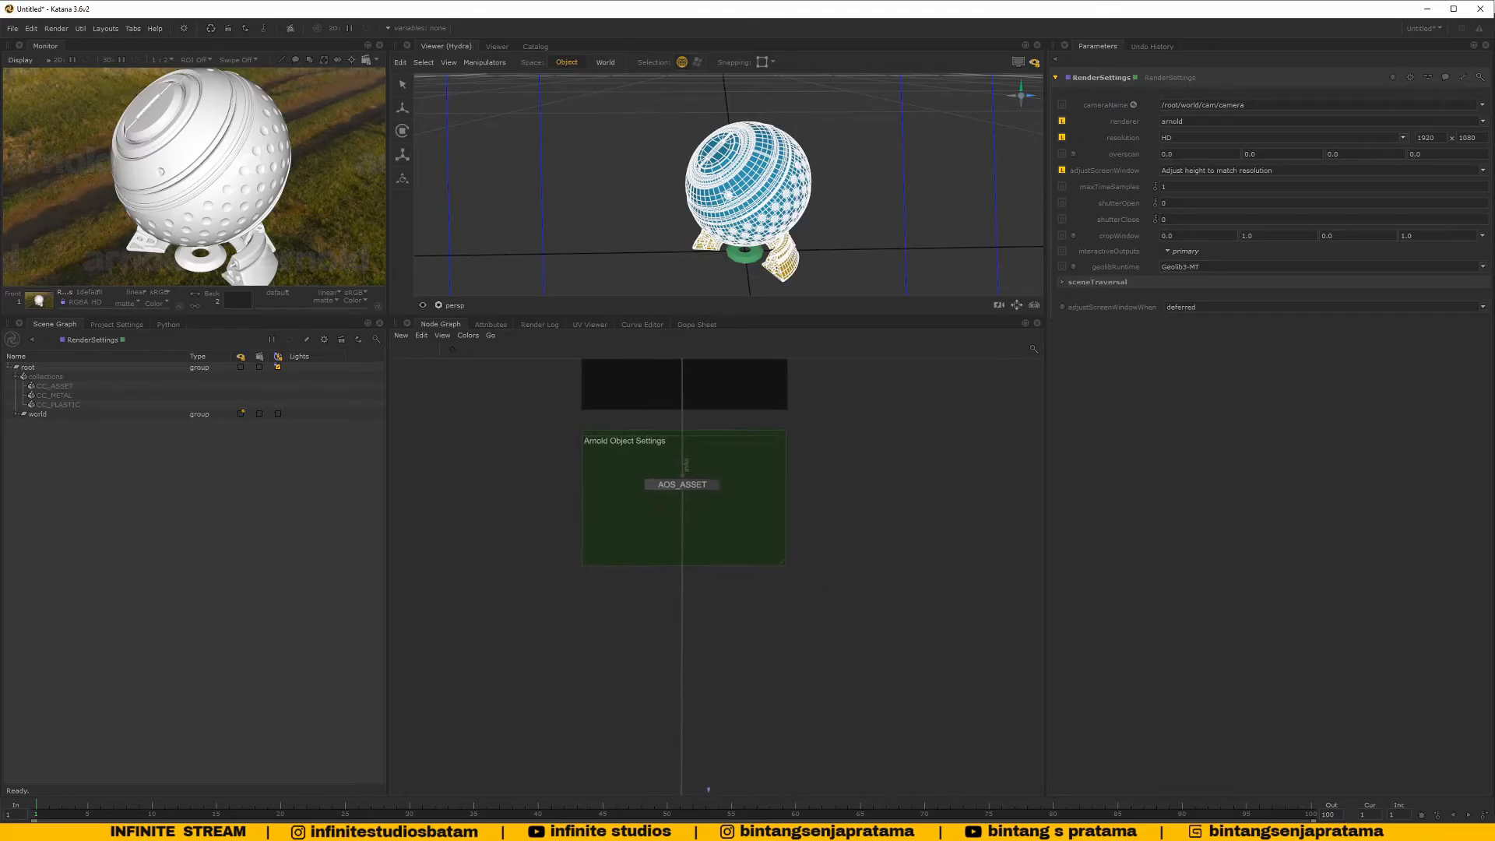
{"action": "key", "text": "Tab"}
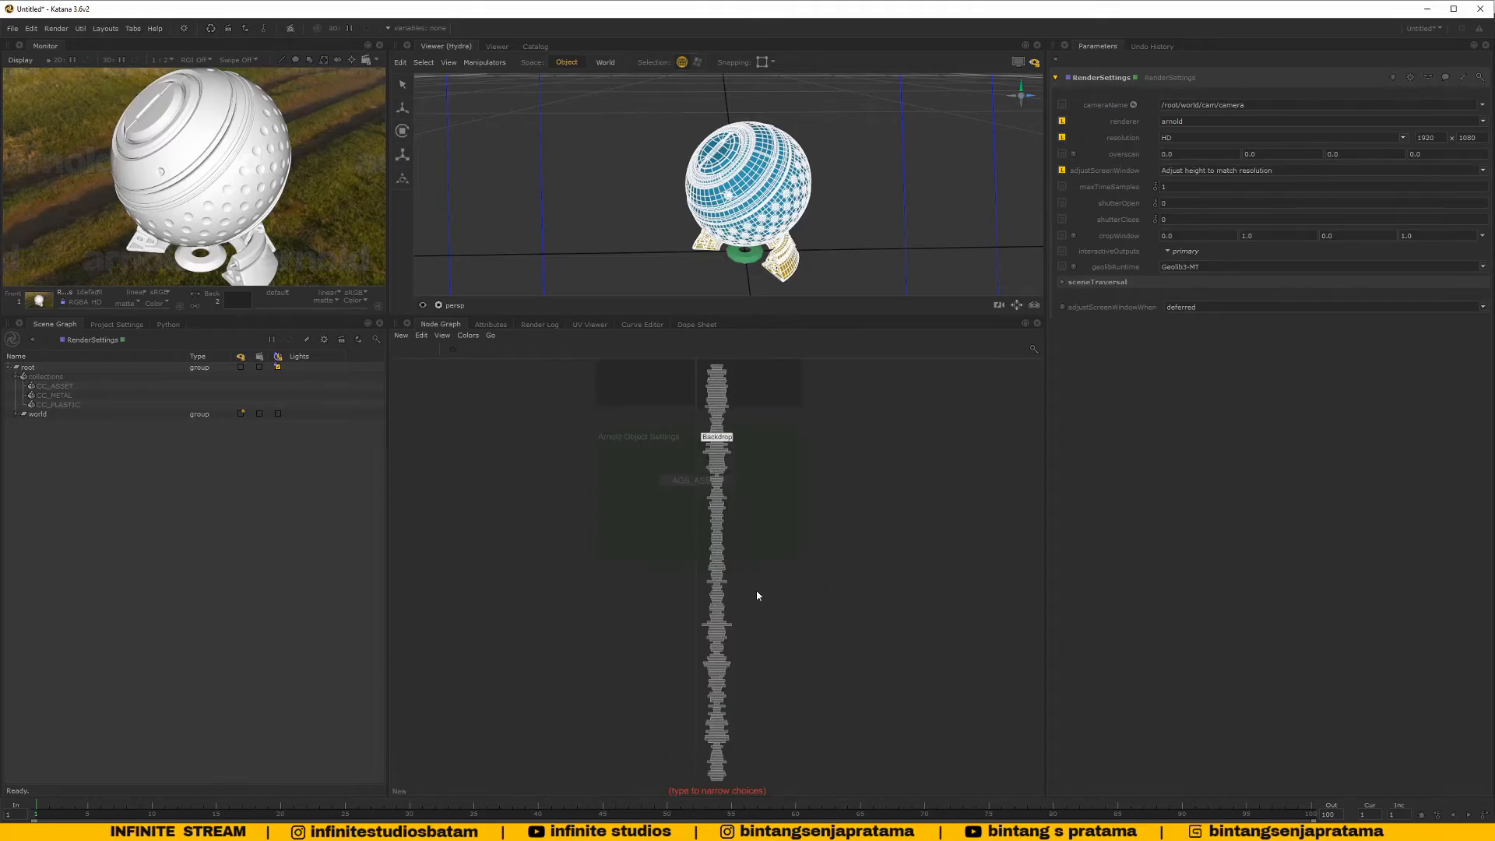
{"action": "type", "text": "netw"}
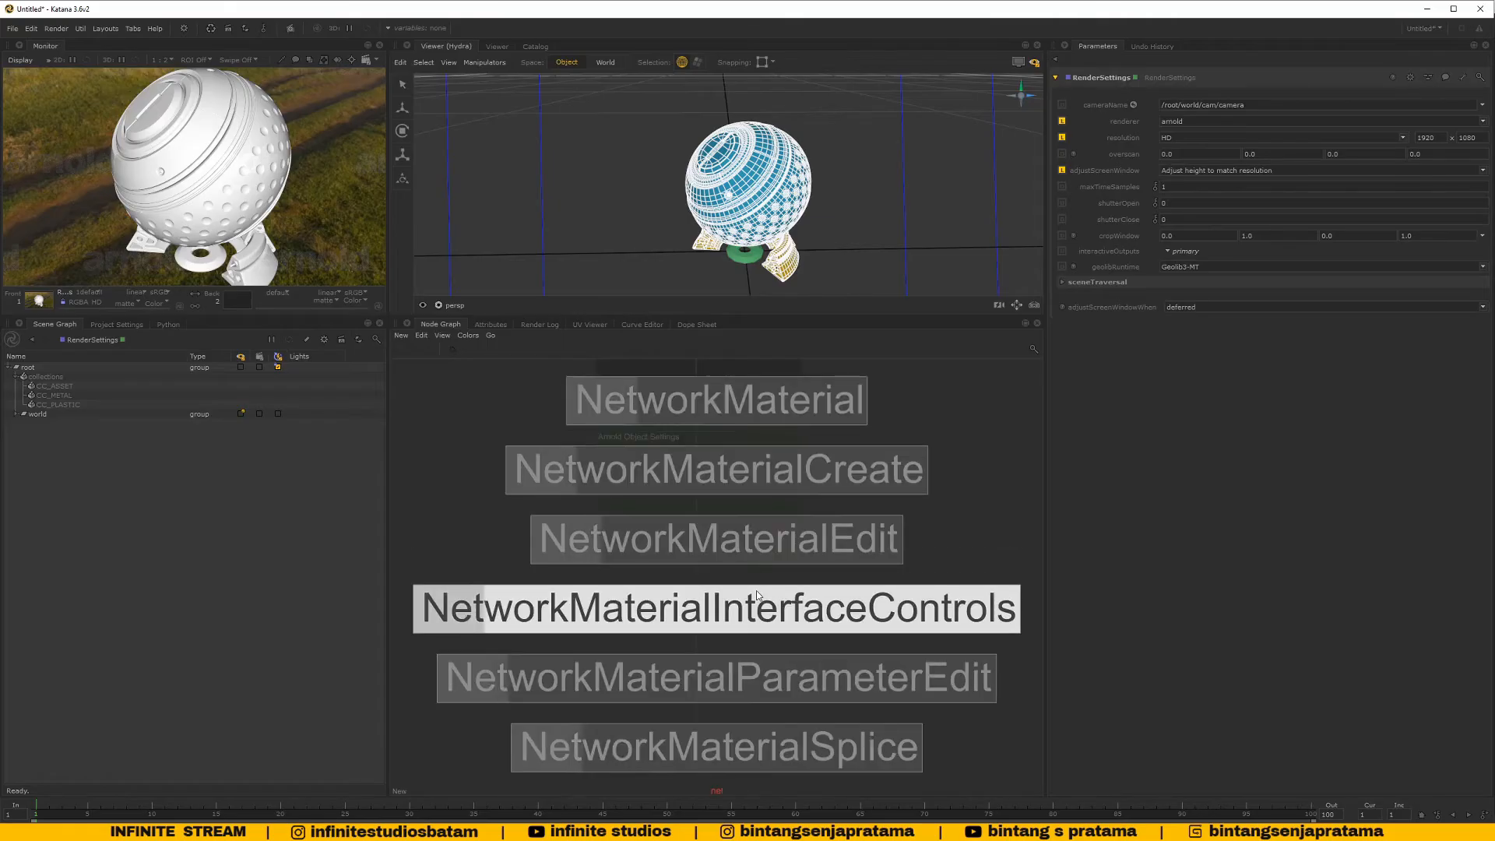
{"action": "left_click", "coordinate": [737, 476]}
{"action": "scroll", "coordinate": [829, 591], "scroll_direction": "up", "scroll_amount": 2}
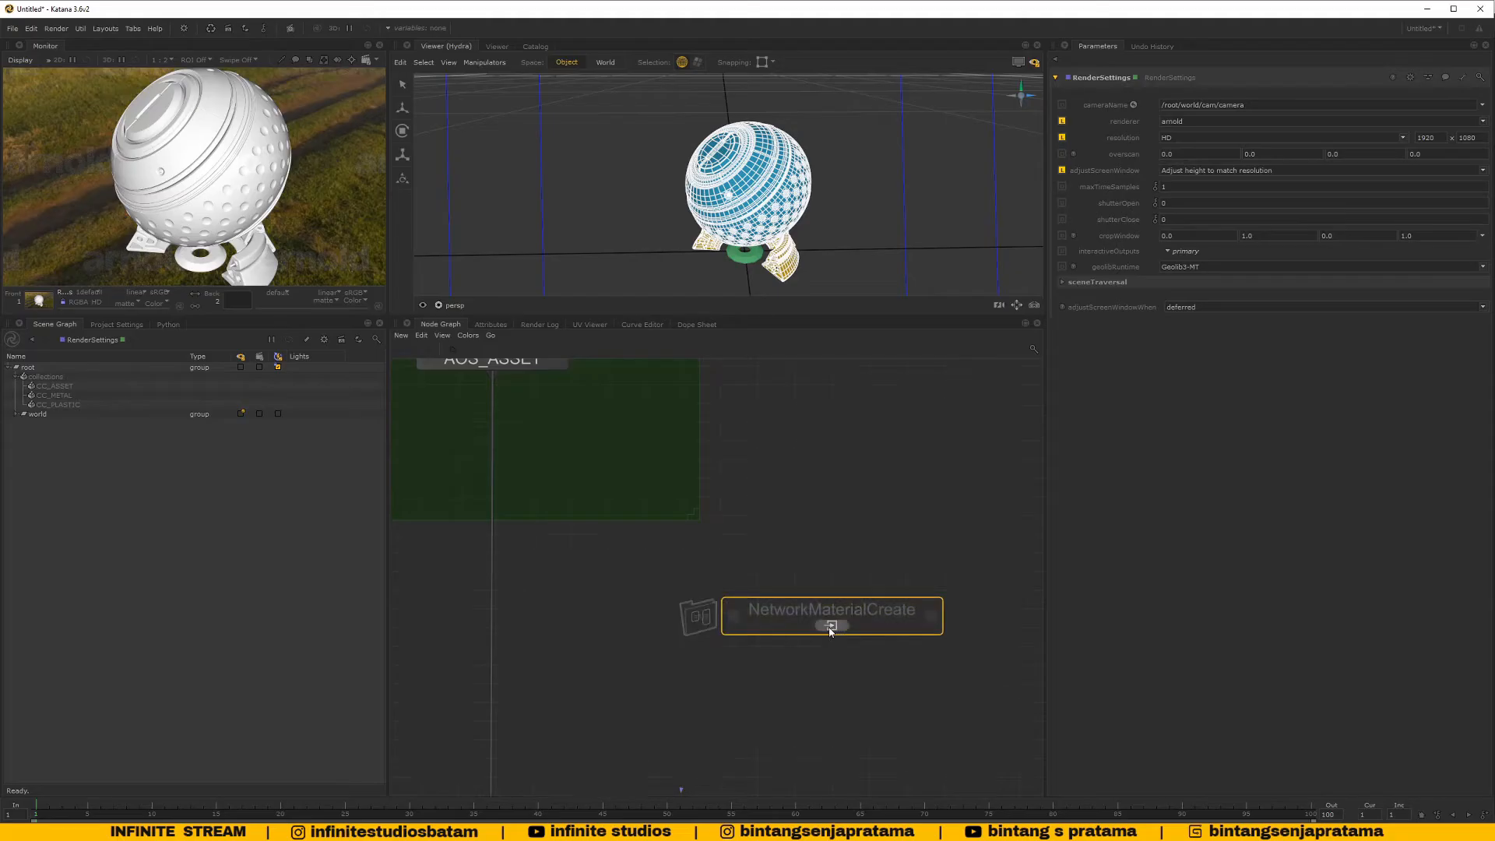
Enter the NetworkMaterialCreate node and add a standard_surface shader inside it
{"action": "left_click", "coordinate": [830, 627]}
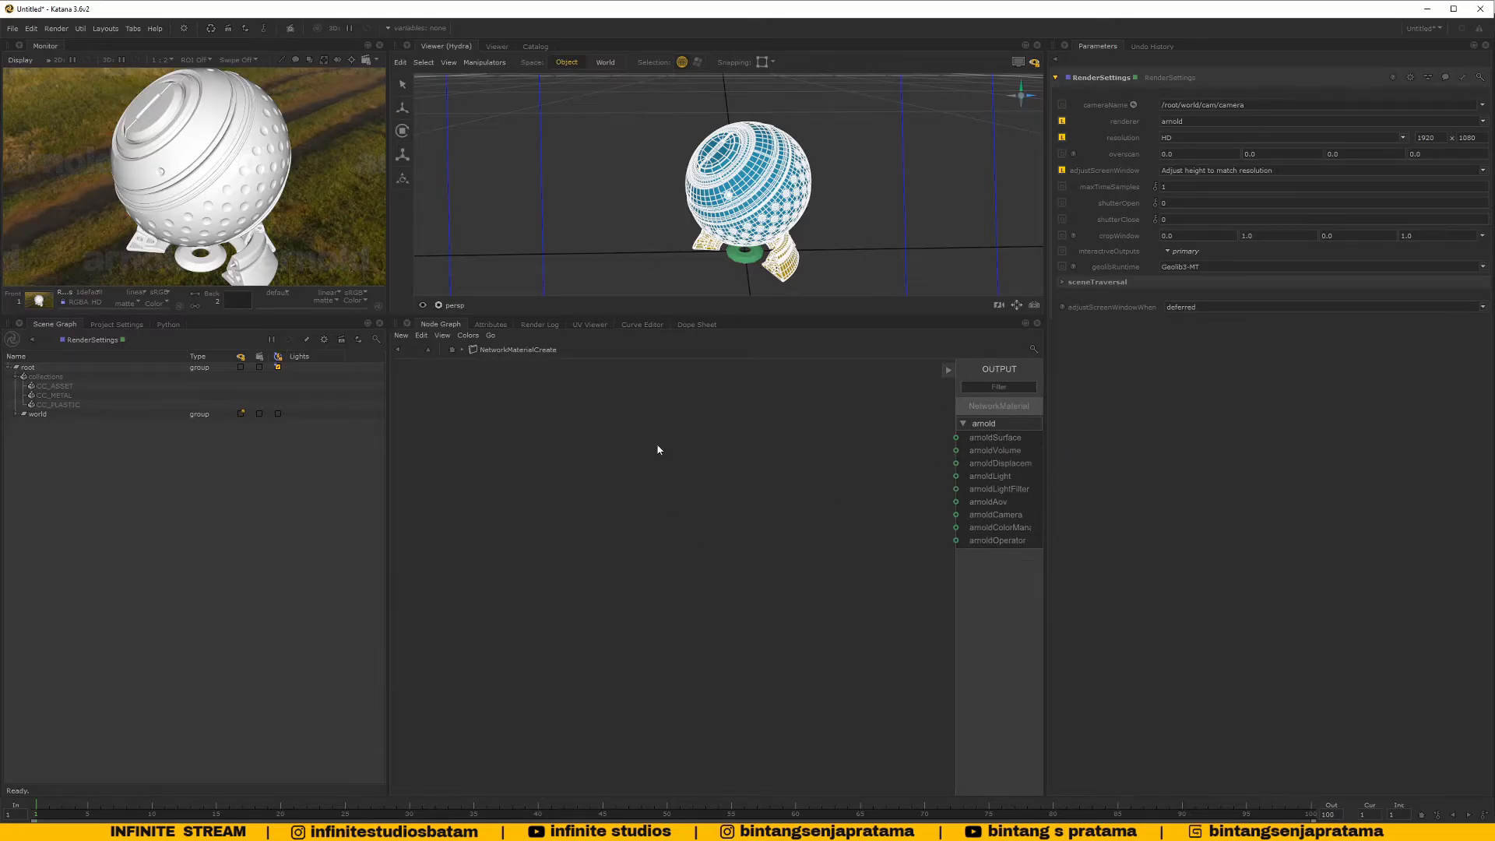
{"action": "key", "text": "Tab"}
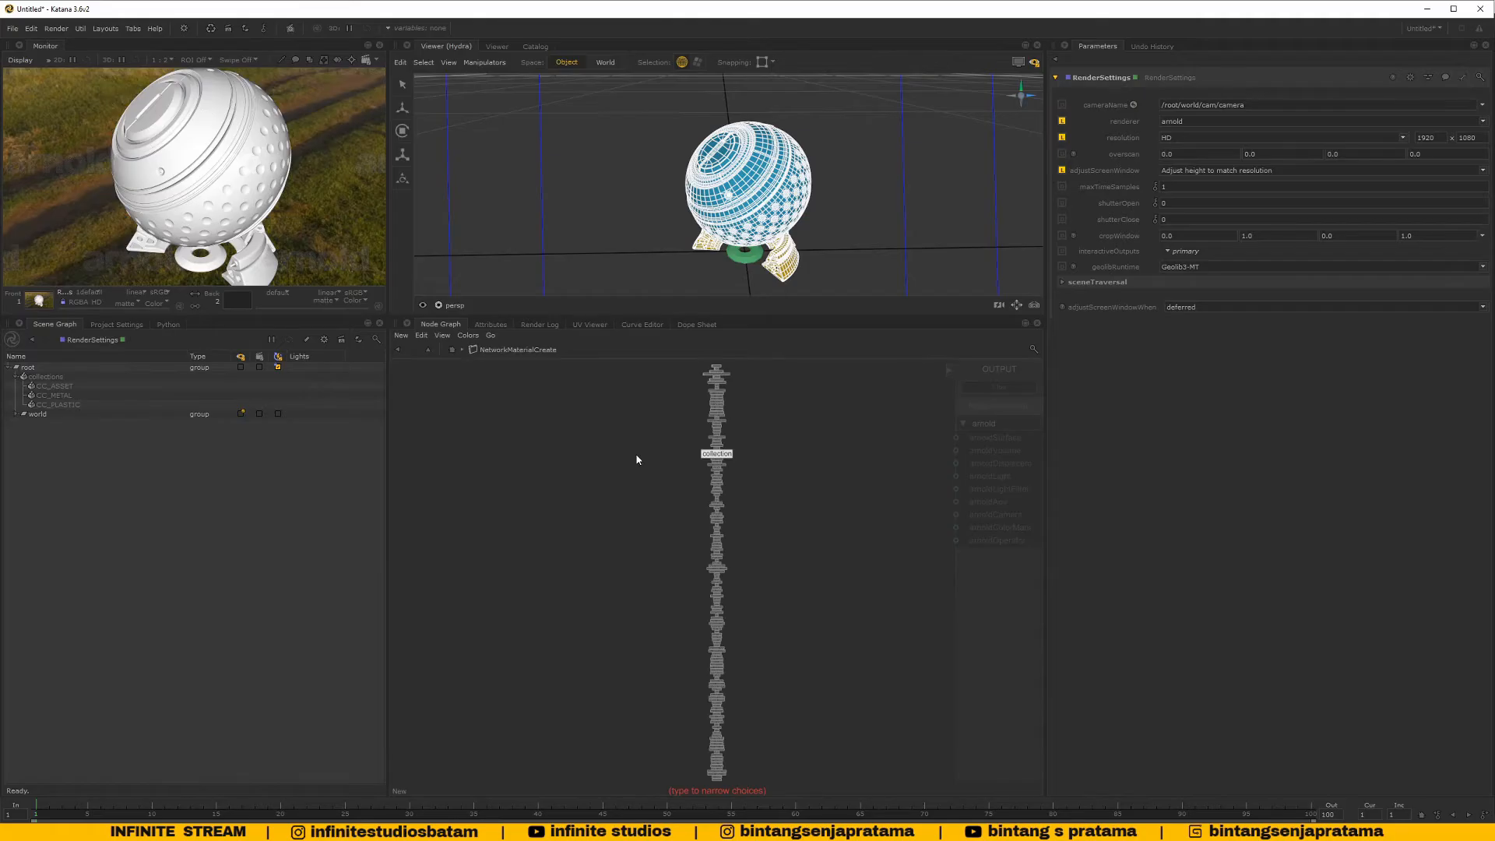
{"action": "type", "text": "stan"}
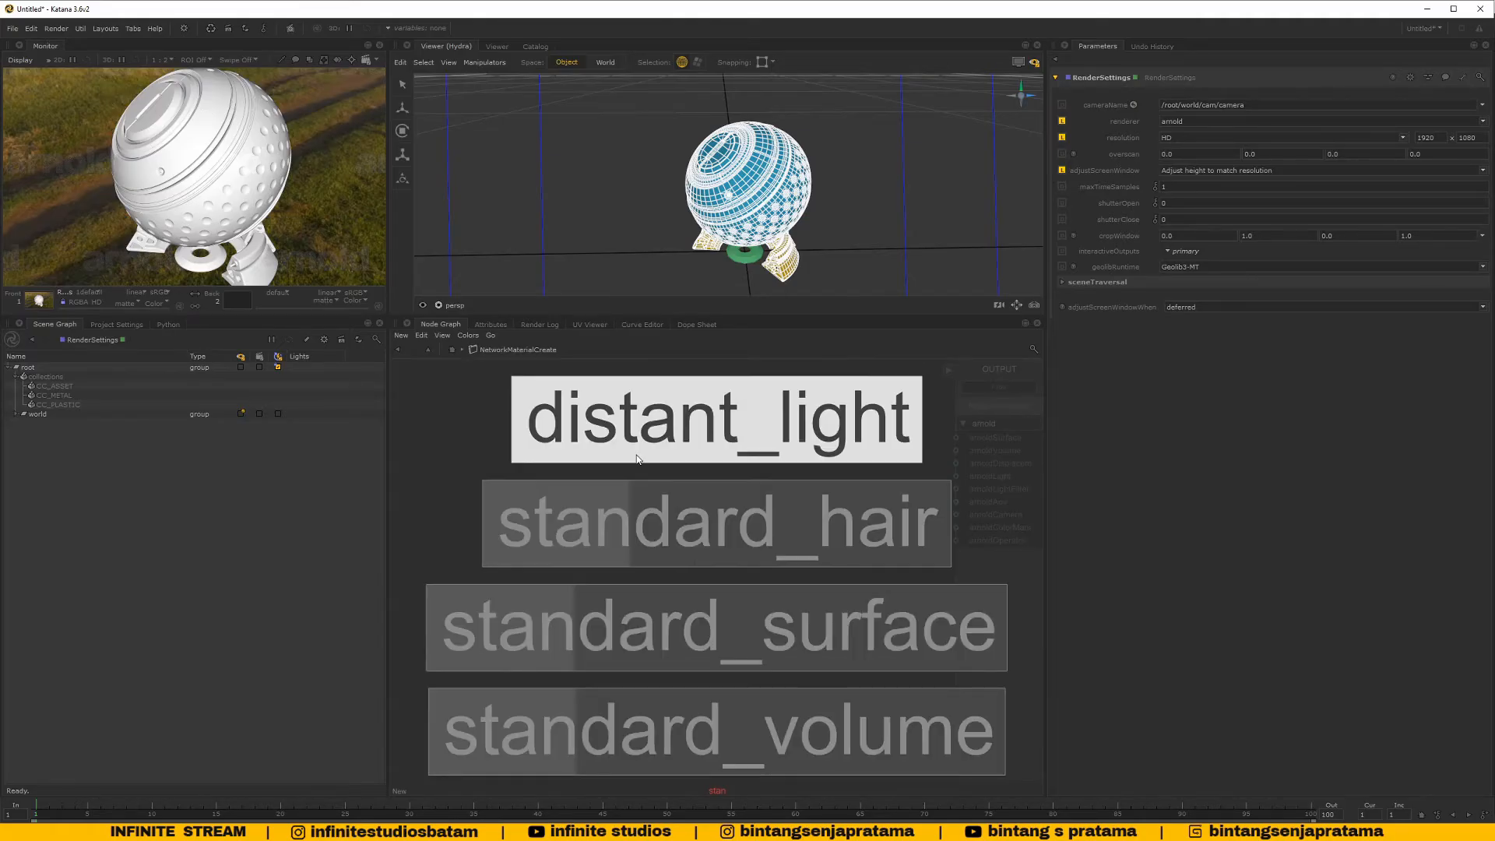
{"action": "key", "text": "Down"}
{"action": "key", "text": "Down"}
{"action": "key", "text": "Return"}
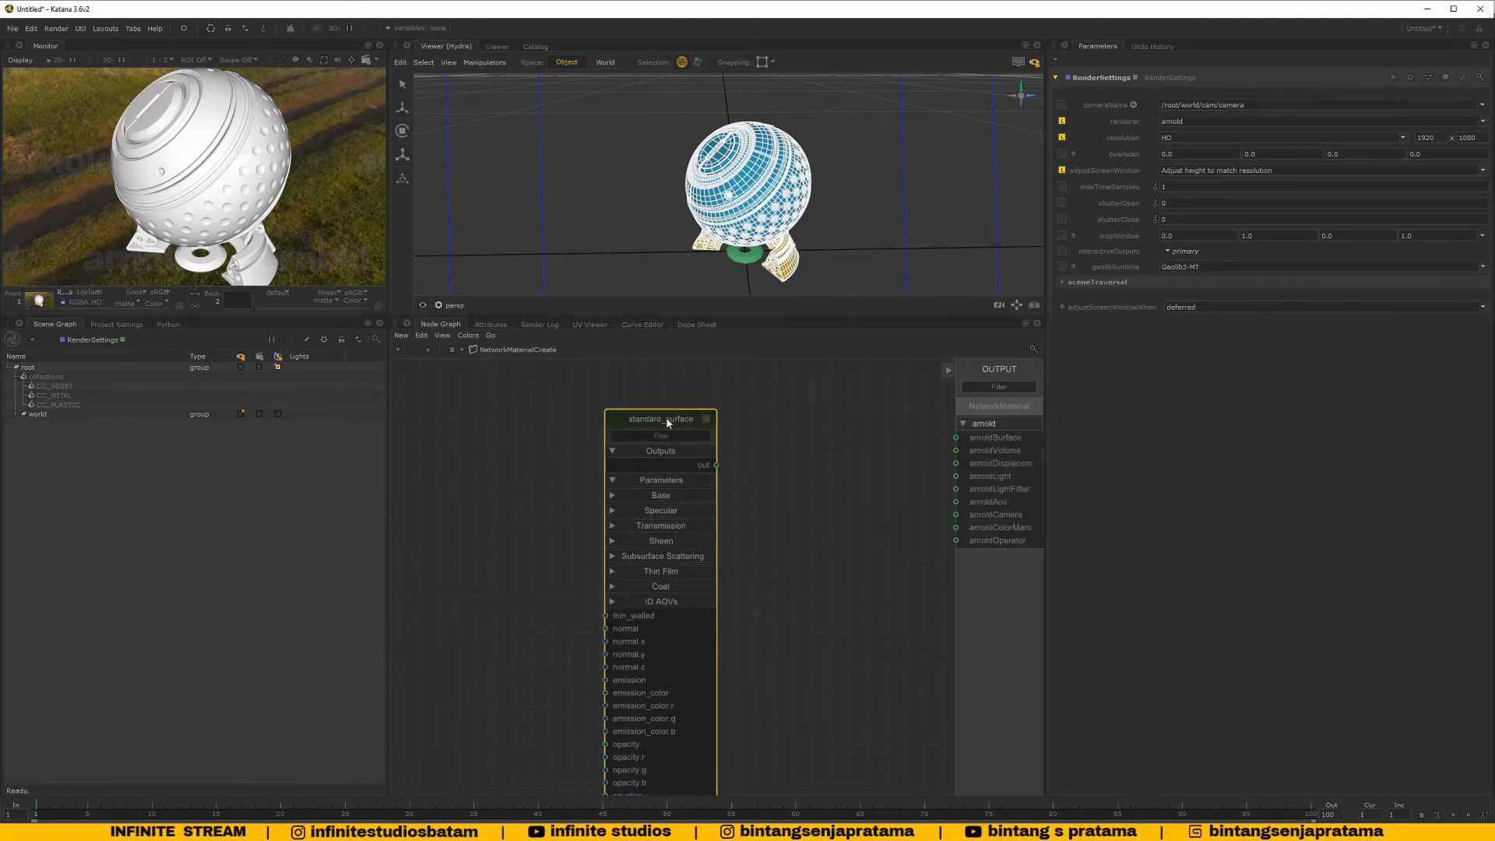
Connect the standard_surface shader's out port to the arnoldSurface input of the material output, and return to the main node graph
{"action": "left_click", "coordinate": [652, 437]}
{"action": "left_click_drag", "start_coordinate": [648, 439], "coordinate": [958, 442]}
{"action": "left_click_drag", "start_coordinate": [616, 399], "coordinate": [679, 401]}
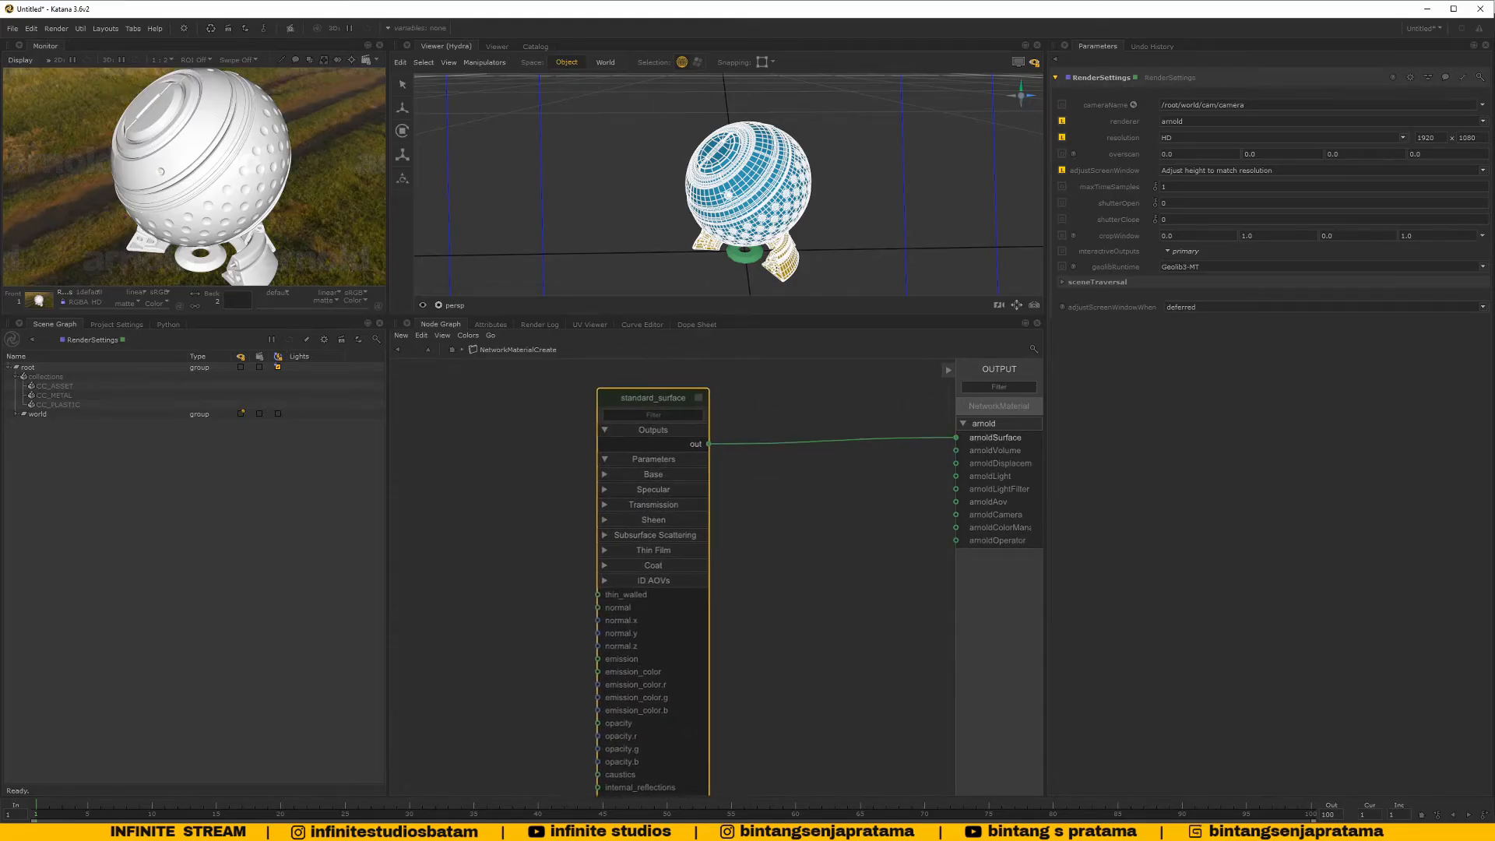
{"action": "left_click", "coordinate": [452, 351]}
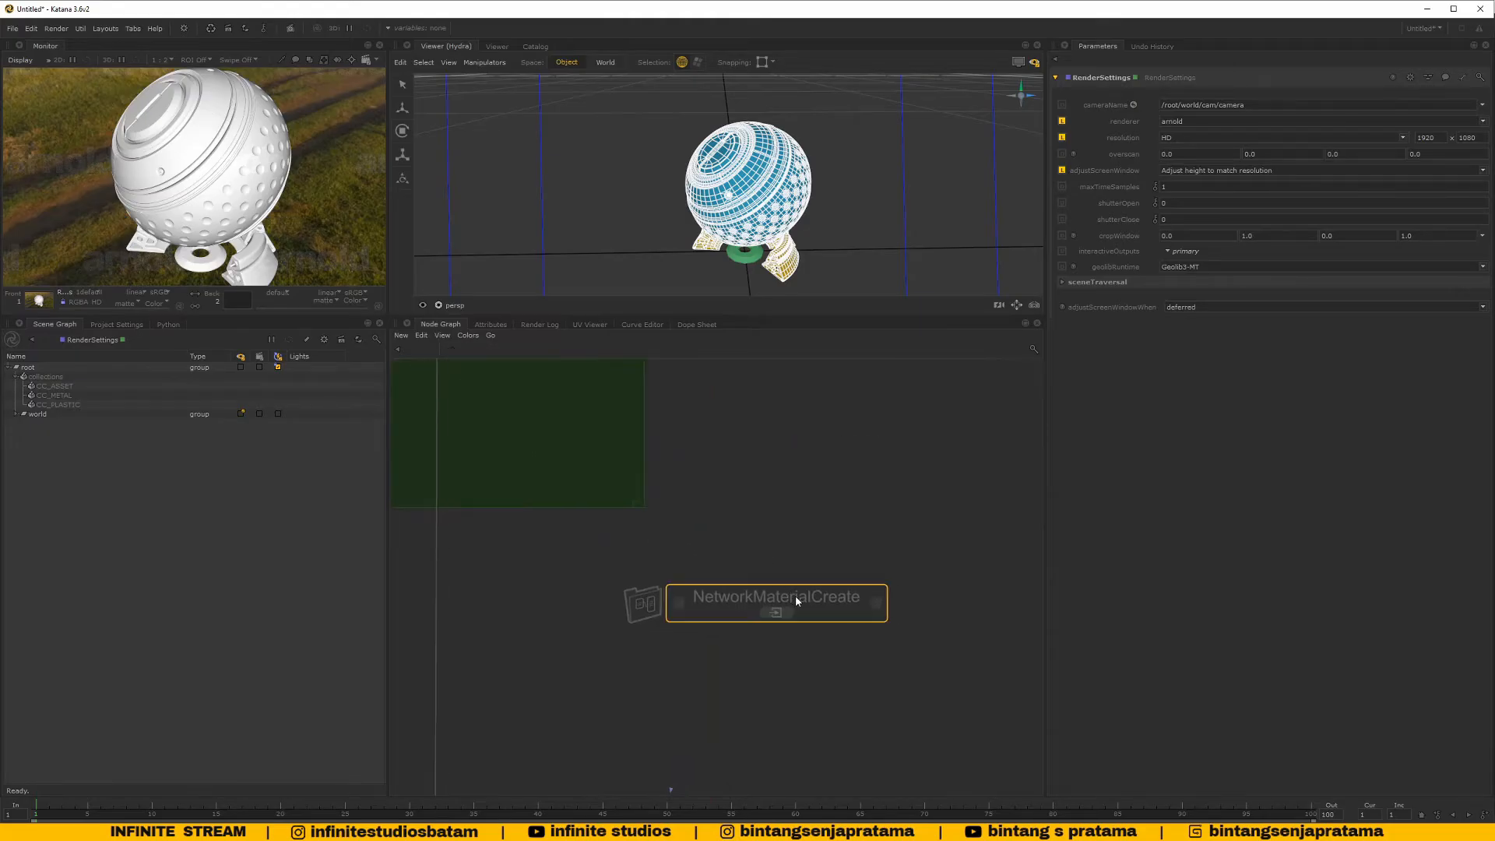
Reposition the NetworkMaterialCreate node and set its material name to Base
{"action": "left_click_drag", "start_coordinate": [848, 529], "coordinate": [841, 566]}
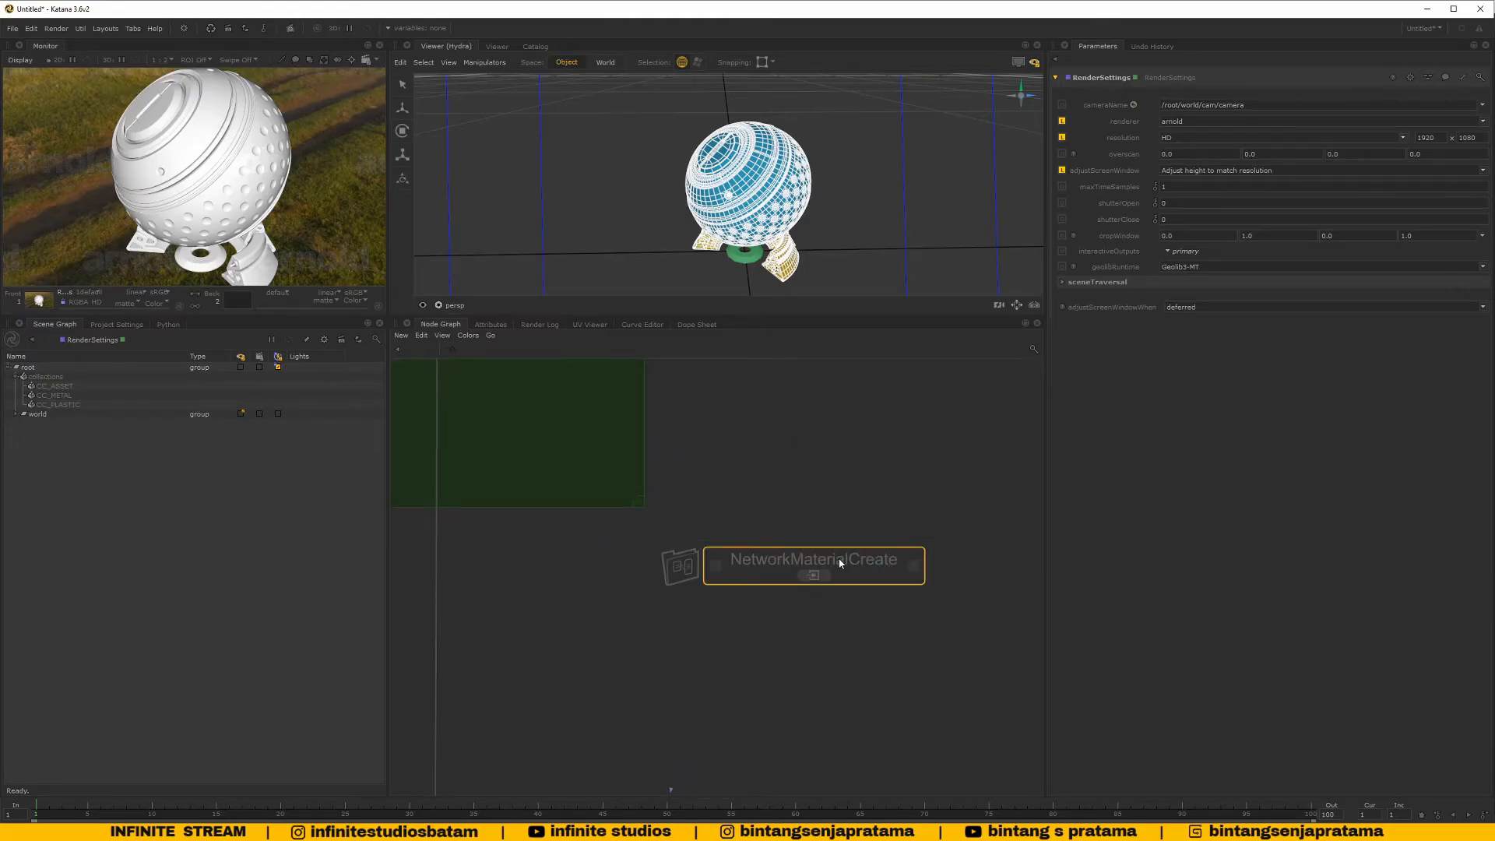
{"action": "left_click", "coordinate": [913, 566]}
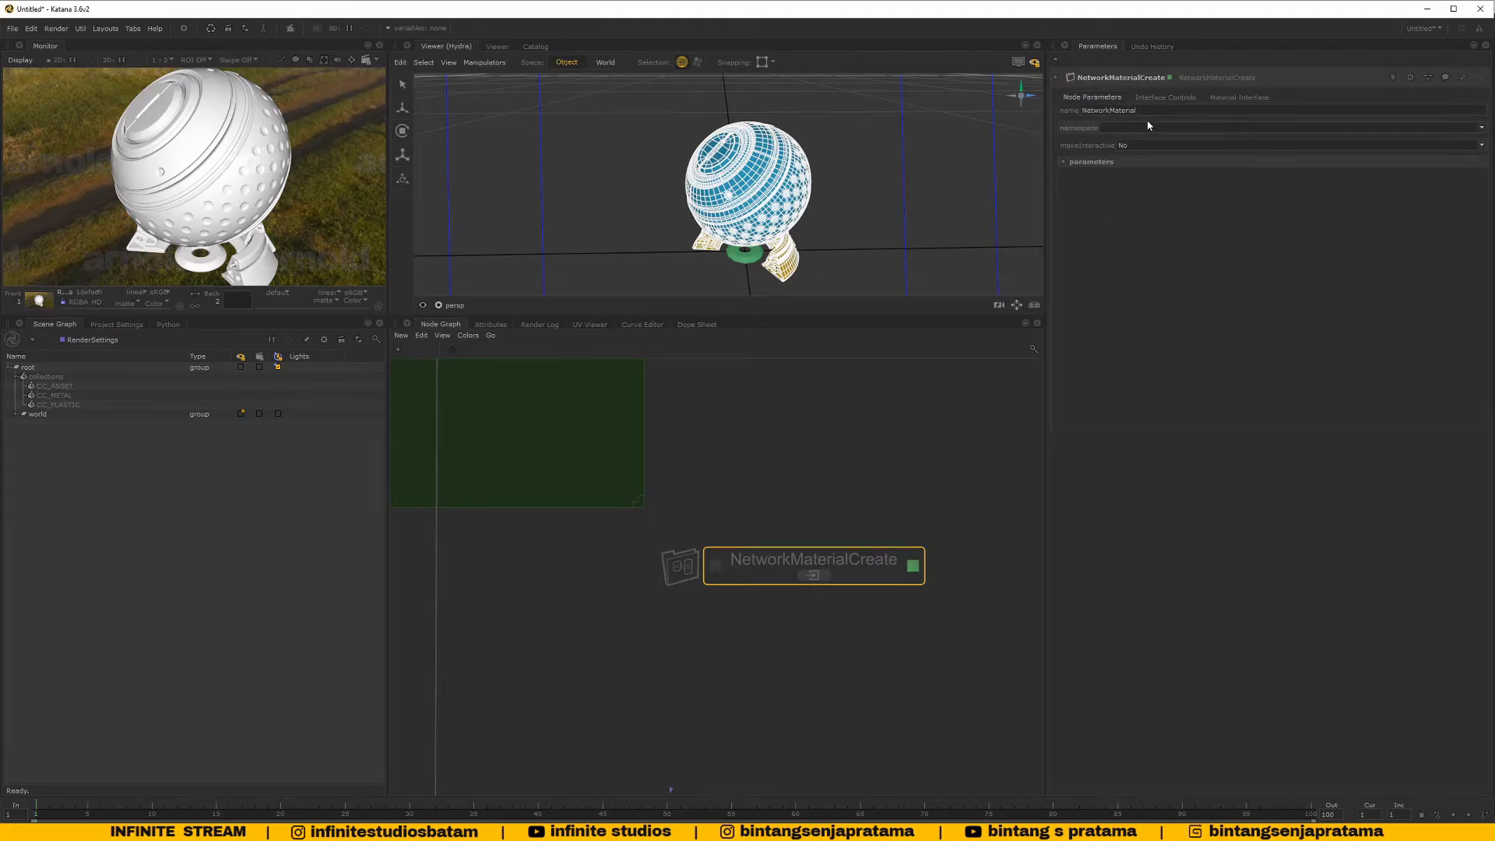
{"action": "left_click_drag", "start_coordinate": [1141, 110], "coordinate": [986, 96]}
{"action": "type", "text": "Base"}
Add a MaterialAssign node below the NetworkMaterialCreate node
{"action": "scroll", "coordinate": [779, 590], "scroll_direction": "down", "scroll_amount": 4}
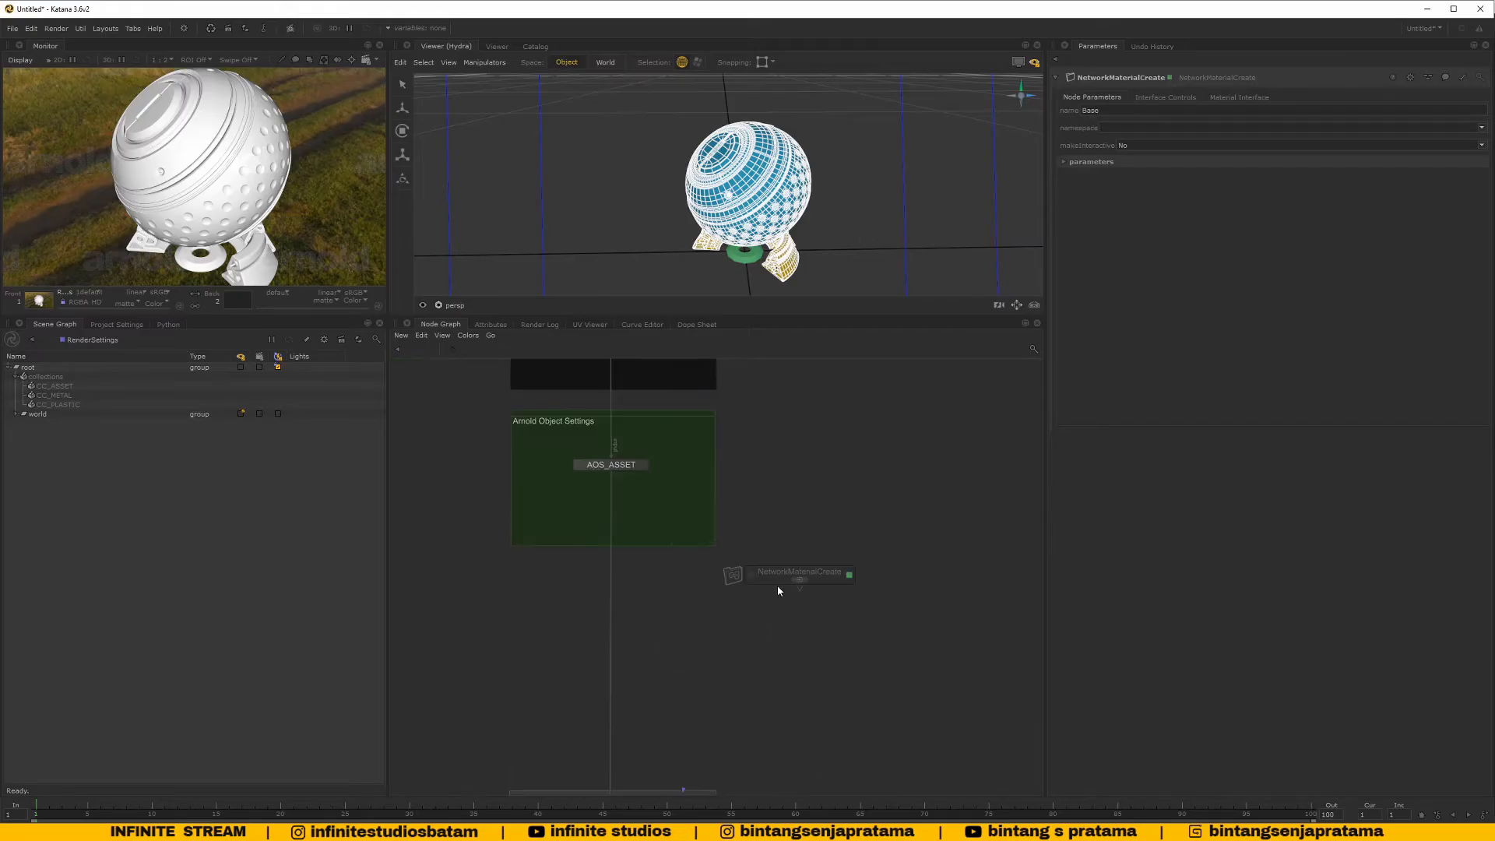
{"action": "scroll", "coordinate": [671, 594], "scroll_direction": "up", "scroll_amount": 4}
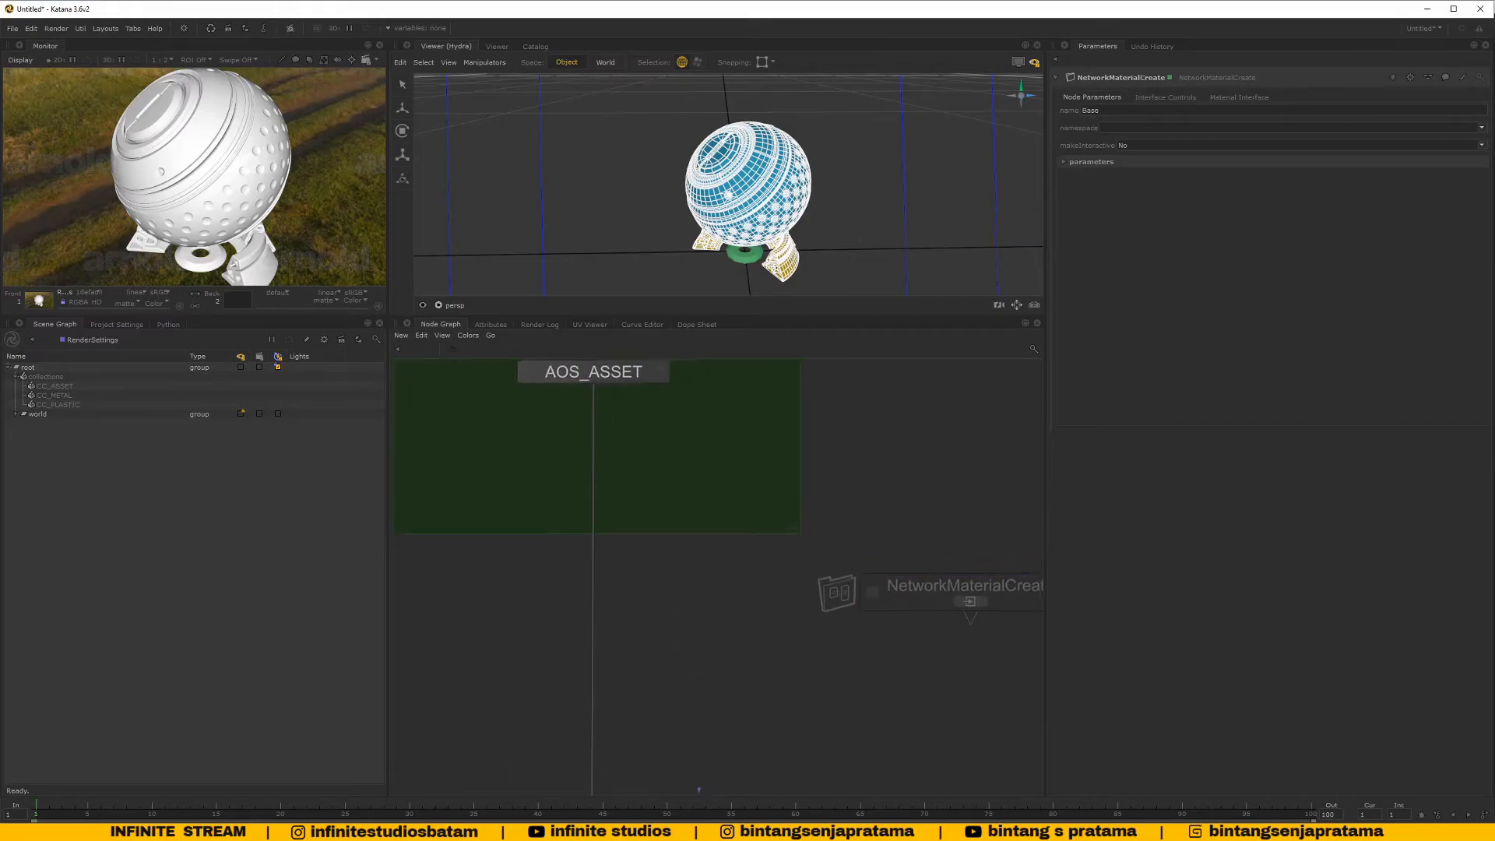
{"action": "scroll", "coordinate": [657, 647], "scroll_direction": "down", "scroll_amount": 4}
{"action": "key", "text": "Tab"}
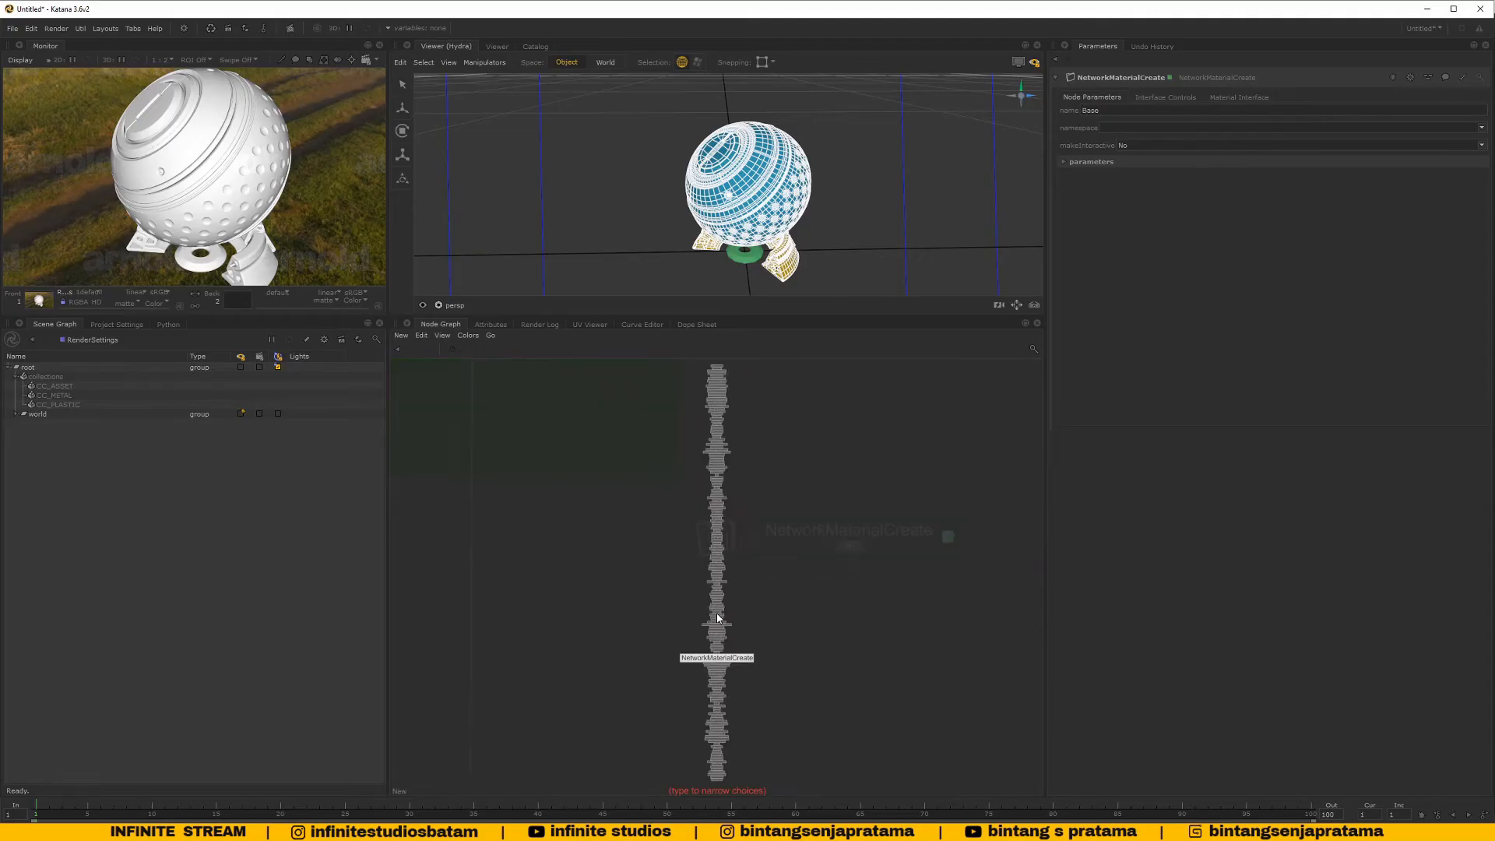
{"action": "type", "text": "materia"}
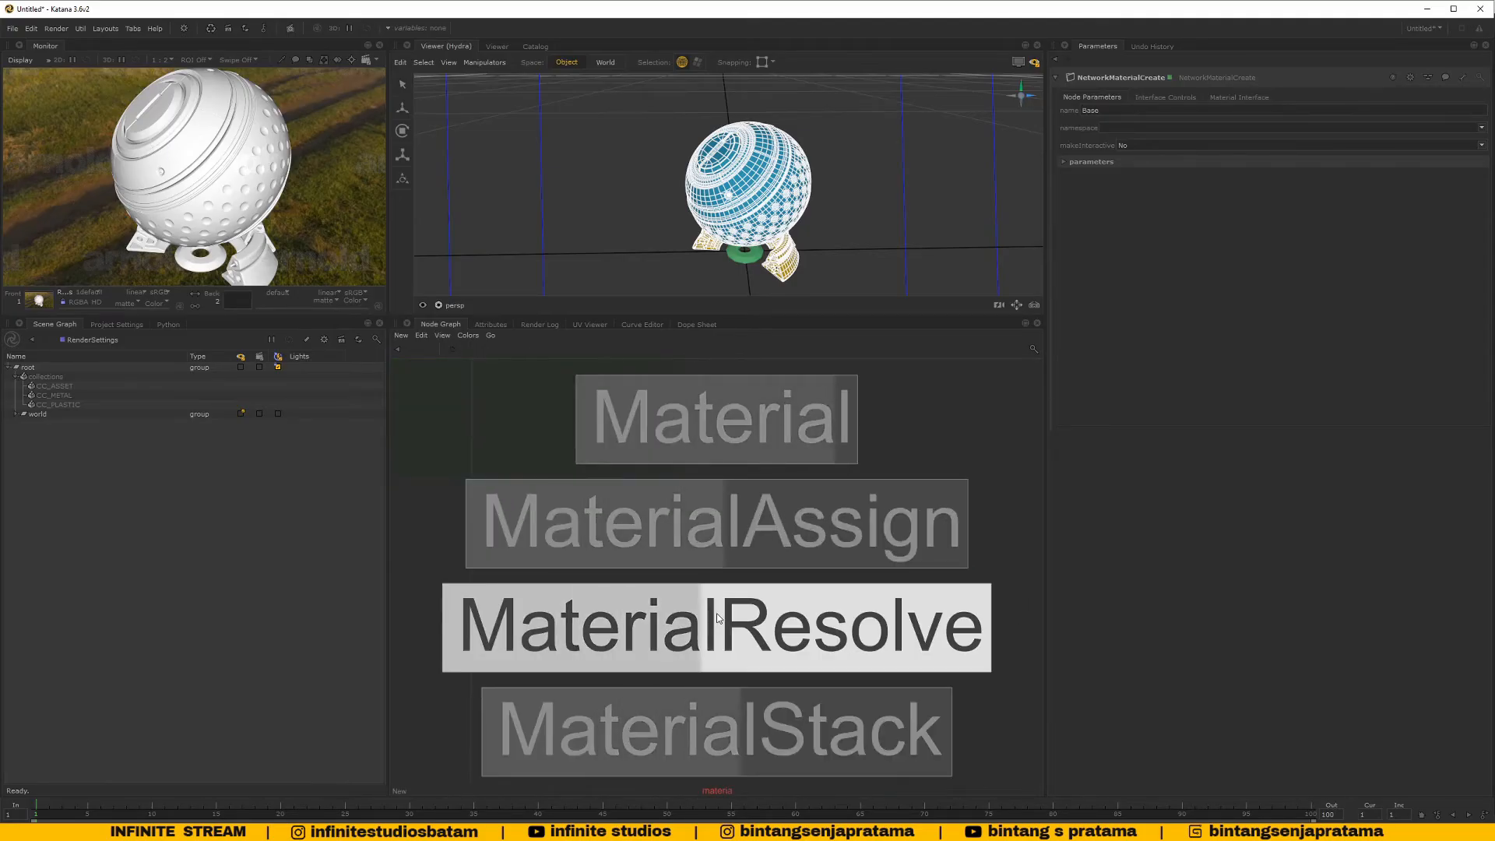
{"action": "left_click", "coordinate": [753, 522]}
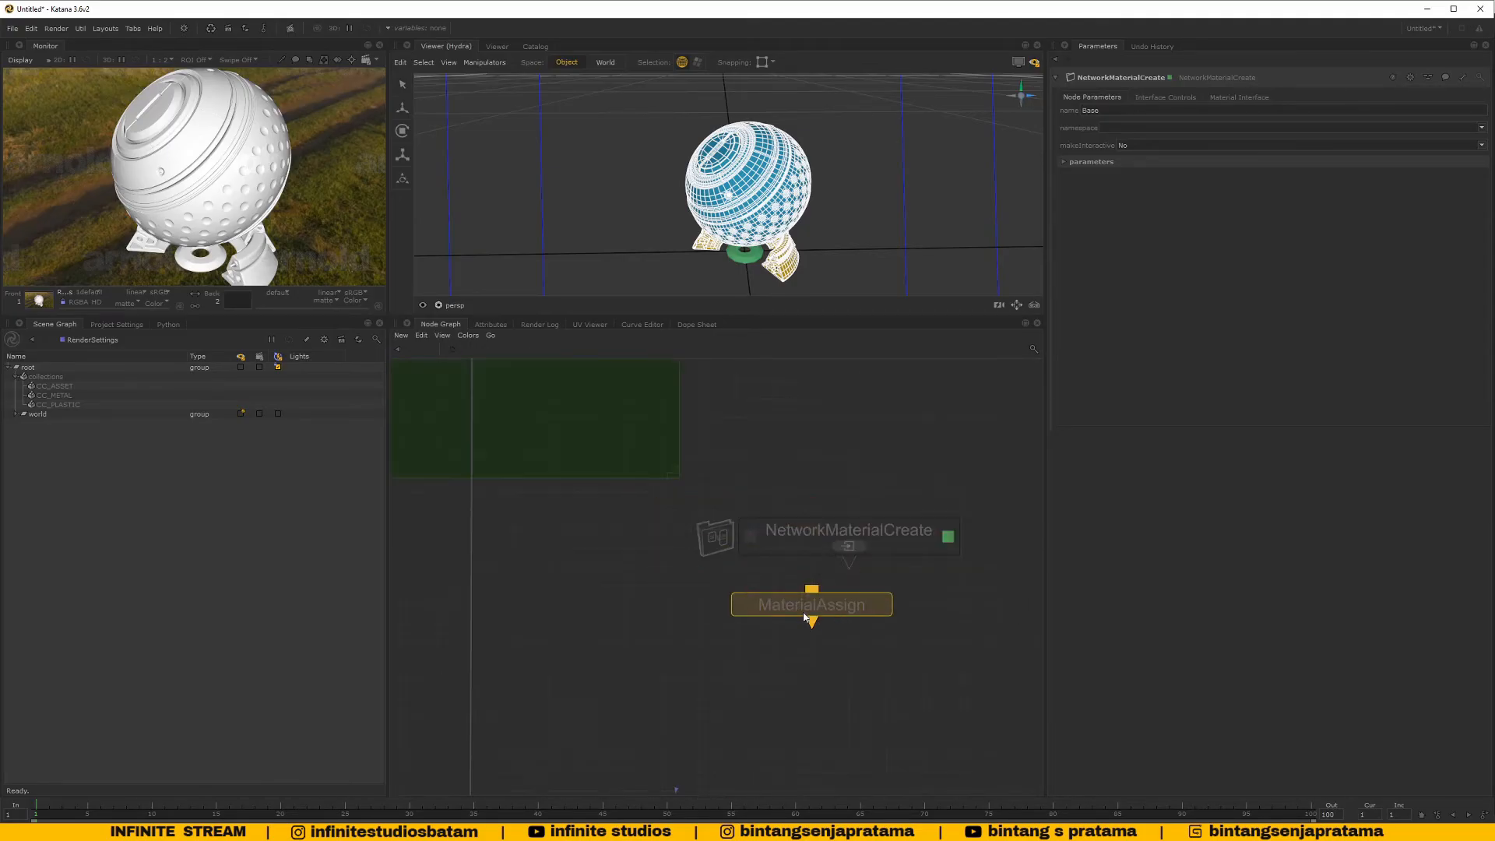
{"action": "left_click", "coordinate": [804, 617]}
Connect the NetworkMaterialCreate output to the MaterialAssign input and line the two nodes up vertically
{"action": "left_click_drag", "start_coordinate": [810, 545], "coordinate": [815, 490]}
{"action": "left_click", "coordinate": [850, 508]}
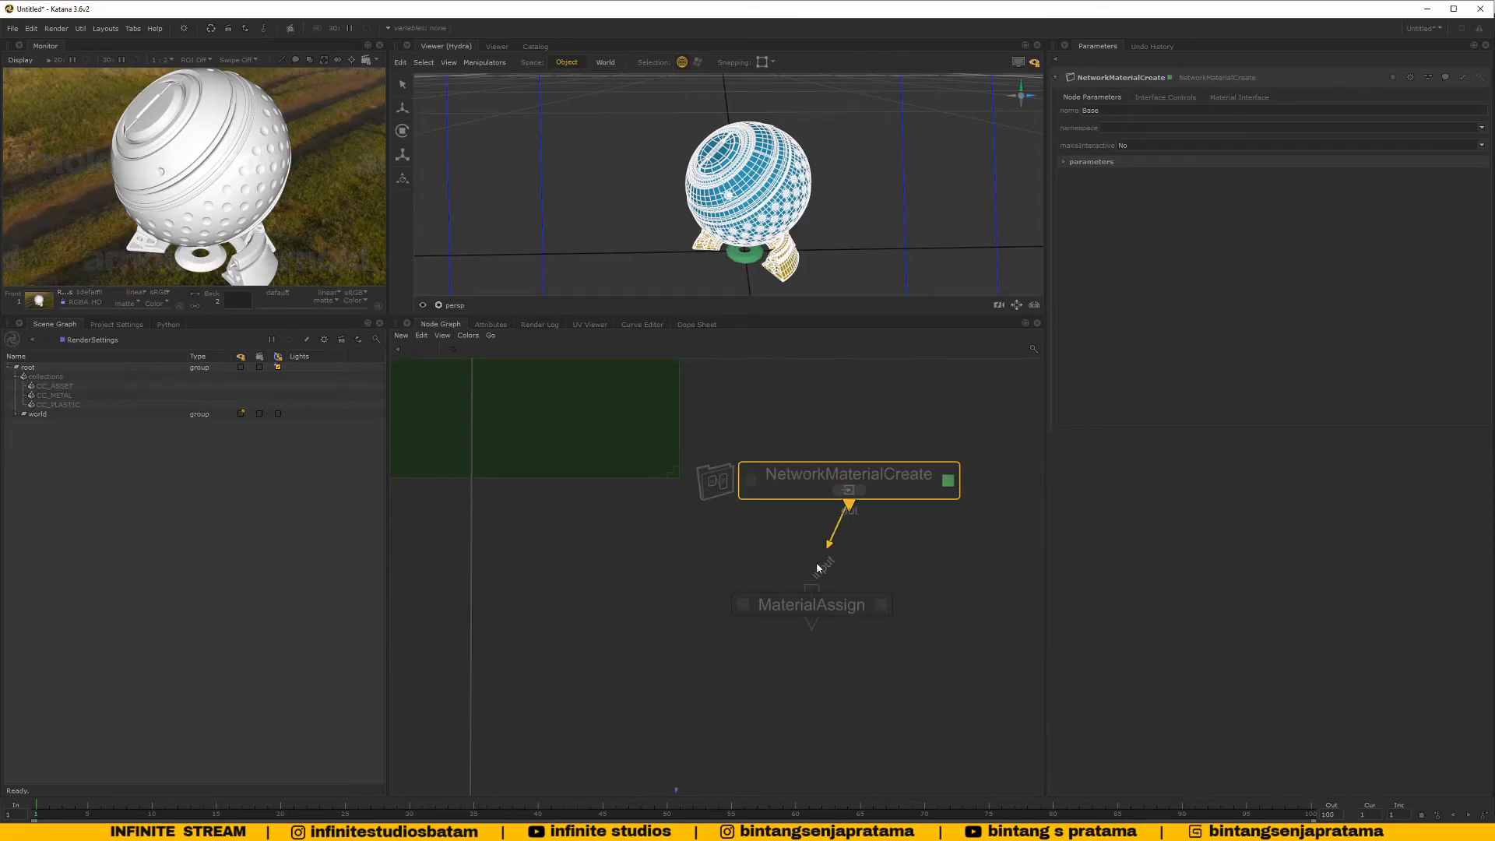
{"action": "left_click", "coordinate": [812, 594]}
{"action": "left_click_drag", "start_coordinate": [857, 619], "coordinate": [894, 635]}
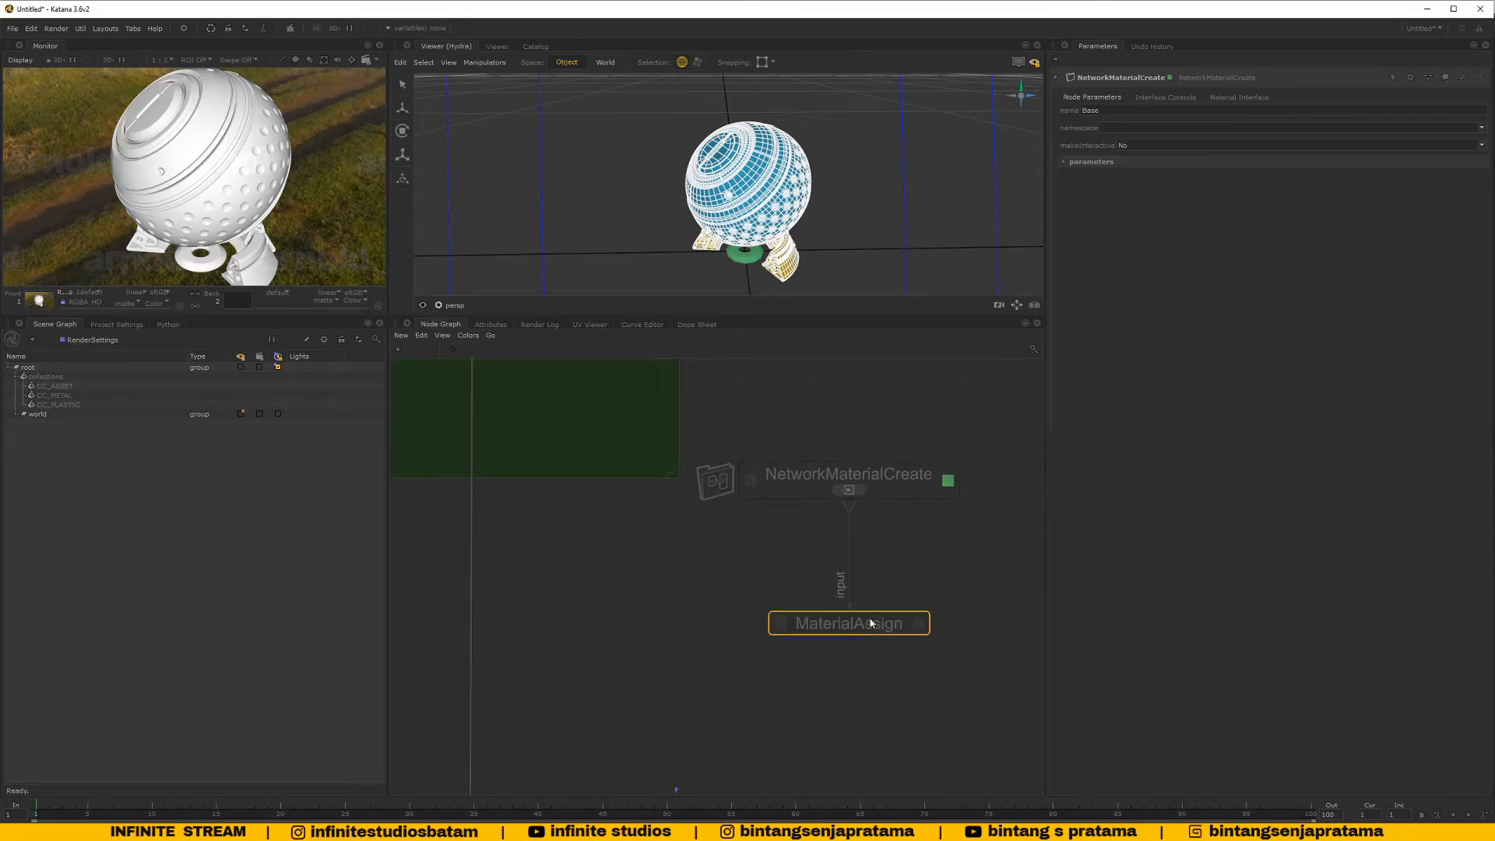
{"action": "left_click", "coordinate": [920, 625]}
{"action": "middle_click_drag", "start_coordinate": [937, 573], "coordinate": [863, 585]}
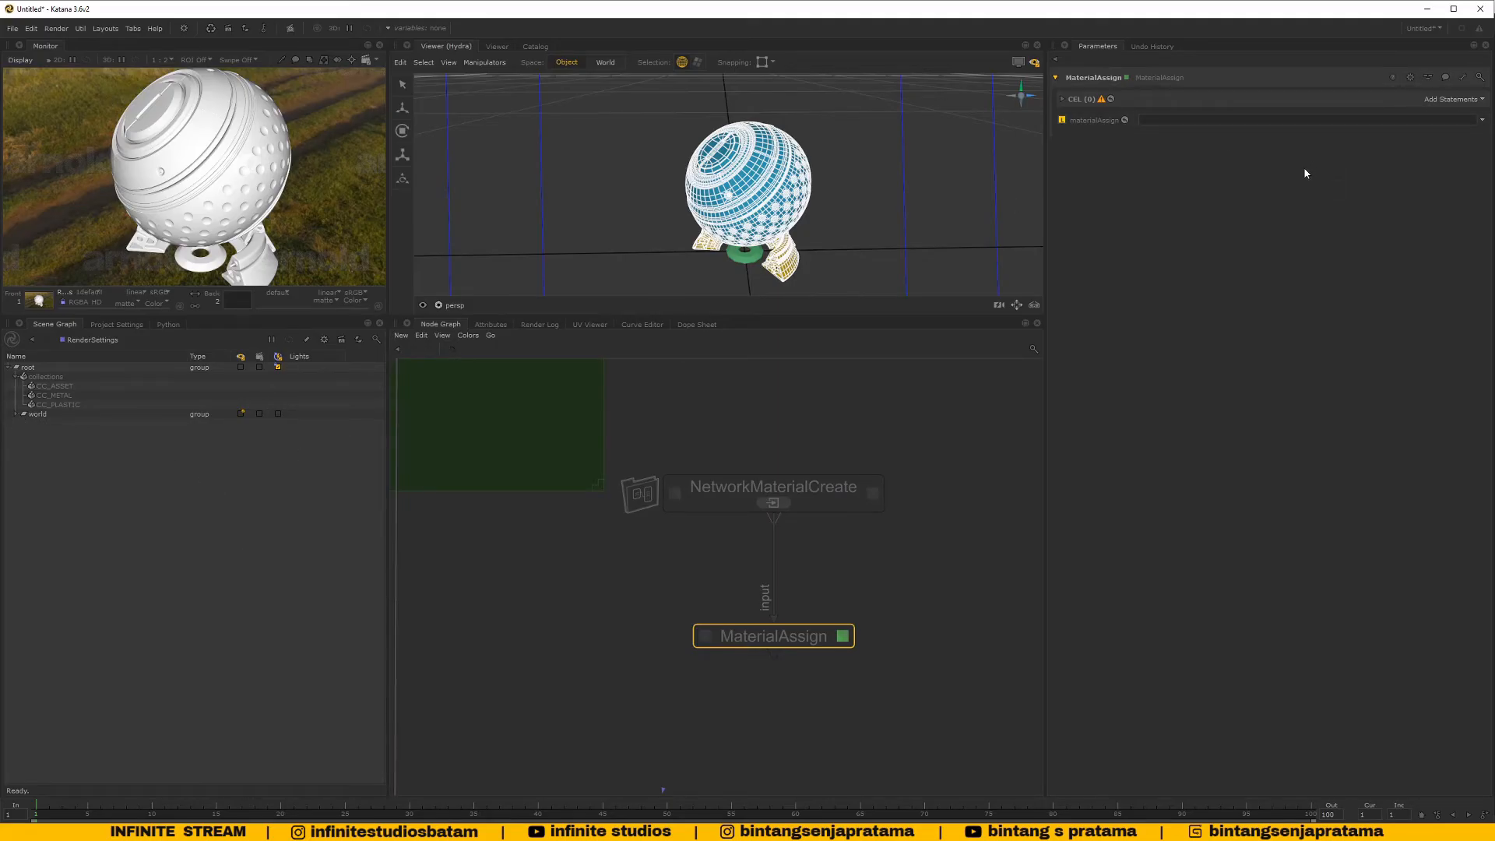
{"action": "left_click", "coordinate": [1454, 100]}
{"action": "left_click", "coordinate": [1402, 206]}
Enter the NetworkMaterialCreate node, examine the Base parameters of its standard_surface shader, and return to the main node graph
{"action": "left_click", "coordinate": [858, 499]}
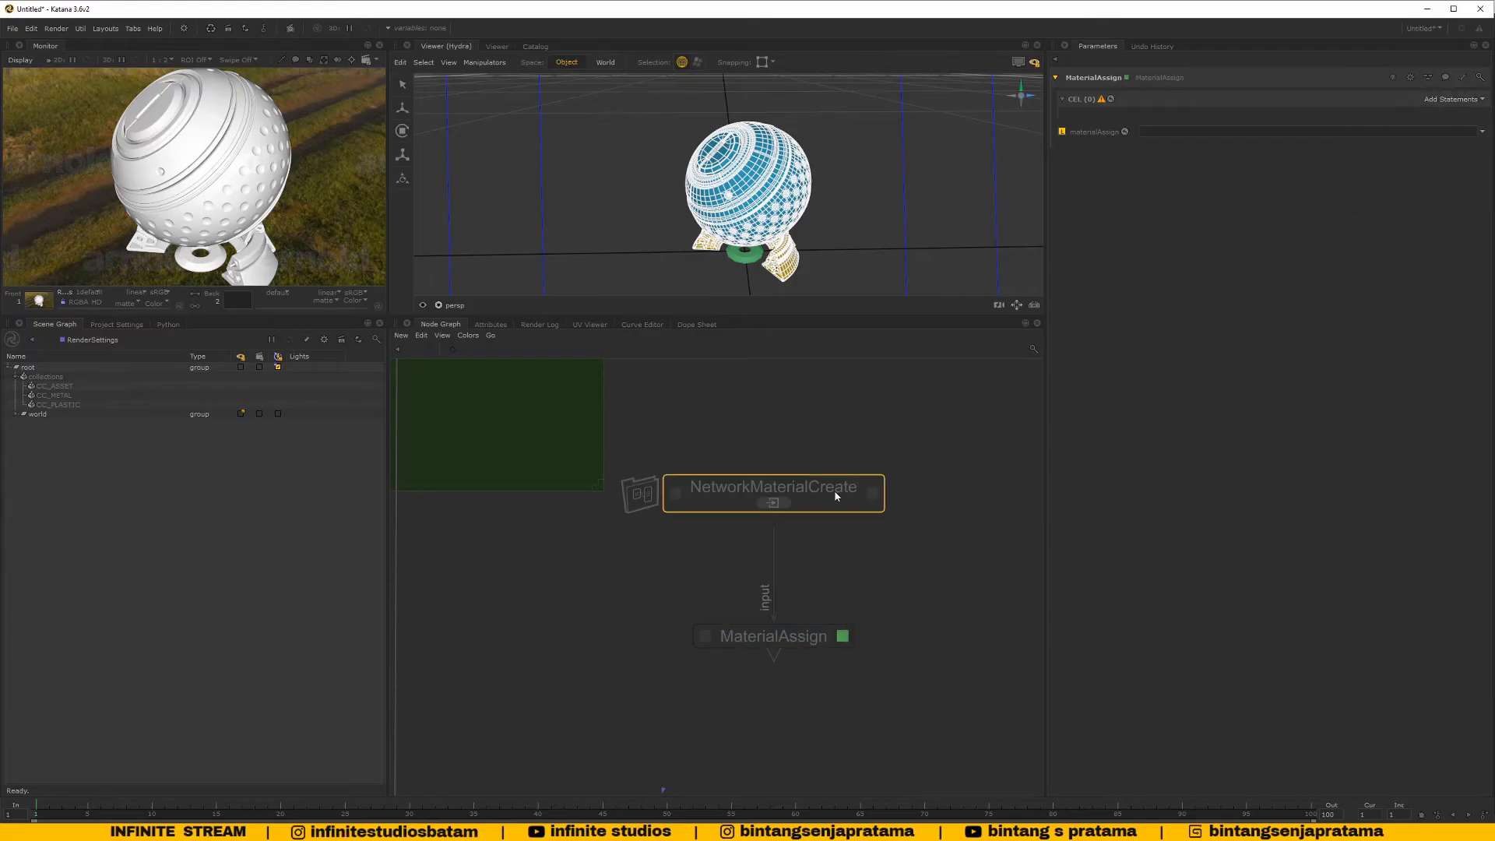
{"action": "left_click", "coordinate": [873, 493]}
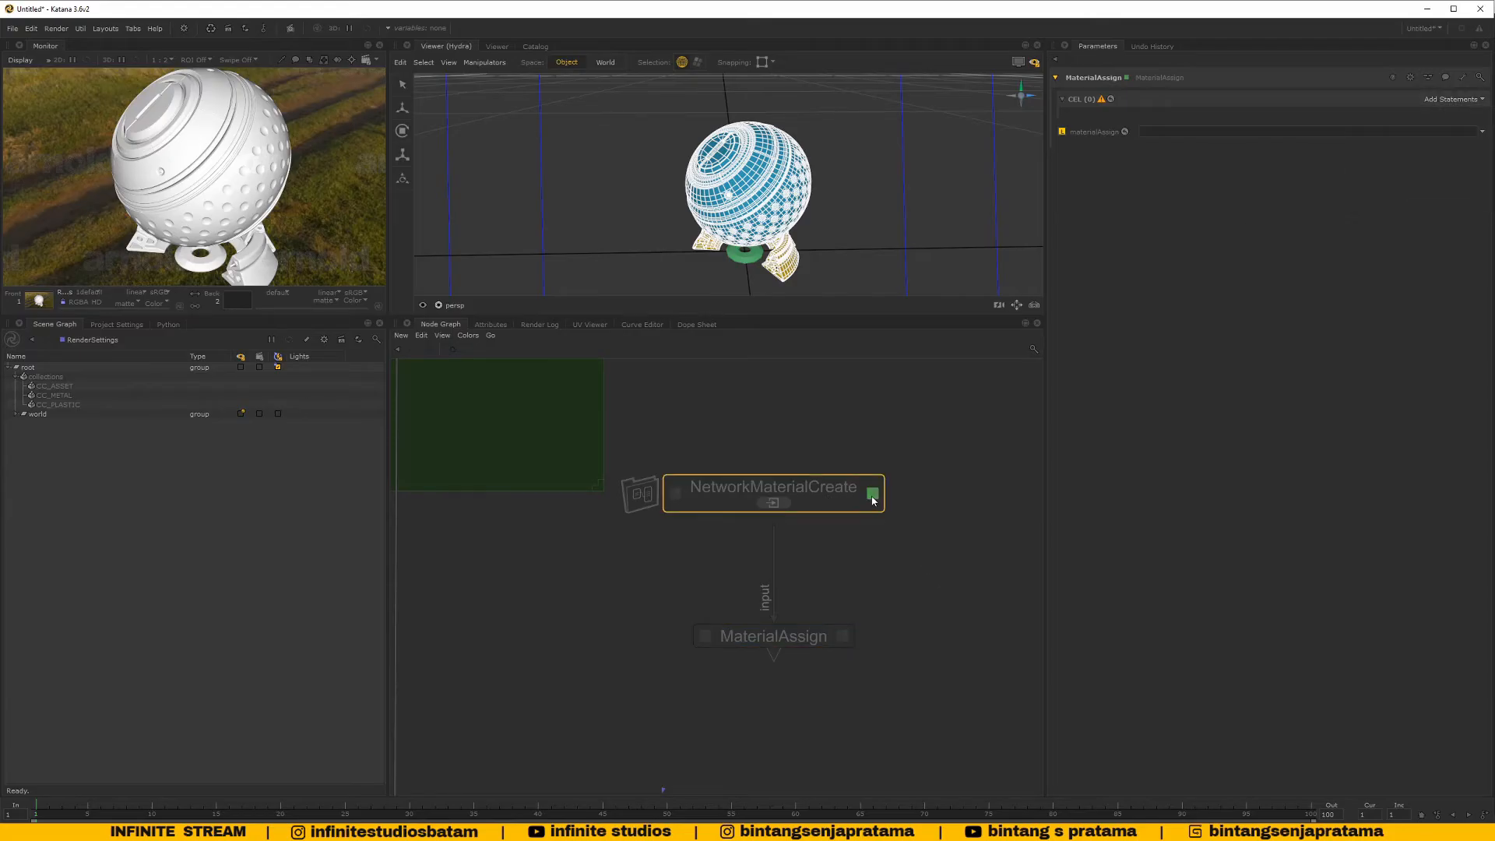
{"action": "left_click", "coordinate": [772, 502]}
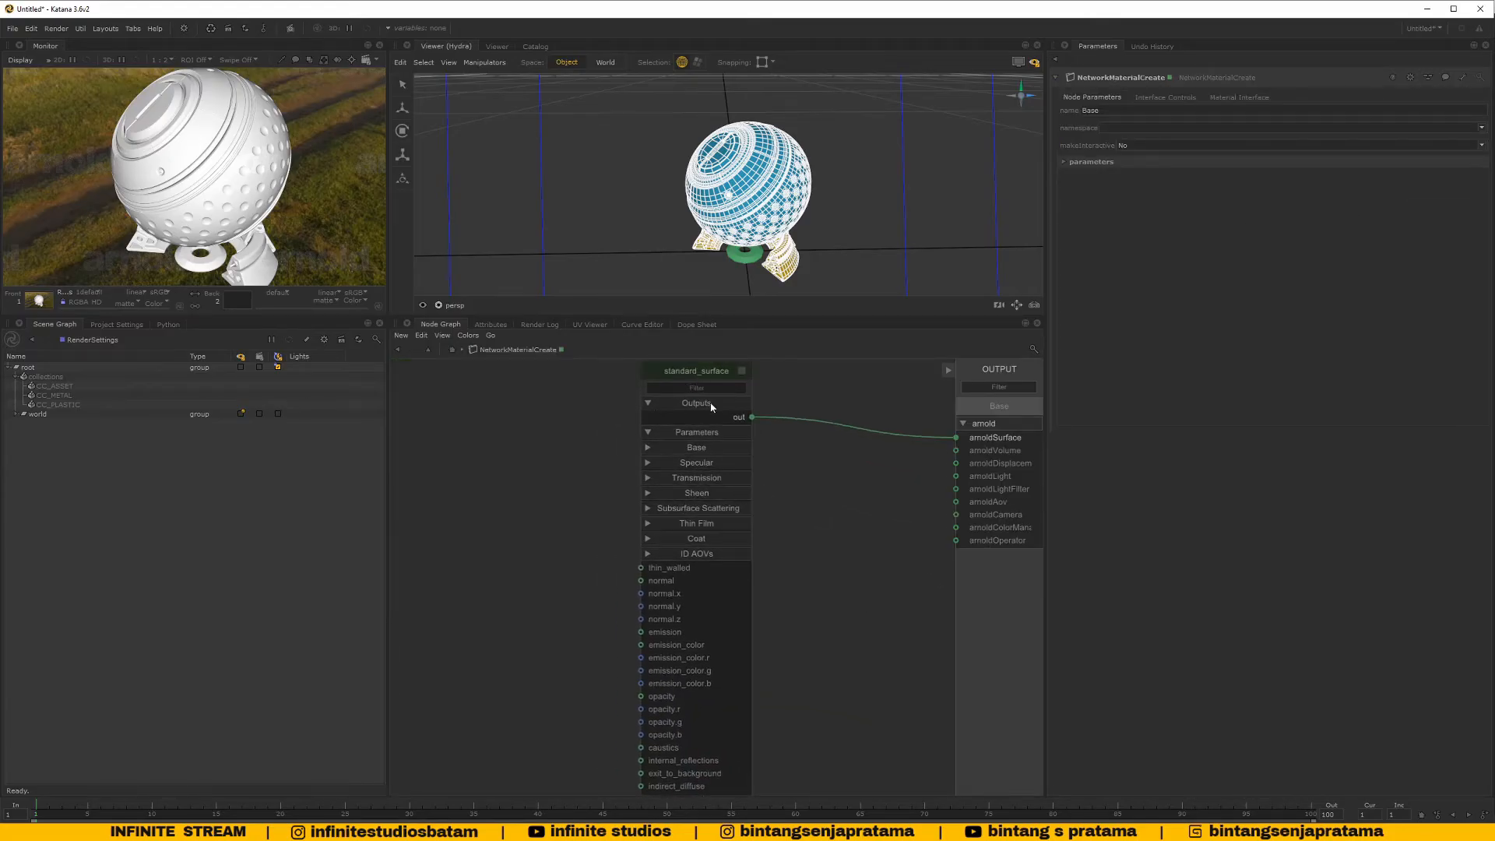
{"action": "middle_click_drag", "start_coordinate": [795, 475], "coordinate": [744, 479]}
{"action": "left_click", "coordinate": [698, 391]}
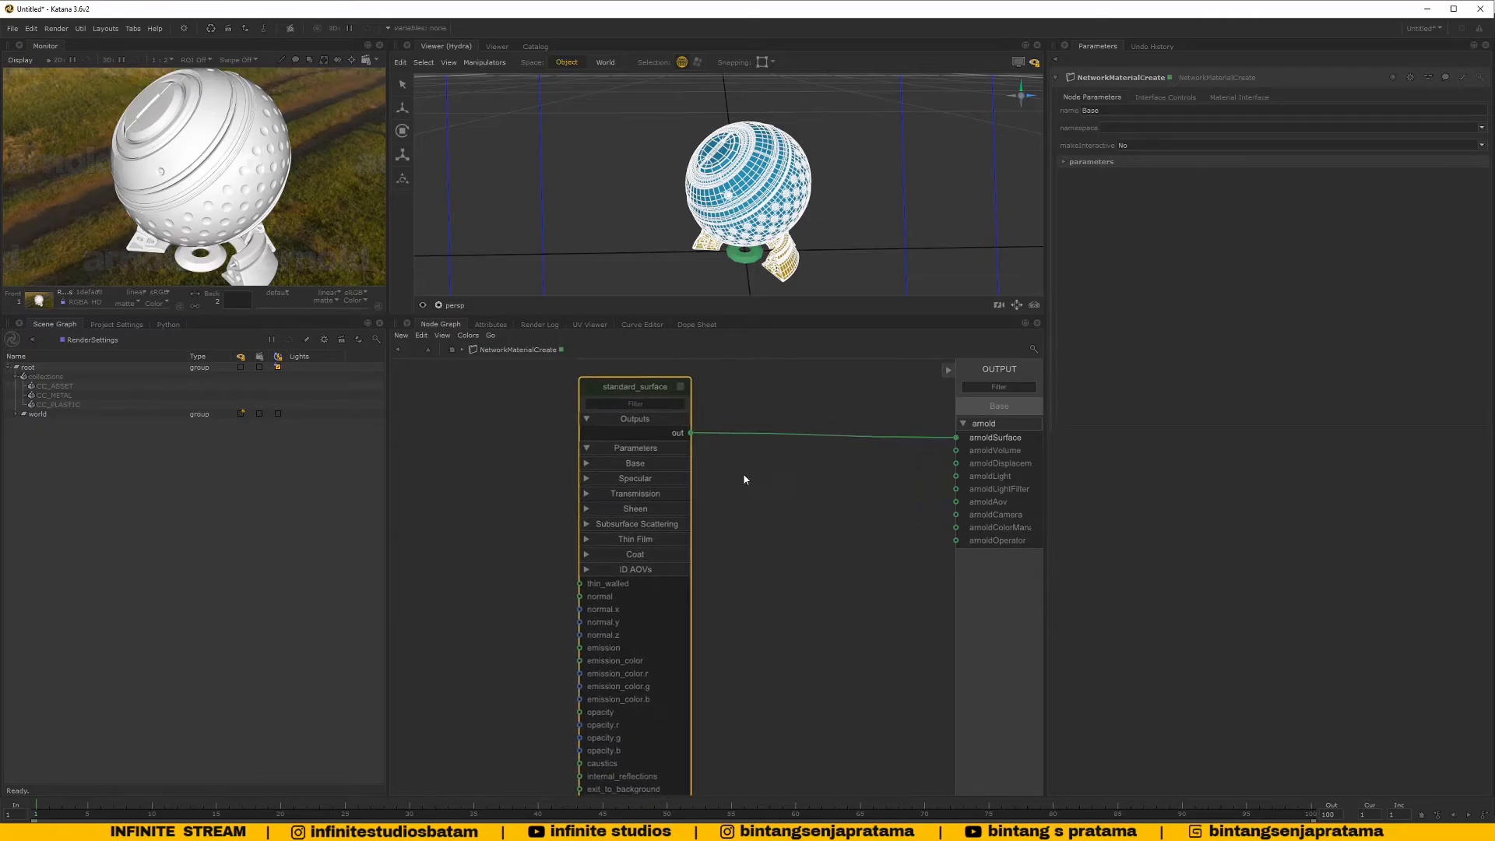
{"action": "left_click", "coordinate": [683, 389]}
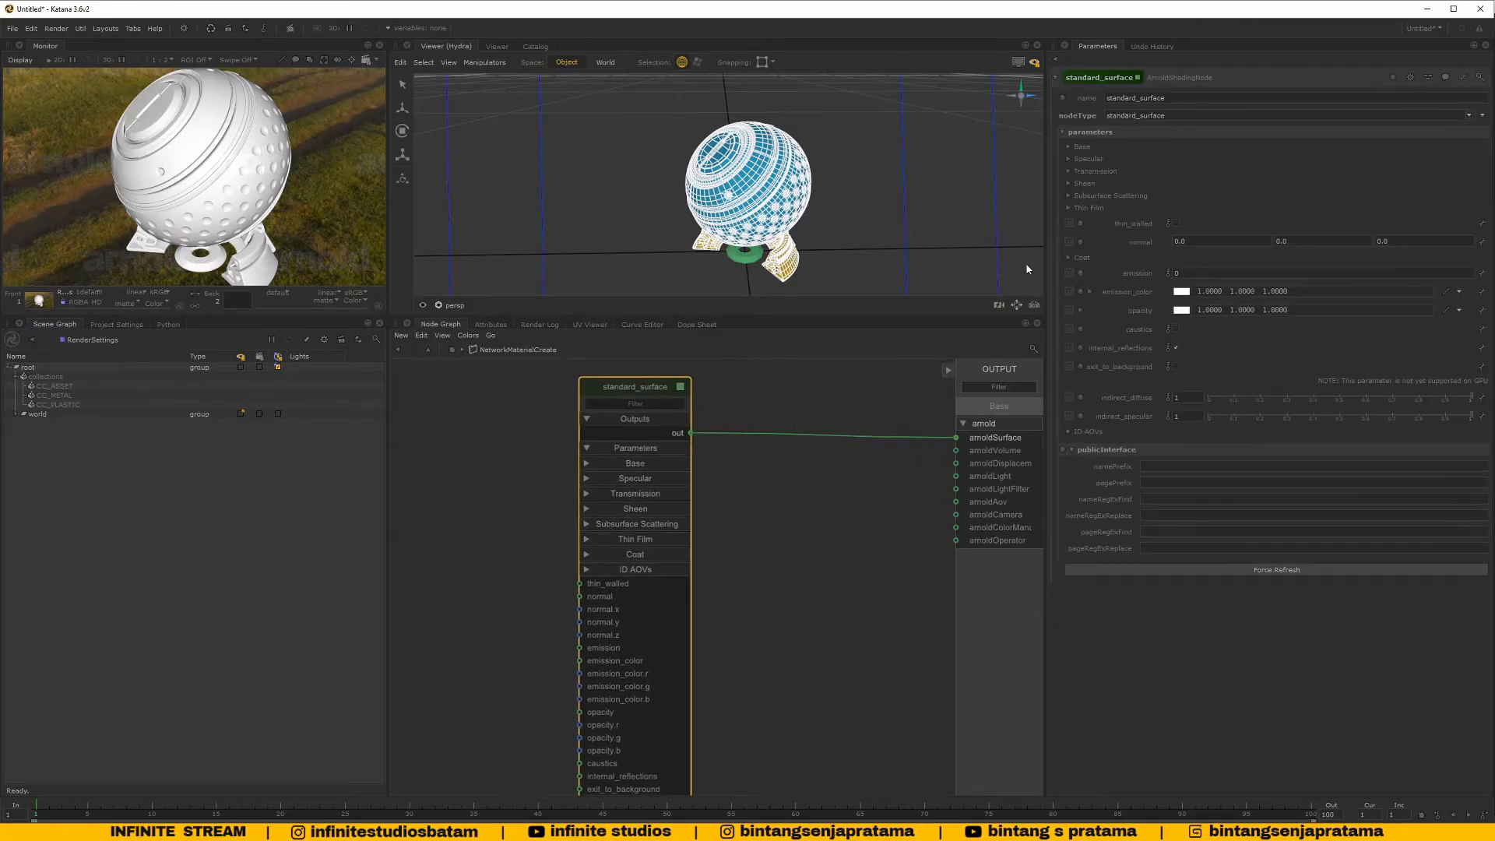
{"action": "left_click", "coordinate": [1075, 148]}
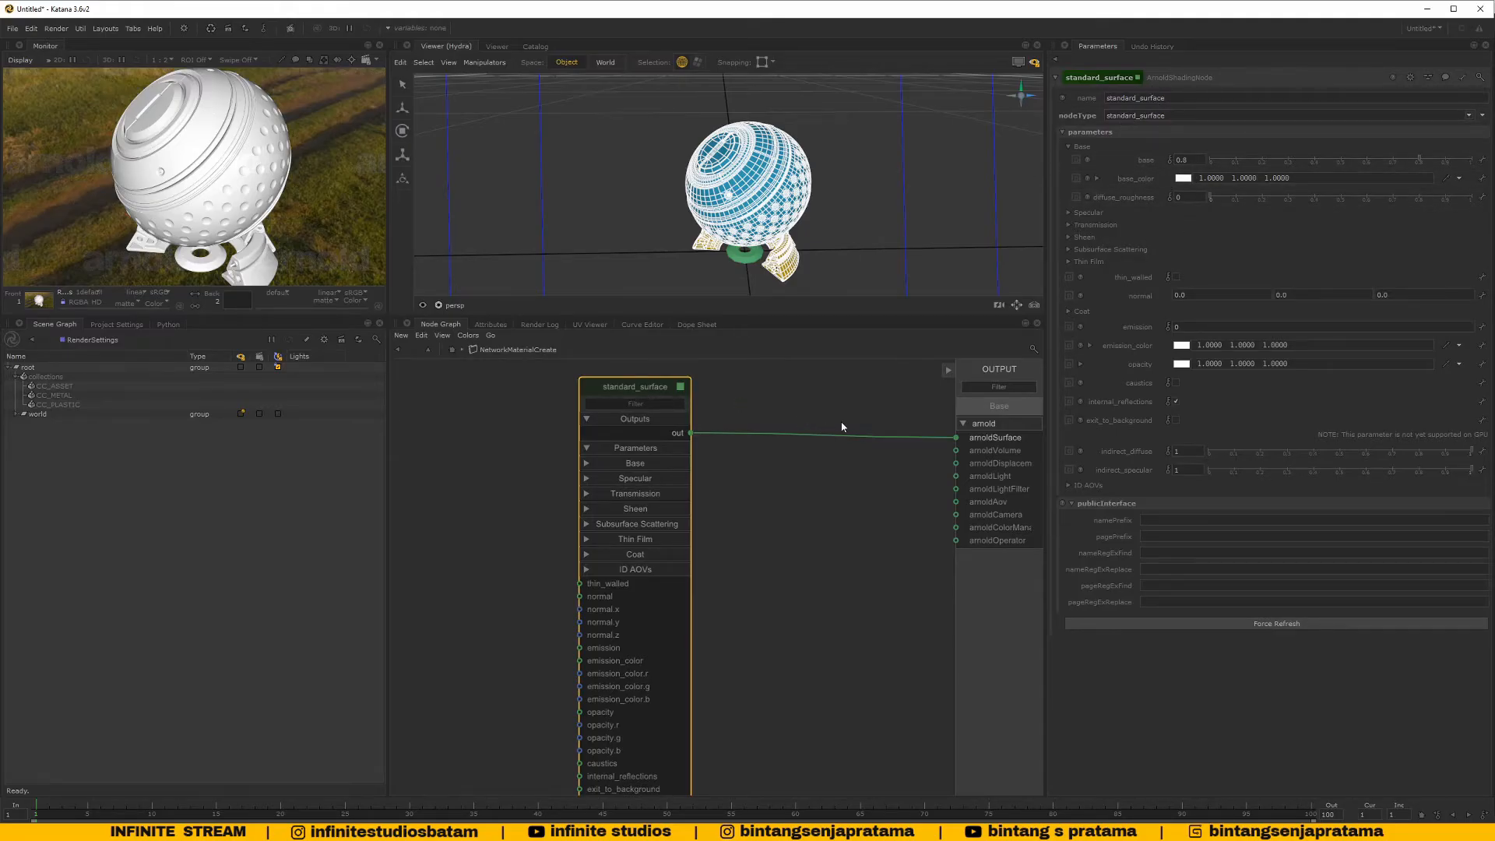
{"action": "left_click", "coordinate": [997, 411]}
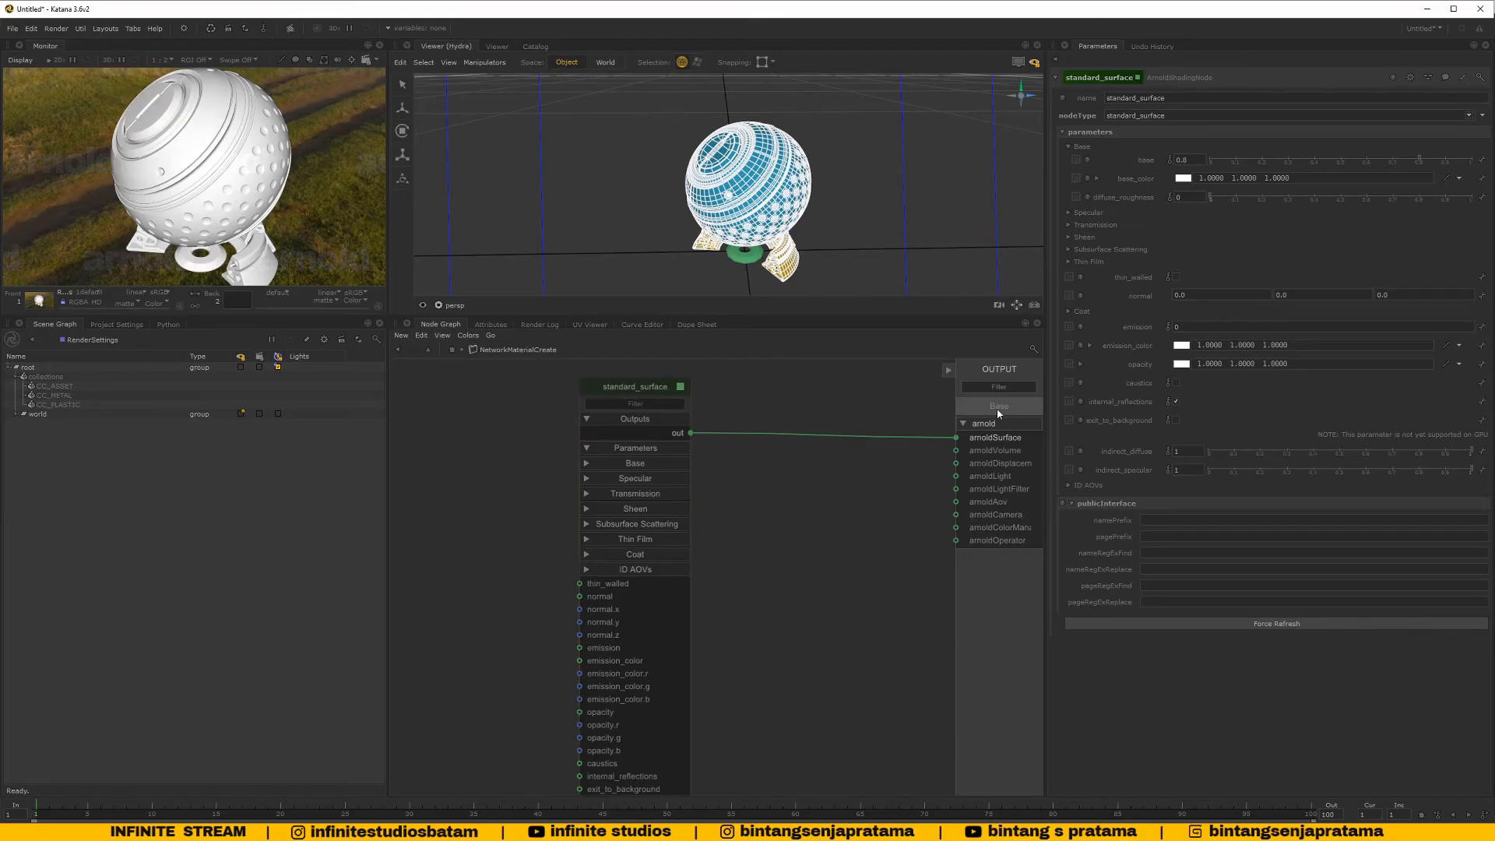
{"action": "left_click", "coordinate": [455, 355]}
Set the NetworkMaterialCreate node's material name to mat_metal and view the scene at that node
{"action": "left_click", "coordinate": [875, 495]}
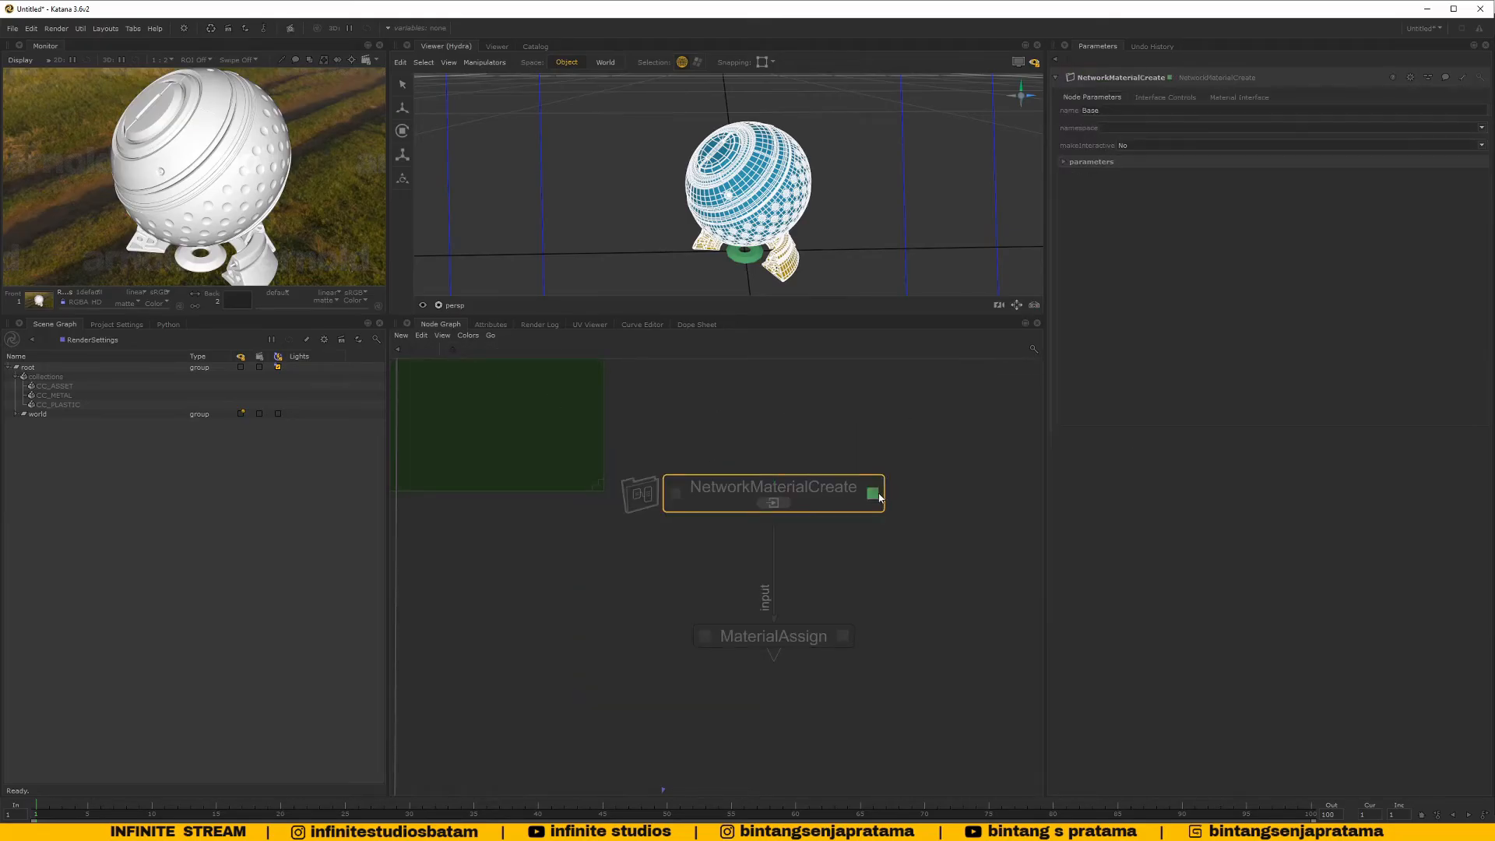
{"action": "left_click_drag", "start_coordinate": [1083, 112], "coordinate": [998, 121]}
{"action": "type", "text": "mat_metalv"}
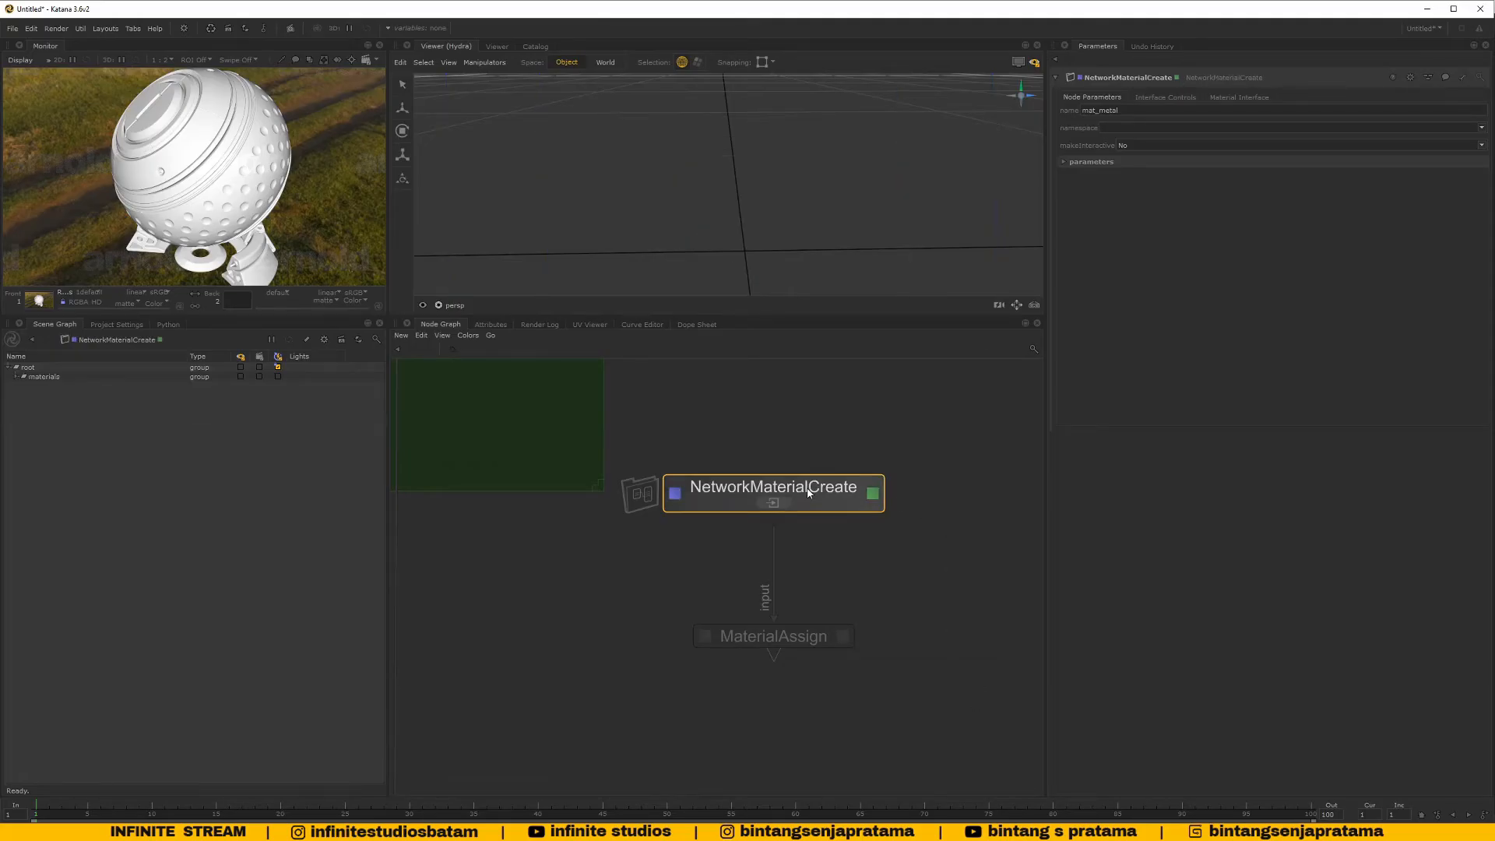
Rename the NetworkMaterialCreate node as MAT_metal
{"action": "double_click", "coordinate": [809, 491]}
{"action": "type", "text": "Ma"}
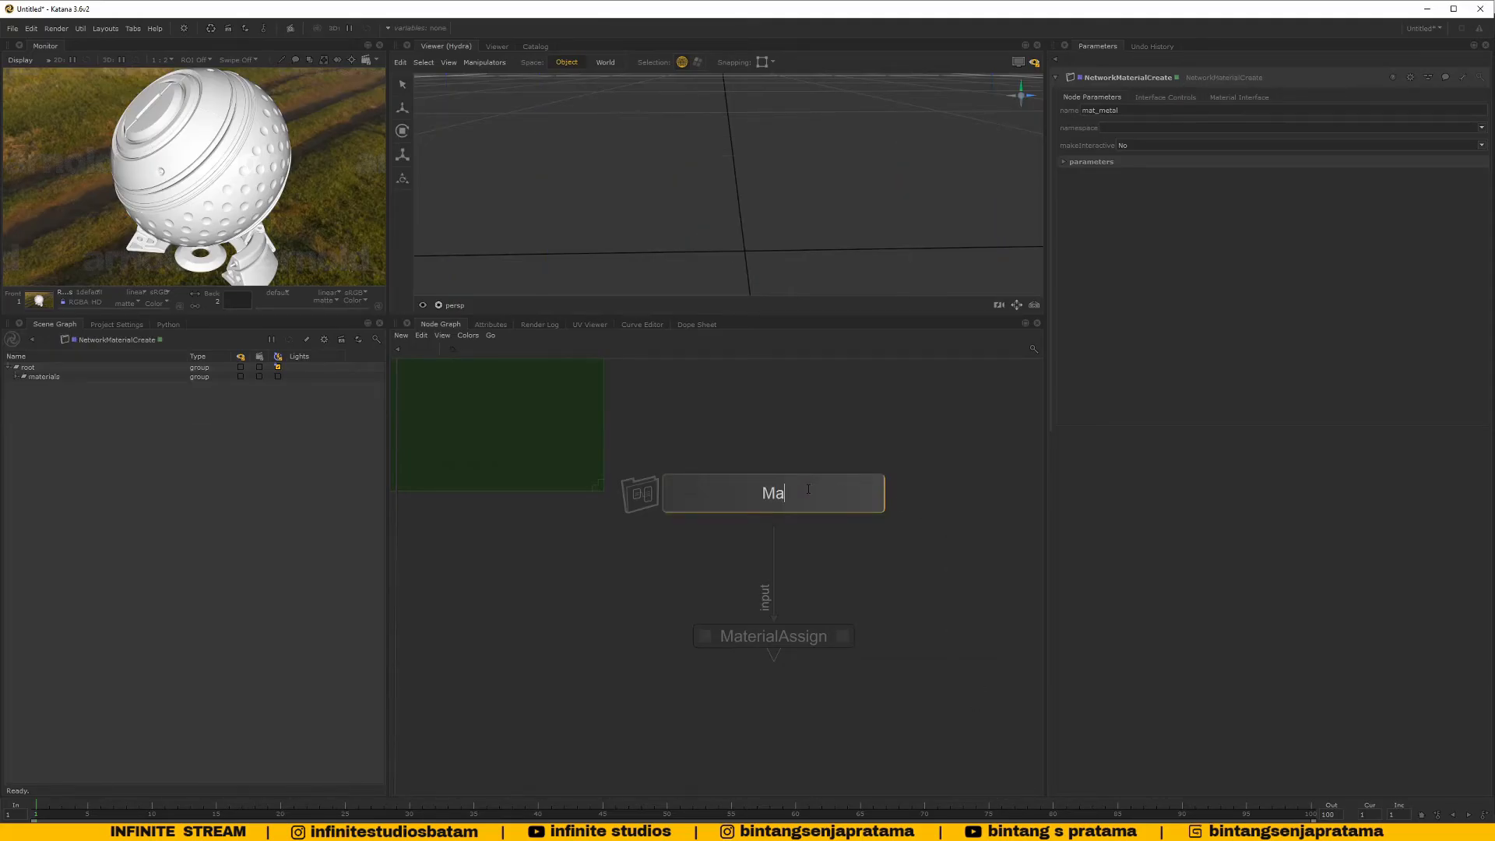
{"action": "key", "text": "BackSpace"}
{"action": "type", "text": "AT_metal"}
{"action": "key", "text": "Return"}
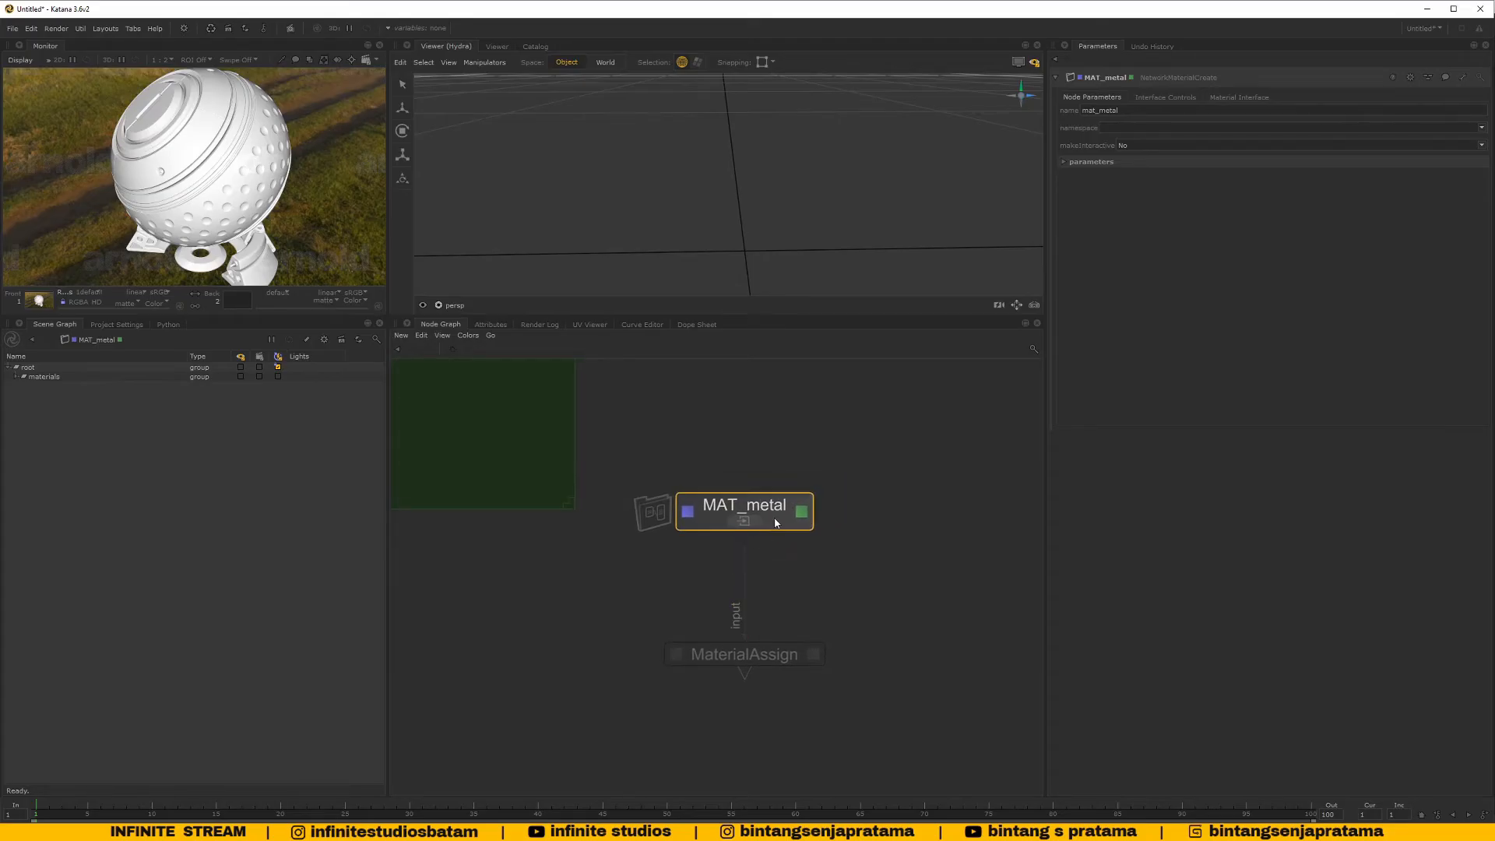
Inside MAT_metal, set the standard_surface shader's metalness to 1 and base to 0, and return to the main node graph
{"action": "left_click", "coordinate": [773, 503]}
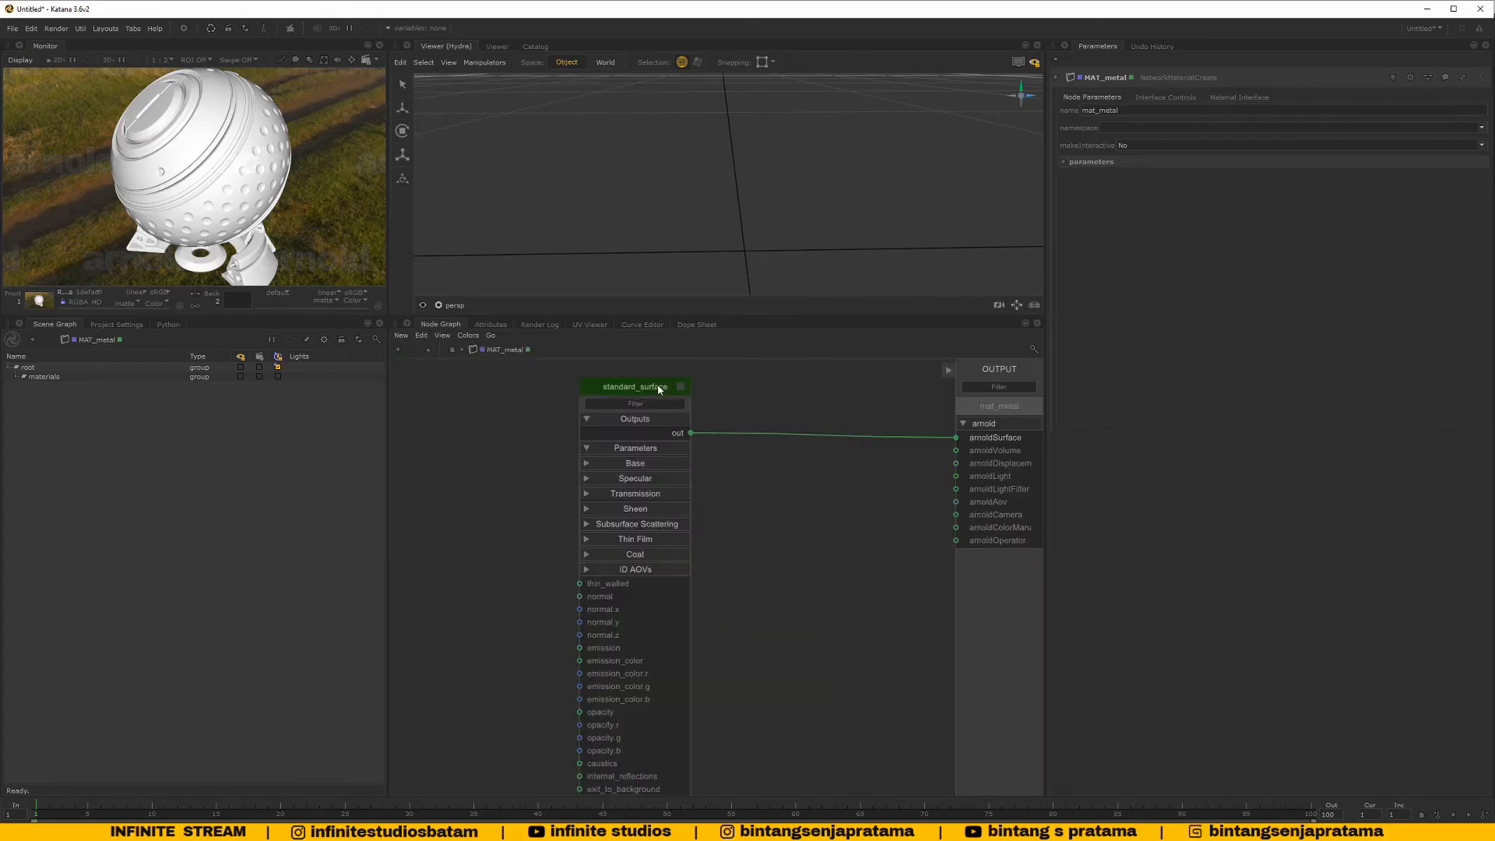
{"action": "left_click", "coordinate": [680, 387]}
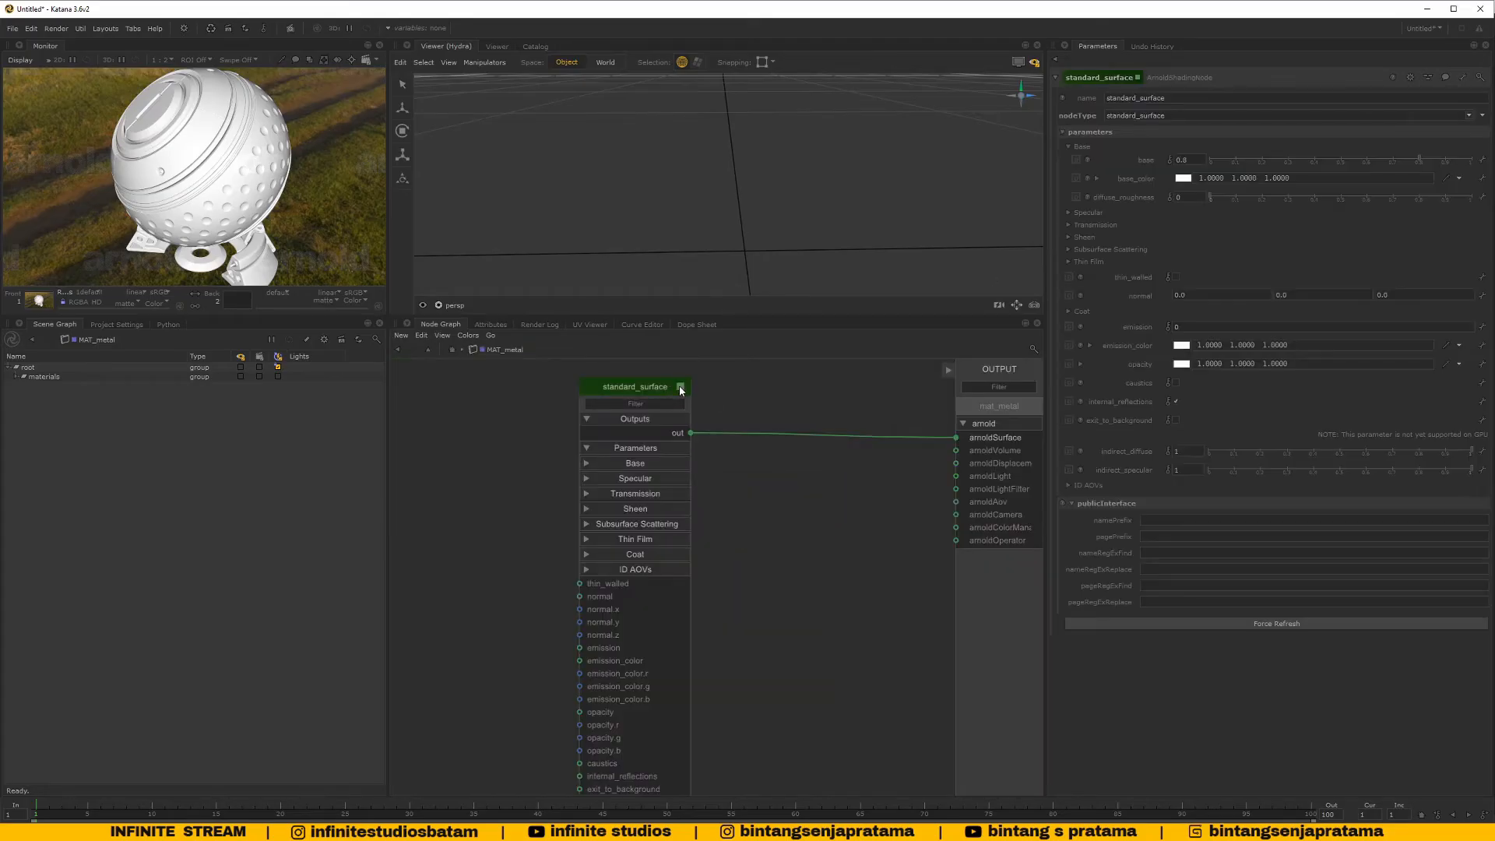
{"action": "left_click", "coordinate": [1067, 212]}
{"action": "left_click_drag", "start_coordinate": [1218, 339], "coordinate": [1475, 338]}
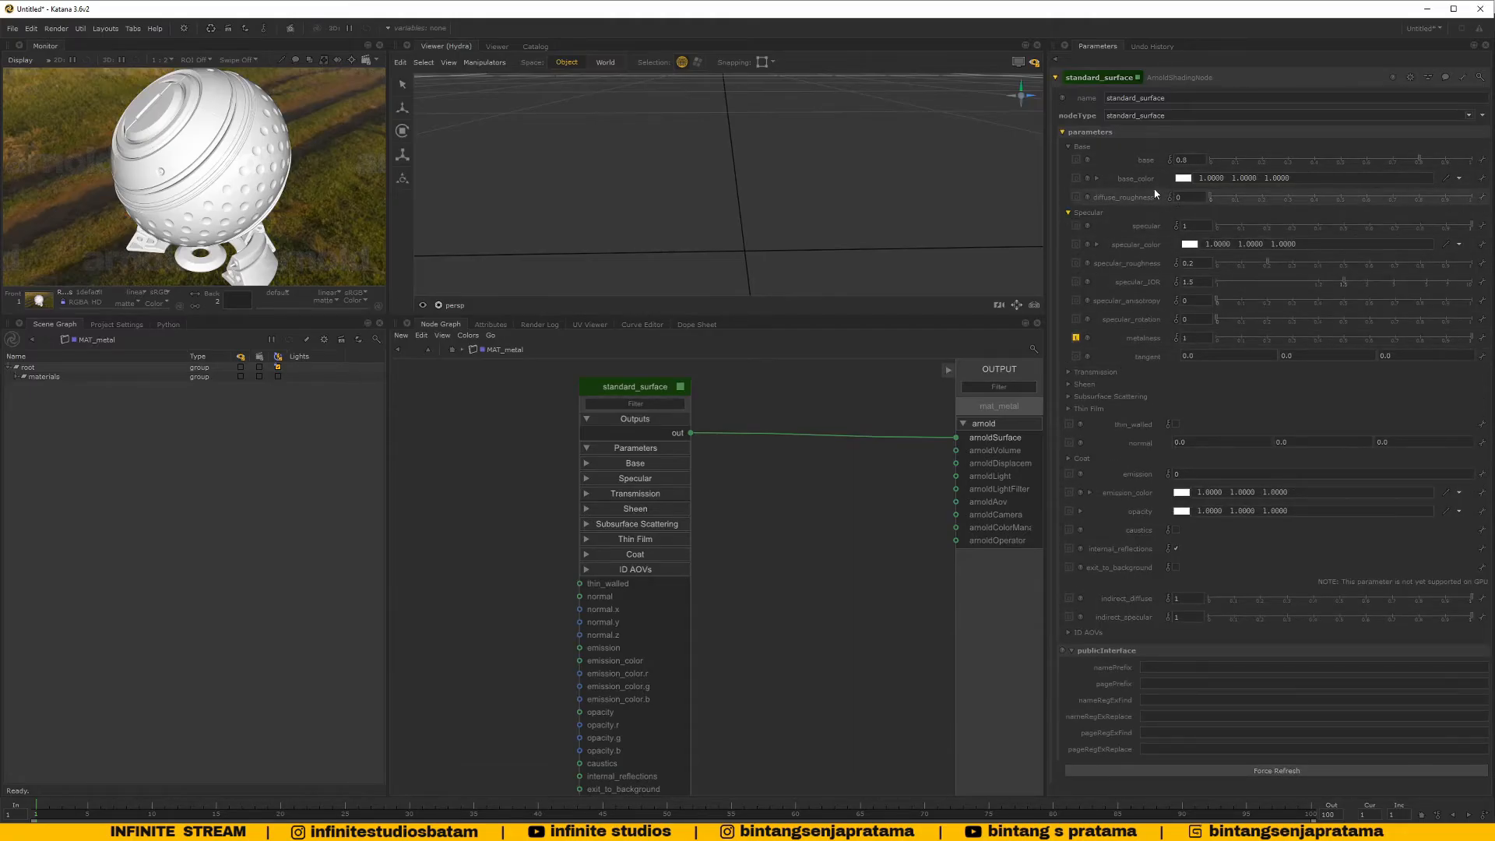
{"action": "left_click_drag", "start_coordinate": [1430, 161], "coordinate": [1207, 160]}
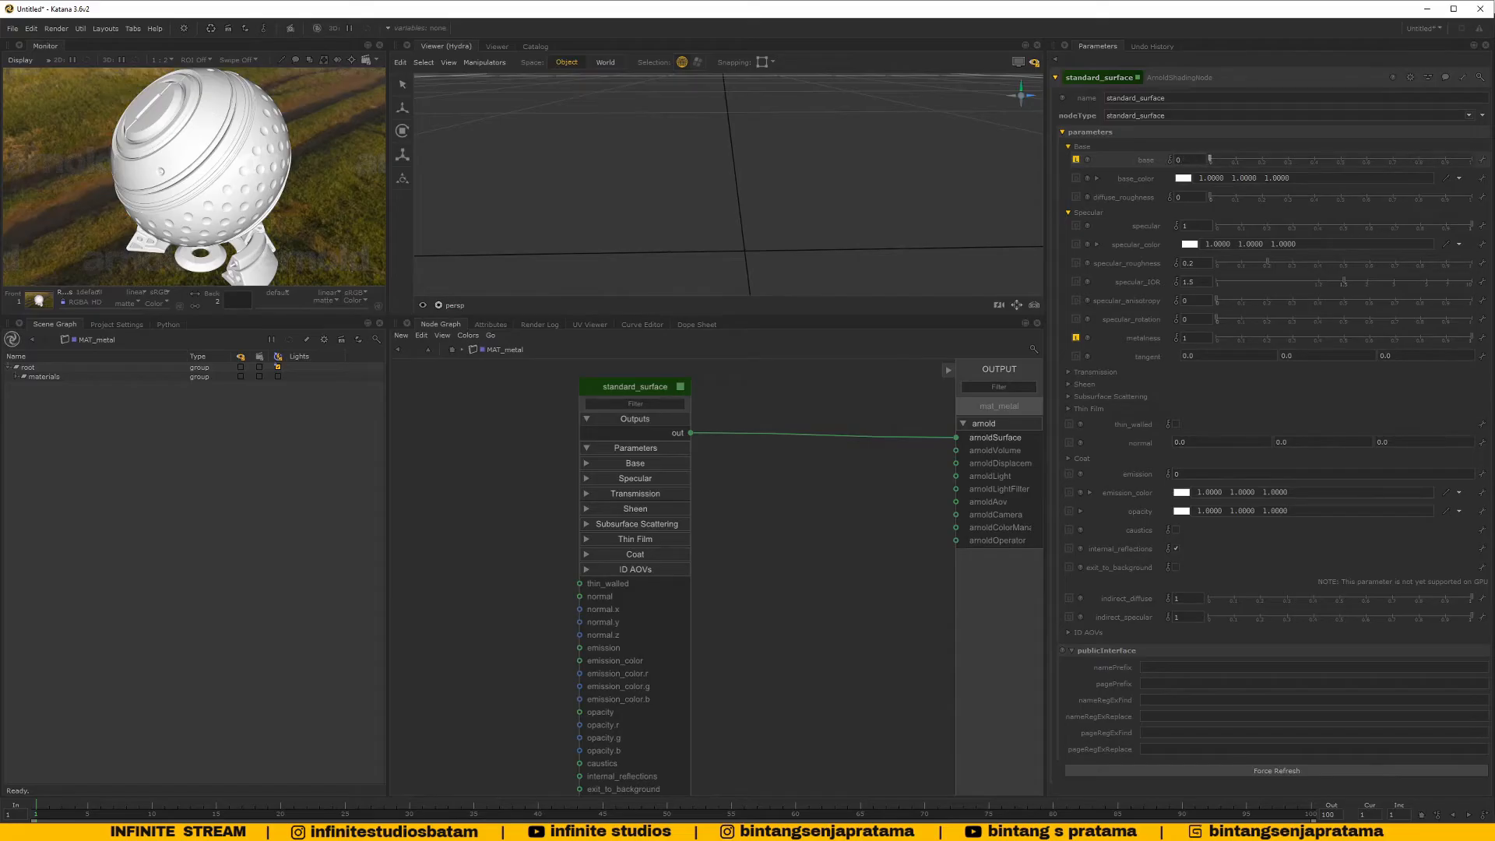
{"action": "left_click", "coordinate": [455, 347]}
In the MaterialAssign node, add a Collections statement and set the assigned material to /root/materials/mat_metal
{"action": "double_click", "coordinate": [773, 661]}
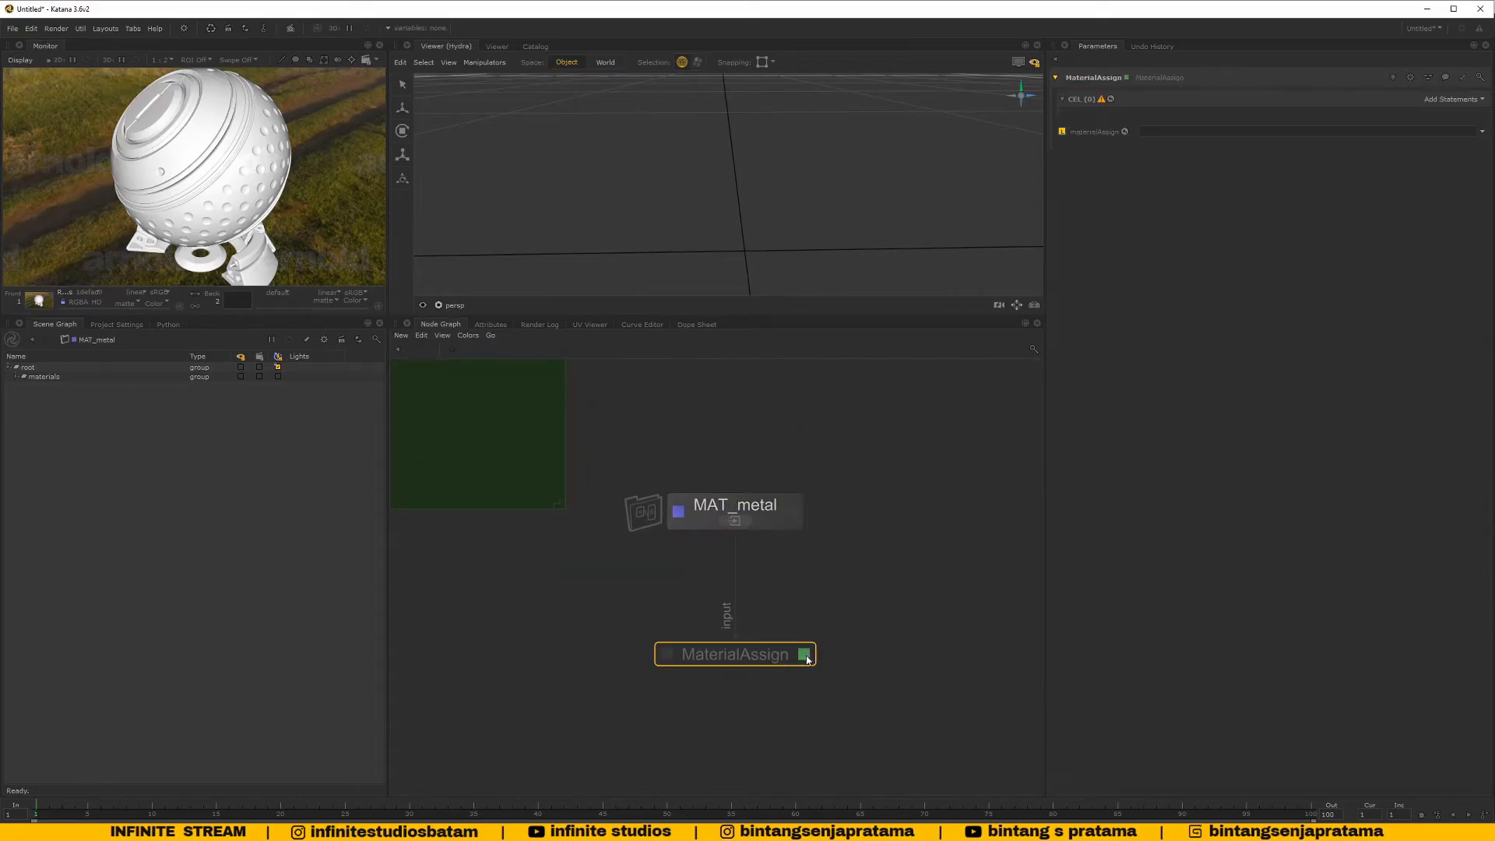
{"action": "left_click", "coordinate": [1455, 99]}
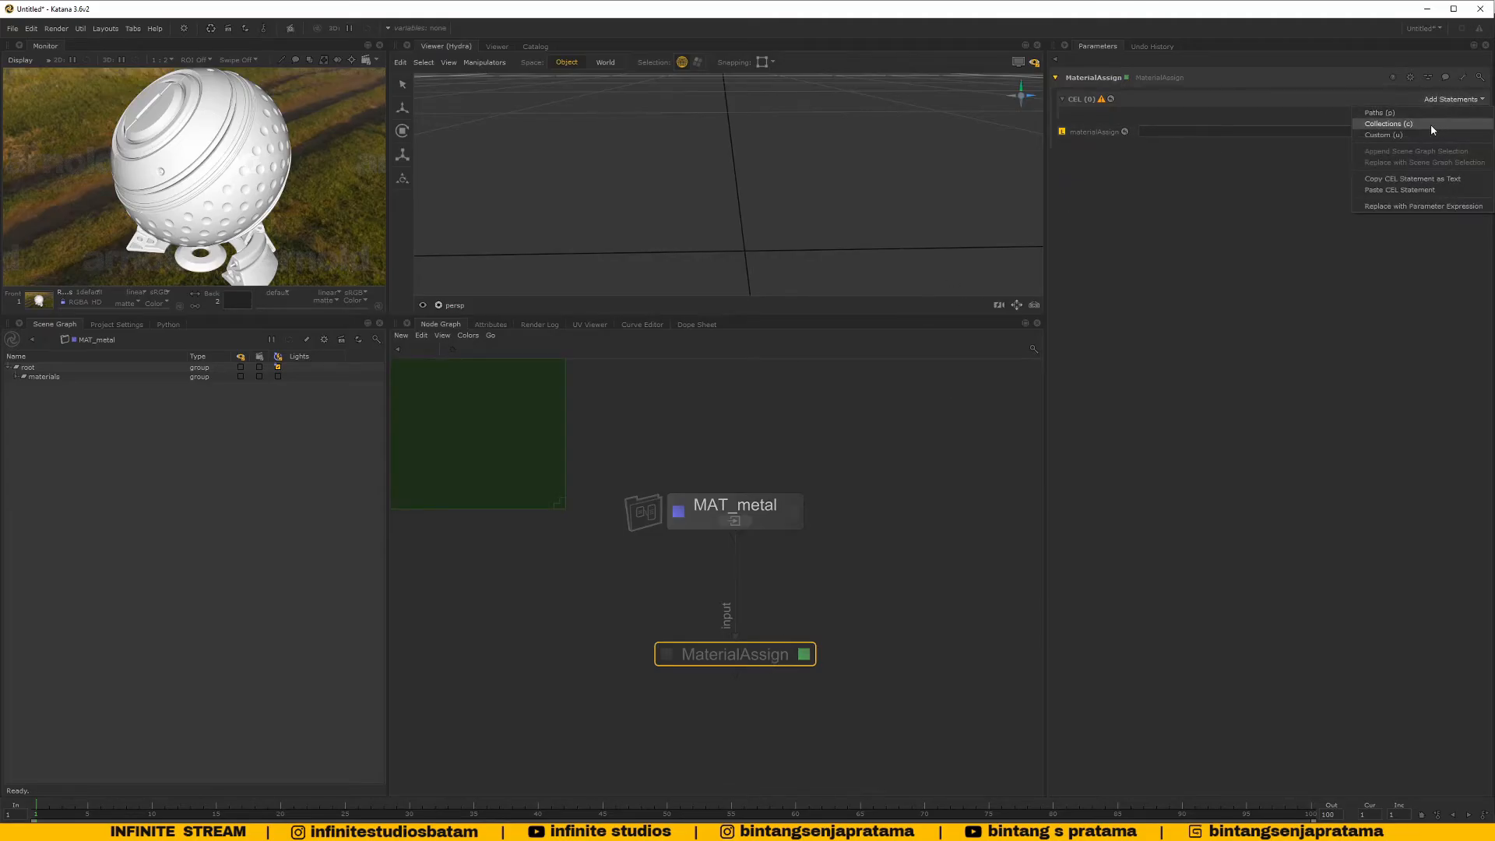
{"action": "left_click", "coordinate": [1386, 124]}
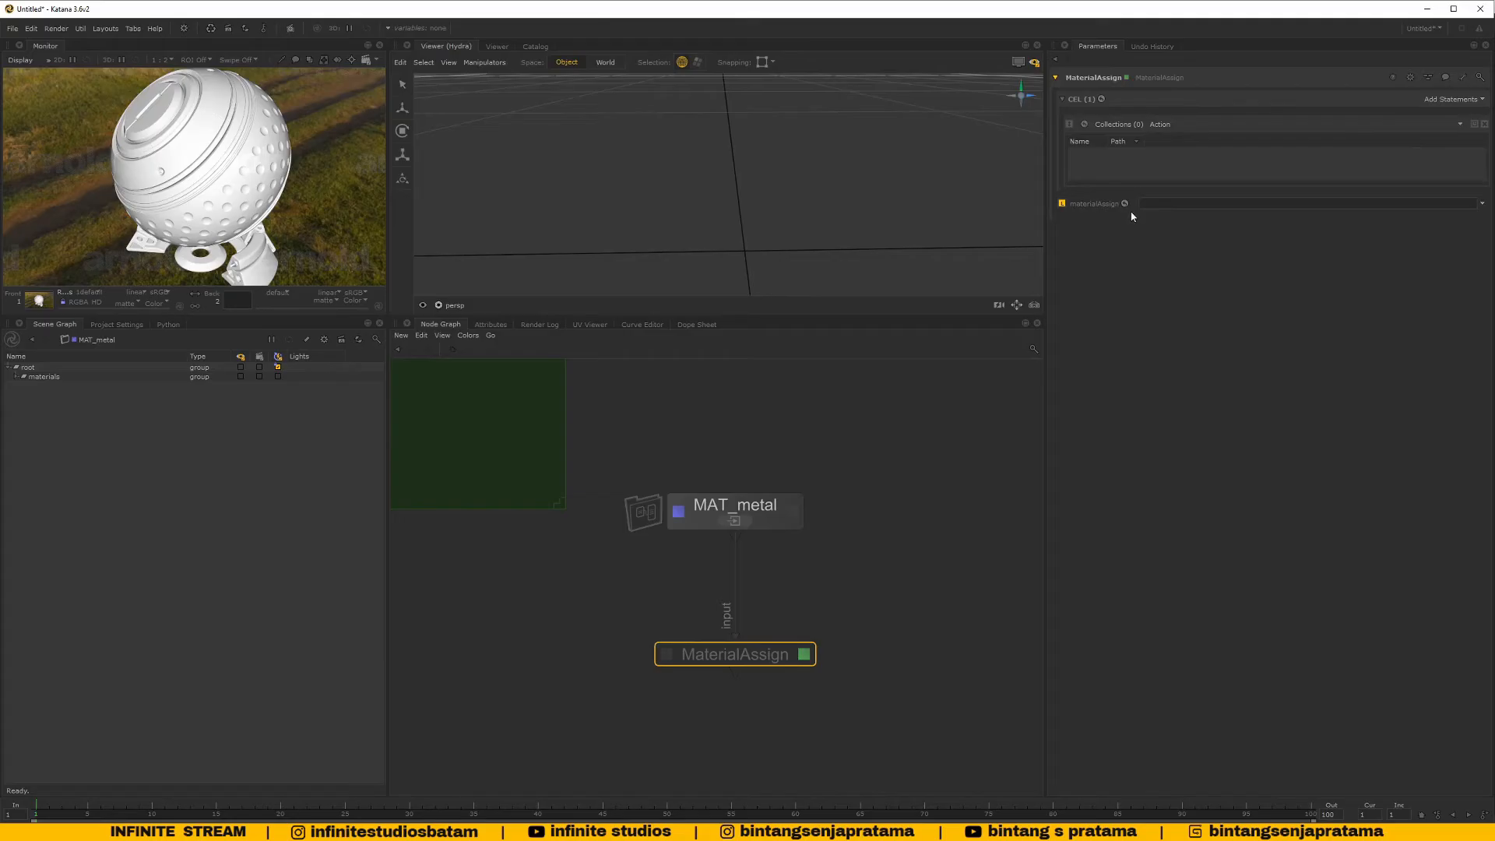
{"action": "left_click", "coordinate": [16, 377]}
{"action": "left_click_drag", "start_coordinate": [48, 386], "coordinate": [1106, 217]}
View the scene at the RenderSettings node at the end of the main node chain
{"action": "scroll", "coordinate": [654, 557], "scroll_direction": "down", "scroll_amount": 3}
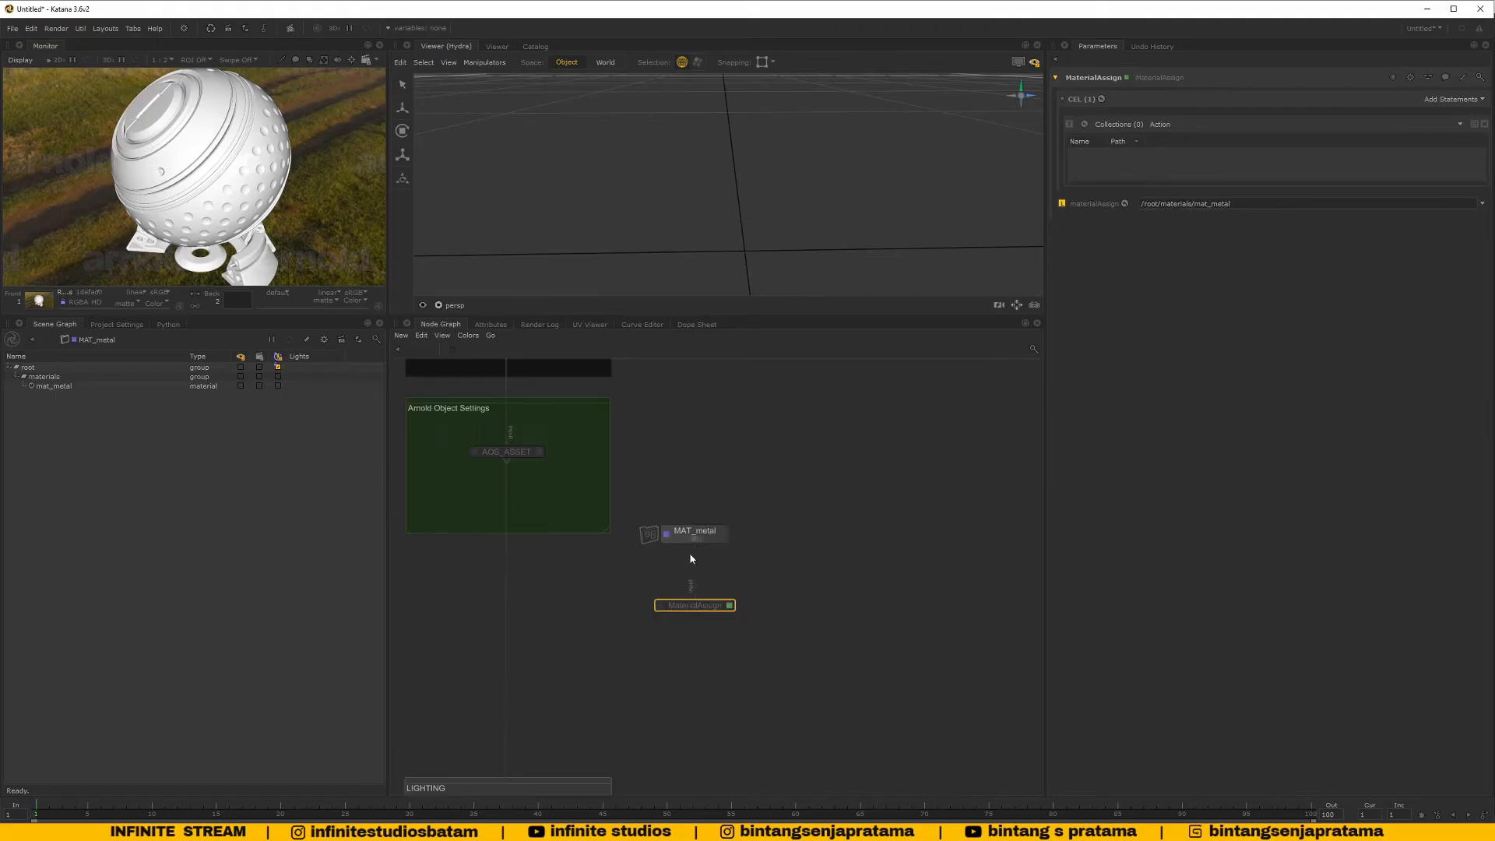
{"action": "scroll", "coordinate": [640, 614], "scroll_direction": "down", "scroll_amount": 3}
{"action": "middle_click_drag", "start_coordinate": [640, 616], "coordinate": [728, 498]}
{"action": "middle_click_drag", "start_coordinate": [661, 787], "coordinate": [703, 662]}
{"action": "scroll", "coordinate": [703, 662], "scroll_direction": "up", "scroll_amount": 5}
{"action": "scroll", "coordinate": [703, 668], "scroll_direction": "up", "scroll_amount": 3}
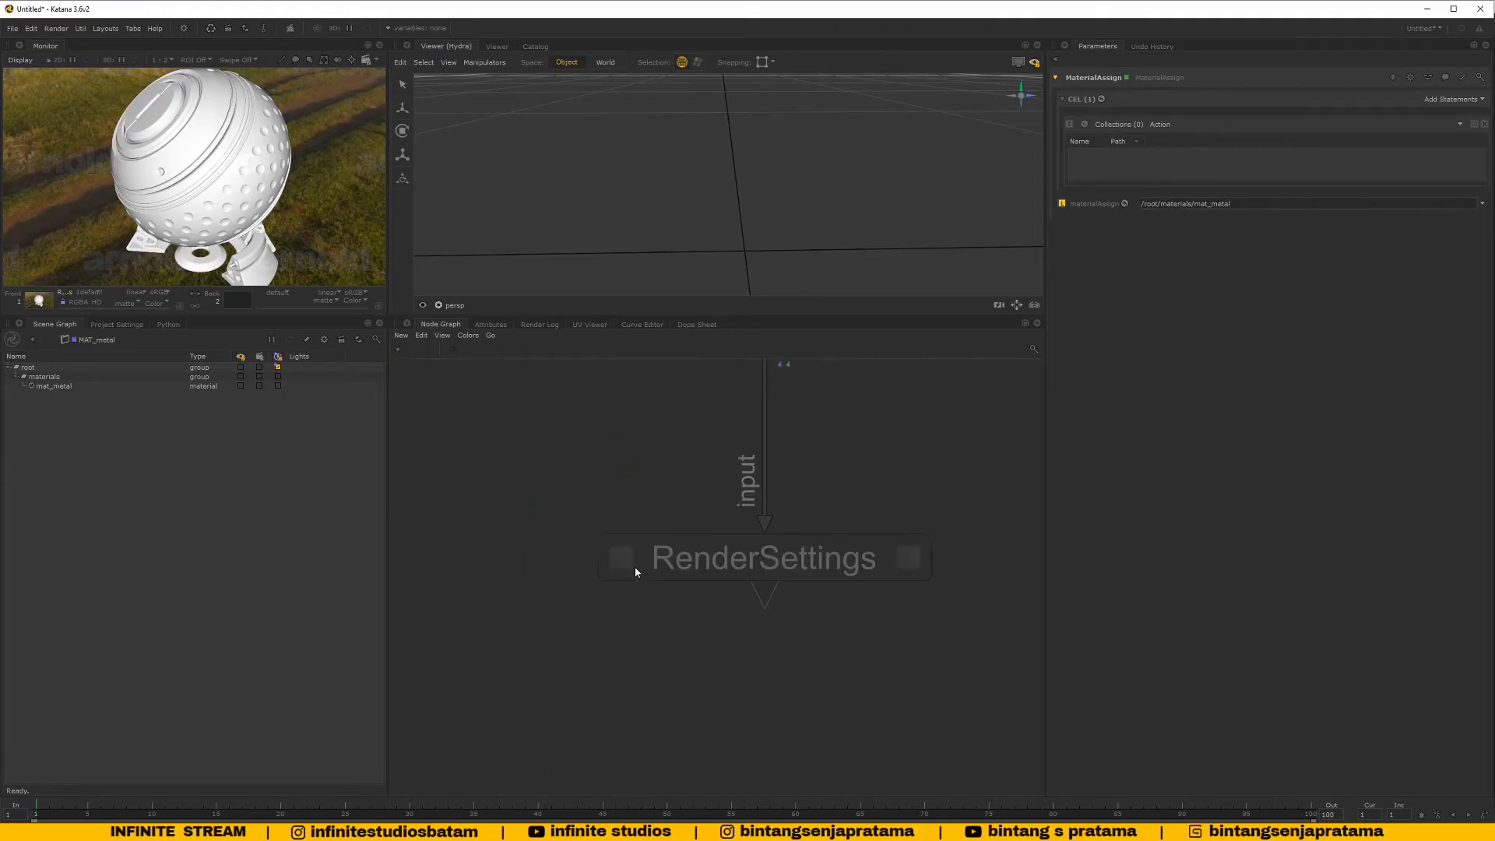
{"action": "left_click", "coordinate": [619, 559]}
Add the CC_METAL collection from the scene graph to the MaterialAssign node's Collections statement
{"action": "scroll", "coordinate": [728, 610], "scroll_direction": "down", "scroll_amount": 10}
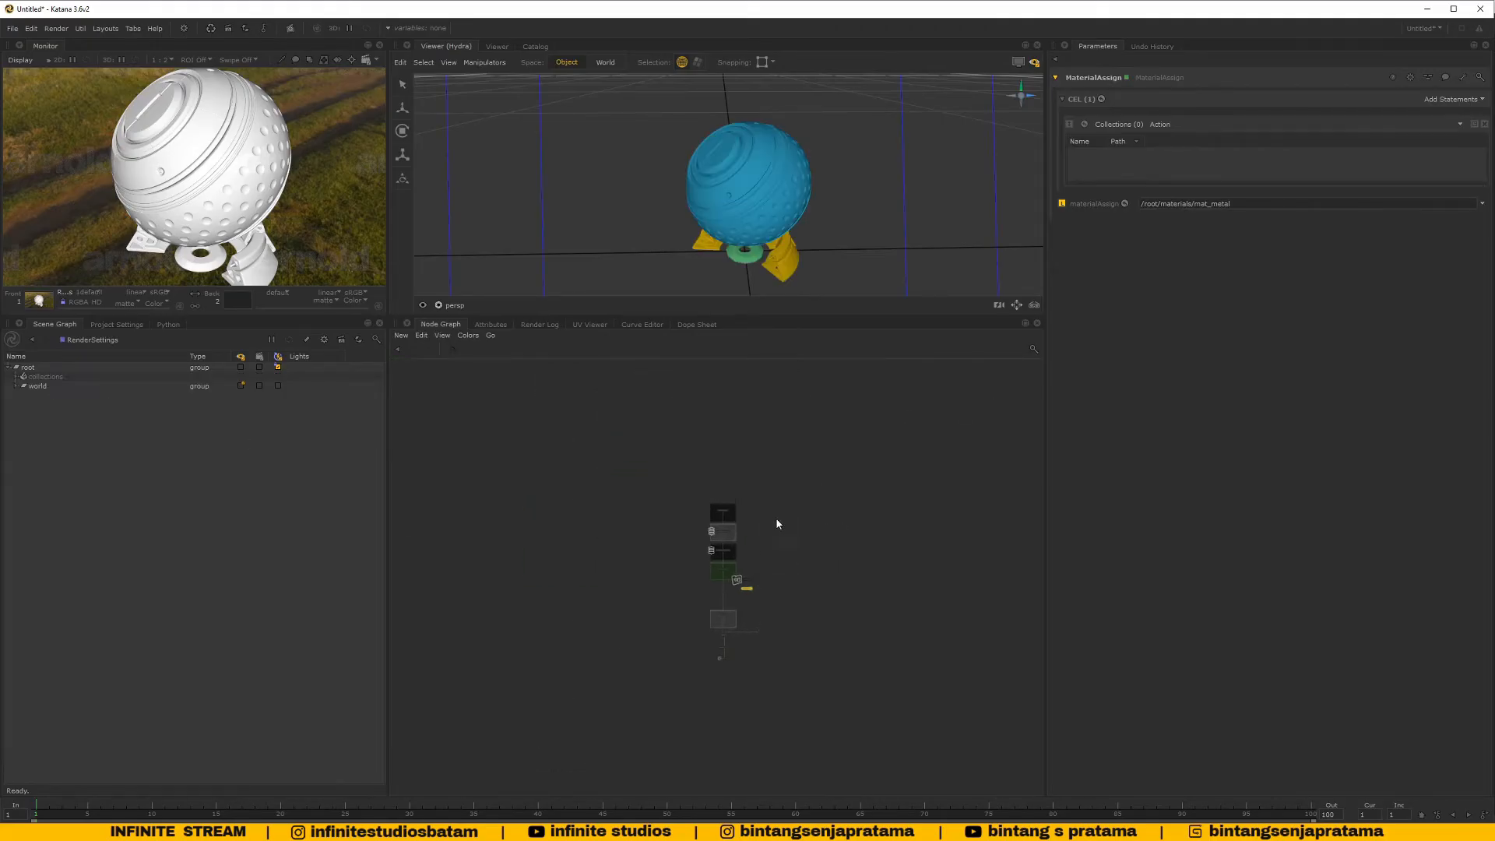
{"action": "scroll", "coordinate": [776, 517], "scroll_direction": "up", "scroll_amount": 6}
{"action": "scroll", "coordinate": [761, 626], "scroll_direction": "up", "scroll_amount": 4}
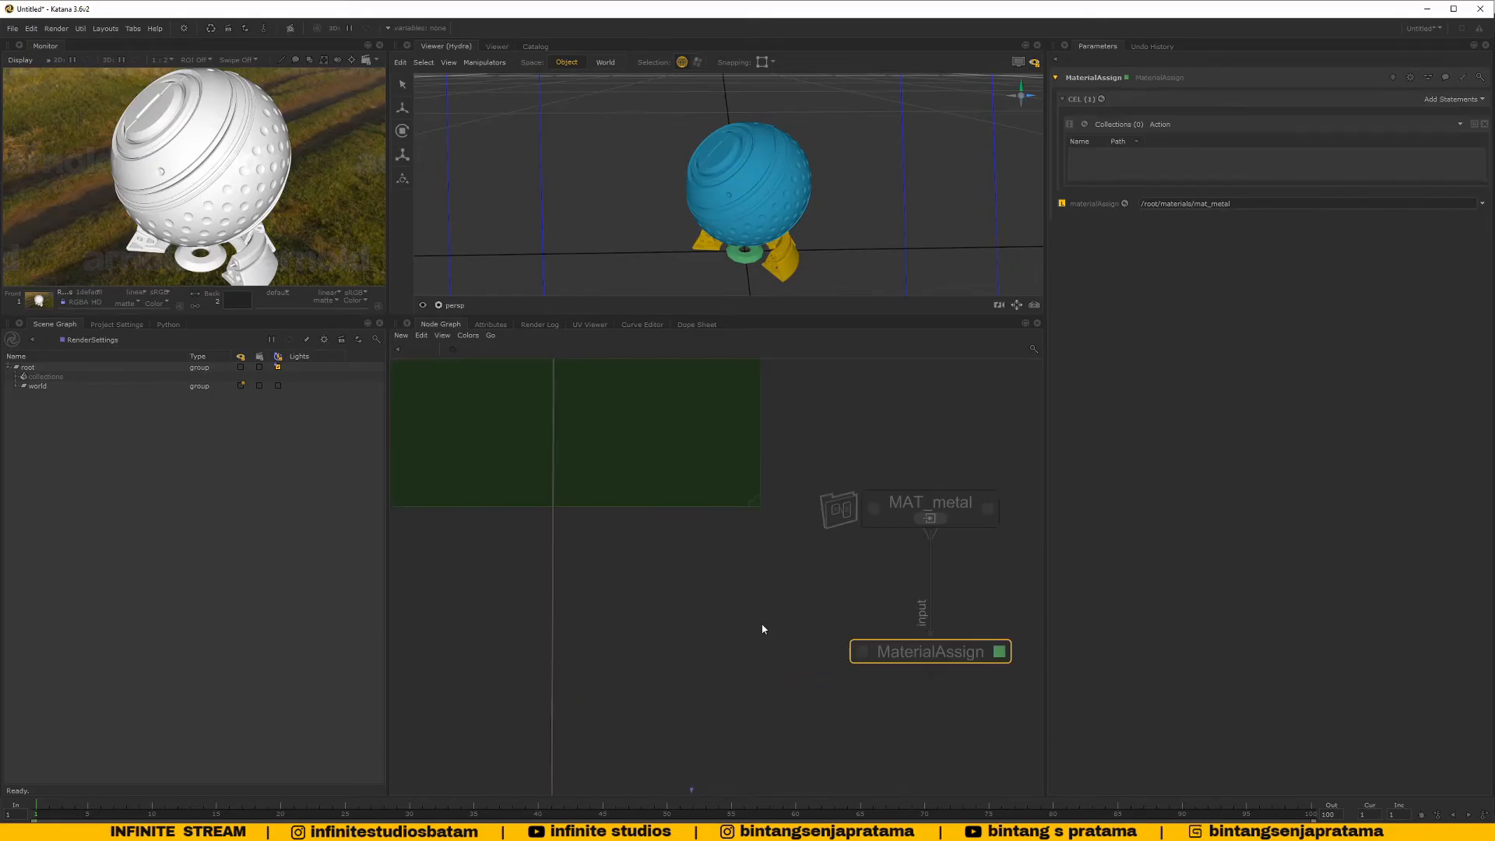
{"action": "middle_click_drag", "start_coordinate": [763, 626], "coordinate": [683, 631]}
{"action": "left_click", "coordinate": [802, 518]}
{"action": "left_click", "coordinate": [816, 658]}
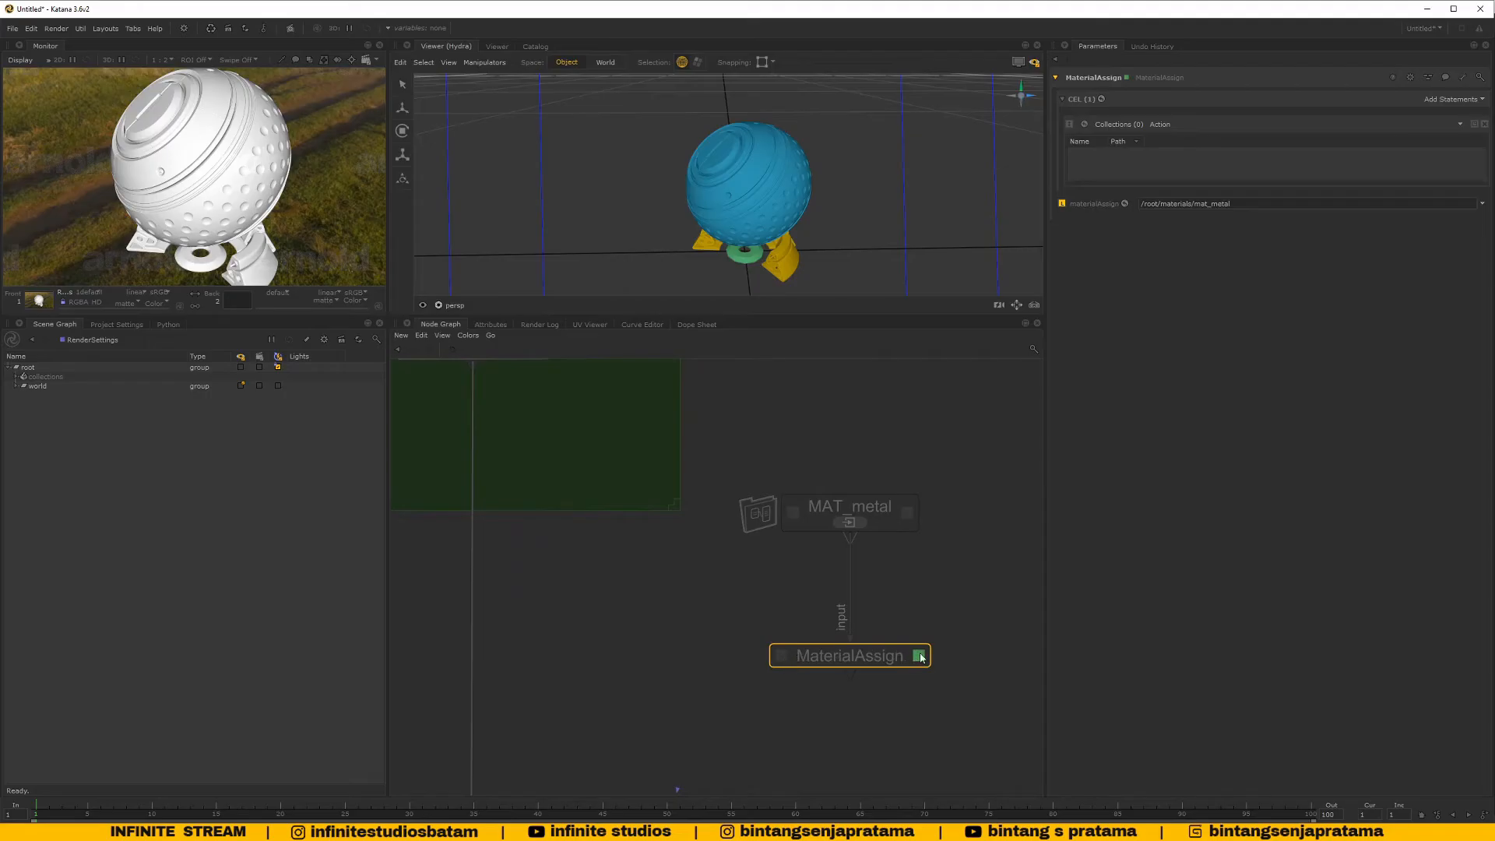
{"action": "left_click", "coordinate": [17, 377]}
{"action": "left_click", "coordinate": [17, 415]}
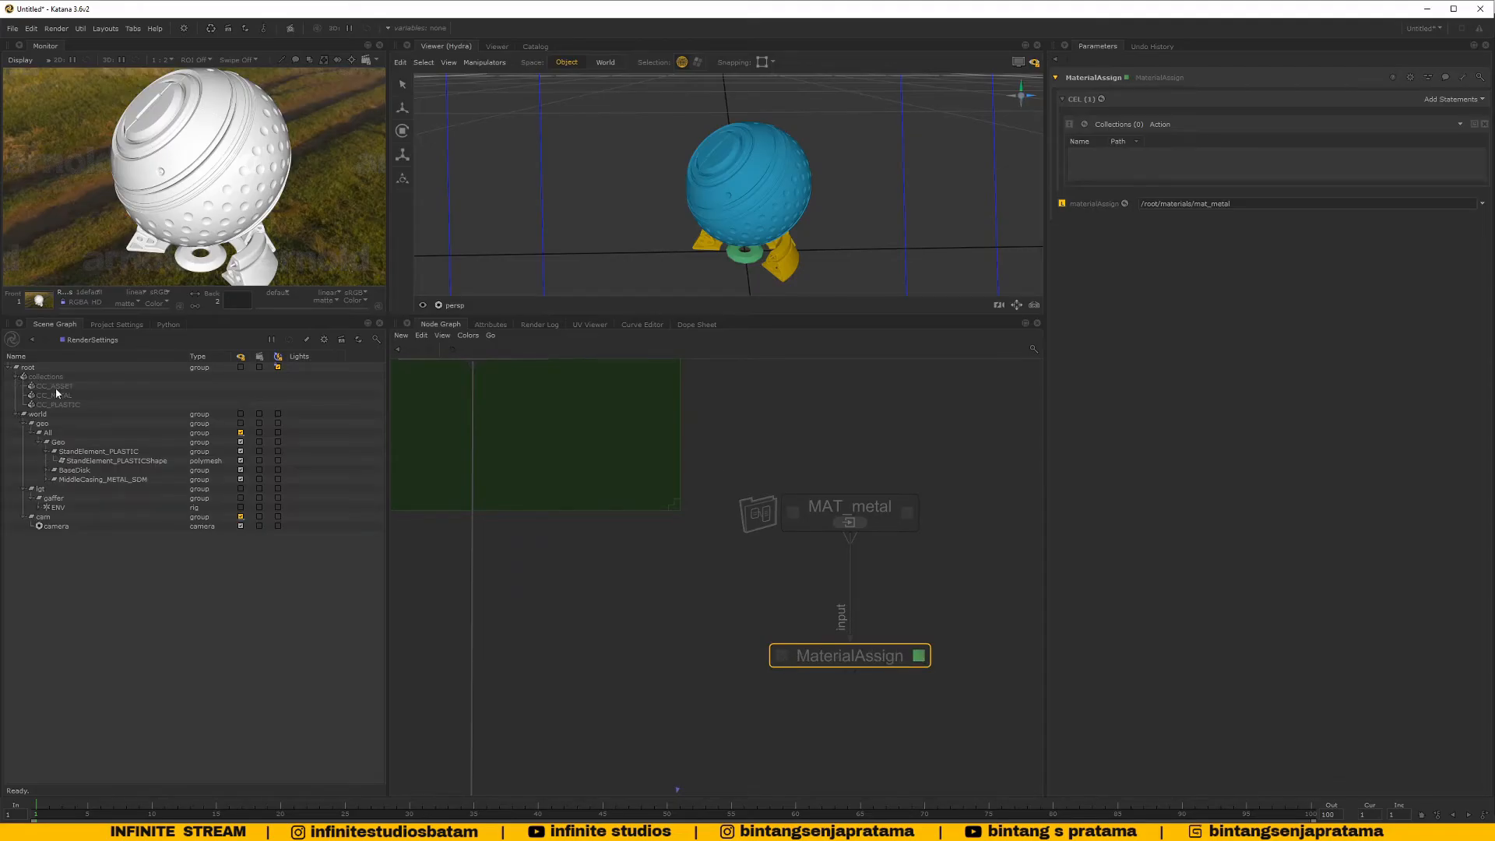
{"action": "left_click_drag", "start_coordinate": [56, 396], "coordinate": [1105, 162]}
Add a Merge node on the main node chain between the Arnold Object Settings and LIGHTING backdrops
{"action": "scroll", "coordinate": [689, 566], "scroll_direction": "down", "scroll_amount": 6}
{"action": "scroll", "coordinate": [600, 609], "scroll_direction": "up", "scroll_amount": 3}
{"action": "left_click", "coordinate": [735, 555]}
{"action": "middle_click_drag", "start_coordinate": [736, 555], "coordinate": [736, 611]}
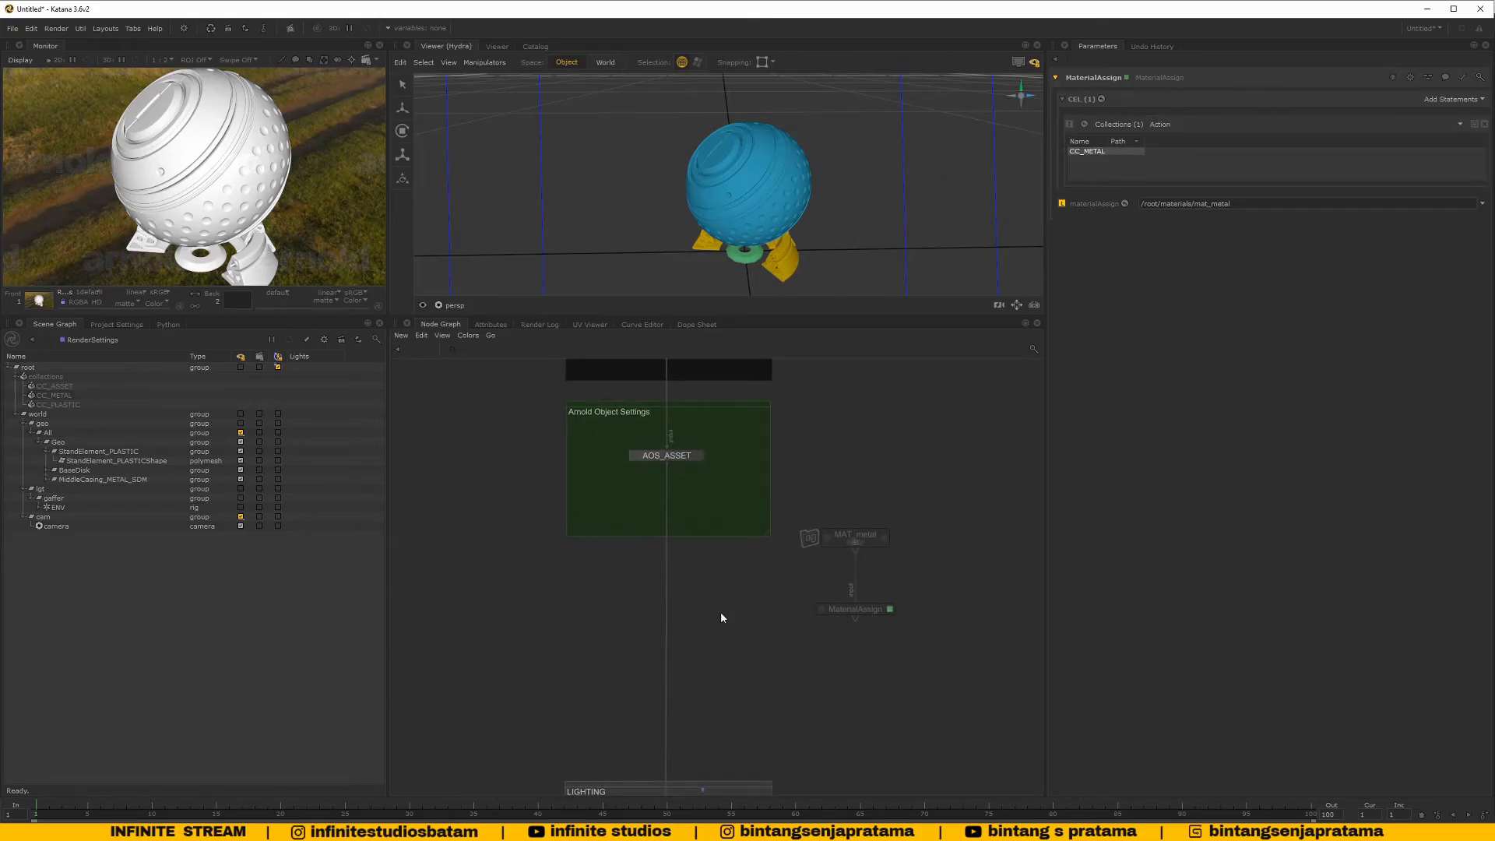
{"action": "key", "text": "Tab"}
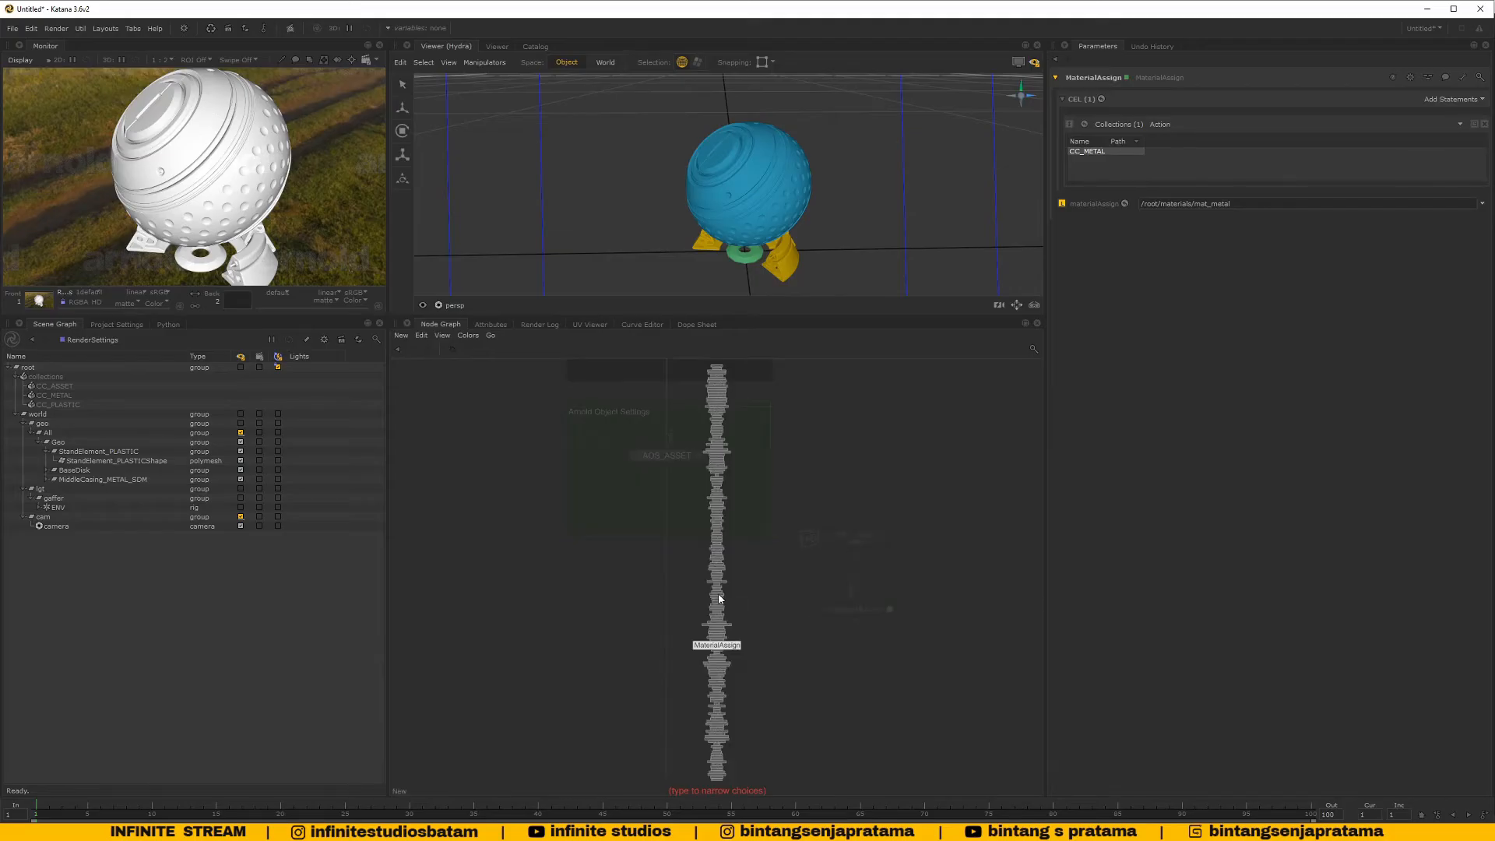
{"action": "type", "text": "mer"}
{"action": "key", "text": "Return"}
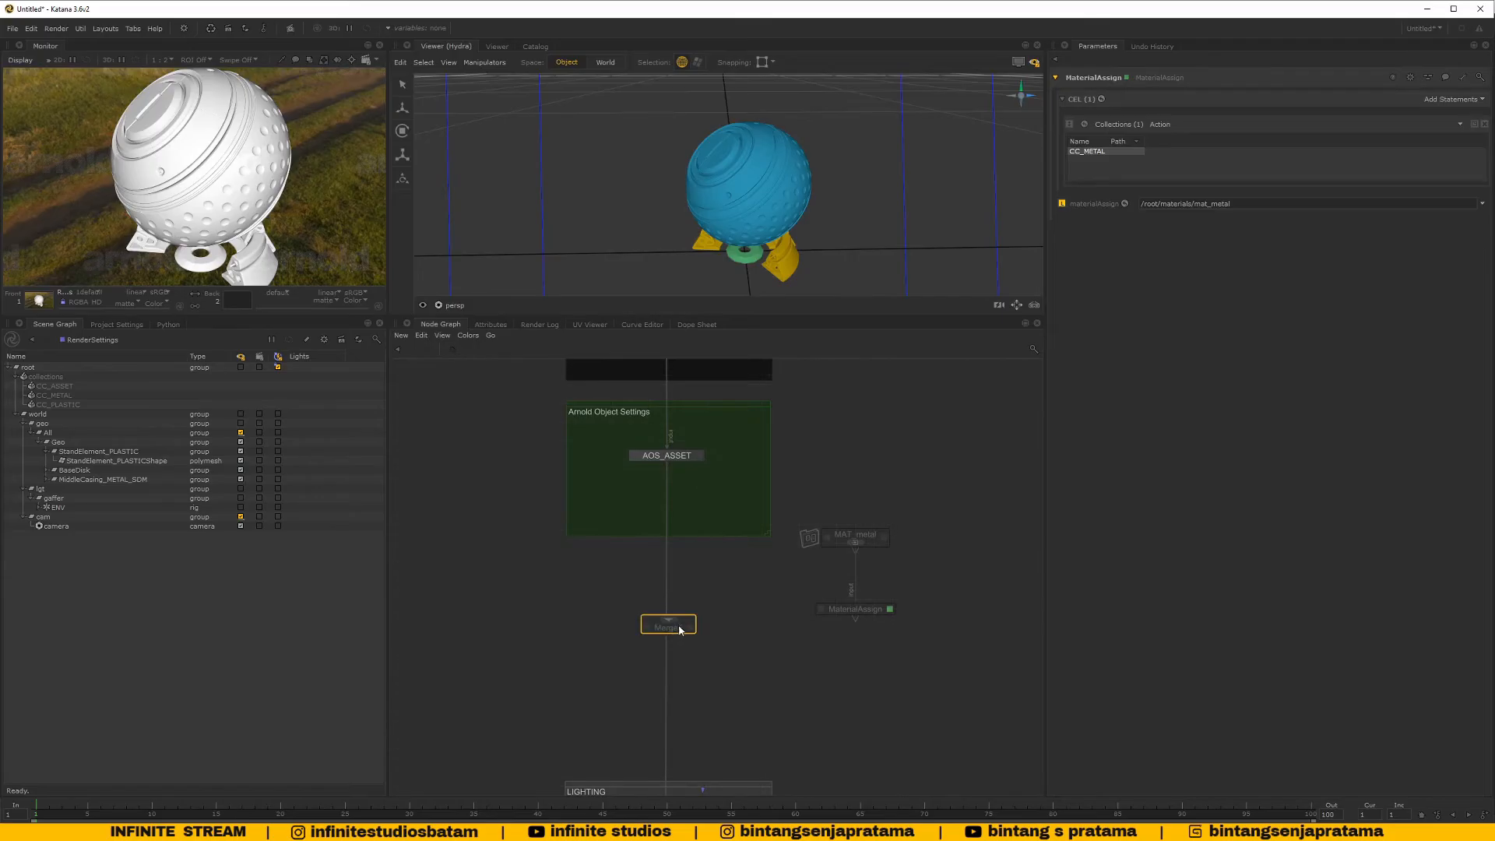
{"action": "left_click", "coordinate": [669, 642]}
{"action": "scroll", "coordinate": [670, 642], "scroll_direction": "up", "scroll_amount": 5}
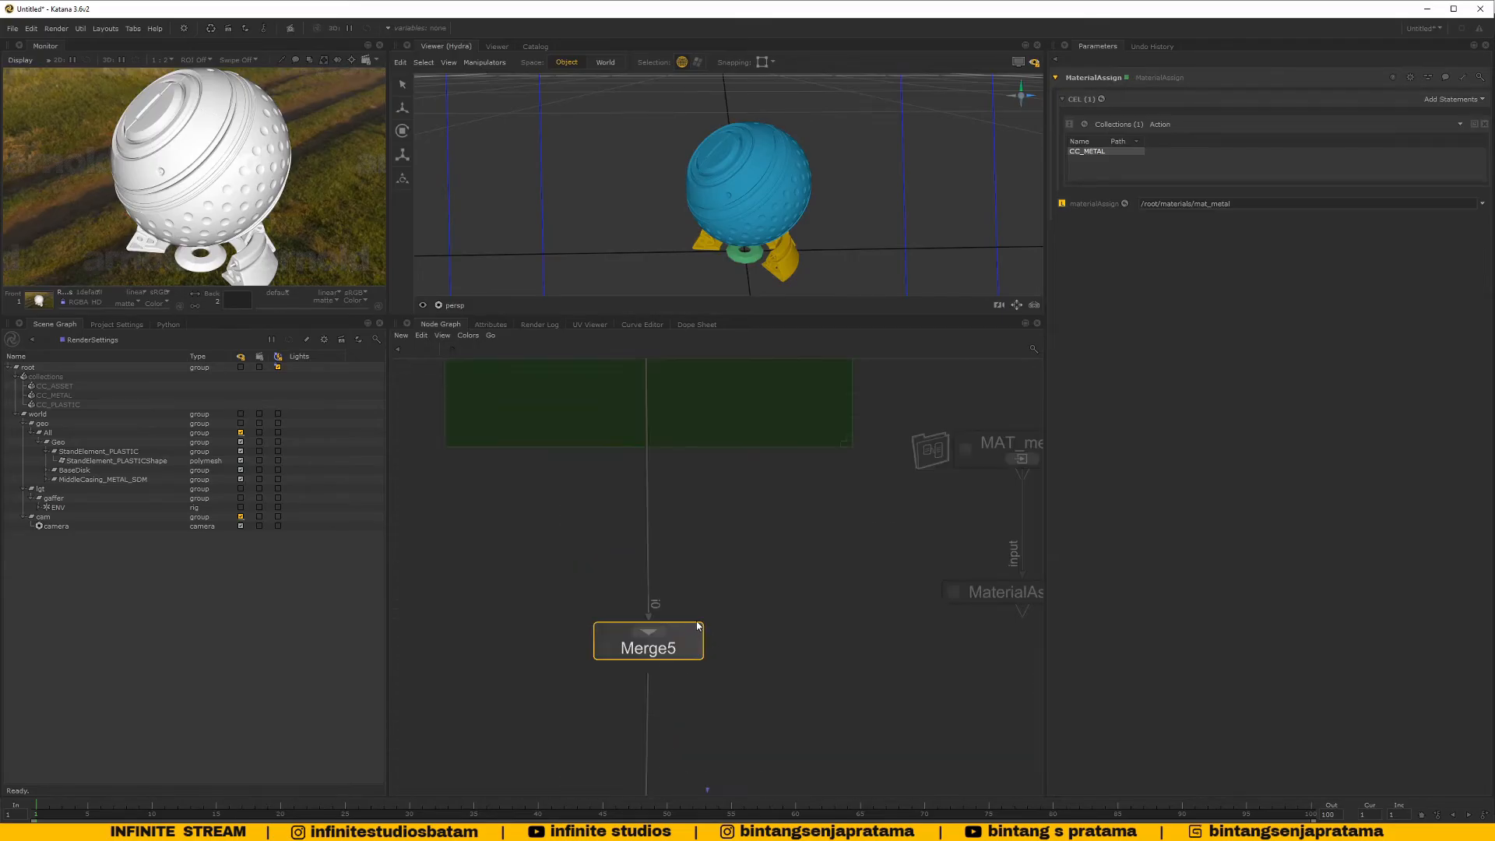
{"action": "scroll", "coordinate": [676, 661], "scroll_direction": "down", "scroll_amount": 4}
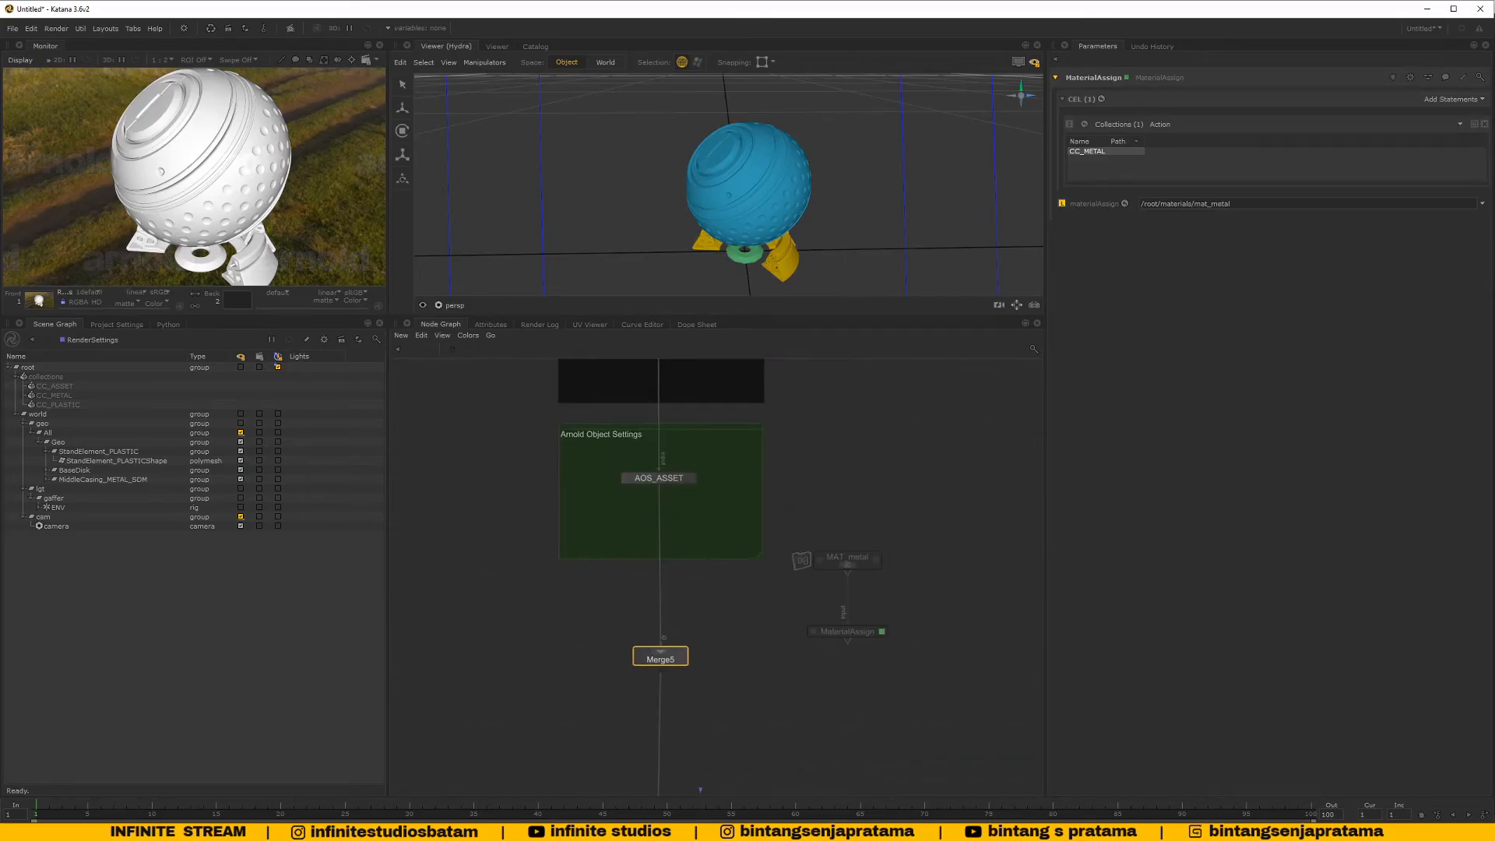
{"action": "scroll", "coordinate": [449, 682], "scroll_direction": "up", "scroll_amount": 4}
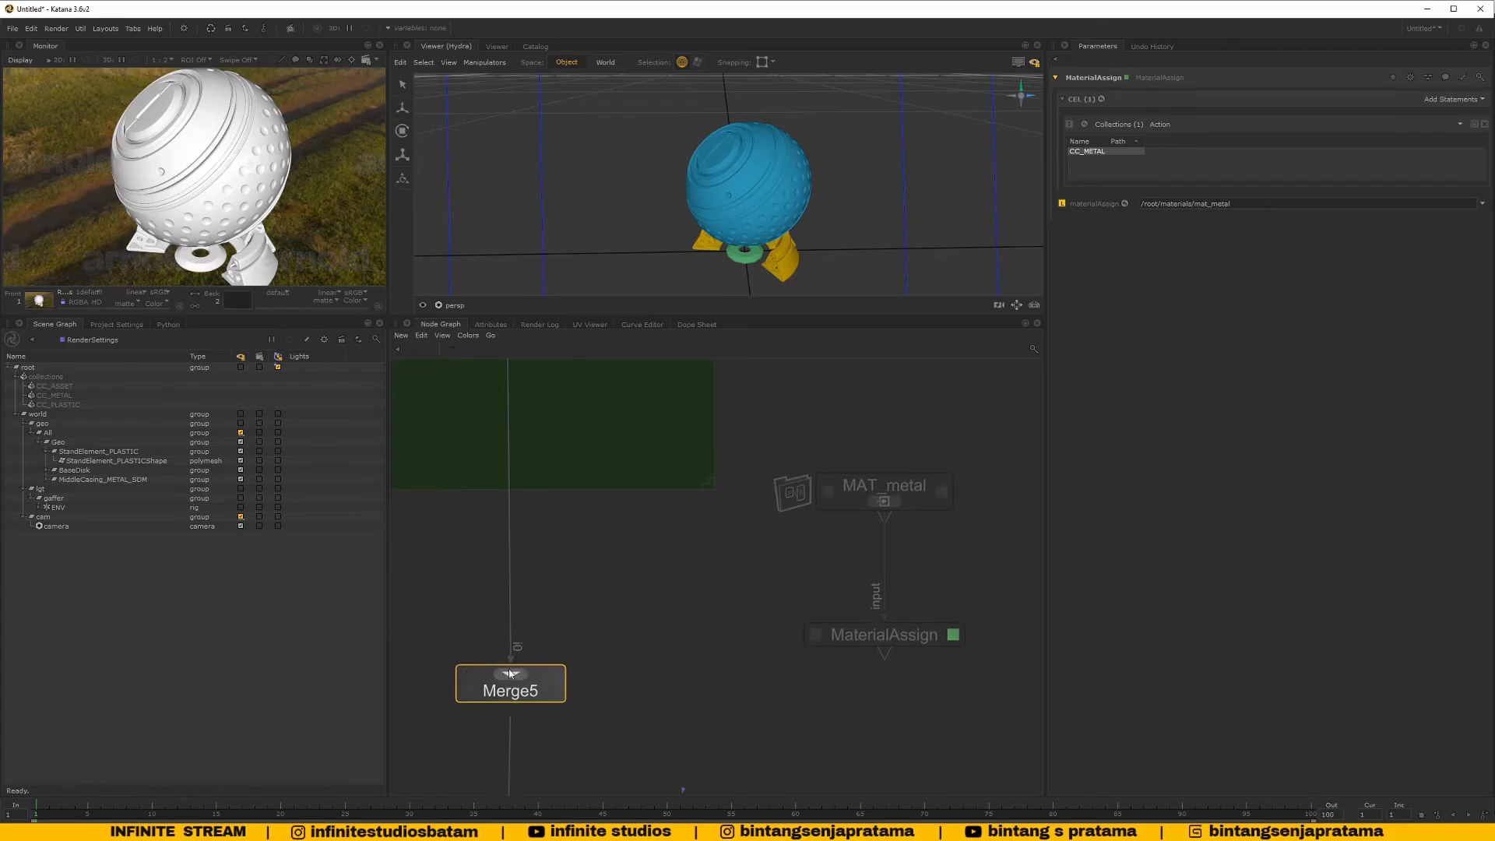
{"action": "middle_click_drag", "start_coordinate": [730, 662], "coordinate": [743, 671]}
{"action": "left_click_drag", "start_coordinate": [795, 471], "coordinate": [917, 640]}
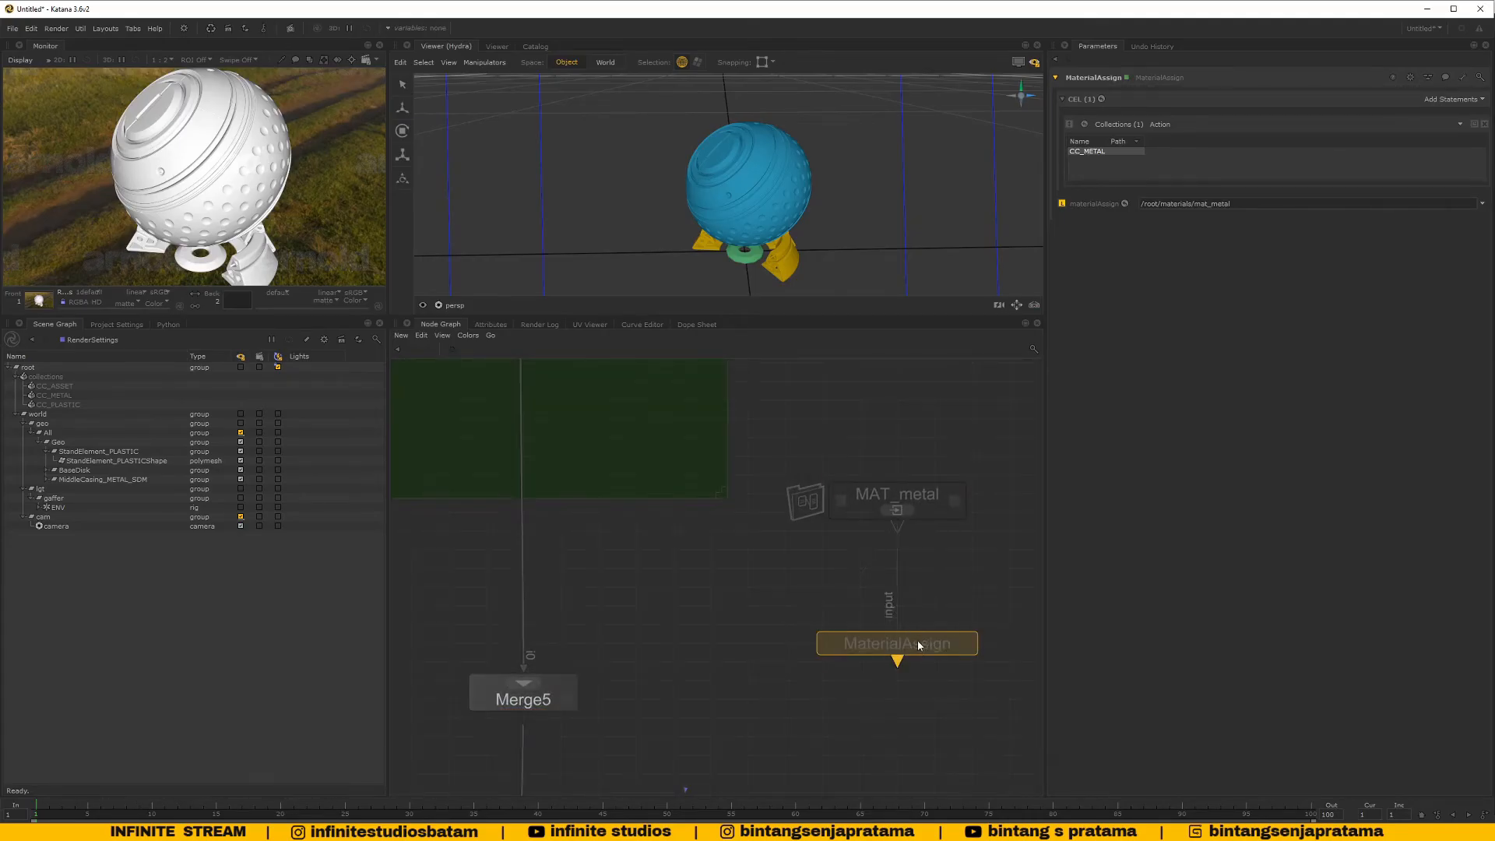
{"action": "middle_click_drag", "start_coordinate": [893, 510], "coordinate": [846, 558]}
{"action": "middle_click_drag", "start_coordinate": [835, 620], "coordinate": [759, 634]}
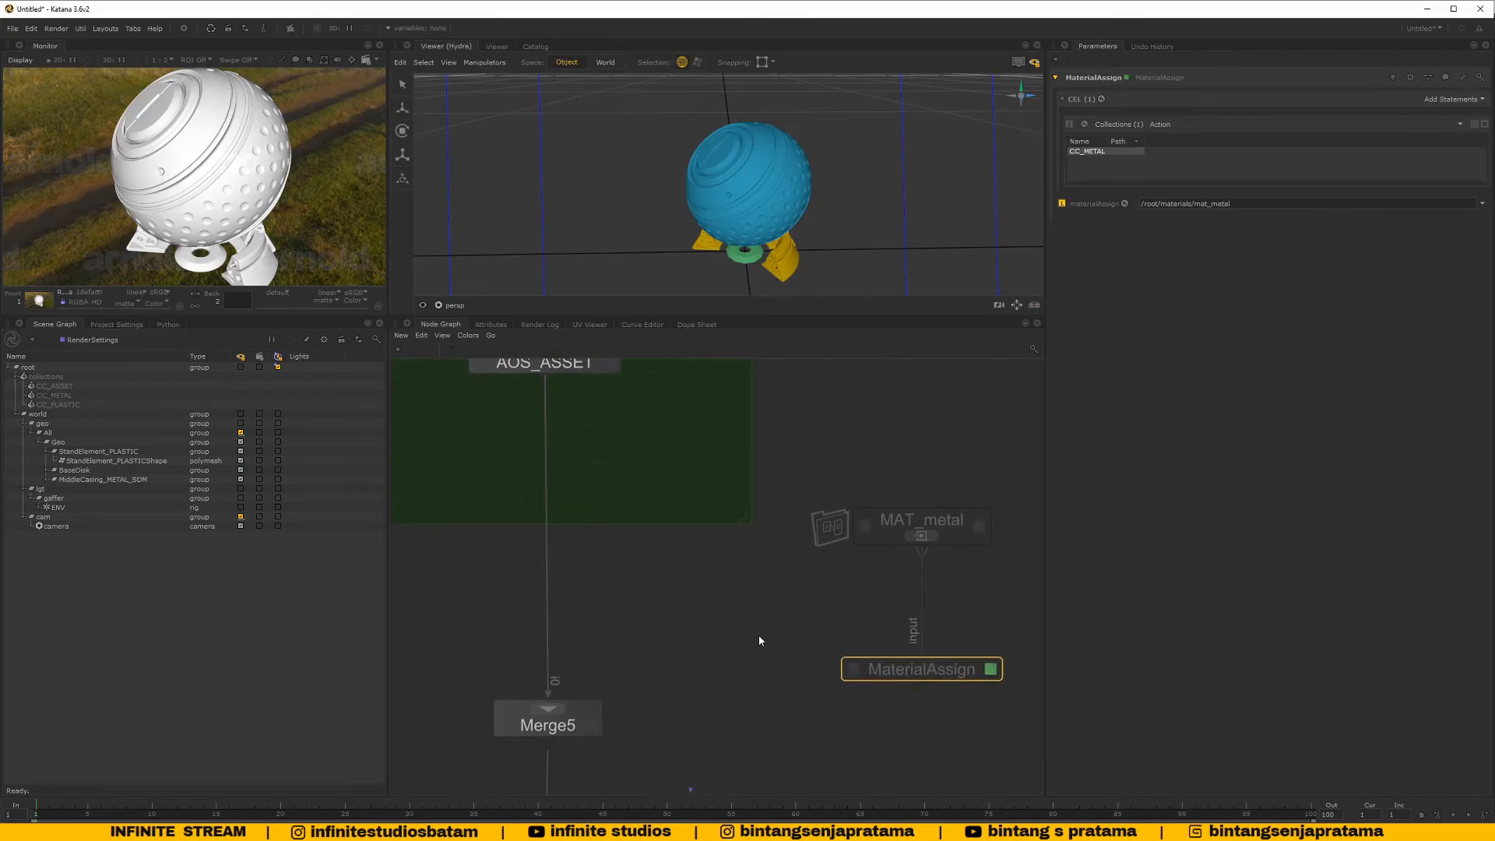
{"action": "left_click", "coordinate": [577, 718]}
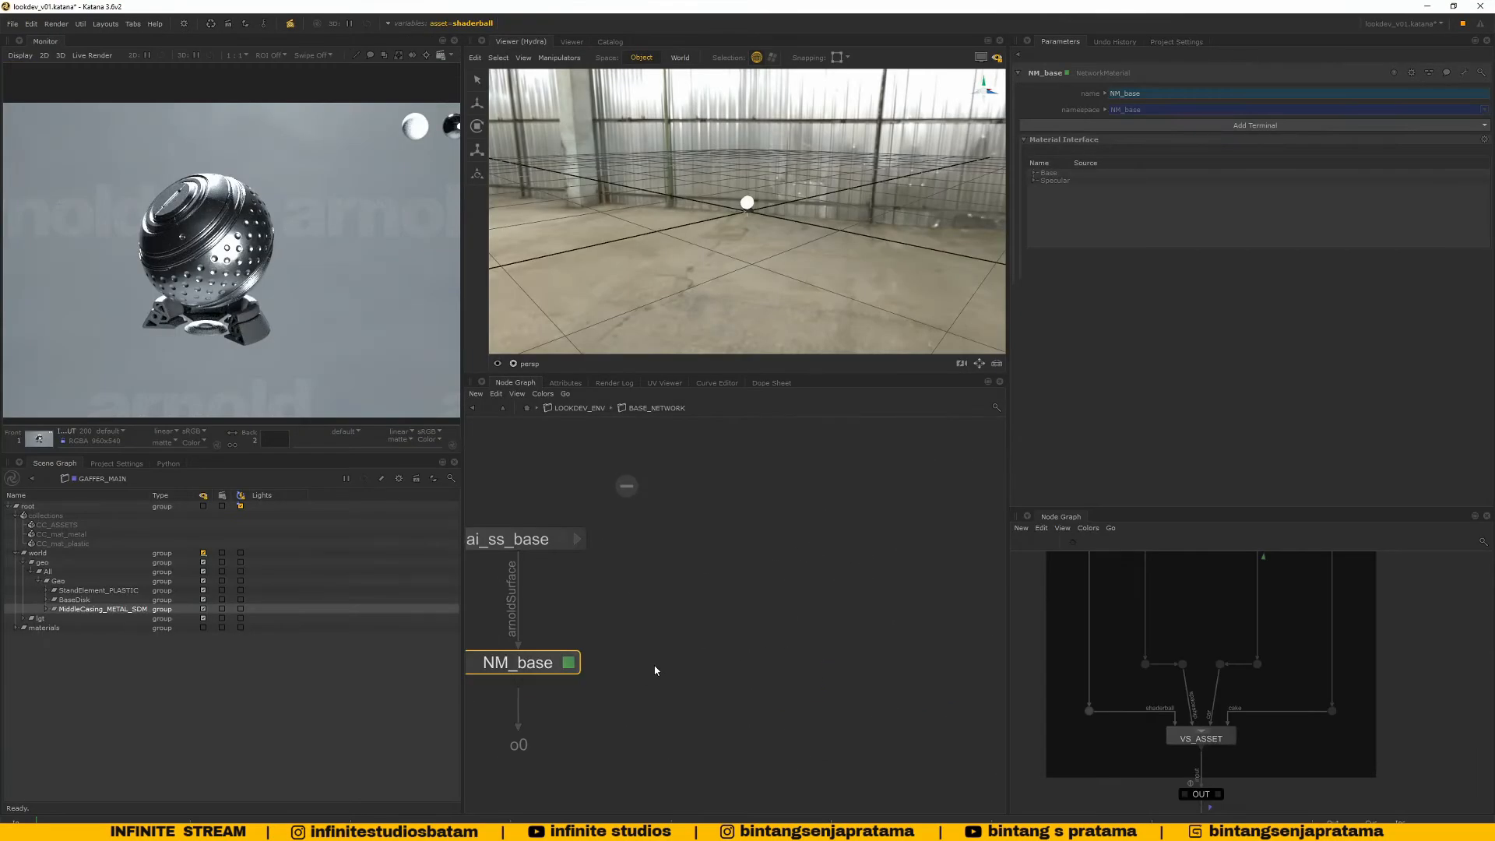
In the lookdev_v01 reference project, examine how the material networks inside LOOKDEV_ENV feed into the materialMerge node
{"action": "scroll", "coordinate": [771, 636], "scroll_direction": "down", "scroll_amount": 3}
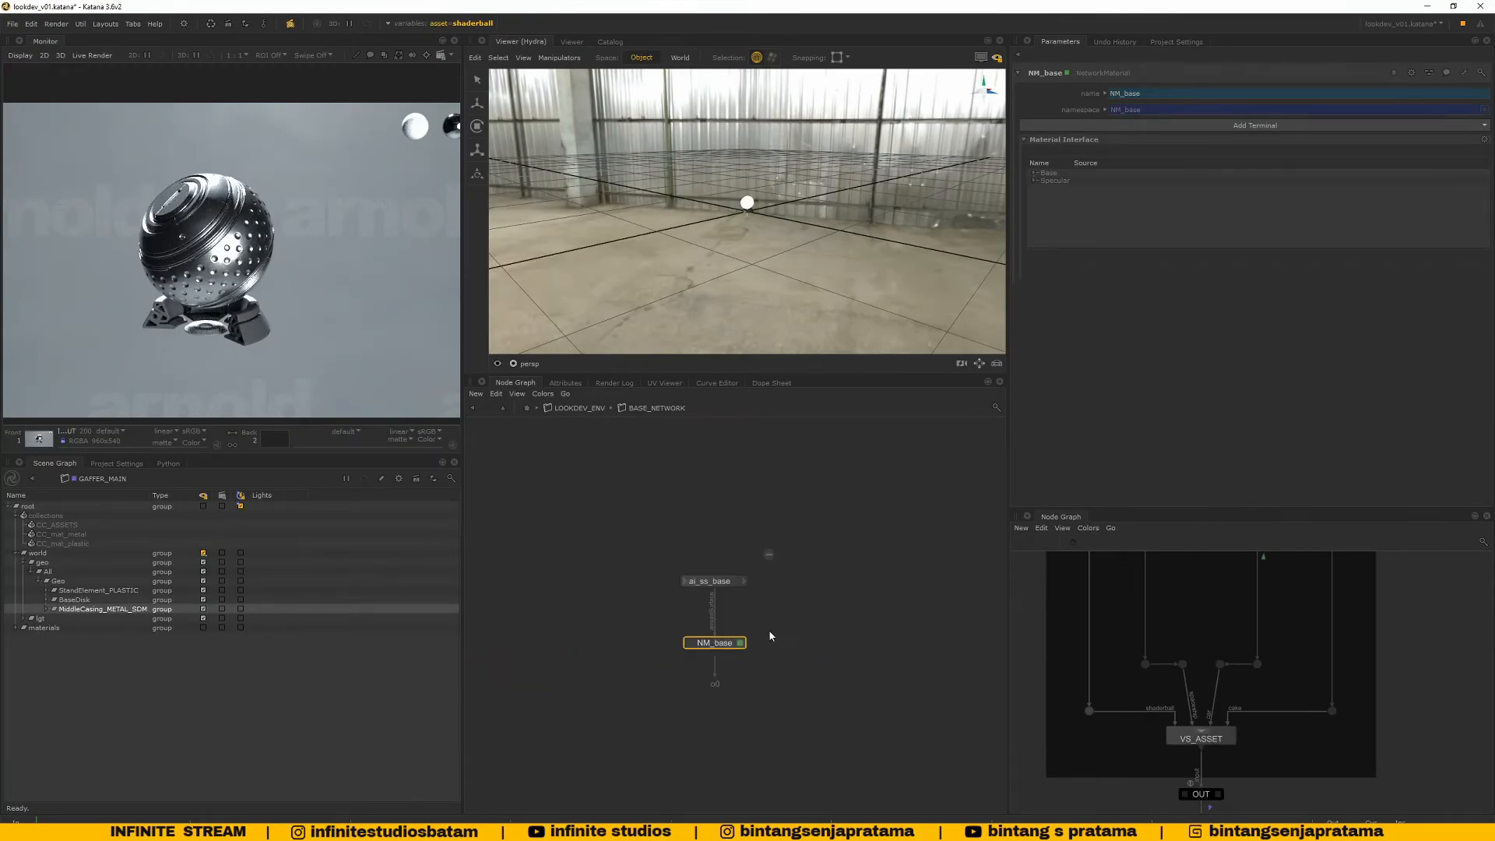
{"action": "left_click", "coordinate": [579, 408]}
{"action": "middle_click_drag", "start_coordinate": [711, 664], "coordinate": [761, 610]}
{"action": "scroll", "coordinate": [761, 546], "scroll_direction": "down", "scroll_amount": 5}
{"action": "scroll", "coordinate": [803, 629], "scroll_direction": "up", "scroll_amount": 5}
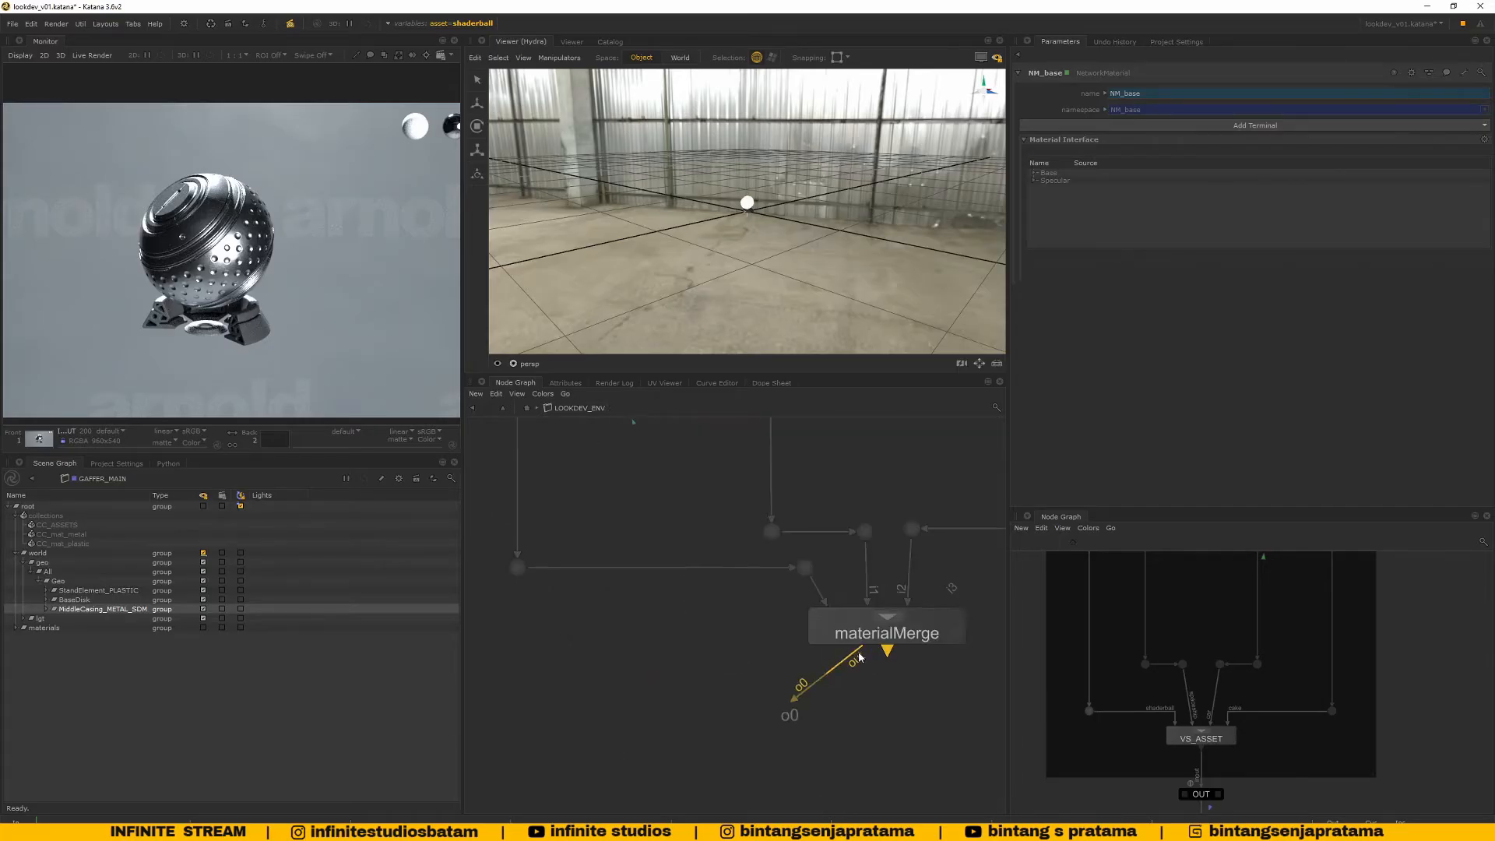
{"action": "middle_click_drag", "start_coordinate": [860, 658], "coordinate": [796, 670]}
{"action": "left_click", "coordinate": [856, 646]}
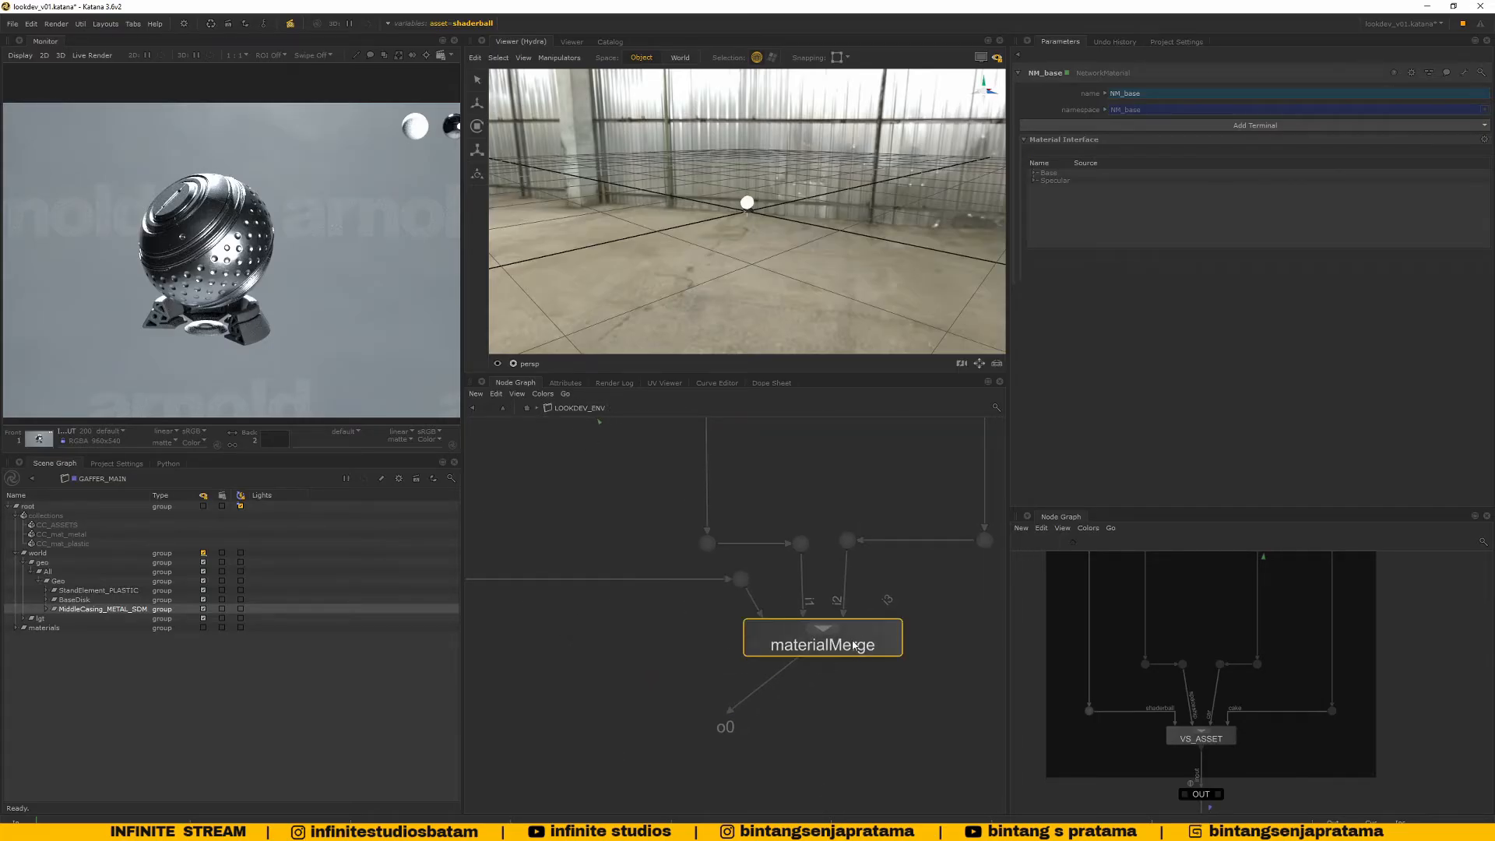
{"action": "left_click", "coordinate": [890, 646]}
{"action": "middle_click_drag", "start_coordinate": [874, 659], "coordinate": [785, 672]}
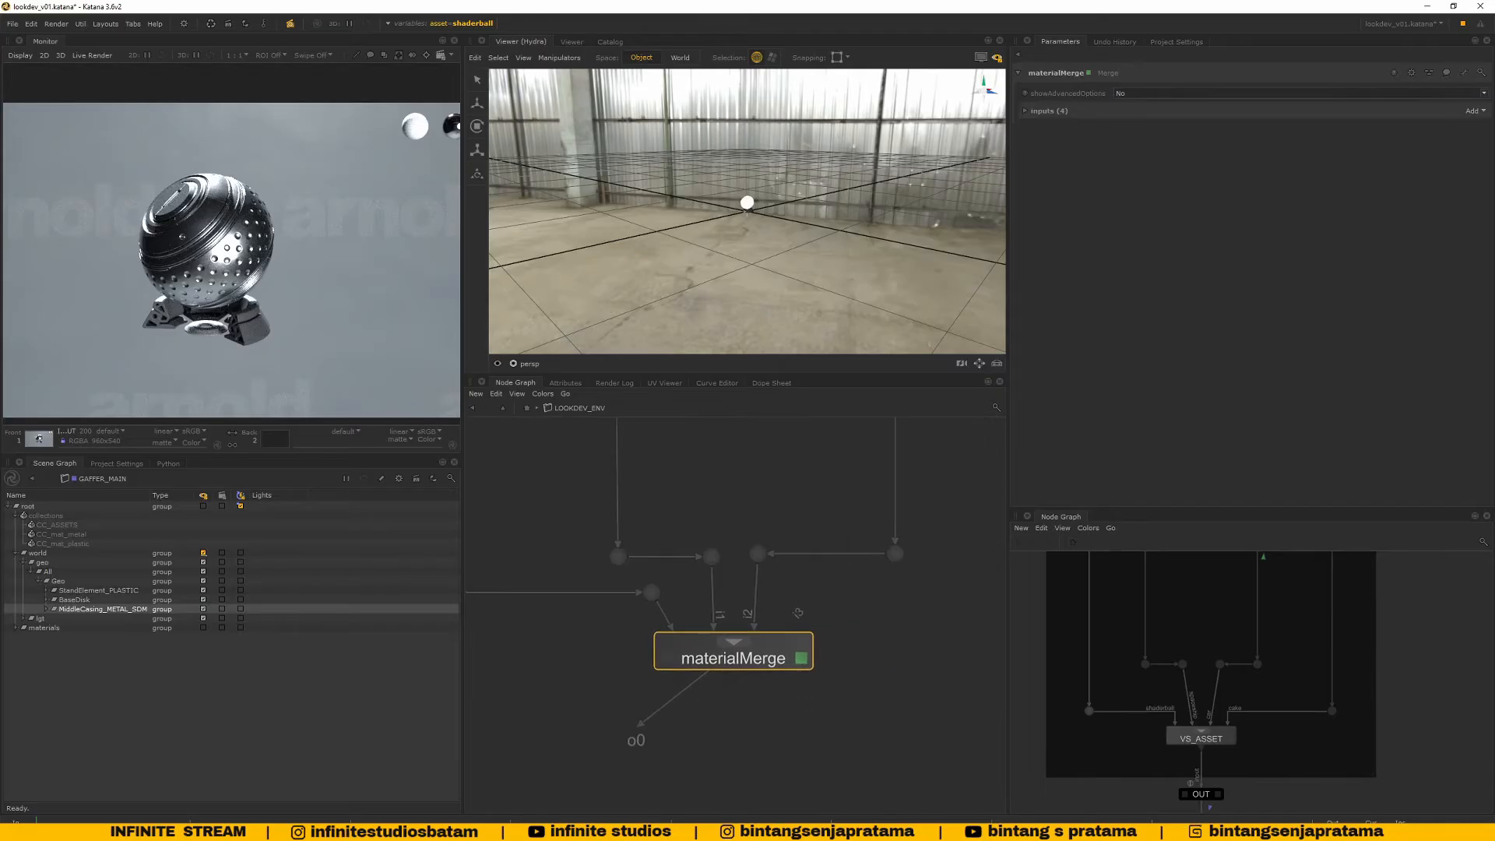
{"action": "scroll", "coordinate": [722, 706], "scroll_direction": "down", "scroll_amount": 3}
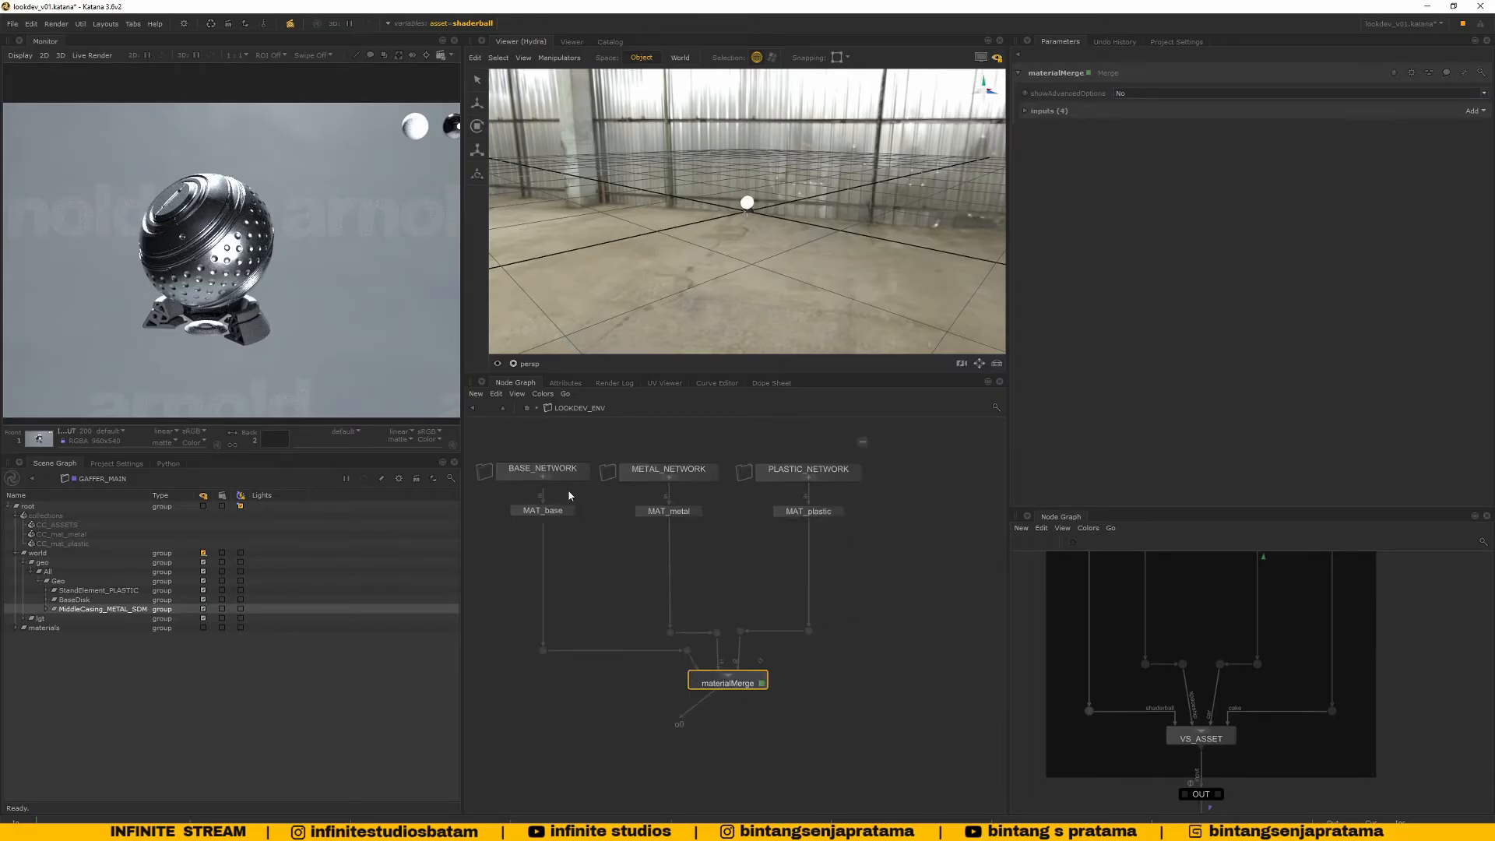
At the reference project's root level, examine the NETWORK_MATERIALS merge node's inputs and its place above MATERIAL_ASSIGN_STACK
{"action": "left_click", "coordinate": [527, 408]}
{"action": "left_click", "coordinate": [717, 632]}
{"action": "left_click", "coordinate": [740, 632]}
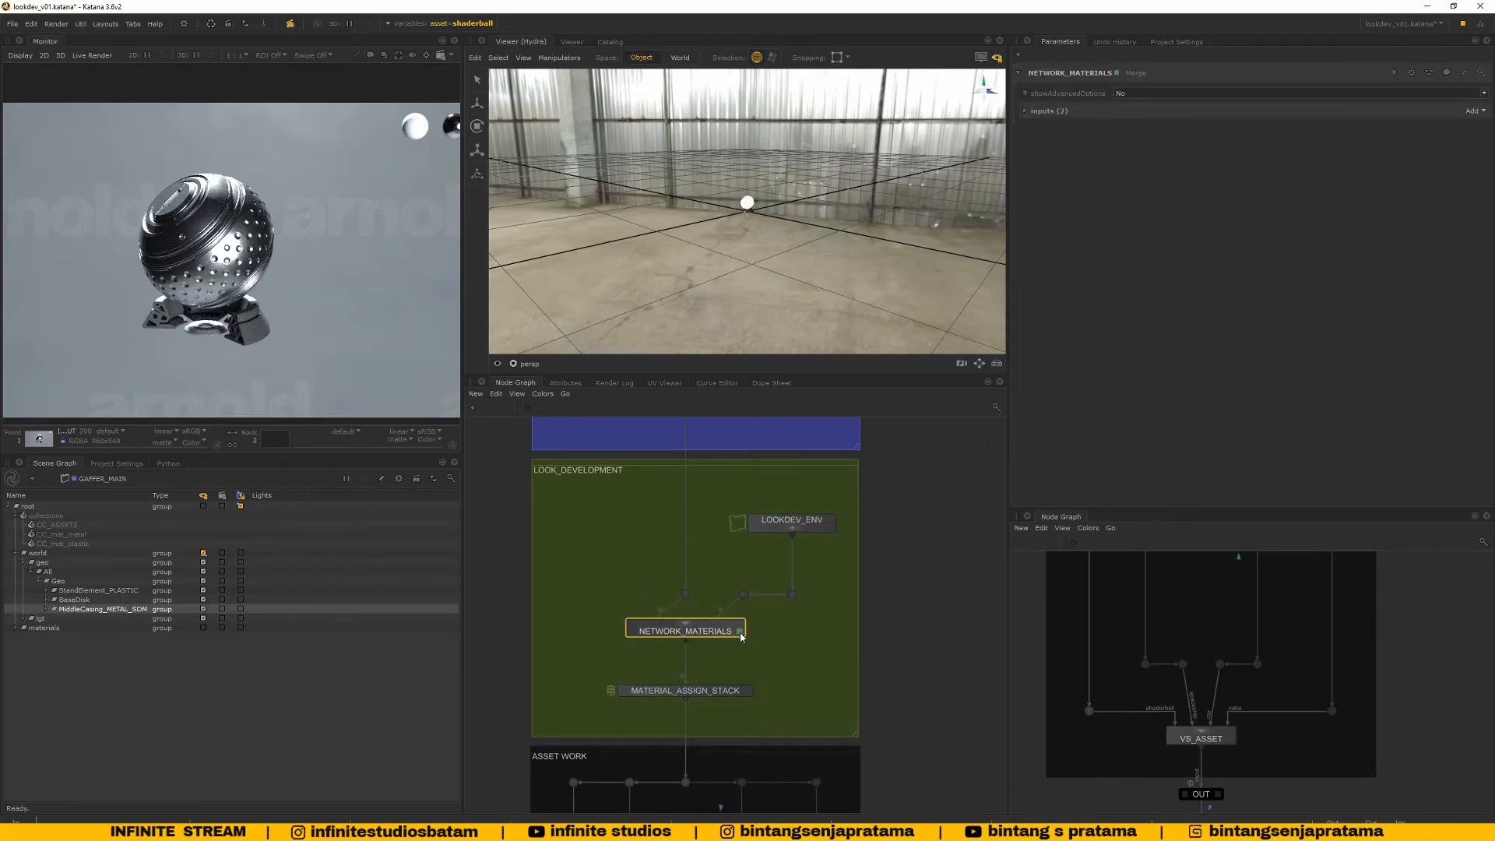
{"action": "left_click", "coordinate": [1025, 111]}
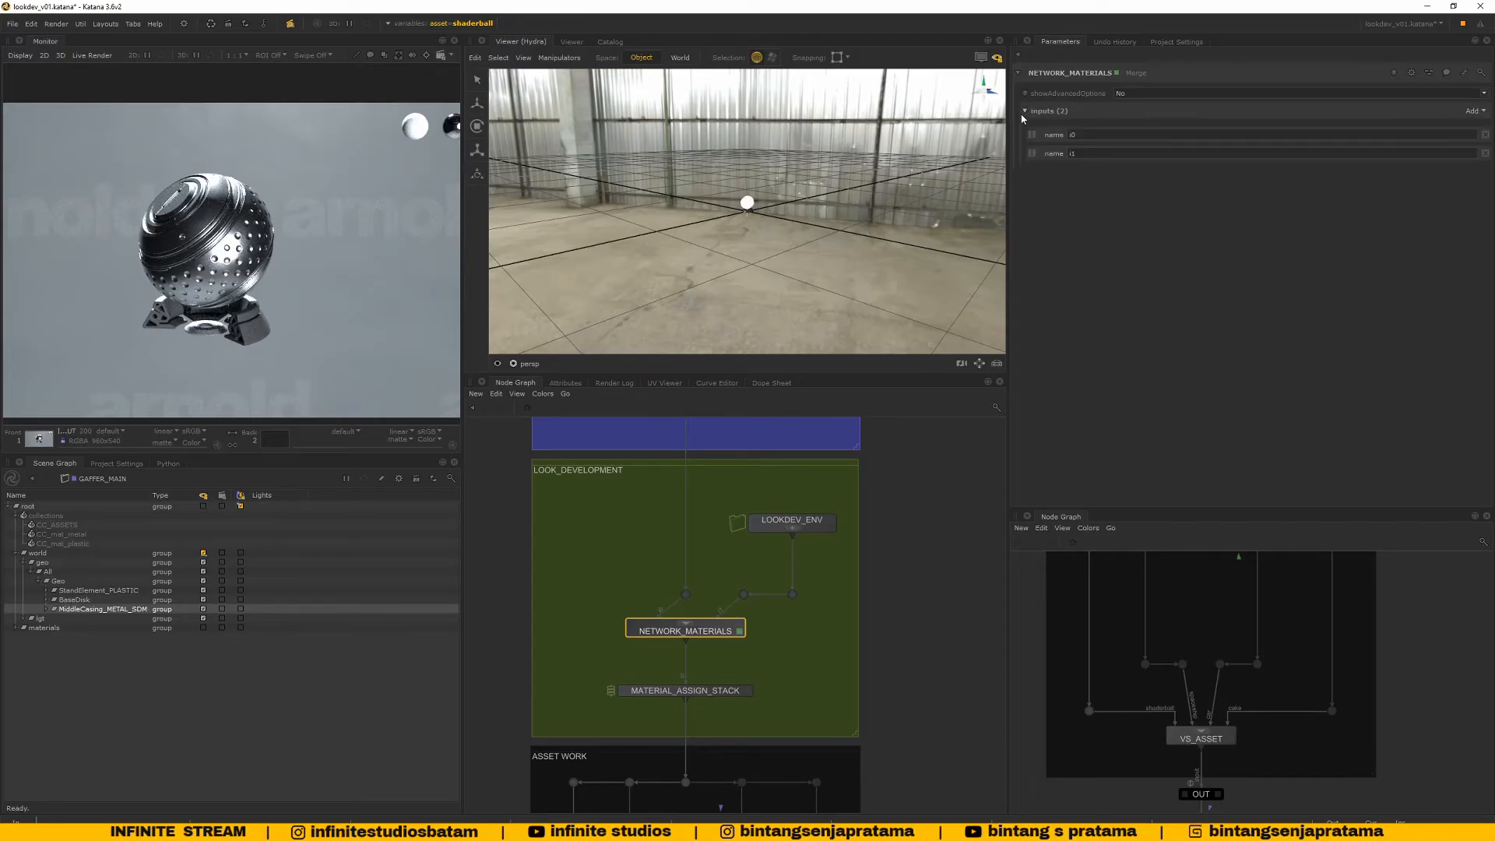
{"action": "middle_click_drag", "start_coordinate": [772, 621], "coordinate": [761, 649]}
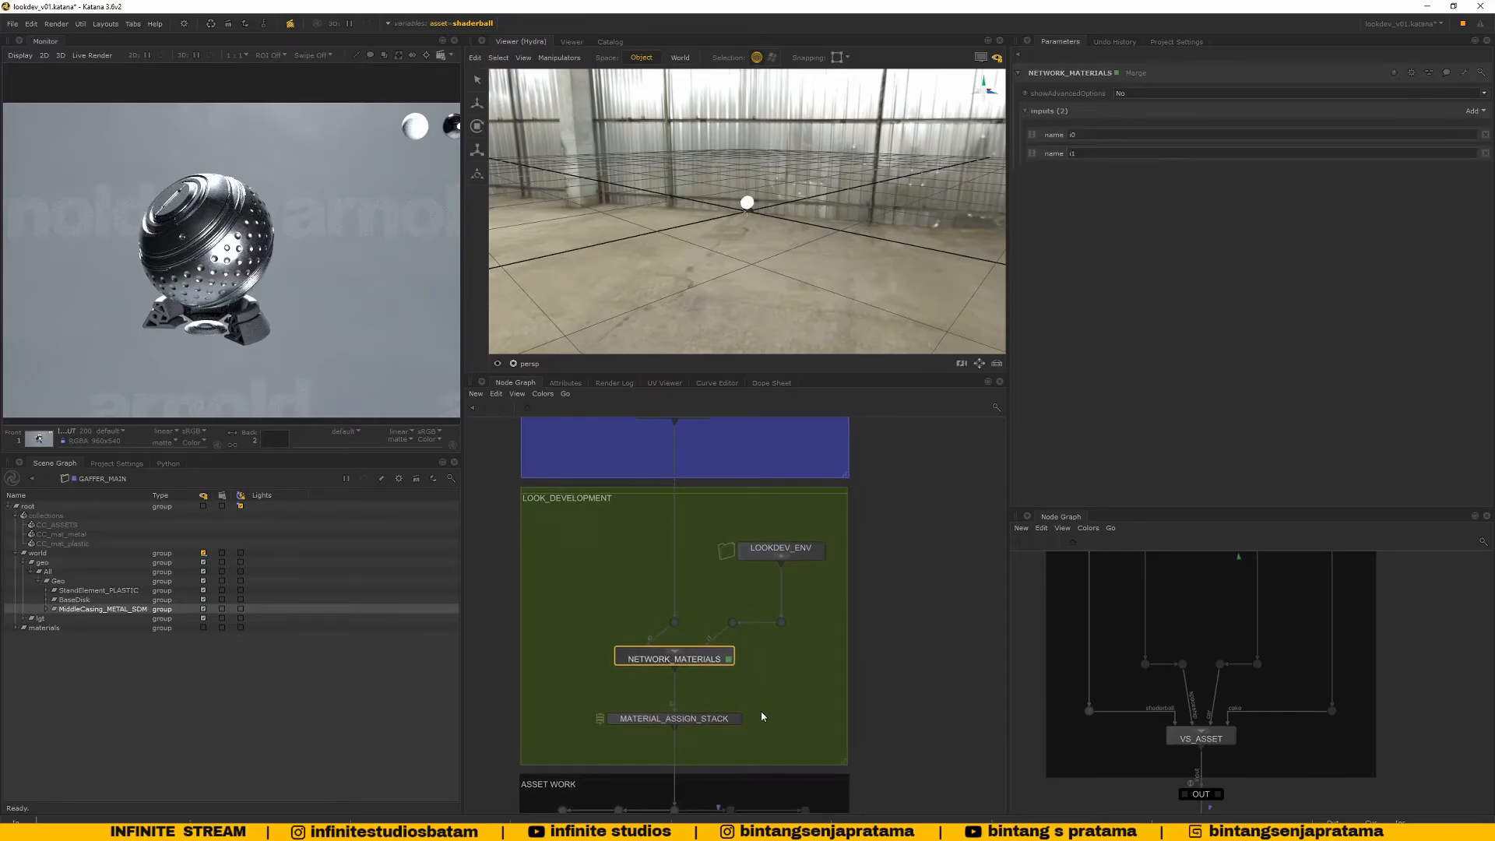
{"action": "middle_click_drag", "start_coordinate": [760, 712], "coordinate": [766, 632]}
{"action": "scroll", "coordinate": [709, 637], "scroll_direction": "up", "scroll_amount": 3}
{"action": "left_click", "coordinate": [750, 645]}
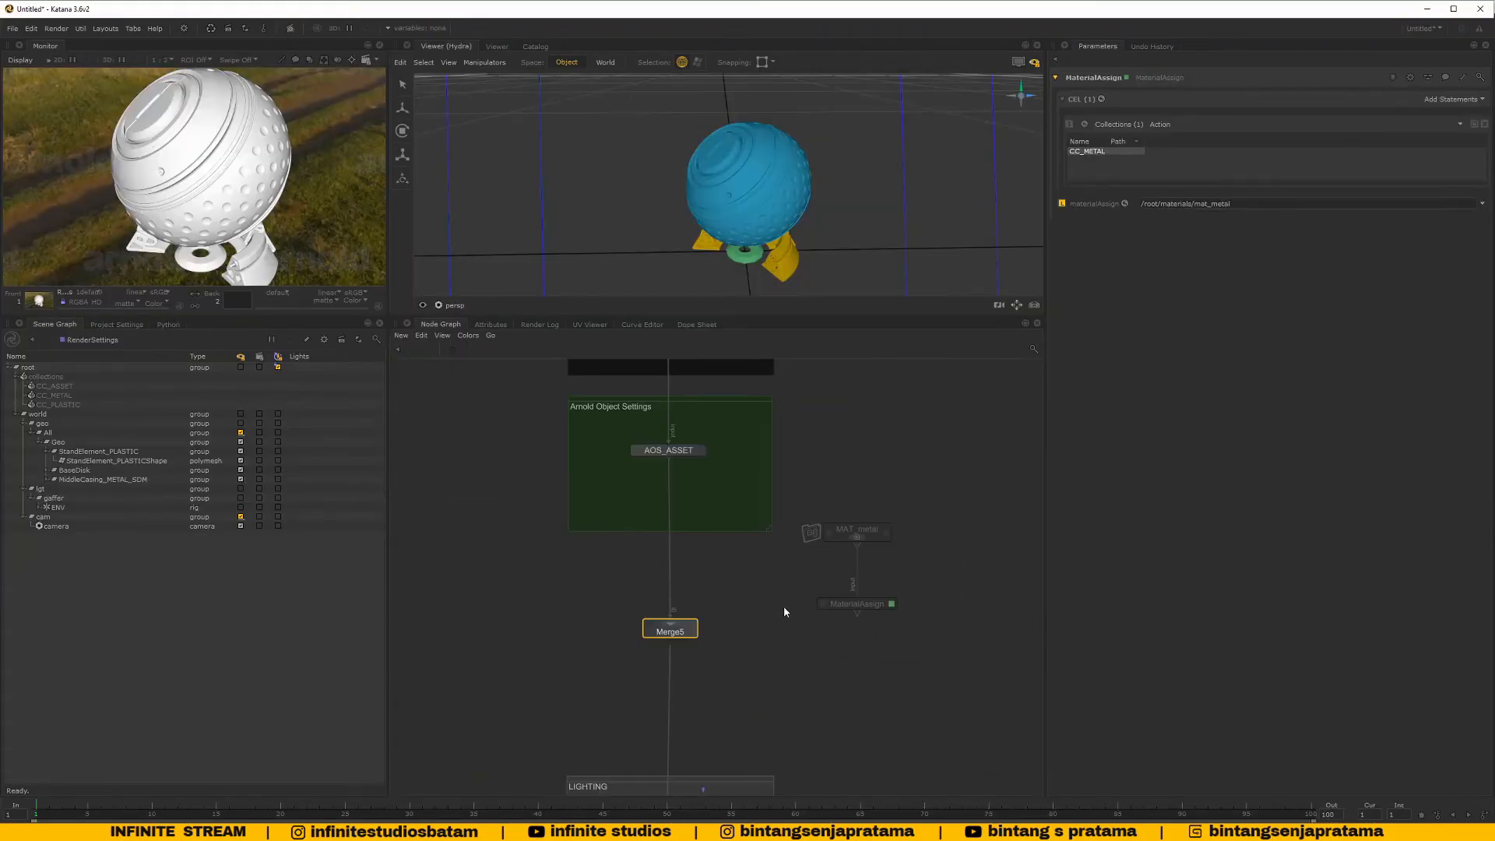
Back in the untitled project, detach the MaterialAssign node from MAT_metal and place it below and beside Merge5
{"action": "middle_click_drag", "start_coordinate": [707, 614], "coordinate": [747, 659]}
{"action": "scroll", "coordinate": [748, 659], "scroll_direction": "down", "scroll_amount": 3}
{"action": "scroll", "coordinate": [748, 661], "scroll_direction": "up", "scroll_amount": 3}
{"action": "left_click_drag", "start_coordinate": [944, 647], "coordinate": [794, 760]}
{"action": "left_click_drag", "start_coordinate": [950, 526], "coordinate": [894, 660]}
{"action": "middle_click_drag", "start_coordinate": [783, 636], "coordinate": [754, 641]}
{"action": "left_click", "coordinate": [736, 744]}
{"action": "left_click_drag", "start_coordinate": [736, 756], "coordinate": [698, 755]}
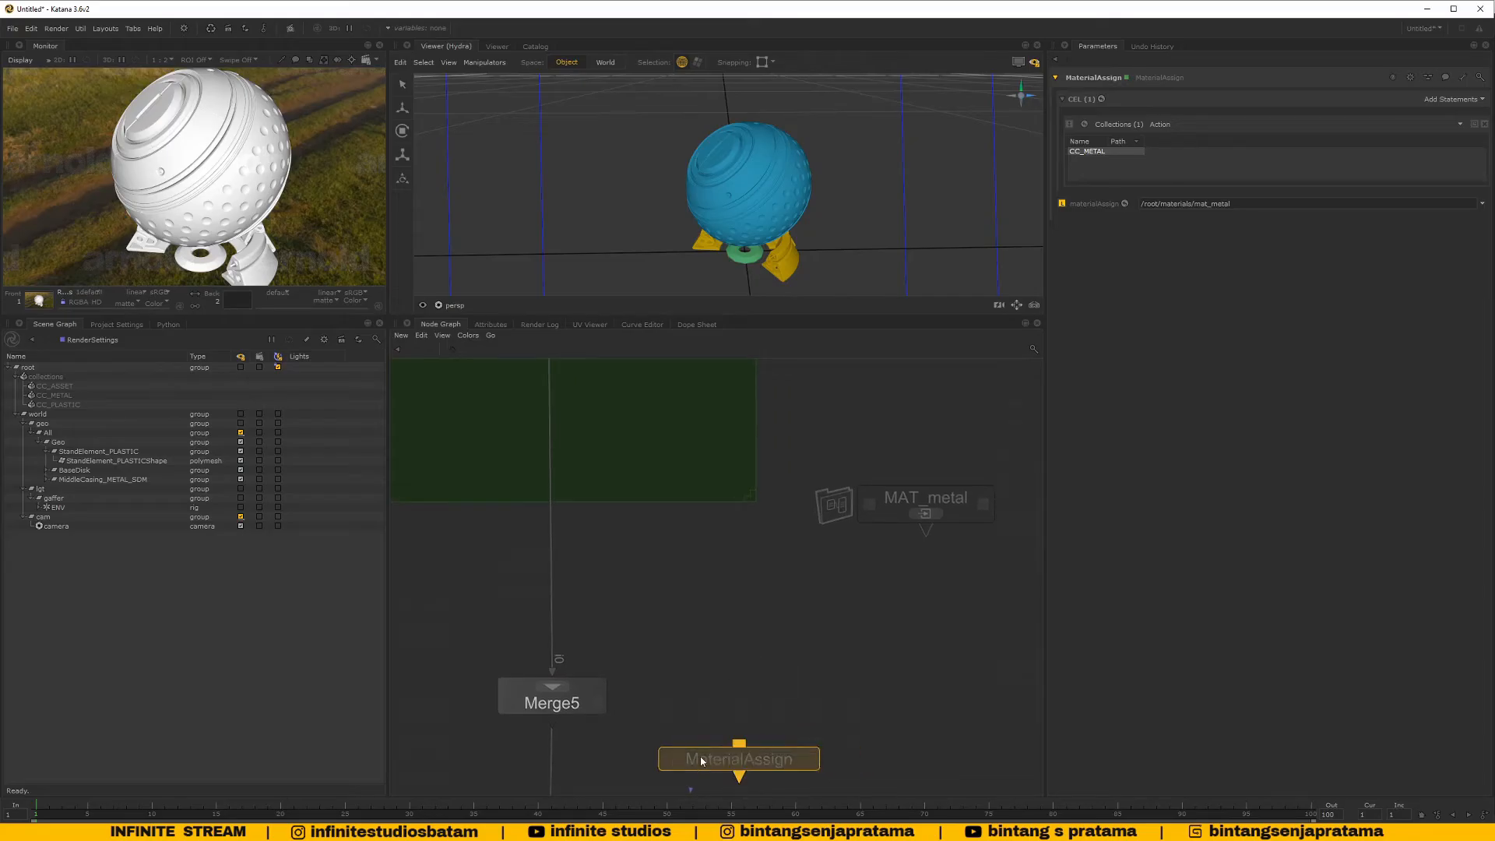
Connect MAT_metal's output to Merge5 as a second input and route the wire through a dot below MAT_metal
{"action": "left_click", "coordinate": [596, 704]}
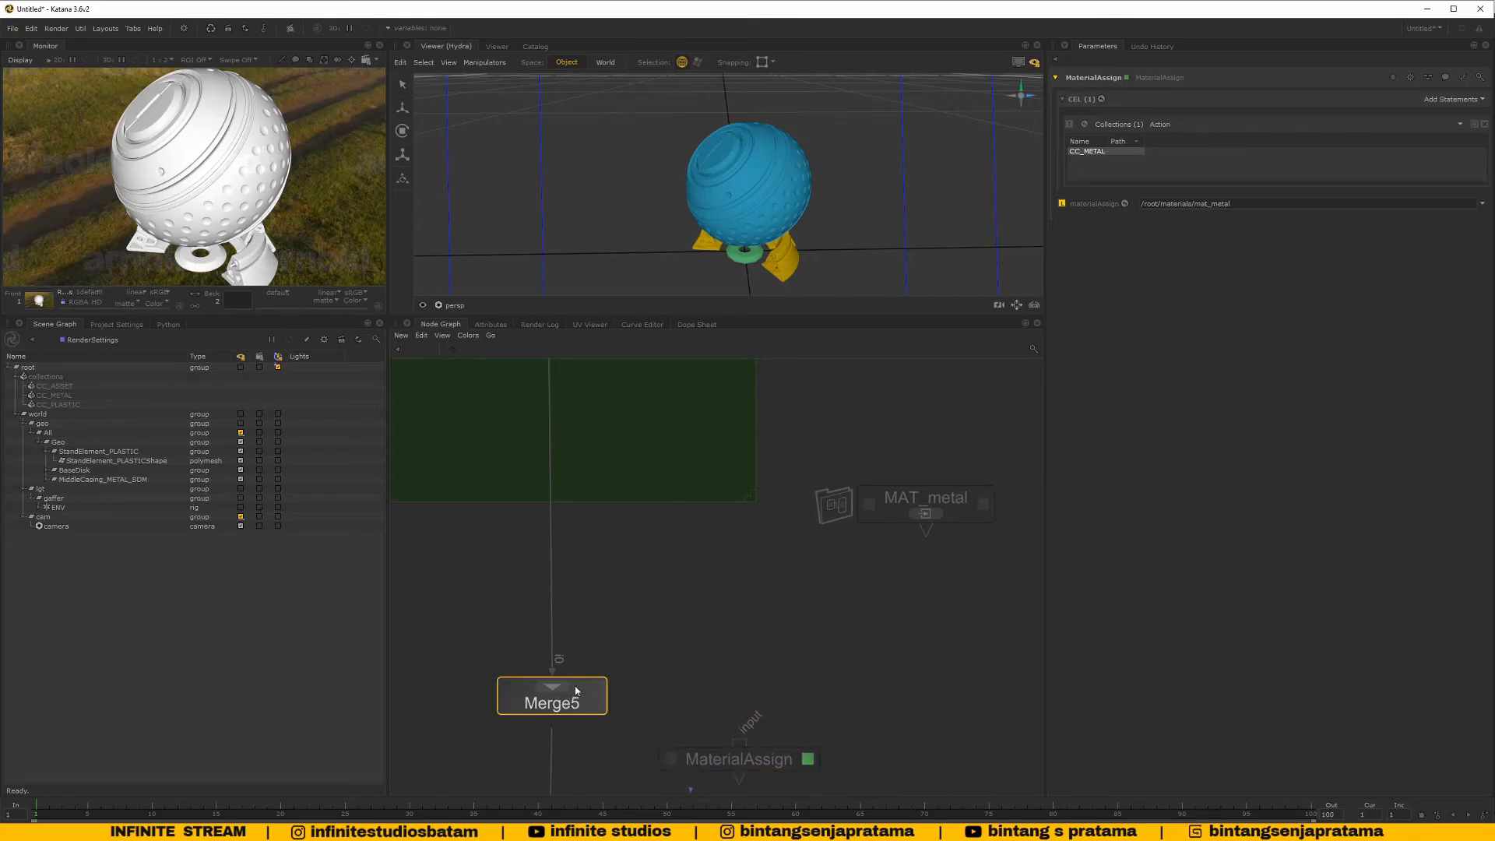
{"action": "mouse_move", "coordinate": [581, 674]}
{"action": "left_click_drag", "start_coordinate": [580, 674], "coordinate": [926, 529]}
{"action": "left_click", "coordinate": [926, 510]}
{"action": "middle_click_drag", "start_coordinate": [597, 646], "coordinate": [626, 614]}
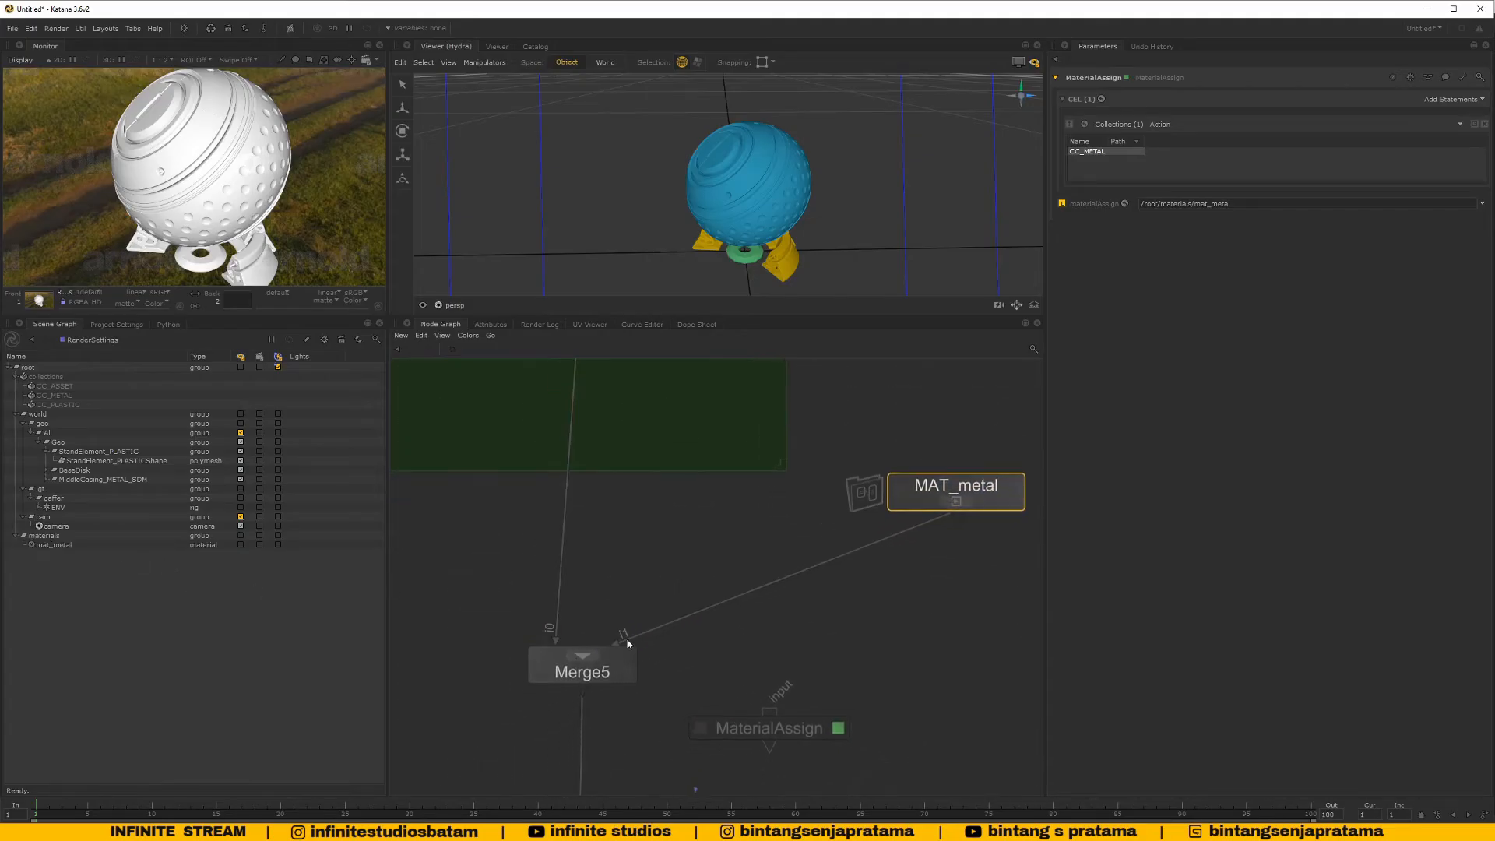
{"action": "middle_click_drag", "start_coordinate": [793, 590], "coordinate": [757, 548]}
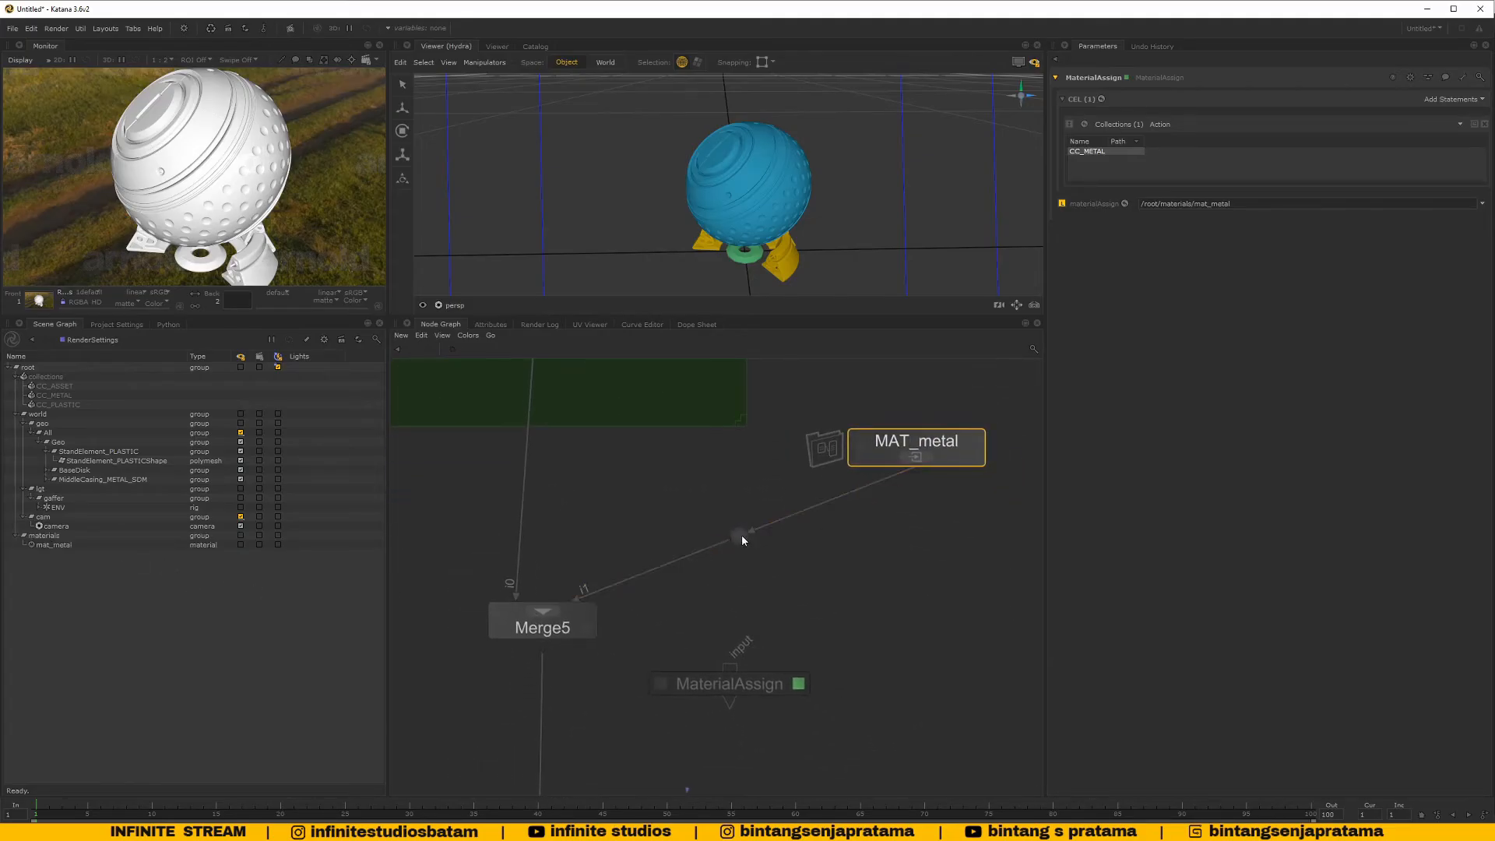
{"action": "left_click_drag", "start_coordinate": [741, 541], "coordinate": [920, 573]}
Insert the MaterialAssign node into the main node chain between Merge5 and the LIGHTING backdrop's GafferThree node
{"action": "scroll", "coordinate": [724, 508], "scroll_direction": "down", "scroll_amount": 3}
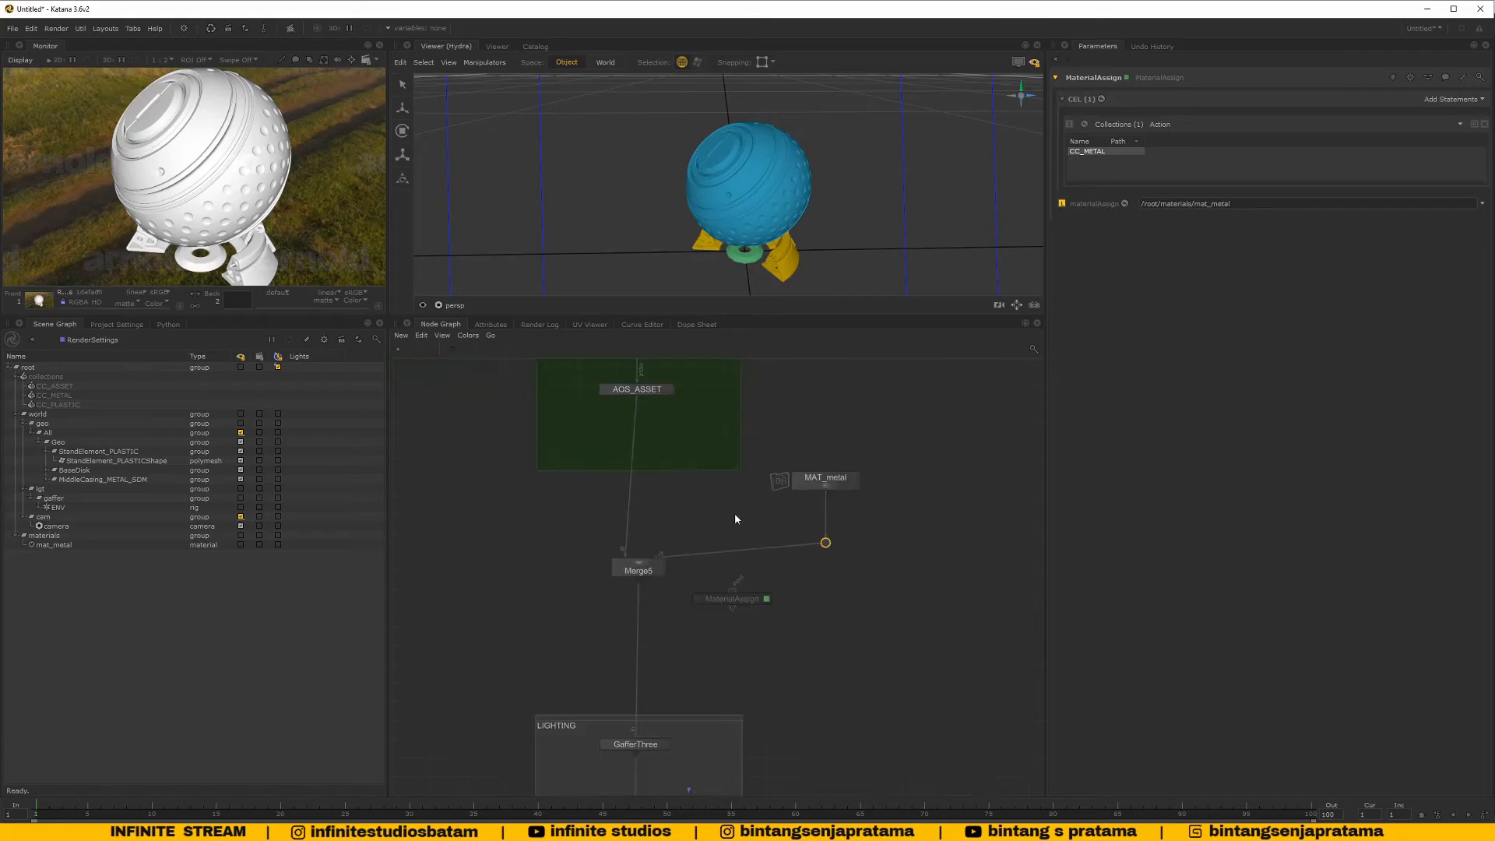
{"action": "middle_click_drag", "start_coordinate": [657, 561], "coordinate": [658, 611]}
{"action": "left_click", "coordinate": [639, 621]}
{"action": "left_click_drag", "start_coordinate": [713, 650], "coordinate": [633, 685]}
{"action": "scroll", "coordinate": [652, 672], "scroll_direction": "up", "scroll_amount": 3}
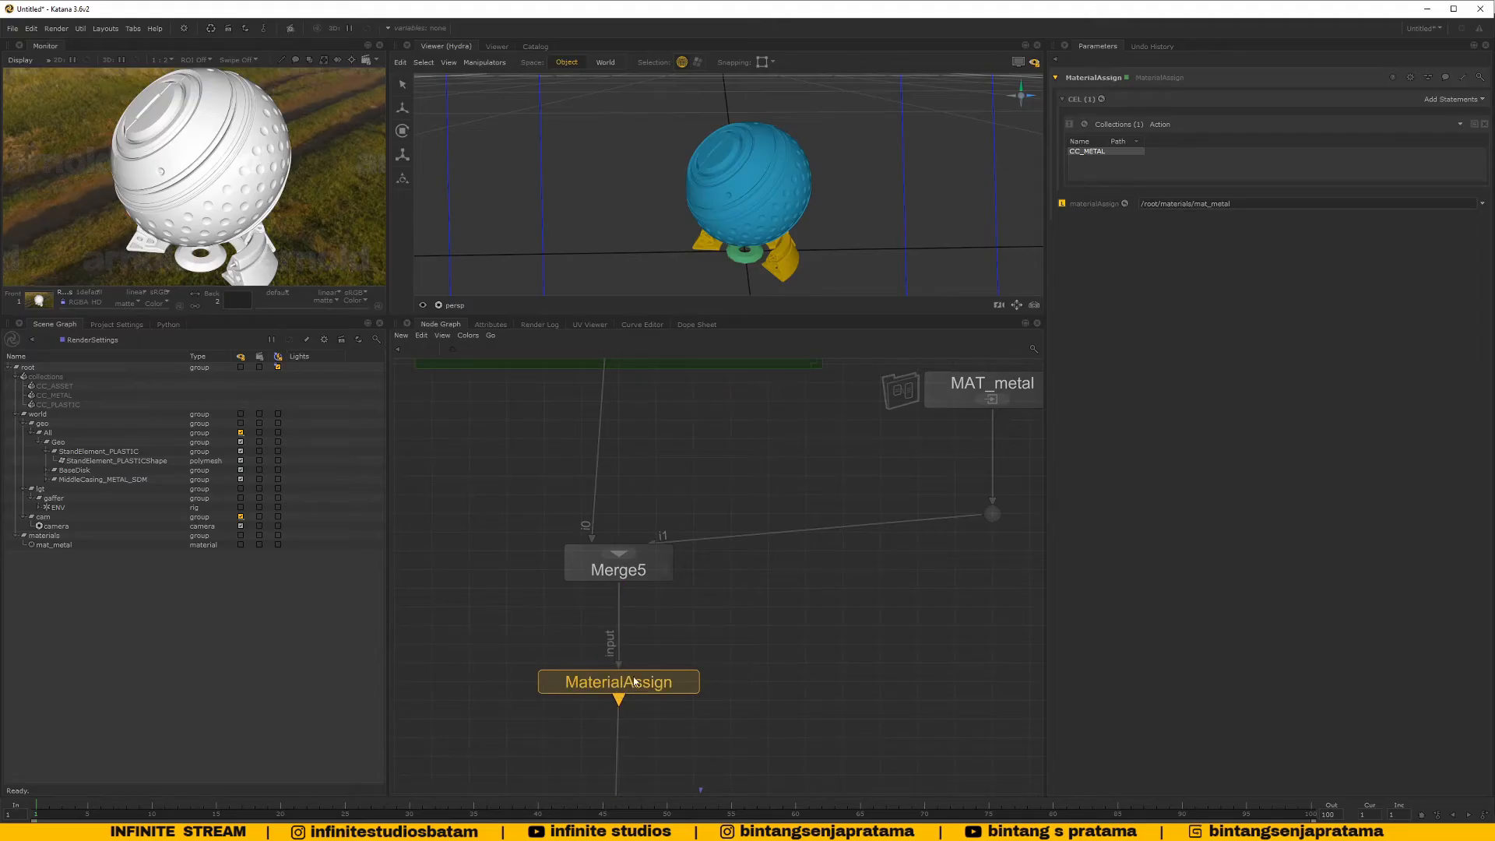
{"action": "scroll", "coordinate": [678, 641], "scroll_direction": "down", "scroll_amount": 3}
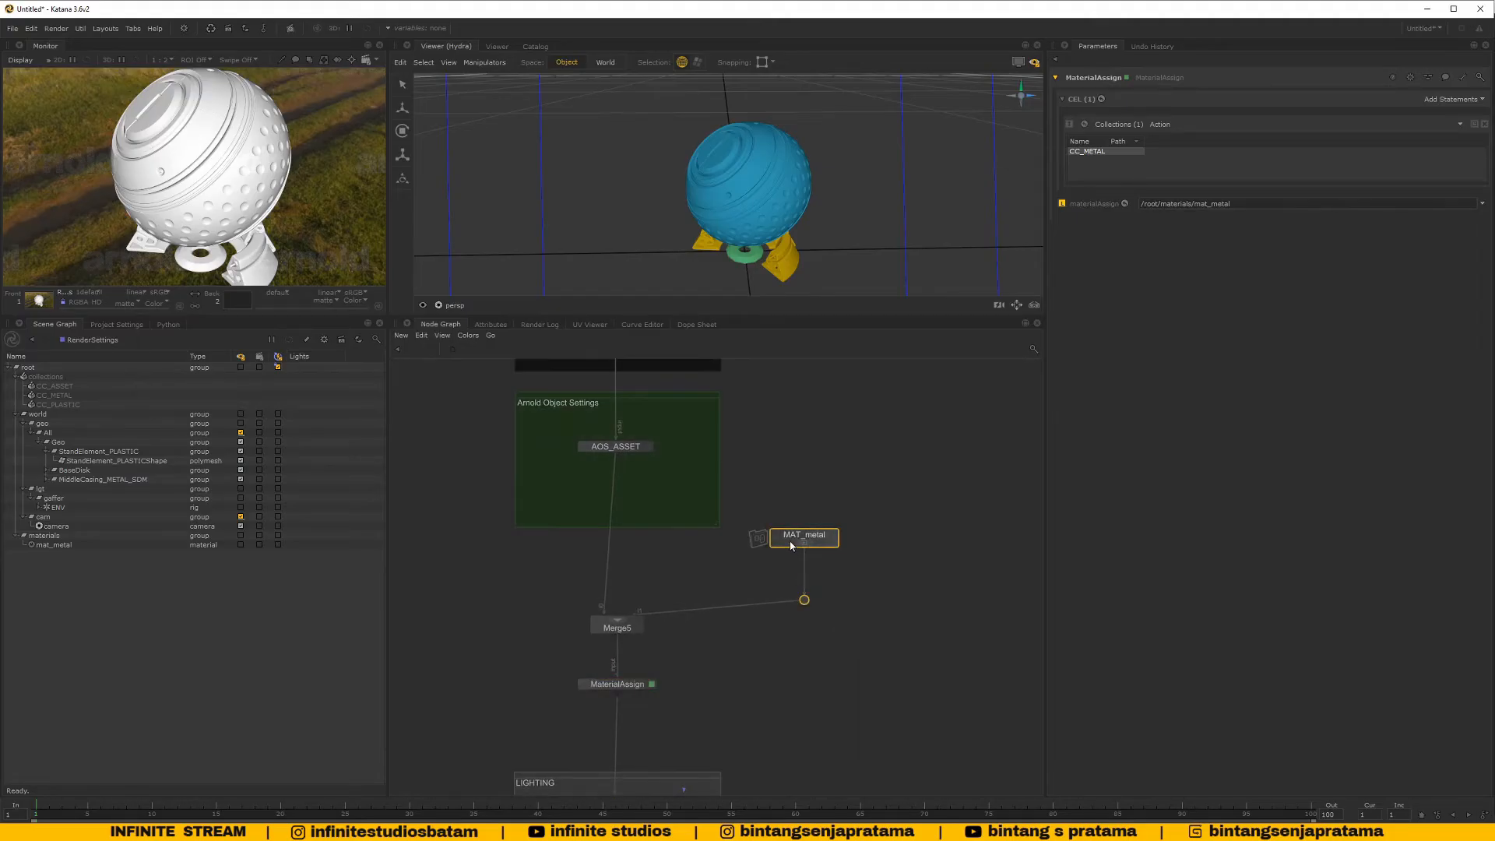
Move MAT_metal together with its connection dot farther away from the main node chain
{"action": "left_click_drag", "start_coordinate": [804, 536], "coordinate": [896, 536]}
{"action": "middle_click_drag", "start_coordinate": [896, 536], "coordinate": [839, 530]}
{"action": "left_click_drag", "start_coordinate": [753, 497], "coordinate": [932, 661]}
{"action": "middle_click_drag", "start_coordinate": [697, 553], "coordinate": [753, 526]}
{"action": "left_click", "coordinate": [753, 527]}
{"action": "left_click", "coordinate": [896, 503]}
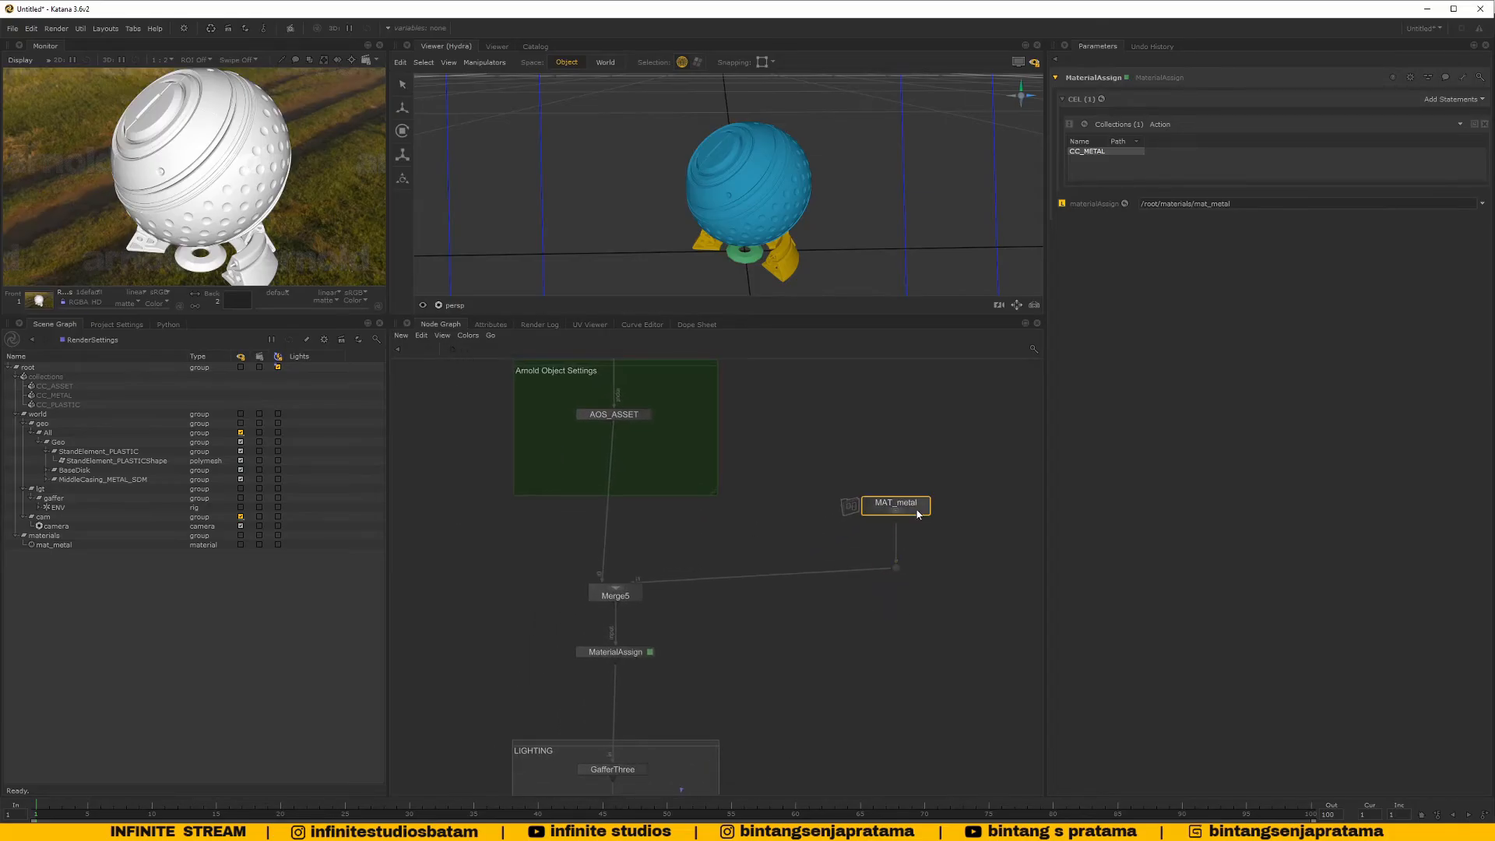
Start a preview render from the RenderSettings node at the end of the main chain
{"action": "scroll", "coordinate": [625, 658], "scroll_direction": "up", "scroll_amount": 3}
{"action": "left_click", "coordinate": [624, 648]}
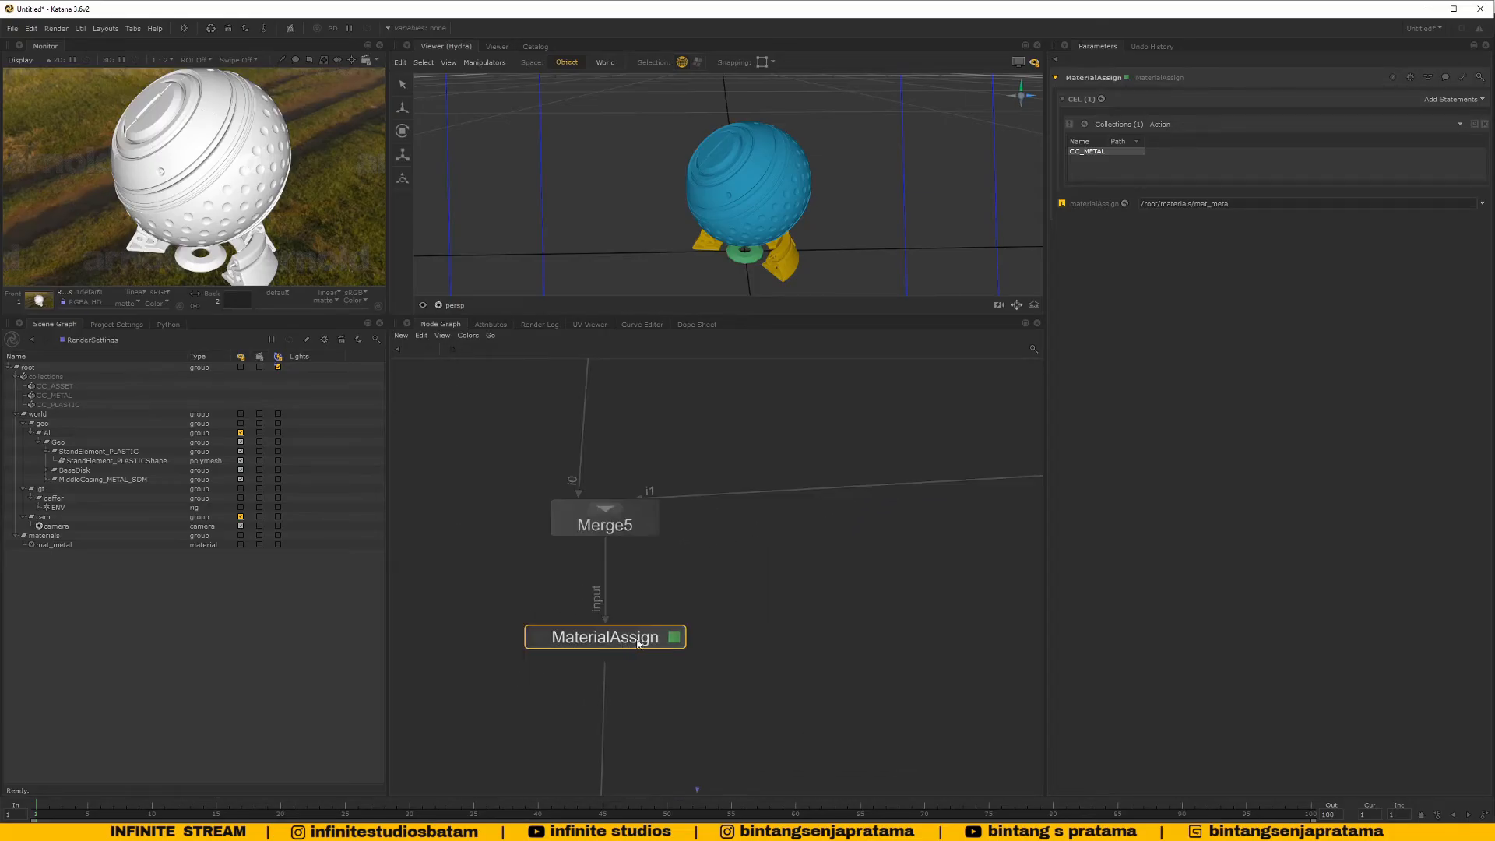
{"action": "scroll", "coordinate": [717, 569], "scroll_direction": "down", "scroll_amount": 3}
{"action": "middle_click_drag", "start_coordinate": [662, 614], "coordinate": [704, 528]}
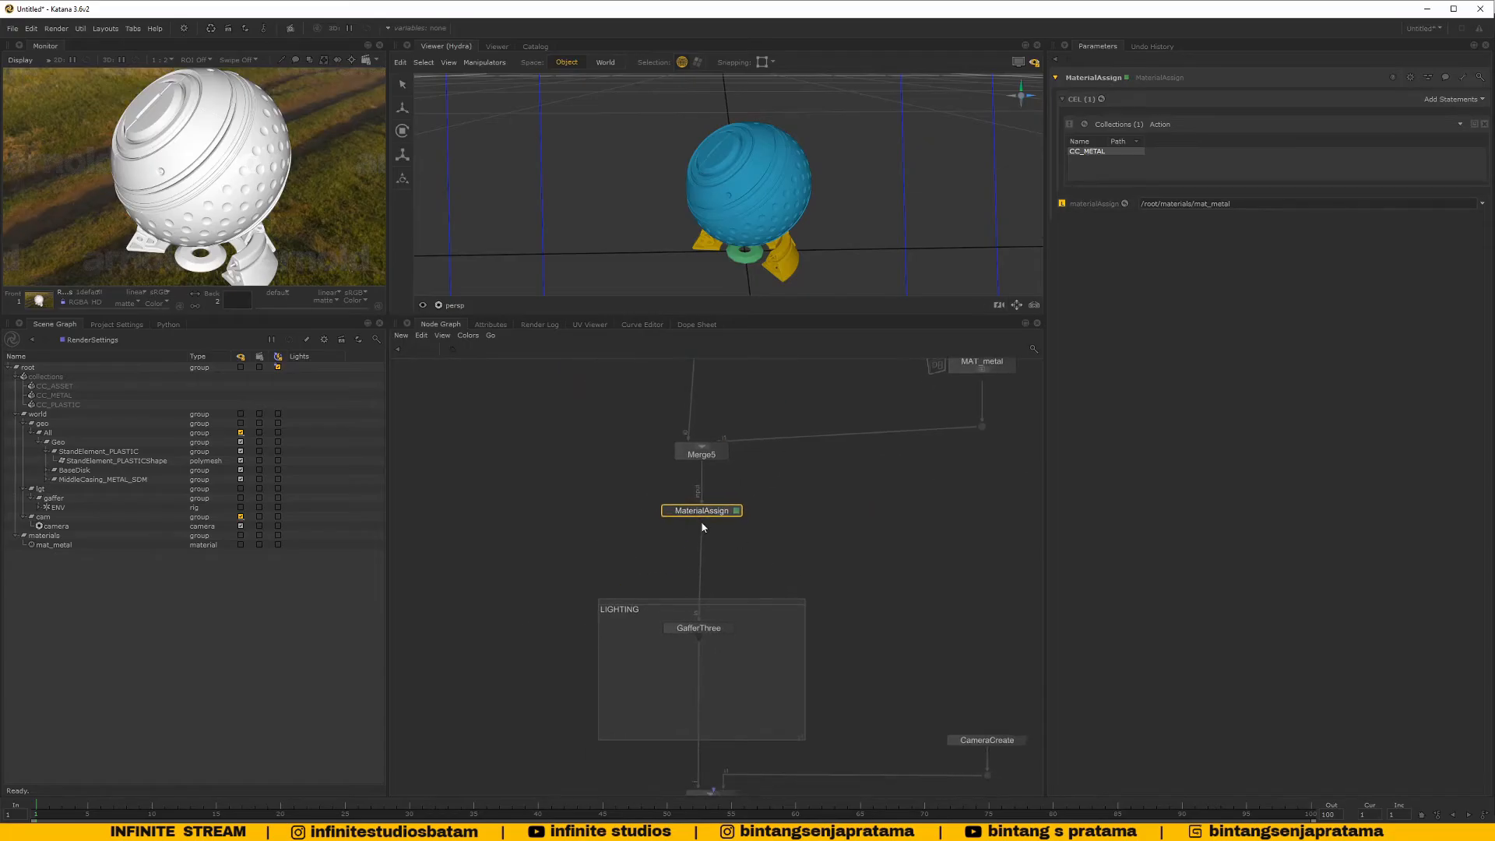
{"action": "middle_click_drag", "start_coordinate": [711, 668], "coordinate": [741, 443]}
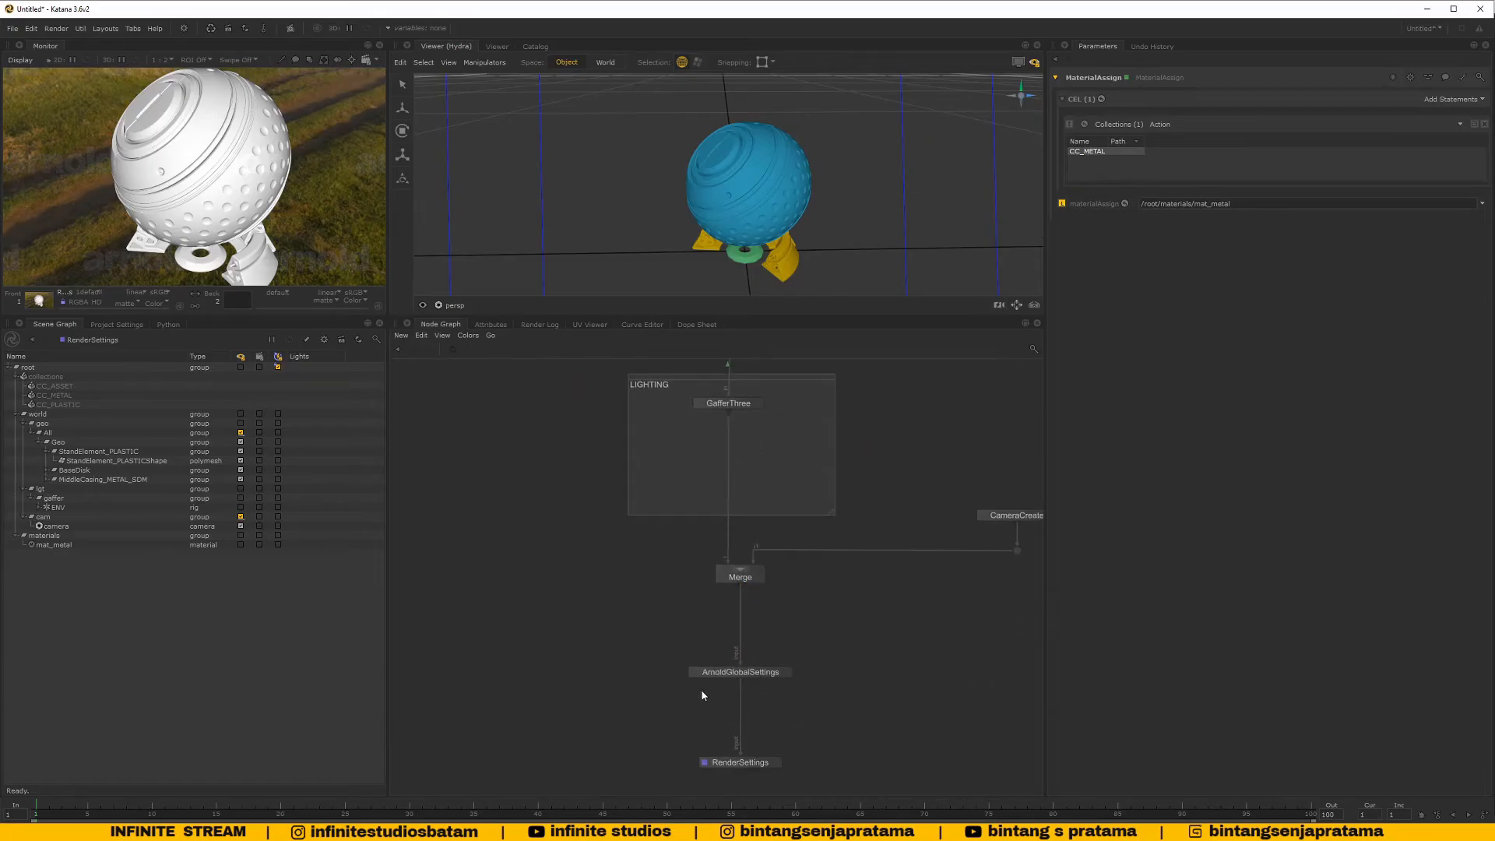
{"action": "left_click", "coordinate": [710, 763]}
{"action": "middle_click_drag", "start_coordinate": [711, 762], "coordinate": [641, 751]}
{"action": "right_click", "coordinate": [667, 754]}
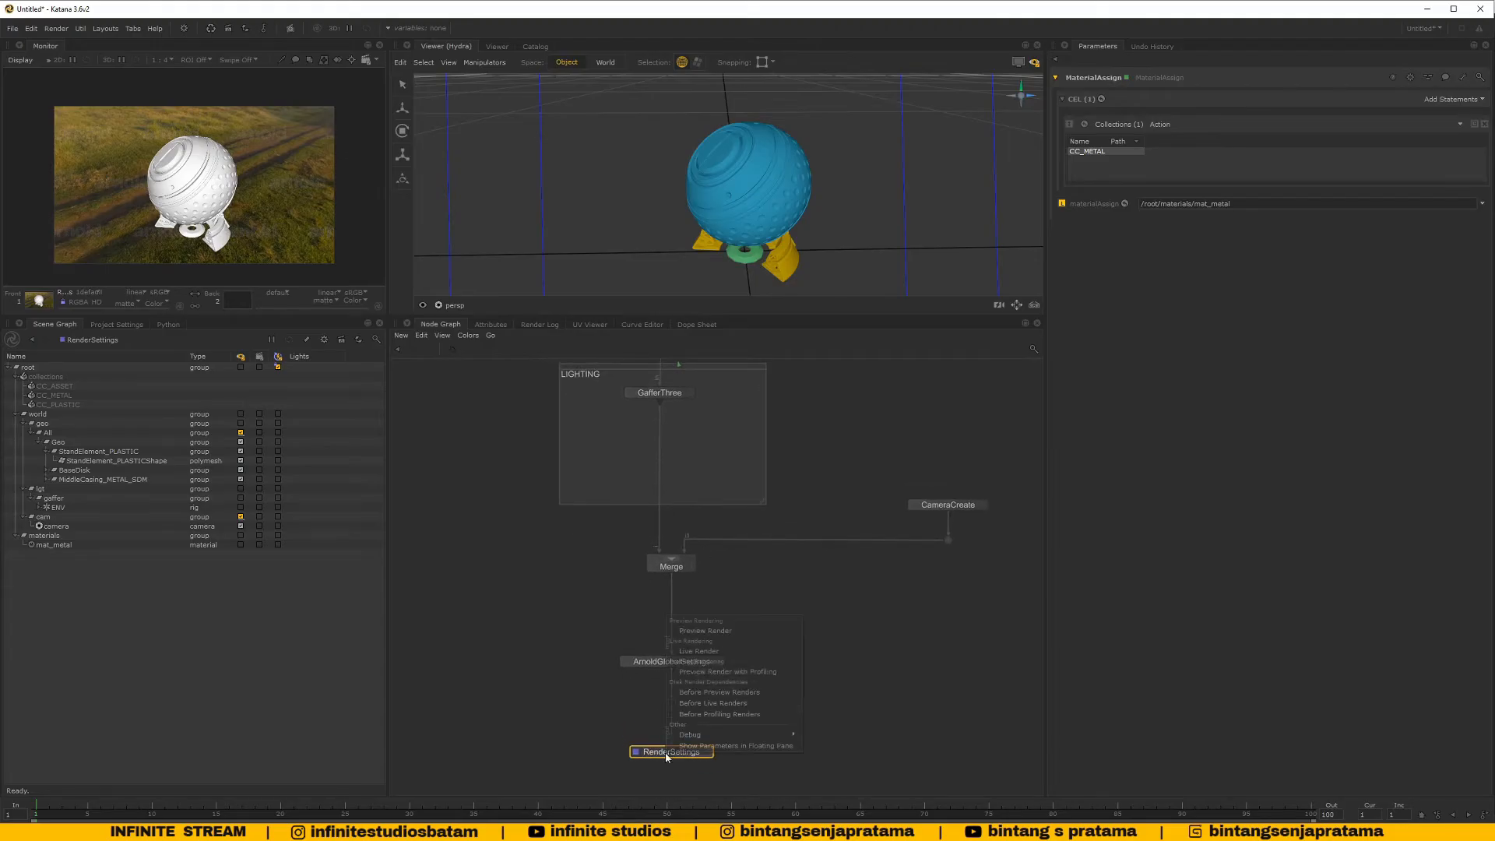
{"action": "left_click", "coordinate": [705, 631]}
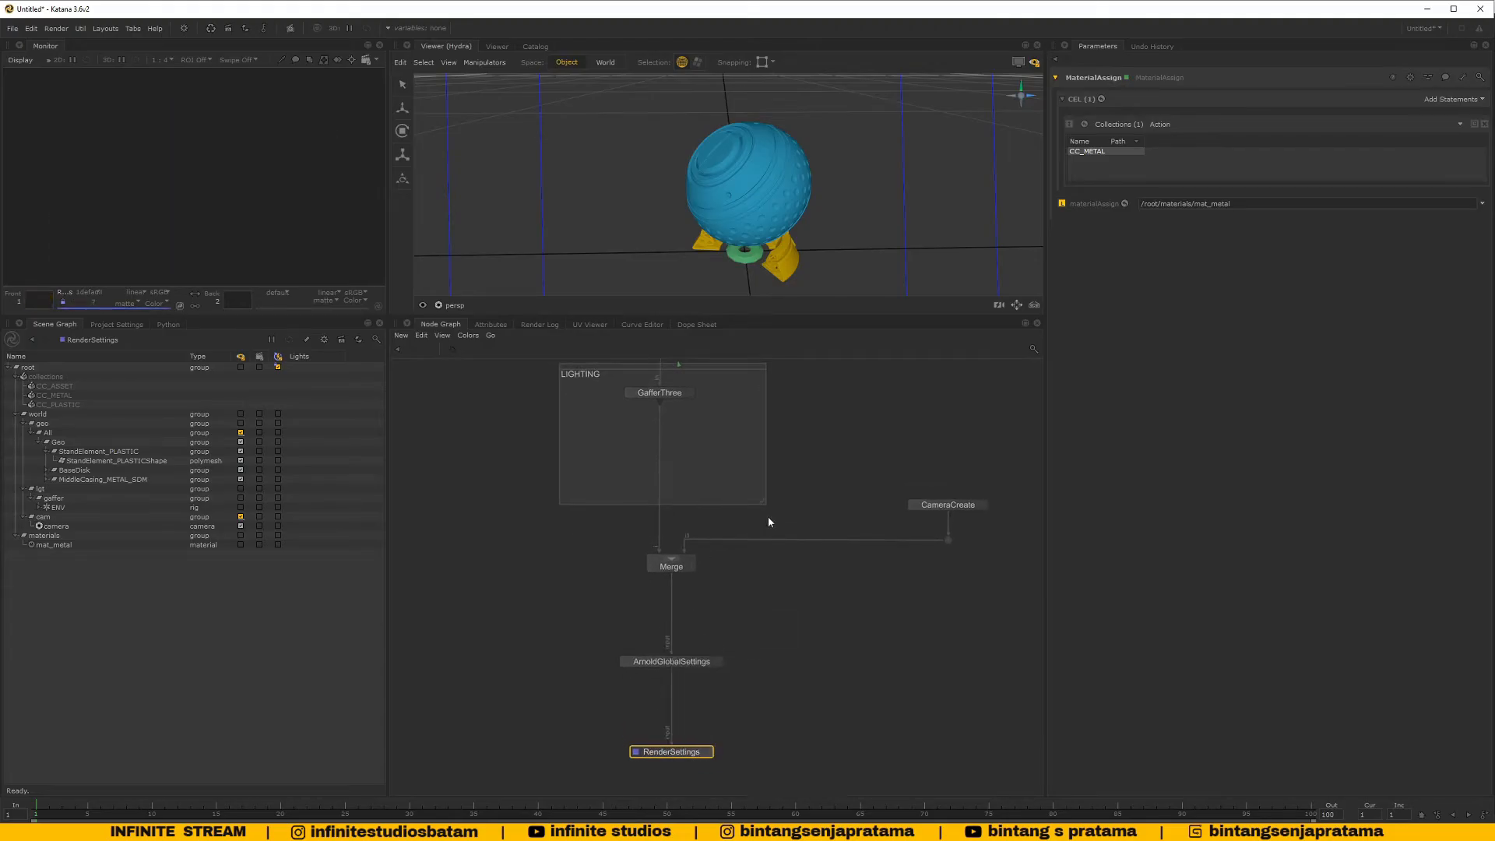
Move the Merge5 node slightly up the main chain, closer to the Arnold Object Settings backdrop
{"action": "middle_click_drag", "start_coordinate": [769, 467], "coordinate": [779, 710]}
{"action": "middle_click_drag", "start_coordinate": [703, 507], "coordinate": [711, 548]}
{"action": "scroll", "coordinate": [711, 548], "scroll_direction": "up", "scroll_amount": 2}
{"action": "scroll", "coordinate": [711, 548], "scroll_direction": "down", "scroll_amount": 2}
{"action": "middle_click_drag", "start_coordinate": [750, 501], "coordinate": [714, 624]}
{"action": "left_click_drag", "start_coordinate": [844, 497], "coordinate": [990, 663]}
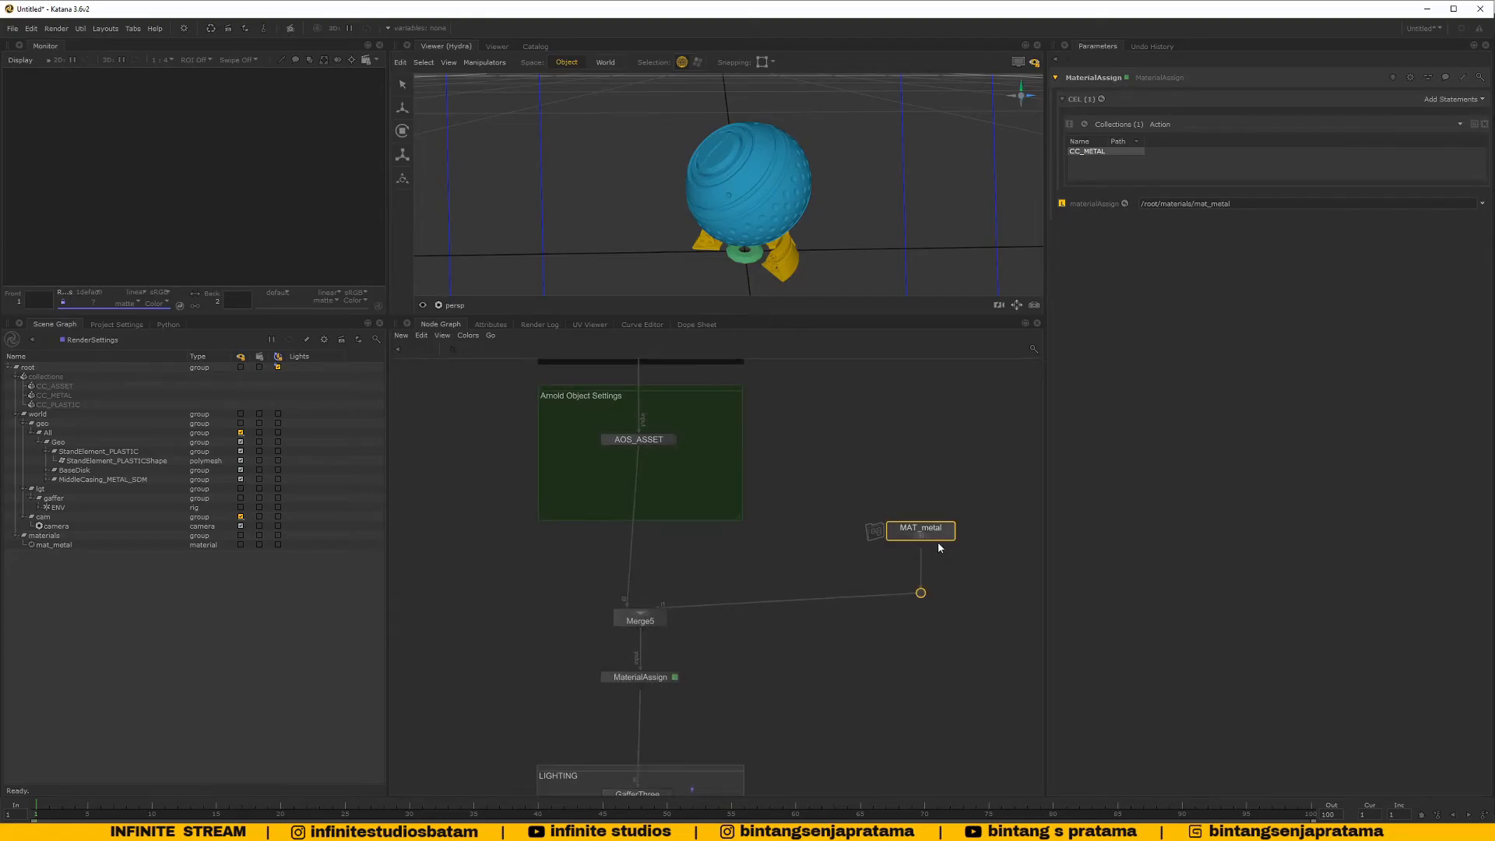
{"action": "middle_click_drag", "start_coordinate": [969, 610], "coordinate": [828, 595]}
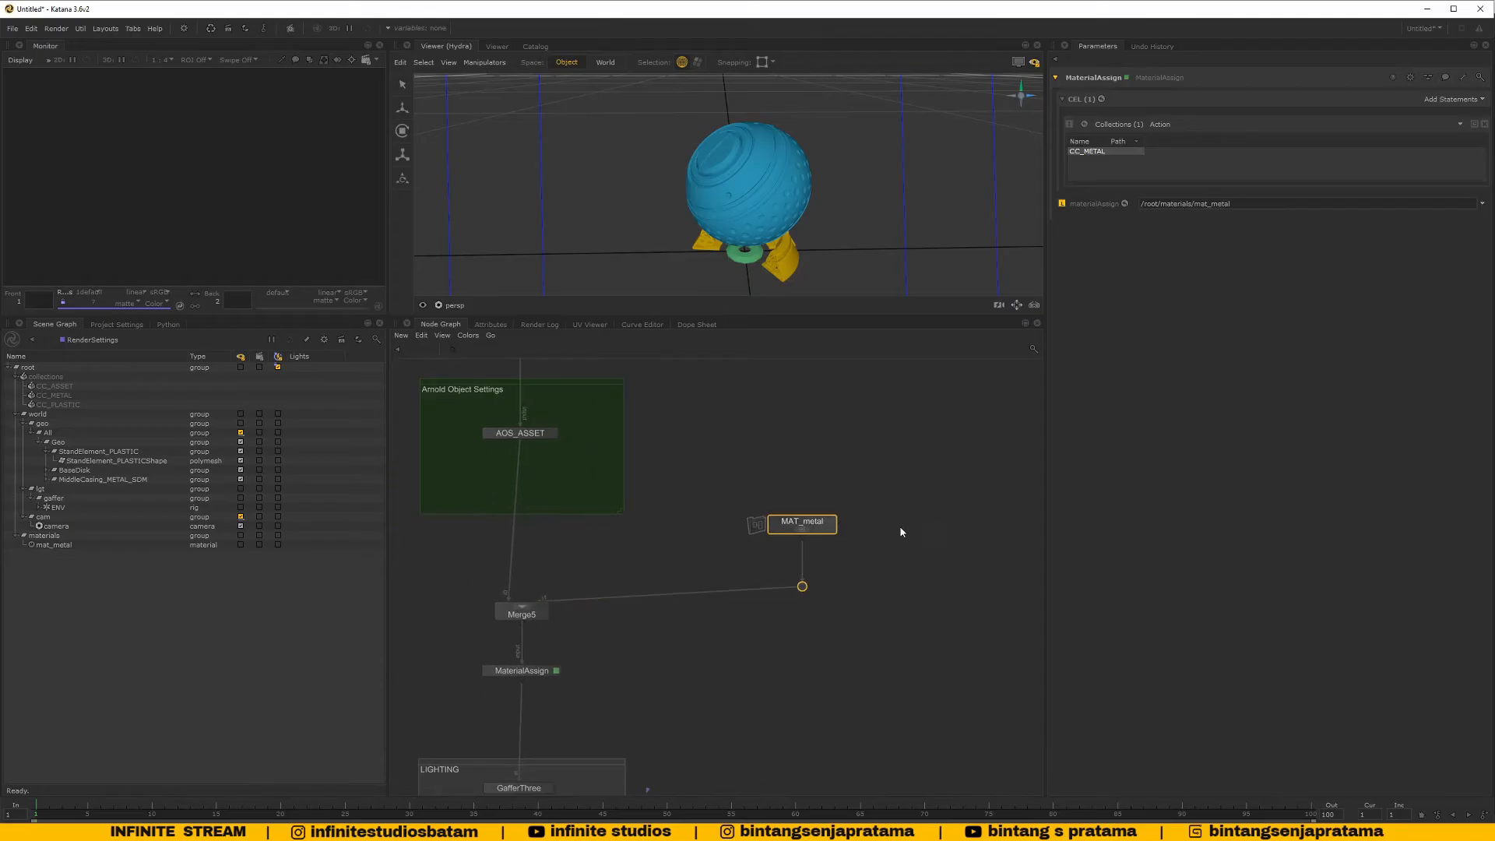
{"action": "middle_click_drag", "start_coordinate": [625, 551], "coordinate": [674, 537]}
{"action": "left_click", "coordinate": [605, 610]}
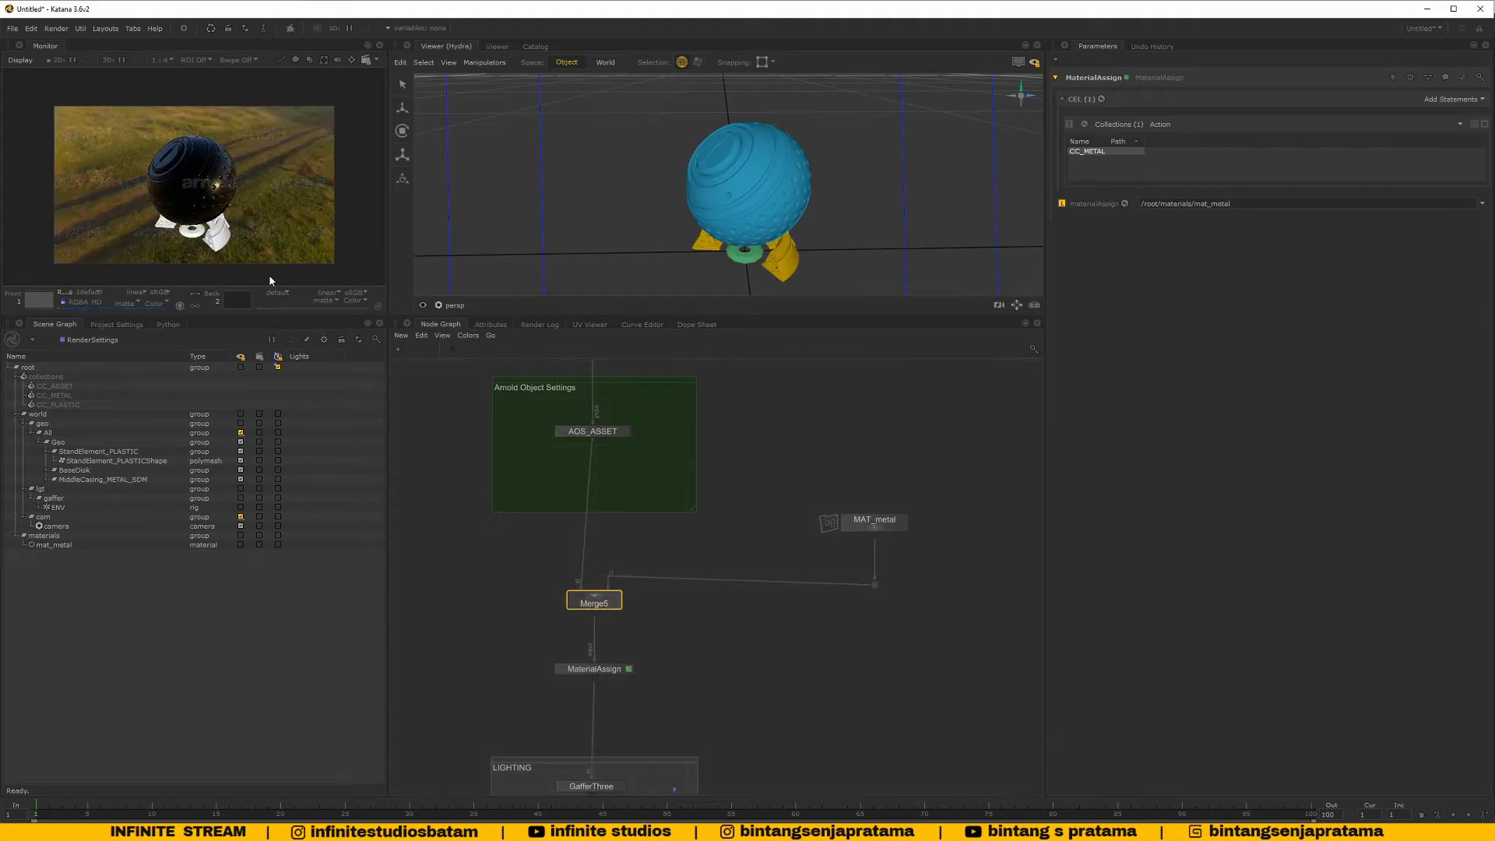
Examine the metal material on the shader ball close up in the rendered image
{"action": "scroll", "coordinate": [191, 195], "scroll_direction": "up", "scroll_amount": 2}
{"action": "scroll", "coordinate": [265, 195], "scroll_direction": "down", "scroll_amount": 1}
{"action": "middle_click_drag", "start_coordinate": [257, 174], "coordinate": [218, 189]}
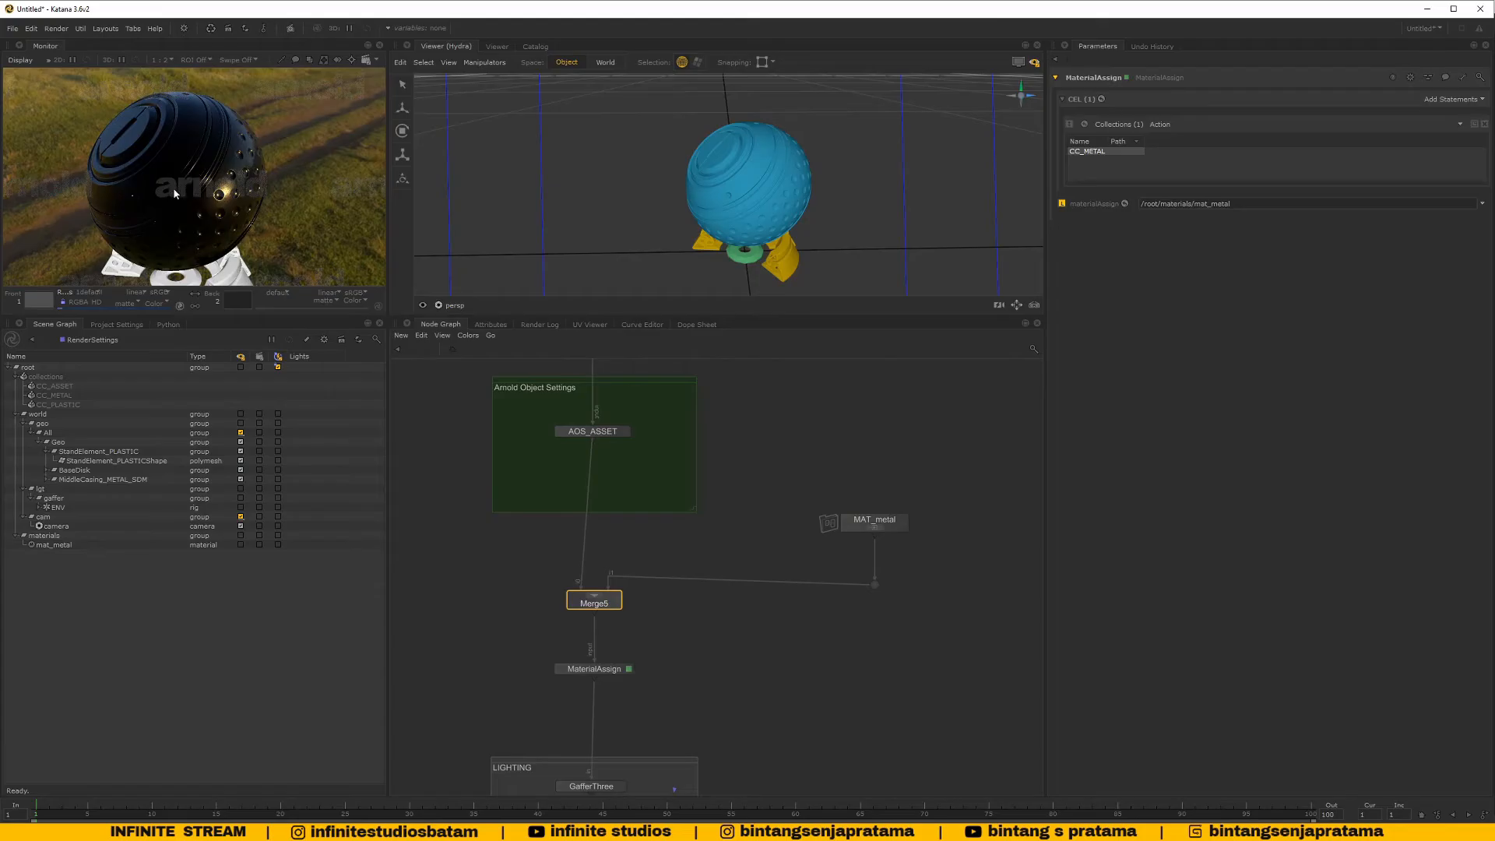
{"action": "mouse_move", "coordinate": [174, 193]}
{"action": "middle_mouse_down"}
{"action": "mouse_move", "coordinate": [195, 213]}
{"action": "mouse_move", "coordinate": [219, 201]}
{"action": "mouse_move", "coordinate": [197, 210]}
{"action": "middle_mouse_up"}
Move the MaterialAssign node slightly up so it sits closer beneath Merge5
{"action": "middle_click_drag", "start_coordinate": [584, 592], "coordinate": [648, 551]}
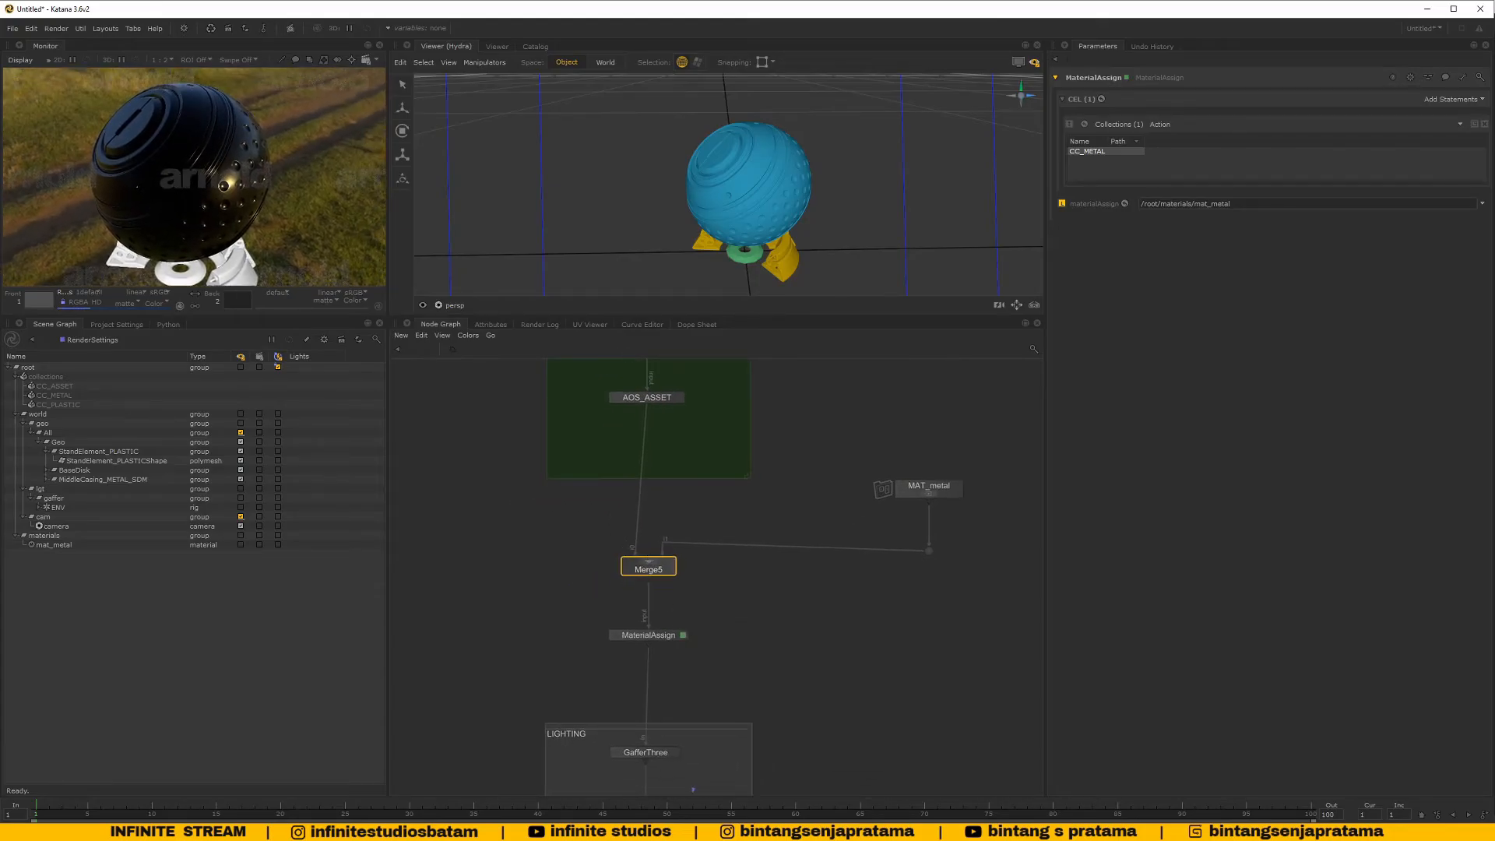
{"action": "left_click", "coordinate": [674, 634]}
{"action": "left_click_drag", "start_coordinate": [675, 634], "coordinate": [676, 617]}
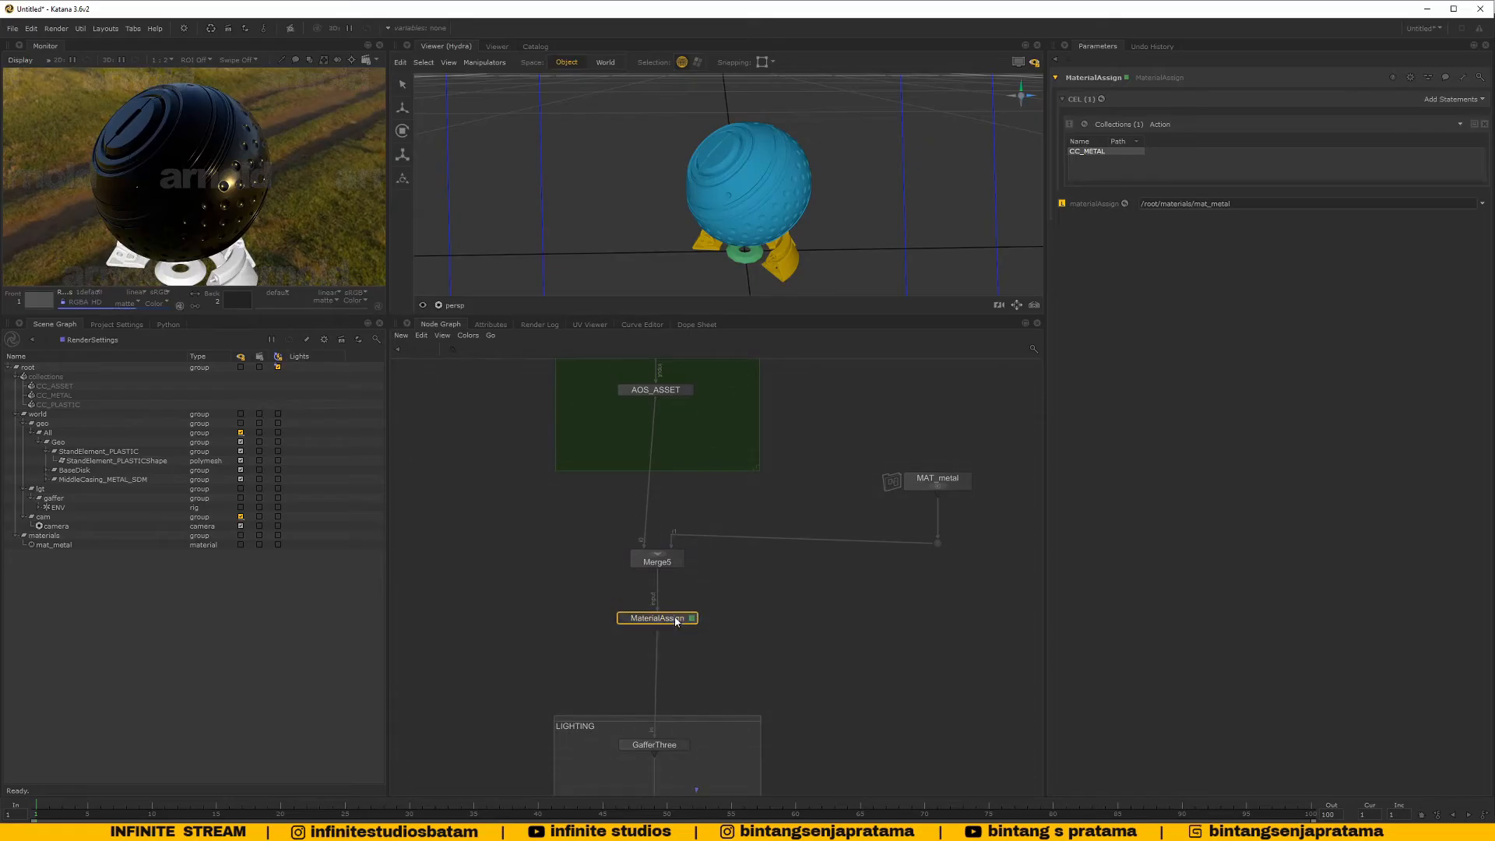
{"action": "scroll", "coordinate": [671, 620], "scroll_direction": "up", "scroll_amount": 4}
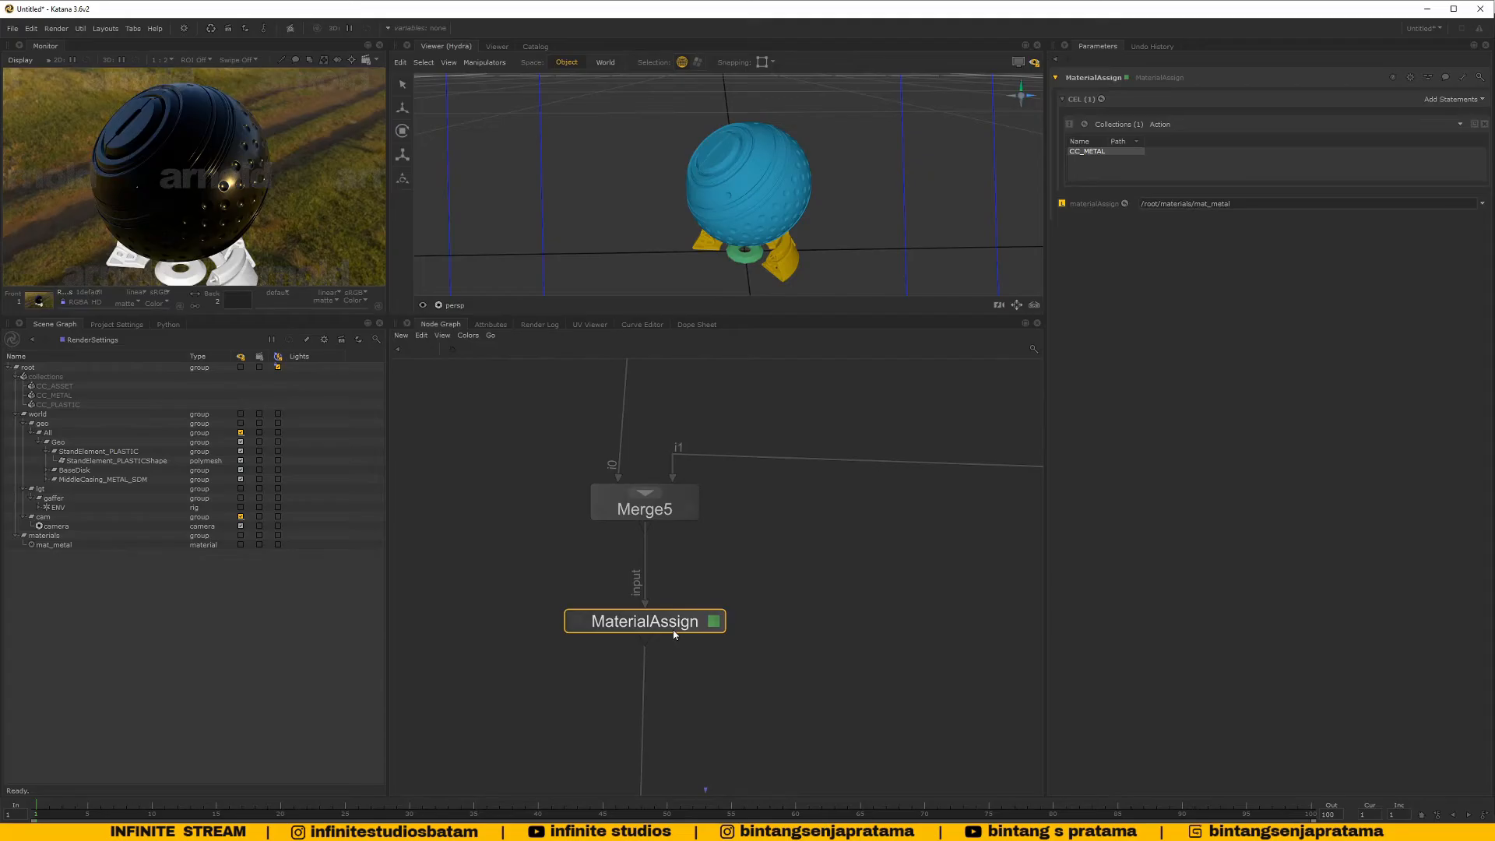
Convert the MaterialAssign node into a group stack and expand the CEL settings of the assignment inside it
{"action": "key", "text": "shift+s"}
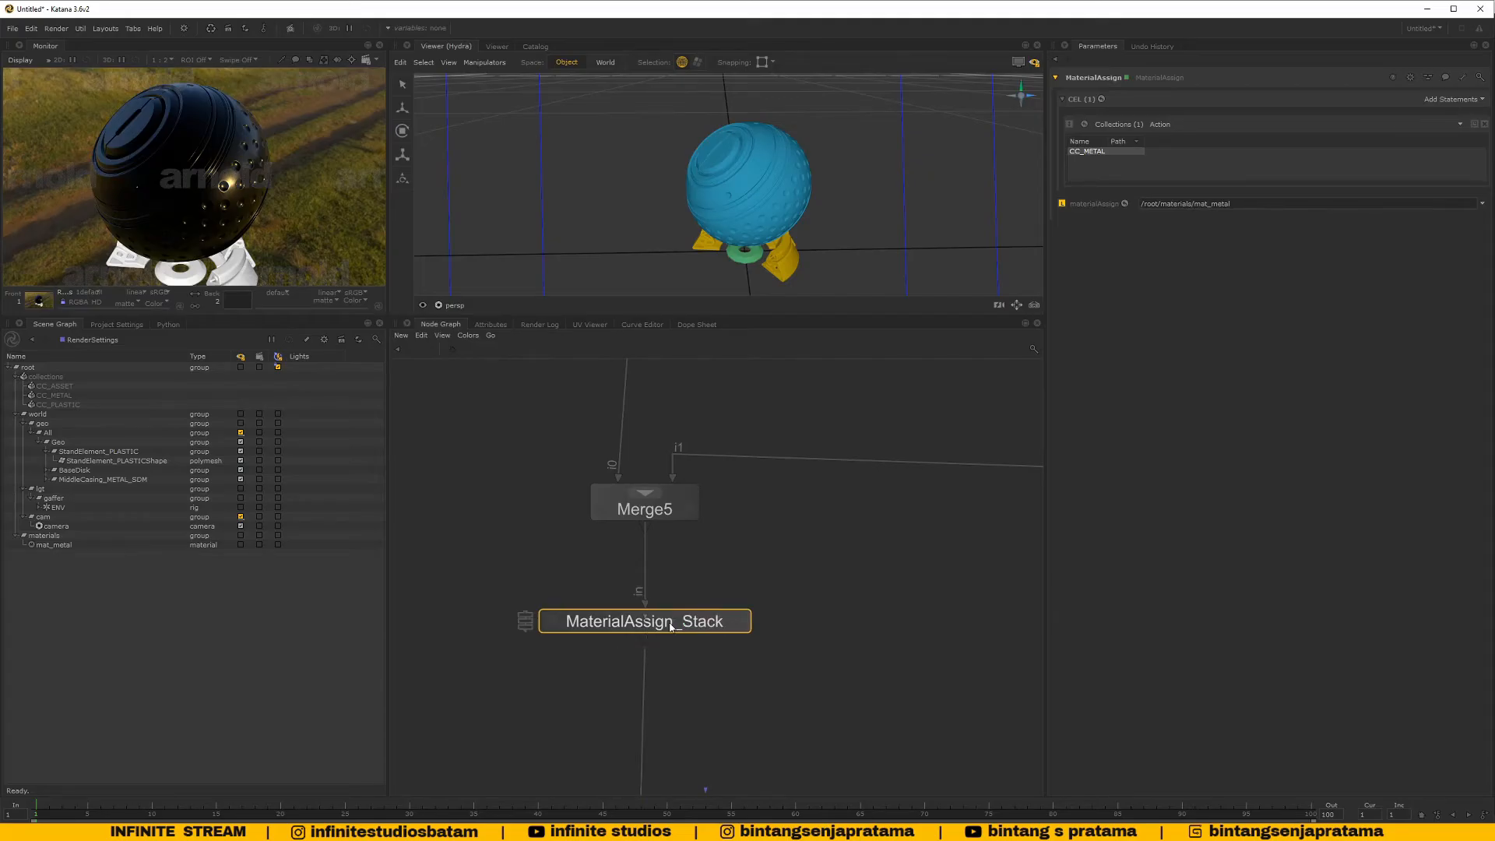
{"action": "left_click", "coordinate": [740, 621]}
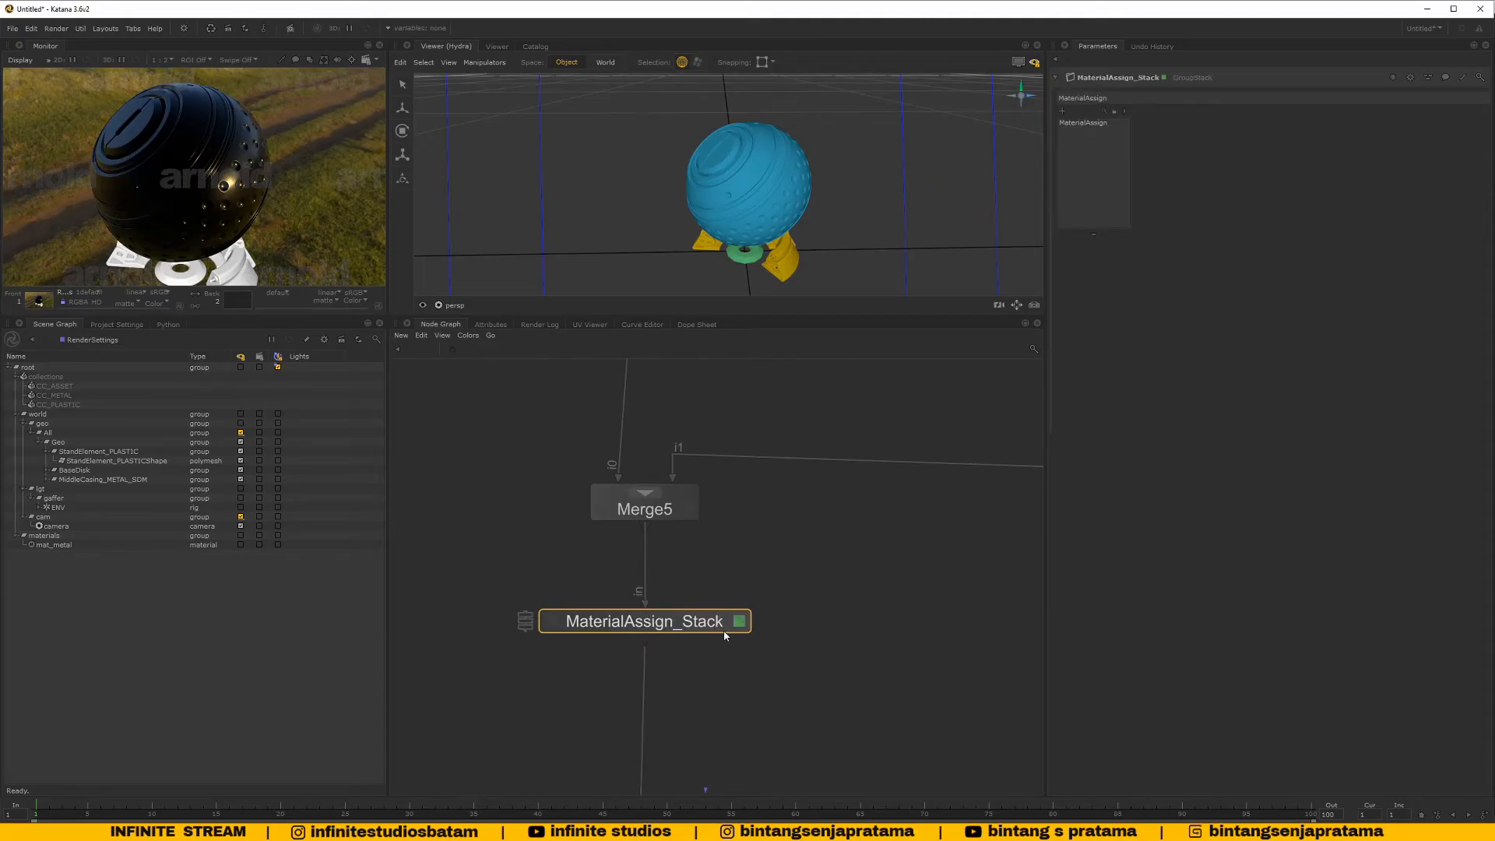
{"action": "left_click", "coordinate": [1093, 124]}
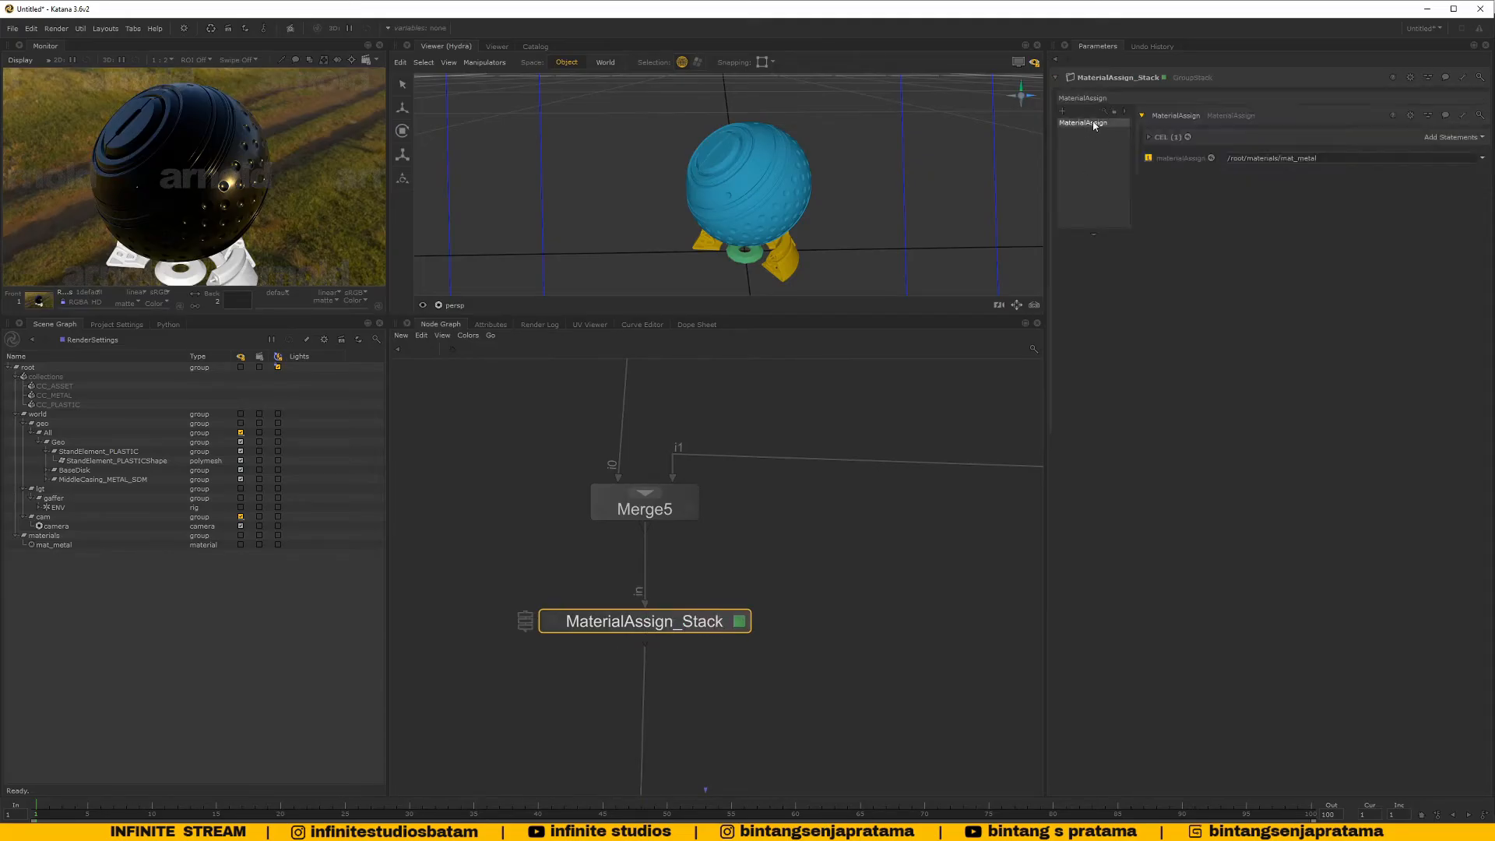
{"action": "left_click", "coordinate": [1147, 138]}
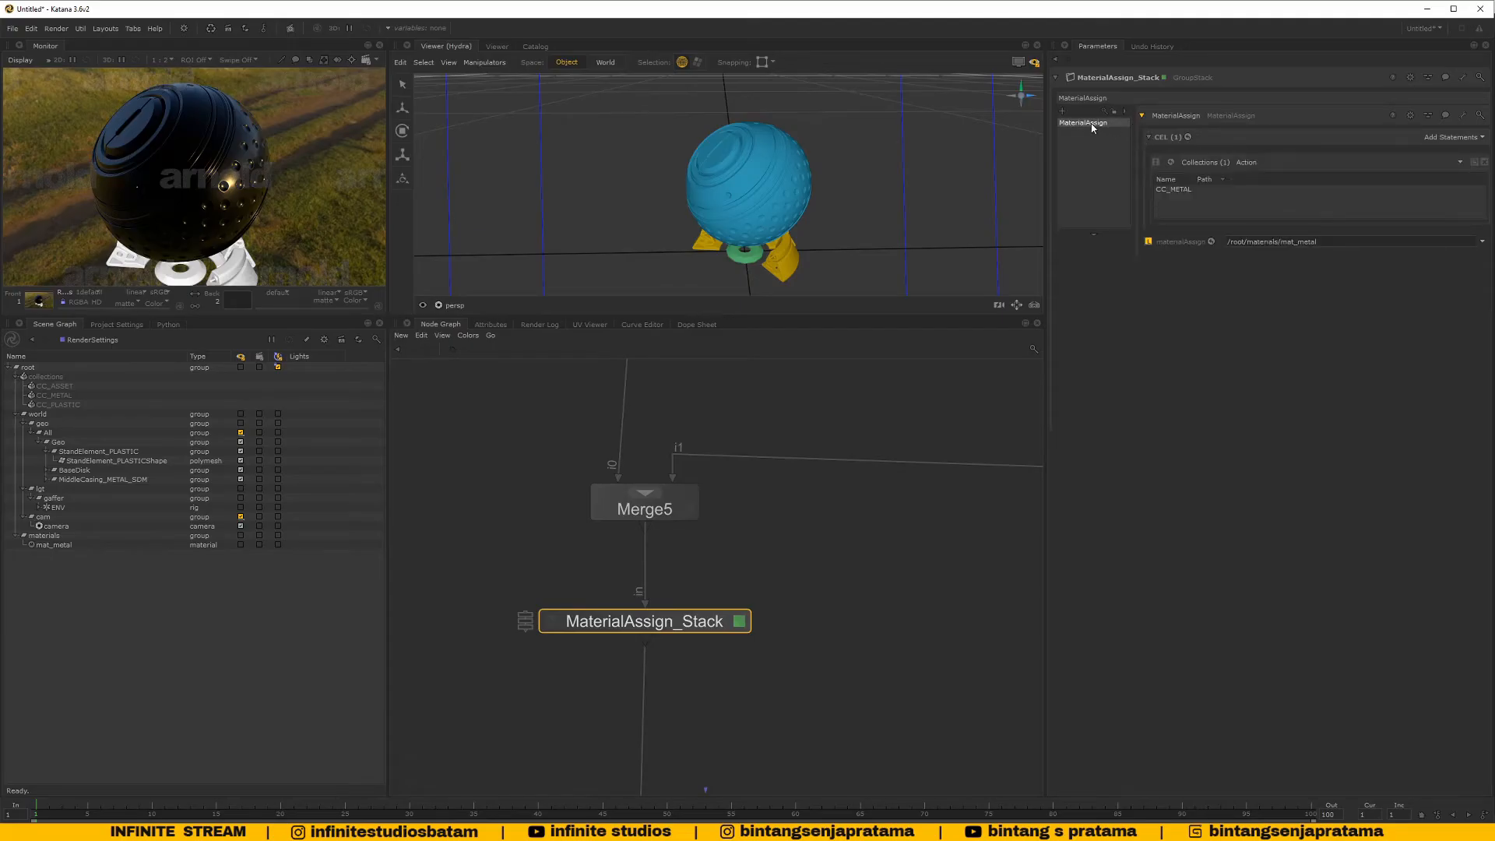
Rename the material assignment inside the stack as MA_Metal
{"action": "left_click", "coordinate": [1158, 117]}
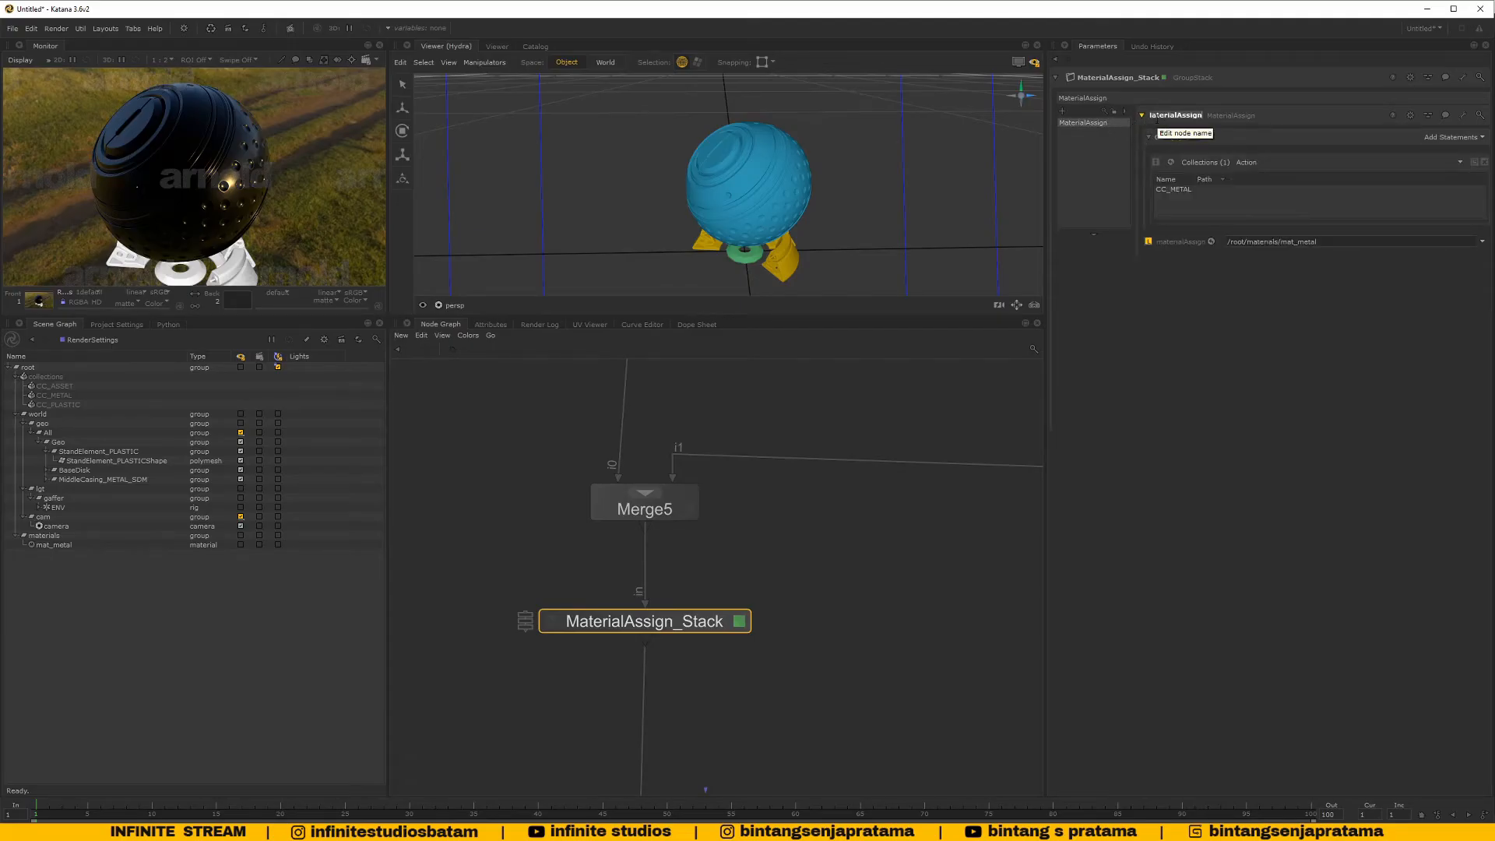
{"action": "type", "text": "Mat"}
{"action": "key", "text": "BackSpace"}
{"action": "key", "text": "BackSpace"}
{"action": "type", "text": "A_Metal"}
{"action": "key", "text": "Return"}
Rename the MaterialAssign_Stack node below Merge5 as MATERIAL_ASSIGN
{"action": "middle_click_drag", "start_coordinate": [920, 525], "coordinate": [796, 550]}
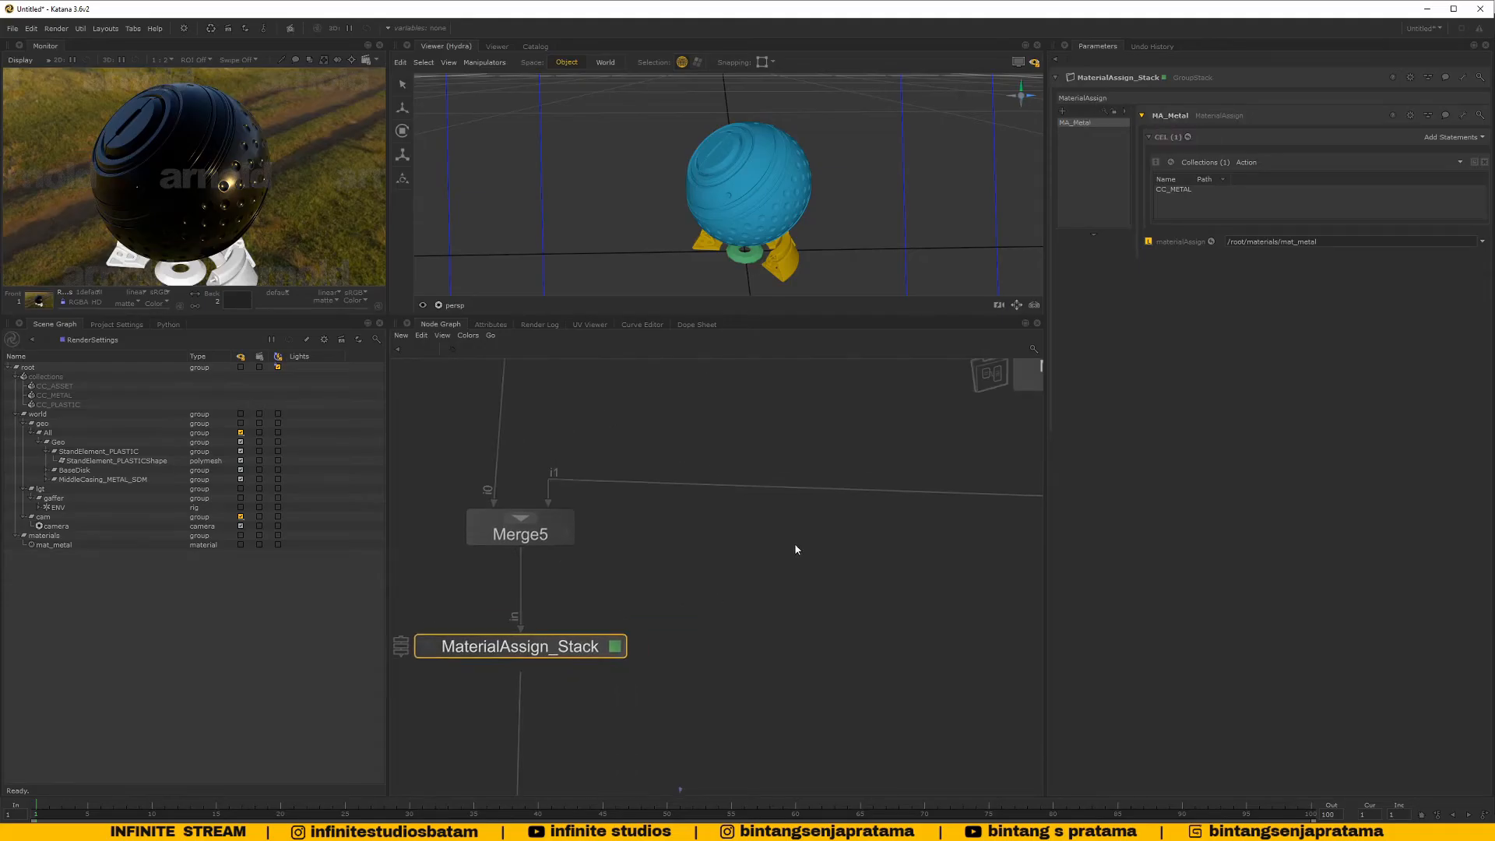
{"action": "key", "text": "f"}
{"action": "double_click", "coordinate": [722, 608]}
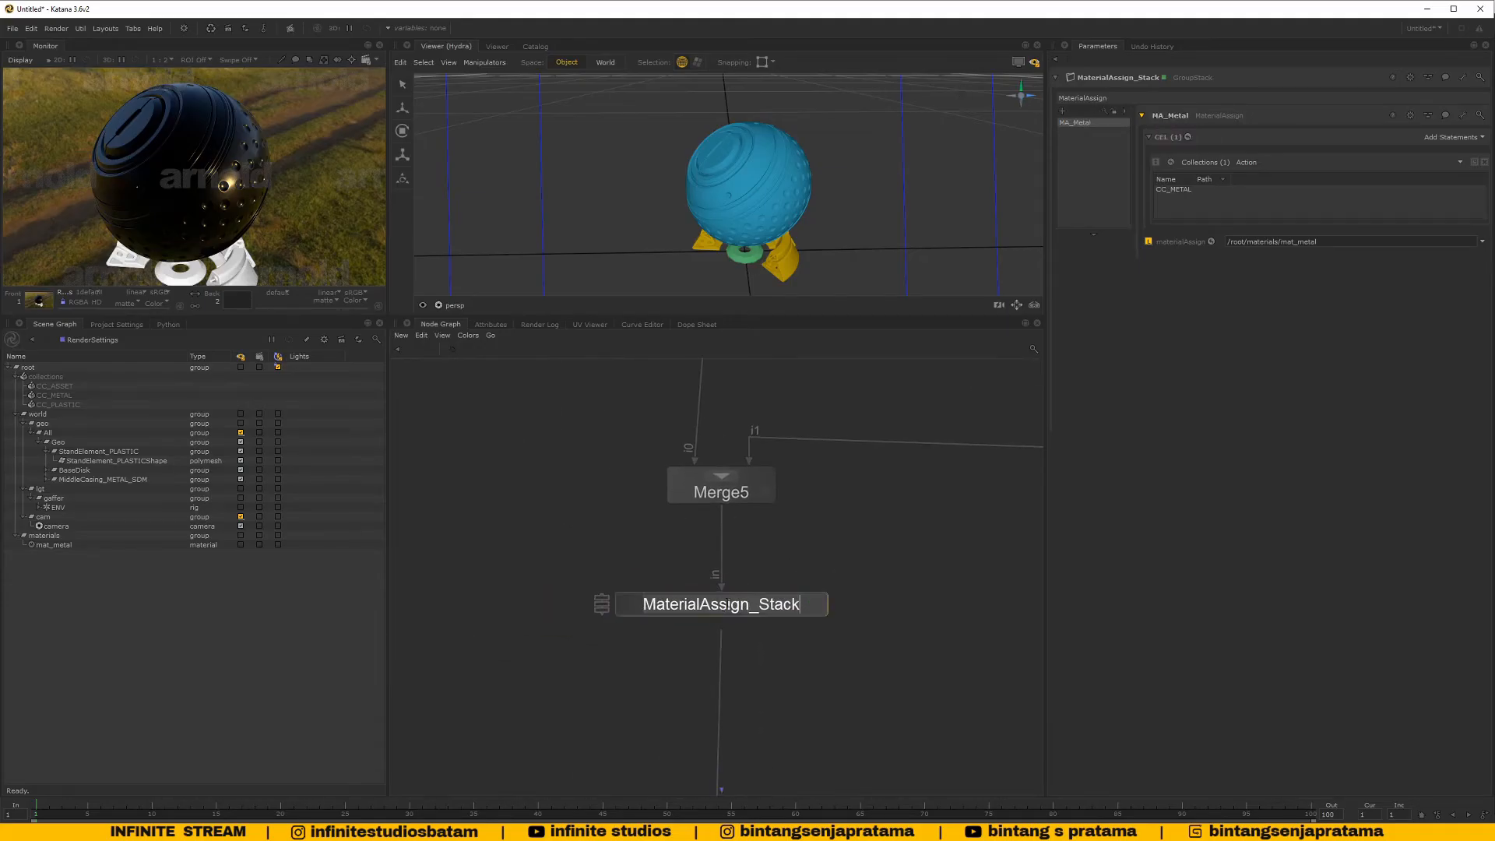
{"action": "left_click", "coordinate": [728, 604]}
{"action": "key", "text": "ctrl+a"}
{"action": "type", "text": "Material"}
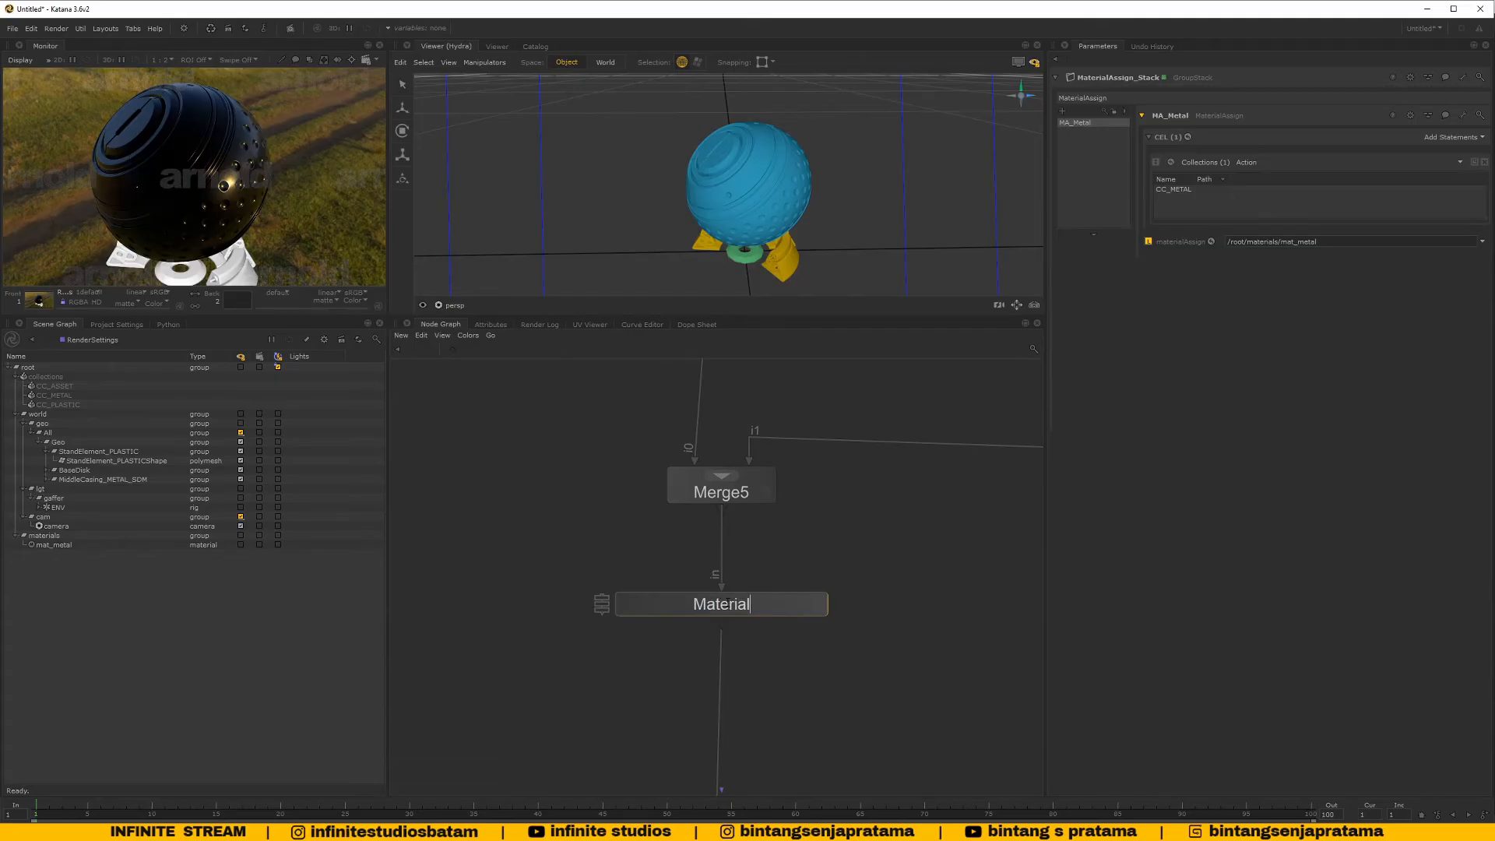
{"action": "type", "text": "_Ass"}
{"action": "key", "text": "BackSpace"}
{"action": "key", "text": "BackSpace"}
{"action": "key", "text": "BackSpace"}
{"action": "key", "text": "BackSpace"}
{"action": "key", "text": "BackSpace"}
{"action": "key", "text": "BackSpace"}
{"action": "key", "text": "BackSpace"}
{"action": "key", "text": "BackSpace"}
{"action": "key", "text": "BackSpace"}
{"action": "key", "text": "BackSpace"}
{"action": "key", "text": "BackSpace"}
{"action": "key", "text": "BackSpace"}
{"action": "type", "text": "MATERIAL_ASSING"}
{"action": "key", "text": "BackSpace"}
{"action": "key", "text": "BackSpace"}
{"action": "type", "text": "GN"}
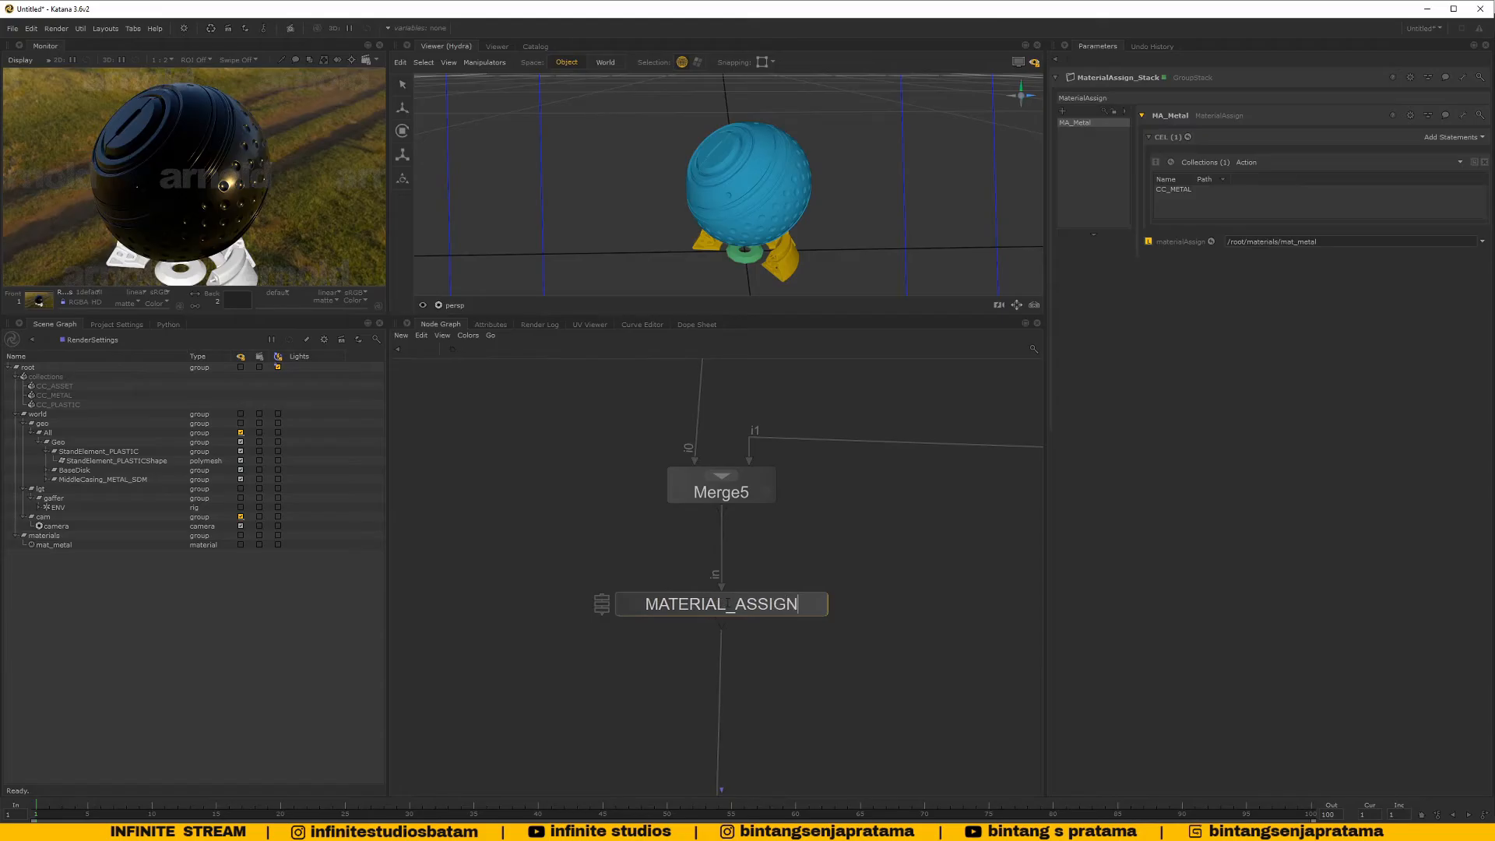
{"action": "key", "text": "Return"}
Inside the MAT_metal network, set the standard_surface shader's specular to 0 and its base_color to black (0, 0, 0)
{"action": "middle_click_drag", "start_coordinate": [826, 600], "coordinate": [783, 421]}
{"action": "scroll", "coordinate": [784, 421], "scroll_direction": "down", "scroll_amount": 4}
{"action": "middle_click_drag", "start_coordinate": [777, 564], "coordinate": [708, 628]}
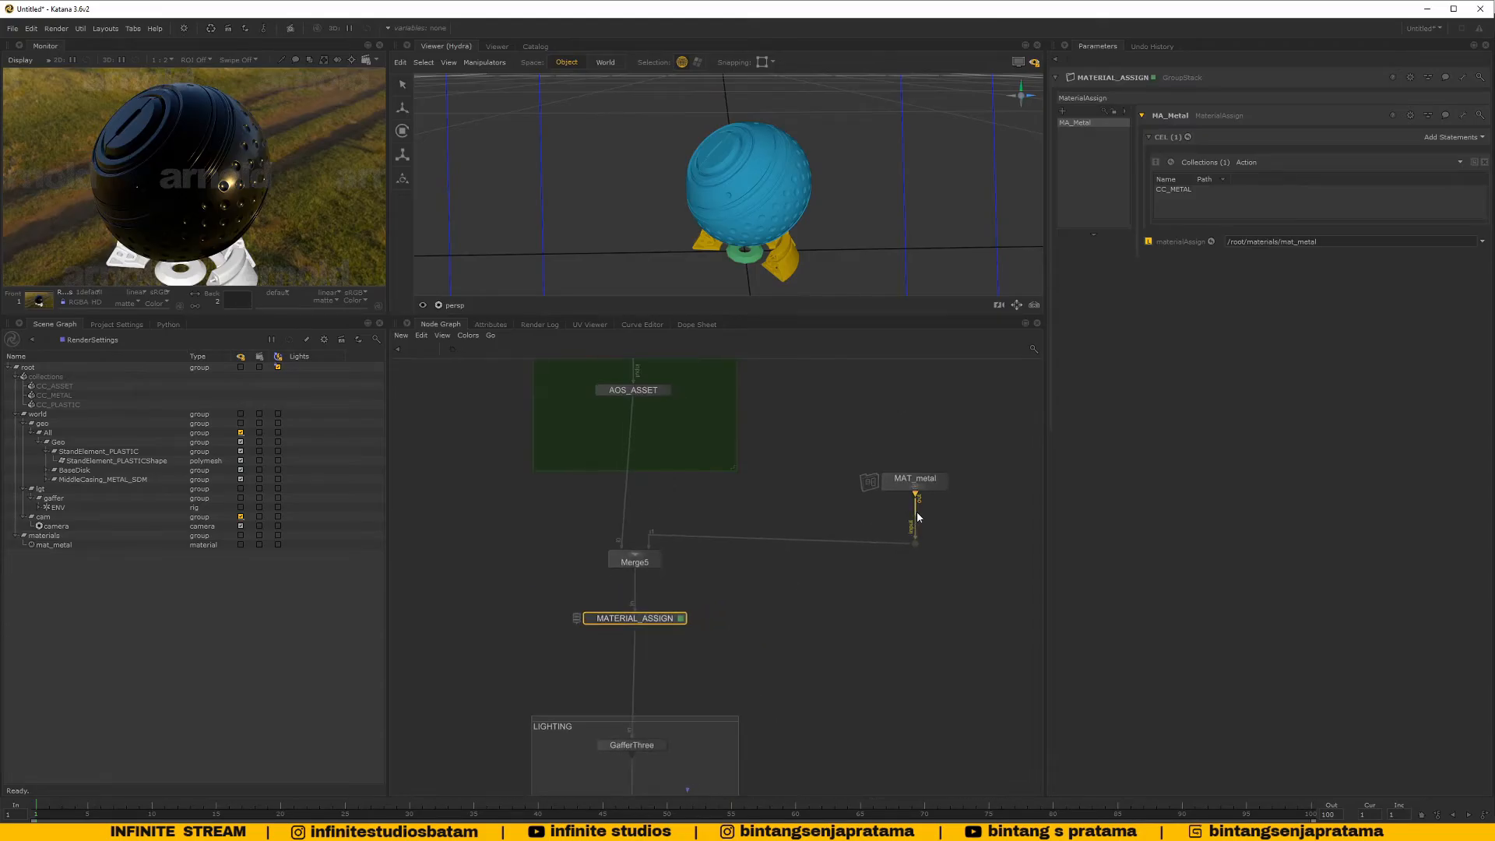
{"action": "middle_click_drag", "start_coordinate": [916, 516], "coordinate": [859, 539]}
{"action": "middle_click_drag", "start_coordinate": [722, 541], "coordinate": [782, 541]}
{"action": "left_click", "coordinate": [924, 509]}
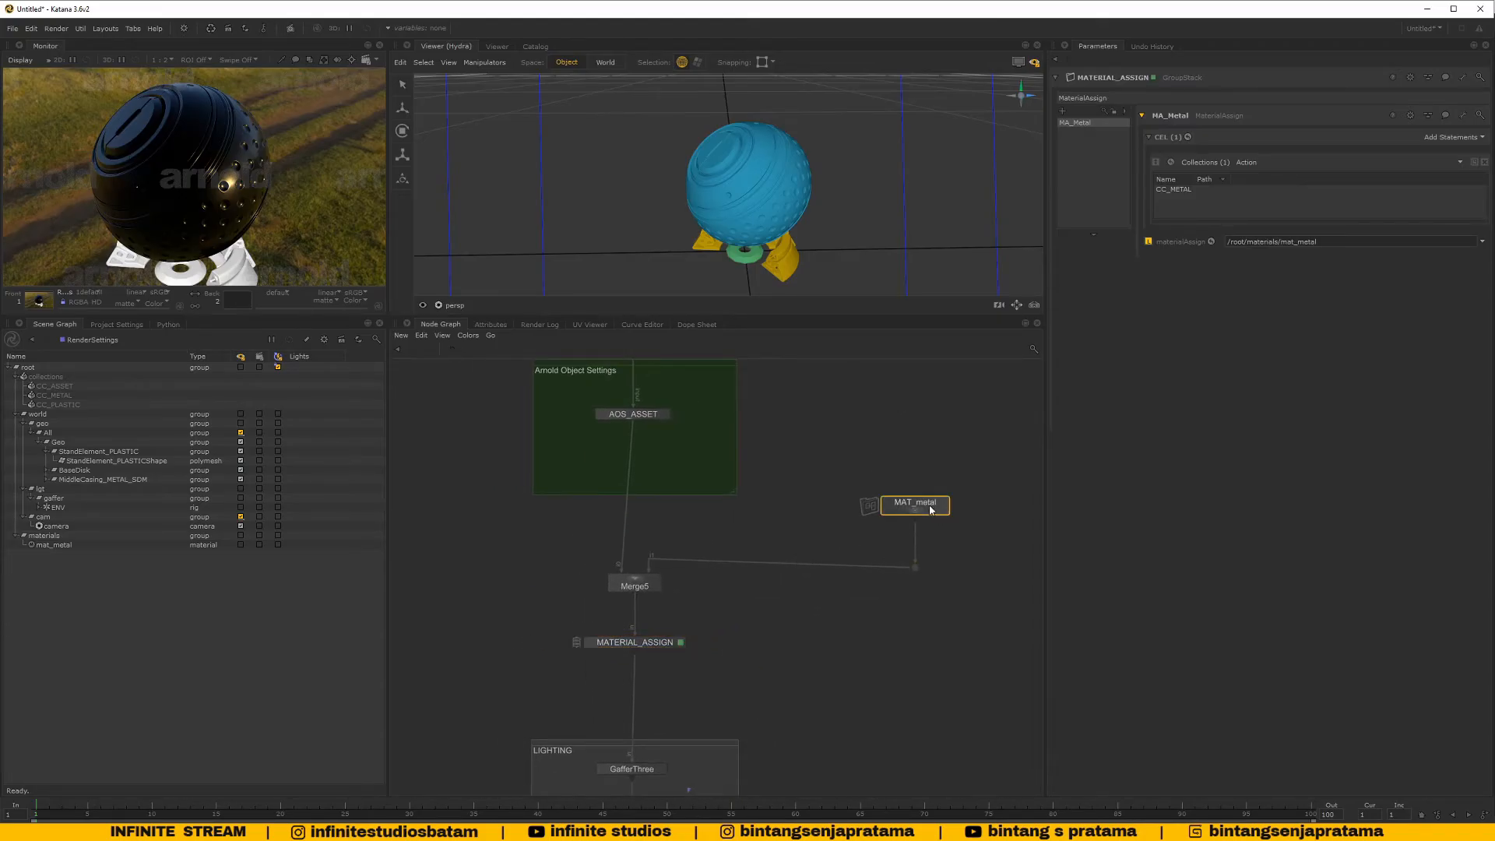
{"action": "scroll", "coordinate": [924, 510], "scroll_direction": "up", "scroll_amount": 6}
{"action": "middle_click", "coordinate": [923, 510], "text": "ctrl"}
{"action": "left_click", "coordinate": [664, 378]}
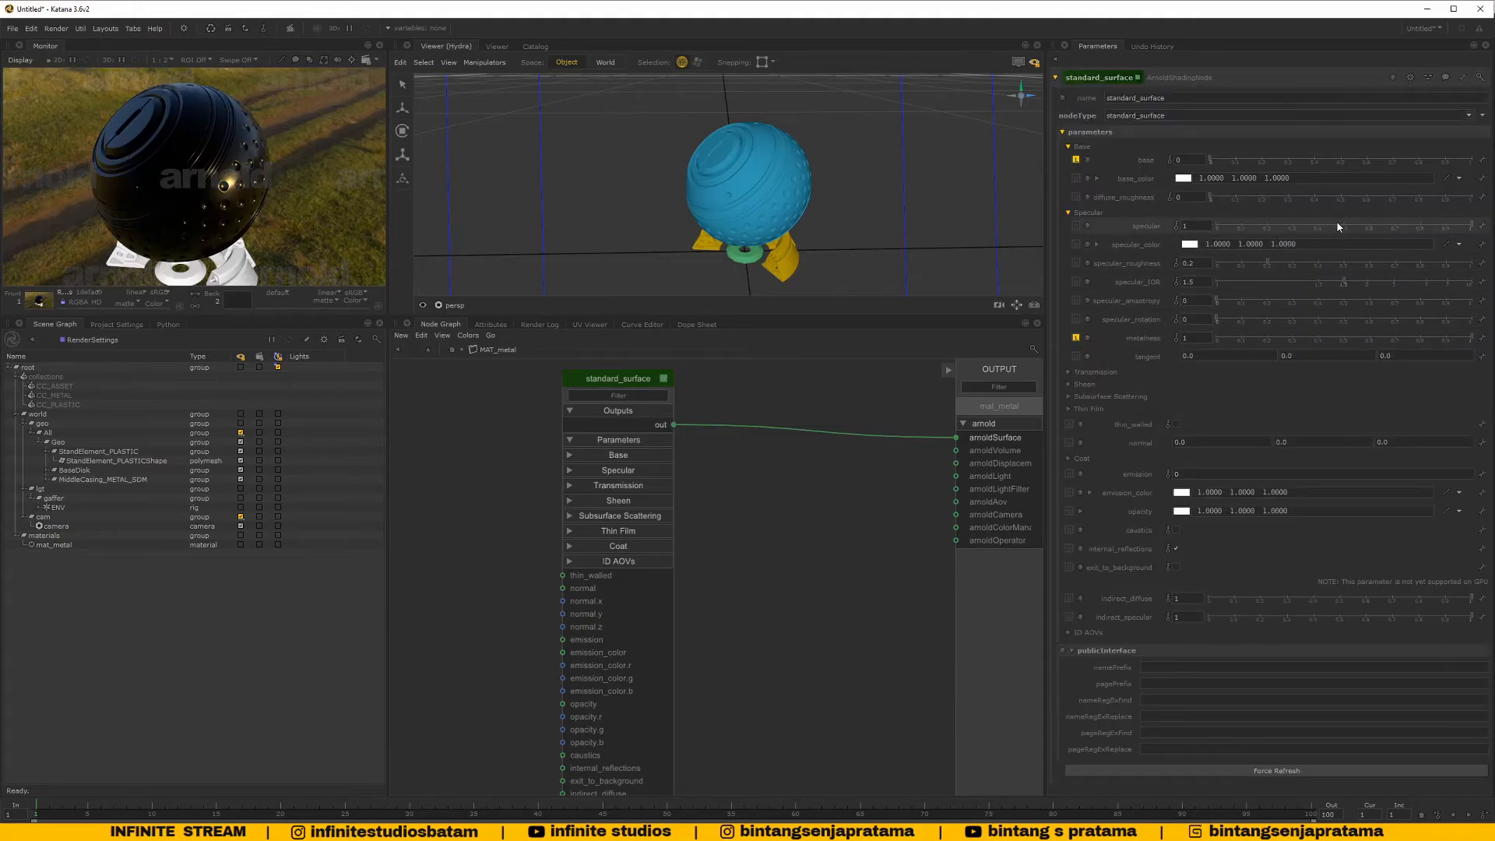
{"action": "left_click_drag", "start_coordinate": [1421, 225], "coordinate": [1216, 226]}
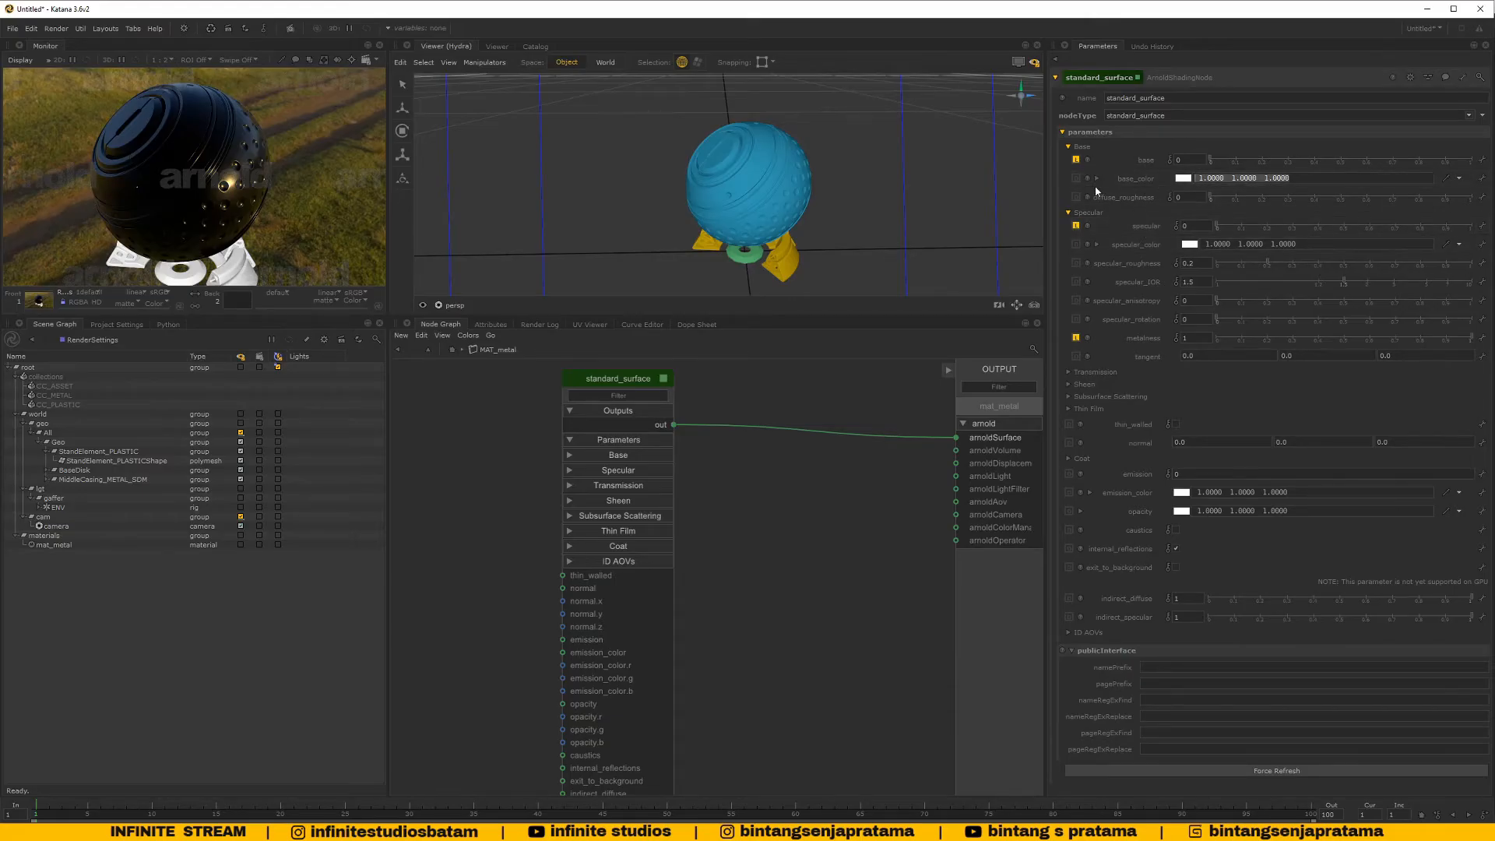
{"action": "type", "text": "0"}
{"action": "key", "text": "Return"}
Return to the main node graph and start a preview render from the RenderSettings node
{"action": "scroll", "coordinate": [735, 654], "scroll_direction": "down", "scroll_amount": 5}
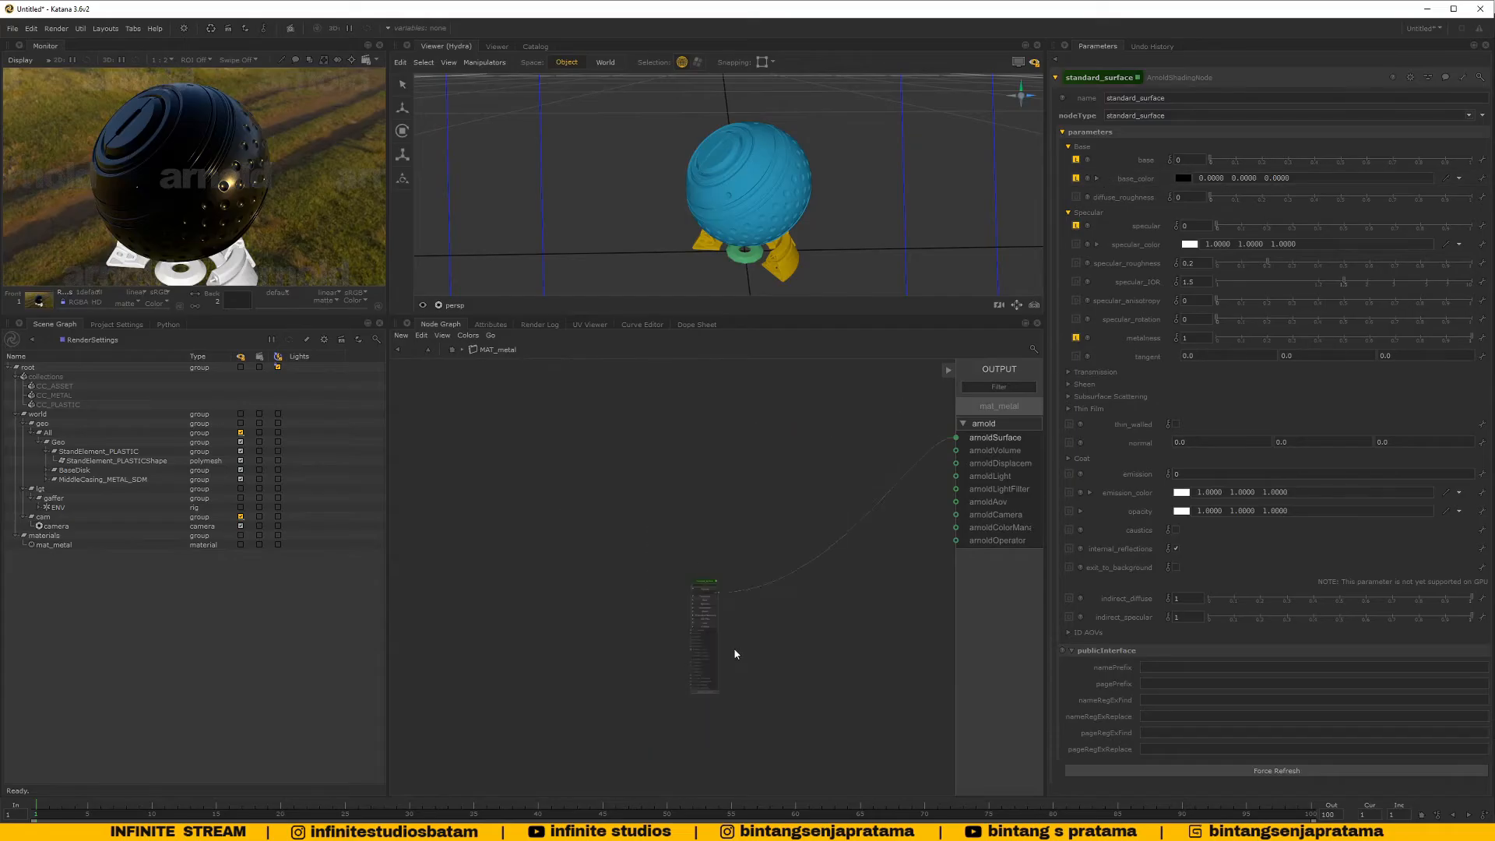
{"action": "middle_click_drag", "start_coordinate": [734, 654], "coordinate": [775, 599]}
{"action": "scroll", "coordinate": [594, 474], "scroll_direction": "up", "scroll_amount": 3}
{"action": "left_click", "coordinate": [453, 349]}
{"action": "scroll", "coordinate": [775, 652], "scroll_direction": "down", "scroll_amount": 5}
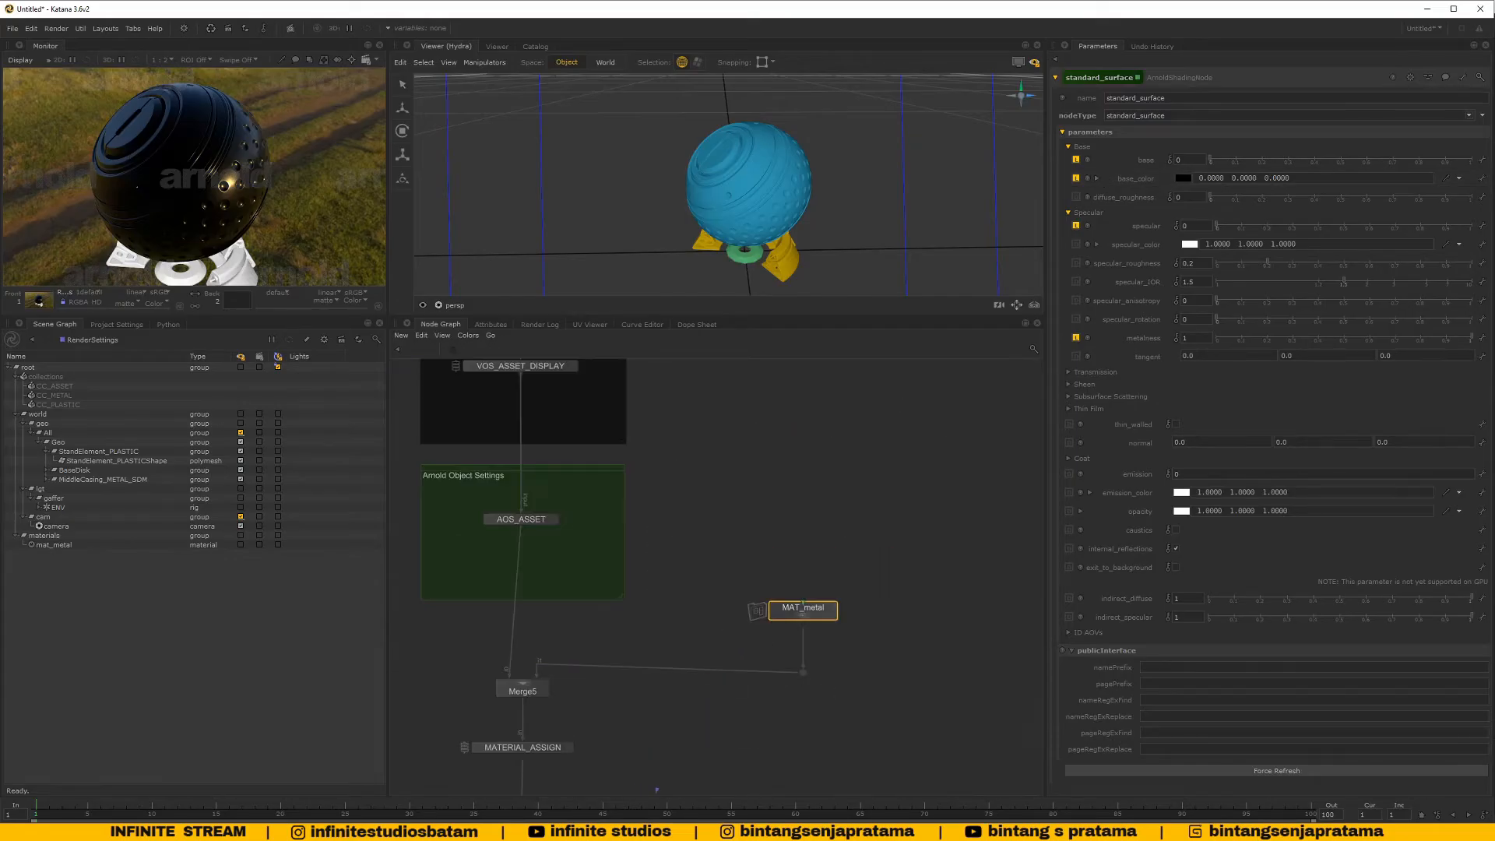
{"action": "scroll", "coordinate": [776, 538], "scroll_direction": "down", "scroll_amount": 5}
{"action": "scroll", "coordinate": [740, 705], "scroll_direction": "up", "scroll_amount": 8}
{"action": "right_click", "coordinate": [724, 654]}
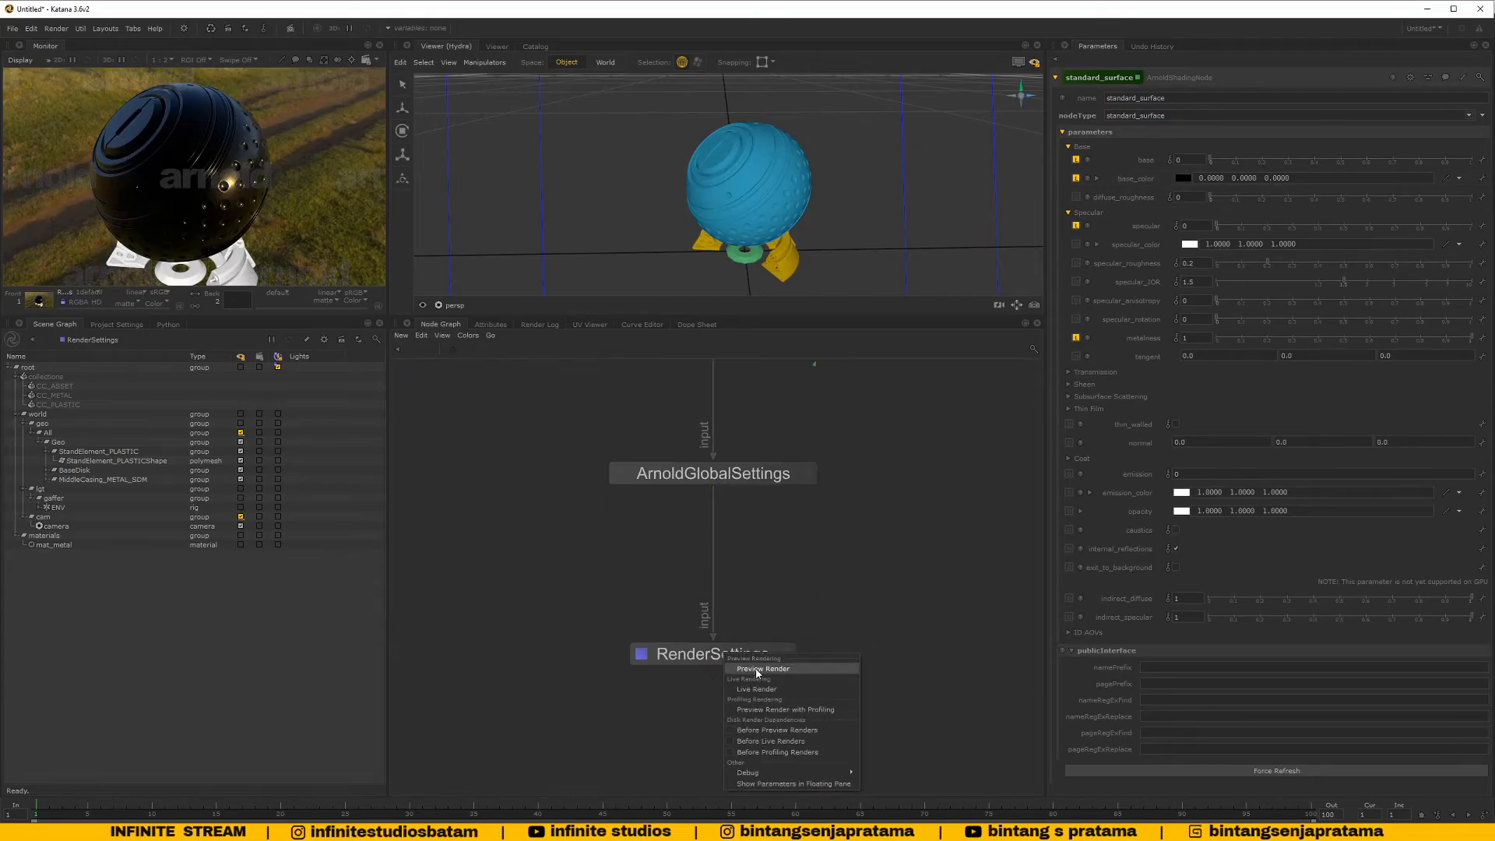
{"action": "left_click", "coordinate": [758, 670]}
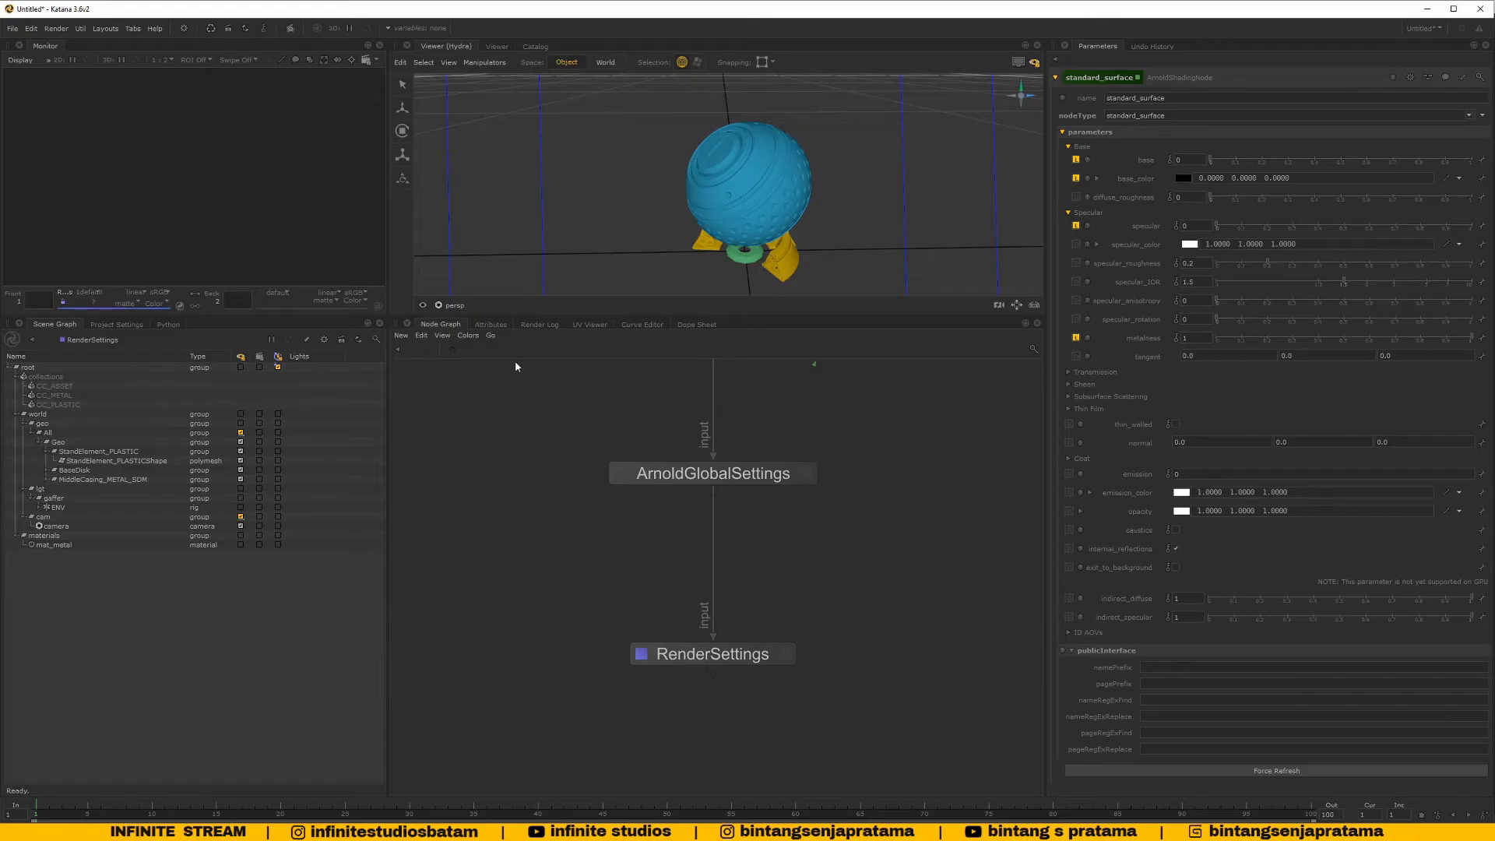
Enlarge the Monitor pane and examine the highlights on the rendered metal ball close up
{"action": "left_click_drag", "start_coordinate": [386, 315], "coordinate": [436, 446]}
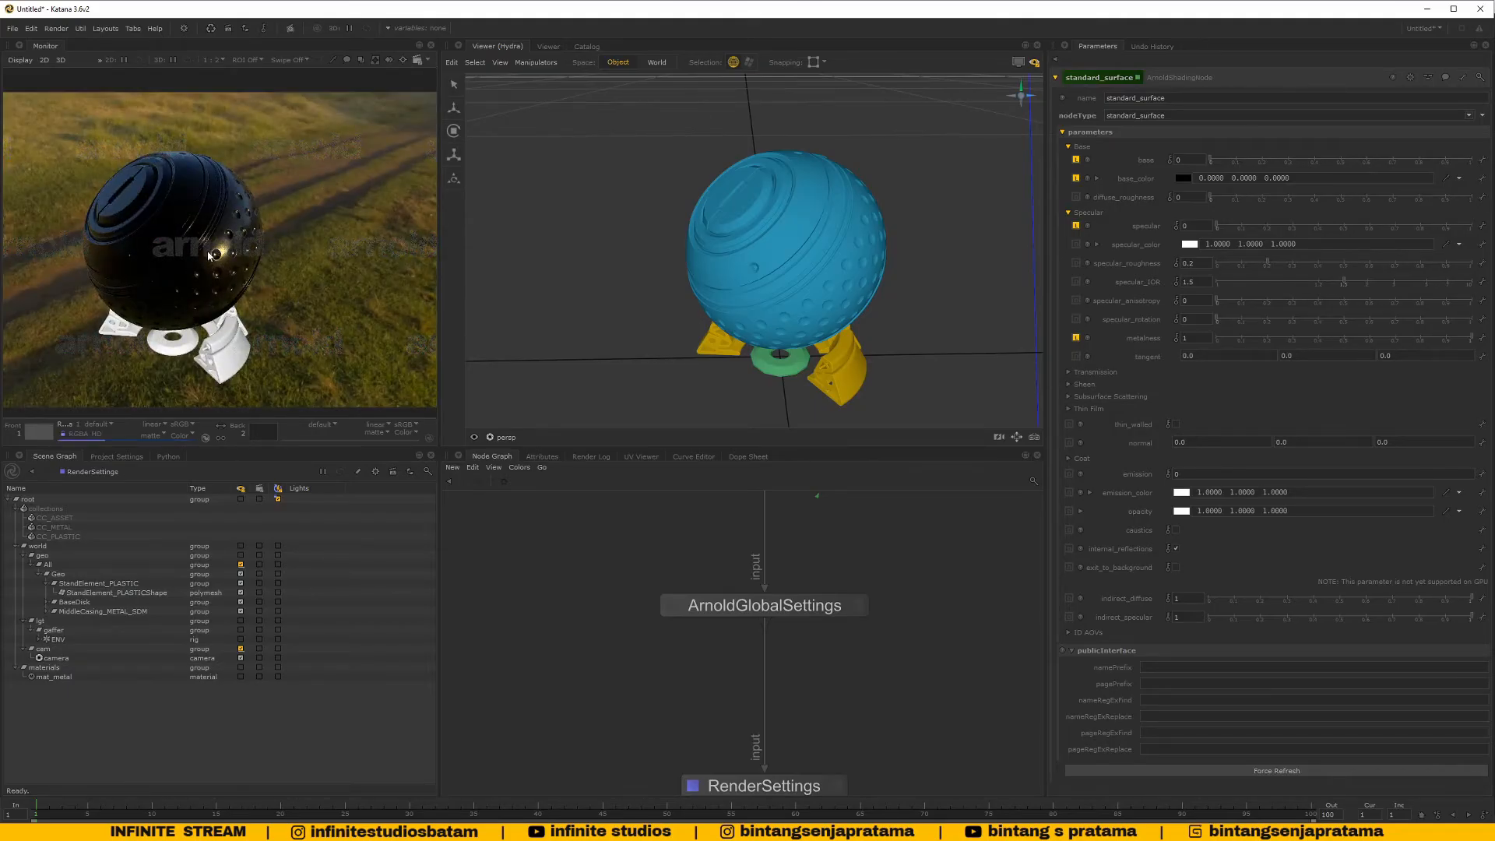
{"action": "scroll", "coordinate": [208, 256], "scroll_direction": "up", "scroll_amount": 1}
{"action": "scroll", "coordinate": [257, 259], "scroll_direction": "up", "scroll_amount": 1}
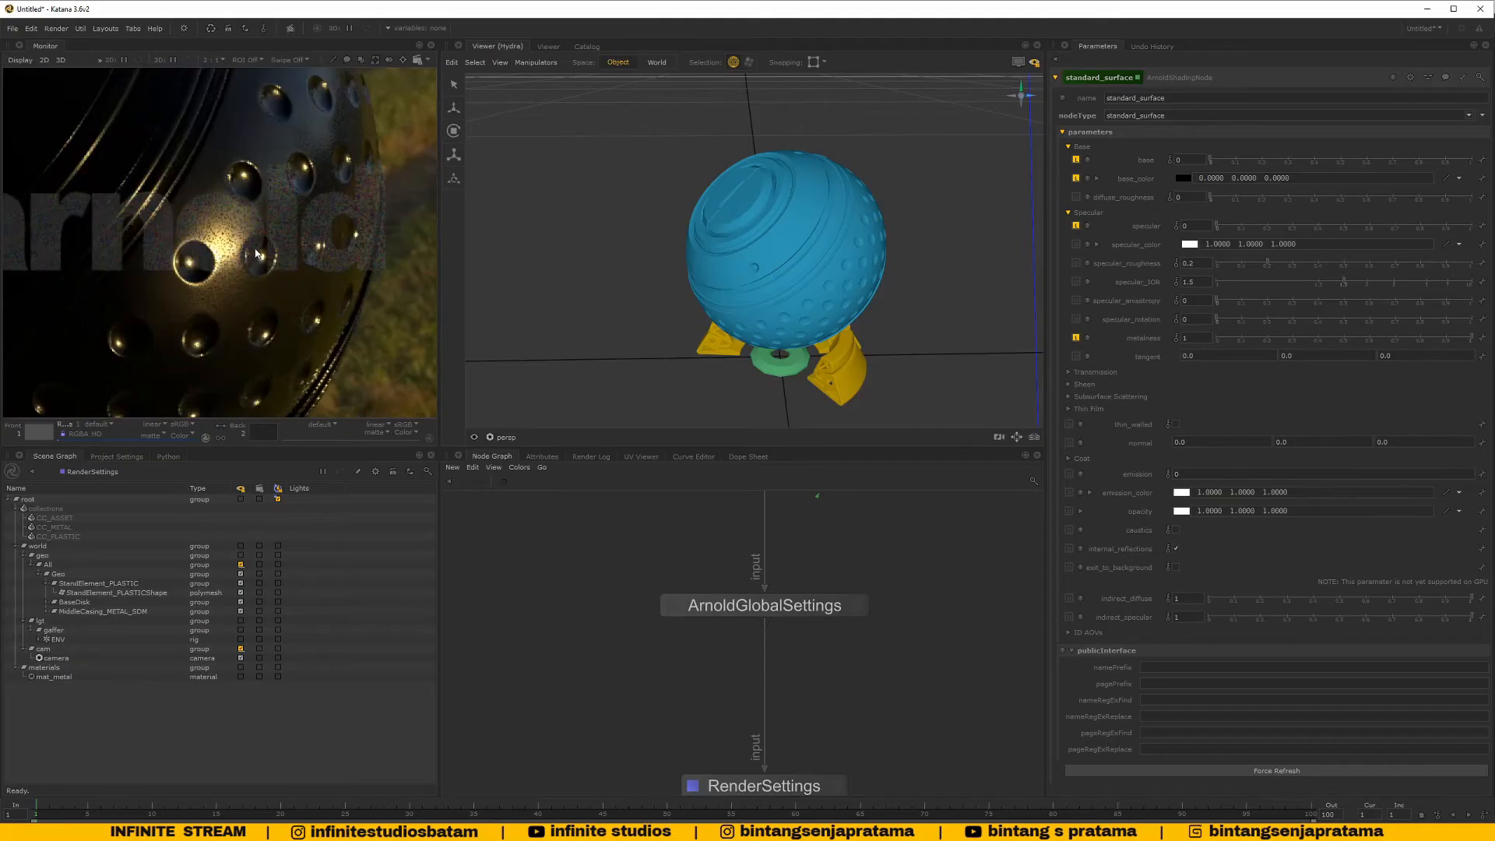
{"action": "scroll", "coordinate": [254, 250], "scroll_direction": "down", "scroll_amount": 1}
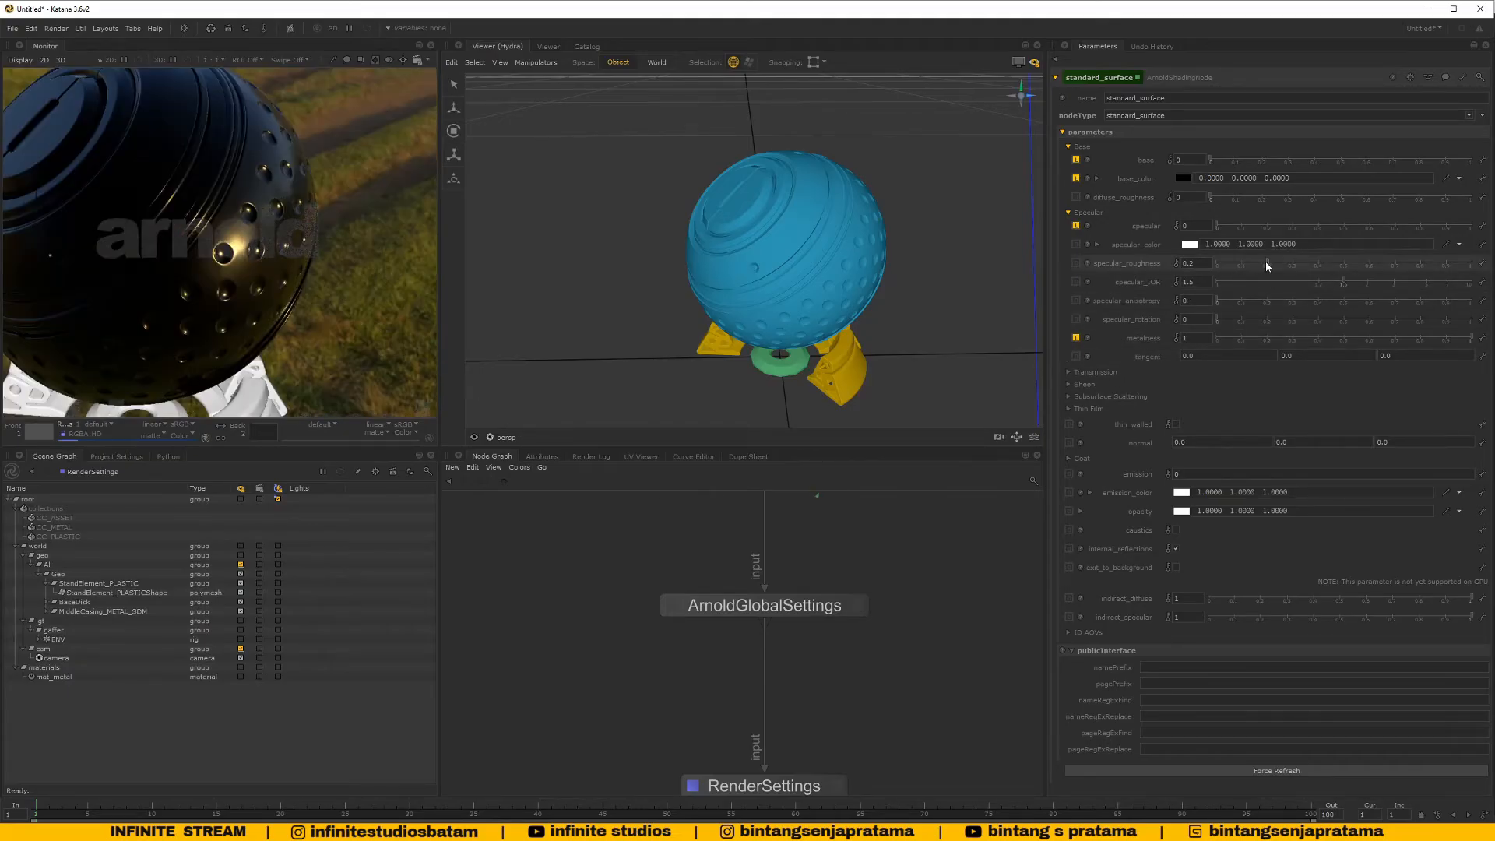
Set the metal shader's specular_roughness to 0 and start a live render from the RenderSettings node
{"action": "left_click_drag", "start_coordinate": [1267, 263], "coordinate": [1217, 263]}
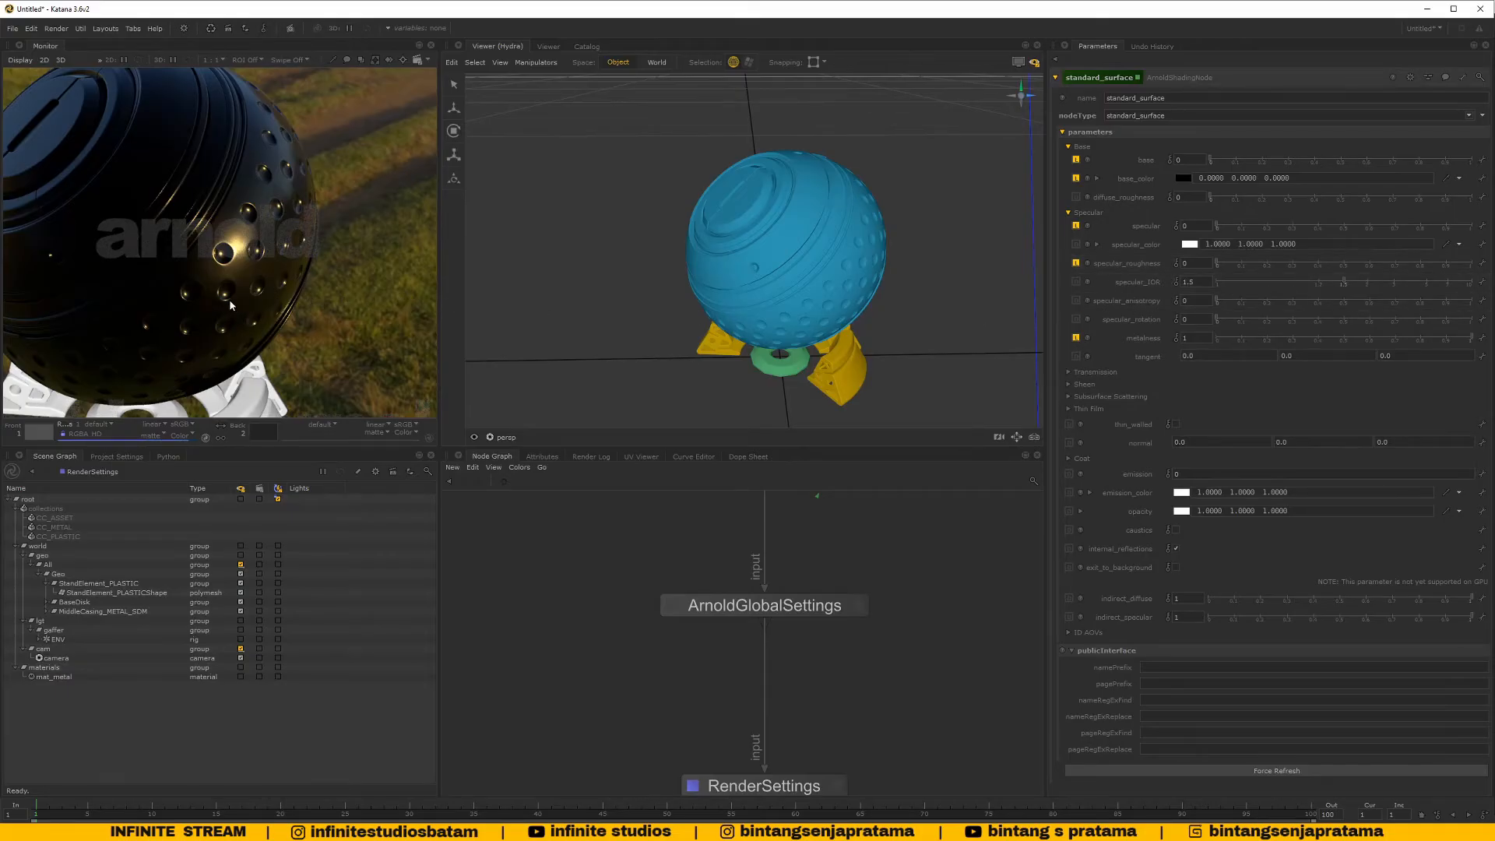
{"action": "scroll", "coordinate": [231, 306], "scroll_direction": "down", "scroll_amount": 1}
{"action": "middle_click_drag", "start_coordinate": [670, 723], "coordinate": [684, 612]}
{"action": "right_click", "coordinate": [792, 668]}
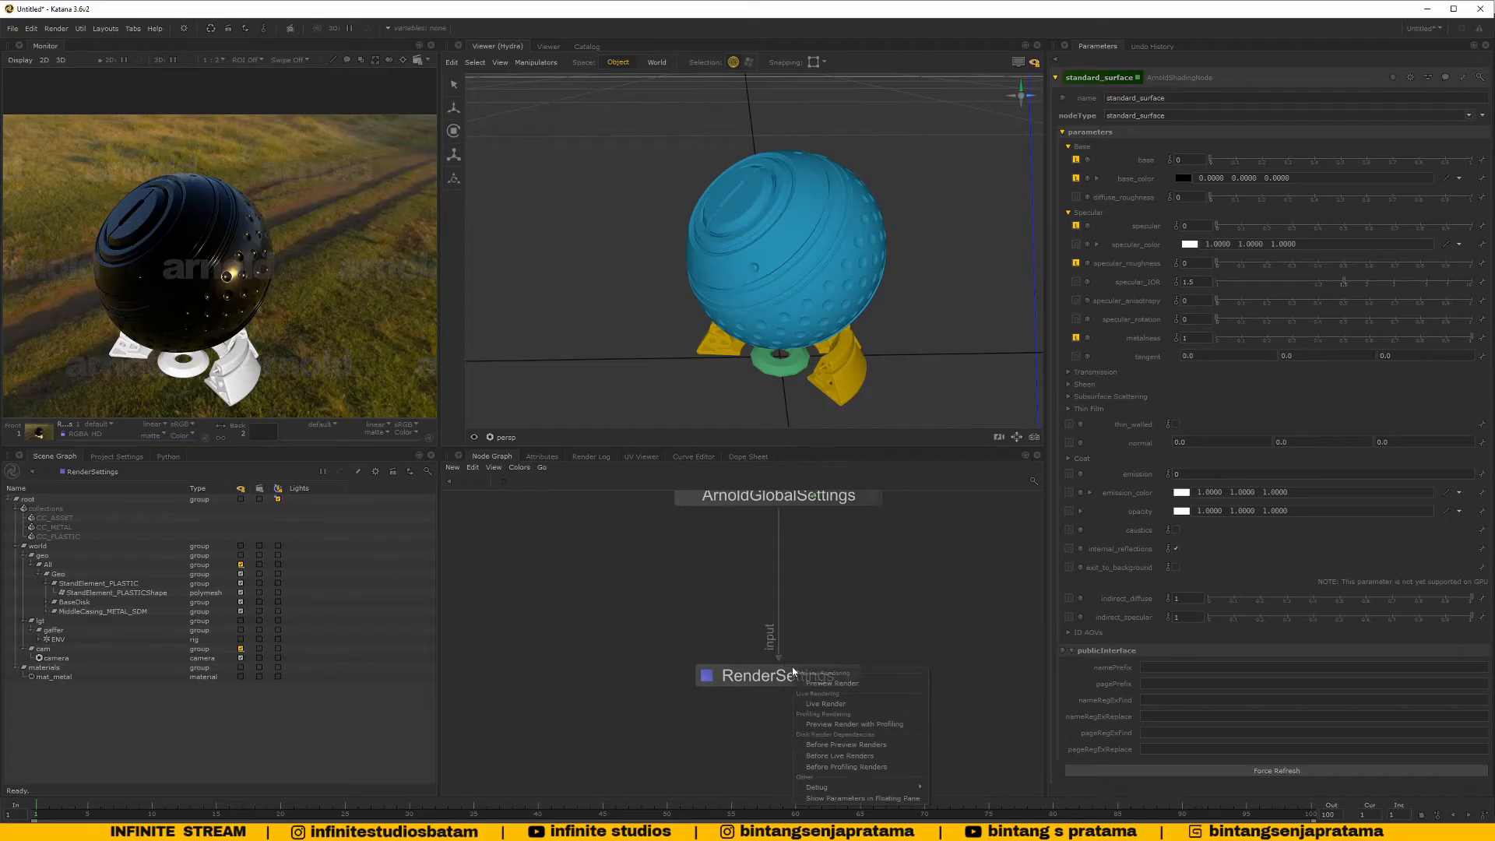
{"action": "left_click", "coordinate": [826, 704]}
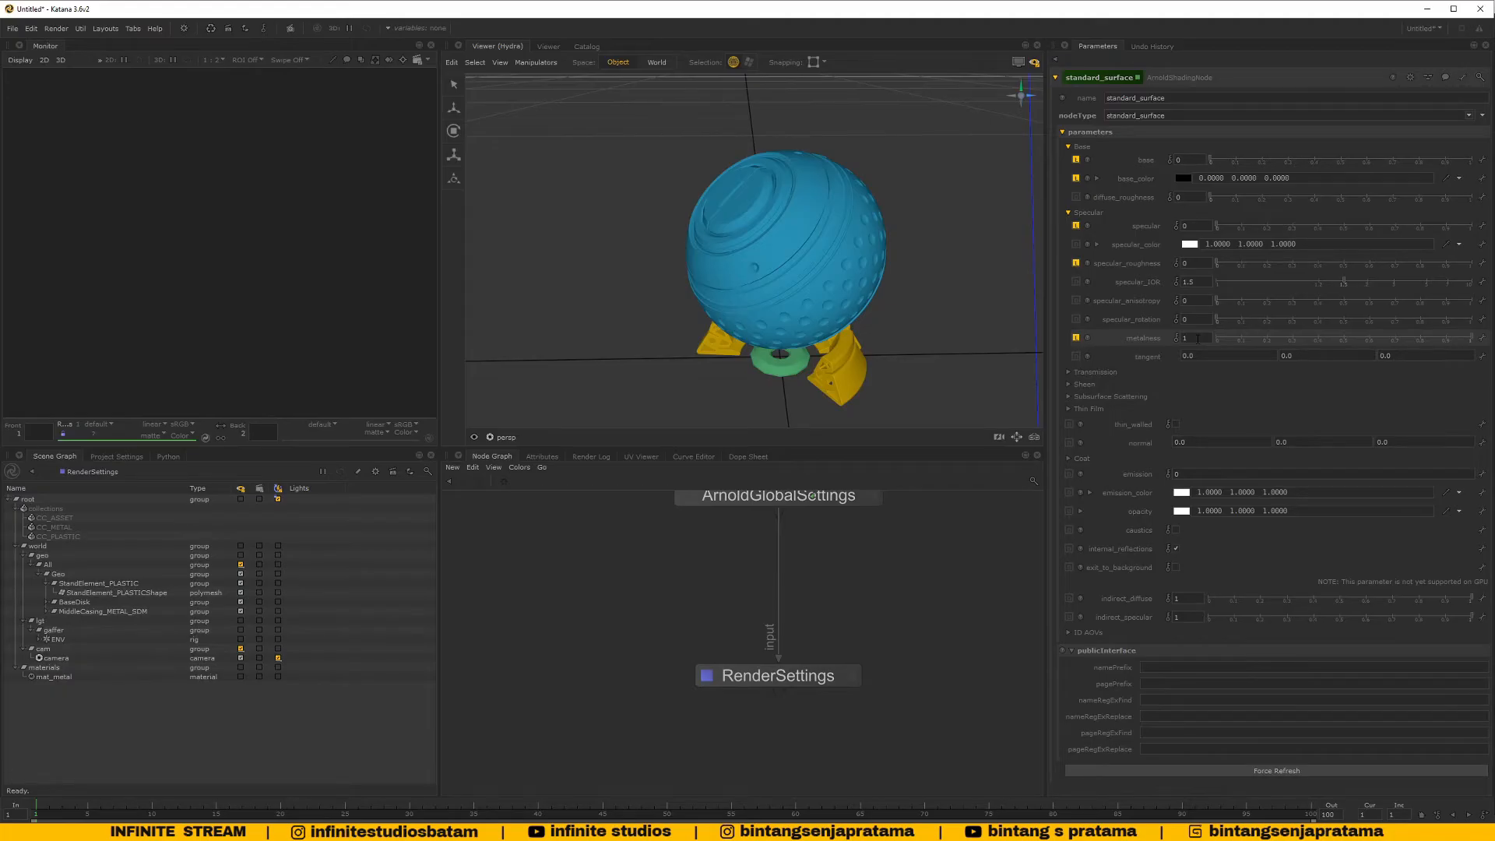
Look through the metal shader's Transmission and Subsurface Scattering parameters
{"action": "left_click", "coordinate": [1068, 373]}
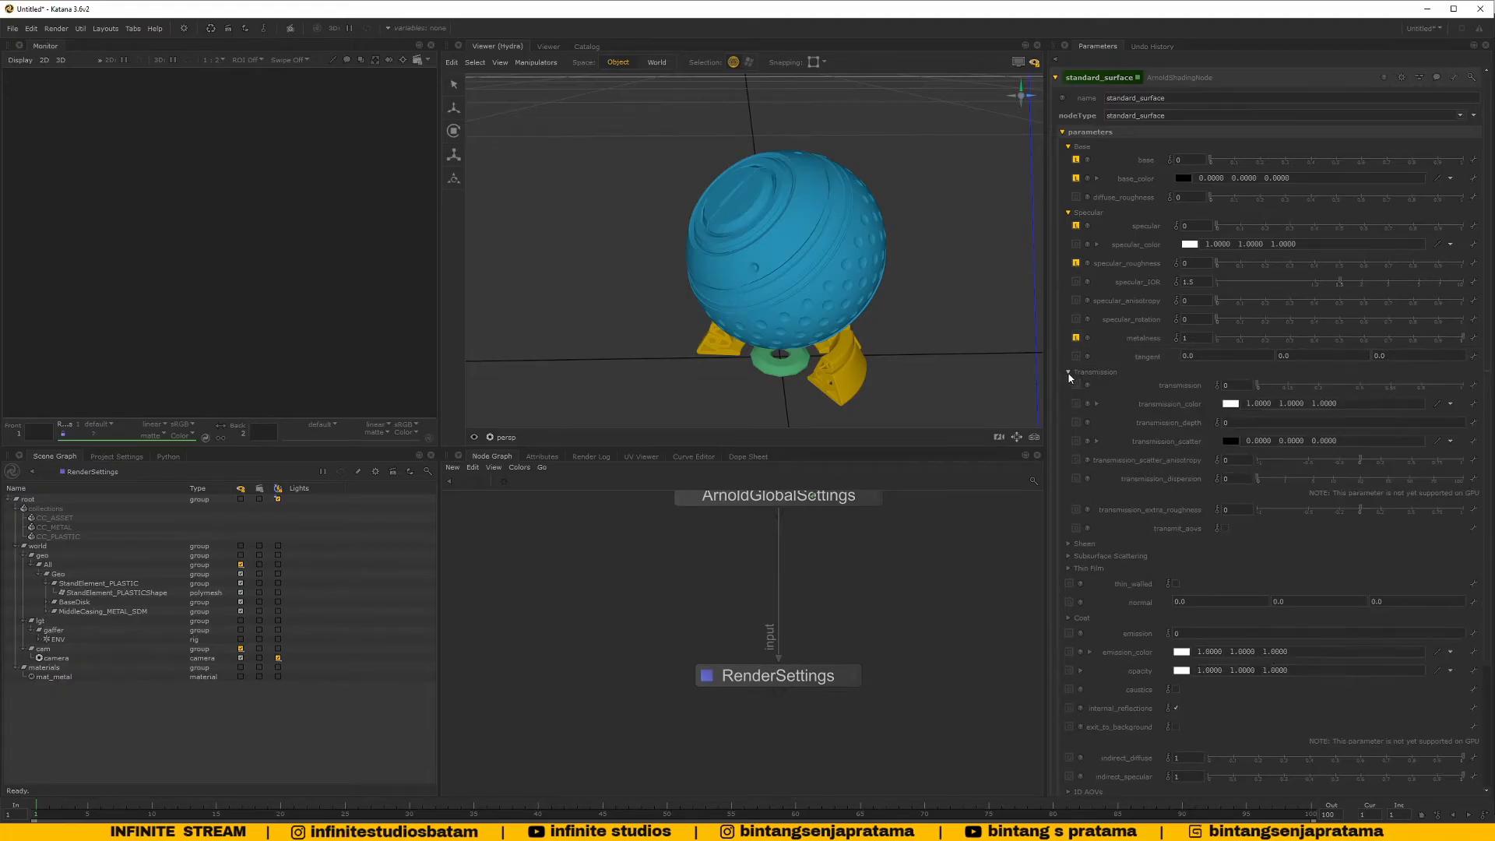
{"action": "left_click", "coordinate": [1072, 374]}
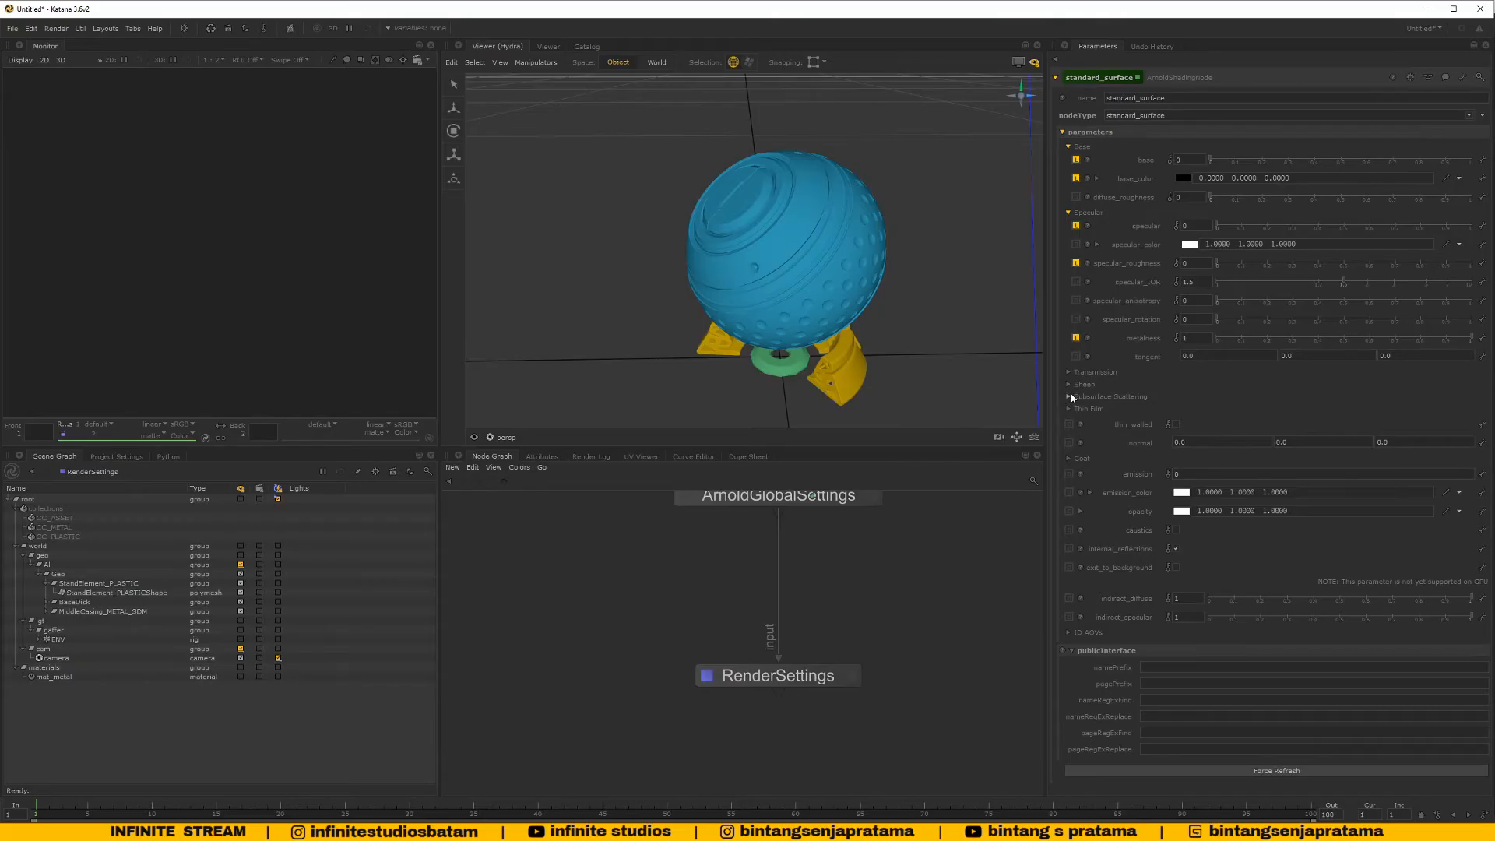
{"action": "left_click", "coordinate": [1071, 397]}
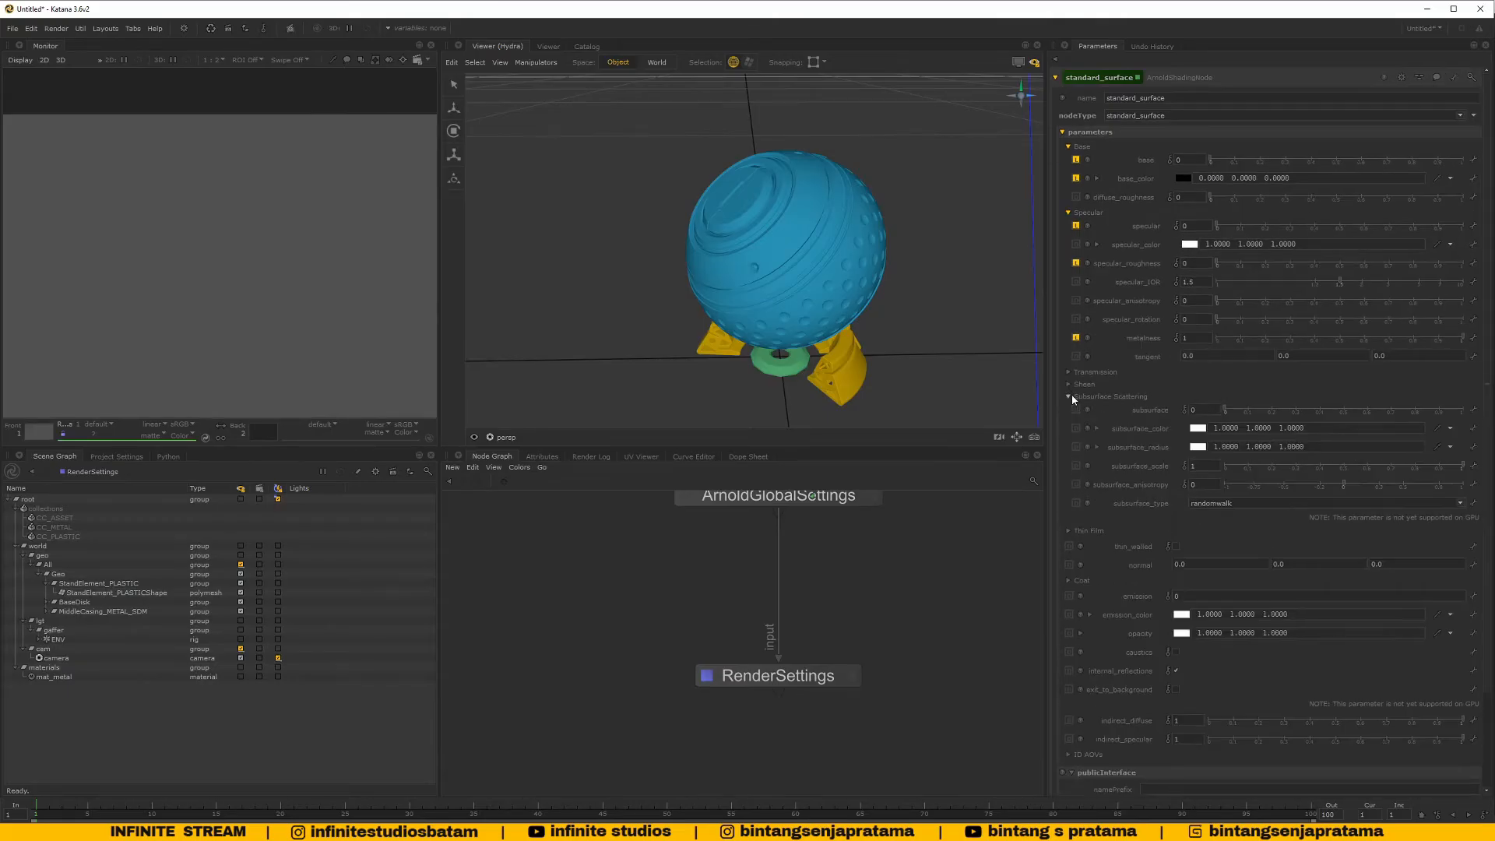
{"action": "left_click", "coordinate": [1072, 397]}
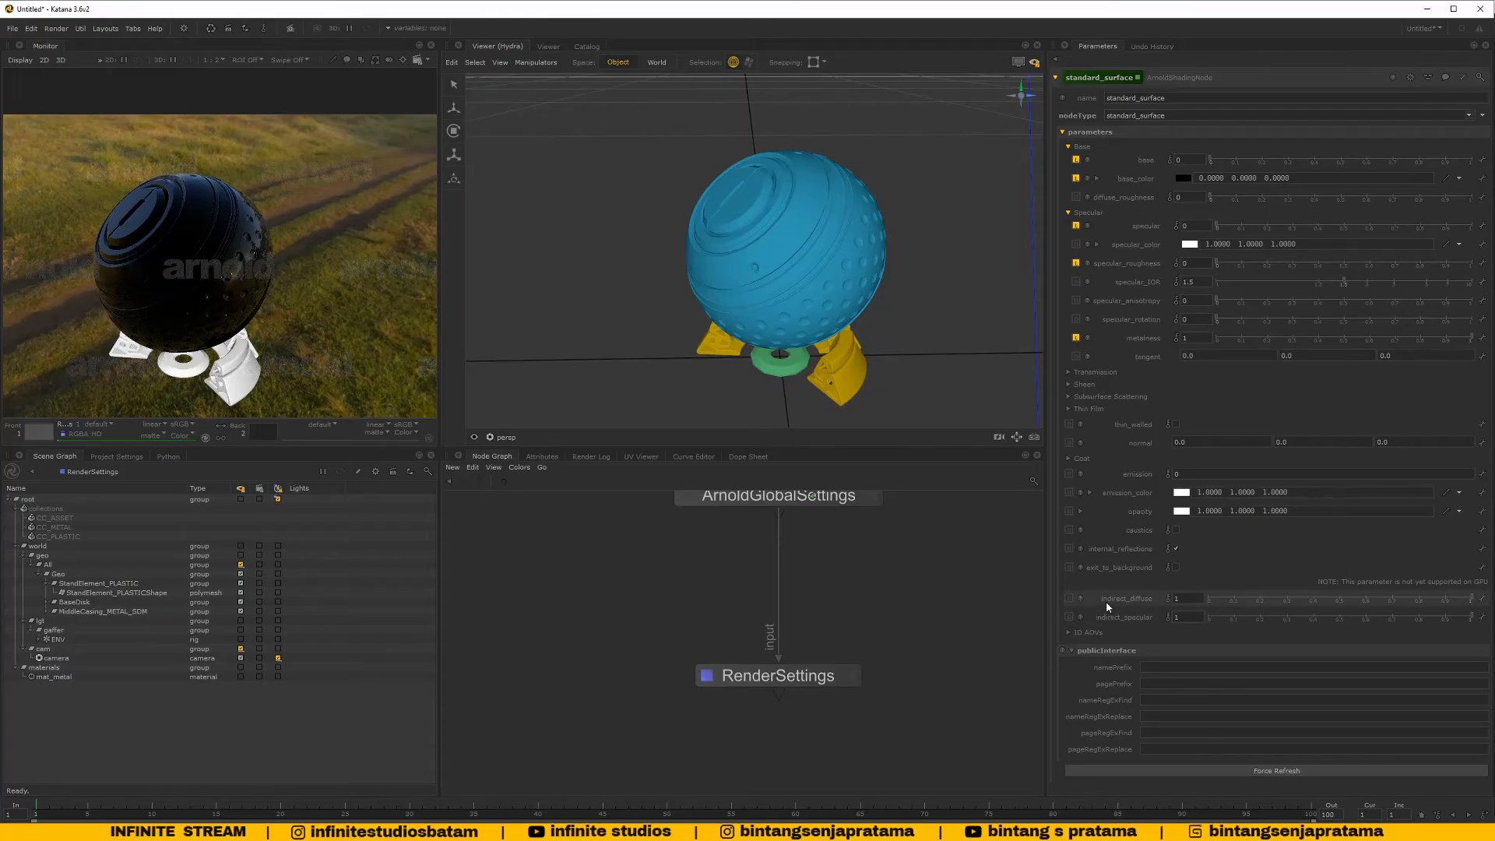
Set the metal shader's base_color to 1
{"action": "mouse_move", "coordinate": [1107, 605]}
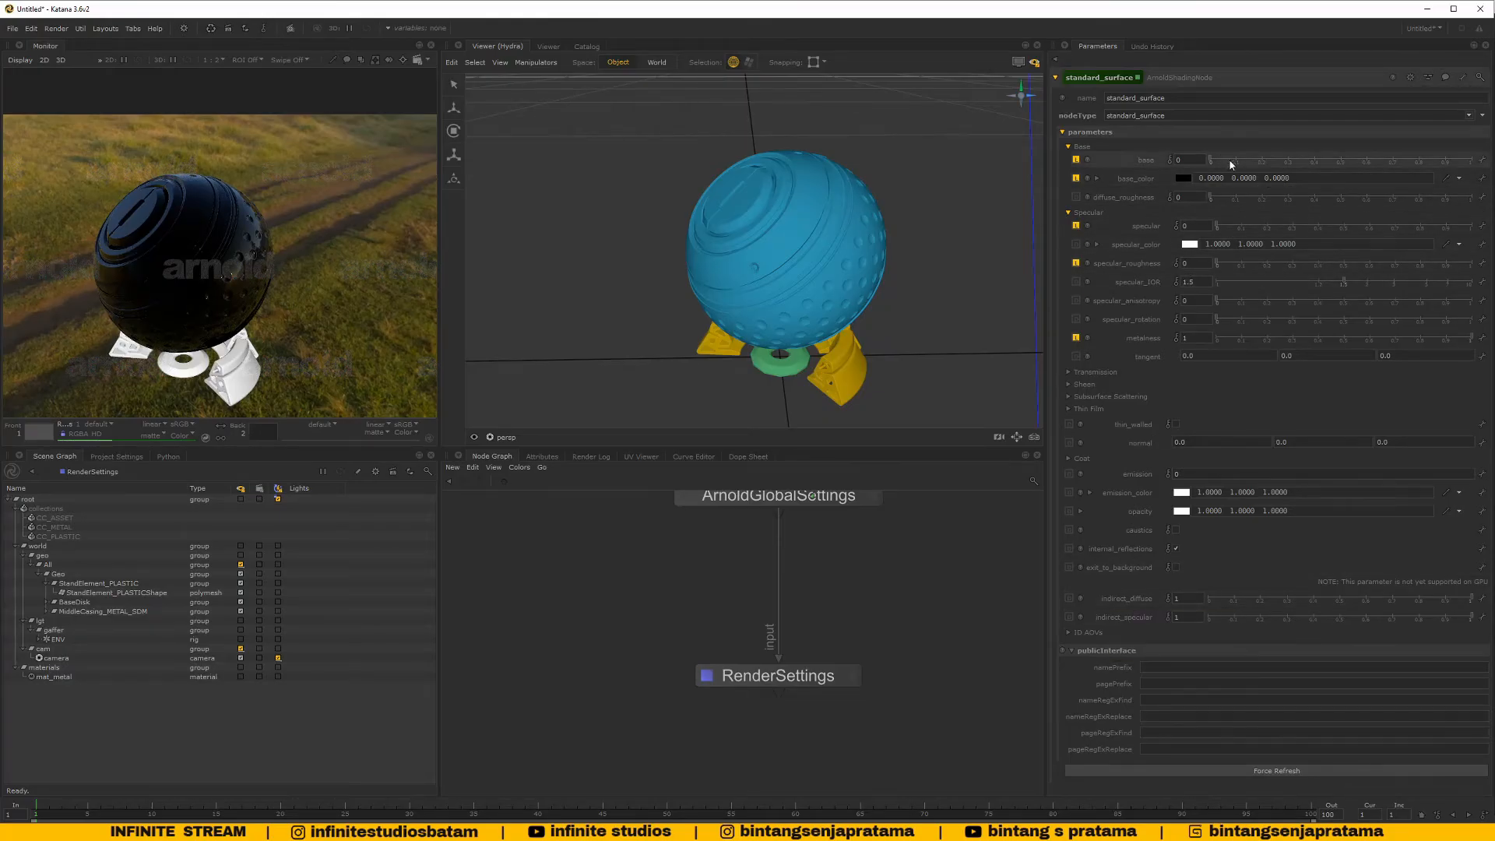
{"action": "left_click", "coordinate": [1215, 177]}
{"action": "type", "text": "1"}
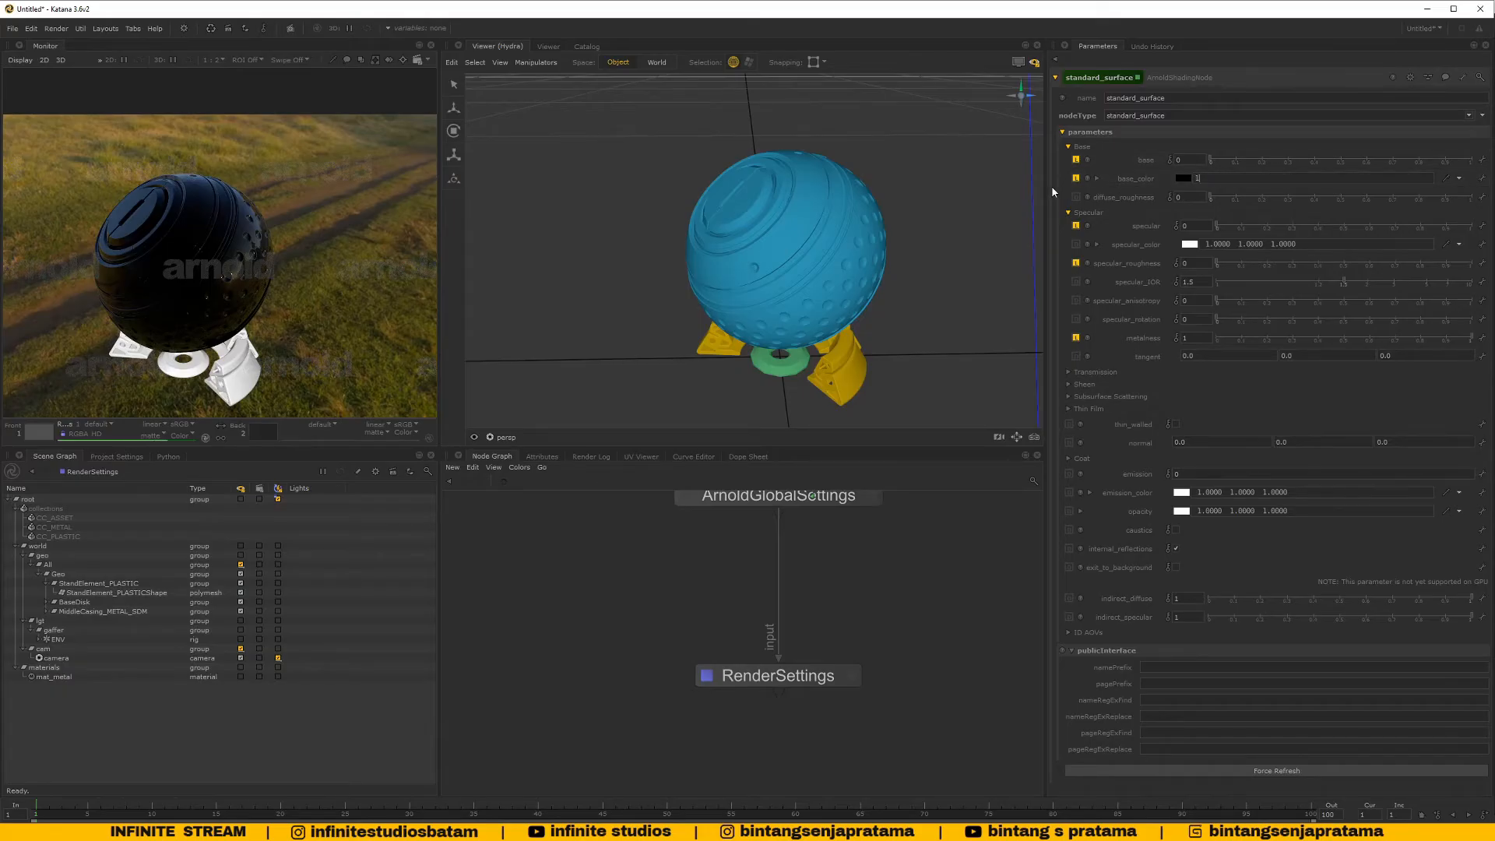
{"action": "key", "text": "Return"}
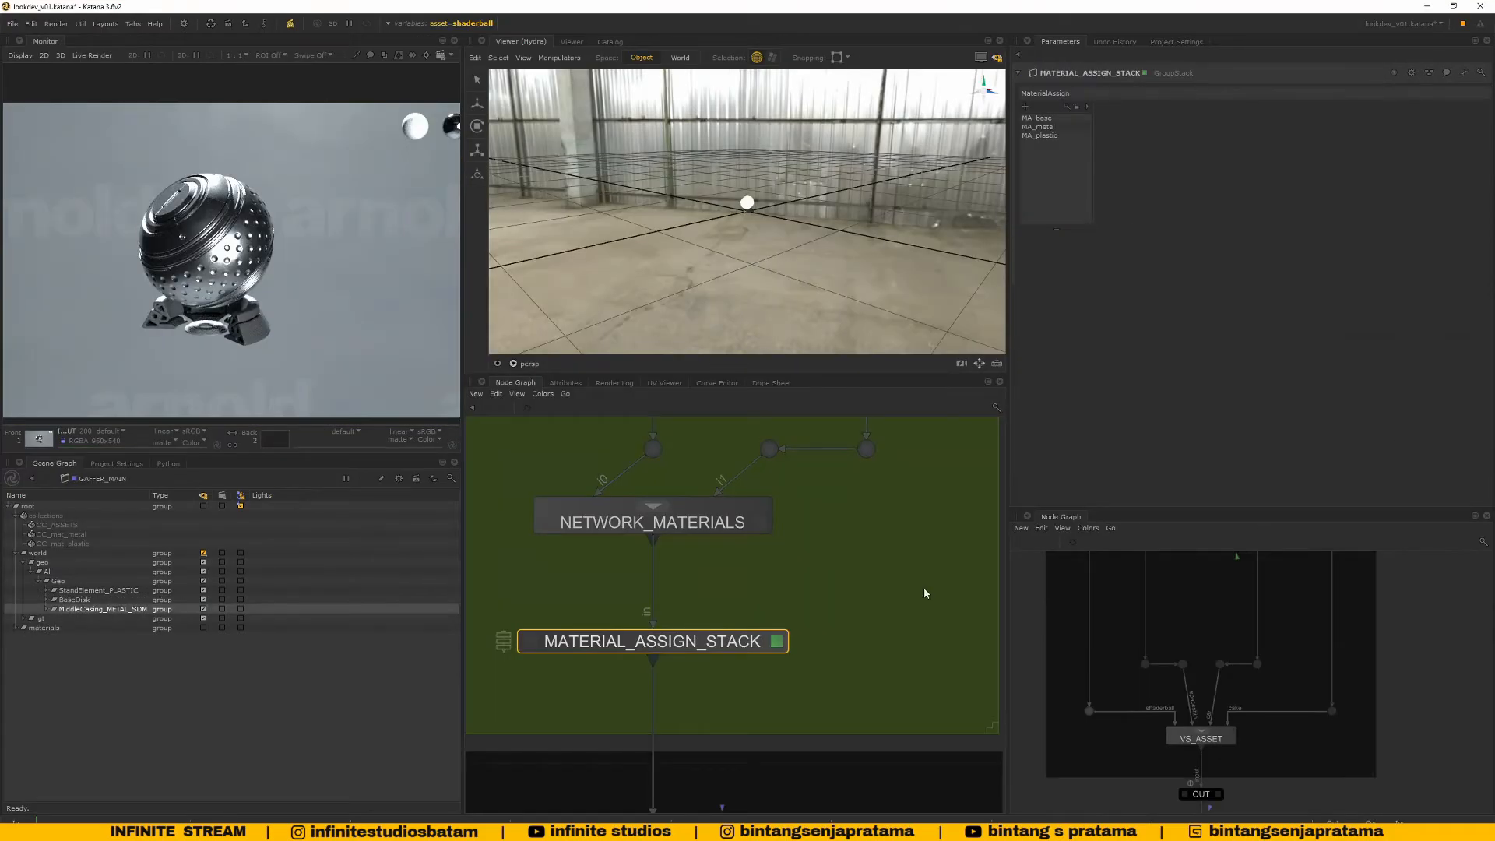
In the lookdev_v01 scene, open the contents of the LOOKDEV_ENV group in the look development backdrop
{"action": "middle_click_drag", "start_coordinate": [825, 579], "coordinate": [851, 547]}
{"action": "scroll", "coordinate": [818, 564], "scroll_direction": "down", "scroll_amount": 4}
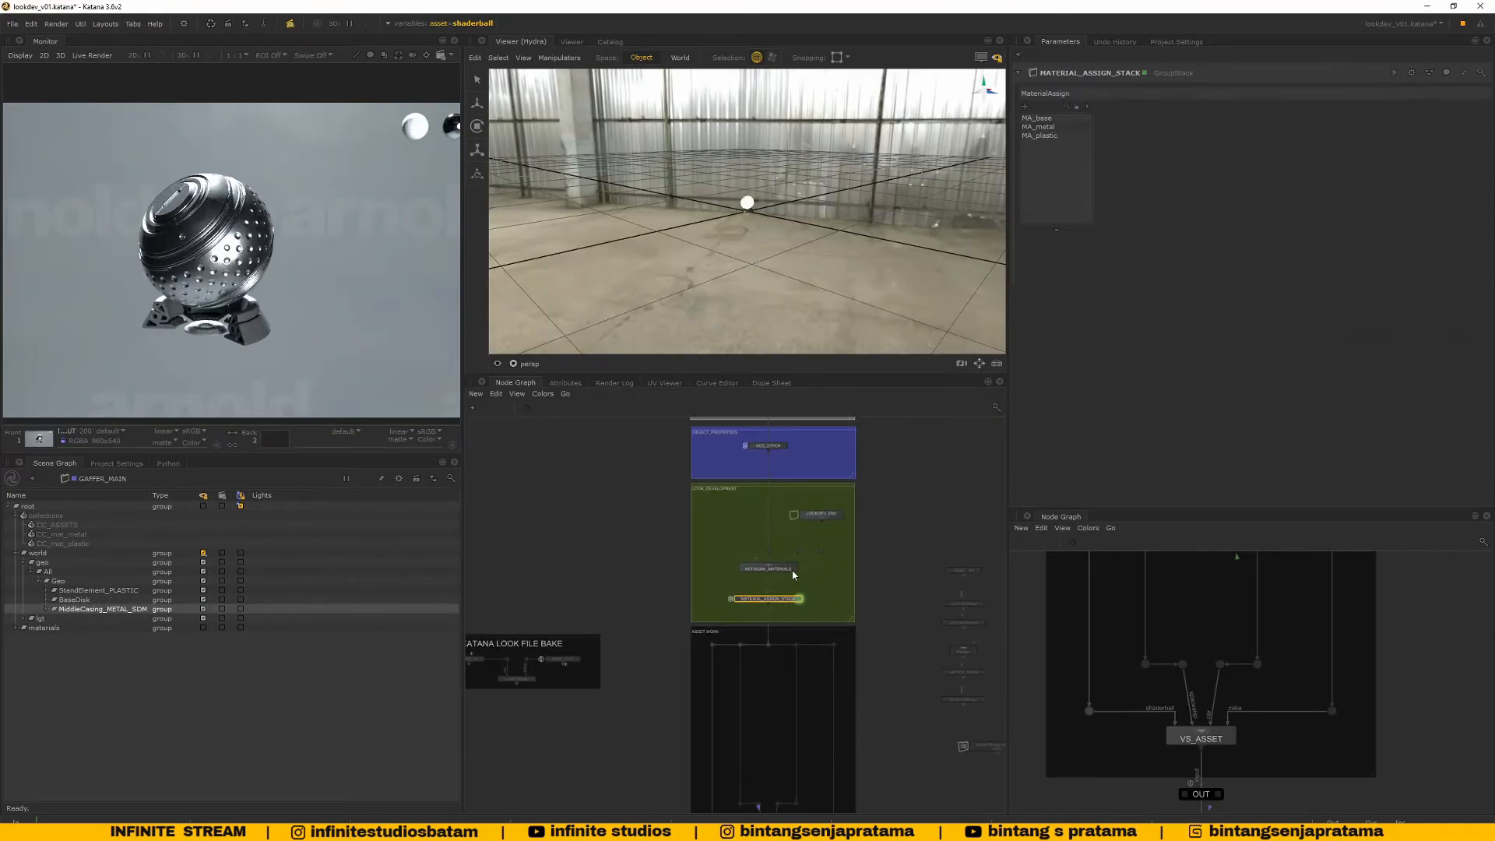
{"action": "scroll", "coordinate": [787, 569], "scroll_direction": "up", "scroll_amount": 2}
{"action": "middle_click_drag", "start_coordinate": [896, 451], "coordinate": [841, 549]}
{"action": "scroll", "coordinate": [844, 549], "scroll_direction": "up", "scroll_amount": 2}
{"action": "left_click", "coordinate": [848, 549]}
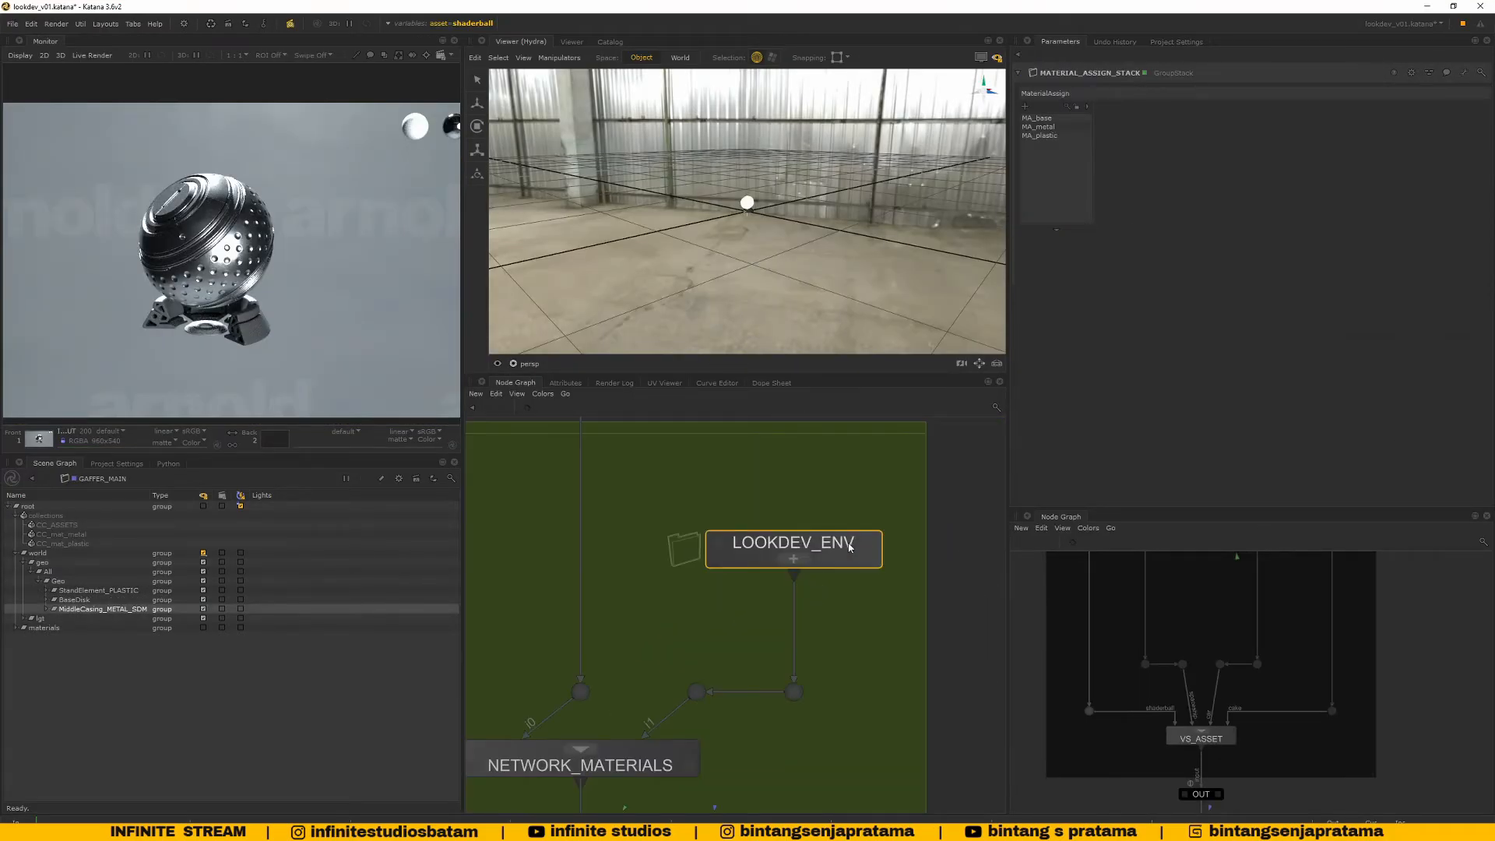
{"action": "middle_click", "coordinate": [850, 548], "text": "ctrl"}
Examine the MAT_base material's parameters, and open the contents of the BASE_NETWORK group above it
{"action": "middle_click_drag", "start_coordinate": [602, 535], "coordinate": [736, 630]}
{"action": "scroll", "coordinate": [681, 568], "scroll_direction": "up", "scroll_amount": 4}
{"action": "left_click", "coordinate": [675, 562]}
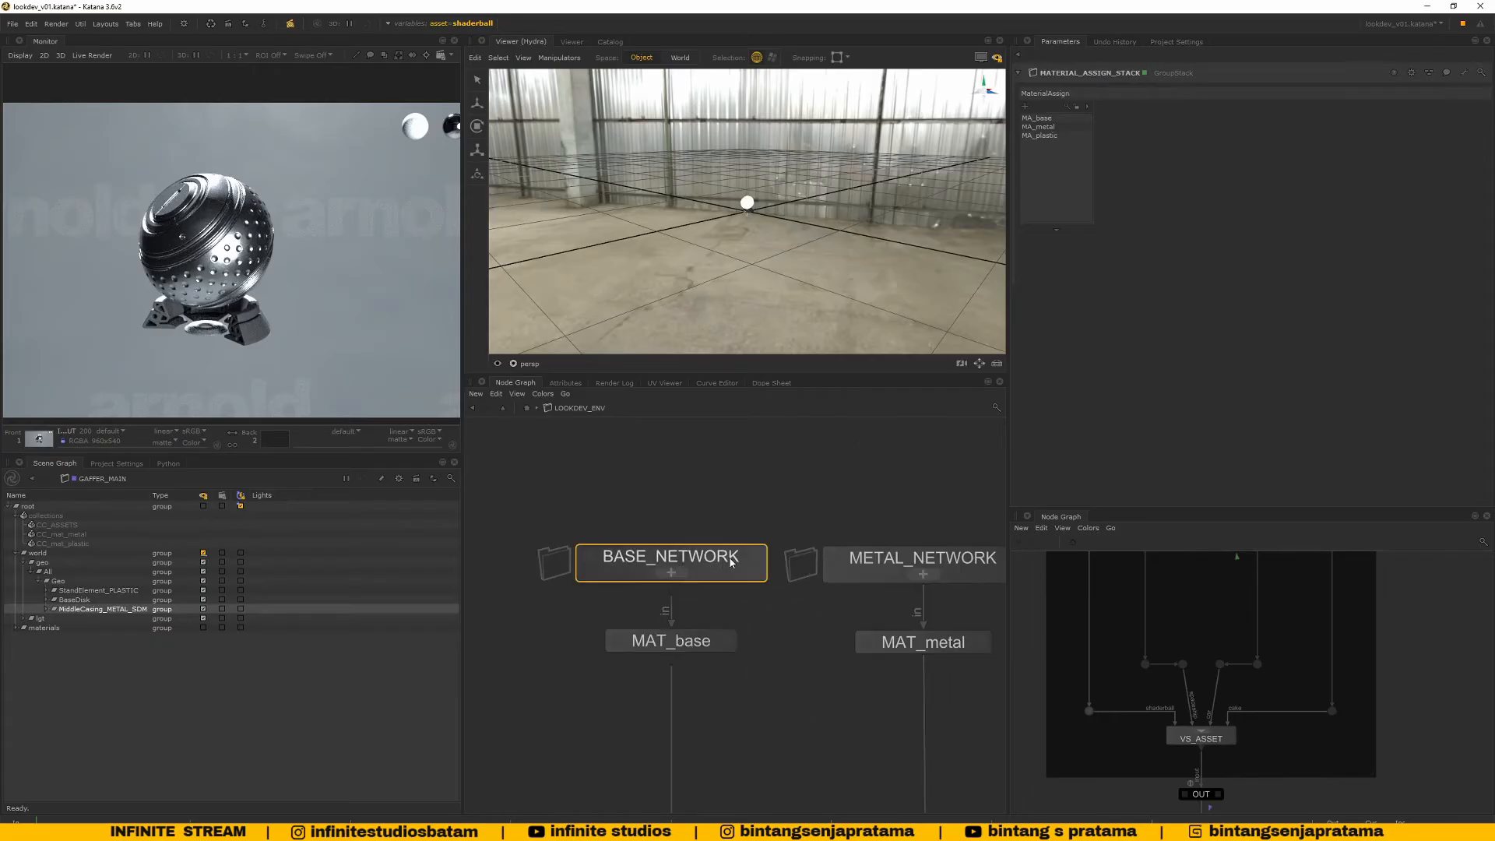
{"action": "left_click", "coordinate": [704, 644]}
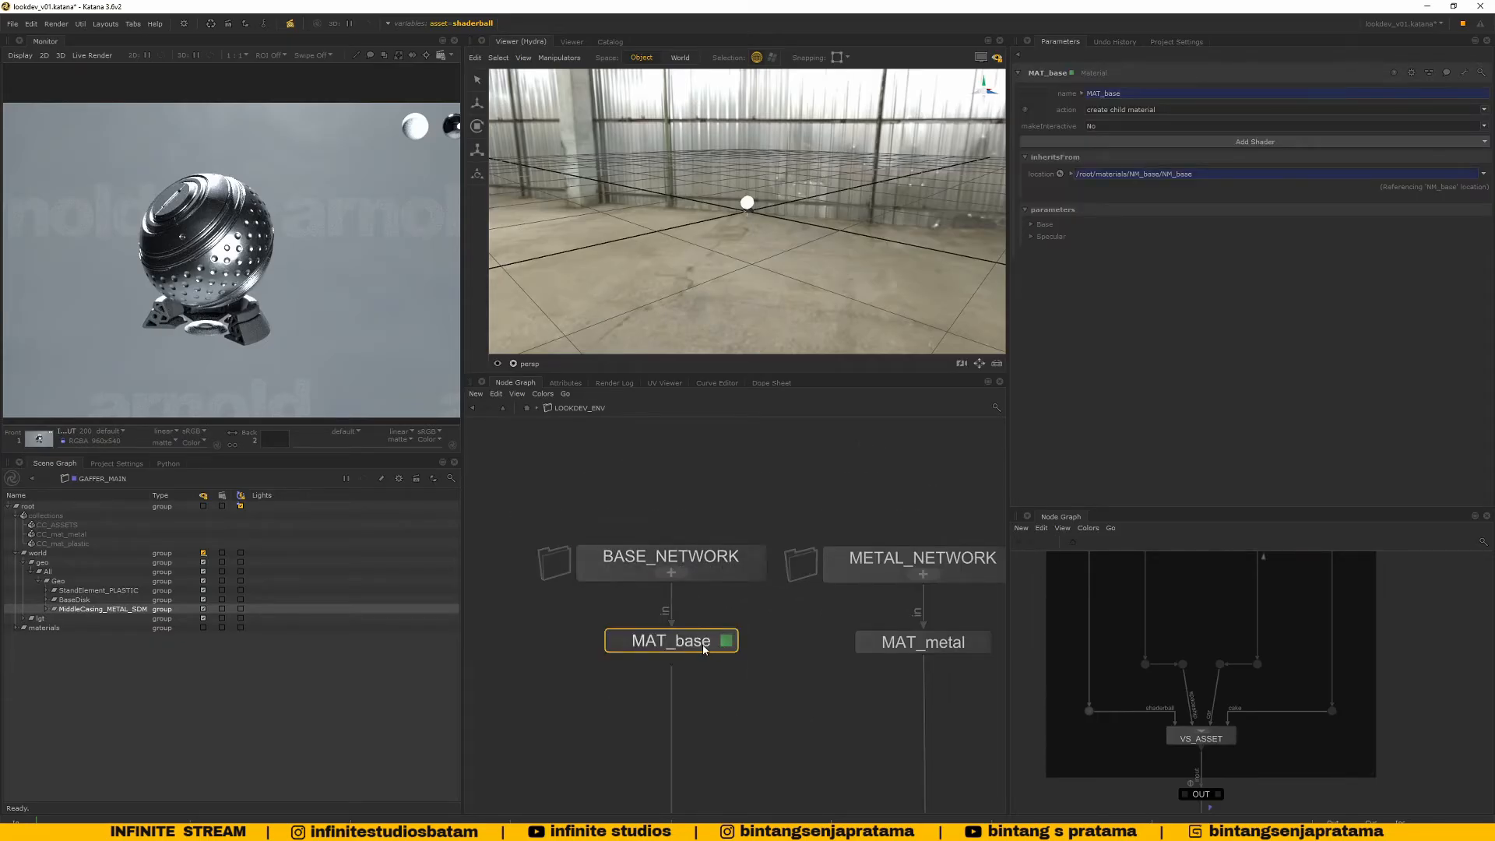
{"action": "left_click", "coordinate": [701, 557]}
{"action": "double_click", "coordinate": [701, 554]}
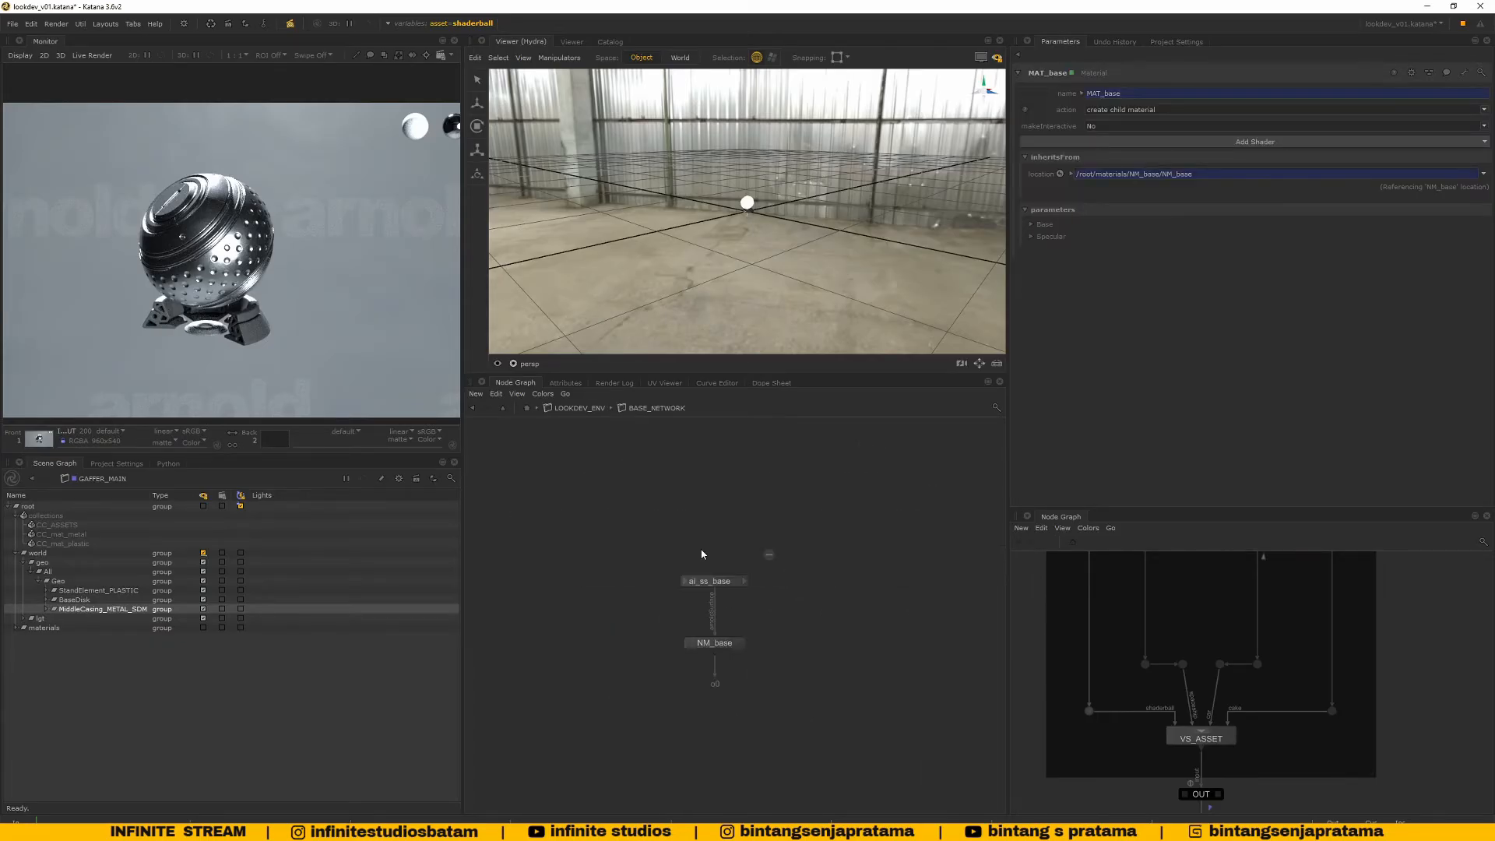
Bring up the ai_ss_base shader's parameters for examination, and return to the LOOKDEV_ENV group level
{"action": "scroll", "coordinate": [755, 585], "scroll_direction": "up", "scroll_amount": 5}
{"action": "left_click", "coordinate": [653, 560]}
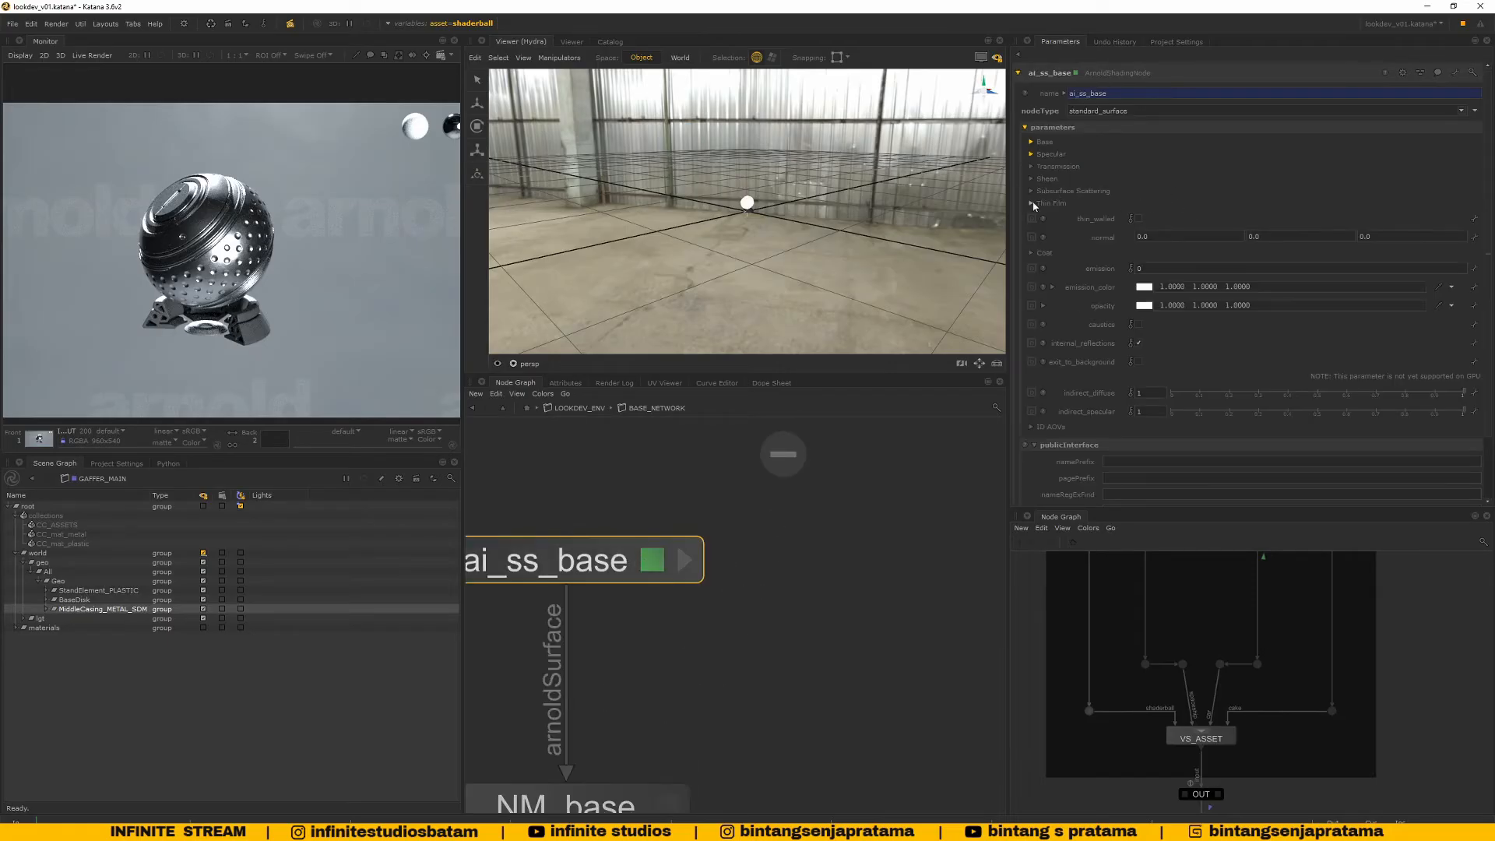
{"action": "scroll", "coordinate": [823, 545], "scroll_direction": "down", "scroll_amount": 5}
{"action": "left_click", "coordinate": [584, 409]}
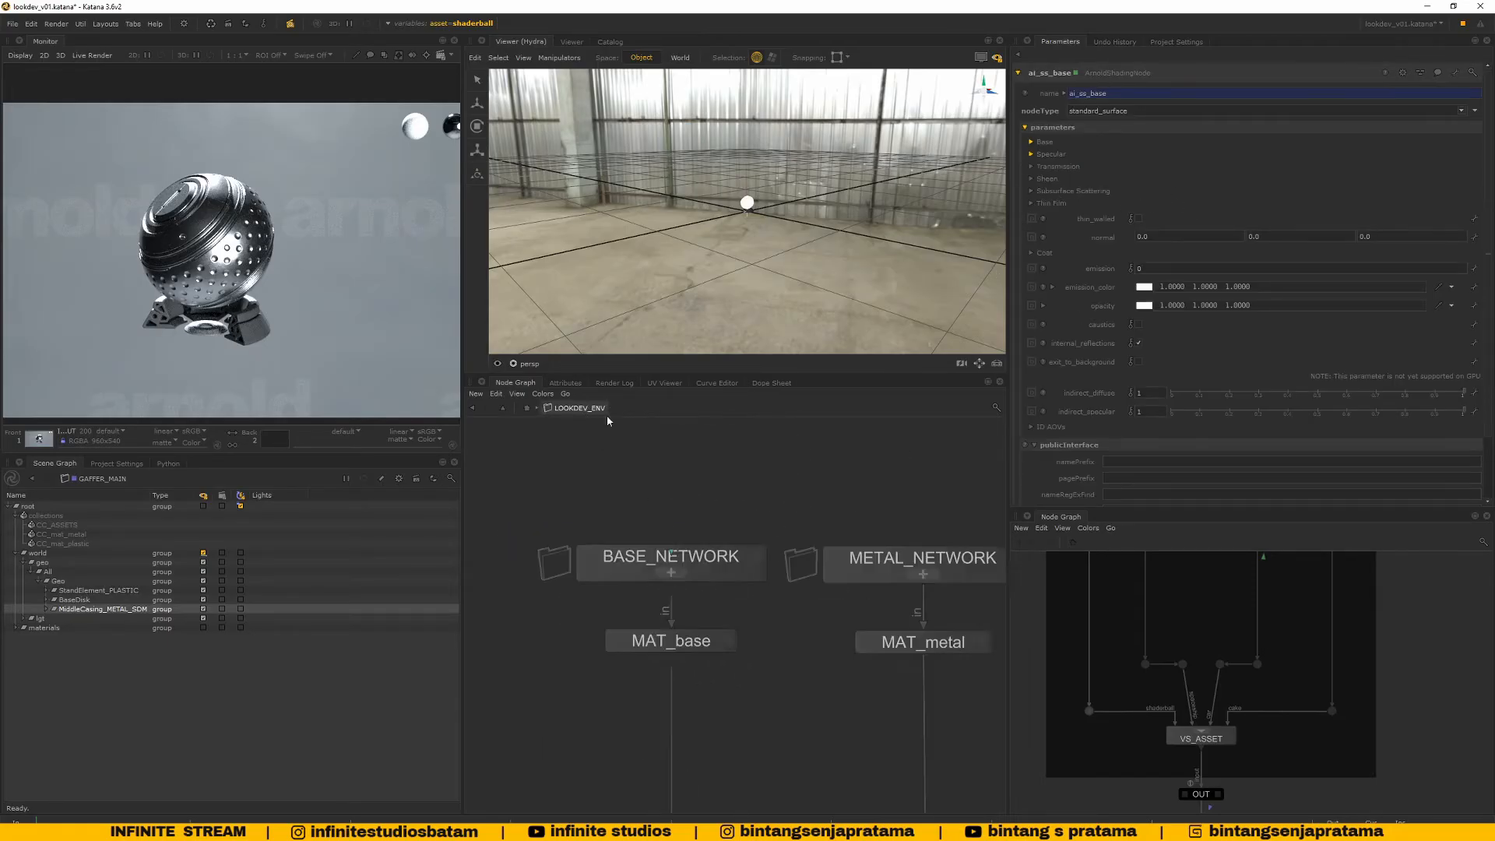
Open the METAL_NETWORK group's contents and examine the Base and Specular parameters of the ai_ss_metal shader
{"action": "middle_click_drag", "start_coordinate": [892, 514], "coordinate": [693, 515]}
{"action": "double_click", "coordinate": [769, 562]}
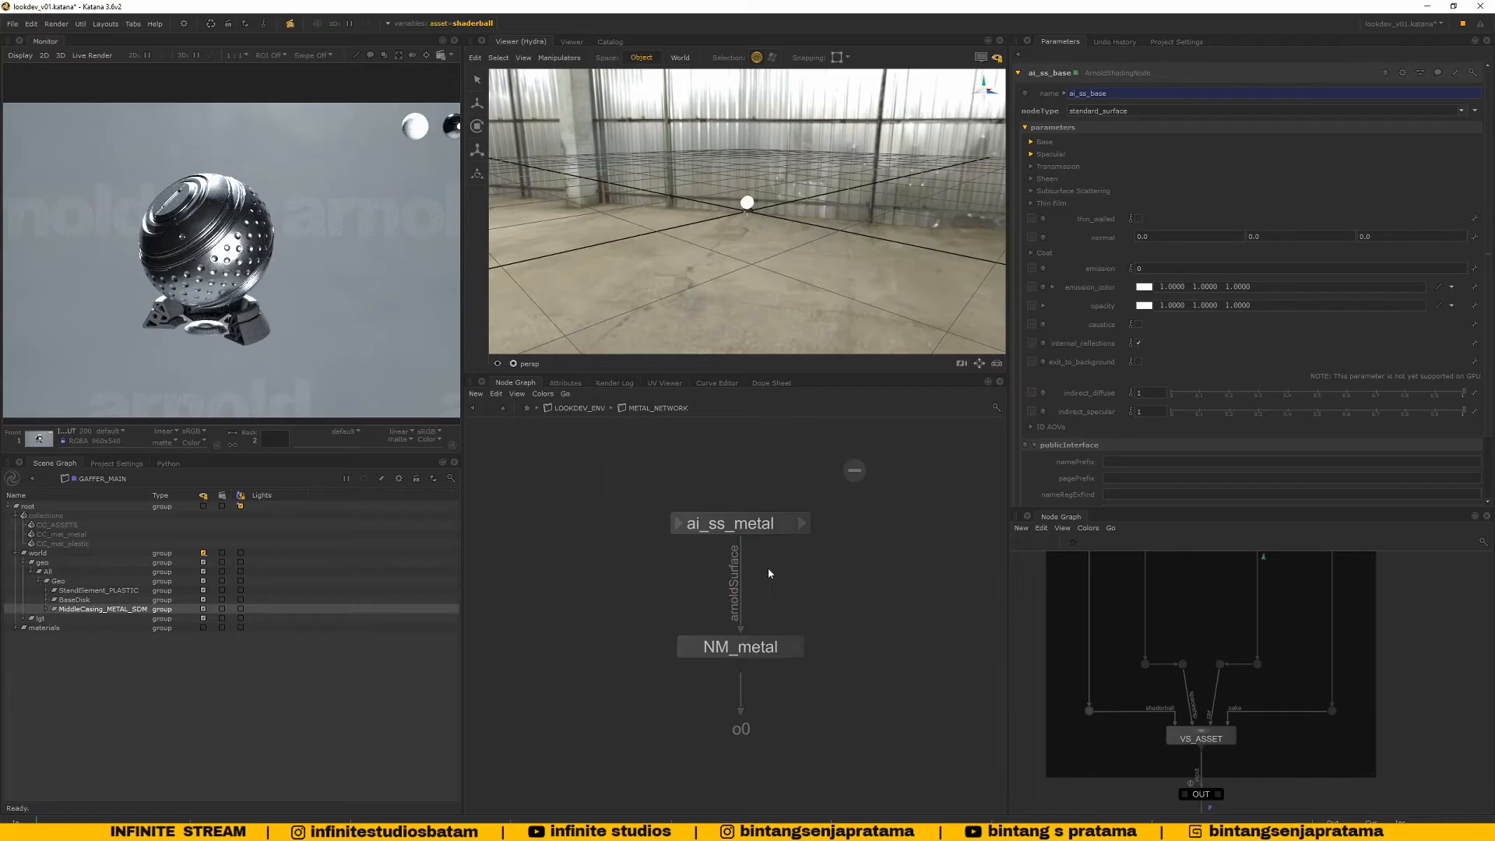
{"action": "left_click", "coordinate": [792, 523]}
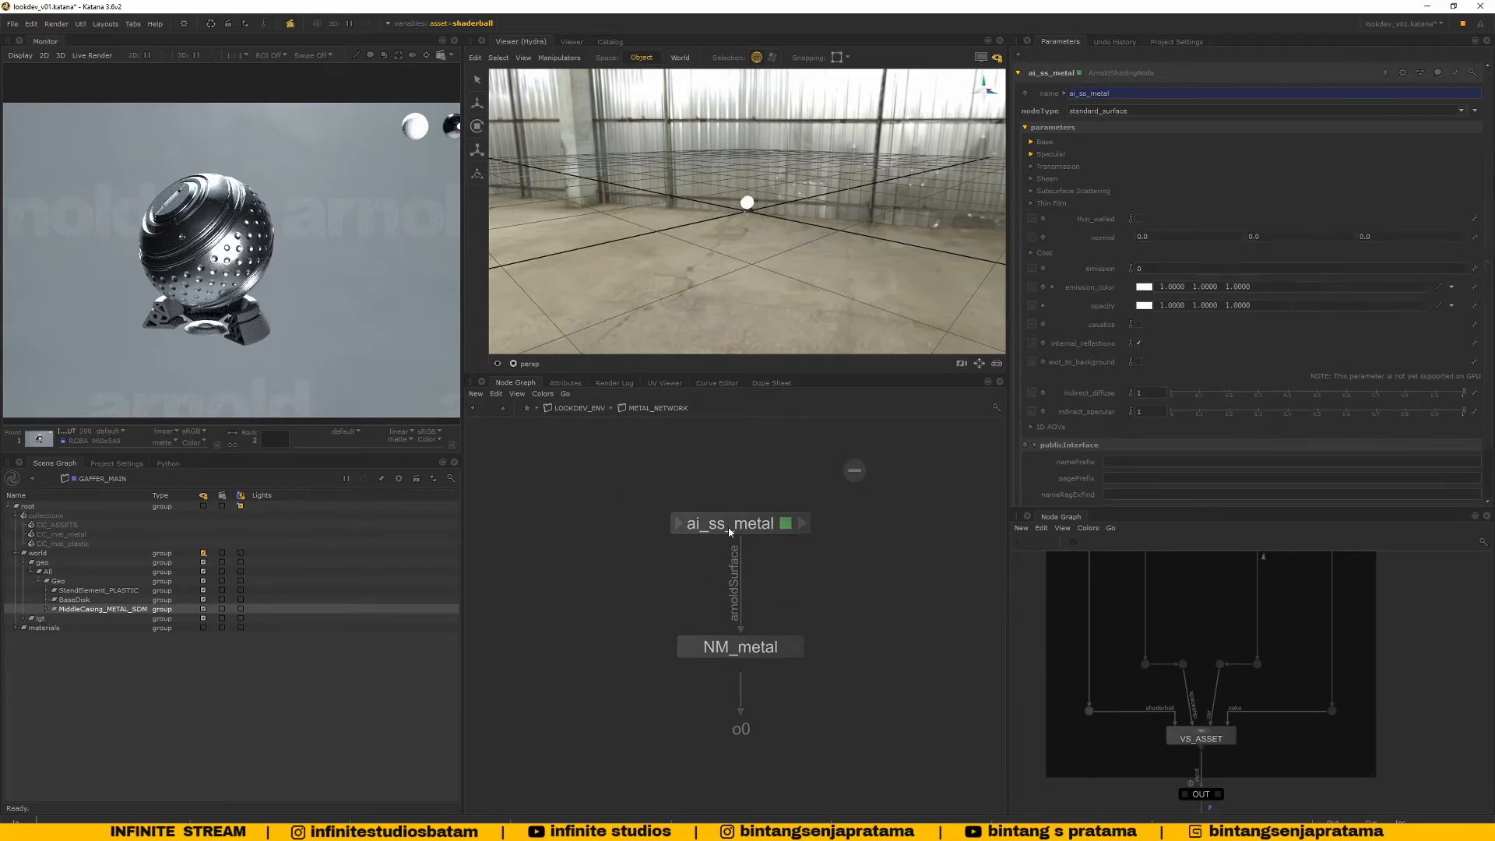
{"action": "left_click", "coordinate": [1032, 155]}
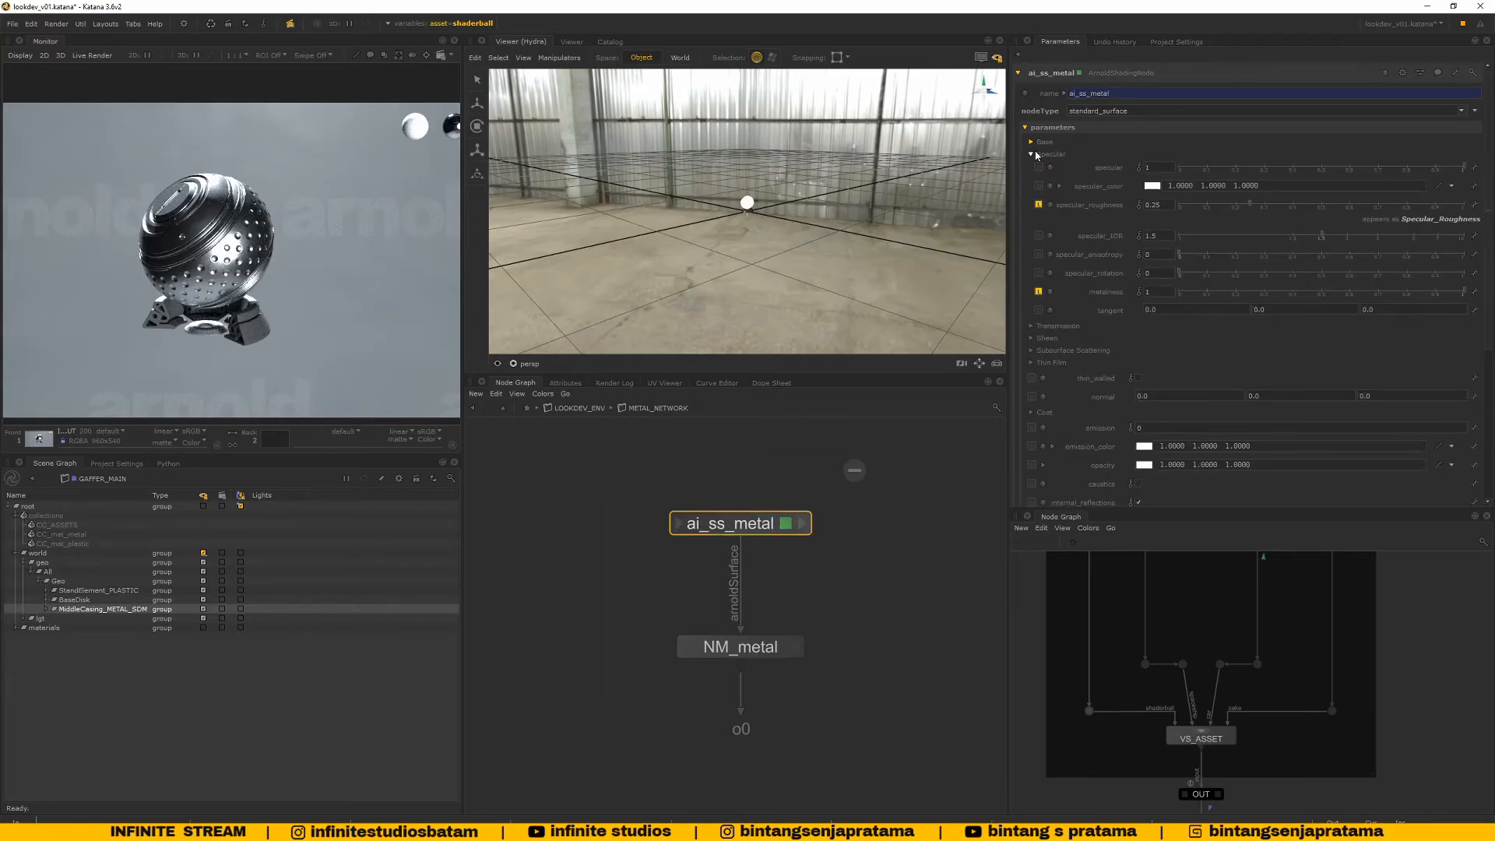
{"action": "left_click", "coordinate": [1032, 142]}
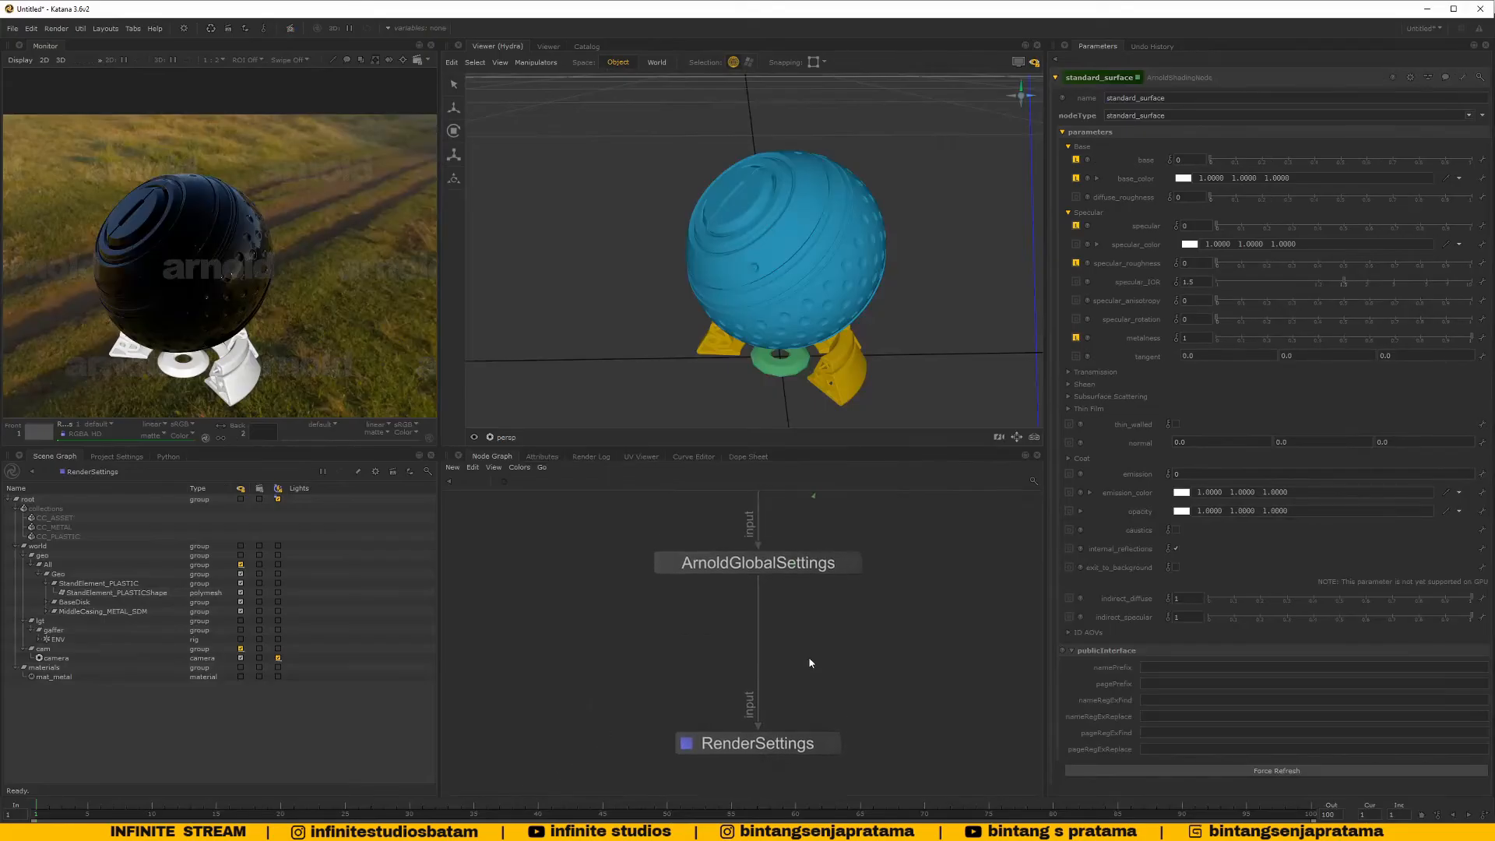
Back in the untitled scene, enter the MAT_metal network material and bring up the standard_surface shader's parameters
{"action": "scroll", "coordinate": [810, 647], "scroll_direction": "down", "scroll_amount": 2}
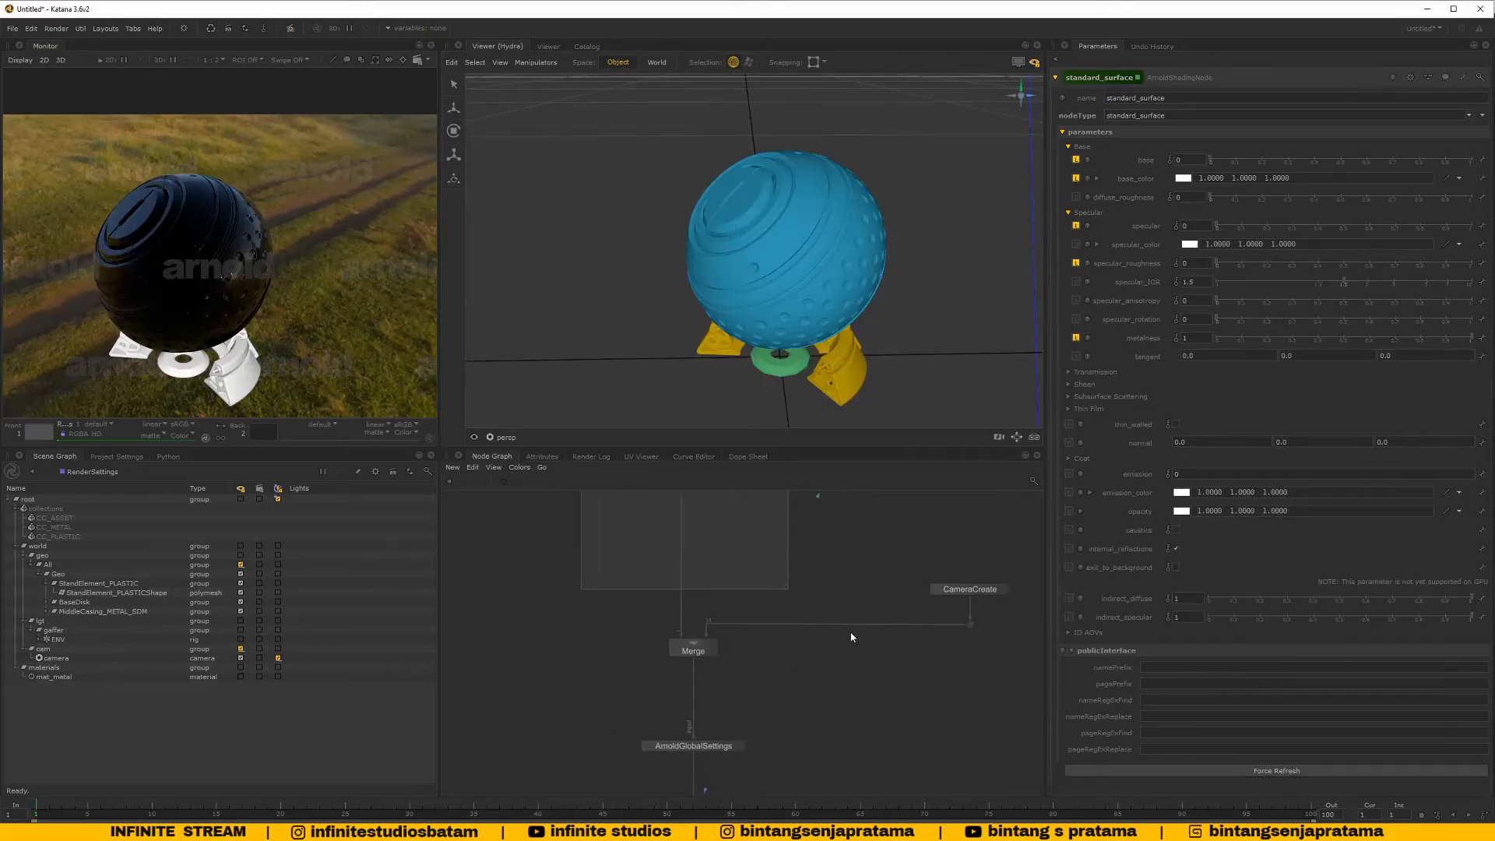
{"action": "middle_click_drag", "start_coordinate": [851, 637], "coordinate": [794, 644]}
{"action": "scroll", "coordinate": [904, 597], "scroll_direction": "up", "scroll_amount": 3}
{"action": "scroll", "coordinate": [872, 583], "scroll_direction": "down", "scroll_amount": 10}
{"action": "scroll", "coordinate": [833, 596], "scroll_direction": "up", "scroll_amount": 8}
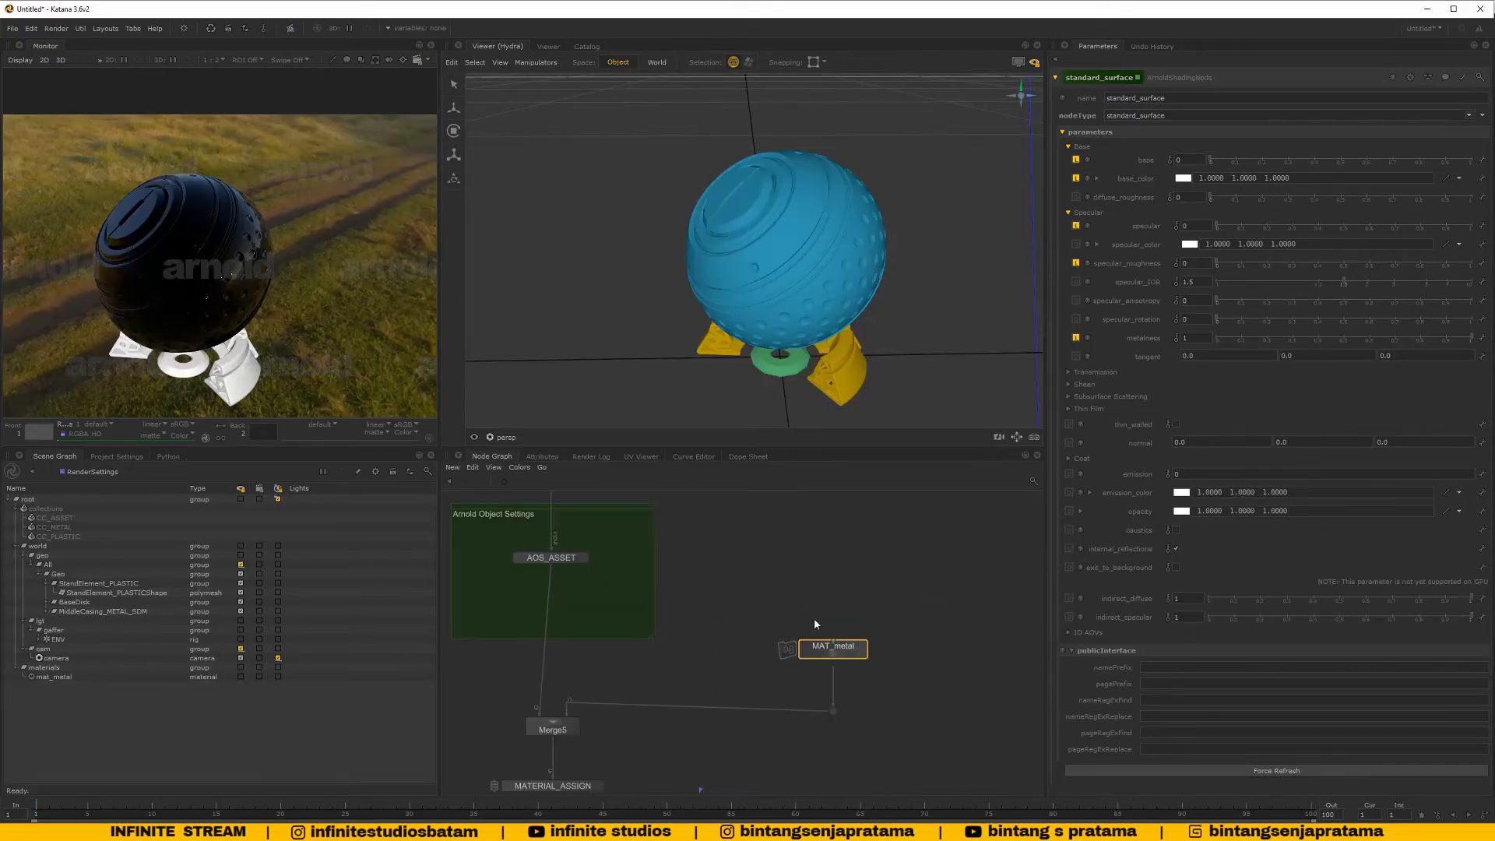
{"action": "scroll", "coordinate": [815, 620], "scroll_direction": "up", "scroll_amount": 3}
{"action": "left_click", "coordinate": [954, 621]}
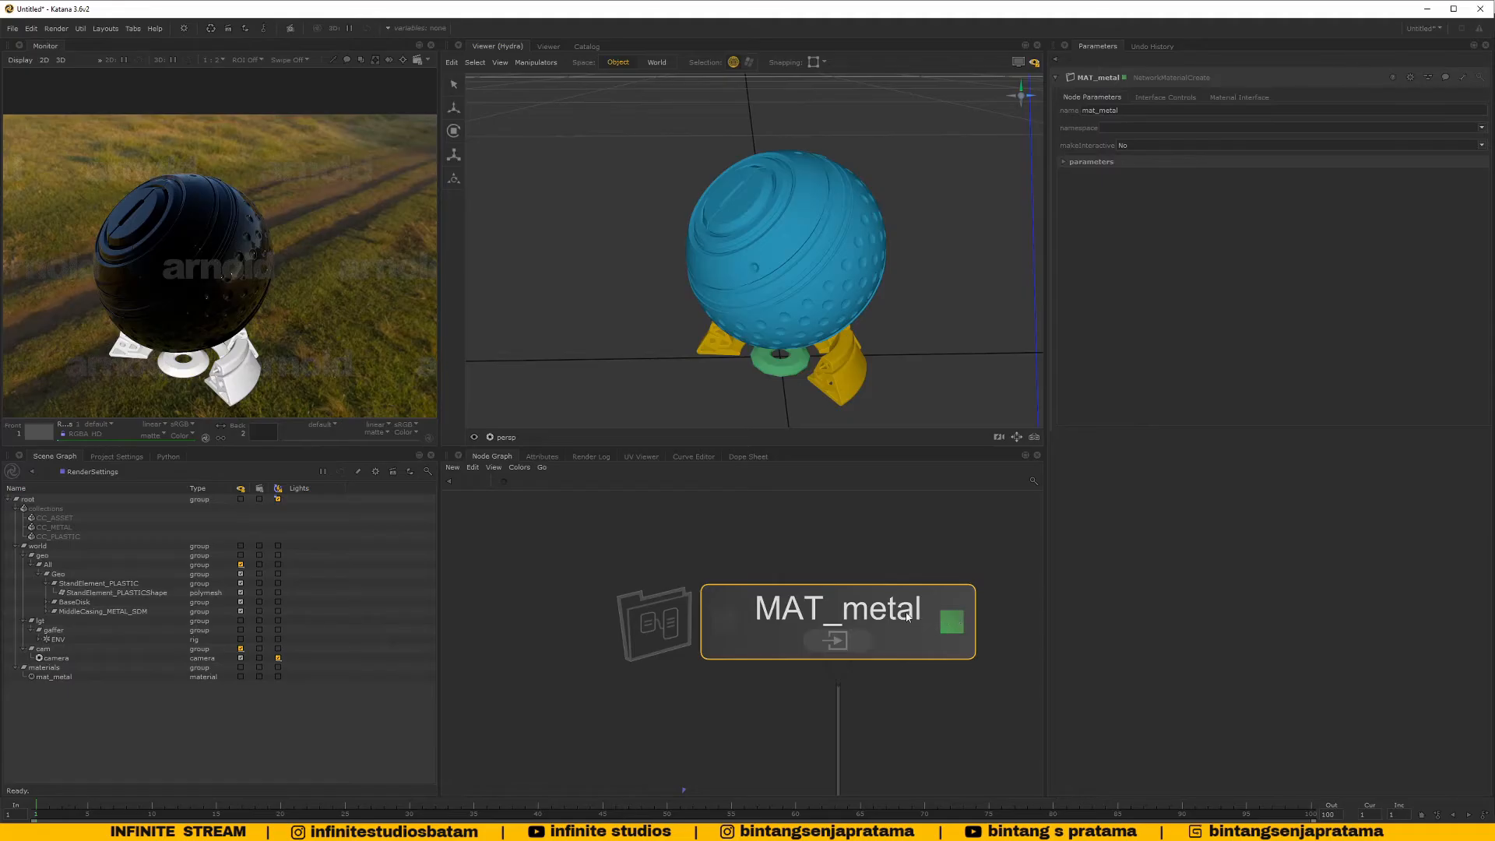
{"action": "left_click", "coordinate": [836, 640]}
{"action": "middle_click_drag", "start_coordinate": [935, 649], "coordinate": [696, 559]}
{"action": "scroll", "coordinate": [724, 559], "scroll_direction": "up", "scroll_amount": 4}
{"action": "left_click", "coordinate": [747, 563]}
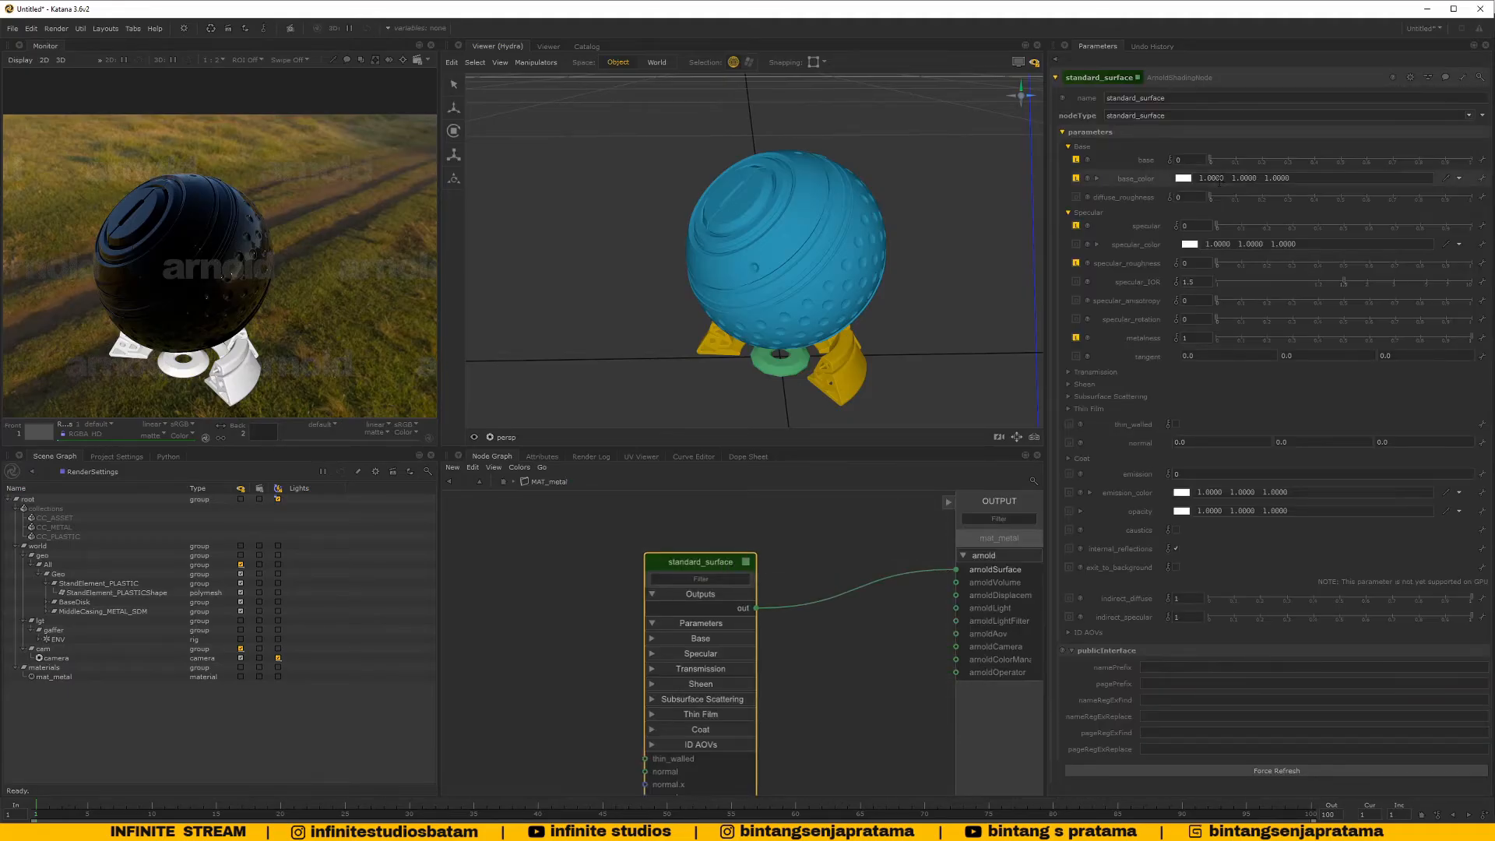
Set the metal standard_surface shader's base to 0.8 and specular to 1
{"action": "left_click", "coordinate": [1184, 161]}
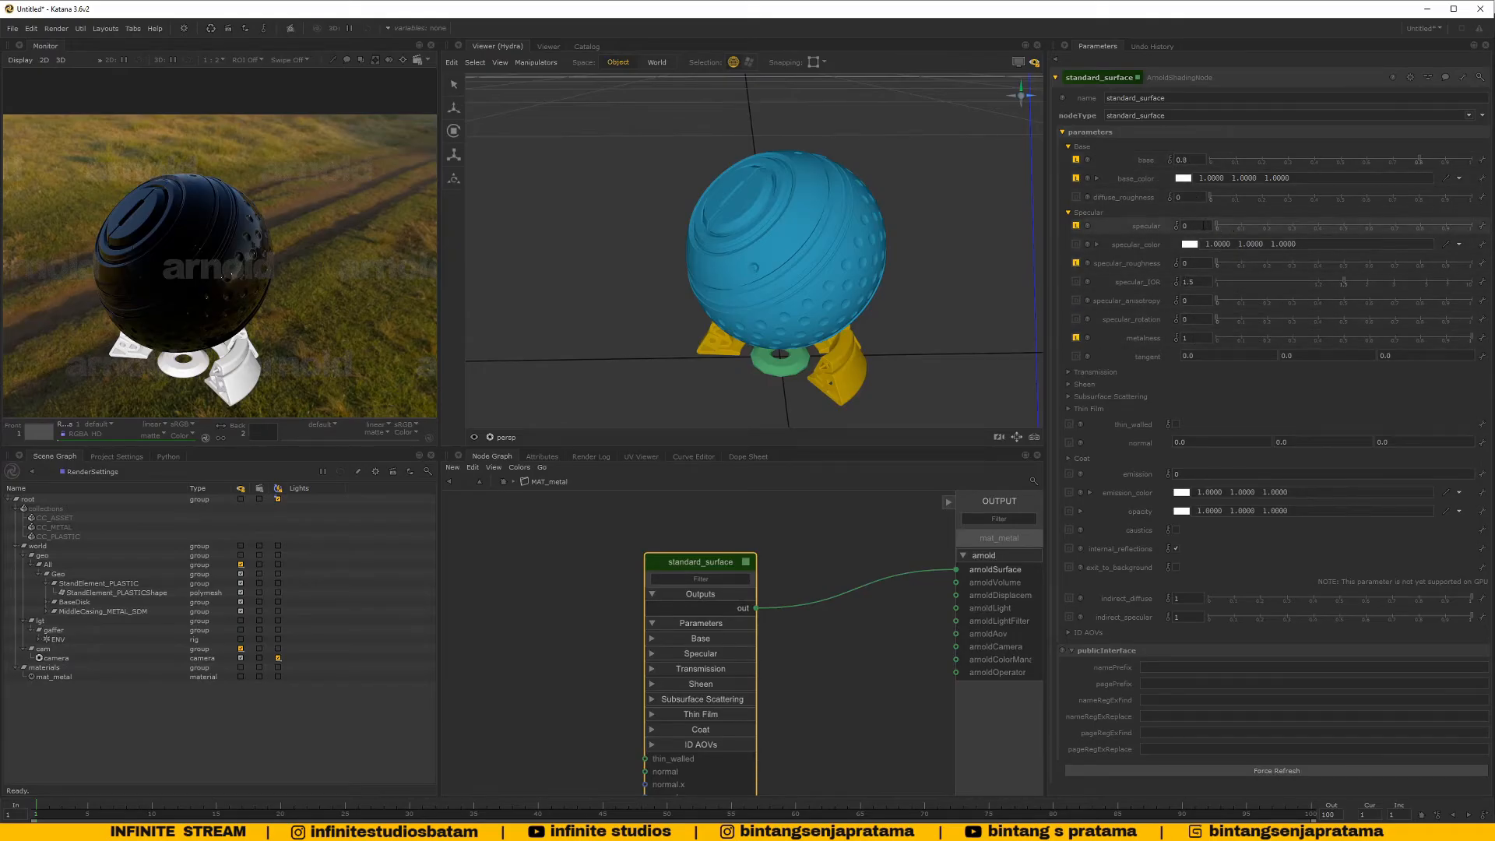
{"action": "double_click", "coordinate": [1188, 226]}
{"action": "type", "text": "1"}
{"action": "key", "text": "Return"}
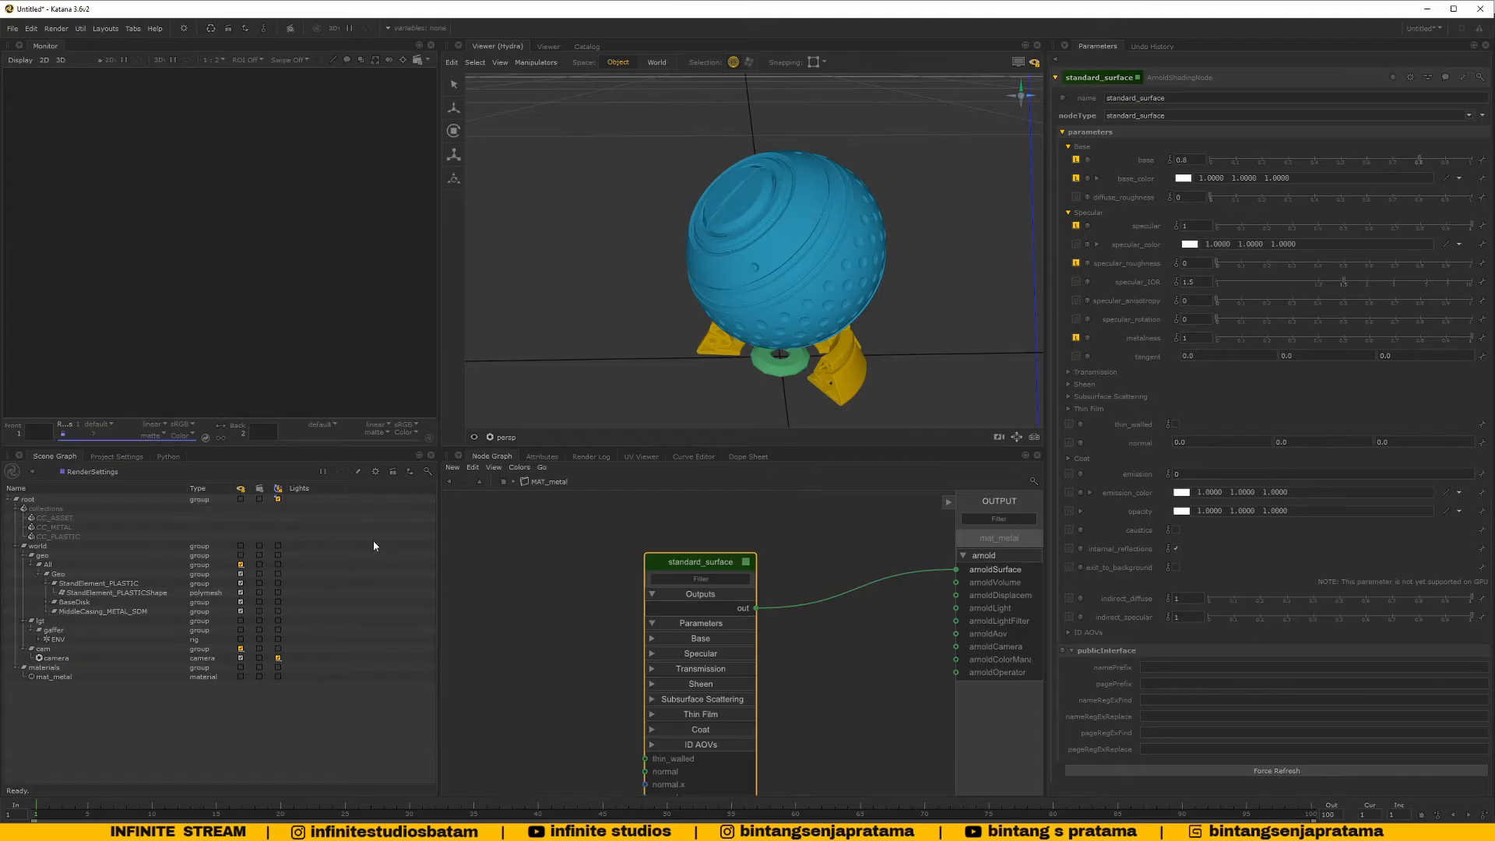
Leave the MAT_metal network and look through /root/world/cam/camera in the 3D viewer
{"action": "left_click", "coordinate": [503, 484]}
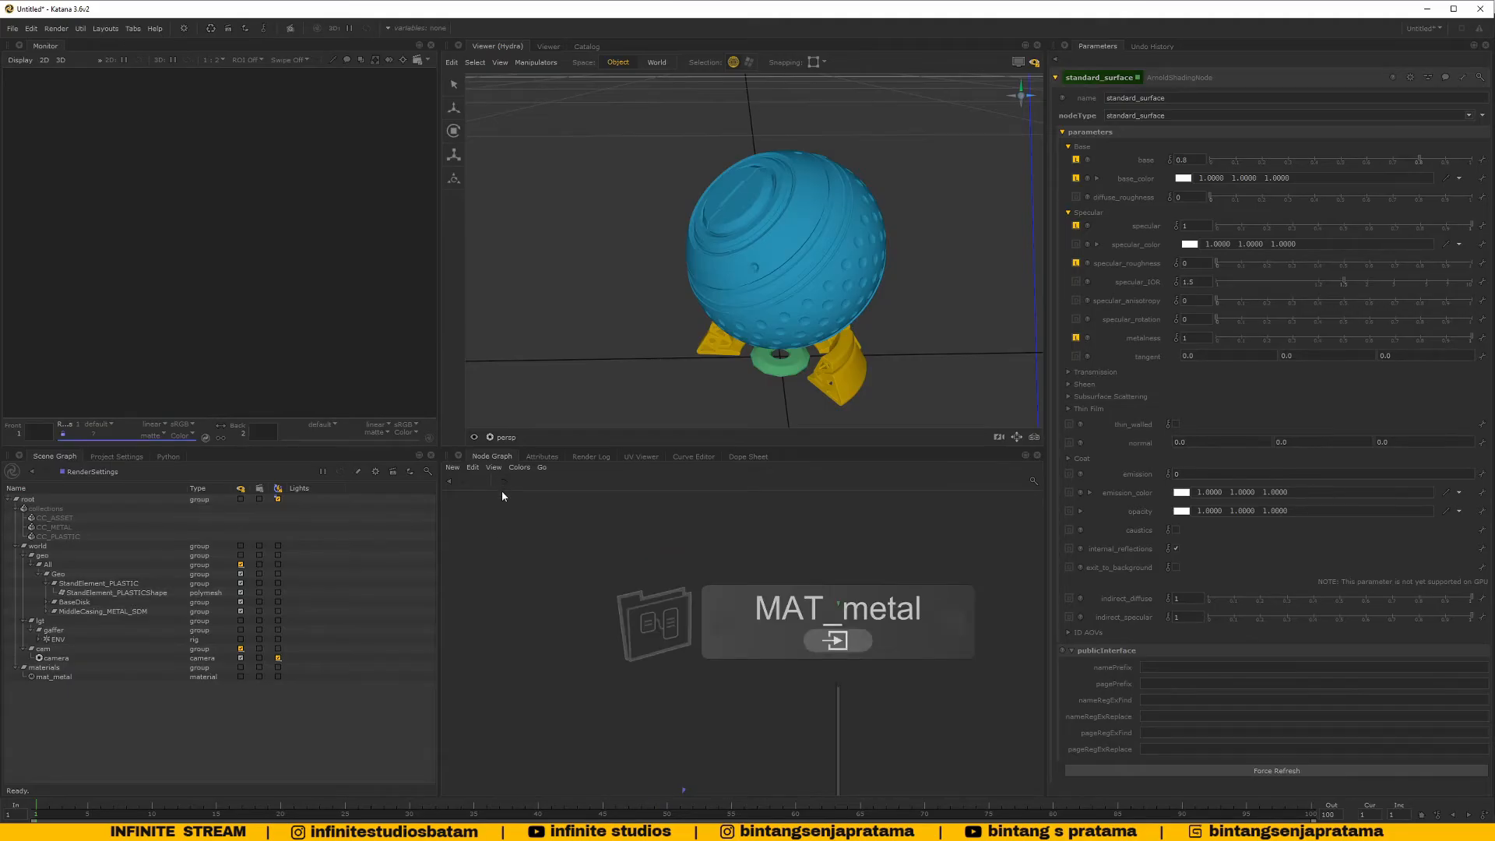
{"action": "left_click", "coordinate": [507, 438]}
{"action": "left_click", "coordinate": [536, 510]}
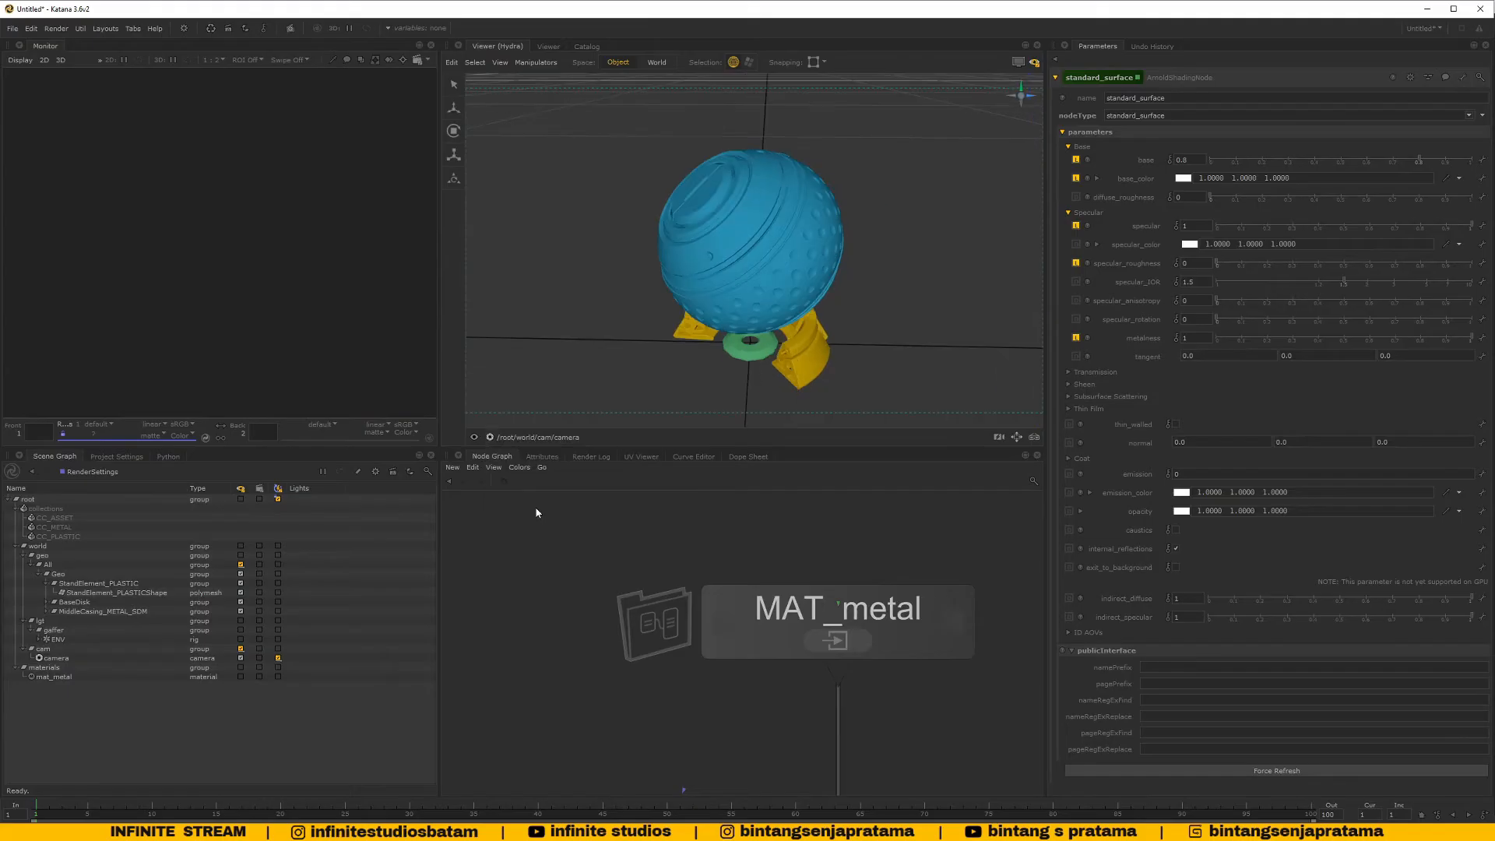
Set the CameraCreate node's makeInteractive option to No
{"action": "left_click", "coordinate": [855, 635]}
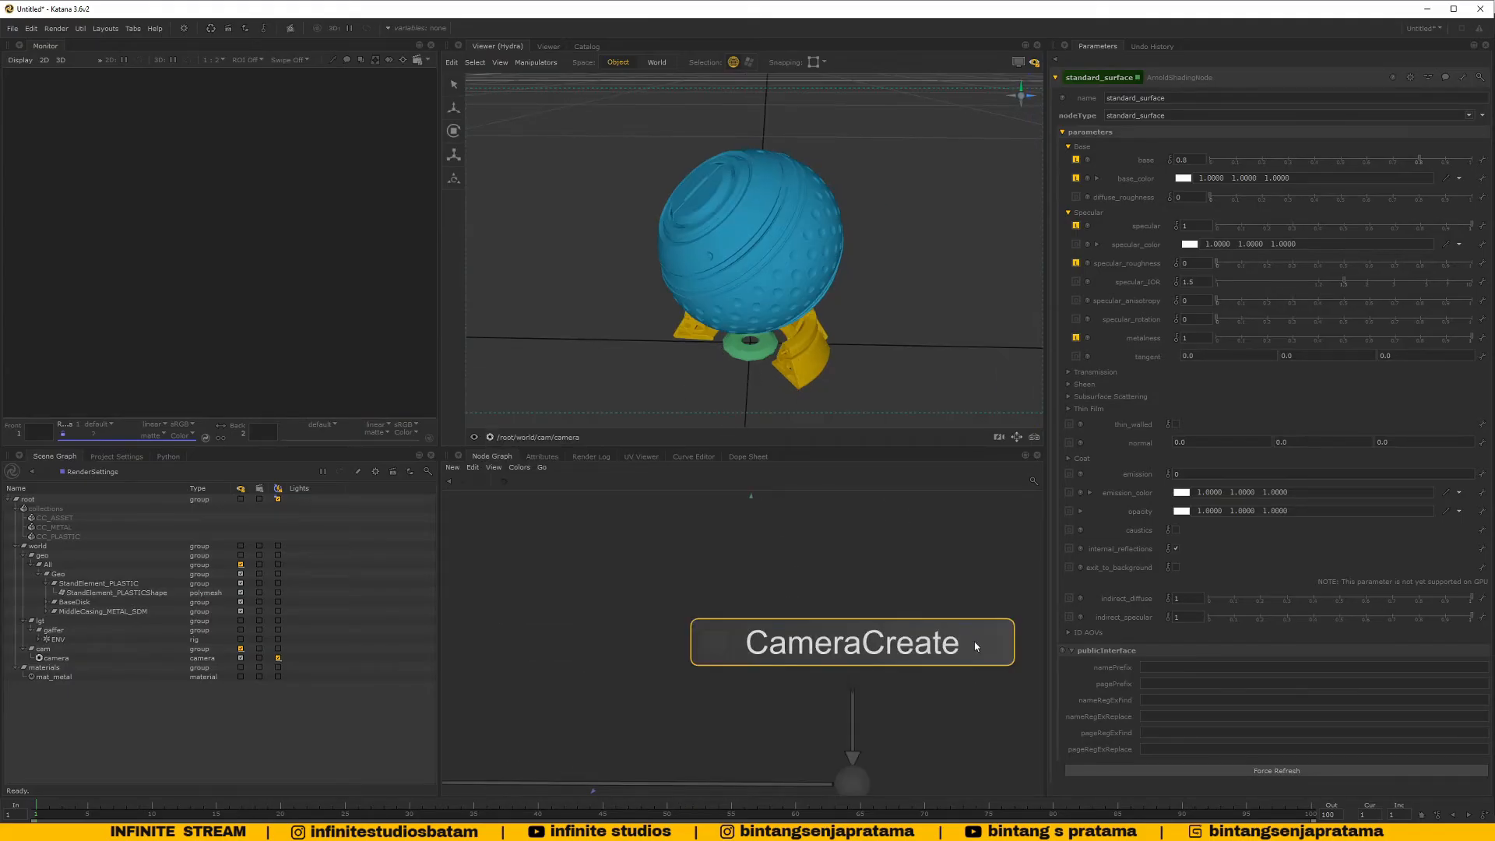
{"action": "left_click", "coordinate": [990, 643]}
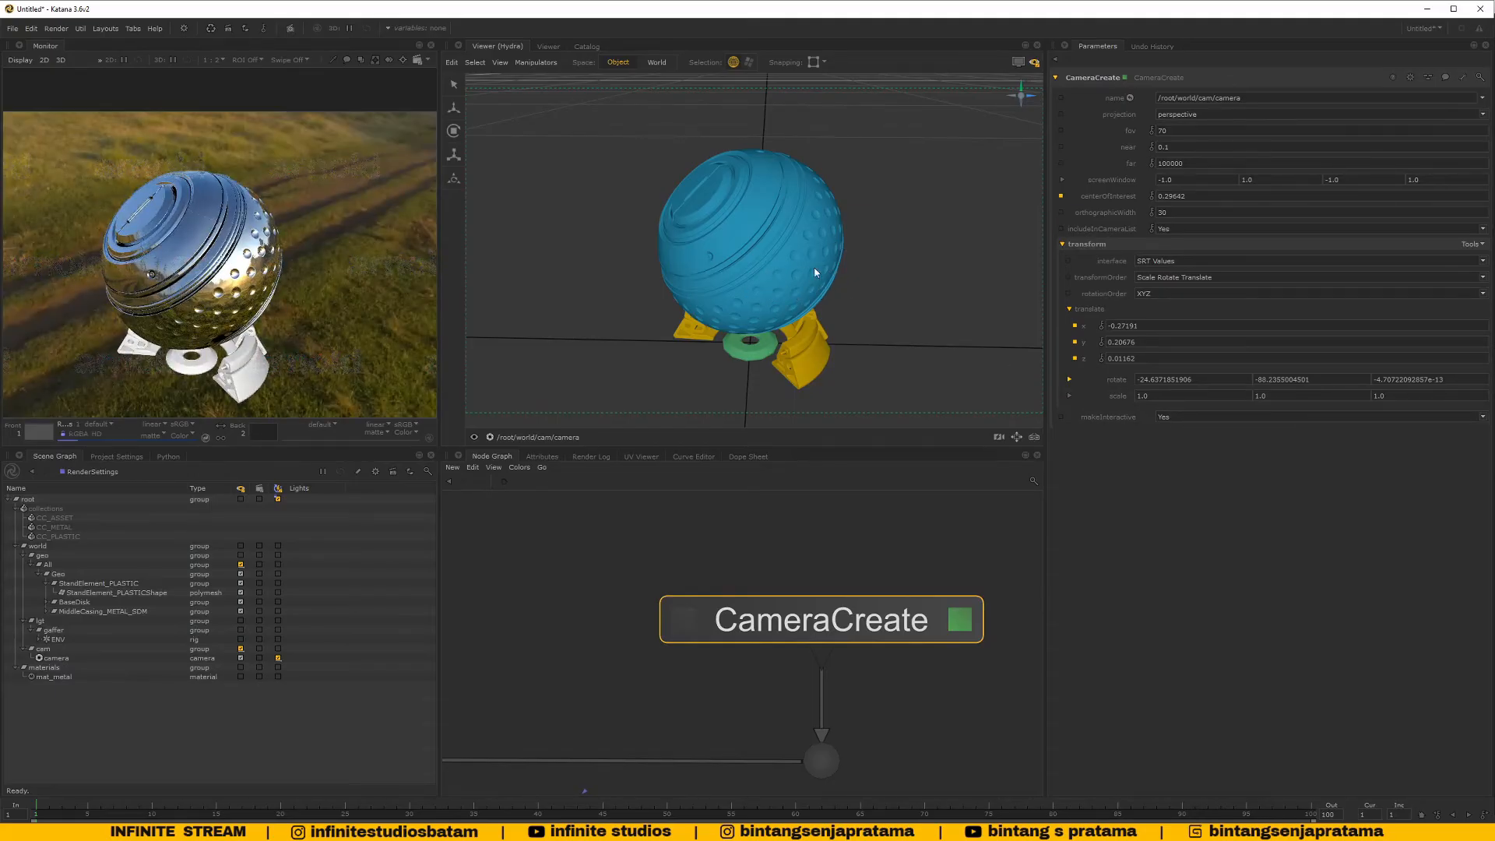
{"action": "left_click", "coordinate": [1184, 415]}
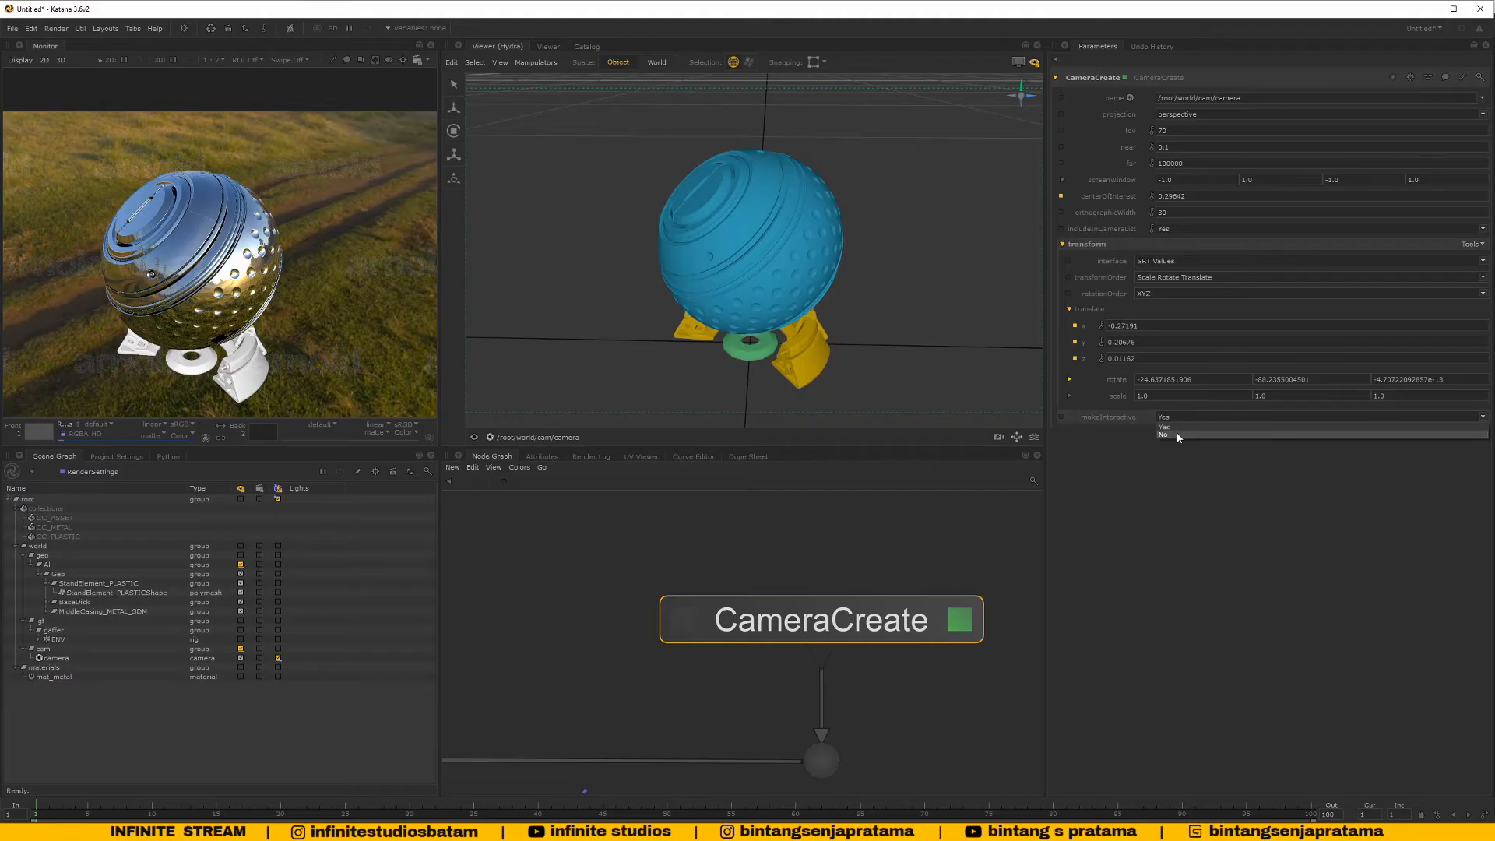
{"action": "left_click", "coordinate": [1176, 433]}
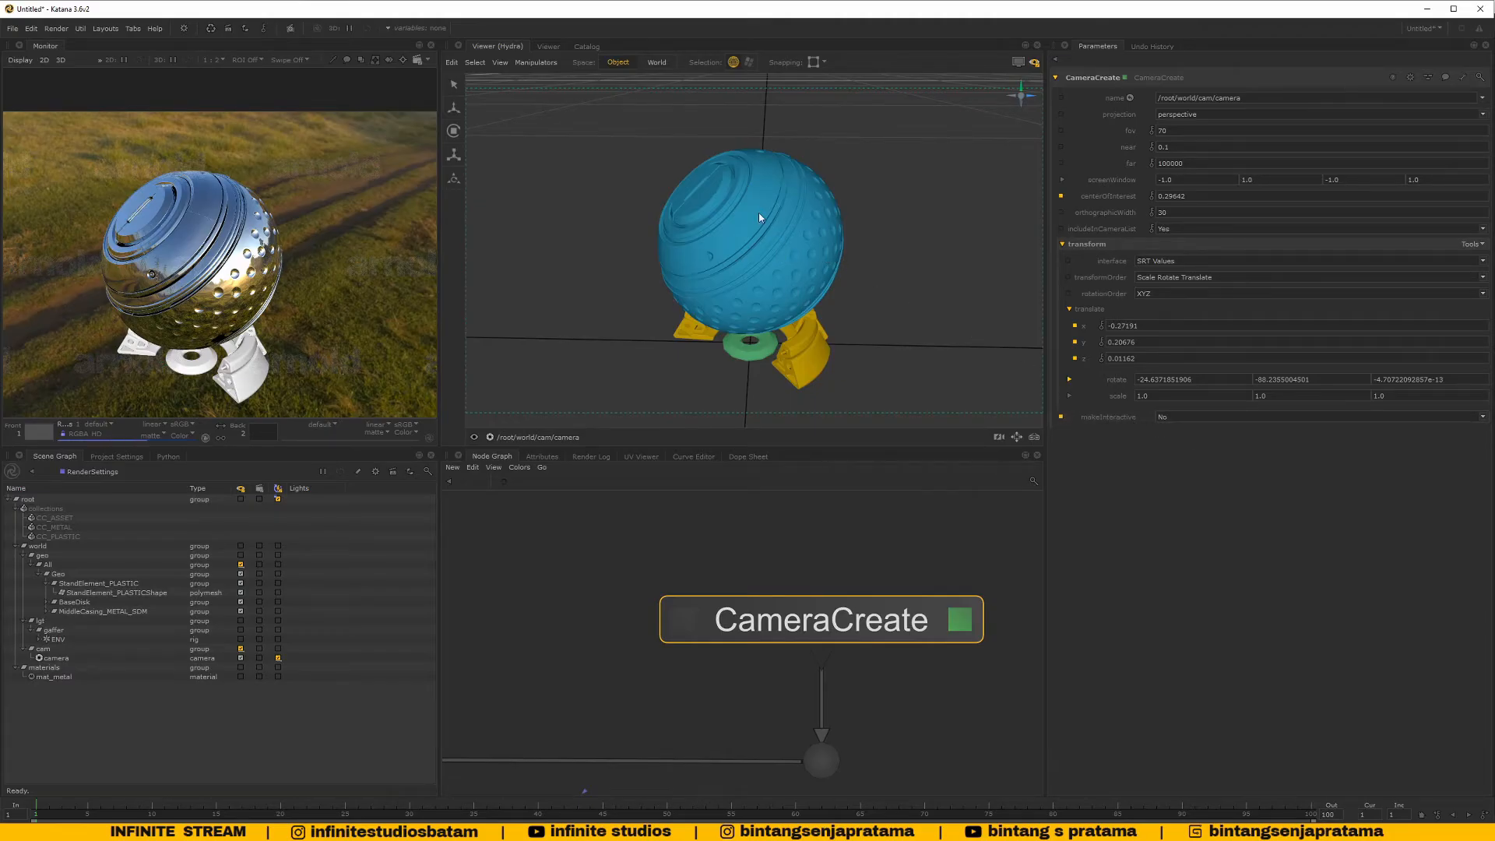
Inspect the rendered shader ball up close and as a whole to judge the metal's reflections
{"action": "scroll", "coordinate": [202, 245], "scroll_direction": "up", "scroll_amount": 2}
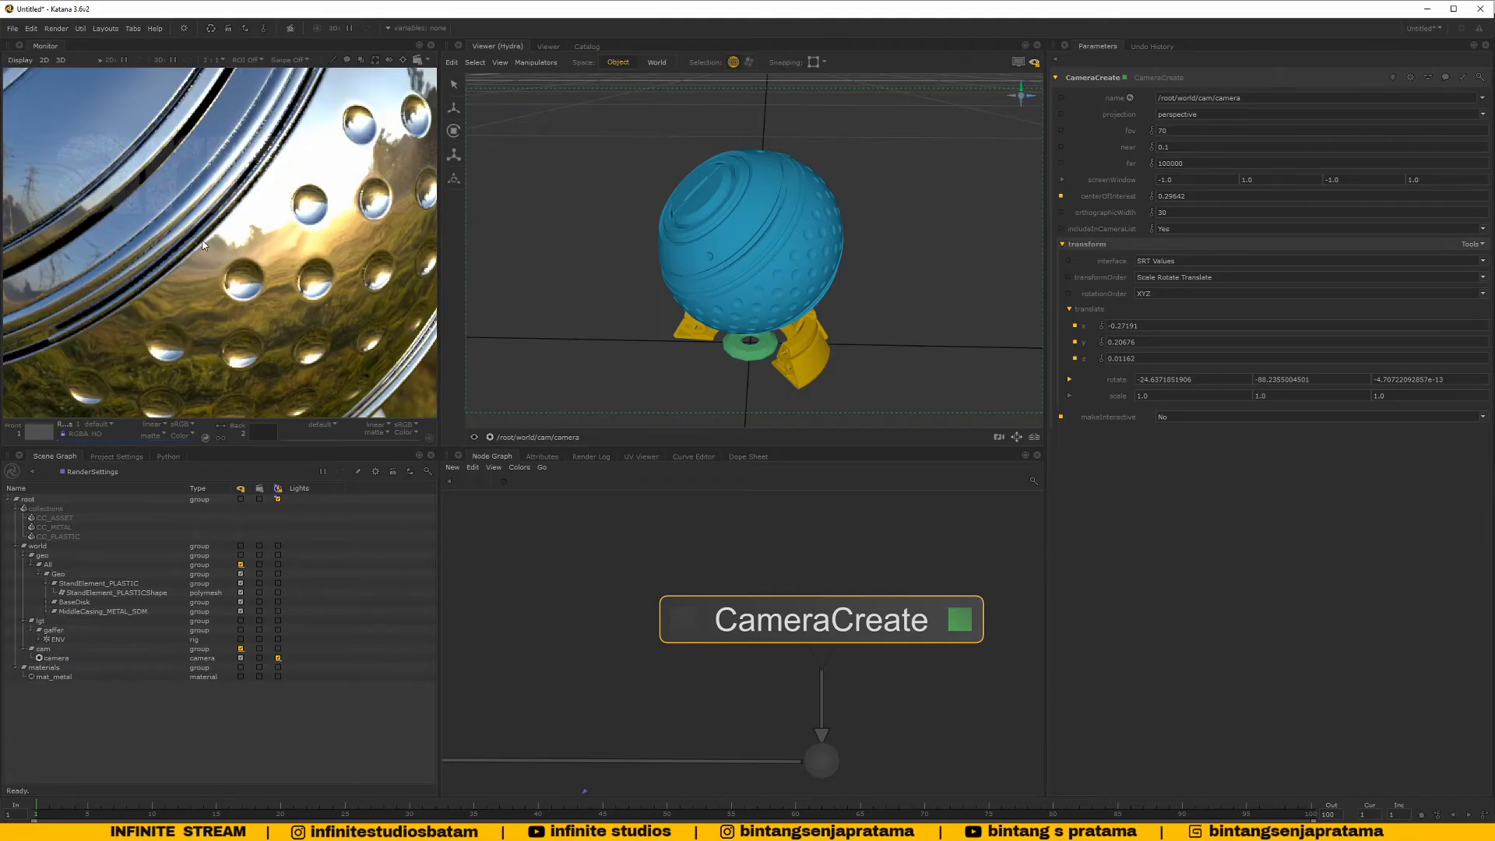
{"action": "scroll", "coordinate": [203, 244], "scroll_direction": "down", "scroll_amount": 3}
{"action": "scroll", "coordinate": [202, 245], "scroll_direction": "up", "scroll_amount": 2}
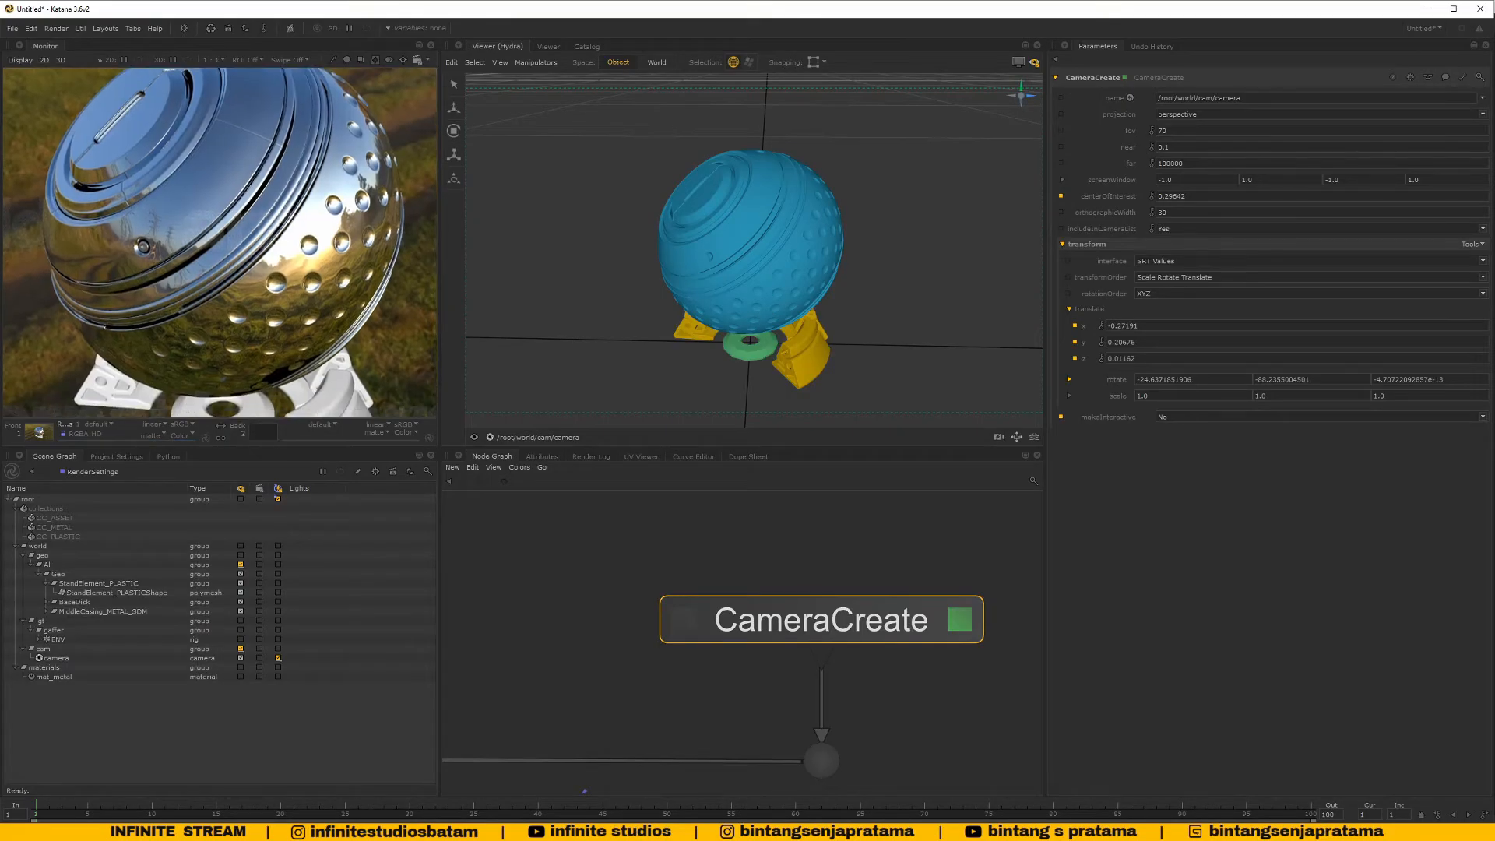
{"action": "scroll", "coordinate": [226, 248], "scroll_direction": "down", "scroll_amount": 2}
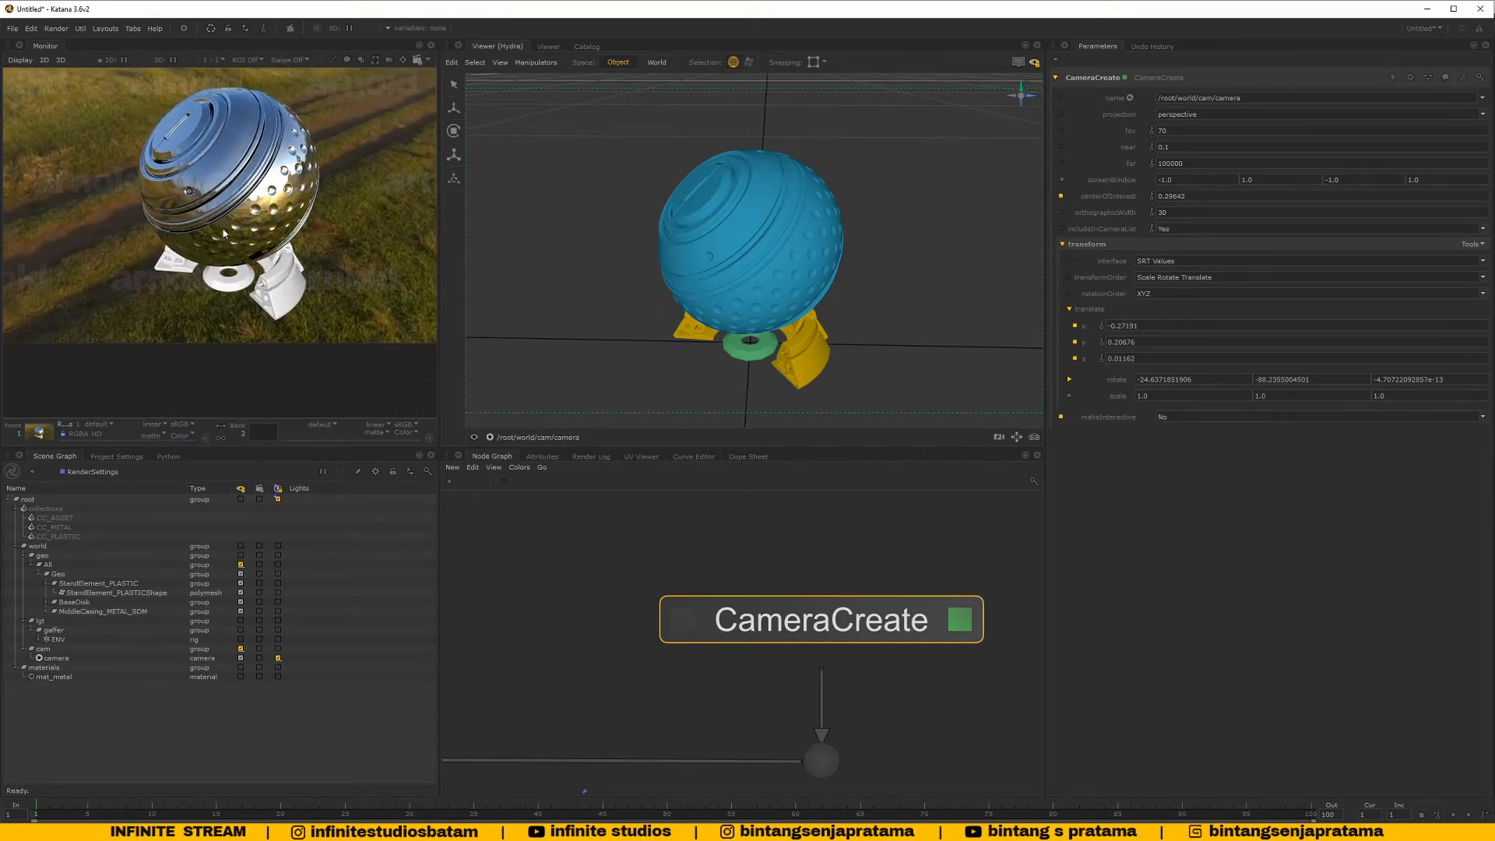
{"action": "middle_click_drag", "start_coordinate": [244, 263], "coordinate": [298, 307]}
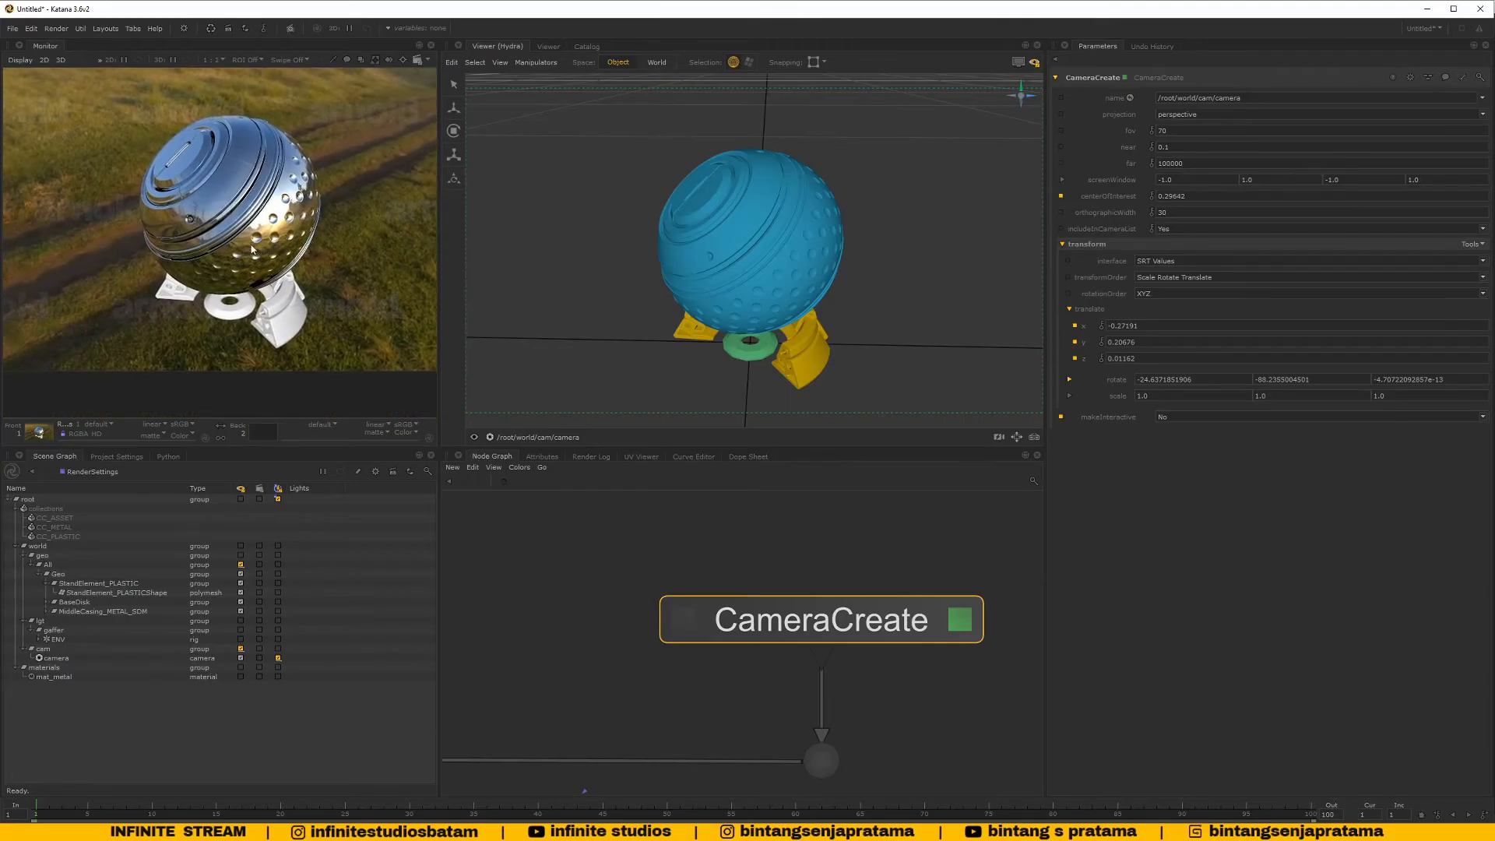
{"action": "scroll", "coordinate": [234, 261], "scroll_direction": "up", "scroll_amount": 1}
{"action": "scroll", "coordinate": [236, 265], "scroll_direction": "down", "scroll_amount": 1}
{"action": "middle_click_drag", "start_coordinate": [236, 266], "coordinate": [239, 297]}
{"action": "scroll", "coordinate": [246, 234], "scroll_direction": "up", "scroll_amount": 1}
{"action": "scroll", "coordinate": [247, 237], "scroll_direction": "down", "scroll_amount": 1}
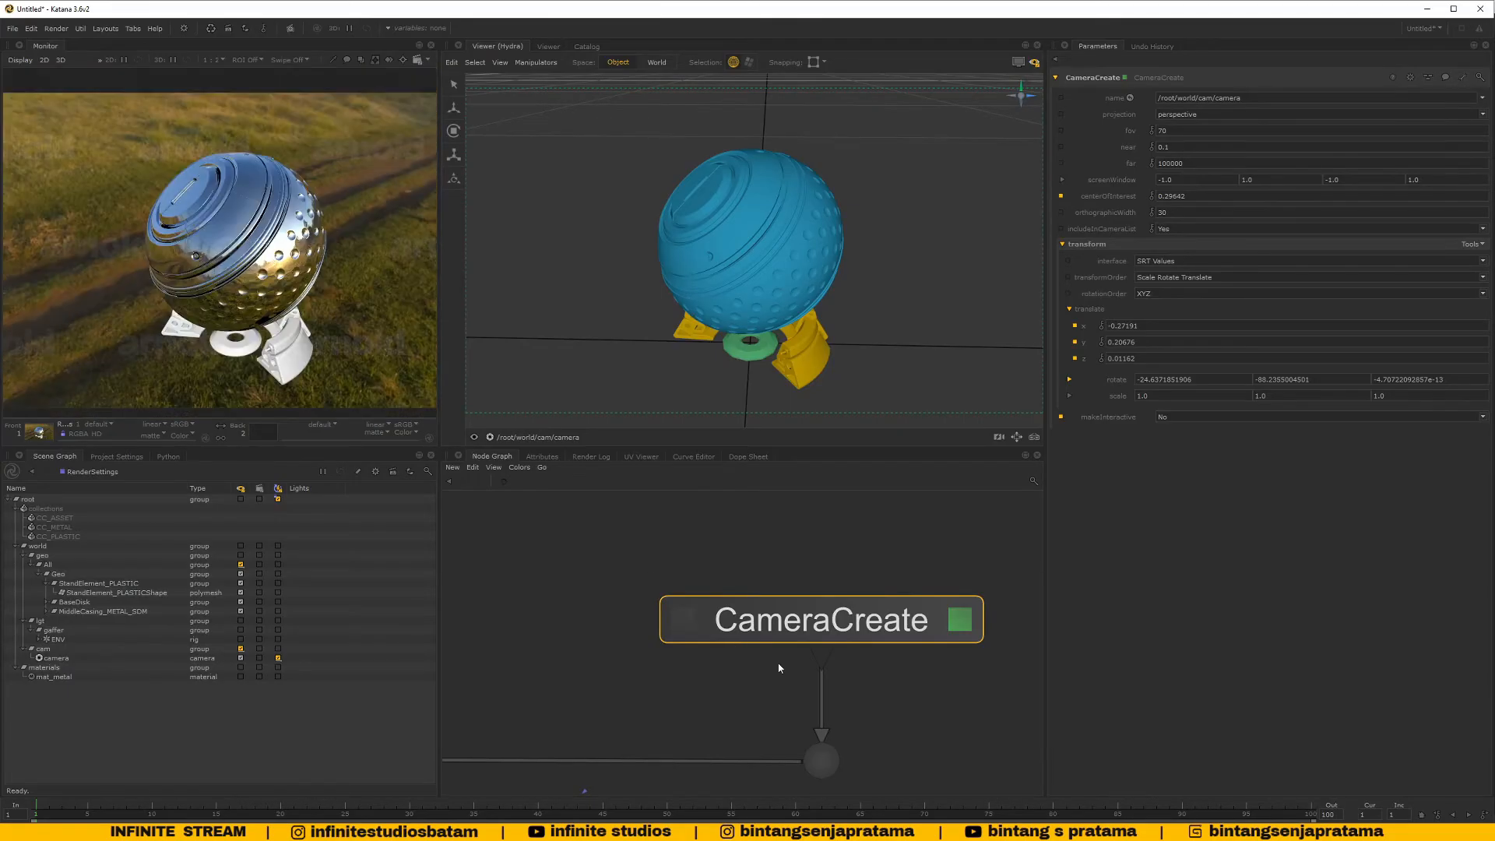
Set the specular_roughness of the standard_surface shader inside MAT_metal to 0.1, and return to the main node graph
{"action": "scroll", "coordinate": [782, 662], "scroll_direction": "down", "scroll_amount": 5}
{"action": "scroll", "coordinate": [801, 609], "scroll_direction": "up", "scroll_amount": 5}
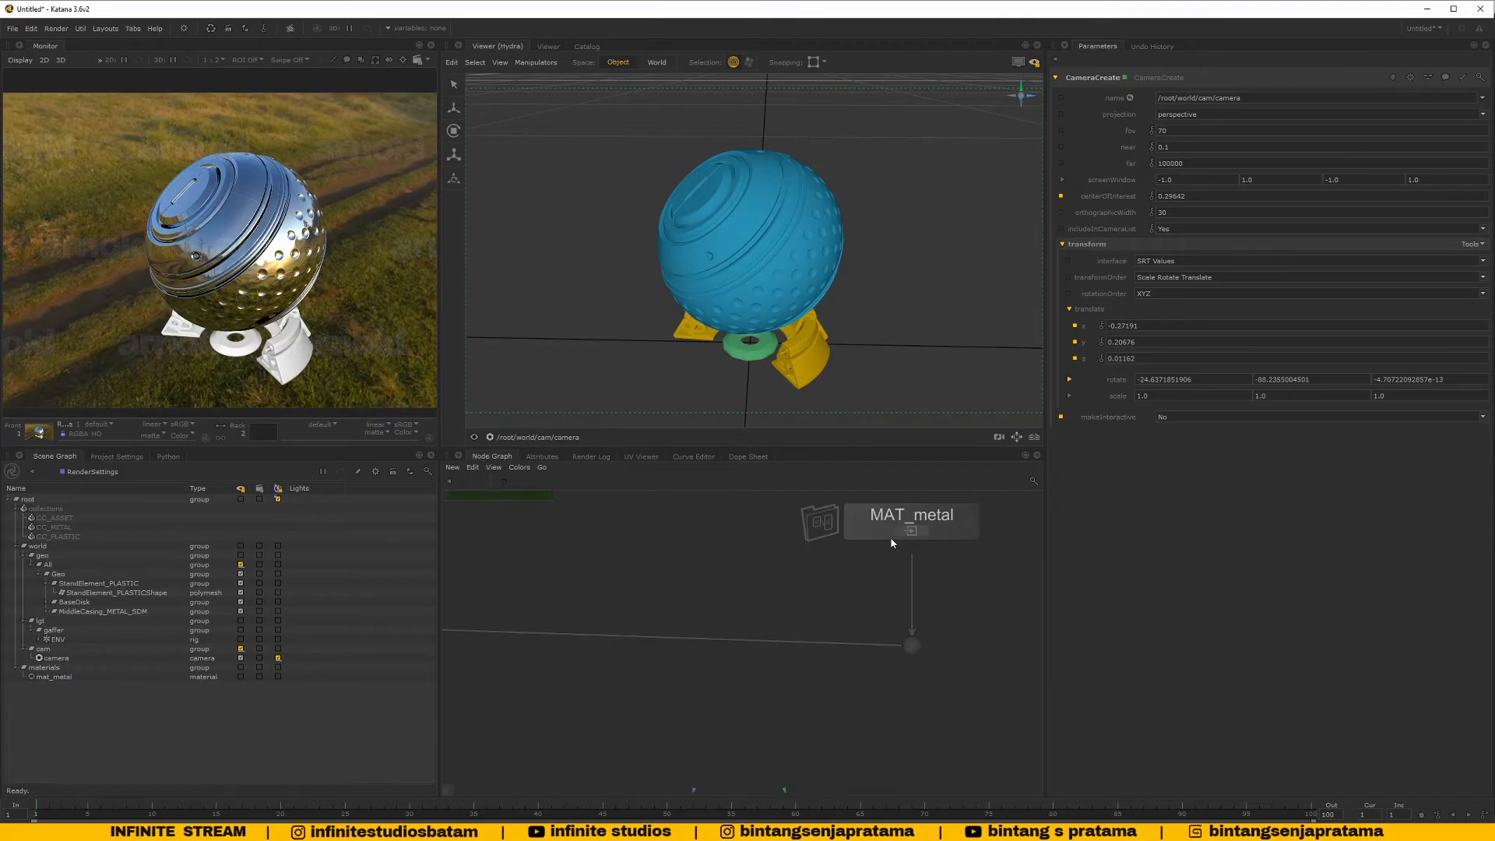
{"action": "middle_click_drag", "start_coordinate": [891, 540], "coordinate": [864, 614]}
{"action": "left_click", "coordinate": [922, 586]}
{"action": "left_click", "coordinate": [943, 595]}
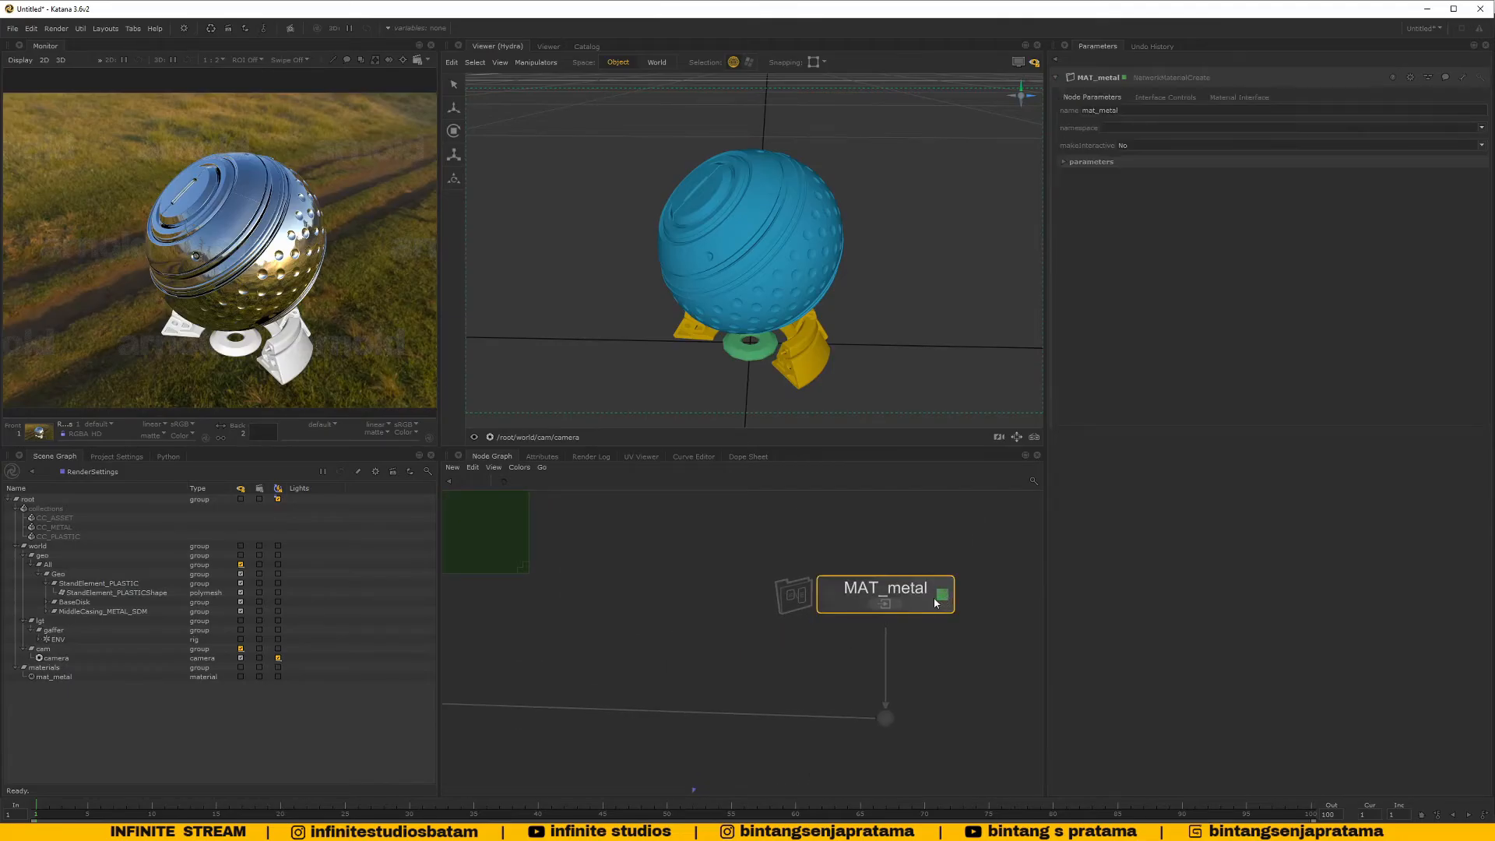
{"action": "left_click", "coordinate": [886, 603]}
{"action": "left_click_drag", "start_coordinate": [712, 543], "coordinate": [713, 525]}
{"action": "left_click", "coordinate": [746, 533]}
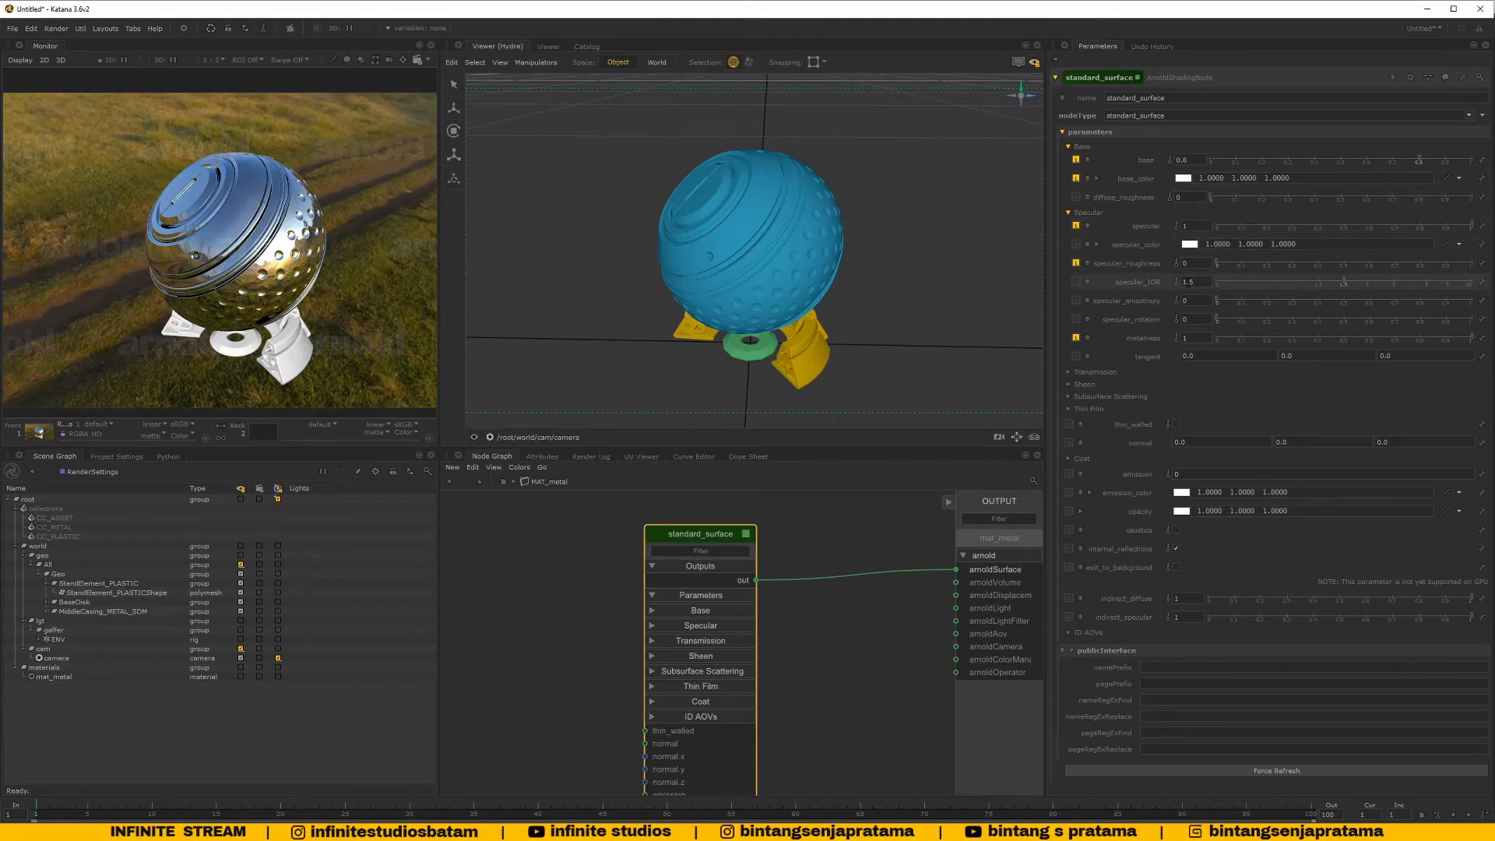
{"action": "left_click_drag", "start_coordinate": [1196, 264], "coordinate": [1091, 269]}
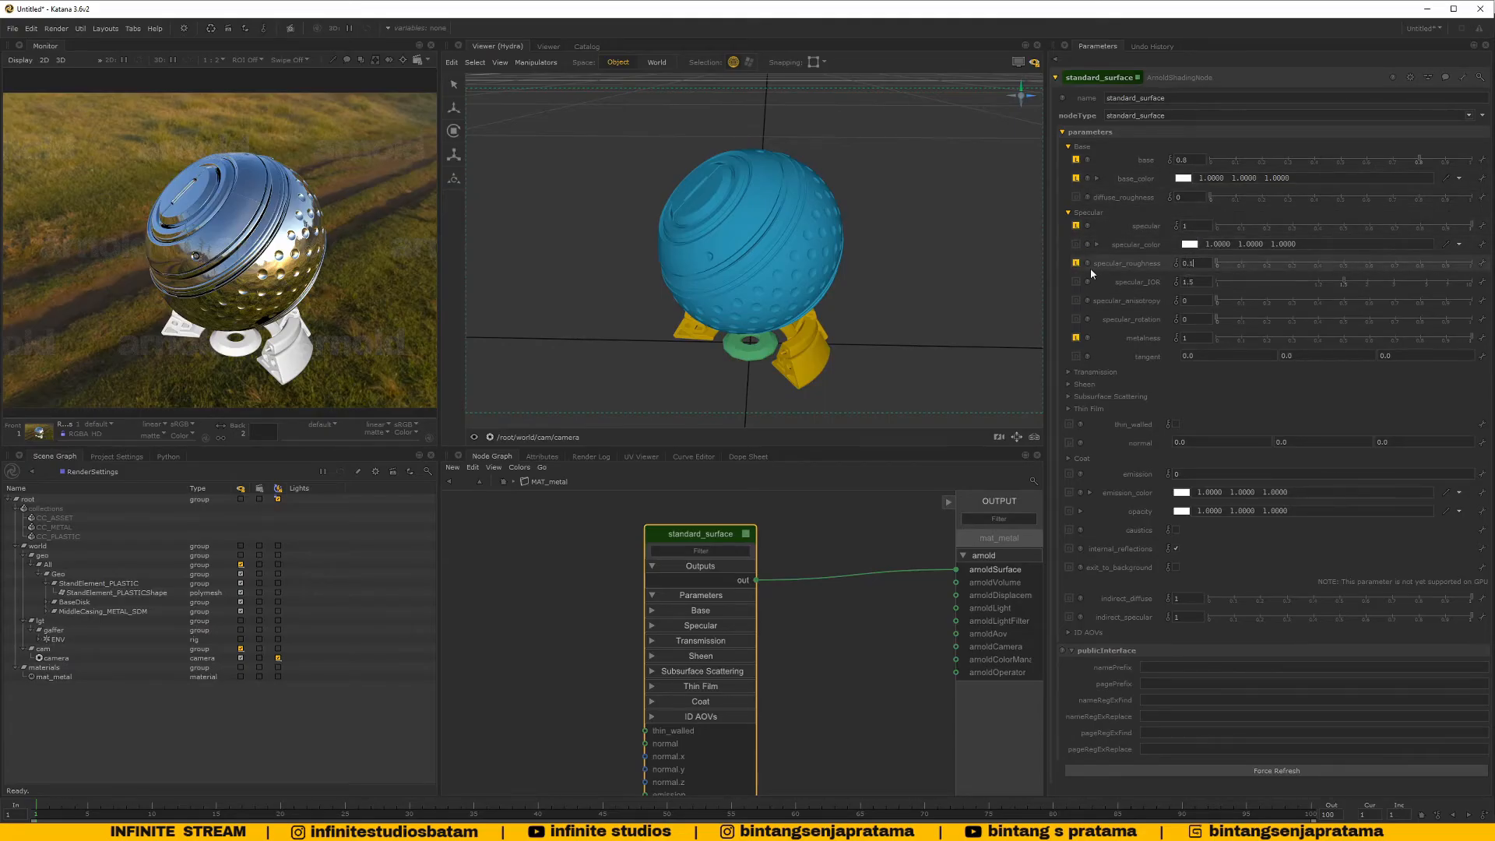
{"action": "left_click", "coordinate": [505, 481]}
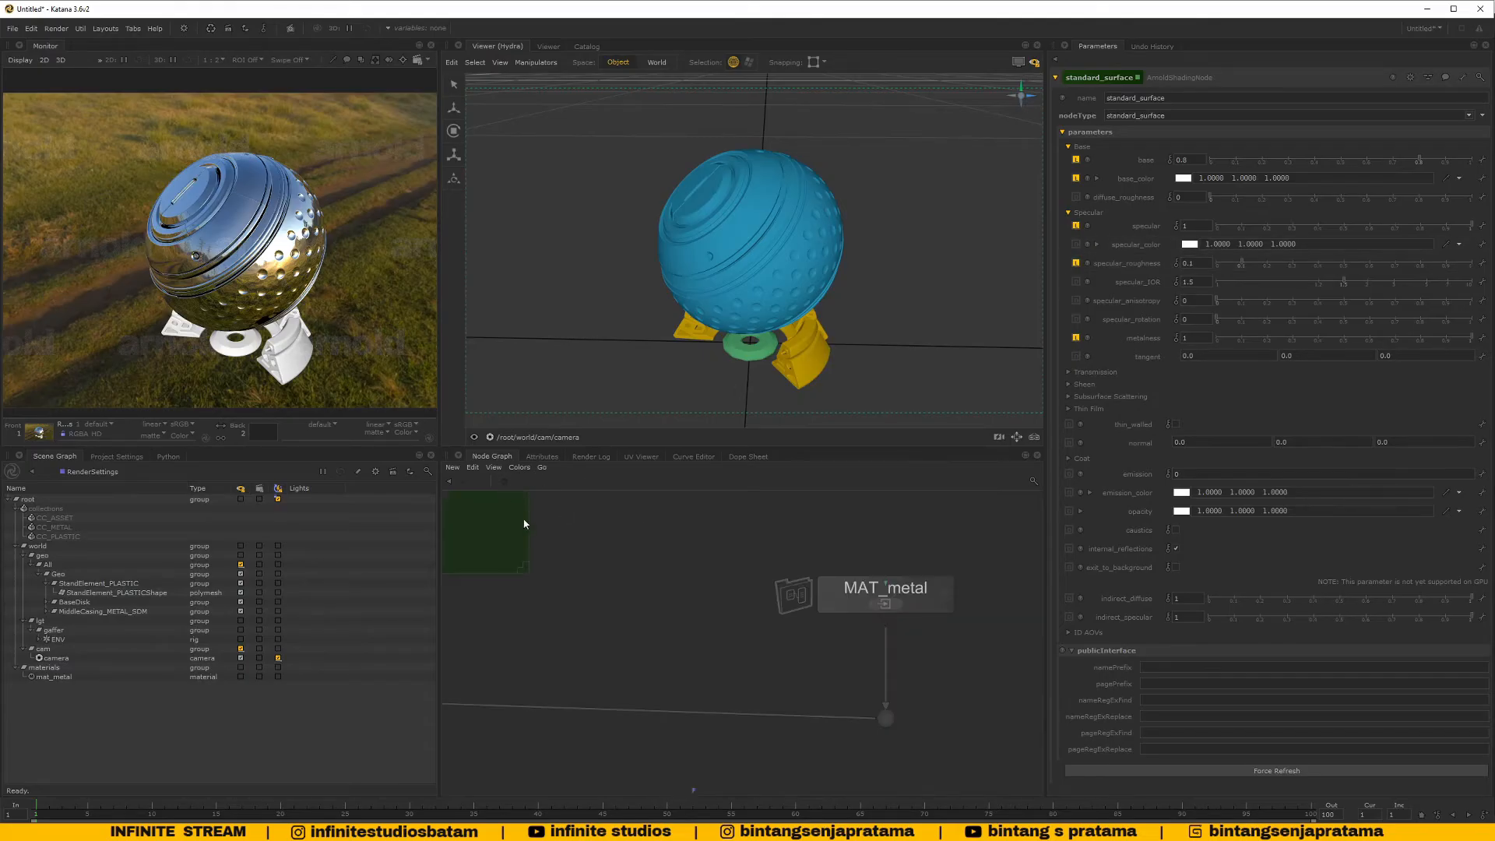
Move the MAT_metal node further up, away from the bend in its connection to the merge
{"action": "scroll", "coordinate": [711, 618], "scroll_direction": "up", "scroll_amount": 5}
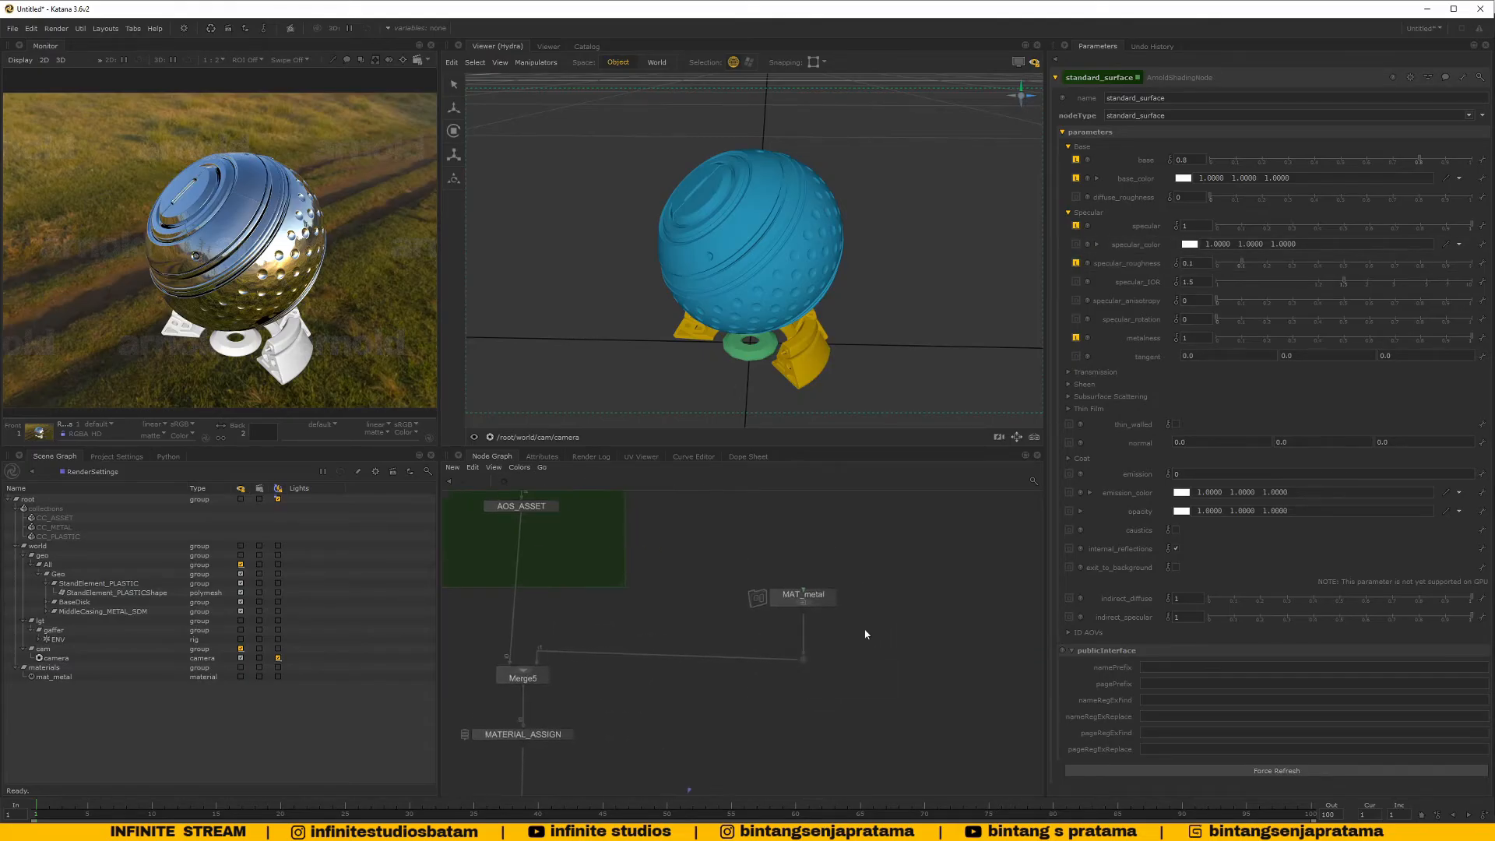
{"action": "left_click_drag", "start_coordinate": [782, 639], "coordinate": [781, 556]}
{"action": "middle_click_drag", "start_coordinate": [833, 563], "coordinate": [809, 588]}
{"action": "left_click", "coordinate": [834, 586]}
{"action": "key", "text": "Tab"}
{"action": "type", "text": "net"}
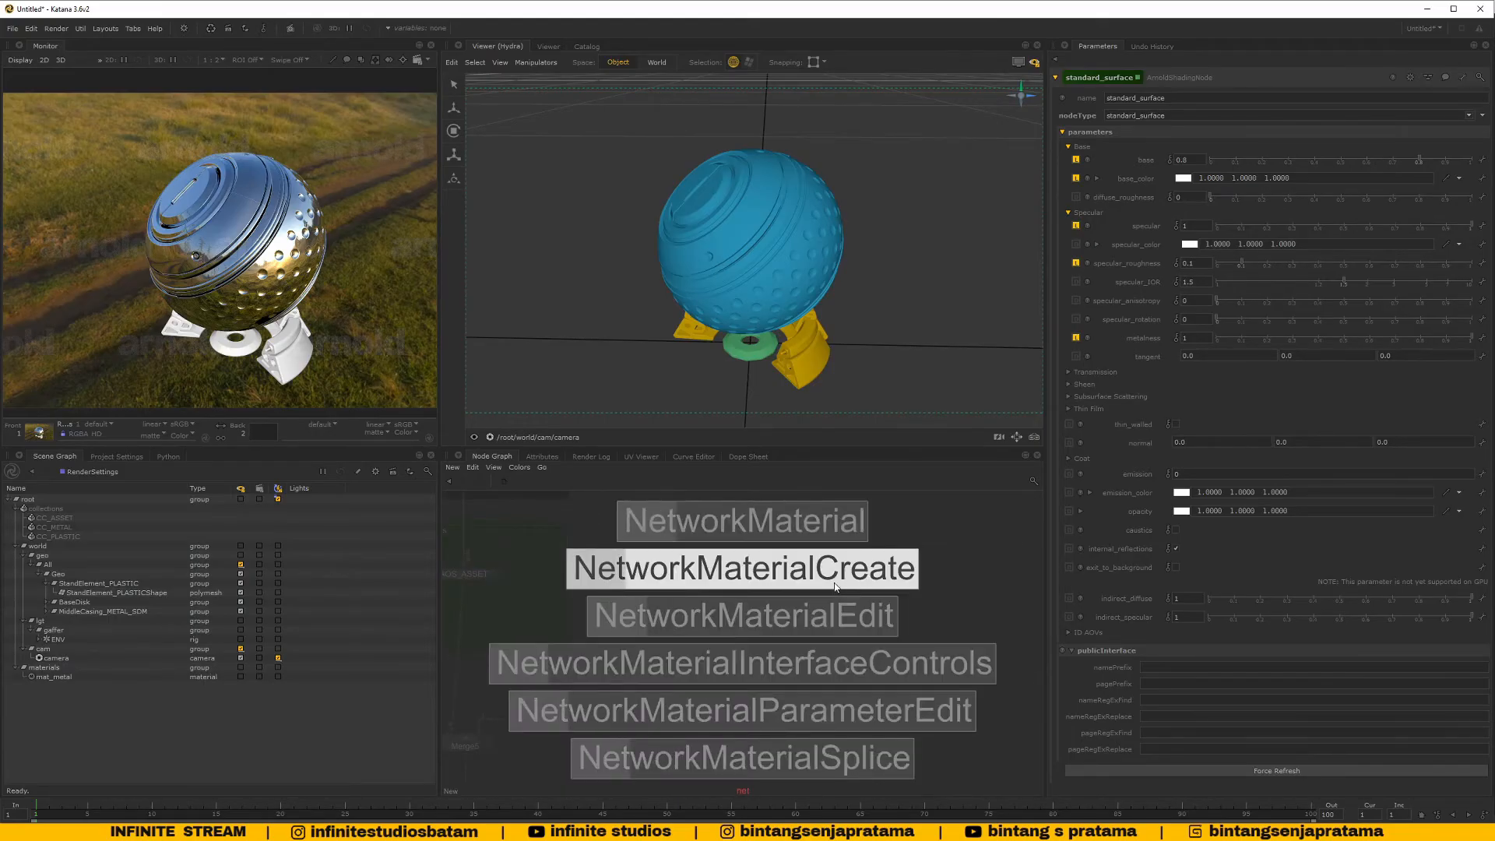
{"action": "left_click", "coordinate": [836, 586]}
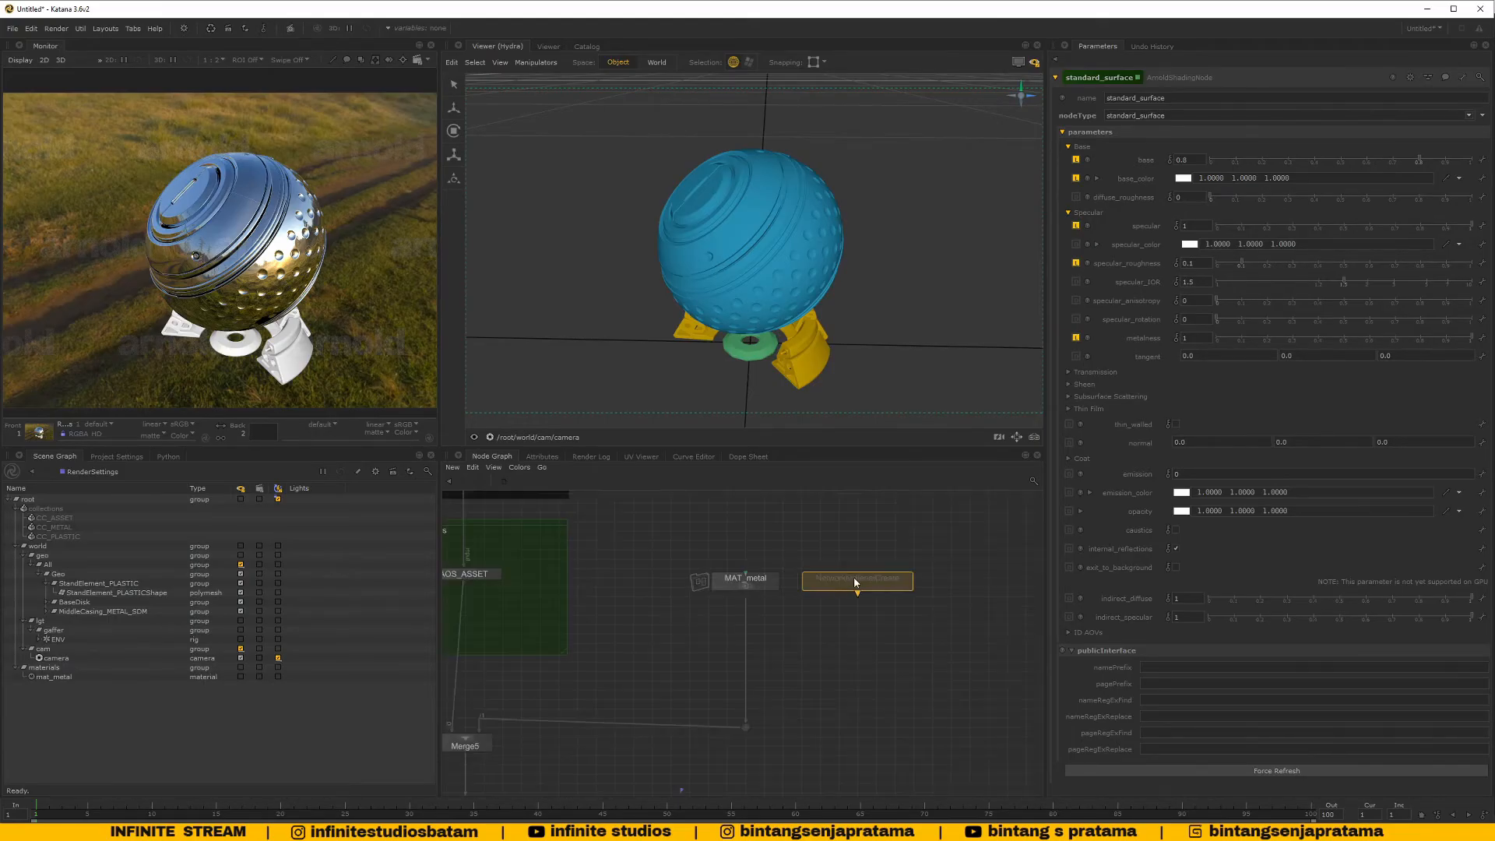
{"action": "left_click", "coordinate": [858, 581]}
{"action": "middle_click_drag", "start_coordinate": [880, 584], "coordinate": [812, 583]}
{"action": "left_click_drag", "start_coordinate": [811, 537], "coordinate": [885, 647]}
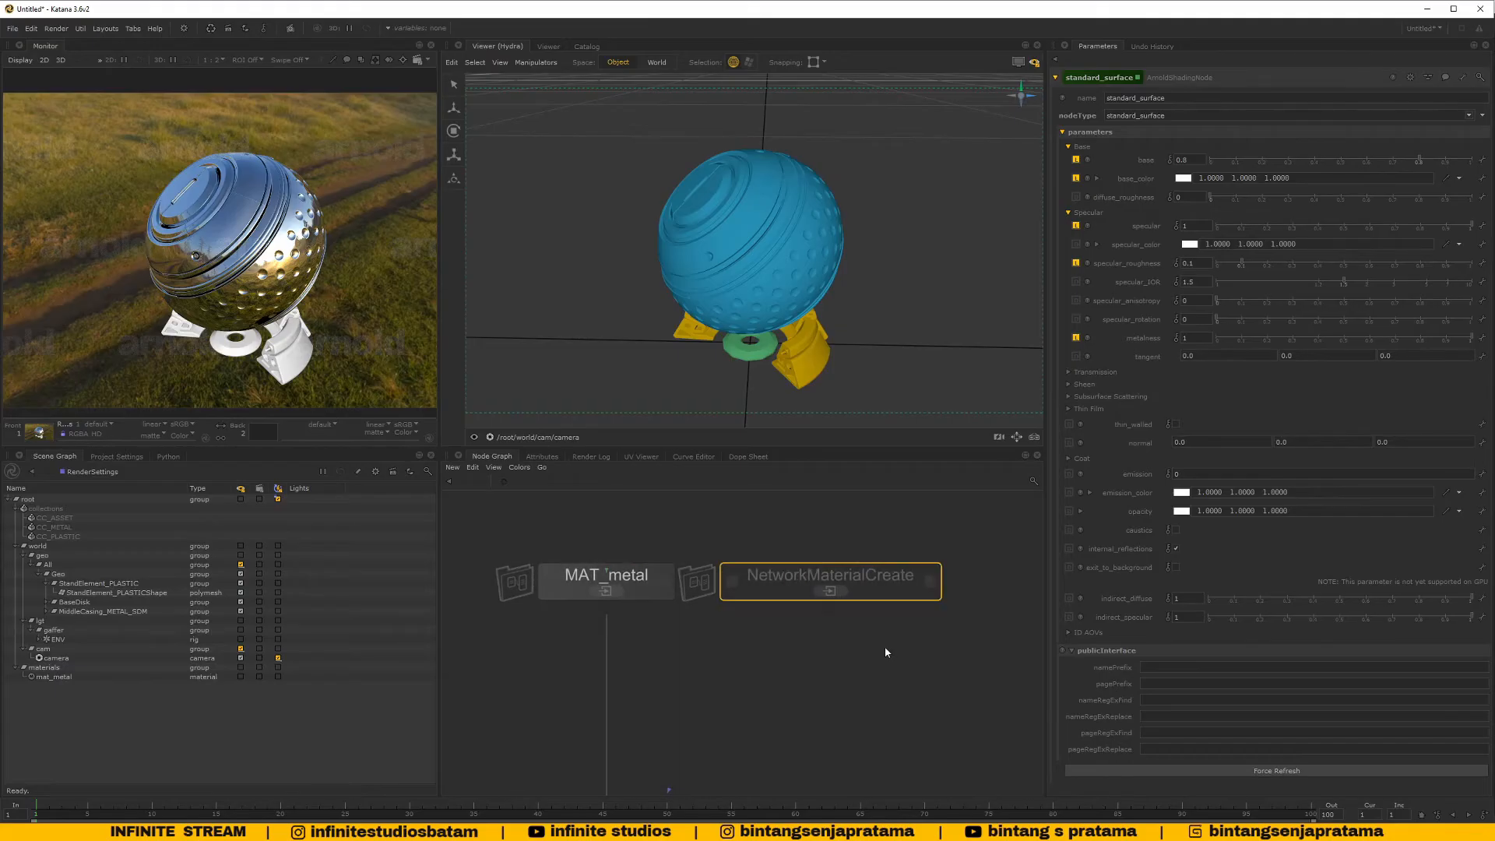
{"action": "key", "text": "Delete"}
Duplicate the MAT_metal network material node and place the copy beside the original
{"action": "left_click_drag", "start_coordinate": [487, 547], "coordinate": [718, 640]}
{"action": "key", "text": "ctrl+c"}
{"action": "key", "text": "ctrl+v"}
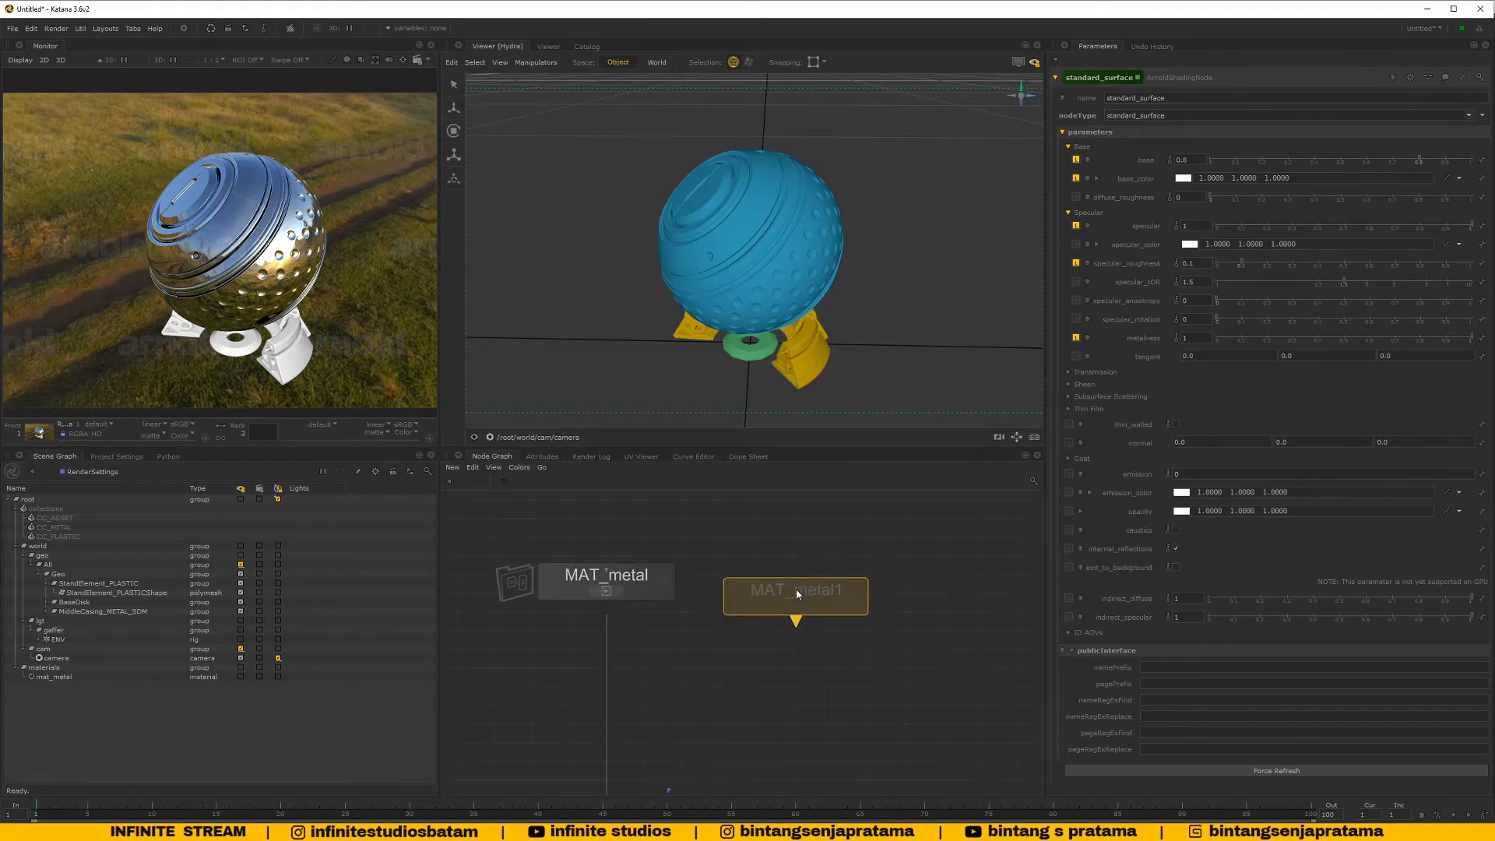
{"action": "left_click", "coordinate": [828, 576]}
View the duplicated metal material node and rename it as MAT_plastic
{"action": "left_click", "coordinate": [891, 583]}
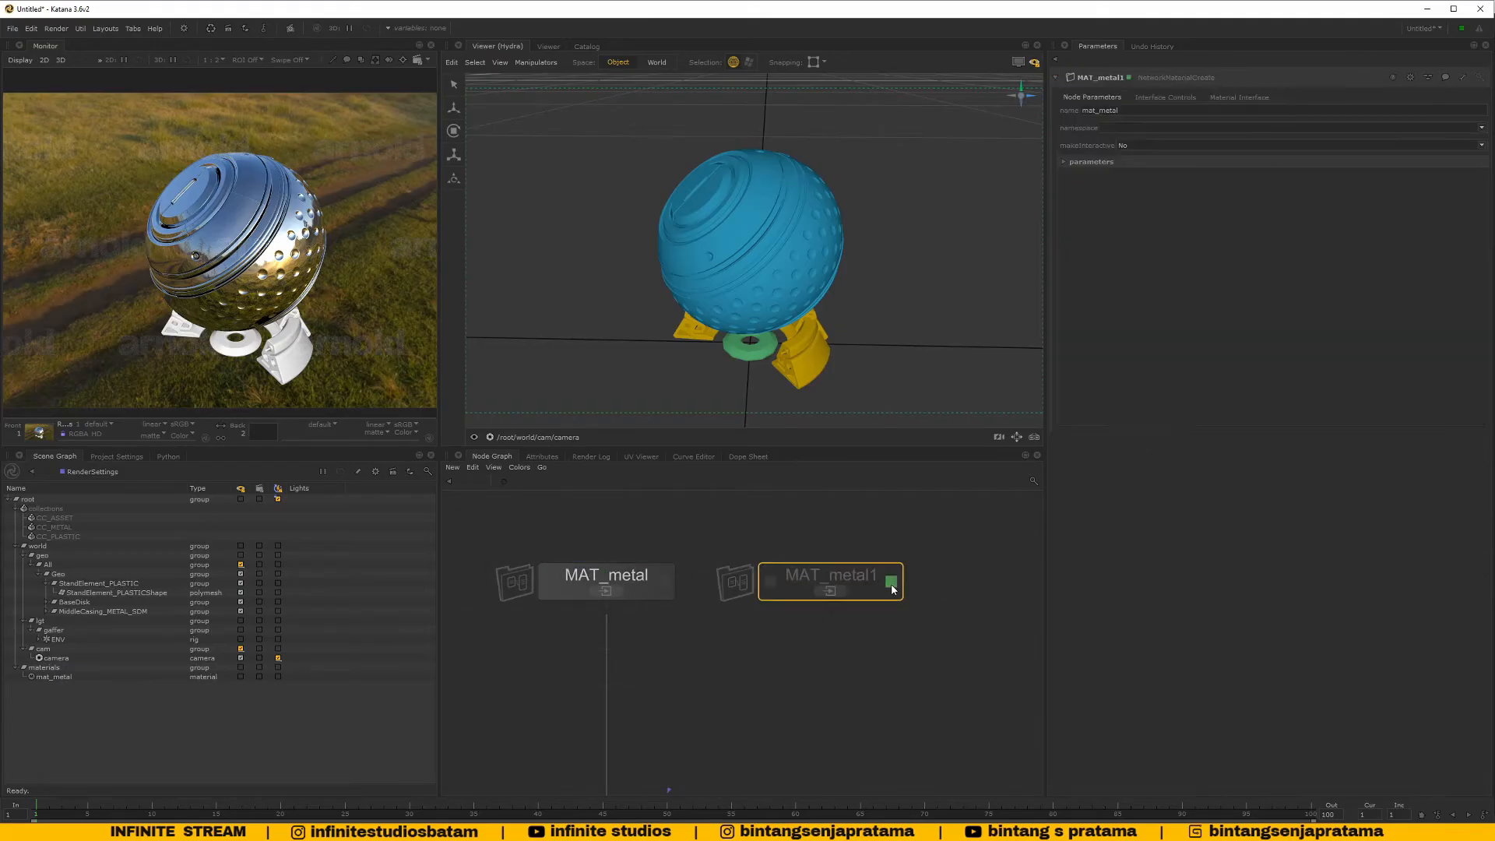
{"action": "key", "text": "v"}
{"action": "double_click", "coordinate": [848, 578]}
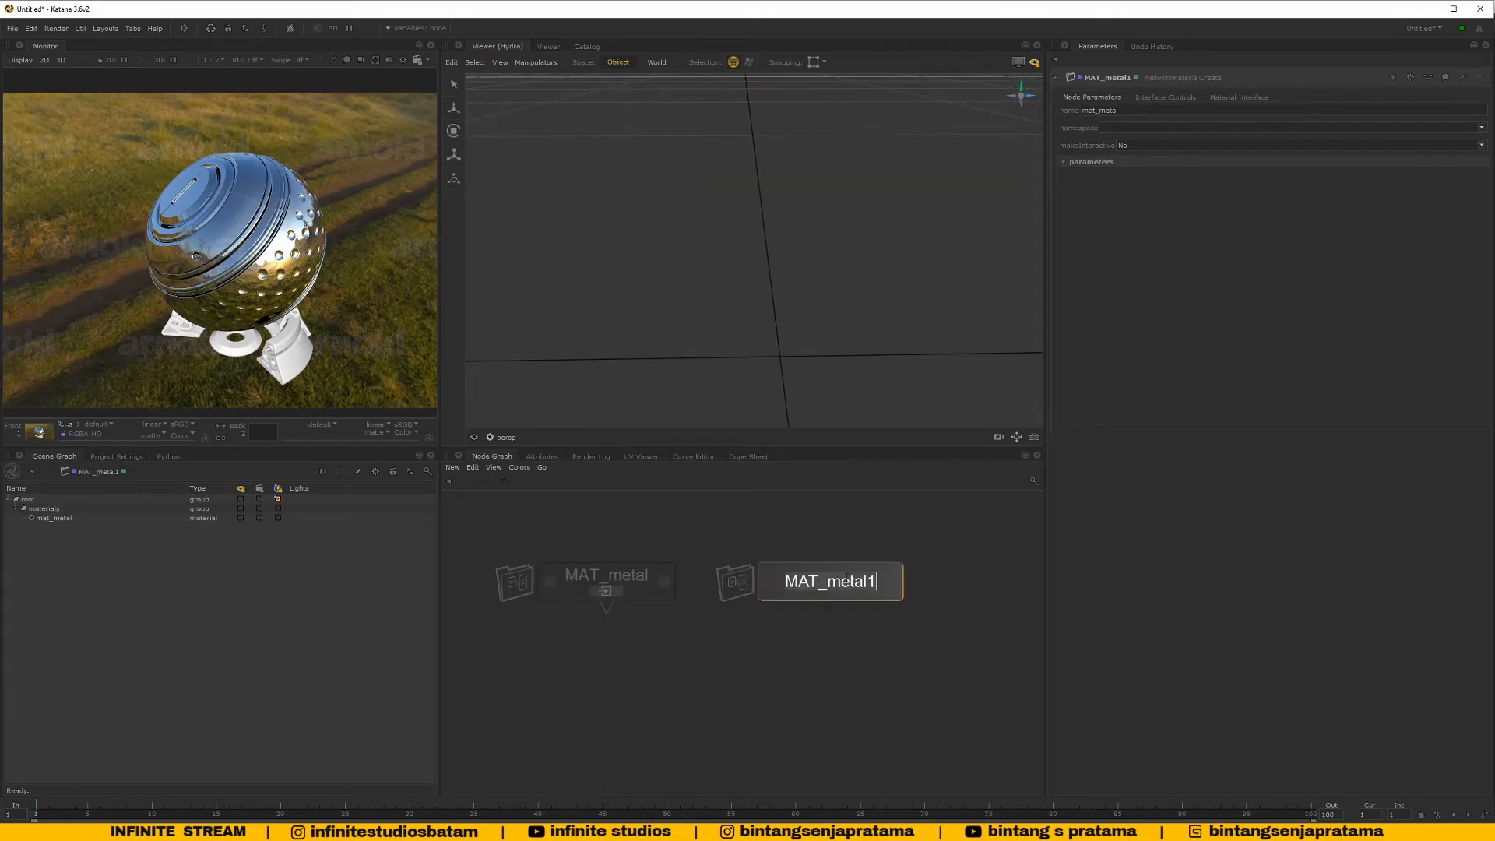
{"action": "left_click_drag", "start_coordinate": [826, 578], "coordinate": [881, 578]}
{"action": "type", "text": "PLAS"}
{"action": "key", "text": "BackSpace"}
{"action": "key", "text": "BackSpace"}
{"action": "key", "text": "BackSpace"}
{"action": "key", "text": "BackSpace"}
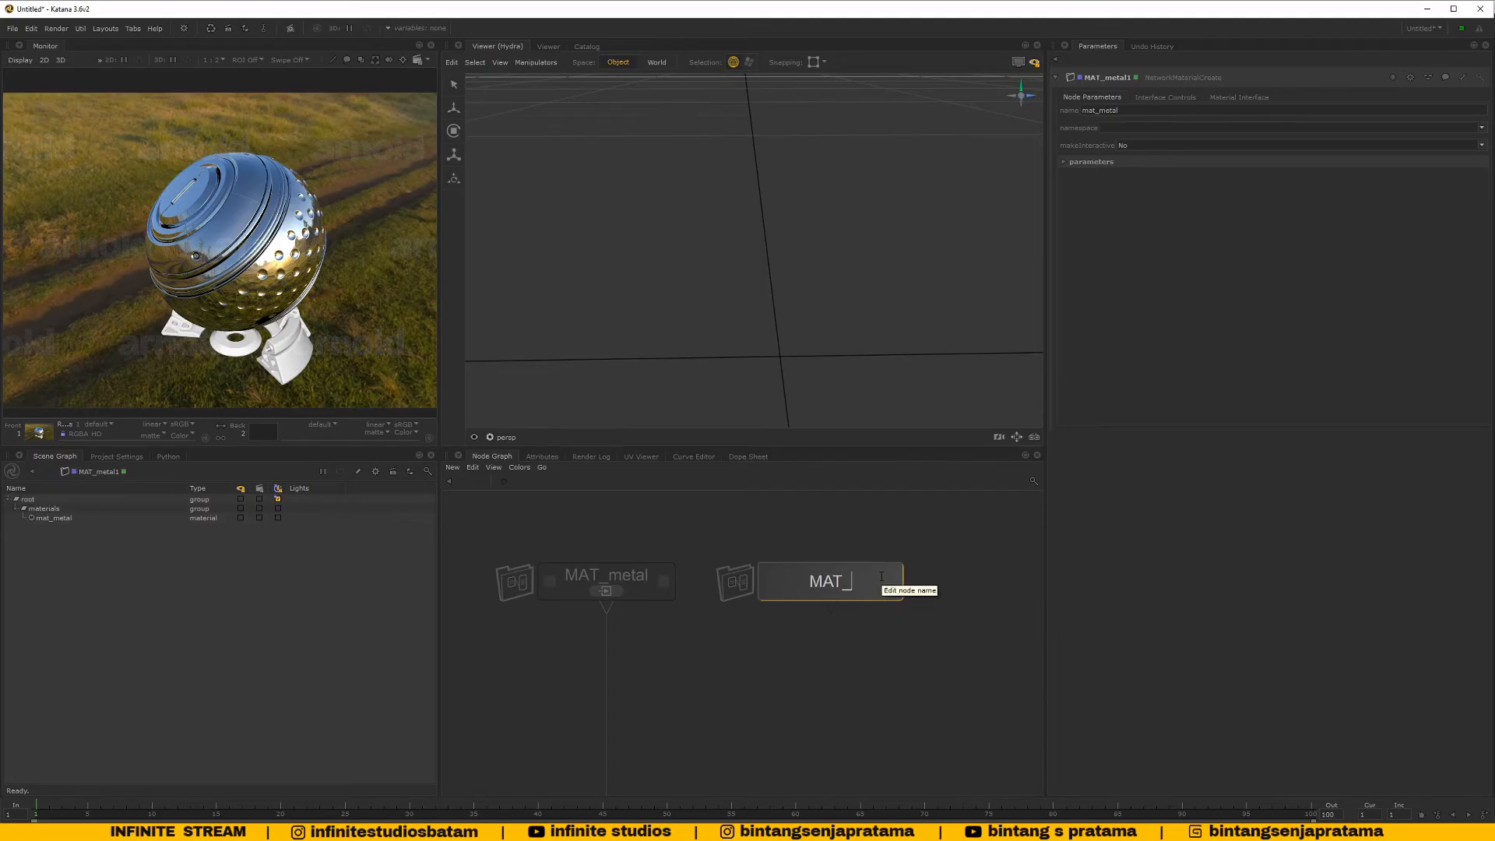
{"action": "type", "text": "plastic"}
{"action": "key", "text": "Return"}
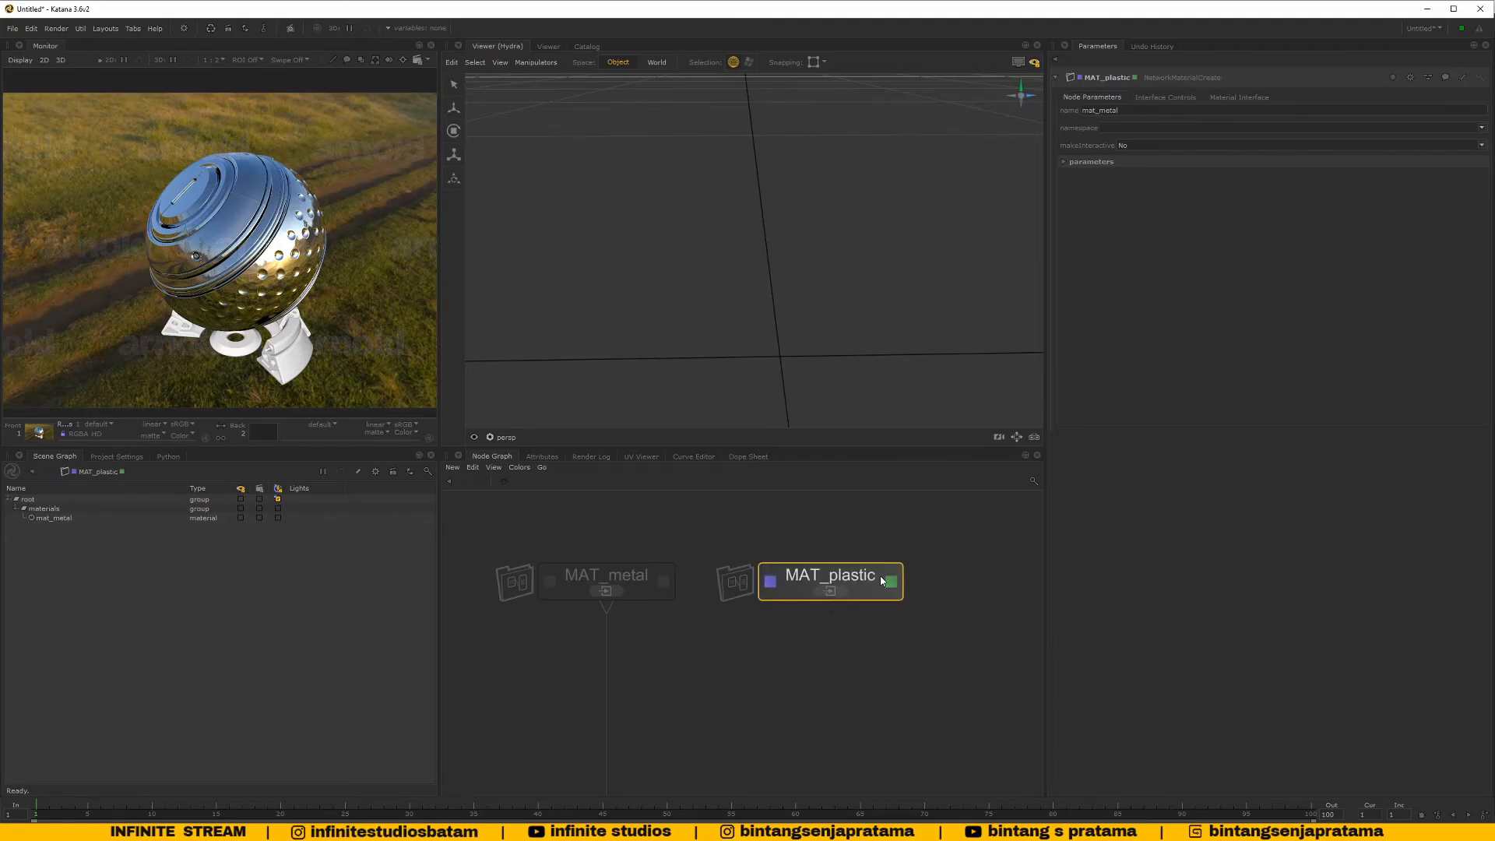
{"action": "left_click", "coordinate": [861, 693]}
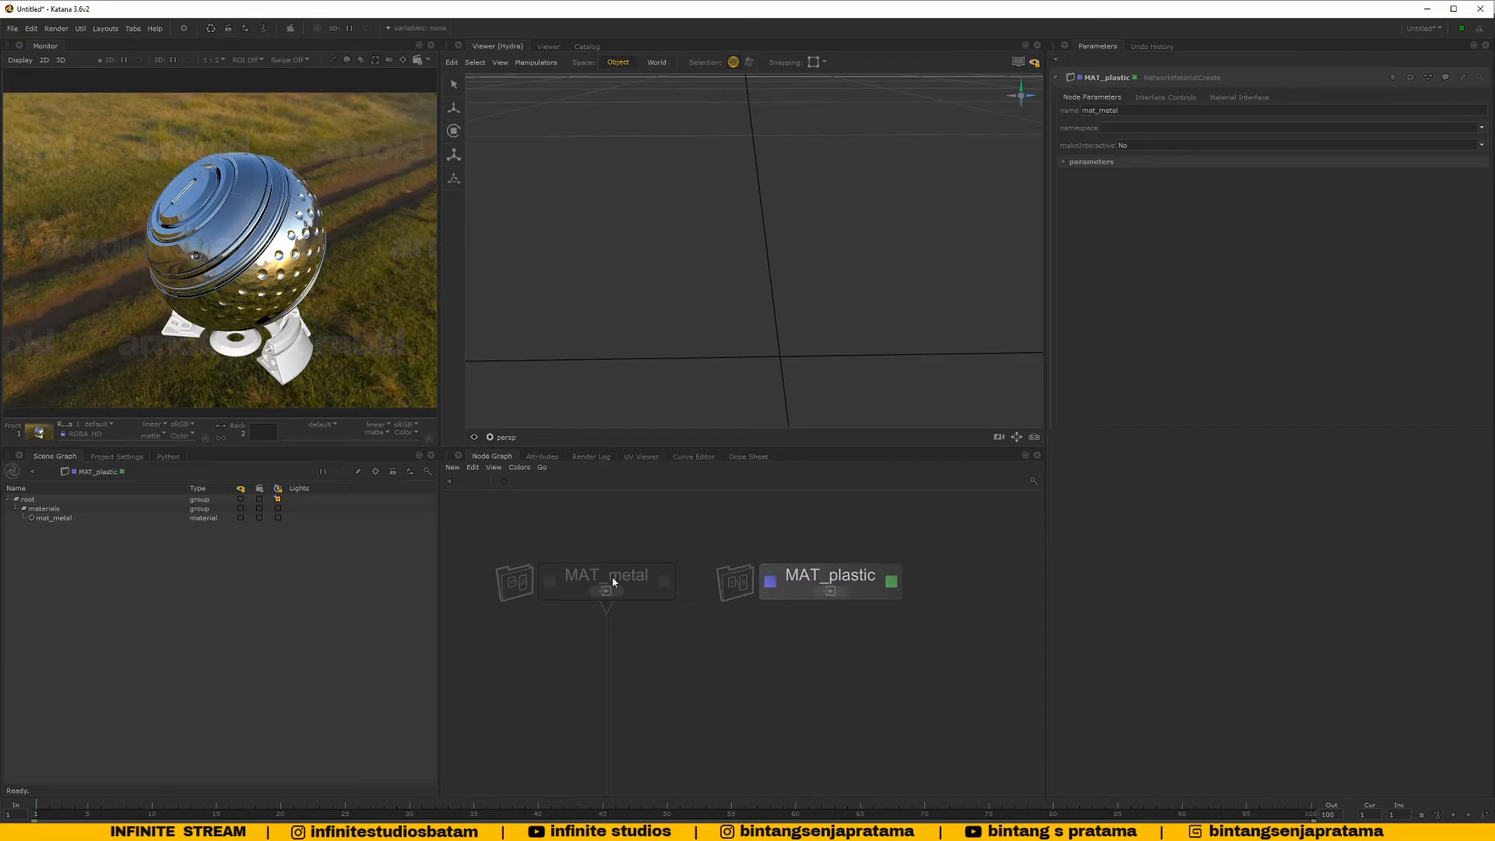
Rename the standard surface shader inside MAT_plastic as mat_plastic, and return to the main node graph
{"action": "left_click", "coordinate": [832, 592]}
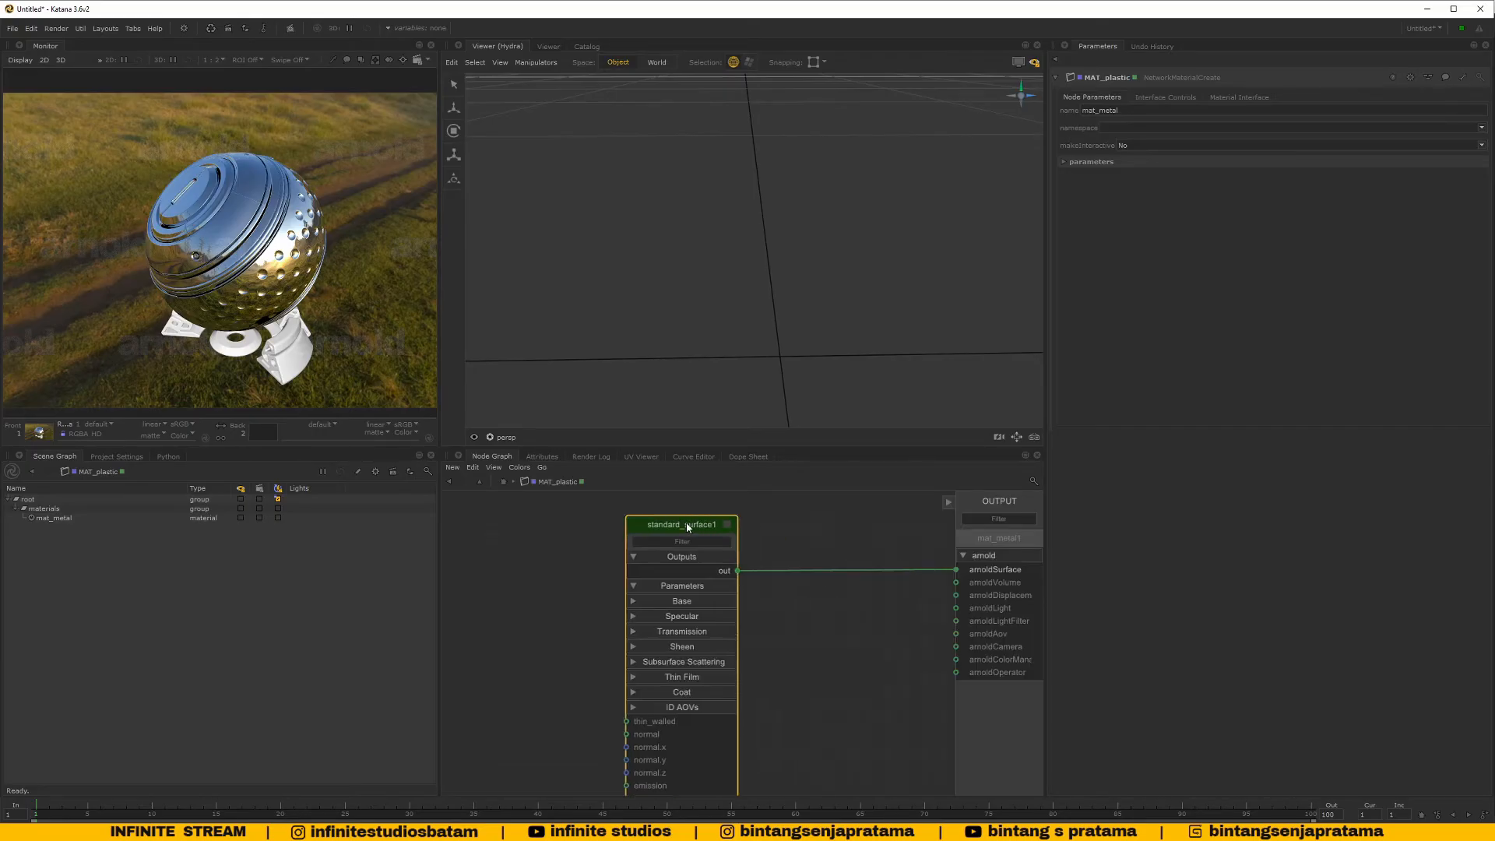
{"action": "left_click", "coordinate": [728, 525]}
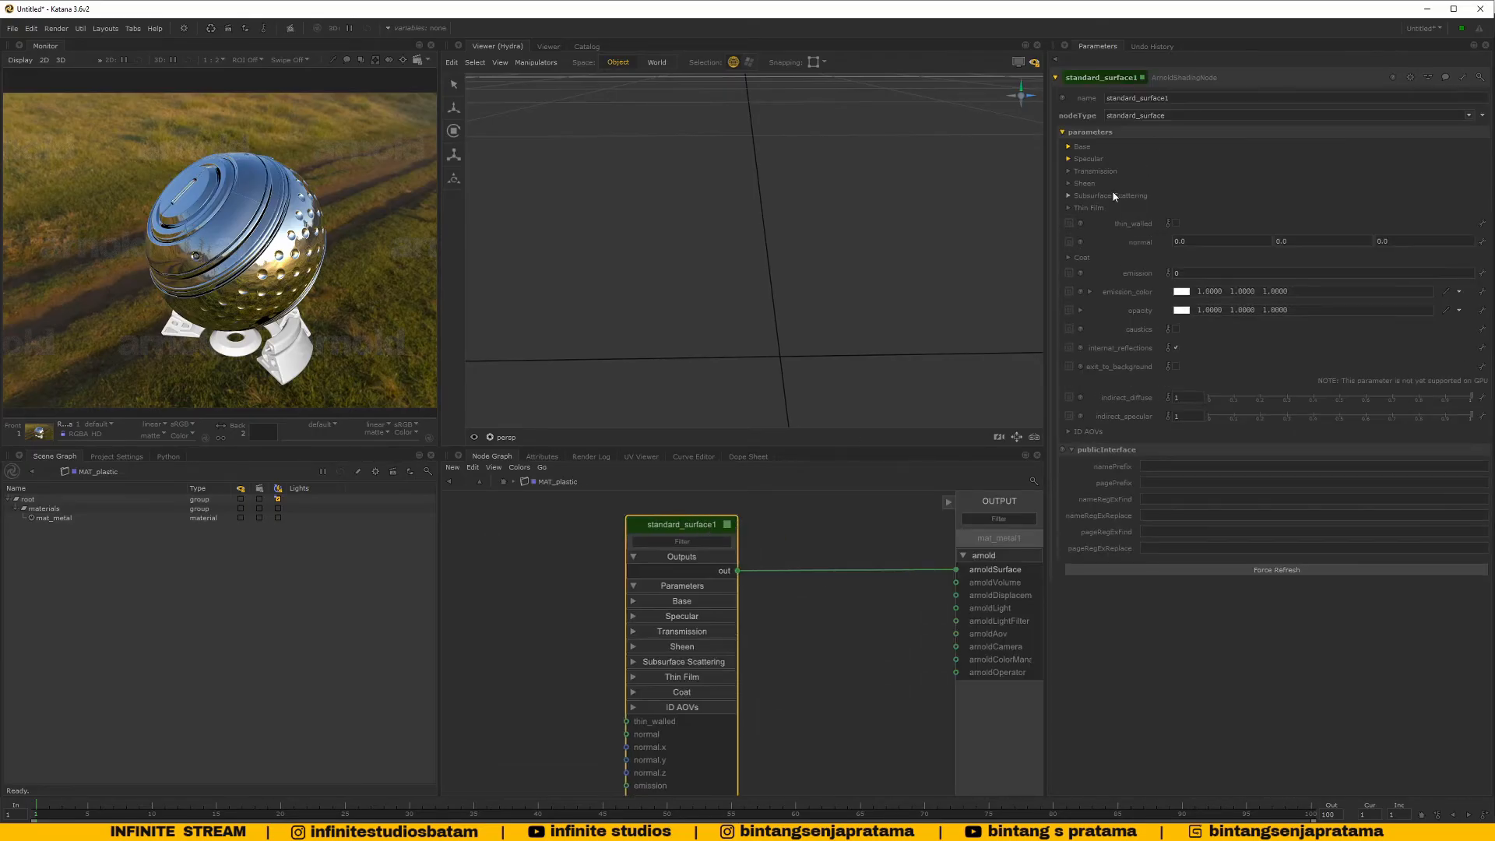
{"action": "left_click_drag", "start_coordinate": [1185, 98], "coordinate": [1001, 100]}
{"action": "type", "text": "mat_plastic"}
{"action": "key", "text": "Return"}
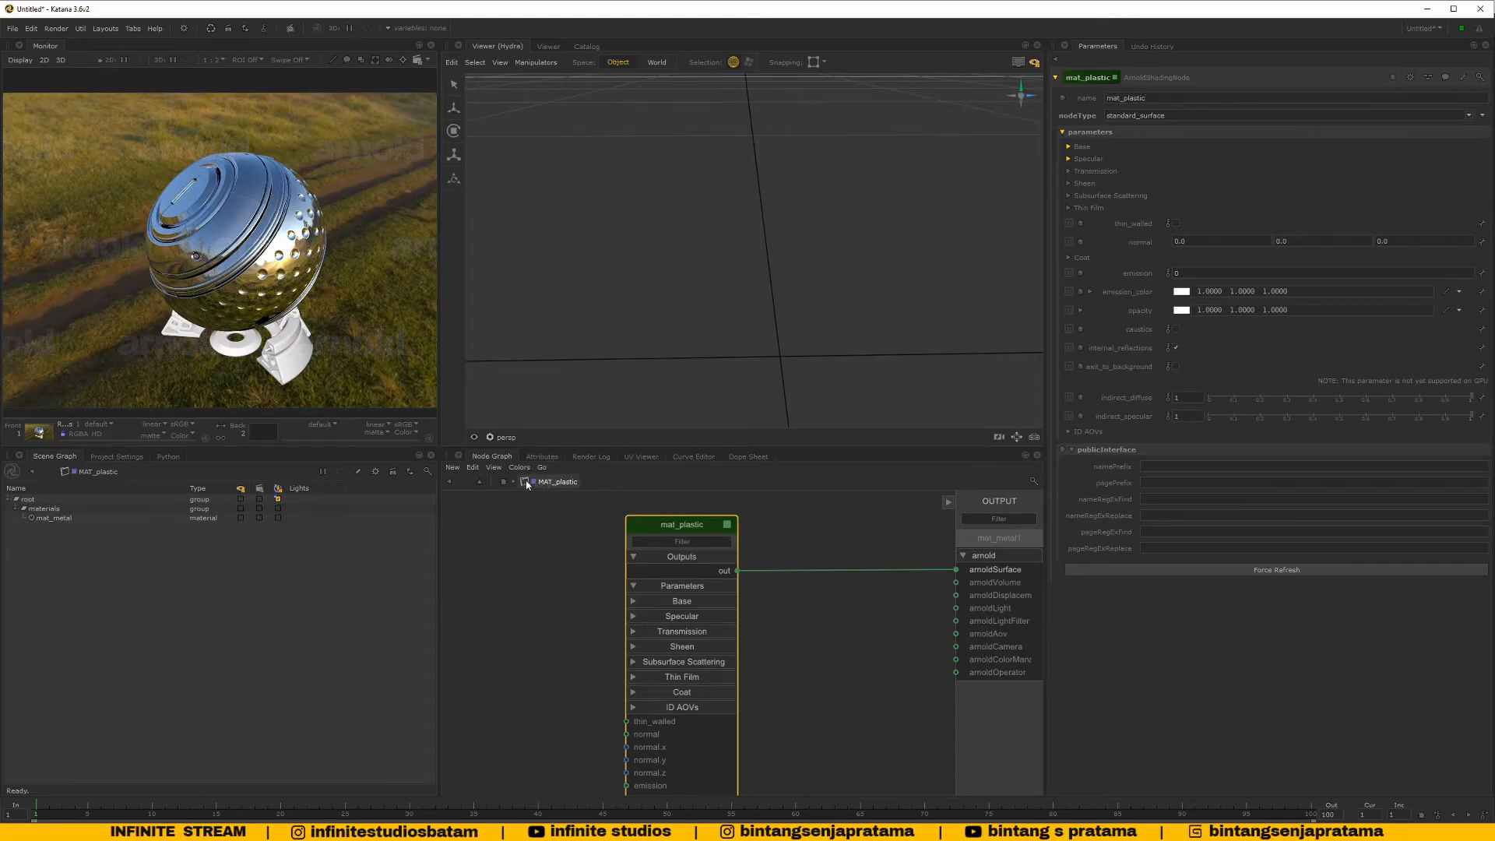
{"action": "left_click", "coordinate": [504, 482]}
Rename the standard surface shader inside MAT_metal as mat_metal2, and return to the main node graph
{"action": "left_click", "coordinate": [615, 585]}
{"action": "left_click", "coordinate": [663, 583]}
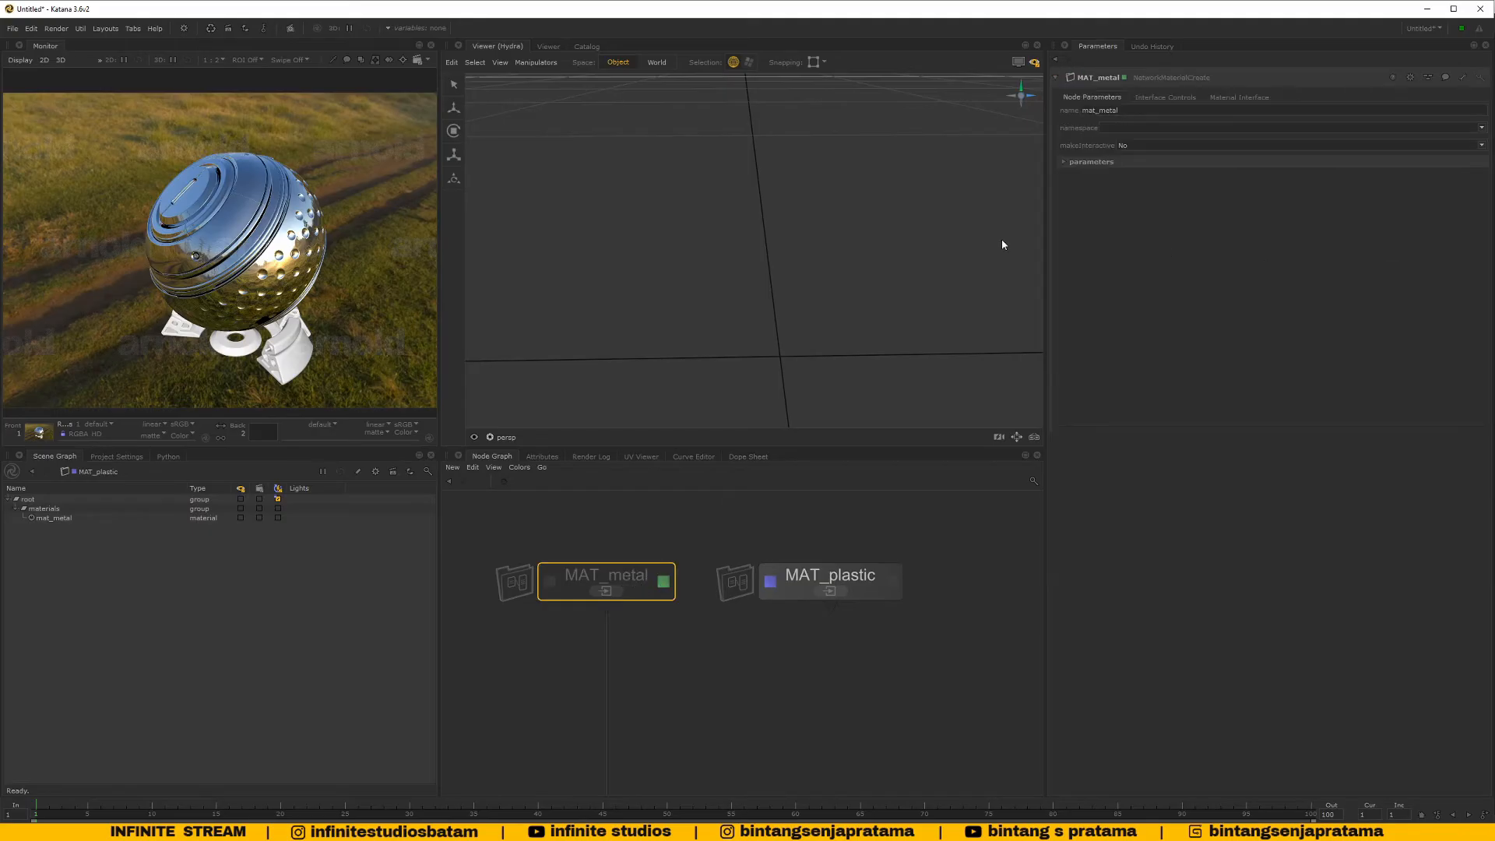
{"action": "left_click", "coordinate": [620, 588]}
{"action": "left_click", "coordinate": [693, 534]}
{"action": "left_click", "coordinate": [746, 535]}
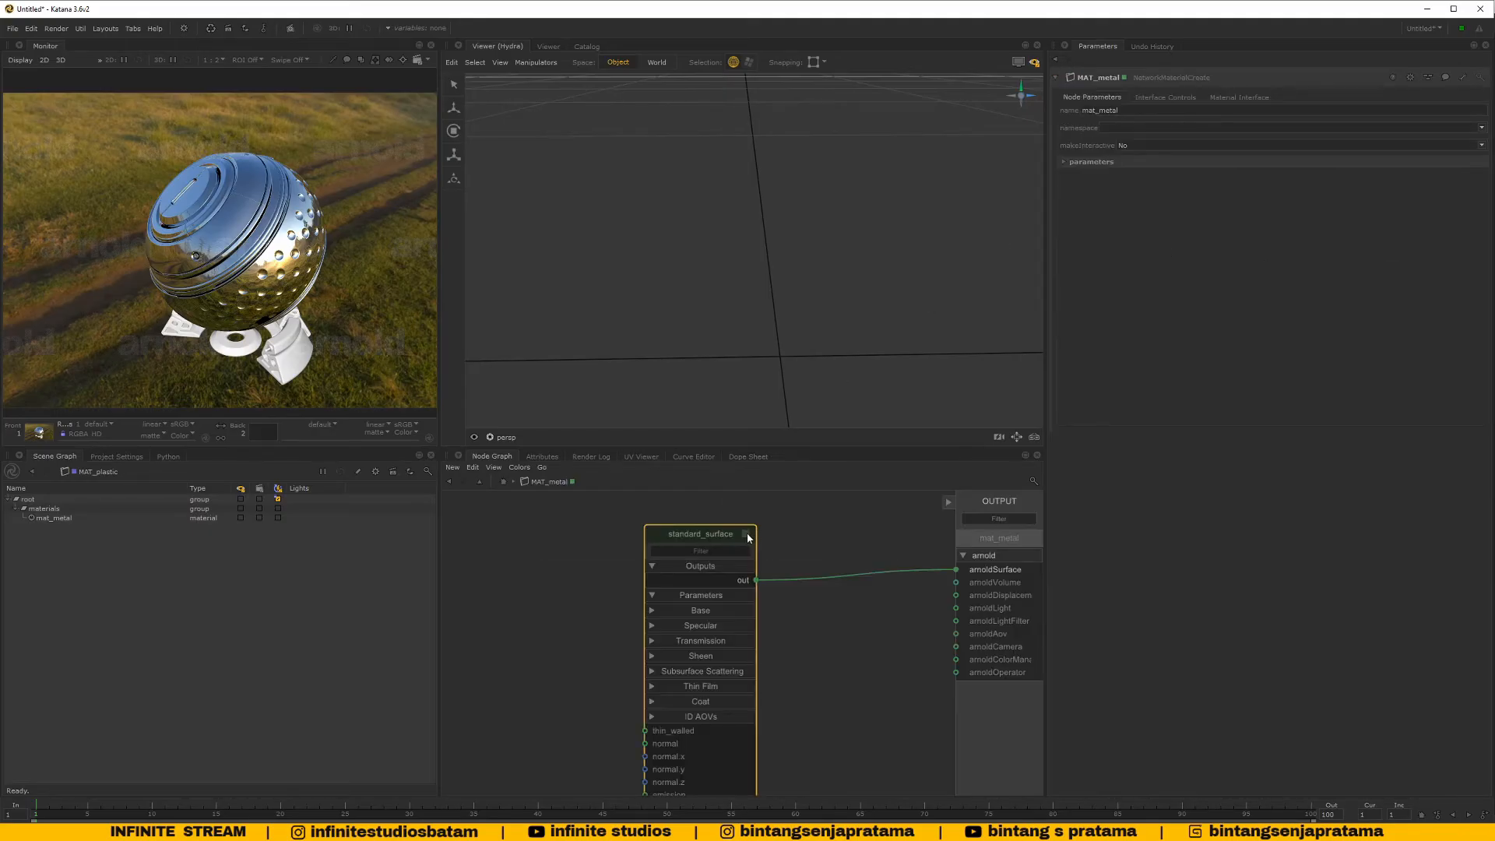
{"action": "double_click", "coordinate": [1114, 98]}
{"action": "type", "text": "ma"}
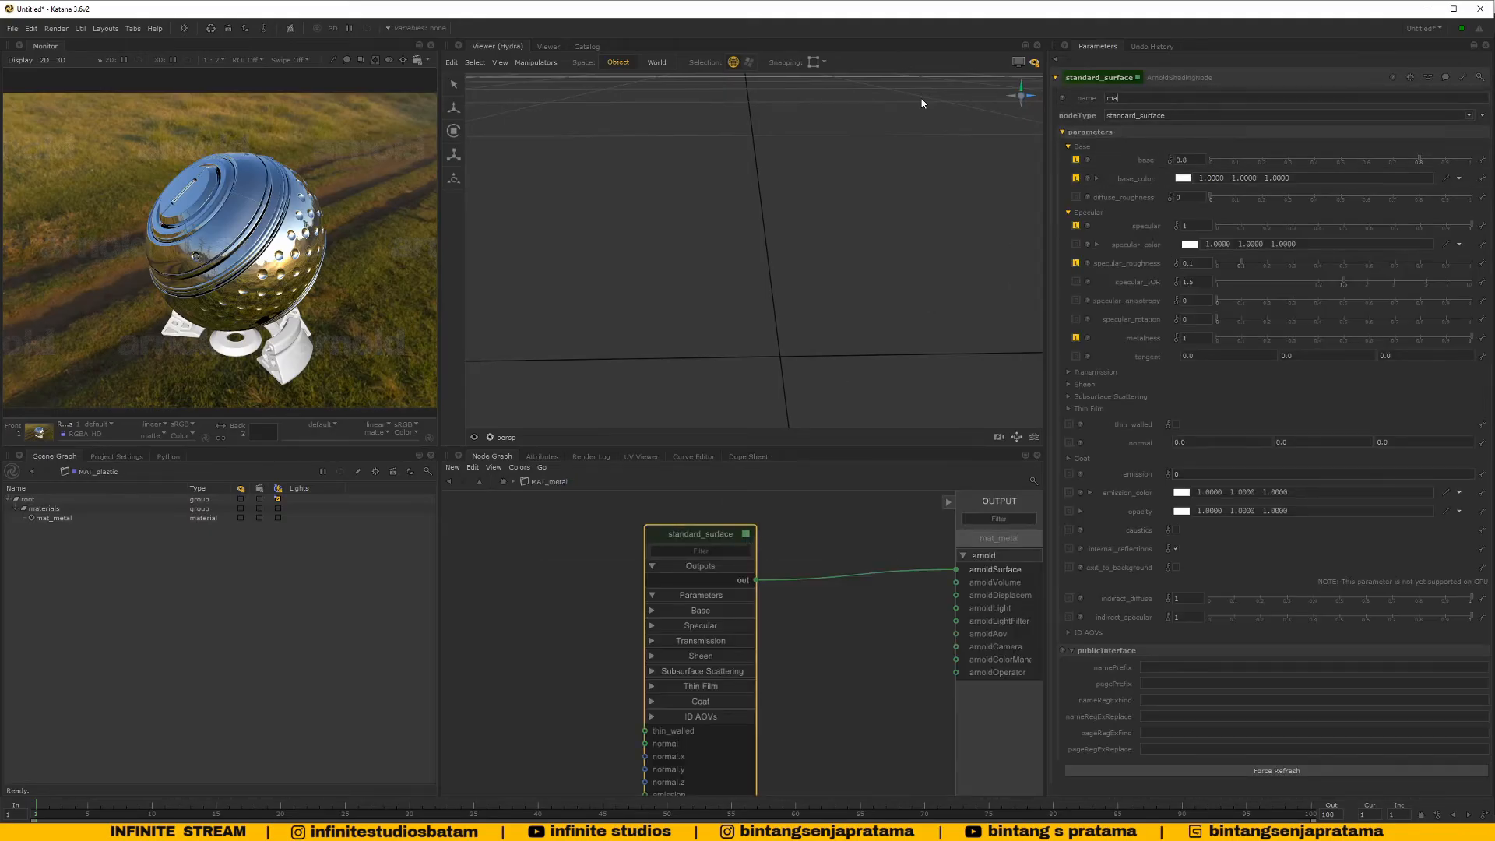
{"action": "type", "text": "t_metal2"}
{"action": "key", "text": "Return"}
{"action": "left_click", "coordinate": [505, 481]}
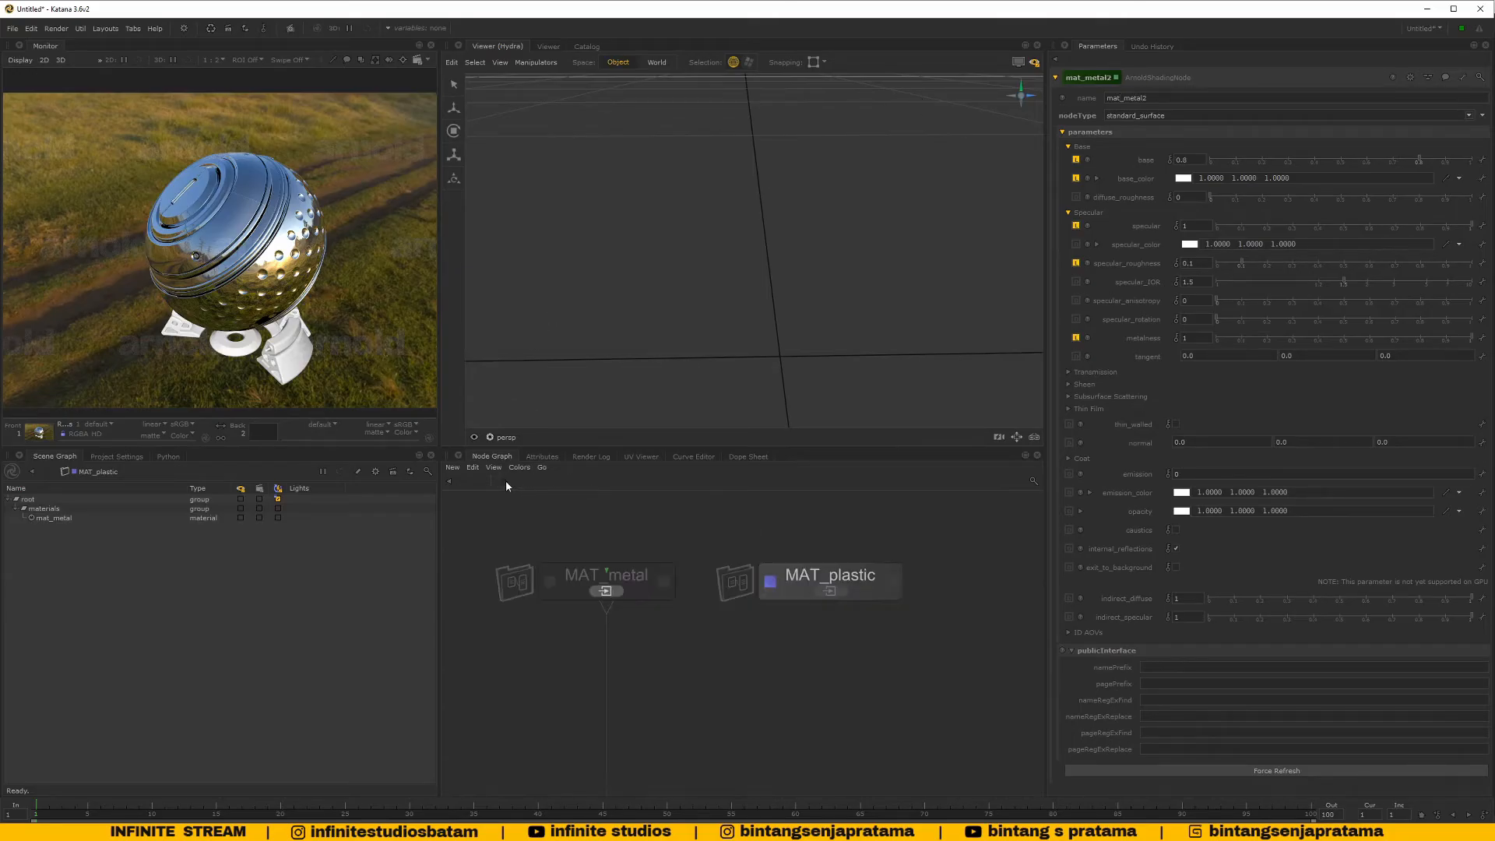
Combine the MAT_metal and MAT_plastic nodes with a new Merge node
{"action": "scroll", "coordinate": [783, 574], "scroll_direction": "up", "scroll_amount": 2}
{"action": "left_click", "coordinate": [831, 575]}
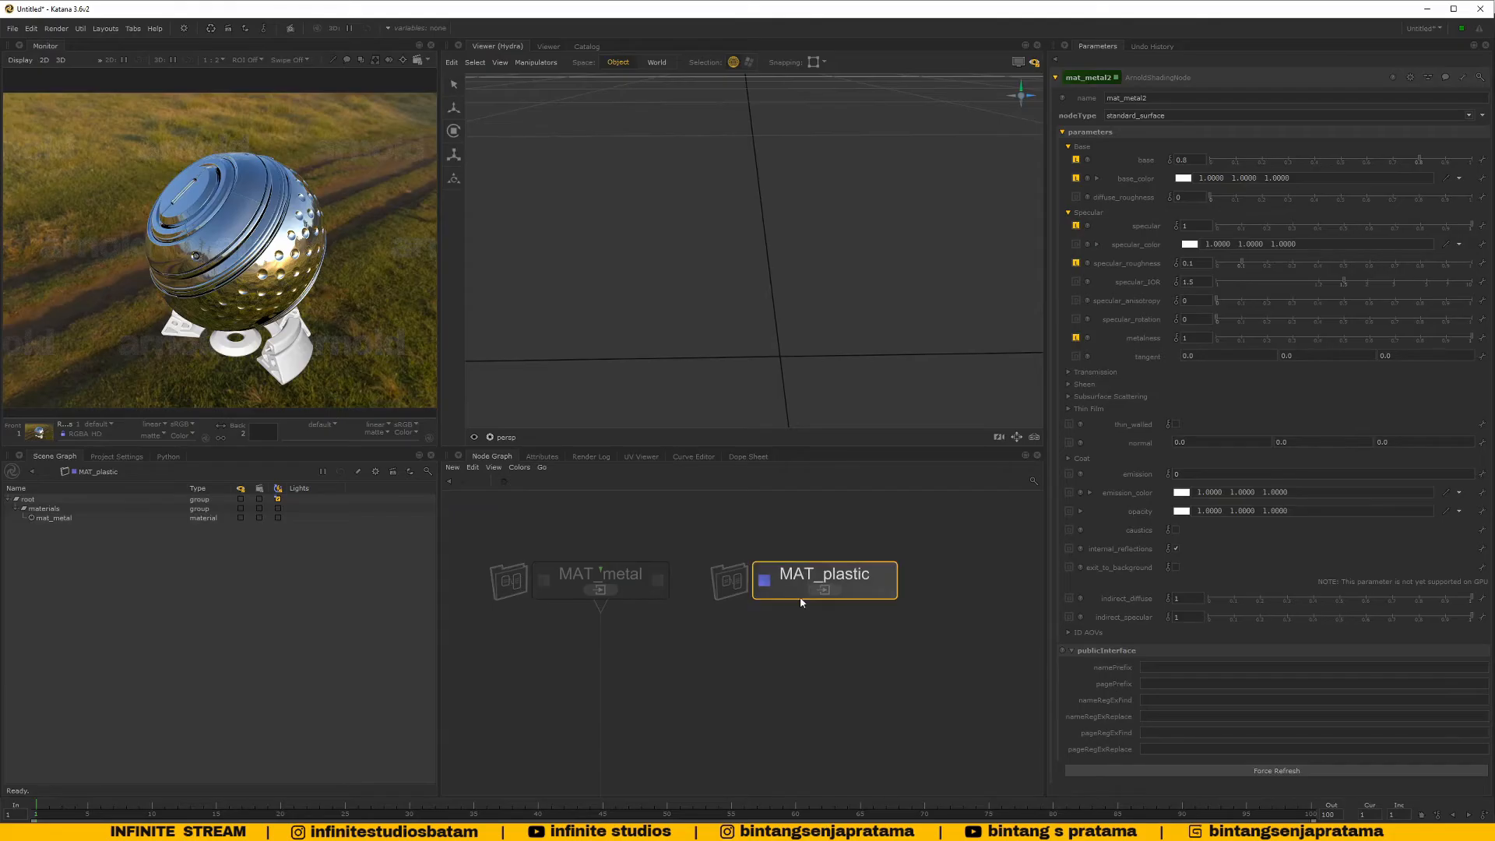
{"action": "middle_click_drag", "start_coordinate": [773, 623], "coordinate": [852, 565]}
{"action": "scroll", "coordinate": [789, 564], "scroll_direction": "down", "scroll_amount": 4}
{"action": "scroll", "coordinate": [791, 618], "scroll_direction": "up", "scroll_amount": 2}
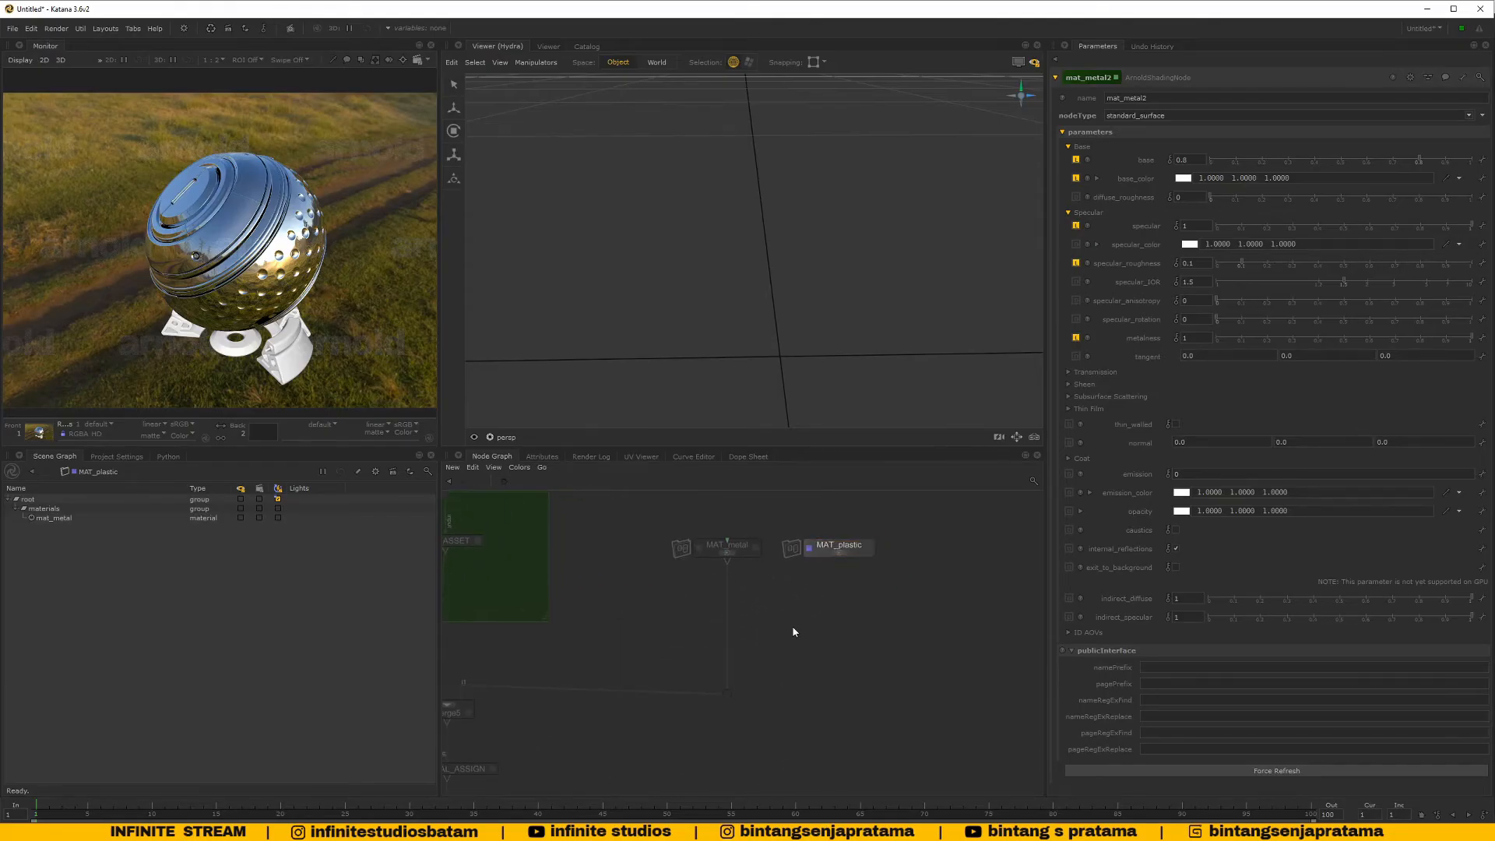
{"action": "scroll", "coordinate": [795, 615], "scroll_direction": "up", "scroll_amount": 3}
{"action": "middle_click_drag", "start_coordinate": [726, 544], "coordinate": [720, 609]}
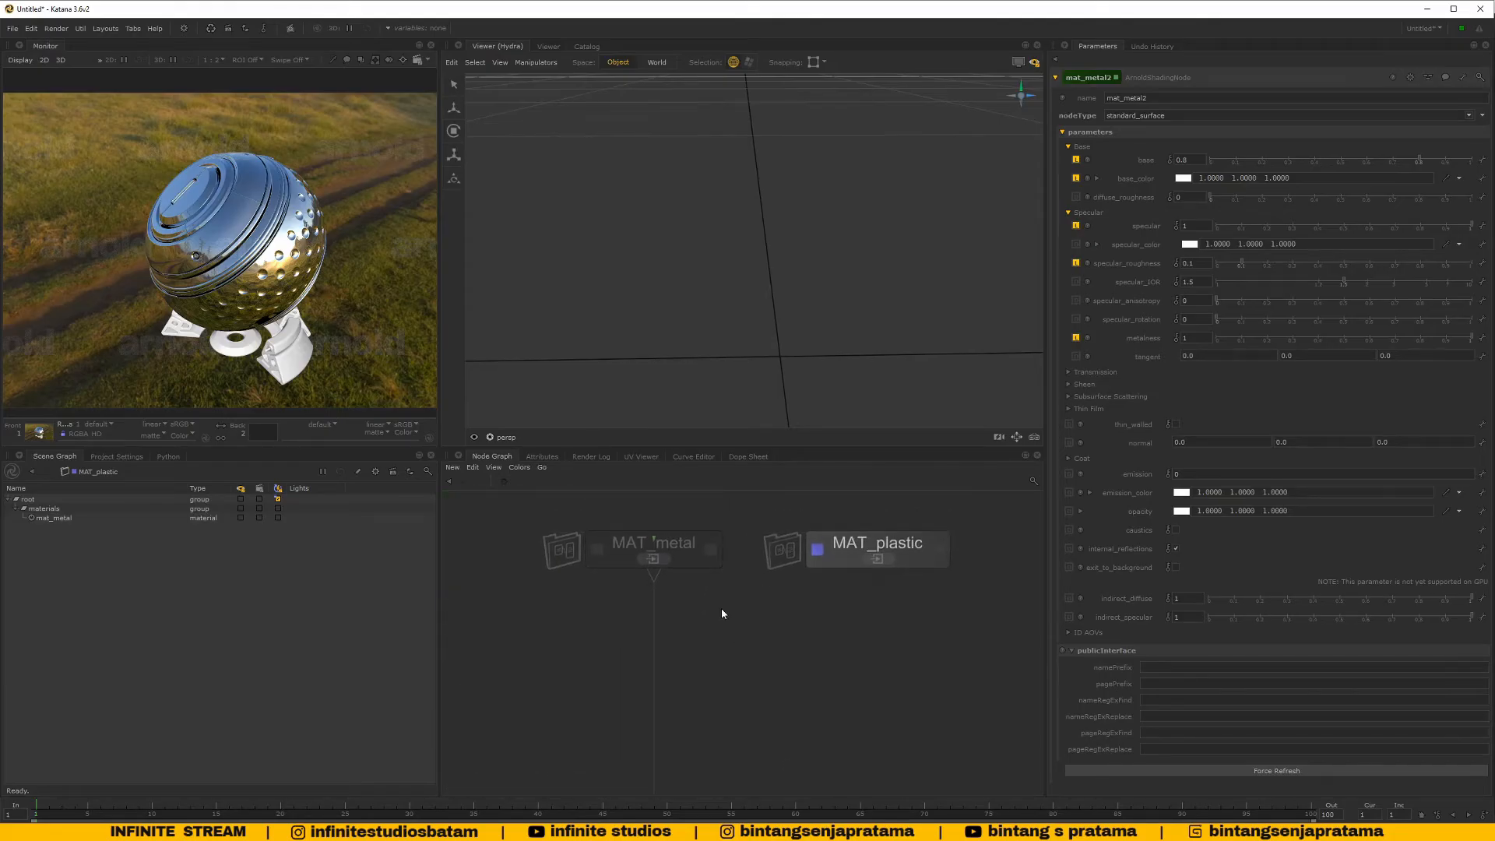
{"action": "left_click", "coordinate": [788, 557]}
{"action": "left_click", "coordinate": [480, 481]}
{"action": "left_click", "coordinate": [852, 554], "text": "shift"}
{"action": "key", "text": "alt+m"}
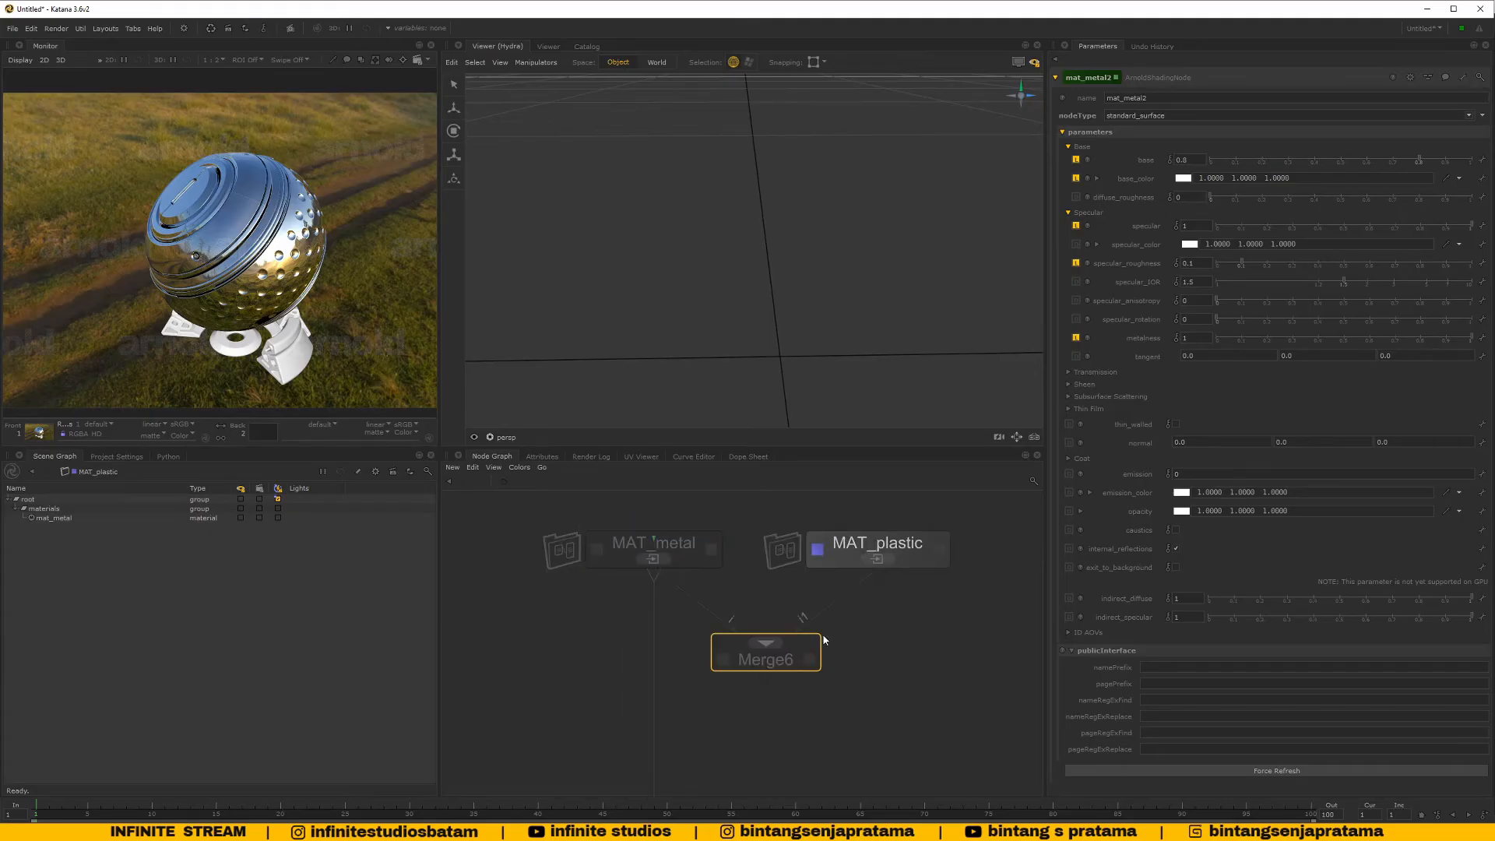
Reroute MAT_metal's downstream connection to come from the new merge's output, and align the merge below MAT_metal
{"action": "left_click", "coordinate": [654, 581]}
{"action": "left_click", "coordinate": [768, 675]}
{"action": "left_click_drag", "start_coordinate": [775, 664], "coordinate": [685, 681]}
{"action": "scroll", "coordinate": [796, 632], "scroll_direction": "down", "scroll_amount": 4}
{"action": "scroll", "coordinate": [818, 606], "scroll_direction": "up", "scroll_amount": 4}
{"action": "left_click", "coordinate": [836, 584]}
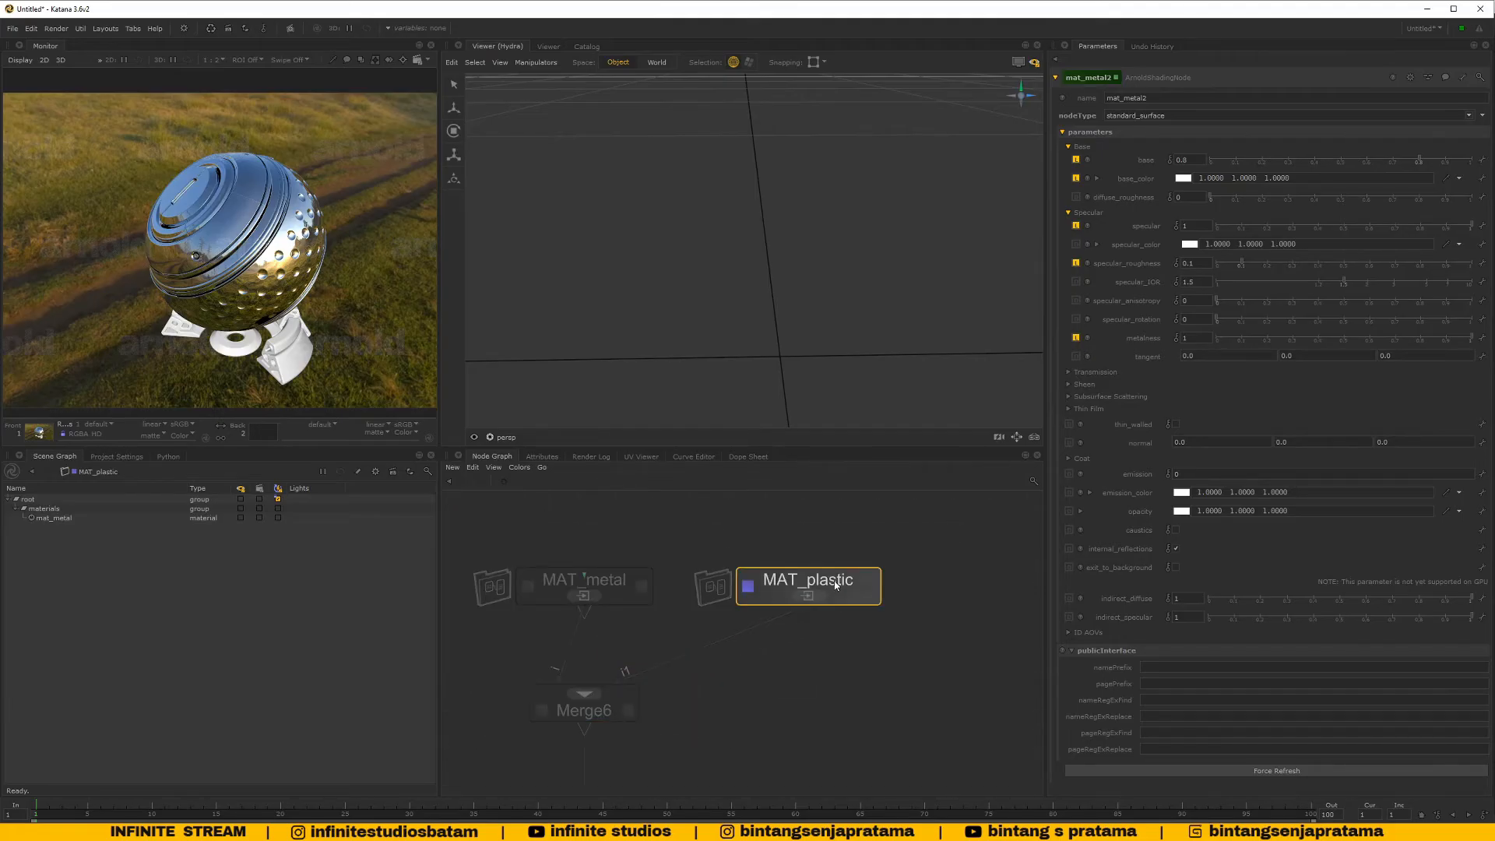
{"action": "middle_click_drag", "start_coordinate": [739, 630], "coordinate": [796, 615]}
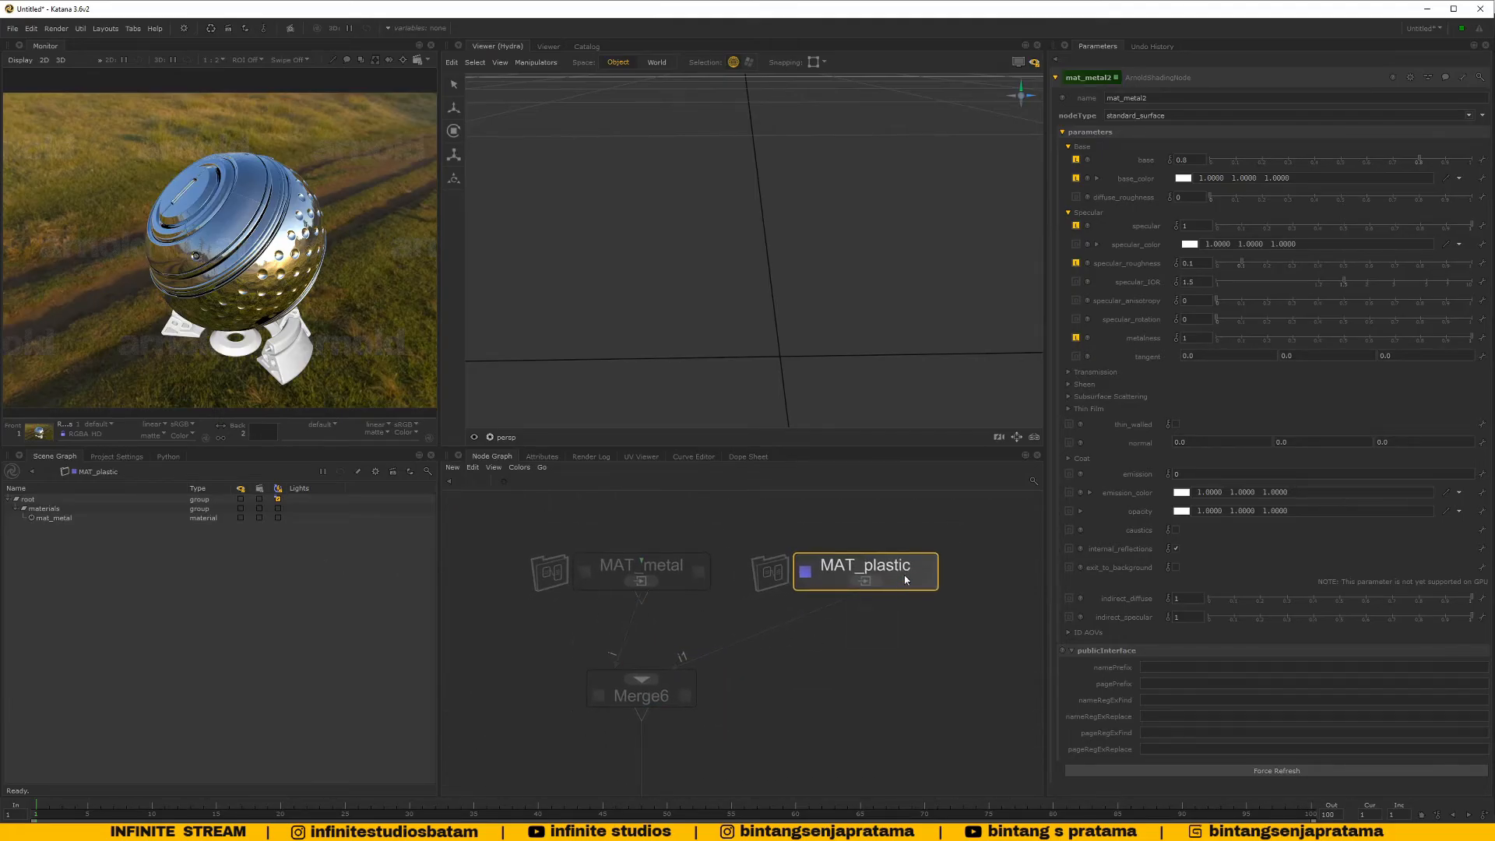
View the scene at the Merge5 node and check the shader network inside MAT_metal
{"action": "scroll", "coordinate": [701, 688], "scroll_direction": "down", "scroll_amount": 5}
{"action": "scroll", "coordinate": [562, 722], "scroll_direction": "up", "scroll_amount": 3}
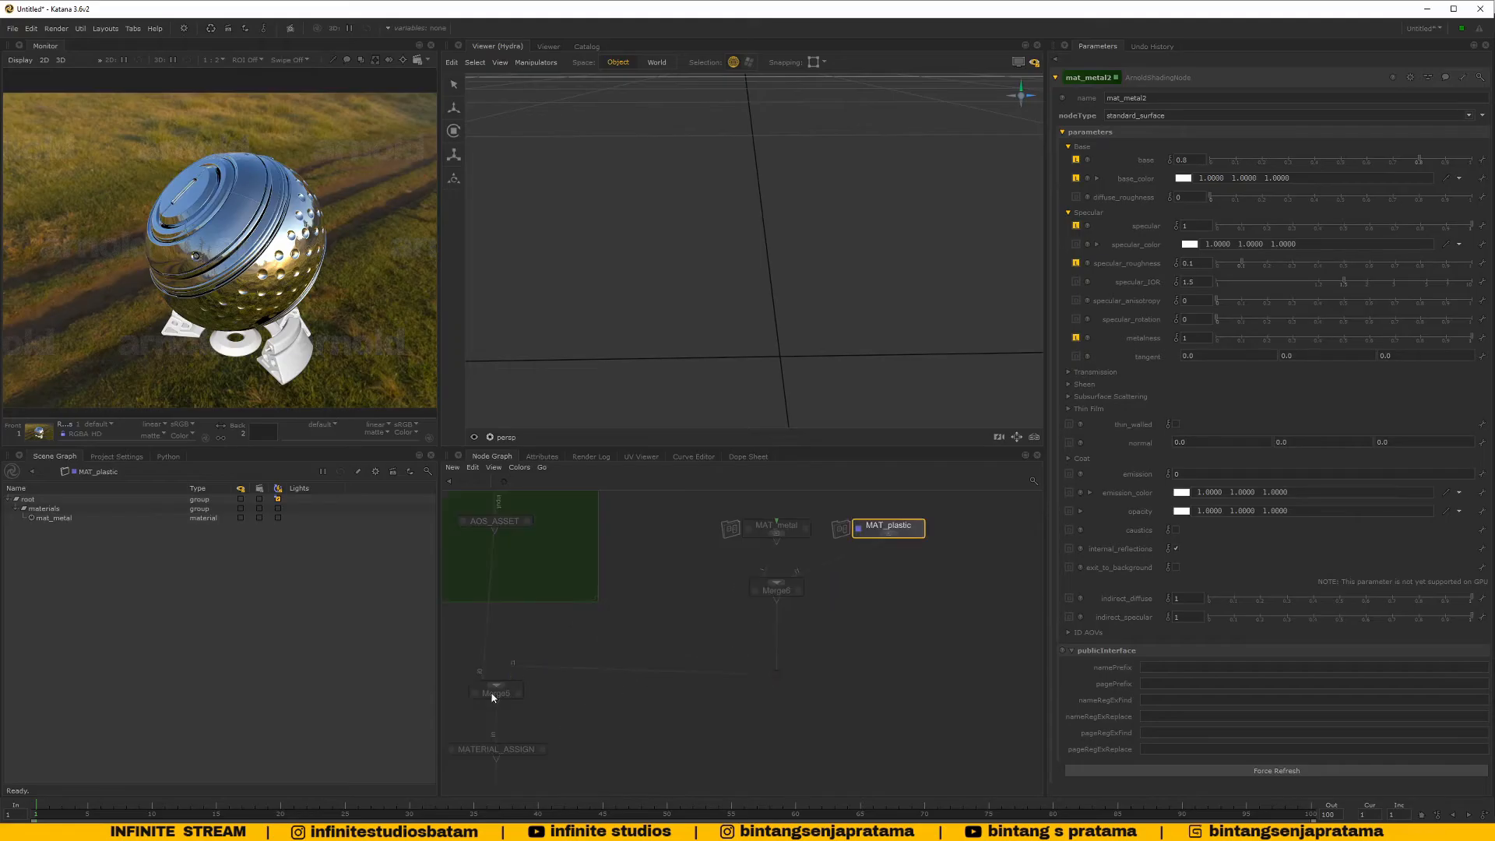
{"action": "left_click", "coordinate": [477, 694]}
{"action": "middle_click_drag", "start_coordinate": [701, 620], "coordinate": [746, 662]}
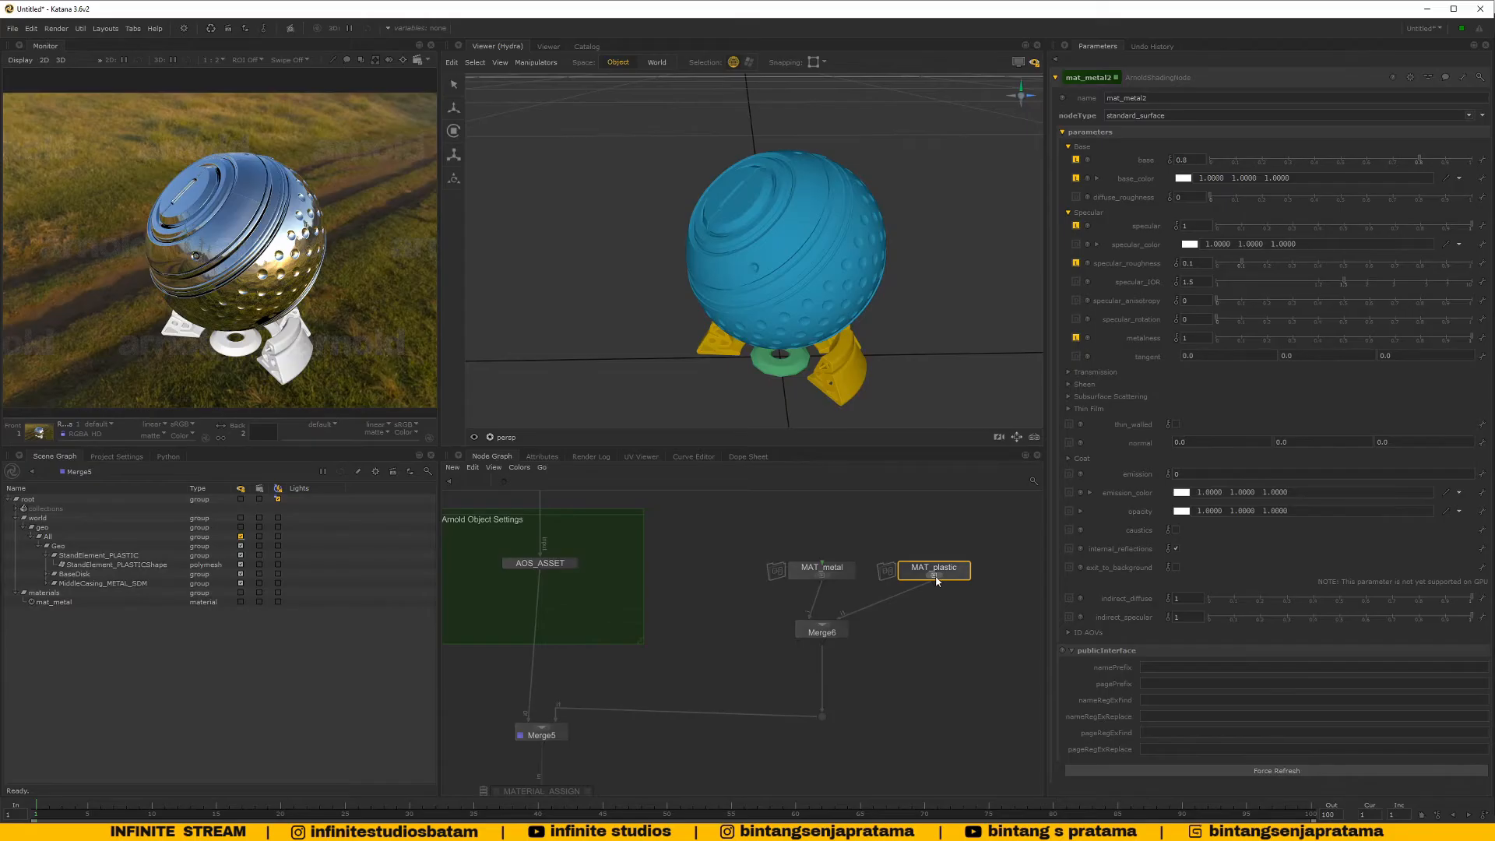
{"action": "left_click", "coordinate": [838, 574]}
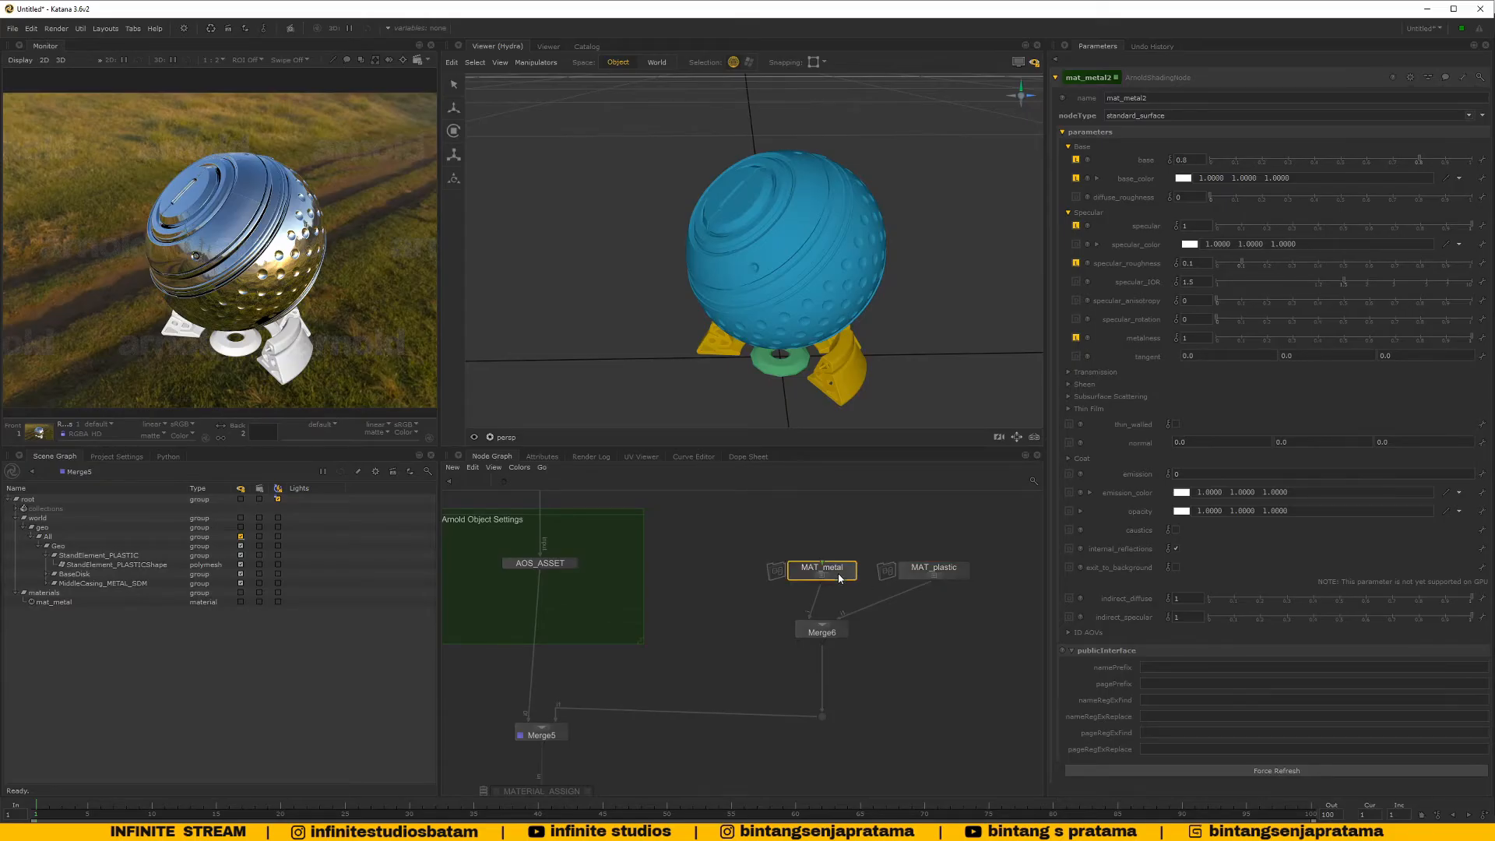
{"action": "left_click", "coordinate": [823, 576]}
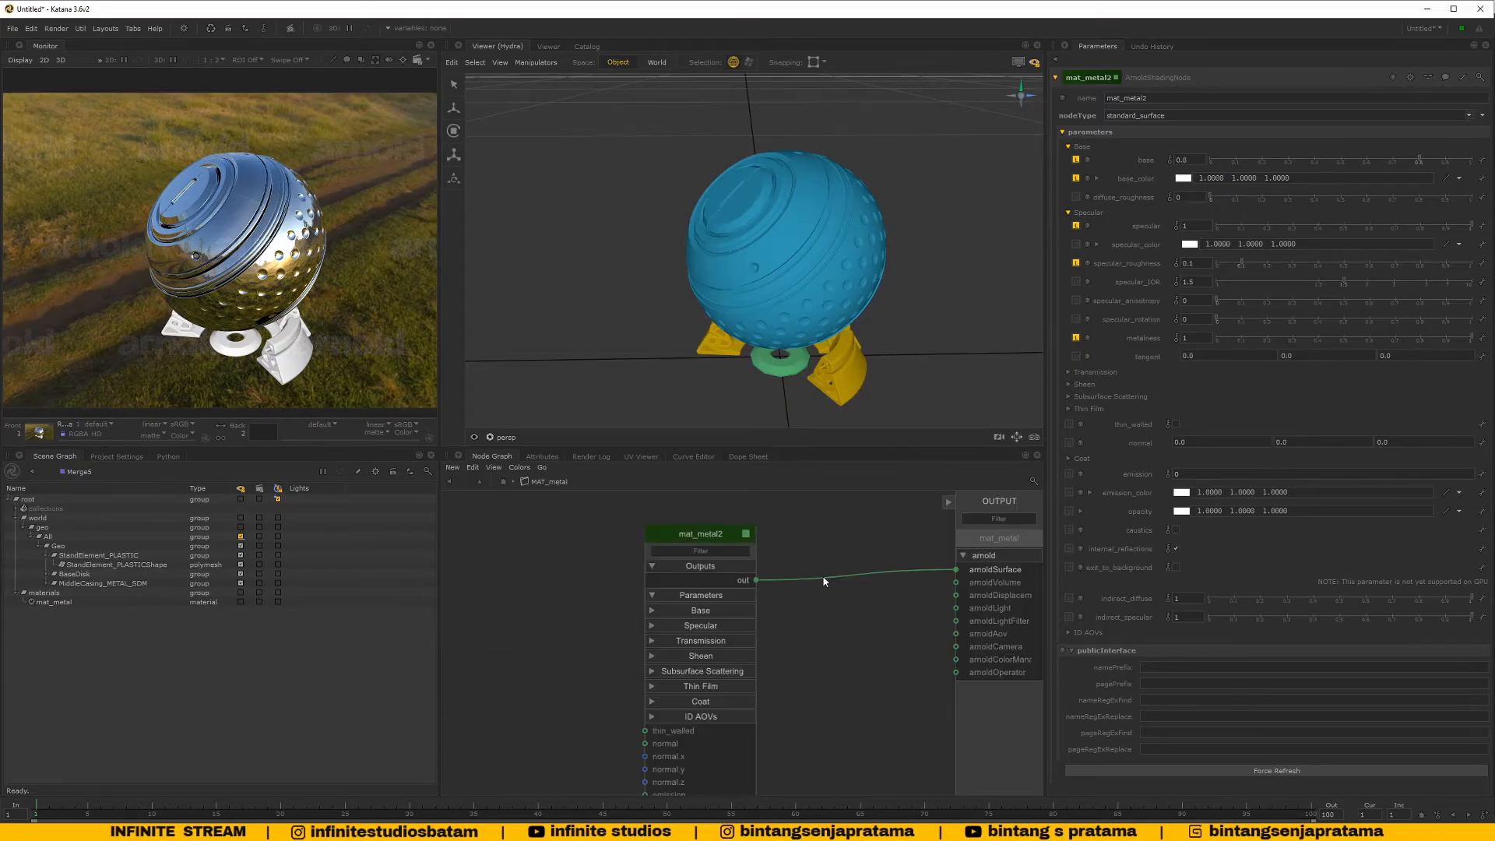
{"action": "left_click", "coordinate": [503, 483]}
Reset metalness, specular_roughness and specular of the mat_plastic shader inside MAT_plastic to their defaults
{"action": "left_click", "coordinate": [932, 573]}
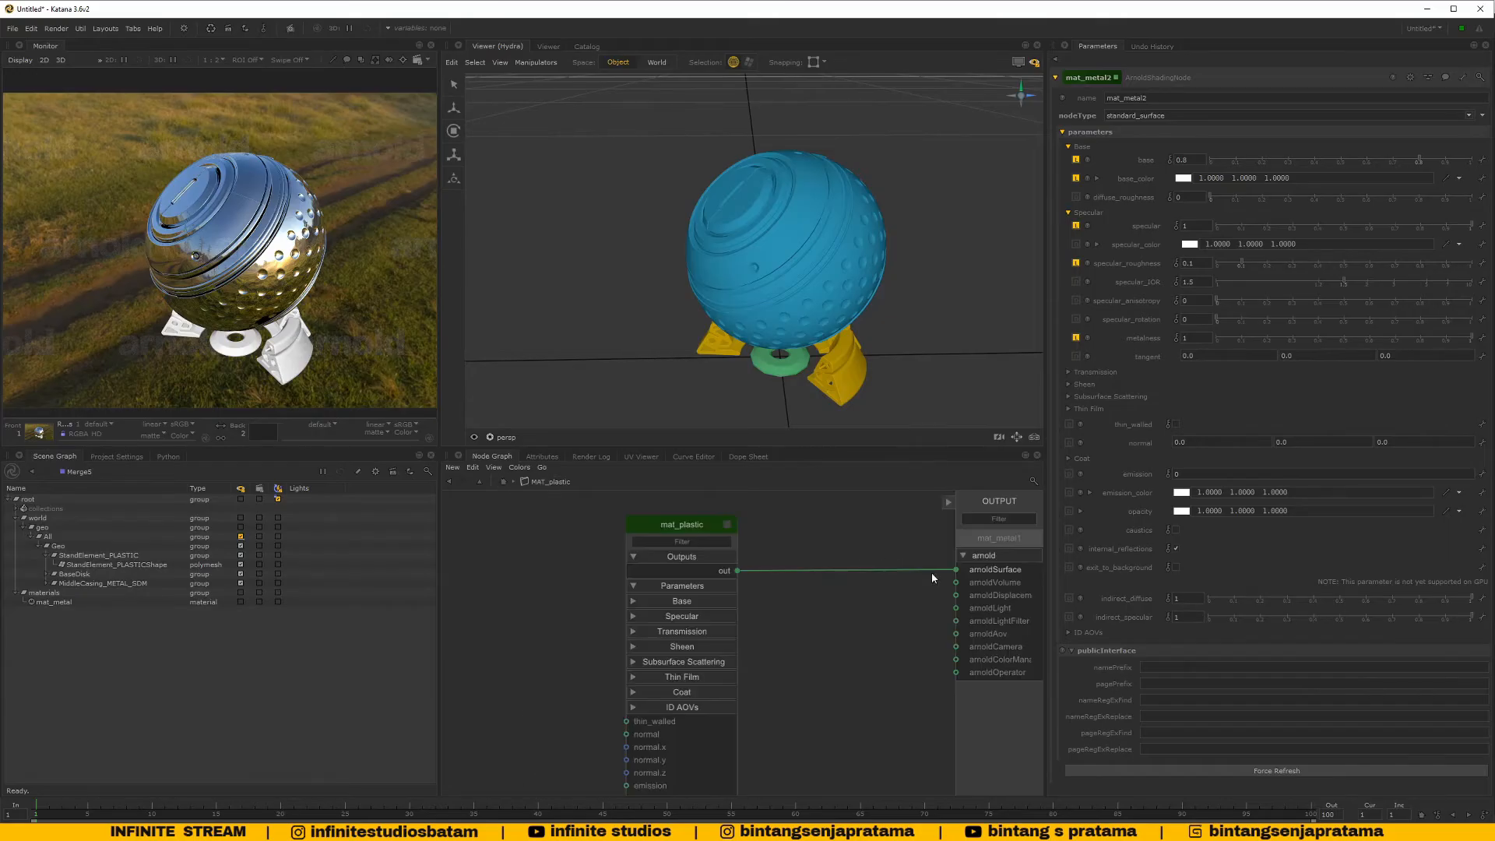
{"action": "left_click_drag", "start_coordinate": [702, 537], "coordinate": [686, 524]}
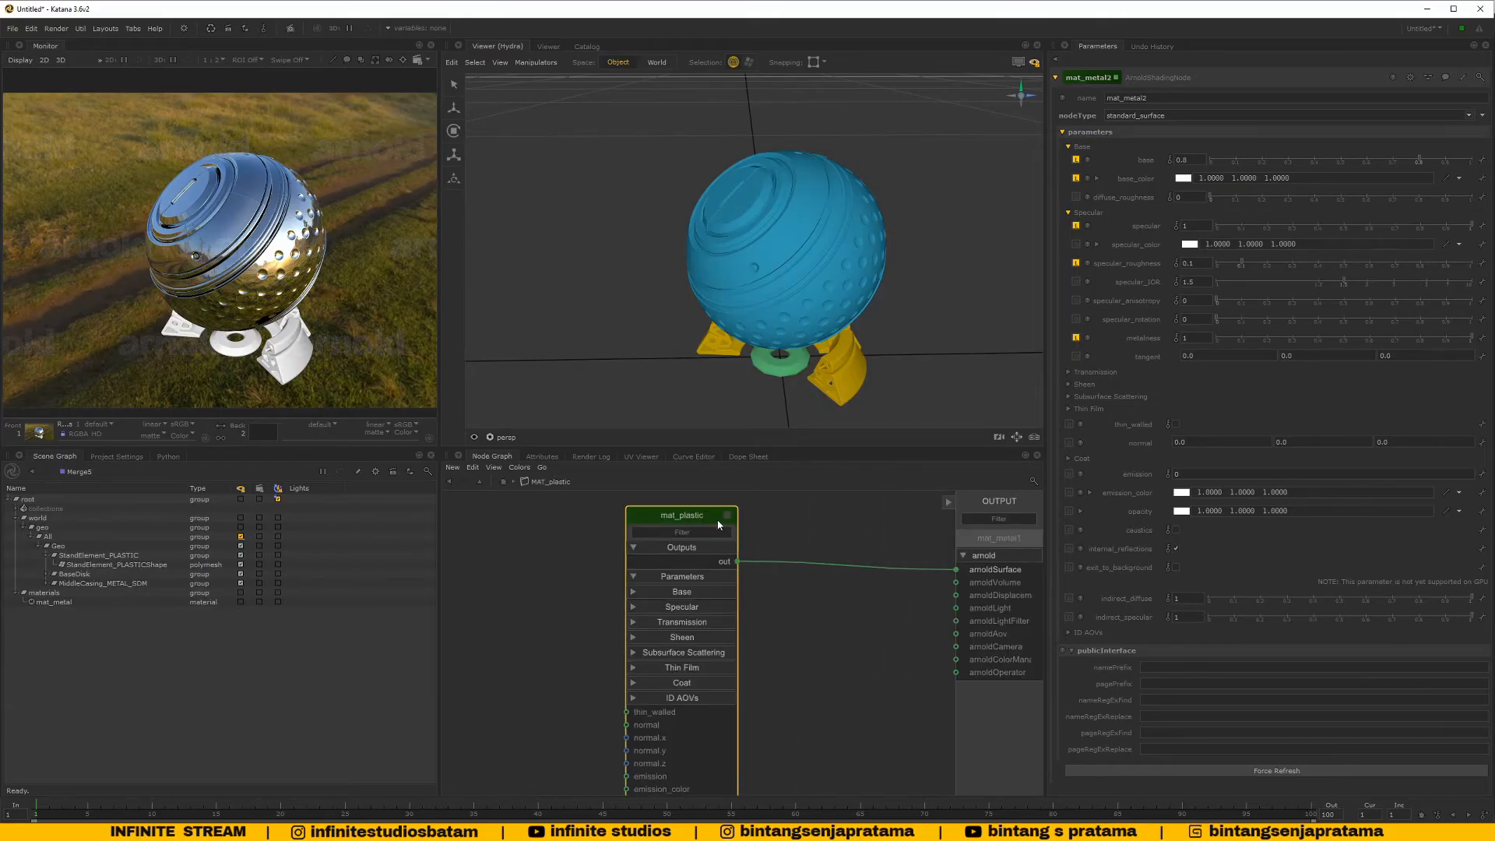
{"action": "key", "text": "e"}
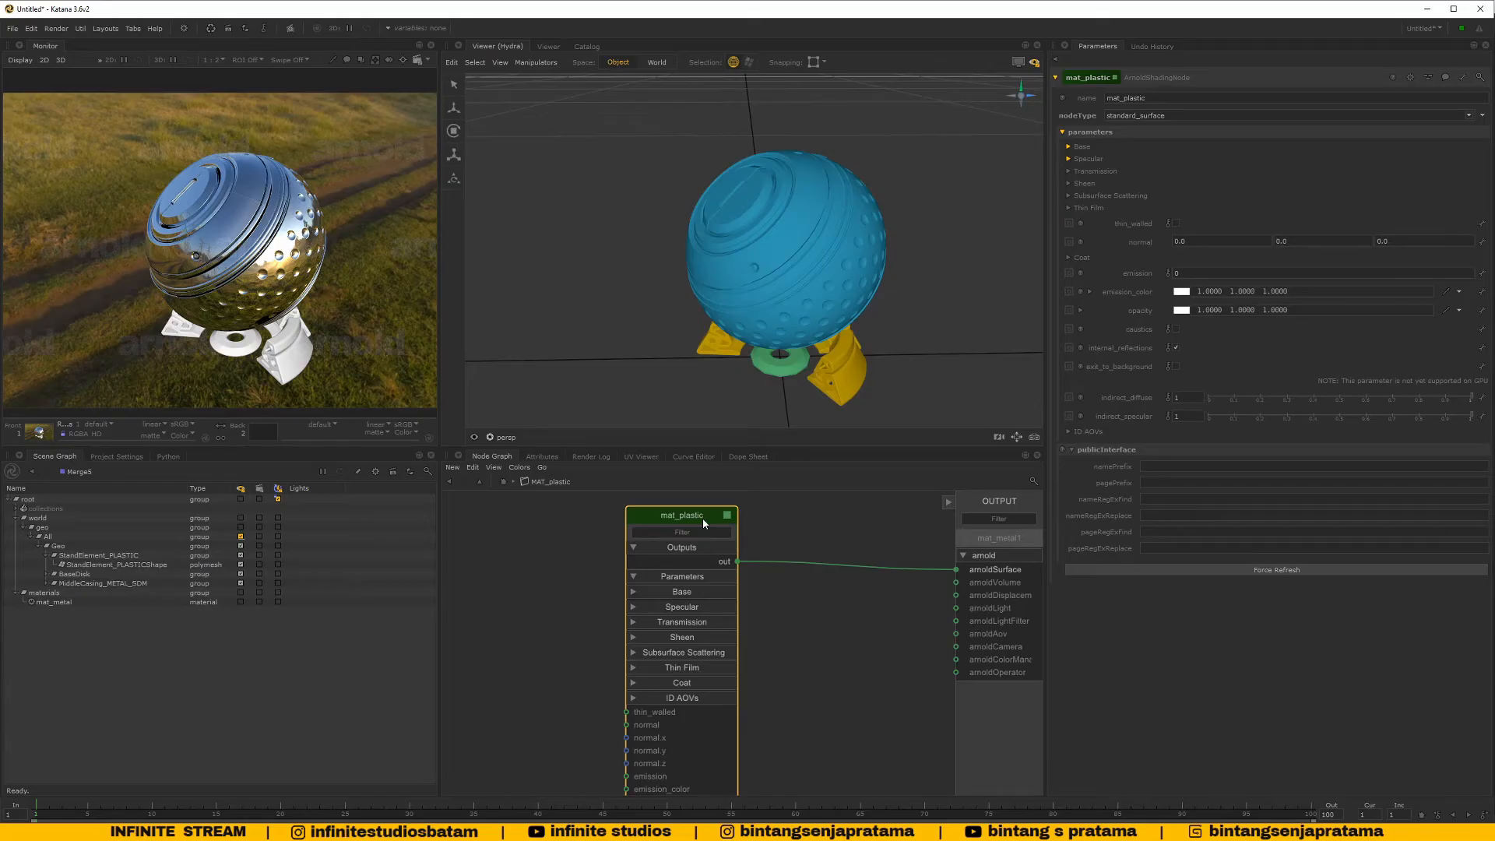
{"action": "left_click", "coordinate": [1069, 159]}
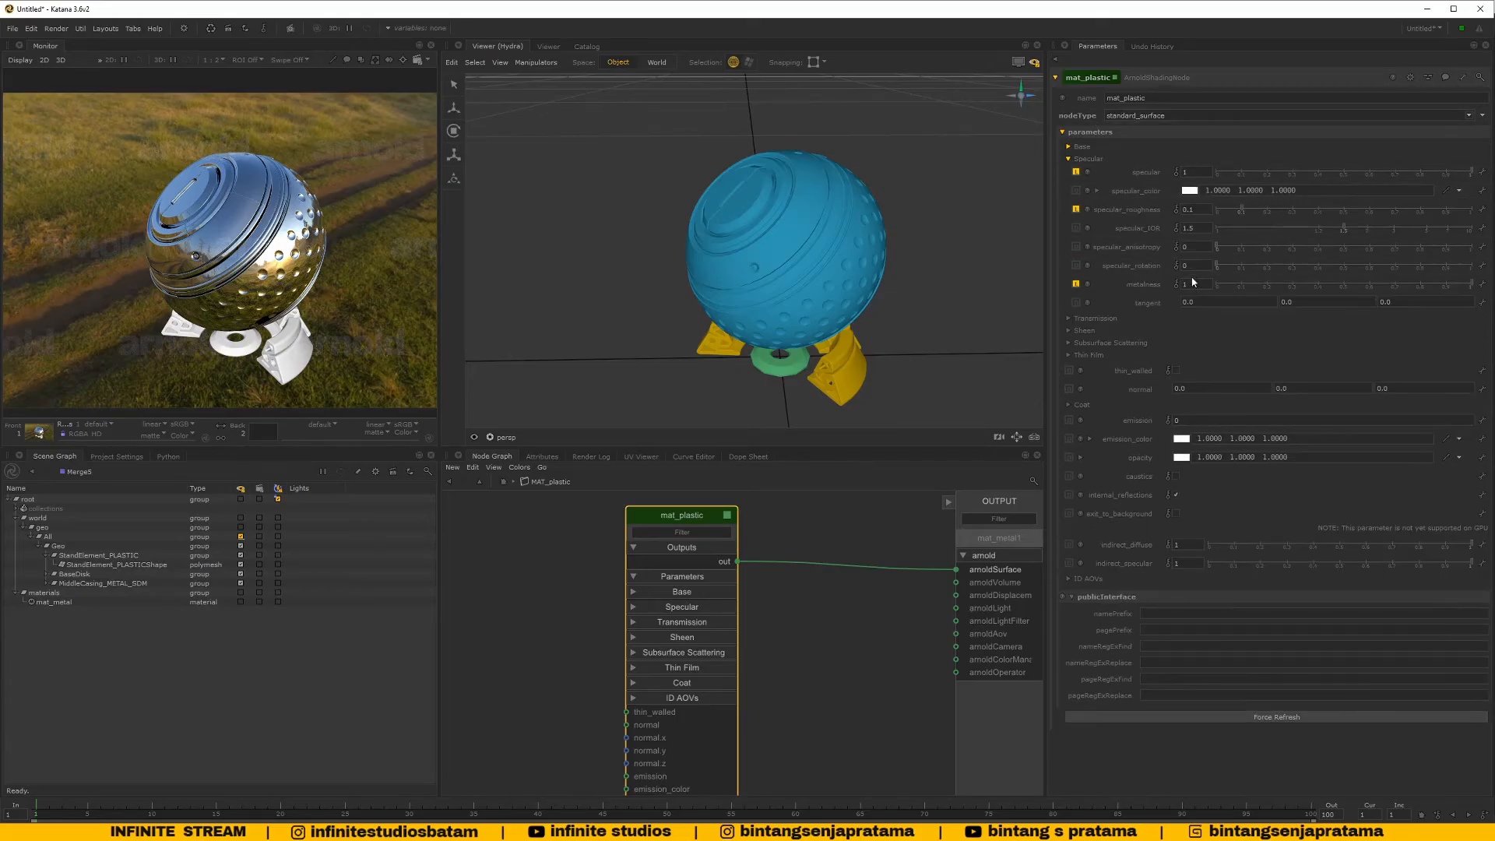
{"action": "left_click", "coordinate": [1077, 284]}
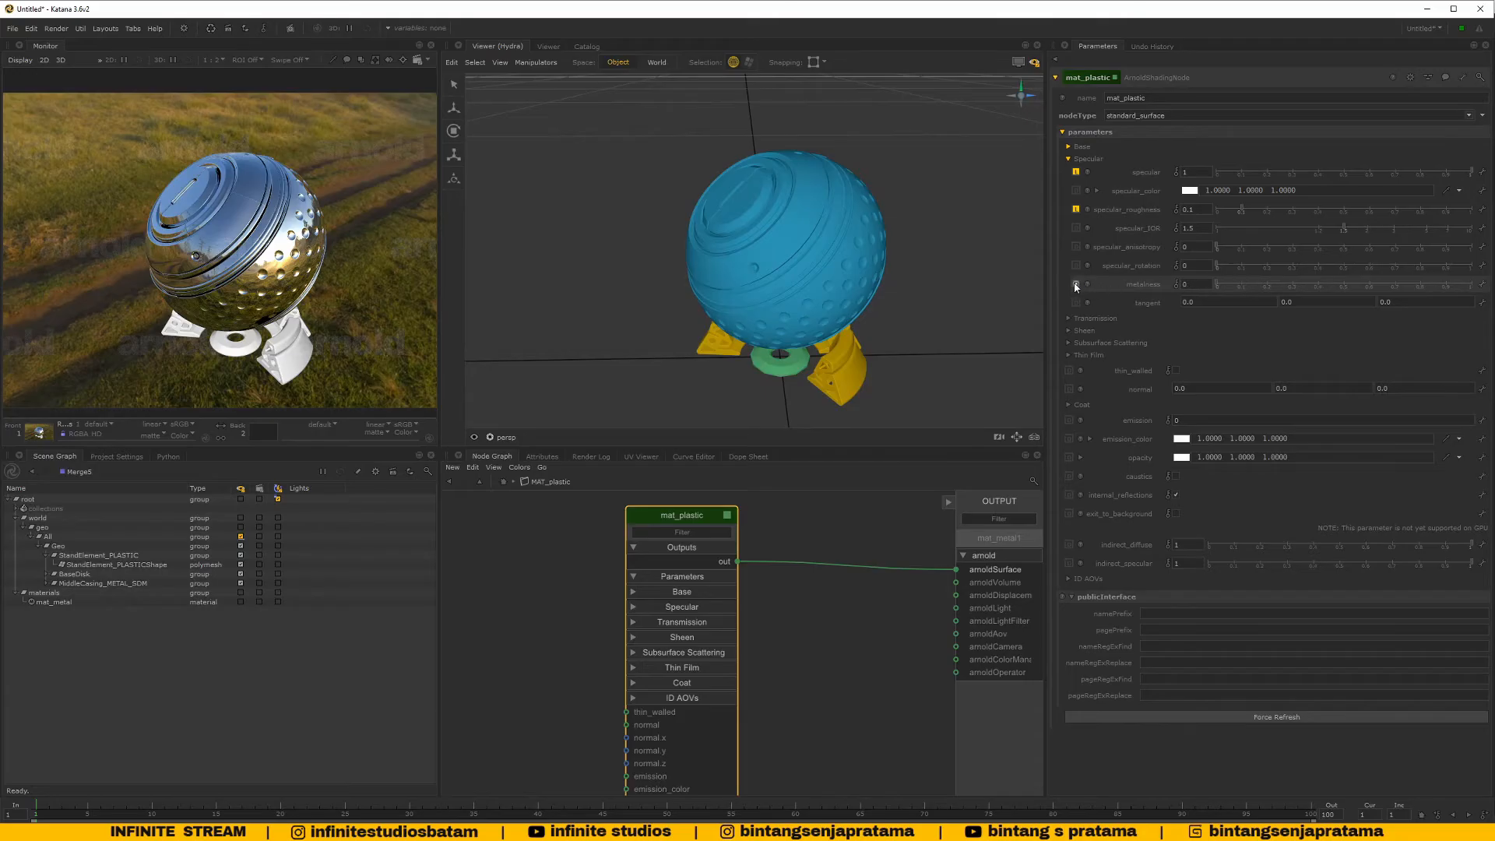
{"action": "left_click", "coordinate": [1076, 210]}
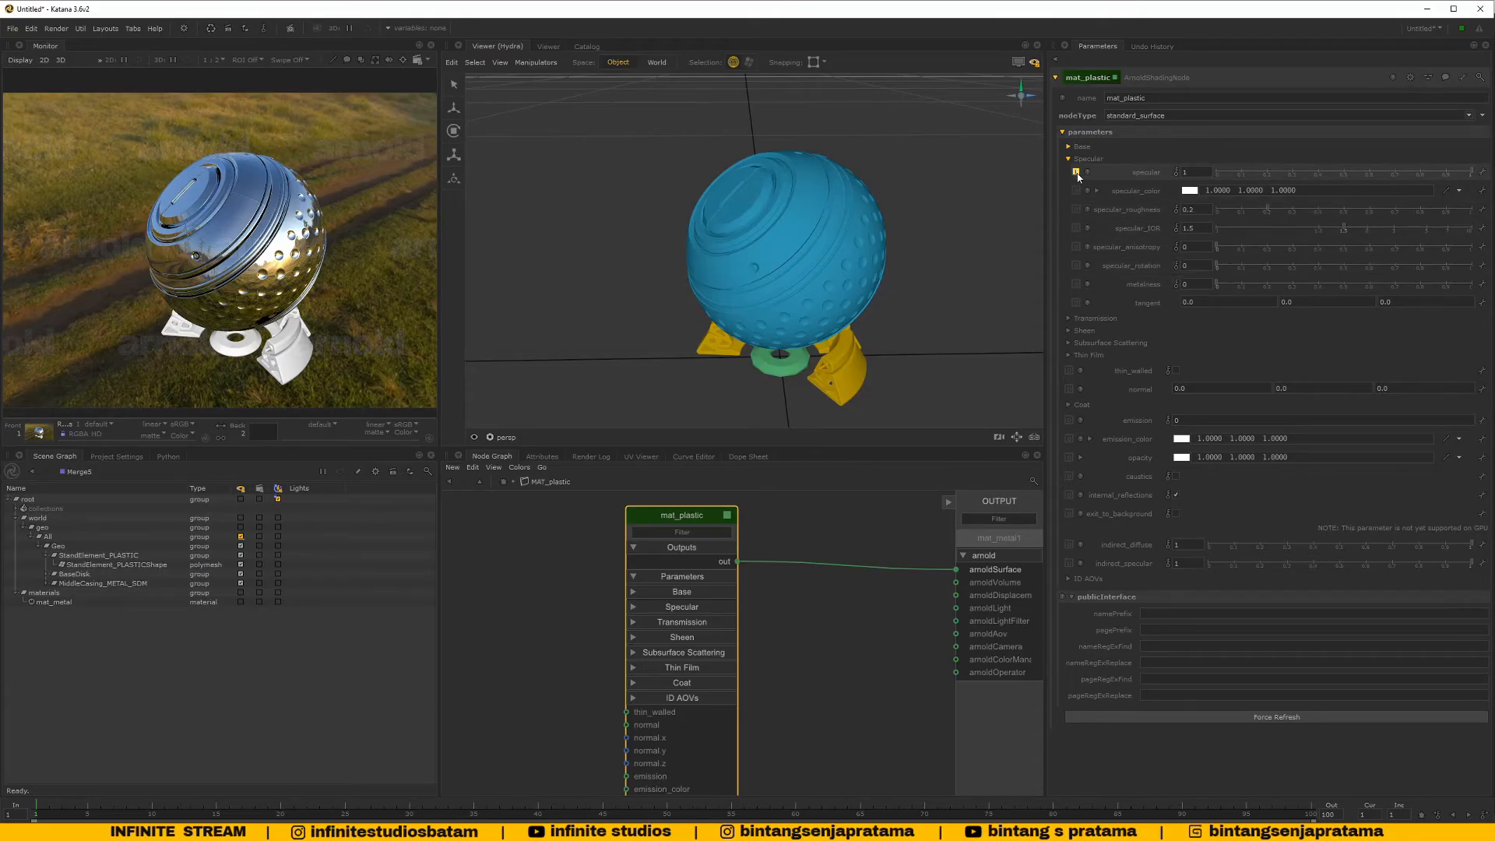
{"action": "left_click", "coordinate": [1077, 172]}
Set the specular_roughness of the mat_plastic shader to 0.5
{"action": "left_click", "coordinate": [1069, 146]}
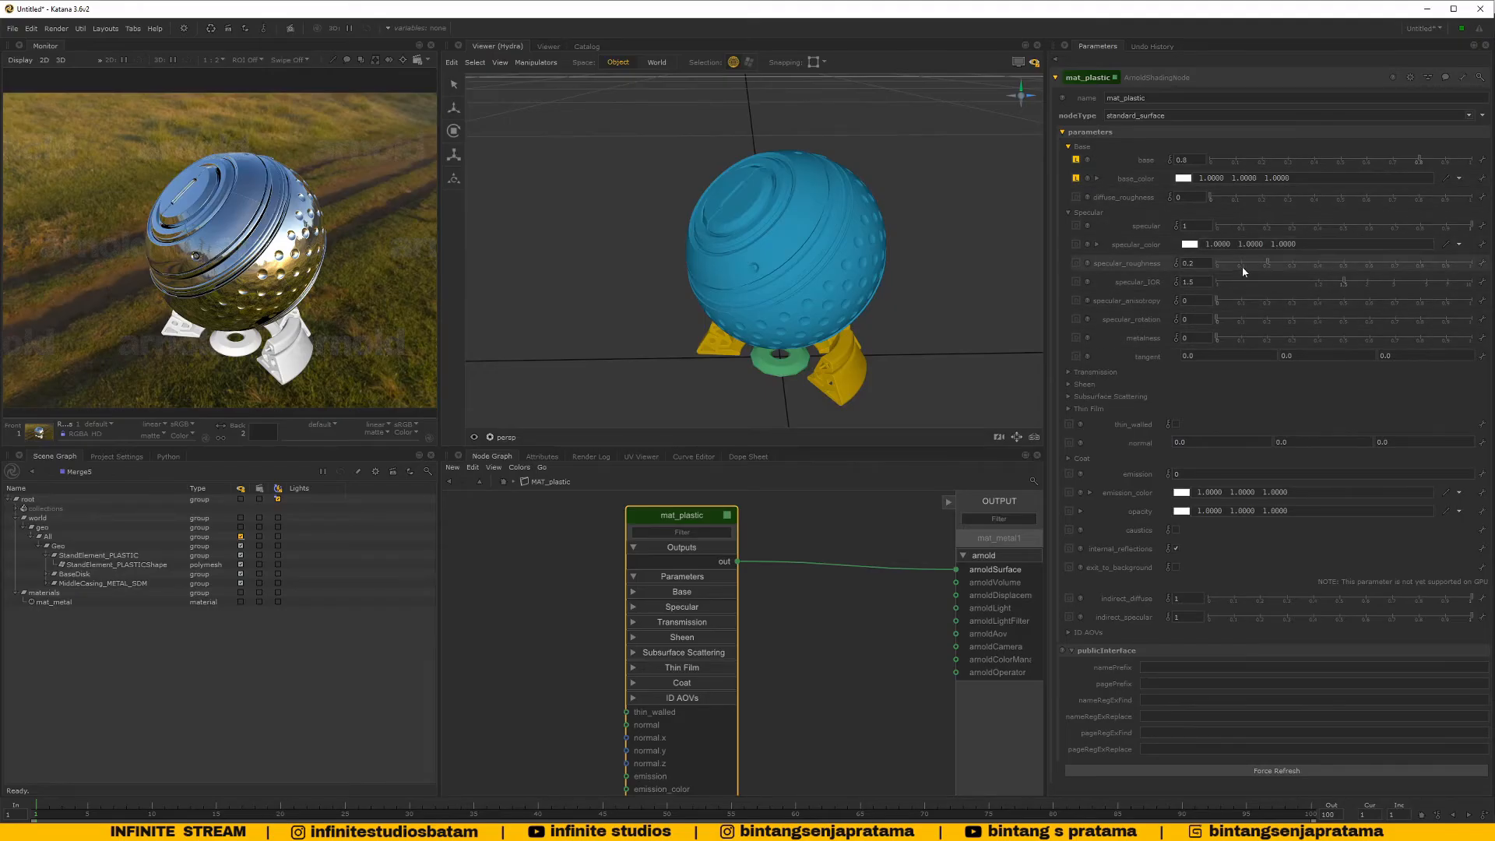
{"action": "left_click_drag", "start_coordinate": [1267, 264], "coordinate": [1331, 263]}
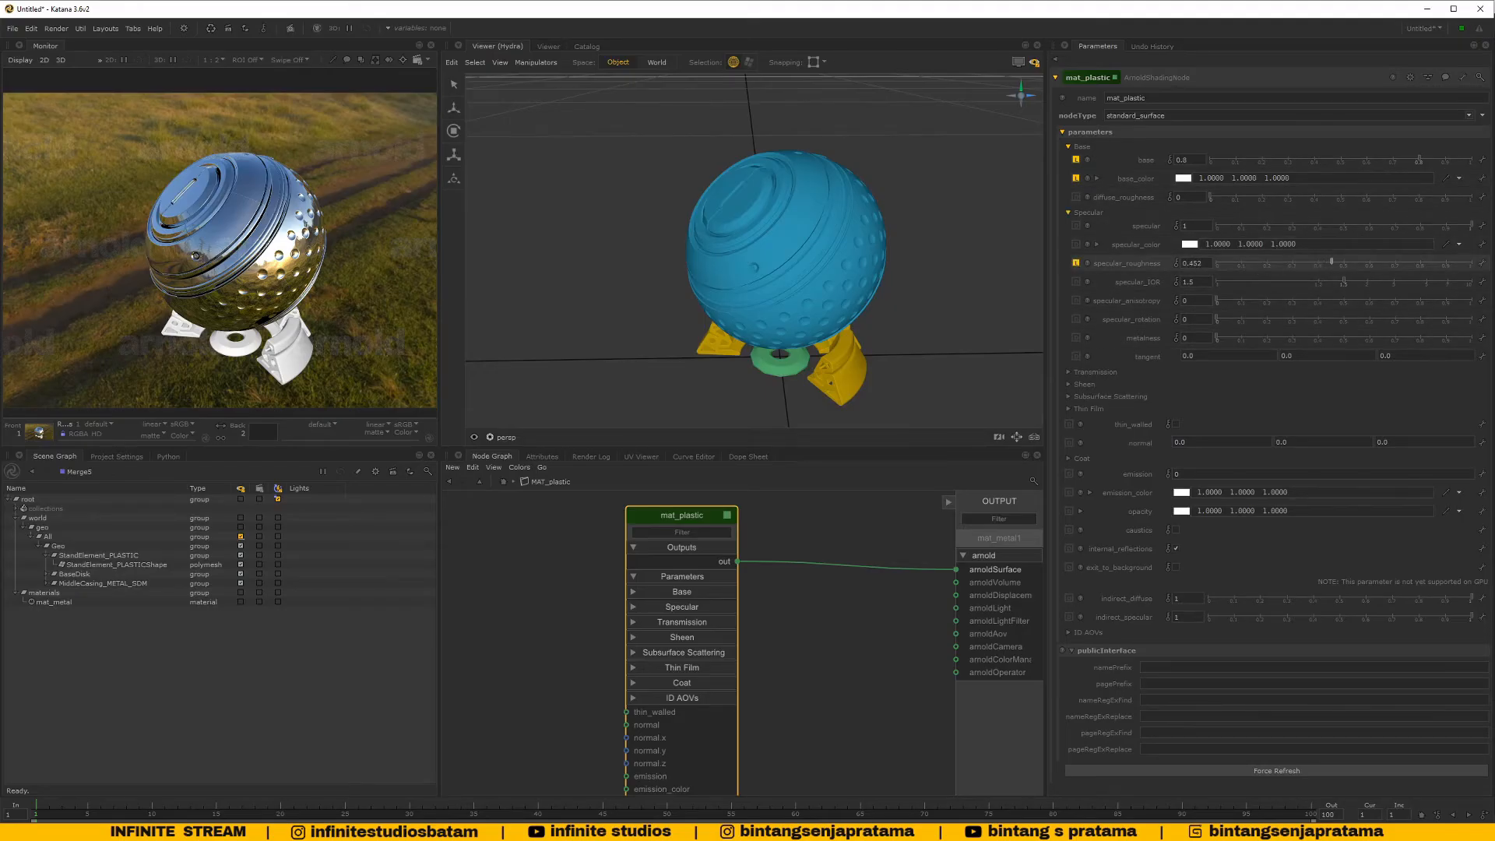
{"action": "double_click", "coordinate": [1204, 265]}
{"action": "type", "text": "0.5"}
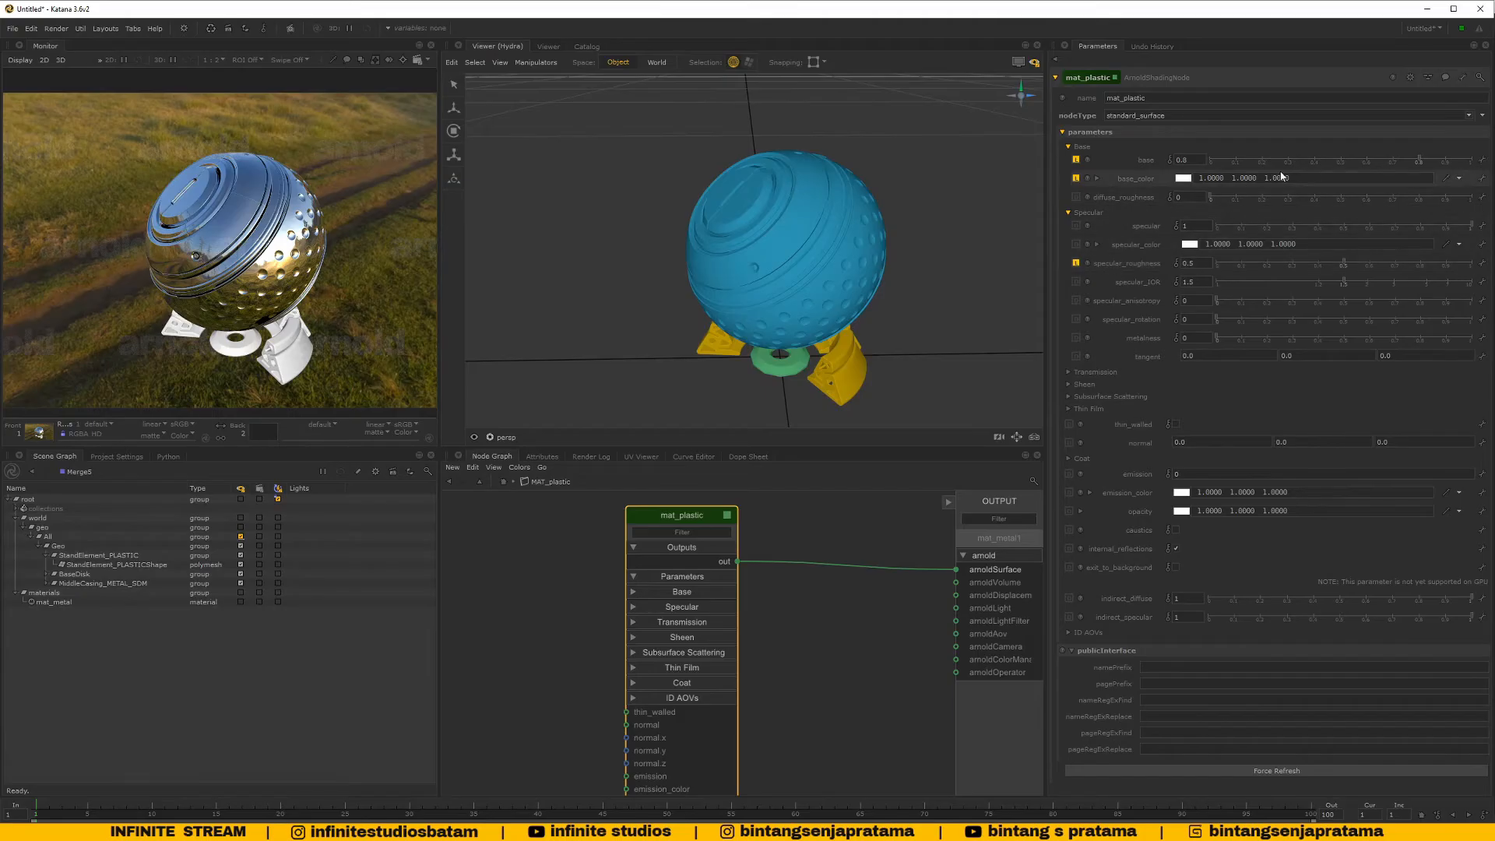
Set all channels of mat_plastic's base_color to 0.3, and return to the main node graph
{"action": "left_click_drag", "start_coordinate": [1293, 179], "coordinate": [1153, 181]}
{"action": "type", "text": "0.3"}
{"action": "key", "text": "Return"}
{"action": "left_click_drag", "start_coordinate": [1294, 179], "coordinate": [1153, 181]}
{"action": "type", "text": "0.3"}
{"action": "key", "text": "Return"}
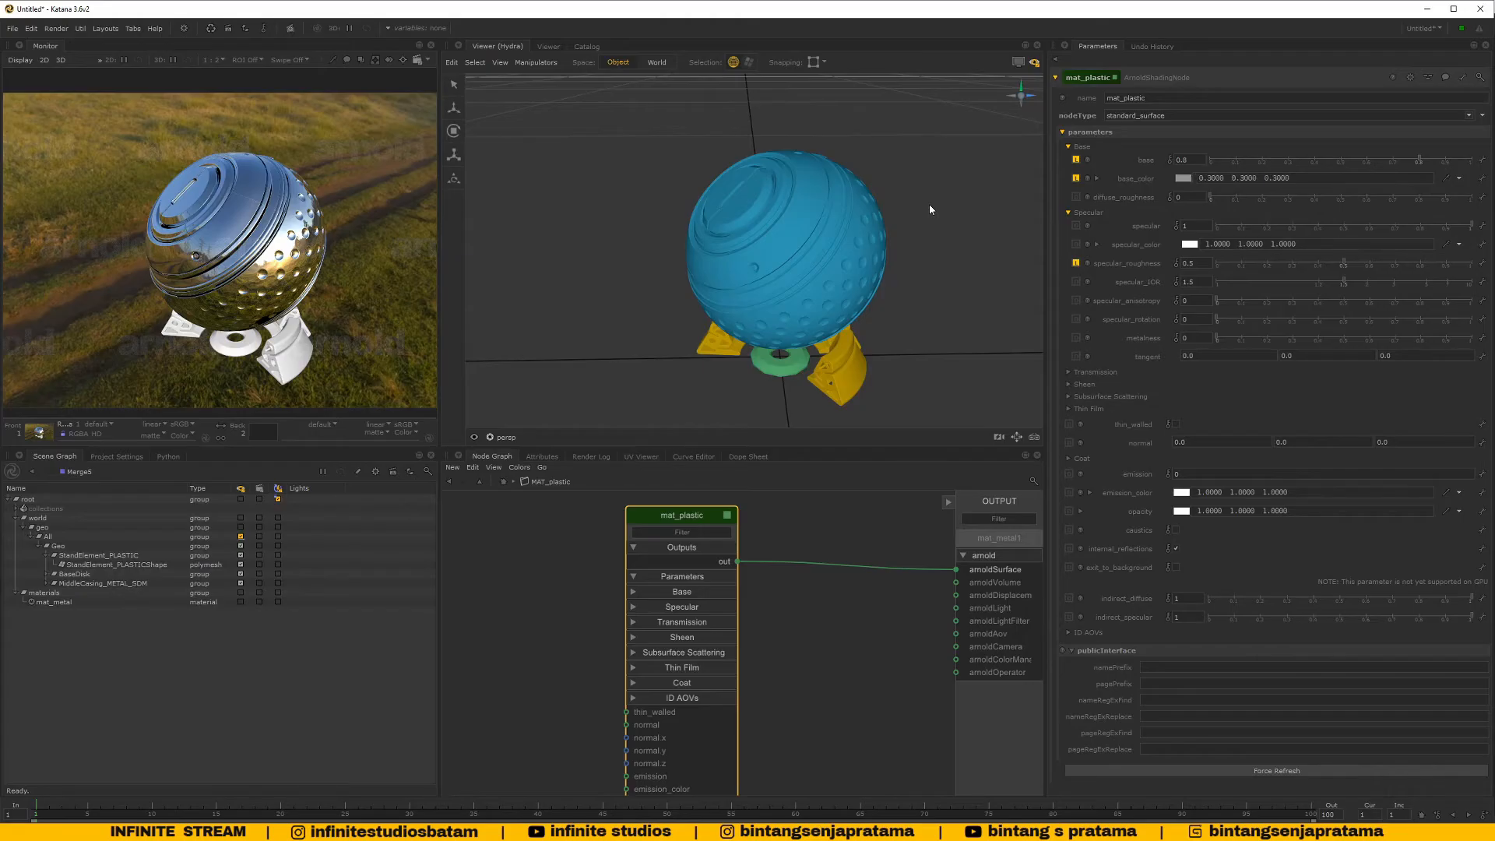
{"action": "left_click", "coordinate": [503, 483]}
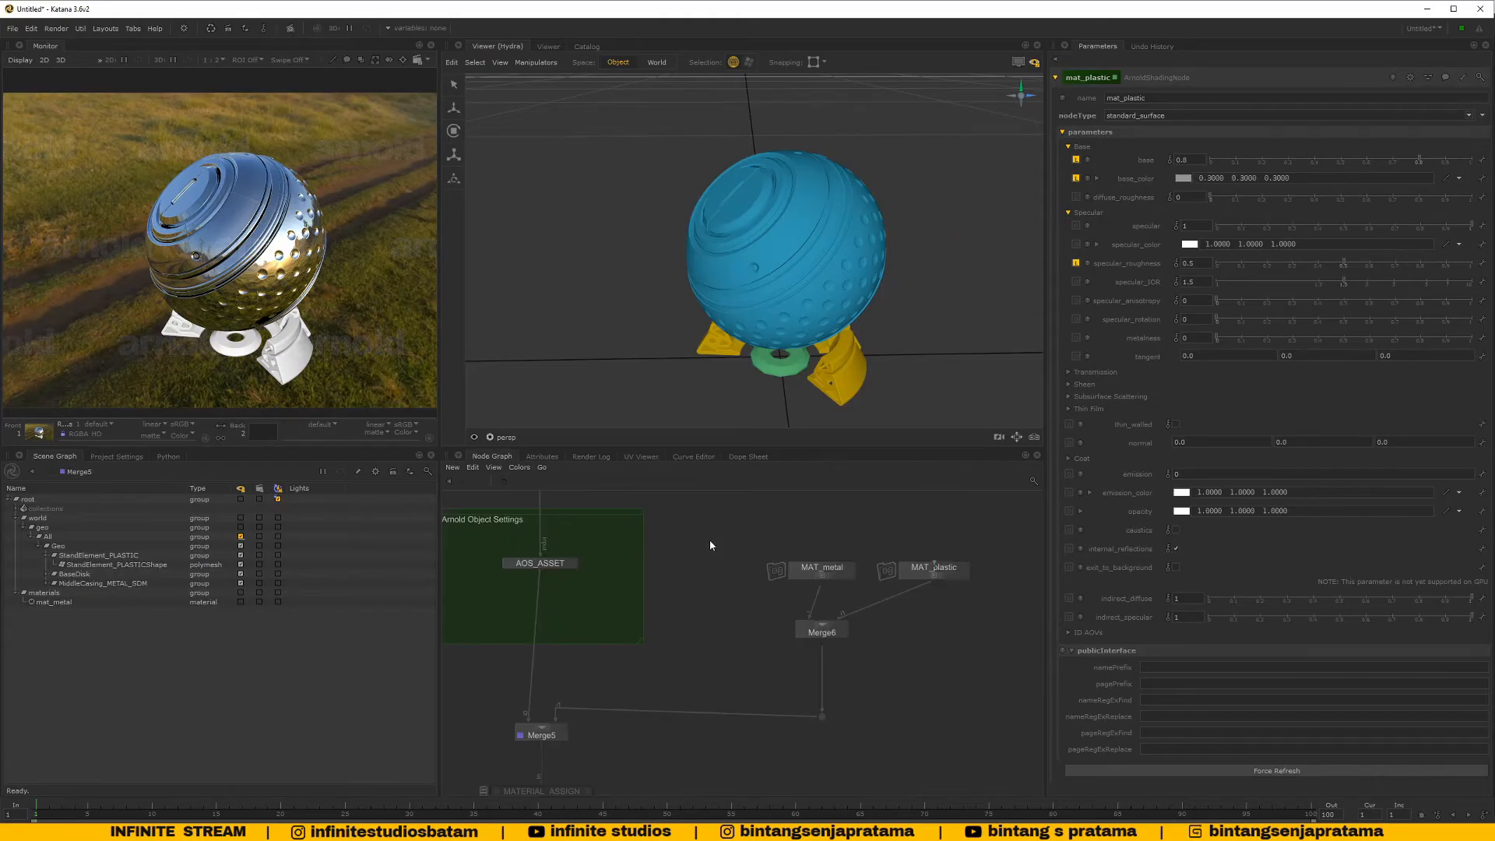
Inspect the parameters of the mat_metal2 shader inside MAT_metal, and return to the main node graph
{"action": "scroll", "coordinate": [828, 563], "scroll_direction": "up", "scroll_amount": 4}
{"action": "left_click", "coordinate": [864, 584]}
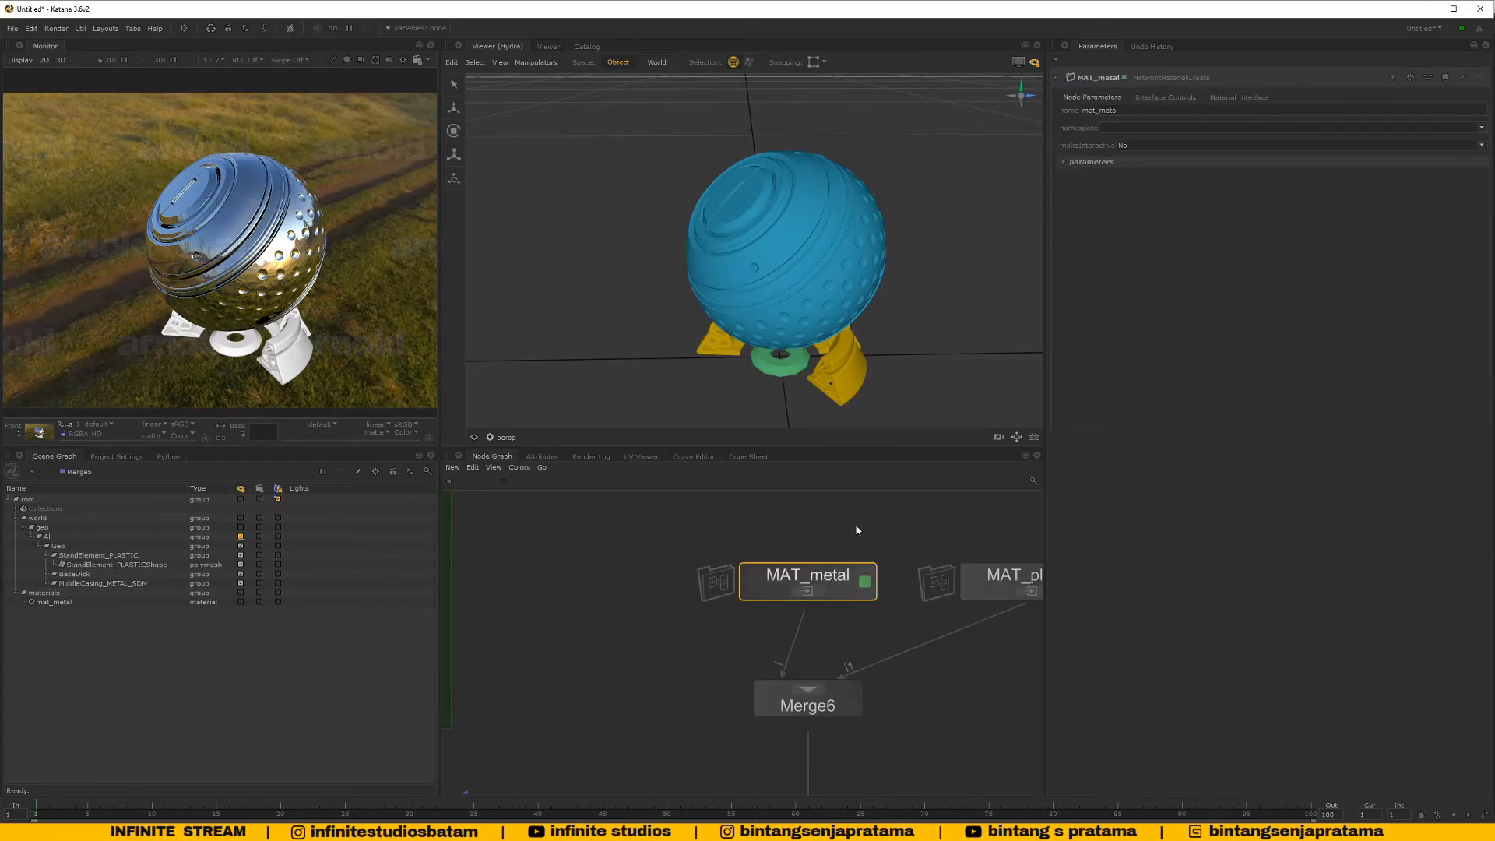
{"action": "left_click", "coordinate": [808, 591]}
{"action": "left_click", "coordinate": [718, 531]}
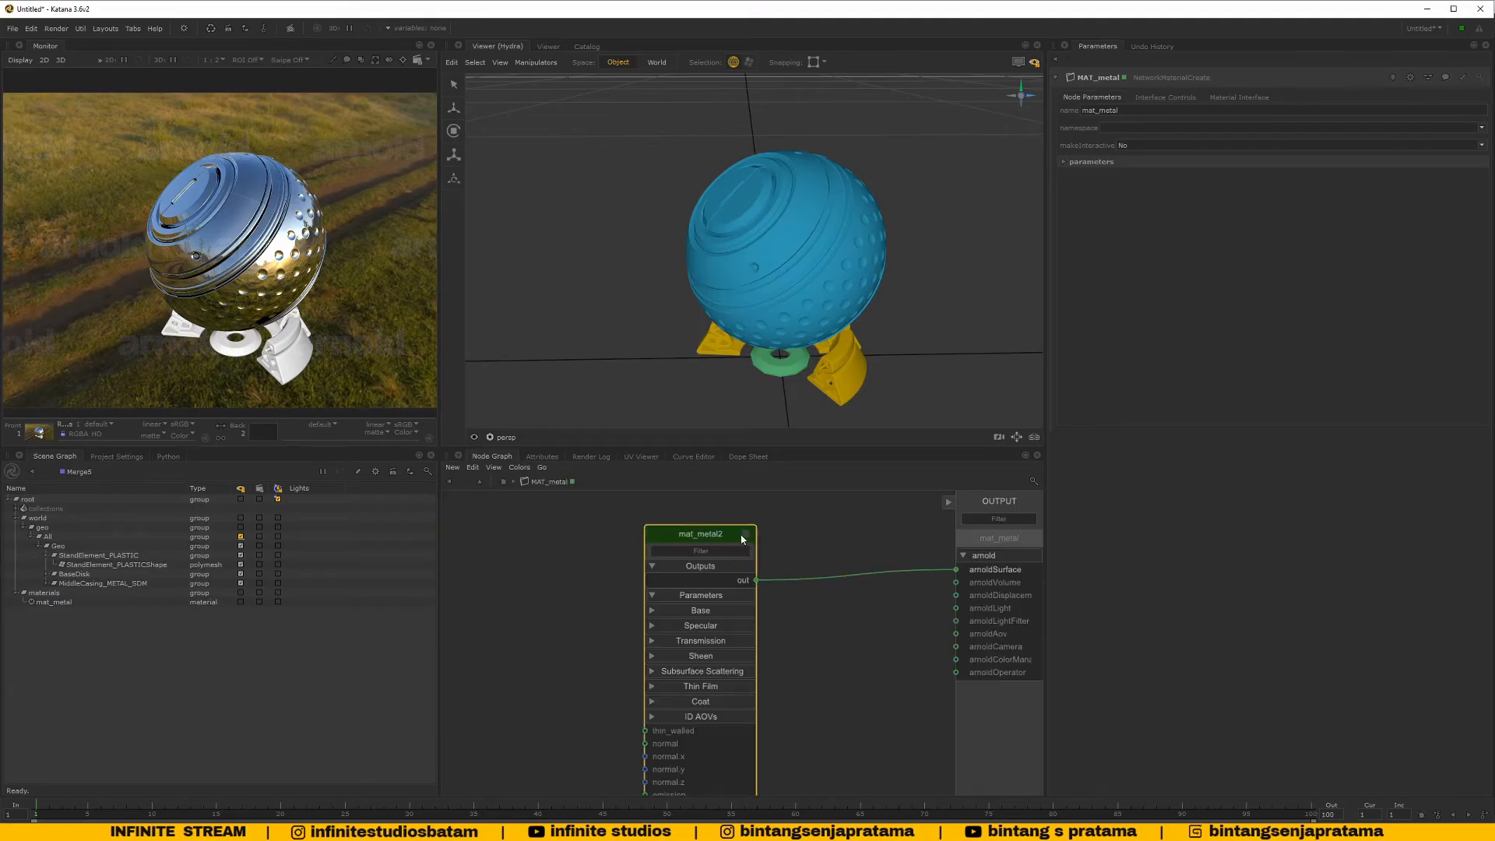
{"action": "left_click", "coordinate": [746, 534]}
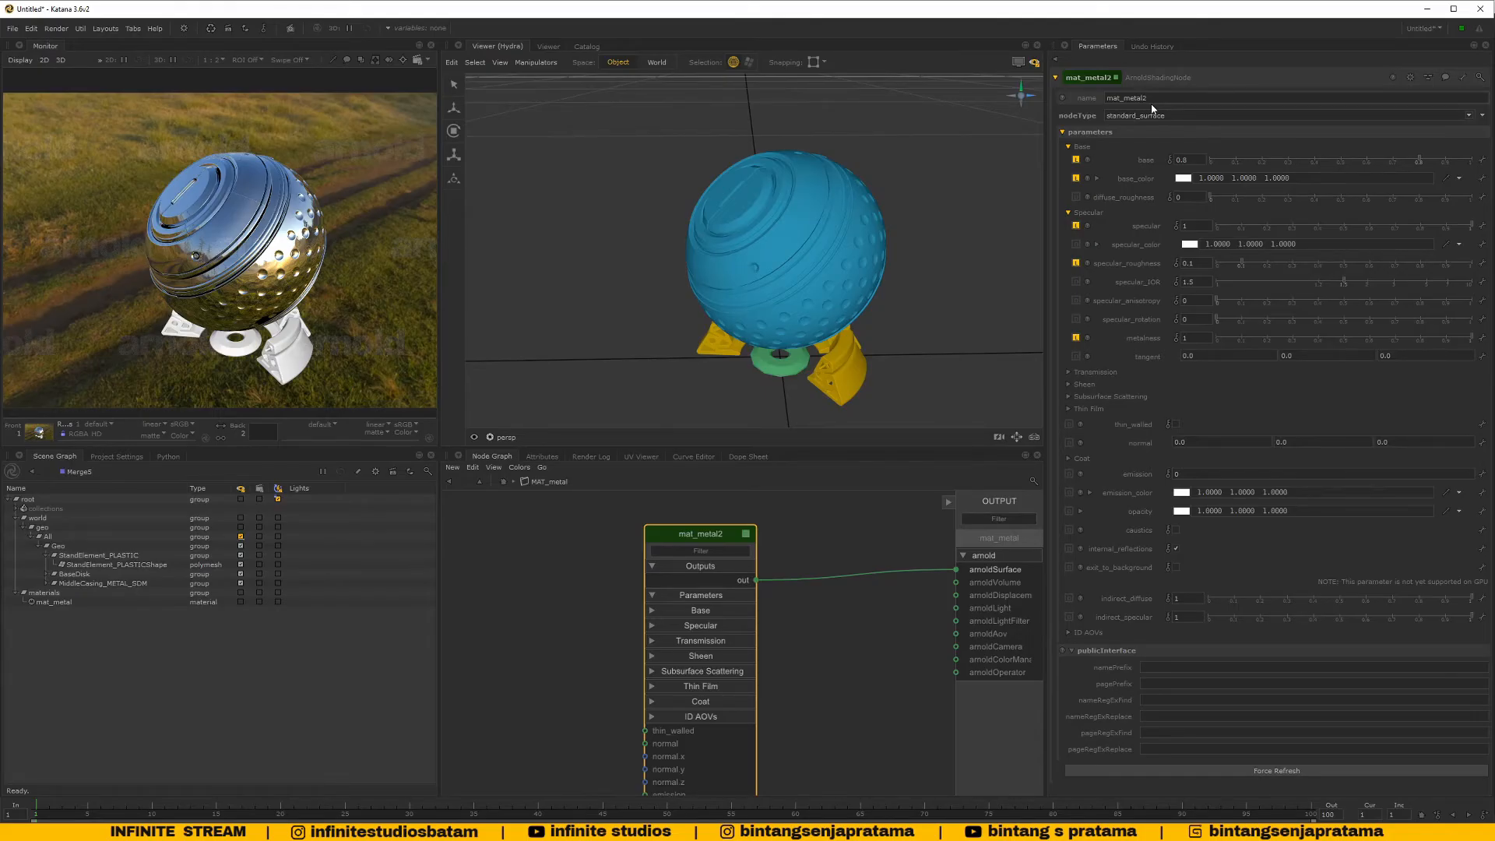
{"action": "double_click", "coordinate": [1115, 98]}
{"action": "left_click", "coordinate": [1111, 98]}
{"action": "left_click", "coordinate": [504, 481]}
Open the parameters of the Merge6 node and expand its list of inputs
{"action": "scroll", "coordinate": [719, 609], "scroll_direction": "up", "scroll_amount": 5}
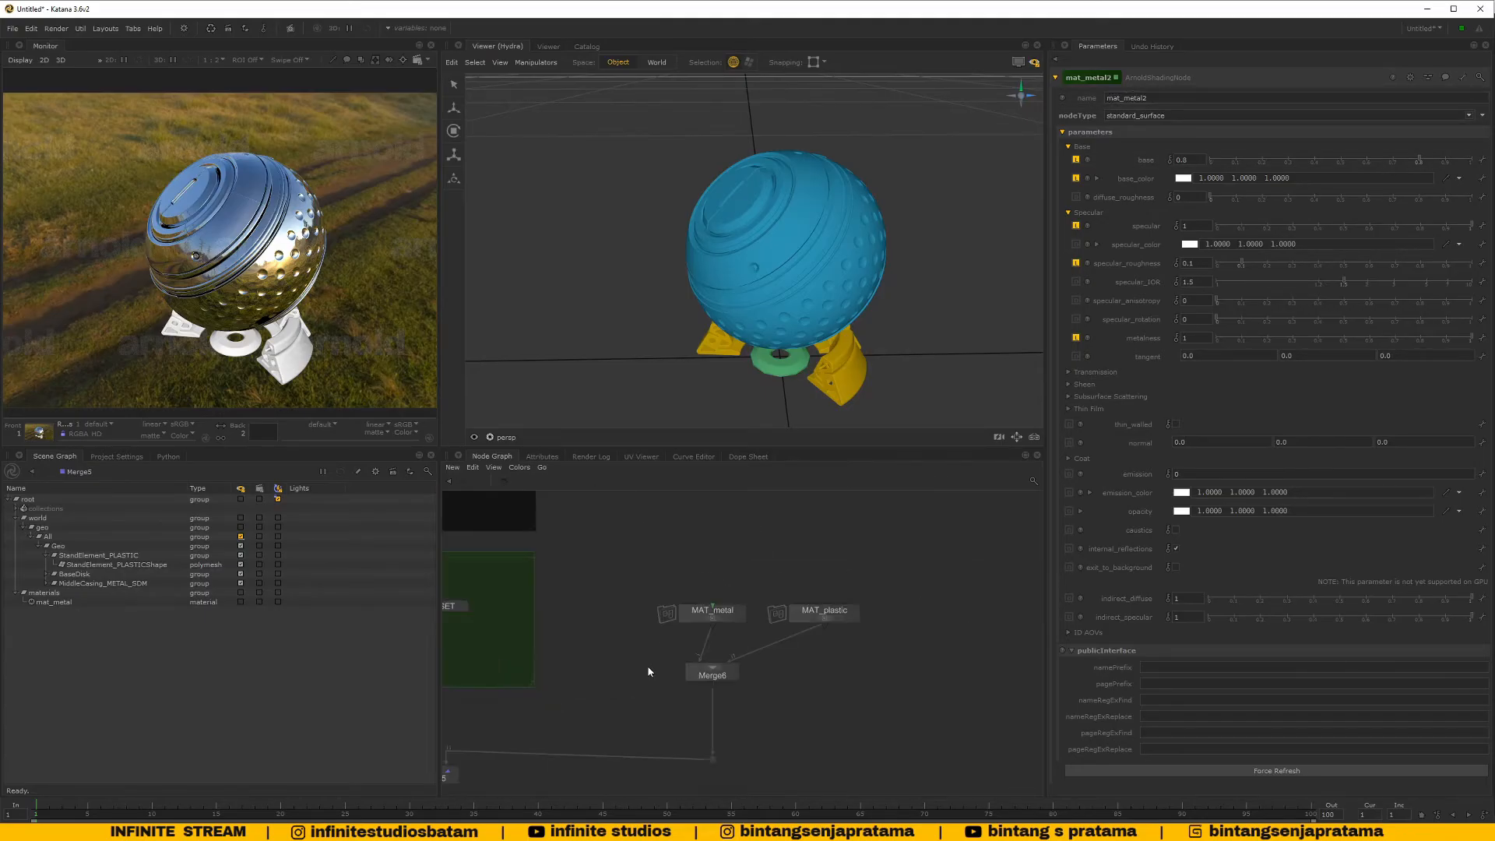
{"action": "left_click", "coordinate": [722, 619]}
{"action": "left_click_drag", "start_coordinate": [821, 684], "coordinate": [784, 682]}
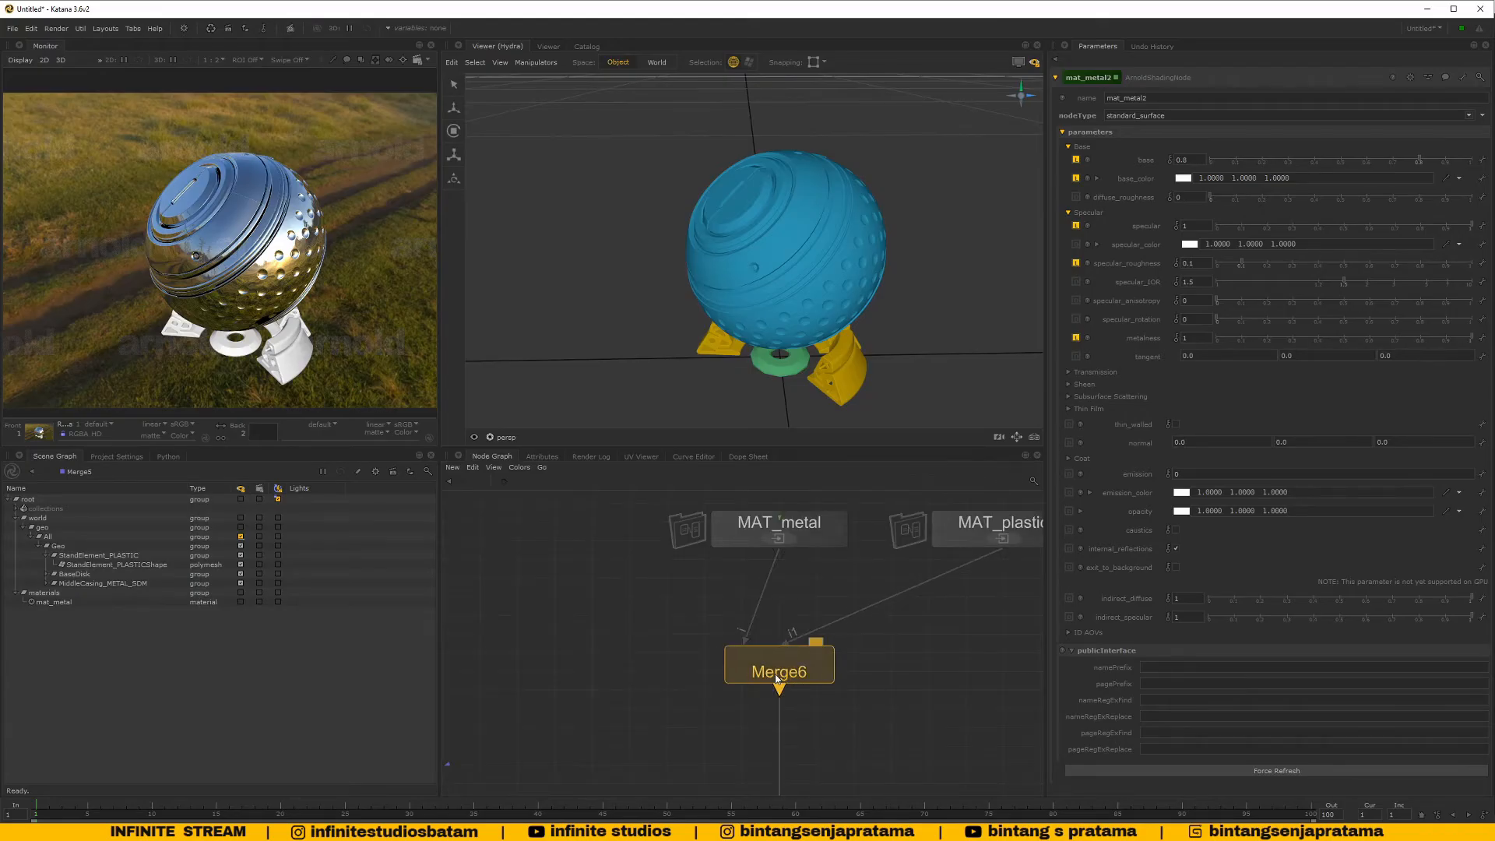
{"action": "left_click", "coordinate": [832, 670]}
{"action": "scroll", "coordinate": [906, 645], "scroll_direction": "down", "scroll_amount": 5}
{"action": "scroll", "coordinate": [906, 644], "scroll_direction": "up", "scroll_amount": 3}
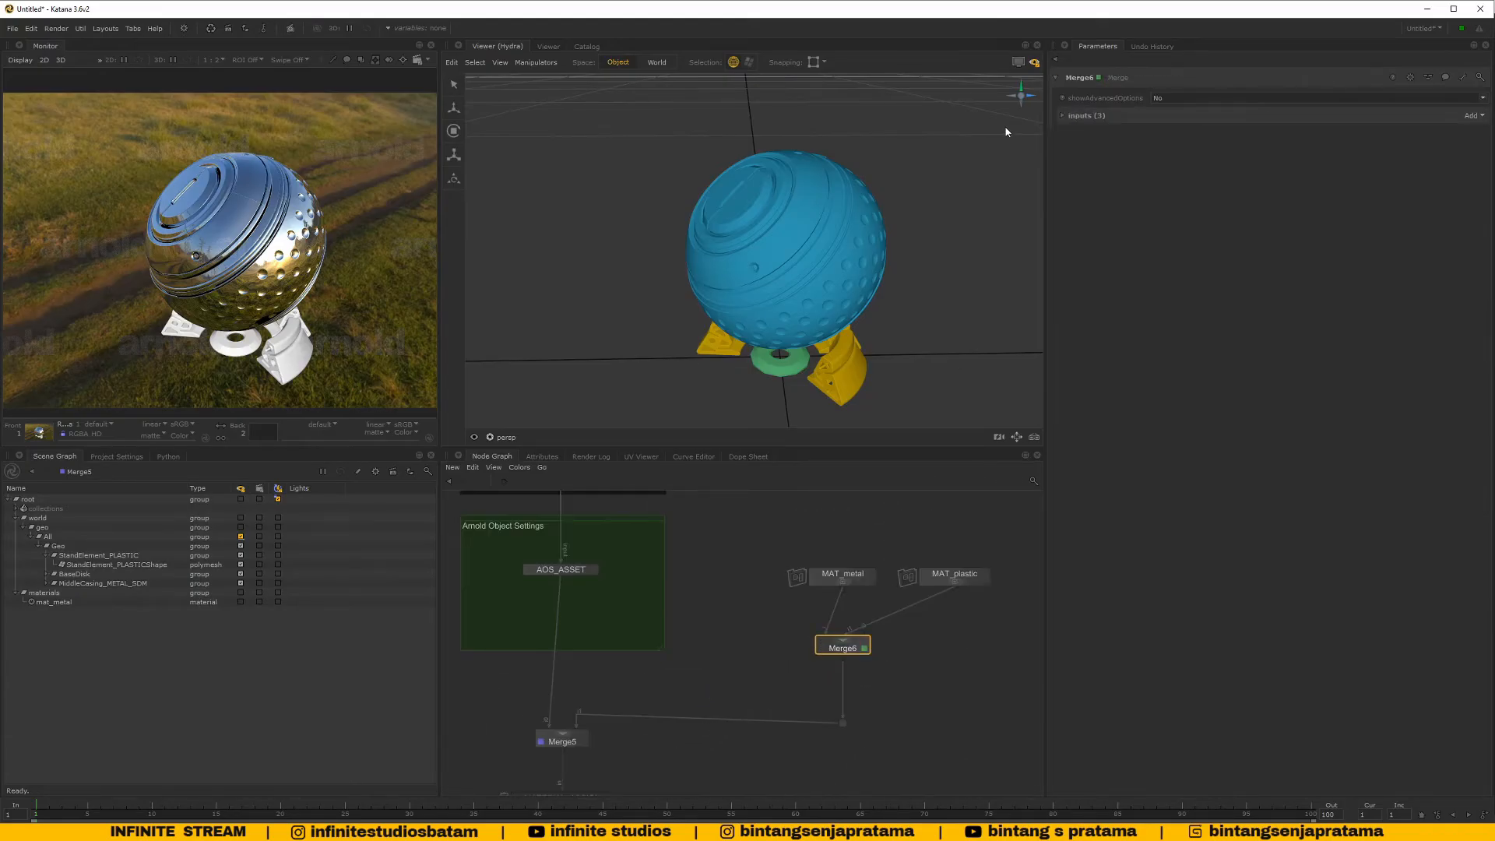
{"action": "left_click", "coordinate": [1063, 116]}
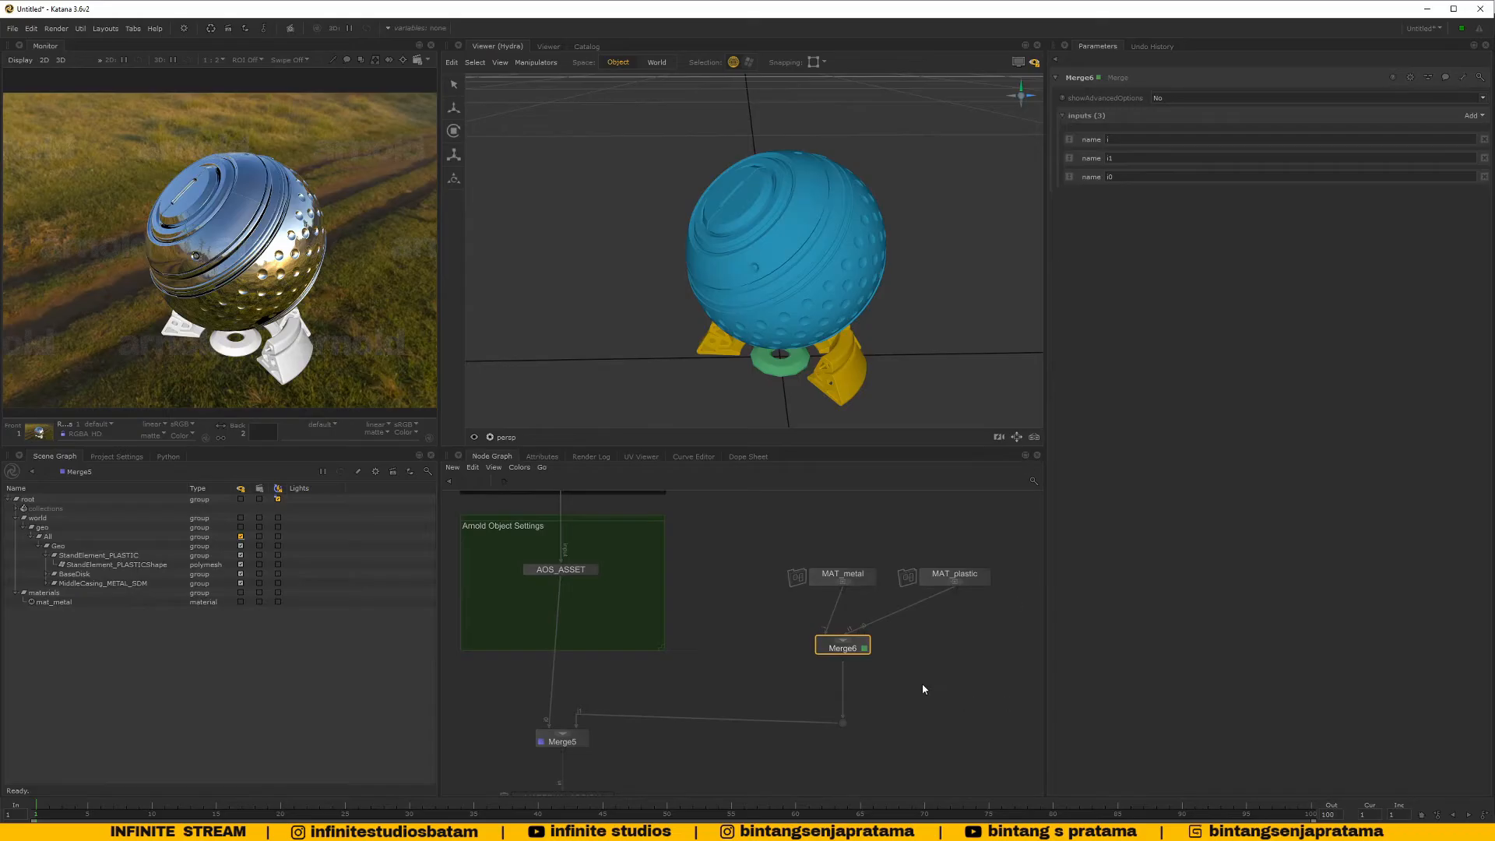
{"action": "scroll", "coordinate": [915, 682], "scroll_direction": "up", "scroll_amount": 3}
{"action": "scroll", "coordinate": [768, 680], "scroll_direction": "down", "scroll_amount": 6}
{"action": "middle_click_drag", "start_coordinate": [758, 673], "coordinate": [913, 634]}
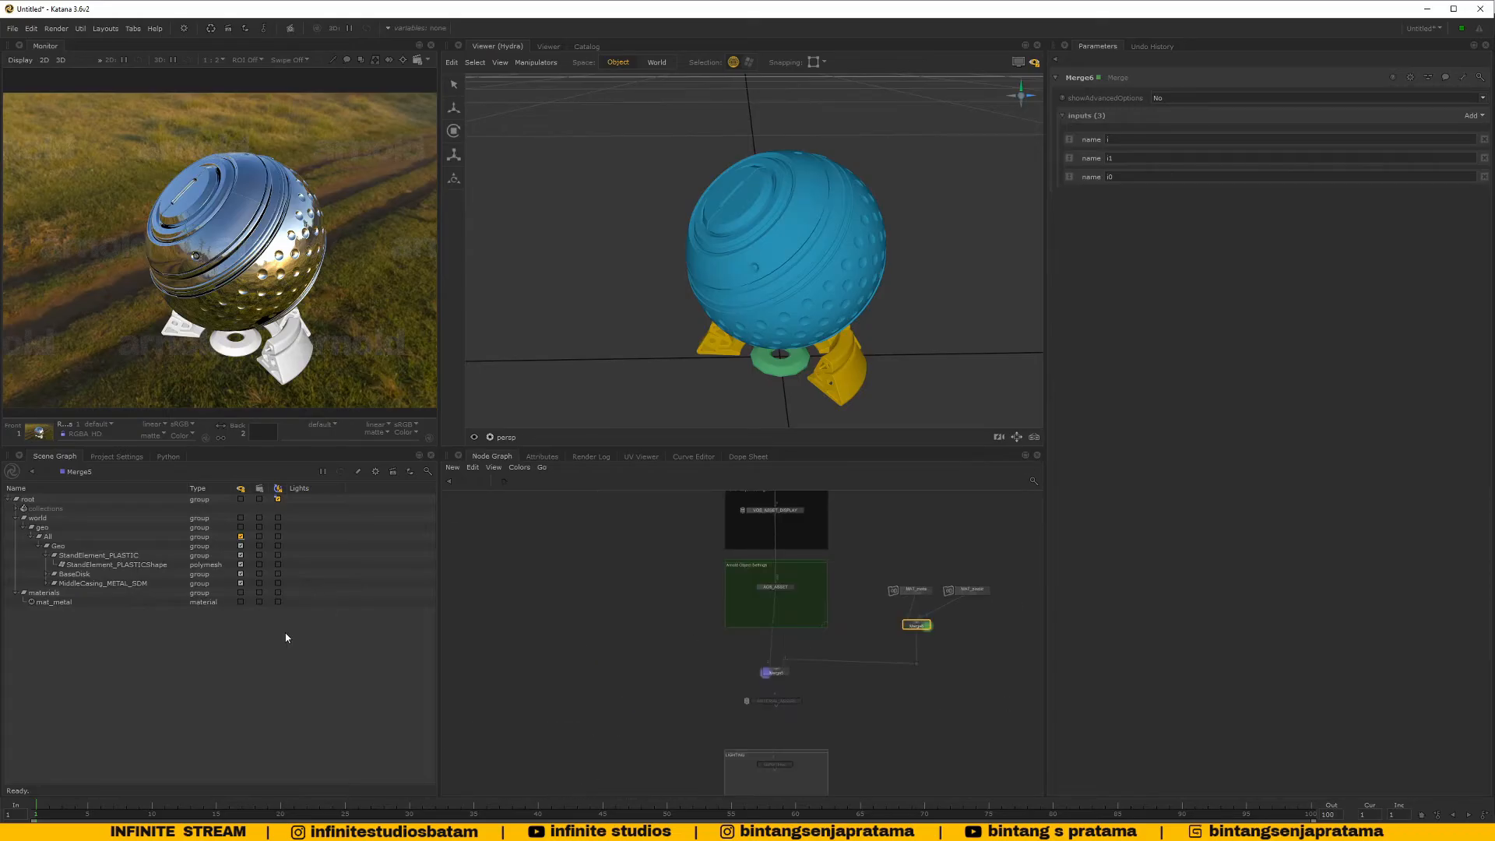
Check the materials group in the scene graph against the MAT_plastic branch and the MATERIAL_ASSIGN node
{"action": "scroll", "coordinate": [779, 680], "scroll_direction": "up", "scroll_amount": 3}
{"action": "scroll", "coordinate": [771, 644], "scroll_direction": "down", "scroll_amount": 2}
{"action": "scroll", "coordinate": [824, 599], "scroll_direction": "up", "scroll_amount": 2}
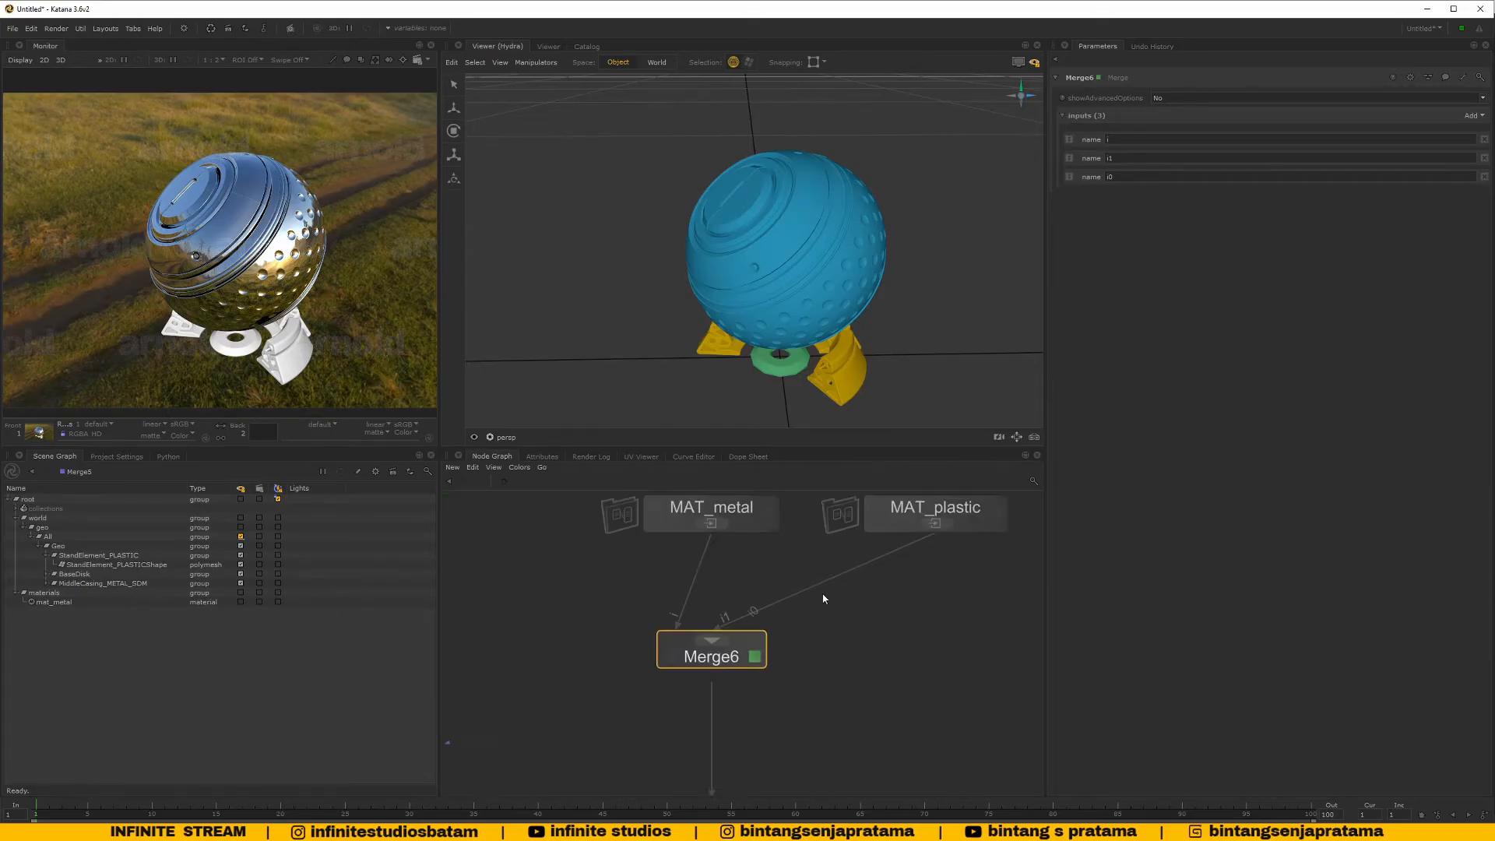
{"action": "left_click", "coordinate": [824, 592]}
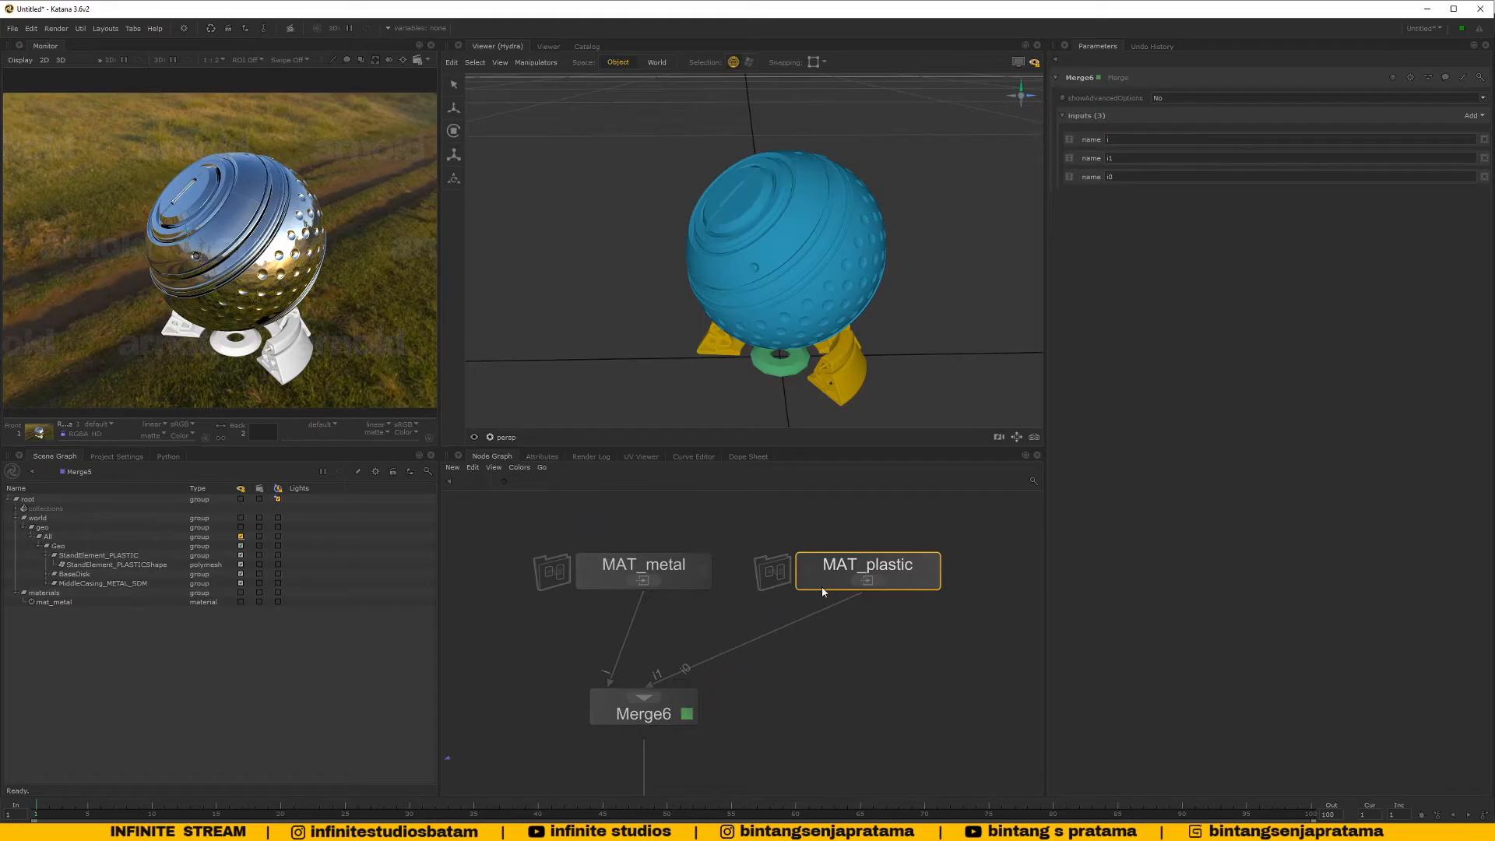
{"action": "left_click", "coordinate": [45, 595]}
{"action": "left_click", "coordinate": [56, 602]}
{"action": "left_click", "coordinate": [57, 593]}
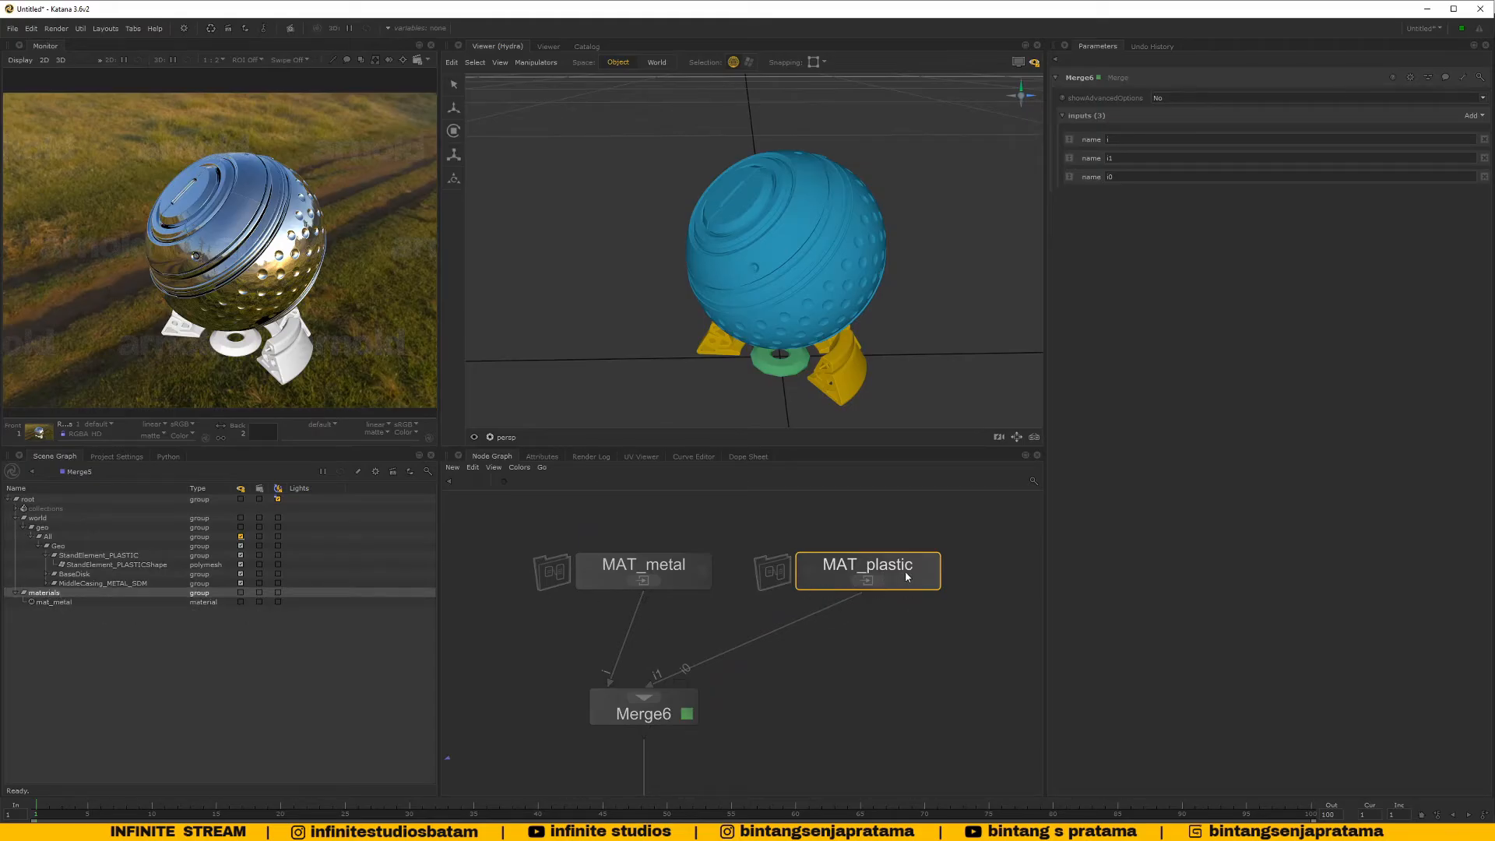
{"action": "scroll", "coordinate": [681, 700], "scroll_direction": "down", "scroll_amount": 3}
{"action": "middle_click_drag", "start_coordinate": [681, 700], "coordinate": [788, 559]}
{"action": "middle_click_drag", "start_coordinate": [611, 674], "coordinate": [728, 661]}
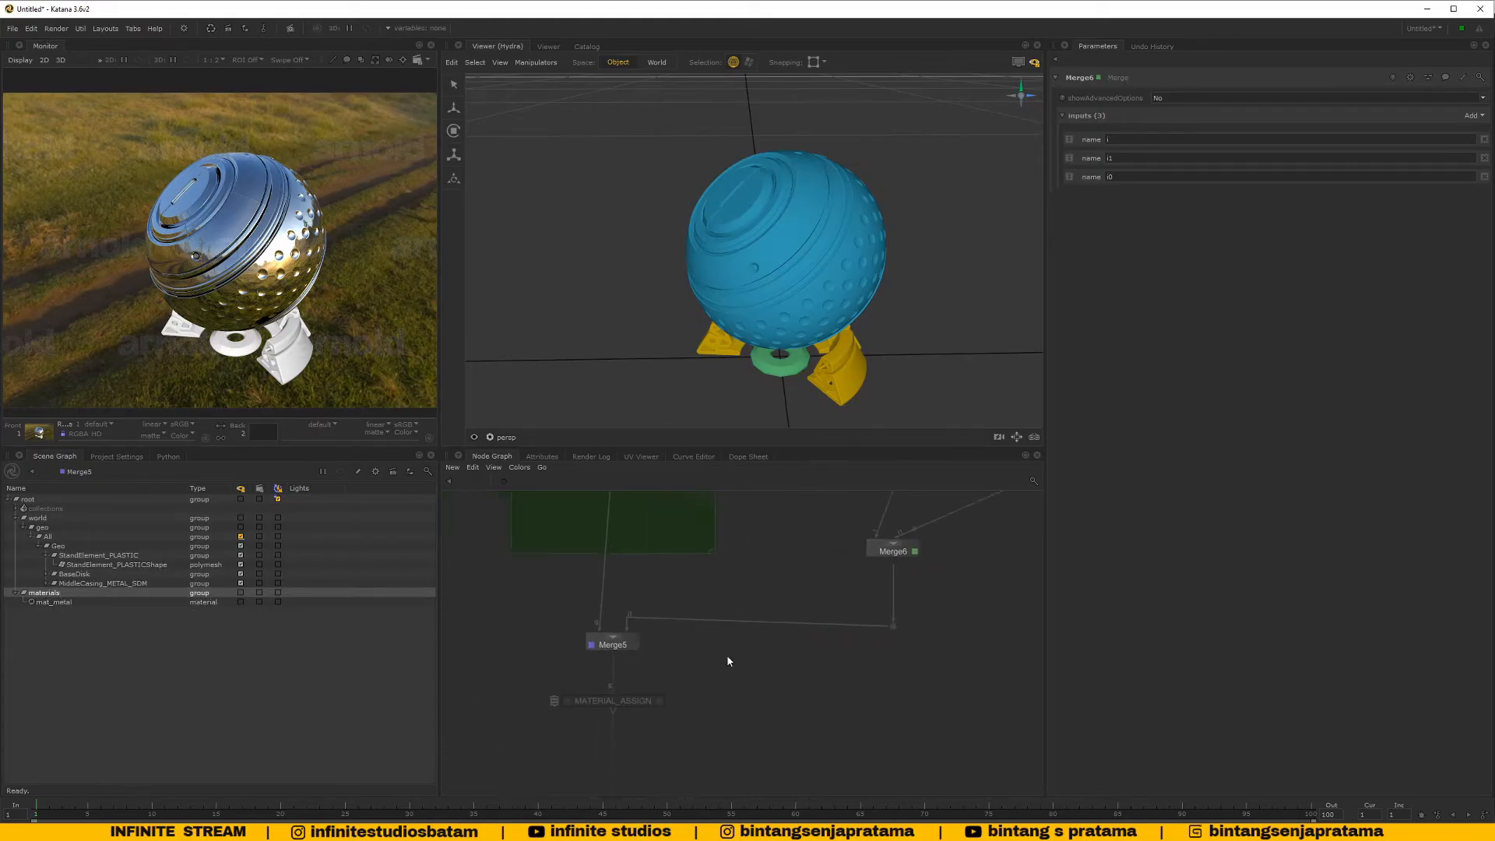
{"action": "scroll", "coordinate": [608, 684], "scroll_direction": "up", "scroll_amount": 3}
{"action": "middle_click_drag", "start_coordinate": [636, 710], "coordinate": [670, 645]}
{"action": "left_click", "coordinate": [705, 681]}
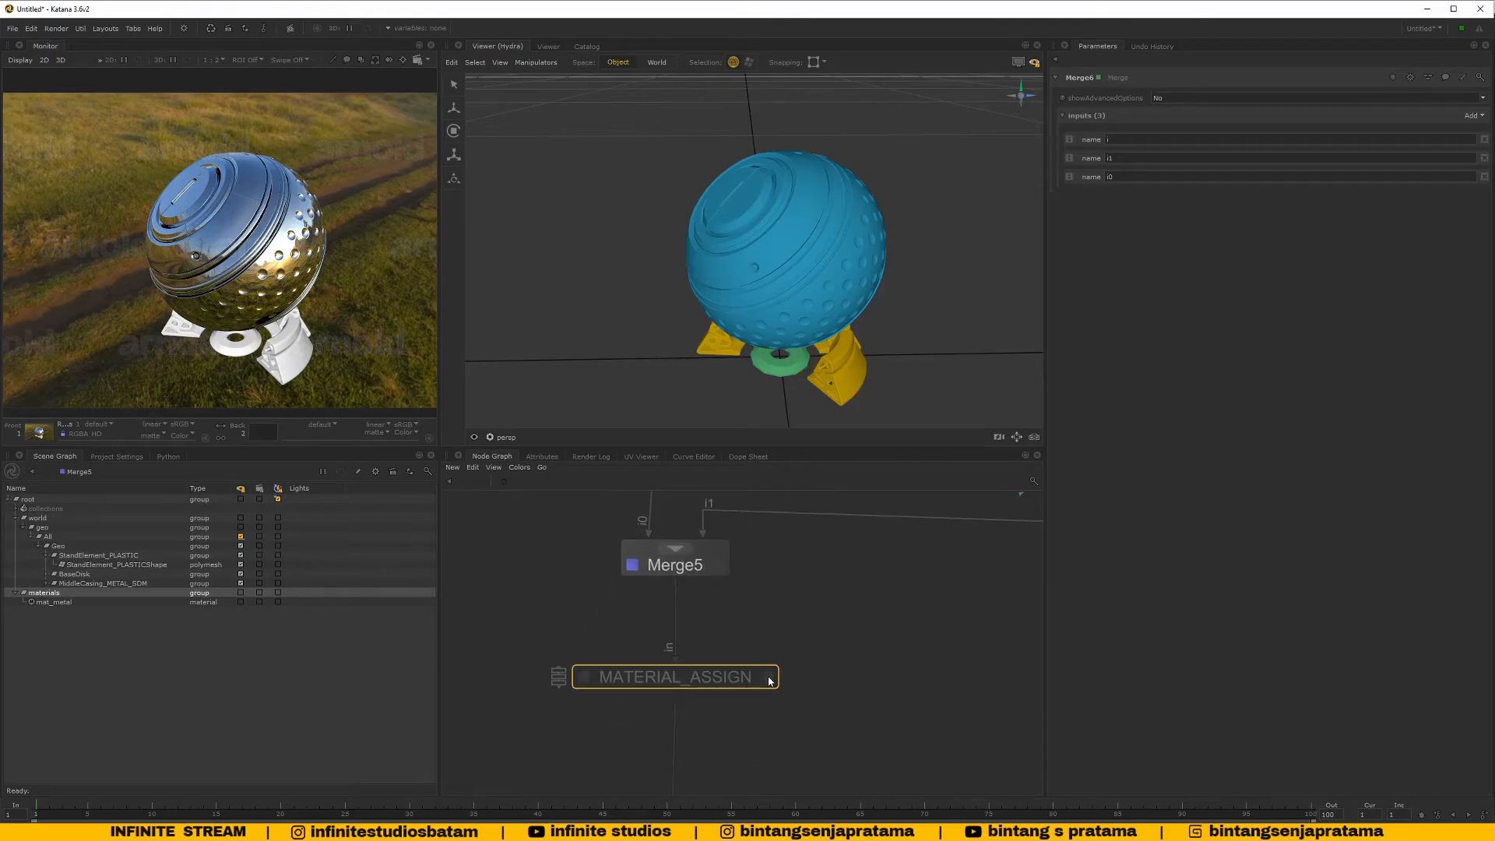
Compare the node parameters of MAT_plastic and MAT_metal
{"action": "scroll", "coordinate": [676, 658], "scroll_direction": "down", "scroll_amount": 3}
{"action": "middle_click_drag", "start_coordinate": [985, 522], "coordinate": [823, 654]}
{"action": "scroll", "coordinate": [823, 654], "scroll_direction": "up", "scroll_amount": 3}
{"action": "left_click", "coordinate": [818, 655]}
{"action": "middle_click_drag", "start_coordinate": [972, 533], "coordinate": [826, 578]}
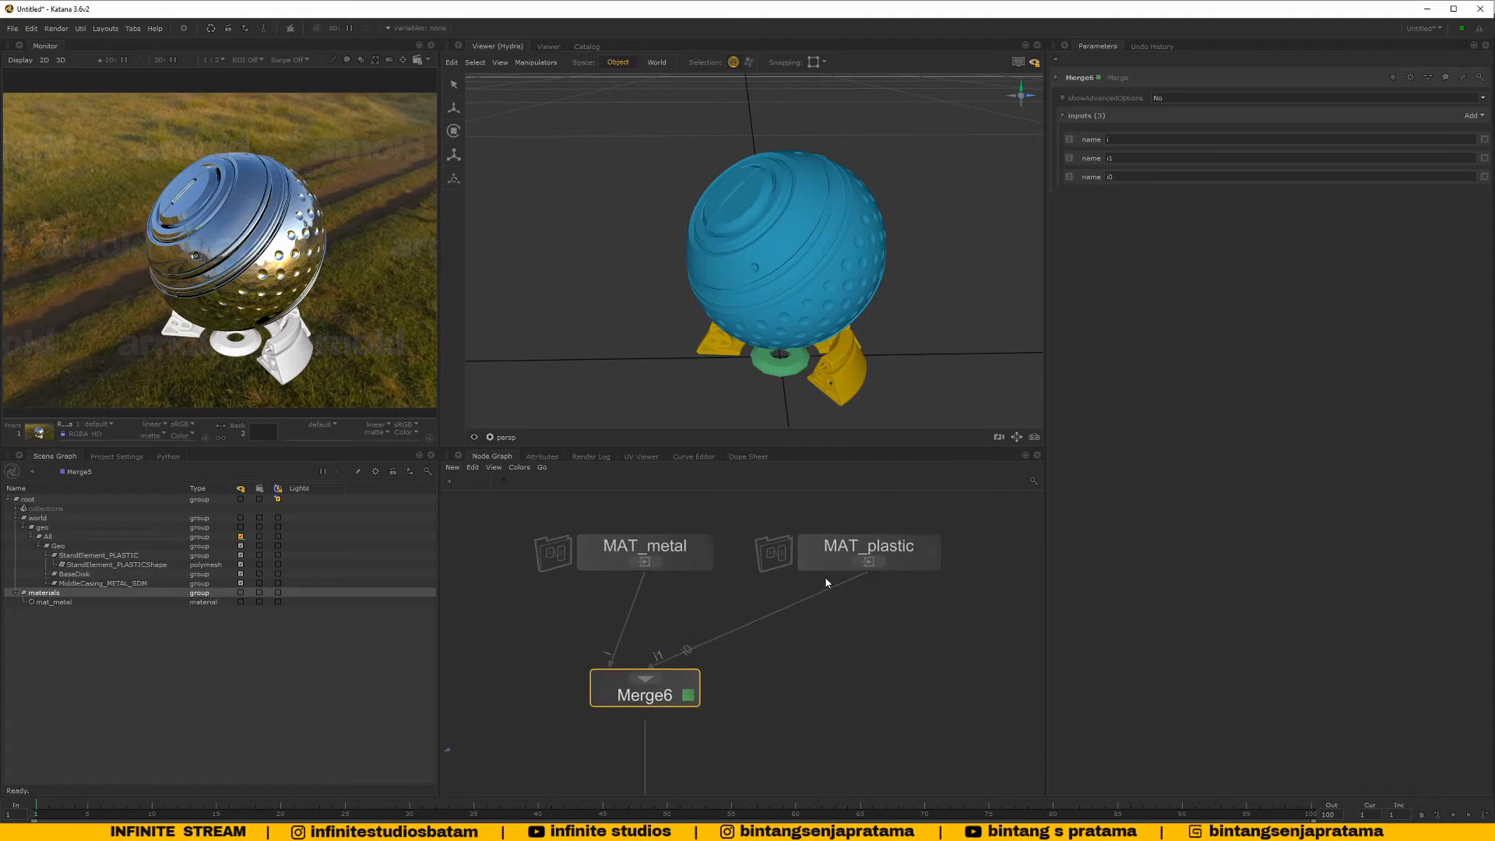
{"action": "left_click", "coordinate": [832, 566]}
{"action": "left_click", "coordinate": [929, 554]}
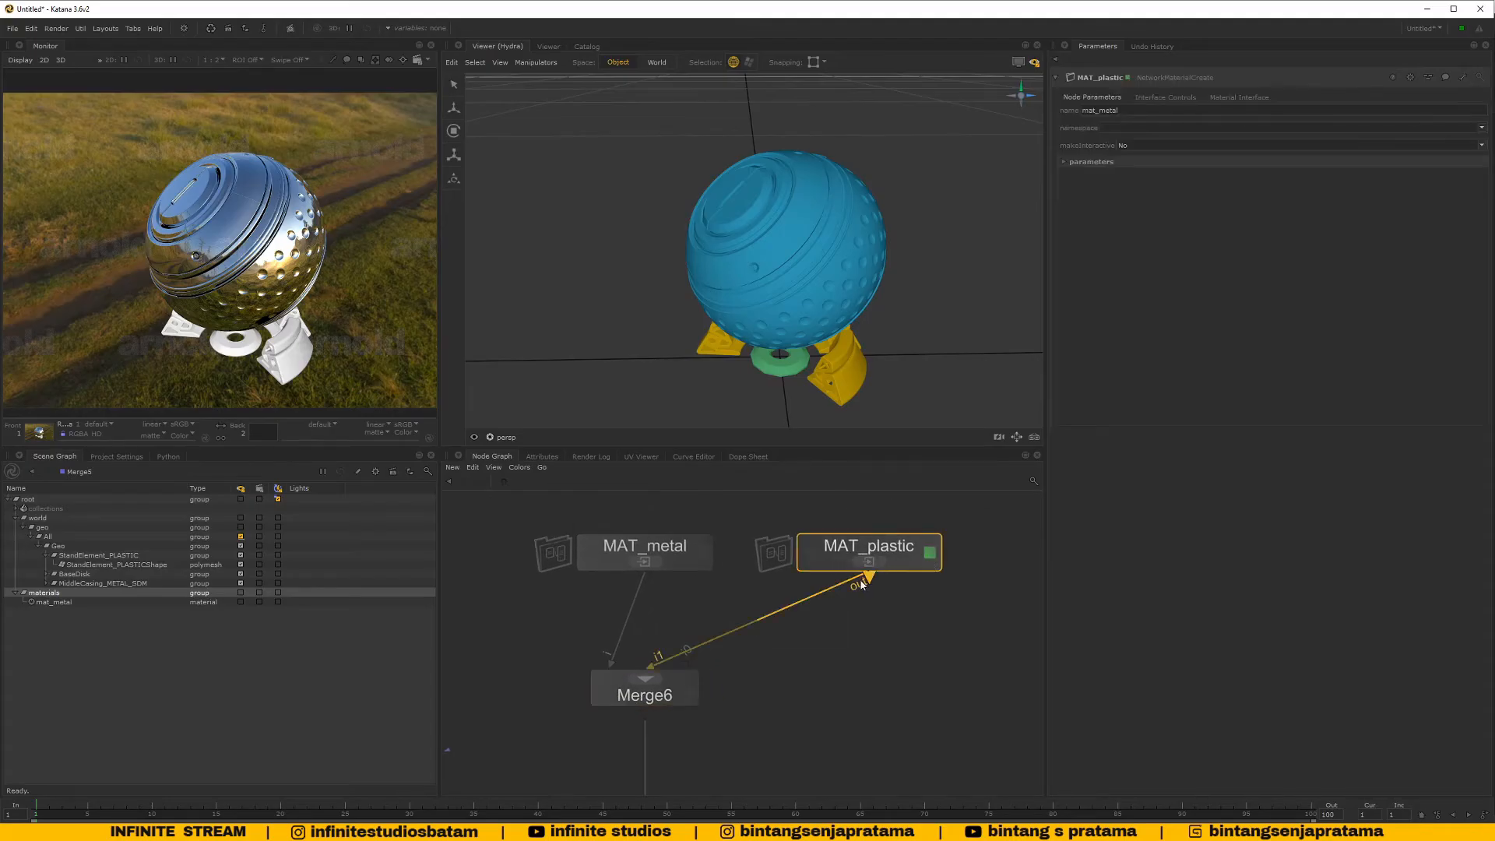
{"action": "left_click", "coordinate": [625, 558]}
{"action": "left_click", "coordinate": [702, 554]}
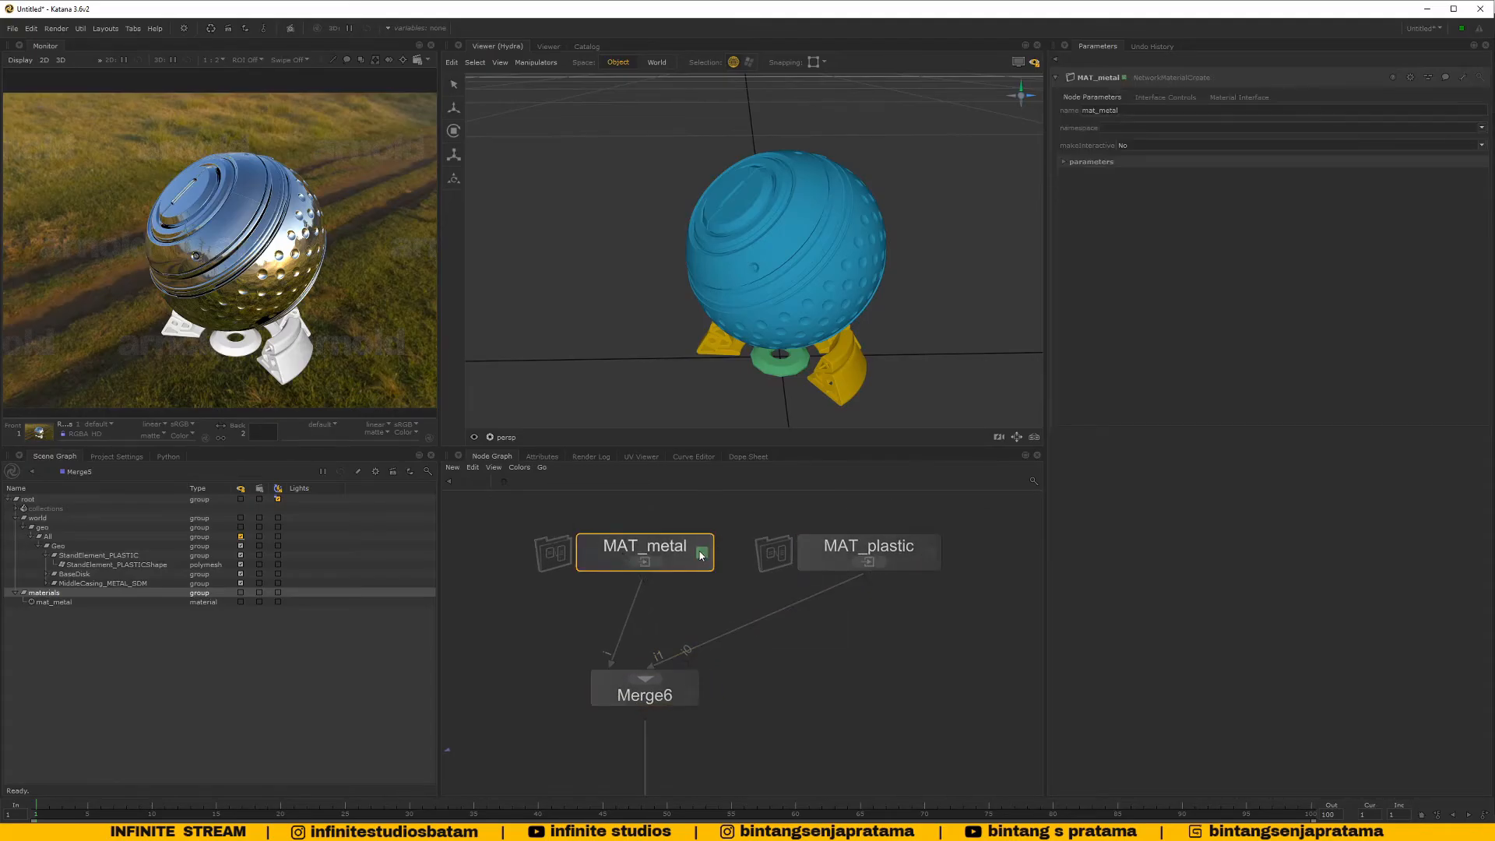
Look over the shader network inside MAT_metal again, and return to the main node graph
{"action": "left_click", "coordinate": [647, 563]}
{"action": "middle_click_drag", "start_coordinate": [653, 566], "coordinate": [516, 568]}
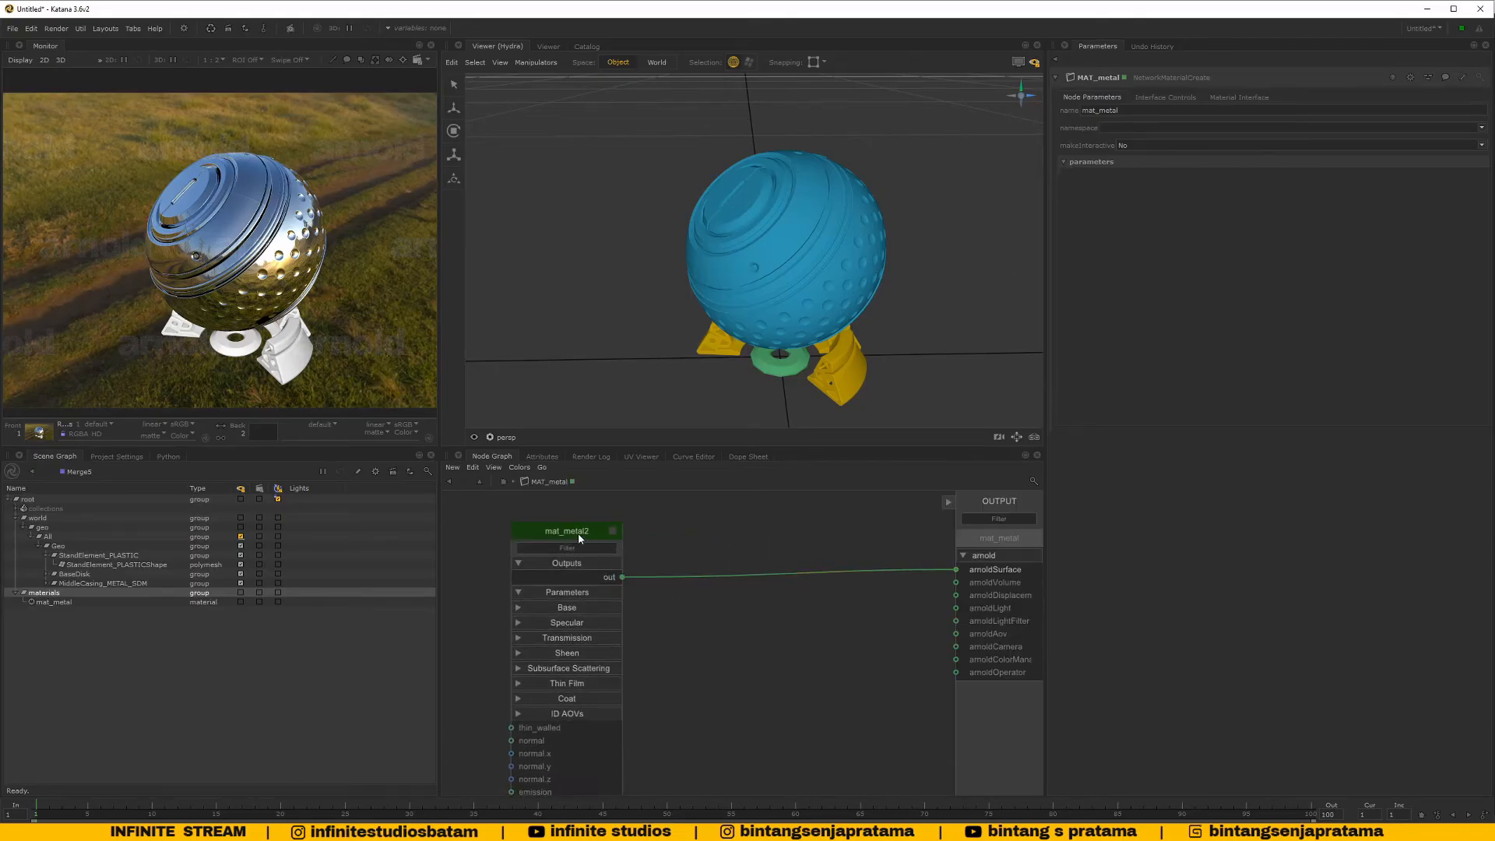
{"action": "left_click", "coordinate": [581, 537]}
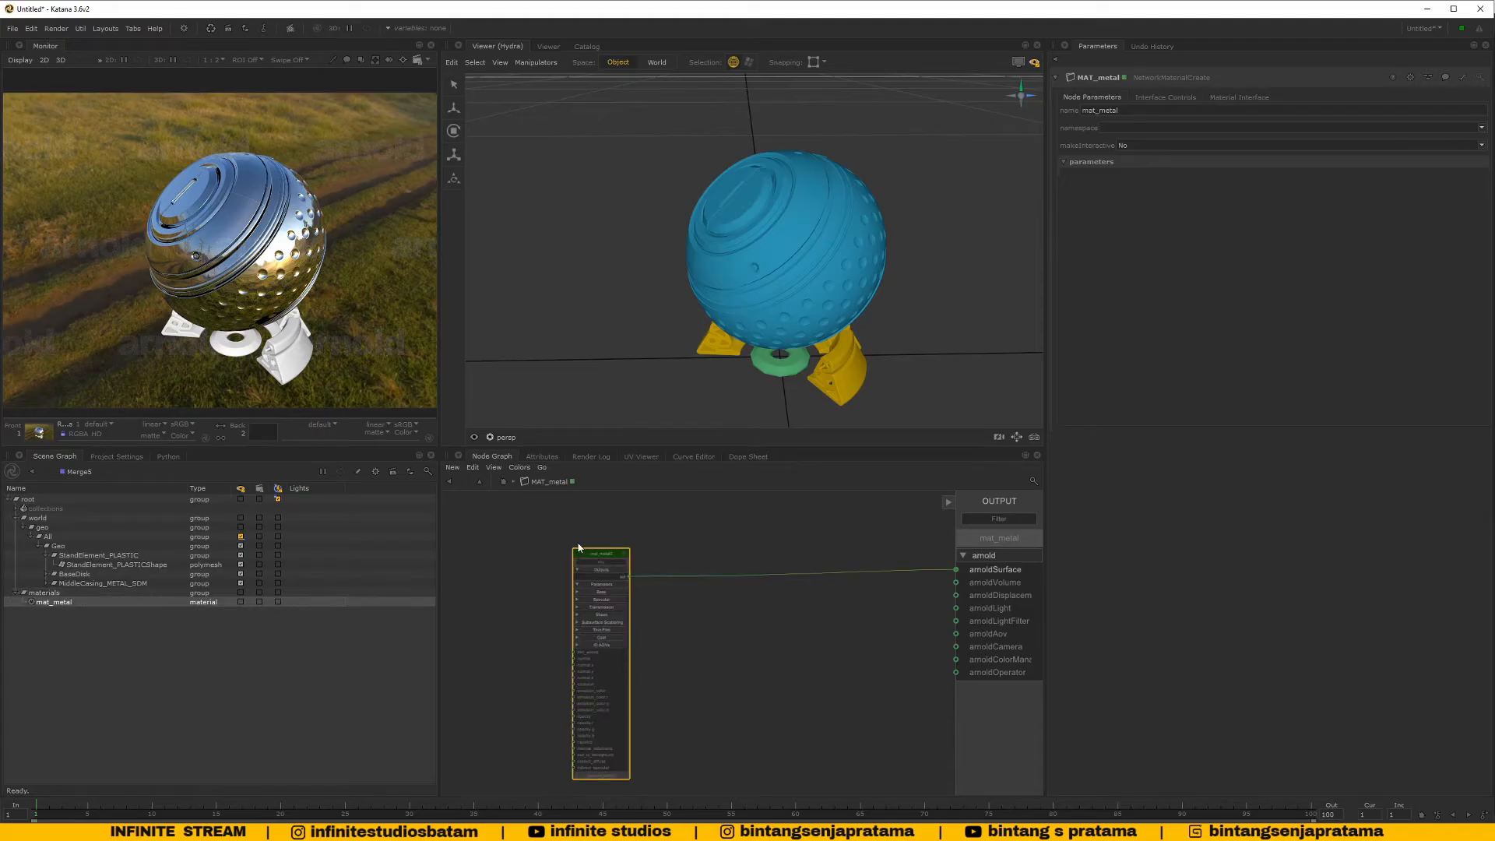
{"action": "left_click", "coordinate": [503, 481]}
{"action": "scroll", "coordinate": [559, 655], "scroll_direction": "up", "scroll_amount": 3}
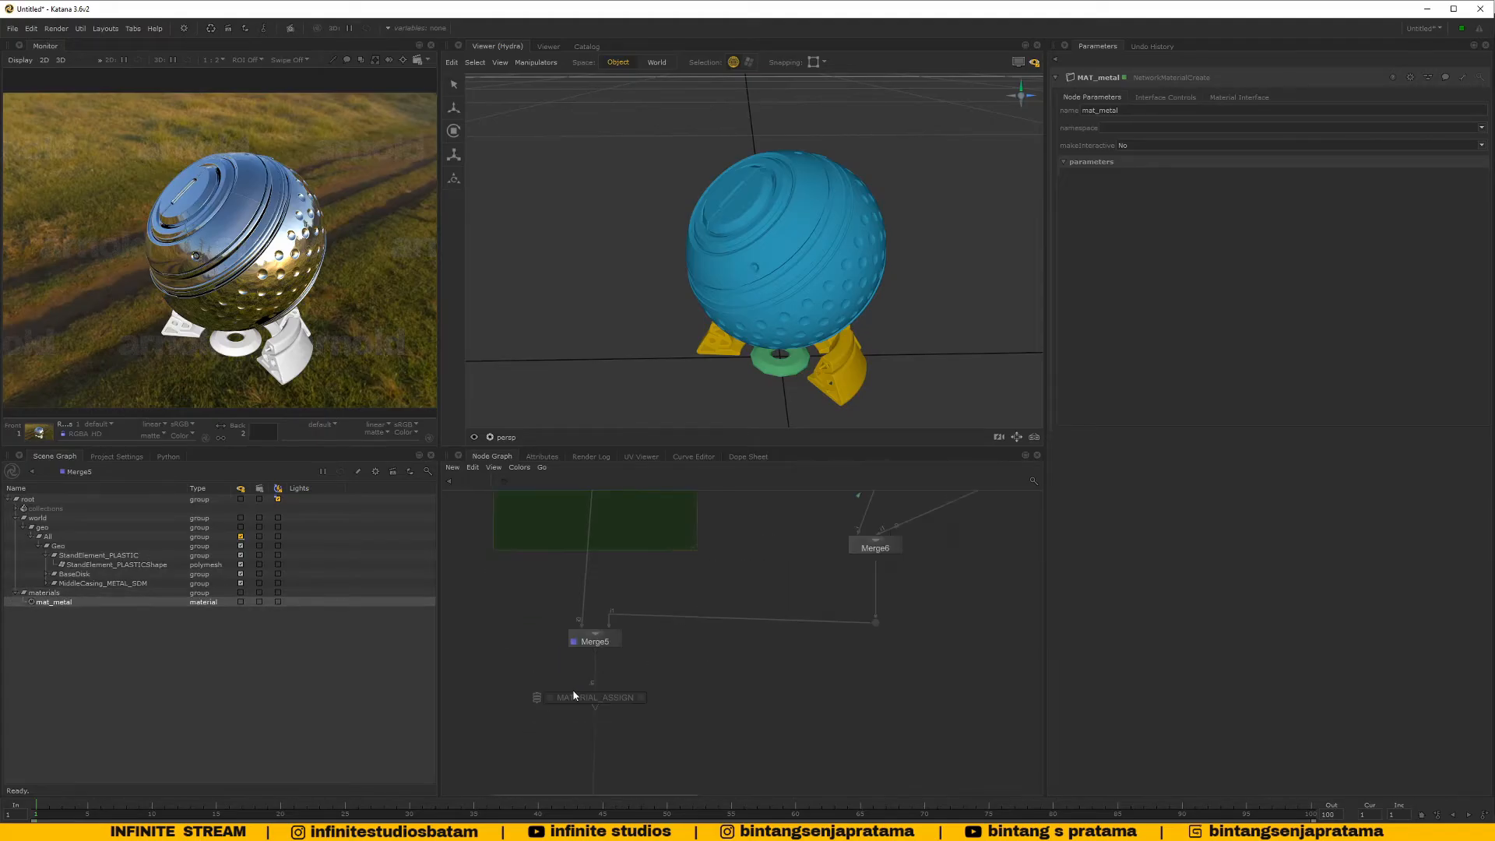
View the scene at the MATERIAL_ASSIGN node and at the RenderSettings node
{"action": "left_click", "coordinate": [550, 698]}
{"action": "left_click", "coordinate": [585, 698]}
{"action": "middle_click_drag", "start_coordinate": [694, 696], "coordinate": [762, 592]}
{"action": "scroll", "coordinate": [767, 627], "scroll_direction": "down", "scroll_amount": 3}
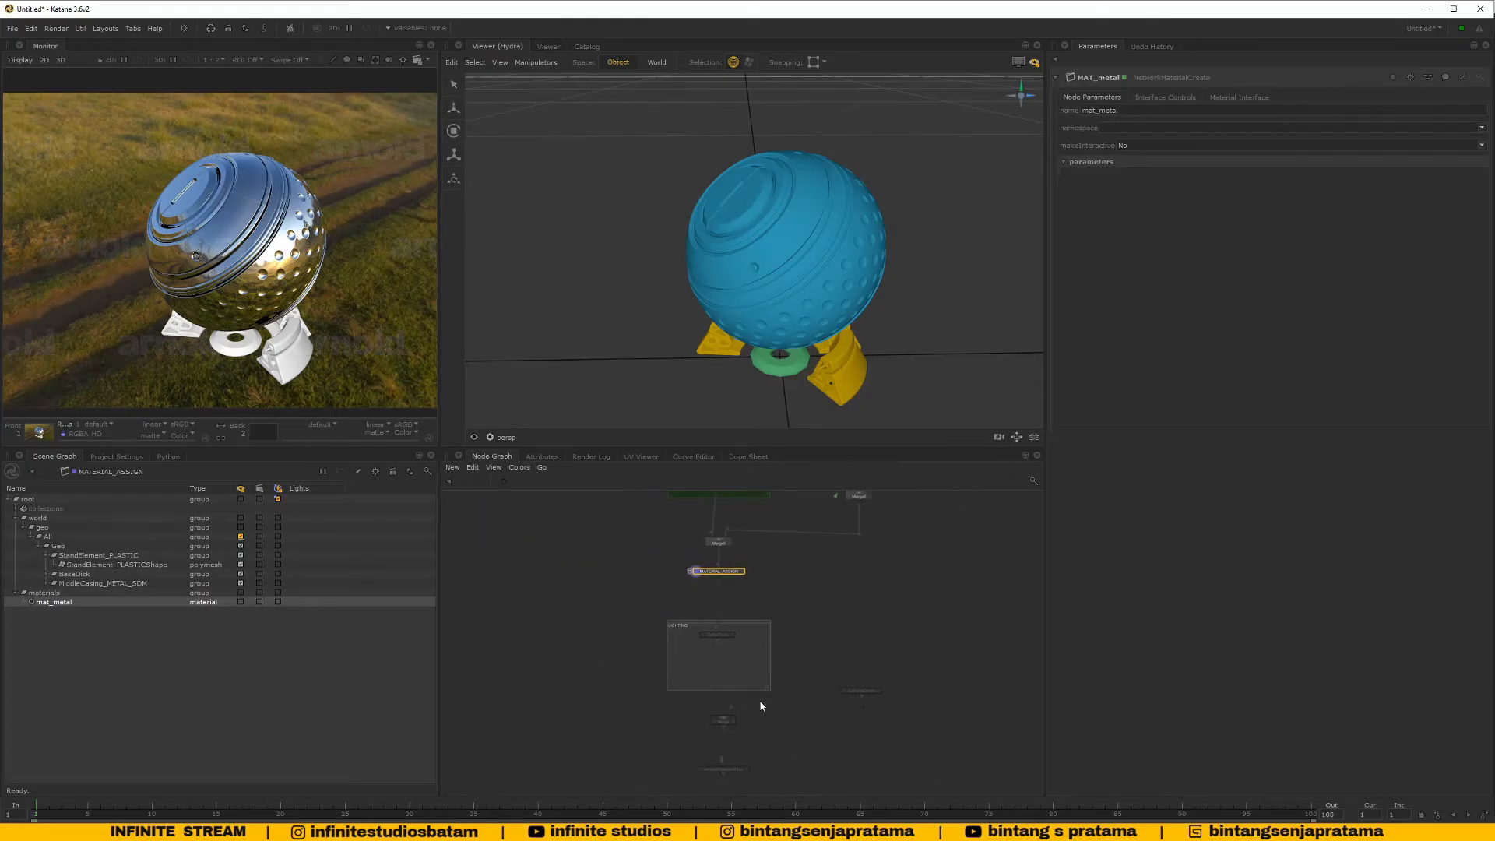
{"action": "scroll", "coordinate": [754, 712], "scroll_direction": "up", "scroll_amount": 3}
{"action": "middle_click_drag", "start_coordinate": [752, 747], "coordinate": [770, 683]}
{"action": "scroll", "coordinate": [764, 688], "scroll_direction": "down", "scroll_amount": 3}
{"action": "scroll", "coordinate": [770, 683], "scroll_direction": "up", "scroll_amount": 3}
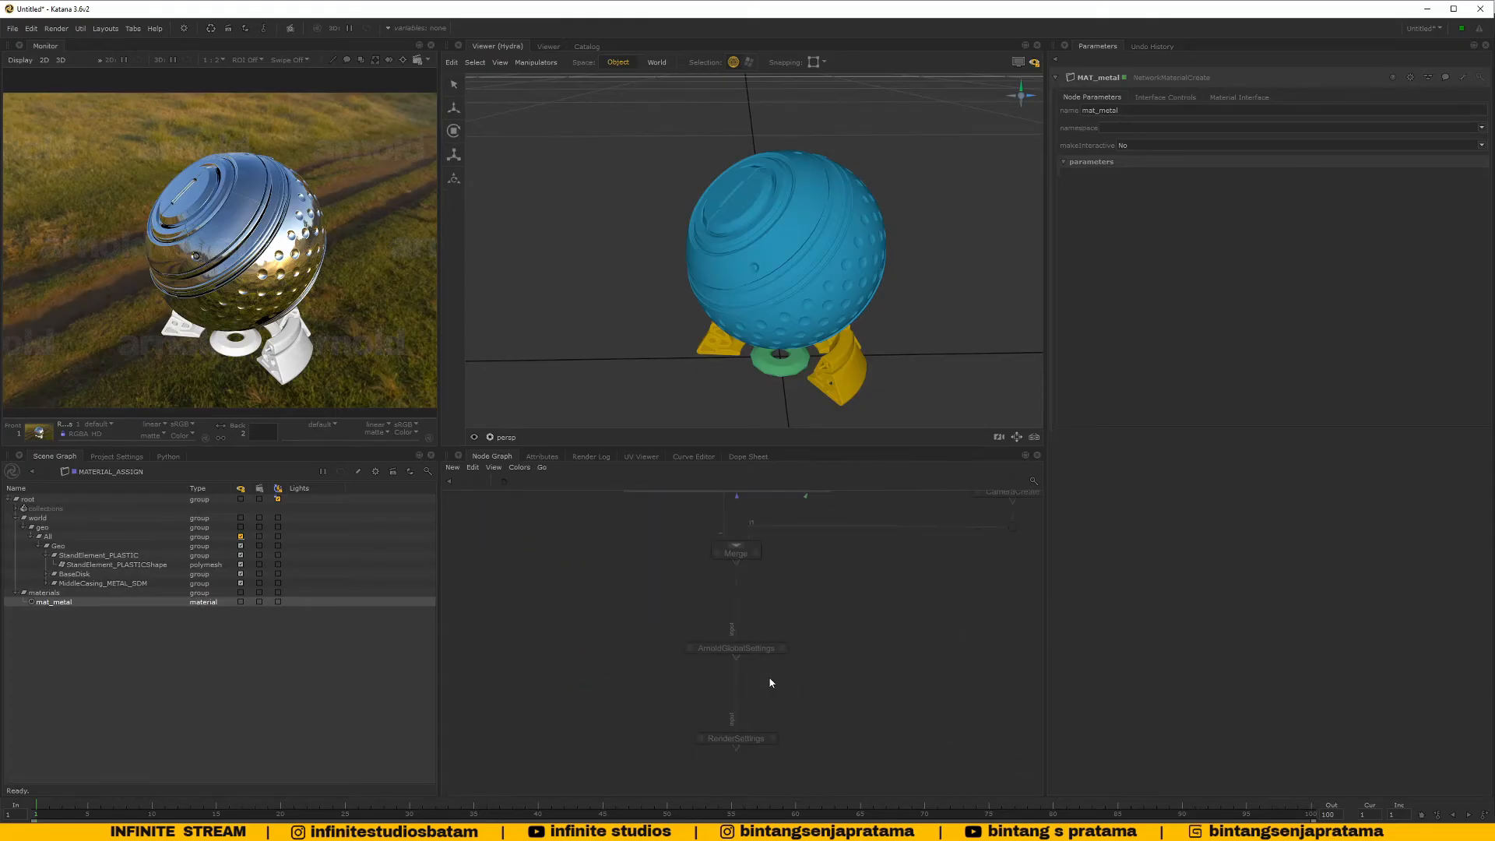
{"action": "scroll", "coordinate": [708, 743], "scroll_direction": "up", "scroll_amount": 3}
{"action": "left_click", "coordinate": [705, 741]}
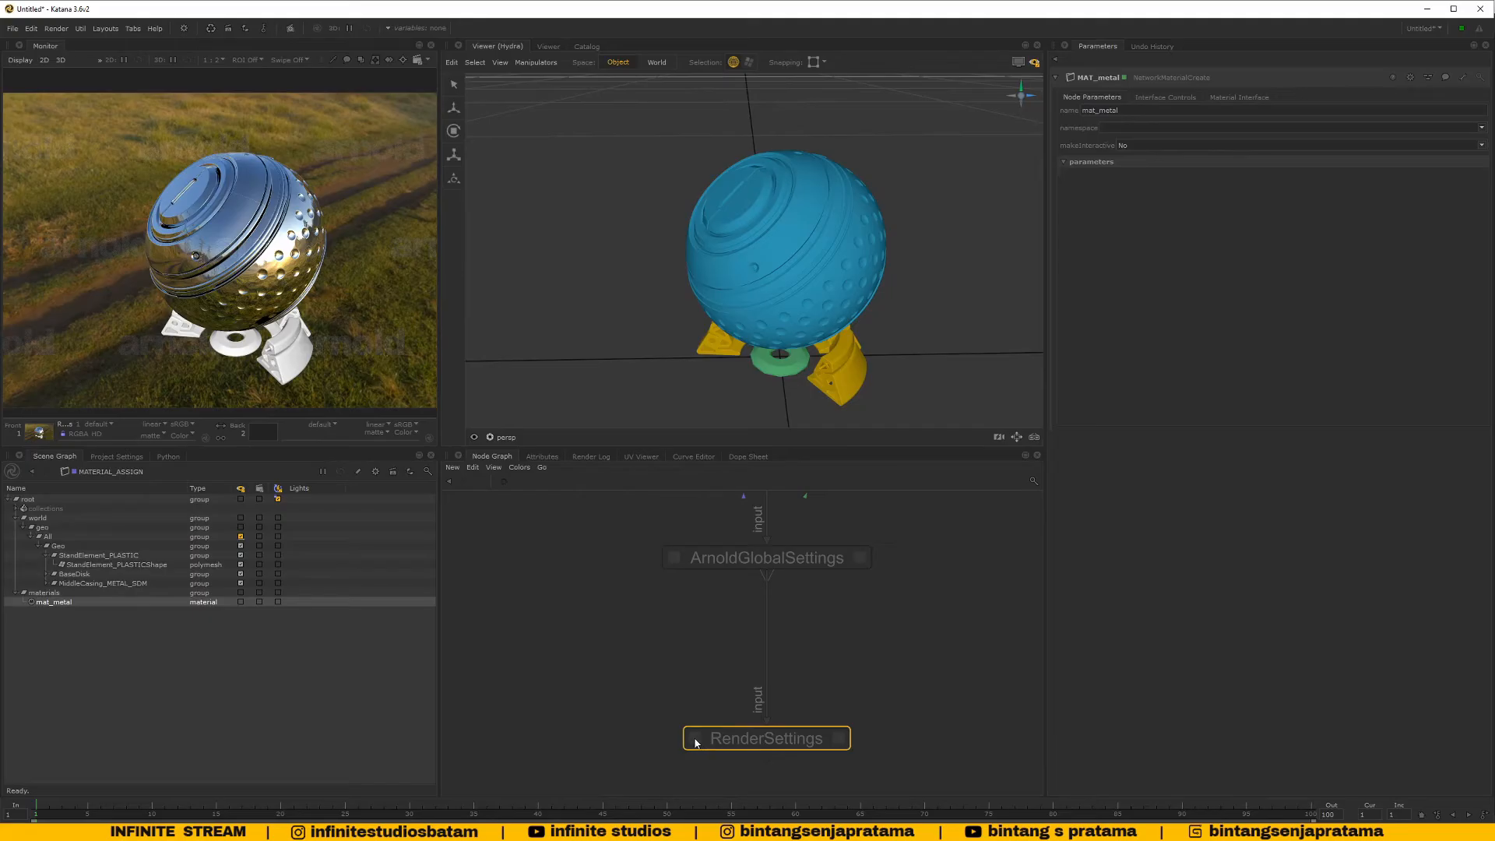
{"action": "left_click", "coordinate": [697, 742]}
Shift the MAT_metal and MAT_plastic nodes slightly to the left above Merge6
{"action": "scroll", "coordinate": [869, 630], "scroll_direction": "down", "scroll_amount": 6}
{"action": "middle_click_drag", "start_coordinate": [881, 625], "coordinate": [764, 732]}
{"action": "middle_click_drag", "start_coordinate": [831, 618], "coordinate": [782, 730]}
{"action": "left_click", "coordinate": [805, 570]}
{"action": "key", "text": "f"}
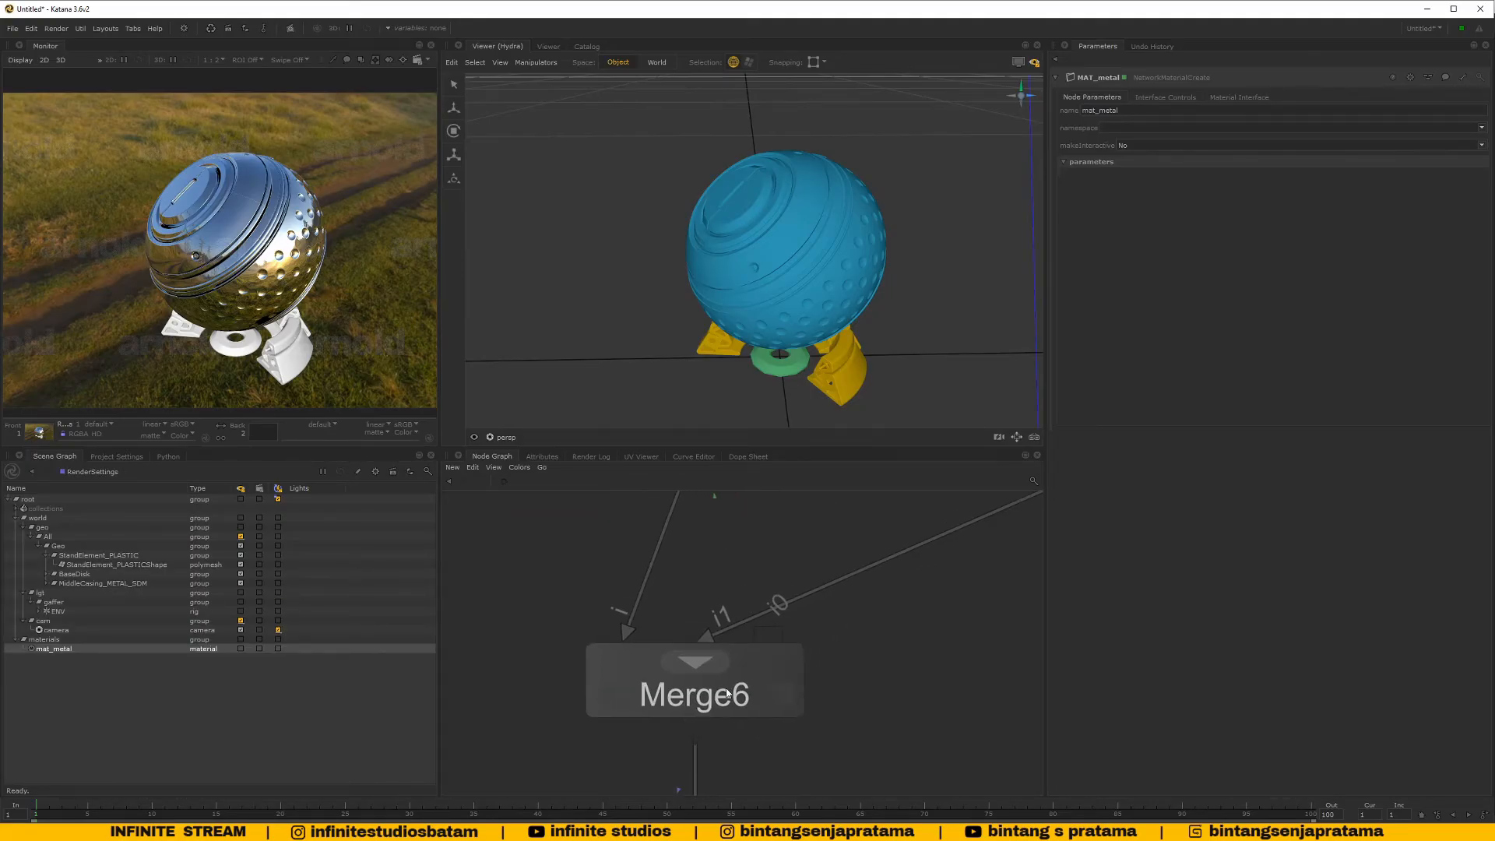
{"action": "scroll", "coordinate": [740, 647], "scroll_direction": "down", "scroll_amount": 2}
{"action": "left_click_drag", "start_coordinate": [670, 581], "coordinate": [634, 580]}
{"action": "left_click", "coordinate": [941, 590]}
{"action": "left_click_drag", "start_coordinate": [941, 591], "coordinate": [904, 590]}
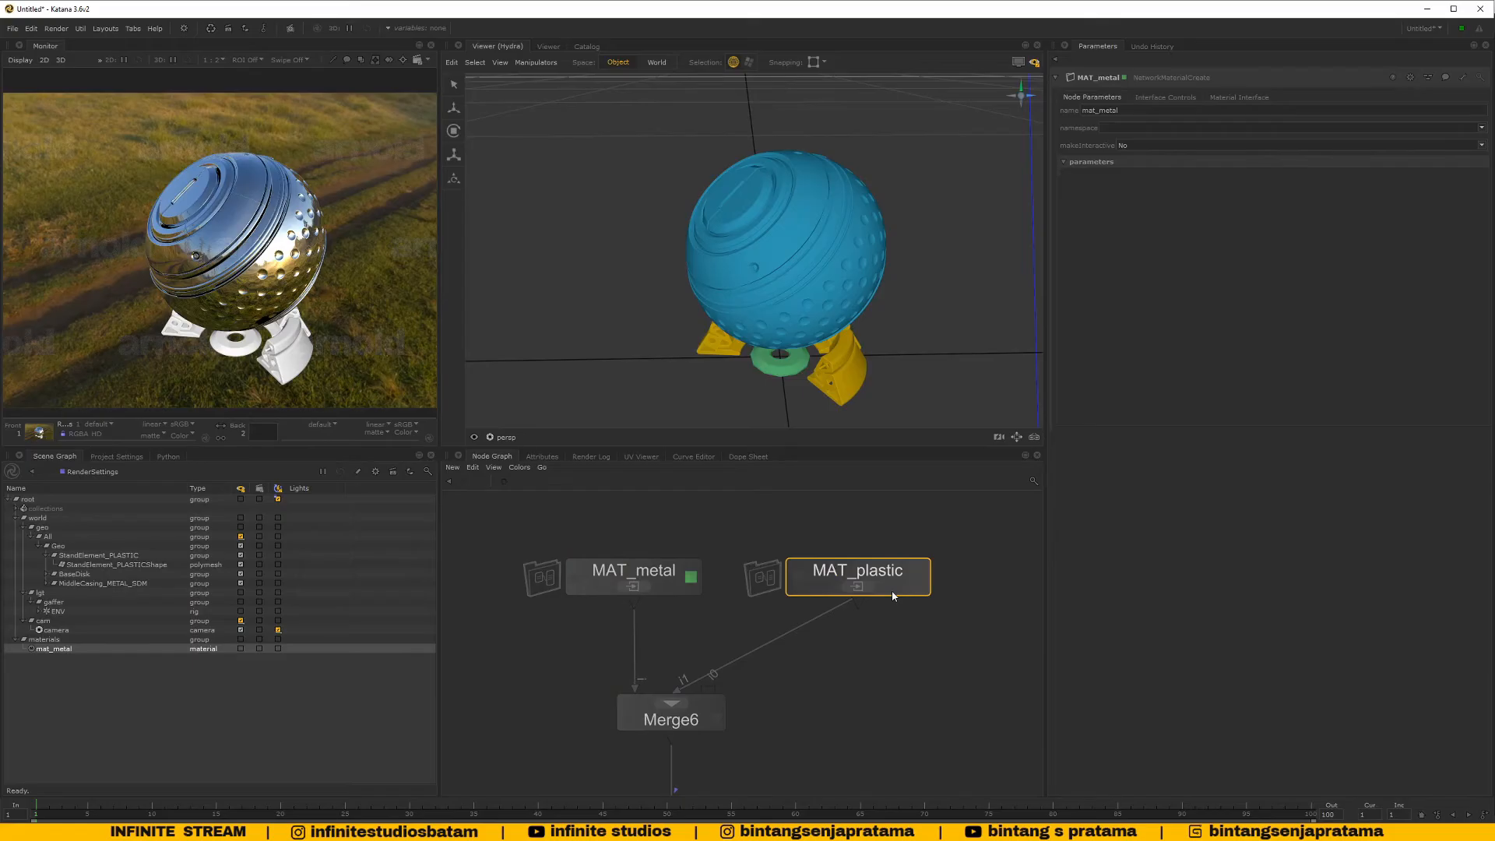
Check the mat_plastic shader's parameters inside MAT_plastic, return to the main node graph and select MAT_metal
{"action": "left_click", "coordinate": [859, 585]}
{"action": "left_click", "coordinate": [727, 515]}
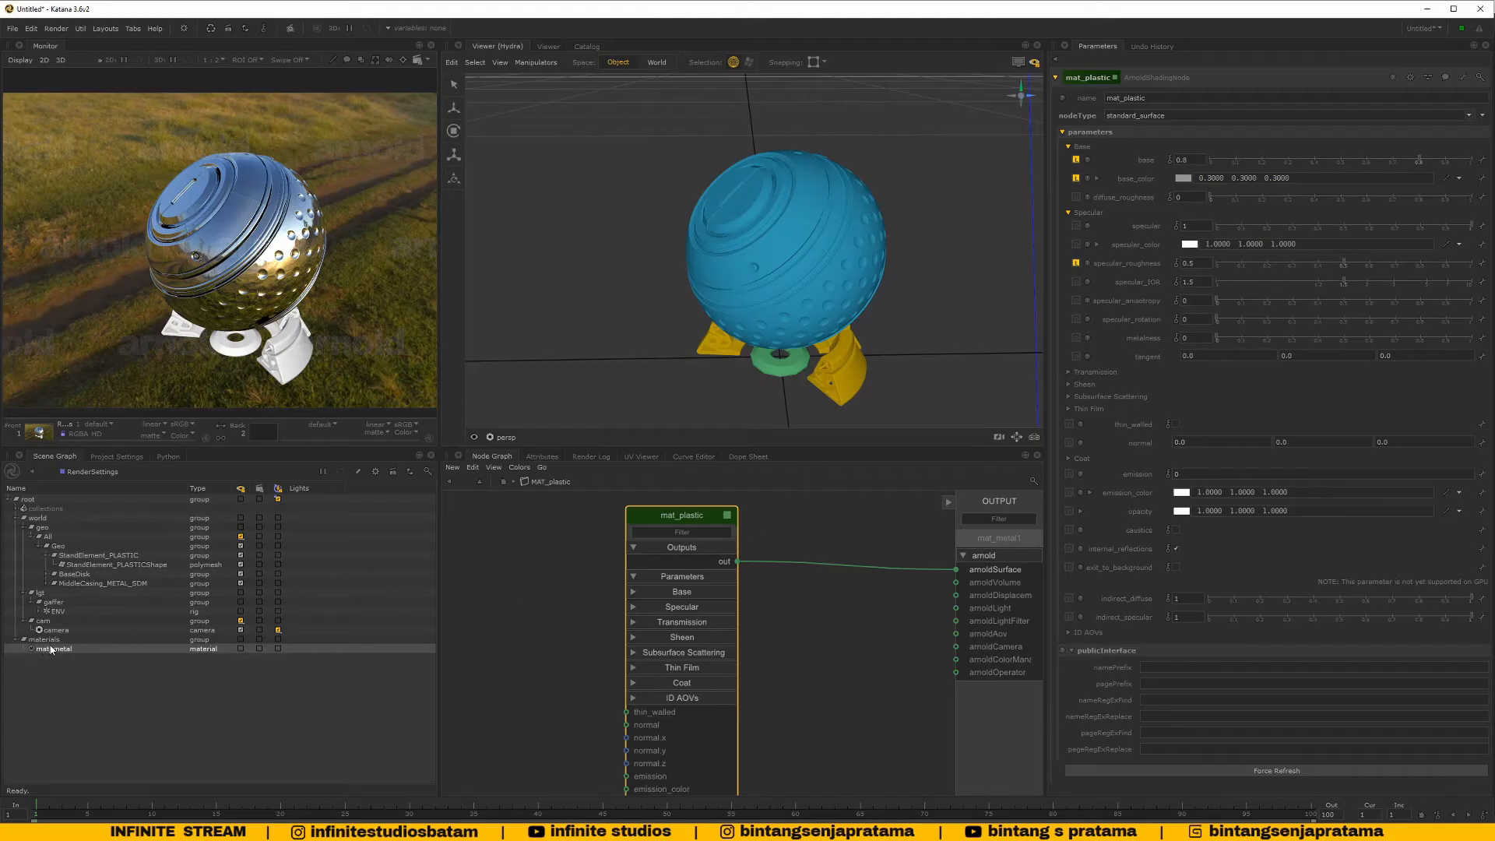
{"action": "left_click", "coordinate": [503, 481]}
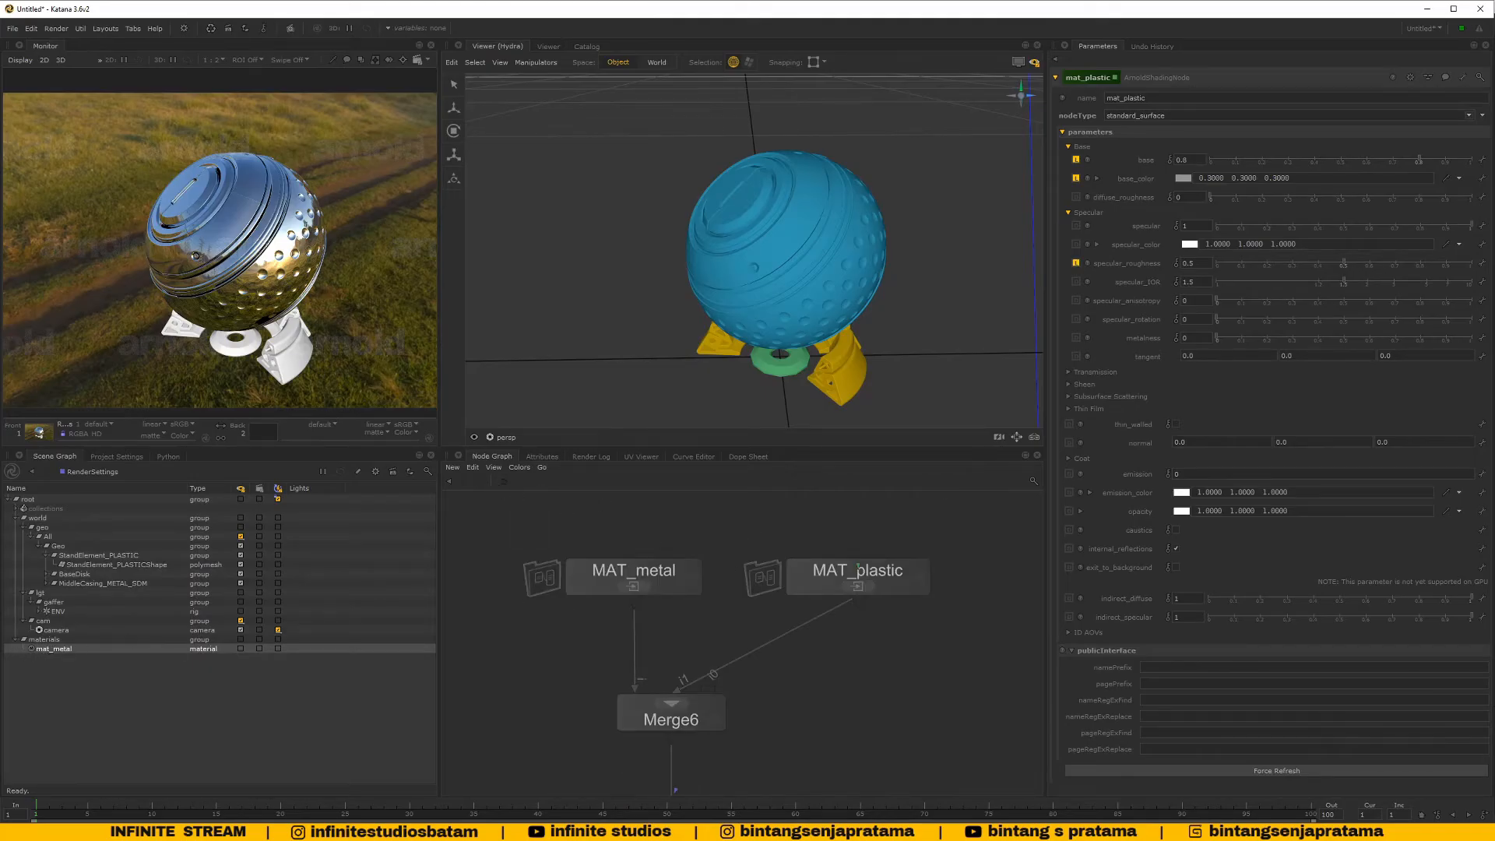
{"action": "scroll", "coordinate": [623, 616], "scroll_direction": "up", "scroll_amount": 1}
{"action": "left_click", "coordinate": [623, 617]}
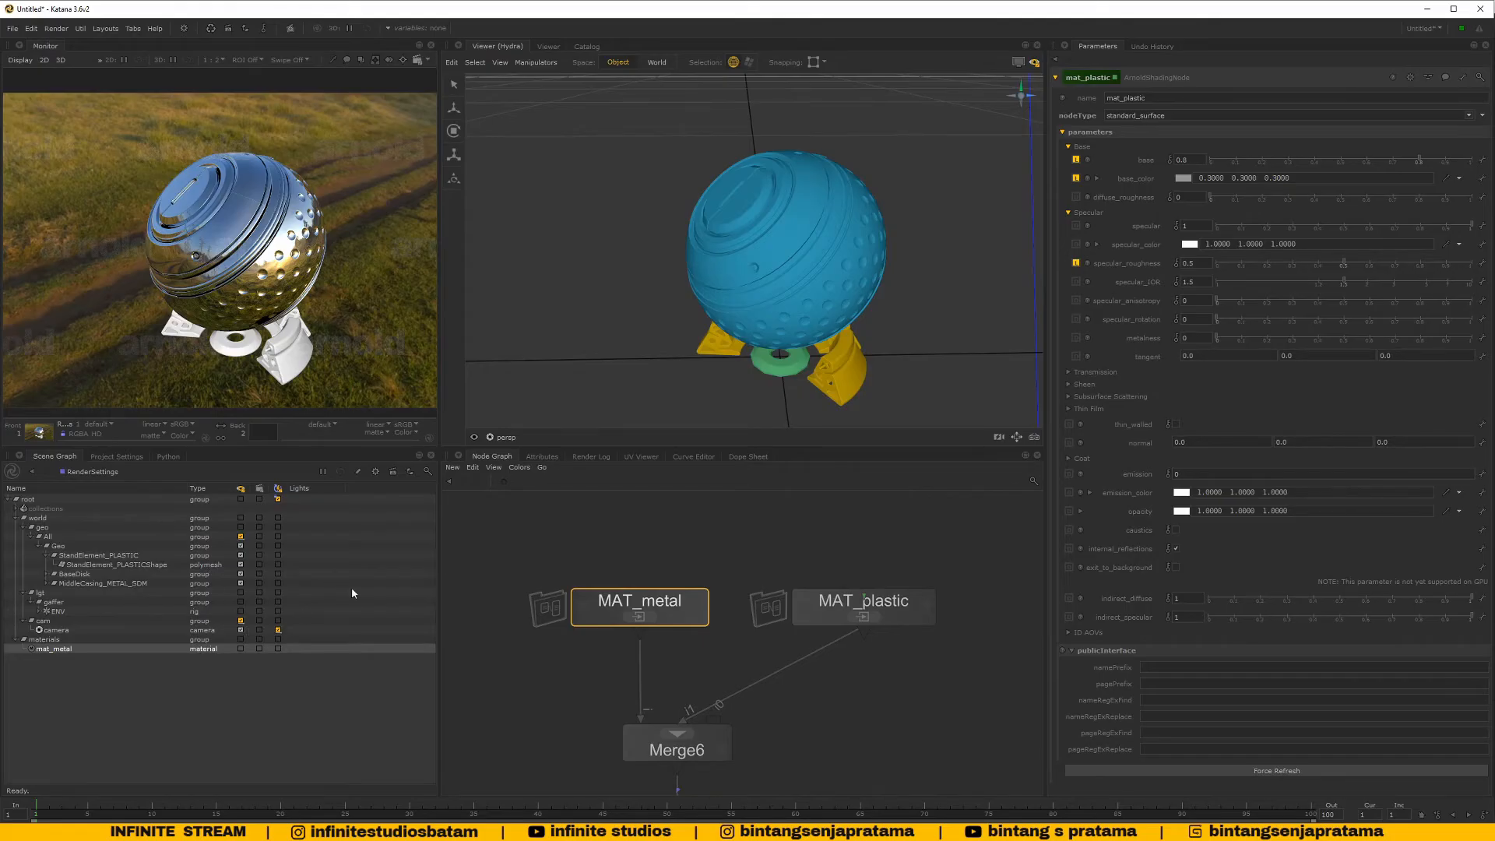
{"action": "scroll", "coordinate": [771, 300], "scroll_direction": "down", "scroll_amount": 10}
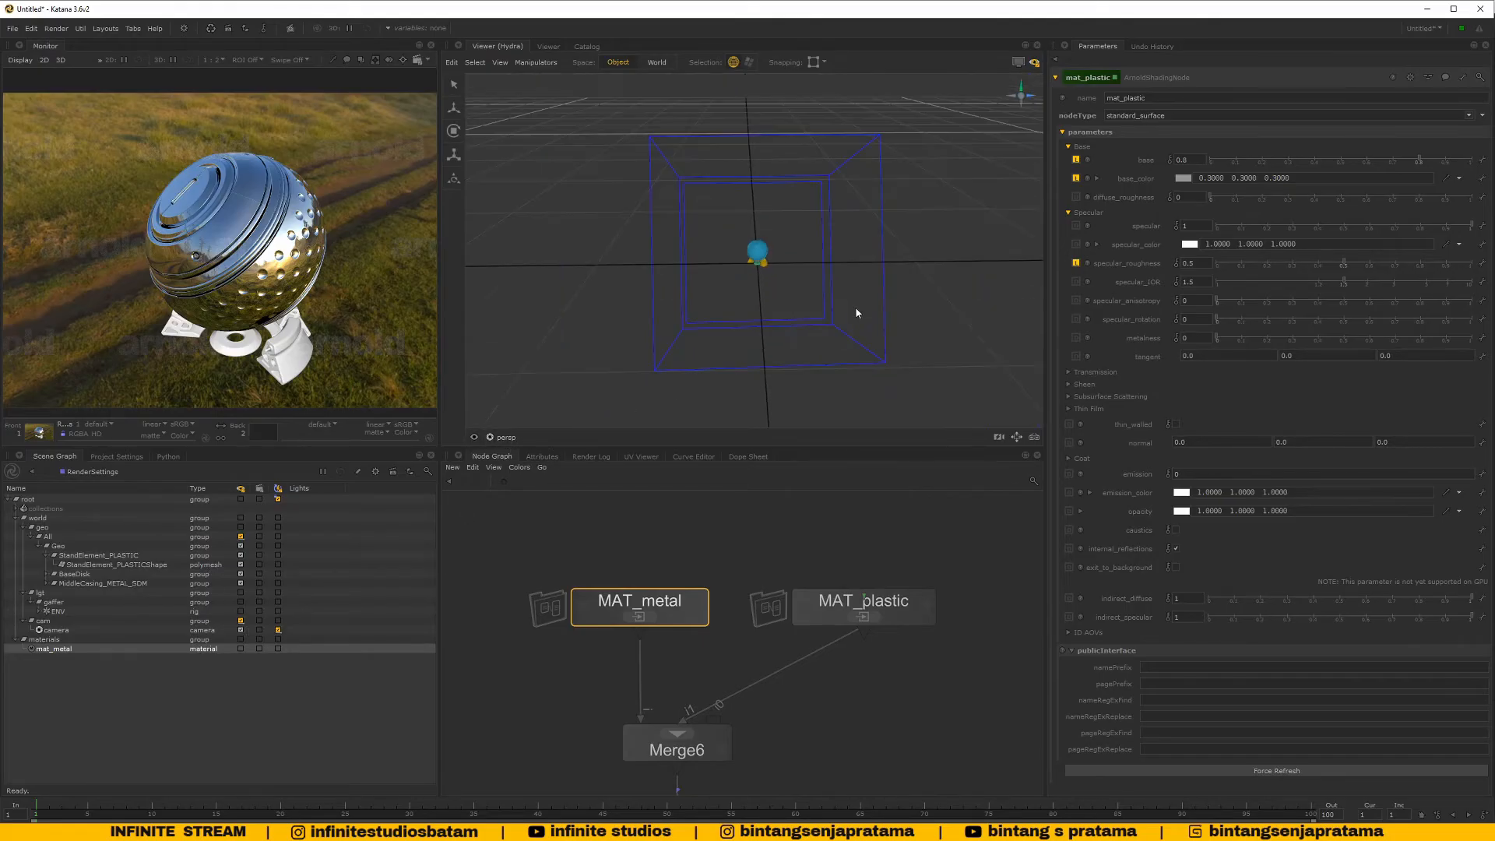
{"action": "left_click_drag", "start_coordinate": [855, 307], "coordinate": [750, 316], "text": "alt"}
{"action": "scroll", "coordinate": [754, 614], "scroll_direction": "up", "scroll_amount": 2}
Add a second MaterialAssign to the MATERIAL_ASSIGN stack and name it MA_Plastic
{"action": "scroll", "coordinate": [756, 617], "scroll_direction": "down", "scroll_amount": 3}
{"action": "middle_click_drag", "start_coordinate": [729, 650], "coordinate": [888, 530]}
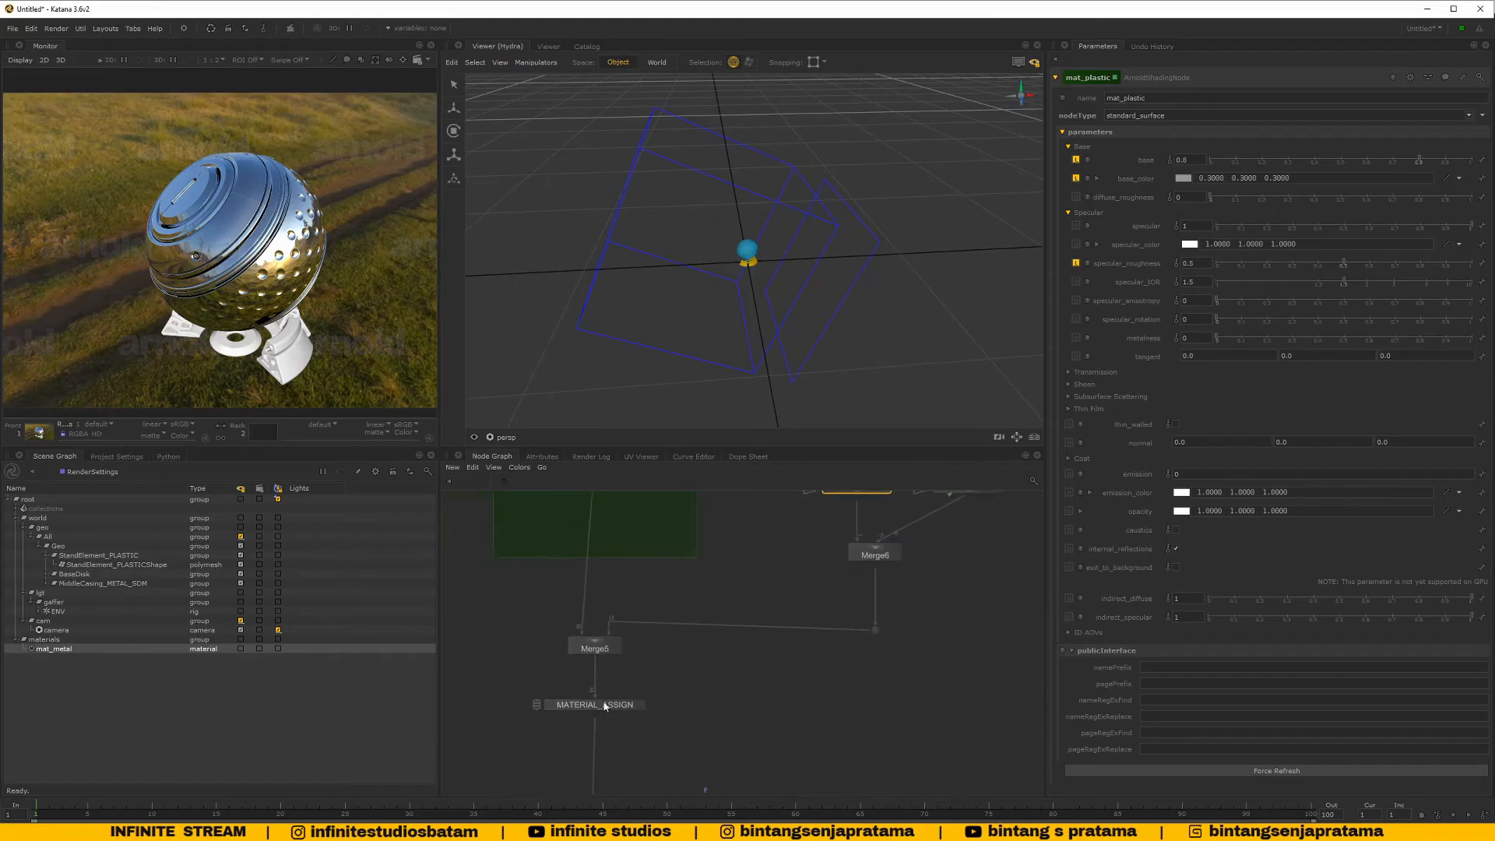
{"action": "scroll", "coordinate": [605, 705], "scroll_direction": "up", "scroll_amount": 1}
{"action": "middle_click_drag", "start_coordinate": [606, 705], "coordinate": [668, 666]}
{"action": "double_click", "coordinate": [667, 666]}
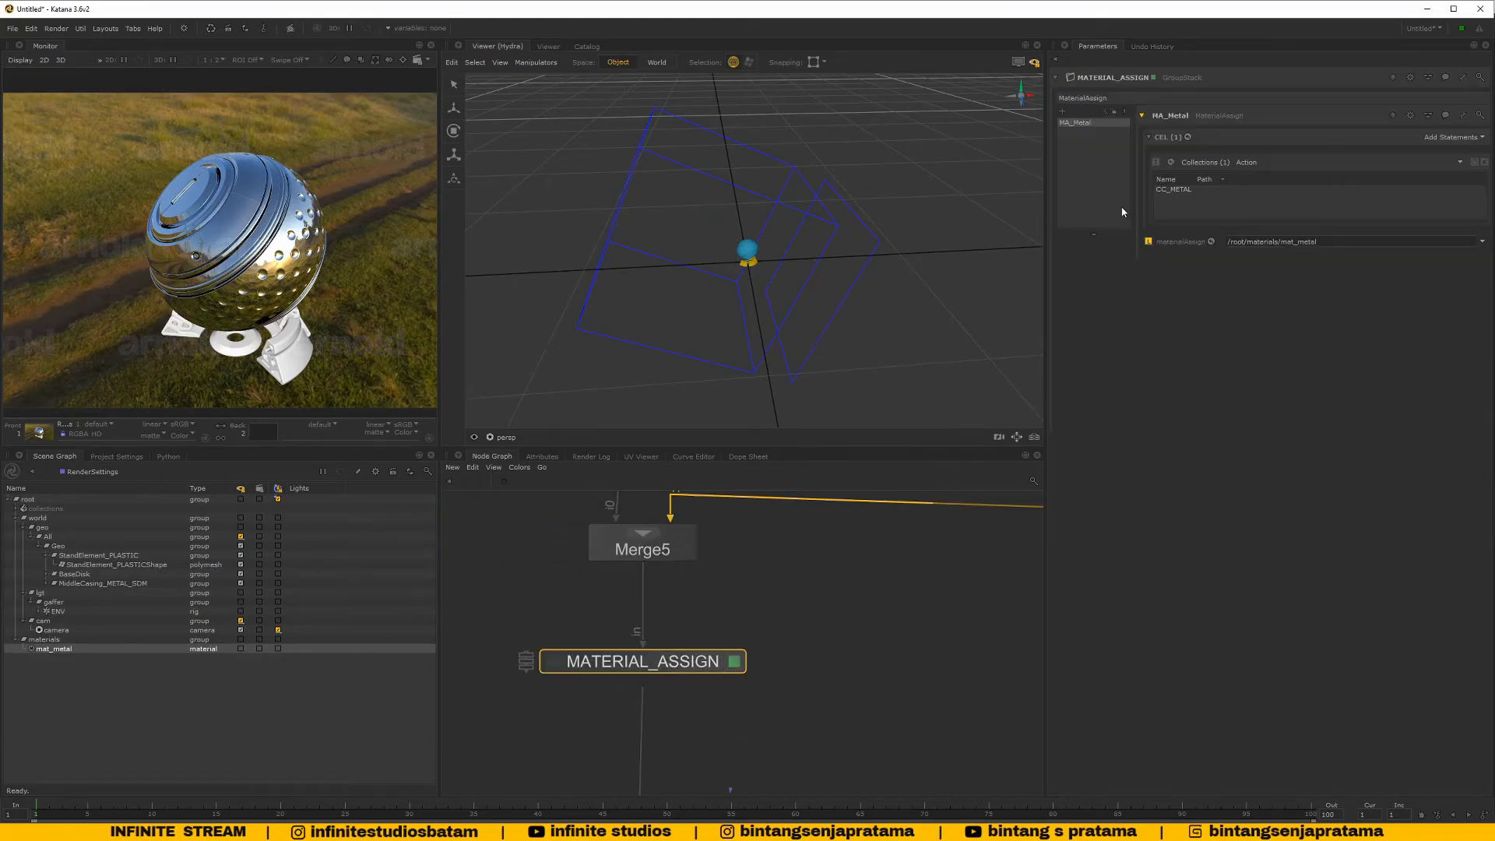
{"action": "left_click", "coordinate": [1062, 110]}
{"action": "left_click", "coordinate": [1091, 138]}
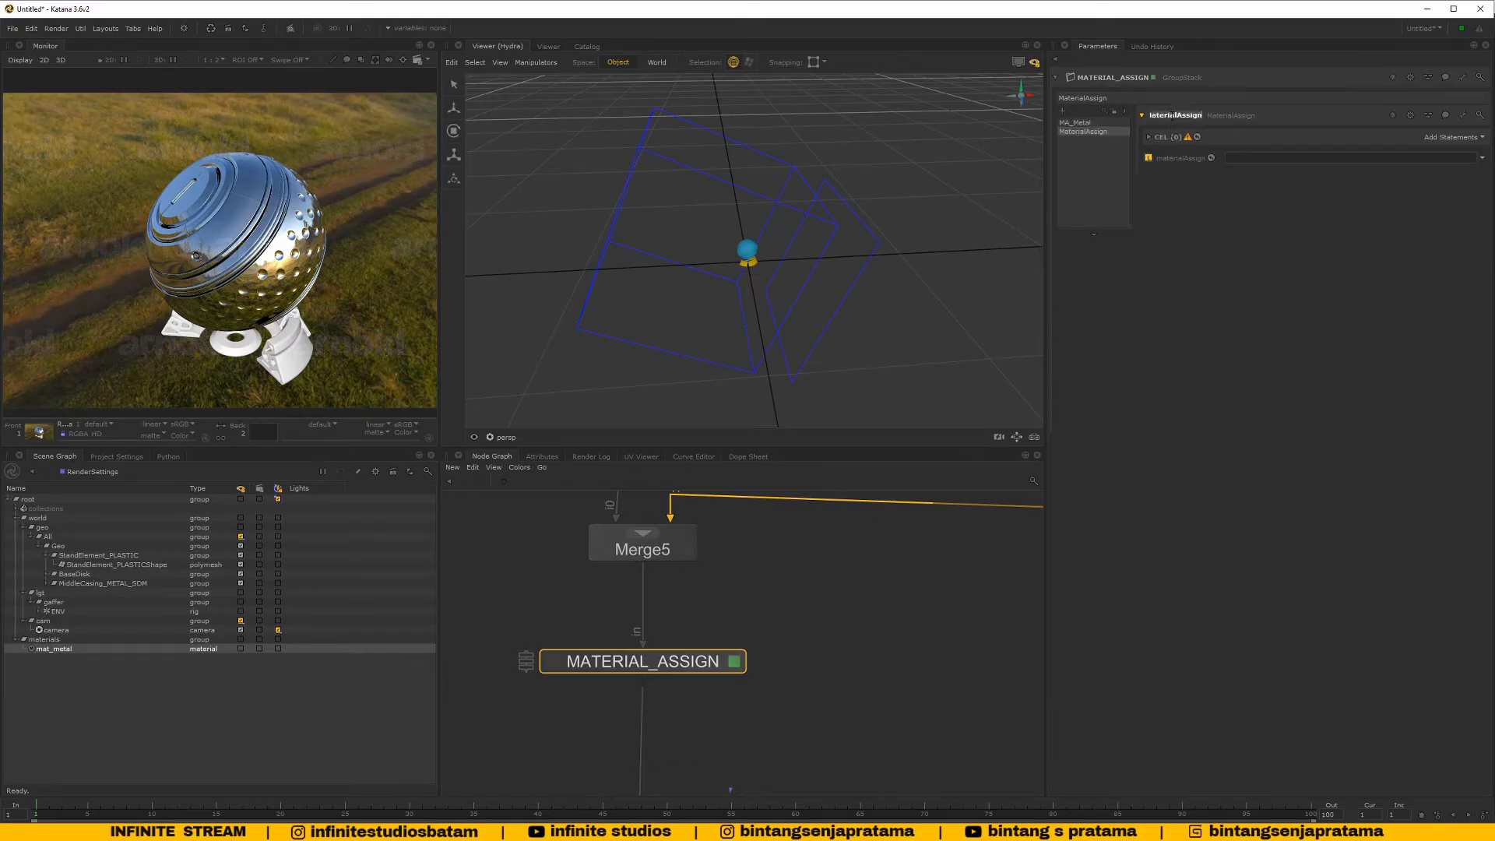
{"action": "double_click", "coordinate": [1173, 115]}
{"action": "type", "text": "MA_Plastic"}
{"action": "key", "text": "Return"}
View the scene at the Merge5 node and check the materials group in the scene graph
{"action": "middle_click_drag", "start_coordinate": [686, 615], "coordinate": [666, 647]}
{"action": "scroll", "coordinate": [314, 307], "scroll_direction": "down", "scroll_amount": 1}
{"action": "middle_click_drag", "start_coordinate": [307, 286], "coordinate": [279, 270]}
{"action": "middle_click_drag", "start_coordinate": [682, 698], "coordinate": [727, 666]}
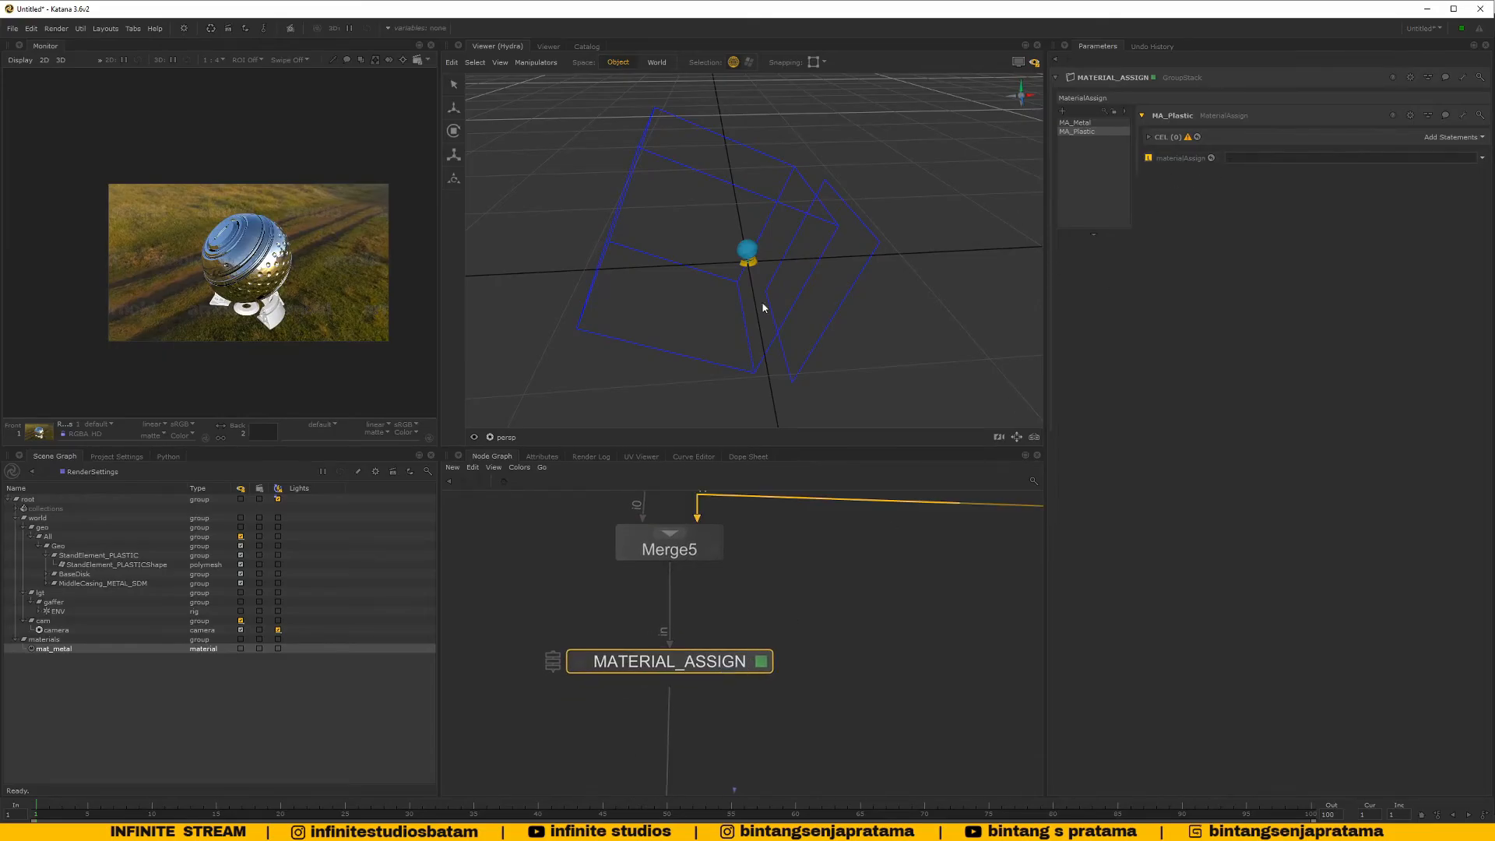
{"action": "left_click", "coordinate": [60, 640]}
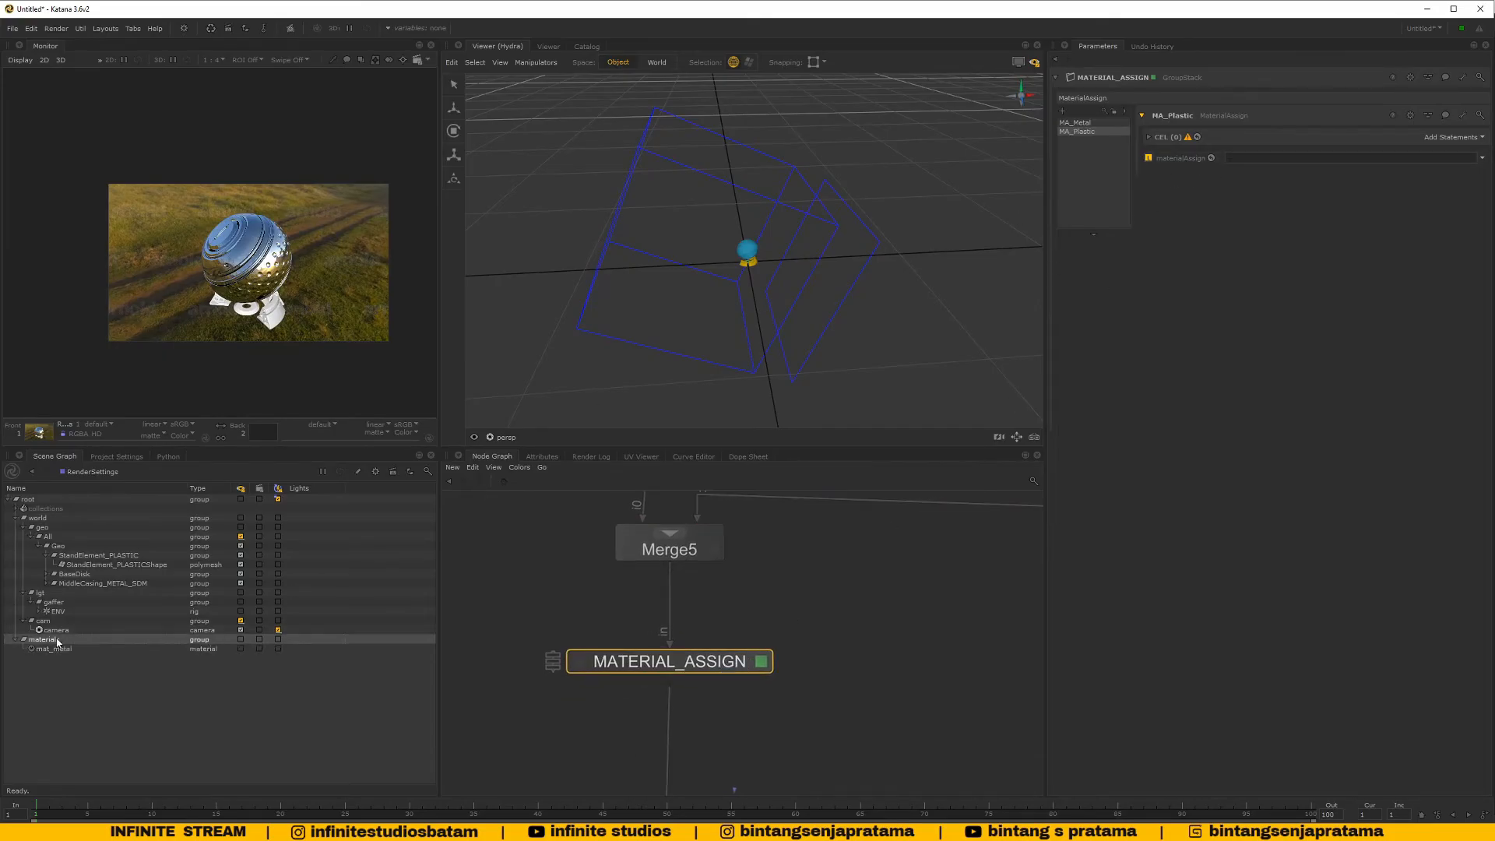
{"action": "scroll", "coordinate": [771, 611], "scroll_direction": "down", "scroll_amount": 5}
{"action": "middle_click_drag", "start_coordinate": [743, 593], "coordinate": [718, 630]}
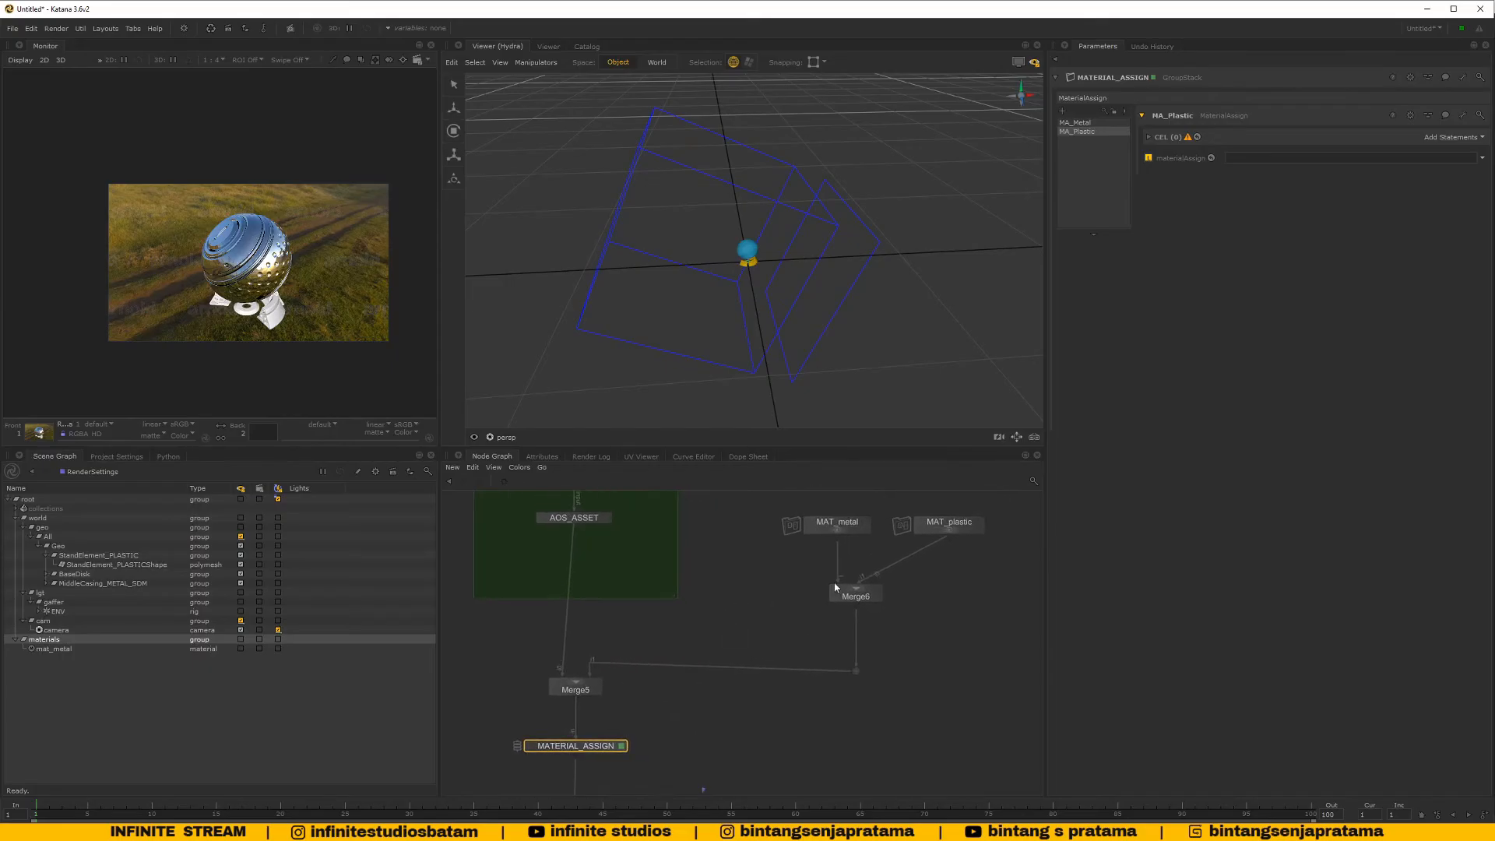
{"action": "left_click", "coordinate": [856, 596]}
{"action": "left_click", "coordinate": [553, 690]}
{"action": "left_click", "coordinate": [554, 691]}
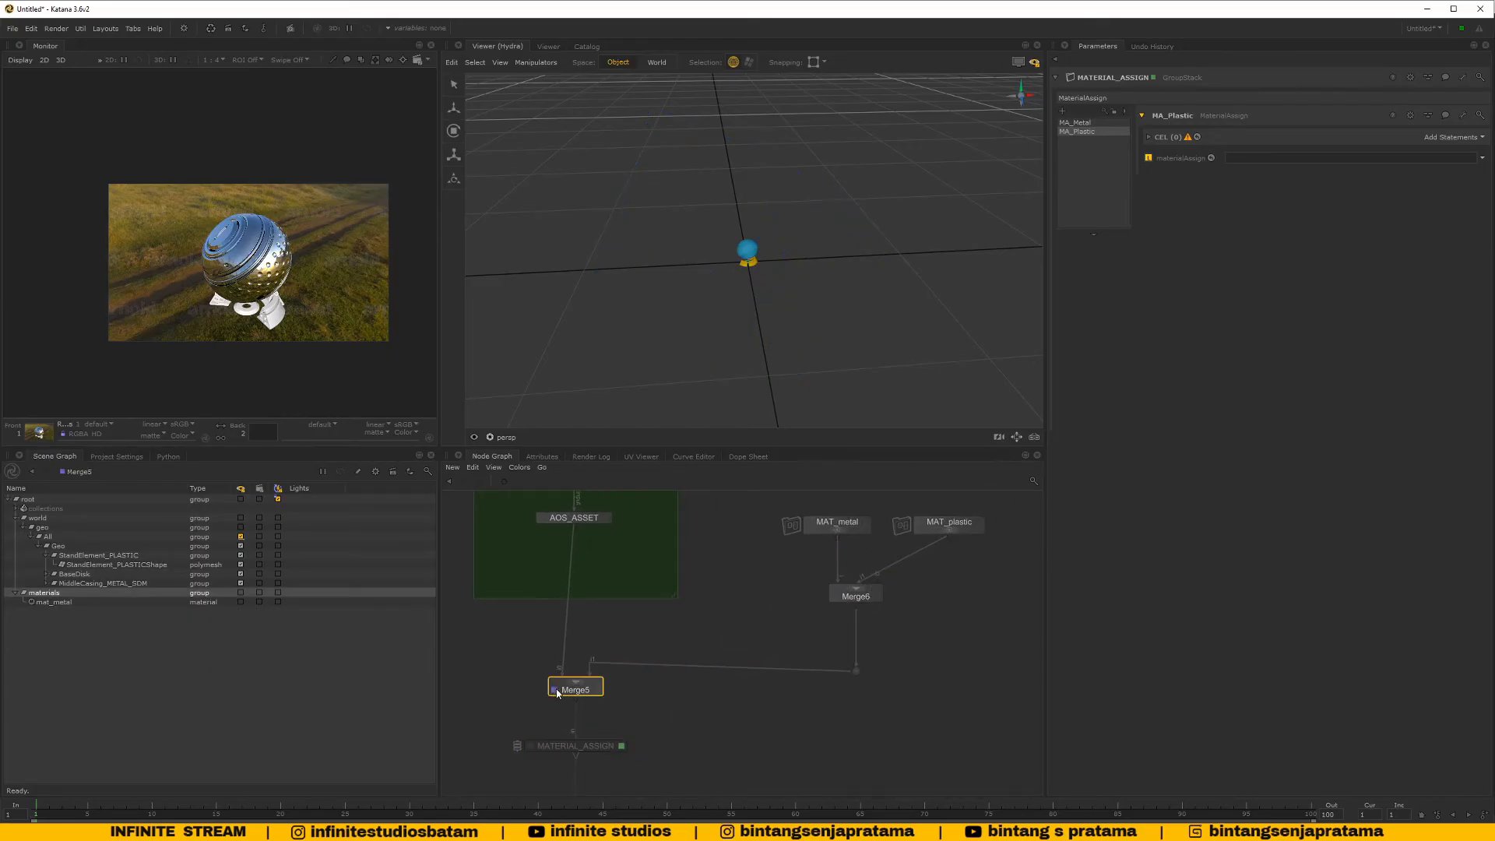
Compare the material name parameters of the MAT_plastic and MAT_metal nodes, starting from the mat_metal entry in the scene graph
{"action": "left_click", "coordinate": [71, 603]}
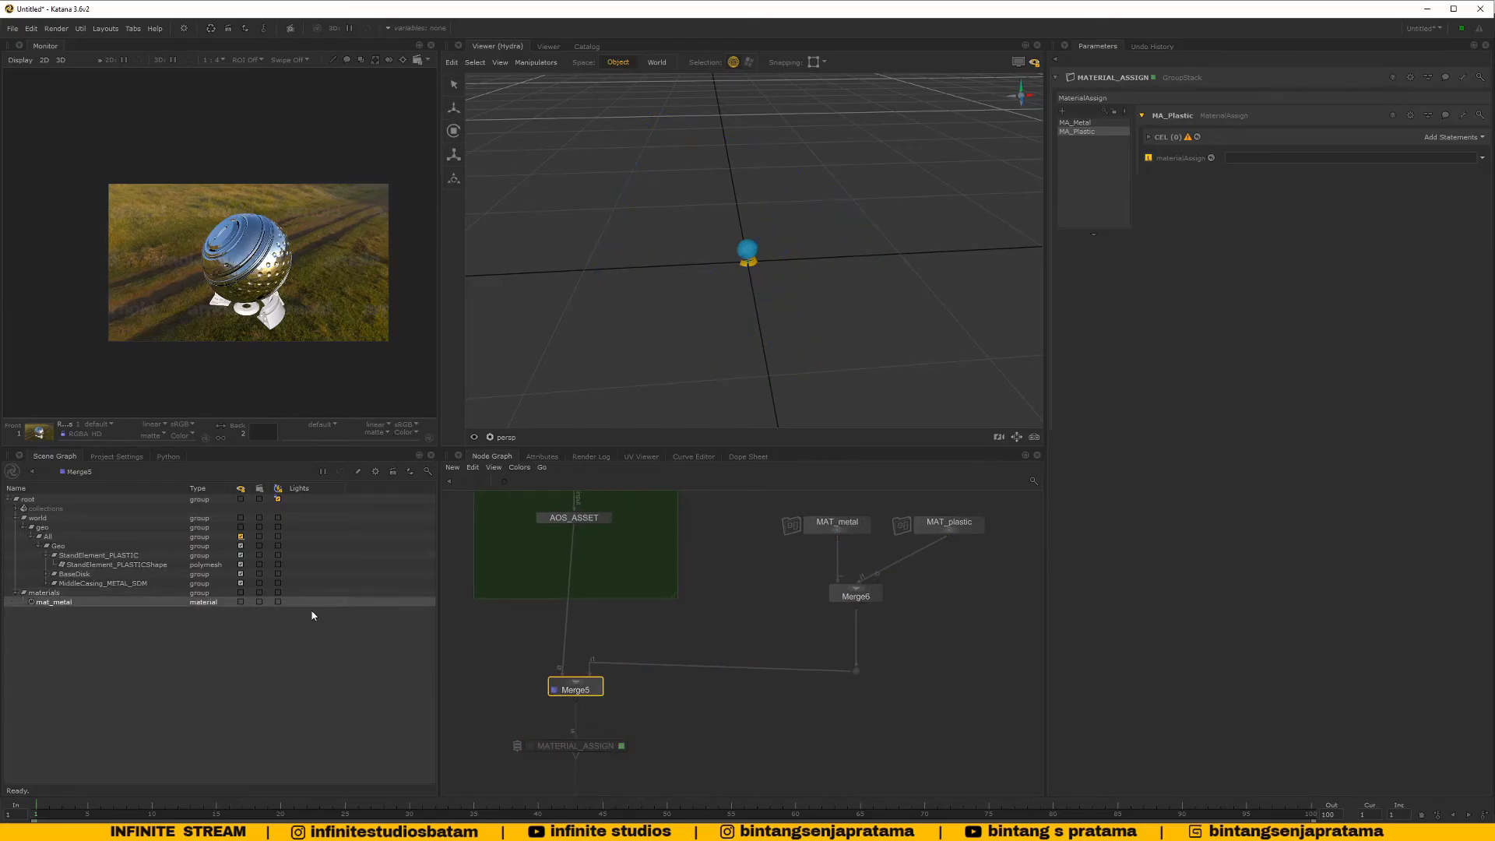
{"action": "left_click_drag", "start_coordinate": [856, 615], "coordinate": [961, 624]}
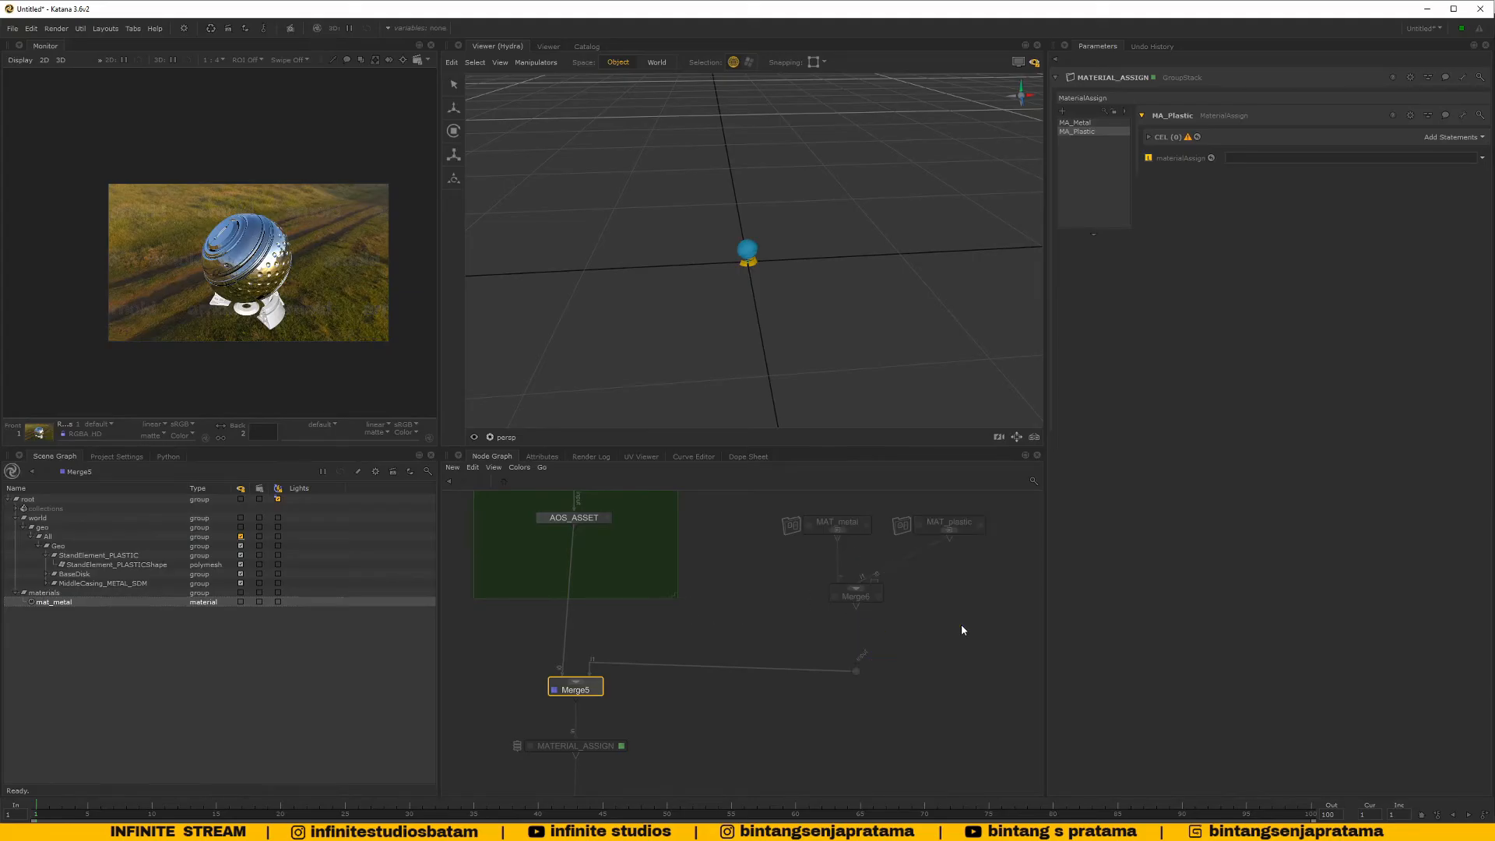
{"action": "left_click", "coordinate": [858, 673]}
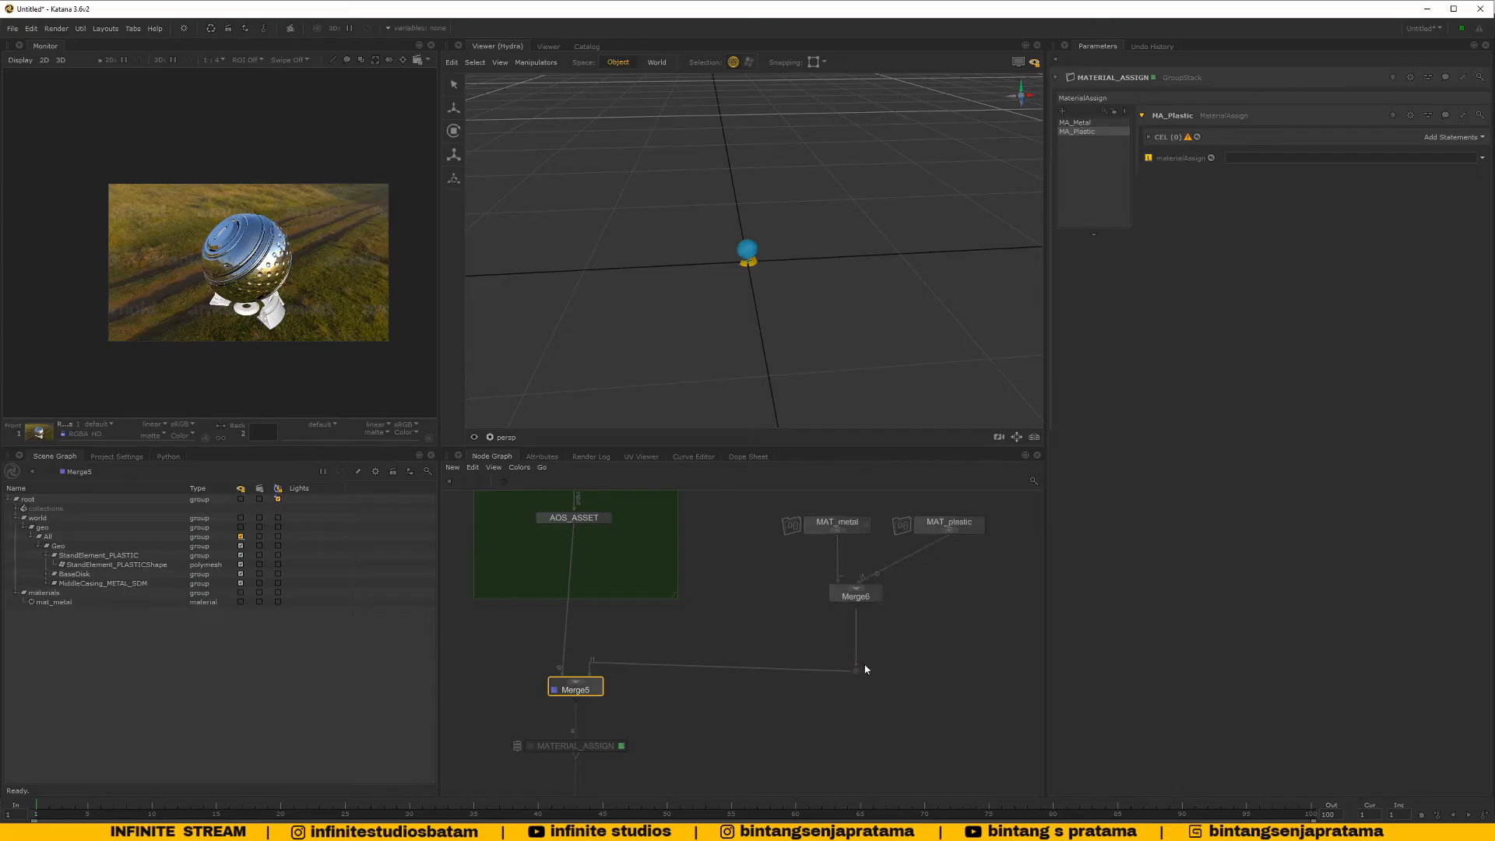
{"action": "middle_click_drag", "start_coordinate": [882, 590], "coordinate": [854, 617]}
{"action": "scroll", "coordinate": [896, 608], "scroll_direction": "up", "scroll_amount": 3}
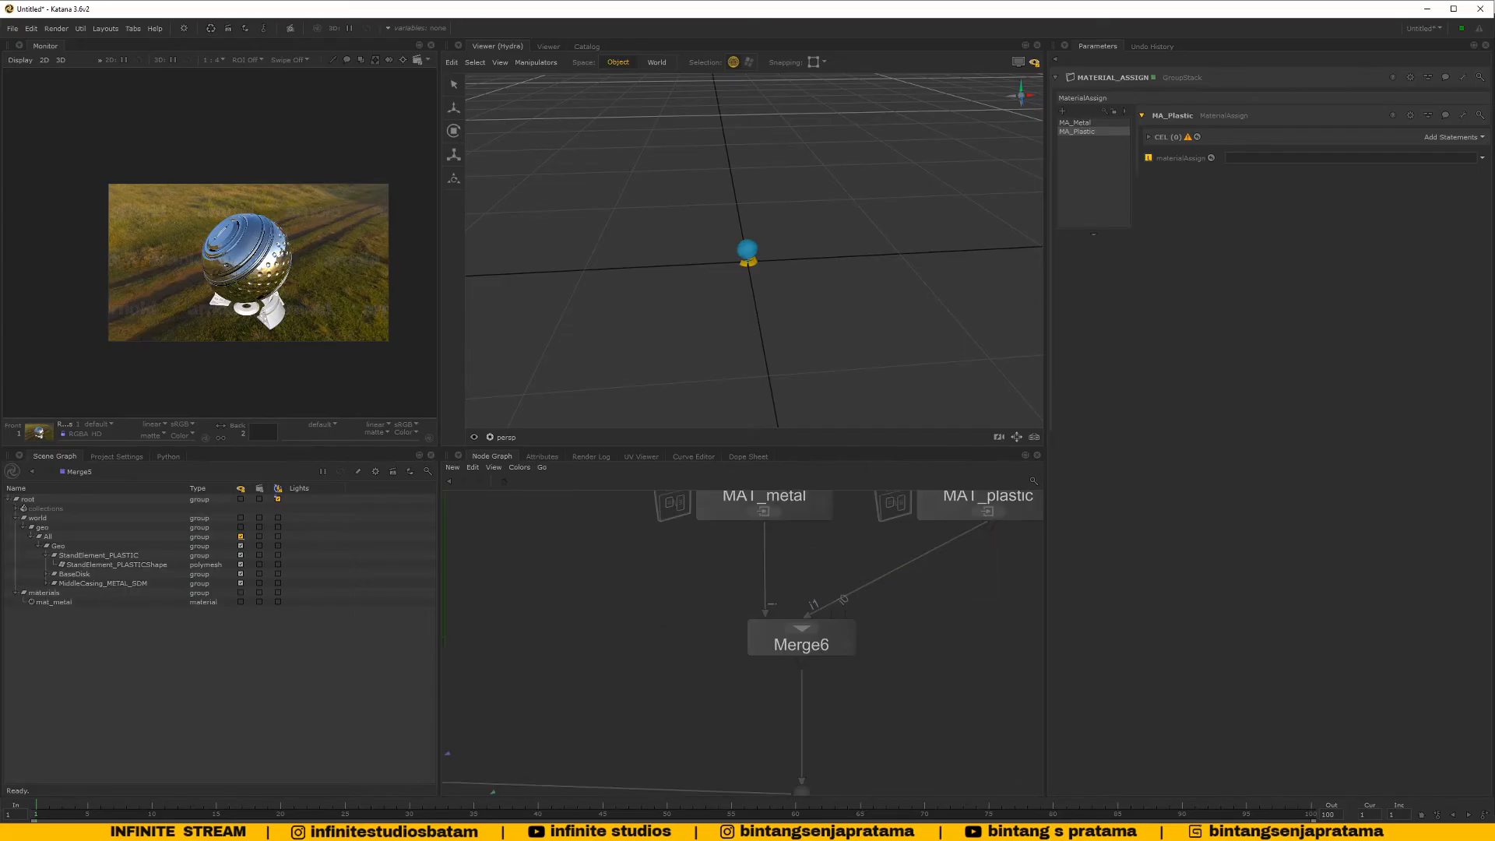
{"action": "scroll", "coordinate": [970, 555], "scroll_direction": "up", "scroll_amount": 1}
{"action": "left_click", "coordinate": [981, 542]}
{"action": "middle_click_drag", "start_coordinate": [992, 564], "coordinate": [900, 595]}
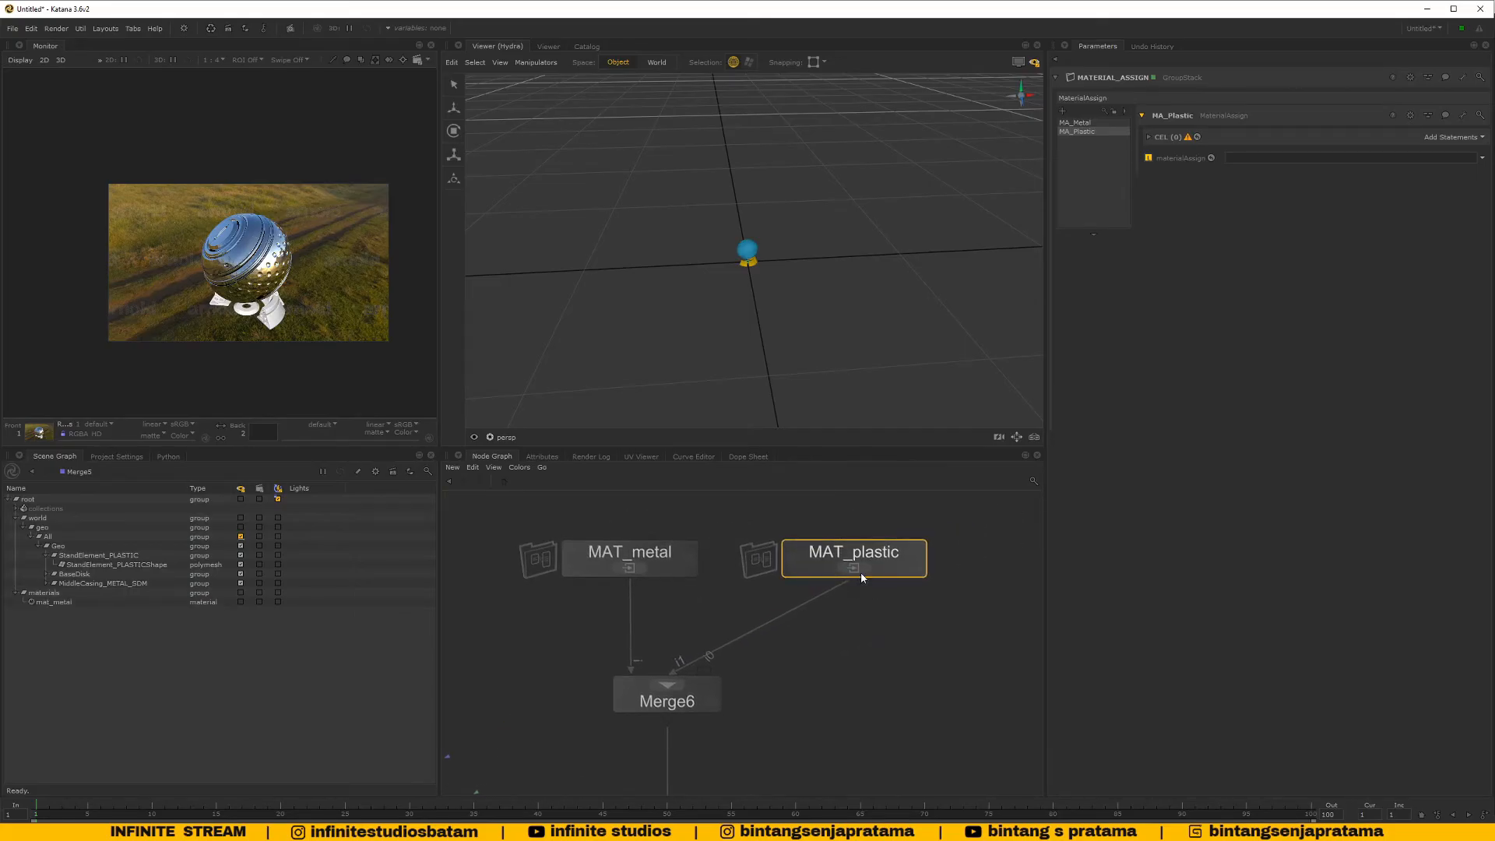
{"action": "left_click", "coordinate": [915, 561]}
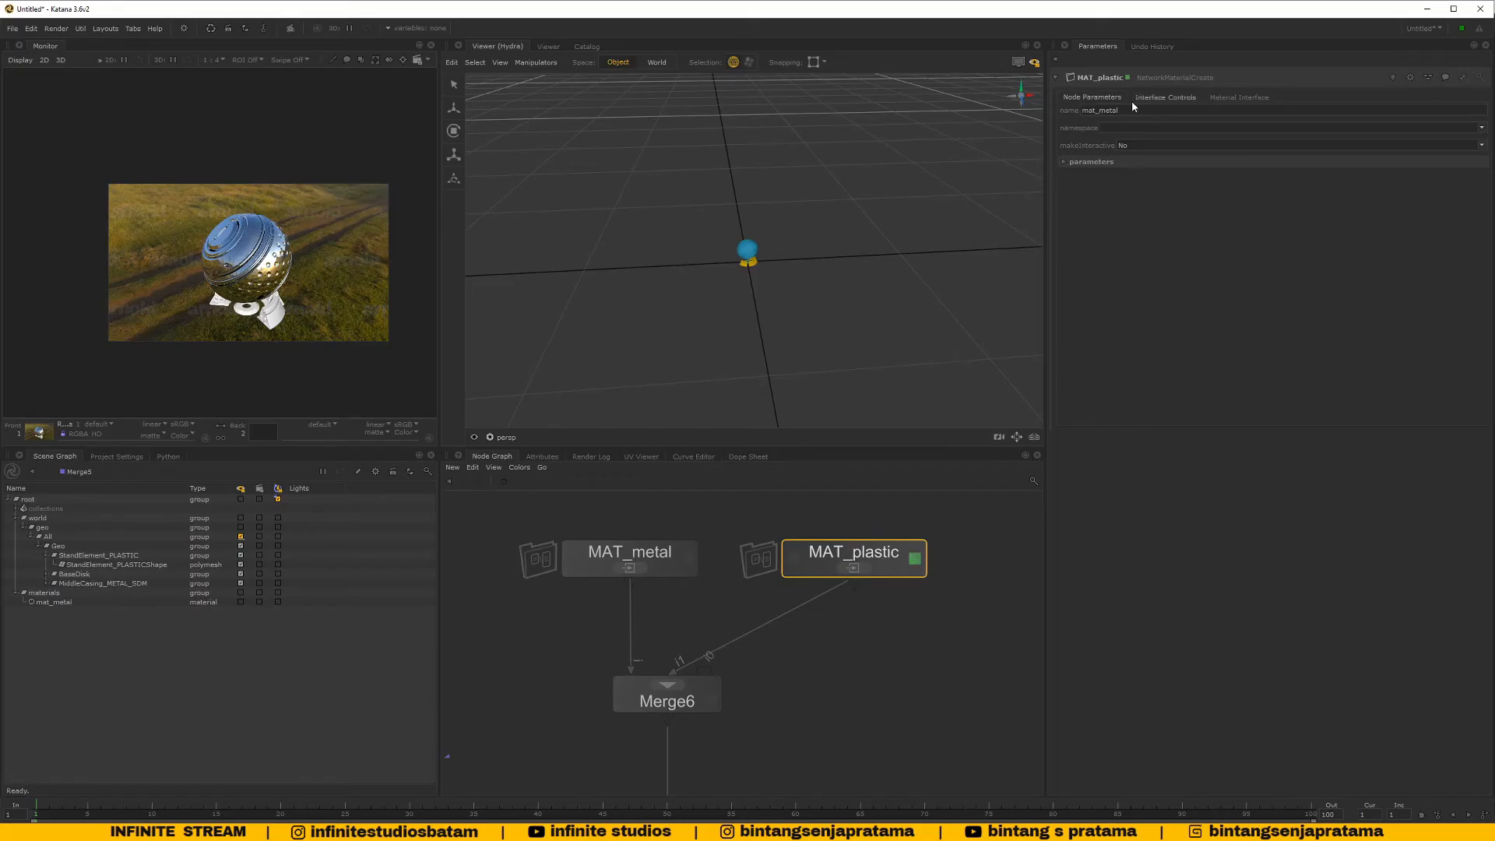
{"action": "left_click", "coordinate": [687, 561]}
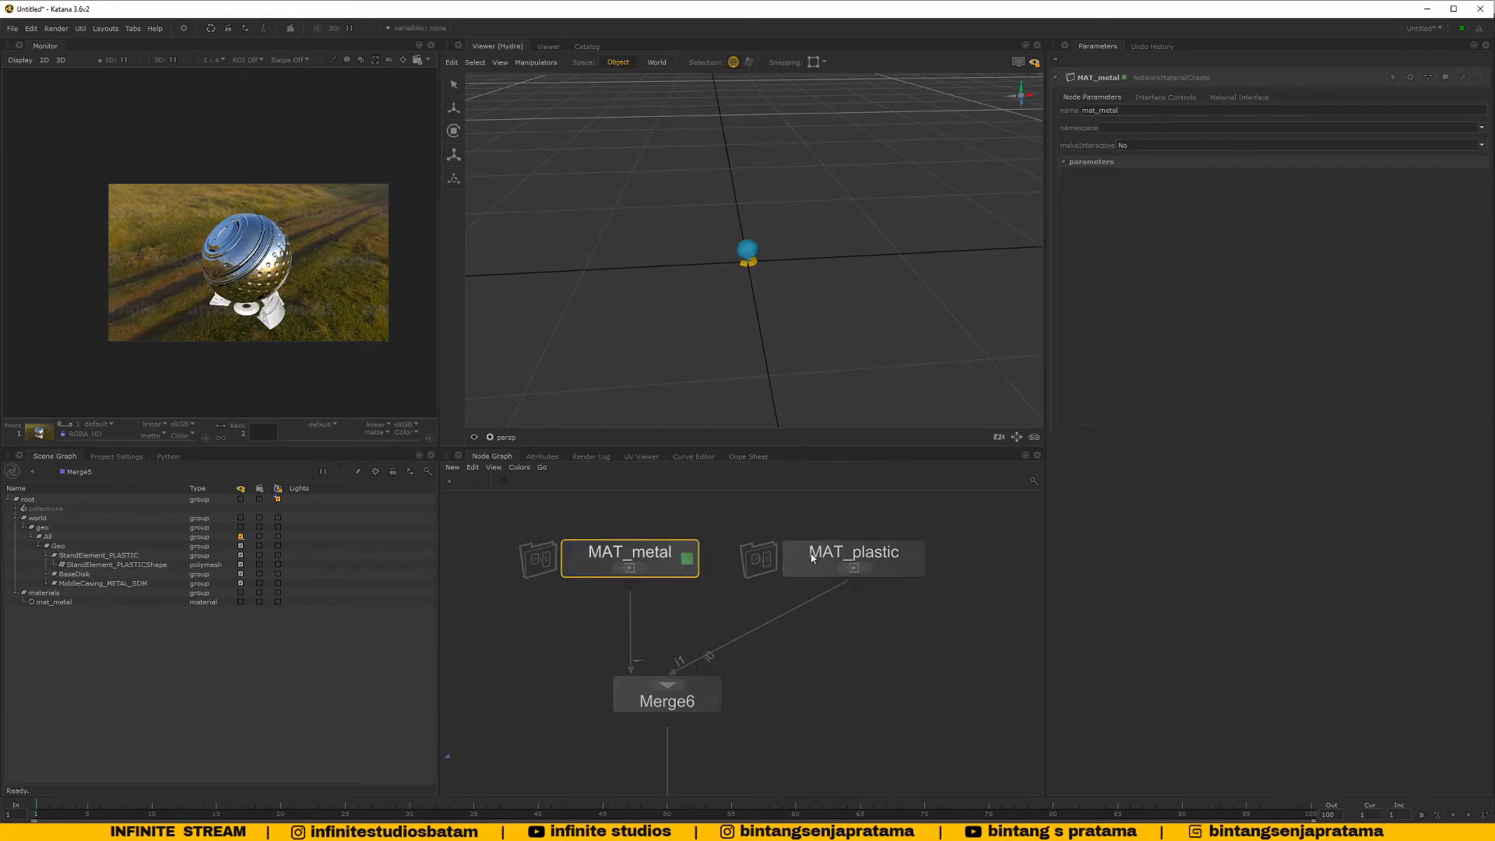
Set the material name of the MAT_plastic node to mat_plastic
{"action": "left_click", "coordinate": [925, 566]}
{"action": "left_click", "coordinate": [914, 560]}
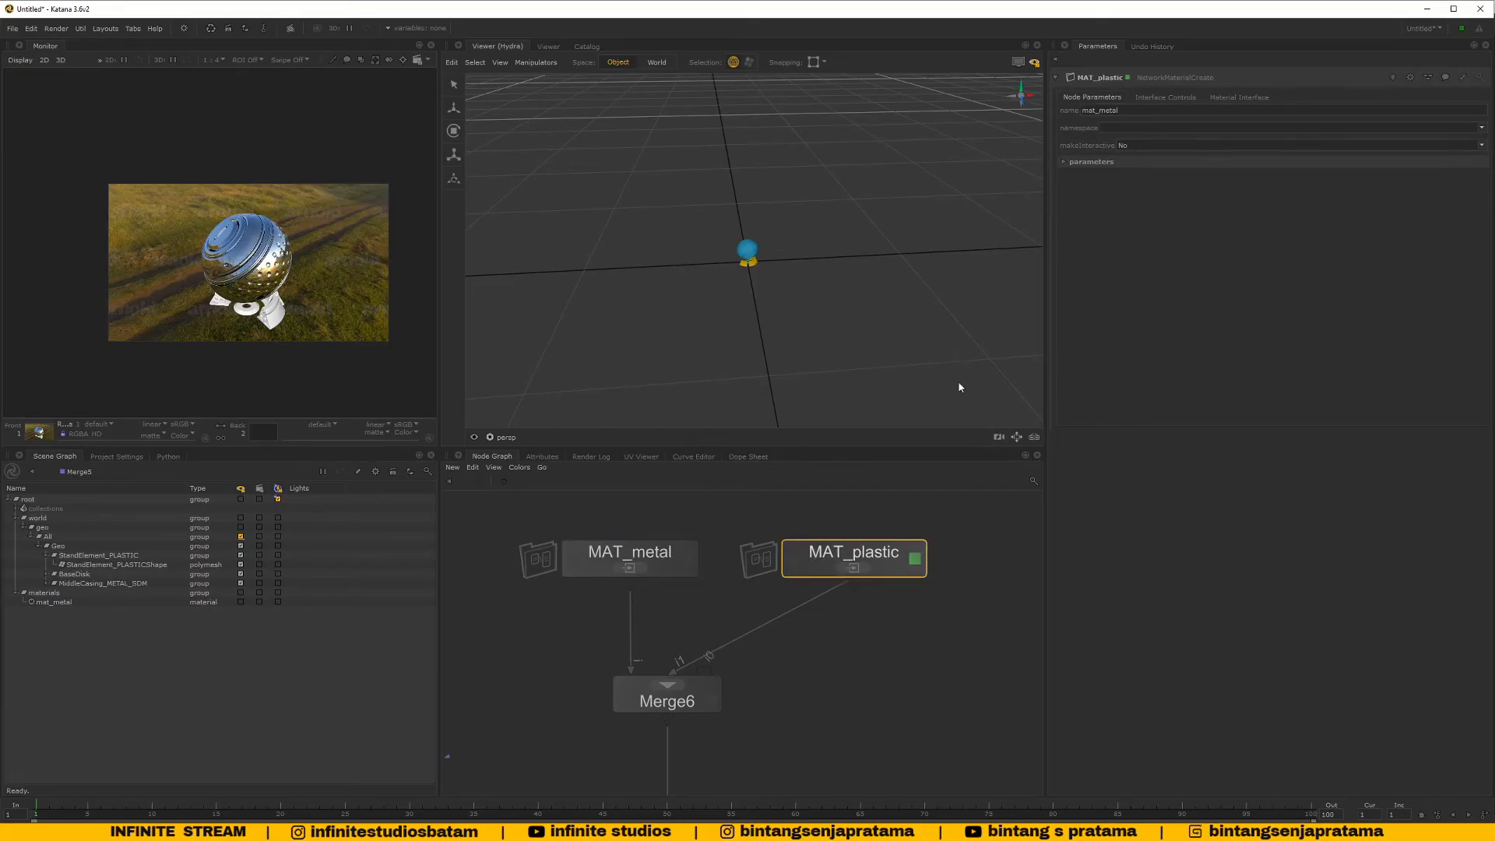
{"action": "left_click_drag", "start_coordinate": [1151, 110], "coordinate": [1099, 114]}
{"action": "type", "text": "plastic"}
{"action": "key", "text": "Return"}
Assign /root/materials/mat_plastic as the material of MA_Plastic in the MATERIAL_ASSIGN stack
{"action": "middle_click_drag", "start_coordinate": [861, 716], "coordinate": [871, 632]}
{"action": "scroll", "coordinate": [871, 630], "scroll_direction": "down", "scroll_amount": 4}
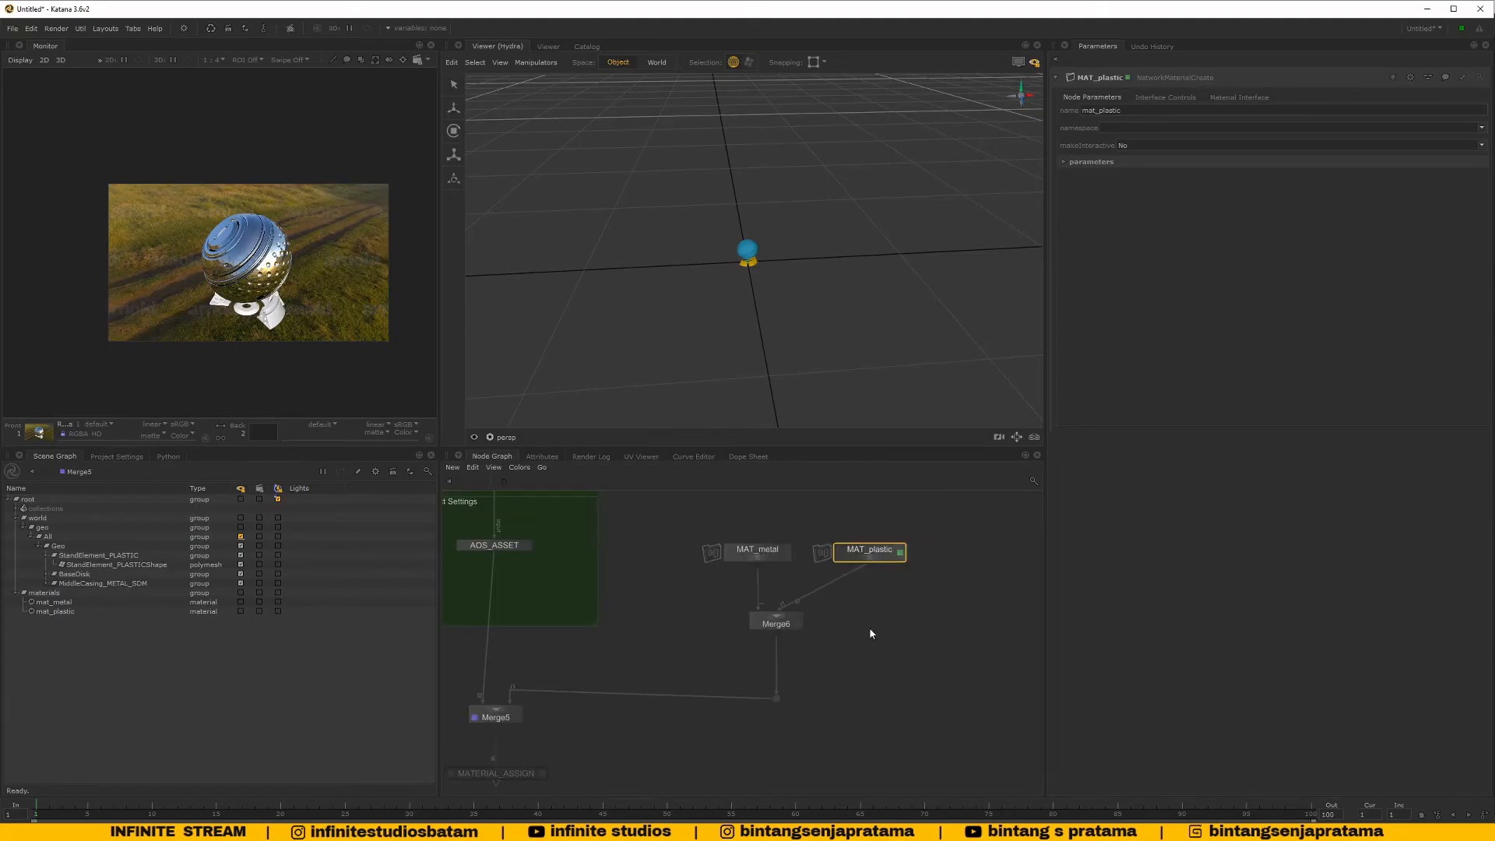
{"action": "middle_click_drag", "start_coordinate": [715, 648], "coordinate": [864, 616]}
{"action": "left_click", "coordinate": [636, 687]}
{"action": "scroll", "coordinate": [686, 702], "scroll_direction": "up", "scroll_amount": 4}
{"action": "middle_click_drag", "start_coordinate": [677, 740], "coordinate": [695, 636]}
{"action": "left_click", "coordinate": [713, 702]}
{"action": "left_click", "coordinate": [715, 704]}
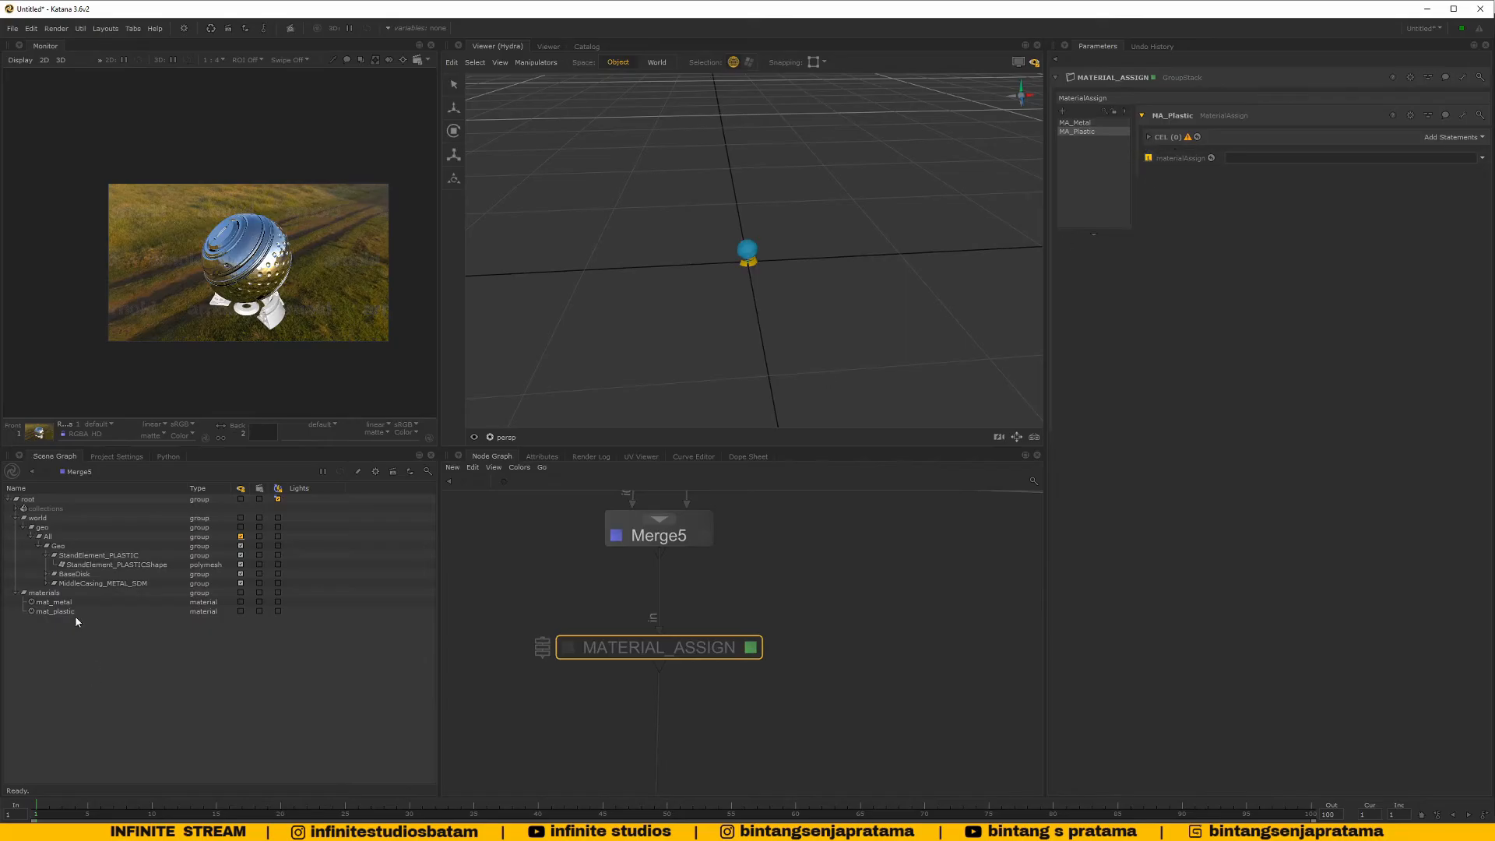
{"action": "left_click_drag", "start_coordinate": [65, 613], "coordinate": [1186, 156]}
Add a Collections statement to MA_Plastic's CEL and put the CC_PLASTIC collection in it
{"action": "left_click", "coordinate": [16, 509]}
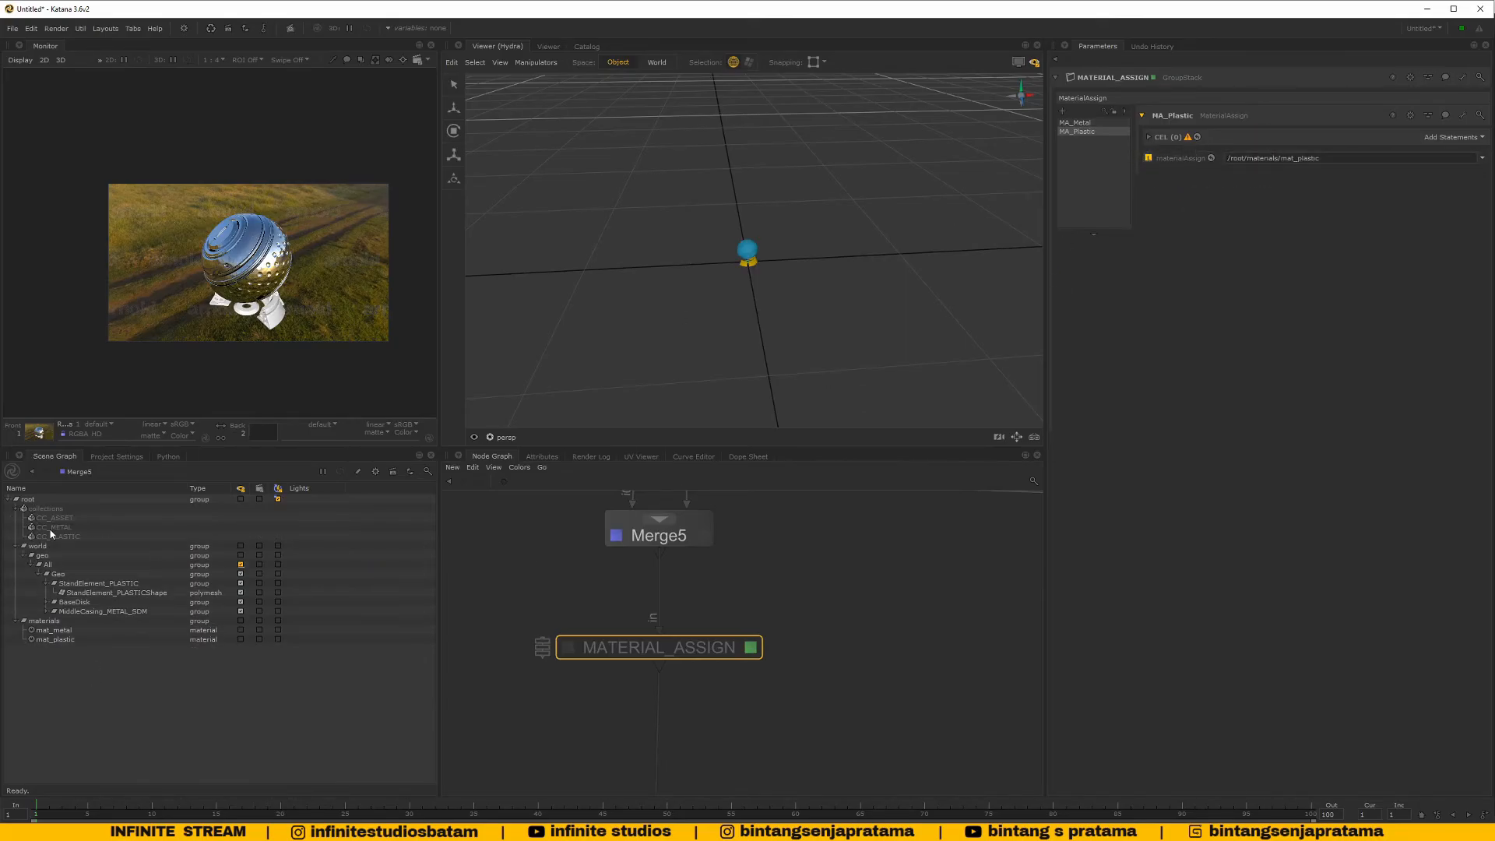
{"action": "left_click_drag", "start_coordinate": [52, 537], "coordinate": [1307, 137]}
{"action": "left_click", "coordinate": [1462, 142]}
{"action": "left_click", "coordinate": [1411, 164]}
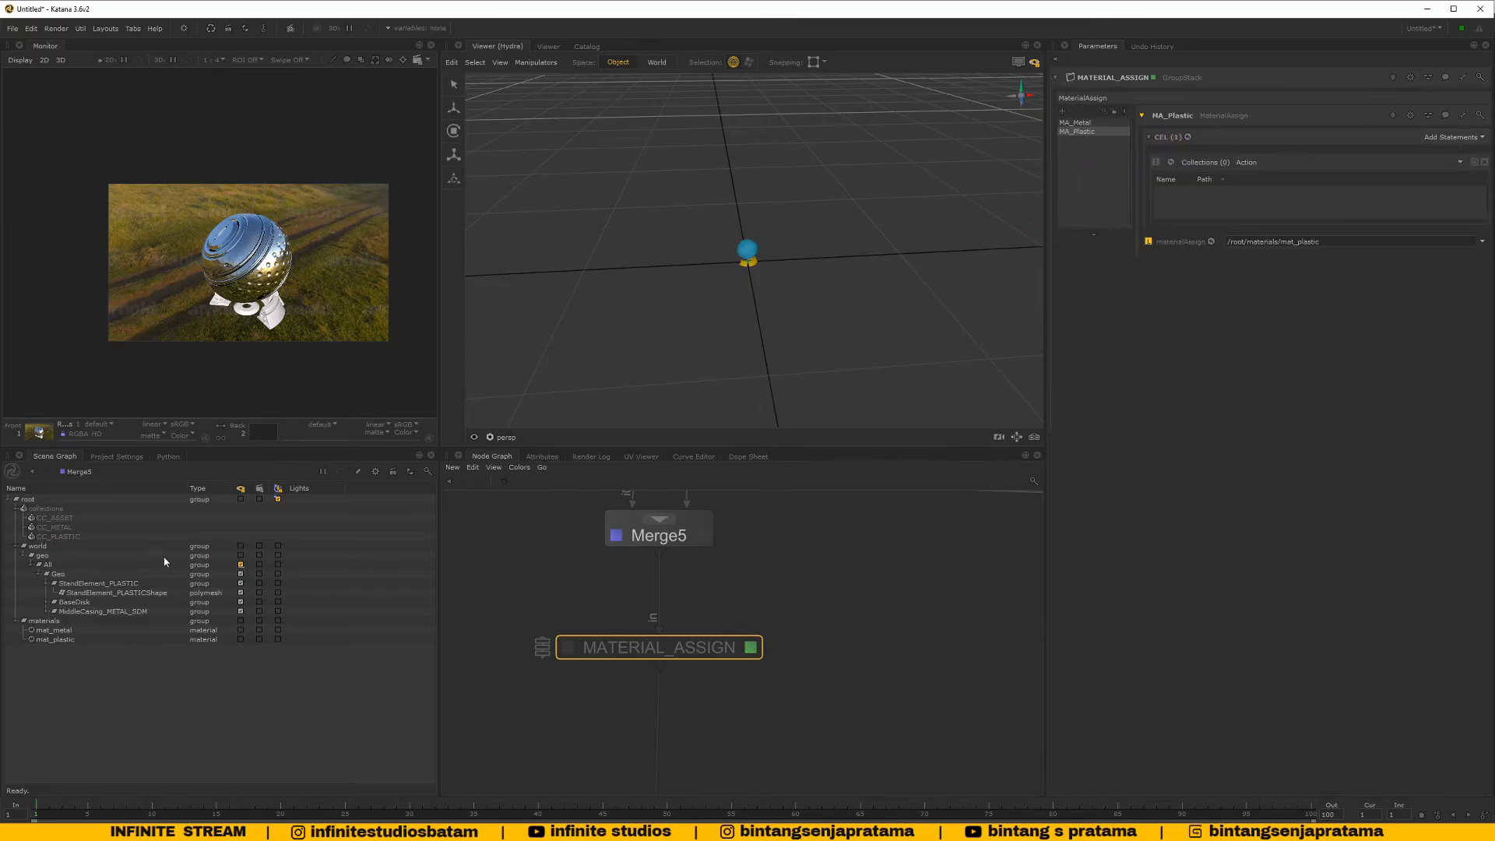
{"action": "left_click_drag", "start_coordinate": [58, 535], "coordinate": [1285, 204]}
View the scene at the RenderSettings node and look through /root/world/cam/camera in the viewer
{"action": "scroll", "coordinate": [728, 617], "scroll_direction": "down", "scroll_amount": 5}
{"action": "middle_click_drag", "start_coordinate": [728, 711], "coordinate": [778, 754]}
{"action": "scroll", "coordinate": [761, 611], "scroll_direction": "up", "scroll_amount": 3}
{"action": "scroll", "coordinate": [732, 639], "scroll_direction": "down", "scroll_amount": 3}
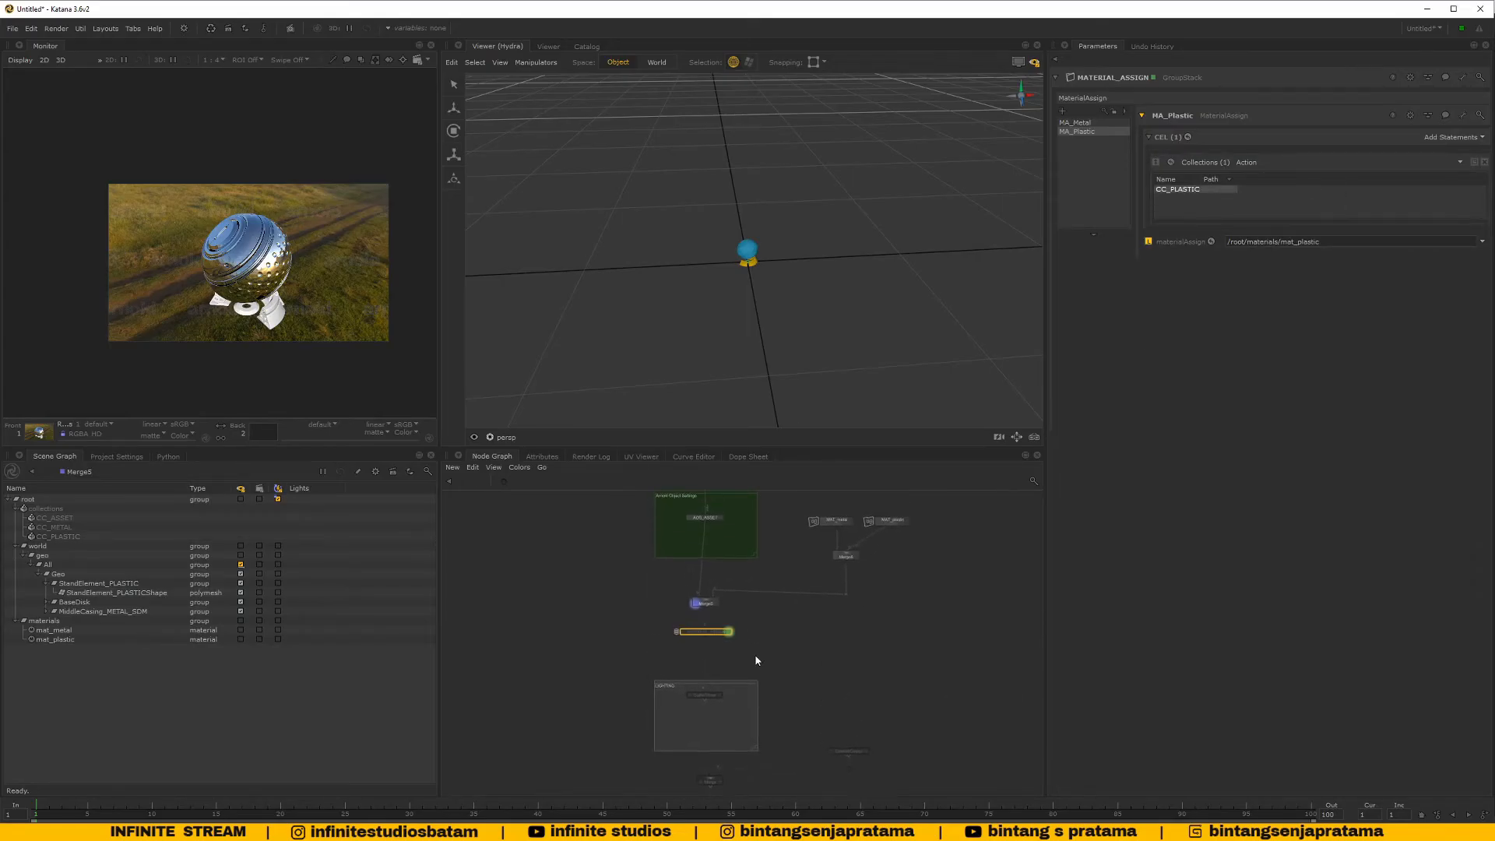
{"action": "middle_click_drag", "start_coordinate": [758, 661], "coordinate": [777, 515]}
{"action": "scroll", "coordinate": [731, 728], "scroll_direction": "up", "scroll_amount": 5}
{"action": "key", "text": "v"}
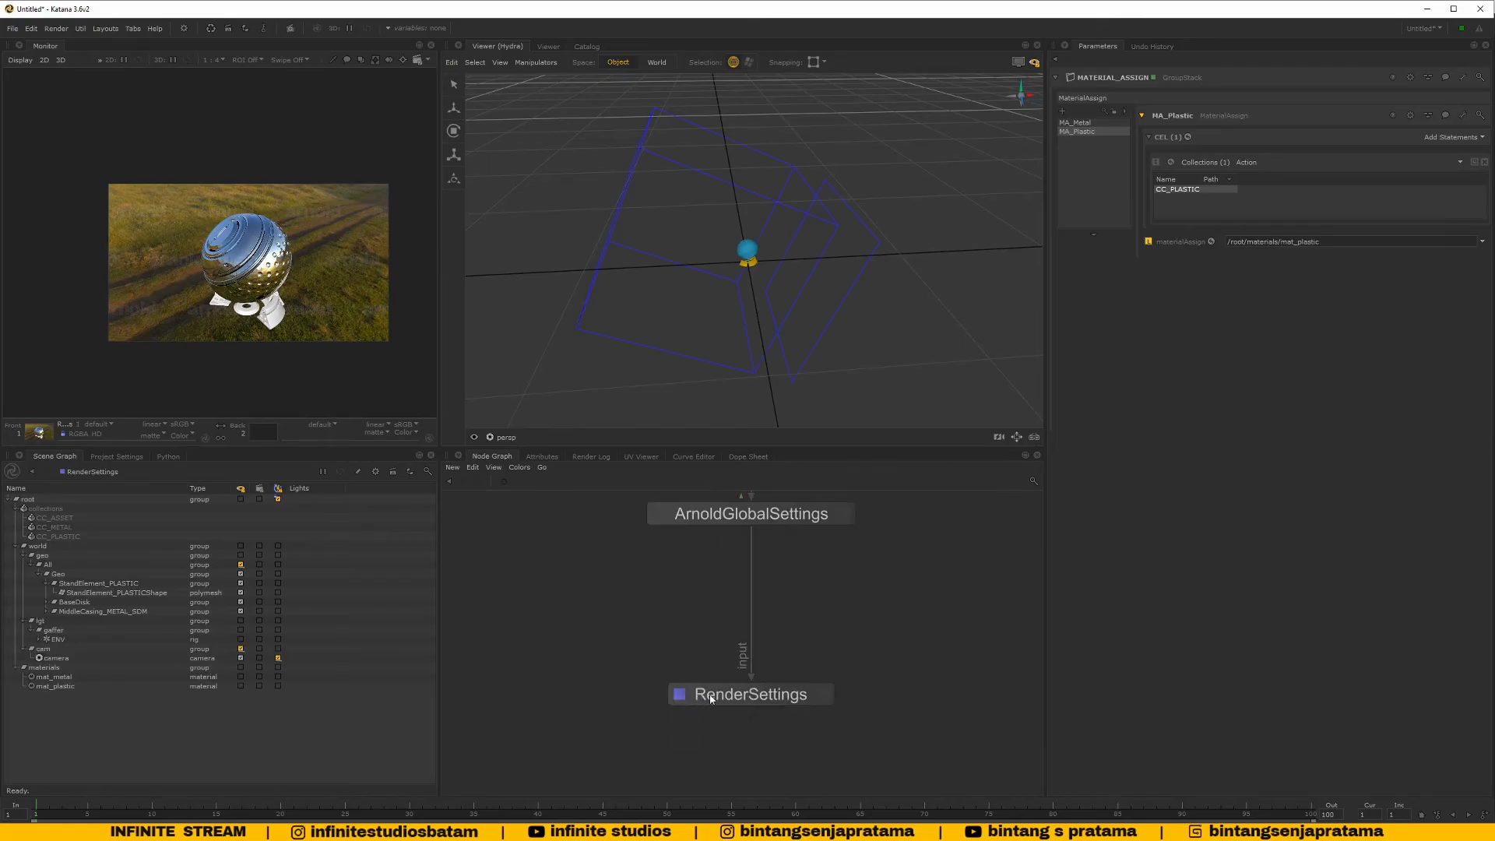
{"action": "left_click", "coordinate": [503, 437]}
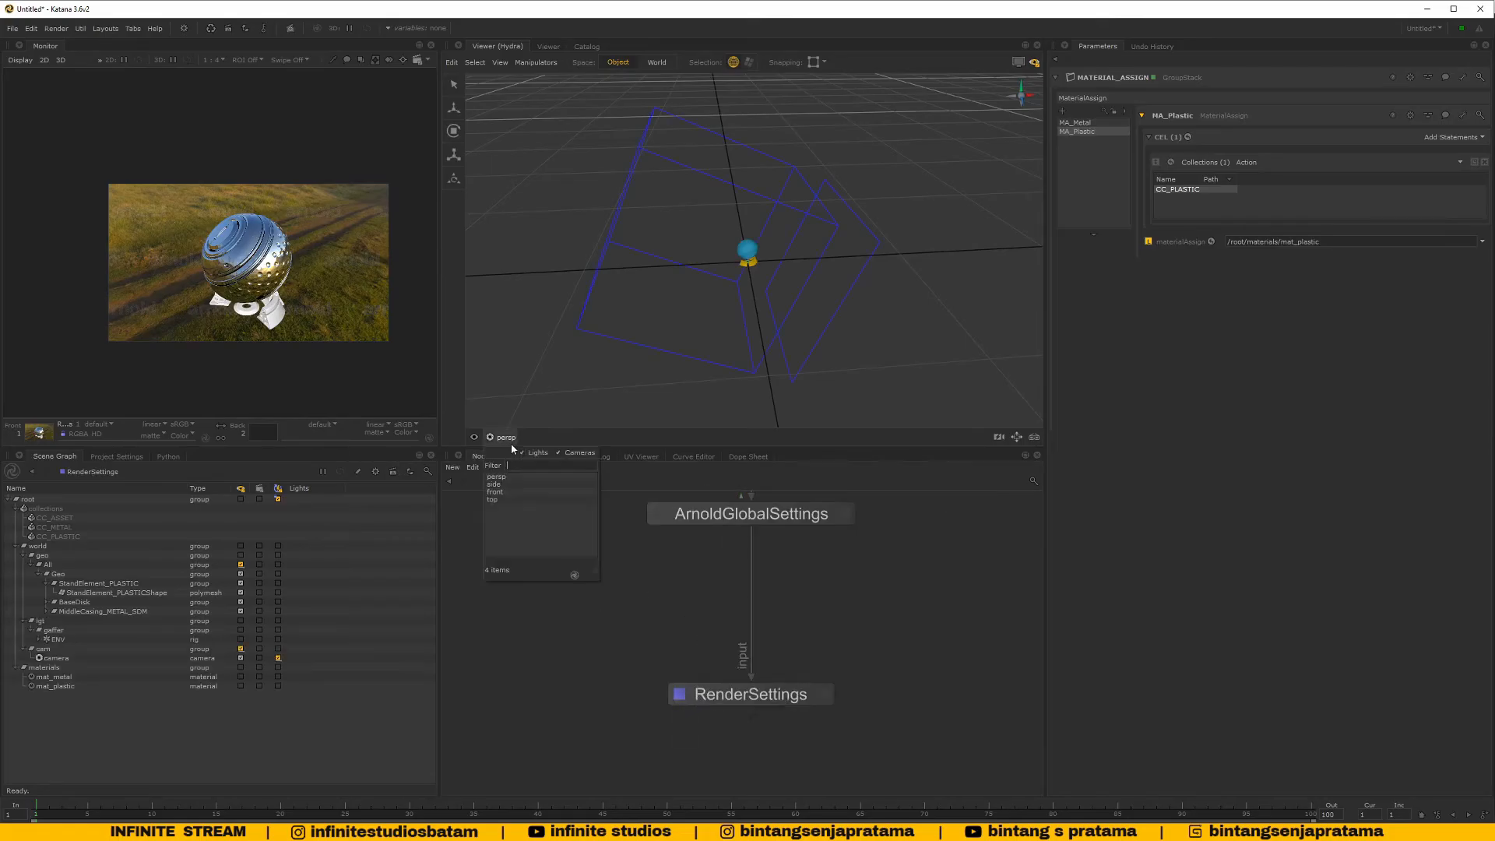
{"action": "left_click", "coordinate": [545, 500]}
{"action": "middle_click_drag", "start_coordinate": [244, 273], "coordinate": [215, 271]}
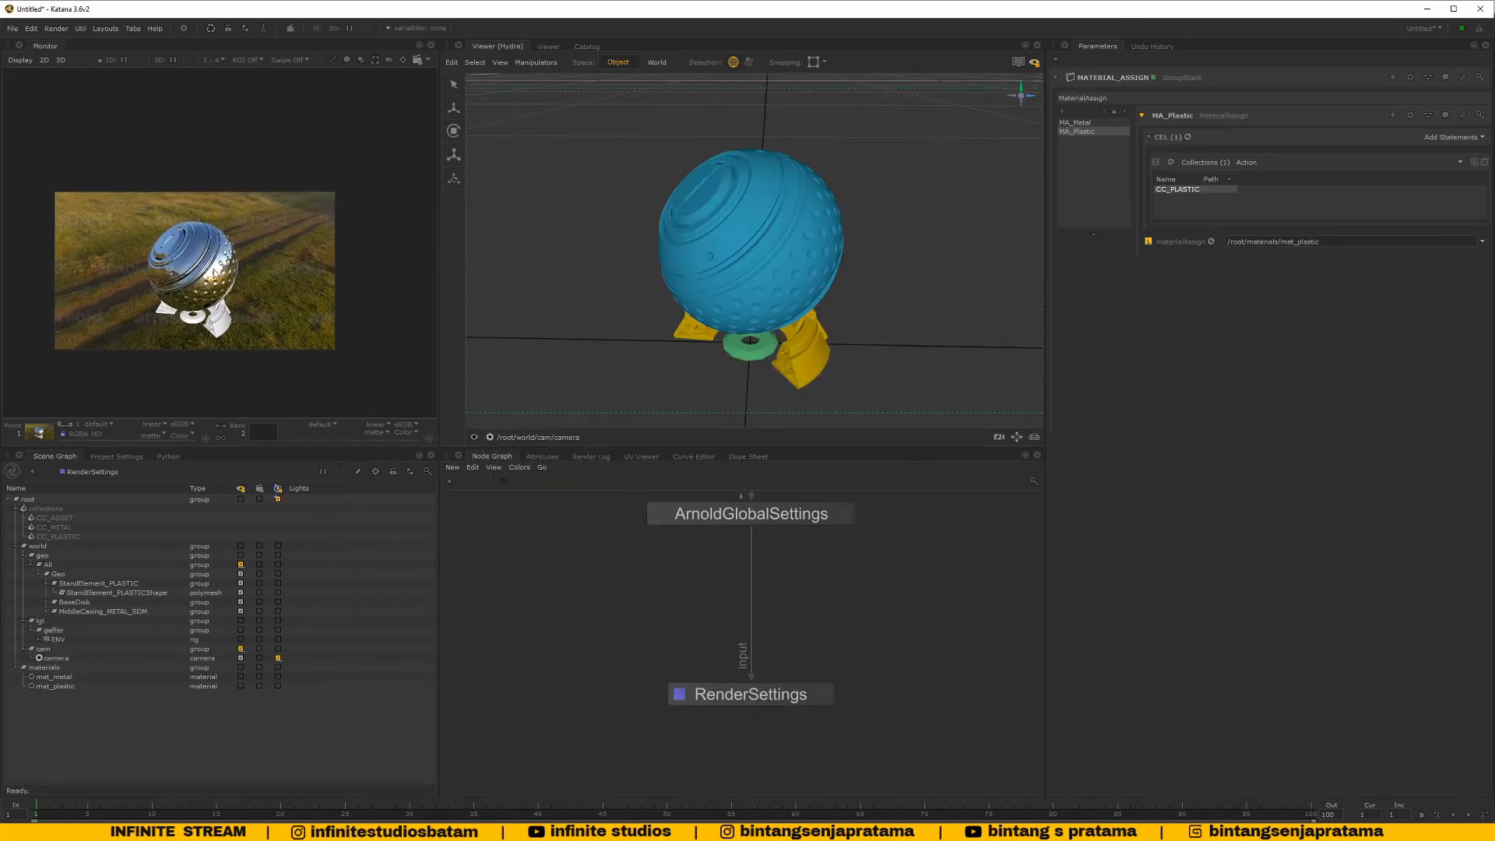
Enlarge the Monitor, set the region of interest to ROI On (visible), and crop it around the shader ball's stand and base disk
{"action": "left_click_drag", "start_coordinate": [441, 450], "coordinate": [594, 483]}
{"action": "scroll", "coordinate": [214, 273], "scroll_direction": "up", "scroll_amount": 1}
{"action": "middle_click_drag", "start_coordinate": [219, 275], "coordinate": [329, 267]}
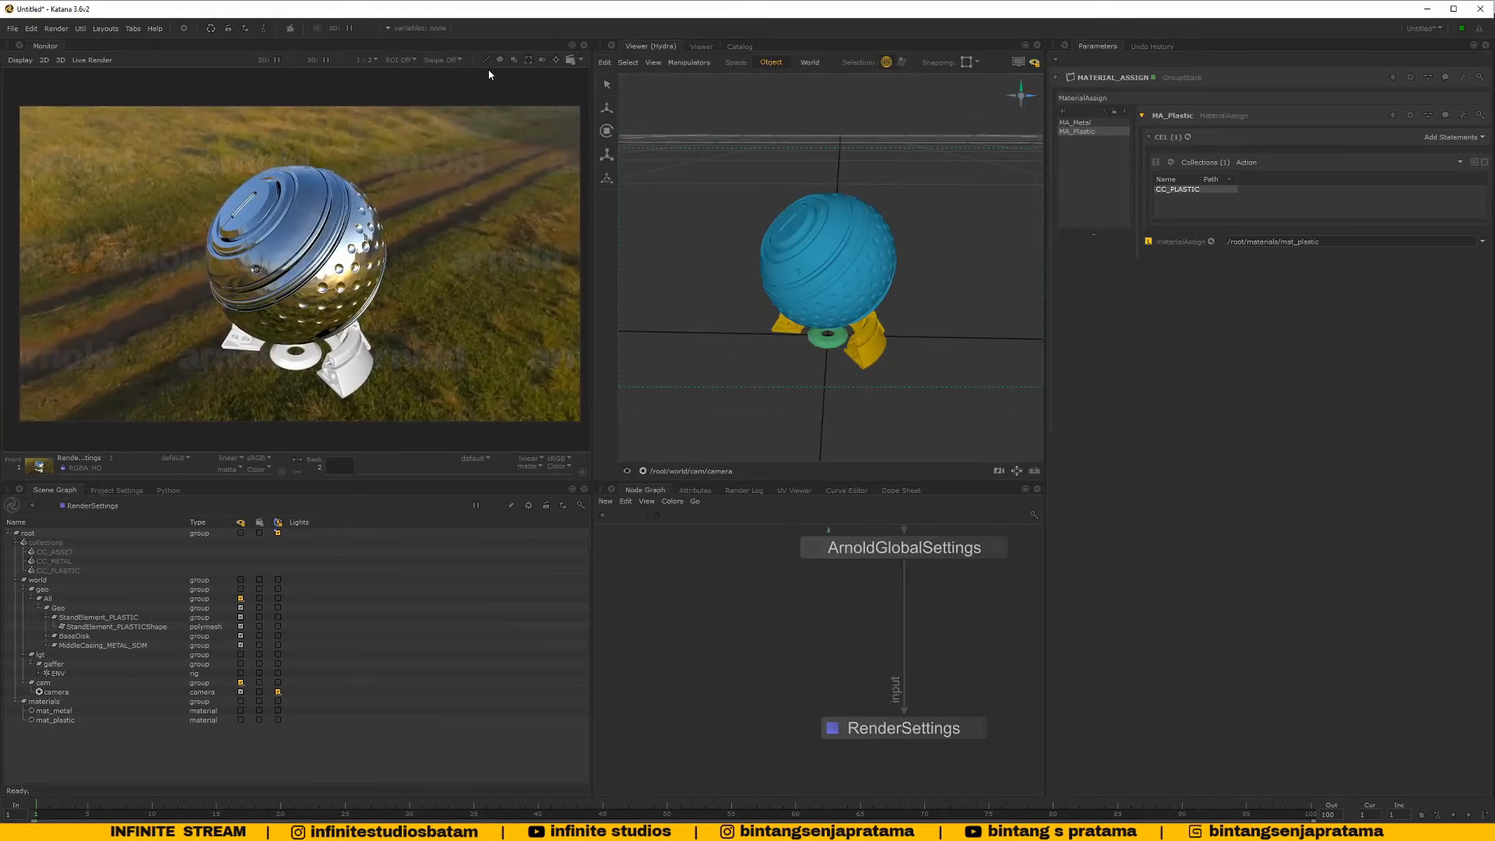
{"action": "left_click", "coordinate": [402, 60]}
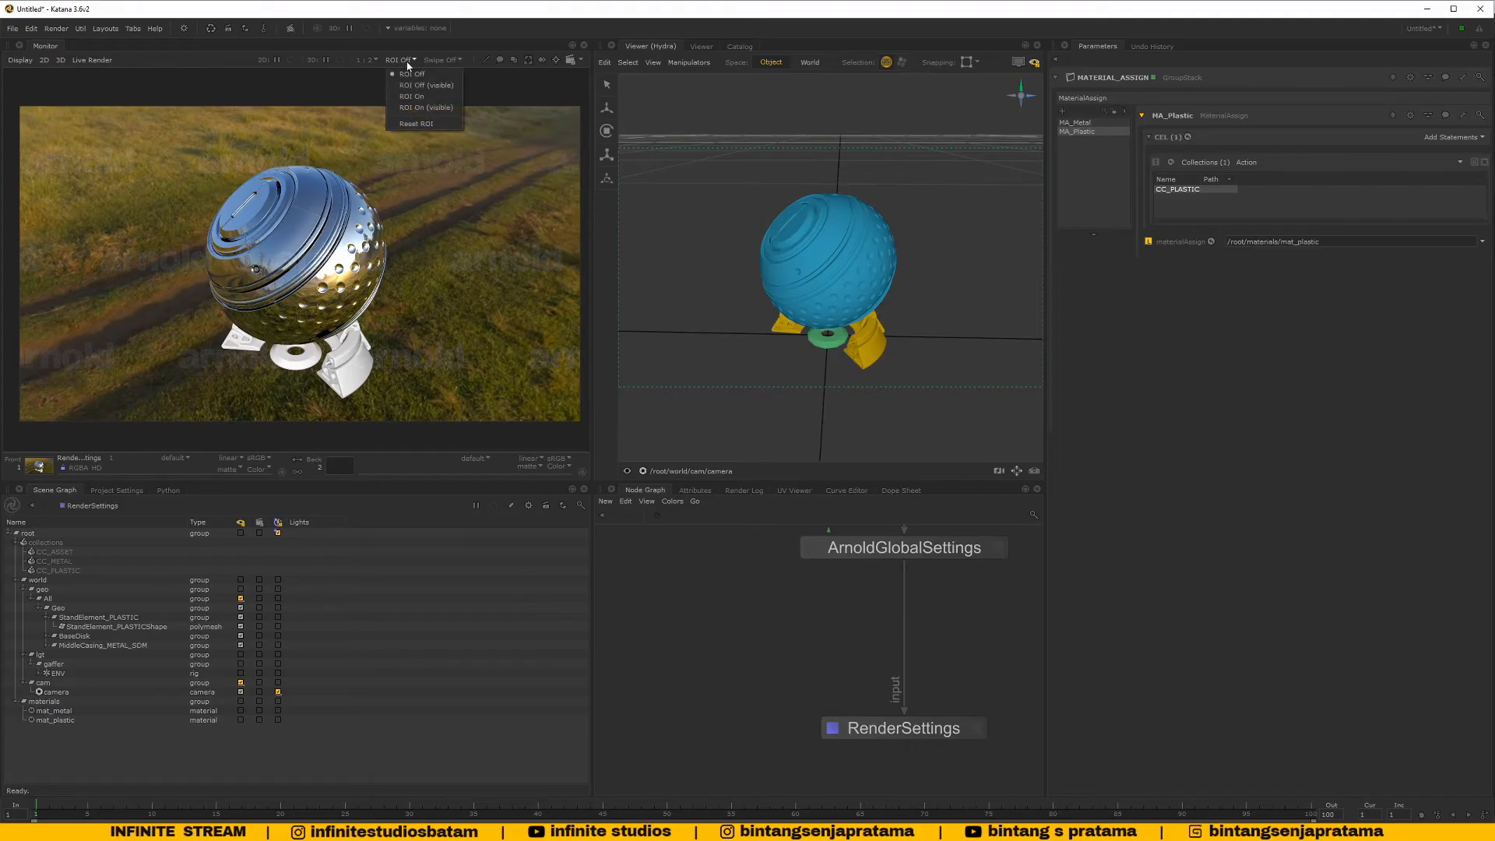
{"action": "left_click", "coordinate": [423, 108]}
{"action": "scroll", "coordinate": [362, 206], "scroll_direction": "down", "scroll_amount": 1}
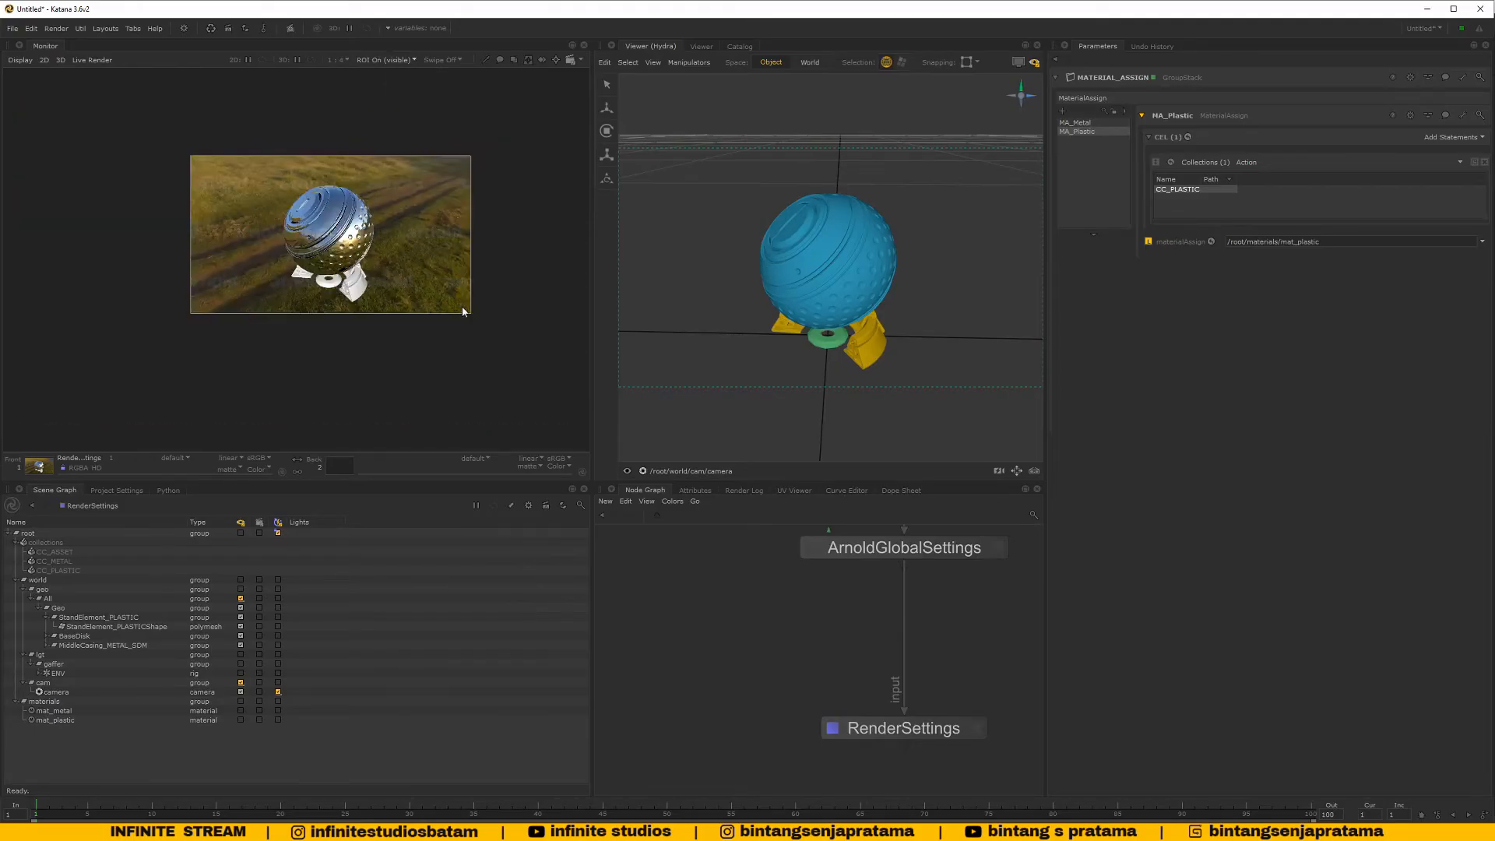
{"action": "left_click_drag", "start_coordinate": [461, 306], "coordinate": [371, 302]}
{"action": "left_click_drag", "start_coordinate": [191, 302], "coordinate": [284, 309]}
{"action": "left_click_drag", "start_coordinate": [371, 156], "coordinate": [370, 251]}
{"action": "scroll", "coordinate": [315, 291], "scroll_direction": "up", "scroll_amount": 2}
{"action": "middle_click_drag", "start_coordinate": [370, 257], "coordinate": [277, 301]}
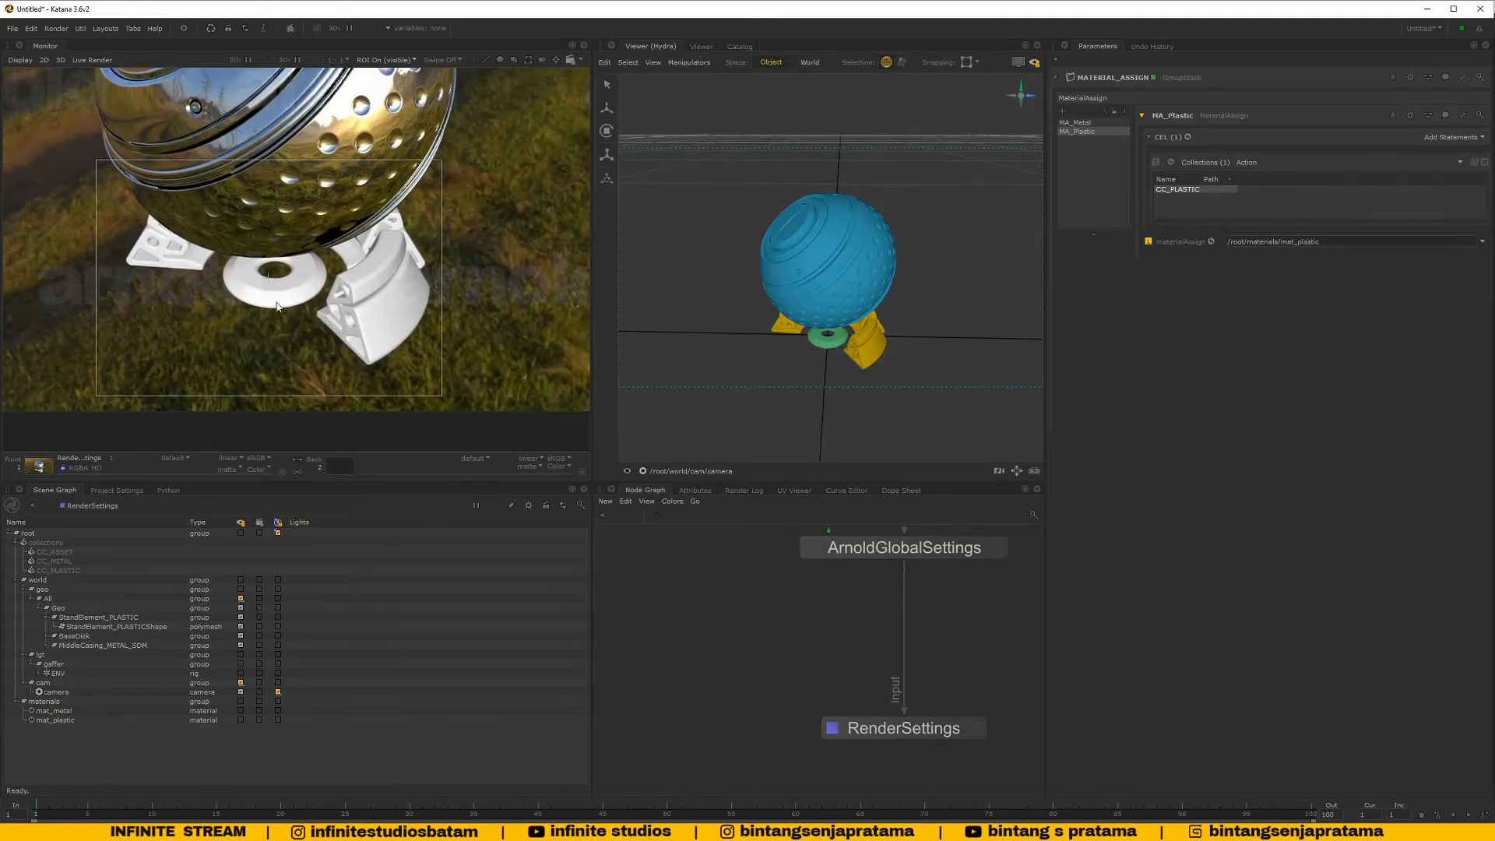
Render the region from the RenderSettings node and inspect the plastic material on the stand
{"action": "right_click", "coordinate": [96, 505]}
{"action": "left_click", "coordinate": [132, 522]}
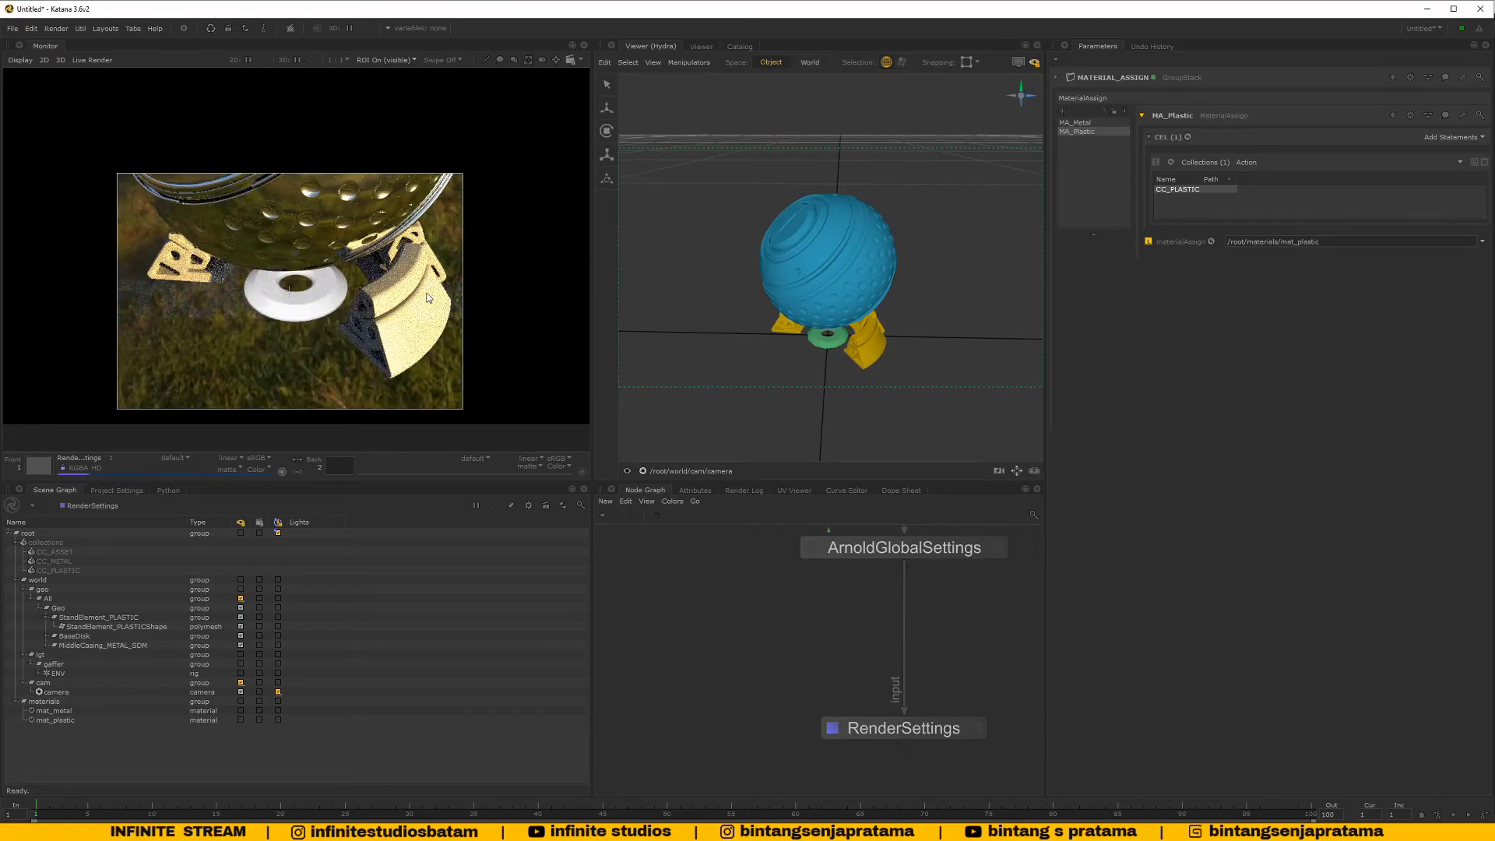
{"action": "scroll", "coordinate": [403, 306], "scroll_direction": "up", "scroll_amount": 1}
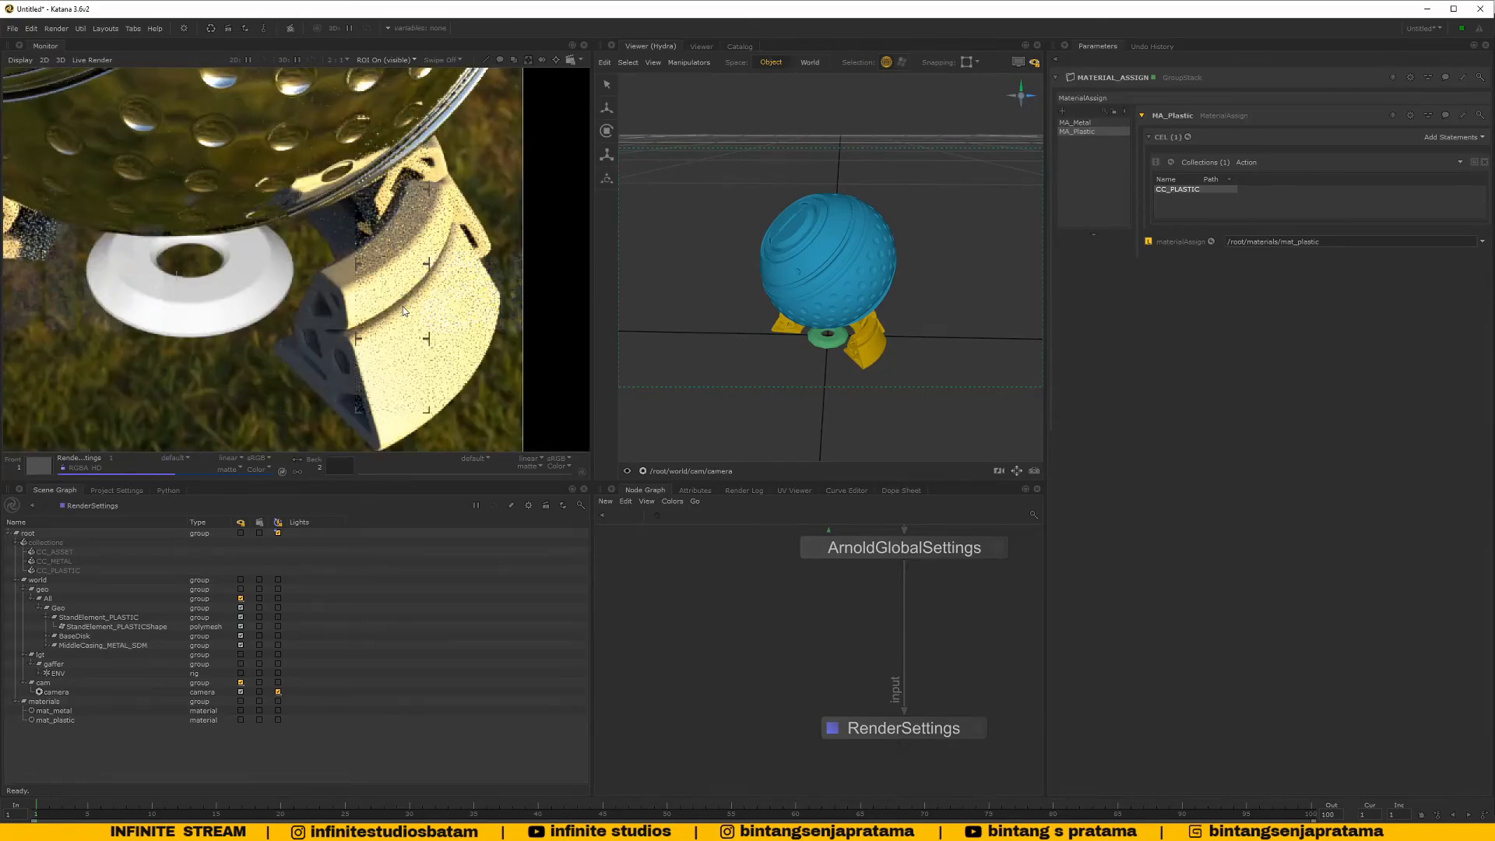
{"action": "scroll", "coordinate": [404, 306], "scroll_direction": "down", "scroll_amount": 1}
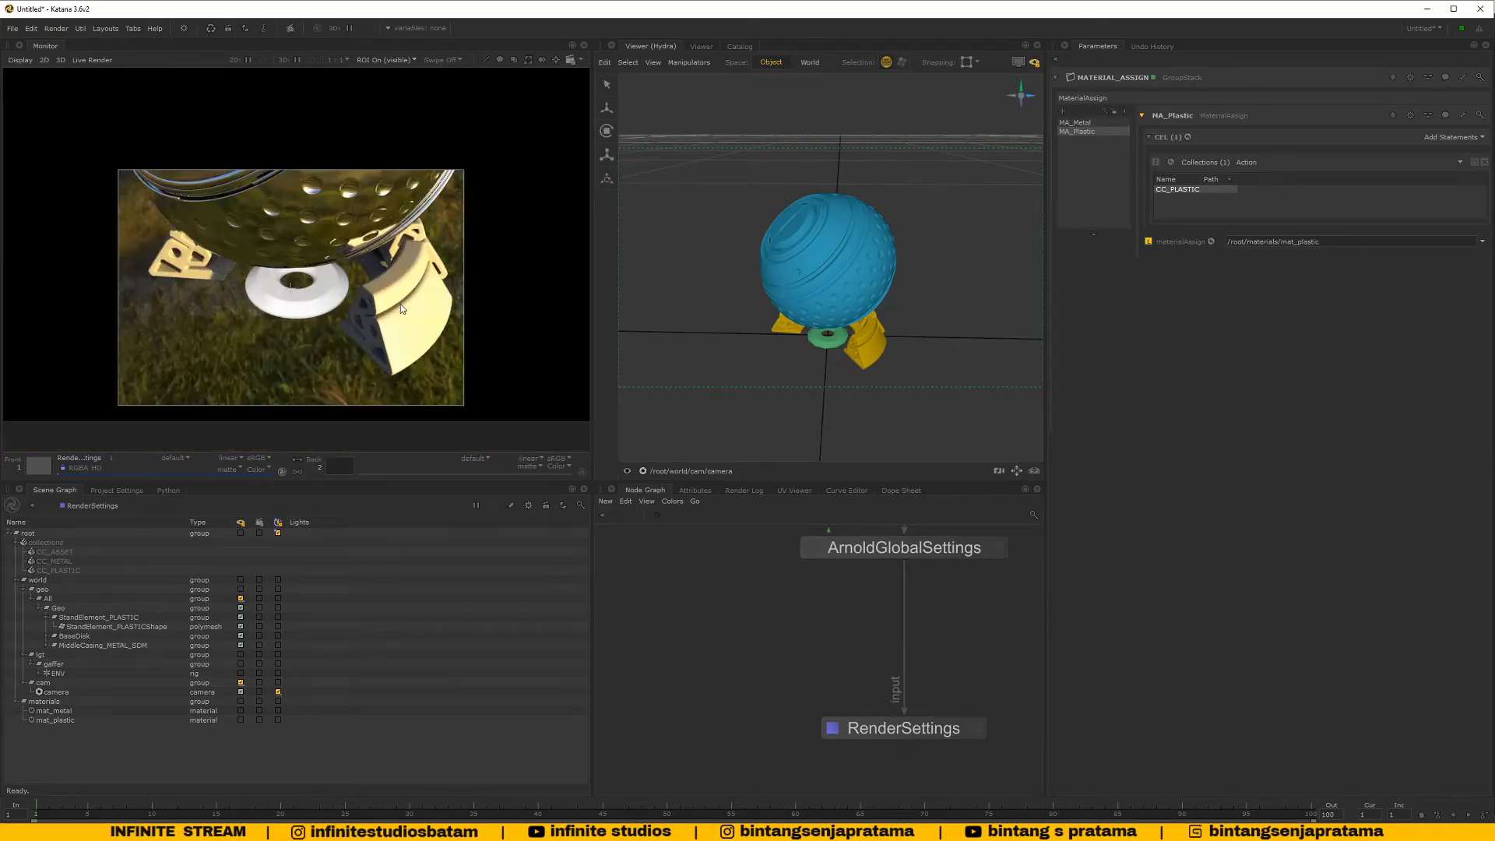
{"action": "middle_click_drag", "start_coordinate": [379, 301], "coordinate": [343, 306]}
{"action": "scroll", "coordinate": [345, 314], "scroll_direction": "up", "scroll_amount": 1}
Set the base_color of the mat_plastic shader inside MAT_plastic to 0.1, 0.1, 0.1
{"action": "middle_click_drag", "start_coordinate": [747, 615], "coordinate": [732, 637]}
{"action": "scroll", "coordinate": [849, 670], "scroll_direction": "down", "scroll_amount": 3}
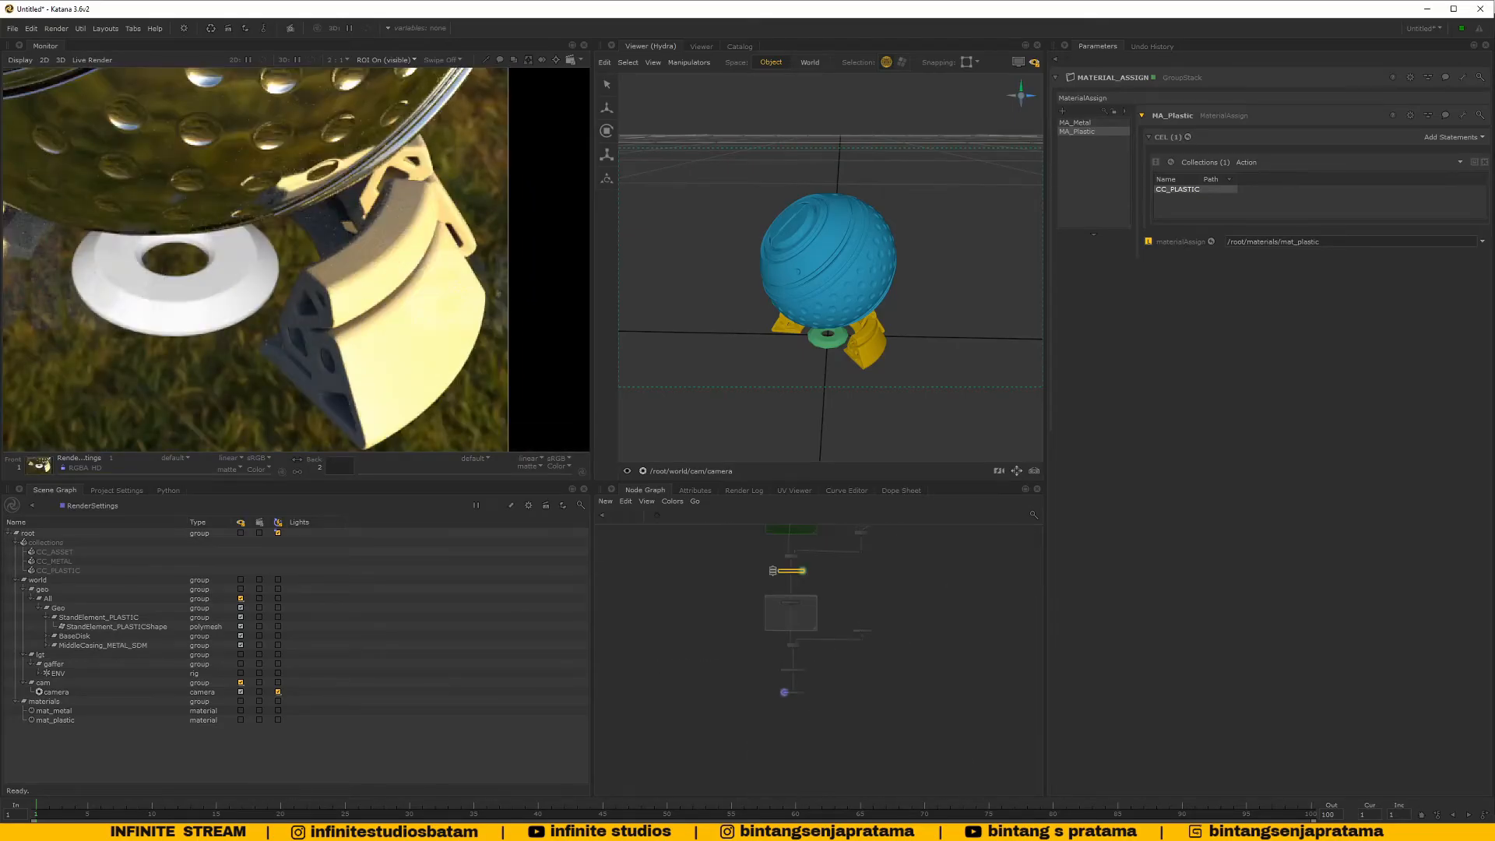
{"action": "middle_click_drag", "start_coordinate": [849, 671], "coordinate": [809, 637]}
{"action": "scroll", "coordinate": [839, 642], "scroll_direction": "up", "scroll_amount": 2}
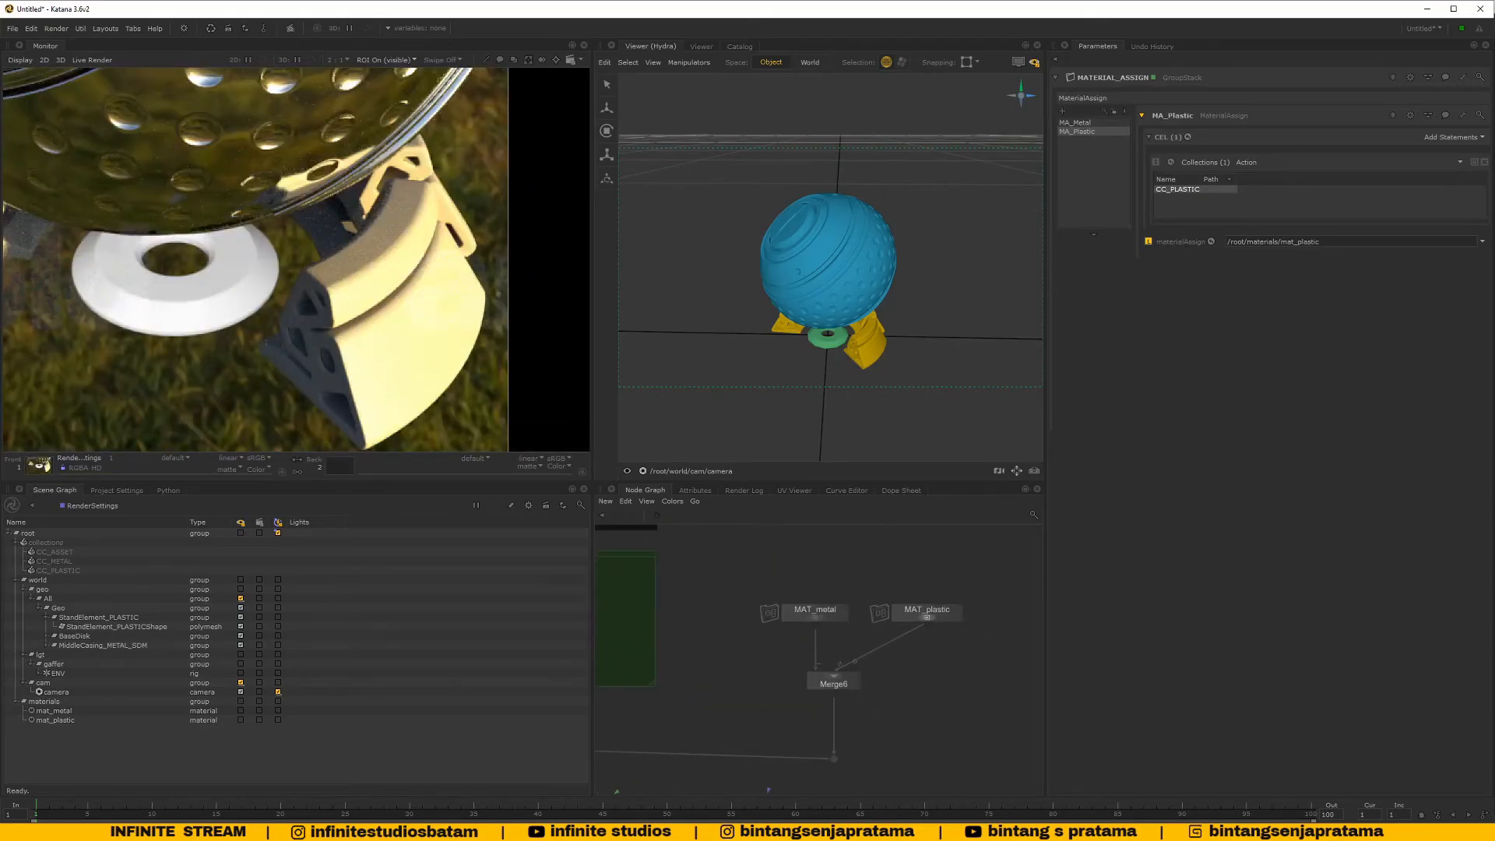
{"action": "scroll", "coordinate": [922, 609], "scroll_direction": "up", "scroll_amount": 4}
{"action": "left_click", "coordinate": [897, 647]}
{"action": "left_click_drag", "start_coordinate": [795, 541], "coordinate": [793, 596]}
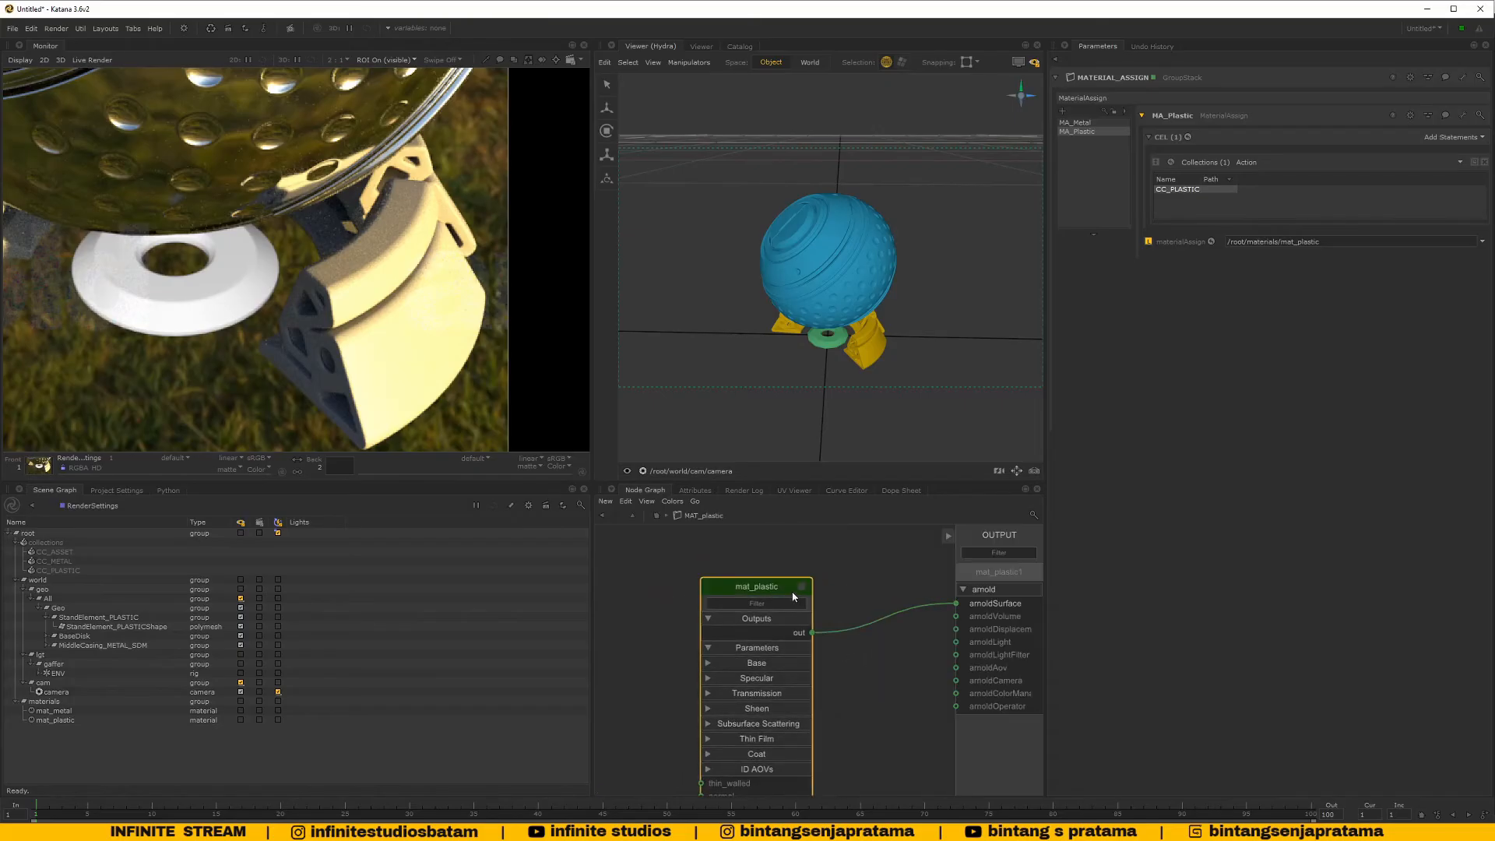
{"action": "left_click", "coordinate": [803, 586]}
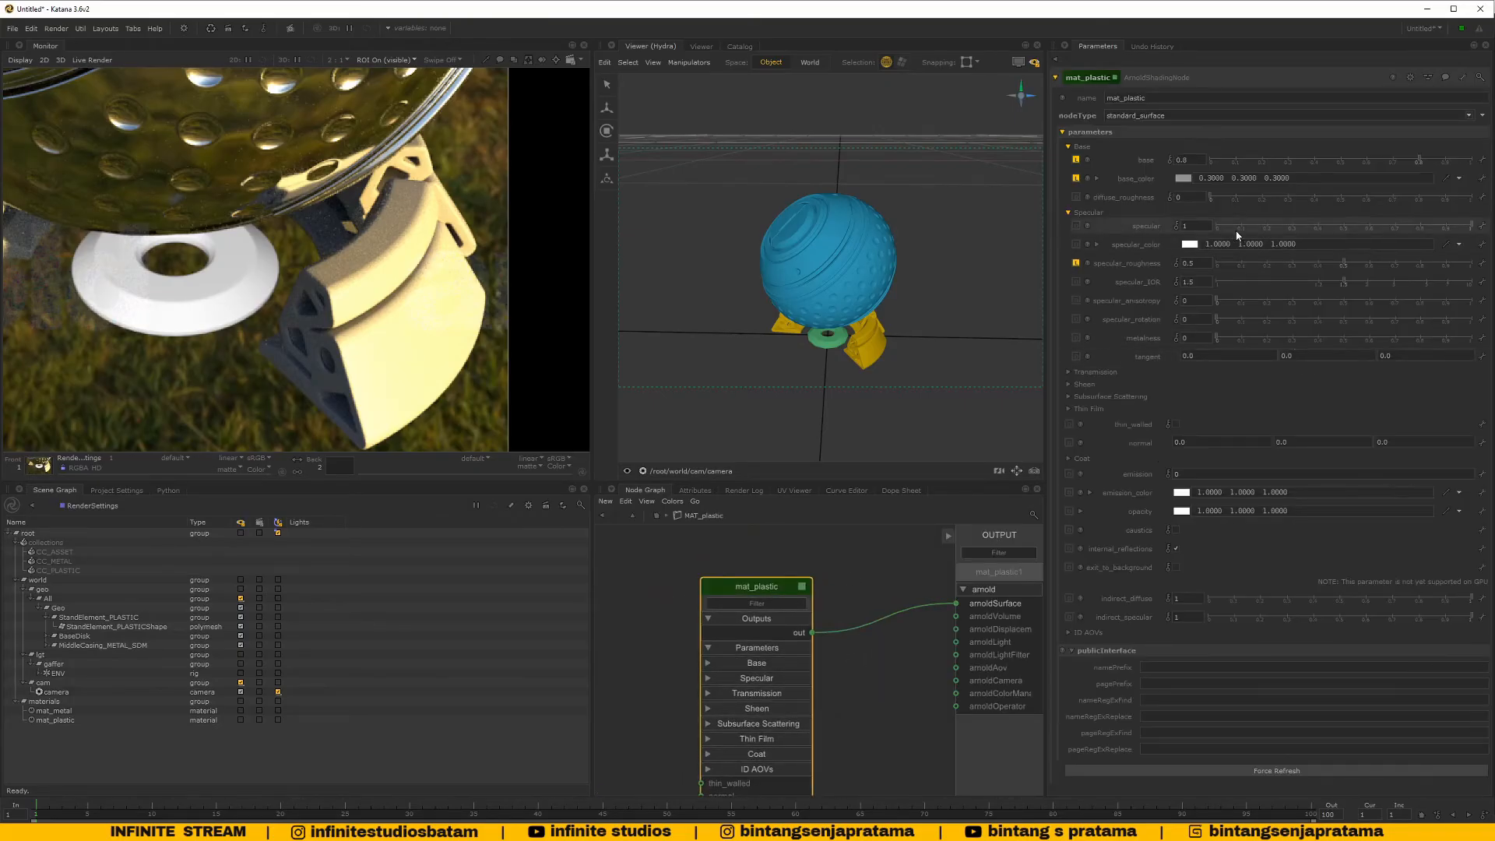
{"action": "left_click_drag", "start_coordinate": [1309, 179], "coordinate": [1068, 205]}
{"action": "type", "text": "0.1"}
{"action": "key", "text": "Return"}
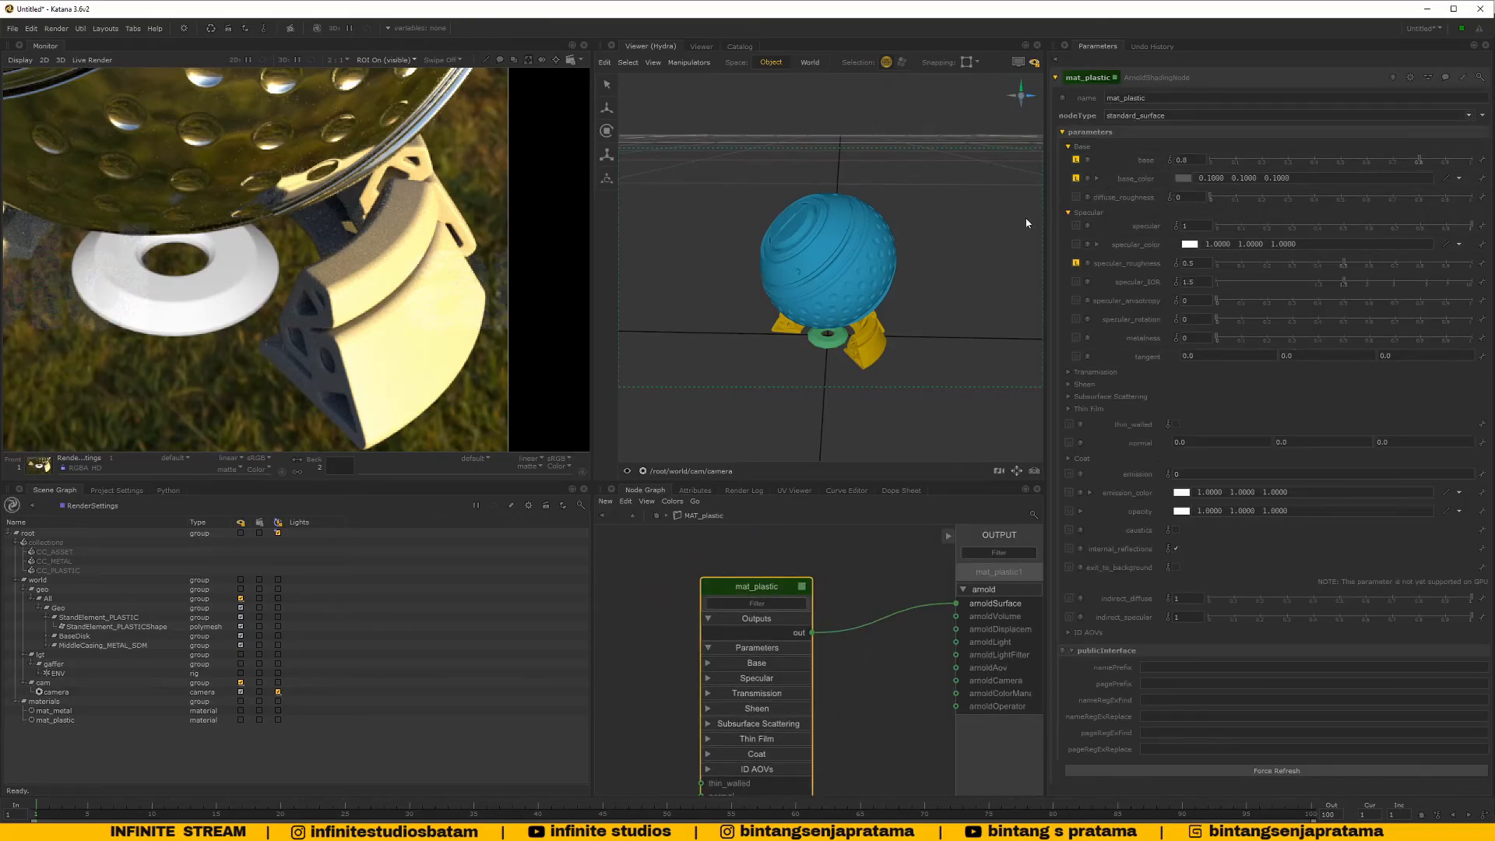
{"action": "scroll", "coordinate": [203, 409], "scroll_direction": "down", "scroll_amount": 1}
{"action": "middle_click_drag", "start_coordinate": [203, 409], "coordinate": [237, 364]}
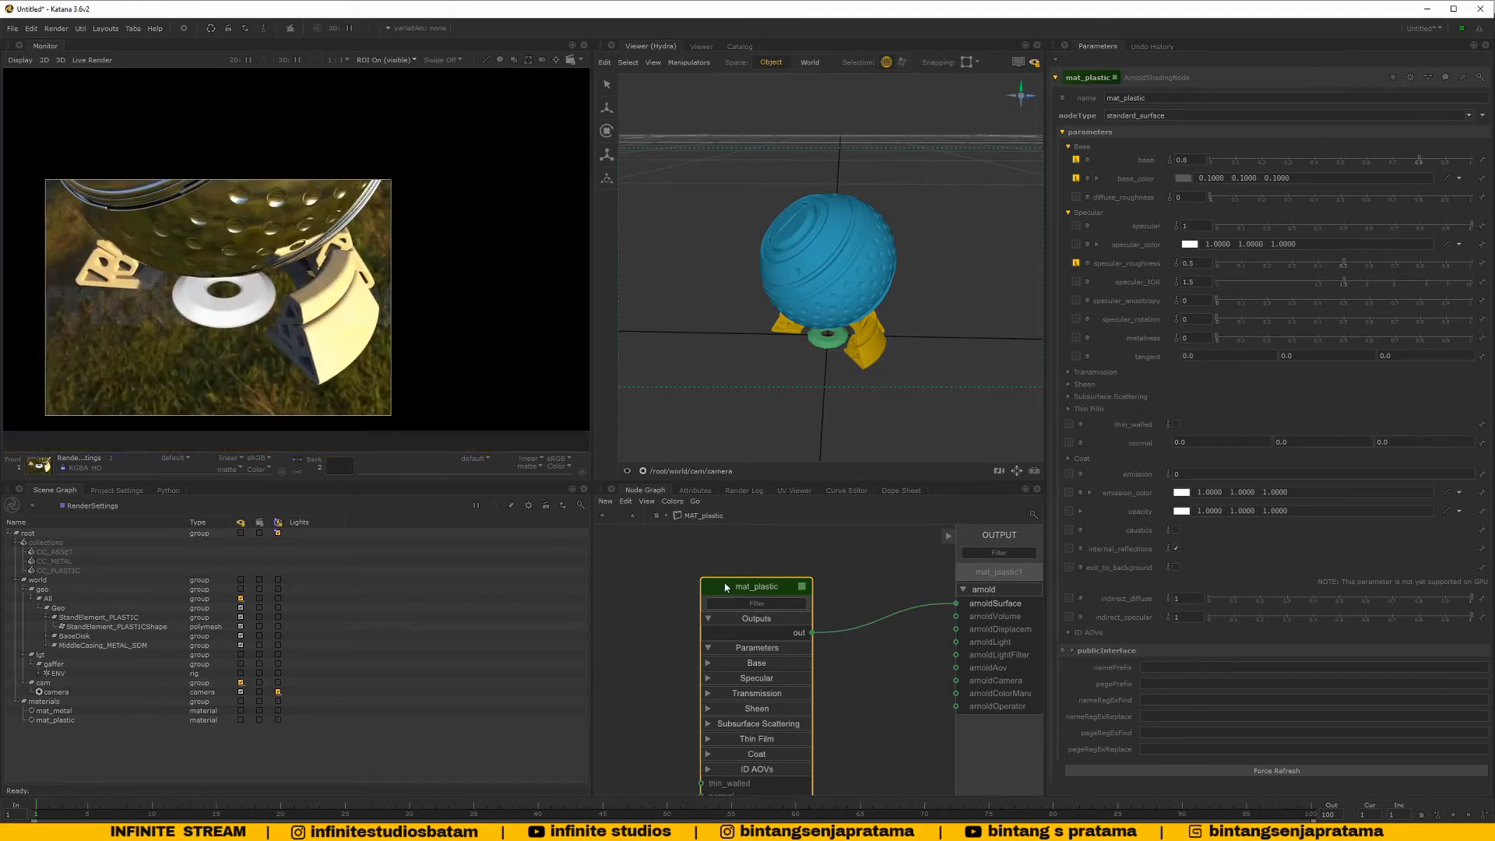
Duplicate the MAT_plastic node in the main node graph and set the copy's material name to mat_base
{"action": "left_click", "coordinate": [657, 515]}
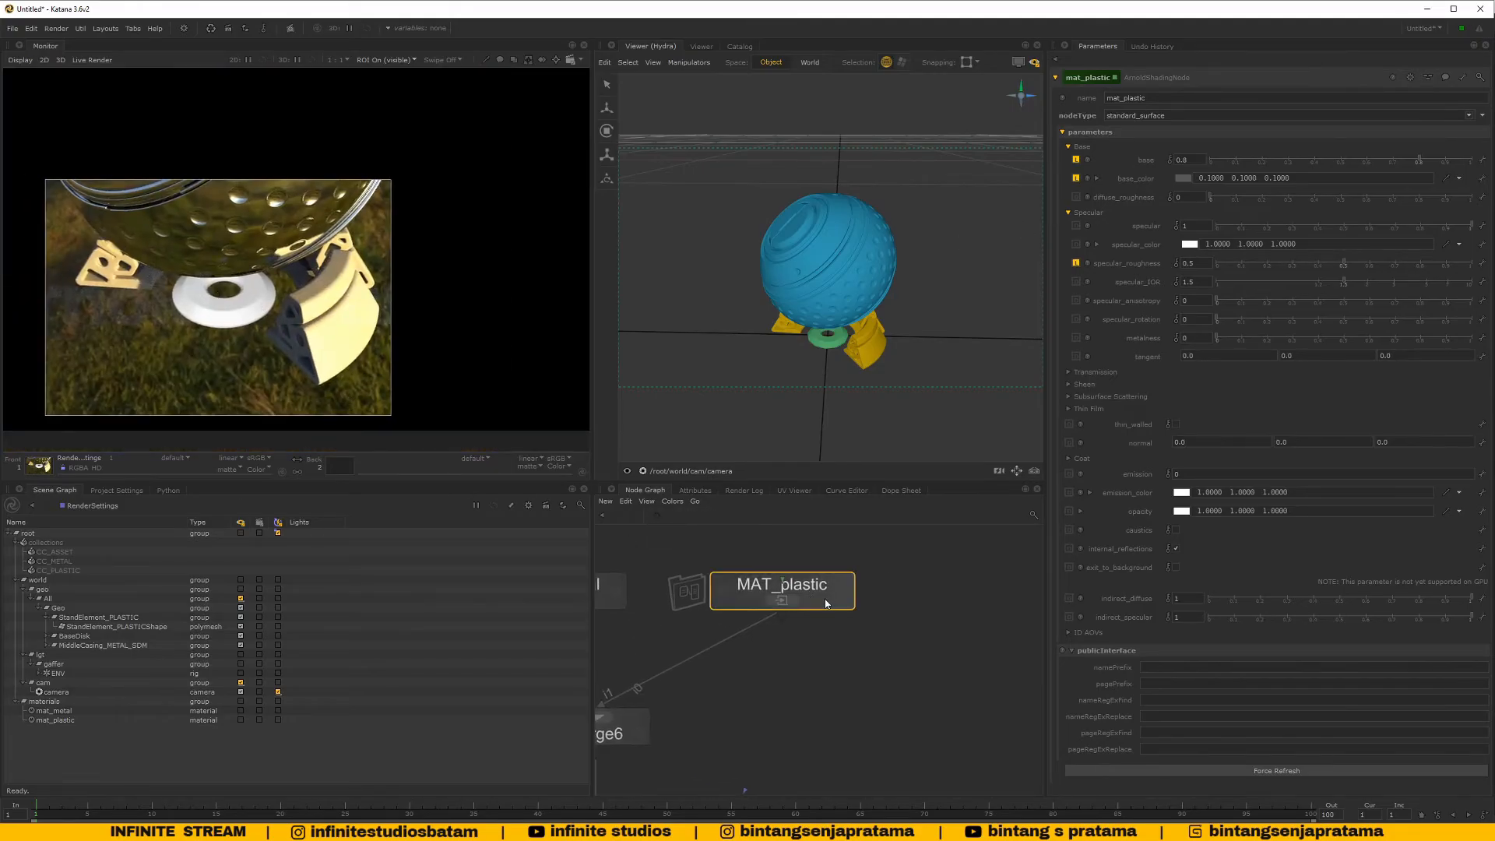
{"action": "scroll", "coordinate": [882, 595], "scroll_direction": "up", "scroll_amount": 2}
{"action": "scroll", "coordinate": [882, 594], "scroll_direction": "down", "scroll_amount": 3}
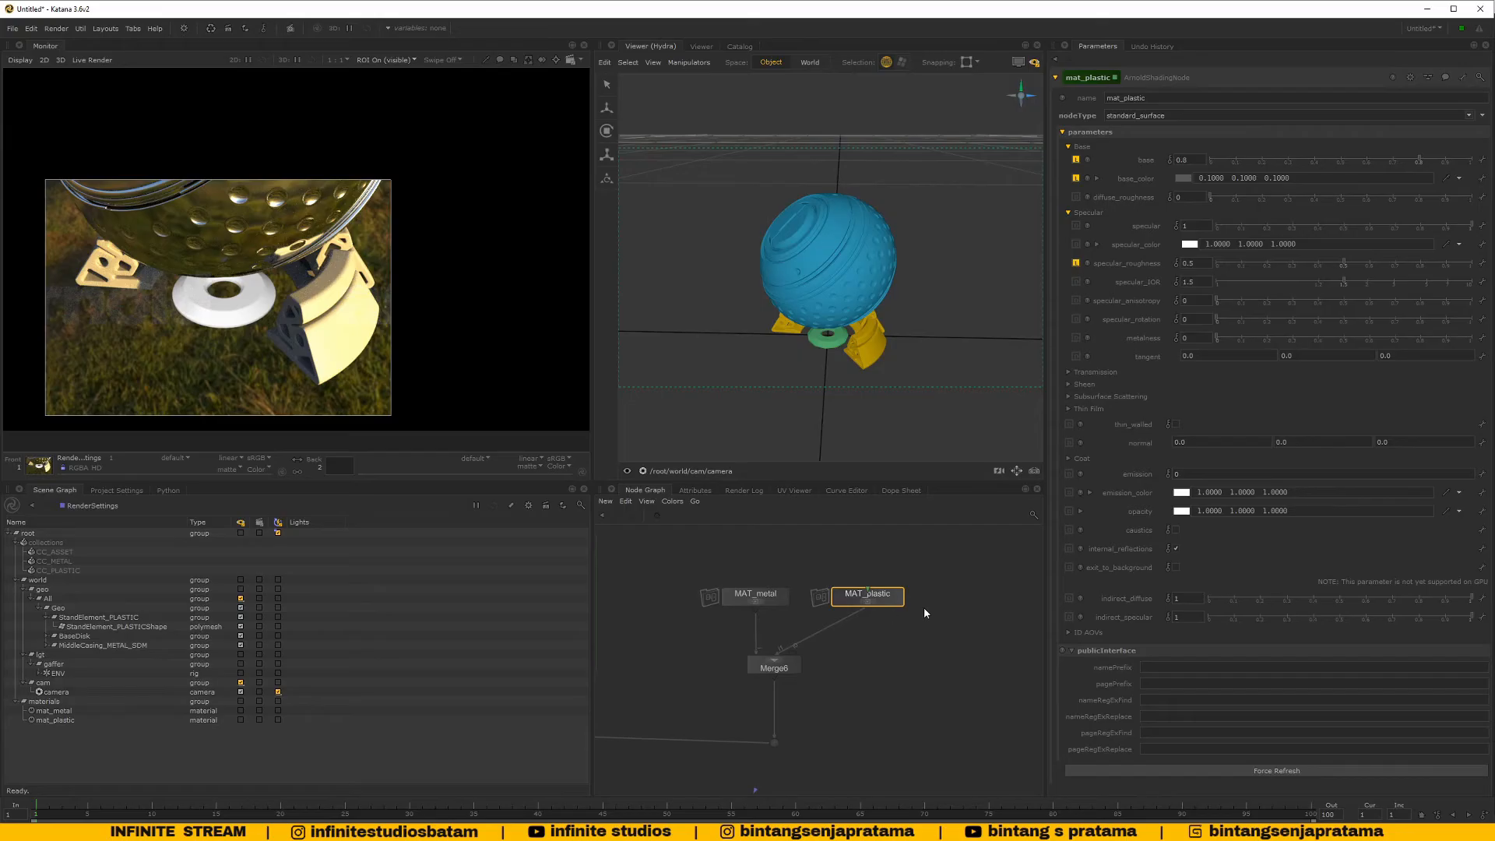
{"action": "key", "text": "ctrl+v"}
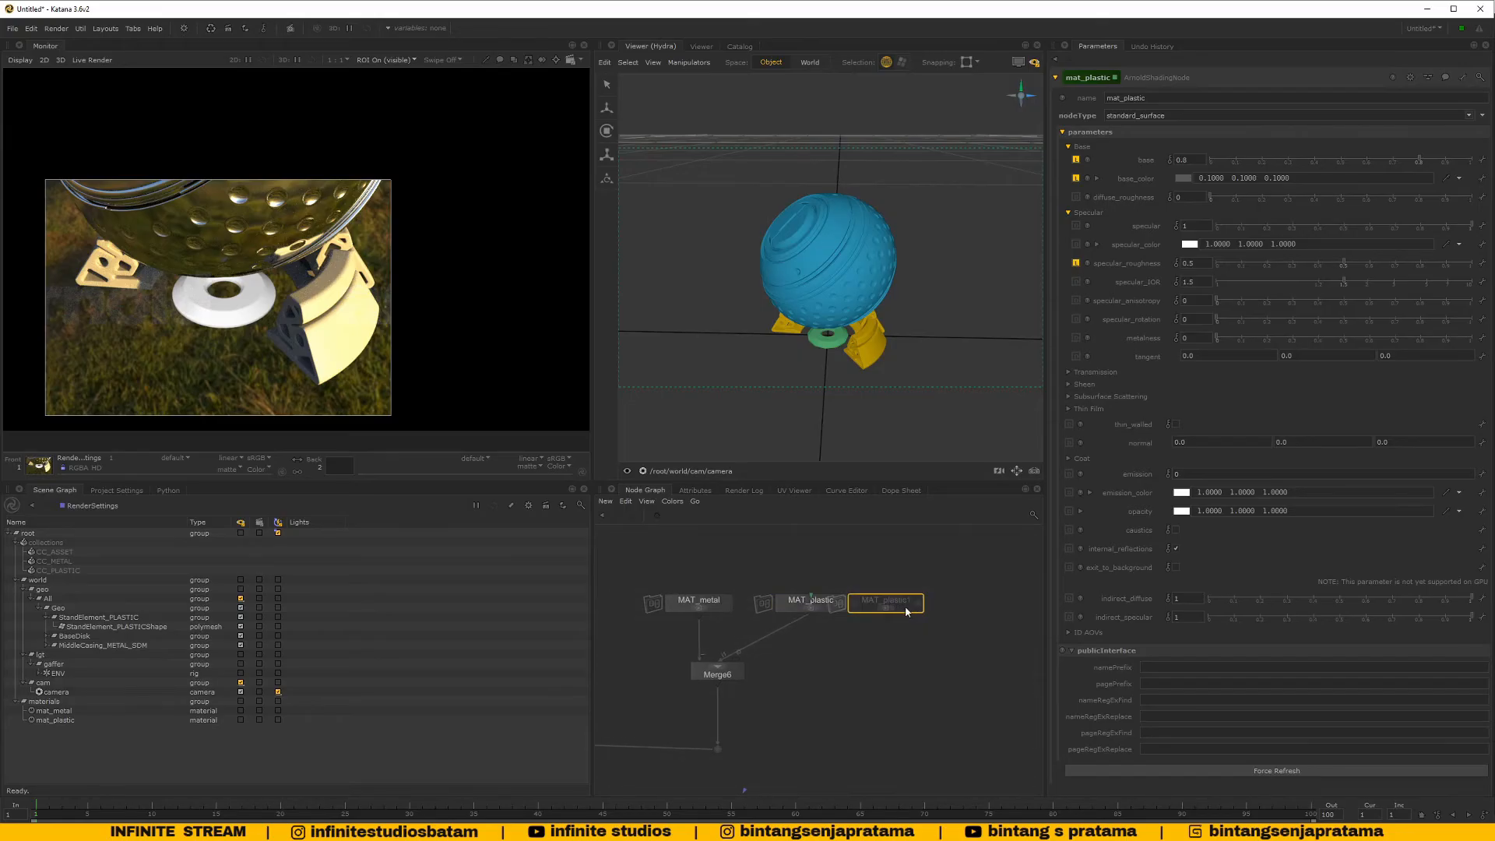
{"action": "scroll", "coordinate": [916, 606], "scroll_direction": "up", "scroll_amount": 3}
{"action": "left_click", "coordinate": [963, 603]}
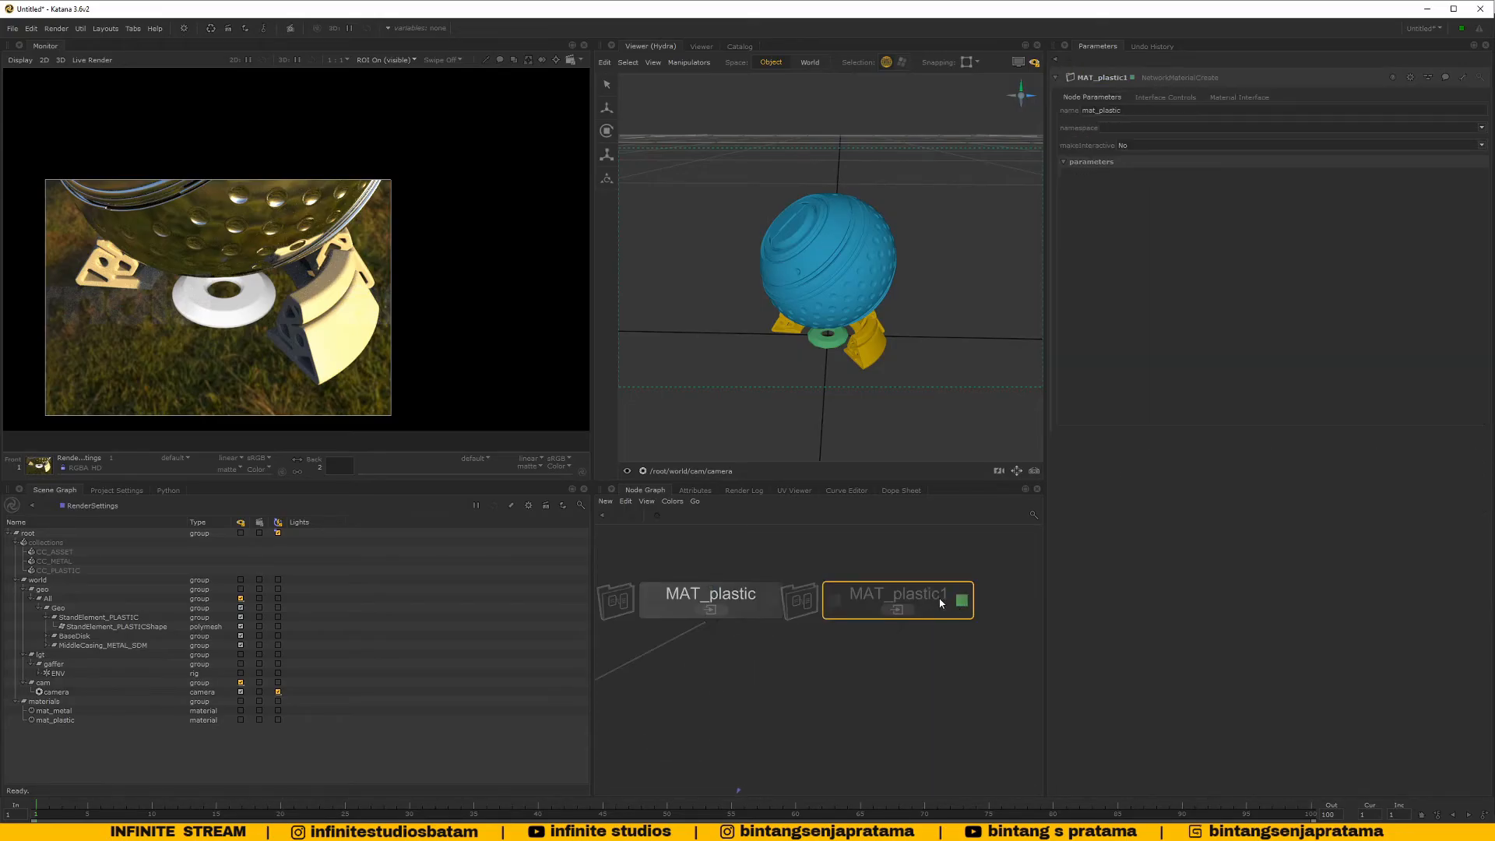
{"action": "left_click_drag", "start_coordinate": [1121, 110], "coordinate": [1098, 111]}
{"action": "type", "text": "base"}
Maximize the node graph and connect the MAT_plastic1 output to a new input of Merge6
{"action": "scroll", "coordinate": [866, 618], "scroll_direction": "down", "scroll_amount": 4}
{"action": "mouse_move", "coordinate": [834, 660]}
{"action": "middle_mouse_down"}
{"action": "mouse_move", "coordinate": [867, 618]}
{"action": "mouse_move", "coordinate": [876, 669]}
{"action": "mouse_move", "coordinate": [827, 685]}
{"action": "middle_mouse_up"}
{"action": "scroll", "coordinate": [814, 653], "scroll_direction": "up", "scroll_amount": 2}
{"action": "scroll", "coordinate": [849, 655], "scroll_direction": "up", "scroll_amount": 2}
{"action": "key", "text": "space"}
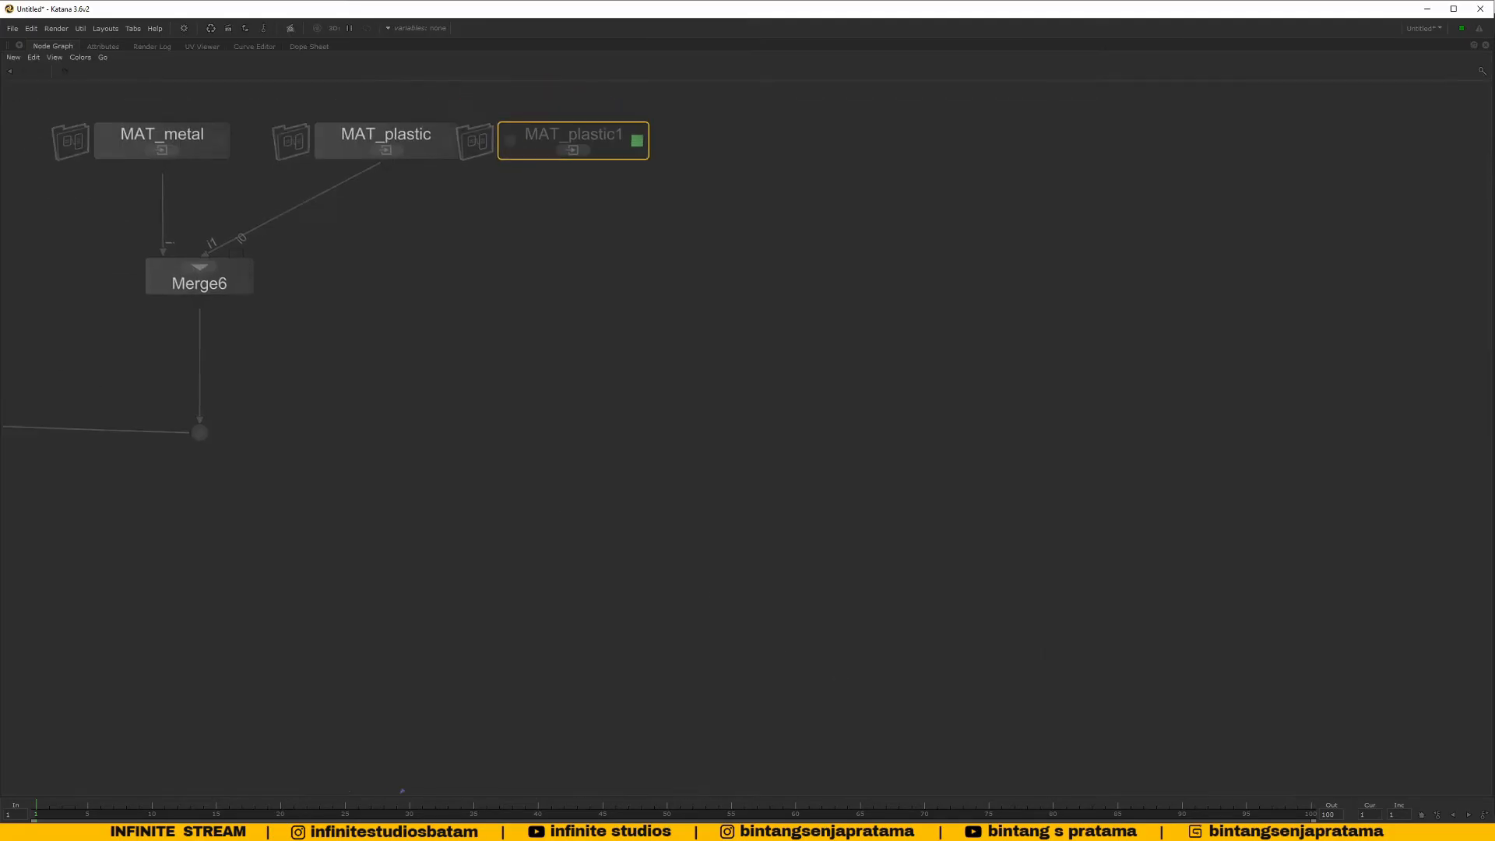
{"action": "middle_click_drag", "start_coordinate": [258, 264], "coordinate": [606, 502]}
{"action": "scroll", "coordinate": [605, 502], "scroll_direction": "up", "scroll_amount": 2}
{"action": "left_click_drag", "start_coordinate": [549, 495], "coordinate": [1220, 308]}
Move MAT_metal and MAT_plastic higher above Merge6 and route MAT_plastic's connection through a dot
{"action": "scroll", "coordinate": [842, 460], "scroll_direction": "down", "scroll_amount": 3}
{"action": "left_click", "coordinate": [653, 424]}
{"action": "left_click_drag", "start_coordinate": [653, 424], "coordinate": [652, 181]}
{"action": "left_click_drag", "start_coordinate": [880, 423], "coordinate": [735, 387]}
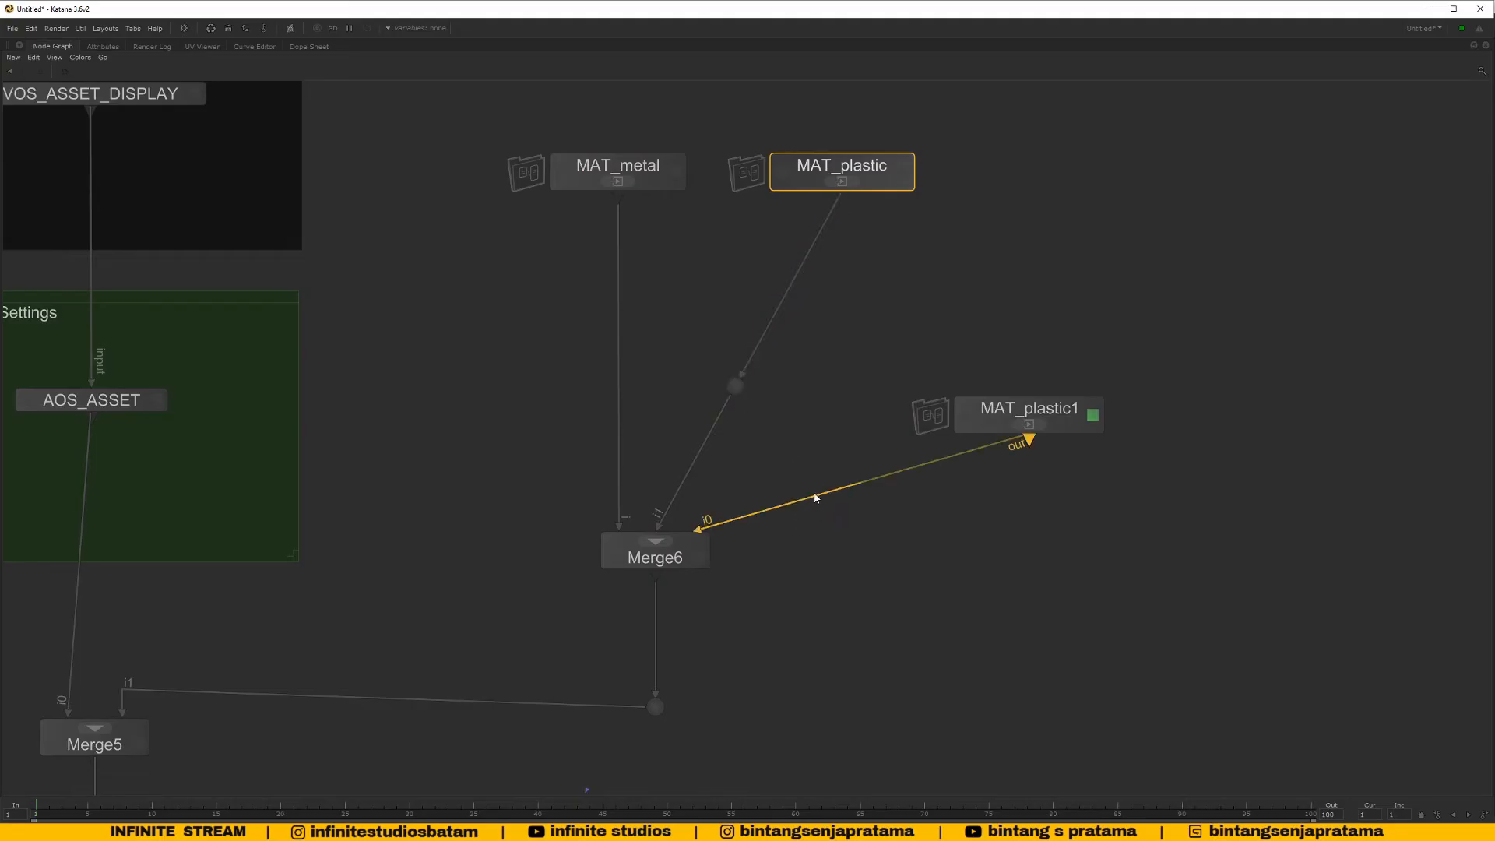
Route MAT_plastic1's connection through a dot, line the node up beside MAT_plastic, and place both dots directly below their material nodes
{"action": "left_click_drag", "start_coordinate": [818, 496], "coordinate": [1032, 484]}
{"action": "left_click", "coordinate": [1088, 392]}
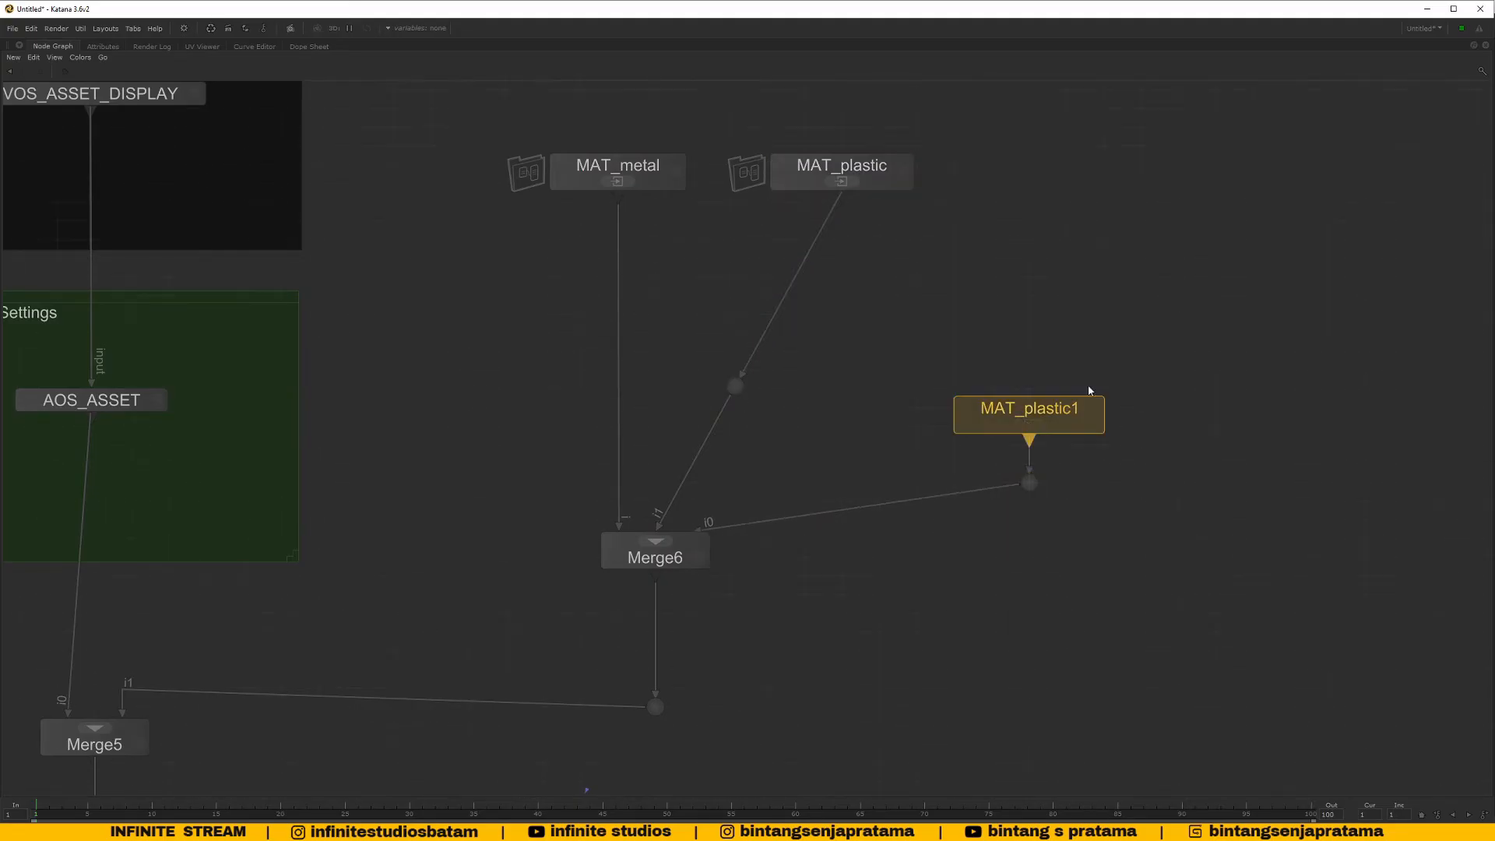
{"action": "left_click_drag", "start_coordinate": [1088, 392], "coordinate": [1125, 148]}
{"action": "left_click_drag", "start_coordinate": [725, 382], "coordinate": [835, 461]}
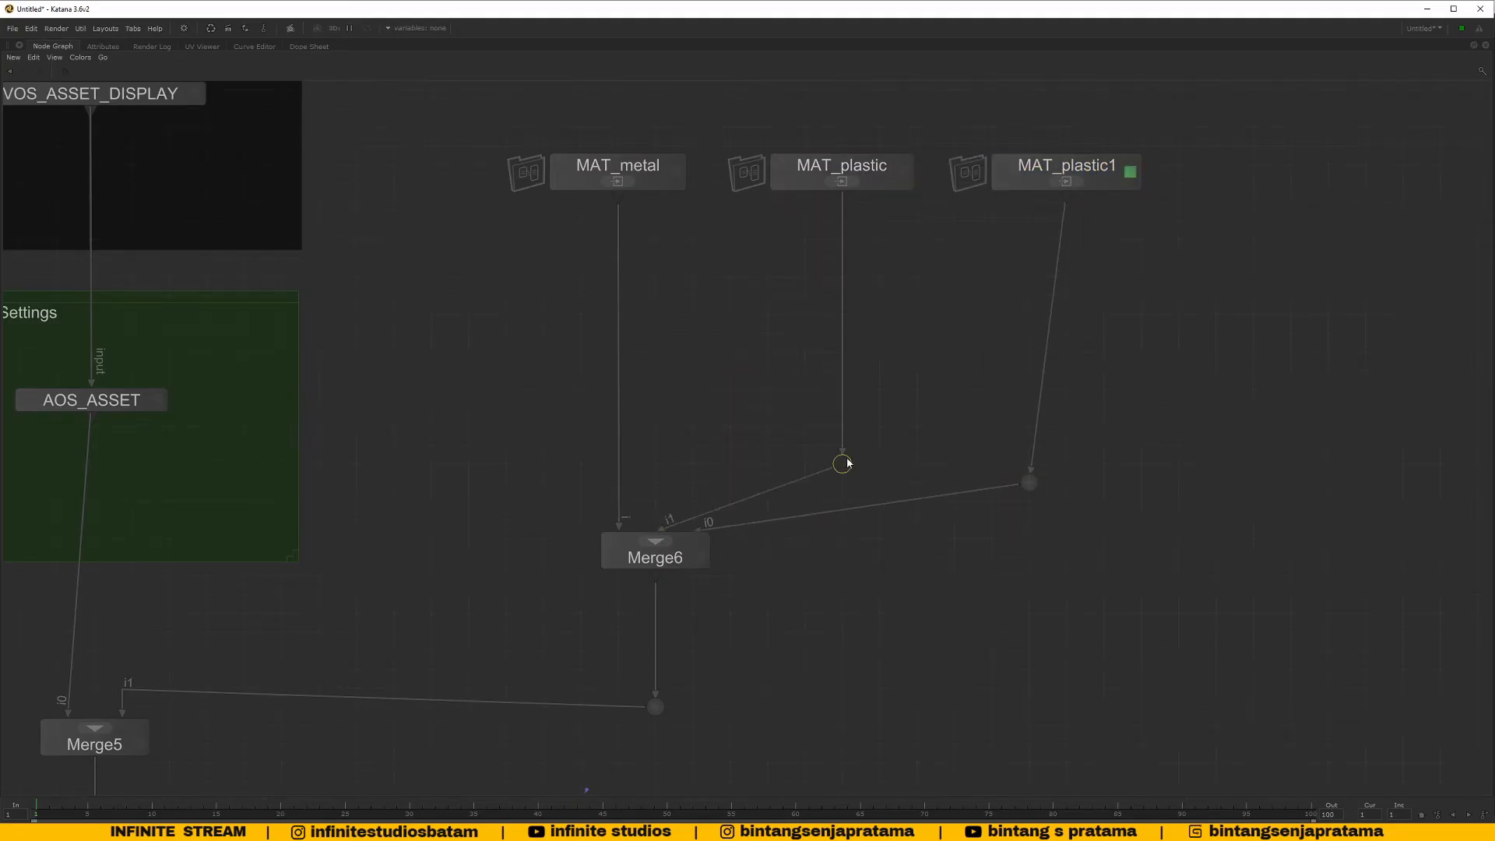
{"action": "left_click_drag", "start_coordinate": [1043, 494], "coordinate": [1077, 460]}
{"action": "scroll", "coordinate": [934, 385], "scroll_direction": "down", "scroll_amount": 3}
{"action": "scroll", "coordinate": [925, 421], "scroll_direction": "up", "scroll_amount": 3}
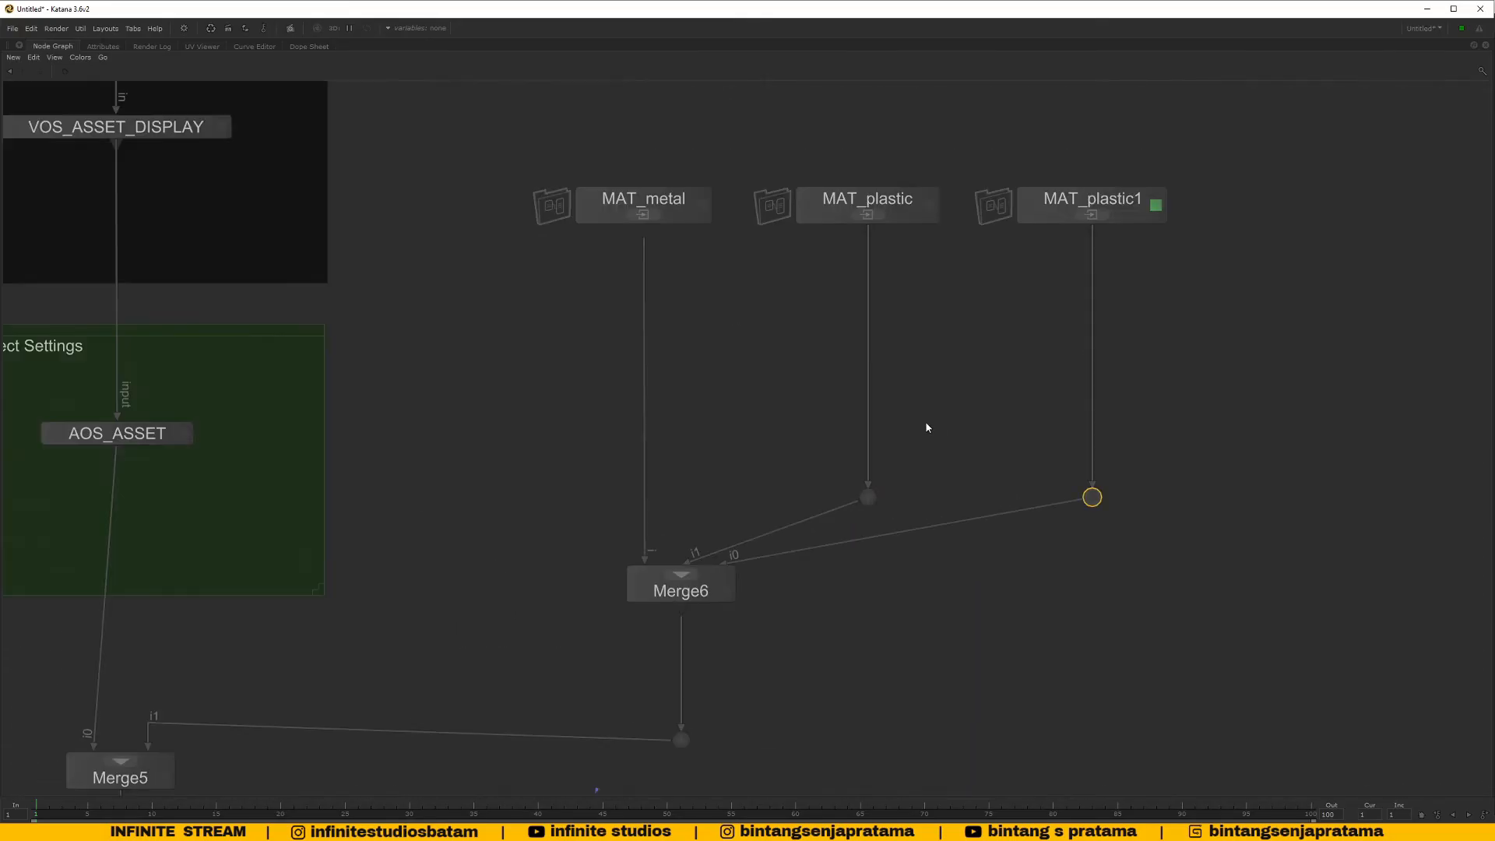
Create a backdrop that encloses the three material nodes, their dots and Merge6
{"action": "scroll", "coordinate": [923, 436], "scroll_direction": "down", "scroll_amount": 3}
{"action": "left_click_drag", "start_coordinate": [675, 274], "coordinate": [1081, 573]}
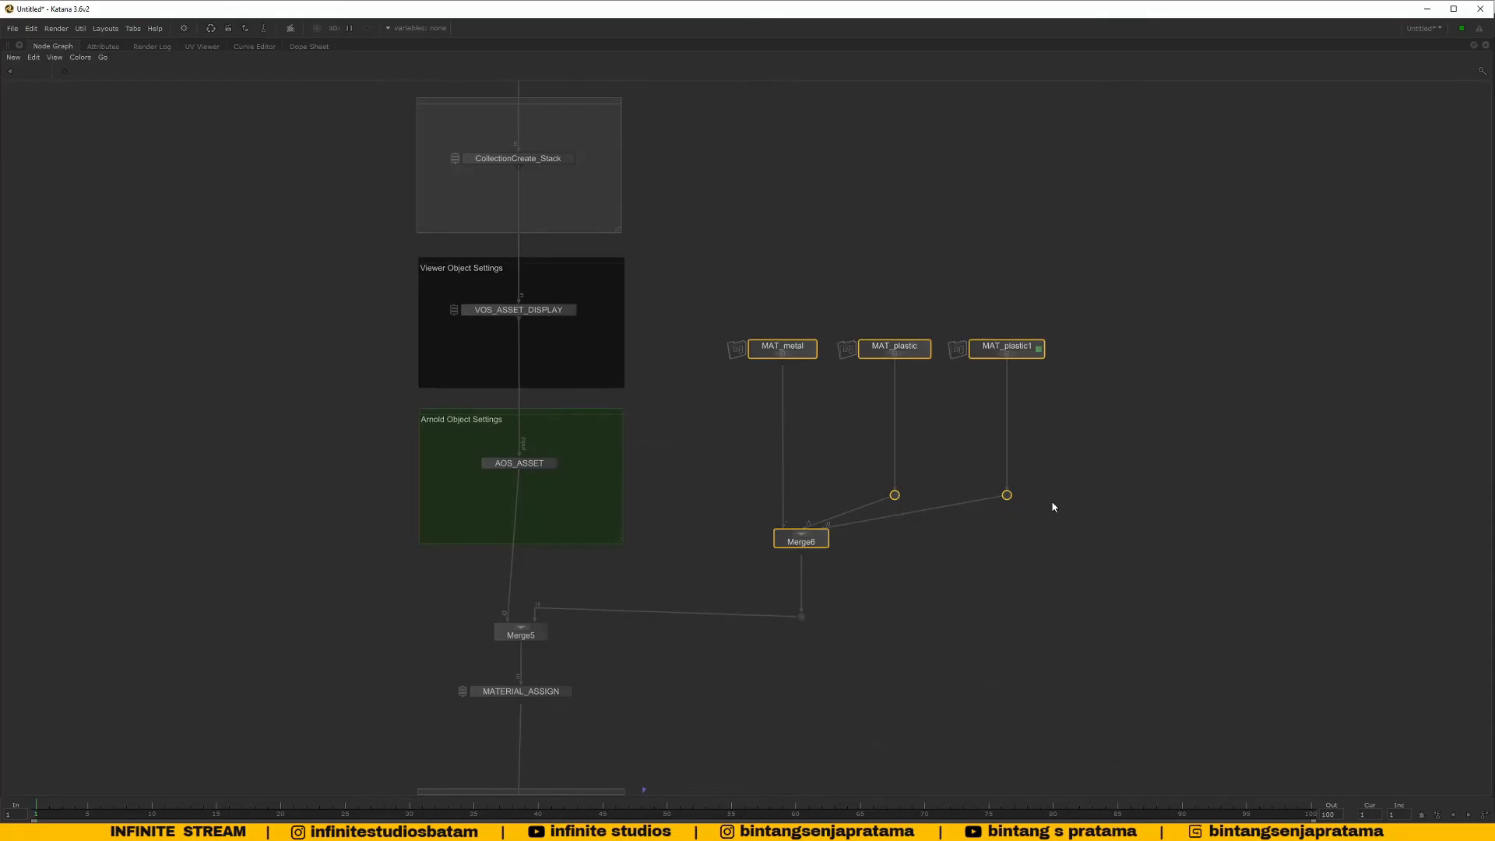
{"action": "key", "text": "Tab"}
{"action": "type", "text": "backdrop"}
{"action": "key", "text": "Return"}
{"action": "left_click", "coordinate": [1053, 505]}
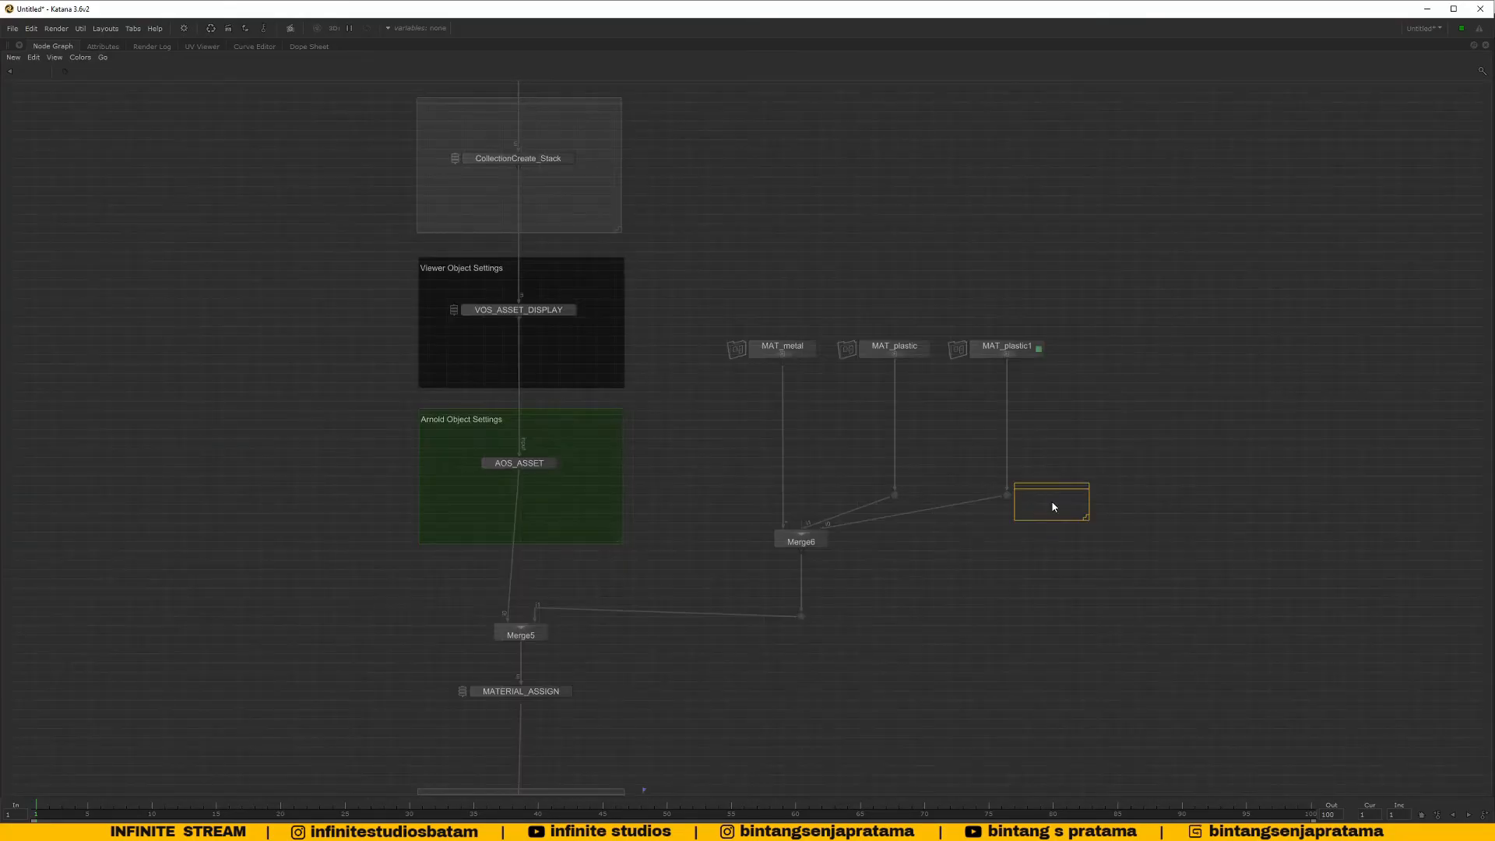
{"action": "left_click_drag", "start_coordinate": [1054, 507], "coordinate": [1058, 580]}
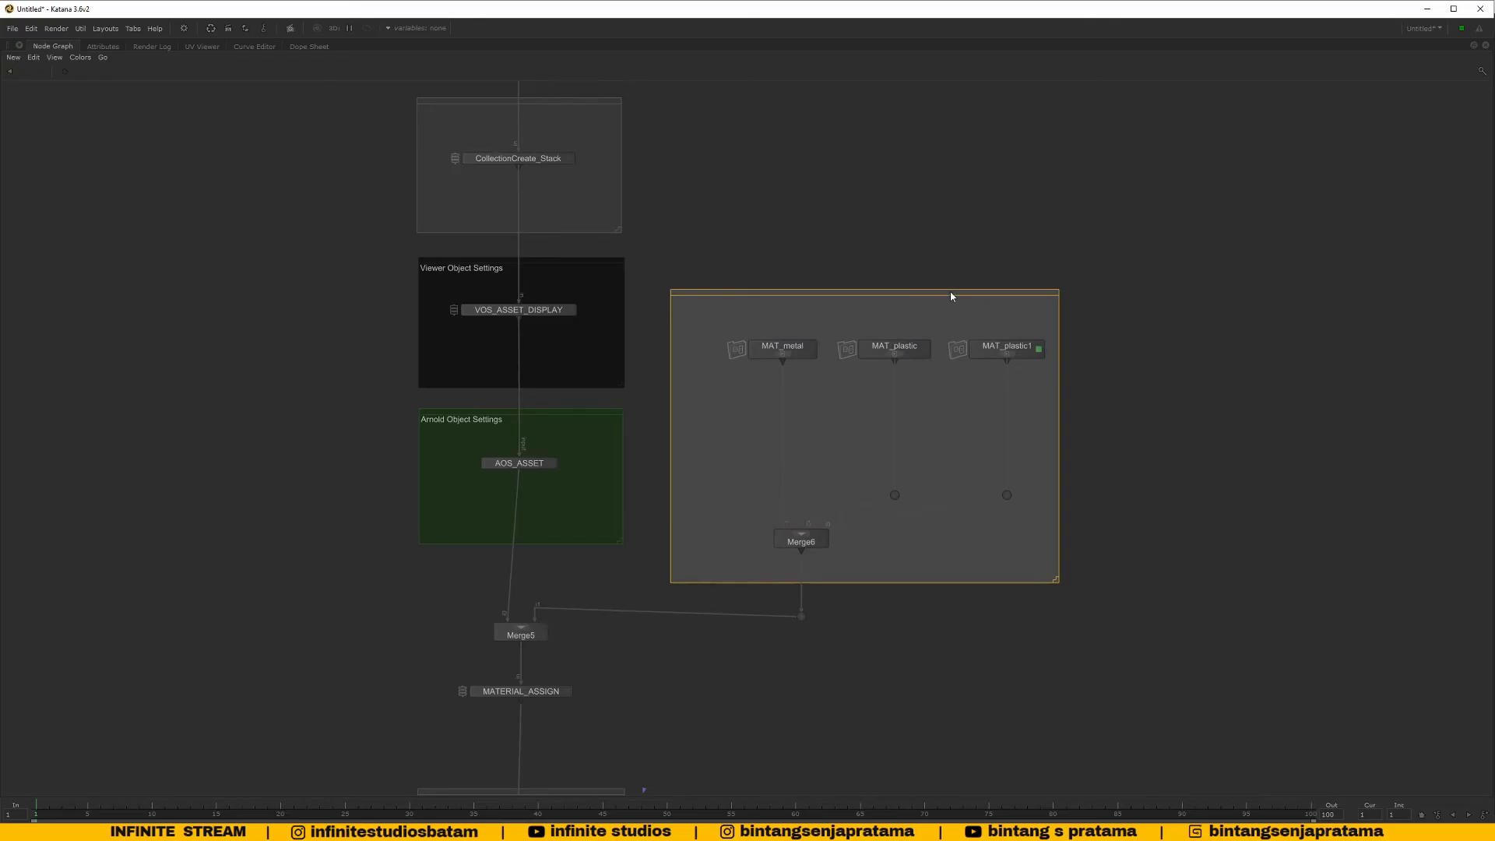
{"action": "left_click_drag", "start_coordinate": [951, 295], "coordinate": [963, 298]}
Label the backdrop around the material nodes MATERIAL LIBRARY
{"action": "double_click", "coordinate": [874, 299]}
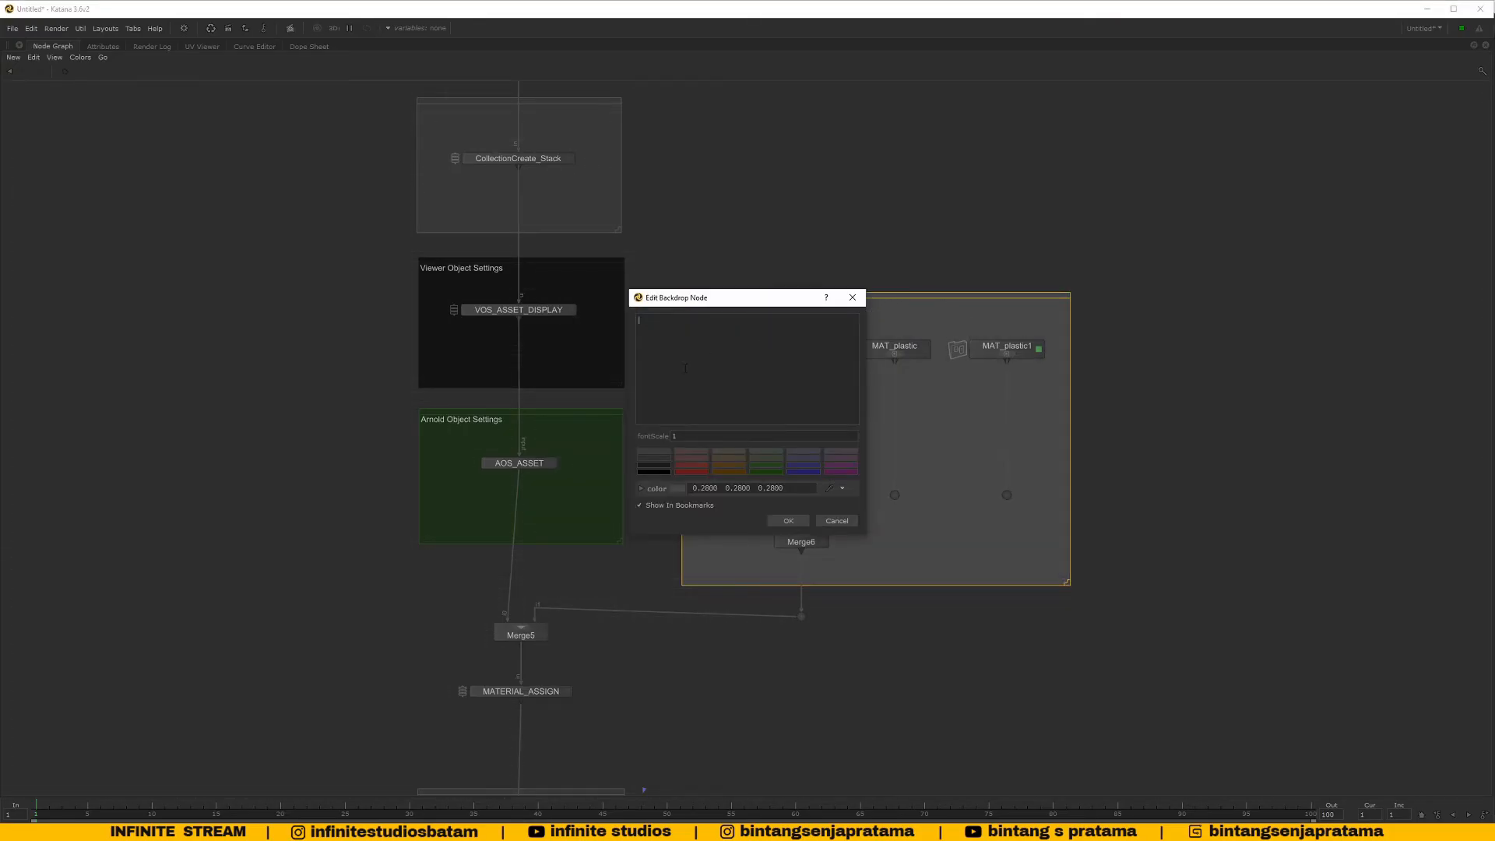
{"action": "type", "text": "MATERIAL LIBRARY"}
{"action": "left_click", "coordinate": [793, 522]}
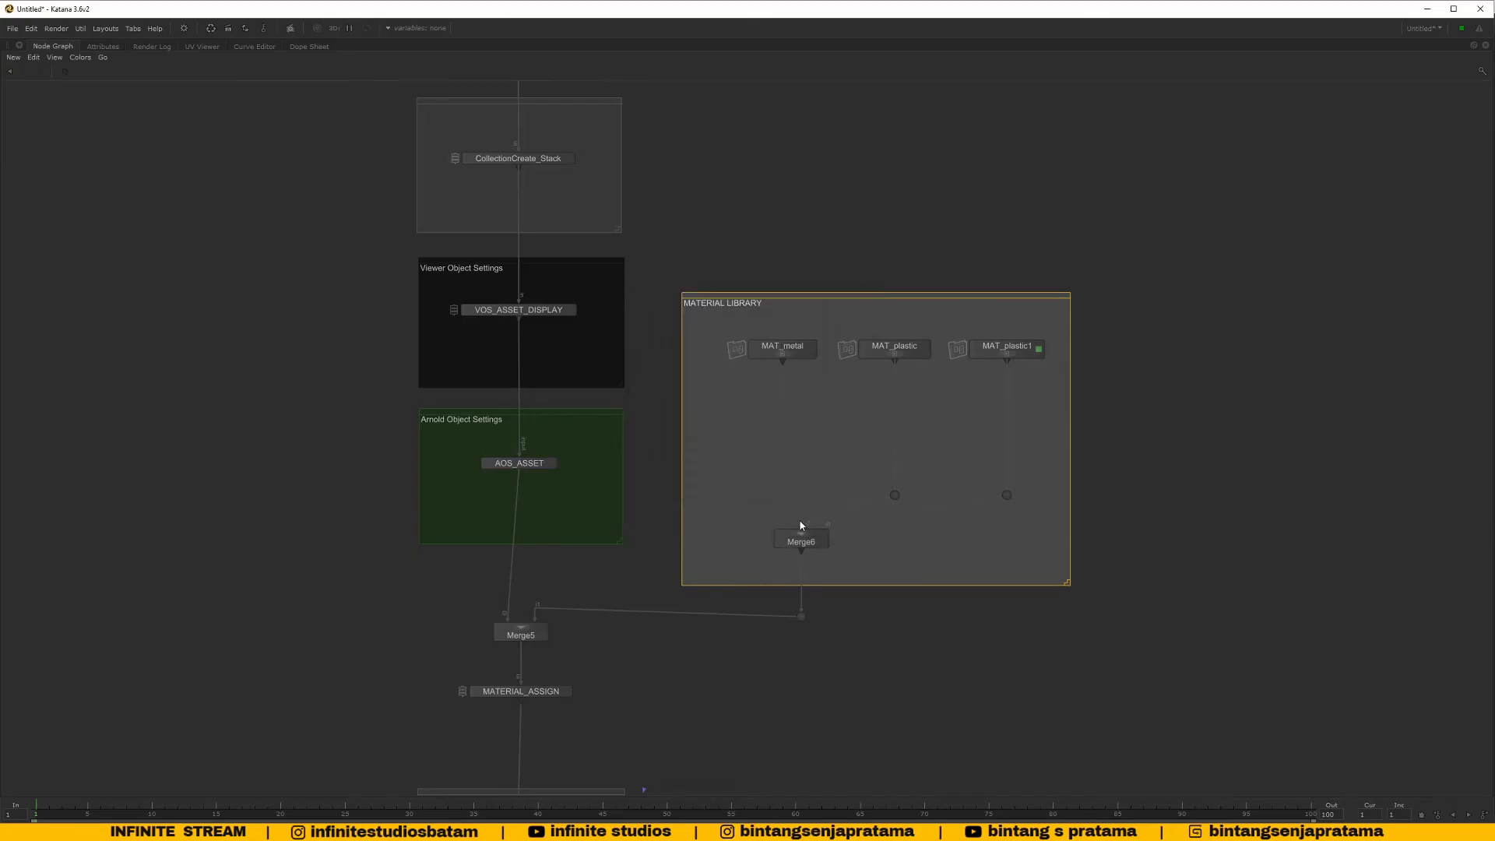
{"action": "middle_click_drag", "start_coordinate": [977, 612], "coordinate": [951, 604]}
{"action": "left_click", "coordinate": [905, 590]}
Rename the MAT_plastic1 node in the material library to MAT_base
{"action": "middle_click_drag", "start_coordinate": [641, 592], "coordinate": [695, 541]}
{"action": "scroll", "coordinate": [1057, 296], "scroll_direction": "up", "scroll_amount": 4}
{"action": "left_click", "coordinate": [1065, 294]}
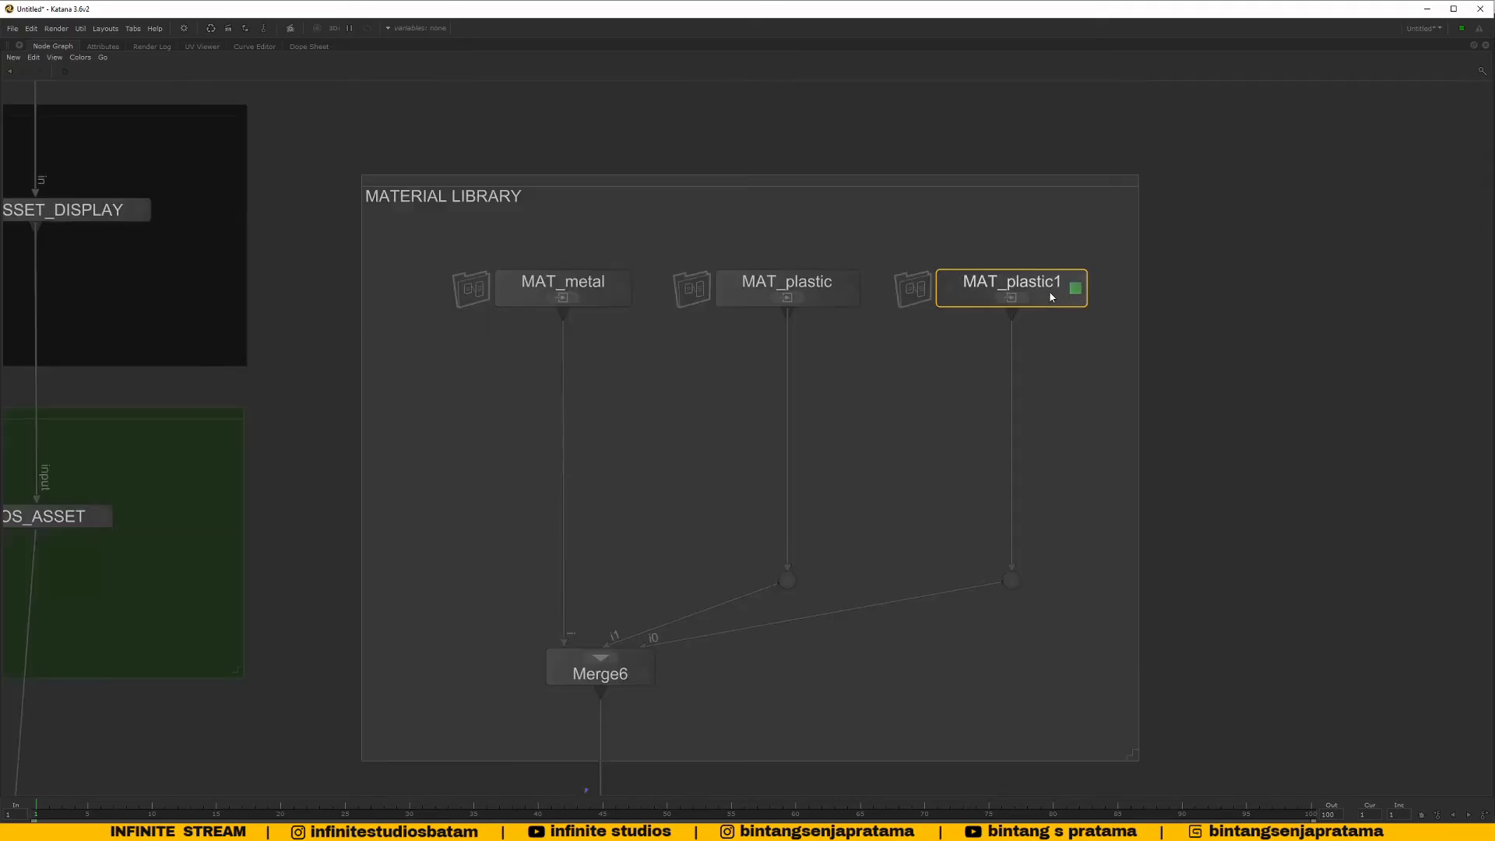
{"action": "double_click", "coordinate": [1037, 288]}
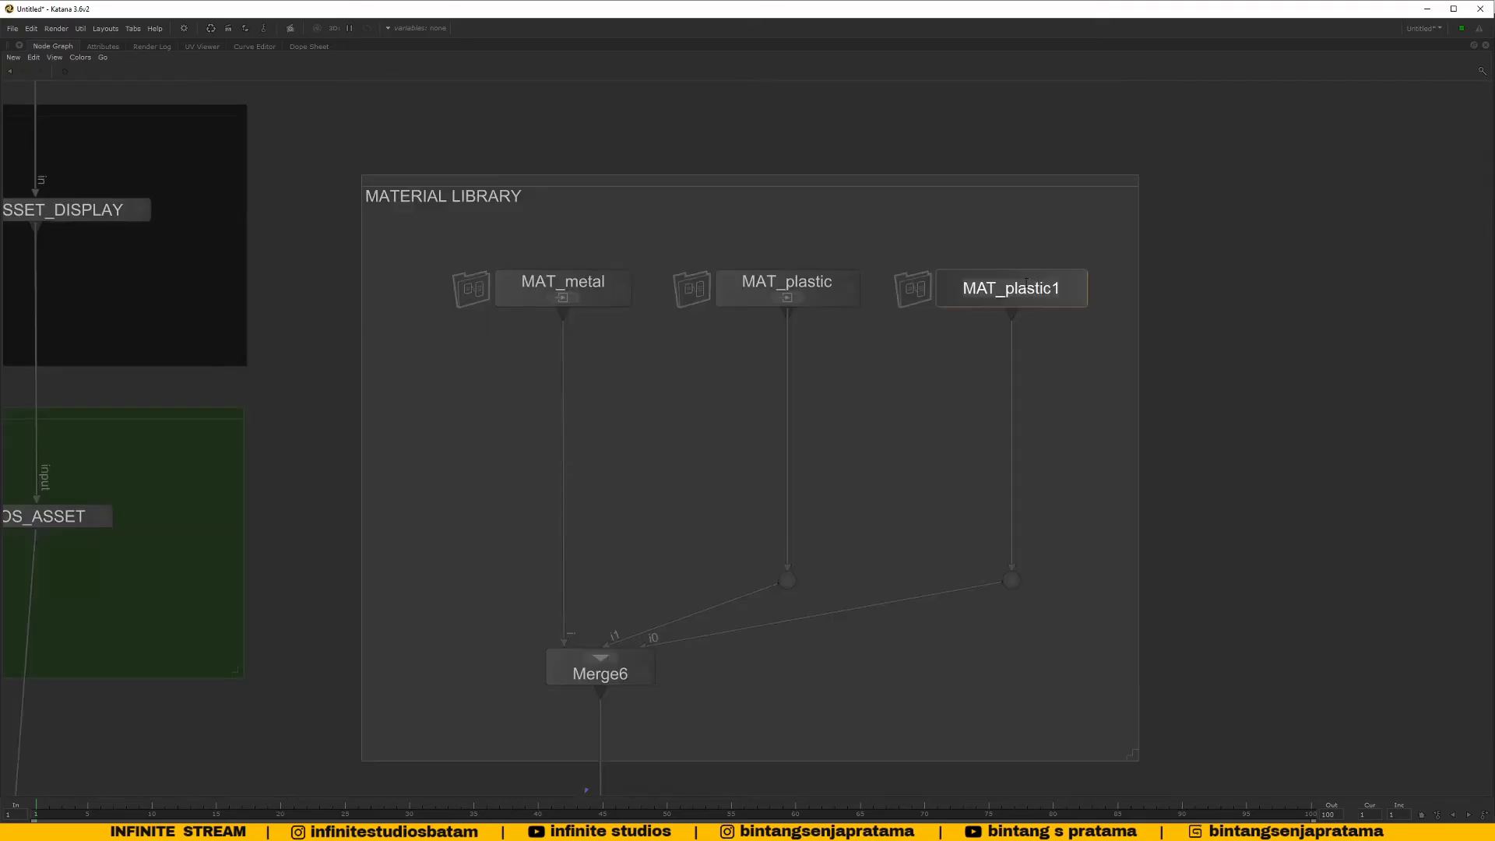
{"action": "left_click_drag", "start_coordinate": [1005, 288], "coordinate": [1103, 296]}
{"action": "type", "text": "BASE"}
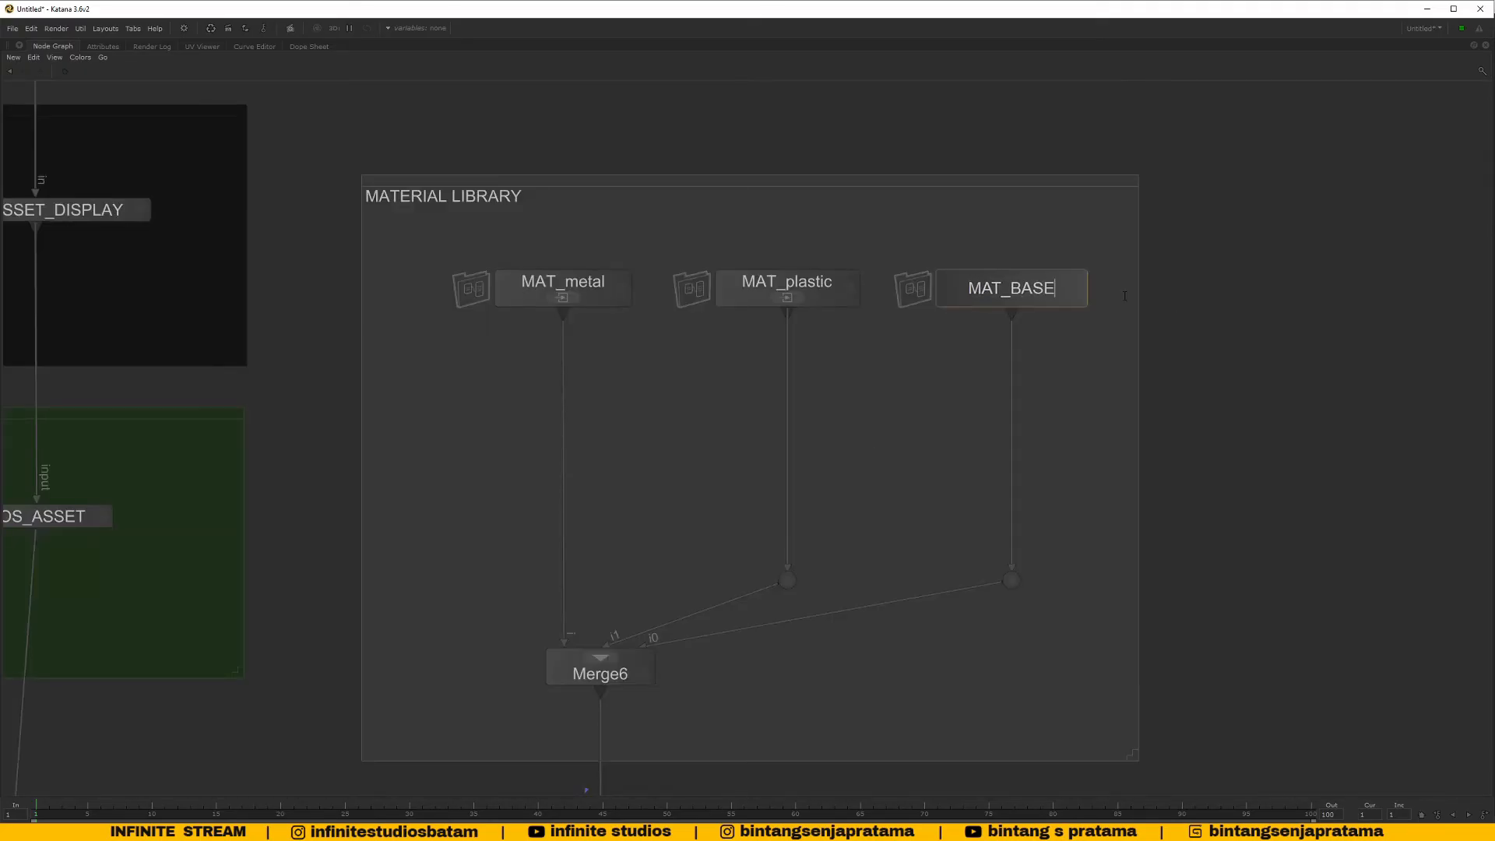
{"action": "key", "text": "BackSpace"}
{"action": "key", "text": "BackSpace"}
{"action": "key", "text": "BackSpace"}
{"action": "key", "text": "BackSpace"}
{"action": "type", "text": "base"}
{"action": "key", "text": "Return"}
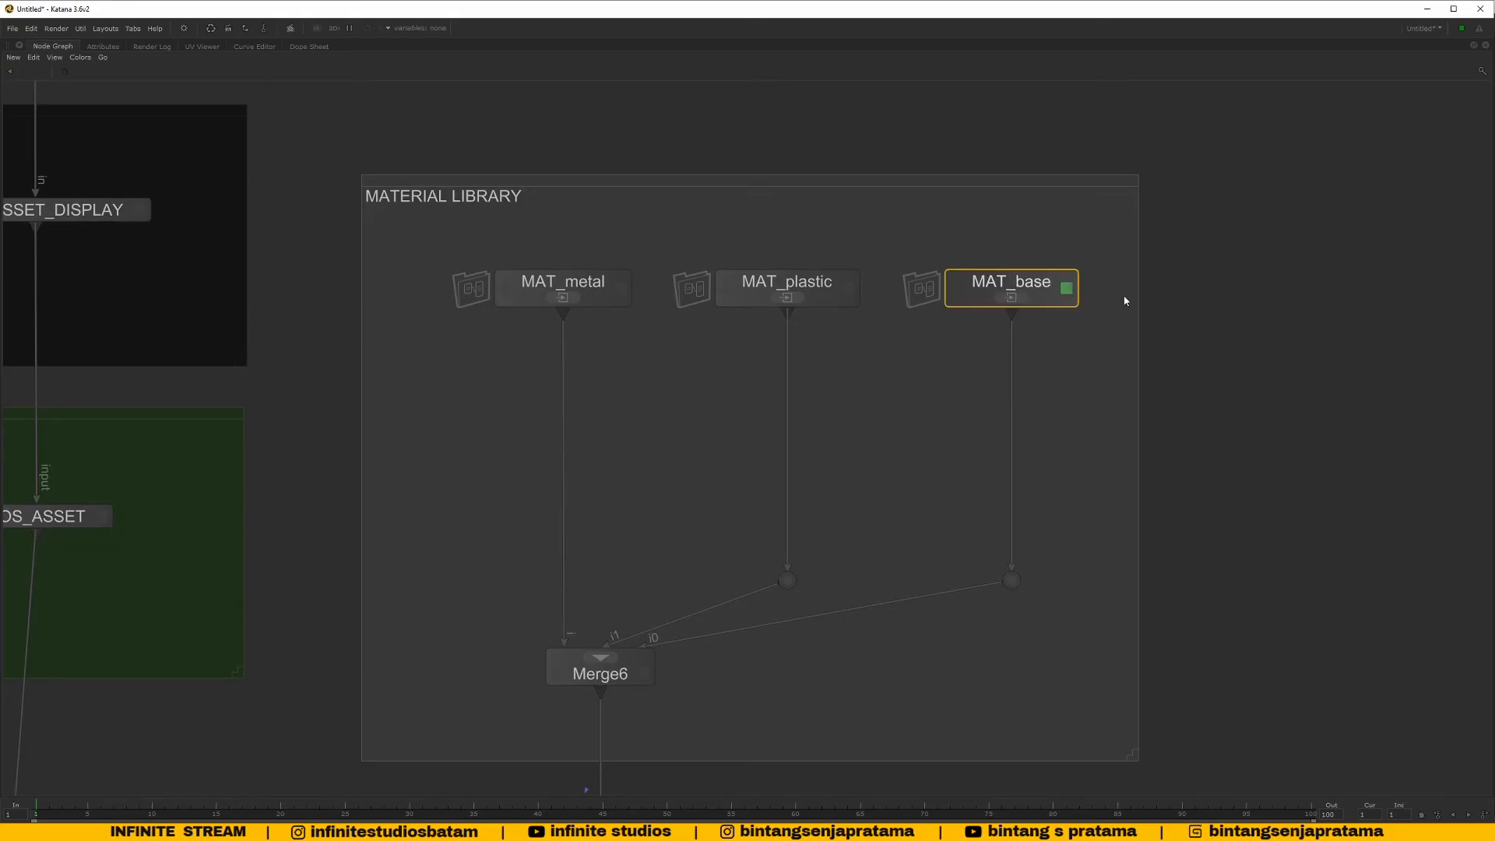
Enter the MAT_base material network and restore the node graph from full-window to the multi-pane layout
{"action": "scroll", "coordinate": [1125, 301], "scroll_direction": "down", "scroll_amount": 5}
{"action": "middle_click_drag", "start_coordinate": [1161, 441], "coordinate": [971, 452]}
{"action": "middle_click_drag", "start_coordinate": [424, 448], "coordinate": [440, 545]}
{"action": "middle_click_drag", "start_coordinate": [442, 710], "coordinate": [469, 500]}
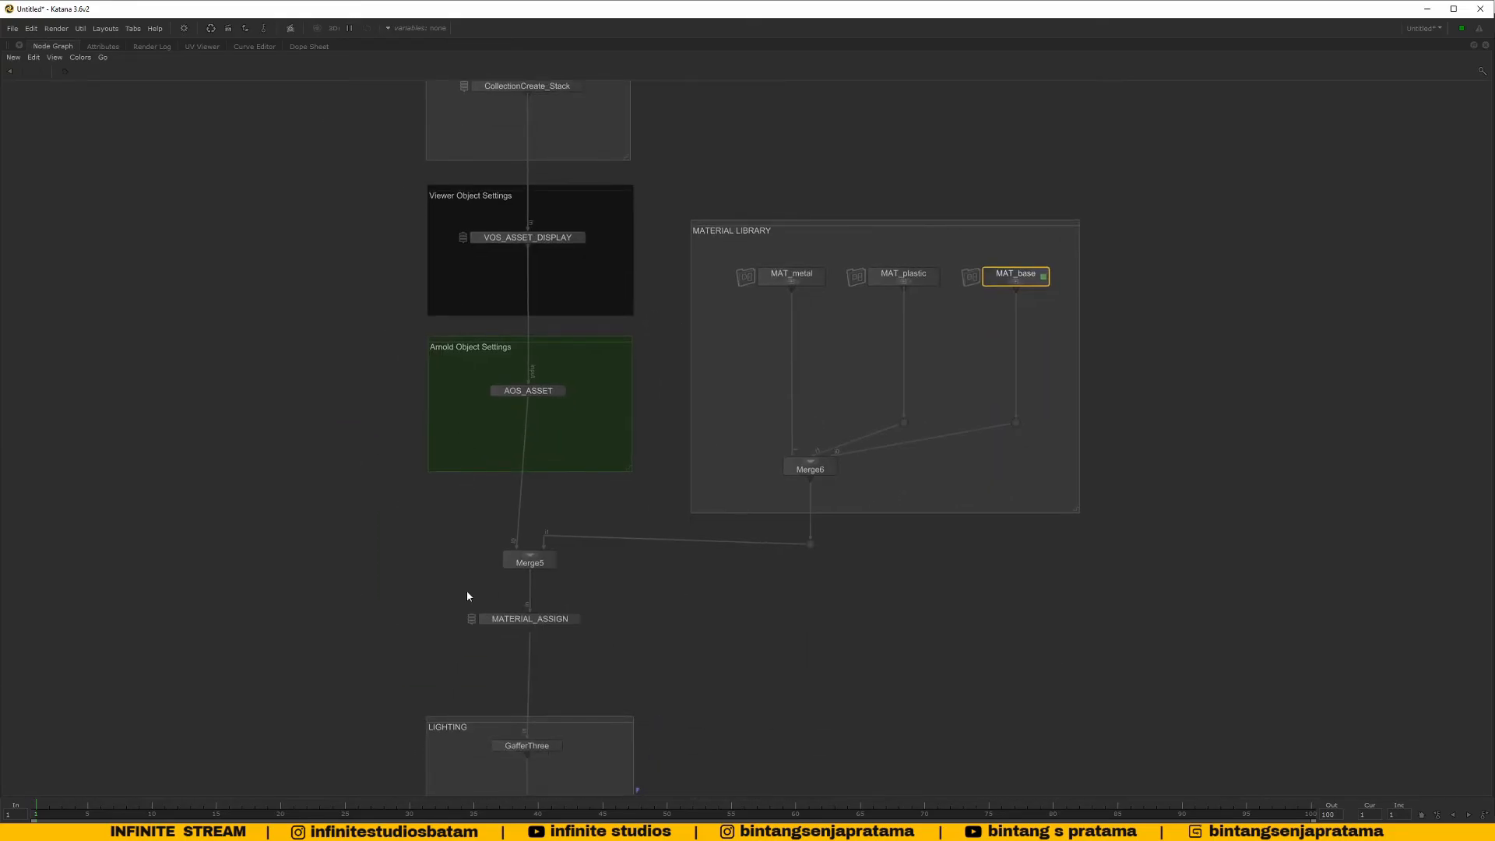
{"action": "middle_click_drag", "start_coordinate": [975, 385], "coordinate": [812, 456]}
{"action": "scroll", "coordinate": [788, 485], "scroll_direction": "up", "scroll_amount": 5}
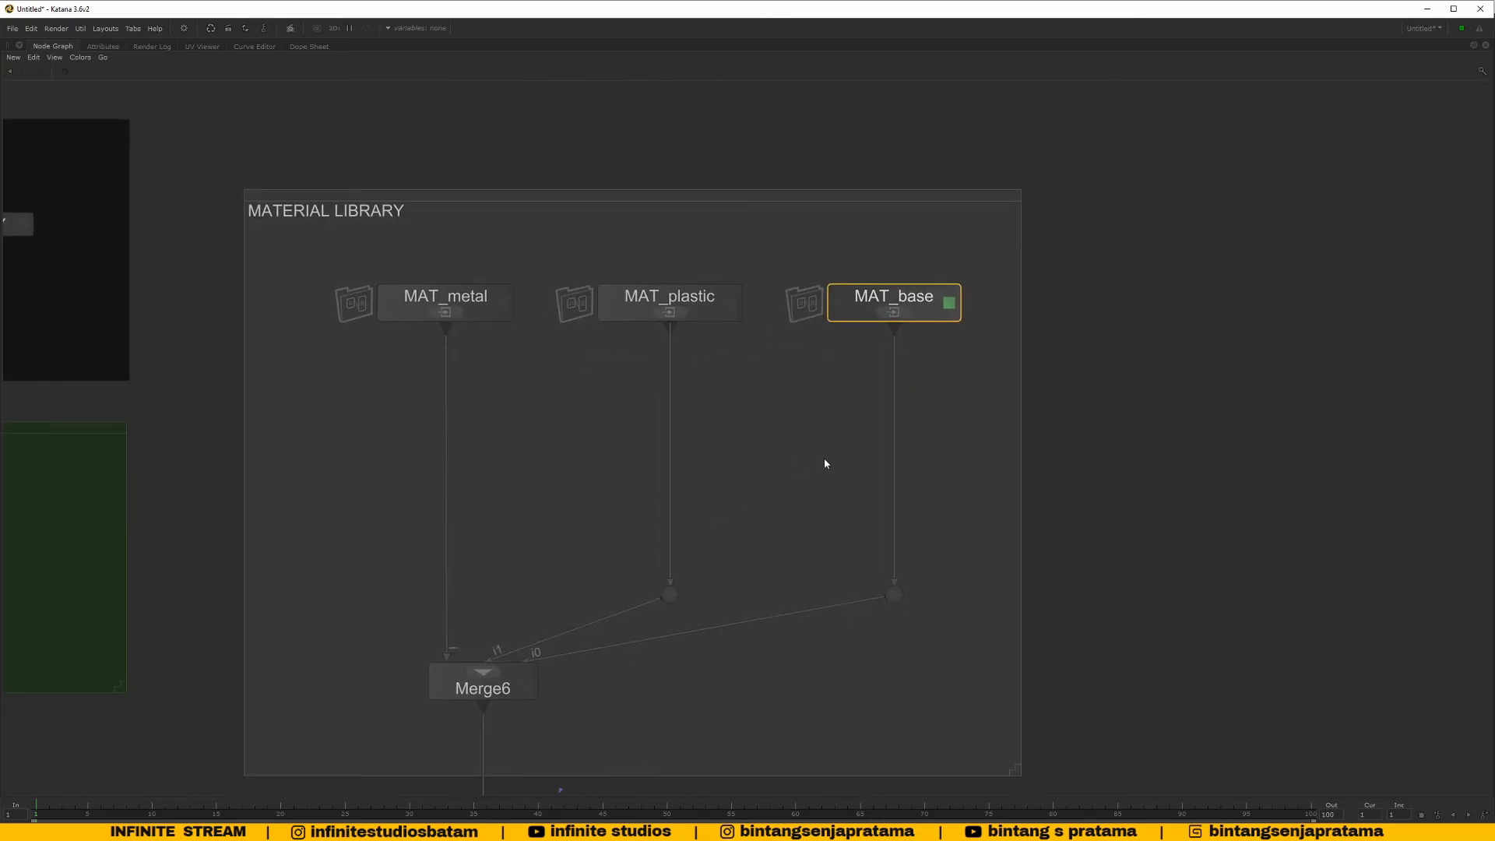
{"action": "left_click", "coordinate": [893, 312]}
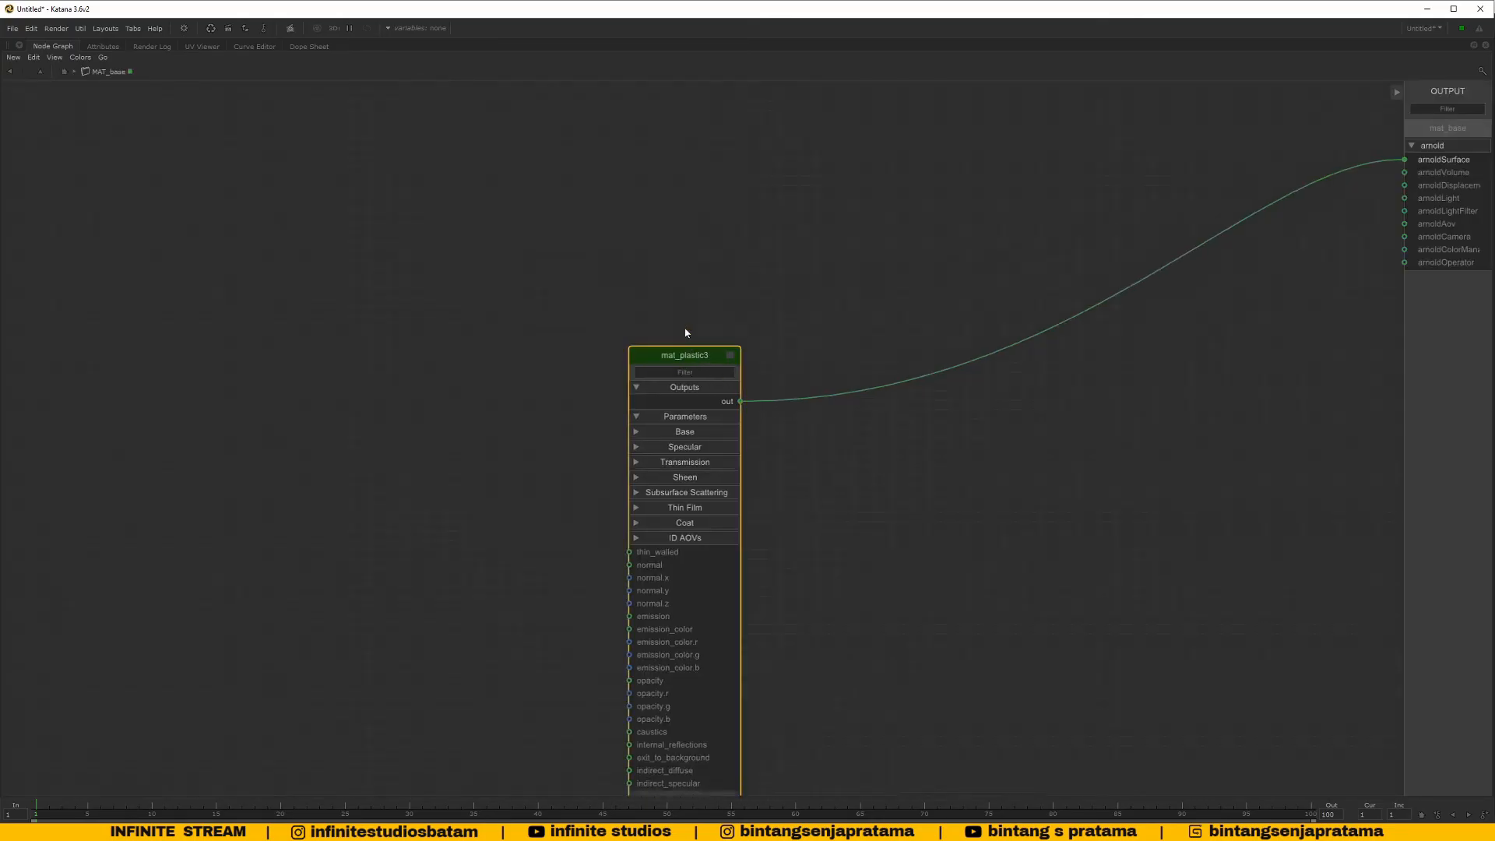
{"action": "left_click", "coordinate": [712, 214]}
{"action": "middle_click_drag", "start_coordinate": [911, 223], "coordinate": [764, 293]}
{"action": "key", "text": "space"}
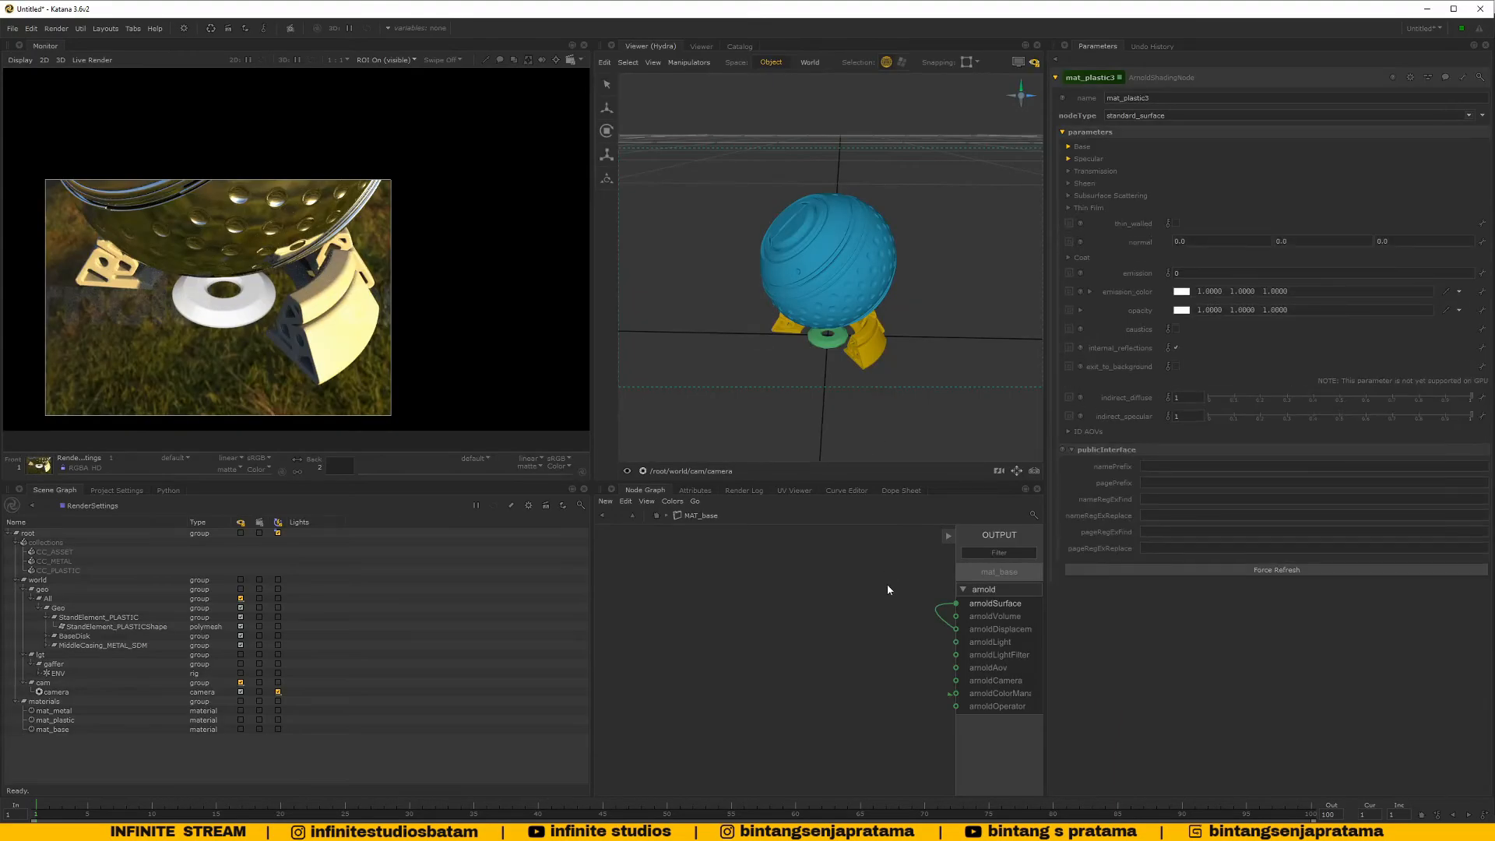
Rename the mat_plastic3 shader inside MAT_base to mat_base1
{"action": "middle_click_drag", "start_coordinate": [887, 584], "coordinate": [789, 566]}
{"action": "scroll", "coordinate": [777, 670], "scroll_direction": "up", "scroll_amount": 8}
{"action": "scroll", "coordinate": [748, 636], "scroll_direction": "down", "scroll_amount": 6}
{"action": "scroll", "coordinate": [743, 607], "scroll_direction": "up", "scroll_amount": 7}
{"action": "scroll", "coordinate": [780, 587], "scroll_direction": "down", "scroll_amount": 1}
{"action": "left_click_drag", "start_coordinate": [1122, 99], "coordinate": [1272, 95]}
{"action": "key", "text": "BackSpace"}
{"action": "type", "text": "b"}
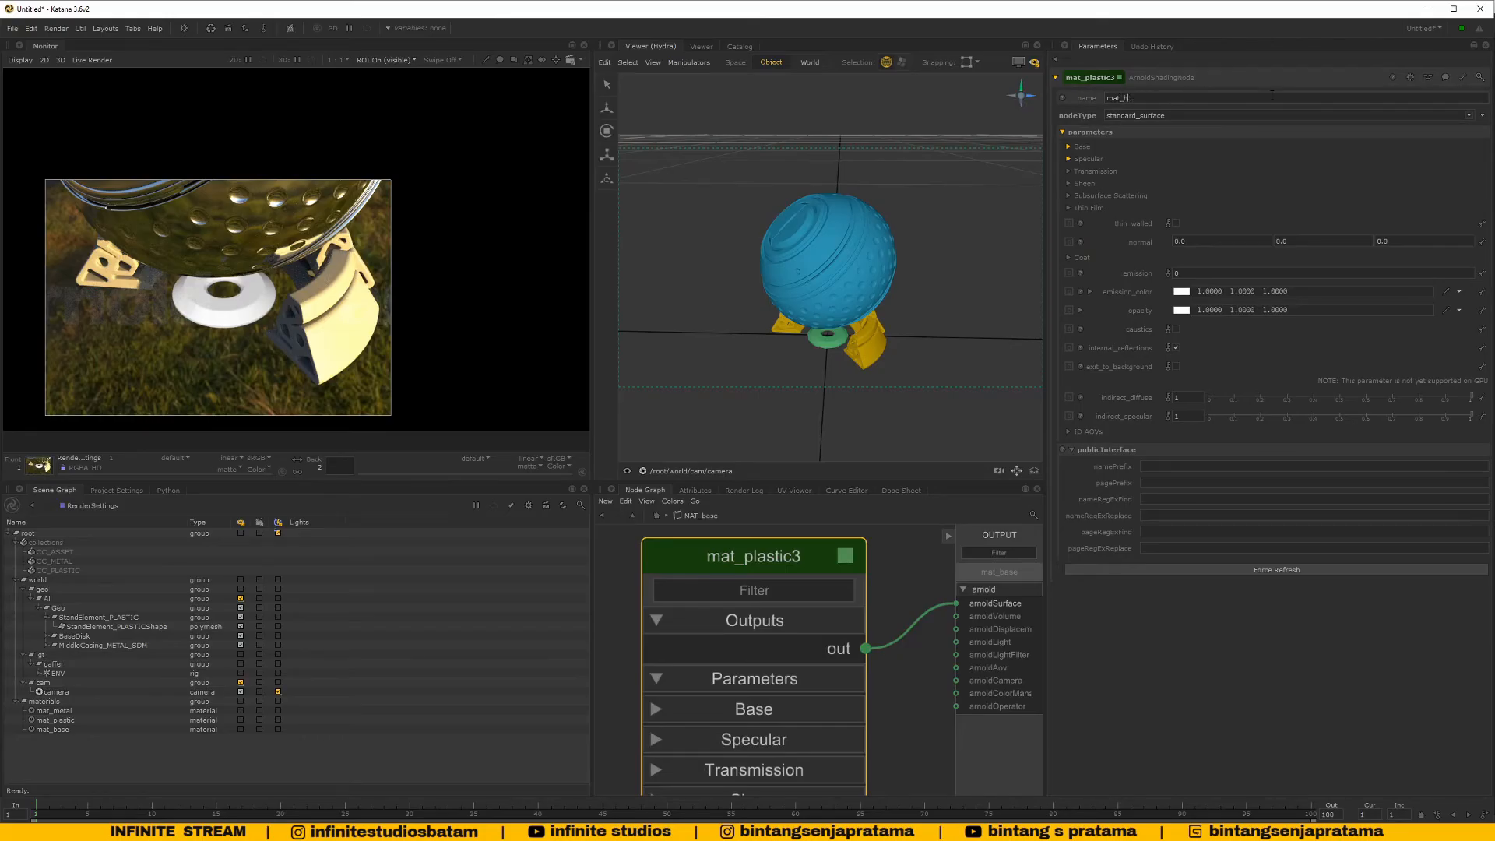
{"action": "type", "text": "ase1"}
{"action": "key", "text": "Return"}
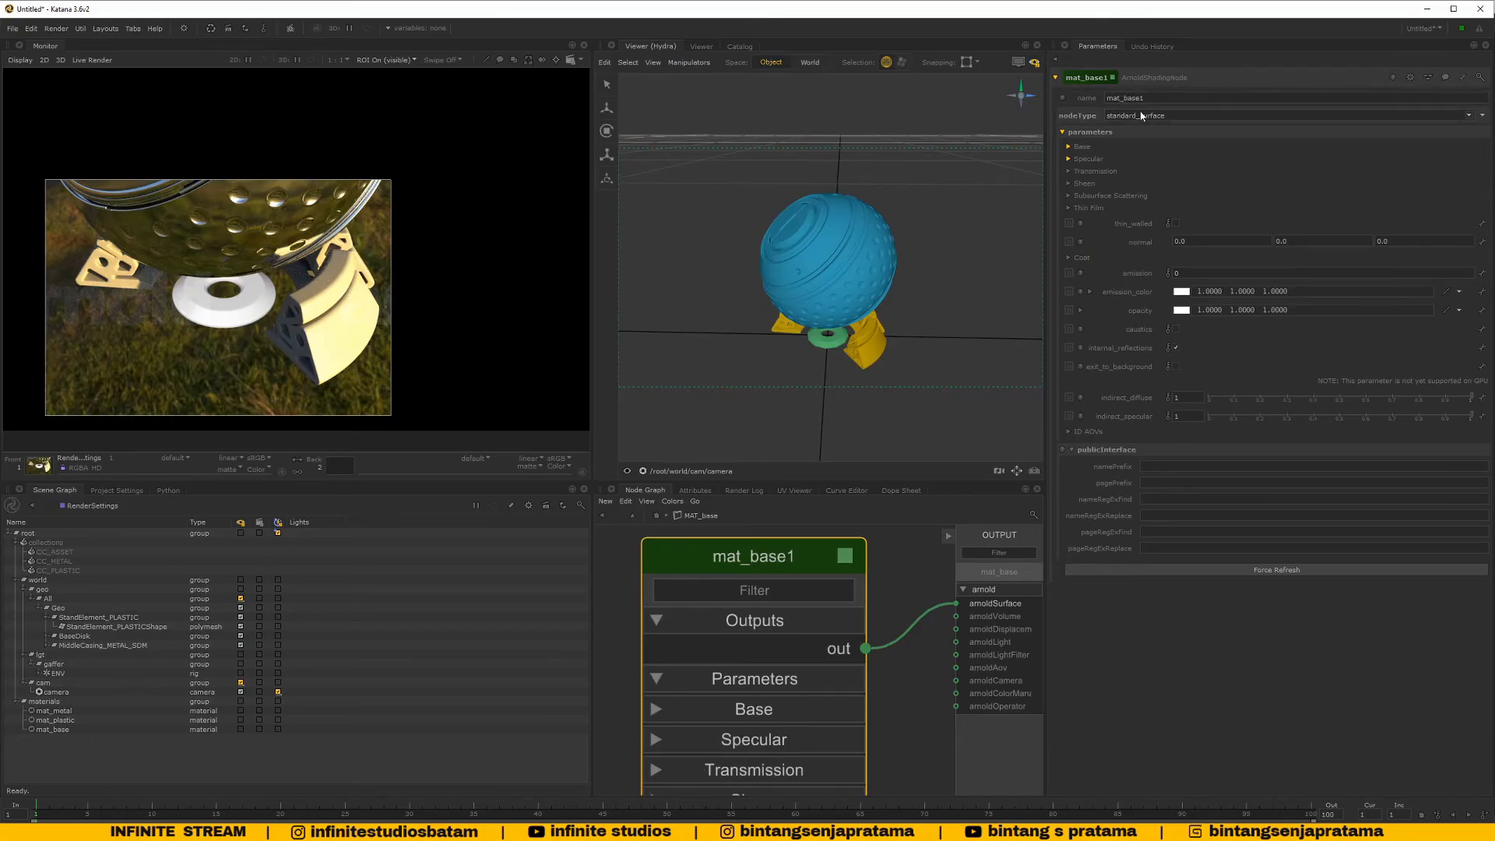
Return to the main node graph and resize the panes to give the viewer and node graph more room
{"action": "left_click", "coordinate": [656, 516]}
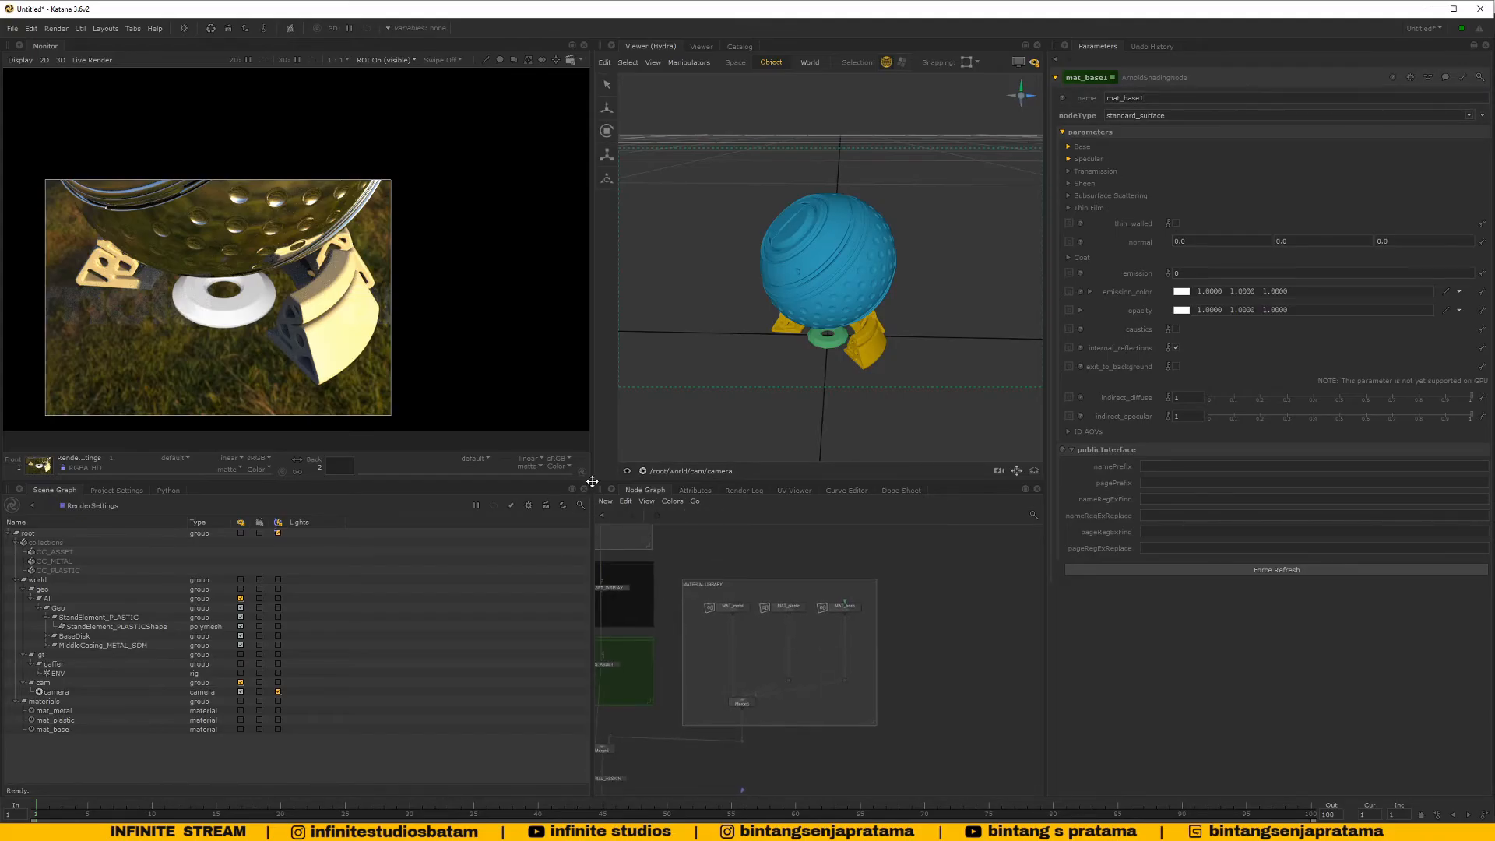
{"action": "left_click_drag", "start_coordinate": [593, 481], "coordinate": [360, 427]}
{"action": "middle_click_drag", "start_coordinate": [521, 545], "coordinate": [791, 554]}
{"action": "scroll", "coordinate": [792, 553], "scroll_direction": "up", "scroll_amount": 7}
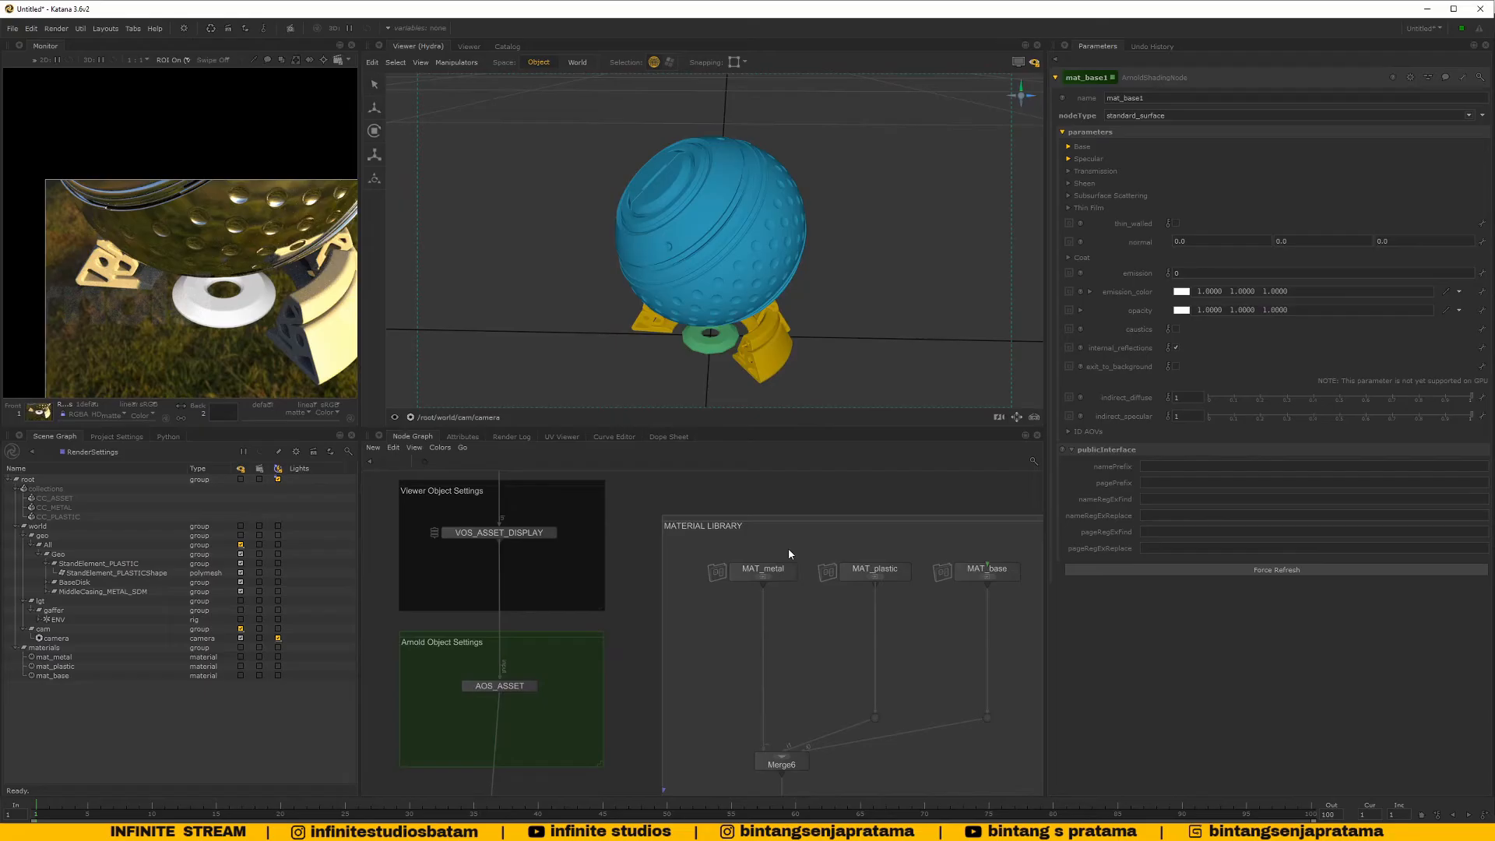
Rename the MAT_metal node to NMC_metal
{"action": "left_click", "coordinate": [701, 553]}
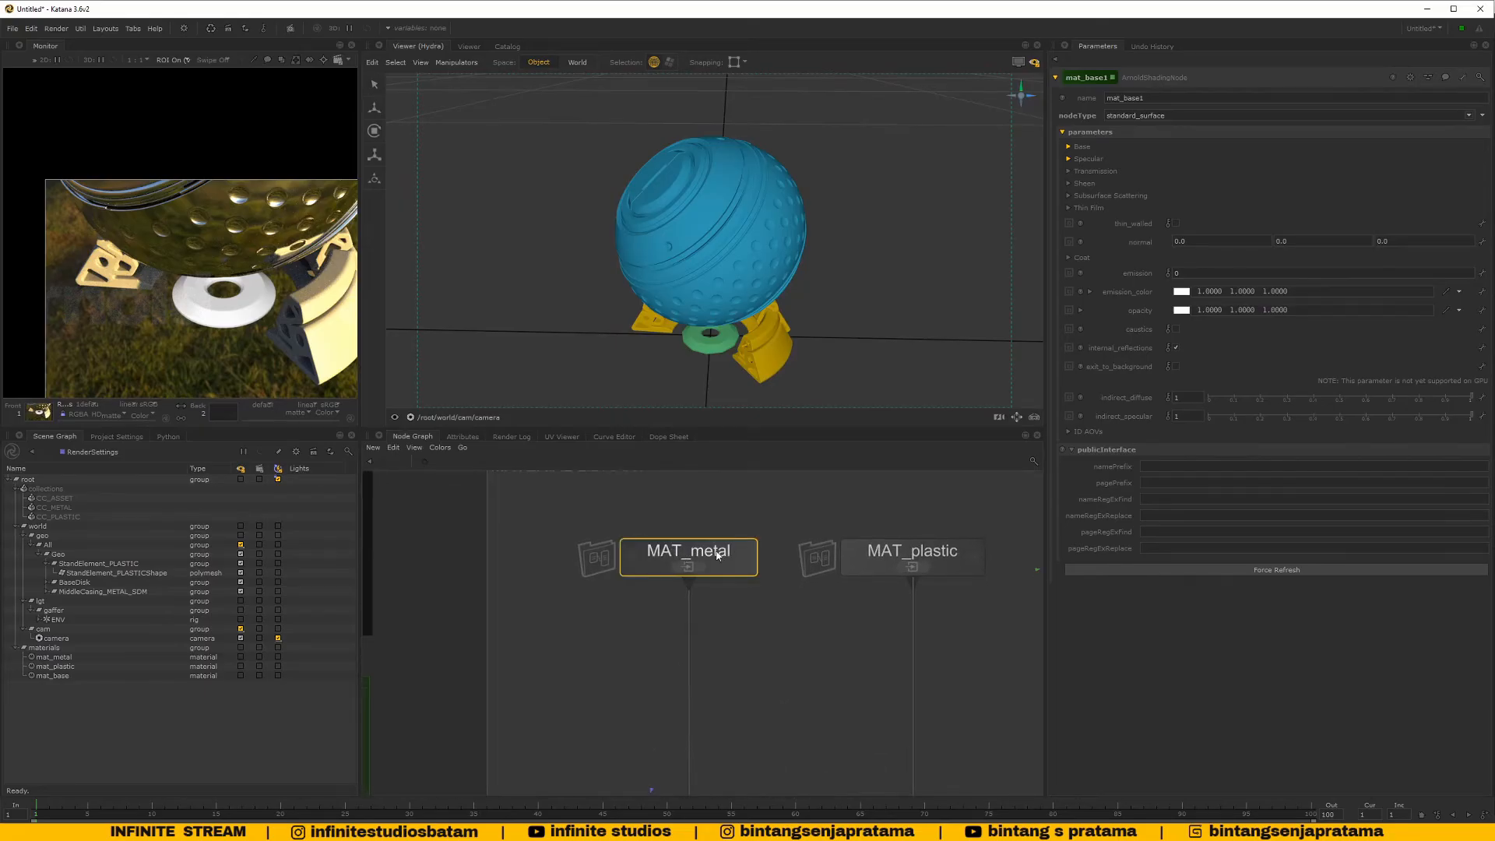
{"action": "left_click", "coordinate": [746, 559]}
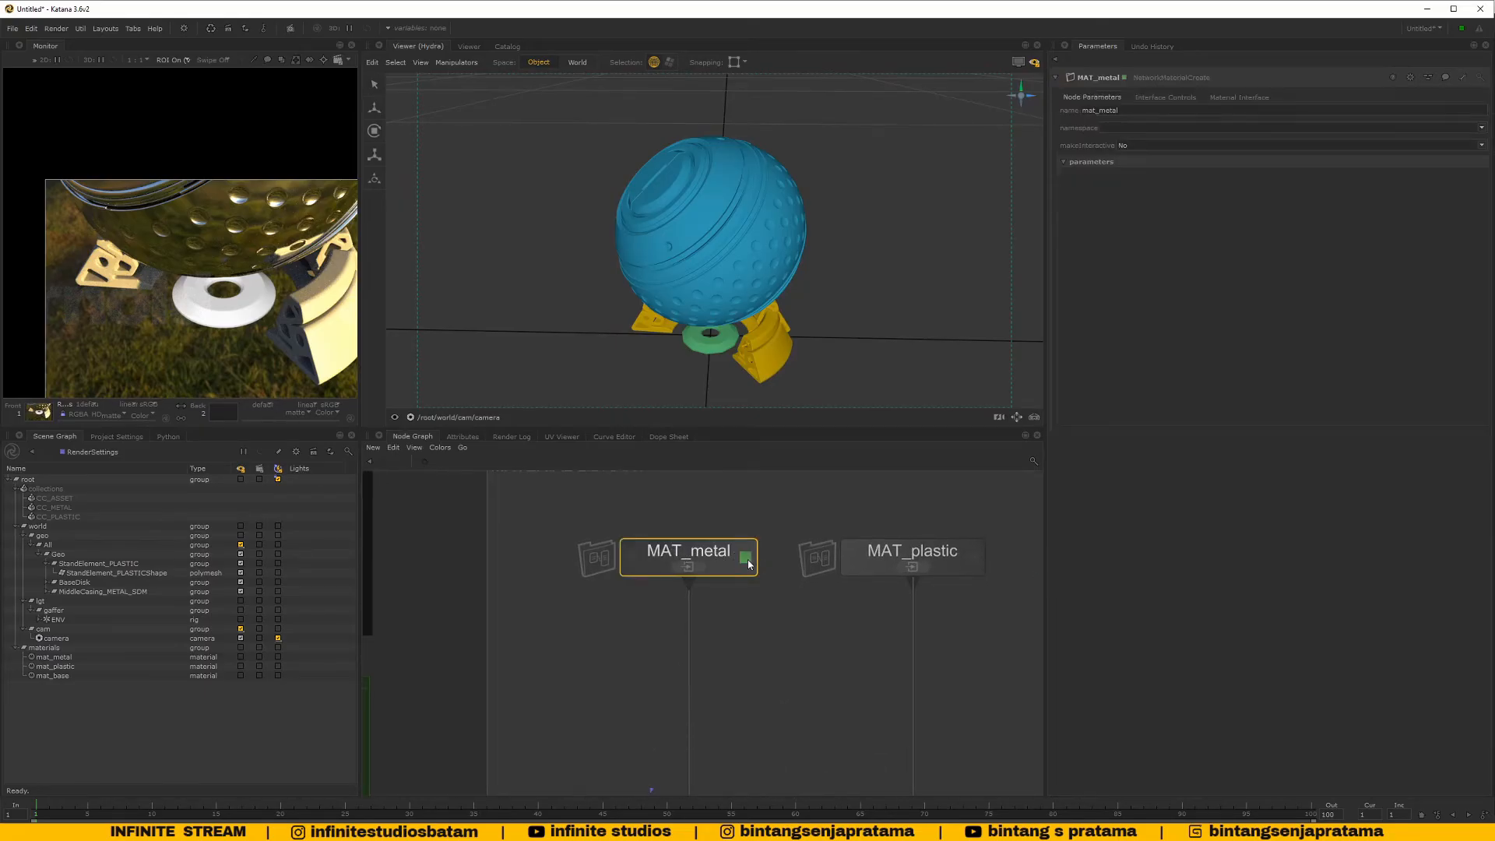
{"action": "double_click", "coordinate": [698, 556]}
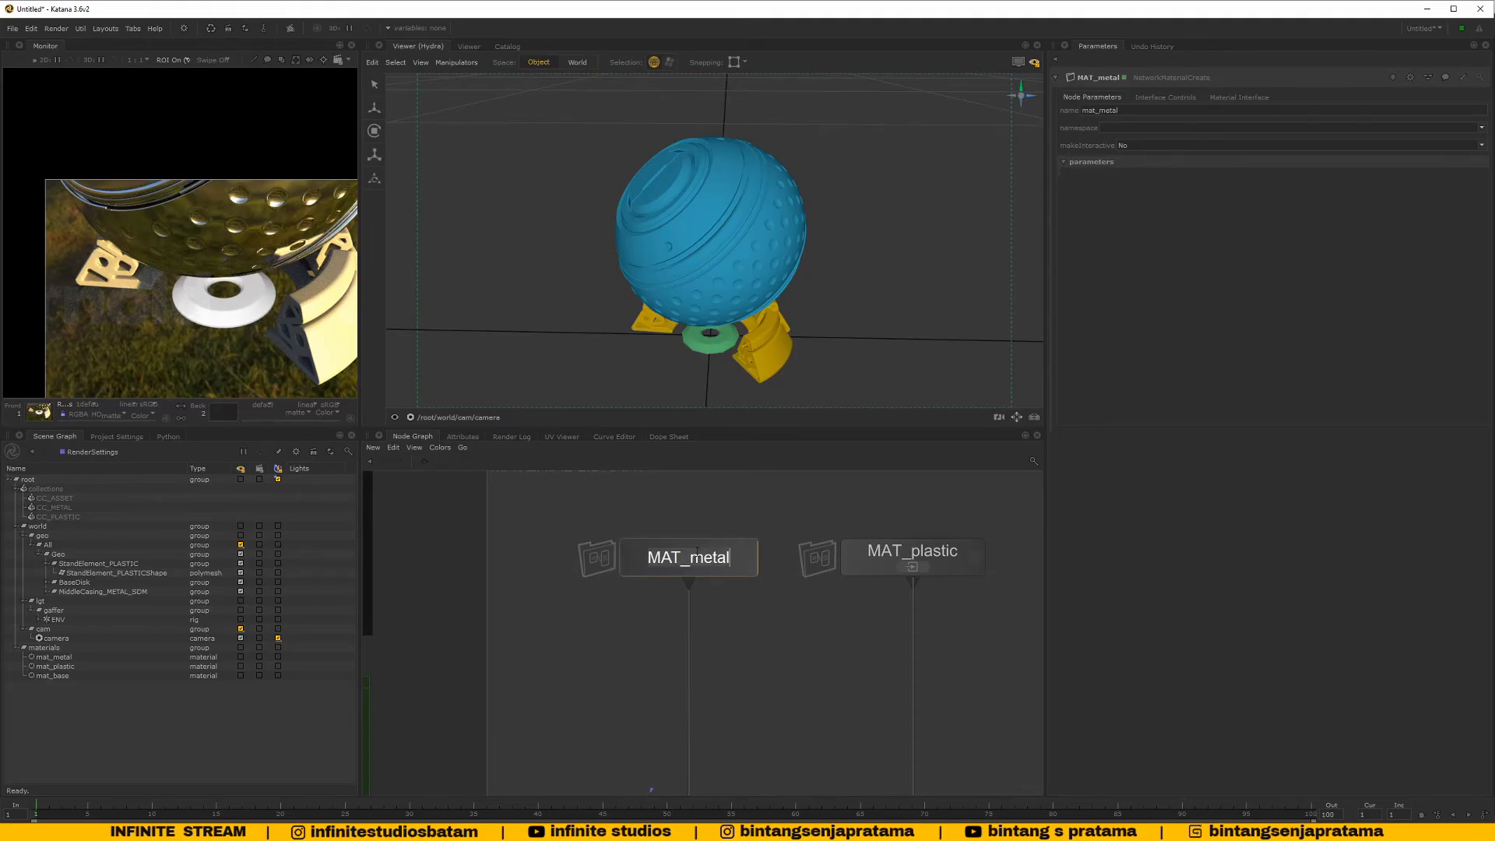
{"action": "key", "text": "ctrl+a"}
{"action": "type", "text": "NMC_metal"}
{"action": "key", "text": "Return"}
Rename the MAT_plastic node to NMC_plastic
{"action": "left_click", "coordinate": [928, 555]}
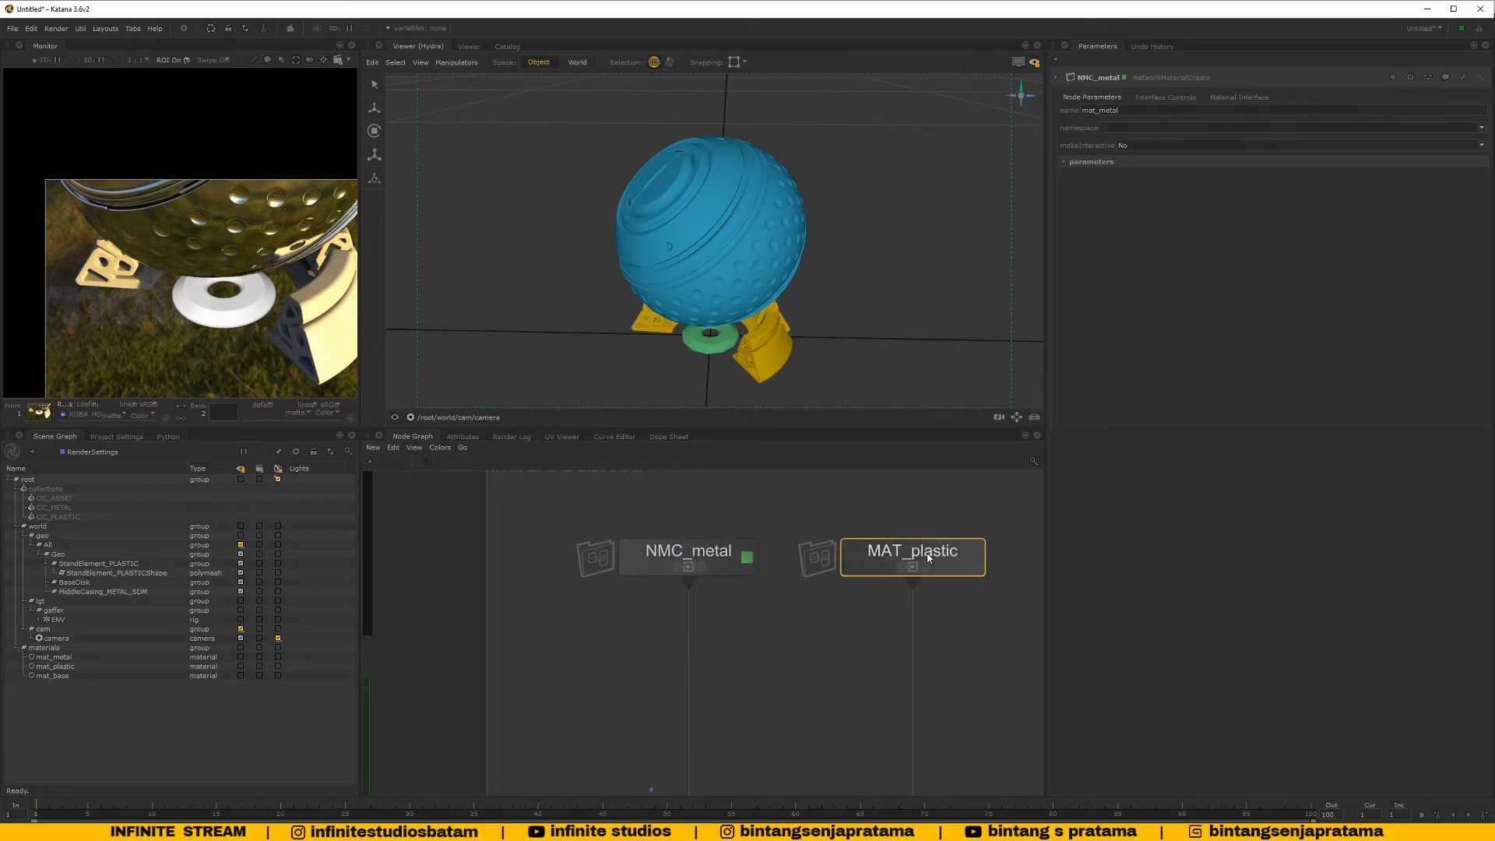
{"action": "double_click", "coordinate": [927, 555]}
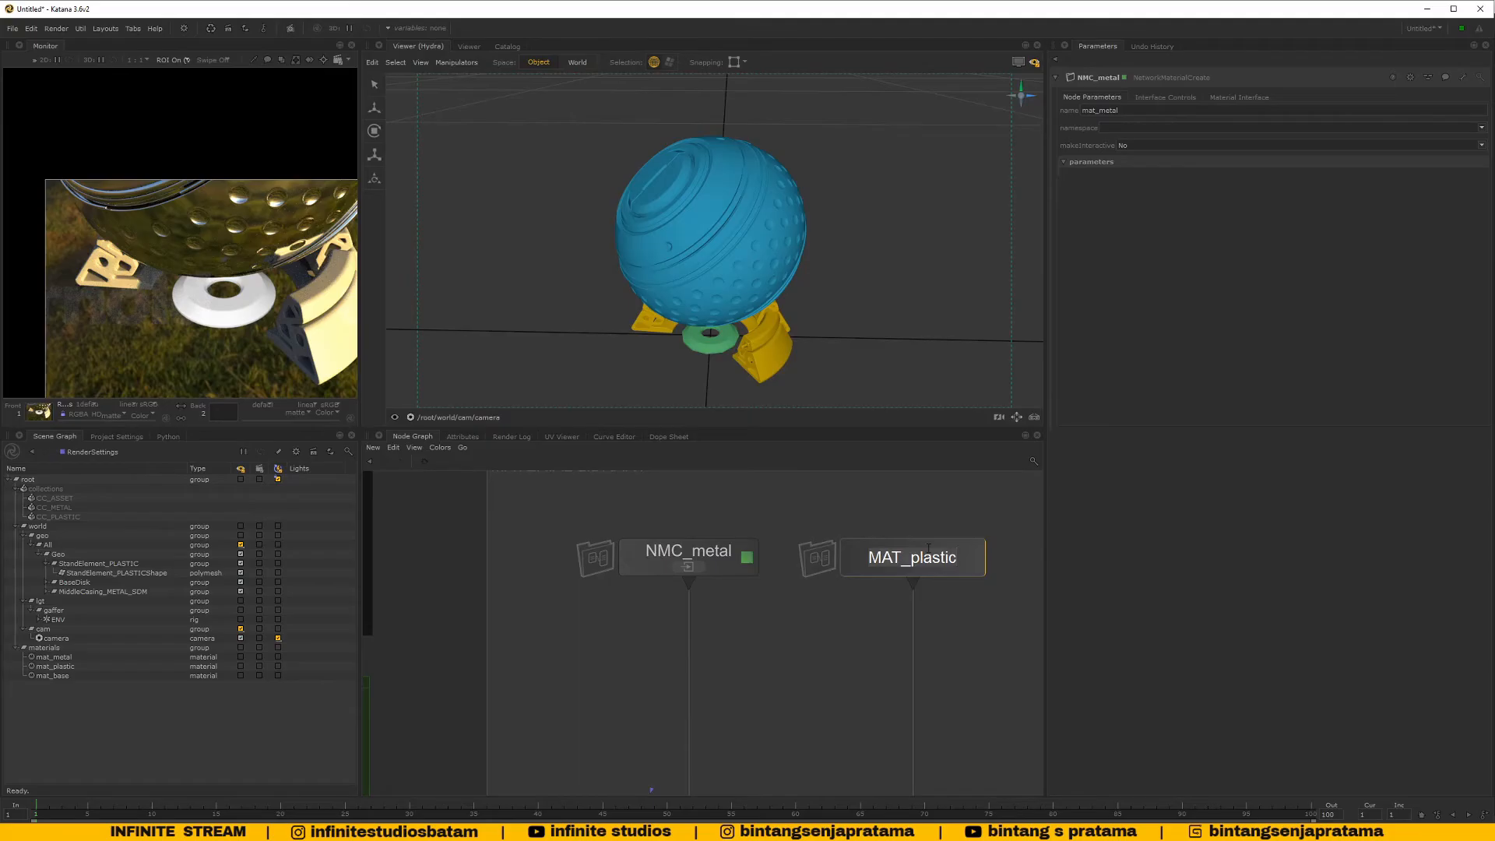
{"action": "type", "text": "NM"}
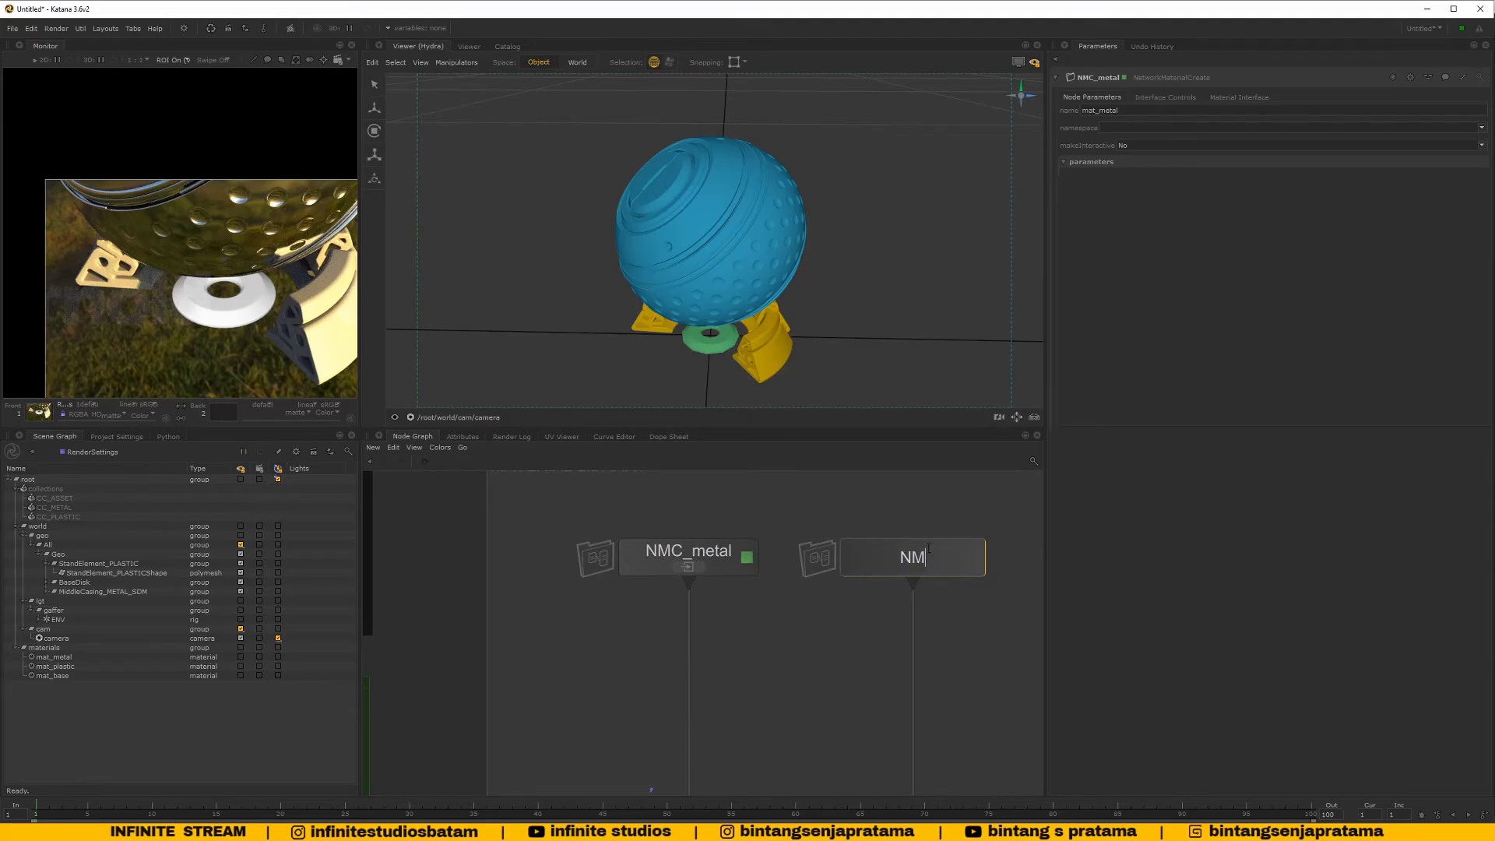
{"action": "type", "text": "C_plastic"}
{"action": "key", "text": "Return"}
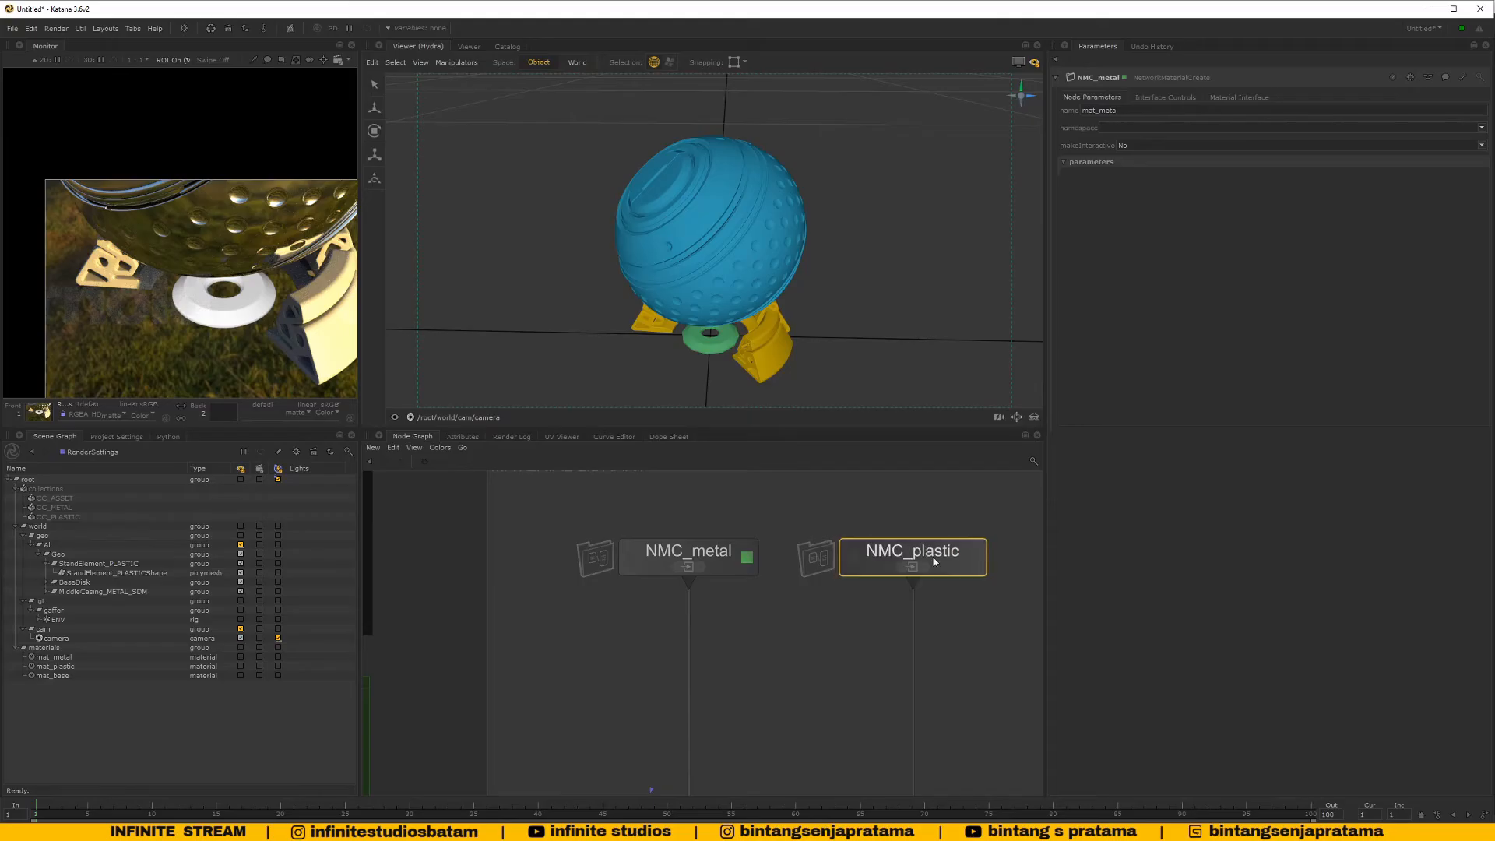
Rename the MAT_base node to NMC_base
{"action": "scroll", "coordinate": [935, 562], "scroll_direction": "down", "scroll_amount": 3}
{"action": "middle_click_drag", "start_coordinate": [970, 569], "coordinate": [766, 573]}
{"action": "scroll", "coordinate": [804, 571], "scroll_direction": "up", "scroll_amount": 3}
{"action": "left_click", "coordinate": [844, 573]}
{"action": "key", "text": "ctrl+Return"}
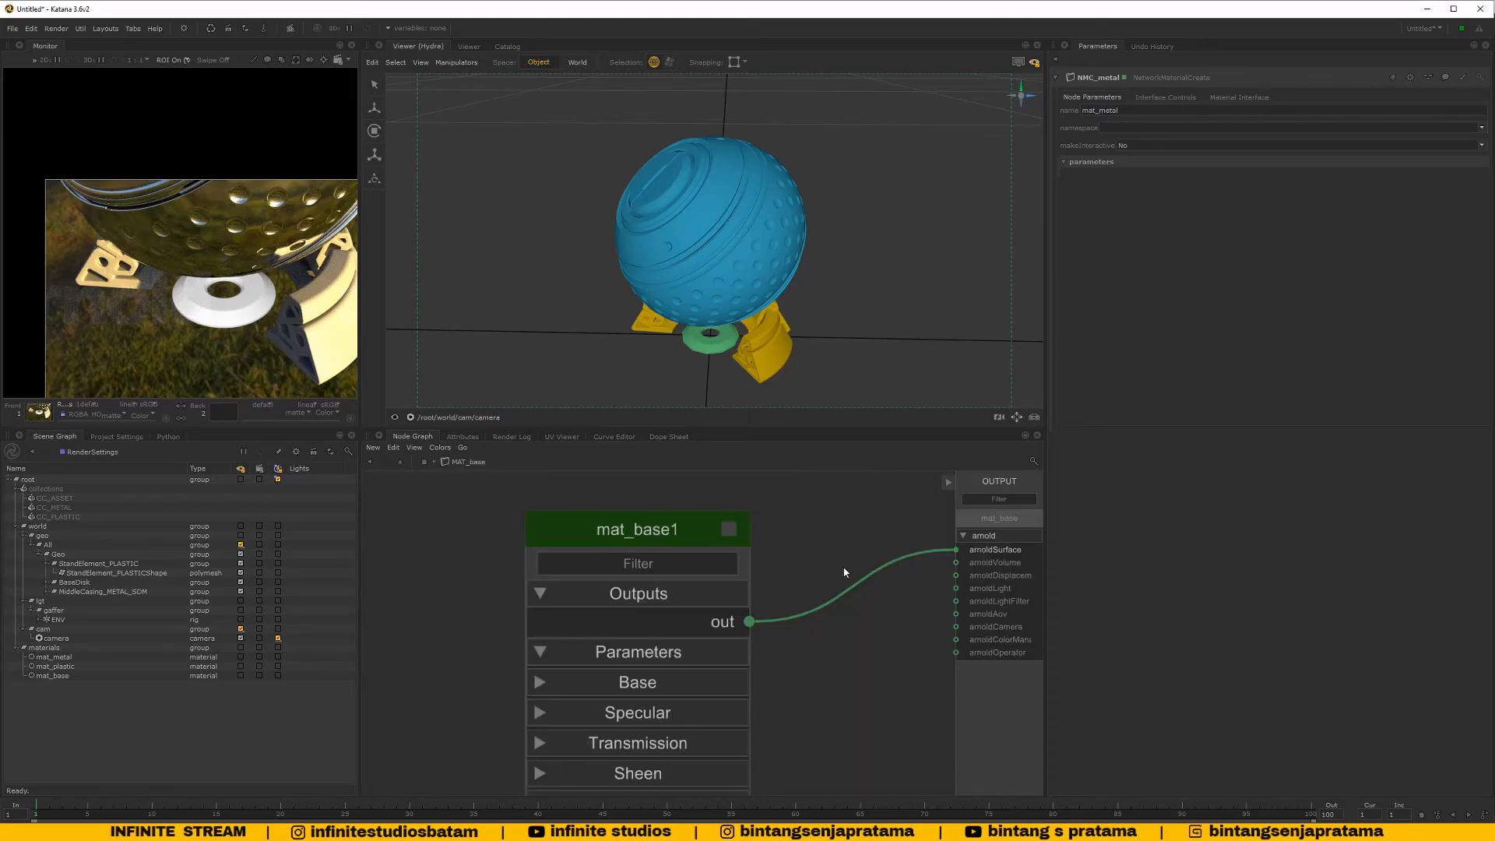
{"action": "left_click", "coordinate": [424, 463]}
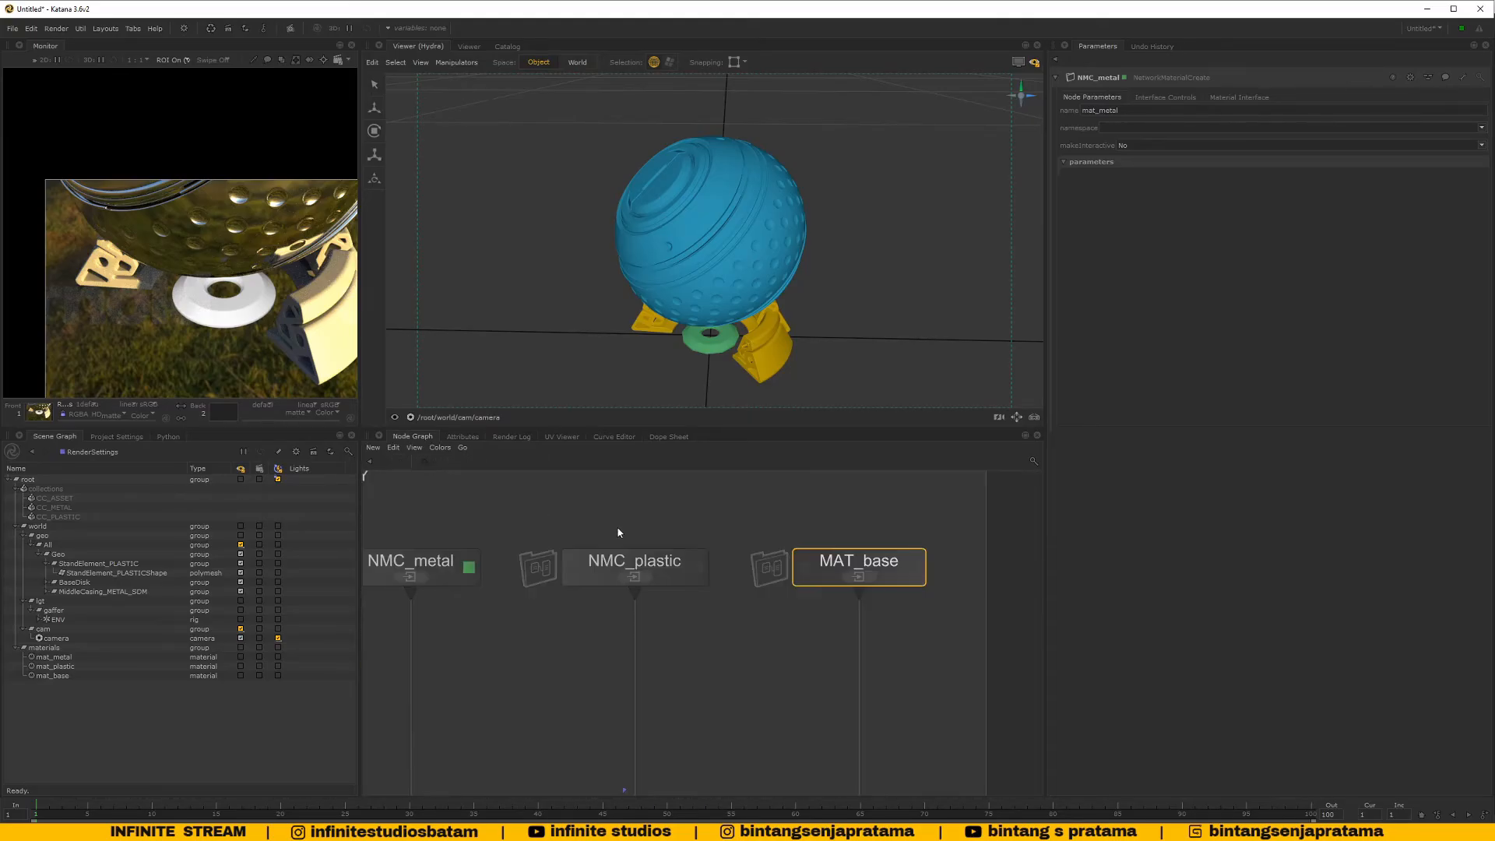
{"action": "double_click", "coordinate": [849, 562]}
{"action": "type", "text": "NMC"}
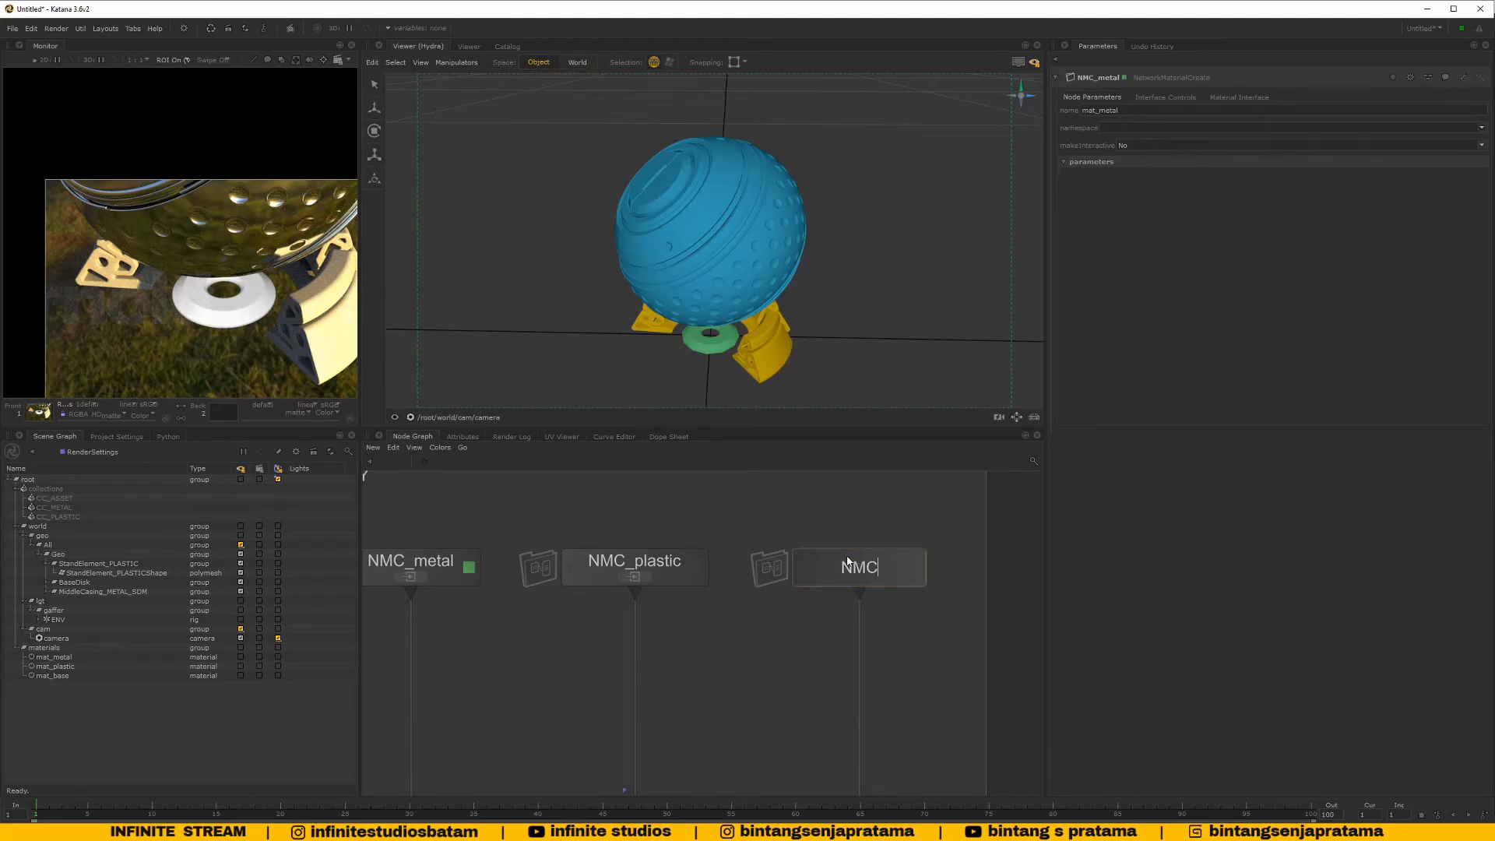
{"action": "type", "text": "_base"}
{"action": "key", "text": "Return"}
Review the MATERIAL LIBRARY group and how its merged output feeds the main node chain
{"action": "scroll", "coordinate": [703, 635], "scroll_direction": "down", "scroll_amount": 2}
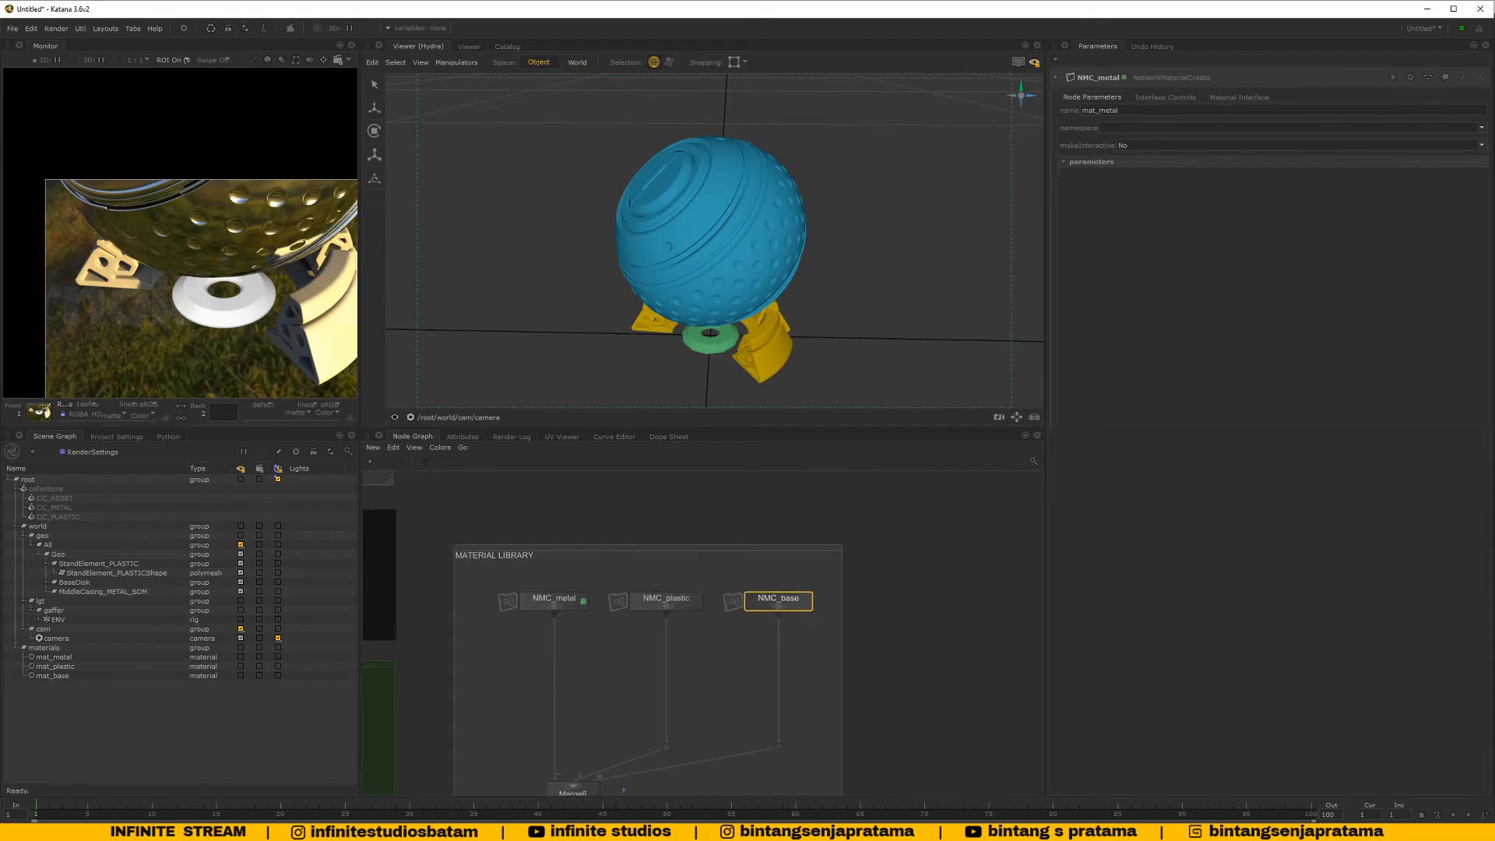
{"action": "middle_click_drag", "start_coordinate": [717, 660], "coordinate": [752, 594]}
{"action": "scroll", "coordinate": [753, 594], "scroll_direction": "down", "scroll_amount": 2}
{"action": "scroll", "coordinate": [195, 260], "scroll_direction": "down", "scroll_amount": 1}
{"action": "middle_click_drag", "start_coordinate": [155, 229], "coordinate": [139, 215]}
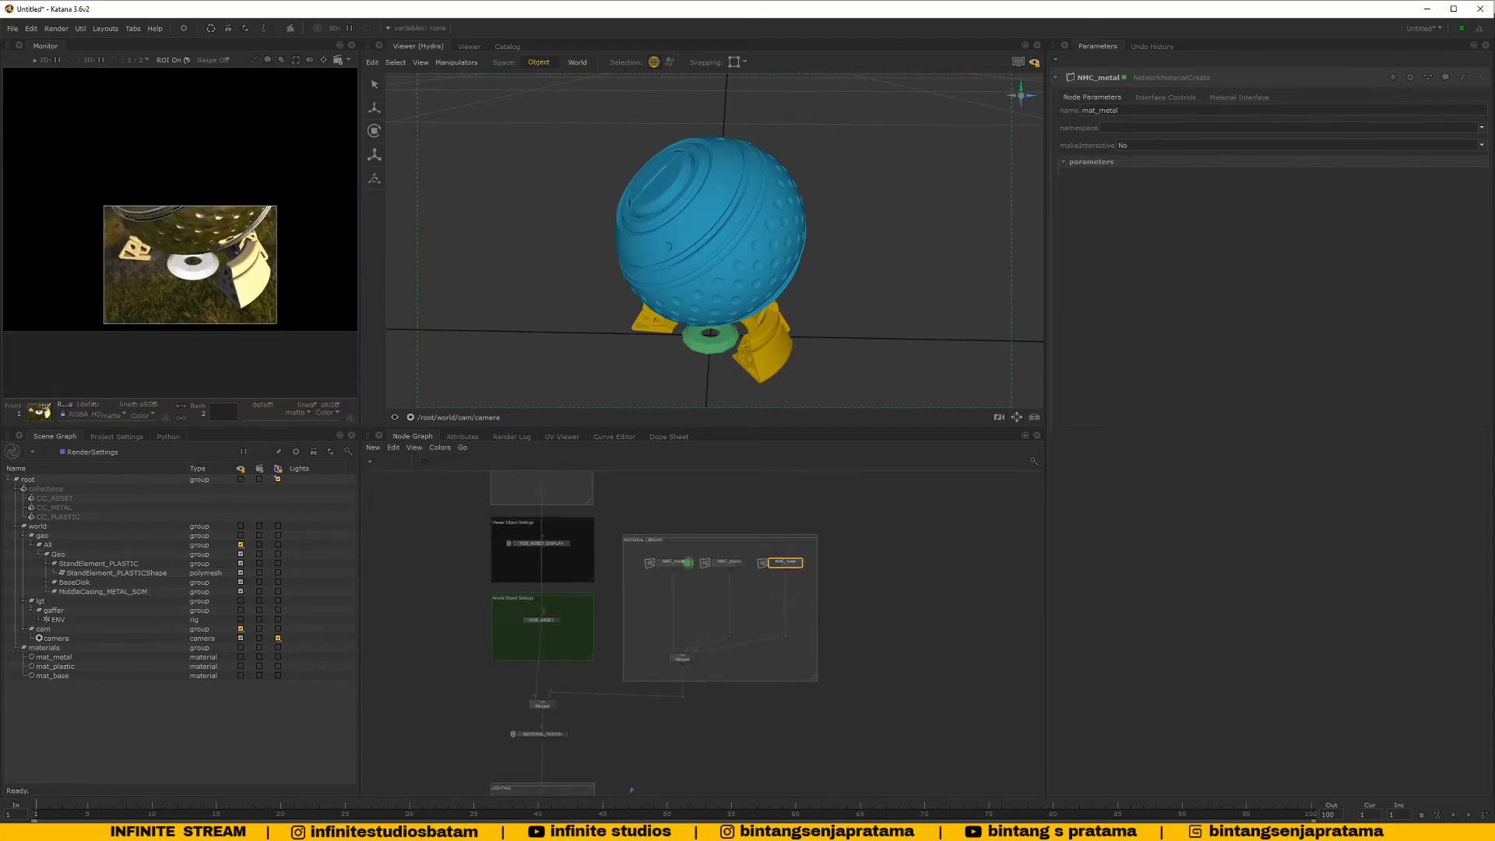
{"action": "scroll", "coordinate": [878, 611], "scroll_direction": "up", "scroll_amount": 3}
{"action": "middle_click_drag", "start_coordinate": [757, 604], "coordinate": [789, 559]}
{"action": "scroll", "coordinate": [764, 619], "scroll_direction": "down", "scroll_amount": 3}
{"action": "scroll", "coordinate": [807, 551], "scroll_direction": "up", "scroll_amount": 5}
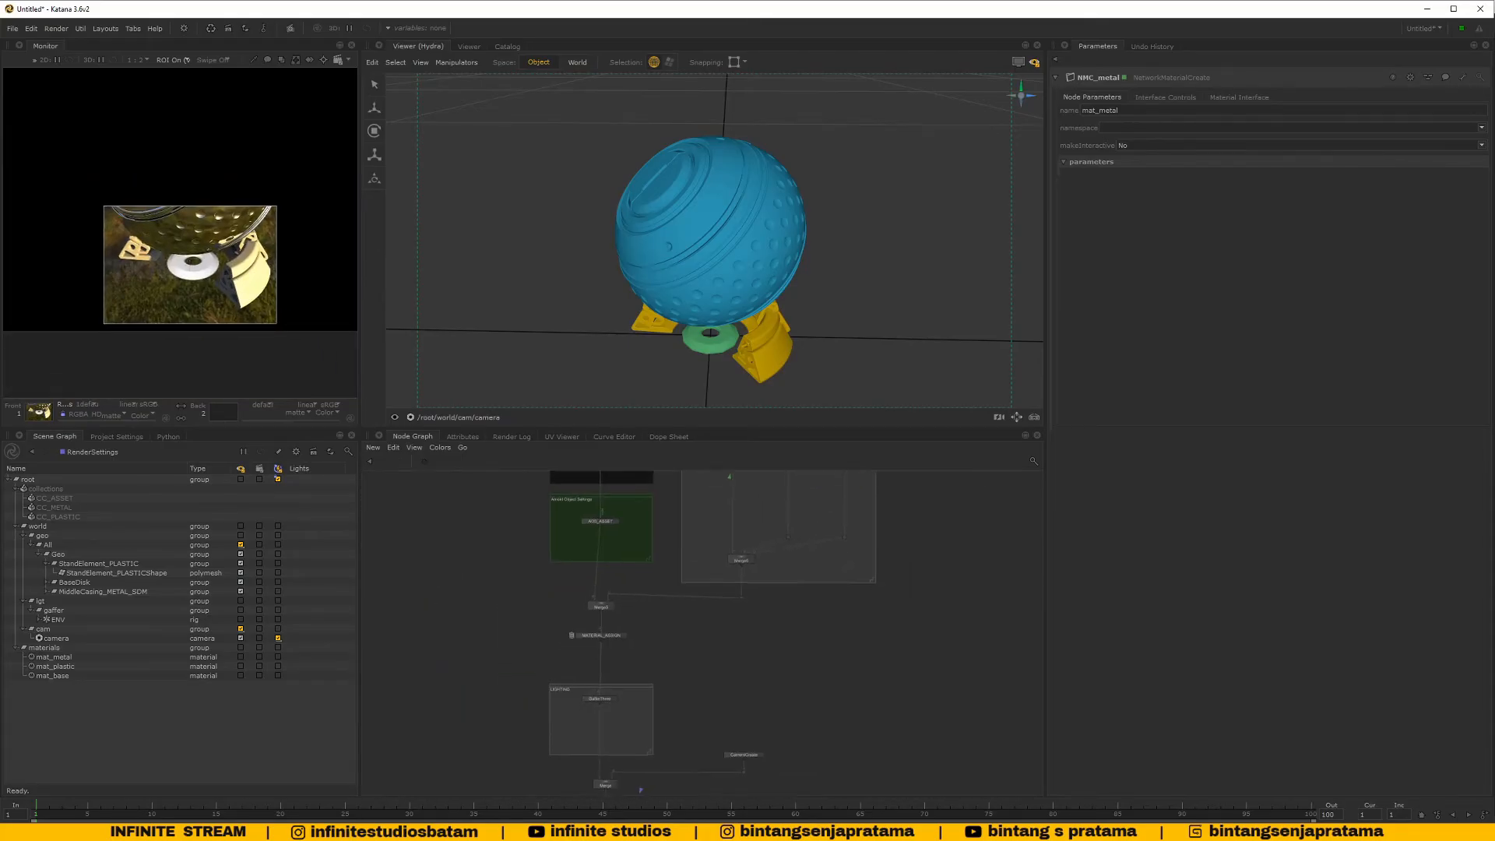
Rename the shading node inside NMC_metal to mat_metal1 and return to the main node graph
{"action": "left_click", "coordinate": [557, 570]}
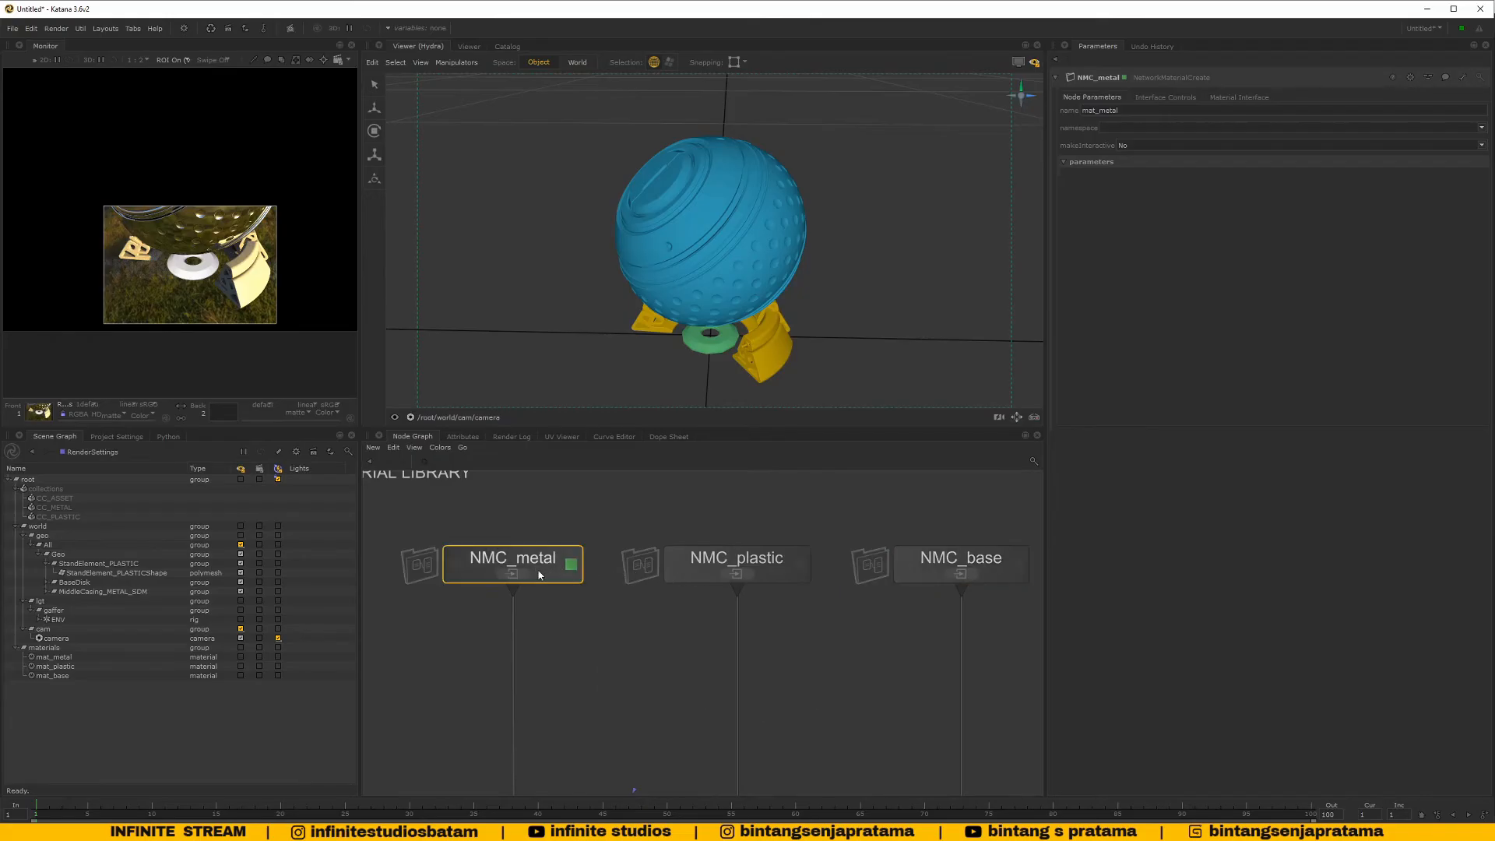
{"action": "left_click", "coordinate": [510, 574]}
{"action": "left_click_drag", "start_coordinate": [579, 457], "coordinate": [658, 529]}
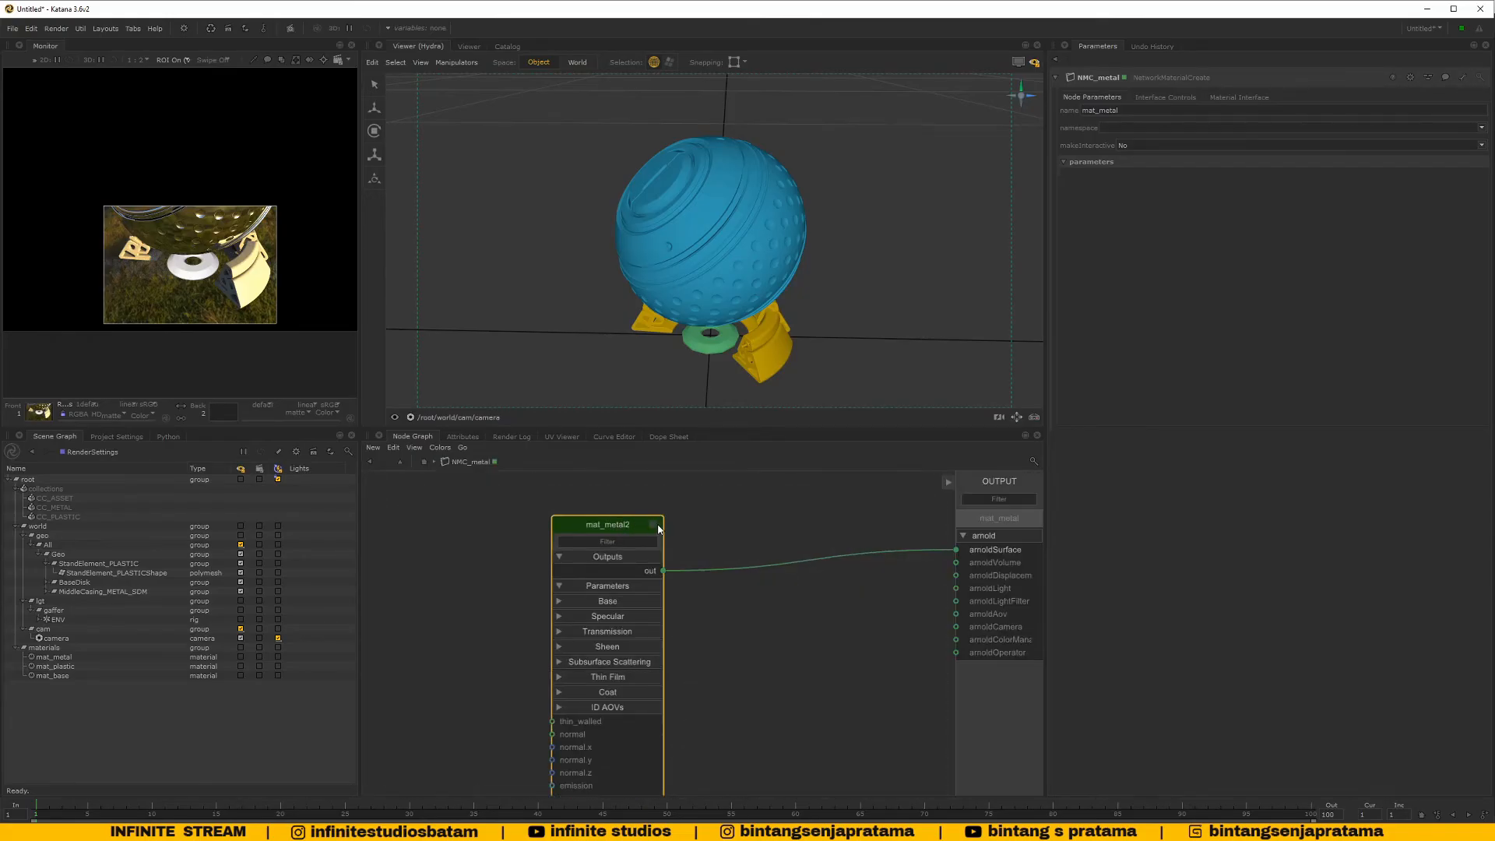
{"action": "left_click", "coordinate": [654, 525]}
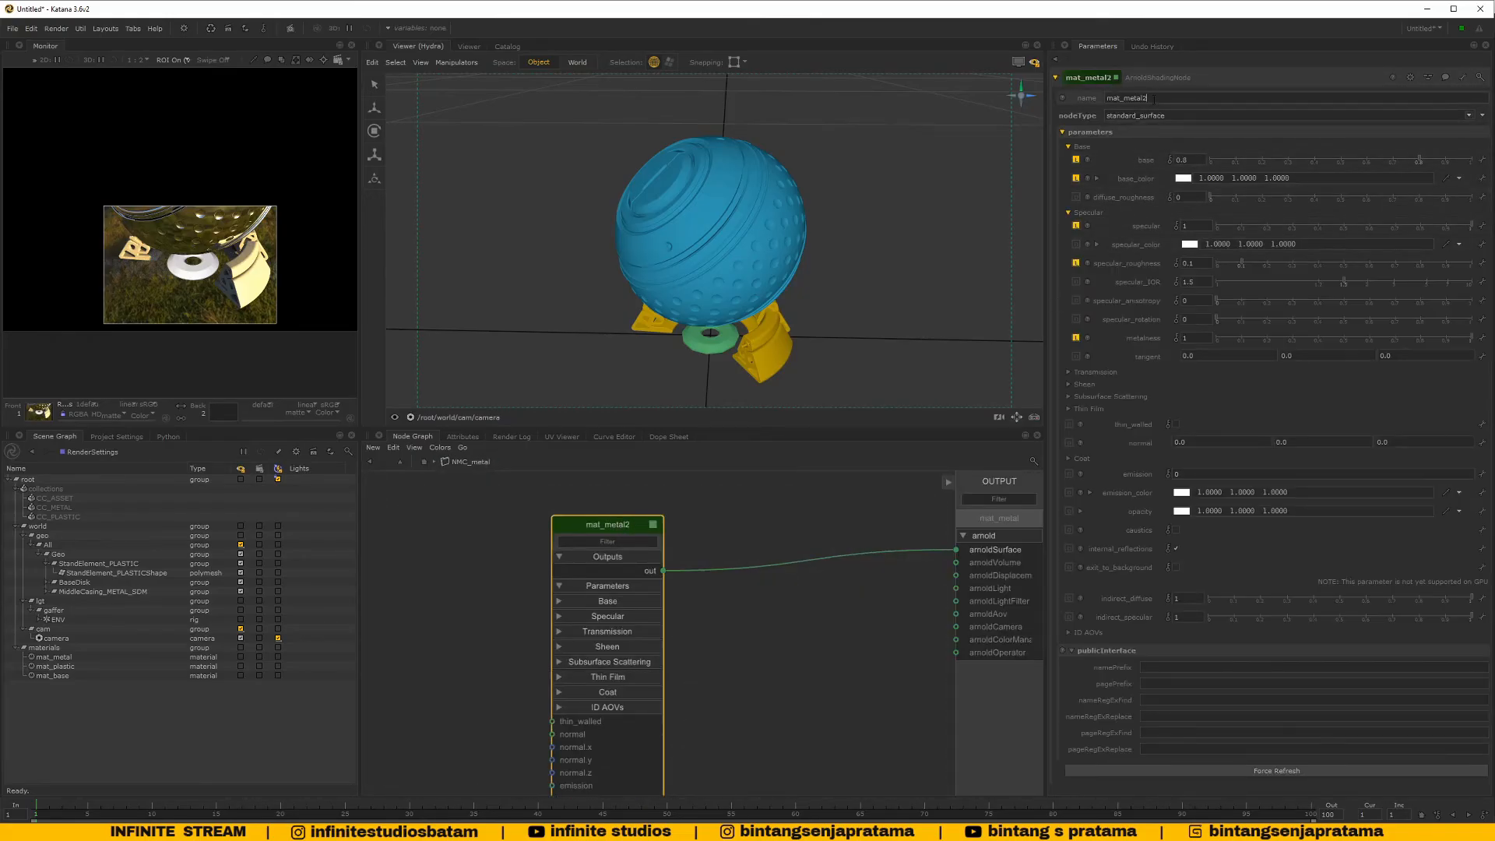
{"action": "key", "text": "BackSpace"}
{"action": "type", "text": "1"}
{"action": "key", "text": "Return"}
{"action": "left_click", "coordinate": [424, 463]}
Set the material name of the NMC_metal node to nmc_metal
{"action": "scroll", "coordinate": [676, 563], "scroll_direction": "down", "scroll_amount": 6}
{"action": "middle_click_drag", "start_coordinate": [671, 568], "coordinate": [688, 596]}
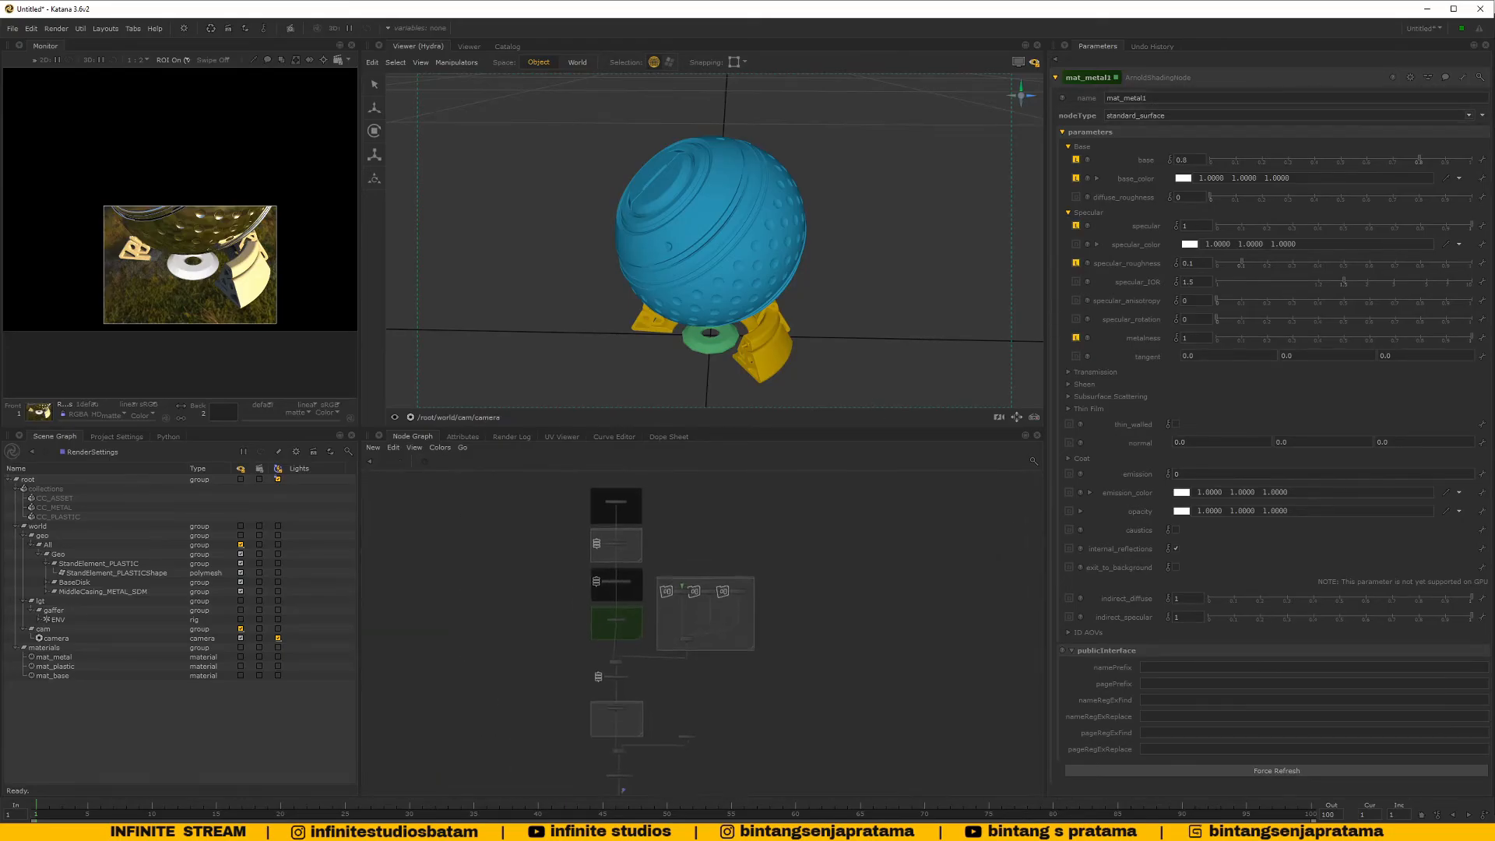
{"action": "scroll", "coordinate": [615, 631], "scroll_direction": "up", "scroll_amount": 4}
{"action": "middle_click_drag", "start_coordinate": [689, 744], "coordinate": [645, 564]}
{"action": "middle_click_drag", "start_coordinate": [666, 722], "coordinate": [633, 582]}
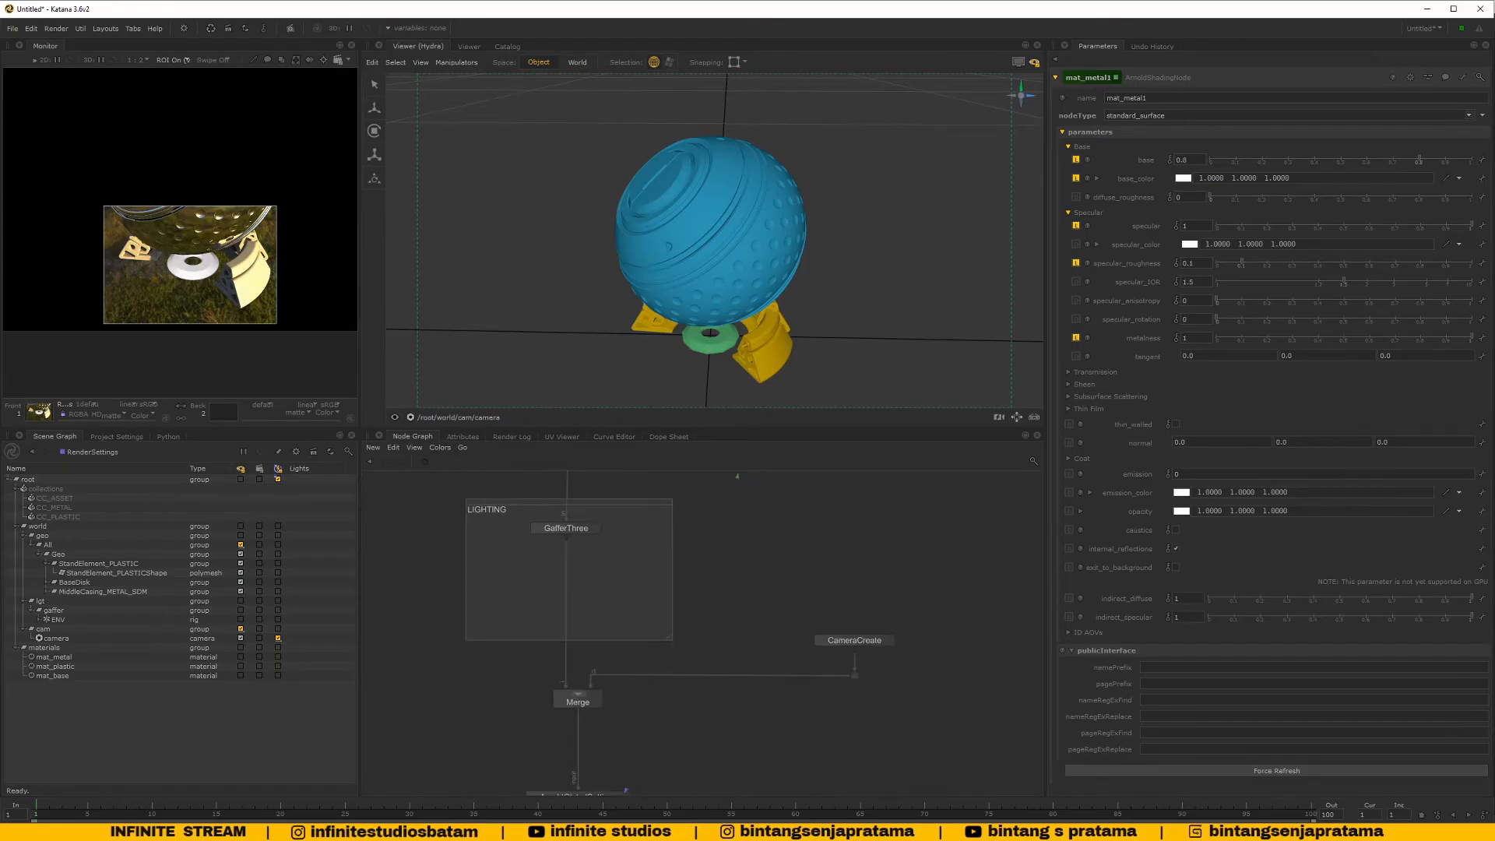
{"action": "middle_click_drag", "start_coordinate": [619, 638], "coordinate": [659, 594]}
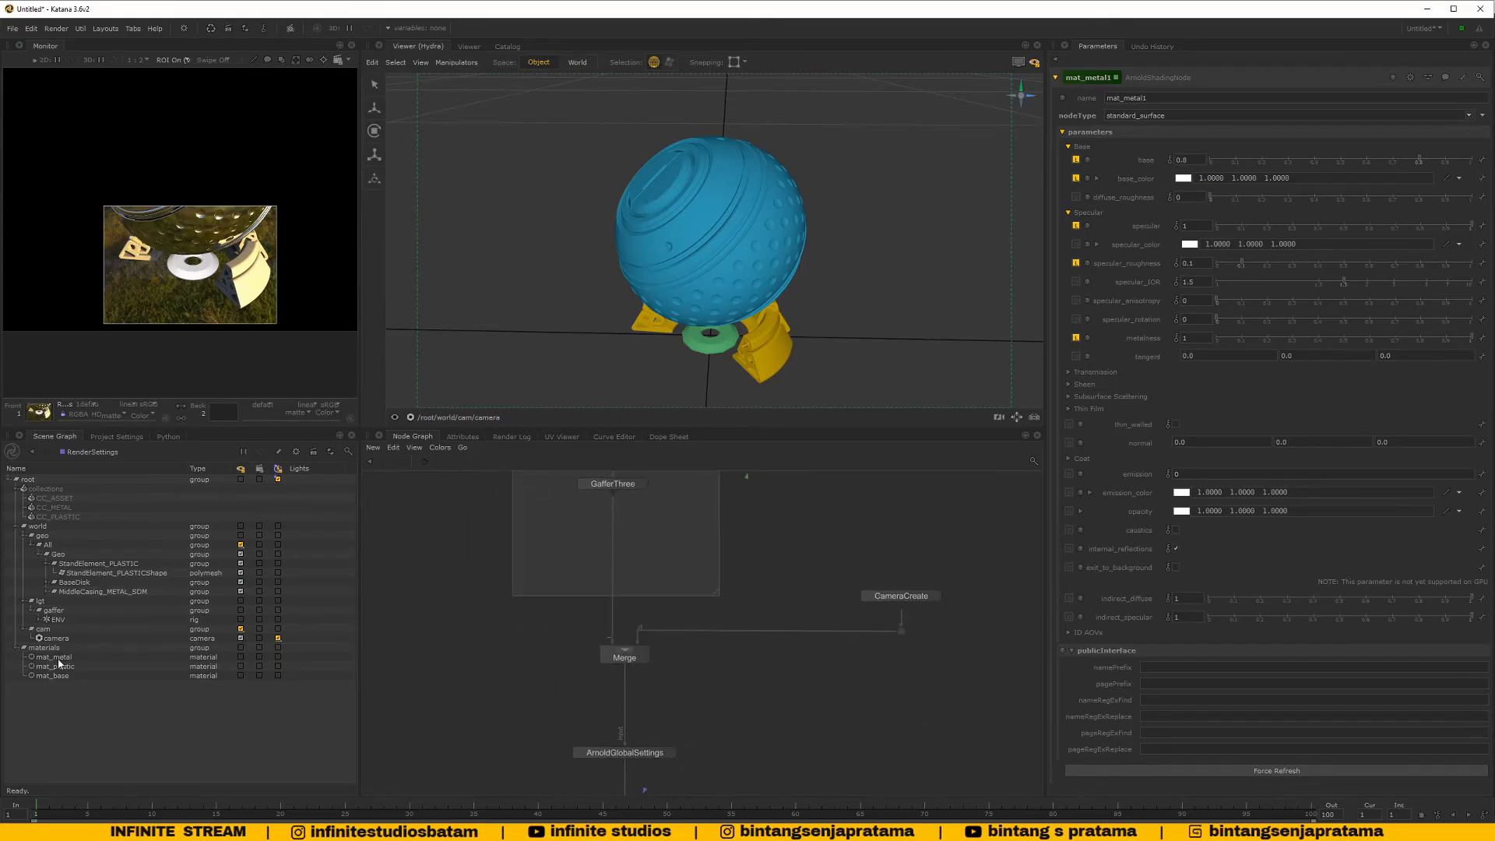
{"action": "scroll", "coordinate": [662, 576], "scroll_direction": "down", "scroll_amount": 5}
{"action": "scroll", "coordinate": [681, 577], "scroll_direction": "up", "scroll_amount": 8}
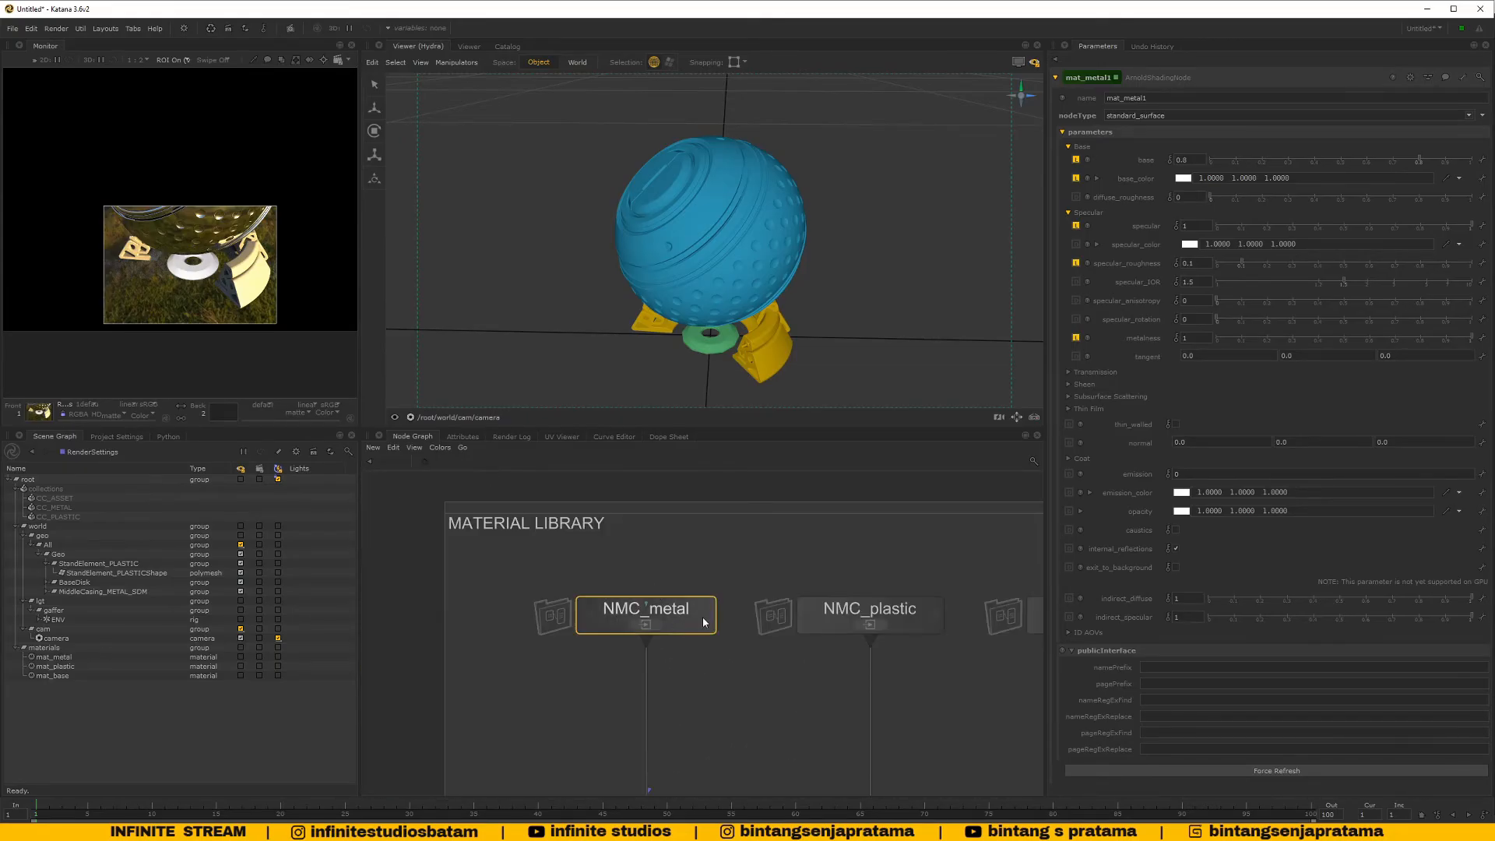
{"action": "left_click", "coordinate": [698, 626]}
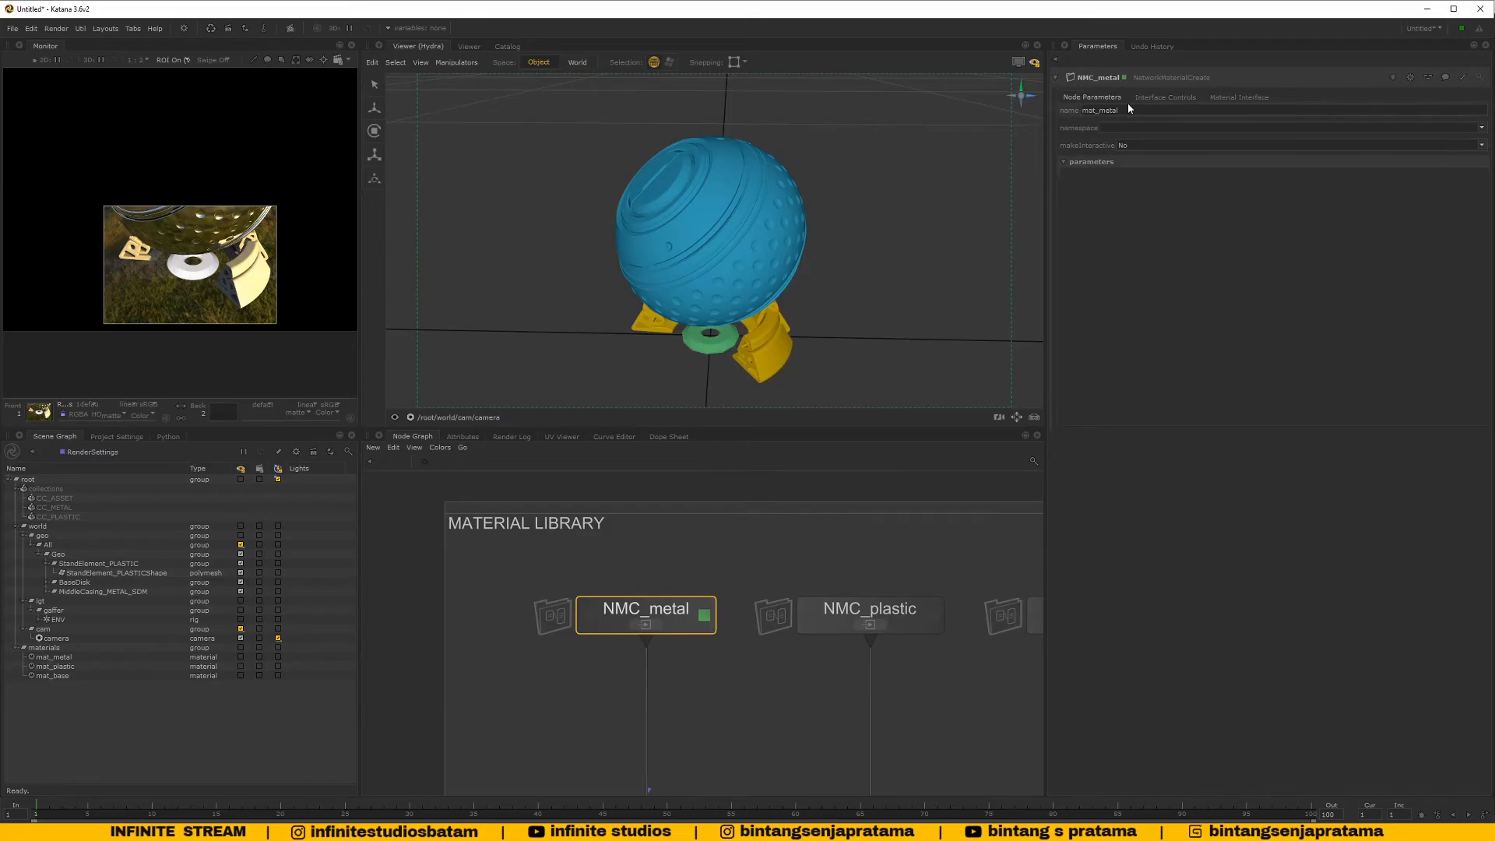
{"action": "left_click_drag", "start_coordinate": [1129, 110], "coordinate": [994, 122]}
{"action": "type", "text": "nmc_meta"}
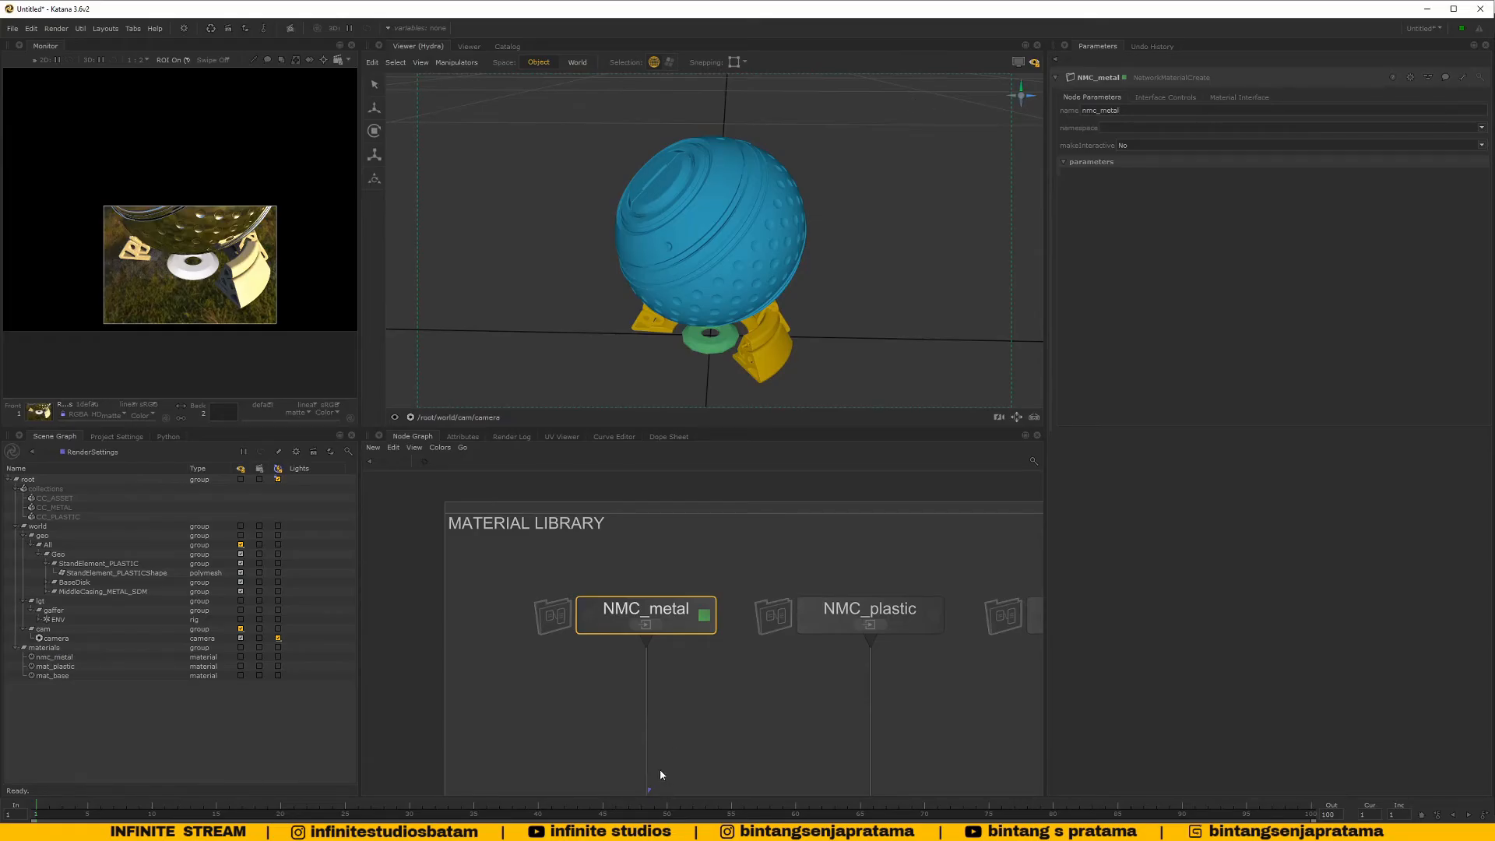
Show the parameters of the plastic, metal and base NMC nodes together and set the plastic material's name to nmc_plastic
{"action": "middle_click_drag", "start_coordinate": [792, 666], "coordinate": [738, 666]}
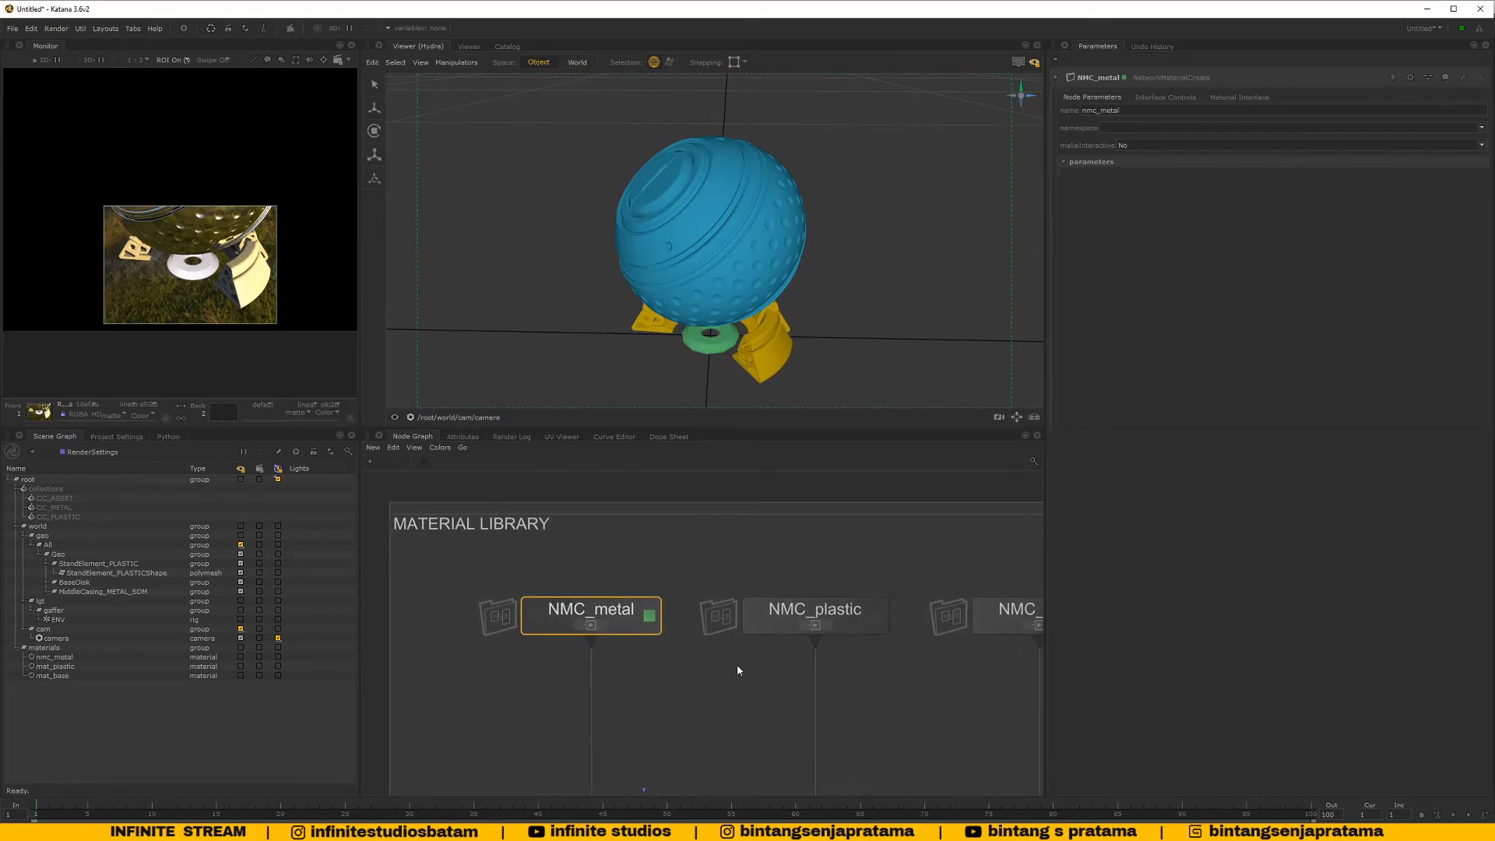
{"action": "middle_click_drag", "start_coordinate": [663, 638], "coordinate": [598, 636]}
{"action": "left_click", "coordinate": [780, 620]}
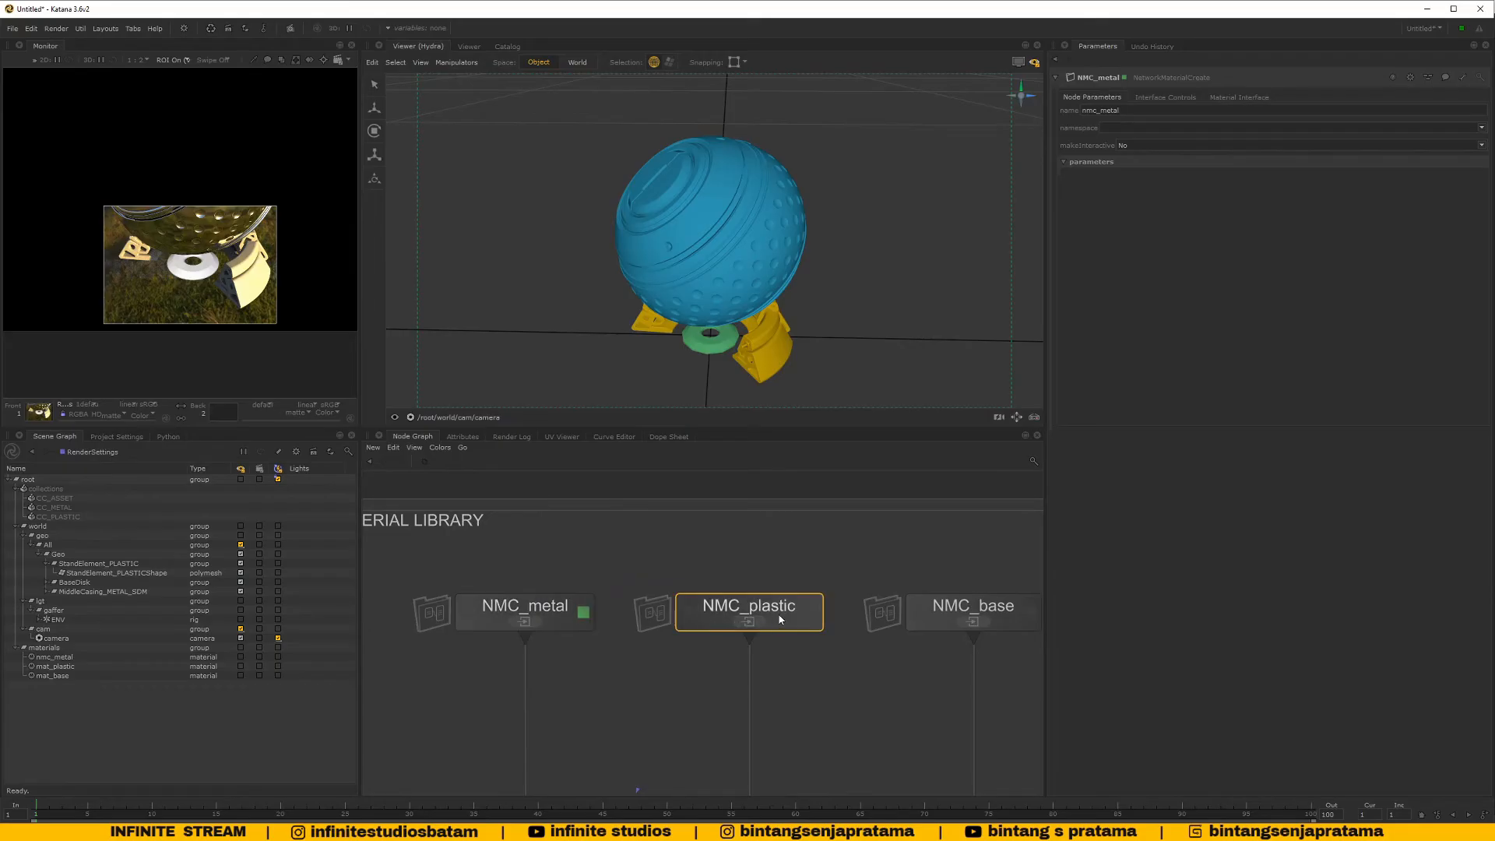
{"action": "left_click", "coordinate": [813, 615]}
{"action": "left_click", "coordinate": [585, 616], "text": "shift"}
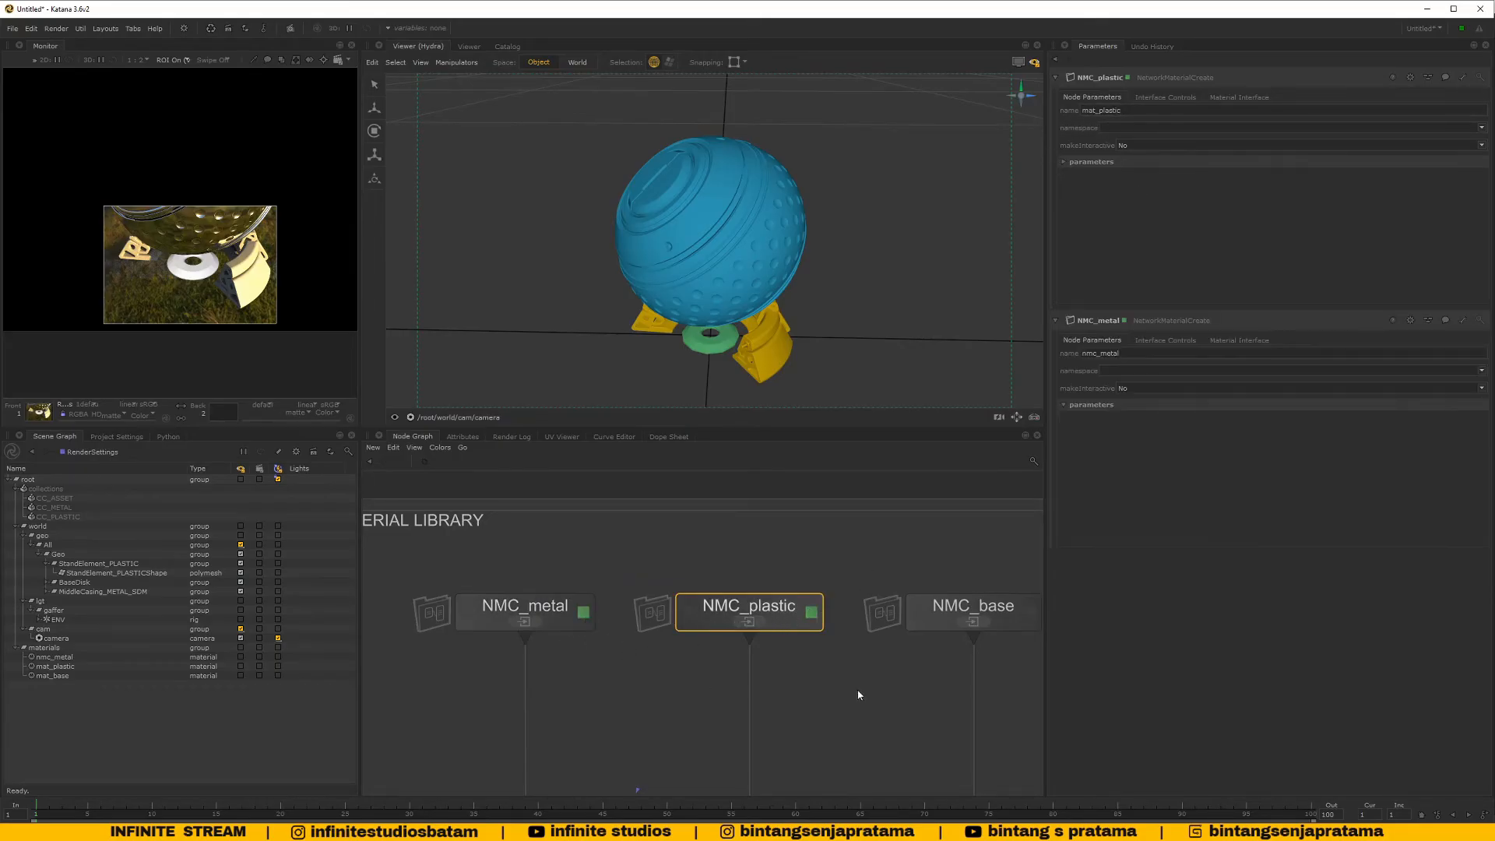
{"action": "middle_click_drag", "start_coordinate": [858, 694], "coordinate": [717, 685]}
{"action": "left_click", "coordinate": [922, 617], "text": "shift"}
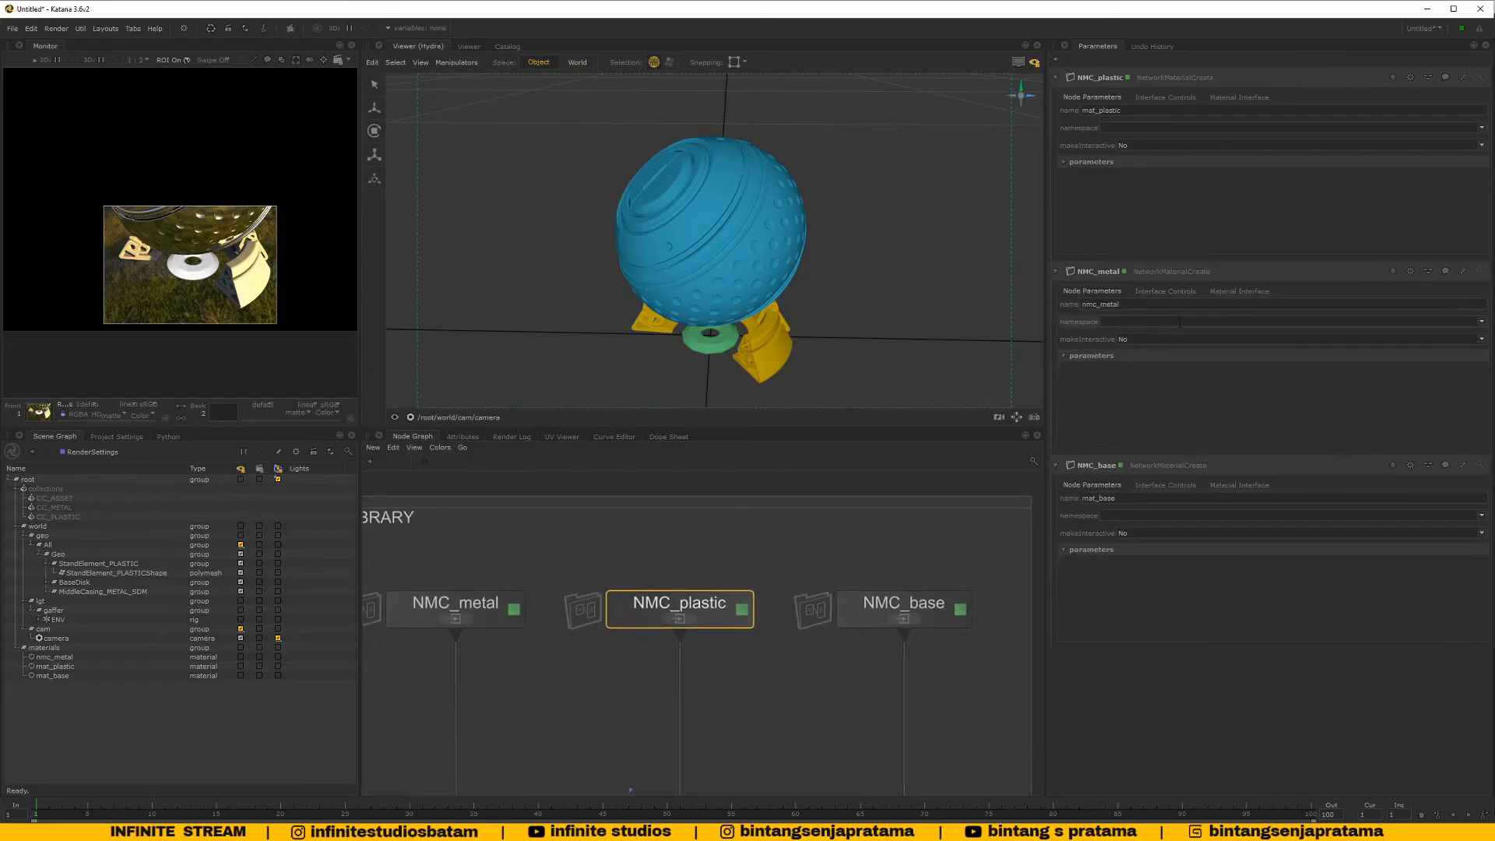
{"action": "double_click", "coordinate": [1130, 110]}
{"action": "type", "text": "nmc"}
{"action": "key", "text": "Return"}
Set the material name of the NMC_base node to nmc_base
{"action": "double_click", "coordinate": [1125, 500]}
{"action": "type", "text": "nmc_base"}
{"action": "key", "text": "Return"}
Rename the standard_surface shading node inside NMC_metal to asn_metal and go back to the main node graph
{"action": "scroll", "coordinate": [676, 609], "scroll_direction": "down", "scroll_amount": 6}
{"action": "scroll", "coordinate": [716, 615], "scroll_direction": "up", "scroll_amount": 2}
{"action": "middle_click_drag", "start_coordinate": [676, 609], "coordinate": [742, 598]}
{"action": "scroll", "coordinate": [779, 562], "scroll_direction": "up", "scroll_amount": 4}
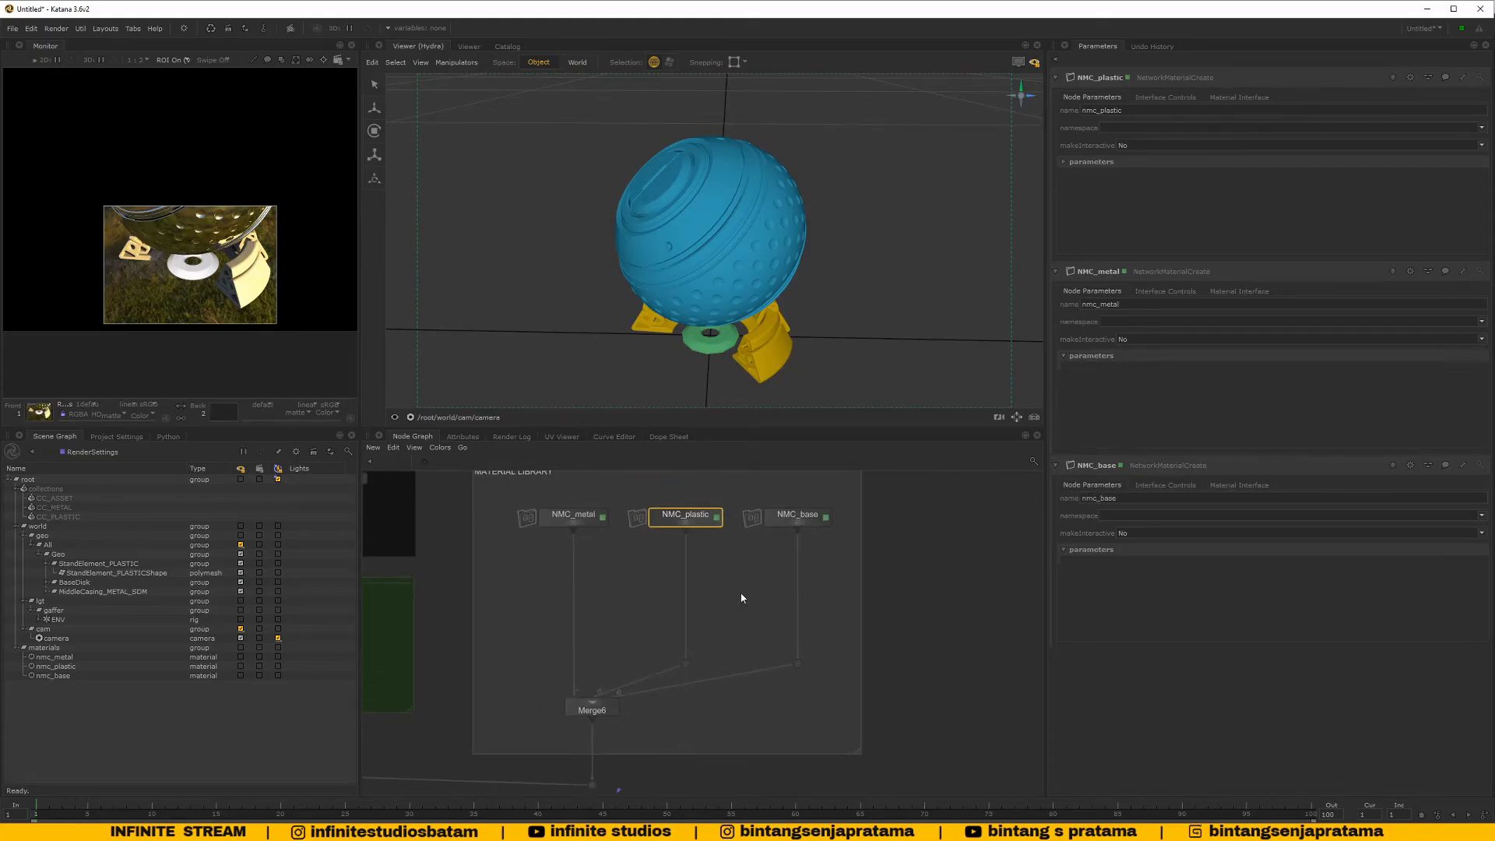
{"action": "left_click", "coordinate": [817, 524]}
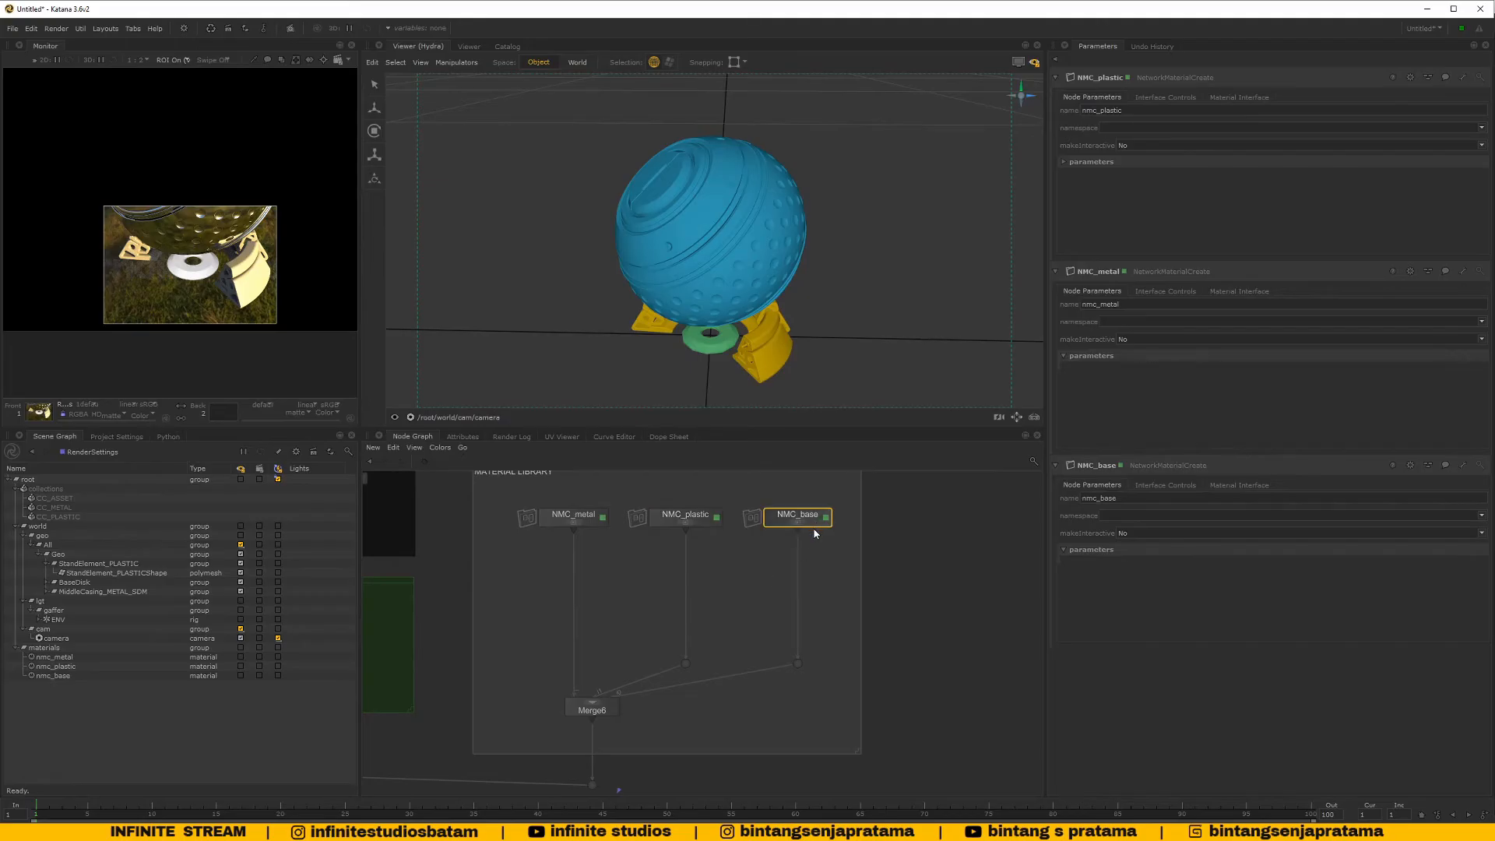
{"action": "middle_click_drag", "start_coordinate": [815, 535], "coordinate": [903, 571]}
{"action": "left_click", "coordinate": [661, 561]}
{"action": "left_click", "coordinate": [653, 524]}
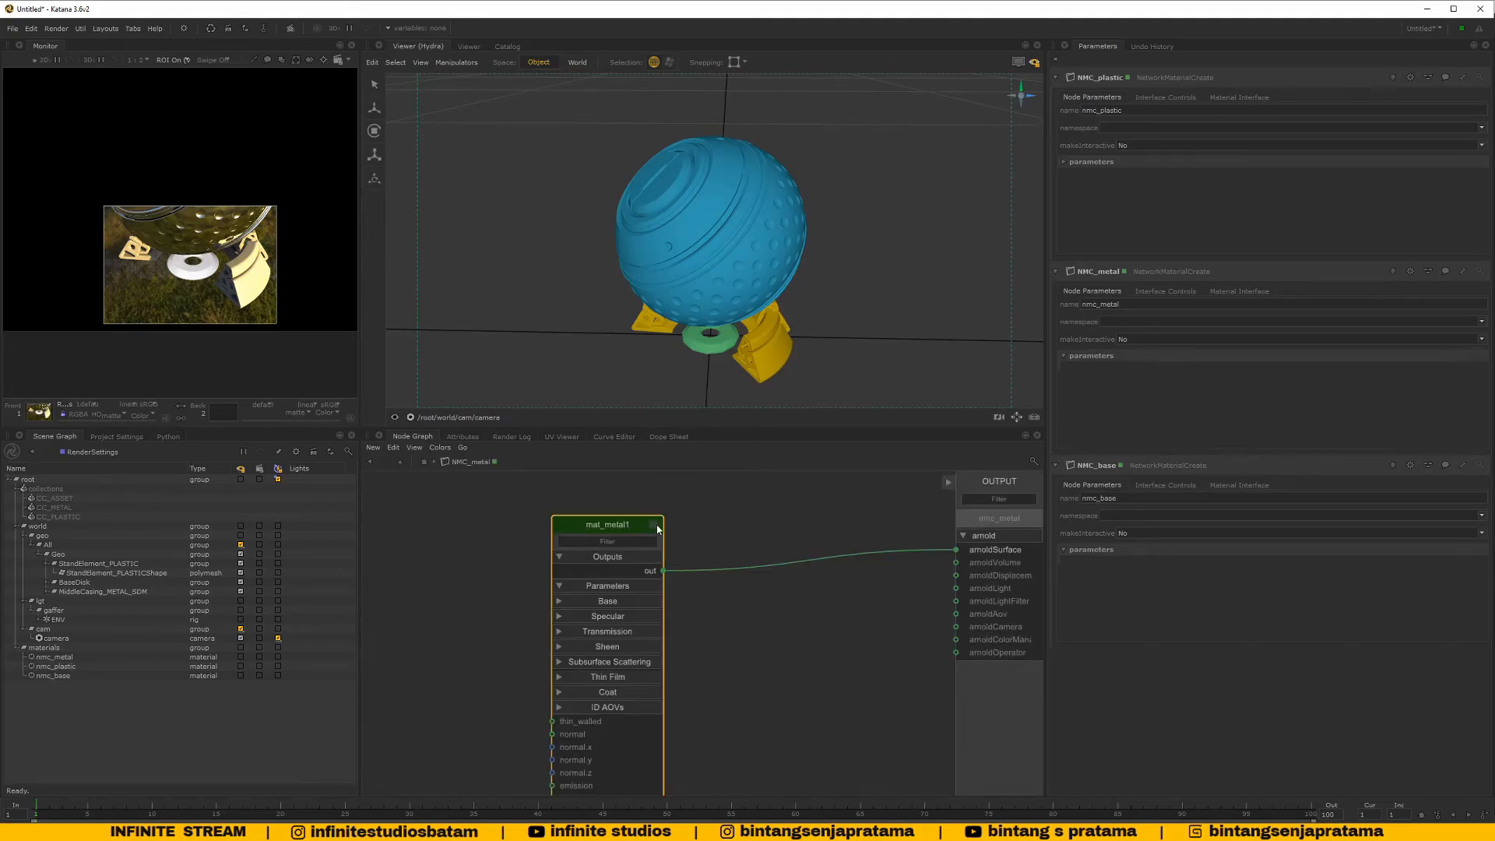
{"action": "left_click", "coordinate": [1157, 99]}
{"action": "left_click", "coordinate": [1157, 102]}
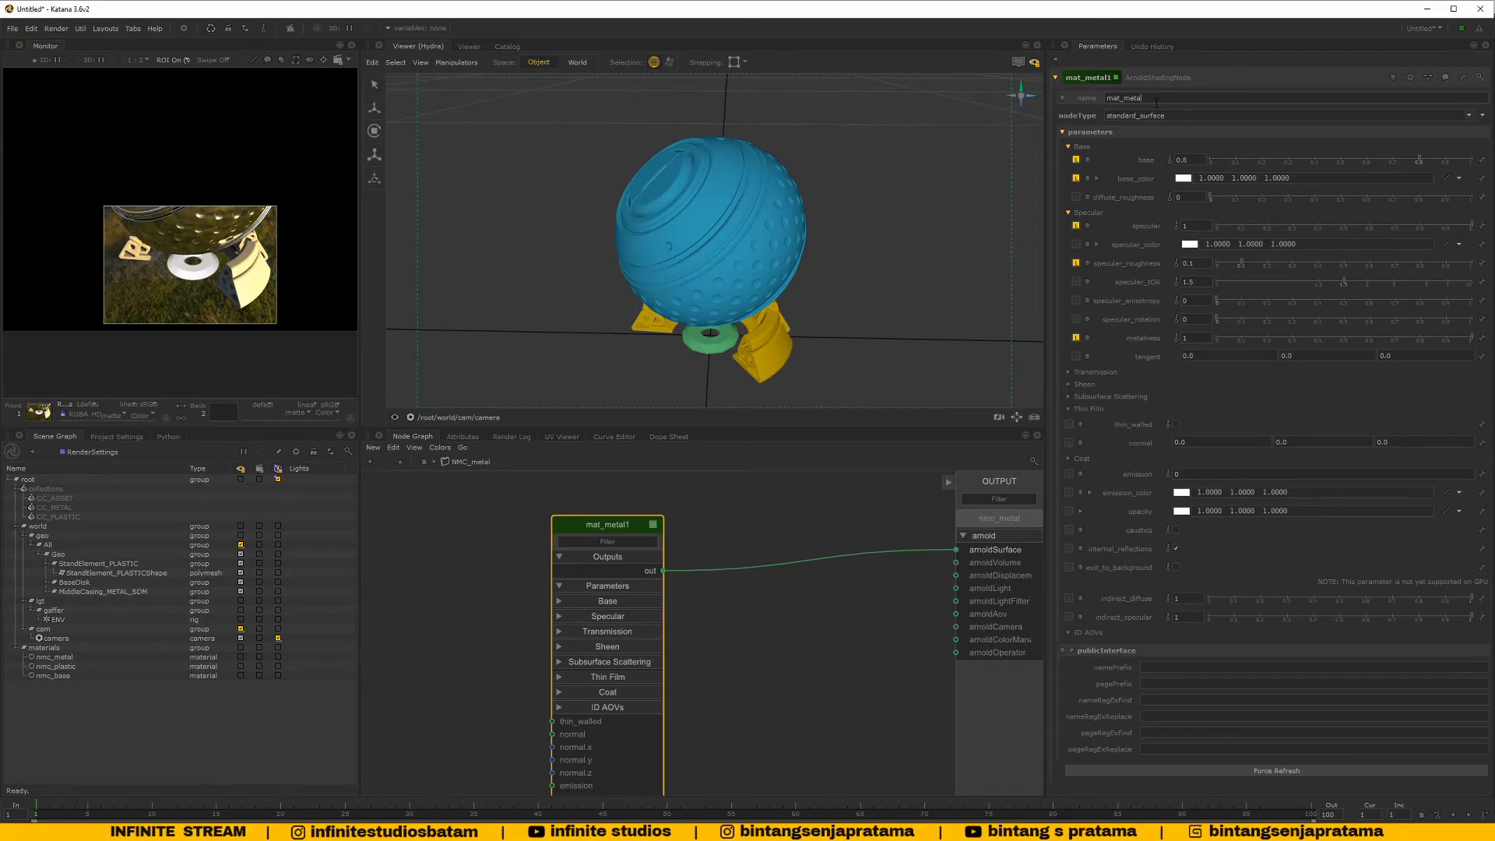
{"action": "key", "text": "BackSpace"}
{"action": "key", "text": "BackSpace"}
{"action": "key", "text": "BackSpace"}
{"action": "key", "text": "BackSpace"}
{"action": "key", "text": "BackSpace"}
{"action": "key", "text": "BackSpace"}
{"action": "key", "text": "BackSpace"}
{"action": "key", "text": "BackSpace"}
{"action": "key", "text": "BackSpace"}
{"action": "key", "text": "Return"}
{"action": "middle_click_drag", "start_coordinate": [828, 594], "coordinate": [700, 571]}
{"action": "left_click", "coordinate": [425, 463]}
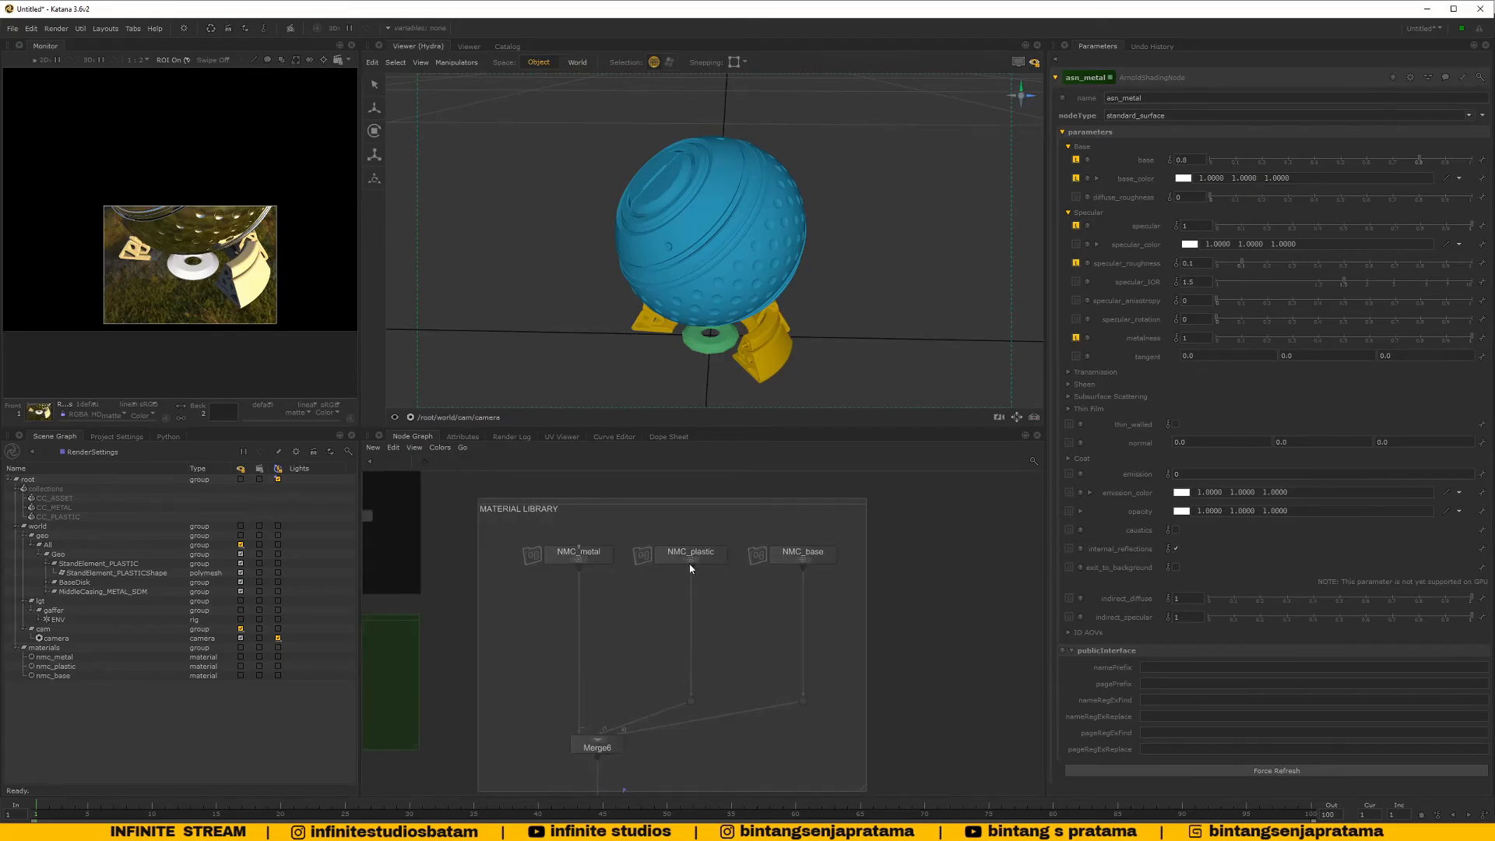
Rename the shading node inside NMC_plastic to asn_plastic and go back to the main node graph
{"action": "left_click", "coordinate": [688, 562]}
{"action": "left_click", "coordinate": [642, 568]}
{"action": "left_click", "coordinate": [688, 560]}
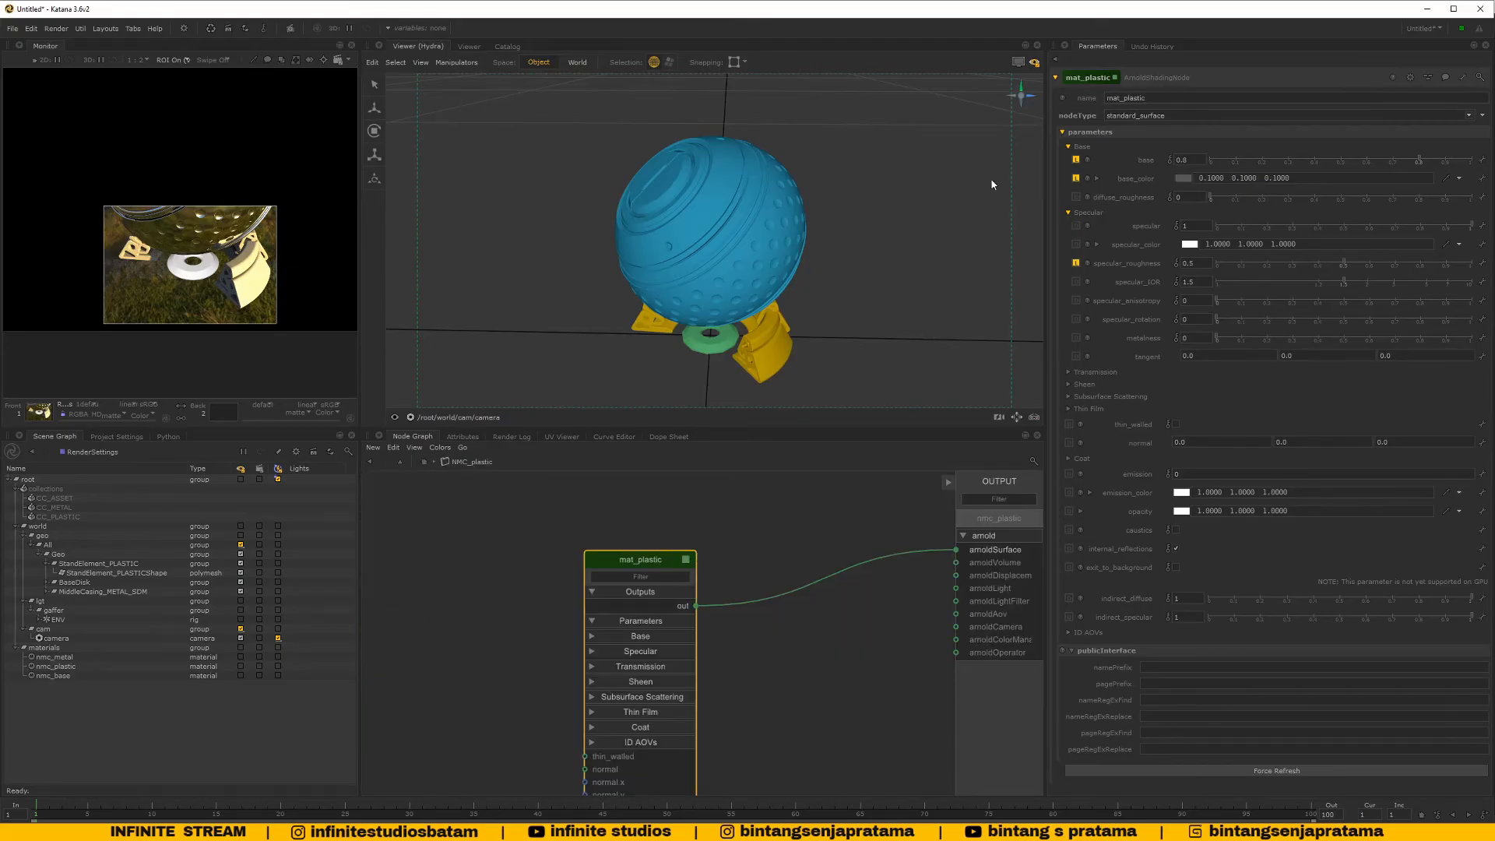
{"action": "left_click_drag", "start_coordinate": [1125, 99], "coordinate": [1060, 107]}
{"action": "type", "text": "asn_"}
{"action": "key", "text": "Return"}
{"action": "left_click", "coordinate": [423, 461]}
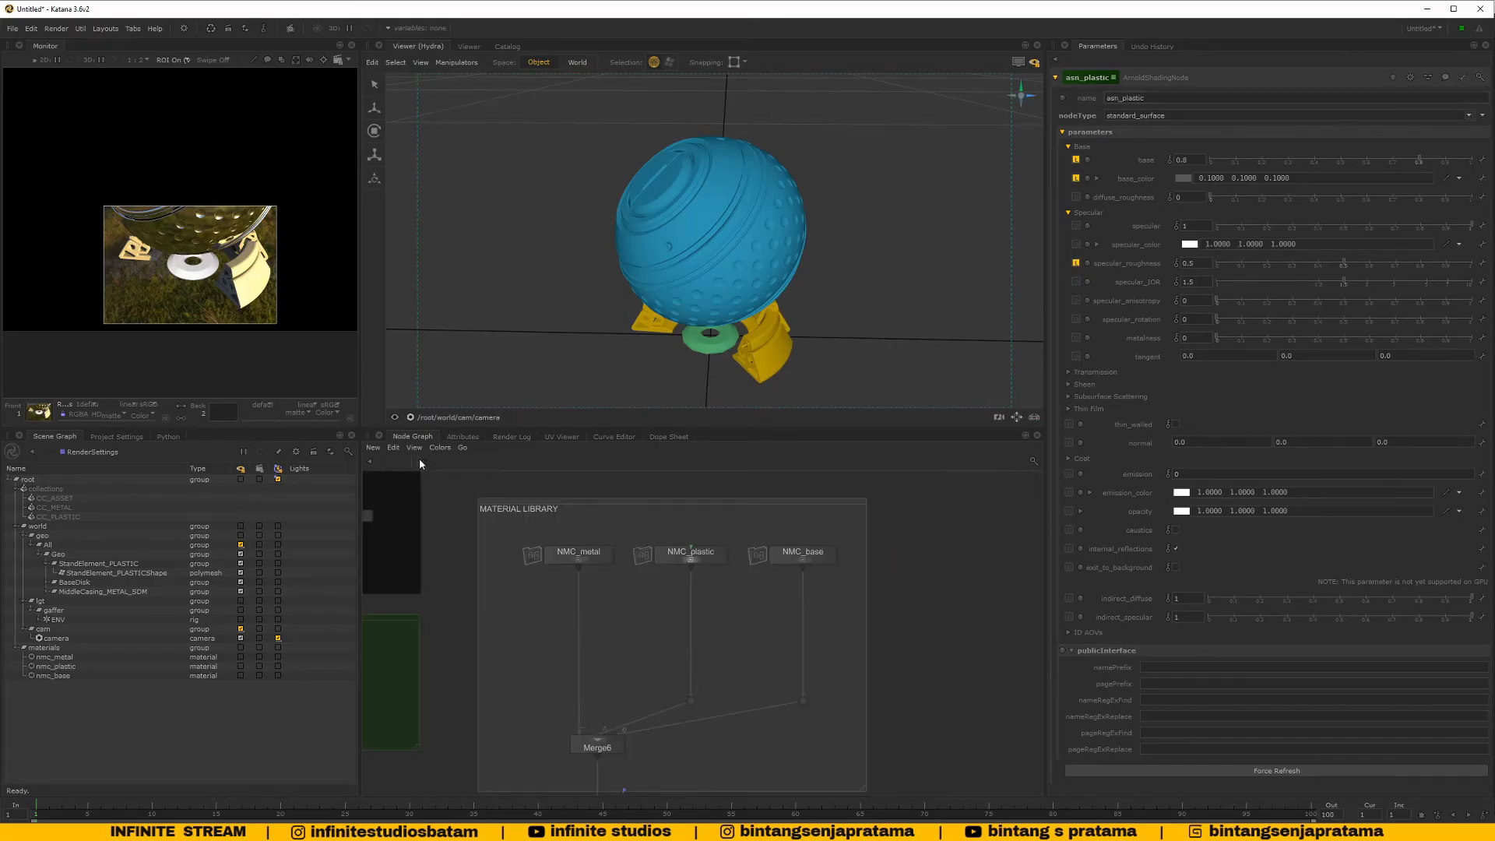
Rename the shading node inside NMC_base to asn_base and go back to the main node graph
{"action": "left_click", "coordinate": [802, 561]}
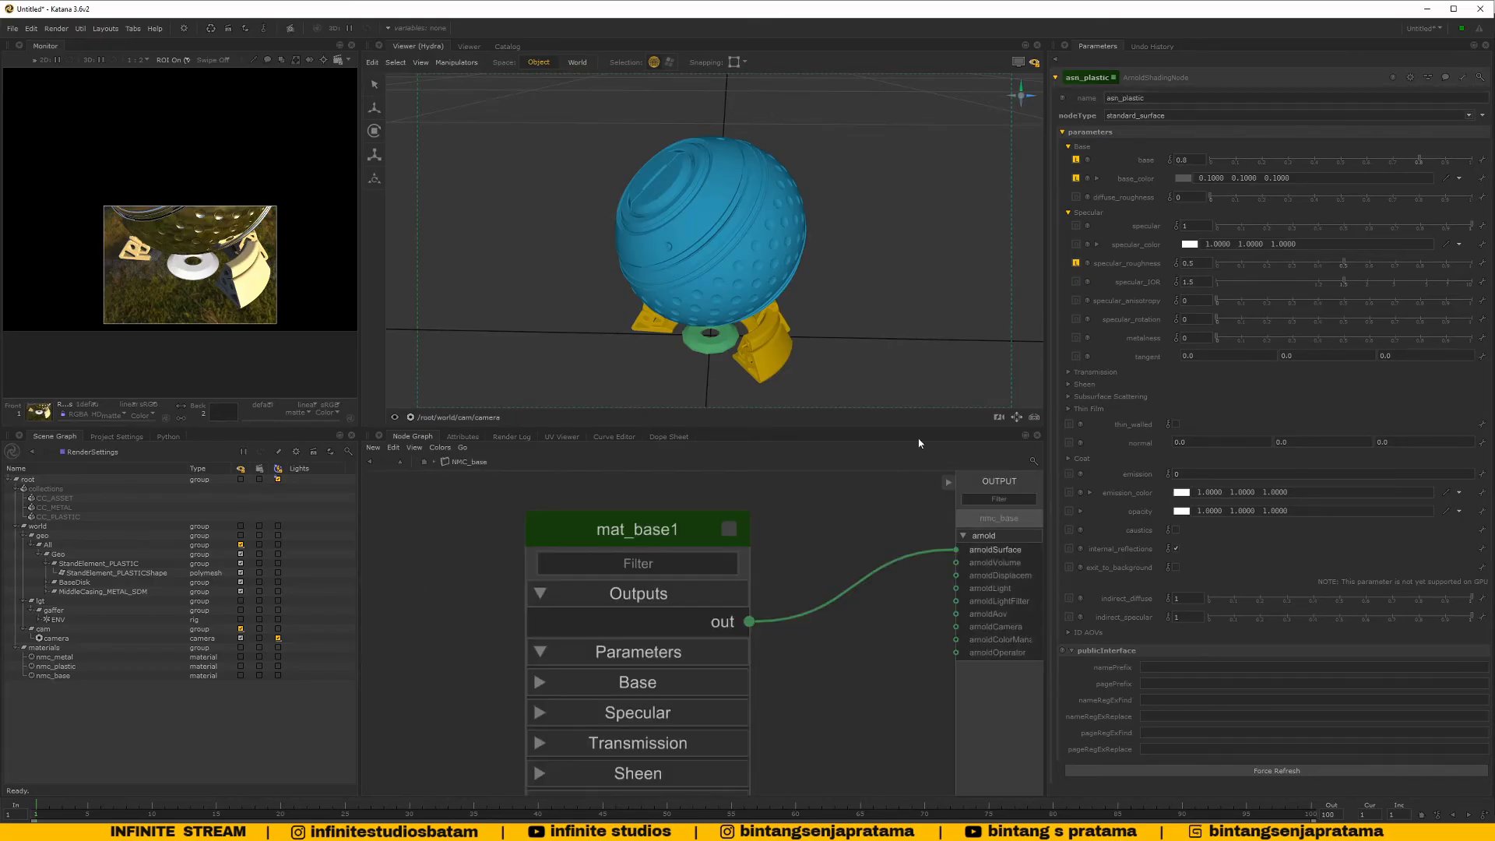
{"action": "left_click", "coordinate": [729, 529]}
{"action": "left_click_drag", "start_coordinate": [1107, 99], "coordinate": [1119, 99]}
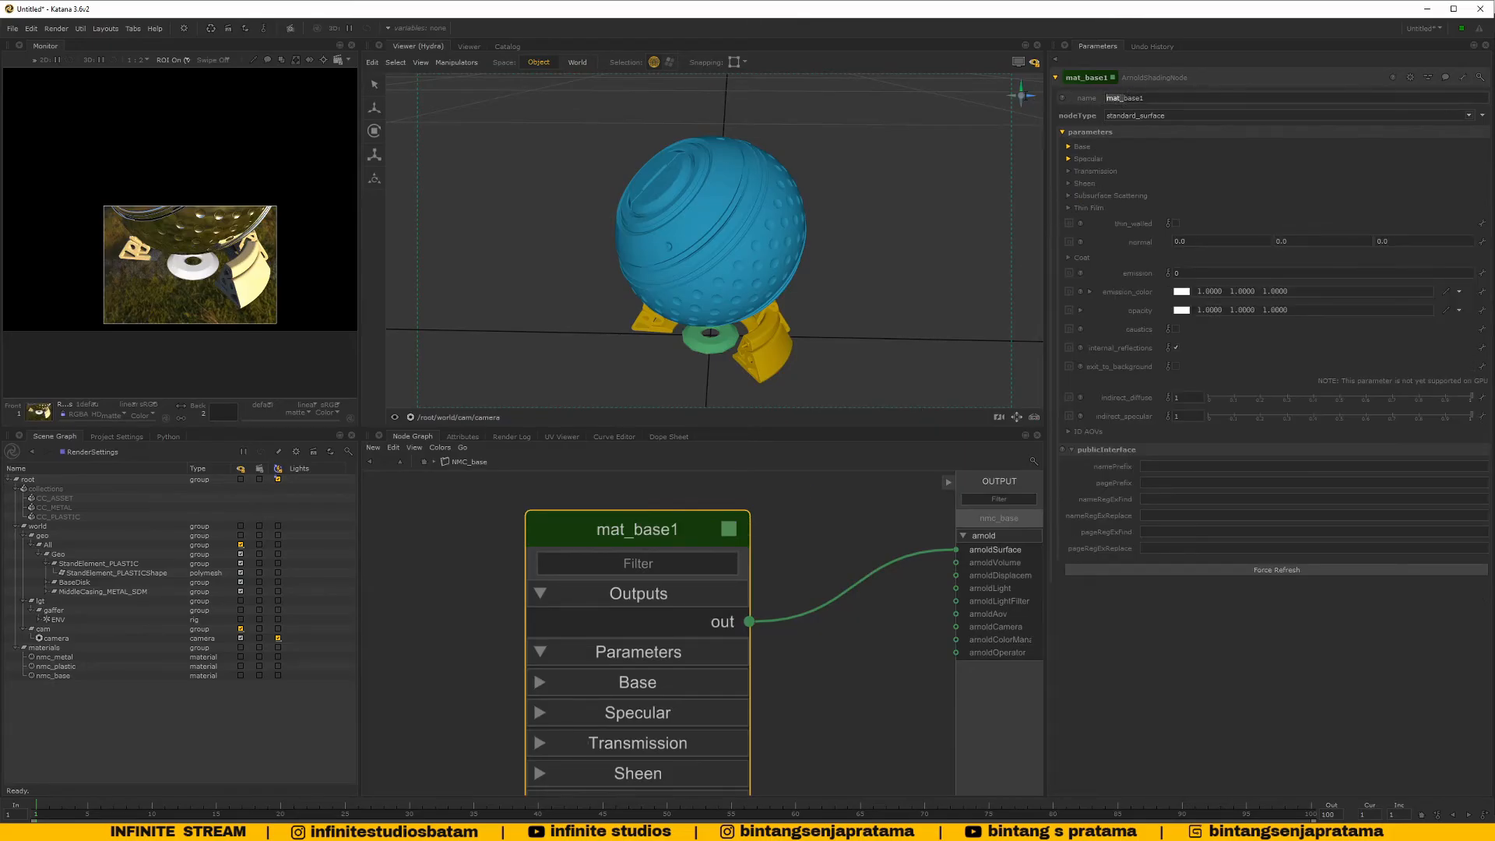
{"action": "type", "text": "asn"}
{"action": "key", "text": "Return"}
{"action": "left_click", "coordinate": [427, 462]}
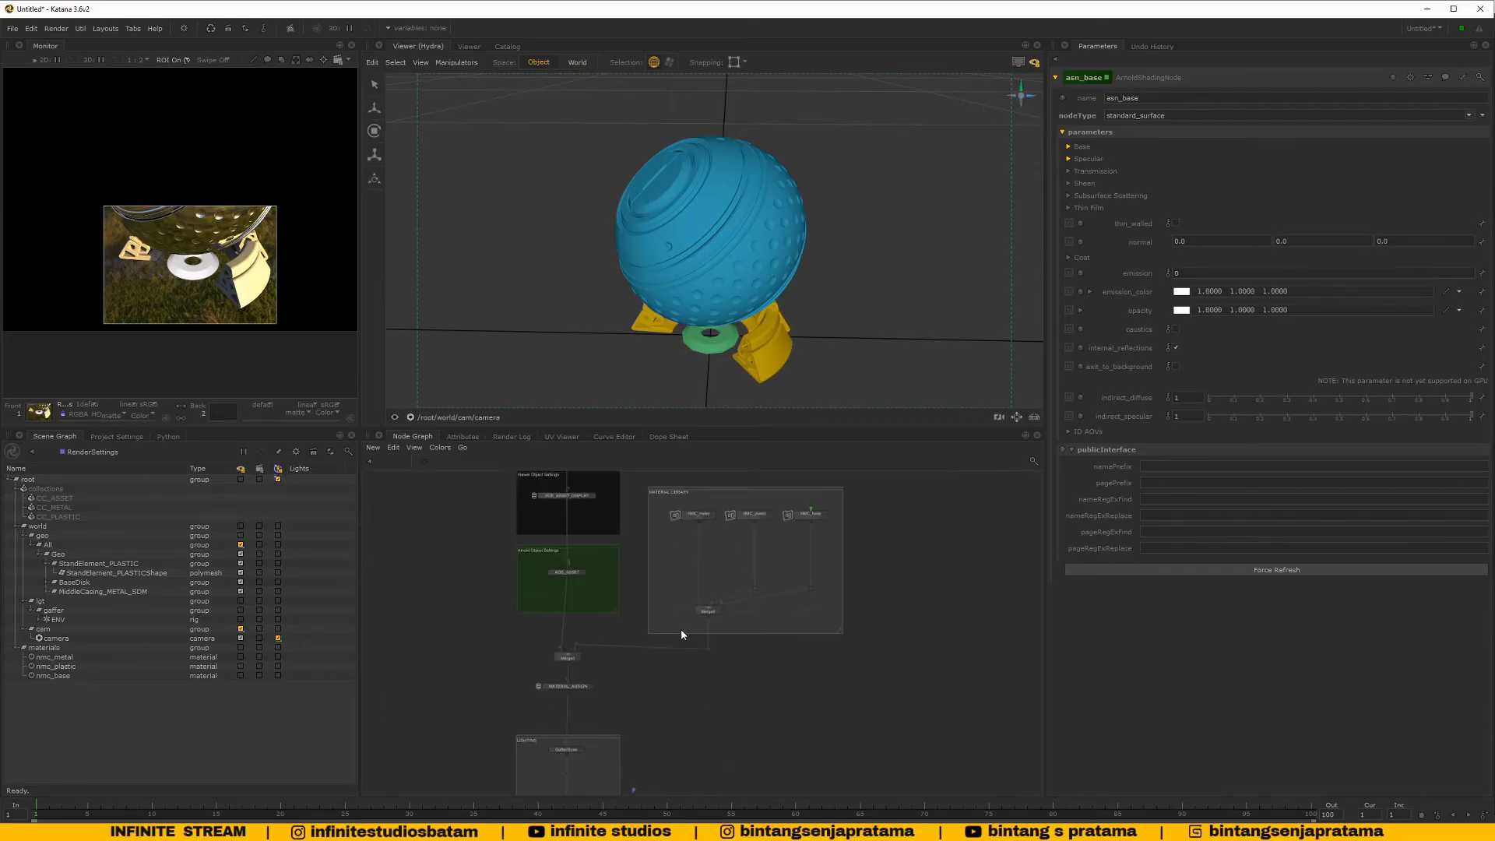
In the MATERIAL_ASSIGN stack, set the MA_Metal entry's assigned material to /root/materials/nmc_metal
{"action": "scroll", "coordinate": [693, 612], "scroll_direction": "up", "scroll_amount": 5}
{"action": "left_click", "coordinate": [791, 634]}
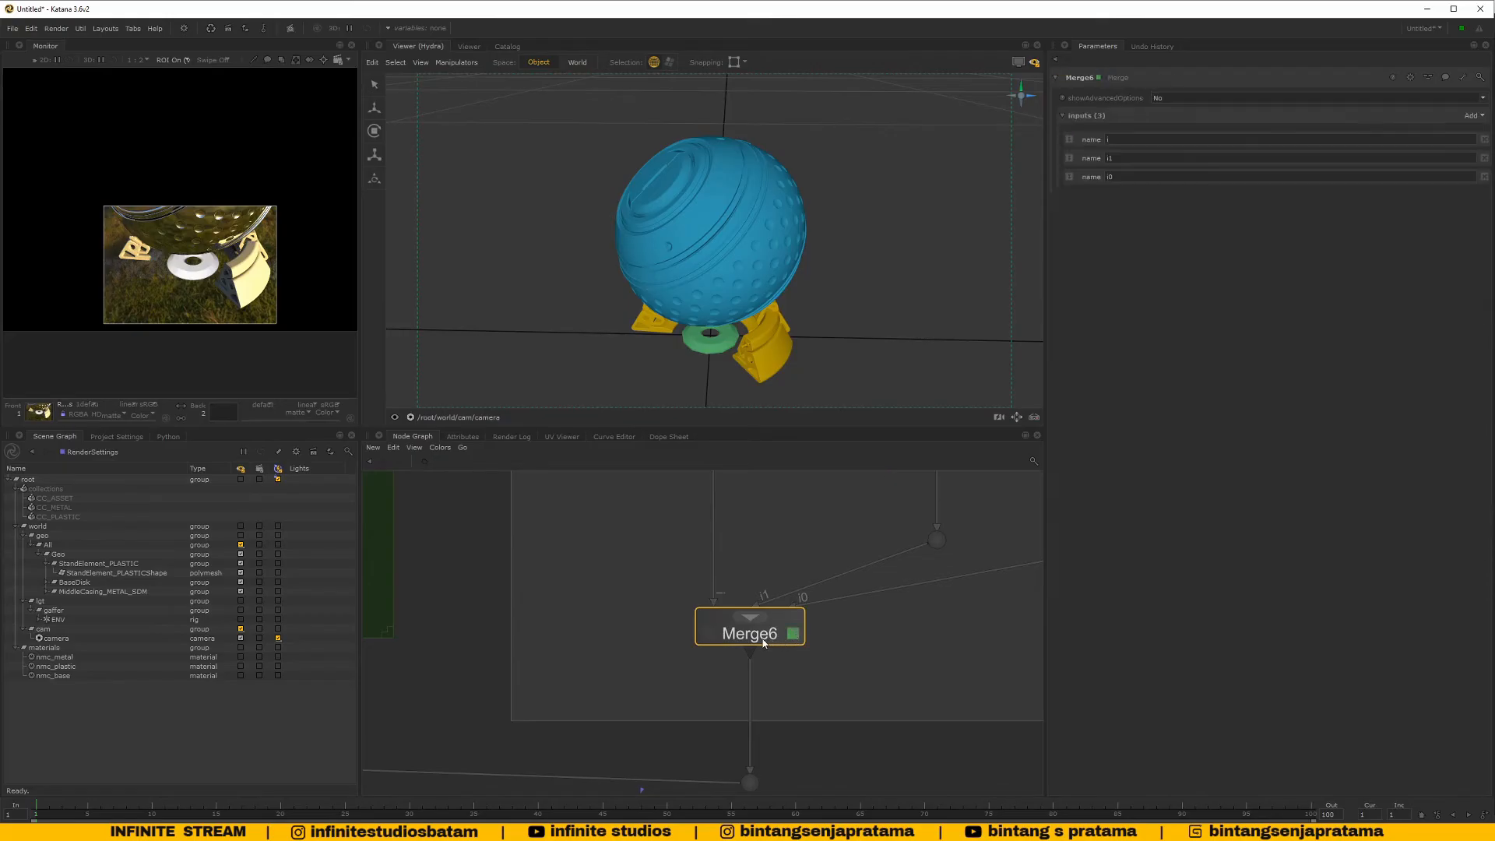
{"action": "scroll", "coordinate": [763, 643], "scroll_direction": "down", "scroll_amount": 5}
{"action": "scroll", "coordinate": [728, 676], "scroll_direction": "up", "scroll_amount": 5}
{"action": "left_click", "coordinate": [820, 702]}
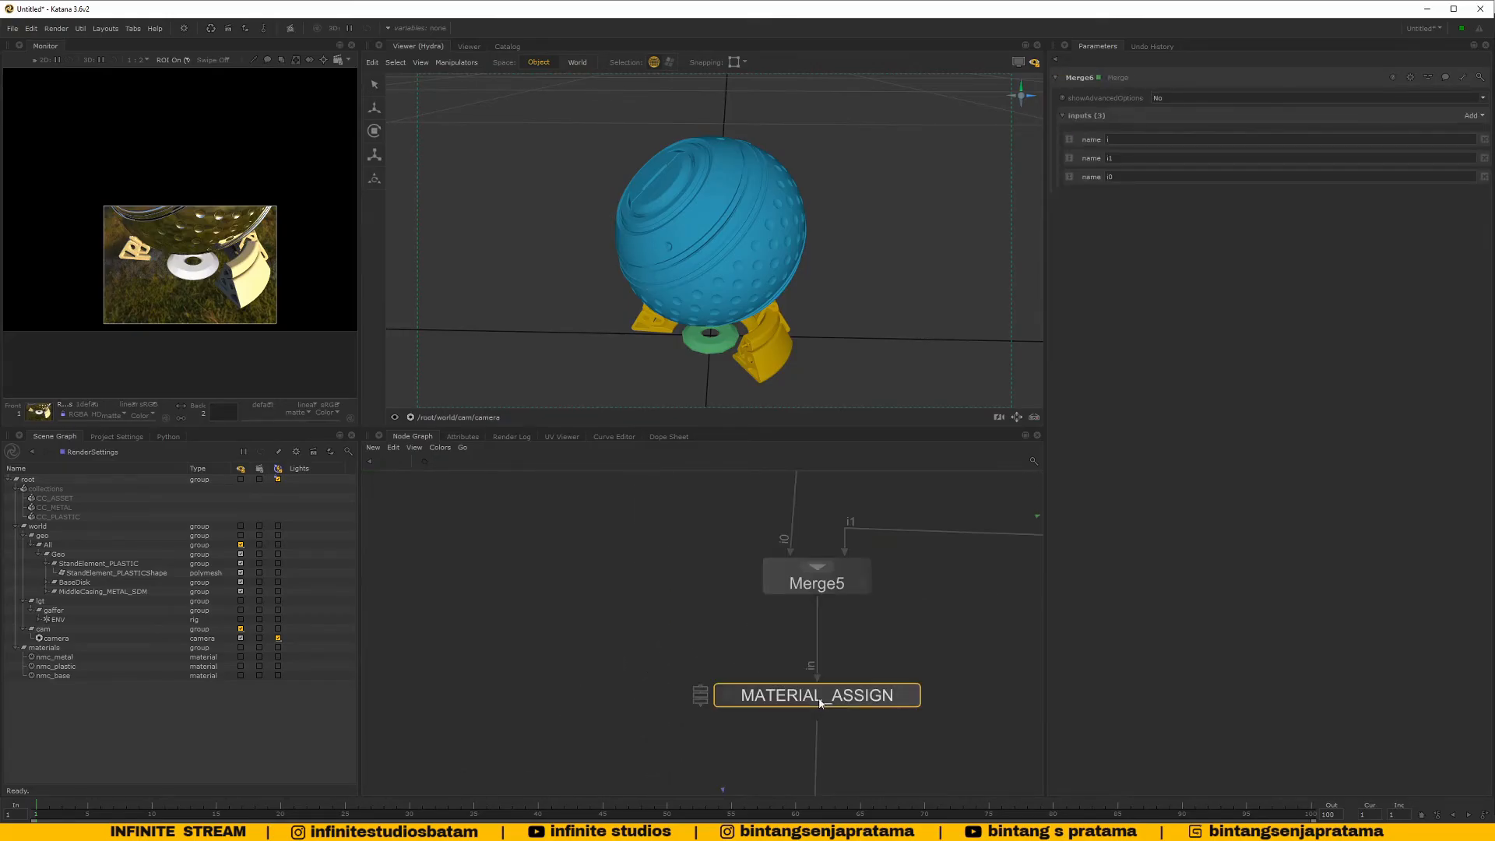
{"action": "left_click", "coordinate": [914, 701]}
{"action": "scroll", "coordinate": [908, 694], "scroll_direction": "down", "scroll_amount": 3}
{"action": "scroll", "coordinate": [805, 705], "scroll_direction": "up", "scroll_amount": 3}
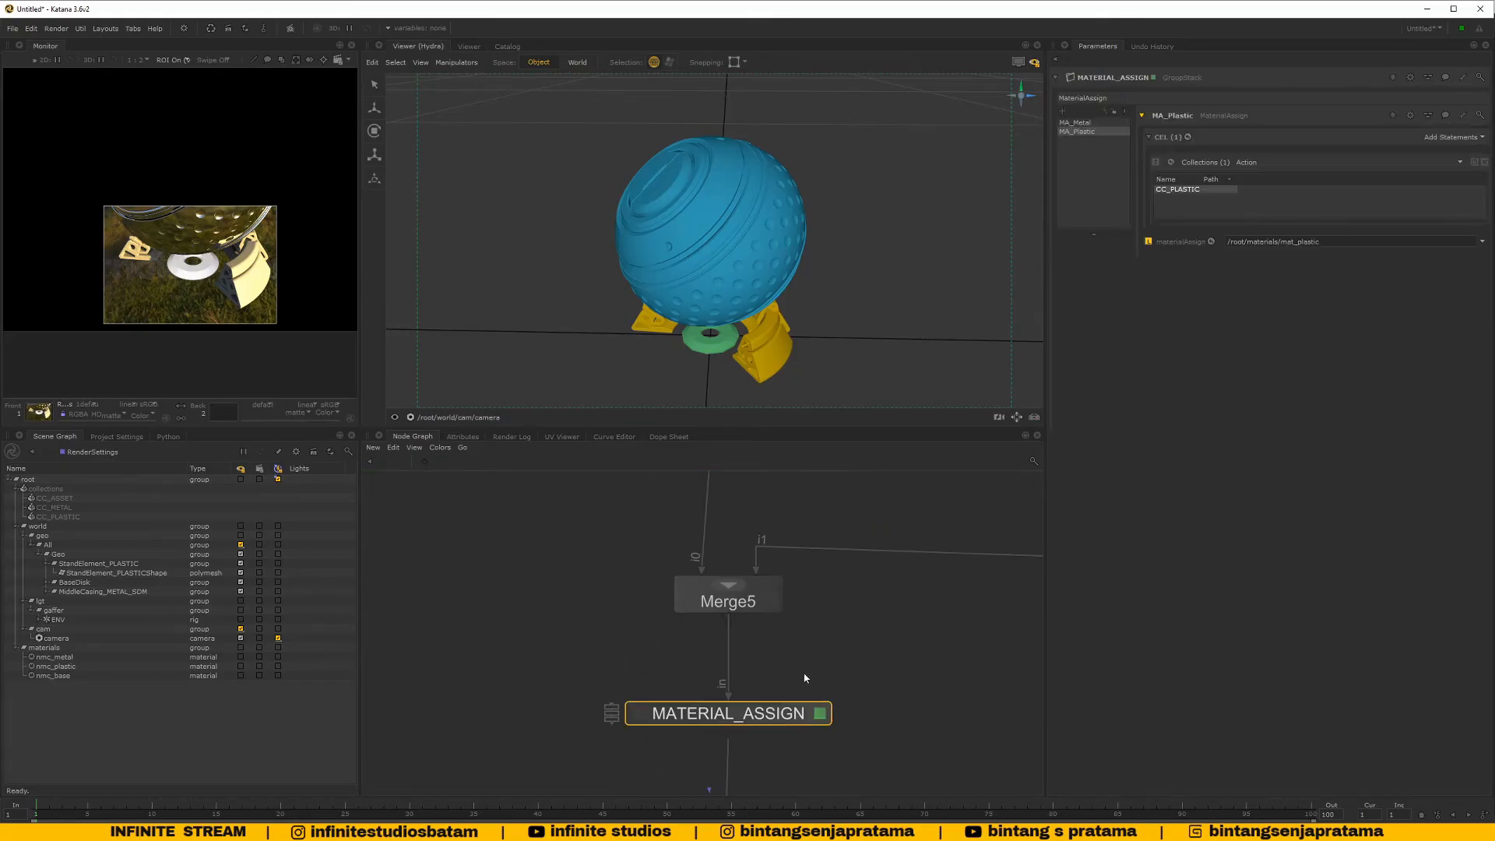
{"action": "left_click", "coordinate": [1078, 123]}
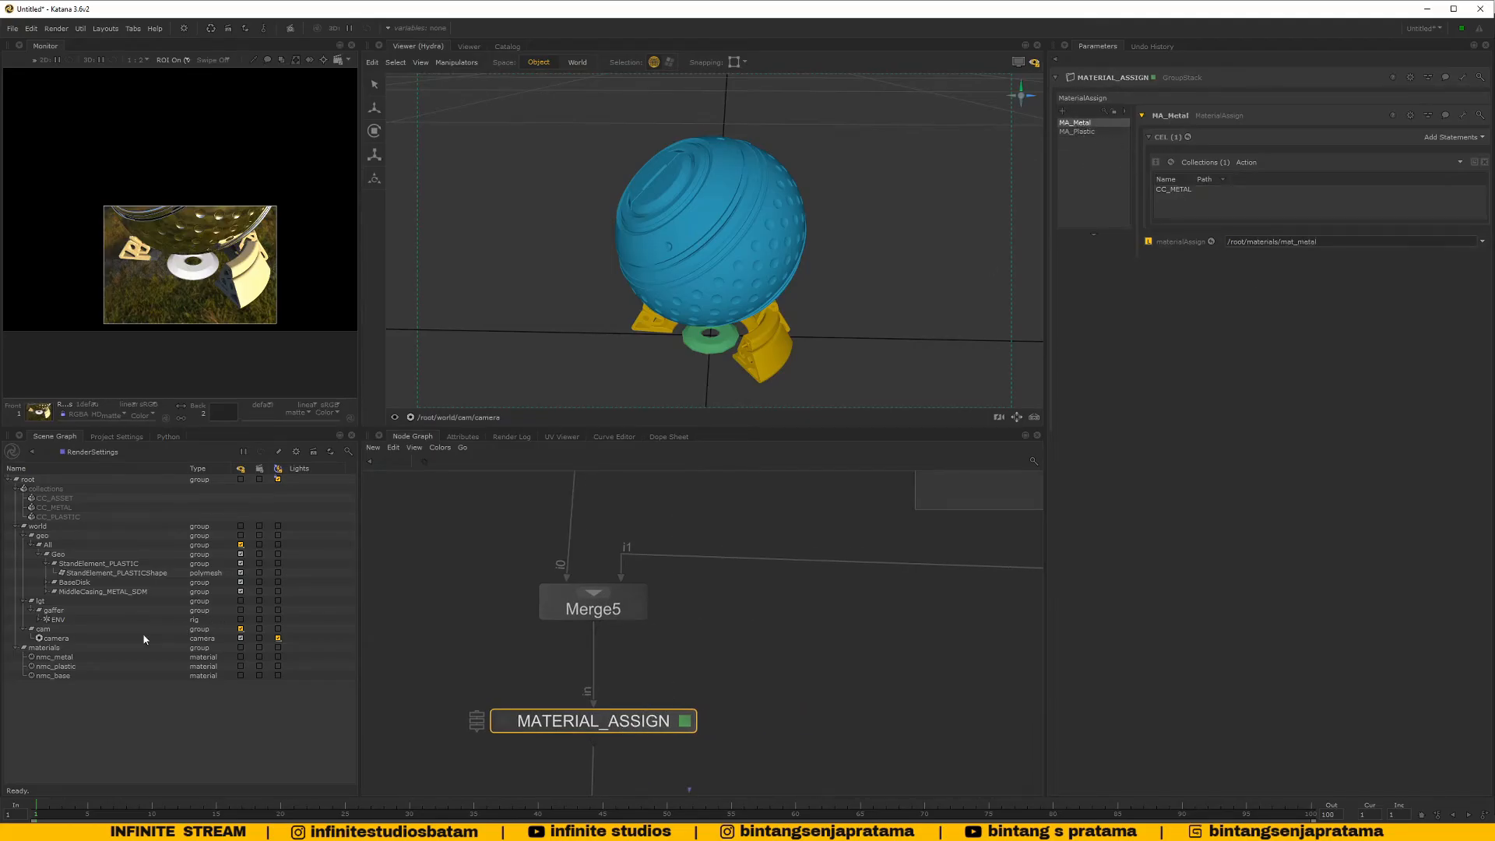
{"action": "left_click_drag", "start_coordinate": [70, 657], "coordinate": [1198, 249]}
Set the MA_Plastic entry's assigned material to /root/materials/nmc_plastic
{"action": "scroll", "coordinate": [681, 665], "scroll_direction": "down", "scroll_amount": 4}
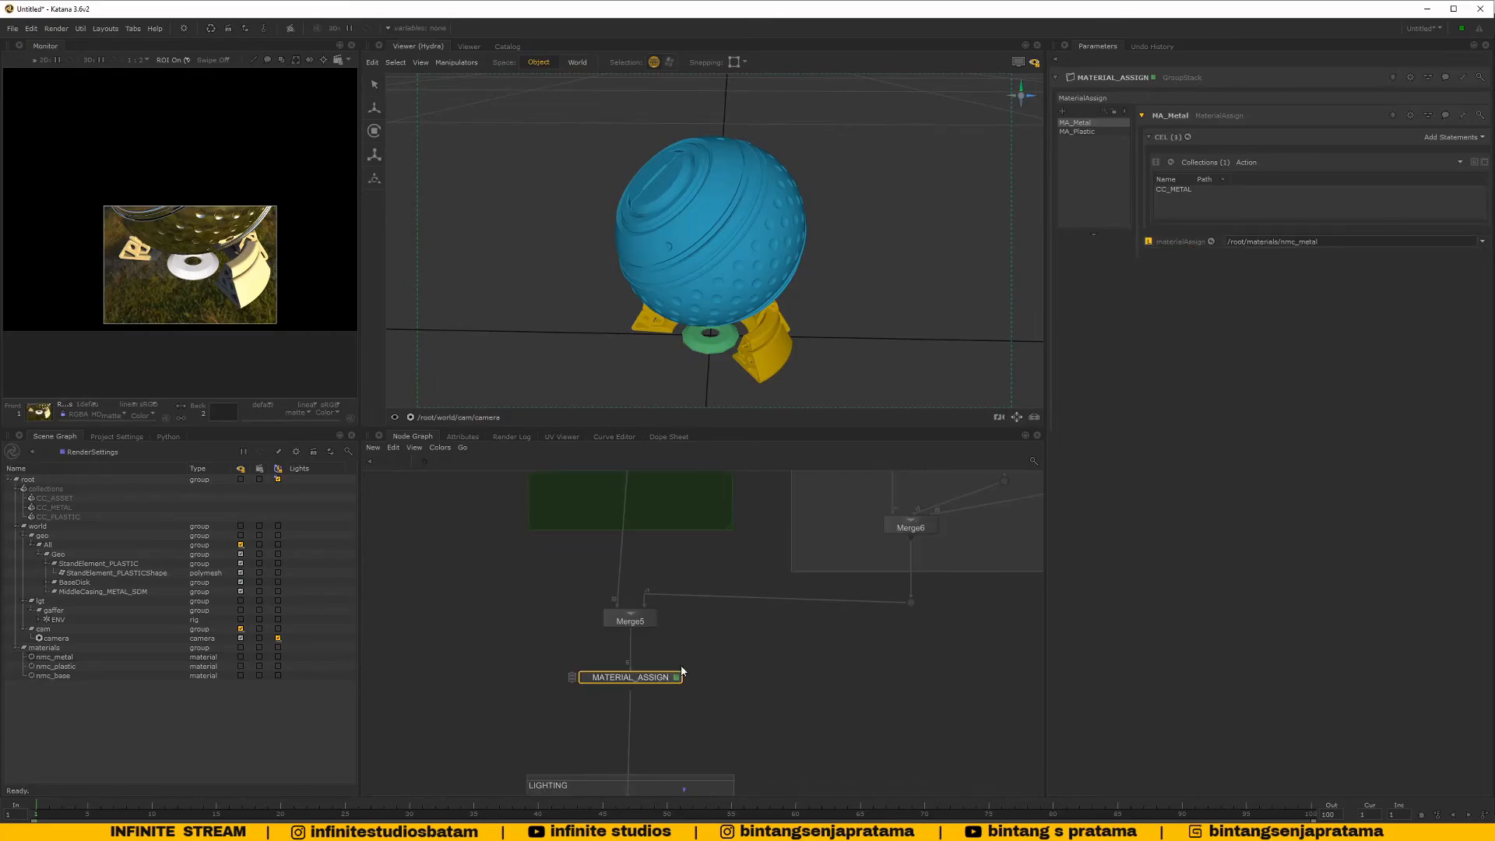
{"action": "middle_click_drag", "start_coordinate": [681, 666], "coordinate": [689, 604]}
{"action": "left_click", "coordinate": [1089, 132]}
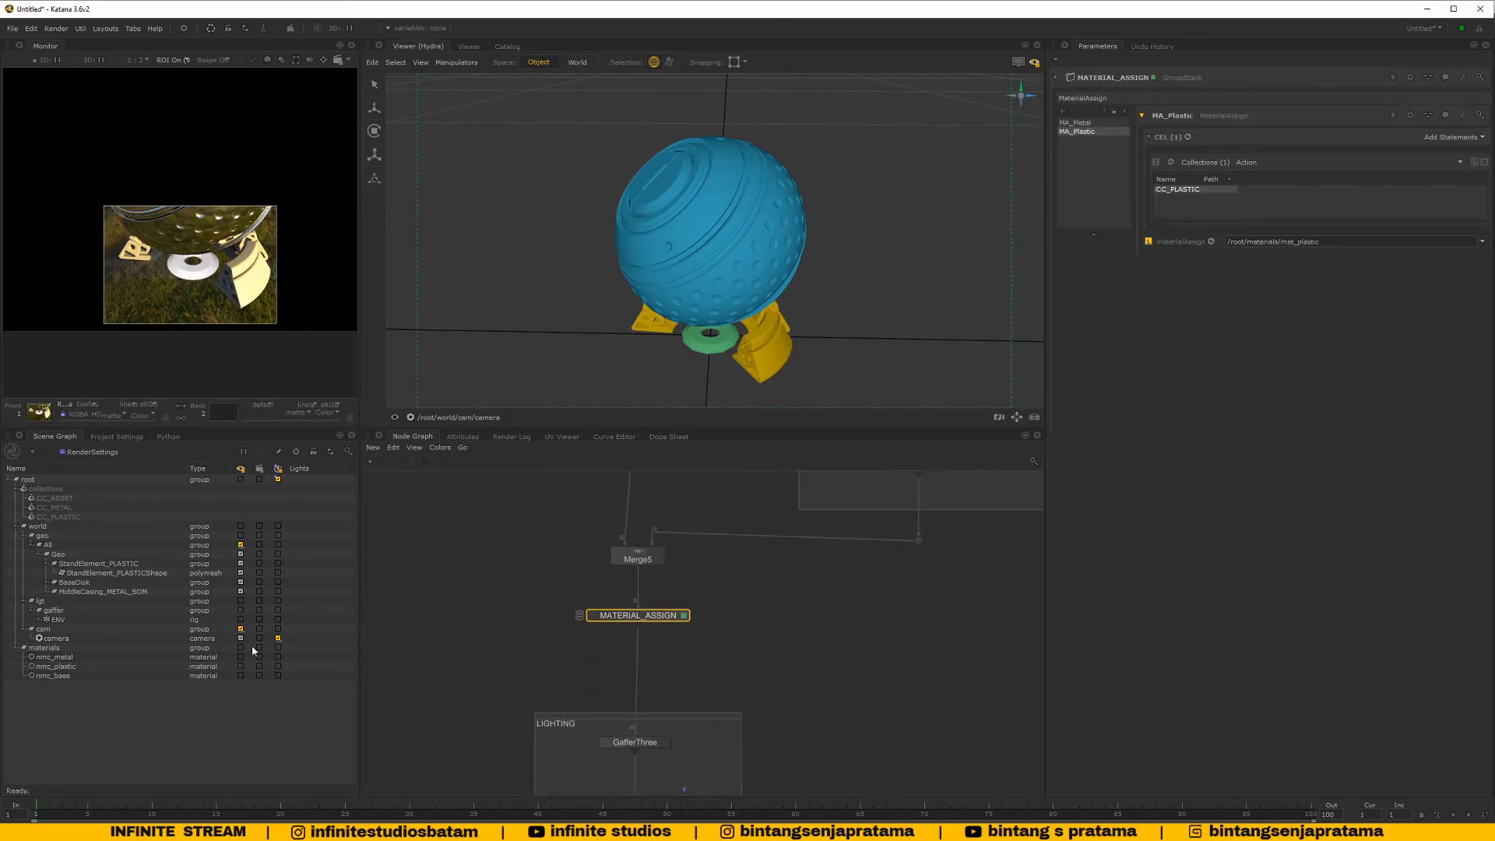
{"action": "left_click_drag", "start_coordinate": [56, 665], "coordinate": [1190, 249]}
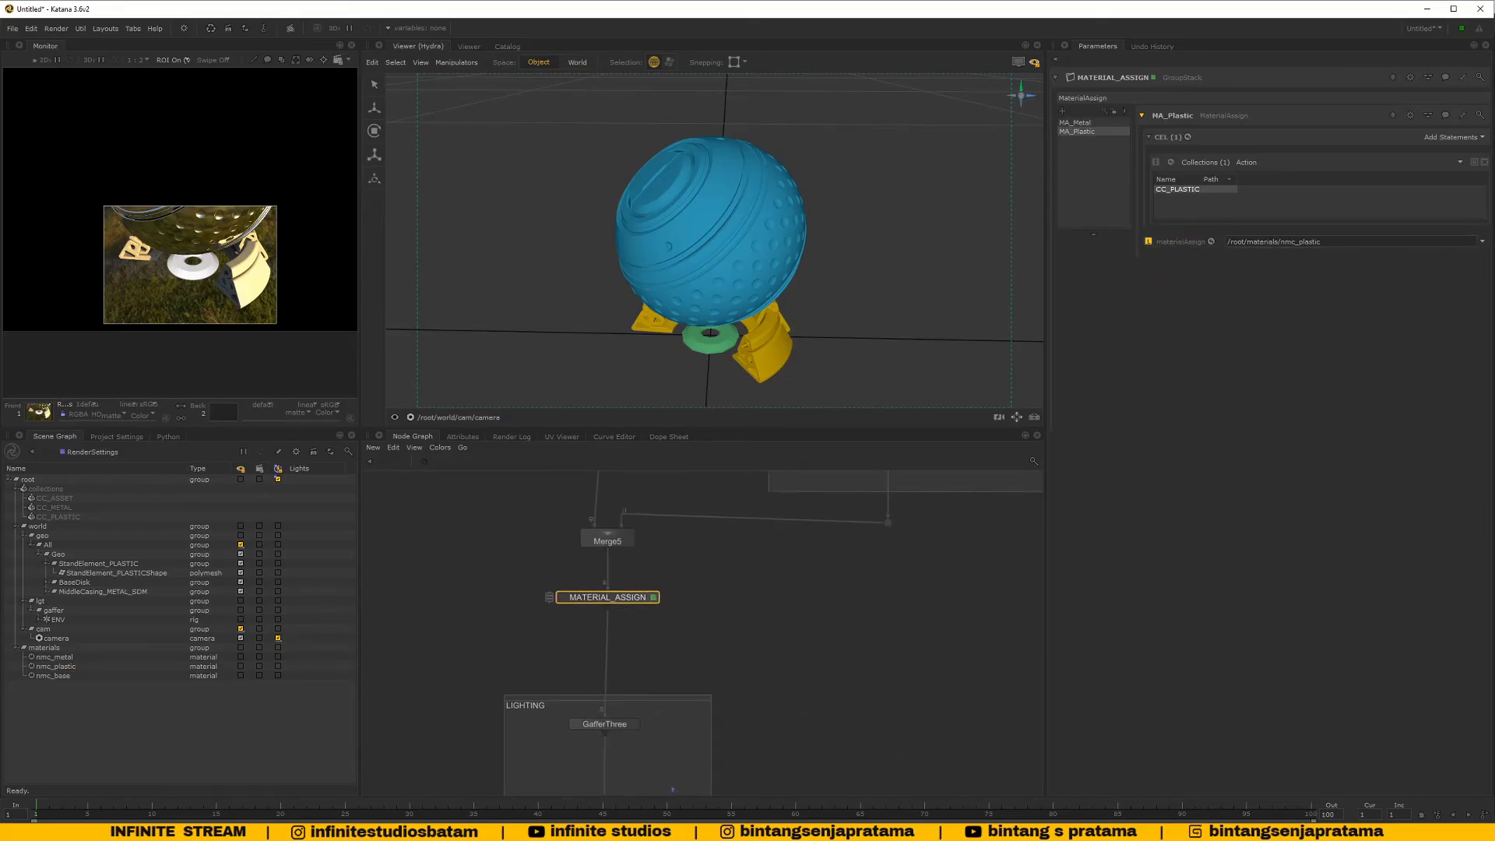
Add a MaterialAssign entry named MA_Base to the stack and assign it the material /root/materials/nmc_base
{"action": "left_click", "coordinate": [1062, 111]}
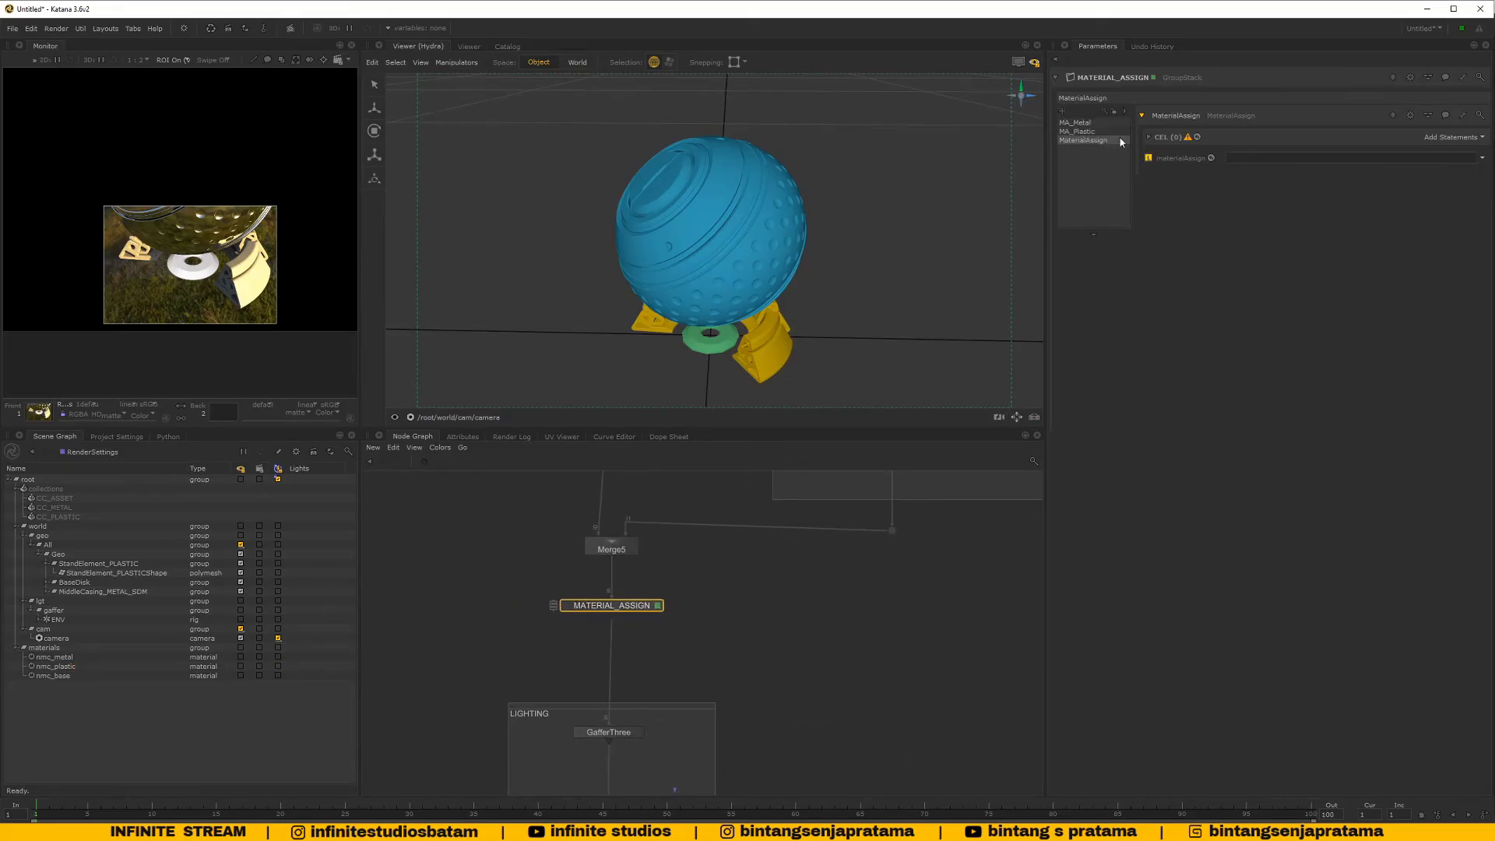
{"action": "double_click", "coordinate": [1161, 117]}
{"action": "type", "text": "MA_Base"}
{"action": "key", "text": "Return"}
{"action": "left_click_drag", "start_coordinate": [60, 675], "coordinate": [1192, 159]}
Assign the CC_ASSET collection to the CEL of the MA_Base entry in the MATERIAL_ASSIGN stack
{"action": "left_click", "coordinate": [53, 500]}
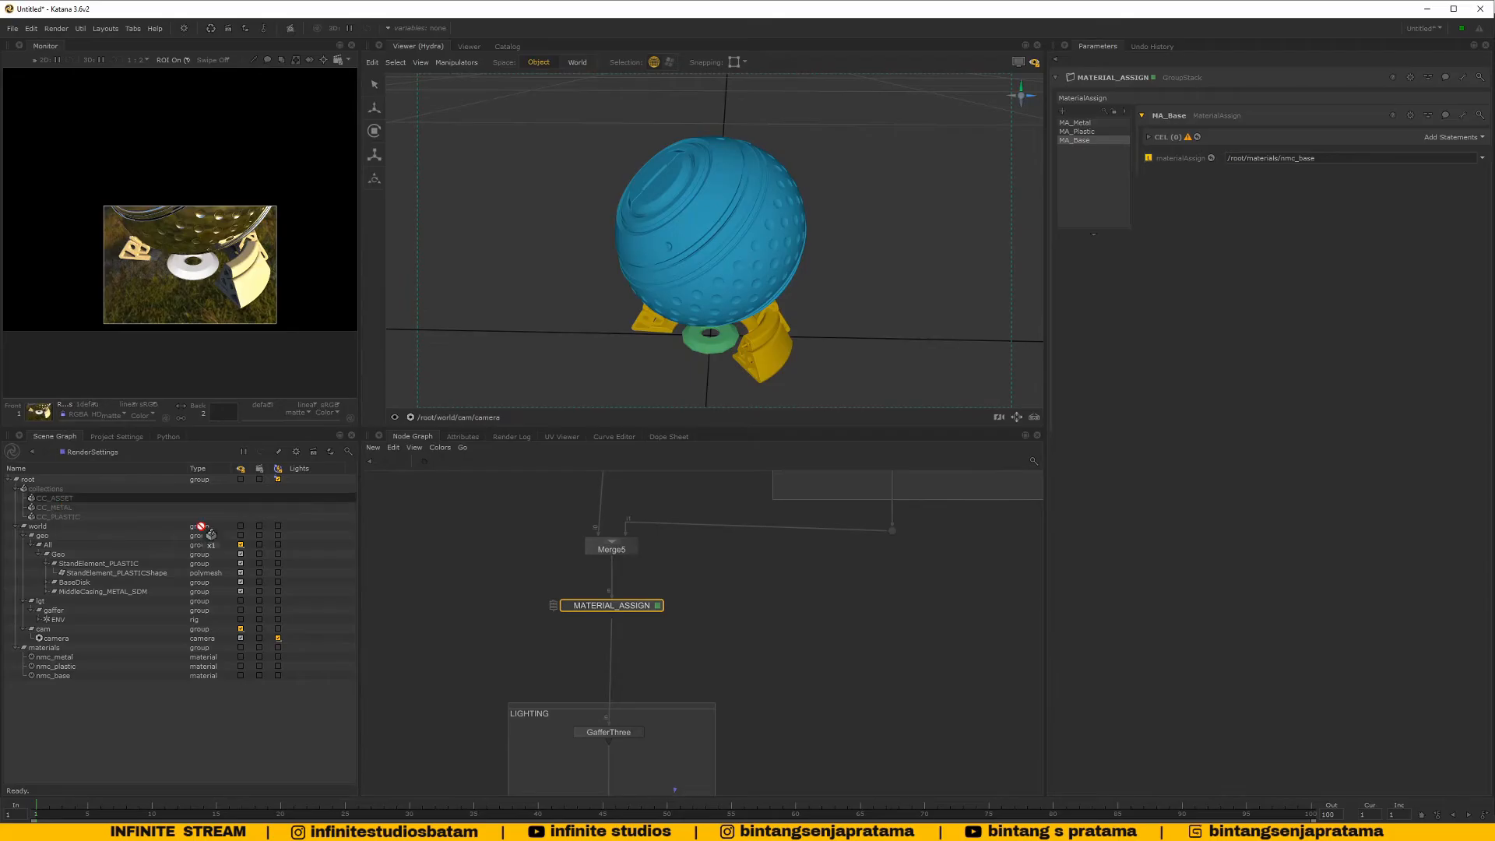
{"action": "left_click", "coordinate": [1447, 139]}
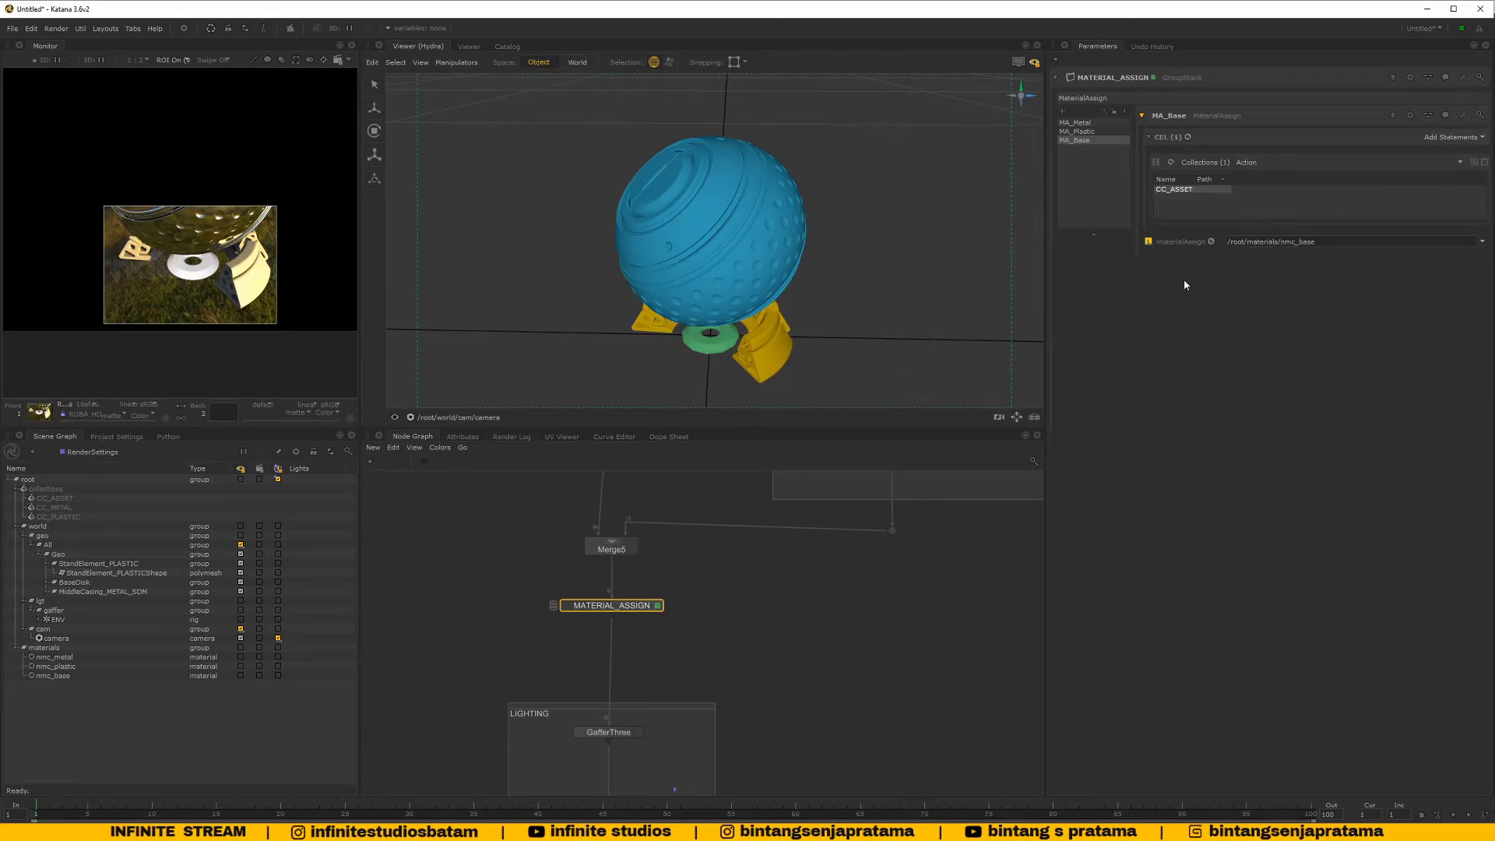
{"action": "middle_click_drag", "start_coordinate": [722, 654], "coordinate": [748, 605]}
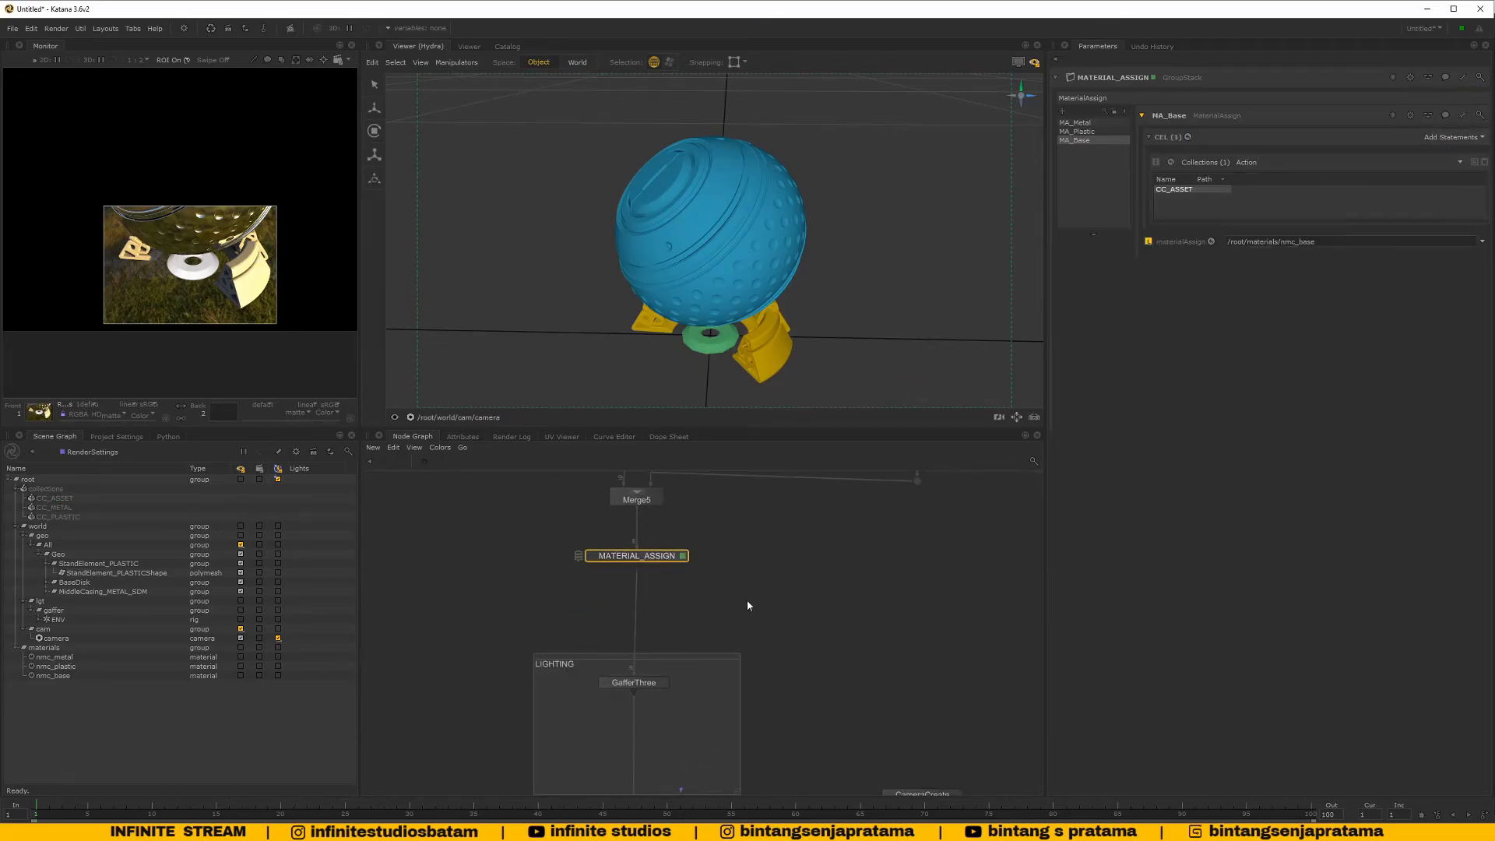
Save the project as lookdev_test_v01.katana in the lookdev folder
{"action": "key", "text": "ctrl+s"}
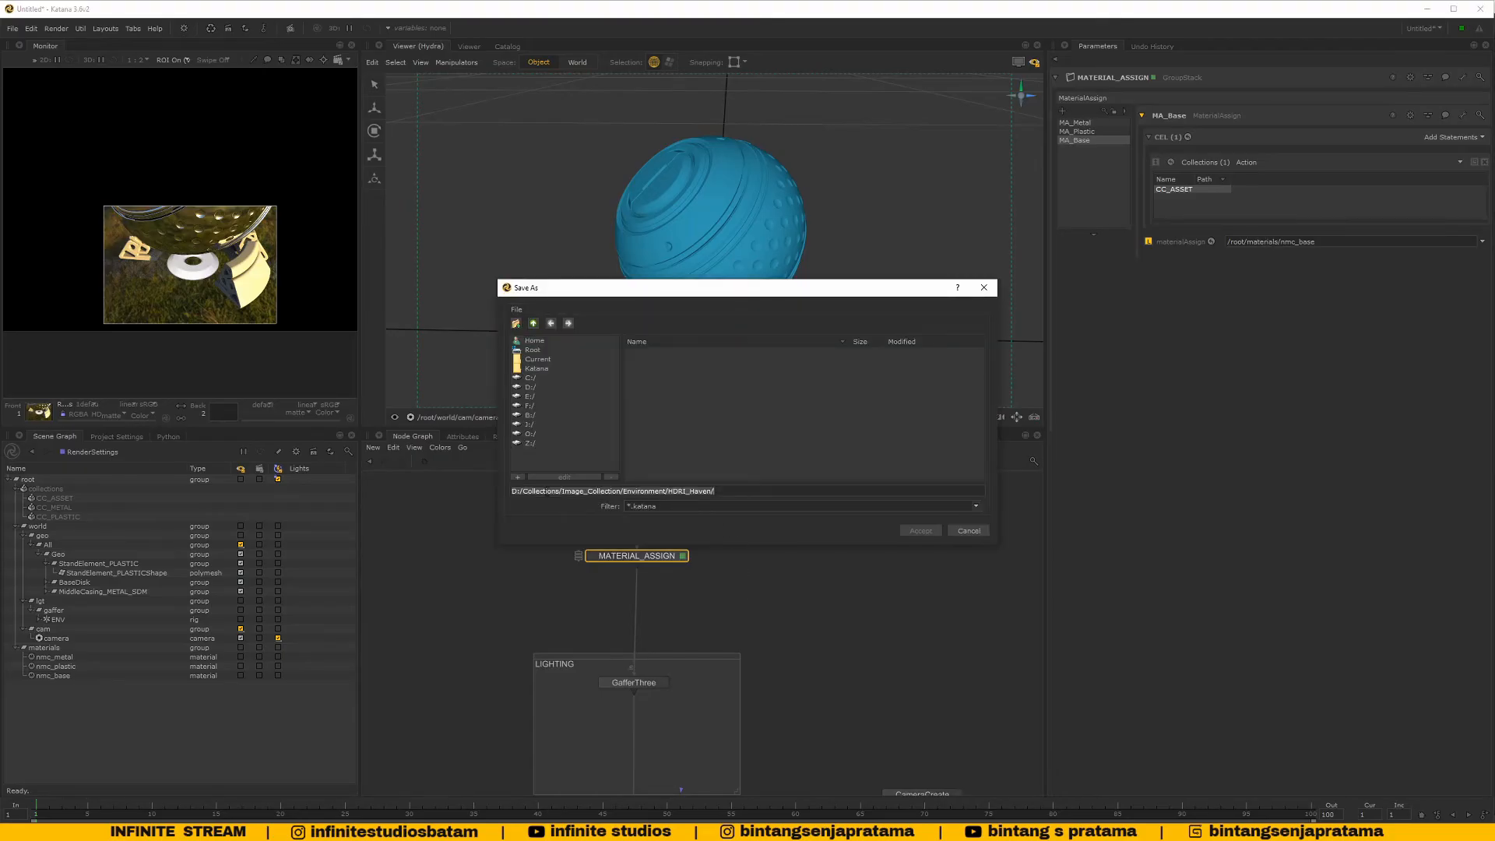
{"action": "left_click", "coordinate": [529, 415]}
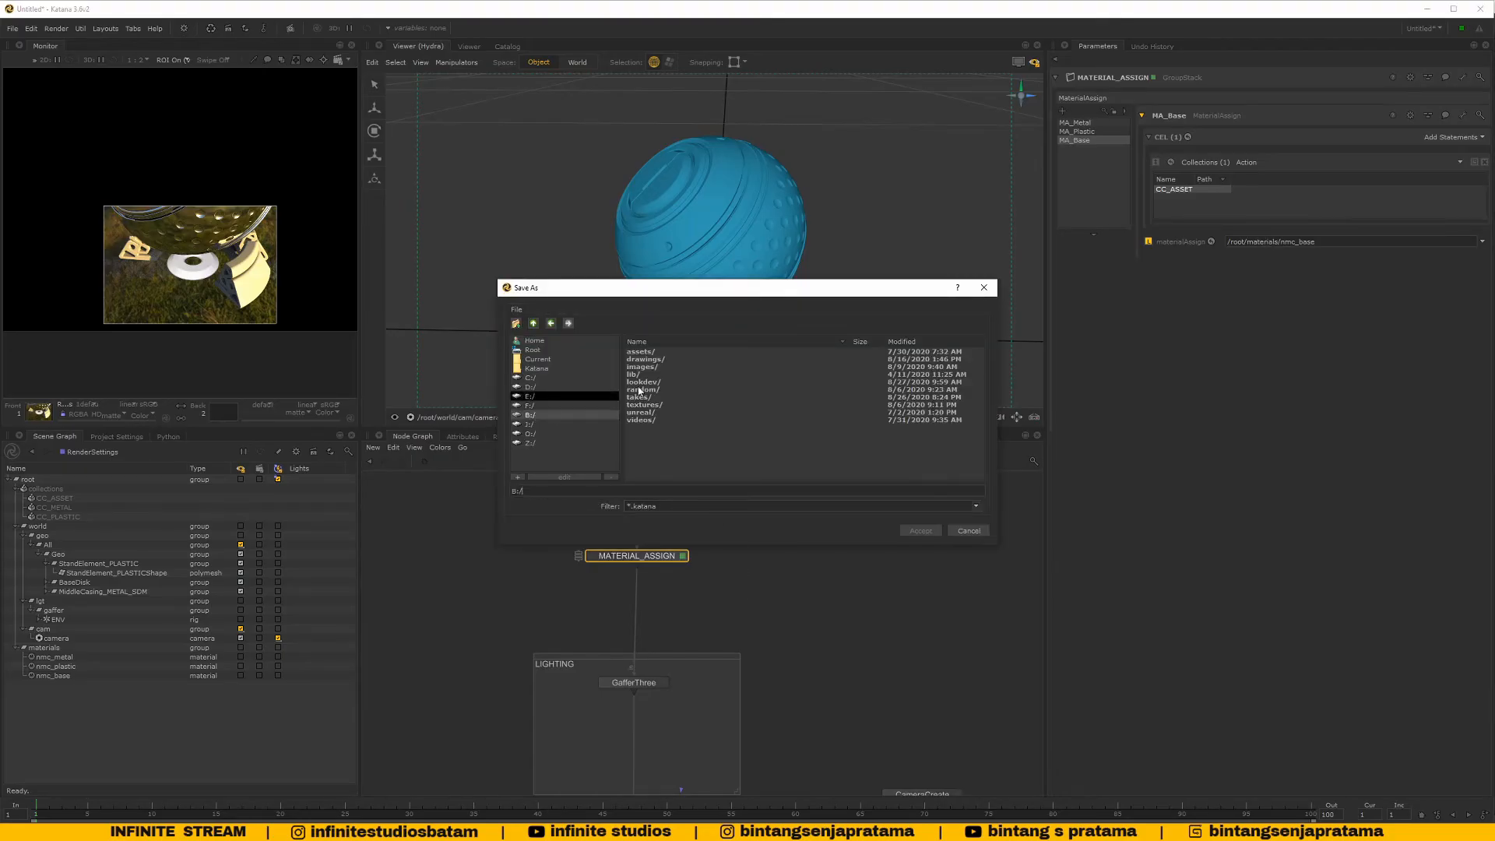
{"action": "left_click", "coordinate": [662, 352]}
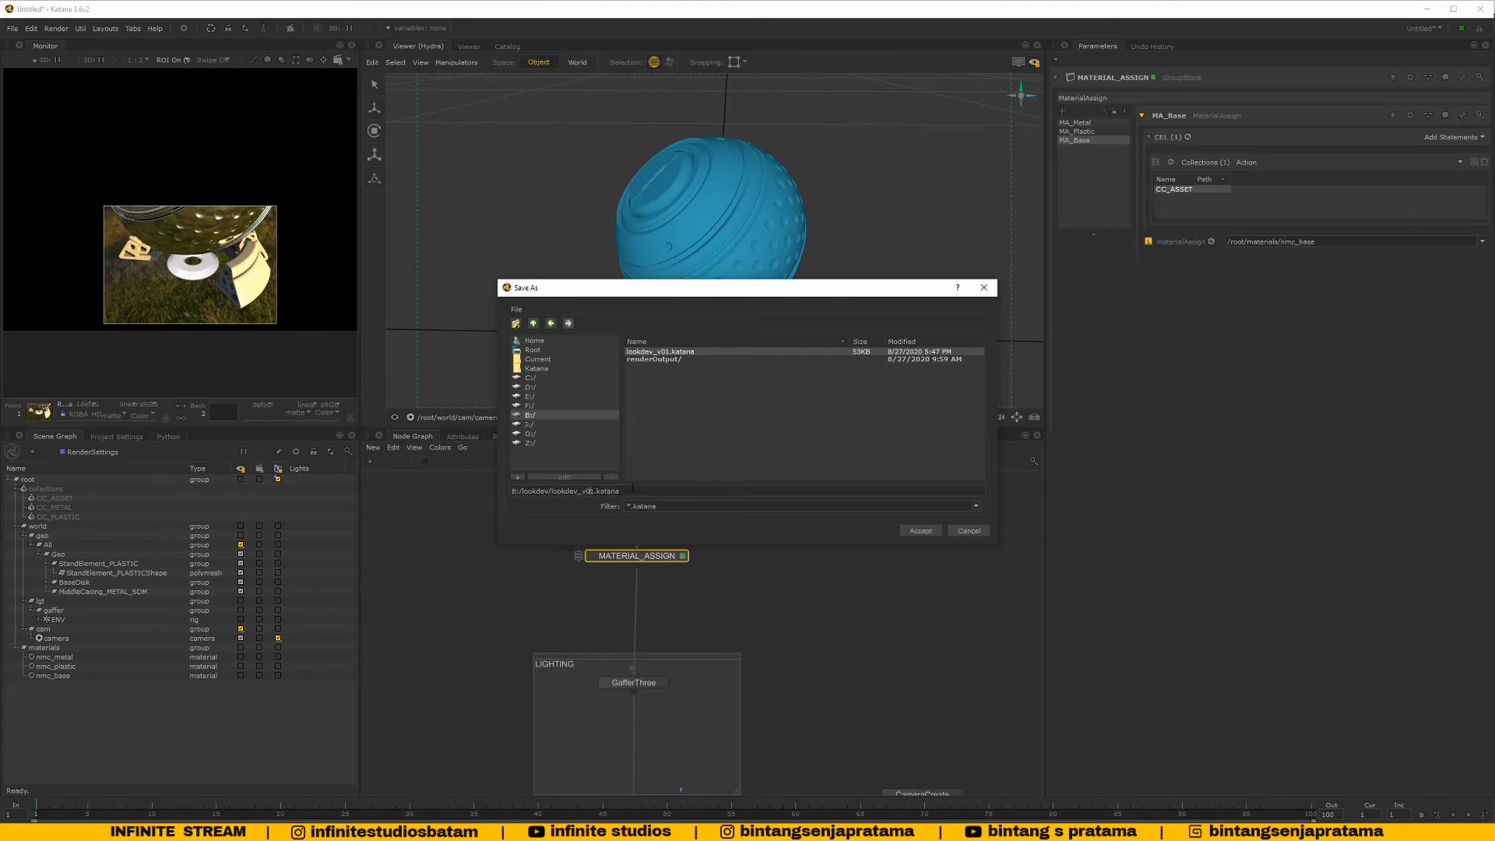
{"action": "type", "text": "test_"}
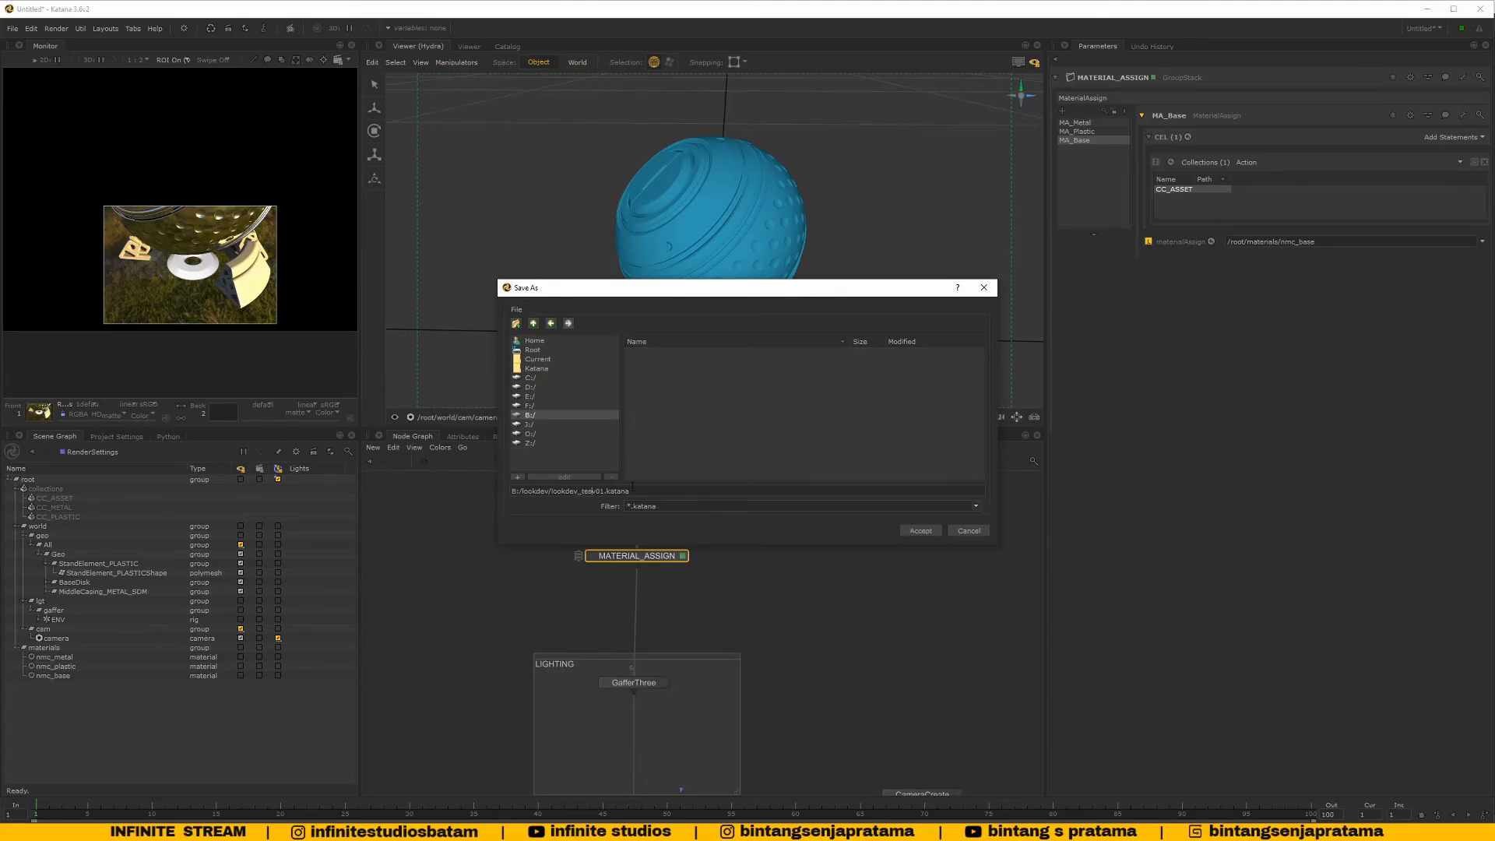
{"action": "key", "text": "Return"}
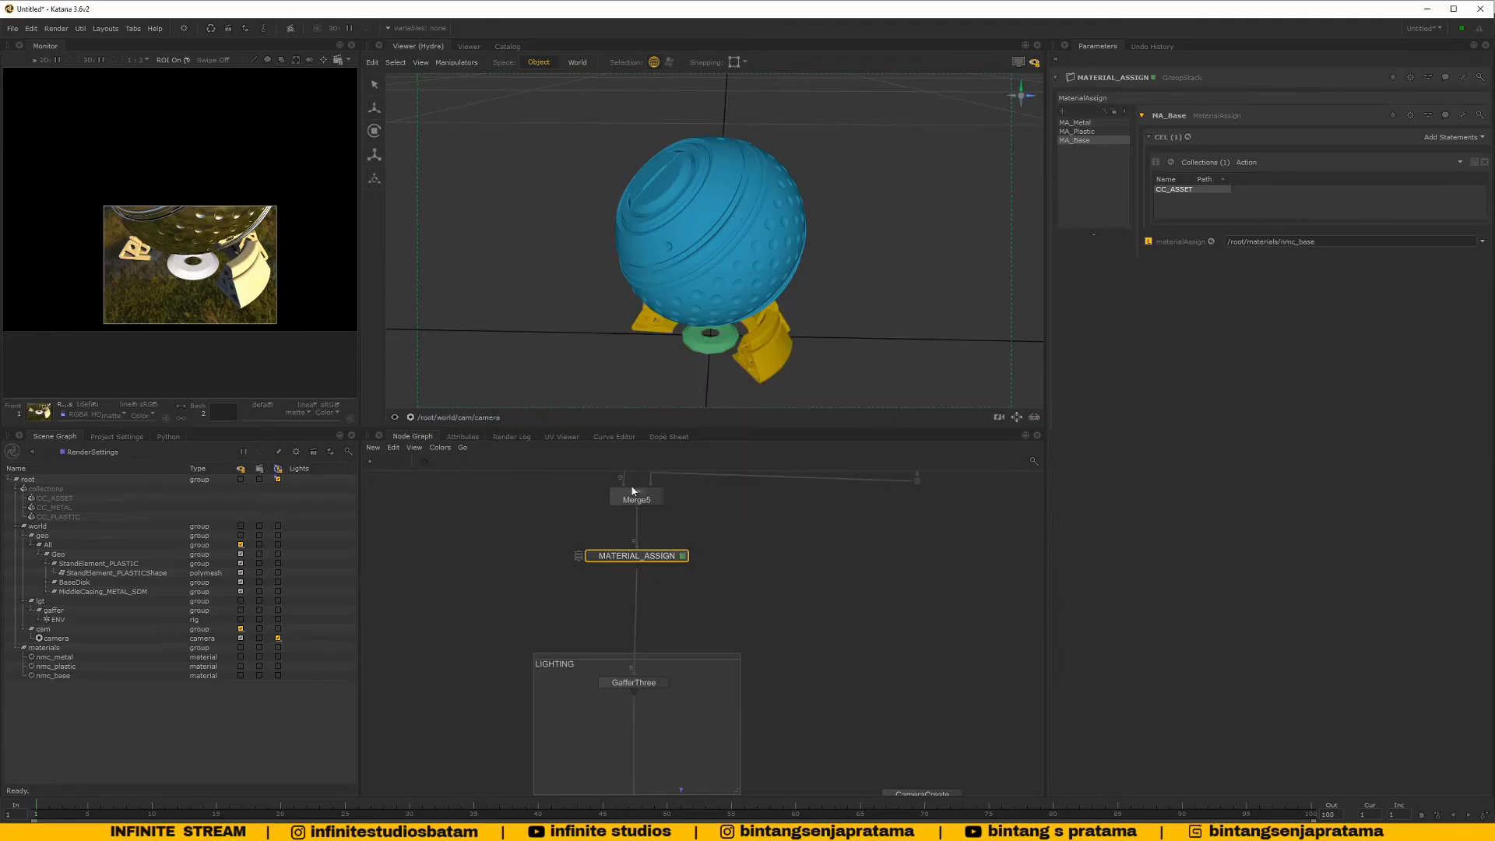
Turn the render region of interest off in the Monitor
{"action": "scroll", "coordinate": [749, 618], "scroll_direction": "down", "scroll_amount": 3}
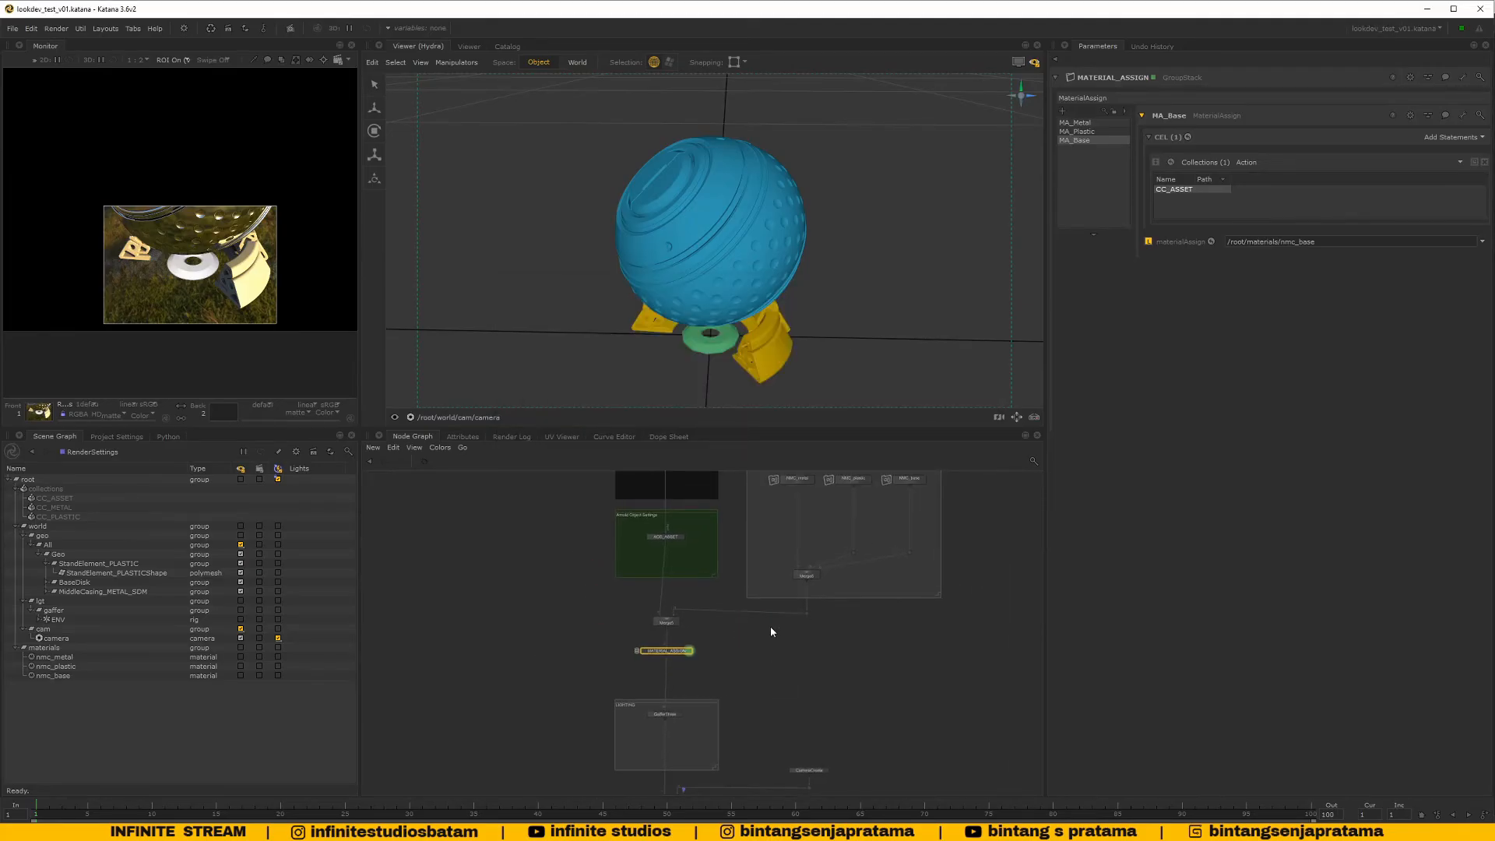
{"action": "middle_click_drag", "start_coordinate": [753, 743], "coordinate": [761, 607]}
{"action": "middle_click_drag", "start_coordinate": [198, 136], "coordinate": [186, 158]}
{"action": "left_click", "coordinate": [179, 60]}
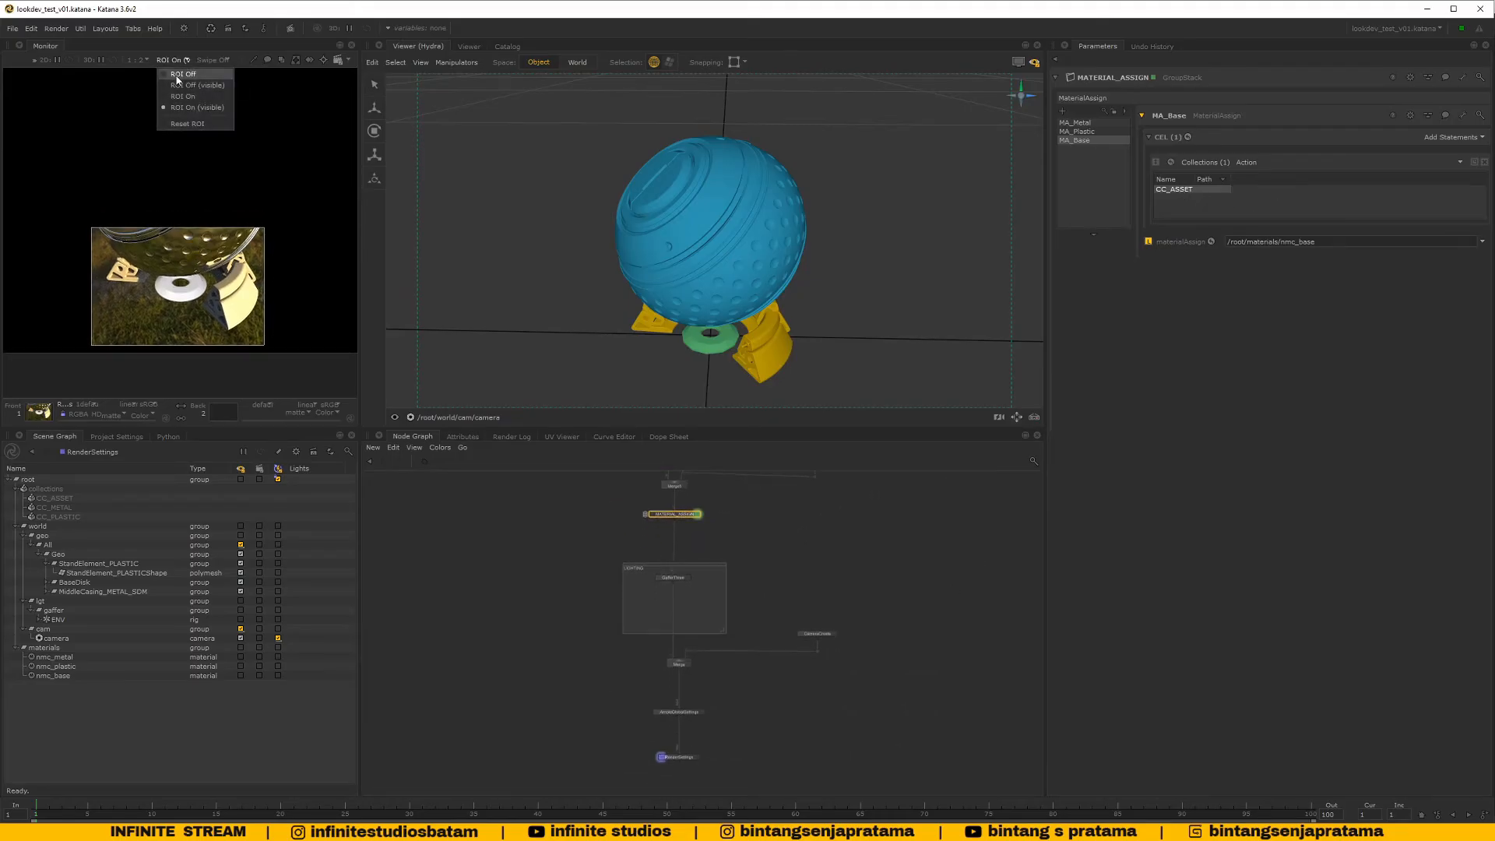
{"action": "left_click", "coordinate": [178, 80]}
{"action": "scroll", "coordinate": [237, 259], "scroll_direction": "down", "scroll_amount": 1}
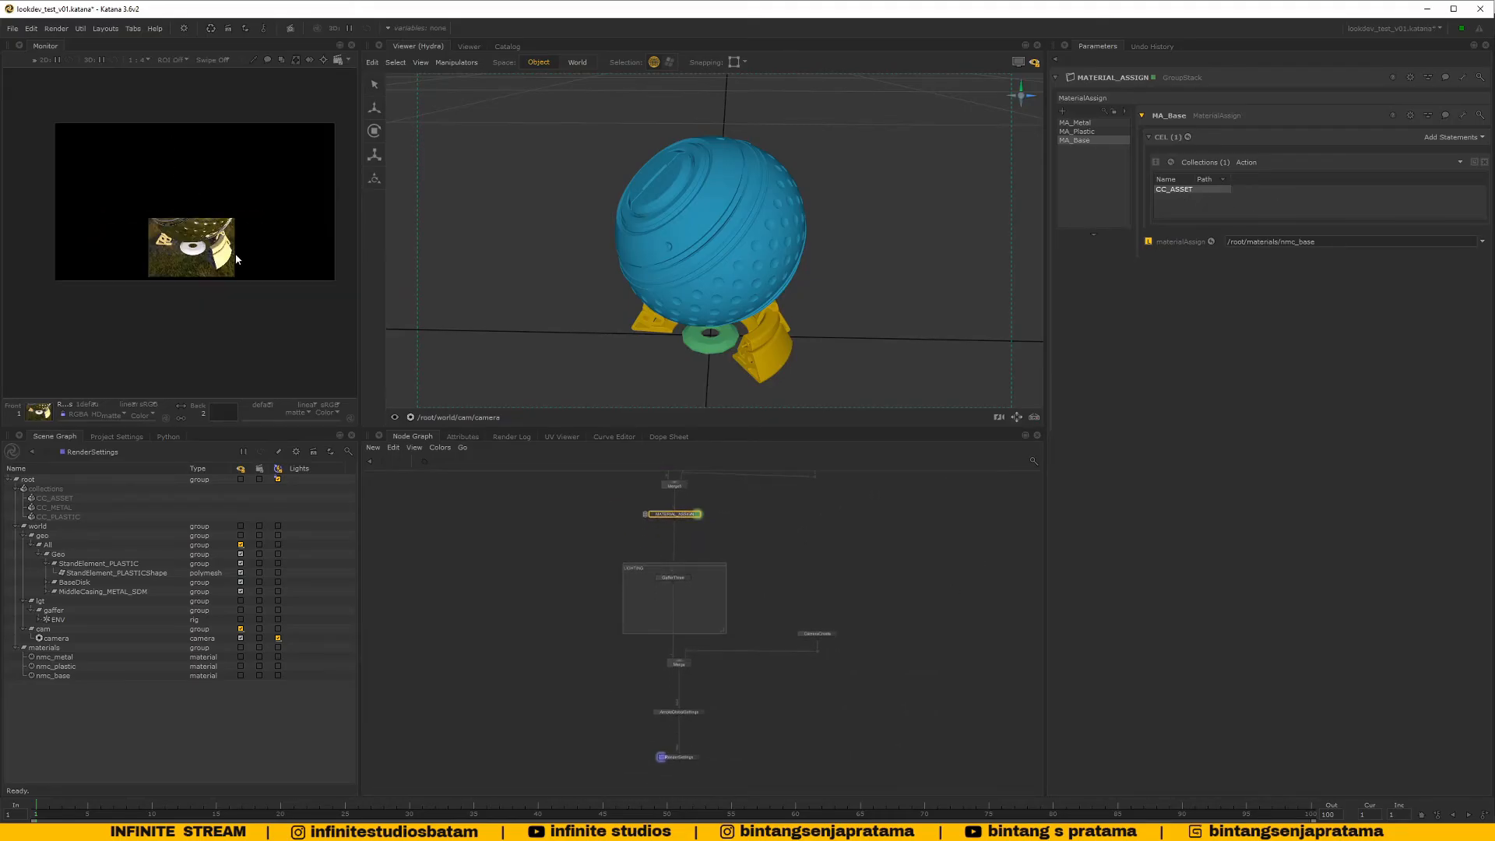
Make the CameraCreate camera interactive, then pull it back and lower it to frame the whole shader ball
{"action": "scroll", "coordinate": [884, 687], "scroll_direction": "up", "scroll_amount": 5}
{"action": "left_click", "coordinate": [896, 690]}
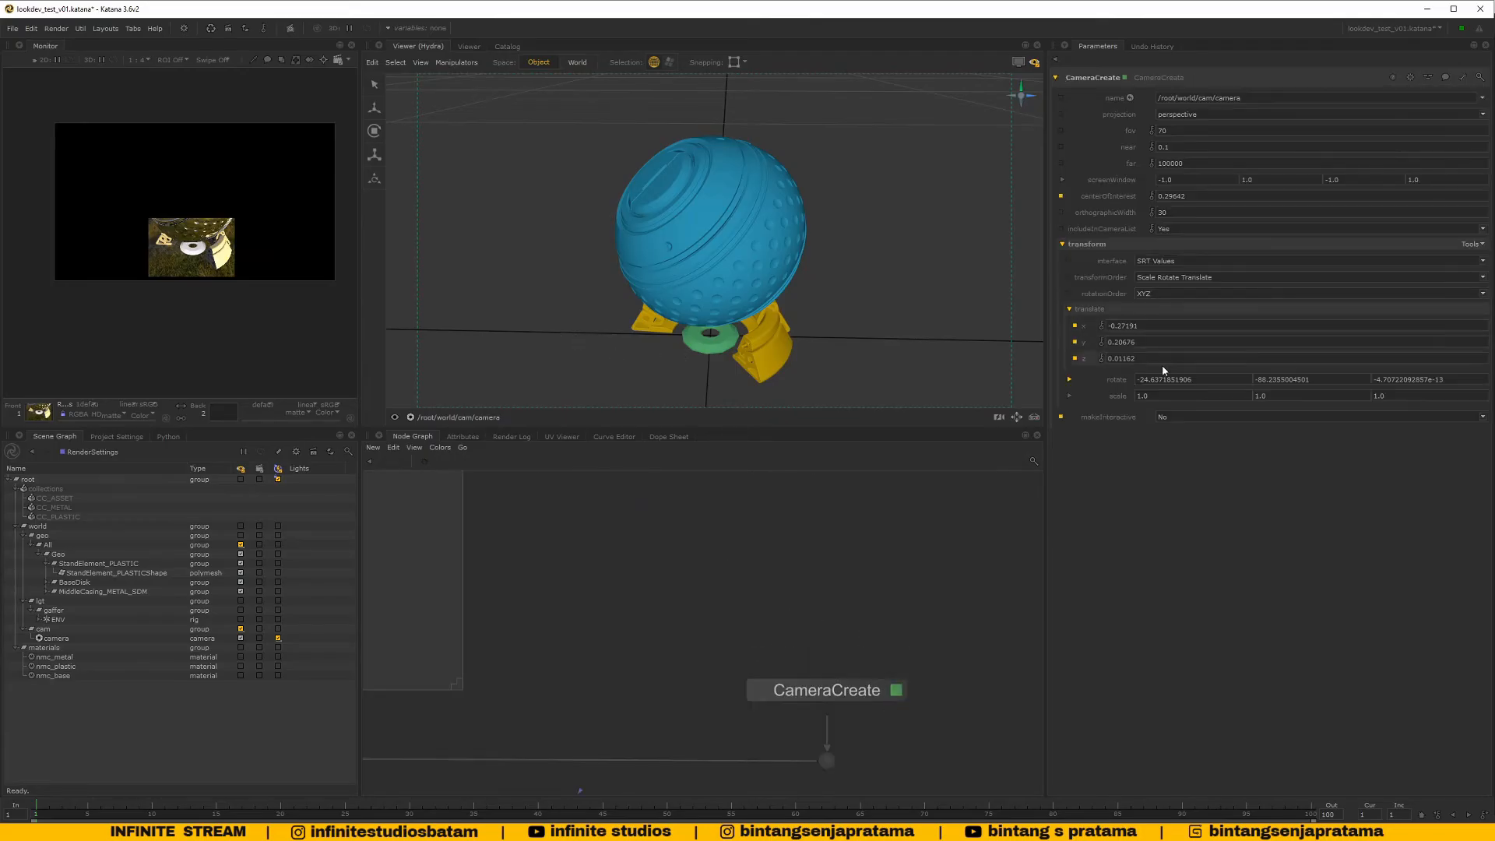
{"action": "left_click", "coordinate": [1181, 418]}
{"action": "left_click", "coordinate": [1165, 429]}
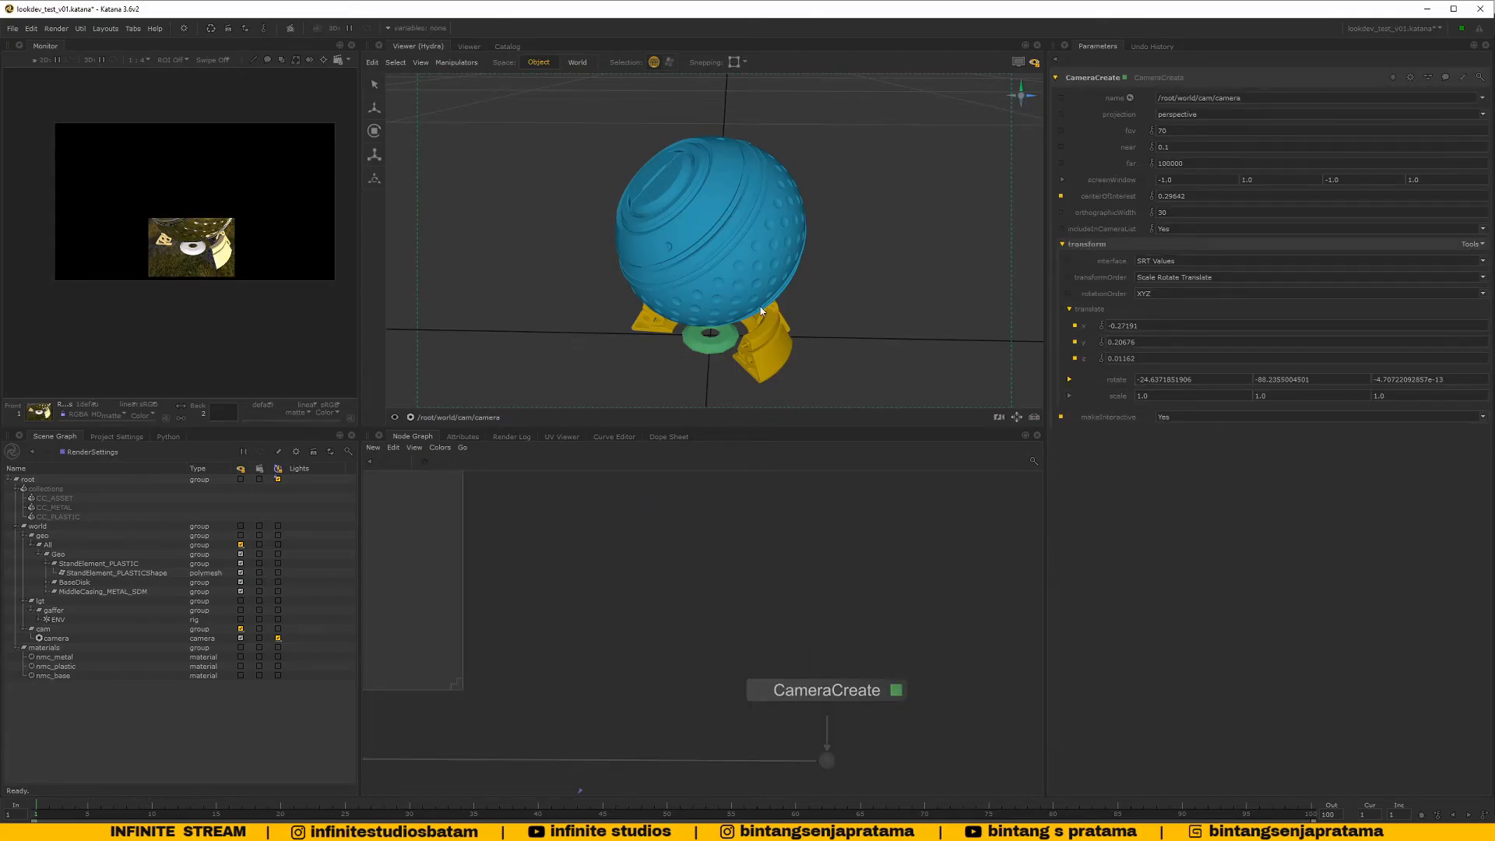
{"action": "scroll", "coordinate": [762, 274], "scroll_direction": "down", "scroll_amount": 5}
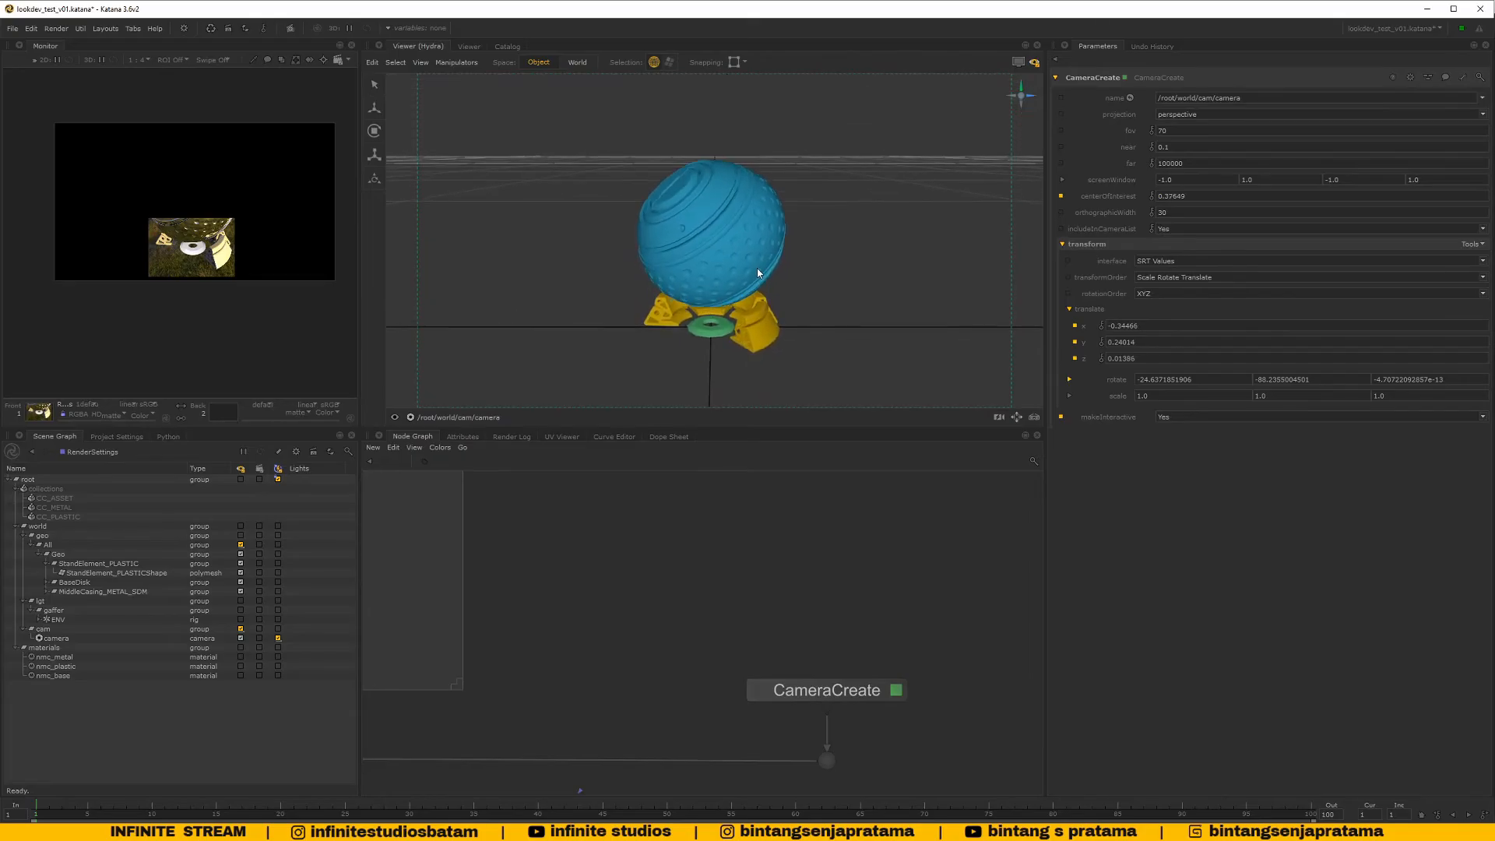
{"action": "left_click_drag", "start_coordinate": [757, 269], "coordinate": [764, 268], "text": "alt"}
Reposition the CollectionCreate_Stack node slightly lower inside its backdrop
{"action": "middle_click_drag", "start_coordinate": [782, 570], "coordinate": [710, 717]}
{"action": "scroll", "coordinate": [788, 576], "scroll_direction": "down", "scroll_amount": 4}
{"action": "scroll", "coordinate": [765, 612], "scroll_direction": "down", "scroll_amount": 2}
{"action": "scroll", "coordinate": [747, 603], "scroll_direction": "up", "scroll_amount": 1}
{"action": "scroll", "coordinate": [726, 568], "scroll_direction": "up", "scroll_amount": 1}
{"action": "scroll", "coordinate": [710, 661], "scroll_direction": "down", "scroll_amount": 1}
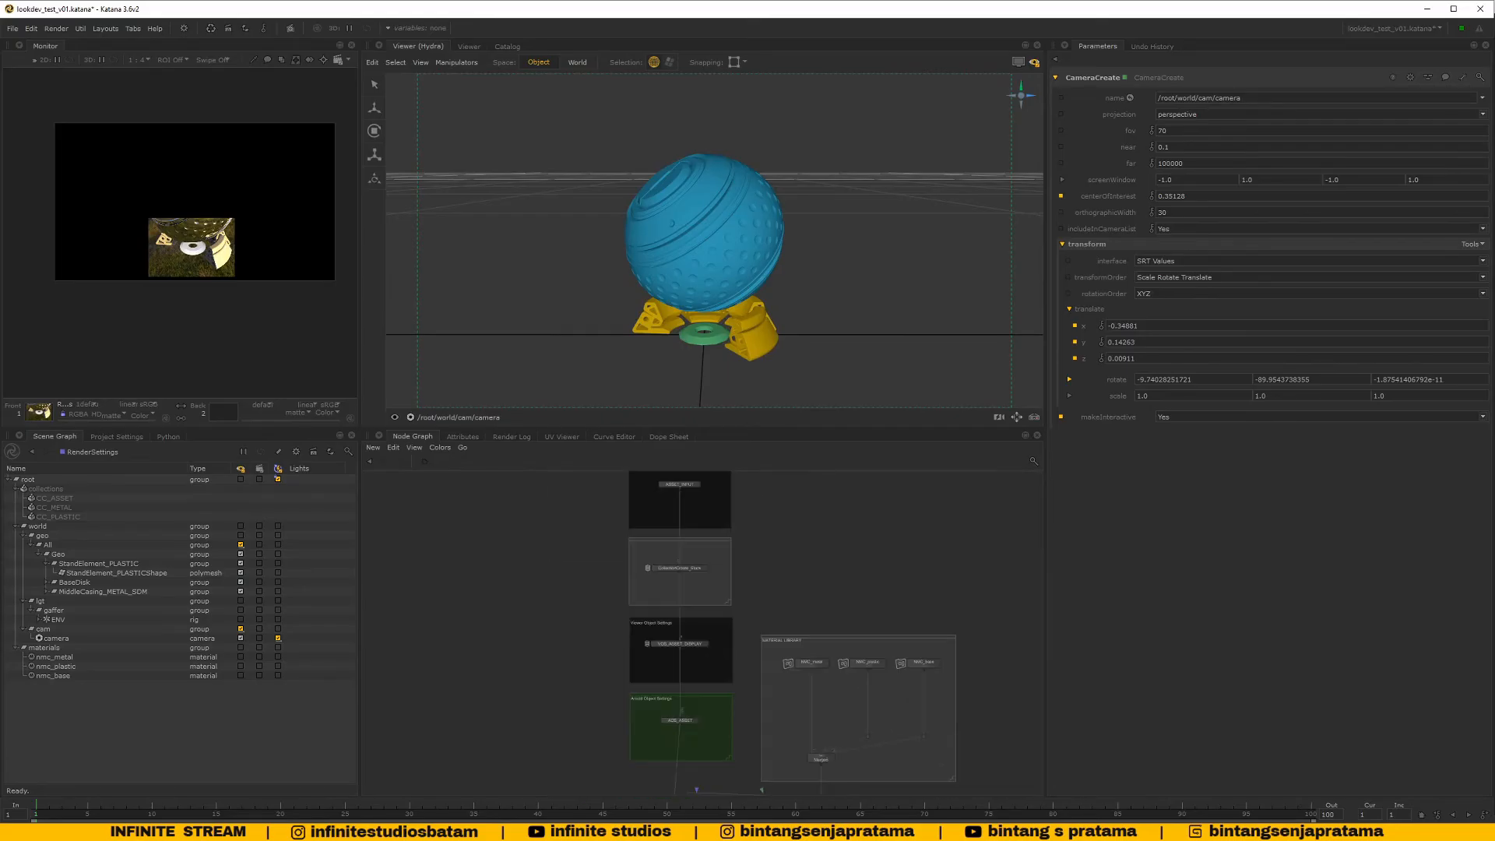
{"action": "scroll", "coordinate": [680, 562], "scroll_direction": "up", "scroll_amount": 5}
{"action": "left_click", "coordinate": [703, 574]}
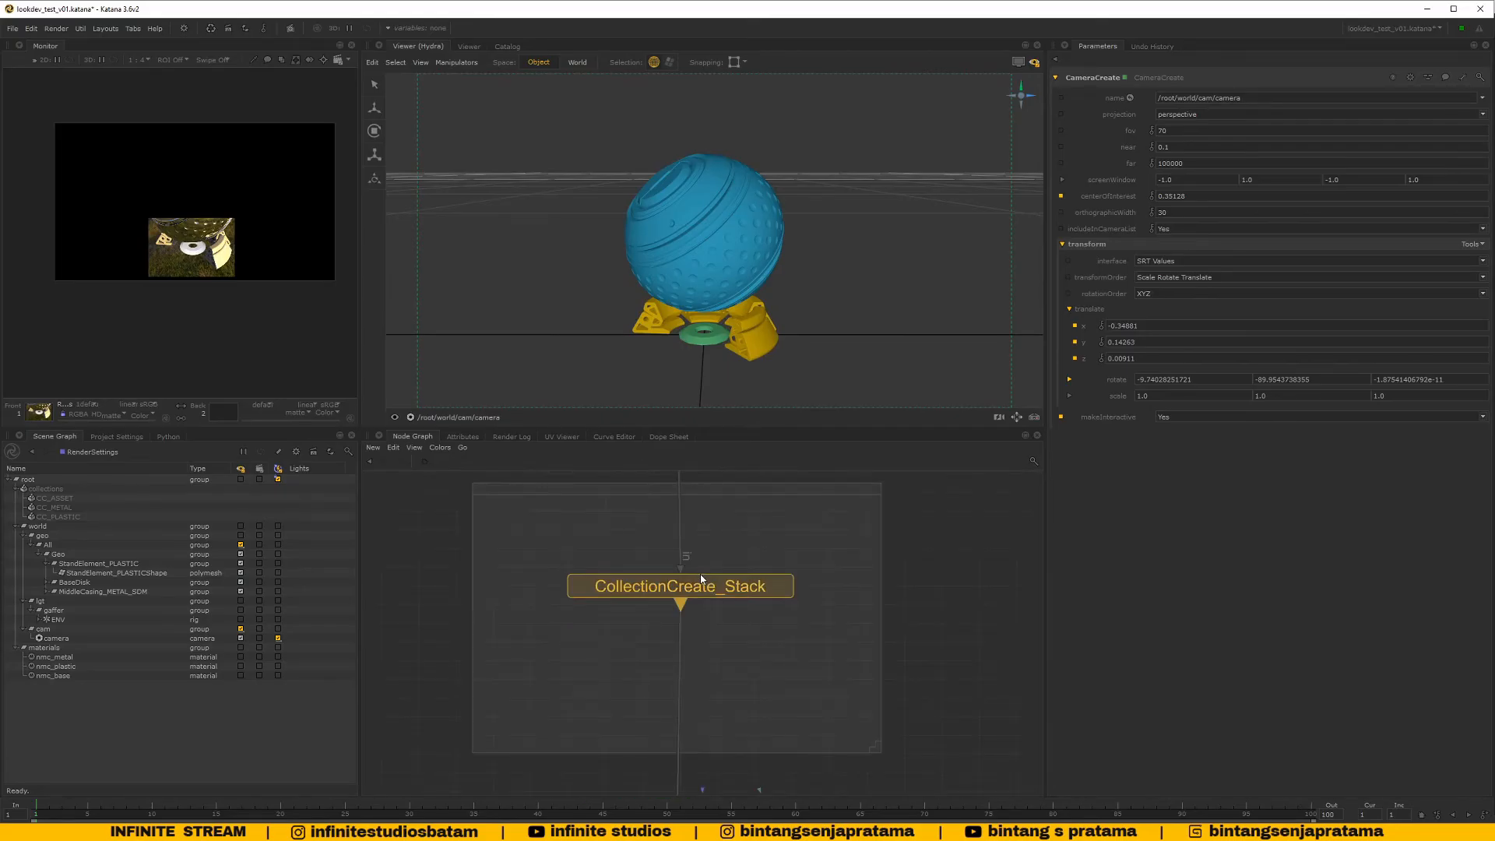
{"action": "left_click_drag", "start_coordinate": [701, 575], "coordinate": [717, 610]}
Reposition the node inside the green Arnold Object Settings backdrop slightly lower
{"action": "scroll", "coordinate": [707, 609], "scroll_direction": "down", "scroll_amount": 5}
{"action": "middle_click_drag", "start_coordinate": [709, 779], "coordinate": [725, 682]}
{"action": "scroll", "coordinate": [727, 653], "scroll_direction": "up", "scroll_amount": 5}
{"action": "left_click_drag", "start_coordinate": [702, 580], "coordinate": [707, 590]}
{"action": "scroll", "coordinate": [712, 589], "scroll_direction": "down", "scroll_amount": 6}
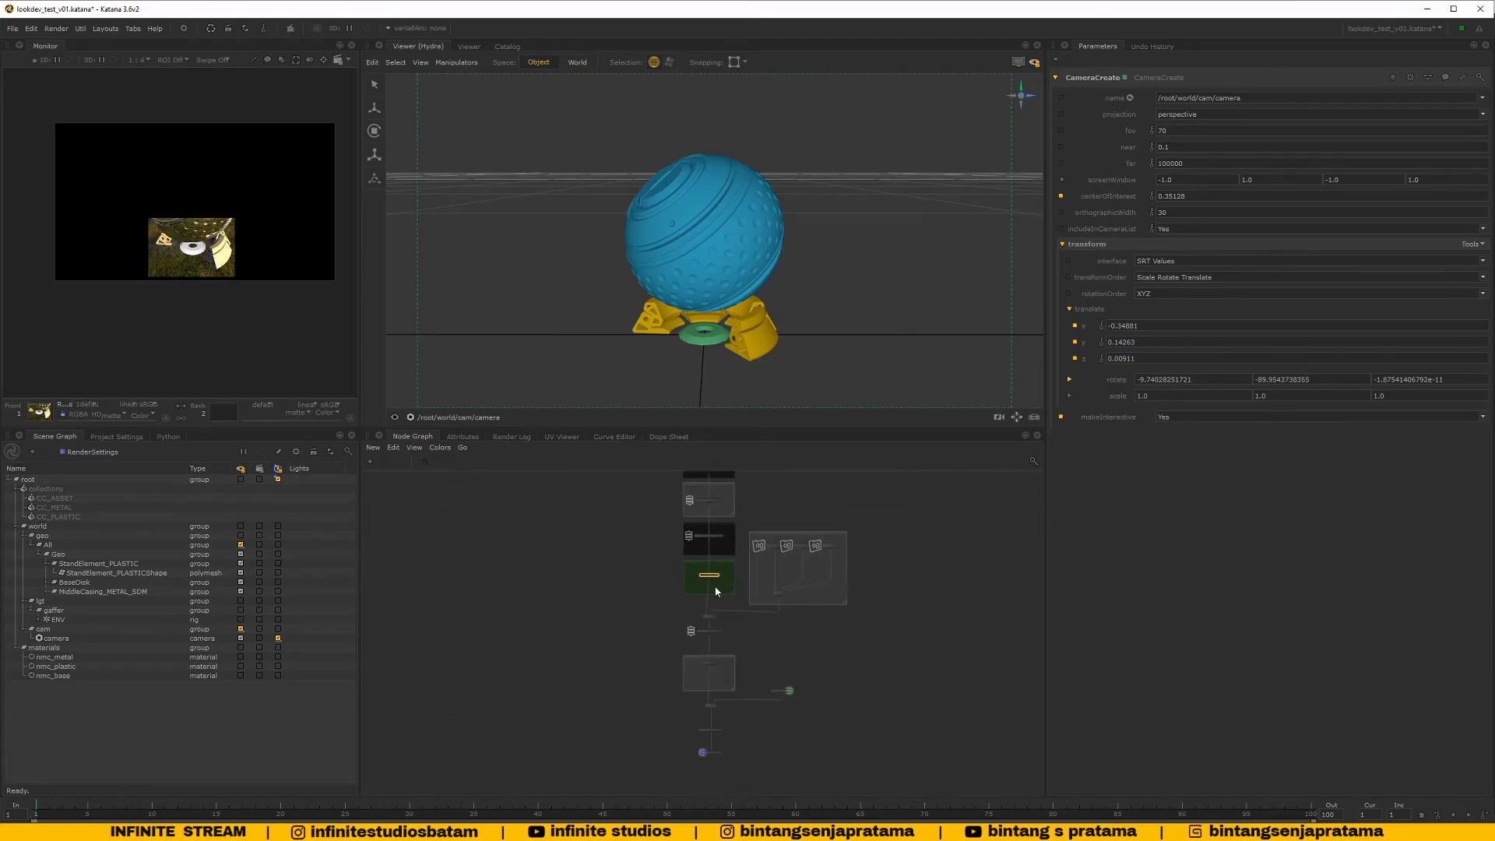
Bring the GafferThree node in the LIGHTING backdrop into close view
{"action": "scroll", "coordinate": [701, 673], "scroll_direction": "up", "scroll_amount": 6}
{"action": "scroll", "coordinate": [714, 674], "scroll_direction": "down", "scroll_amount": 3}
{"action": "scroll", "coordinate": [705, 595], "scroll_direction": "up", "scroll_amount": 5}
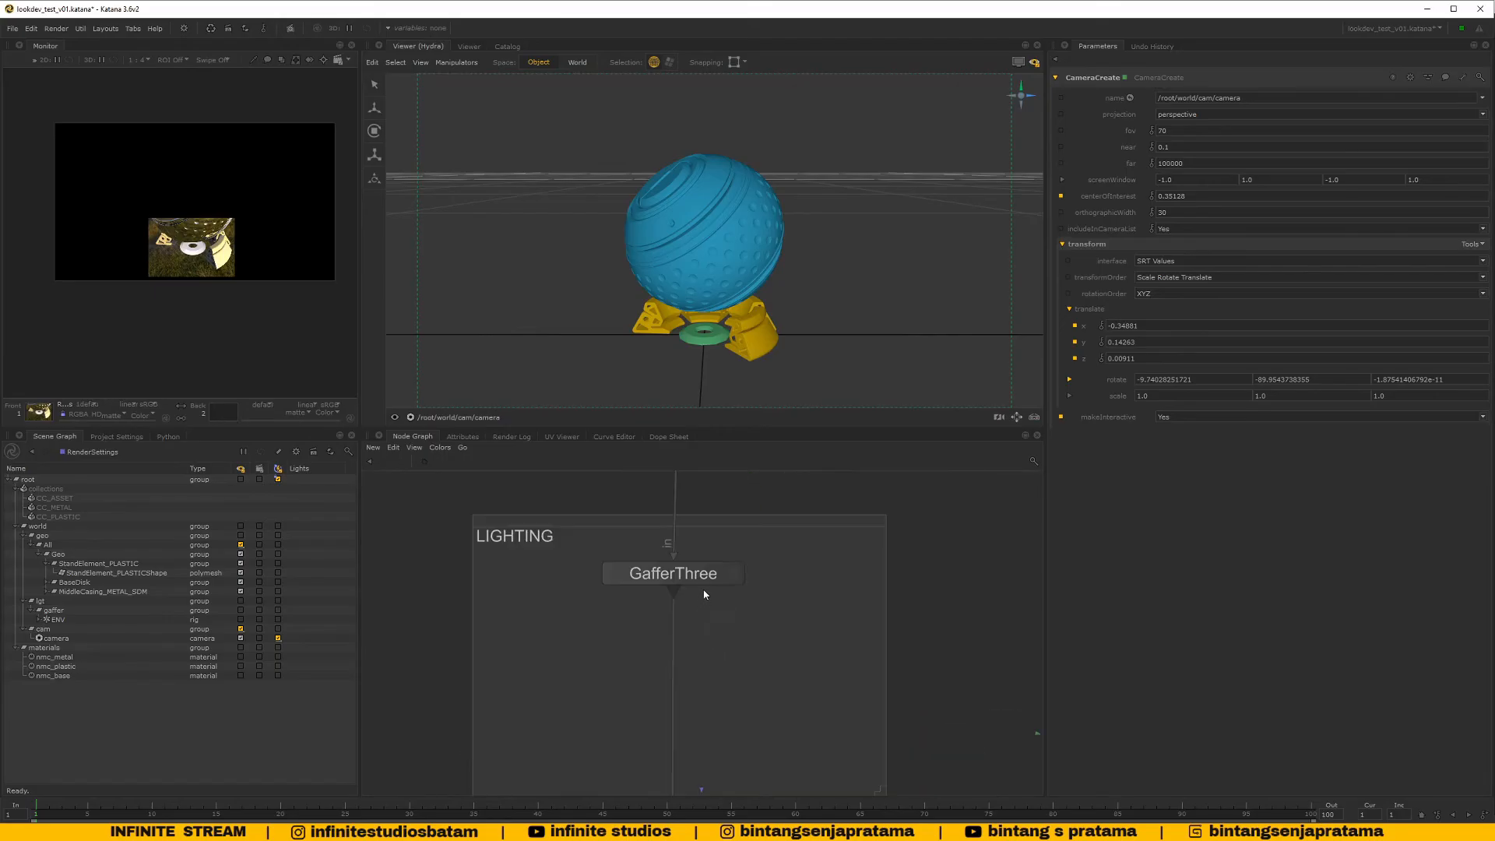
Open the parameters of the GafferThree node in the LIGHTING group and collapse its skydome light's material section
{"action": "double_click", "coordinate": [689, 586]}
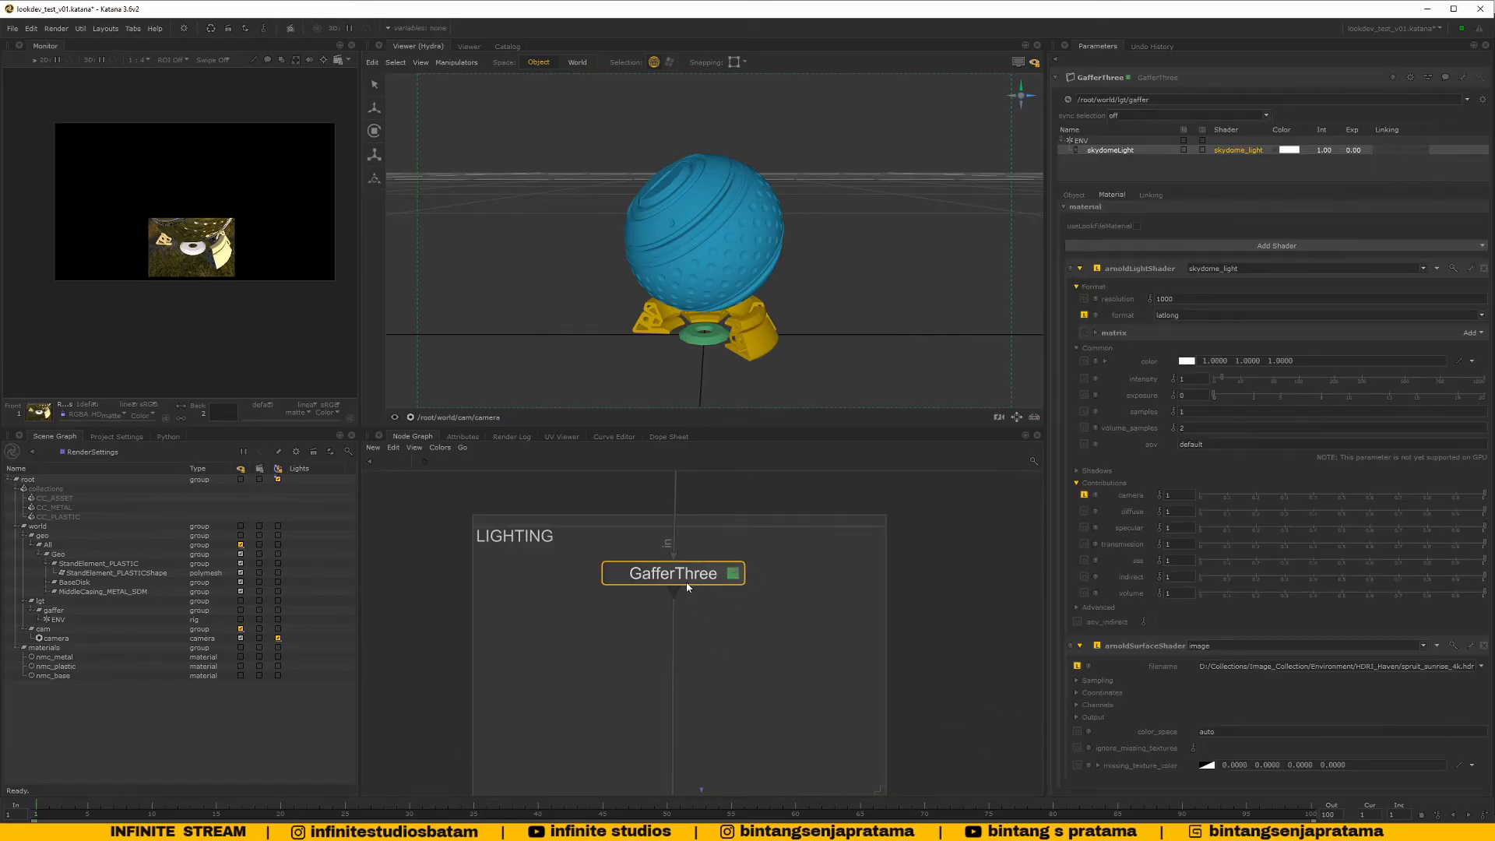
{"action": "left_click", "coordinate": [1063, 208]}
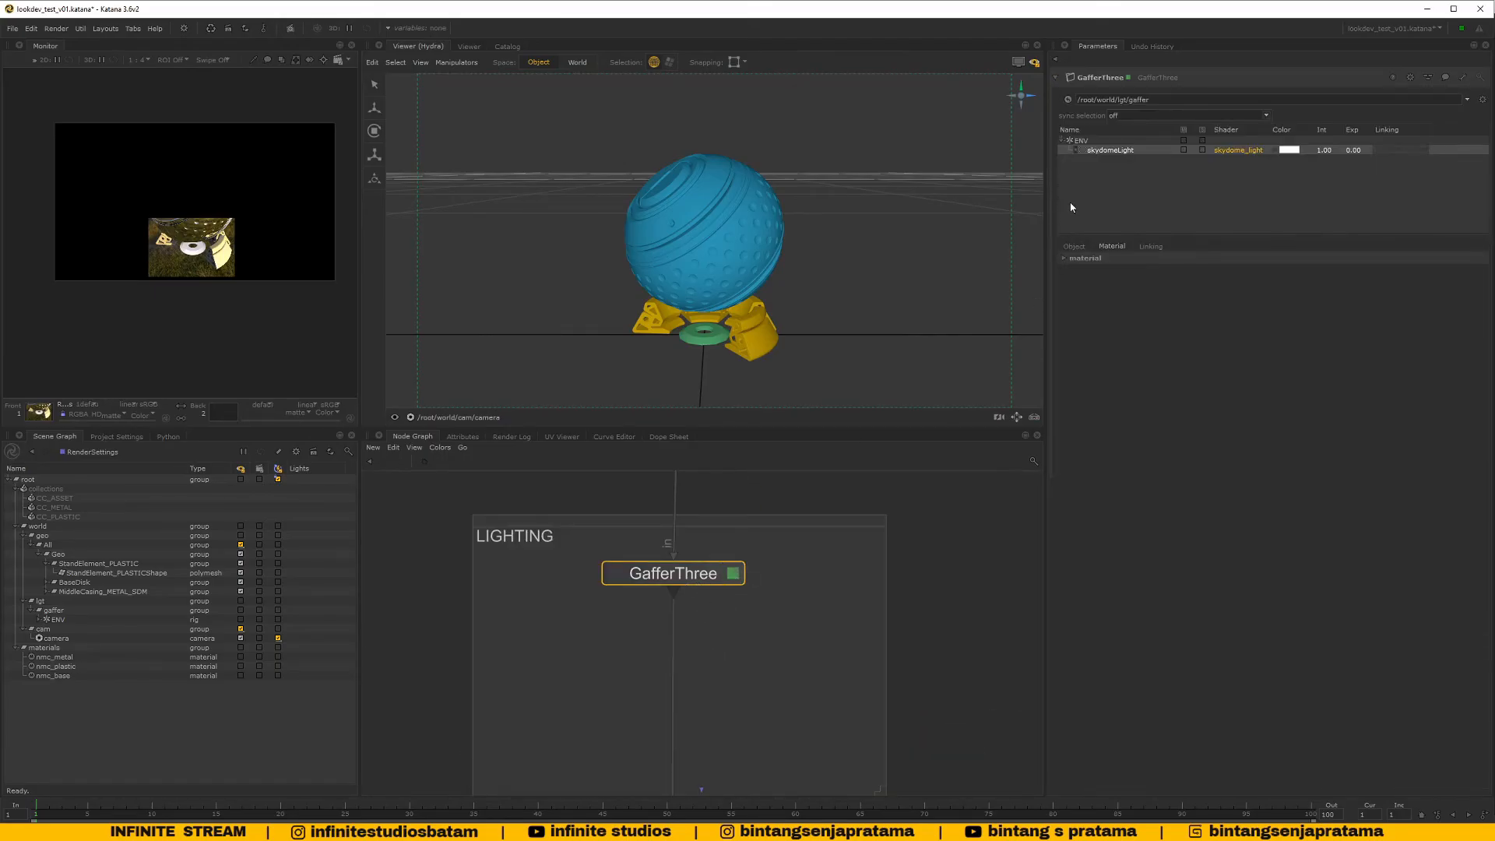
{"action": "middle_click_drag", "start_coordinate": [752, 587], "coordinate": [707, 546]}
{"action": "scroll", "coordinate": [754, 576], "scroll_direction": "down", "scroll_amount": 2}
{"action": "scroll", "coordinate": [757, 552], "scroll_direction": "up", "scroll_amount": 2}
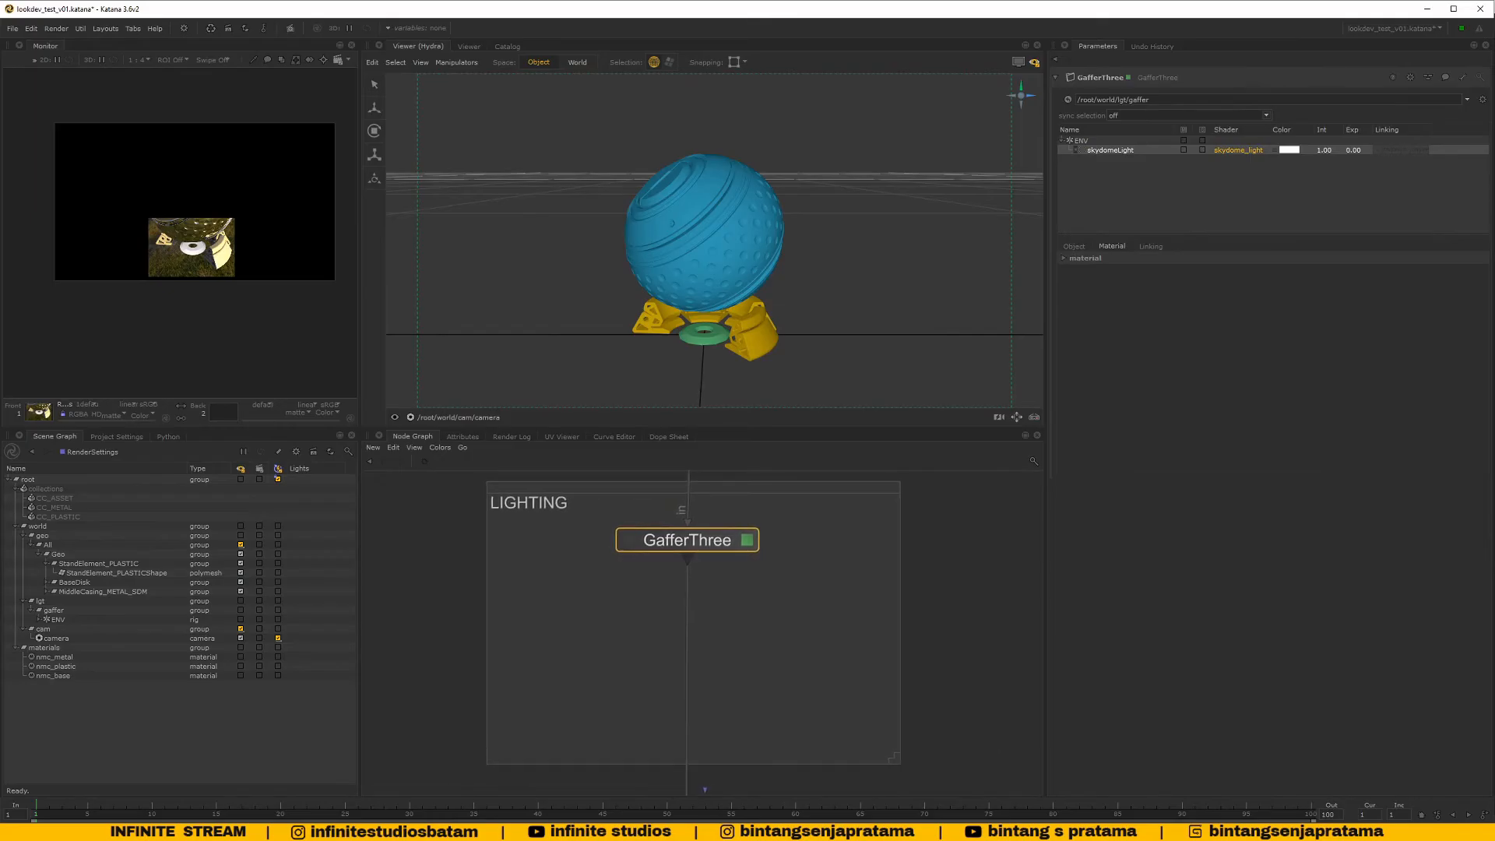
{"action": "key", "text": "ctrl+v"}
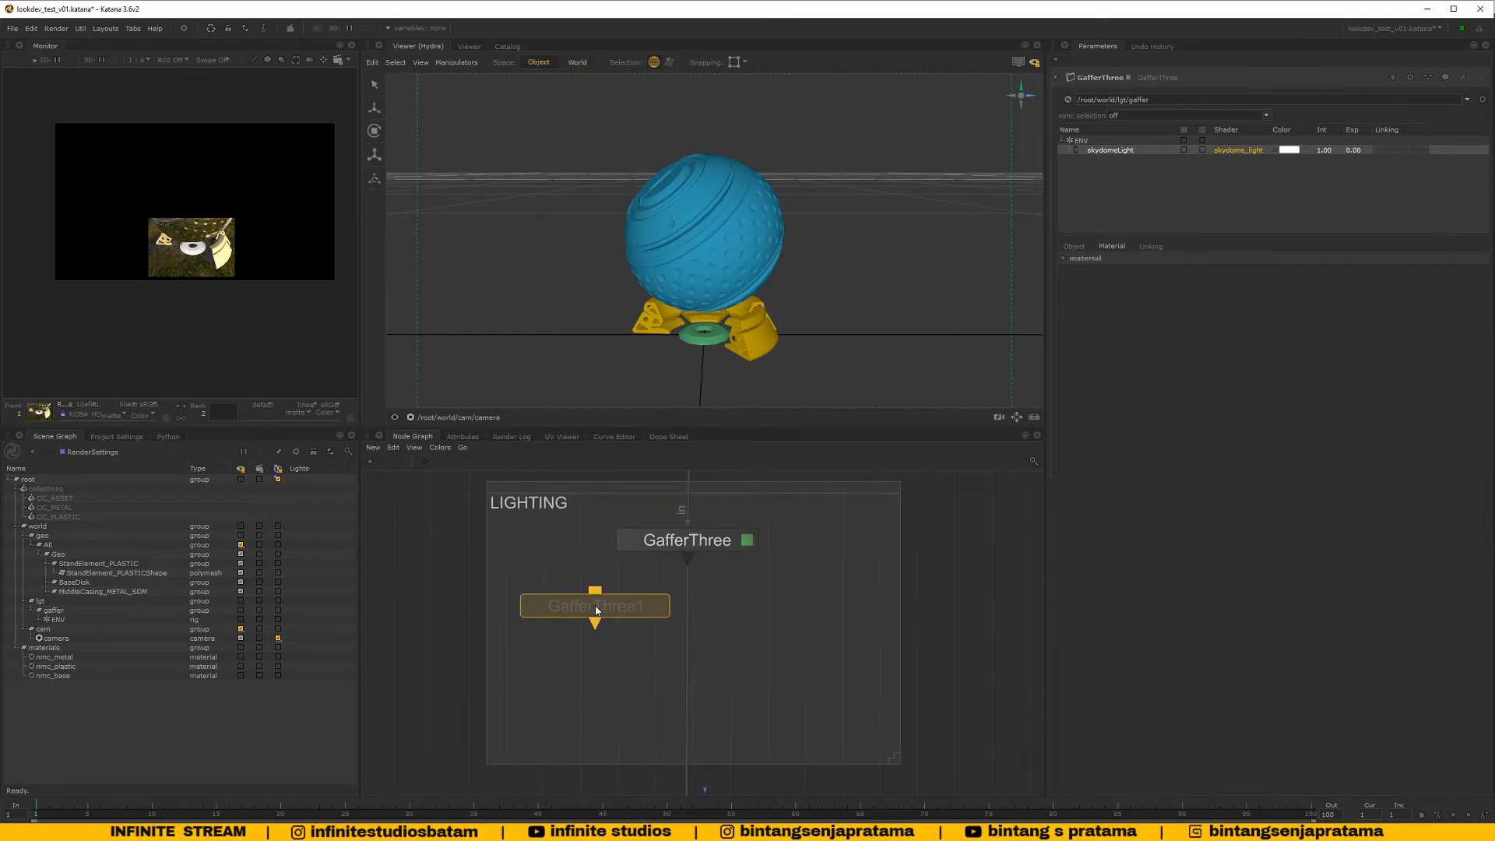
{"action": "left_click", "coordinate": [563, 636]}
{"action": "mouse_move", "coordinate": [545, 626]}
{"action": "left_mouse_down"}
{"action": "mouse_move", "coordinate": [725, 559]}
{"action": "mouse_move", "coordinate": [691, 561]}
{"action": "left_mouse_up"}
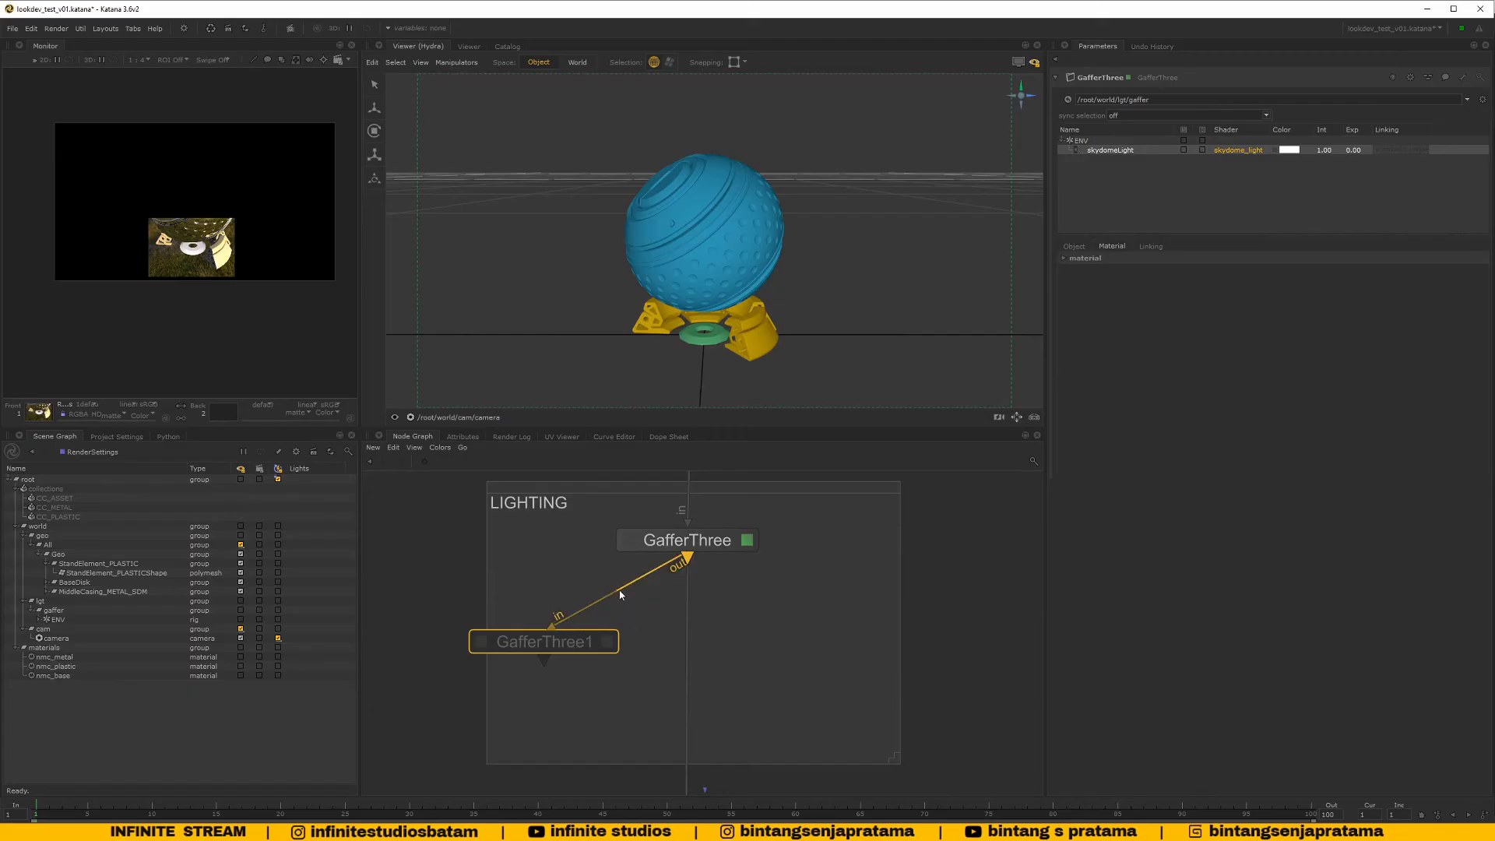
{"action": "left_click_drag", "start_coordinate": [568, 647], "coordinate": [605, 629]}
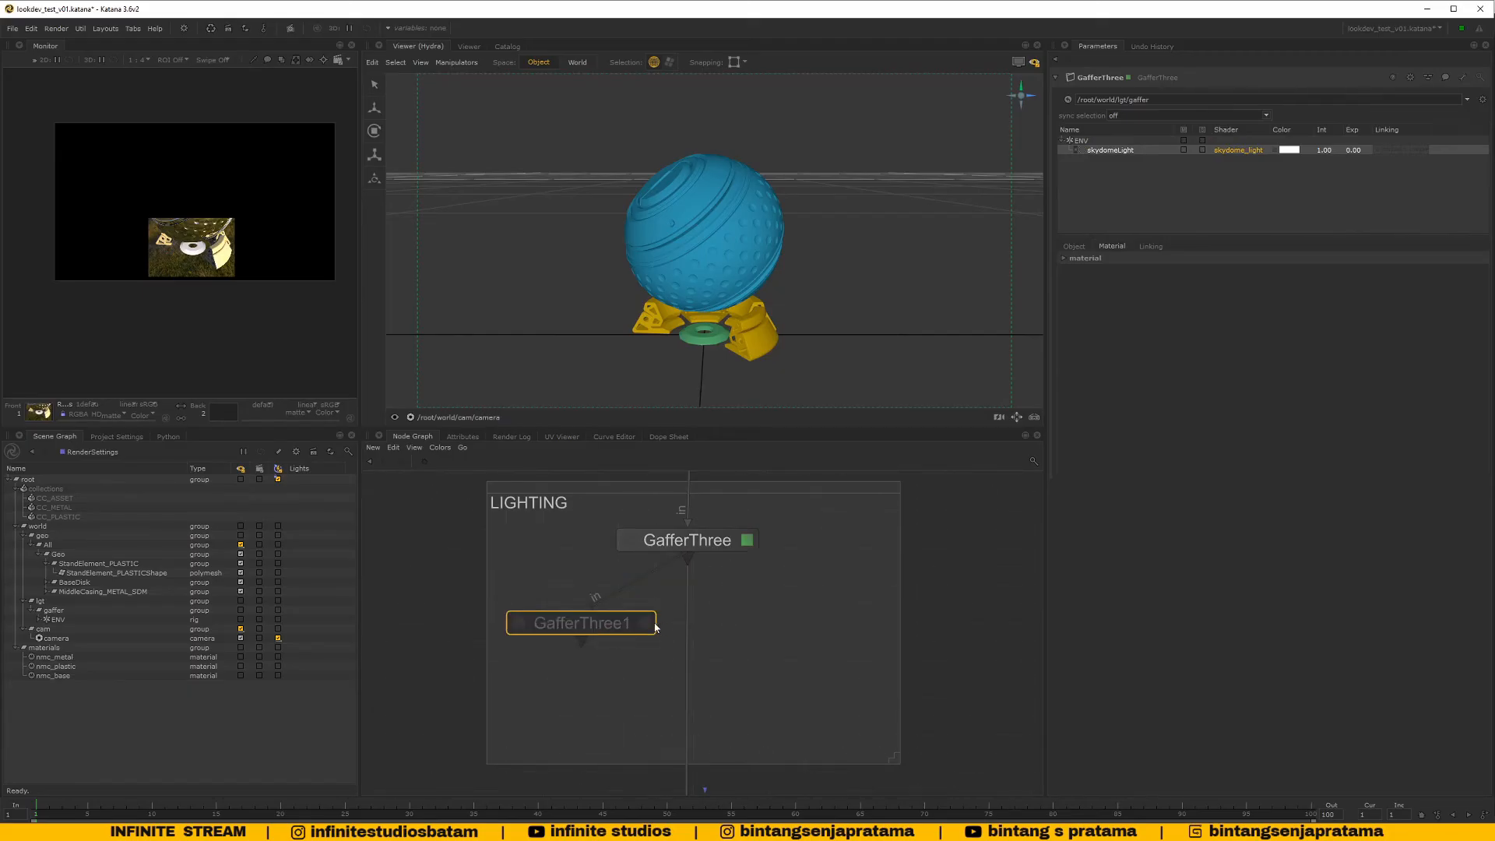
{"action": "key", "text": "e"}
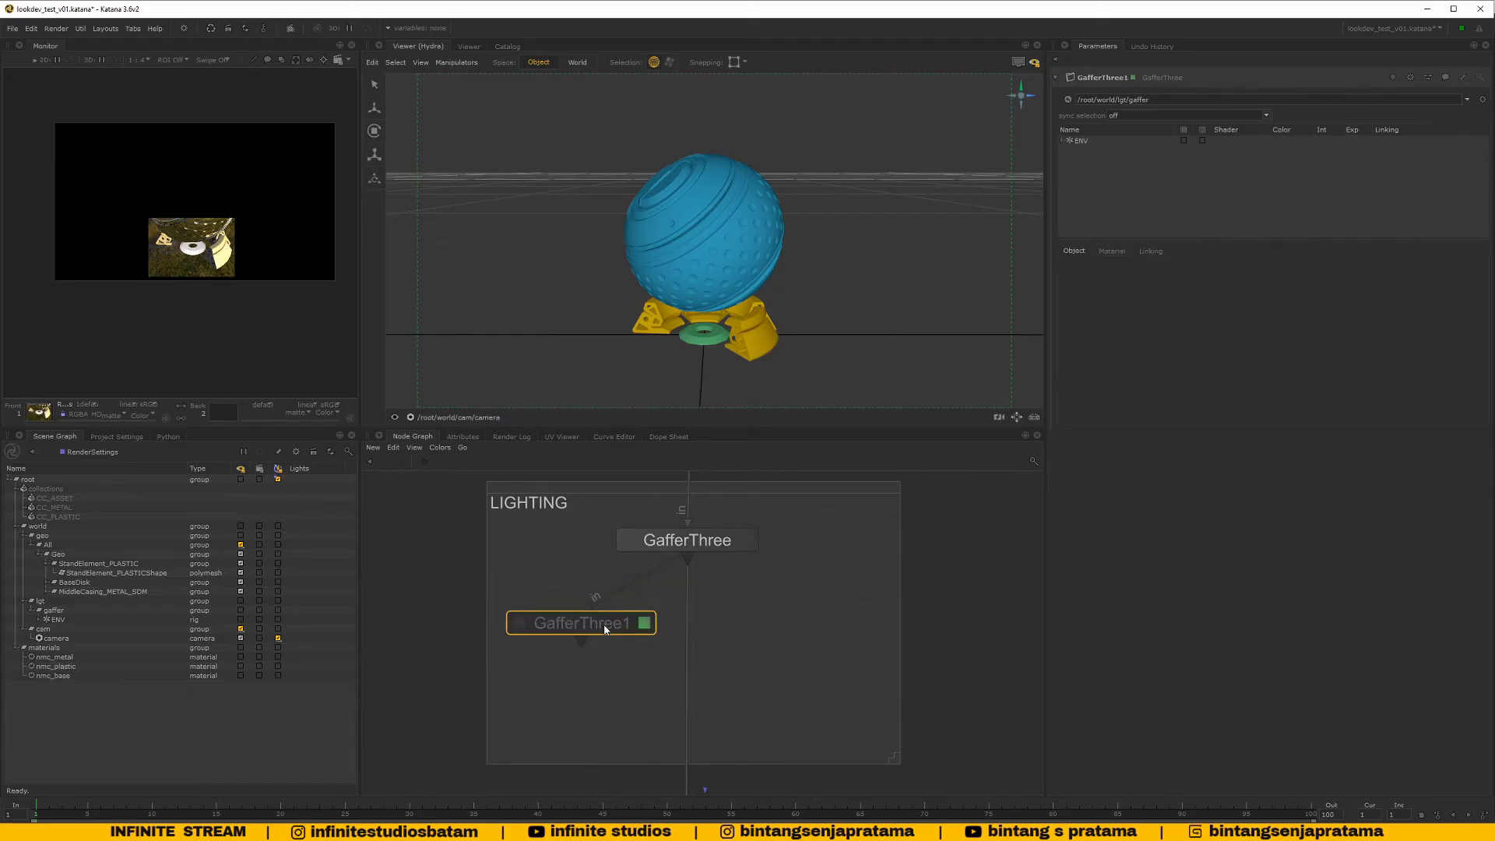
{"action": "key", "text": "Delete"}
Add a new GafferThree node below the existing one and connect it between that node and the downstream graph
{"action": "key", "text": "Tab"}
{"action": "type", "text": "gaf"}
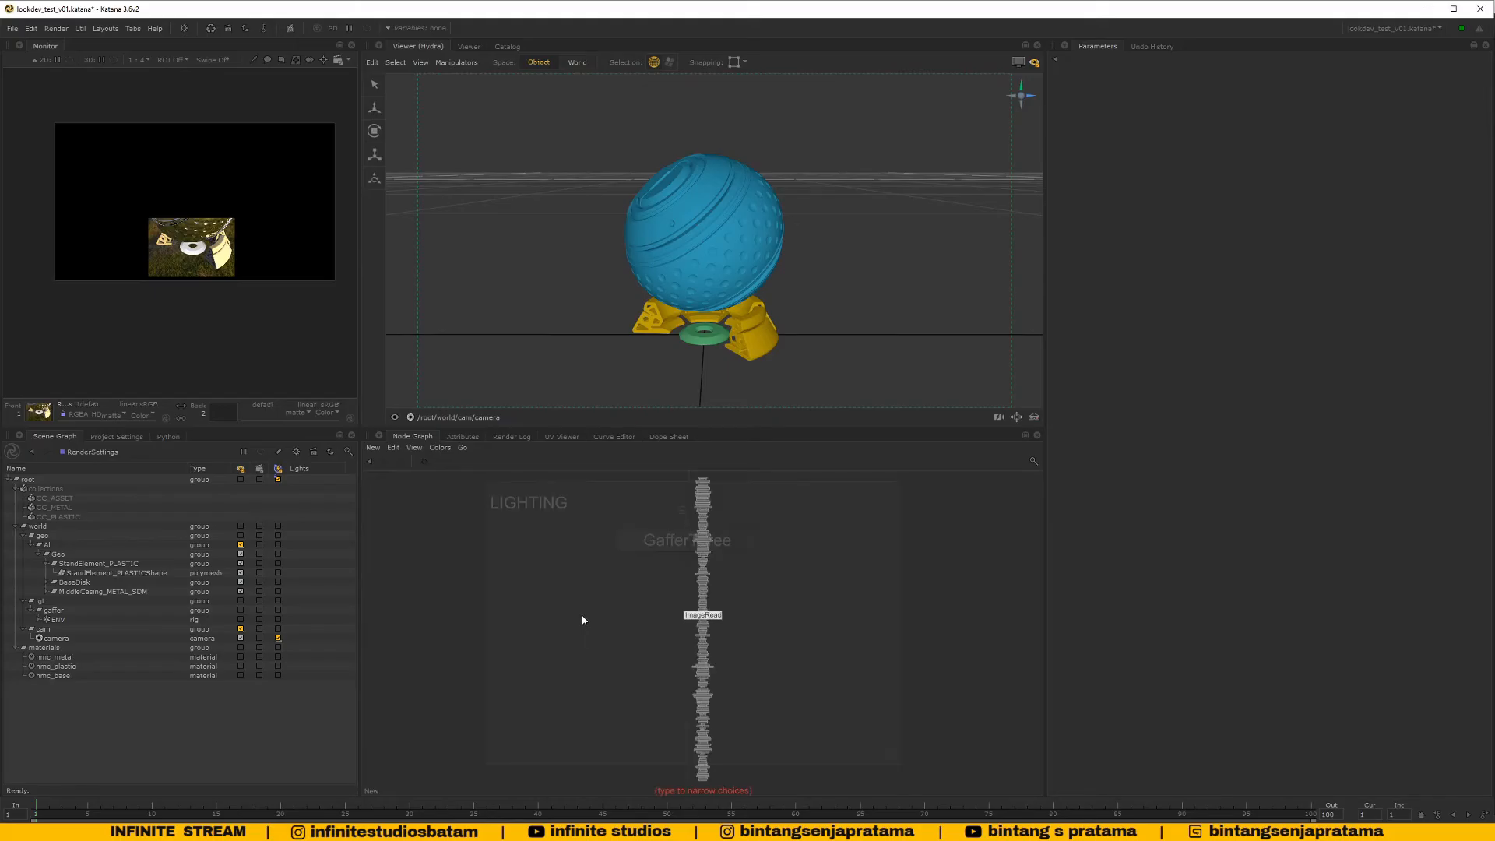
{"action": "key", "text": "Return"}
{"action": "left_click", "coordinate": [584, 621]}
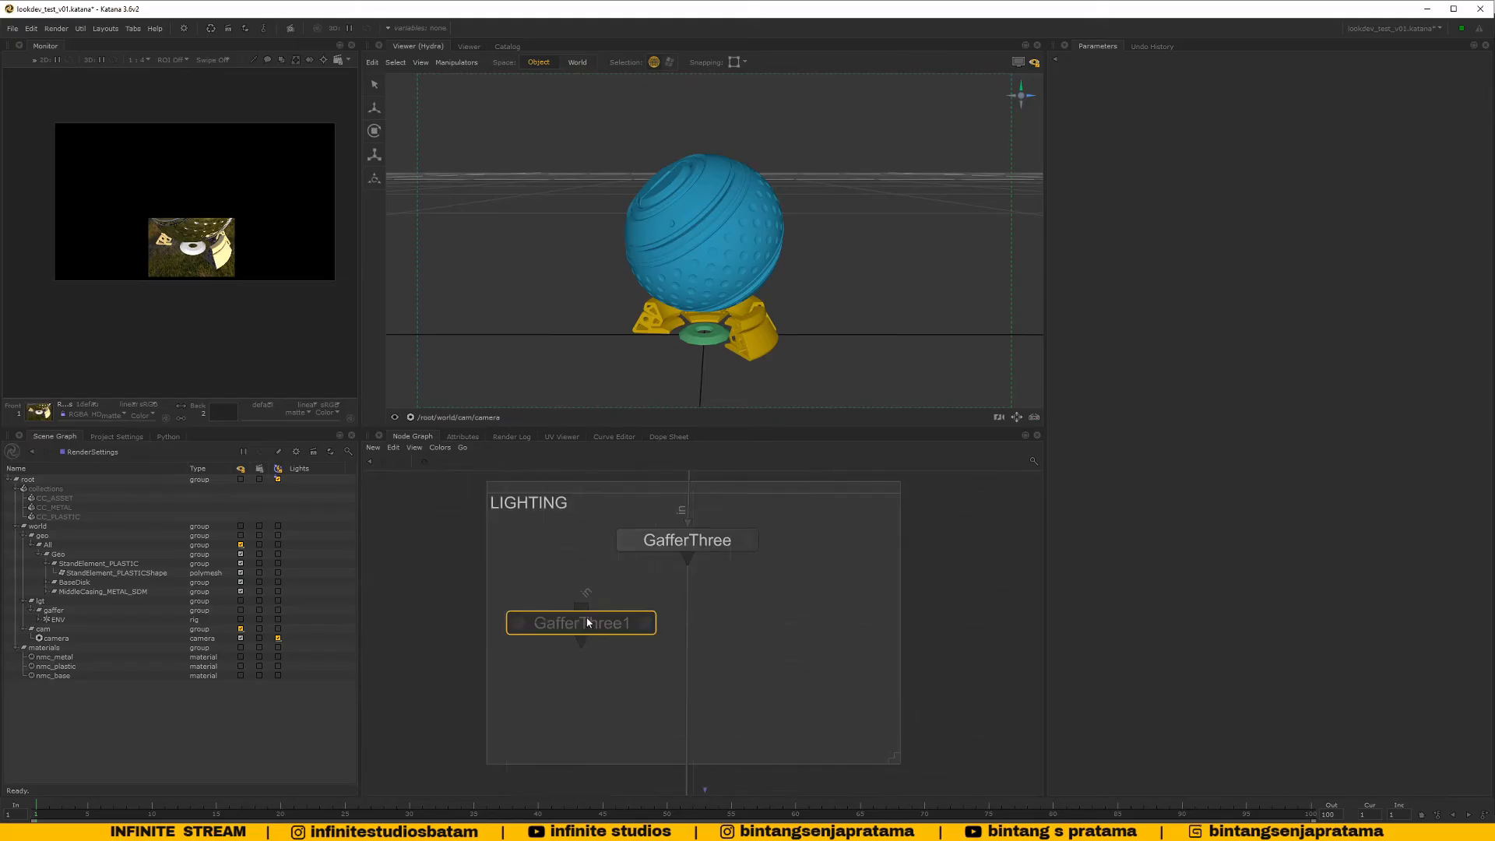
{"action": "mouse_move", "coordinate": [582, 607]}
{"action": "left_mouse_down"}
{"action": "mouse_move", "coordinate": [701, 568]}
{"action": "mouse_move", "coordinate": [690, 556]}
{"action": "mouse_move", "coordinate": [584, 620]}
{"action": "left_mouse_up"}
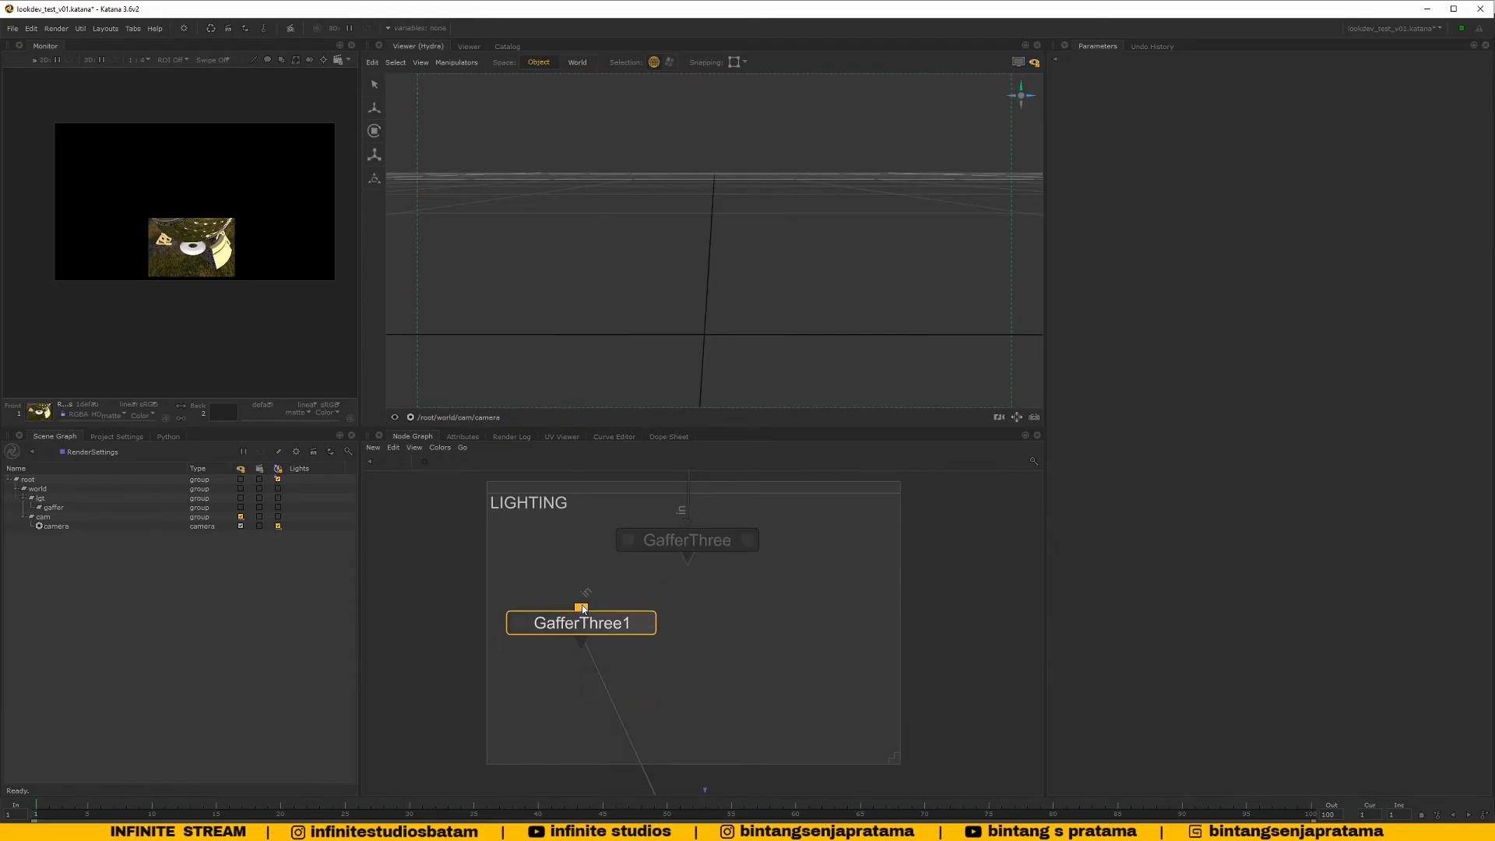
{"action": "left_click_drag", "start_coordinate": [687, 558], "coordinate": [586, 612]}
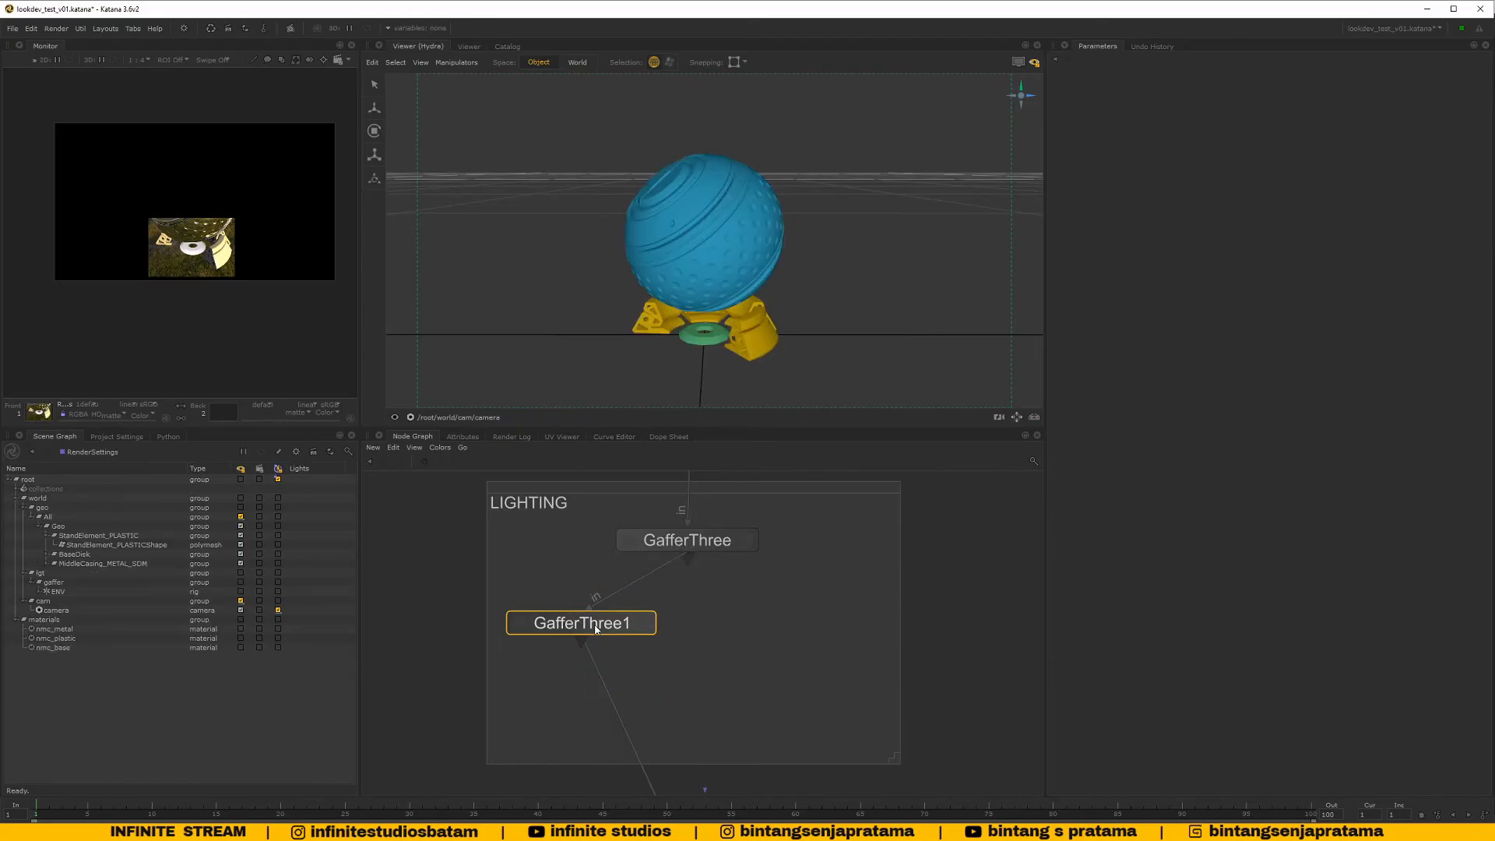
Show the incoming scene in the new gaffer's light list and expand its ENV rig
{"action": "left_click", "coordinate": [641, 623]}
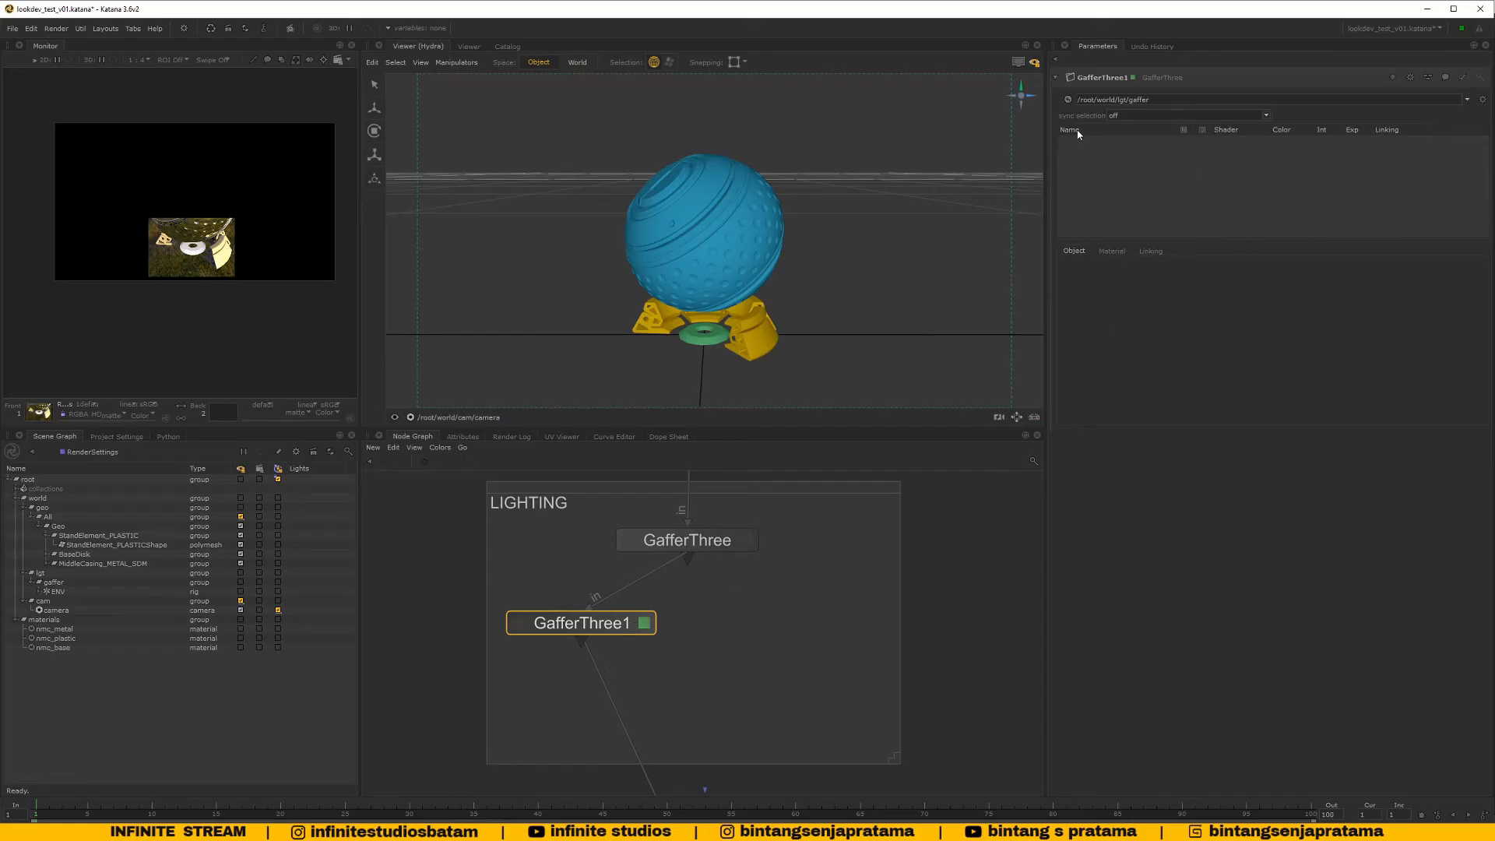
{"action": "right_click", "coordinate": [1102, 178]}
{"action": "mouse_move", "coordinate": [1122, 192]}
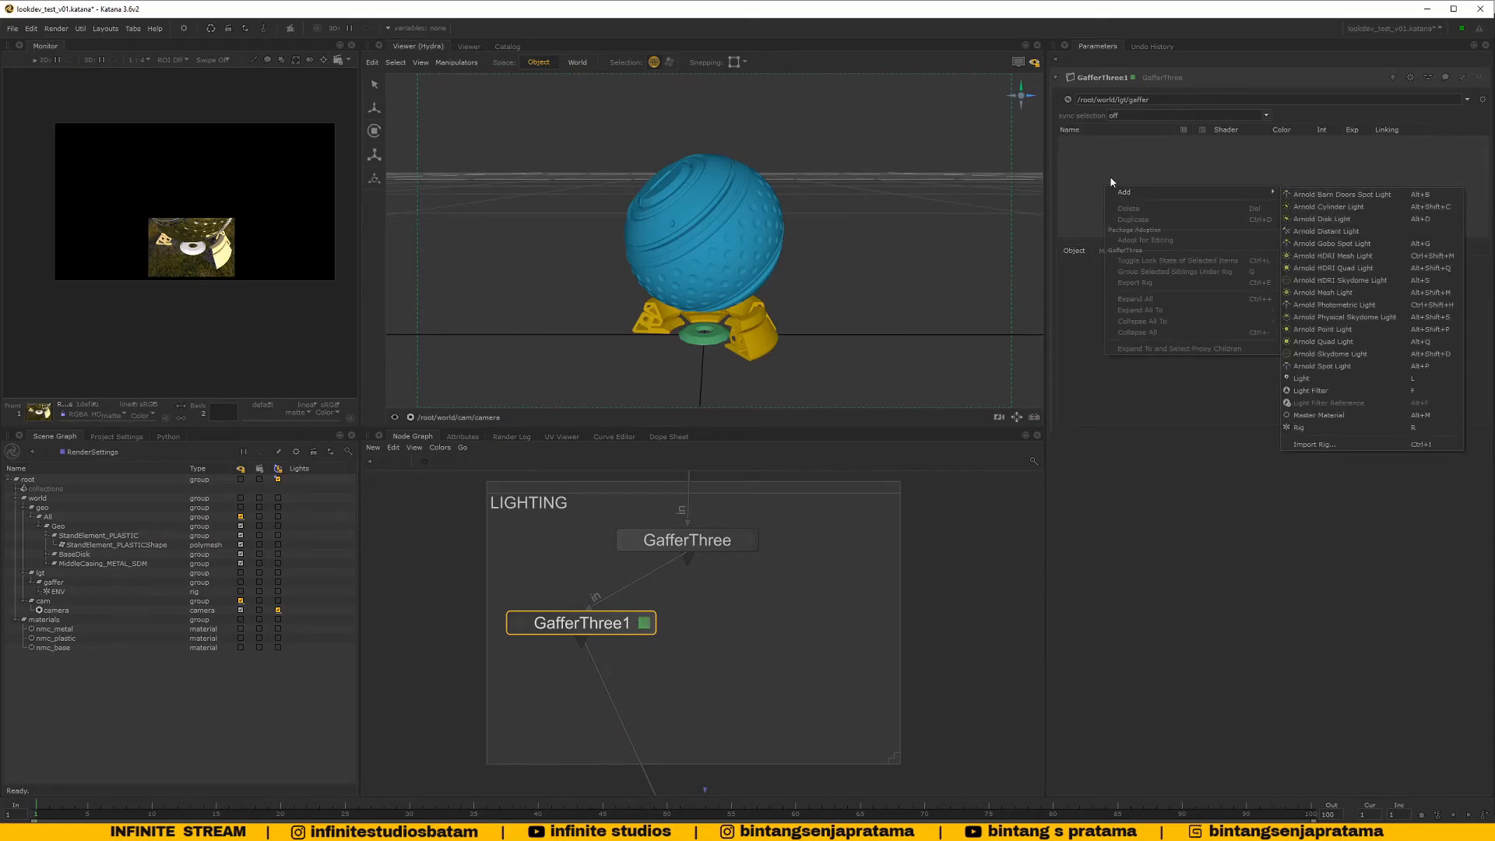
{"action": "left_click", "coordinate": [1107, 159]}
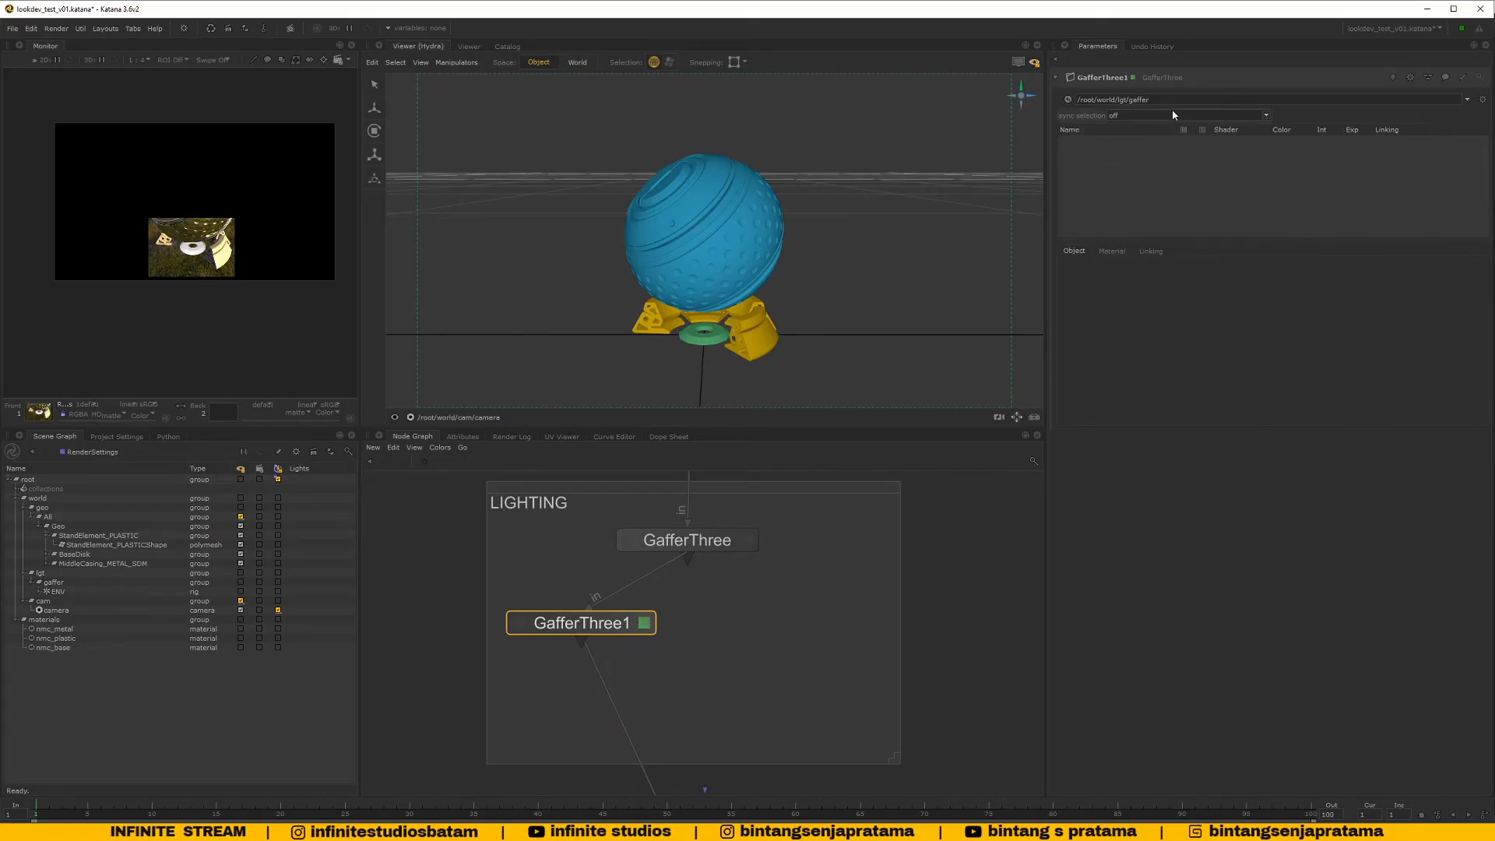
{"action": "left_click", "coordinate": [1146, 117]}
{"action": "left_click", "coordinate": [1143, 119]}
{"action": "right_click", "coordinate": [1111, 147]}
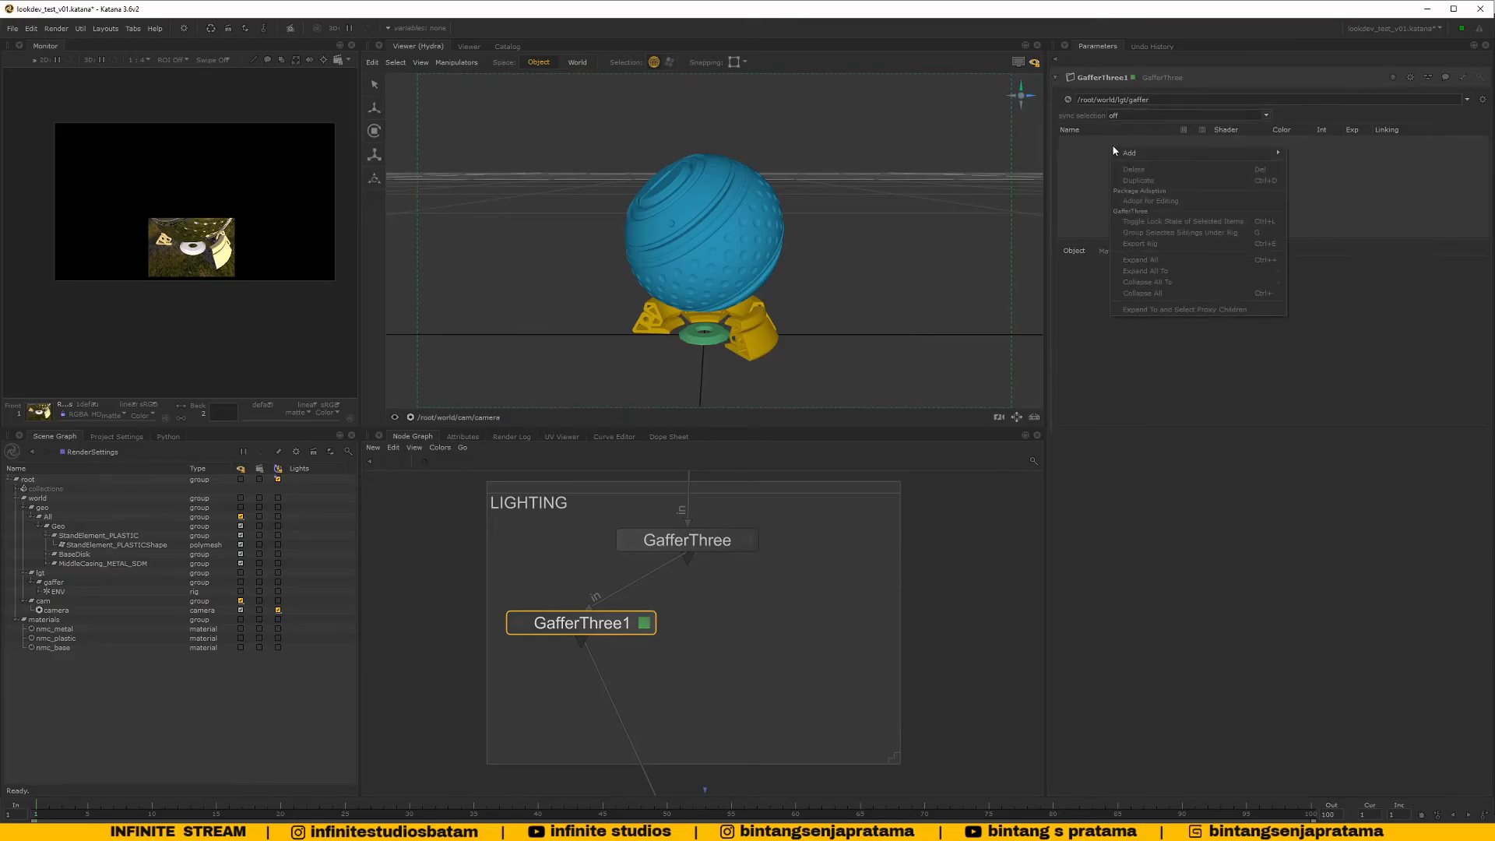
{"action": "mouse_move", "coordinate": [1119, 154]}
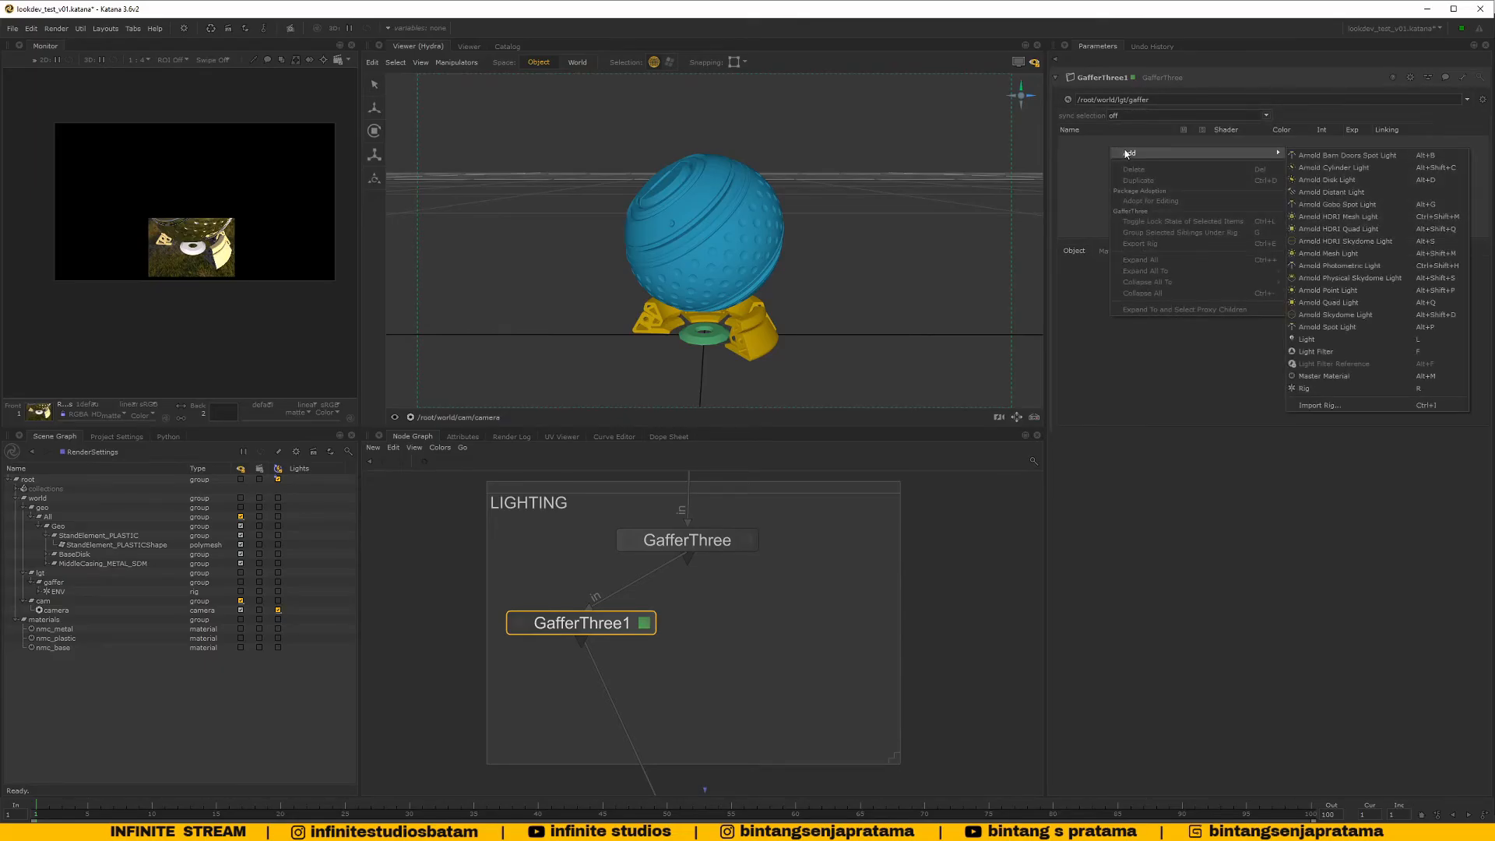
{"action": "left_click", "coordinate": [1104, 358]}
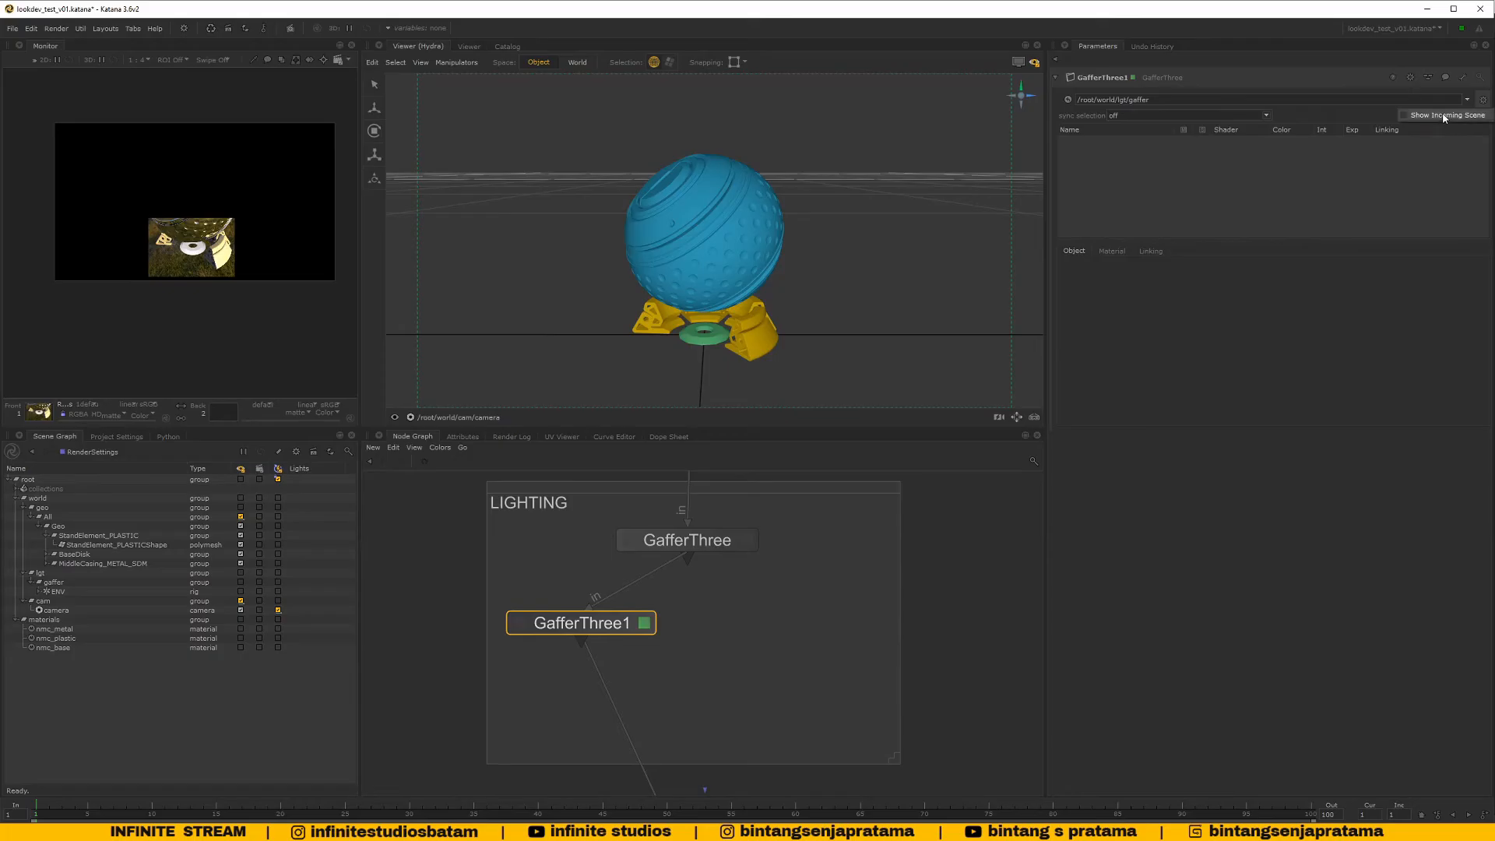
{"action": "left_click", "coordinate": [1443, 115]}
{"action": "left_click", "coordinate": [1063, 141]}
Move the new gaffer node further out from under GafferThree and rename it Gaffer_master
{"action": "left_click", "coordinate": [701, 547]}
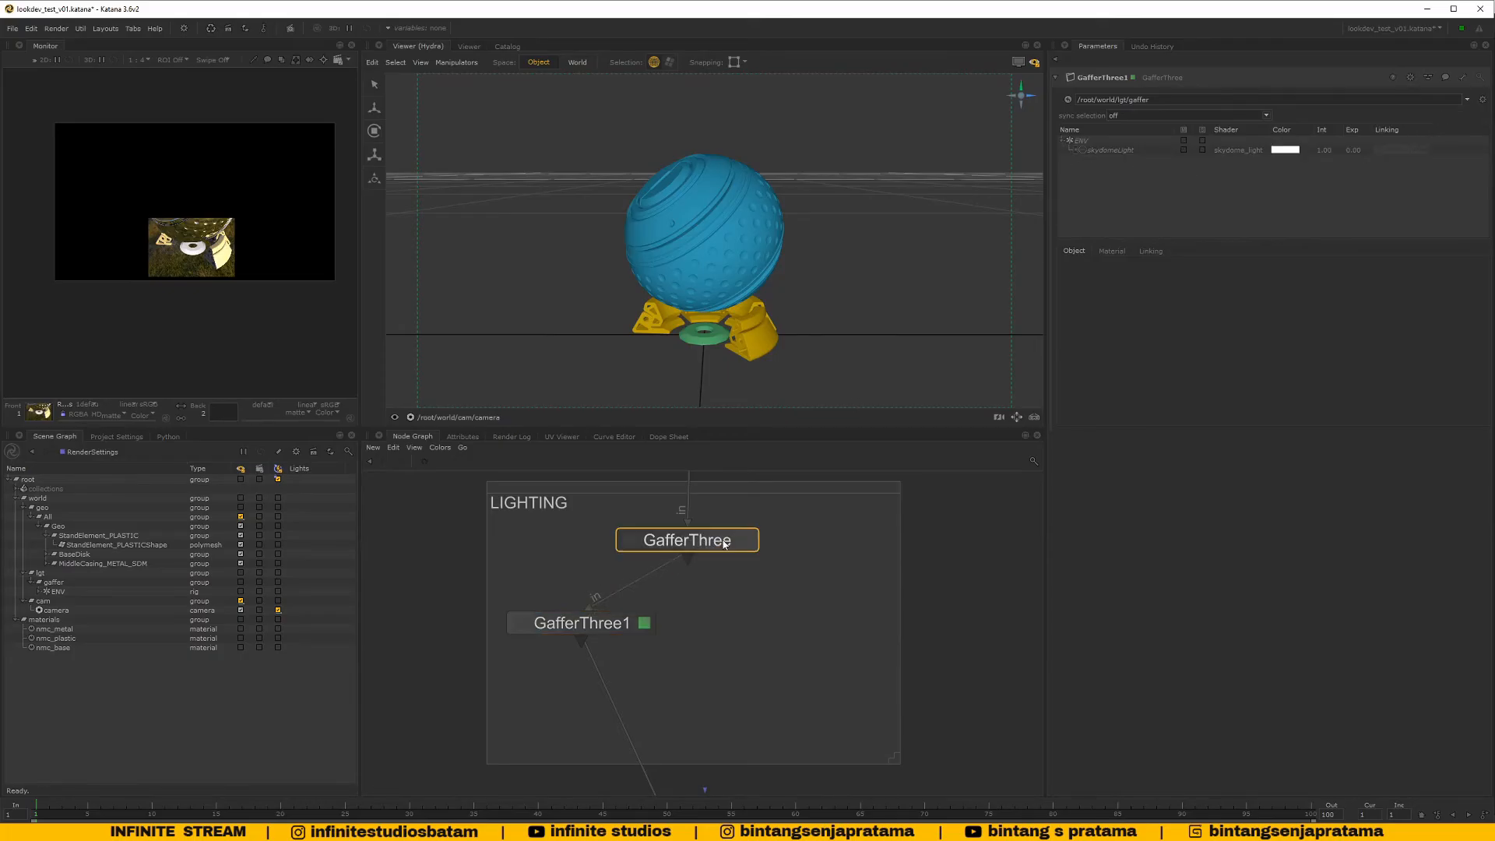
{"action": "left_click", "coordinate": [577, 628]}
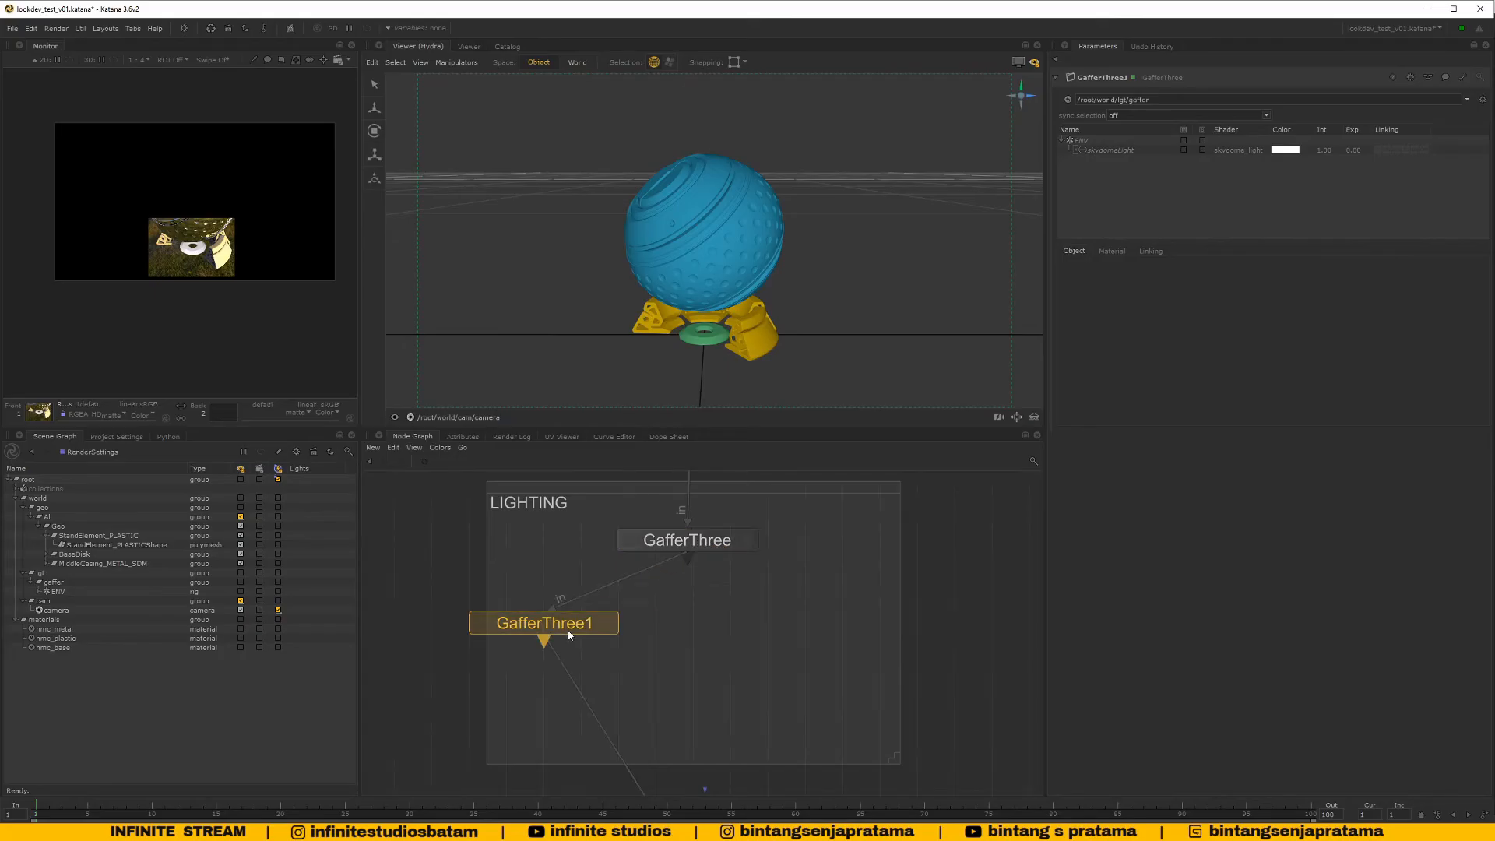
{"action": "left_click_drag", "start_coordinate": [595, 633], "coordinate": [520, 632]}
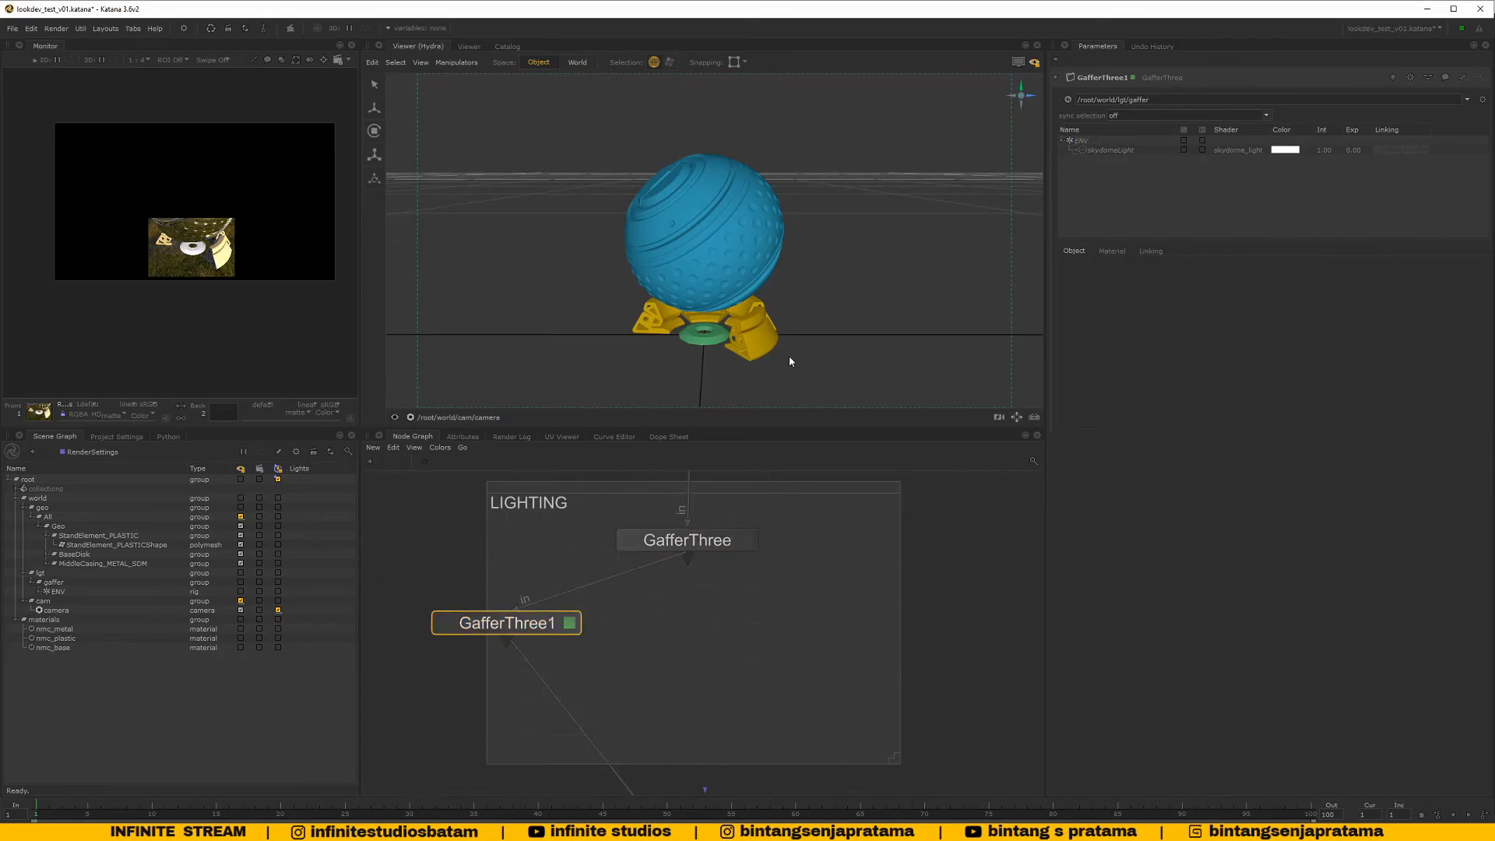
{"action": "key", "text": "n"}
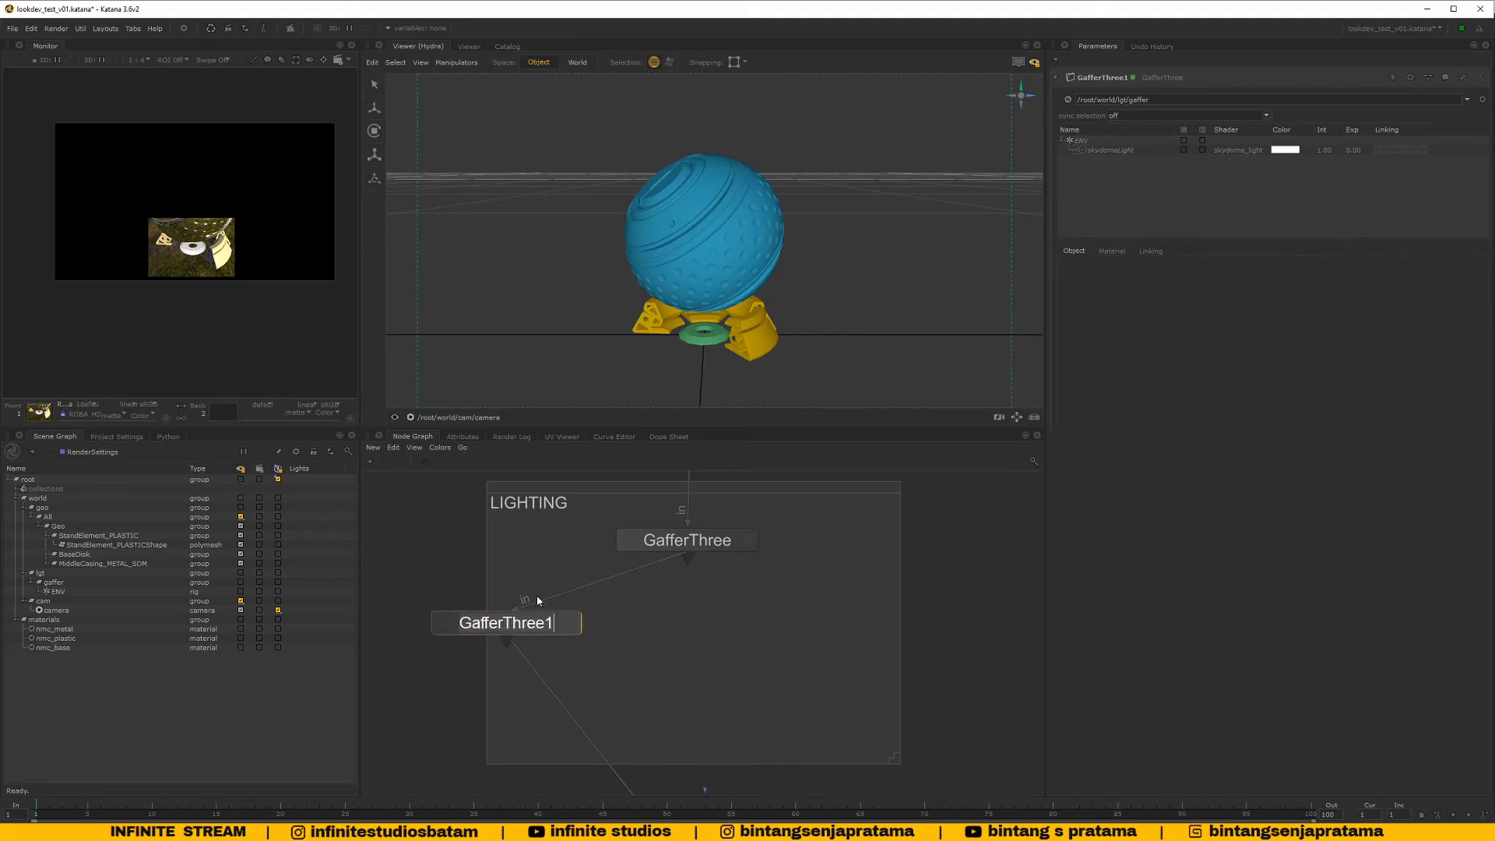
{"action": "type", "text": "Gaffer_master"}
{"action": "key", "text": "Return"}
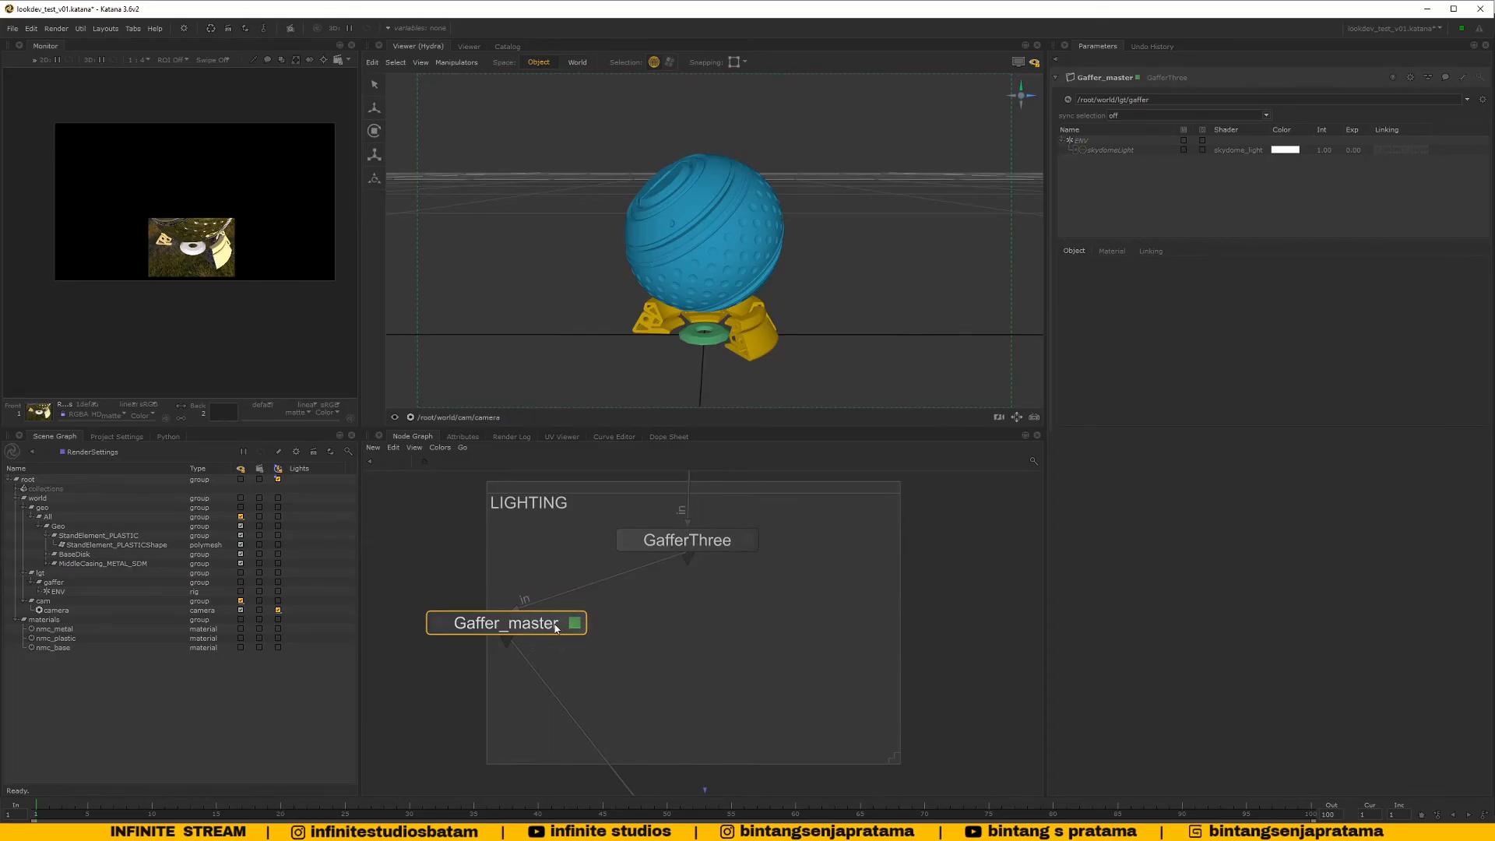
Duplicate Gaffer_master, place the copy beside it, and connect GafferThree's output to the copy's input
{"action": "left_click", "coordinate": [683, 627]}
{"action": "key", "text": "ctrl+v"}
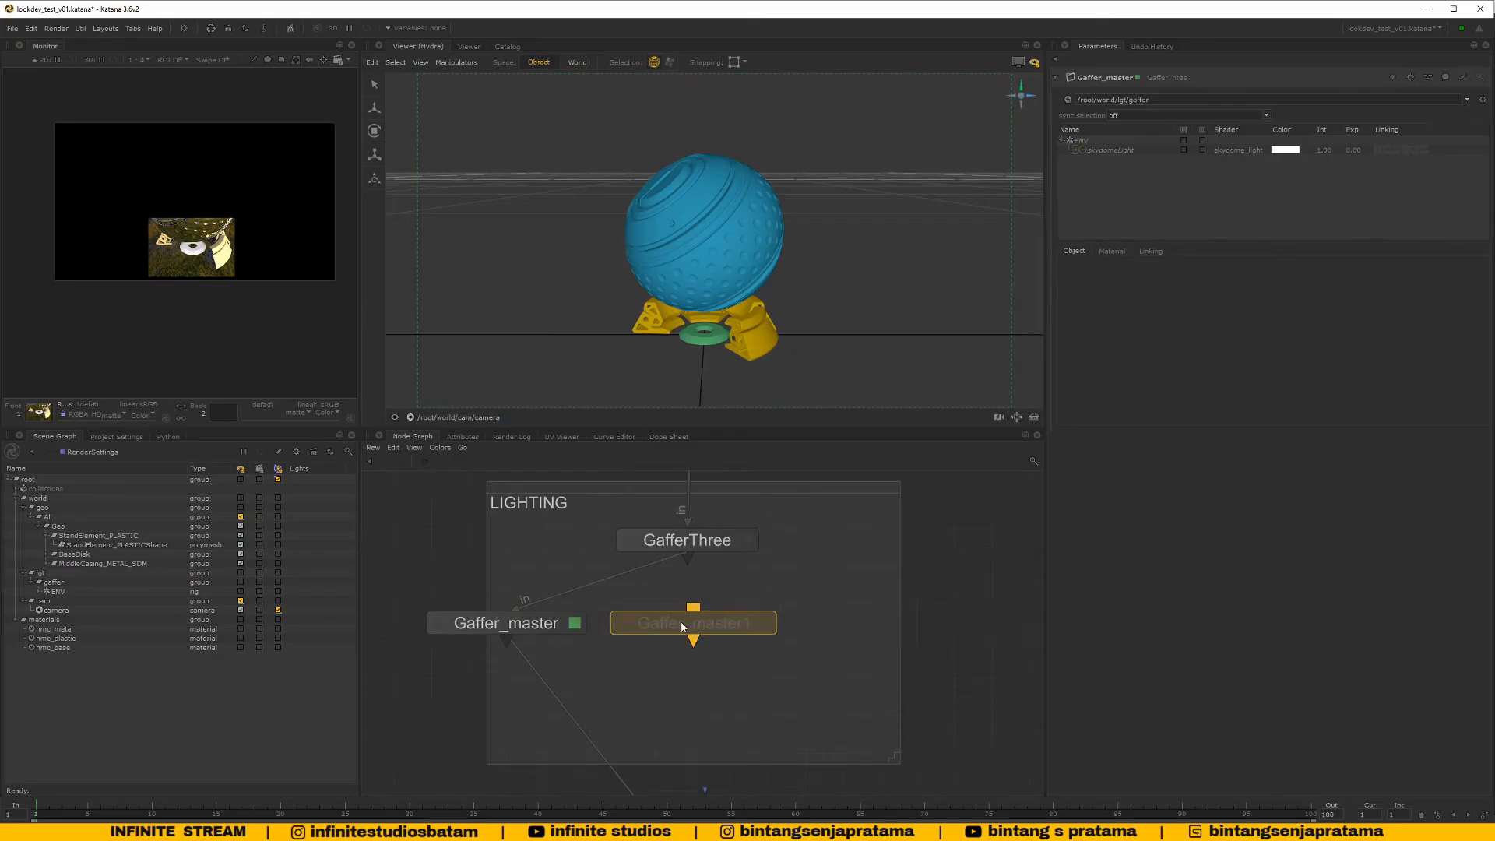
{"action": "left_click", "coordinate": [683, 627]}
{"action": "left_click", "coordinate": [689, 560]}
{"action": "left_click", "coordinate": [694, 609]}
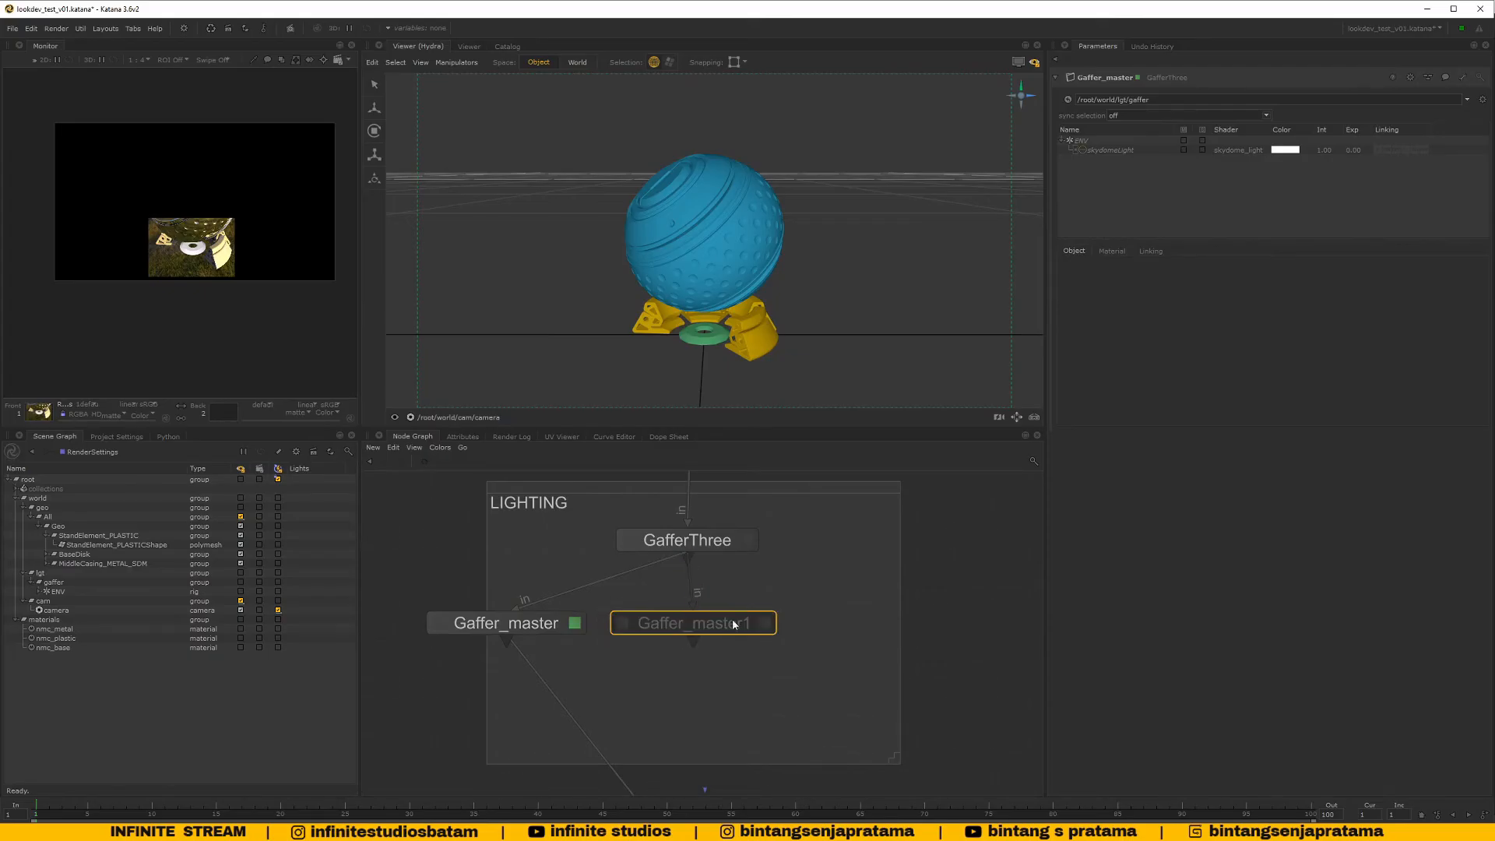
Open the parameters of the Gaffer_master copy and rename the node Gaffer_studio
{"action": "left_click", "coordinate": [744, 630]}
{"action": "double_click", "coordinate": [741, 626]}
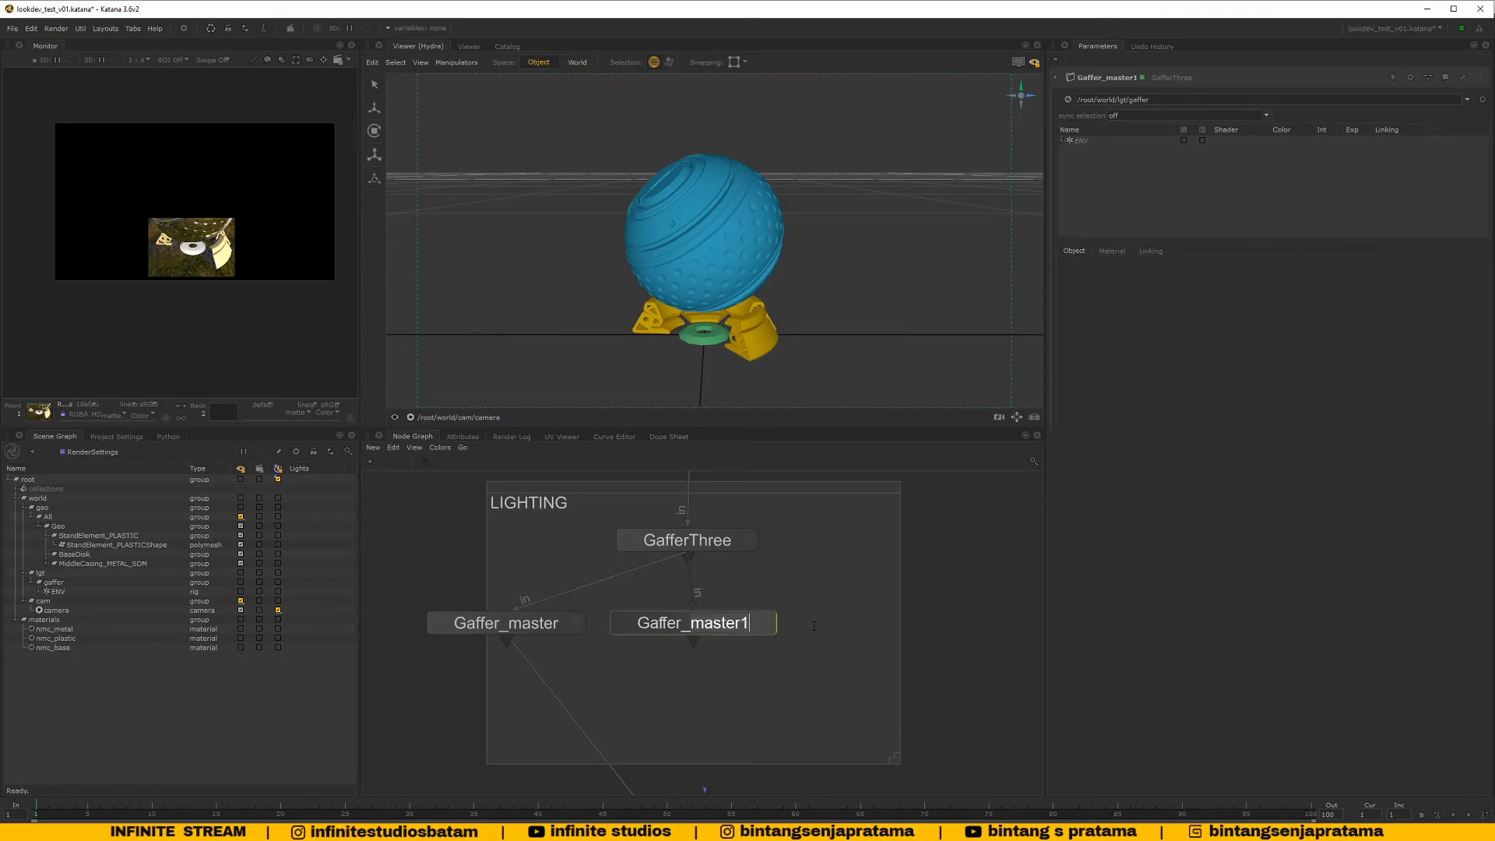
{"action": "key", "text": "BackSpace"}
{"action": "key", "text": "BackSpace"}
{"action": "key", "text": "BackSpace"}
{"action": "key", "text": "BackSpace"}
{"action": "key", "text": "BackSpace"}
{"action": "key", "text": "BackSpace"}
{"action": "key", "text": "BackSpace"}
{"action": "type", "text": "studio"}
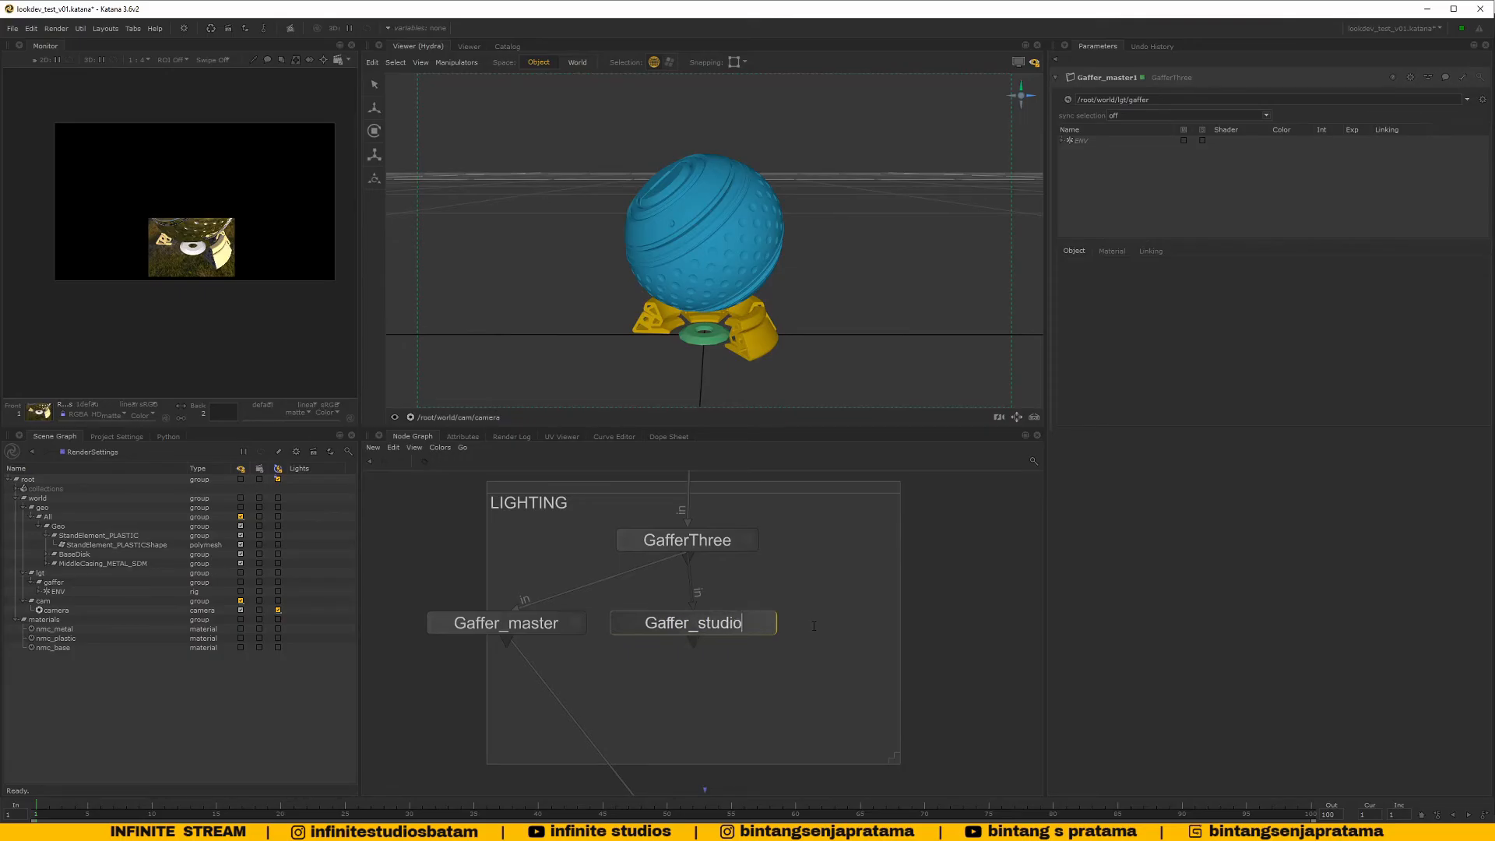
{"action": "key", "text": "Return"}
Duplicate Gaffer_studio, place the copy next to it, and connect GafferThree's output to the copy's input
{"action": "mouse_move", "coordinate": [740, 627]}
{"action": "left_mouse_down"}
{"action": "mouse_move", "coordinate": [703, 625]}
{"action": "mouse_move", "coordinate": [715, 625]}
{"action": "left_mouse_up"}
{"action": "key", "text": "ctrl+c"}
{"action": "key", "text": "ctrl+v"}
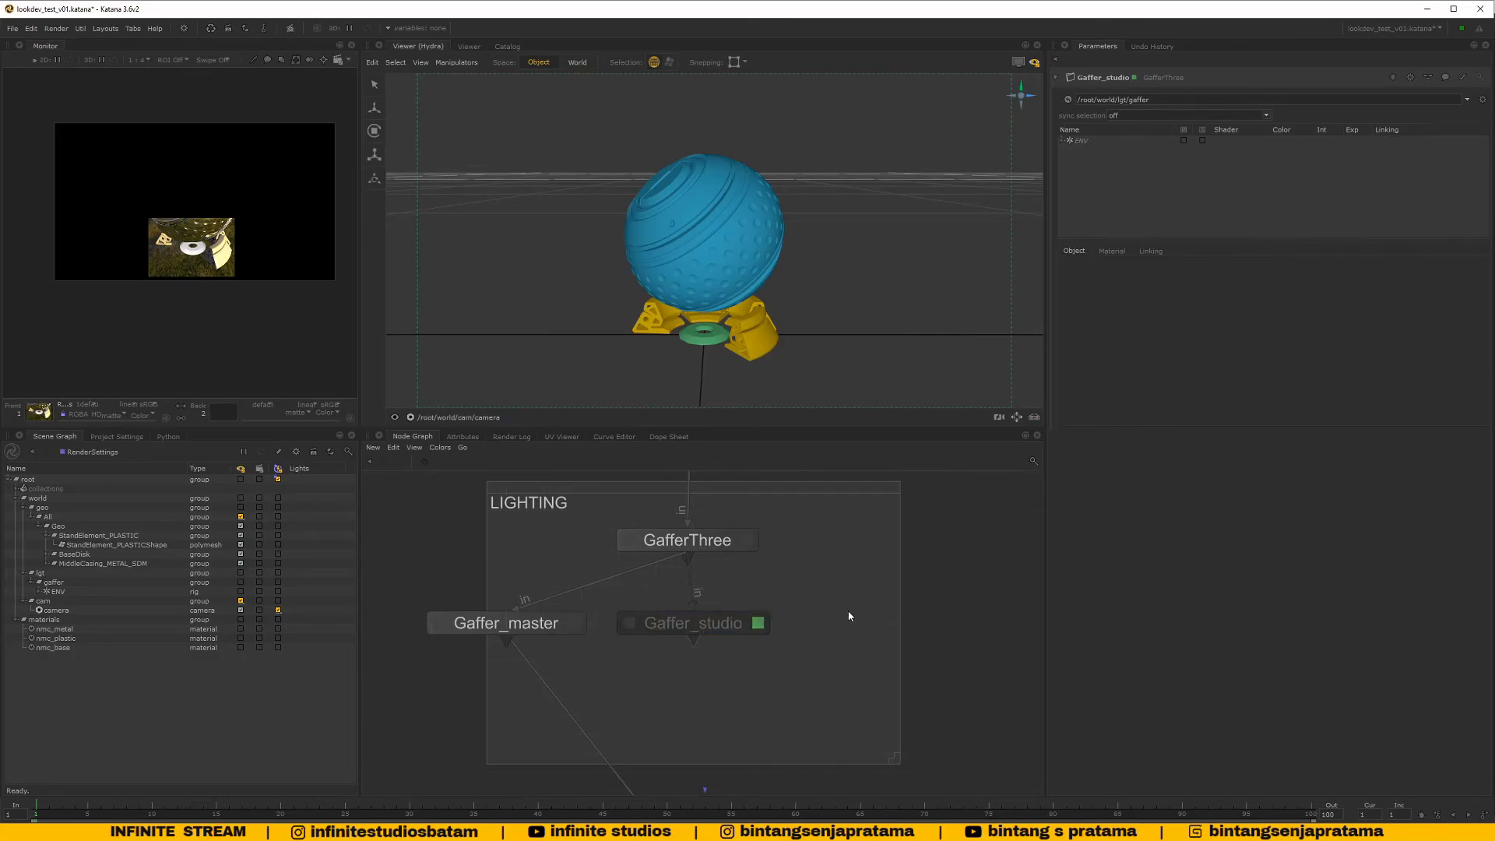
{"action": "left_click", "coordinate": [894, 614]}
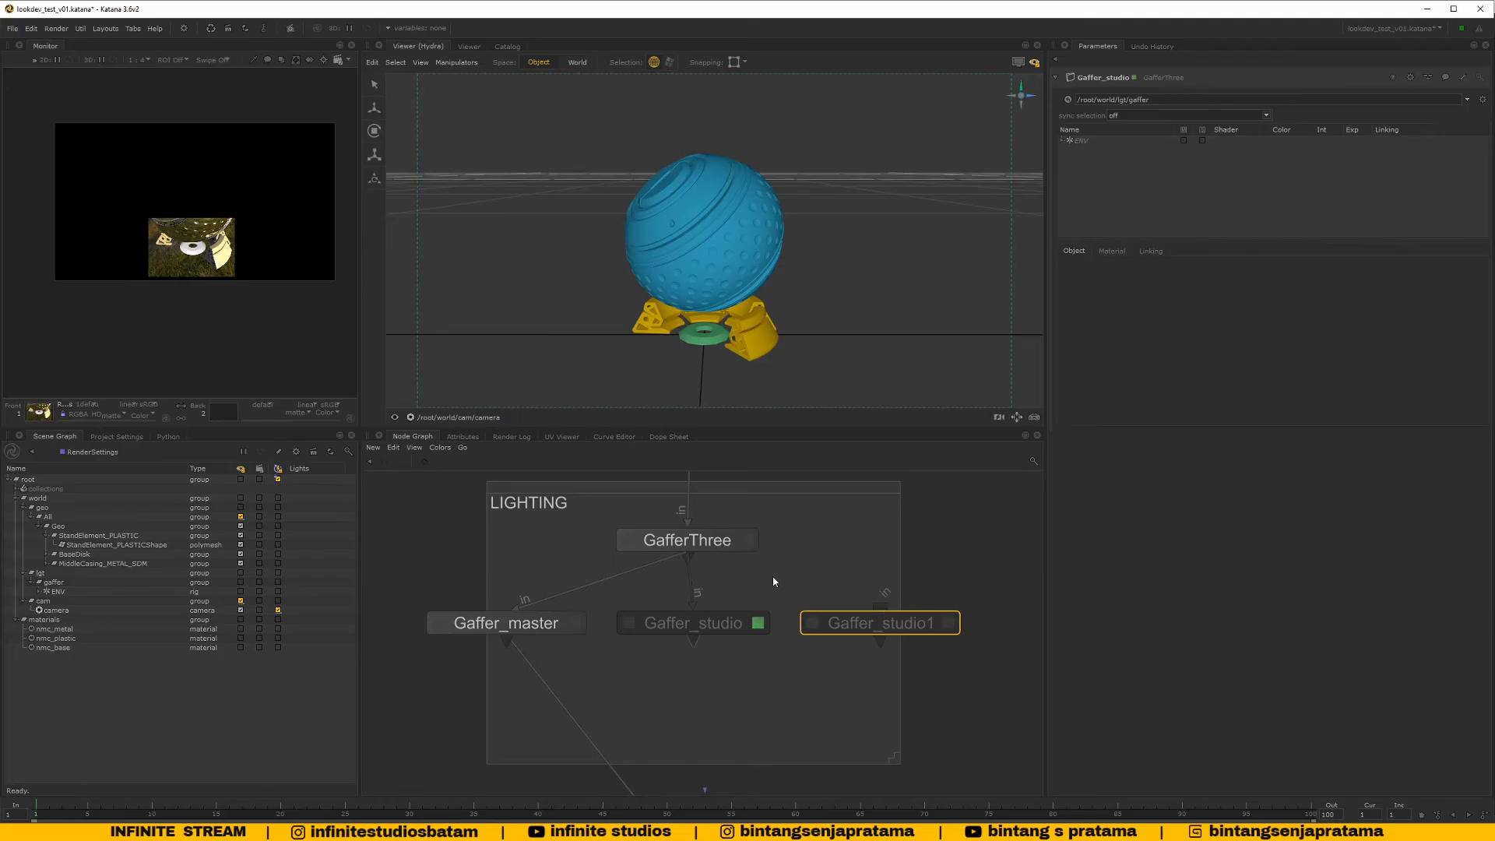
{"action": "left_click", "coordinate": [695, 542]}
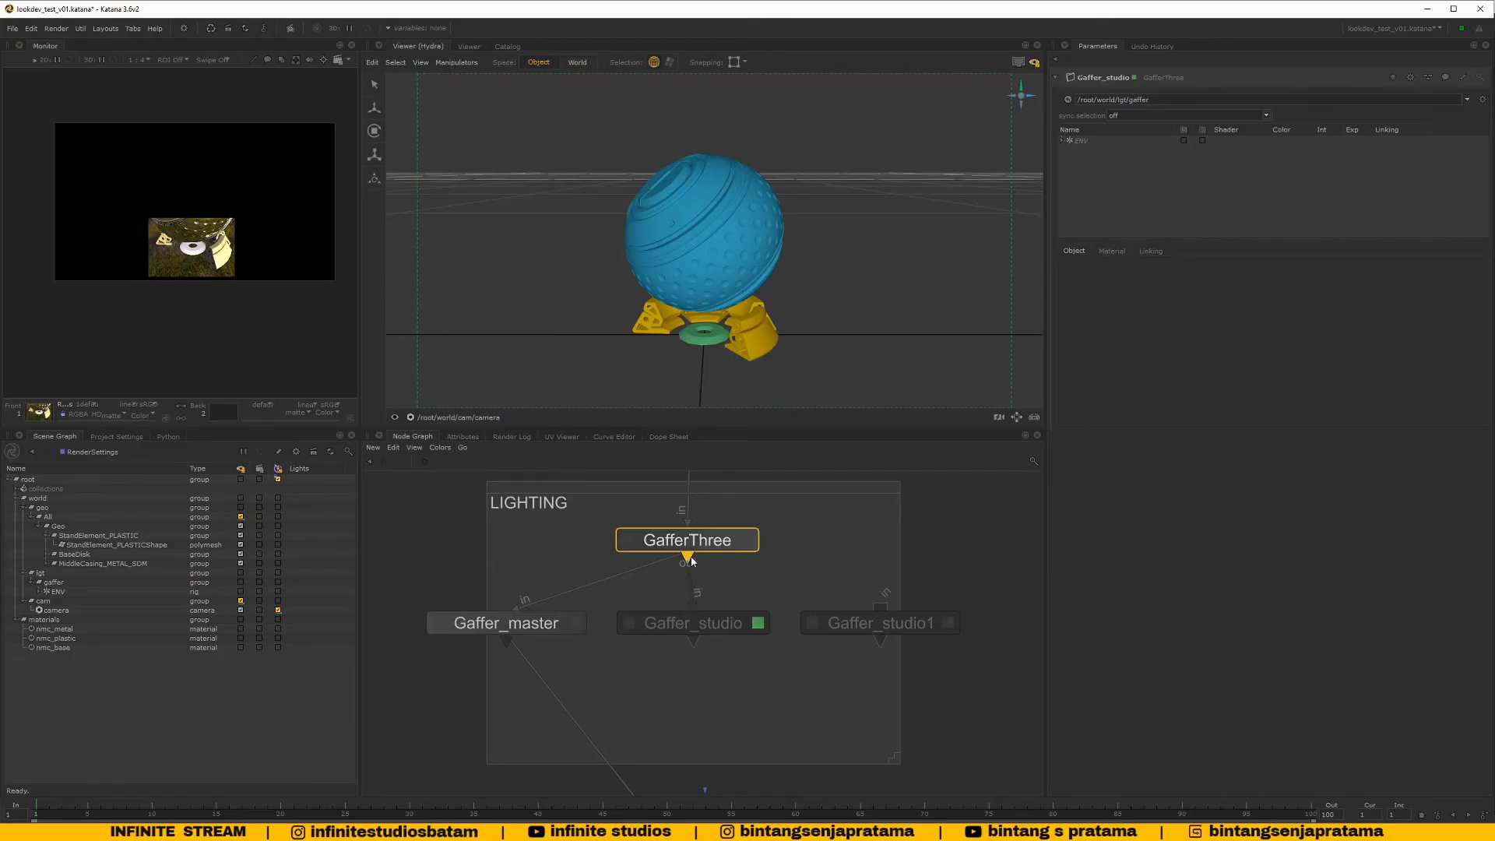
{"action": "left_click_drag", "start_coordinate": [691, 561], "coordinate": [882, 609]}
{"action": "left_click_drag", "start_coordinate": [688, 561], "coordinate": [888, 621]}
{"action": "left_click", "coordinate": [888, 621]}
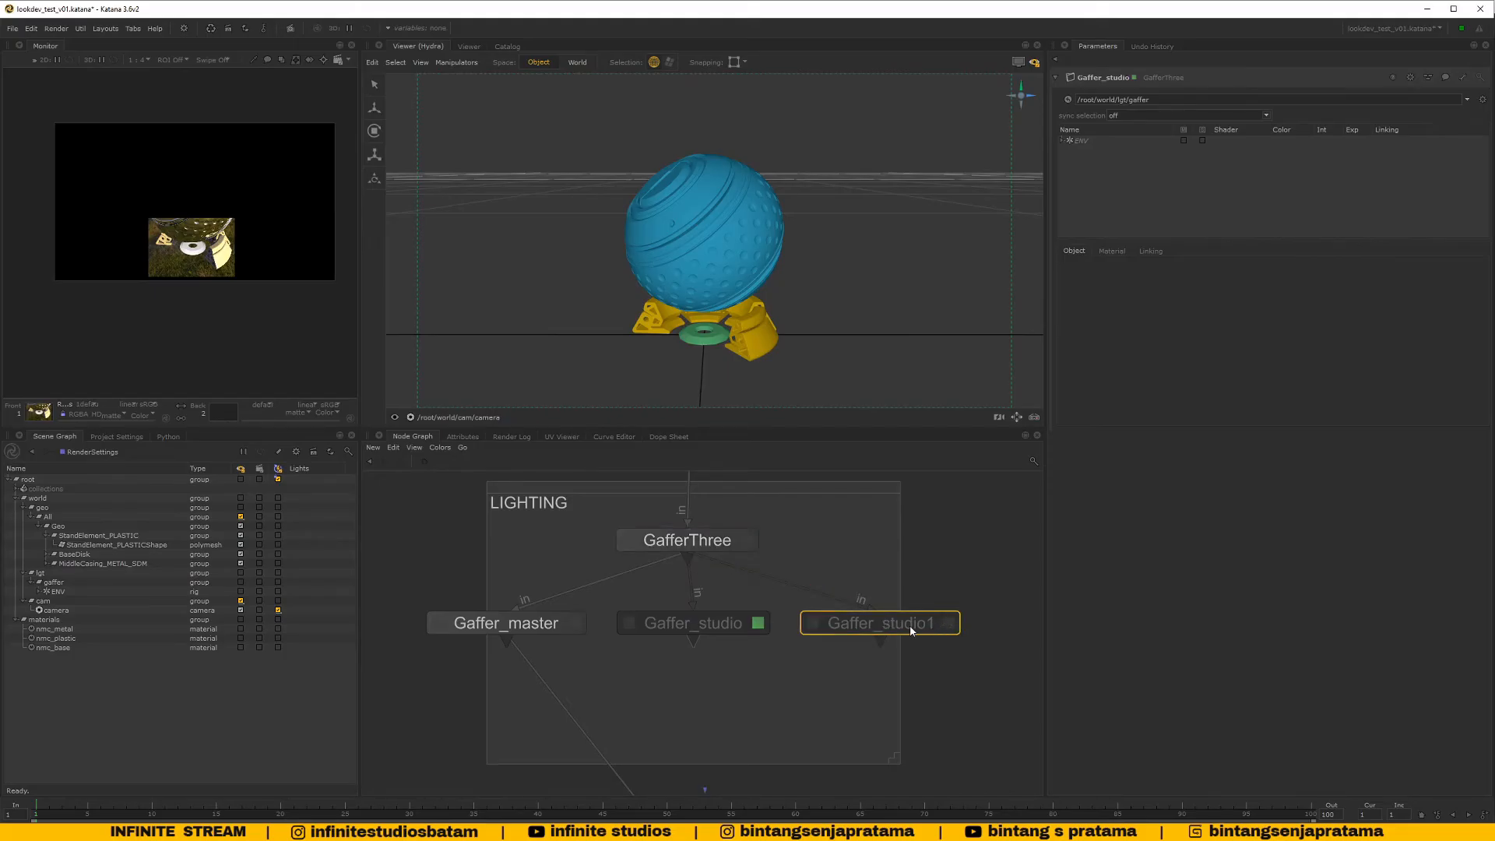
Open the parameters of the Gaffer_studio copy and rename the node Gaffer_sunrise
{"action": "left_click", "coordinate": [950, 623]}
{"action": "key", "text": "n"}
{"action": "key", "text": "Return"}
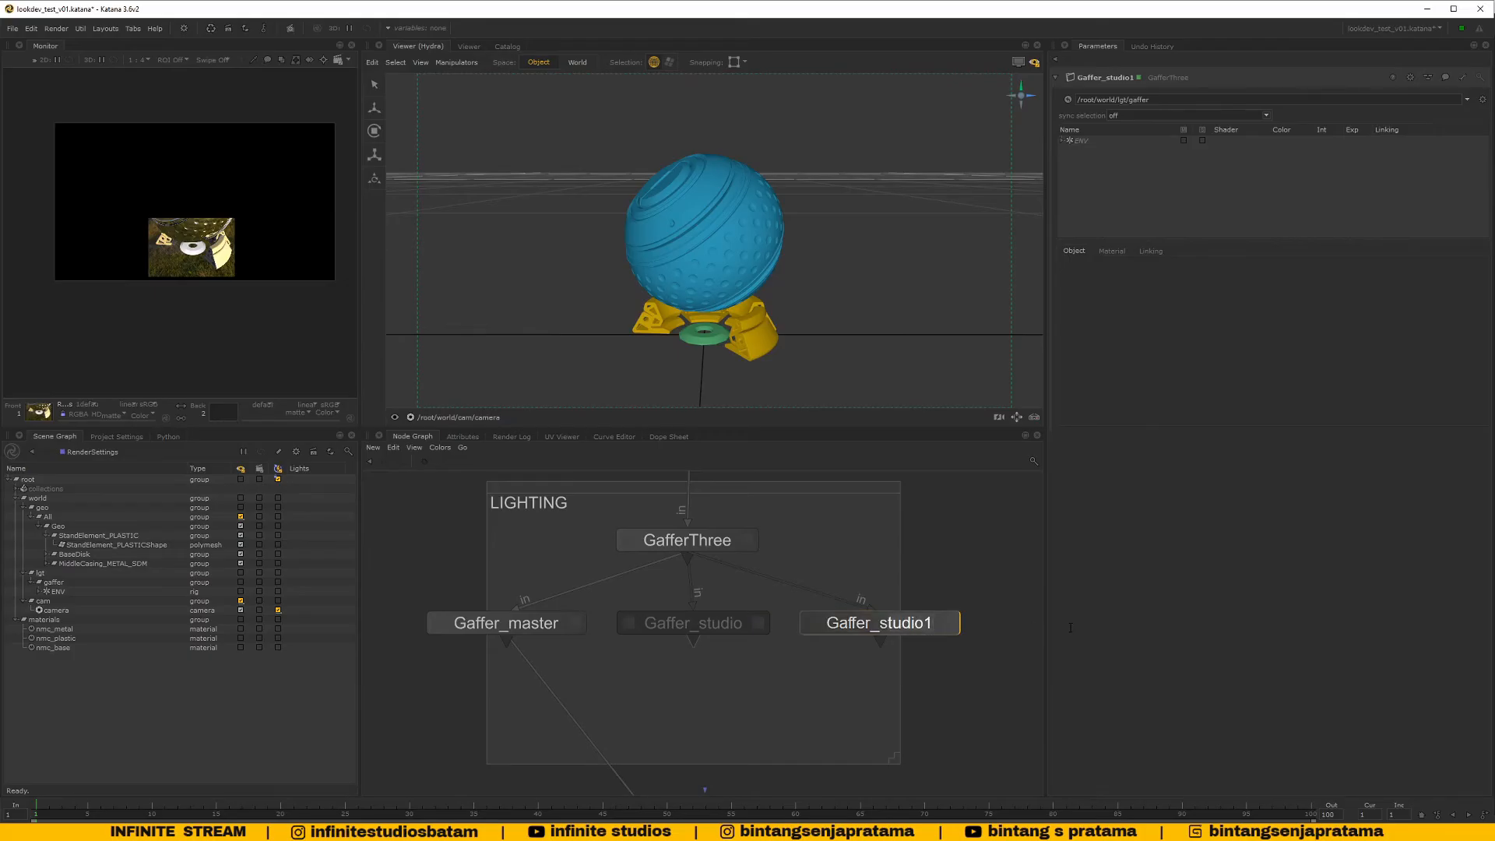
{"action": "key", "text": "BackSpace"}
{"action": "key", "text": "BackSpace"}
{"action": "key", "text": "BackSpace"}
{"action": "key", "text": "BackSpace"}
{"action": "key", "text": "BackSpace"}
{"action": "key", "text": "BackSpace"}
{"action": "type", "text": "unrise"}
{"action": "key", "text": "Return"}
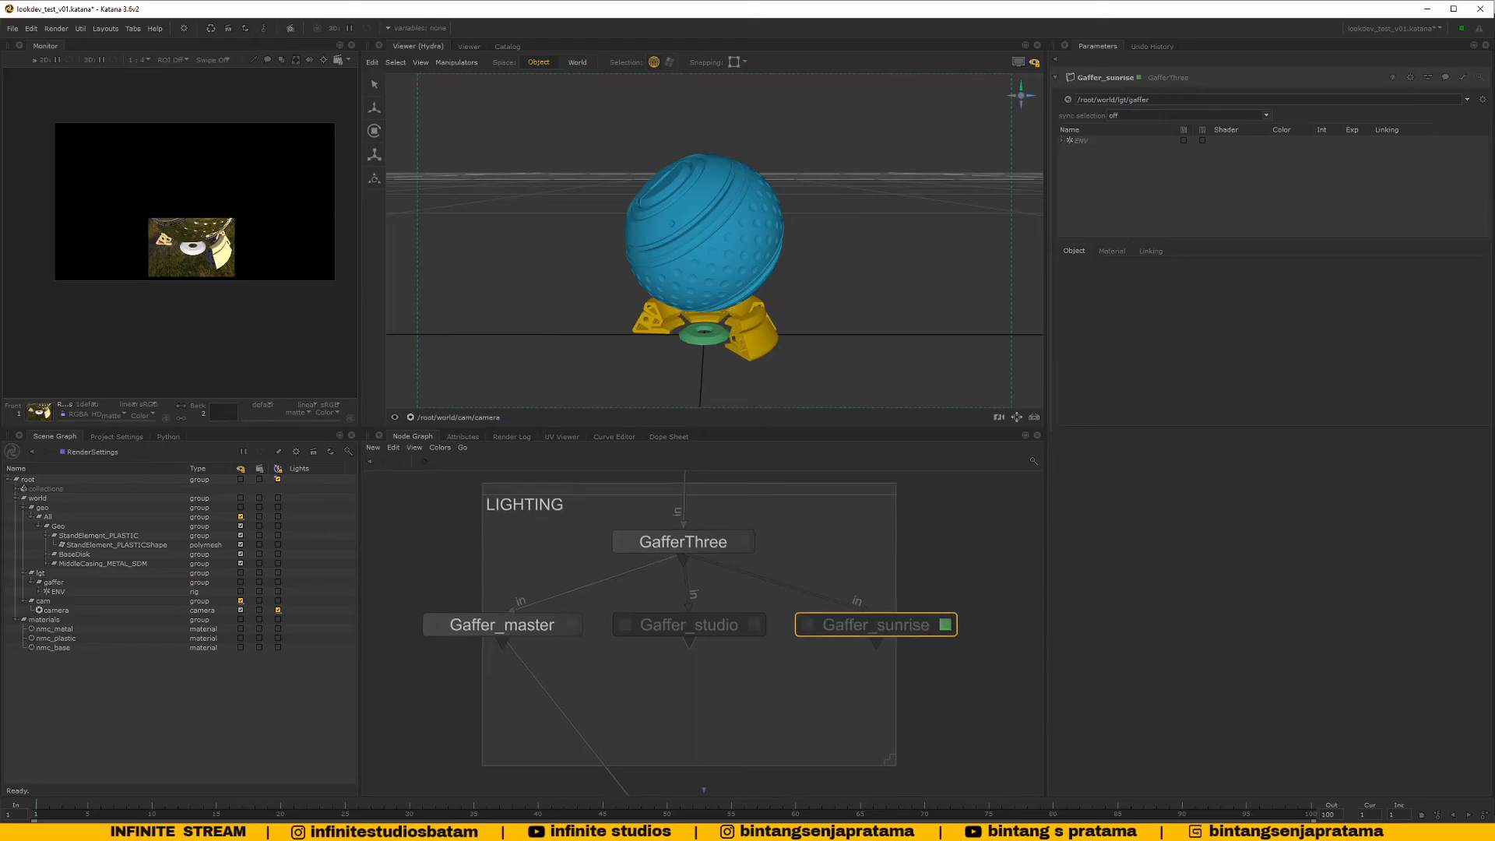
{"action": "scroll", "coordinate": [749, 608], "scroll_direction": "down", "scroll_amount": 5}
{"action": "scroll", "coordinate": [657, 614], "scroll_direction": "up", "scroll_amount": 3}
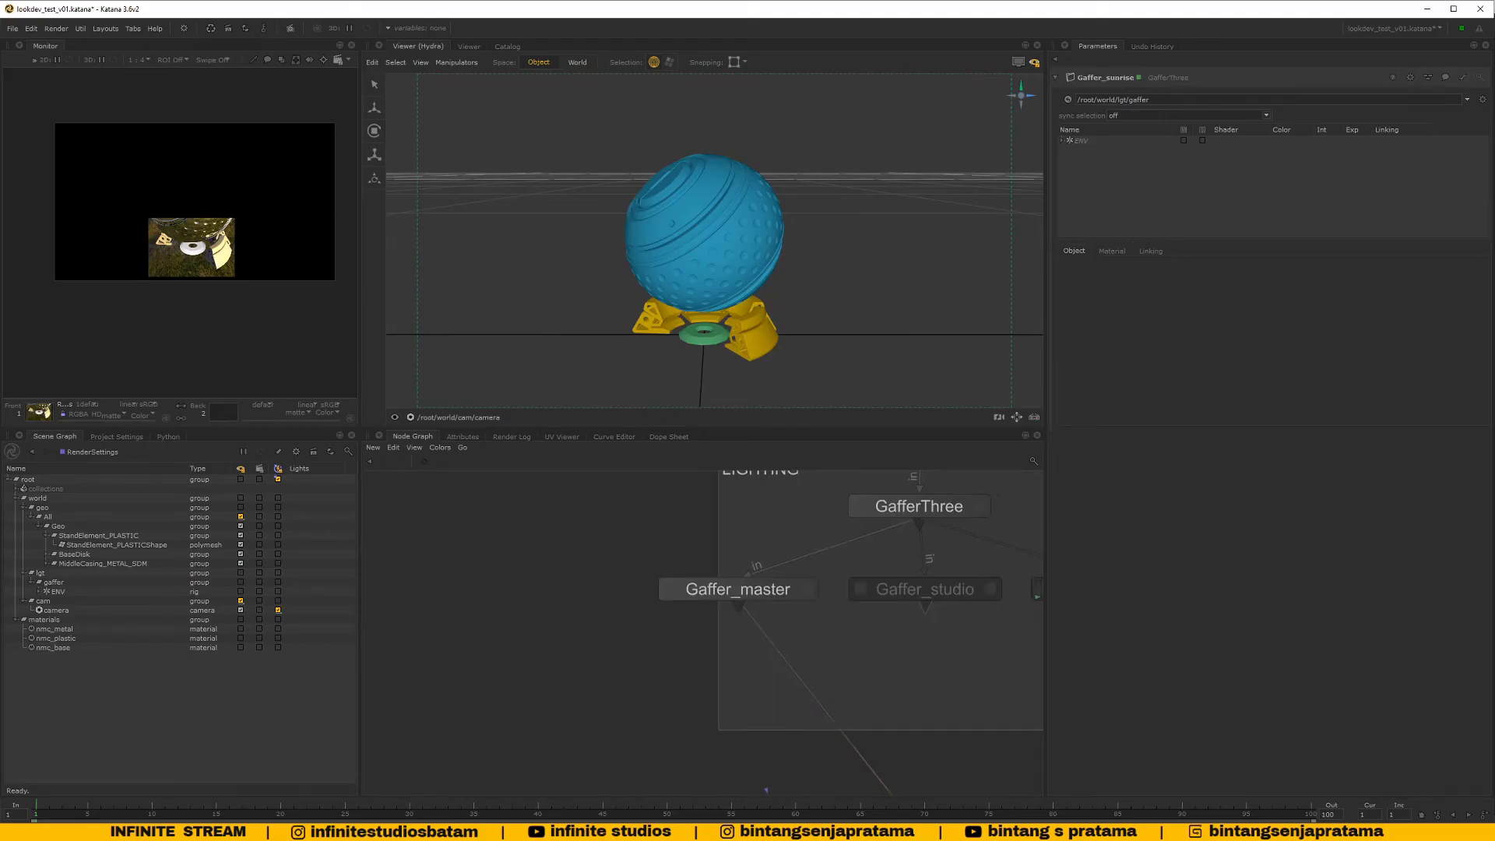
{"action": "middle_click_drag", "start_coordinate": [978, 613], "coordinate": [710, 621]}
{"action": "left_click", "coordinate": [648, 605]}
{"action": "left_click", "coordinate": [831, 599]}
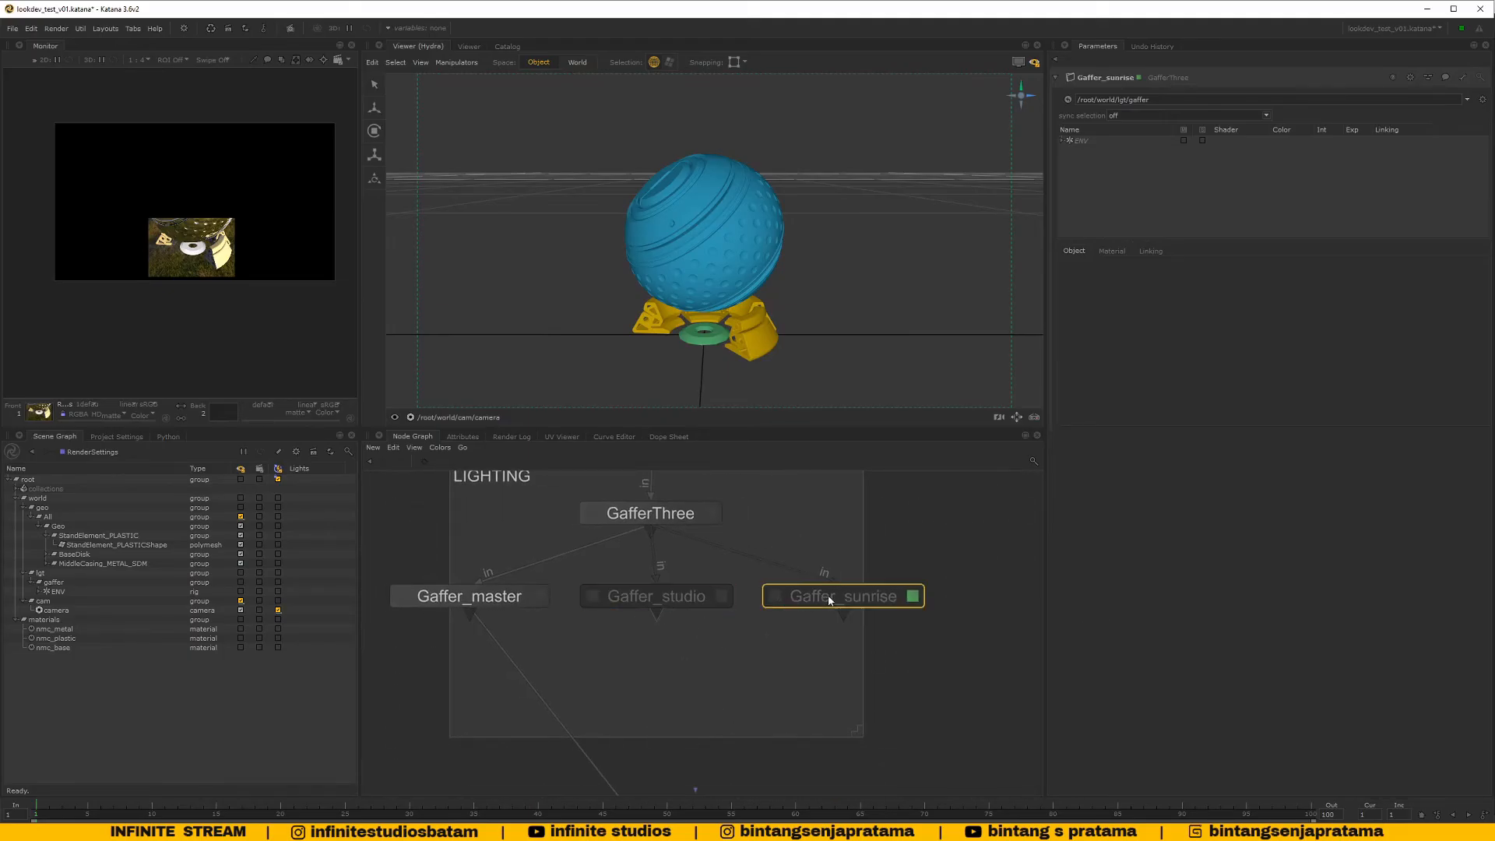
{"action": "left_click", "coordinate": [520, 607]}
{"action": "middle_click_drag", "start_coordinate": [466, 531], "coordinate": [522, 535]}
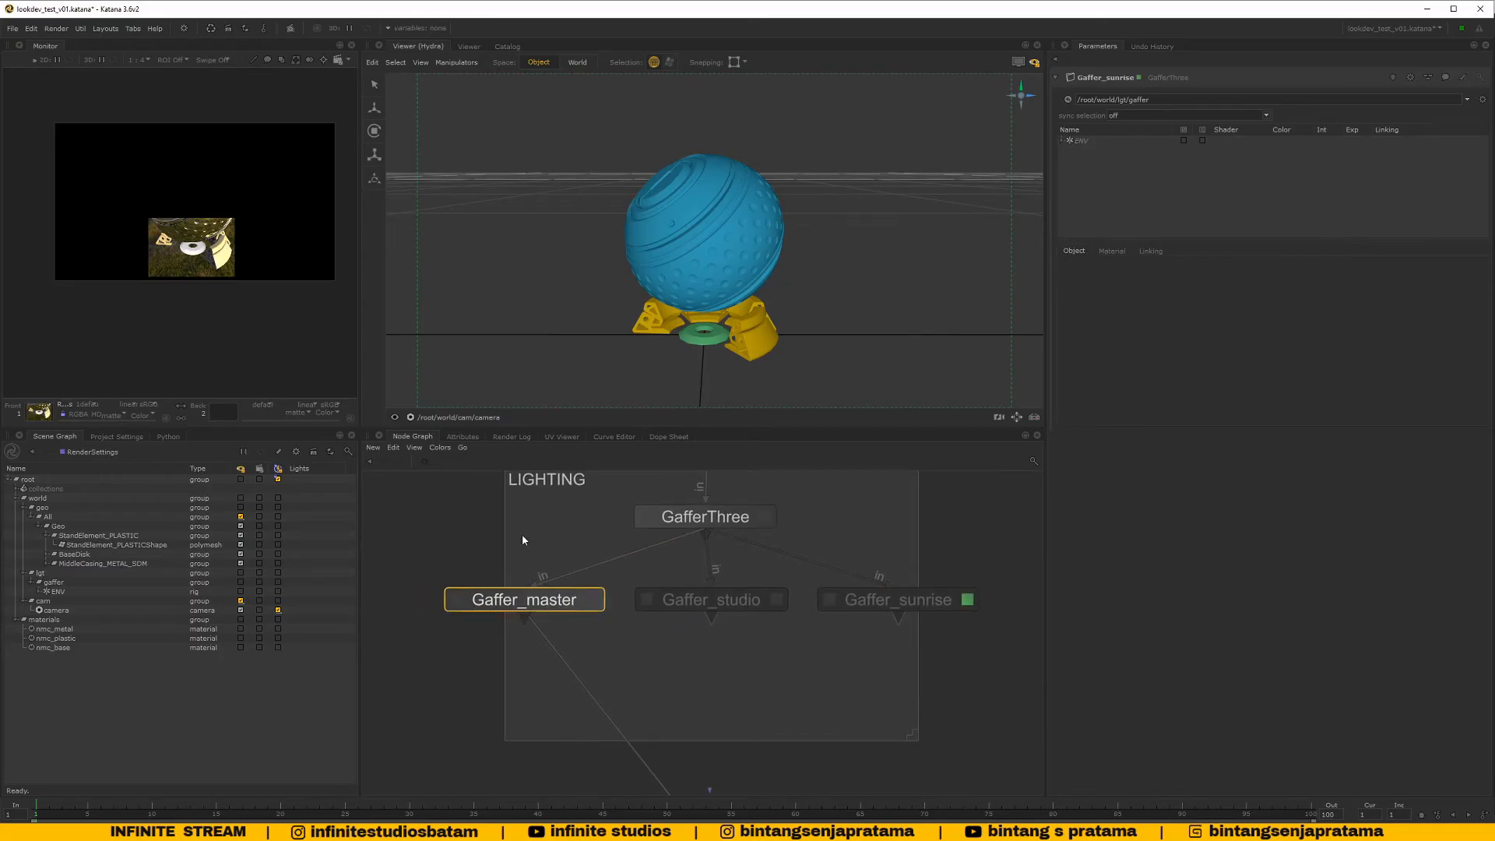
{"action": "left_click", "coordinate": [393, 449]}
{"action": "mouse_move", "coordinate": [415, 449]}
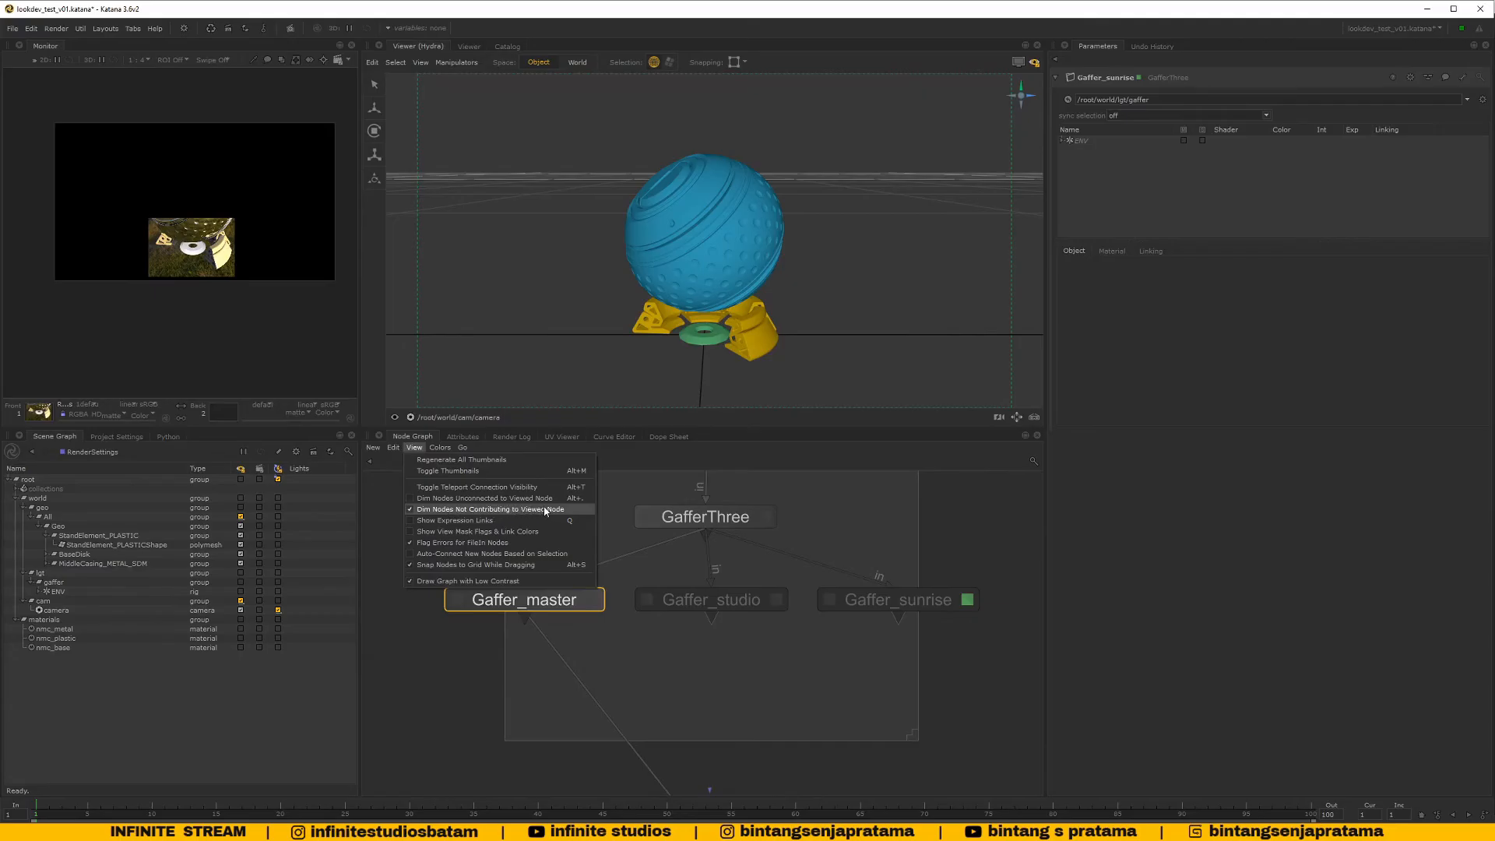
{"action": "left_click", "coordinate": [667, 648]}
{"action": "scroll", "coordinate": [689, 623], "scroll_direction": "down", "scroll_amount": 3}
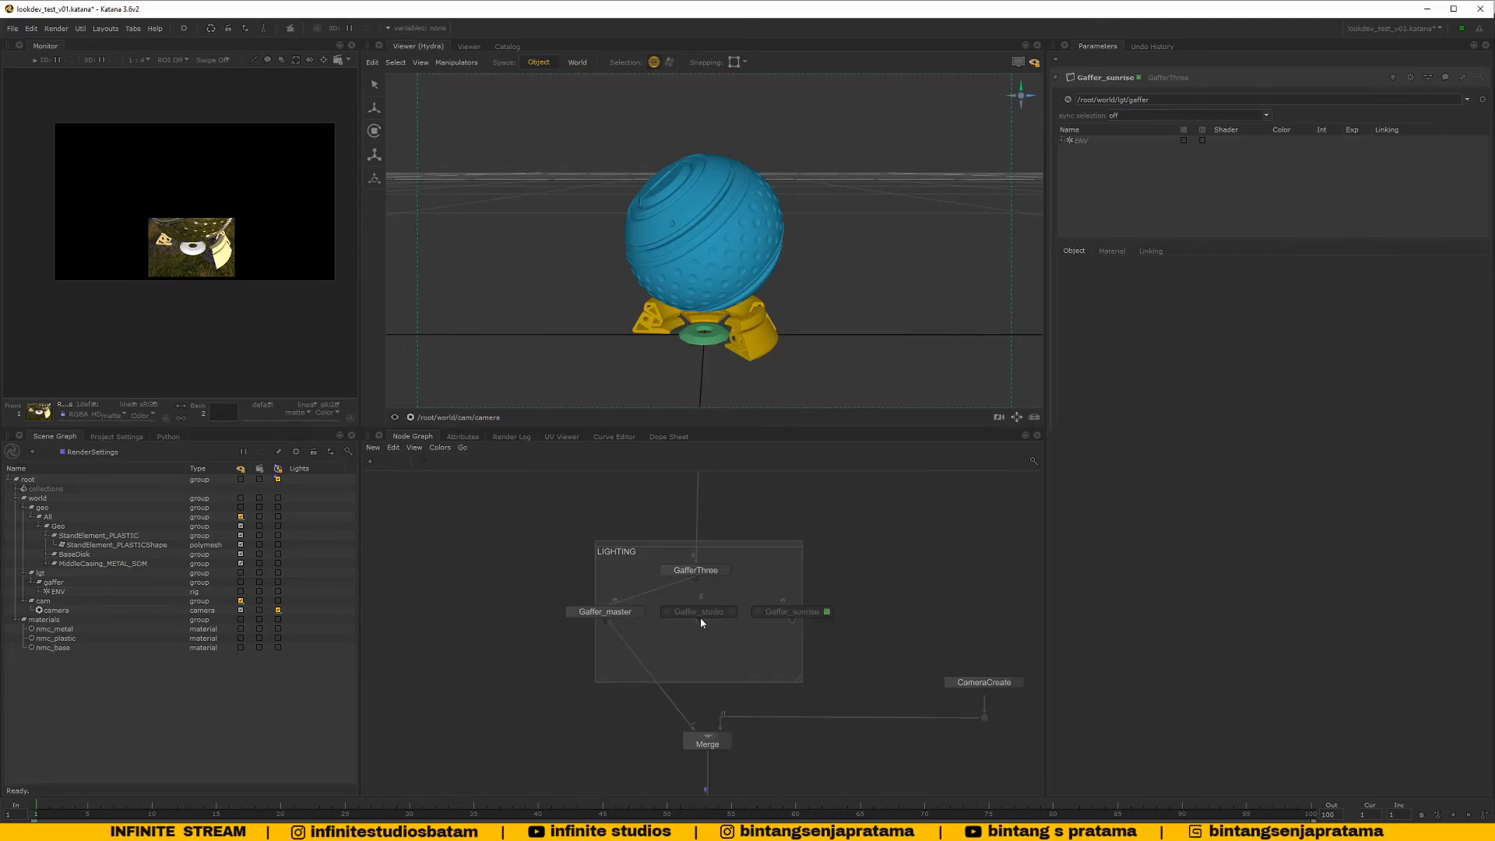
{"action": "scroll", "coordinate": [693, 623], "scroll_direction": "down", "scroll_amount": 5}
{"action": "scroll", "coordinate": [661, 628], "scroll_direction": "up", "scroll_amount": 3}
{"action": "middle_click_drag", "start_coordinate": [672, 621], "coordinate": [646, 632]}
{"action": "scroll", "coordinate": [644, 636], "scroll_direction": "up", "scroll_amount": 3}
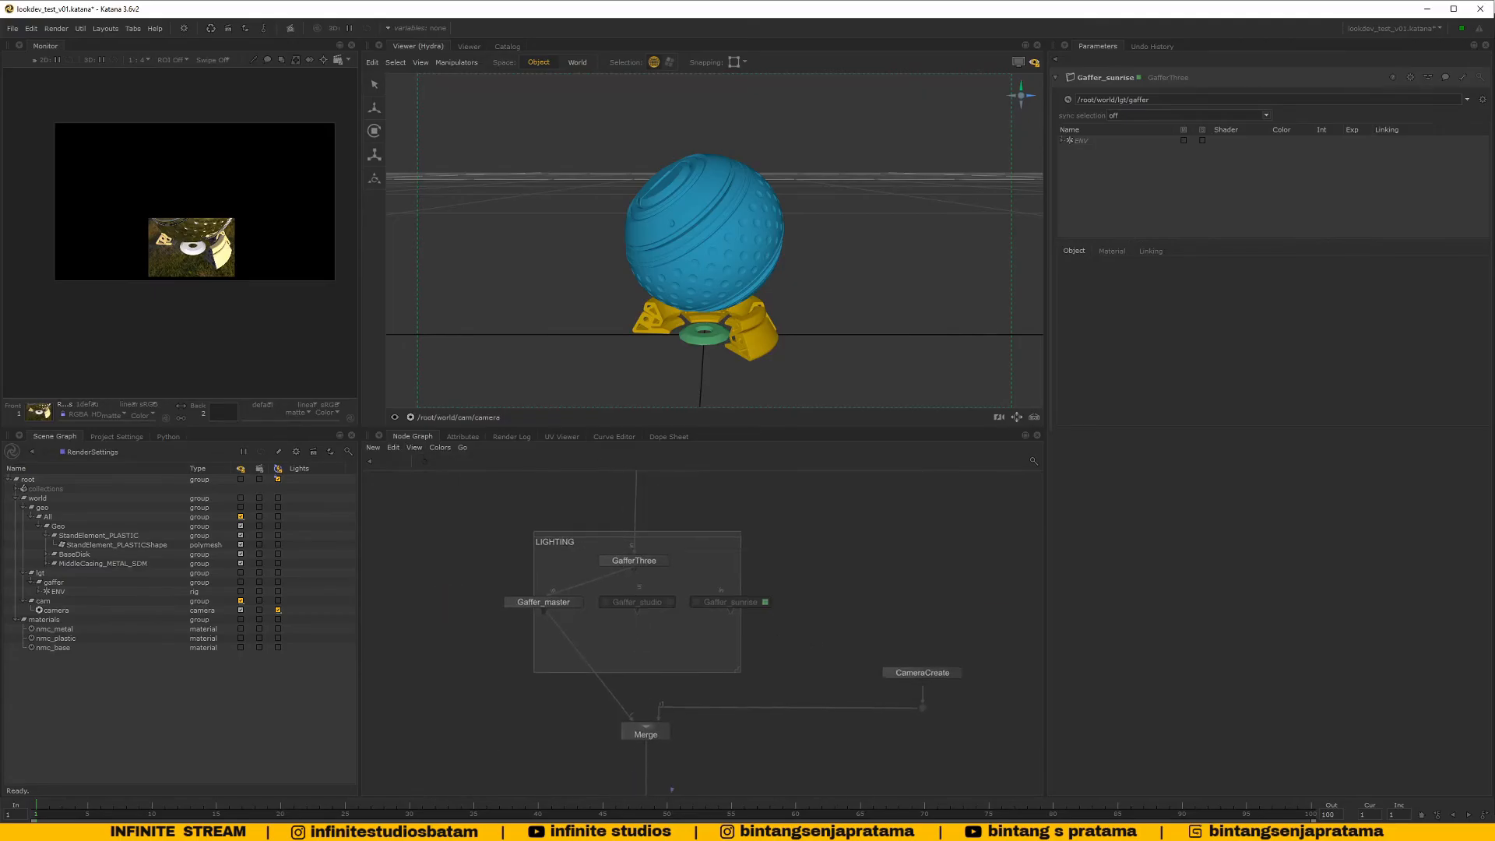
{"action": "scroll", "coordinate": [680, 689], "scroll_direction": "down", "scroll_amount": 3}
{"action": "scroll", "coordinate": [679, 690], "scroll_direction": "up", "scroll_amount": 4}
{"action": "scroll", "coordinate": [699, 643], "scroll_direction": "down", "scroll_amount": 4}
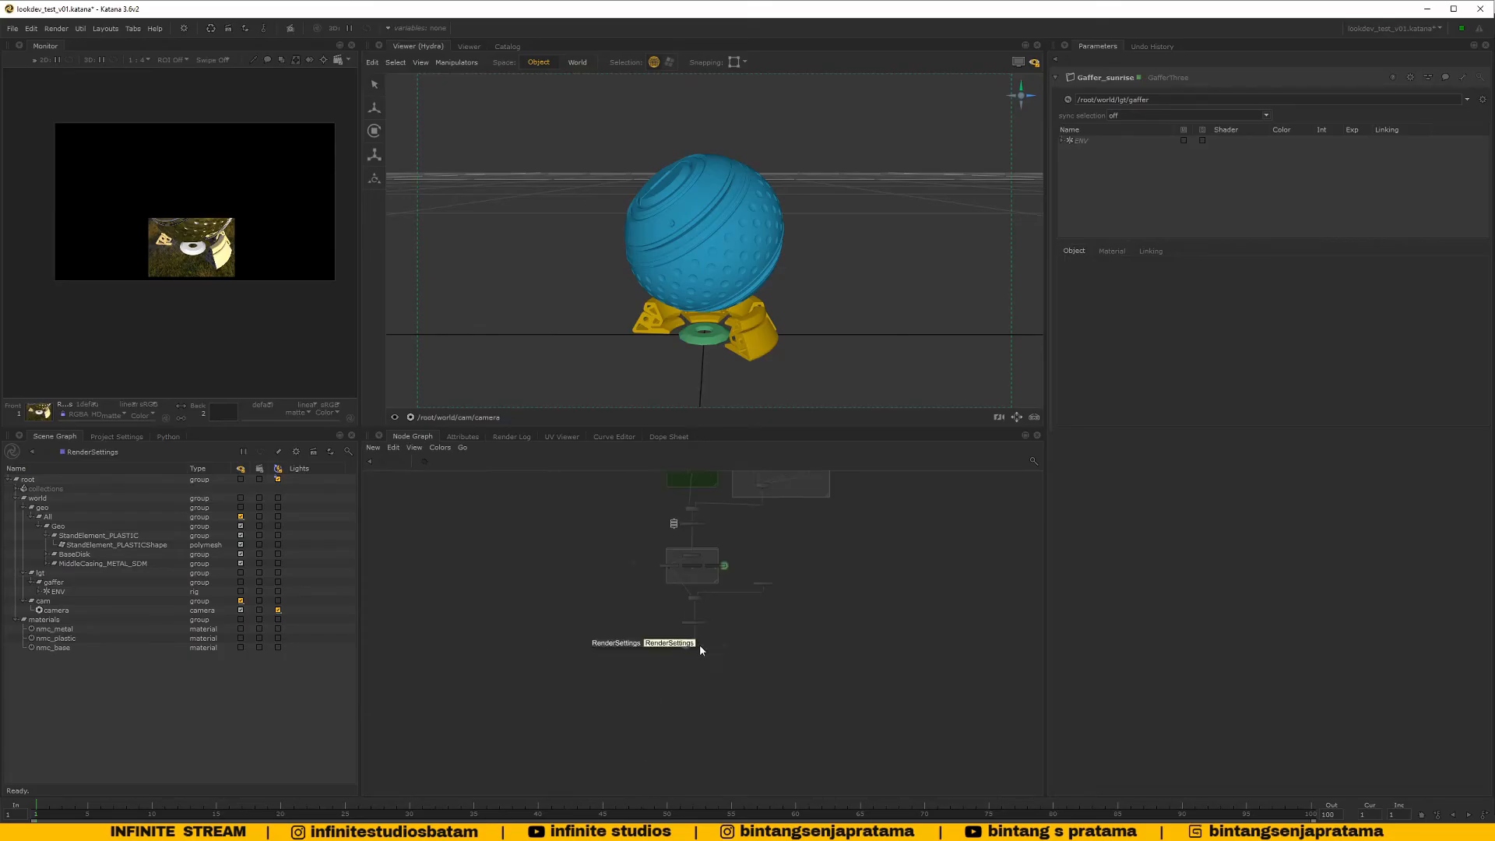
{"action": "scroll", "coordinate": [674, 625], "scroll_direction": "up", "scroll_amount": 5}
Reposition and widen the LIGHTING backdrop so it encloses GafferThree and the master, studio and sunrise gaffer nodes
{"action": "left_click", "coordinate": [798, 651]}
{"action": "scroll", "coordinate": [795, 649], "scroll_direction": "down", "scroll_amount": 3}
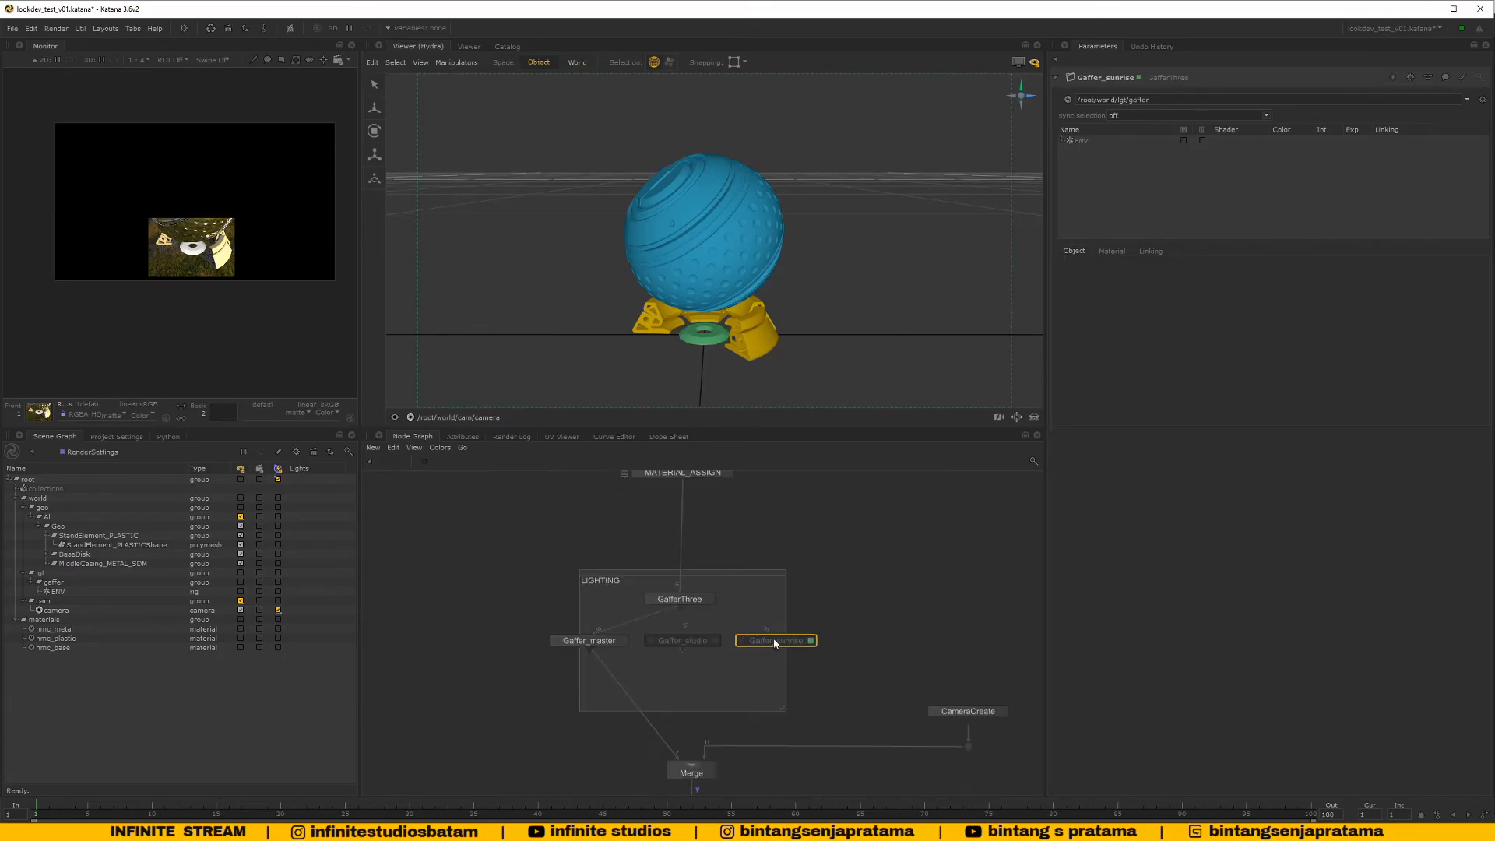
{"action": "middle_click_drag", "start_coordinate": [778, 644], "coordinate": [763, 617]}
{"action": "left_click_drag", "start_coordinate": [580, 562], "coordinate": [523, 553]}
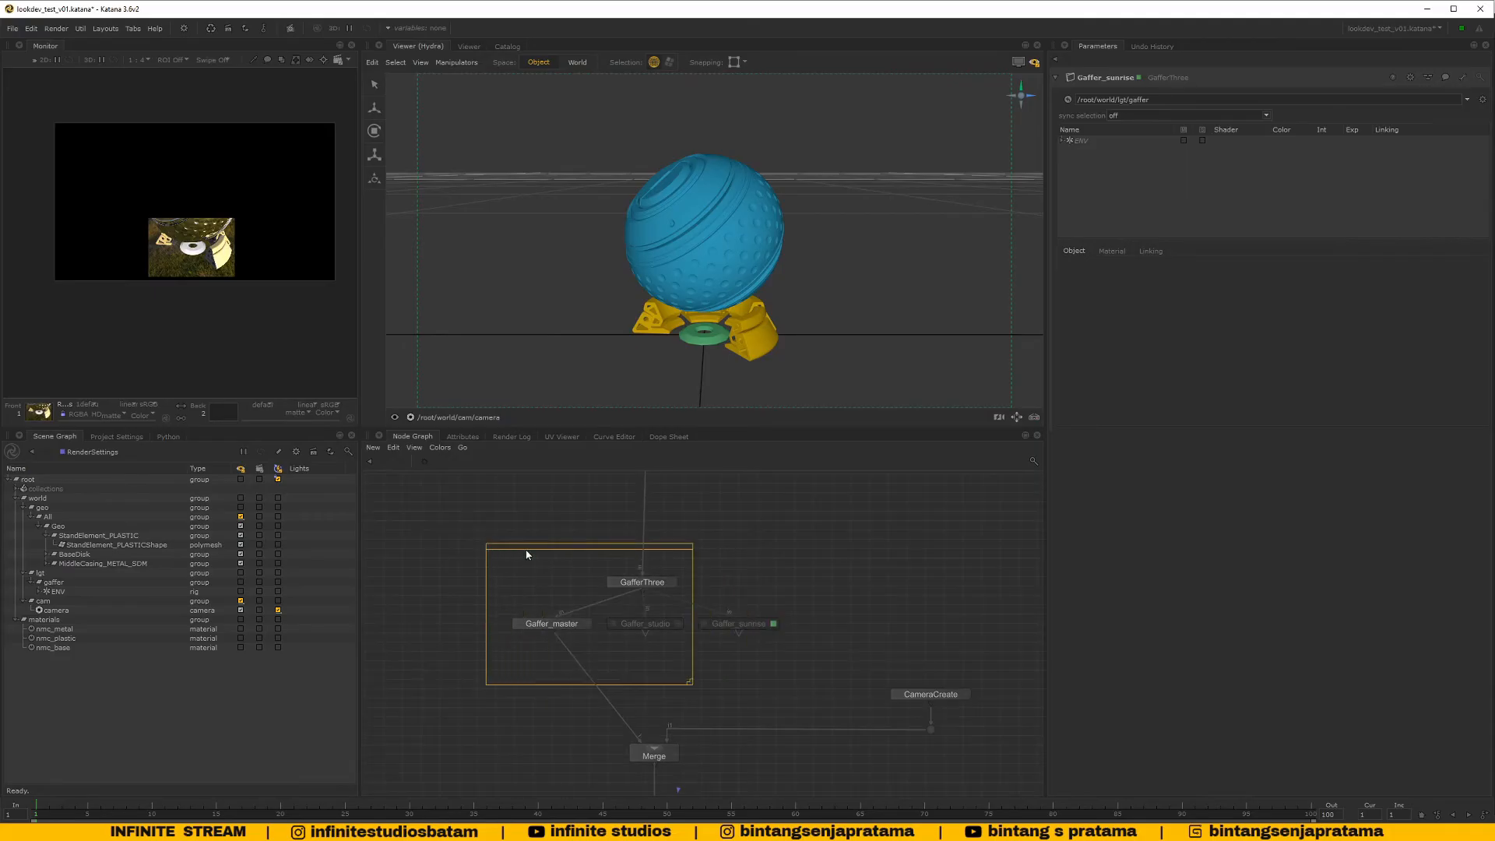
{"action": "left_click_drag", "start_coordinate": [689, 687], "coordinate": [811, 698]}
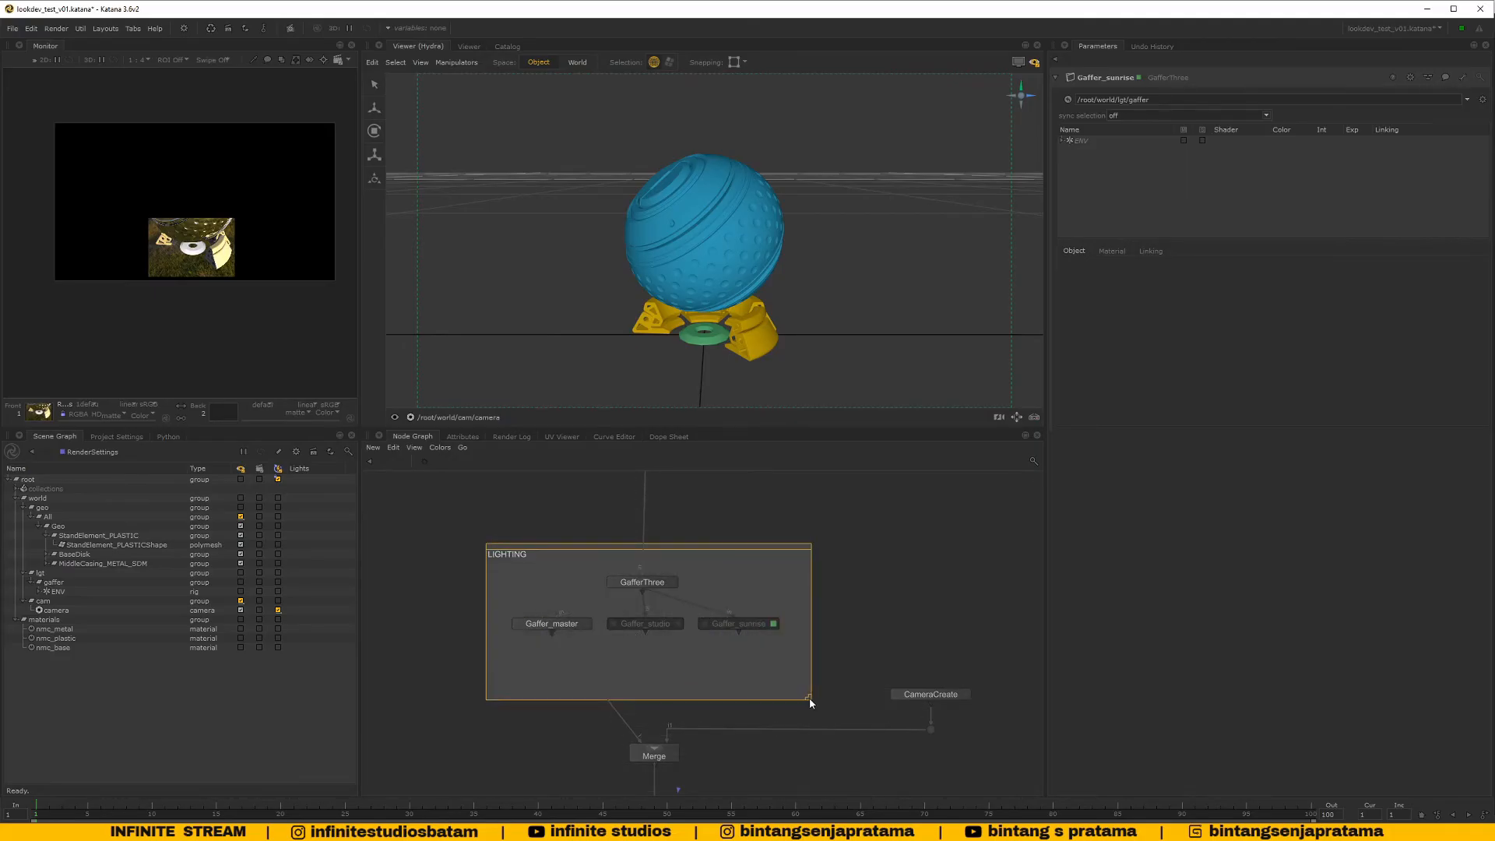
{"action": "middle_click_drag", "start_coordinate": [810, 698], "coordinate": [803, 670]}
{"action": "middle_click_drag", "start_coordinate": [609, 629], "coordinate": [581, 613]}
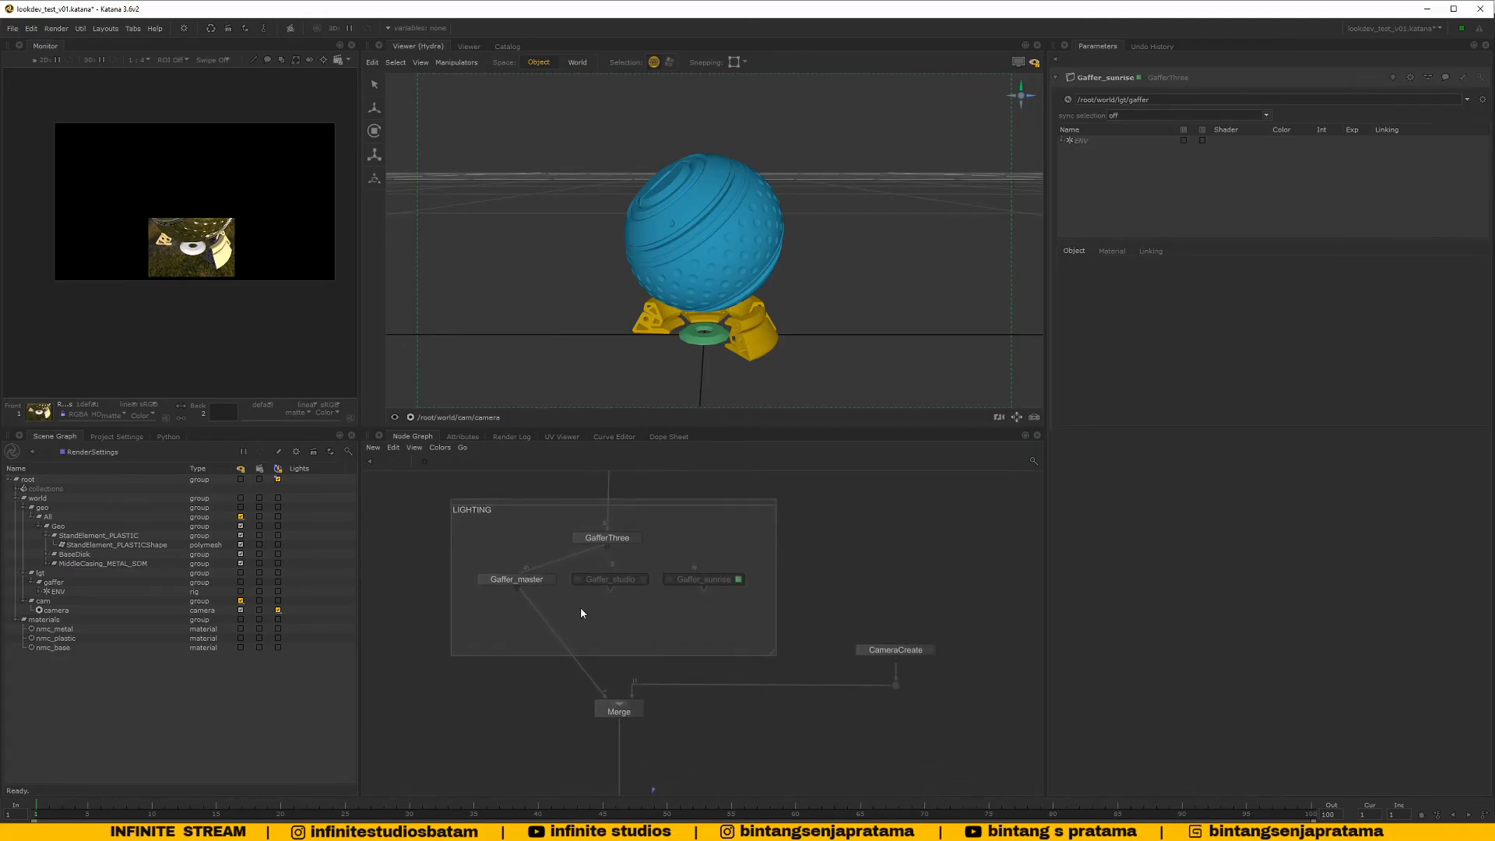
{"action": "key", "text": "Tab"}
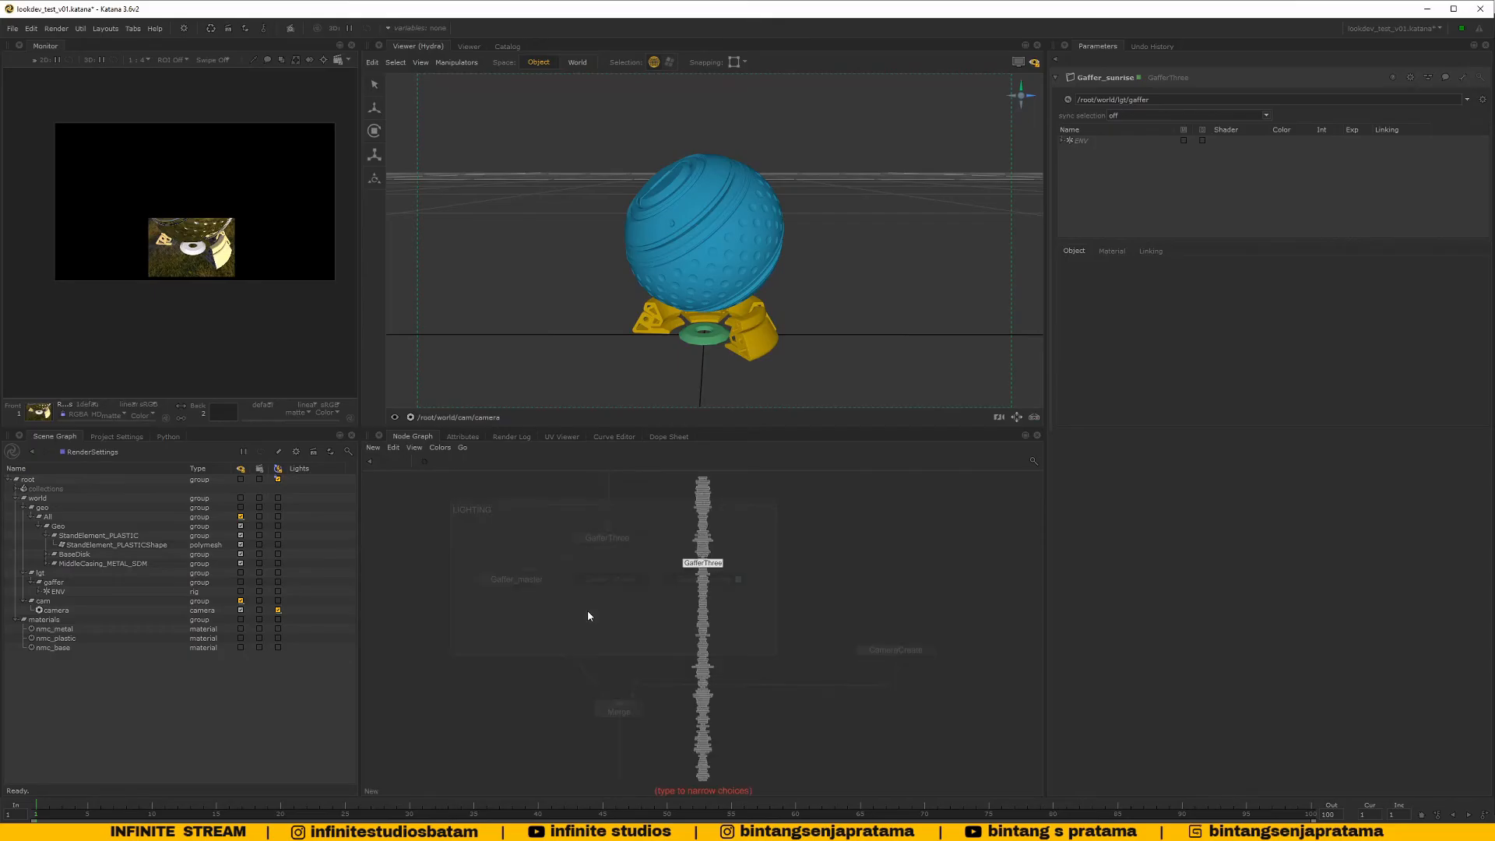
{"action": "type", "text": "varib"}
{"action": "key", "text": "BackSpace"}
{"action": "type", "text": "a"}
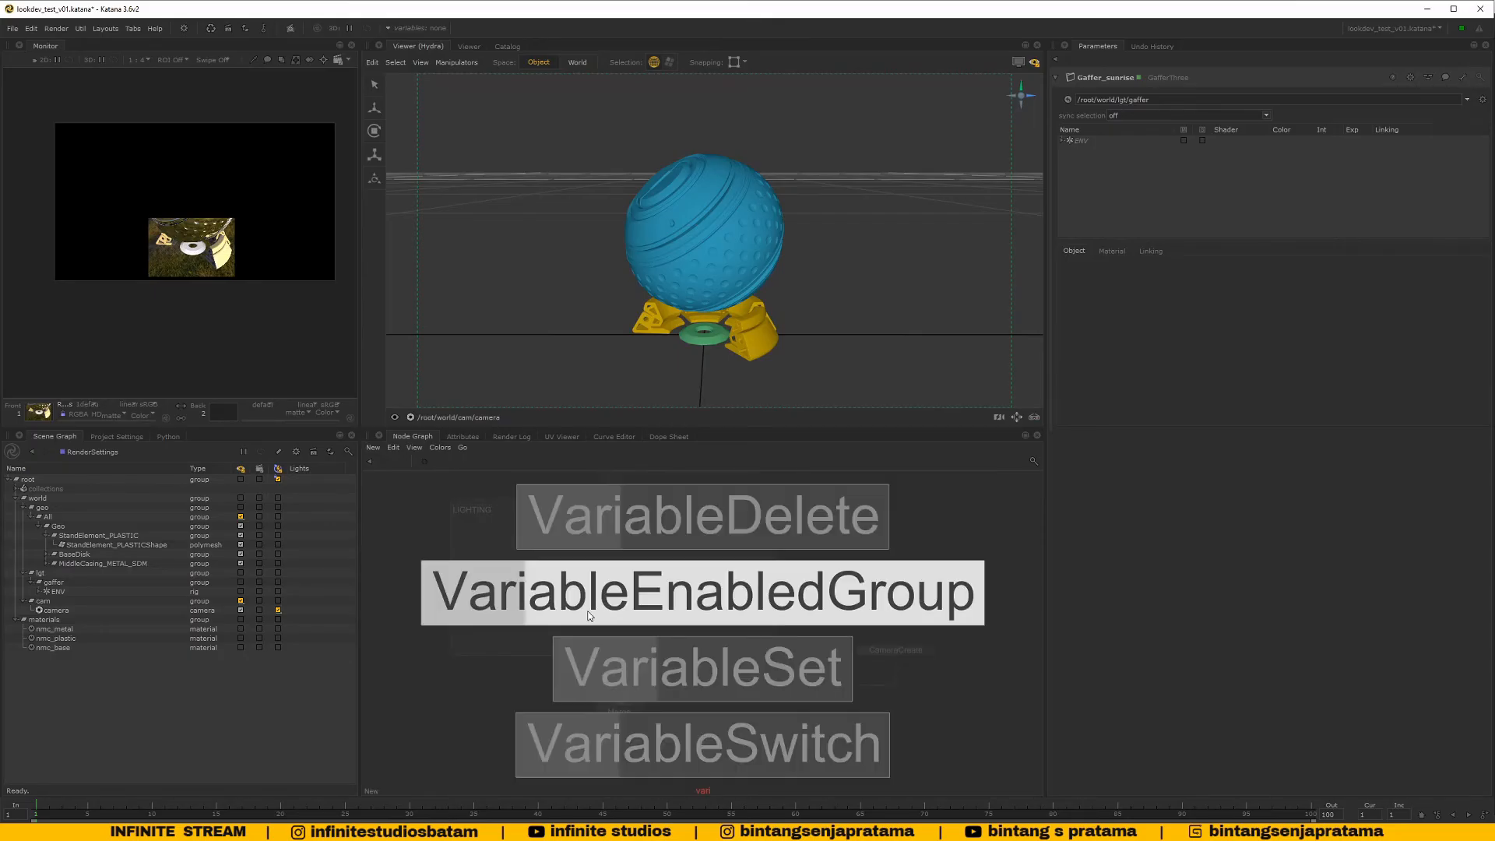
{"action": "left_click", "coordinate": [688, 739]}
{"action": "scroll", "coordinate": [623, 634], "scroll_direction": "up", "scroll_amount": 3}
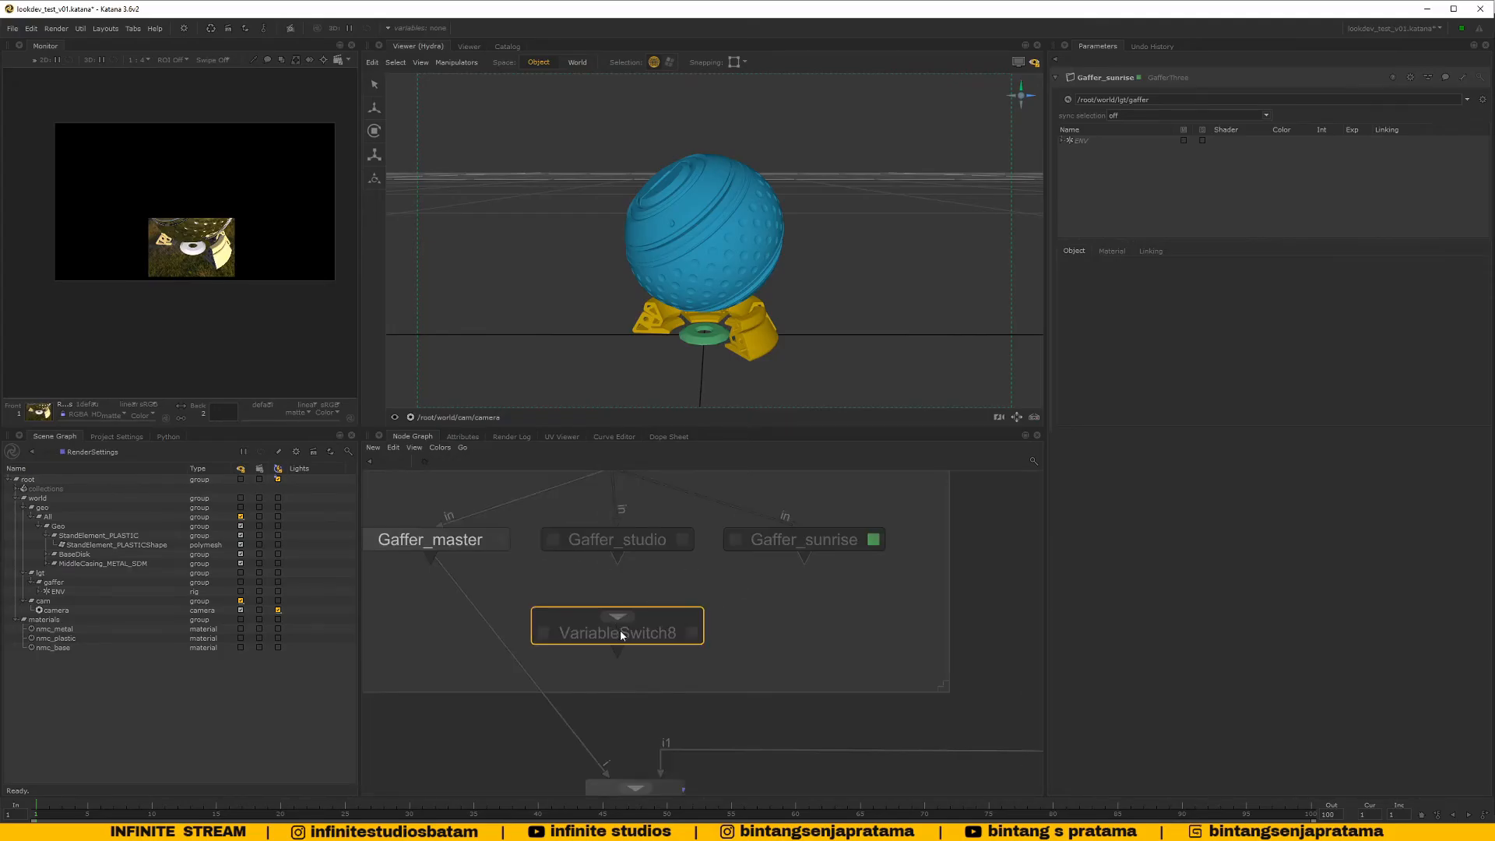
{"action": "key", "text": "Delete"}
Add a Switch node below Gaffer_studio inside the LIGHTING backdrop
{"action": "key", "text": "Tab"}
{"action": "type", "text": "swit"}
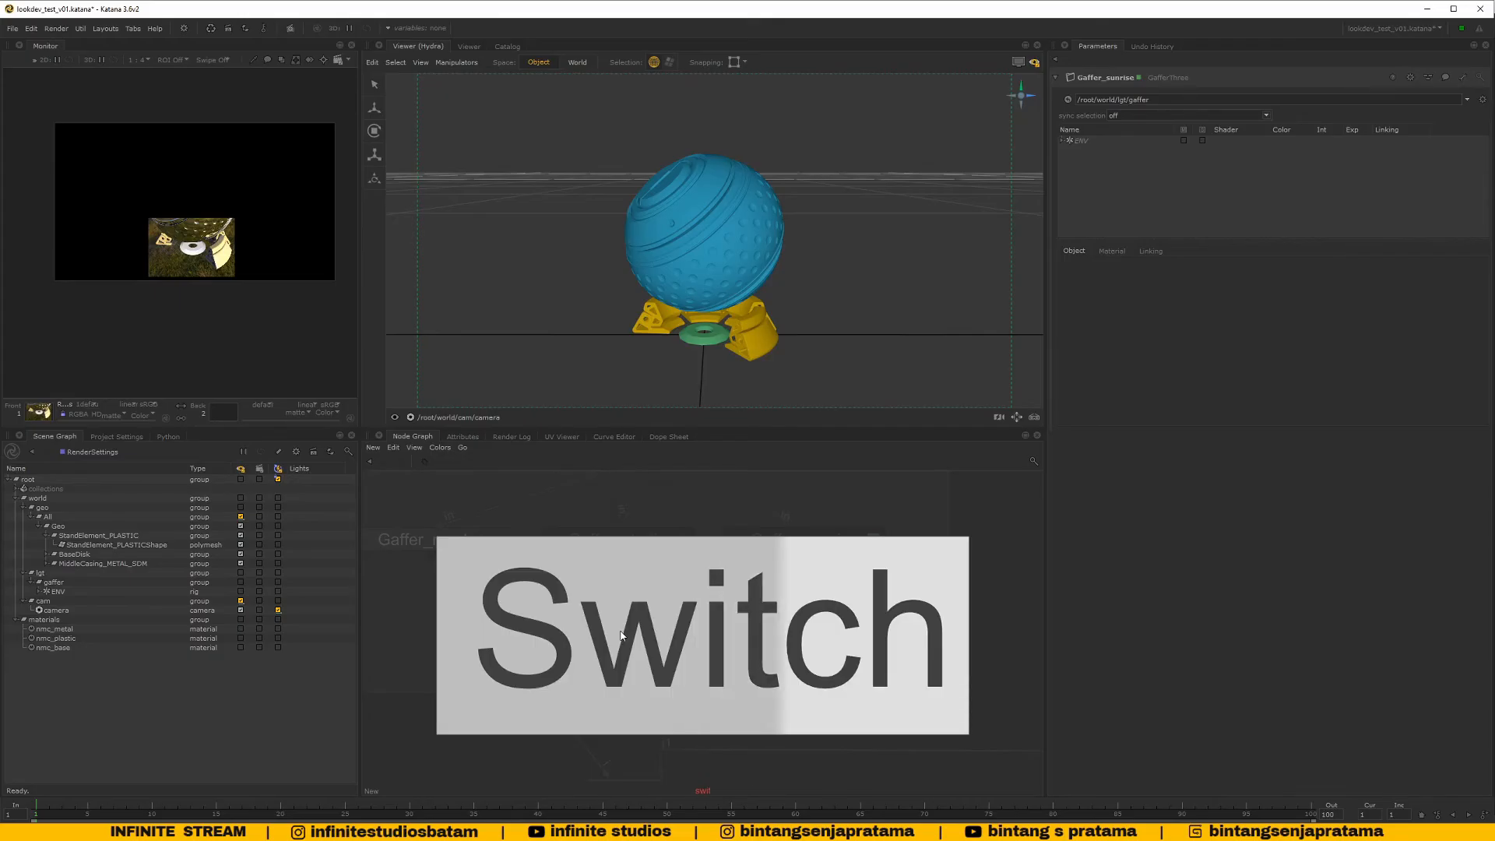
{"action": "key", "text": "Return"}
{"action": "left_click", "coordinate": [620, 641]}
{"action": "middle_click_drag", "start_coordinate": [580, 635], "coordinate": [585, 667]}
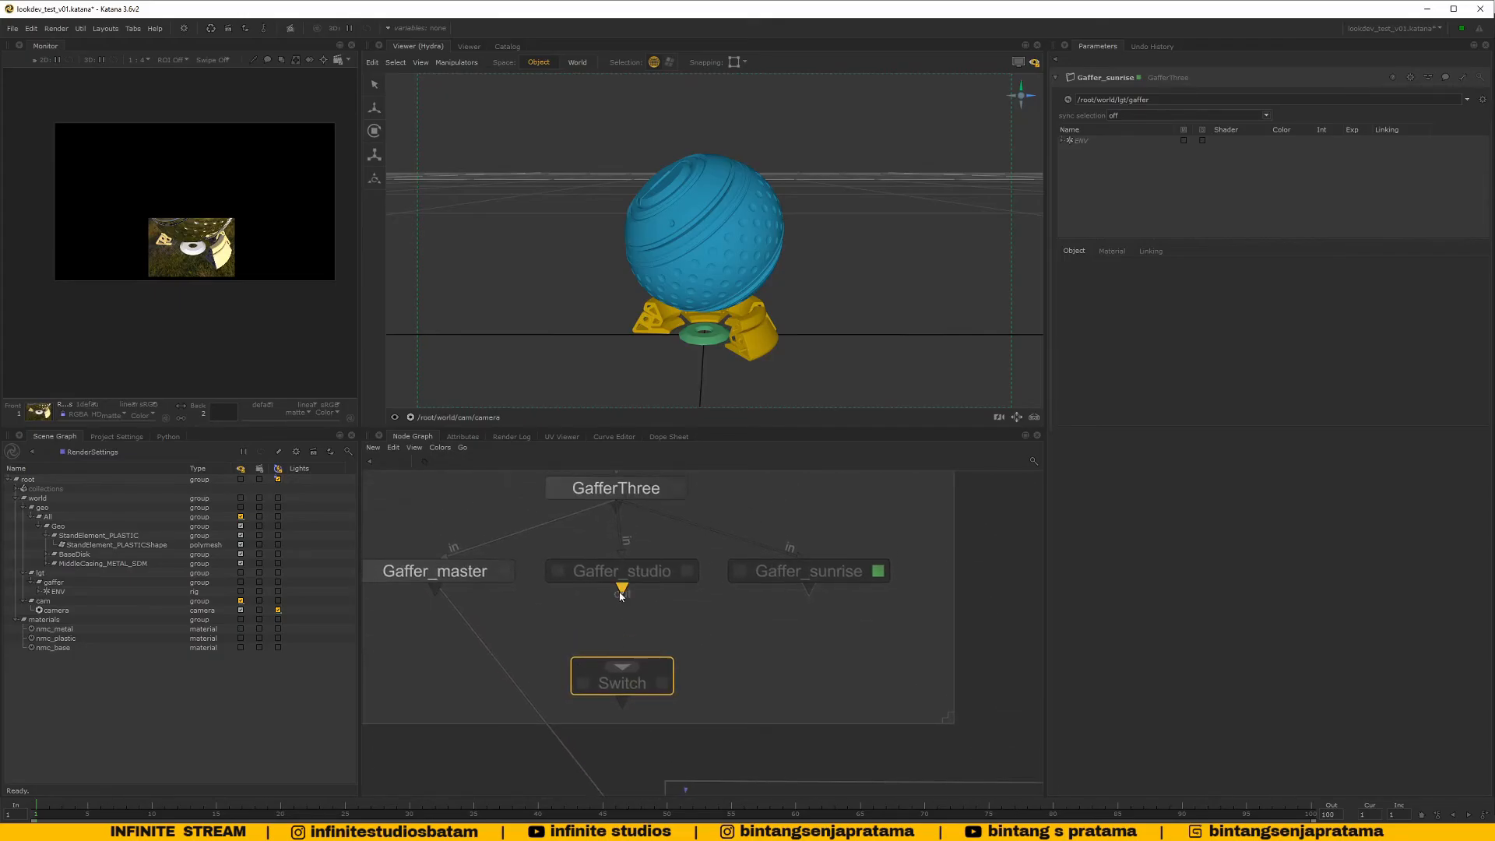
Connect Gaffer_master, Gaffer_studio and Gaffer_sunrise to the Switch inputs in that order, and feed Merge from the Switch output
{"action": "left_click_drag", "start_coordinate": [435, 590], "coordinate": [623, 666]}
{"action": "left_click_drag", "start_coordinate": [624, 594], "coordinate": [619, 666]}
{"action": "left_click_drag", "start_coordinate": [810, 589], "coordinate": [618, 673]}
{"action": "left_click_drag", "start_coordinate": [572, 736], "coordinate": [627, 696]}
{"action": "scroll", "coordinate": [670, 625], "scroll_direction": "down", "scroll_amount": 3}
{"action": "middle_click_drag", "start_coordinate": [670, 625], "coordinate": [651, 627]}
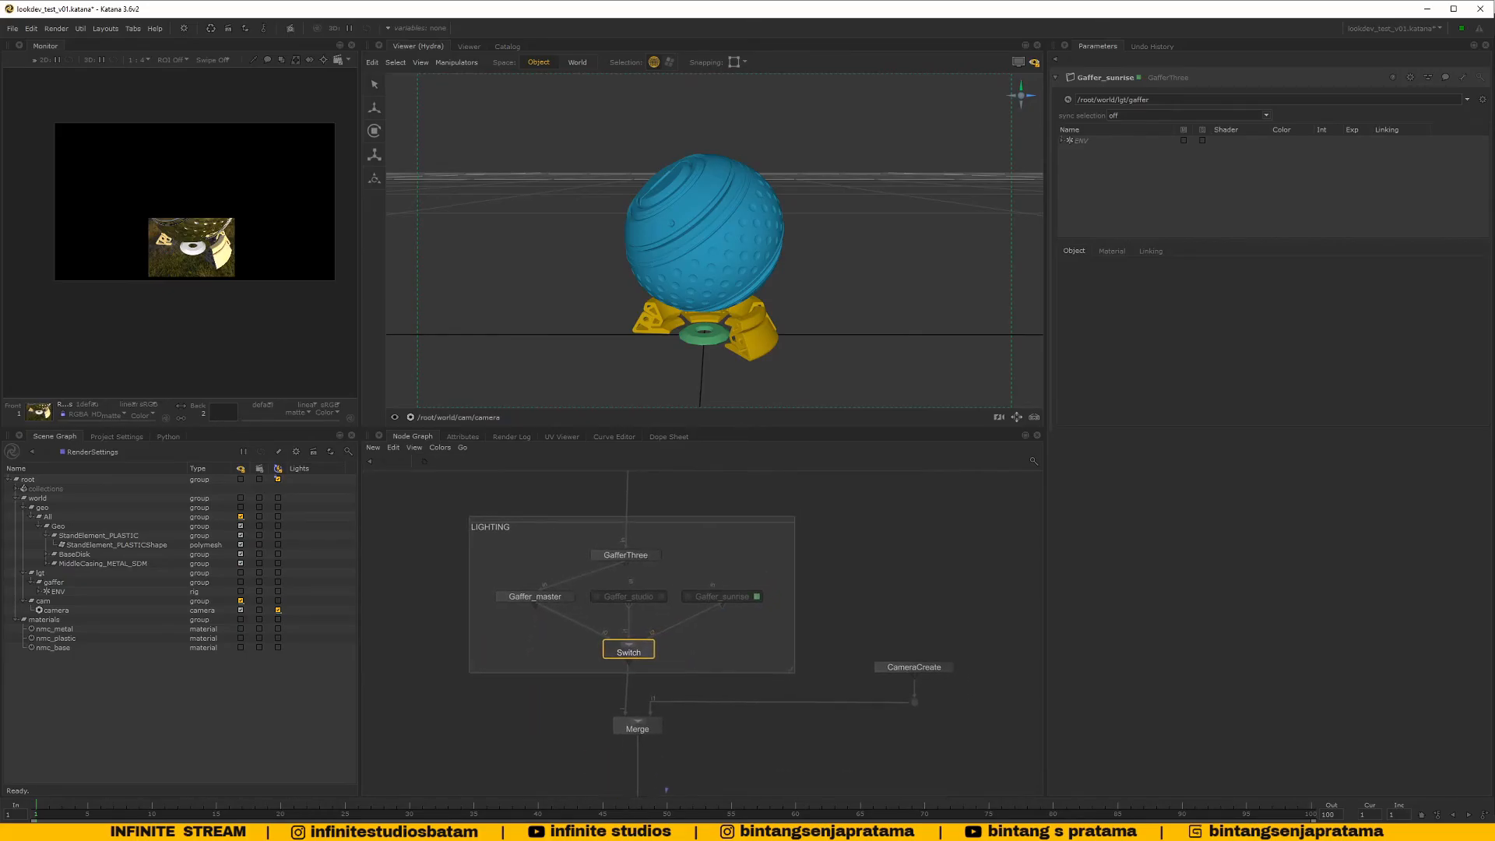
Open the Switch node's parameters and examine its input setting and available parameter options
{"action": "scroll", "coordinate": [595, 679], "scroll_direction": "up", "scroll_amount": 3}
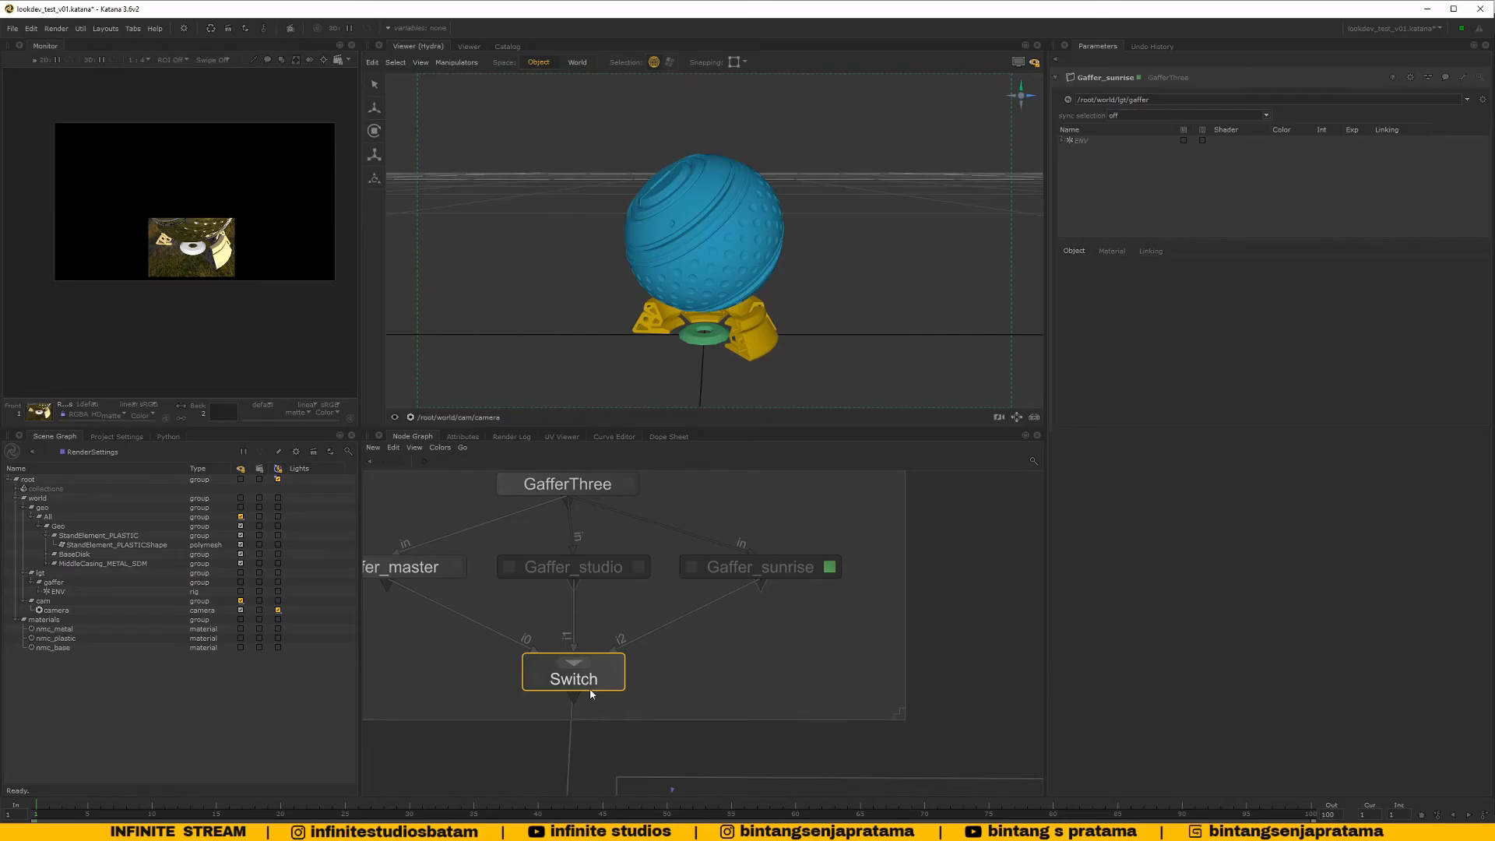
{"action": "left_click", "coordinate": [616, 680]}
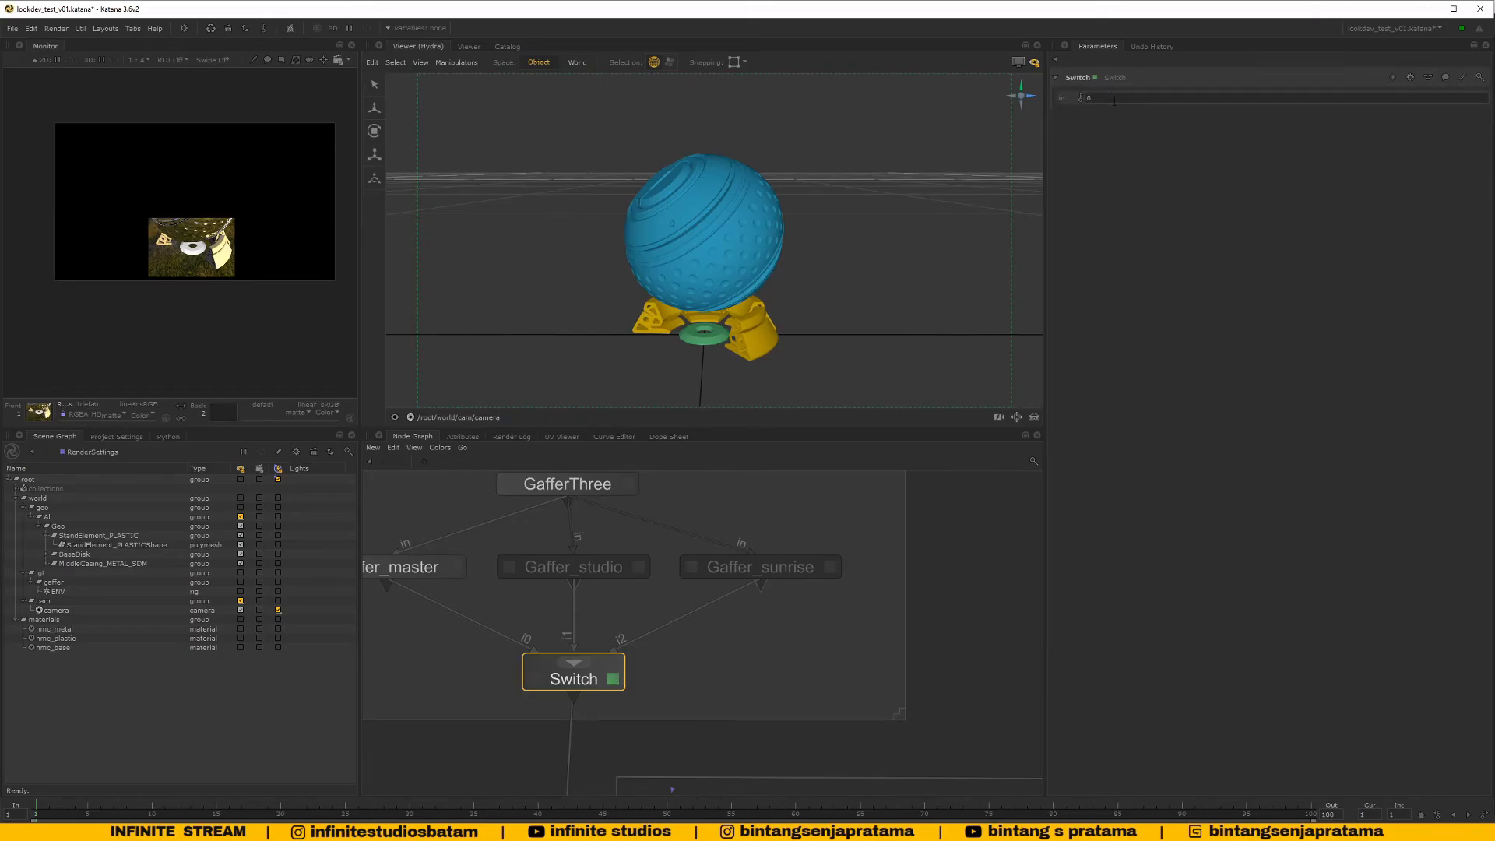
{"action": "left_click", "coordinate": [1414, 79]}
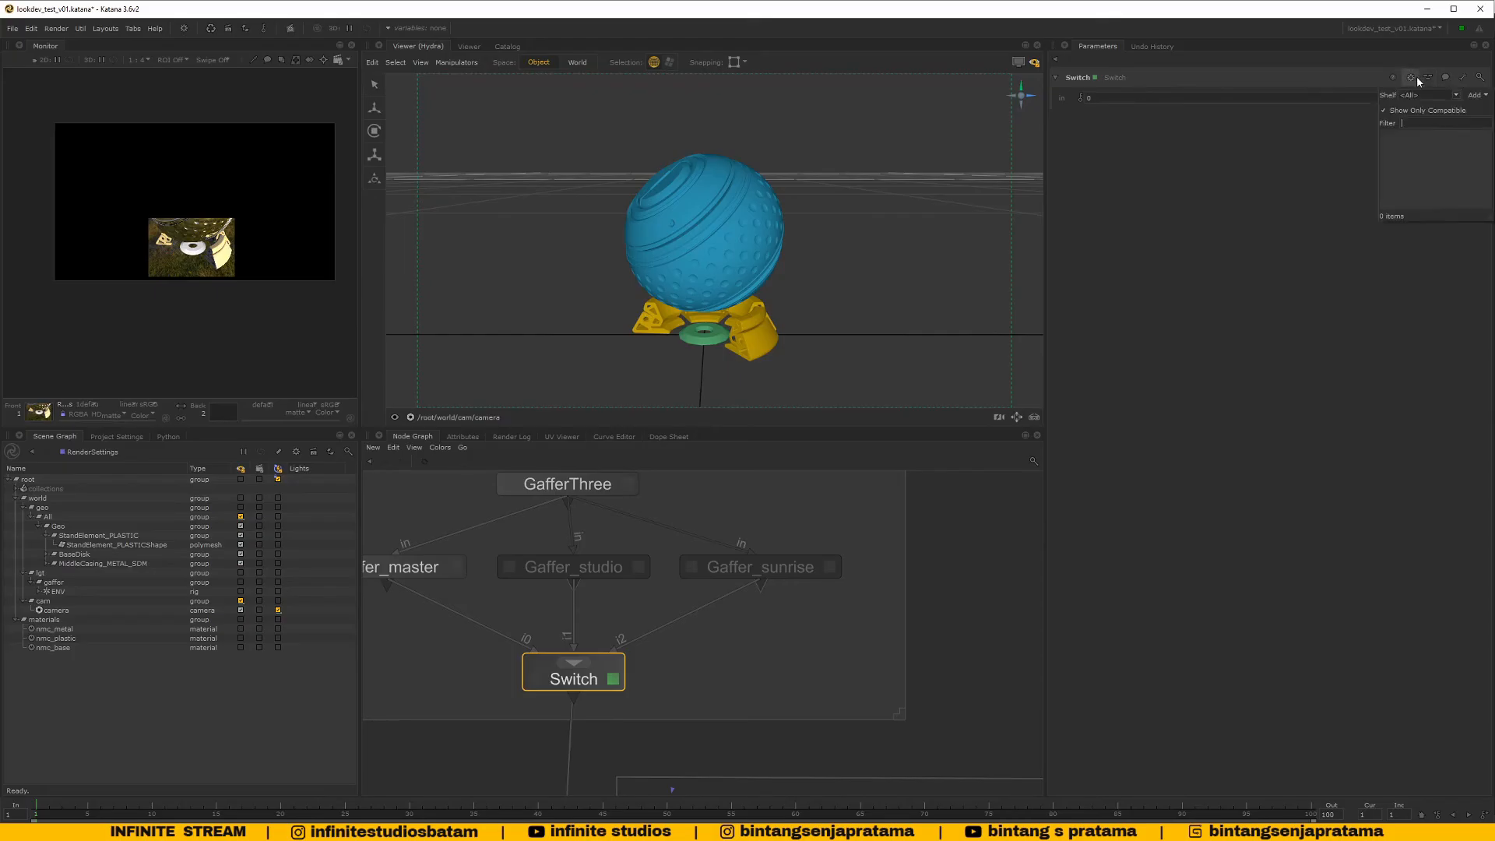
{"action": "left_click", "coordinate": [1353, 147]}
{"action": "left_click", "coordinate": [1465, 78]}
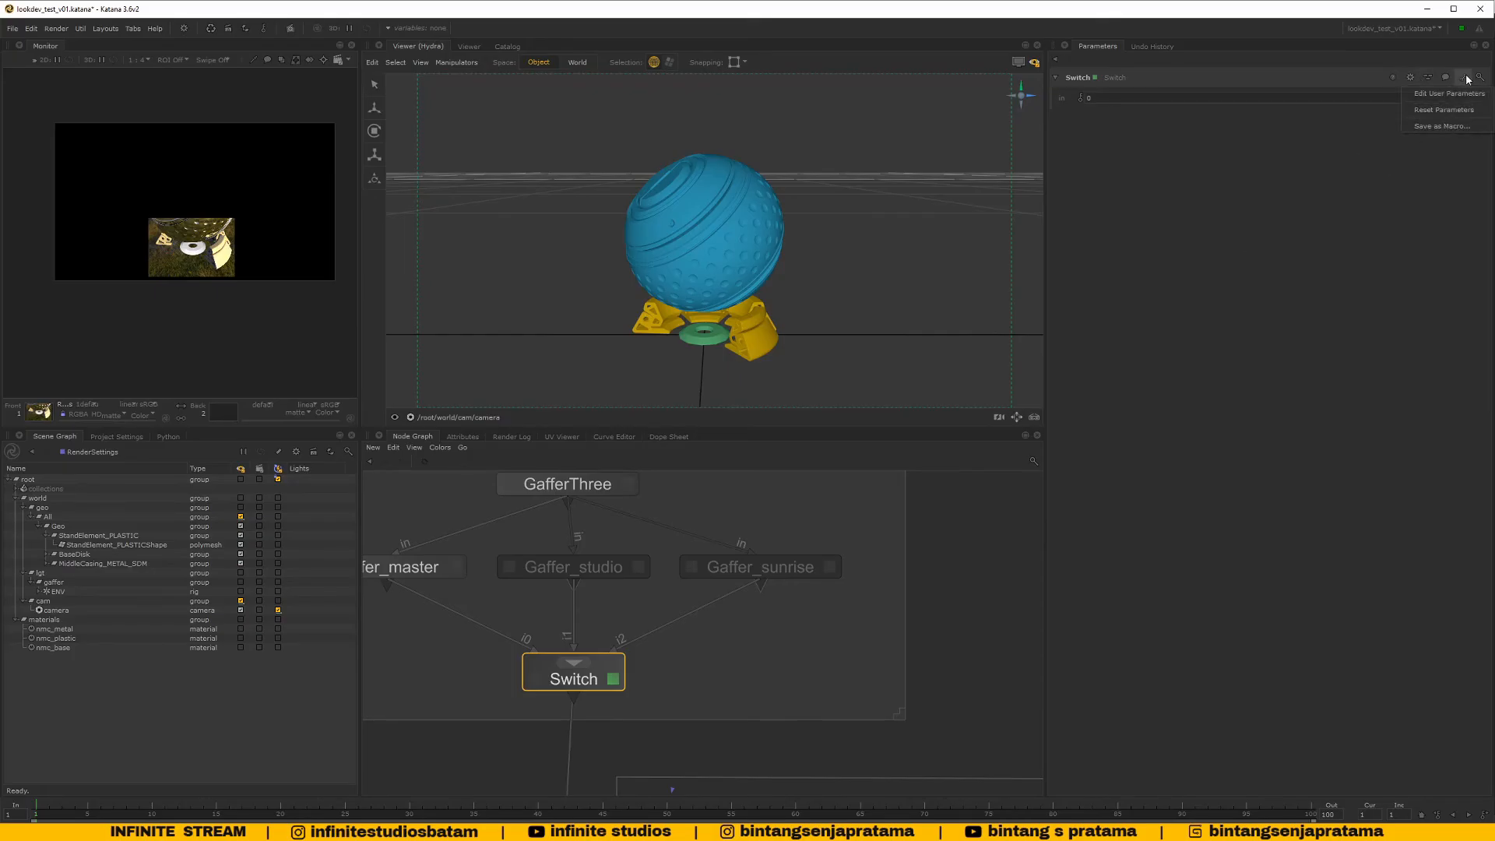
{"action": "left_click", "coordinate": [1217, 159]}
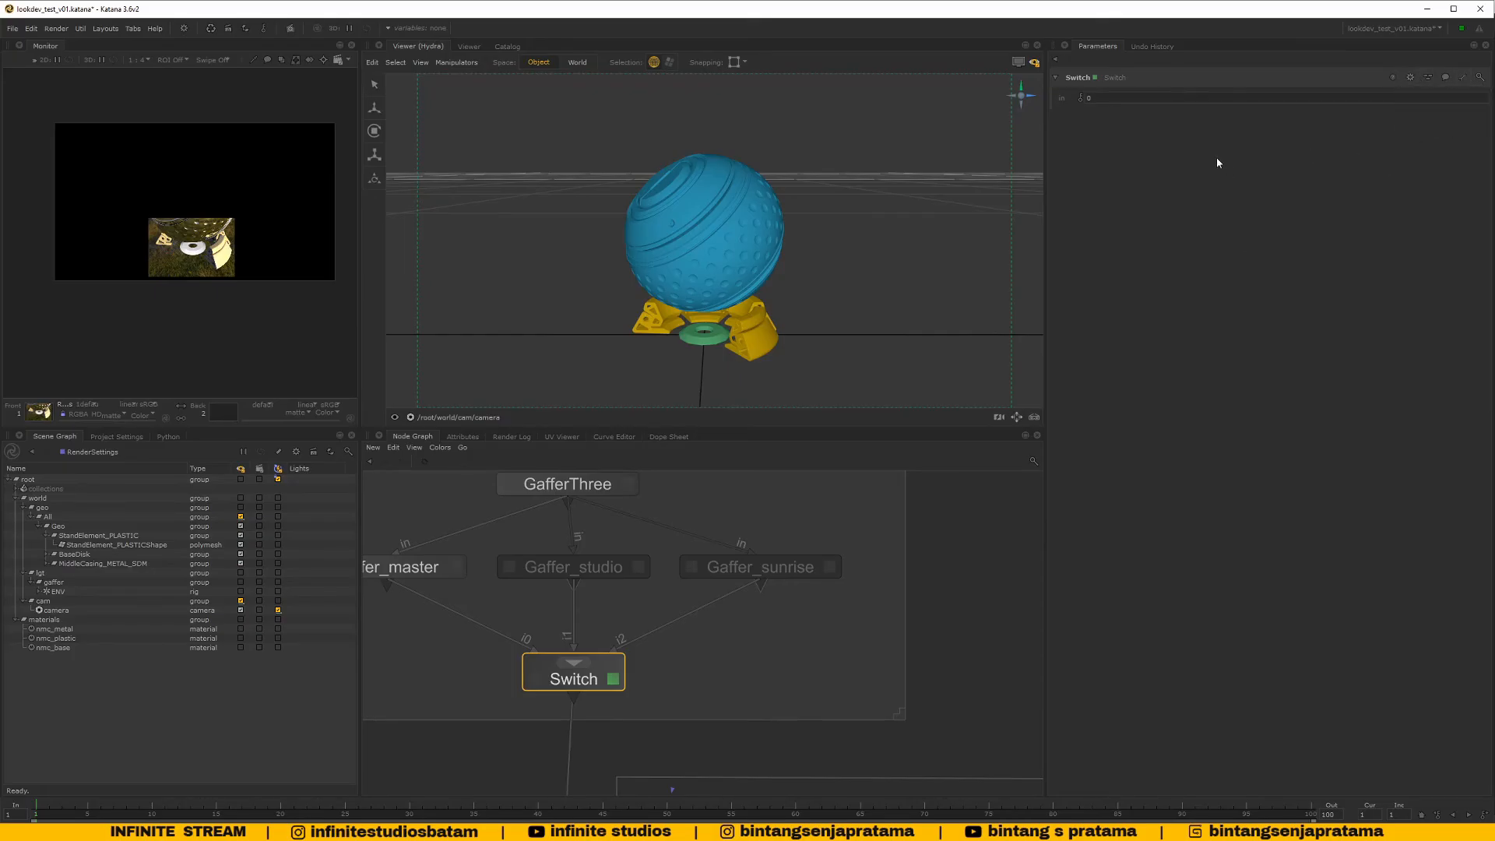
Compare the scene viewed at the Switch node with RenderSettings, ending with the view set on Switch
{"action": "left_click", "coordinate": [697, 643]}
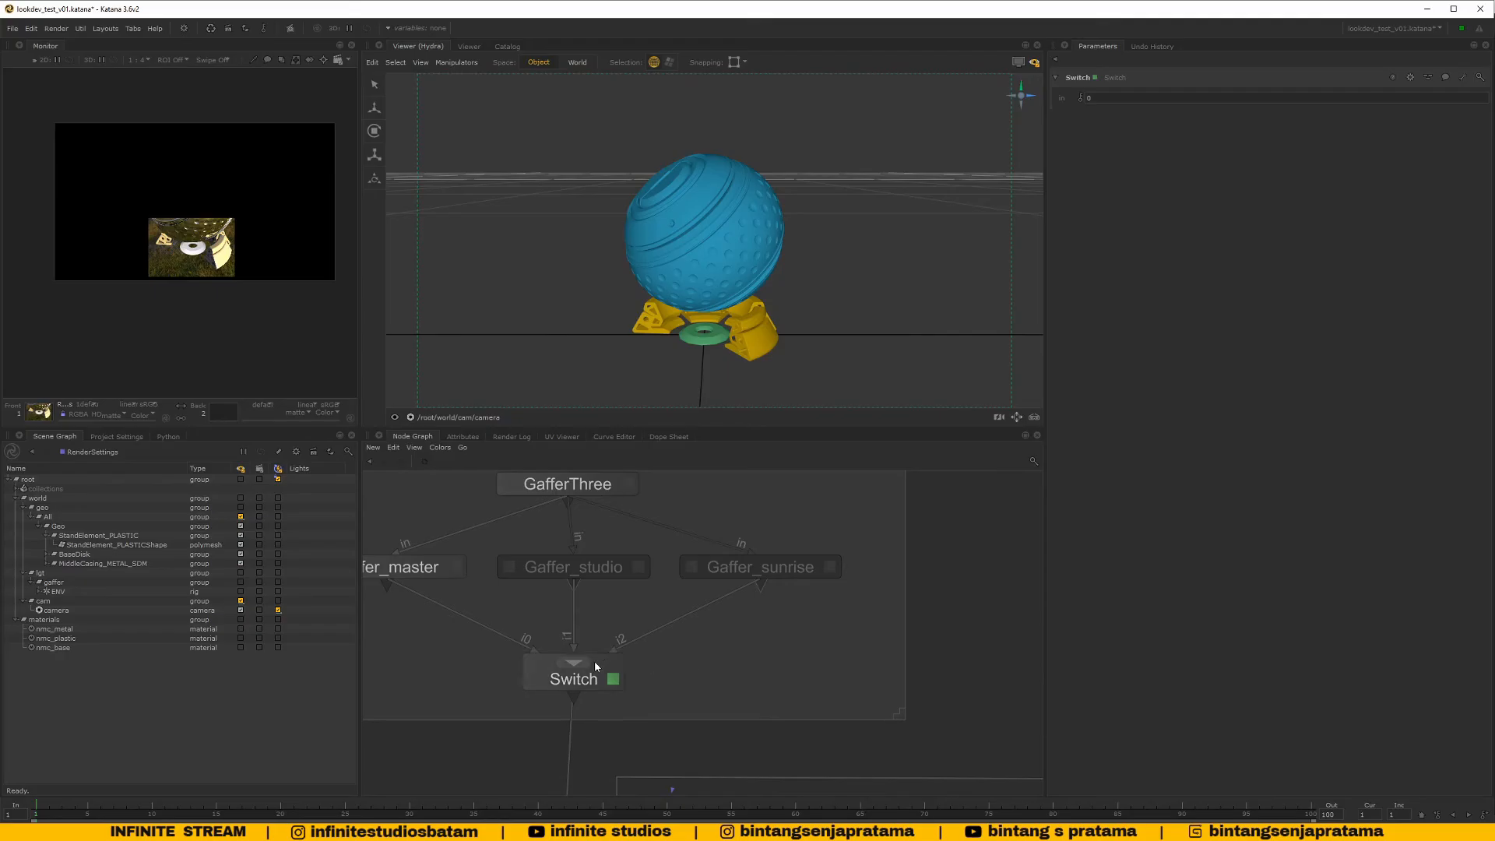
{"action": "left_click", "coordinate": [559, 684]}
{"action": "left_click", "coordinate": [538, 681]}
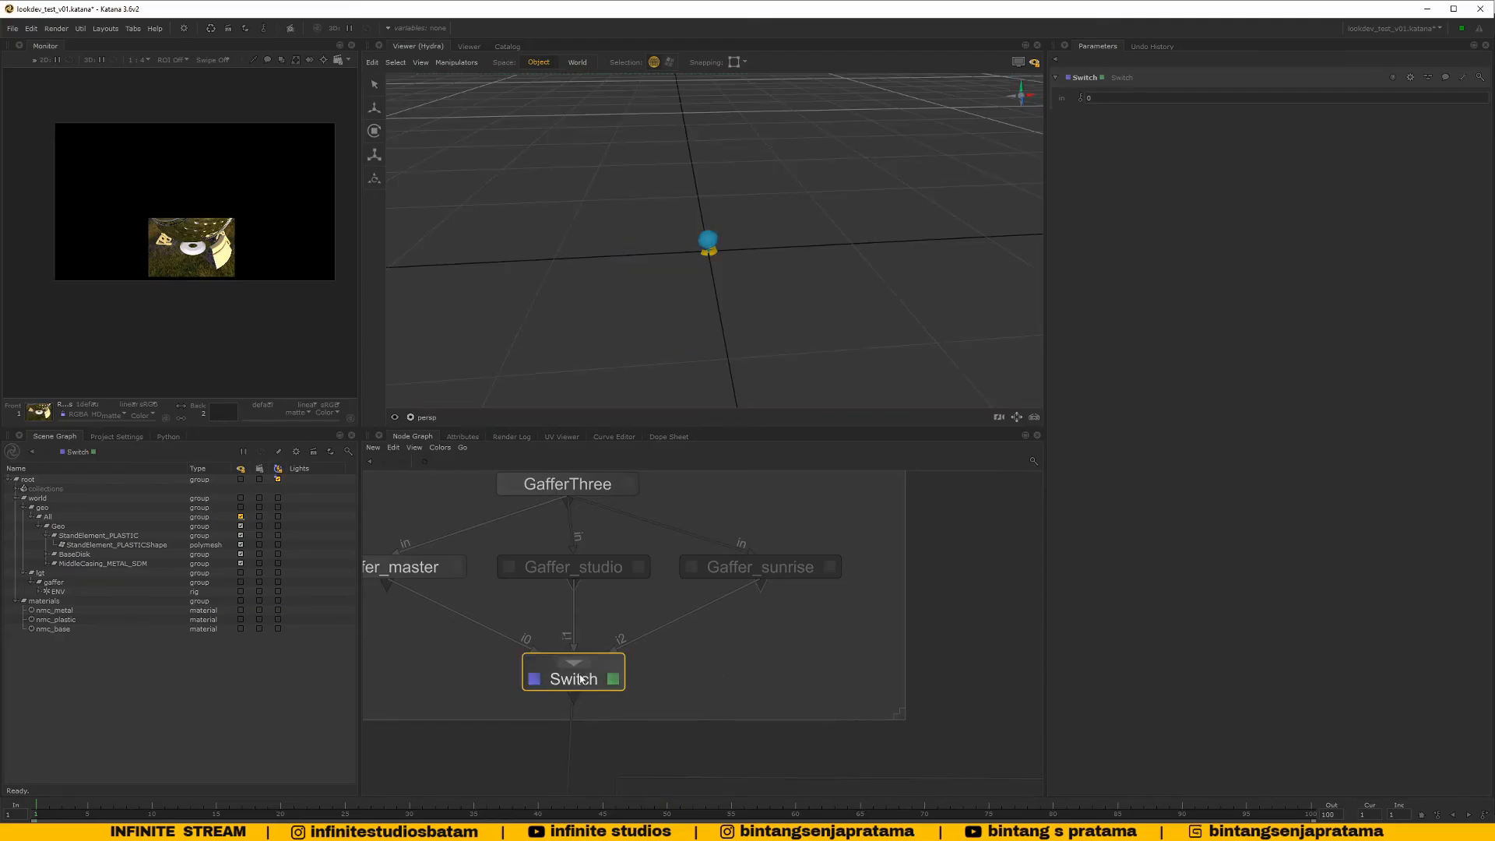
{"action": "scroll", "coordinate": [710, 672], "scroll_direction": "down", "scroll_amount": 6}
{"action": "middle_click_drag", "start_coordinate": [712, 673], "coordinate": [766, 472]}
{"action": "middle_click_drag", "start_coordinate": [714, 612], "coordinate": [715, 511]}
{"action": "left_click", "coordinate": [702, 593]}
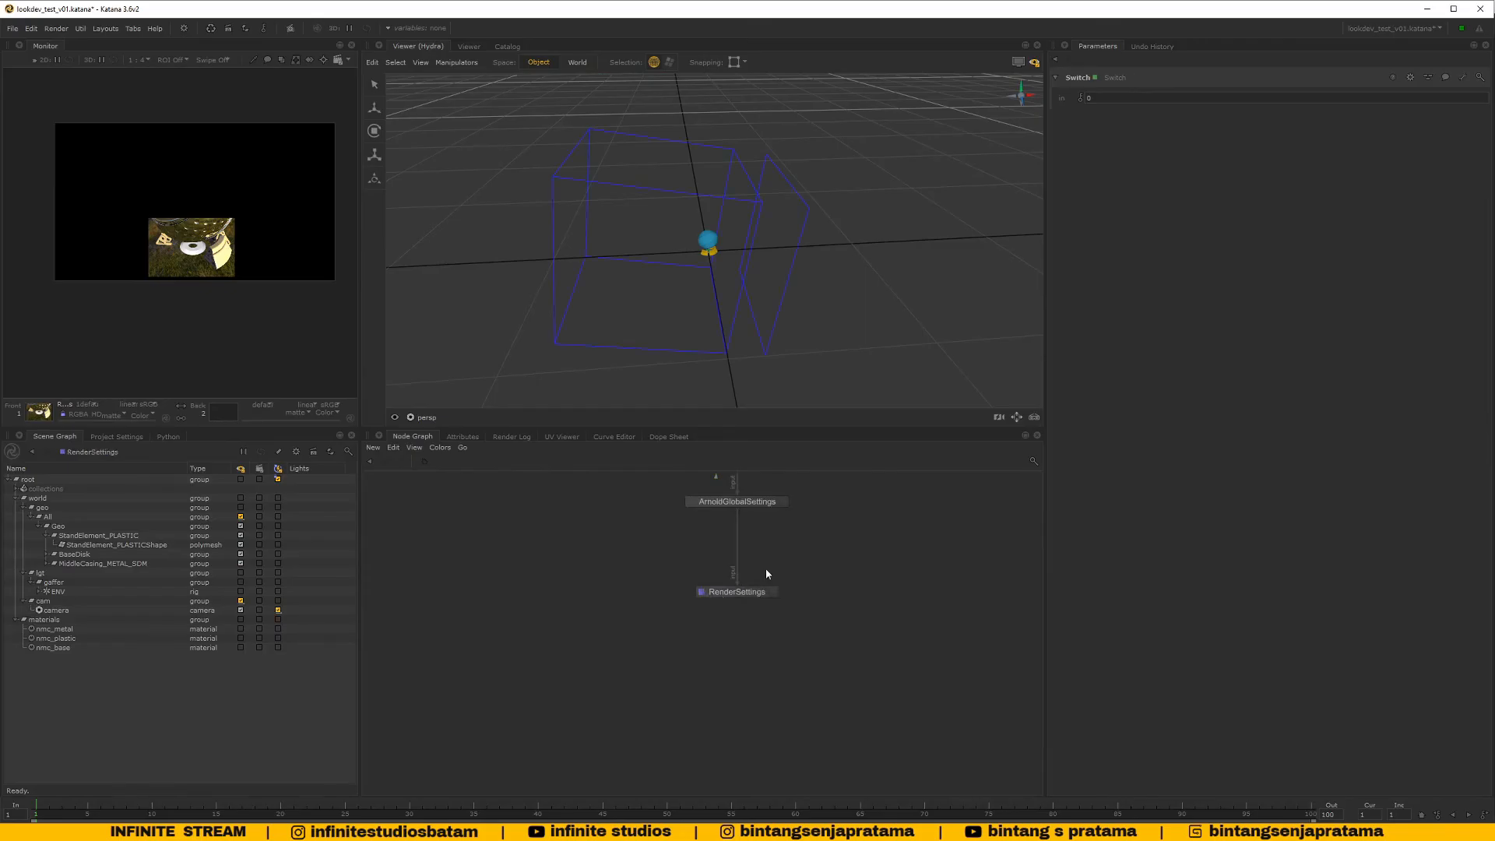
{"action": "key", "text": "f"}
{"action": "key", "text": "v"}
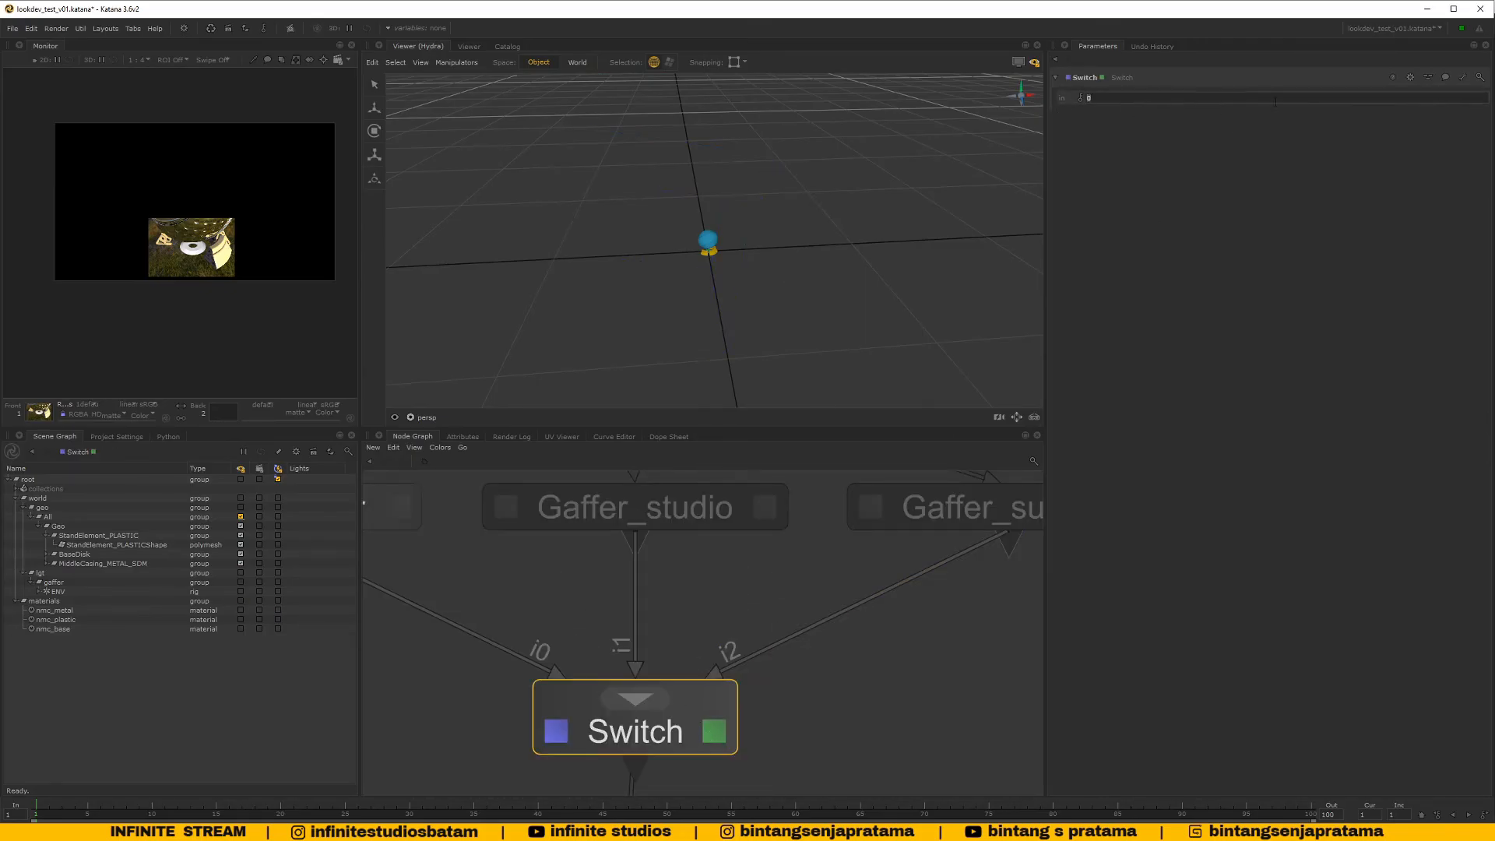
{"action": "left_click", "coordinate": [1463, 77]}
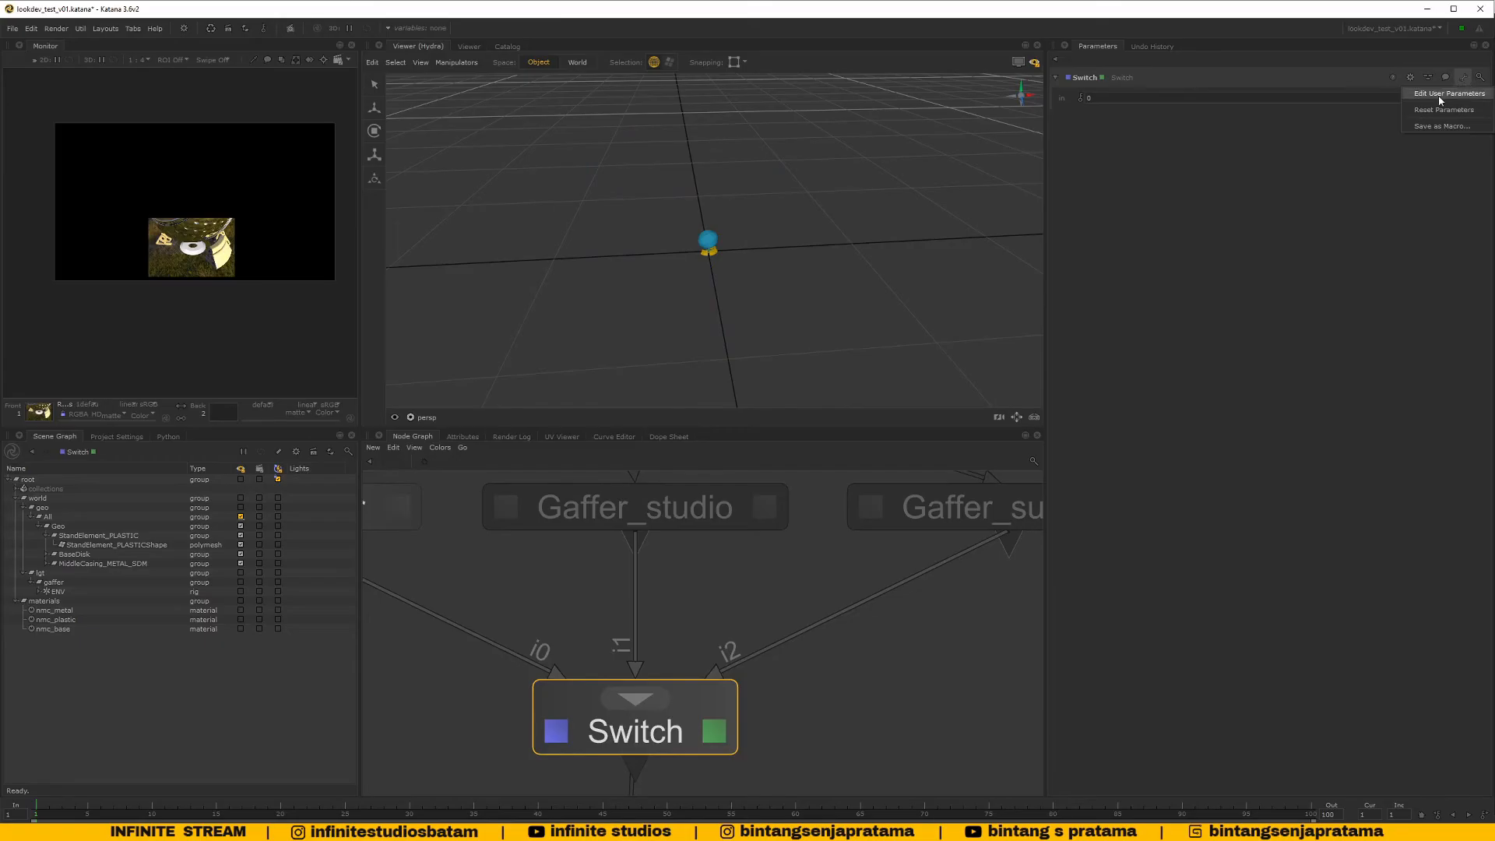
{"action": "left_click", "coordinate": [1439, 110]}
{"action": "left_click", "coordinate": [1462, 81]}
{"action": "left_click", "coordinate": [1445, 94]}
{"action": "left_click", "coordinate": [1062, 115]}
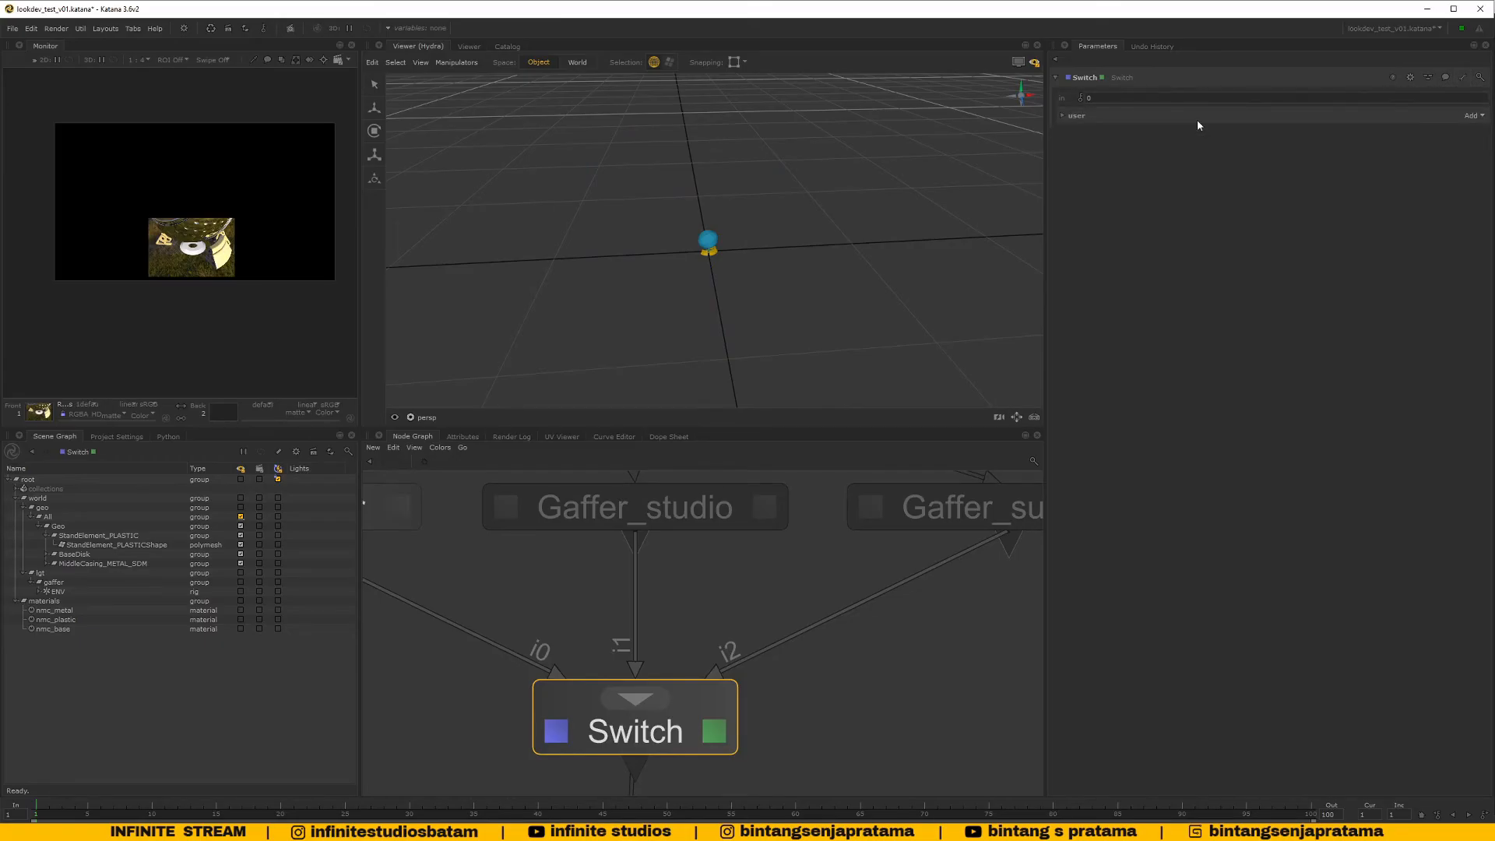
{"action": "left_click", "coordinate": [1473, 115]}
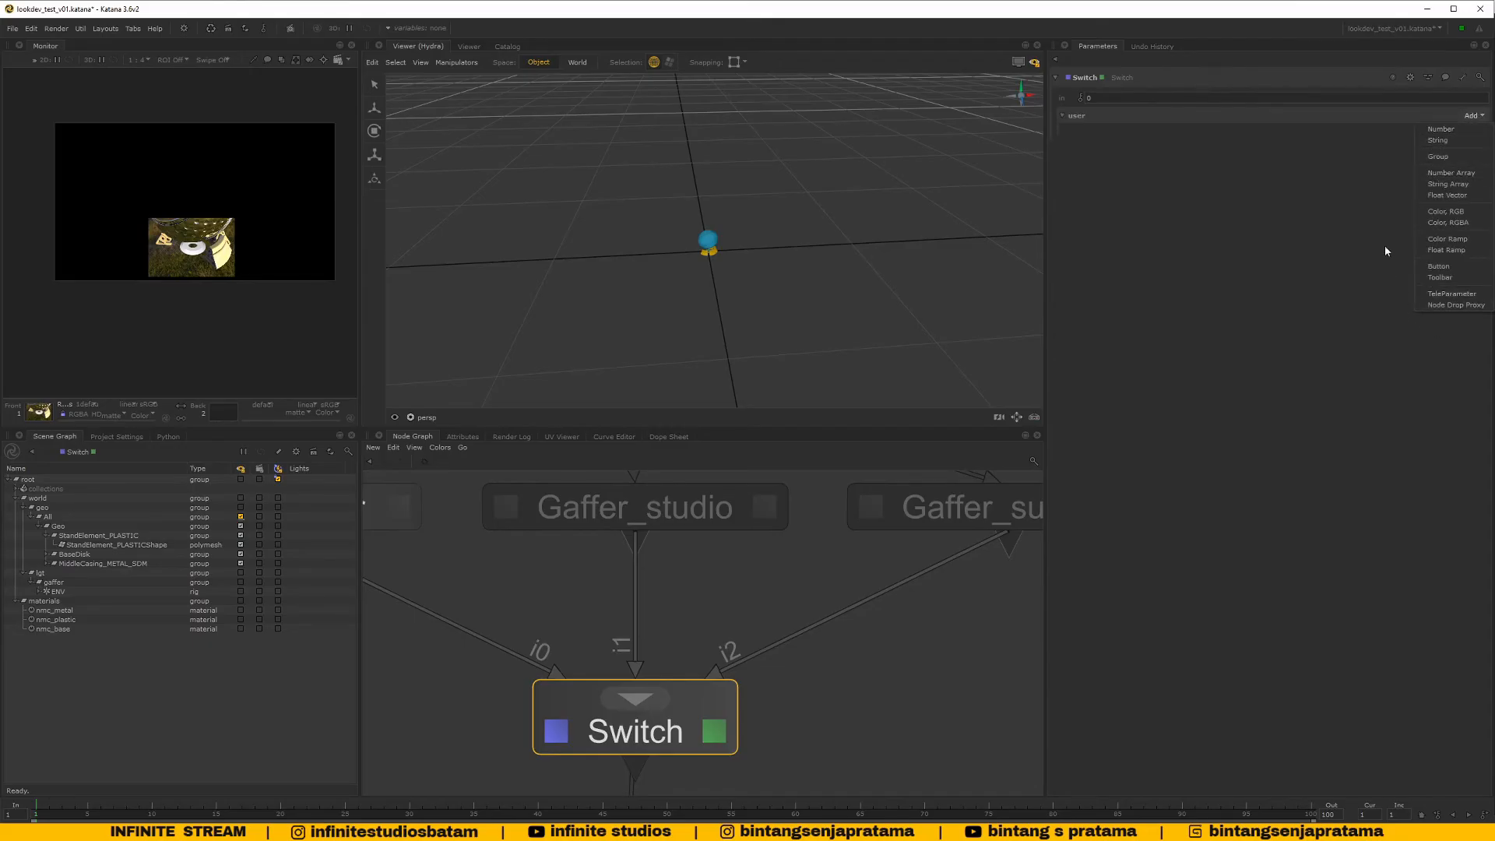
{"action": "left_click", "coordinate": [1386, 251]}
{"action": "left_click", "coordinate": [1462, 77]}
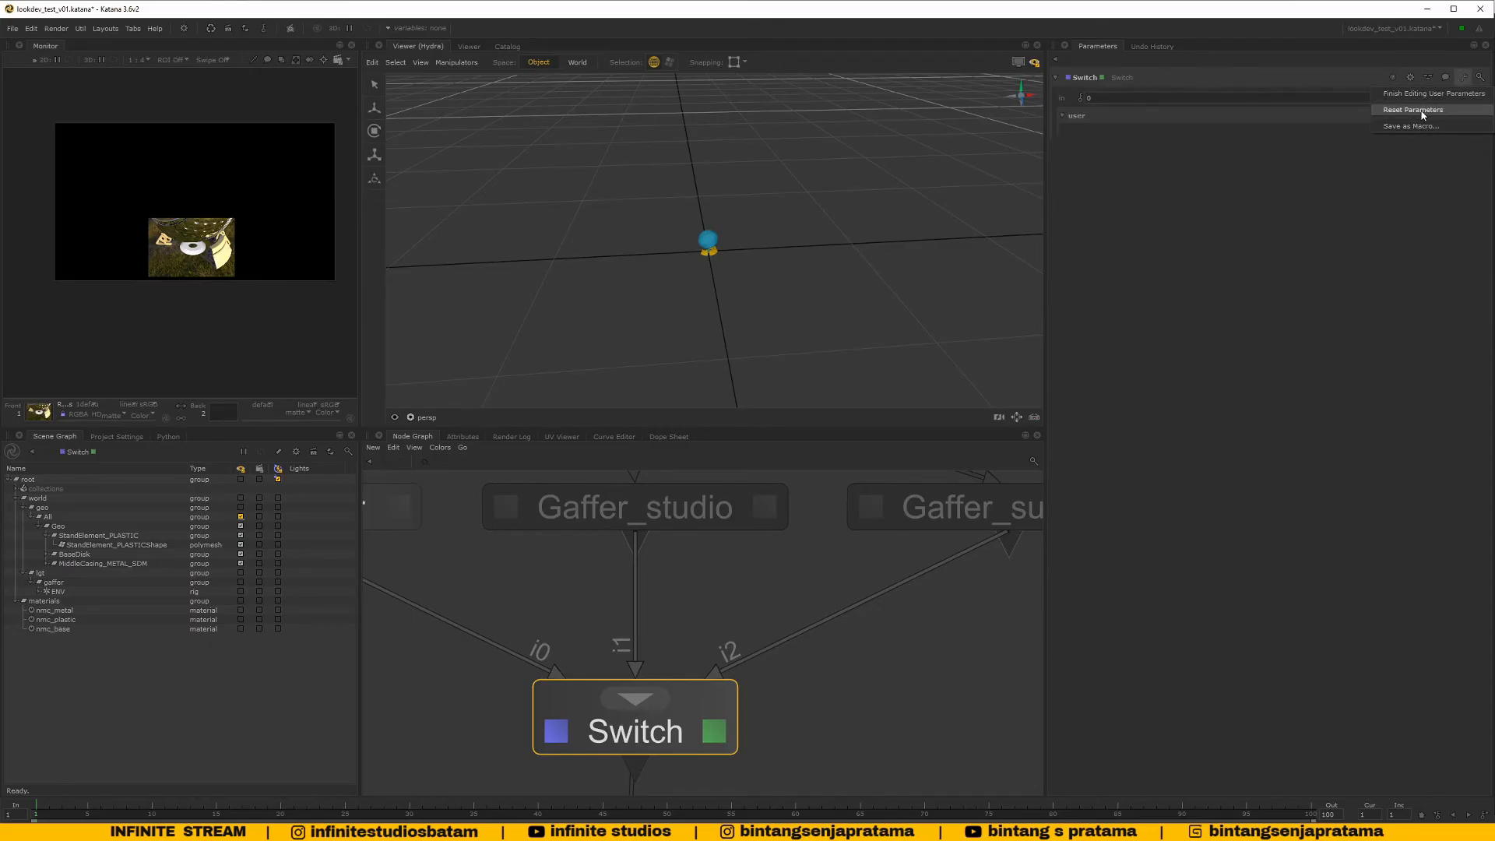
{"action": "left_click", "coordinate": [1423, 110]}
{"action": "left_click", "coordinate": [1410, 78]}
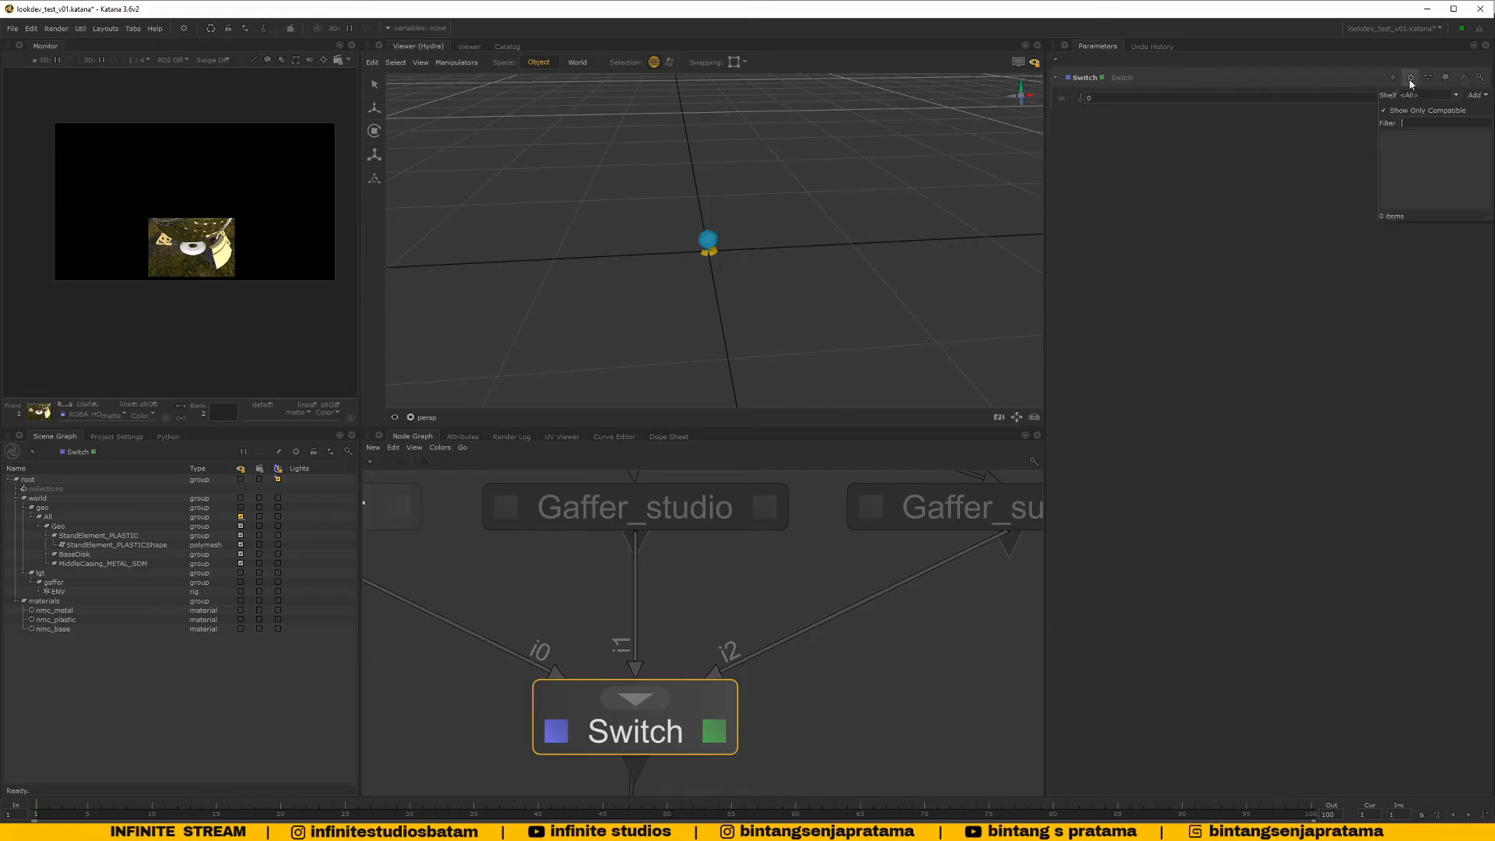
{"action": "left_click", "coordinate": [1283, 172]}
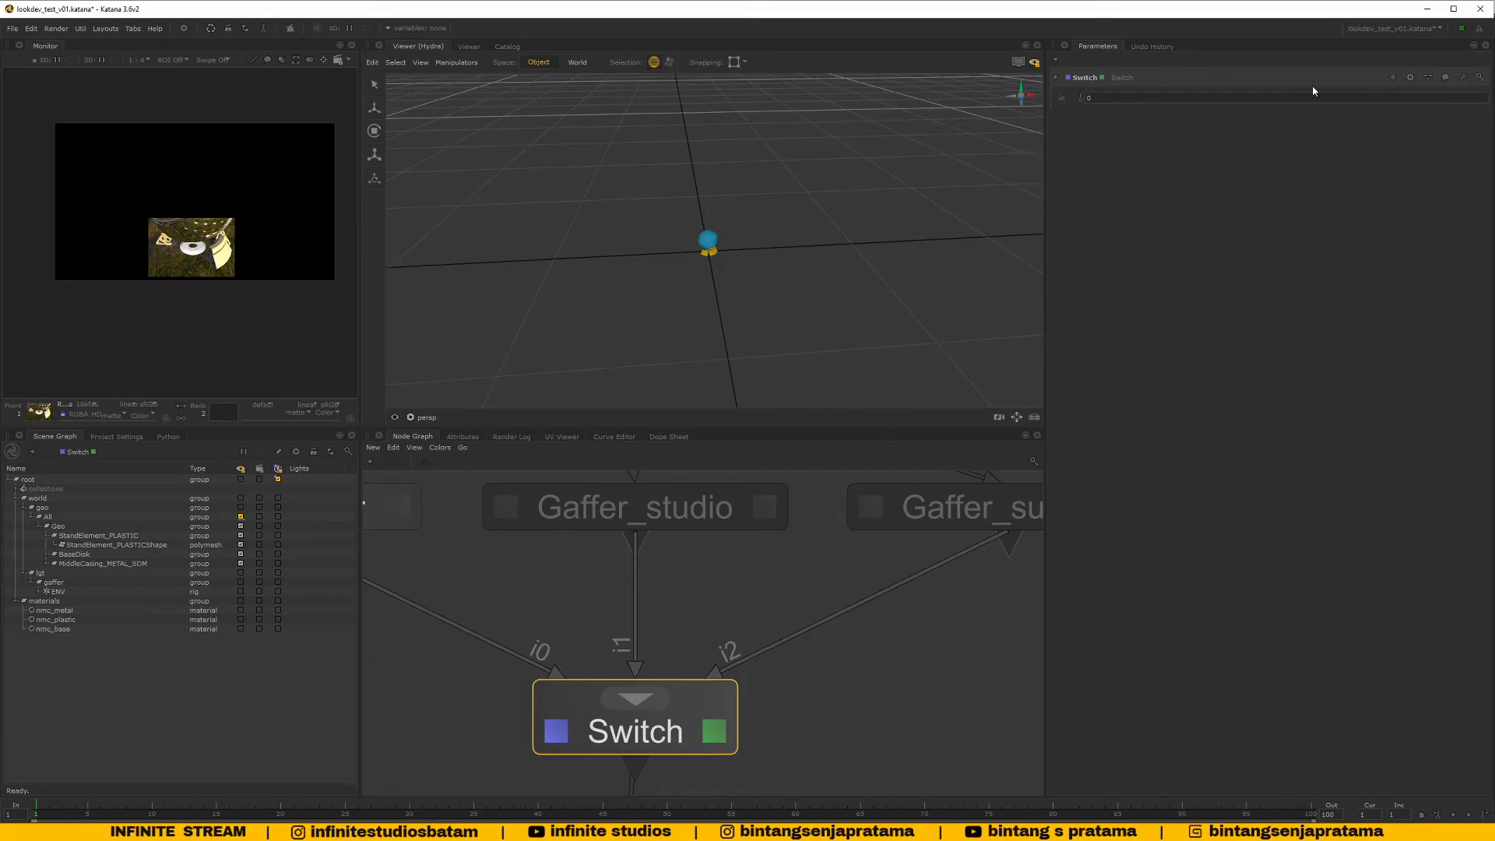
{"action": "left_click", "coordinate": [1480, 78]}
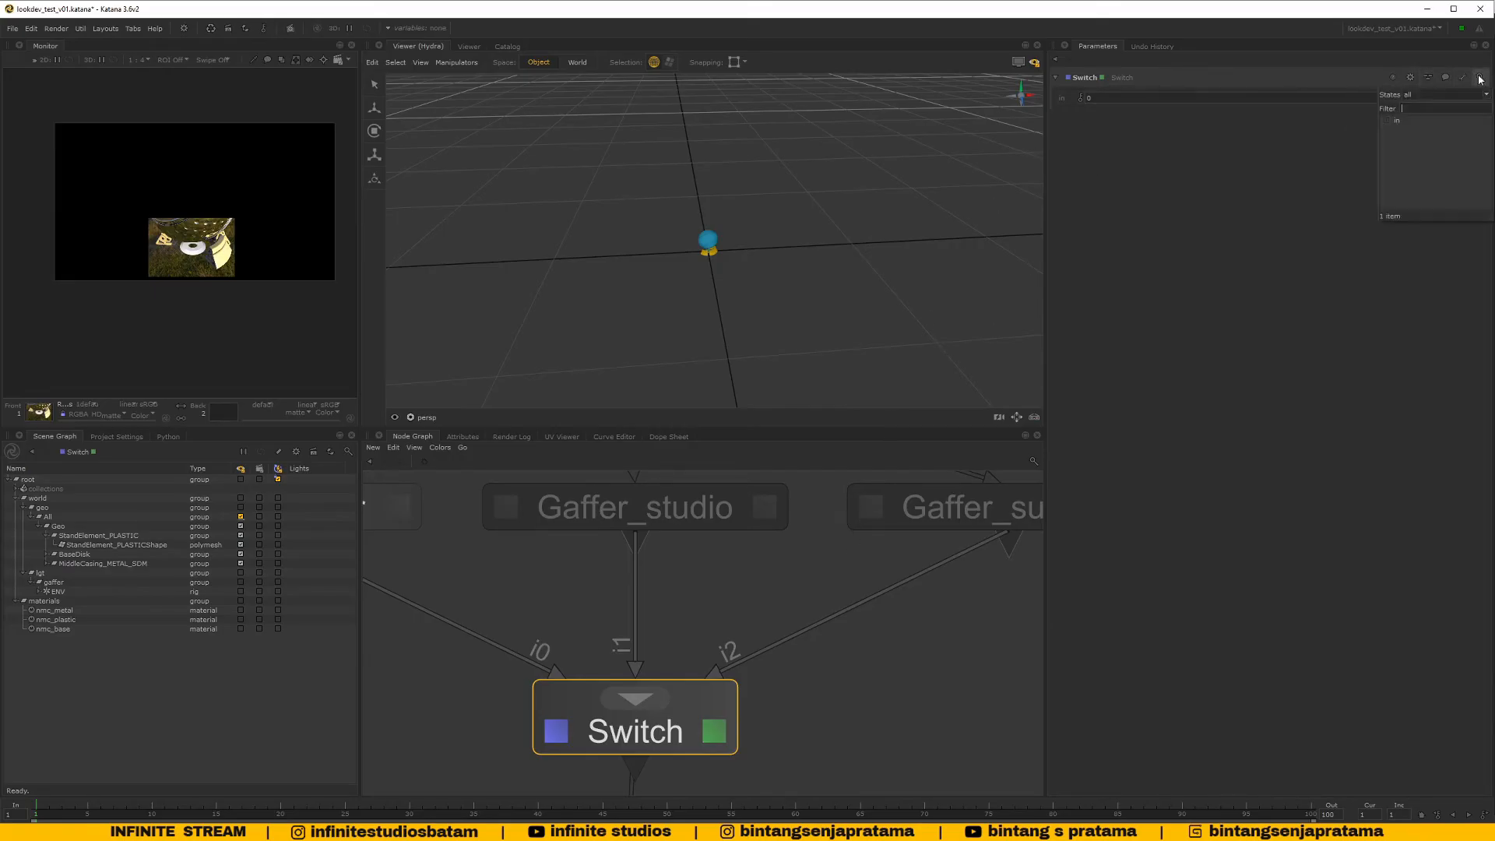
{"action": "left_click", "coordinate": [1407, 125]}
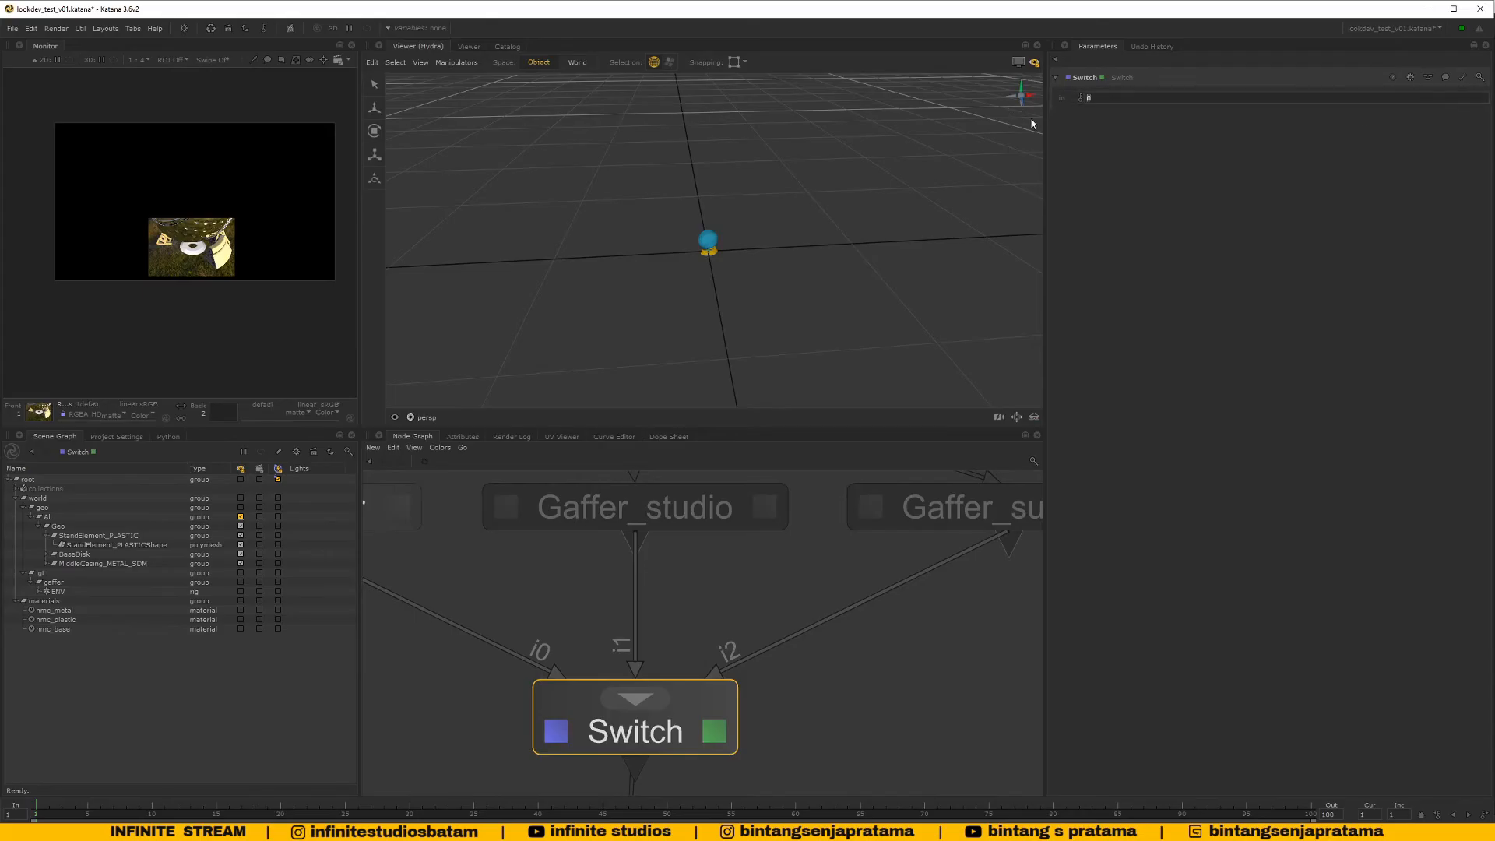
Inspect the parameters of Gaffer_studio, followed by those of Gaffer_master
{"action": "scroll", "coordinate": [729, 573], "scroll_direction": "down", "scroll_amount": 6}
{"action": "scroll", "coordinate": [736, 588], "scroll_direction": "up", "scroll_amount": 3}
{"action": "middle_click_drag", "start_coordinate": [740, 591], "coordinate": [749, 641]}
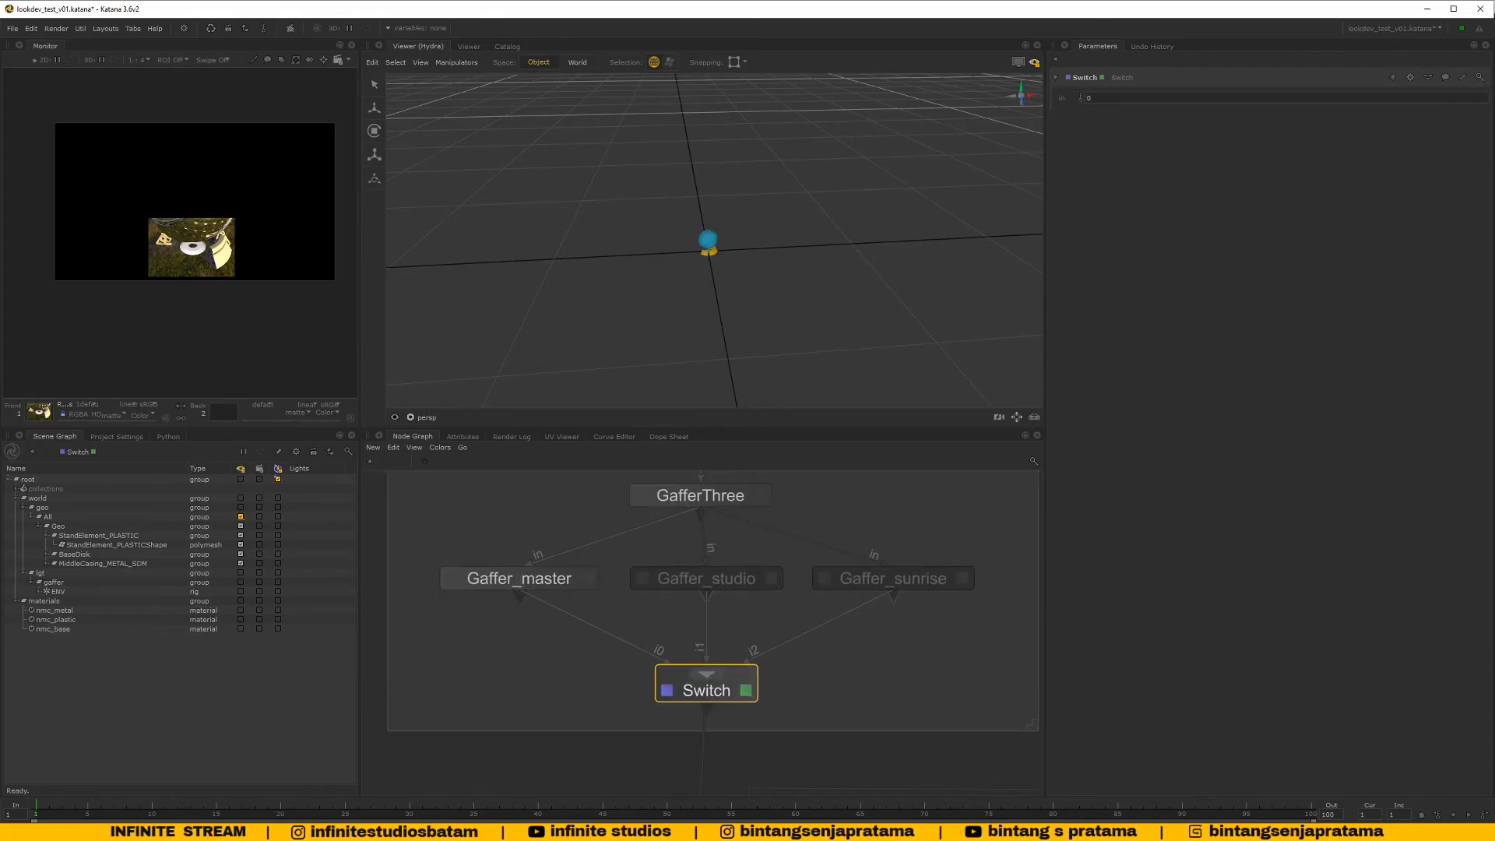
{"action": "left_click", "coordinate": [746, 578]}
{"action": "left_click", "coordinate": [769, 575]}
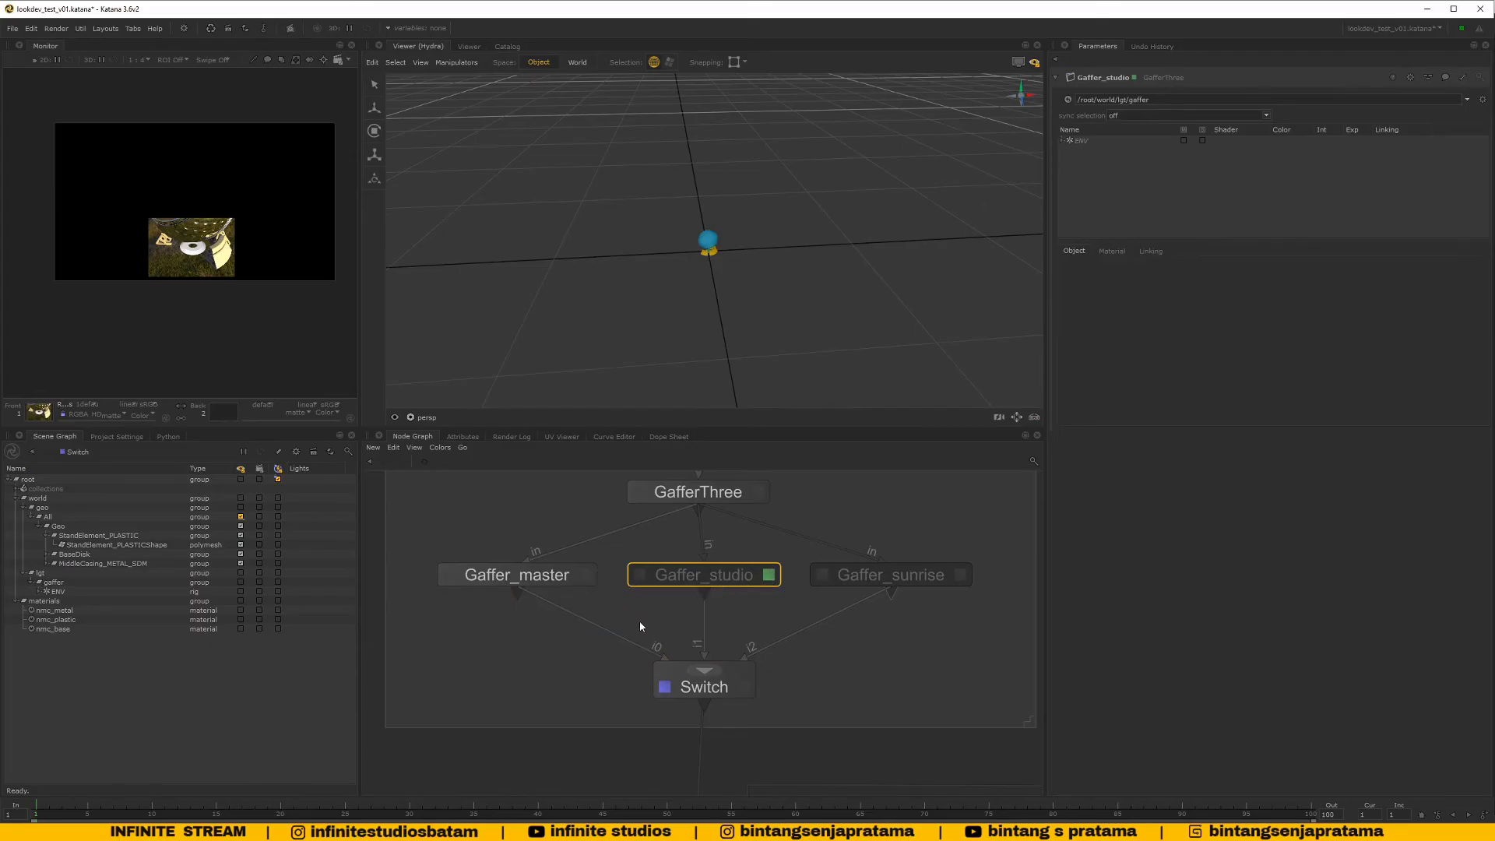
{"action": "middle_click_drag", "start_coordinate": [640, 627], "coordinate": [630, 671]}
{"action": "left_click_drag", "start_coordinate": [592, 691], "coordinate": [877, 761]}
{"action": "middle_click_drag", "start_coordinate": [876, 761], "coordinate": [883, 771]}
{"action": "left_click", "coordinate": [578, 632]}
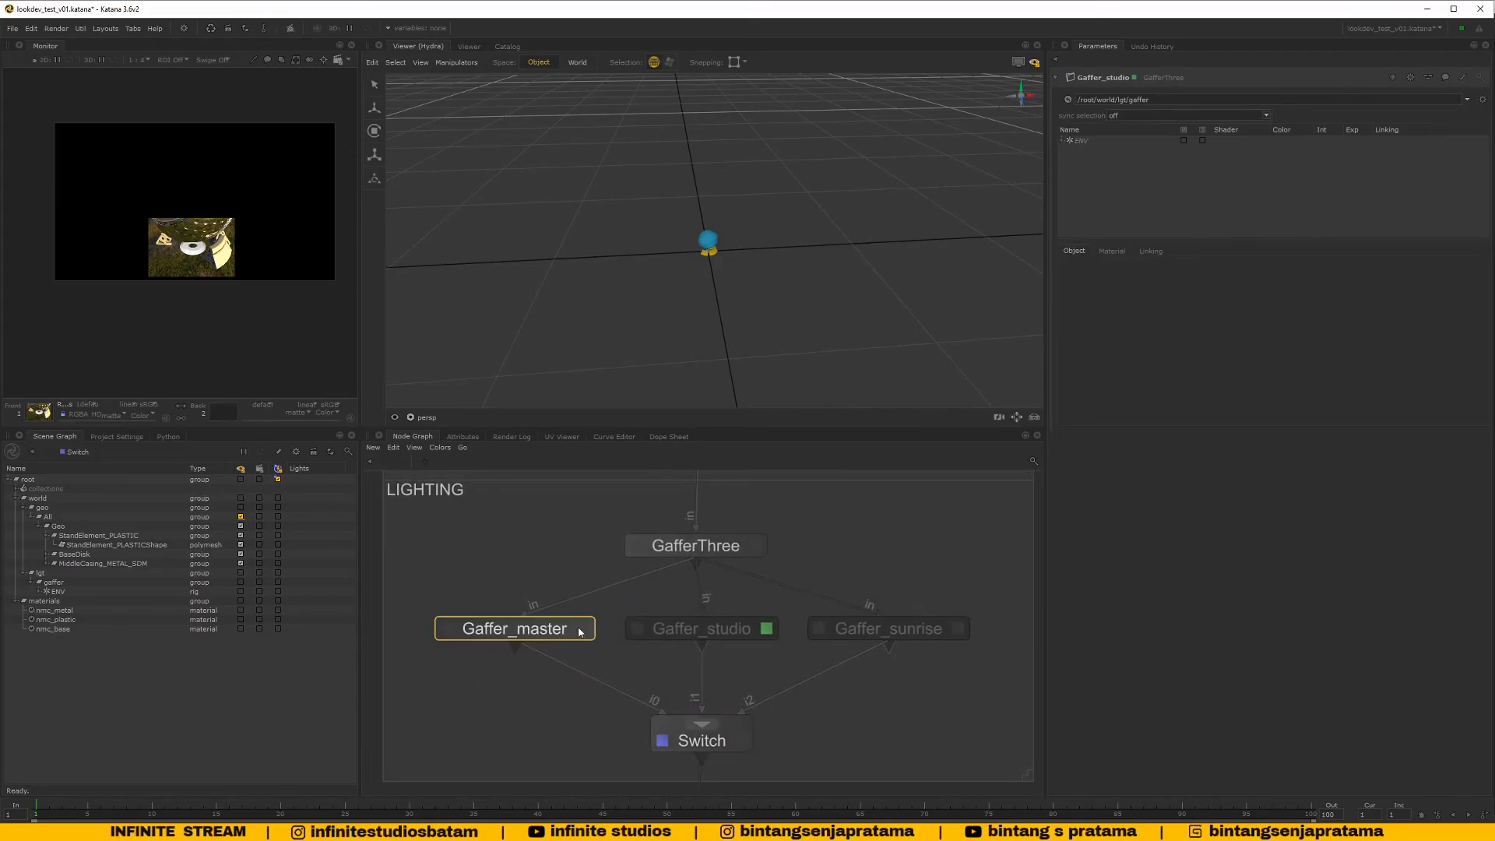
{"action": "left_click", "coordinate": [581, 630]}
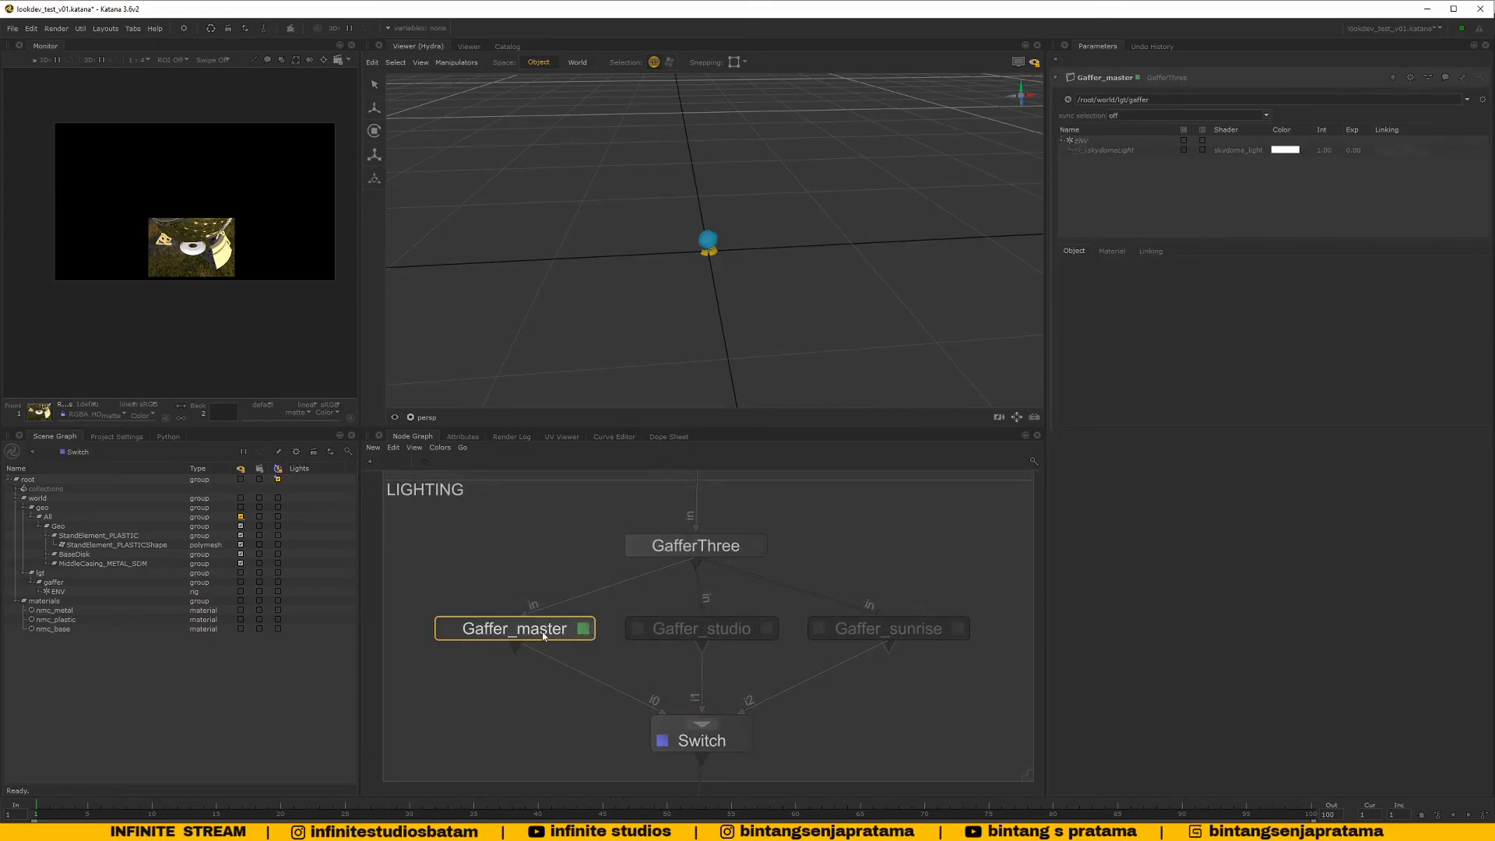
Adopt the skydomeLight under ENV in Gaffer_master for editing
{"action": "left_click", "coordinate": [1102, 151]}
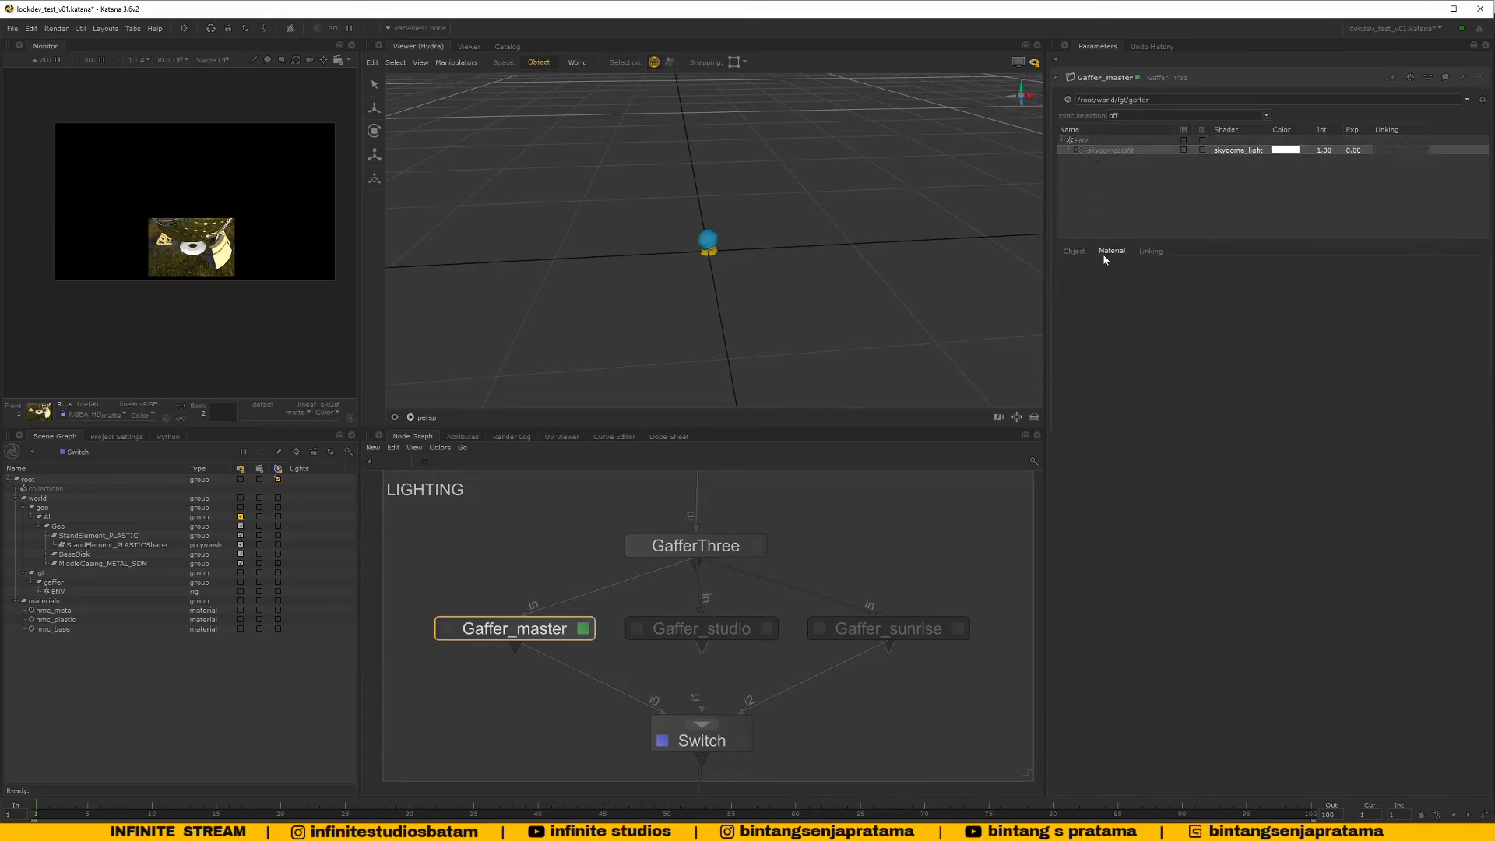
{"action": "middle_click_drag", "start_coordinate": [671, 557], "coordinate": [644, 567]}
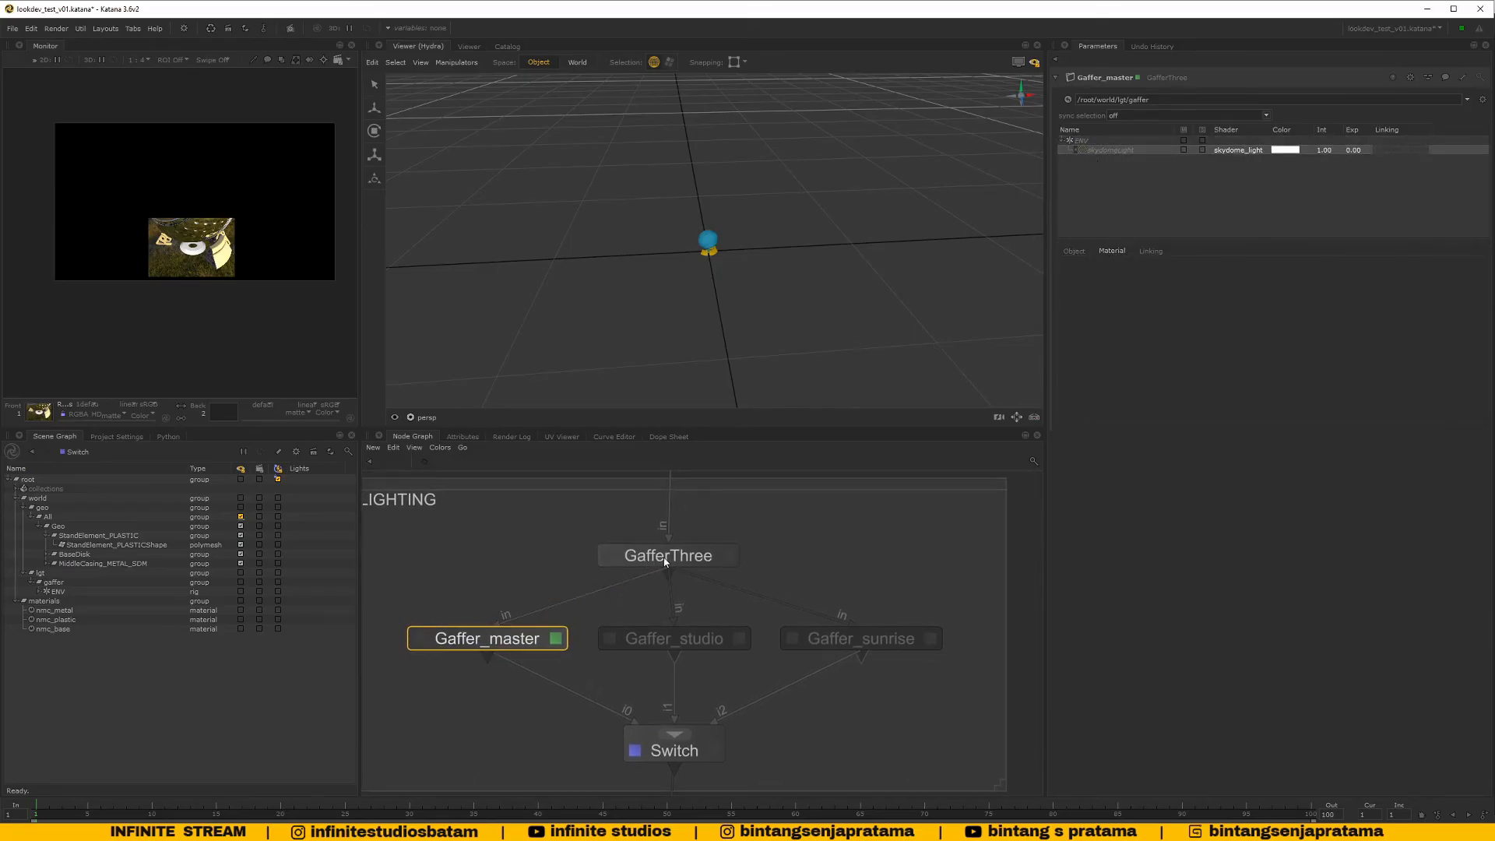
{"action": "left_click", "coordinate": [676, 551]}
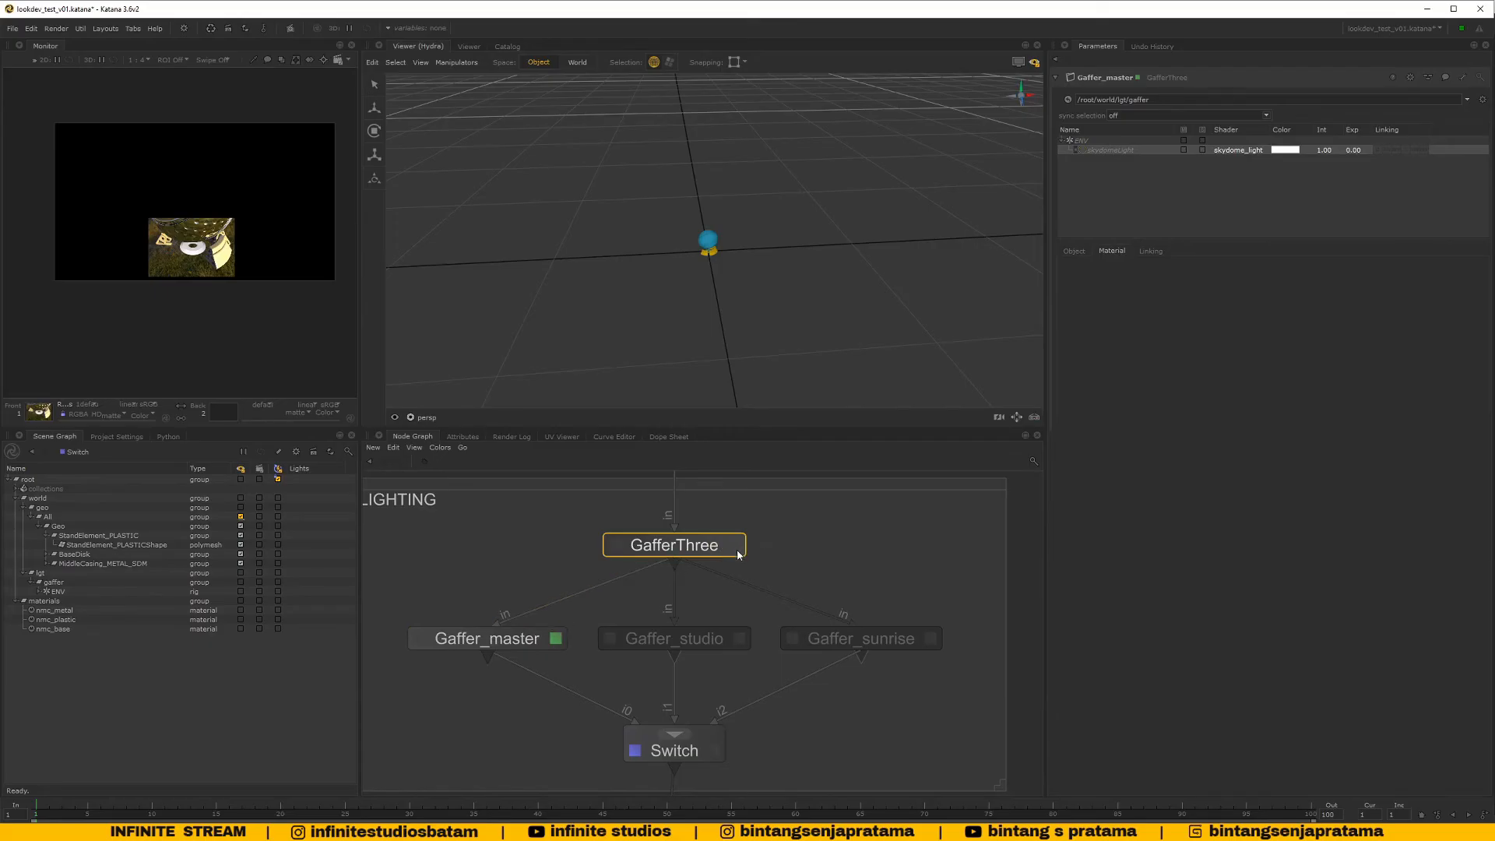
{"action": "left_click", "coordinate": [538, 640]}
{"action": "scroll", "coordinate": [589, 617], "scroll_direction": "down", "scroll_amount": 3}
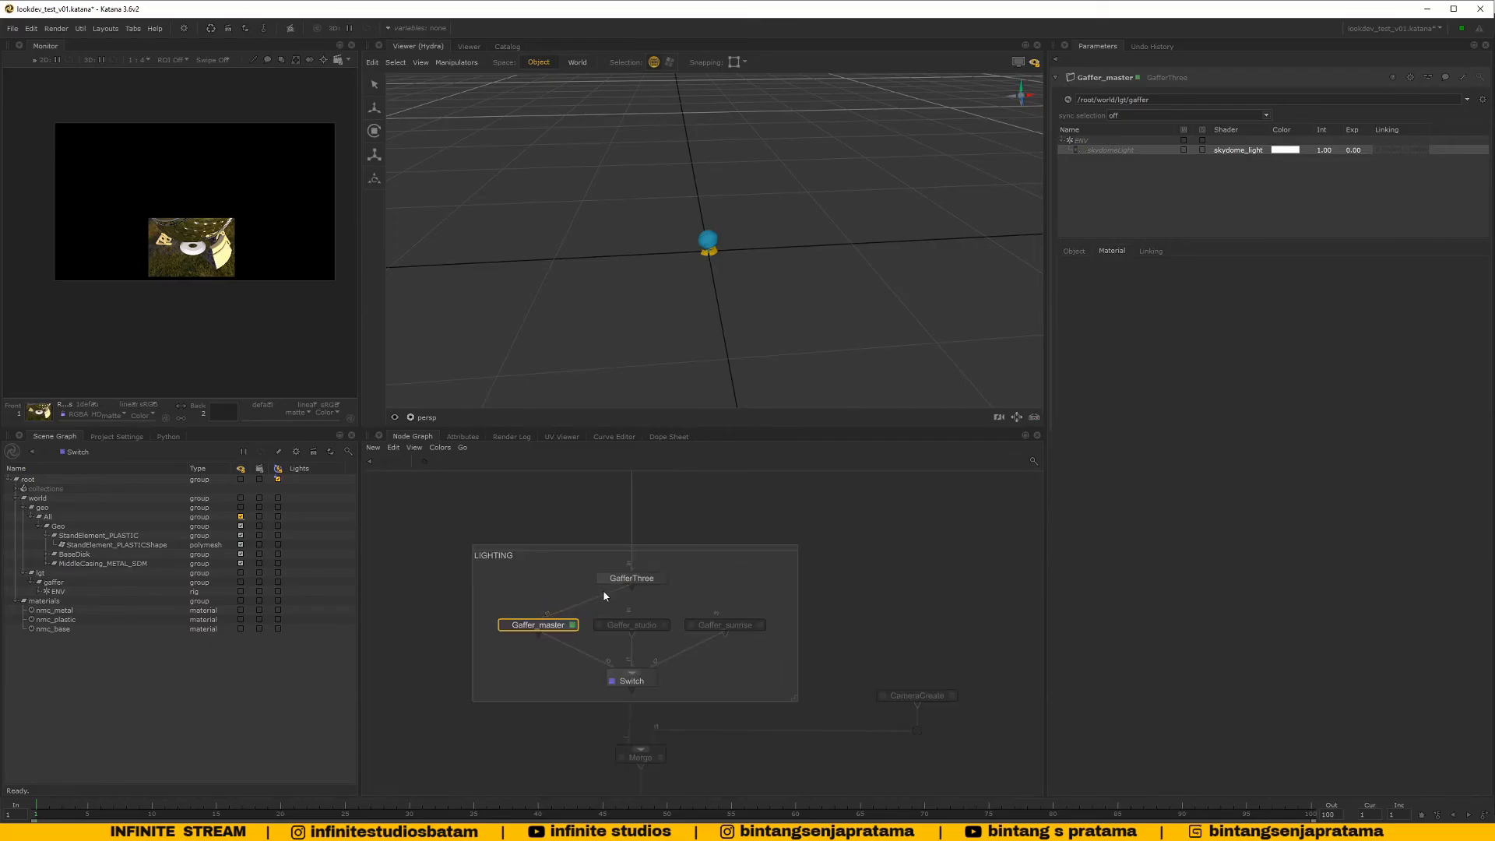
{"action": "scroll", "coordinate": [651, 585], "scroll_direction": "up", "scroll_amount": 3}
{"action": "middle_click_drag", "start_coordinate": [601, 602], "coordinate": [645, 602]}
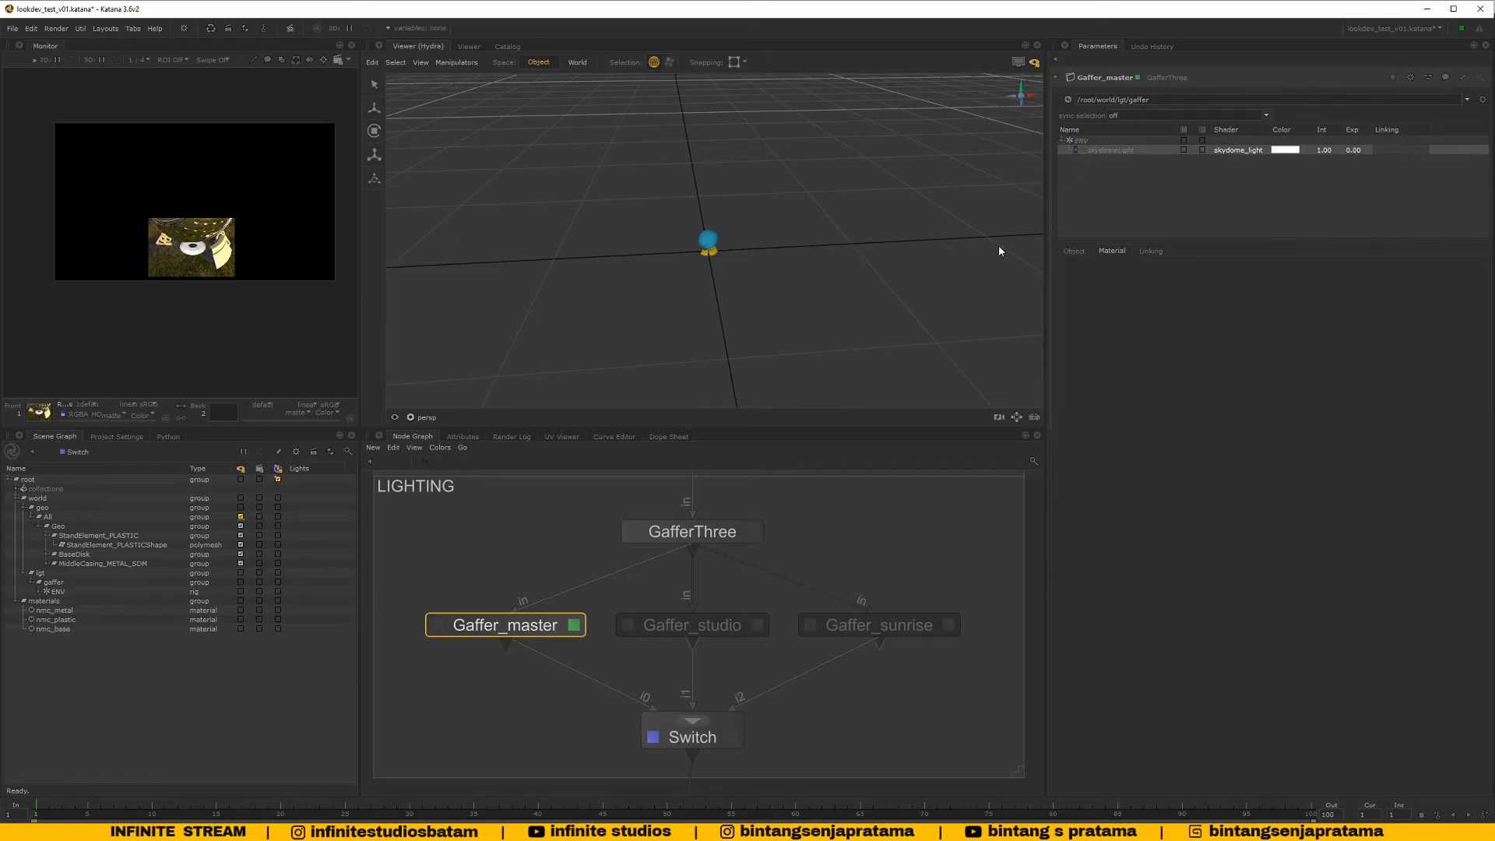
{"action": "right_click", "coordinate": [1109, 153]}
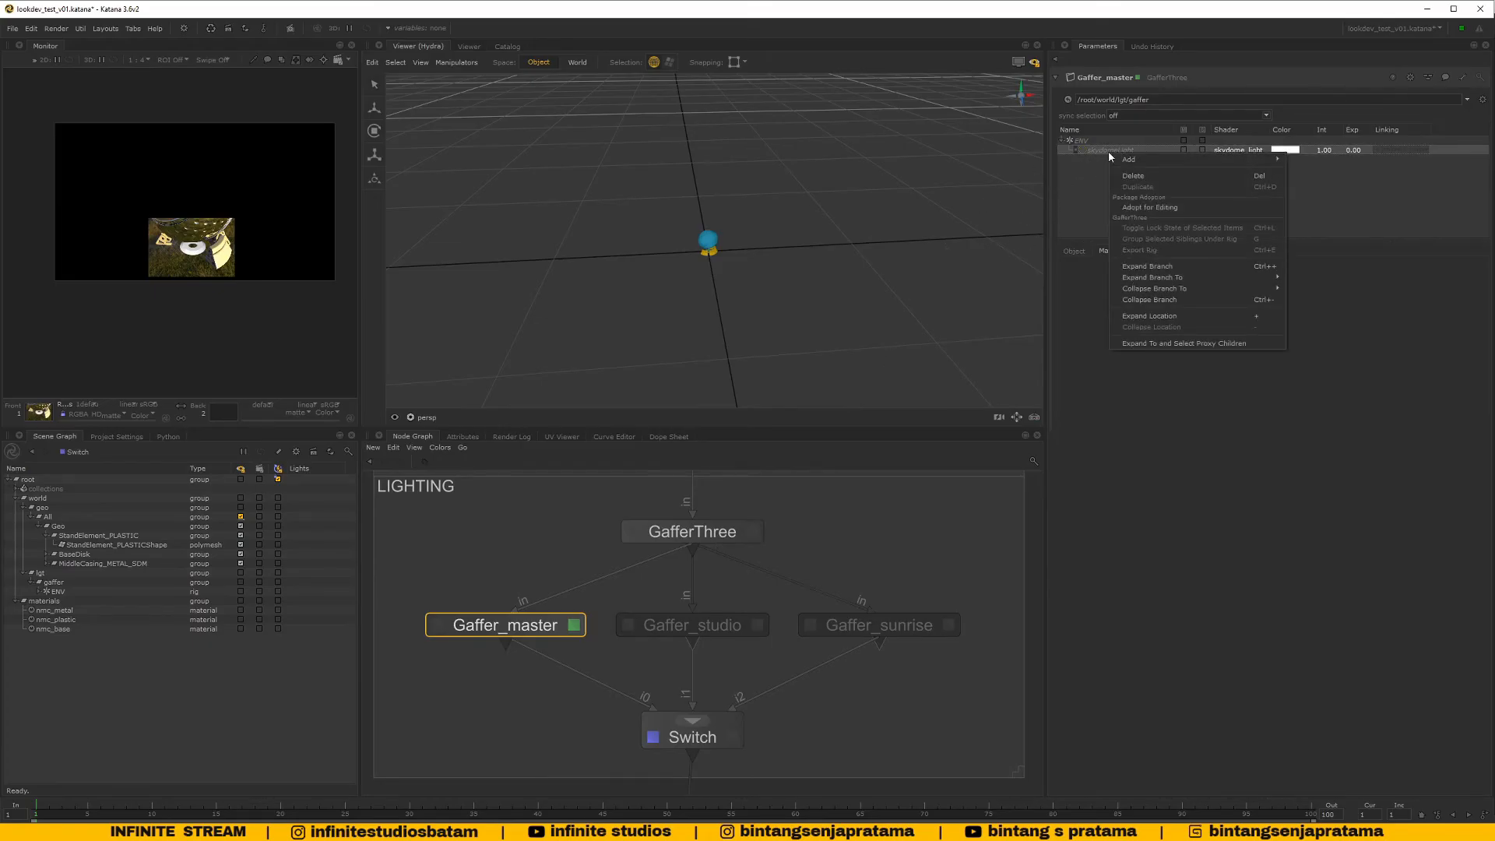
{"action": "left_click", "coordinate": [1149, 208]}
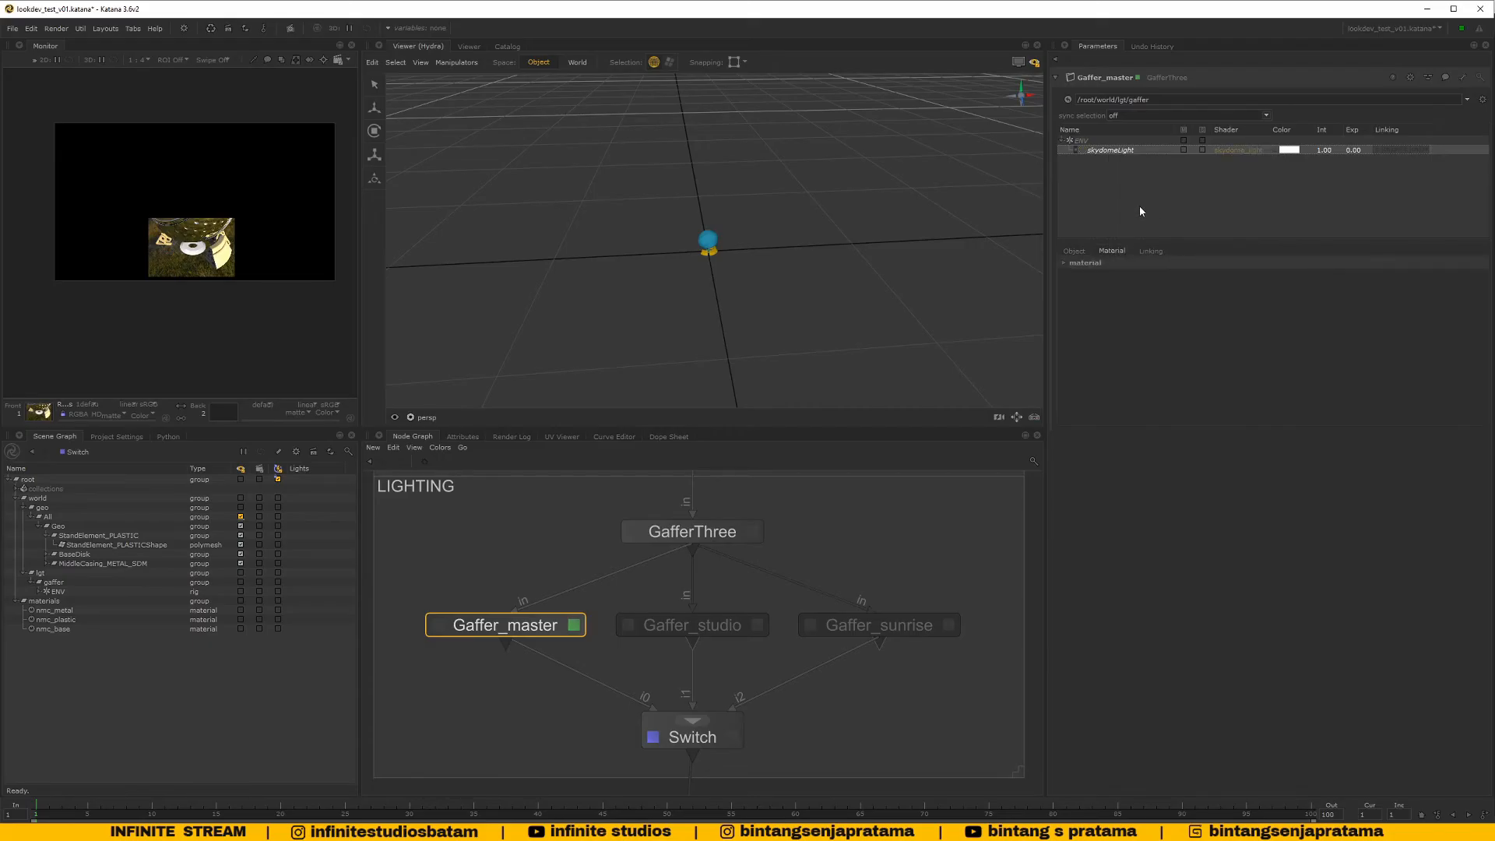
Expand the Gaffer_master skydomeLight's material and examine its arnoldLightShader and arnoldSurfaceShader settings
{"action": "scroll", "coordinate": [714, 260], "scroll_direction": "up", "scroll_amount": 5}
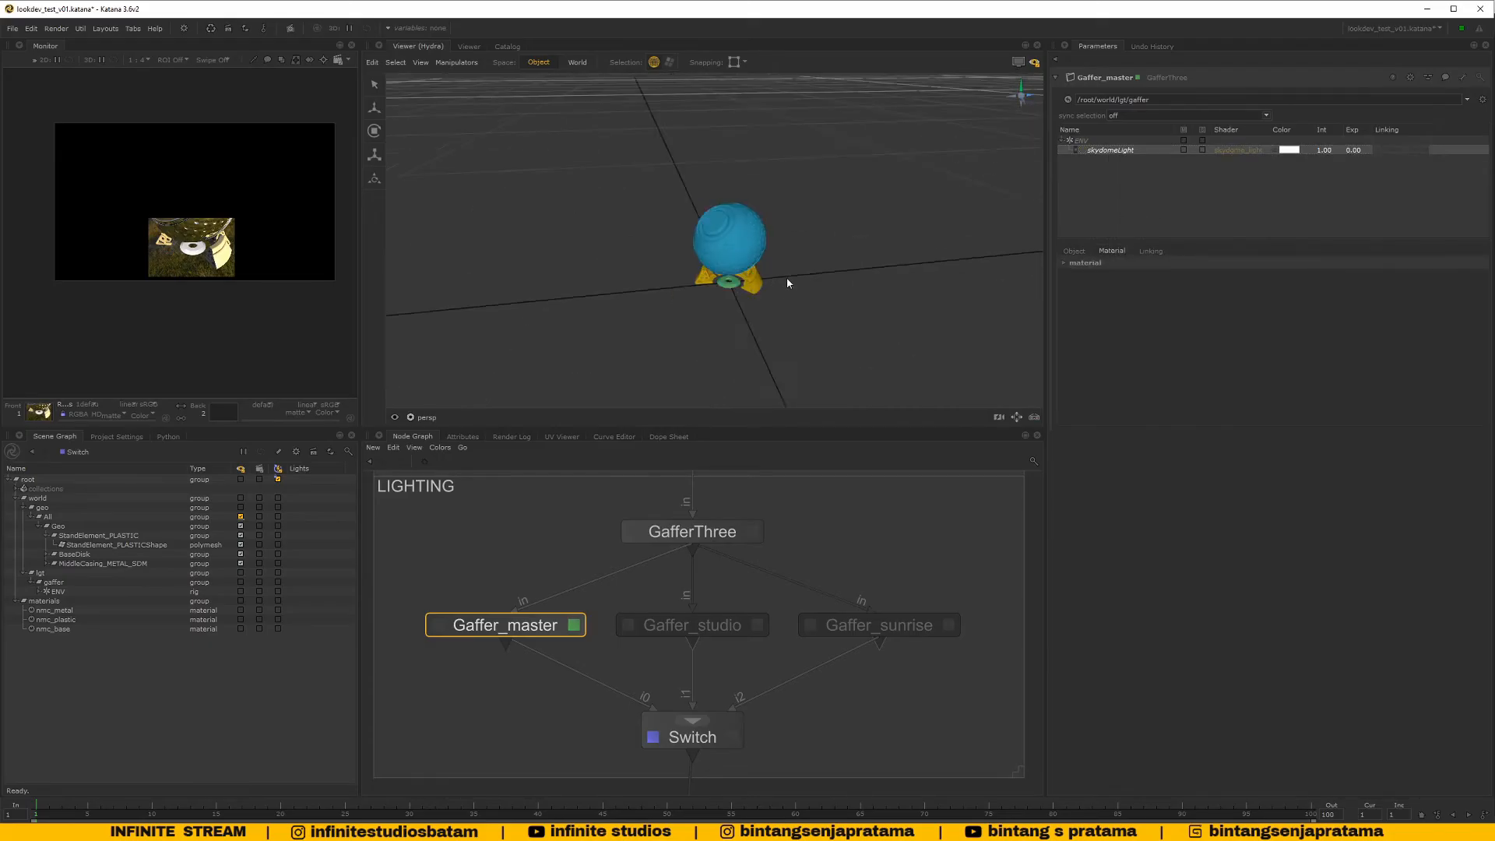
{"action": "left_click_drag", "start_coordinate": [805, 265], "coordinate": [830, 269], "text": "alt"}
{"action": "left_click", "coordinate": [1086, 263]}
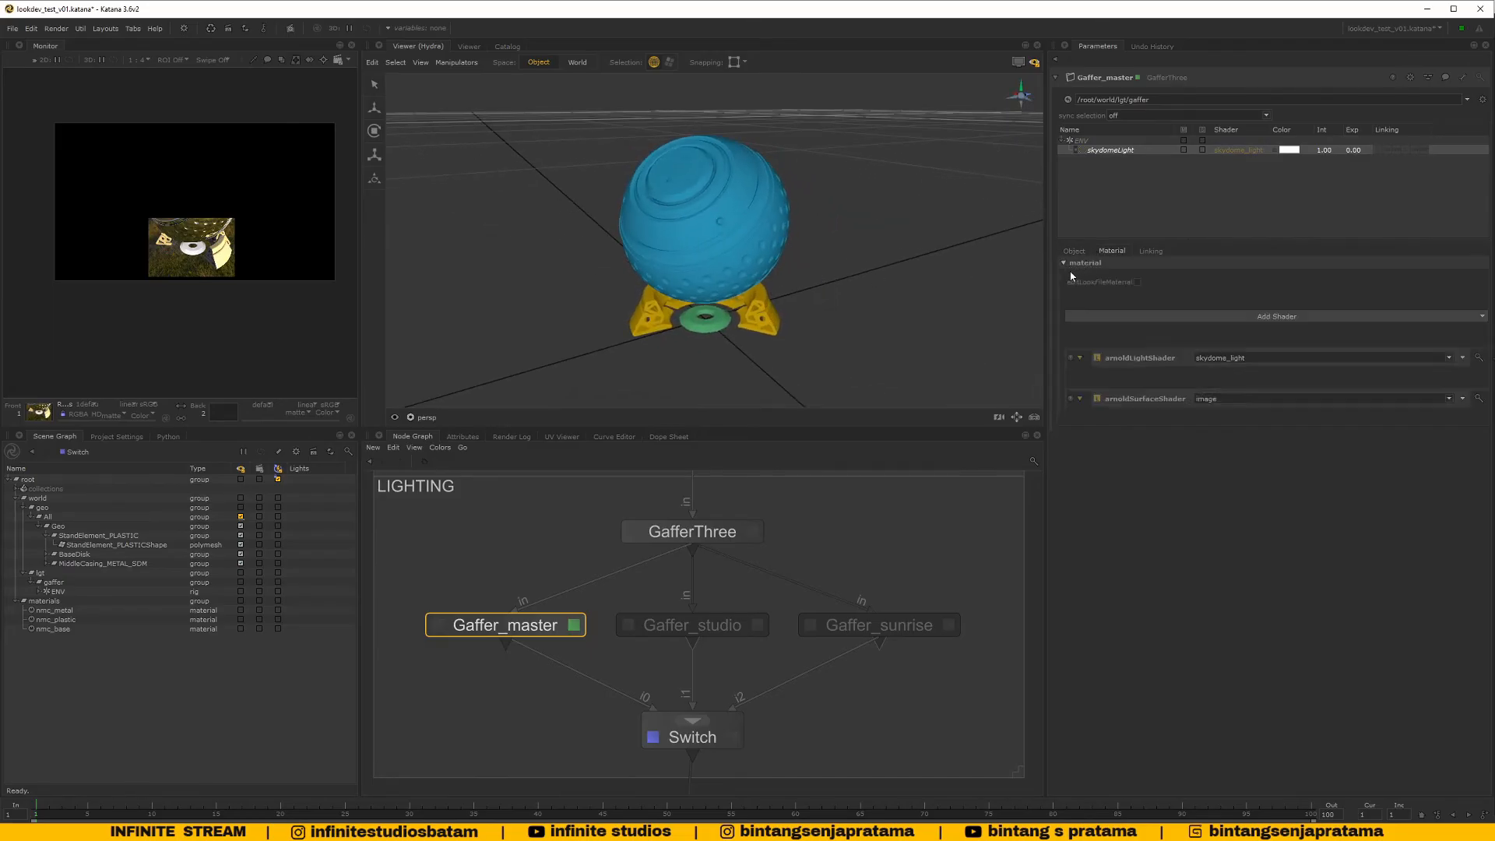
{"action": "left_click", "coordinate": [1084, 316]}
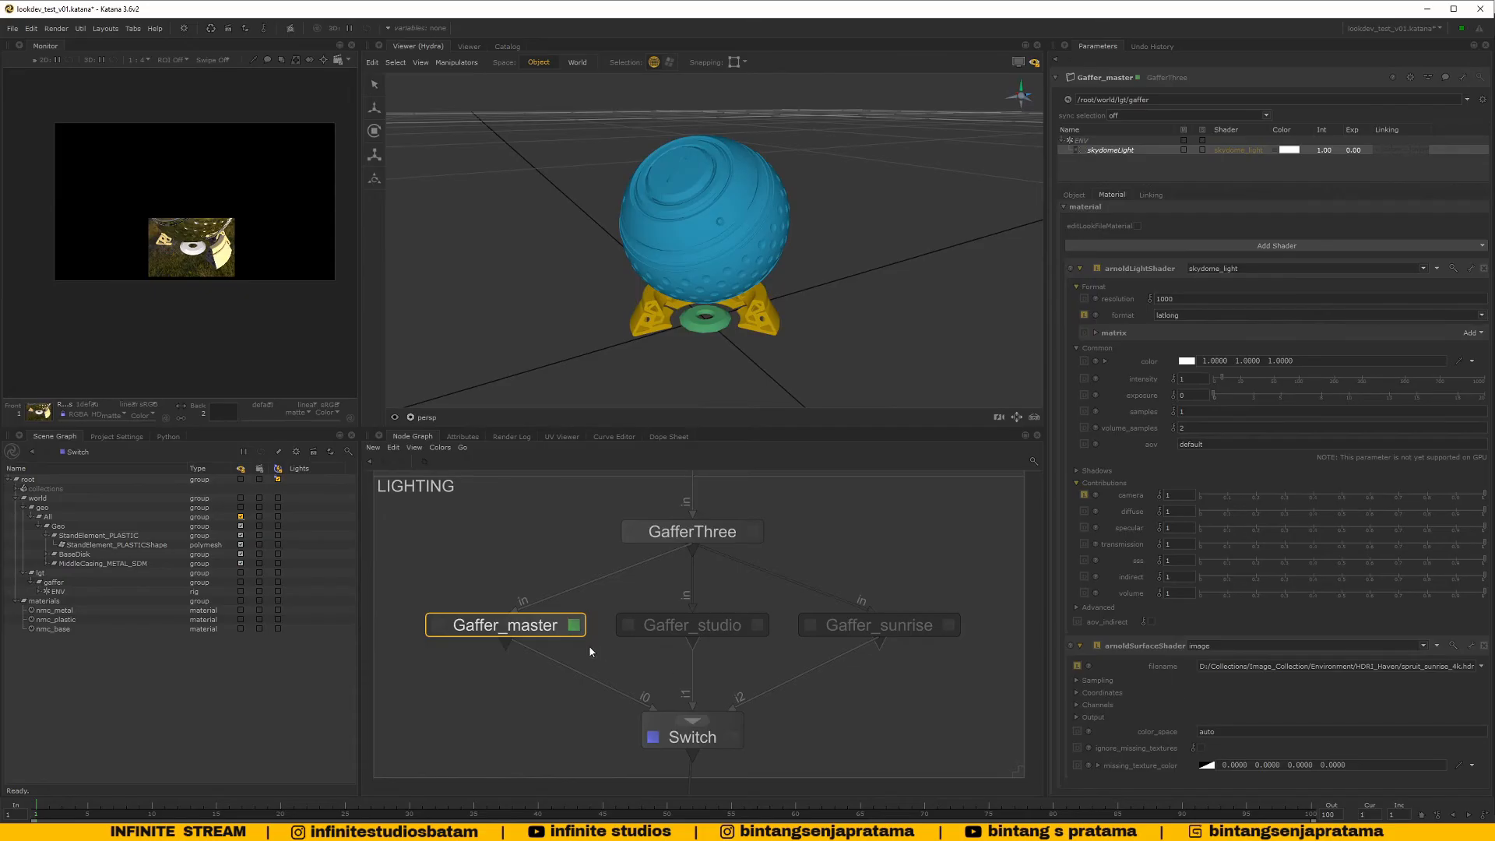
{"action": "left_click", "coordinate": [911, 628]}
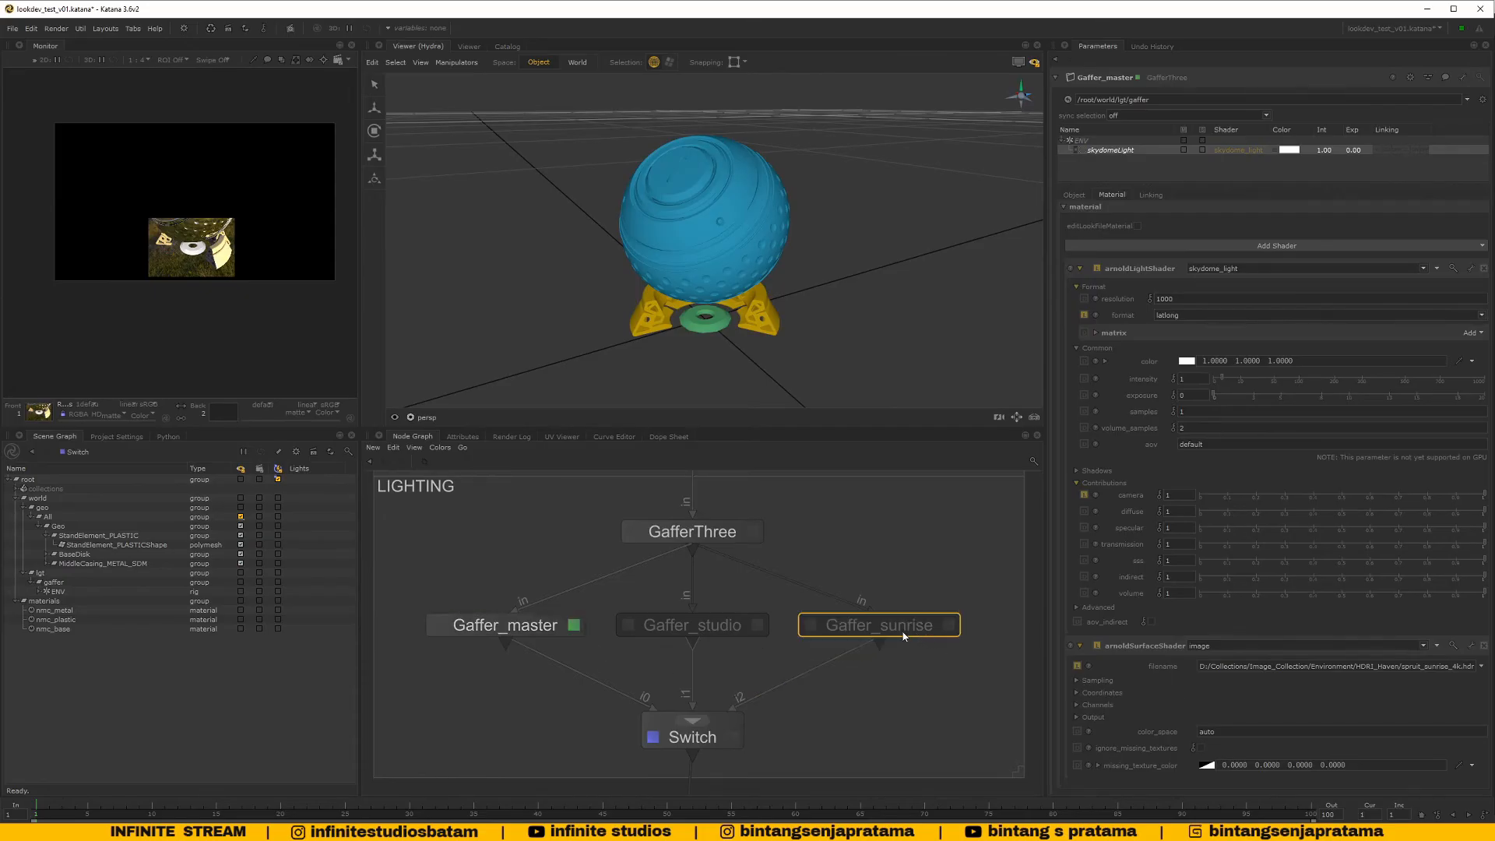
{"action": "left_click_drag", "start_coordinate": [881, 631], "coordinate": [960, 628]}
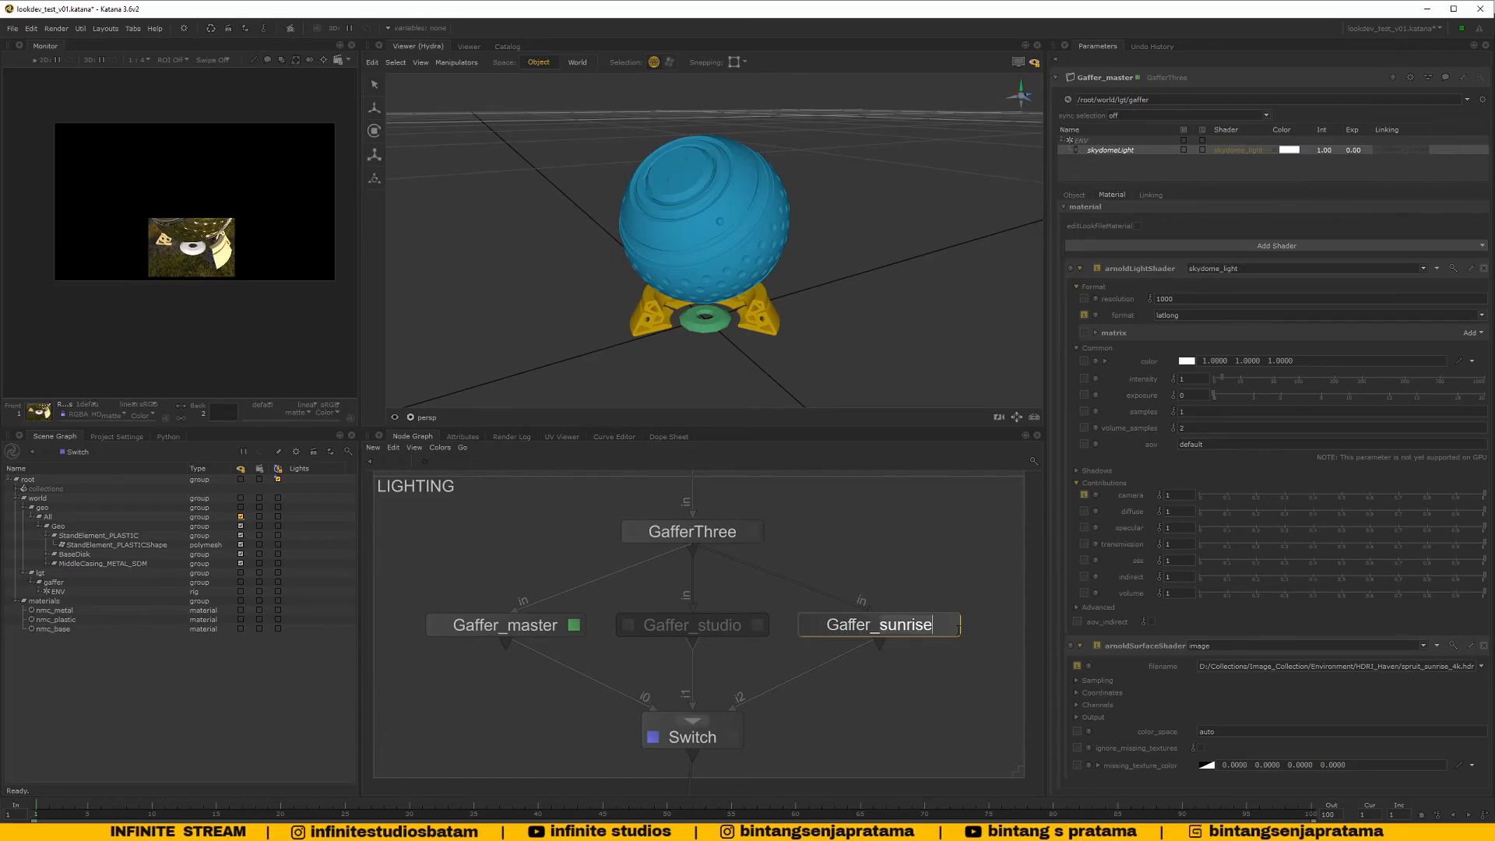
{"action": "key", "text": "Return"}
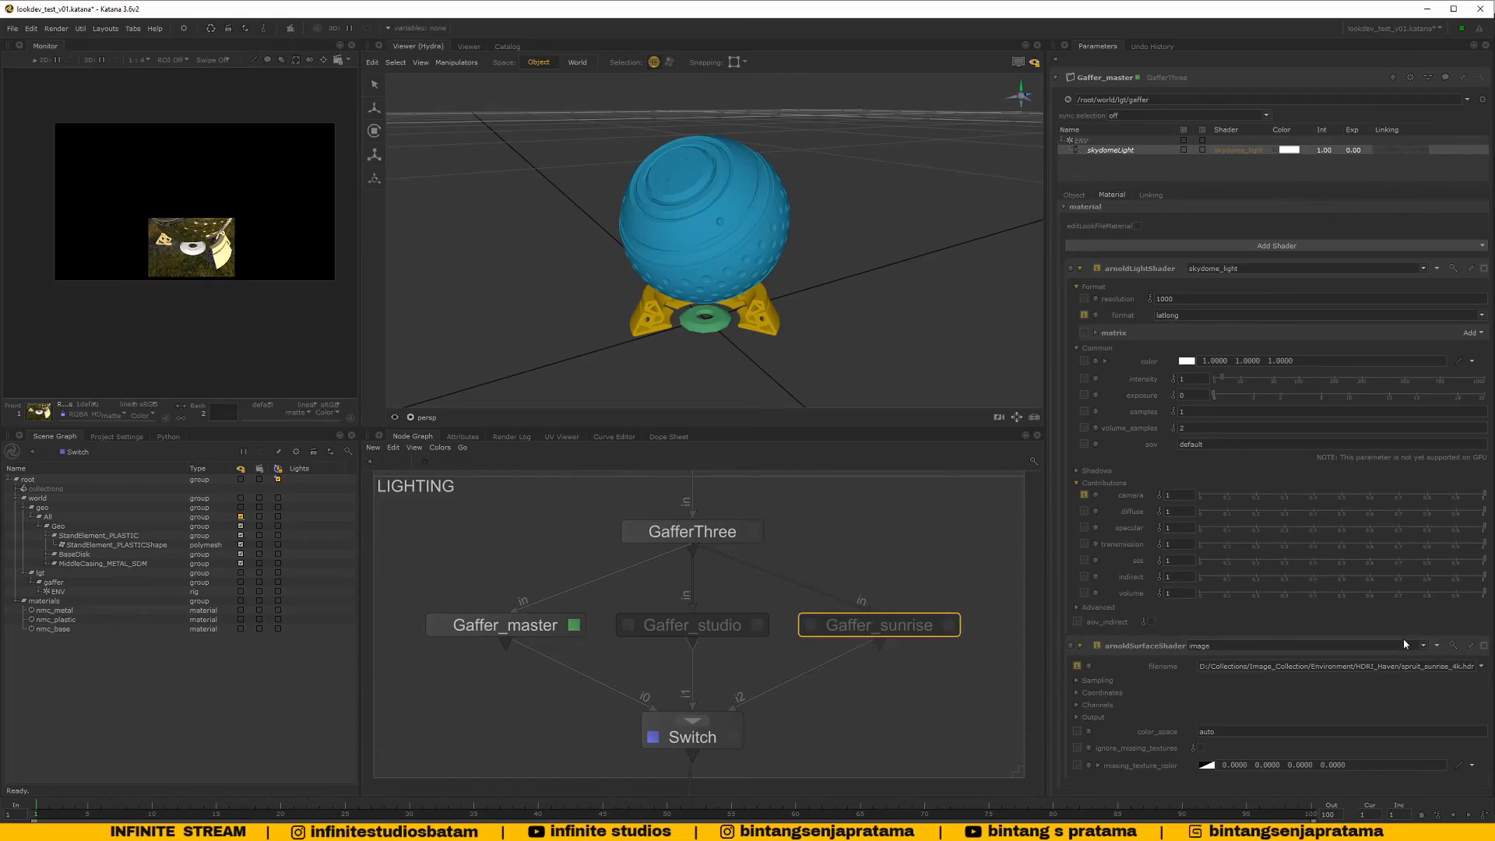
{"action": "left_click", "coordinate": [543, 637]}
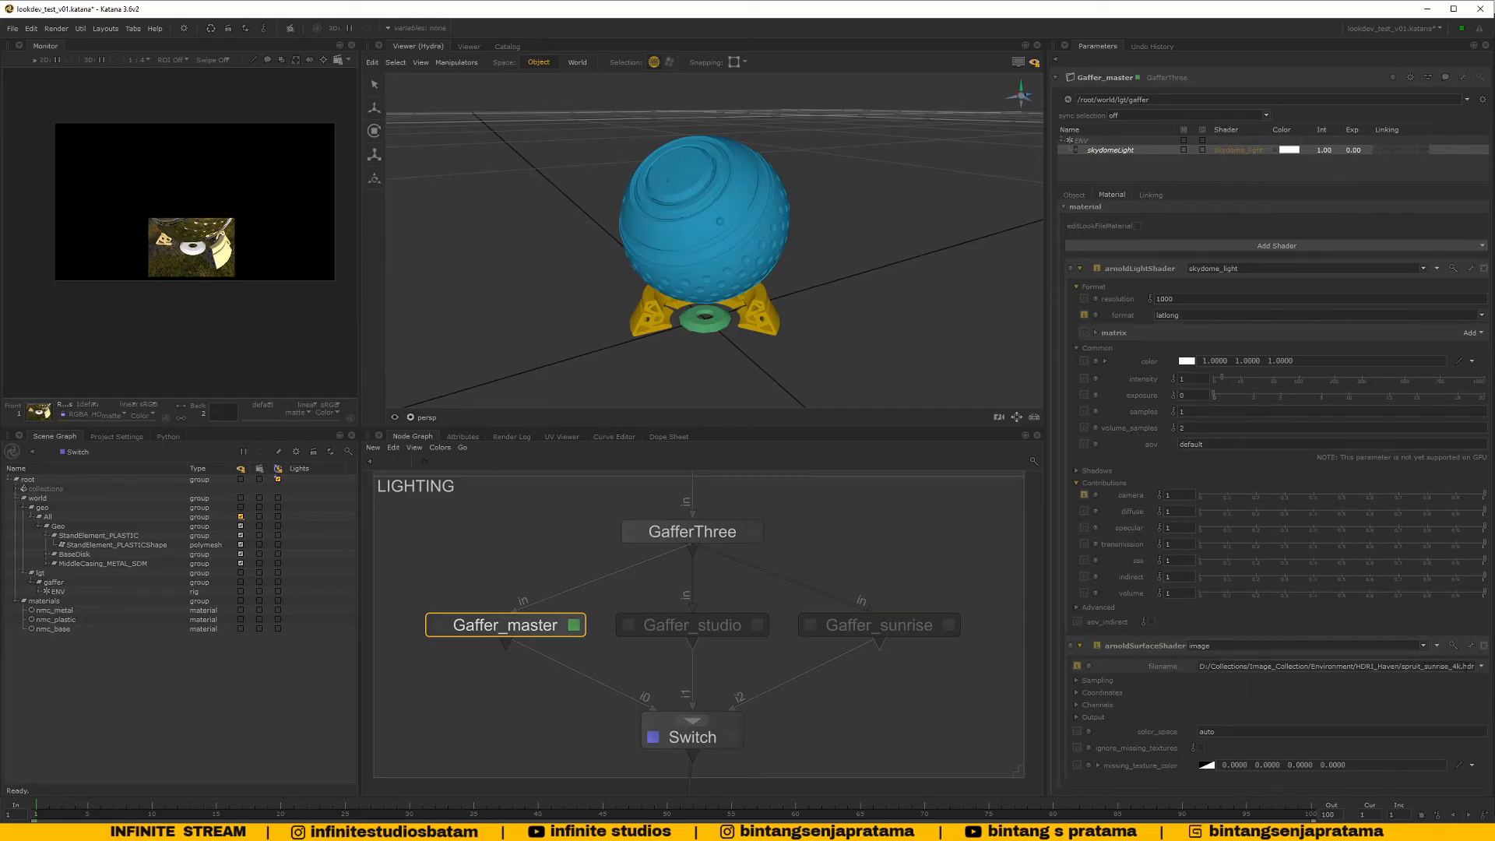
{"action": "left_click", "coordinate": [754, 627]}
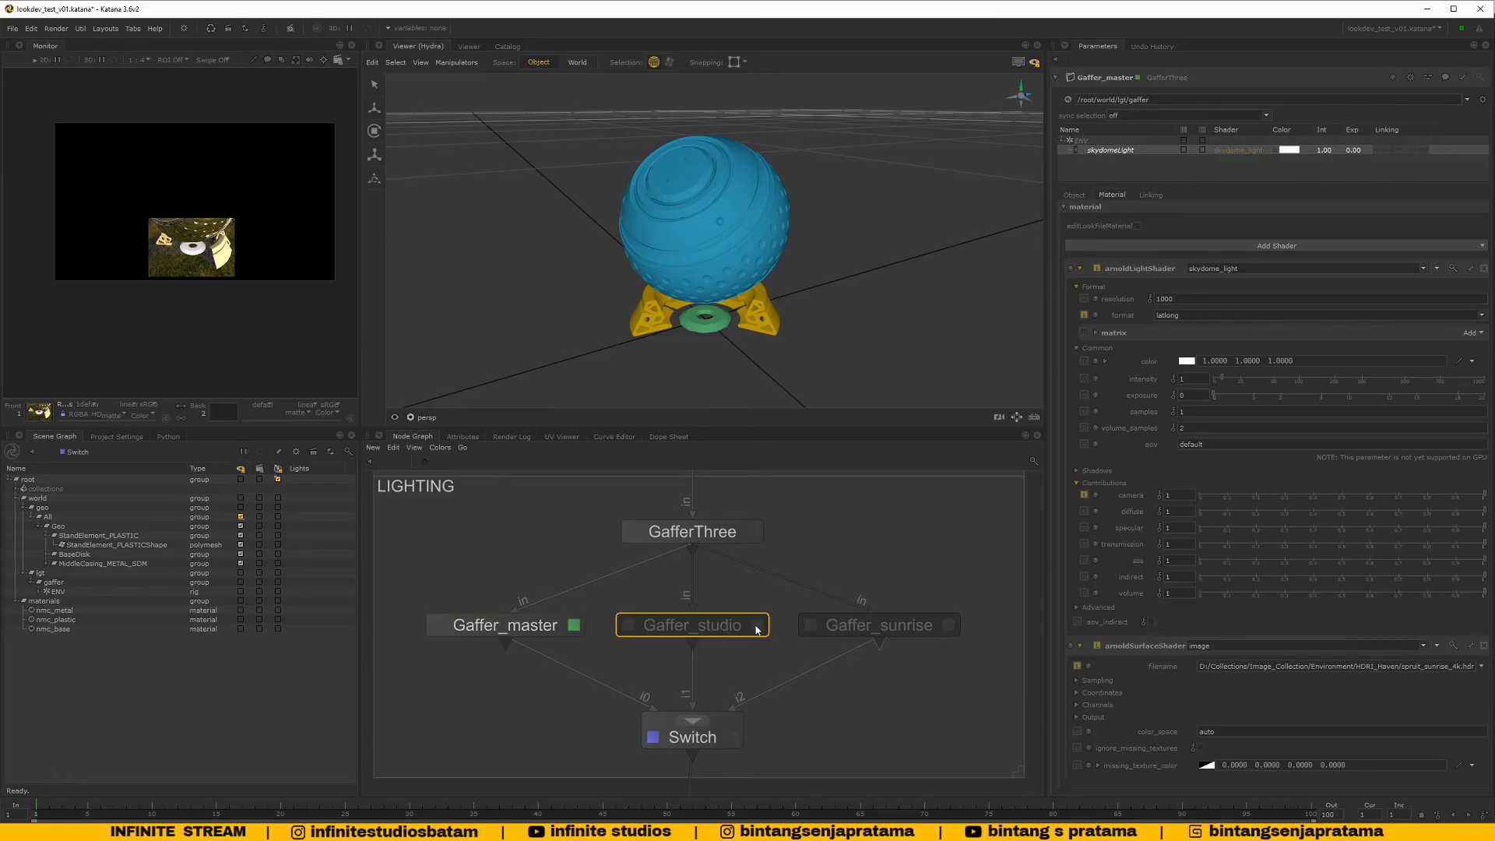
{"action": "left_click", "coordinate": [757, 626]}
Set the Switch node's input to 1 so that Gaffer_studio becomes the active lighting branch
{"action": "left_click", "coordinate": [689, 736]}
{"action": "left_click", "coordinate": [732, 737]}
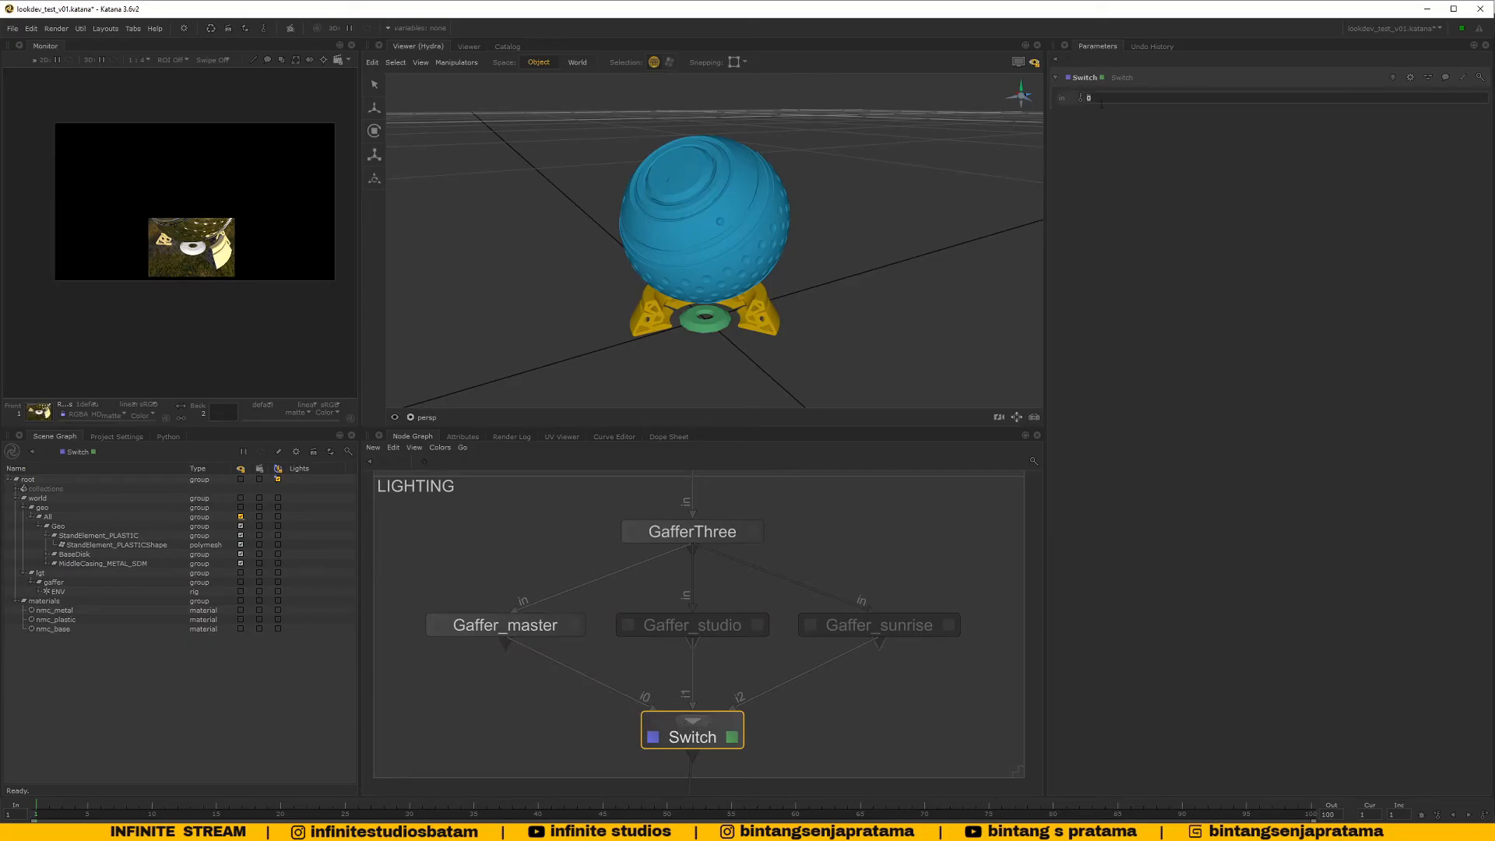
{"action": "type", "text": "1"}
{"action": "key", "text": "Return"}
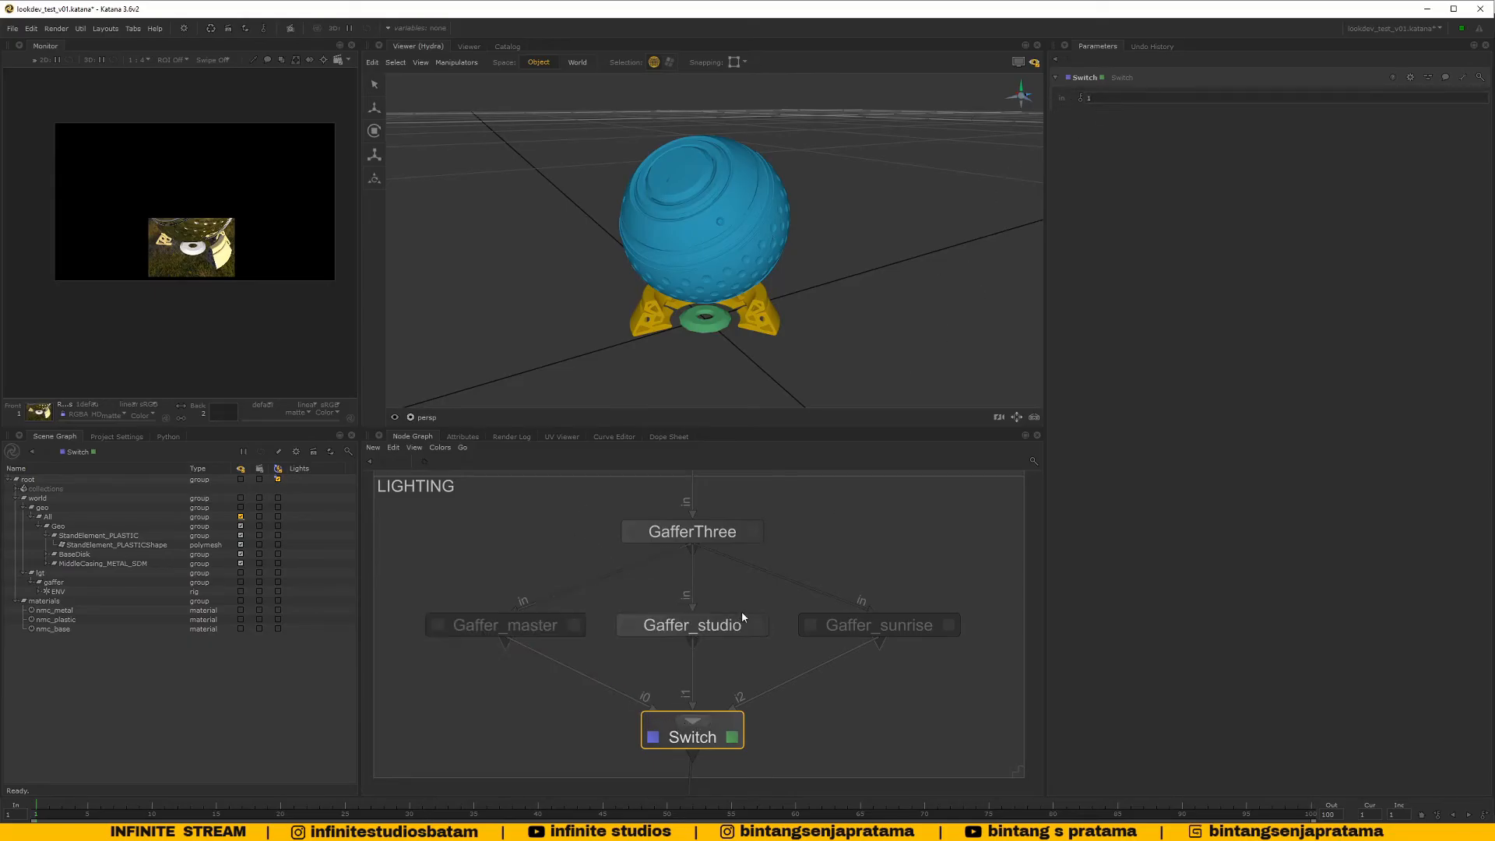
Adopt the ENV rig and its skydomeLight in Gaffer_studio for editing
{"action": "left_click", "coordinate": [721, 632]}
{"action": "middle_click_drag", "start_coordinate": [745, 660], "coordinate": [717, 649]}
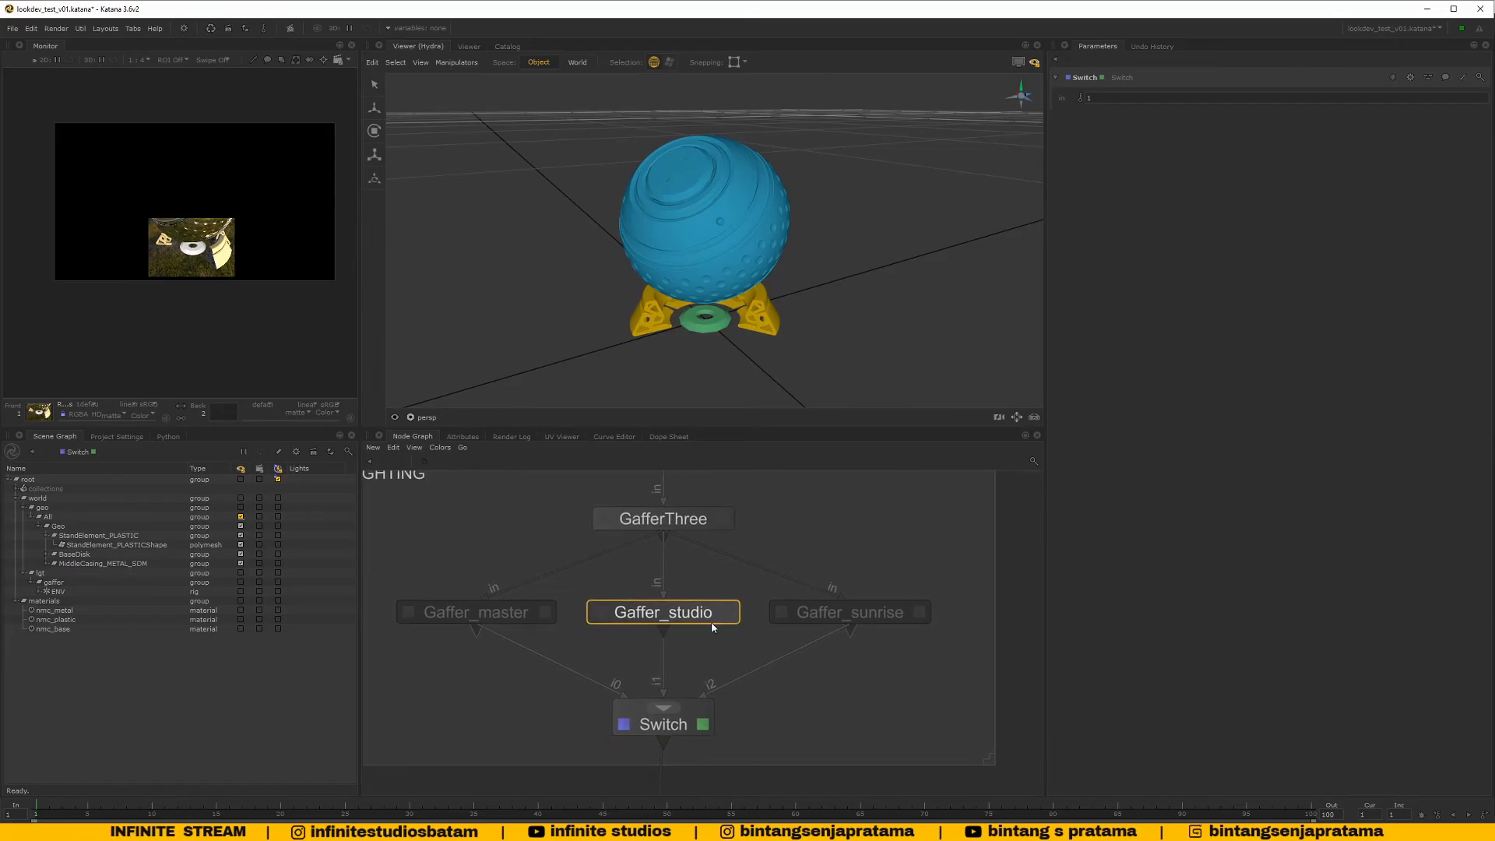
{"action": "left_click", "coordinate": [728, 612]}
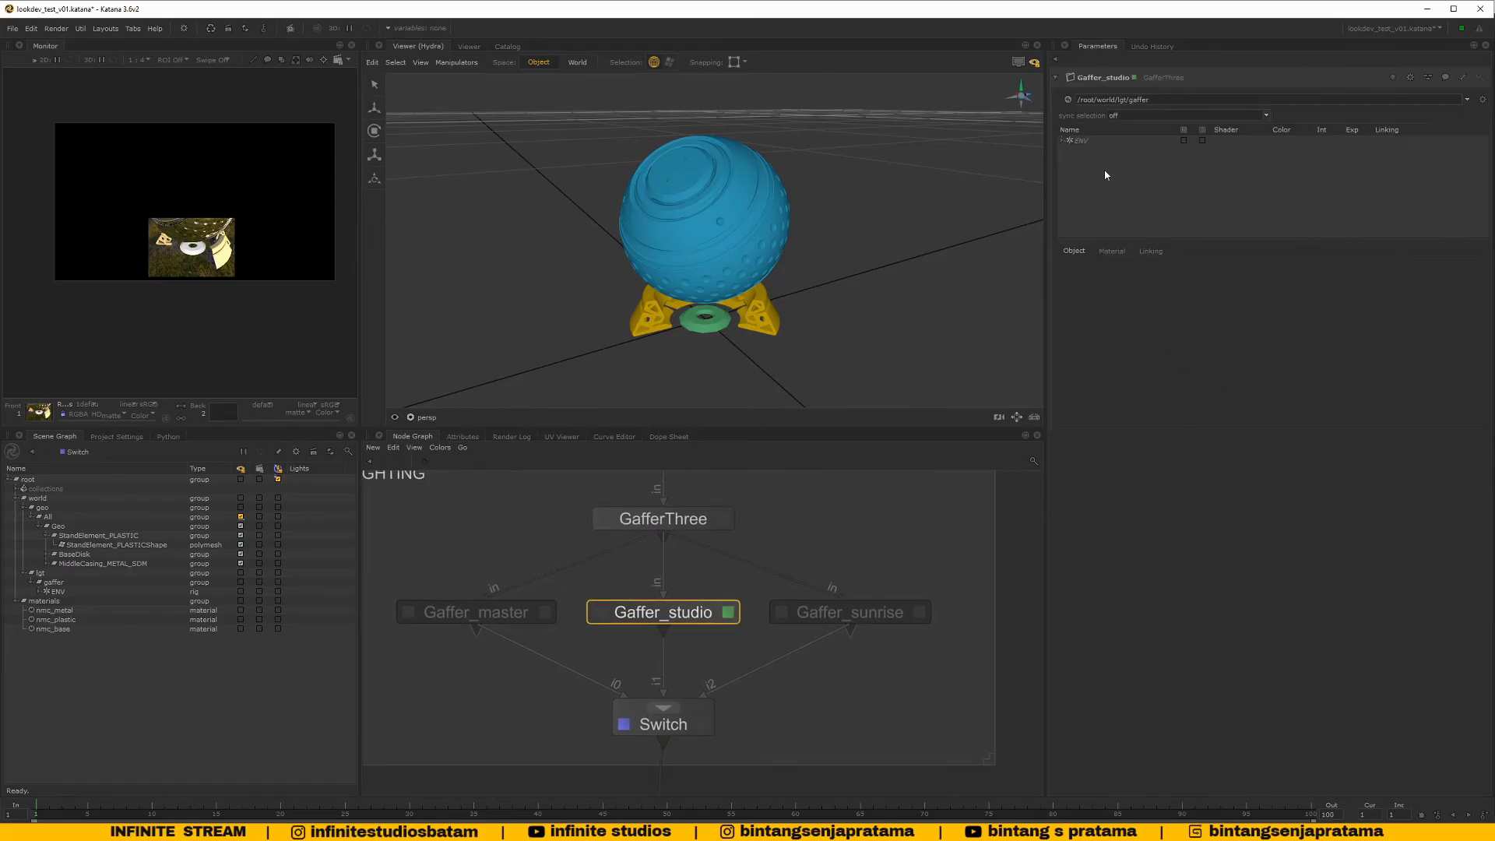
{"action": "right_click", "coordinate": [1086, 140]}
{"action": "left_click", "coordinate": [1123, 191]}
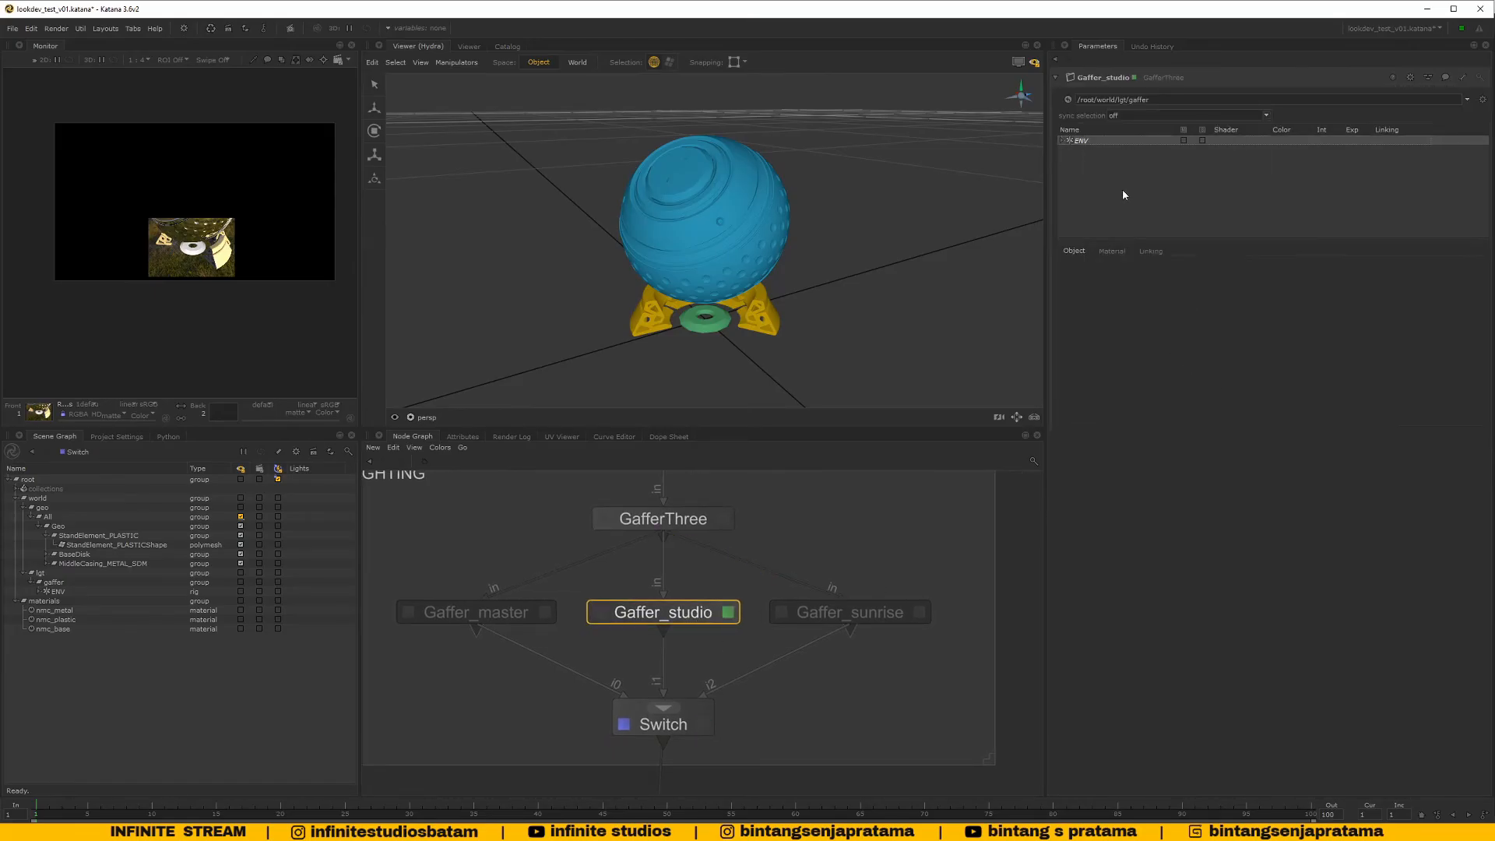
{"action": "left_click", "coordinate": [1062, 142]}
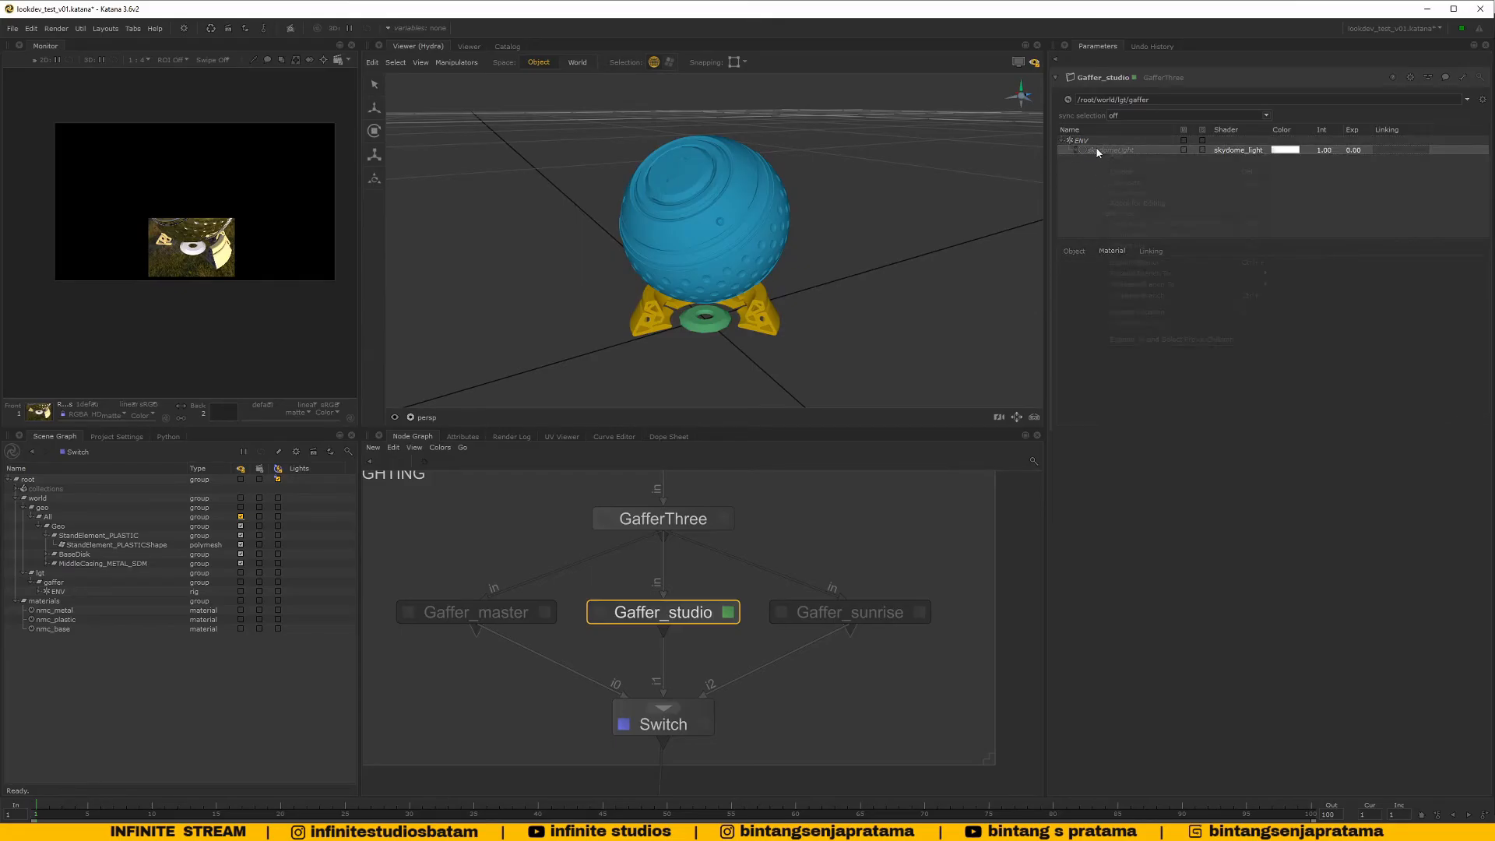
{"action": "left_click", "coordinate": [1135, 205]}
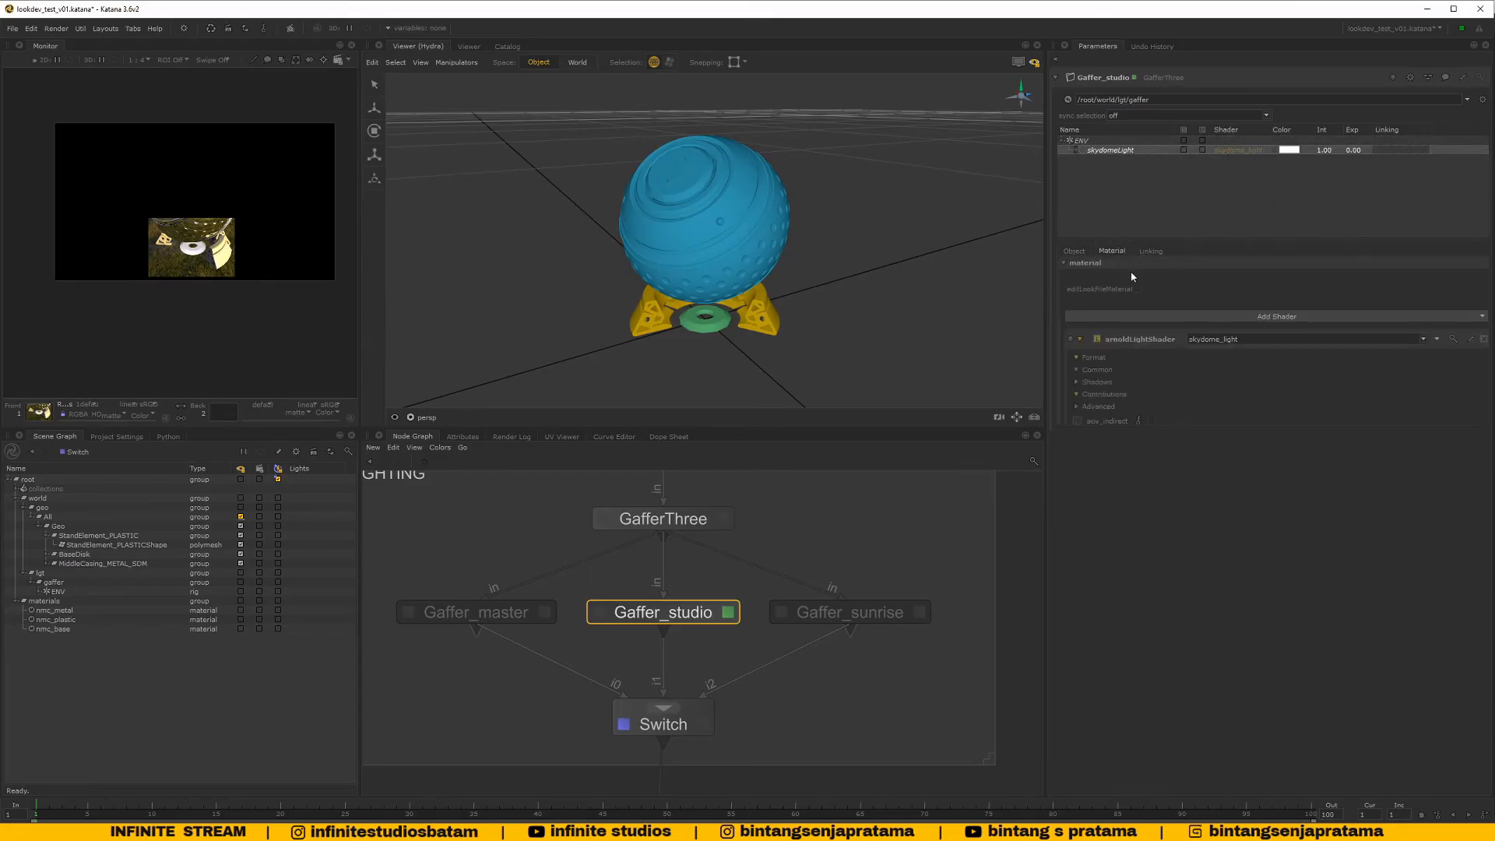
Start browsing for the studio skydomeLight's image file, and switch to the lookdev_v01.katana session to locate its Gaffer_Studio node
{"action": "left_click", "coordinate": [1484, 666]}
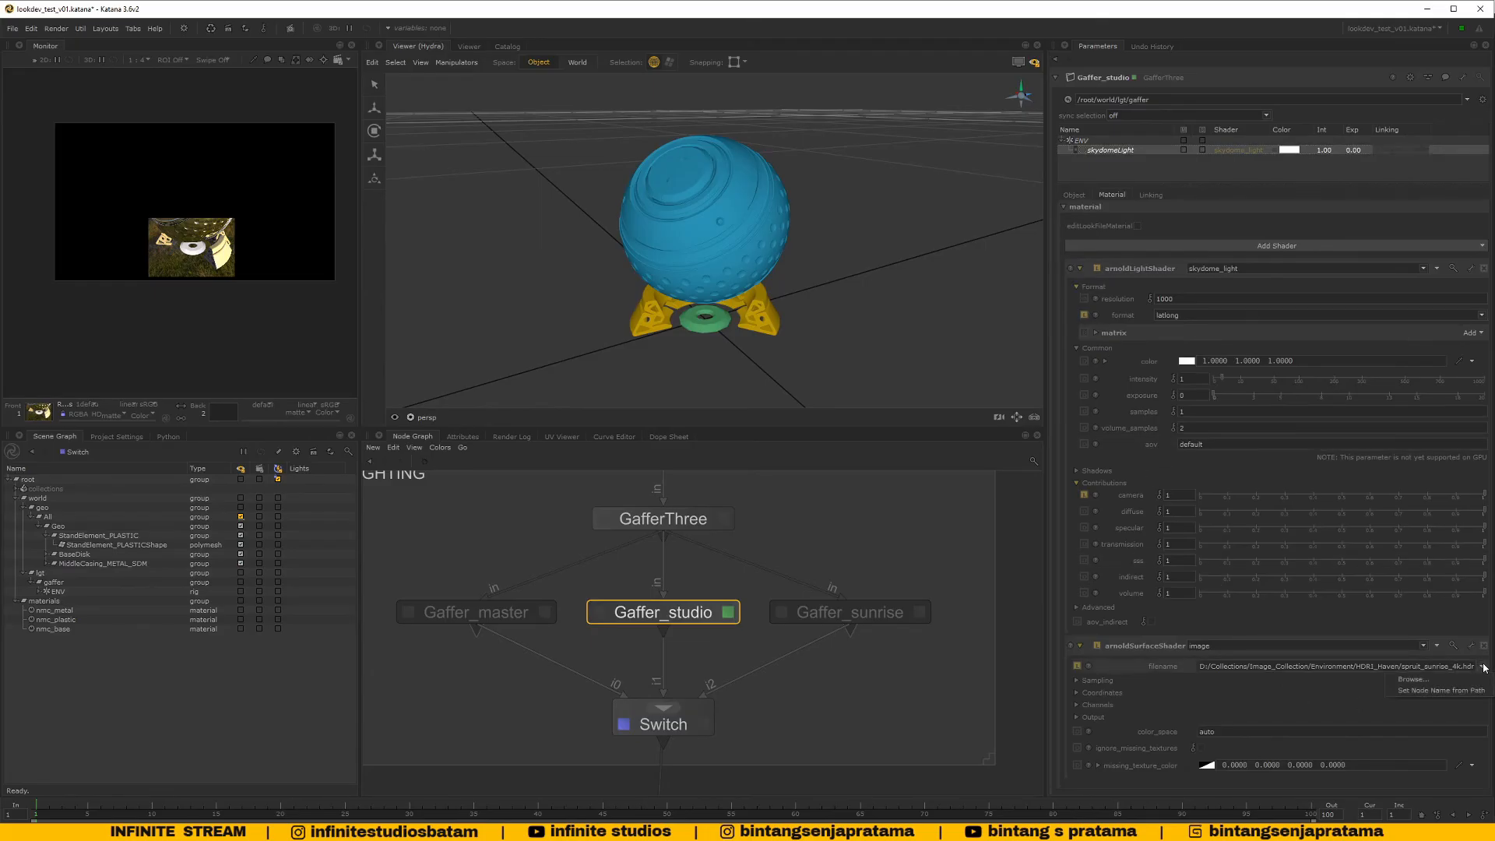
{"action": "left_click", "coordinate": [1413, 680]}
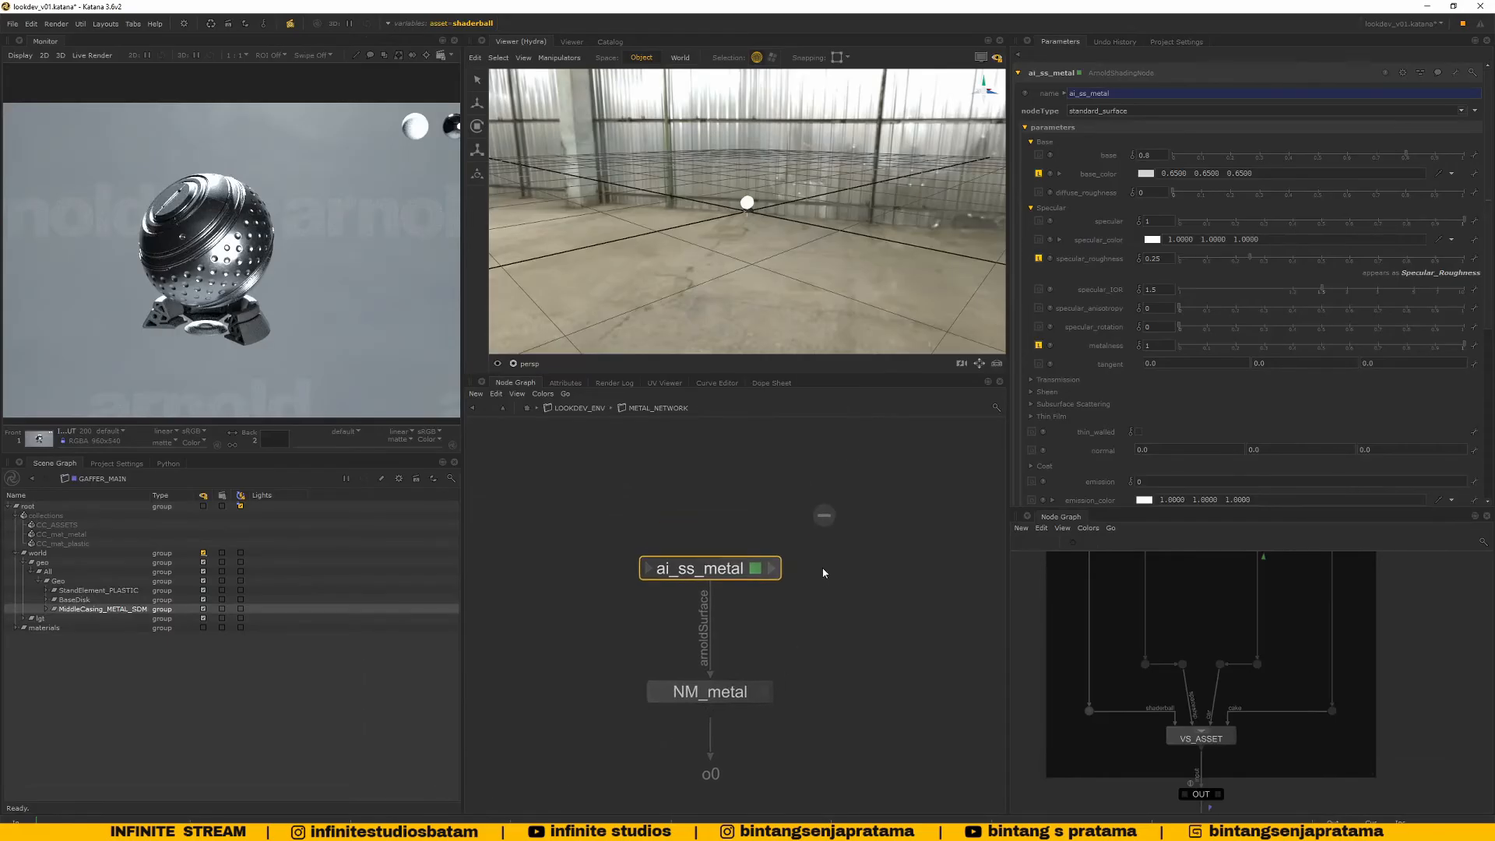
{"action": "left_click", "coordinate": [529, 408]}
{"action": "scroll", "coordinate": [757, 619], "scroll_direction": "down", "scroll_amount": 6}
{"action": "scroll", "coordinate": [771, 651], "scroll_direction": "up", "scroll_amount": 3}
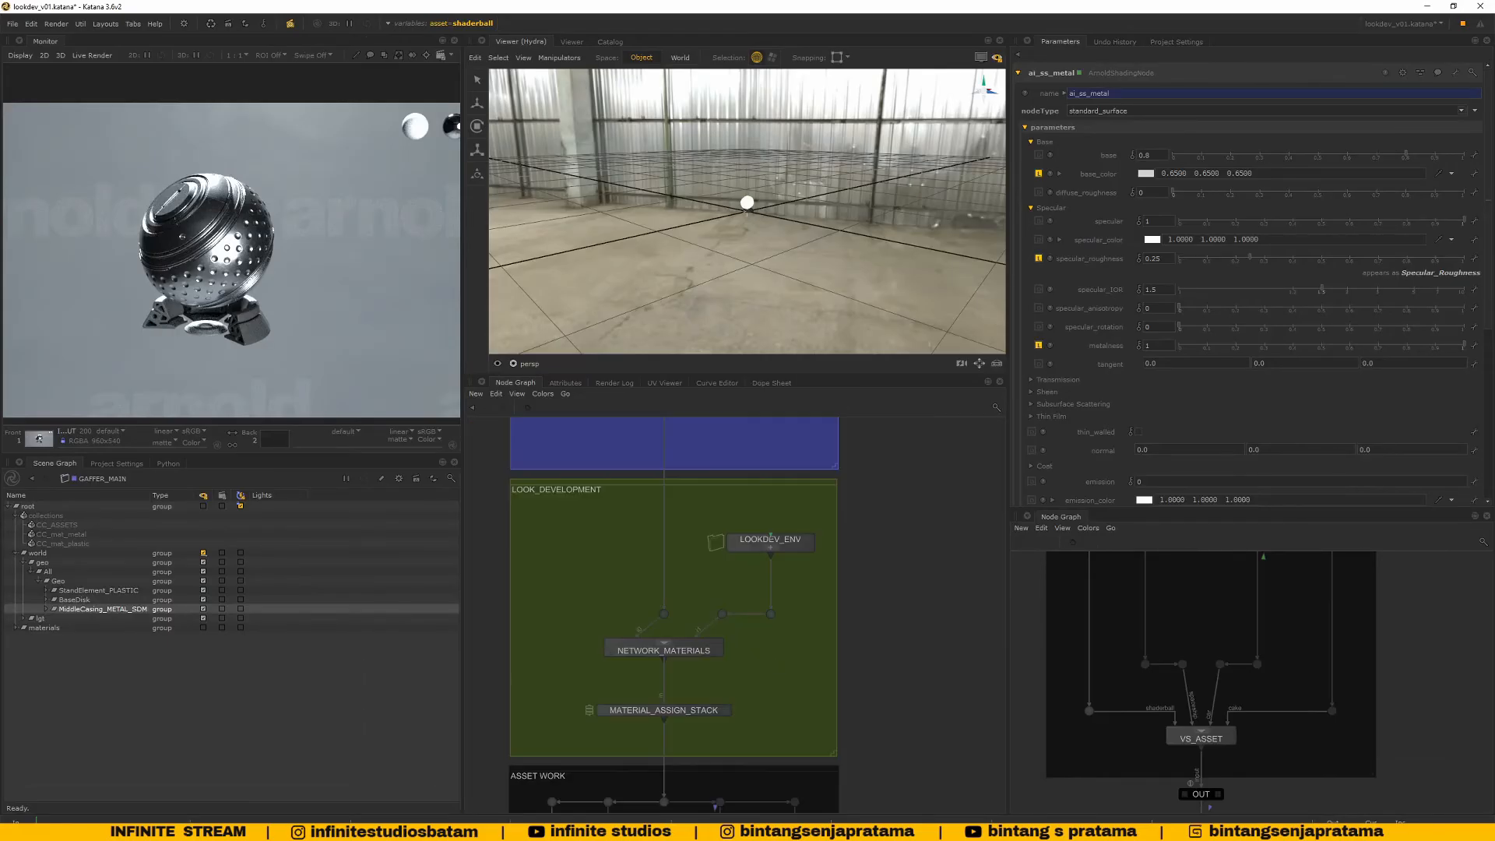
{"action": "middle_click_drag", "start_coordinate": [767, 653], "coordinate": [786, 567]}
{"action": "scroll", "coordinate": [769, 613], "scroll_direction": "down", "scroll_amount": 8}
{"action": "scroll", "coordinate": [762, 681], "scroll_direction": "up", "scroll_amount": 10}
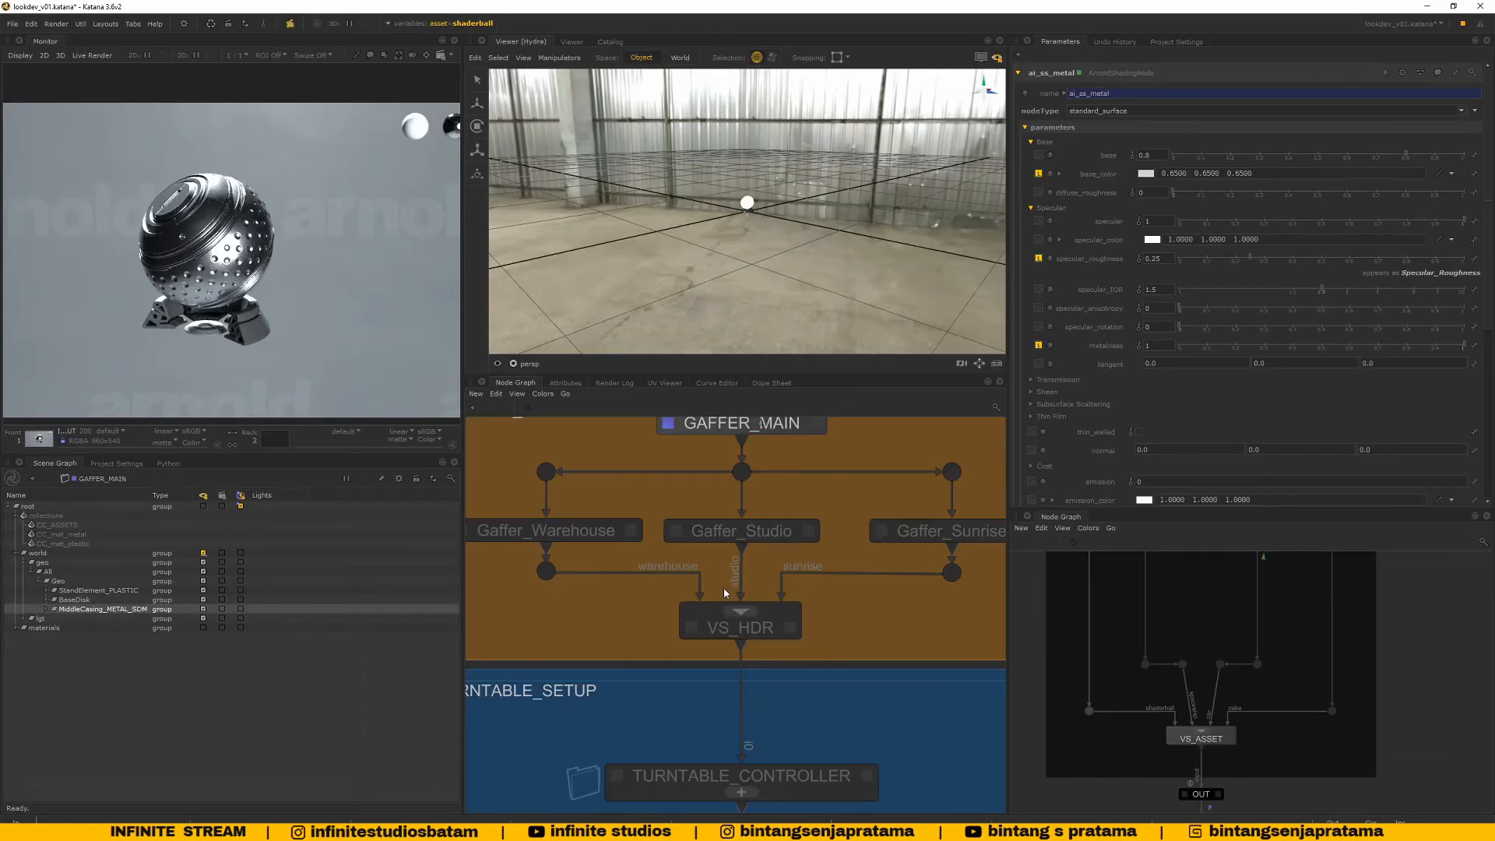
Look up the reference Gaffer_Studio dome's image path and set the new studio light's image file to D:/Collections/Image_Collection/Environment/HDRI_Haven/studio_small_03_1k.hdr
{"action": "left_click", "coordinate": [819, 545]}
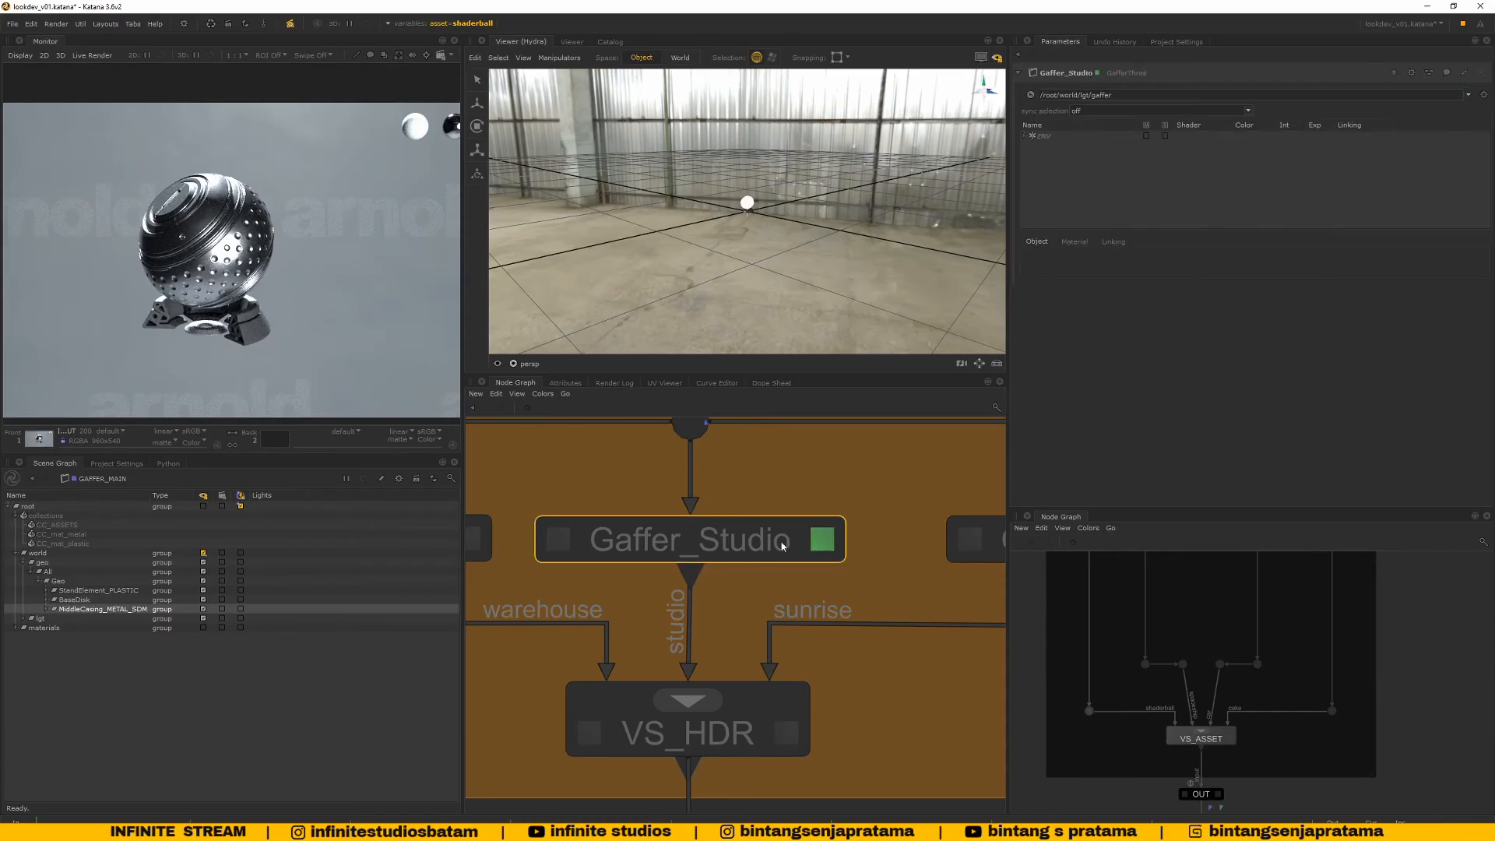
{"action": "left_click", "coordinate": [1059, 146]}
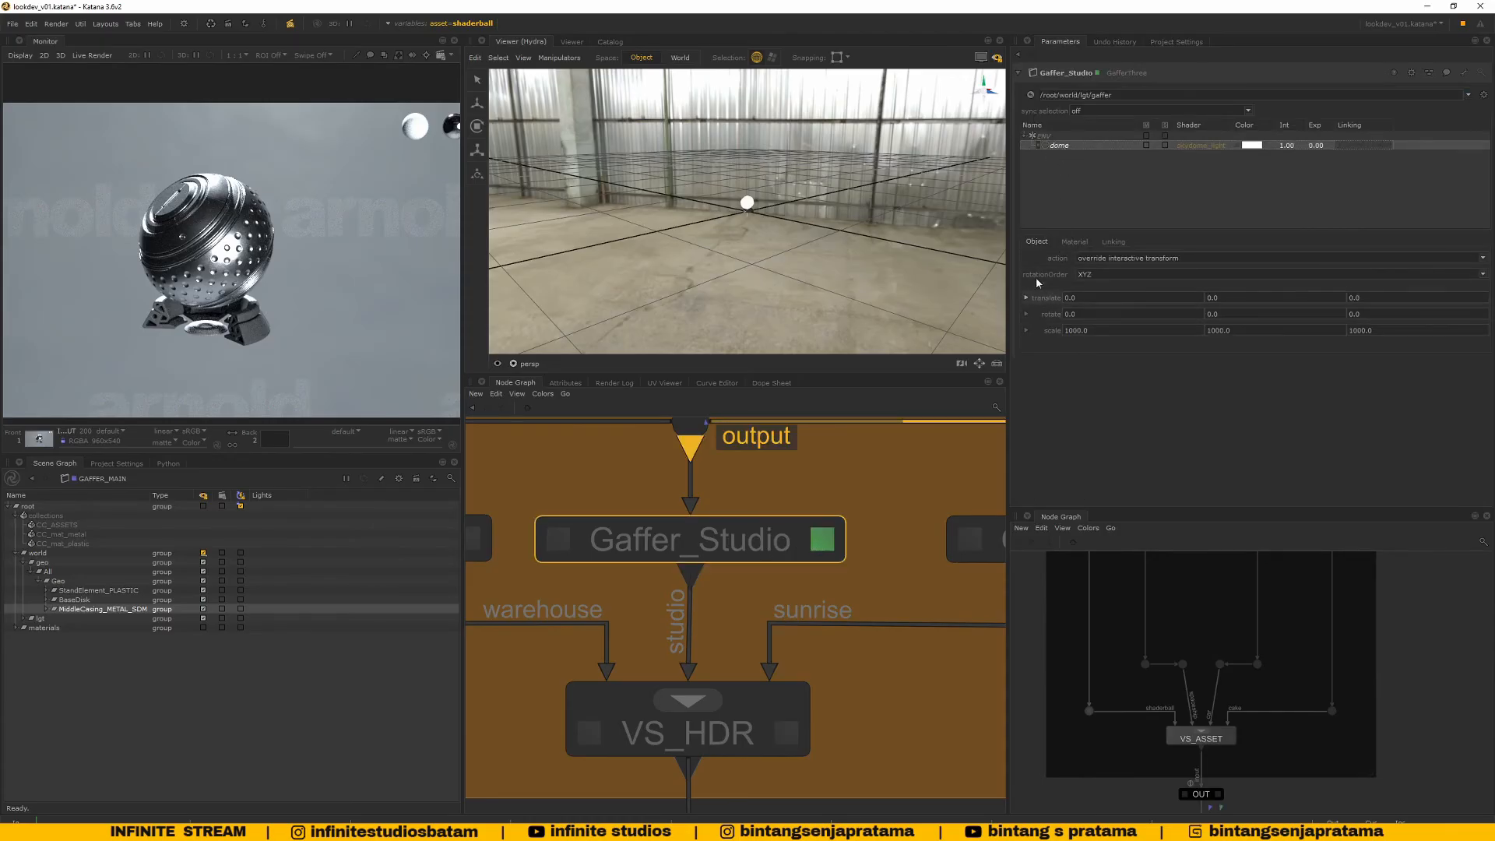
{"action": "left_click", "coordinate": [1075, 242]}
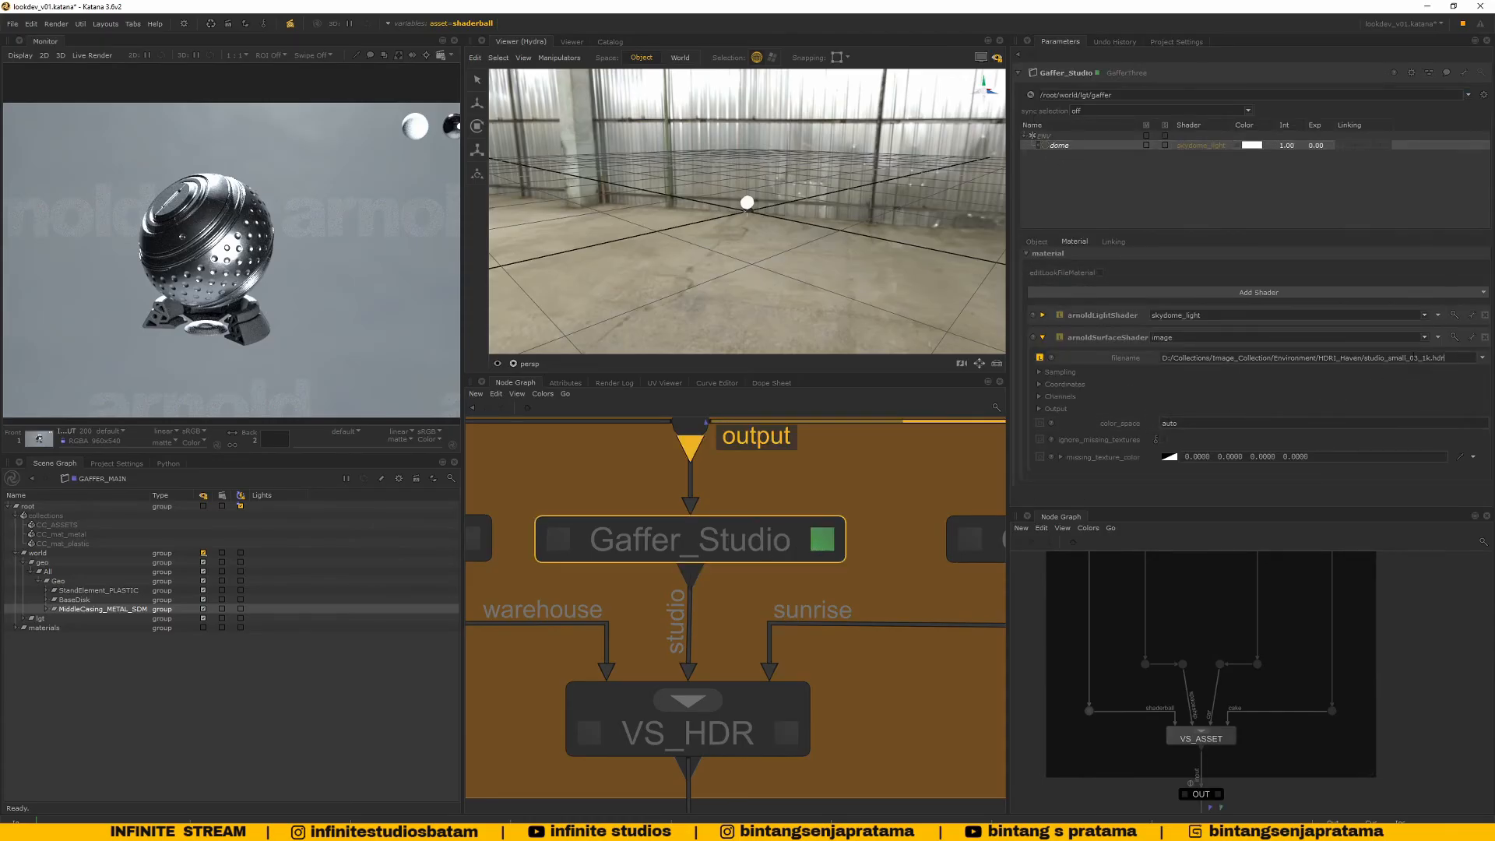
{"action": "left_click", "coordinate": [666, 390]}
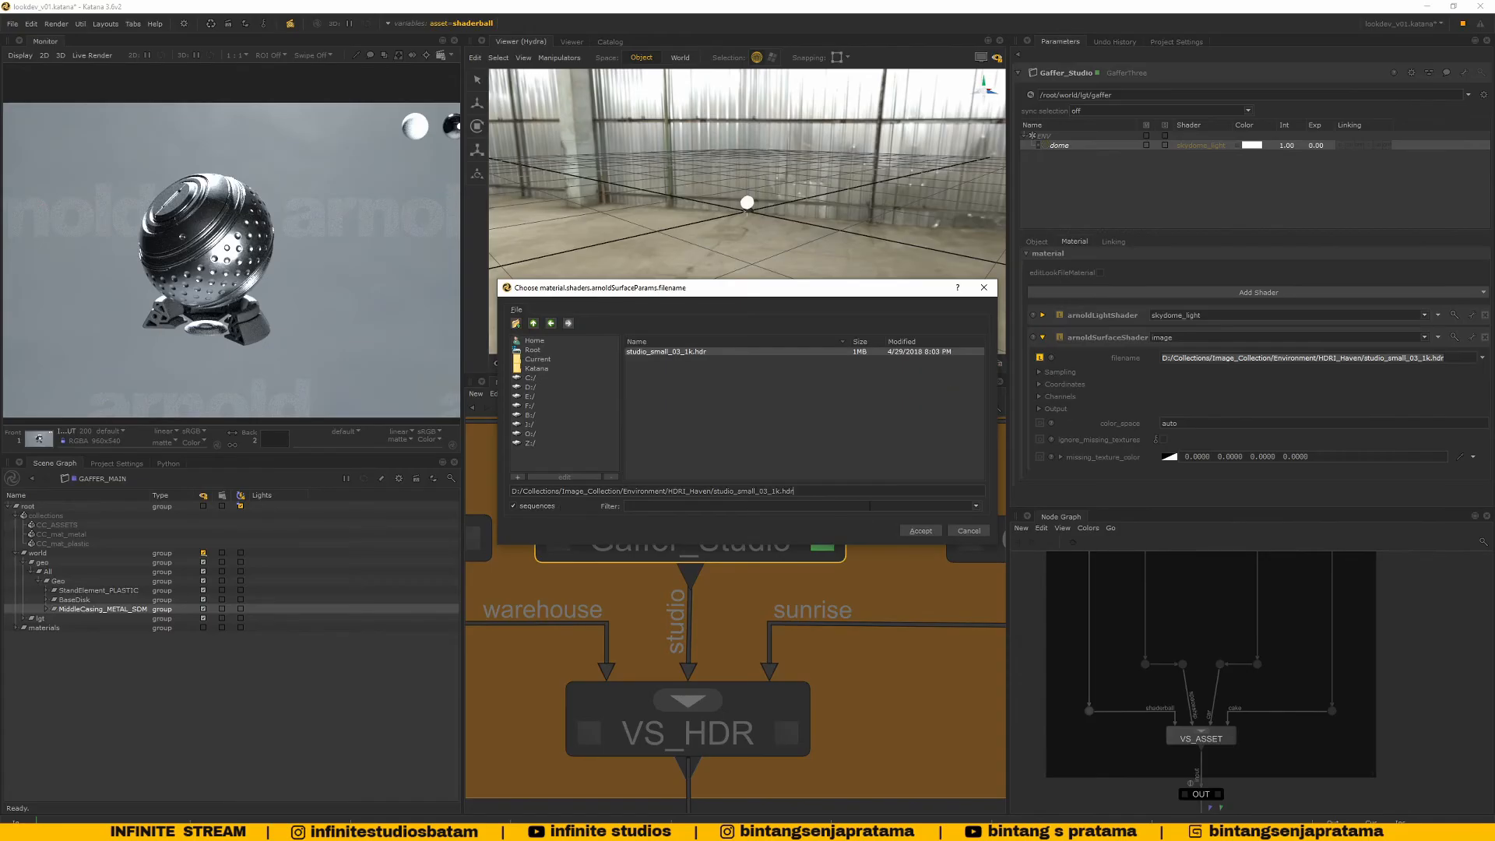
{"action": "left_click", "coordinate": [921, 530]}
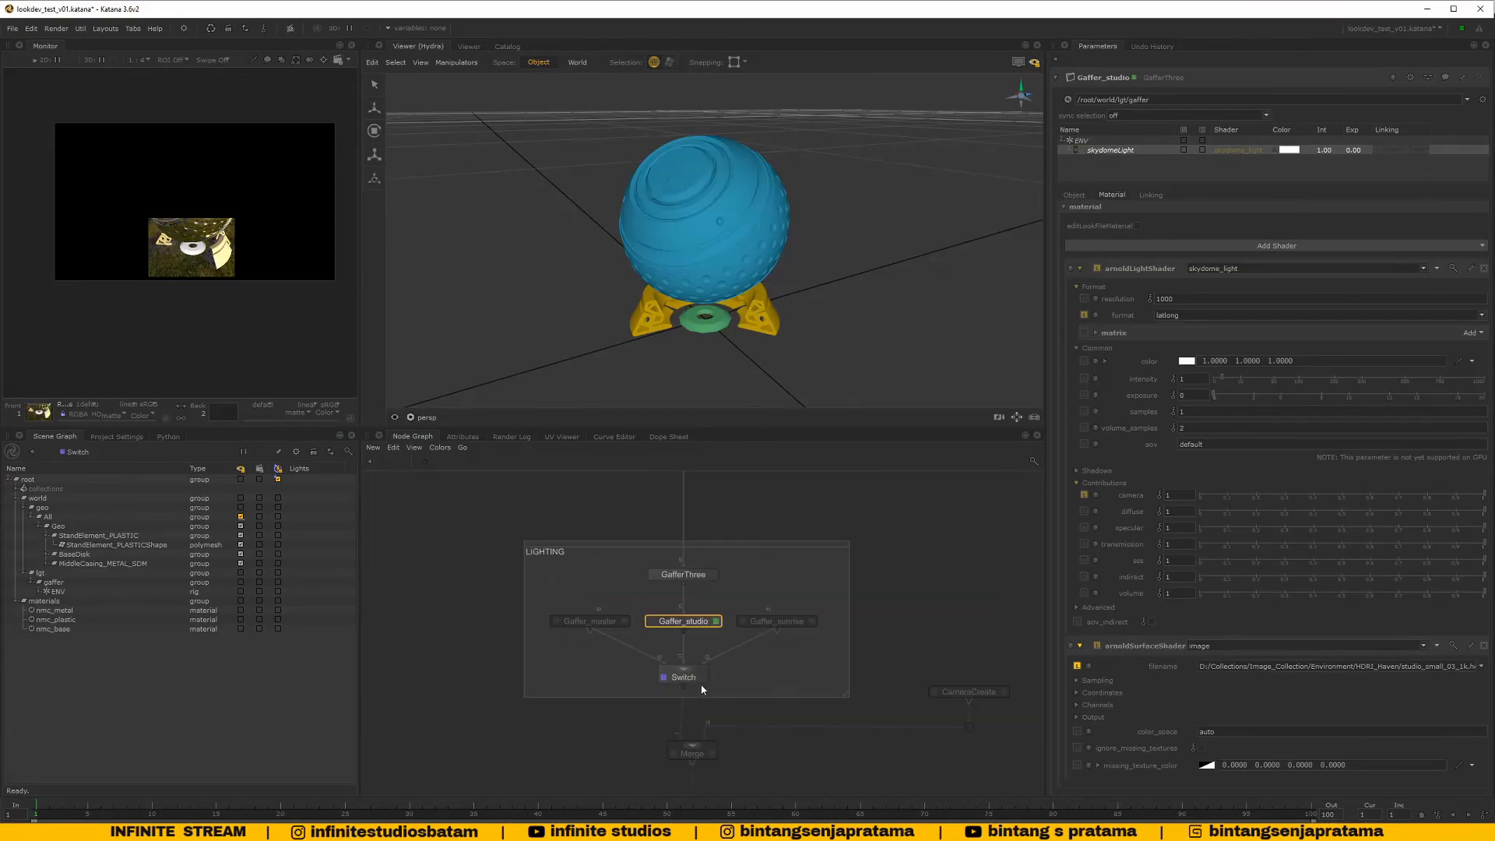
Select the Switch node and expand the ENV rig in the scene graph to examine the lights it contains
{"action": "left_click", "coordinate": [694, 674]}
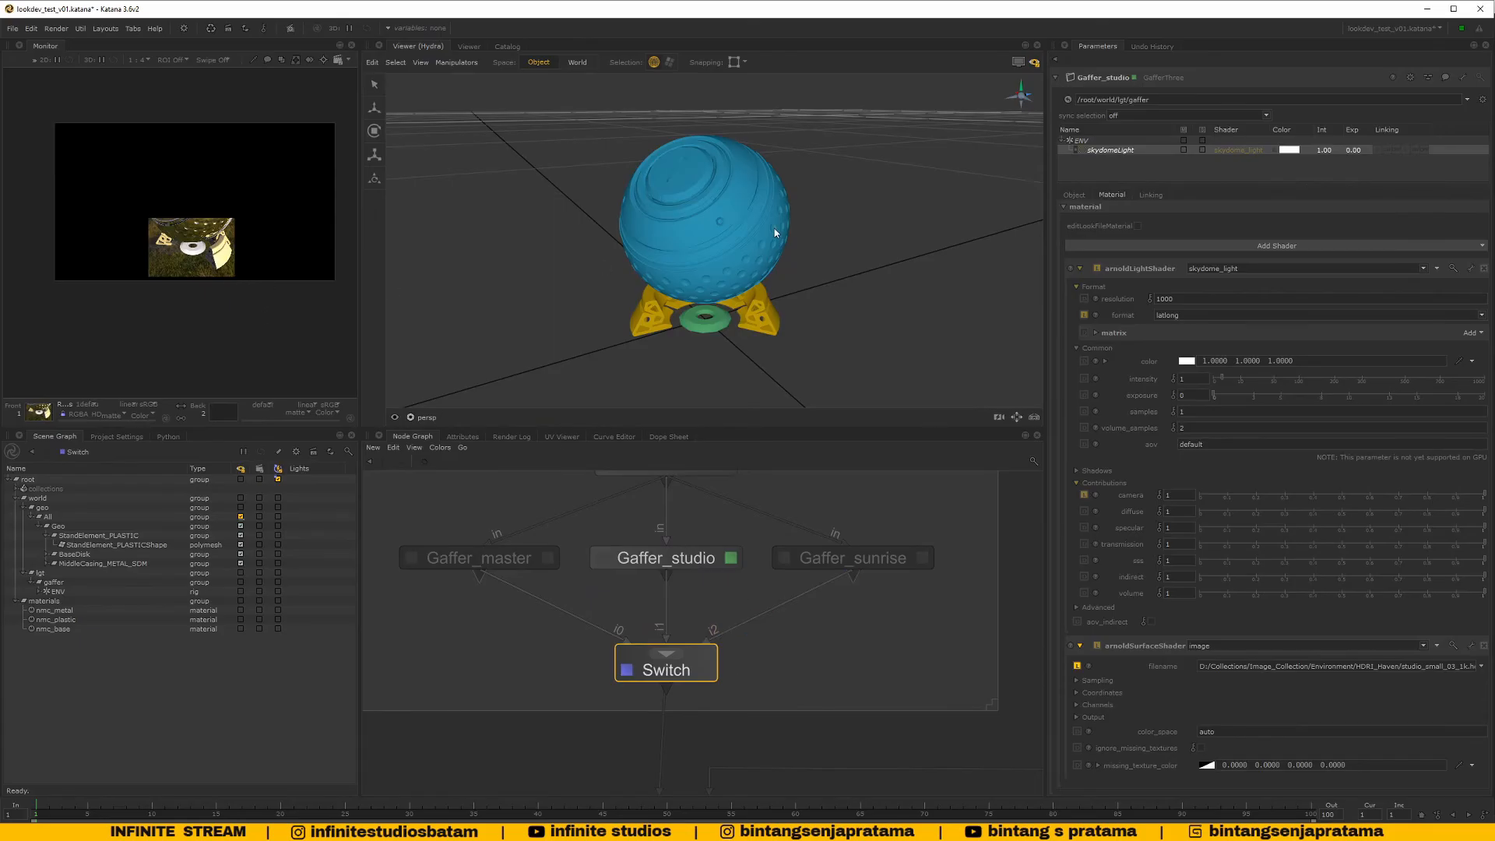
{"action": "scroll", "coordinate": [774, 228], "scroll_direction": "down", "scroll_amount": 5}
{"action": "scroll", "coordinate": [781, 507], "scroll_direction": "down", "scroll_amount": 3}
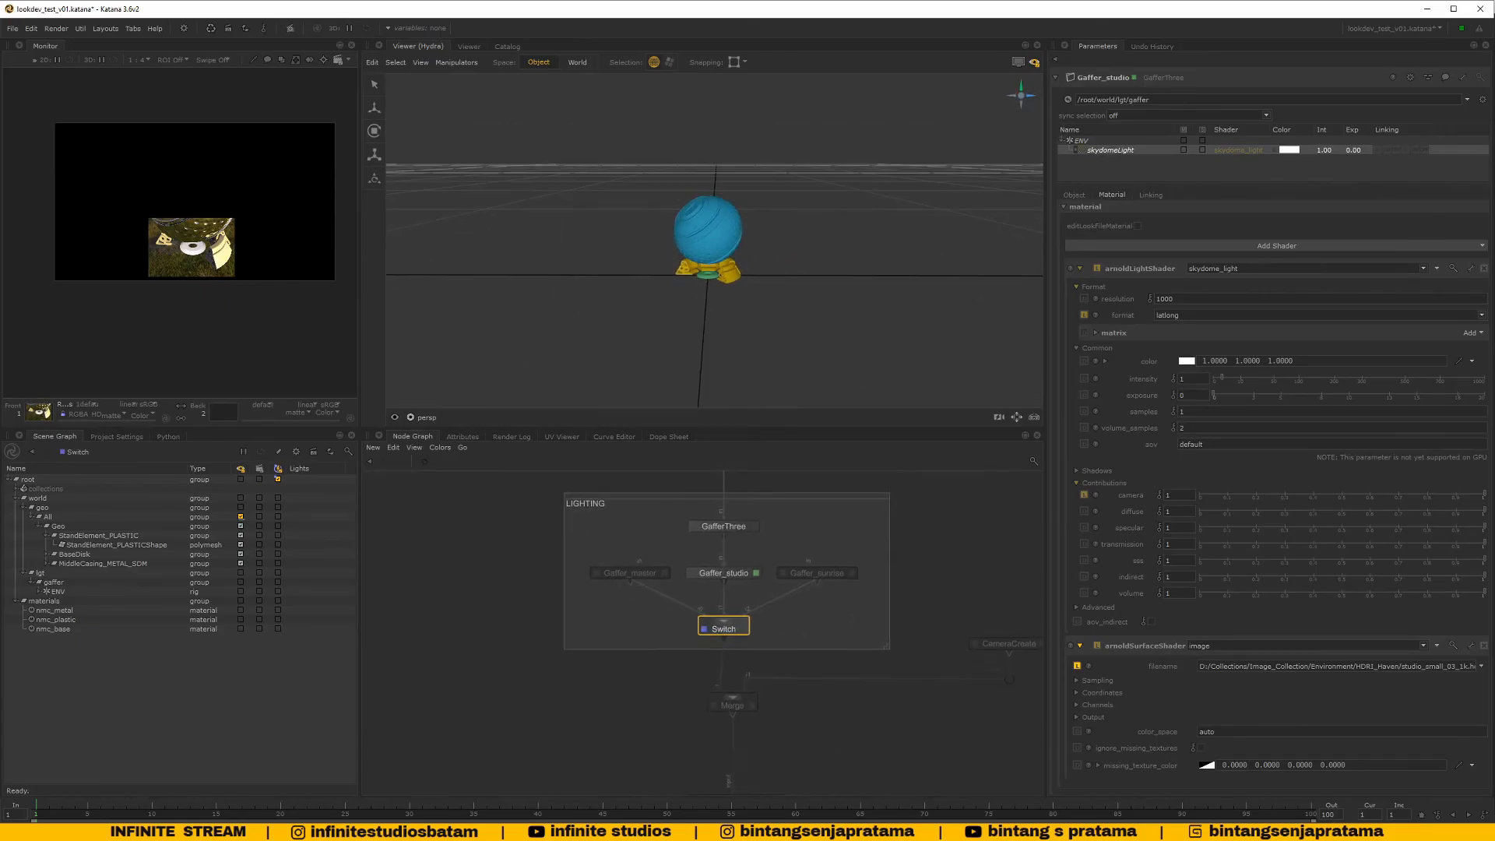
{"action": "scroll", "coordinate": [733, 630], "scroll_direction": "up", "scroll_amount": 4}
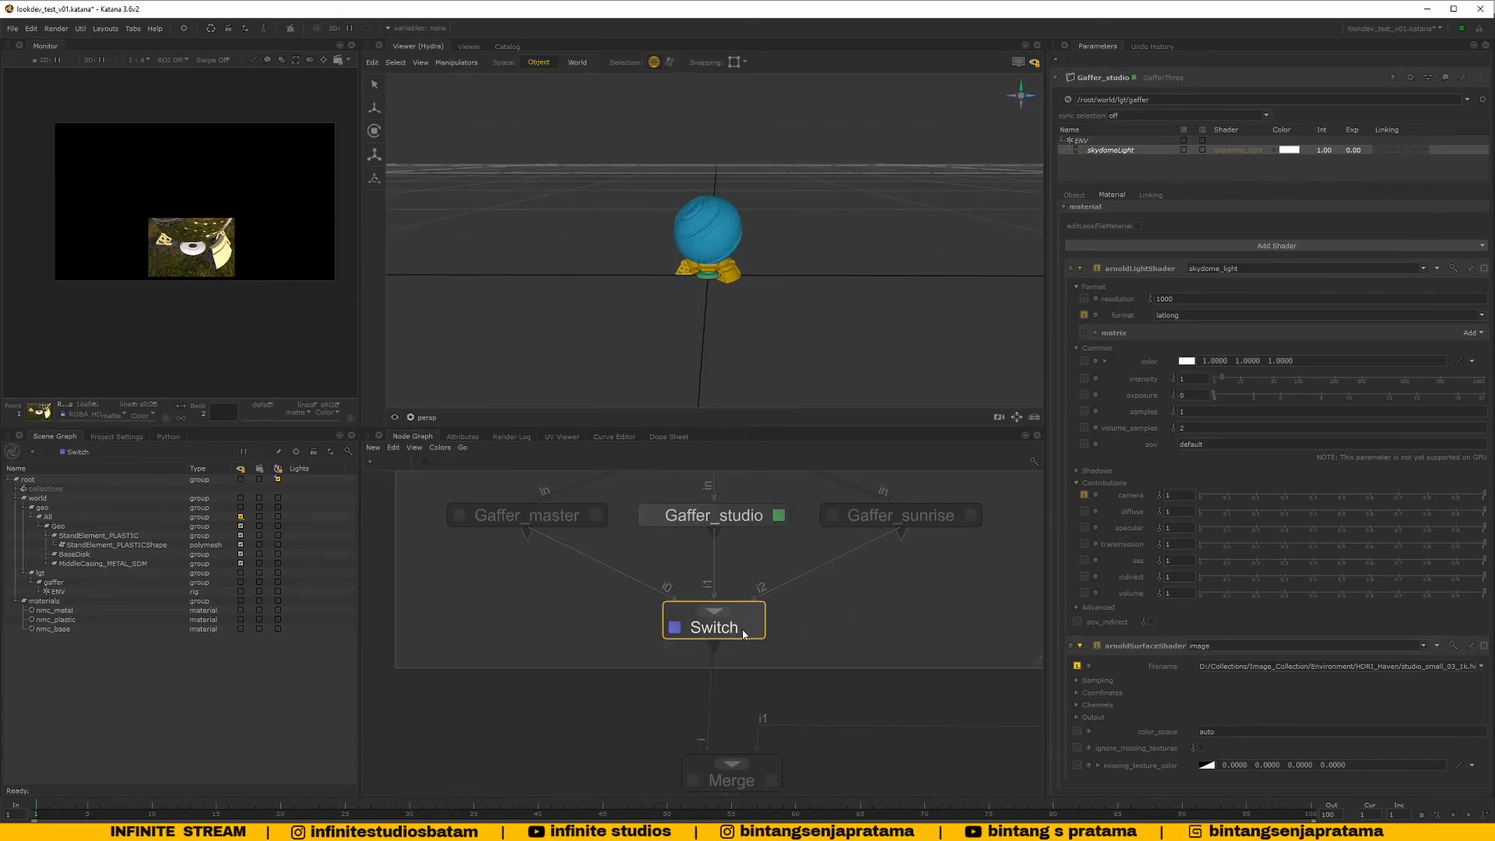
{"action": "left_click", "coordinate": [39, 592]}
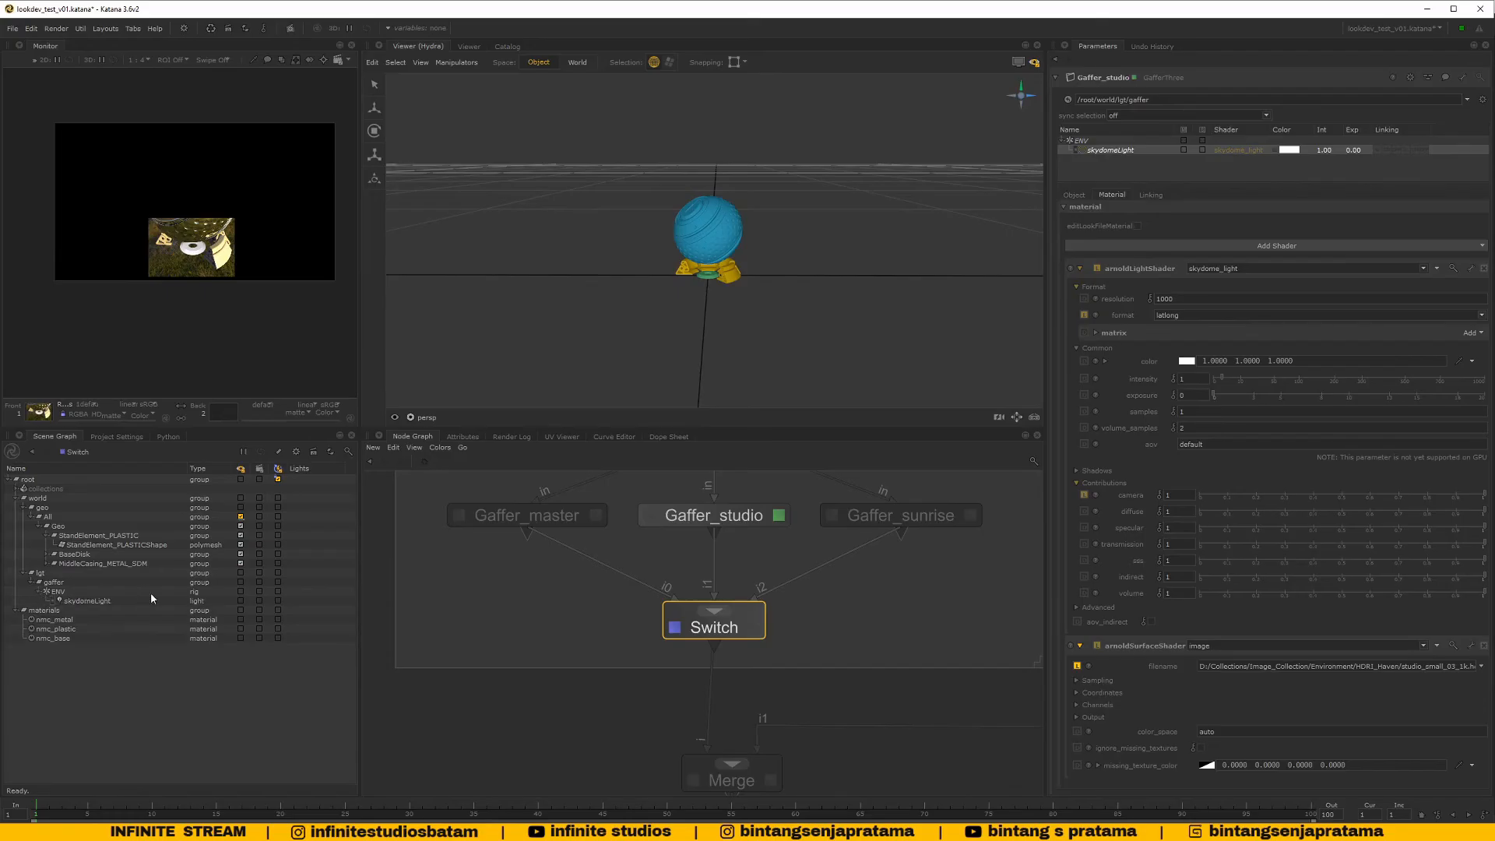
Make the lgt group visible in the viewer from the scene graph to preview the studio skydome
{"action": "left_click", "coordinate": [241, 574]}
{"action": "scroll", "coordinate": [759, 330], "scroll_direction": "down", "scroll_amount": 3}
{"action": "left_click_drag", "start_coordinate": [767, 315], "coordinate": [781, 330], "text": "alt"}
{"action": "middle_click_drag", "start_coordinate": [732, 545], "coordinate": [711, 625]}
Delete the edit package on the ENV rig in Gaffer_studio, keeping the one on its skydomeLight
{"action": "left_click", "coordinate": [1083, 140]}
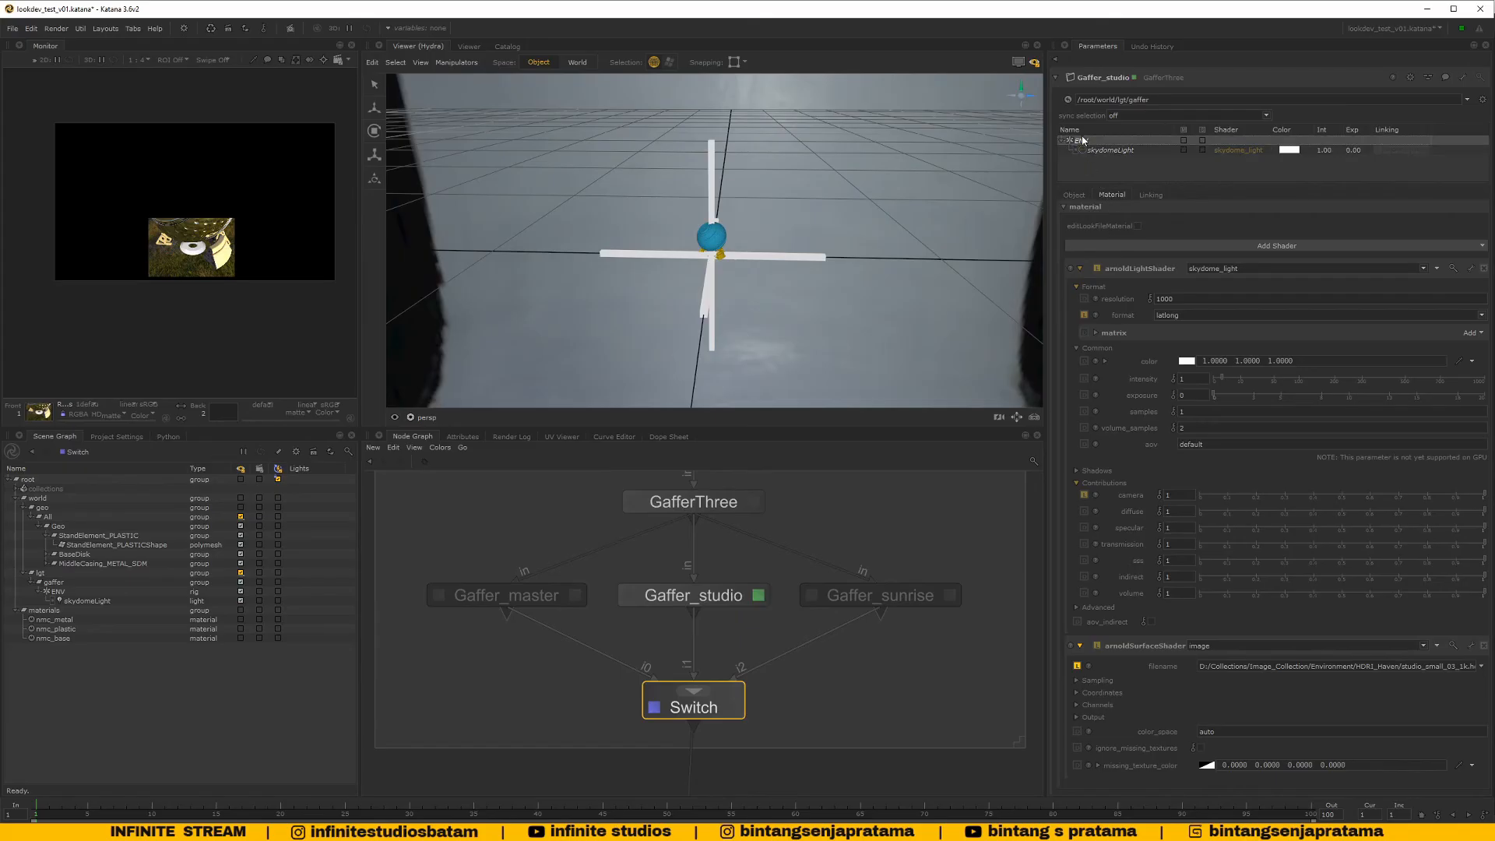
{"action": "right_click", "coordinate": [1089, 144]}
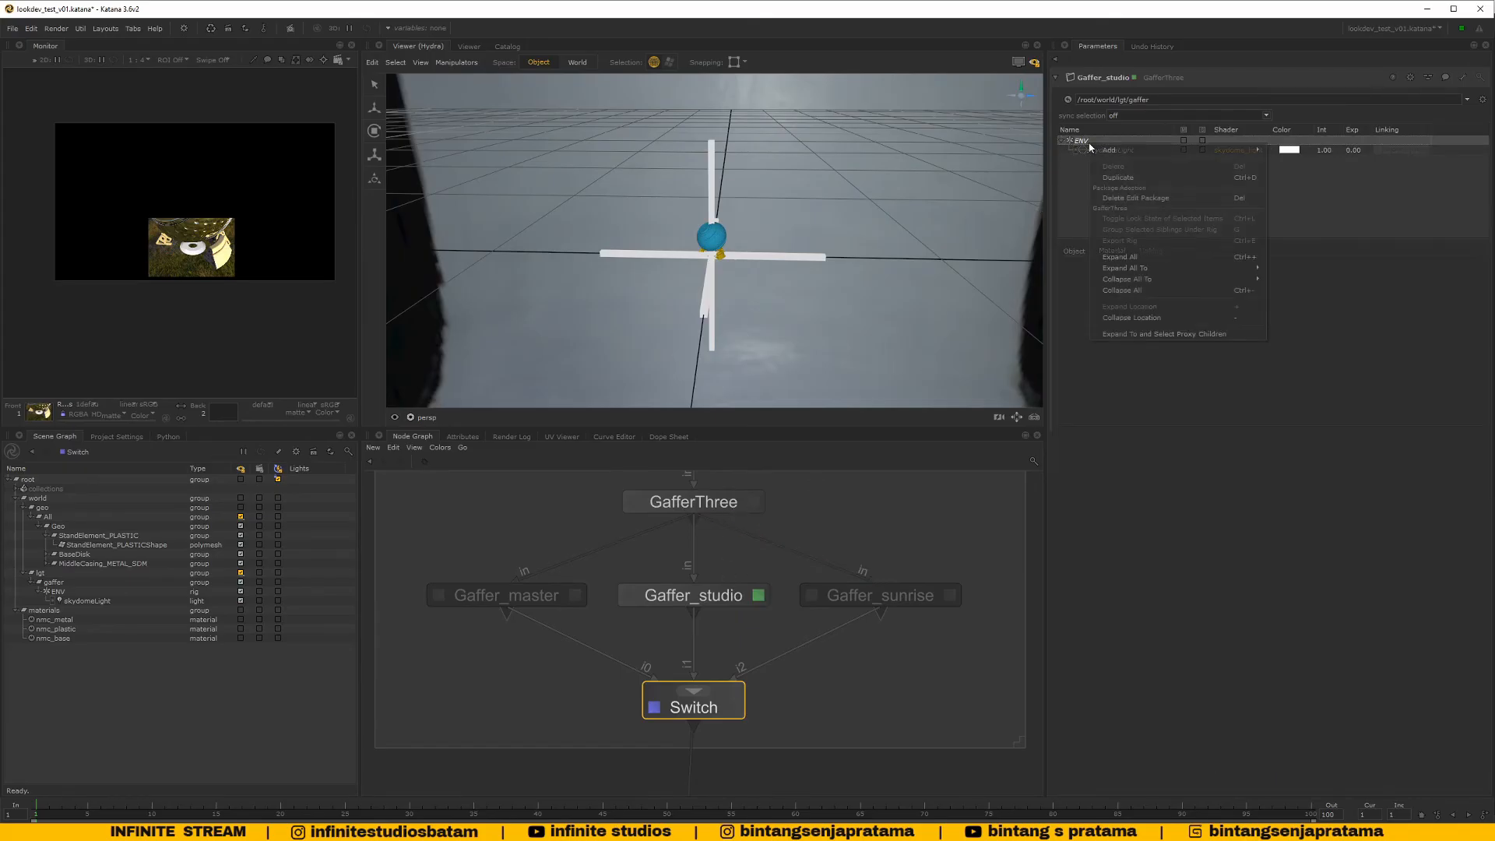
{"action": "left_click", "coordinate": [1119, 199]}
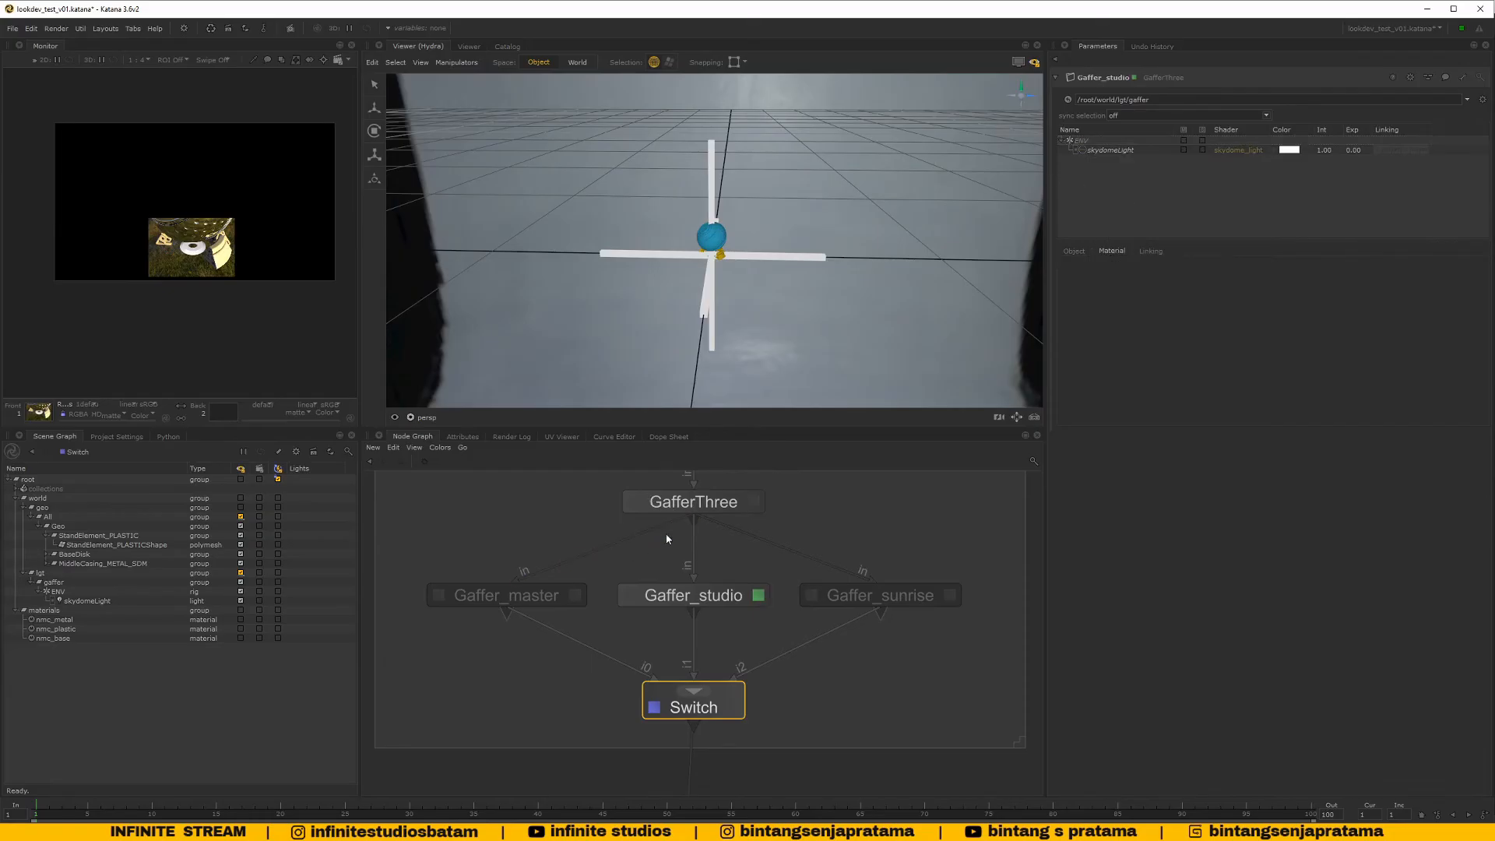
Scale the ENV rig in the upstream GafferThree node to 0.01 on all three axes
{"action": "left_click", "coordinate": [721, 500]}
{"action": "left_click", "coordinate": [756, 503]}
{"action": "left_click", "coordinate": [1083, 141]}
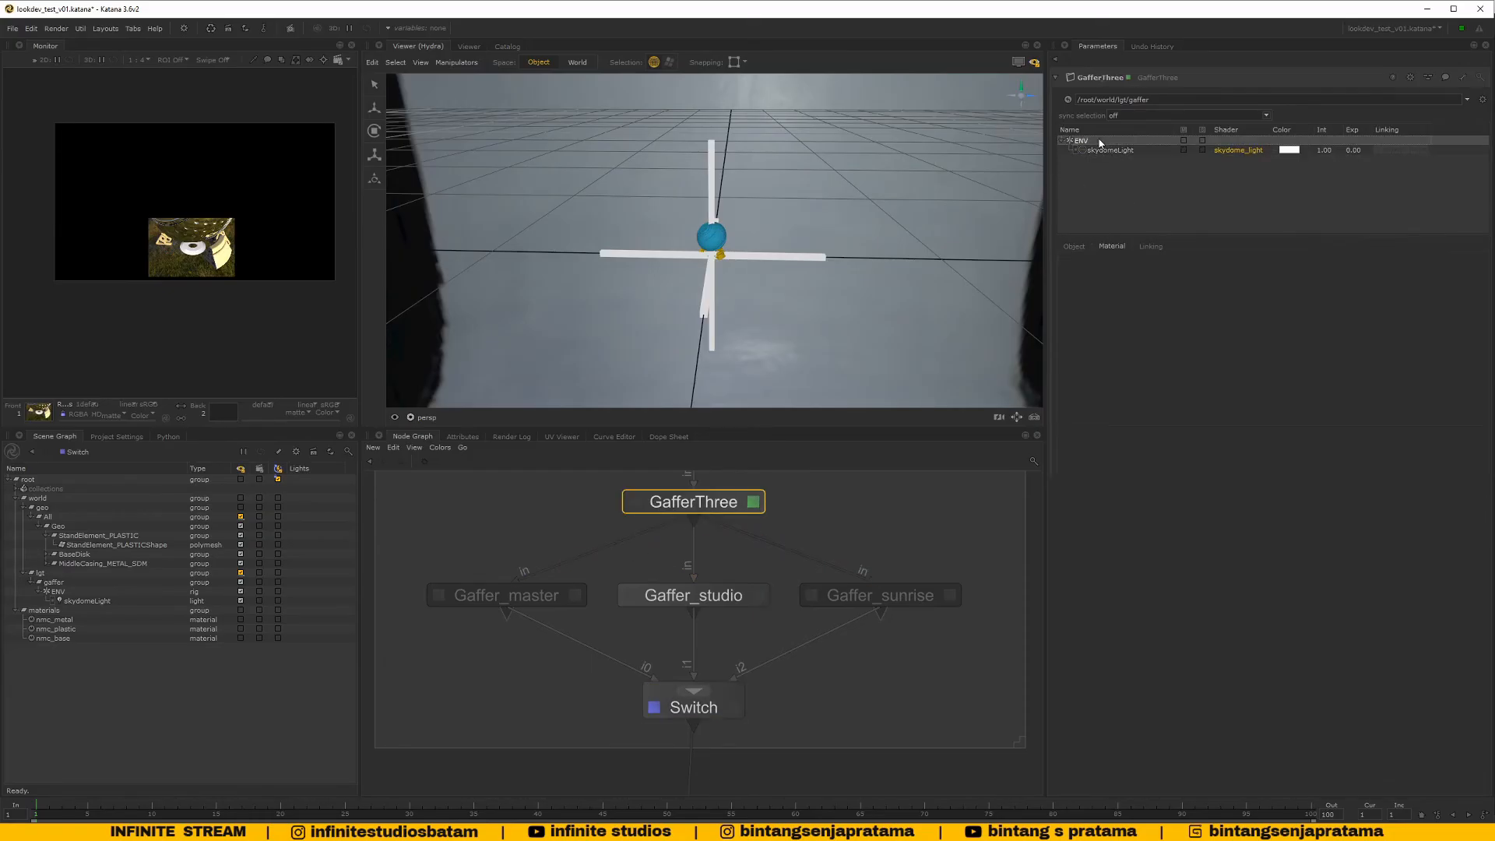
{"action": "left_click", "coordinate": [1145, 363]}
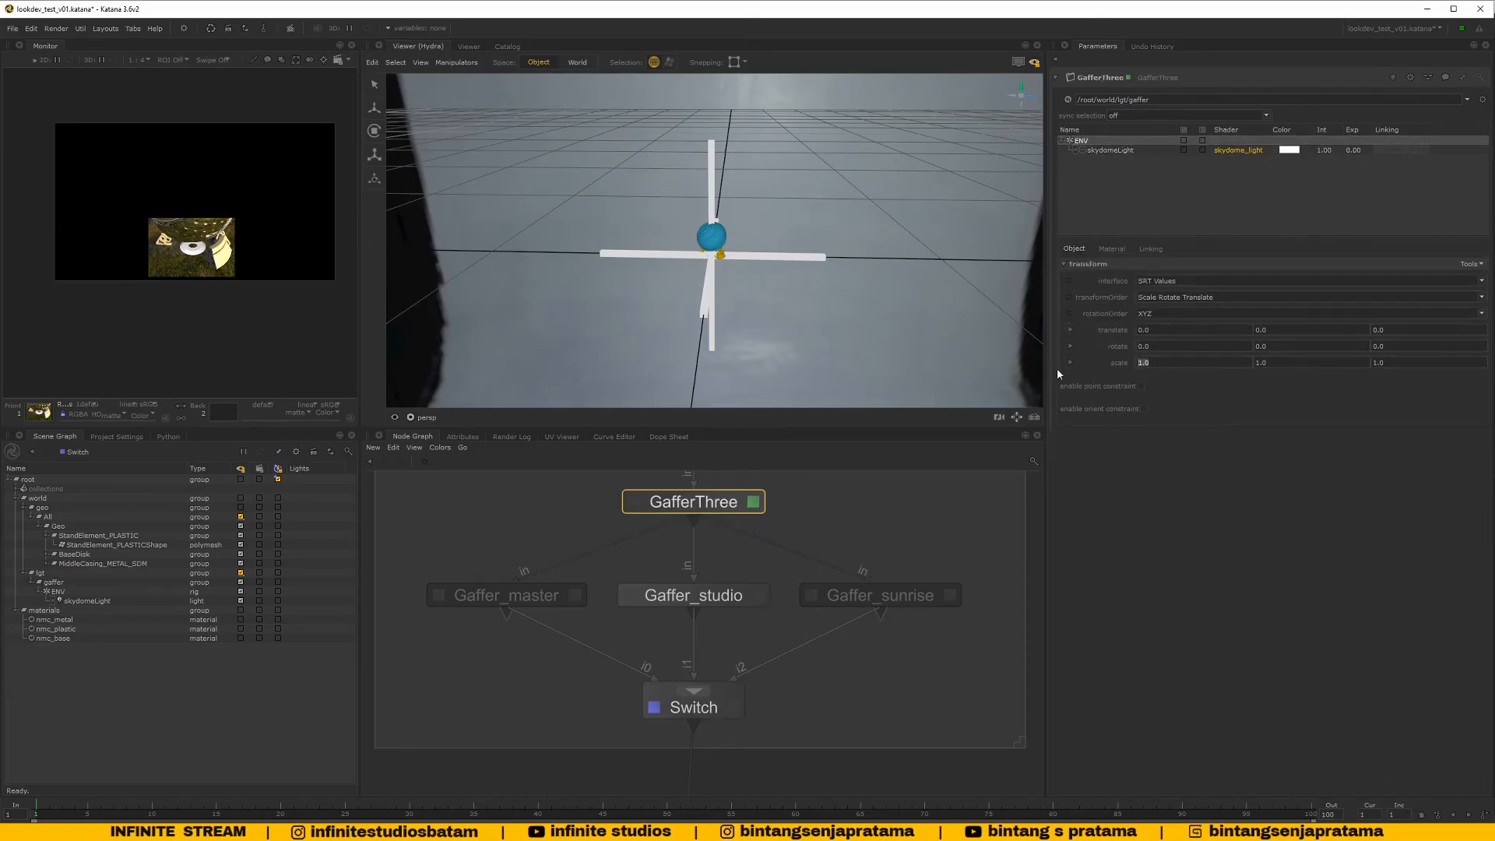
{"action": "type", "text": "0.01"}
{"action": "key", "text": "Tab"}
{"action": "type", "text": "0.01"}
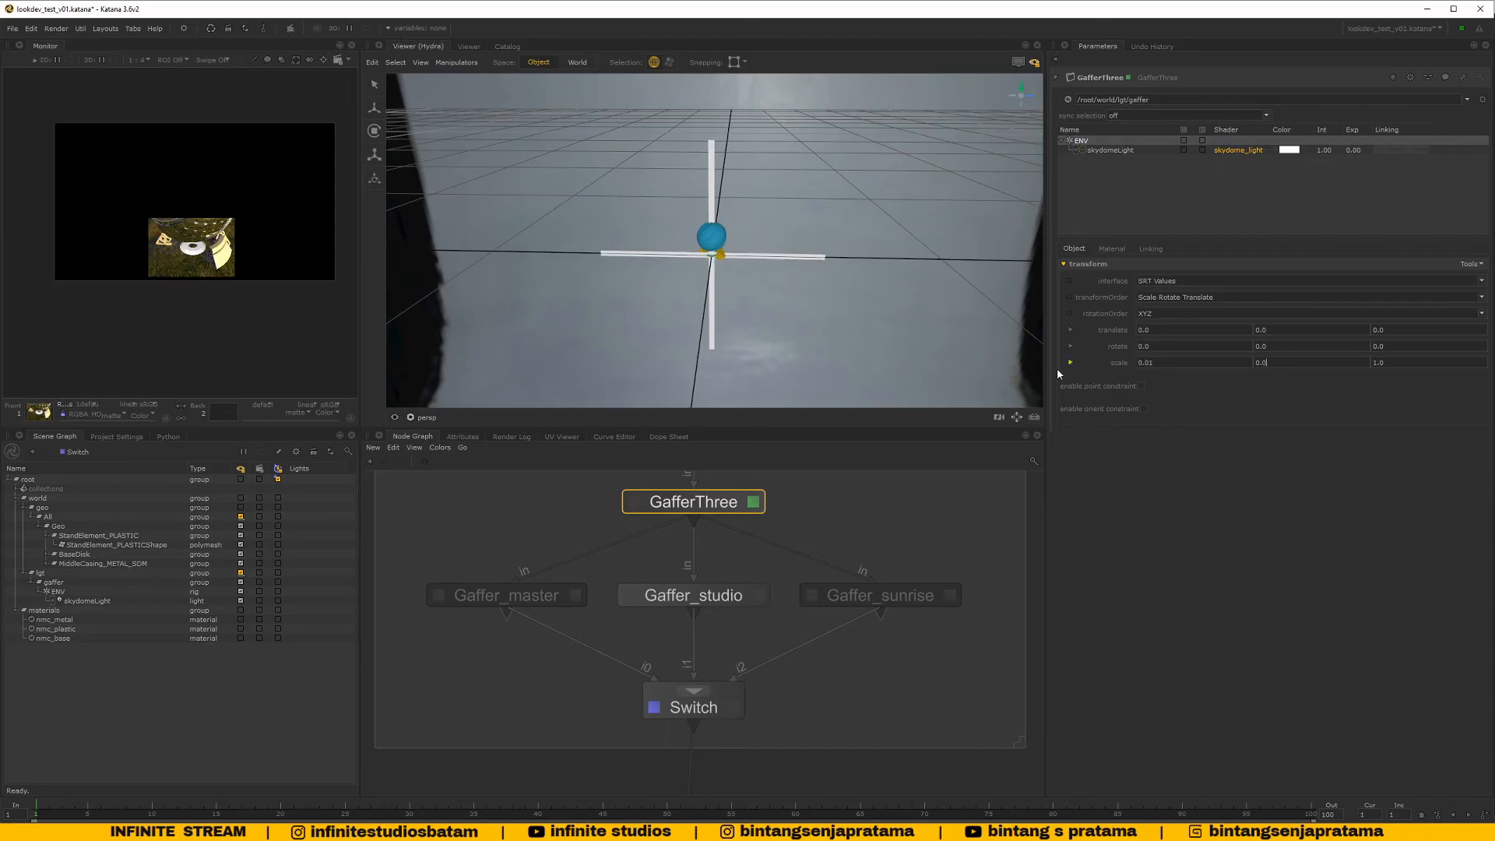
{"action": "key", "text": "Tab"}
{"action": "type", "text": "0"}
{"action": "key", "text": "Return"}
{"action": "mouse_move", "coordinate": [668, 296]}
{"action": "left_mouse_down", "text": "alt"}
{"action": "mouse_move", "coordinate": [657, 281]}
{"action": "mouse_move", "coordinate": [589, 291]}
{"action": "mouse_move", "coordinate": [643, 268]}
{"action": "mouse_move", "coordinate": [651, 286]}
{"action": "left_mouse_up", "text": "alt"}
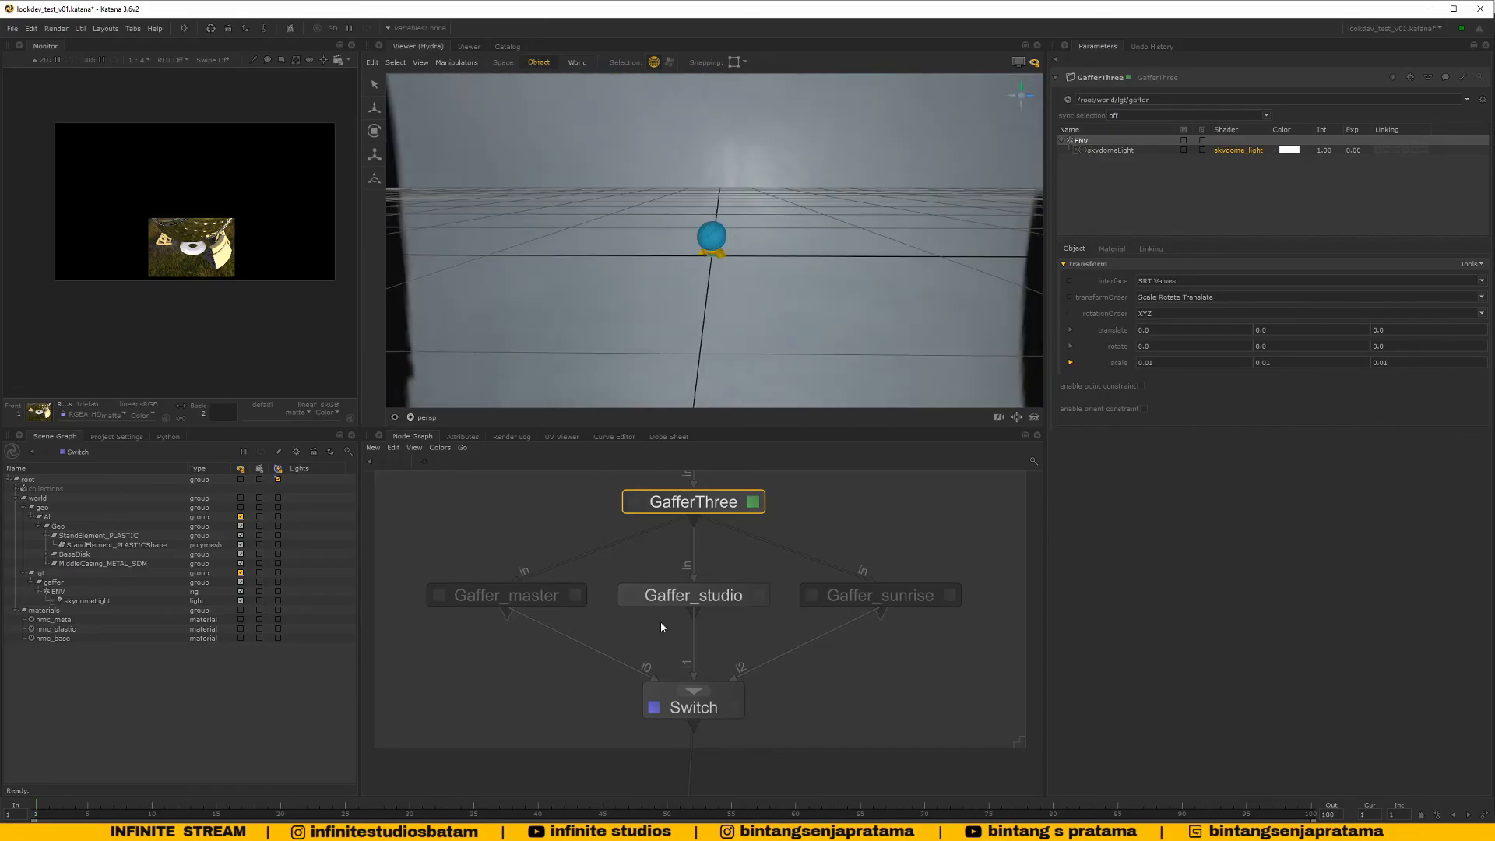
Set the Switch node's input to 0 and inspect the Gaffer_master environment in the viewer
{"action": "middle_click_drag", "start_coordinate": [694, 692], "coordinate": [698, 655]}
{"action": "left_click", "coordinate": [721, 670]}
{"action": "left_click", "coordinate": [738, 673]}
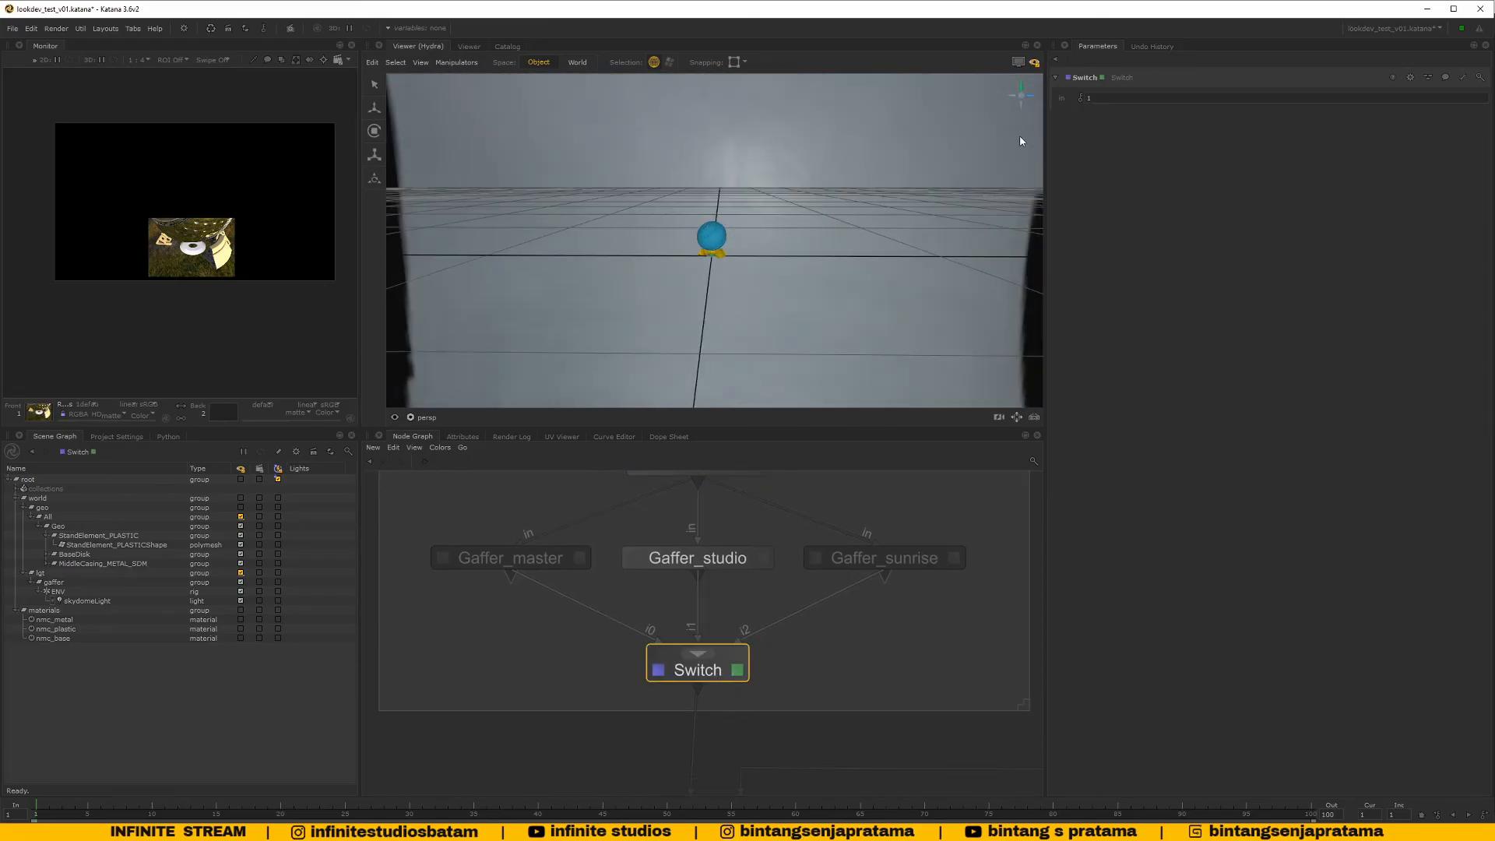
{"action": "type", "text": "0"}
{"action": "key", "text": "Return"}
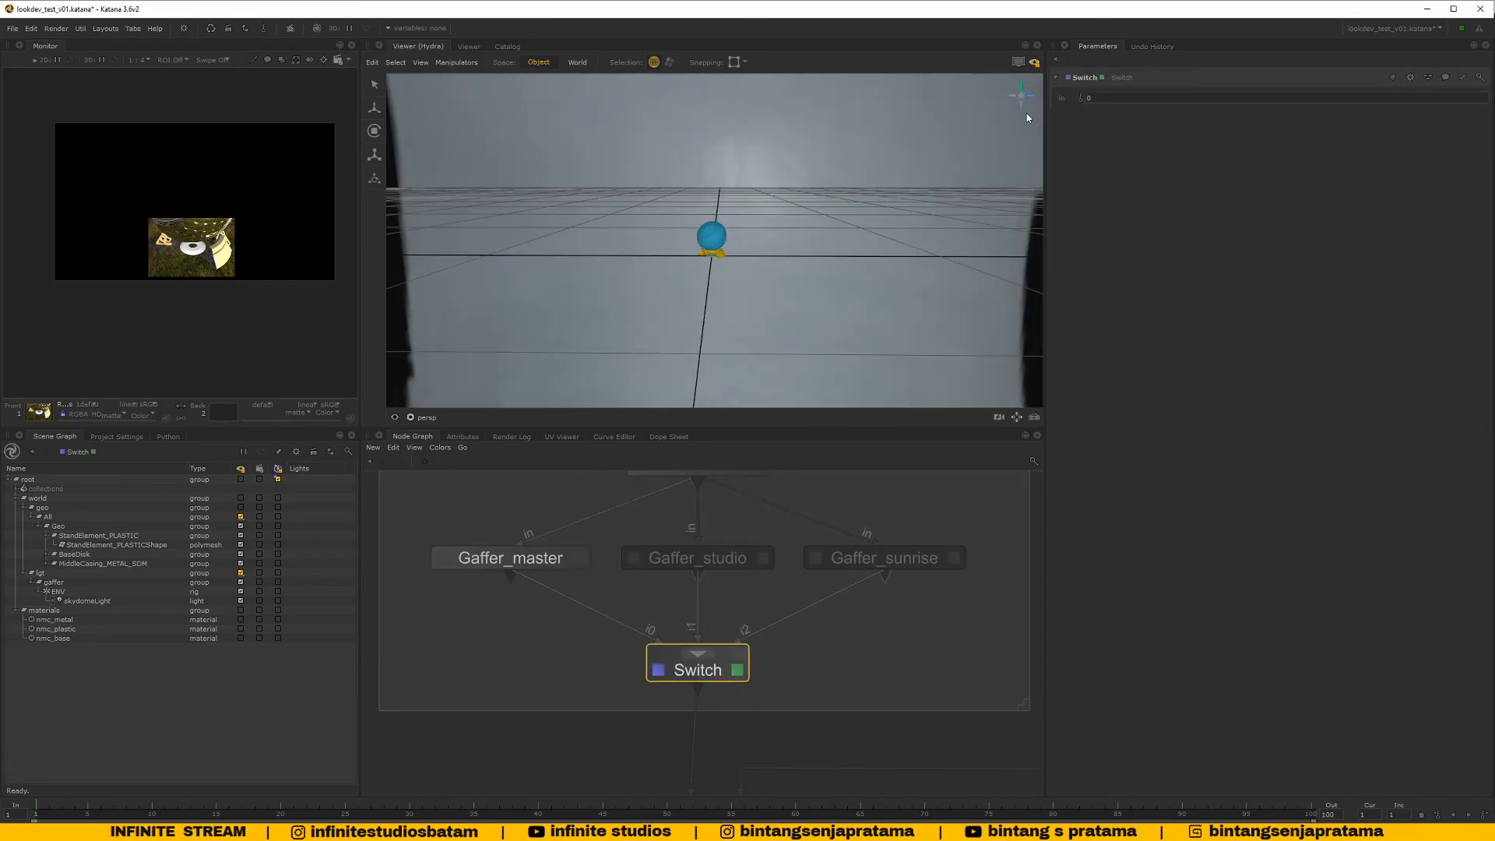
{"action": "left_click_drag", "start_coordinate": [774, 235], "coordinate": [801, 277], "text": "alt"}
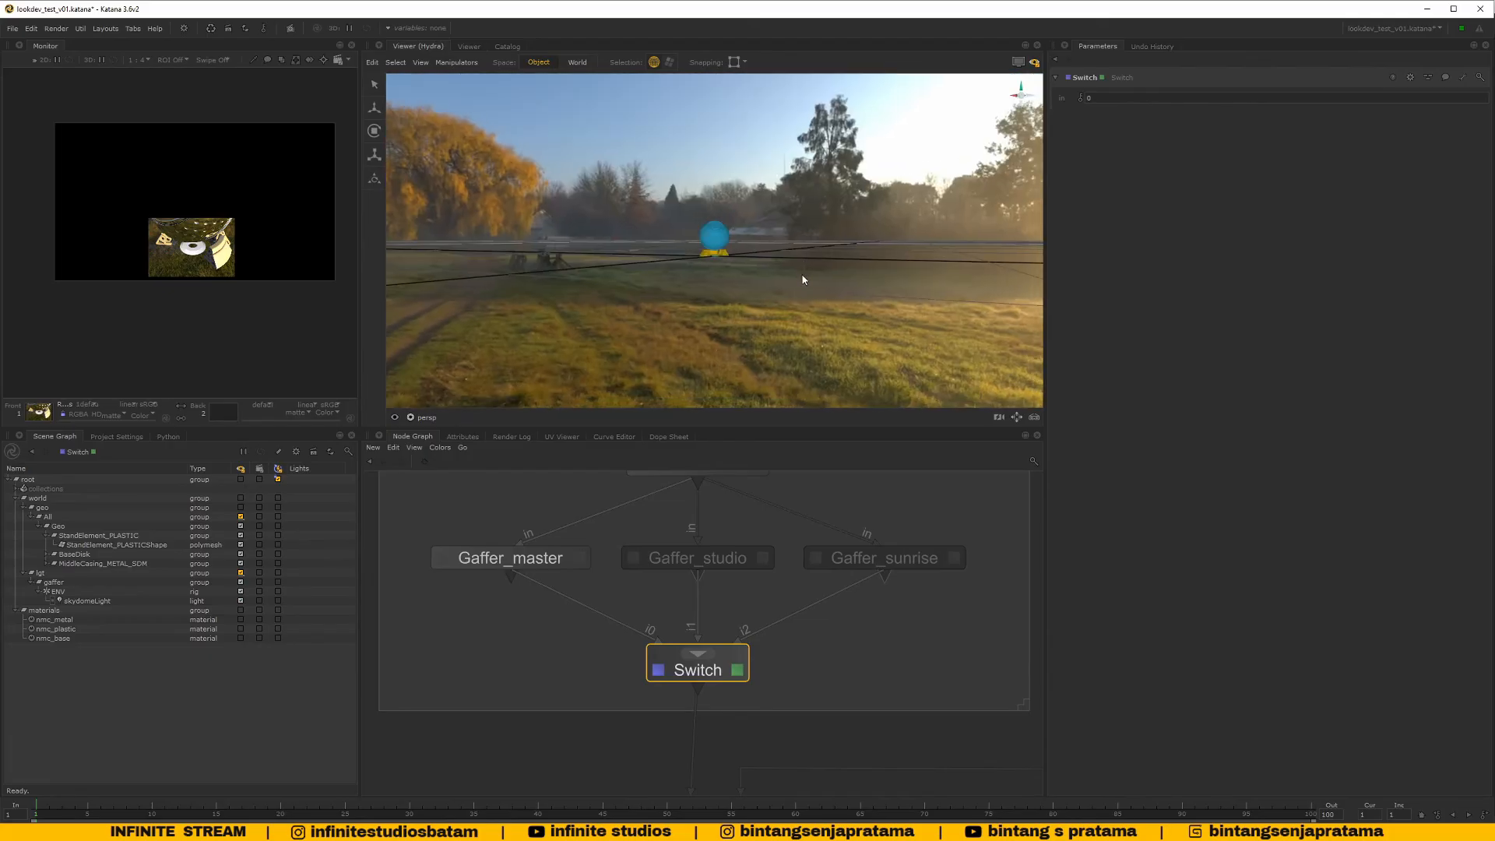
Adopt the ENV rig's skydomeLight in Gaffer_sunrise for editing and open its material settings
{"action": "left_click", "coordinate": [958, 559]}
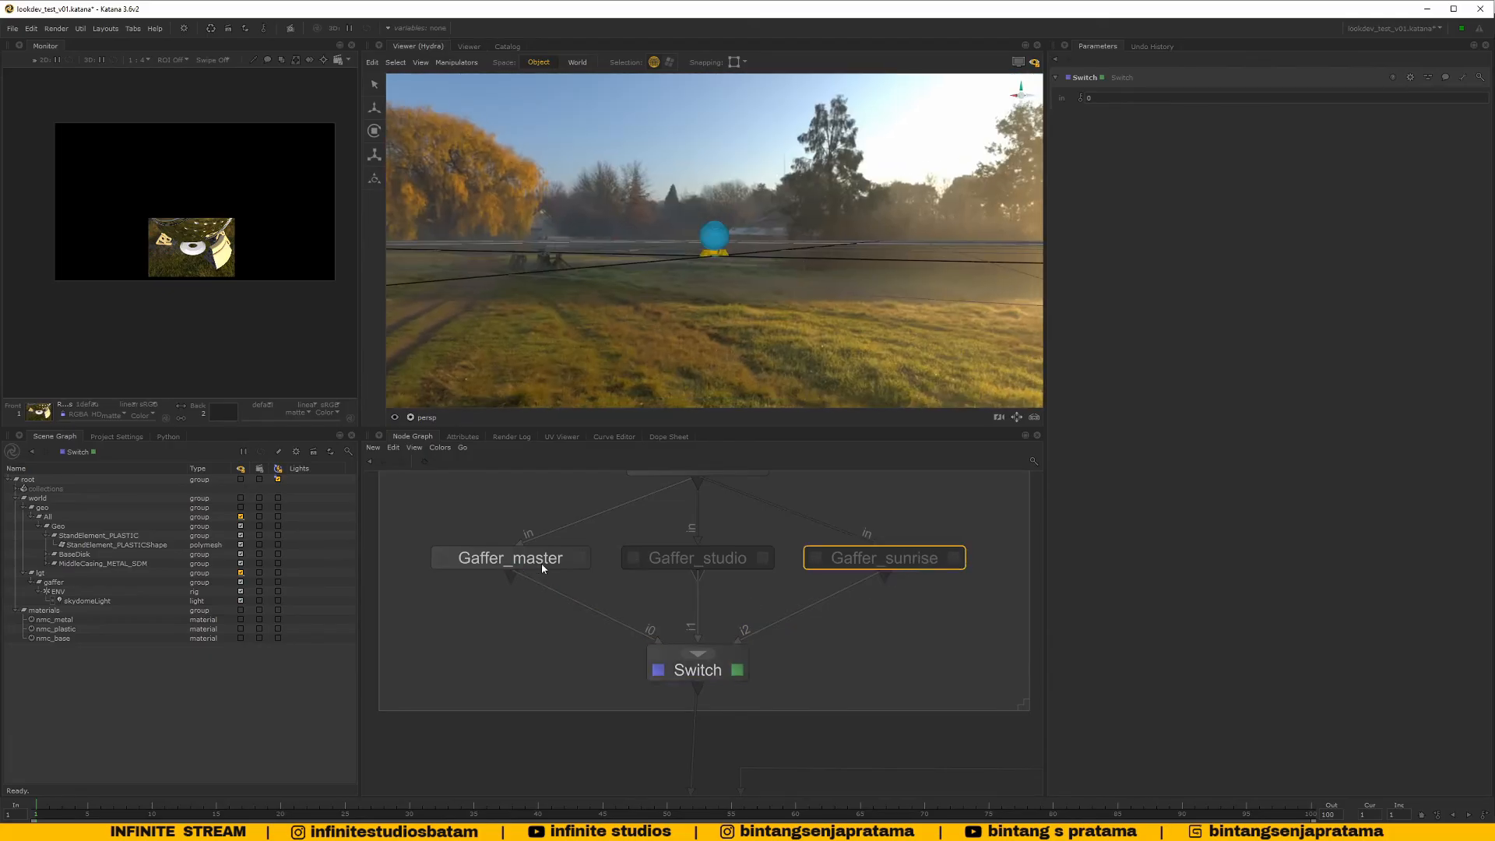
{"action": "left_click", "coordinate": [954, 559]}
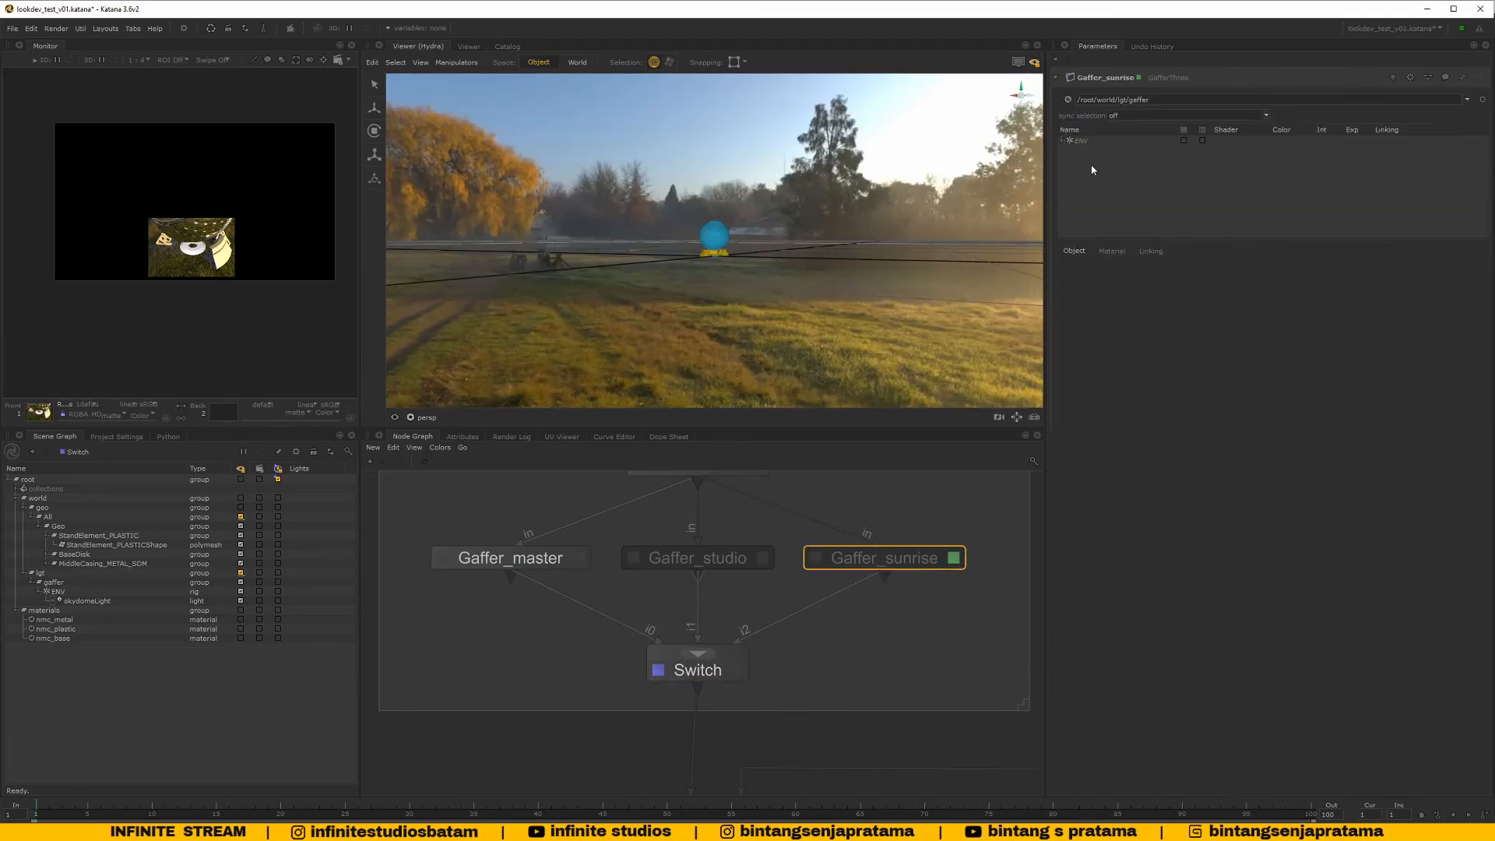
{"action": "left_click", "coordinate": [1061, 141]}
{"action": "right_click", "coordinate": [1109, 151]}
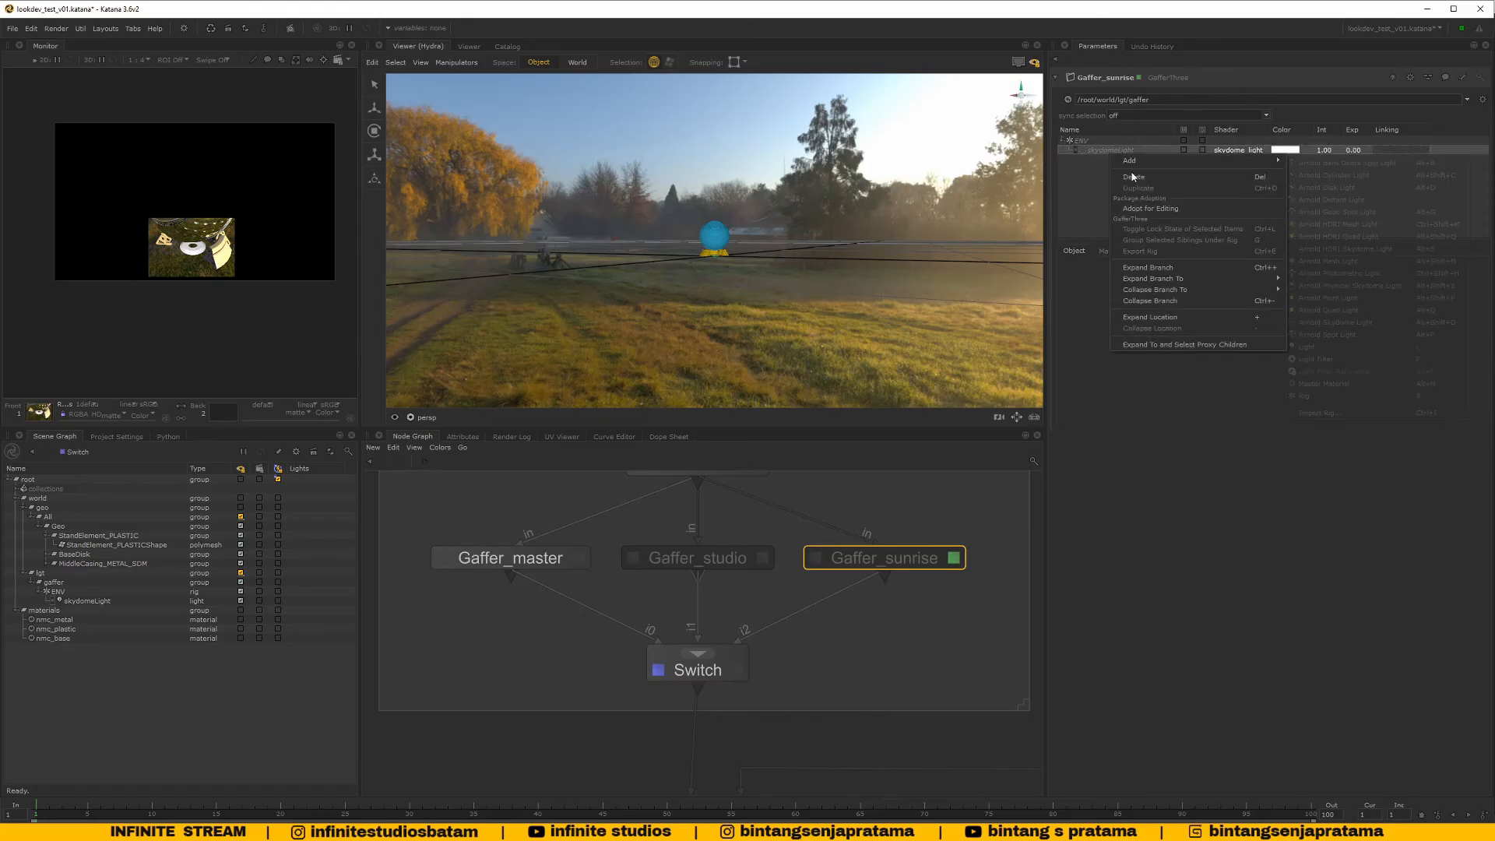
{"action": "left_click", "coordinate": [1152, 210]}
{"action": "left_click", "coordinate": [1124, 251]}
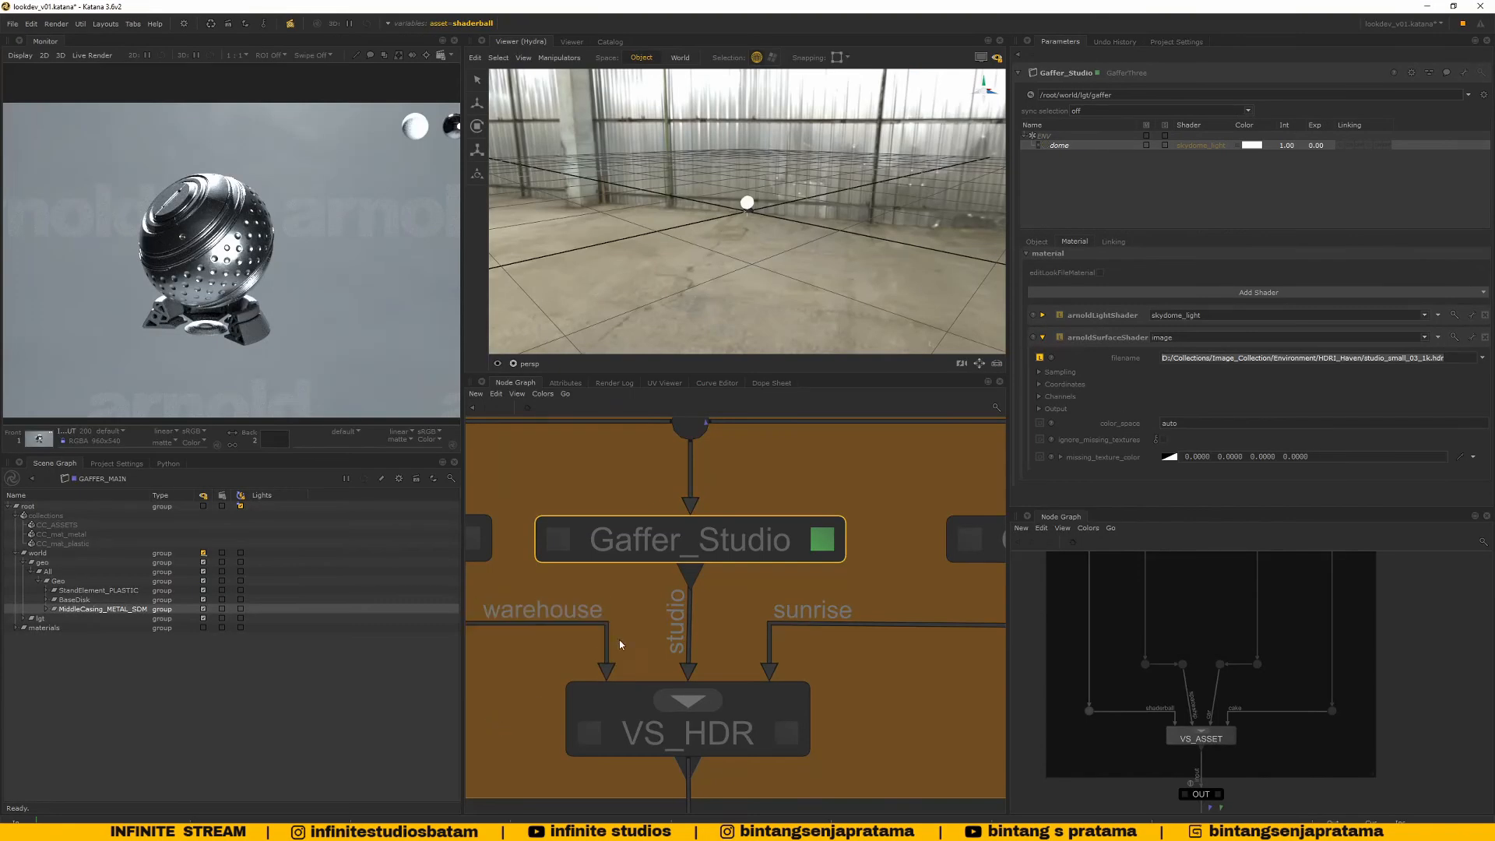
Look up the image file path in the material of Gaffer_Warehouse's dome in the lookdev_v01.katana session
{"action": "scroll", "coordinate": [685, 619], "scroll_direction": "down", "scroll_amount": 3}
{"action": "scroll", "coordinate": [685, 619], "scroll_direction": "up", "scroll_amount": 3}
{"action": "left_click", "coordinate": [656, 609]}
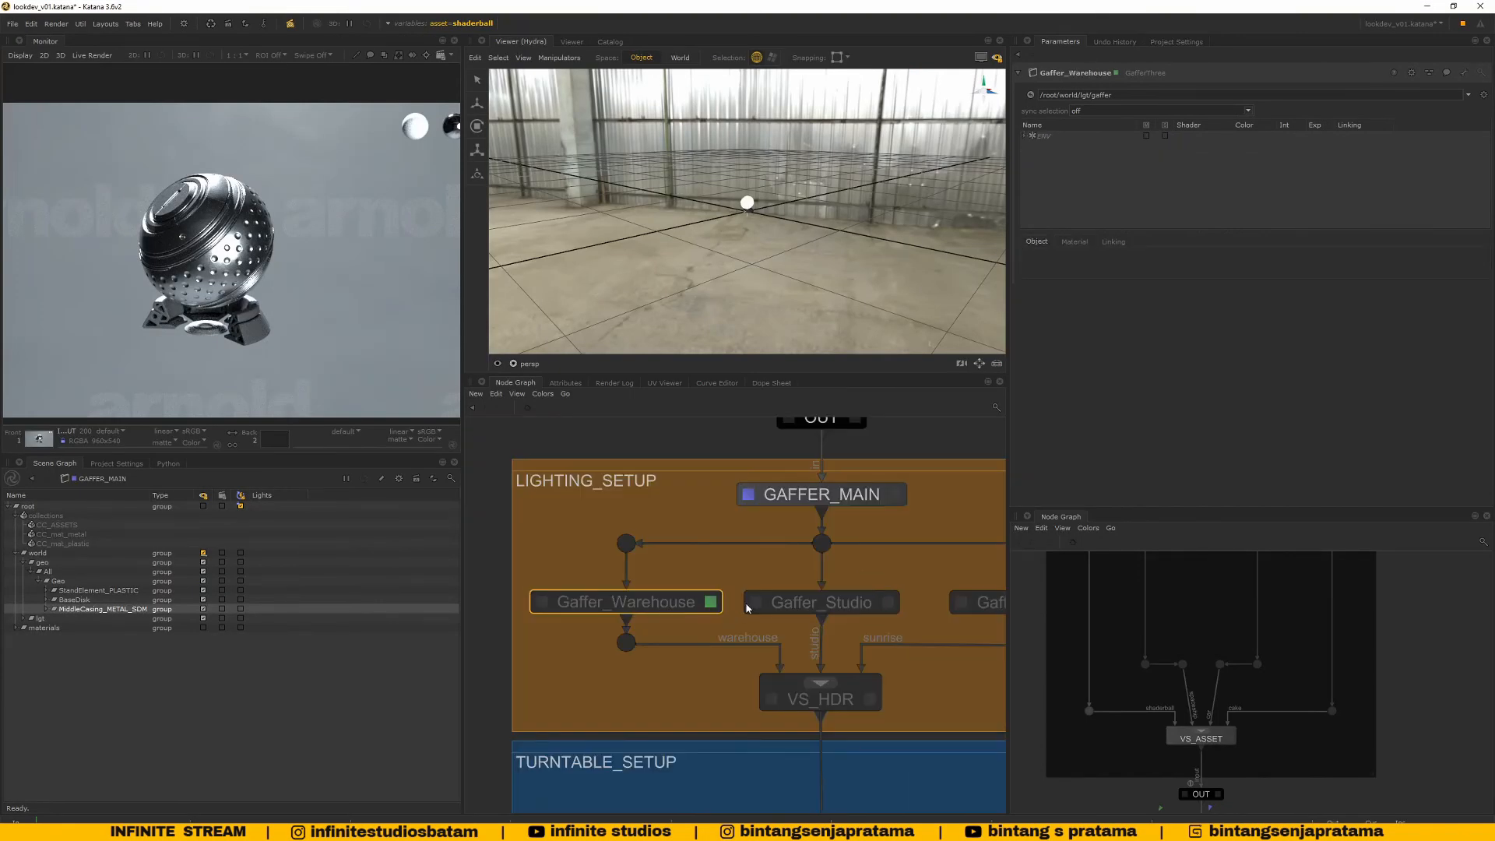
{"action": "left_click", "coordinate": [1036, 146]}
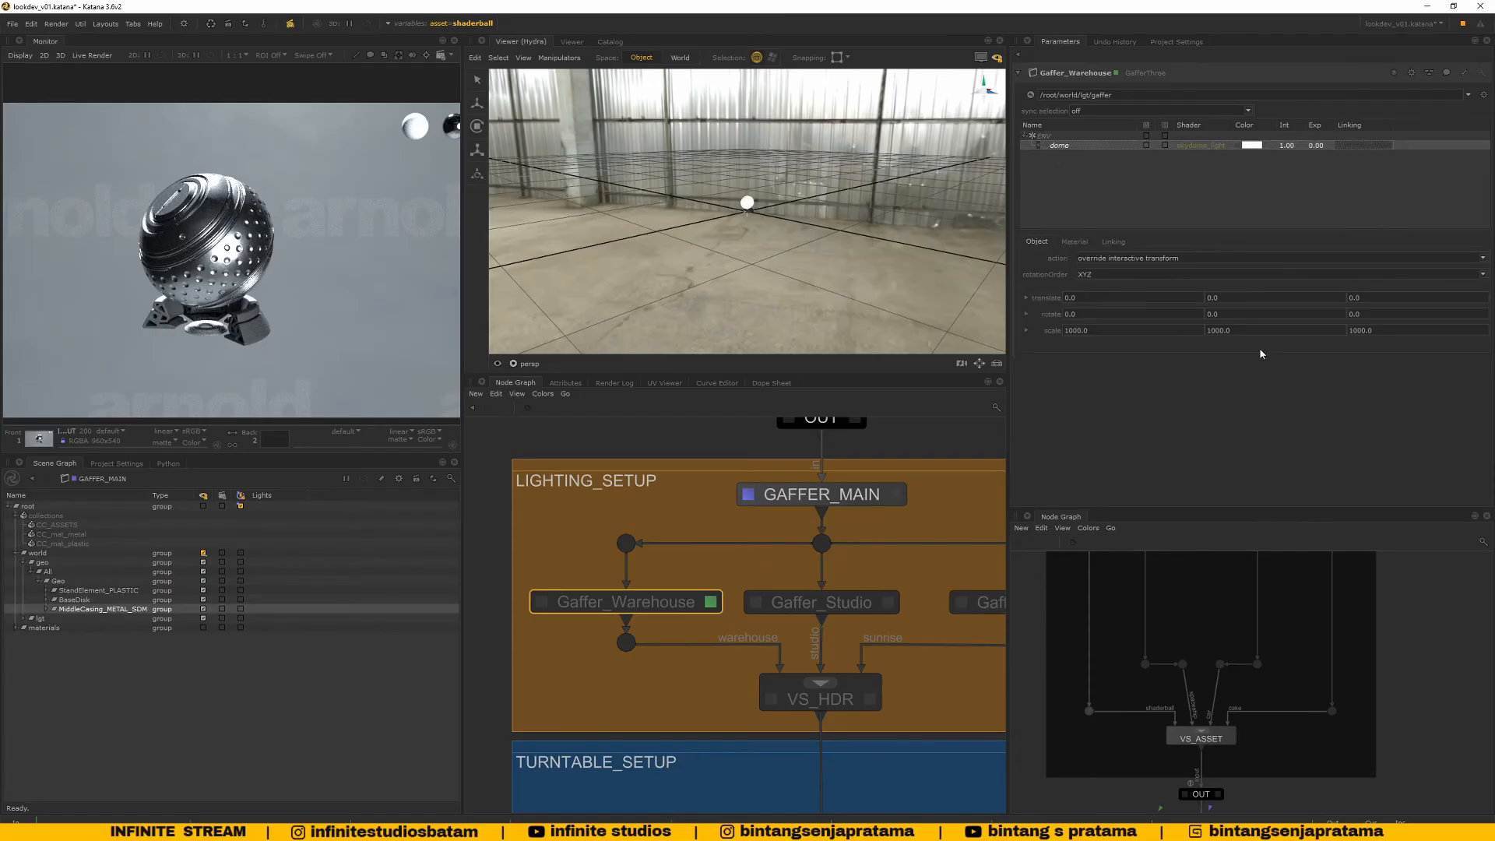
{"action": "left_click", "coordinate": [1075, 241]}
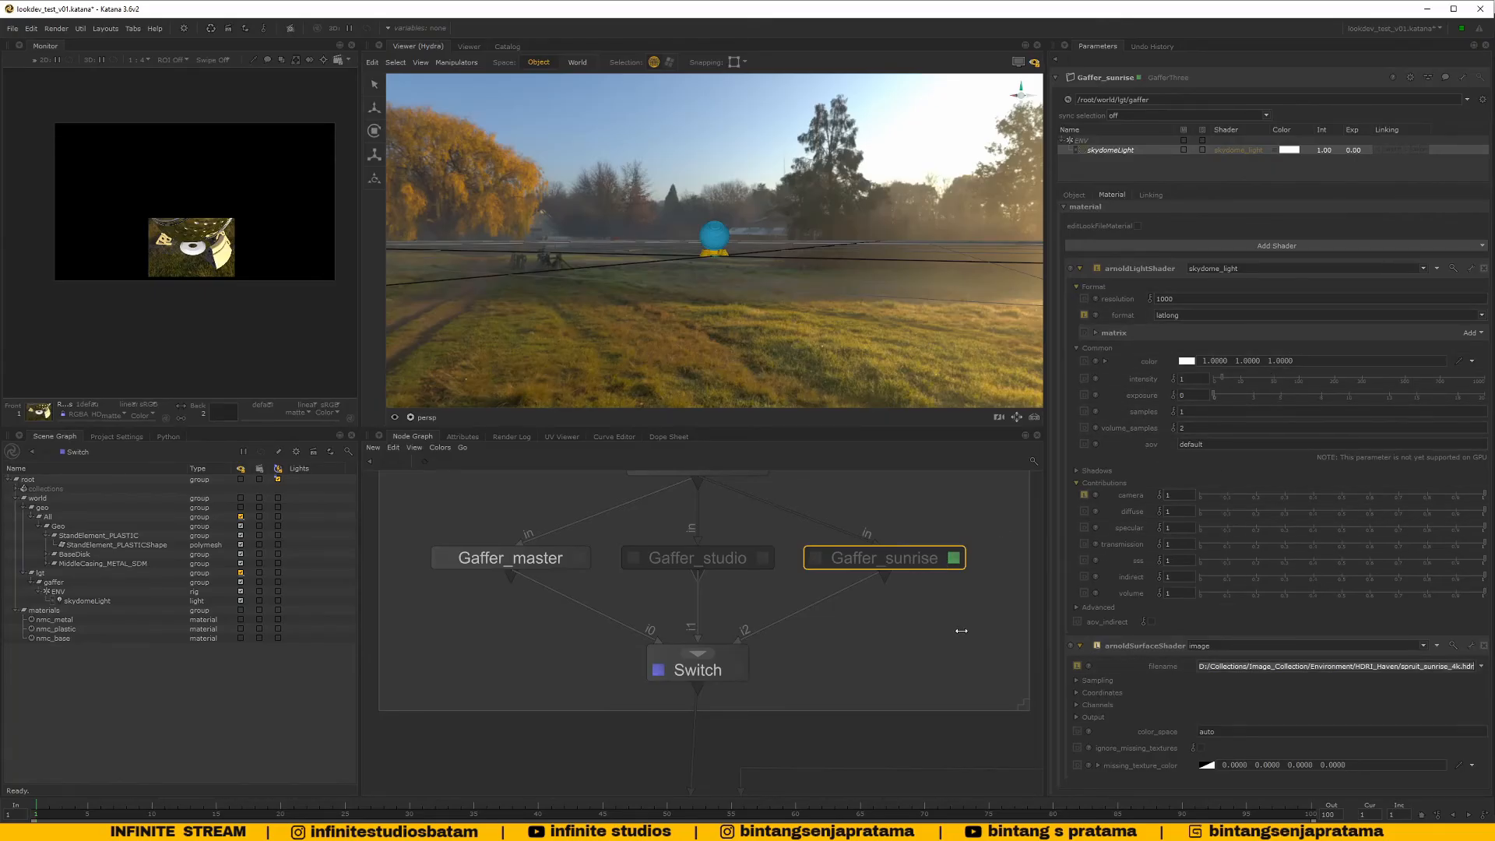
Set the Gaffer_sunrise skydomeLight's image file to D:/Collections/Image_Collection/Environment/HDRI_Haven/empty_warehouse_01_2k.hdr in the lookdev_test_v01.katana session
{"action": "double_click", "coordinate": [1238, 668]}
{"action": "key", "text": "ctrl+a"}
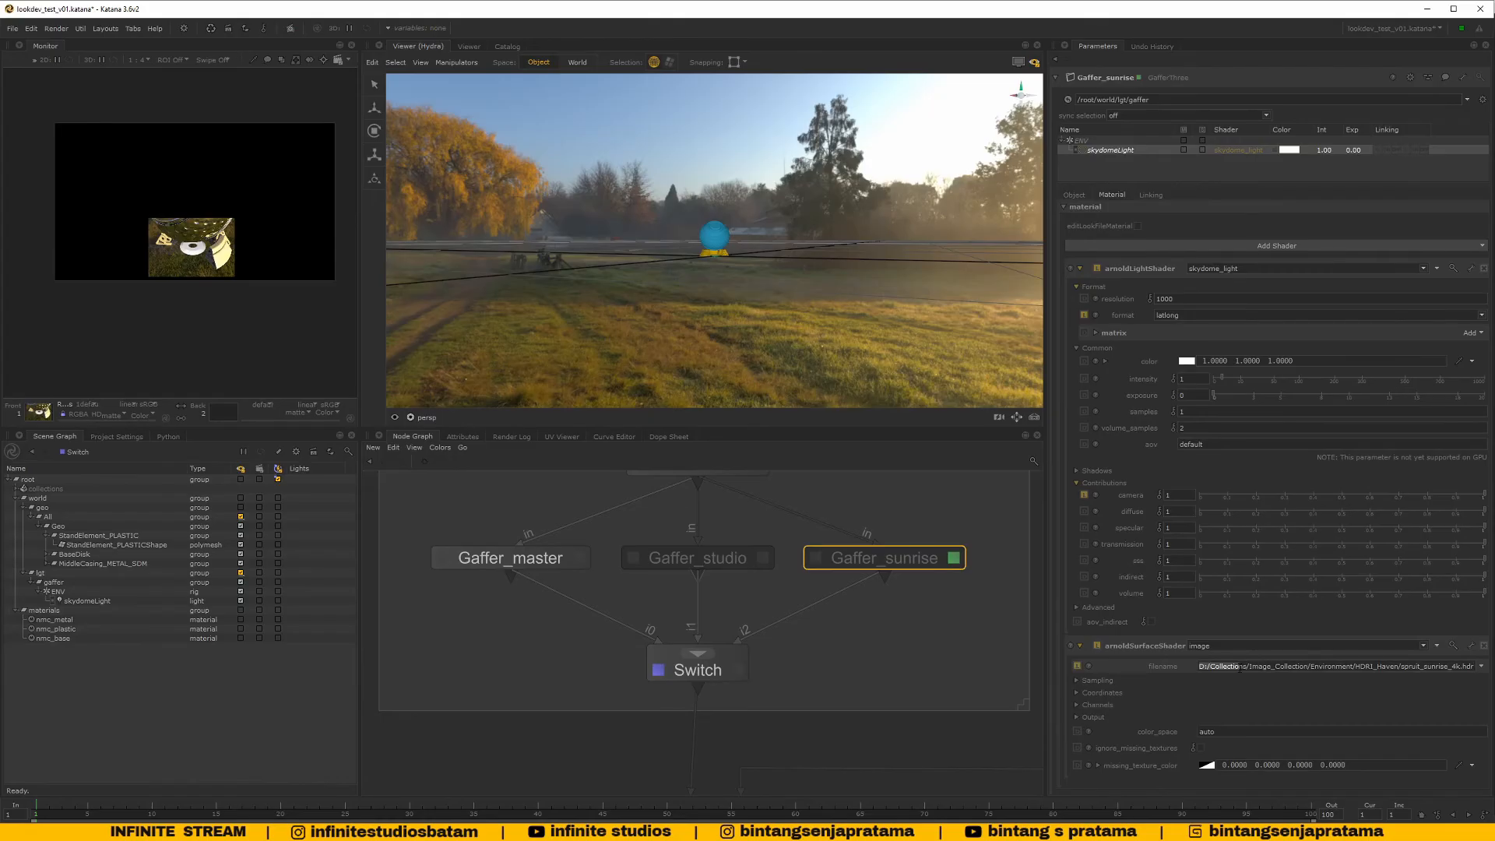
{"action": "type", "text": "D:/Collections/Image_Collection/Environment/HDRI_Haven/empty_warehouse_01_2k.hdr"}
{"action": "key", "text": "Return"}
Set the Switch node's input to 2 and inspect the Gaffer_sunrise environment in the viewer
{"action": "left_click", "coordinate": [713, 672]}
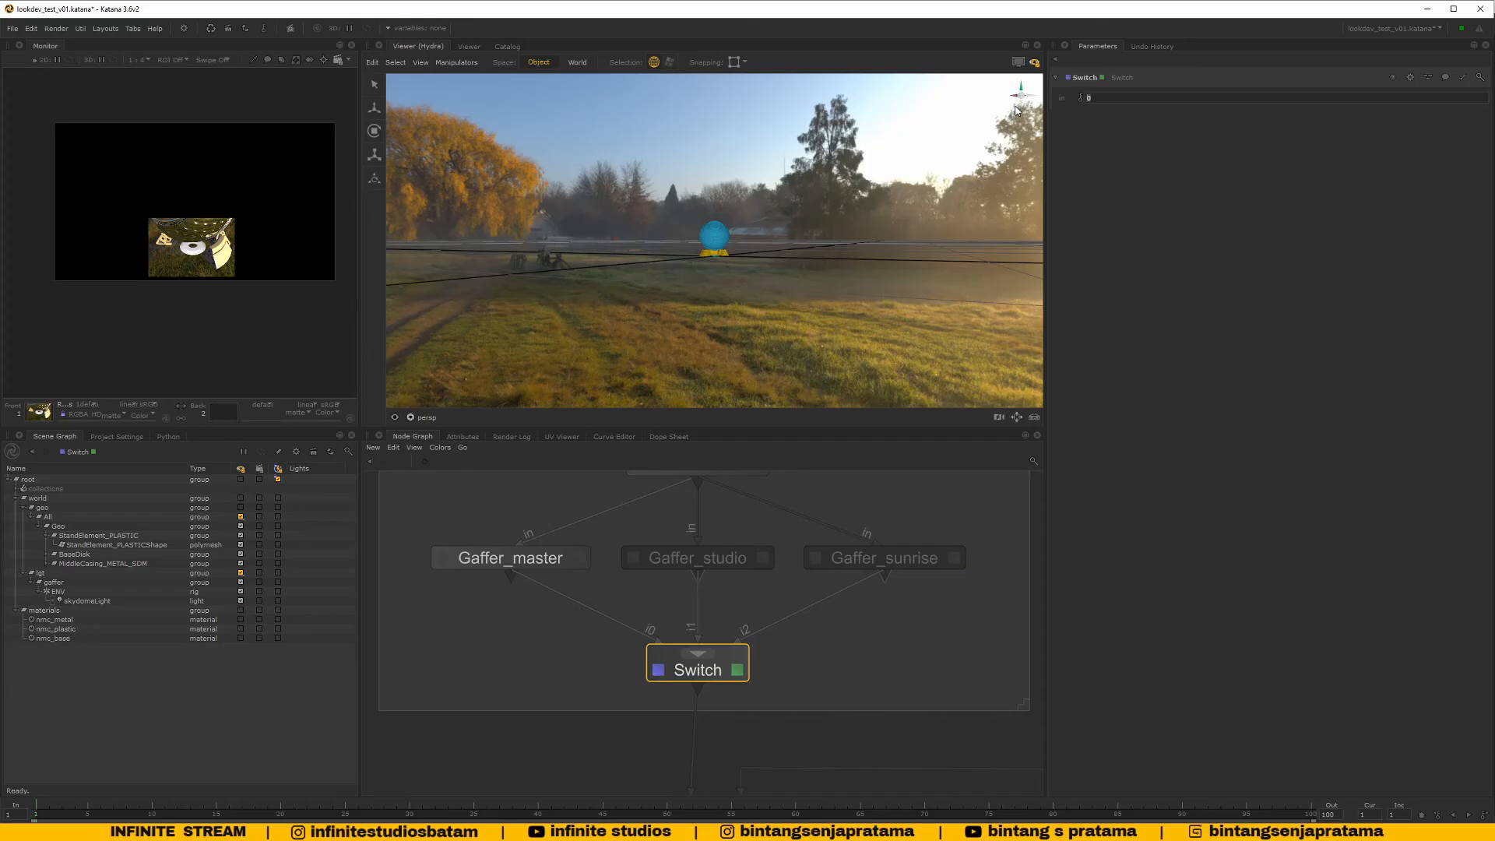
{"action": "type", "text": "2"}
{"action": "key", "text": "Return"}
{"action": "left_click_drag", "start_coordinate": [726, 294], "coordinate": [782, 315], "text": "alt"}
{"action": "scroll", "coordinate": [725, 318], "scroll_direction": "up", "scroll_amount": 3}
{"action": "scroll", "coordinate": [728, 320], "scroll_direction": "down", "scroll_amount": 5}
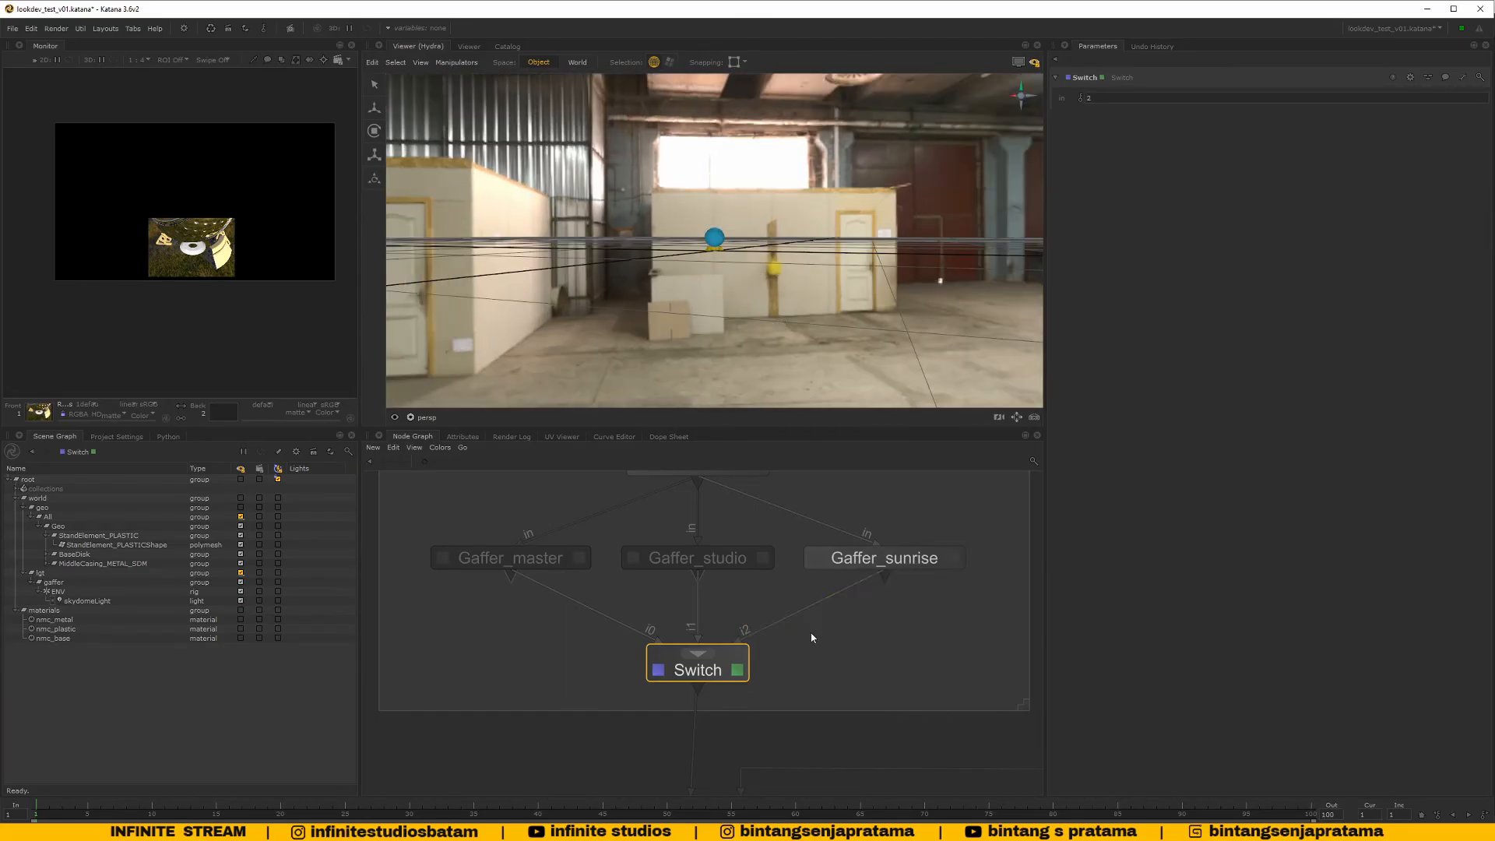
{"action": "scroll", "coordinate": [718, 626], "scroll_direction": "down", "scroll_amount": 6}
{"action": "scroll", "coordinate": [705, 662], "scroll_direction": "up", "scroll_amount": 4}
{"action": "middle_click_drag", "start_coordinate": [700, 673], "coordinate": [705, 628]}
{"action": "scroll", "coordinate": [698, 635], "scroll_direction": "up", "scroll_amount": 2}
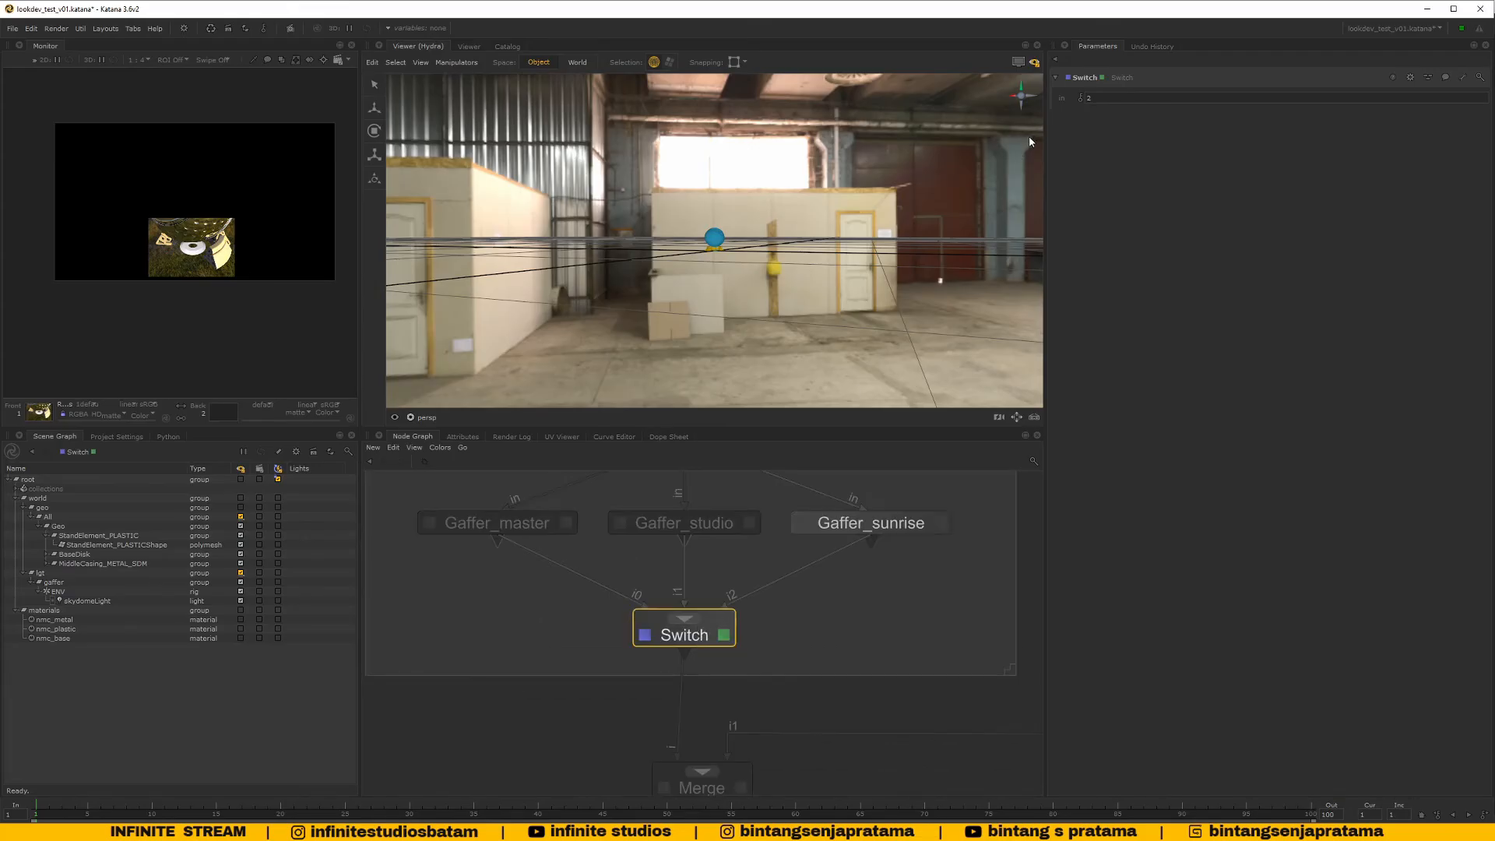
Set the Switch node's input to 1, 0 and 3 in turn to compare what each index outputs
{"action": "left_click_drag", "start_coordinate": [1077, 98], "coordinate": [989, 106]}
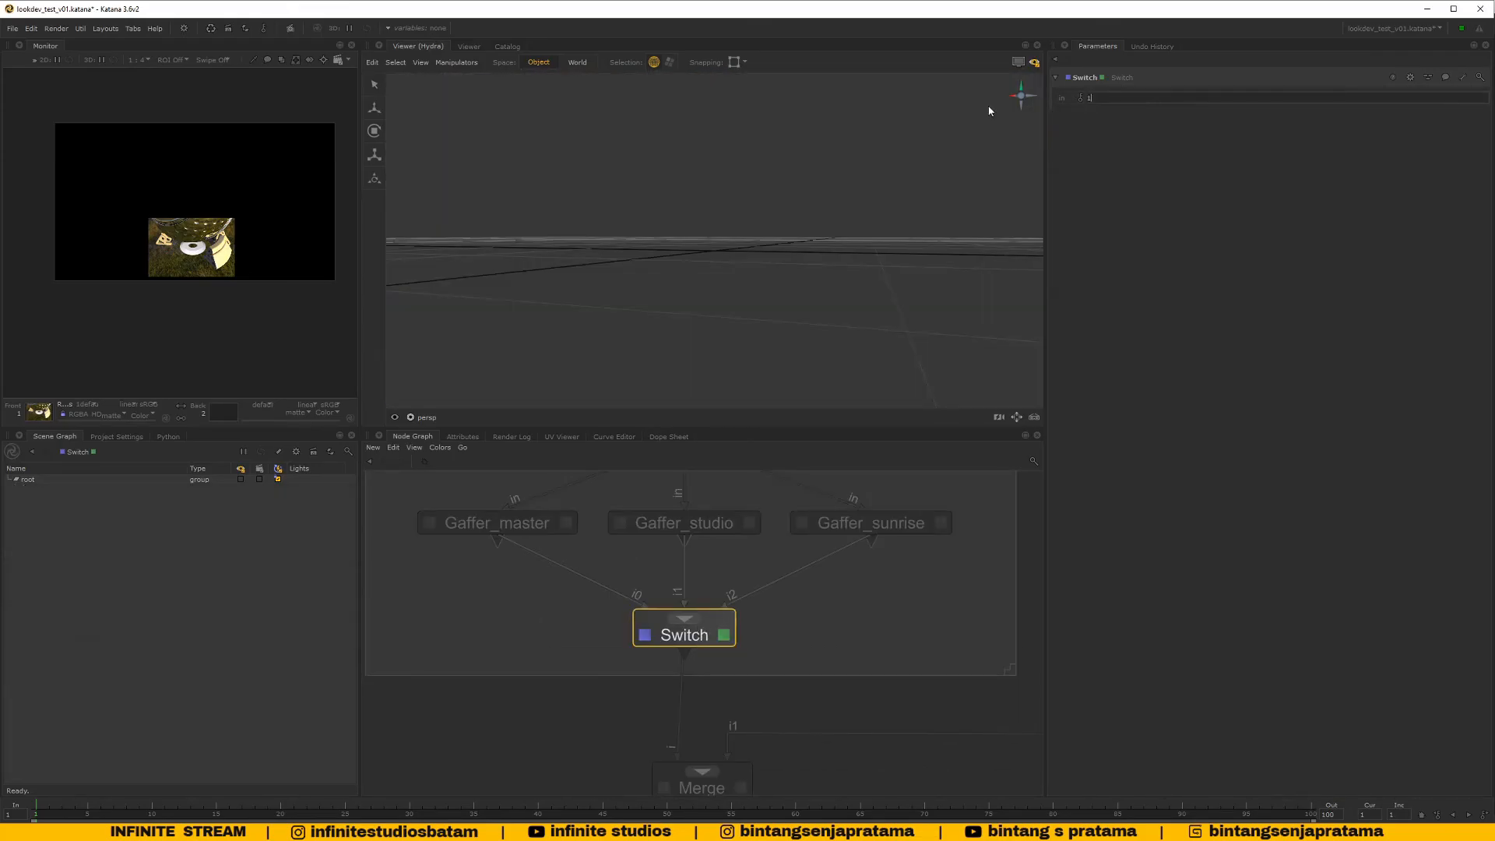
{"action": "key", "text": "Return"}
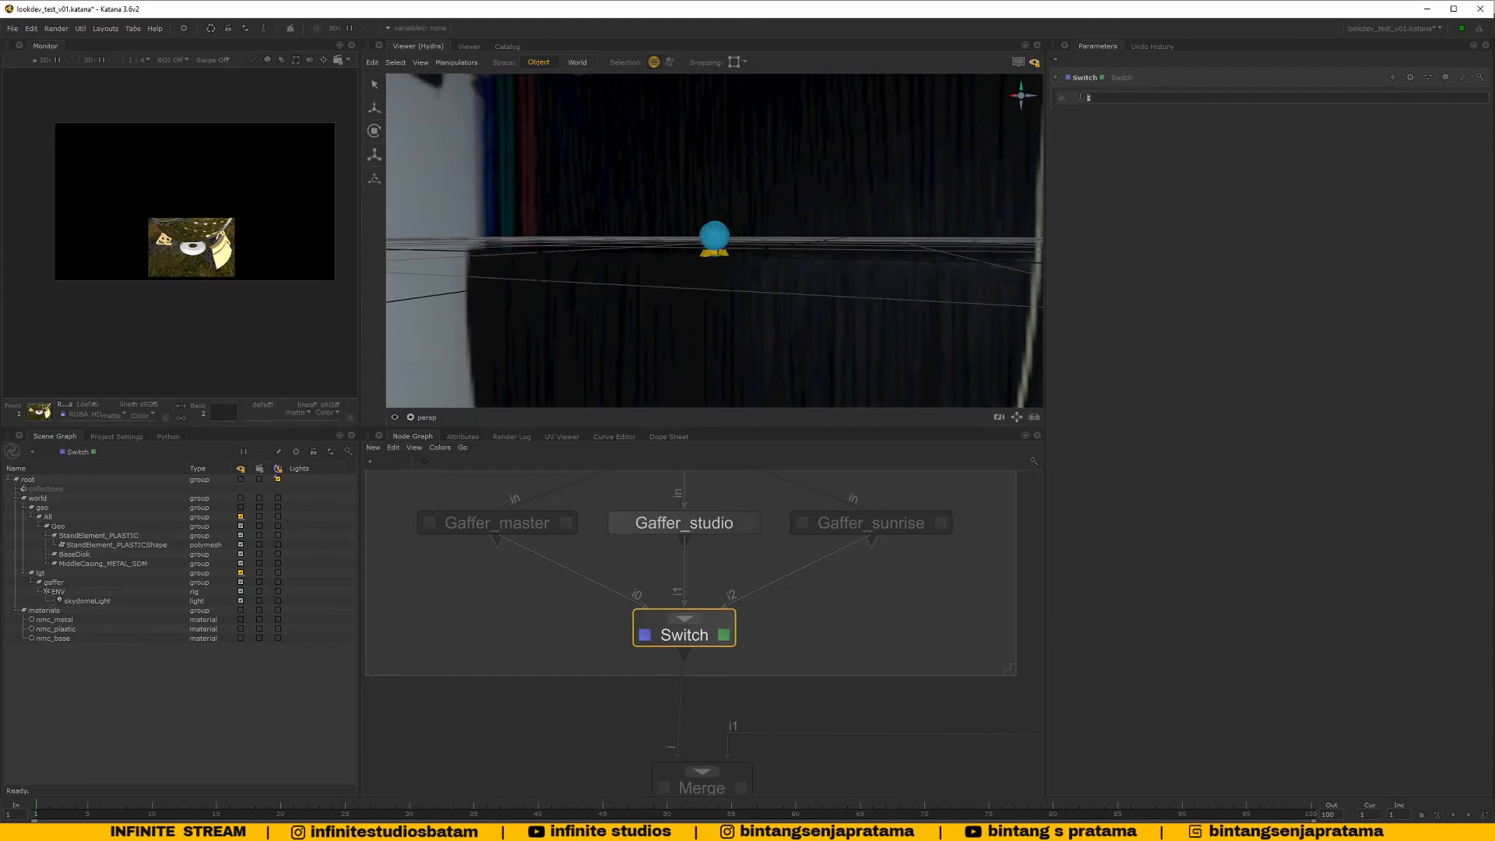
{"action": "type", "text": "0"}
{"action": "key", "text": "Return"}
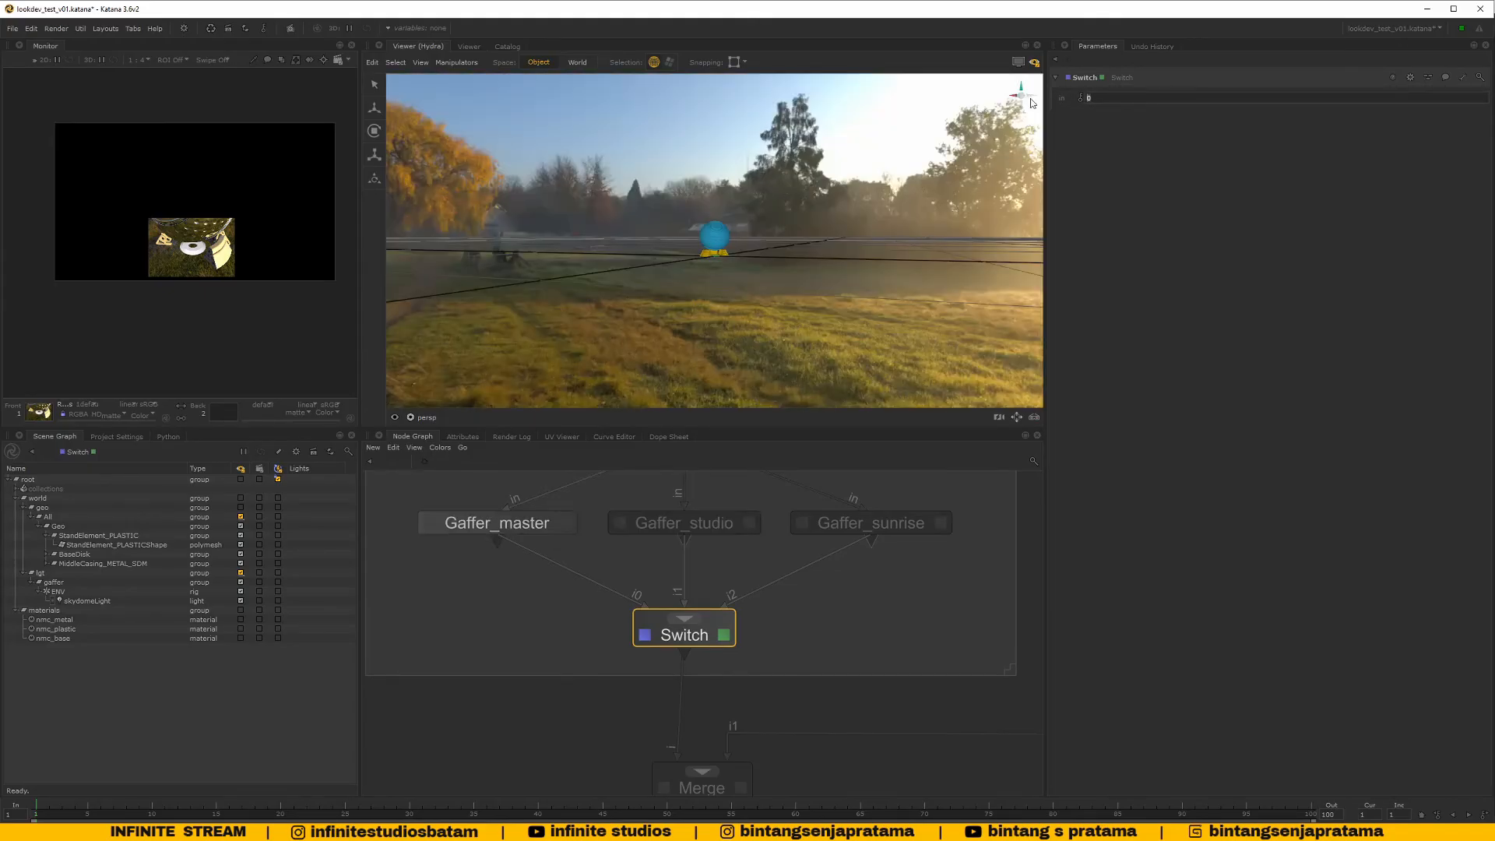
{"action": "type", "text": "3"}
{"action": "key", "text": "Return"}
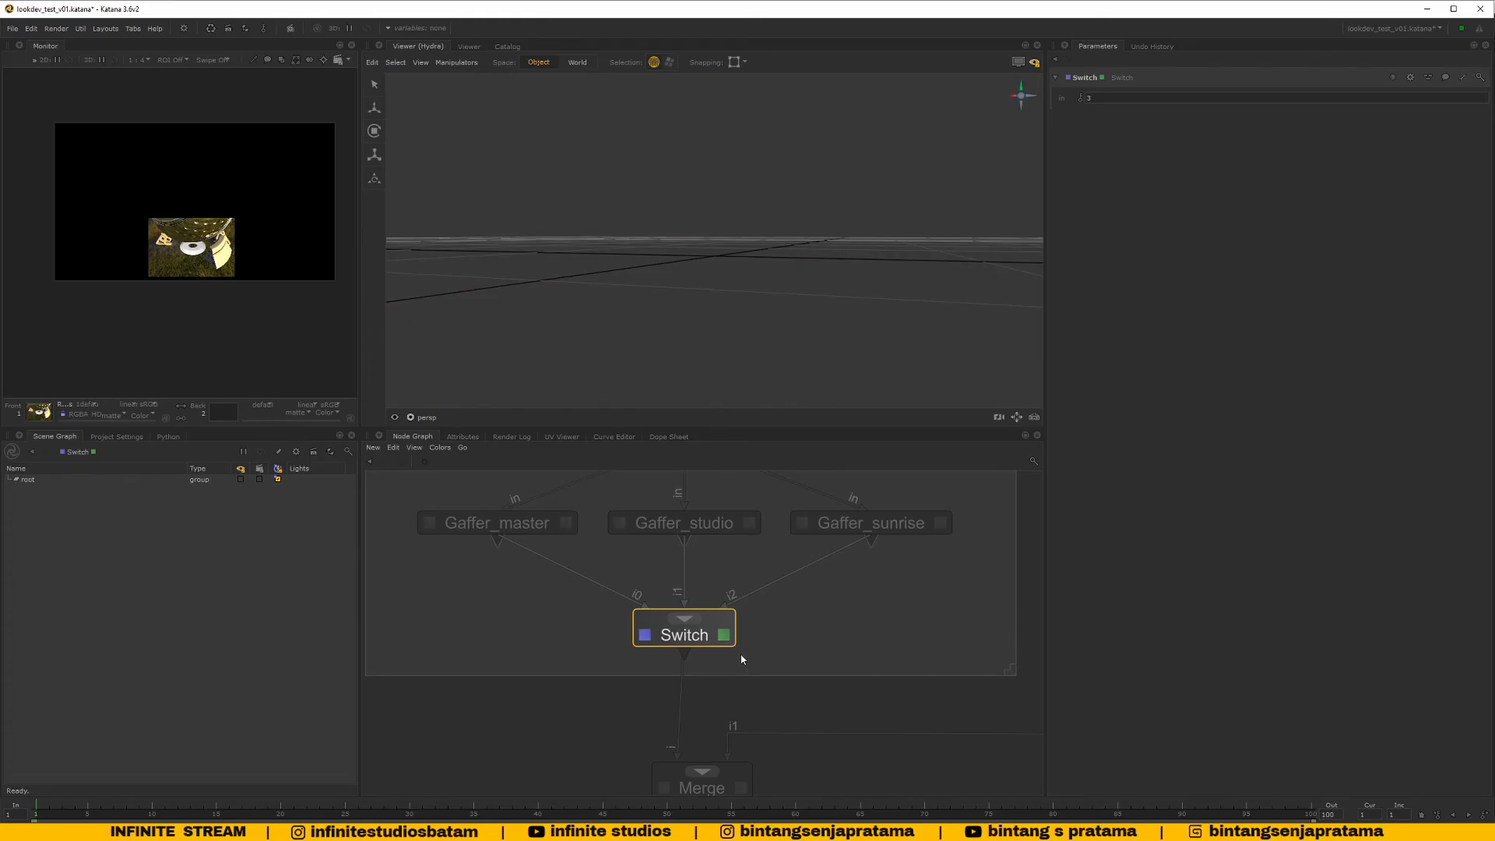
View the scene from the GafferThree node with its parameters open, and examine the gaffers feeding the Switch
{"action": "scroll", "coordinate": [742, 660], "scroll_direction": "down", "scroll_amount": 5}
{"action": "scroll", "coordinate": [727, 575], "scroll_direction": "up", "scroll_amount": 2}
{"action": "left_click", "coordinate": [711, 586]}
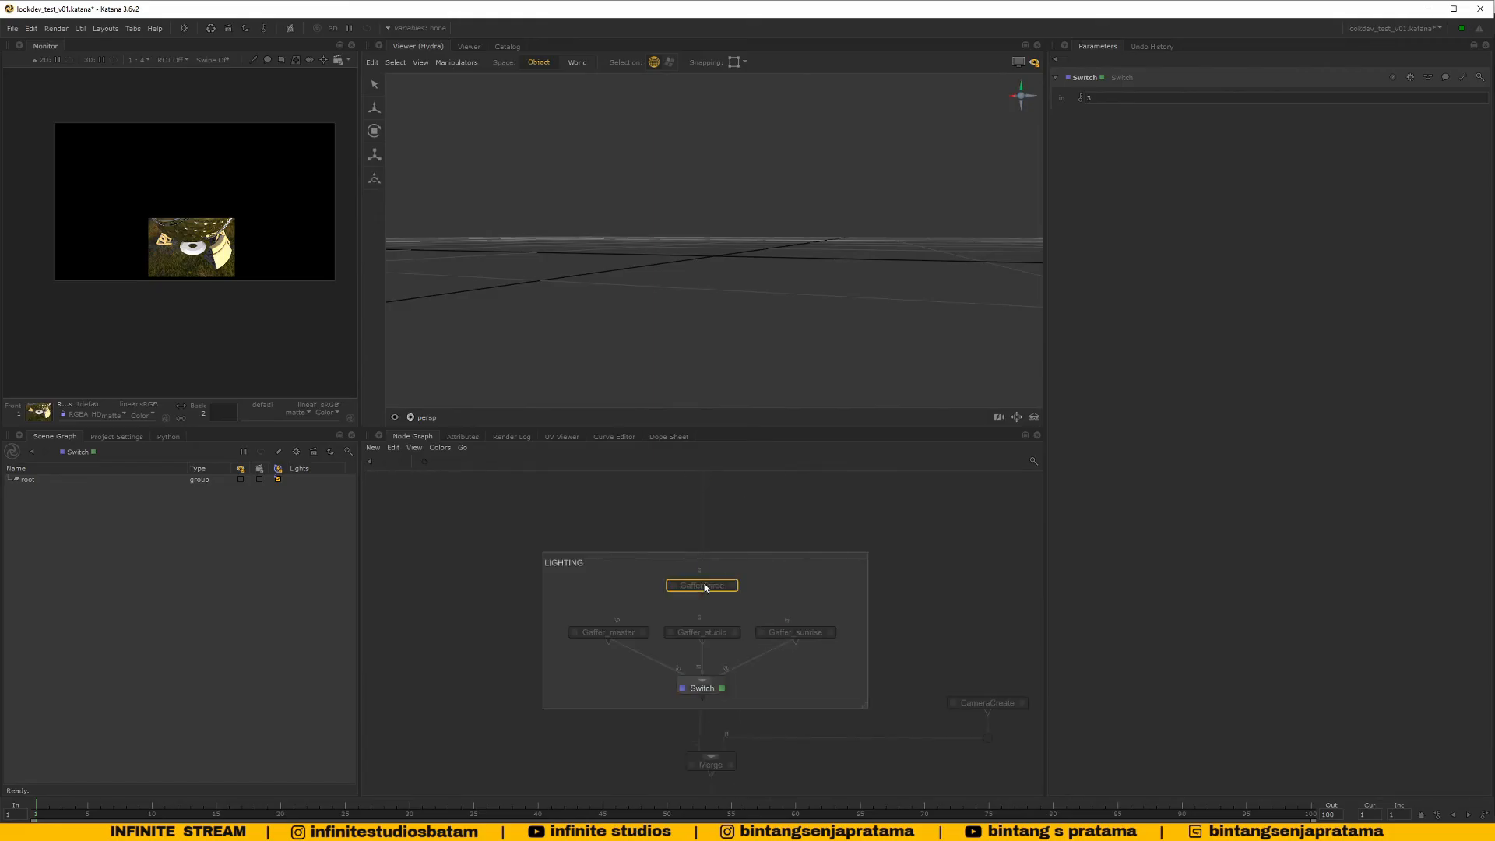
{"action": "scroll", "coordinate": [712, 586], "scroll_direction": "up", "scroll_amount": 5}
{"action": "double_click", "coordinate": [712, 586]}
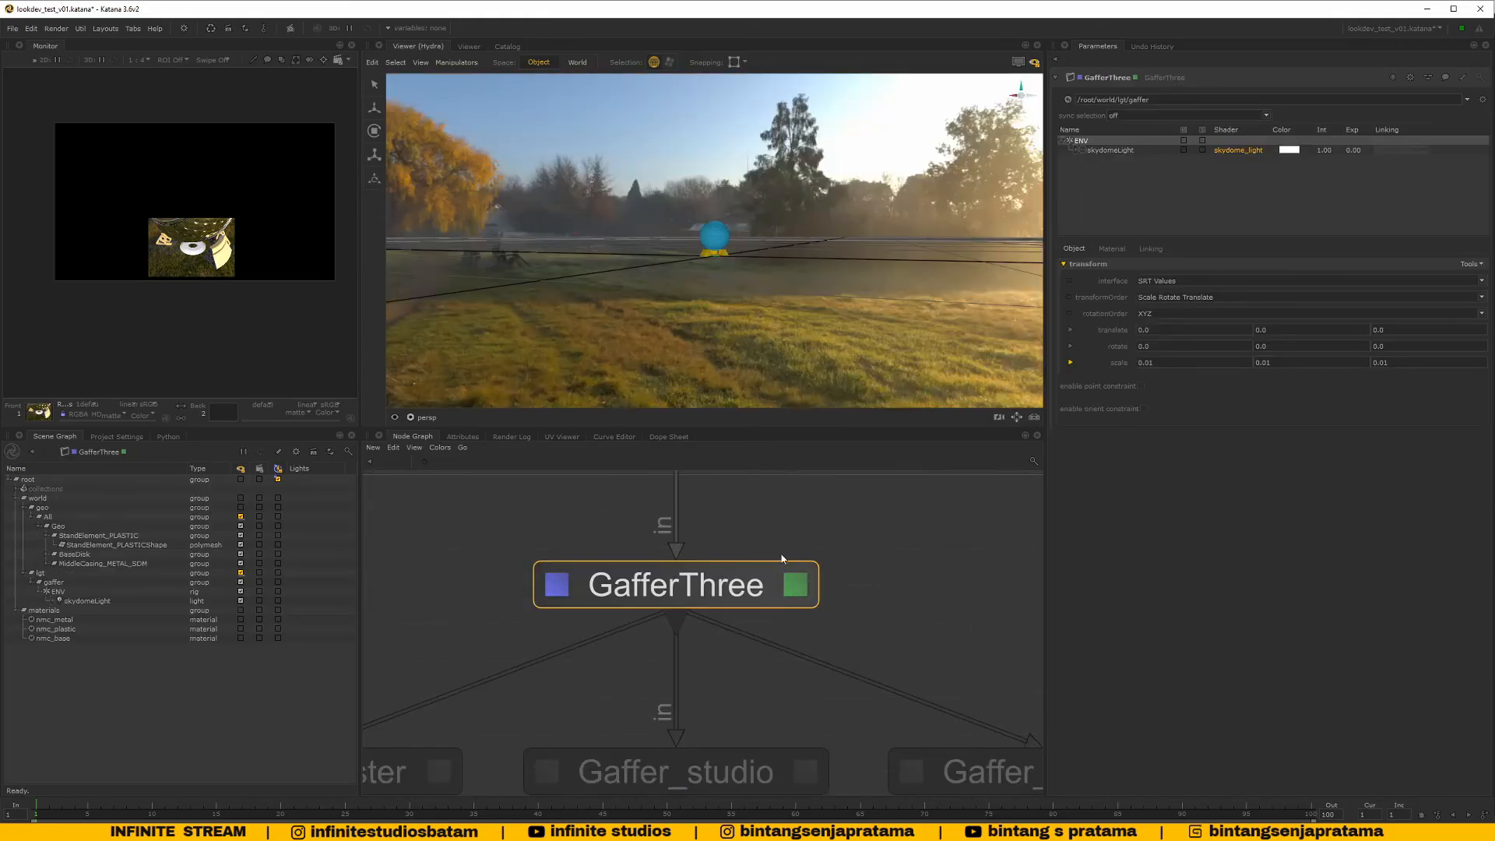
{"action": "scroll", "coordinate": [765, 701], "scroll_direction": "down", "scroll_amount": 5}
{"action": "middle_click_drag", "start_coordinate": [764, 701], "coordinate": [777, 607]}
{"action": "scroll", "coordinate": [715, 670], "scroll_direction": "up", "scroll_amount": 3}
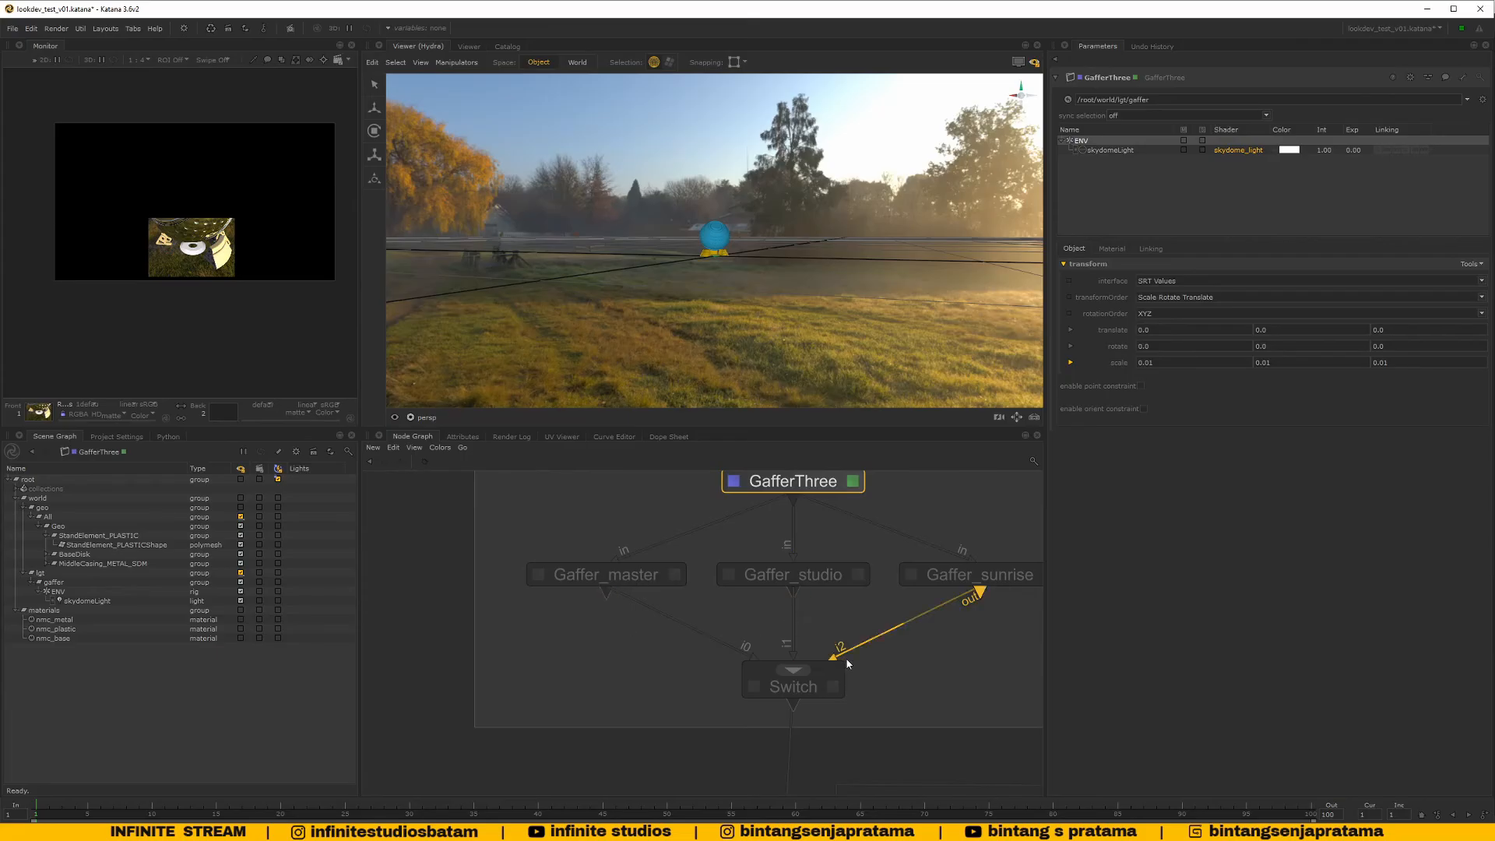
{"action": "middle_click_drag", "start_coordinate": [863, 661], "coordinate": [726, 668]}
{"action": "scroll", "coordinate": [764, 591], "scroll_direction": "down", "scroll_amount": 4}
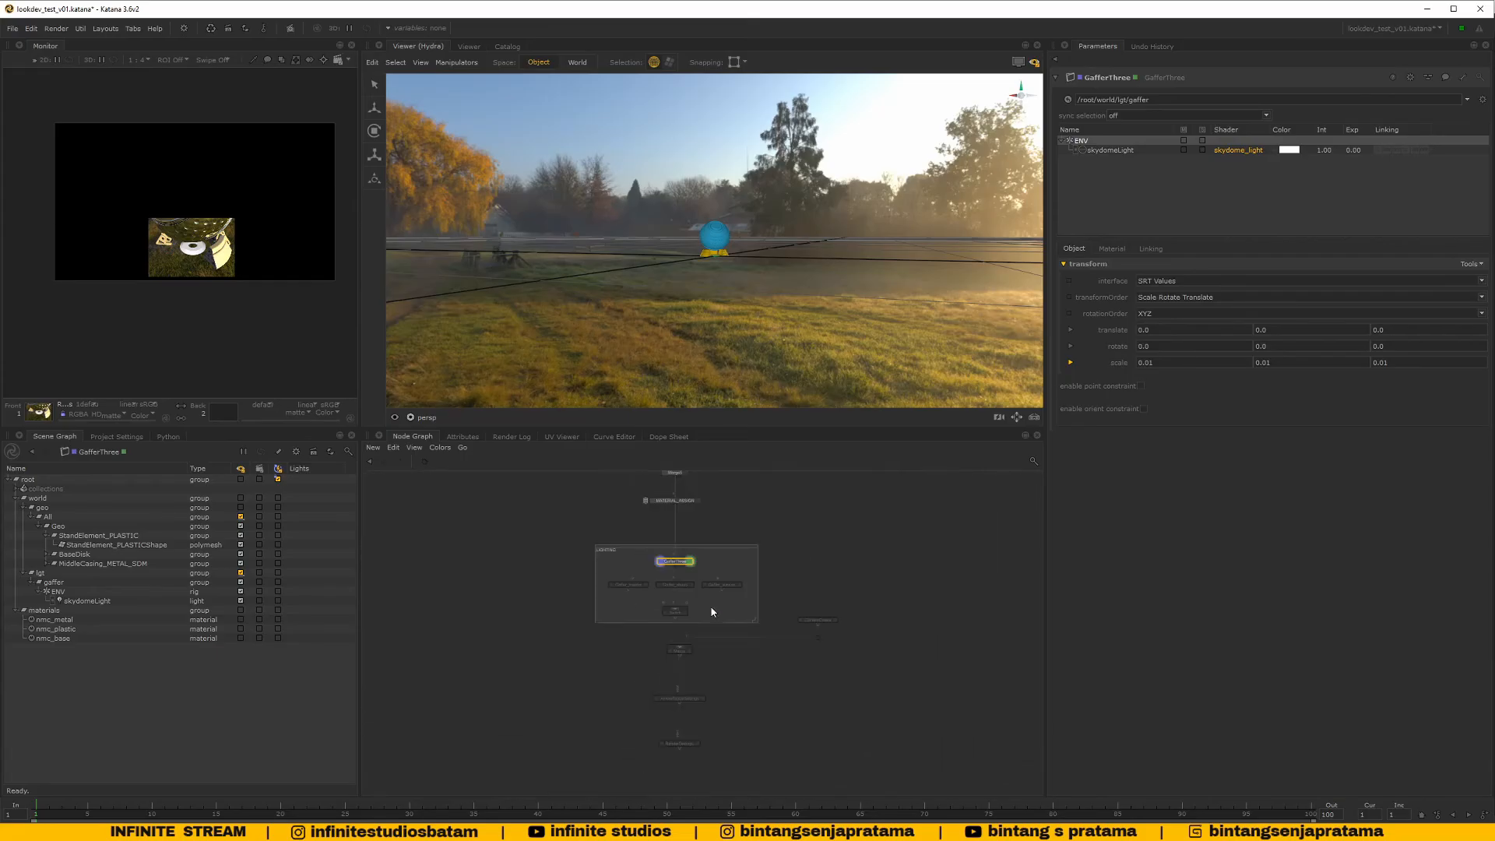
{"action": "scroll", "coordinate": [701, 594], "scroll_direction": "up", "scroll_amount": 4}
Open the VS_HDR node's parameters in the lookdev_v01.katana session to examine its variable name and input patterns
{"action": "left_click", "coordinate": [605, 594]}
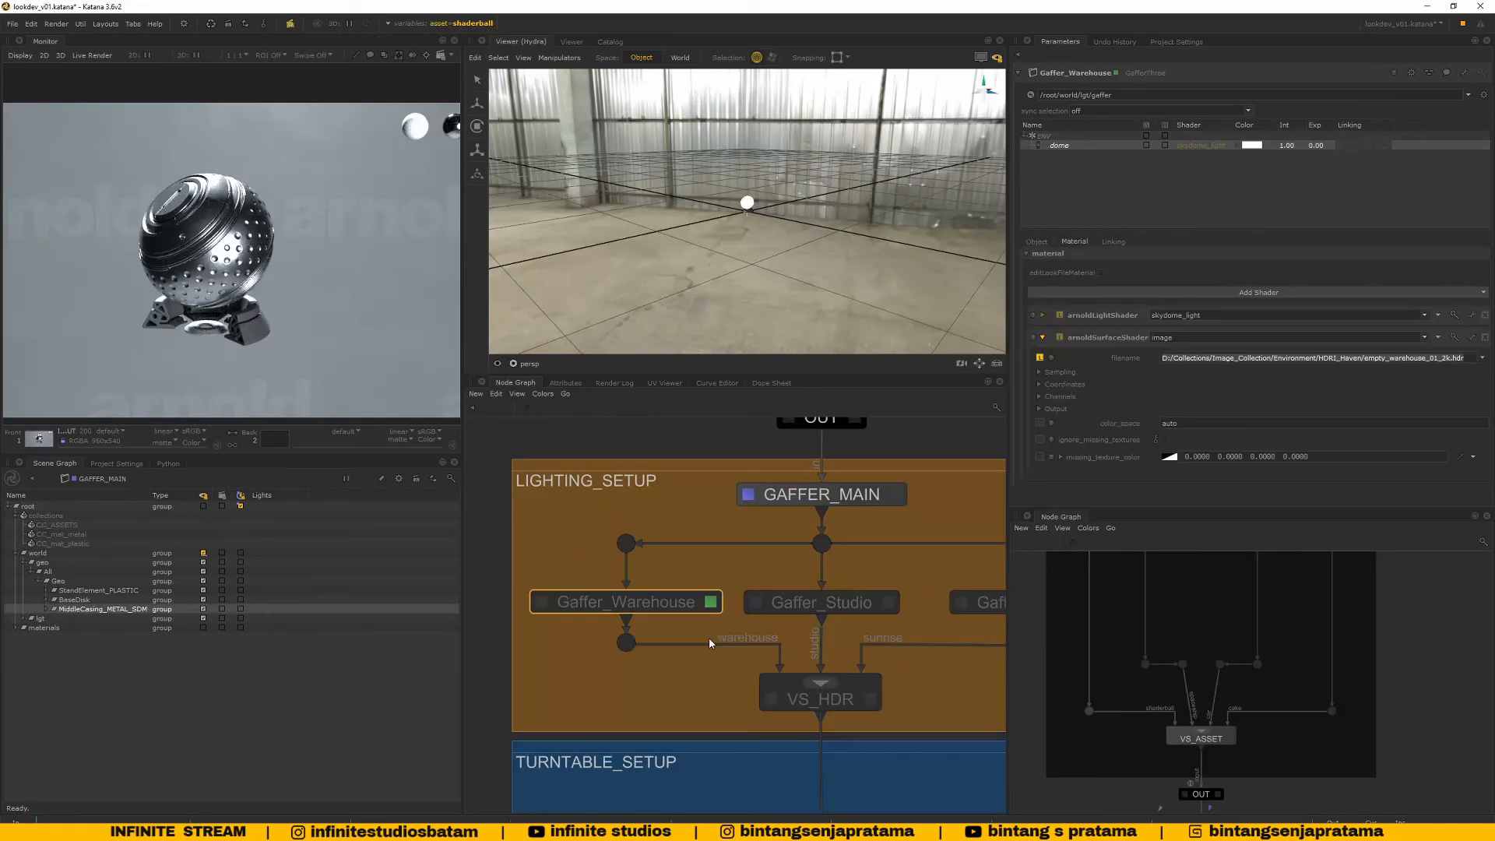
{"action": "scroll", "coordinate": [790, 601], "scroll_direction": "up", "scroll_amount": 5}
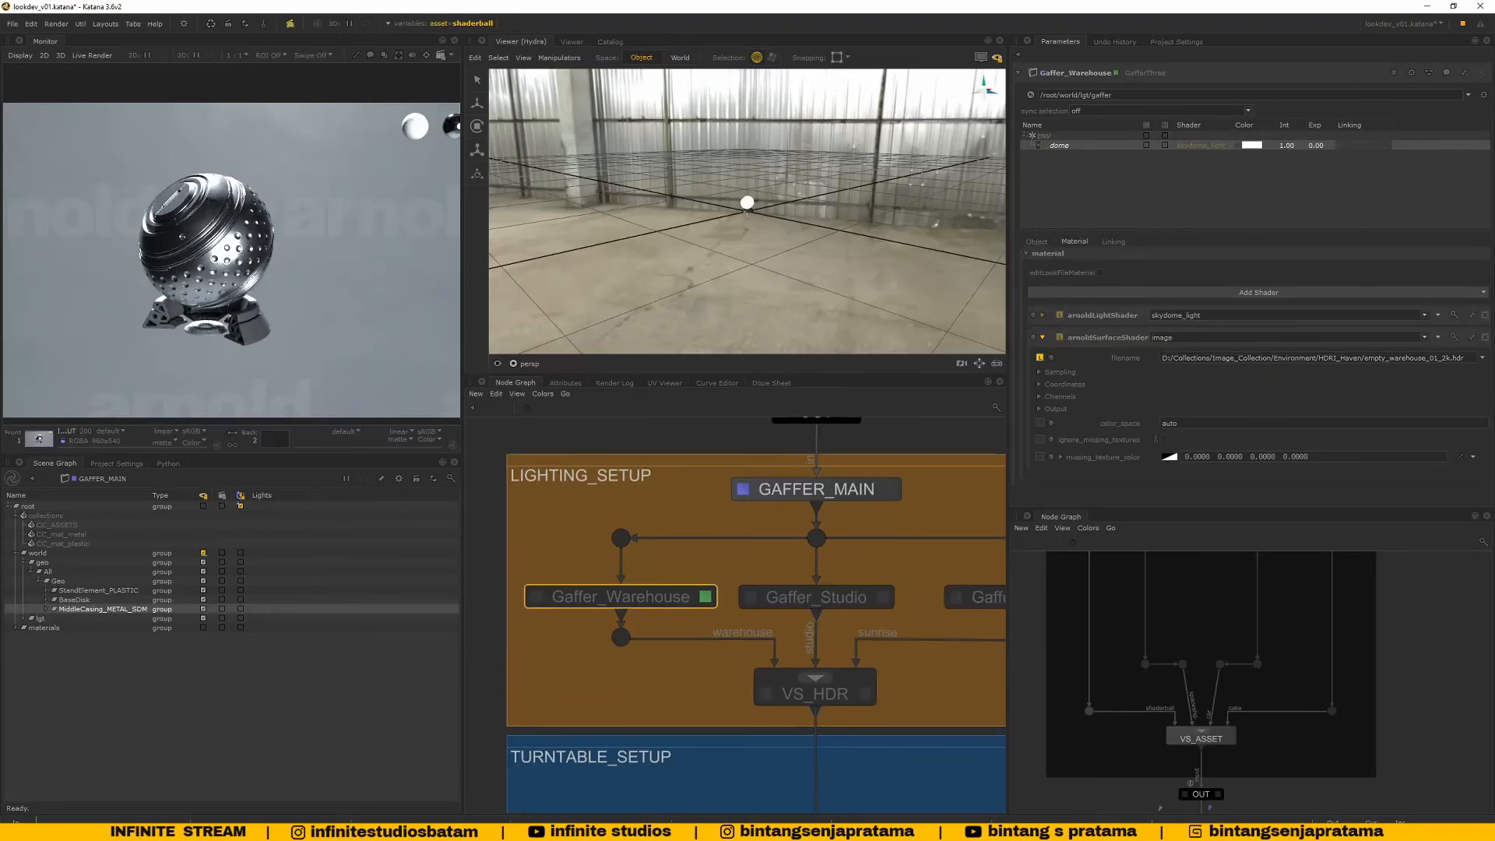
{"action": "left_click", "coordinate": [786, 605]}
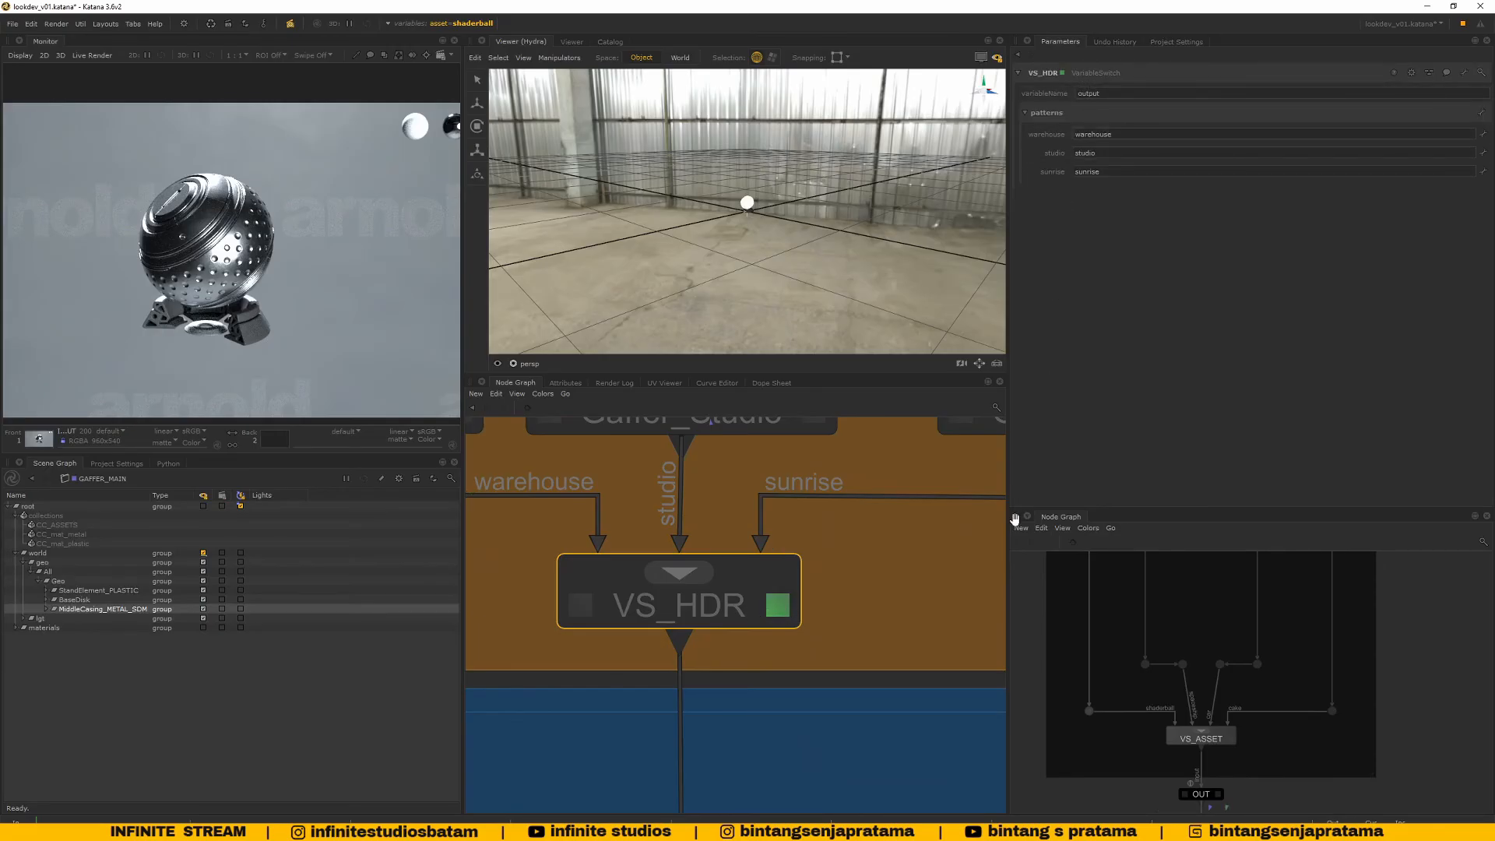
{"action": "scroll", "coordinate": [878, 610], "scroll_direction": "down", "scroll_amount": 5}
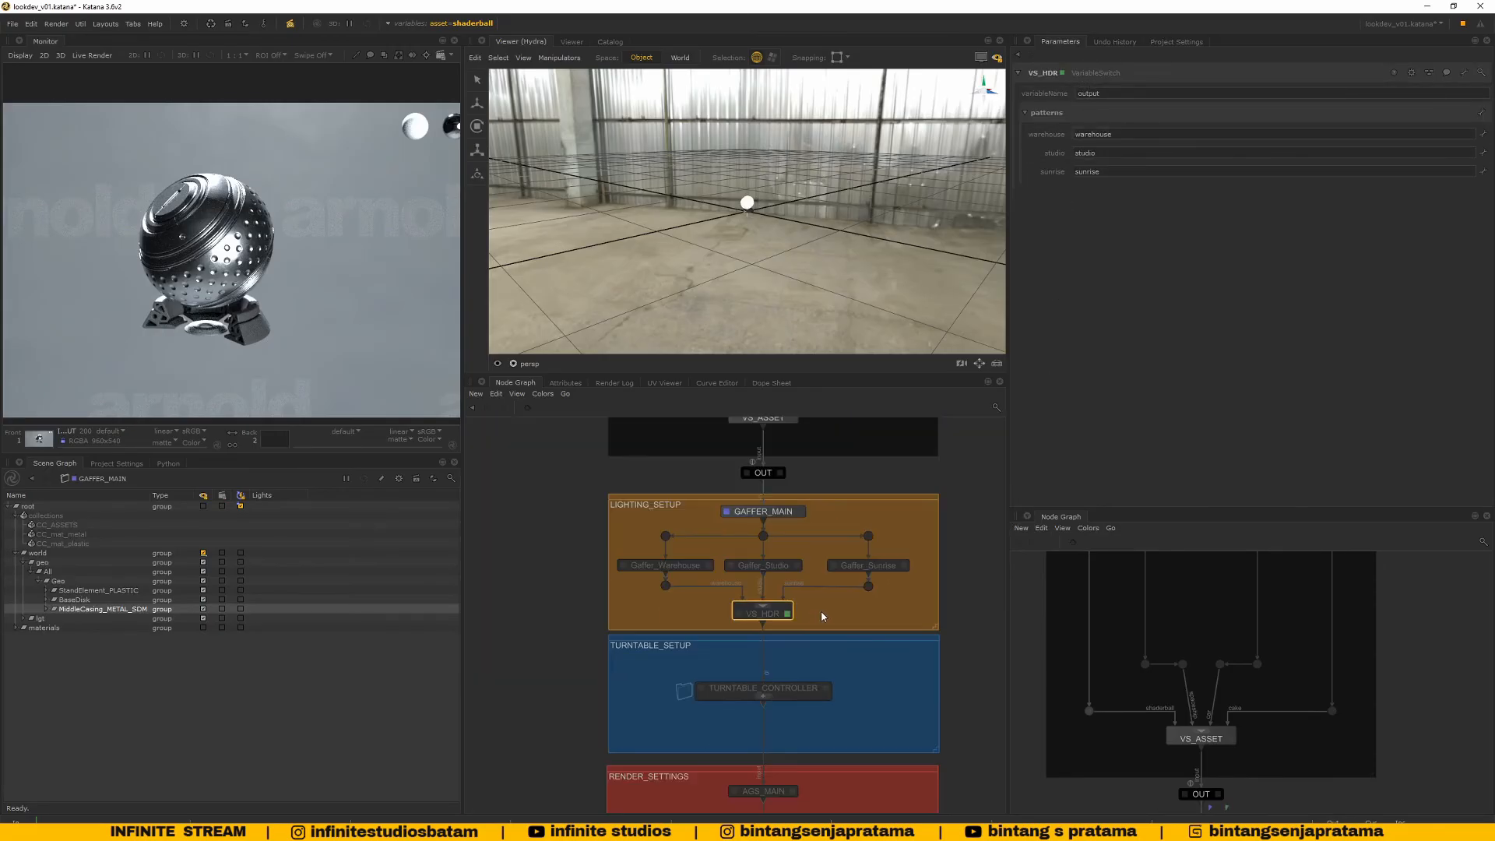
{"action": "scroll", "coordinate": [783, 623], "scroll_direction": "up", "scroll_amount": 4}
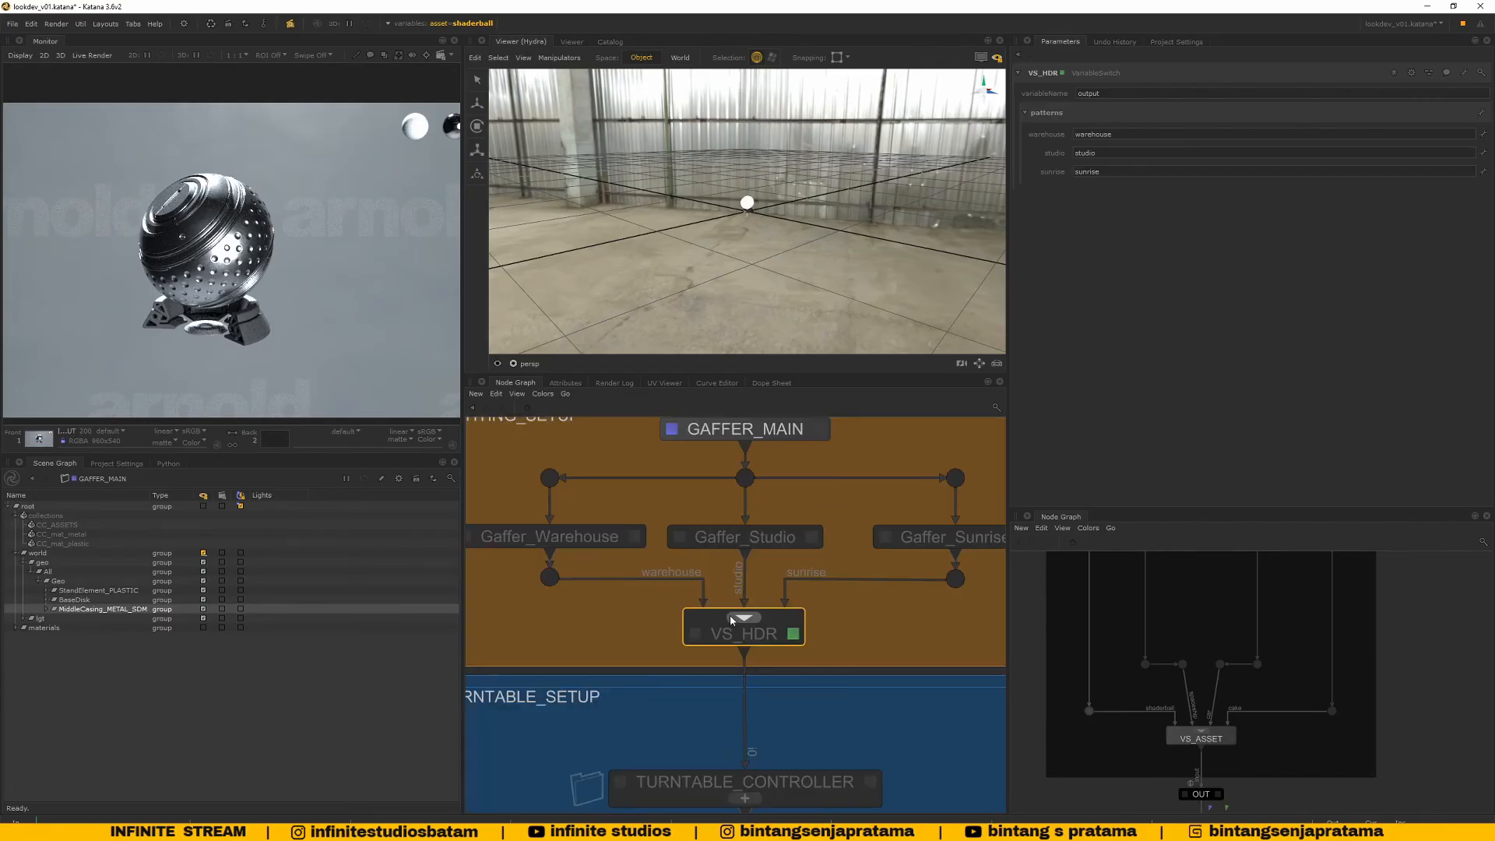
Follow the reference network down from VS_HDR to the VS_warehouse and VS_studio nodes and their beauty render nodes
{"action": "scroll", "coordinate": [733, 620], "scroll_direction": "down", "scroll_amount": 4}
{"action": "middle_click_drag", "start_coordinate": [767, 752], "coordinate": [759, 673]}
{"action": "scroll", "coordinate": [758, 675], "scroll_direction": "down", "scroll_amount": 2}
{"action": "middle_click_drag", "start_coordinate": [766, 807], "coordinate": [768, 654]}
{"action": "scroll", "coordinate": [732, 660], "scroll_direction": "up", "scroll_amount": 6}
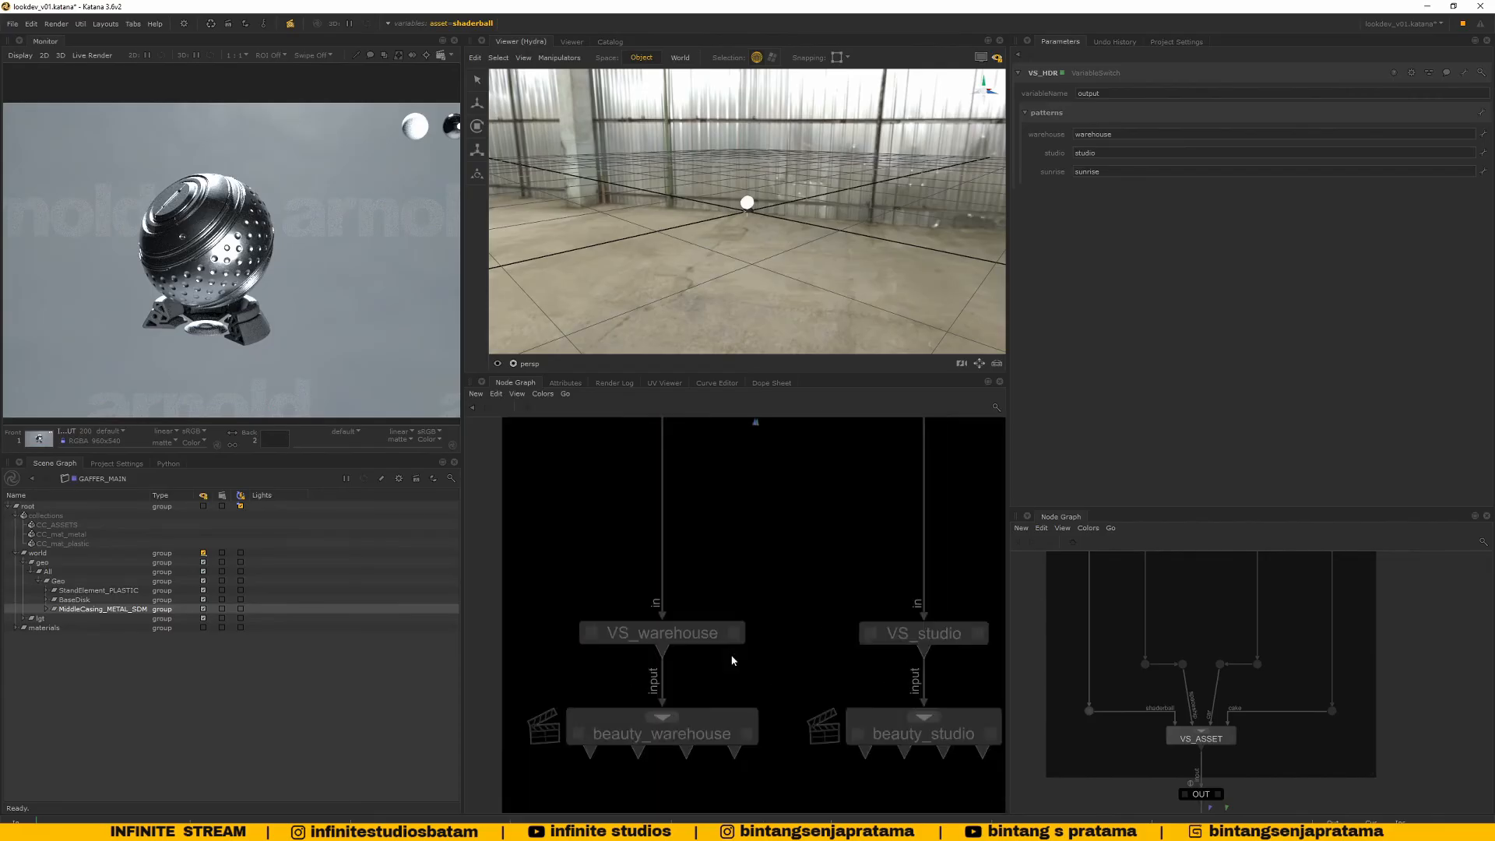
Open the VS_warehouse node's parameters to examine its variable name, its value and the name-based expression
{"action": "scroll", "coordinate": [732, 660], "scroll_direction": "up", "scroll_amount": 3}
{"action": "left_click", "coordinate": [774, 578]}
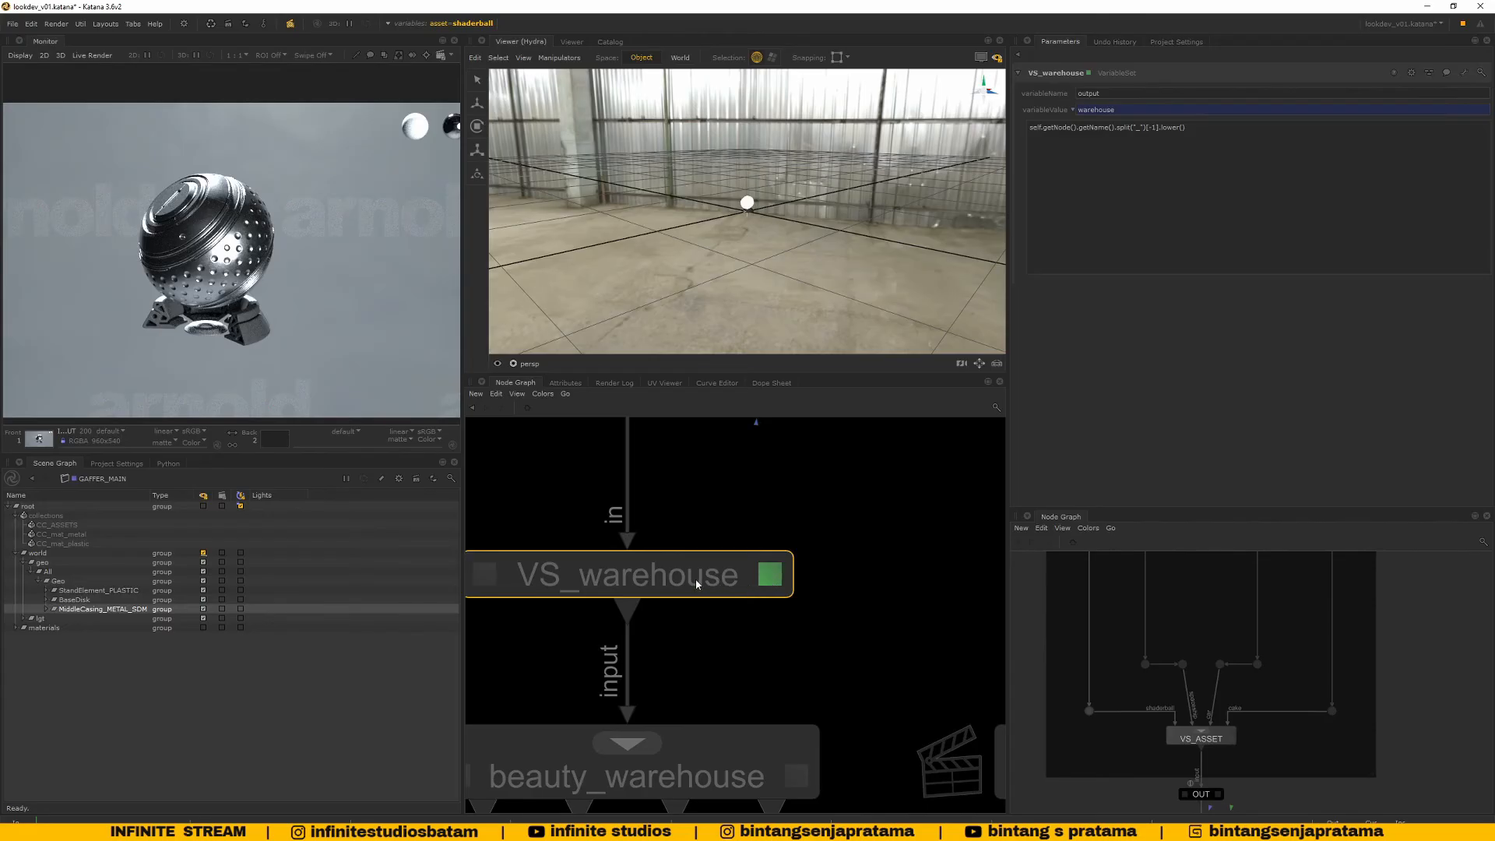
{"action": "scroll", "coordinate": [847, 534], "scroll_direction": "down", "scroll_amount": 4}
{"action": "middle_click_drag", "start_coordinate": [847, 535], "coordinate": [797, 617]}
{"action": "scroll", "coordinate": [847, 595], "scroll_direction": "up", "scroll_amount": 2}
{"action": "scroll", "coordinate": [774, 617], "scroll_direction": "down", "scroll_amount": 2}
{"action": "middle_click_drag", "start_coordinate": [807, 535], "coordinate": [672, 695]}
Trace the reference network back up to VS_HDR and reopen its parameters to compare the variable name and patterns
{"action": "scroll", "coordinate": [723, 655], "scroll_direction": "down", "scroll_amount": 3}
{"action": "middle_click_drag", "start_coordinate": [705, 570], "coordinate": [714, 676]}
{"action": "scroll", "coordinate": [695, 536], "scroll_direction": "up", "scroll_amount": 3}
{"action": "middle_click_drag", "start_coordinate": [712, 434], "coordinate": [713, 526]}
{"action": "scroll", "coordinate": [724, 446], "scroll_direction": "up", "scroll_amount": 2}
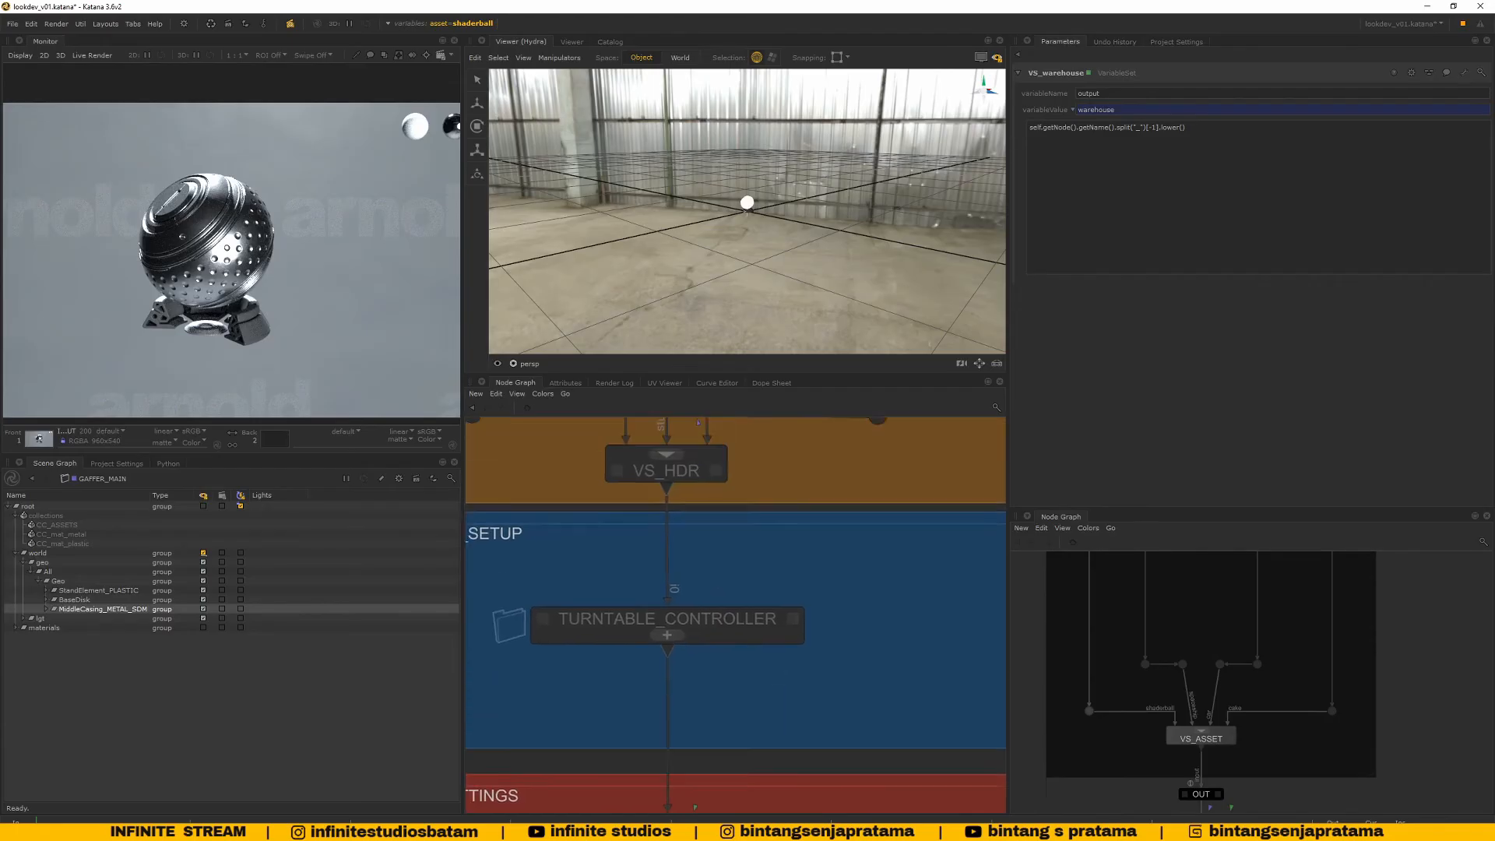
{"action": "scroll", "coordinate": [731, 568], "scroll_direction": "down", "scroll_amount": 3}
{"action": "scroll", "coordinate": [663, 597], "scroll_direction": "up", "scroll_amount": 5}
{"action": "double_click", "coordinate": [663, 597]}
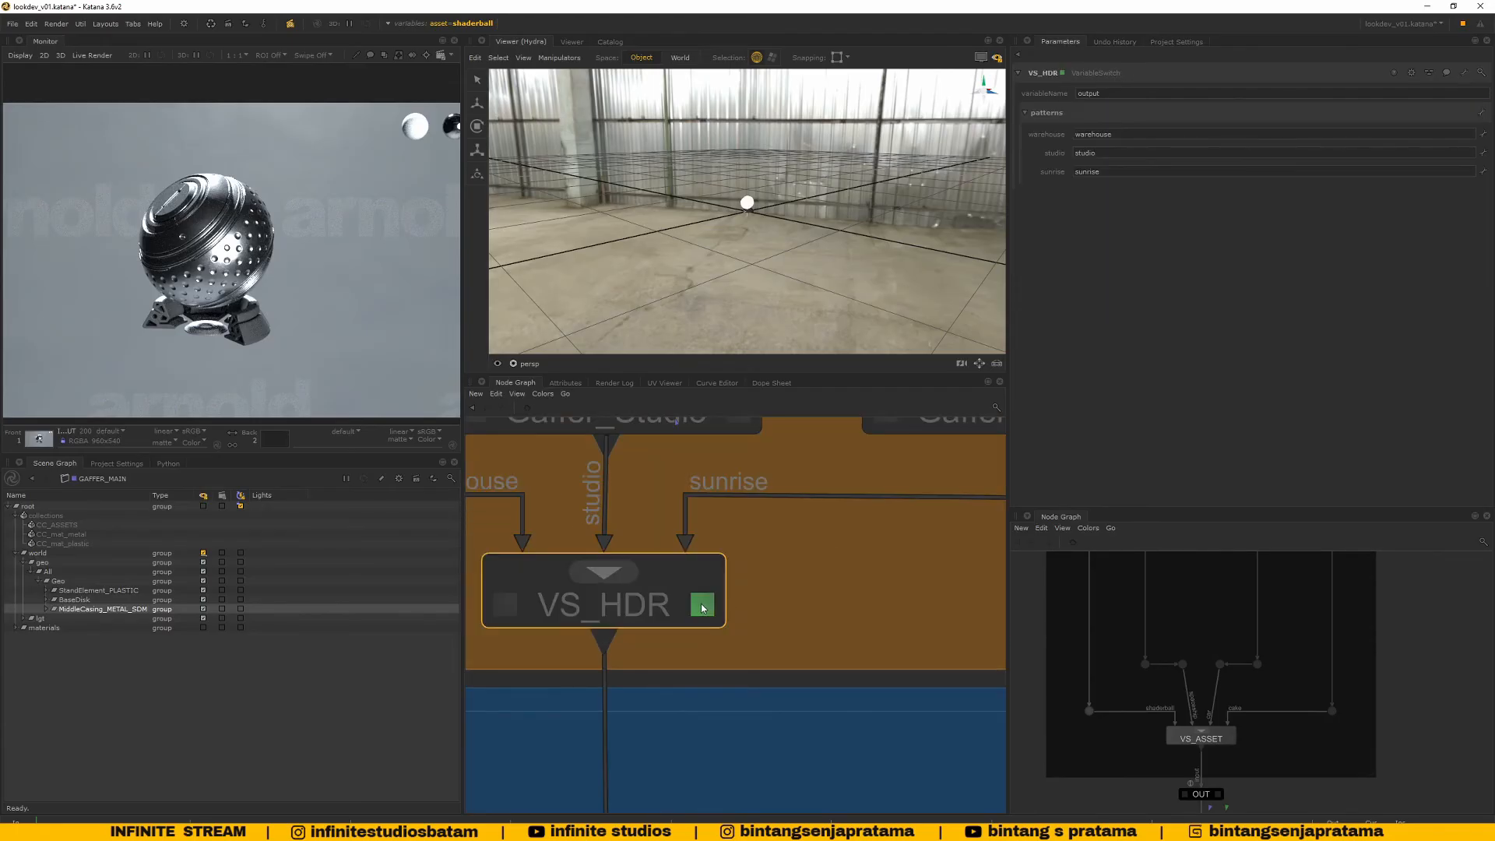
{"action": "scroll", "coordinate": [663, 598], "scroll_direction": "down", "scroll_amount": 2}
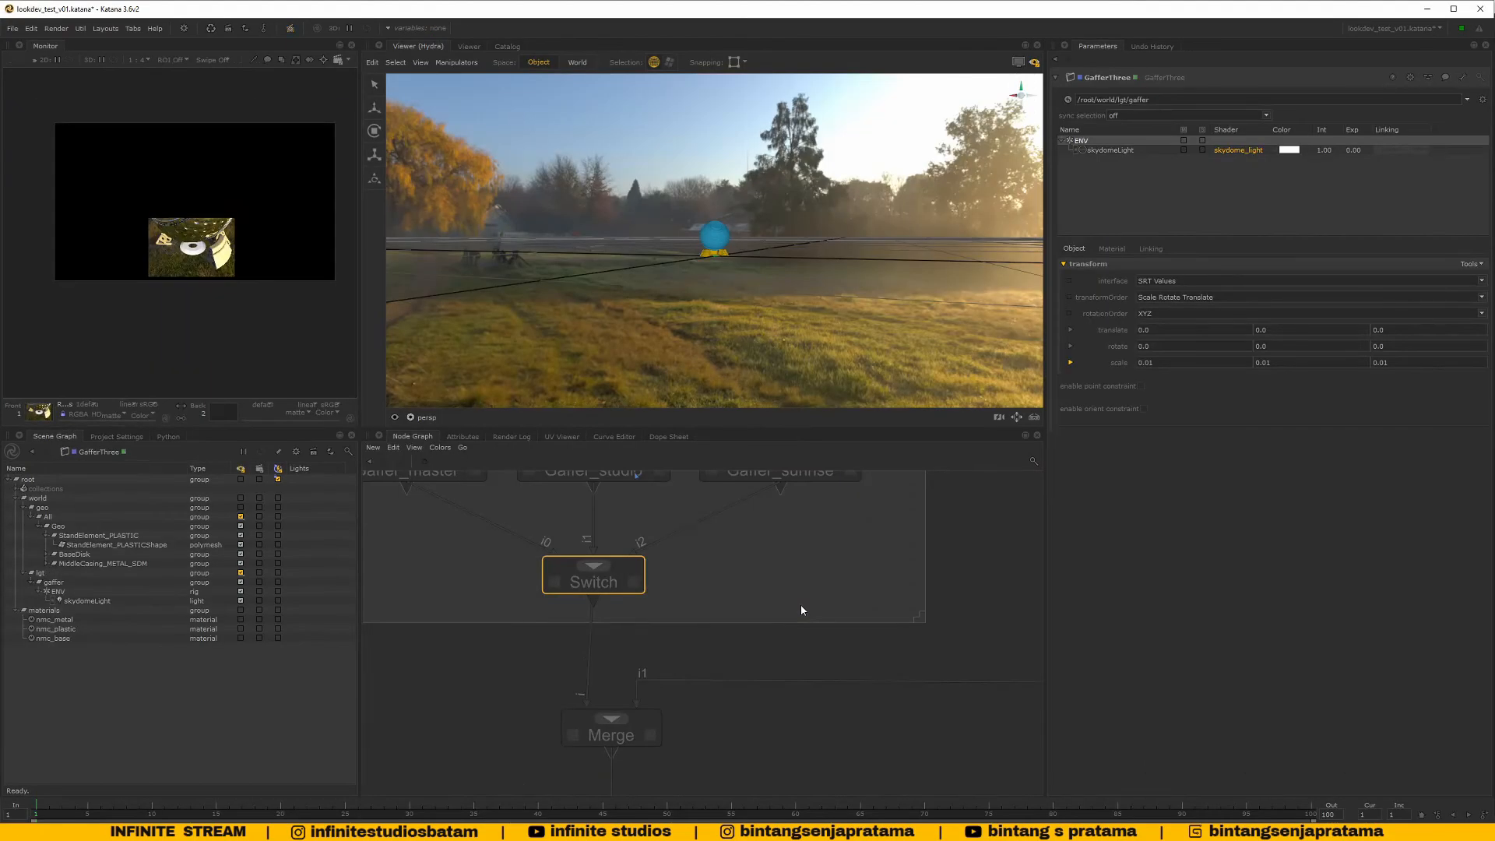
Switch to the lookdev_test_v01.katana session and open the parameters of the RenderSettings node below Merge
{"action": "scroll", "coordinate": [800, 611], "scroll_direction": "down", "scroll_amount": 3}
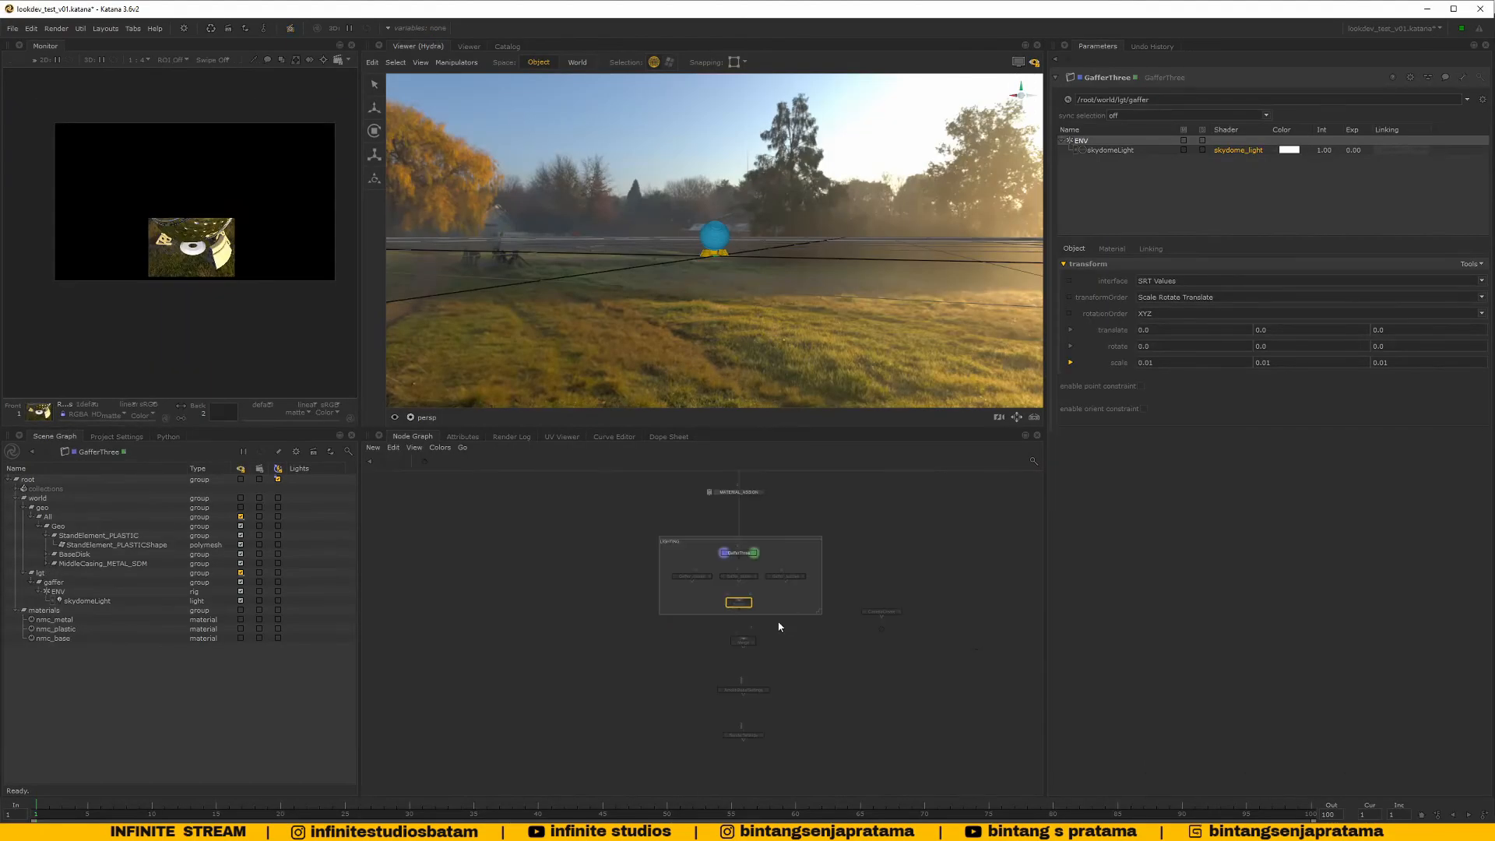
{"action": "middle_click_drag", "start_coordinate": [778, 650], "coordinate": [789, 612]}
{"action": "scroll", "coordinate": [795, 642], "scroll_direction": "up", "scroll_amount": 3}
{"action": "middle_click_drag", "start_coordinate": [246, 259], "coordinate": [227, 272]}
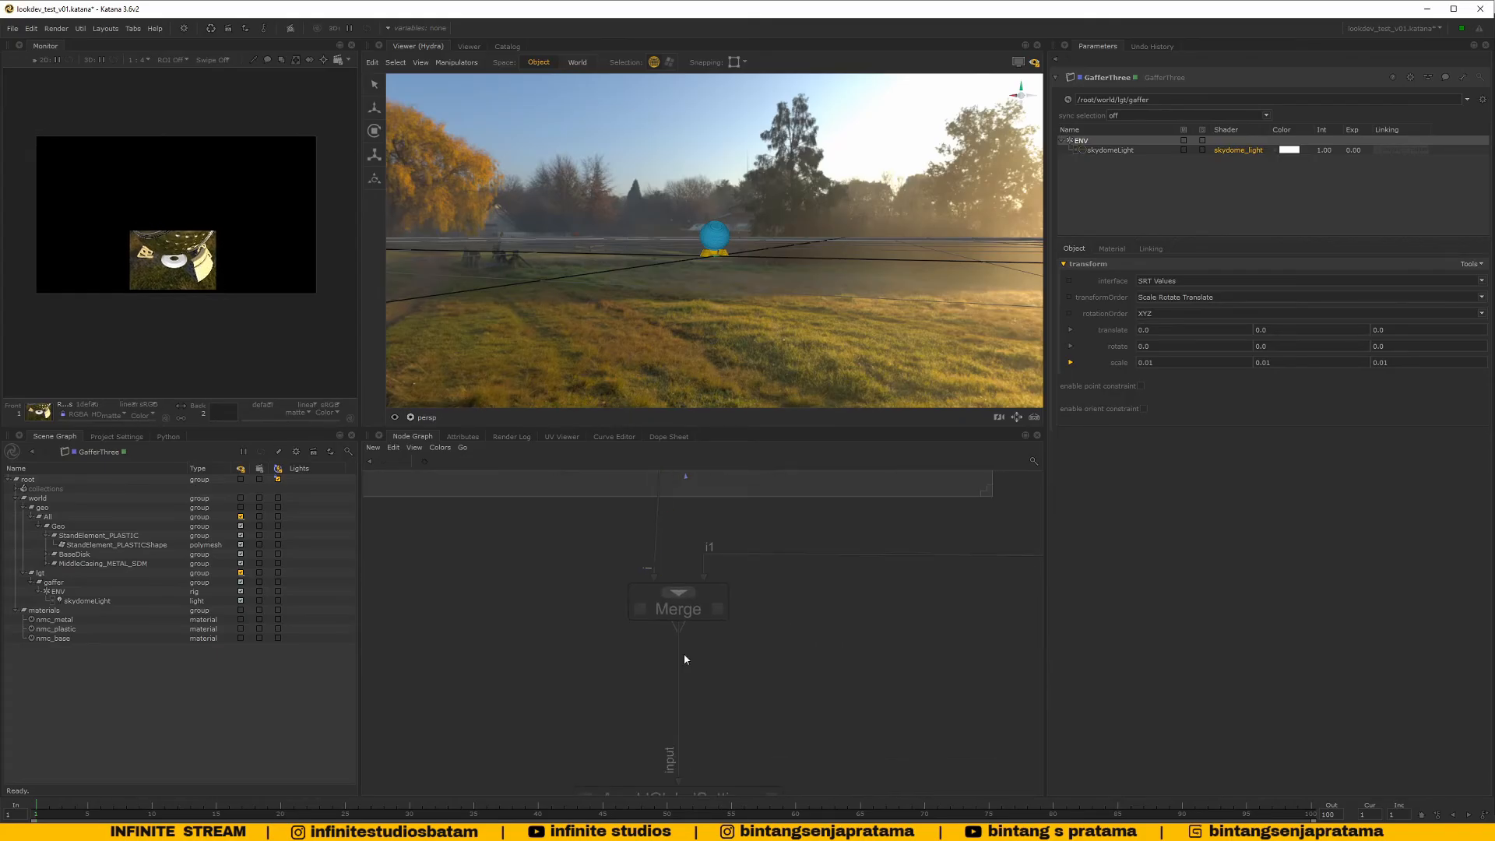
{"action": "middle_click_drag", "start_coordinate": [693, 732], "coordinate": [680, 566]}
{"action": "scroll", "coordinate": [731, 717], "scroll_direction": "down", "scroll_amount": 3}
{"action": "middle_click_drag", "start_coordinate": [733, 775], "coordinate": [735, 651]}
{"action": "scroll", "coordinate": [717, 638], "scroll_direction": "up", "scroll_amount": 3}
{"action": "double_click", "coordinate": [714, 629]}
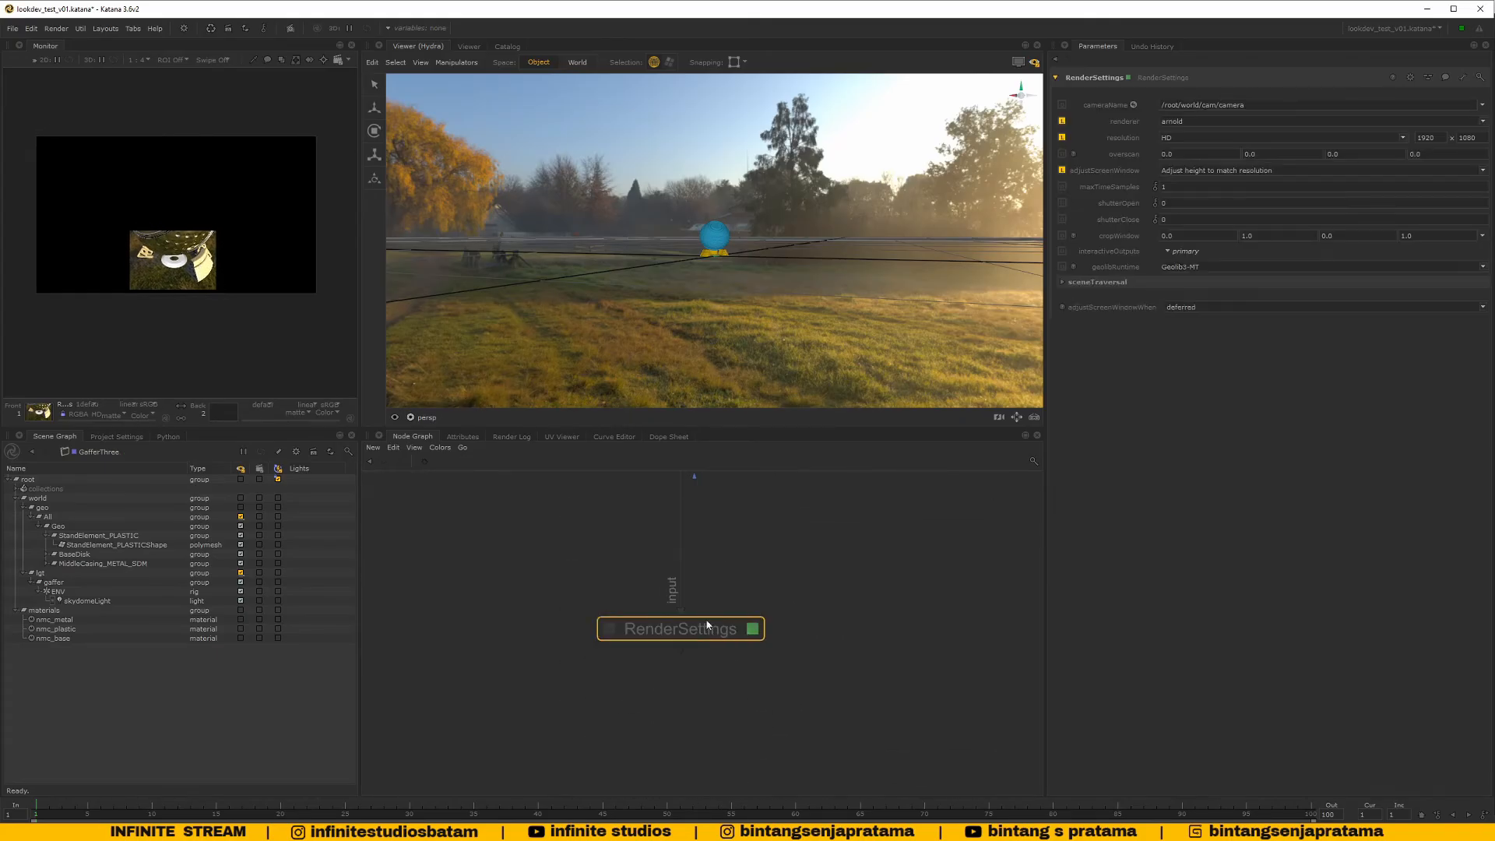
View the scene from the RenderSettings node and inspect the camera frustum in the viewer
{"action": "right_click", "coordinate": [691, 620]}
{"action": "left_click", "coordinate": [614, 629]}
{"action": "left_click", "coordinate": [613, 630]}
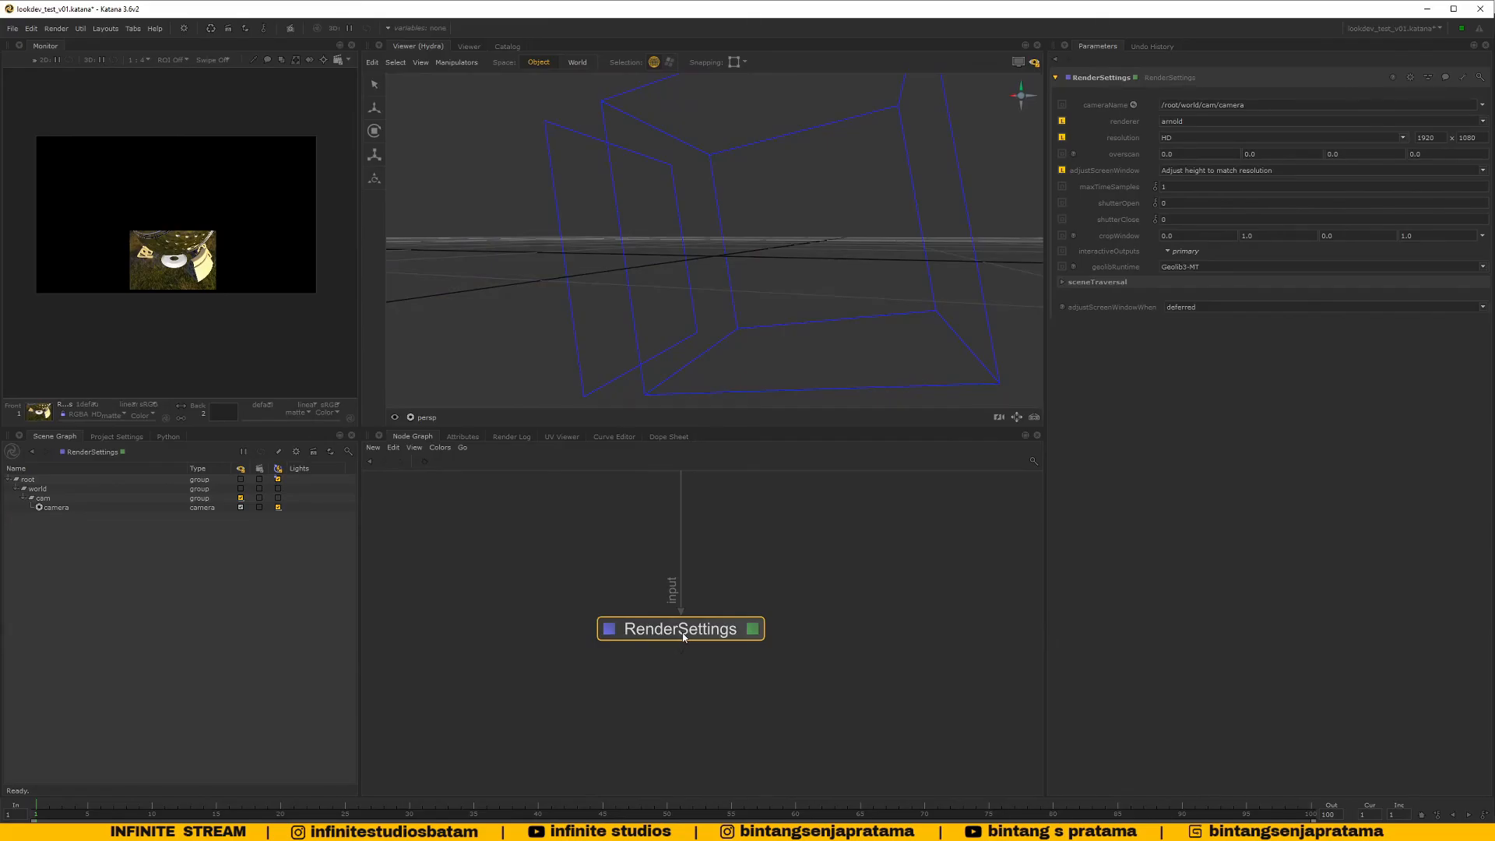
{"action": "scroll", "coordinate": [701, 640], "scroll_direction": "down", "scroll_amount": 5}
{"action": "middle_click_drag", "start_coordinate": [752, 623], "coordinate": [736, 693]}
{"action": "scroll", "coordinate": [806, 312], "scroll_direction": "down", "scroll_amount": 5}
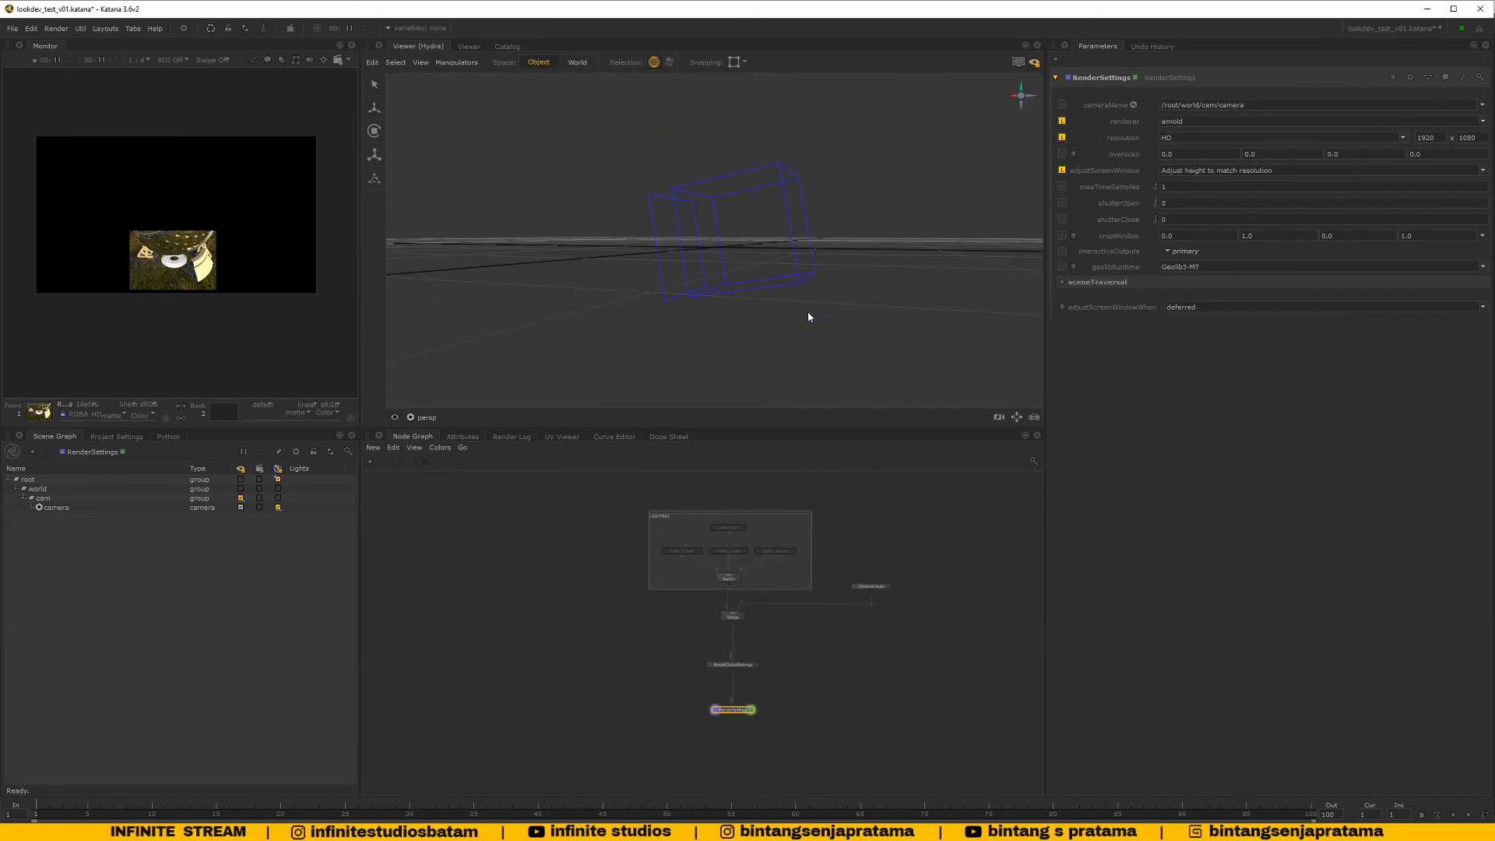
{"action": "left_click_drag", "start_coordinate": [807, 312], "coordinate": [712, 342], "text": "alt"}
{"action": "scroll", "coordinate": [711, 712], "scroll_direction": "up", "scroll_amount": 2}
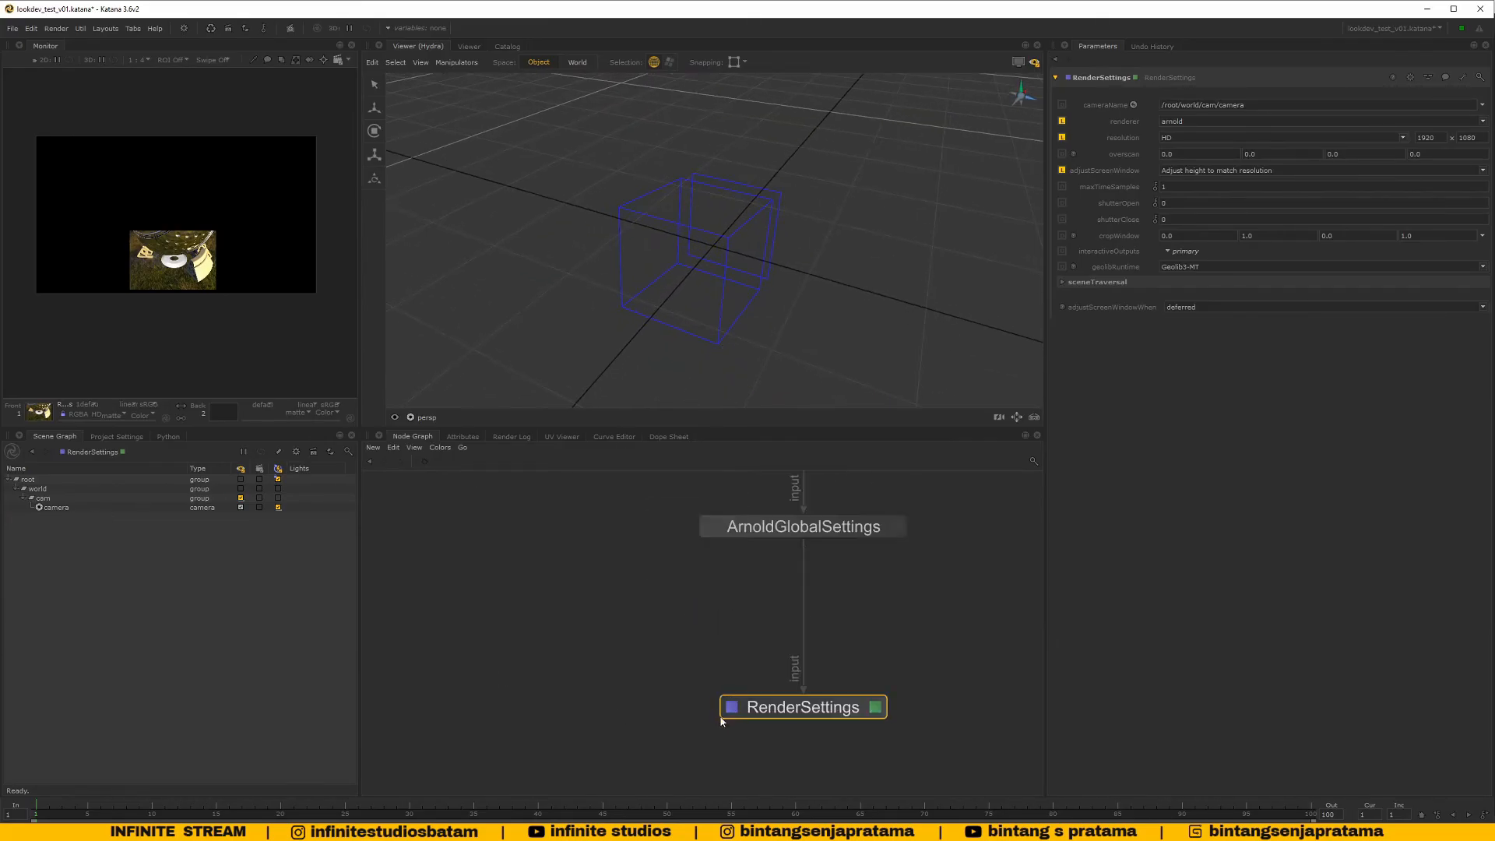
View the scene from the Switch node, open its parameters and set its input to 1 for the studio gaffer
{"action": "scroll", "coordinate": [752, 689], "scroll_direction": "down", "scroll_amount": 3}
{"action": "middle_click_drag", "start_coordinate": [776, 550], "coordinate": [743, 593]}
{"action": "scroll", "coordinate": [784, 656], "scroll_direction": "up", "scroll_amount": 1}
{"action": "scroll", "coordinate": [753, 682], "scroll_direction": "up", "scroll_amount": 1}
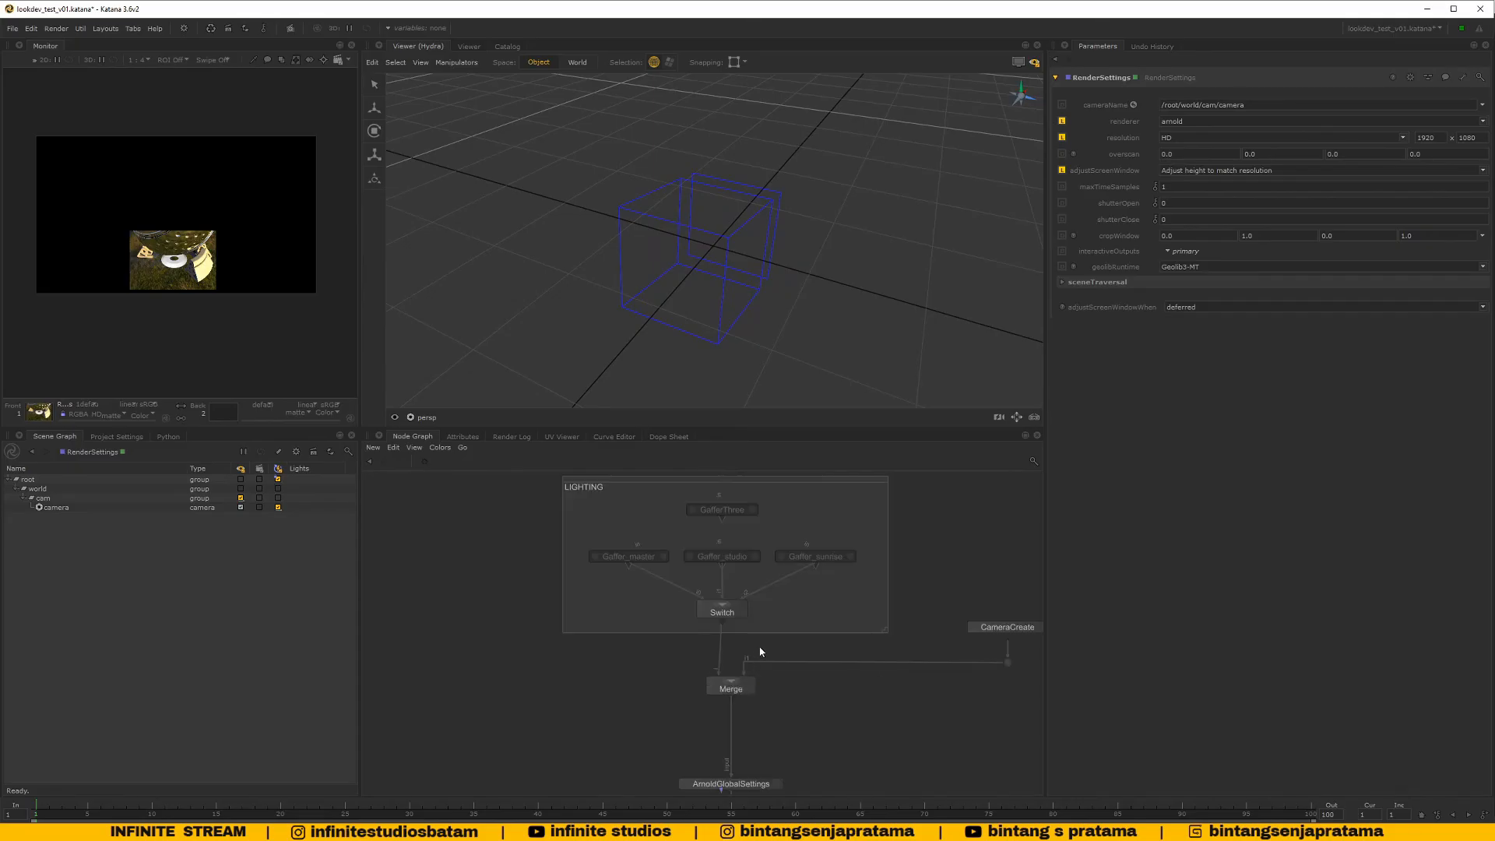
{"action": "scroll", "coordinate": [761, 652], "scroll_direction": "up", "scroll_amount": 2}
{"action": "left_click", "coordinate": [719, 632]}
{"action": "scroll", "coordinate": [724, 634], "scroll_direction": "down", "scroll_amount": 2}
{"action": "scroll", "coordinate": [736, 693], "scroll_direction": "up", "scroll_amount": 2}
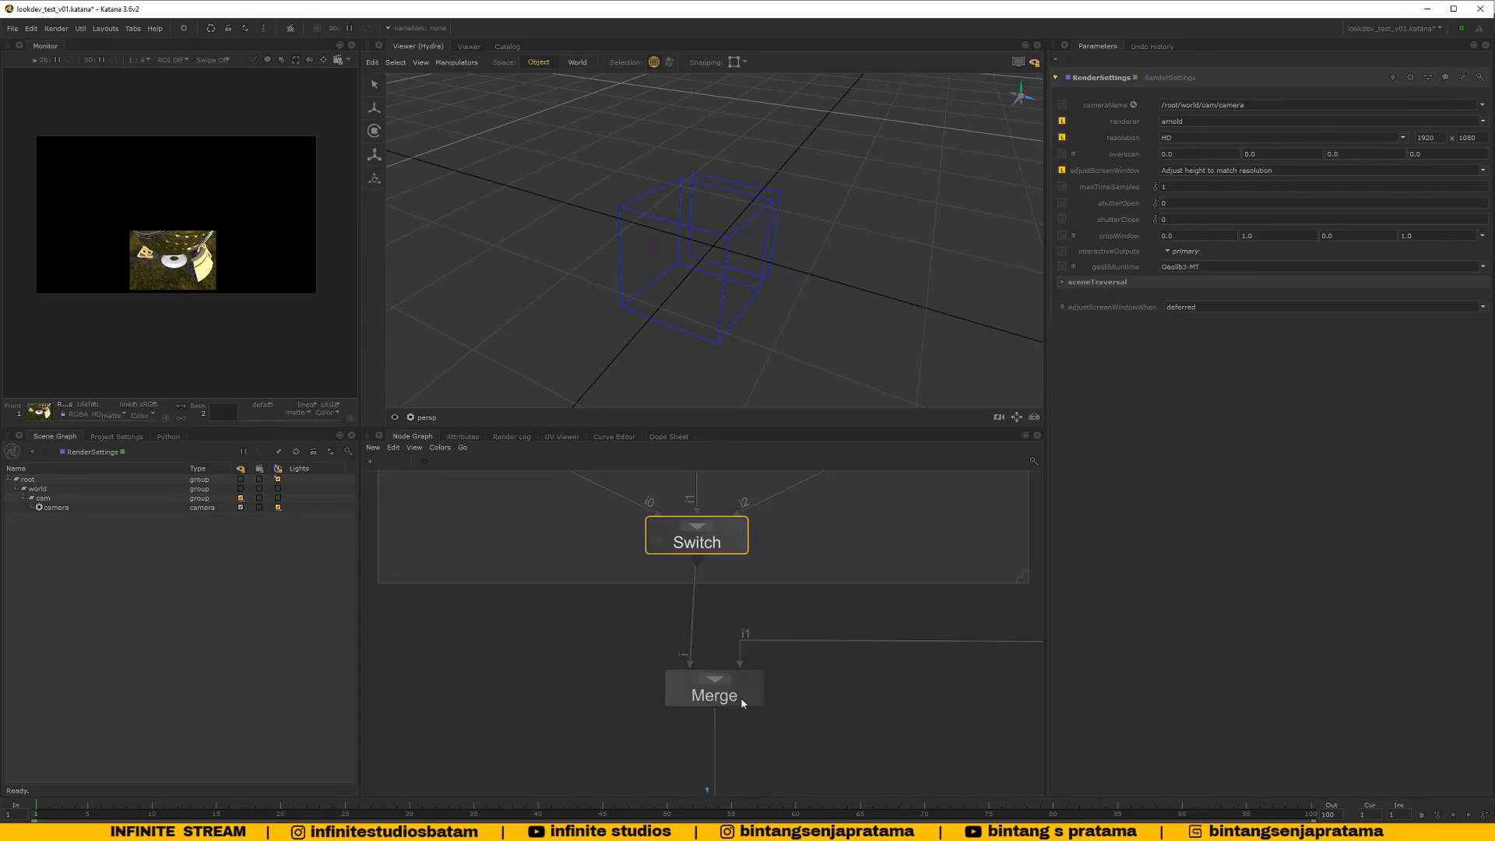
{"action": "double_click", "coordinate": [723, 545]}
{"action": "scroll", "coordinate": [723, 596], "scroll_direction": "down", "scroll_amount": 4}
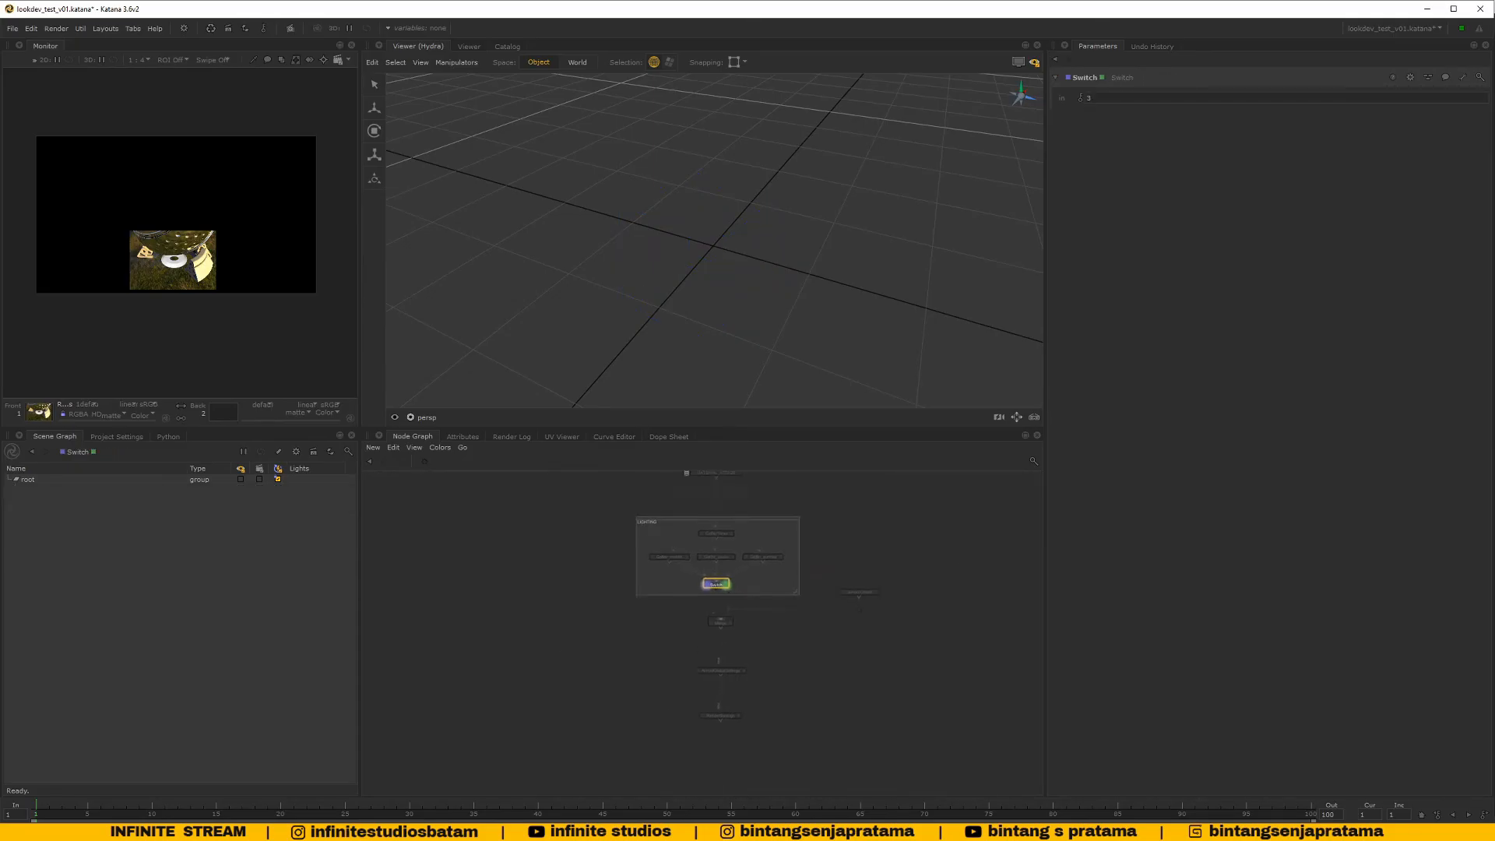
{"action": "middle_click_drag", "start_coordinate": [753, 588], "coordinate": [754, 616]}
{"action": "scroll", "coordinate": [754, 616], "scroll_direction": "up", "scroll_amount": 1}
{"action": "scroll", "coordinate": [733, 670], "scroll_direction": "down", "scroll_amount": 4}
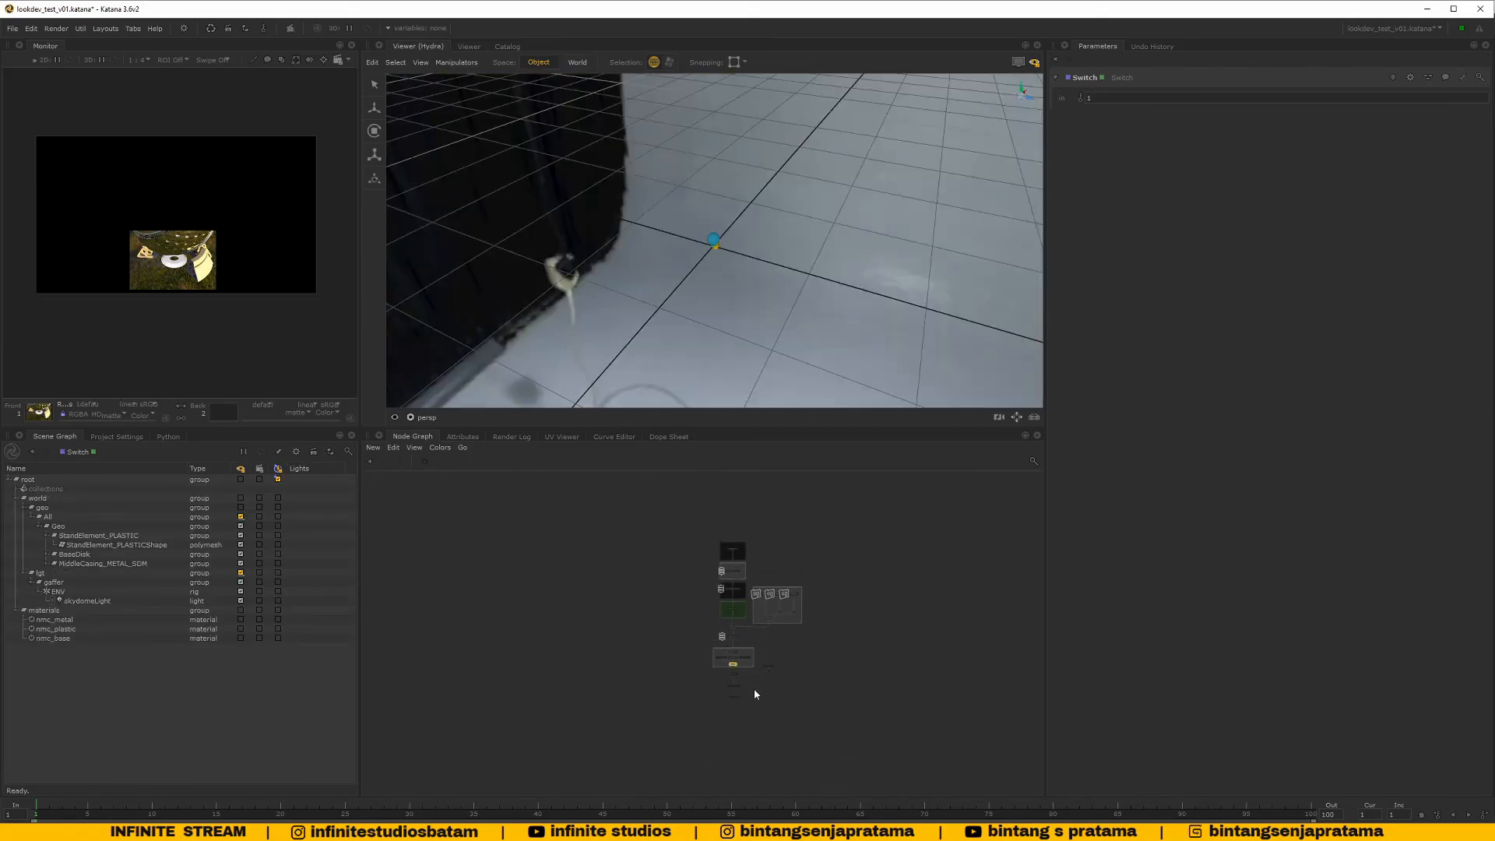
View the scene from RenderSettings with its parameters open, and look through /root/world/cam/camera in the viewer
{"action": "scroll", "coordinate": [754, 688], "scroll_direction": "up", "scroll_amount": 5}
{"action": "double_click", "coordinate": [613, 764]}
{"action": "scroll", "coordinate": [753, 649], "scroll_direction": "down", "scroll_amount": 4}
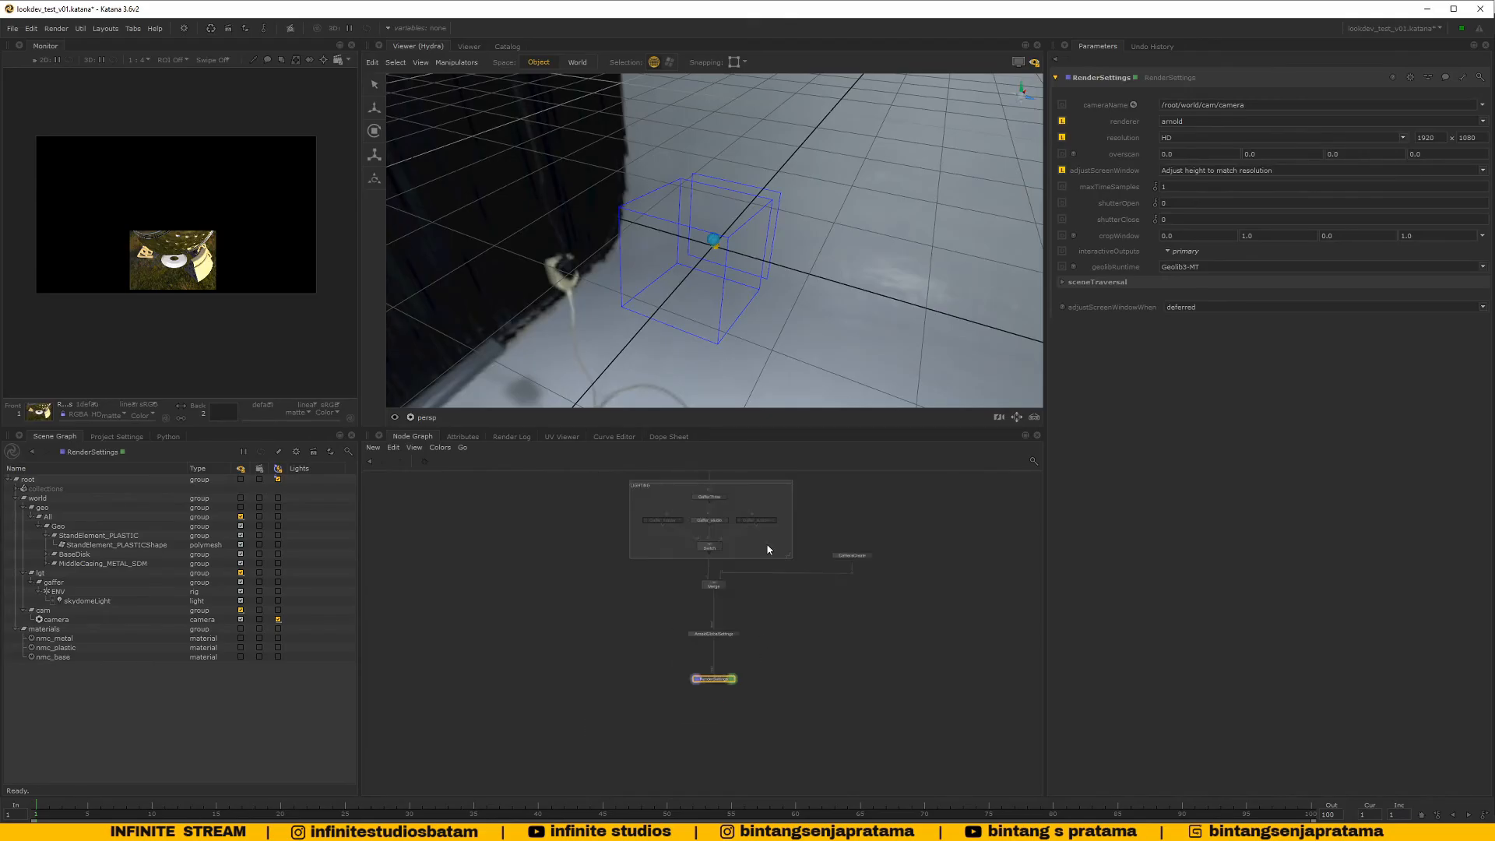
{"action": "left_click_drag", "start_coordinate": [730, 355], "coordinate": [758, 284], "text": "alt"}
{"action": "scroll", "coordinate": [758, 284], "scroll_direction": "up", "scroll_amount": 3}
{"action": "left_click", "coordinate": [425, 418]}
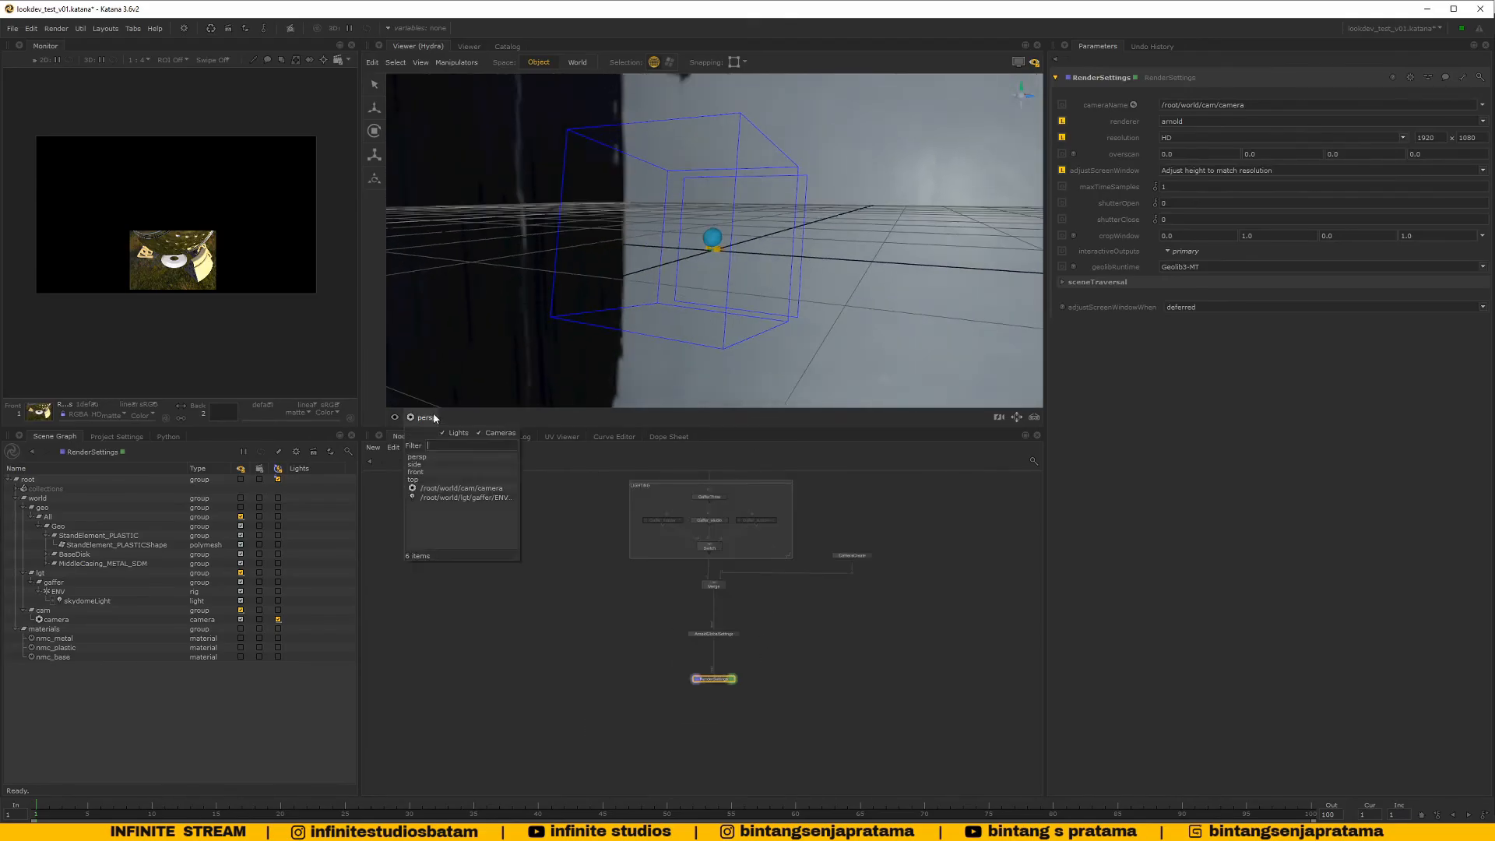
{"action": "left_click", "coordinate": [467, 486]}
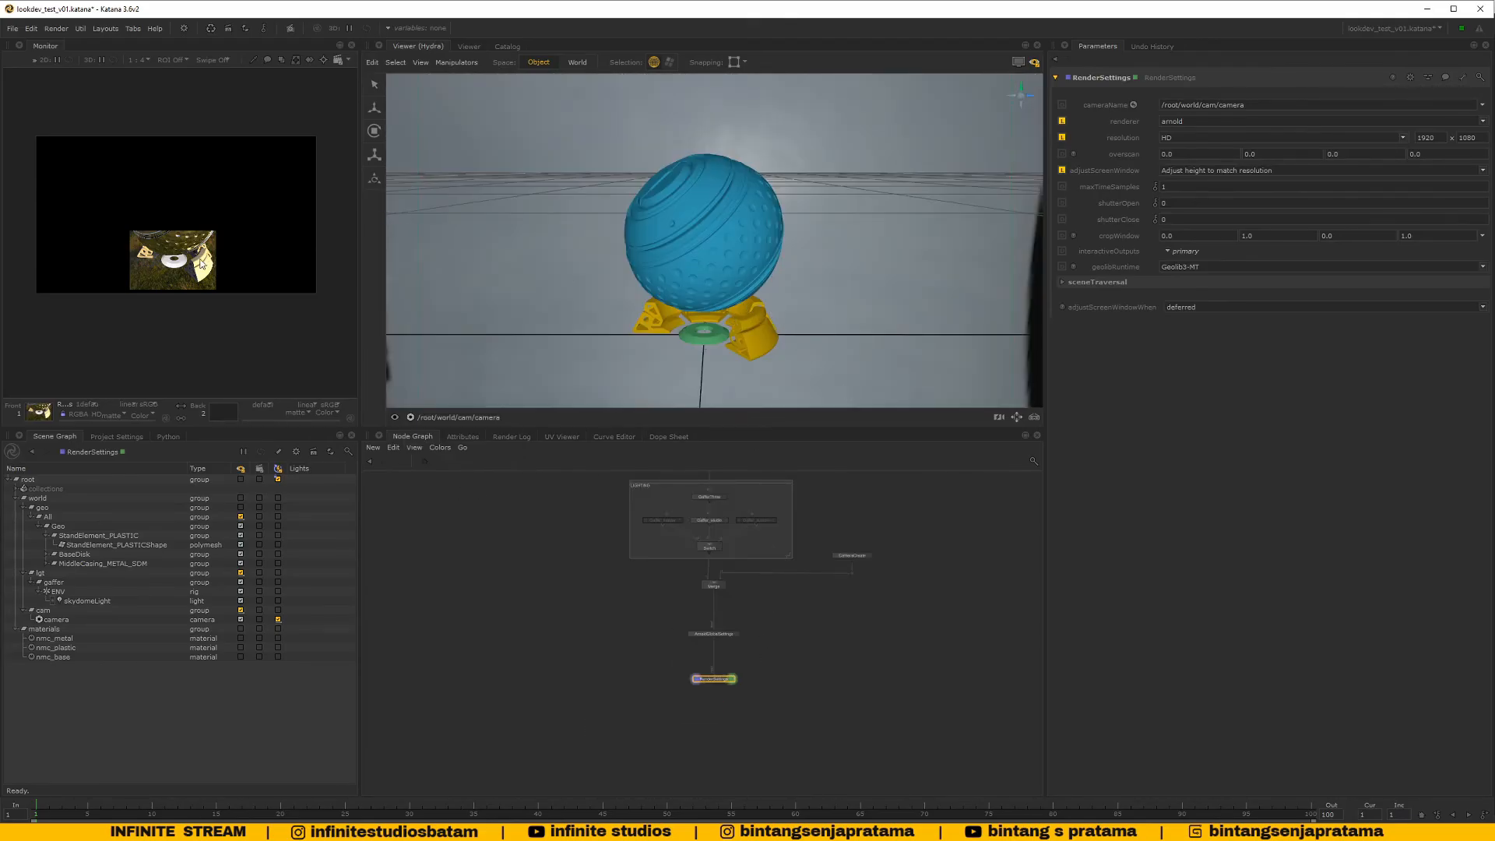
Reposition the ArnoldGlobalSettings and RenderSettings nodes below Merge so the two line up vertically
{"action": "scroll", "coordinate": [701, 701], "scroll_direction": "up", "scroll_amount": 6}
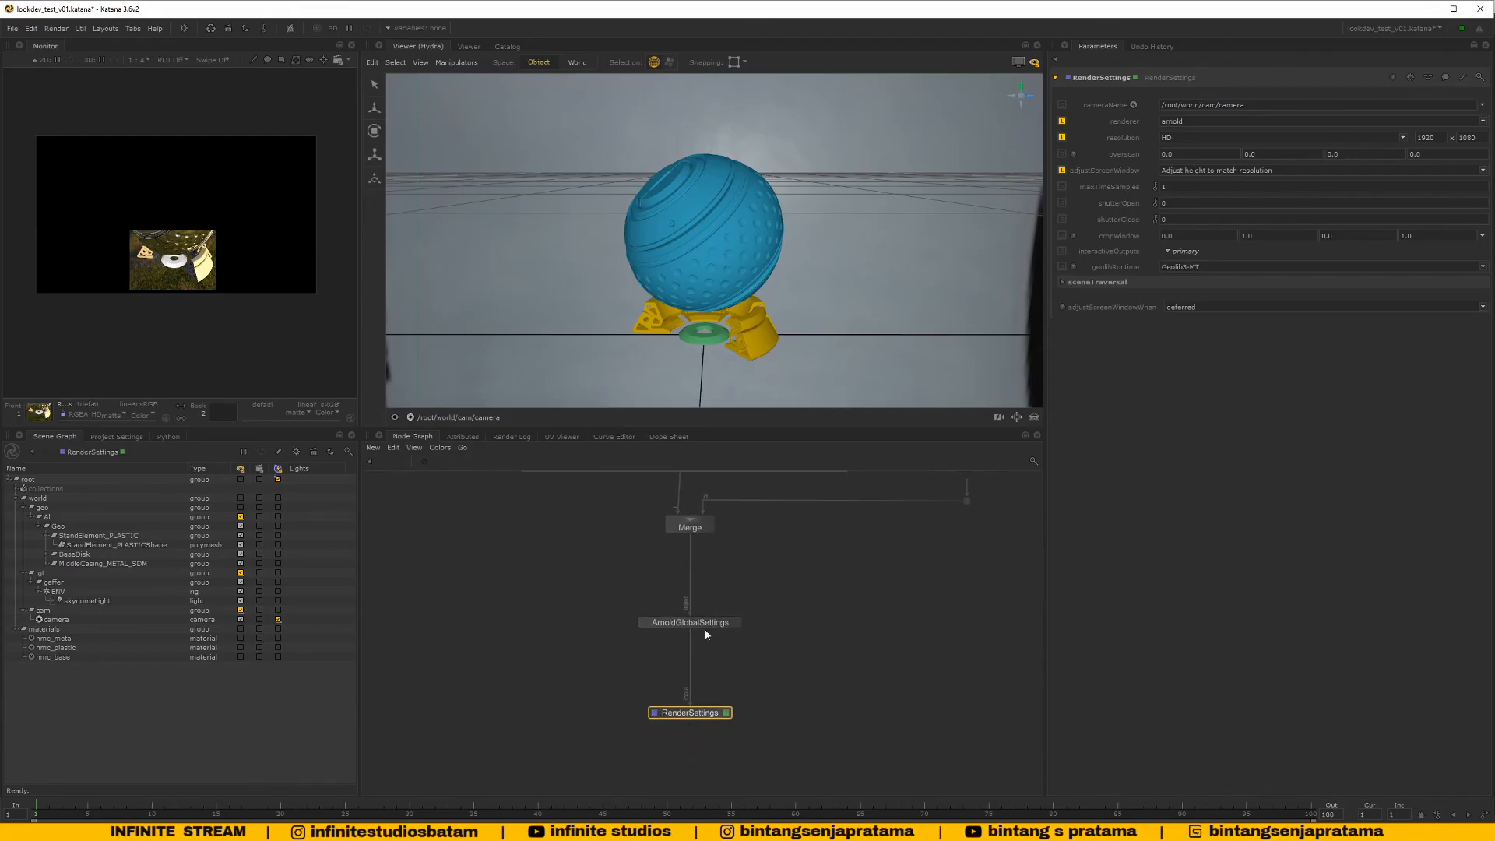
{"action": "left_click", "coordinate": [707, 639]}
{"action": "left_click_drag", "start_coordinate": [707, 639], "coordinate": [688, 639]}
{"action": "left_click_drag", "start_coordinate": [697, 712], "coordinate": [706, 722]}
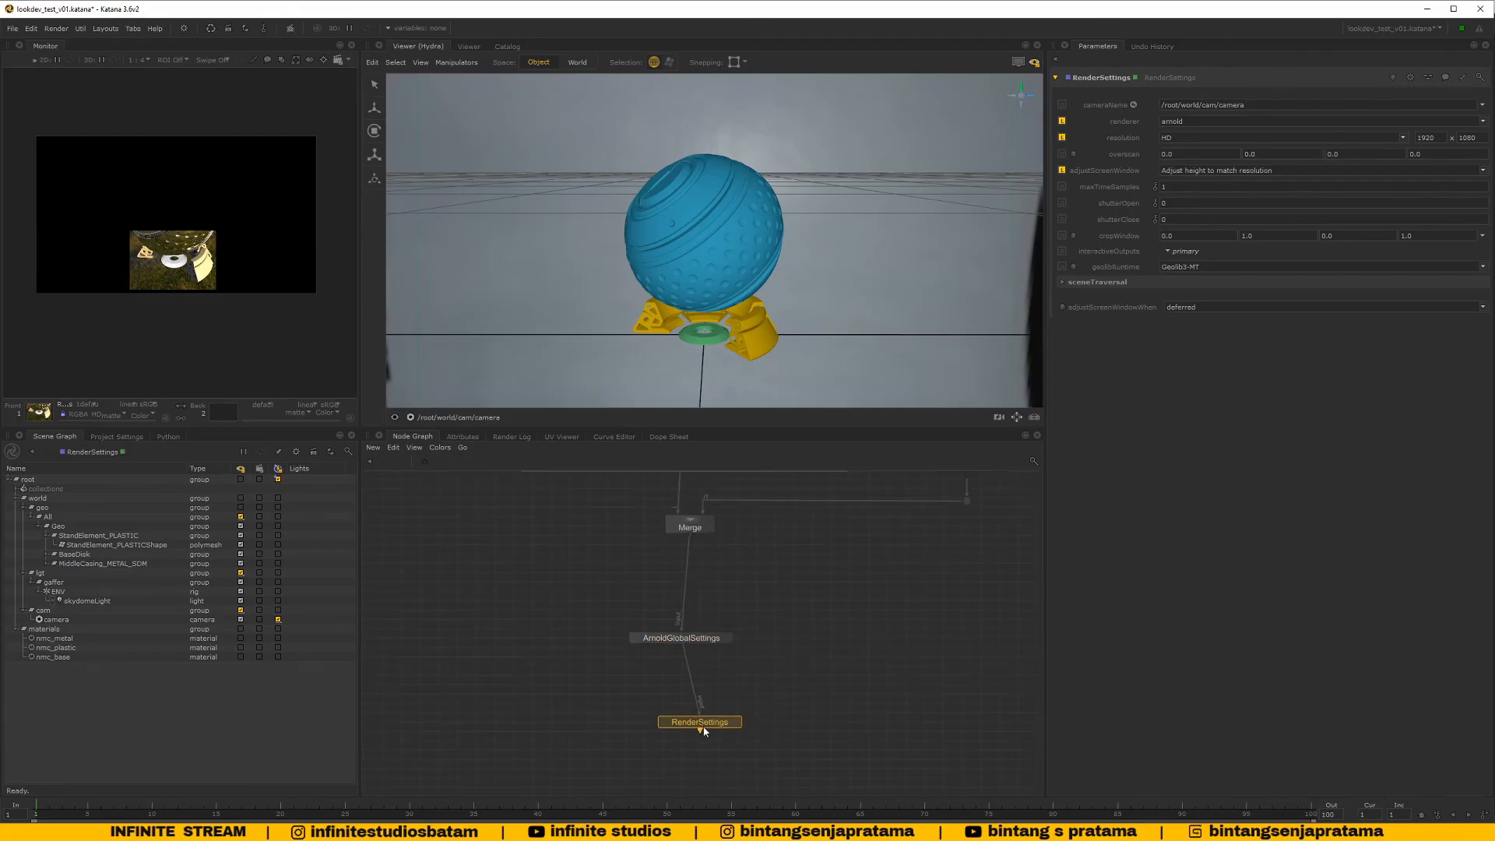
{"action": "left_click_drag", "start_coordinate": [704, 635], "coordinate": [705, 615]}
{"action": "middle_click_drag", "start_coordinate": [734, 742], "coordinate": [722, 652]}
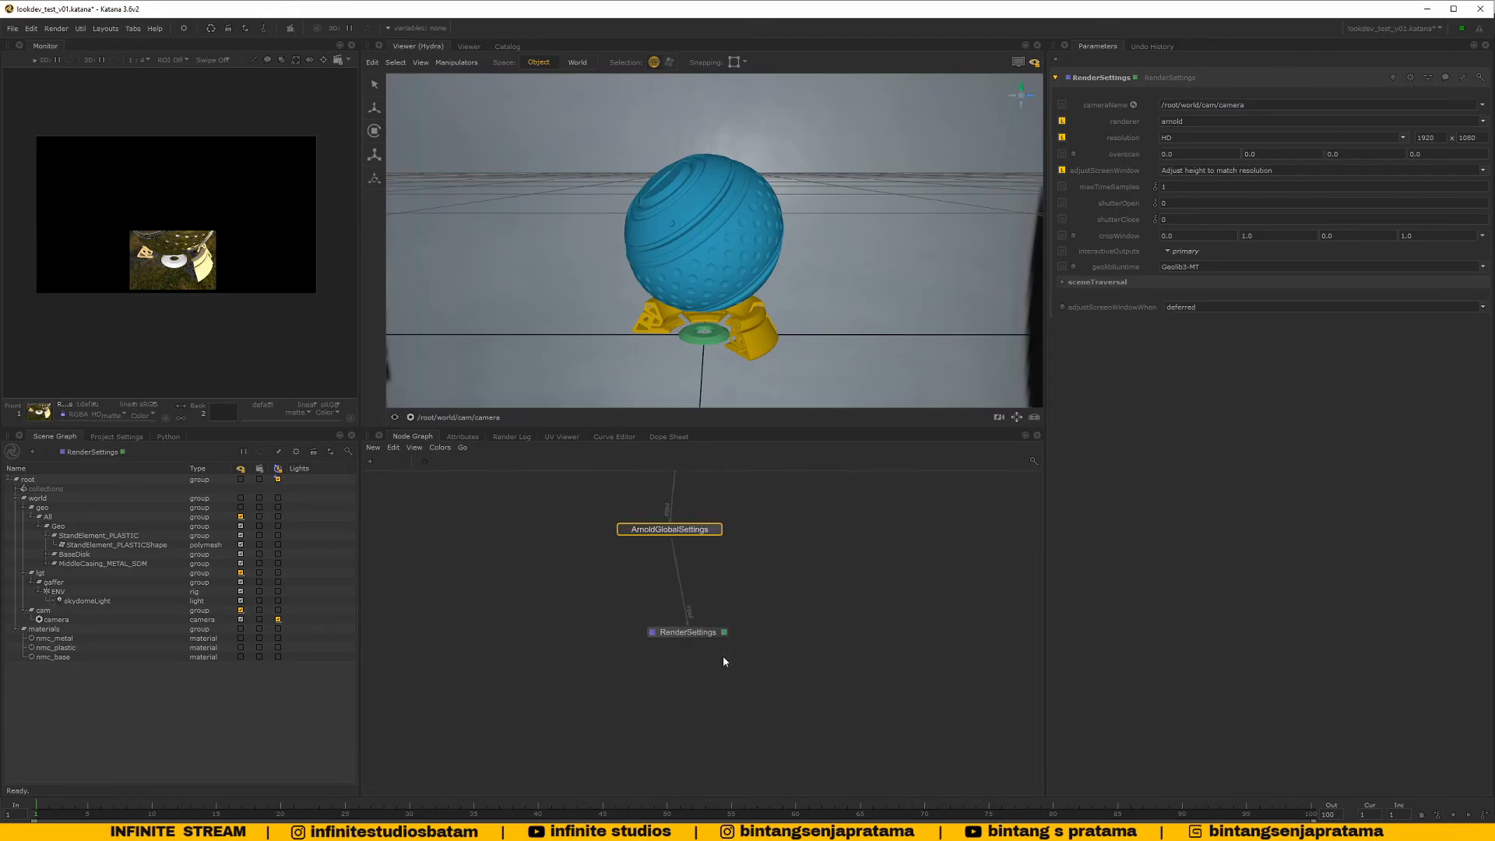
{"action": "left_click", "coordinate": [703, 635]}
{"action": "left_click_drag", "start_coordinate": [702, 636], "coordinate": [685, 637]}
{"action": "middle_click_drag", "start_coordinate": [686, 640], "coordinate": [685, 713]}
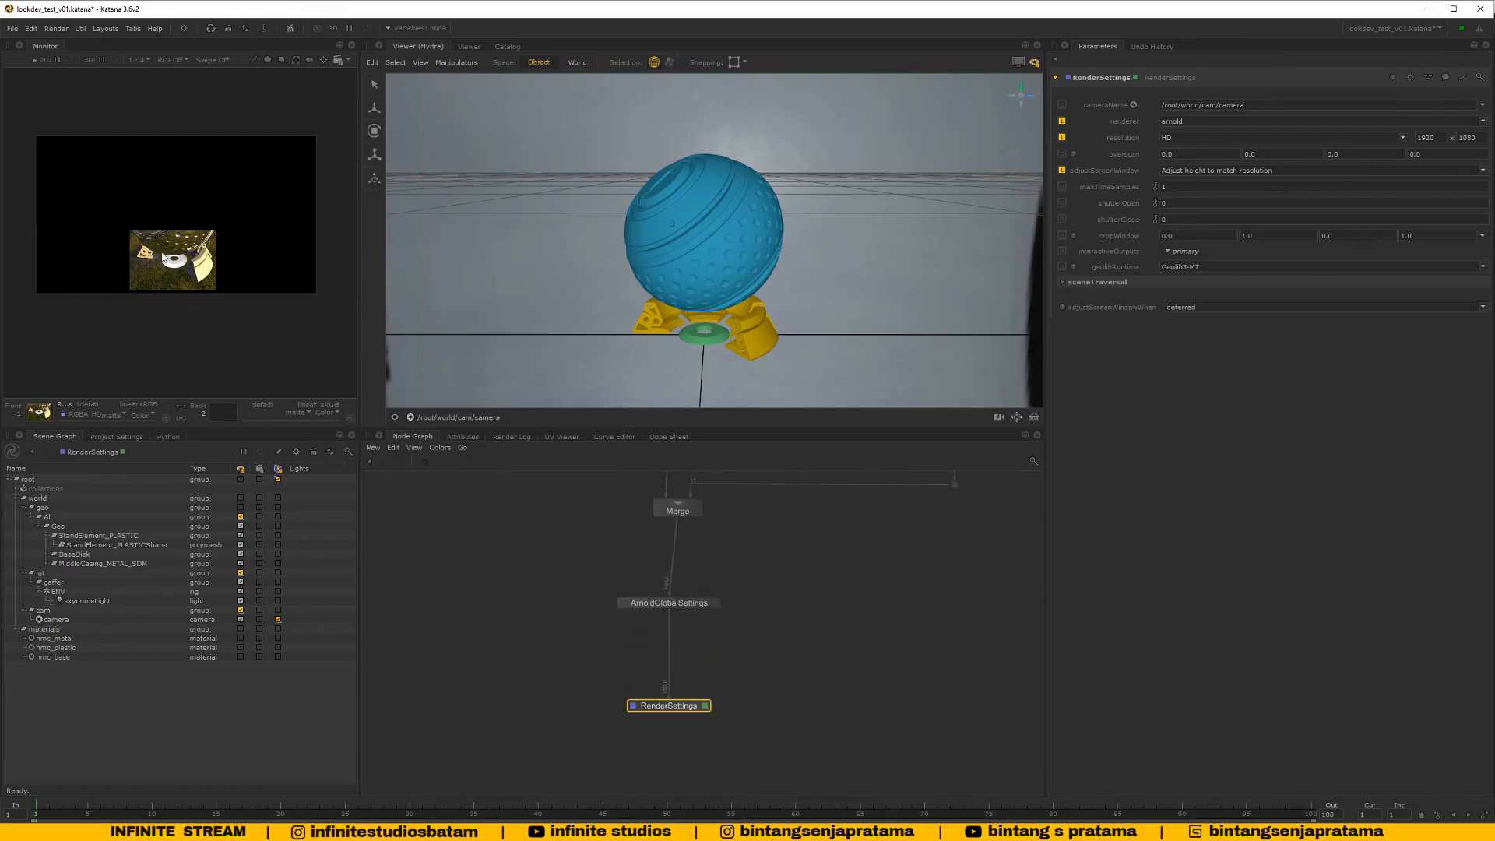
Start a Preview Render from the RenderSettings node
{"action": "right_click", "coordinate": [667, 709]}
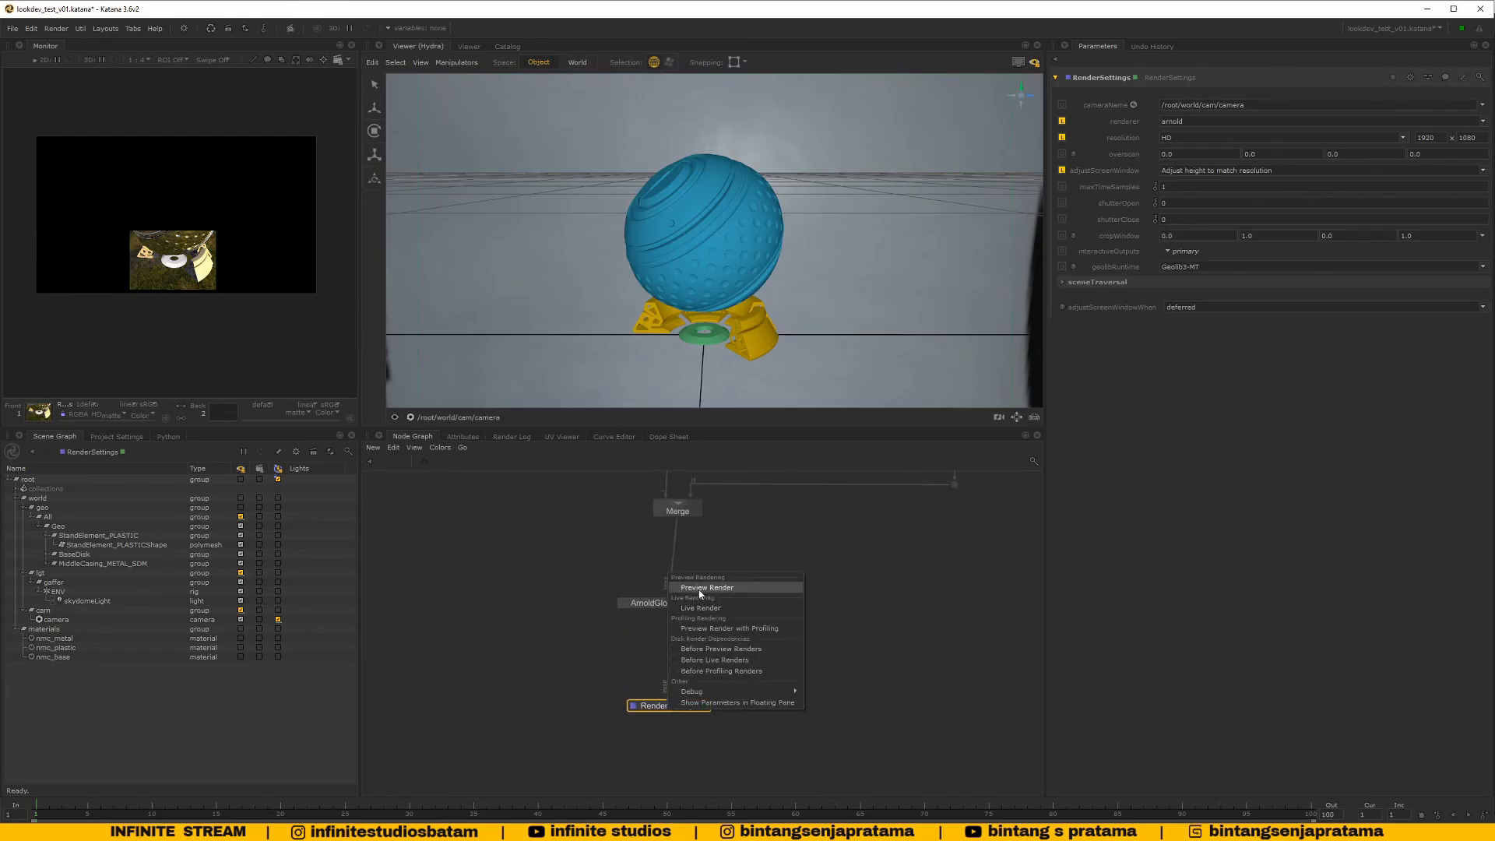
{"action": "left_click", "coordinate": [700, 591]}
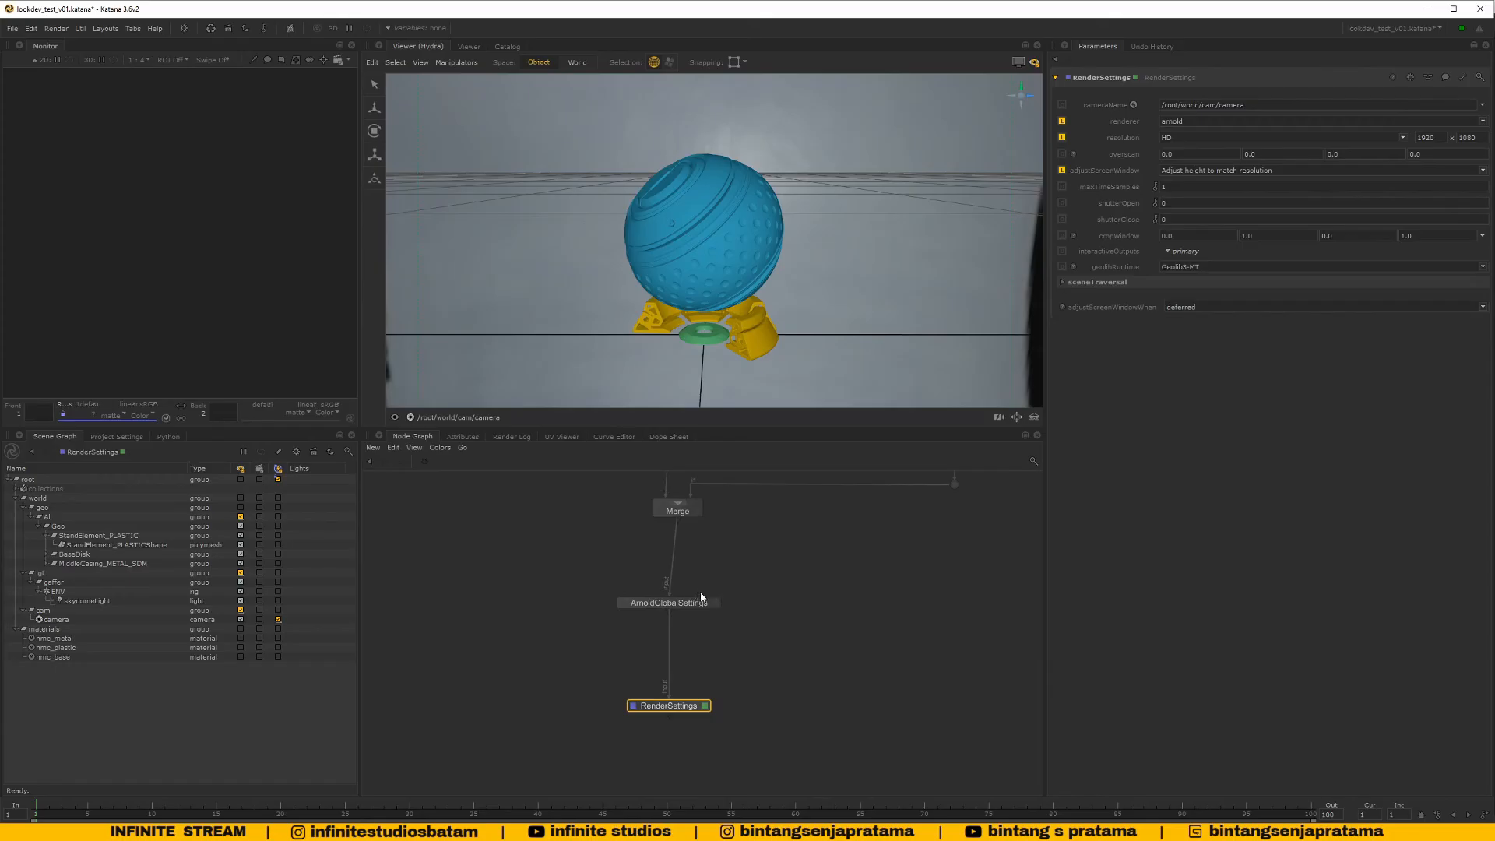
{"action": "middle_click_drag", "start_coordinate": [701, 594], "coordinate": [664, 732]}
{"action": "scroll", "coordinate": [743, 640], "scroll_direction": "down", "scroll_amount": 5}
{"action": "scroll", "coordinate": [728, 616], "scroll_direction": "up", "scroll_amount": 7}
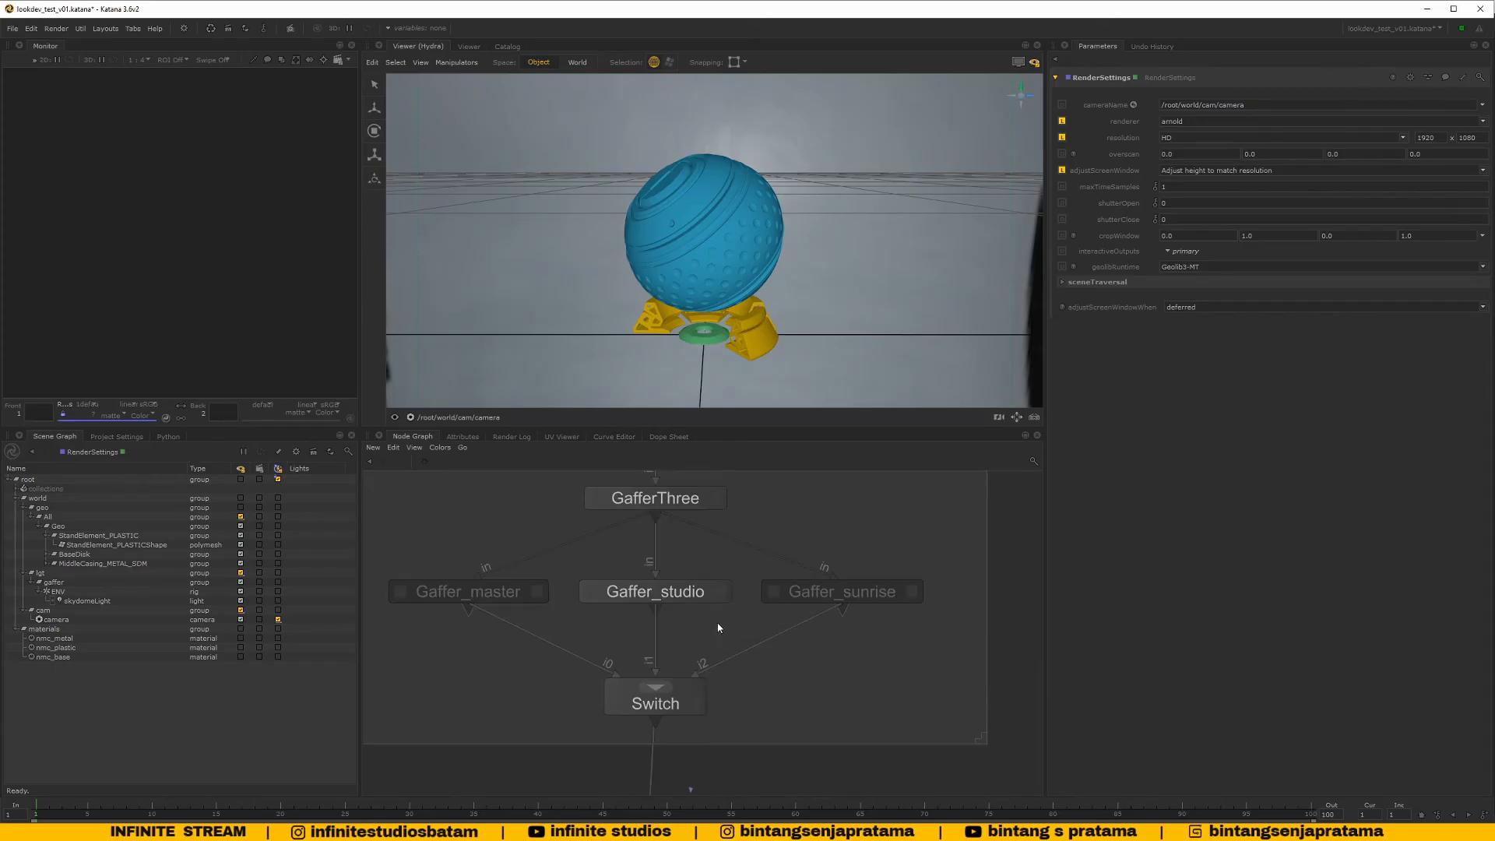
Move the LIGHTING backdrop with its gaffers and Switch slightly up toward the MATERIAL_ASSIGN node
{"action": "mouse_move", "coordinate": [719, 628]}
{"action": "middle_mouse_down"}
{"action": "mouse_move", "coordinate": [726, 592]}
{"action": "mouse_move", "coordinate": [724, 644]}
{"action": "middle_mouse_up"}
{"action": "scroll", "coordinate": [726, 592], "scroll_direction": "down", "scroll_amount": 3}
{"action": "scroll", "coordinate": [726, 619], "scroll_direction": "down", "scroll_amount": 5}
{"action": "scroll", "coordinate": [718, 604], "scroll_direction": "up", "scroll_amount": 3}
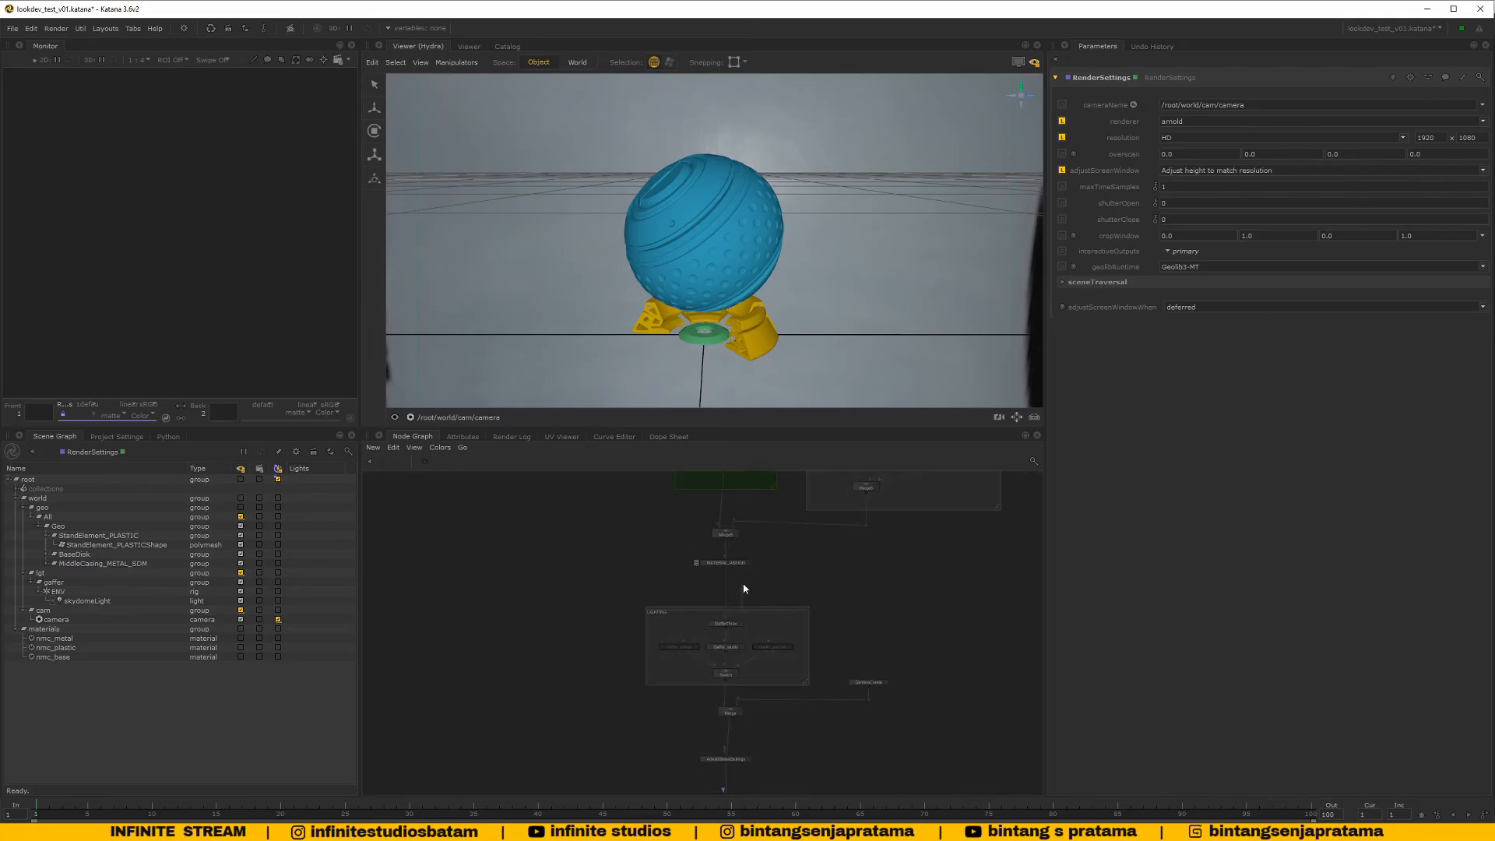
{"action": "left_click_drag", "start_coordinate": [744, 612], "coordinate": [745, 595]}
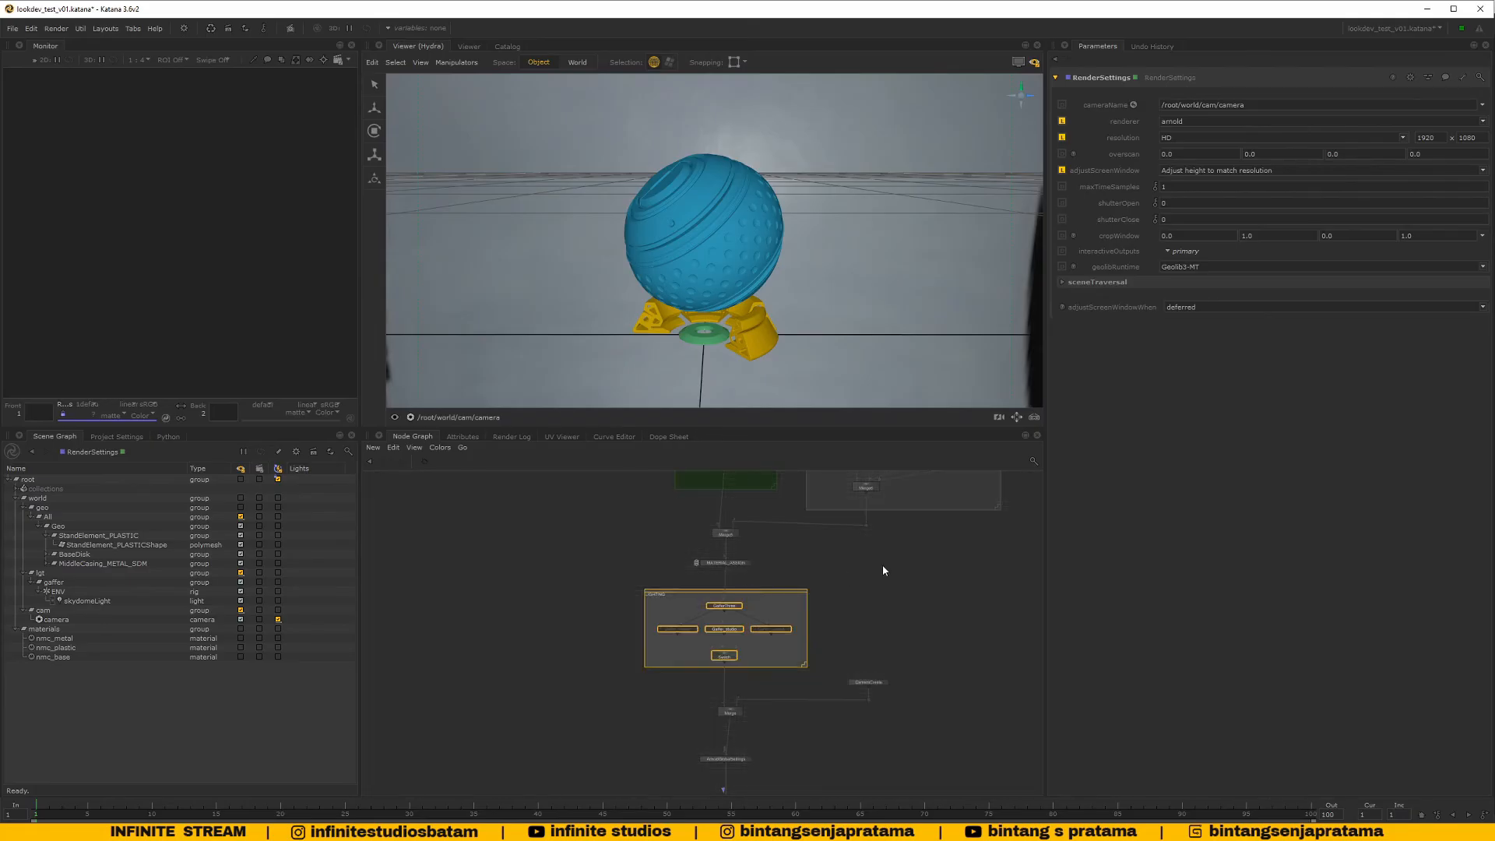
{"action": "scroll", "coordinate": [790, 581], "scroll_direction": "up", "scroll_amount": 5}
{"action": "left_click", "coordinate": [661, 622]}
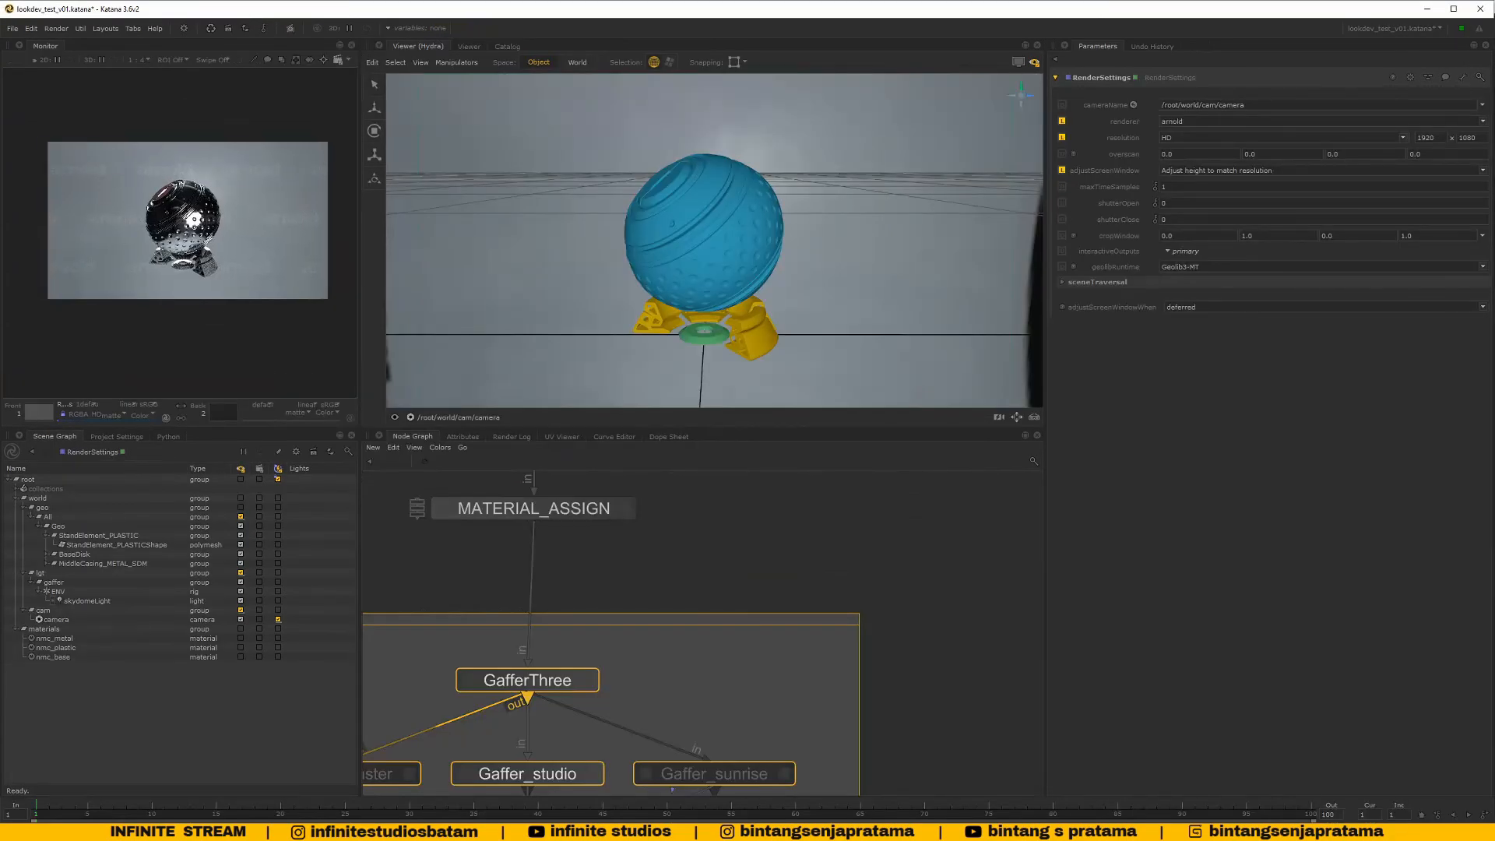
Inspect the shaderball render up close, checking the metal sphere, base disk and stand under the studio lighting
{"action": "scroll", "coordinate": [195, 269], "scroll_direction": "up", "scroll_amount": 3}
{"action": "scroll", "coordinate": [187, 281], "scroll_direction": "down", "scroll_amount": 2}
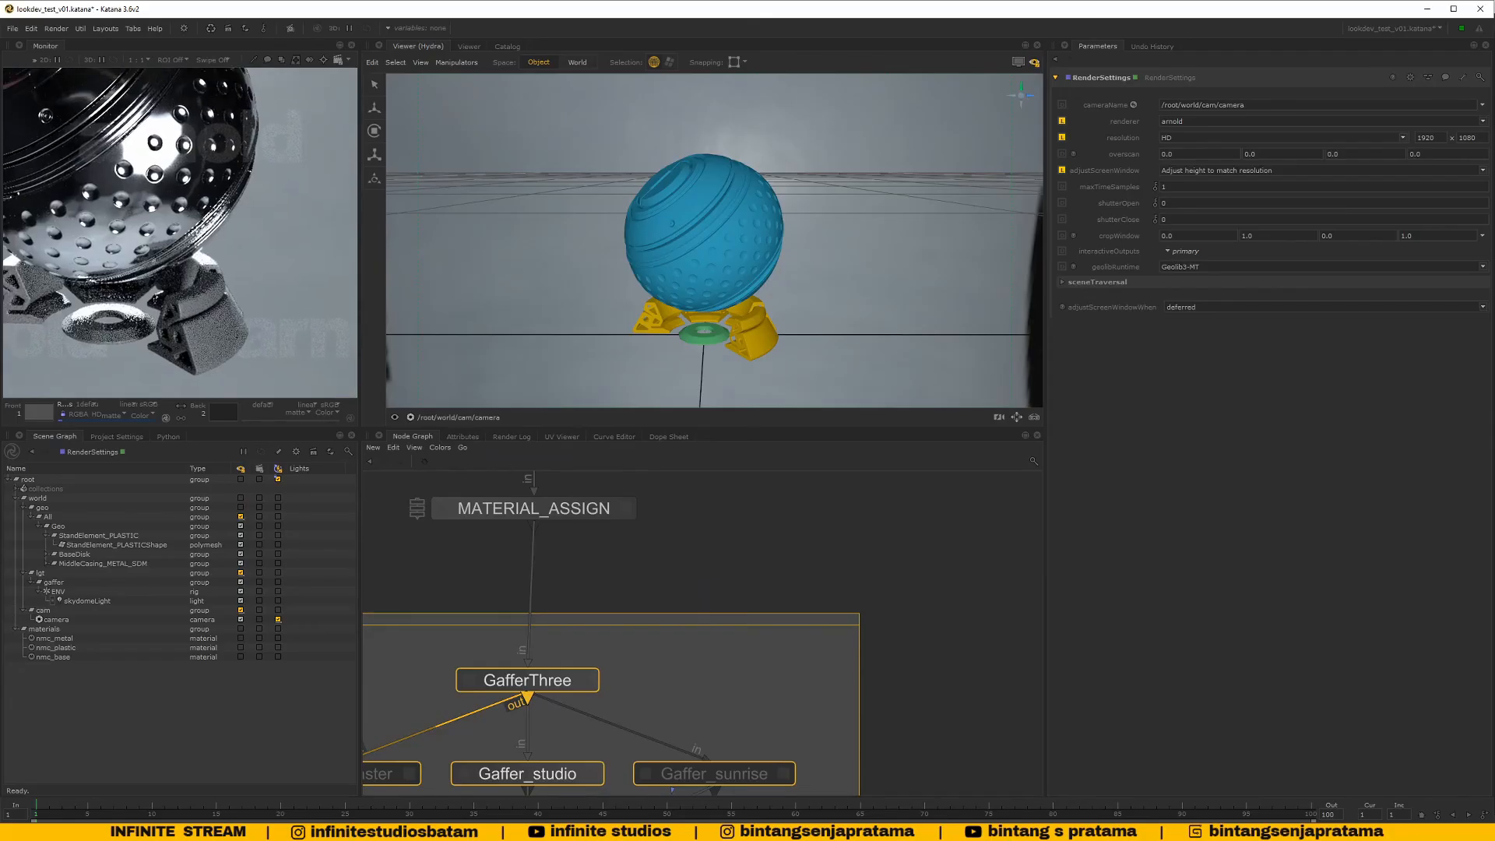
{"action": "scroll", "coordinate": [144, 259], "scroll_direction": "up", "scroll_amount": 2}
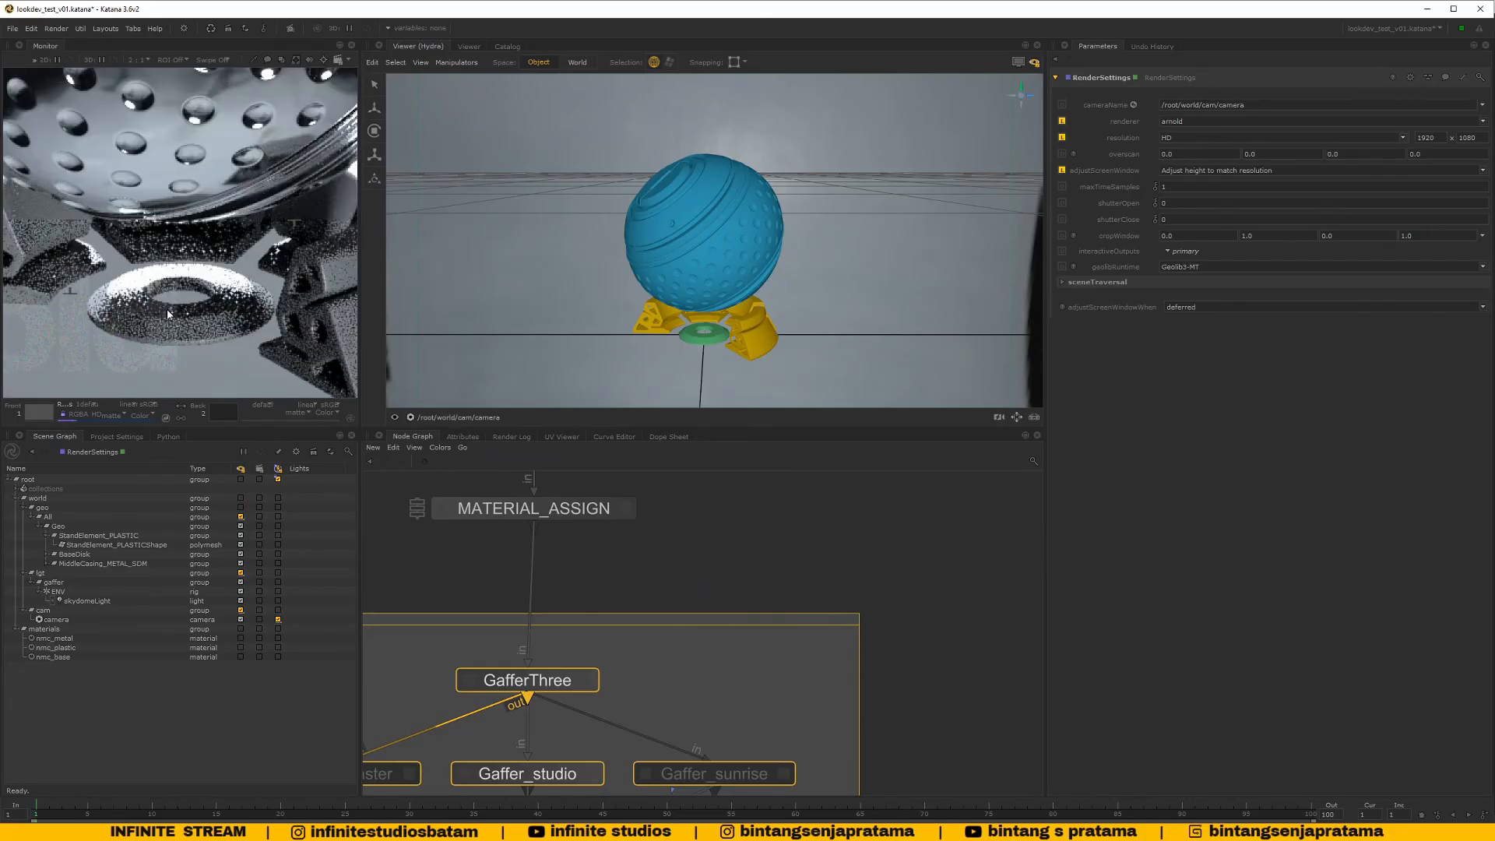
{"action": "scroll", "coordinate": [166, 312], "scroll_direction": "down", "scroll_amount": 3}
{"action": "scroll", "coordinate": [165, 312], "scroll_direction": "up", "scroll_amount": 1}
{"action": "scroll", "coordinate": [163, 314], "scroll_direction": "up", "scroll_amount": 1}
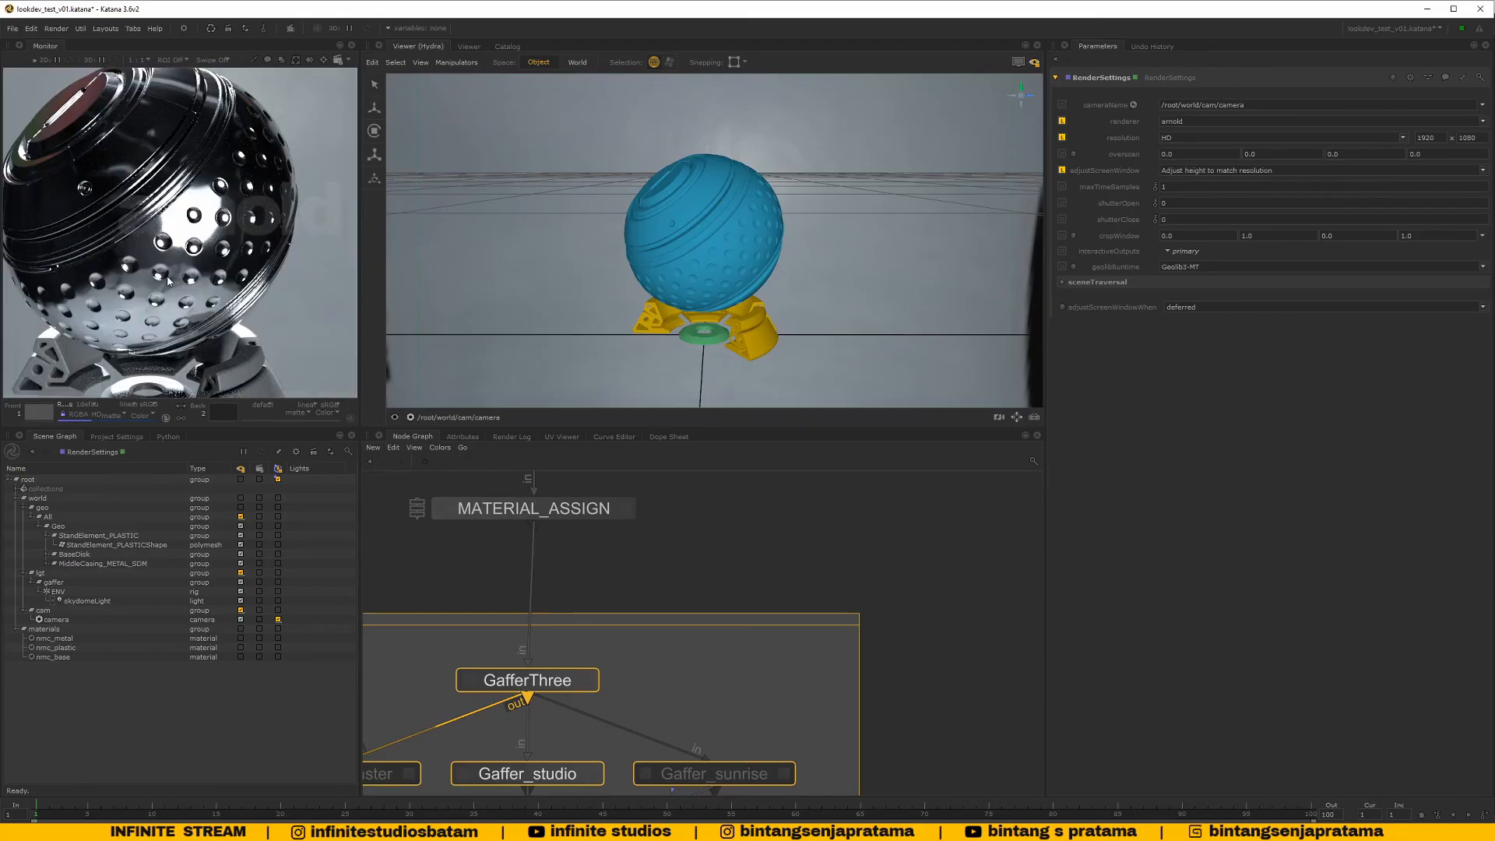
{"action": "scroll", "coordinate": [168, 281], "scroll_direction": "down", "scroll_amount": 1}
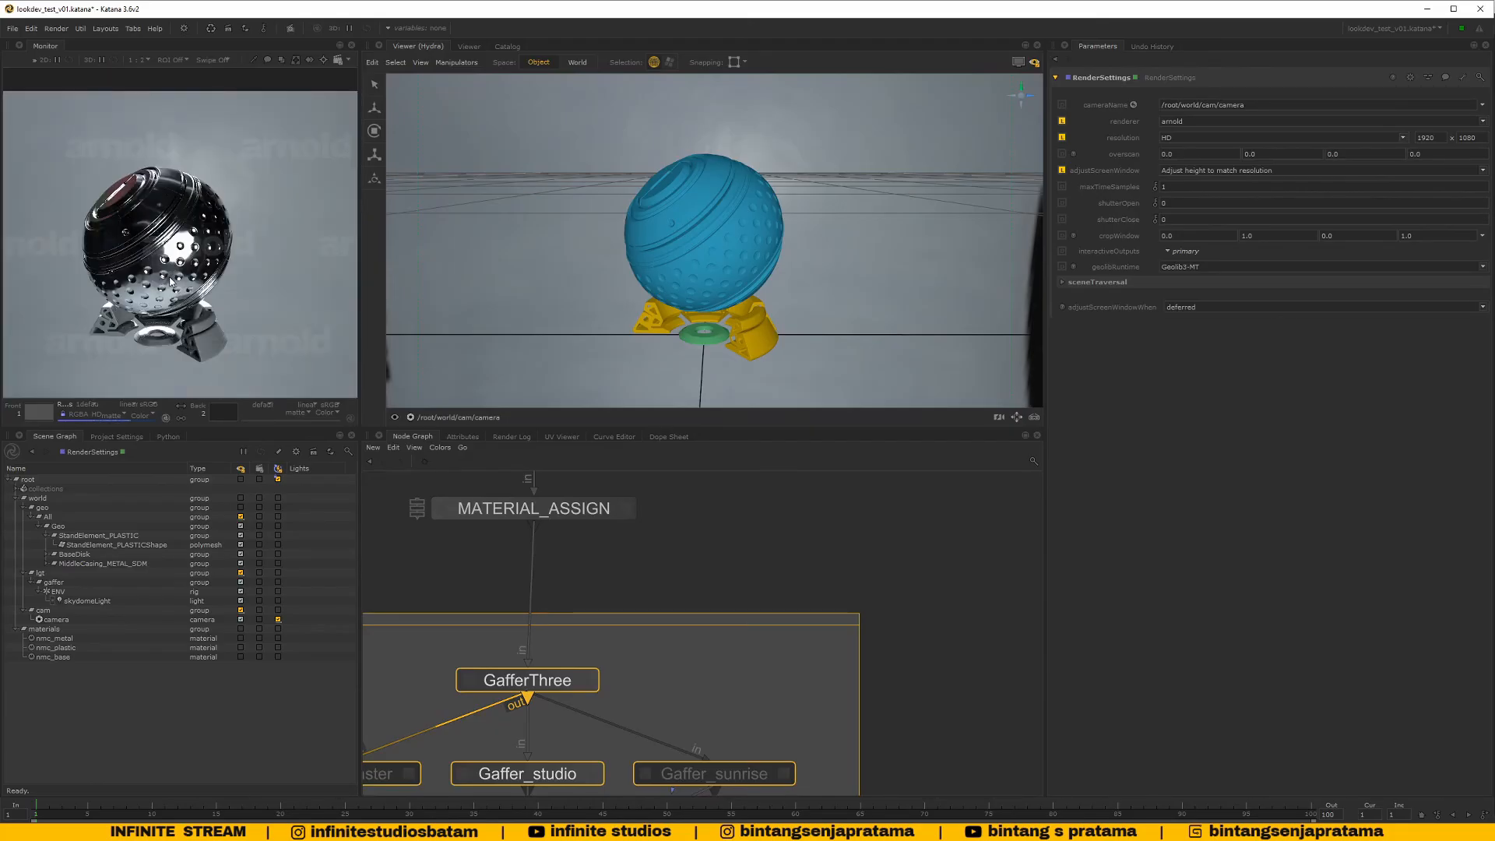
Review the node graph from the asset input through CollectionCreate_Stack and VOS_ASSET_DISPLAY down to AOS_ASSET
{"action": "scroll", "coordinate": [639, 549], "scroll_direction": "down", "scroll_amount": 6}
{"action": "middle_click_drag", "start_coordinate": [653, 561], "coordinate": [722, 773]}
{"action": "scroll", "coordinate": [714, 644], "scroll_direction": "up", "scroll_amount": 2}
{"action": "scroll", "coordinate": [644, 618], "scroll_direction": "down", "scroll_amount": 1}
{"action": "middle_click_drag", "start_coordinate": [594, 556], "coordinate": [640, 596]}
{"action": "scroll", "coordinate": [607, 602], "scroll_direction": "up", "scroll_amount": 3}
{"action": "scroll", "coordinate": [638, 610], "scroll_direction": "down", "scroll_amount": 2}
{"action": "scroll", "coordinate": [639, 596], "scroll_direction": "up", "scroll_amount": 1}
{"action": "middle_click_drag", "start_coordinate": [655, 739], "coordinate": [662, 627]}
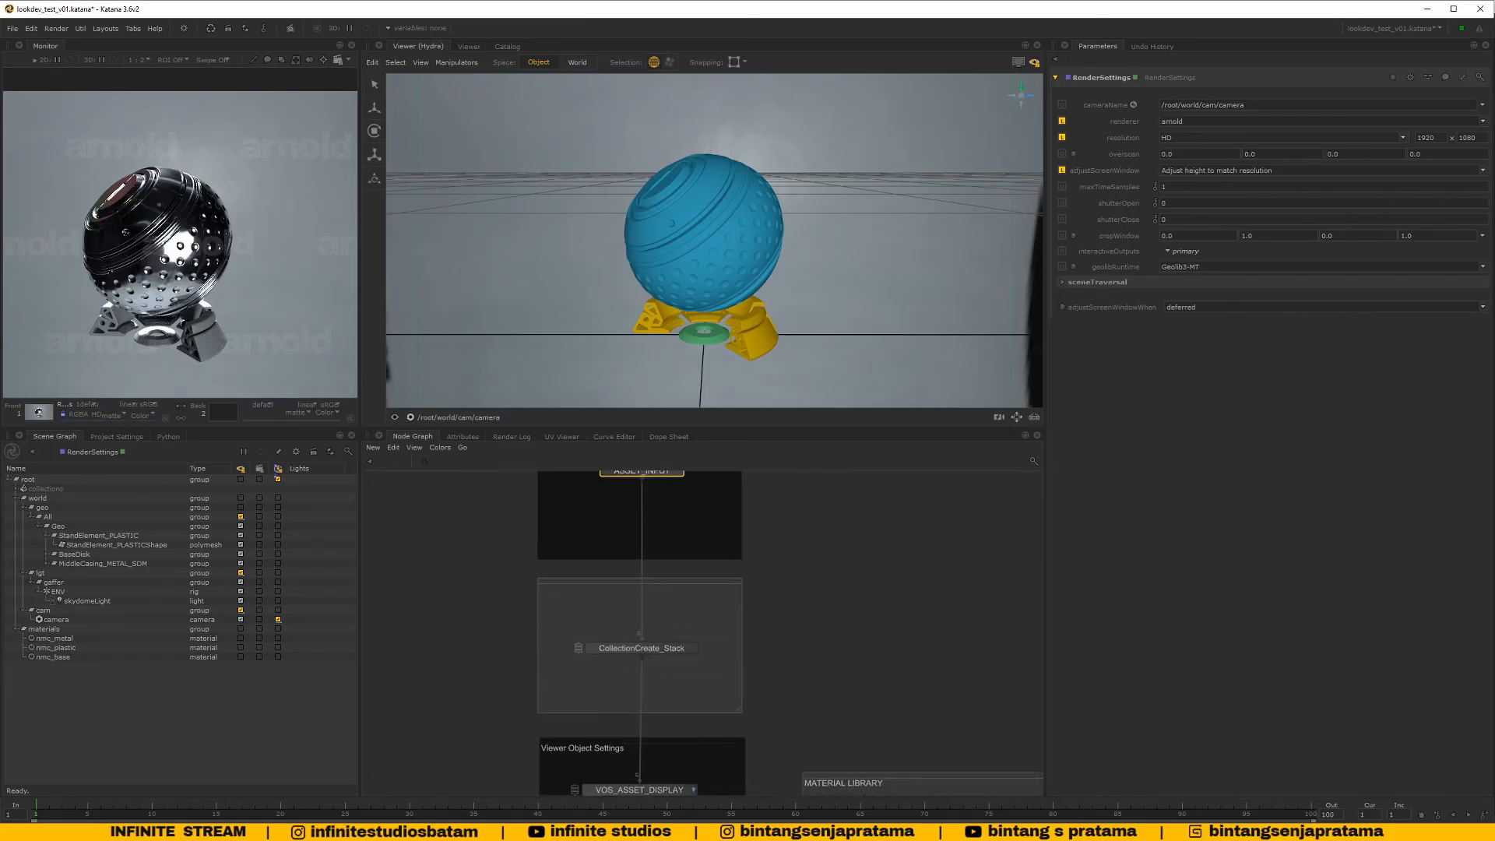
{"action": "scroll", "coordinate": [663, 628], "scroll_direction": "up", "scroll_amount": 5}
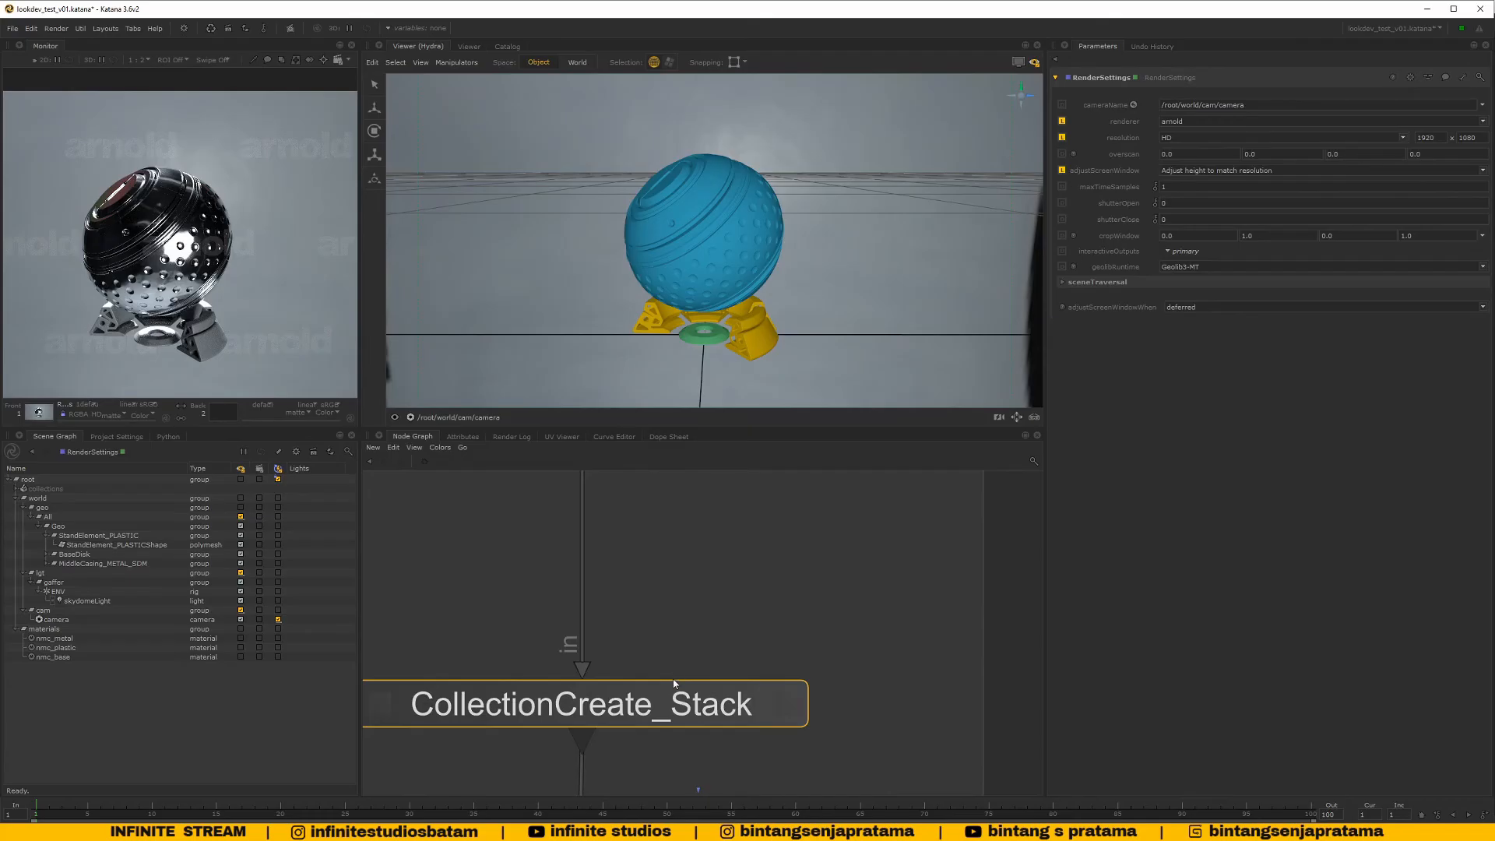
{"action": "scroll", "coordinate": [681, 657], "scroll_direction": "down", "scroll_amount": 5}
{"action": "middle_click_drag", "start_coordinate": [681, 657], "coordinate": [679, 595]}
{"action": "middle_click_drag", "start_coordinate": [678, 728], "coordinate": [673, 637]}
{"action": "scroll", "coordinate": [672, 641], "scroll_direction": "up", "scroll_amount": 3}
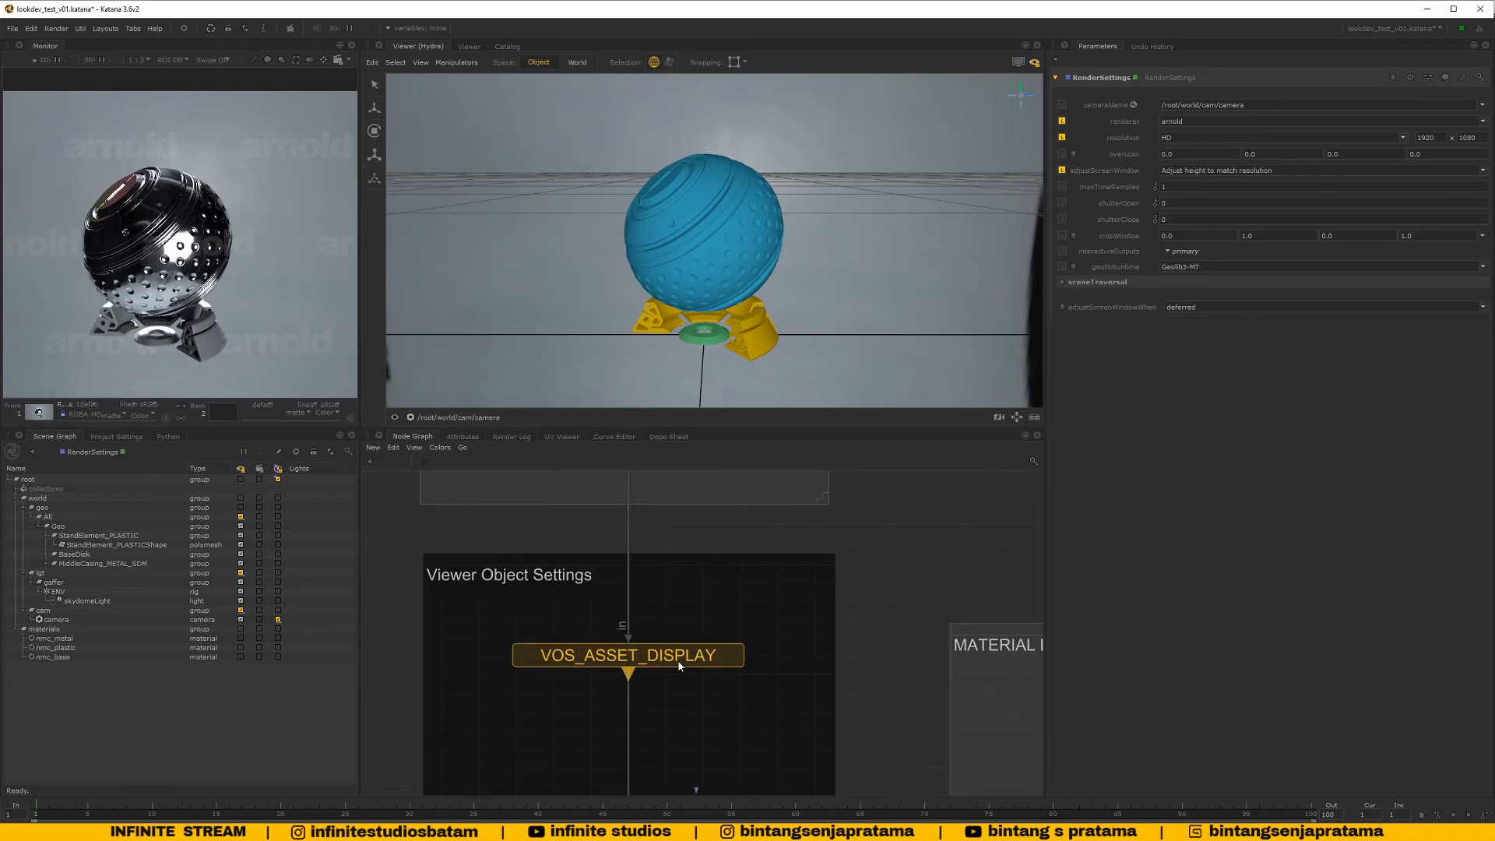
{"action": "scroll", "coordinate": [679, 666], "scroll_direction": "down", "scroll_amount": 4}
{"action": "scroll", "coordinate": [719, 599], "scroll_direction": "up", "scroll_amount": 3}
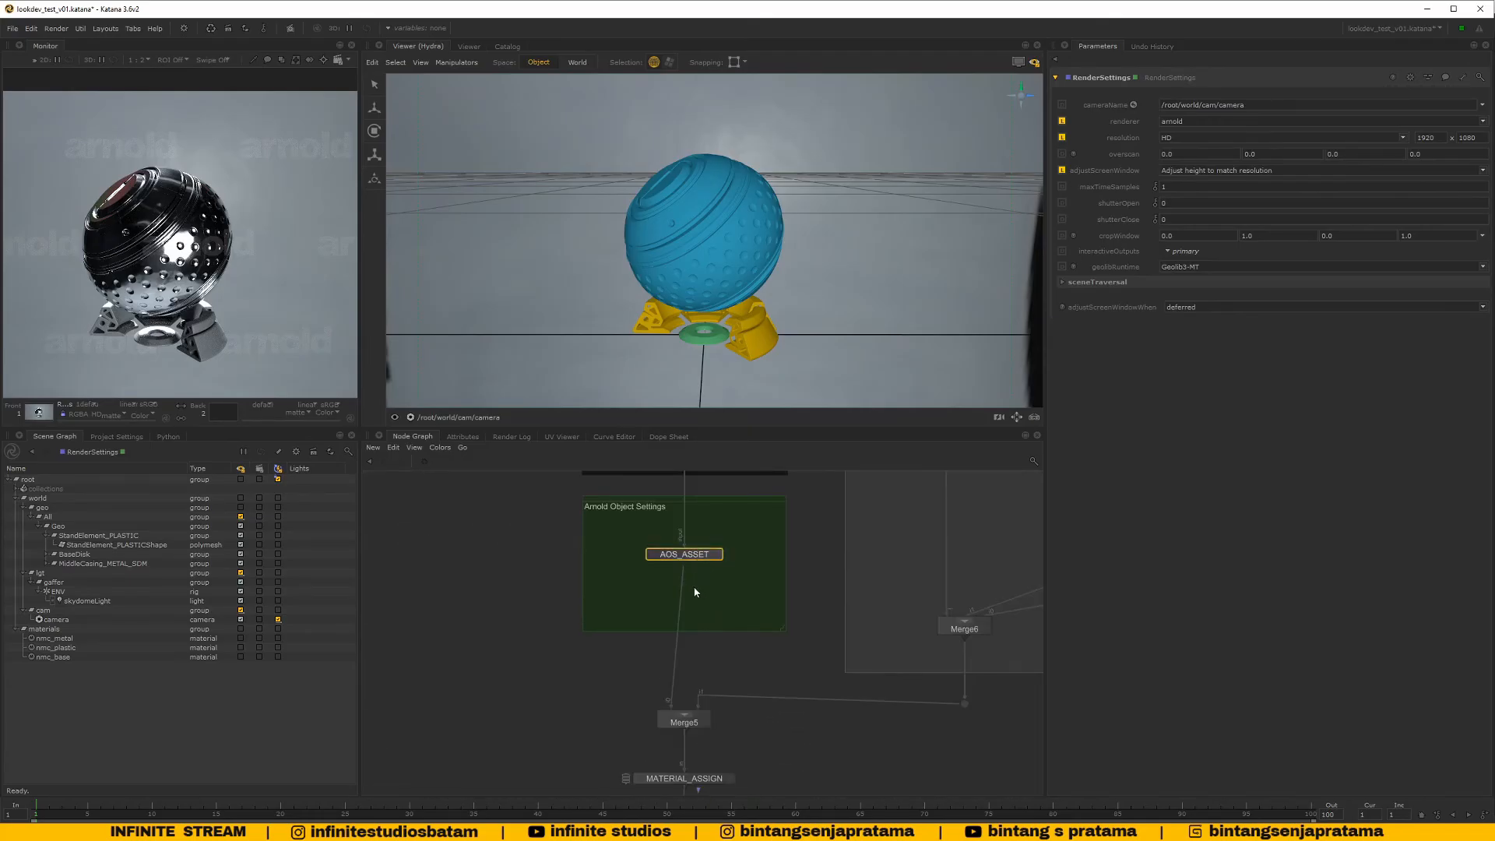
Examine the MATERIAL_ASSIGN node below Merge5, and compare it with the VS_HDR lighting section of the lookdev_v01 scene
{"action": "middle_click_drag", "start_coordinate": [685, 721], "coordinate": [685, 590]}
{"action": "scroll", "coordinate": [684, 580], "scroll_direction": "up", "scroll_amount": 3}
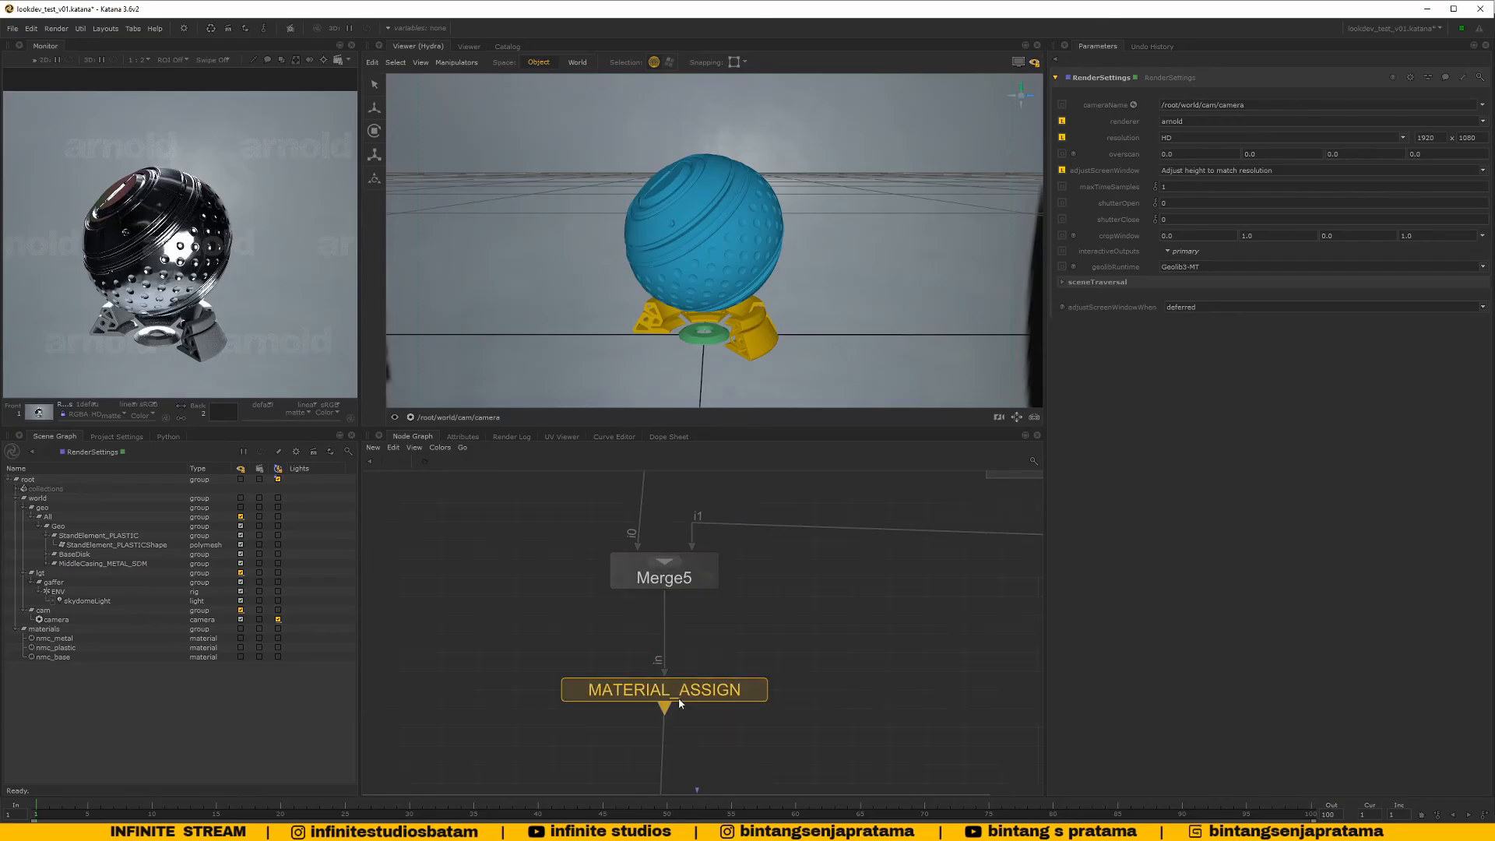
{"action": "scroll", "coordinate": [704, 668], "scroll_direction": "down", "scroll_amount": 3}
{"action": "middle_click_drag", "start_coordinate": [706, 664], "coordinate": [699, 586]}
{"action": "scroll", "coordinate": [699, 583], "scroll_direction": "up", "scroll_amount": 3}
{"action": "left_click_drag", "start_coordinate": [690, 644], "coordinate": [690, 662]}
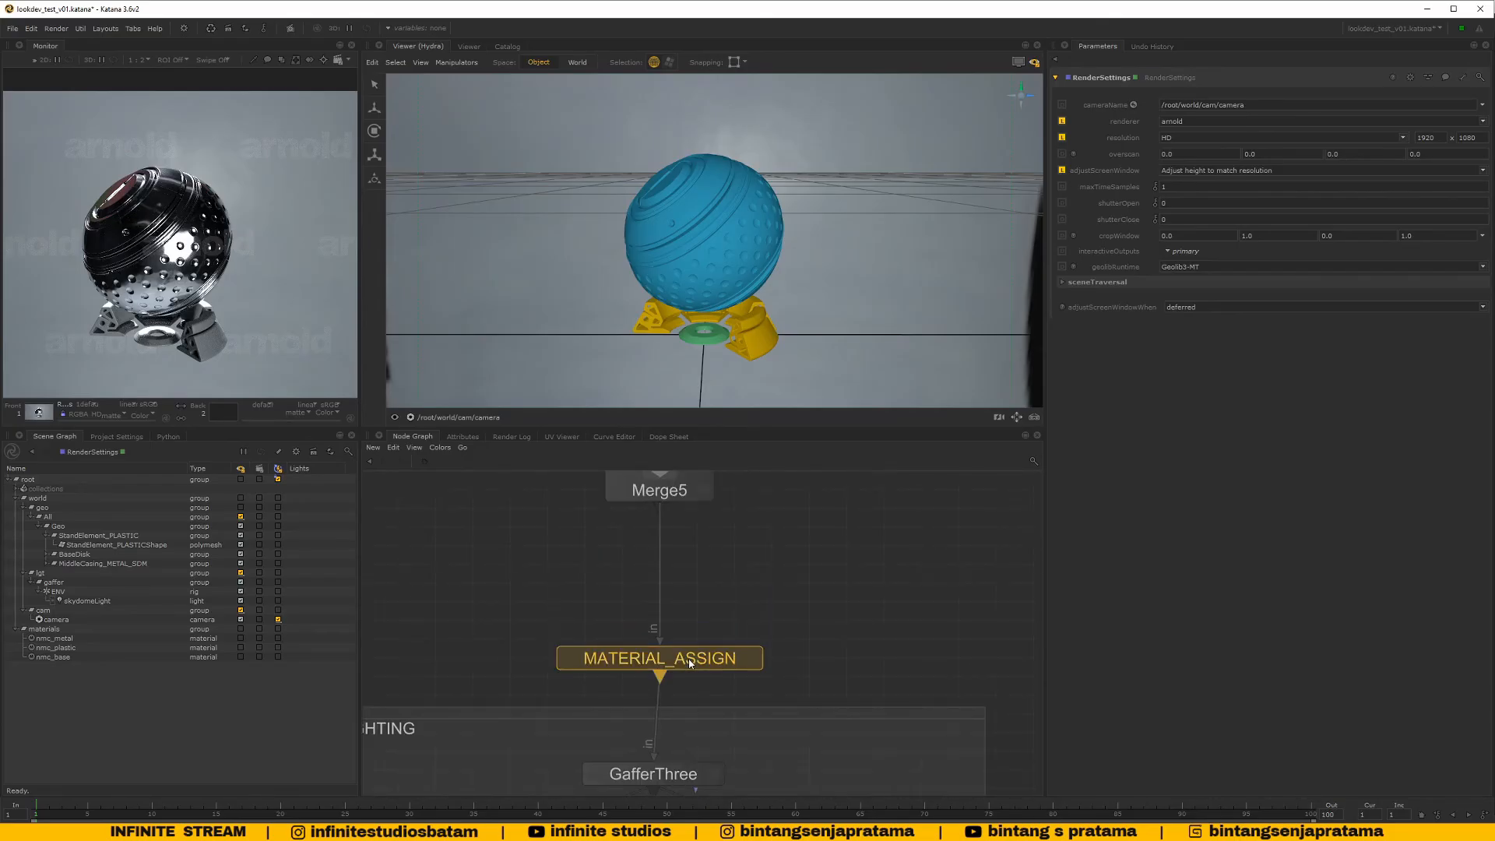
{"action": "scroll", "coordinate": [721, 614], "scroll_direction": "down", "scroll_amount": 3}
{"action": "scroll", "coordinate": [724, 647], "scroll_direction": "up", "scroll_amount": 2}
{"action": "middle_click_drag", "start_coordinate": [724, 647], "coordinate": [723, 724]}
{"action": "scroll", "coordinate": [686, 634], "scroll_direction": "up", "scroll_amount": 3}
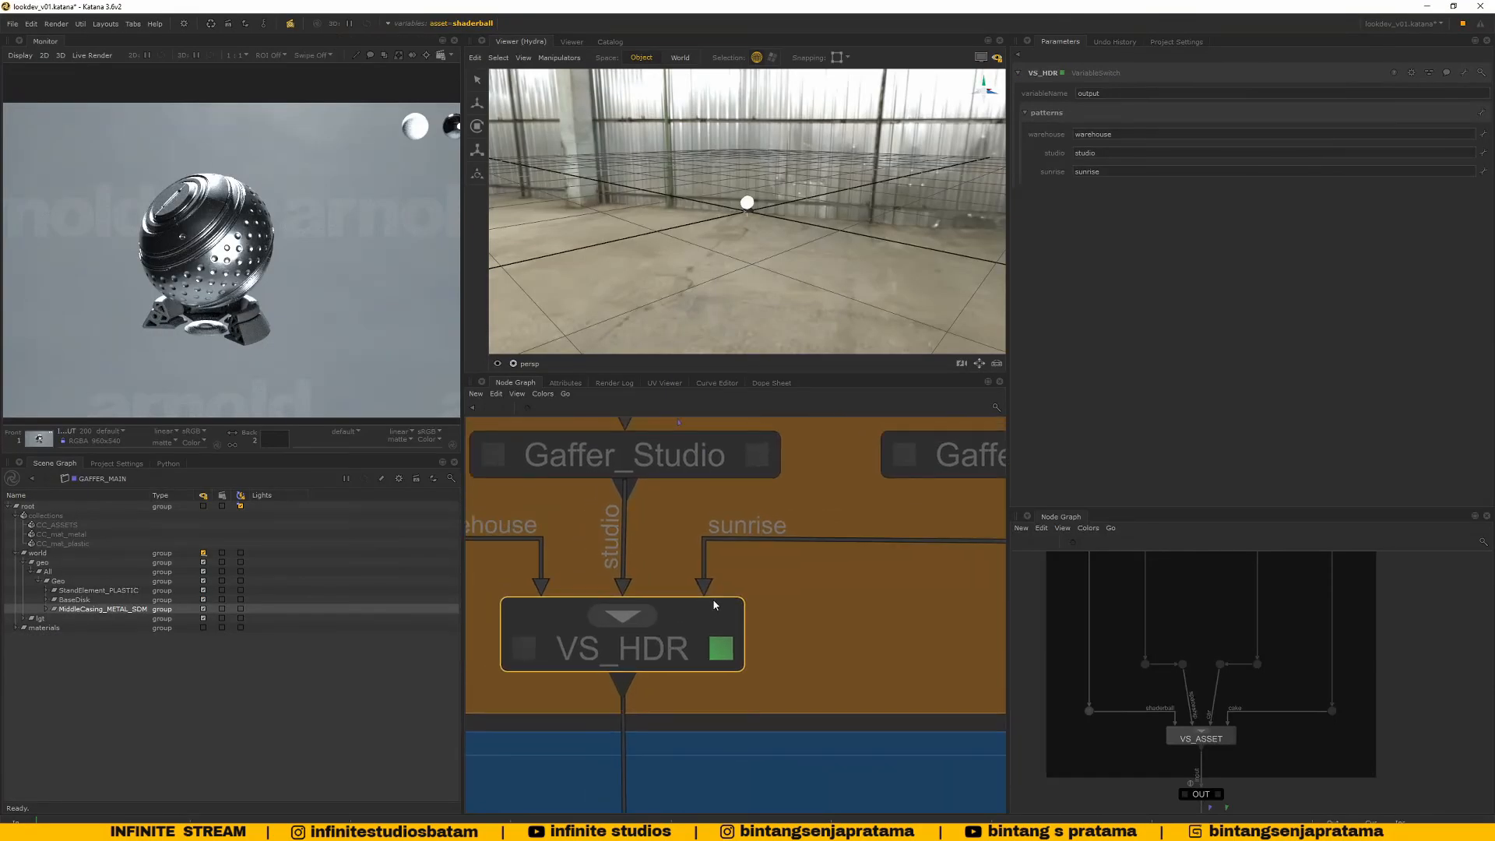
{"action": "scroll", "coordinate": [713, 599], "scroll_direction": "down", "scroll_amount": 5}
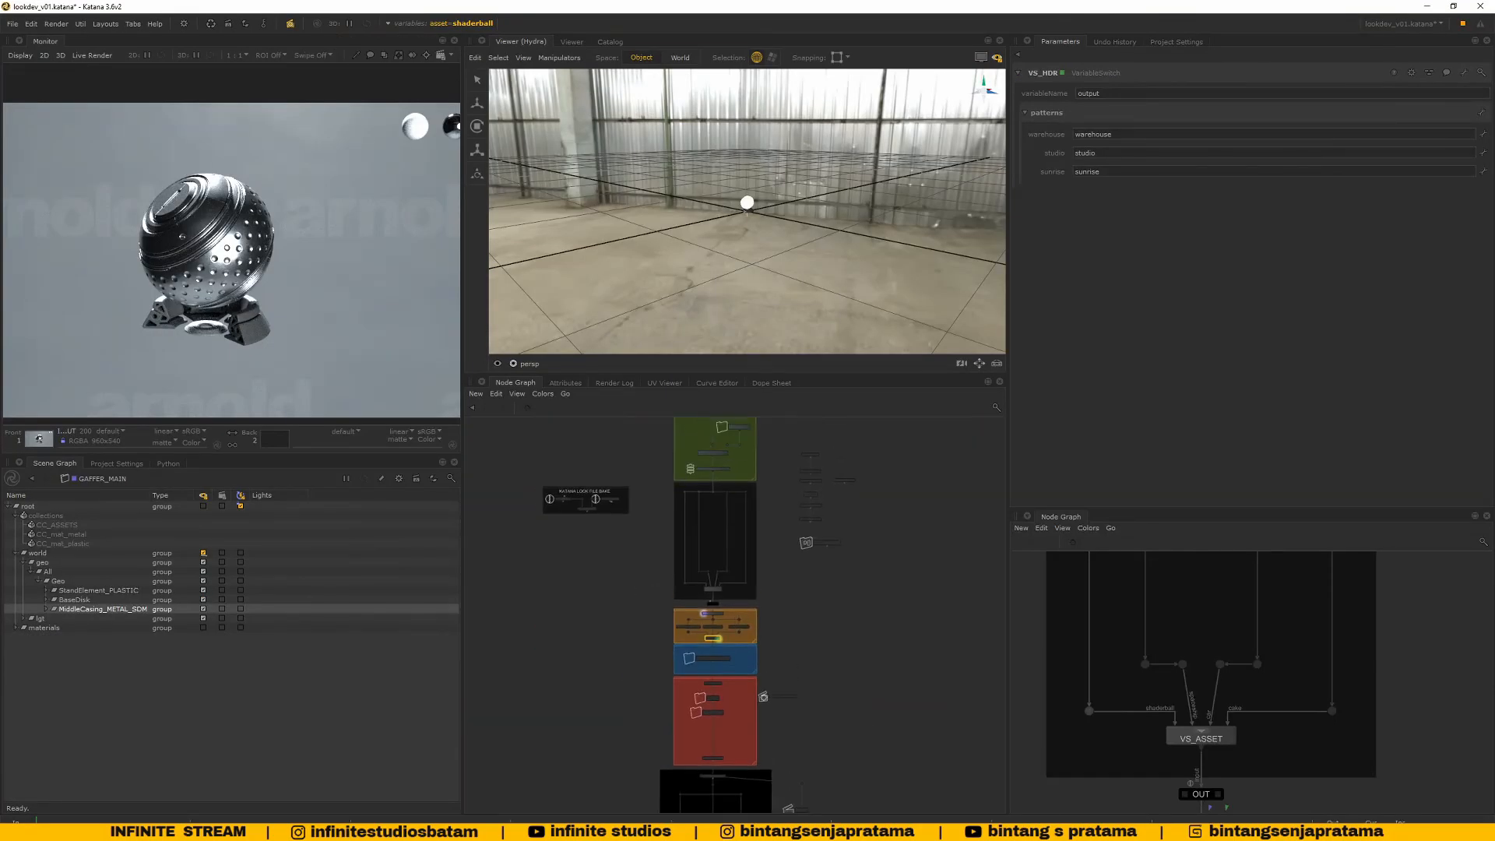
{"action": "middle_click_drag", "start_coordinate": [730, 612], "coordinate": [673, 651]}
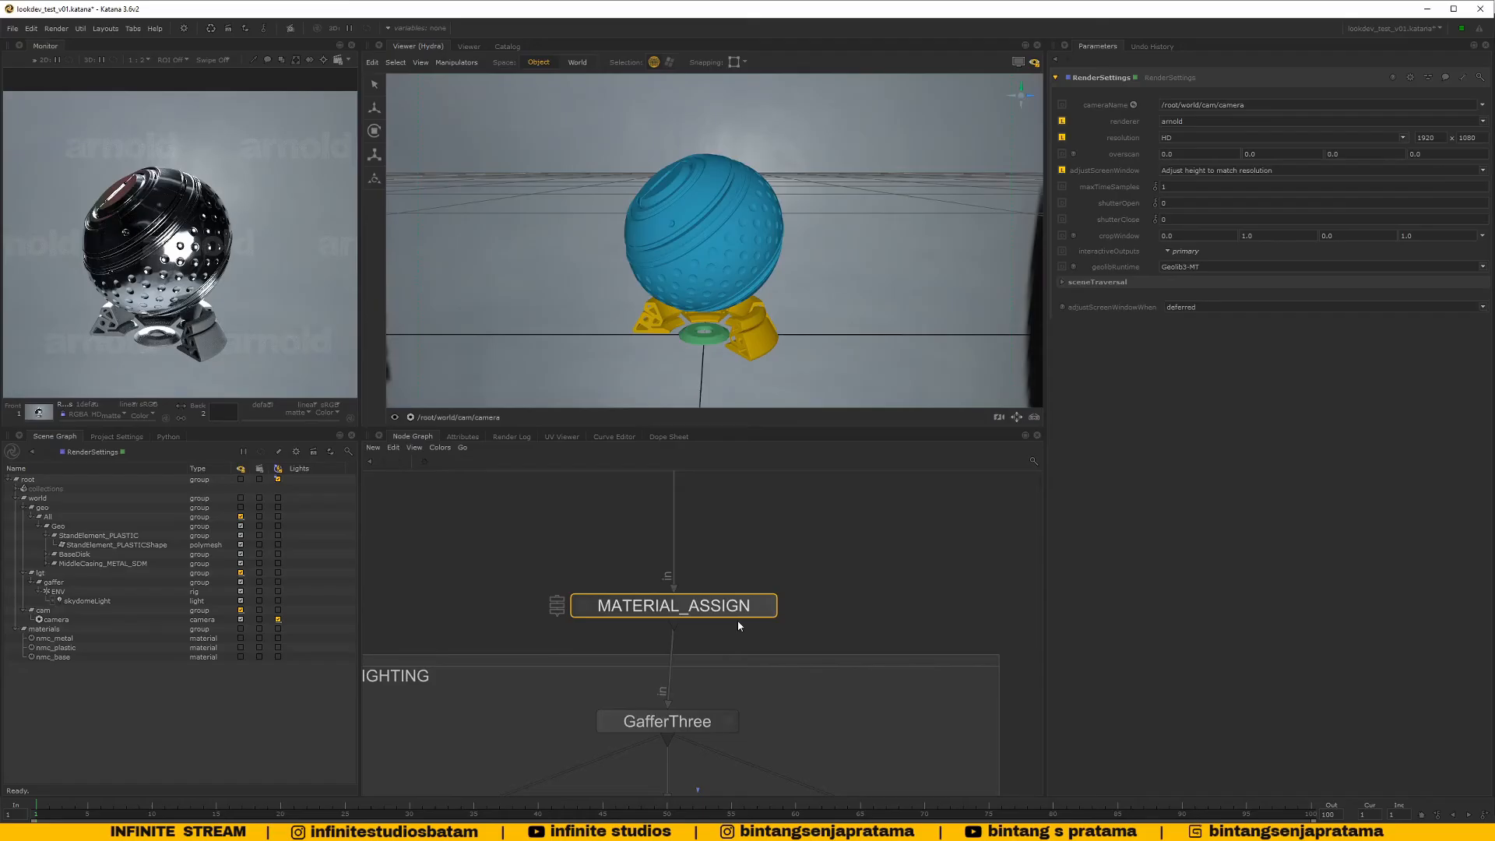
Review the lookdev_test_v01 graph from MATERIAL_ASSIGN through the LIGHTING backdrop down to Merge, CameraCreate and ArnoldGlobalSettings
{"action": "middle_click_drag", "start_coordinate": [739, 625], "coordinate": [685, 668]}
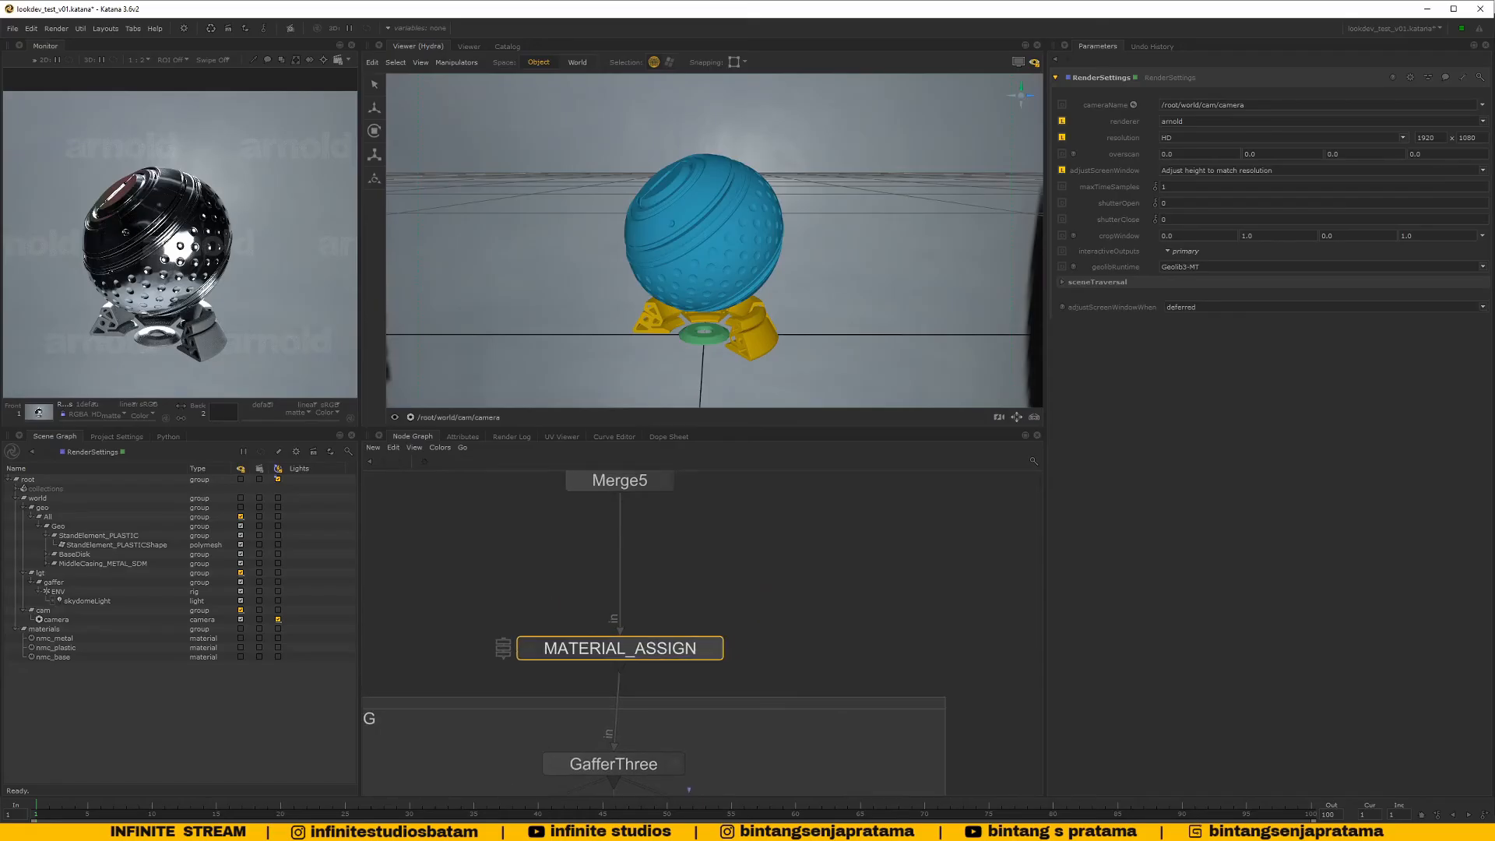
{"action": "middle_click_drag", "start_coordinate": [184, 291], "coordinate": [194, 254]}
{"action": "scroll", "coordinate": [823, 647], "scroll_direction": "down", "scroll_amount": 6}
{"action": "middle_click_drag", "start_coordinate": [823, 647], "coordinate": [823, 536]}
{"action": "scroll", "coordinate": [783, 614], "scroll_direction": "up", "scroll_amount": 3}
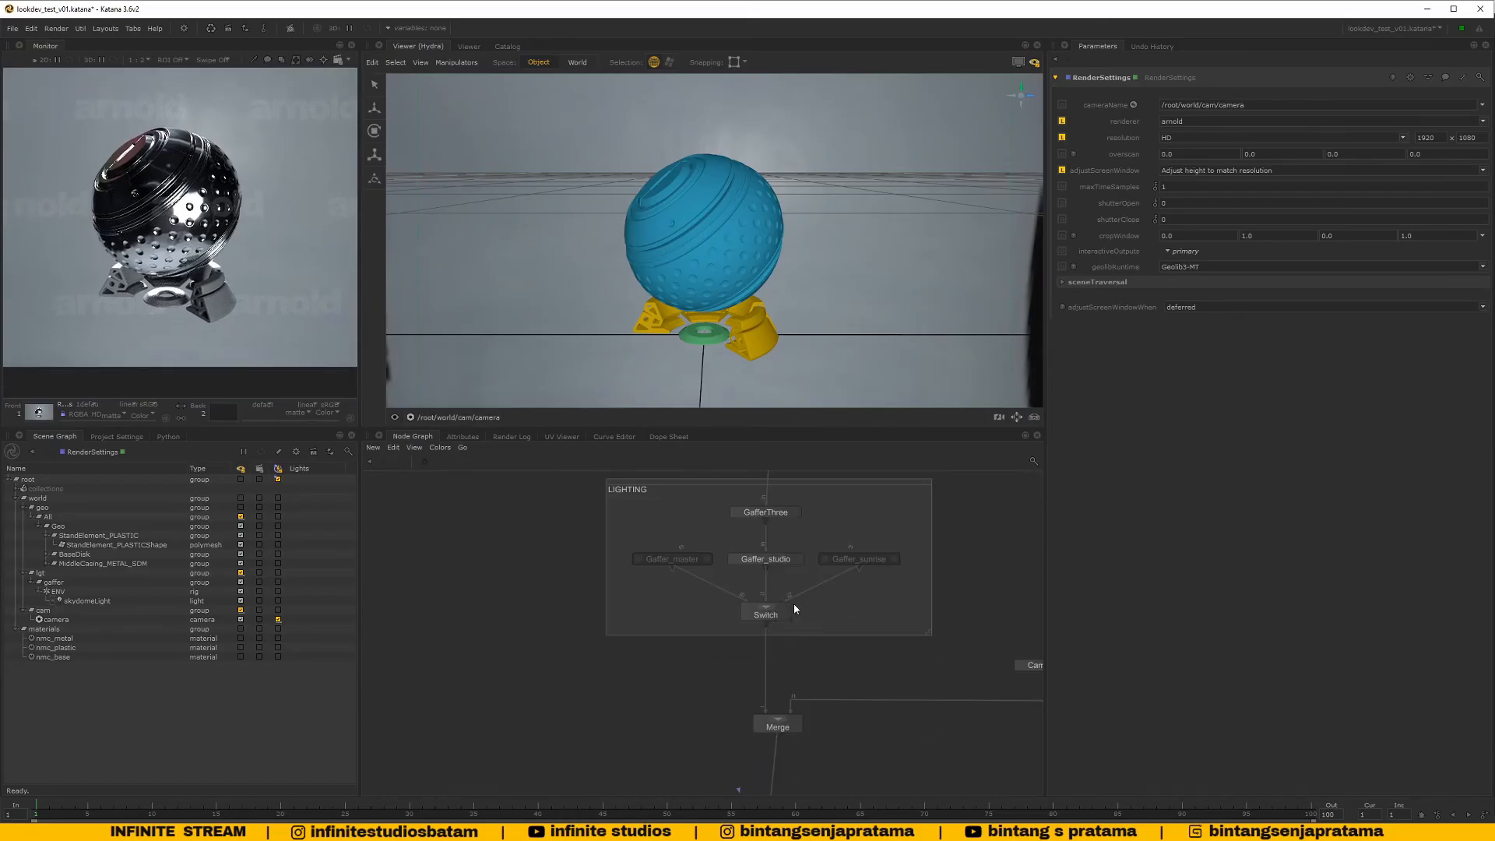
{"action": "middle_click_drag", "start_coordinate": [793, 604], "coordinate": [661, 616]}
{"action": "scroll", "coordinate": [661, 617], "scroll_direction": "down", "scroll_amount": 5}
{"action": "scroll", "coordinate": [649, 654], "scroll_direction": "up", "scroll_amount": 5}
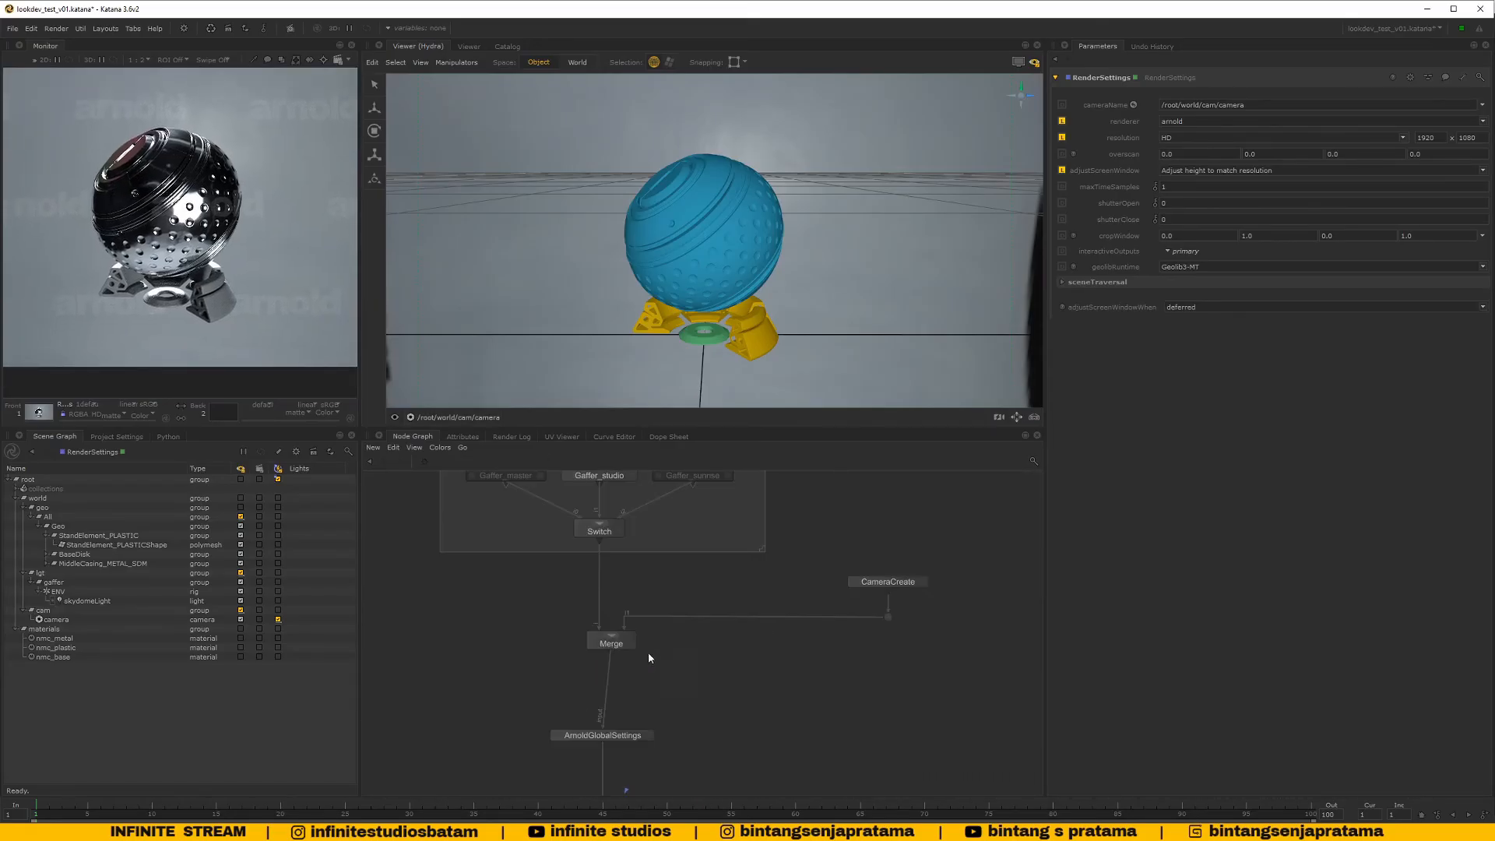
{"action": "left_click_drag", "start_coordinate": [622, 649], "coordinate": [619, 670]}
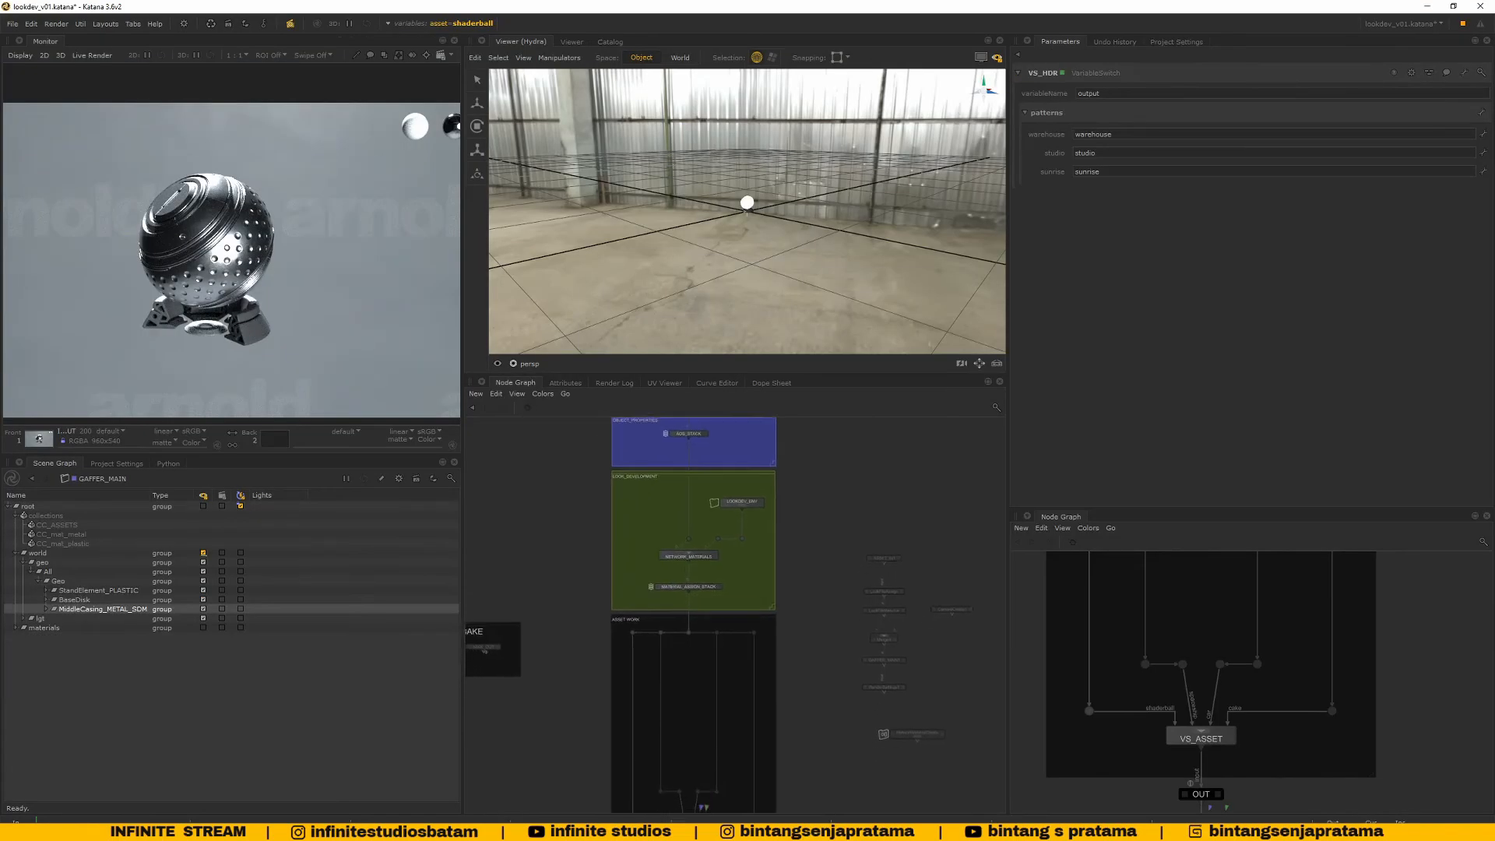
In the lookdev_v01 scene, review the graph from the look development section down to the Group and AOV_CREATE nodes
{"action": "scroll", "coordinate": [707, 638], "scroll_direction": "up", "scroll_amount": 8}
{"action": "middle_click_drag", "start_coordinate": [710, 679], "coordinate": [712, 604]}
{"action": "scroll", "coordinate": [676, 662], "scroll_direction": "down", "scroll_amount": 3}
{"action": "middle_click_drag", "start_coordinate": [654, 683], "coordinate": [671, 584]}
{"action": "scroll", "coordinate": [673, 584], "scroll_direction": "up", "scroll_amount": 3}
{"action": "scroll", "coordinate": [673, 589], "scroll_direction": "up", "scroll_amount": 3}
{"action": "mouse_move", "coordinate": [690, 615]}
{"action": "left_mouse_down"}
{"action": "mouse_move", "coordinate": [715, 590]}
{"action": "mouse_move", "coordinate": [713, 614]}
{"action": "left_mouse_up"}
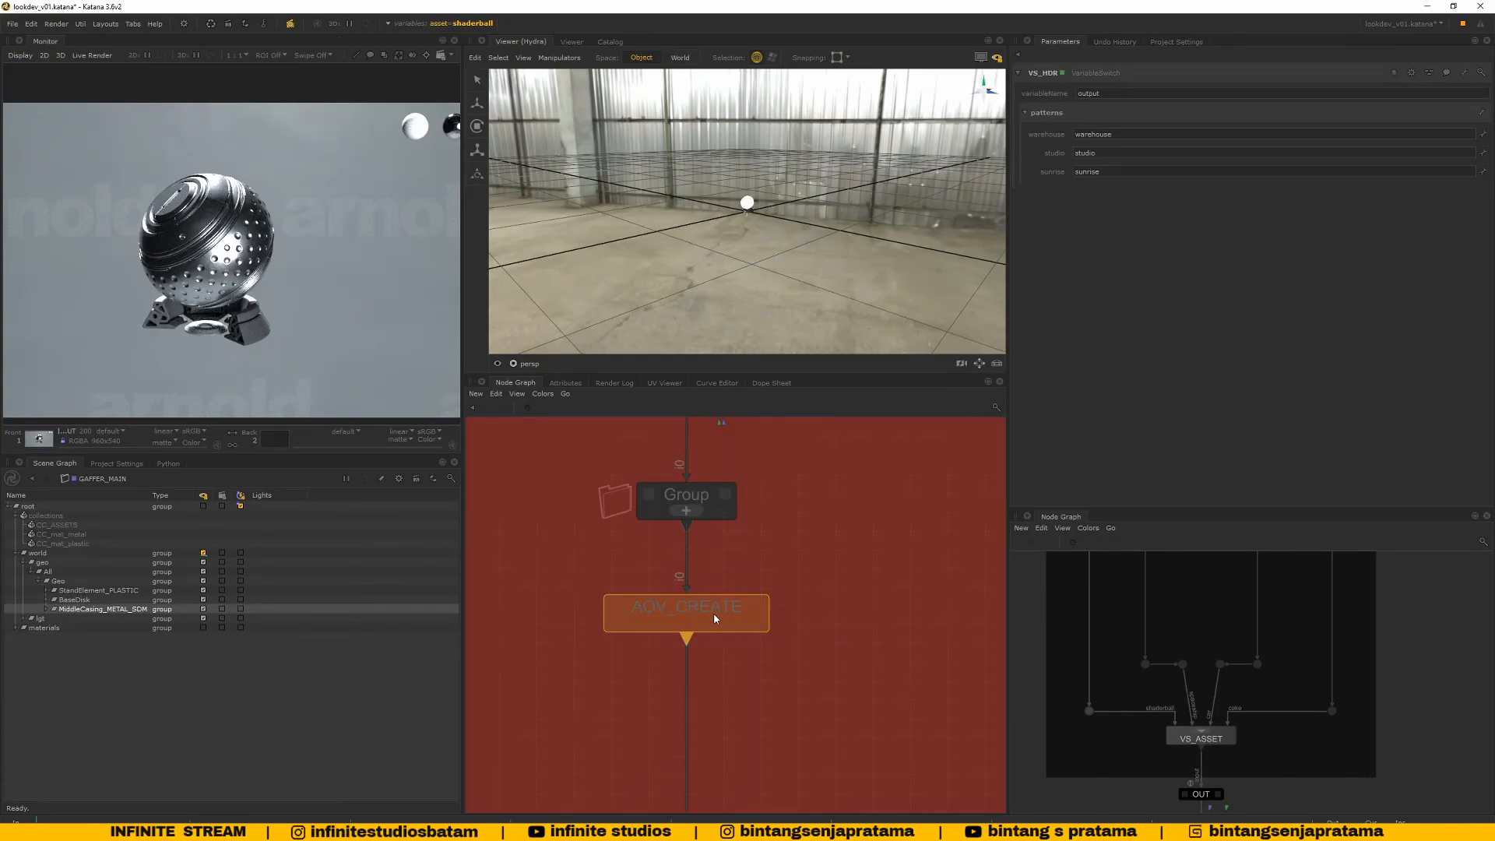
{"action": "left_click", "coordinate": [706, 491]}
{"action": "scroll", "coordinate": [706, 489], "scroll_direction": "down", "scroll_amount": 5}
{"action": "scroll", "coordinate": [798, 664], "scroll_direction": "up", "scroll_amount": 5}
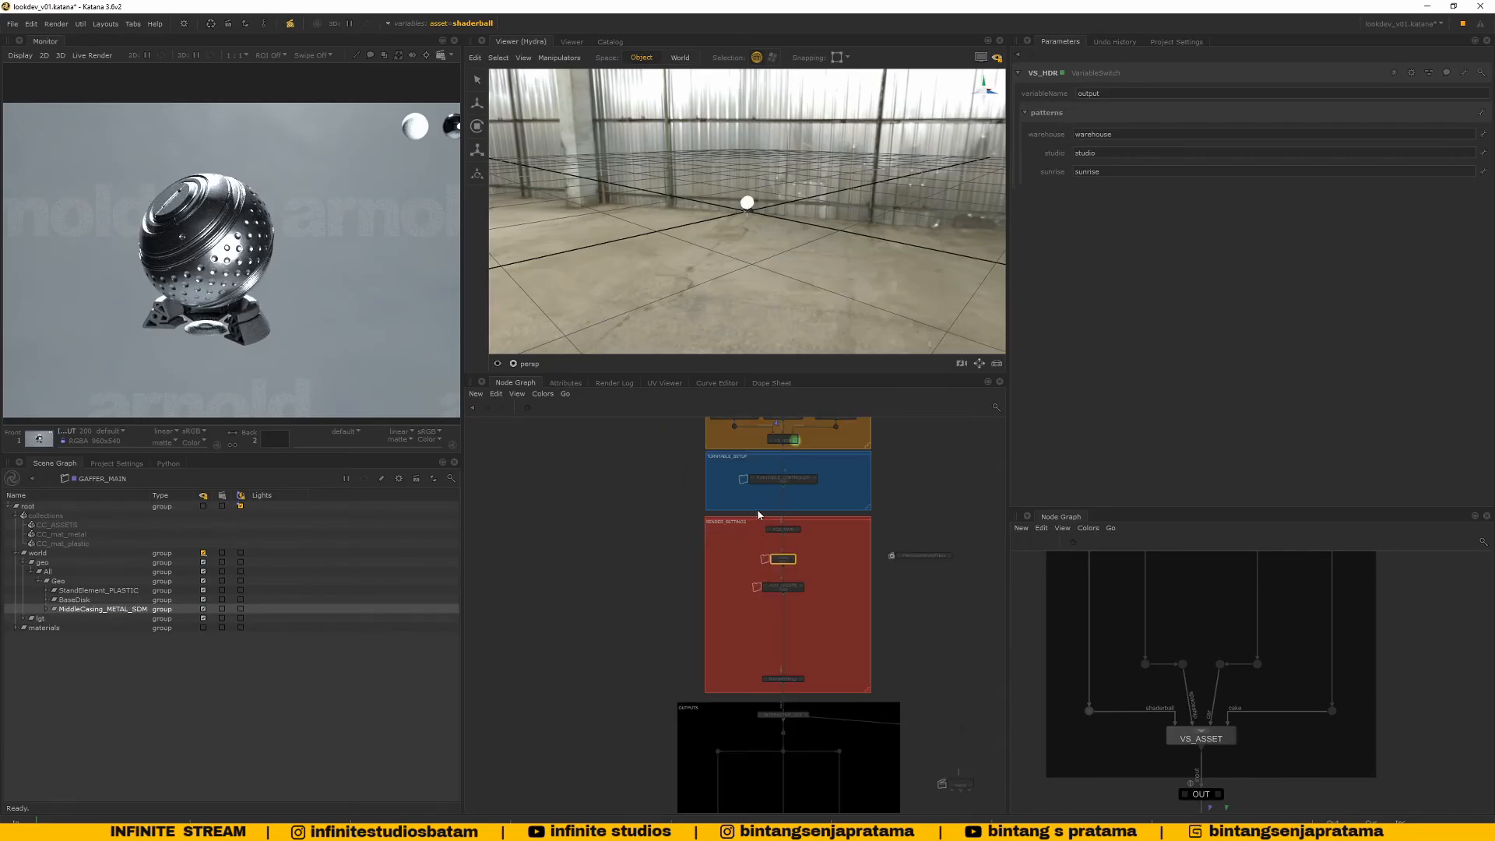
Look inside the Group node of the red render settings backdrop, and return to the main graph
{"action": "middle_click_drag", "start_coordinate": [798, 663], "coordinate": [774, 606]}
{"action": "key", "text": "ctrl+Return"}
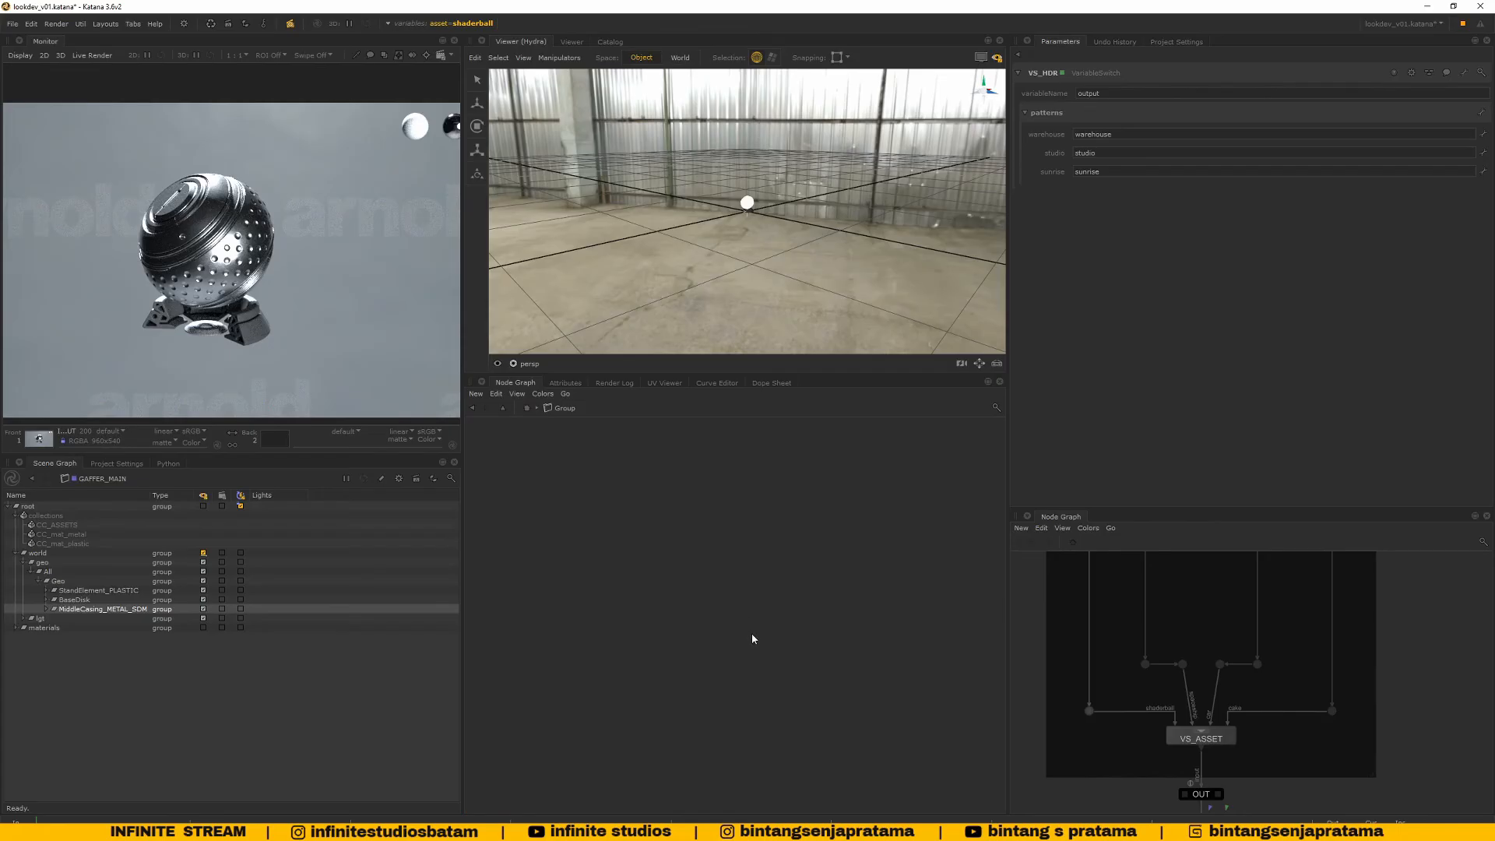
{"action": "key", "text": "f"}
{"action": "left_click", "coordinate": [527, 408]}
{"action": "scroll", "coordinate": [788, 635], "scroll_direction": "down", "scroll_amount": 5}
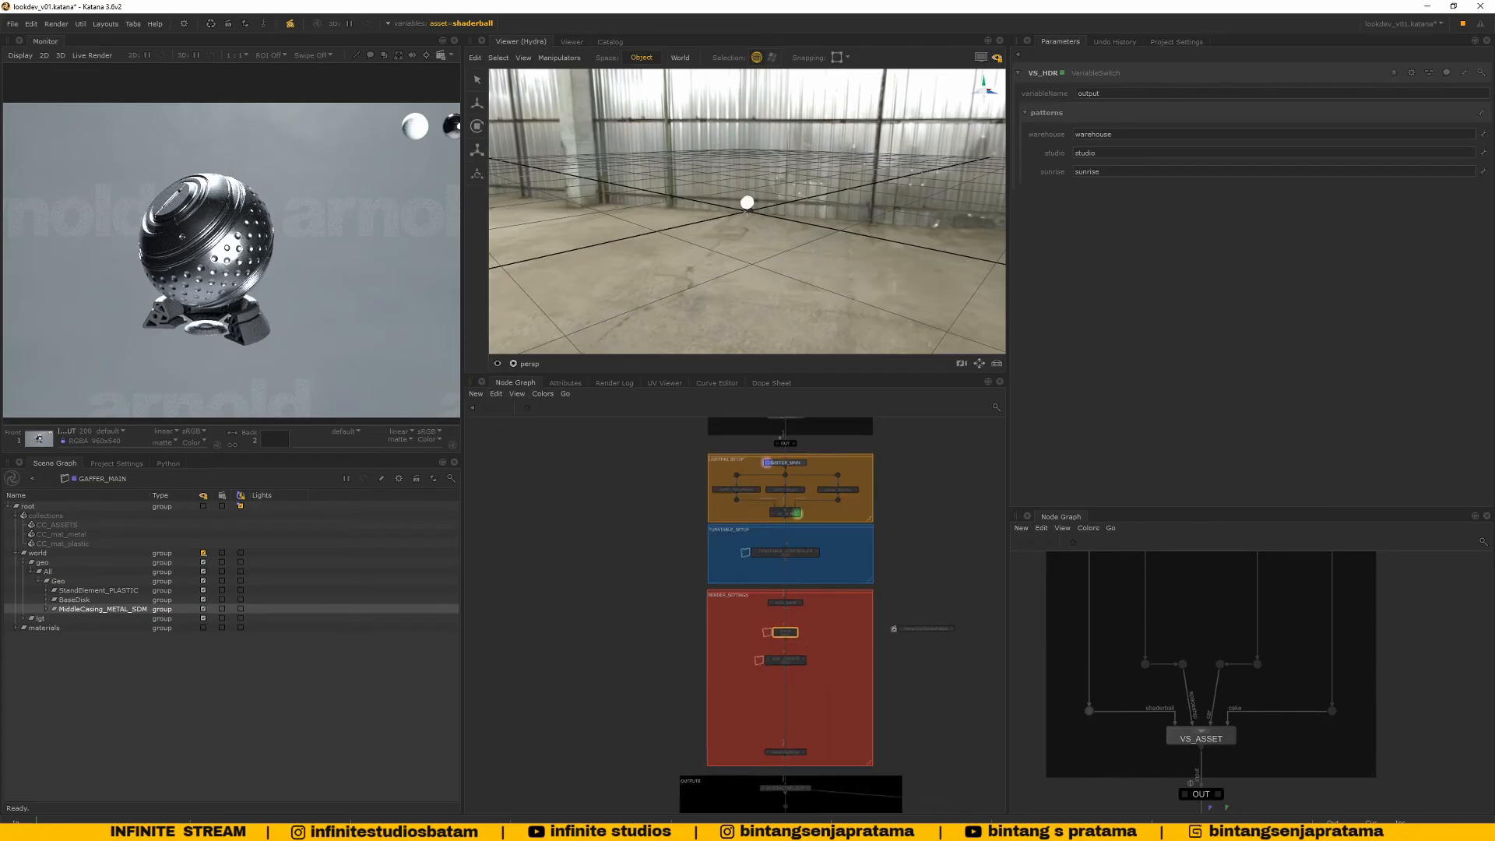
Examine the primary, diffuse and specular AOV and output nodes inside the AOV_CREATE group, and return to the main graph
{"action": "scroll", "coordinate": [799, 661], "scroll_direction": "up", "scroll_amount": 5}
{"action": "middle_click_drag", "start_coordinate": [799, 662], "coordinate": [676, 581]}
{"action": "middle_click", "coordinate": [693, 554], "text": "ctrl"}
{"action": "key", "text": "a"}
{"action": "scroll", "coordinate": [752, 564], "scroll_direction": "down", "scroll_amount": 4}
{"action": "scroll", "coordinate": [746, 520], "scroll_direction": "up", "scroll_amount": 4}
{"action": "left_click", "coordinate": [746, 519]}
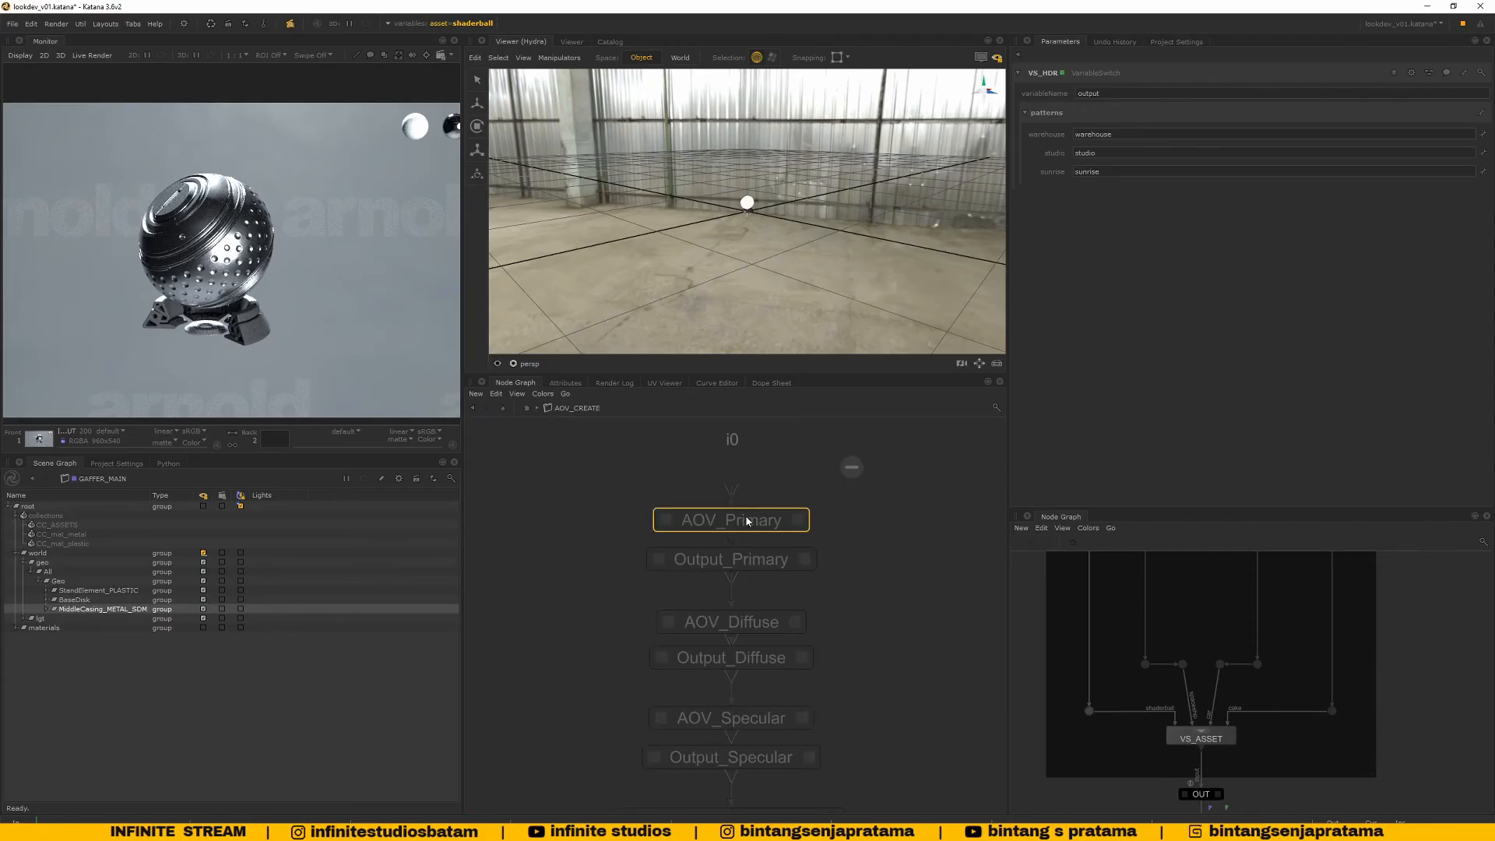
{"action": "left_click", "coordinate": [527, 408]}
Examine the outputs section with its warehouse and studio branches, and show the parameters of VS_warehouse
{"action": "scroll", "coordinate": [732, 585], "scroll_direction": "down", "scroll_amount": 5}
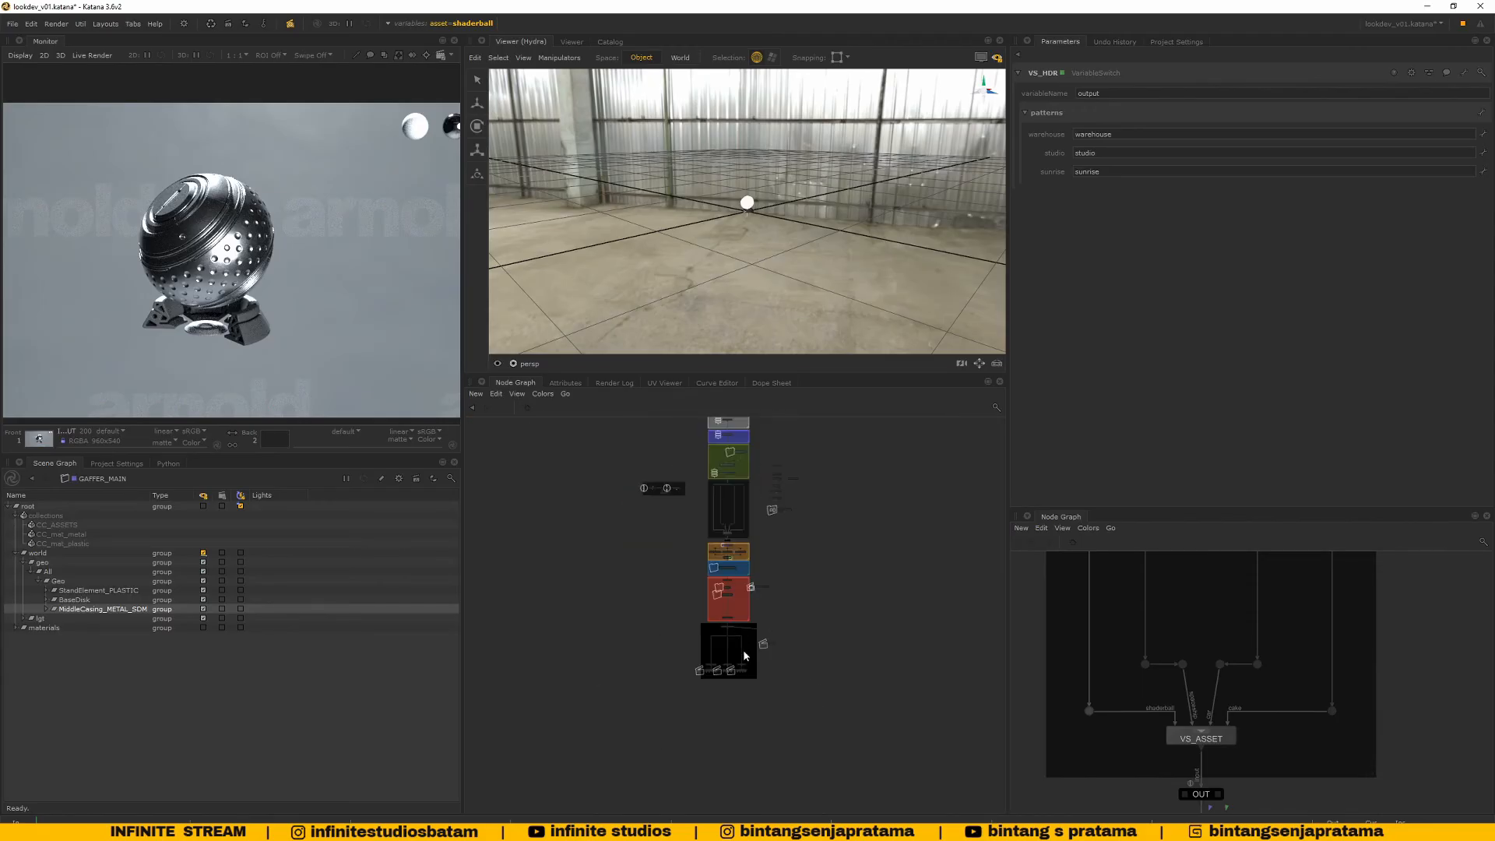
{"action": "scroll", "coordinate": [731, 661], "scroll_direction": "up", "scroll_amount": 4}
{"action": "middle_click_drag", "start_coordinate": [720, 645], "coordinate": [714, 612]}
{"action": "scroll", "coordinate": [713, 613], "scroll_direction": "down", "scroll_amount": 3}
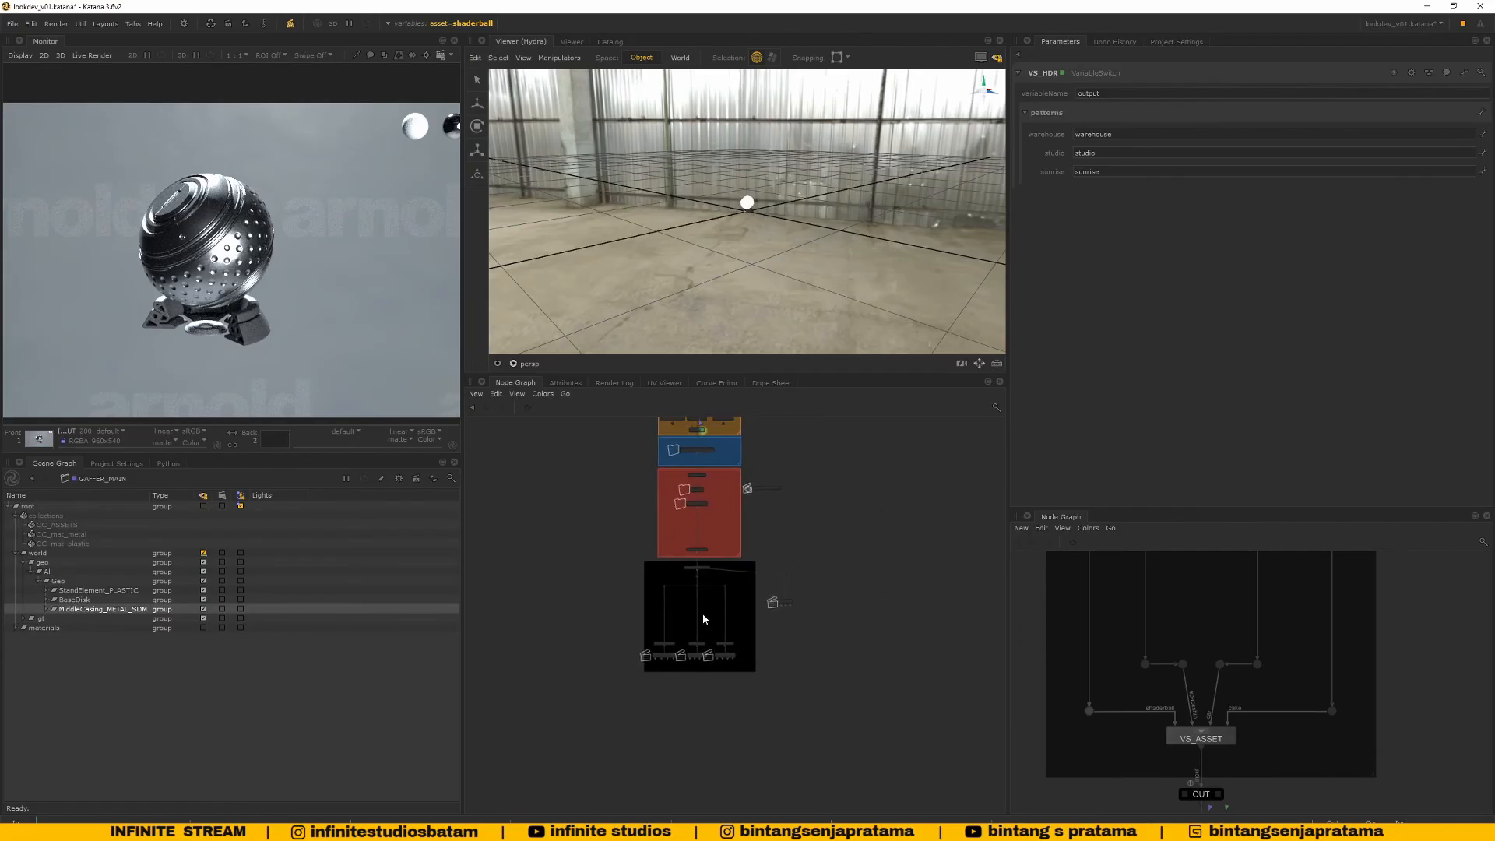
{"action": "scroll", "coordinate": [620, 692], "scroll_direction": "up", "scroll_amount": 6}
{"action": "middle_click_drag", "start_coordinate": [617, 692], "coordinate": [693, 689]}
{"action": "left_click", "coordinate": [671, 661]}
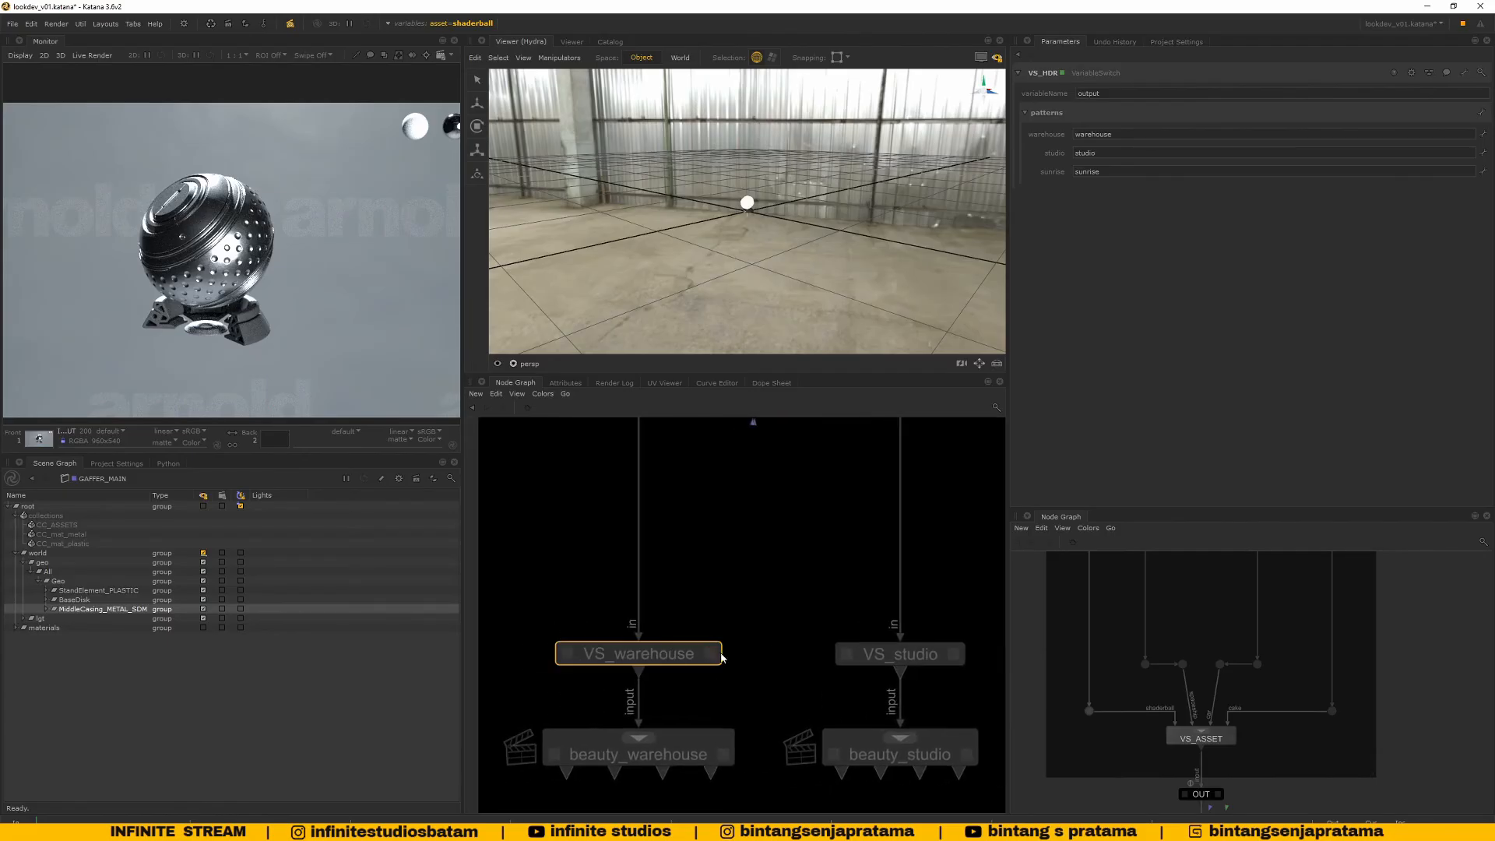
{"action": "left_click", "coordinate": [718, 658]}
{"action": "key", "text": "a"}
{"action": "scroll", "coordinate": [725, 538], "scroll_direction": "up", "scroll_amount": 4}
{"action": "scroll", "coordinate": [724, 545], "scroll_direction": "down", "scroll_amount": 3}
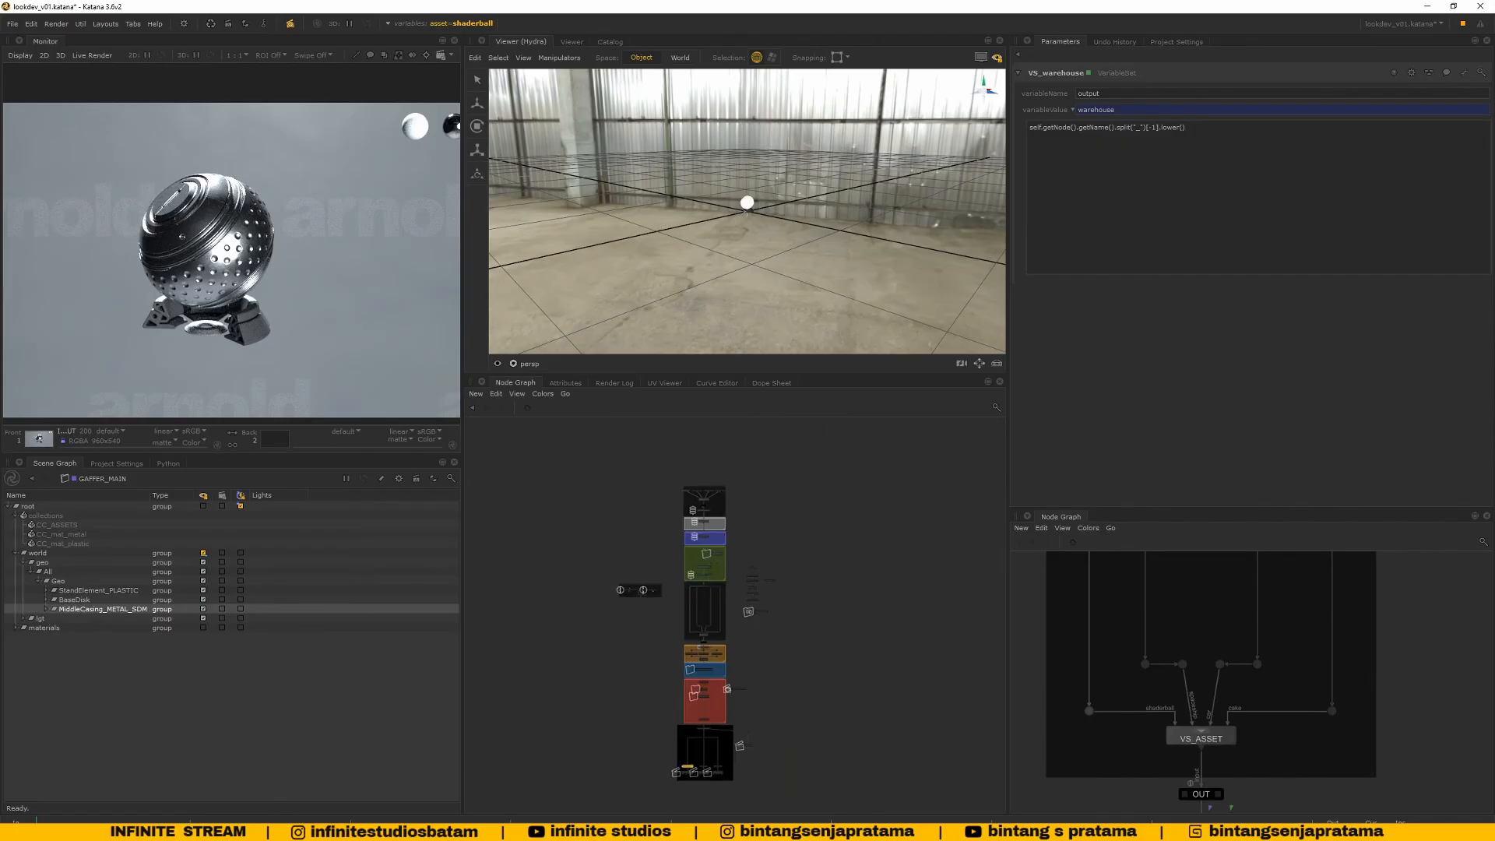
Review the DATA_IN backdrop with VS_ASSET_IN and CC_ASSET_STACK, and the DISPLAY_PROPERTIES backdrop with VOS_STACK below it
{"action": "scroll", "coordinate": [647, 623], "scroll_direction": "up", "scroll_amount": 6}
{"action": "scroll", "coordinate": [635, 661], "scroll_direction": "down", "scroll_amount": 3}
{"action": "scroll", "coordinate": [724, 631], "scroll_direction": "up", "scroll_amount": 5}
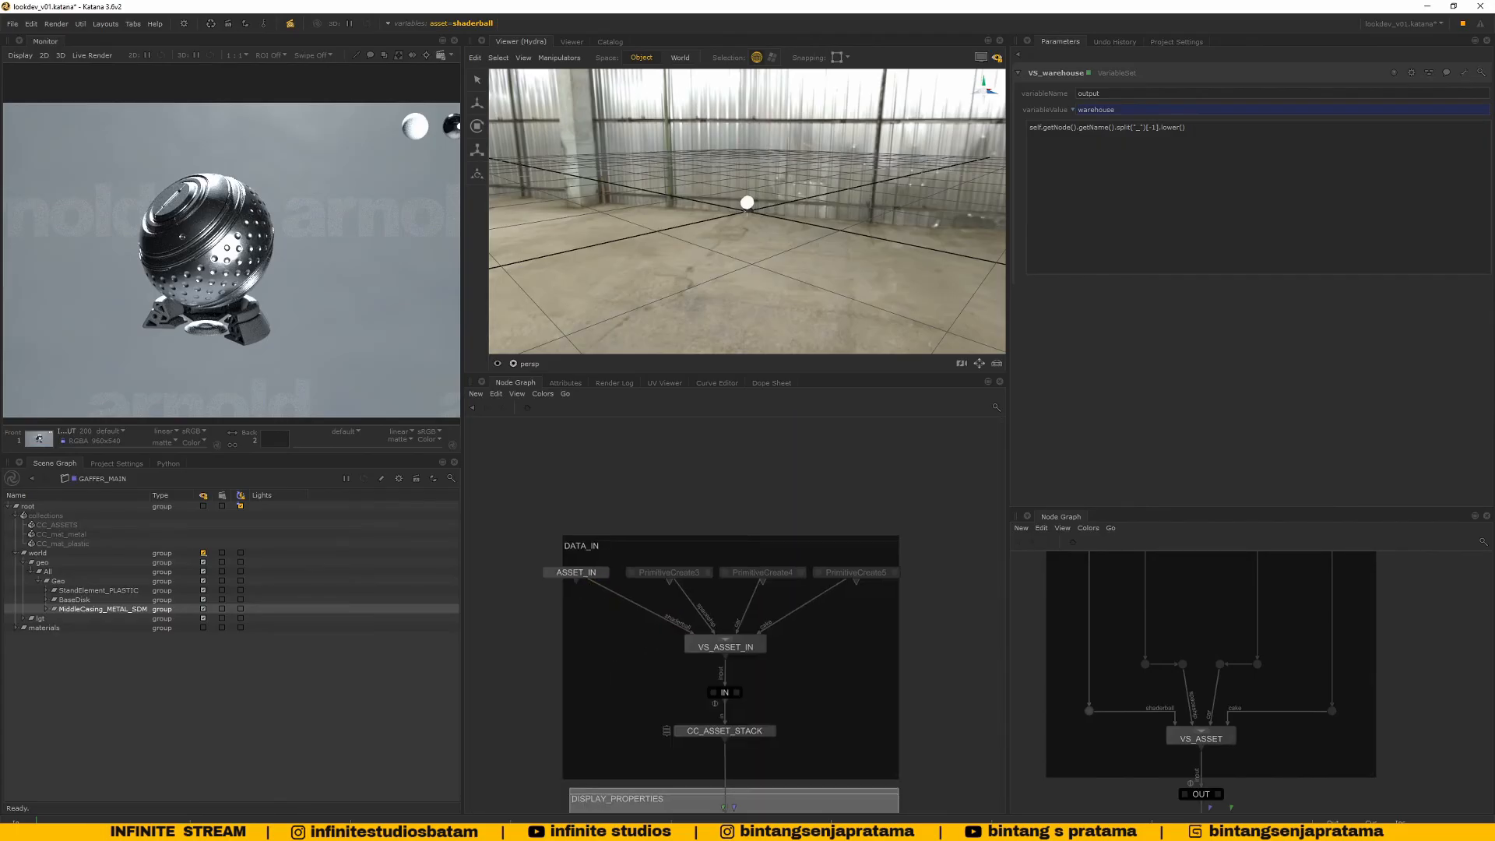
{"action": "left_click", "coordinate": [742, 632]}
{"action": "scroll", "coordinate": [742, 632], "scroll_direction": "down", "scroll_amount": 5}
{"action": "middle_click_drag", "start_coordinate": [742, 633], "coordinate": [749, 566]}
{"action": "scroll", "coordinate": [758, 615], "scroll_direction": "up", "scroll_amount": 3}
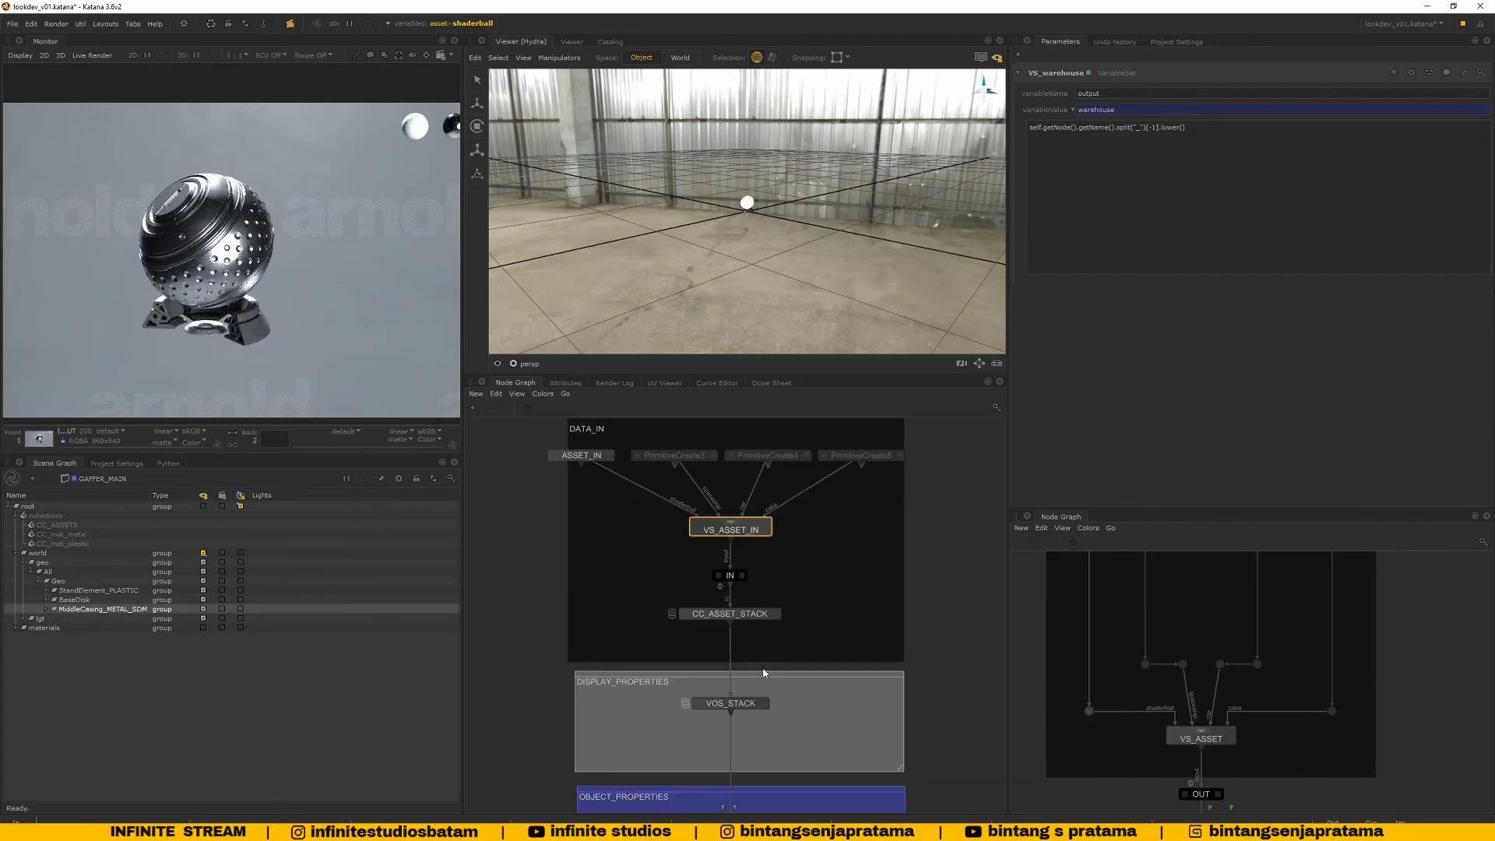
{"action": "mouse_move", "coordinate": [764, 679]}
{"action": "middle_mouse_down"}
{"action": "mouse_move", "coordinate": [761, 609]}
{"action": "mouse_move", "coordinate": [747, 668]}
{"action": "middle_mouse_up"}
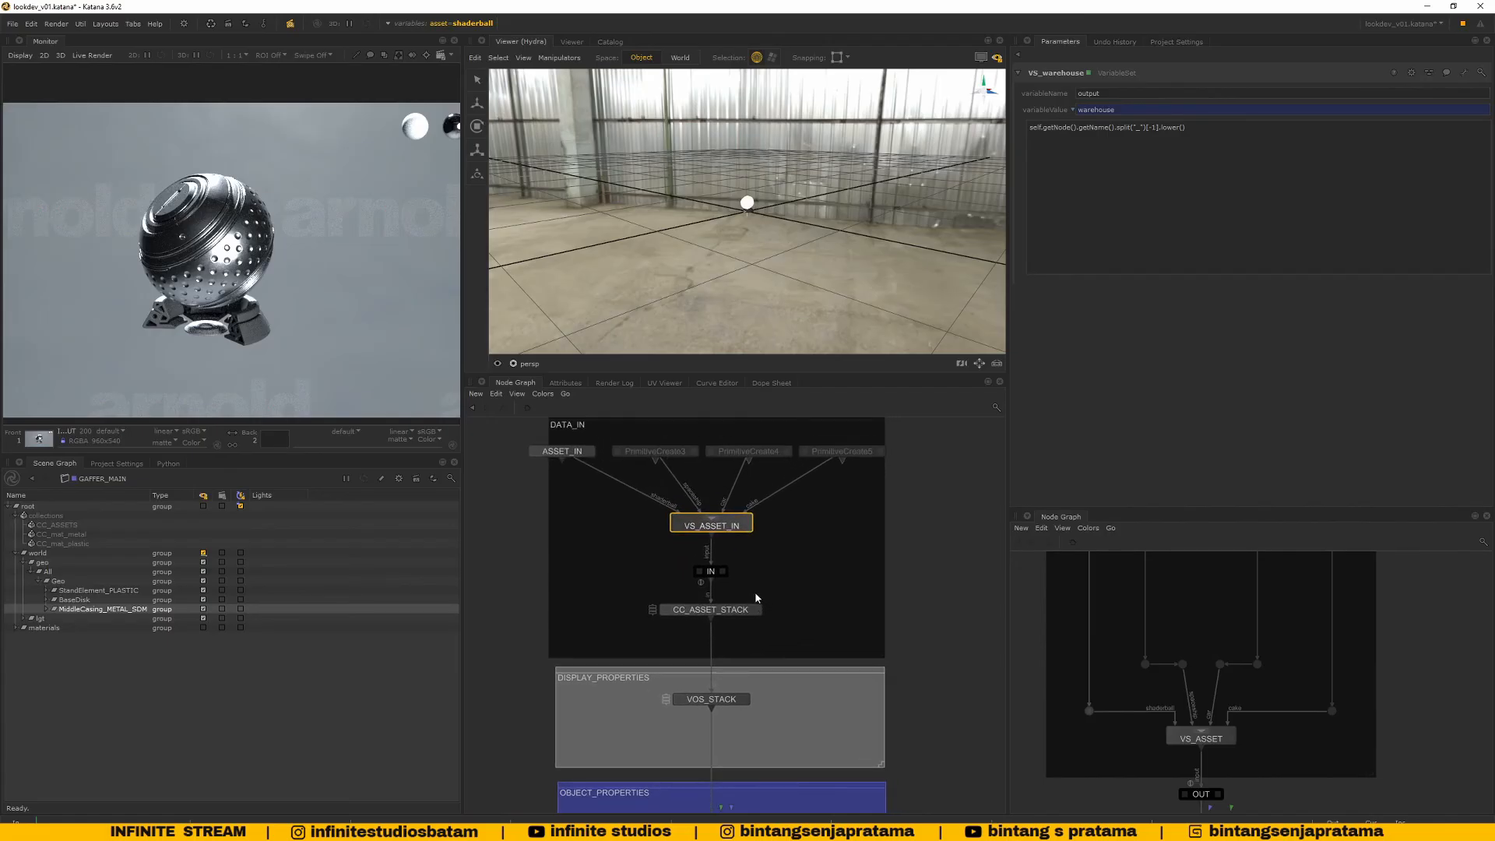
{"action": "scroll", "coordinate": [754, 591], "scroll_direction": "up", "scroll_amount": 4}
{"action": "scroll", "coordinate": [752, 568], "scroll_direction": "down", "scroll_amount": 6}
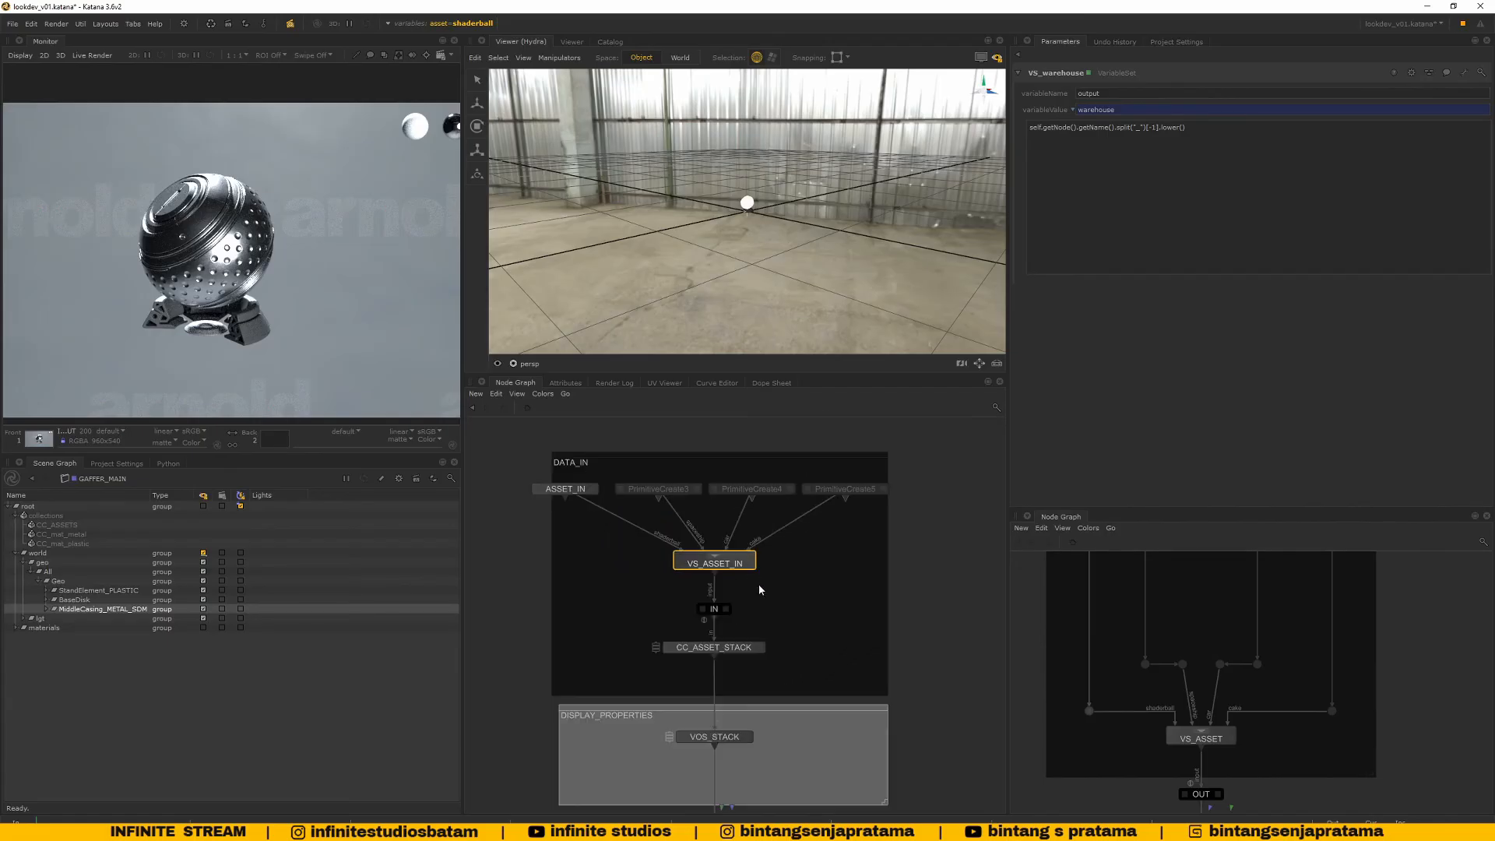
{"action": "scroll", "coordinate": [773, 640], "scroll_direction": "up", "scroll_amount": 3}
{"action": "scroll", "coordinate": [773, 640], "scroll_direction": "down", "scroll_amount": 3}
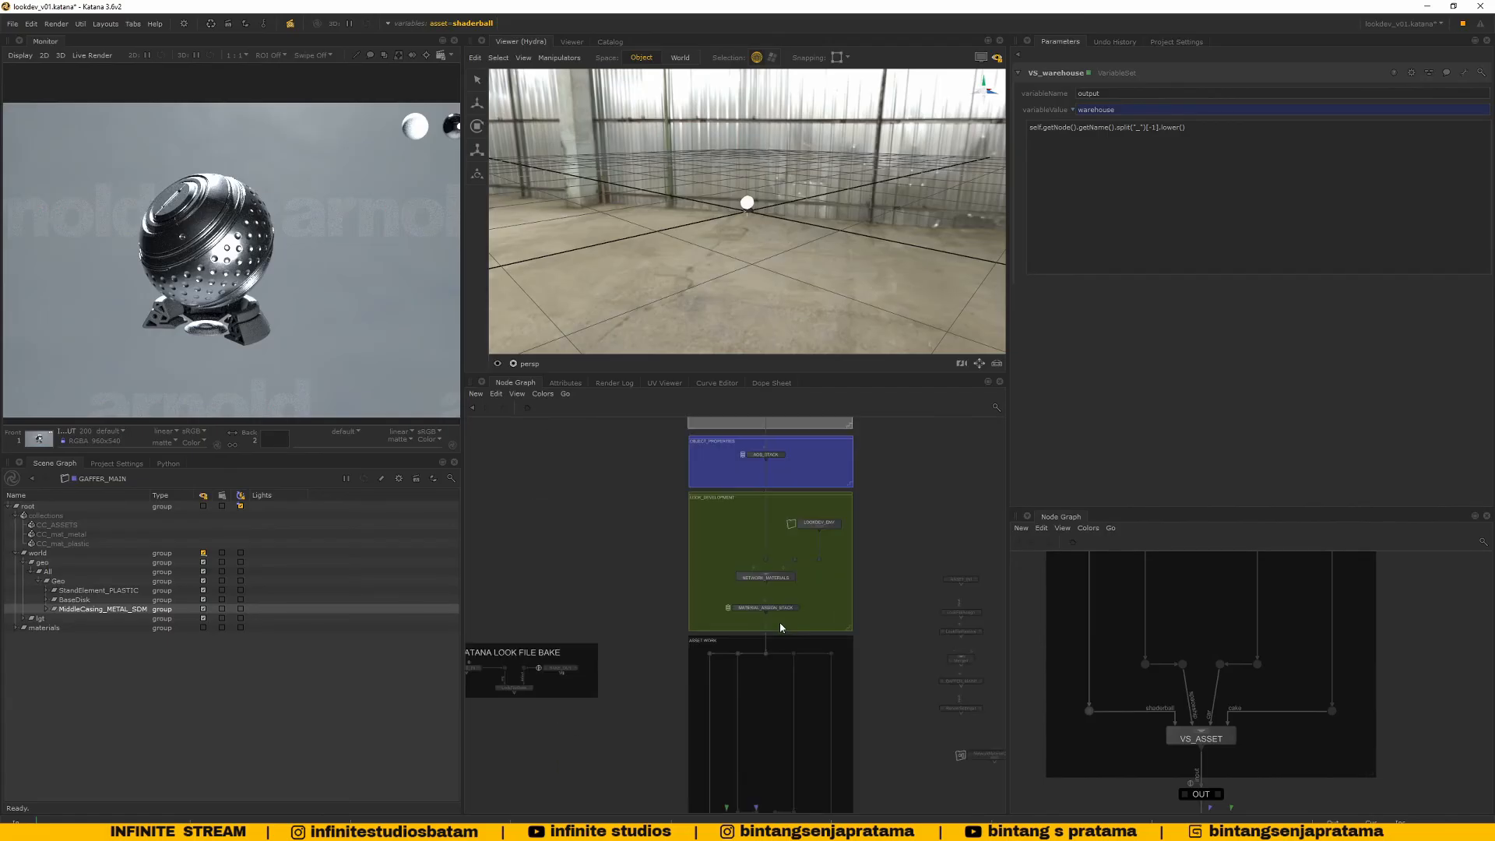
Show the parameters of the beauty_studio Render node, view the scene from it, and look around its studio environment
{"action": "middle_click_drag", "start_coordinate": [794, 705], "coordinate": [778, 560]}
{"action": "middle_click_drag", "start_coordinate": [784, 773], "coordinate": [778, 634]}
{"action": "scroll", "coordinate": [764, 685], "scroll_direction": "up", "scroll_amount": 3}
{"action": "middle_click_drag", "start_coordinate": [761, 693], "coordinate": [776, 611]}
{"action": "scroll", "coordinate": [770, 608], "scroll_direction": "down", "scroll_amount": 3}
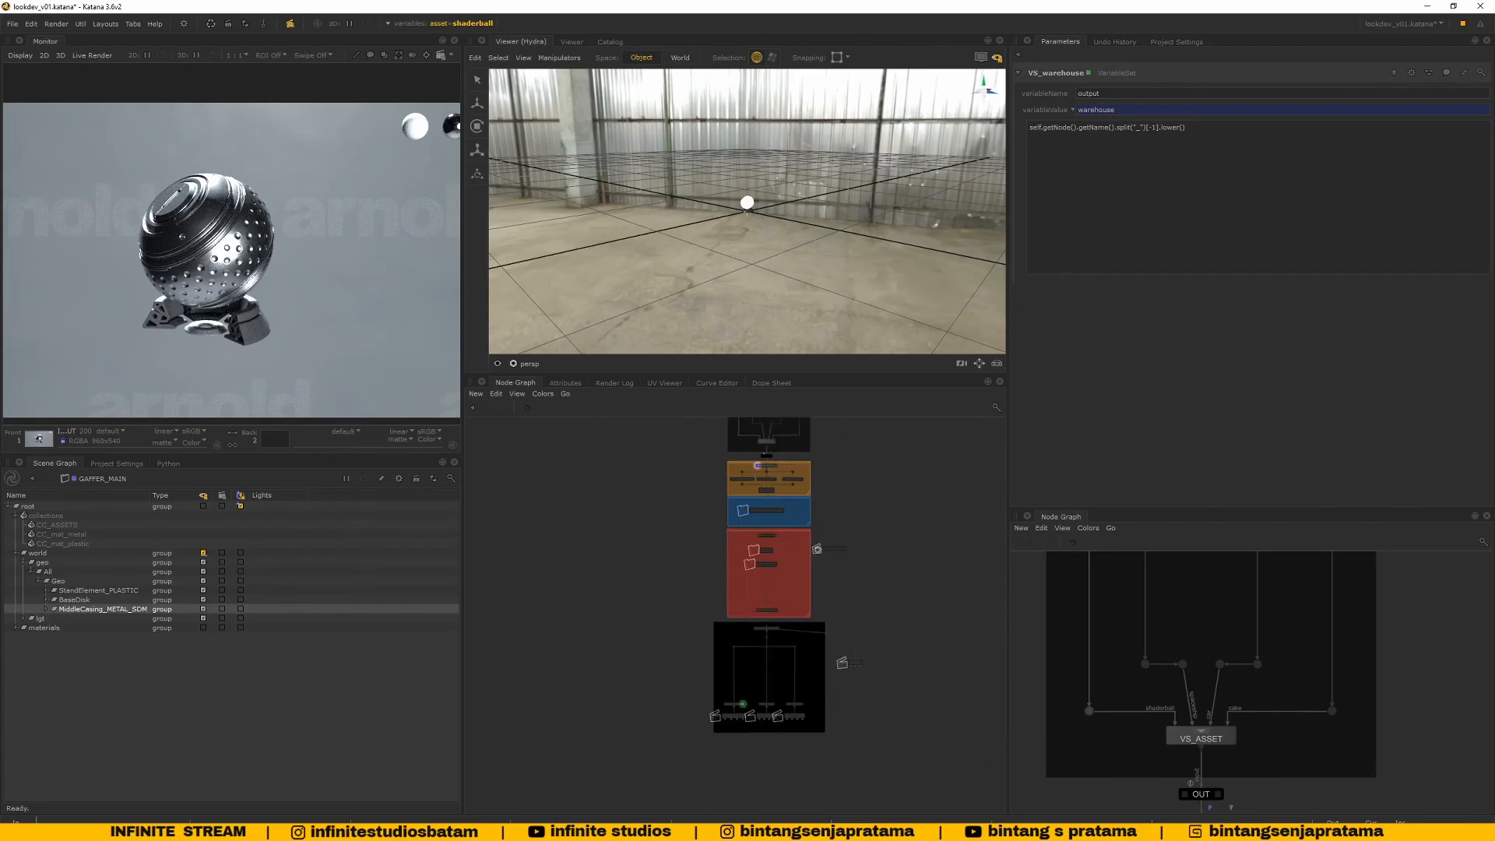
{"action": "scroll", "coordinate": [768, 701], "scroll_direction": "up", "scroll_amount": 4}
{"action": "middle_click_drag", "start_coordinate": [759, 740], "coordinate": [774, 662]}
{"action": "scroll", "coordinate": [774, 662], "scroll_direction": "down", "scroll_amount": 1}
{"action": "middle_click_drag", "start_coordinate": [771, 574], "coordinate": [781, 625]}
{"action": "left_click", "coordinate": [804, 627]}
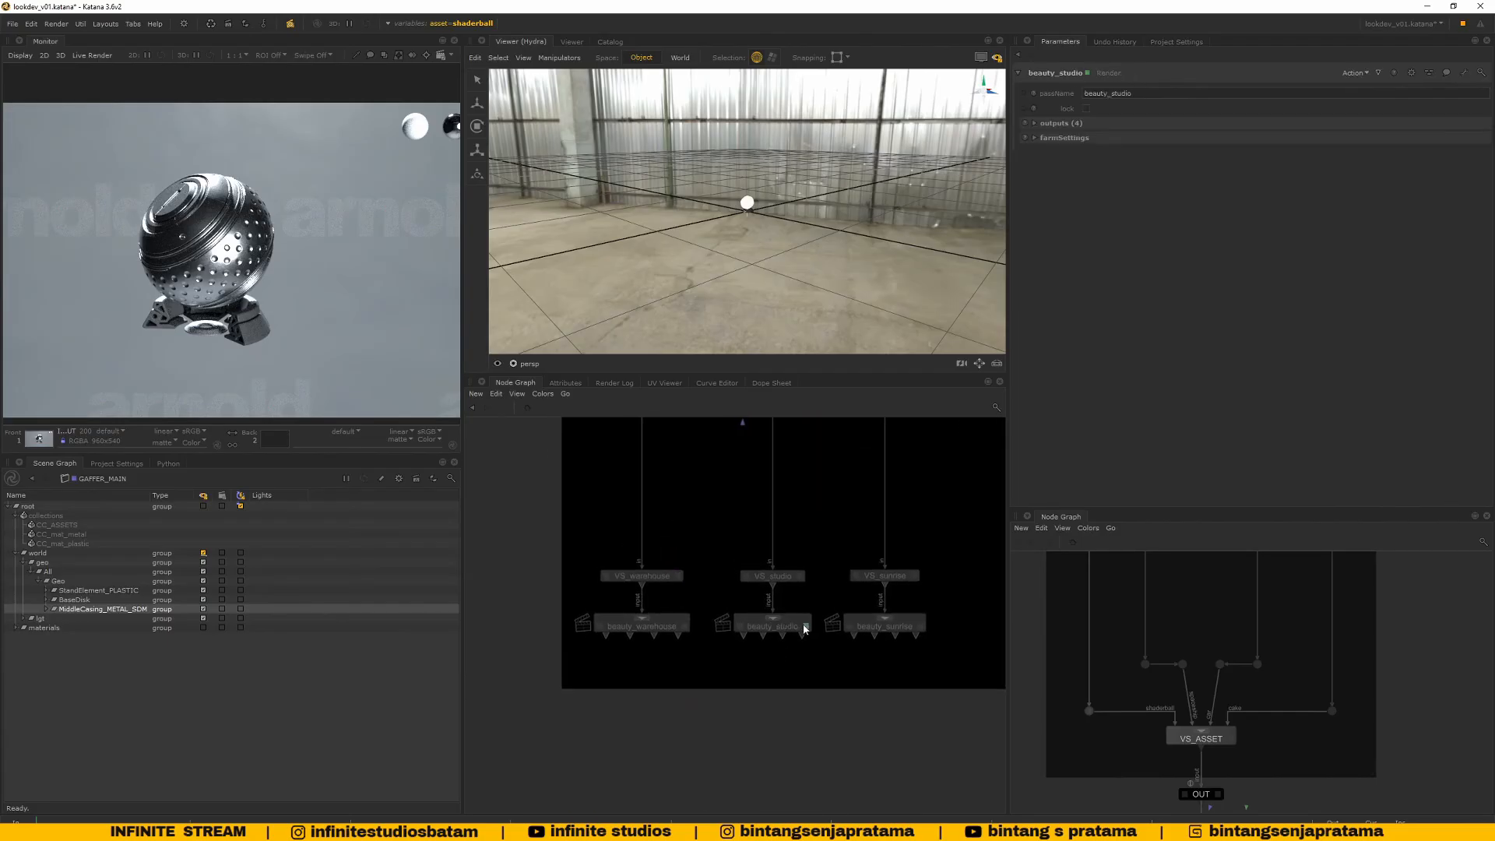
{"action": "left_click", "coordinate": [743, 629]}
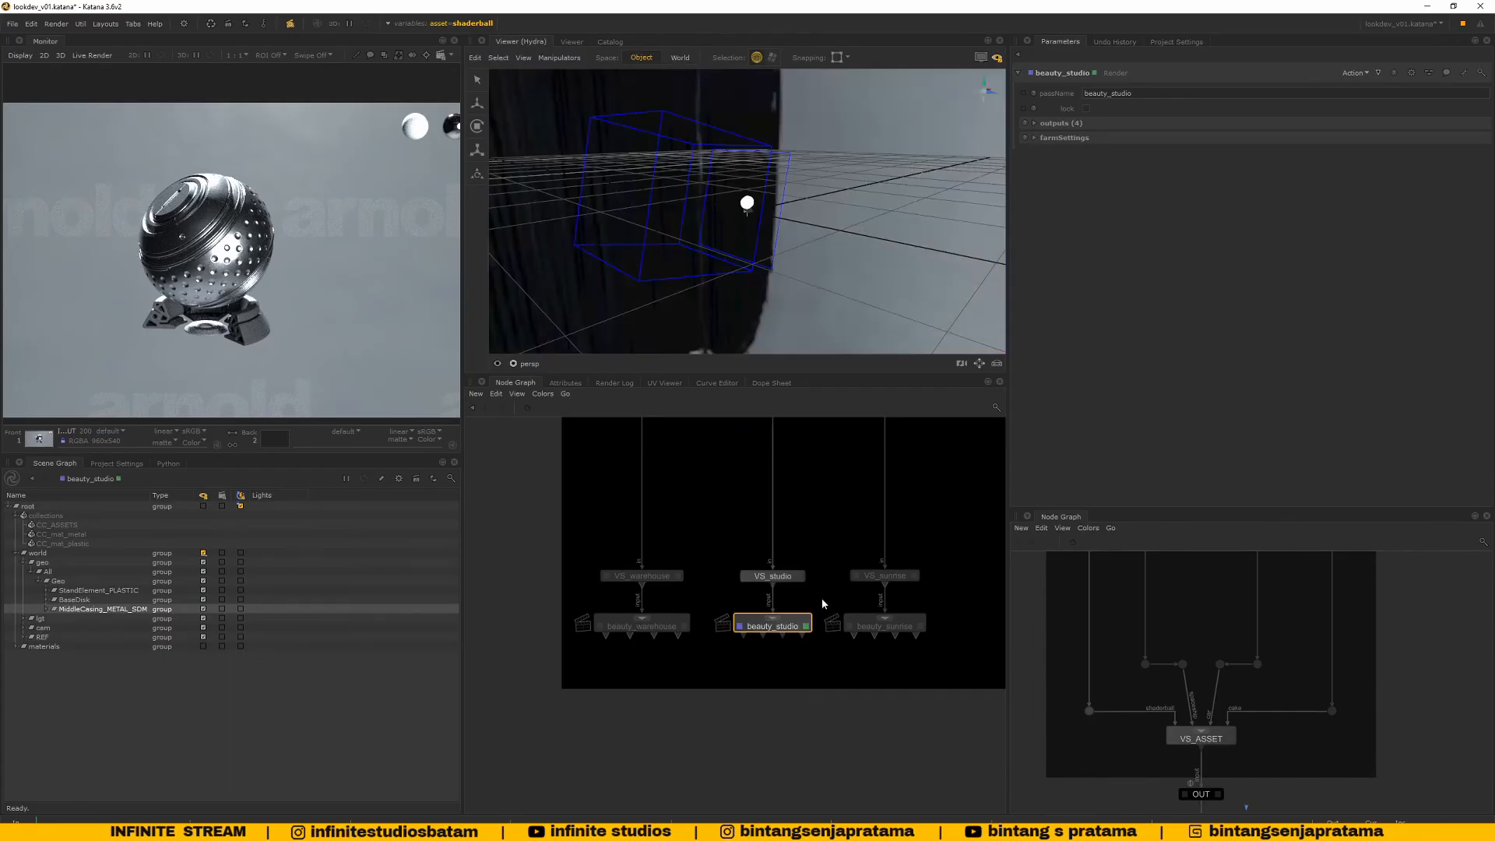
{"action": "scroll", "coordinate": [729, 638], "scroll_direction": "up", "scroll_amount": 3}
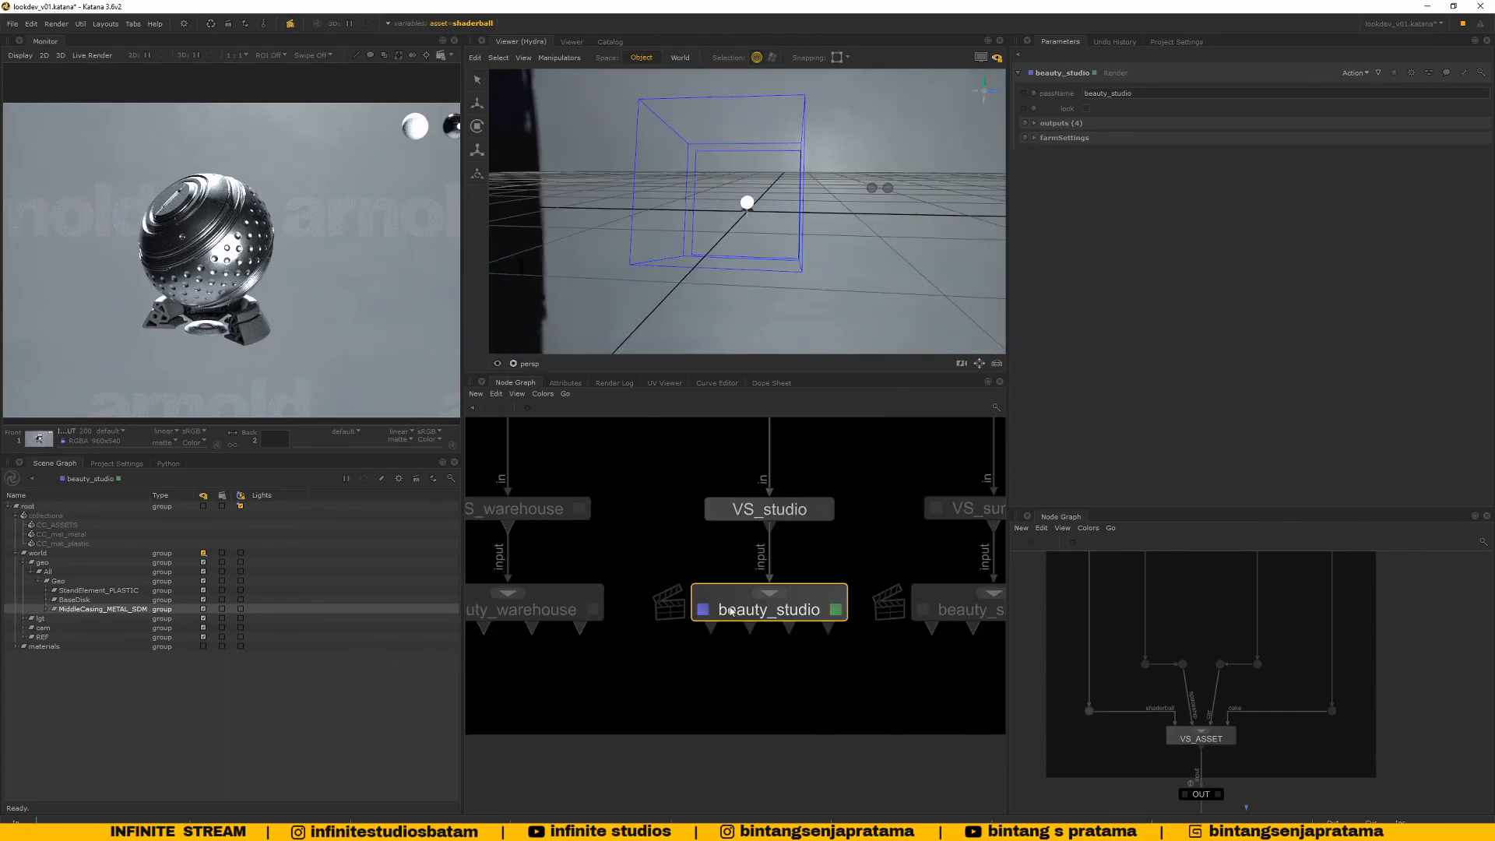
{"action": "mouse_move", "coordinate": [857, 276]}
{"action": "left_mouse_down", "text": "alt"}
{"action": "mouse_move", "coordinate": [806, 269]}
{"action": "mouse_move", "coordinate": [779, 216]}
{"action": "mouse_move", "coordinate": [875, 247]}
{"action": "mouse_move", "coordinate": [798, 246]}
{"action": "mouse_move", "coordinate": [849, 248]}
{"action": "left_mouse_up", "text": "alt"}
{"action": "middle_click_drag", "start_coordinate": [783, 530], "coordinate": [746, 715]}
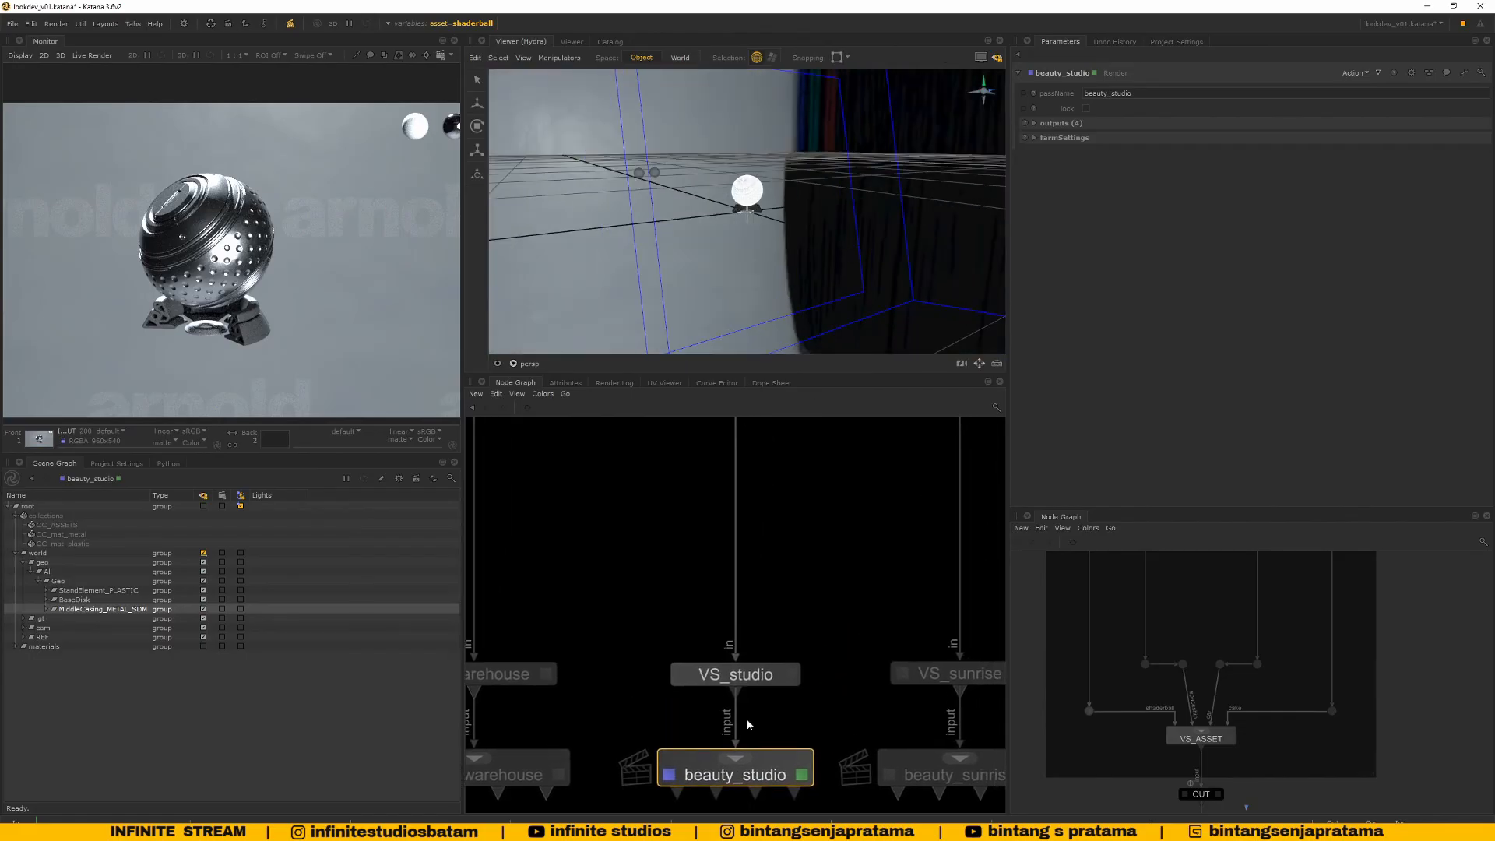
Show the parameters of VS_studio and inspect the expression behind its variableValue
{"action": "scroll", "coordinate": [746, 712], "scroll_direction": "up", "scroll_amount": 3}
{"action": "double_click", "coordinate": [763, 671]}
{"action": "scroll", "coordinate": [766, 662], "scroll_direction": "down", "scroll_amount": 4}
{"action": "middle_click_drag", "start_coordinate": [767, 664], "coordinate": [797, 723]}
{"action": "left_click", "coordinate": [1073, 111]}
{"action": "left_click", "coordinate": [1073, 111]}
View the scene from the VS_HDR node in the lighting backdrop and show its parameters
{"action": "scroll", "coordinate": [797, 724], "scroll_direction": "down", "scroll_amount": 5}
{"action": "middle_click_drag", "start_coordinate": [778, 629], "coordinate": [777, 659]}
{"action": "scroll", "coordinate": [786, 581], "scroll_direction": "up", "scroll_amount": 5}
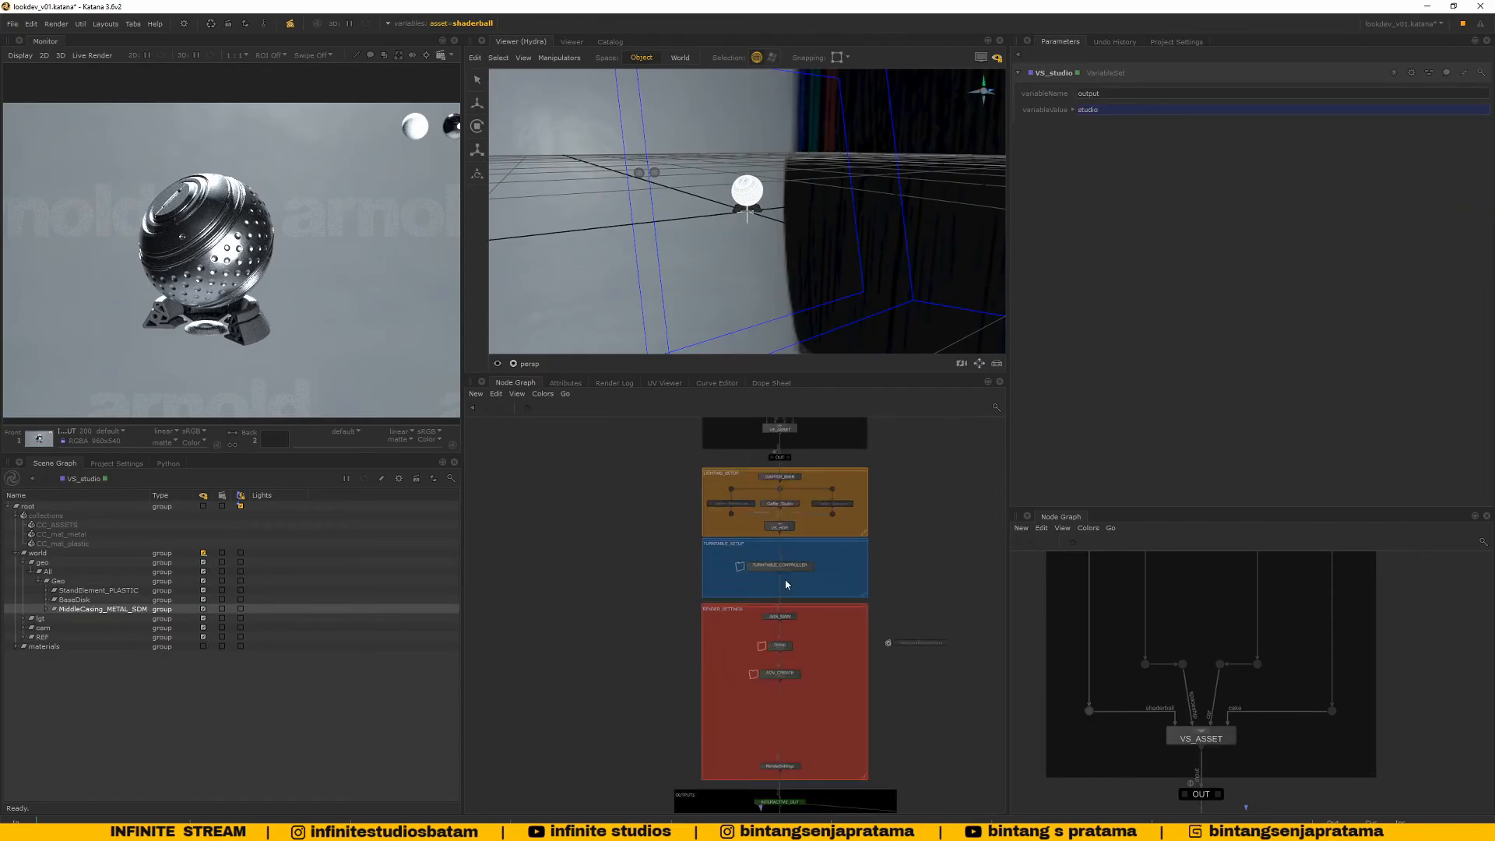
{"action": "middle_click_drag", "start_coordinate": [796, 511], "coordinate": [776, 604]}
{"action": "scroll", "coordinate": [777, 603], "scroll_direction": "up", "scroll_amount": 3}
{"action": "left_click", "coordinate": [782, 602]}
{"action": "scroll", "coordinate": [784, 601], "scroll_direction": "up", "scroll_amount": 5}
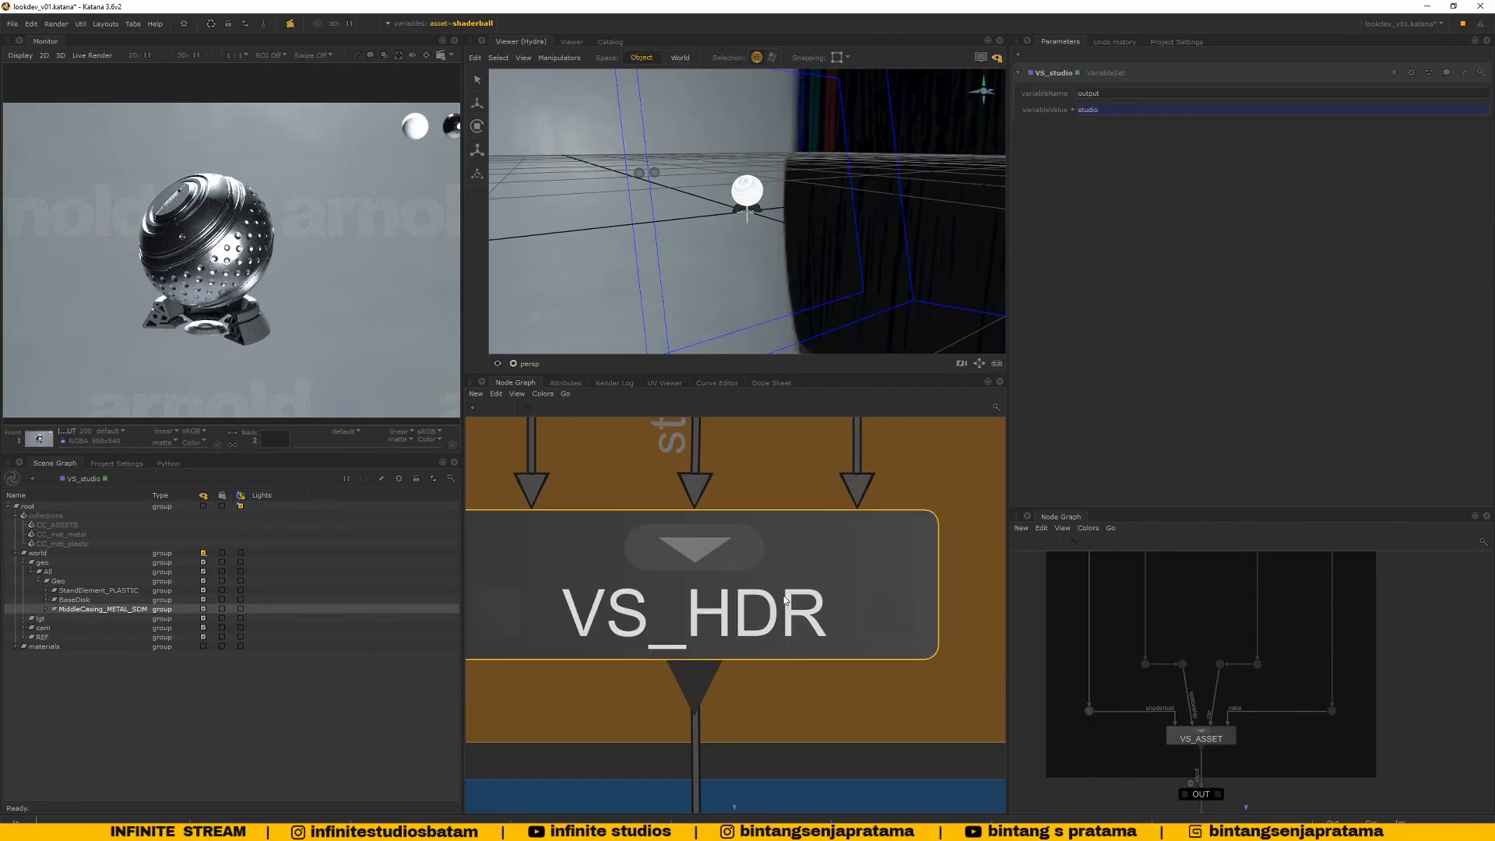
{"action": "key", "text": "e"}
{"action": "key", "text": "v"}
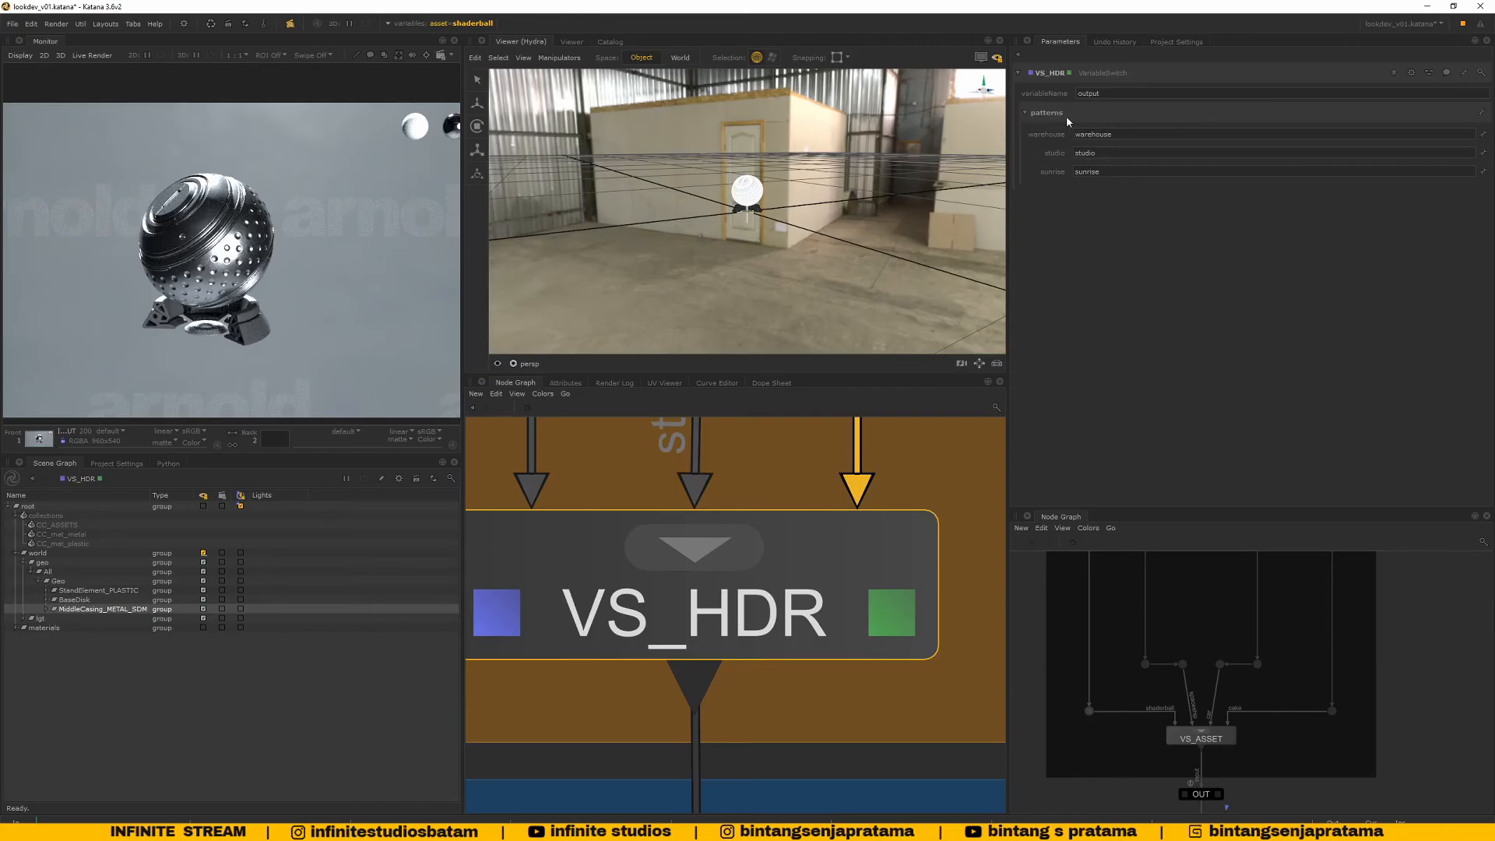
Inspect the studio and sunrise patterns of VS_HDR together with its matching input connections
{"action": "scroll", "coordinate": [771, 564], "scroll_direction": "down", "scroll_amount": 4}
{"action": "middle_click_drag", "start_coordinate": [769, 566], "coordinate": [728, 617]}
{"action": "double_click", "coordinate": [1099, 156]}
{"action": "double_click", "coordinate": [1100, 172]}
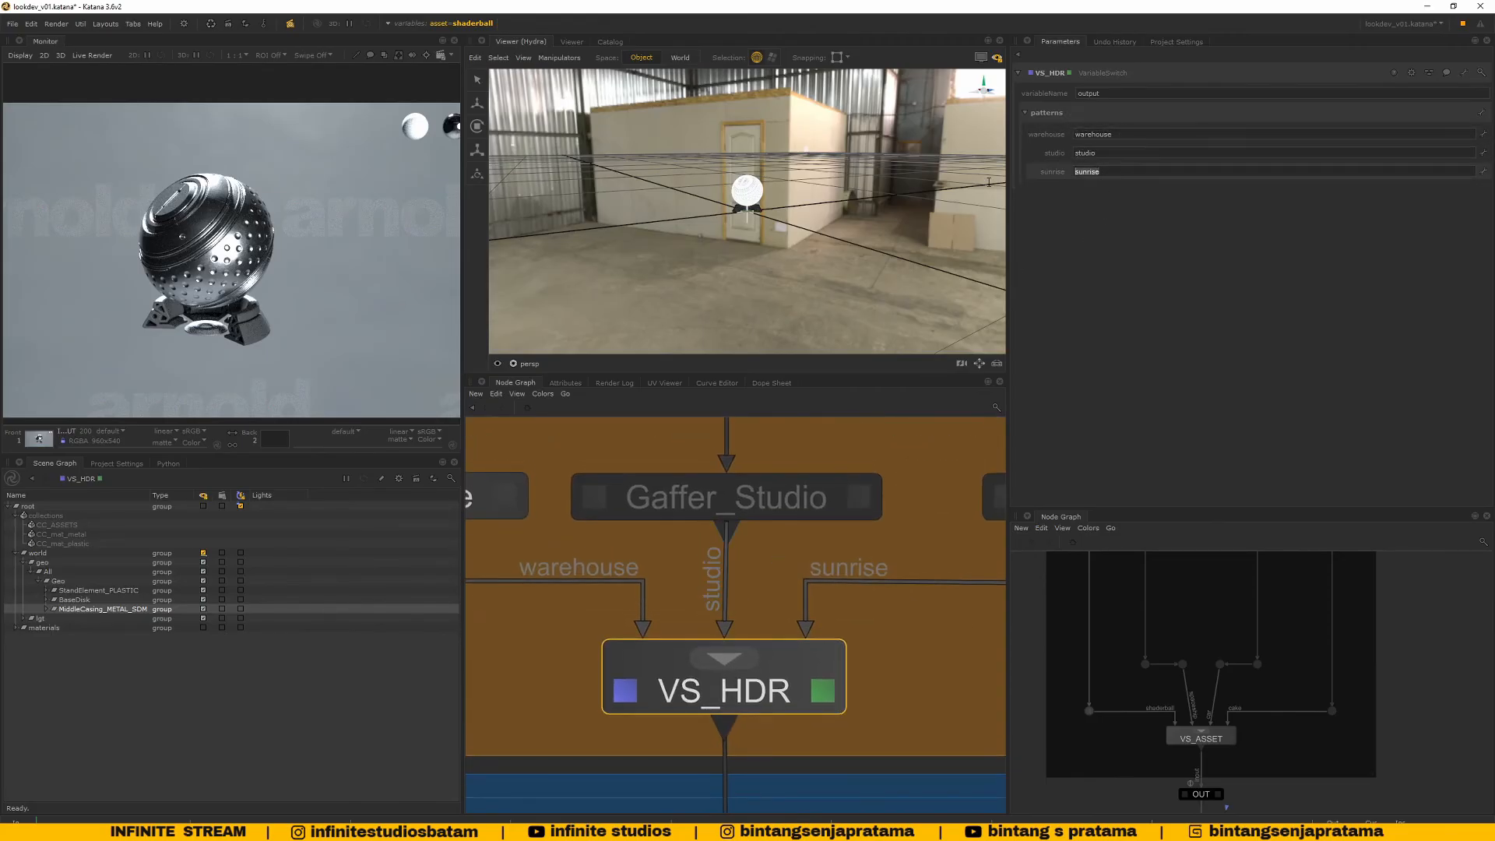
Go back to the outputs section, view the scene from beauty_studio and show its parameters again
{"action": "scroll", "coordinate": [861, 608], "scroll_direction": "down", "scroll_amount": 8}
{"action": "middle_click_drag", "start_coordinate": [862, 607], "coordinate": [838, 537]}
{"action": "middle_click_drag", "start_coordinate": [842, 805], "coordinate": [821, 499]}
{"action": "scroll", "coordinate": [789, 683], "scroll_direction": "up", "scroll_amount": 4}
{"action": "middle_click_drag", "start_coordinate": [790, 682], "coordinate": [792, 603]}
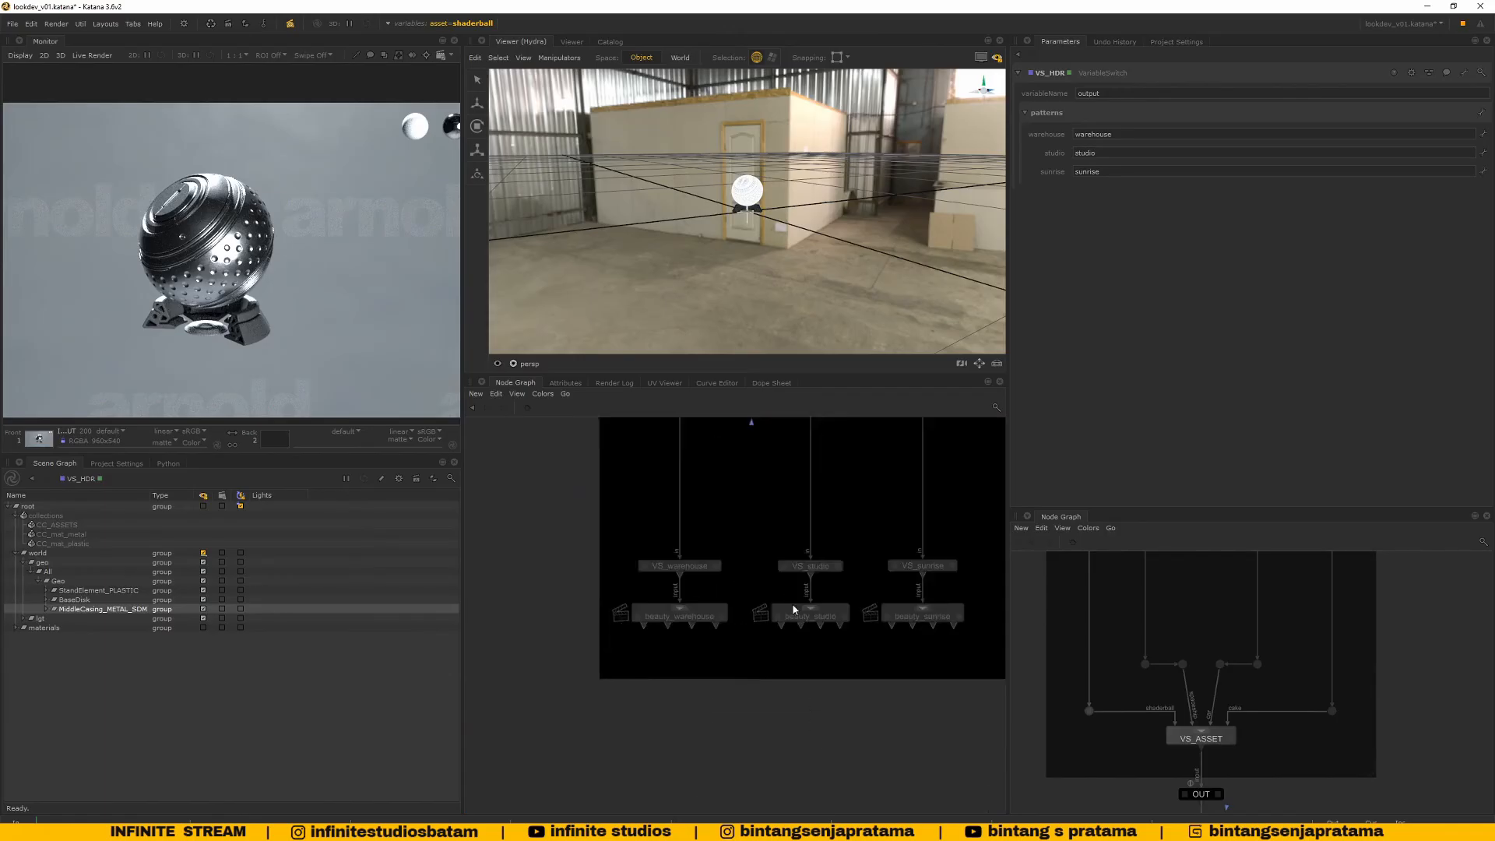
{"action": "scroll", "coordinate": [792, 603], "scroll_direction": "up", "scroll_amount": 4}
{"action": "left_click", "coordinate": [851, 633]}
{"action": "key", "text": "v"}
{"action": "key", "text": "e"}
{"action": "middle_click_drag", "start_coordinate": [893, 549], "coordinate": [820, 626]}
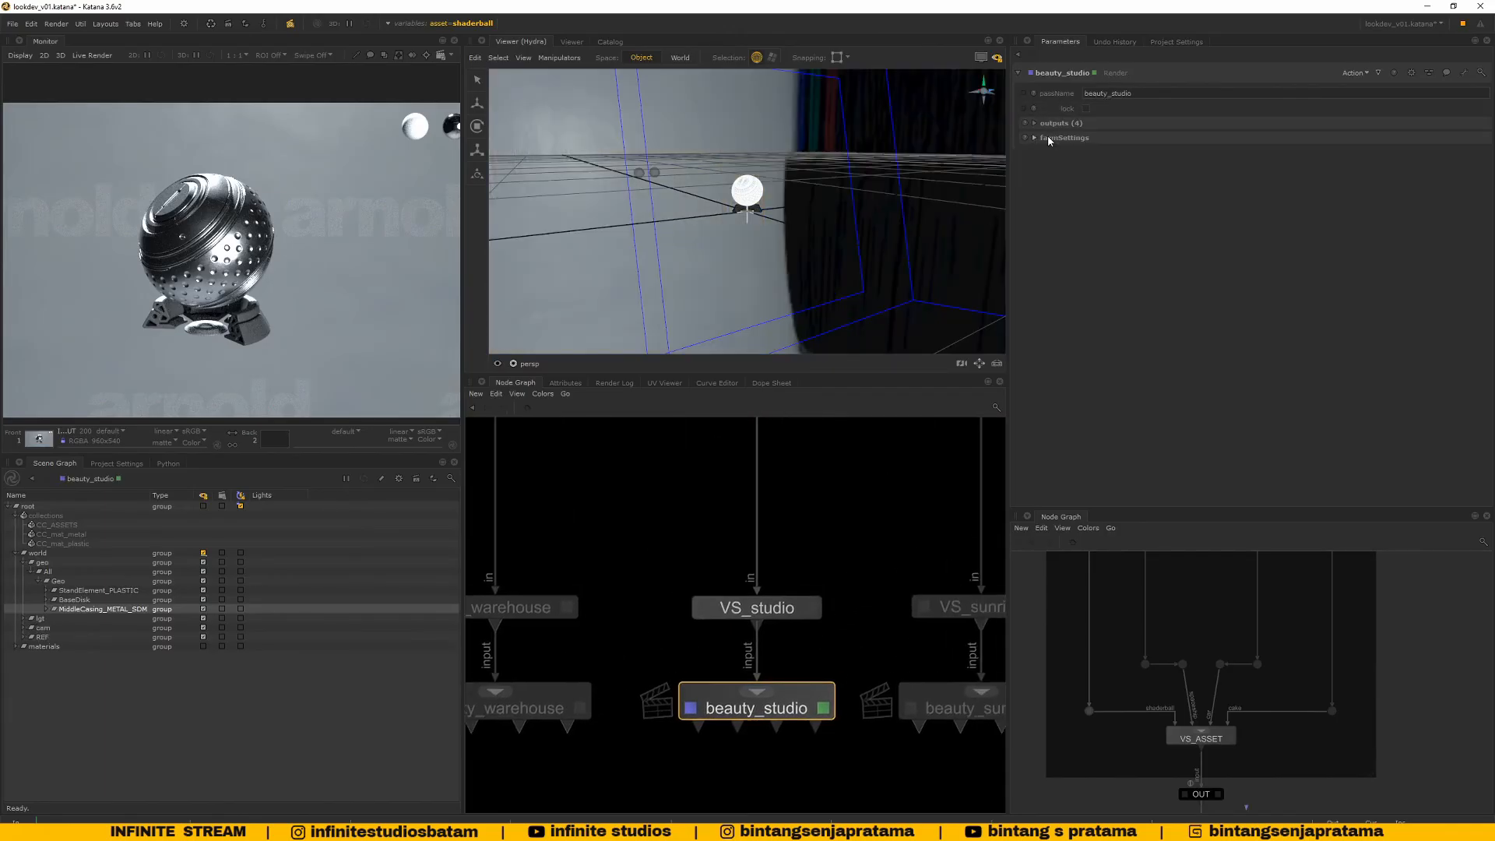
View the scene from the VS_studio node above beauty_studio and show its parameters
{"action": "left_click", "coordinate": [767, 612]}
{"action": "key", "text": "v"}
{"action": "key", "text": "e"}
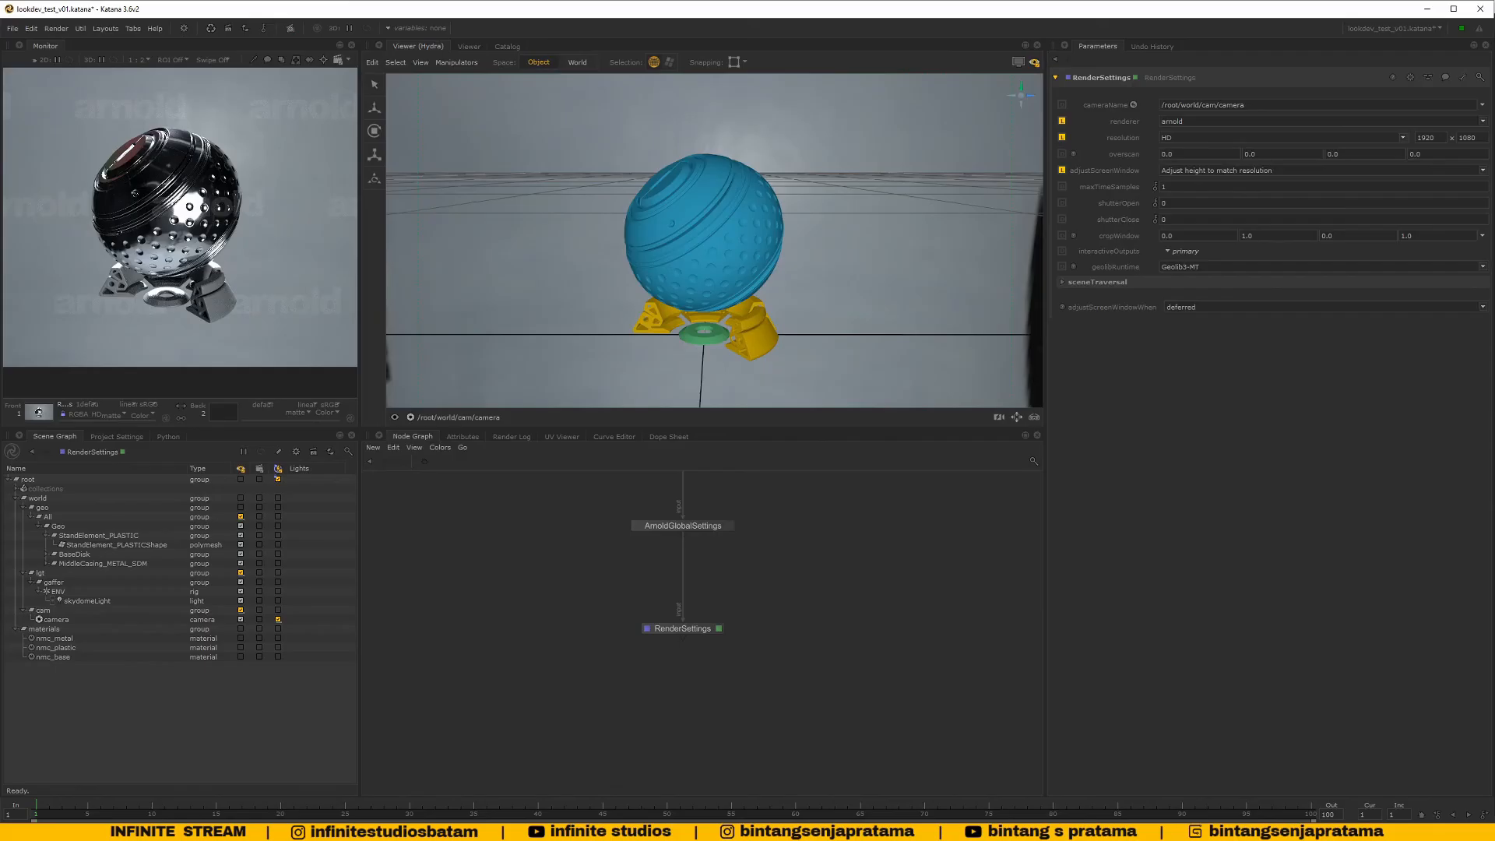
Add a VariableSet node connected below RenderSettings, show its parameters and view the scene from it
{"action": "scroll", "coordinate": [741, 685], "scroll_direction": "up", "scroll_amount": 4}
{"action": "mouse_move", "coordinate": [727, 607]}
{"action": "middle_mouse_down"}
{"action": "mouse_move", "coordinate": [740, 685]}
{"action": "mouse_move", "coordinate": [754, 601]}
{"action": "middle_mouse_up"}
{"action": "middle_click_drag", "start_coordinate": [695, 646], "coordinate": [706, 526]}
{"action": "left_click", "coordinate": [706, 526]}
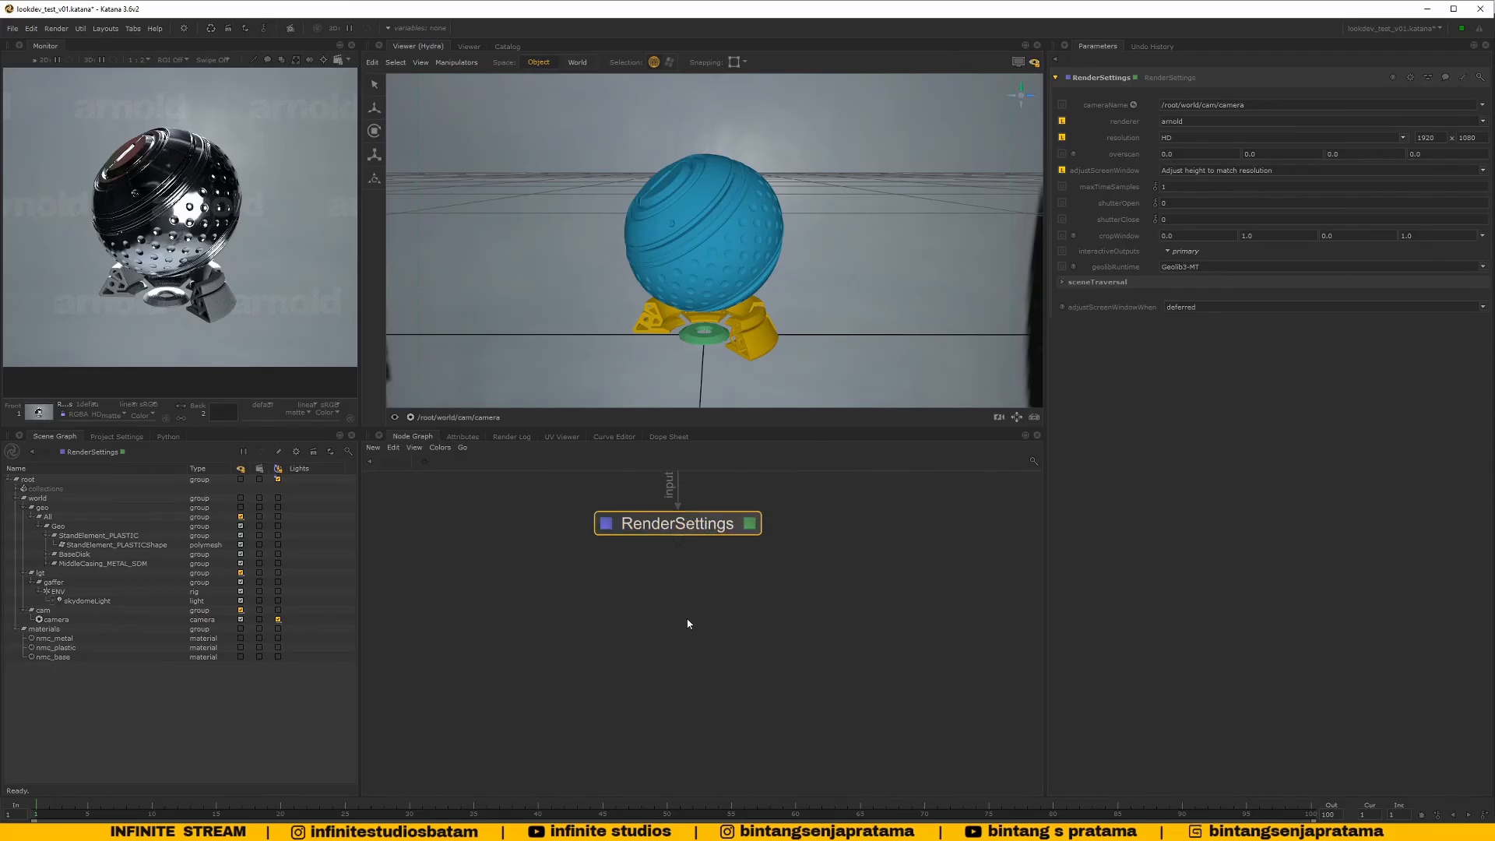
{"action": "key", "text": "Tab"}
{"action": "type", "text": "varia"}
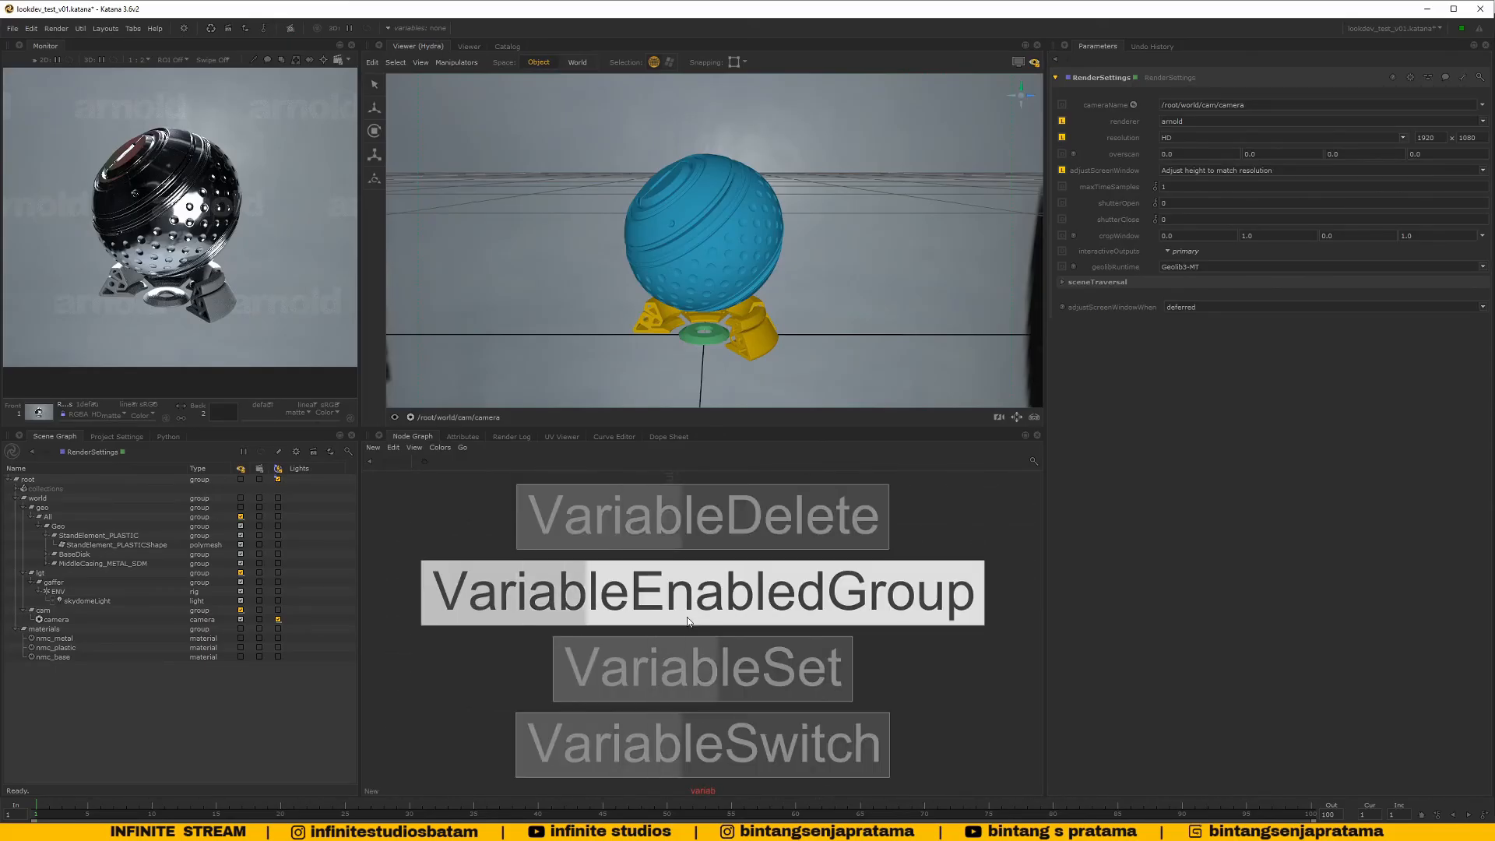
{"action": "left_click", "coordinate": [678, 640]}
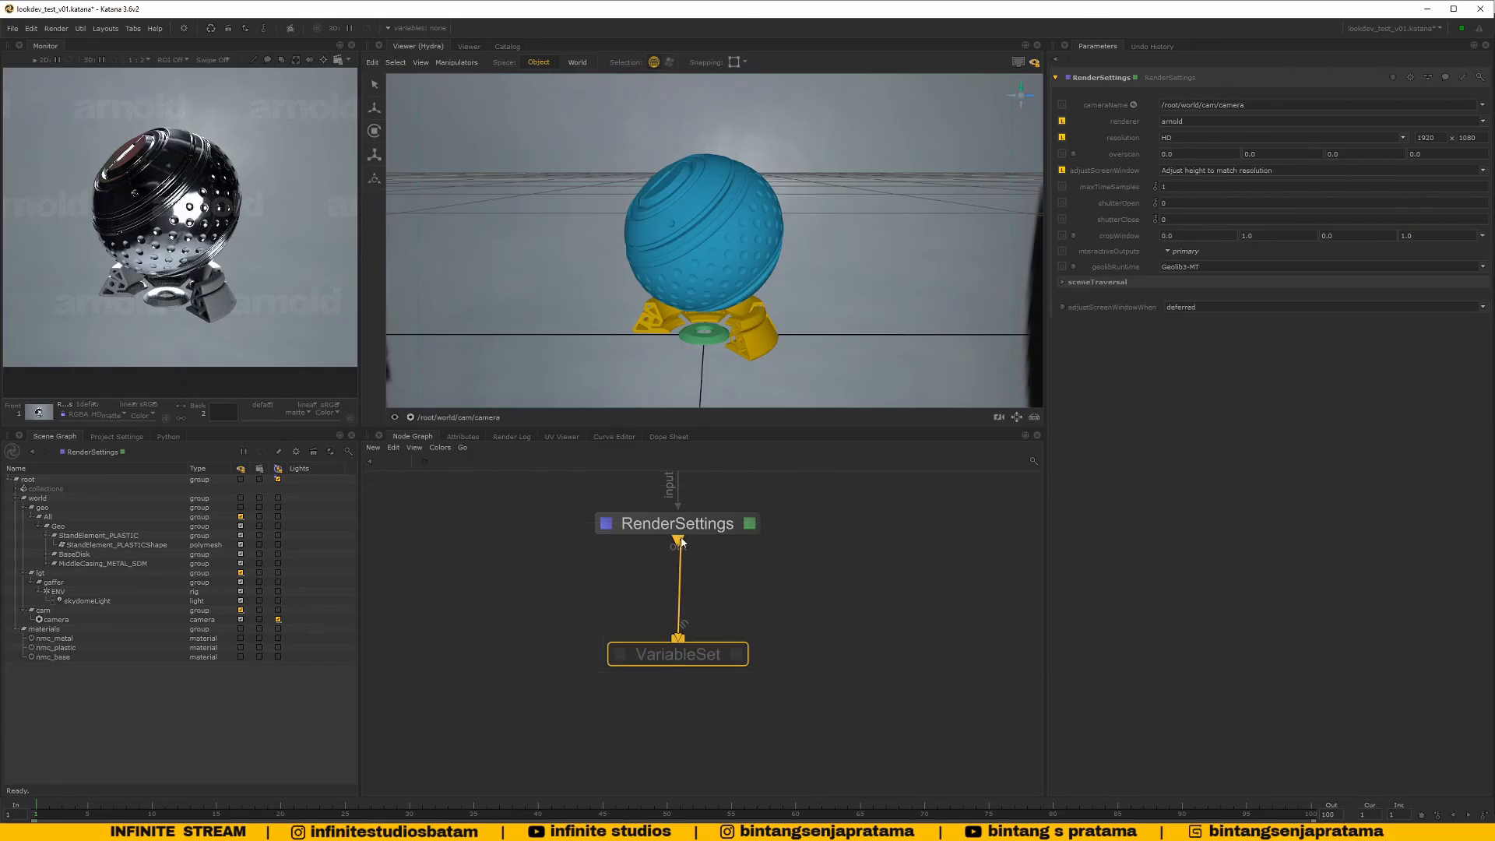
{"action": "left_click_drag", "start_coordinate": [680, 662], "coordinate": [681, 680]}
{"action": "left_click", "coordinate": [736, 673]}
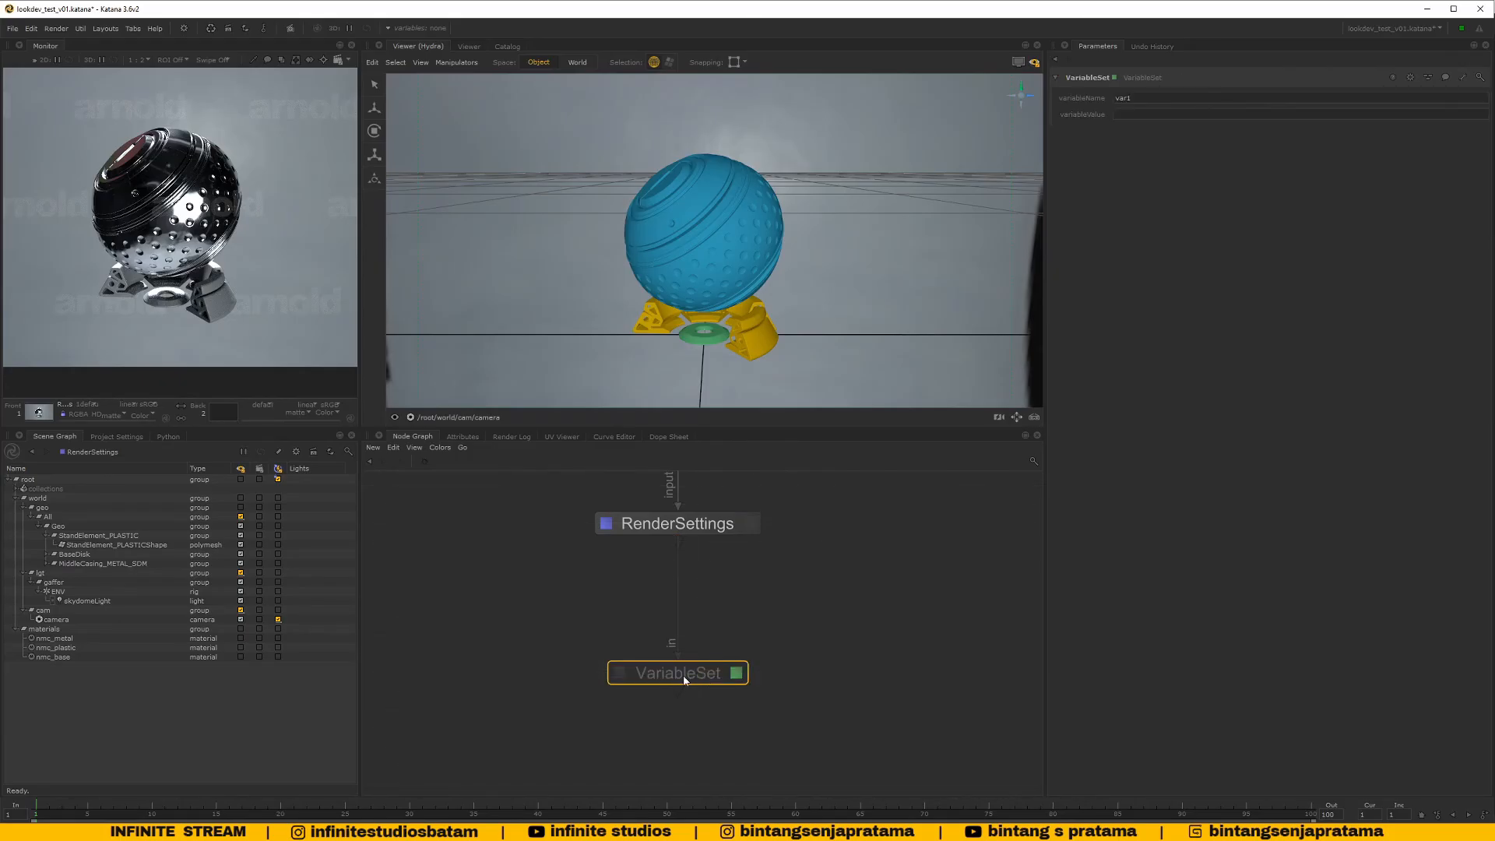
{"action": "key", "text": "v"}
{"action": "scroll", "coordinate": [707, 680], "scroll_direction": "down", "scroll_amount": 1}
{"action": "scroll", "coordinate": [701, 682], "scroll_direction": "up", "scroll_amount": 1}
{"action": "middle_click_drag", "start_coordinate": [701, 682], "coordinate": [713, 649]}
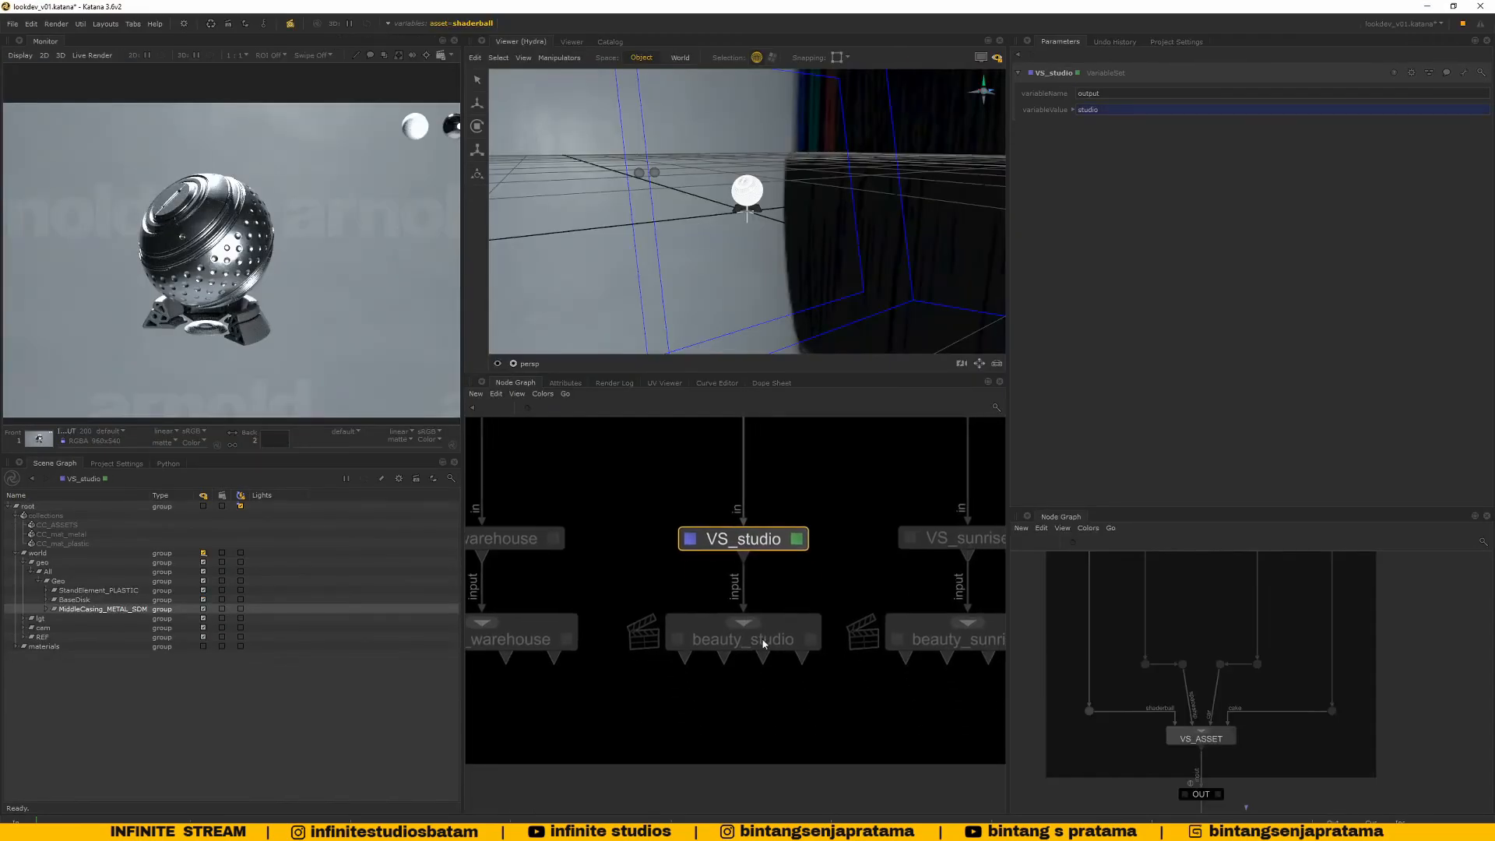
Copy the beauty_studio render node from the lookdev_v01 scene into the lookdev_test_v01 scene, connected below VariableSet
{"action": "left_click", "coordinate": [766, 643]}
{"action": "middle_click_drag", "start_coordinate": [777, 626], "coordinate": [731, 644]}
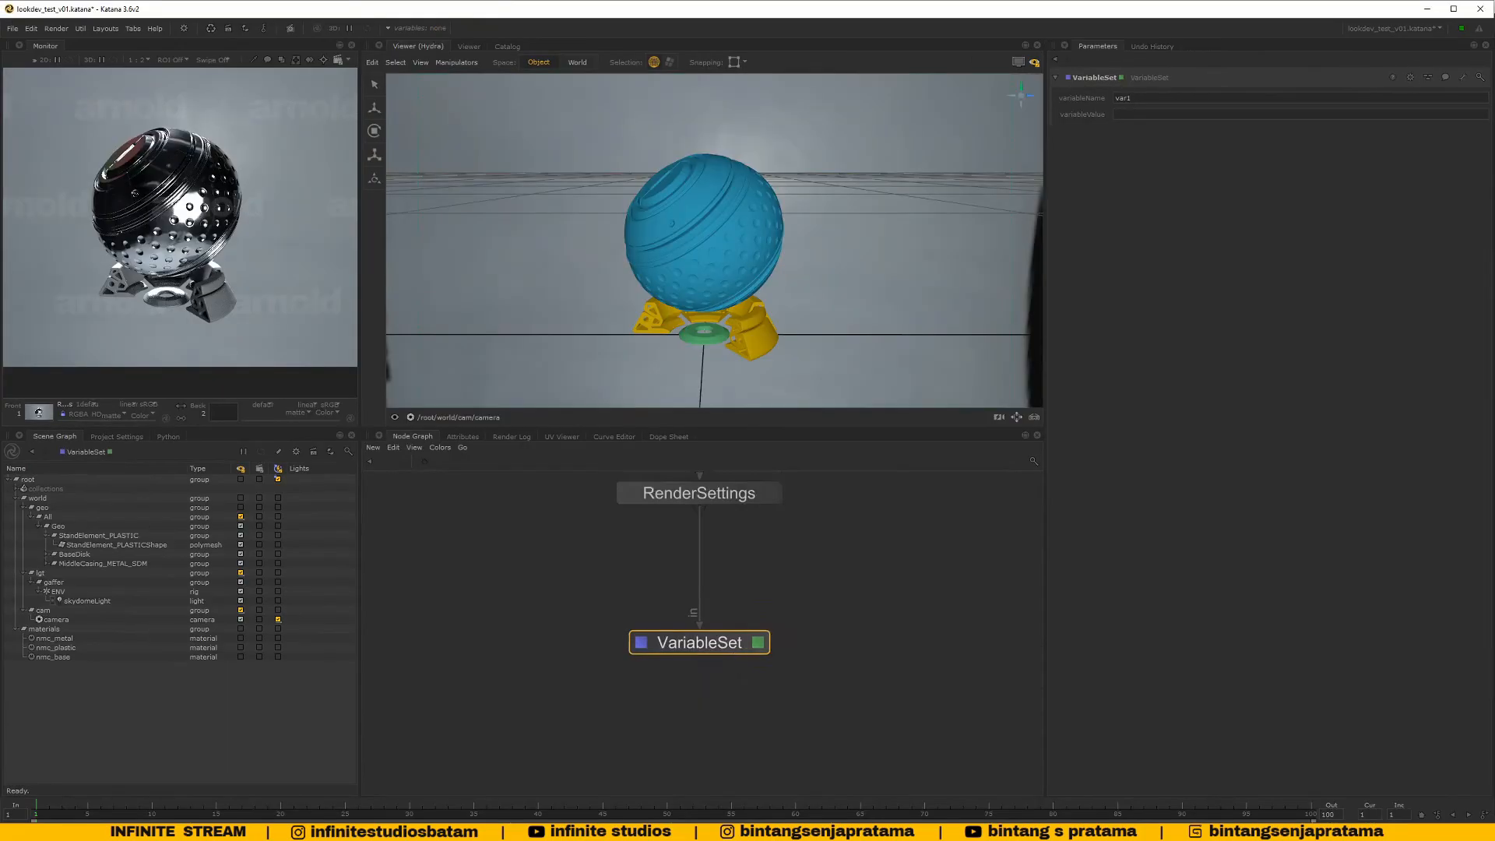
{"action": "key", "text": "Delete"}
{"action": "key", "text": "ctrl+v"}
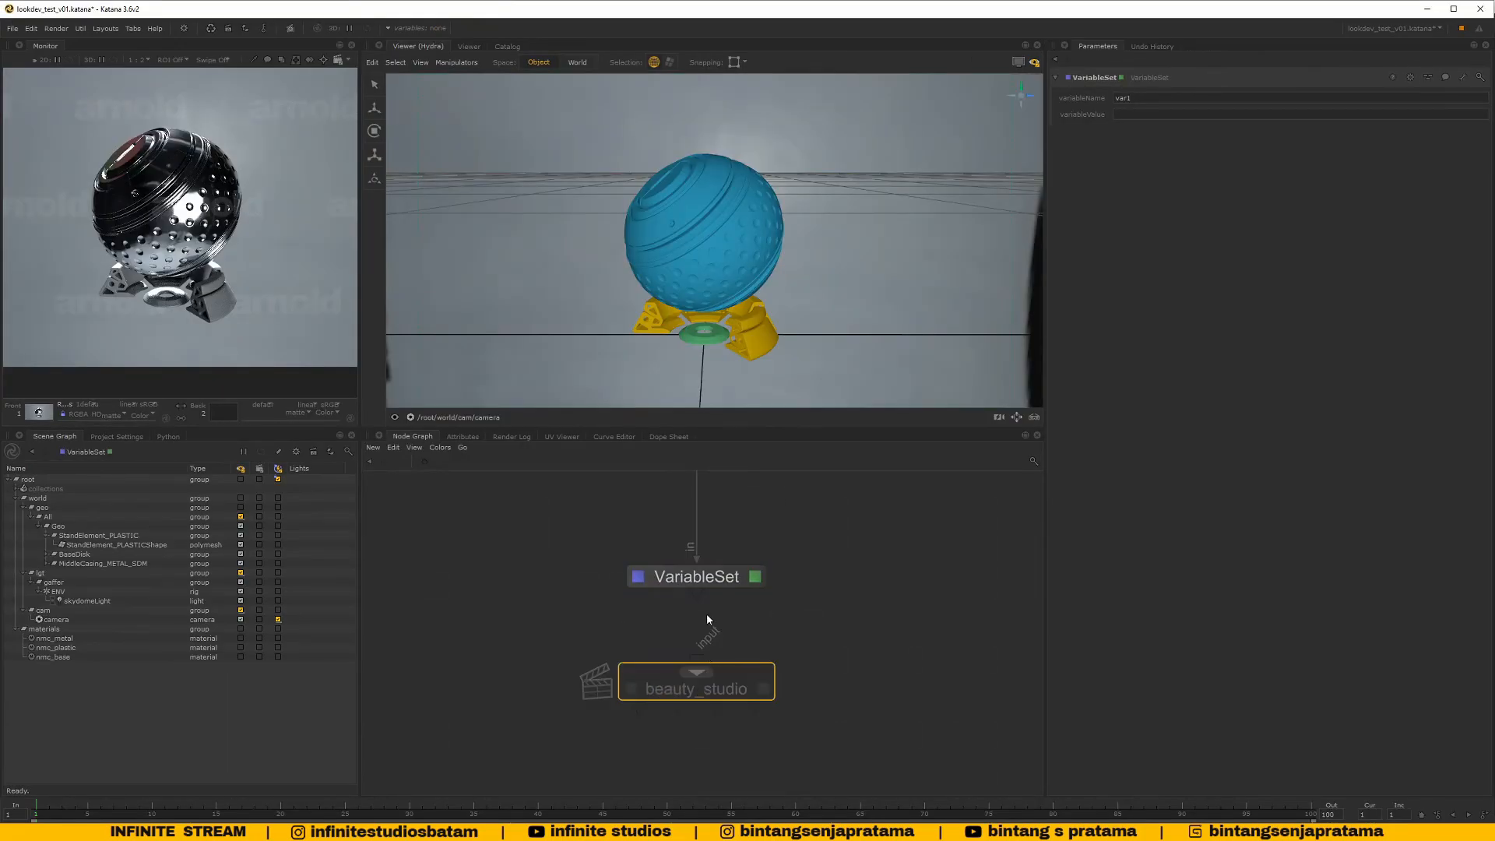
{"action": "left_click", "coordinate": [698, 667]}
{"action": "scroll", "coordinate": [842, 602], "scroll_direction": "down", "scroll_amount": 4}
{"action": "middle_click_drag", "start_coordinate": [797, 586], "coordinate": [768, 675]}
{"action": "scroll", "coordinate": [767, 674], "scroll_direction": "up", "scroll_amount": 2}
{"action": "left_click_drag", "start_coordinate": [792, 706], "coordinate": [794, 694]}
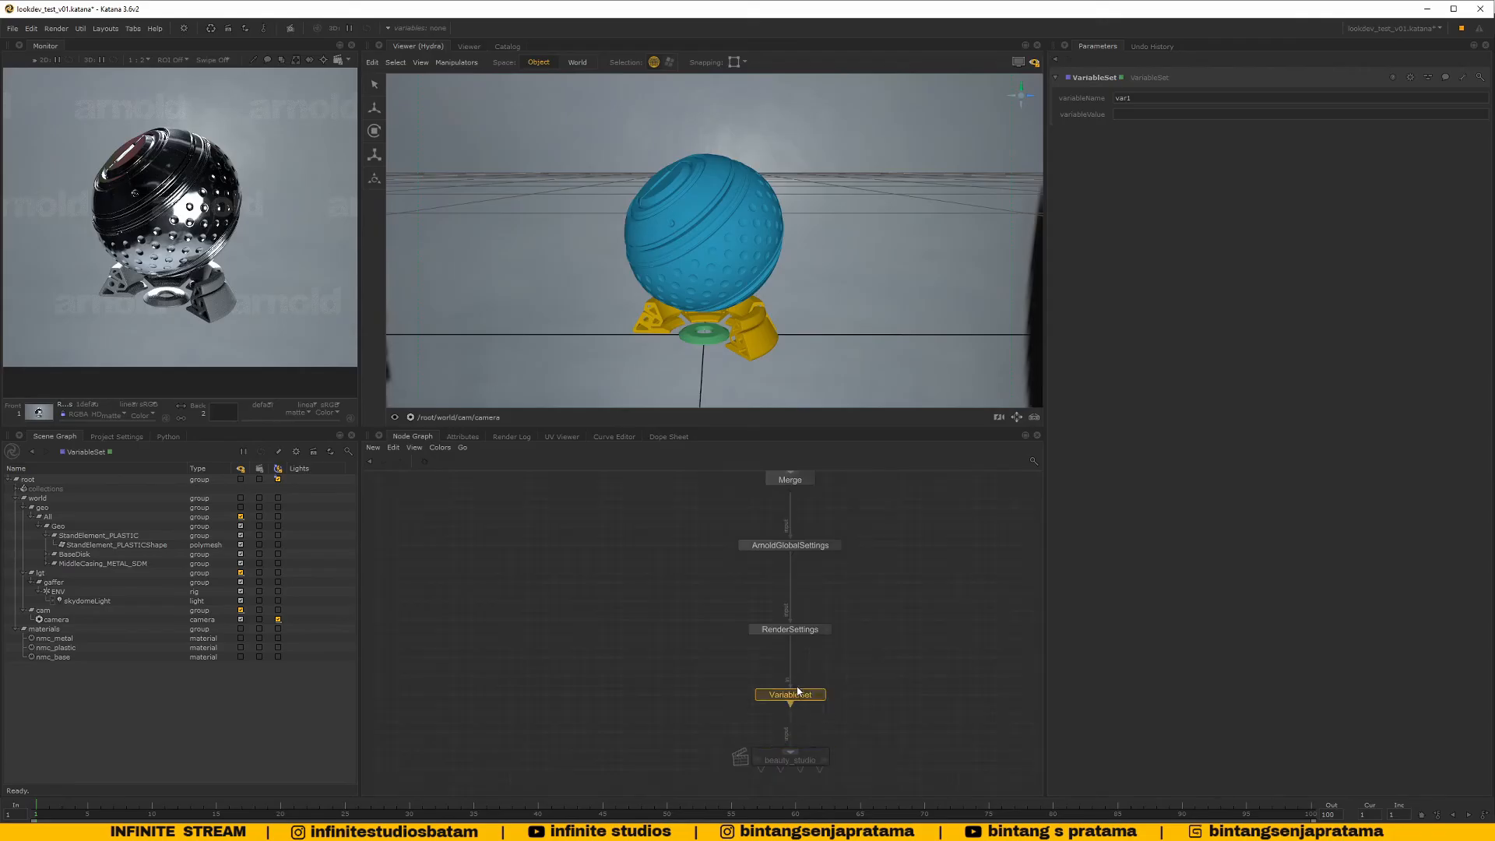
Duplicate the beauty_studio render node and place the copy beside the original
{"action": "middle_click_drag", "start_coordinate": [796, 693], "coordinate": [796, 625]}
{"action": "scroll", "coordinate": [712, 664], "scroll_direction": "up", "scroll_amount": 3}
{"action": "middle_click_drag", "start_coordinate": [664, 681], "coordinate": [597, 670]}
{"action": "left_click", "coordinate": [759, 712]}
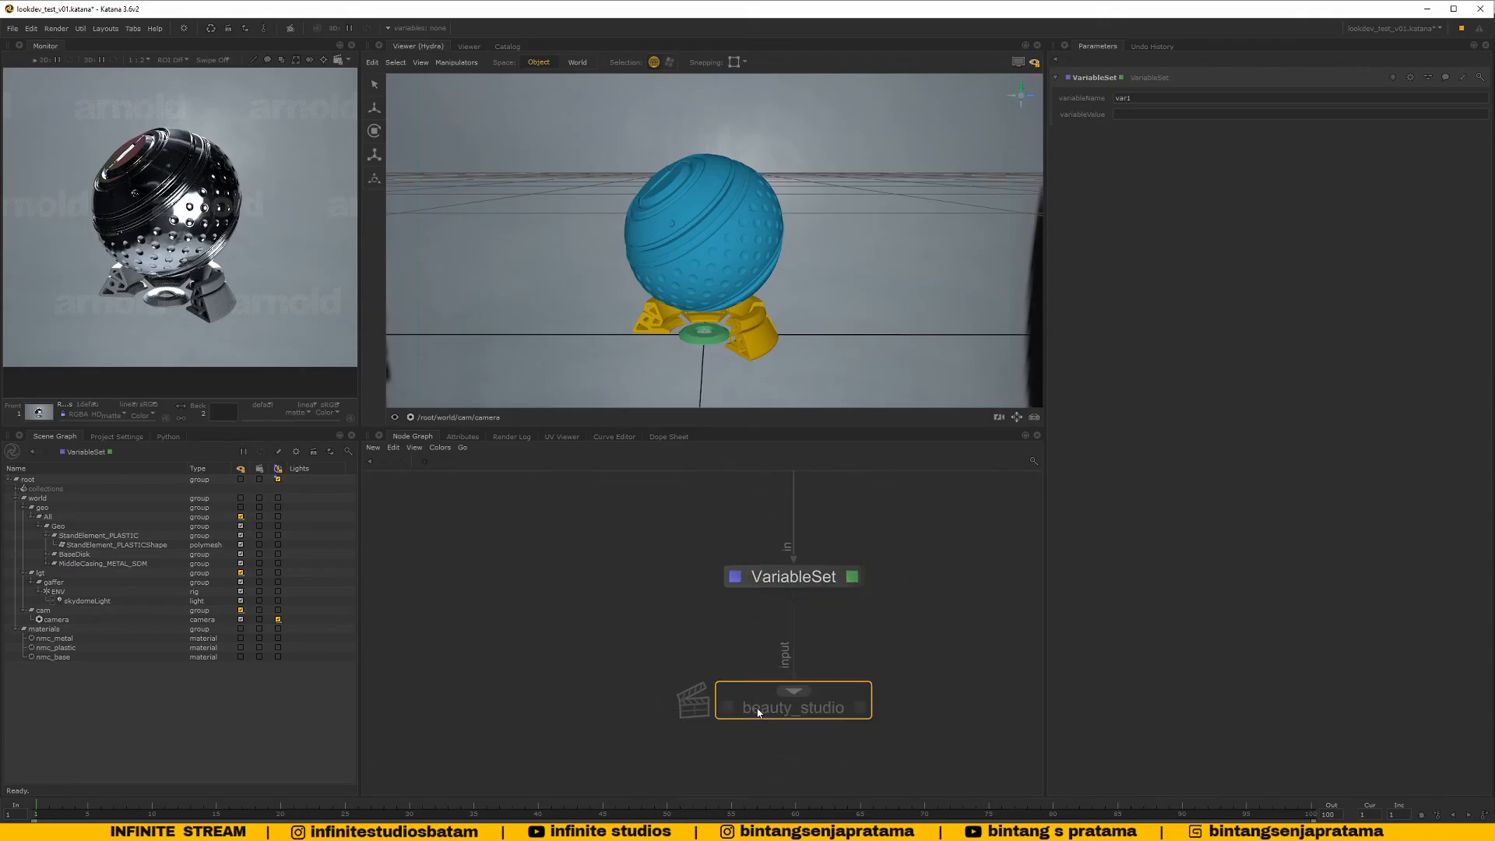
{"action": "key", "text": "ctrl+c"}
{"action": "key", "text": "ctrl+v"}
{"action": "left_click", "coordinate": [532, 701]}
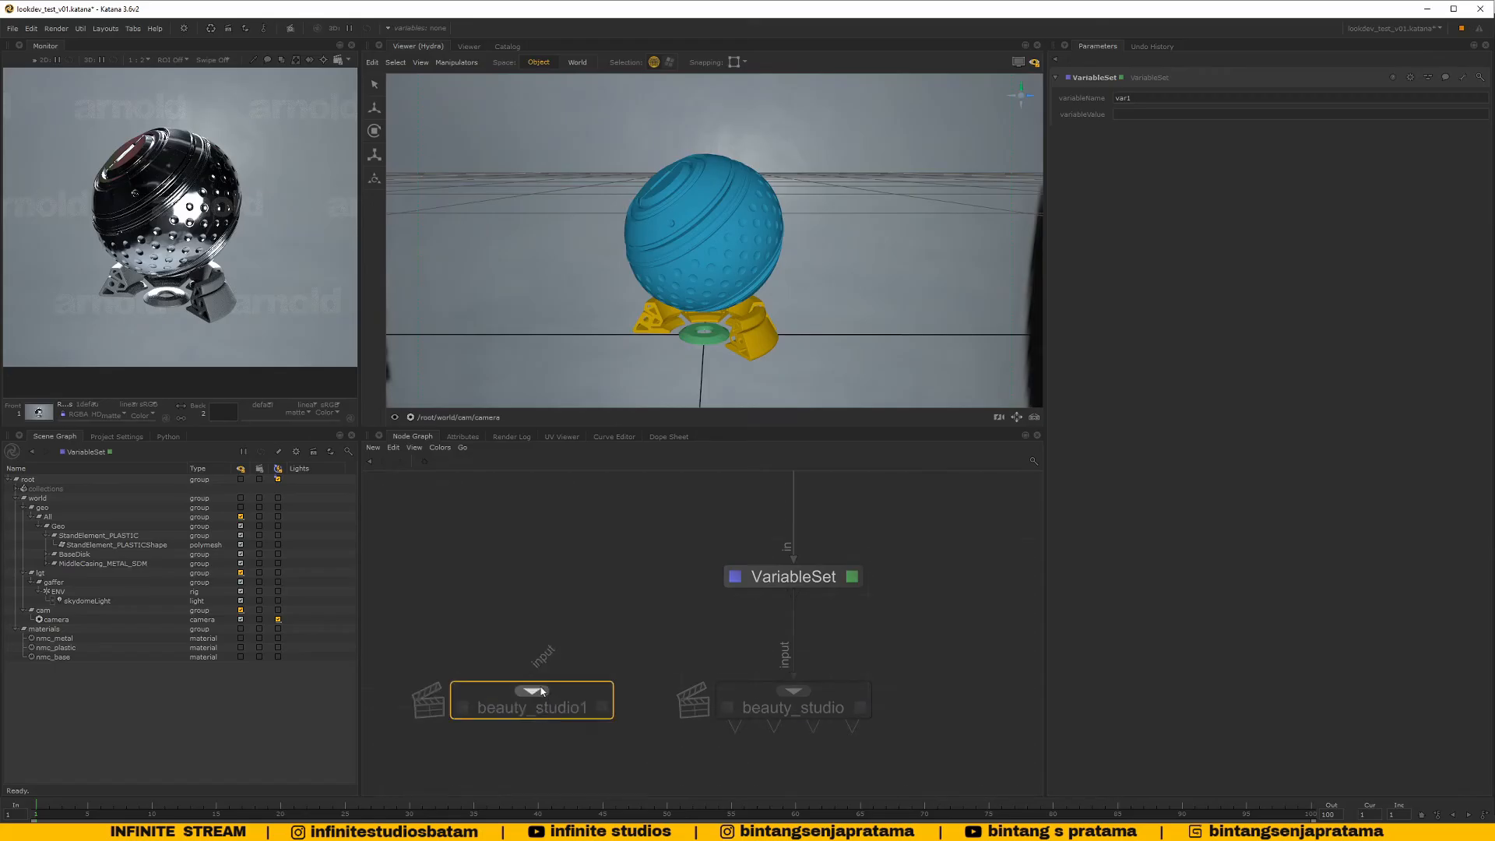
Duplicate VariableSet and place the copy above beauty_studio1
{"action": "left_click", "coordinate": [778, 581]}
{"action": "middle_click_drag", "start_coordinate": [777, 582], "coordinate": [772, 636]}
{"action": "key", "text": "ctrl+c"}
{"action": "key", "text": "ctrl+v"}
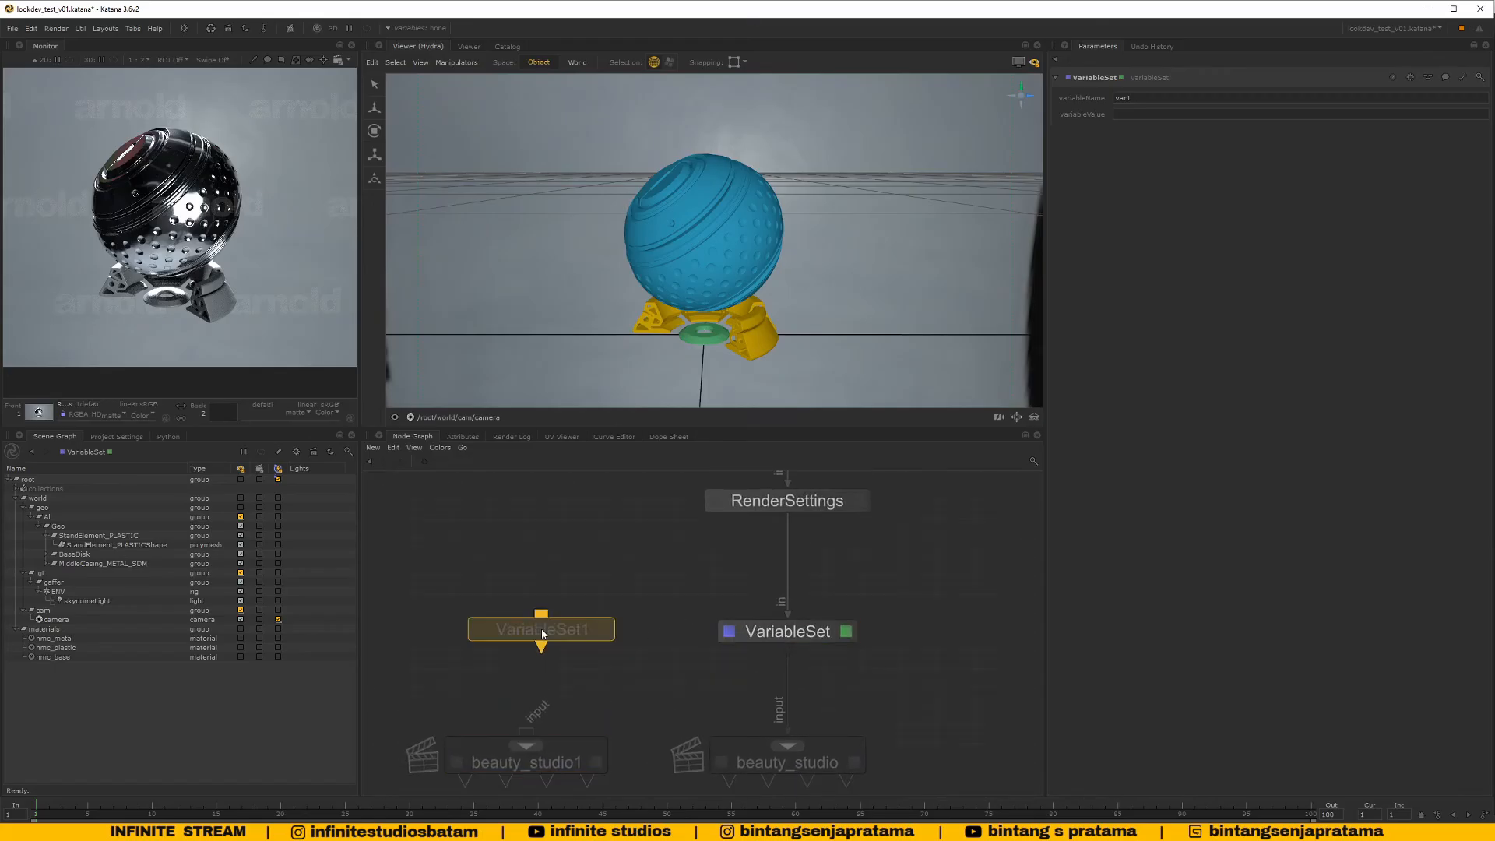
{"action": "left_click", "coordinate": [526, 634]}
Set the VariableSet node's variable name to hdri_output and its value to studio
{"action": "left_click", "coordinate": [785, 633]}
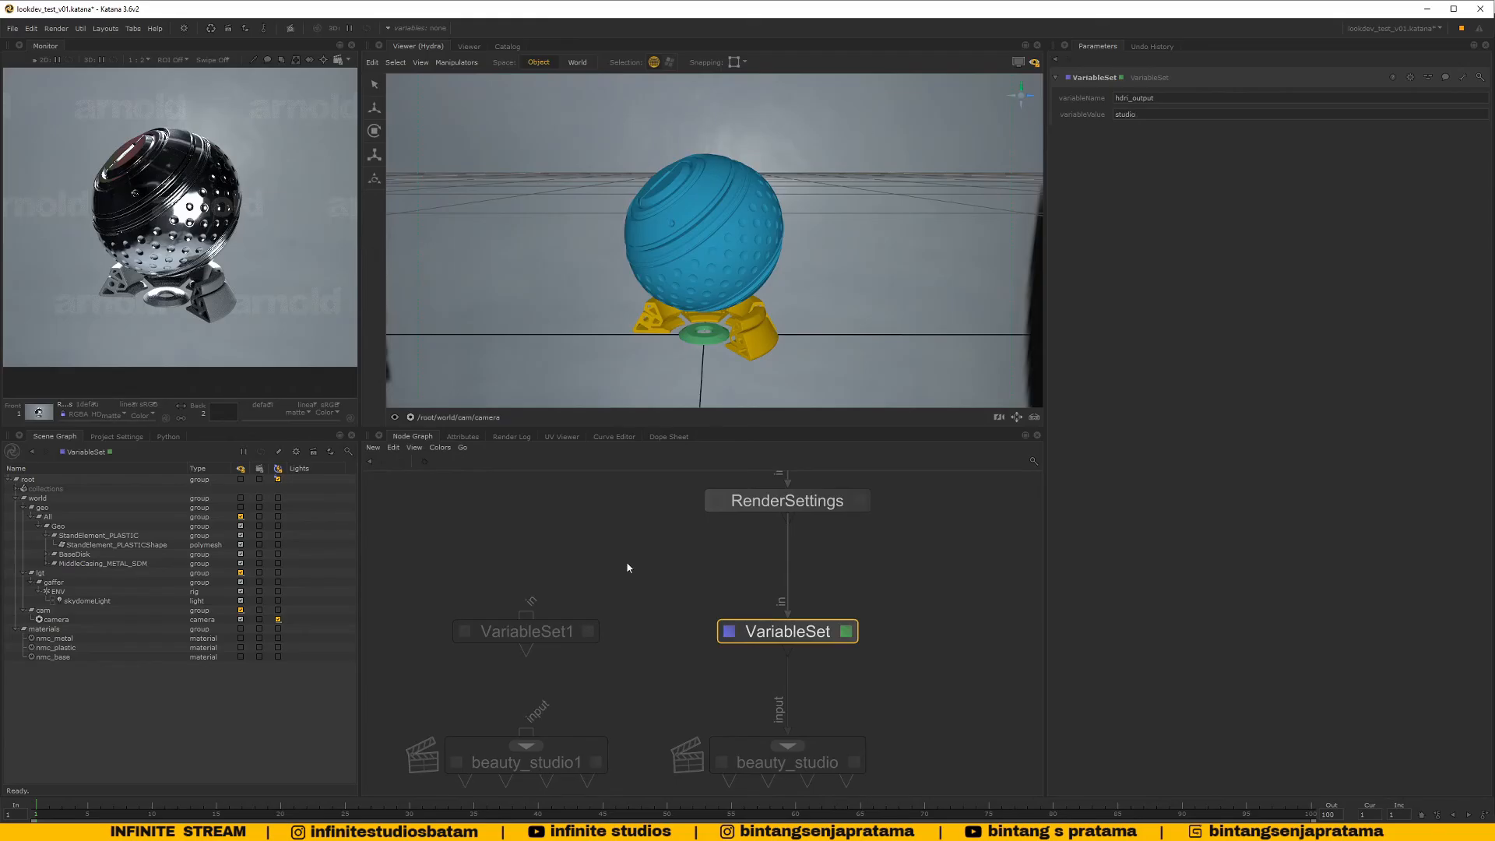
View the scene from the Gaffer_sunrise node in the lighting backdrop and show its parameters
{"action": "scroll", "coordinate": [582, 586], "scroll_direction": "down", "scroll_amount": 8}
{"action": "middle_click_drag", "start_coordinate": [593, 487], "coordinate": [588, 558]}
{"action": "scroll", "coordinate": [587, 558], "scroll_direction": "up", "scroll_amount": 8}
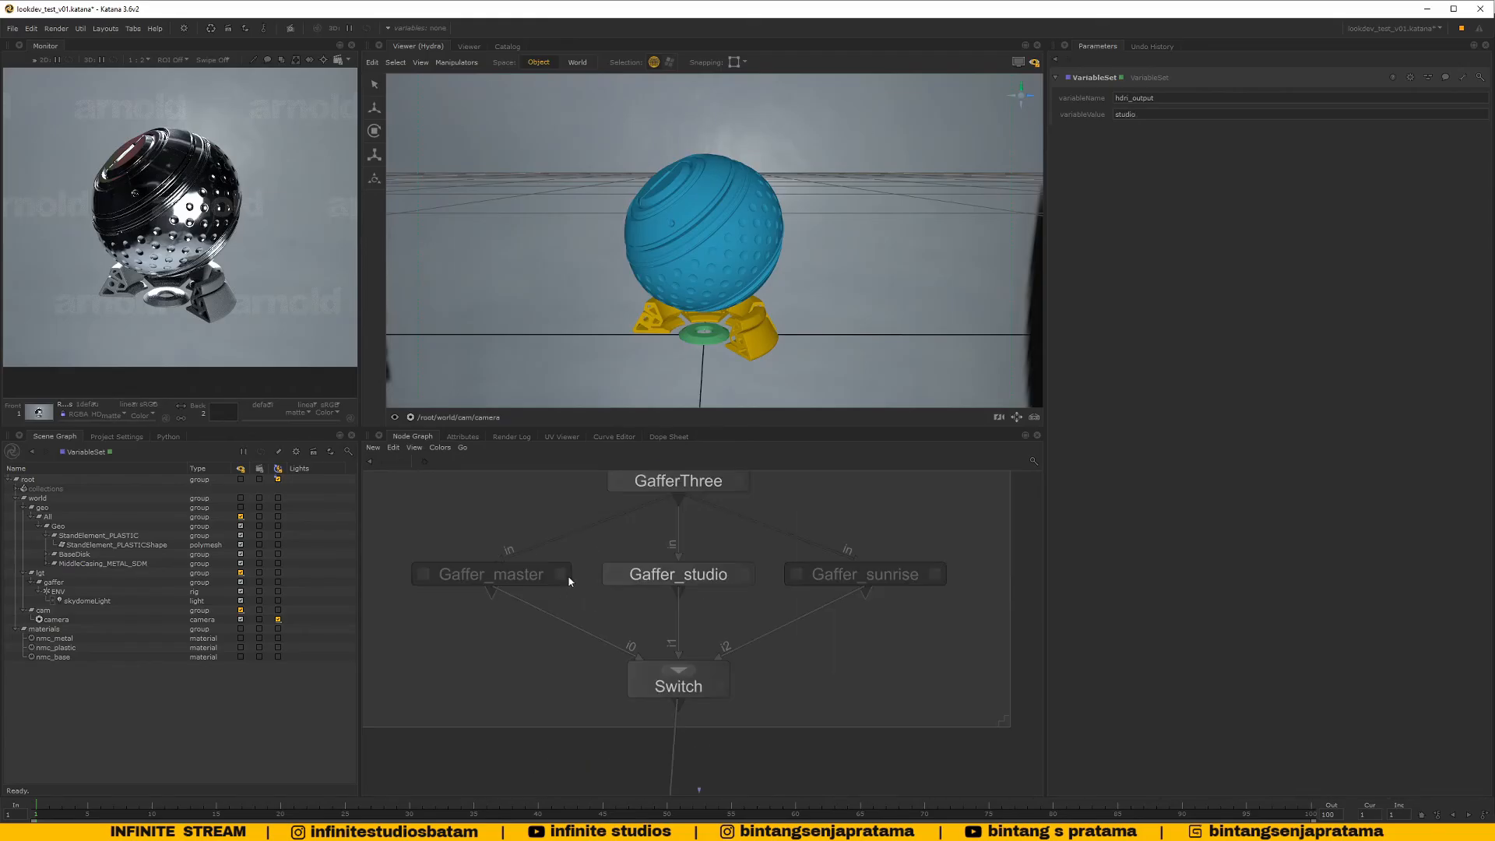
{"action": "scroll", "coordinate": [614, 585], "scroll_direction": "down", "scroll_amount": 3}
{"action": "scroll", "coordinate": [759, 586], "scroll_direction": "up", "scroll_amount": 3}
{"action": "left_click", "coordinate": [759, 586]}
{"action": "key", "text": "e"}
{"action": "key", "text": "v"}
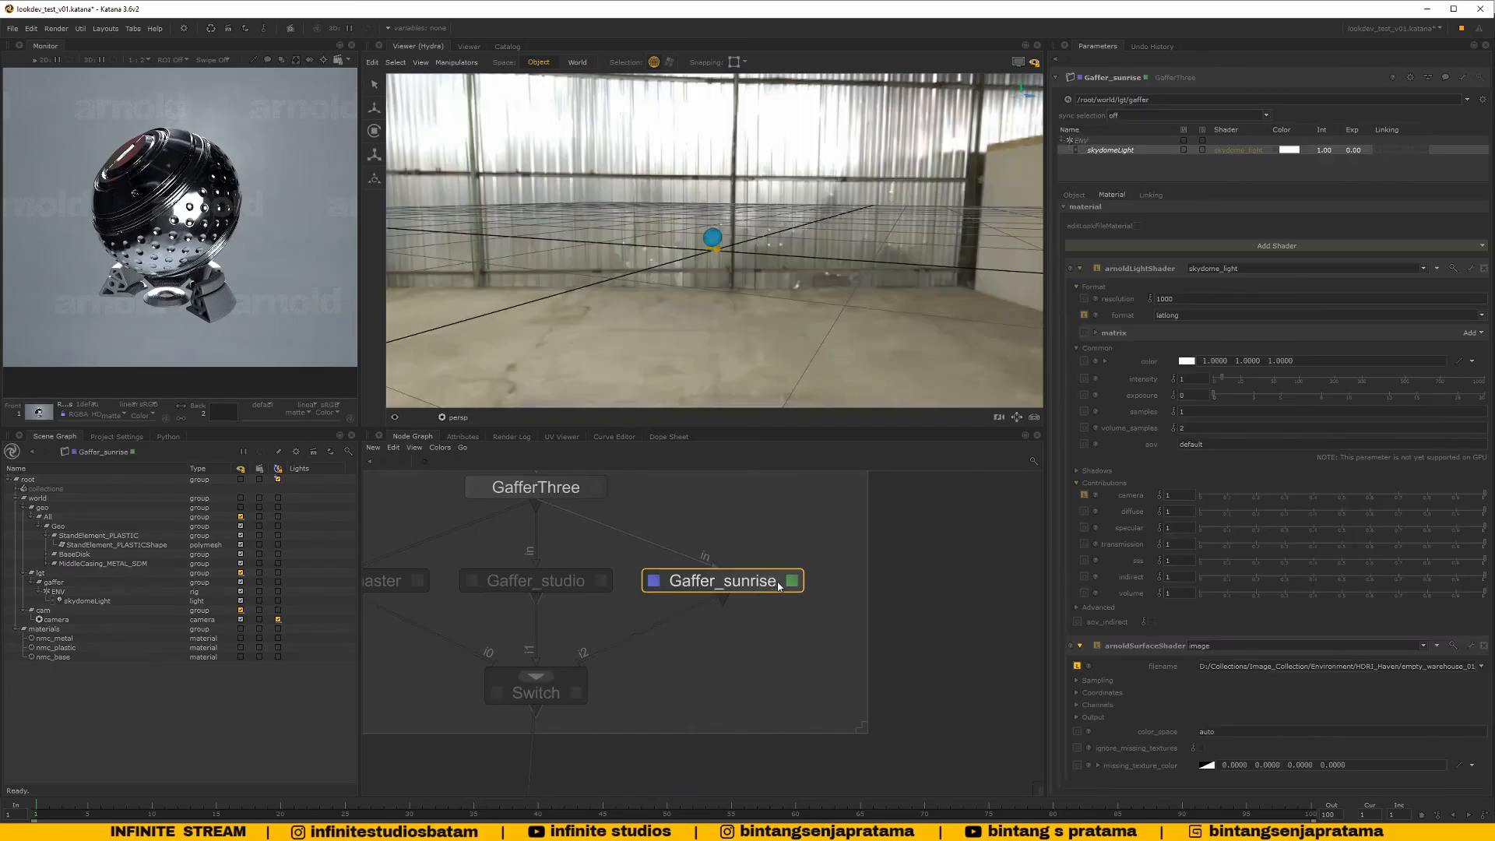
Rename the Gaffer_sunrise node as Gaffer_warehouse
{"action": "double_click", "coordinate": [756, 587]}
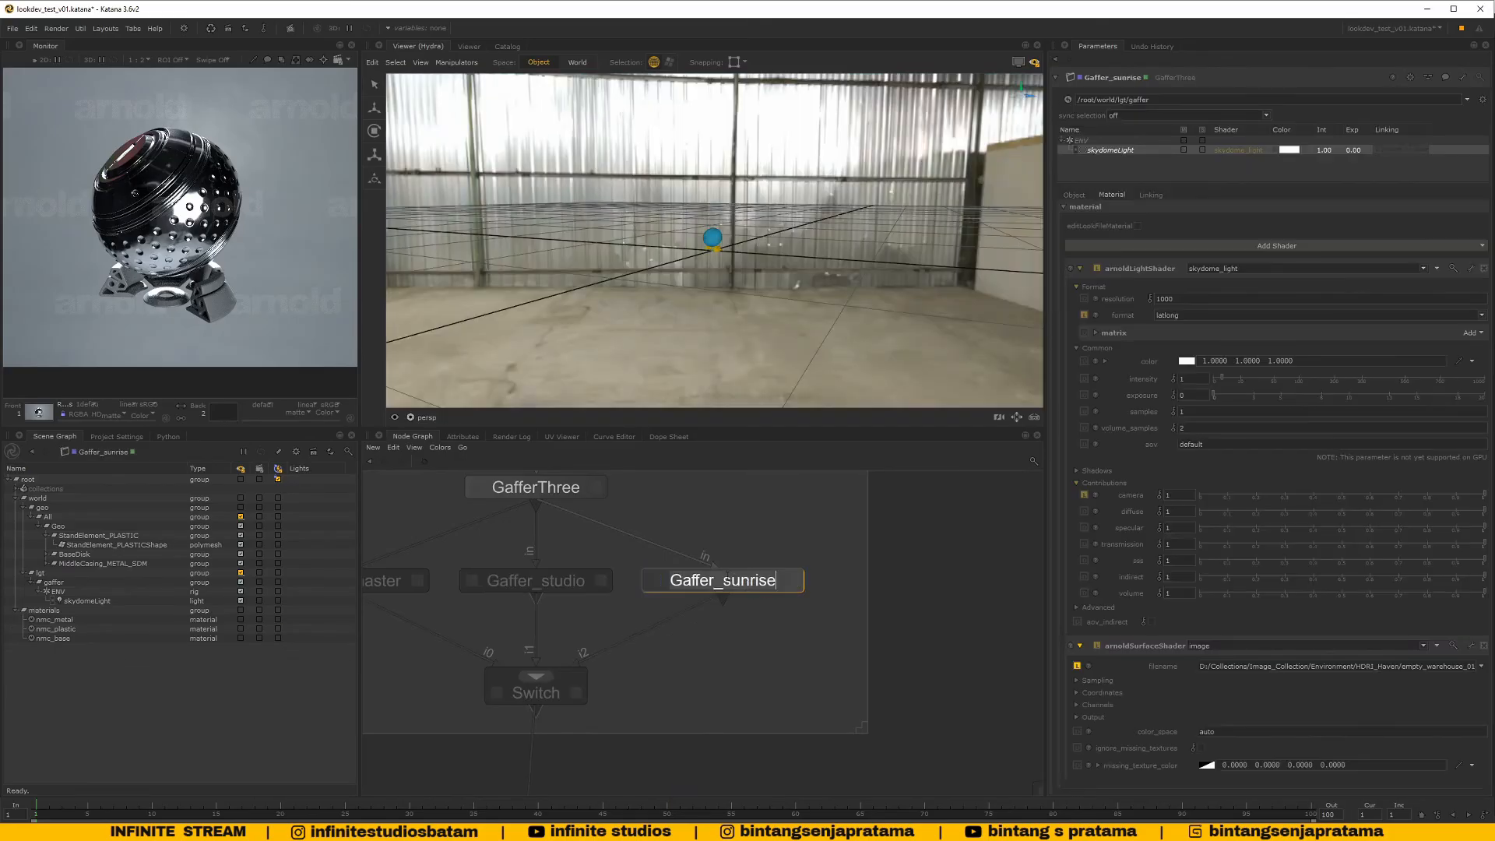
{"action": "key", "text": "BackSpace"}
{"action": "key", "text": "BackSpace"}
{"action": "key", "text": "BackSpace"}
{"action": "key", "text": "BackSpace"}
{"action": "key", "text": "BackSpace"}
{"action": "key", "text": "BackSpace"}
{"action": "key", "text": "BackSpace"}
{"action": "type", "text": "warehouse"}
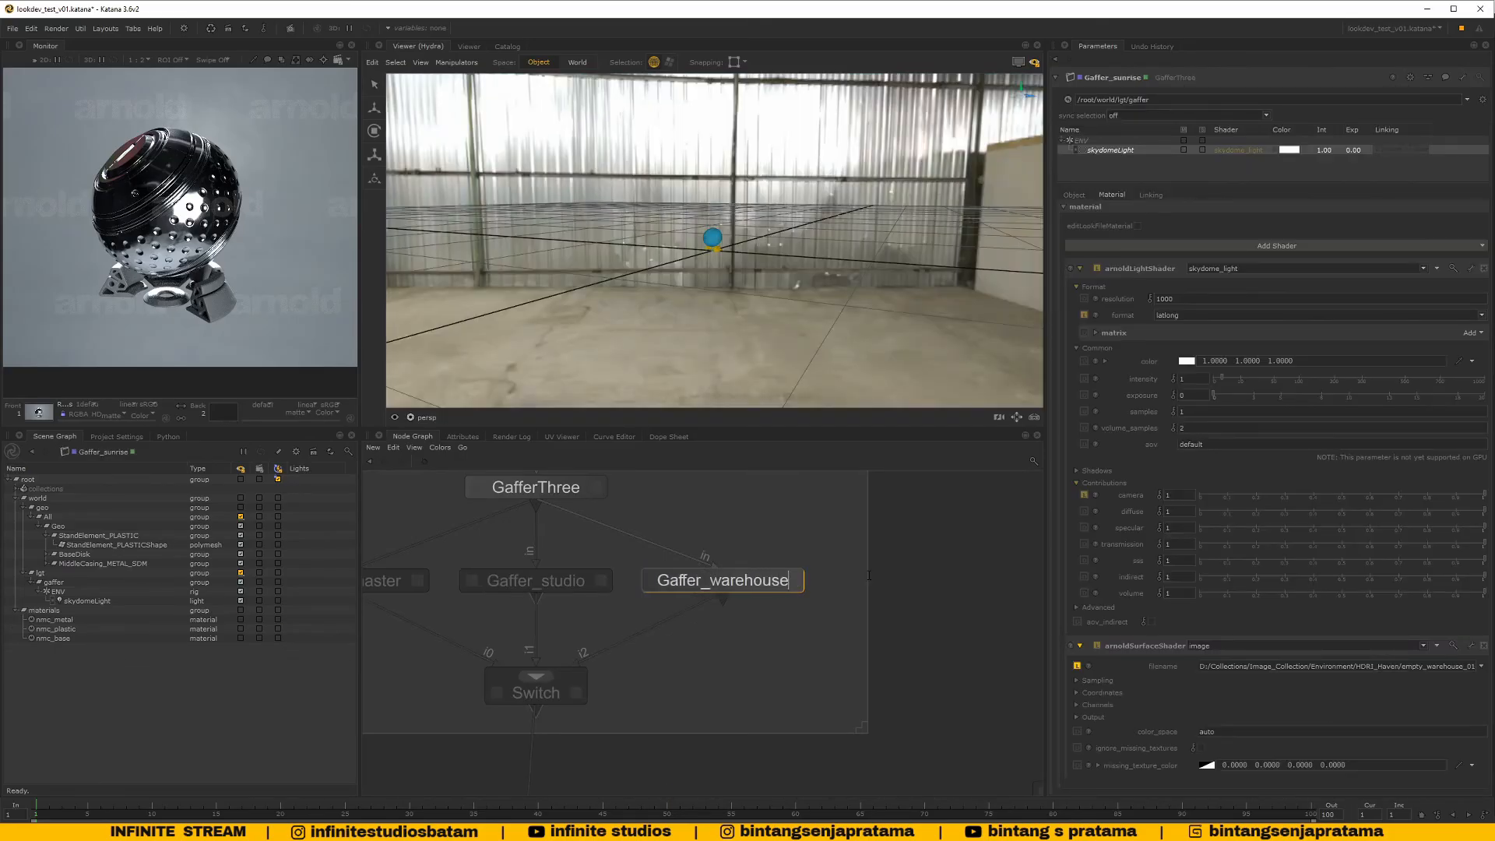
{"action": "key", "text": "Return"}
Show the parameters of Gaffer_master to check which HDR file it uses
{"action": "scroll", "coordinate": [586, 612], "scroll_direction": "up", "scroll_amount": 3}
{"action": "left_click", "coordinate": [612, 593]}
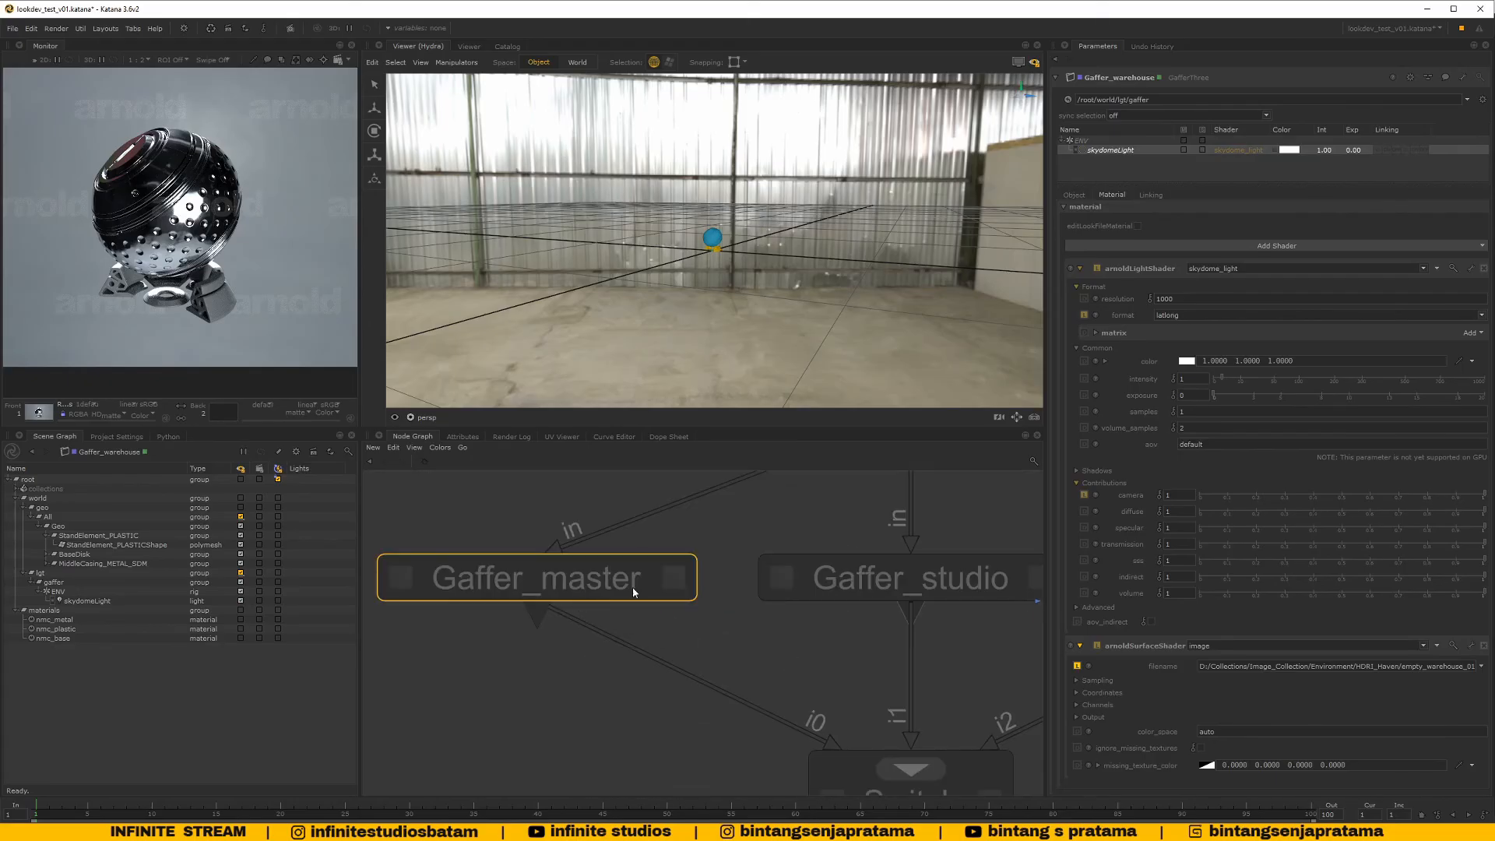
{"action": "key", "text": "v"}
{"action": "key", "text": "e"}
{"action": "double_click", "coordinate": [590, 584]}
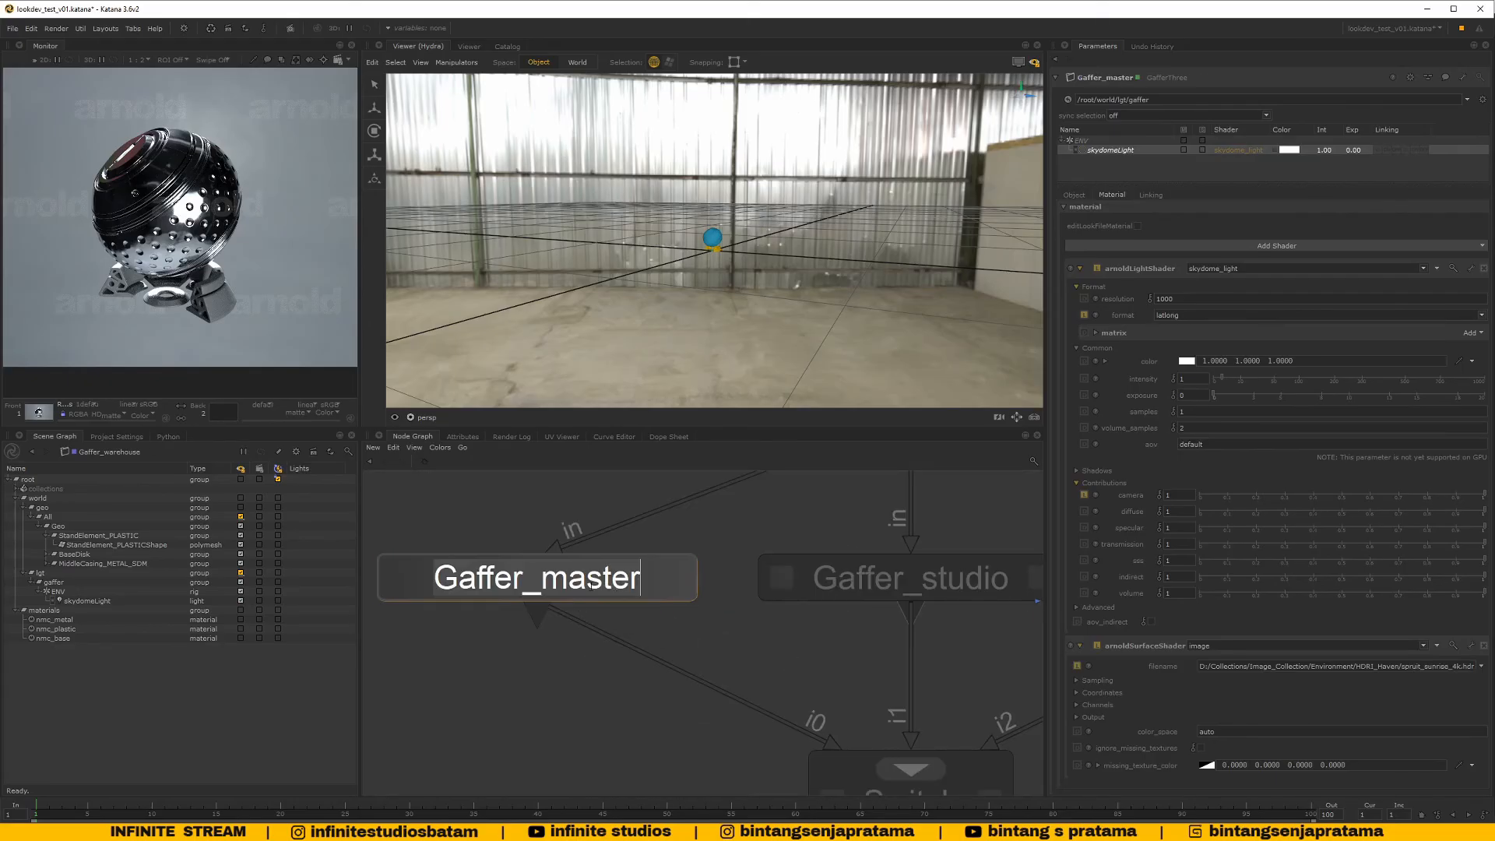
{"action": "key", "text": "Escape"}
Rename the duplicated render node beauty_studio1 as beauty_master
{"action": "scroll", "coordinate": [629, 668], "scroll_direction": "down", "scroll_amount": 8}
{"action": "middle_click_drag", "start_coordinate": [634, 671], "coordinate": [662, 621]}
{"action": "scroll", "coordinate": [623, 635], "scroll_direction": "up", "scroll_amount": 5}
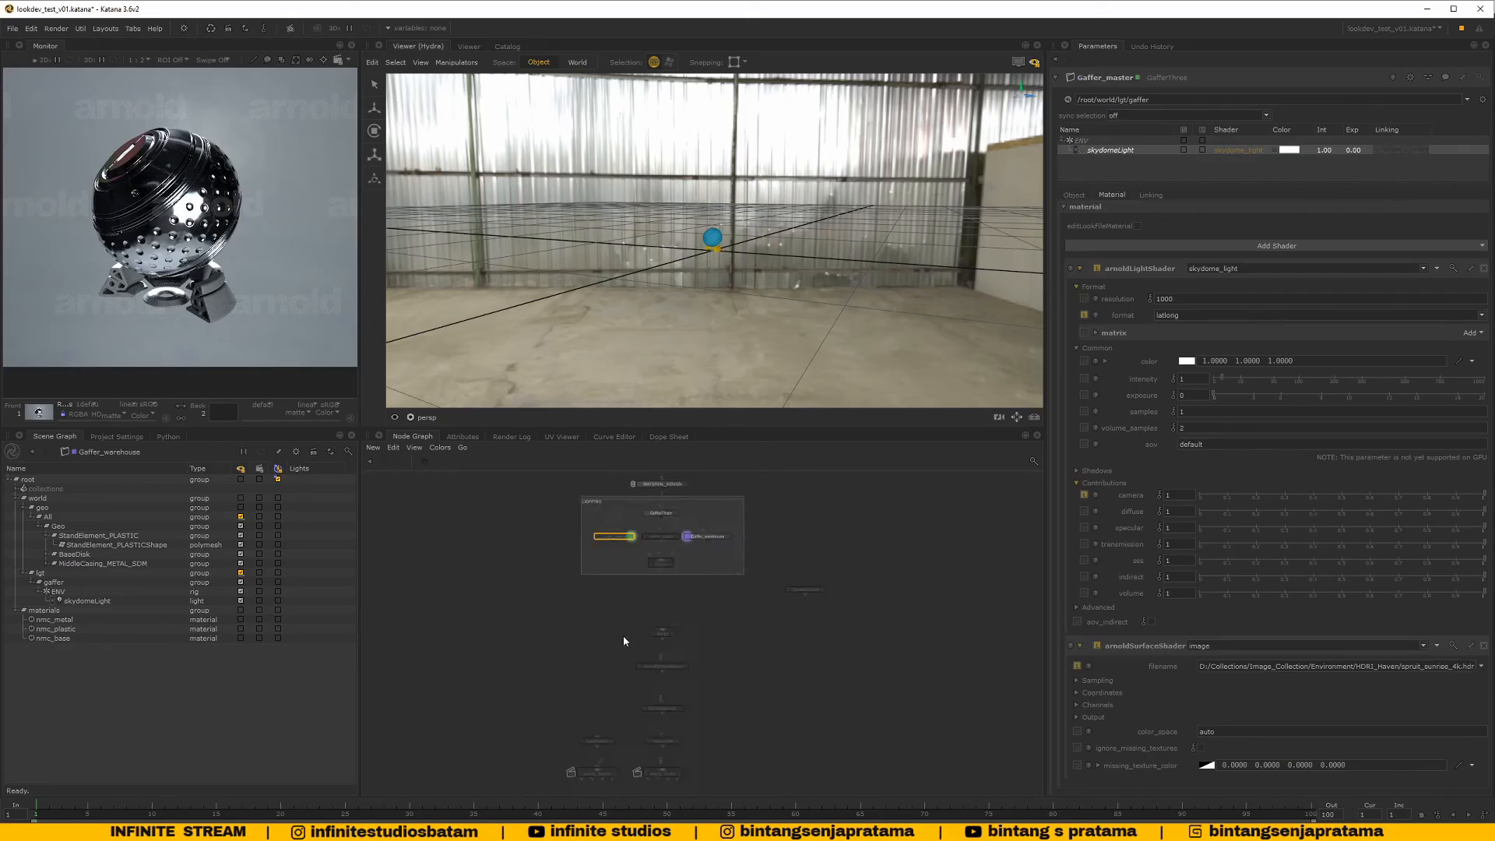
{"action": "middle_click_drag", "start_coordinate": [589, 651], "coordinate": [595, 539]}
{"action": "scroll", "coordinate": [595, 594], "scroll_direction": "down", "scroll_amount": 3}
{"action": "scroll", "coordinate": [596, 655], "scroll_direction": "up", "scroll_amount": 5}
{"action": "left_click", "coordinate": [603, 689]}
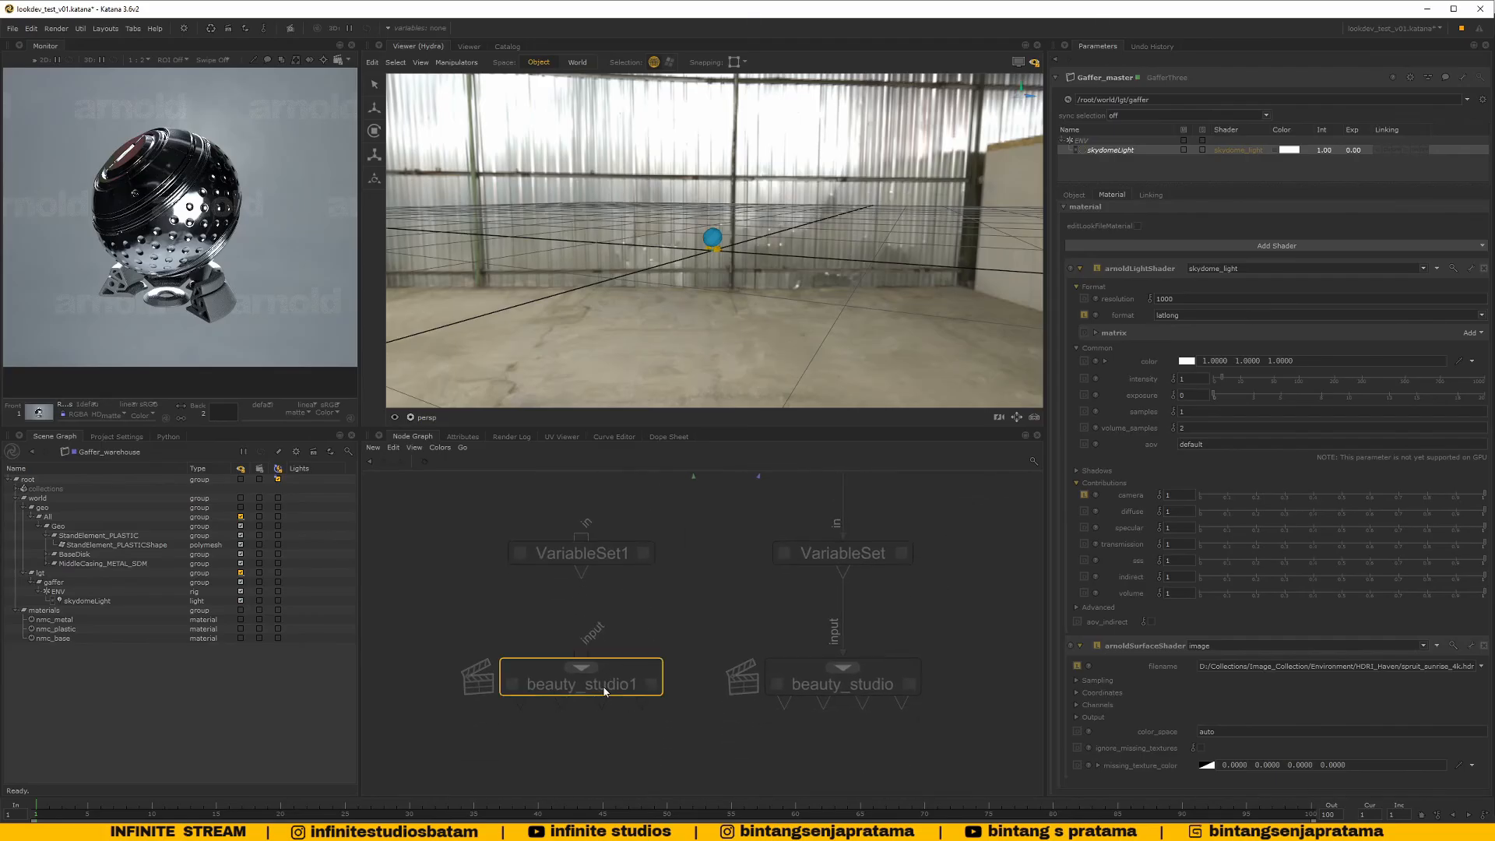
{"action": "double_click", "coordinate": [604, 684]}
{"action": "key", "text": "End"}
{"action": "key", "text": "BackSpace"}
{"action": "key", "text": "BackSpace"}
{"action": "key", "text": "BackSpace"}
{"action": "key", "text": "BackSpace"}
{"action": "key", "text": "BackSpace"}
{"action": "key", "text": "BackSpace"}
{"action": "key", "text": "BackSpace"}
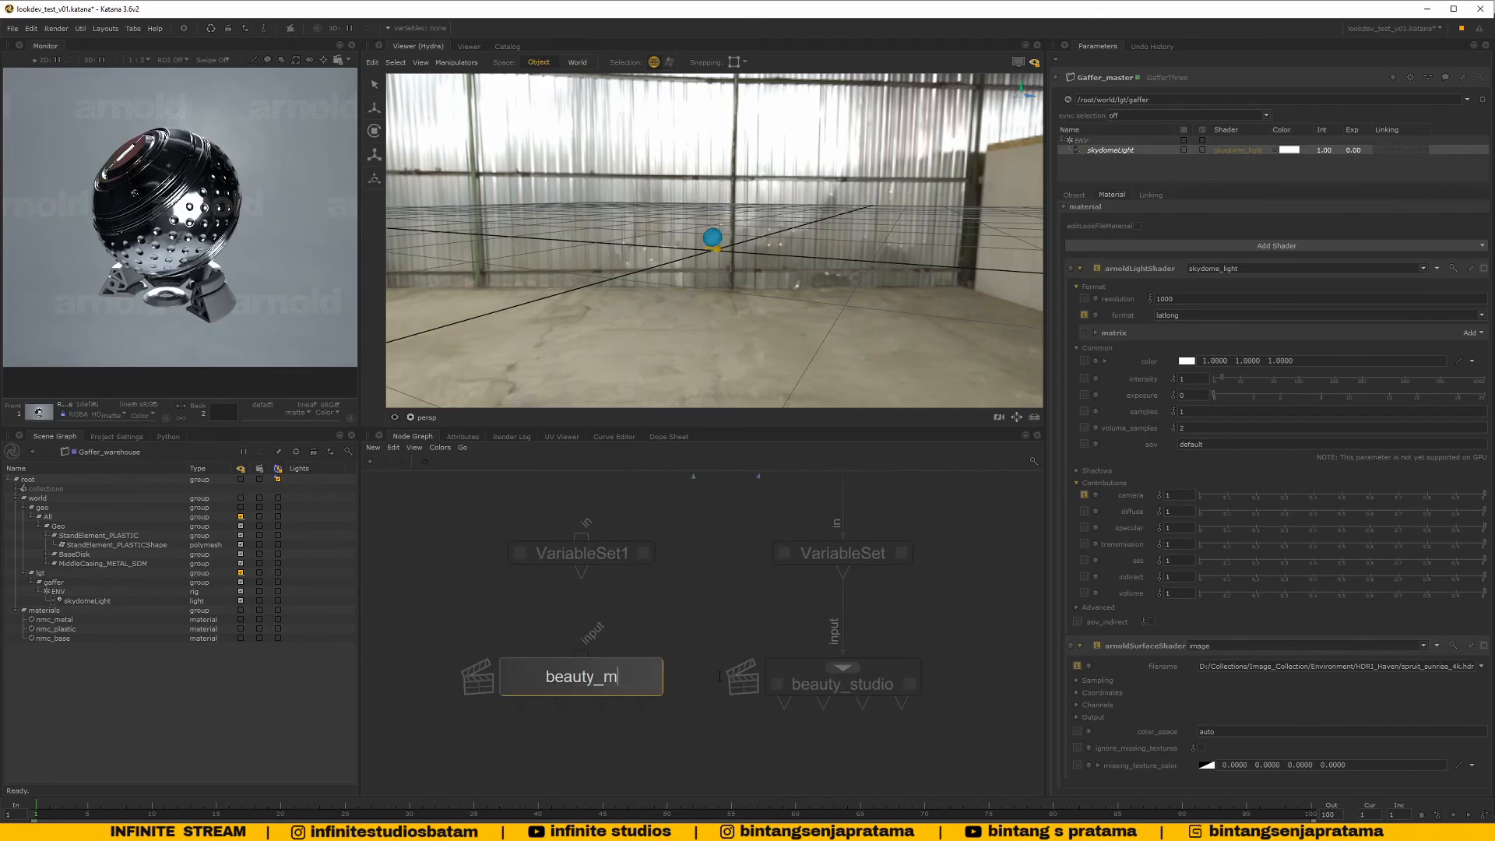
{"action": "type", "text": "master"}
{"action": "key", "text": "Return"}
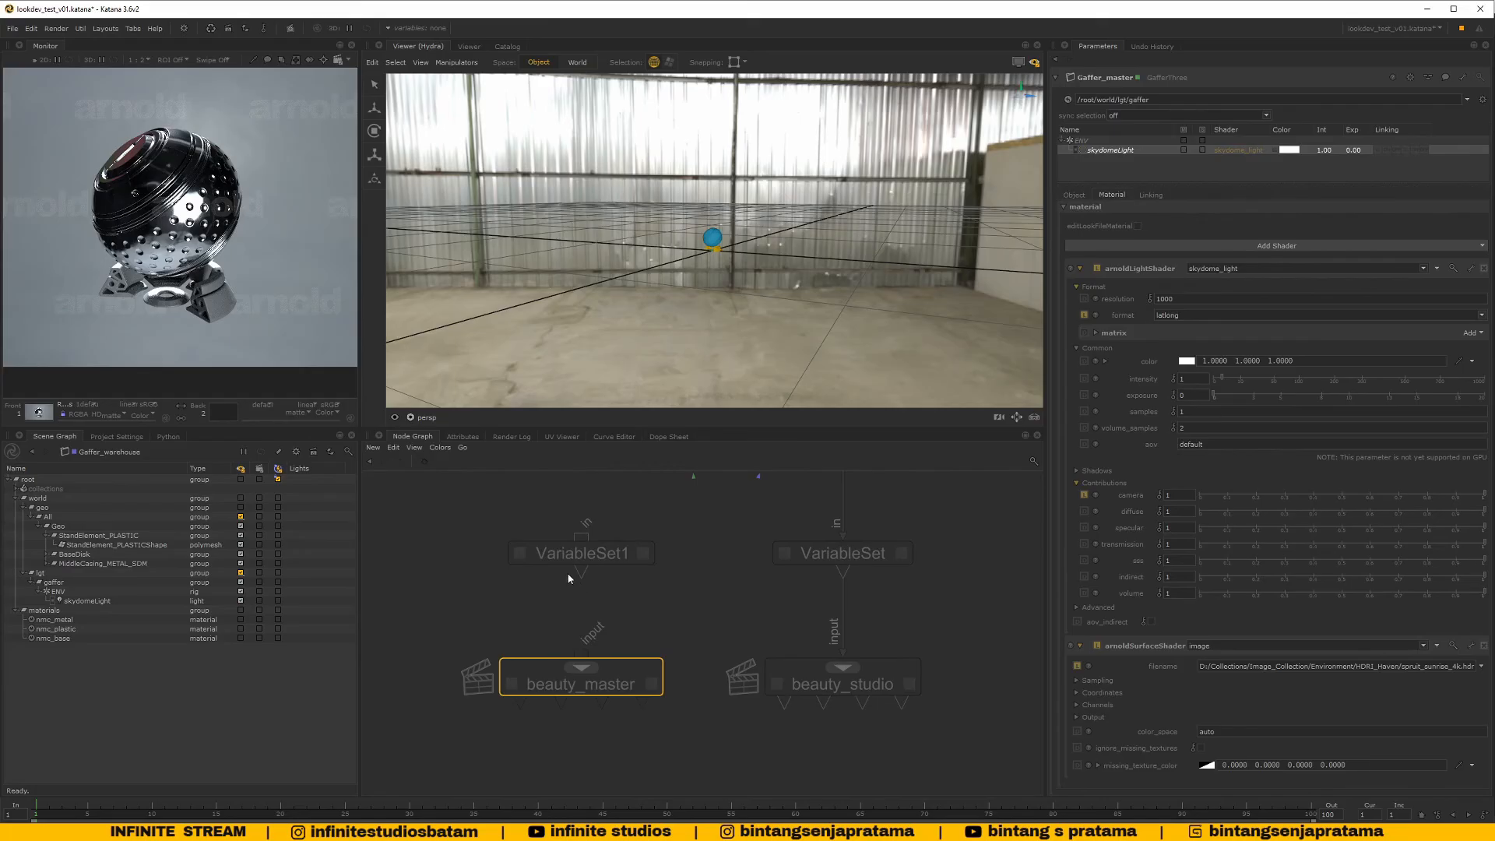
Connect VariableSet1 to beauty_master and delete VariableSet1 again
{"action": "left_click", "coordinate": [582, 573]}
{"action": "left_click", "coordinate": [582, 656]}
{"action": "middle_click_drag", "start_coordinate": [625, 580], "coordinate": [621, 666]}
{"action": "left_click", "coordinate": [602, 641]}
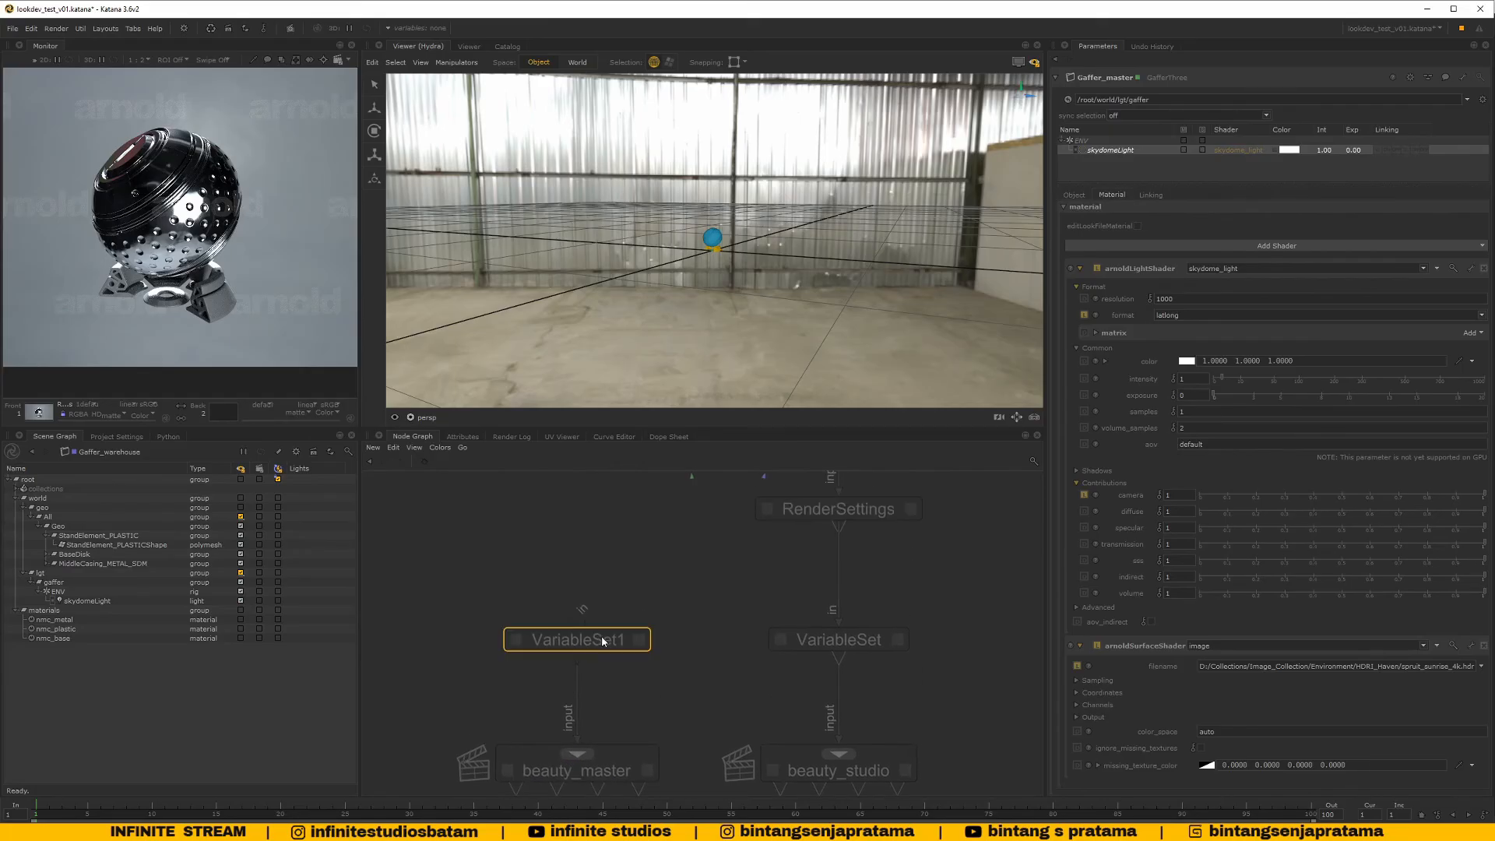
{"action": "left_click", "coordinate": [638, 640]}
{"action": "key", "text": "Delete"}
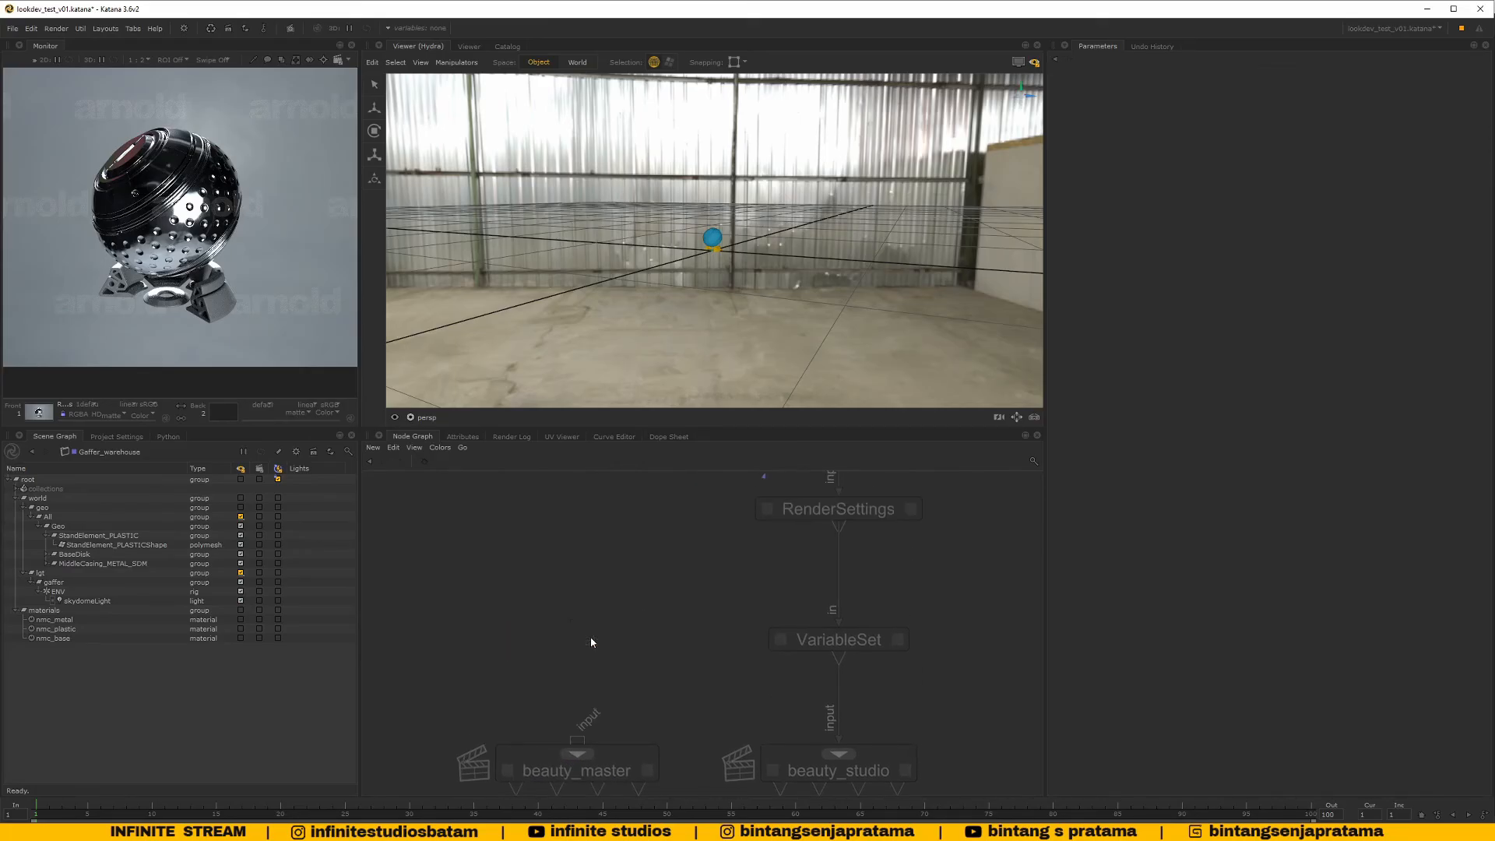
Duplicate the VariableSet node with its hdri_output settings and place the copy above beauty_master
{"action": "middle_click_drag", "start_coordinate": [878, 642], "coordinate": [824, 600]}
{"action": "left_click", "coordinate": [824, 600]}
{"action": "left_click", "coordinate": [844, 597]}
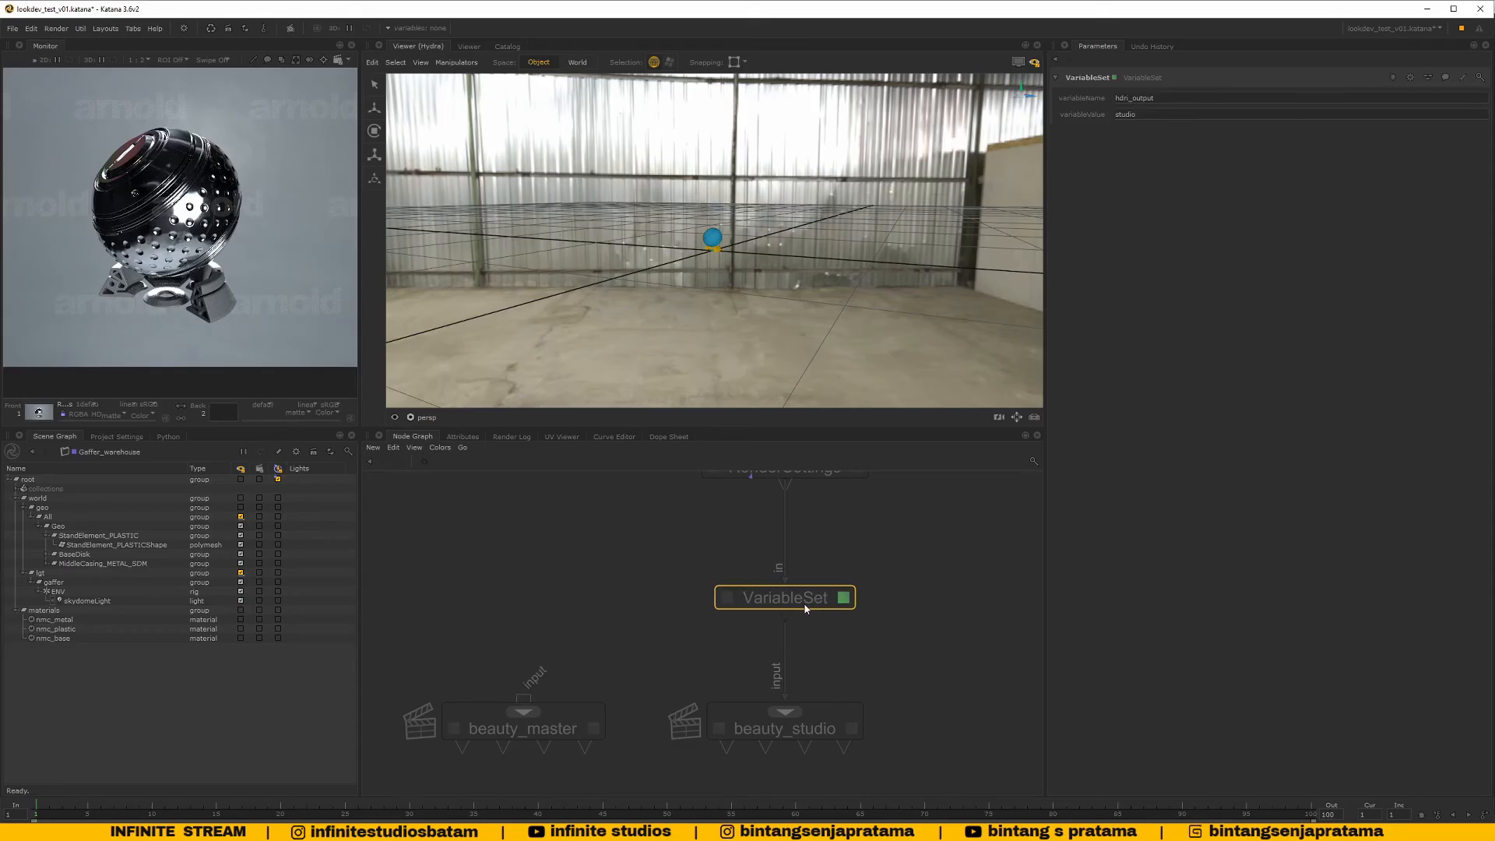
{"action": "key", "text": "ctrl+v"}
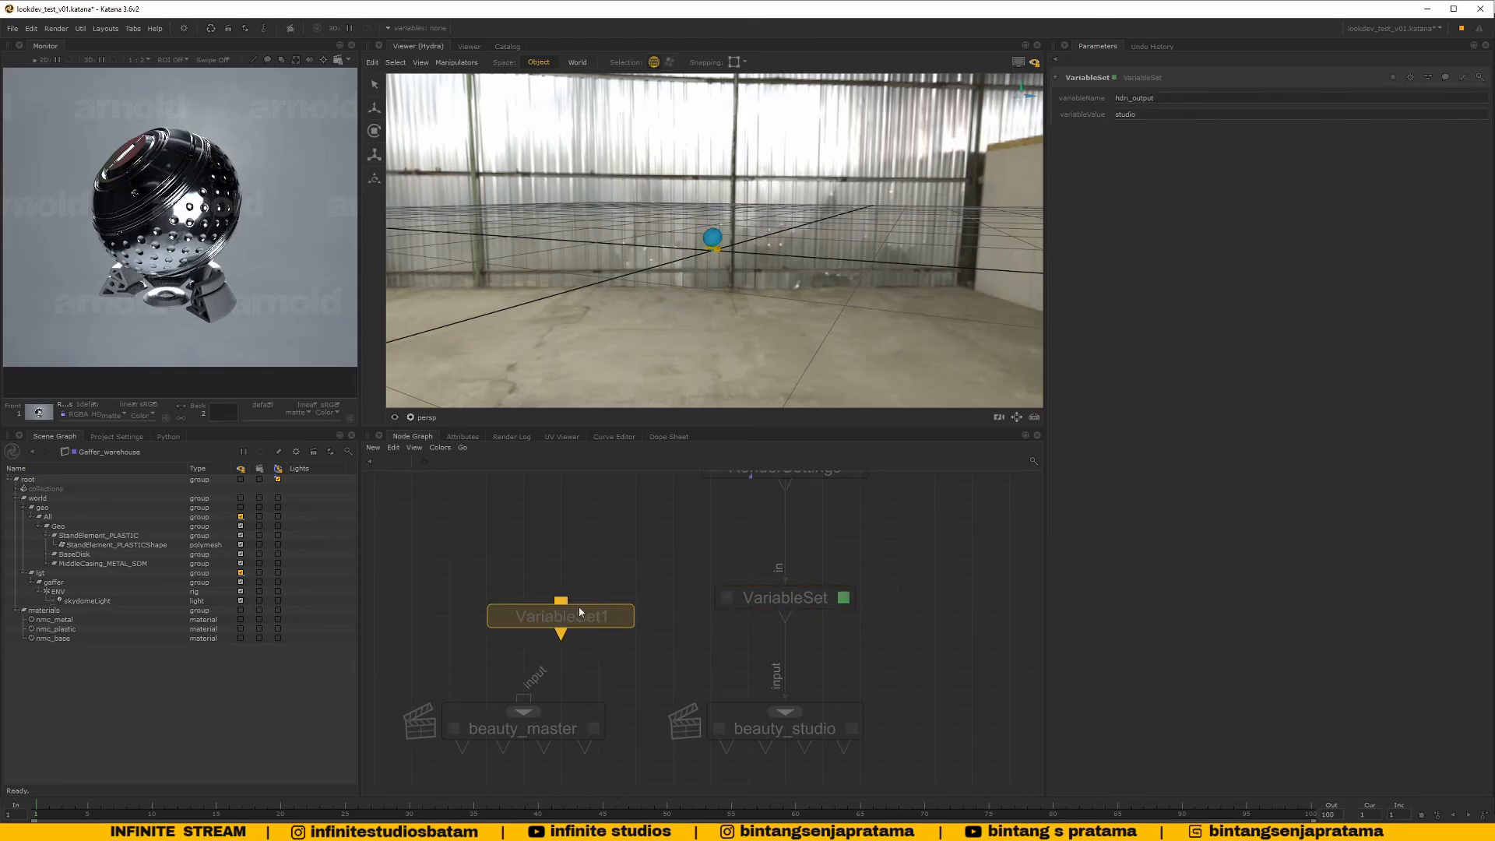
{"action": "left_click", "coordinate": [592, 602]}
Rename the VariableSet node above beauty_studio as VS_Studio
{"action": "left_click", "coordinate": [787, 599]}
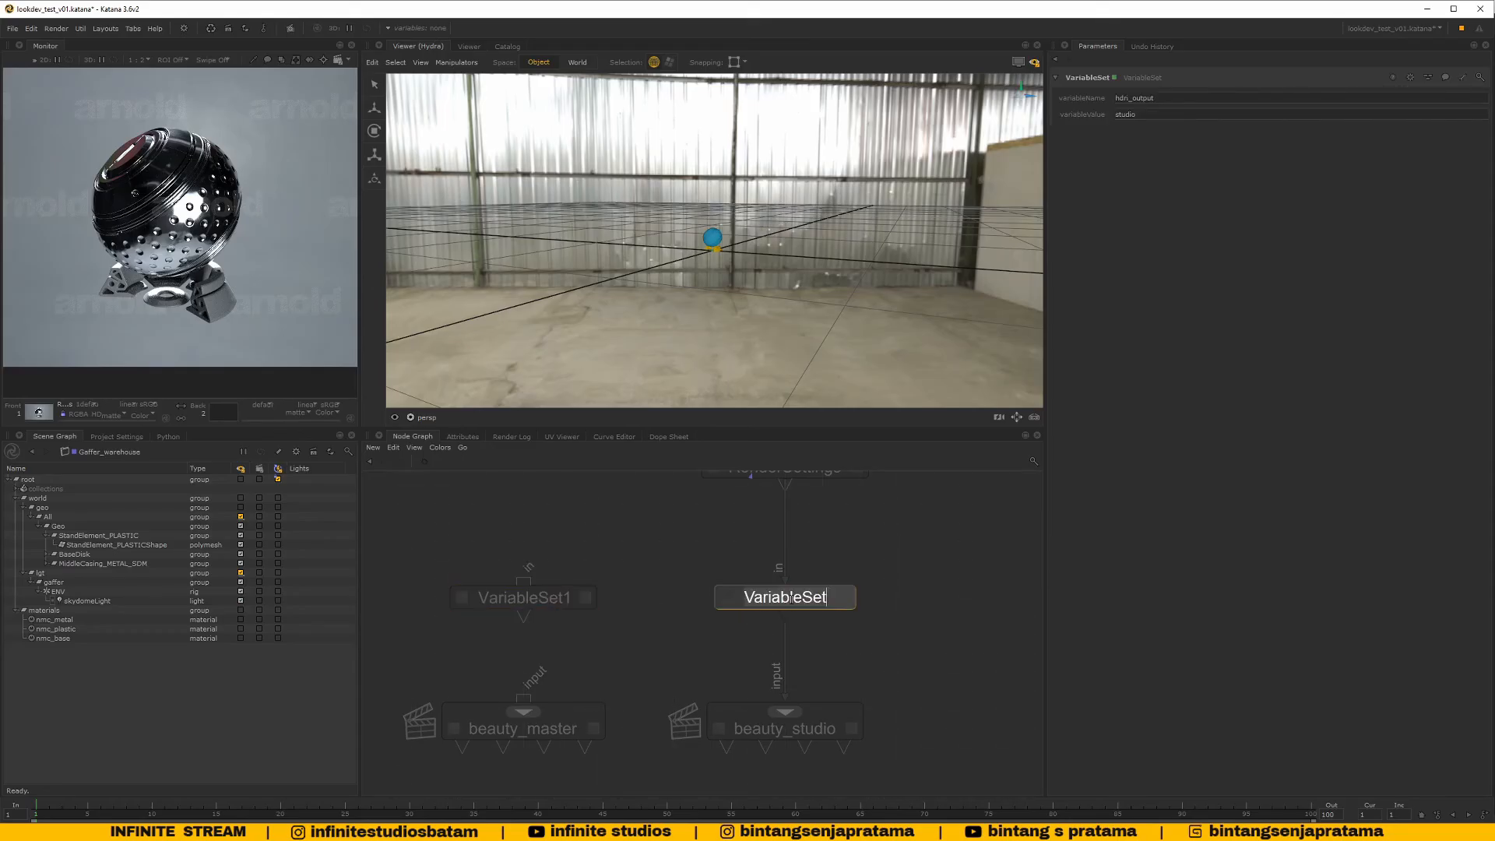
{"action": "key", "text": "ctrl+a"}
{"action": "type", "text": "V"}
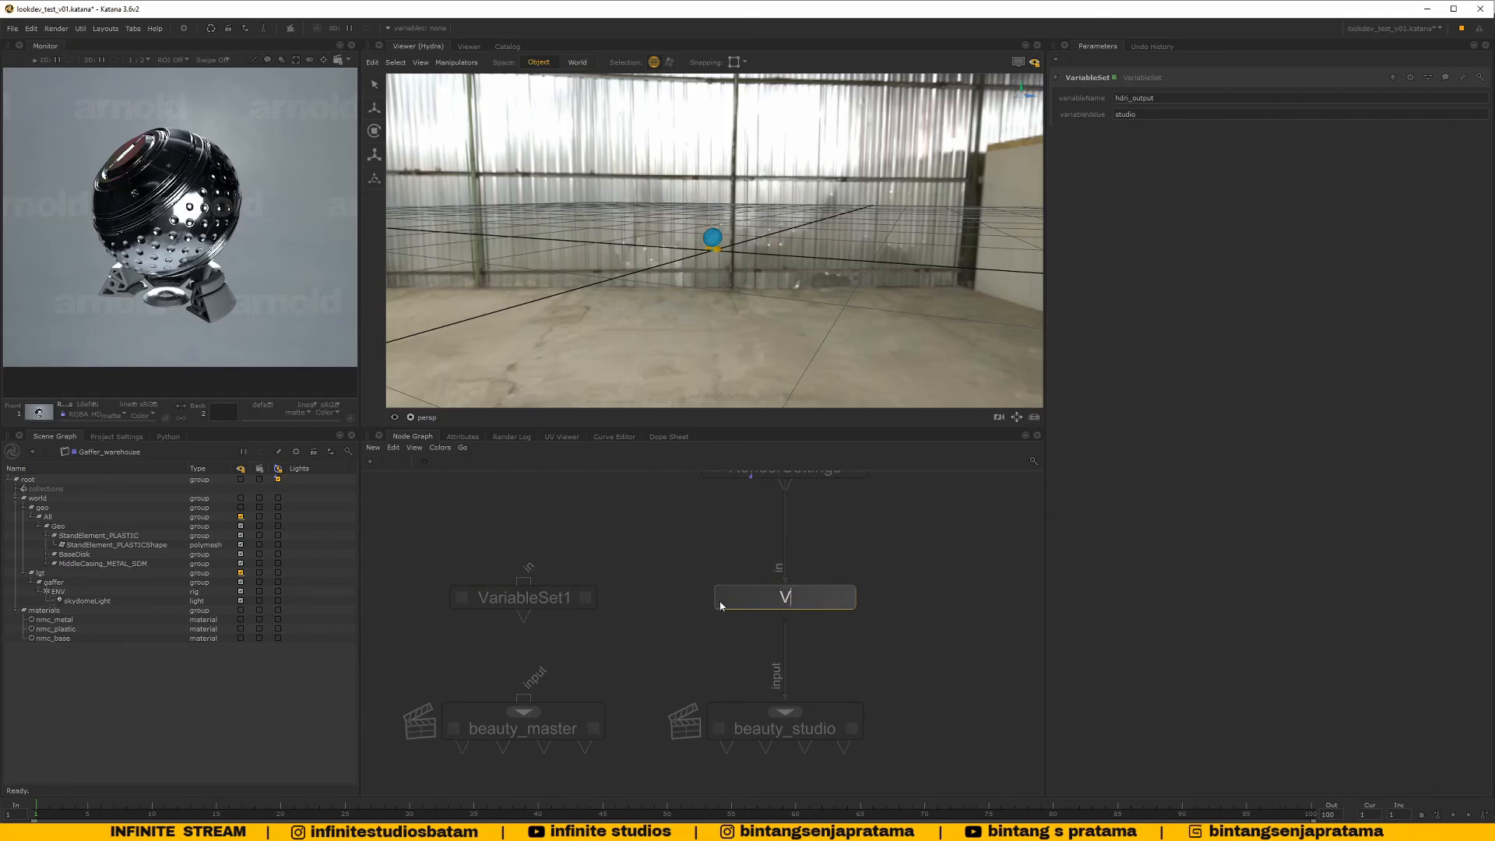
{"action": "type", "text": "AR"}
{"action": "key", "text": "BackSpace"}
{"action": "key", "text": "BackSpace"}
{"action": "type", "text": "S_"}
{"action": "type", "text": "Student"}
{"action": "key", "text": "BackSpace"}
{"action": "key", "text": "BackSpace"}
{"action": "key", "text": "BackSpace"}
{"action": "type", "text": "io"}
{"action": "key", "text": "Return"}
Connect VariableSet1 to the input of beauty_master and rename it as VS_master
{"action": "left_click", "coordinate": [555, 599]}
{"action": "left_click_drag", "start_coordinate": [524, 618], "coordinate": [523, 699]}
{"action": "double_click", "coordinate": [554, 601]}
{"action": "type", "text": "V"}
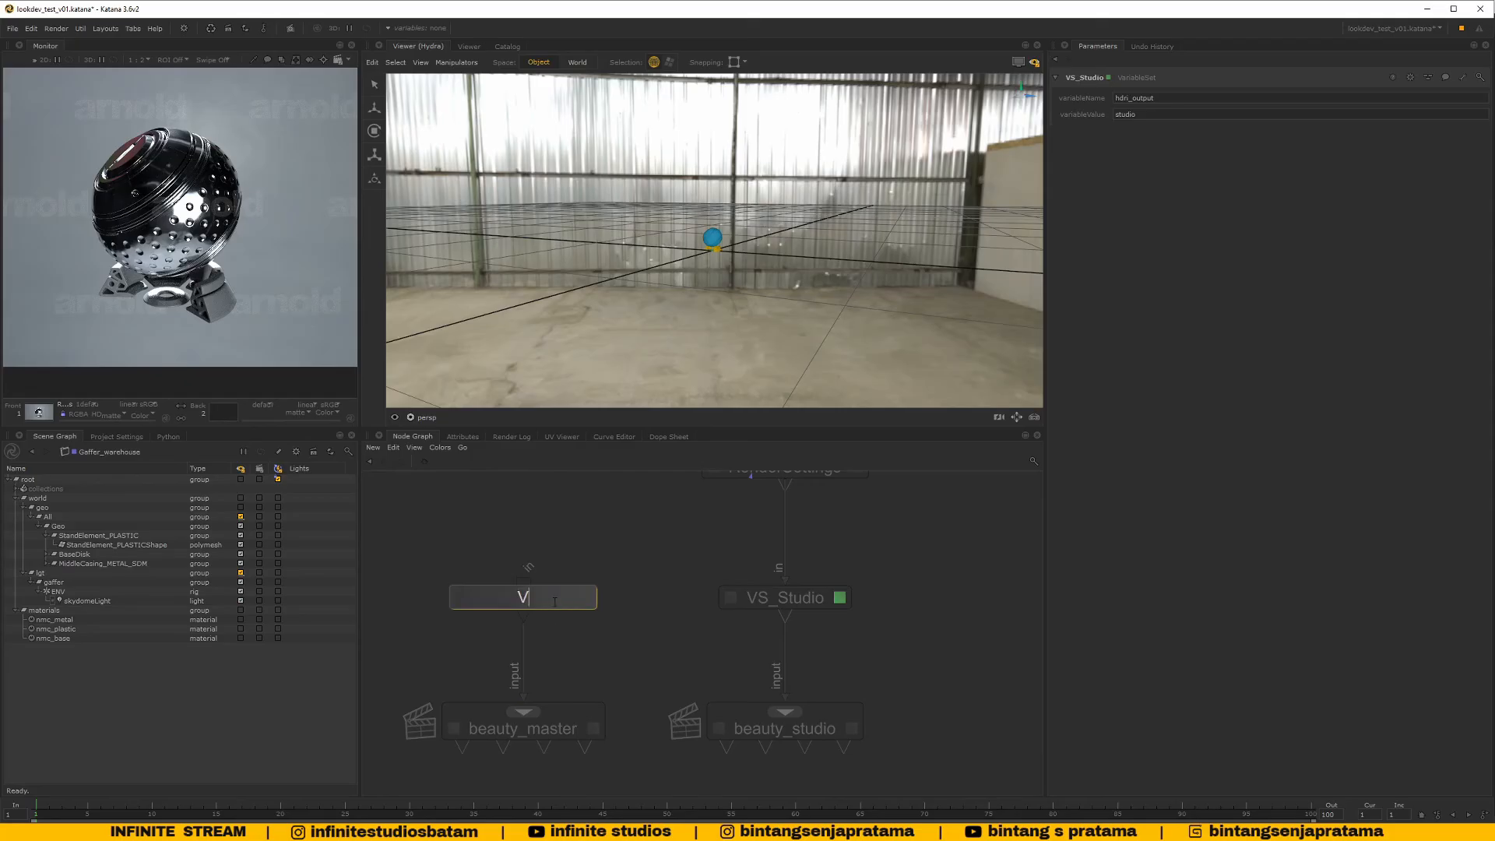
{"action": "type", "text": "S_master"}
{"action": "key", "text": "BackSpace"}
{"action": "key", "text": "BackSpace"}
{"action": "type", "text": "ter"}
{"action": "key", "text": "Return"}
Connect the input of VS_master to the output of RenderSettings
{"action": "scroll", "coordinate": [586, 570], "scroll_direction": "down", "scroll_amount": 4}
{"action": "middle_click_drag", "start_coordinate": [580, 568], "coordinate": [536, 626]}
{"action": "scroll", "coordinate": [535, 626], "scroll_direction": "up", "scroll_amount": 4}
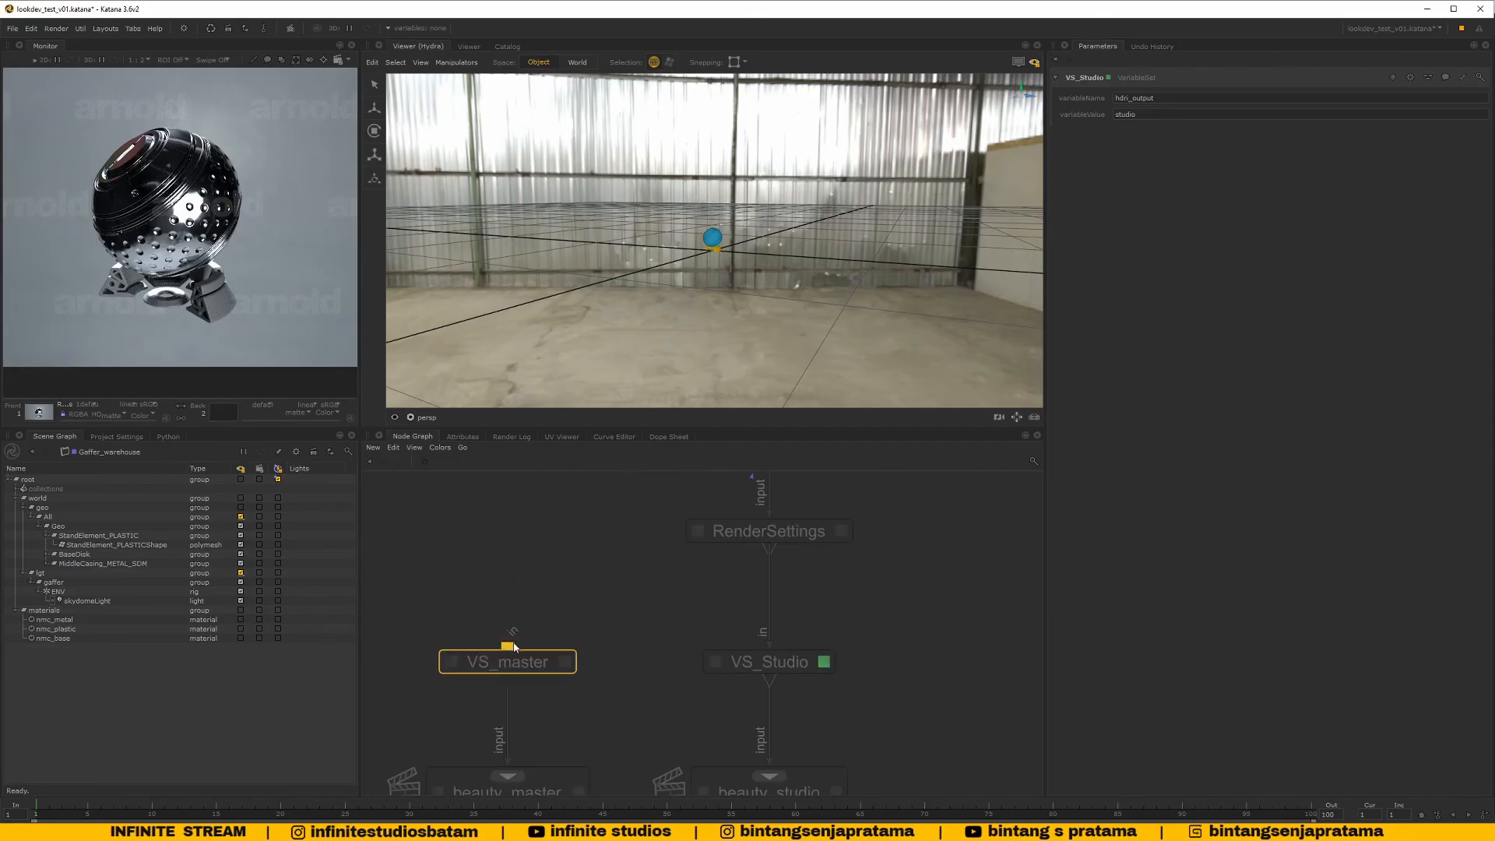
{"action": "left_click_drag", "start_coordinate": [508, 646], "coordinate": [769, 546]}
Duplicate VS_Studio and beauty_studio, placing the copies as a third output branch beside the originals
{"action": "middle_click_drag", "start_coordinate": [788, 658], "coordinate": [661, 656]}
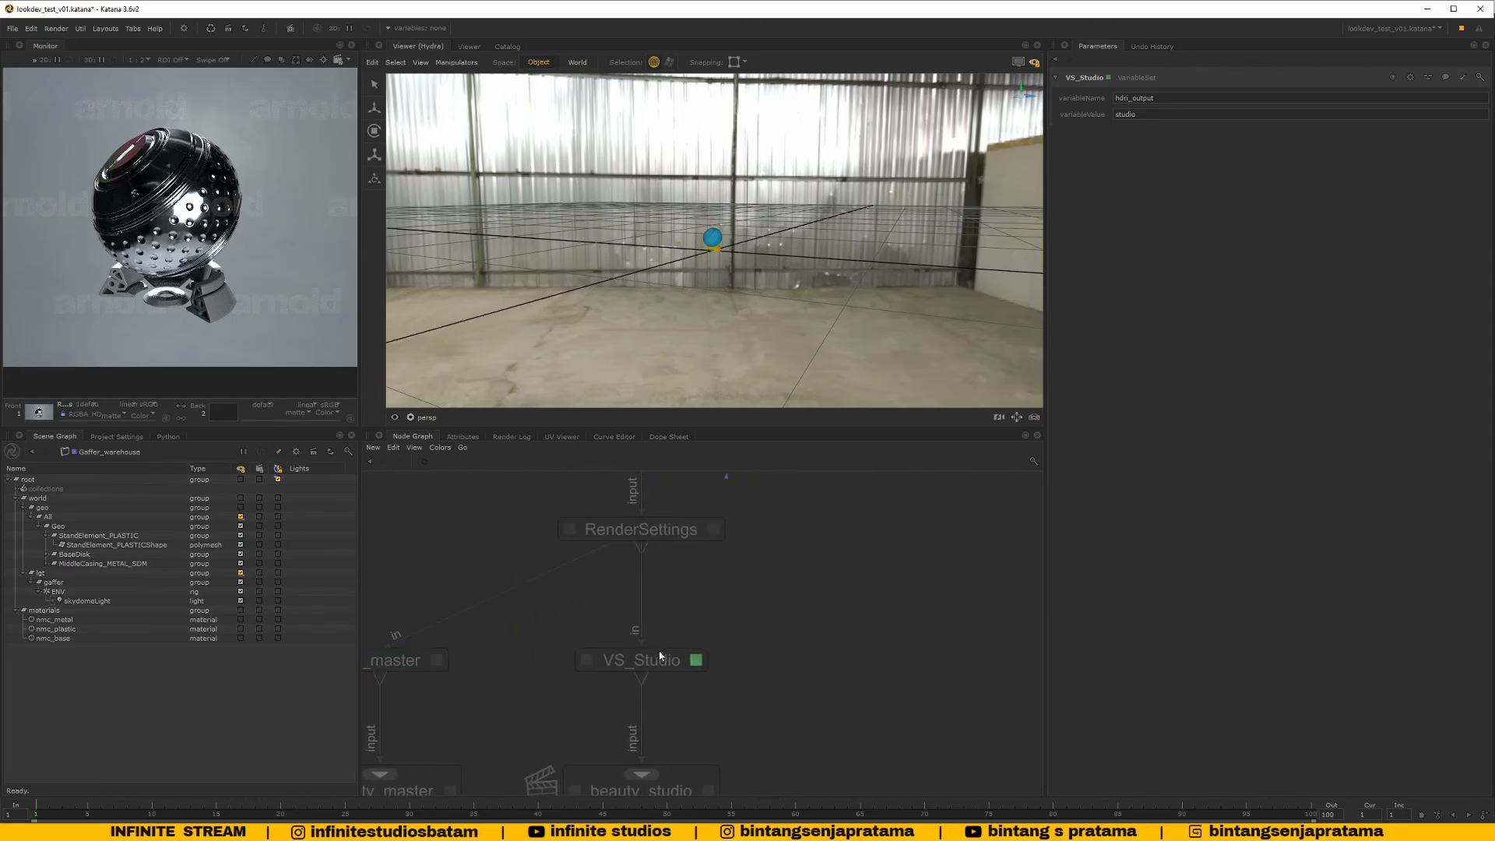
{"action": "left_click", "coordinate": [661, 656]}
{"action": "key", "text": "ctrl+c"}
{"action": "key", "text": "ctrl+v"}
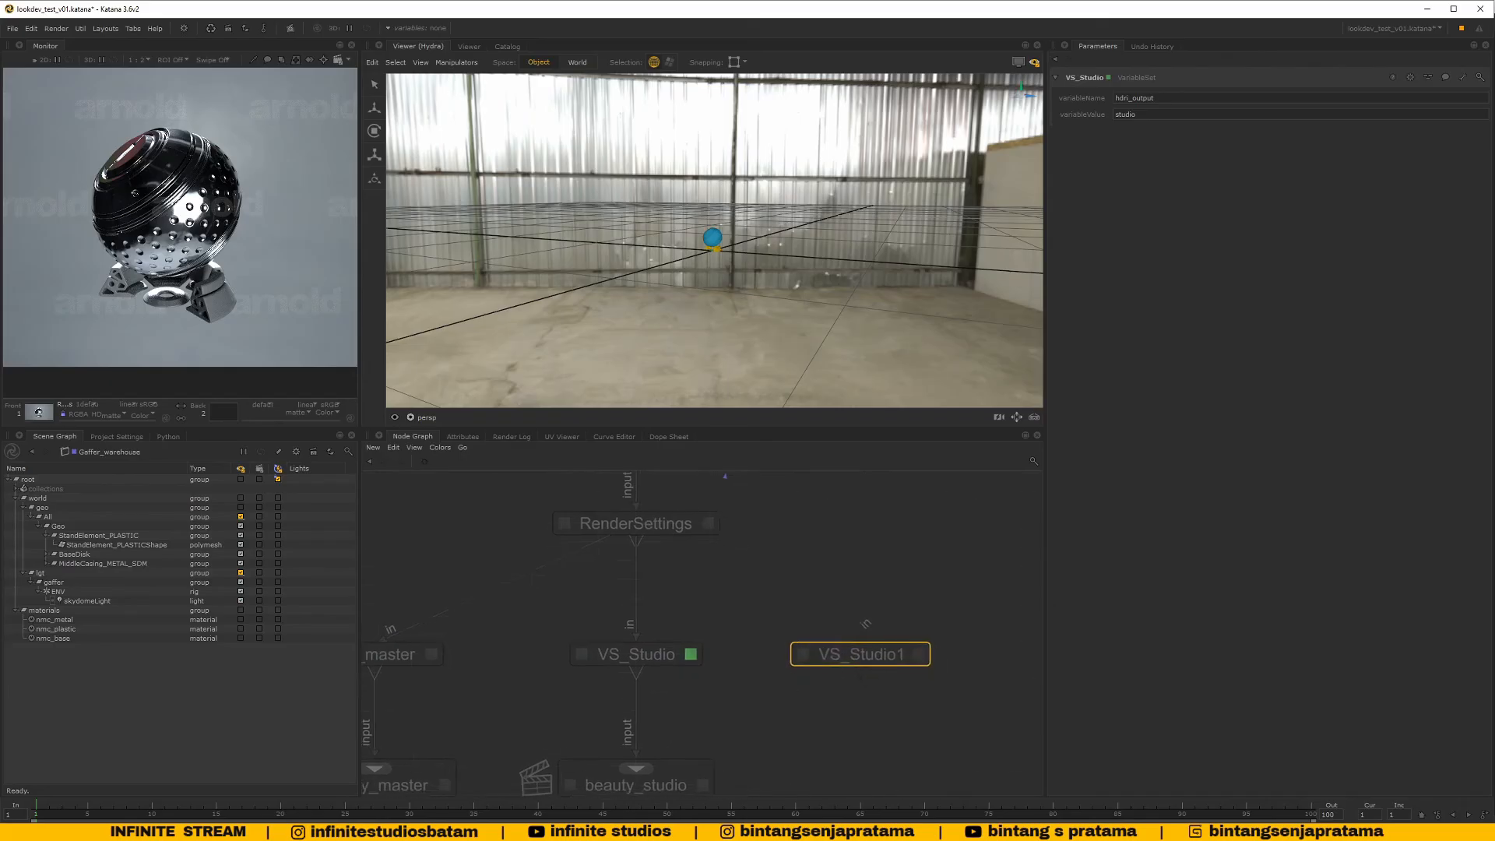
{"action": "middle_click_drag", "start_coordinate": [851, 656], "coordinate": [823, 587]}
{"action": "left_click", "coordinate": [606, 716]}
{"action": "key", "text": "ctrl+c"}
{"action": "key", "text": "ctrl+v"}
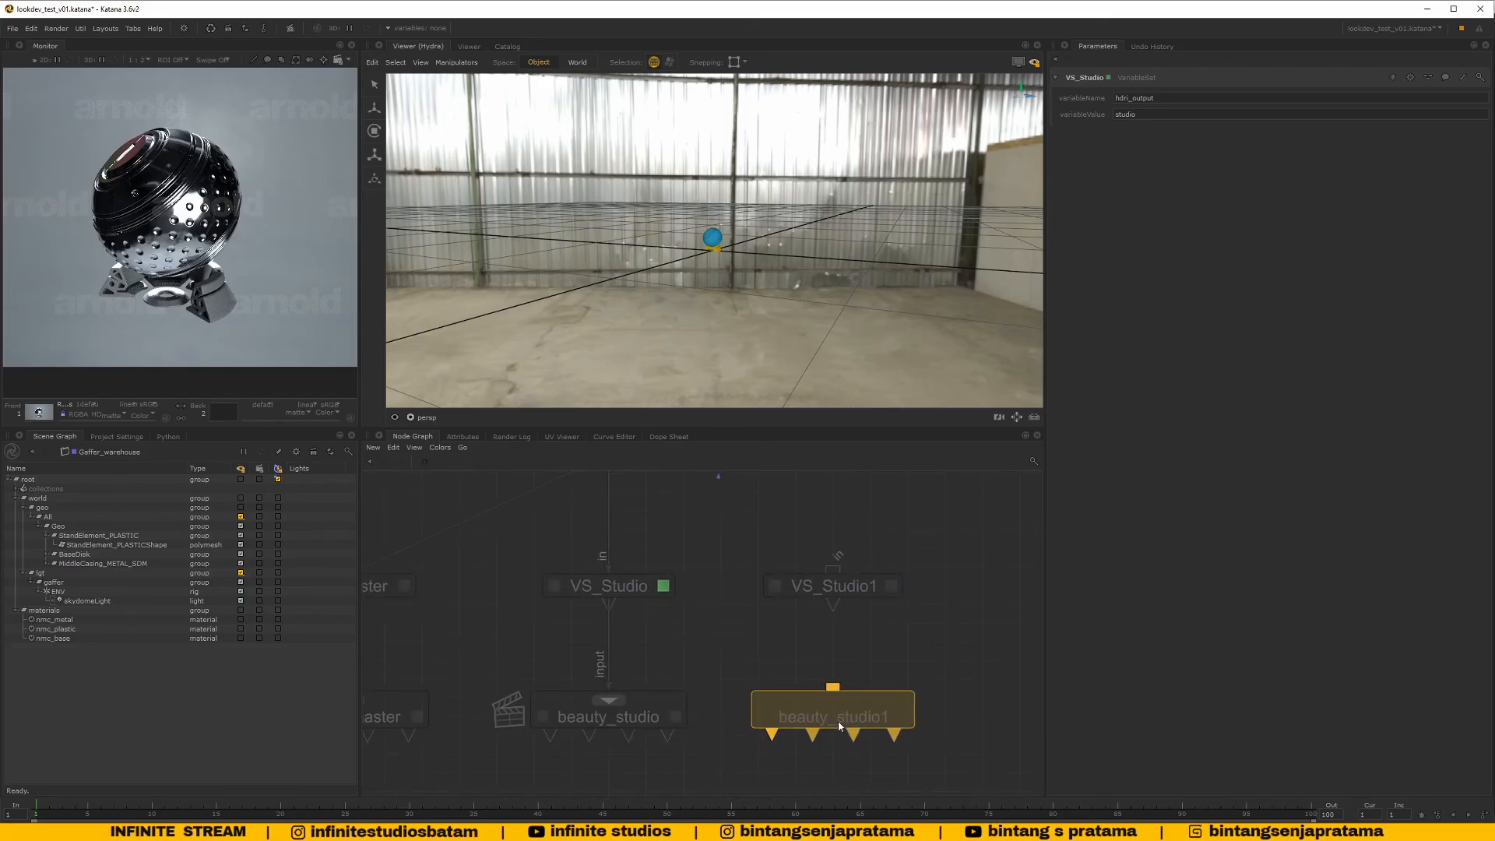
{"action": "left_click", "coordinate": [839, 726]}
Rename the duplicated render node beauty_studio1 as beauty_warehouse
{"action": "double_click", "coordinate": [839, 714]}
{"action": "left_click_drag", "start_coordinate": [839, 715], "coordinate": [952, 715]}
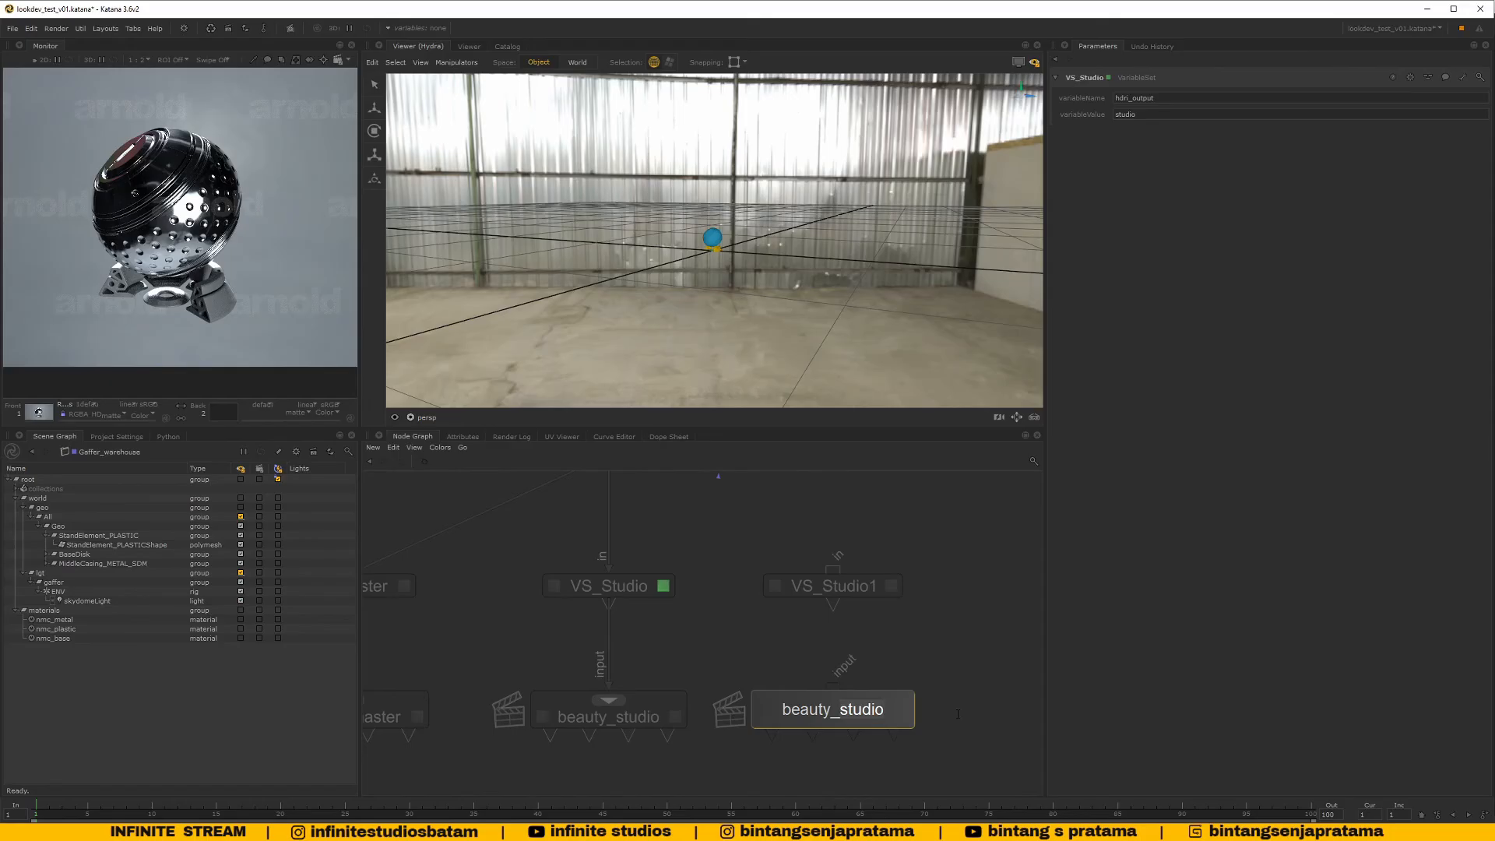
{"action": "type", "text": "wareho"}
{"action": "key", "text": "BackSpace"}
{"action": "key", "text": "BackSpace"}
{"action": "key", "text": "BackSpace"}
{"action": "type", "text": "ehouse"}
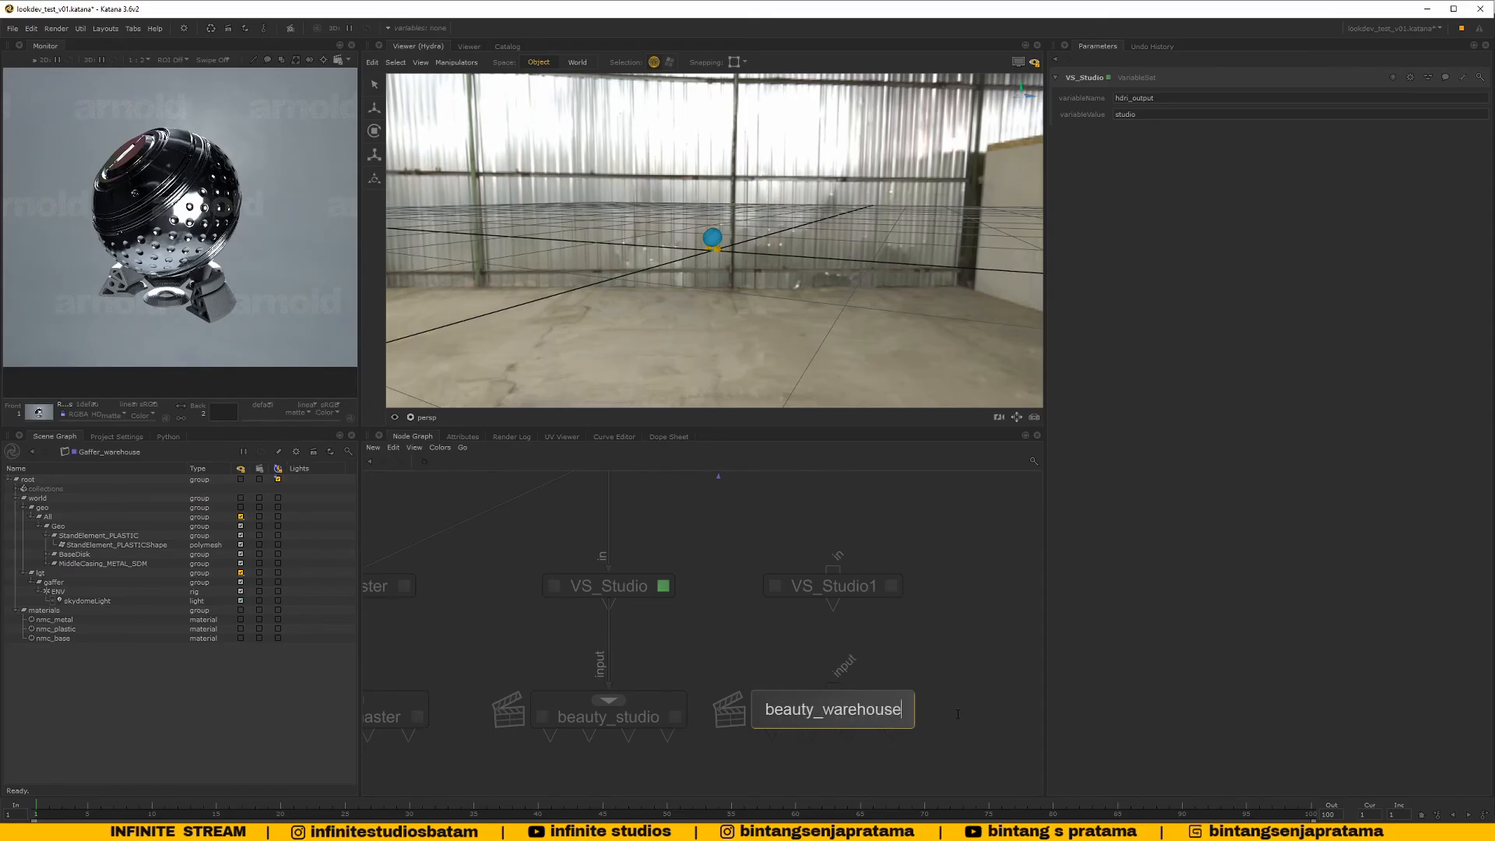
{"action": "key", "text": "Return"}
Connect the output of RenderSettings to VS_Studio1 and the output of VS_Studio1 to beauty_warehouse
{"action": "left_click_drag", "start_coordinate": [834, 606], "coordinate": [833, 696]}
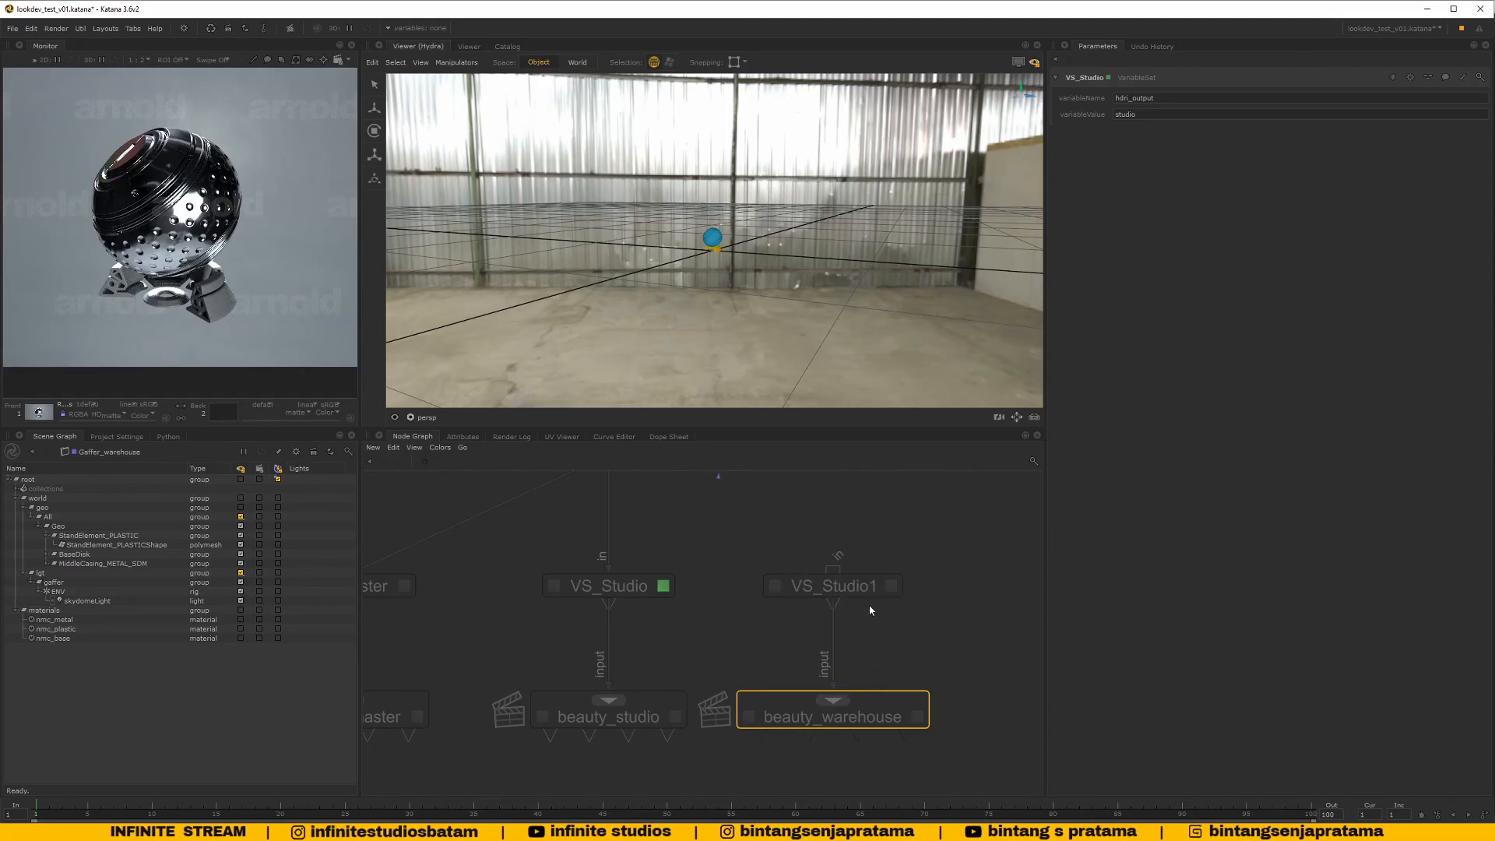
{"action": "middle_click_drag", "start_coordinate": [767, 566], "coordinate": [722, 656]}
{"action": "left_click_drag", "start_coordinate": [574, 568], "coordinate": [793, 661]}
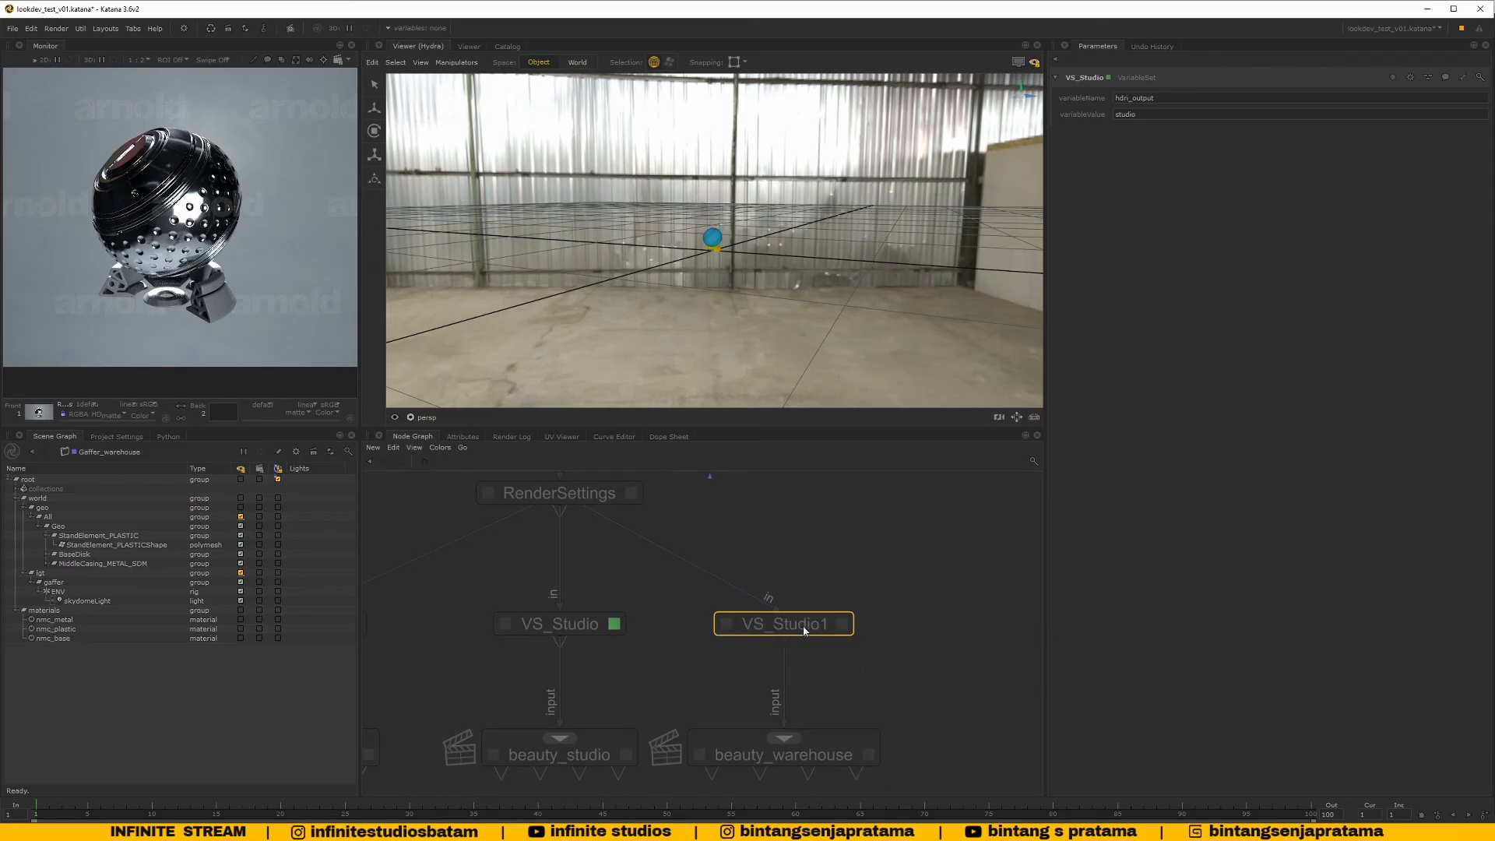
Rename the VariableSet node VS_Studio1 above beauty_warehouse as VS_Warehouse
{"action": "double_click", "coordinate": [805, 632]}
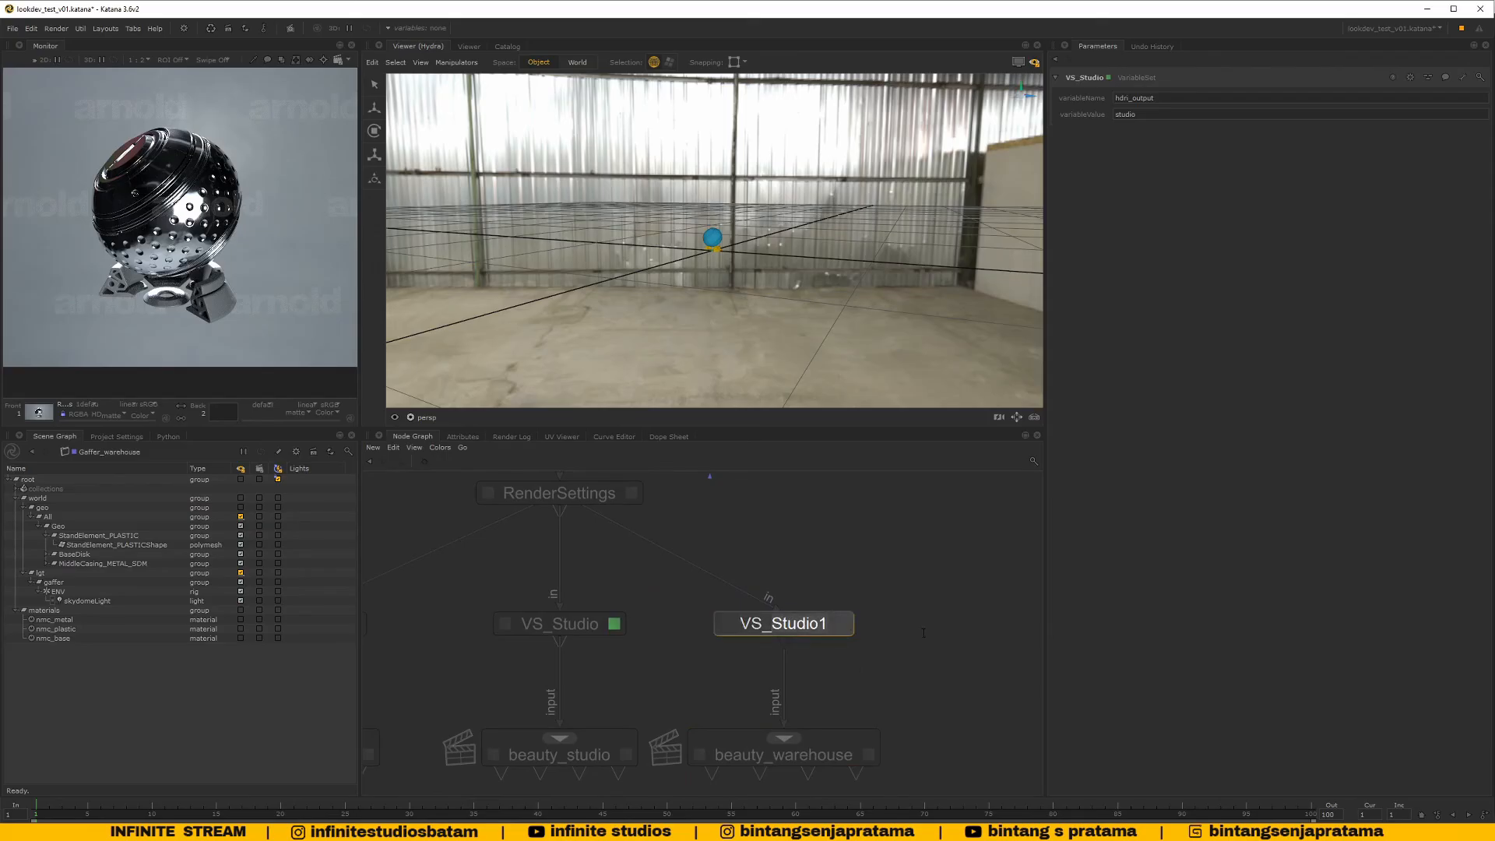
{"action": "key", "text": "BackSpace"}
{"action": "key", "text": "BackSpace"}
{"action": "key", "text": "BackSpace"}
{"action": "key", "text": "BackSpace"}
{"action": "key", "text": "BackSpace"}
{"action": "key", "text": "BackSpace"}
{"action": "key", "text": "BackSpace"}
{"action": "type", "text": "Warehous"}
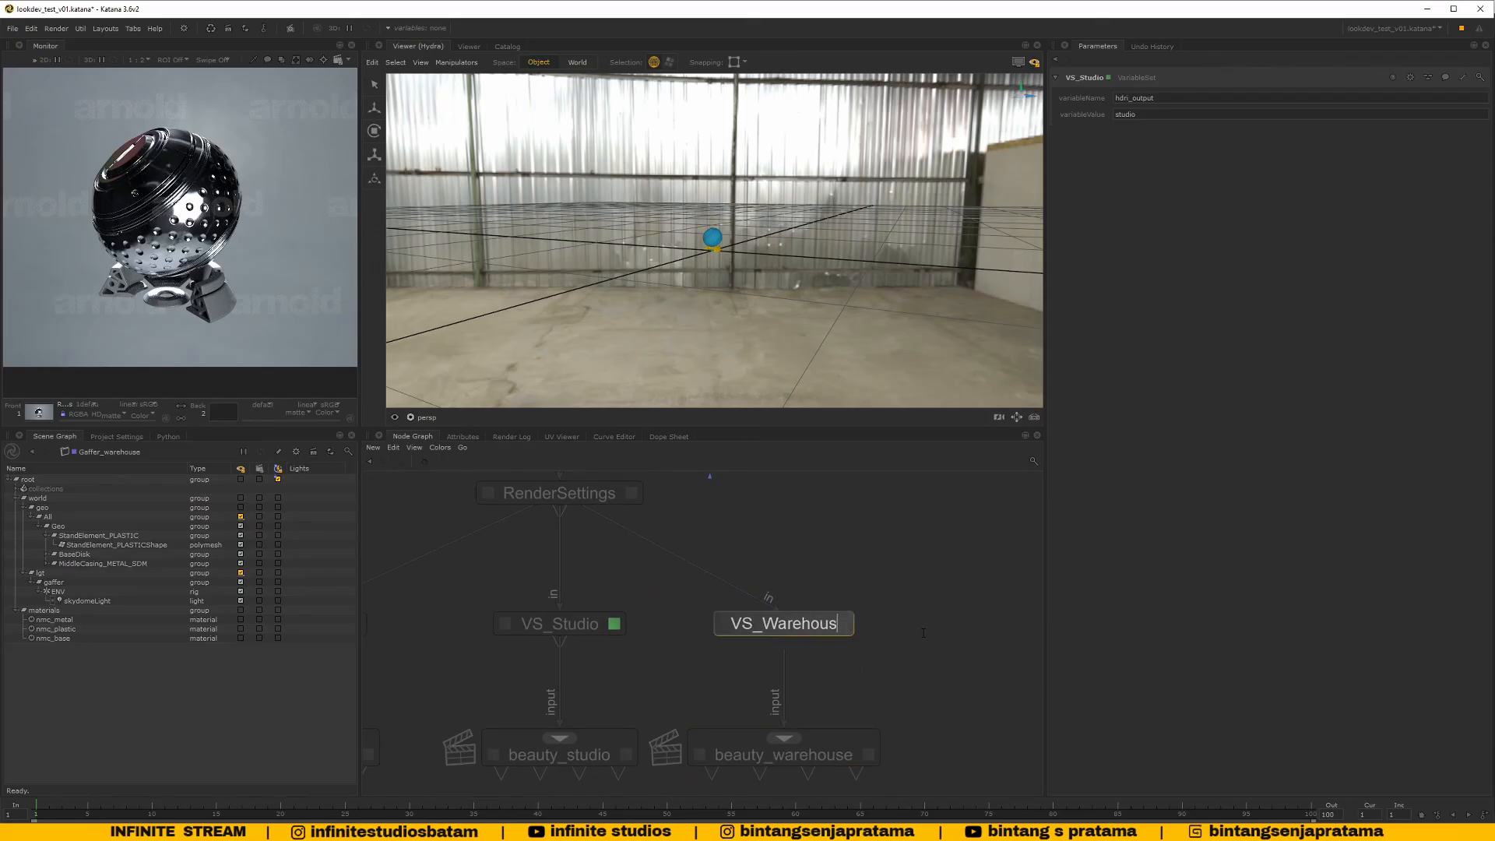
{"action": "type", "text": "e"}
{"action": "key", "text": "Return"}
Change the name of VS_Studio to lowercase VS_studio
{"action": "scroll", "coordinate": [892, 663], "scroll_direction": "down", "scroll_amount": 5}
{"action": "scroll", "coordinate": [751, 675], "scroll_direction": "up", "scroll_amount": 5}
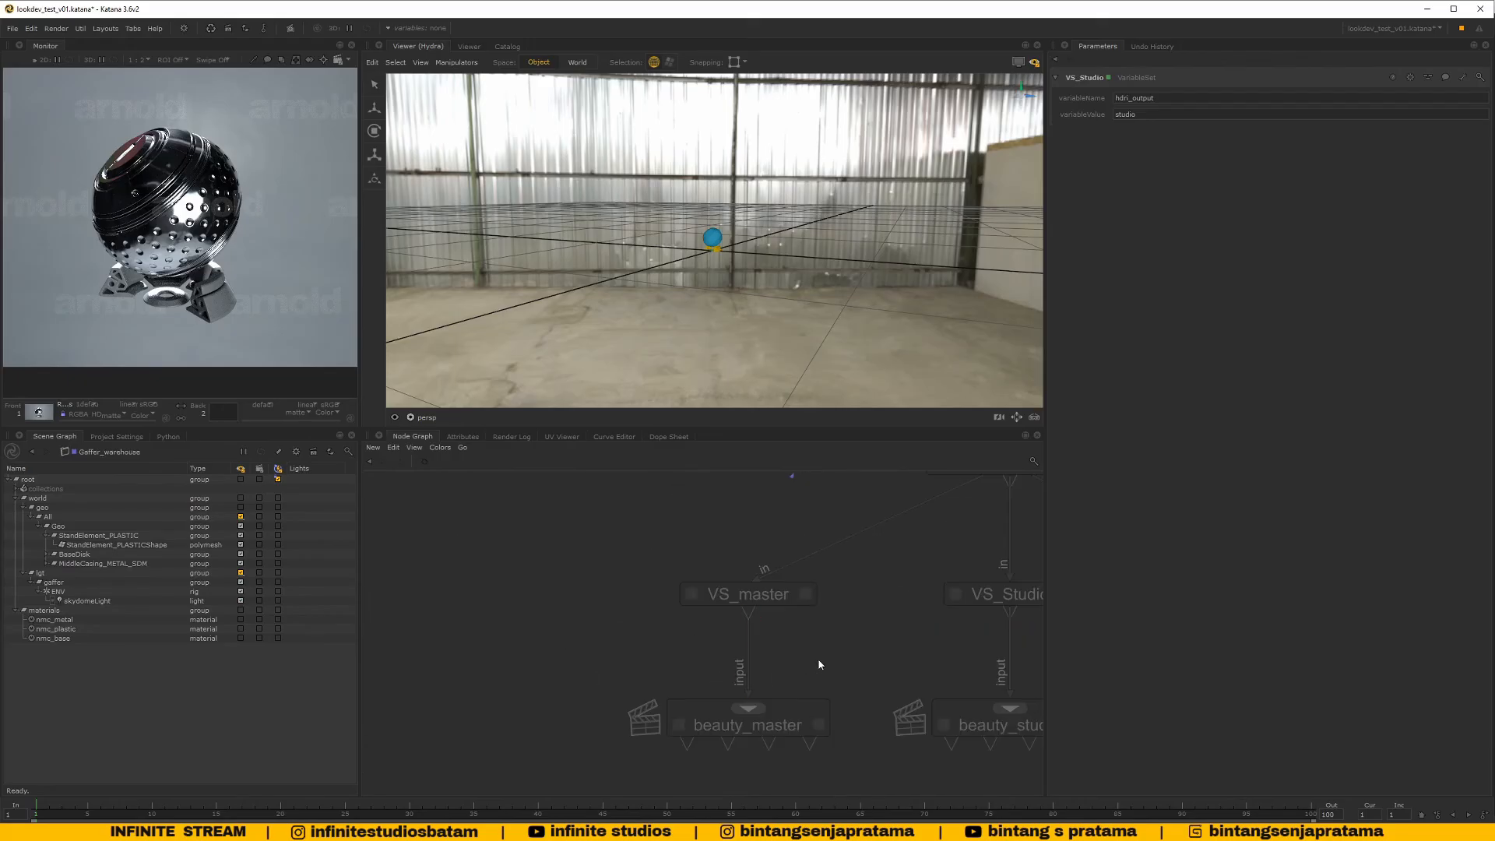
{"action": "middle_click_drag", "start_coordinate": [819, 664], "coordinate": [617, 680]}
{"action": "left_click", "coordinate": [560, 619]}
{"action": "middle_click_drag", "start_coordinate": [866, 626], "coordinate": [815, 636]}
{"action": "left_click", "coordinate": [761, 623]}
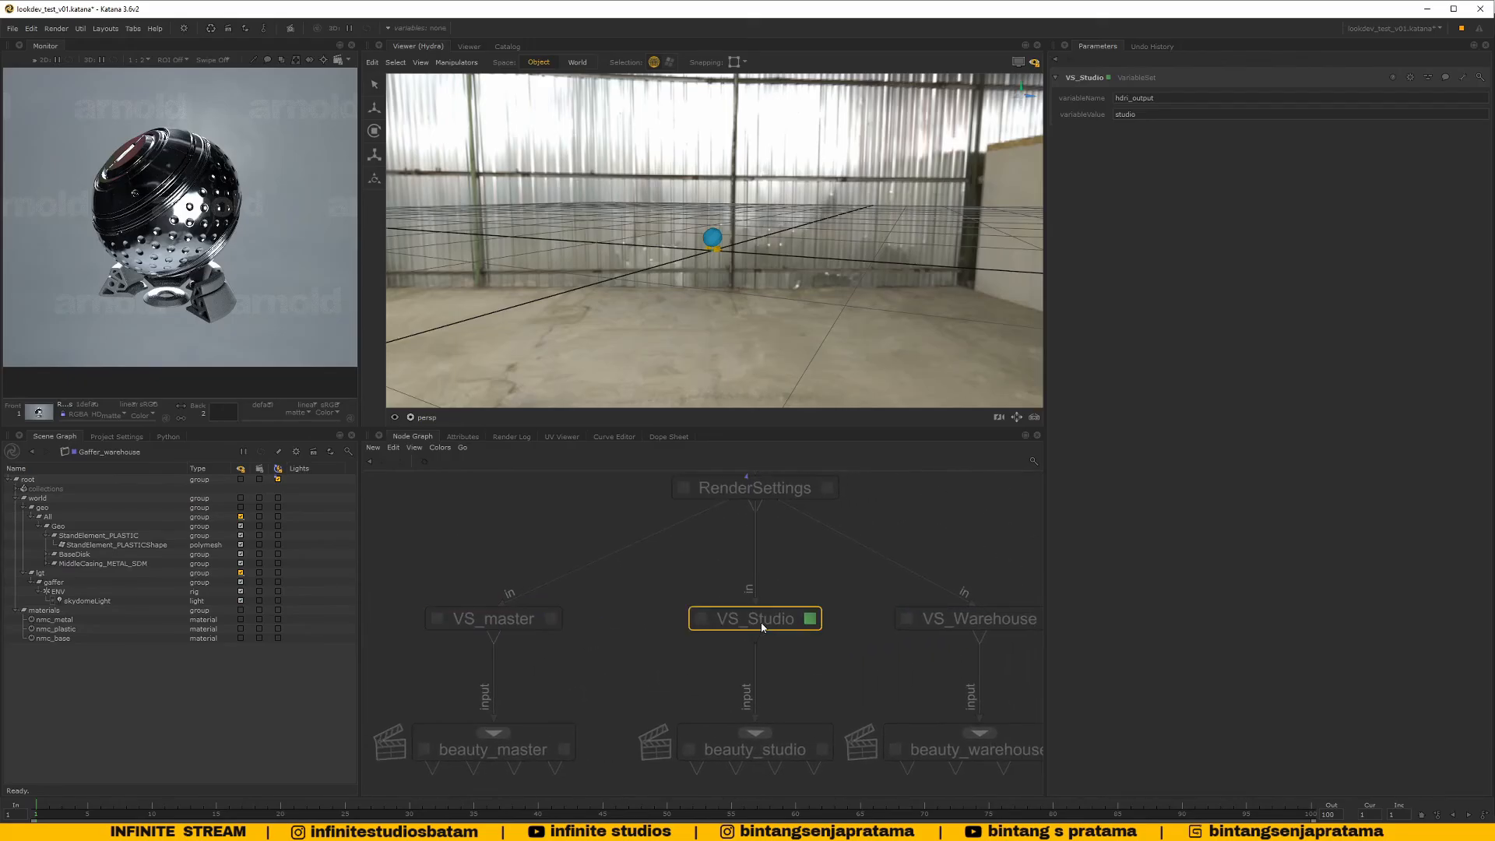
{"action": "double_click", "coordinate": [760, 624]}
{"action": "left_click", "coordinate": [750, 617]}
{"action": "key", "text": "BackSpace"}
{"action": "type", "text": "s"}
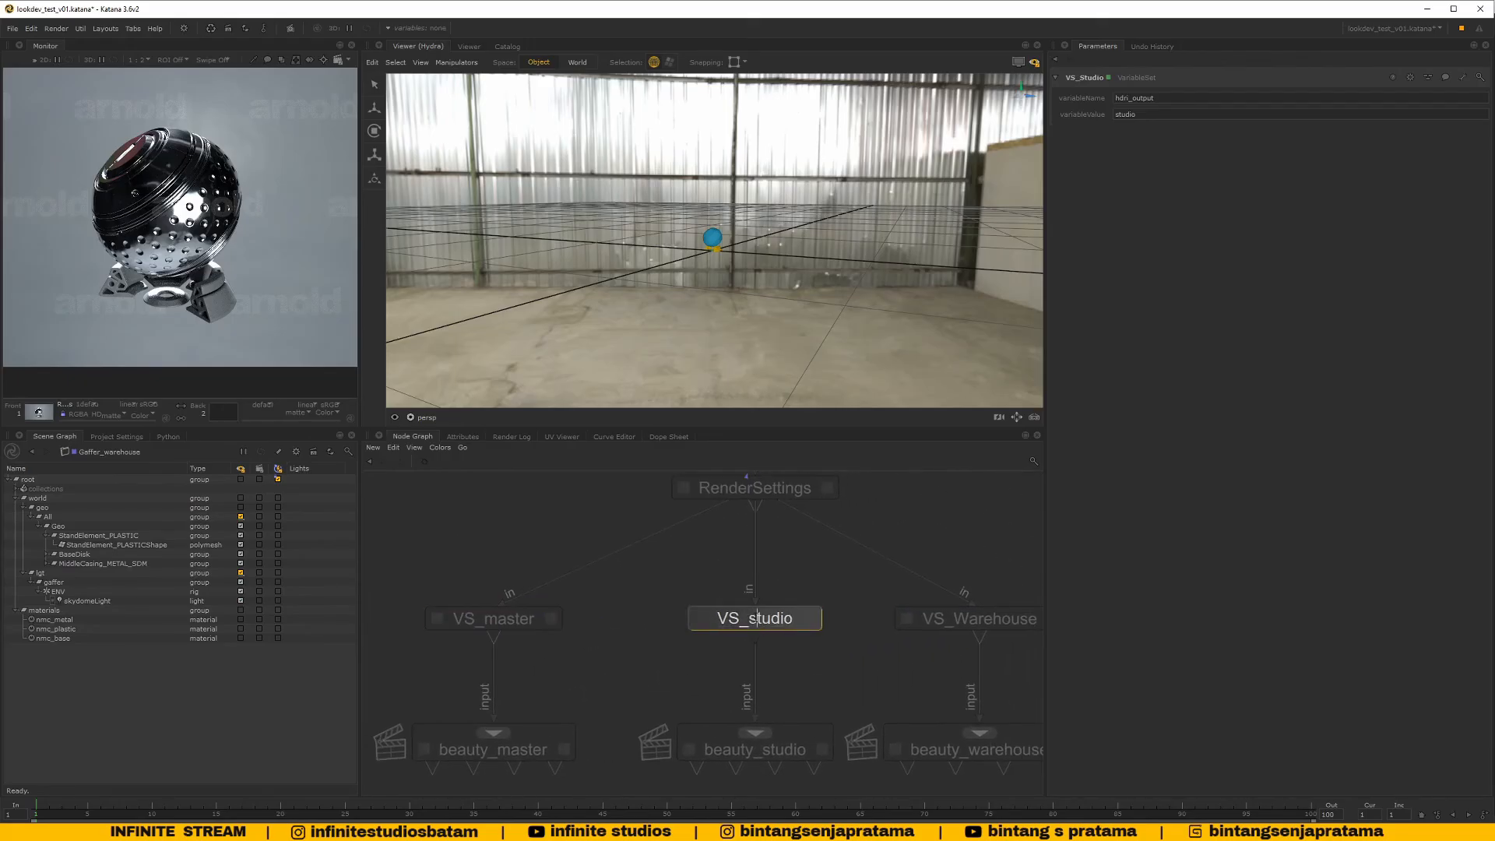
{"action": "key", "text": "Return"}
Change the name of VS_Warehouse to lowercase VS_warehouse
{"action": "scroll", "coordinate": [834, 652], "scroll_direction": "down", "scroll_amount": 3}
{"action": "scroll", "coordinate": [839, 654], "scroll_direction": "up", "scroll_amount": 3}
{"action": "left_click", "coordinate": [839, 654]}
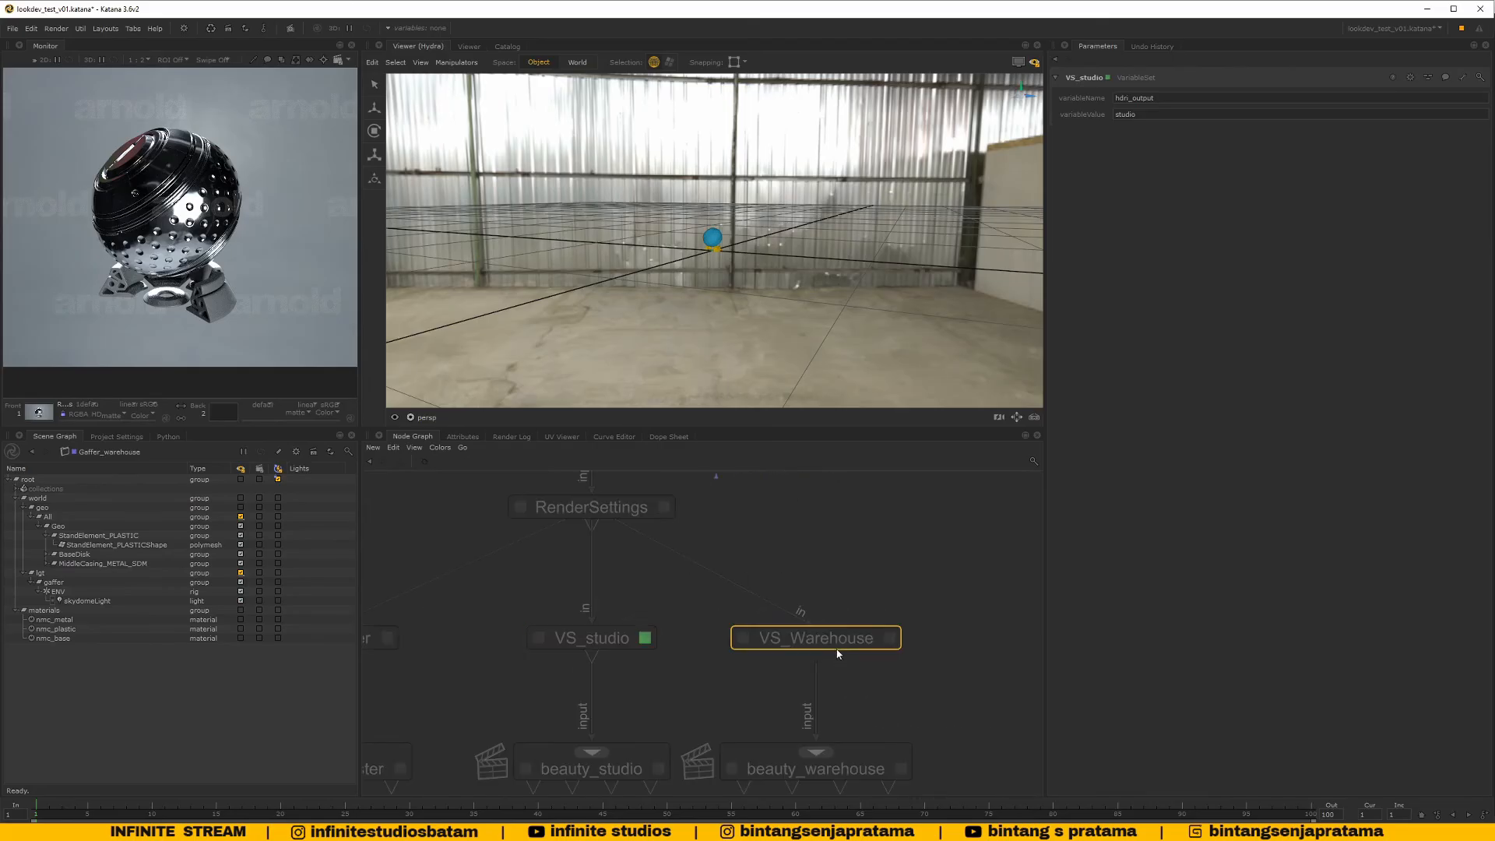
{"action": "double_click", "coordinate": [839, 655]}
{"action": "left_click", "coordinate": [806, 637]}
{"action": "key", "text": "BackSpace"}
{"action": "type", "text": "w"}
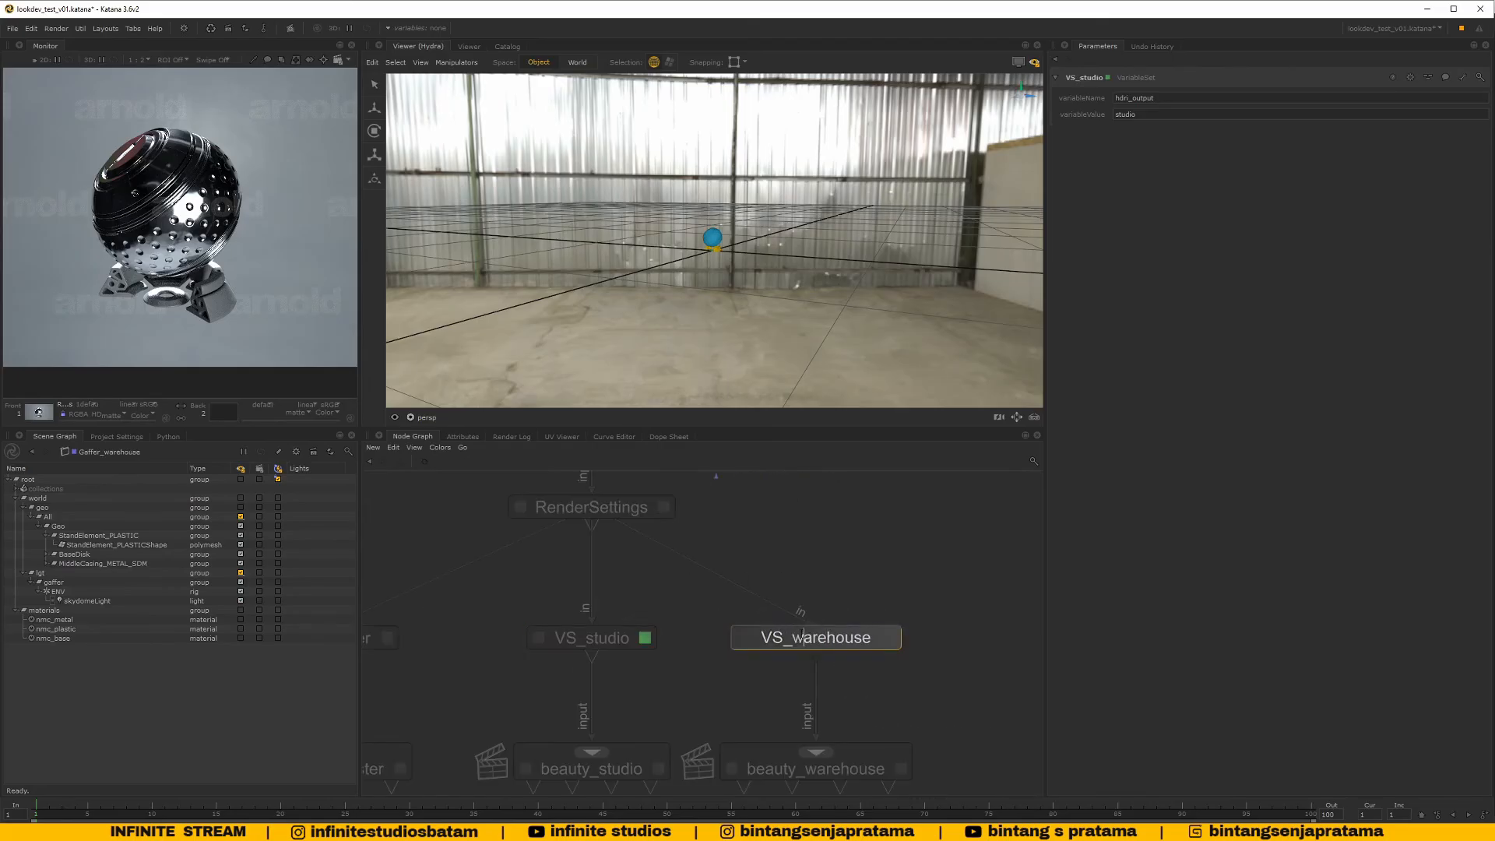
{"action": "key", "text": "Return"}
Set the variableValue of VS_warehouse to warehouse
{"action": "scroll", "coordinate": [738, 621], "scroll_direction": "down", "scroll_amount": 4}
{"action": "scroll", "coordinate": [685, 616], "scroll_direction": "up", "scroll_amount": 4}
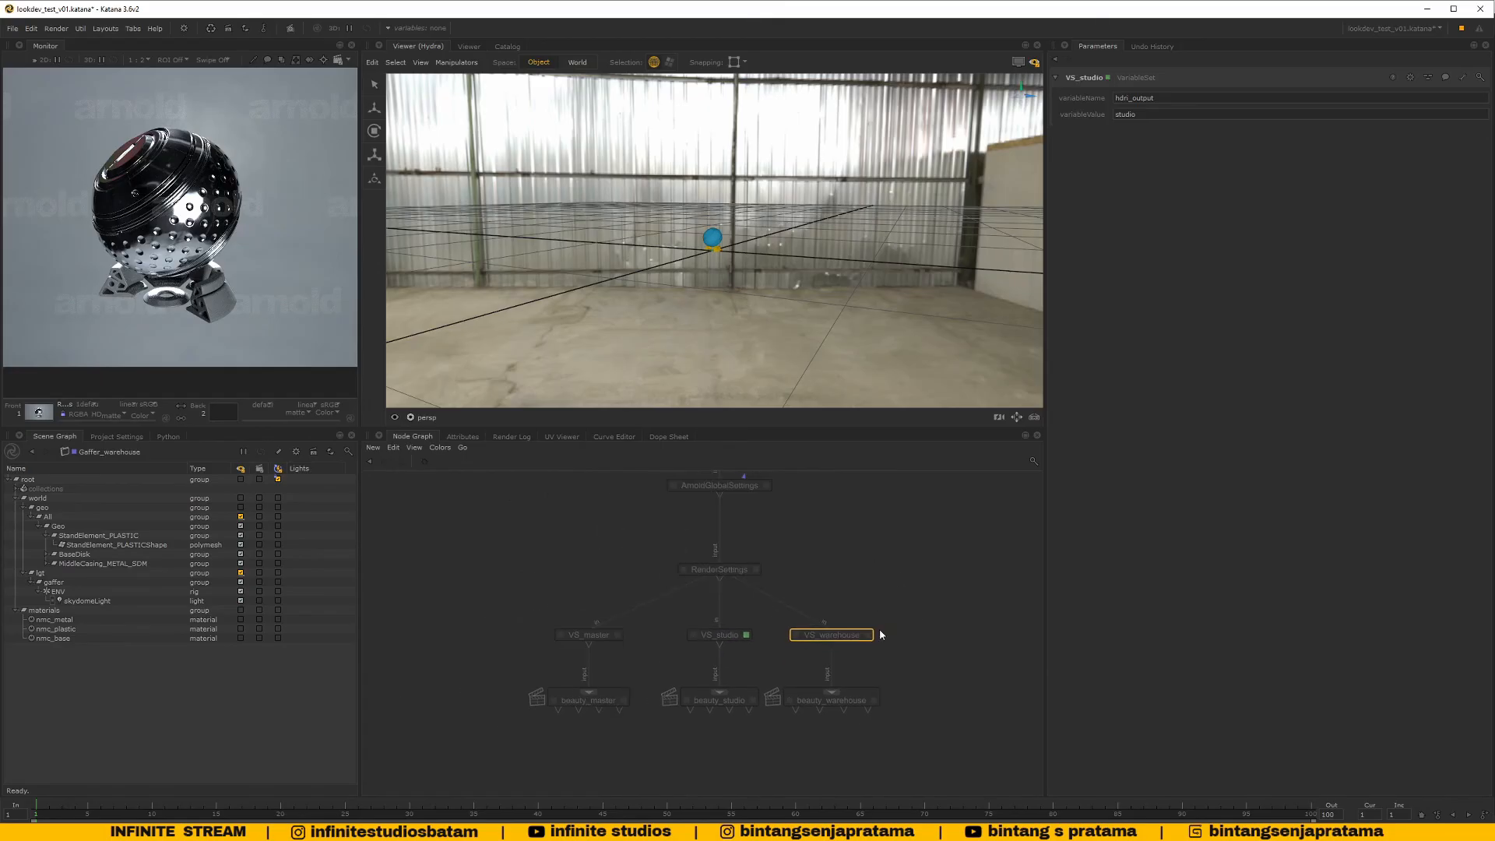
{"action": "left_click", "coordinate": [830, 636]}
{"action": "left_click", "coordinate": [867, 634]}
{"action": "type", "text": "warehouse"}
Set the variableValue of VS_master to master
{"action": "scroll", "coordinate": [675, 575], "scroll_direction": "up", "scroll_amount": 4}
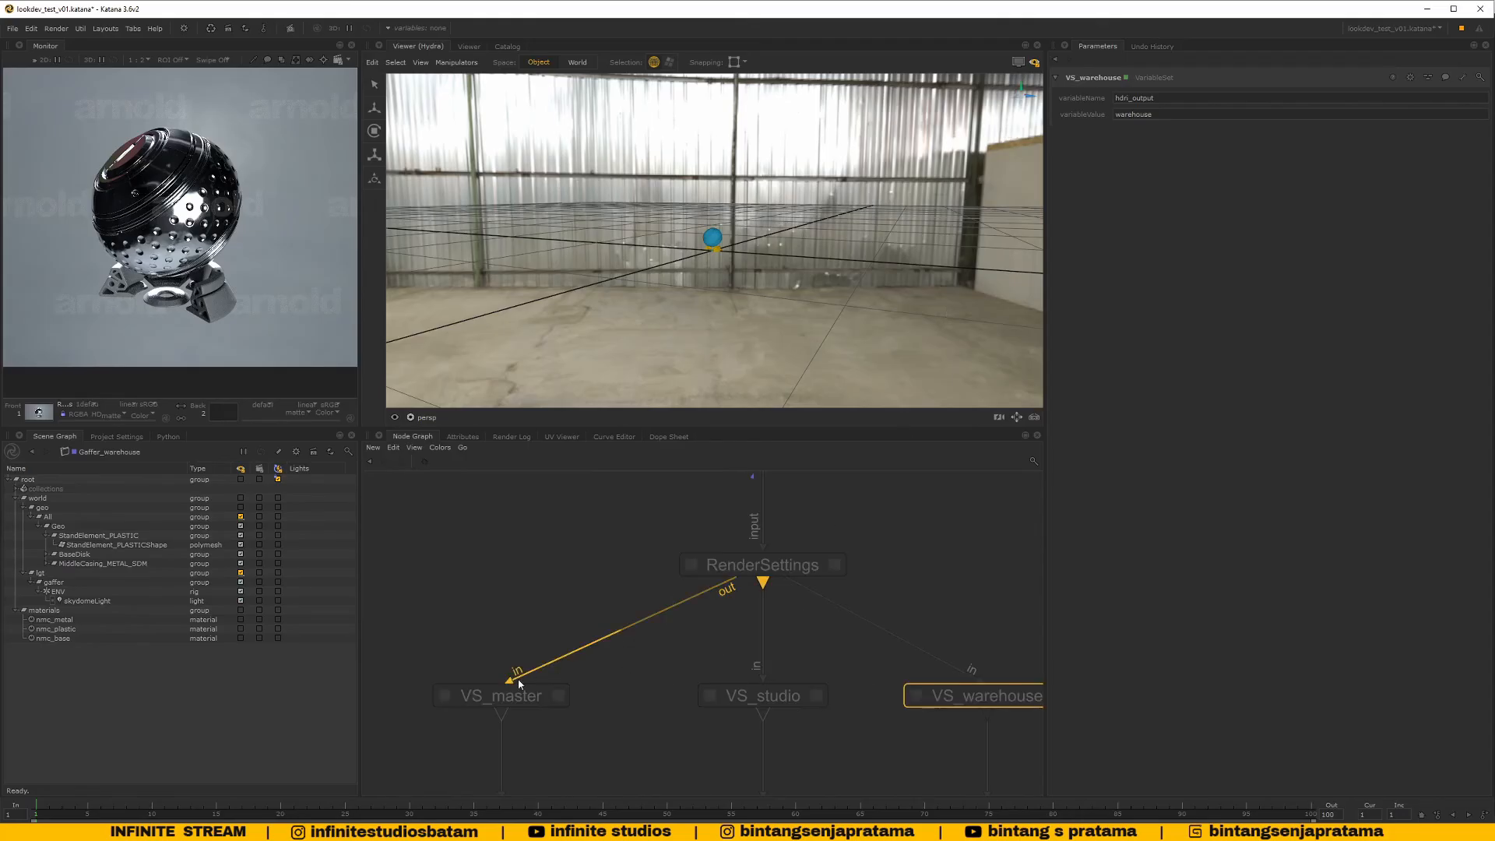
{"action": "left_click", "coordinate": [498, 695]}
{"action": "left_click", "coordinate": [558, 696]}
{"action": "double_click", "coordinate": [1126, 114]}
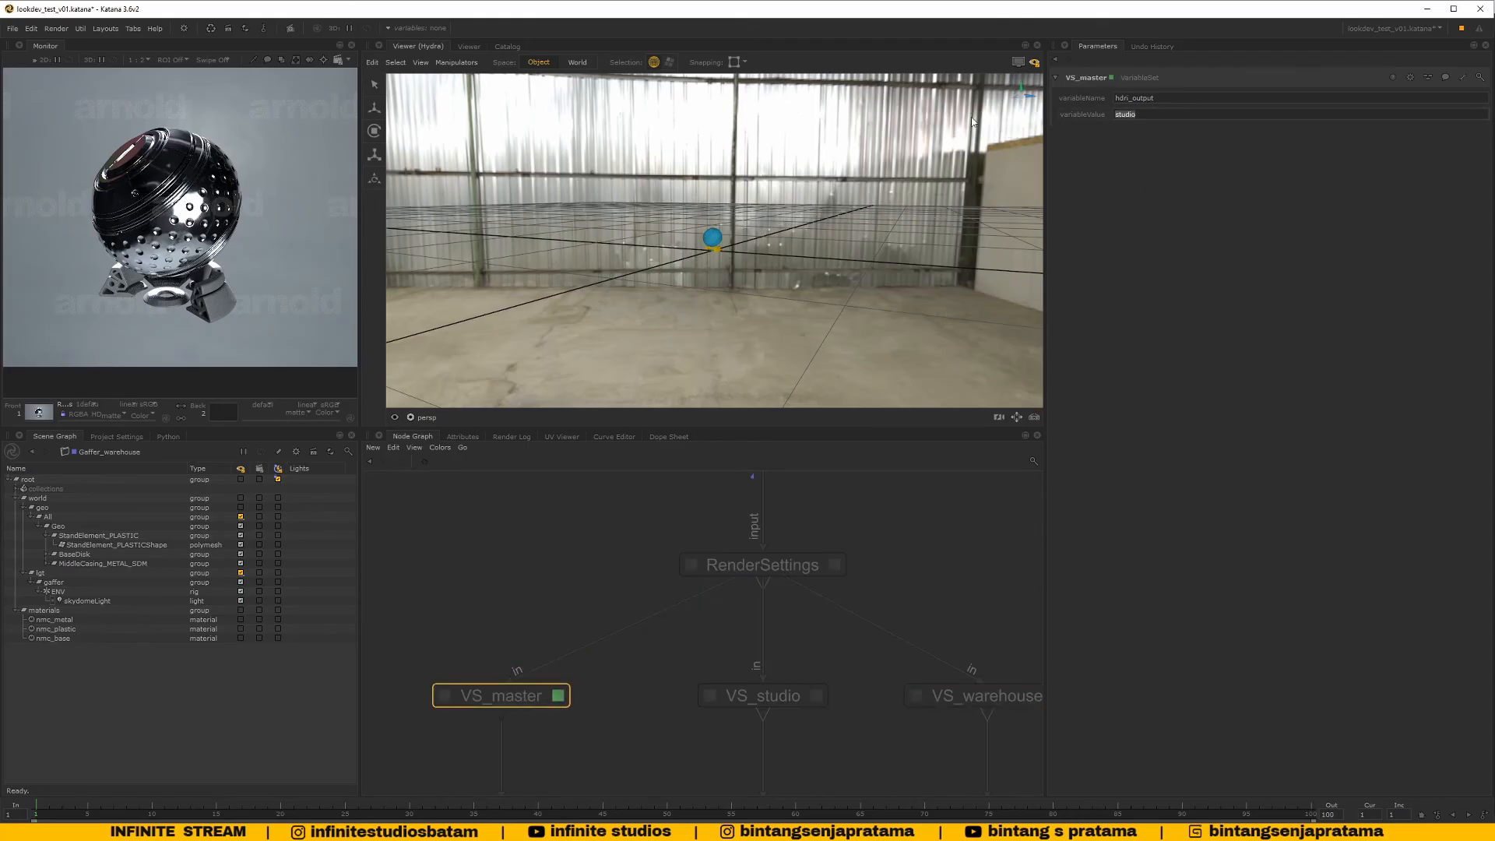
{"action": "type", "text": "mast"}
{"action": "scroll", "coordinate": [933, 545], "scroll_direction": "down", "scroll_amount": 8}
{"action": "scroll", "coordinate": [858, 629], "scroll_direction": "up", "scroll_amount": 8}
{"action": "middle_click_drag", "start_coordinate": [933, 542], "coordinate": [815, 586]}
{"action": "scroll", "coordinate": [825, 556], "scroll_direction": "down", "scroll_amount": 5}
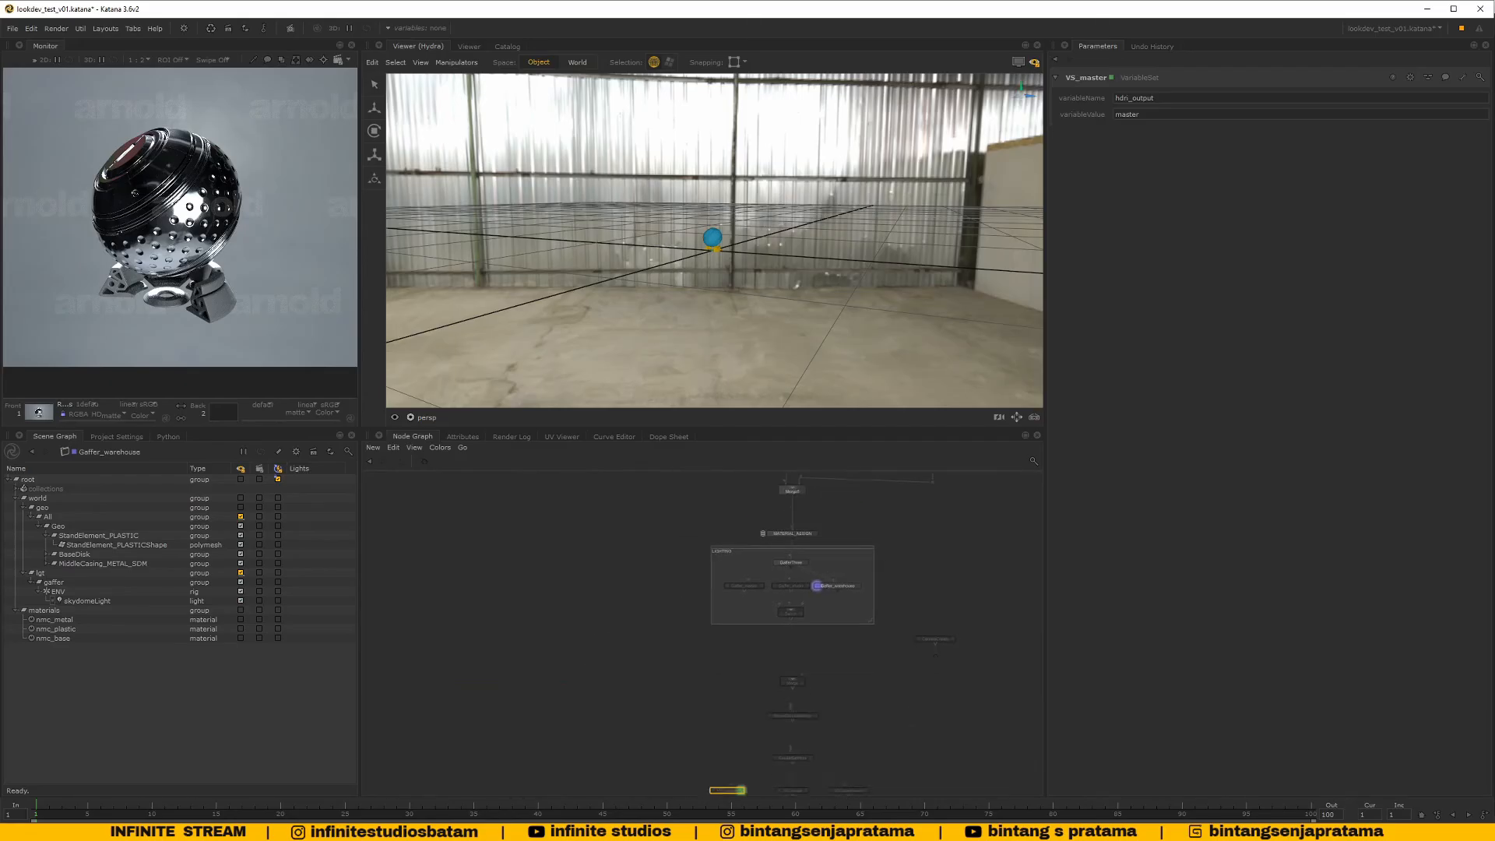
{"action": "scroll", "coordinate": [813, 588], "scroll_direction": "up", "scroll_amount": 5}
{"action": "middle_click_drag", "start_coordinate": [814, 637], "coordinate": [824, 549]}
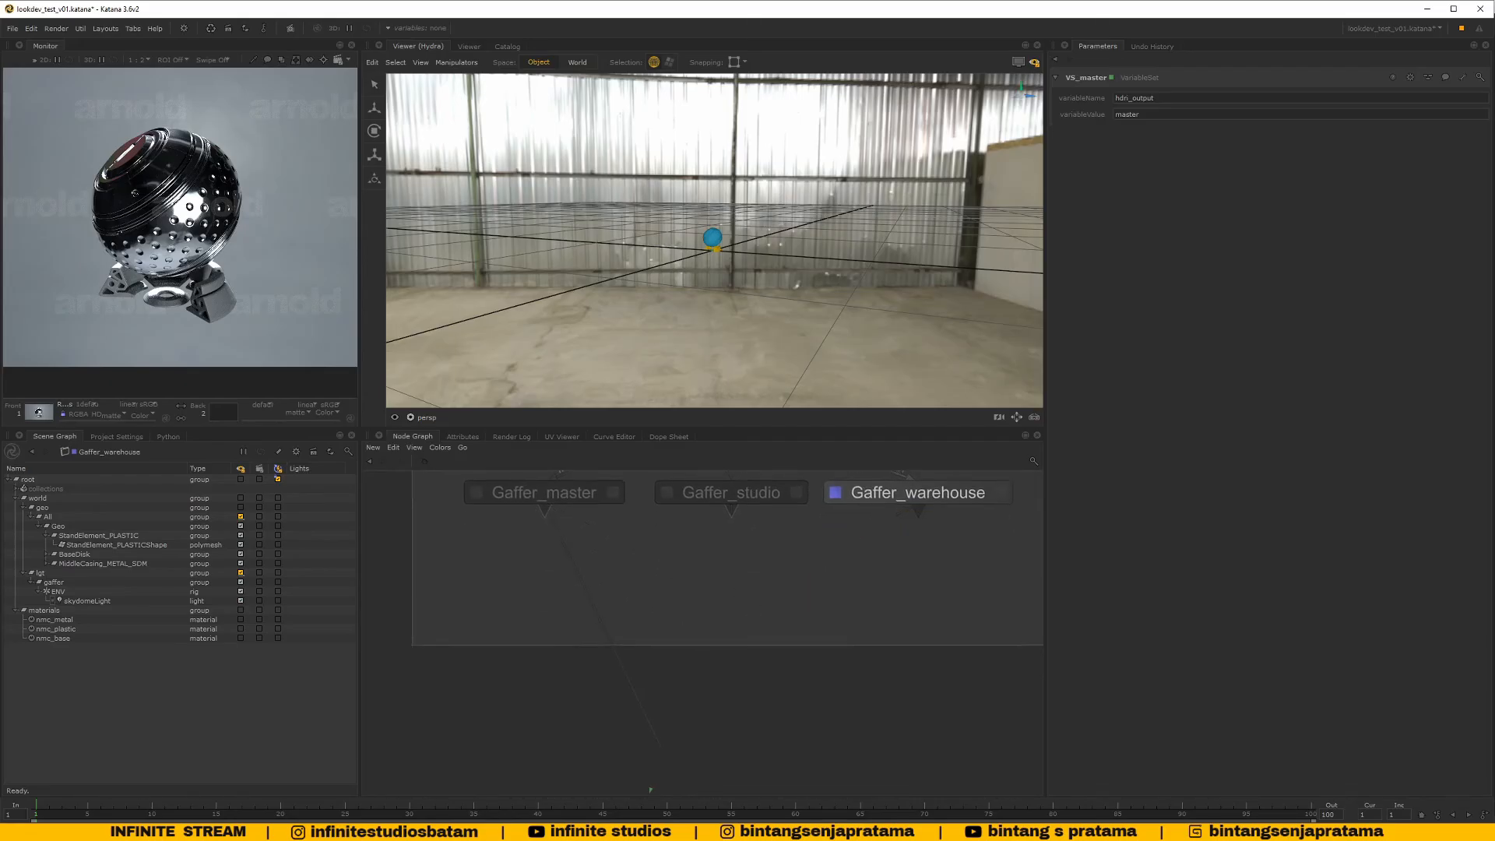
{"action": "key", "text": "Tab"}
{"action": "type", "text": "vari"}
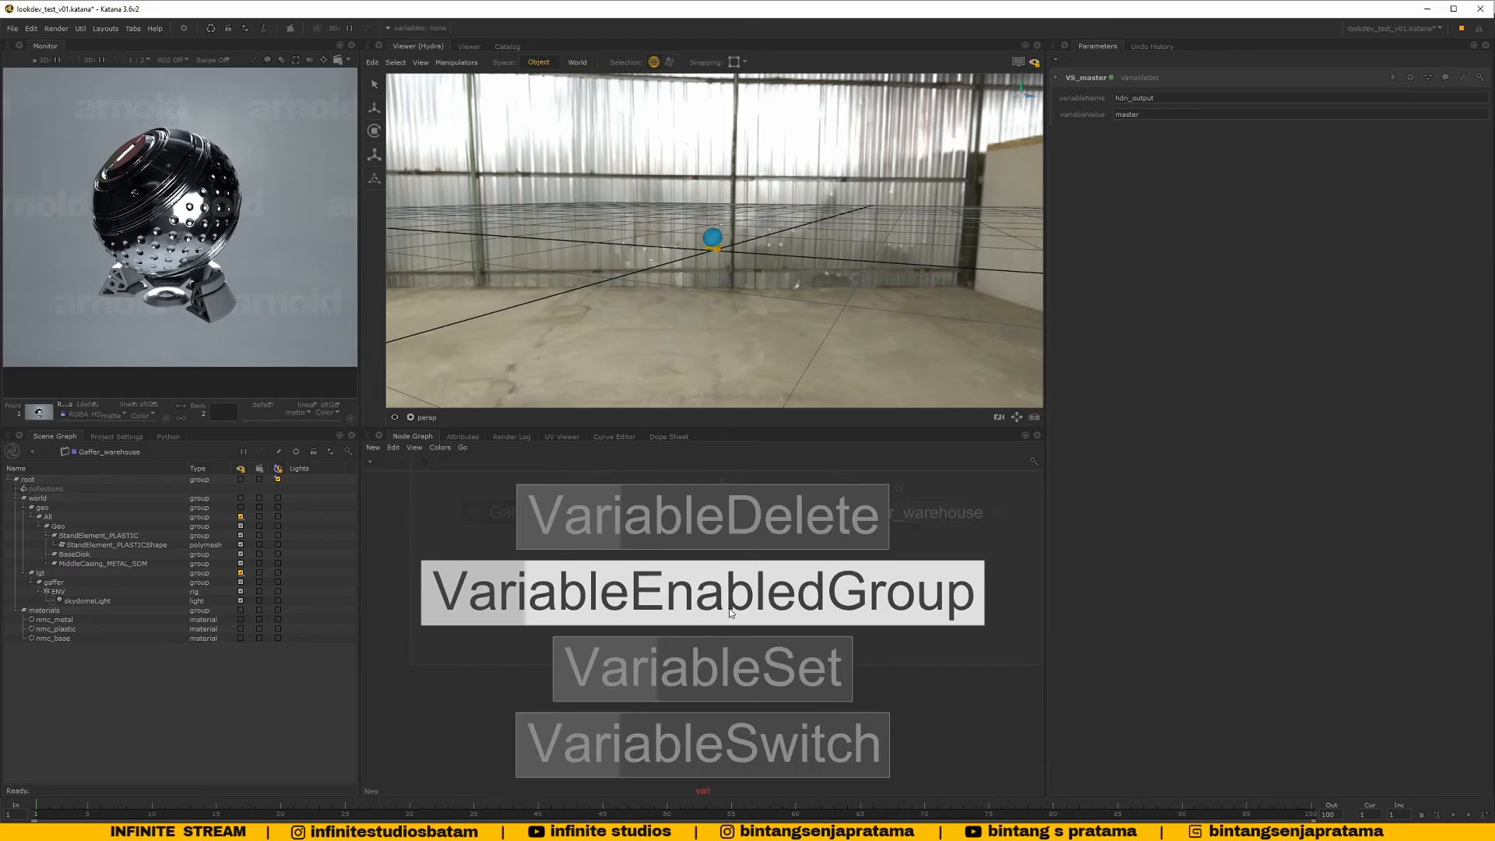
{"action": "left_click", "coordinate": [730, 614]}
{"action": "left_click", "coordinate": [711, 736]}
{"action": "key", "text": "Delete"}
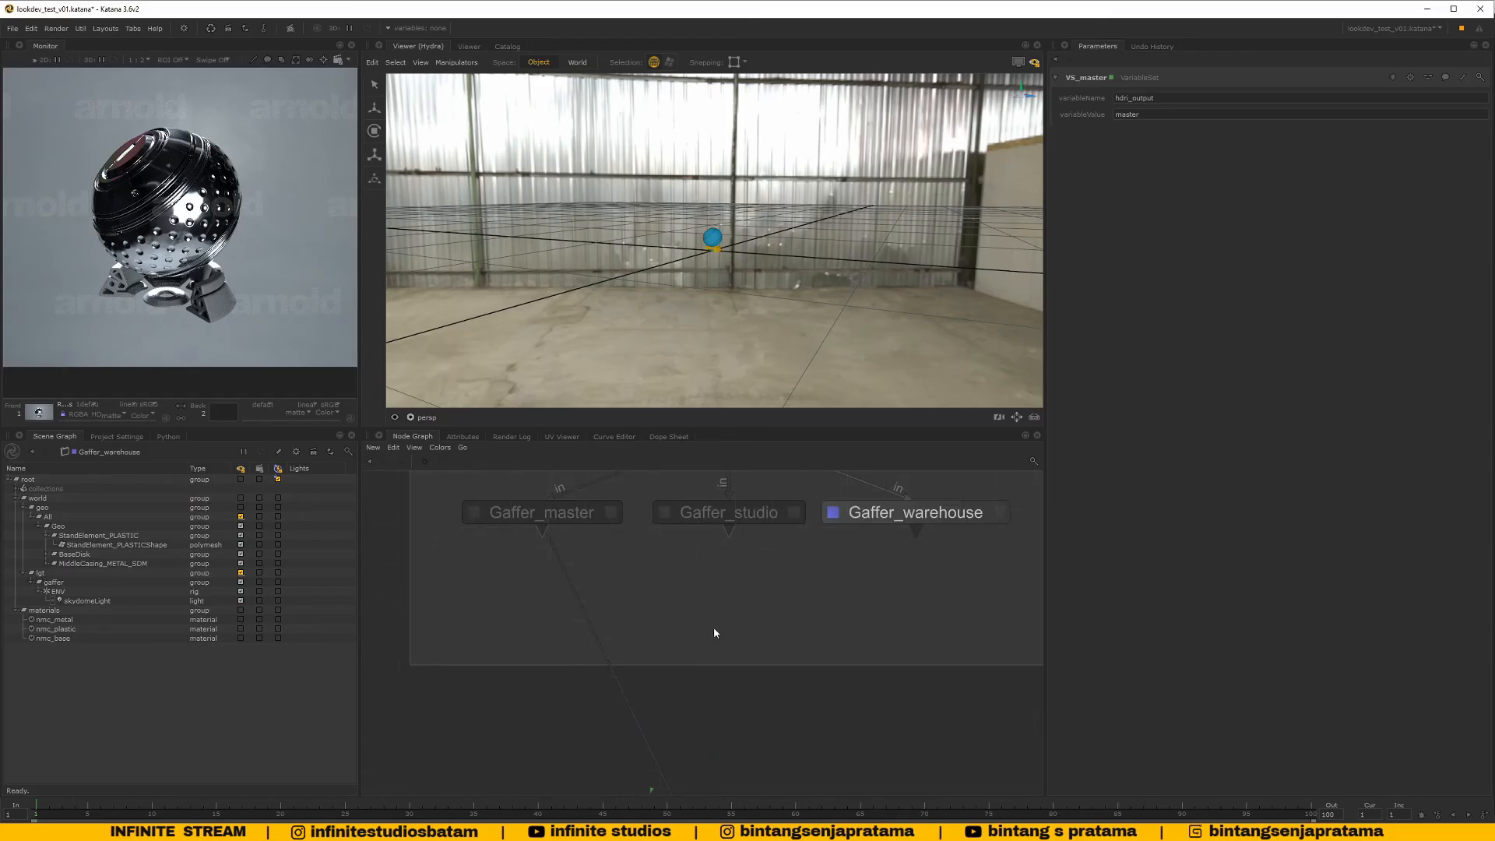
Add a VariableSwitch node below the three Gaffer nodes in the LIGHTING group
{"action": "key", "text": "Tab"}
{"action": "type", "text": "vari"}
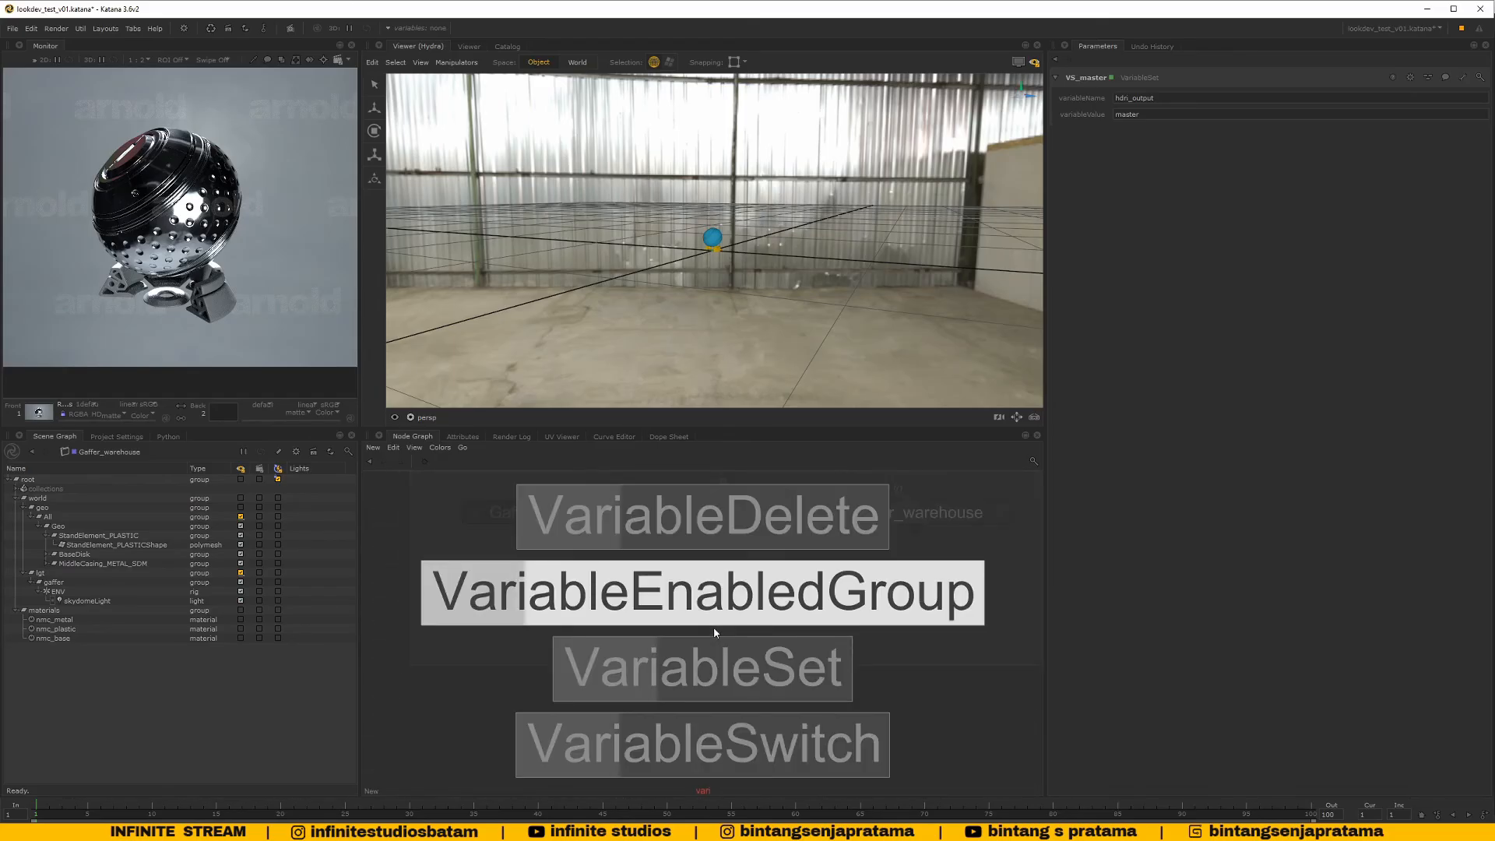
{"action": "key", "text": "Down"}
{"action": "key", "text": "Down"}
{"action": "key", "text": "Return"}
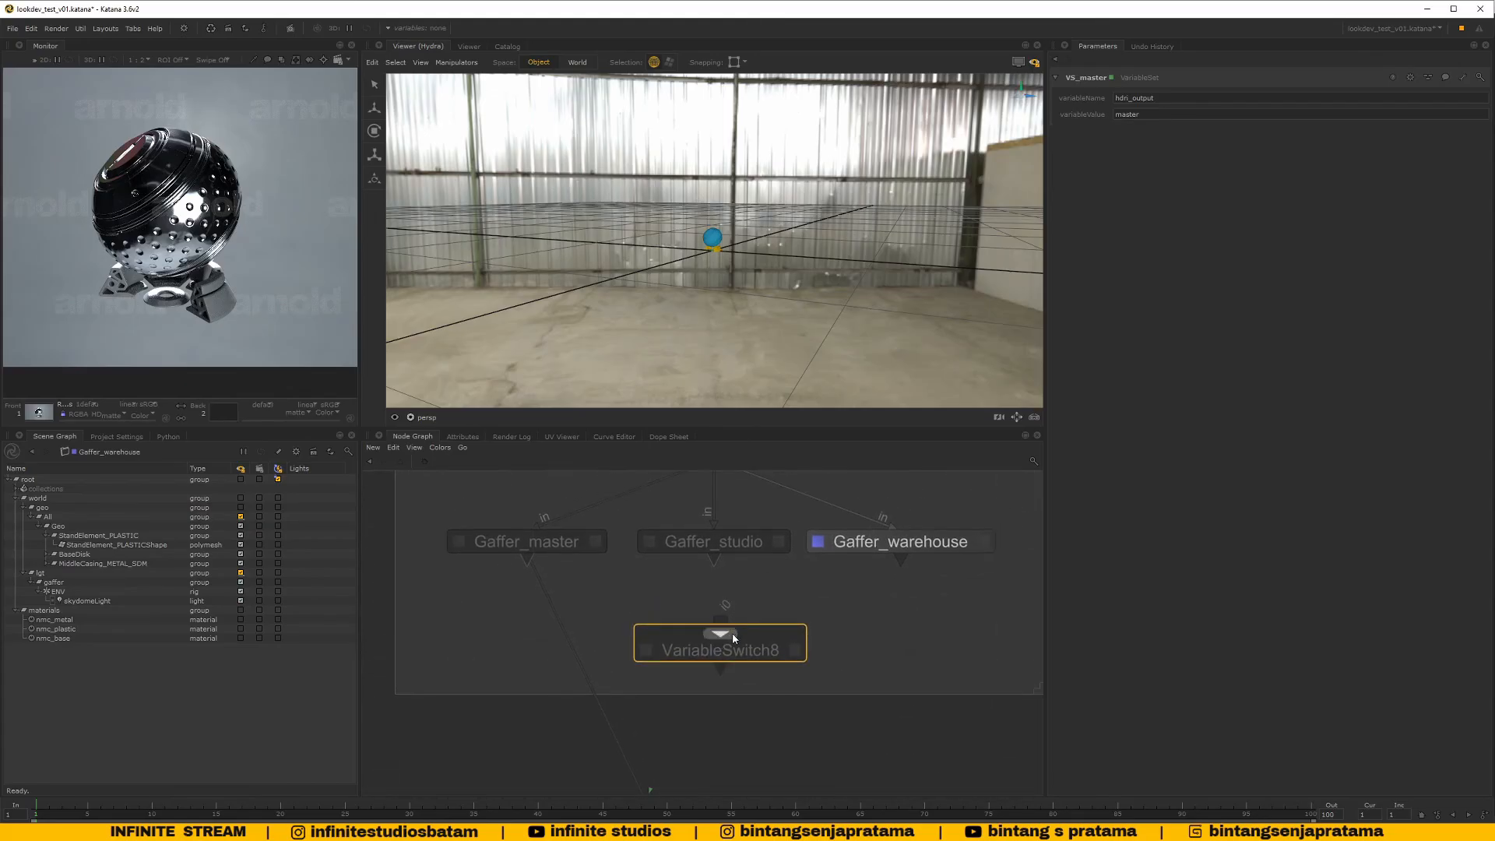
Add a port with pattern to the new VariableSwitch and rename it as master
{"action": "left_click", "coordinate": [802, 651]}
{"action": "middle_click_drag", "start_coordinate": [803, 651], "coordinate": [786, 676]}
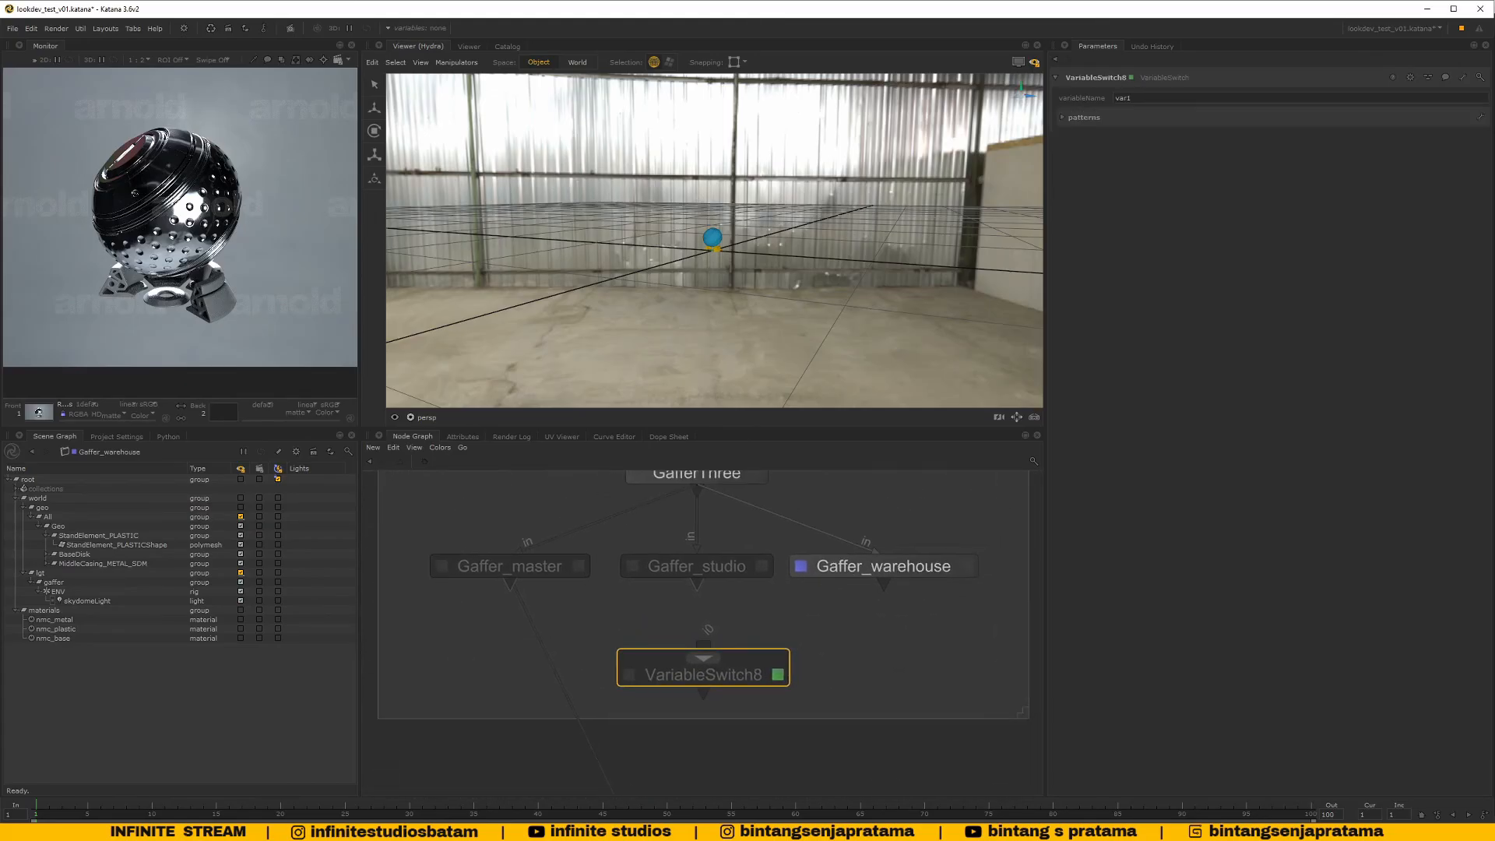
{"action": "left_click", "coordinate": [1064, 117]}
{"action": "left_click", "coordinate": [1481, 139]}
{"action": "left_click", "coordinate": [1439, 158]}
{"action": "left_click", "coordinate": [1483, 139]}
{"action": "left_click", "coordinate": [1464, 155]}
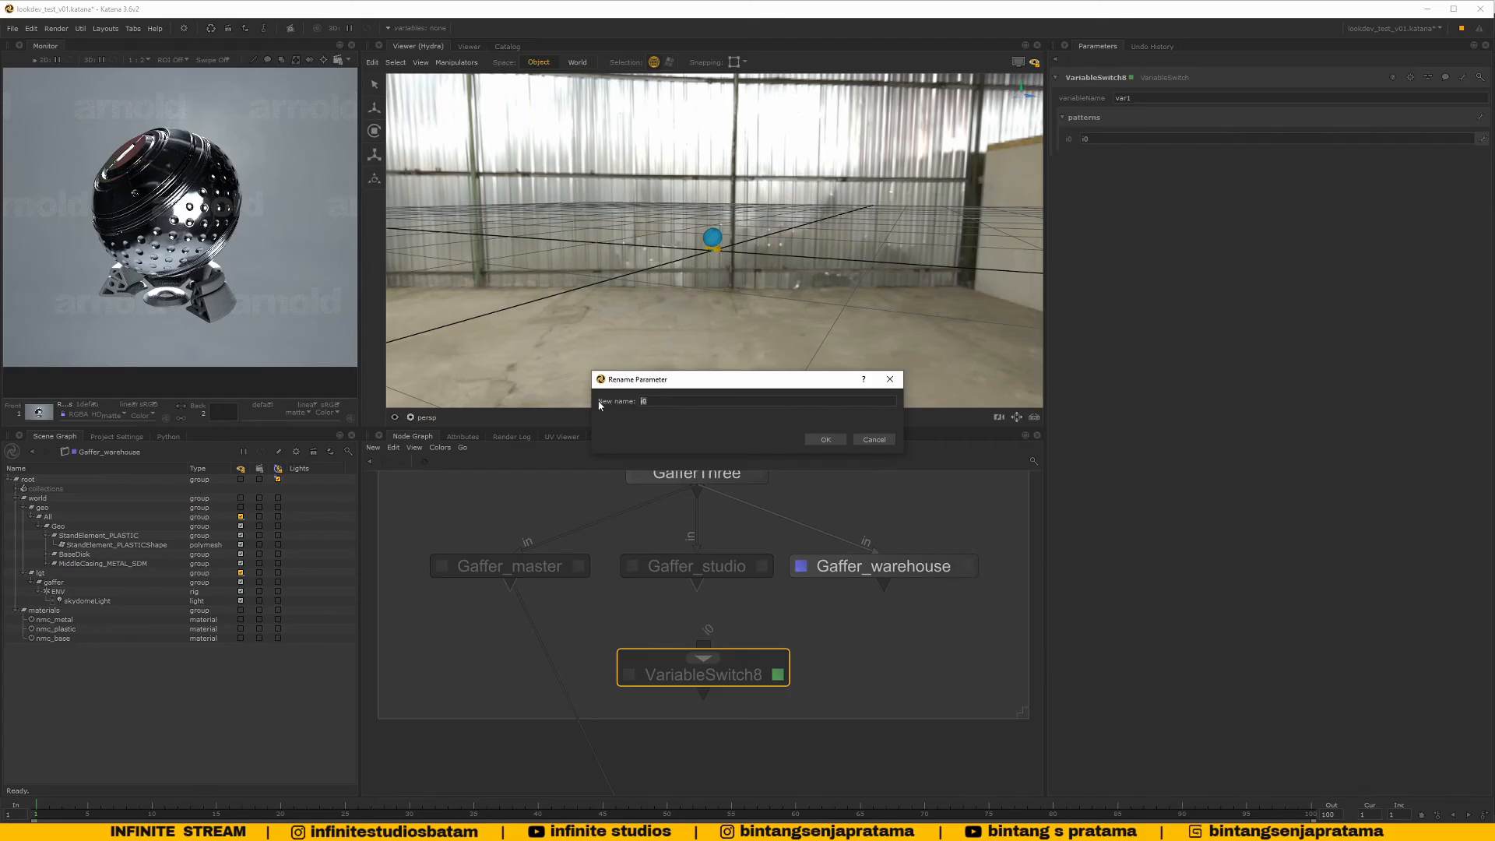
{"action": "type", "text": "master"}
{"action": "key", "text": "Return"}
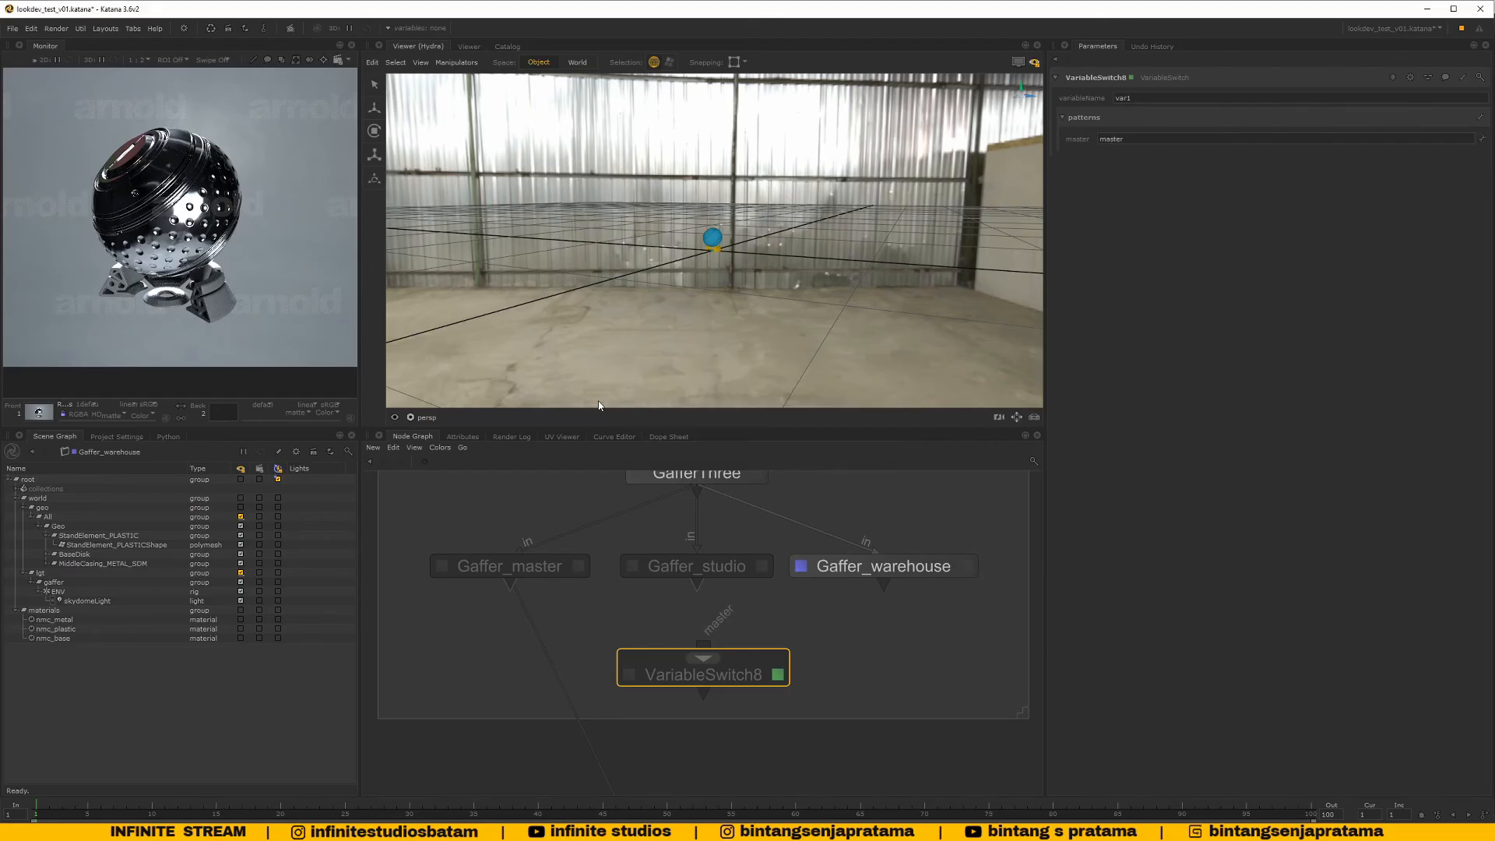
Add a second port with pattern to the VariableSwitch and rename it as studio
{"action": "left_click", "coordinate": [1480, 116]}
{"action": "left_click", "coordinate": [1441, 133]}
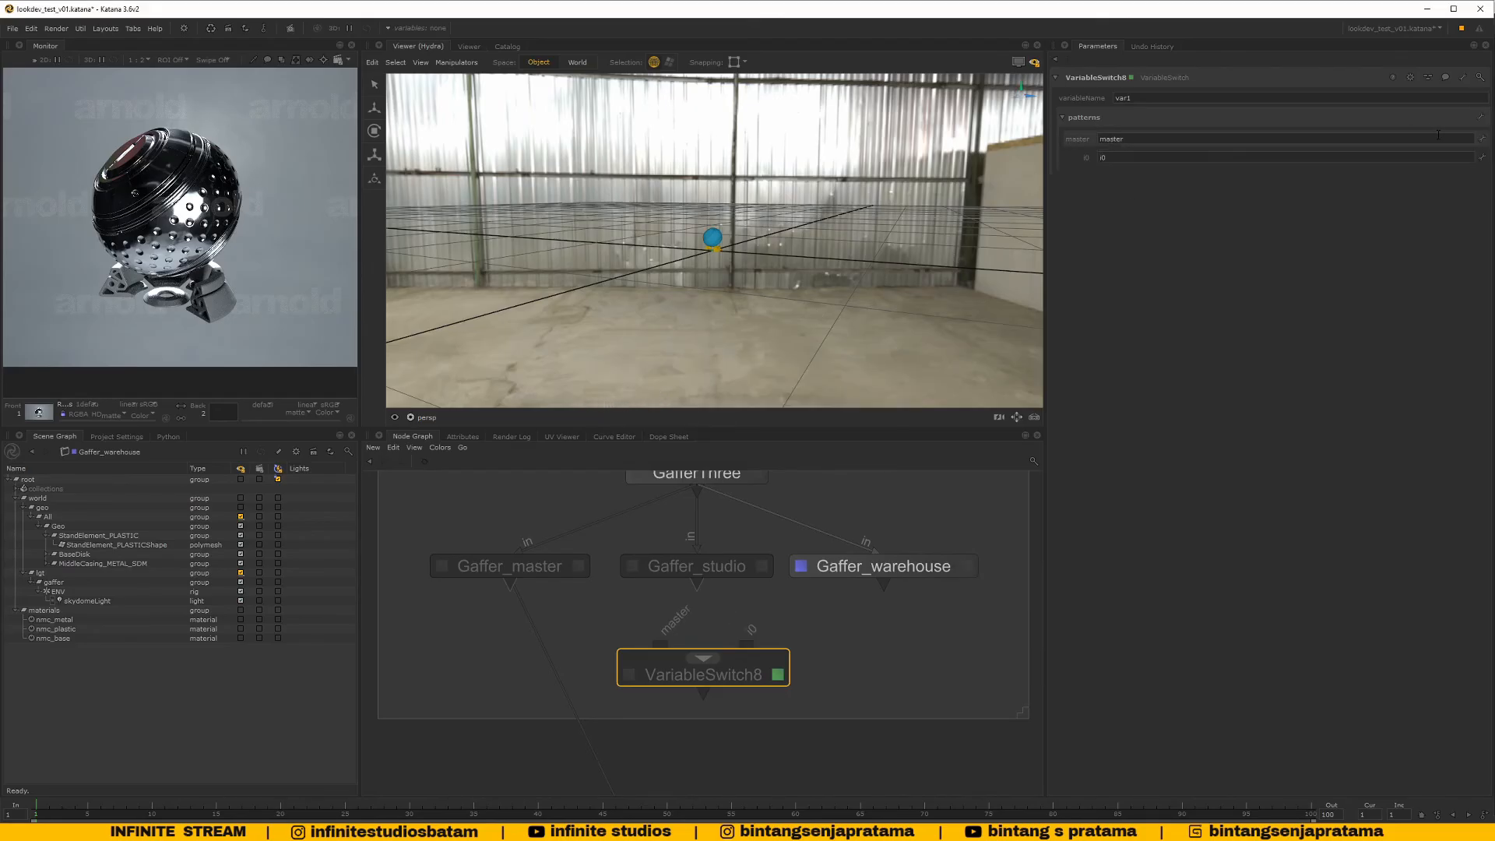
{"action": "left_click", "coordinate": [1483, 157]}
{"action": "left_click", "coordinate": [1467, 171]}
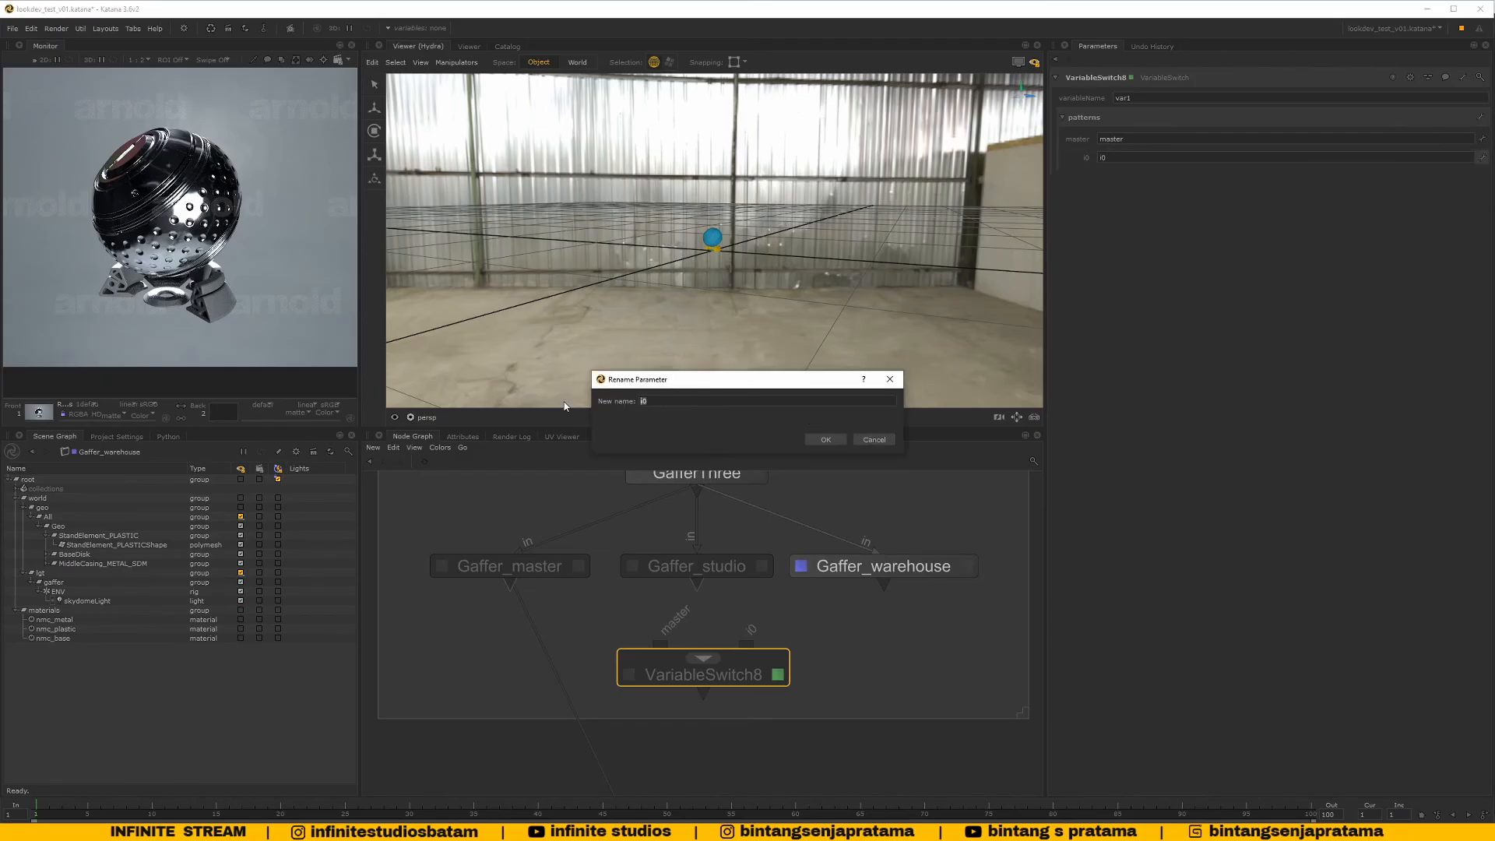
{"action": "type", "text": "studio"}
{"action": "key", "text": "Return"}
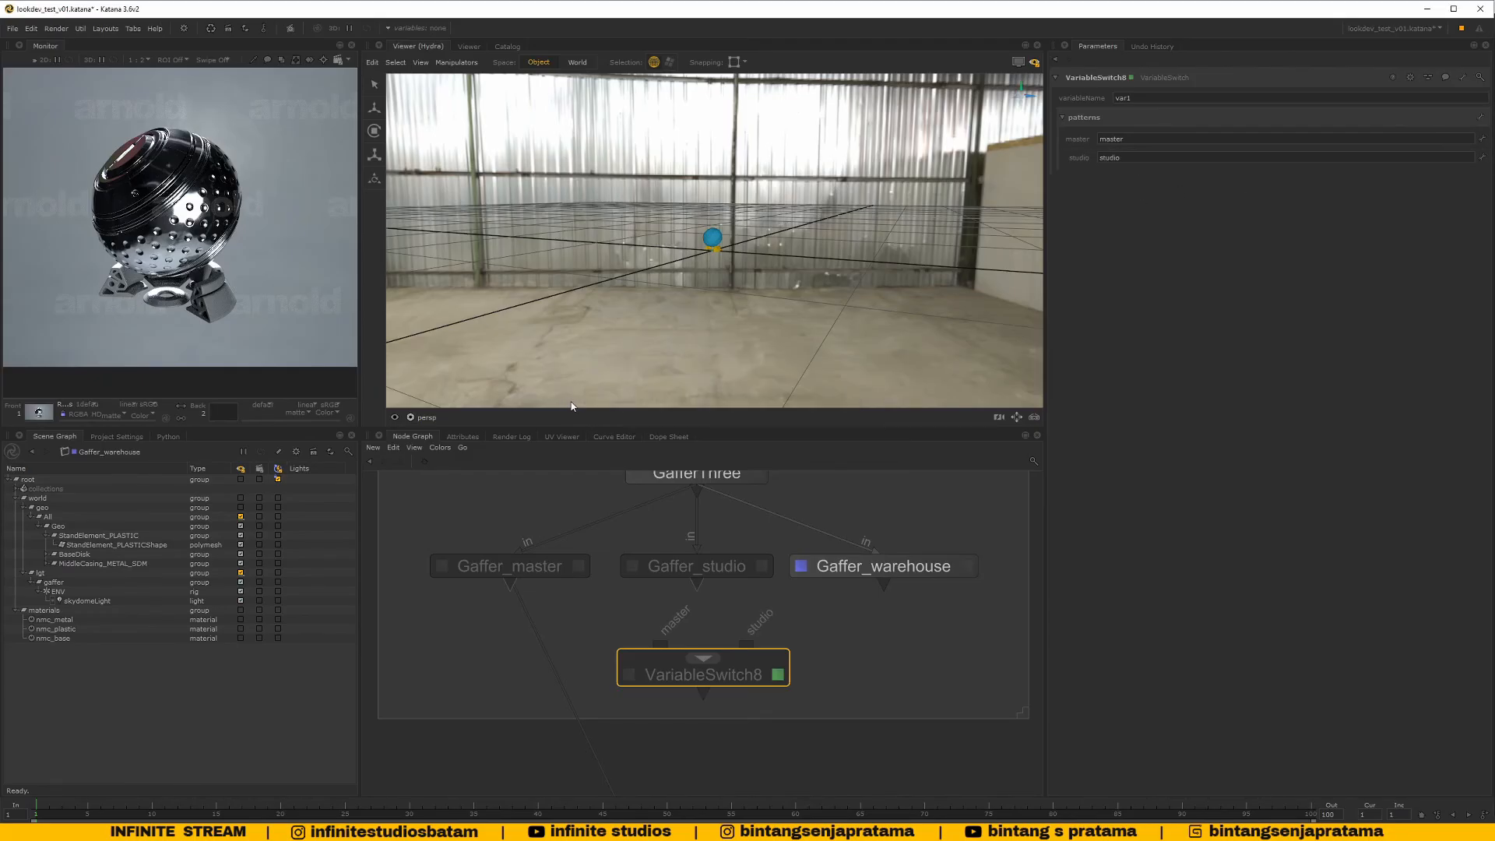
Add a third port with pattern to the VariableSwitch and rename it as warehouse
{"action": "left_click", "coordinate": [1481, 117]}
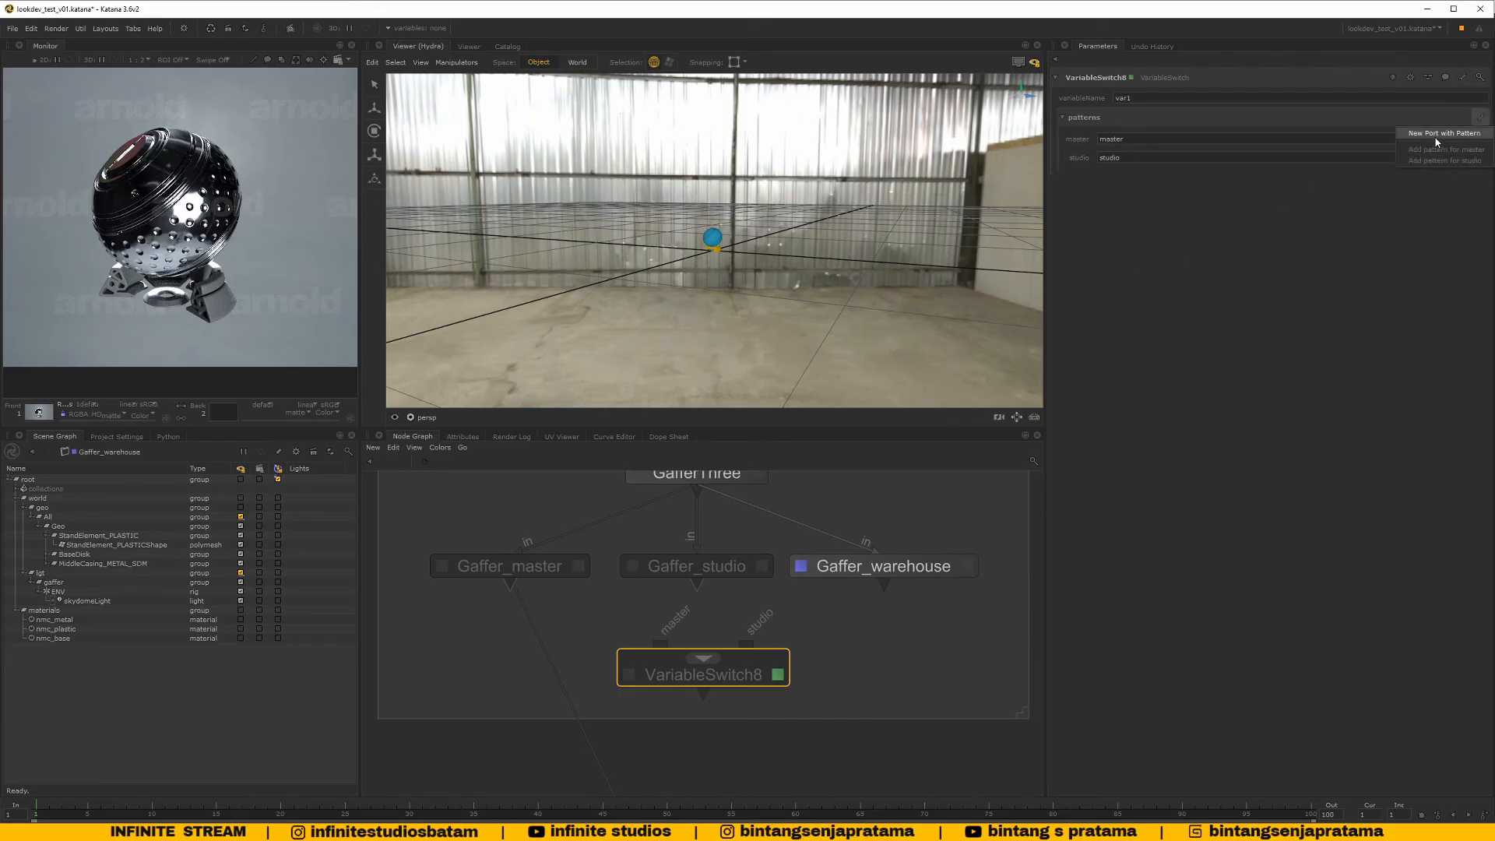
{"action": "left_click", "coordinate": [1450, 136]}
{"action": "left_click", "coordinate": [1483, 177]}
{"action": "left_click", "coordinate": [1441, 190]}
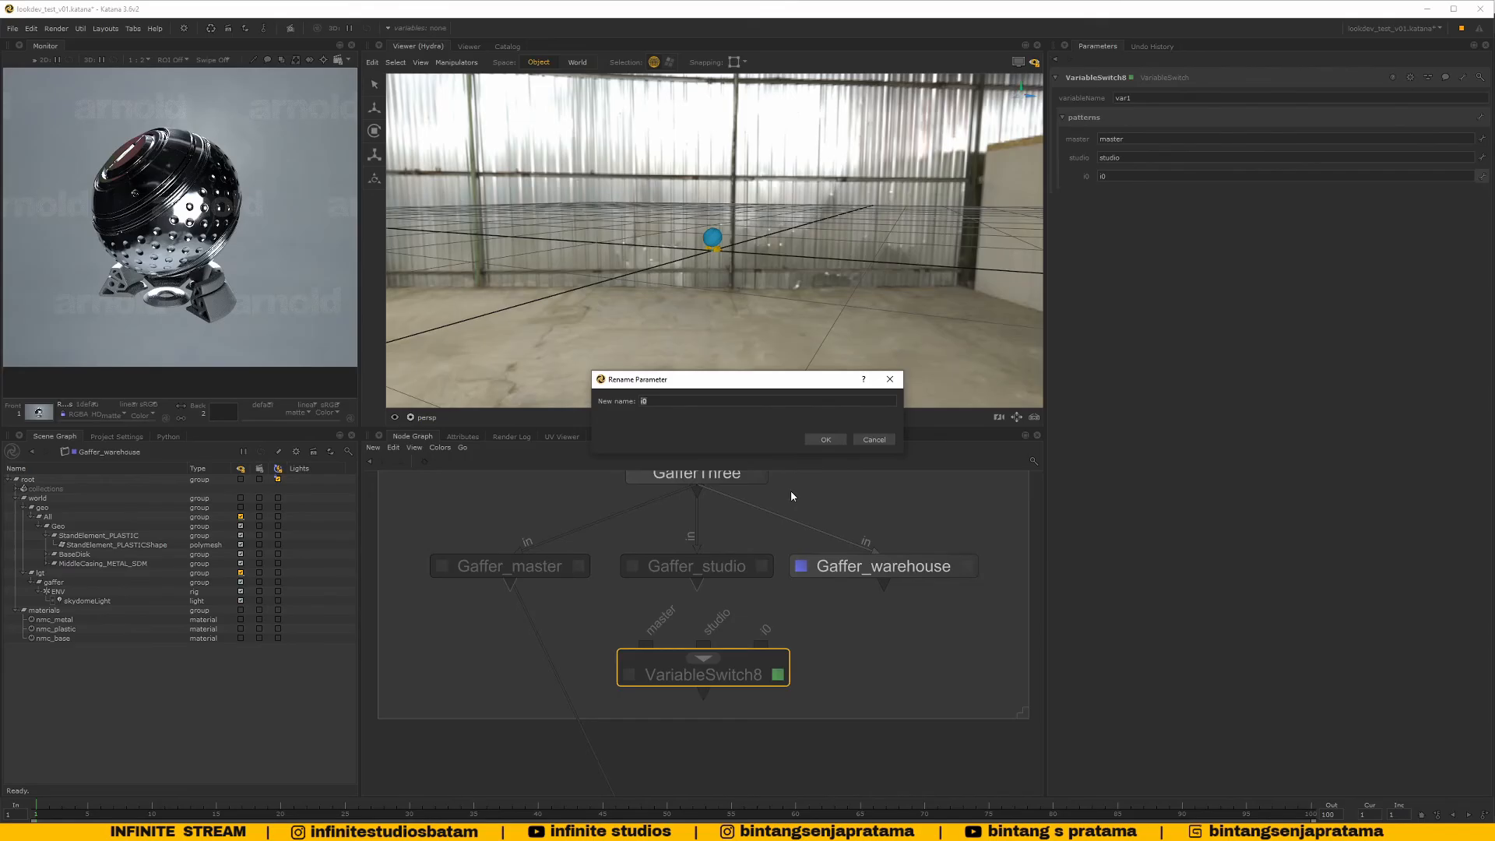
{"action": "type", "text": "warehouse"}
{"action": "key", "text": "Return"}
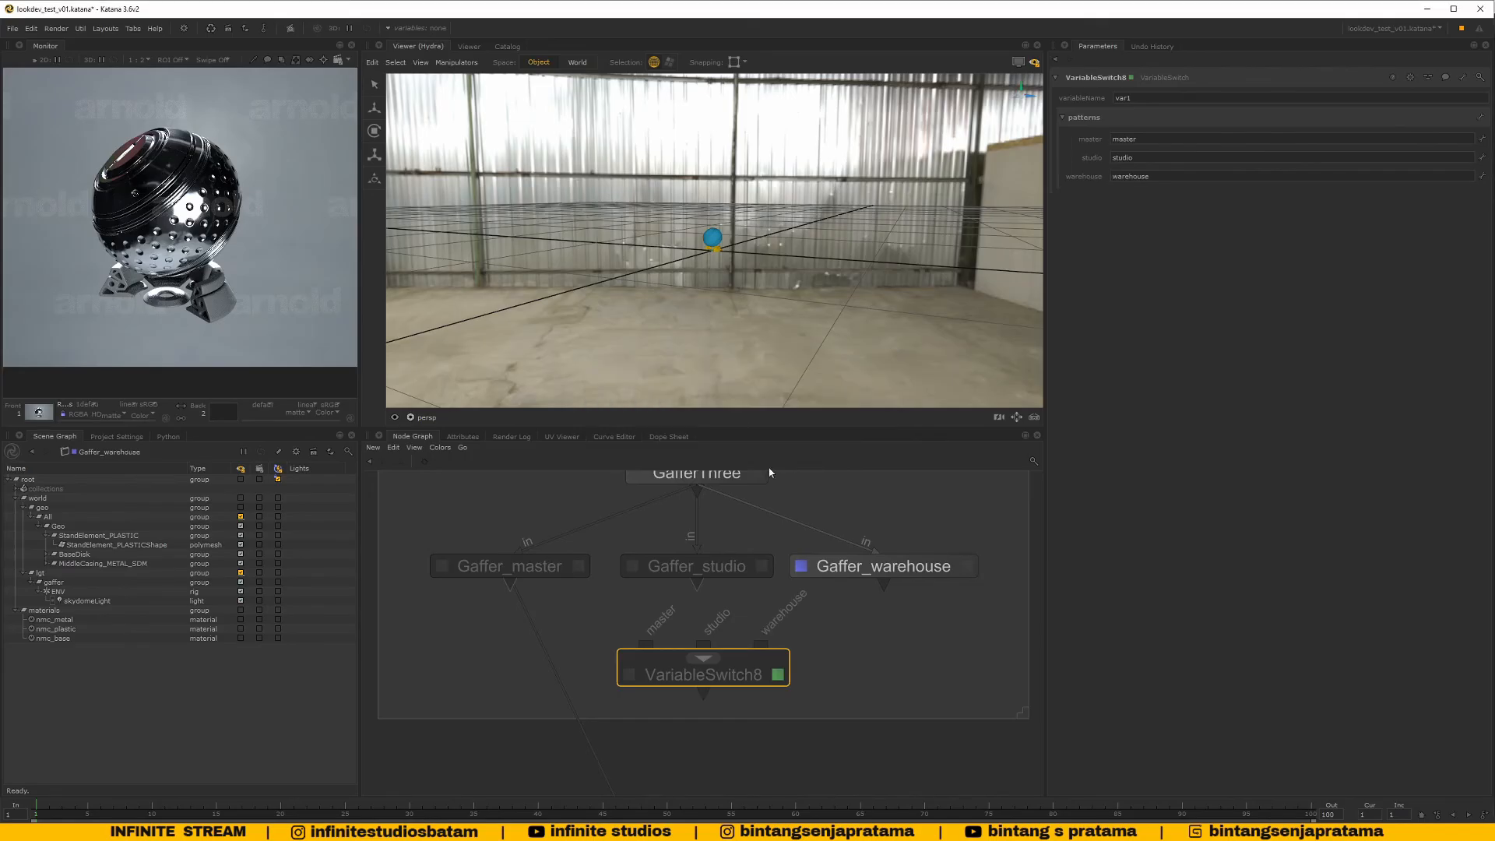
Move Gaffer_master's downstream connection to the VariableSwitch output, and connect Gaffer_master, Gaffer_studio and Gaffer_warehouse to the switch's matching inputs
{"action": "left_click_drag", "start_coordinate": [511, 586], "coordinate": [705, 690]}
{"action": "left_click_drag", "start_coordinate": [512, 584], "coordinate": [649, 645]}
{"action": "left_click_drag", "start_coordinate": [700, 584], "coordinate": [706, 645]}
{"action": "left_click_drag", "start_coordinate": [888, 585], "coordinate": [763, 644]}
Set the variableName of the VariableSwitch below the Gaffer nodes to hdri_output
{"action": "scroll", "coordinate": [762, 645], "scroll_direction": "down", "scroll_amount": 4}
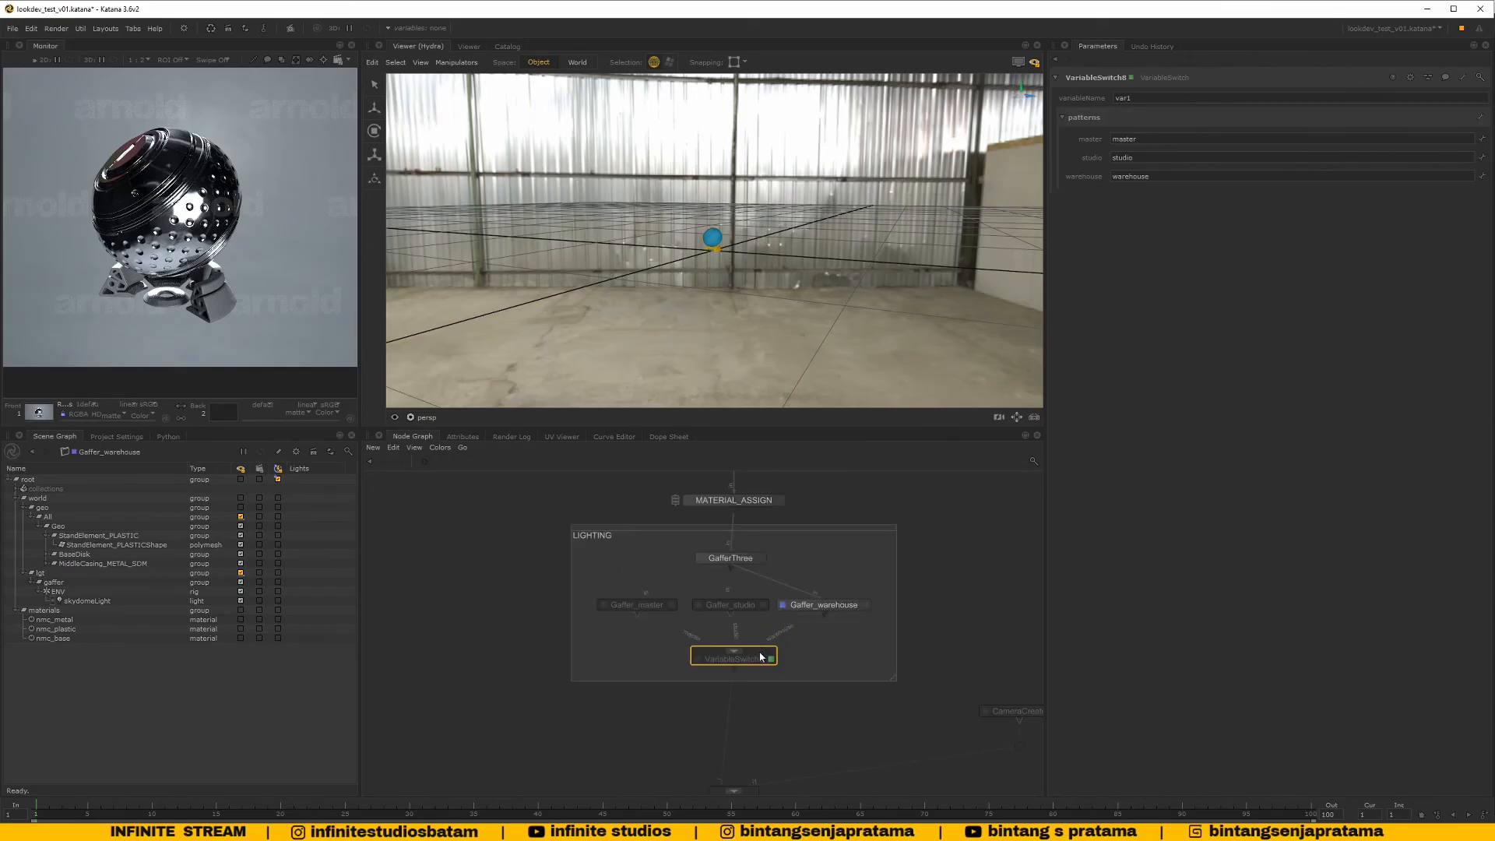
{"action": "middle_click_drag", "start_coordinate": [748, 655], "coordinate": [738, 615]}
{"action": "scroll", "coordinate": [737, 614], "scroll_direction": "up", "scroll_amount": 4}
{"action": "left_click_drag", "start_coordinate": [737, 613], "coordinate": [737, 633]}
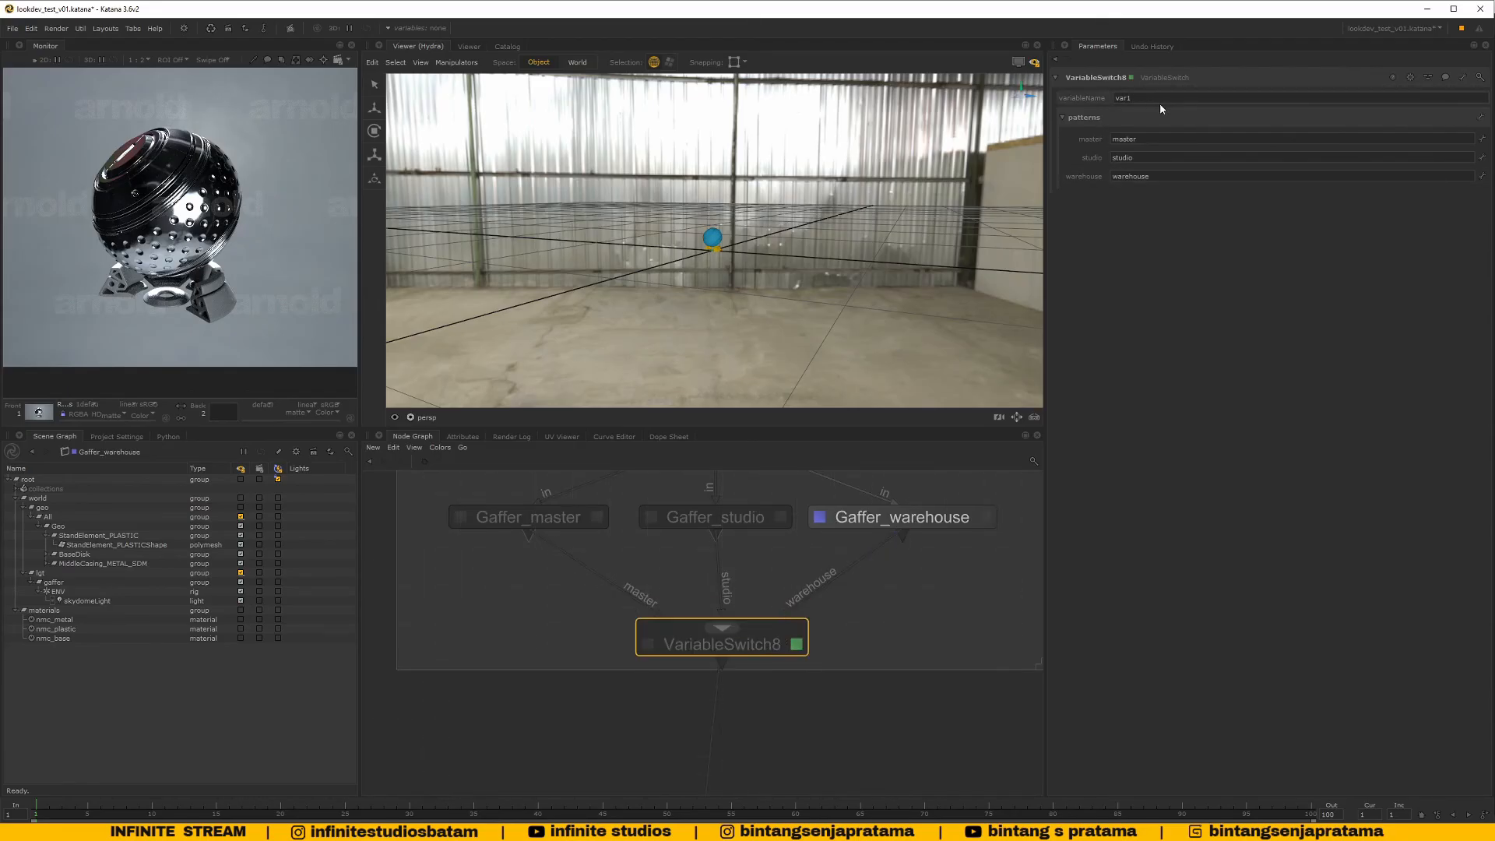
{"action": "left_click_drag", "start_coordinate": [1160, 100], "coordinate": [998, 110]}
{"action": "type", "text": "hdri_output"}
View the scene from VS_master and check which Gaffer branch is active in the LIGHTING group
{"action": "scroll", "coordinate": [857, 607], "scroll_direction": "down", "scroll_amount": 6}
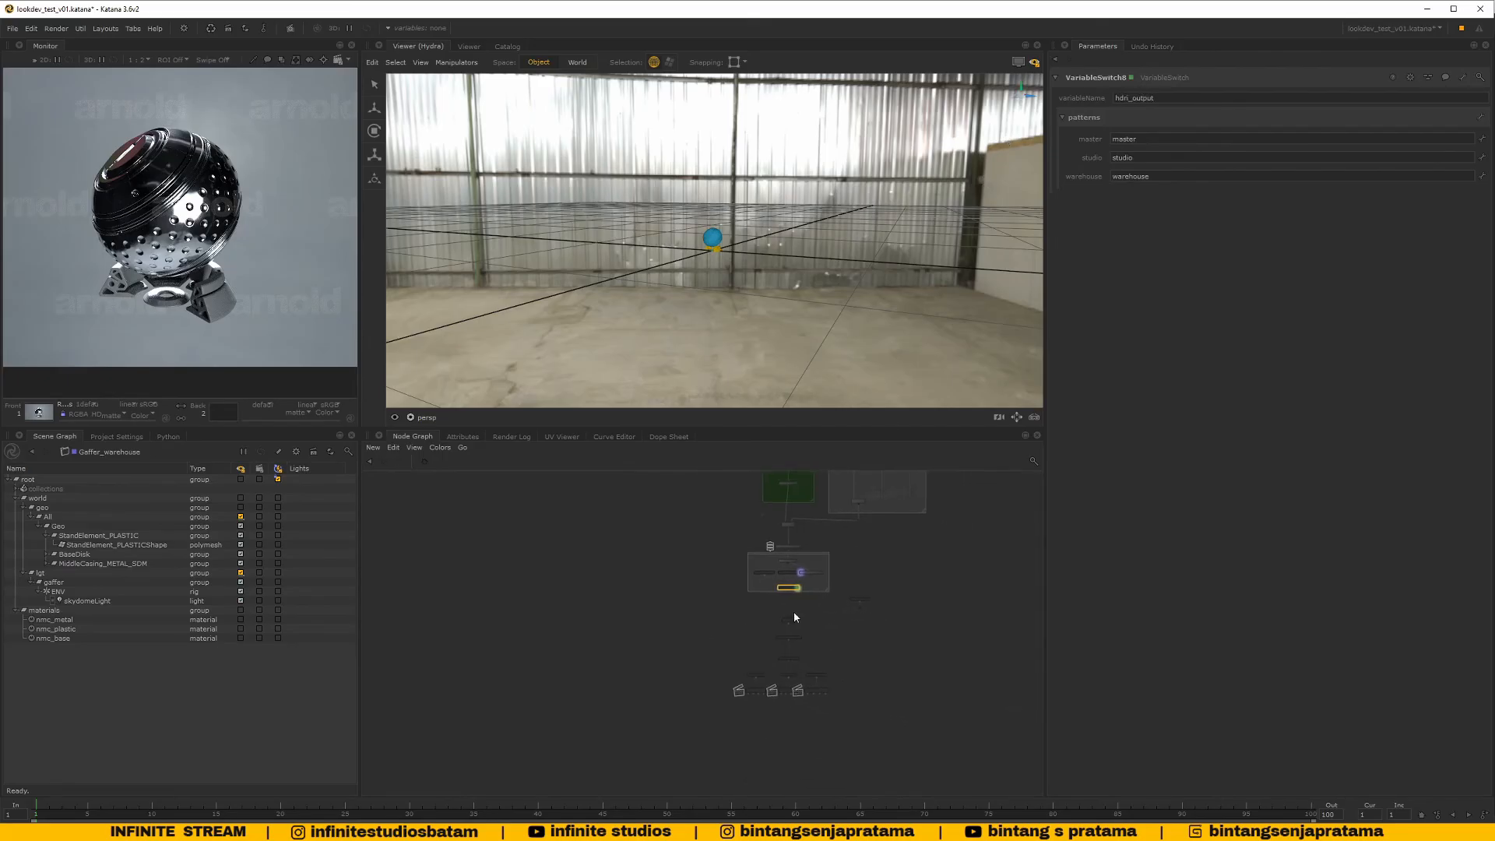
{"action": "scroll", "coordinate": [701, 670], "scroll_direction": "up", "scroll_amount": 3}
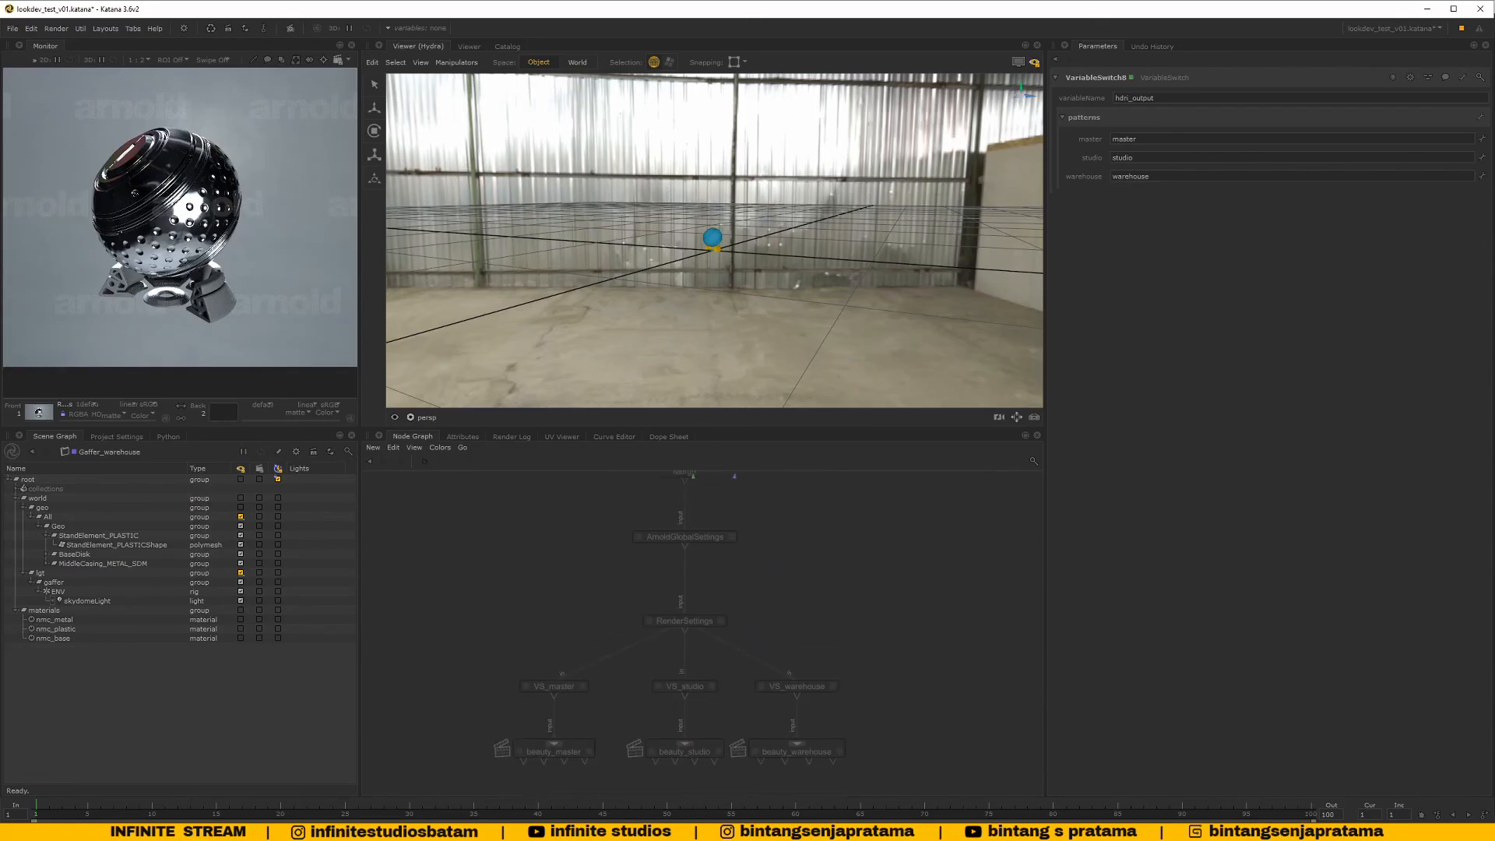
{"action": "left_click", "coordinate": [563, 744]}
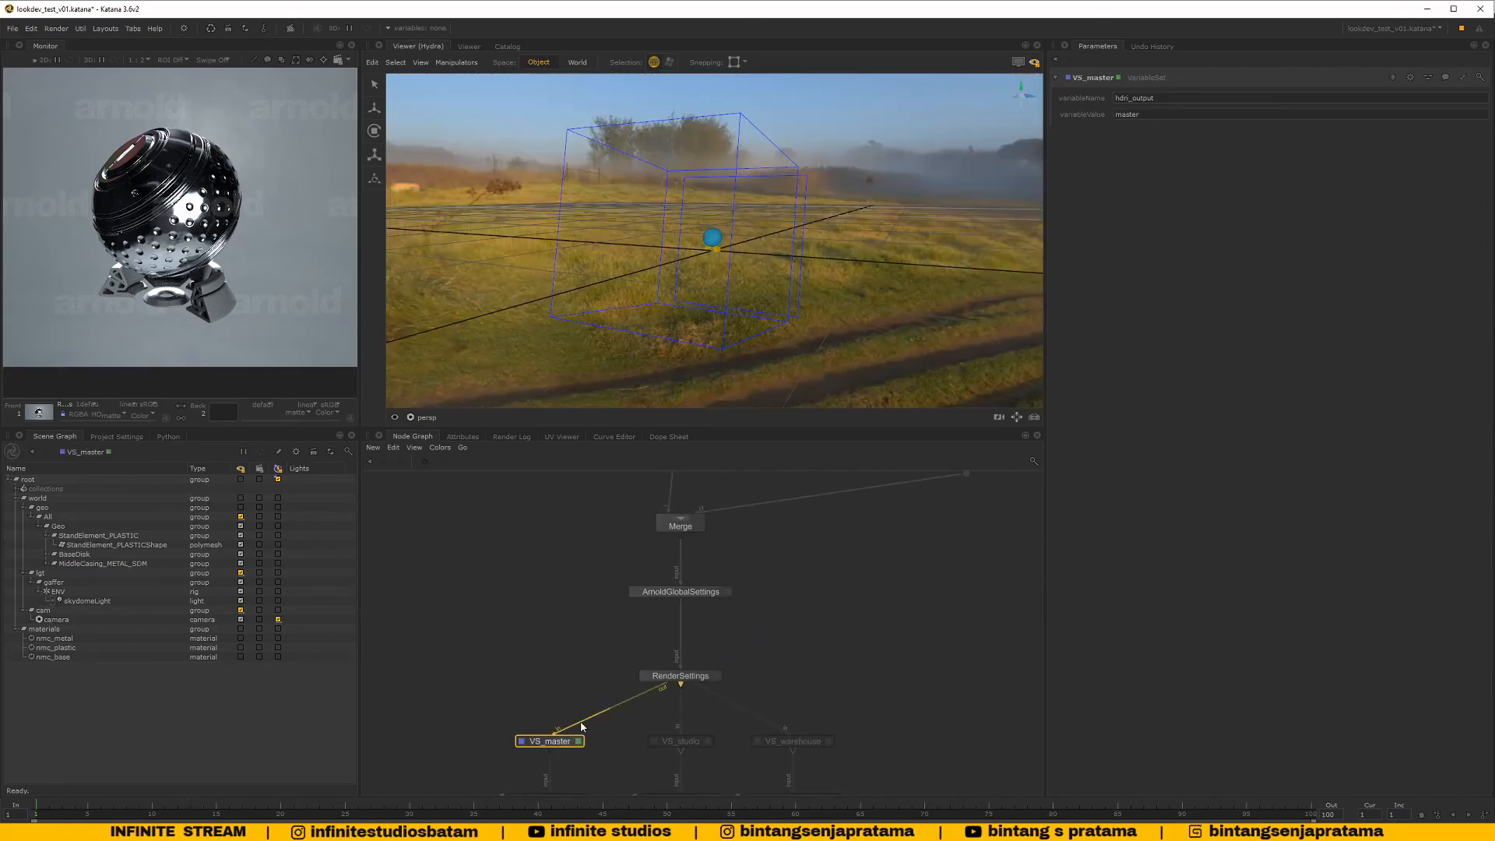
{"action": "scroll", "coordinate": [666, 333], "scroll_direction": "down", "scroll_amount": 2}
{"action": "scroll", "coordinate": [727, 629], "scroll_direction": "down", "scroll_amount": 1}
{"action": "middle_click_drag", "start_coordinate": [728, 629], "coordinate": [746, 710]}
{"action": "scroll", "coordinate": [703, 574], "scroll_direction": "up", "scroll_amount": 1}
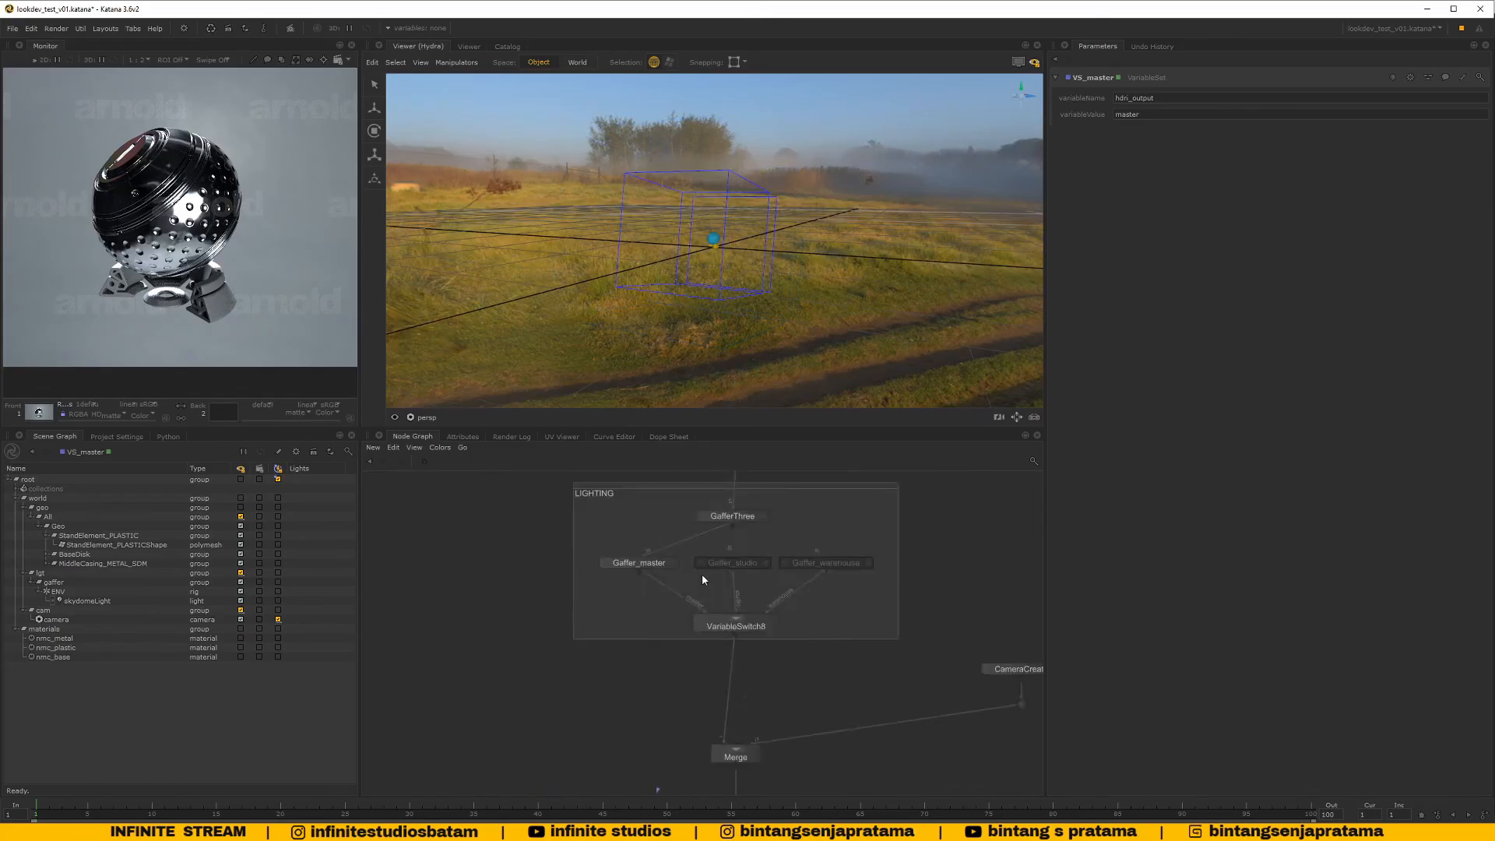
View the scene from VS_studio, VS_warehouse and VS_master in turn to check that each switches the HDRI environment
{"action": "scroll", "coordinate": [683, 567], "scroll_direction": "up", "scroll_amount": 1}
{"action": "scroll", "coordinate": [619, 567], "scroll_direction": "down", "scroll_amount": 1}
{"action": "middle_click_drag", "start_coordinate": [717, 596], "coordinate": [662, 490]}
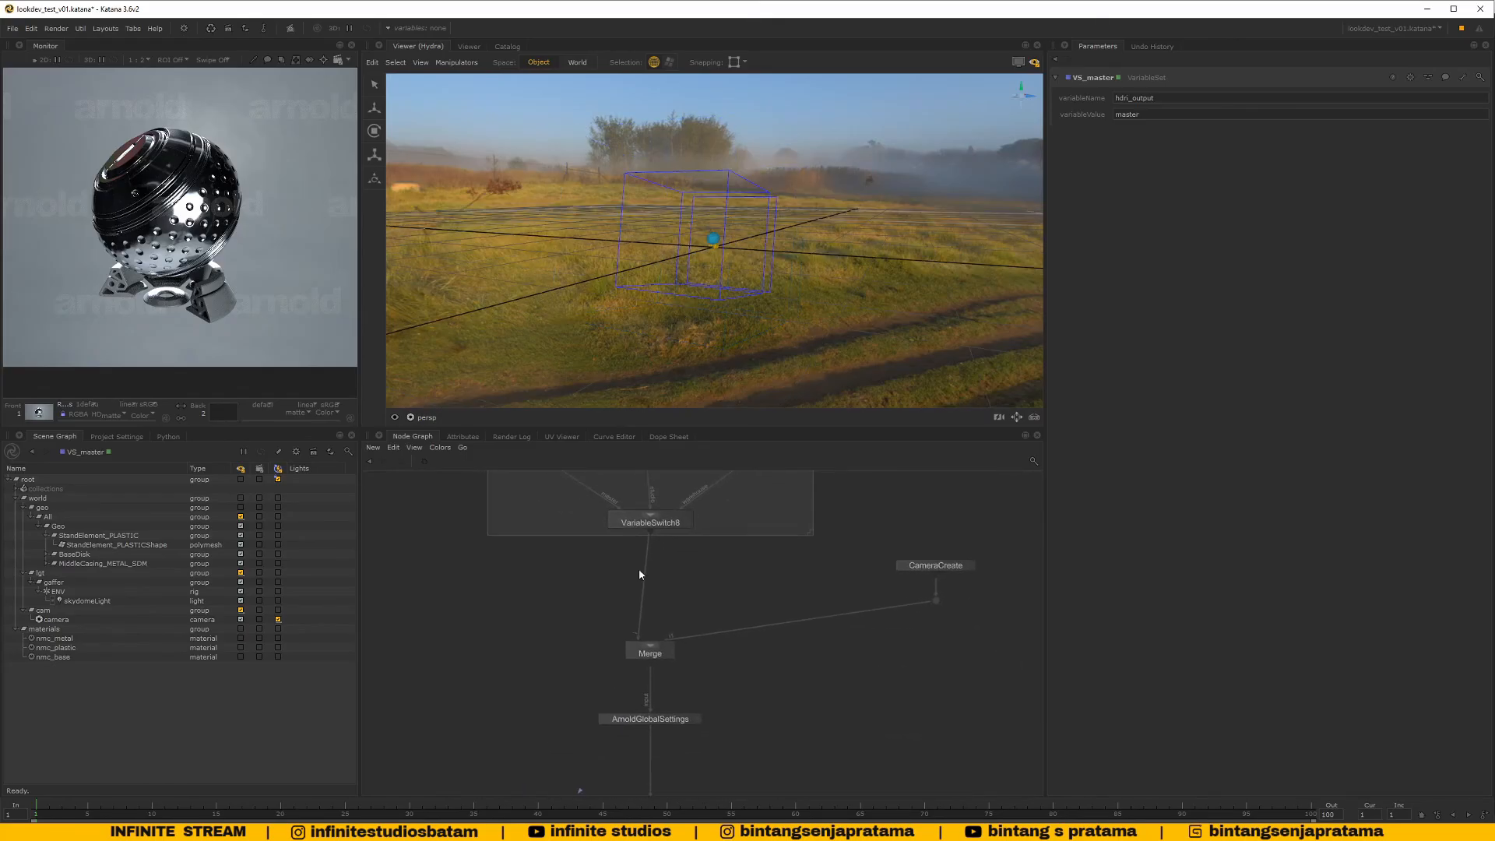
{"action": "middle_click_drag", "start_coordinate": [697, 729], "coordinate": [709, 479]}
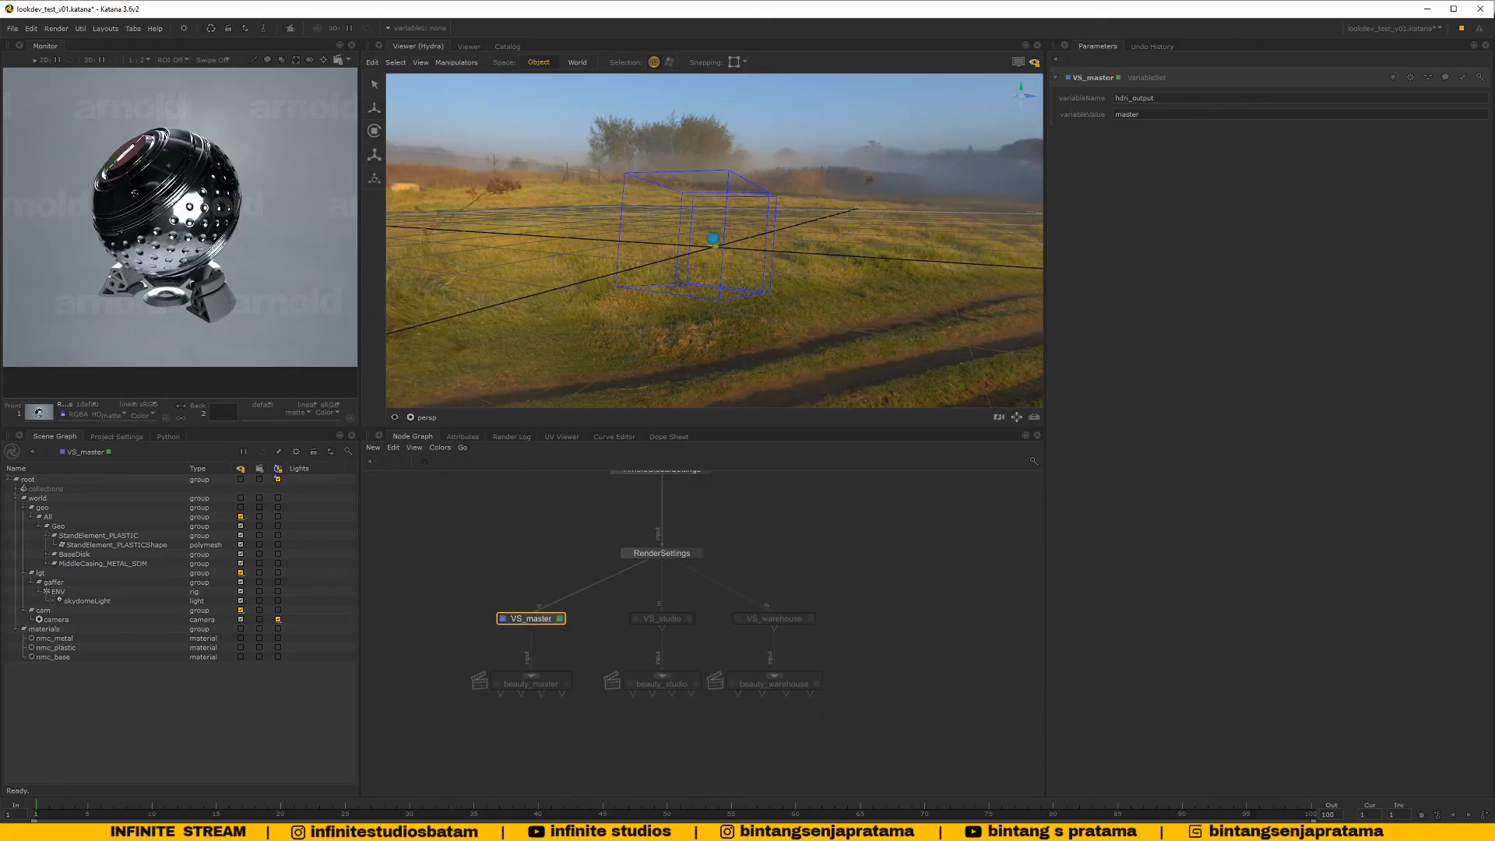
{"action": "scroll", "coordinate": [672, 622], "scroll_direction": "up", "scroll_amount": 2}
{"action": "double_click", "coordinate": [673, 623]}
{"action": "double_click", "coordinate": [877, 623]}
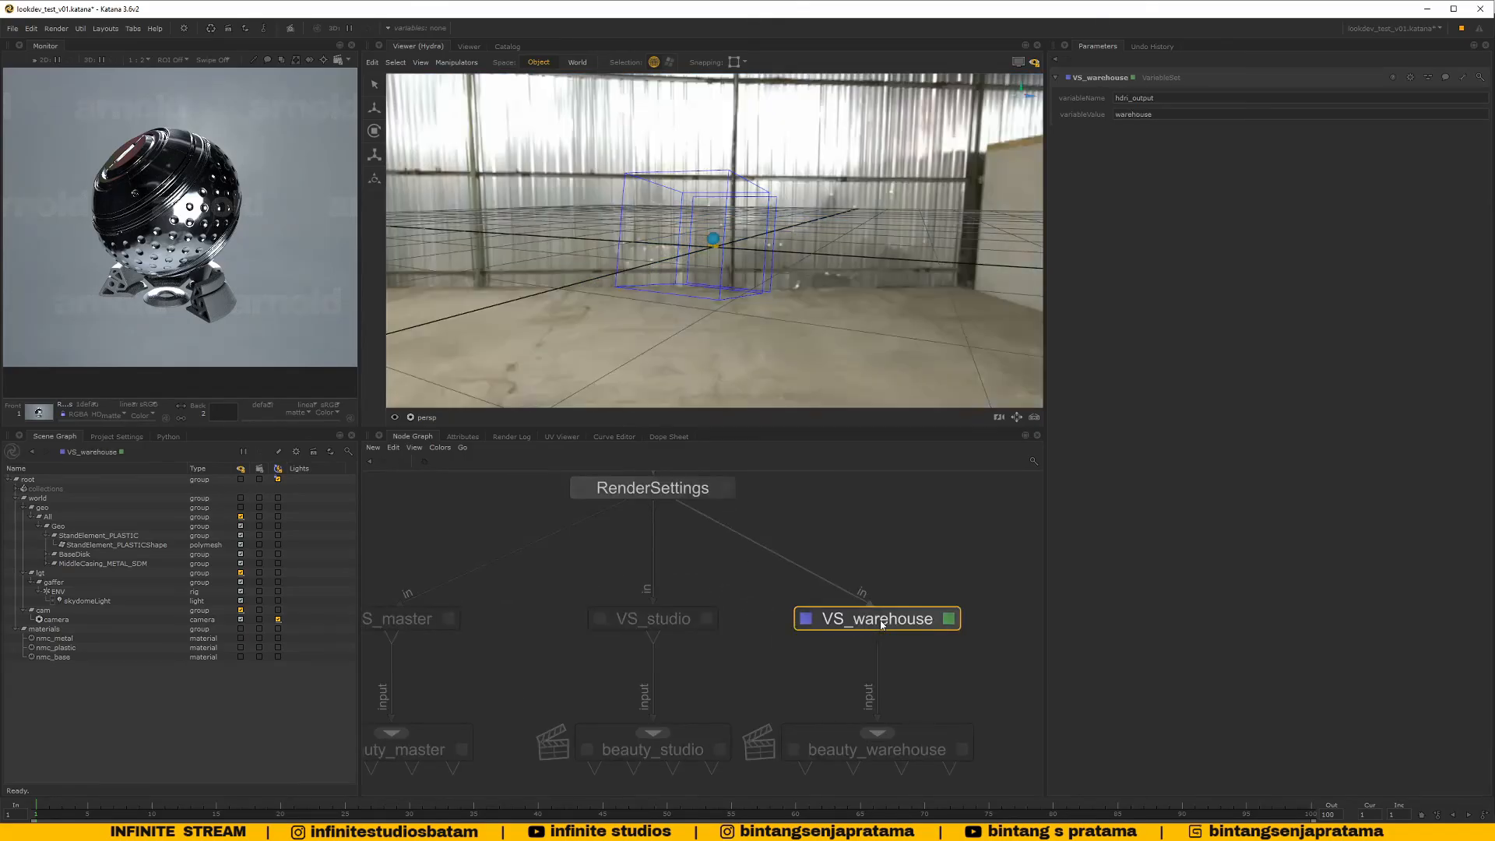
{"action": "scroll", "coordinate": [871, 608], "scroll_direction": "down", "scroll_amount": 3}
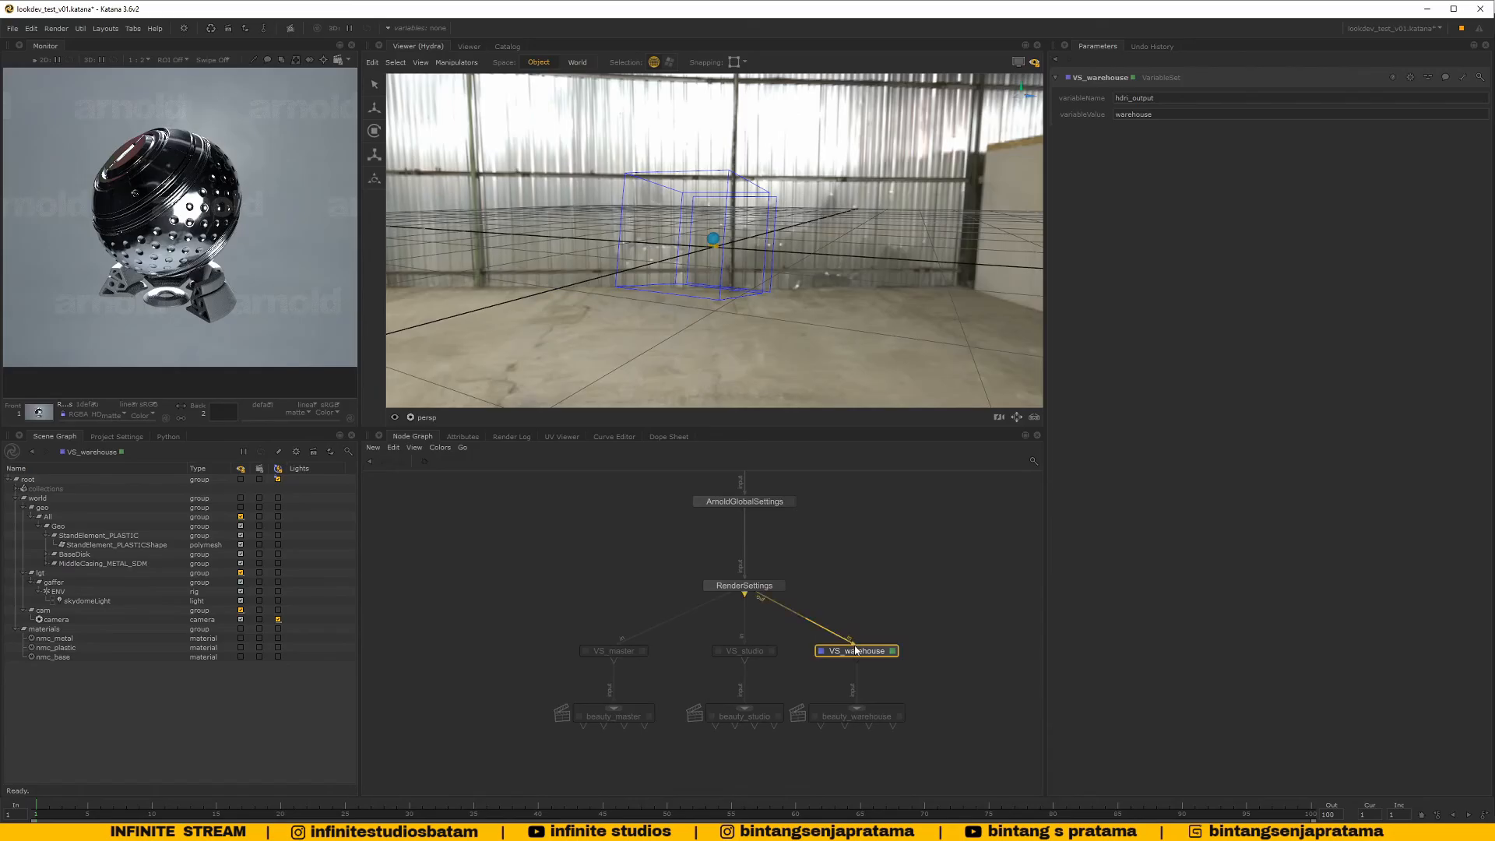
{"action": "scroll", "coordinate": [812, 670], "scroll_direction": "up", "scroll_amount": 3}
{"action": "double_click", "coordinate": [676, 632]}
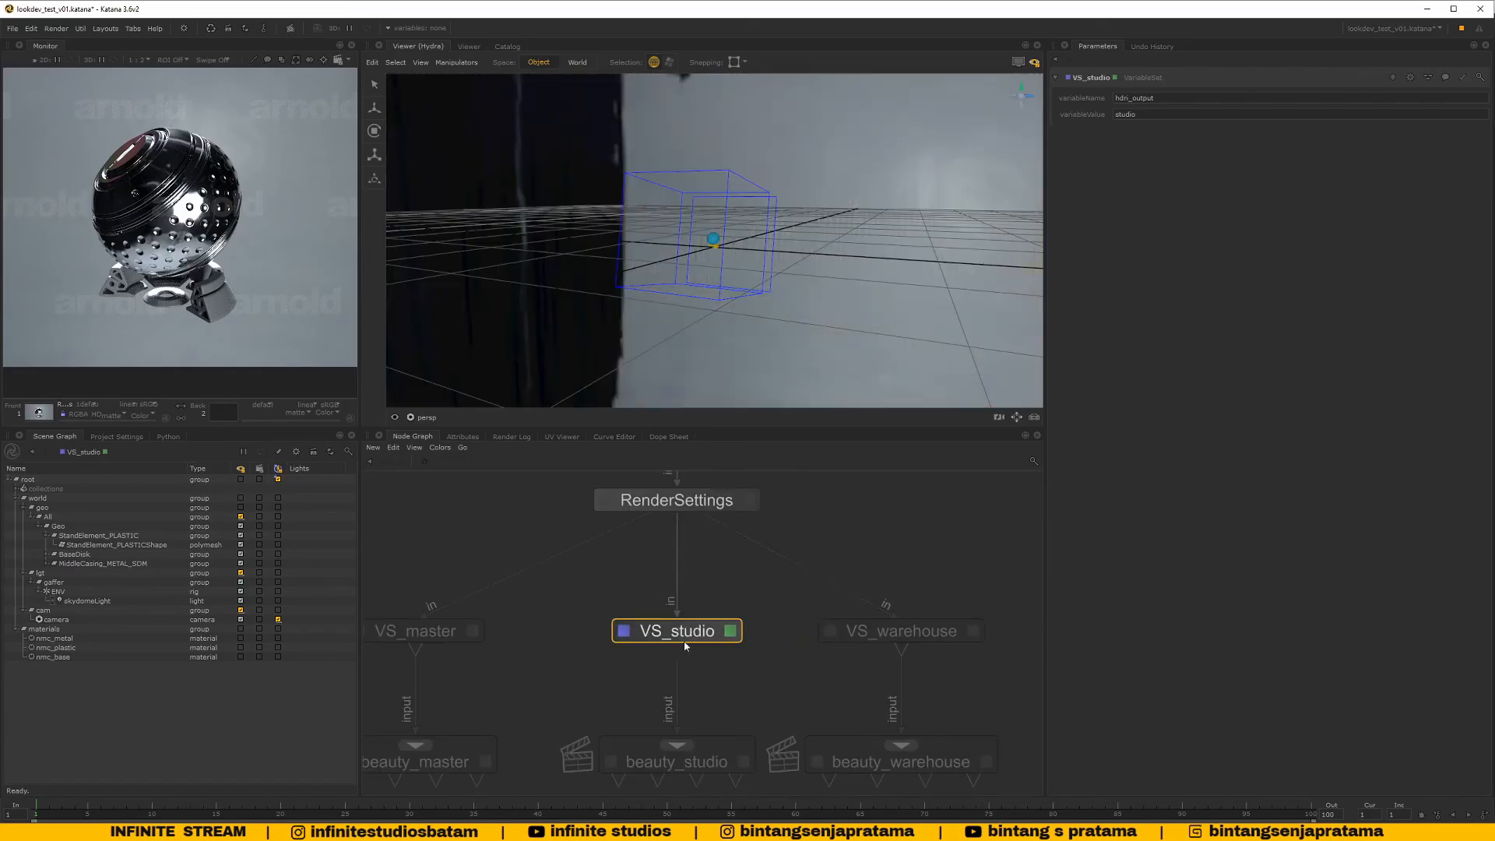
{"action": "double_click", "coordinate": [421, 631]}
{"action": "scroll", "coordinate": [601, 672], "scroll_direction": "down", "scroll_amount": 3}
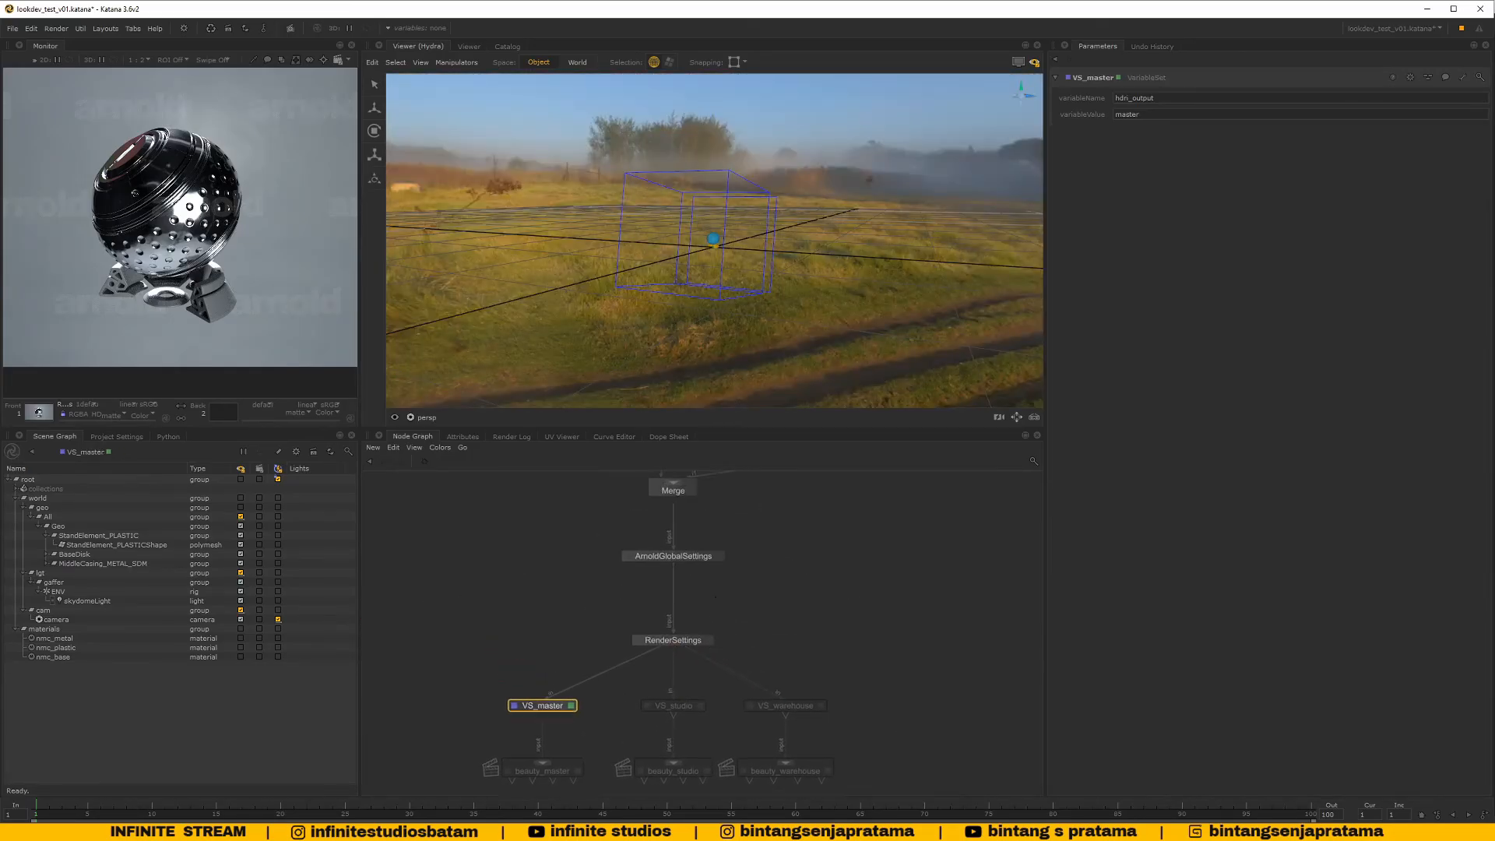
Switch to the lookdev_v01 scene and examine the variable name and patterns of the VS_ASSET_IN switch
{"action": "scroll", "coordinate": [641, 679], "scroll_direction": "down", "scroll_amount": 5}
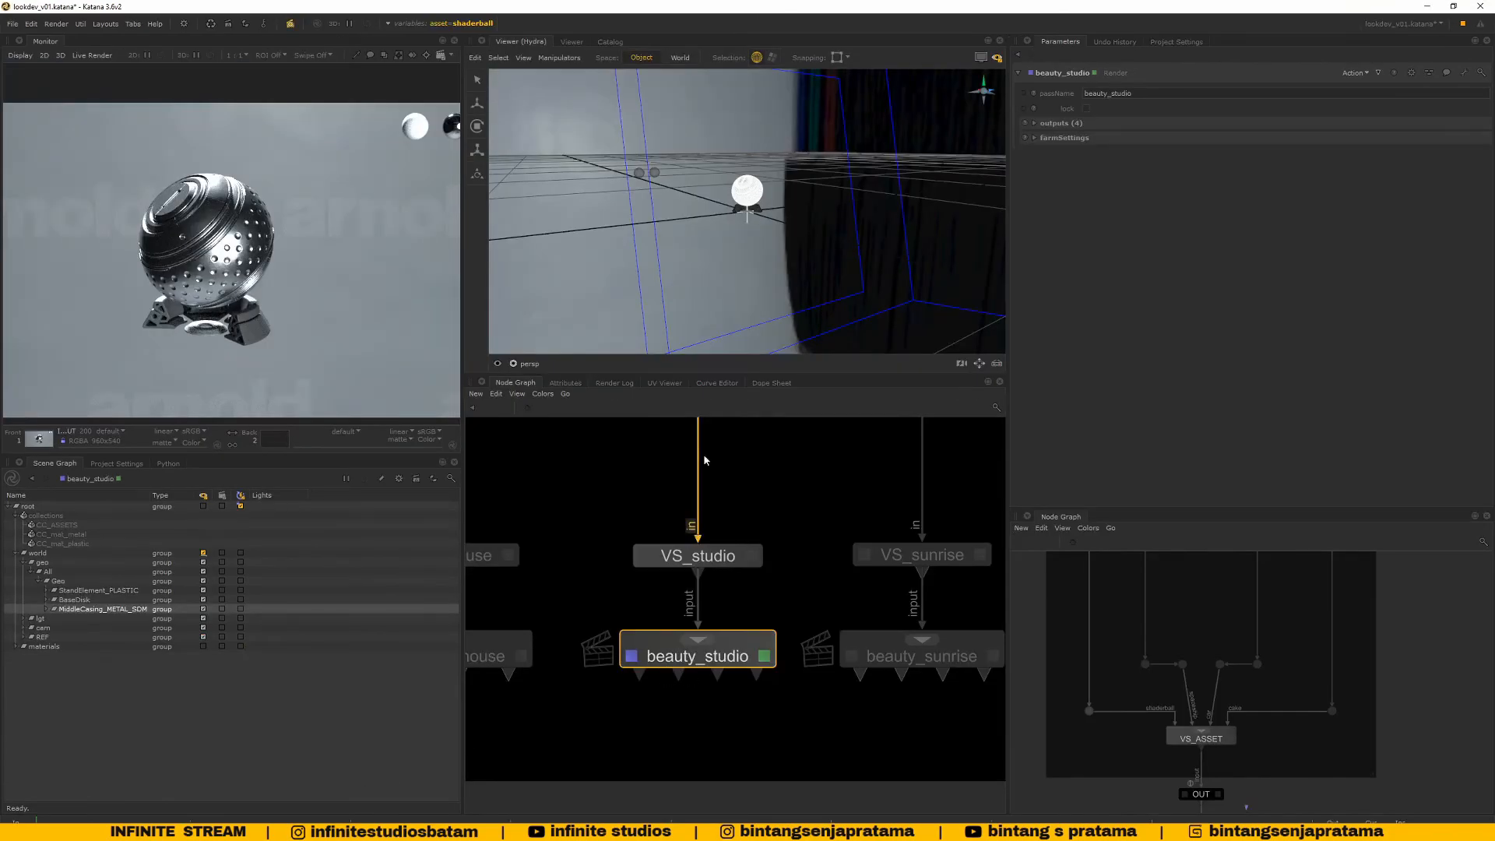
{"action": "scroll", "coordinate": [678, 557], "scroll_direction": "down", "scroll_amount": 5}
{"action": "scroll", "coordinate": [670, 561], "scroll_direction": "up", "scroll_amount": 8}
{"action": "scroll", "coordinate": [677, 606], "scroll_direction": "down", "scroll_amount": 4}
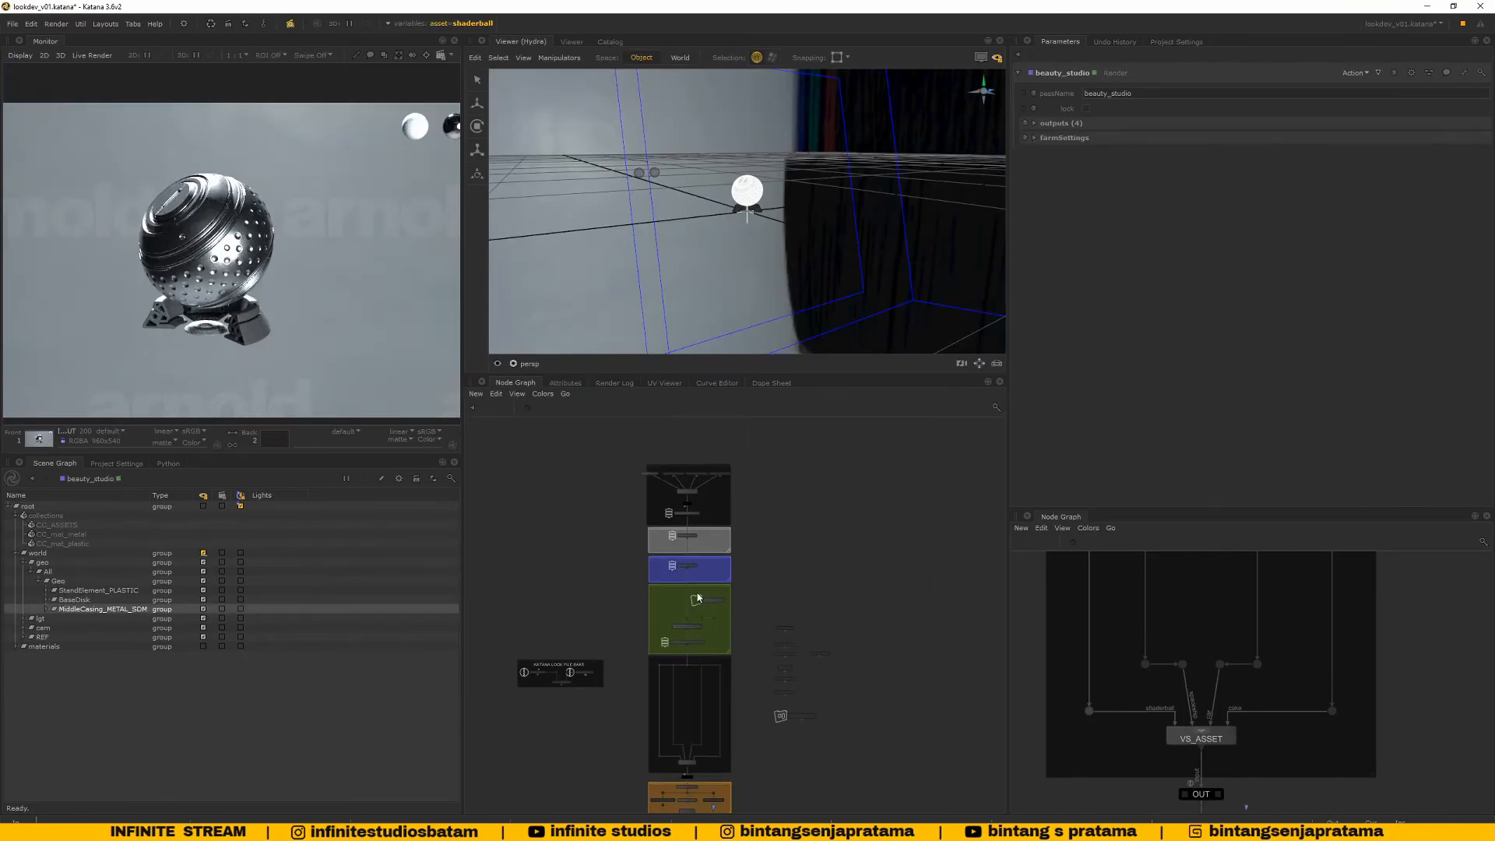
{"action": "scroll", "coordinate": [699, 483], "scroll_direction": "up", "scroll_amount": 2}
{"action": "scroll", "coordinate": [652, 527], "scroll_direction": "up", "scroll_amount": 4}
{"action": "middle_click_drag", "start_coordinate": [700, 484], "coordinate": [764, 562]}
{"action": "left_click", "coordinate": [524, 499]}
{"action": "scroll", "coordinate": [699, 529], "scroll_direction": "down", "scroll_amount": 4}
{"action": "scroll", "coordinate": [712, 584], "scroll_direction": "up", "scroll_amount": 4}
{"action": "double_click", "coordinate": [754, 498]}
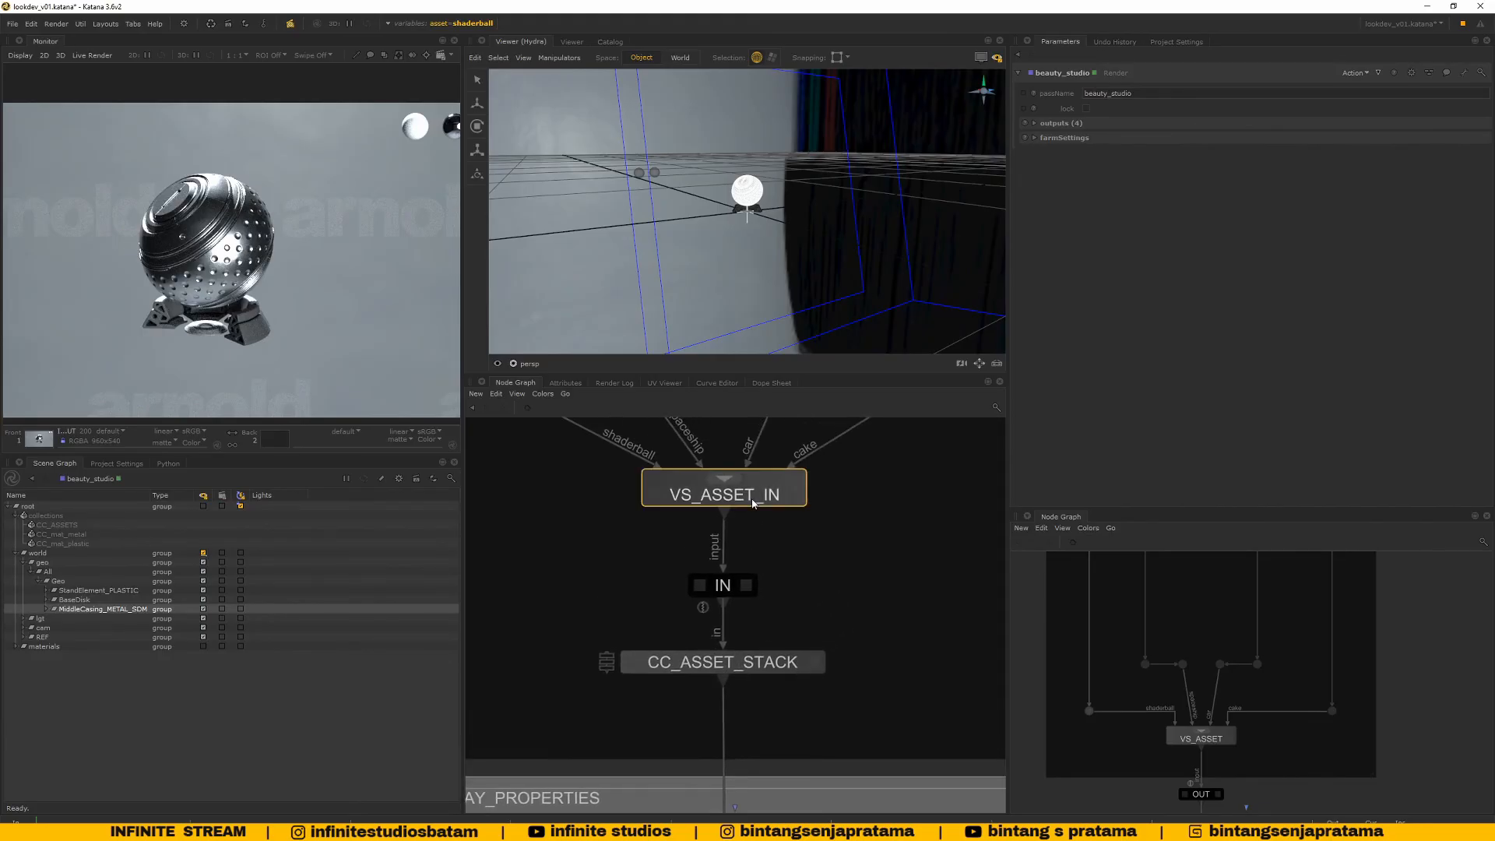
{"action": "left_click", "coordinate": [1104, 113]}
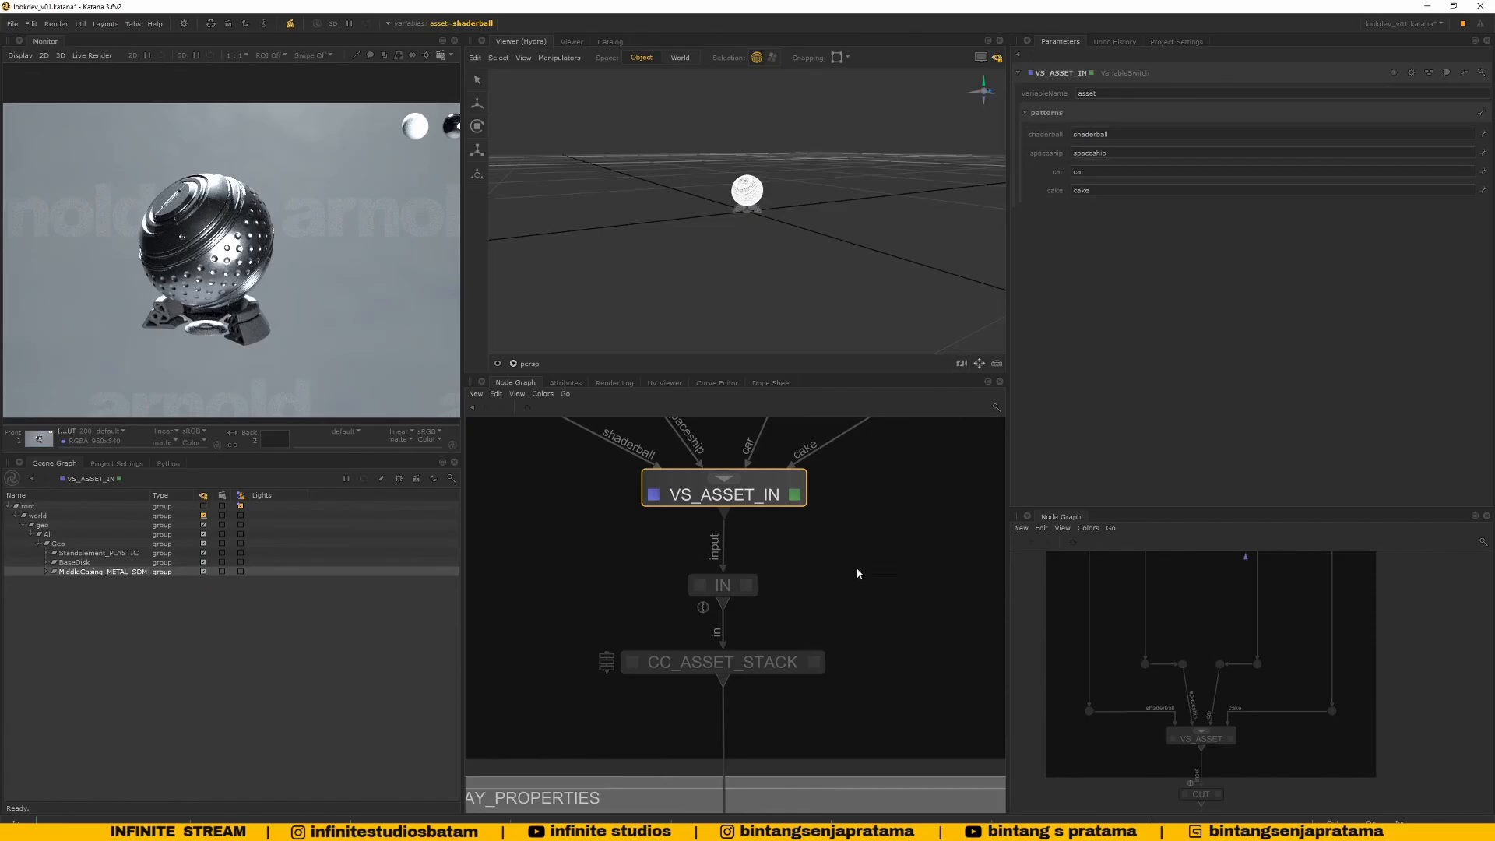
{"action": "middle_click_drag", "start_coordinate": [858, 572], "coordinate": [857, 603]}
{"action": "left_click", "coordinate": [1029, 114]}
{"action": "scroll", "coordinate": [844, 560], "scroll_direction": "down", "scroll_amount": 8}
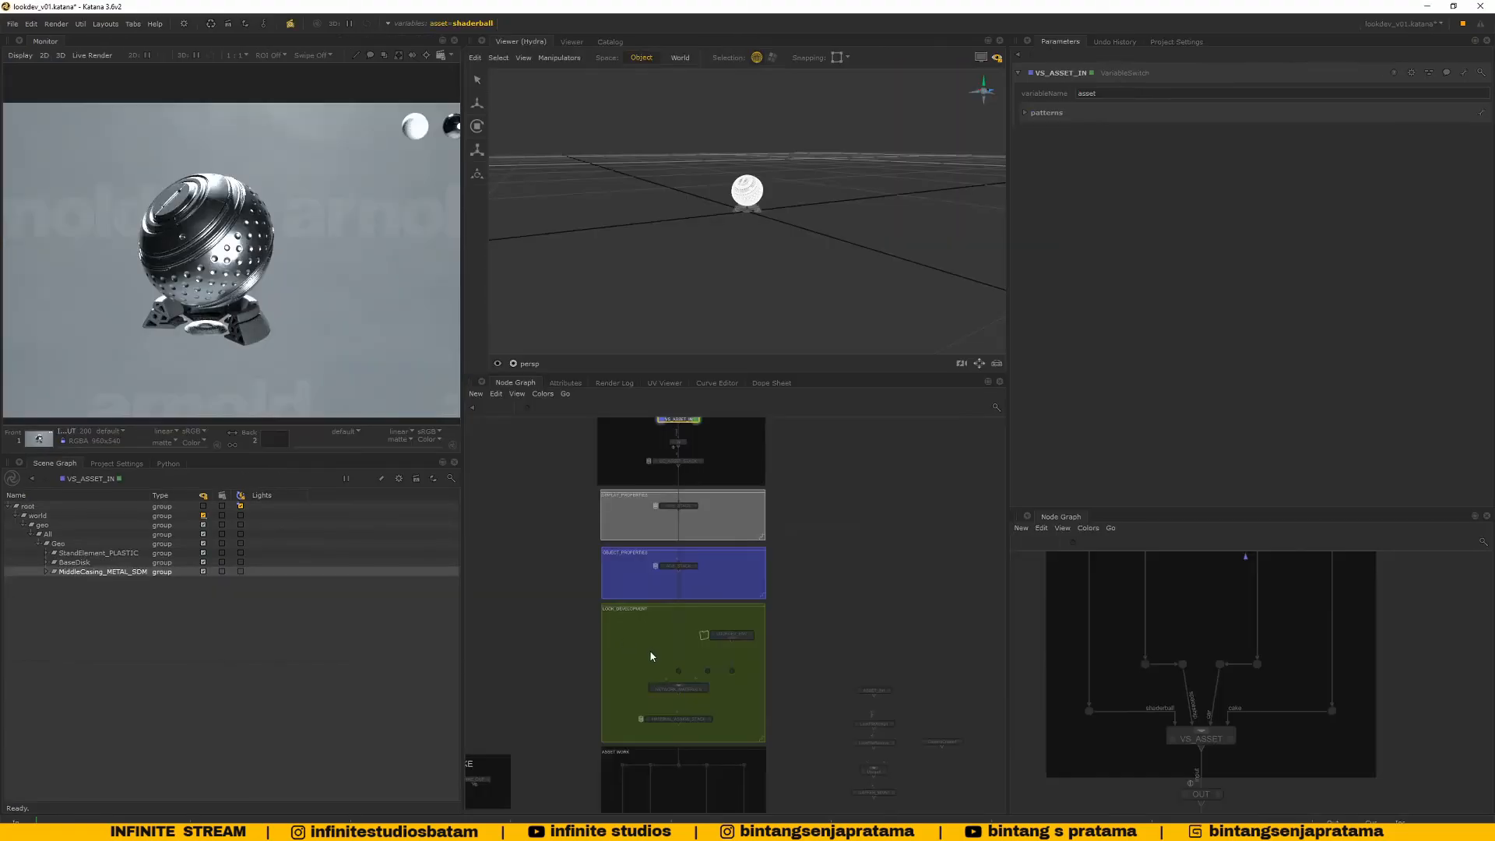
{"action": "scroll", "coordinate": [649, 650], "scroll_direction": "down", "scroll_amount": 3}
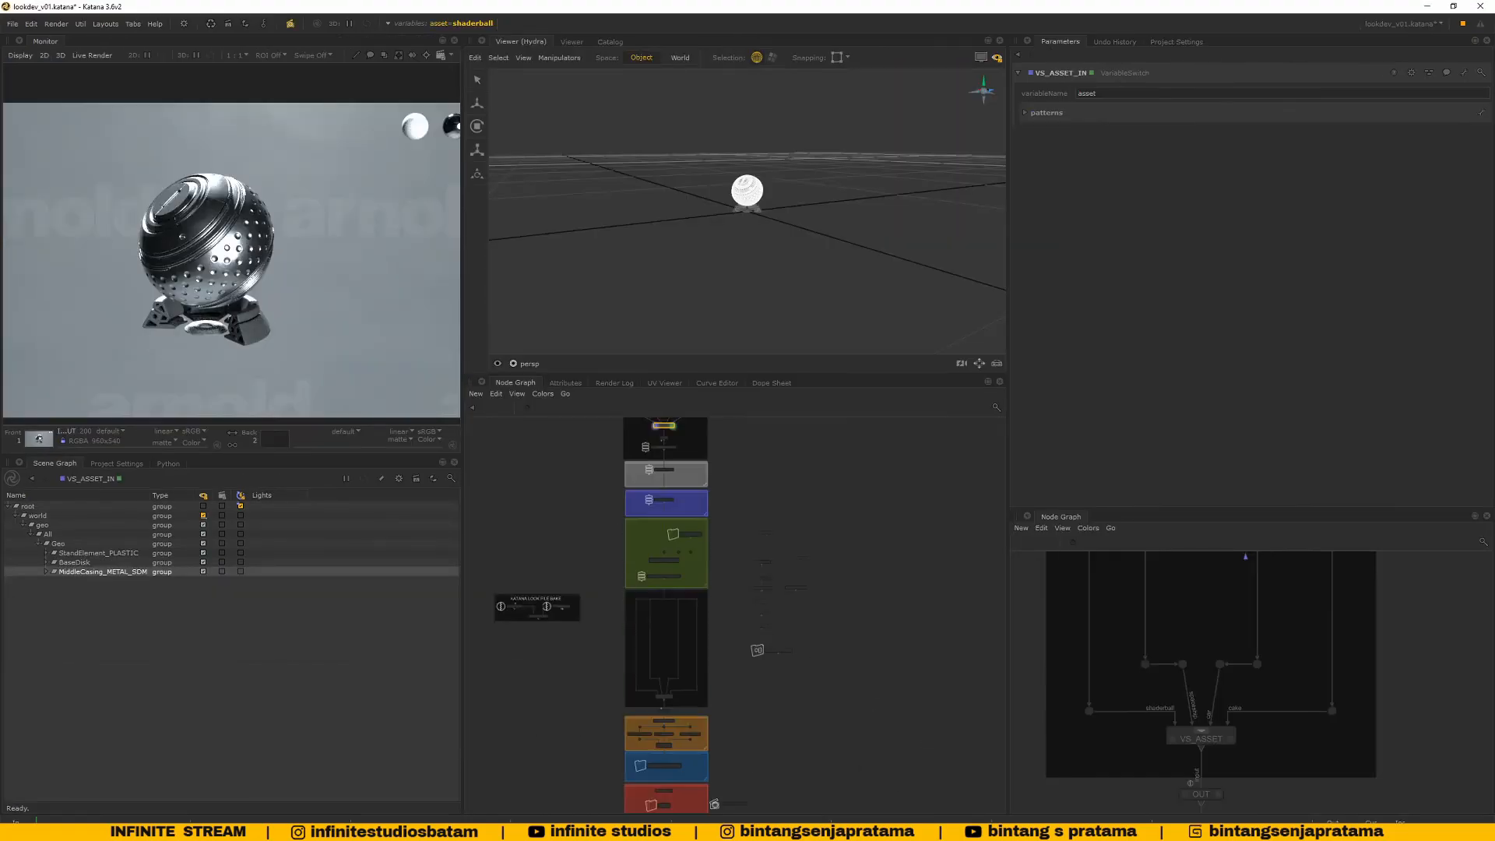
{"action": "middle_click_drag", "start_coordinate": [712, 592], "coordinate": [719, 559]}
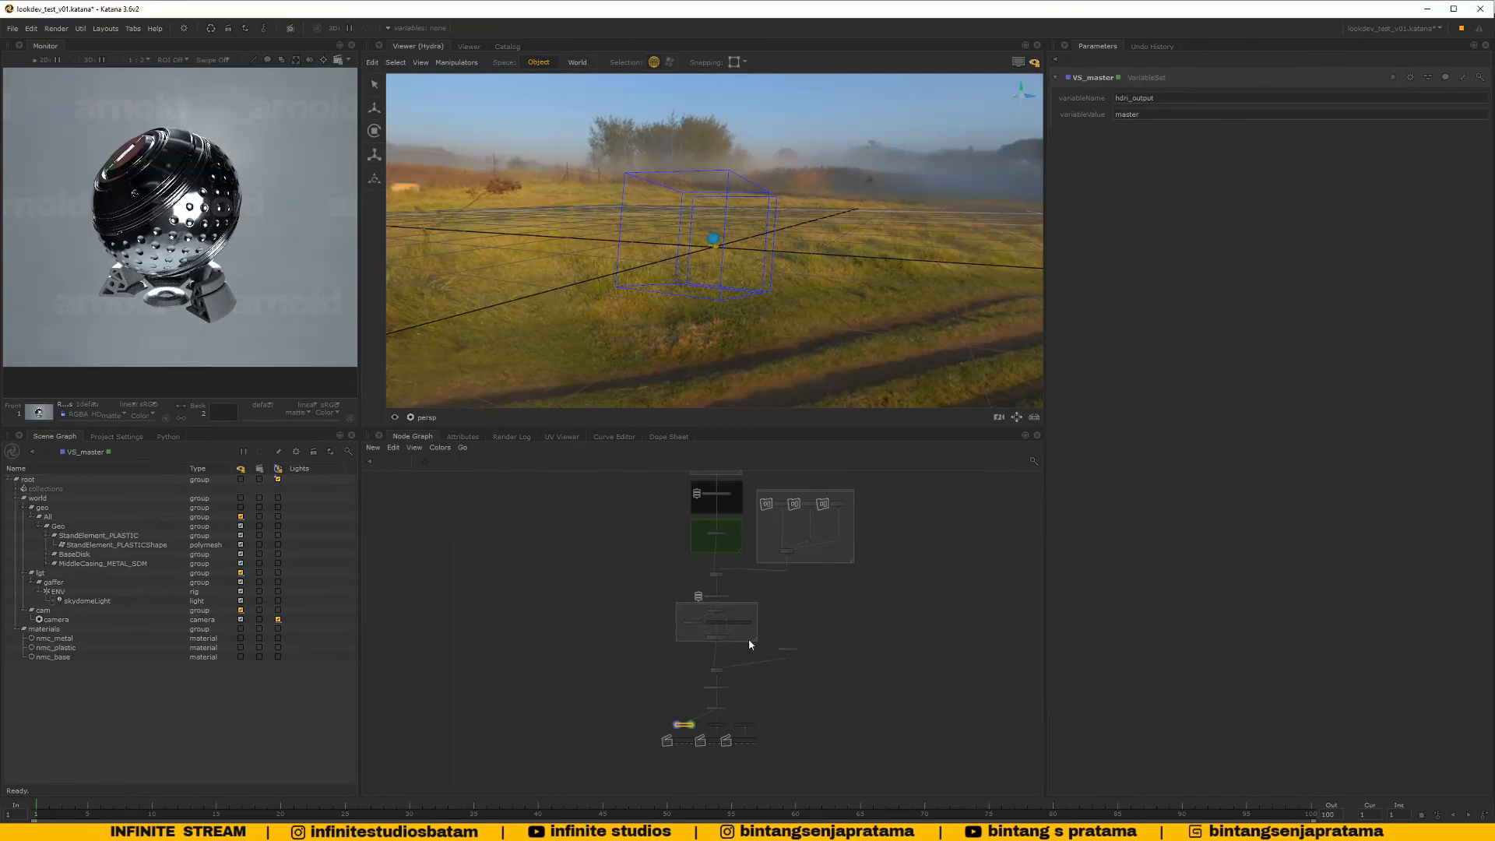
Return to lookdev_test_v01 and look through /root/world/cam/camera in the Hydra viewer
{"action": "middle_click_drag", "start_coordinate": [749, 639], "coordinate": [759, 613]}
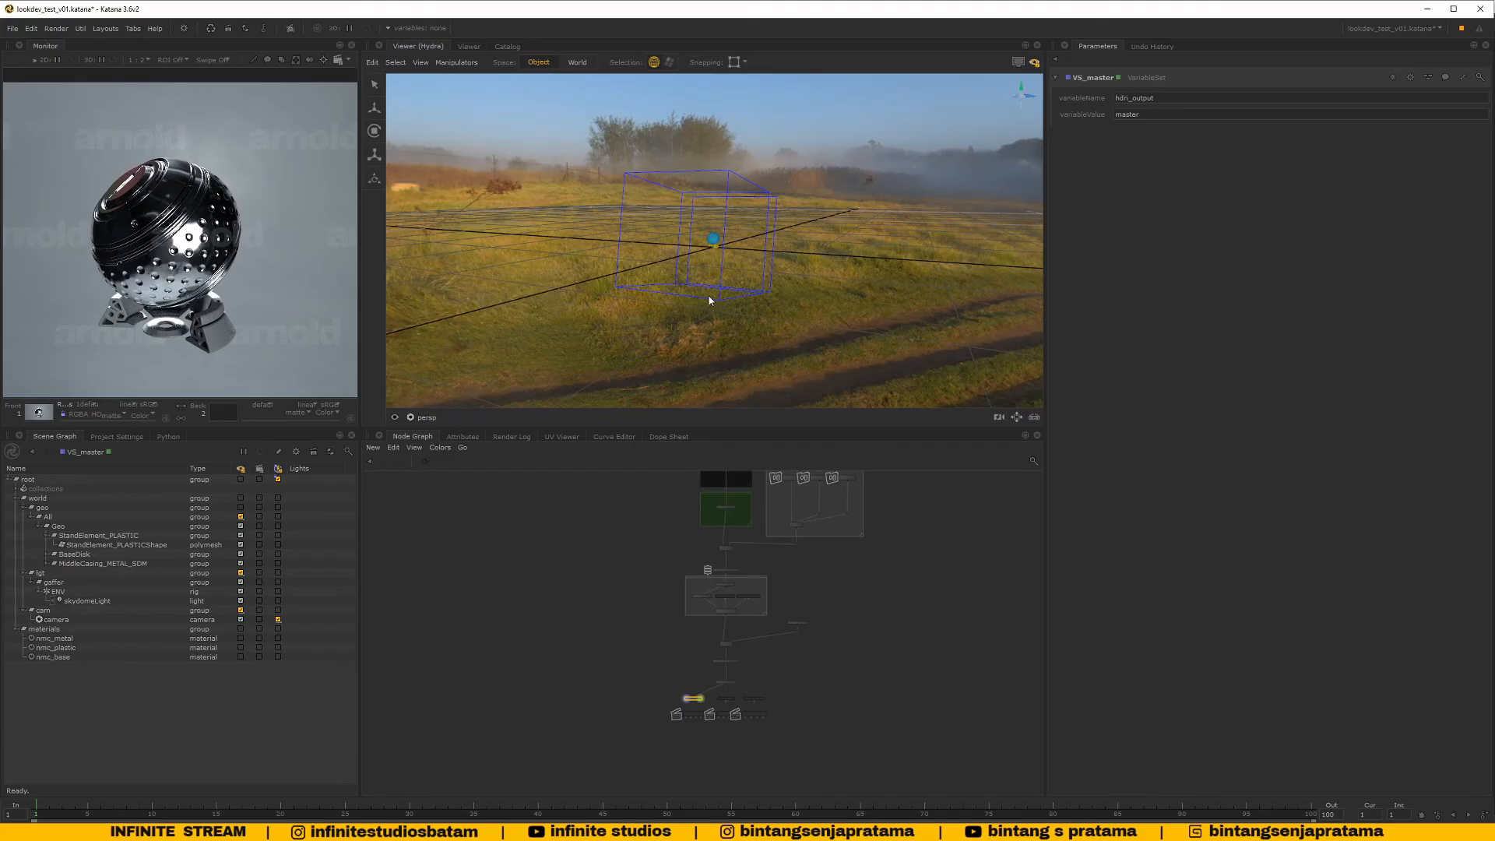
{"action": "right_click_drag", "start_coordinate": [710, 301], "coordinate": [821, 302], "text": "alt"}
{"action": "left_click_drag", "start_coordinate": [821, 302], "coordinate": [777, 304], "text": "alt"}
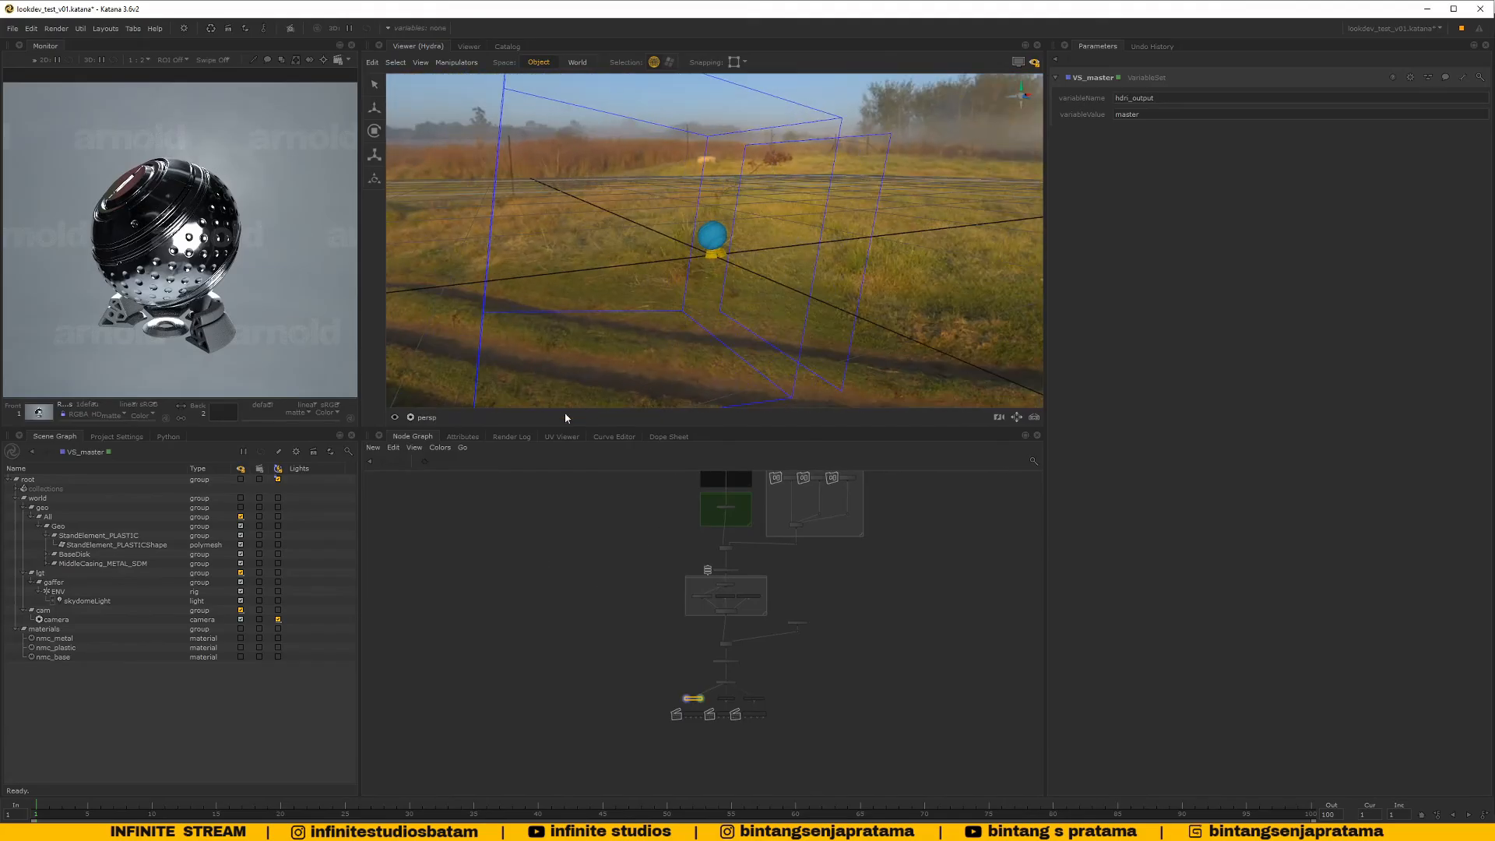
{"action": "left_click", "coordinate": [424, 418]}
{"action": "left_click", "coordinate": [467, 488]}
{"action": "scroll", "coordinate": [759, 607], "scroll_direction": "down", "scroll_amount": 3}
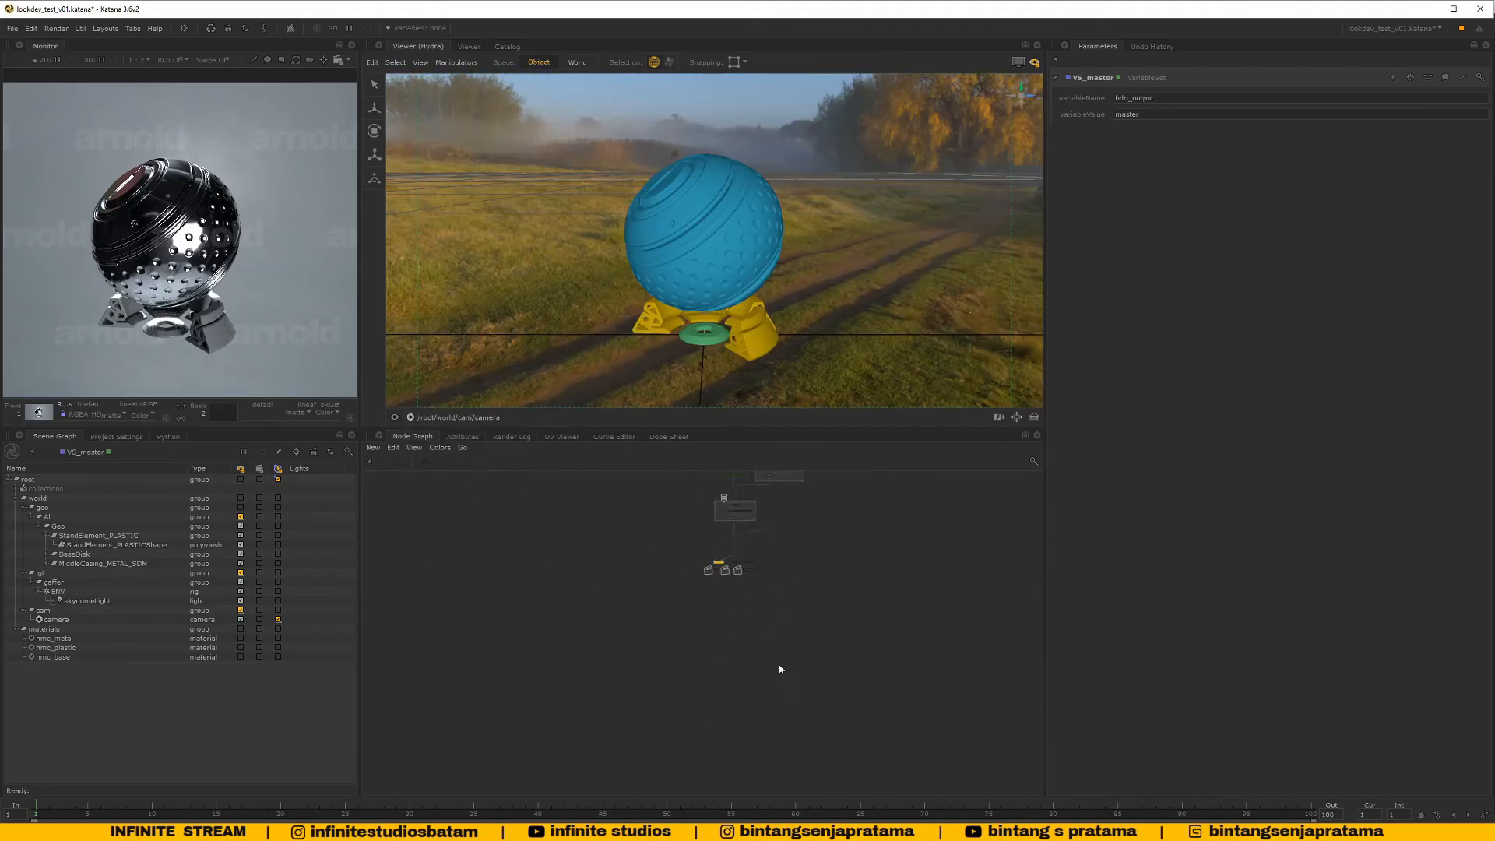
Compare the nodes from Merge down to the render outputs with the node graph layout of lookdev_v01
{"action": "scroll", "coordinate": [744, 631], "scroll_direction": "up", "scroll_amount": 2}
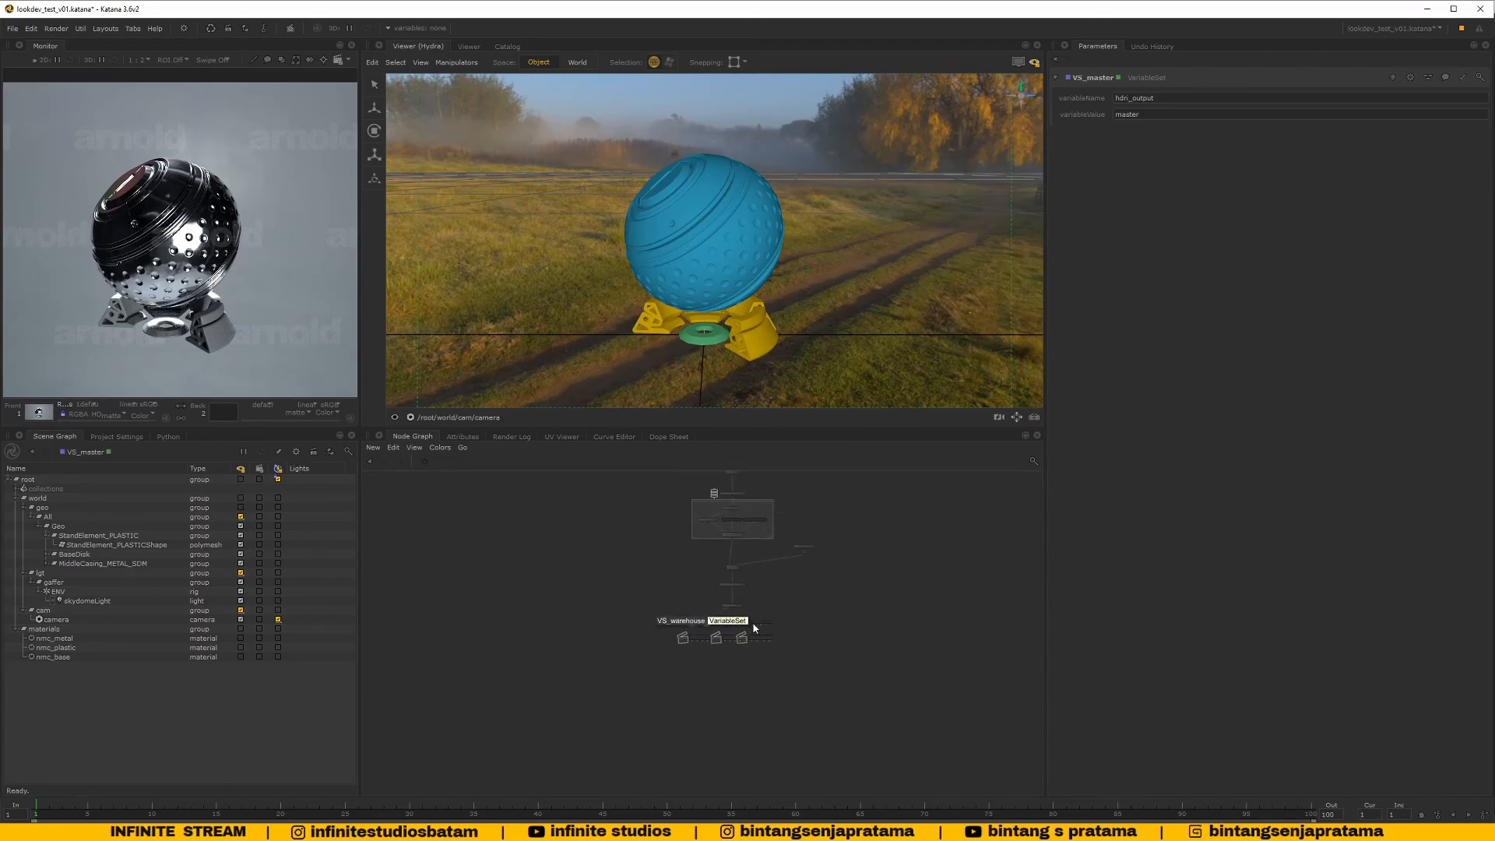
{"action": "scroll", "coordinate": [754, 620], "scroll_direction": "up", "scroll_amount": 4}
{"action": "left_click", "coordinate": [635, 654]}
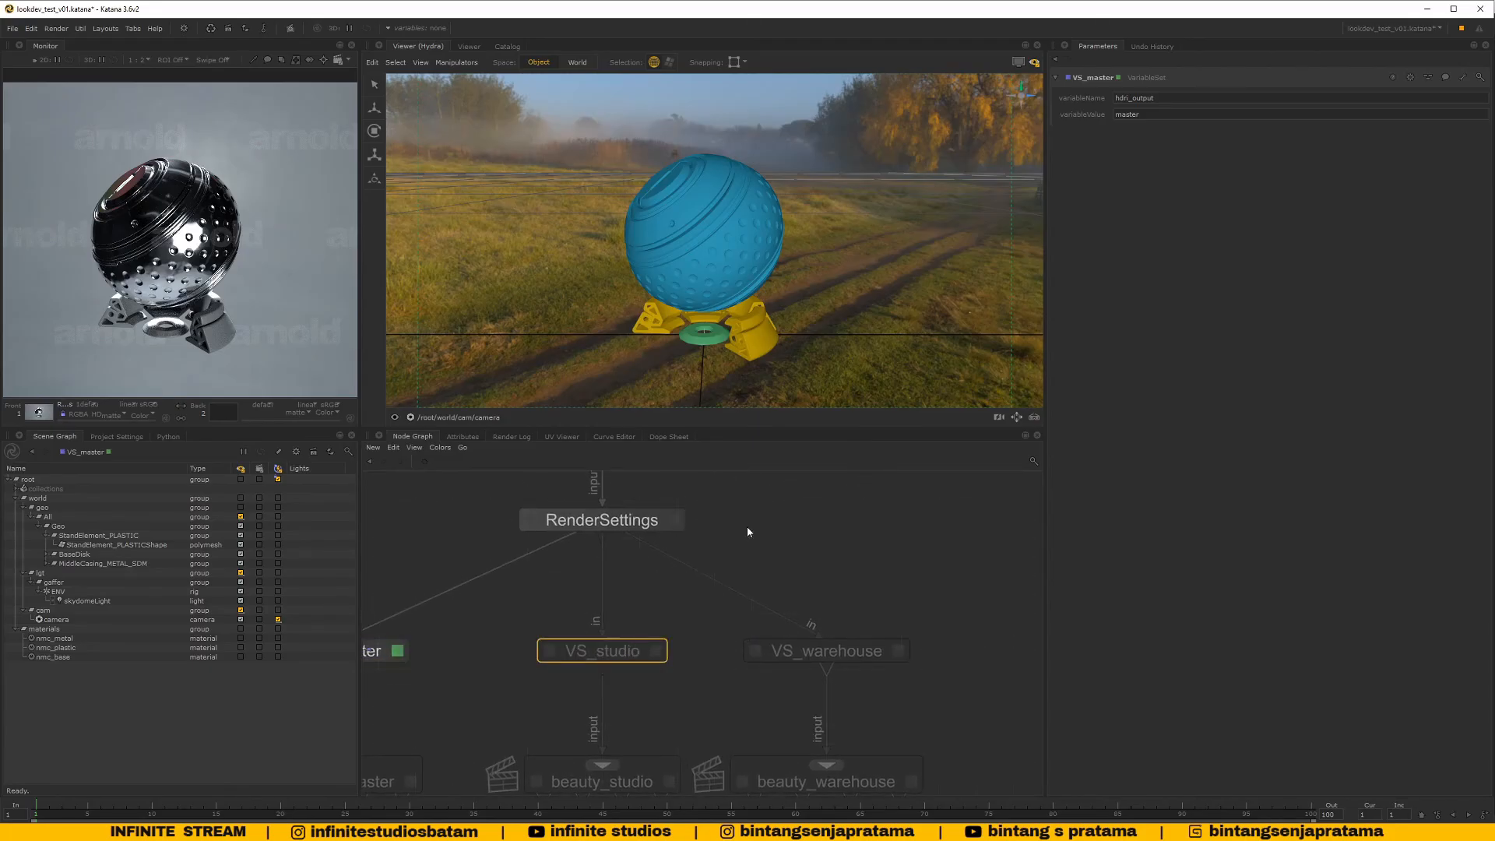
{"action": "scroll", "coordinate": [747, 526], "scroll_direction": "down", "scroll_amount": 5}
{"action": "middle_click_drag", "start_coordinate": [748, 524], "coordinate": [752, 653]}
{"action": "scroll", "coordinate": [724, 631], "scroll_direction": "up", "scroll_amount": 3}
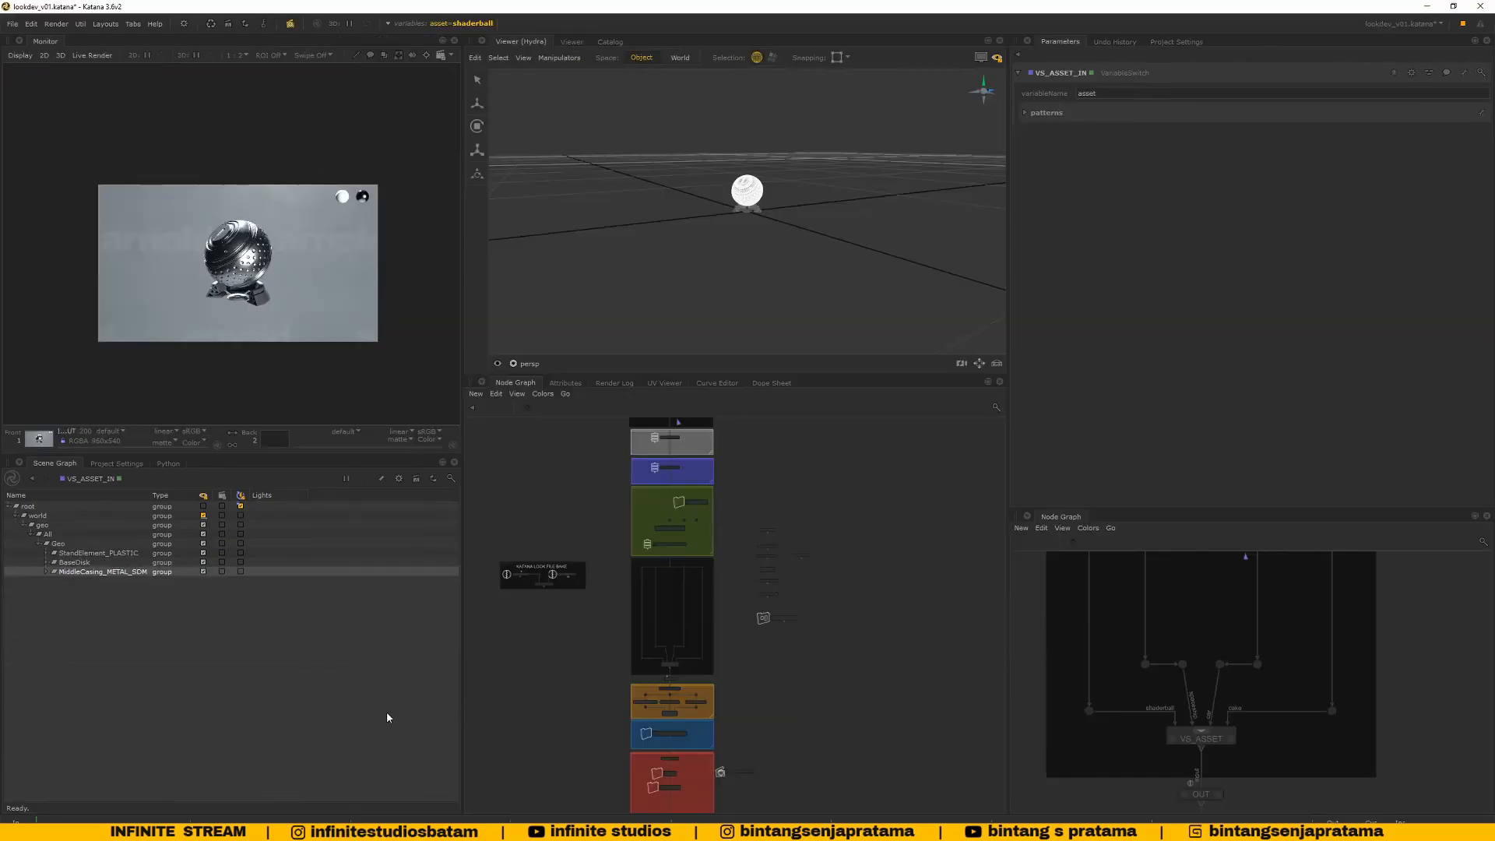
{"action": "middle_click_drag", "start_coordinate": [652, 647], "coordinate": [660, 609]}
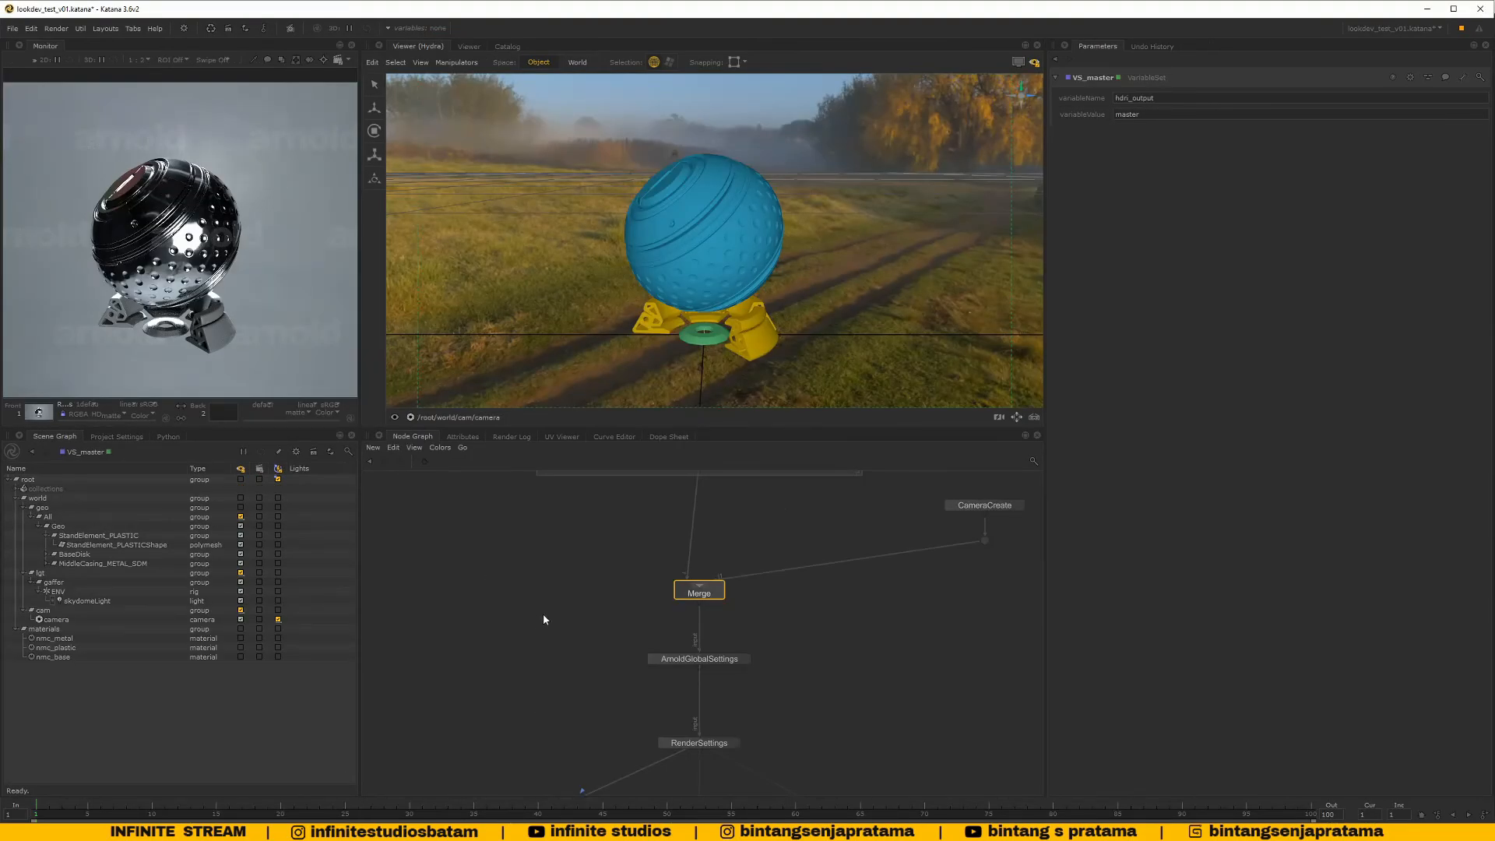
{"action": "middle_click_drag", "start_coordinate": [771, 641], "coordinate": [756, 611]}
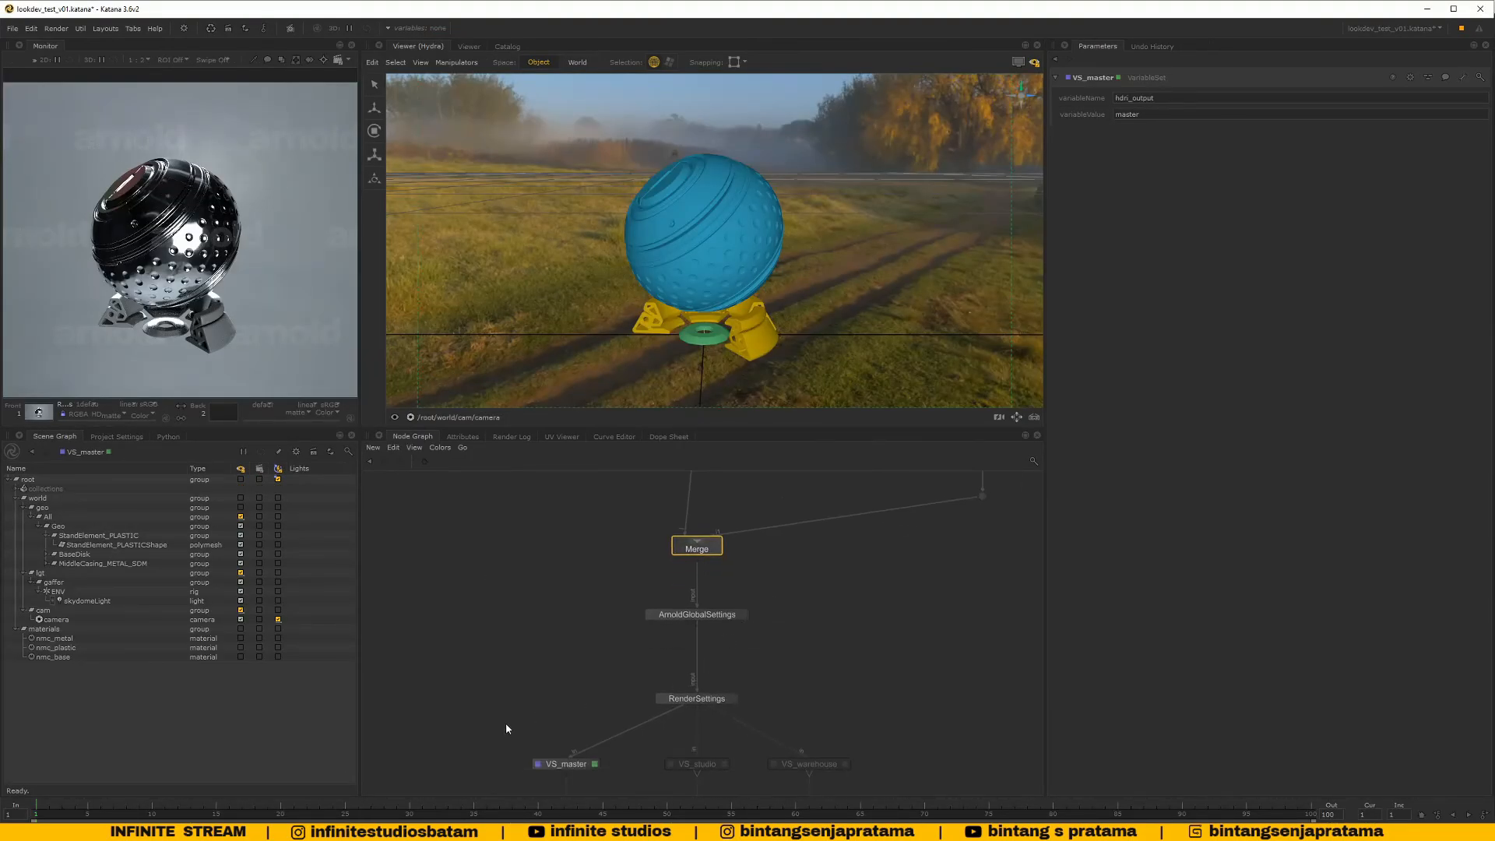
Move the RenderSettings node slightly up so it sits evenly between ArnoldGlobalSettings and the VS nodes
{"action": "scroll", "coordinate": [682, 568], "scroll_direction": "up", "scroll_amount": 5}
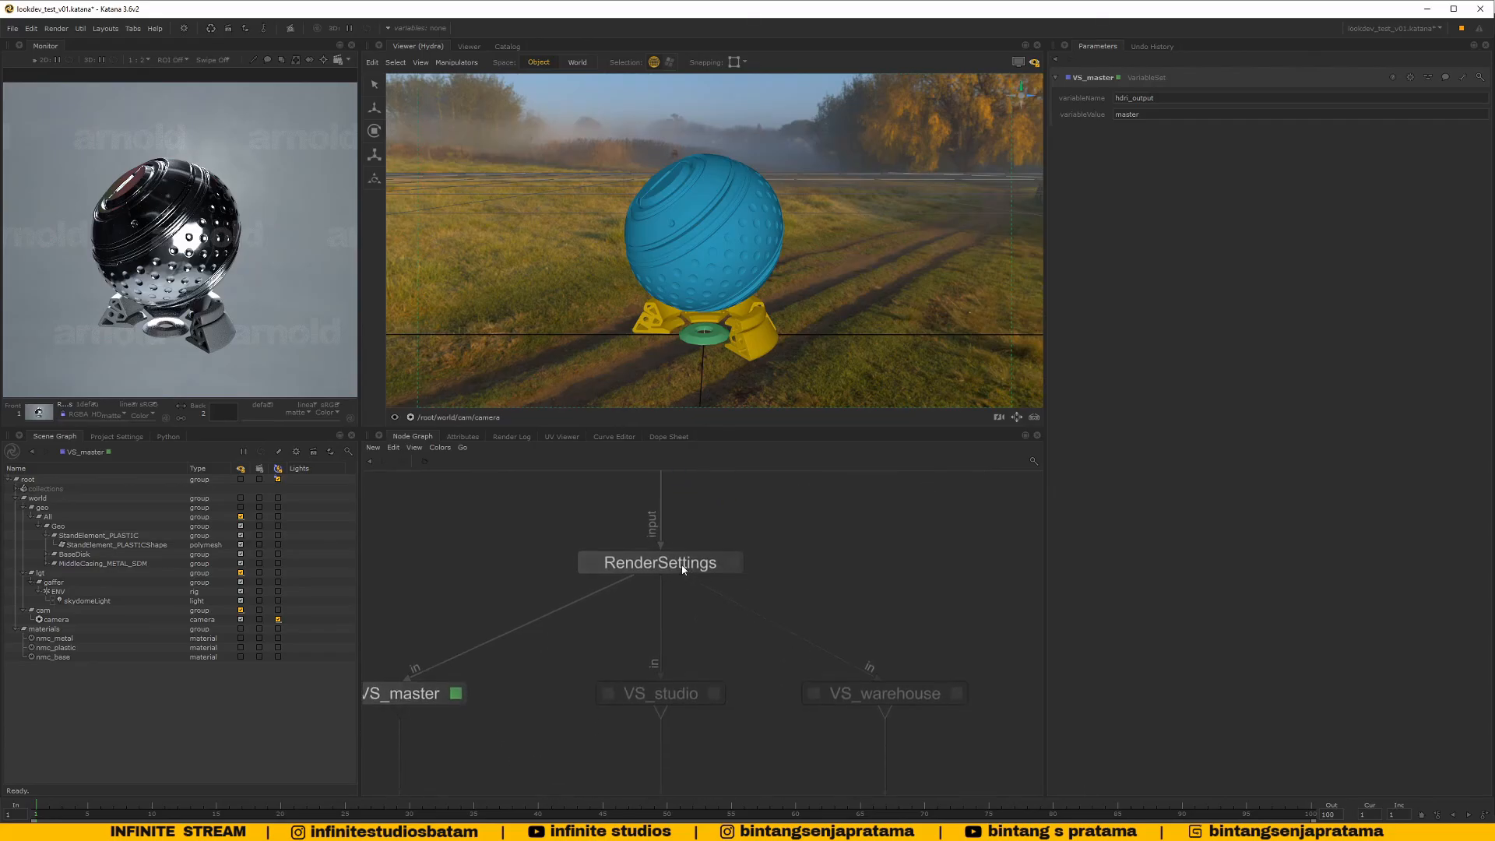
{"action": "mouse_move", "coordinate": [683, 569]}
{"action": "left_mouse_down"}
{"action": "mouse_move", "coordinate": [681, 531]}
{"action": "mouse_move", "coordinate": [681, 551]}
{"action": "left_mouse_up"}
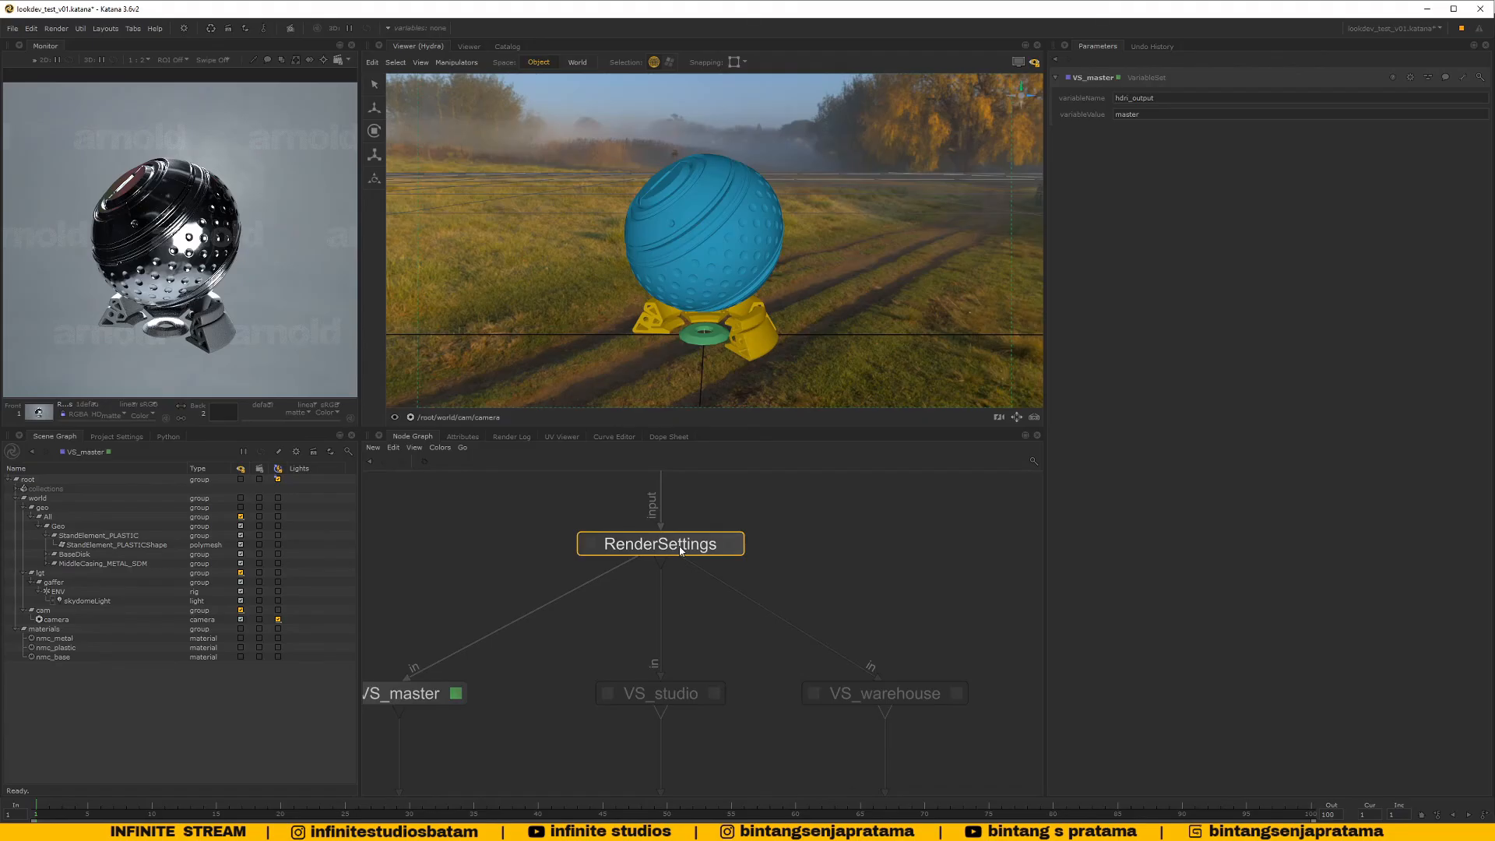
{"action": "scroll", "coordinate": [763, 582], "scroll_direction": "down", "scroll_amount": 6}
{"action": "scroll", "coordinate": [763, 582], "scroll_direction": "up", "scroll_amount": 3}
{"action": "middle_click_drag", "start_coordinate": [762, 582], "coordinate": [729, 656]}
{"action": "left_click", "coordinate": [799, 646]}
{"action": "left_click", "coordinate": [699, 578]}
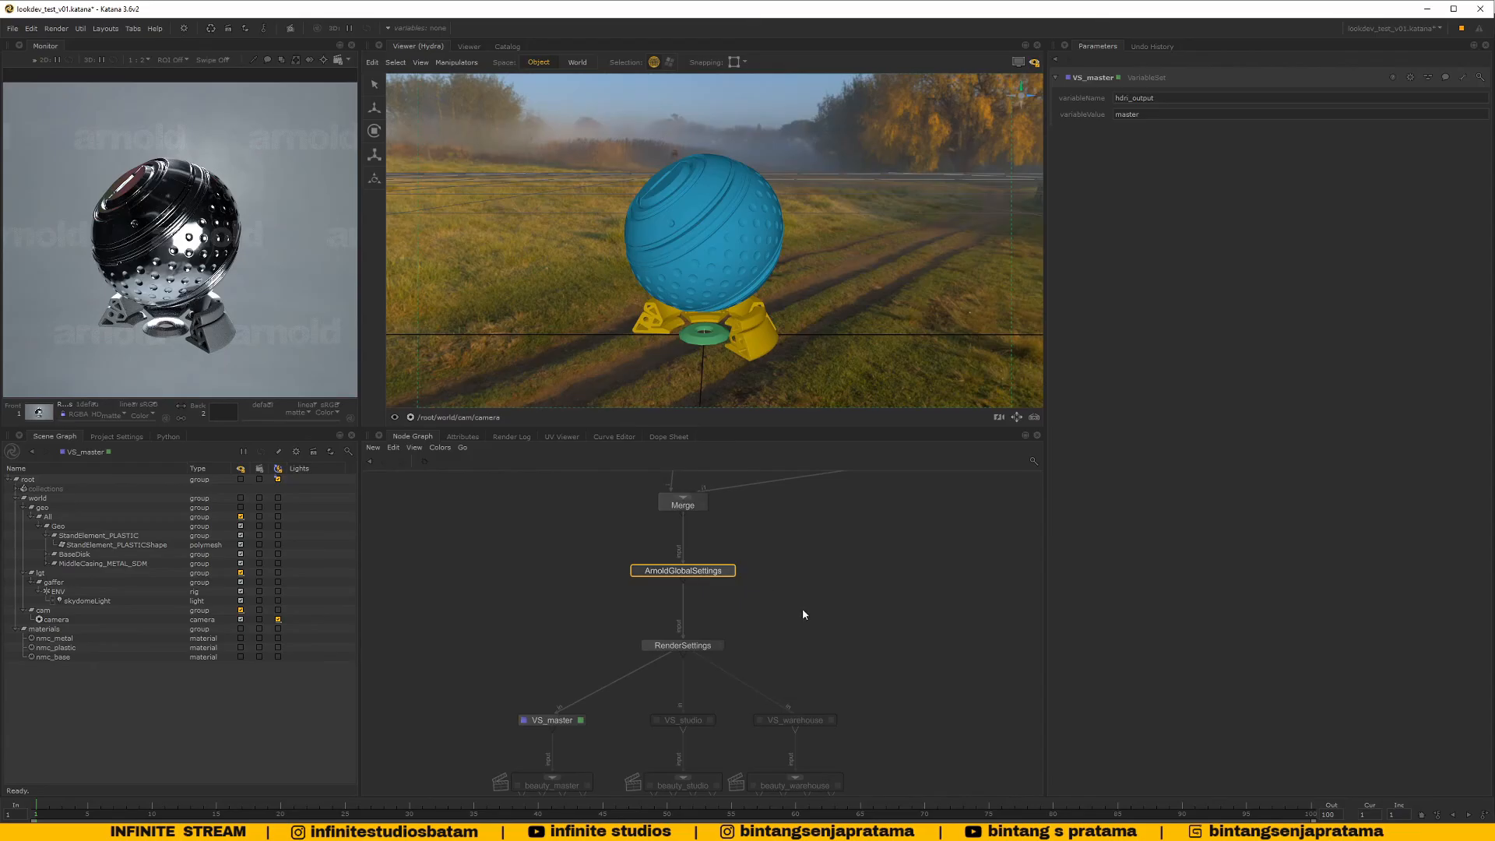
Move the material library backdrop with its nodes up to line up with the viewer object settings backdrop
{"action": "scroll", "coordinate": [778, 590], "scroll_direction": "down", "scroll_amount": 6}
{"action": "middle_click_drag", "start_coordinate": [777, 590], "coordinate": [751, 683]}
{"action": "scroll", "coordinate": [769, 615], "scroll_direction": "up", "scroll_amount": 3}
{"action": "middle_click_drag", "start_coordinate": [736, 573], "coordinate": [733, 630]}
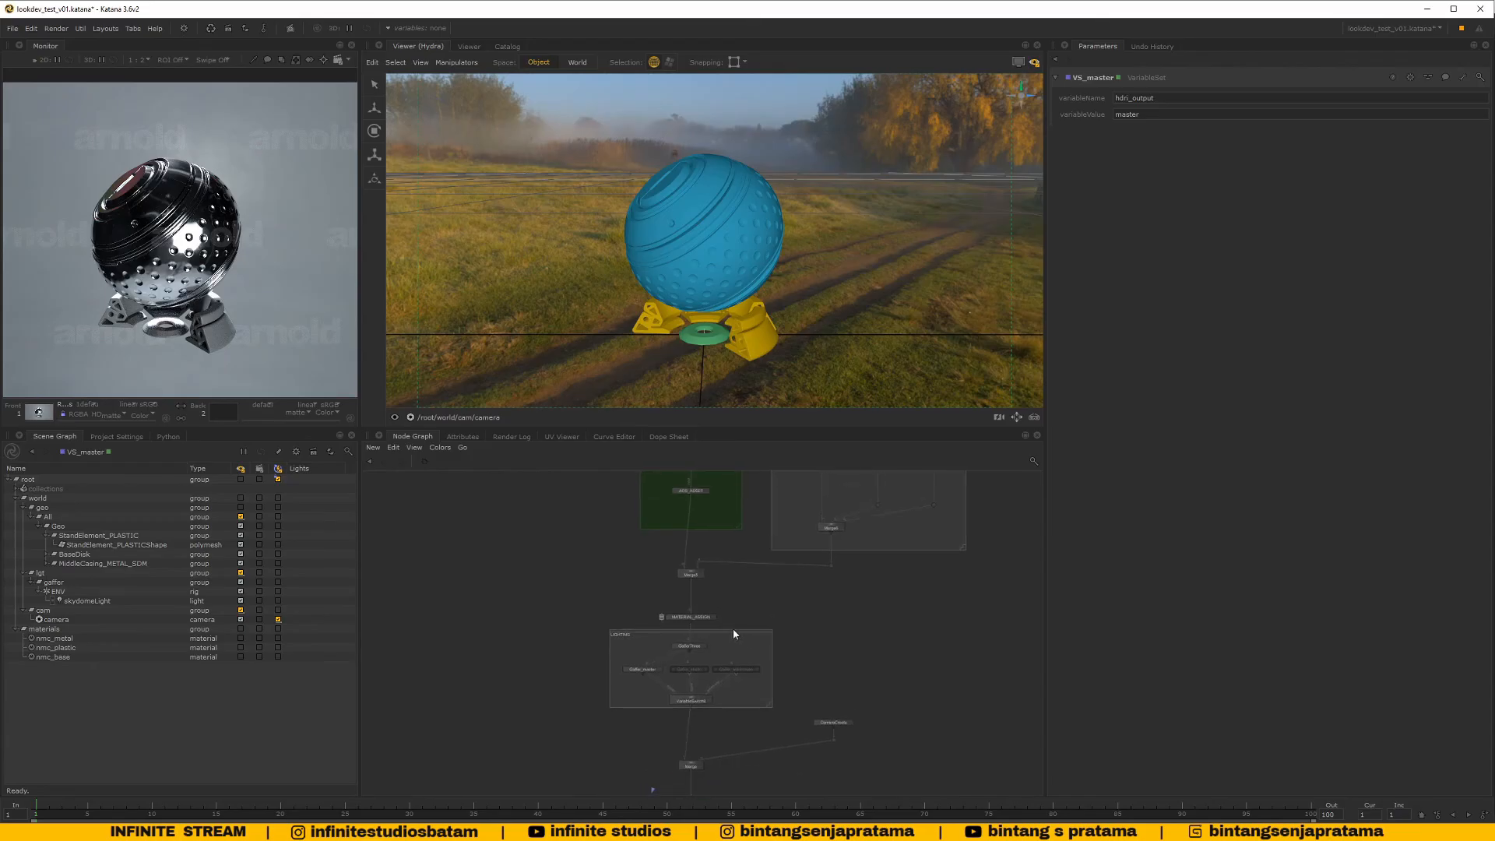
{"action": "middle_click_drag", "start_coordinate": [791, 498], "coordinate": [740, 621]}
{"action": "middle_click_drag", "start_coordinate": [780, 531], "coordinate": [765, 567]}
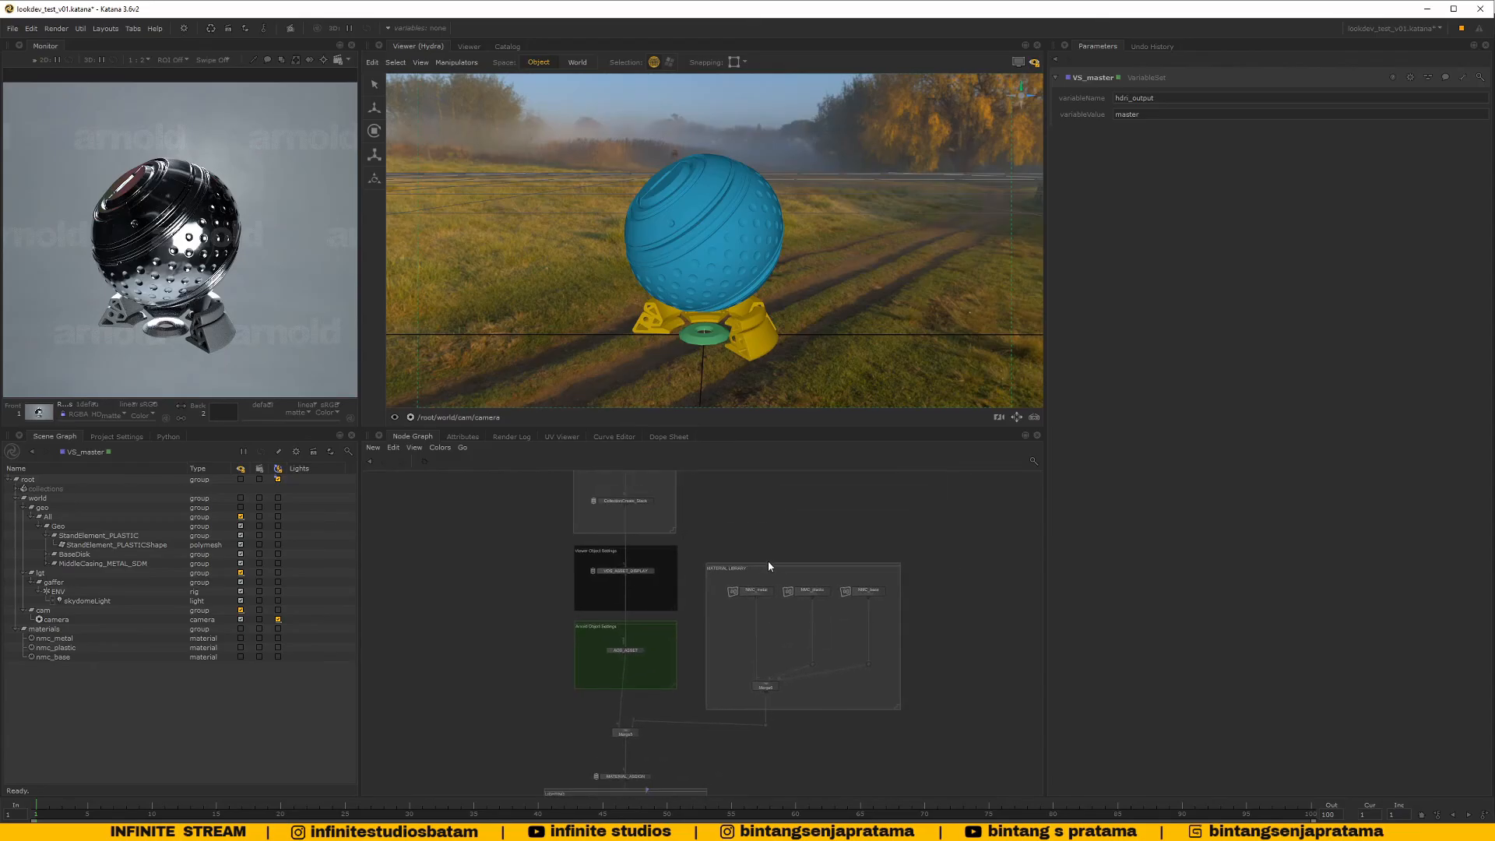
{"action": "left_click_drag", "start_coordinate": [768, 562], "coordinate": [771, 544]}
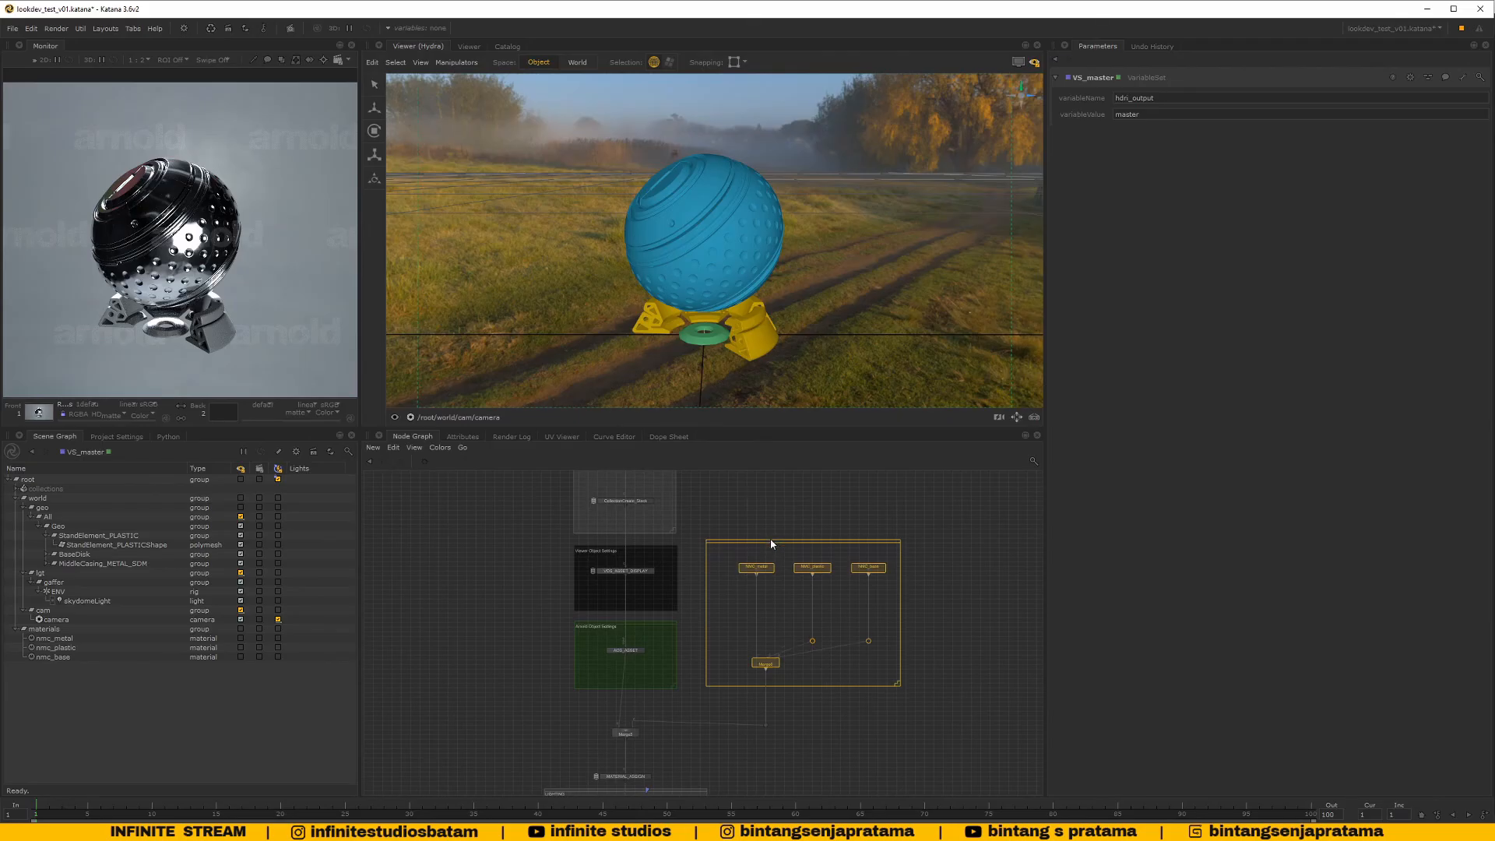
Move the ASSET_INPUT node slightly down inside its black backdrop and select that backdrop with its node
{"action": "scroll", "coordinate": [695, 569], "scroll_direction": "down", "scroll_amount": 3}
{"action": "scroll", "coordinate": [670, 583], "scroll_direction": "up", "scroll_amount": 6}
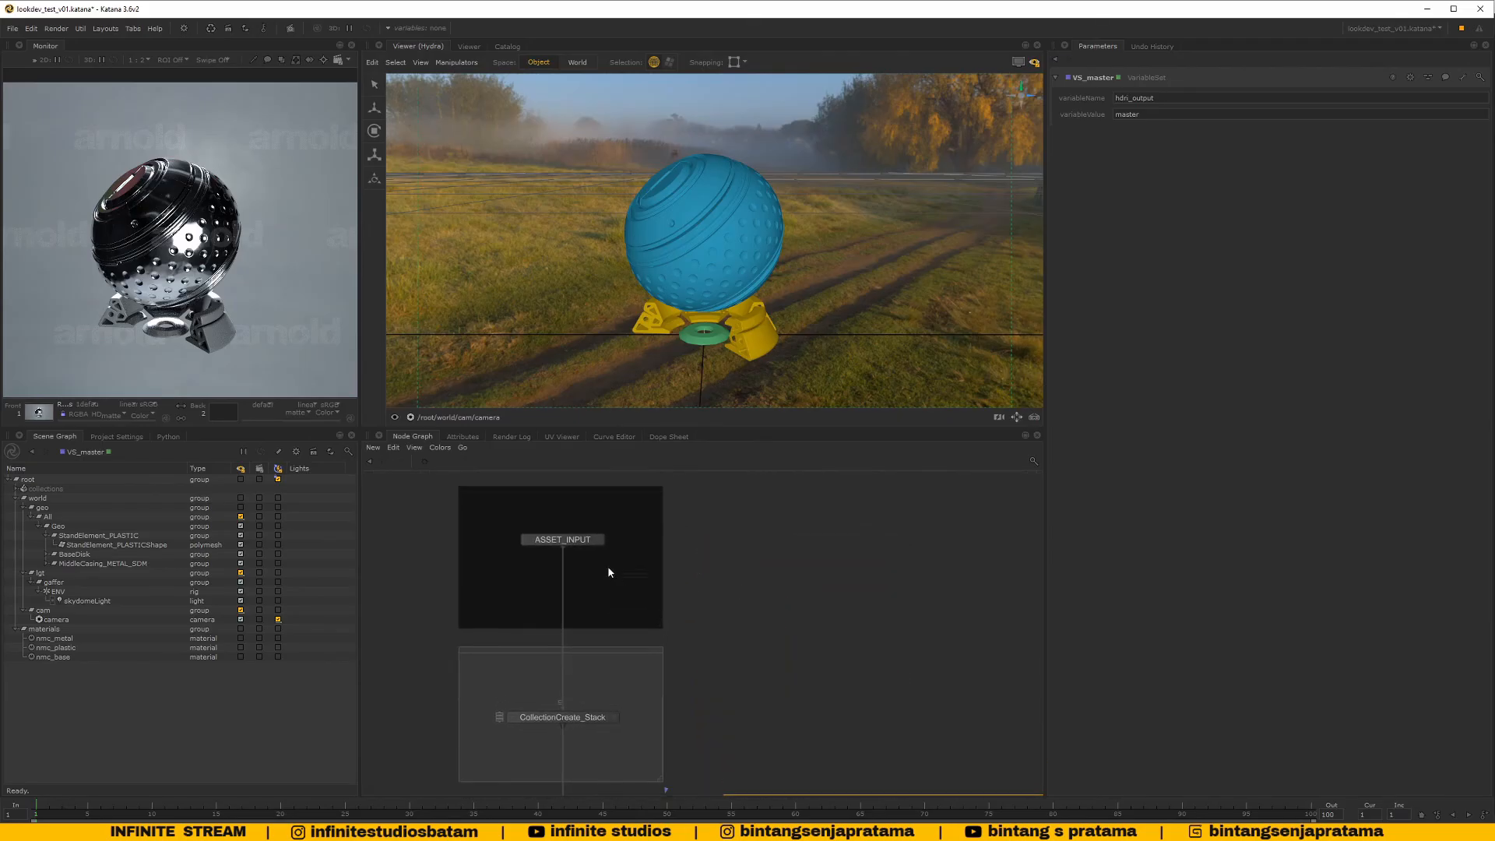
{"action": "left_click_drag", "start_coordinate": [573, 542], "coordinate": [575, 553]}
{"action": "left_click", "coordinate": [581, 495]}
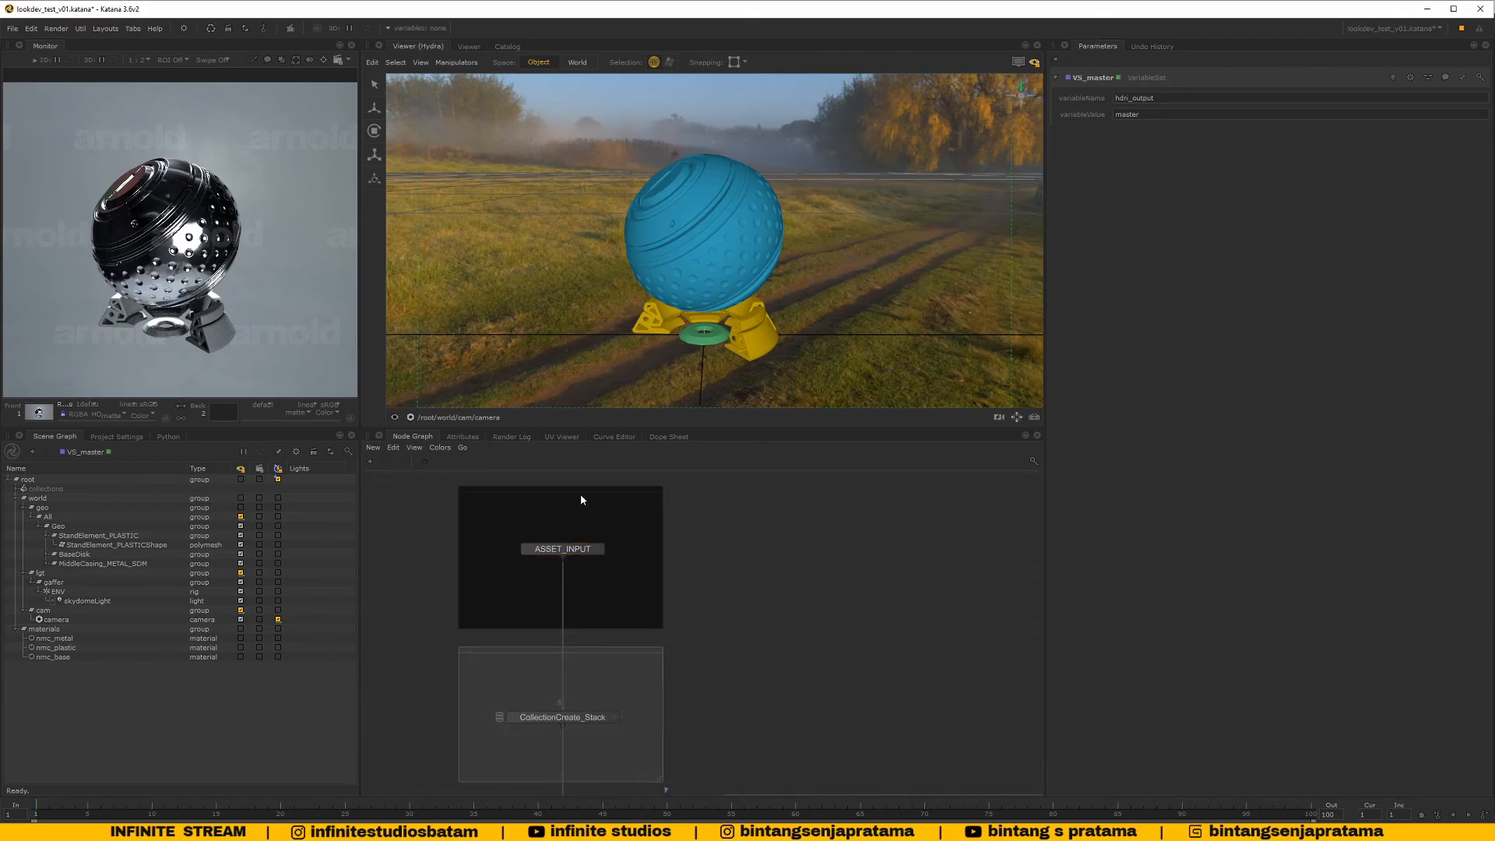
{"action": "left_click", "coordinate": [581, 490]}
{"action": "middle_click_drag", "start_coordinate": [598, 543], "coordinate": [695, 561]}
{"action": "scroll", "coordinate": [701, 567], "scroll_direction": "down", "scroll_amount": 3}
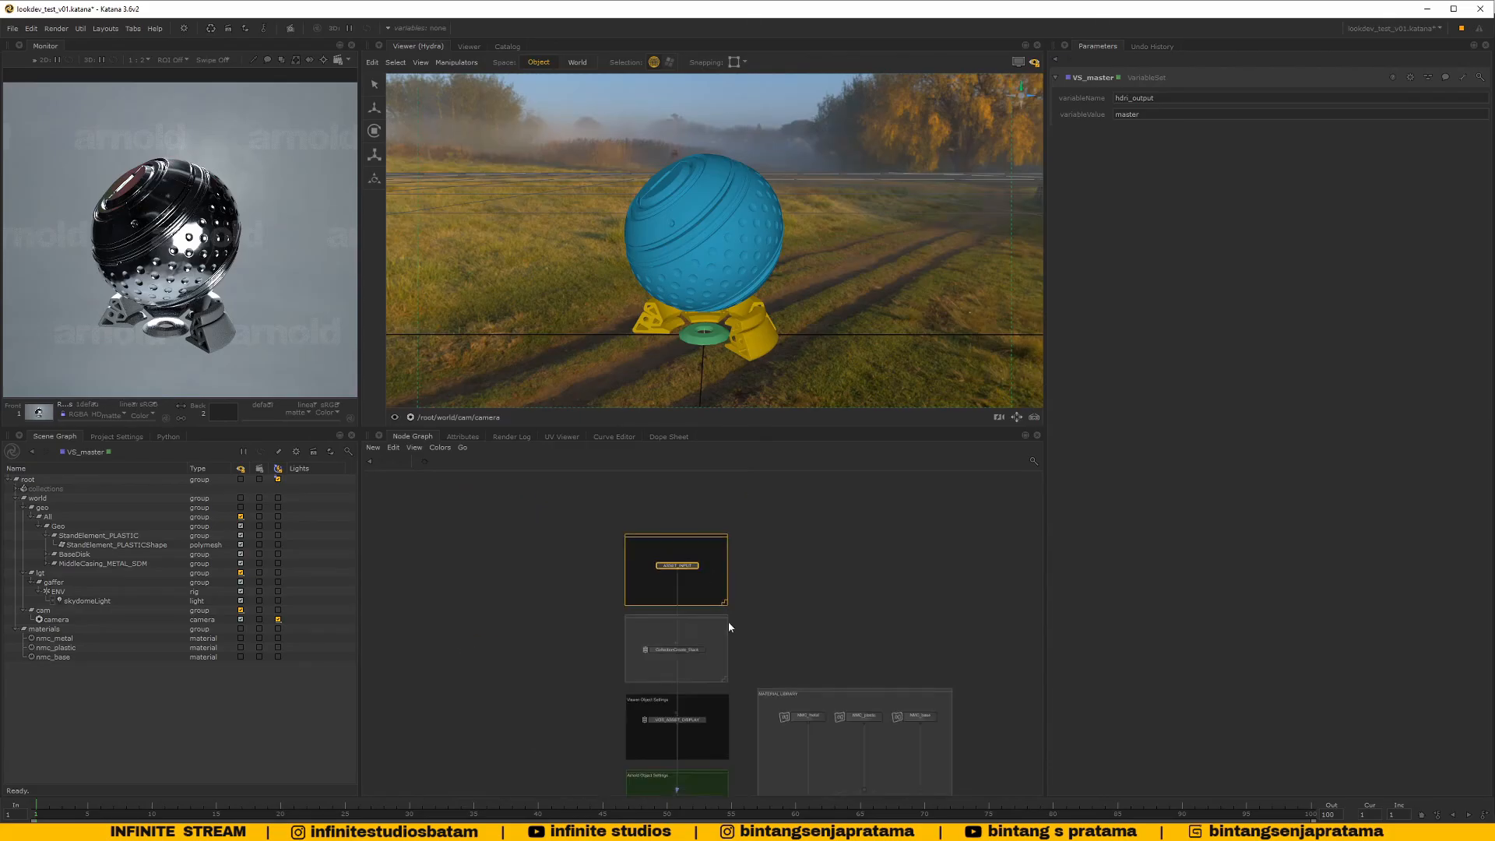
{"action": "scroll", "coordinate": [727, 622], "scroll_direction": "down", "scroll_amount": 5}
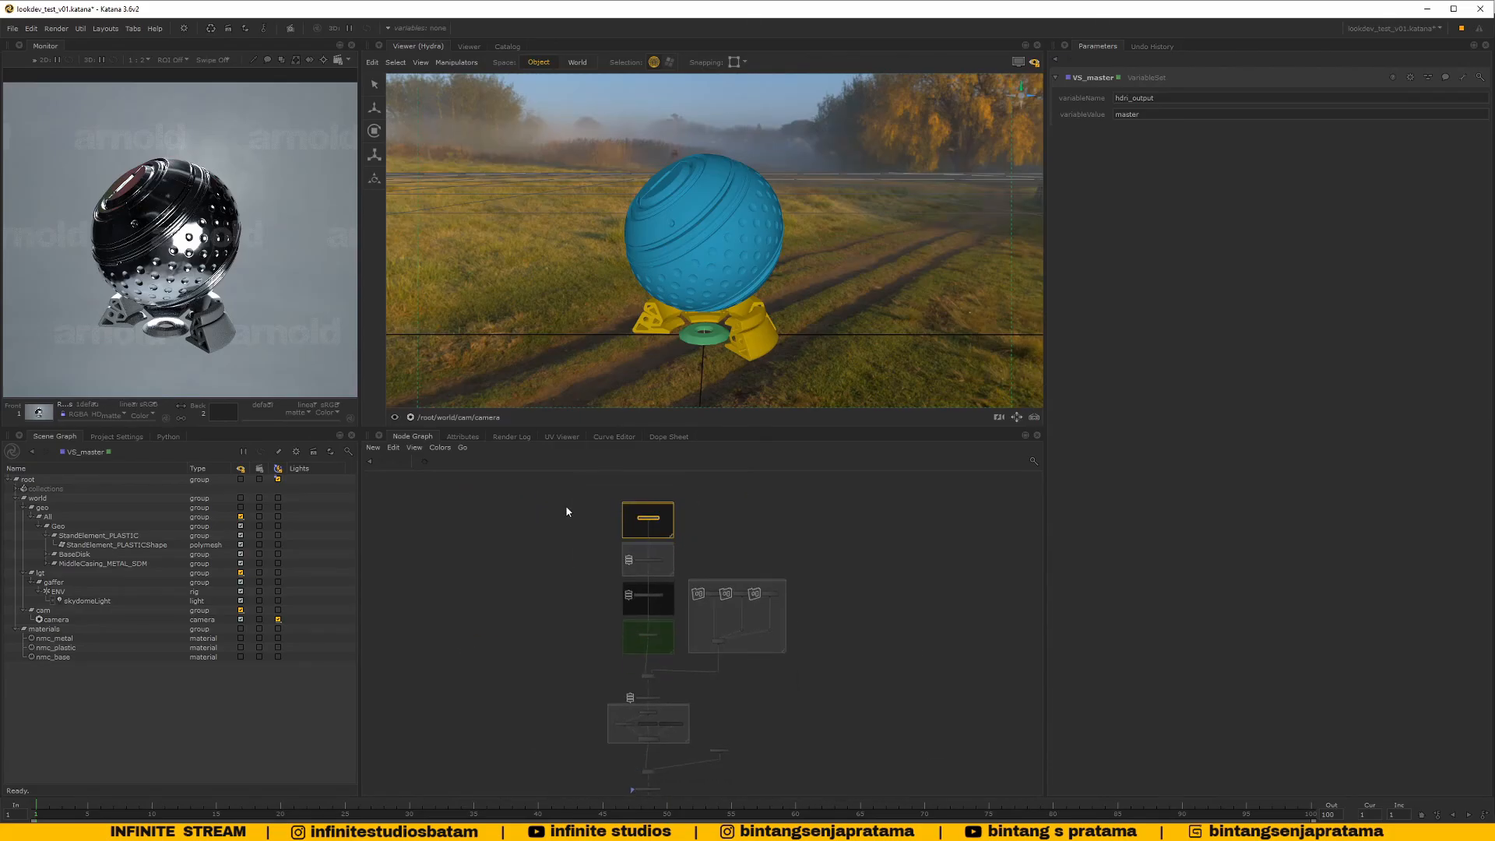
{"action": "left_click_drag", "start_coordinate": [525, 486], "coordinate": [813, 779]}
{"action": "middle_click_drag", "start_coordinate": [814, 726], "coordinate": [726, 725]}
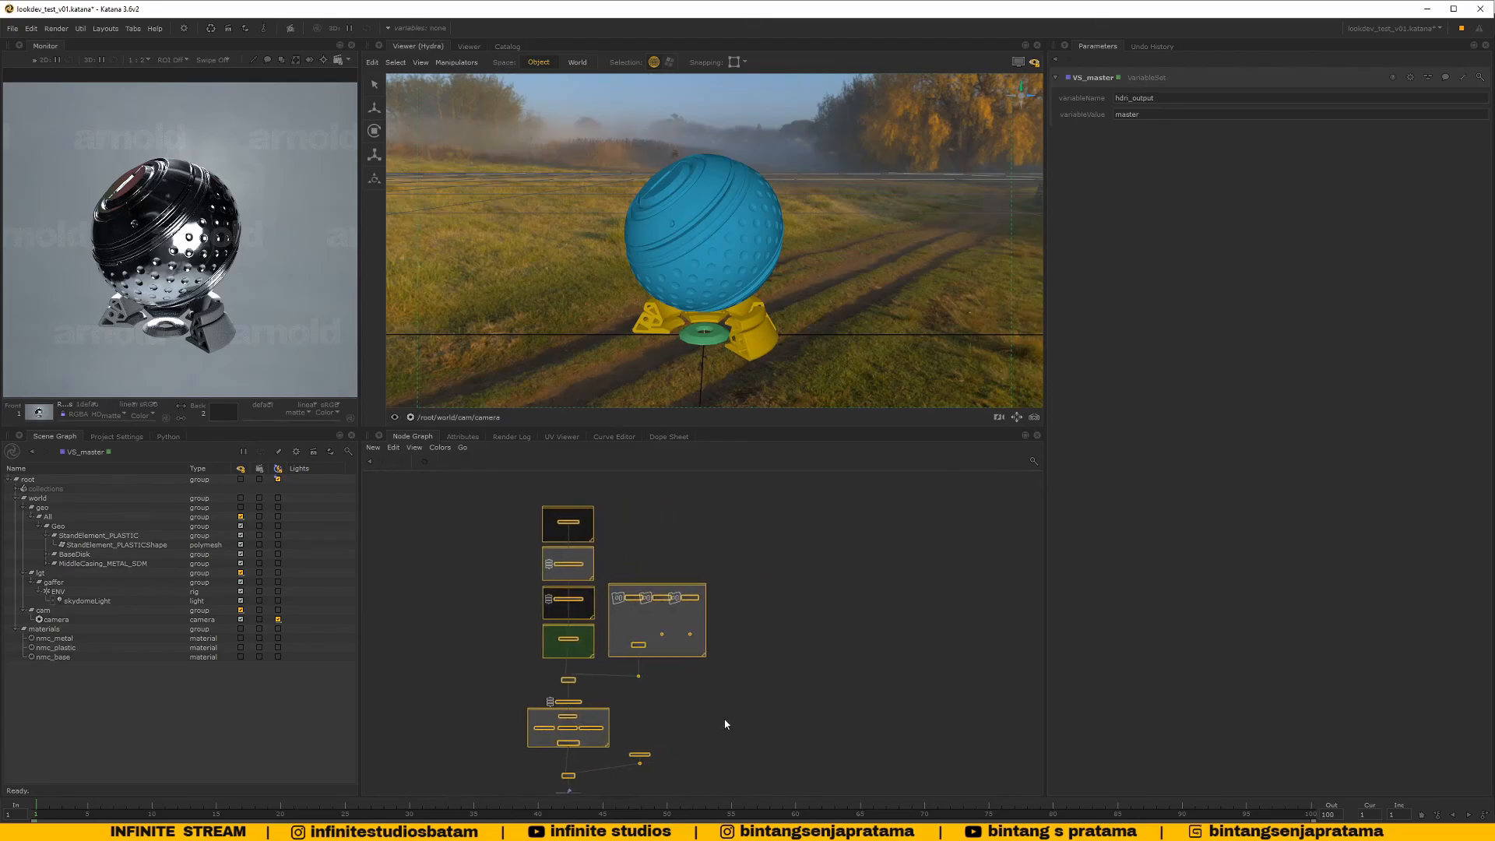
{"action": "key", "text": "d"}
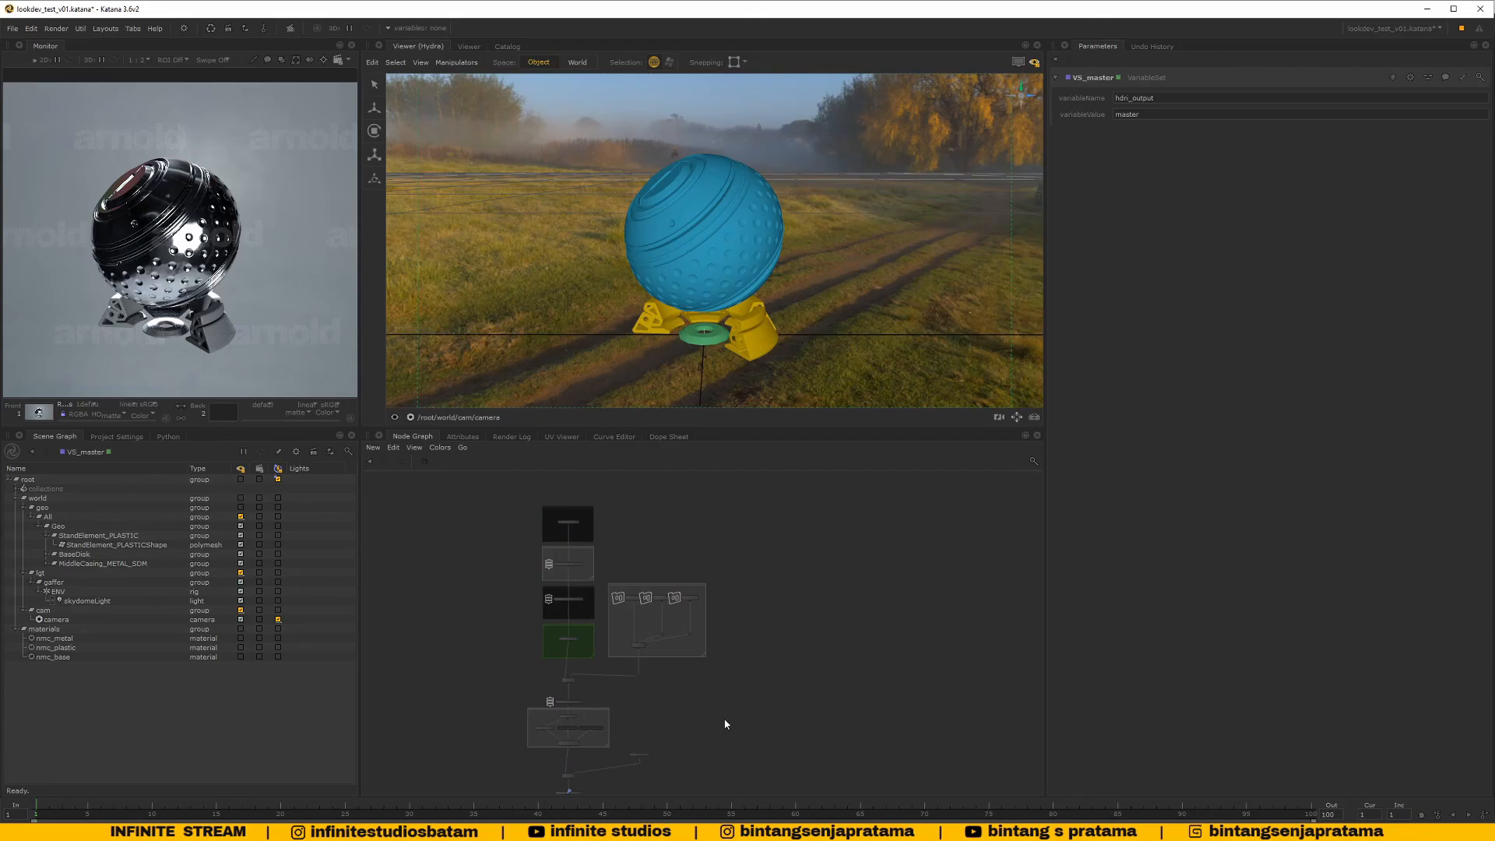
{"action": "scroll", "coordinate": [625, 722], "scroll_direction": "up", "scroll_amount": 5}
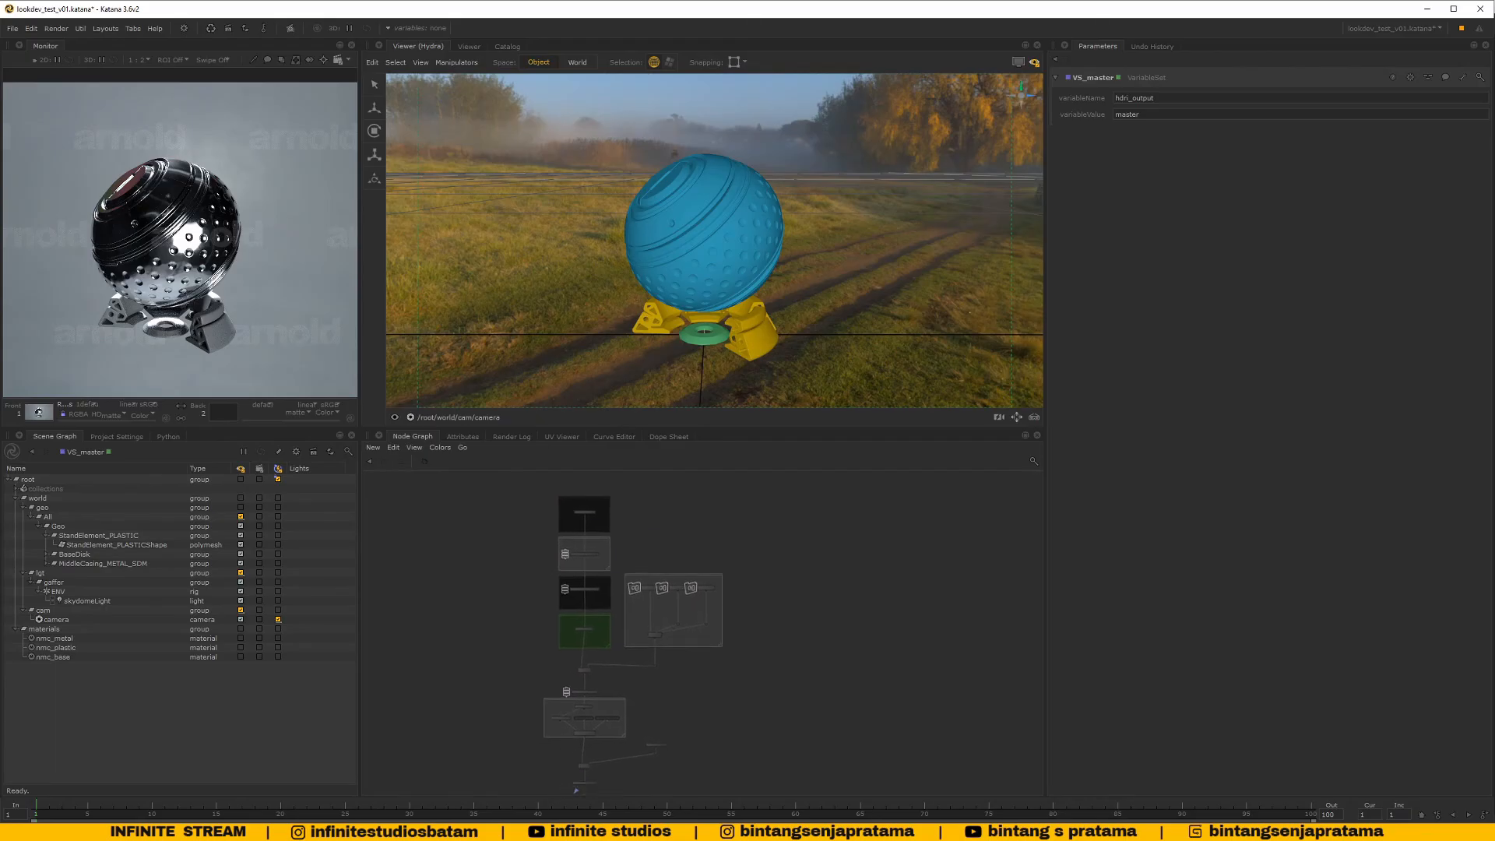
{"action": "scroll", "coordinate": [606, 596], "scroll_direction": "up", "scroll_amount": 3}
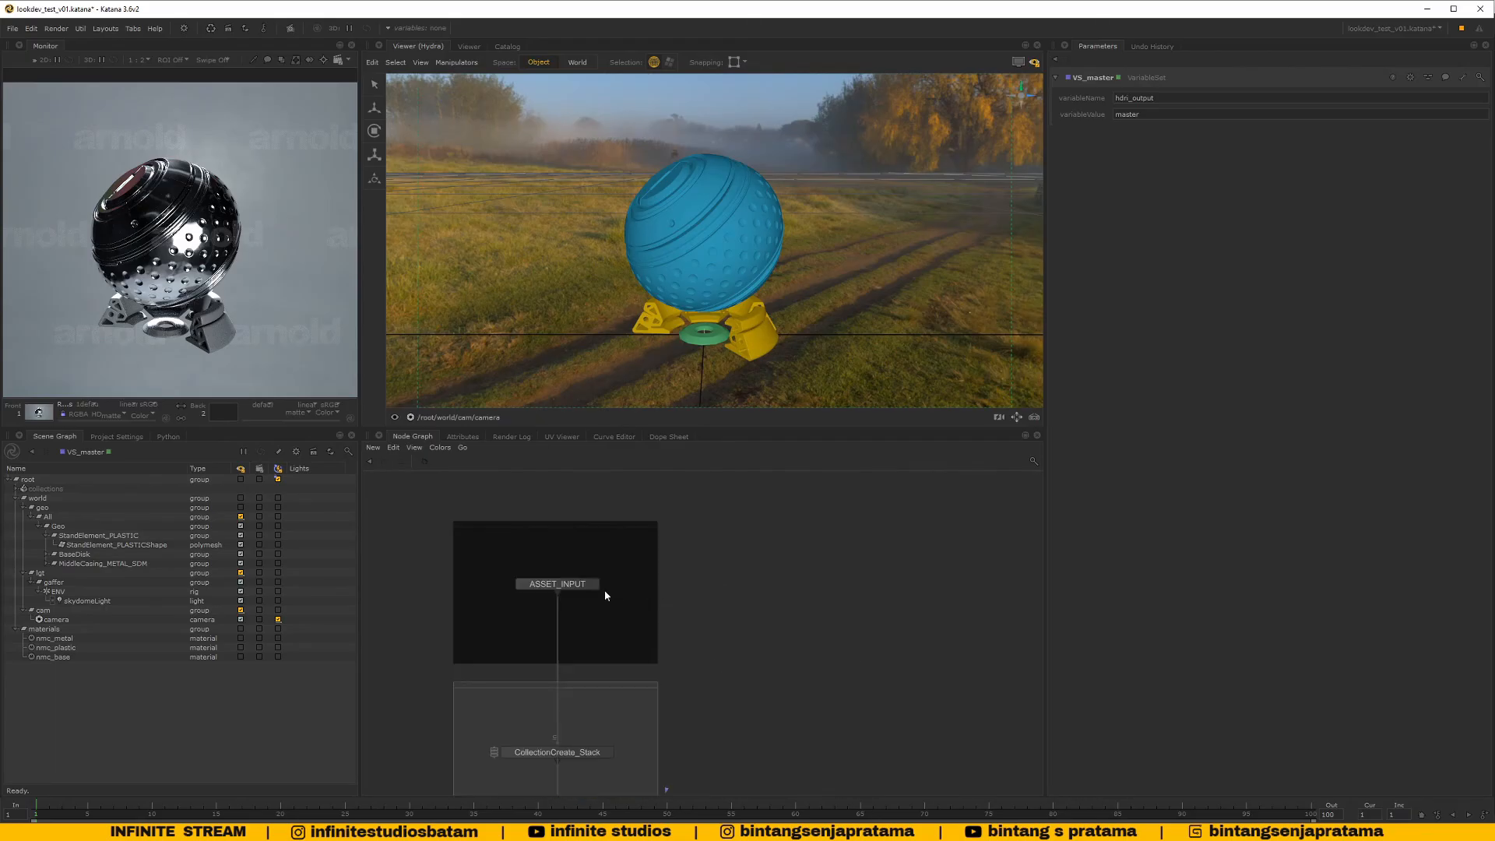
Examine the whole node graph from the ASSET_INPUT node down to the render outputs, with all the main nodes selected
{"action": "scroll", "coordinate": [564, 587], "scroll_direction": "up", "scroll_amount": 5}
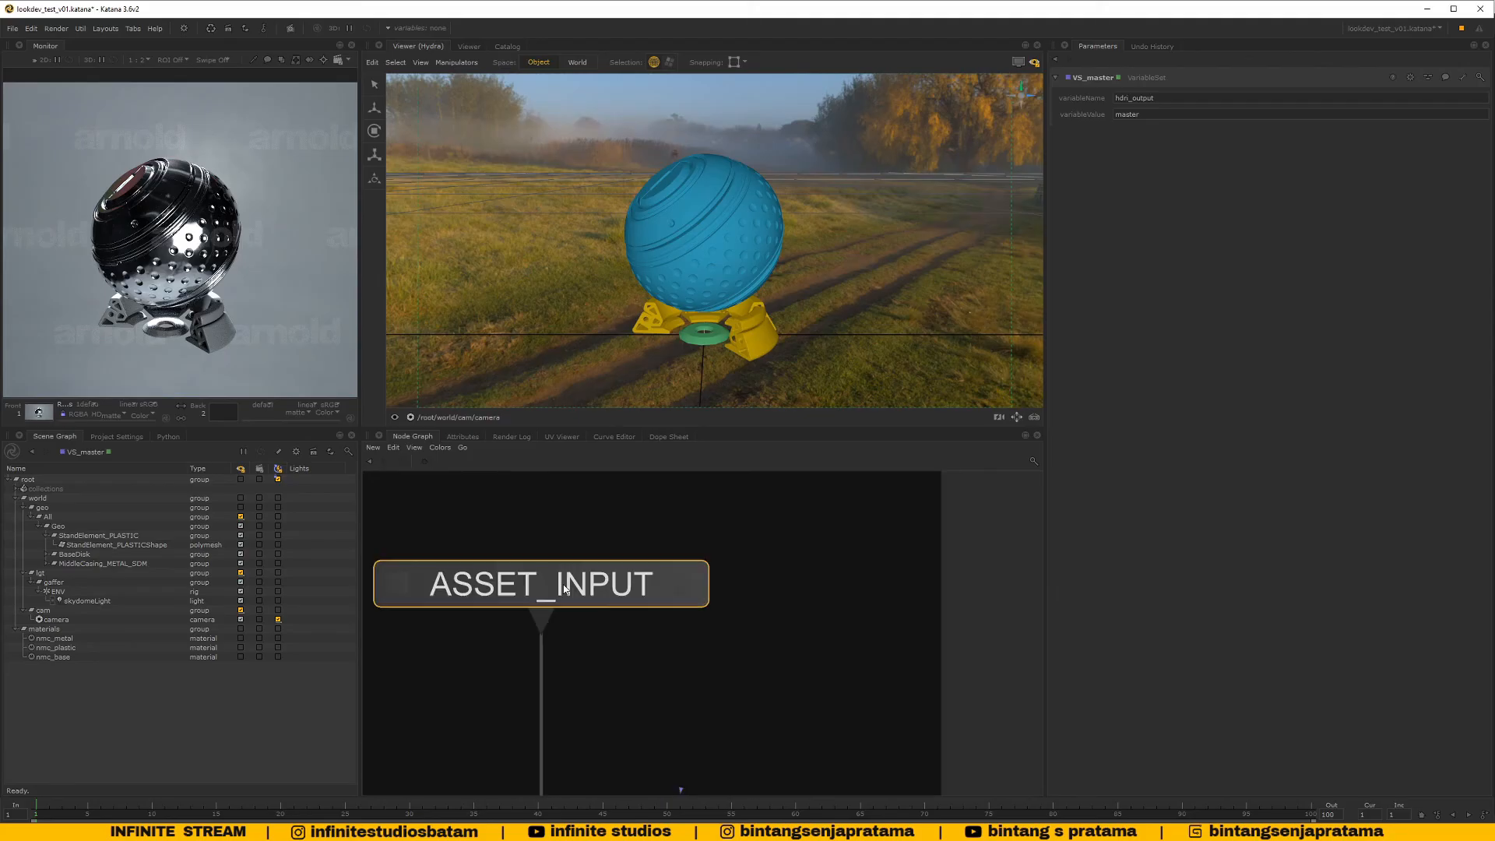
{"action": "scroll", "coordinate": [638, 590], "scroll_direction": "down", "scroll_amount": 5}
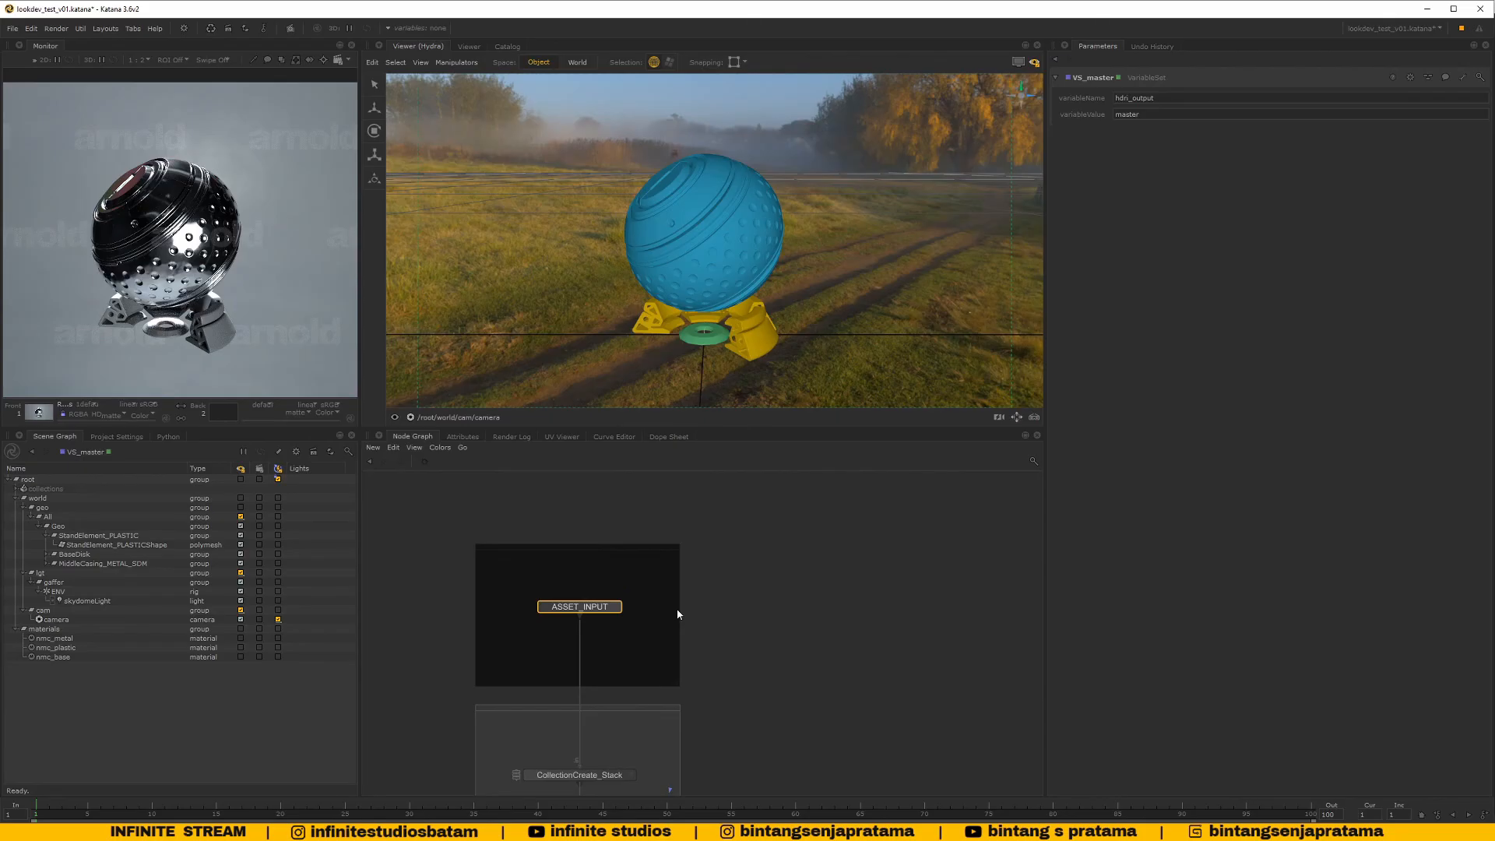
{"action": "scroll", "coordinate": [578, 567], "scroll_direction": "down", "scroll_amount": 6}
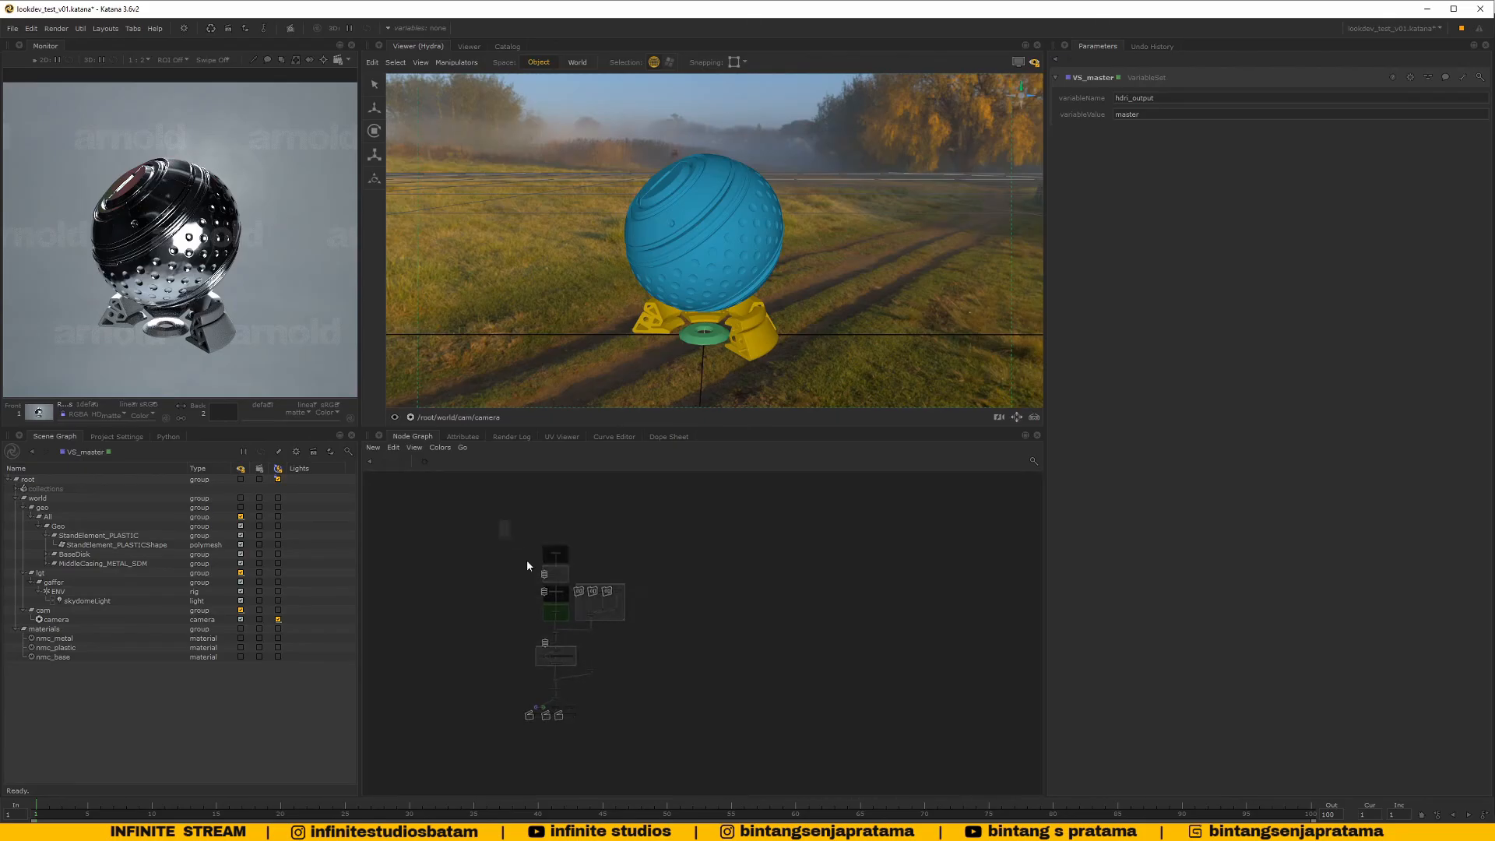
{"action": "left_click_drag", "start_coordinate": [500, 521], "coordinate": [684, 705]}
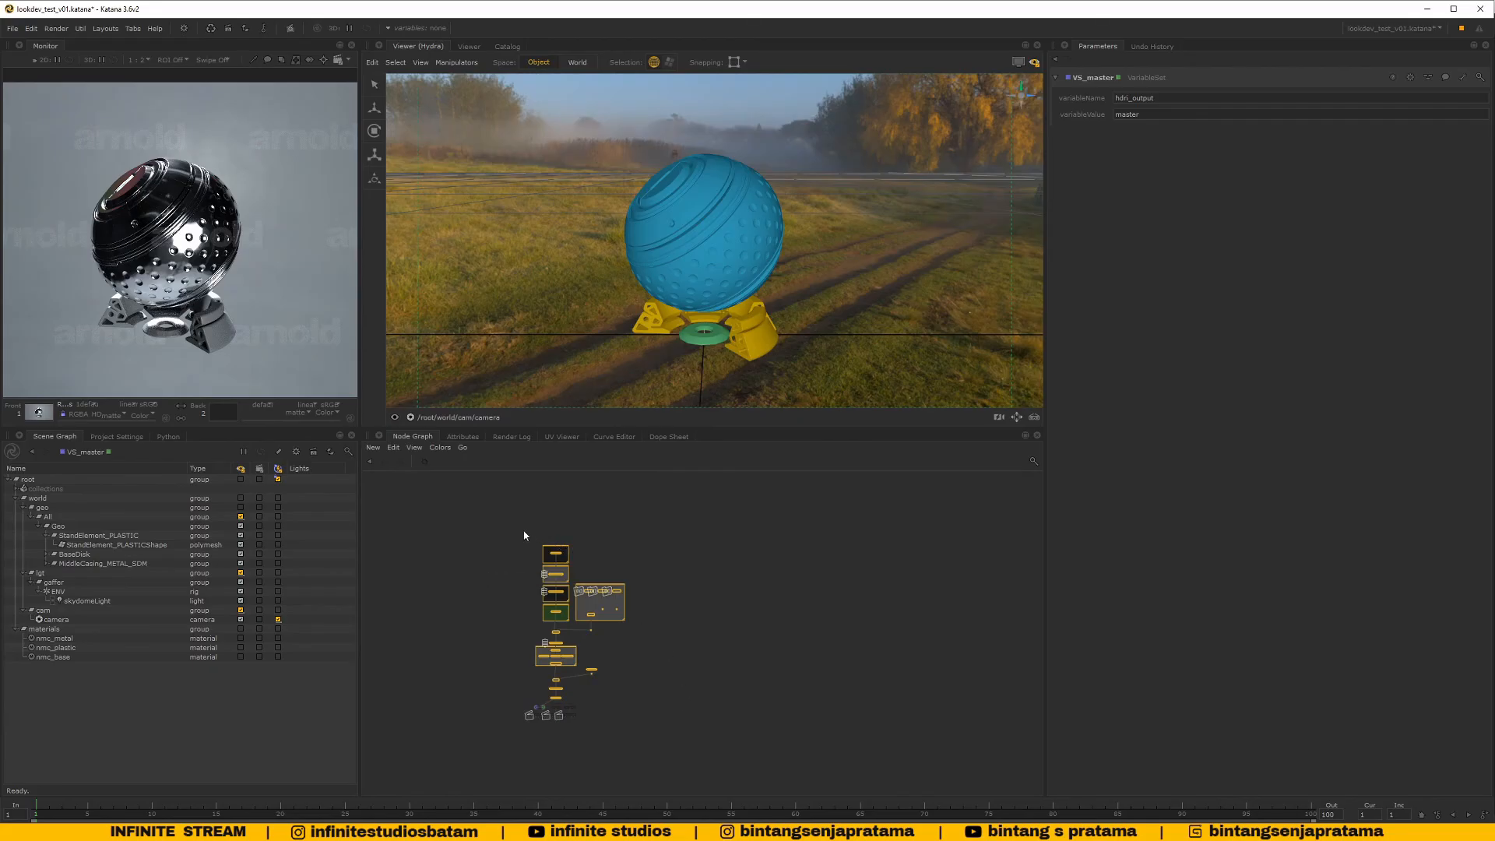
{"action": "scroll", "coordinate": [601, 596], "scroll_direction": "up", "scroll_amount": 4}
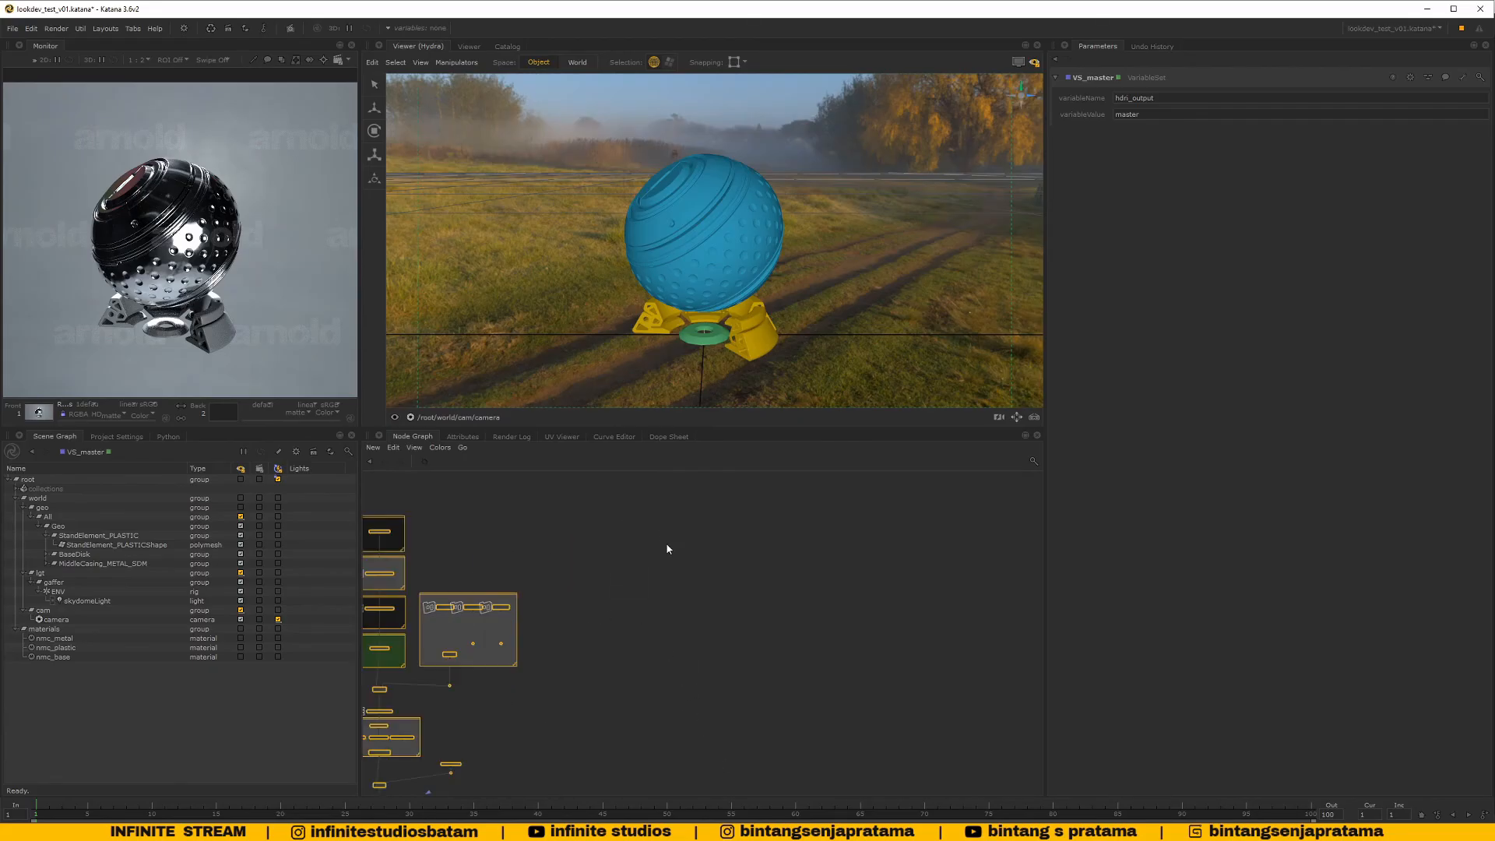
{"action": "middle_click_drag", "start_coordinate": [493, 533], "coordinate": [621, 545]}
{"action": "scroll", "coordinate": [534, 545], "scroll_direction": "up", "scroll_amount": 4}
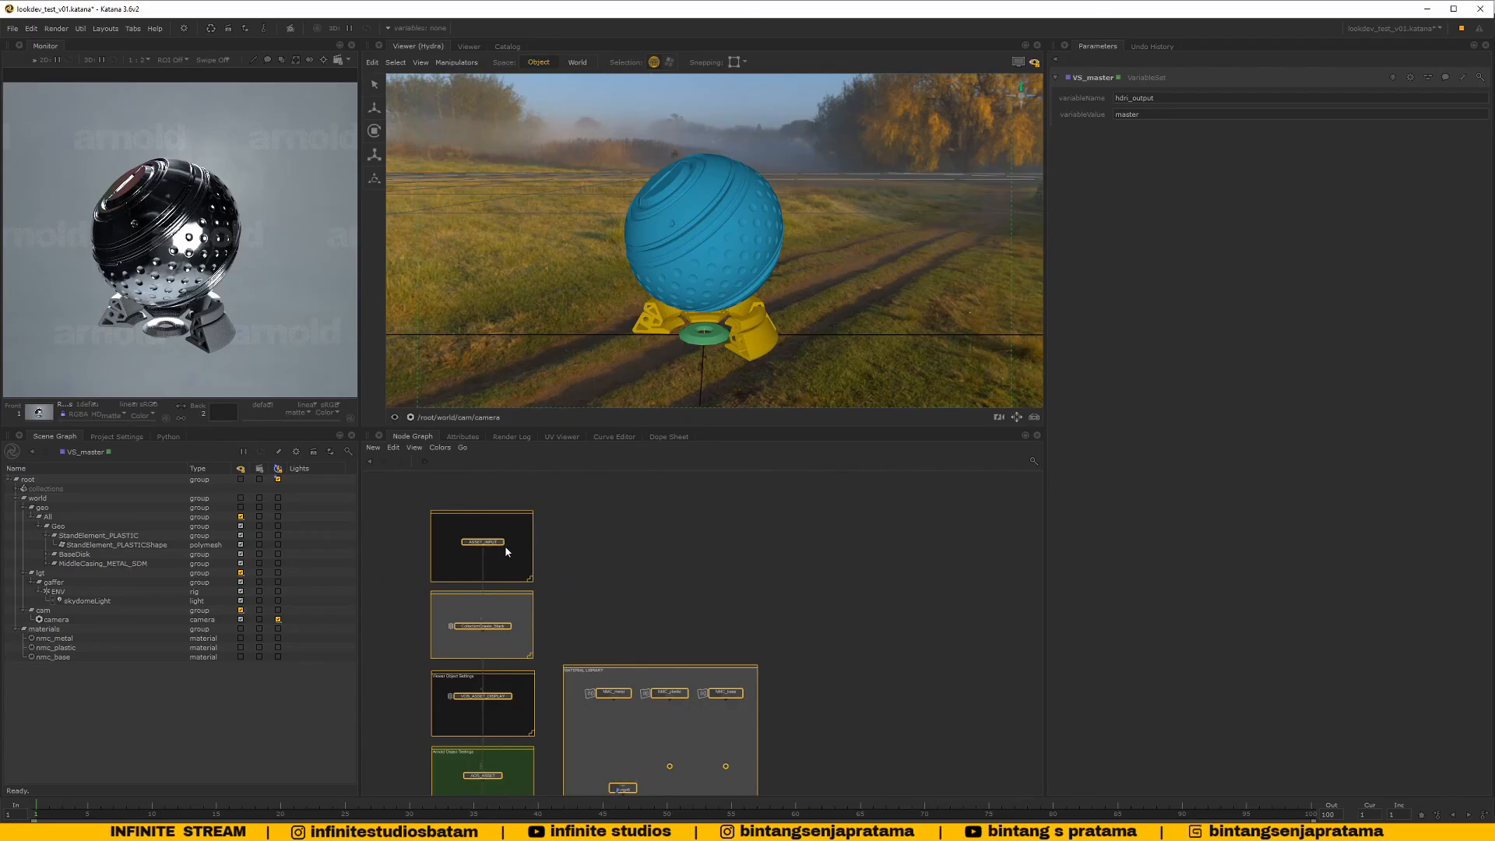
{"action": "scroll", "coordinate": [548, 546], "scroll_direction": "up", "scroll_amount": 4}
{"action": "middle_click_drag", "start_coordinate": [536, 548], "coordinate": [654, 566]}
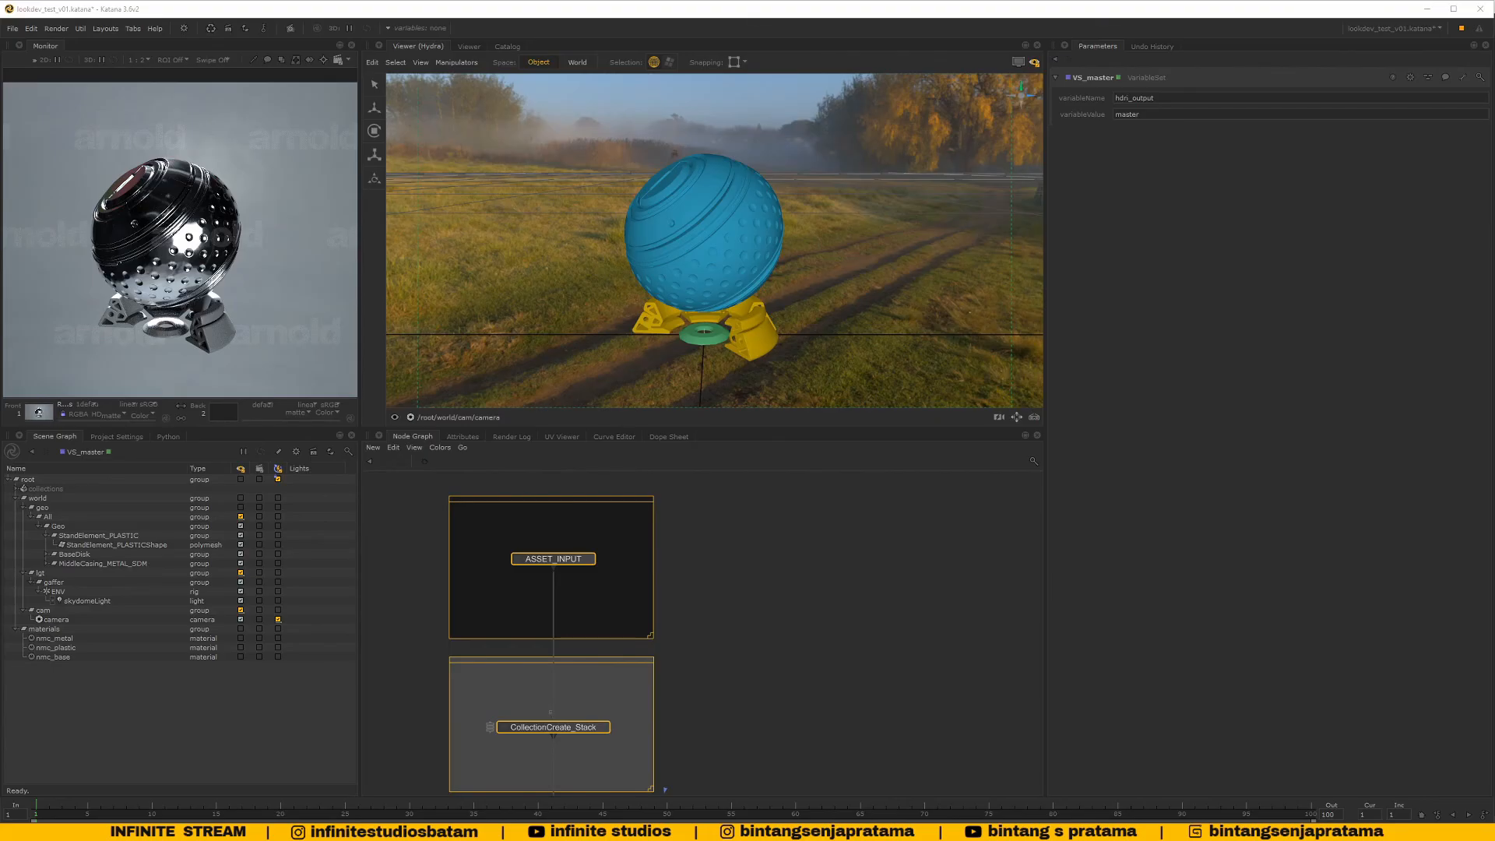
Switch to the browser and open the YouTube channel's video "Blender Workflow - Setup Alembic Asset and Shot"
{"action": "key", "text": "alt+Tab"}
{"action": "left_click", "coordinate": [59, 7]}
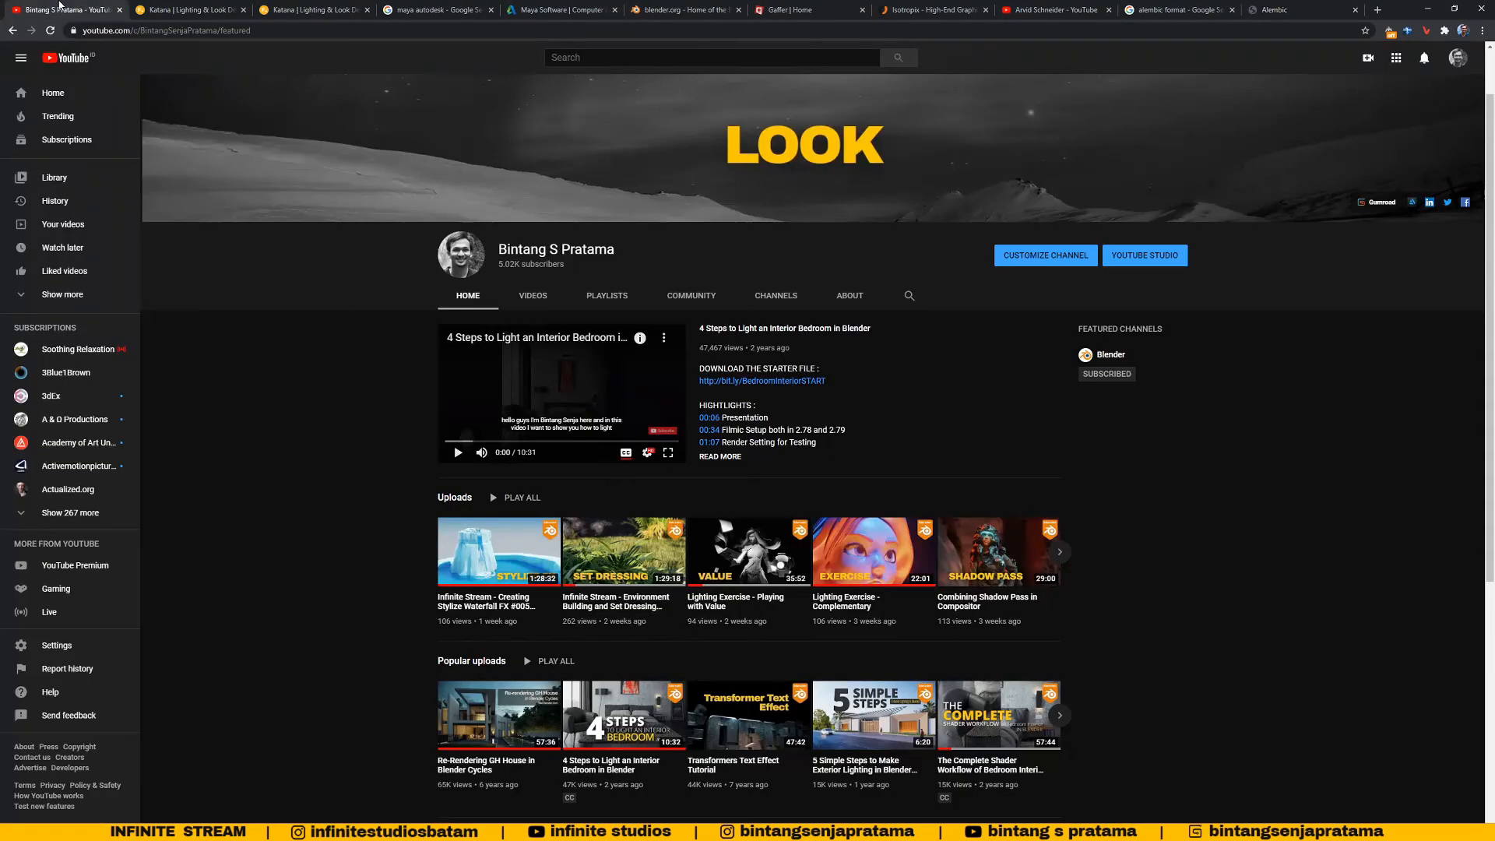
{"action": "left_click", "coordinate": [538, 306]}
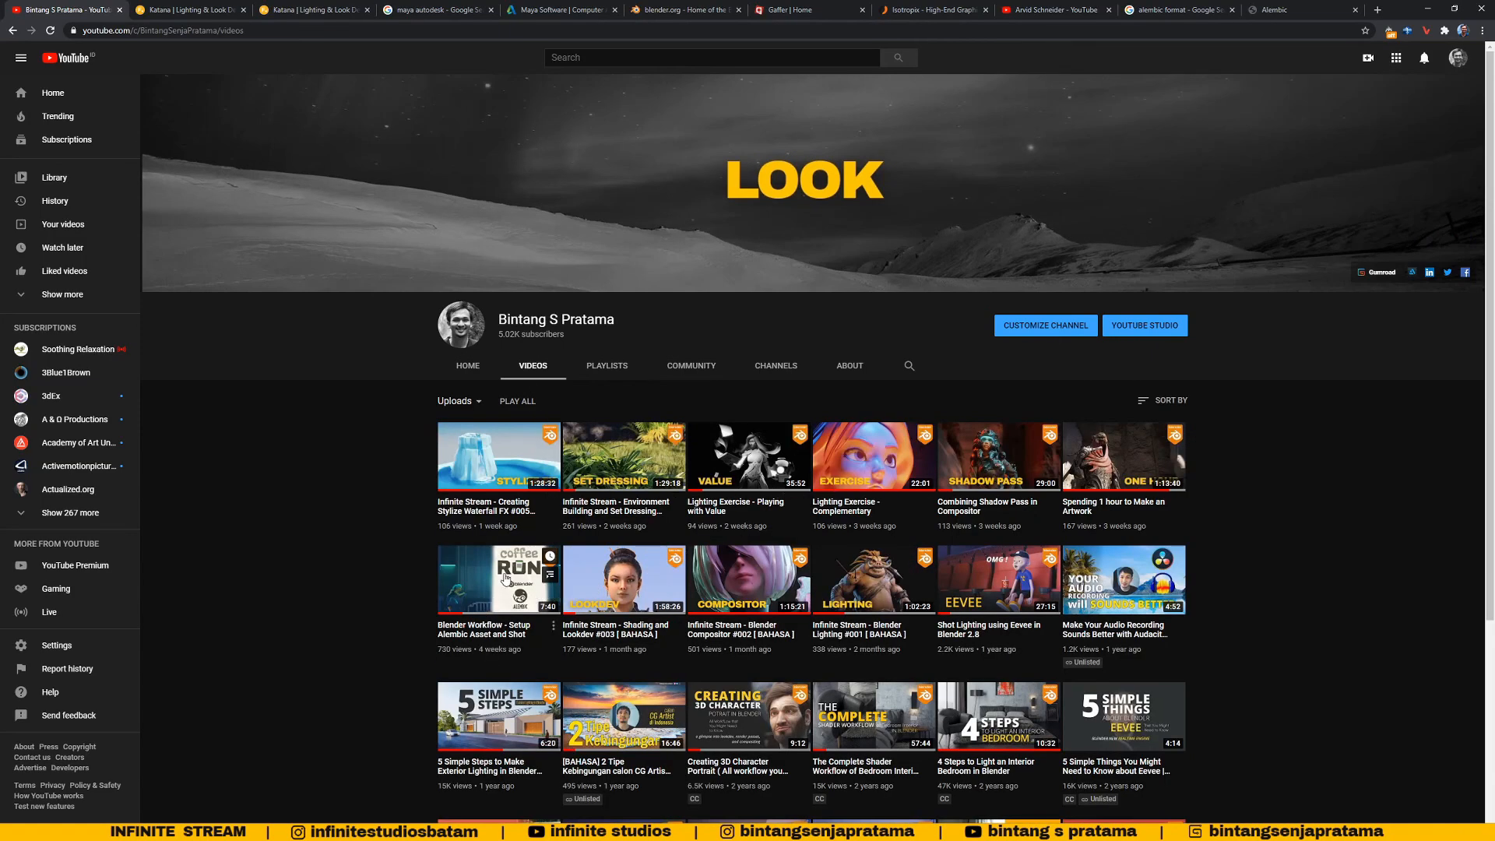
{"action": "left_click", "coordinate": [501, 582]}
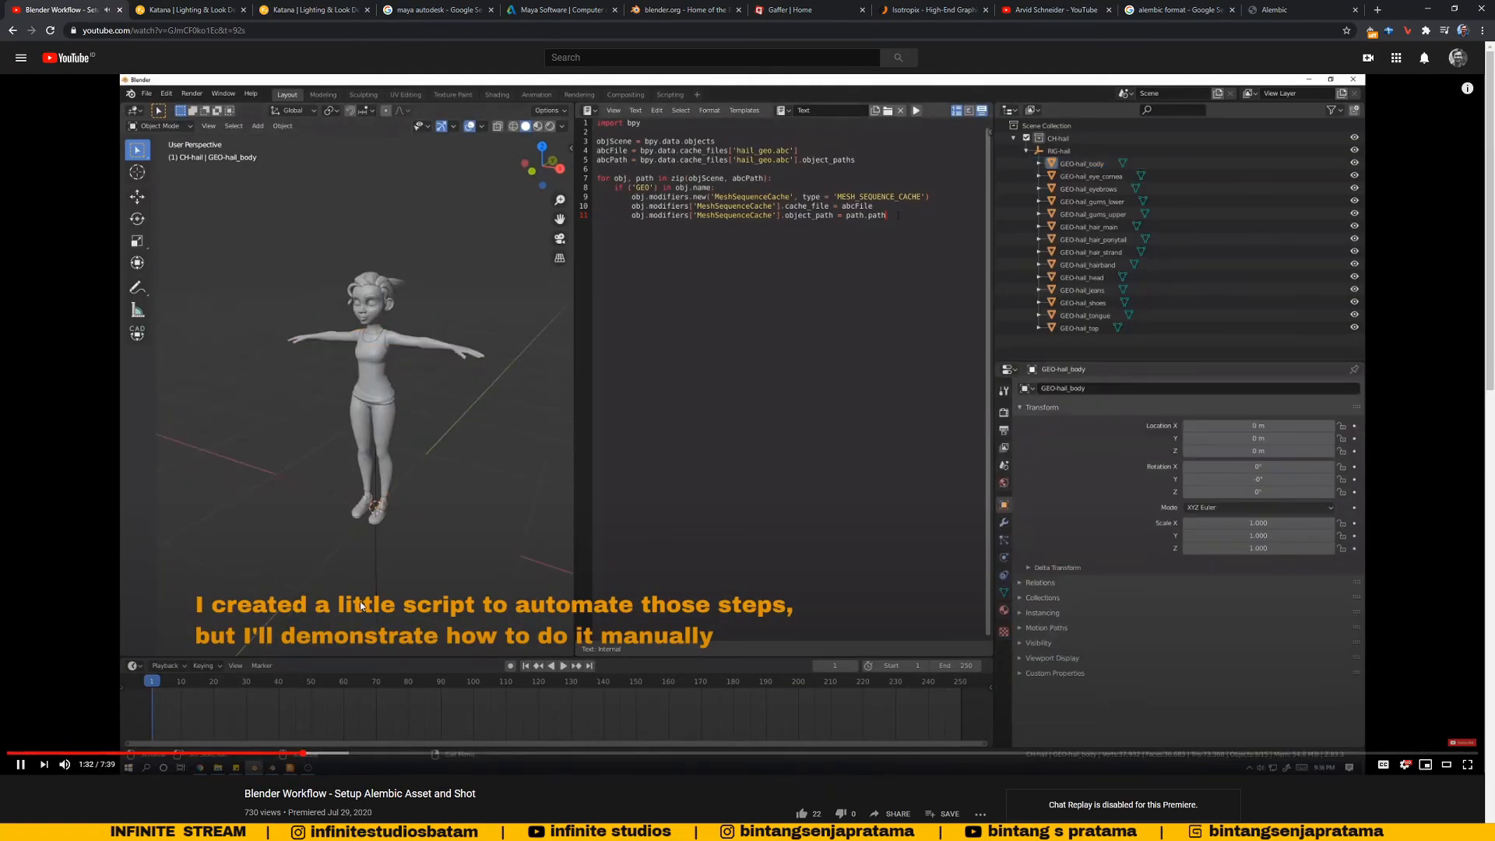
Pause the video and skip back to 0:31 to view the Alembic export part
{"action": "left_click", "coordinate": [360, 601]}
{"action": "scroll", "coordinate": [360, 601], "scroll_direction": "down", "scroll_amount": 2}
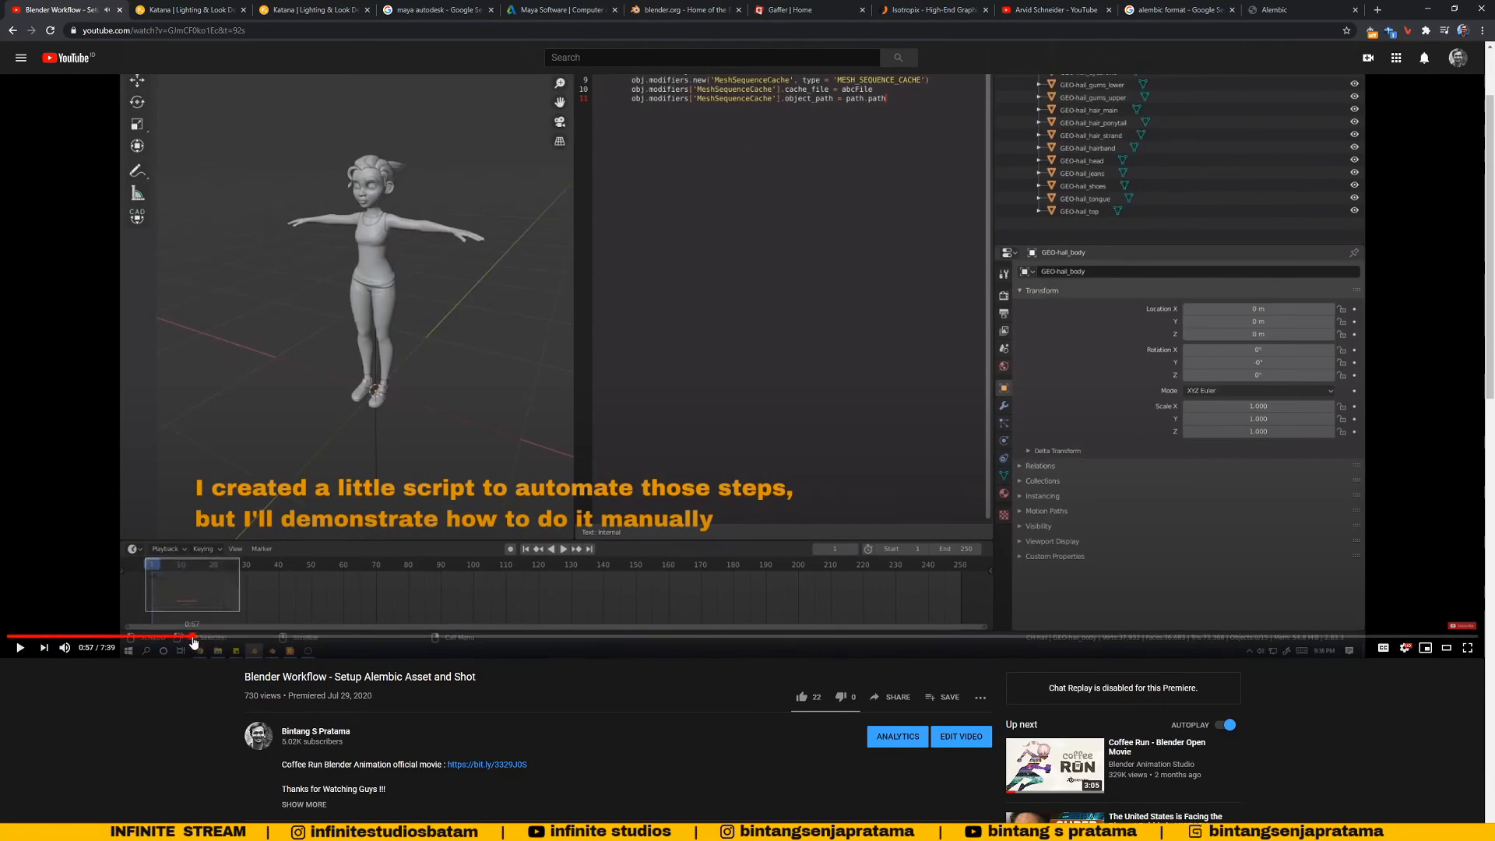
{"action": "left_click", "coordinate": [192, 637]}
{"action": "left_click", "coordinate": [109, 637]}
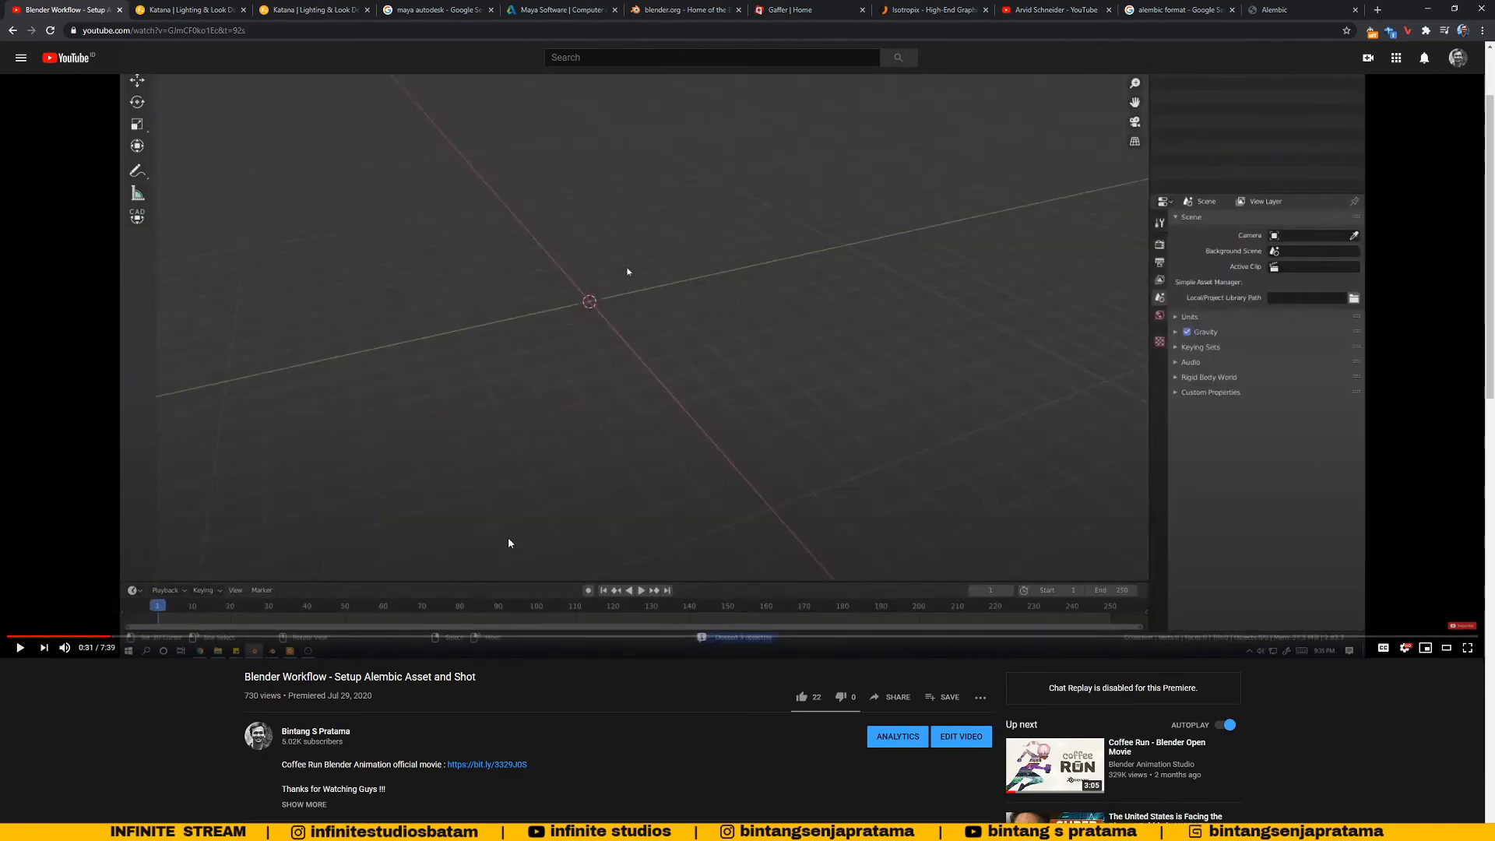
{"action": "scroll", "coordinate": [569, 522], "scroll_direction": "up", "scroll_amount": 2}
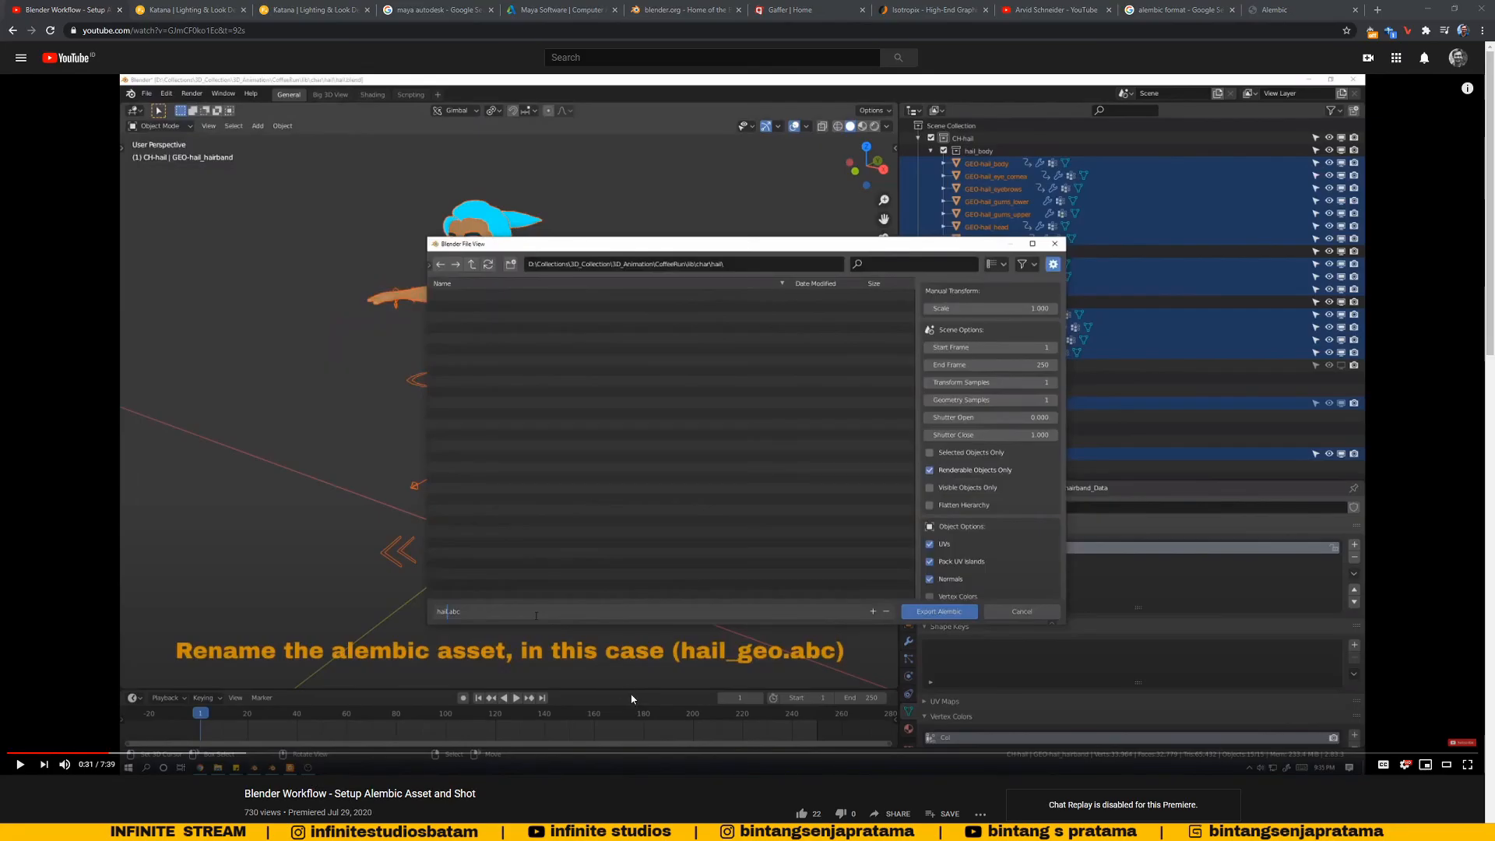
Return to Katana and open the ASSET_INPUT node's parameters to check its abcAsset file path
{"action": "key", "text": "alt+Tab"}
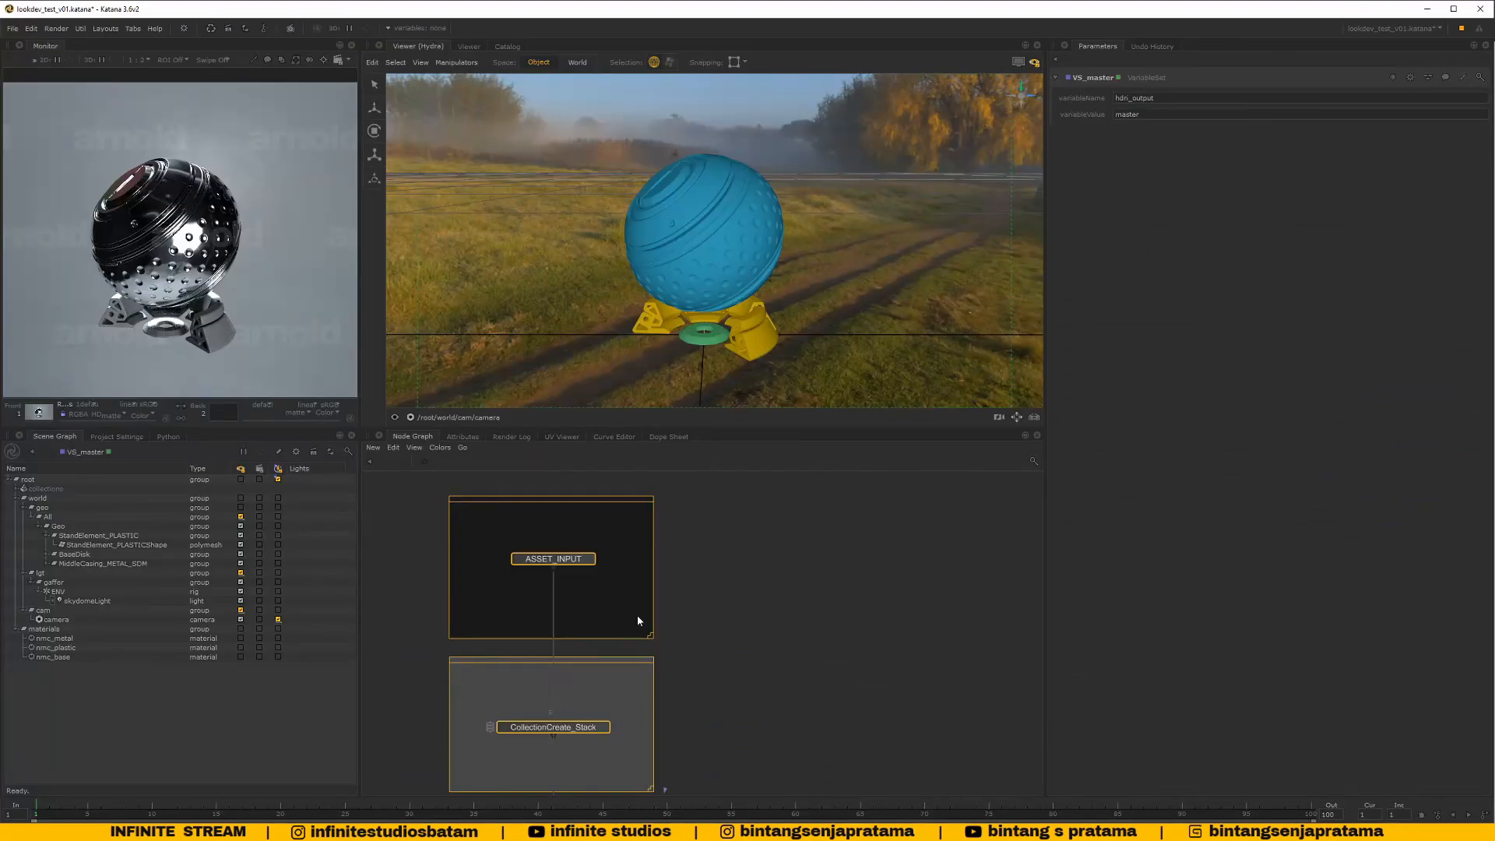
{"action": "middle_click_drag", "start_coordinate": [638, 617], "coordinate": [699, 626]}
{"action": "left_click", "coordinate": [764, 615]}
{"action": "scroll", "coordinate": [599, 562], "scroll_direction": "up", "scroll_amount": 3}
{"action": "left_click", "coordinate": [640, 583]}
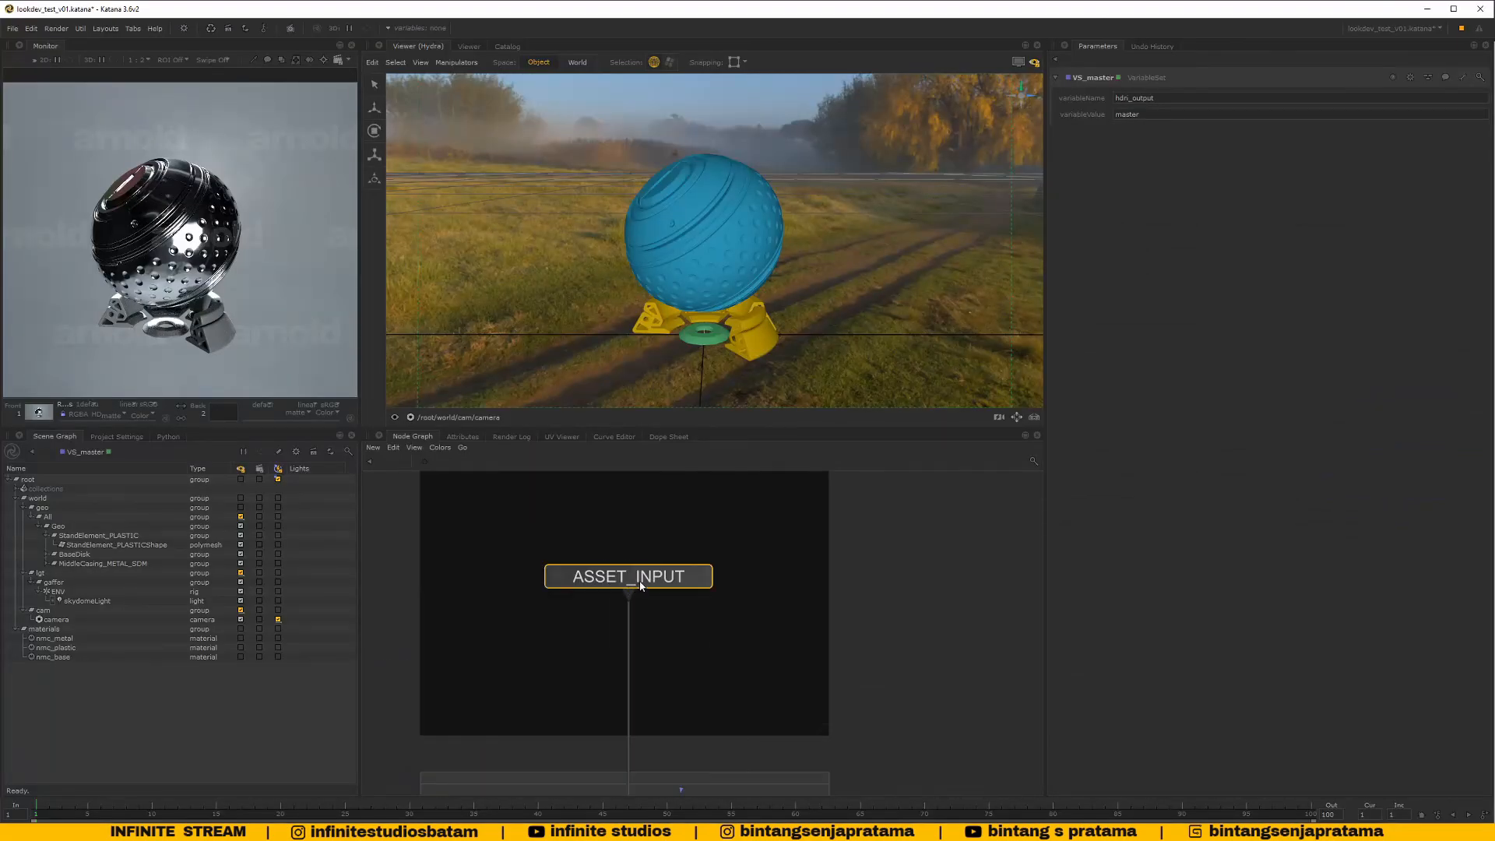
{"action": "left_click", "coordinate": [700, 577]}
{"action": "left_click_drag", "start_coordinate": [1285, 115], "coordinate": [997, 115]}
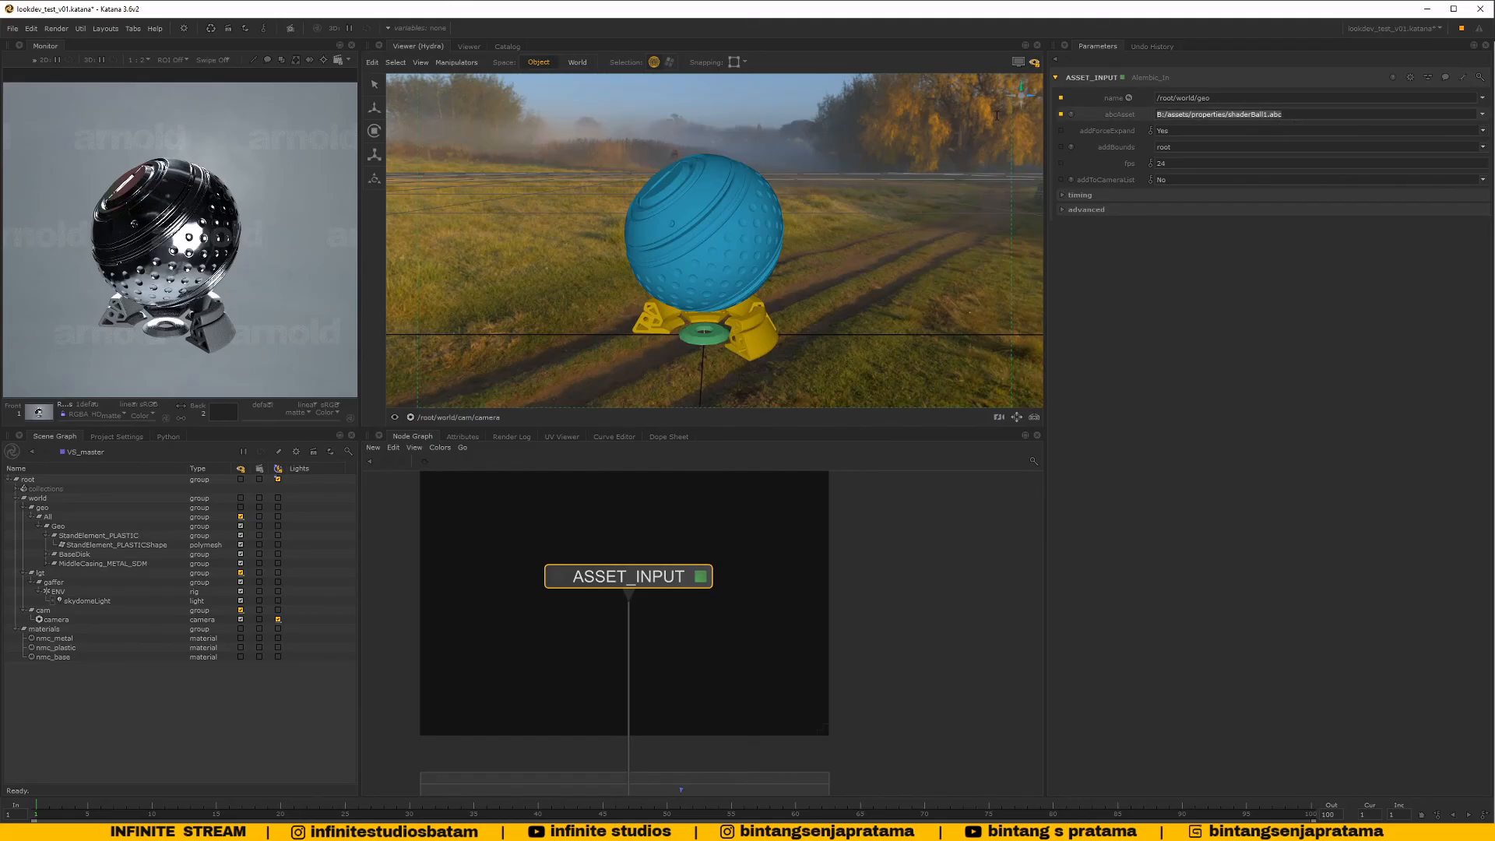
Create an Alembic_In node beside ASSET_INPUT and open its parameters
{"action": "middle_click_drag", "start_coordinate": [742, 616], "coordinate": [677, 615]}
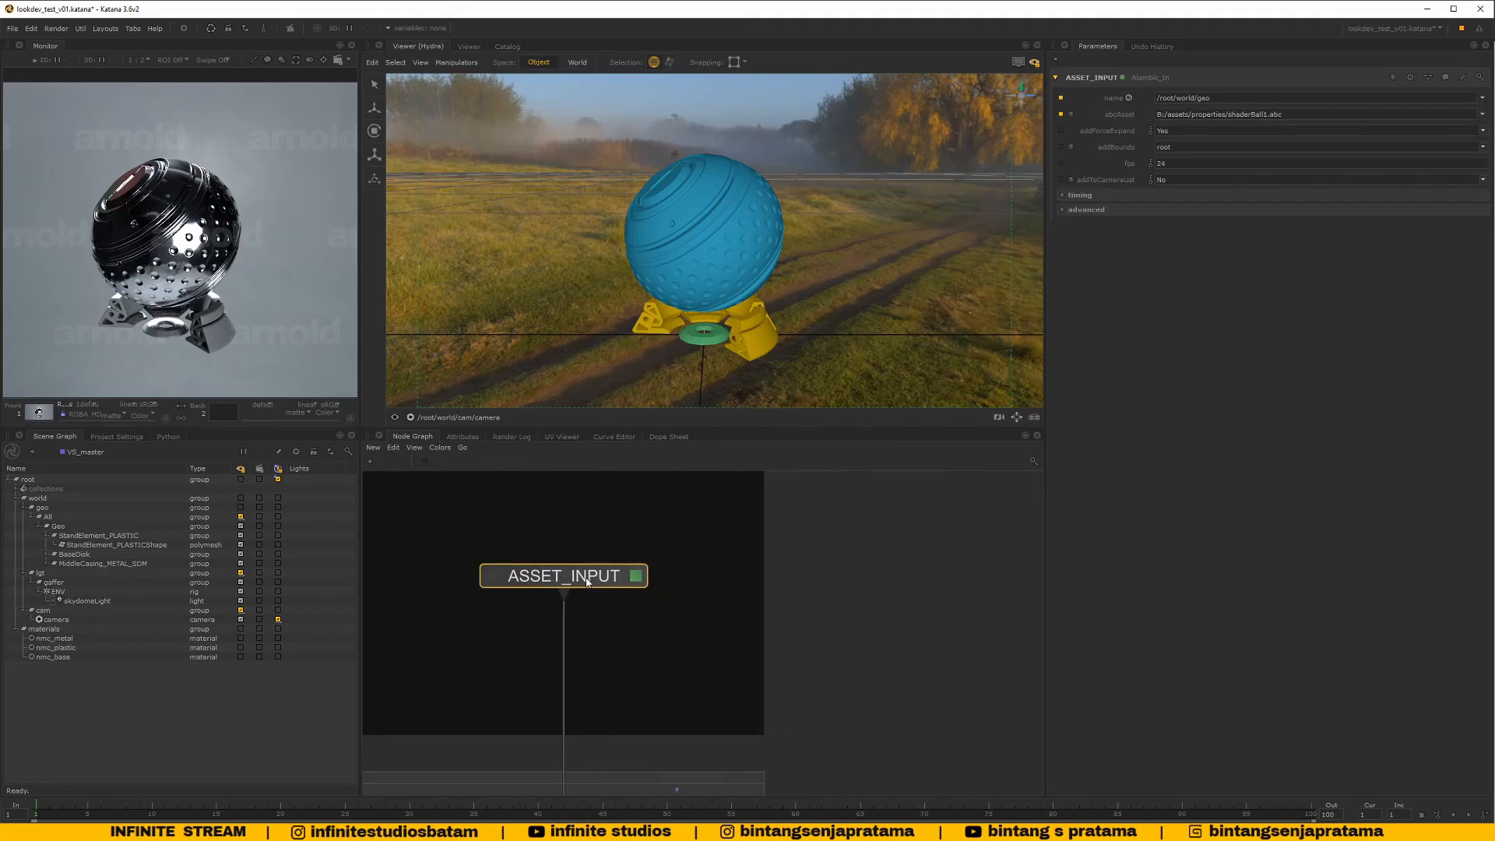
{"action": "key", "text": "Tab"}
{"action": "type", "text": "alem"}
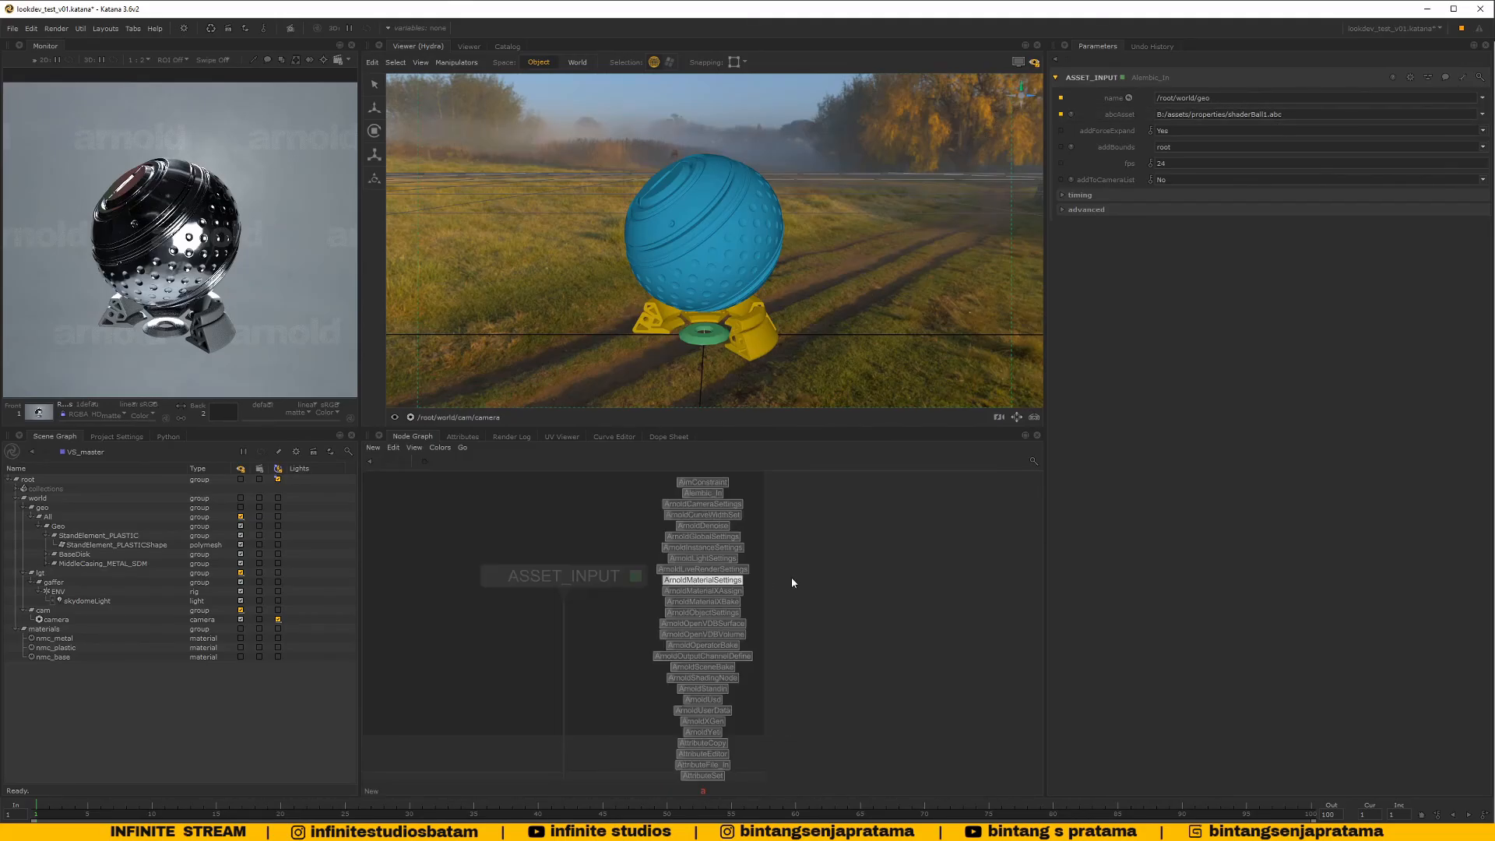
{"action": "key", "text": "Return"}
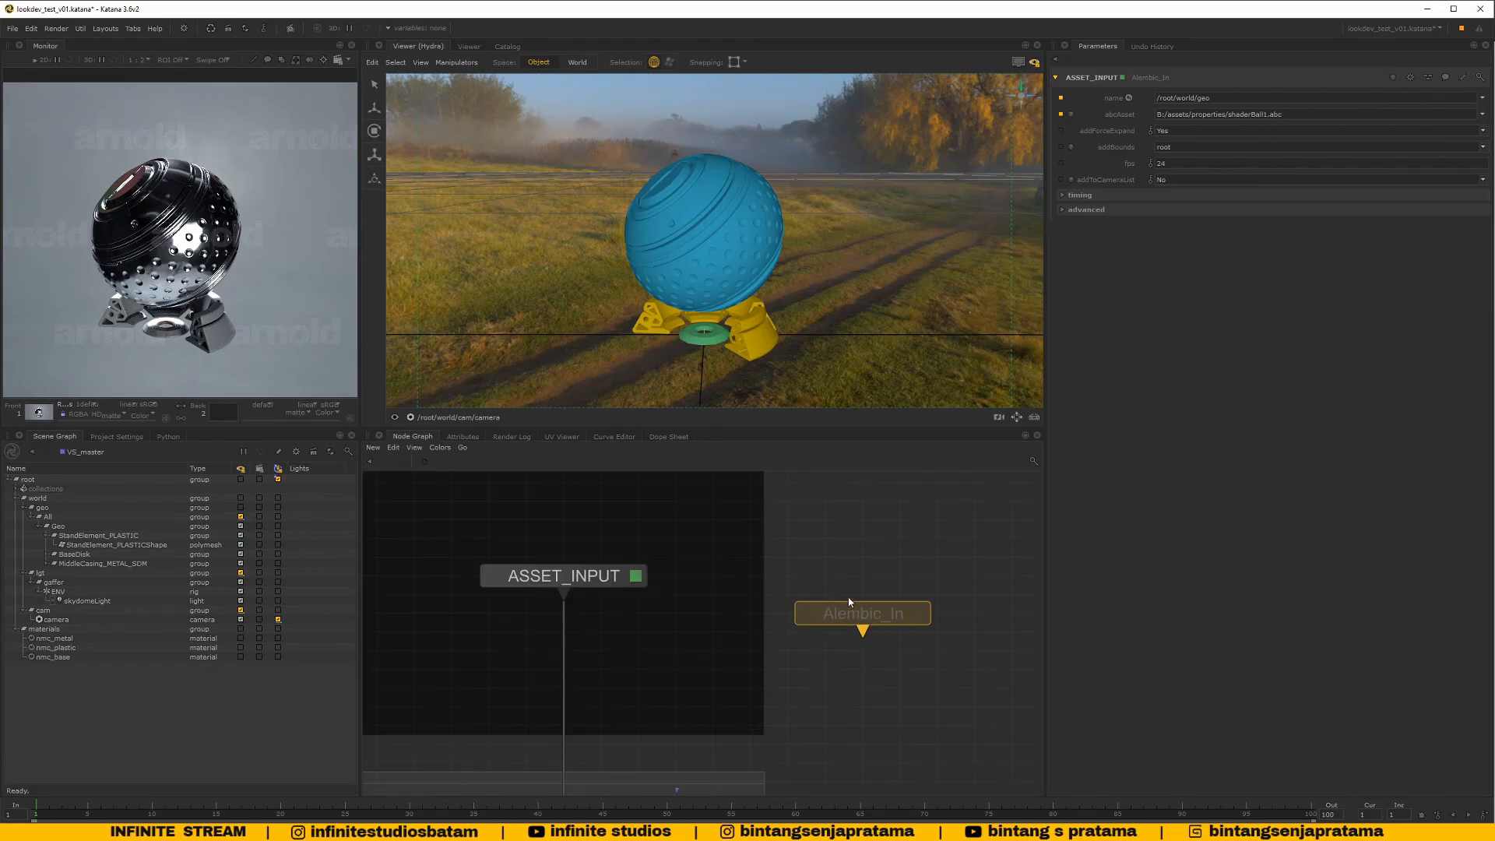
{"action": "middle_click_drag", "start_coordinate": [849, 584], "coordinate": [743, 582]}
{"action": "left_click", "coordinate": [813, 577]}
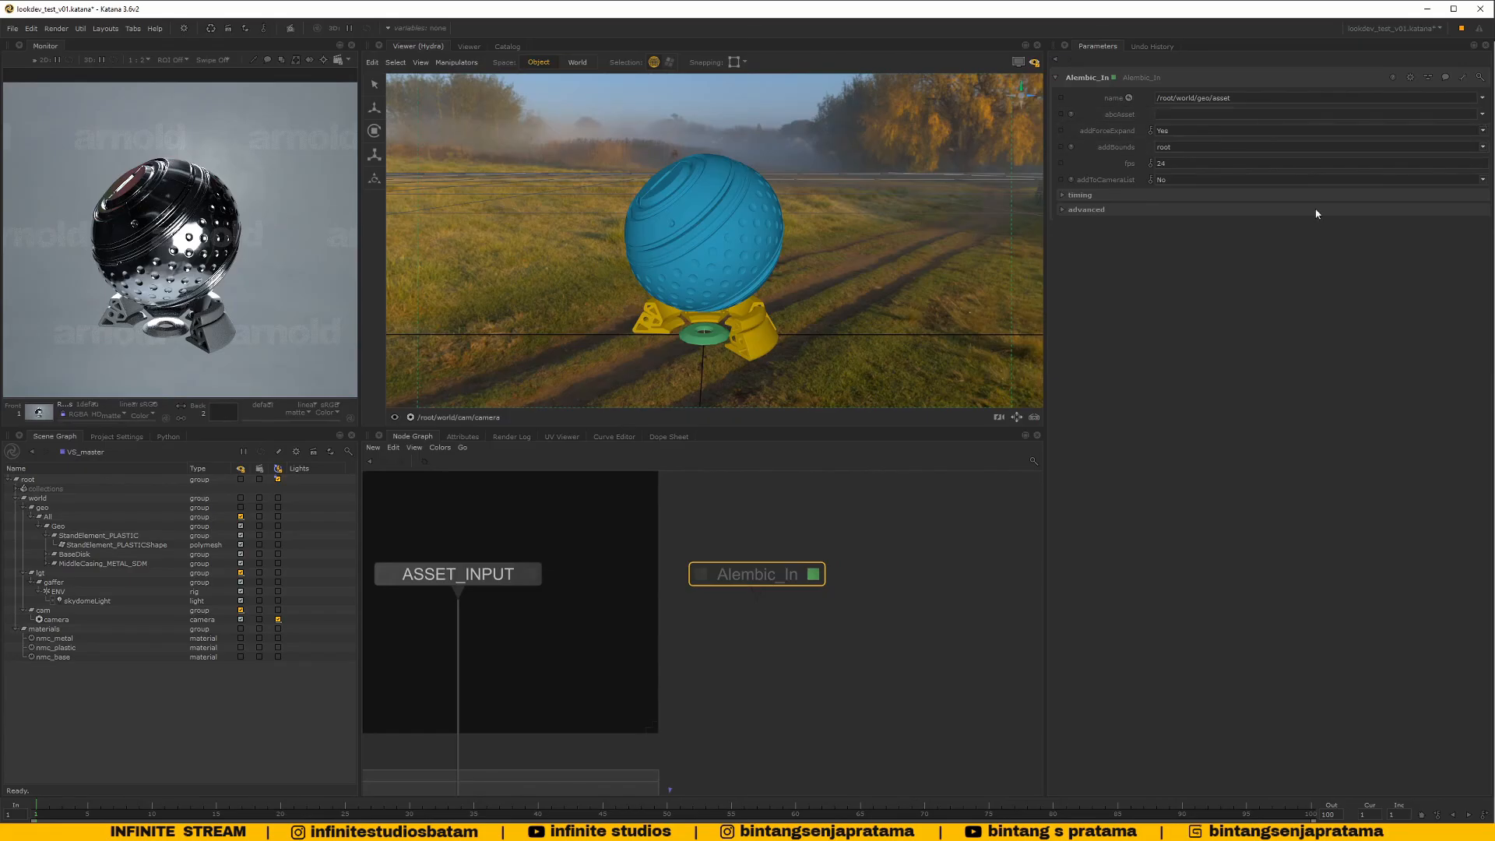
Move the Alembic_In node closer to ASSET_INPUT, overlapping the edge of the black backdrop
{"action": "middle_click_drag", "start_coordinate": [839, 613], "coordinate": [868, 619]}
{"action": "scroll", "coordinate": [745, 615], "scroll_direction": "down", "scroll_amount": 3}
{"action": "scroll", "coordinate": [707, 621], "scroll_direction": "up", "scroll_amount": 3}
{"action": "middle_click_drag", "start_coordinate": [706, 635], "coordinate": [712, 595]}
{"action": "scroll", "coordinate": [707, 625], "scroll_direction": "down", "scroll_amount": 3}
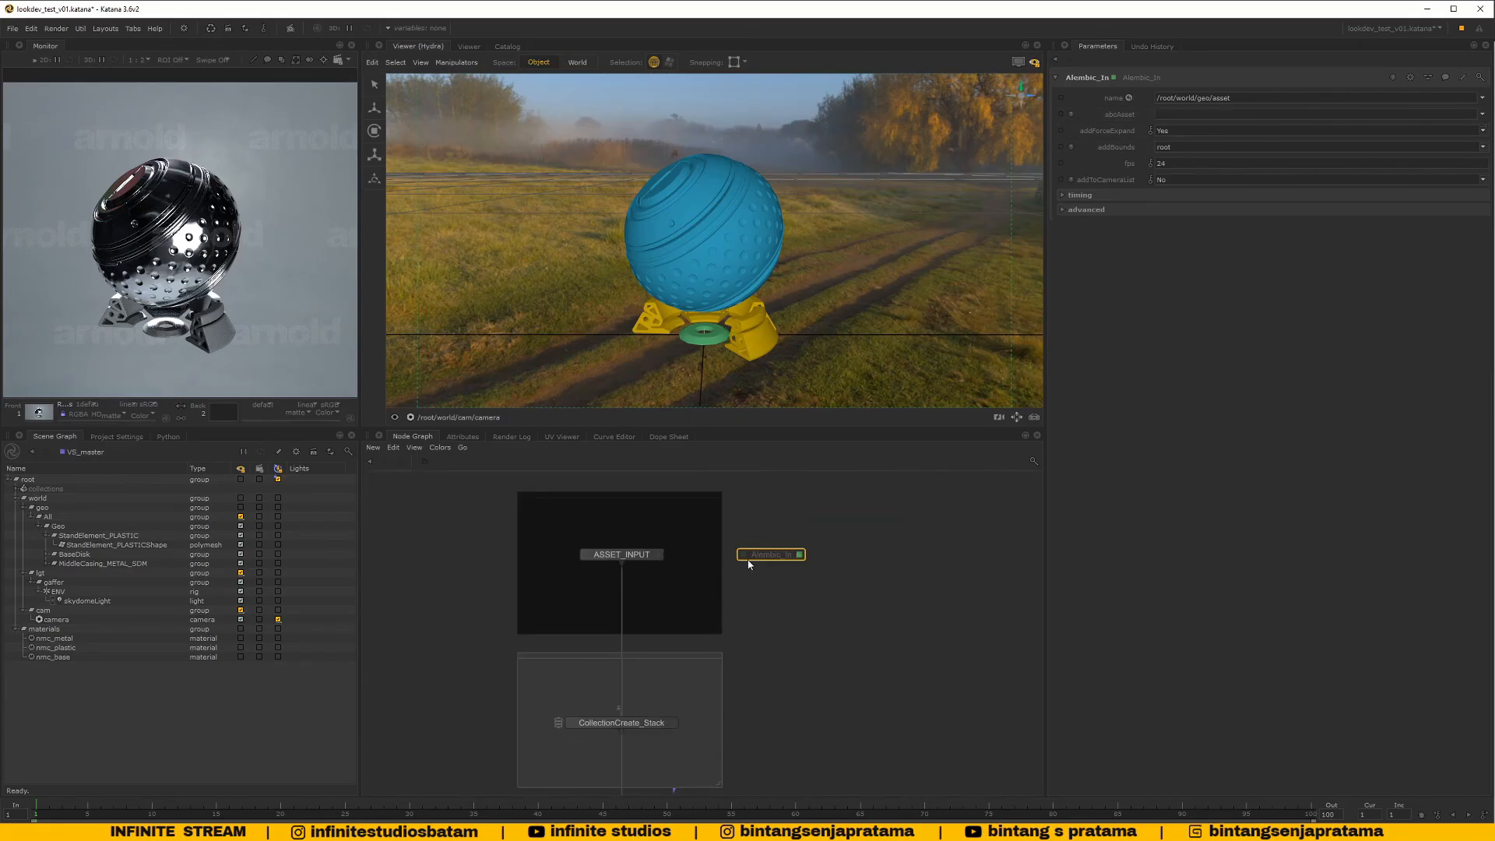
{"action": "scroll", "coordinate": [771, 560], "scroll_direction": "up", "scroll_amount": 3}
{"action": "left_click_drag", "start_coordinate": [735, 554], "coordinate": [663, 554]}
{"action": "middle_click_drag", "start_coordinate": [695, 569], "coordinate": [721, 543]}
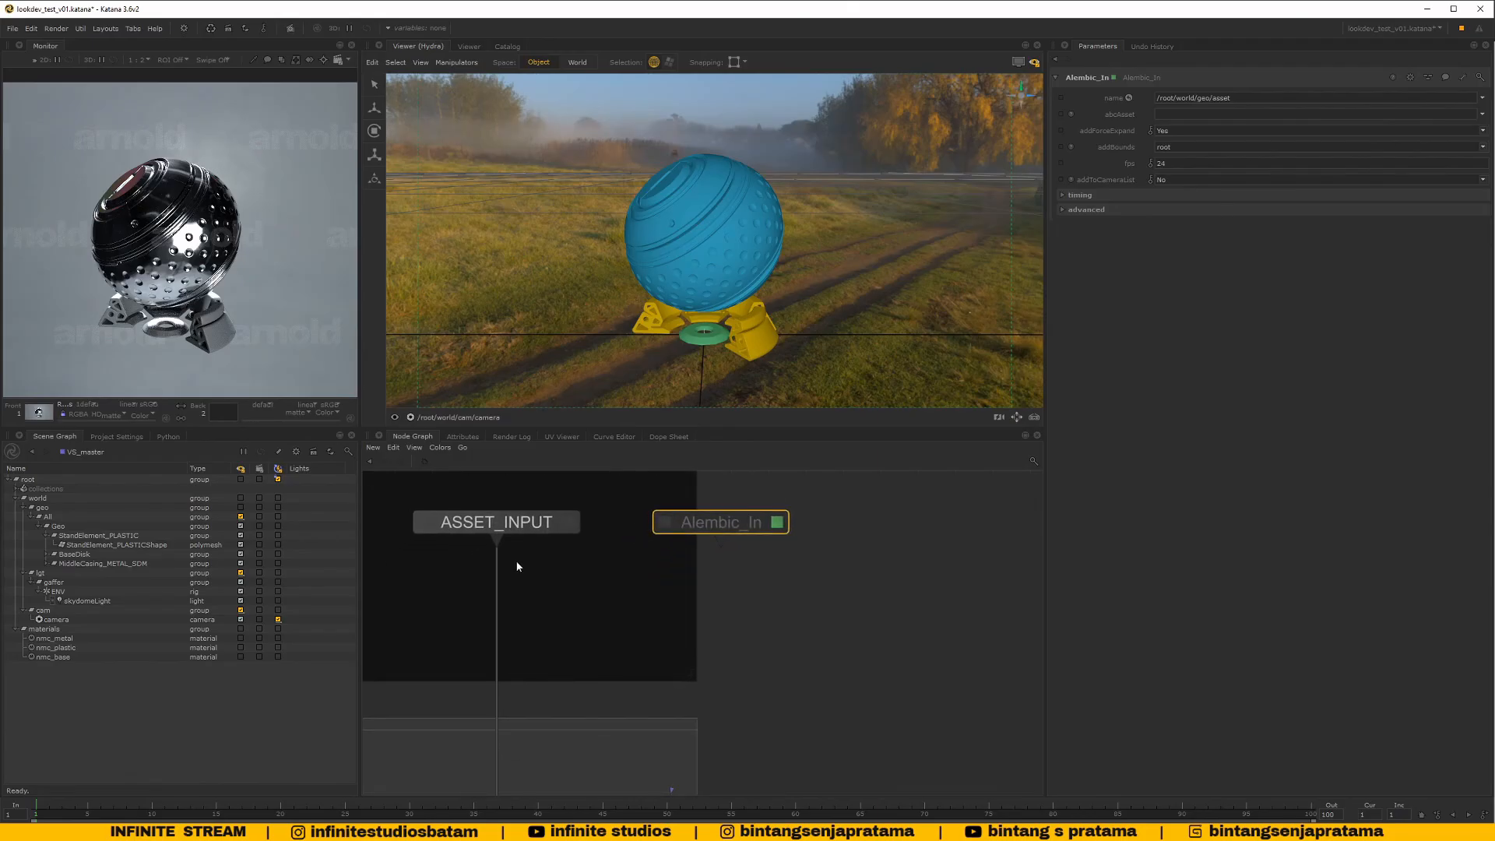
Examine the connections around ASSET_INPUT in the node graph and look closely at the rendered shader ball
{"action": "scroll", "coordinate": [508, 558], "scroll_direction": "down", "scroll_amount": 3}
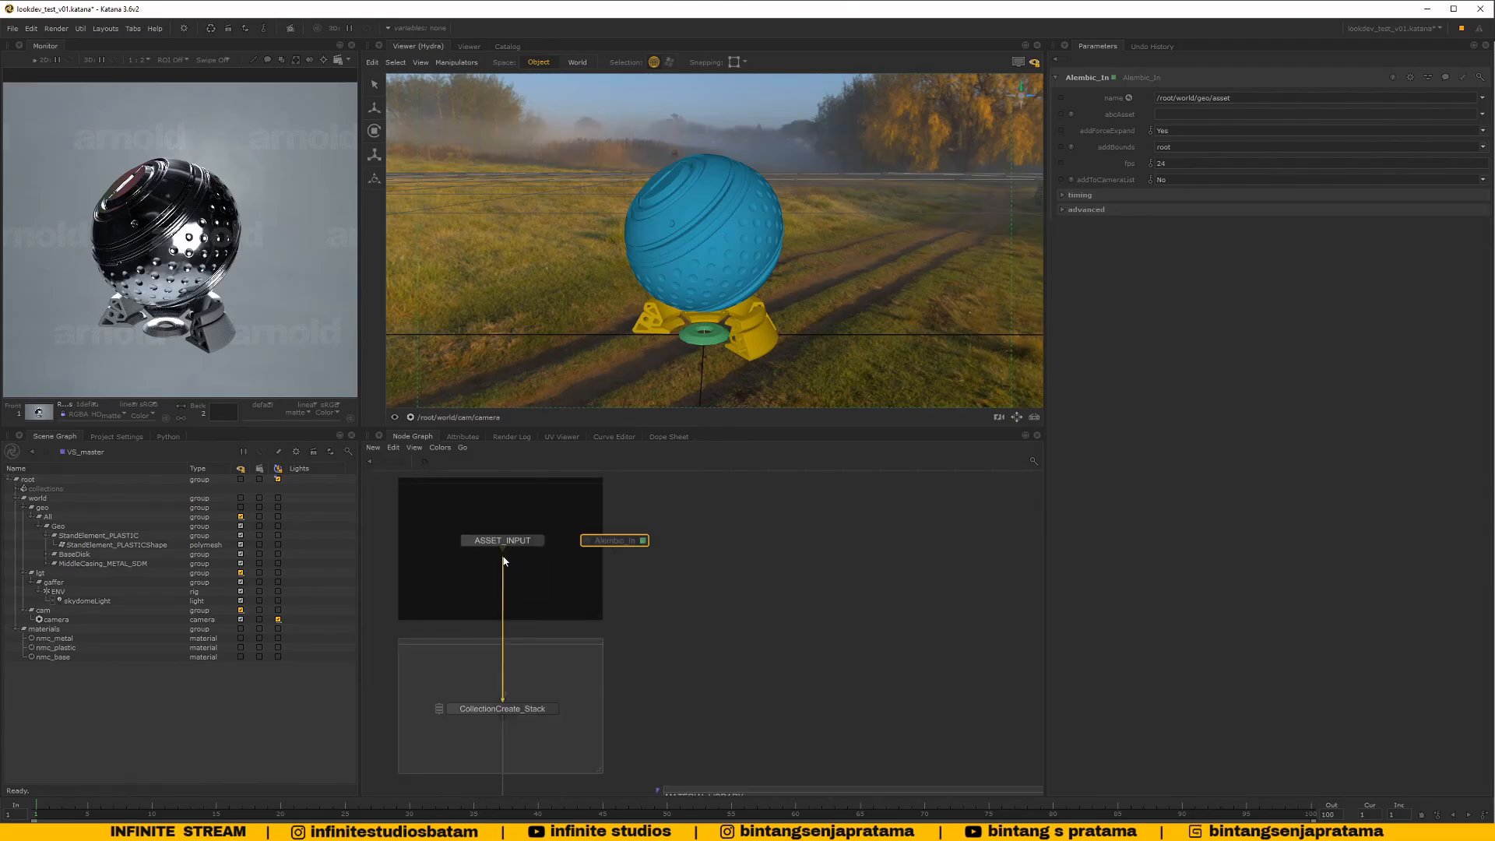
{"action": "mouse_move", "coordinate": [504, 560]}
{"action": "left_mouse_down"}
{"action": "mouse_move", "coordinate": [600, 536]}
{"action": "mouse_move", "coordinate": [502, 545]}
{"action": "mouse_move", "coordinate": [616, 539]}
{"action": "mouse_move", "coordinate": [504, 550]}
{"action": "left_mouse_up"}
{"action": "scroll", "coordinate": [658, 584], "scroll_direction": "down", "scroll_amount": 3}
{"action": "scroll", "coordinate": [670, 592], "scroll_direction": "down", "scroll_amount": 2}
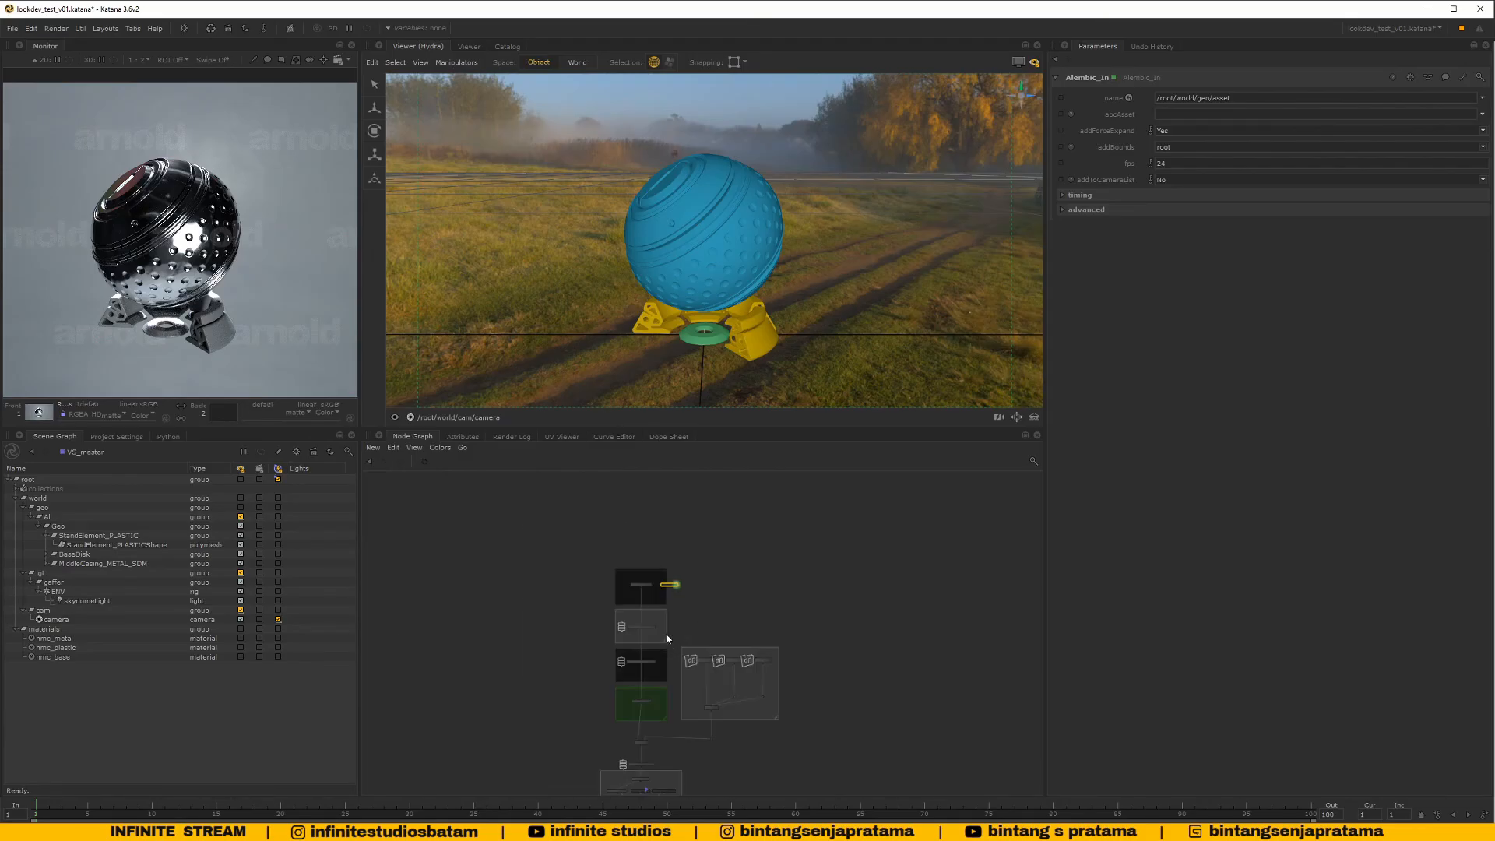
{"action": "scroll", "coordinate": [685, 596], "scroll_direction": "up", "scroll_amount": 8}
{"action": "scroll", "coordinate": [695, 599], "scroll_direction": "down", "scroll_amount": 5}
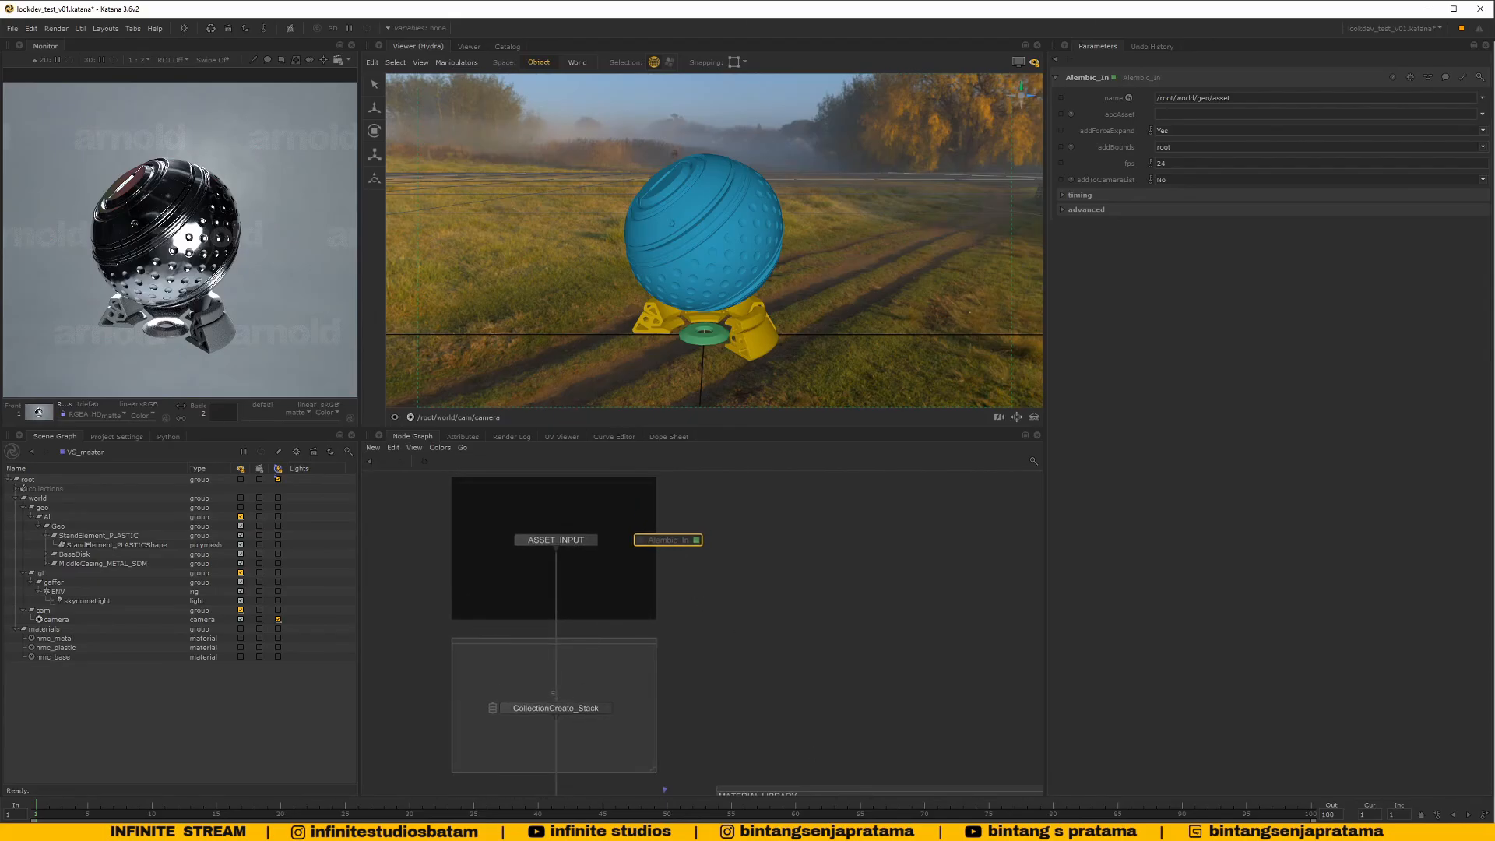
{"action": "scroll", "coordinate": [190, 257], "scroll_direction": "up", "scroll_amount": 2}
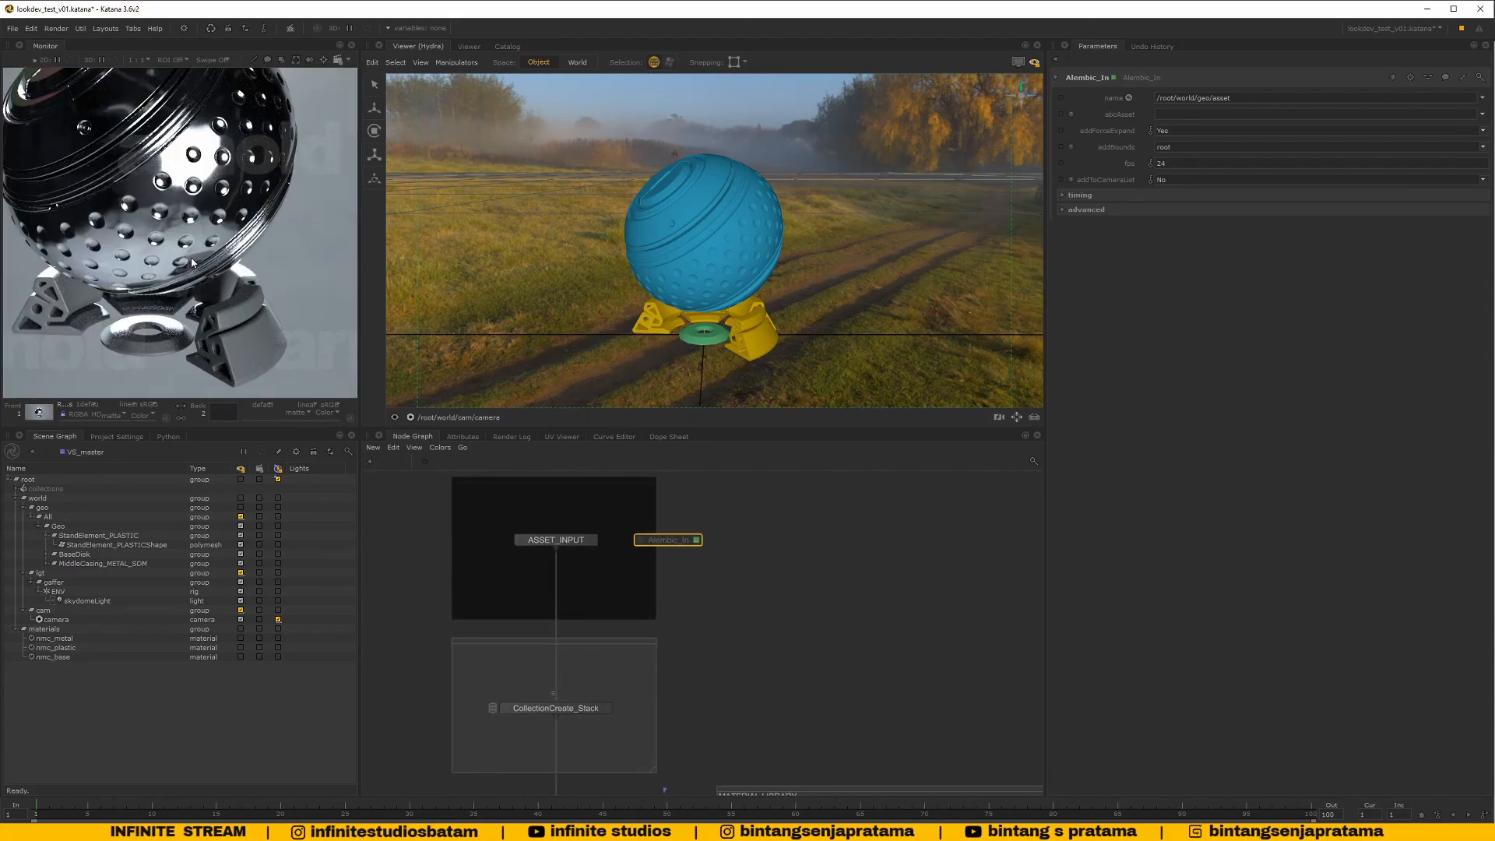
{"action": "scroll", "coordinate": [190, 257], "scroll_direction": "down", "scroll_amount": 2}
{"action": "scroll", "coordinate": [191, 263], "scroll_direction": "up", "scroll_amount": 2}
{"action": "scroll", "coordinate": [191, 263], "scroll_direction": "down", "scroll_amount": 2}
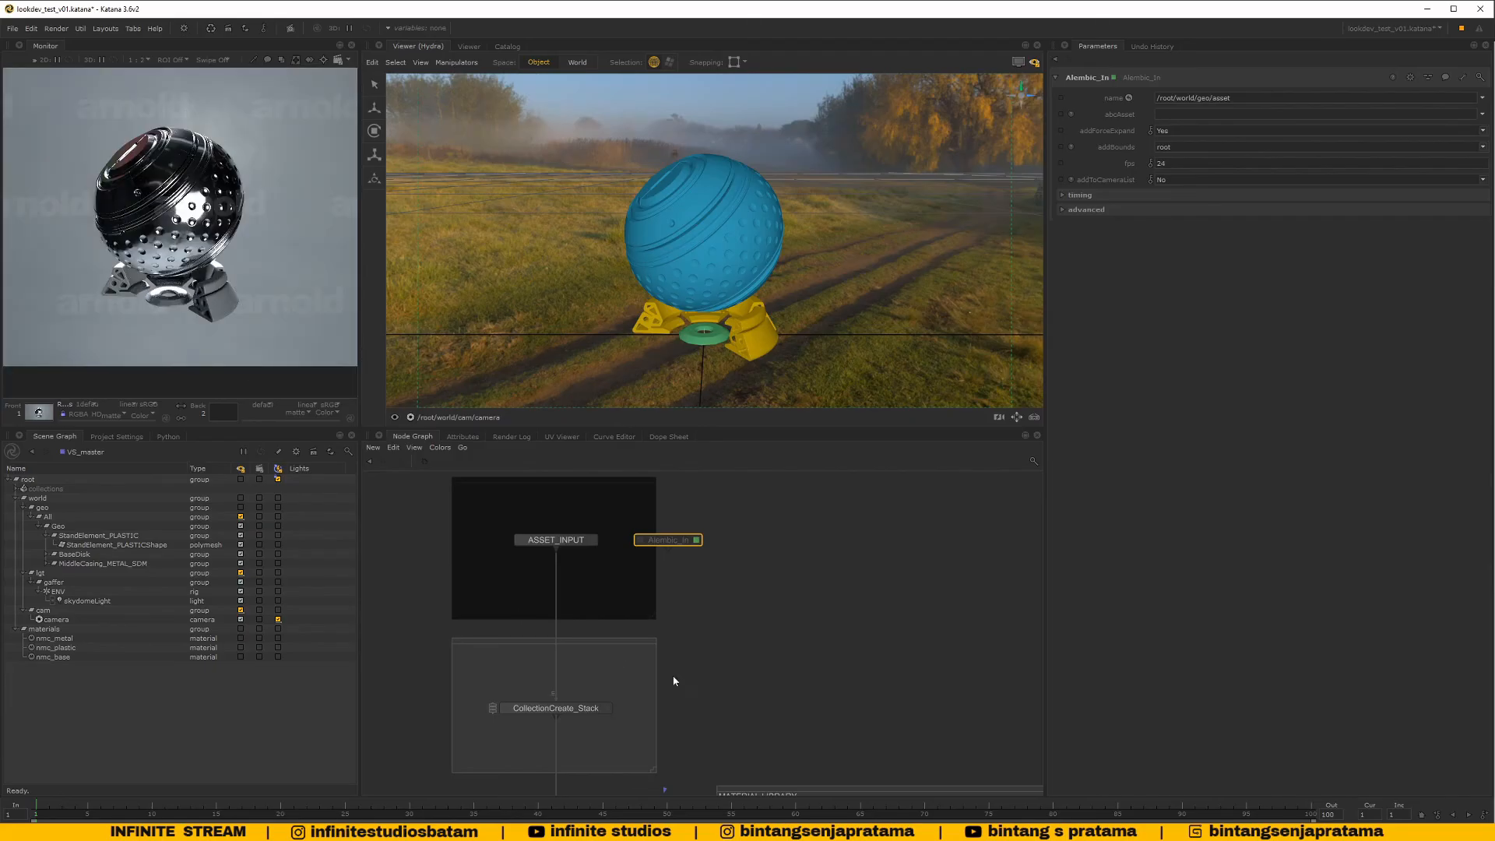
Move the LIGHTING backdrop with its gaffer nodes slightly down, away from the MATERIAL_ASSIGN node
{"action": "scroll", "coordinate": [674, 681], "scroll_direction": "down", "scroll_amount": 5}
{"action": "scroll", "coordinate": [741, 698], "scroll_direction": "up", "scroll_amount": 5}
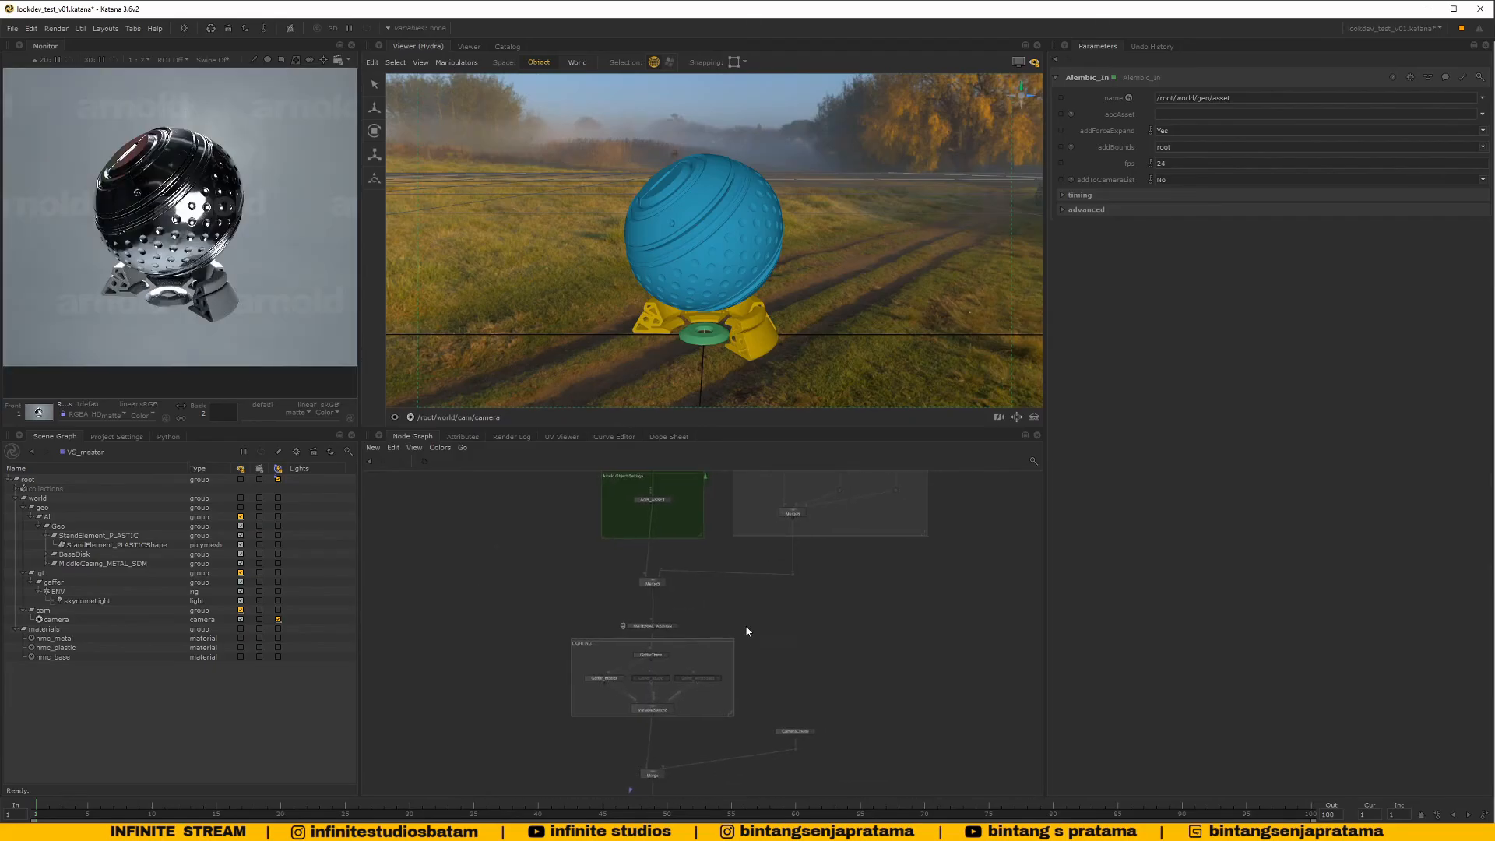
{"action": "scroll", "coordinate": [673, 620], "scroll_direction": "up", "scroll_amount": 3}
{"action": "left_click", "coordinate": [670, 589]}
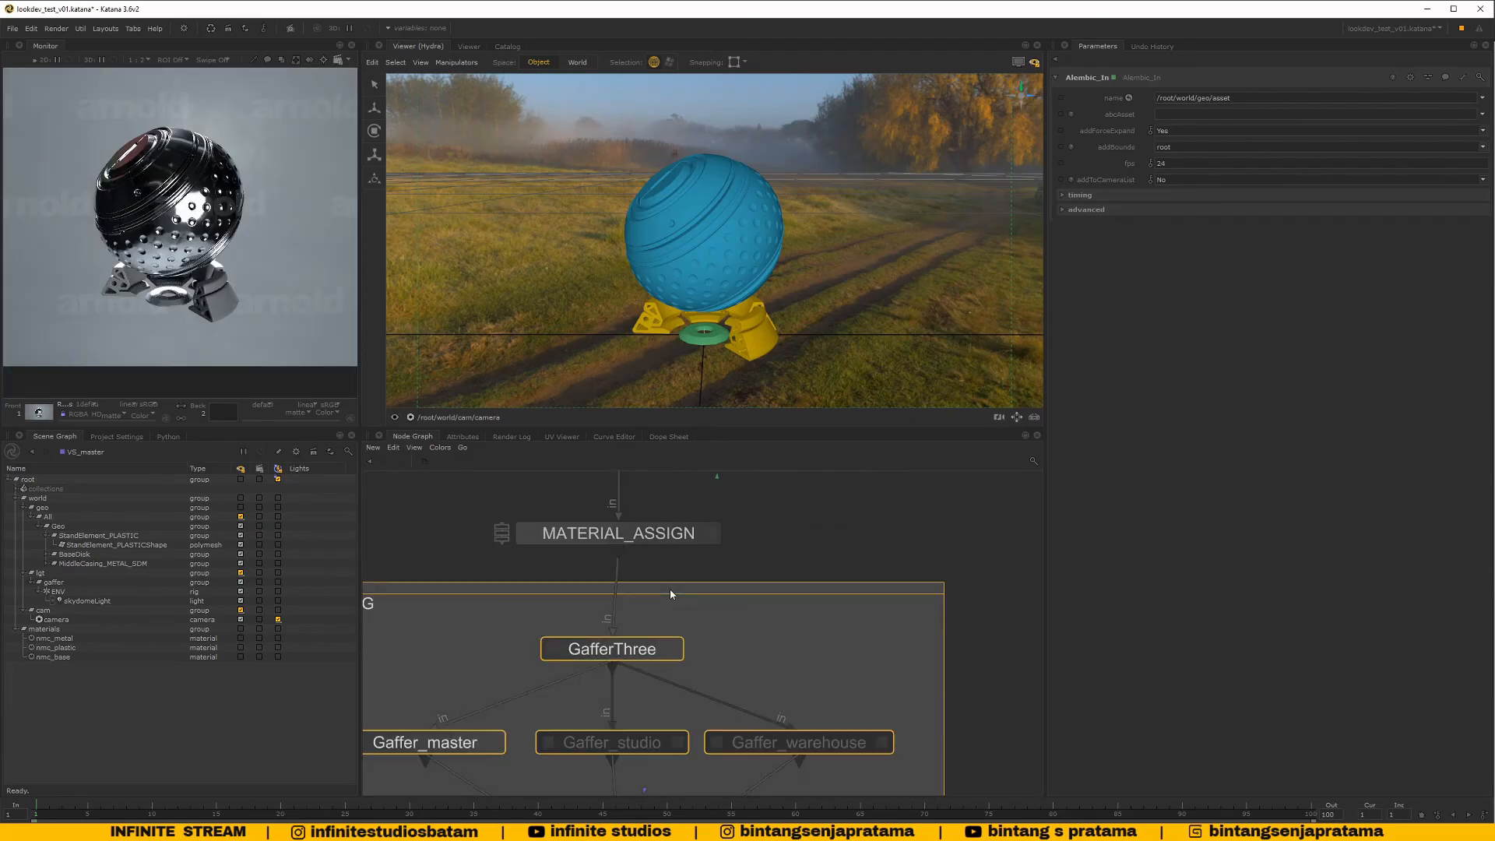
{"action": "left_click_drag", "start_coordinate": [670, 589], "coordinate": [673, 610]}
{"action": "scroll", "coordinate": [673, 611], "scroll_direction": "down", "scroll_amount": 3}
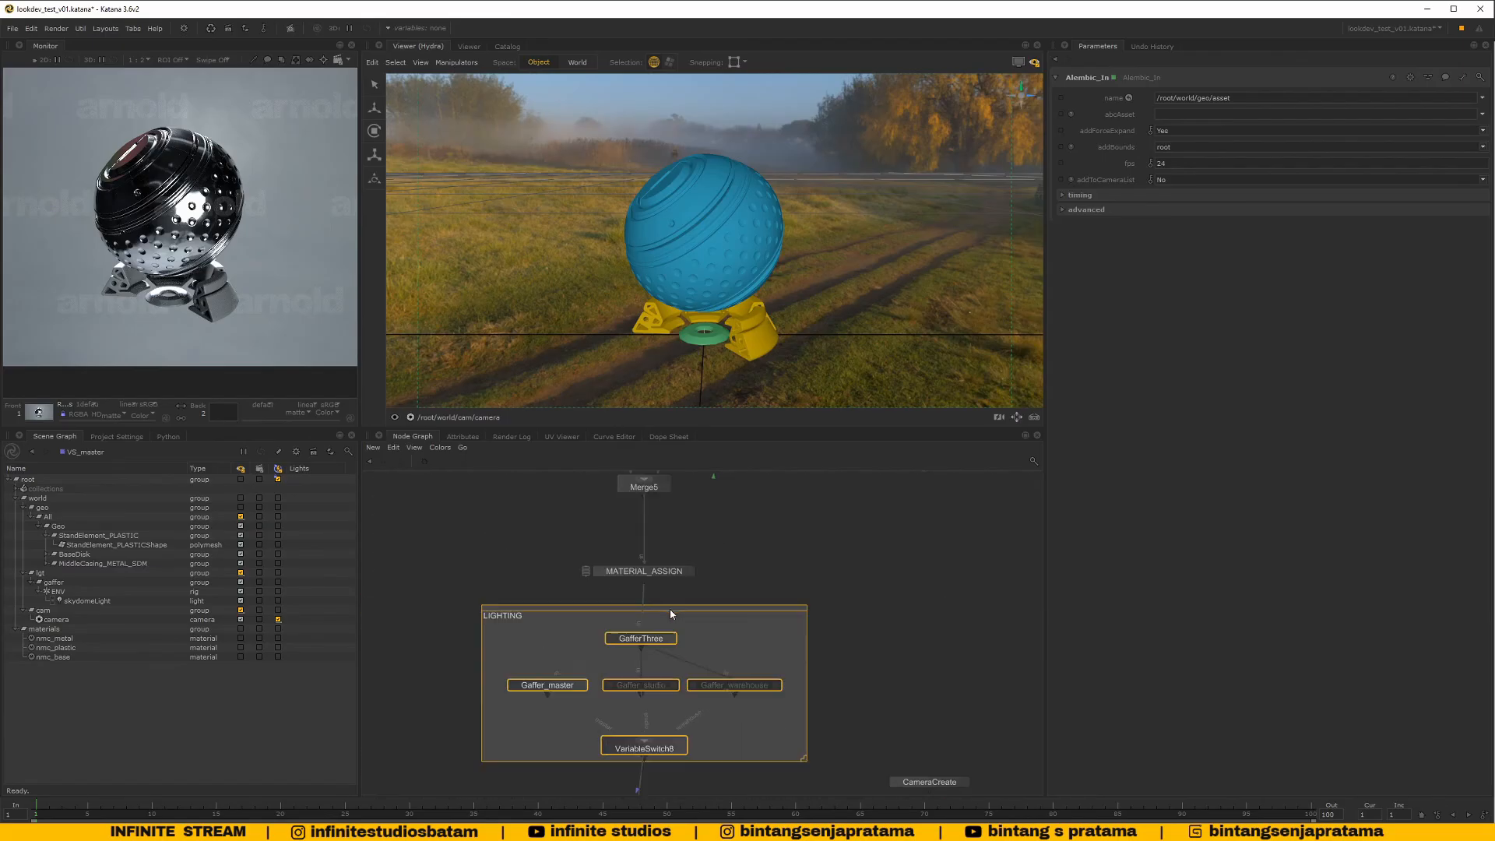
{"action": "middle_click_drag", "start_coordinate": [692, 610], "coordinate": [689, 553]}
{"action": "middle_click_drag", "start_coordinate": [709, 640], "coordinate": [679, 528]}
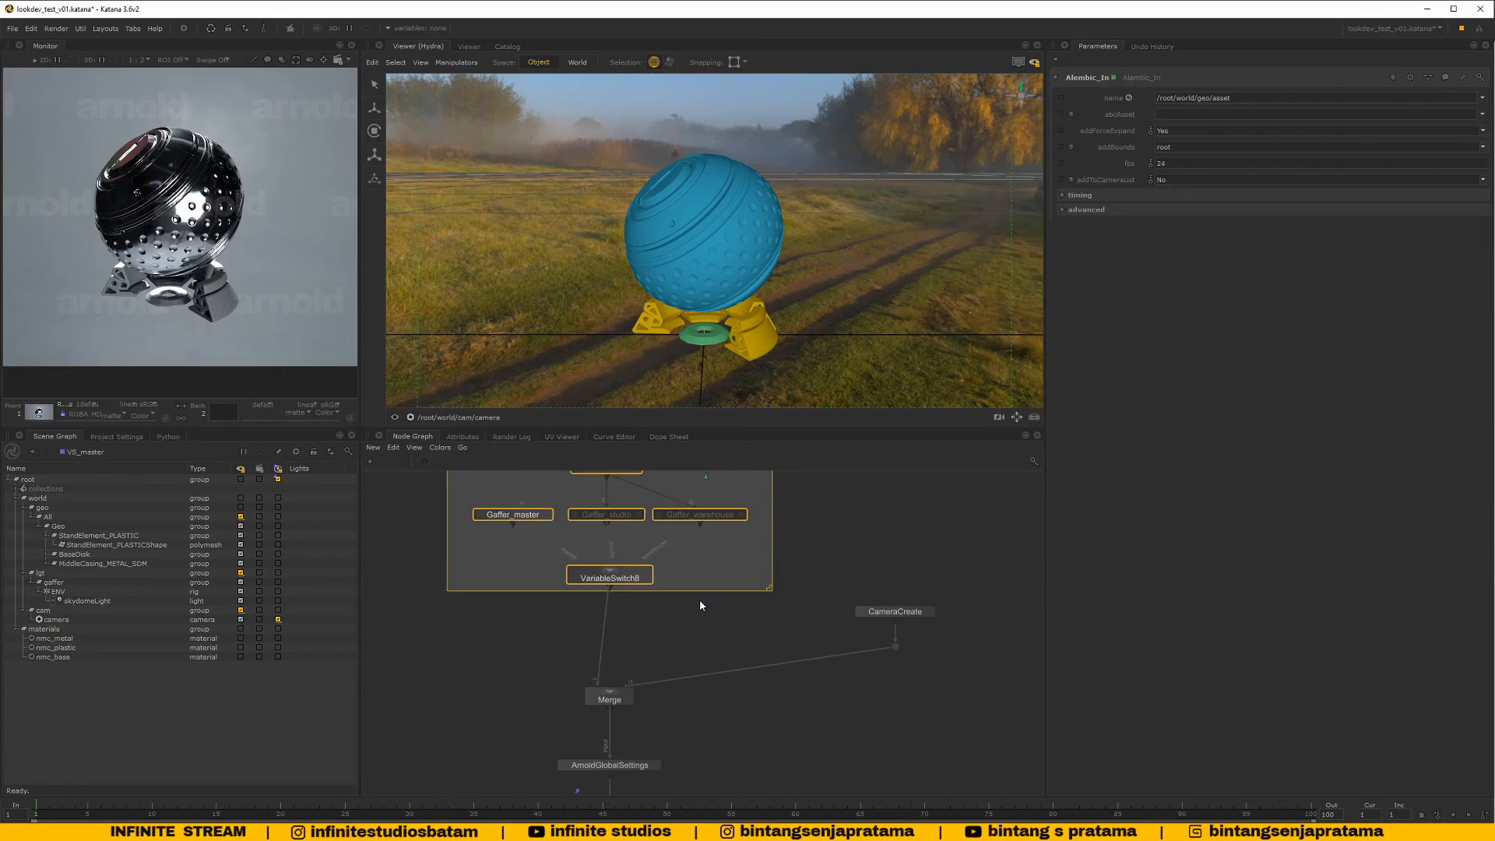
{"action": "middle_click_drag", "start_coordinate": [699, 602], "coordinate": [697, 648]}
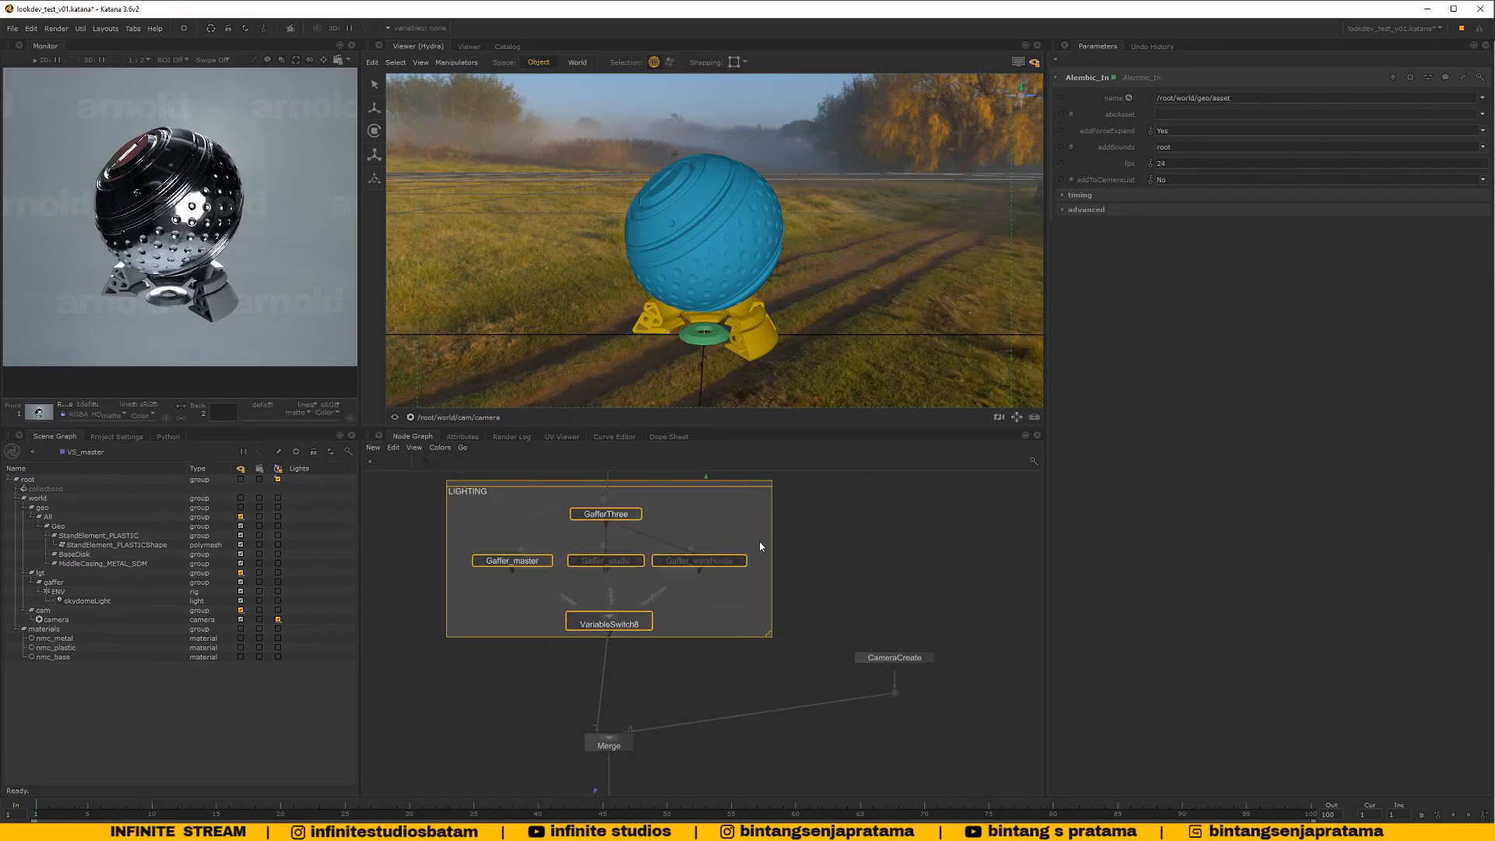
{"action": "middle_click_drag", "start_coordinate": [788, 544], "coordinate": [780, 570]}
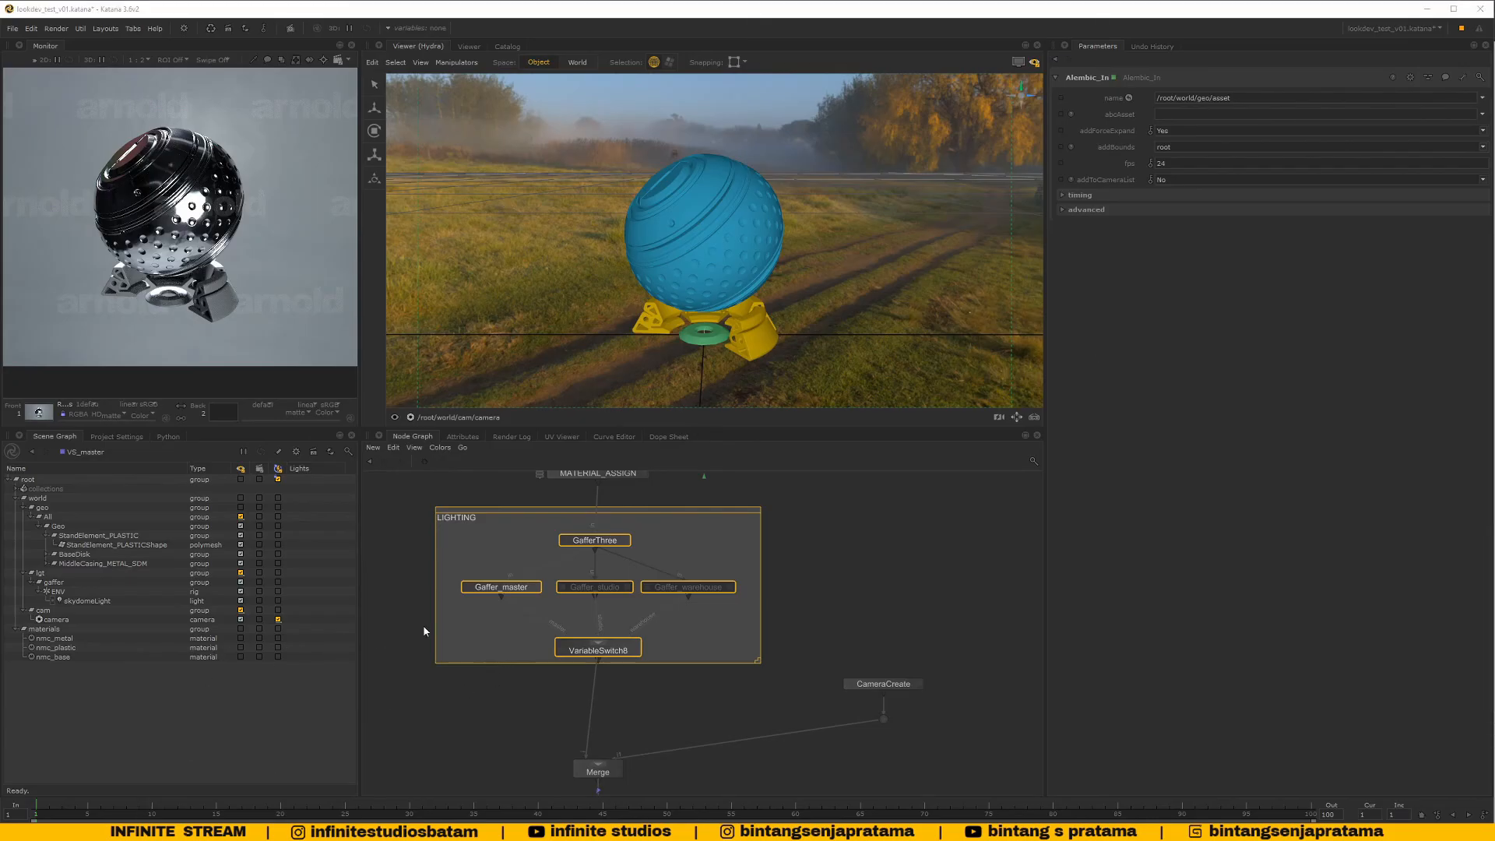
Switch to the browser, search YouTube for "infinite studio batam", and open the Infinite Studios channel's videos
{"action": "key", "text": "alt+Tab"}
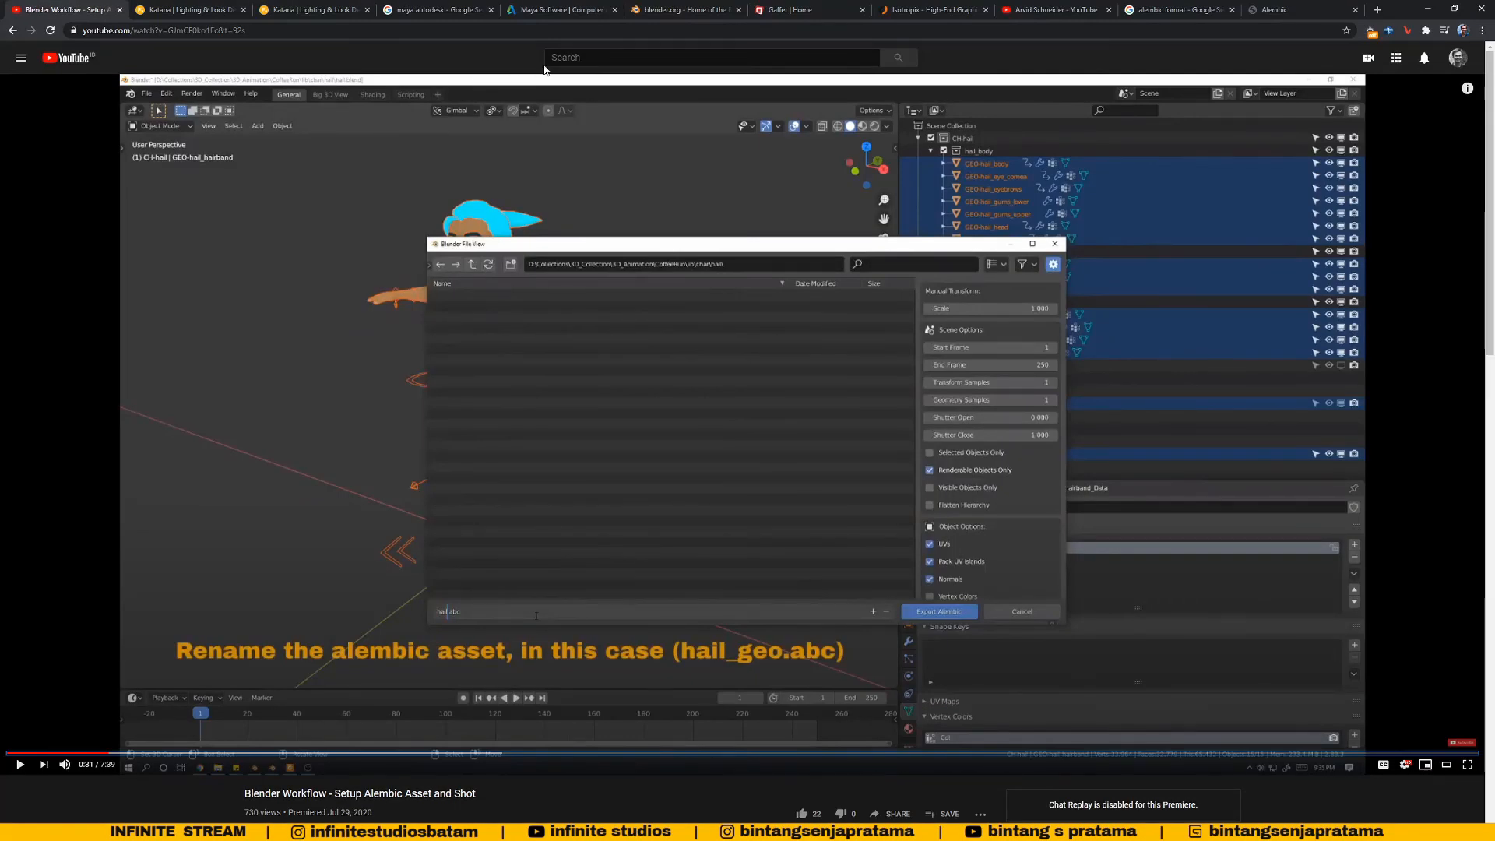
{"action": "type", "text": "/"}
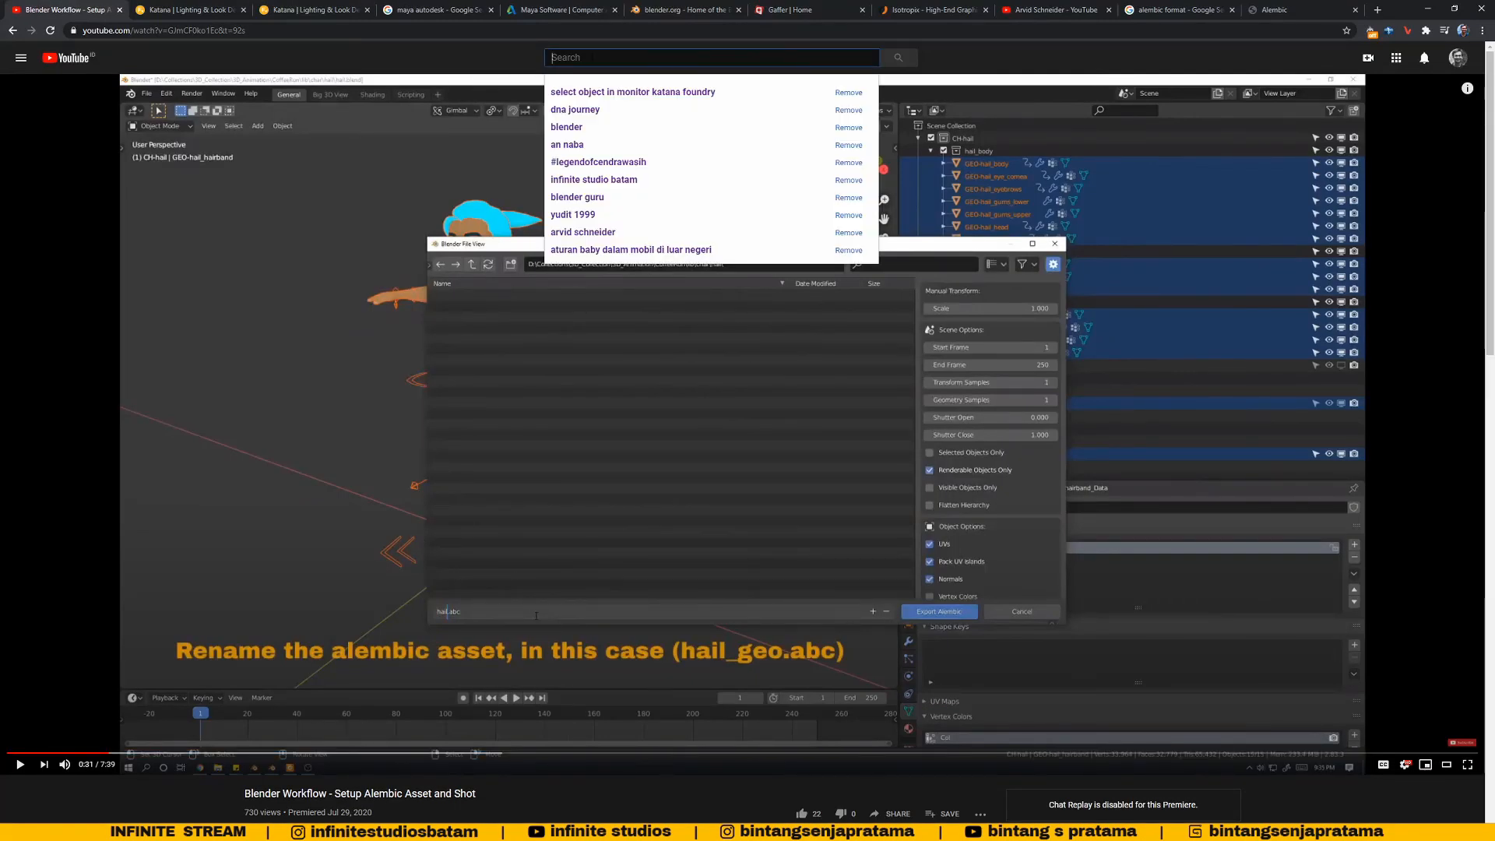
{"action": "type", "text": "in"}
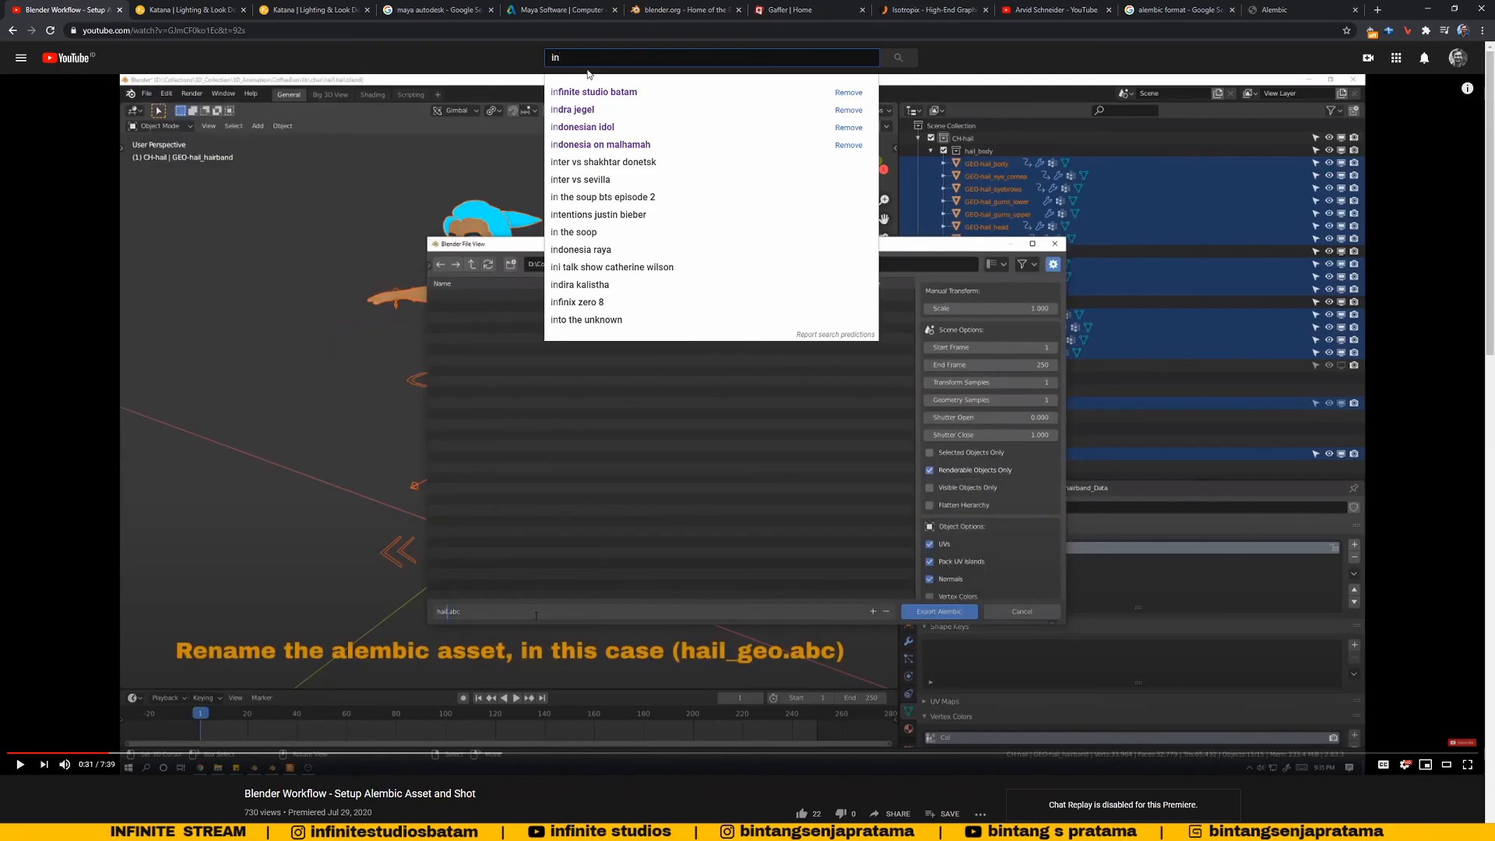
{"action": "left_click", "coordinate": [594, 92]}
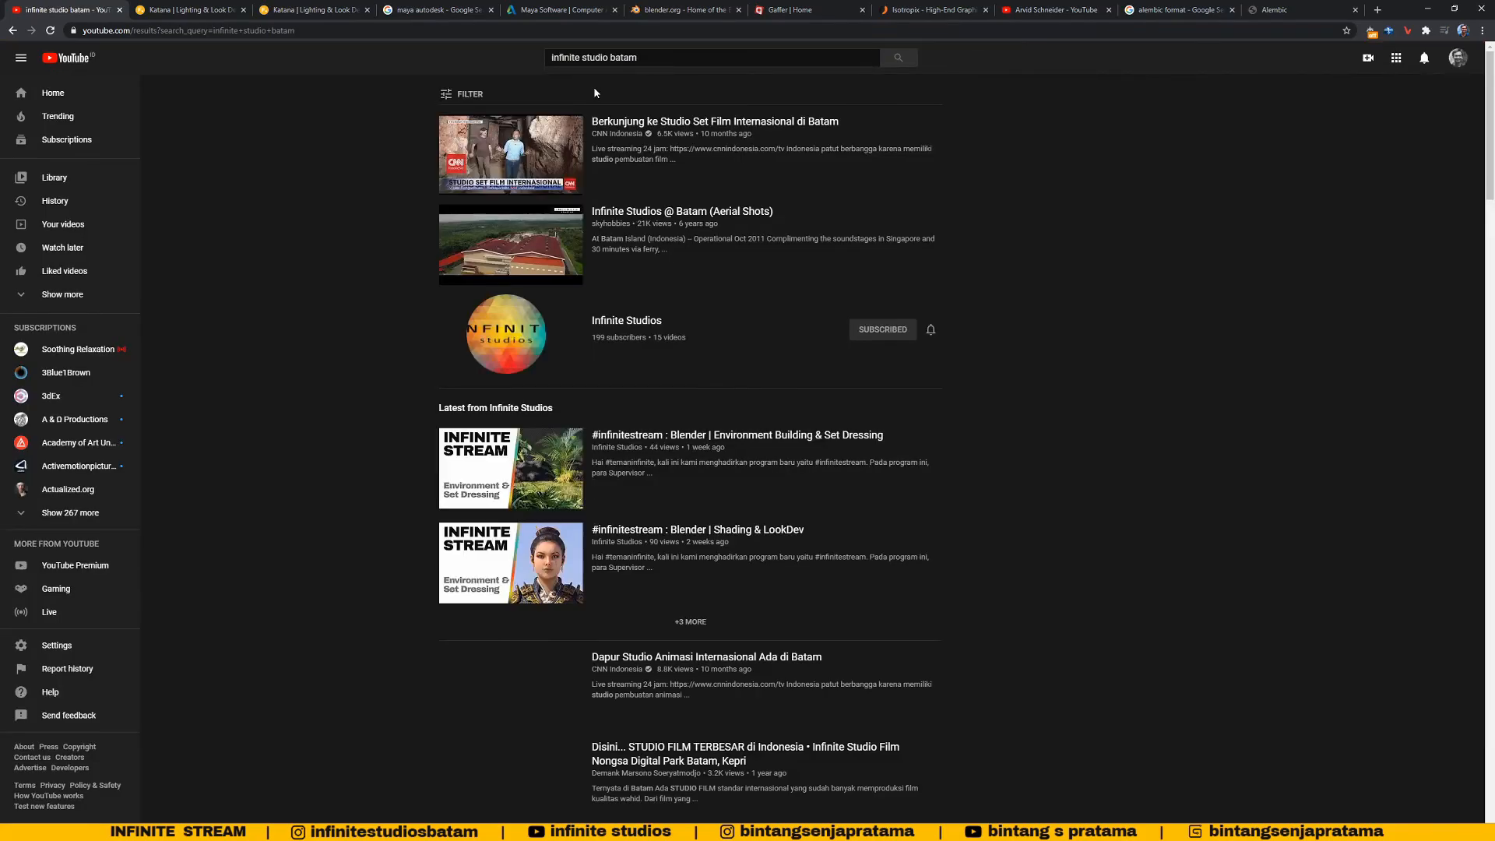
{"action": "left_click", "coordinate": [596, 322]}
{"action": "left_click", "coordinate": [534, 144]}
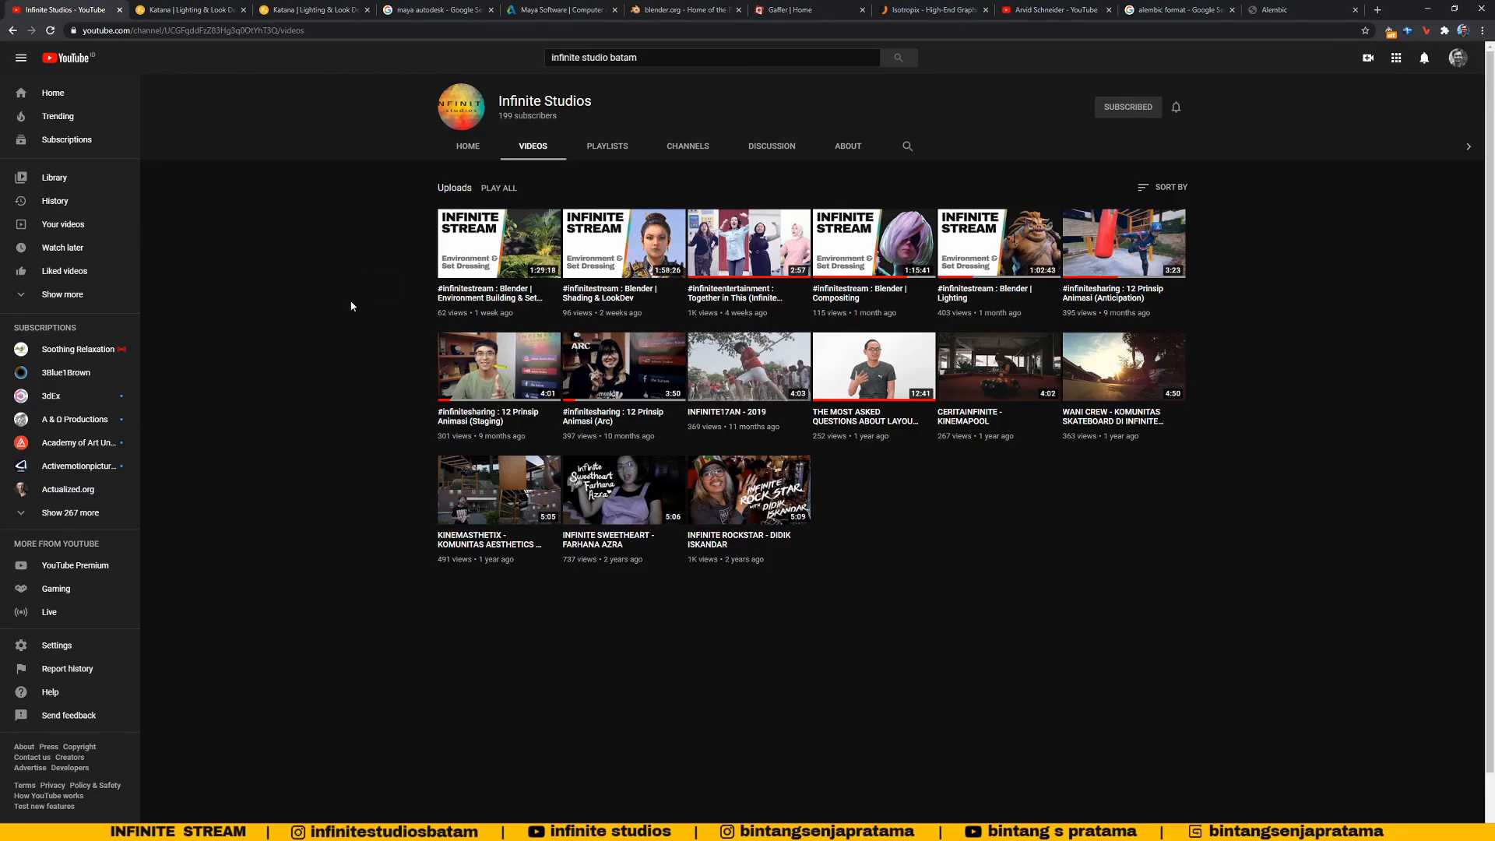
Return to the lookdev_test_v01 scene in Katana and examine the nodes from the LIGHTING backdrop up to CollectionCreate_Stack
{"action": "key", "text": "alt+Tab"}
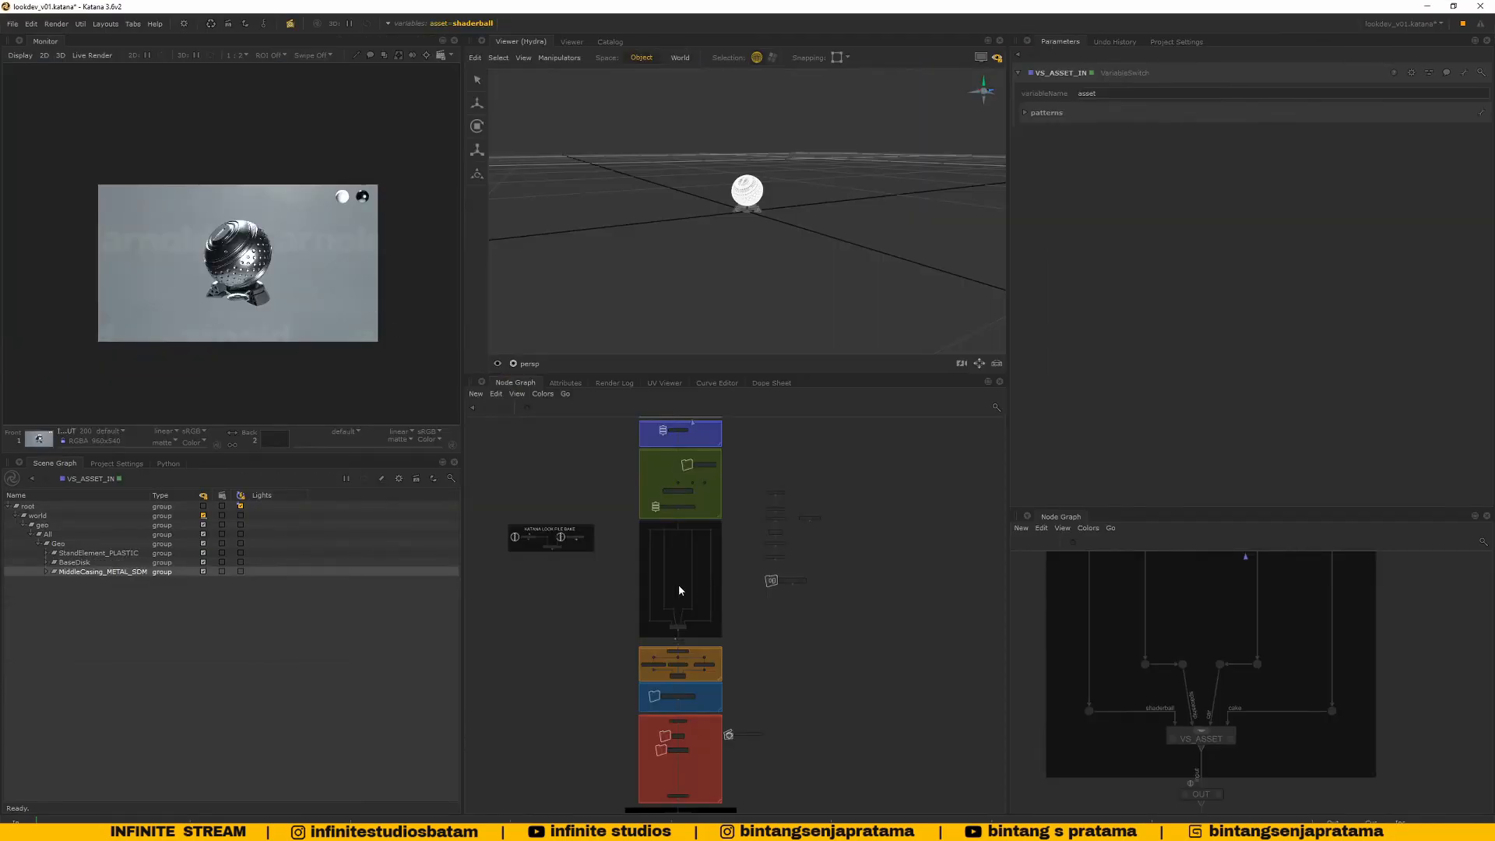
{"action": "middle_click_drag", "start_coordinate": [679, 584], "coordinate": [723, 592]}
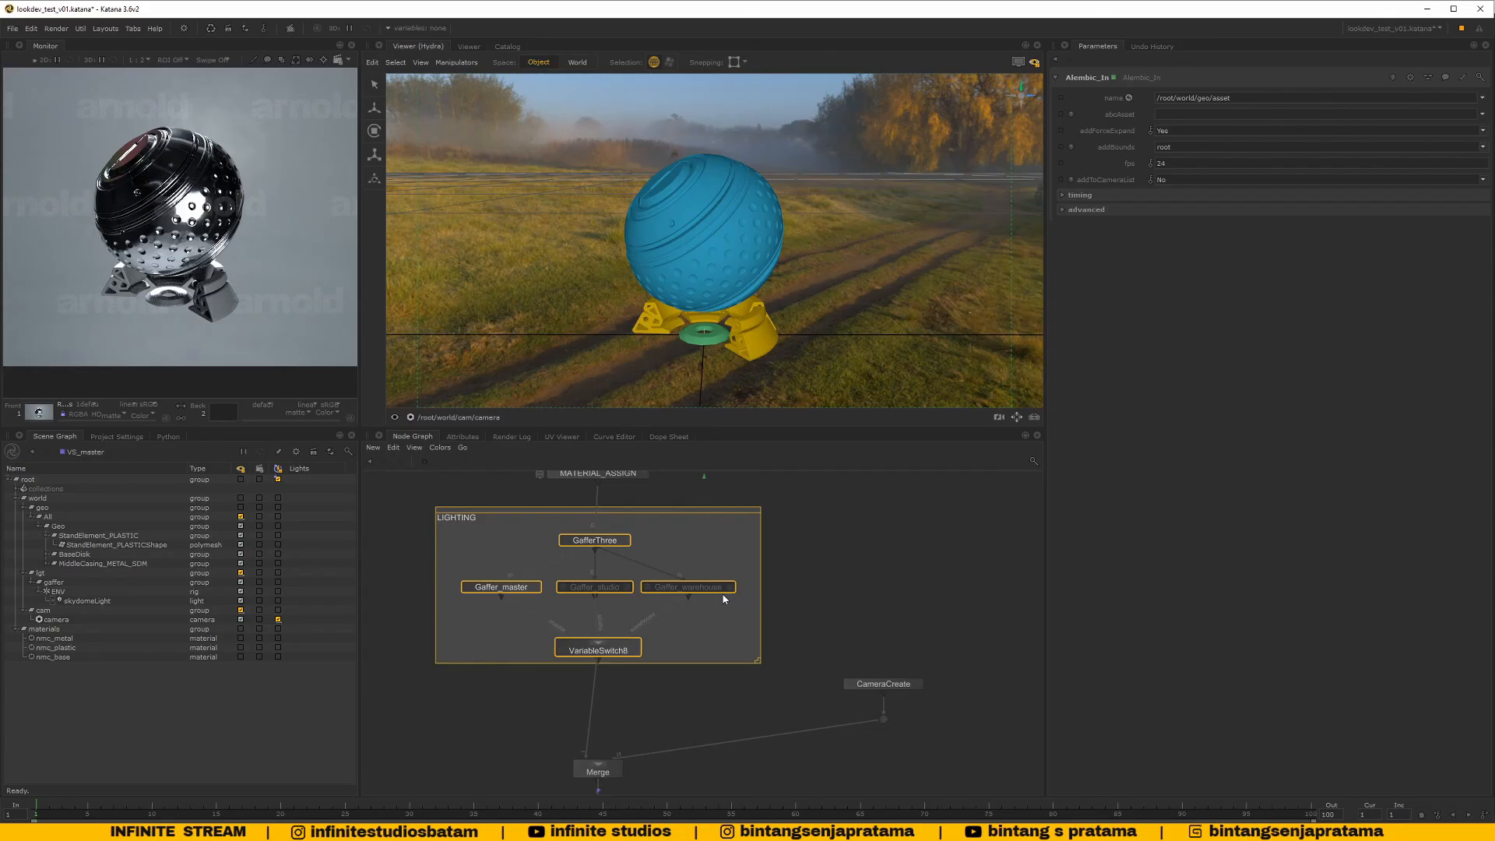
{"action": "scroll", "coordinate": [718, 597], "scroll_direction": "down", "scroll_amount": 5}
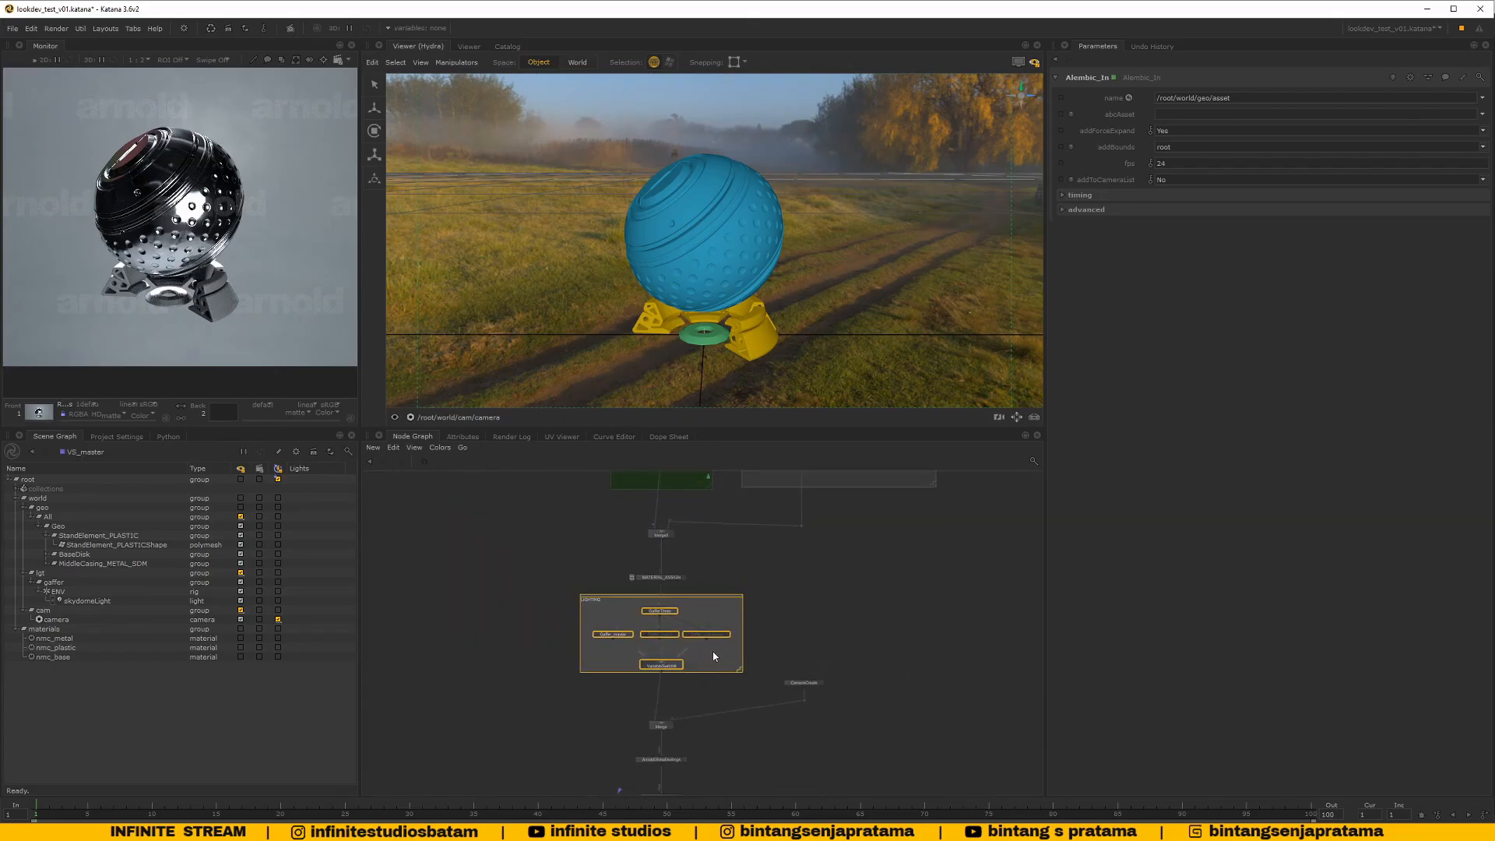
{"action": "middle_click_drag", "start_coordinate": [714, 657], "coordinate": [709, 668]}
{"action": "mouse_move", "coordinate": [736, 582]}
{"action": "middle_mouse_down"}
{"action": "mouse_move", "coordinate": [741, 688]}
{"action": "mouse_move", "coordinate": [705, 677]}
{"action": "middle_mouse_up"}
{"action": "scroll", "coordinate": [698, 596], "scroll_direction": "up", "scroll_amount": 4}
{"action": "middle_click_drag", "start_coordinate": [735, 592], "coordinate": [740, 616]}
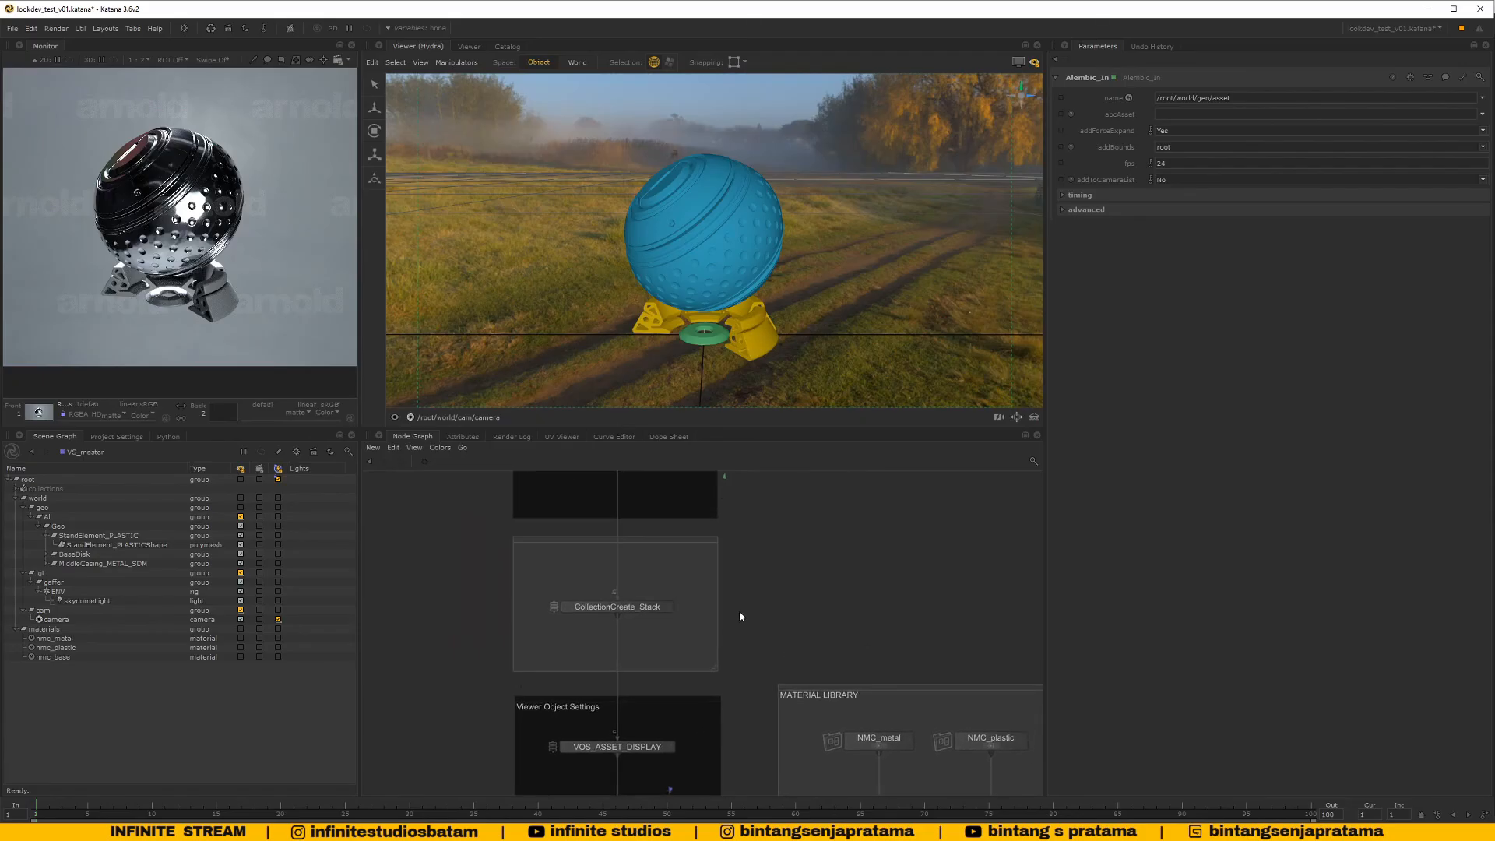
{"action": "left_click", "coordinate": [373, 448]}
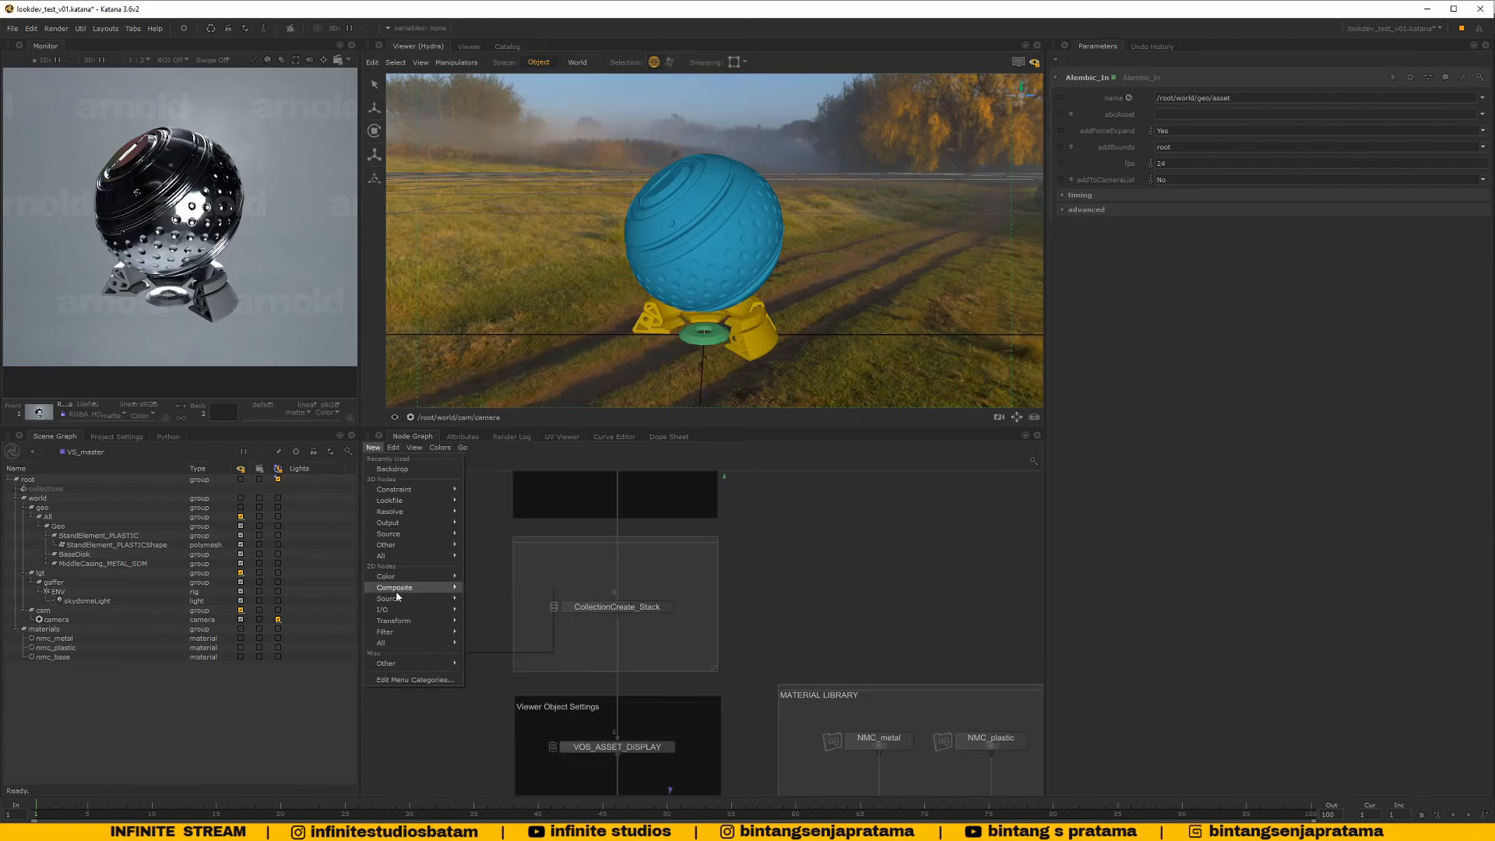
{"action": "mouse_move", "coordinate": [396, 644]}
{"action": "left_click", "coordinate": [801, 583]}
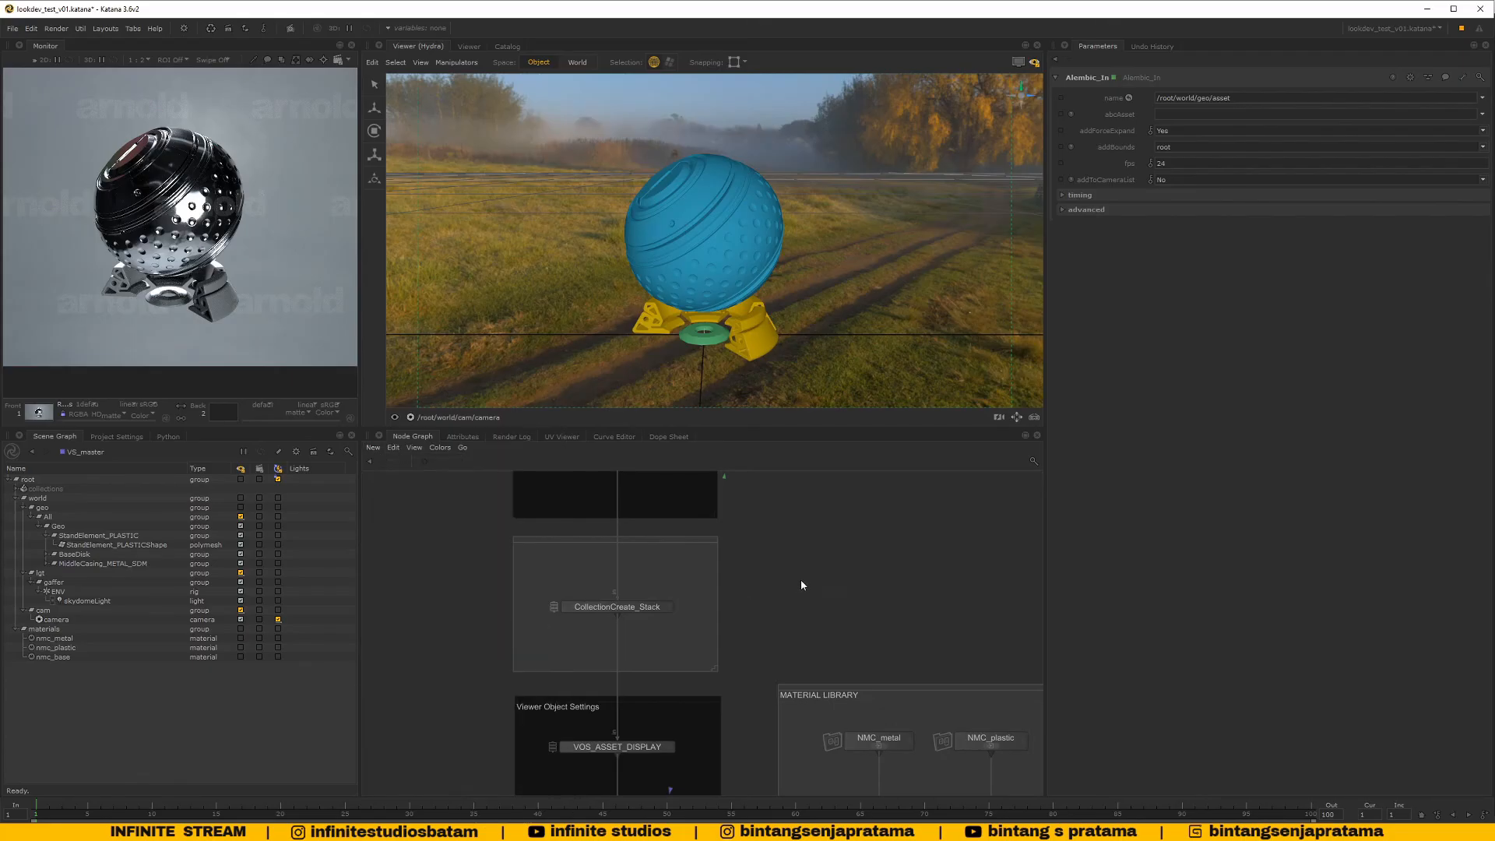
Move the ASSET_INPUT node slightly lower inside the black backdrop
{"action": "scroll", "coordinate": [779, 588], "scroll_direction": "down", "scroll_amount": 4}
{"action": "middle_click_drag", "start_coordinate": [785, 609], "coordinate": [713, 653]}
{"action": "scroll", "coordinate": [703, 618], "scroll_direction": "up", "scroll_amount": 2}
{"action": "scroll", "coordinate": [703, 615], "scroll_direction": "up", "scroll_amount": 3}
{"action": "left_click_drag", "start_coordinate": [620, 554], "coordinate": [618, 595]}
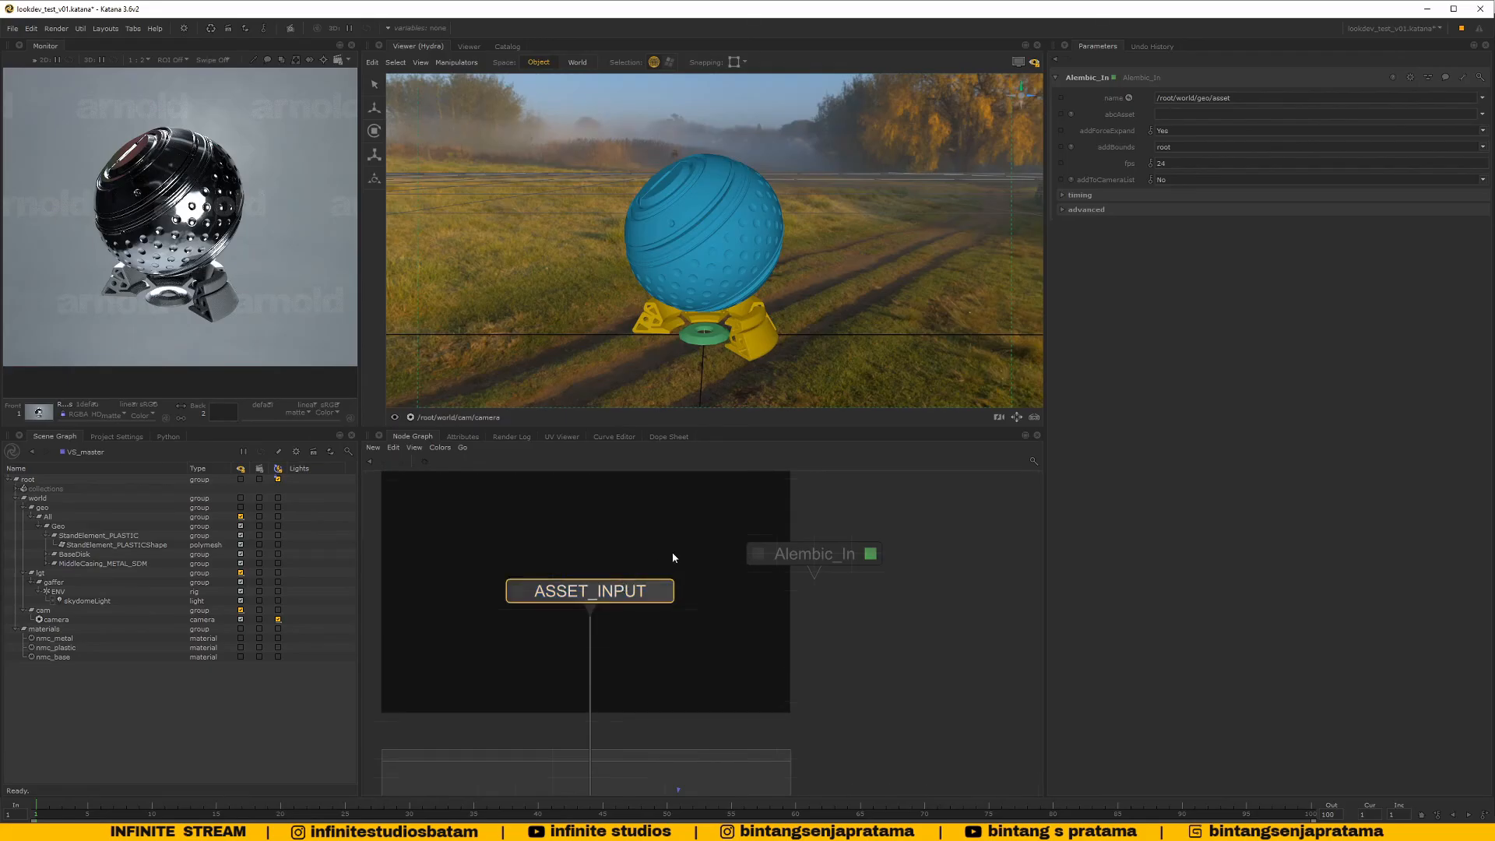
Examine the master, studio and warehouse render branches below RenderSettings, selecting the beauty_master node
{"action": "scroll", "coordinate": [701, 592], "scroll_direction": "down", "scroll_amount": 5}
{"action": "scroll", "coordinate": [661, 697], "scroll_direction": "up", "scroll_amount": 5}
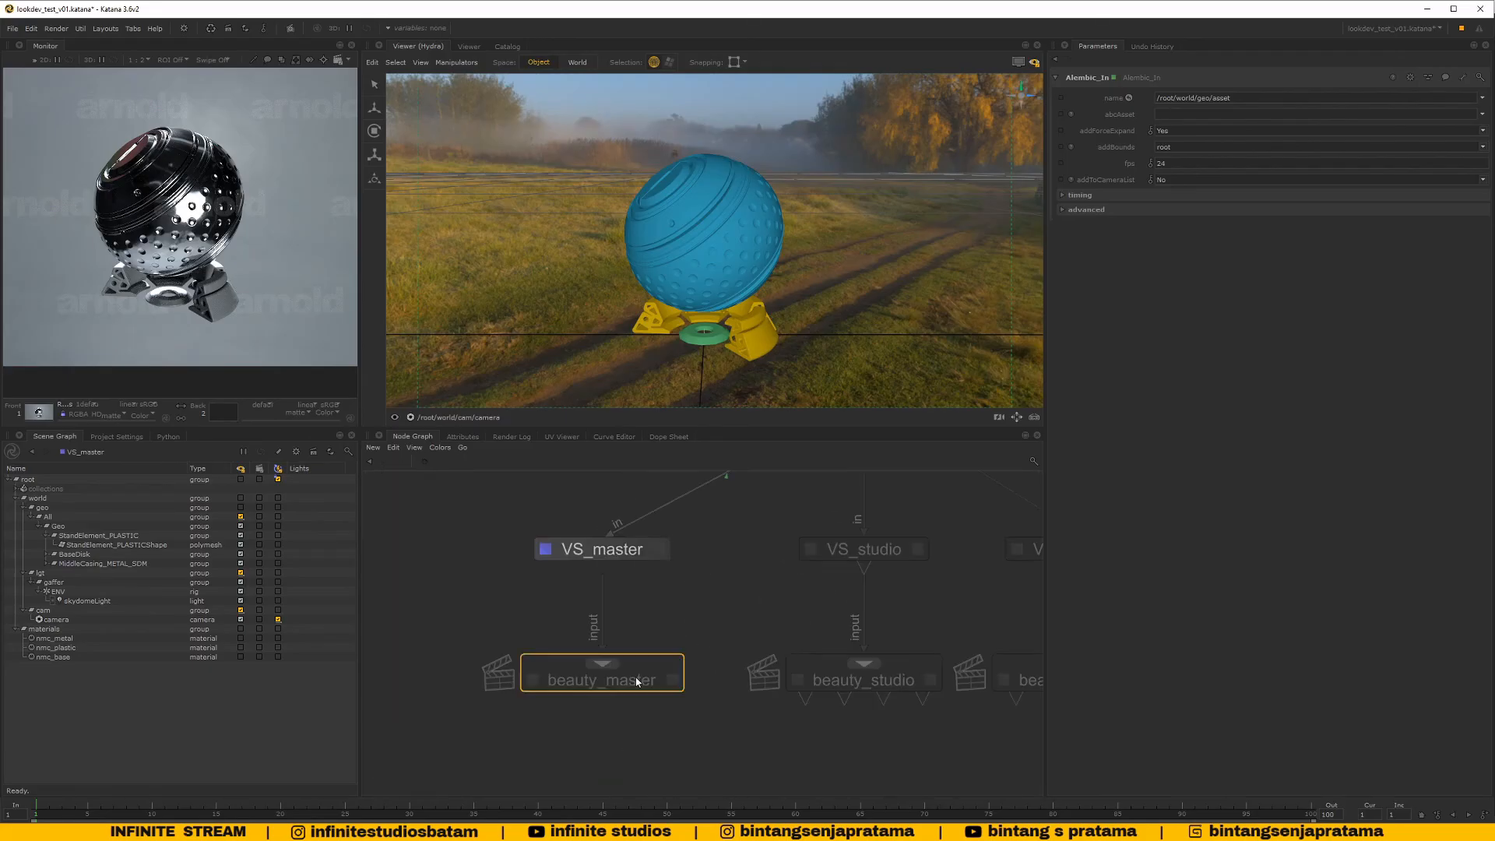
{"action": "left_click", "coordinate": [635, 682]}
{"action": "scroll", "coordinate": [637, 684], "scroll_direction": "down", "scroll_amount": 4}
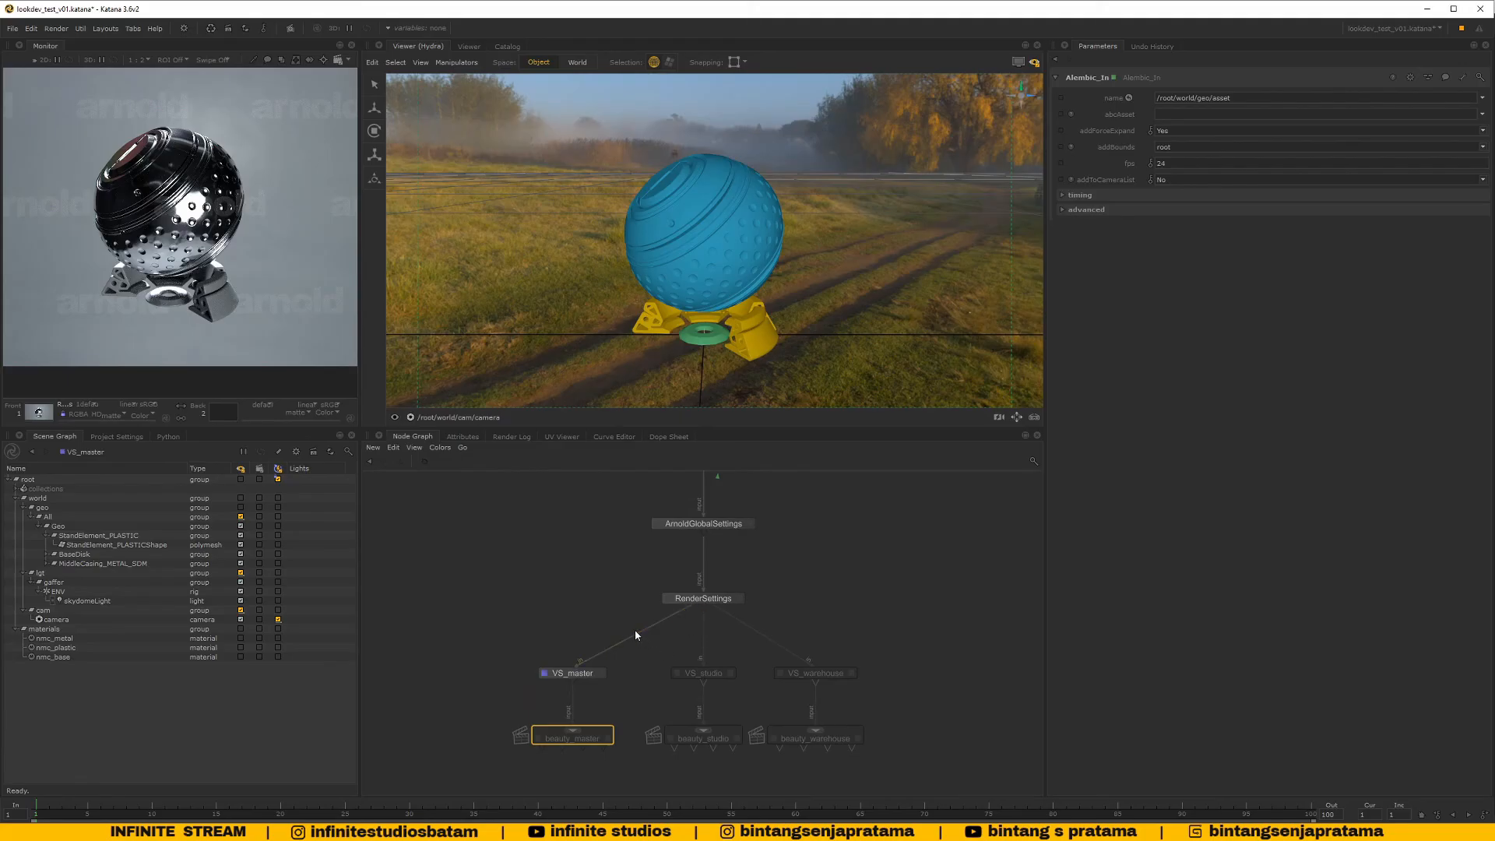
{"action": "scroll", "coordinate": [609, 609], "scroll_direction": "down", "scroll_amount": 4}
{"action": "scroll", "coordinate": [560, 623], "scroll_direction": "up", "scroll_amount": 4}
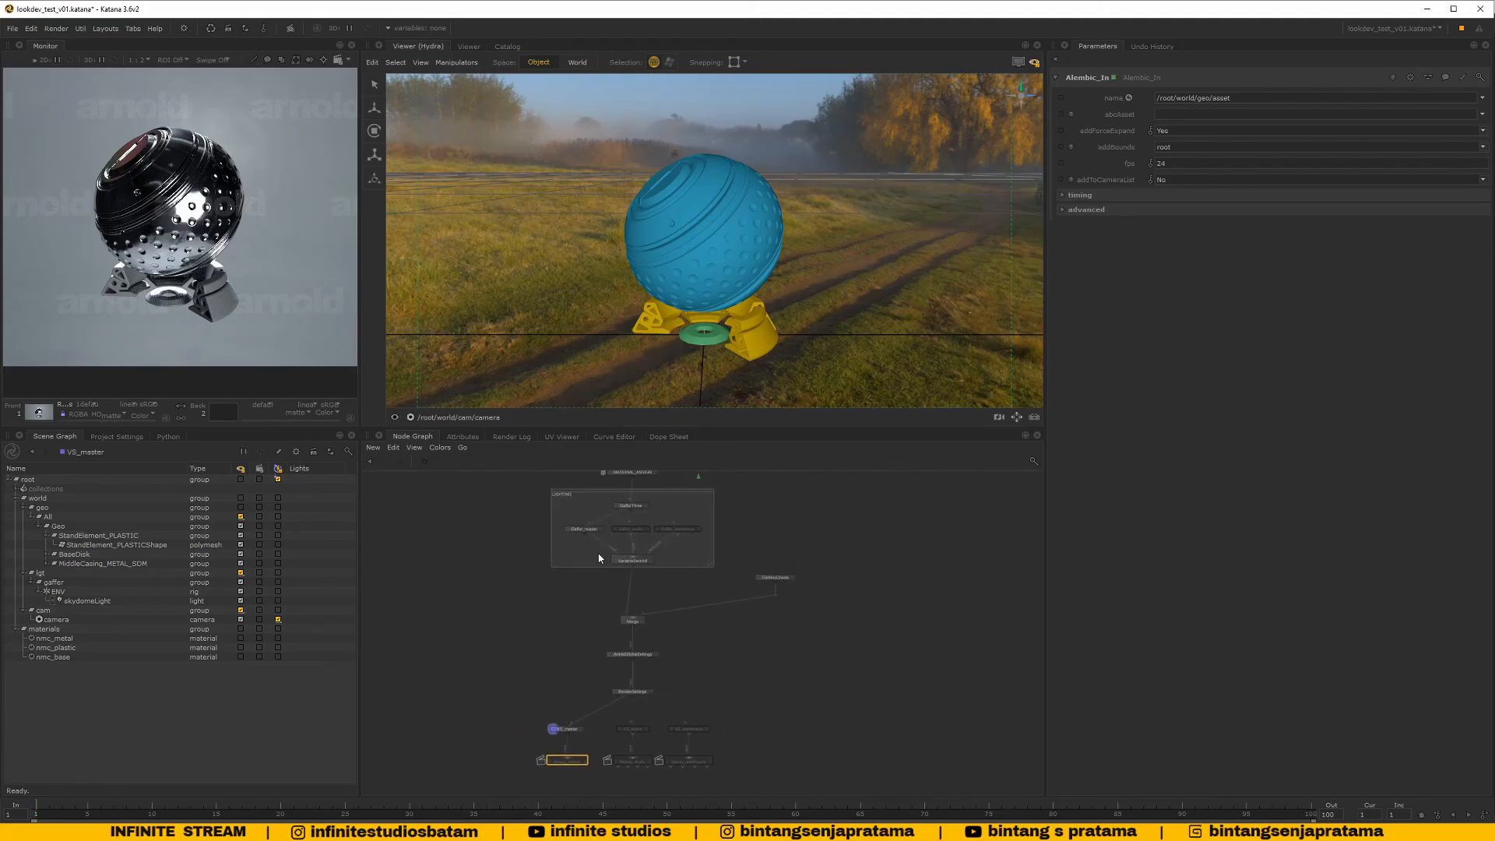
Examine how GafferThree connects to the master, studio and warehouse gaffers, and select the LIGHTING backdrop with its nodes
{"action": "left_click", "coordinate": [614, 577]}
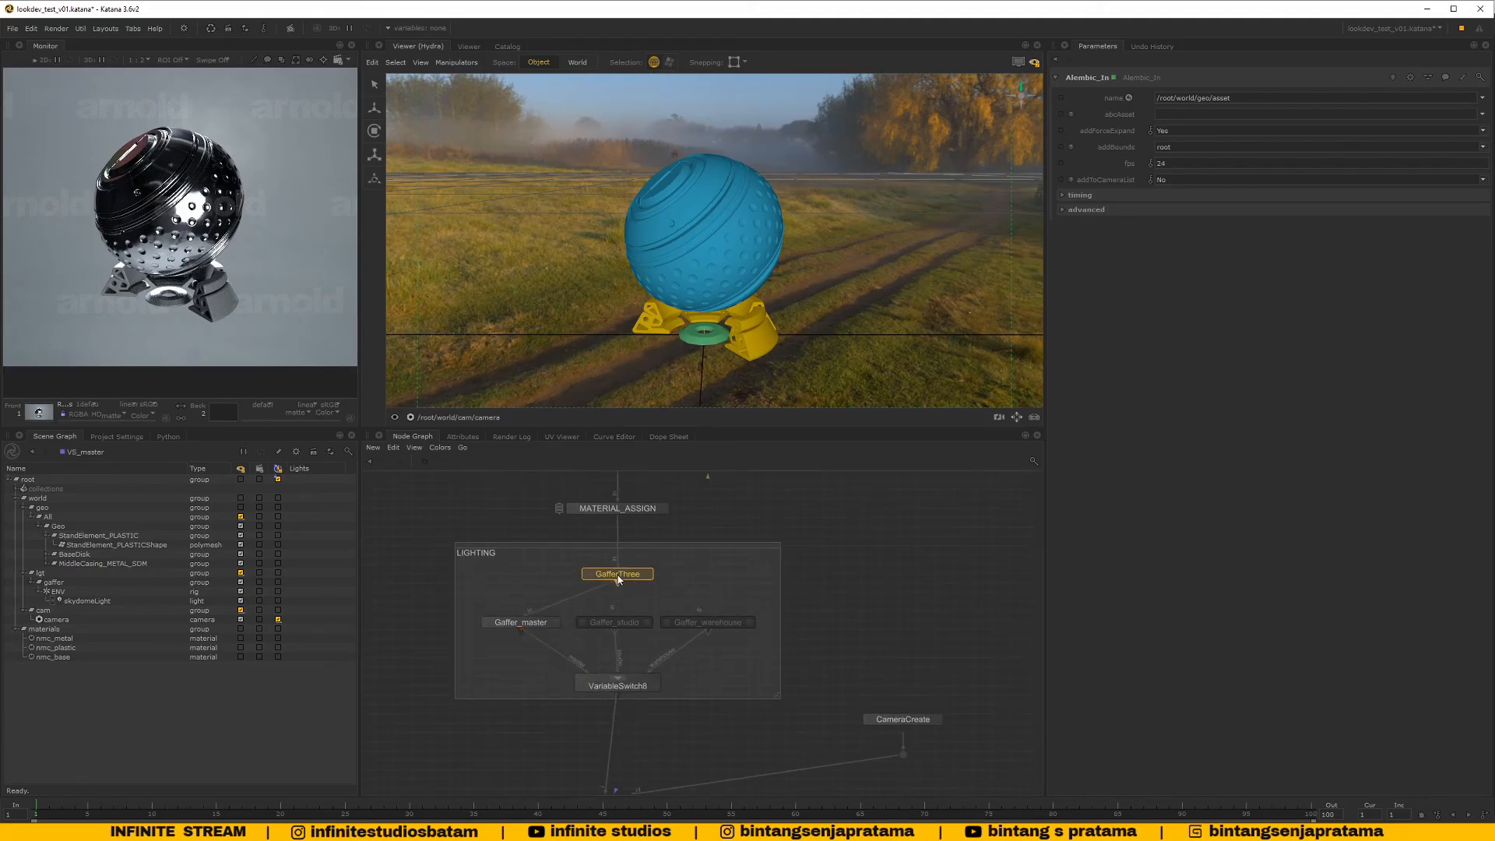
{"action": "left_click", "coordinate": [548, 624]}
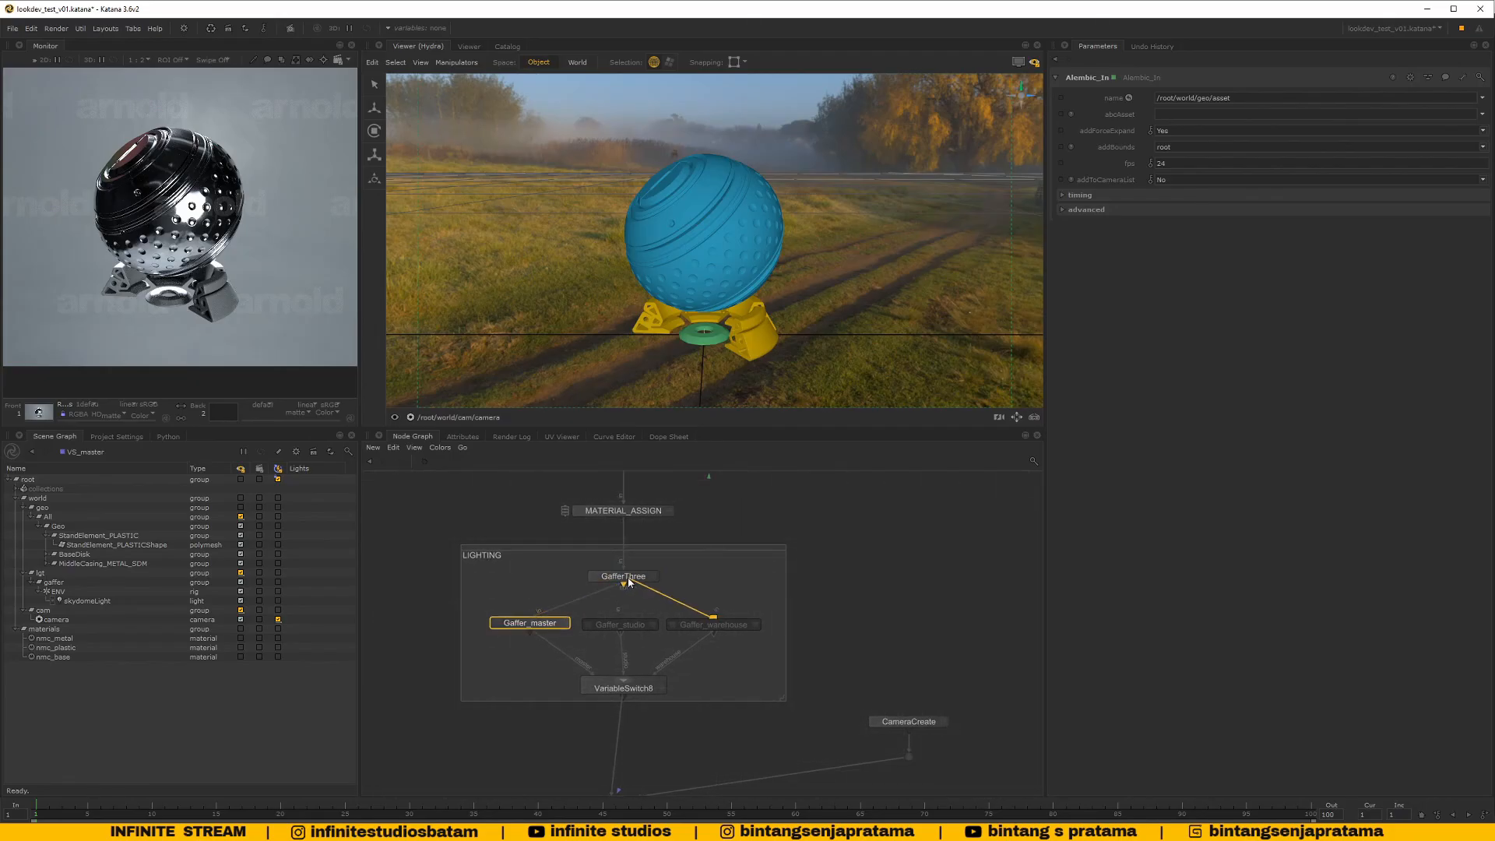
{"action": "scroll", "coordinate": [641, 591], "scroll_direction": "up", "scroll_amount": 5}
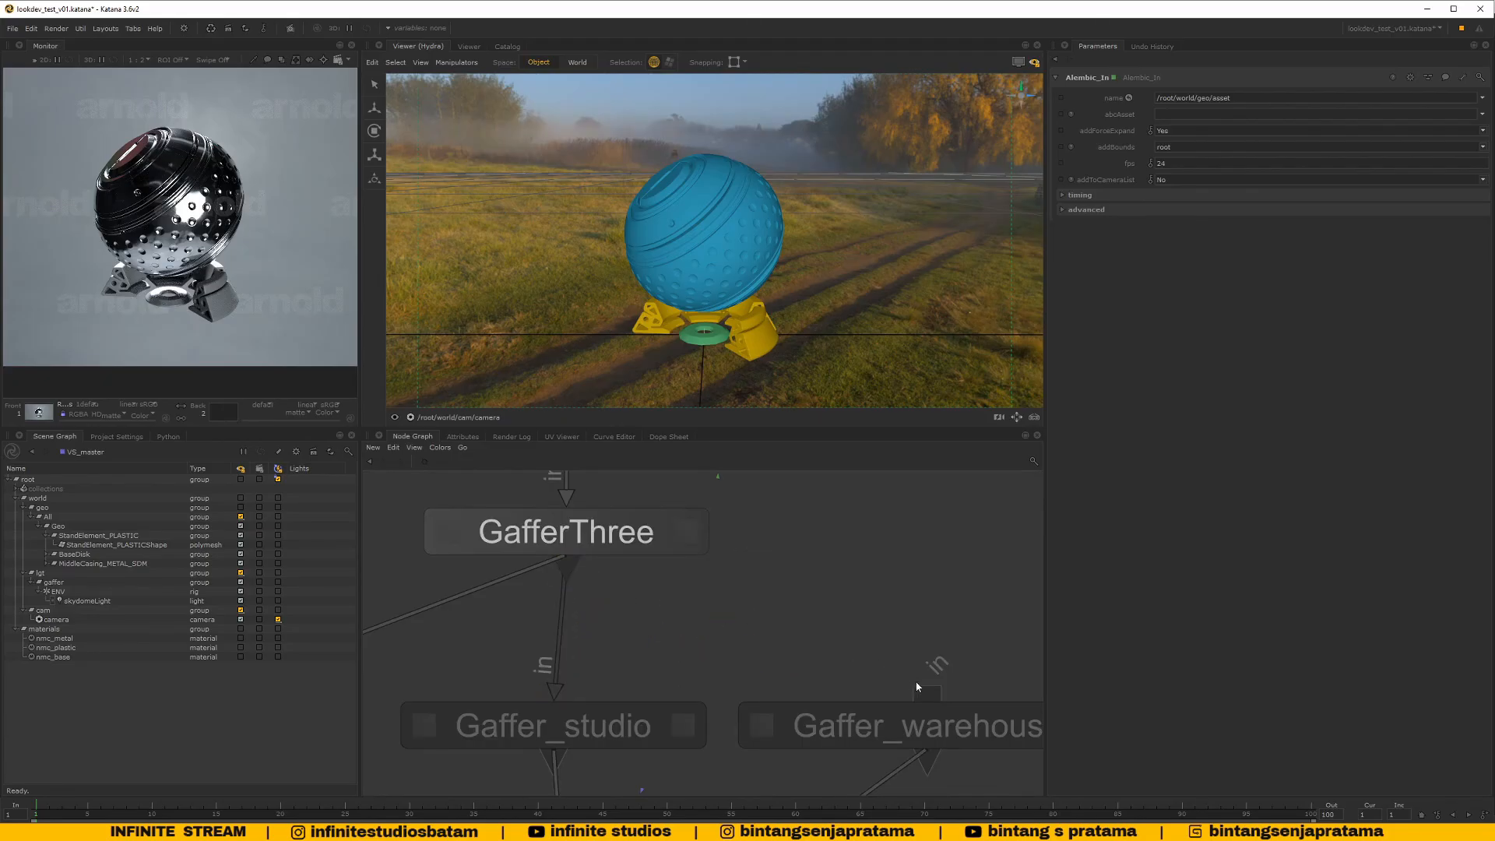
{"action": "scroll", "coordinate": [650, 591], "scroll_direction": "down", "scroll_amount": 5}
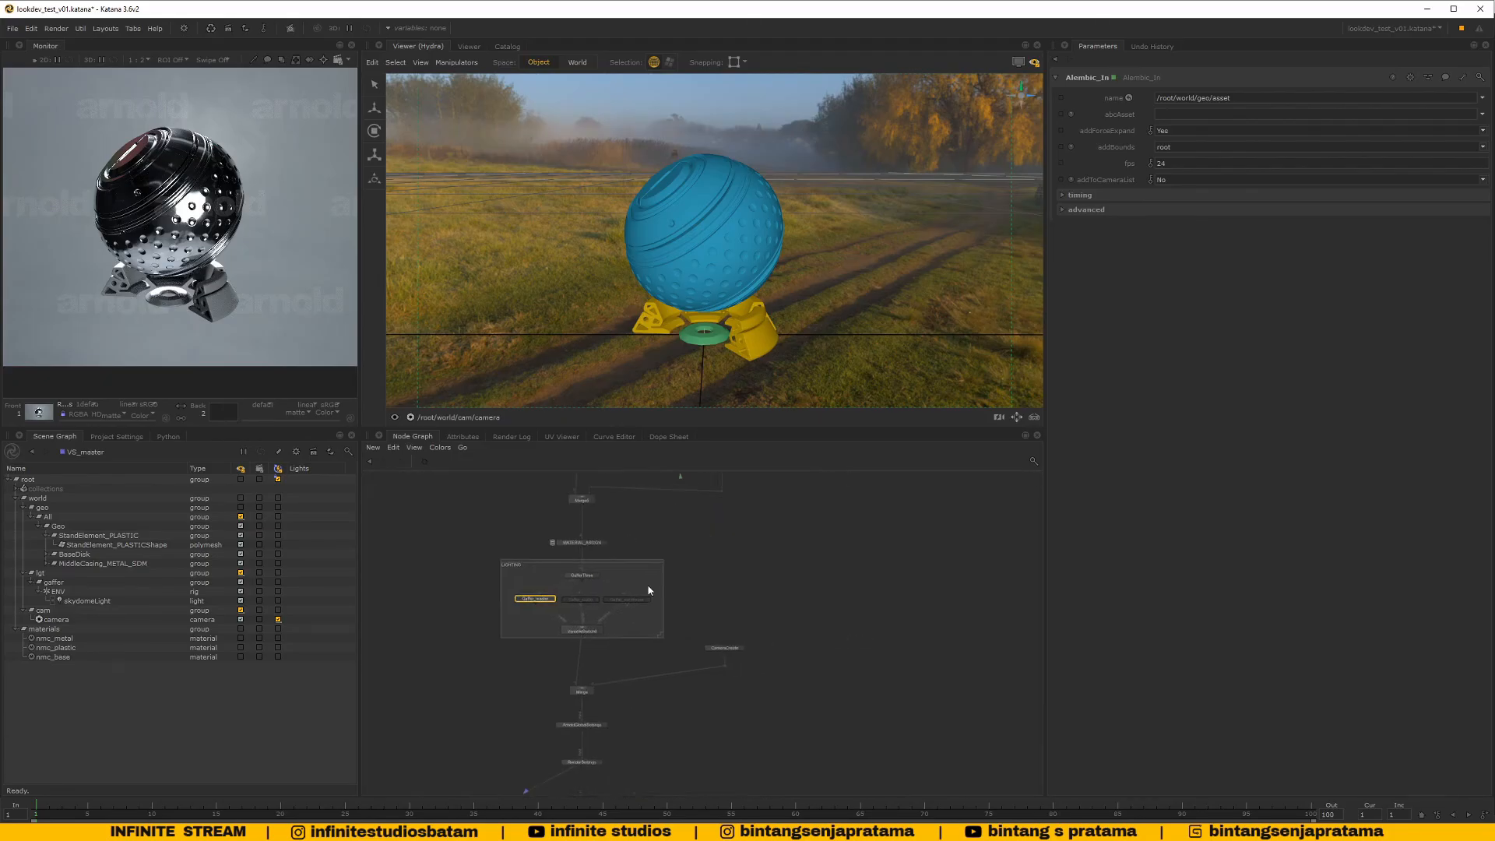
{"action": "scroll", "coordinate": [596, 590], "scroll_direction": "up", "scroll_amount": 5}
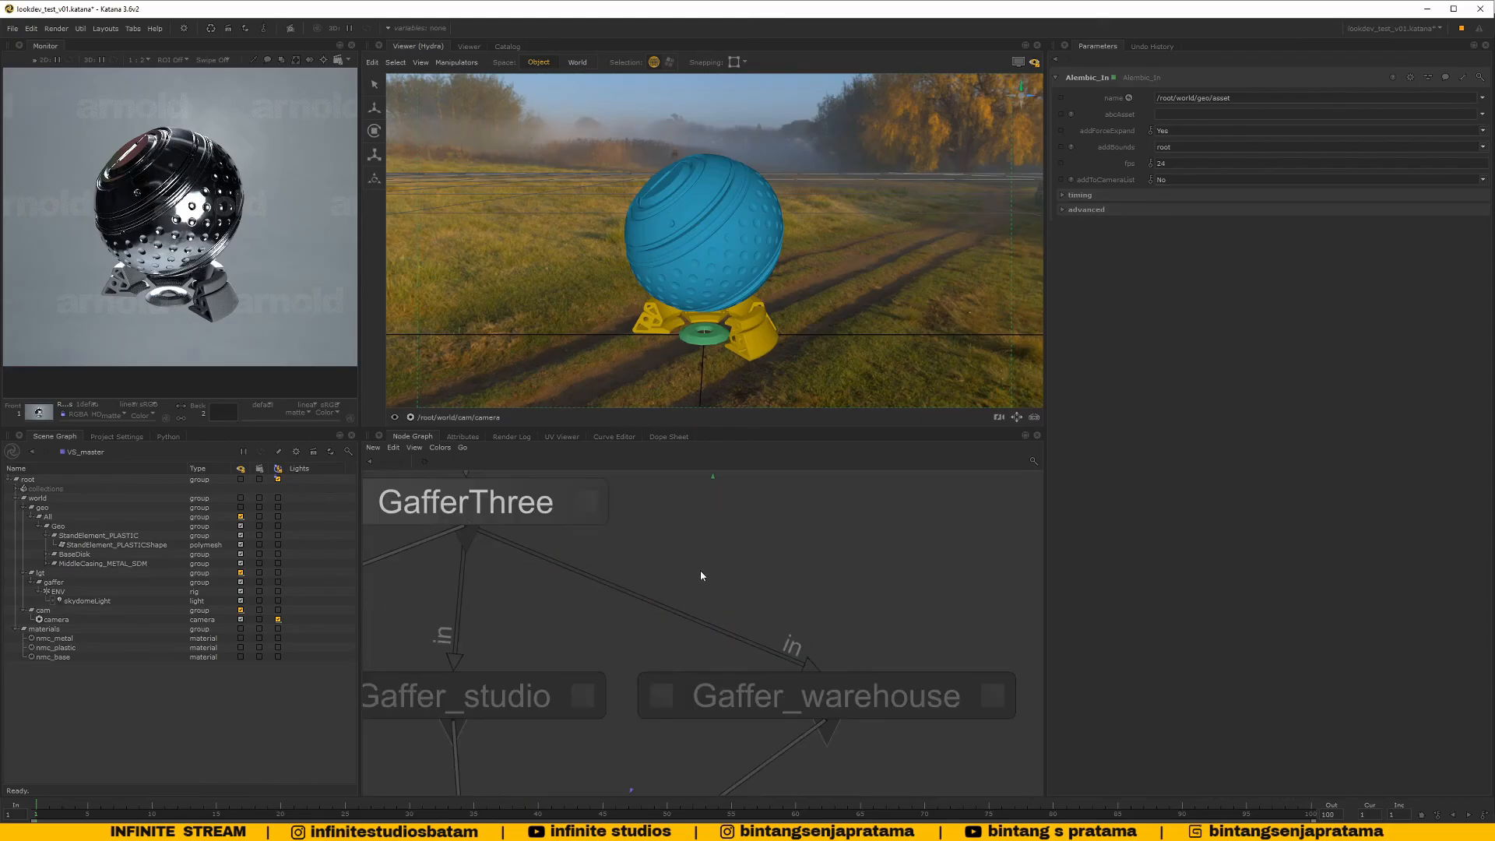
{"action": "scroll", "coordinate": [722, 600], "scroll_direction": "down", "scroll_amount": 5}
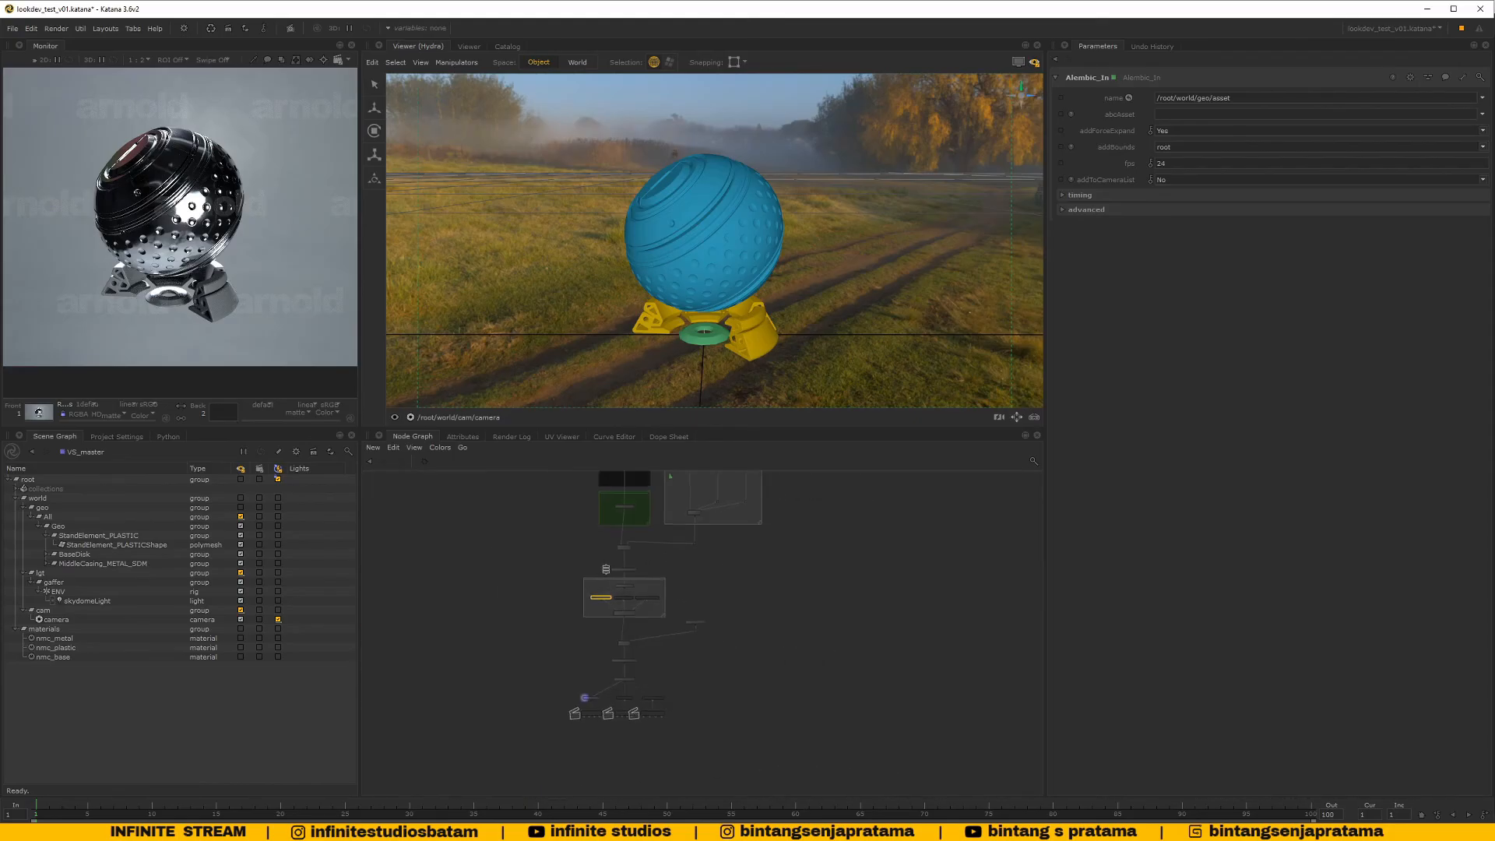
{"action": "middle_click_drag", "start_coordinate": [773, 632], "coordinate": [738, 635]}
{"action": "scroll", "coordinate": [551, 639], "scroll_direction": "up", "scroll_amount": 3}
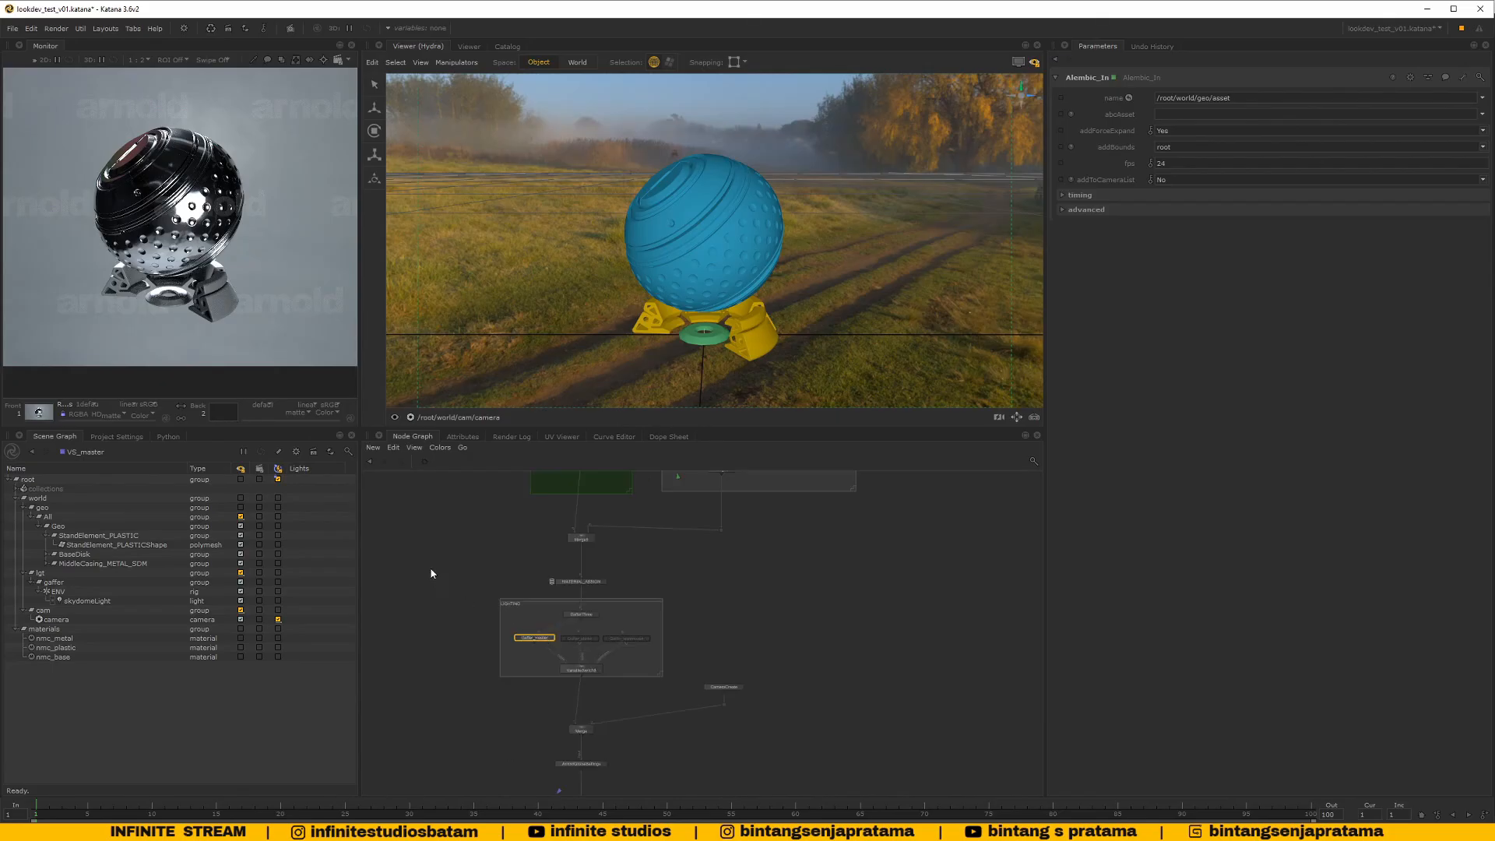
{"action": "left_click_drag", "start_coordinate": [446, 578], "coordinate": [694, 692]}
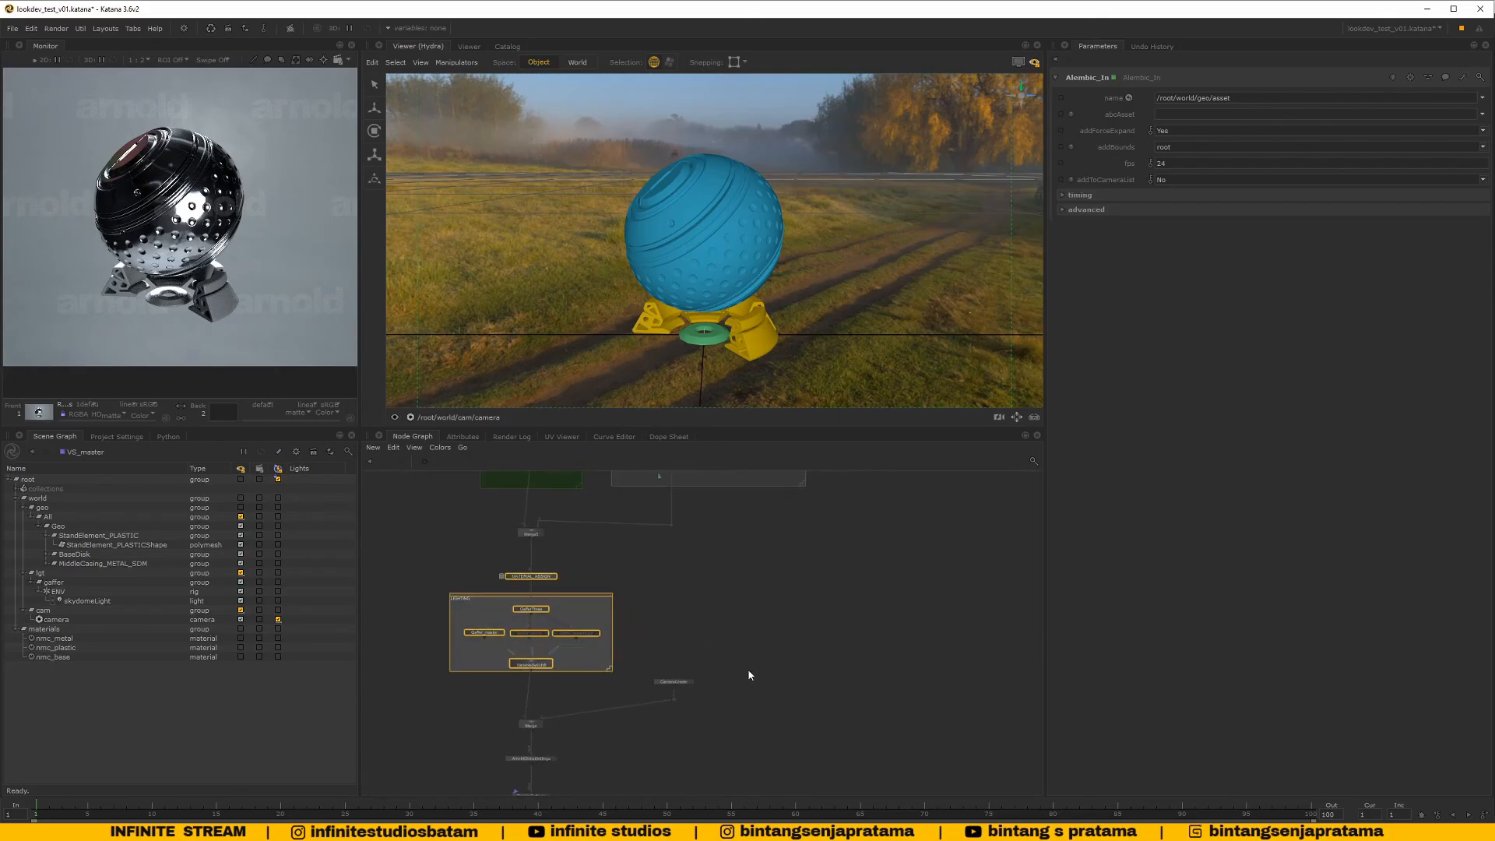
Move the Alembic_In node outside the black backdrop, level with ASSET_INPUT
{"action": "scroll", "coordinate": [838, 661], "scroll_direction": "down", "scroll_amount": 2}
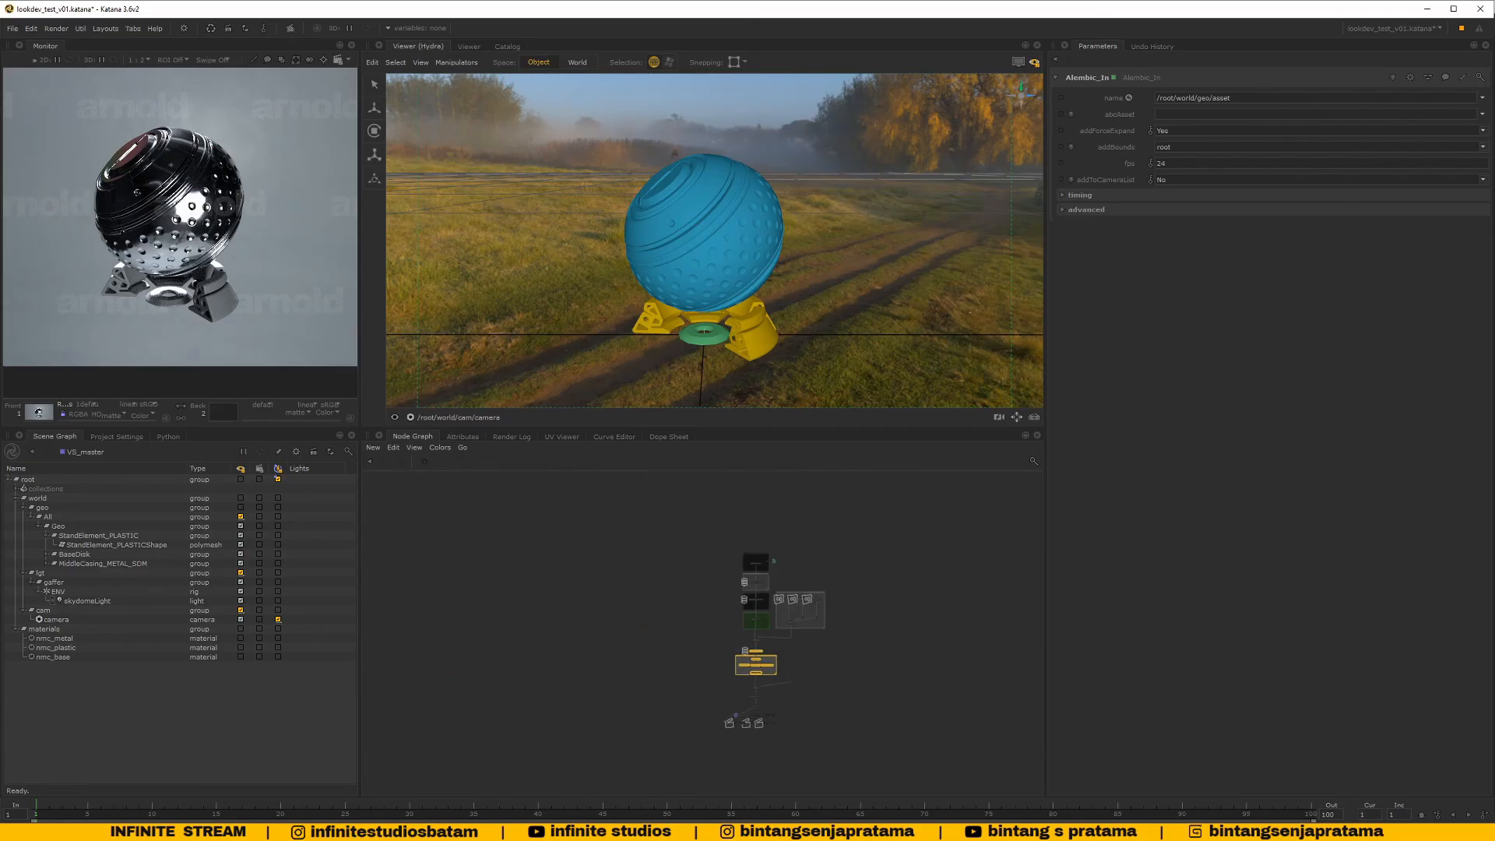
{"action": "scroll", "coordinate": [766, 681], "scroll_direction": "up", "scroll_amount": 2}
{"action": "middle_click_drag", "start_coordinate": [754, 559], "coordinate": [650, 613]}
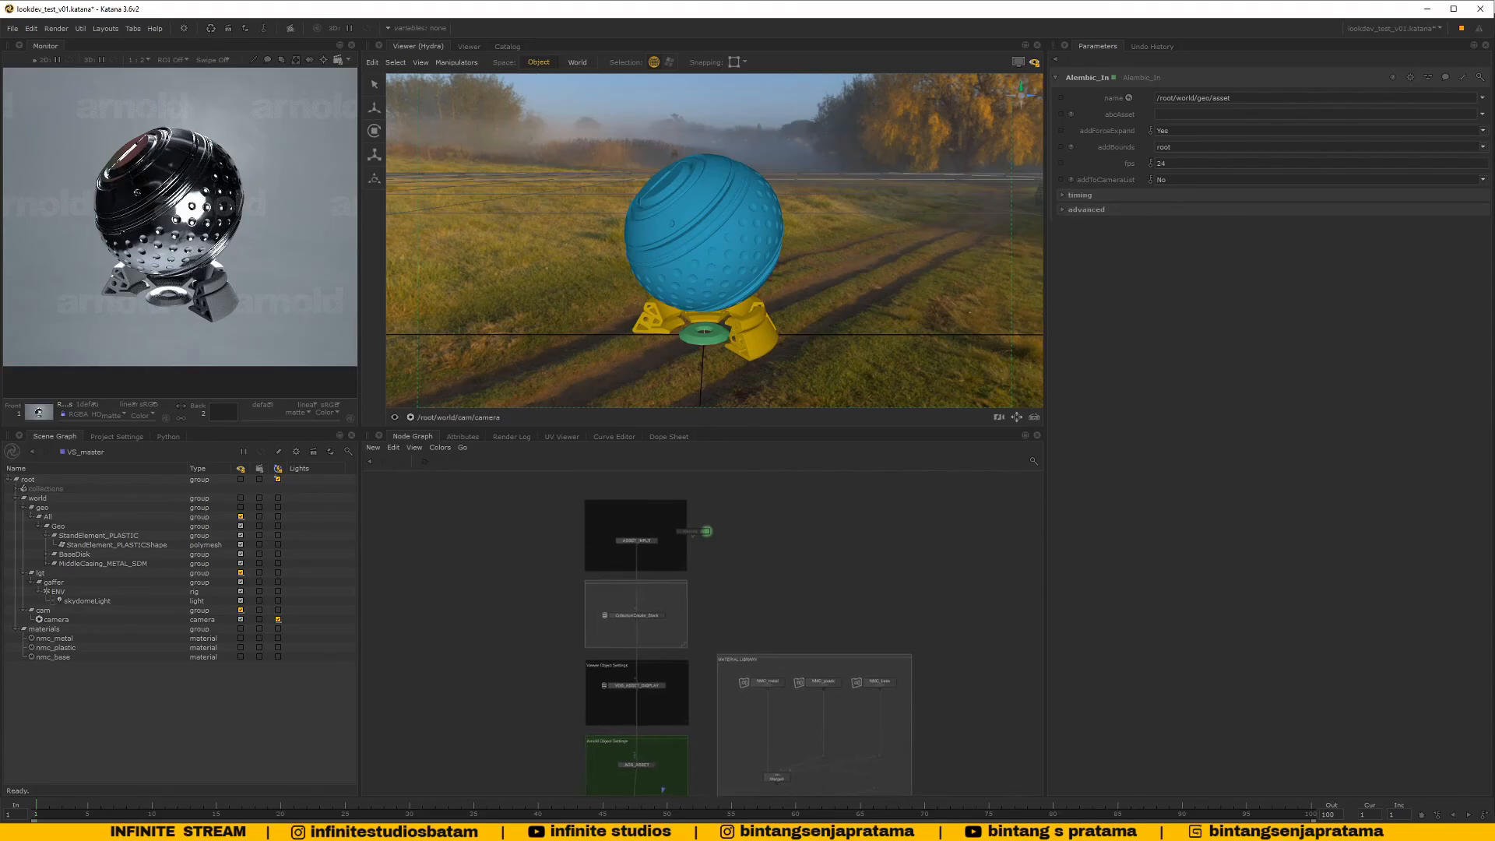
{"action": "scroll", "coordinate": [700, 556], "scroll_direction": "up", "scroll_amount": 3}
{"action": "left_click_drag", "start_coordinate": [711, 570], "coordinate": [753, 589]}
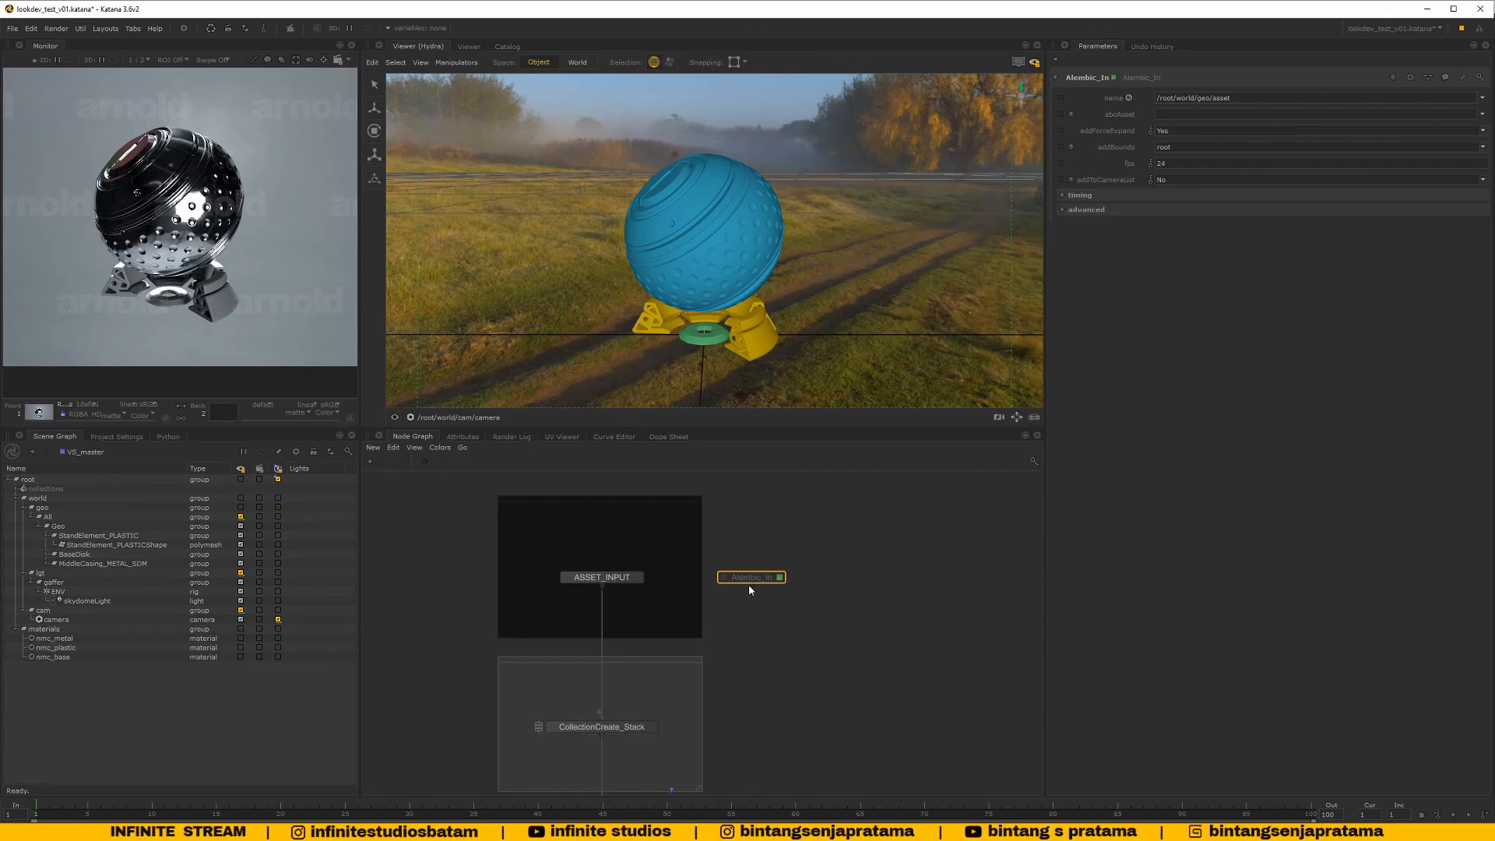
Examine the ASSET_INPUT and Alembic_In nodes and the collection, object settings and material library sections below them
{"action": "middle_click_drag", "start_coordinate": [711, 592], "coordinate": [690, 541]}
{"action": "scroll", "coordinate": [690, 546], "scroll_direction": "up", "scroll_amount": 3}
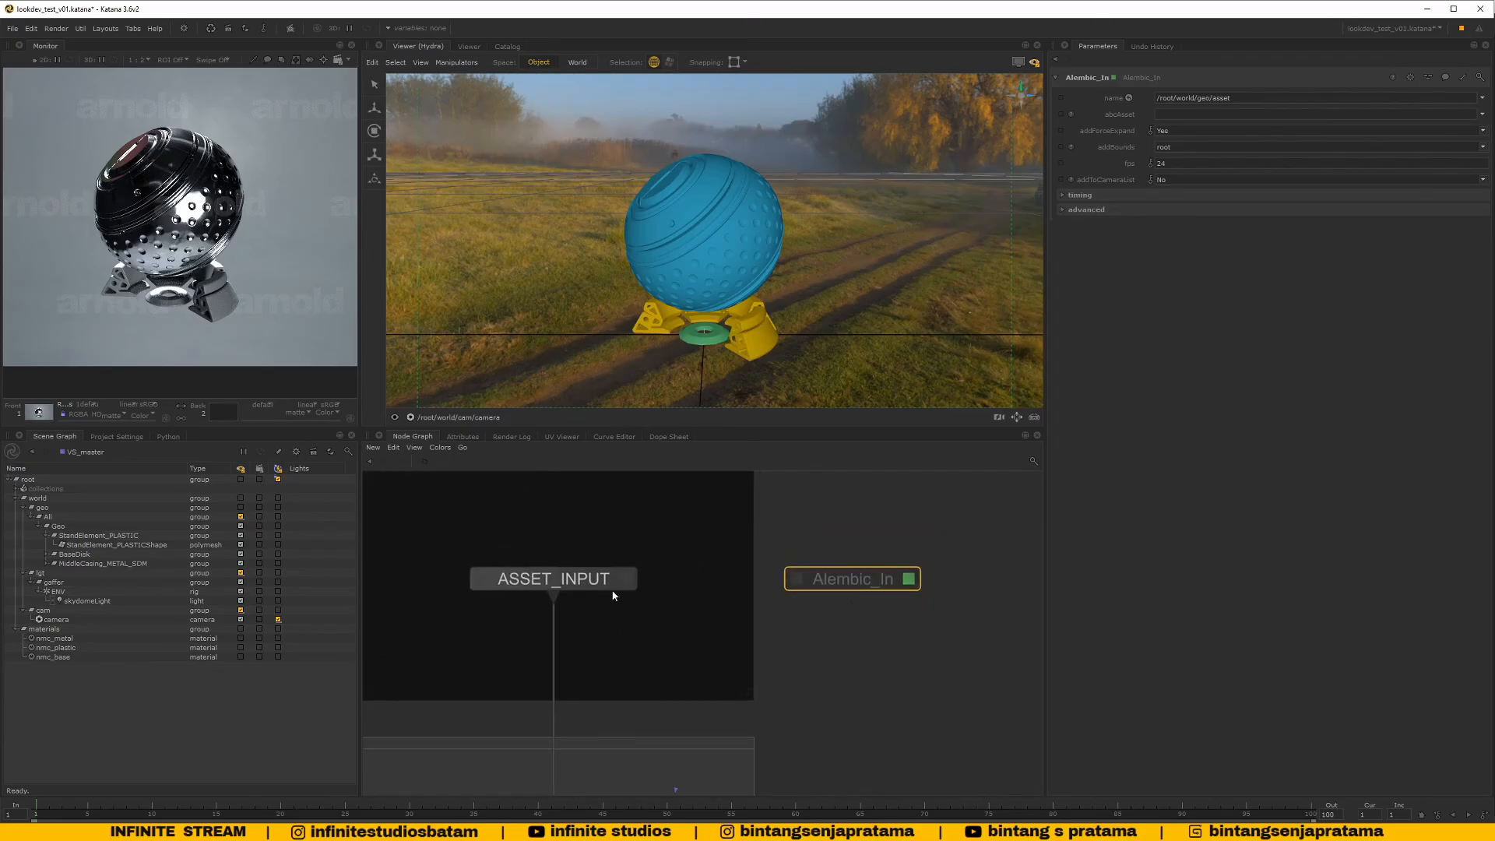
{"action": "scroll", "coordinate": [675, 623], "scroll_direction": "down", "scroll_amount": 3}
{"action": "scroll", "coordinate": [631, 600], "scroll_direction": "up", "scroll_amount": 3}
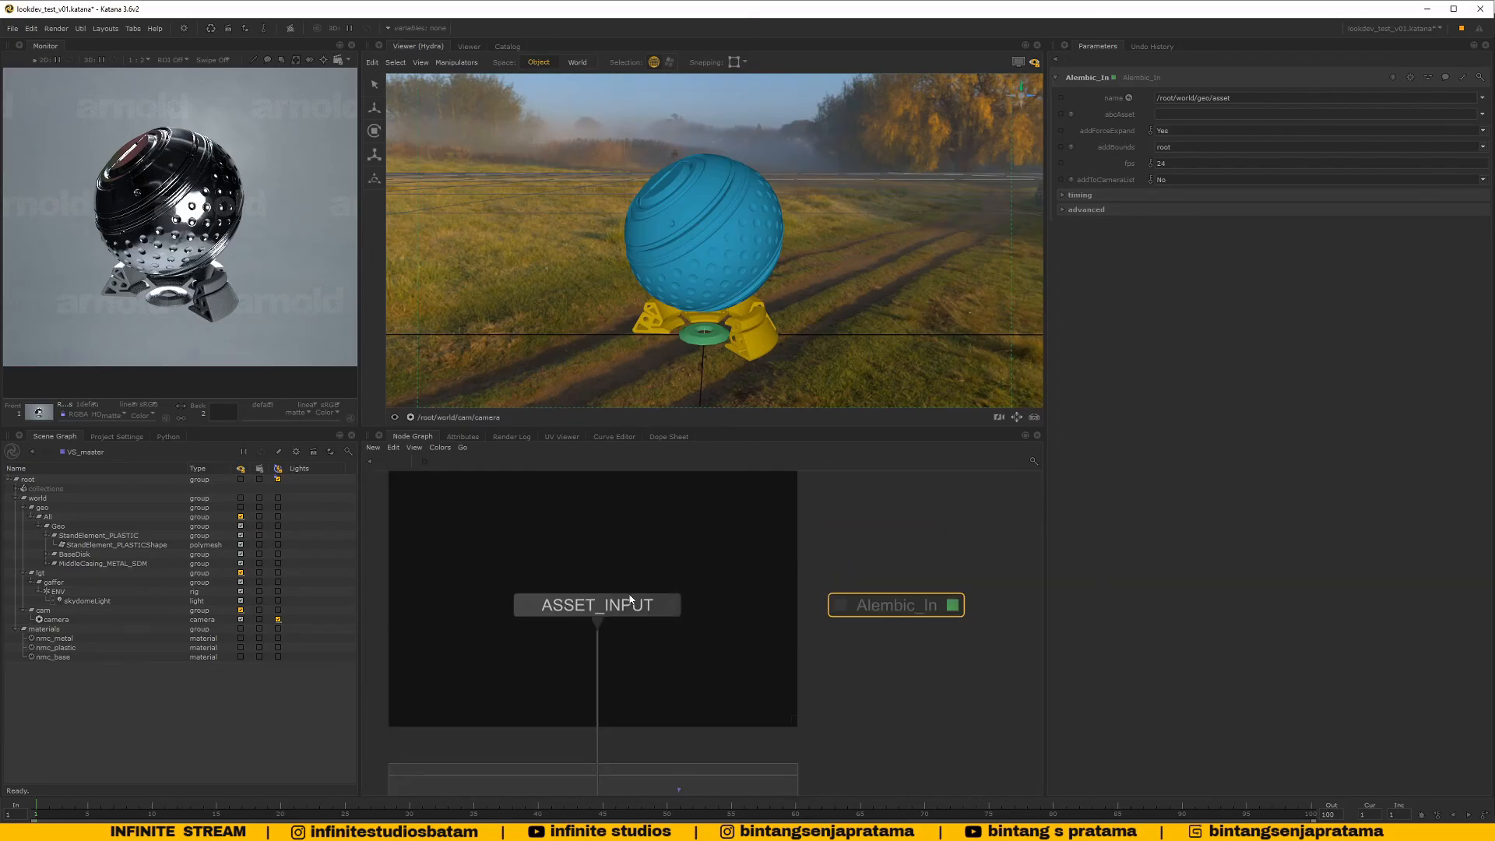
{"action": "middle_click_drag", "start_coordinate": [869, 563], "coordinate": [732, 534]}
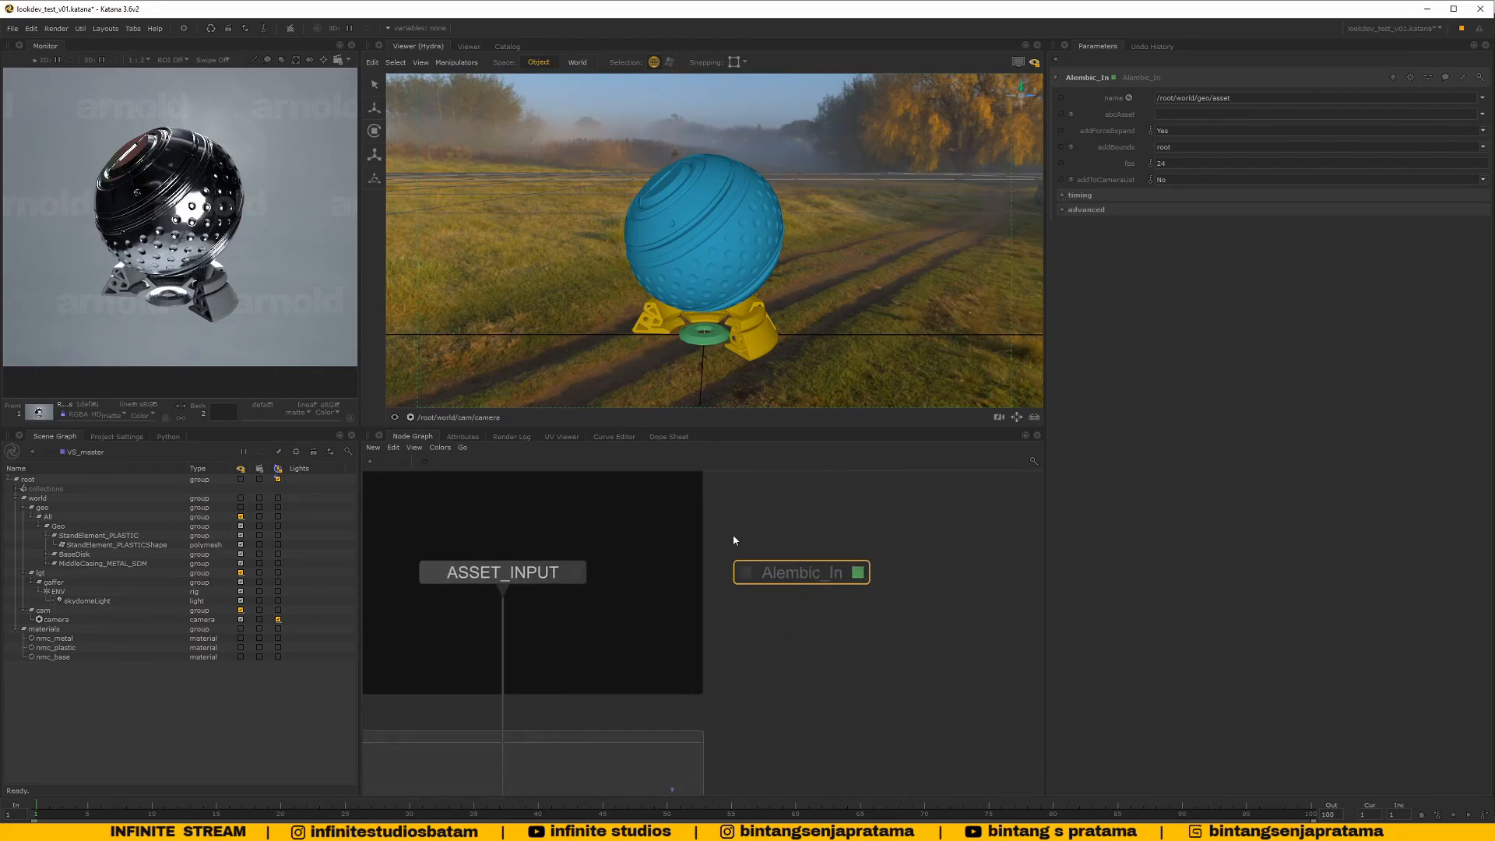
{"action": "scroll", "coordinate": [660, 548], "scroll_direction": "down", "scroll_amount": 3}
{"action": "scroll", "coordinate": [717, 623], "scroll_direction": "down", "scroll_amount": 3}
{"action": "middle_click_drag", "start_coordinate": [768, 678], "coordinate": [651, 556]}
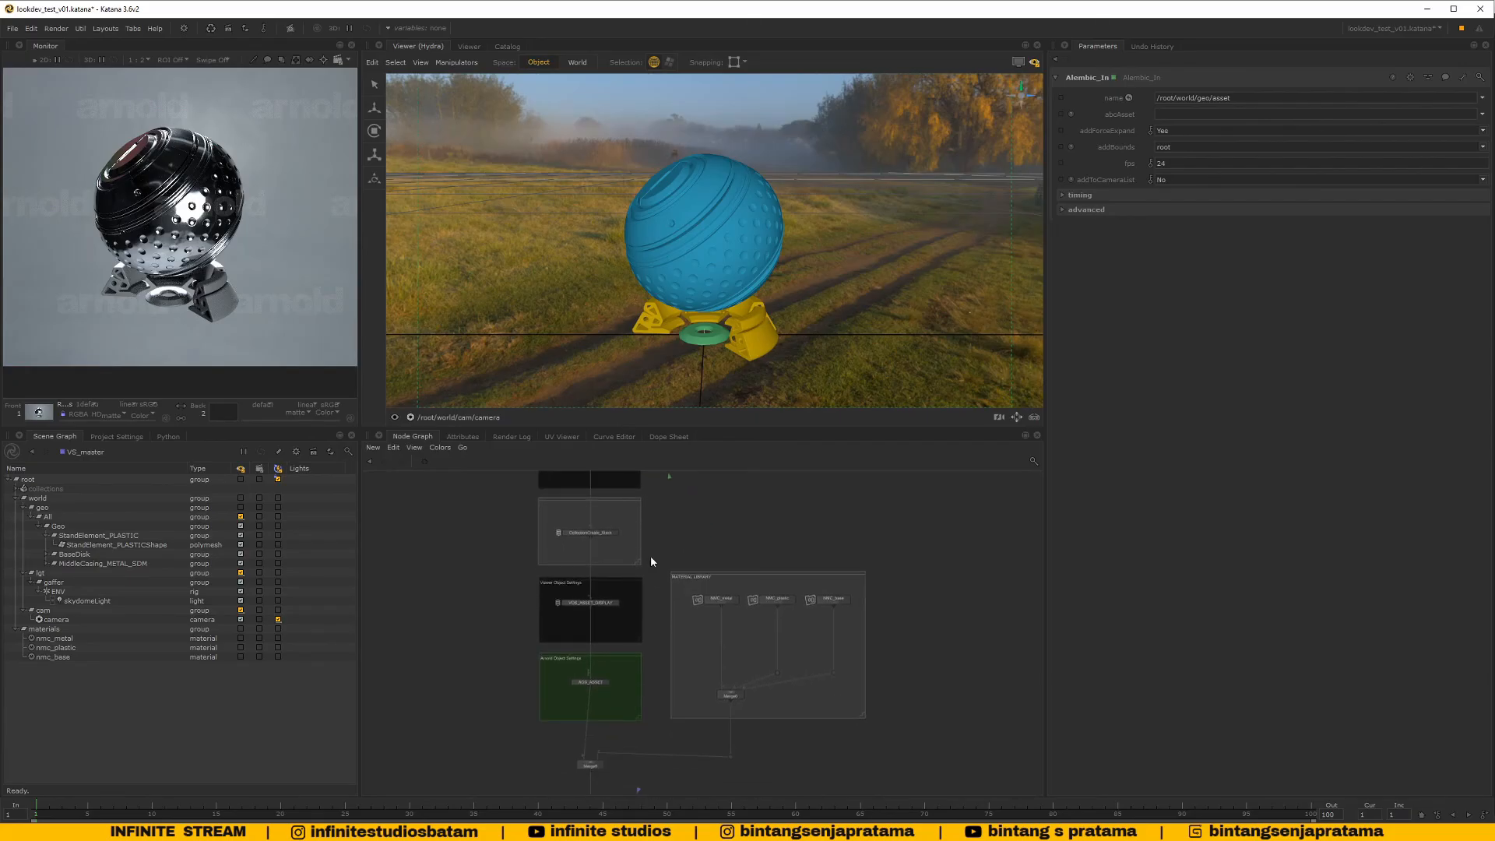
{"action": "middle_click_drag", "start_coordinate": [604, 515], "coordinate": [589, 635]}
{"action": "scroll", "coordinate": [608, 573], "scroll_direction": "up", "scroll_amount": 3}
{"action": "scroll", "coordinate": [589, 635], "scroll_direction": "up", "scroll_amount": 3}
{"action": "left_click", "coordinate": [590, 645]}
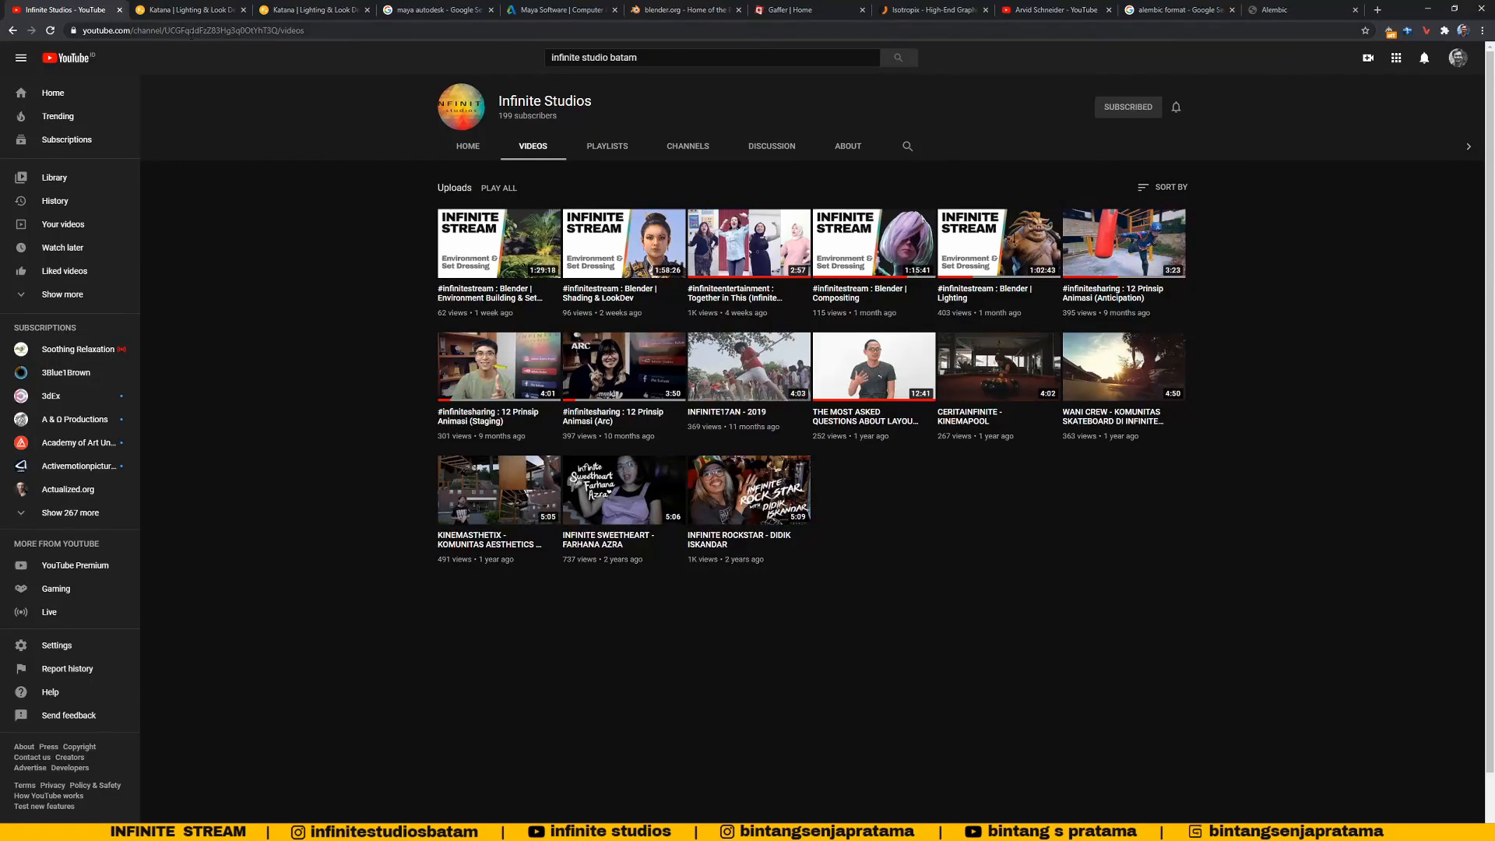
In the browser, select the web address of the Infinite Studios videos page and return to Katana
{"action": "right_click", "coordinate": [97, 12]}
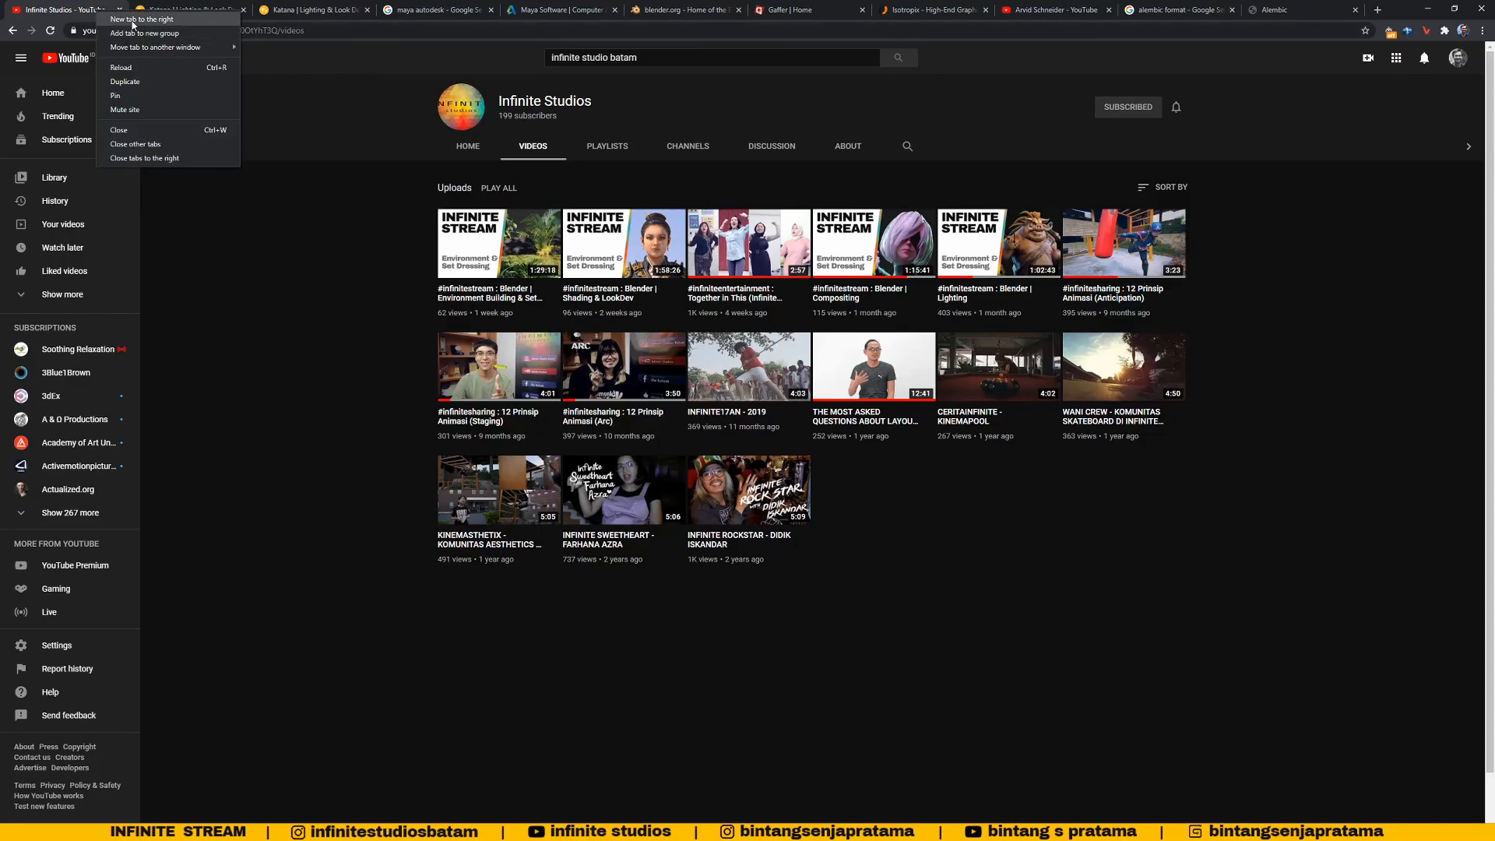
{"action": "left_click", "coordinate": [334, 36]}
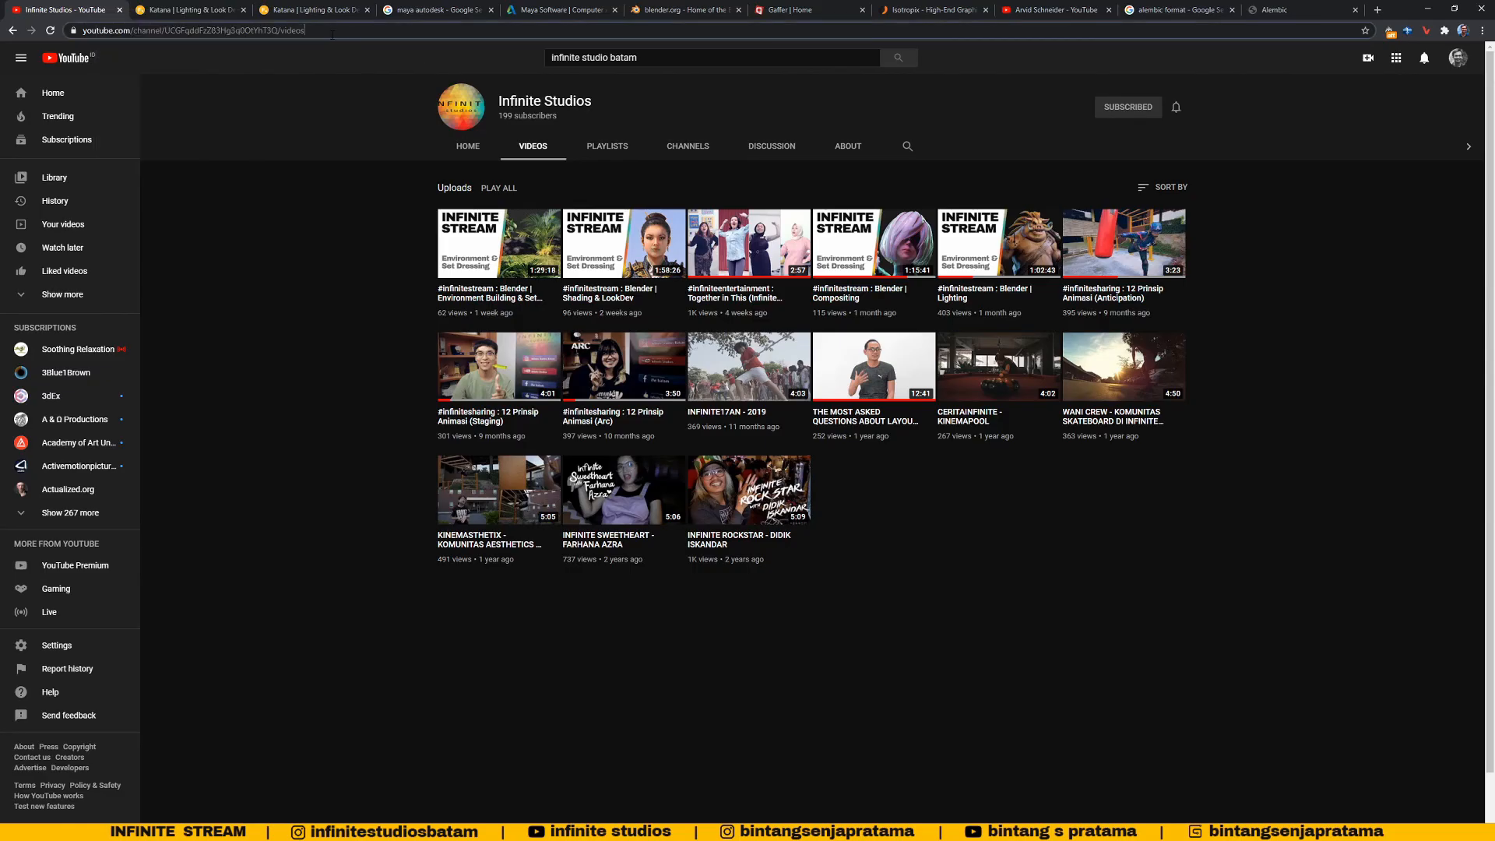
{"action": "left_click", "coordinate": [333, 34]}
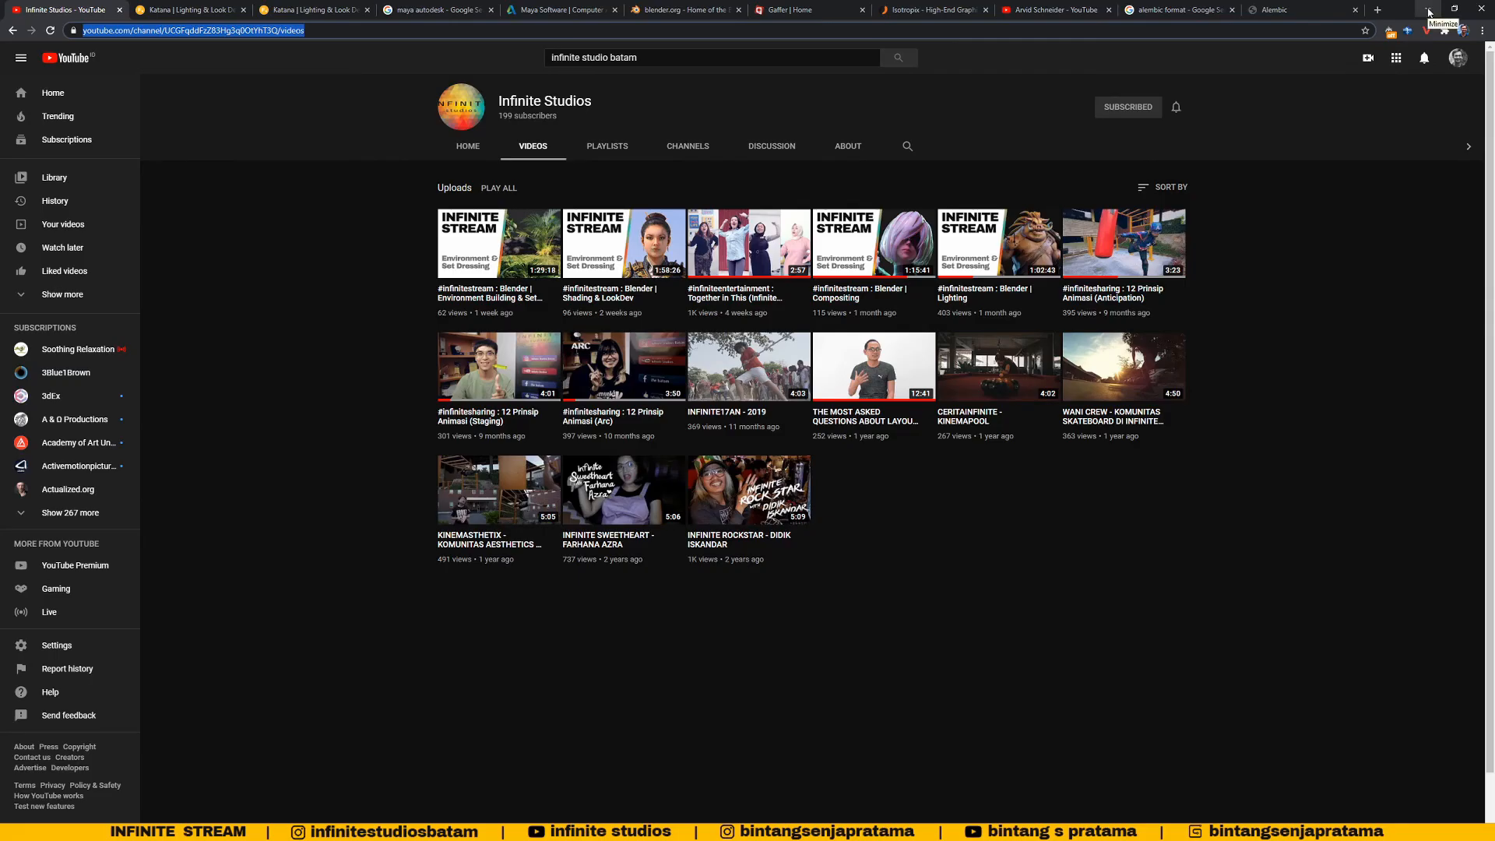
{"action": "left_click", "coordinate": [1430, 12]}
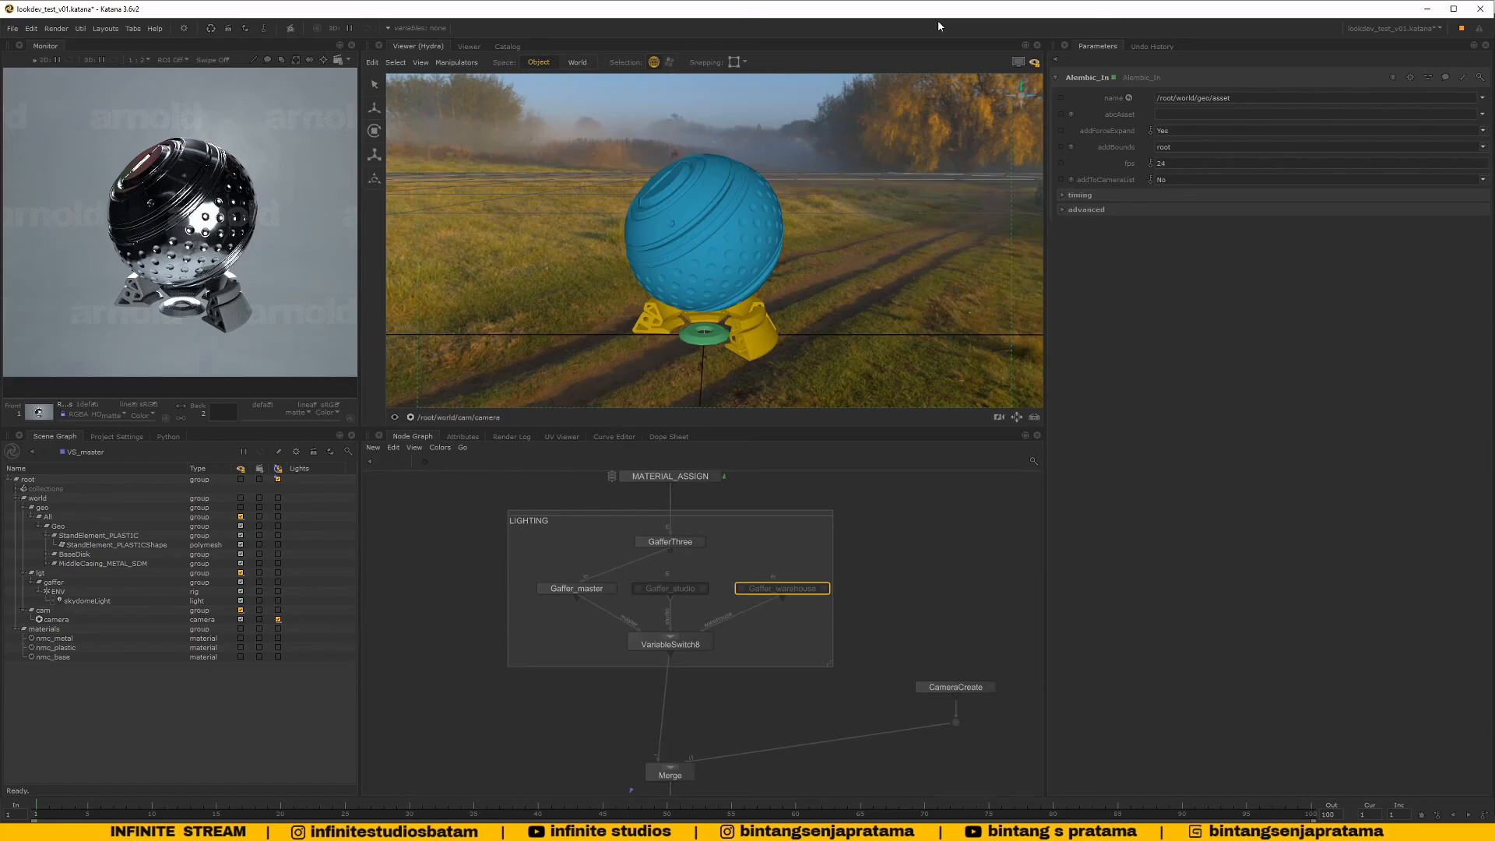
Examine the end of the node graph, from Merge through ArnoldGlobalSettings and RenderSettings to the master, studio and warehouse variable and beauty nodes
{"action": "scroll", "coordinate": [771, 637], "scroll_direction": "down", "scroll_amount": 6}
{"action": "middle_click_drag", "start_coordinate": [784, 732], "coordinate": [766, 609]}
{"action": "scroll", "coordinate": [776, 617], "scroll_direction": "up", "scroll_amount": 3}
{"action": "scroll", "coordinate": [765, 586], "scroll_direction": "up", "scroll_amount": 3}
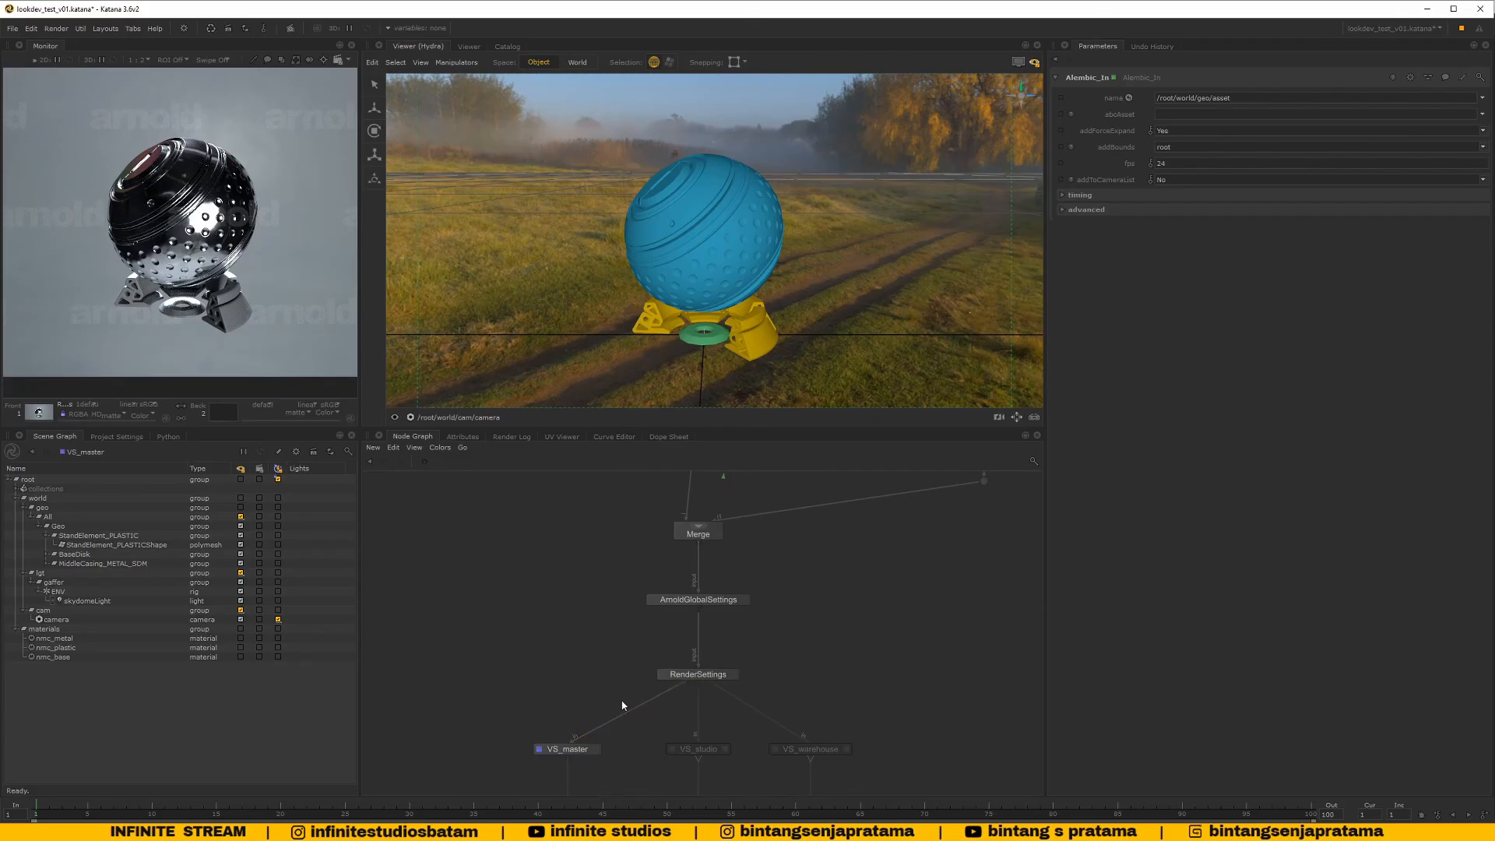
{"action": "middle_click_drag", "start_coordinate": [655, 735], "coordinate": [704, 676]}
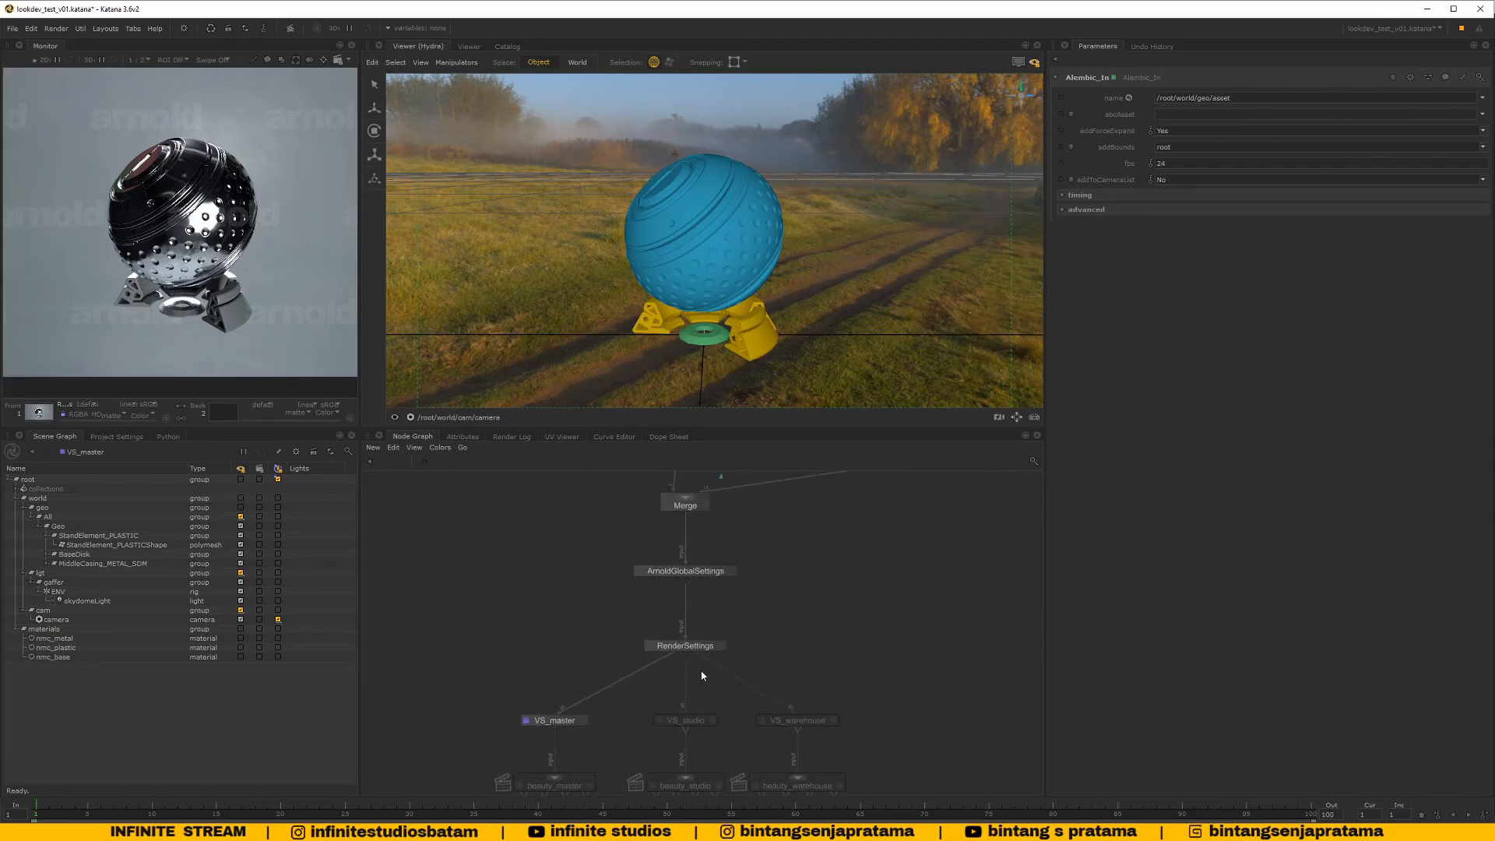
Examine the viewer and Arnold object settings backdrops, the material library and how they merge into MATERIAL_ASSIGN
{"action": "scroll", "coordinate": [704, 676], "scroll_direction": "down", "scroll_amount": 3}
{"action": "middle_click_drag", "start_coordinate": [774, 545], "coordinate": [763, 670]}
{"action": "scroll", "coordinate": [764, 666], "scroll_direction": "down", "scroll_amount": 3}
{"action": "scroll", "coordinate": [760, 635], "scroll_direction": "up", "scroll_amount": 5}
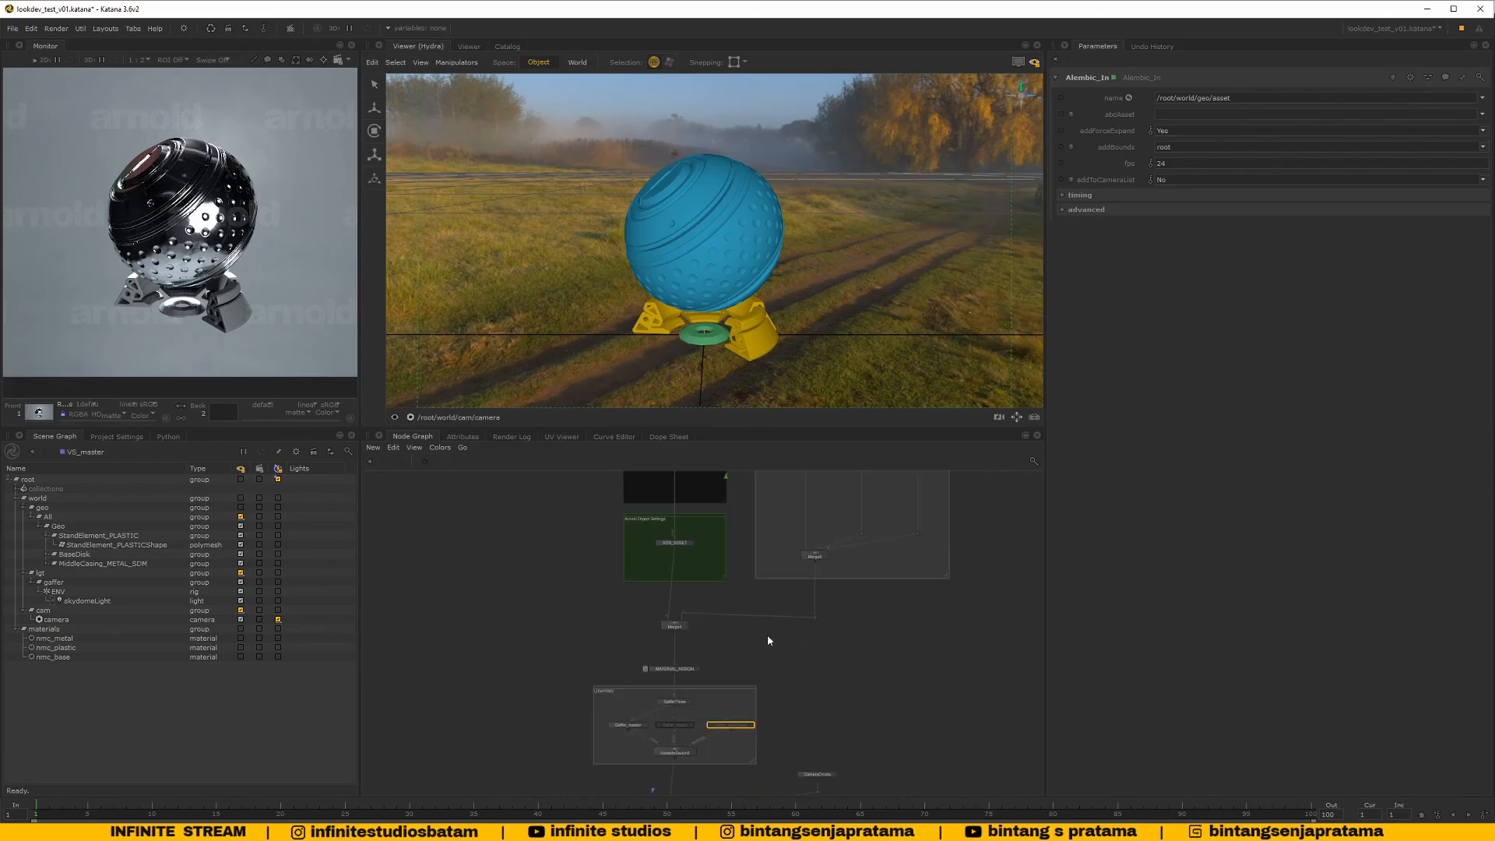
{"action": "middle_click_drag", "start_coordinate": [737, 630], "coordinate": [730, 670]}
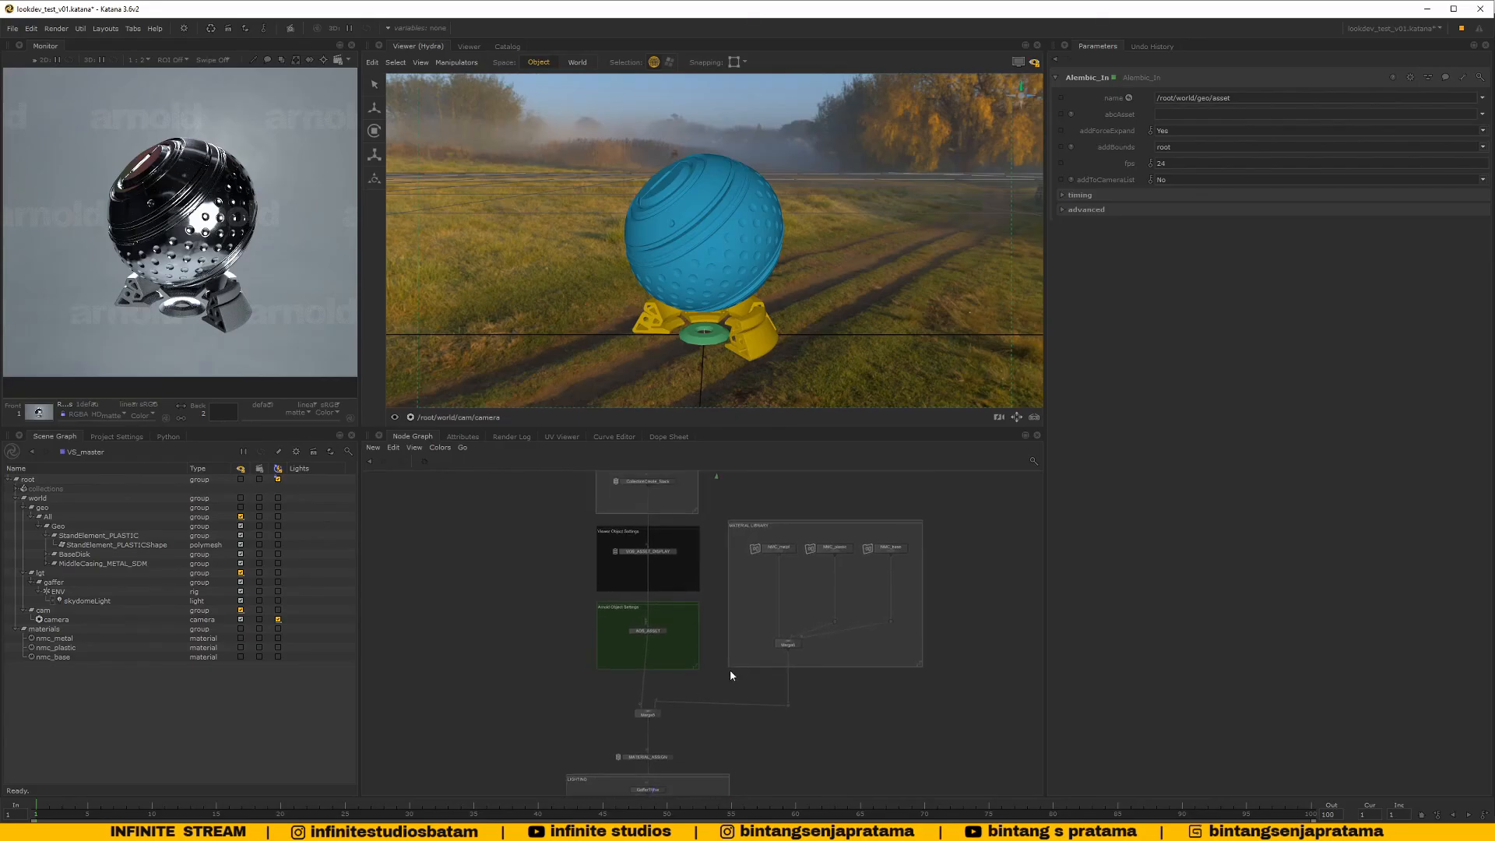
{"action": "middle_click_drag", "start_coordinate": [759, 533], "coordinate": [744, 563]}
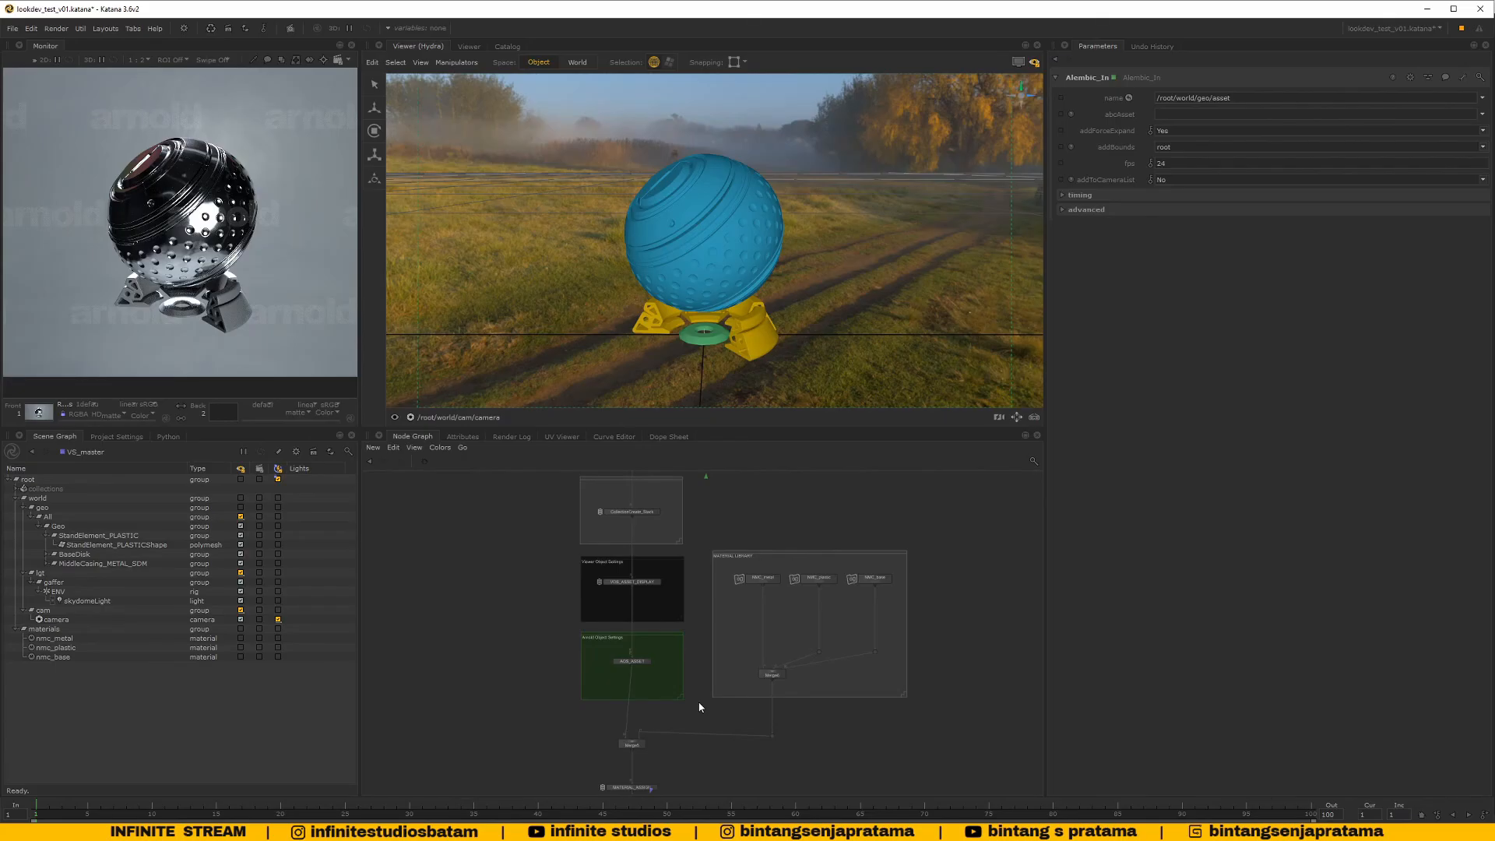
{"action": "middle_click_drag", "start_coordinate": [663, 612], "coordinate": [662, 569]}
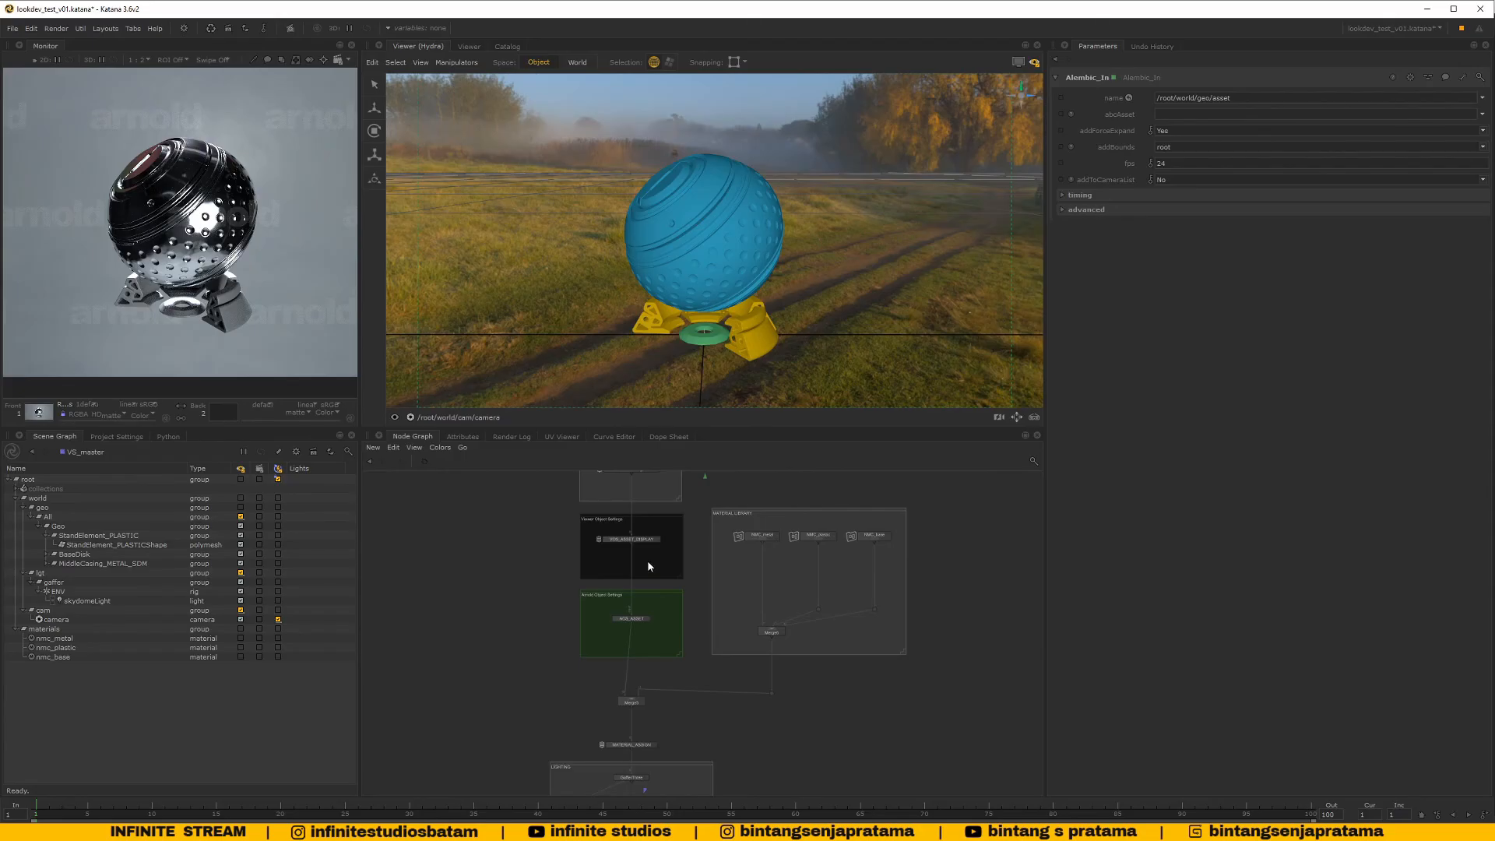
{"action": "middle_click_drag", "start_coordinate": [655, 564], "coordinate": [670, 572]}
{"action": "scroll", "coordinate": [670, 629], "scroll_direction": "up", "scroll_amount": 4}
{"action": "middle_click_drag", "start_coordinate": [674, 625], "coordinate": [682, 591]}
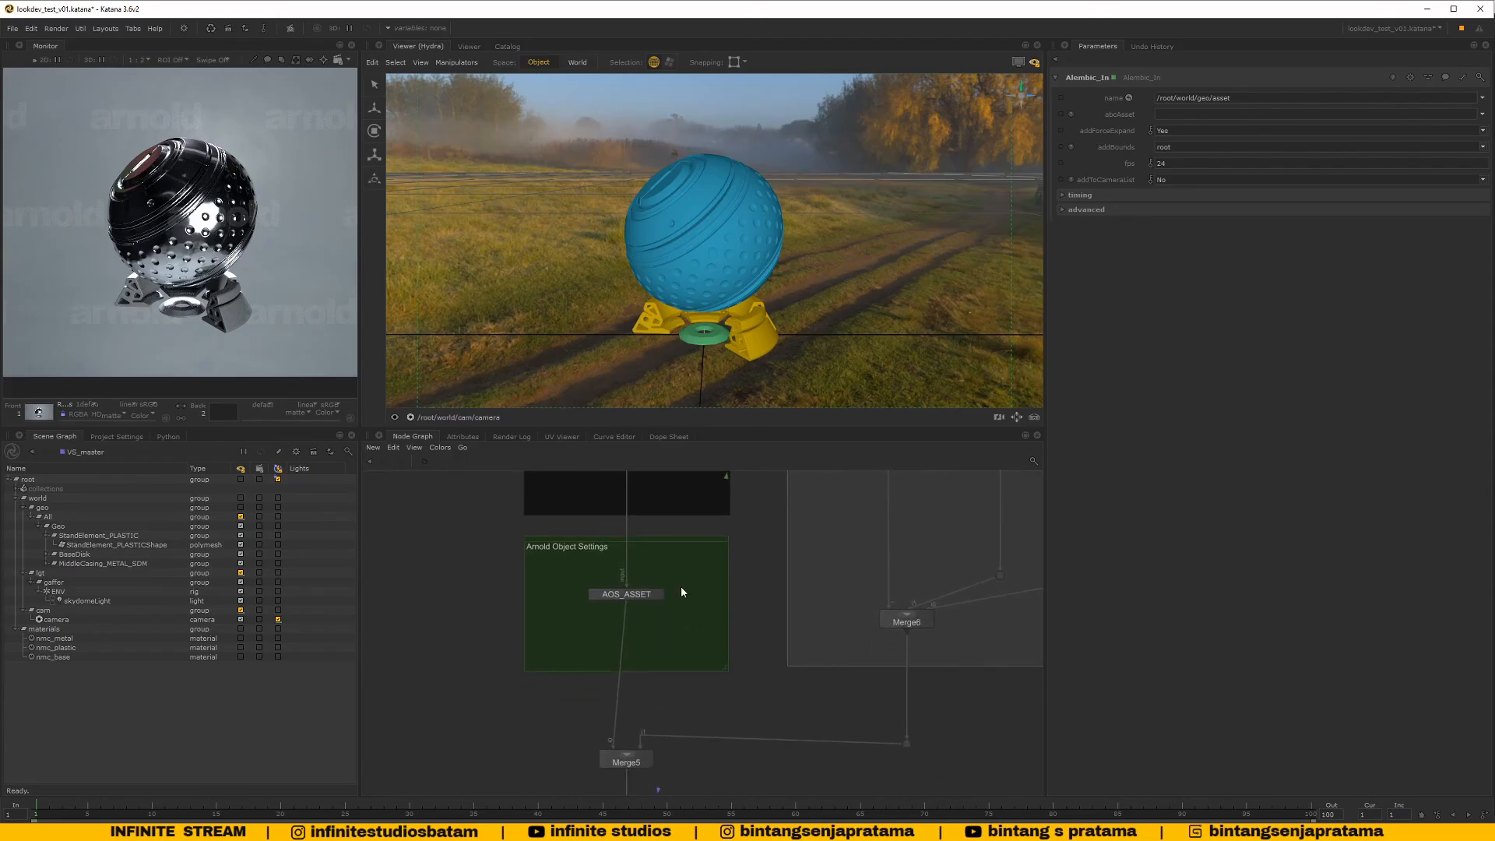
{"action": "middle_click_drag", "start_coordinate": [680, 585], "coordinate": [678, 530]}
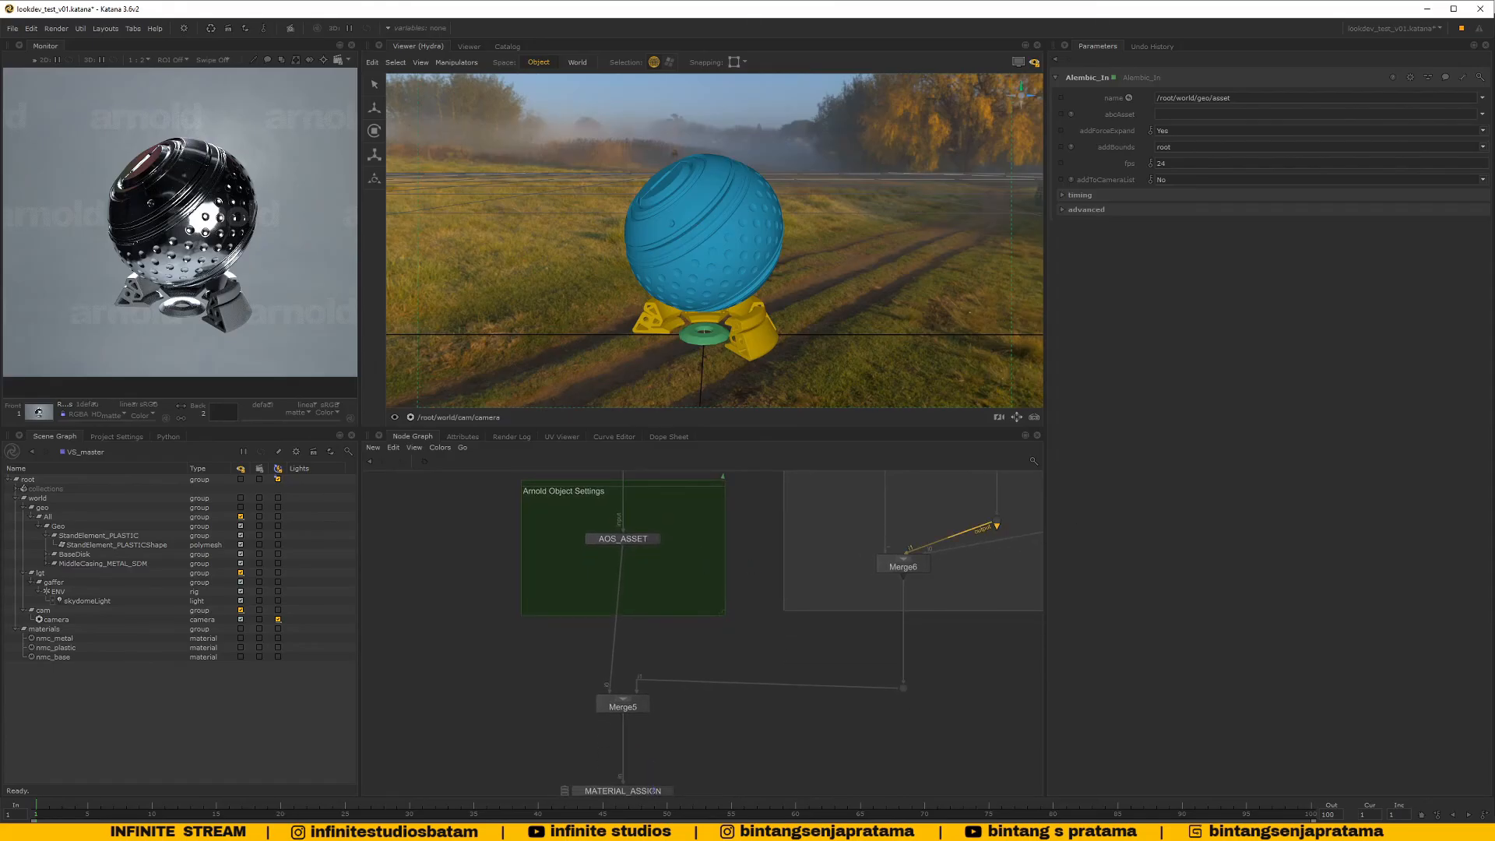